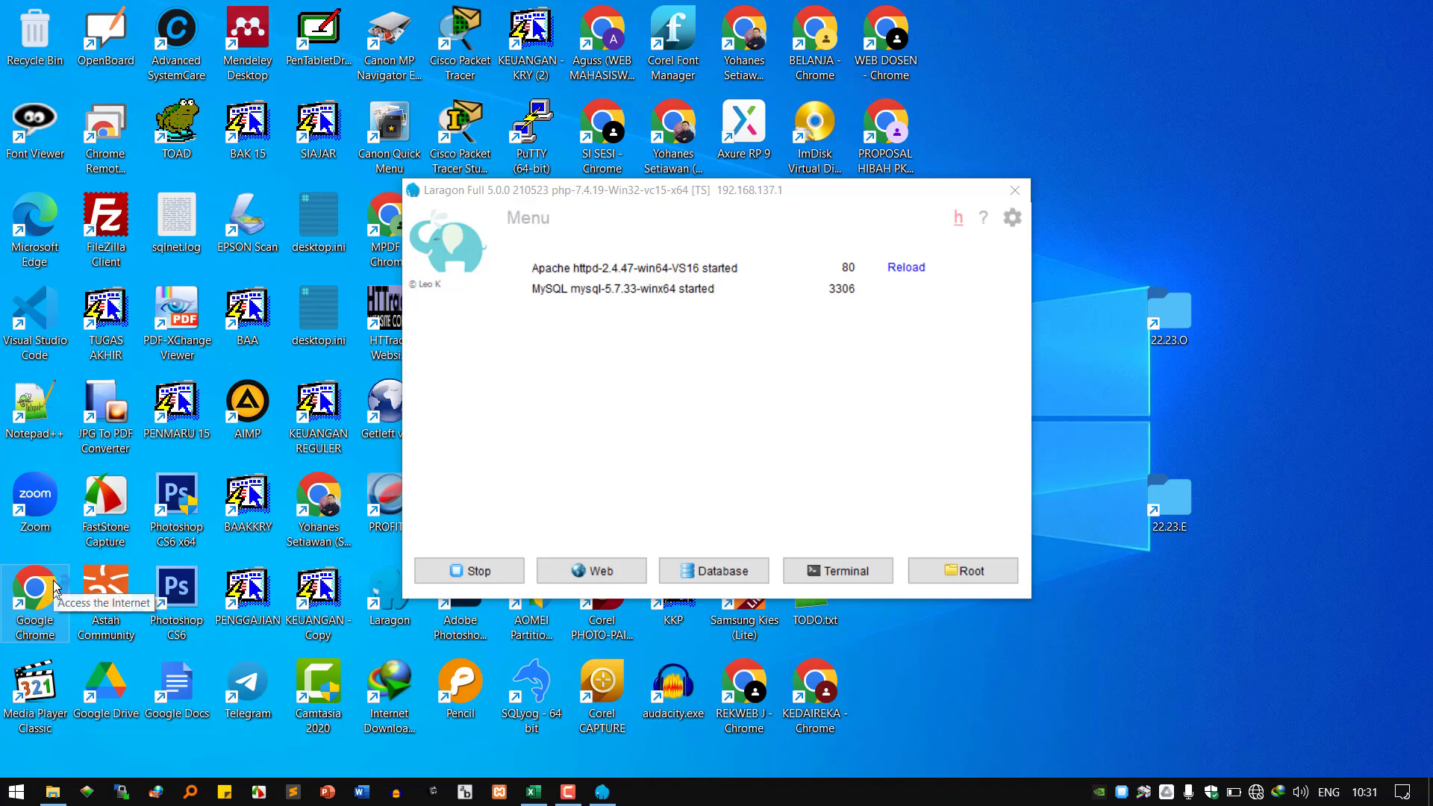
Open Chrome with the KMS4A profile to view the local site, then return to the Excel attendance workbook.
double_click(54, 586)
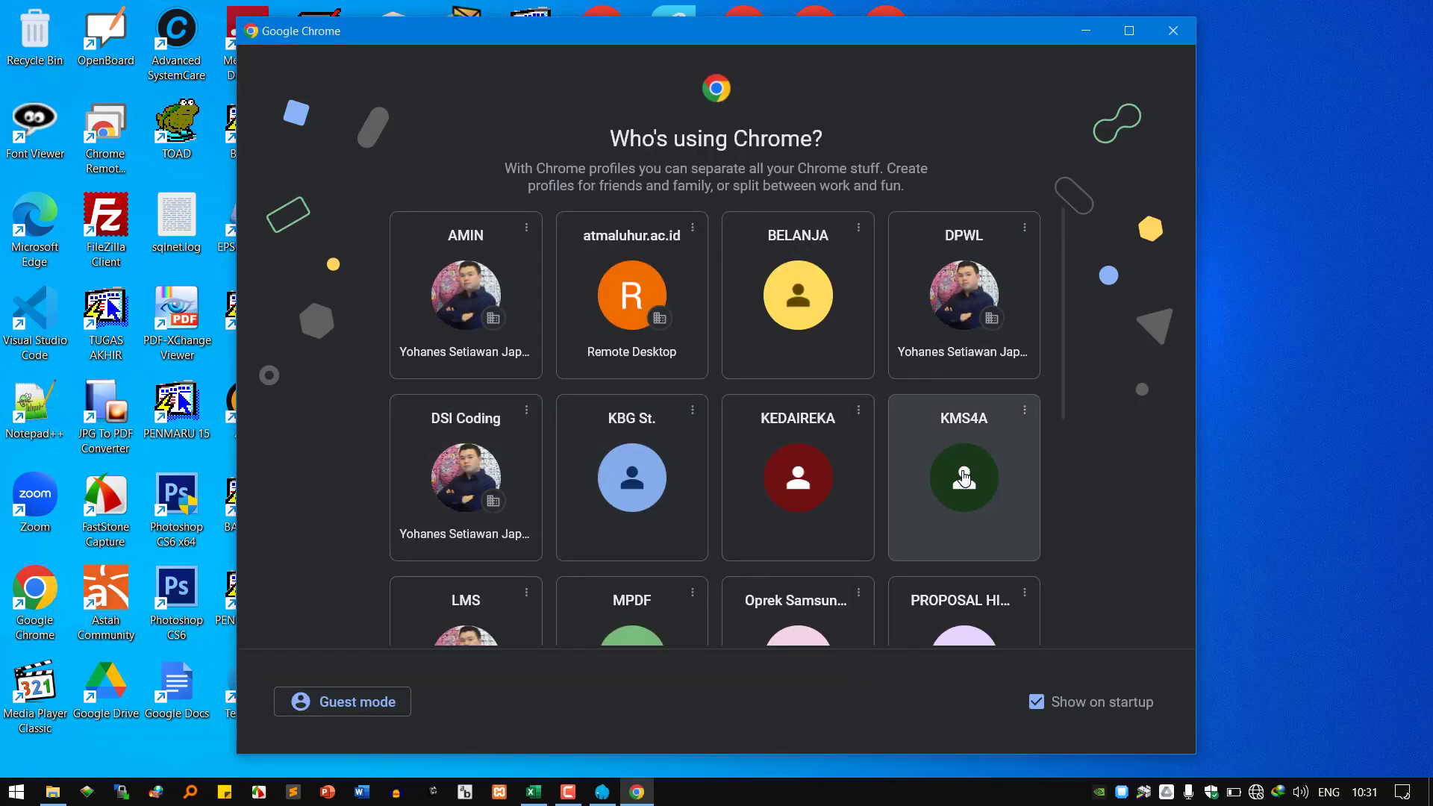
click(964, 477)
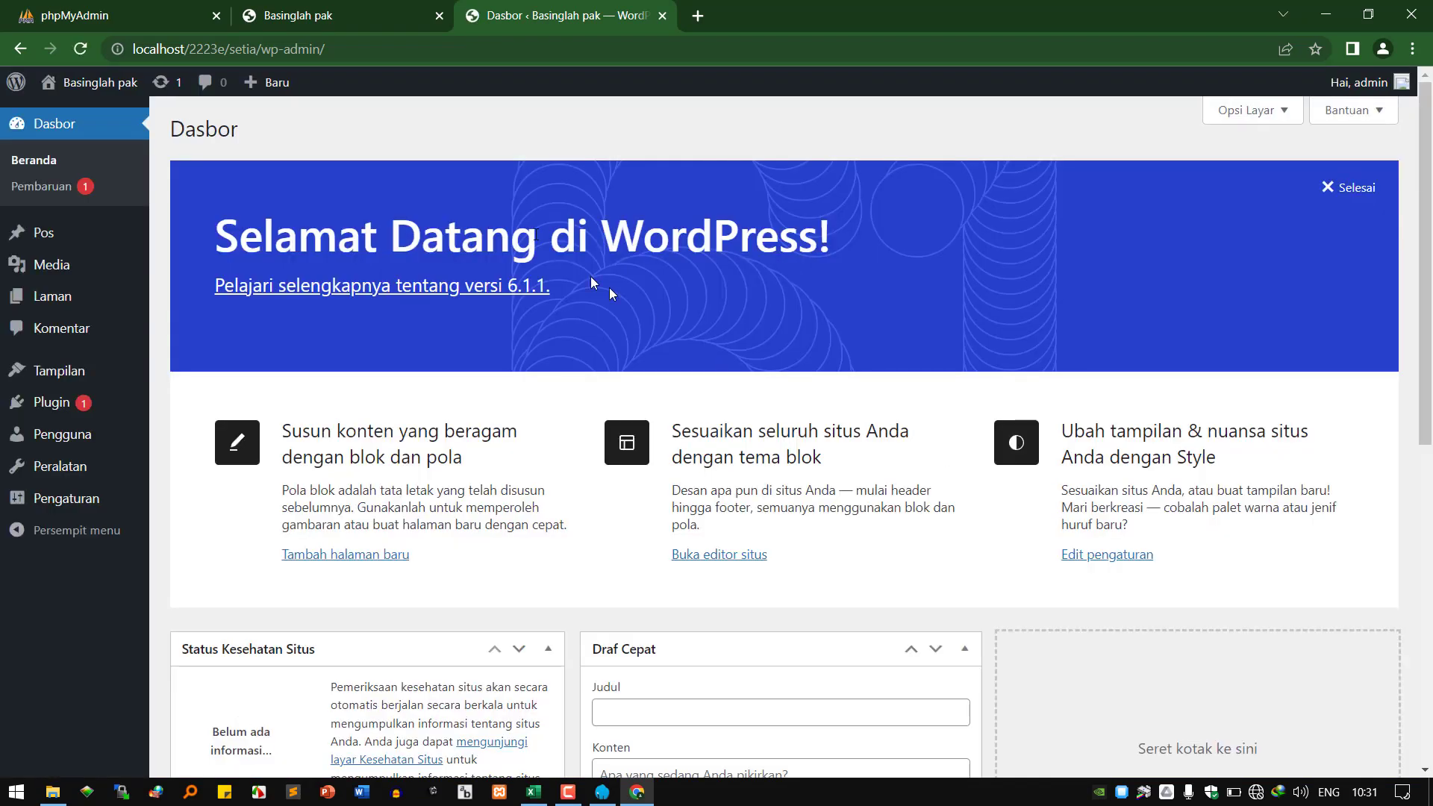
click(351, 20)
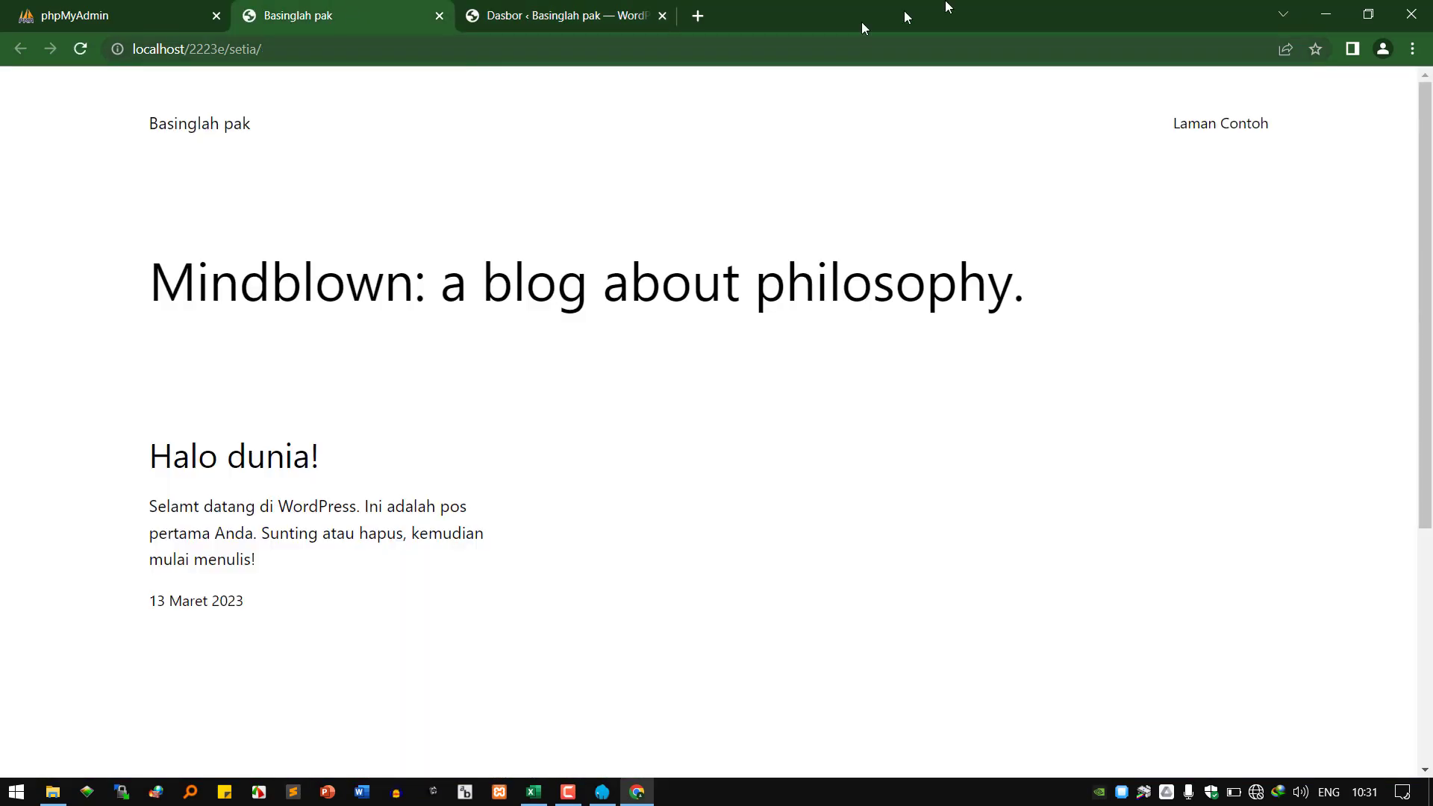
click(1327, 15)
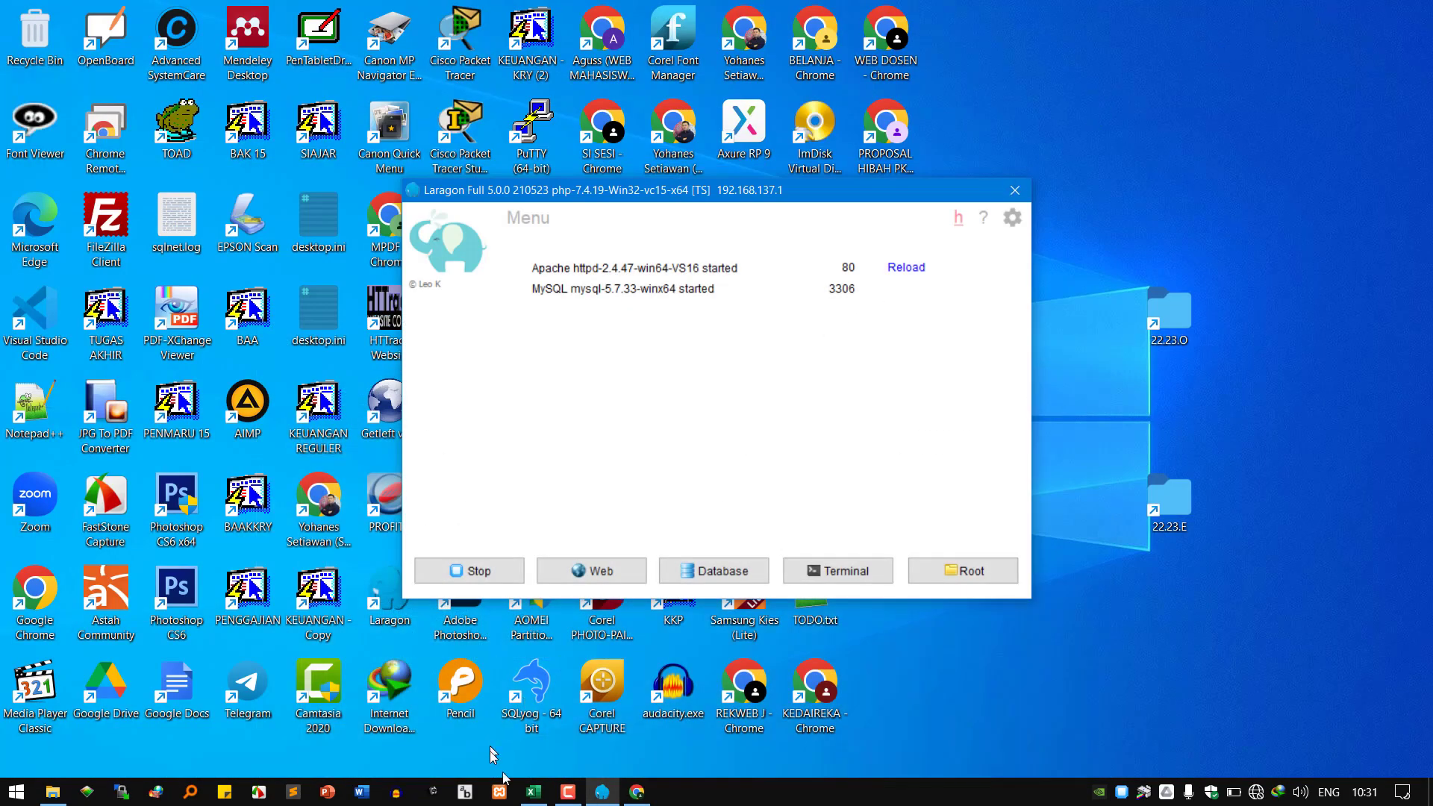
click(542, 796)
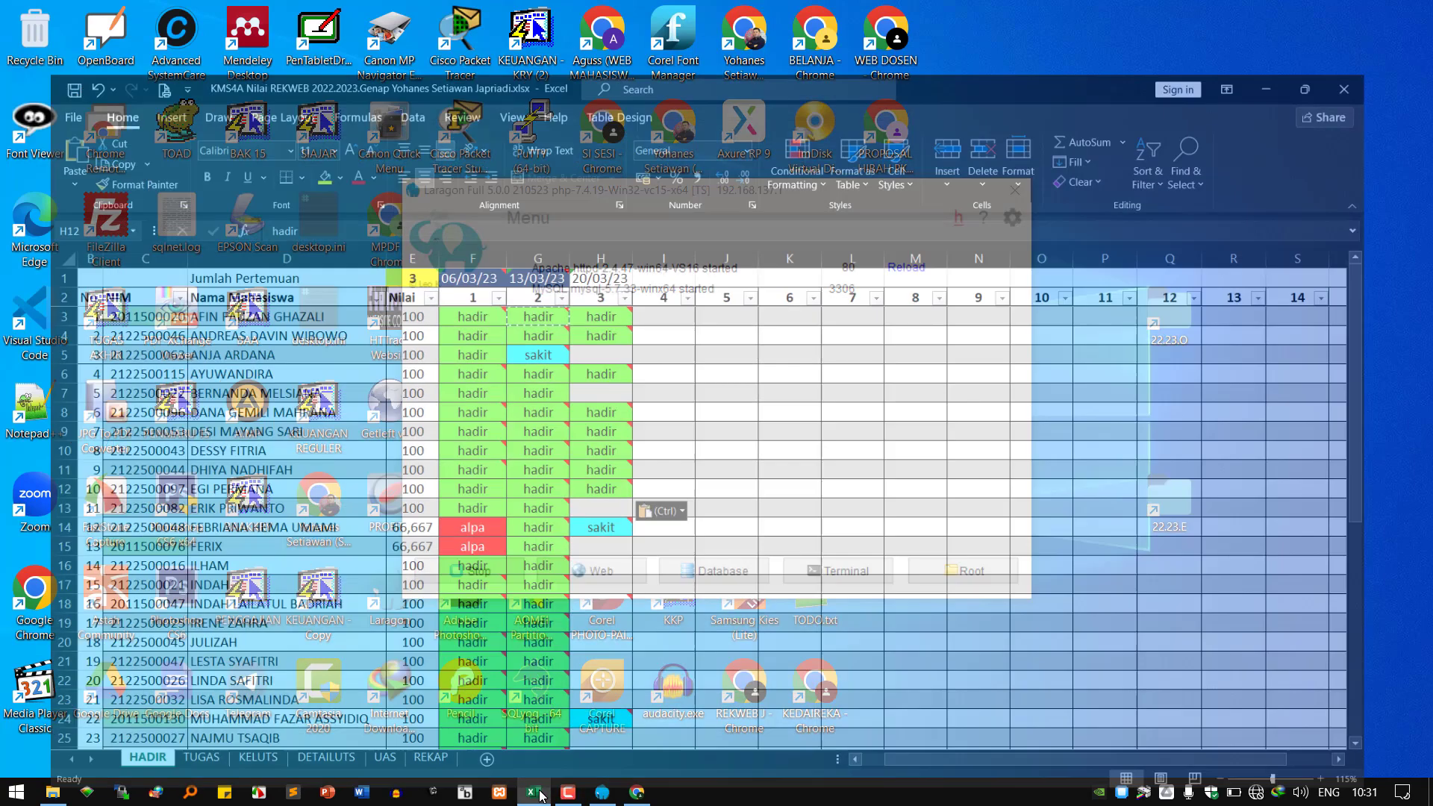
Paste the copied green hadir entry into H13 and H15.
right_click(616, 453)
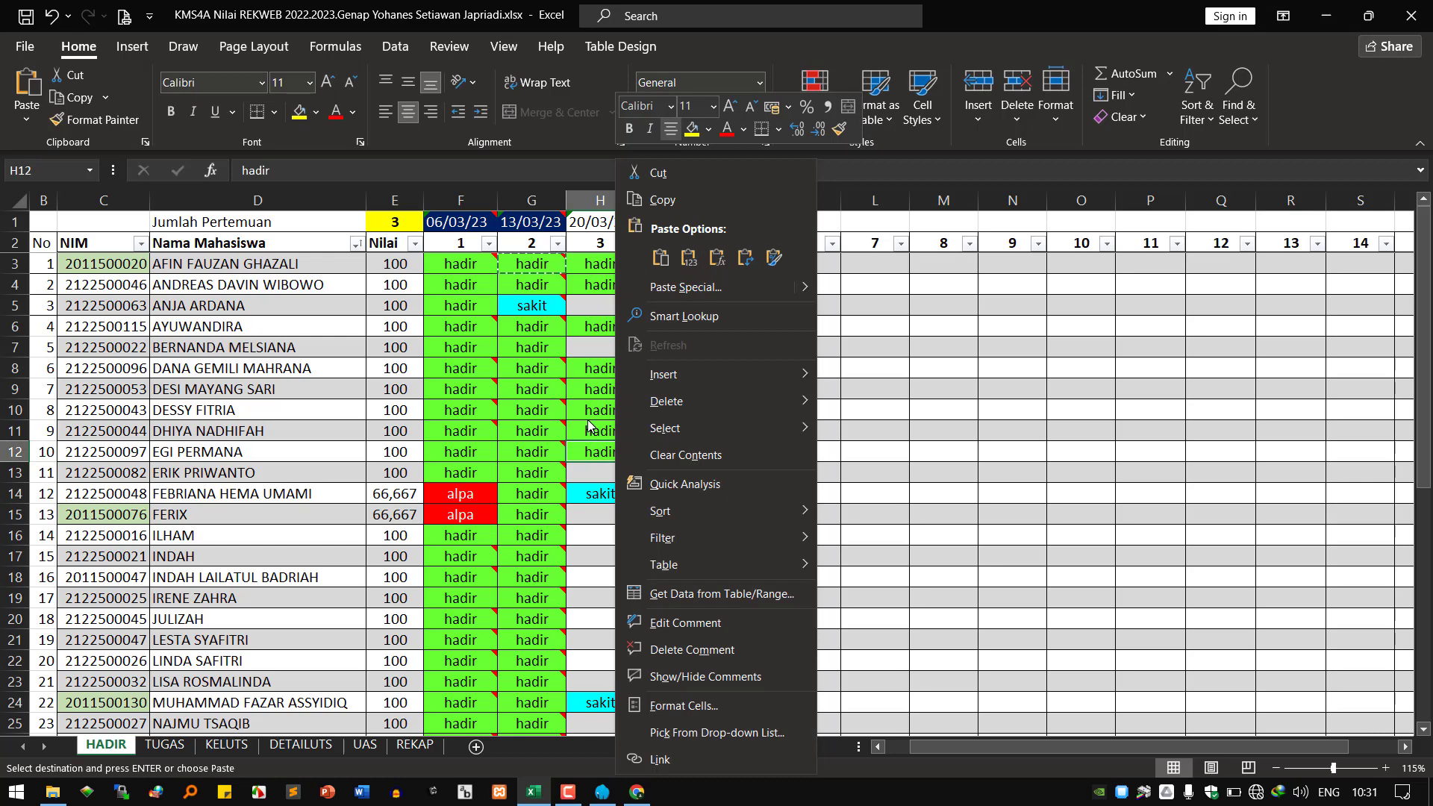
click(584, 473)
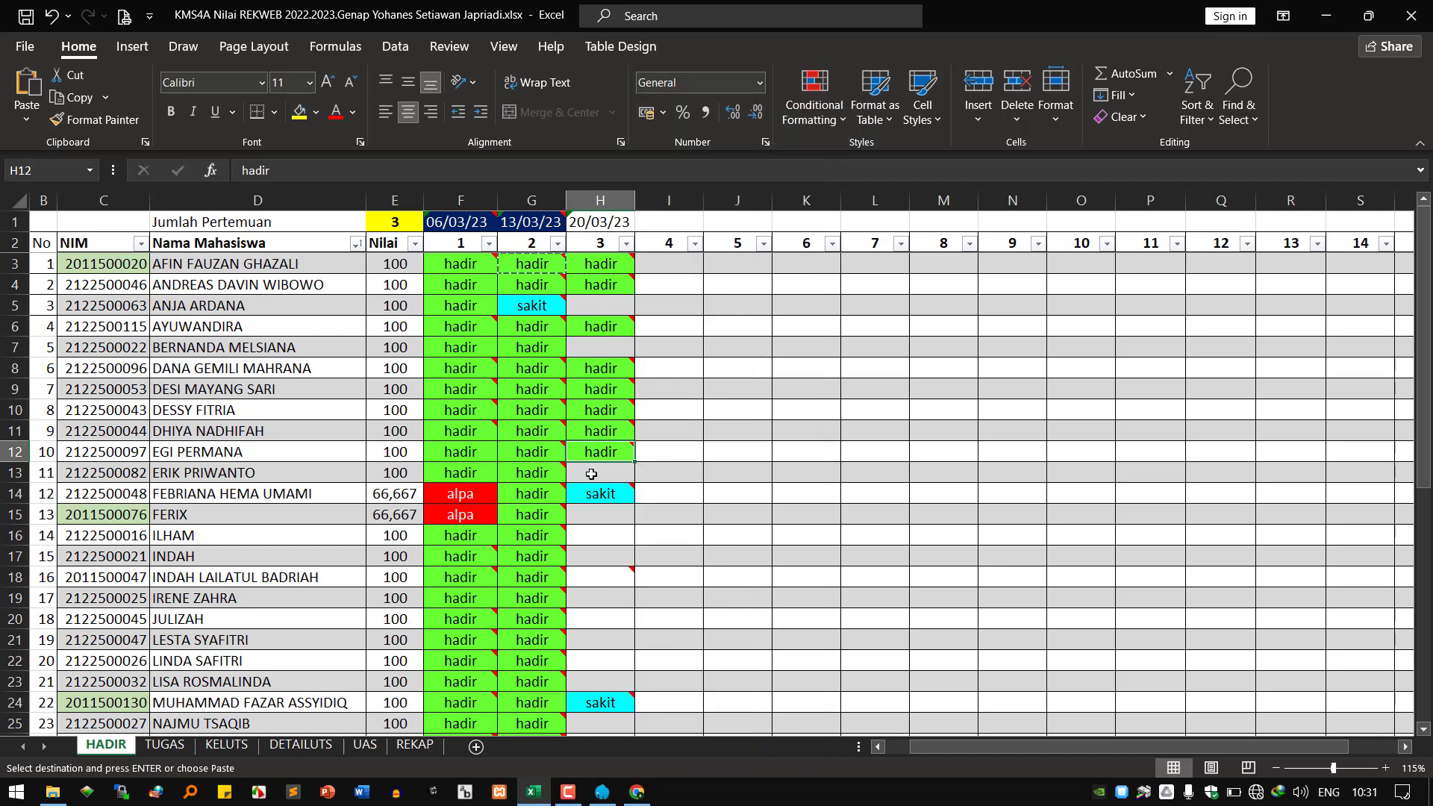
click(591, 475)
right_click(592, 475)
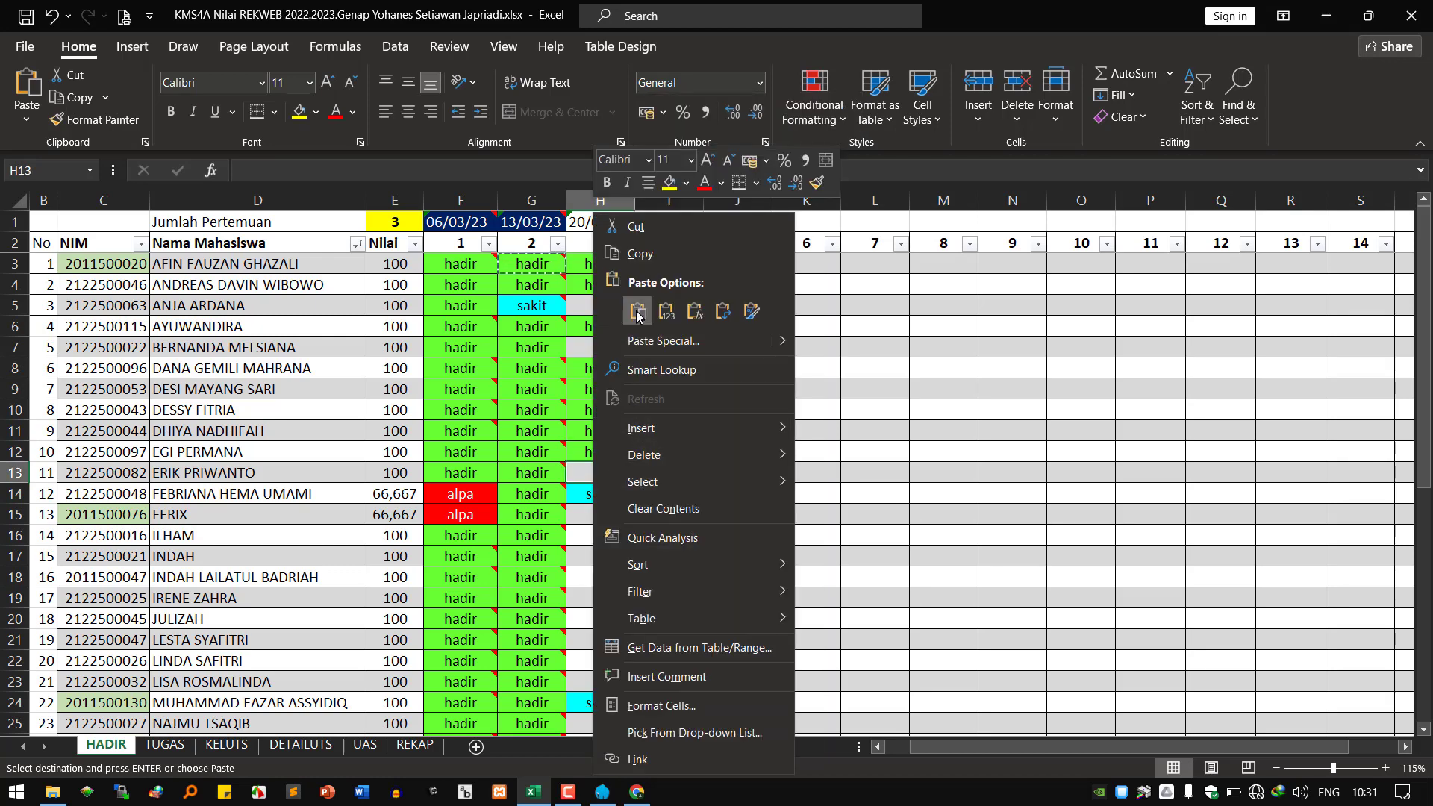
click(637, 310)
click(597, 518)
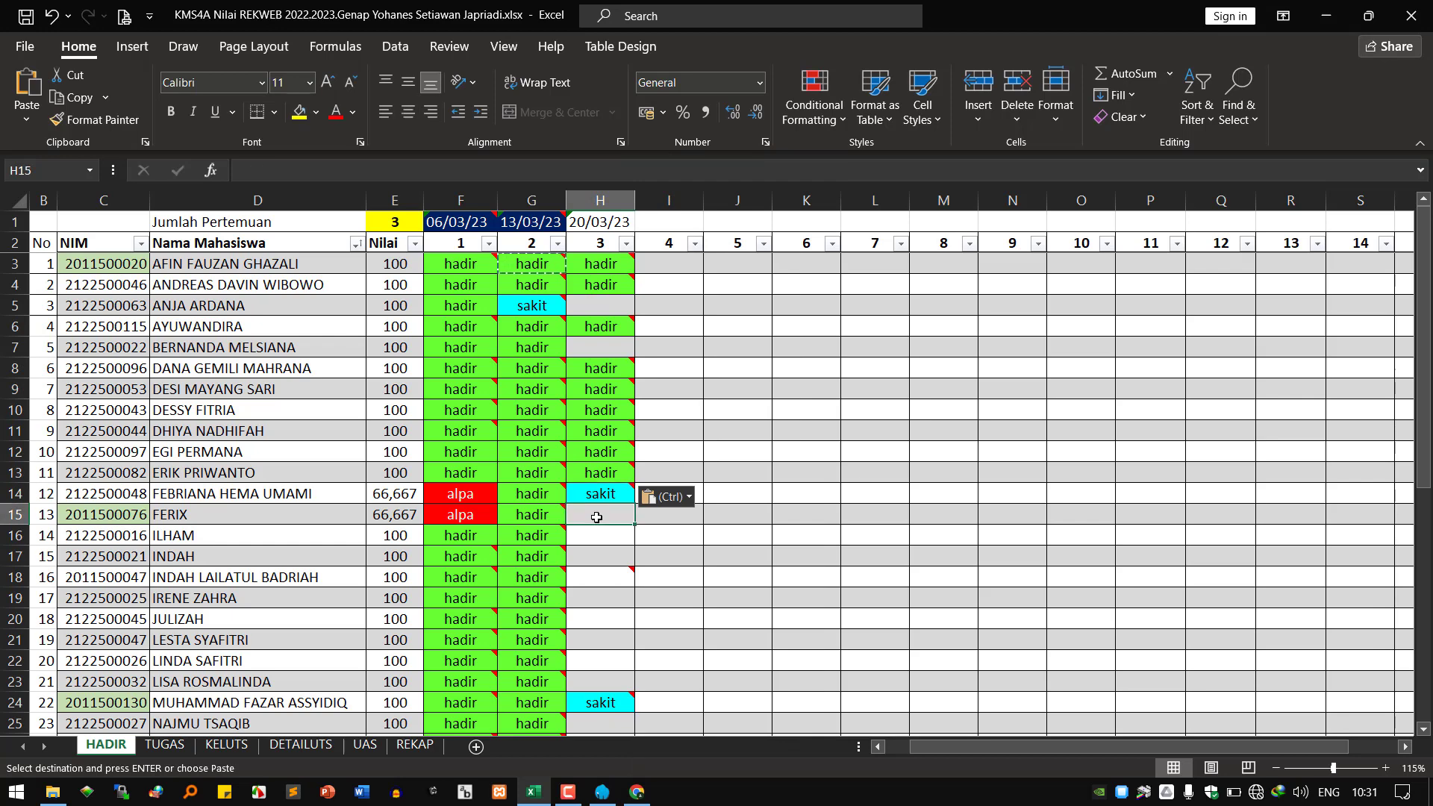
right_click(596, 517)
click(640, 328)
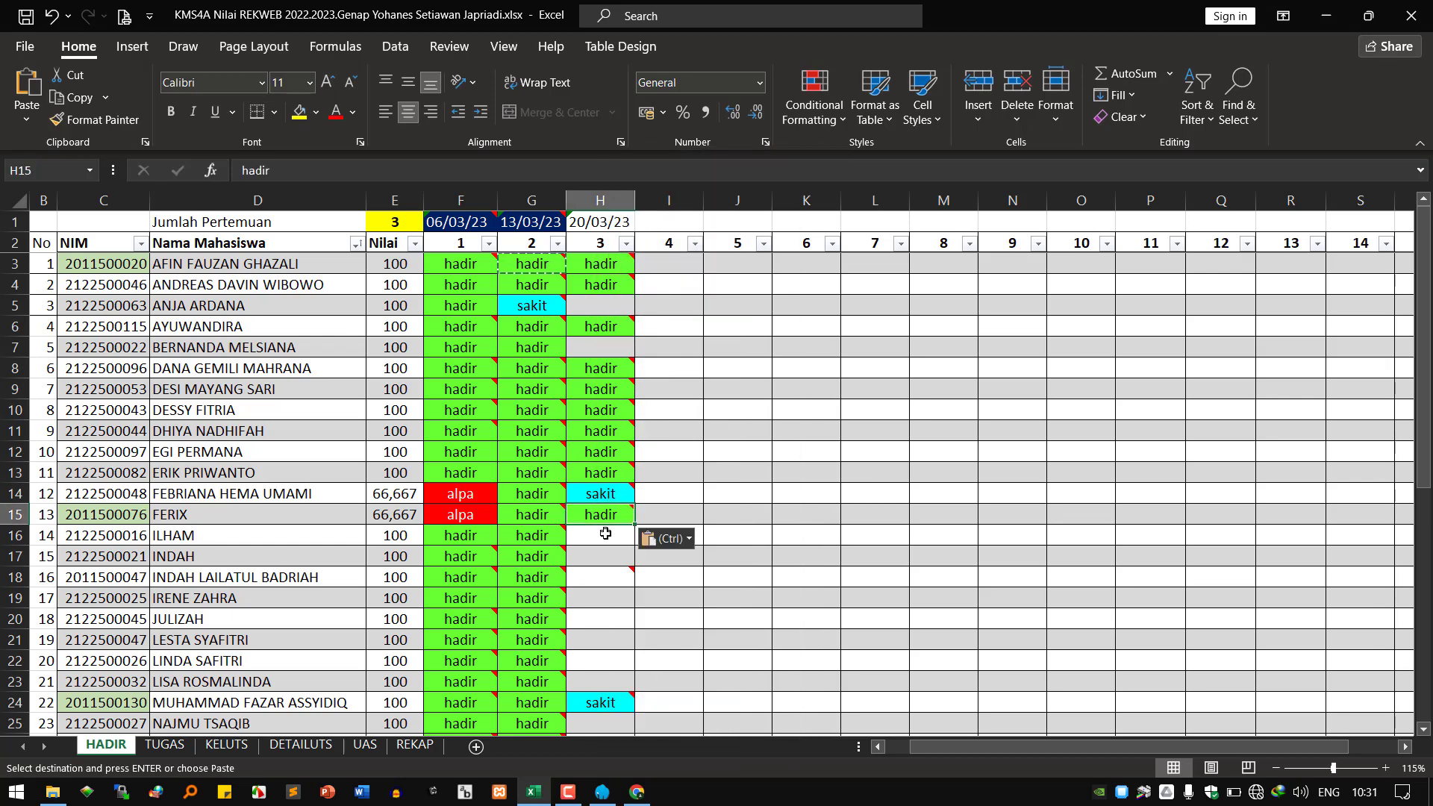
Paste the green hadir entry into H16, H18 and H20.
click(600, 539)
right_click(600, 539)
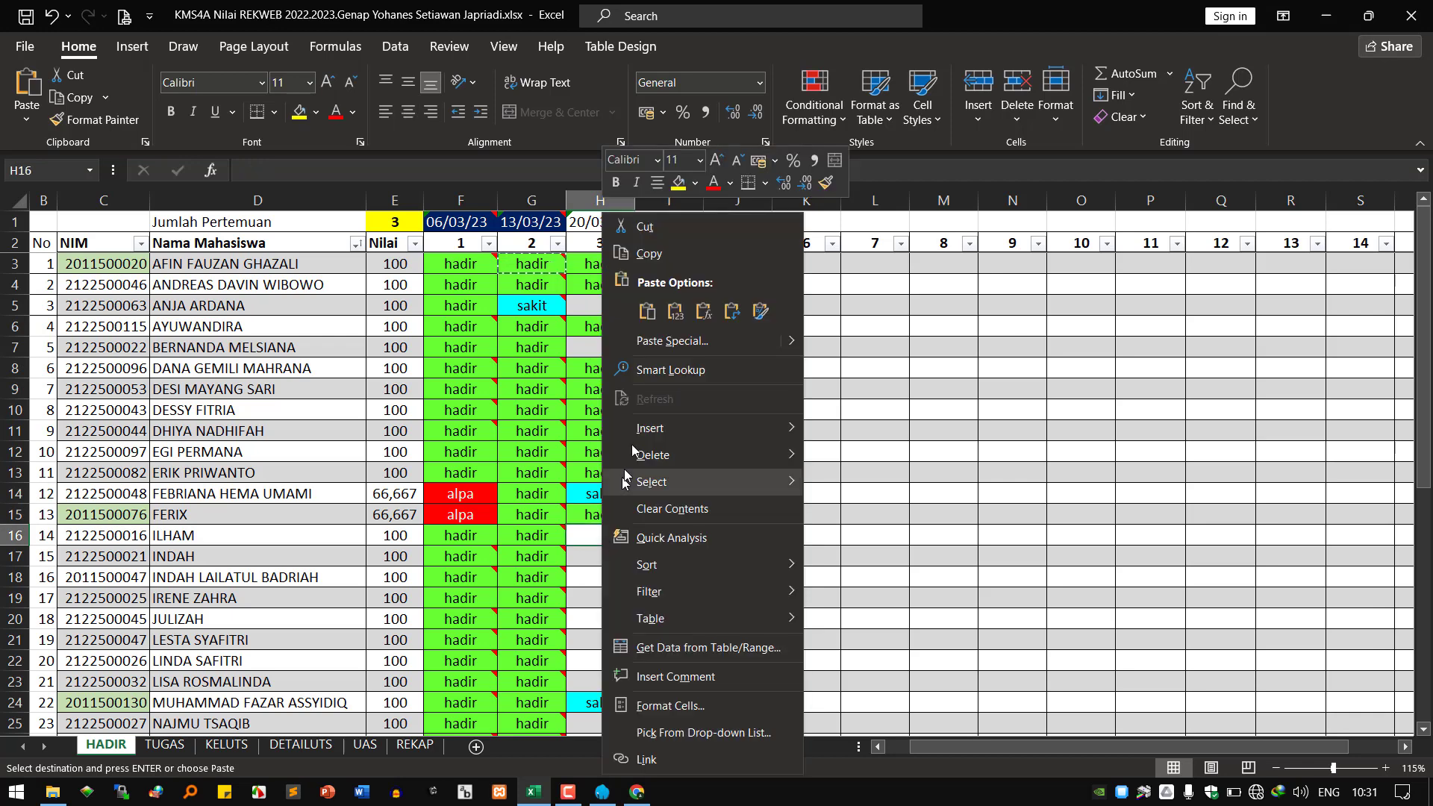
click(647, 312)
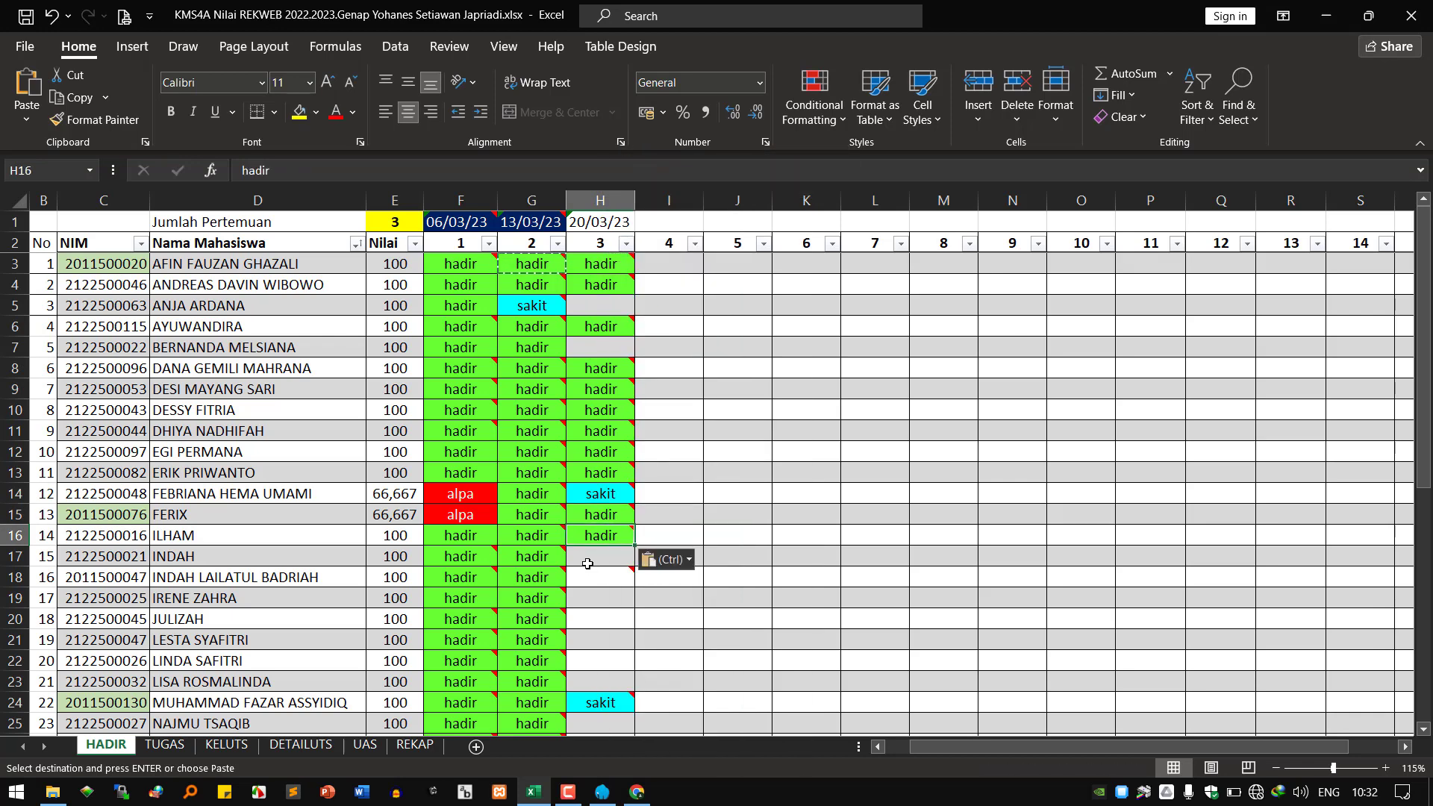
click(587, 565)
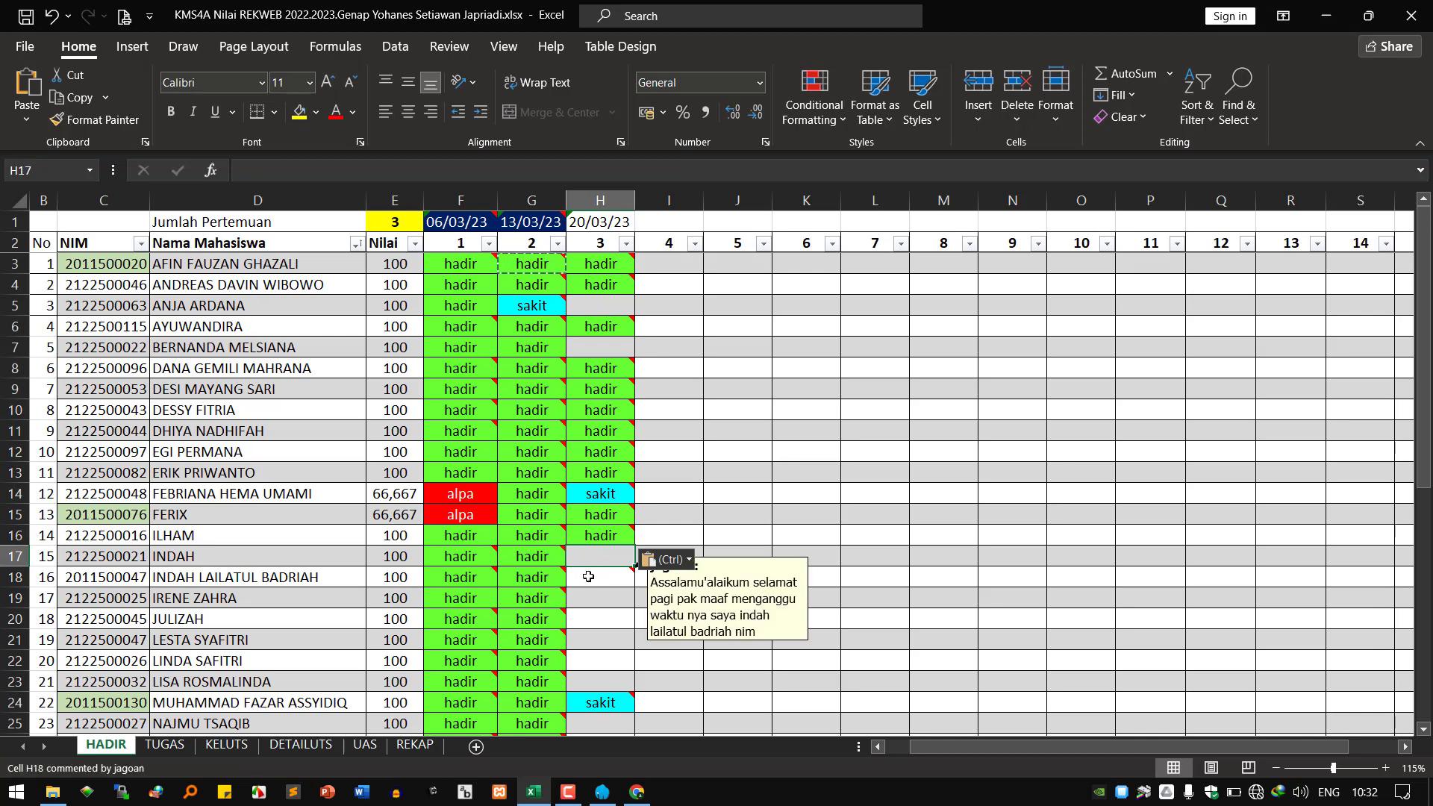
click(589, 576)
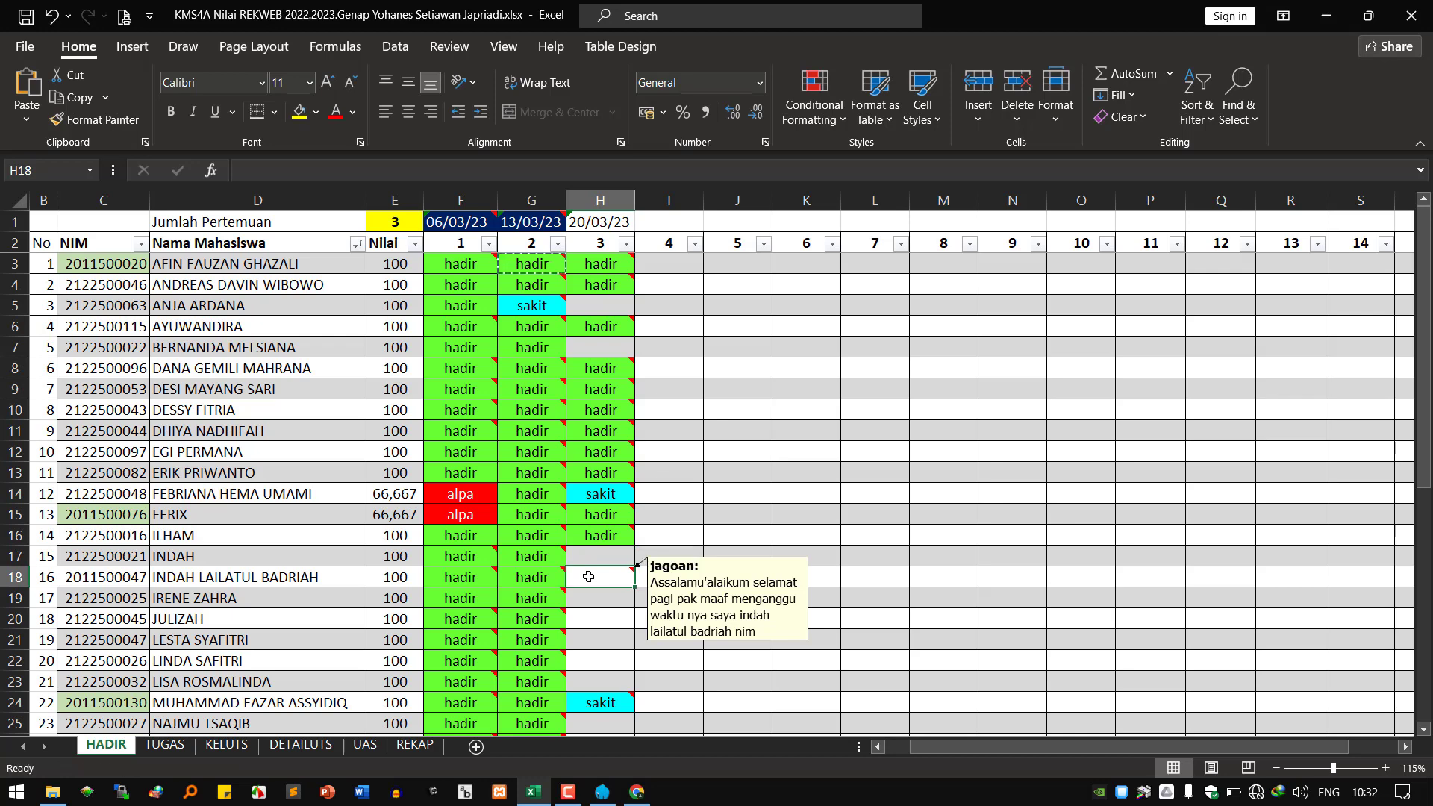
right_click(588, 576)
click(623, 283)
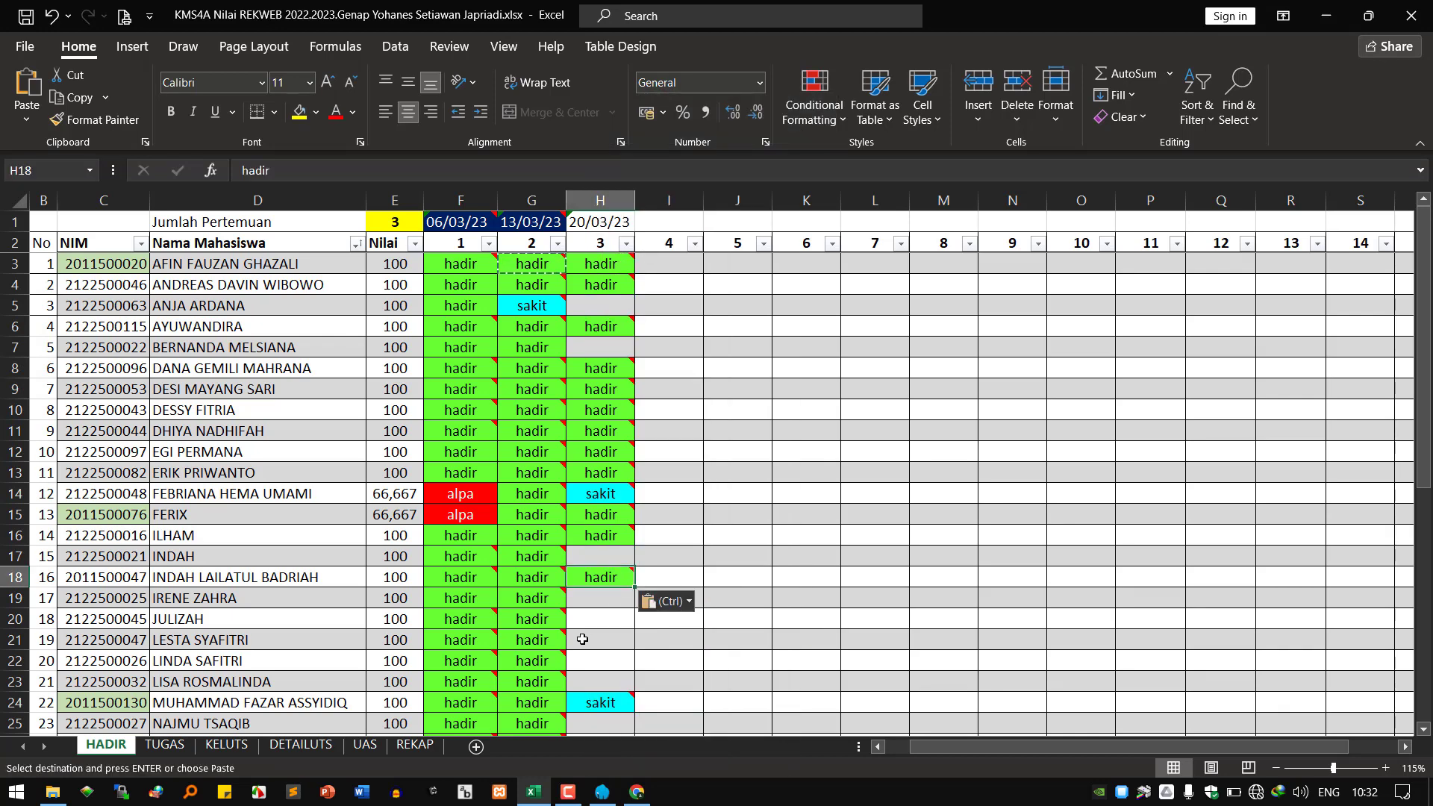
click(590, 600)
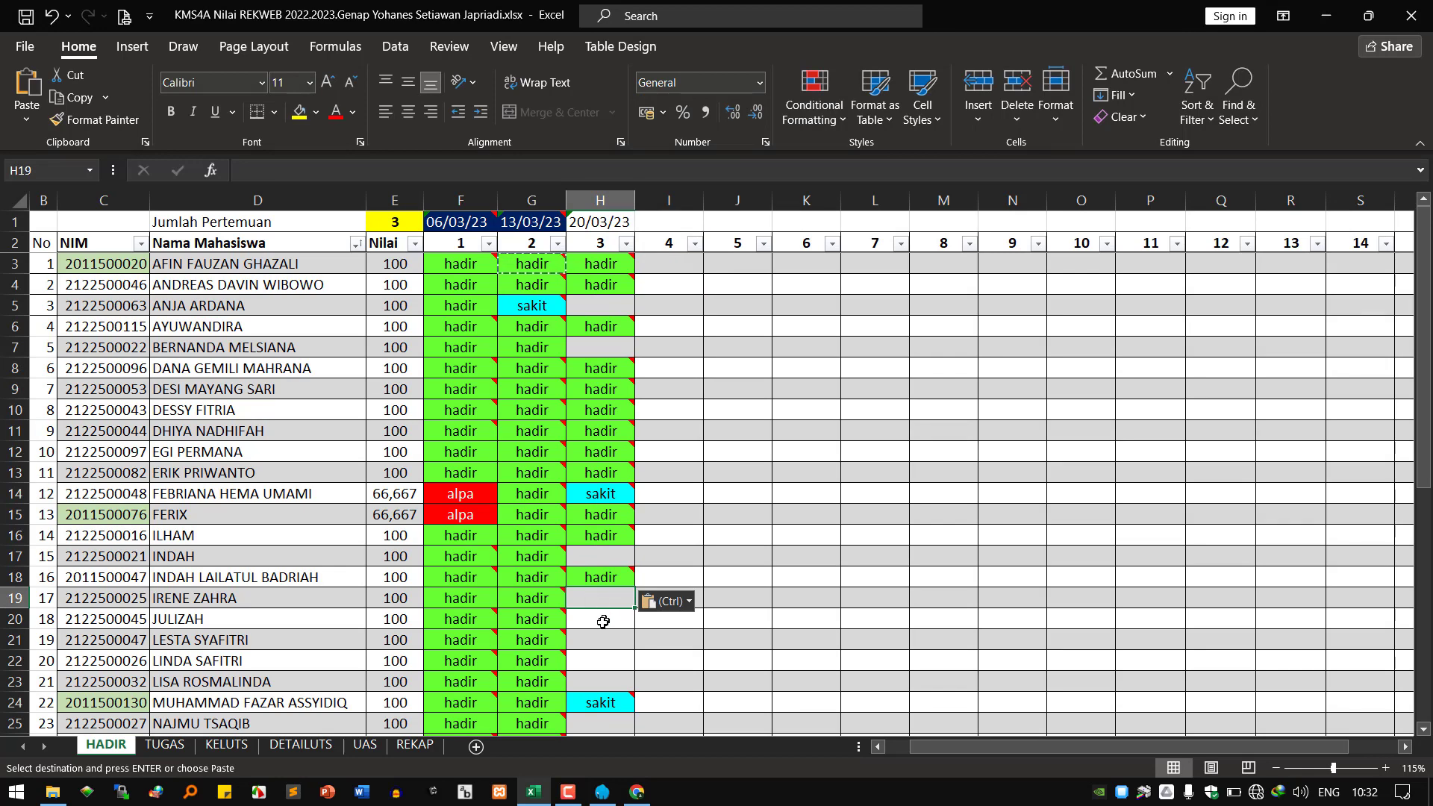
click(601, 622)
right_click(601, 624)
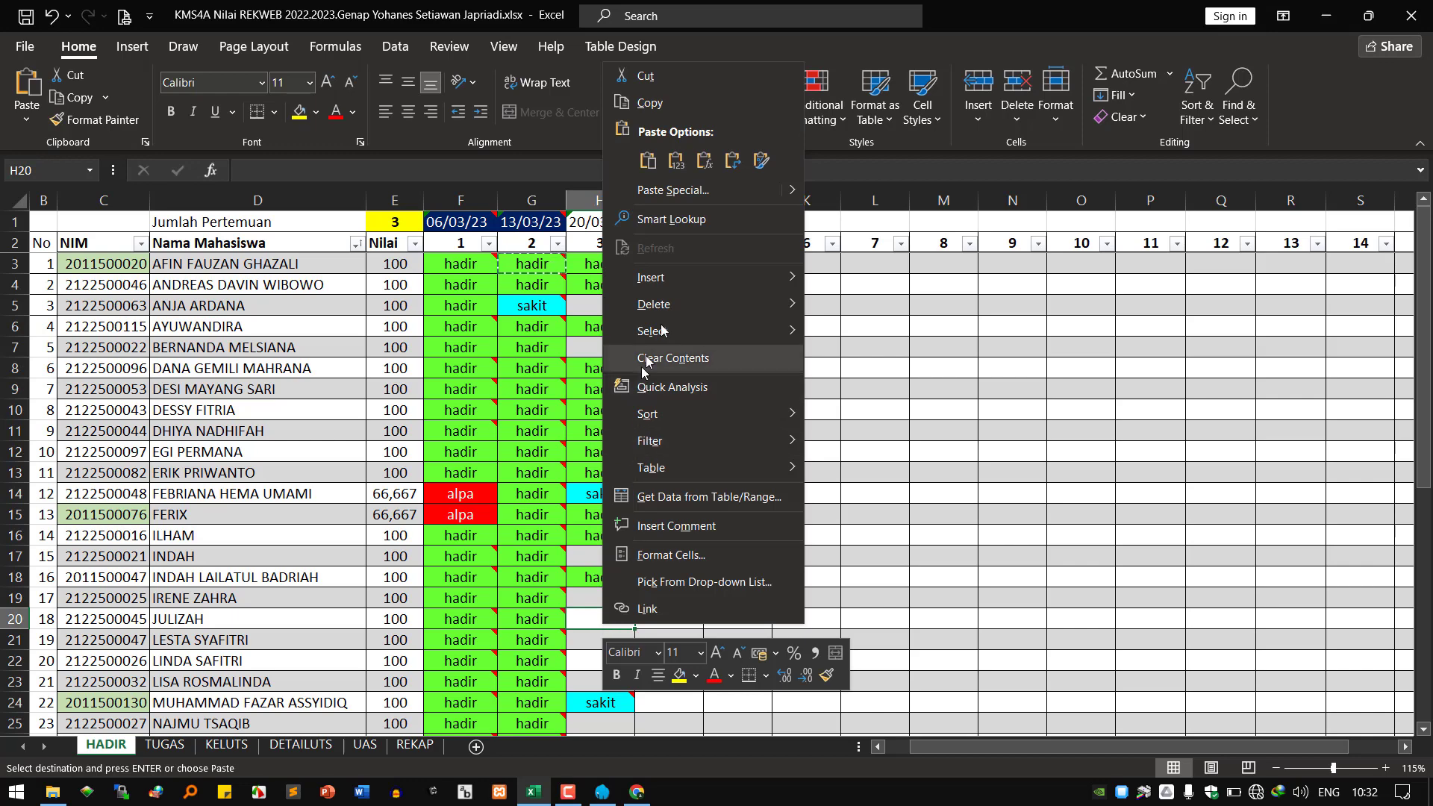
click(646, 164)
Paste the hadir entry into H21, H22 and H23.
scroll(574, 561, down, 2)
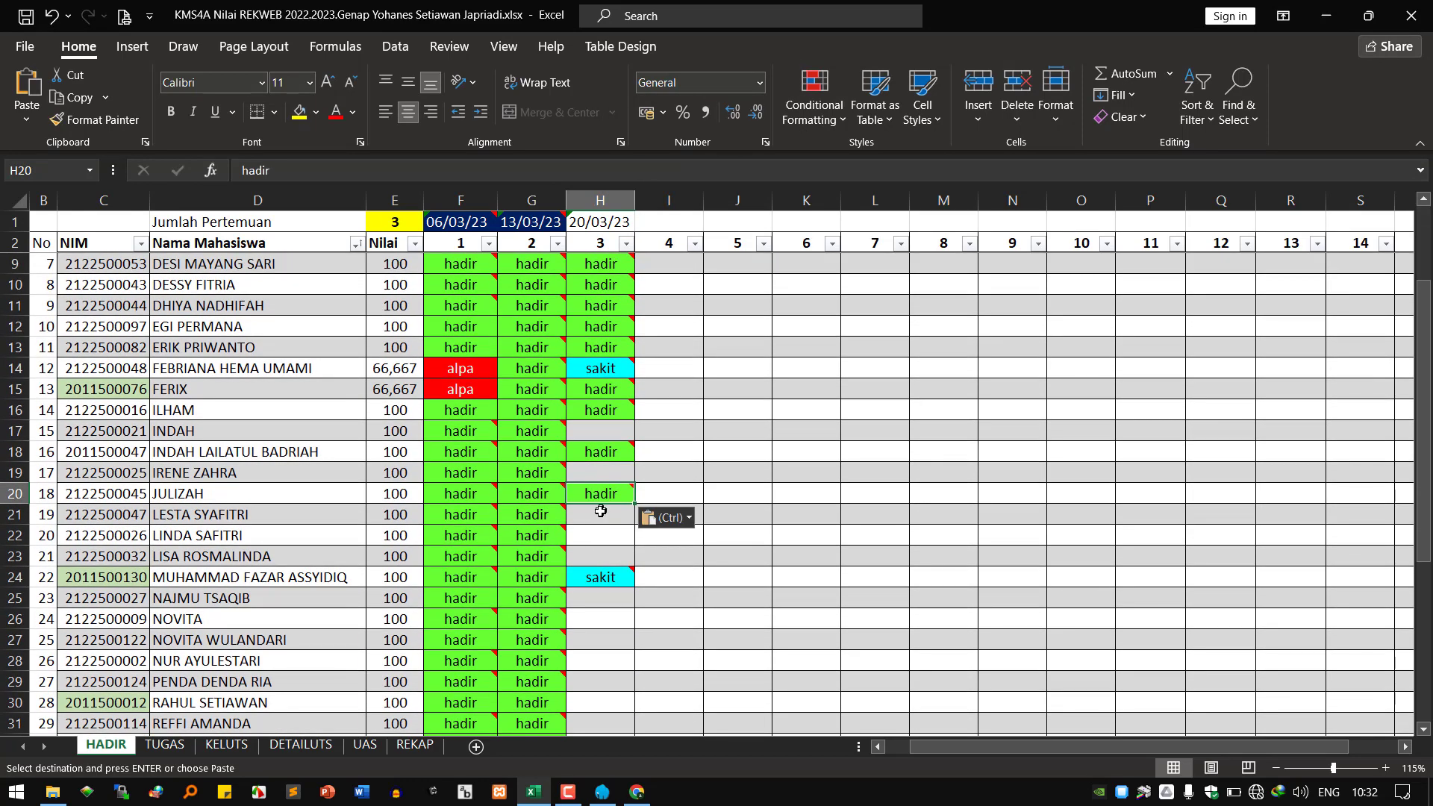
key(Escape)
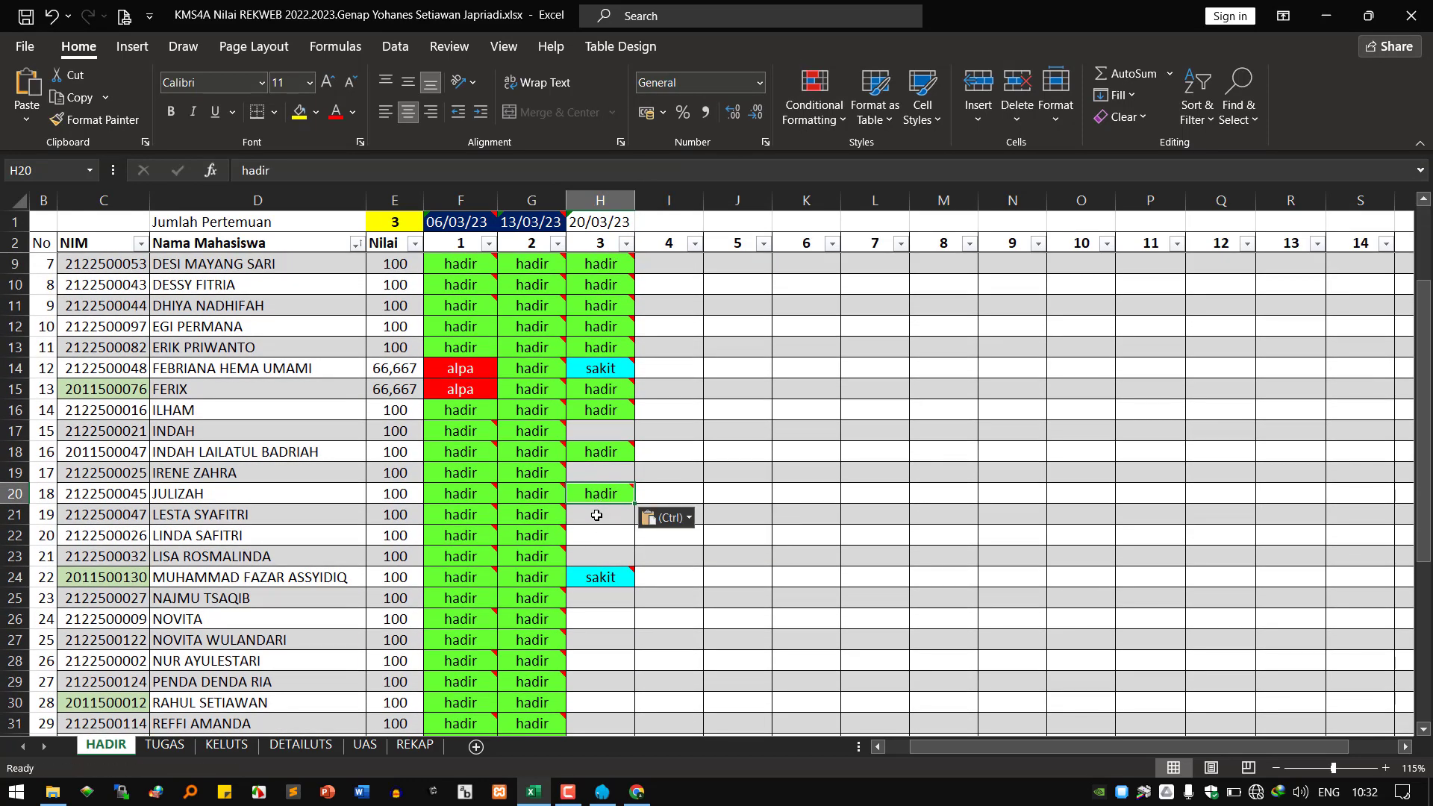
right_click(596, 515)
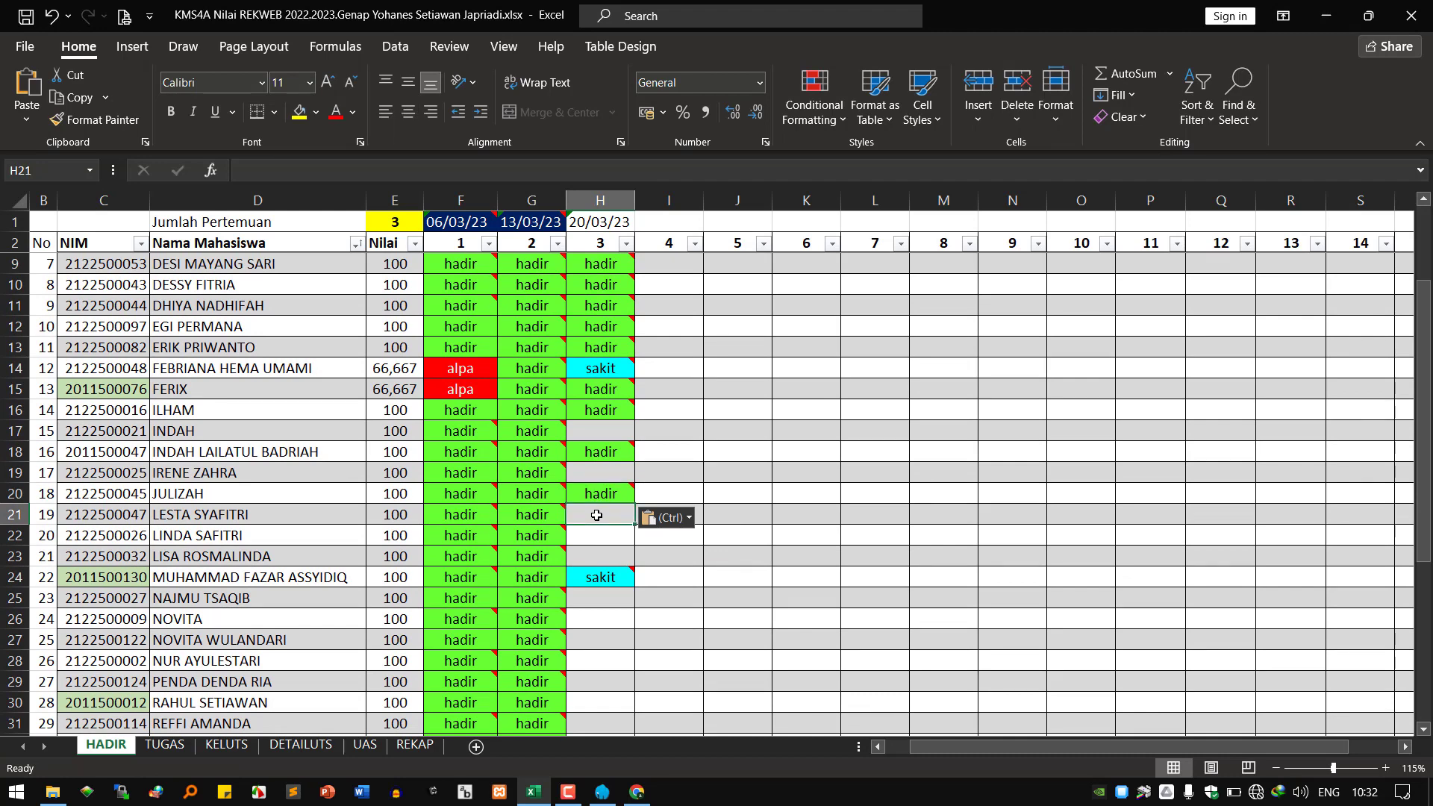
mouse_move(607, 455)
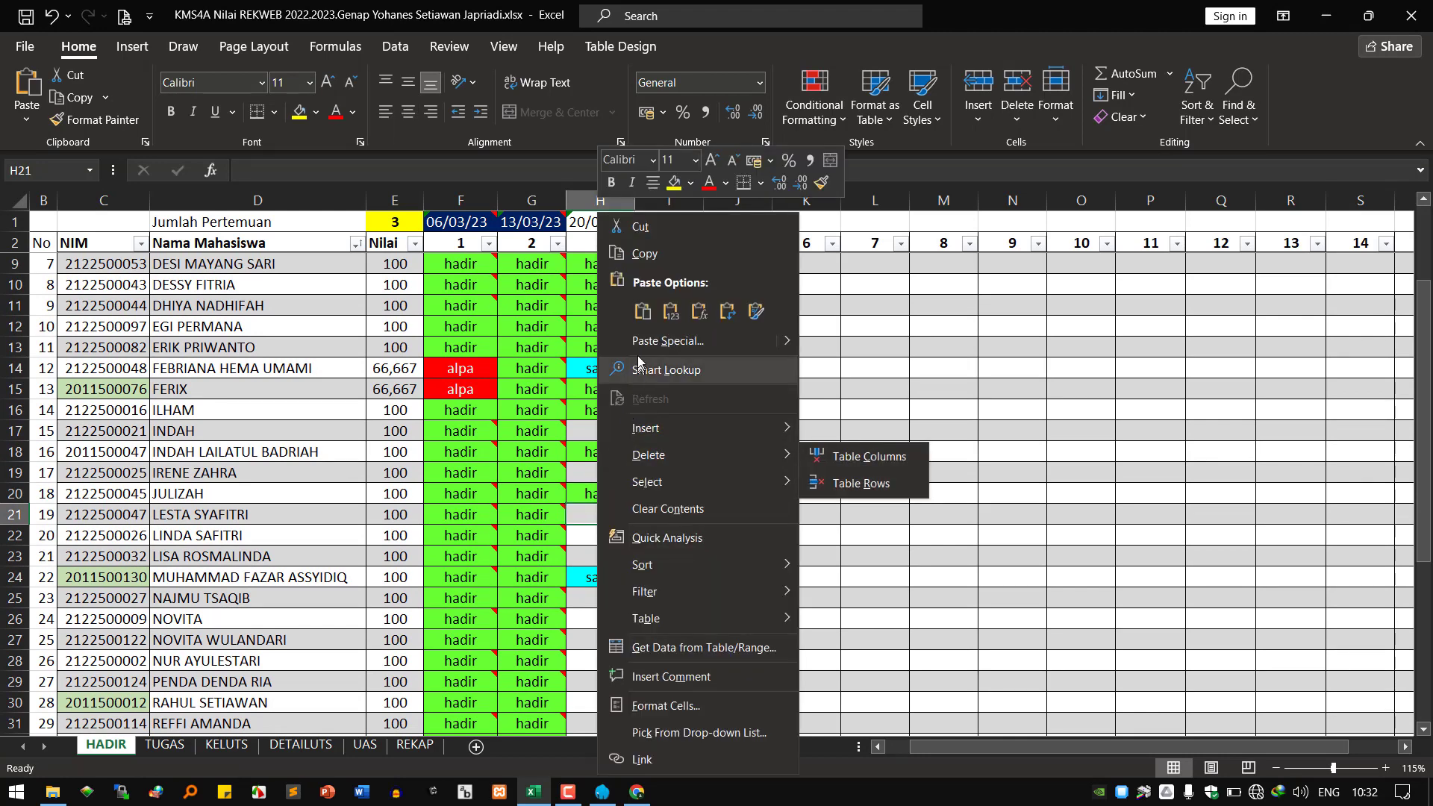
click(642, 310)
click(591, 542)
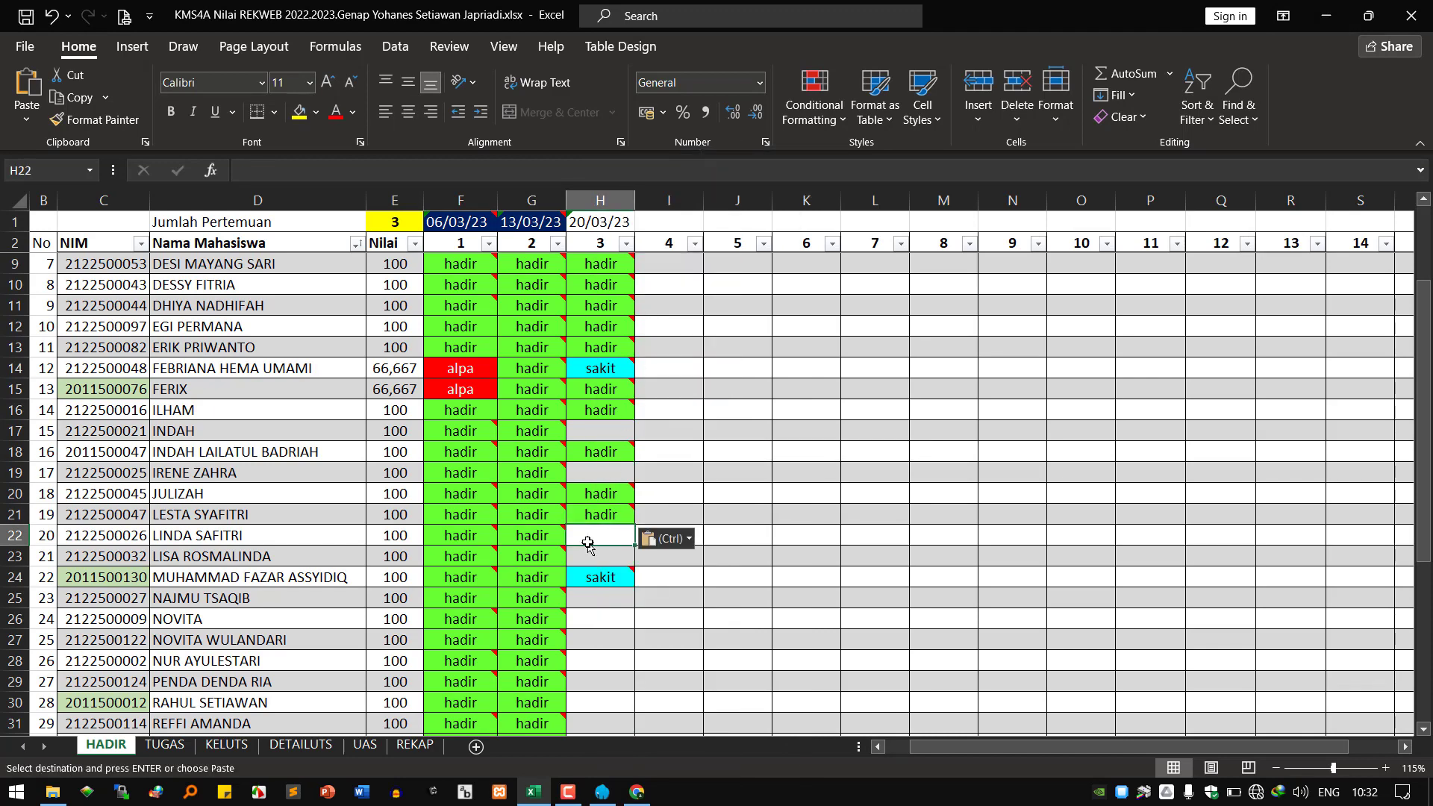
right_click(593, 538)
click(647, 335)
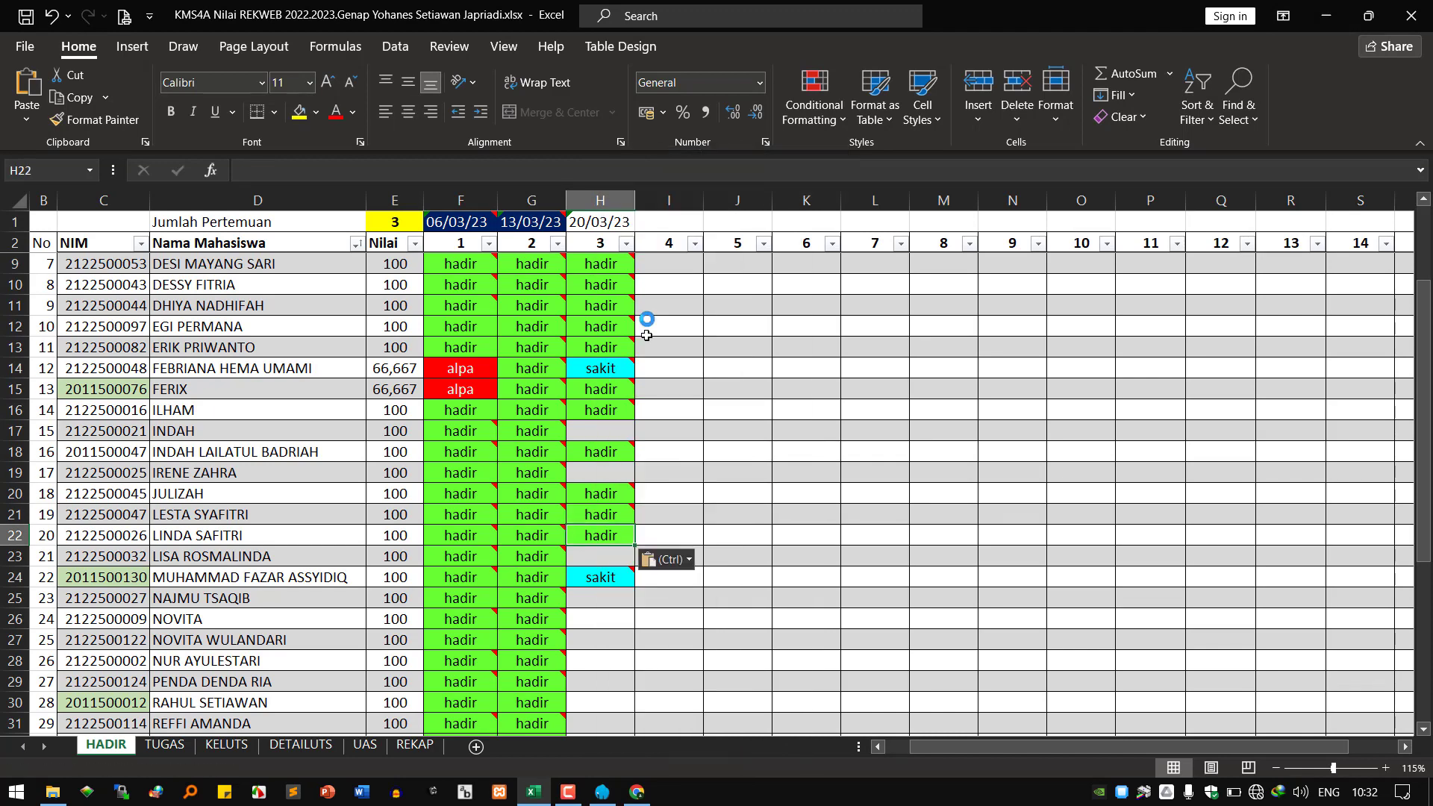
click(598, 559)
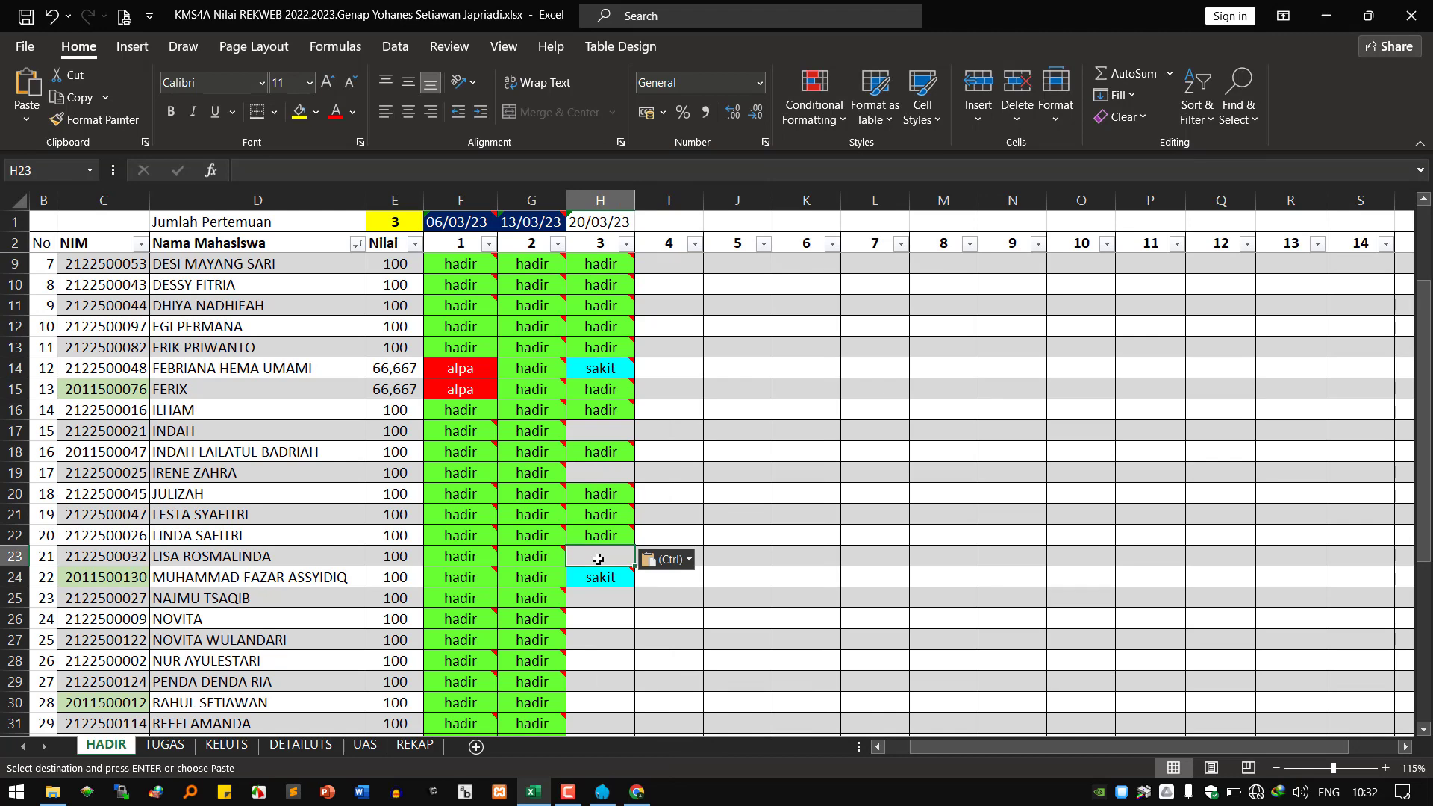
right_click(597, 559)
click(647, 335)
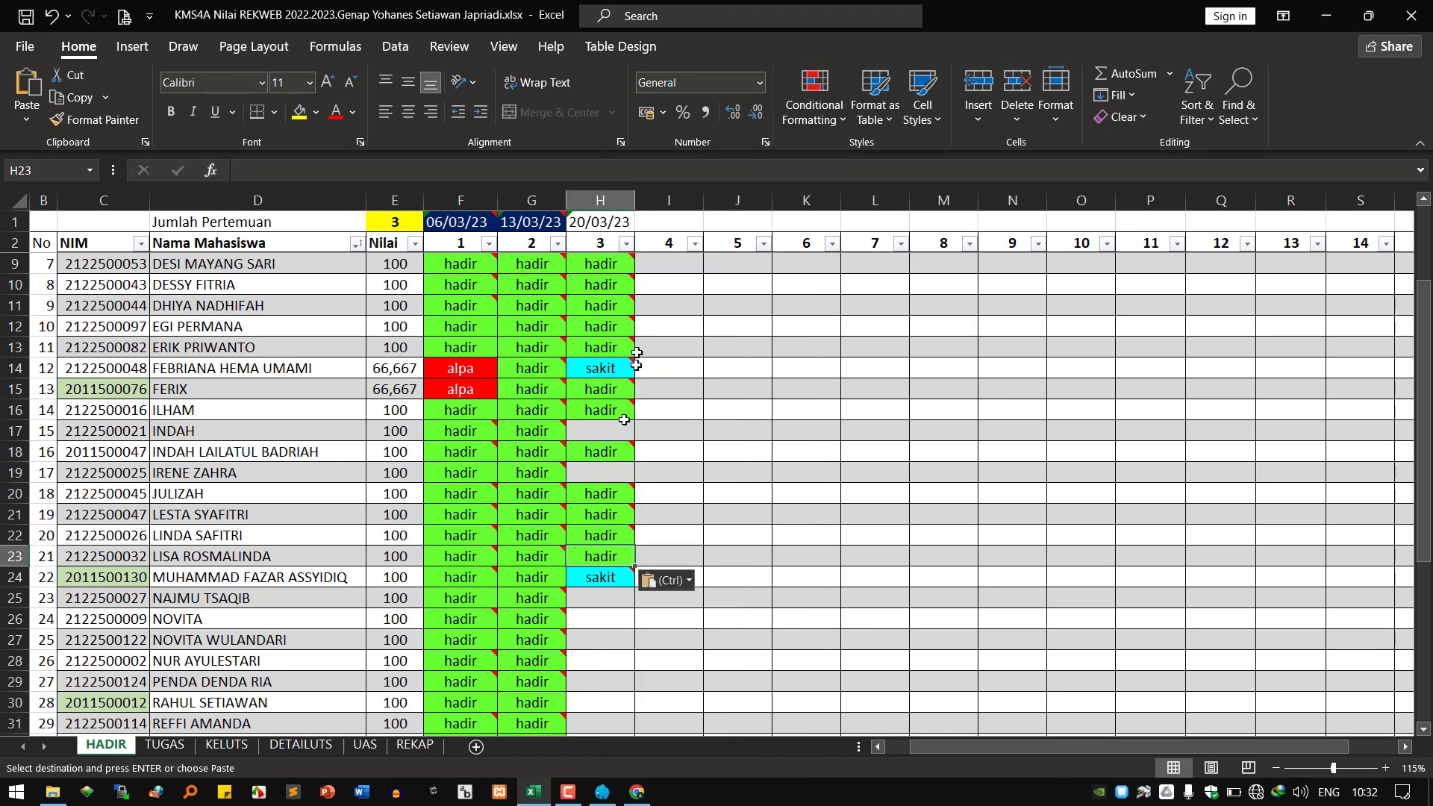
Paste the hadir entry into H25 and H26.
click(591, 602)
right_click(591, 603)
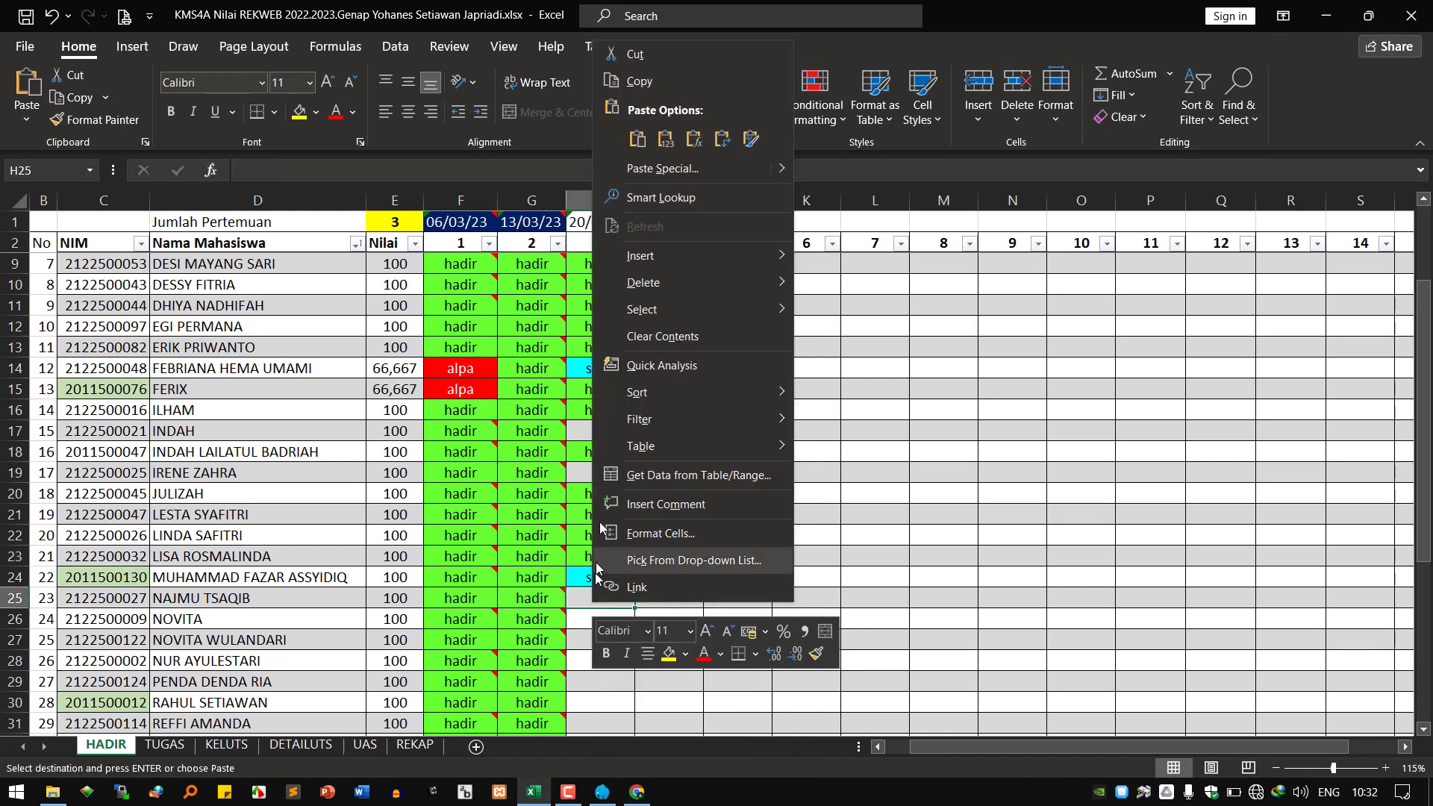
mouse_move(618, 452)
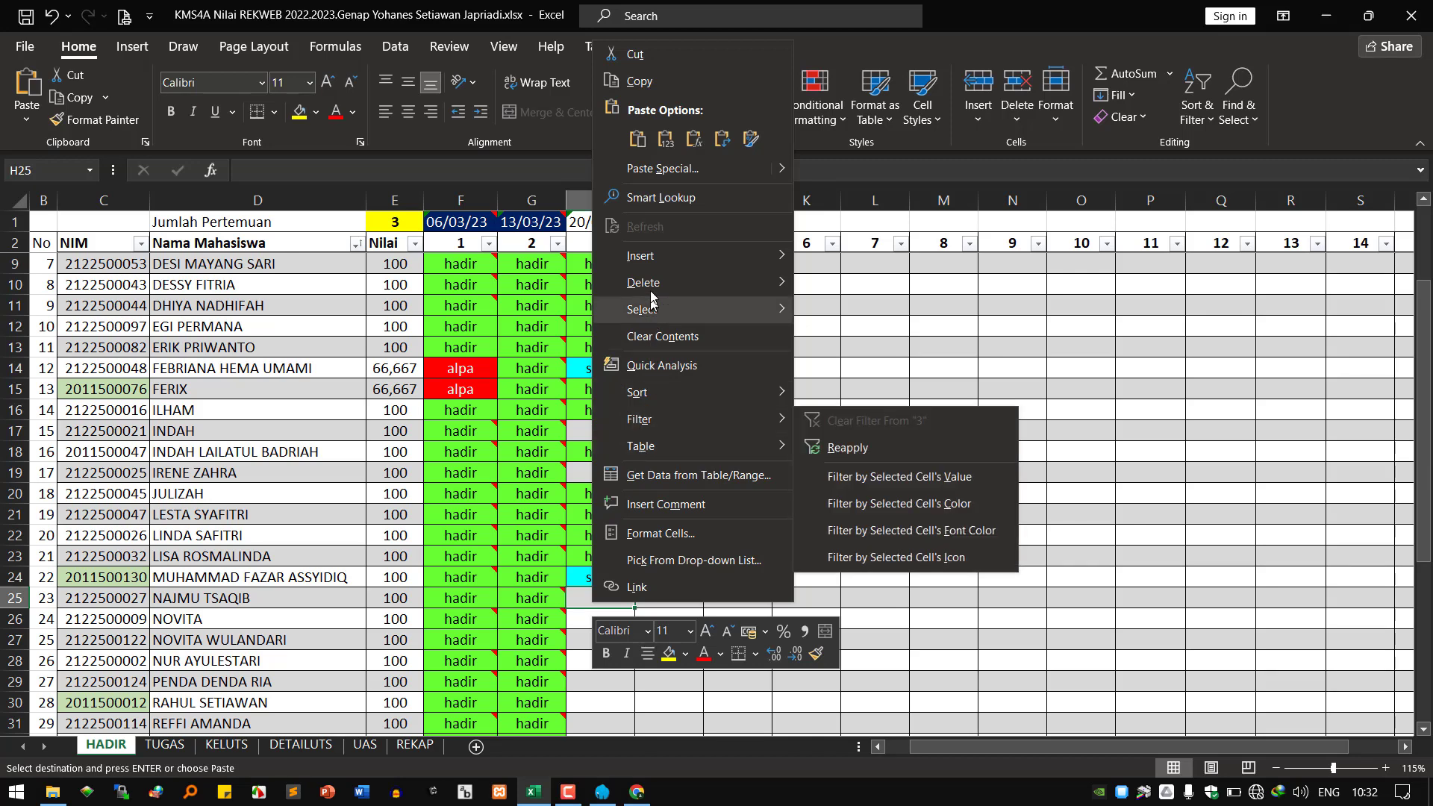
click(641, 146)
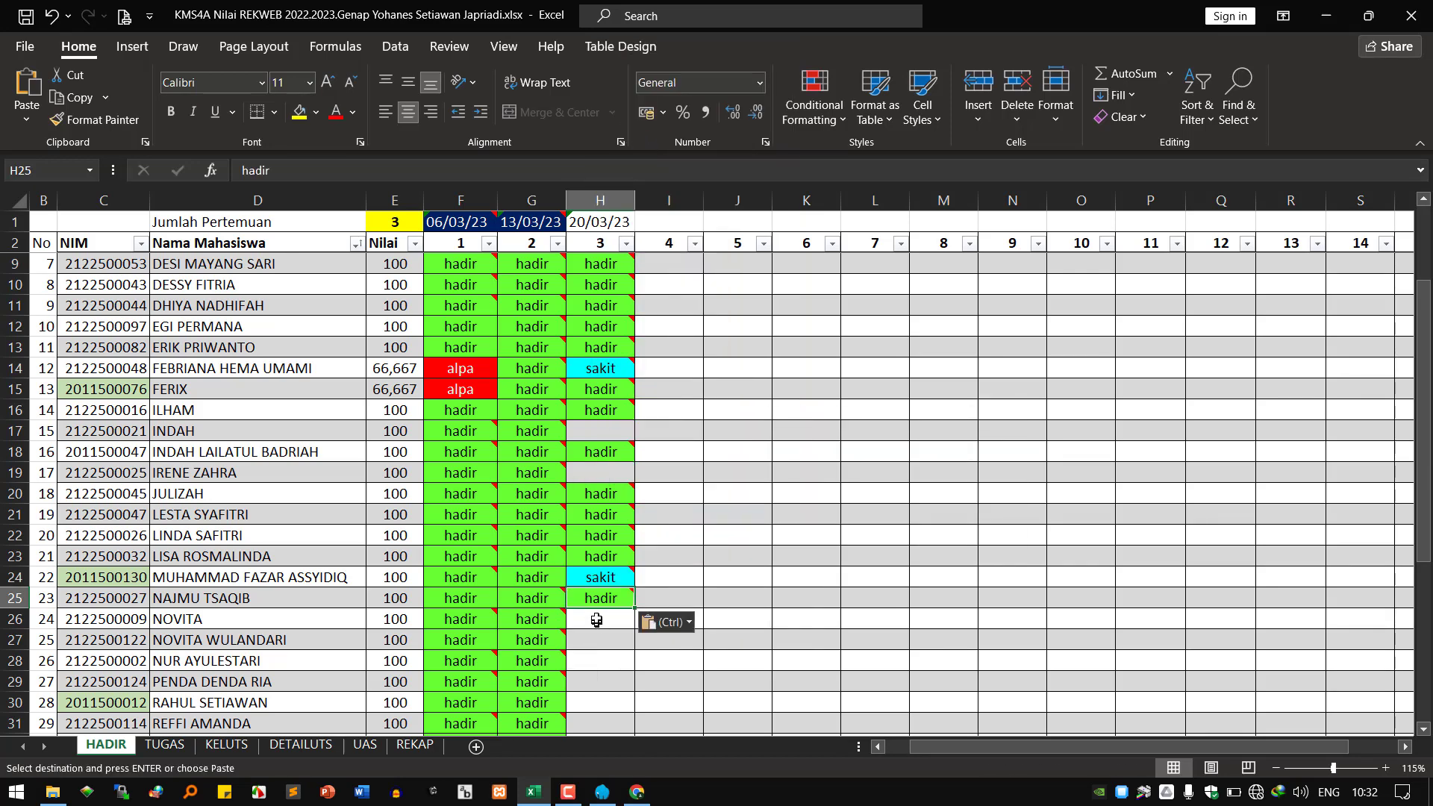
click(596, 621)
right_click(597, 620)
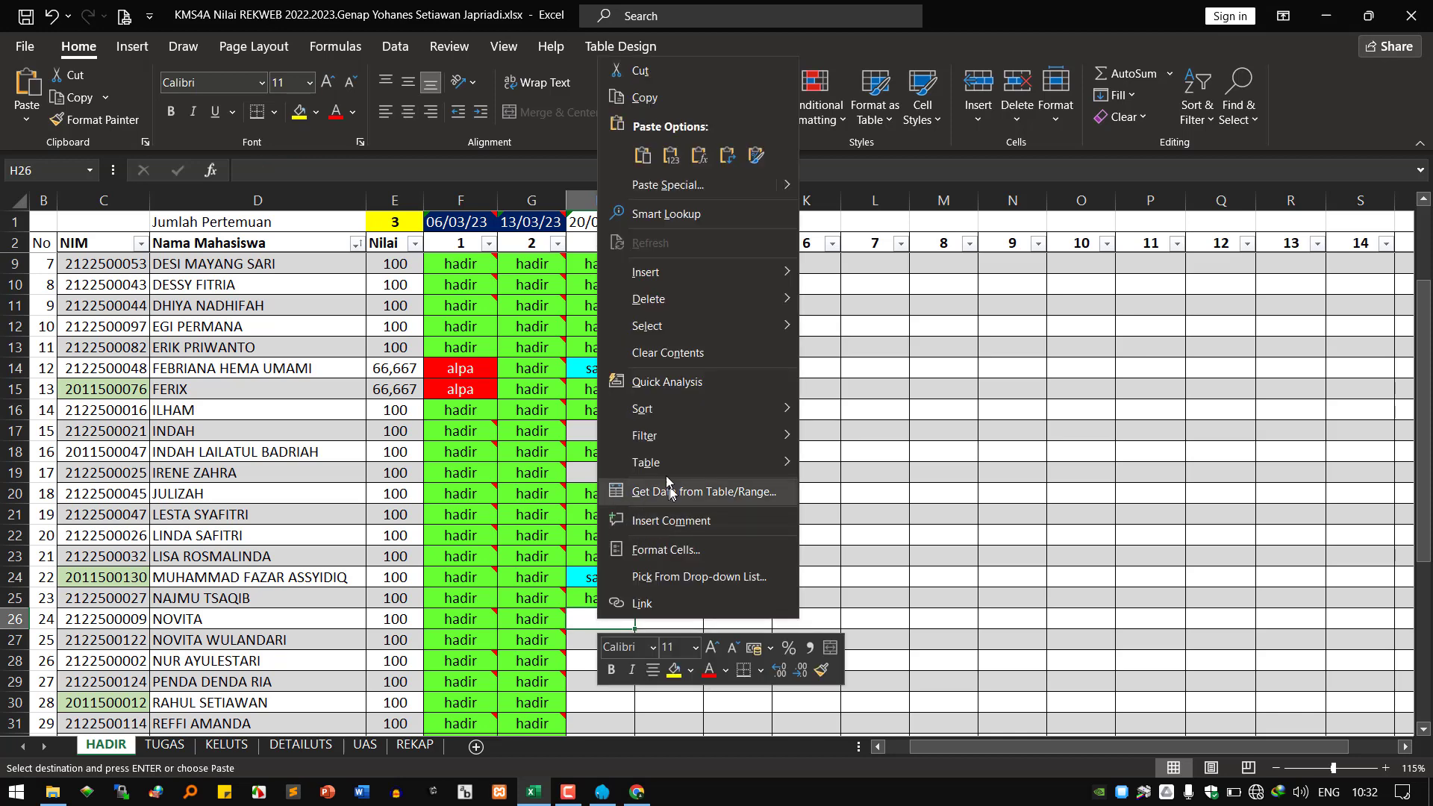
click(642, 155)
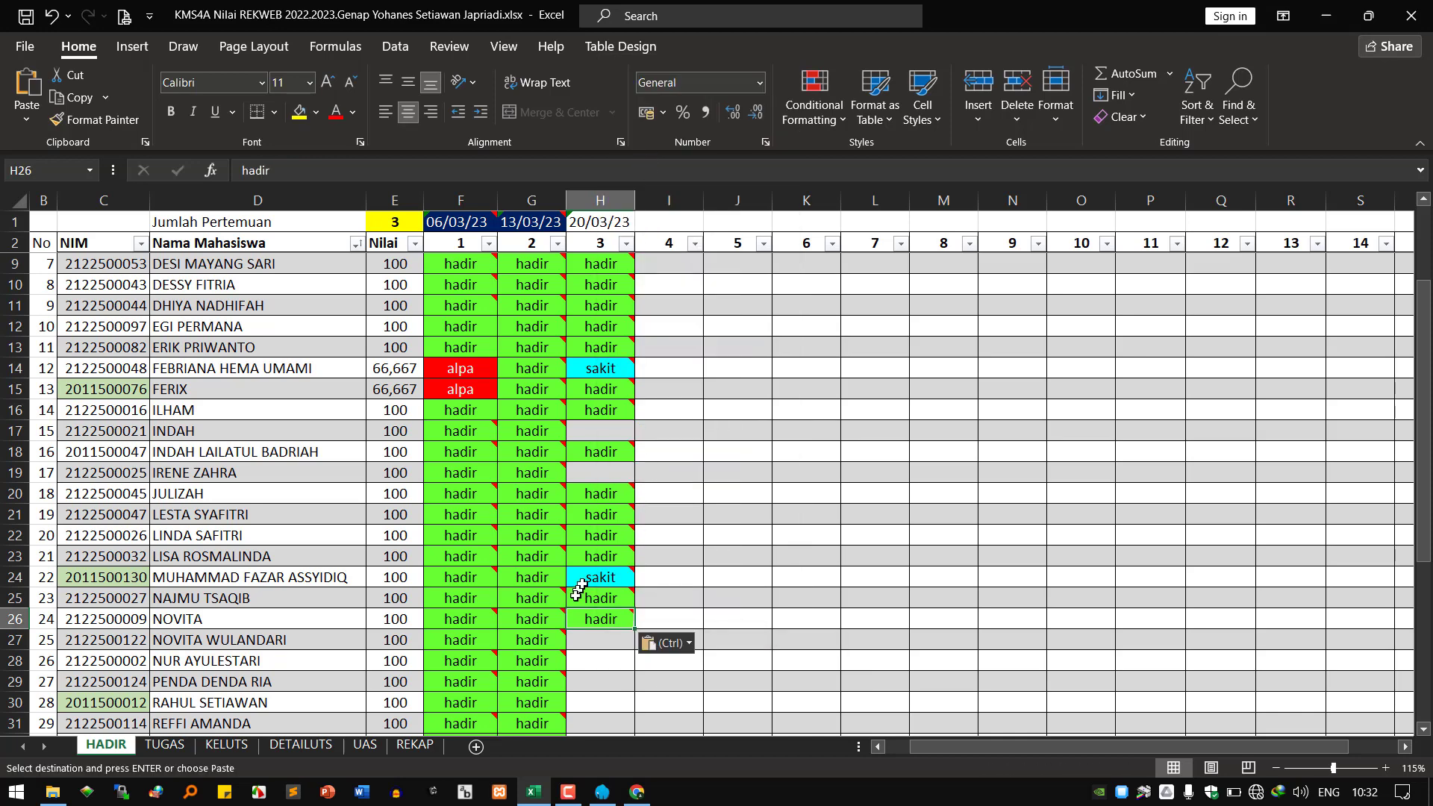
Paste the hadir entry into H27, H28 and H29.
click(592, 643)
right_click(592, 643)
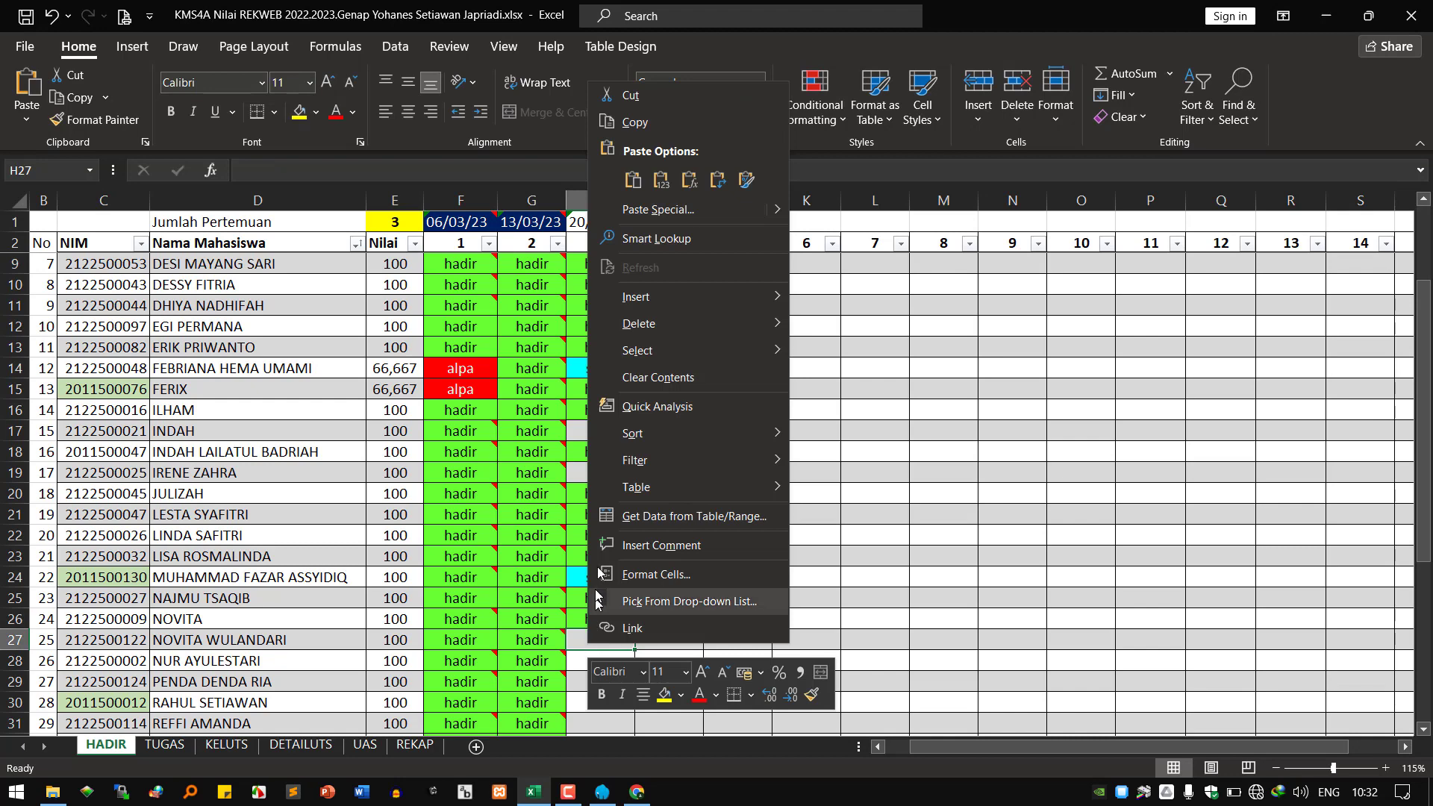
click(633, 179)
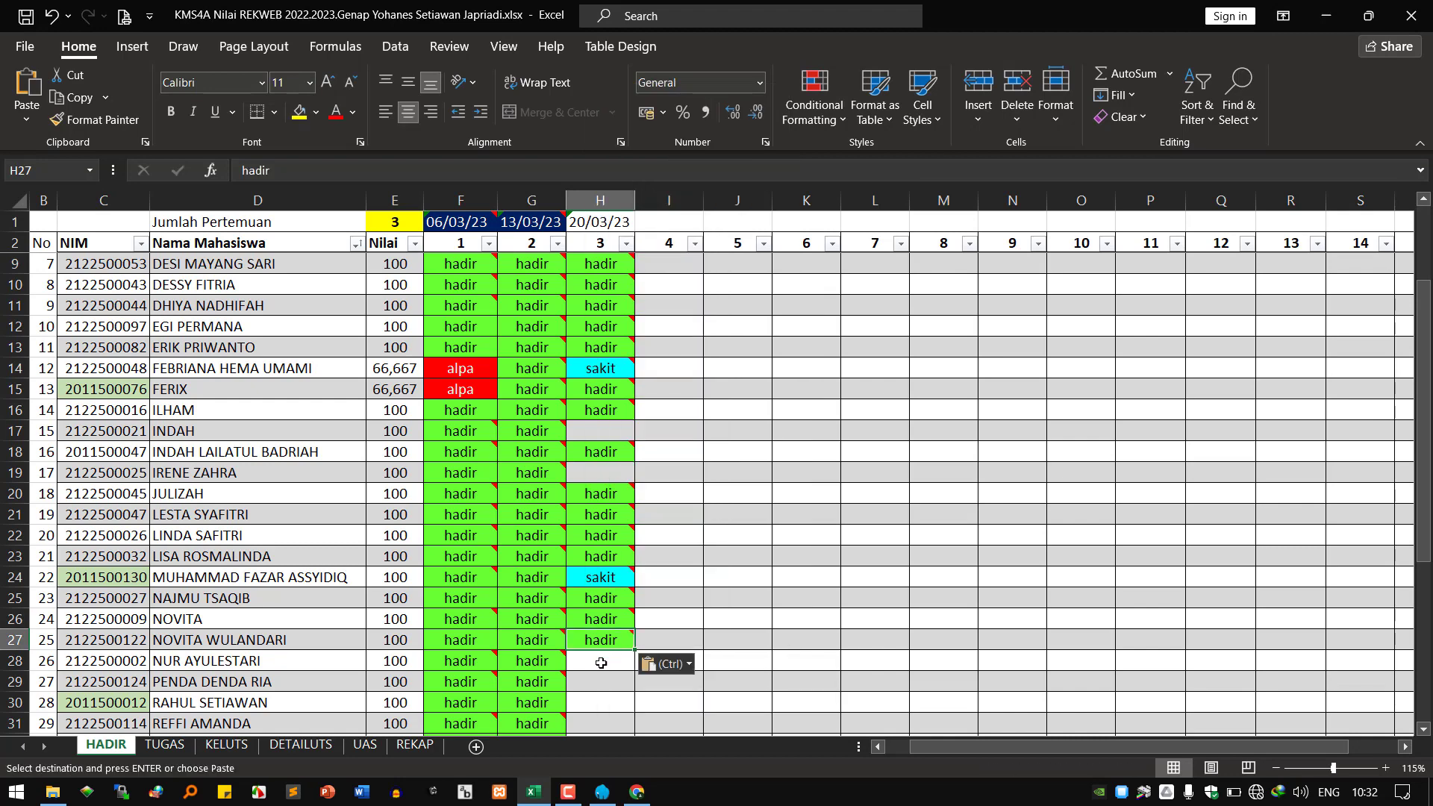
click(593, 668)
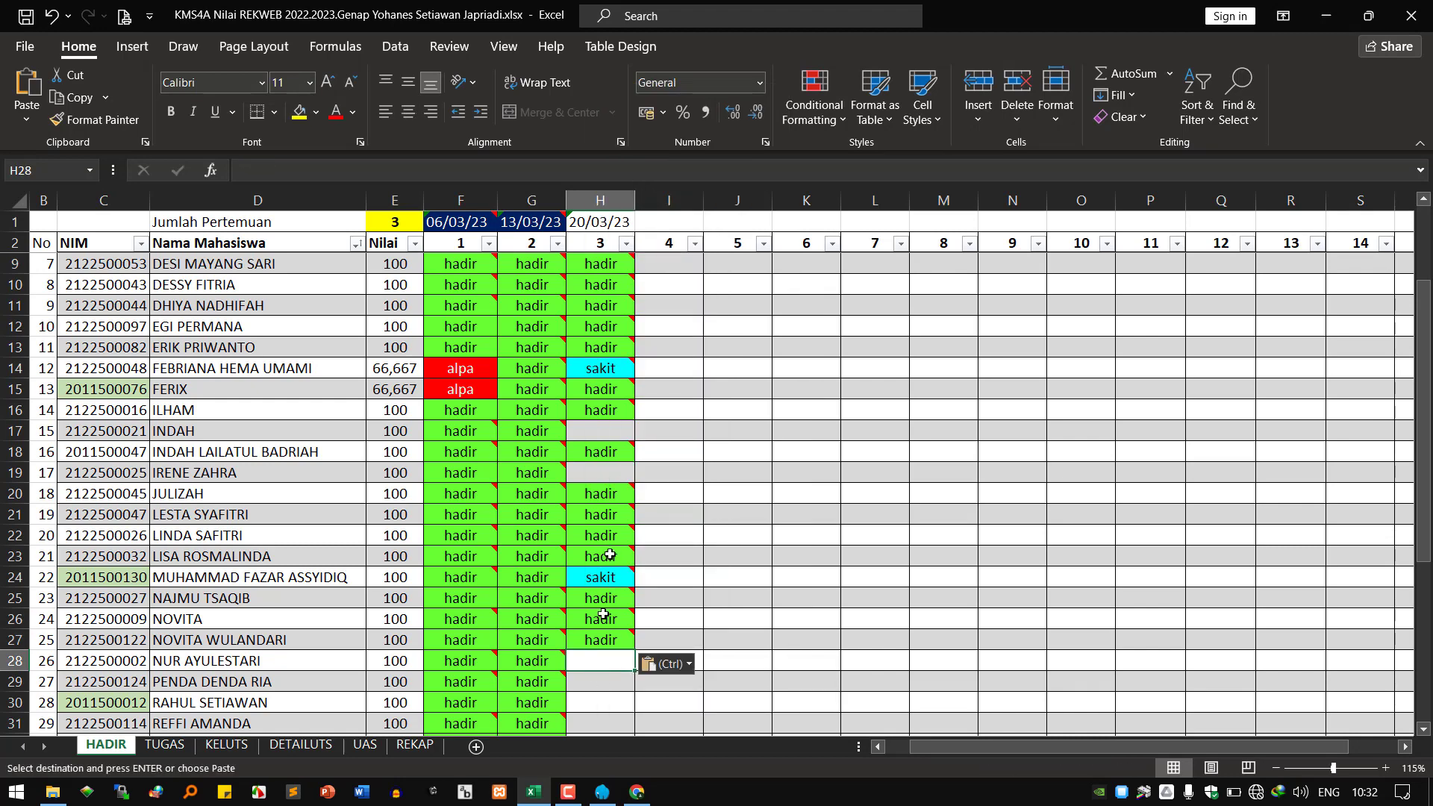
right_click(598, 663)
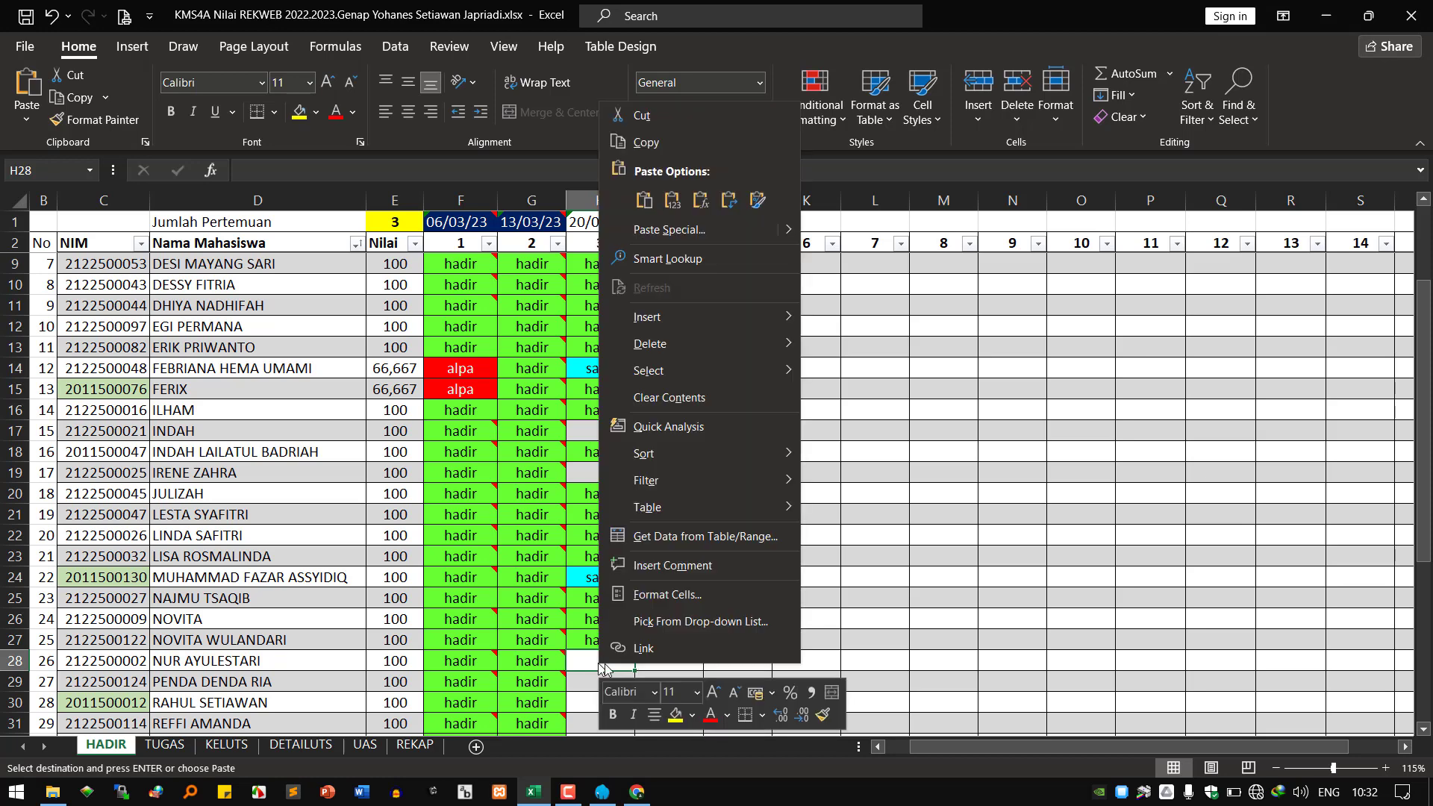
click(643, 199)
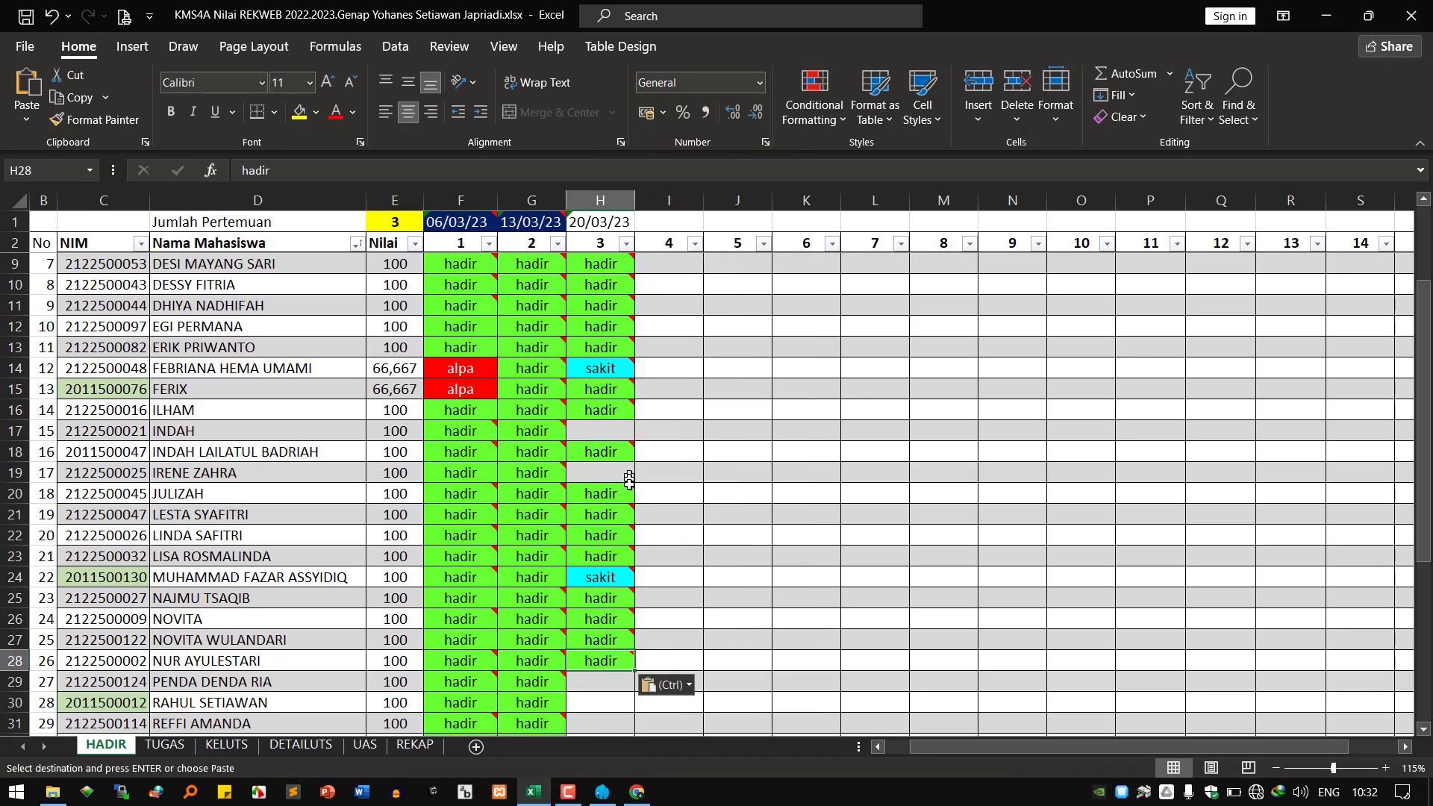
right_click(586, 682)
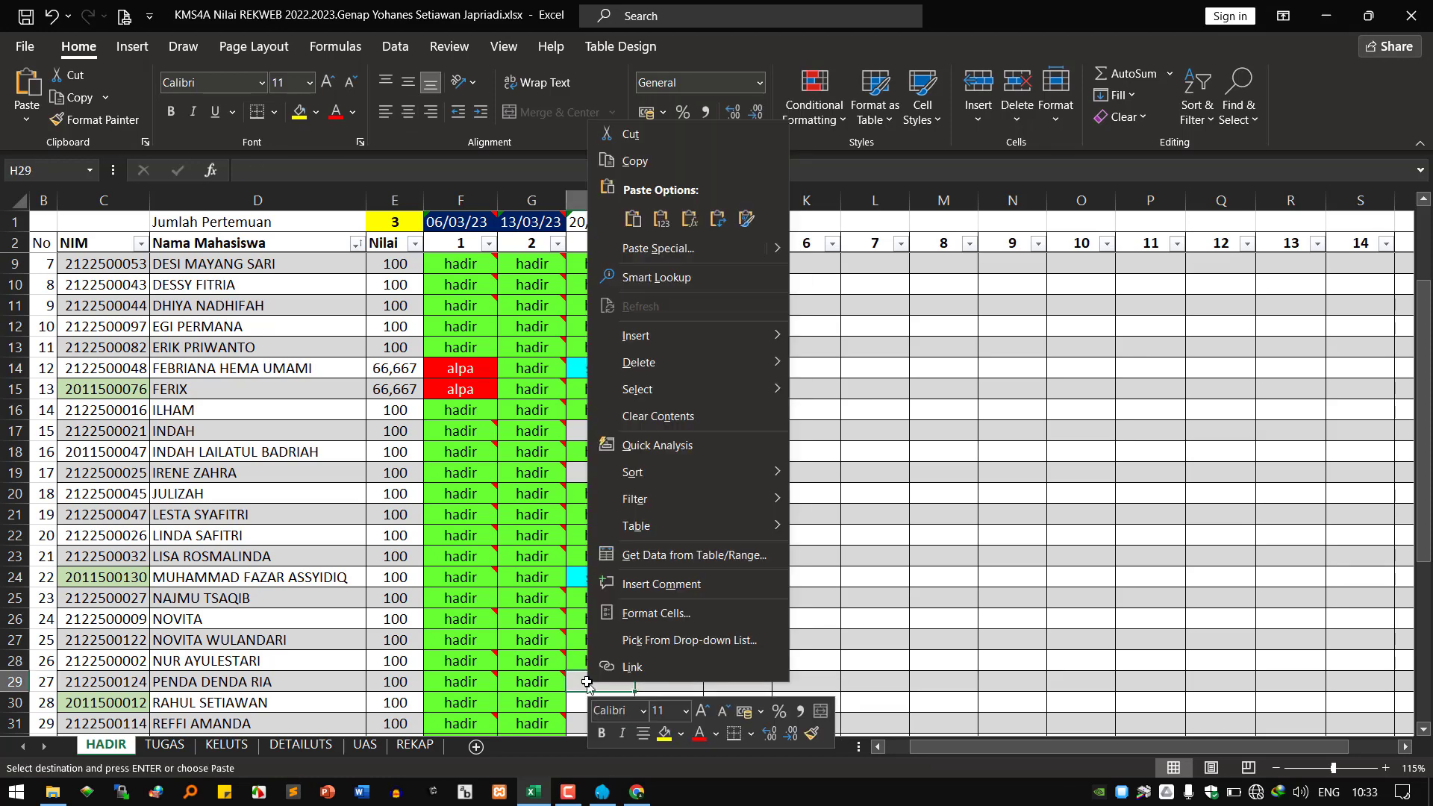
key(ctrl+v)
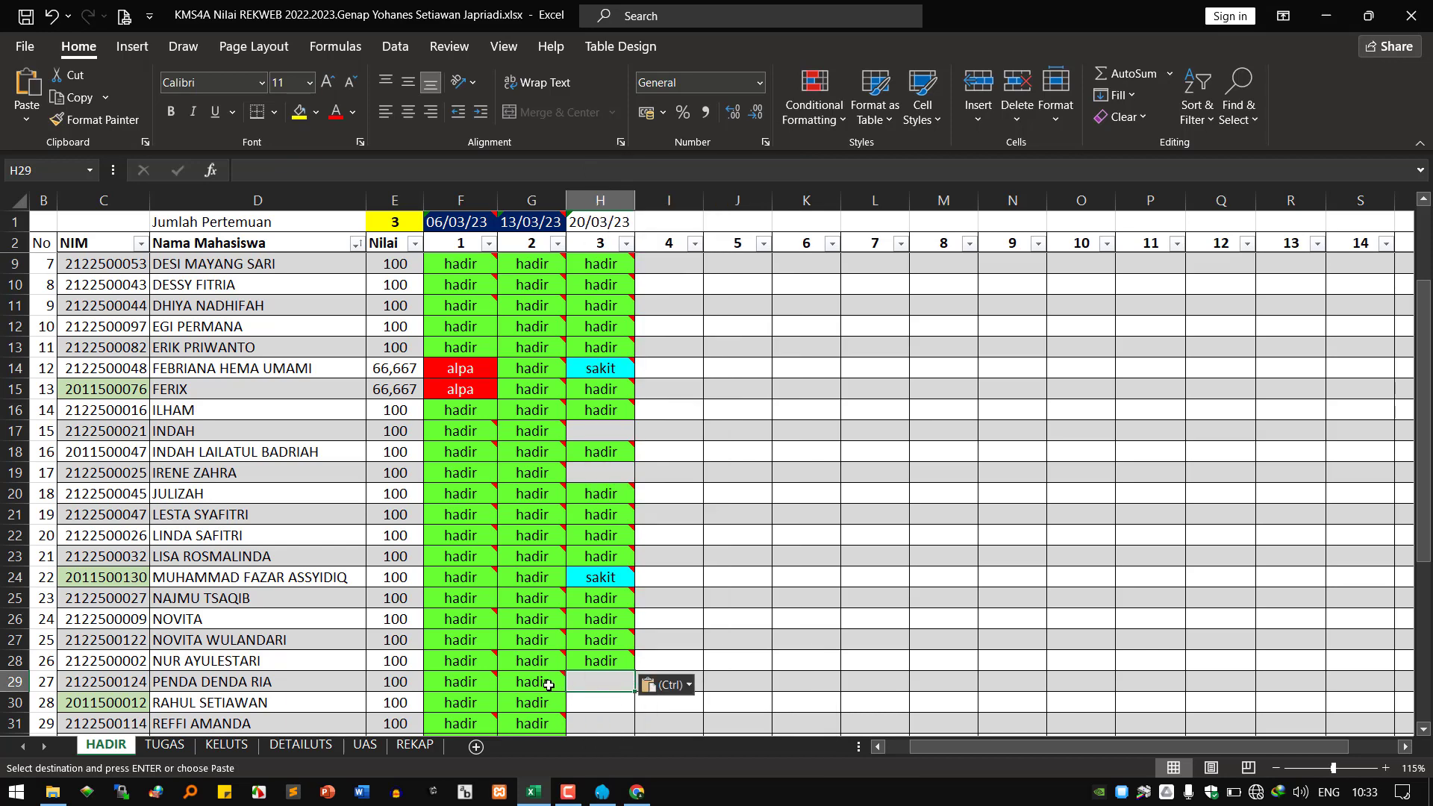
key(Escape)
Copy the hadir entry in G30 as the new paste source.
click(556, 703)
right_click(556, 703)
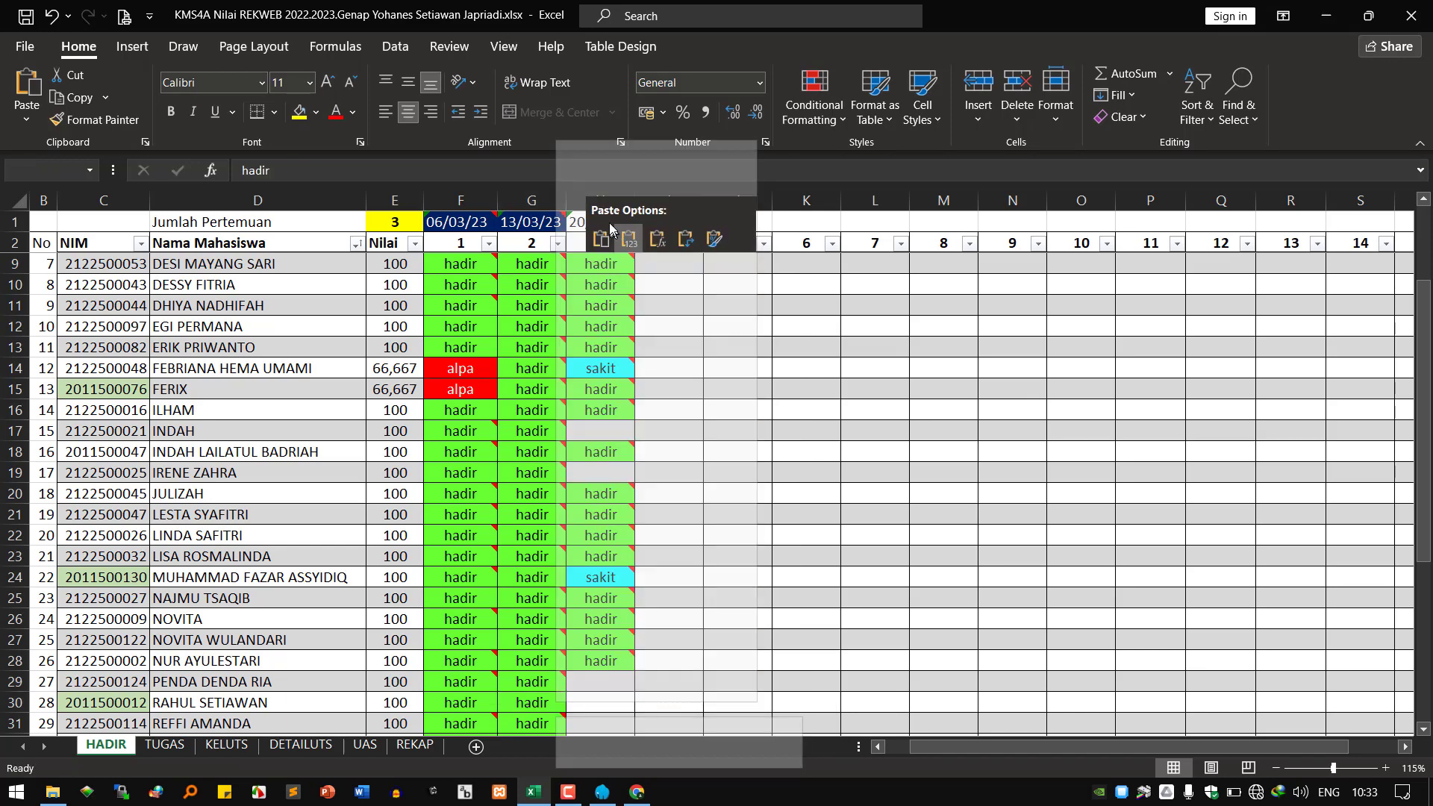
key(ctrl+c)
right_click(552, 703)
right_click(526, 705)
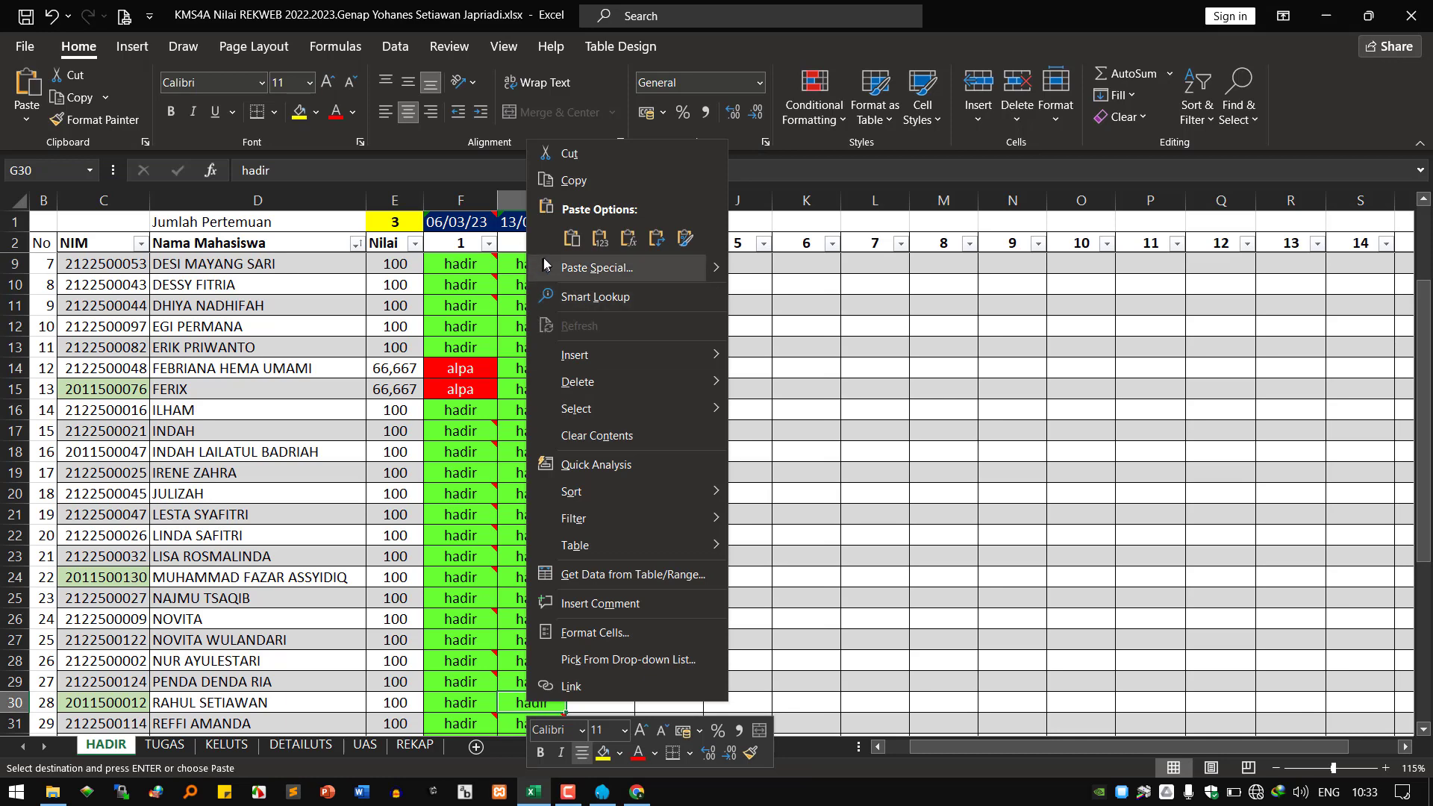
click(571, 183)
Paste the hadir entry into H29.
scroll(665, 665, down, 3)
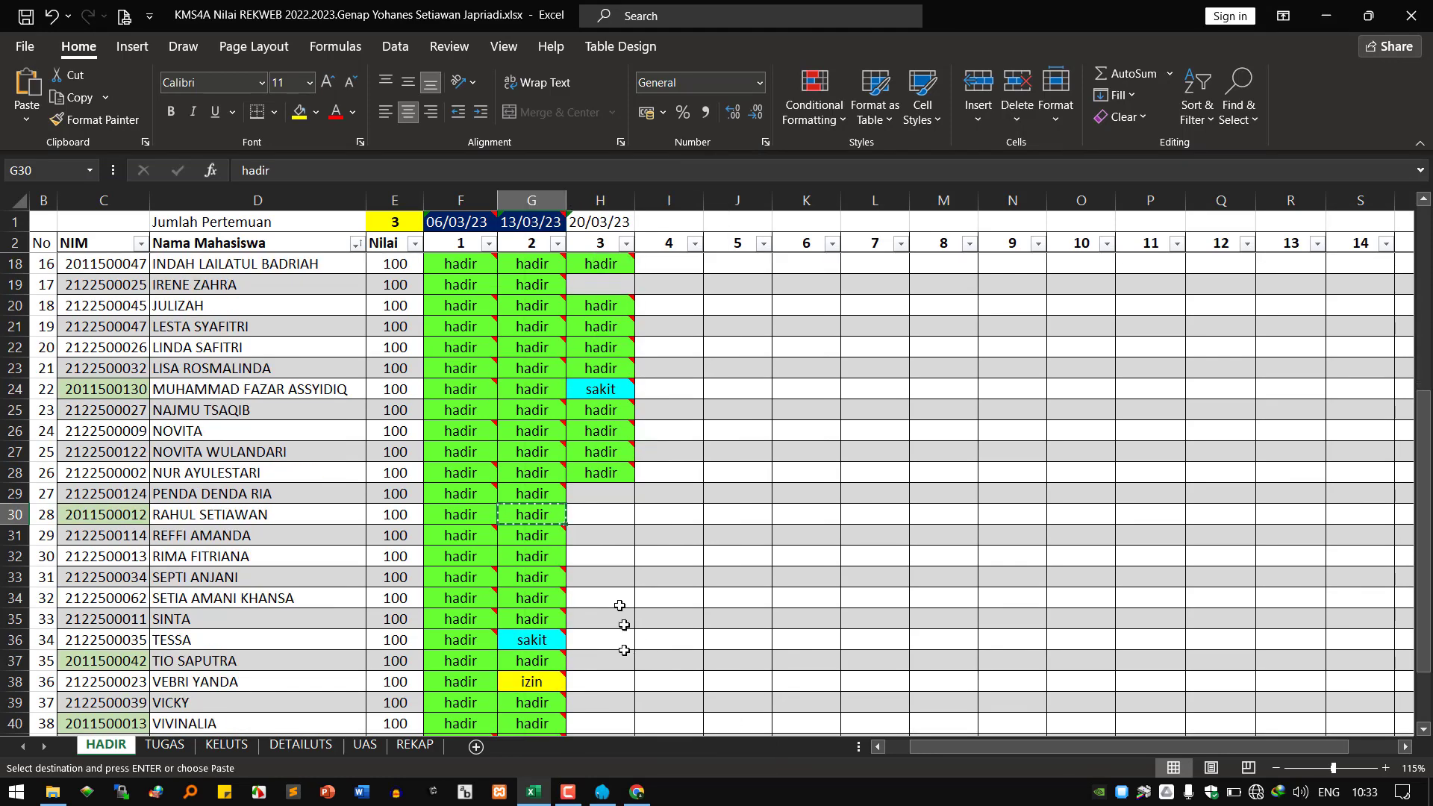
click(599, 517)
right_click(599, 517)
key(Escape)
click(590, 496)
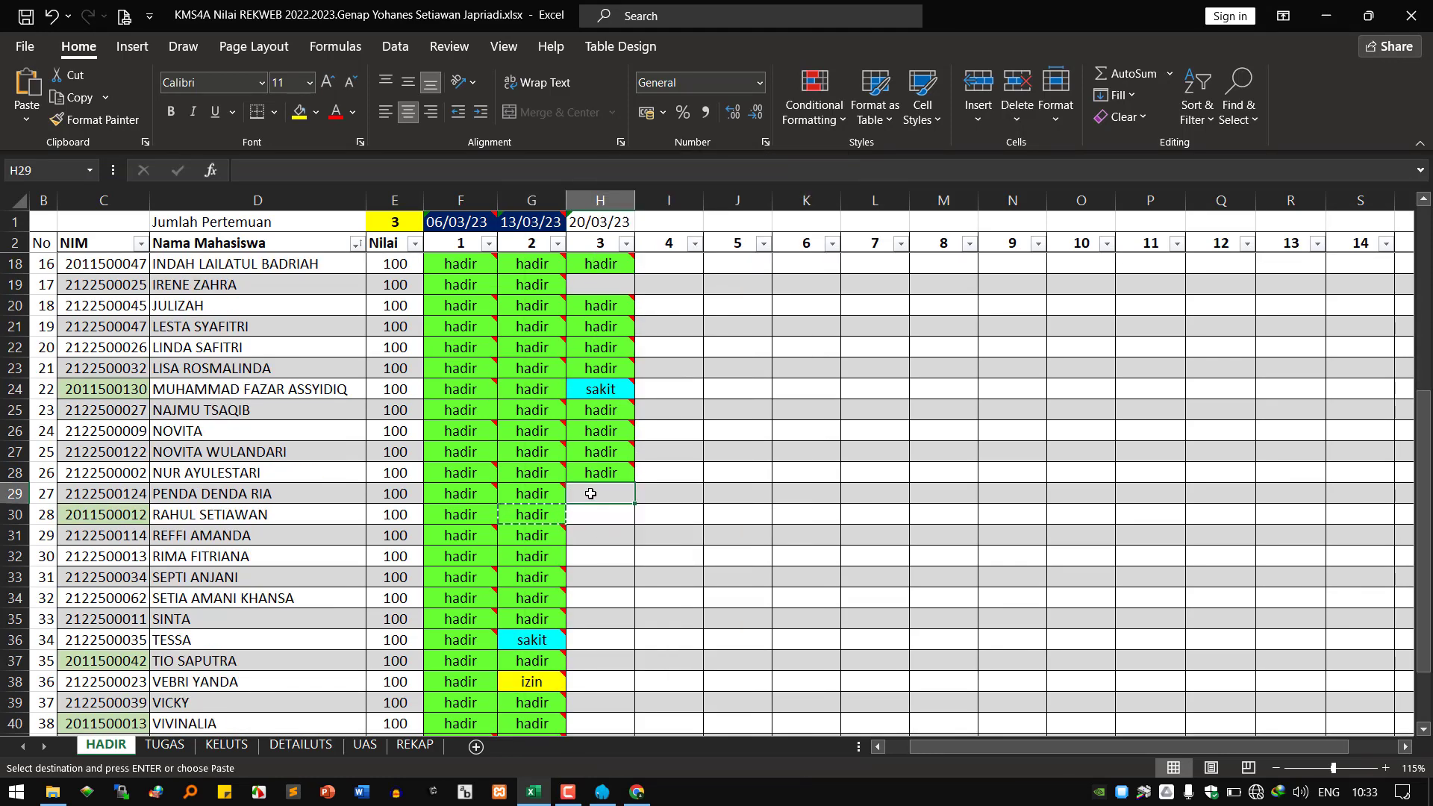
right_click(600, 498)
click(633, 314)
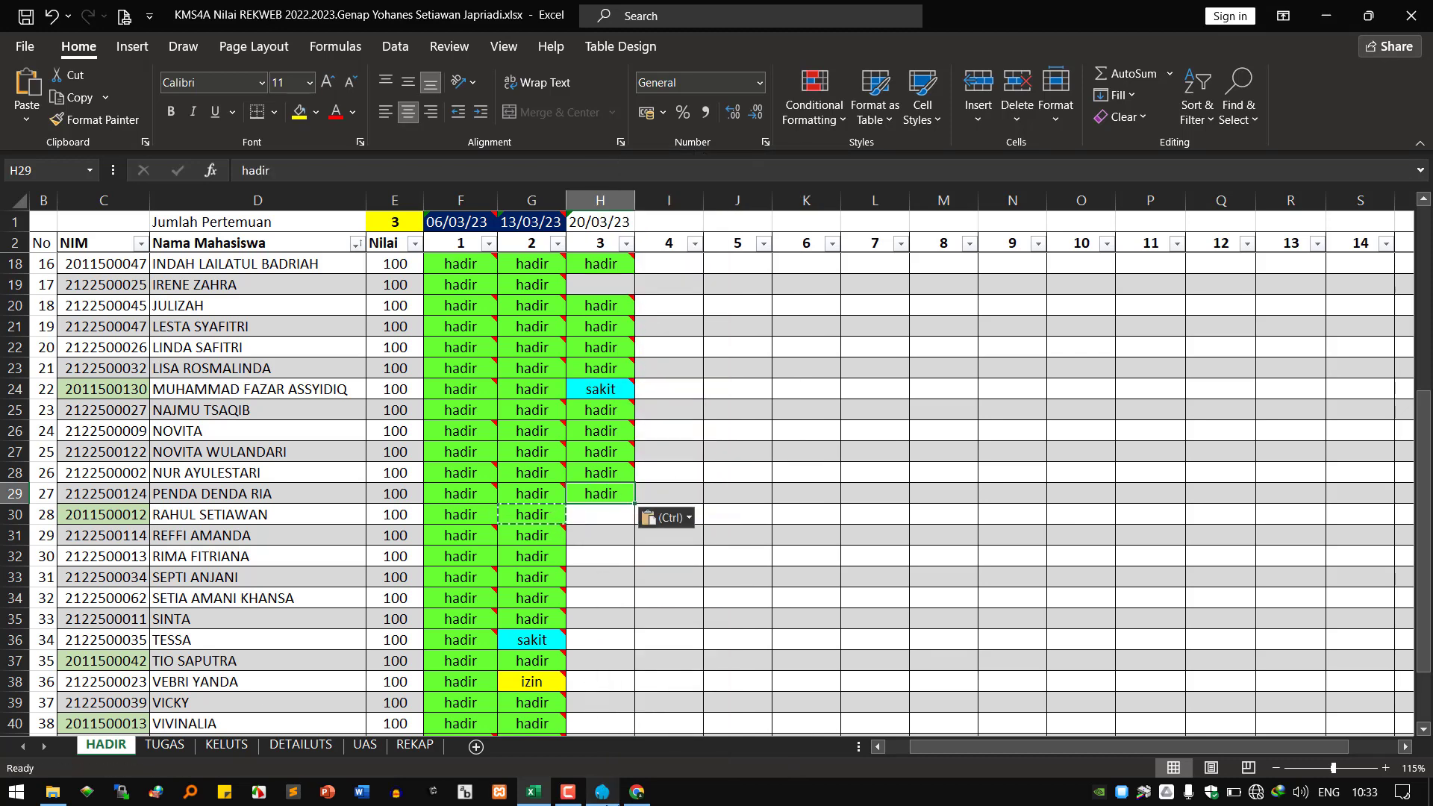
Copy the hadir entry from G31 and paste it into H31 and H32.
mouse_move(638, 790)
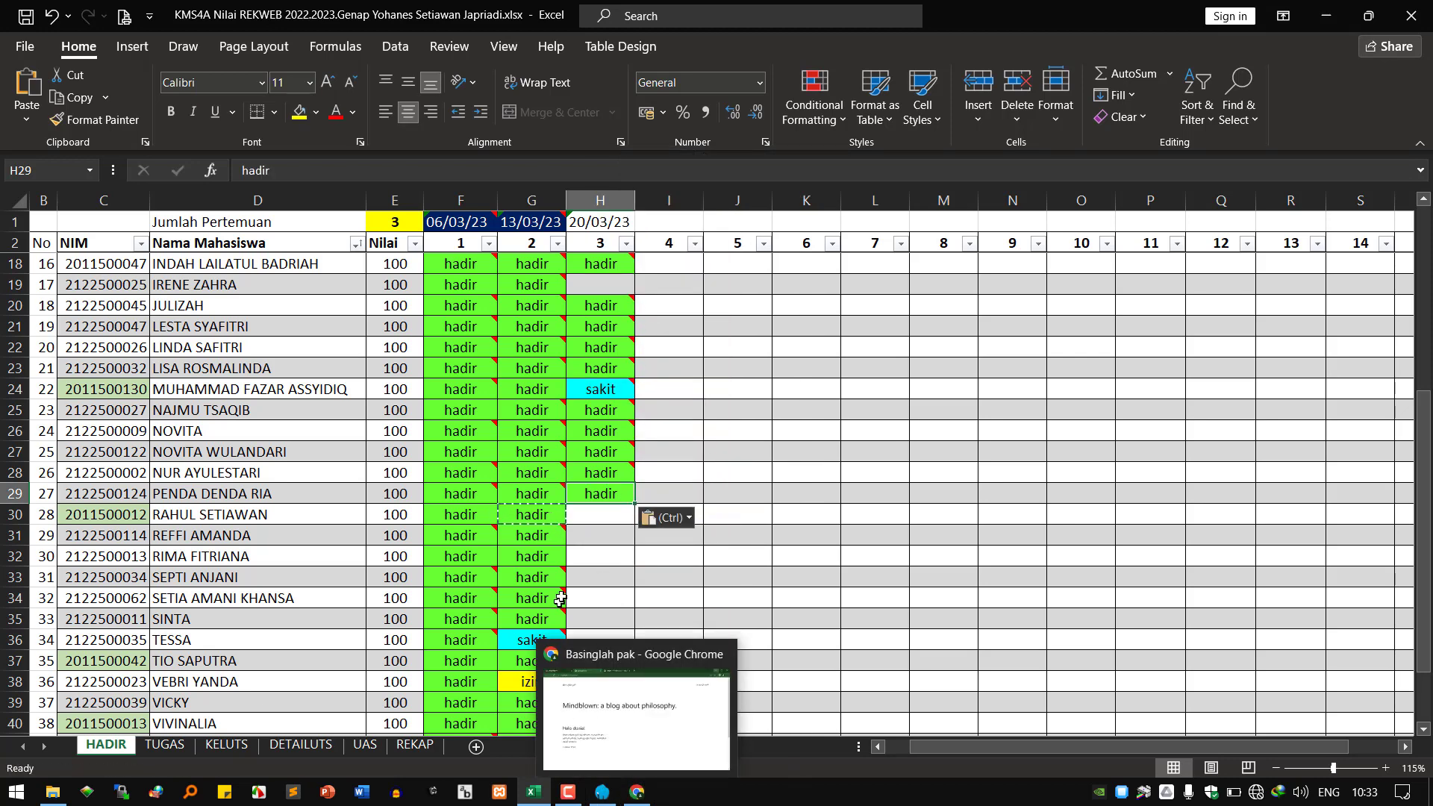
mouse_move(549, 528)
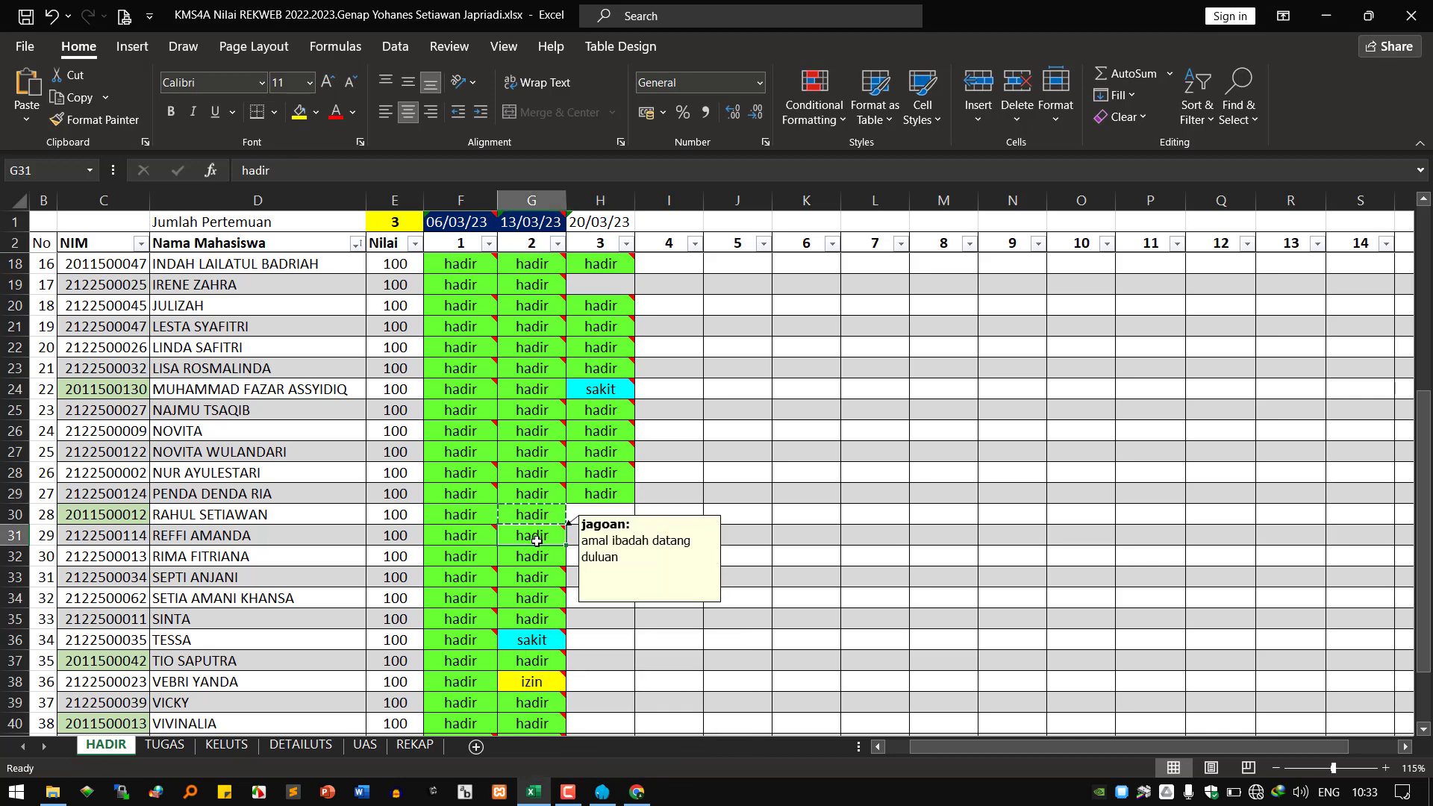
right_click(537, 540)
click(587, 200)
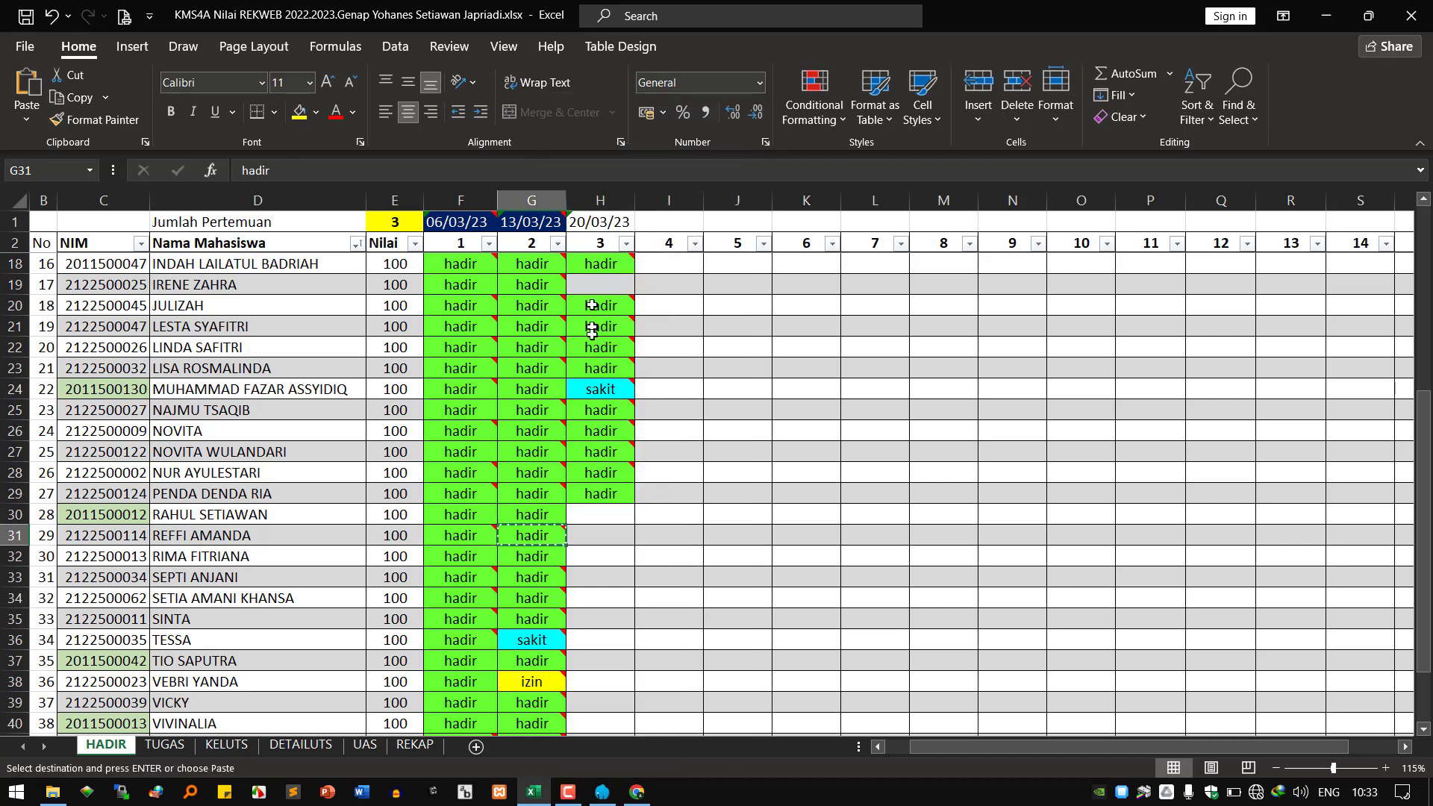
click(592, 534)
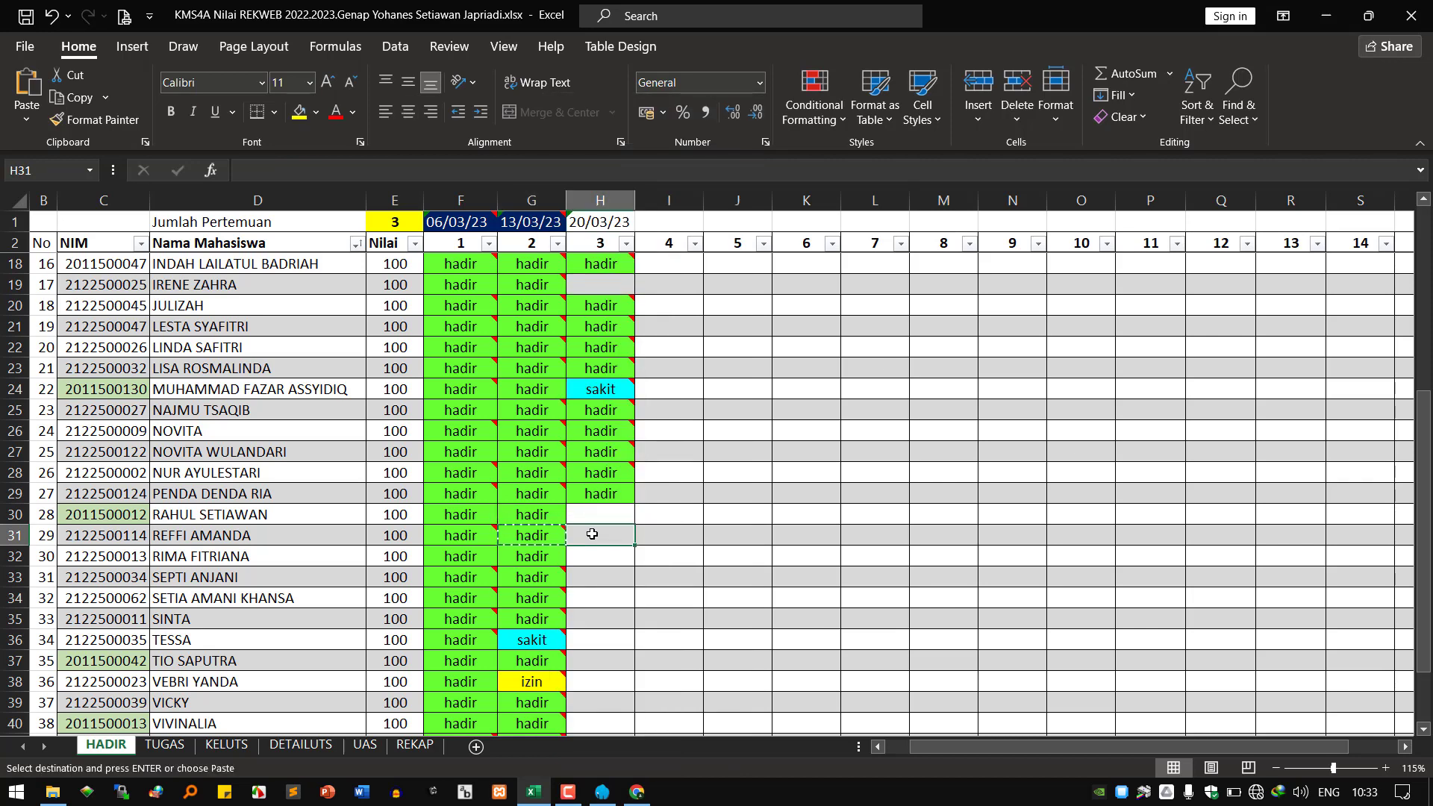
right_click(592, 535)
click(657, 312)
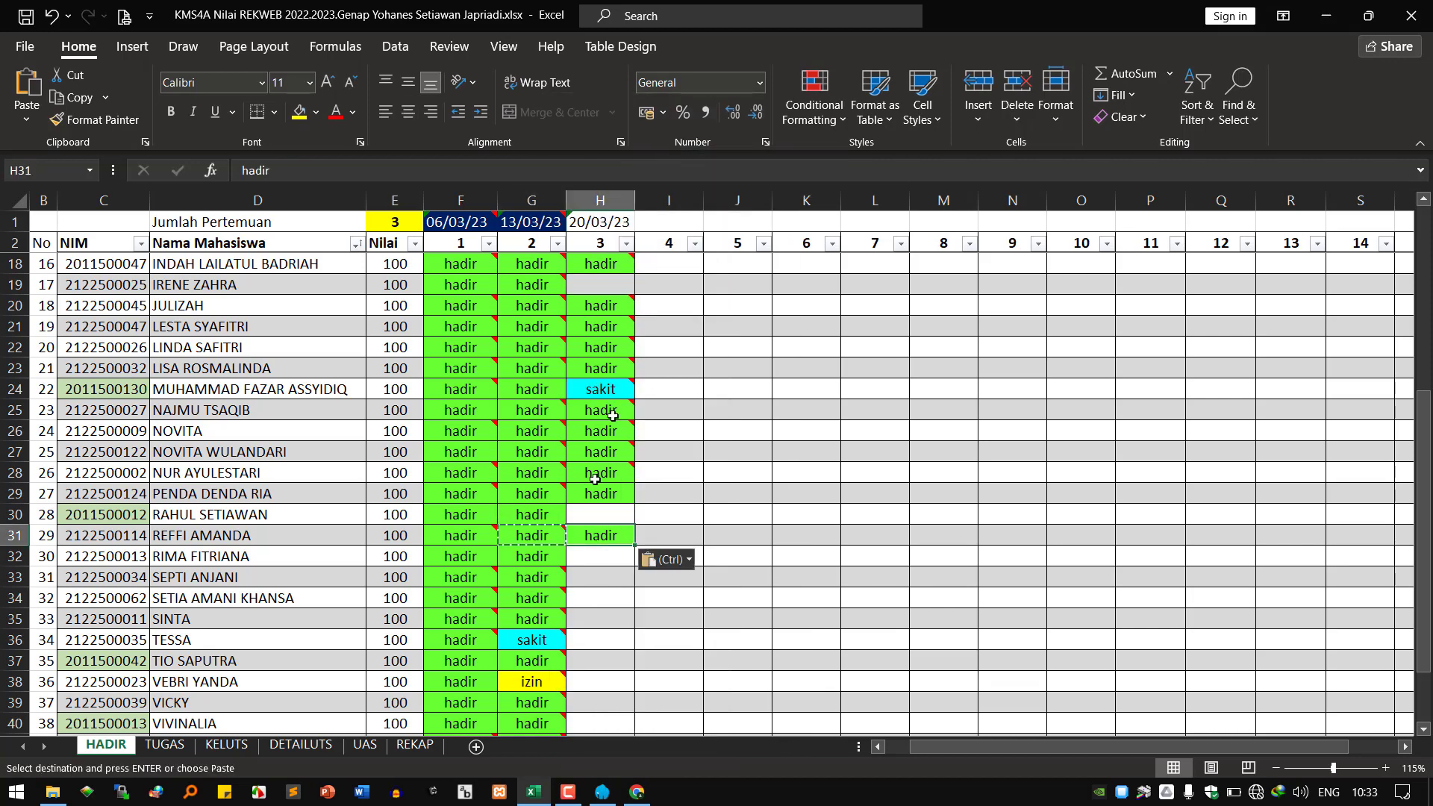
click(597, 558)
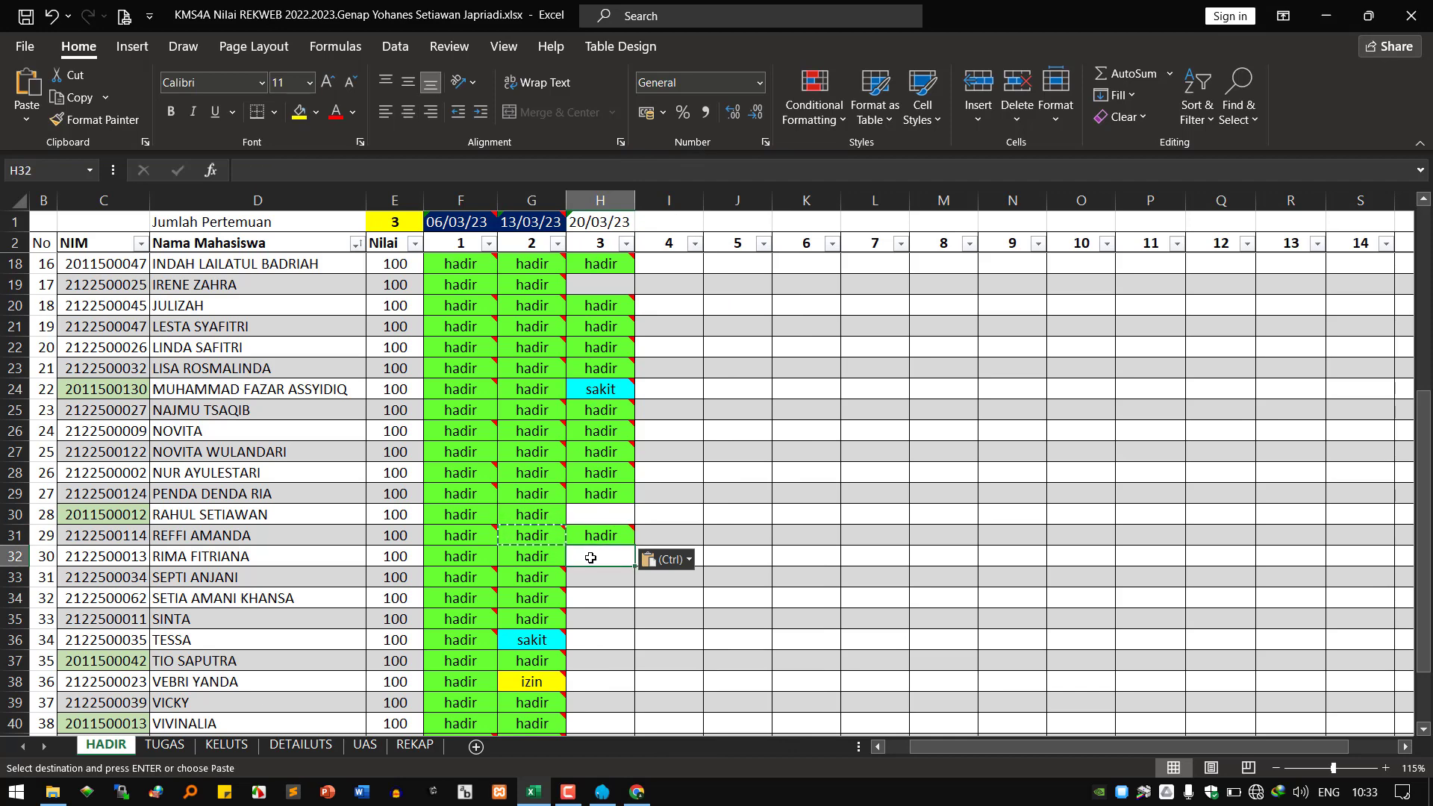
right_click(590, 559)
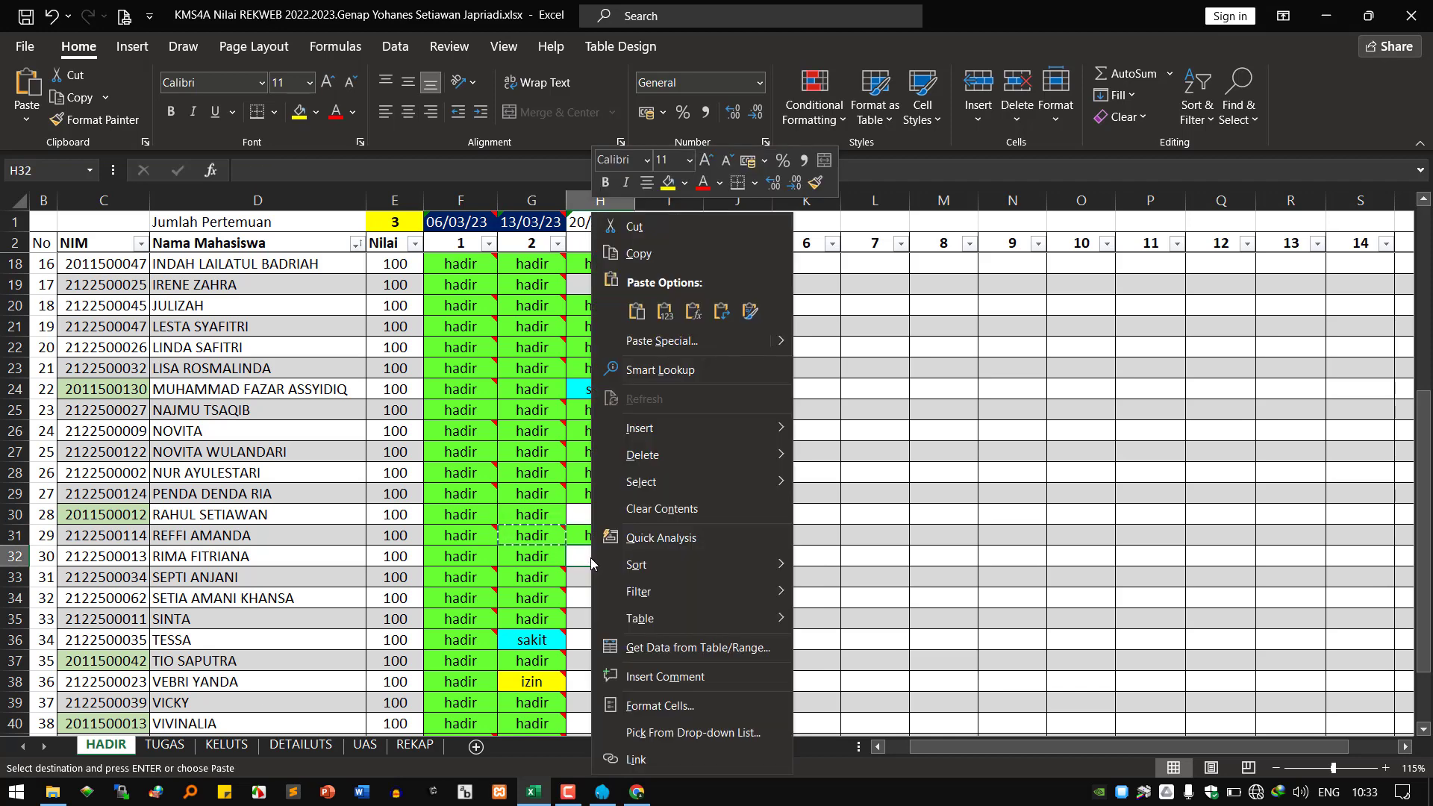
click(636, 326)
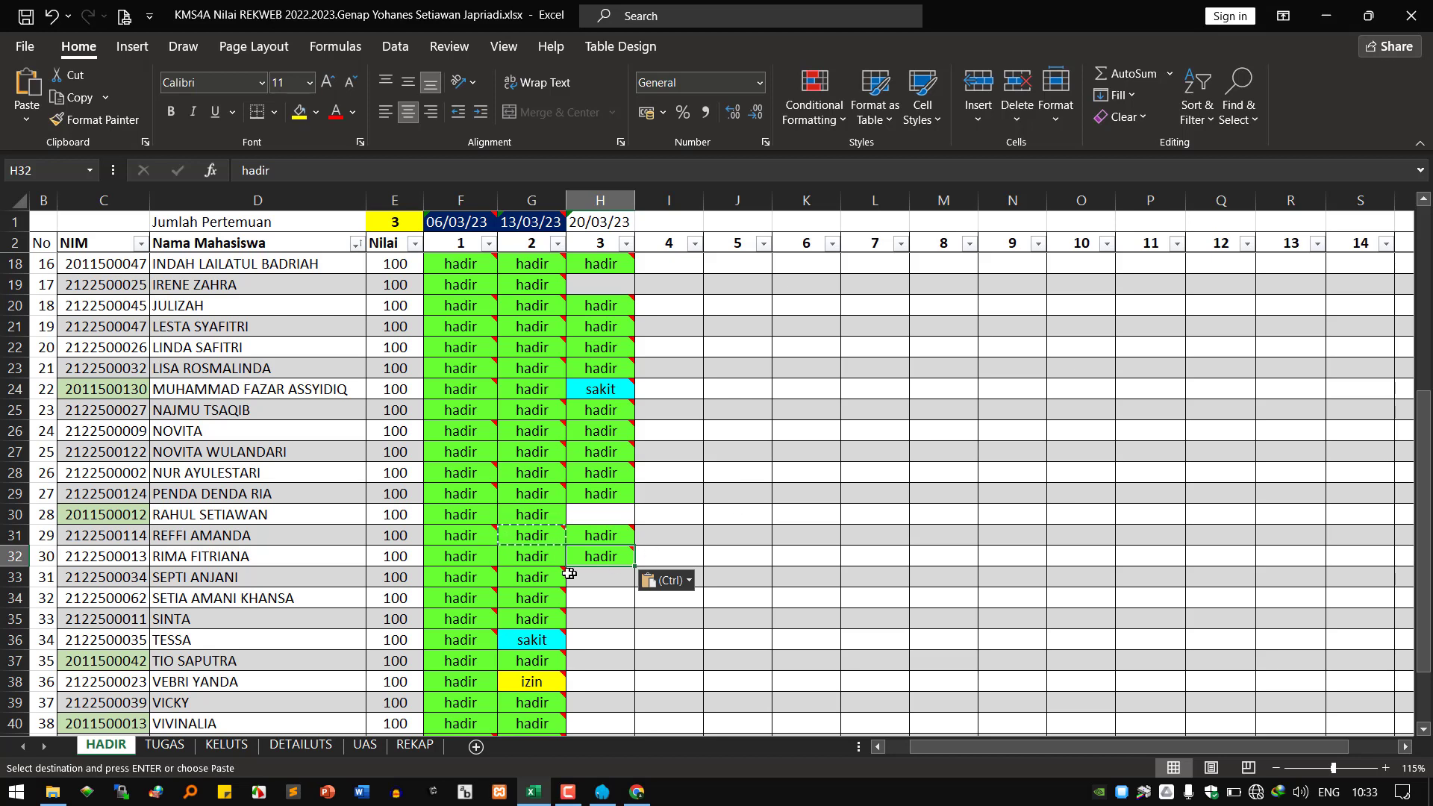
Paste the hadir entry into H33, H34, H35 and H36.
click(601, 582)
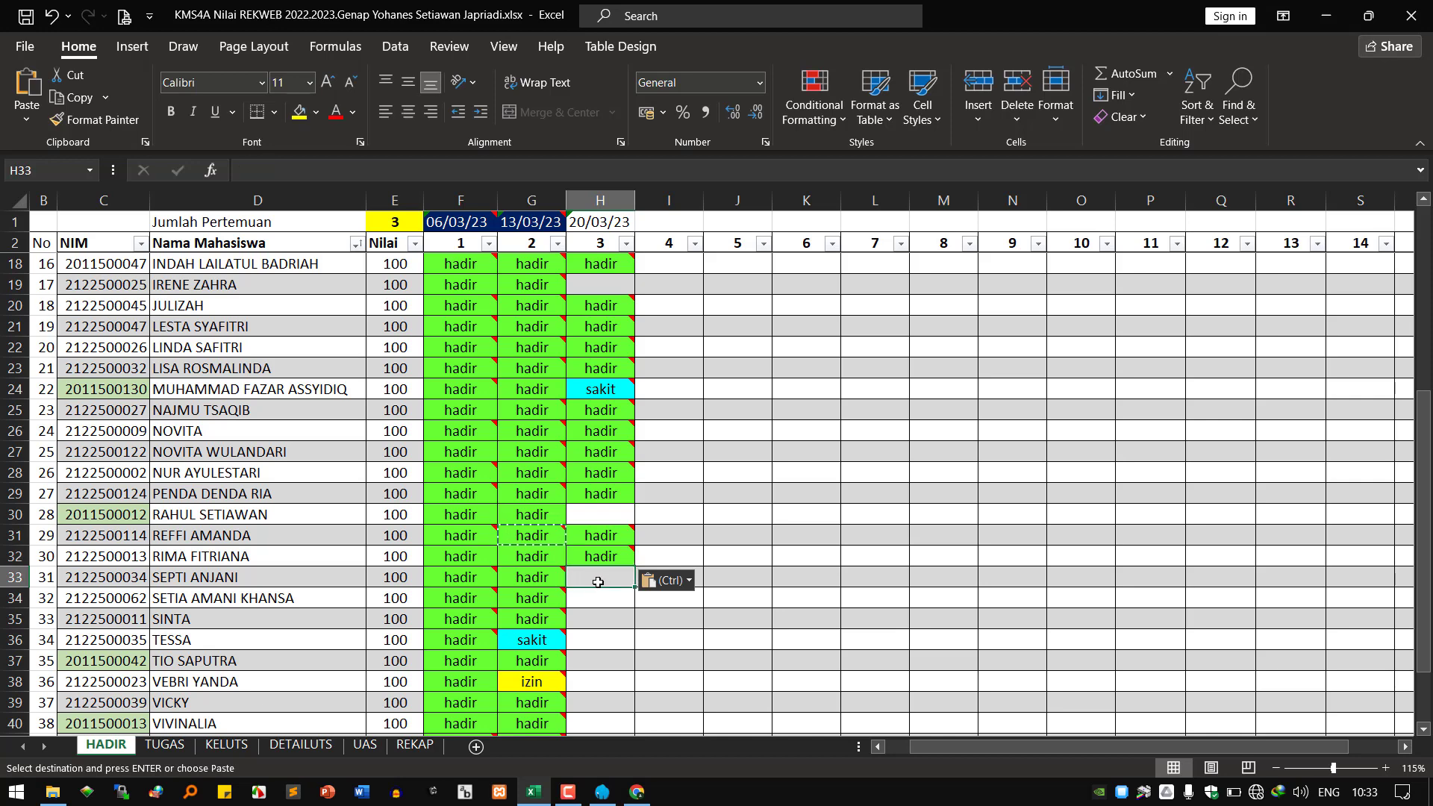
right_click(598, 583)
click(624, 121)
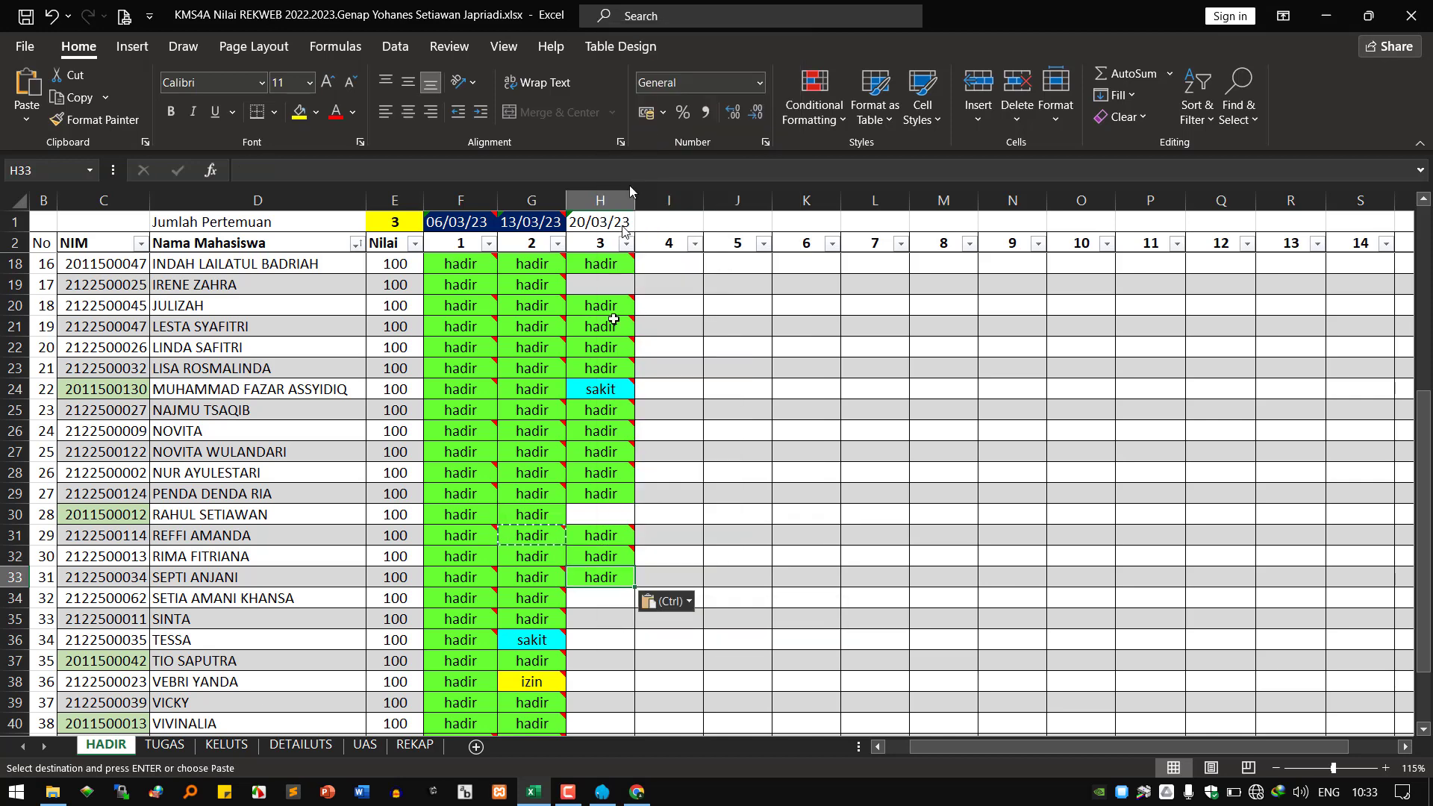
right_click(597, 597)
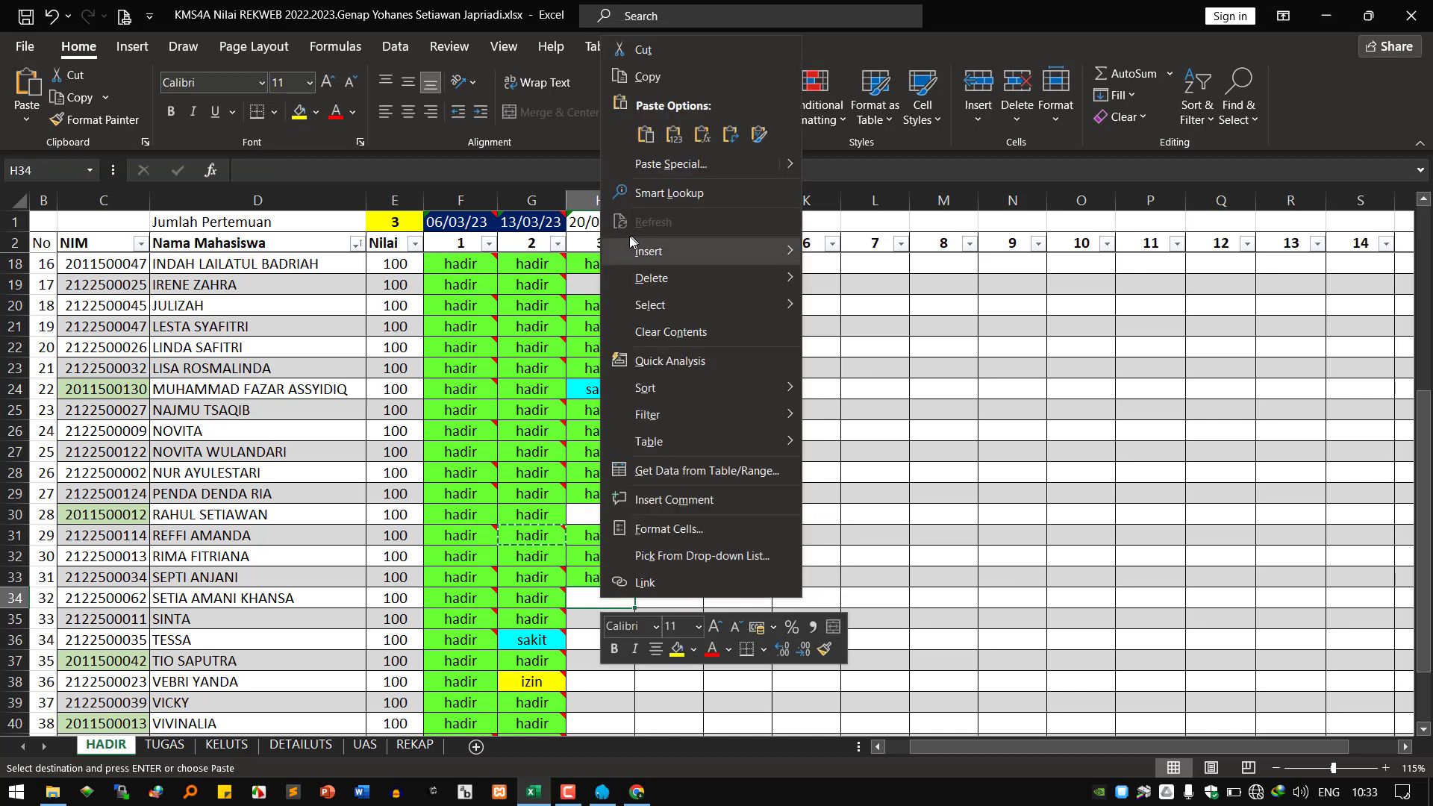
click(625, 136)
right_click(589, 621)
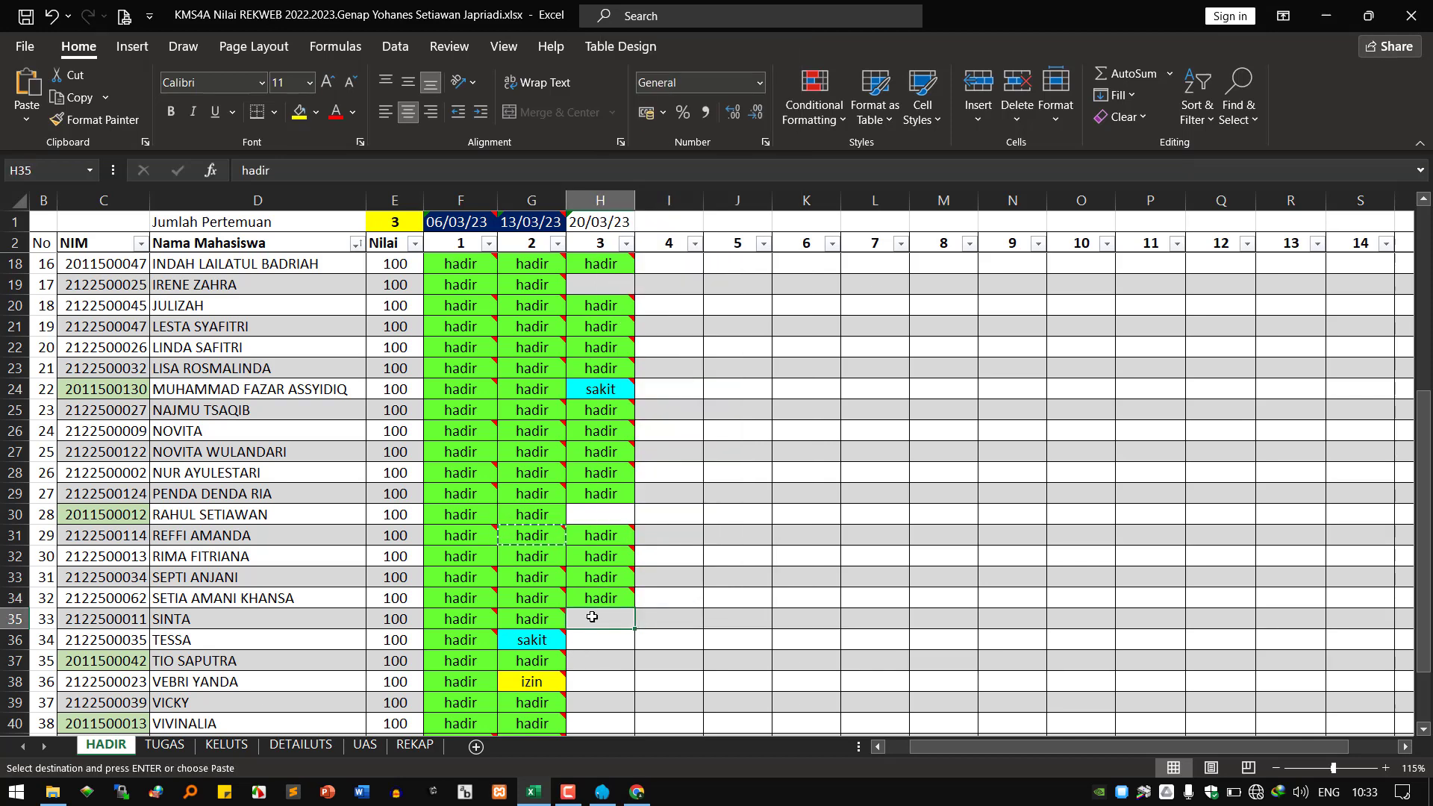
click(638, 155)
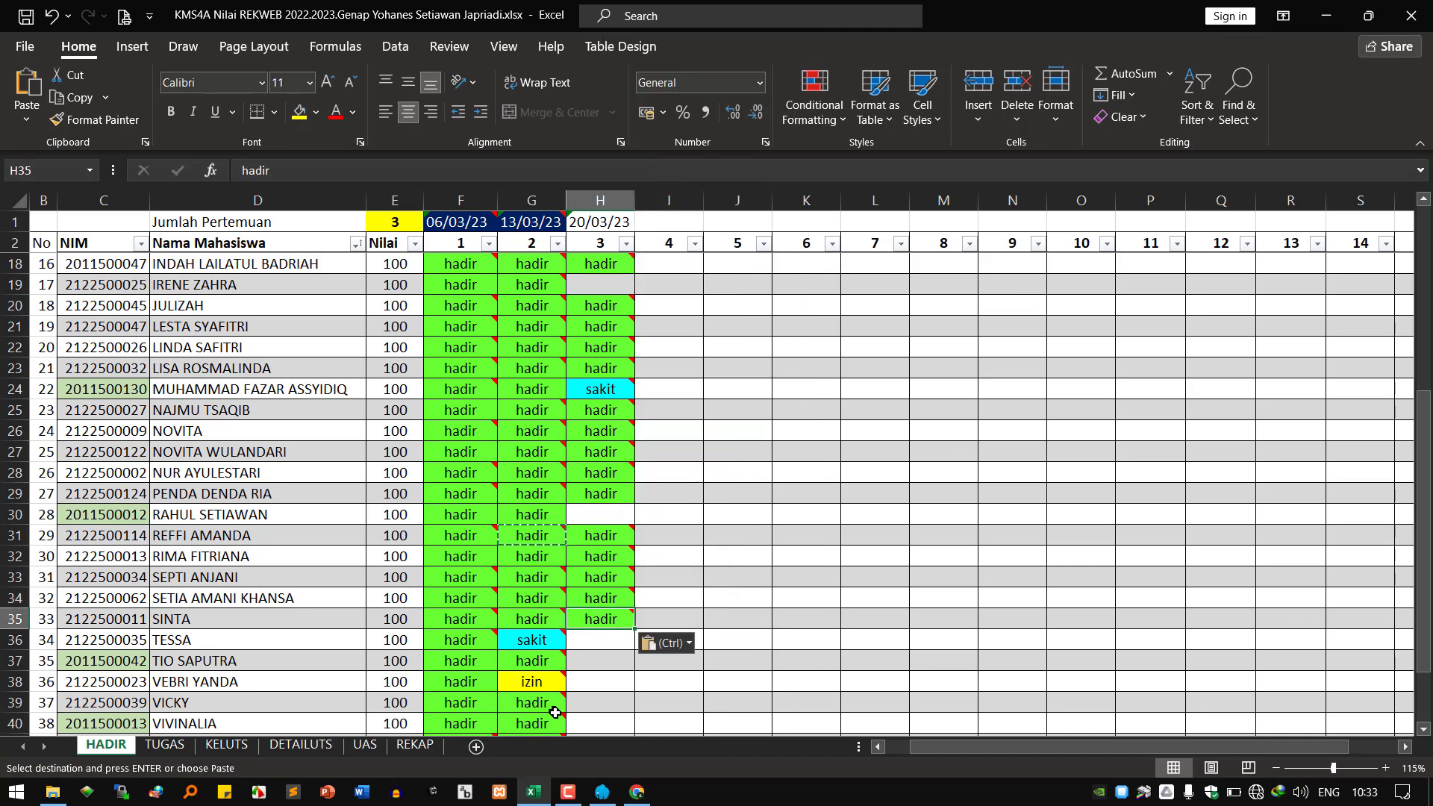
right_click(606, 642)
click(648, 179)
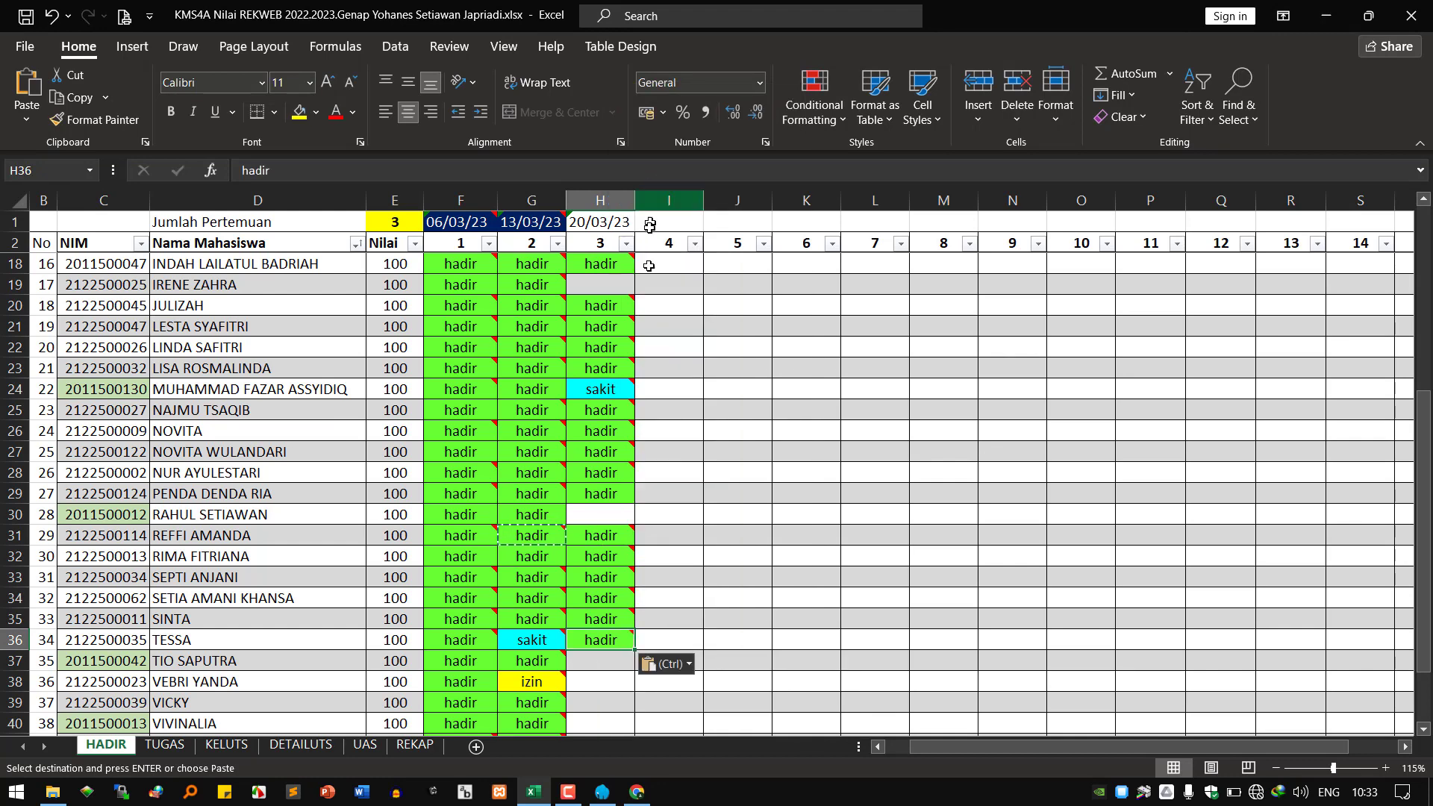
Paste the hadir entry into H37, H40 and H41.
scroll(594, 572, down, 2)
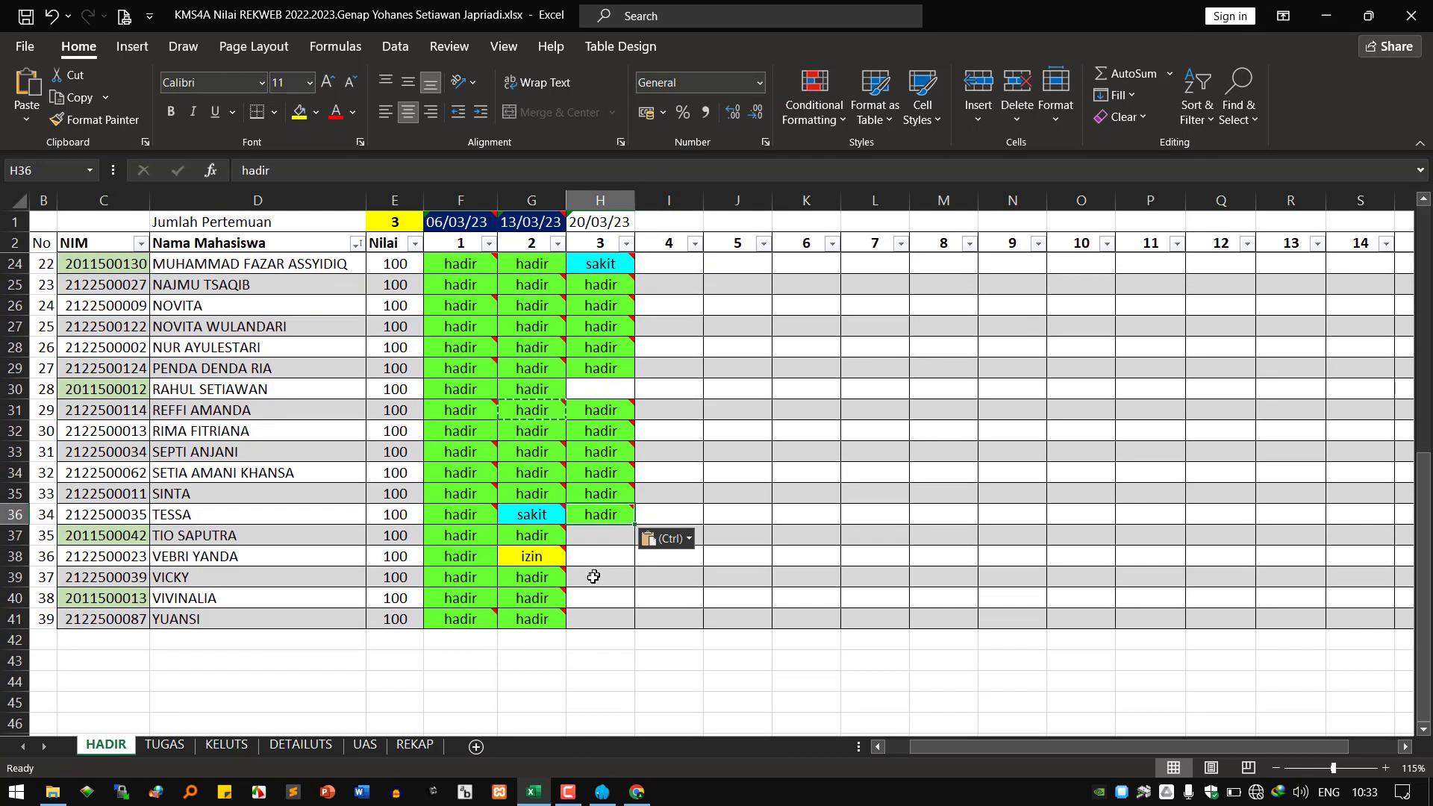
right_click(591, 533)
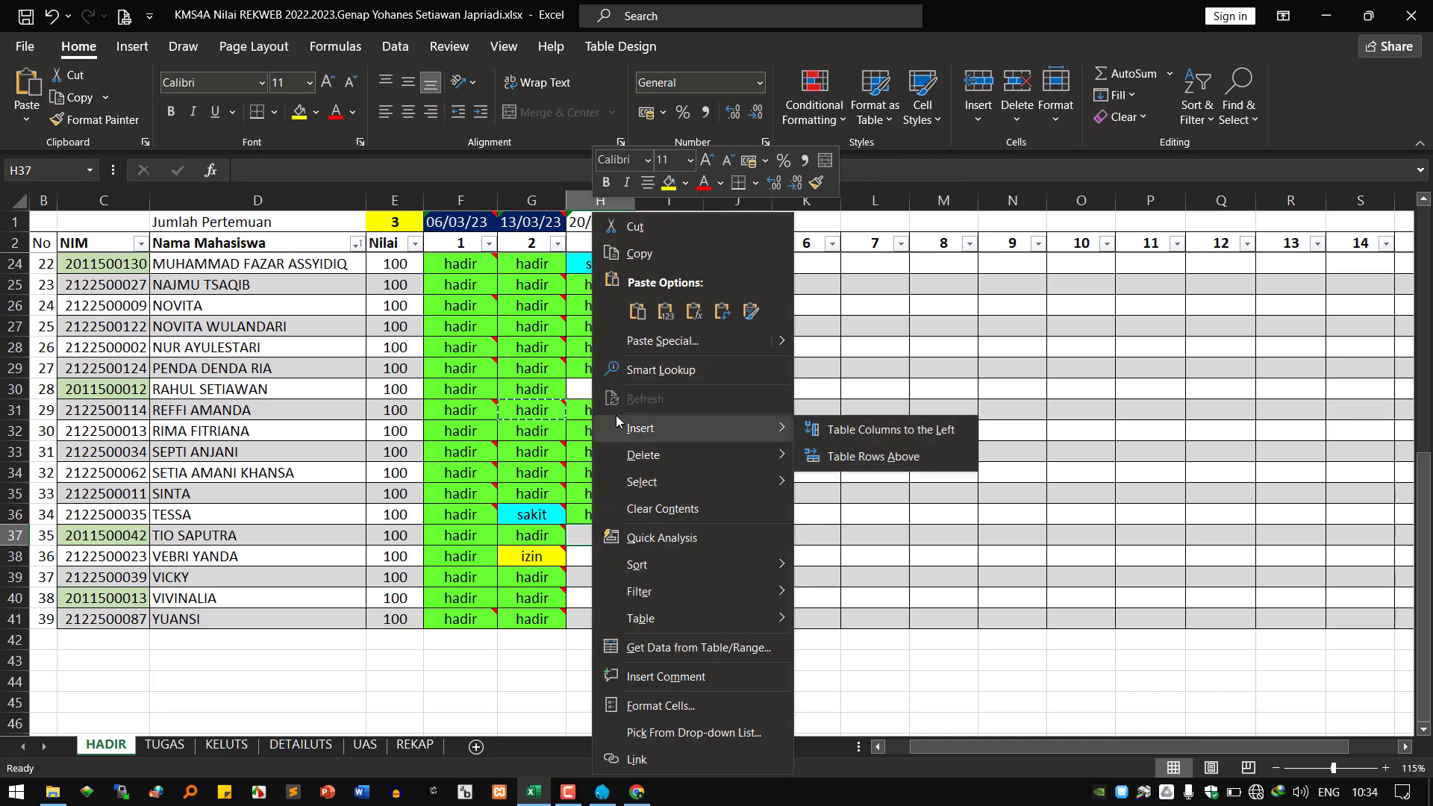
click(647, 312)
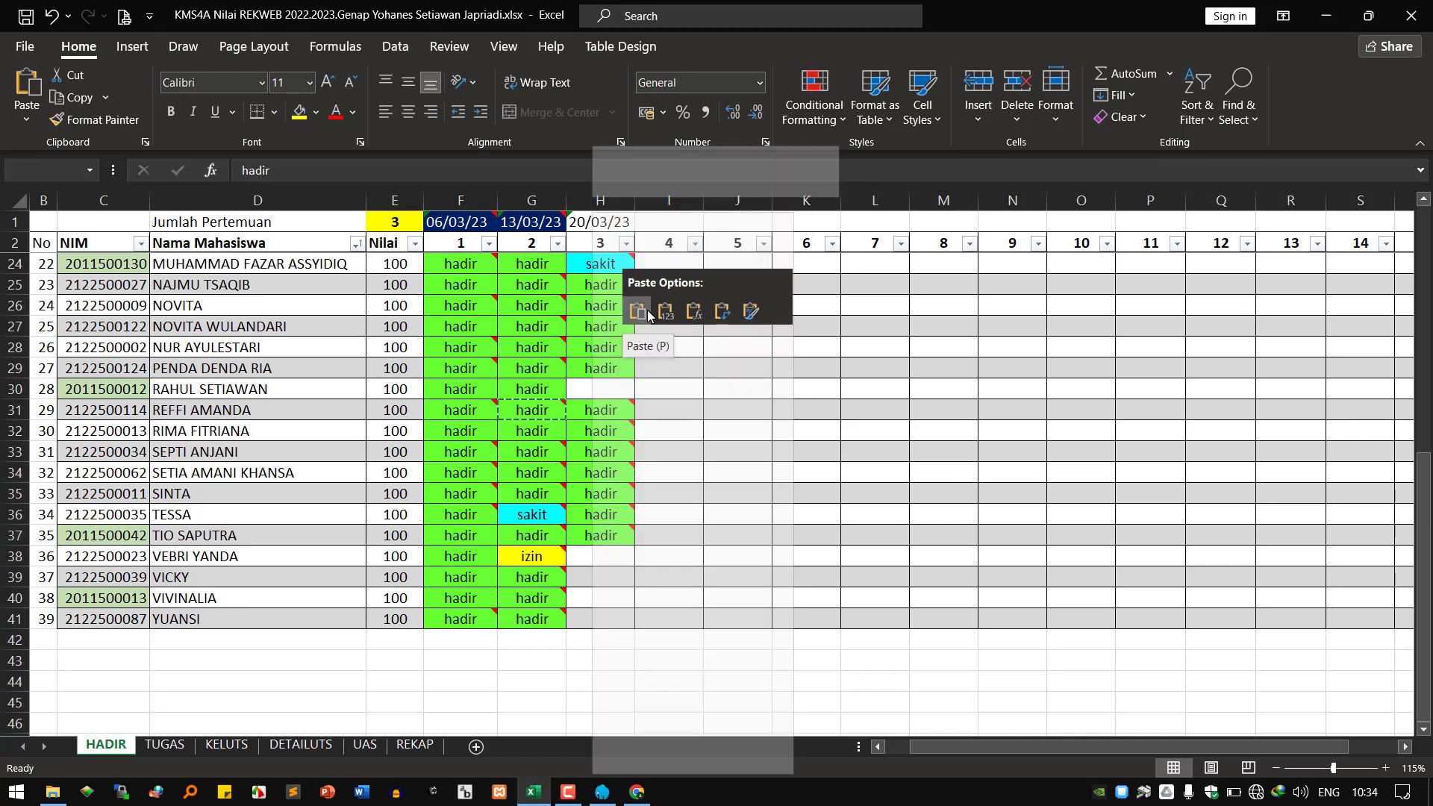
click(638, 311)
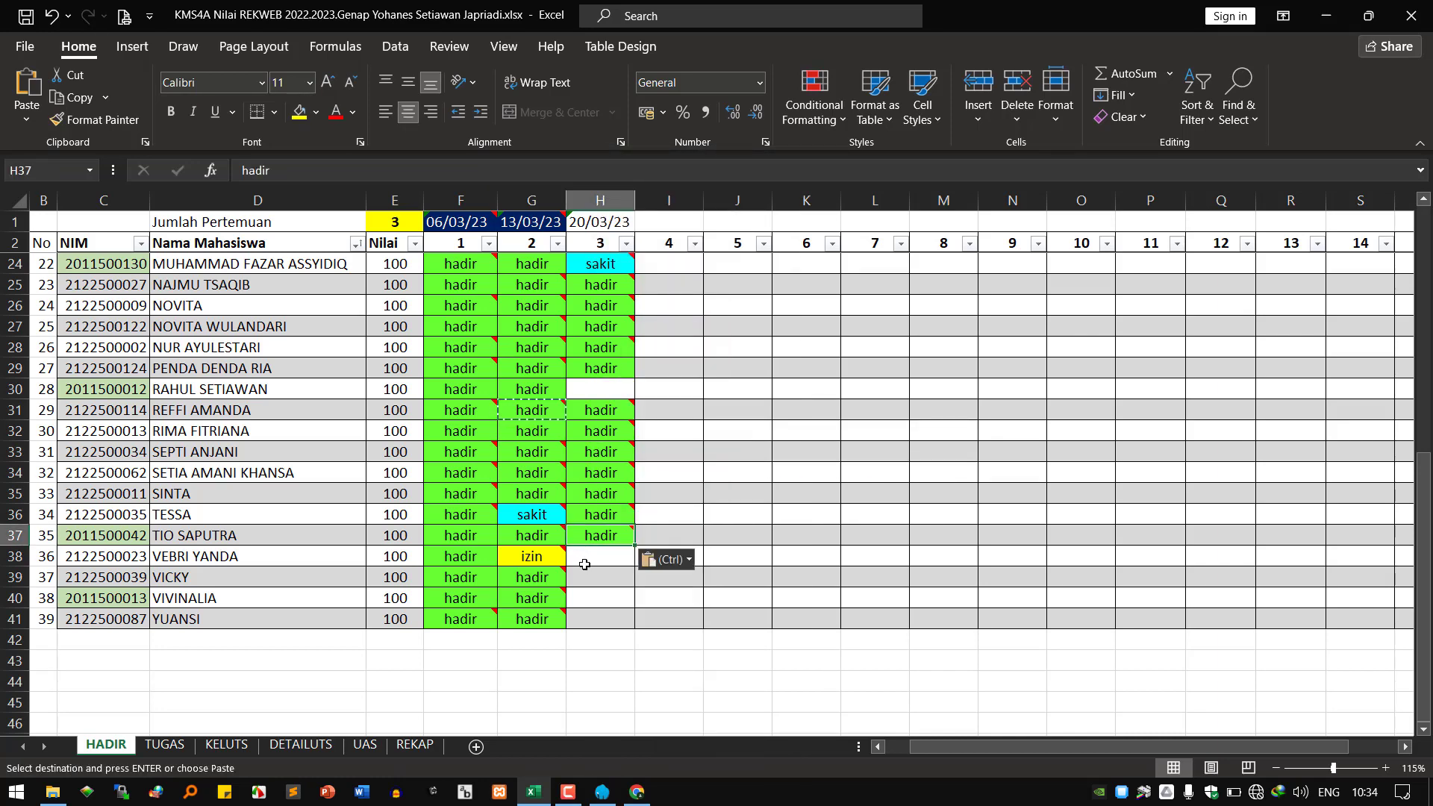
right_click(586, 597)
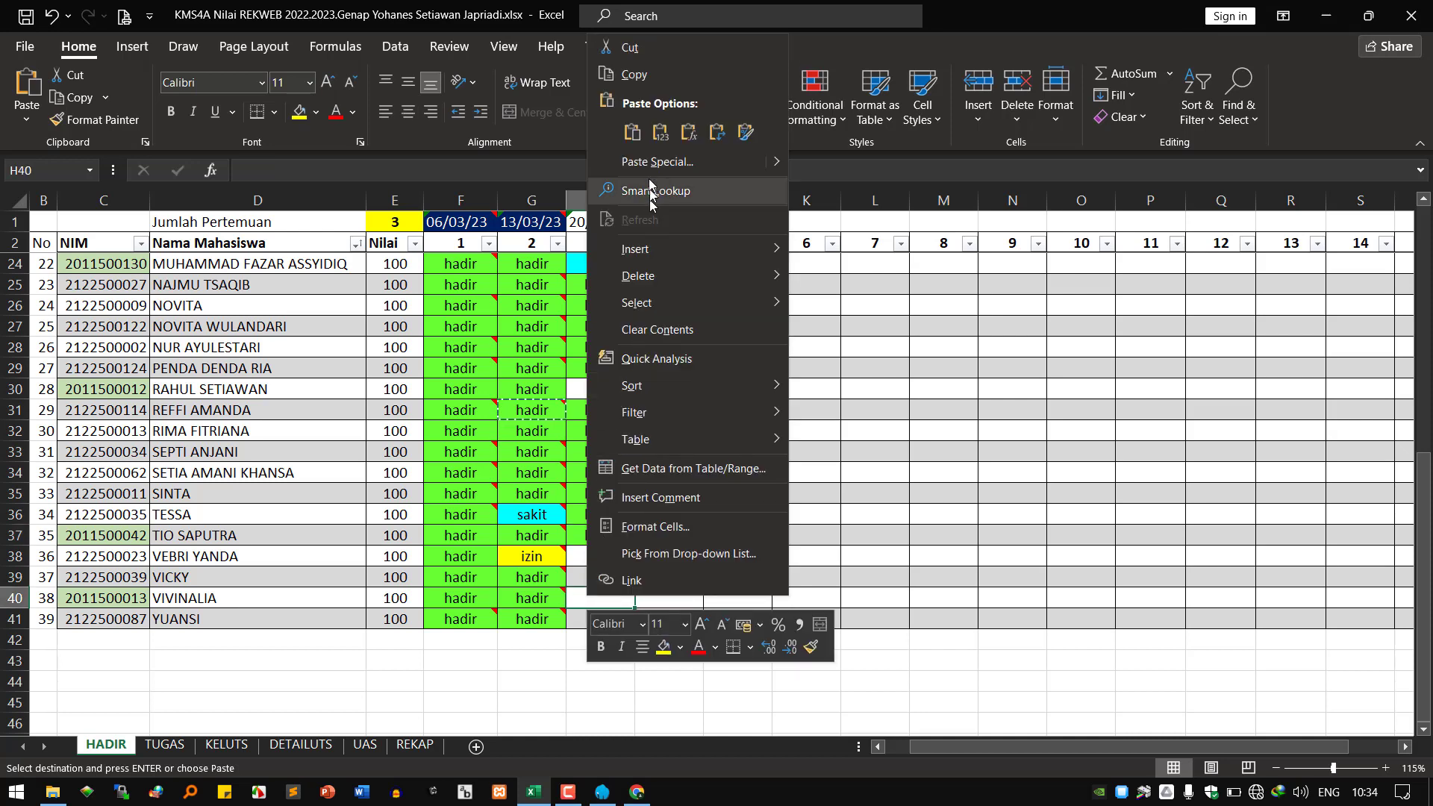
click(641, 130)
click(577, 619)
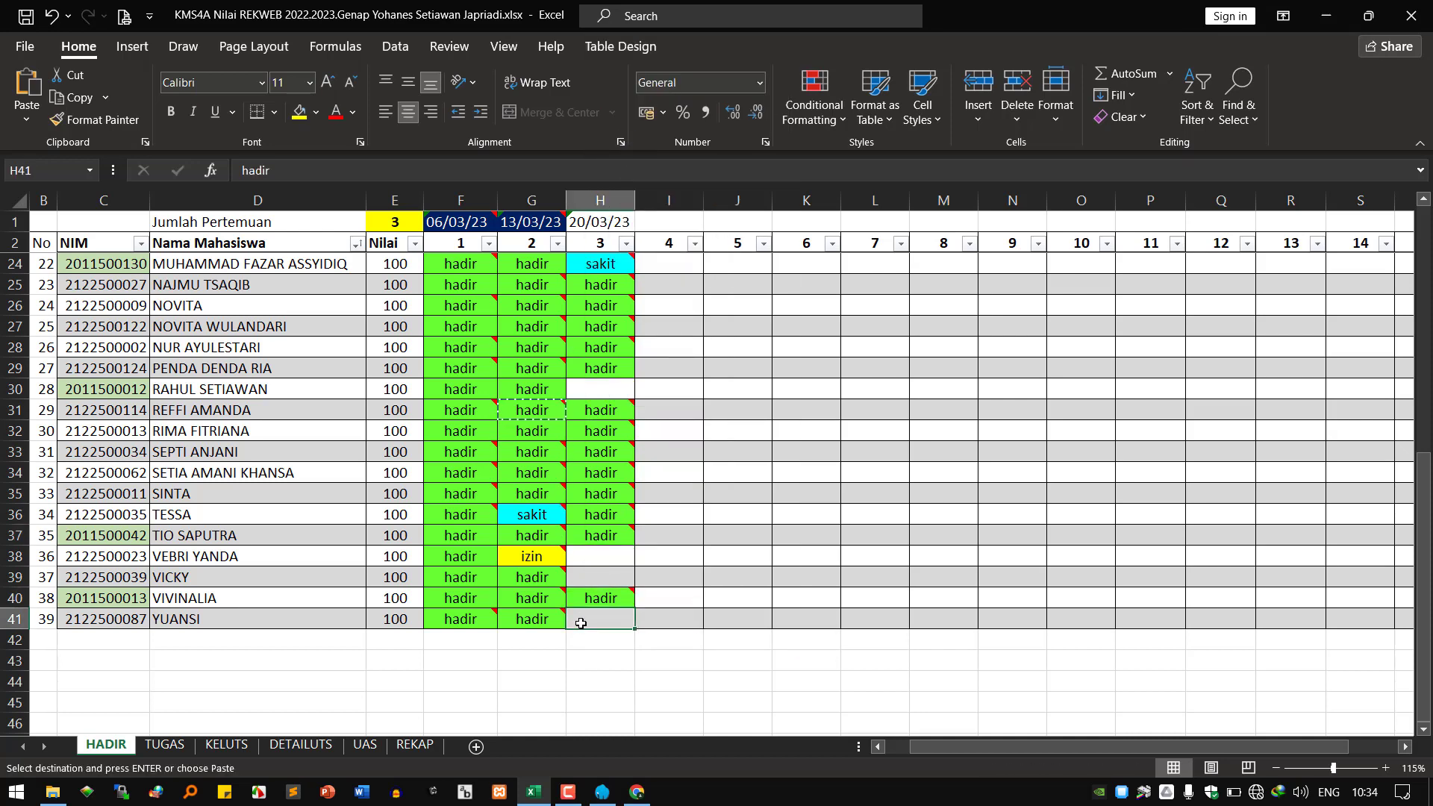
right_click(577, 619)
click(637, 170)
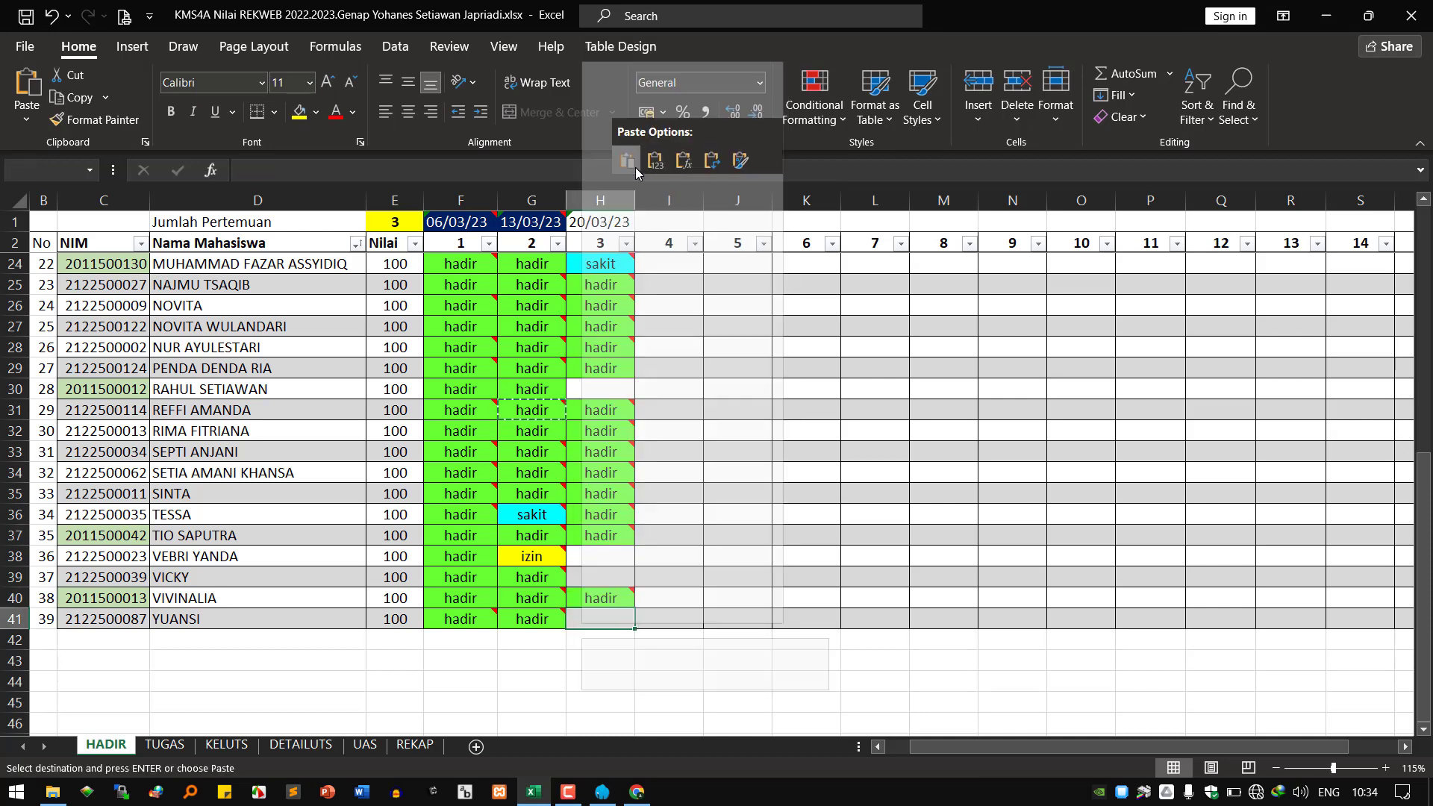
Paste hadir into H39 and H38, then sort the table by the meeting 3 column.
right_click(584, 575)
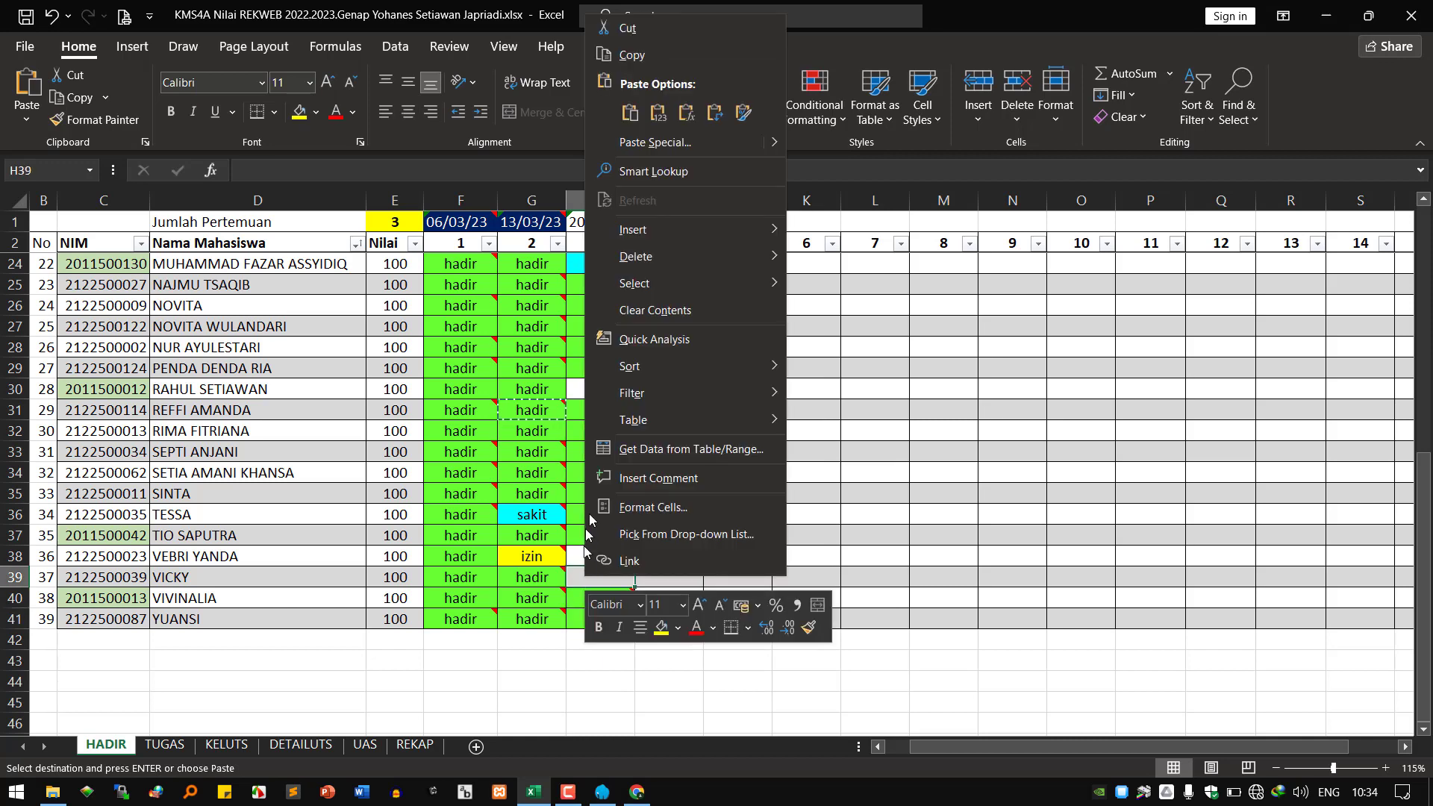
click(639, 129)
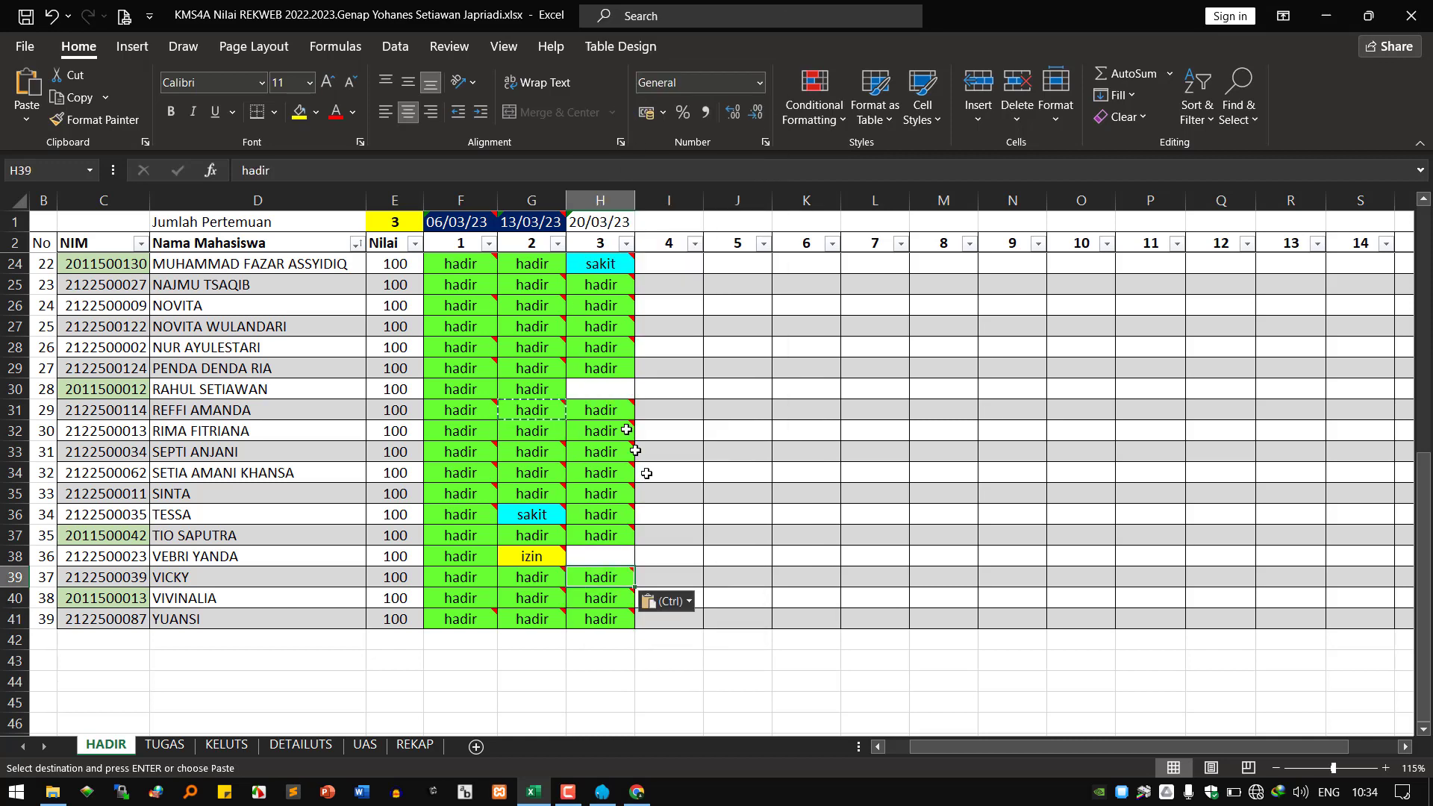
click(598, 551)
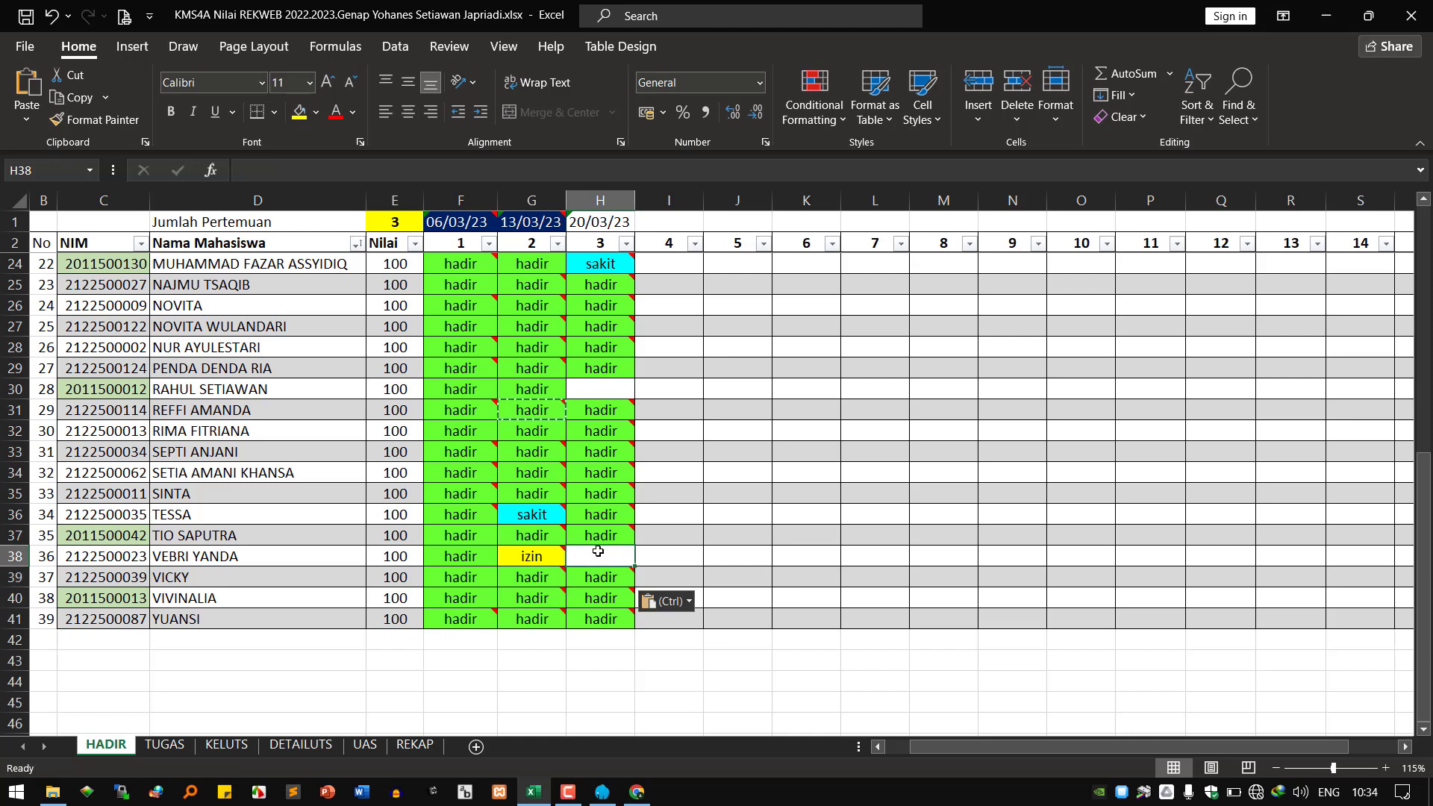
right_click(598, 550)
click(658, 327)
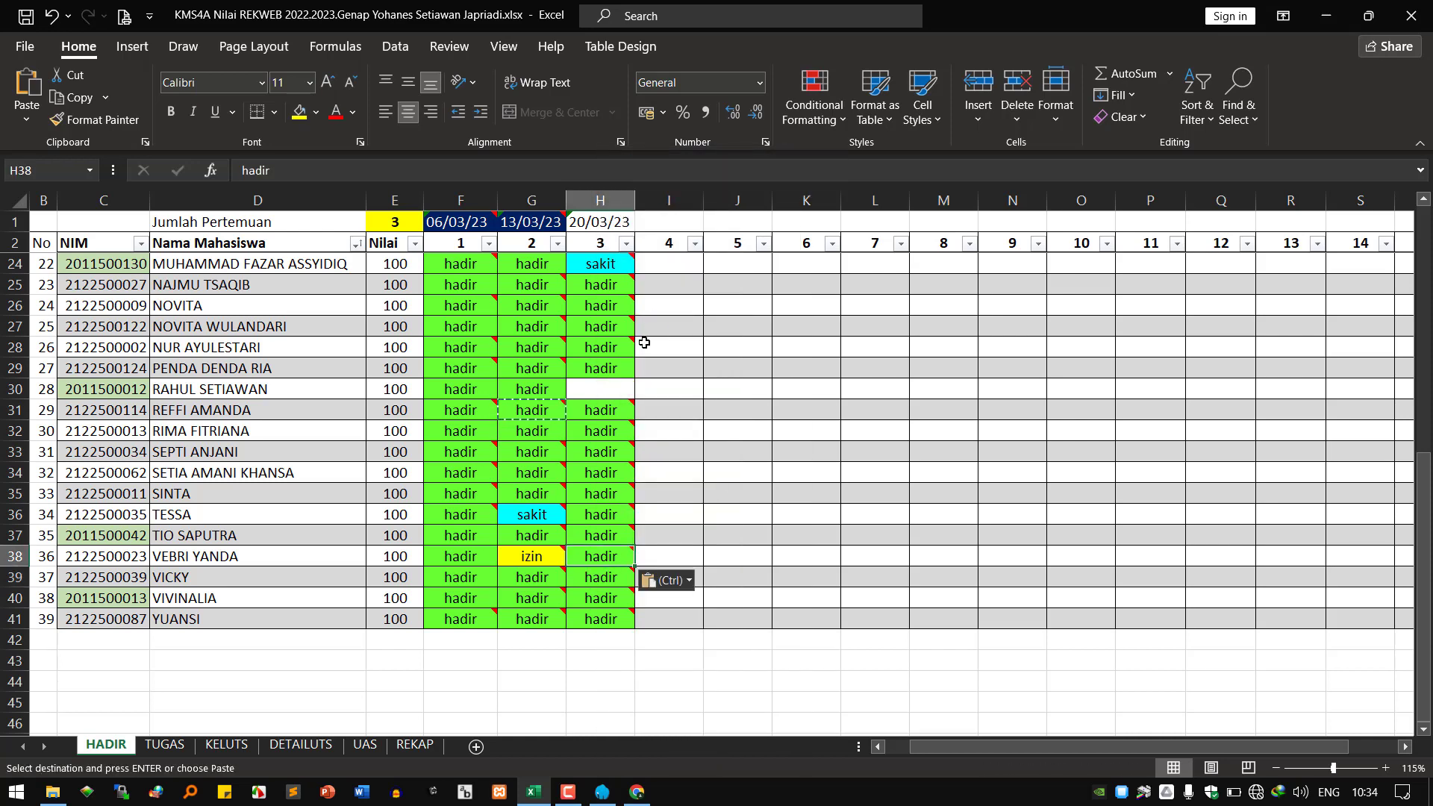
click(626, 245)
click(657, 266)
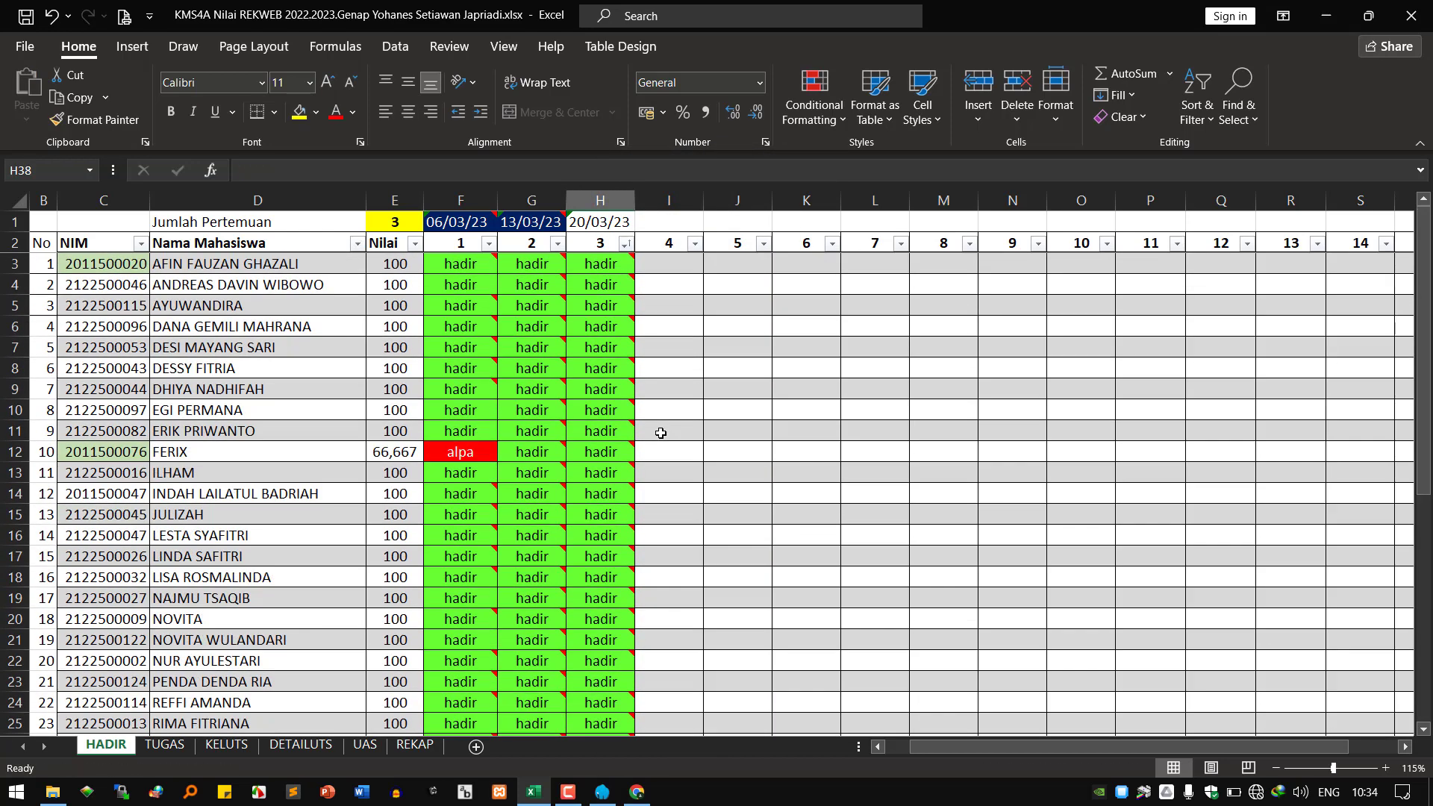
Copy the hadir entry from F37 and paste it into H37 and H38.
scroll(647, 548, down, 8)
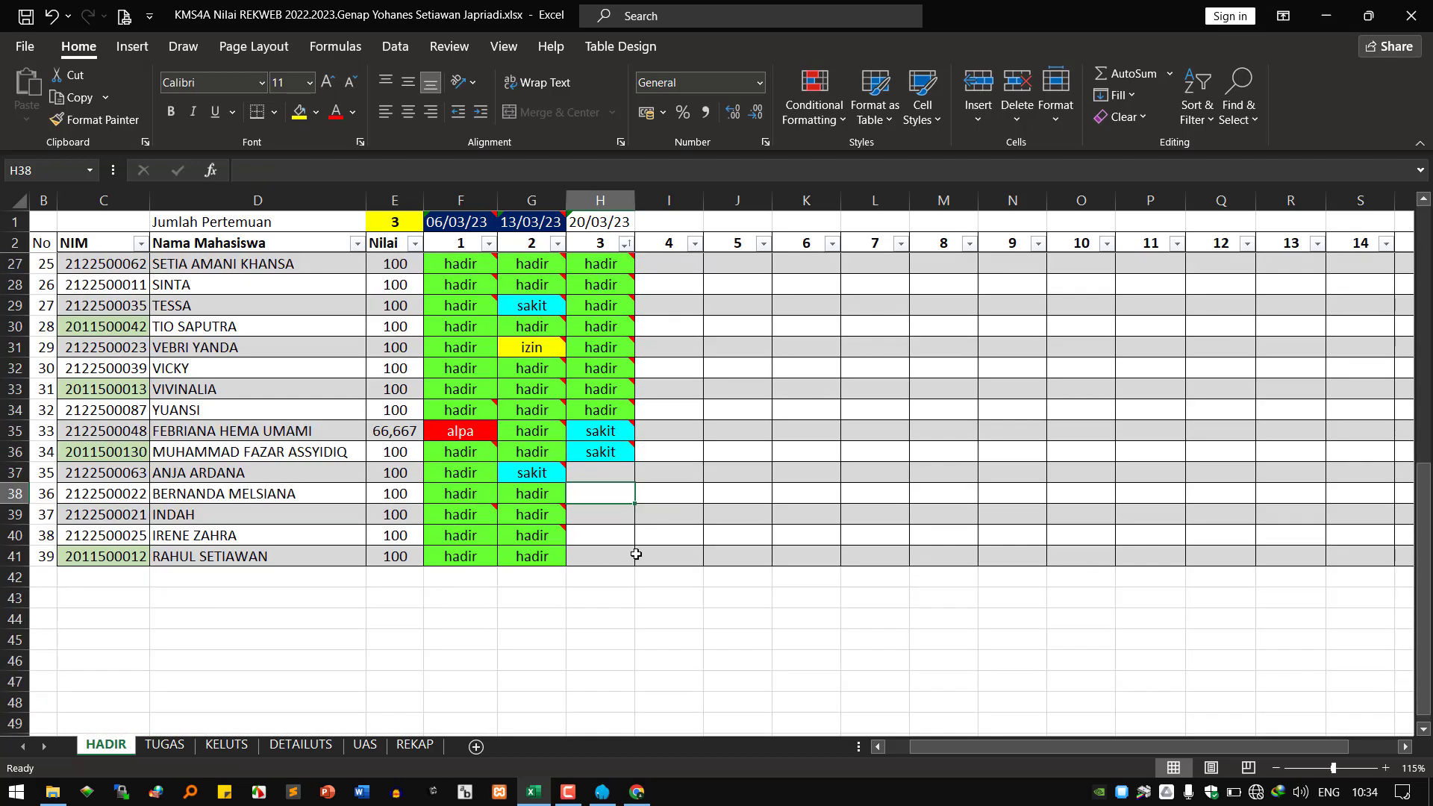
click(475, 476)
right_click(476, 476)
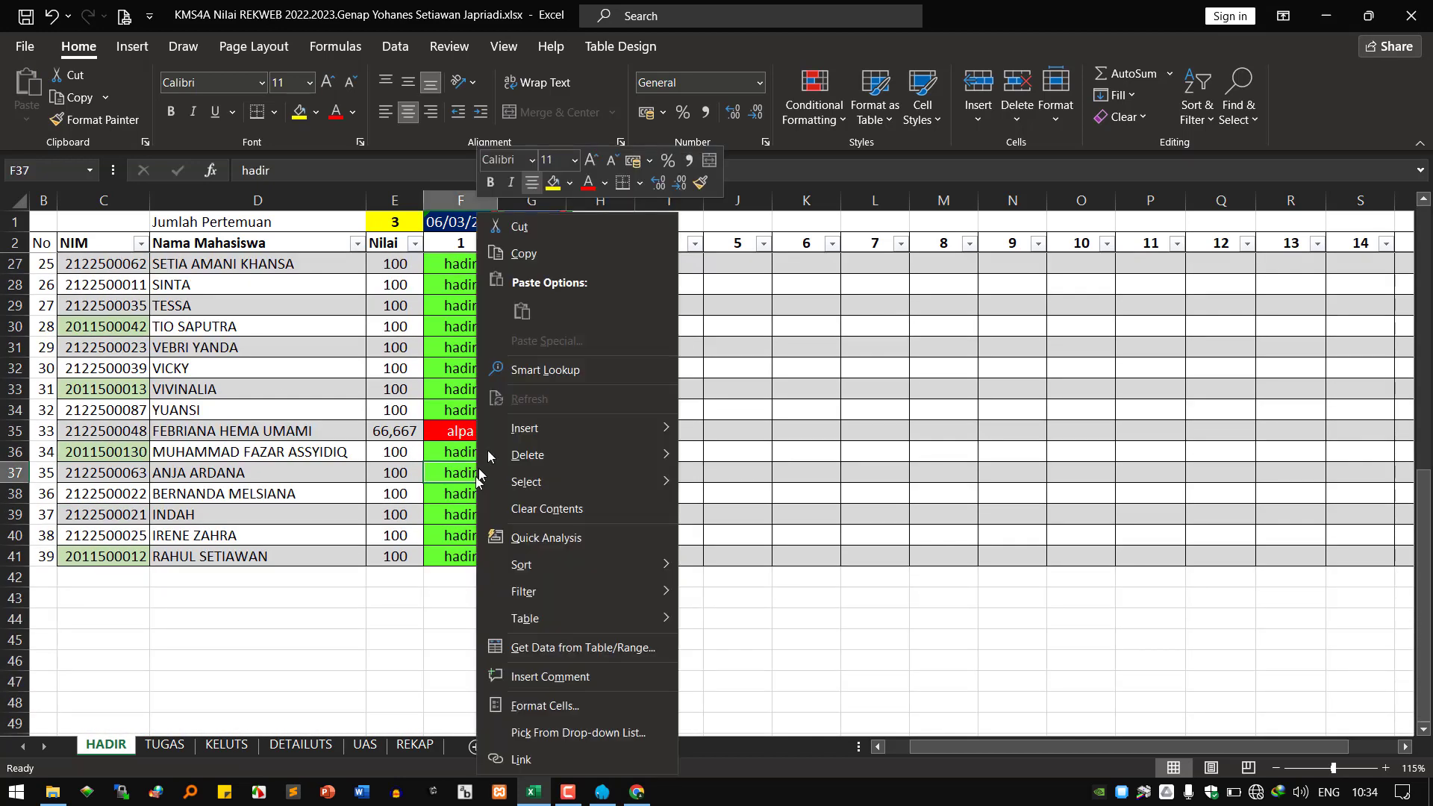
click(527, 266)
right_click(593, 472)
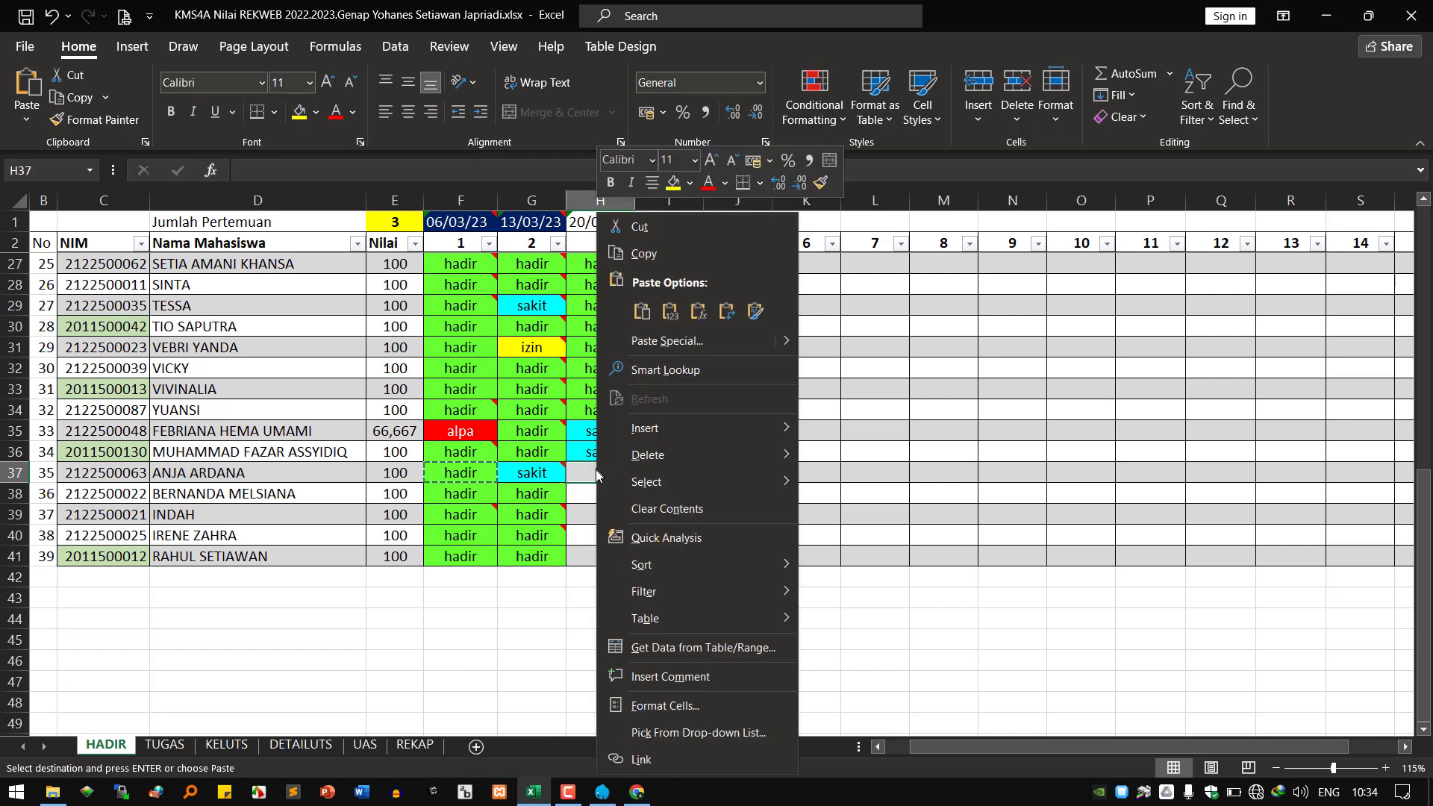
click(646, 325)
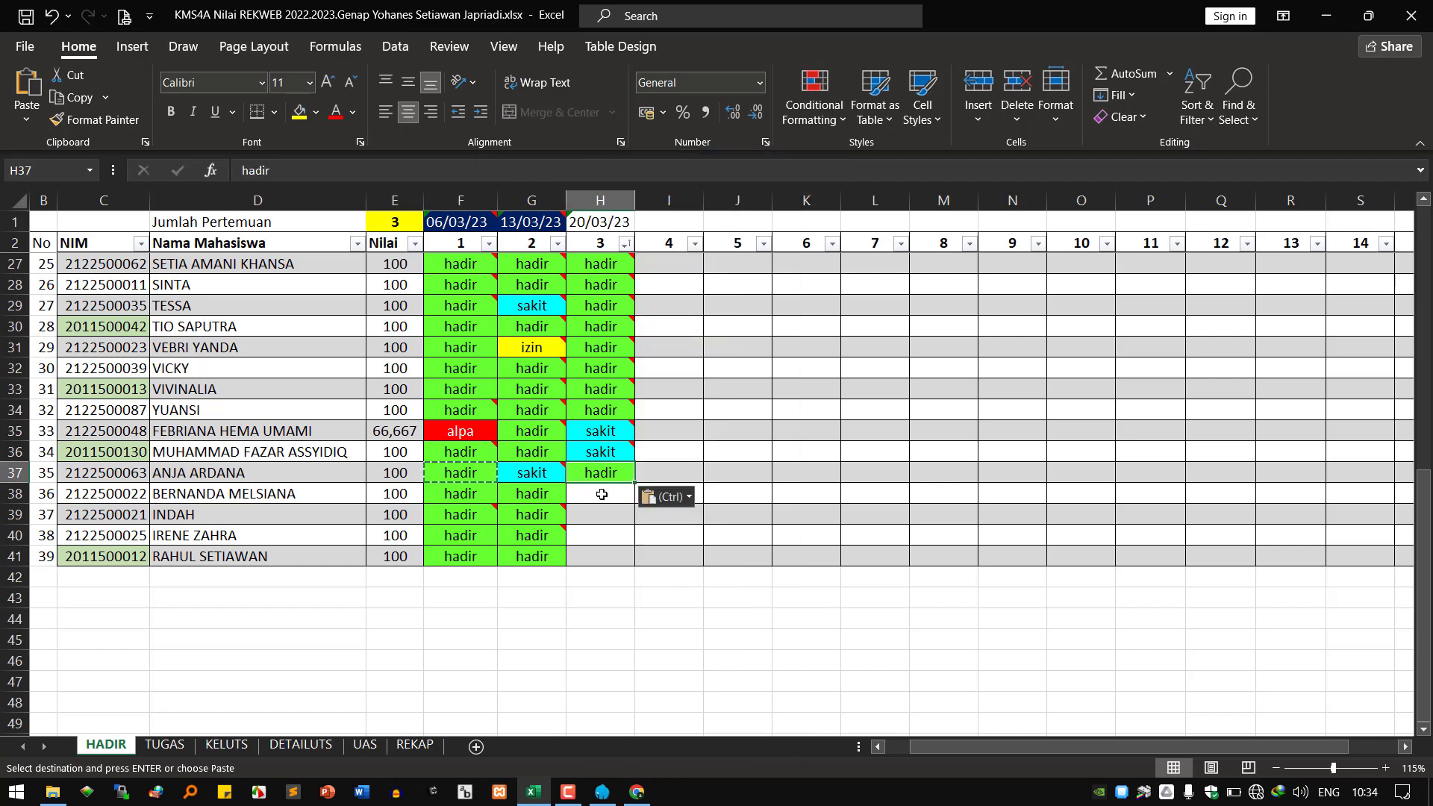
right_click(602, 494)
click(646, 325)
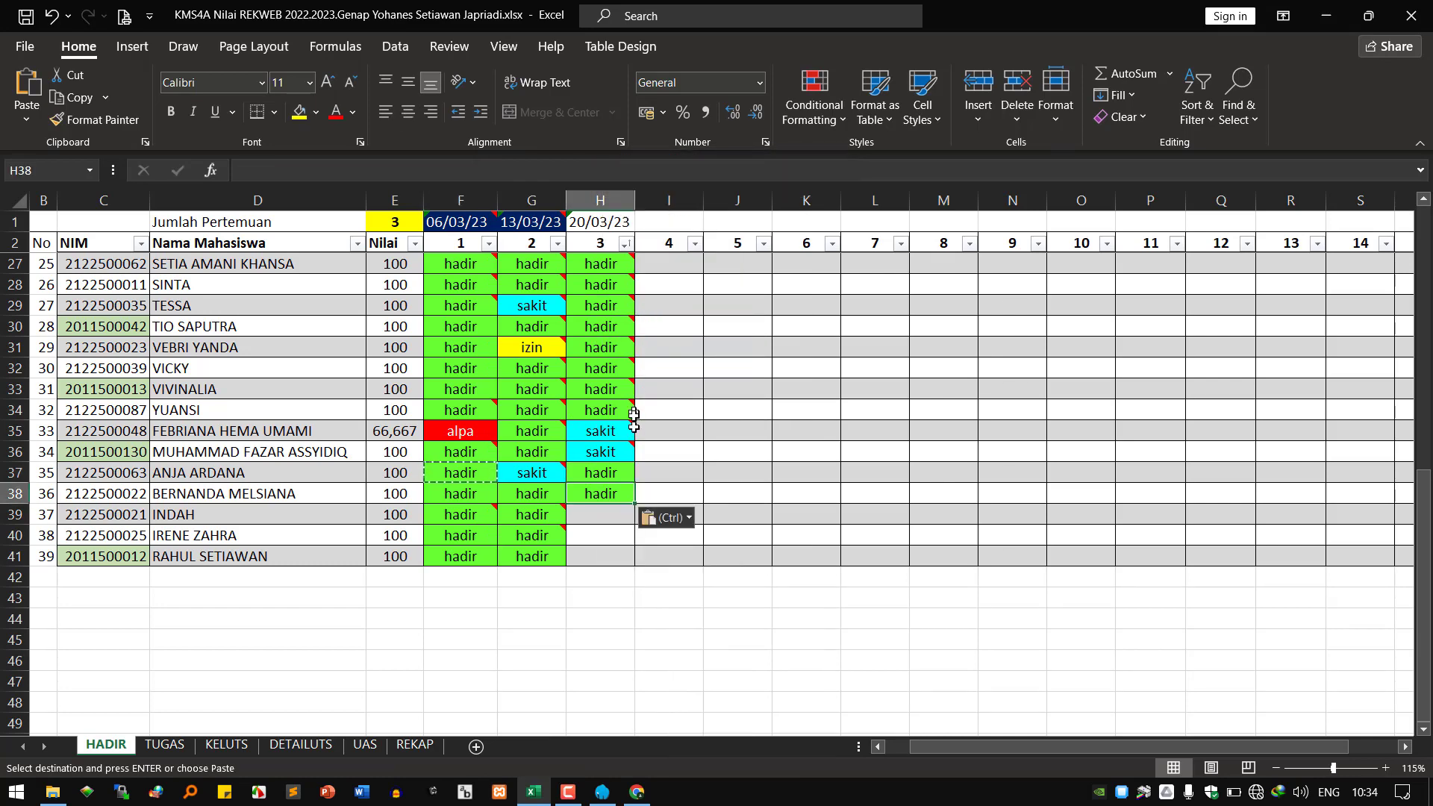
Save the attendance workbook, minimize Excel, and launch PowerPoint.
click(590, 519)
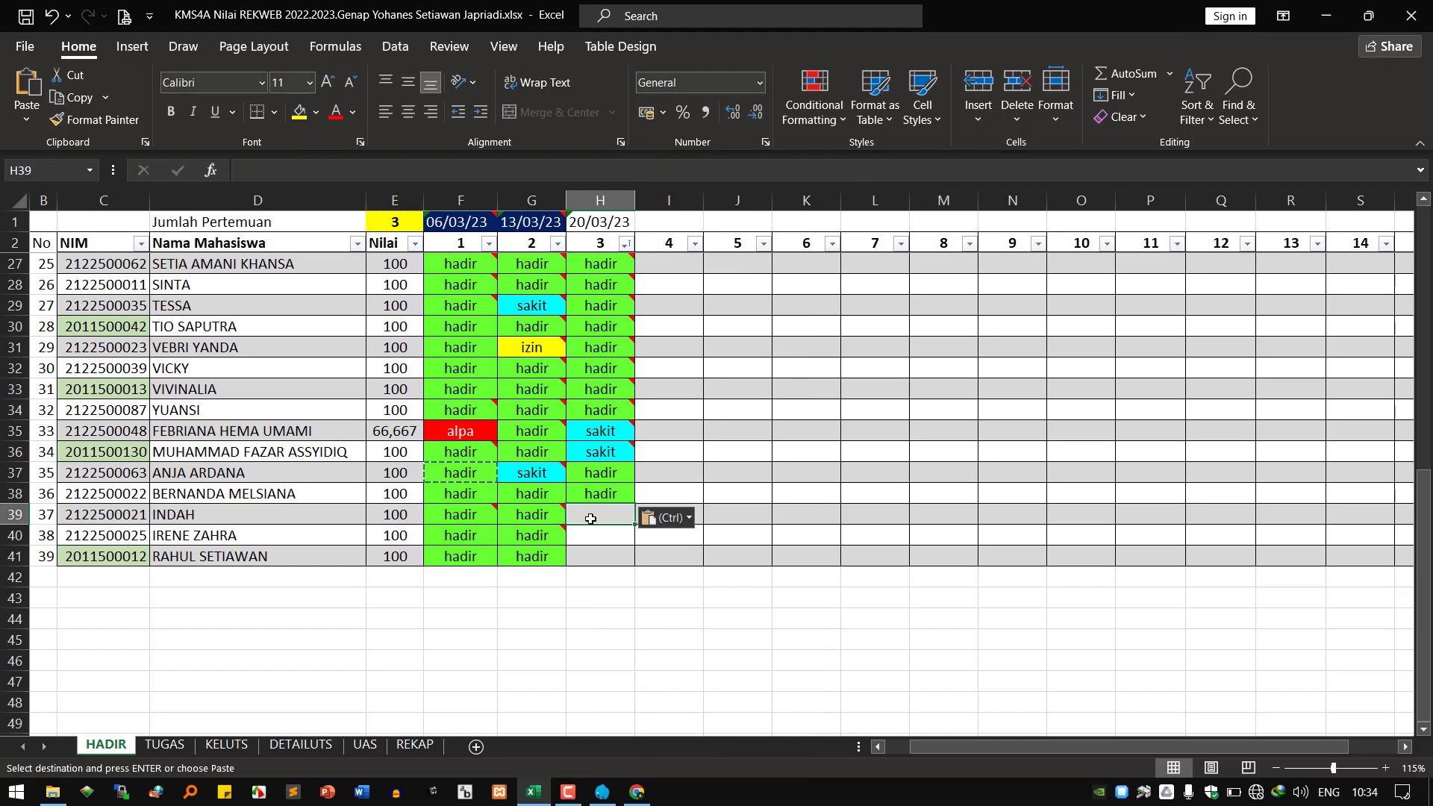
click(595, 538)
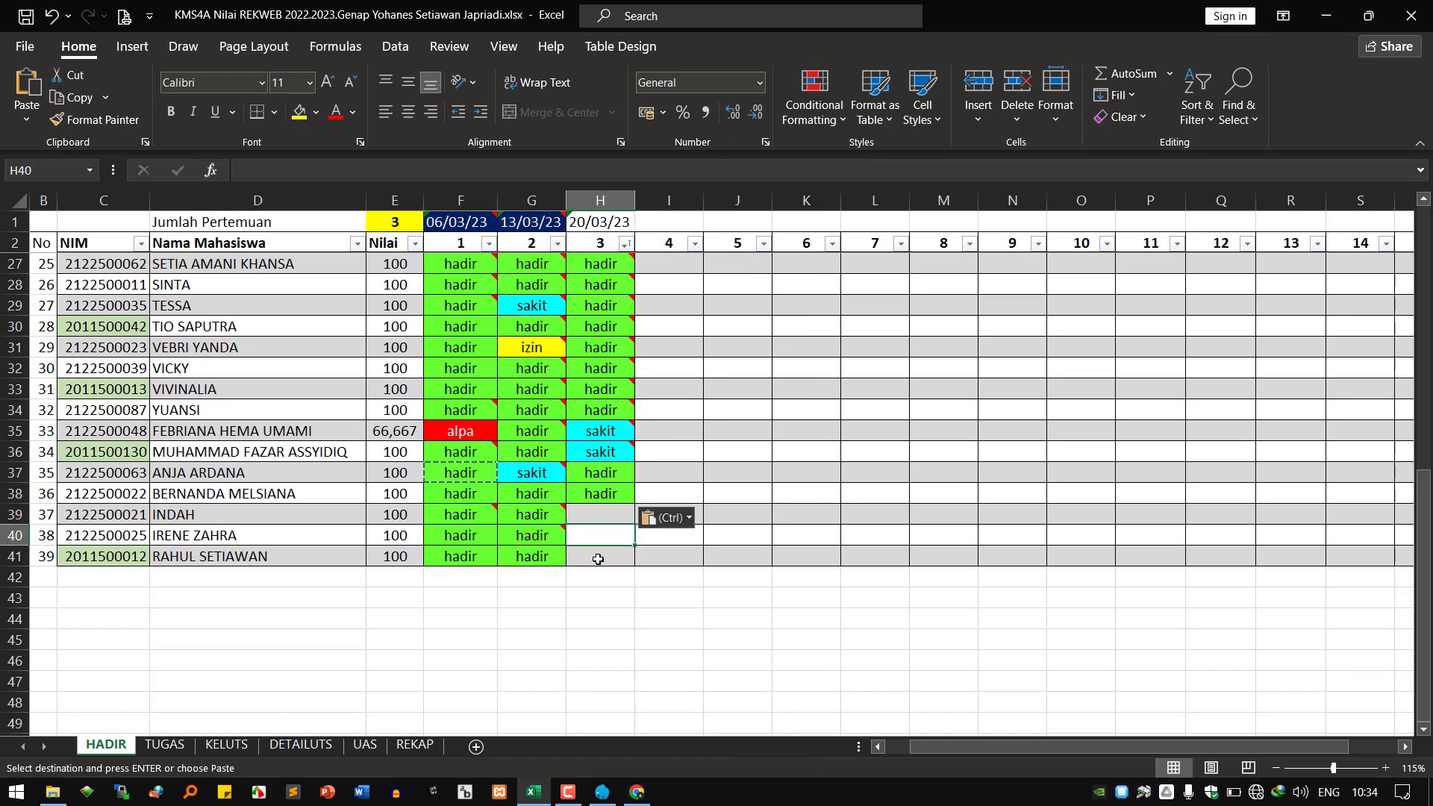
click(596, 556)
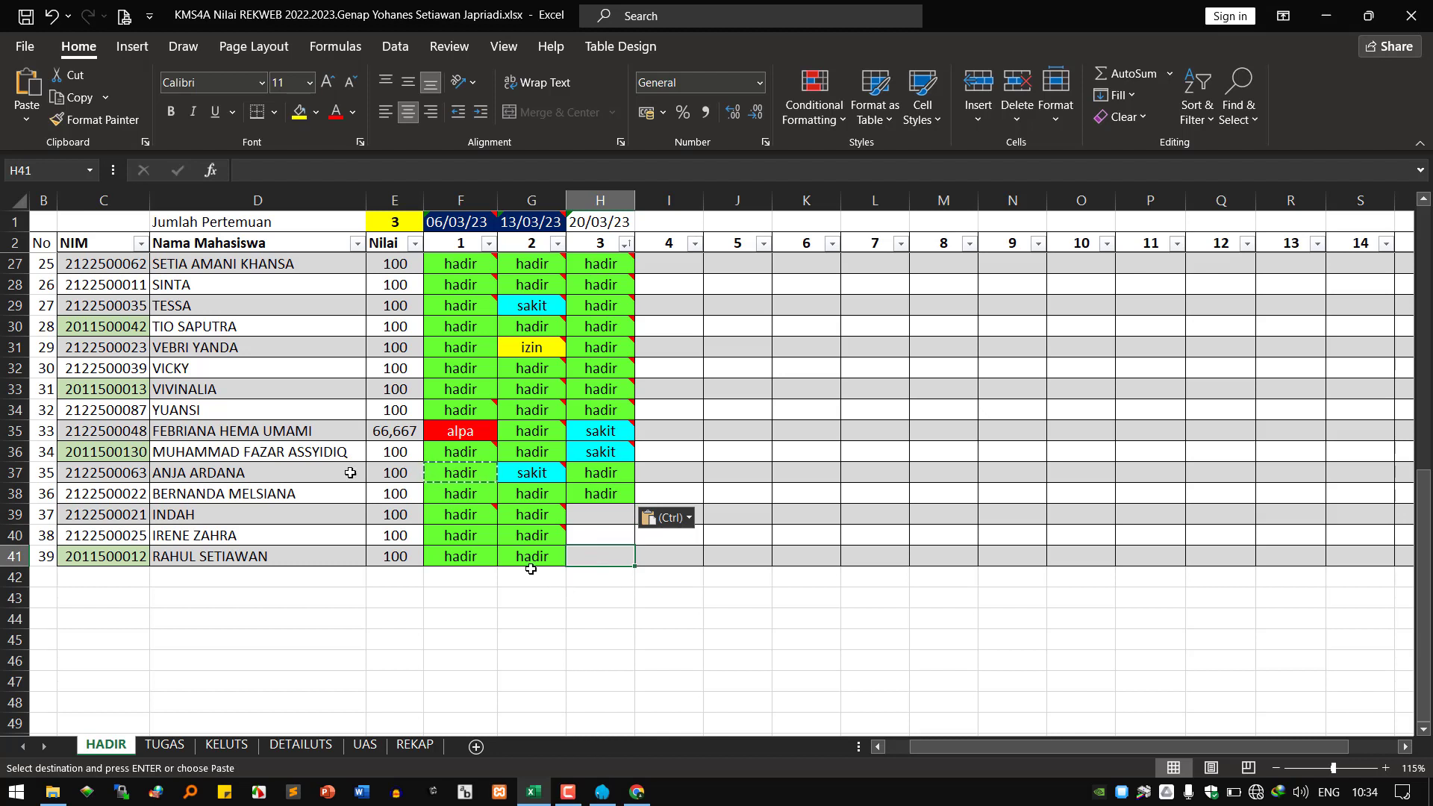
click(30, 16)
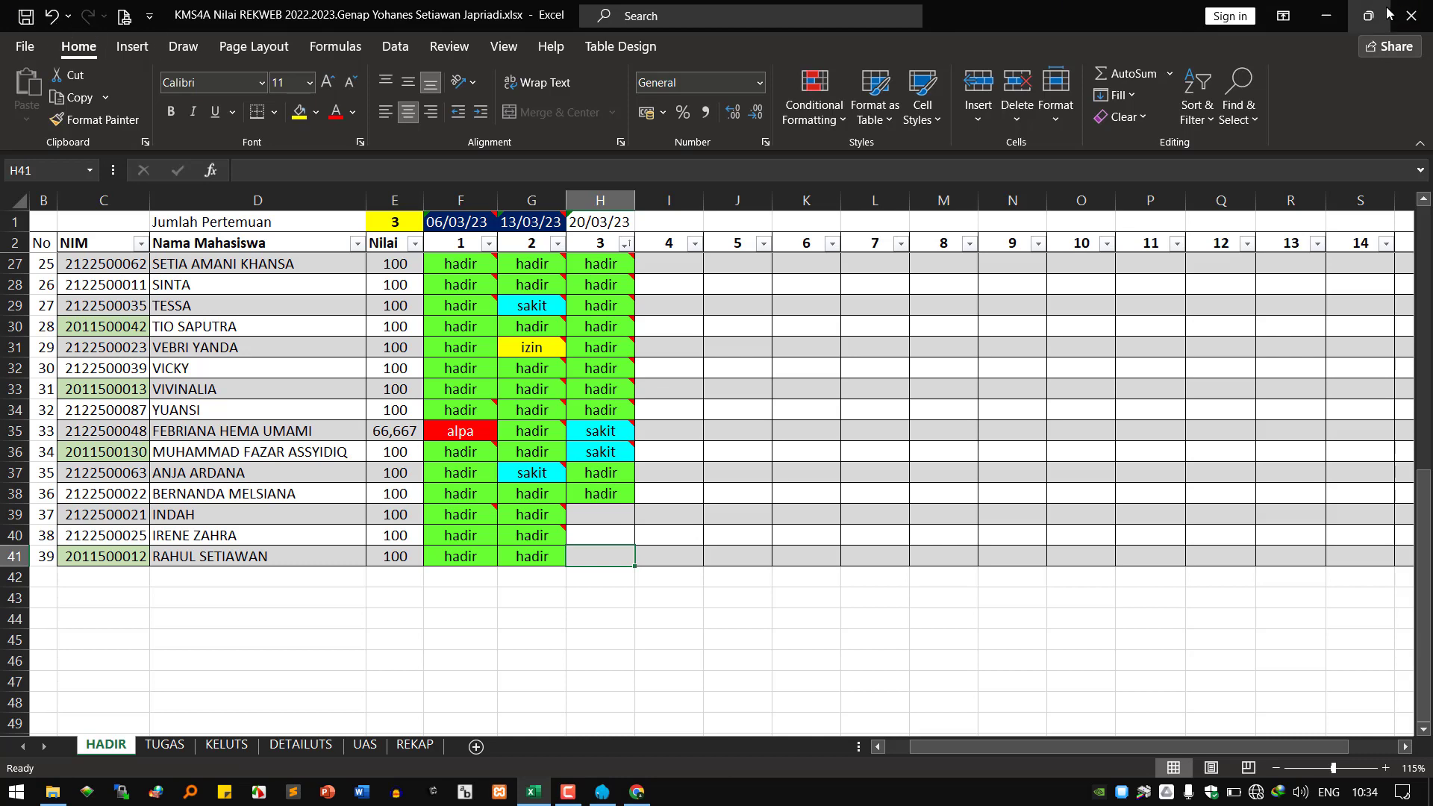
click(1326, 21)
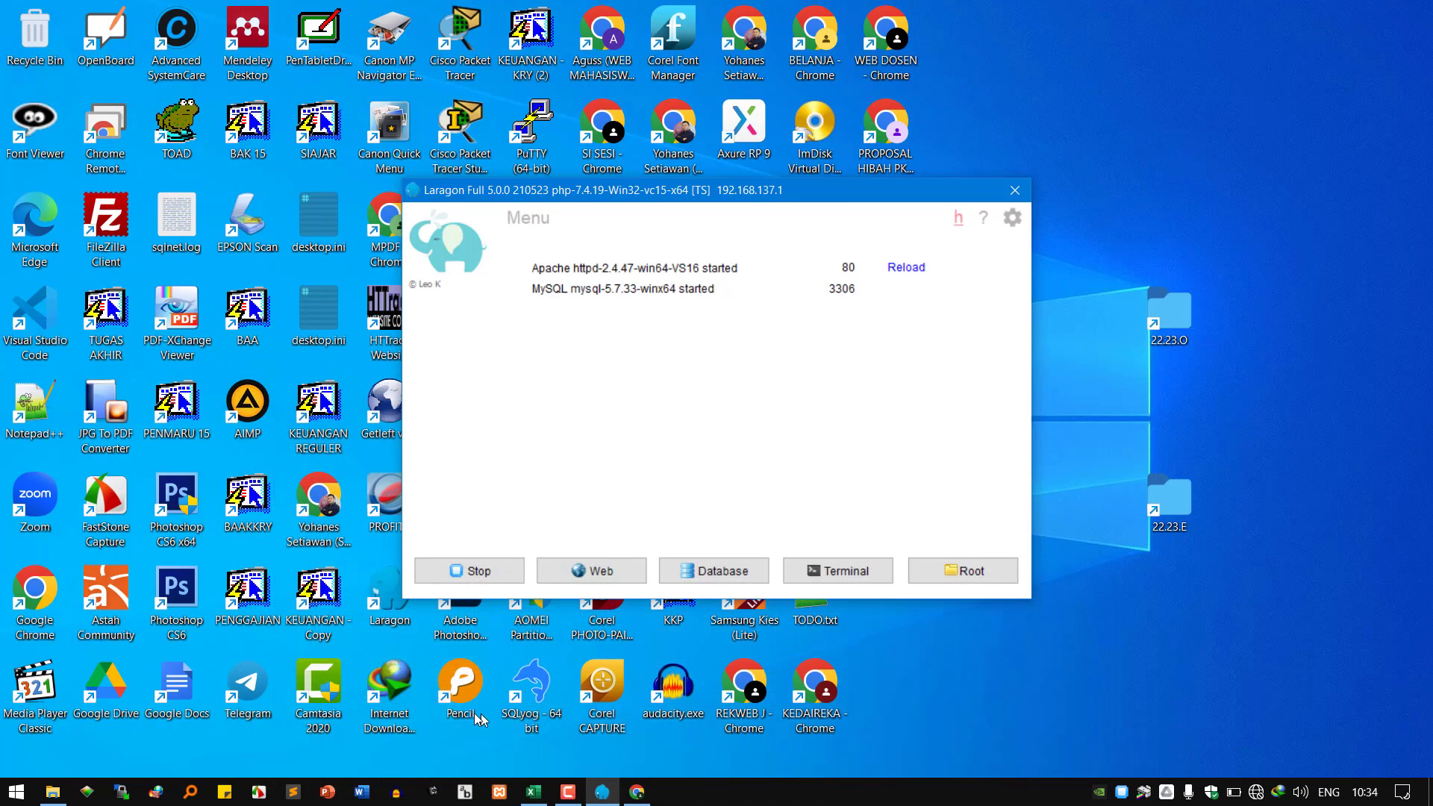
click(327, 791)
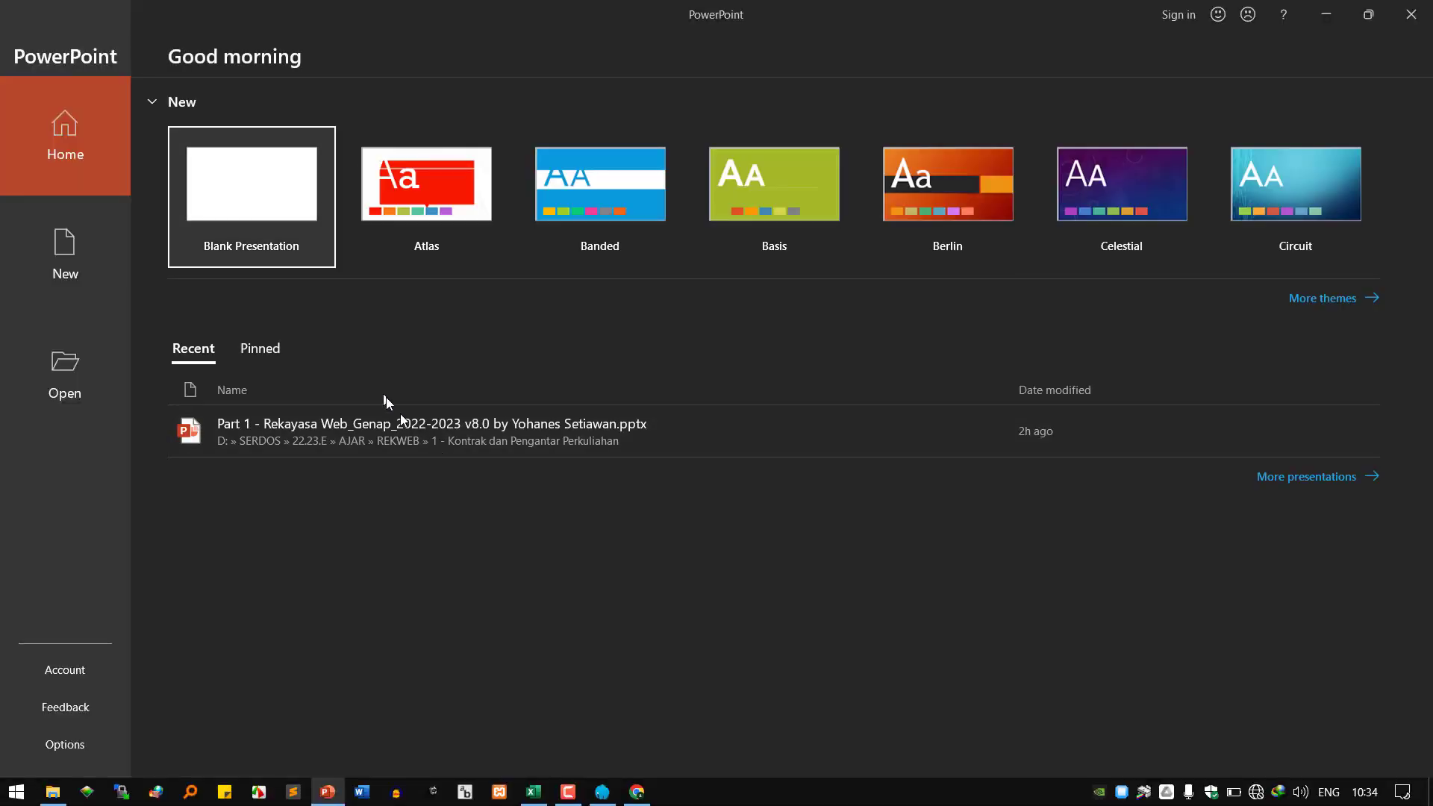
Open the recent Rekayasa Web lecture deck, review slide 27's meeting list, then return to Chrome.
click(413, 437)
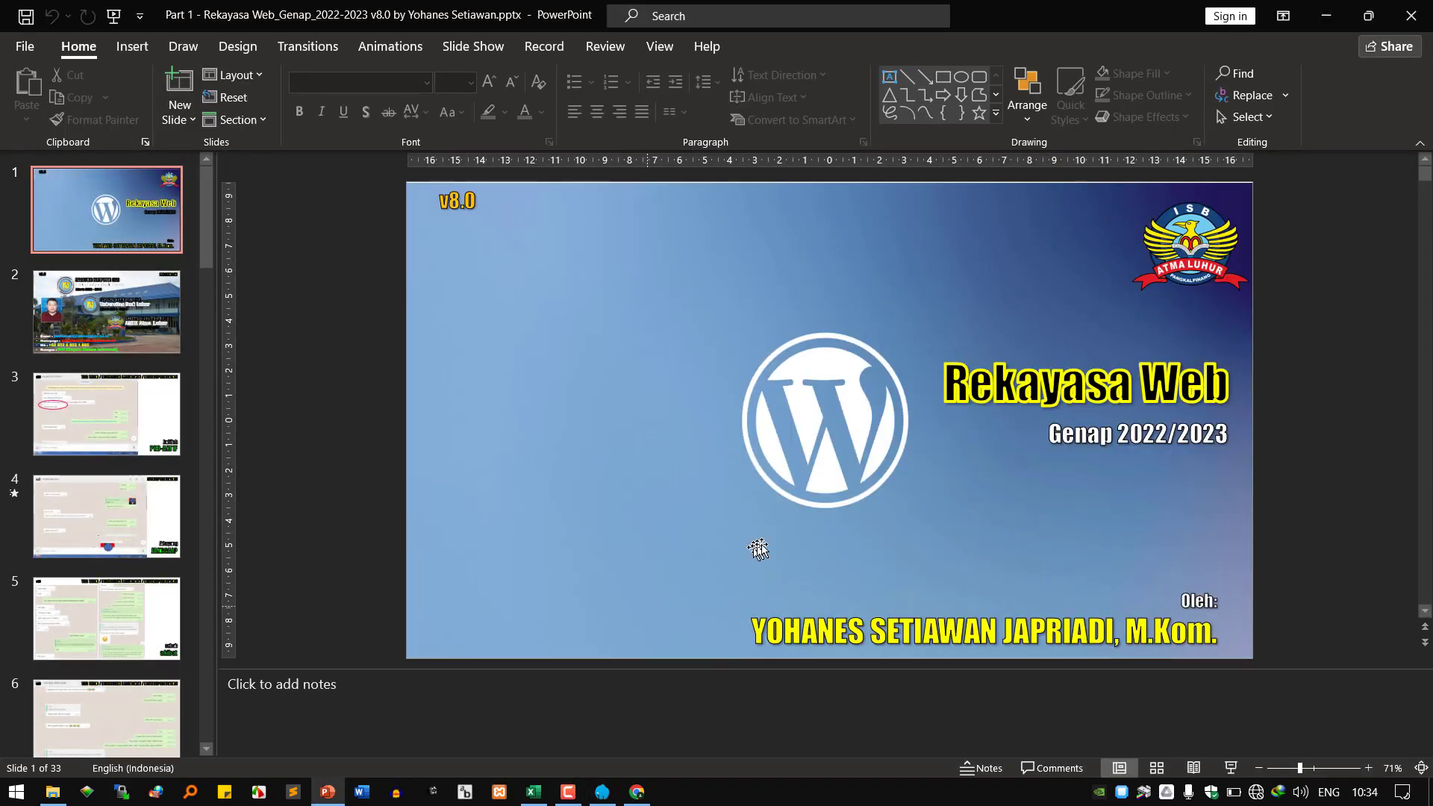
scroll(759, 547, down, 1)
scroll(160, 623, down, 10)
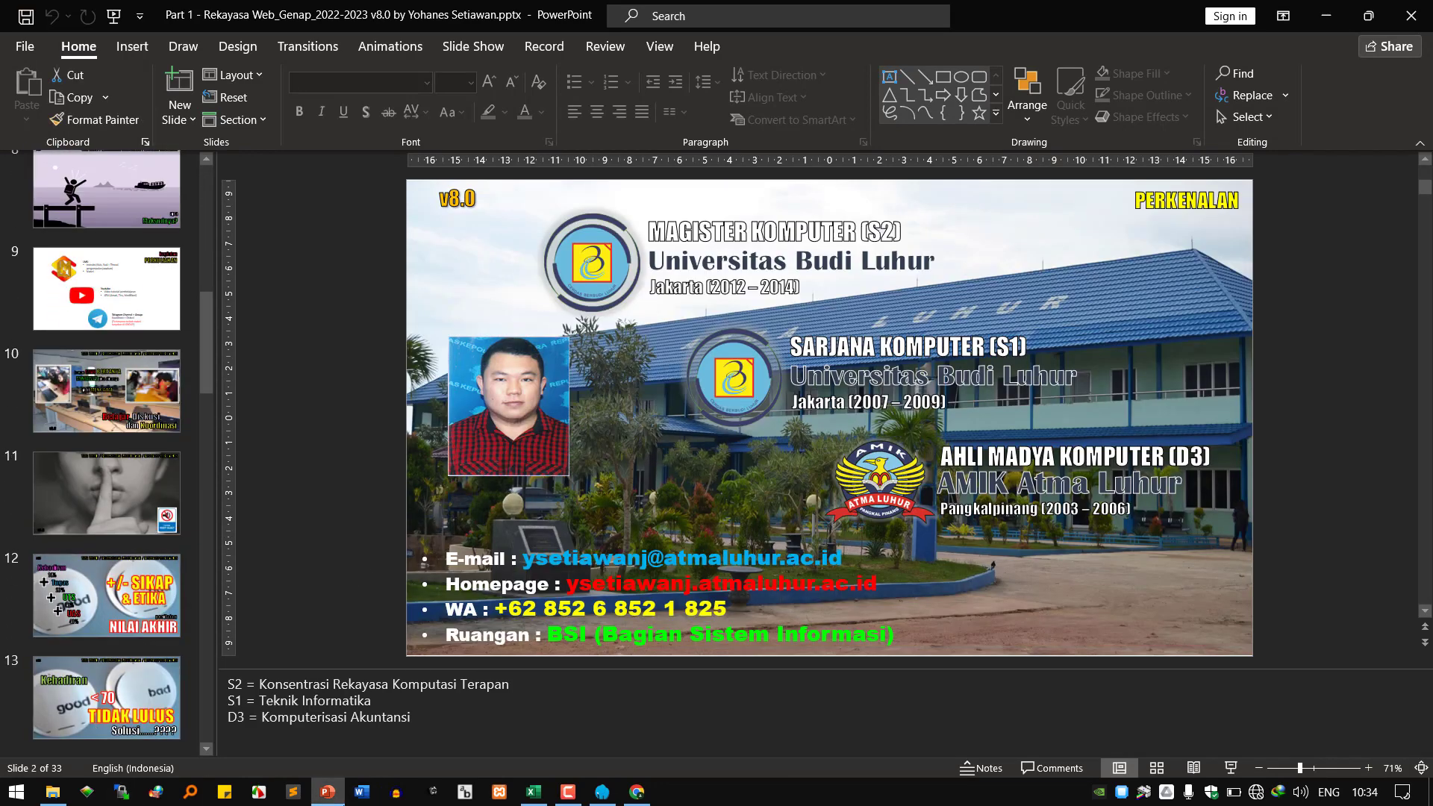
scroll(105, 681, down, 6)
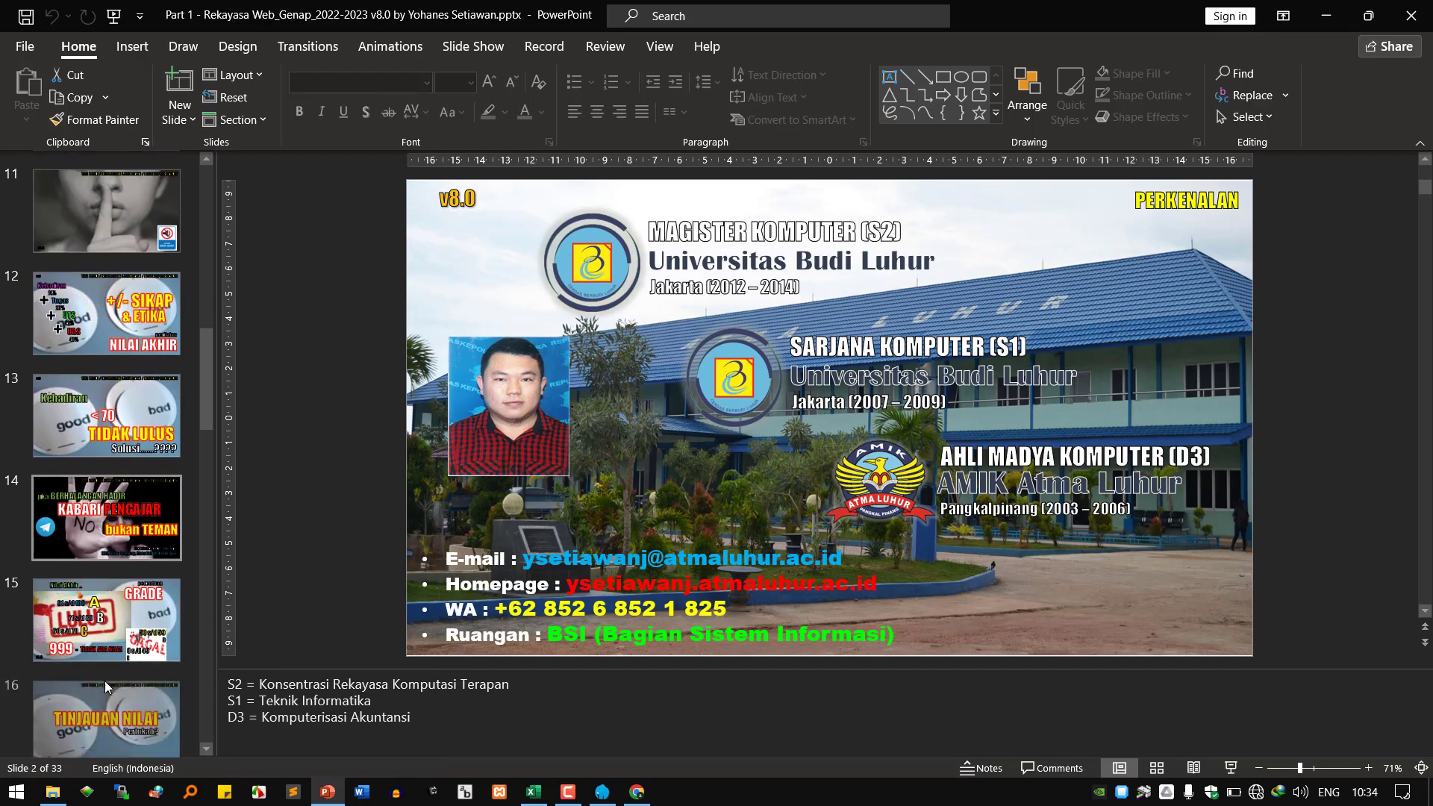
scroll(108, 682, down, 6)
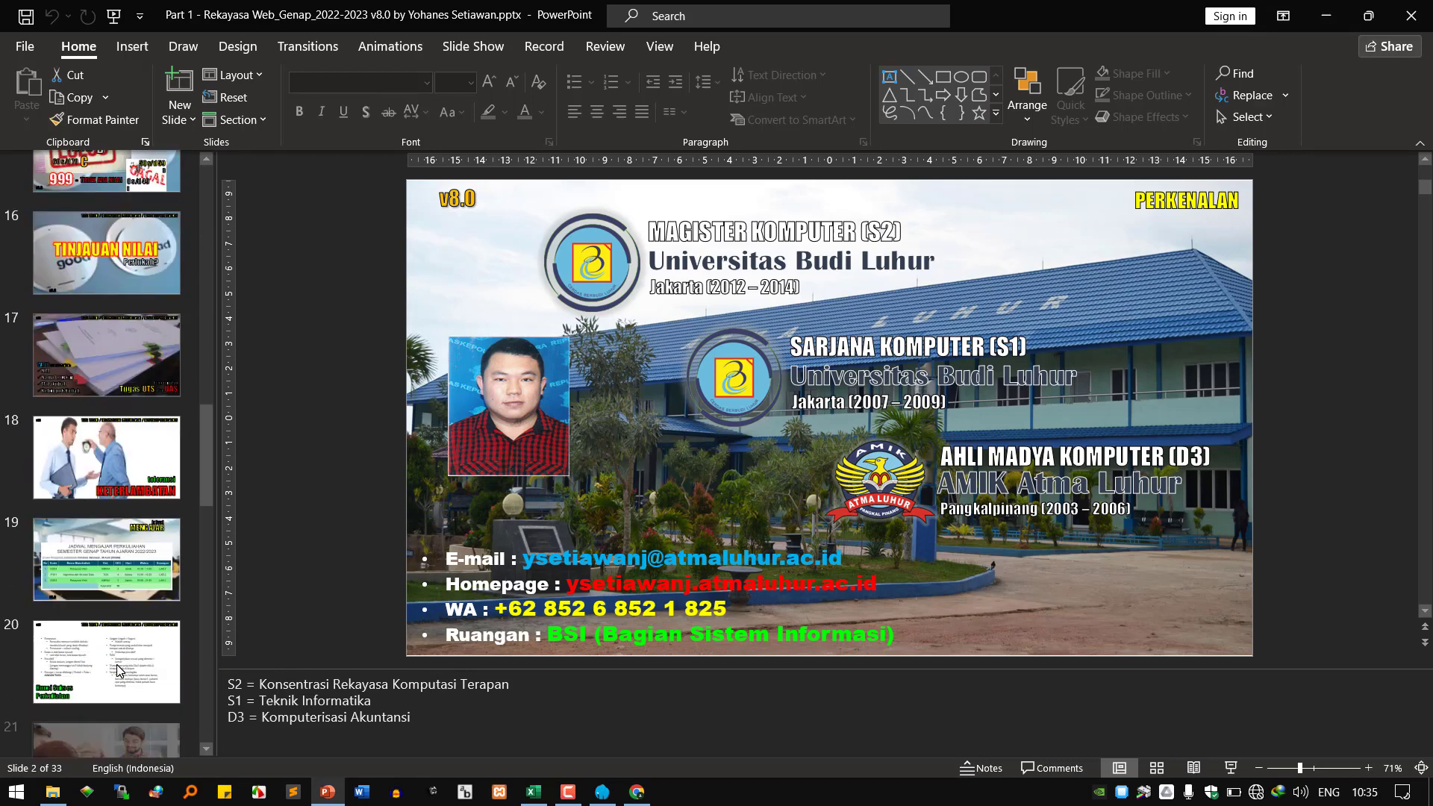
scroll(121, 597, down, 3)
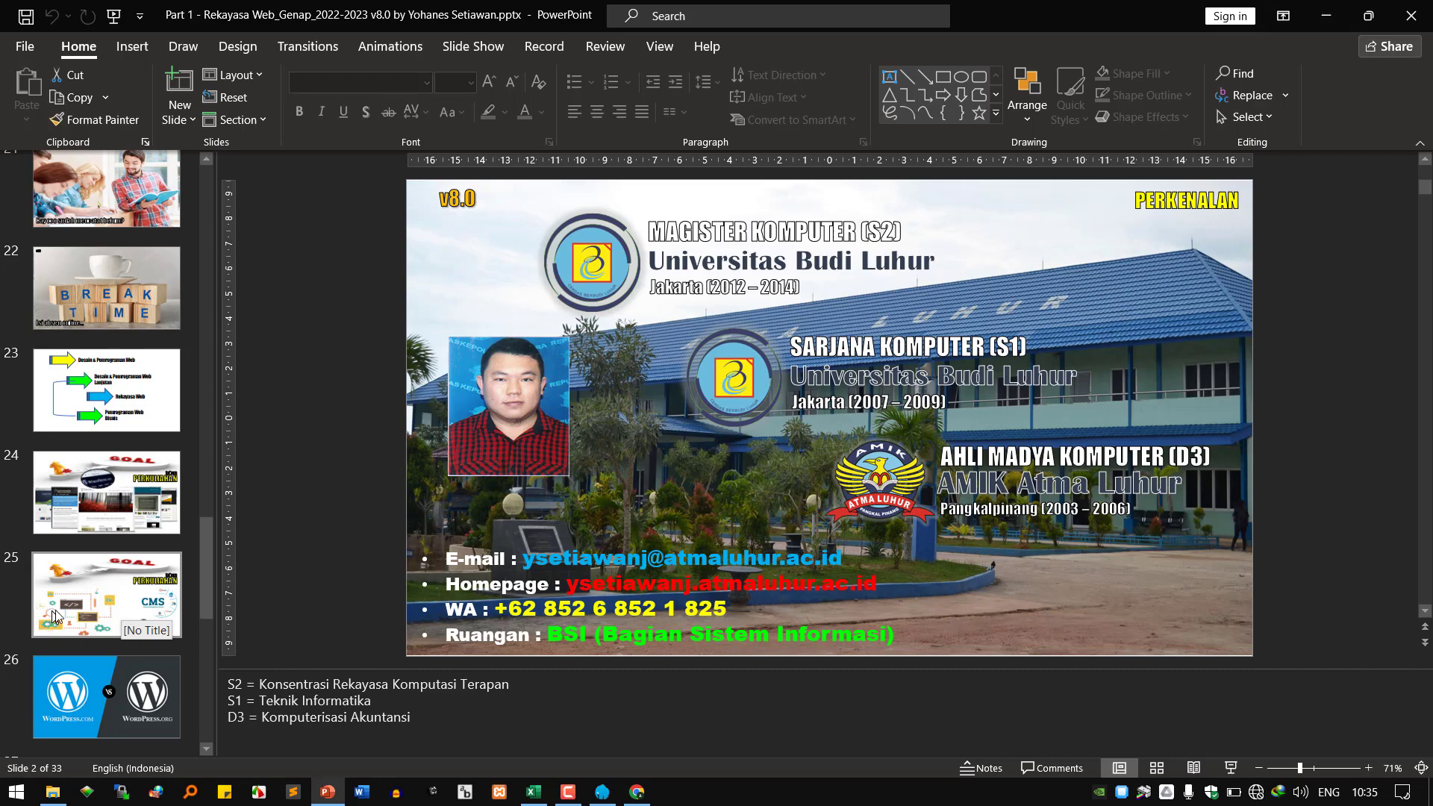
scroll(100, 631, down, 2)
scroll(99, 631, down, 3)
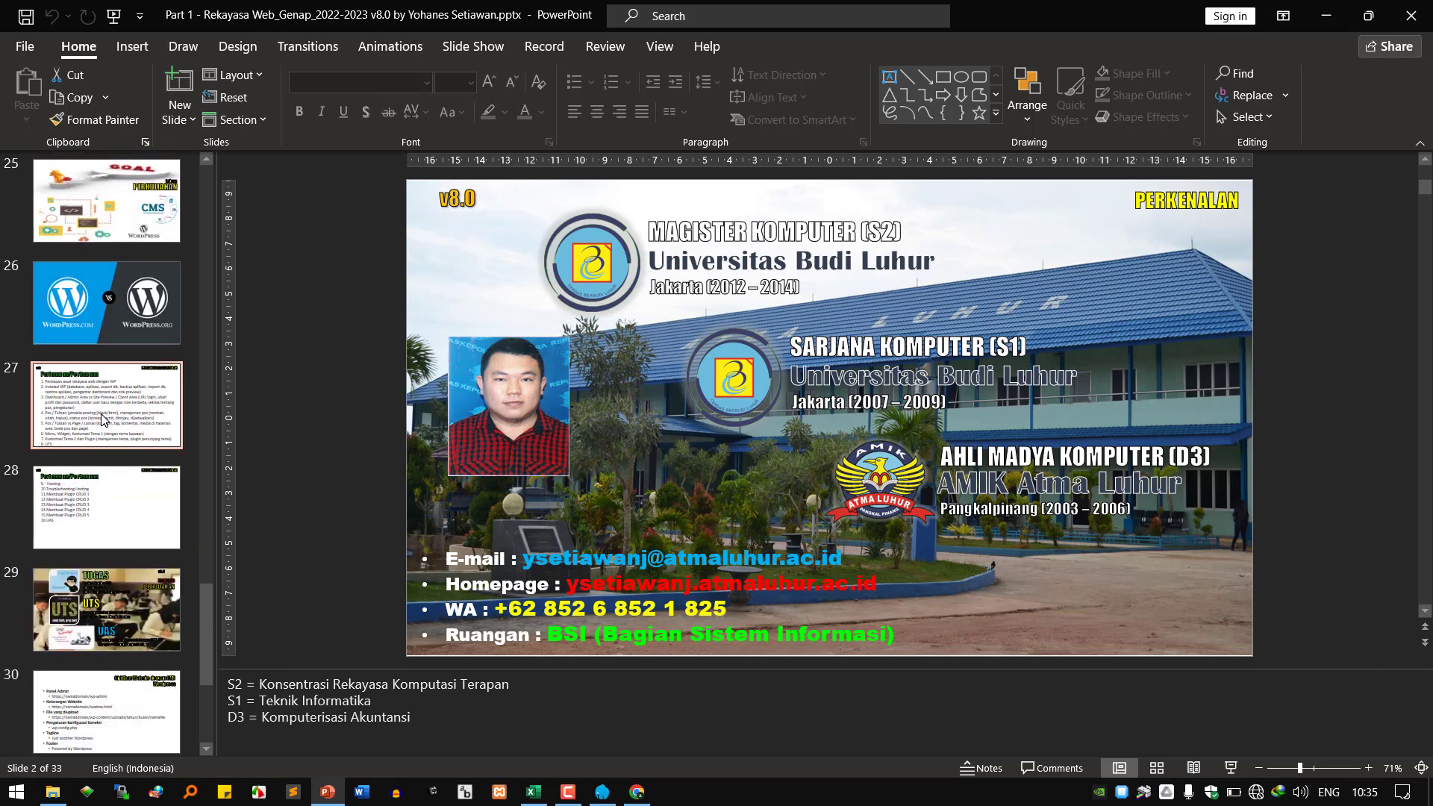
click(112, 399)
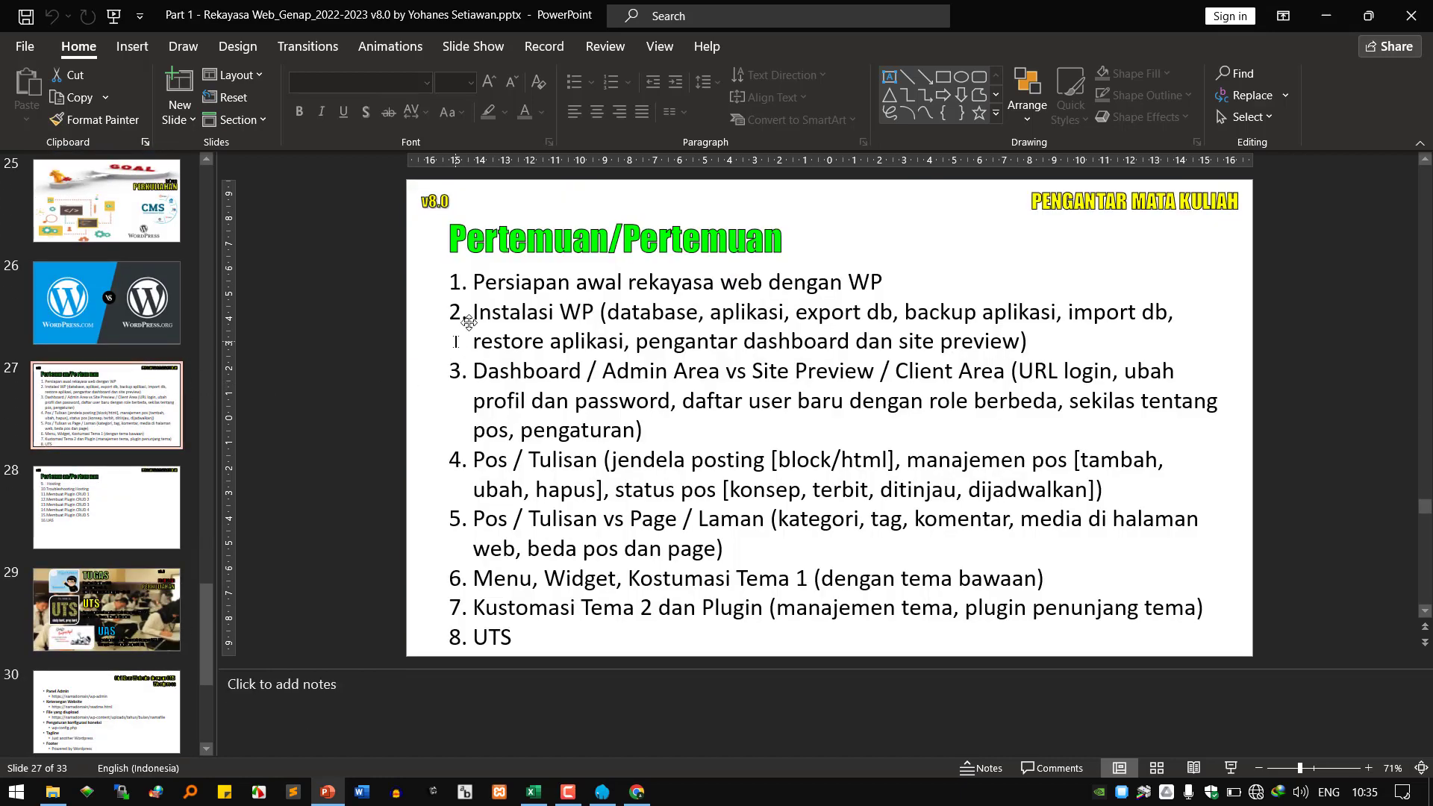
click(459, 371)
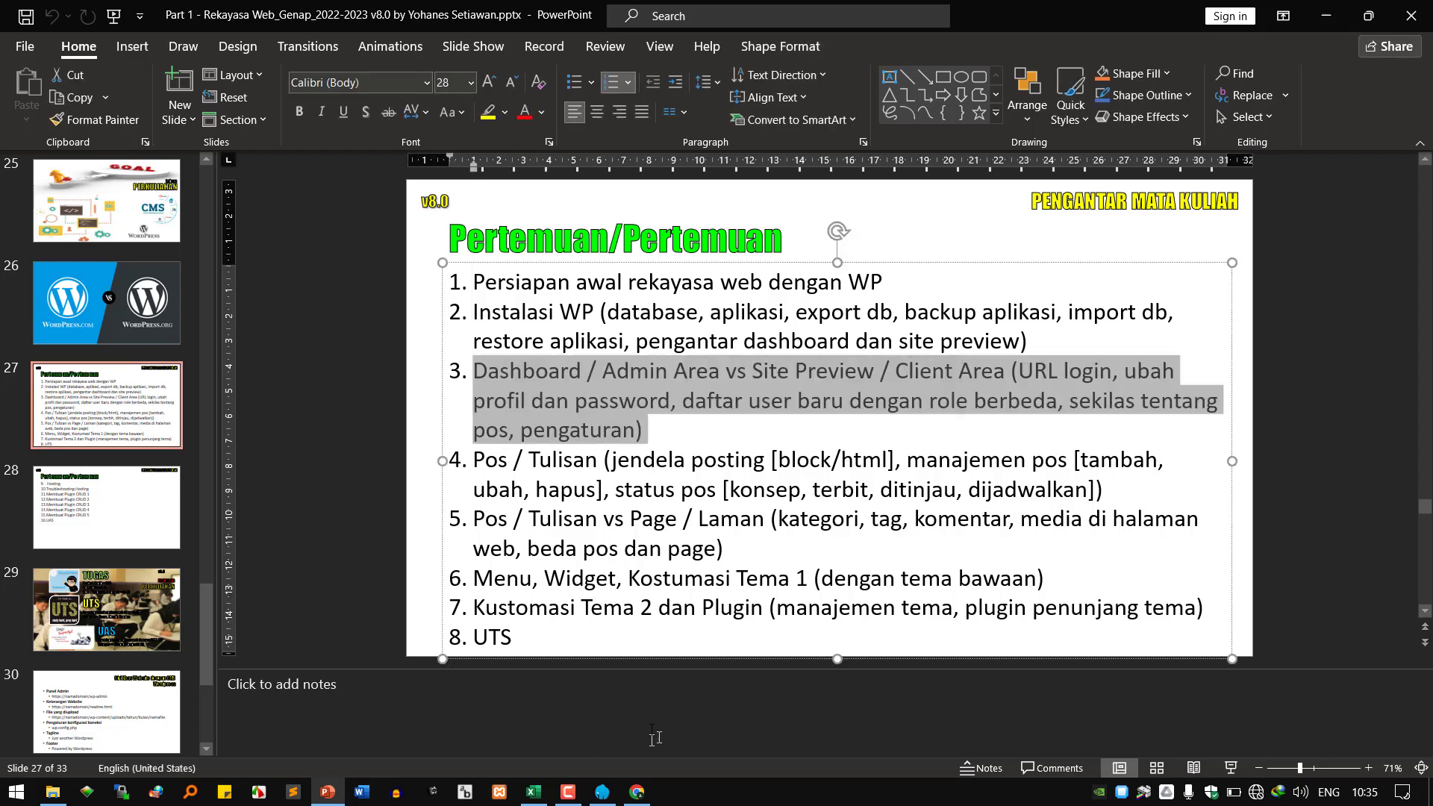
click(633, 794)
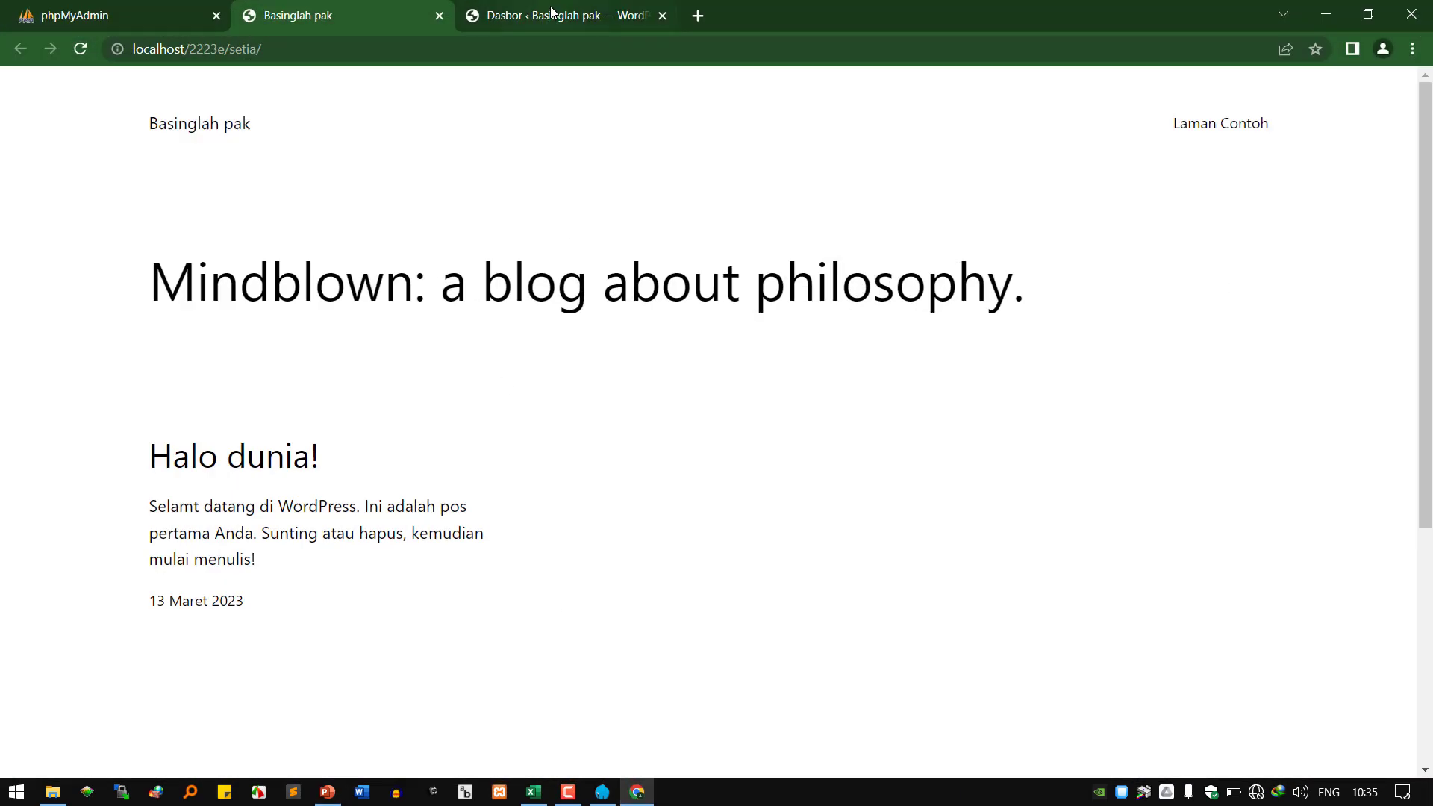
Switch to the Dasbor tab to view the WordPress admin dashboard.
click(556, 15)
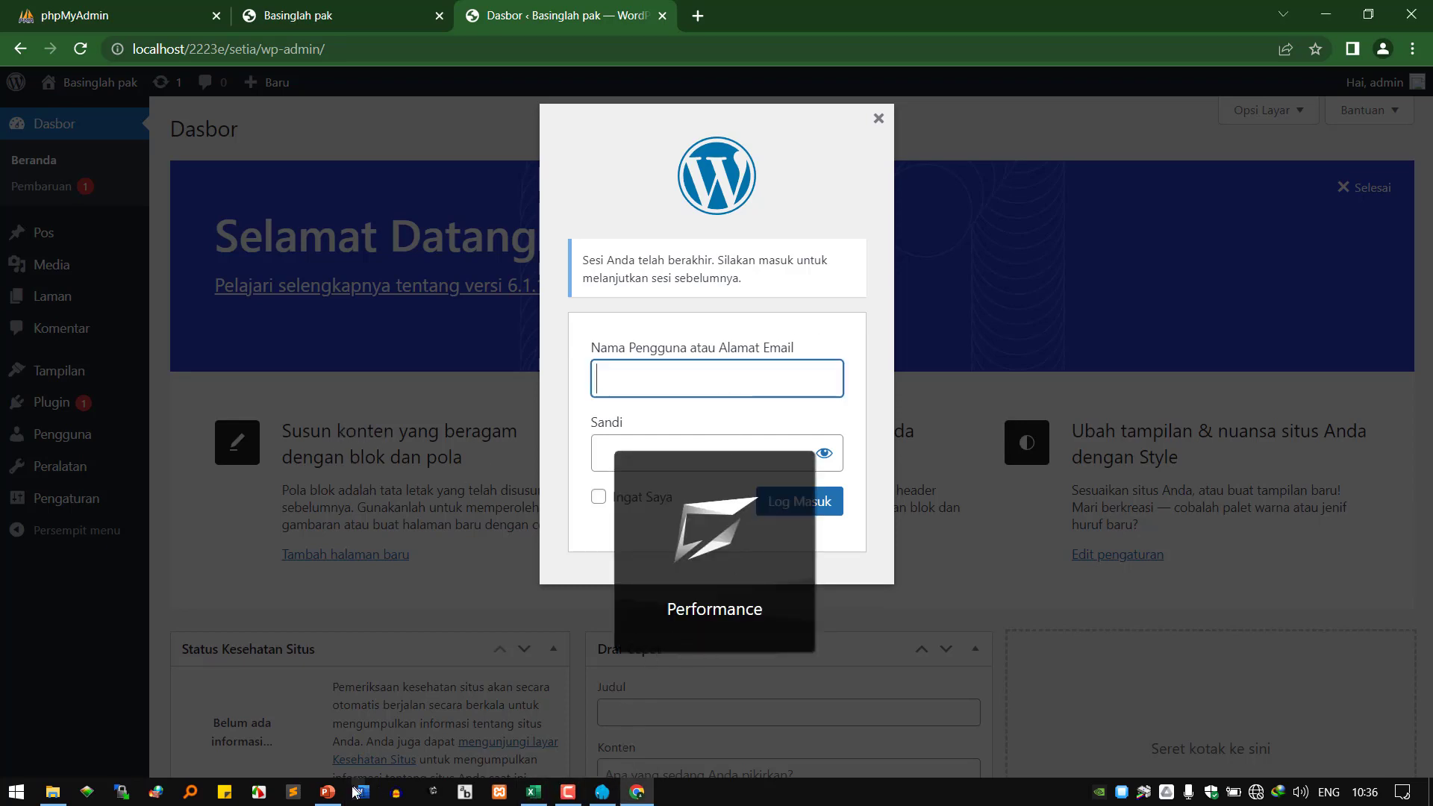
Bring the untitled Sublime Text editor window to the front.
click(296, 796)
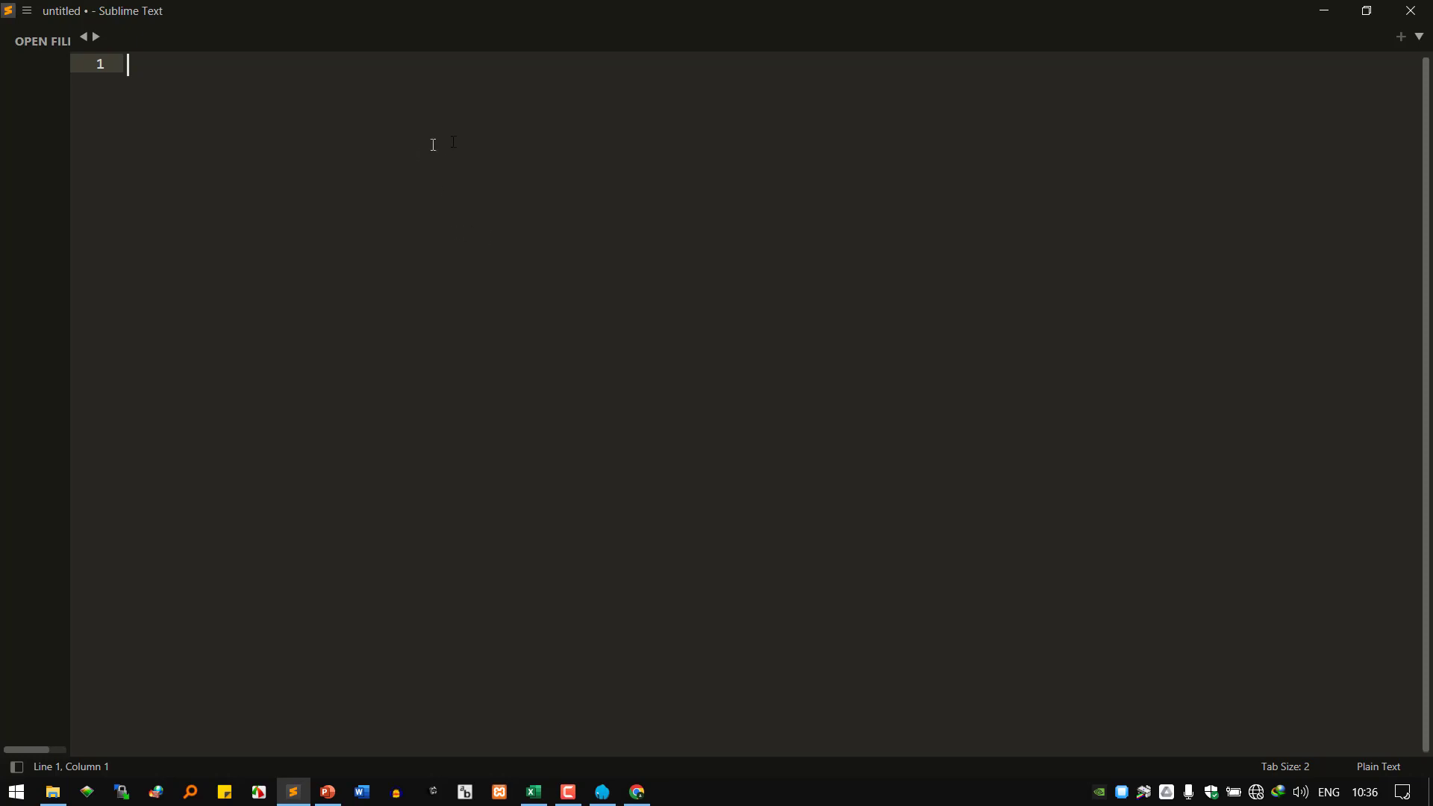
Copy the WordPress admin dashboard URL from Chrome and paste it on line 1 of the note.
click(612, 709)
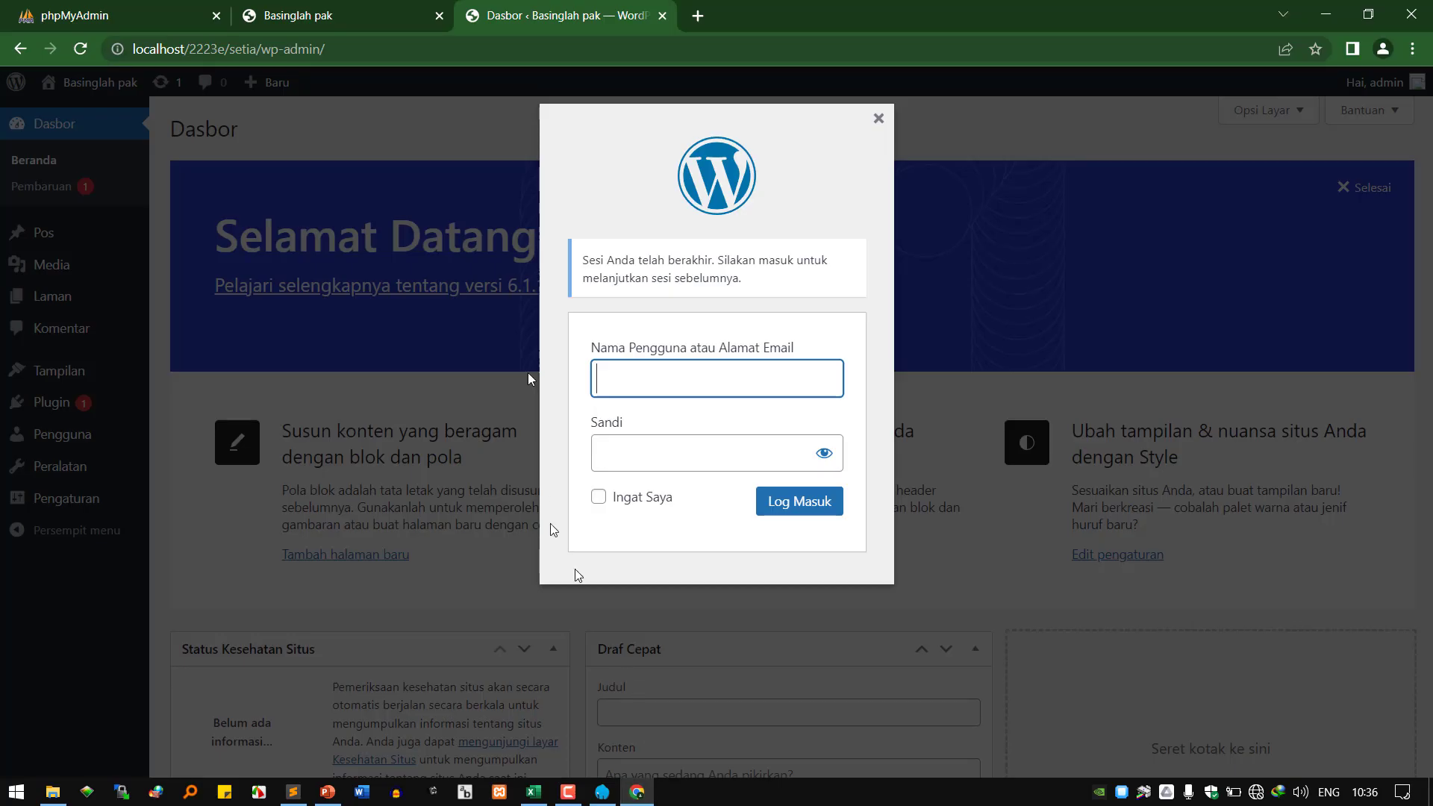
click(321, 49)
right_click(318, 47)
click(386, 155)
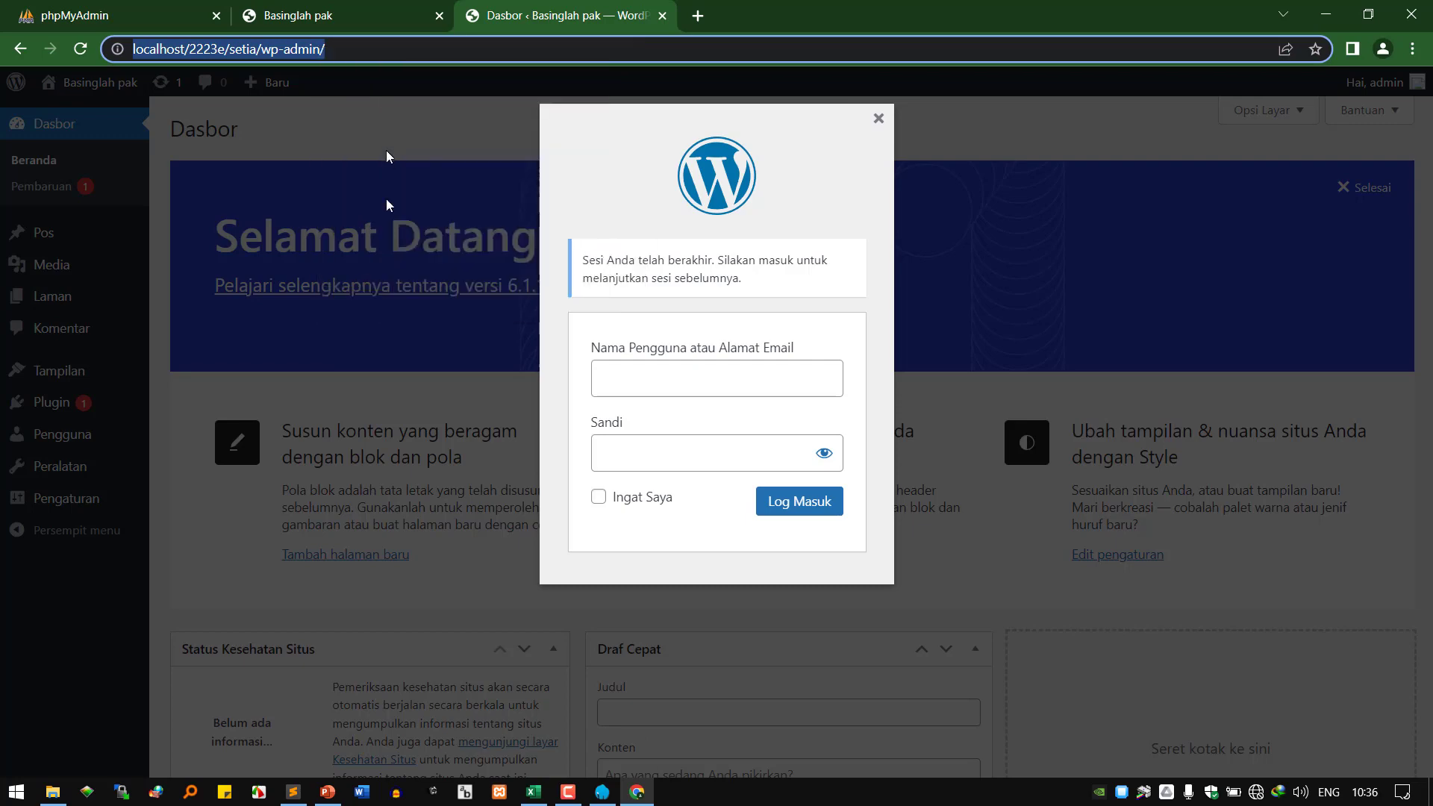
click(292, 792)
right_click(364, 374)
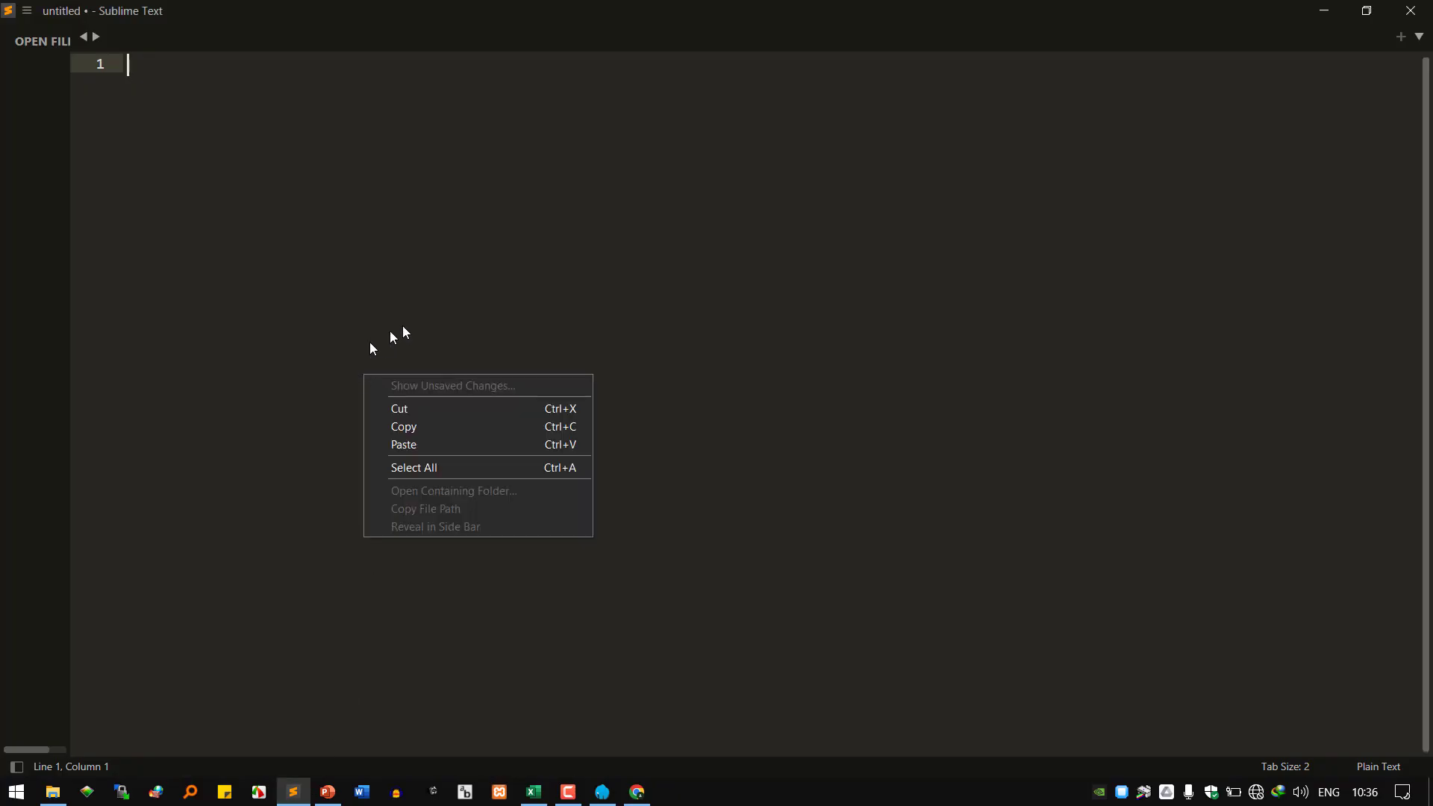
click(477, 445)
key(Return)
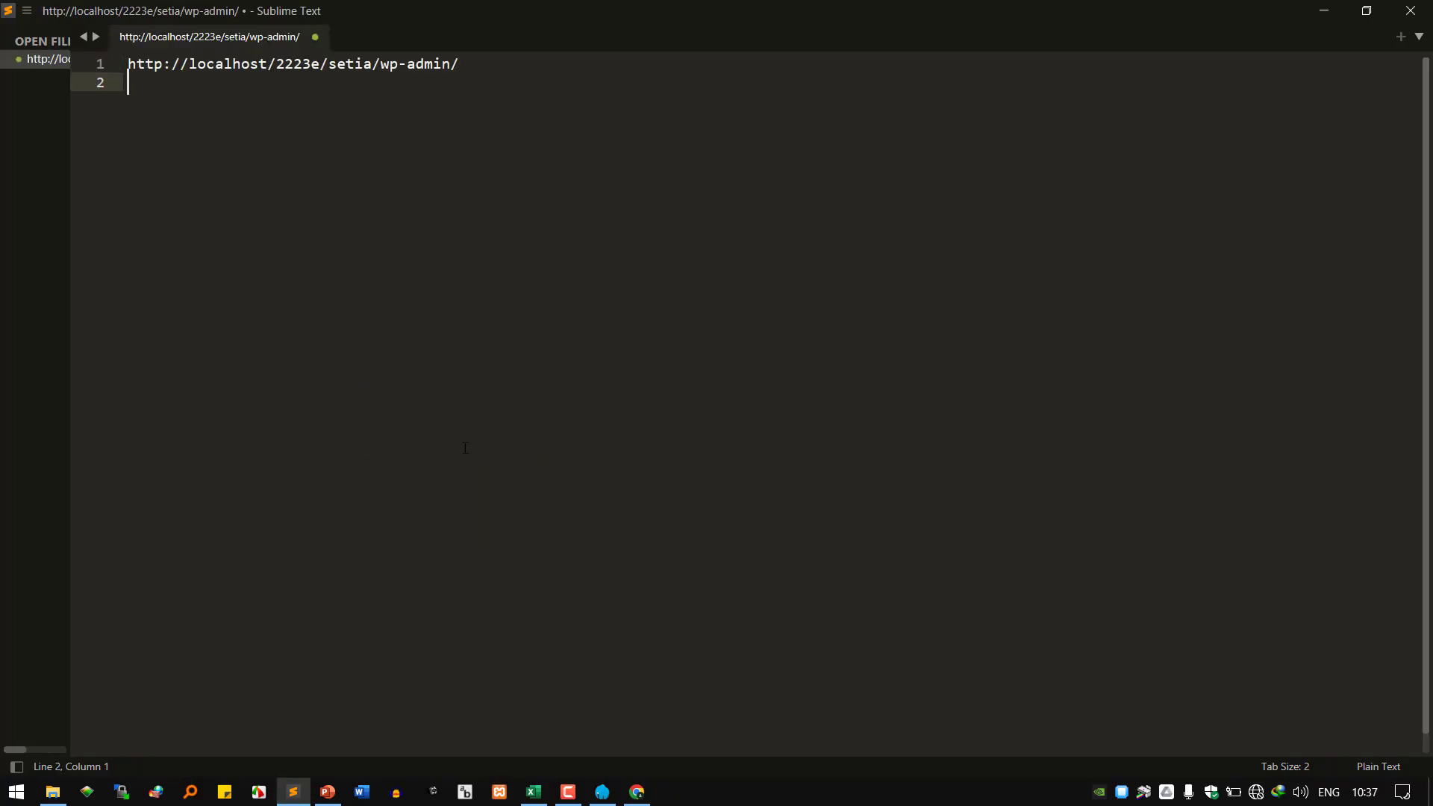
Copy the Basinglah pak site's front-end URL and paste it on line 2.
click(636, 792)
click(366, 15)
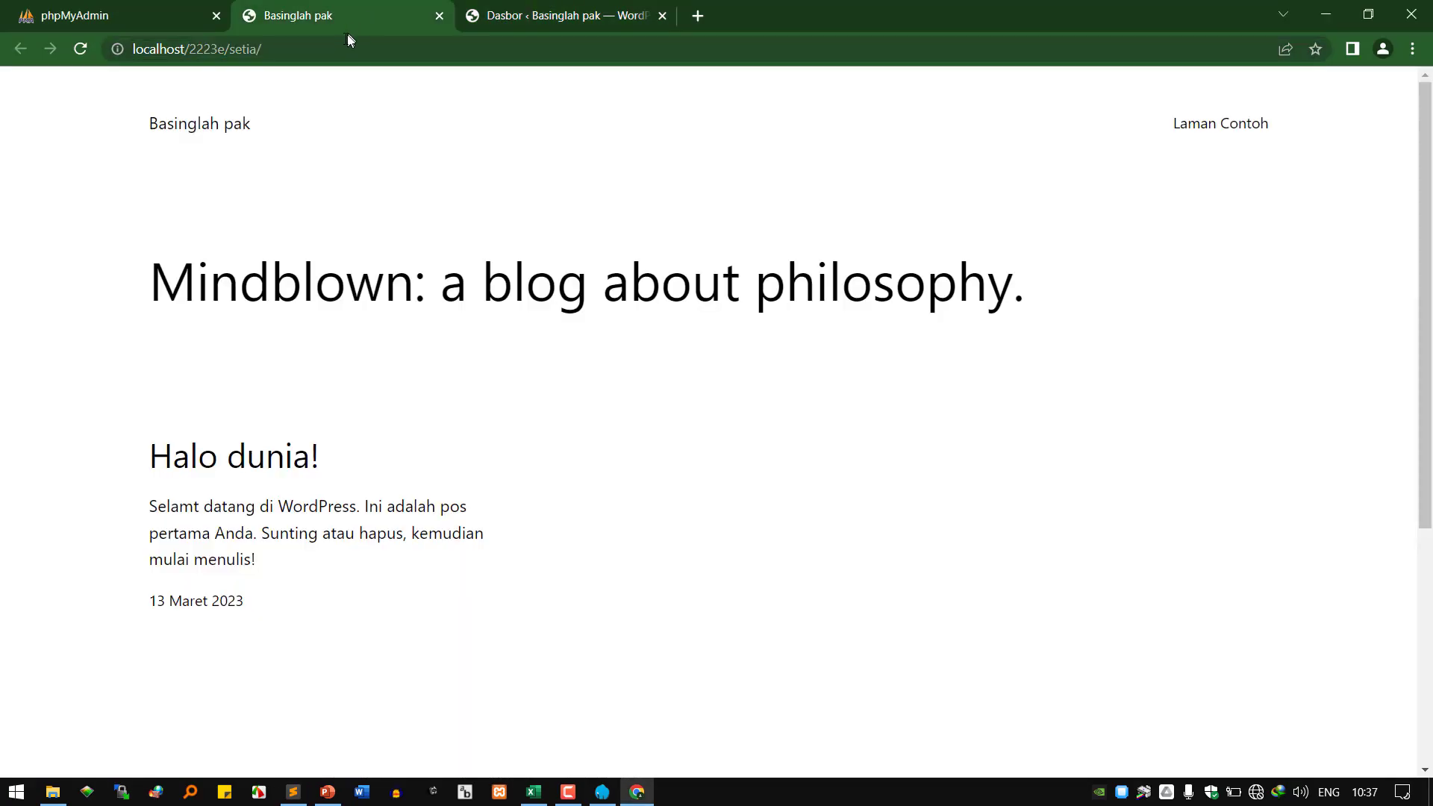
click(315, 48)
right_click(315, 49)
key(Escape)
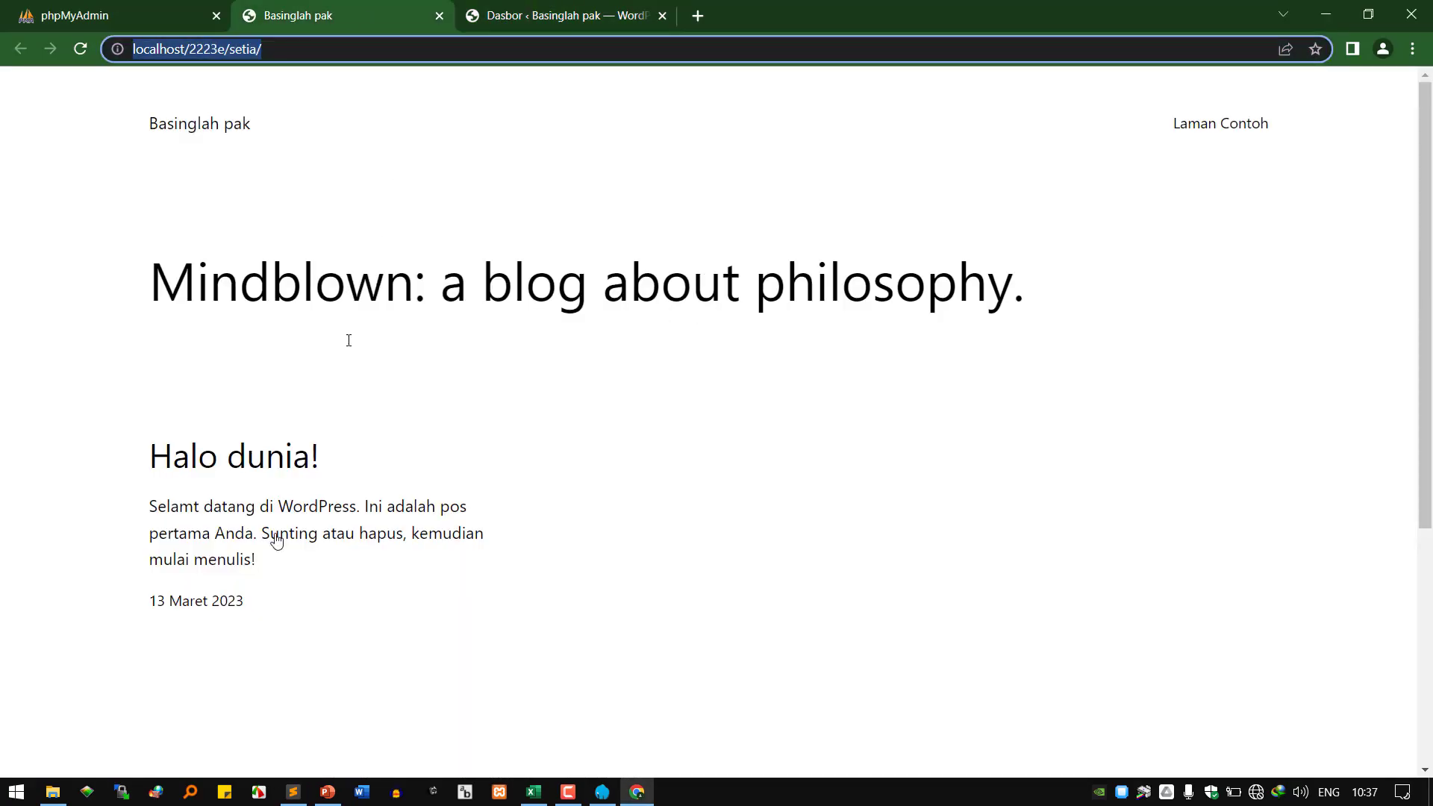
click(292, 792)
right_click(553, 114)
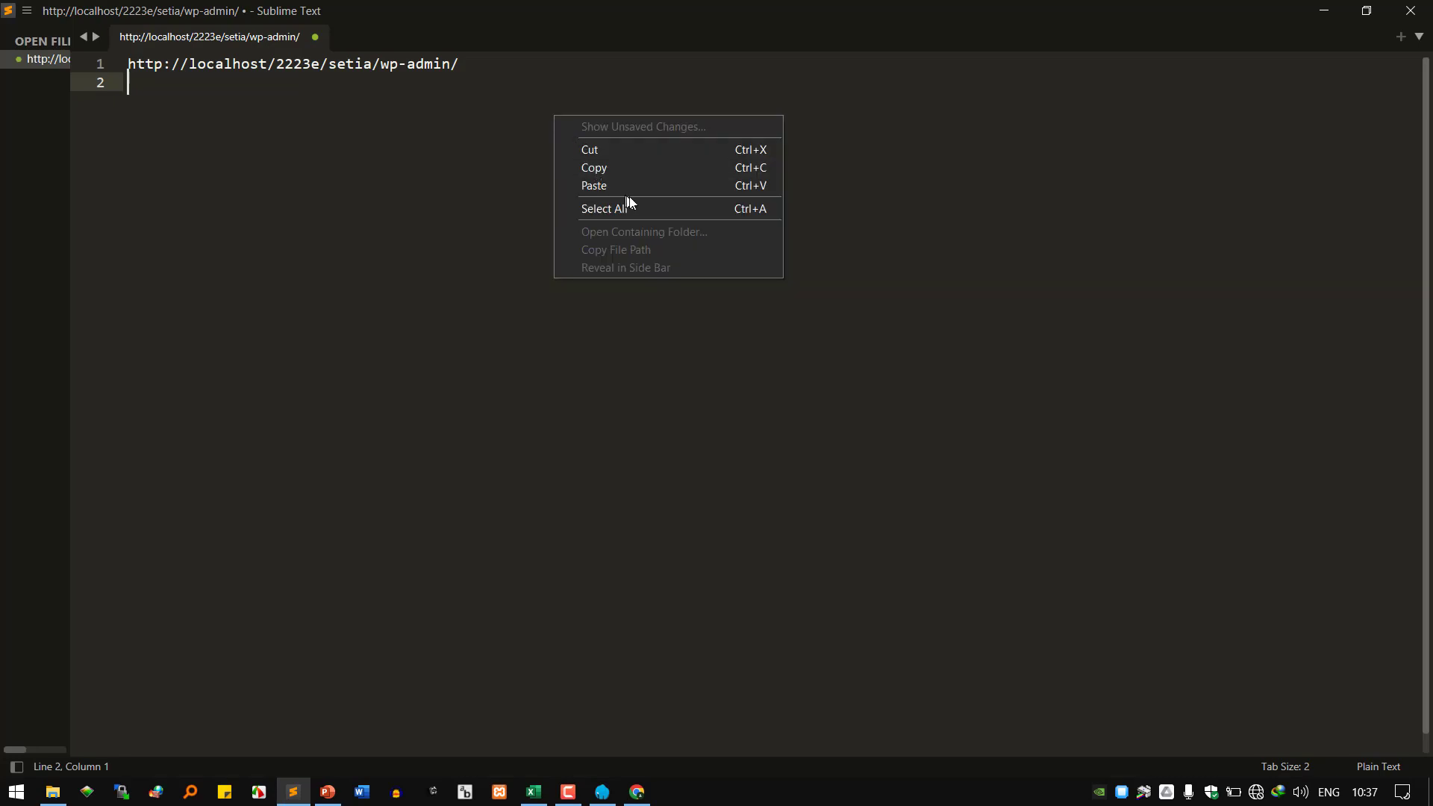
click(629, 186)
key(Return)
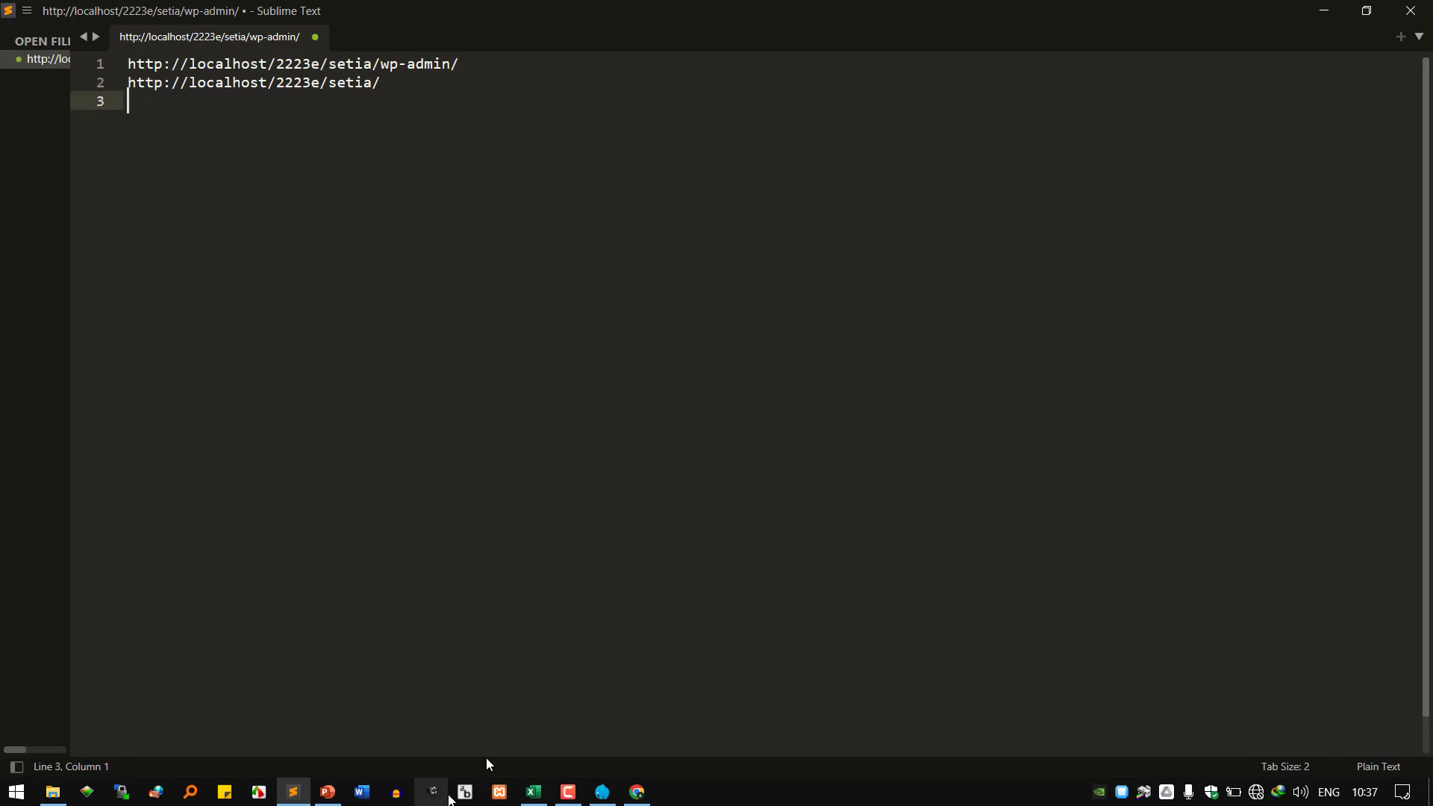
Copy the phpMyAdmin login page URL and paste it on line 3.
click(637, 792)
click(144, 10)
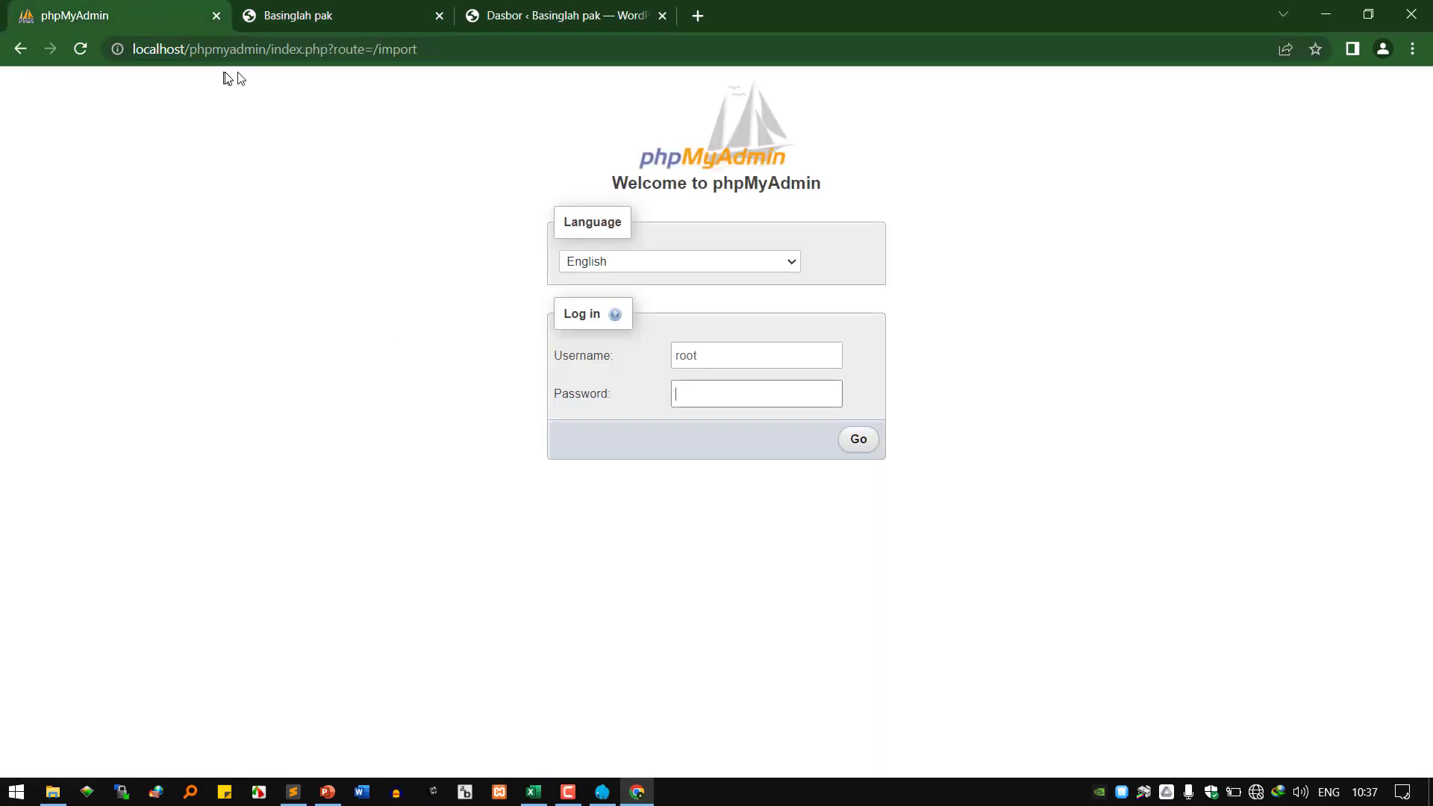
drag(272, 50, 134, 49)
right_click(184, 51)
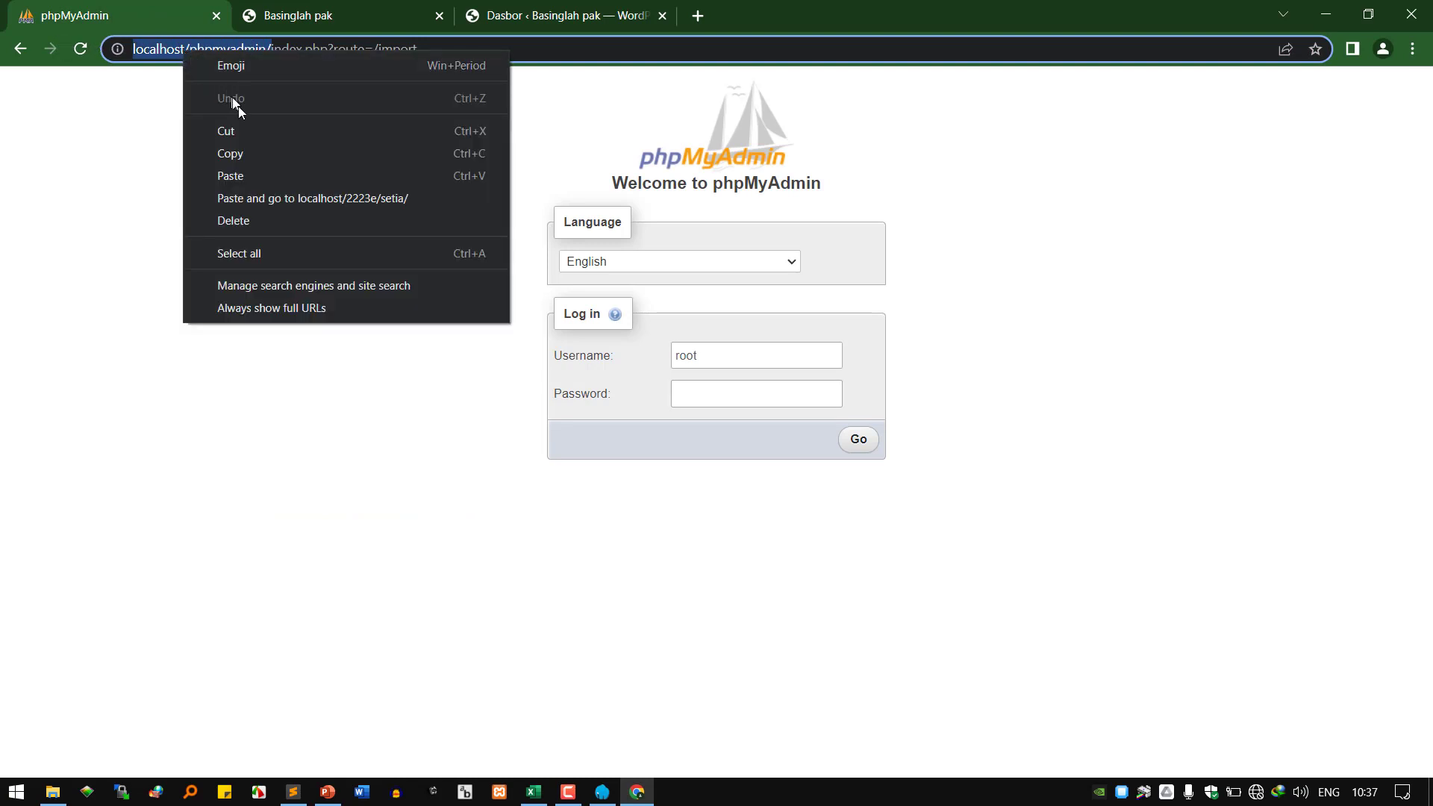
click(258, 154)
click(284, 800)
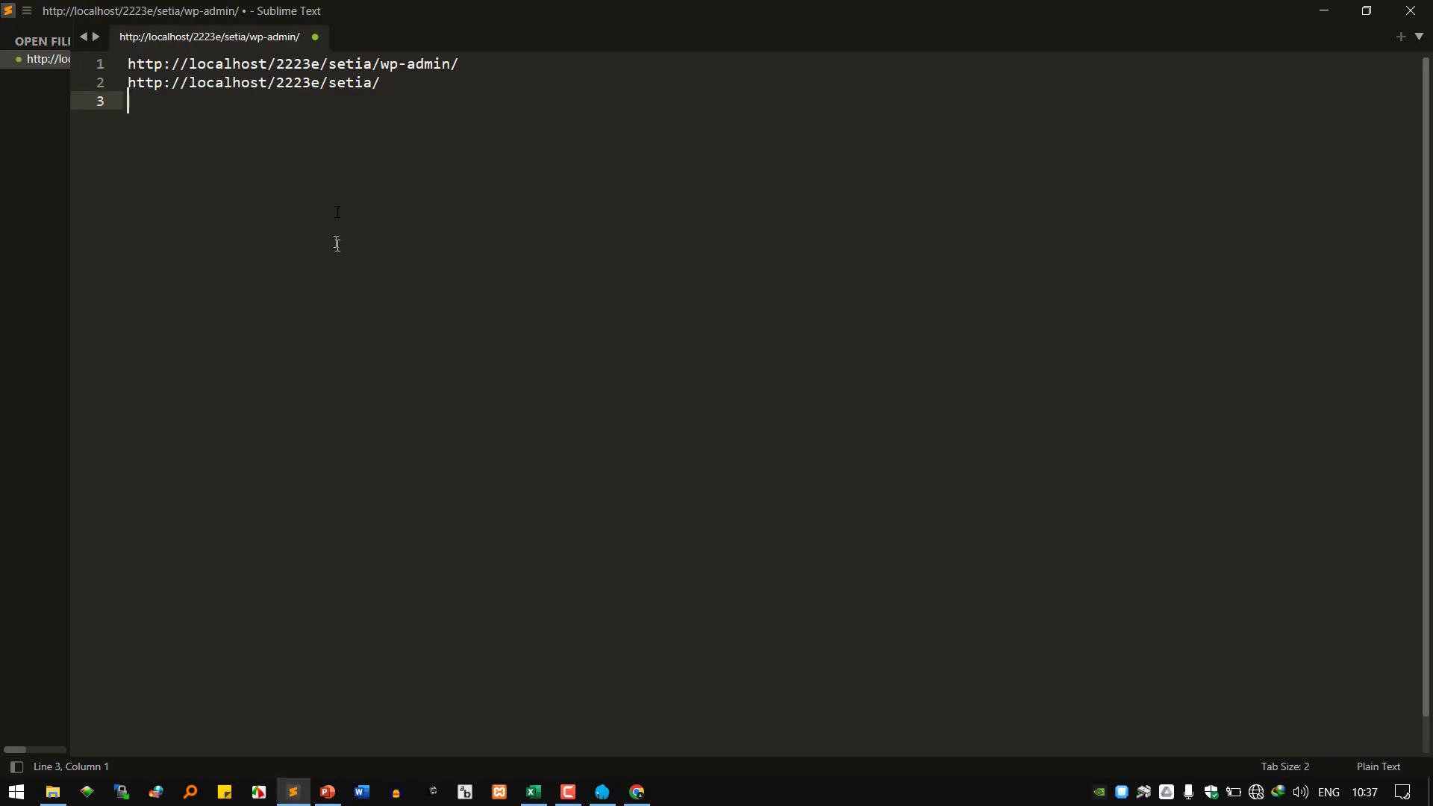
right_click(339, 123)
click(404, 189)
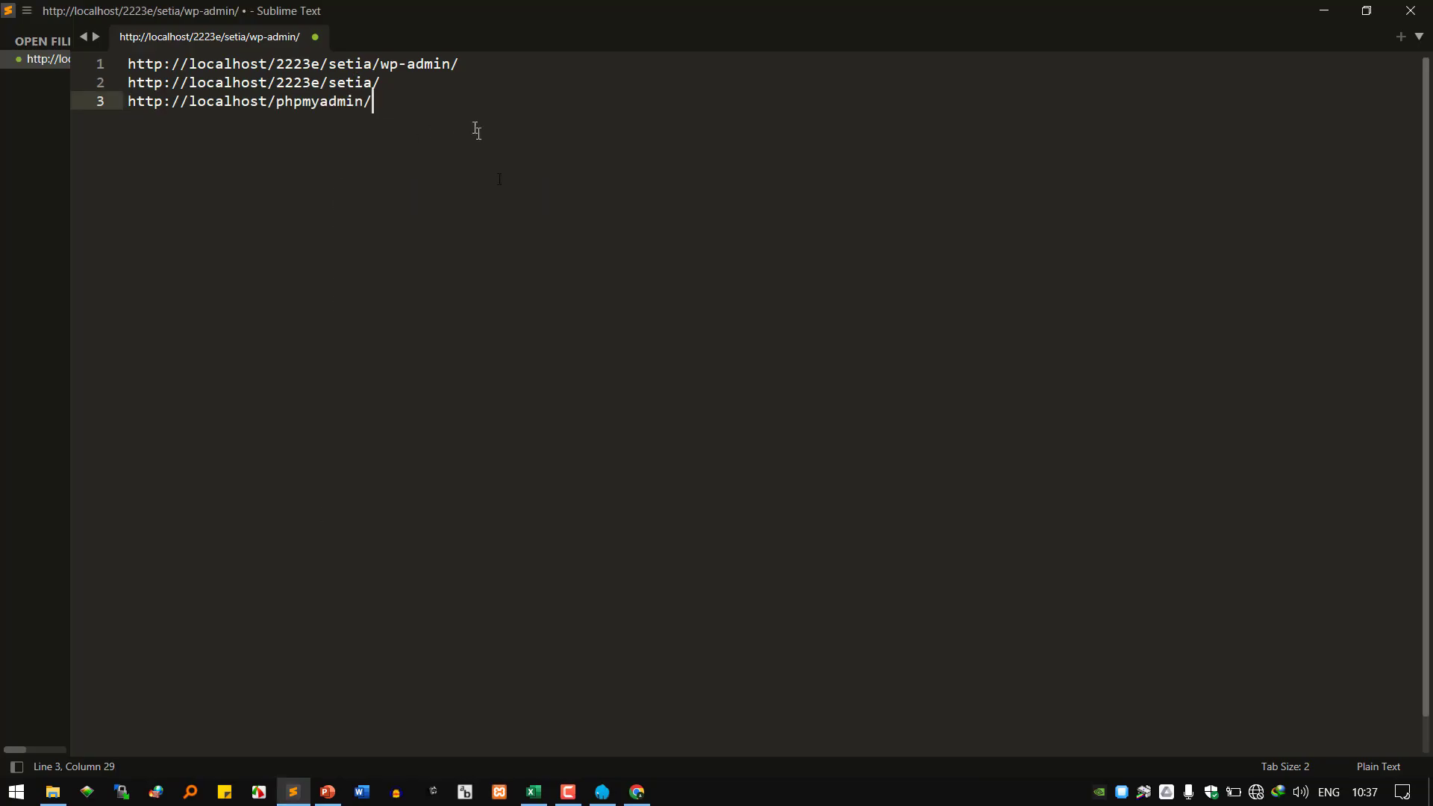
scroll(784, 258, up, 4)
scroll(810, 271, up, 3)
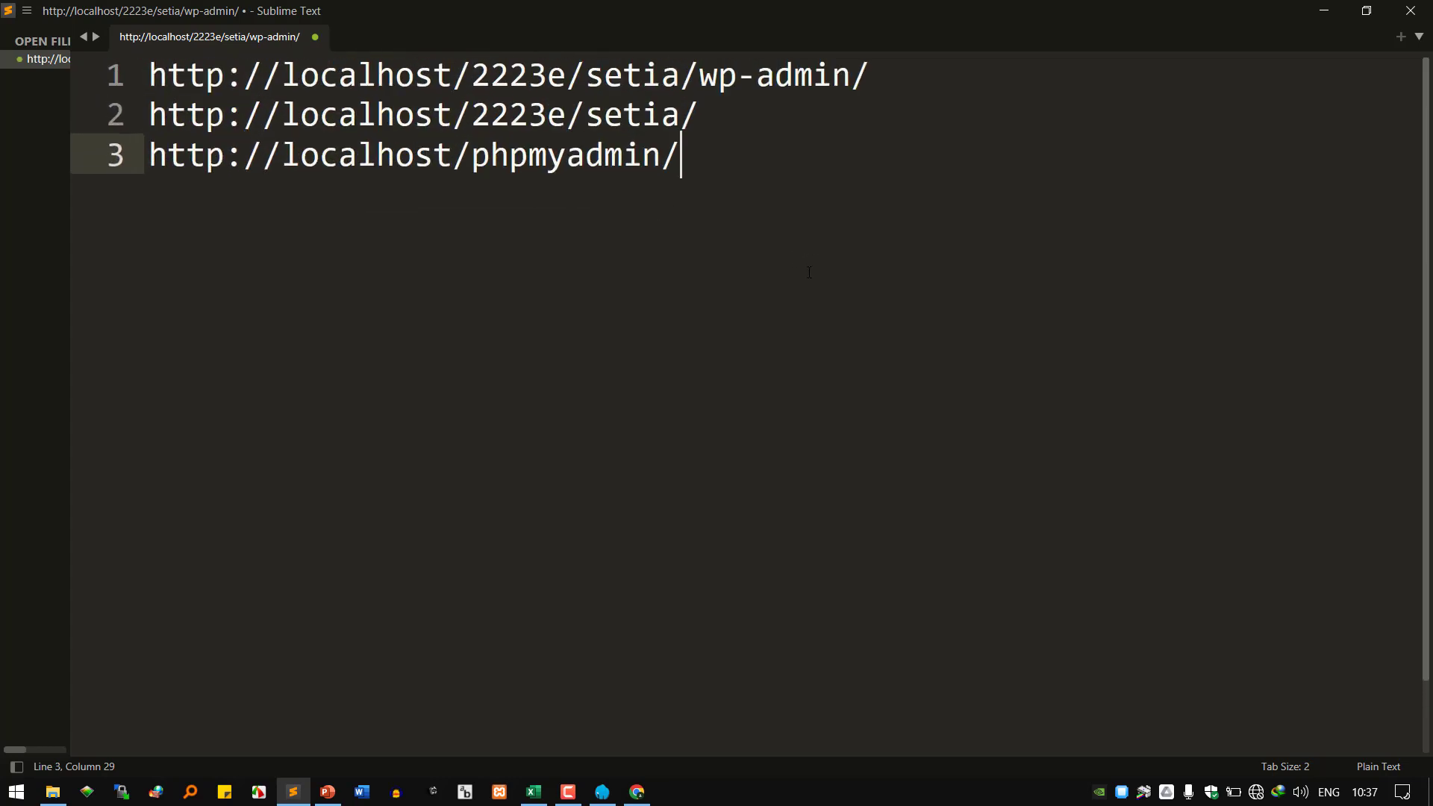
Insert the label 'dashboard / admin area / back end / dapur' above the admin URL.
click(978, 70)
key(ctrl+shift+Return)
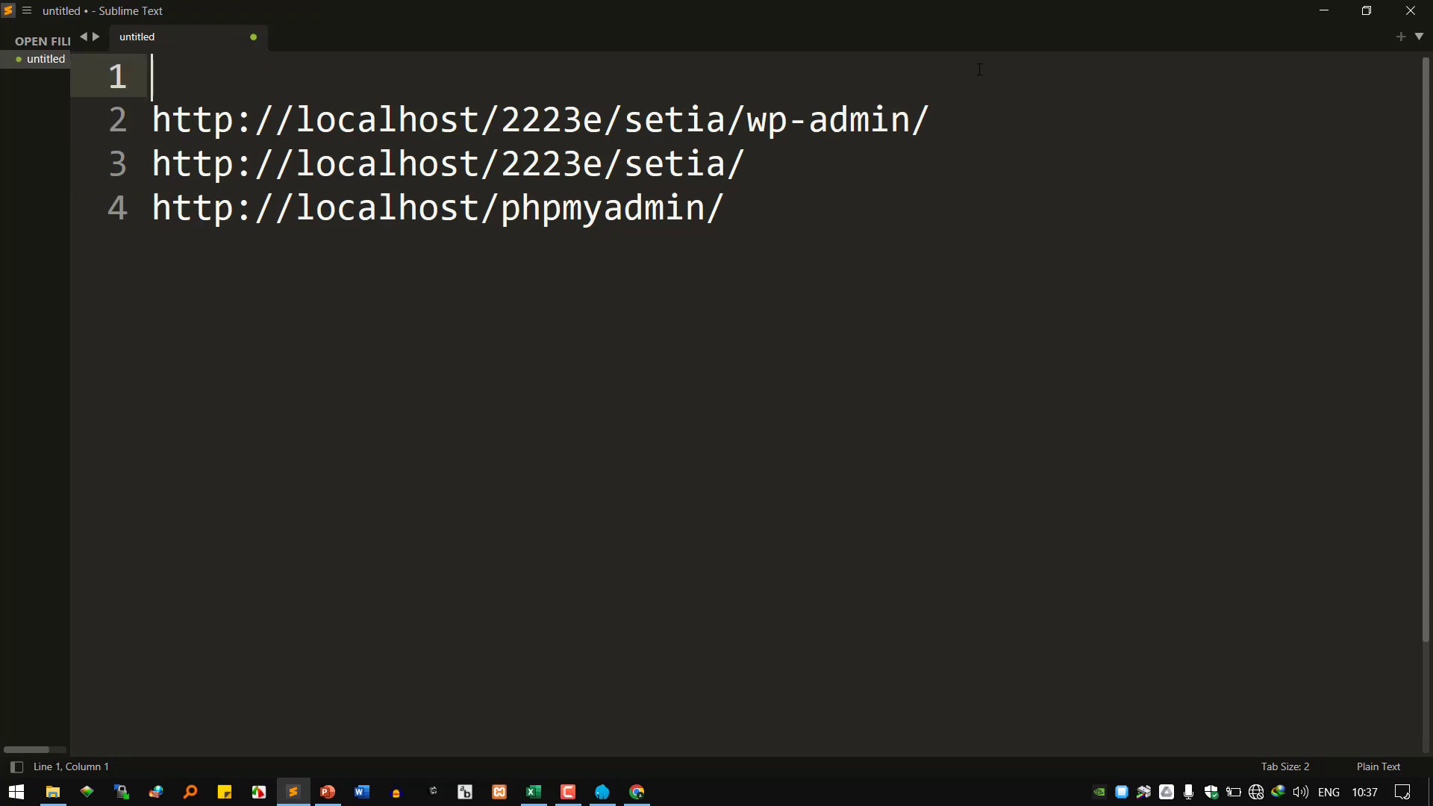
text(das)
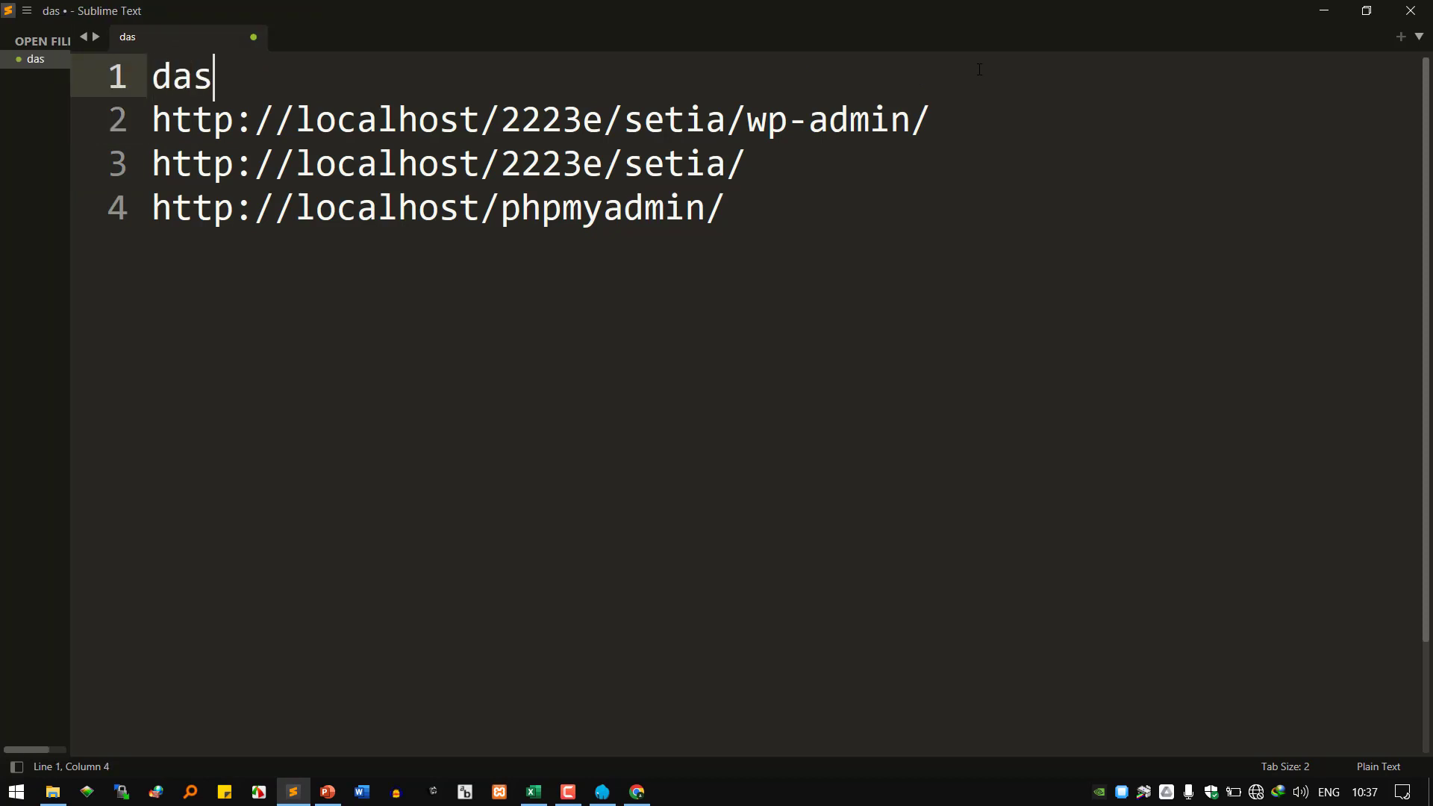
text(hboart)
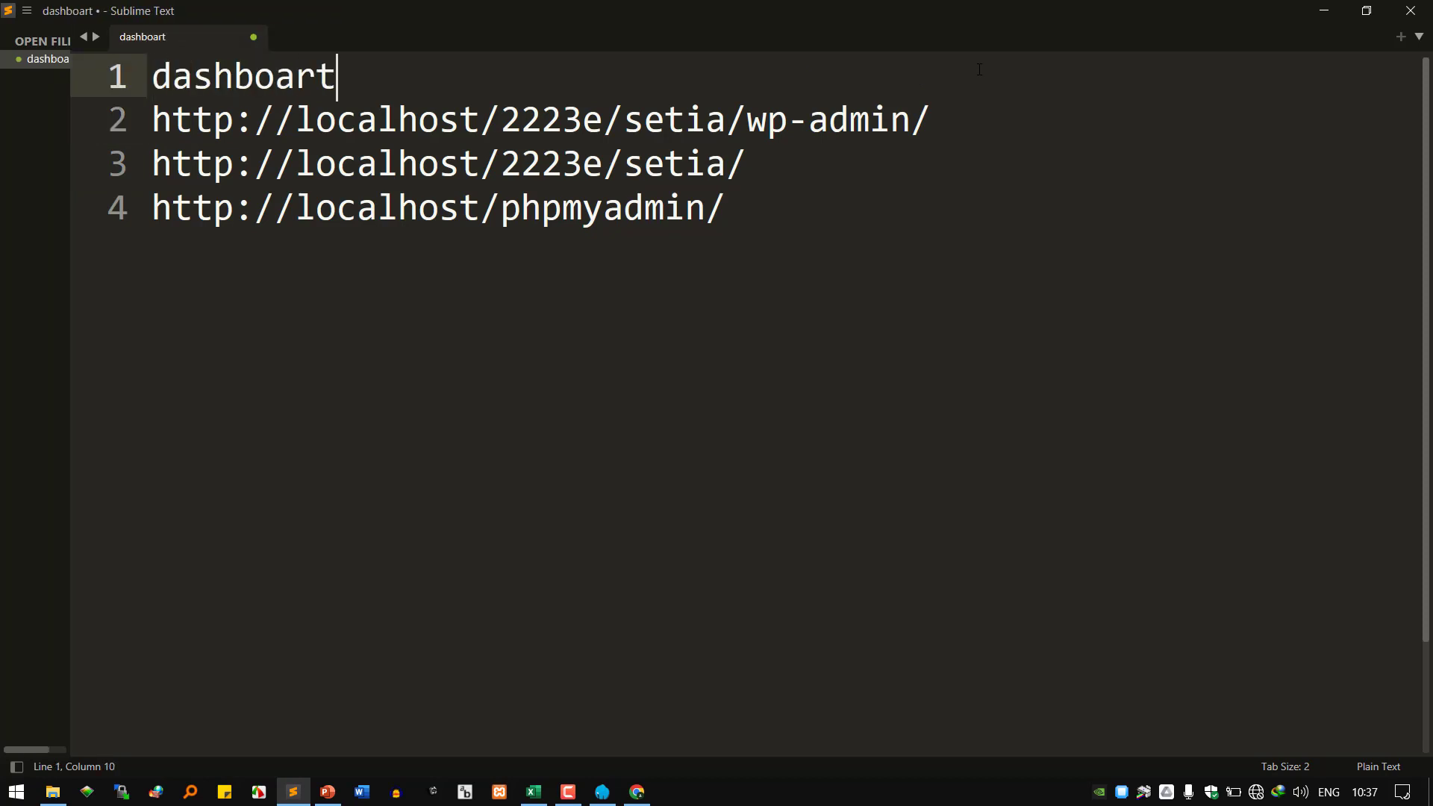
key(BackSpace)
text(d / )
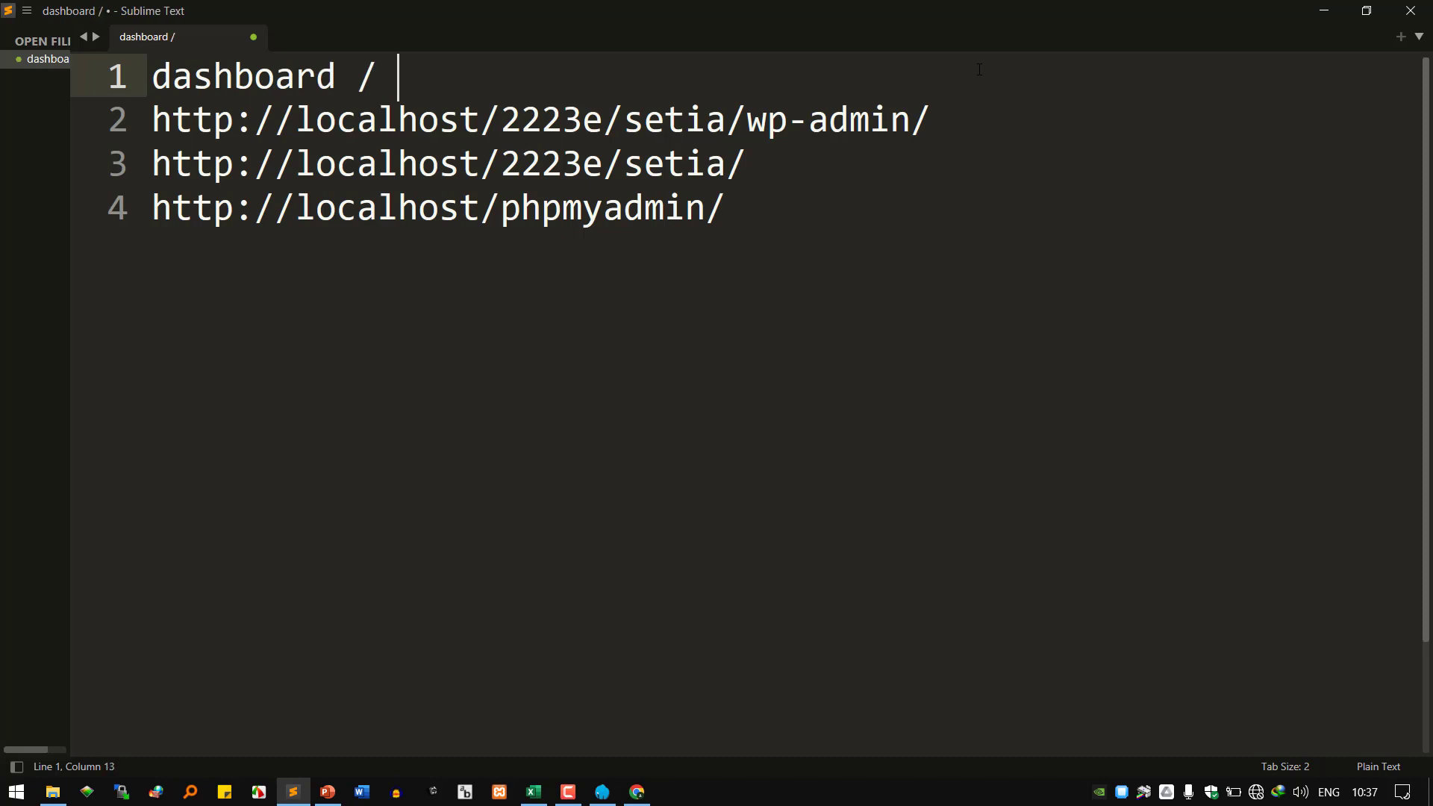
text(admin a)
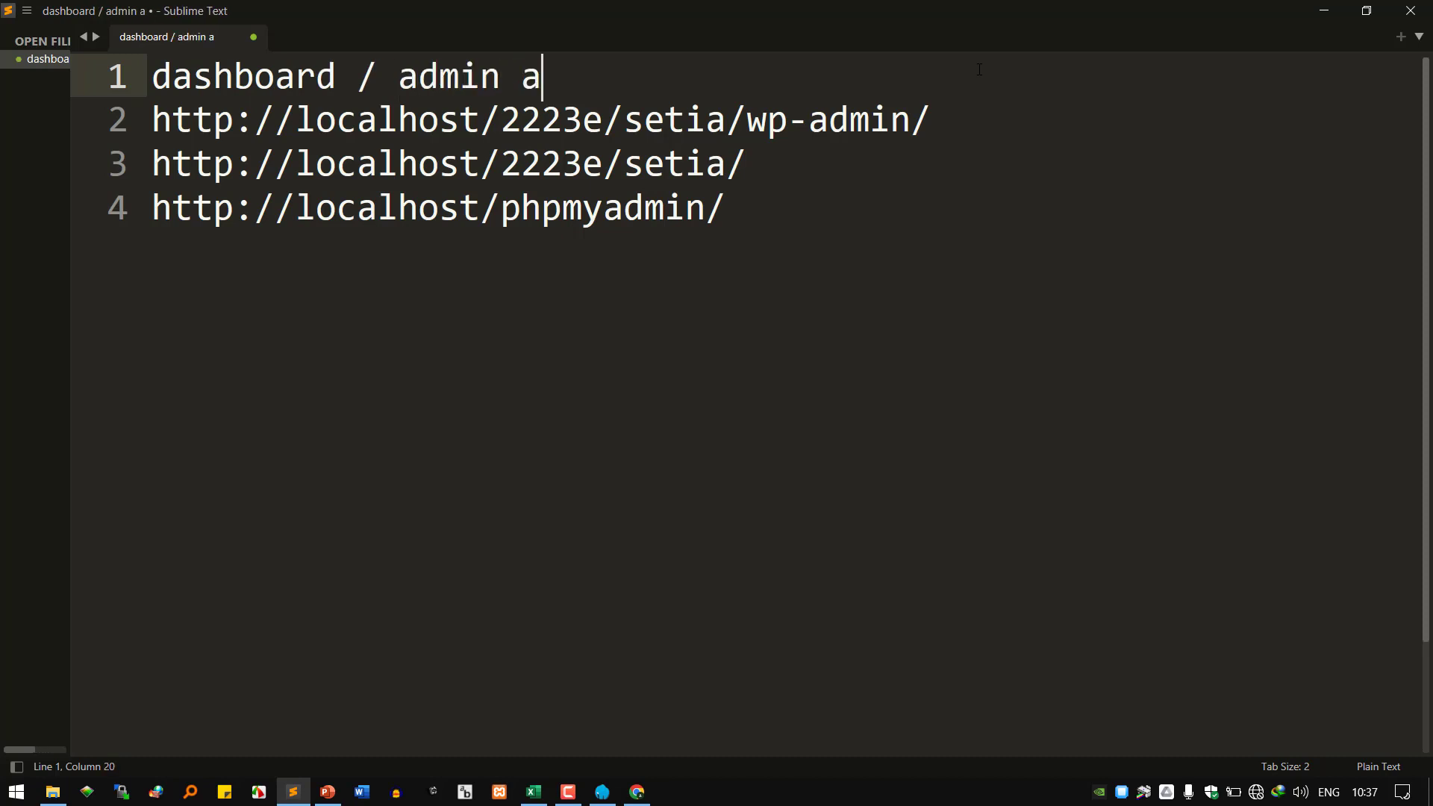
text(rea / b)
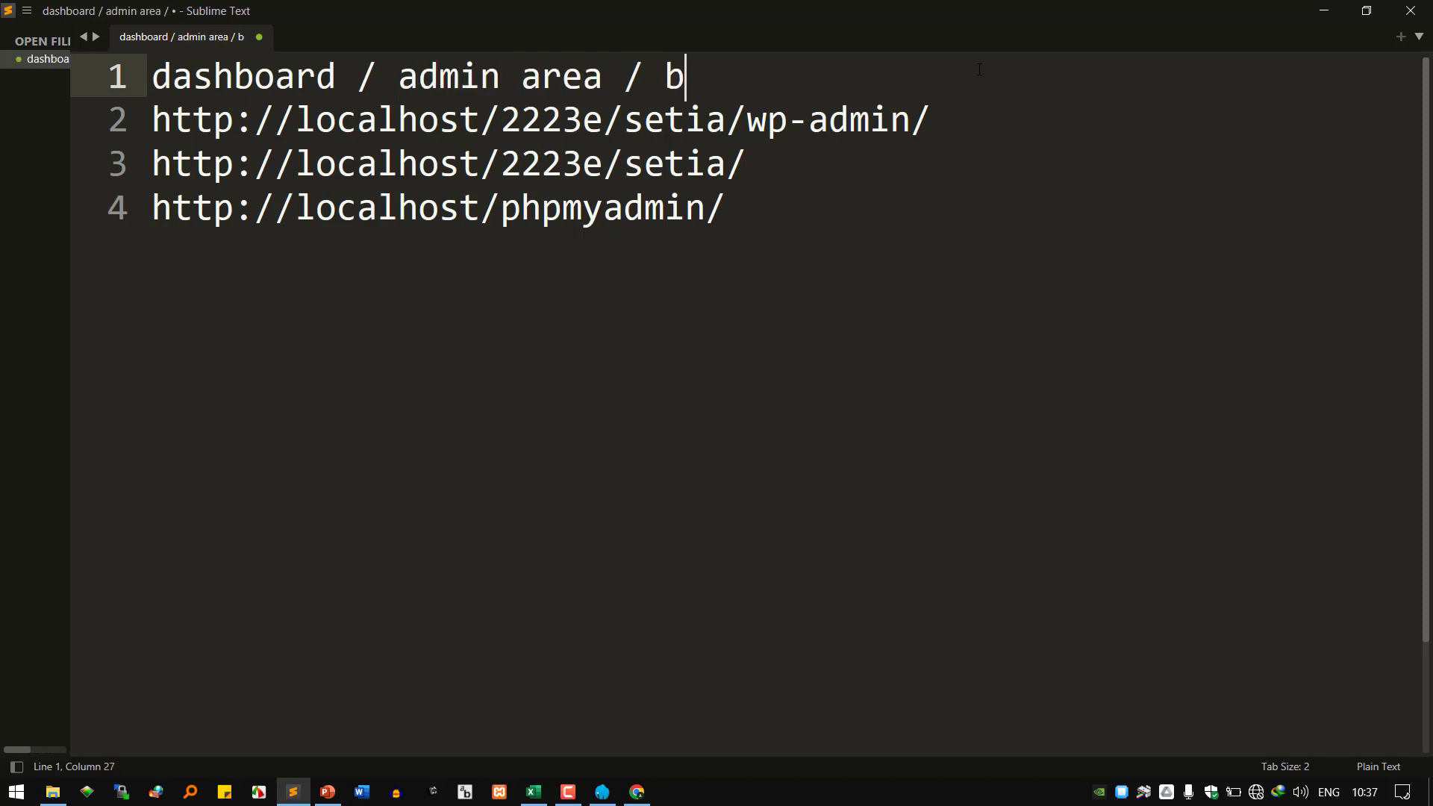
text(ack )
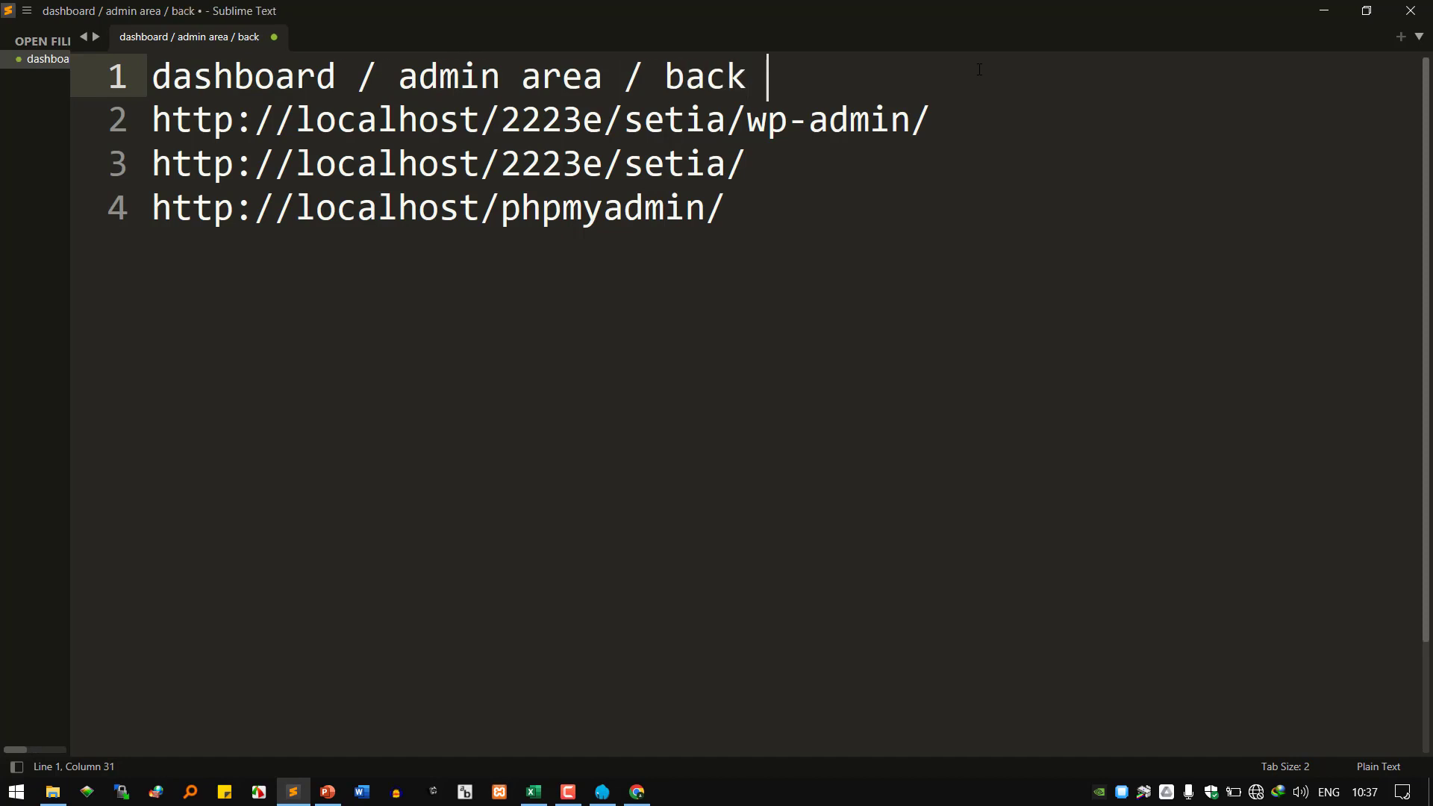
text(end )
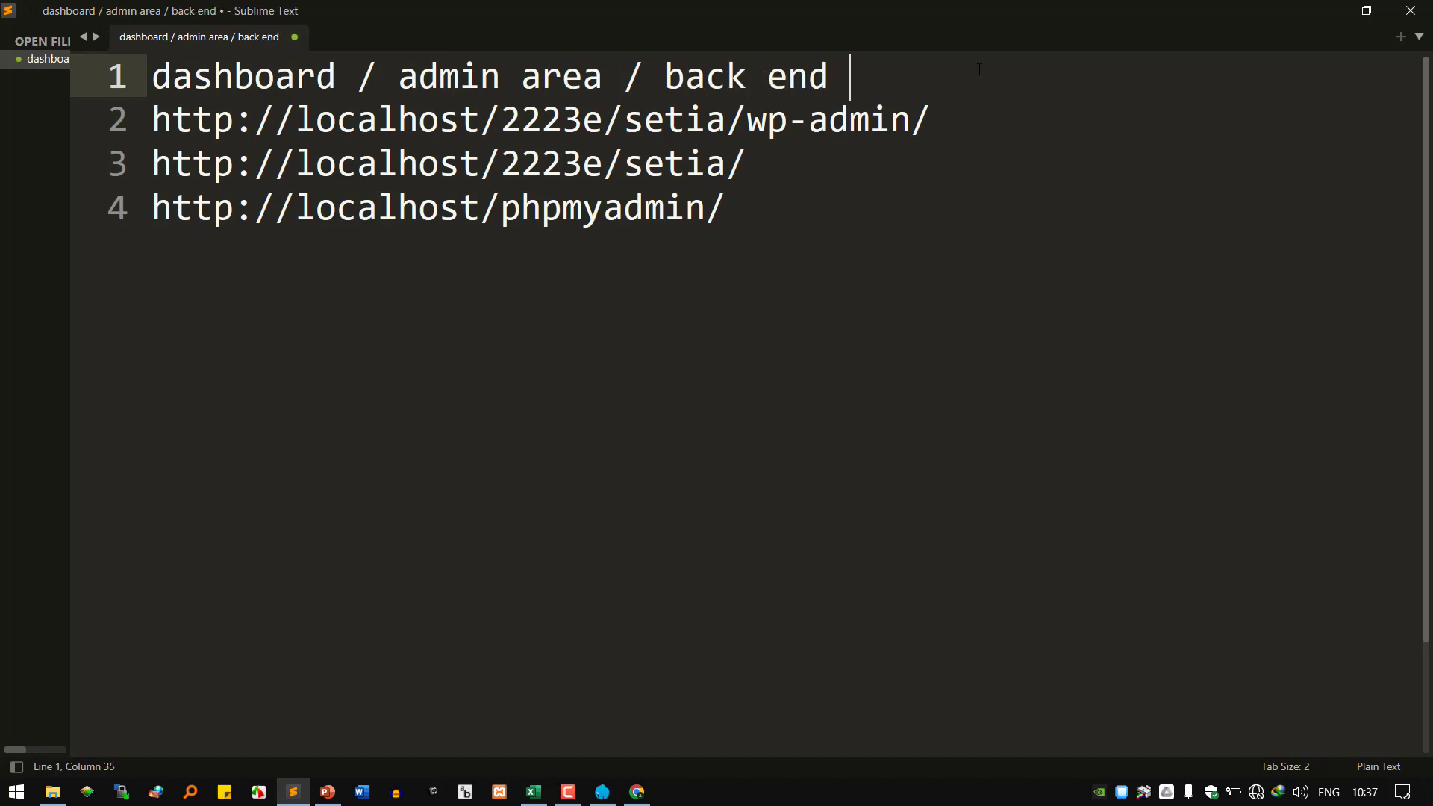
text(/ dapu)
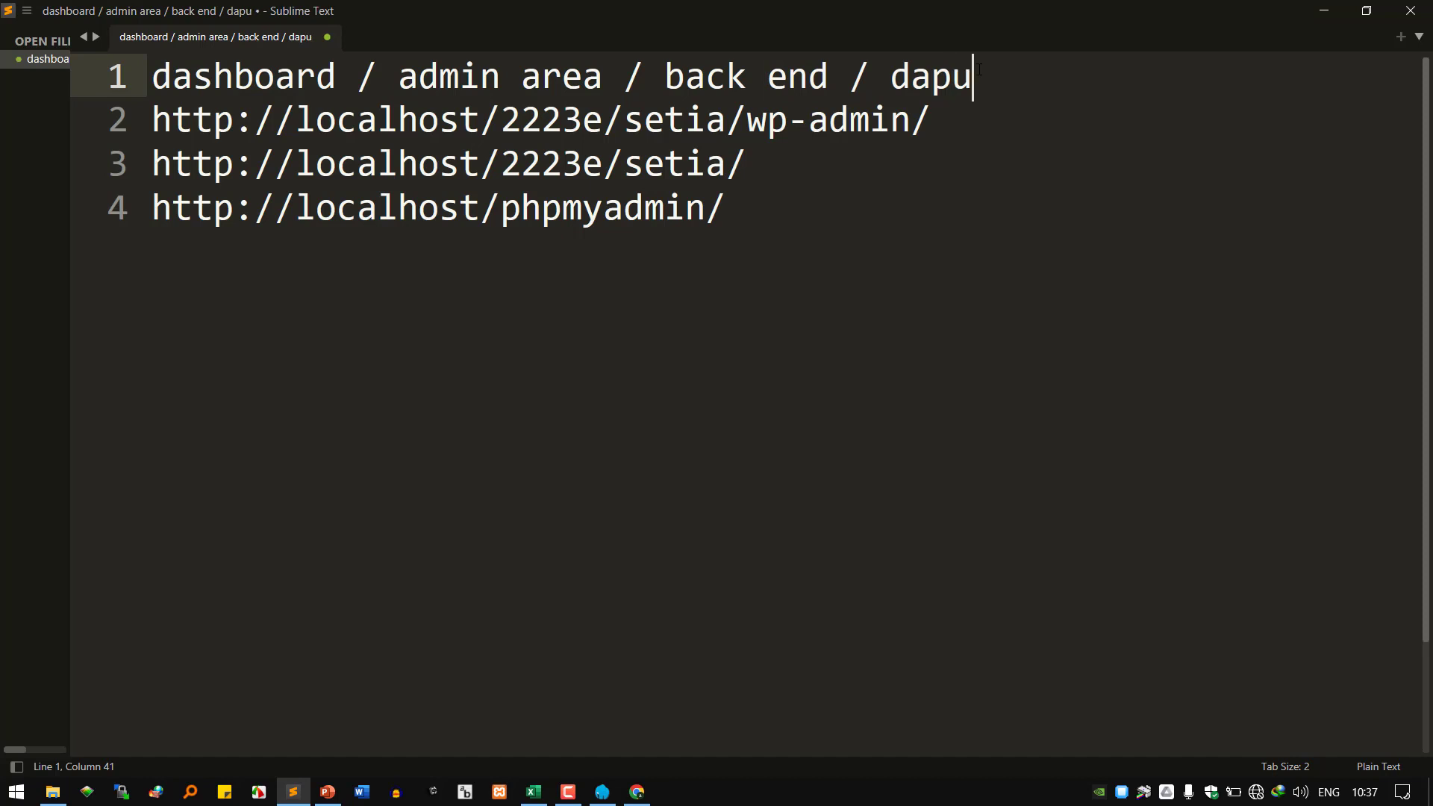
text(r)
Add the label 'site preview / front end / area pengunjung' above the site URL.
key(Down)
key(Return)
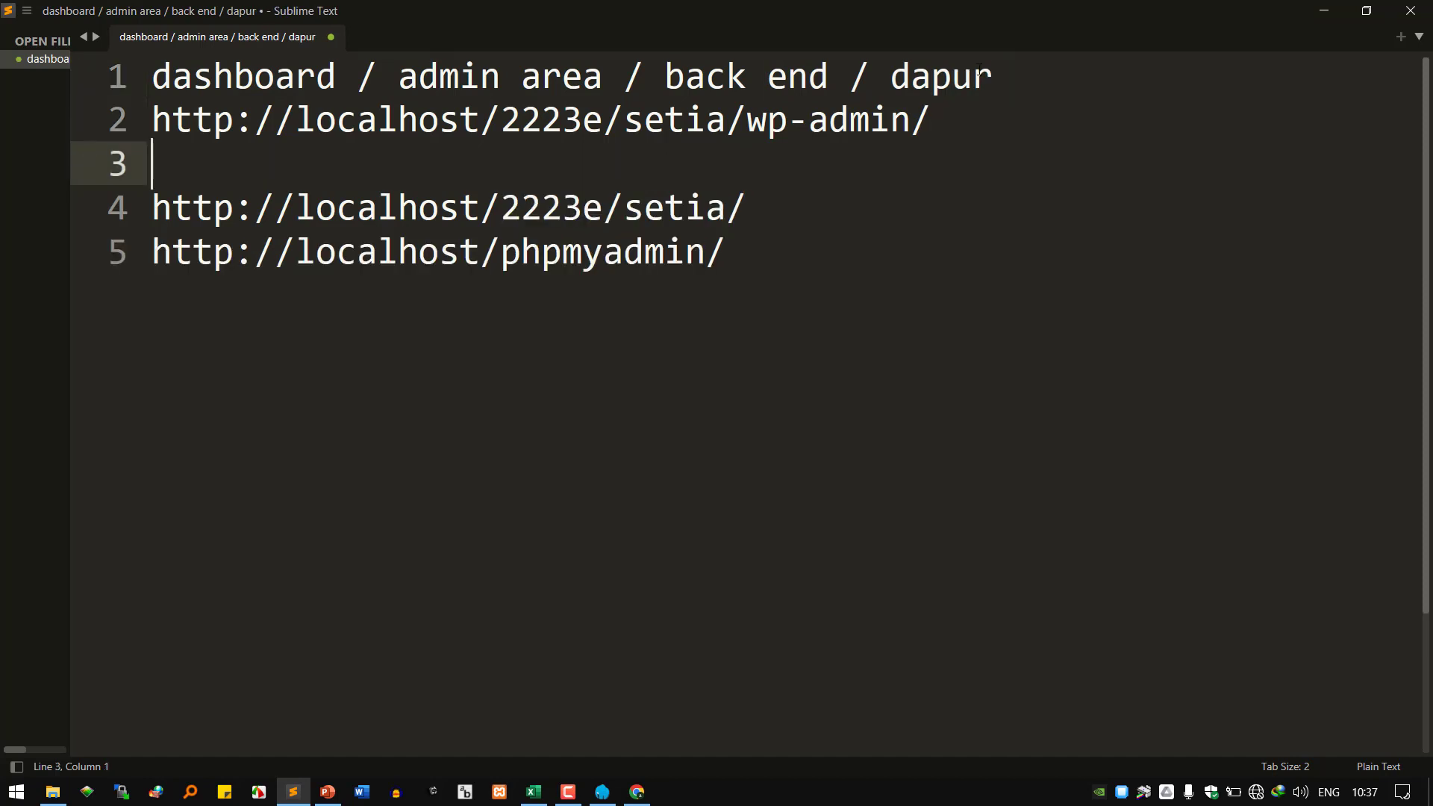
key(Return)
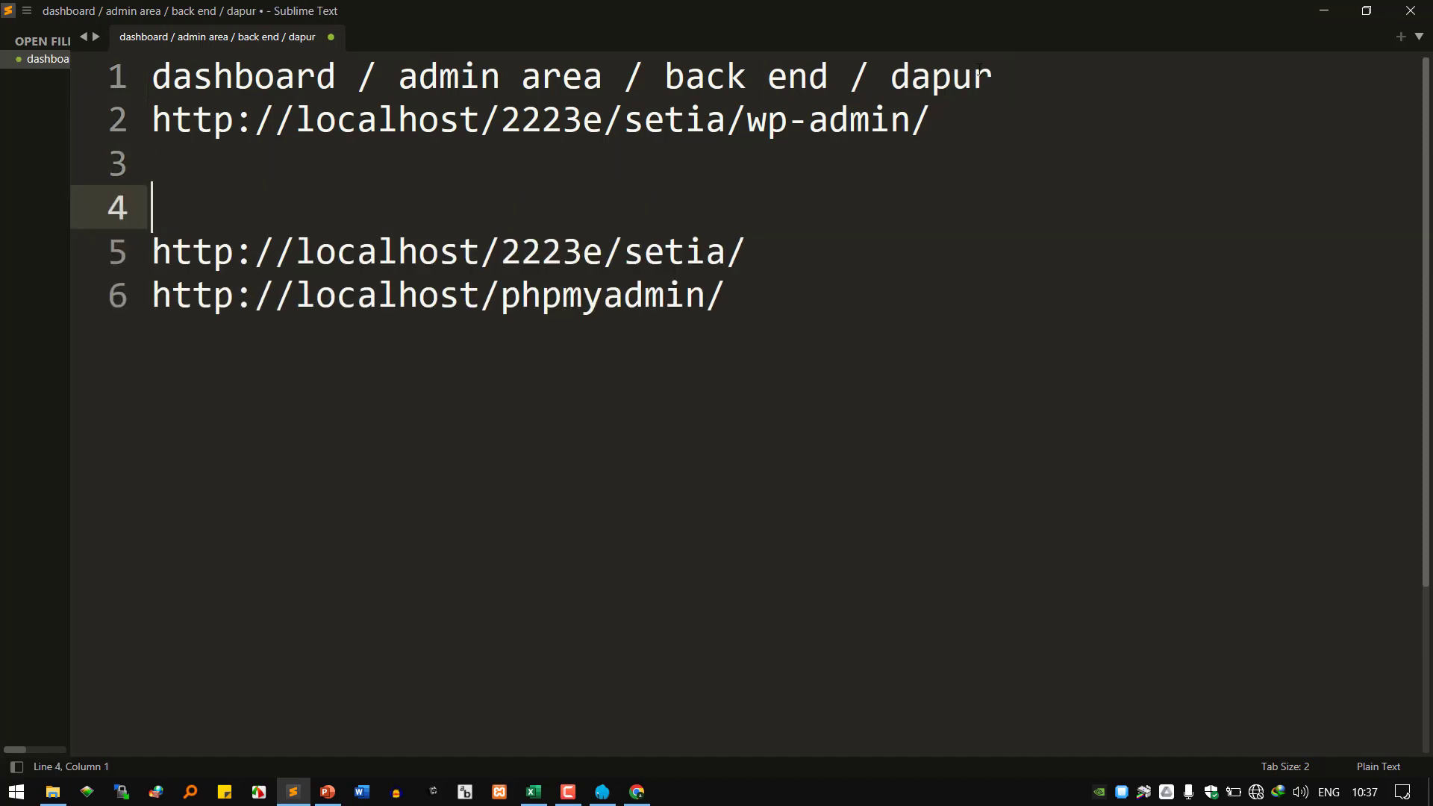
text(site pre)
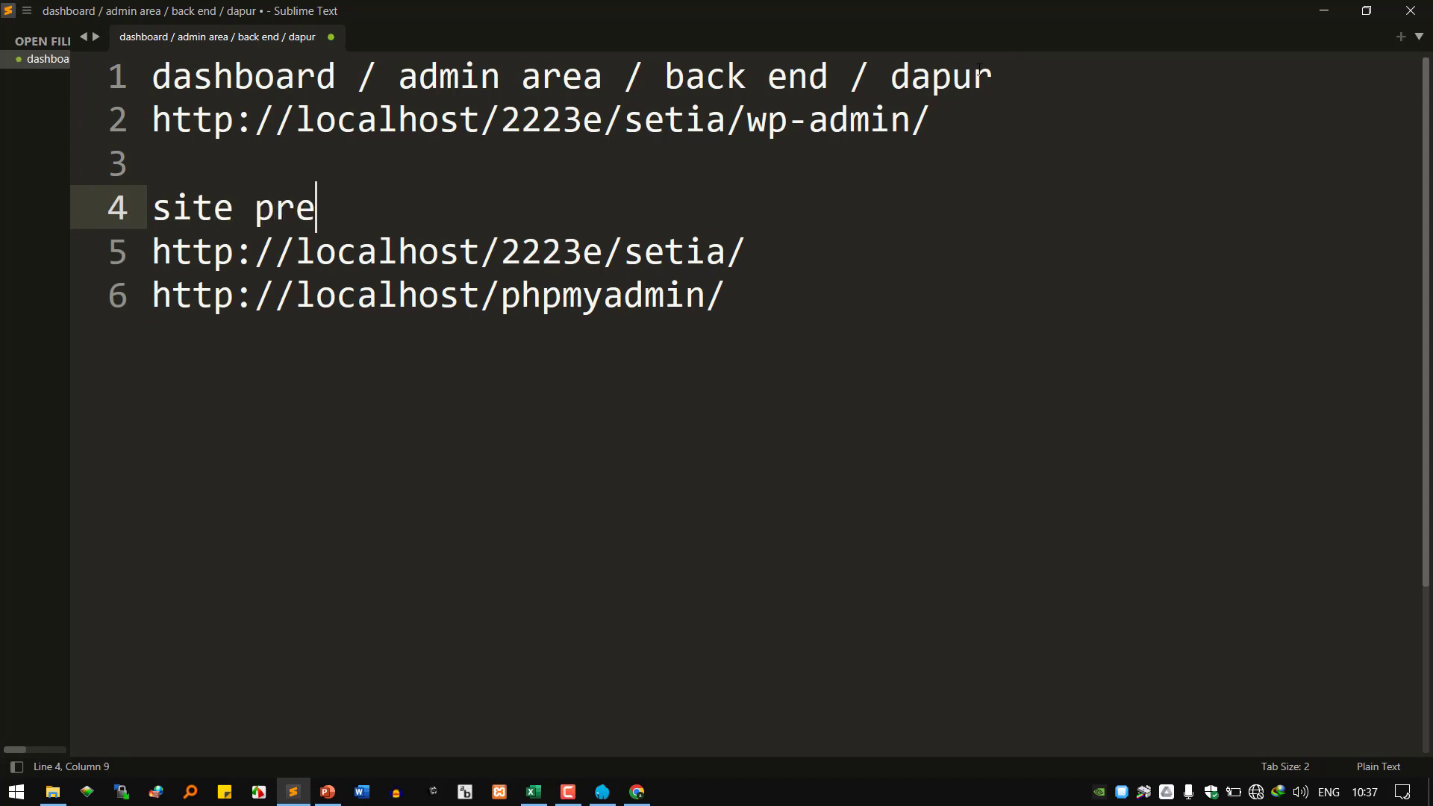
key(BackSpace)
key(BackSpace)
text(review)
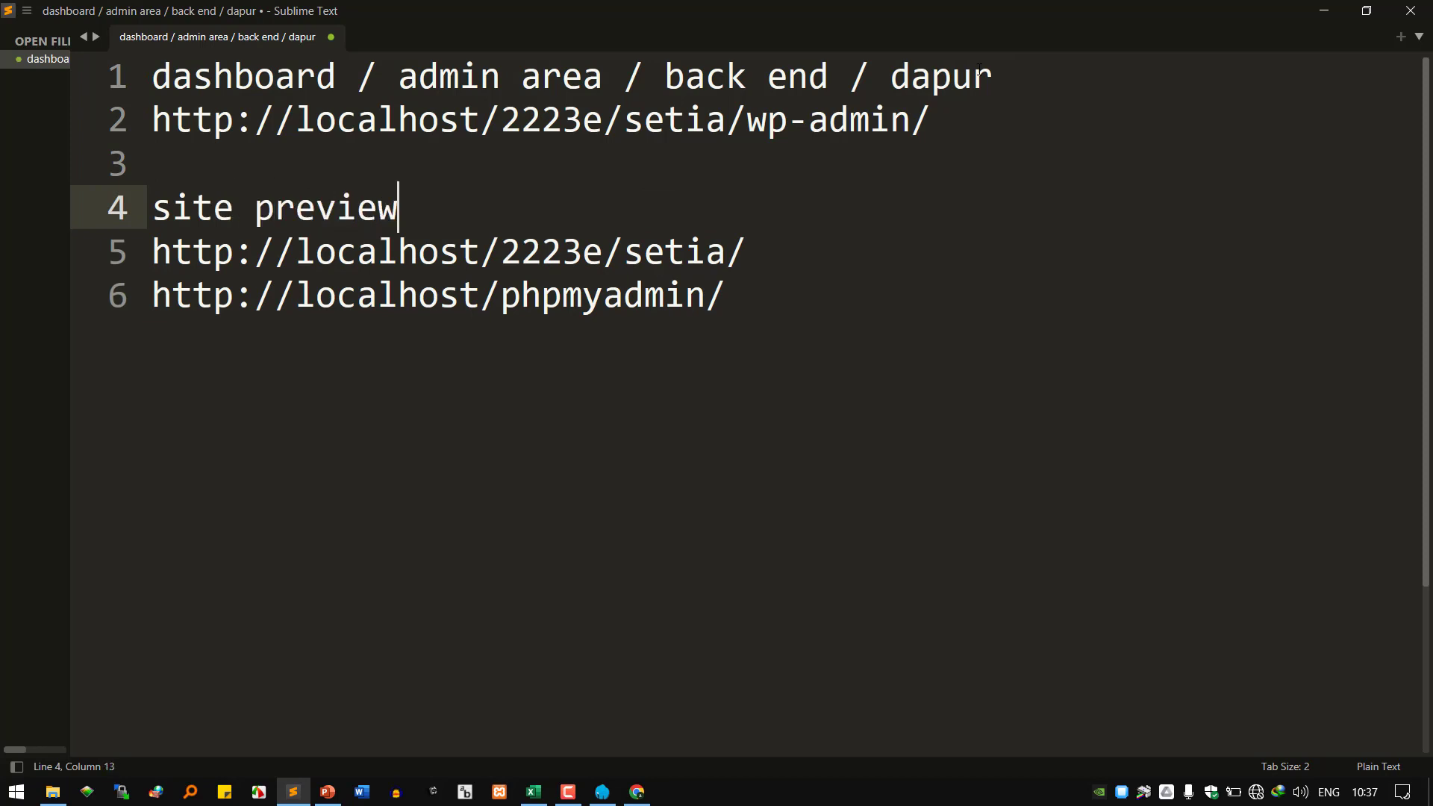
text( / fro)
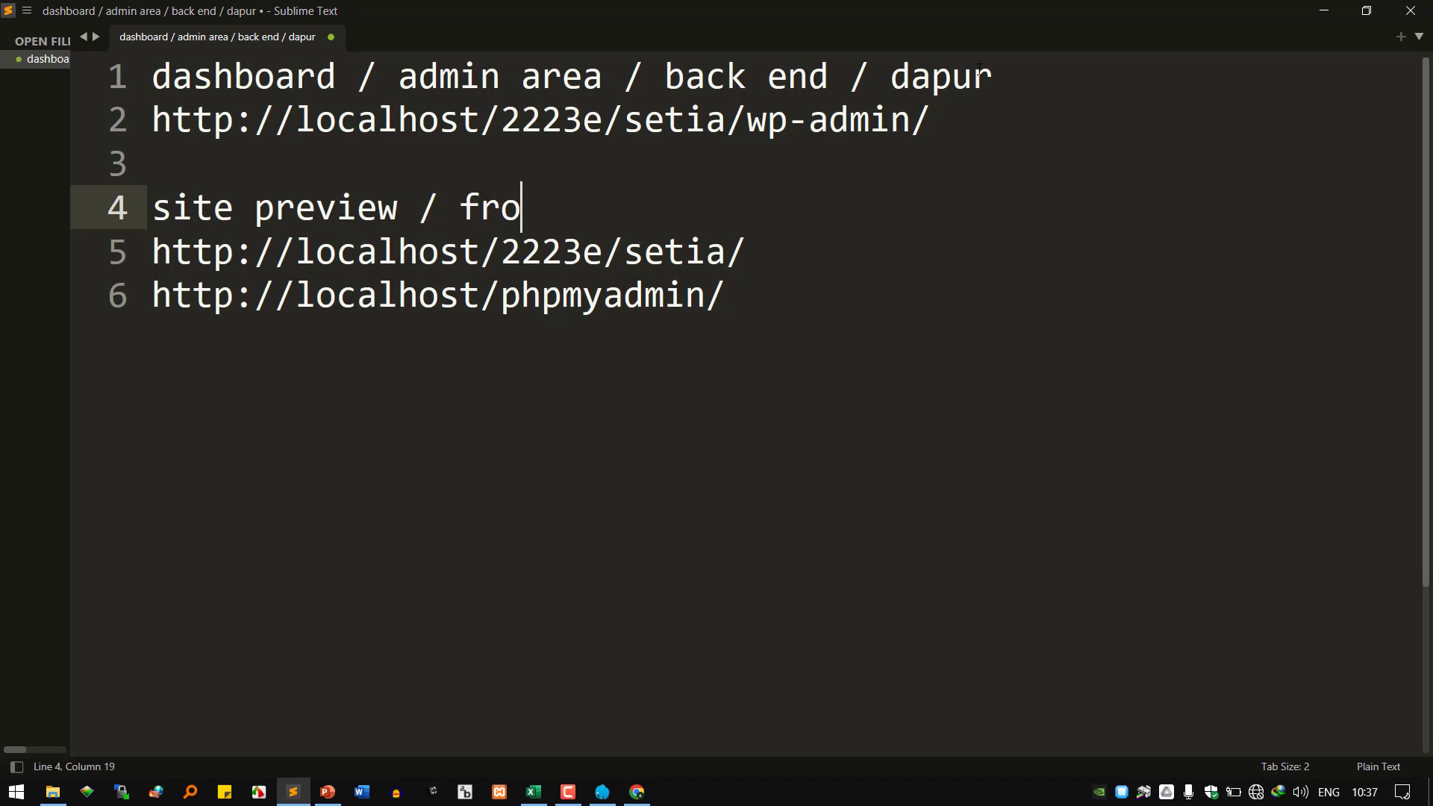
text(nt end / a)
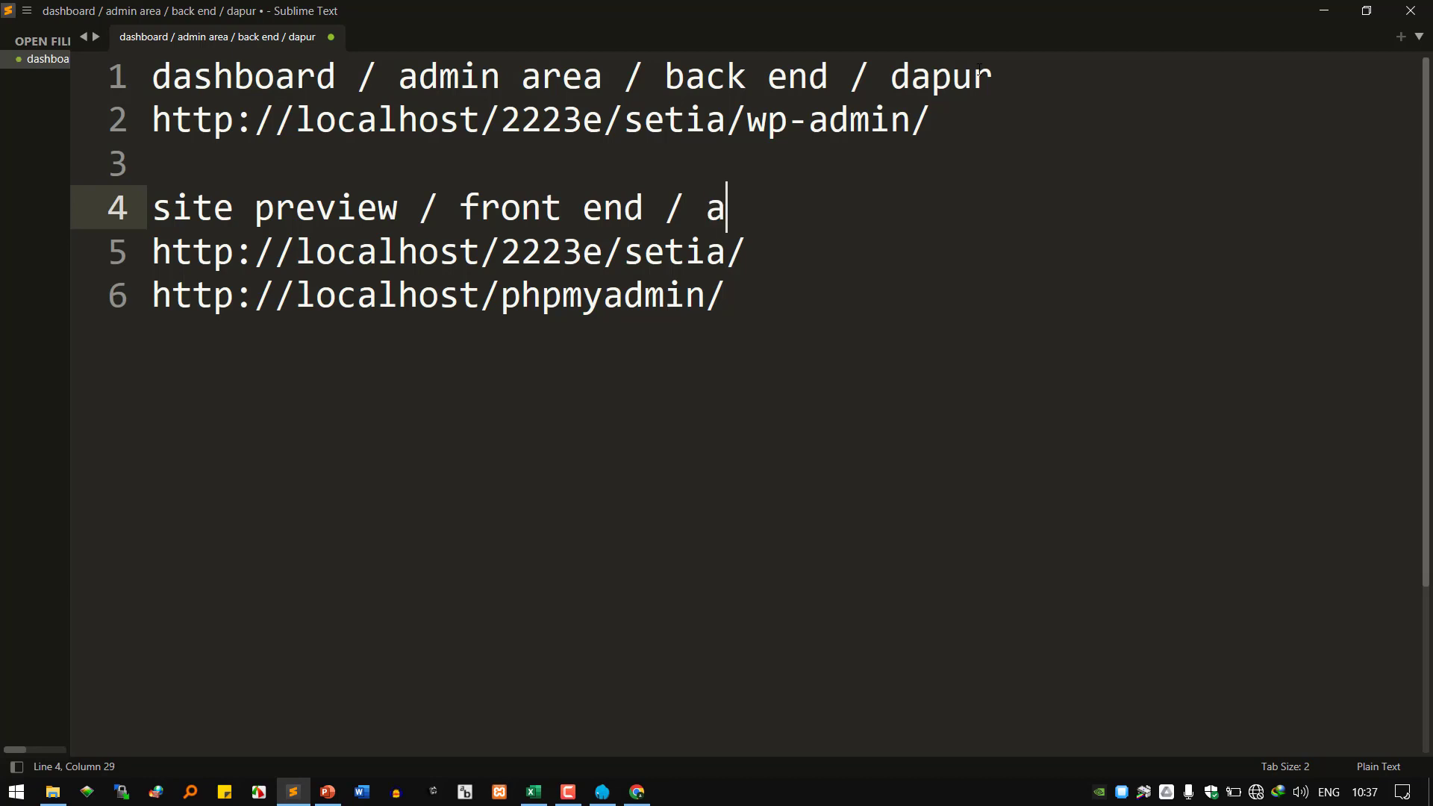
text(rea pe)
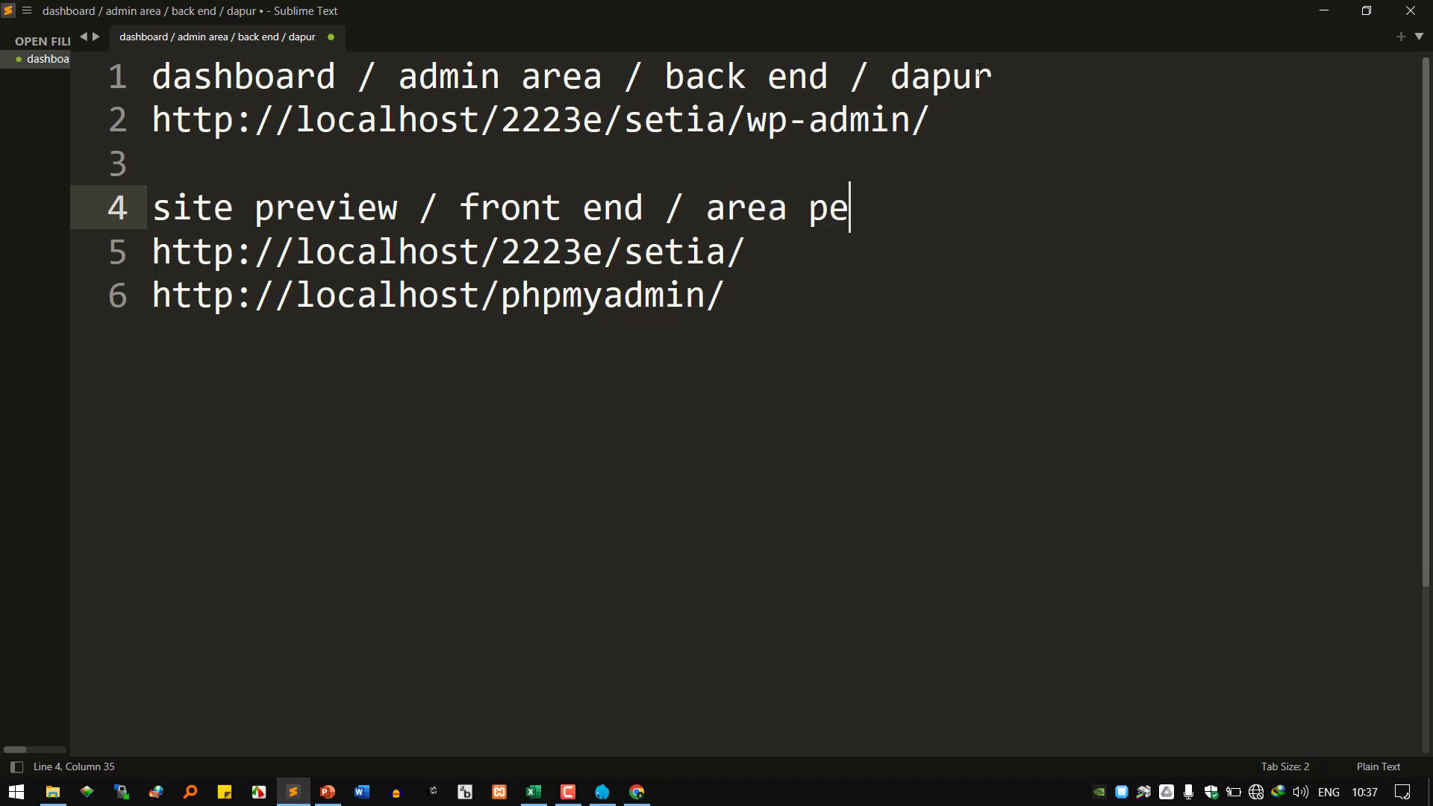
text(ngunjung)
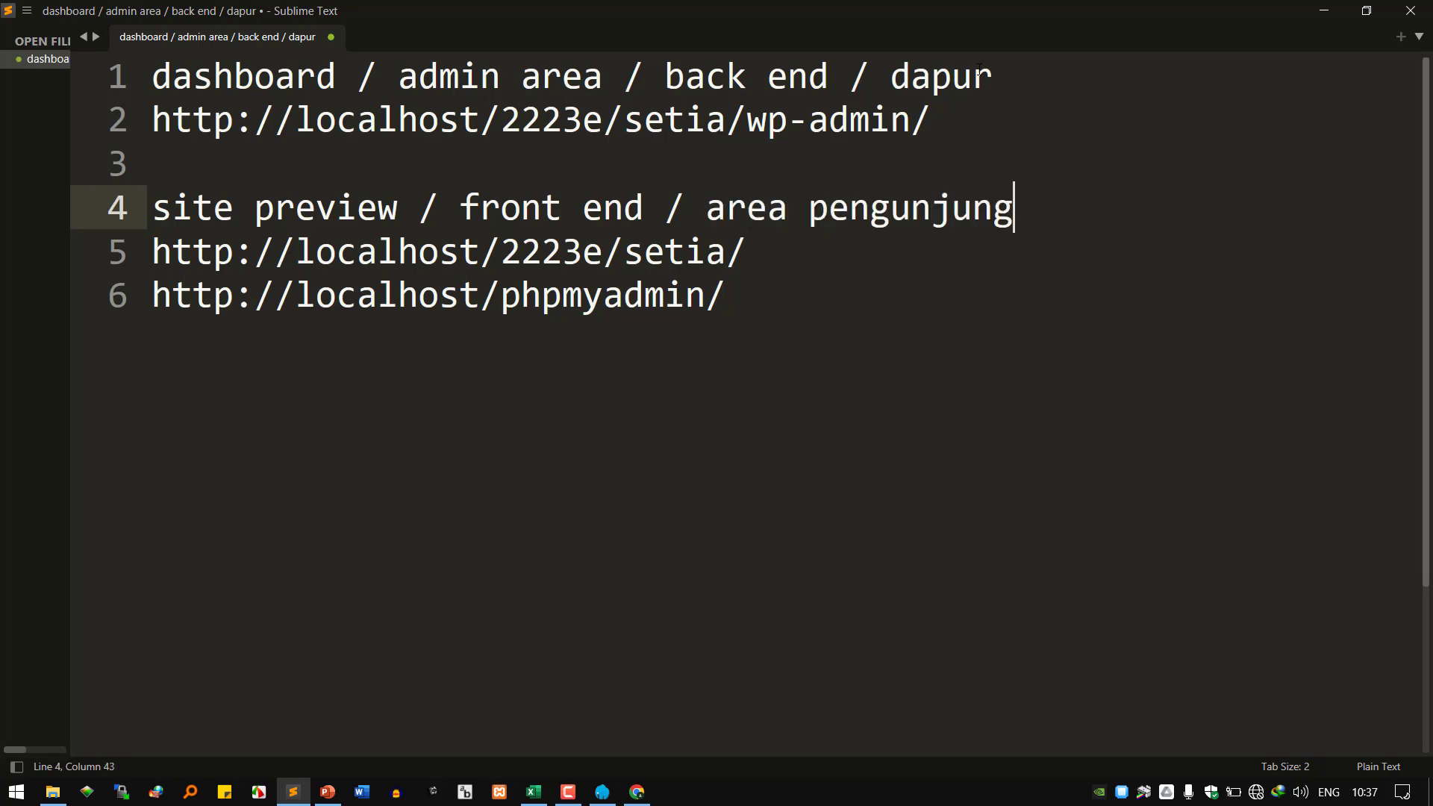
Append '/ etalase' to the site preview label on line 4.
key(Up)
key(Up)
key(Down)
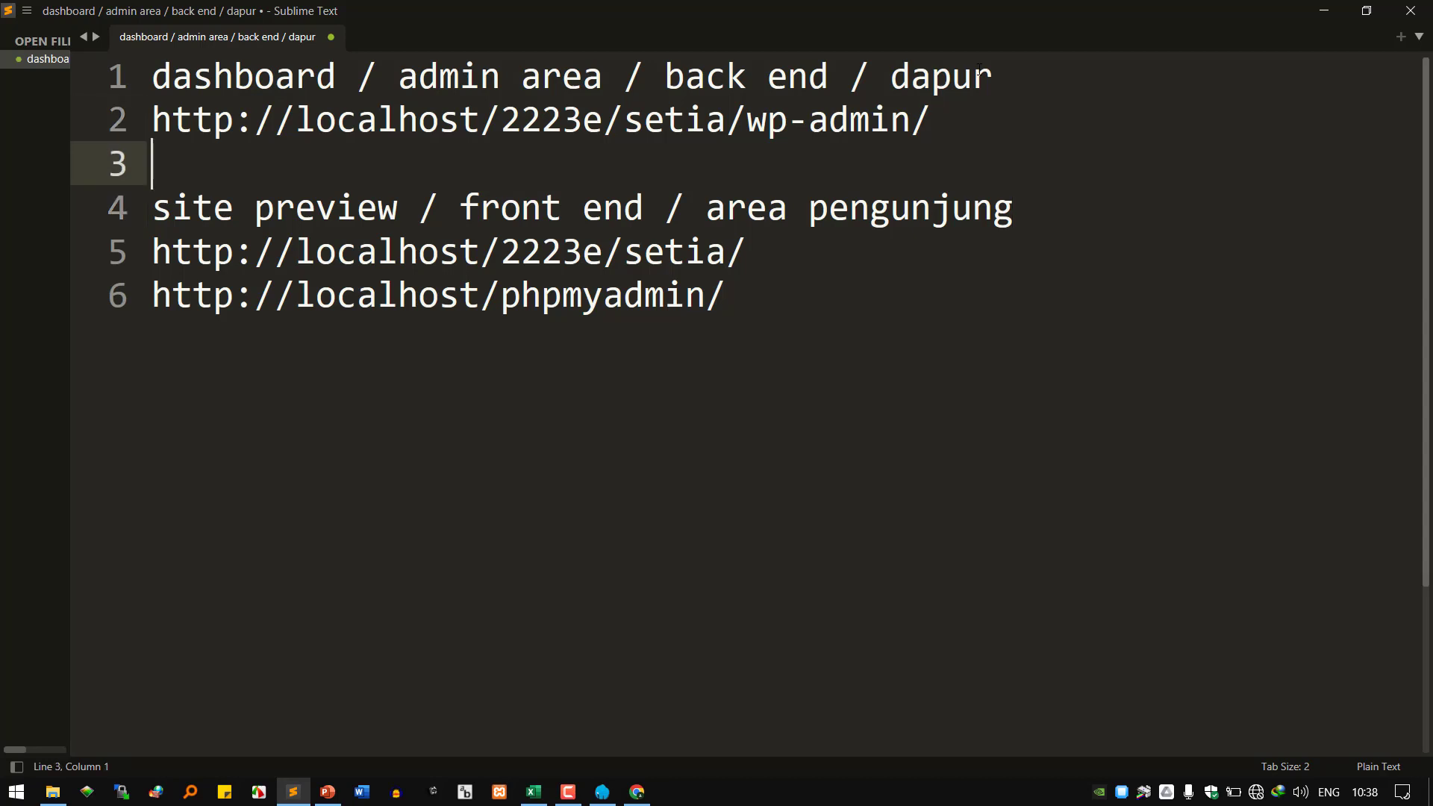
key(Down)
text(/ e)
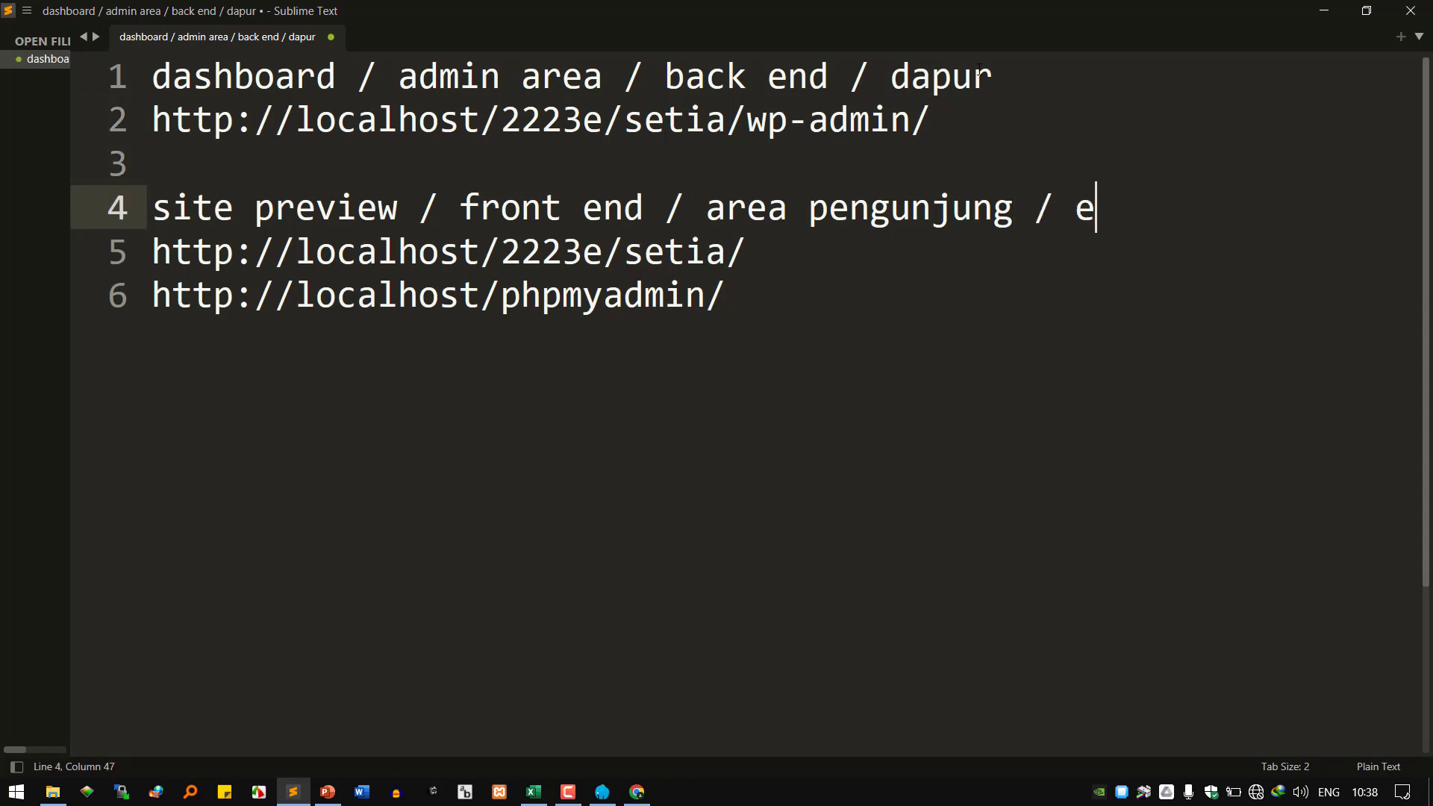
text(talase)
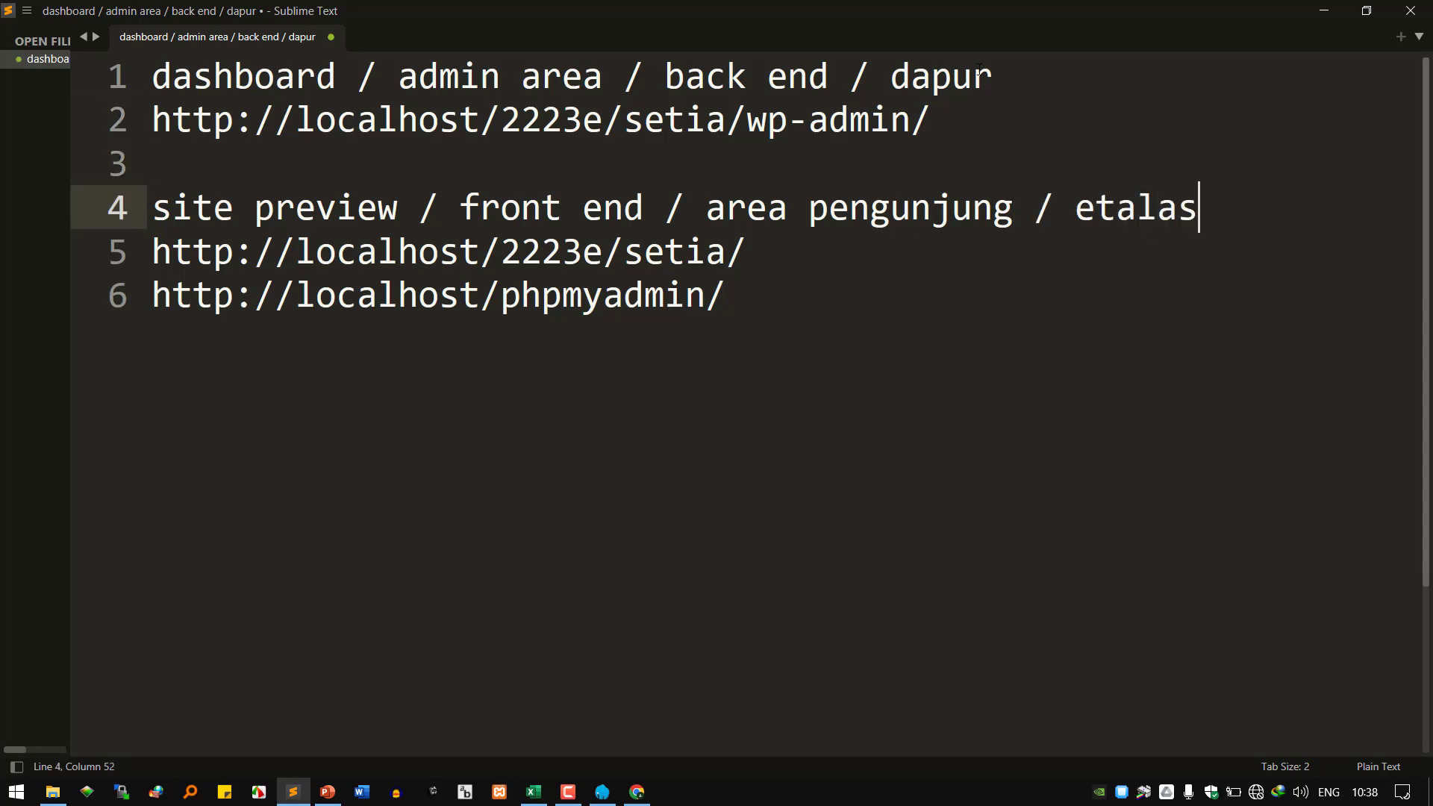
Insert '/ area pengelola' before '/ dapur' in the admin label on line 1.
key(Up)
key(Up)
key(Up)
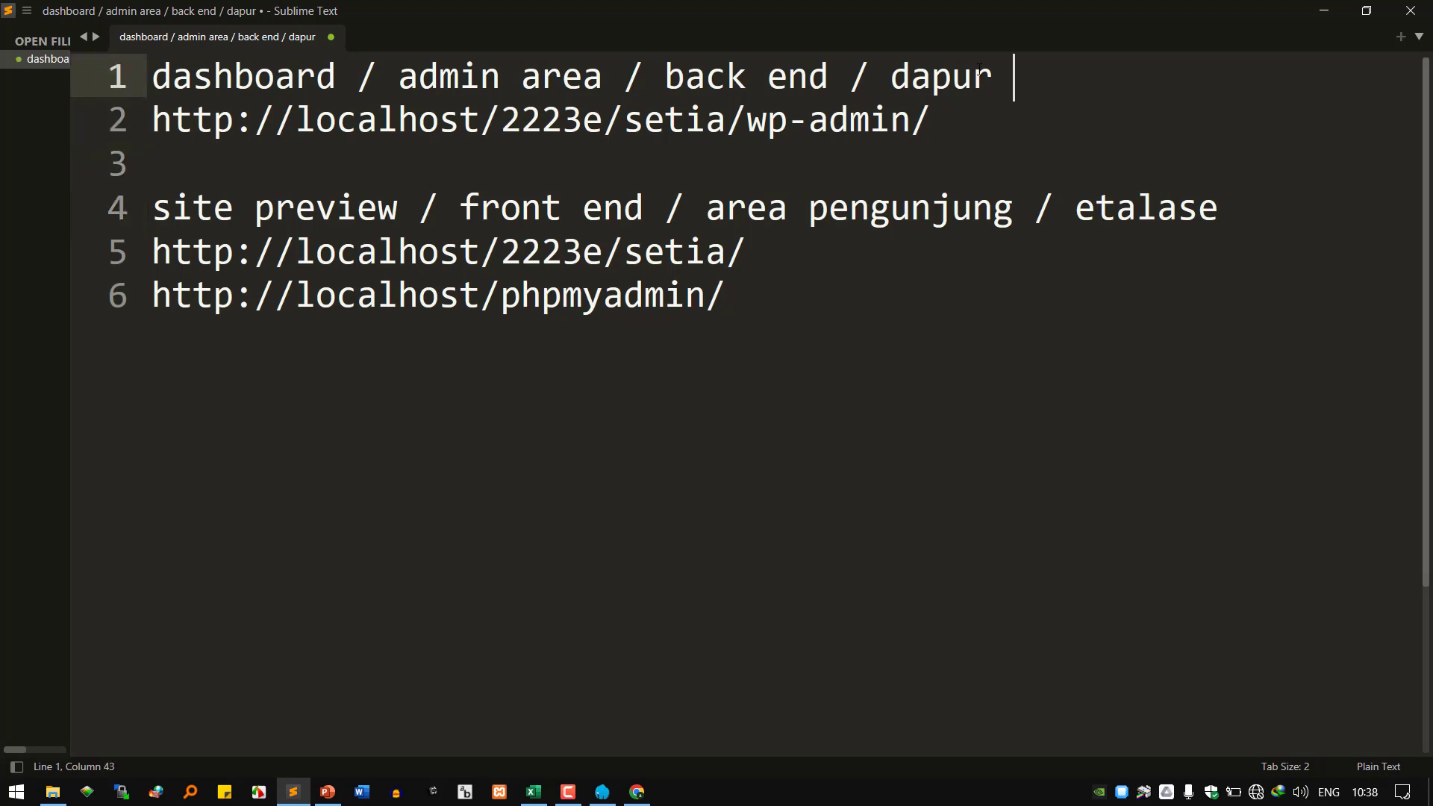
key(Left)
key(Left)
key(ctrl+Left)
key(ctrl+Left)
key(Left)
key(Right)
text(/ area)
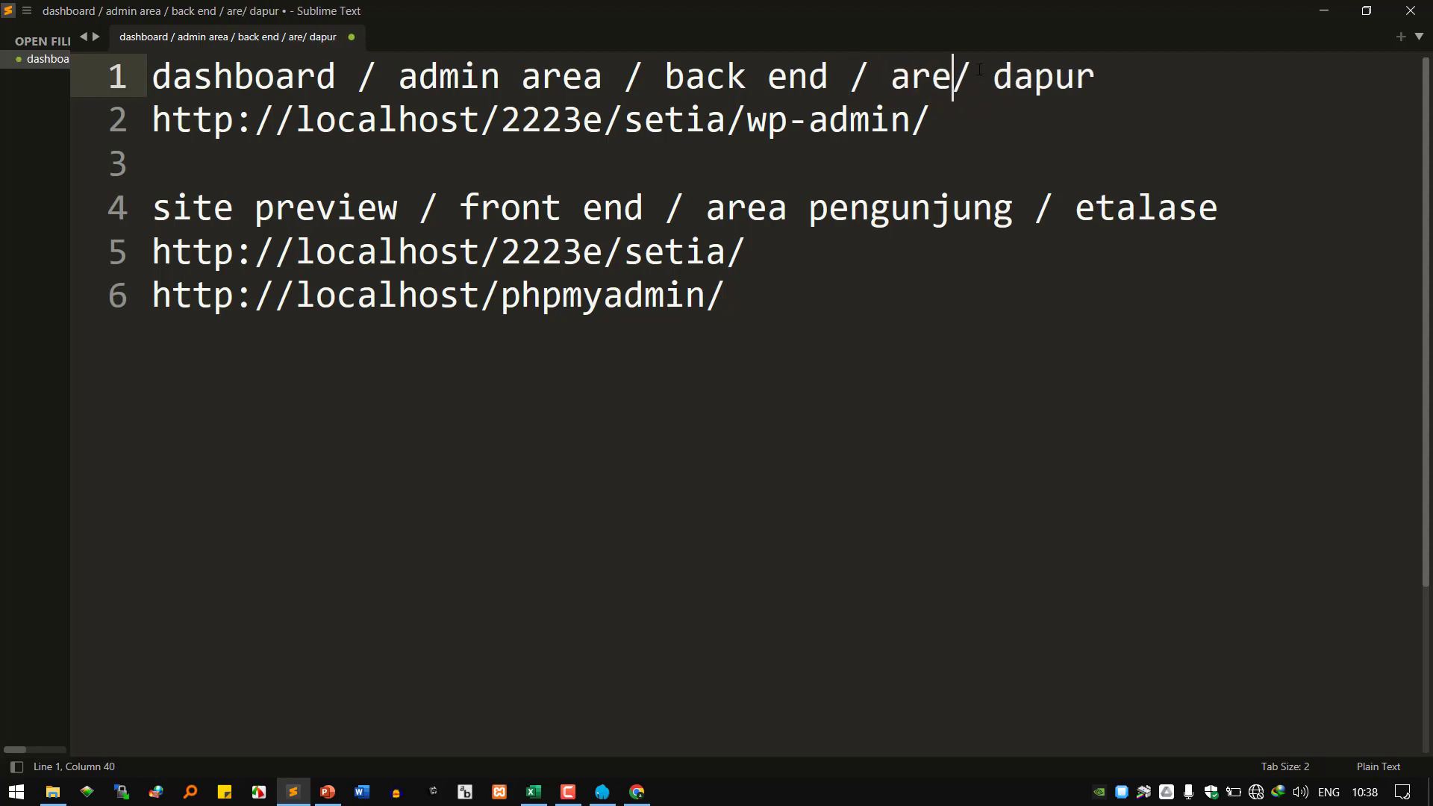
text( peng)
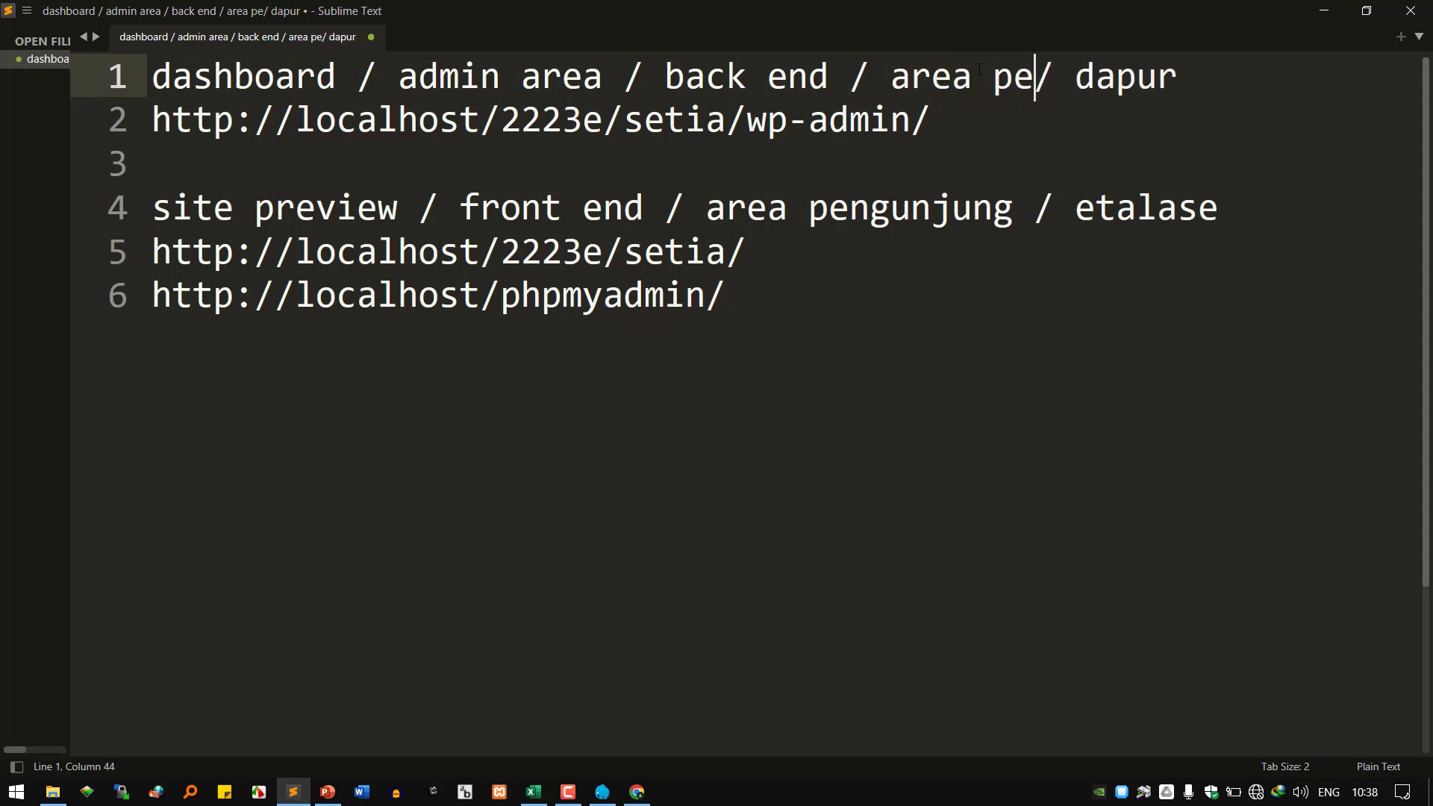
text(ewlola)
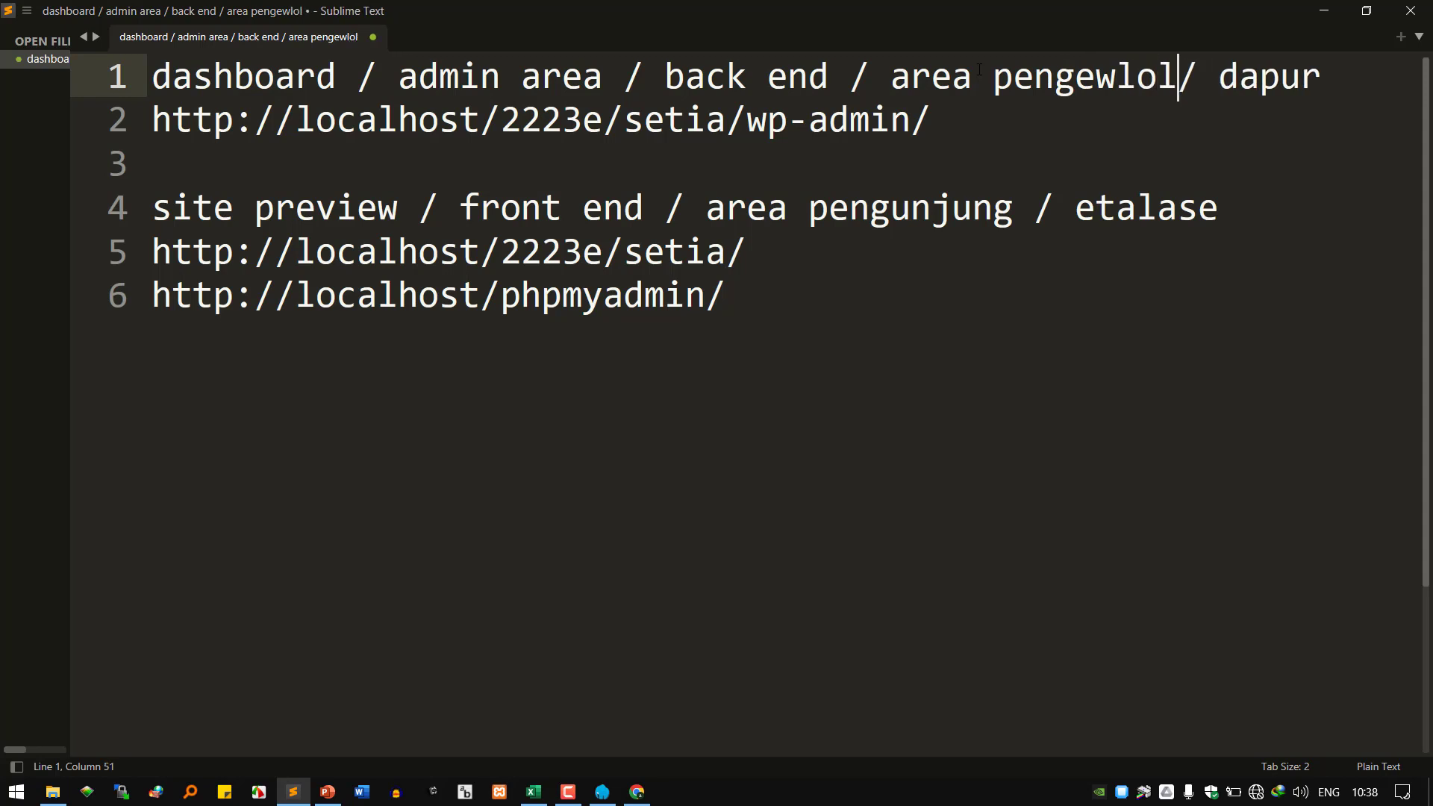
key(Left)
key(Left)
key(Left)
key(Left)
key(Left)
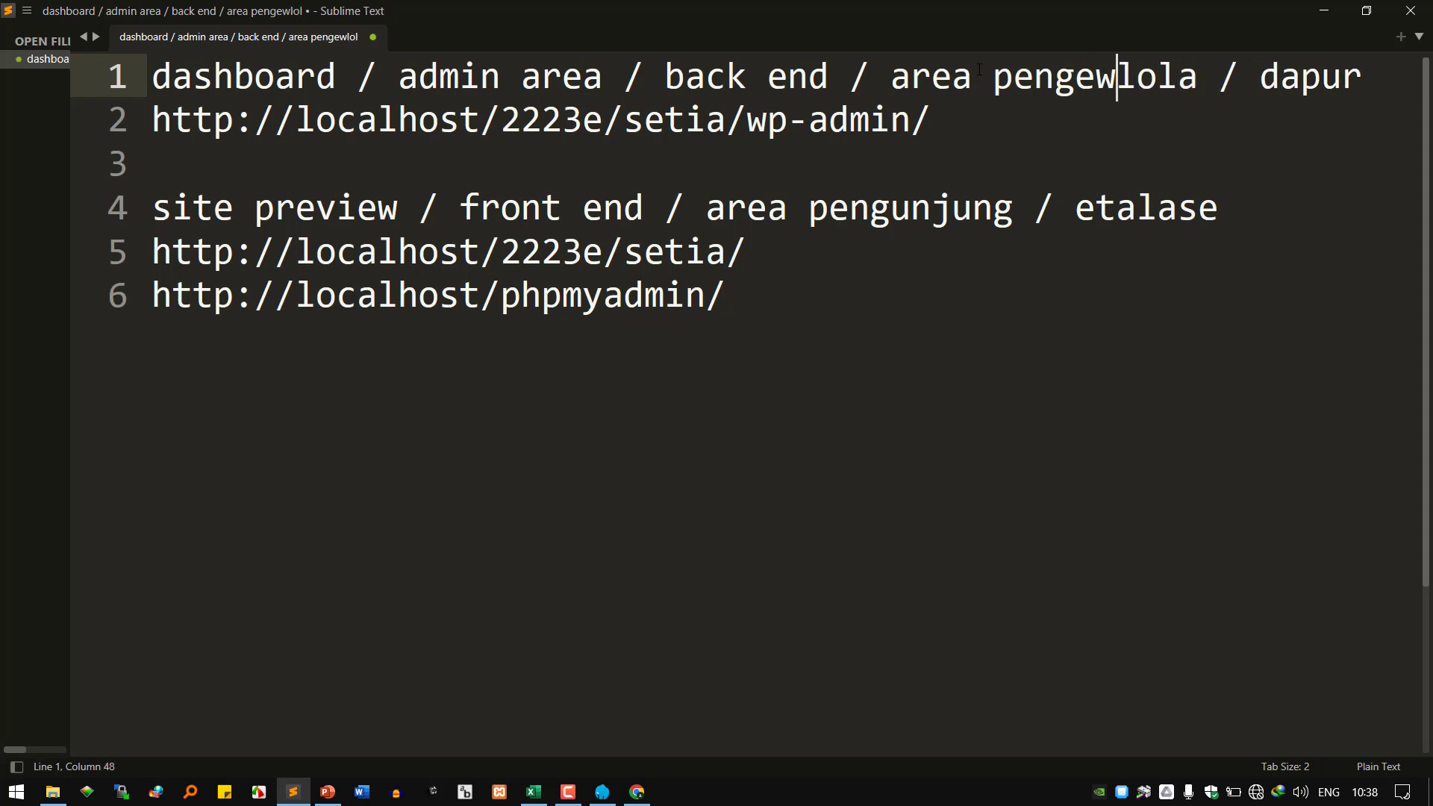
key(BackSpace)
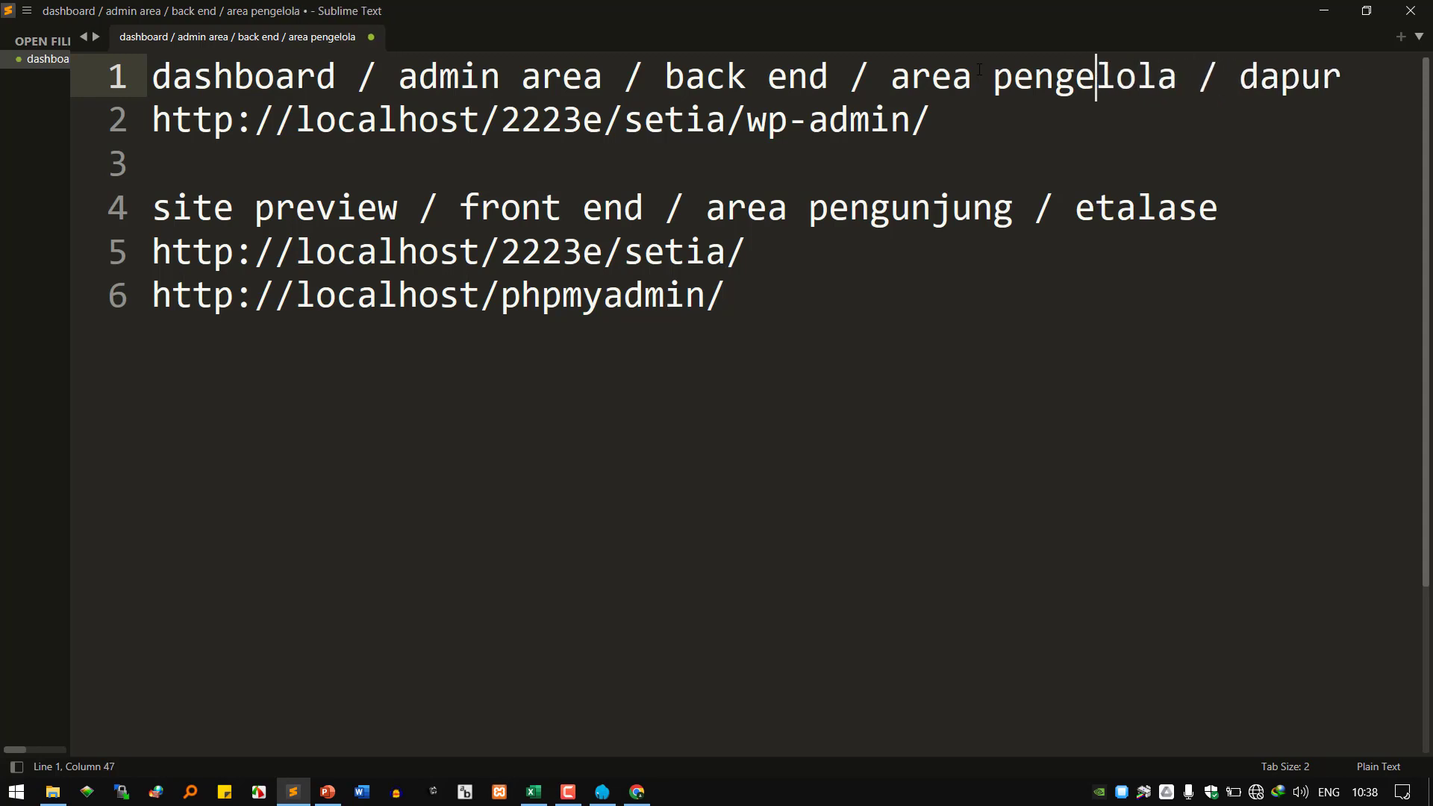
click(844, 248)
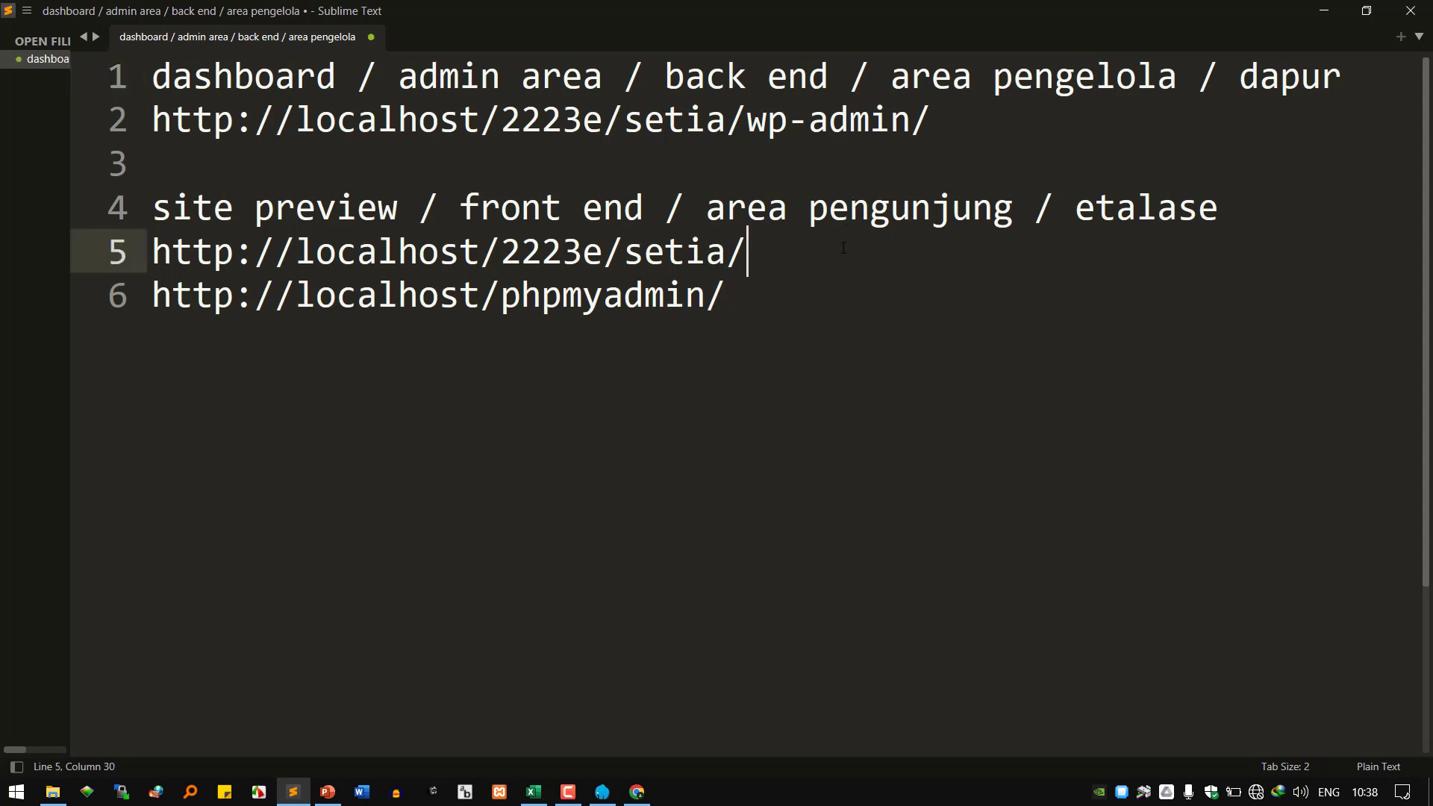
Label the phpMyAdmin URL 'database + tabel + struktur tabel + record / data', then highlight URL parts.
key(Return)
key(Return)
text(d)
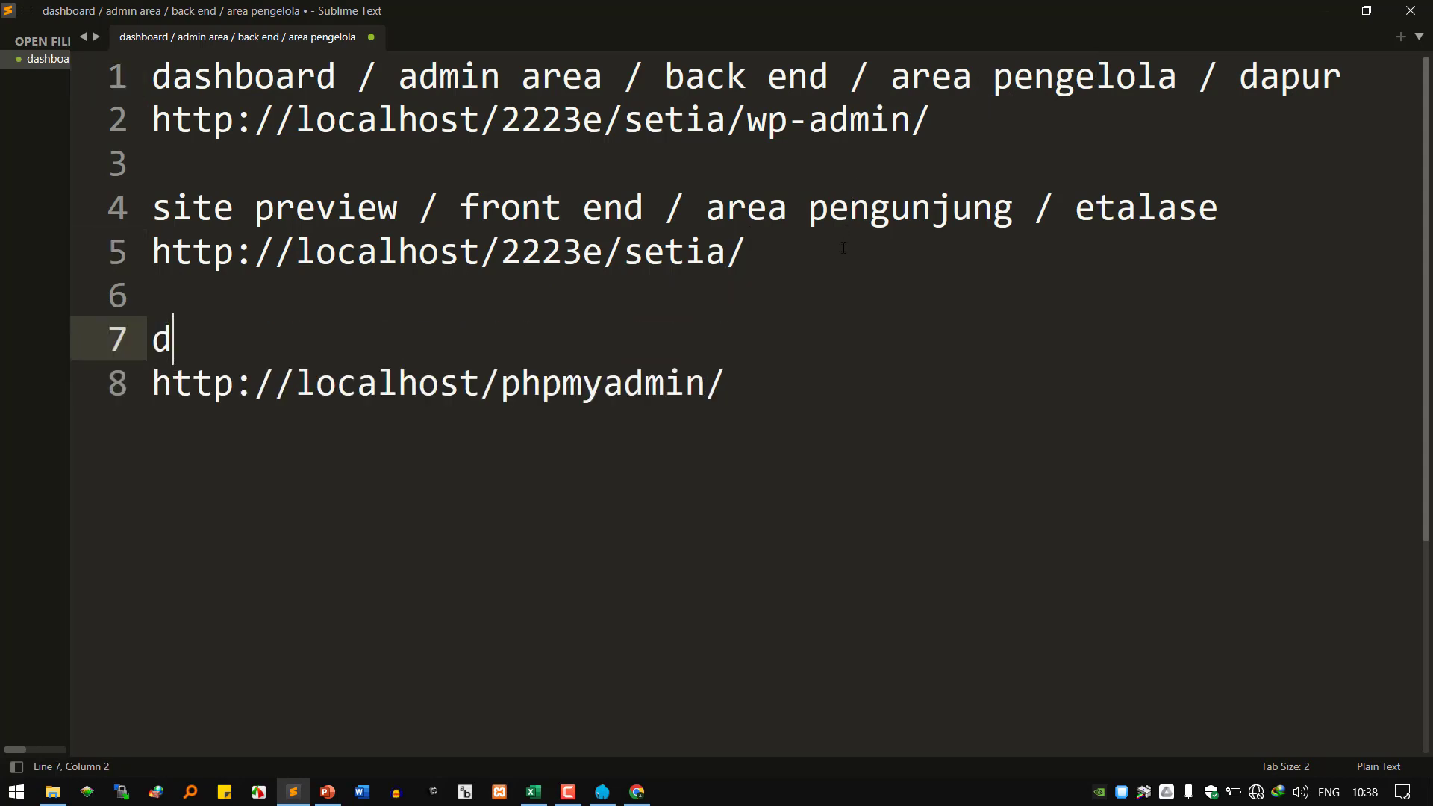
text(atab)
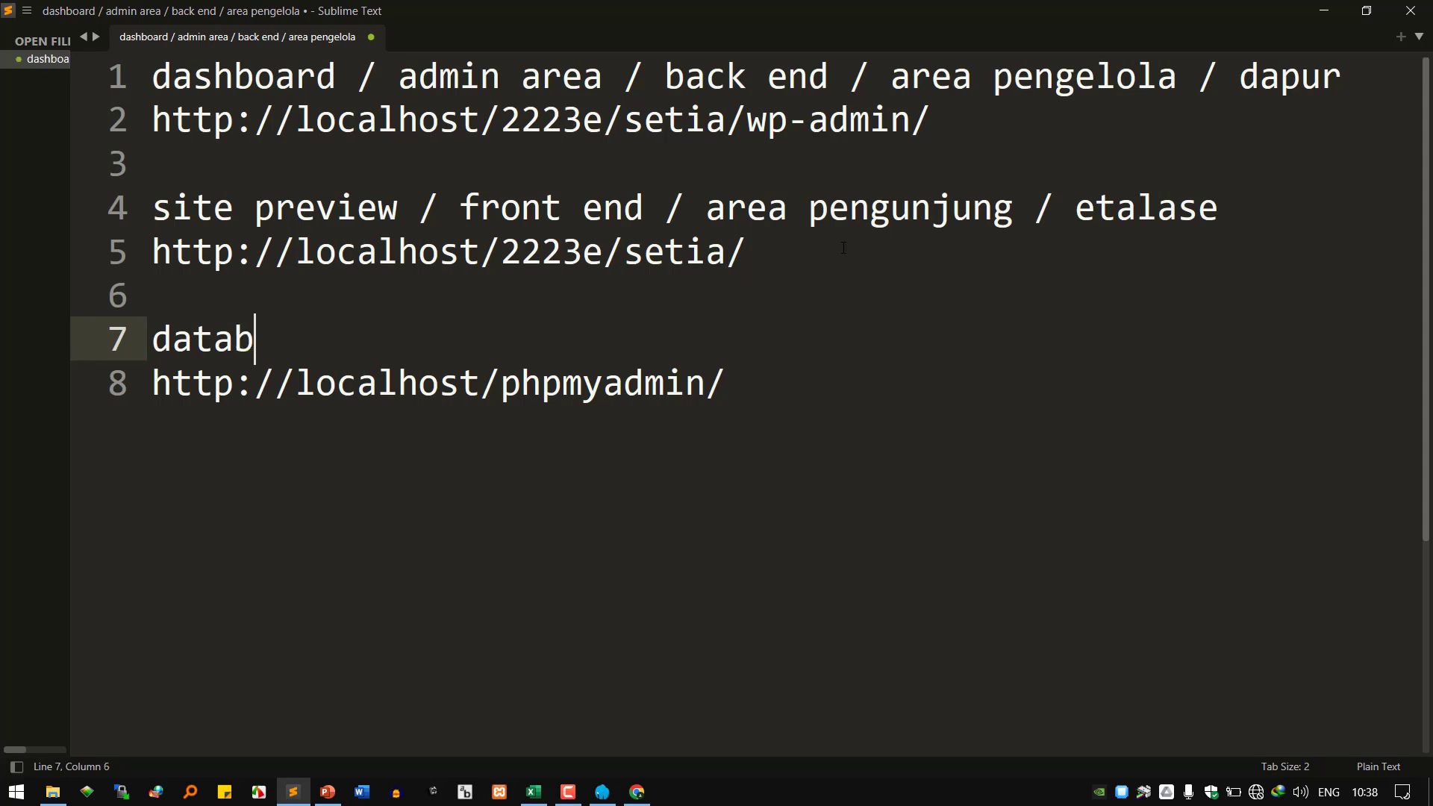
text(ase +)
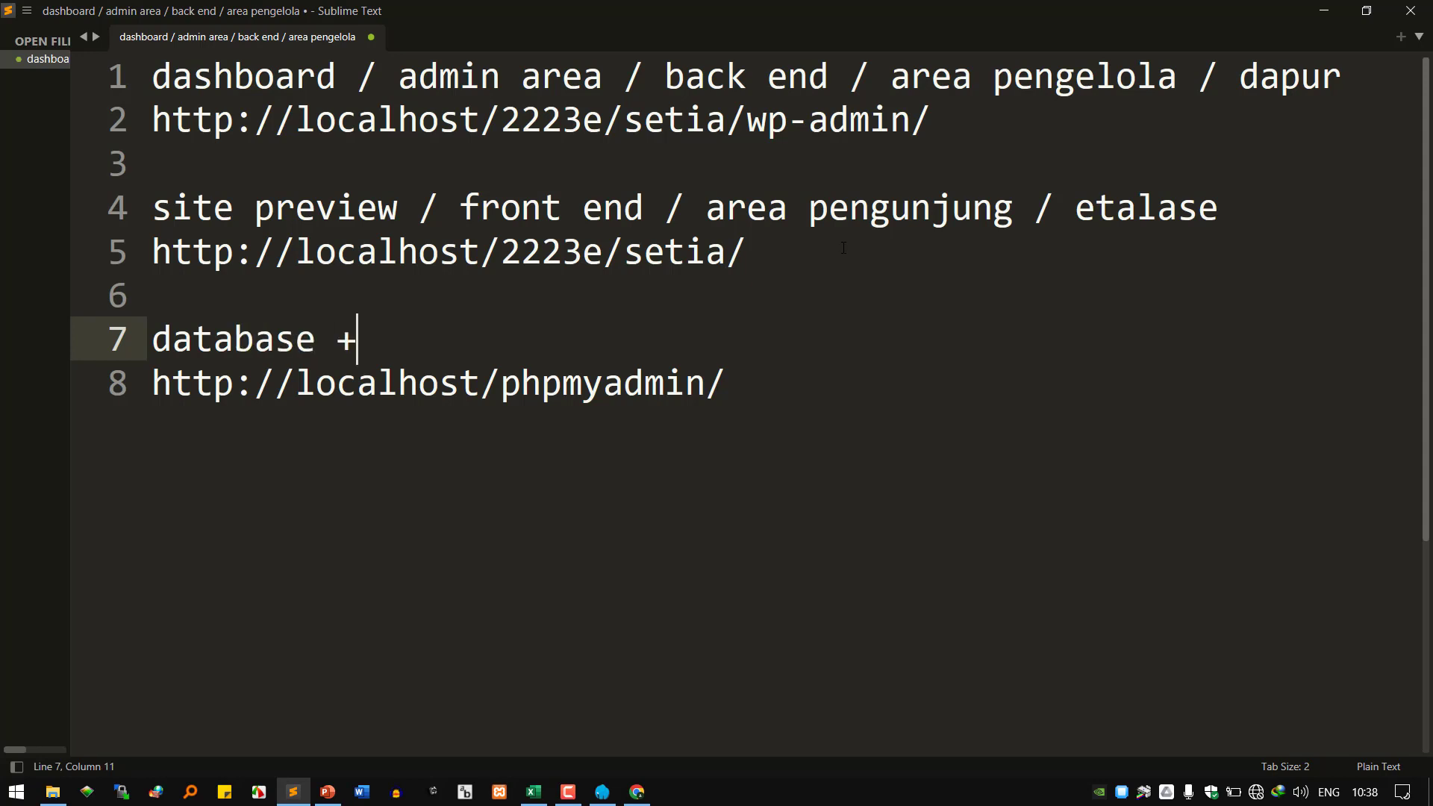
text( tabe)
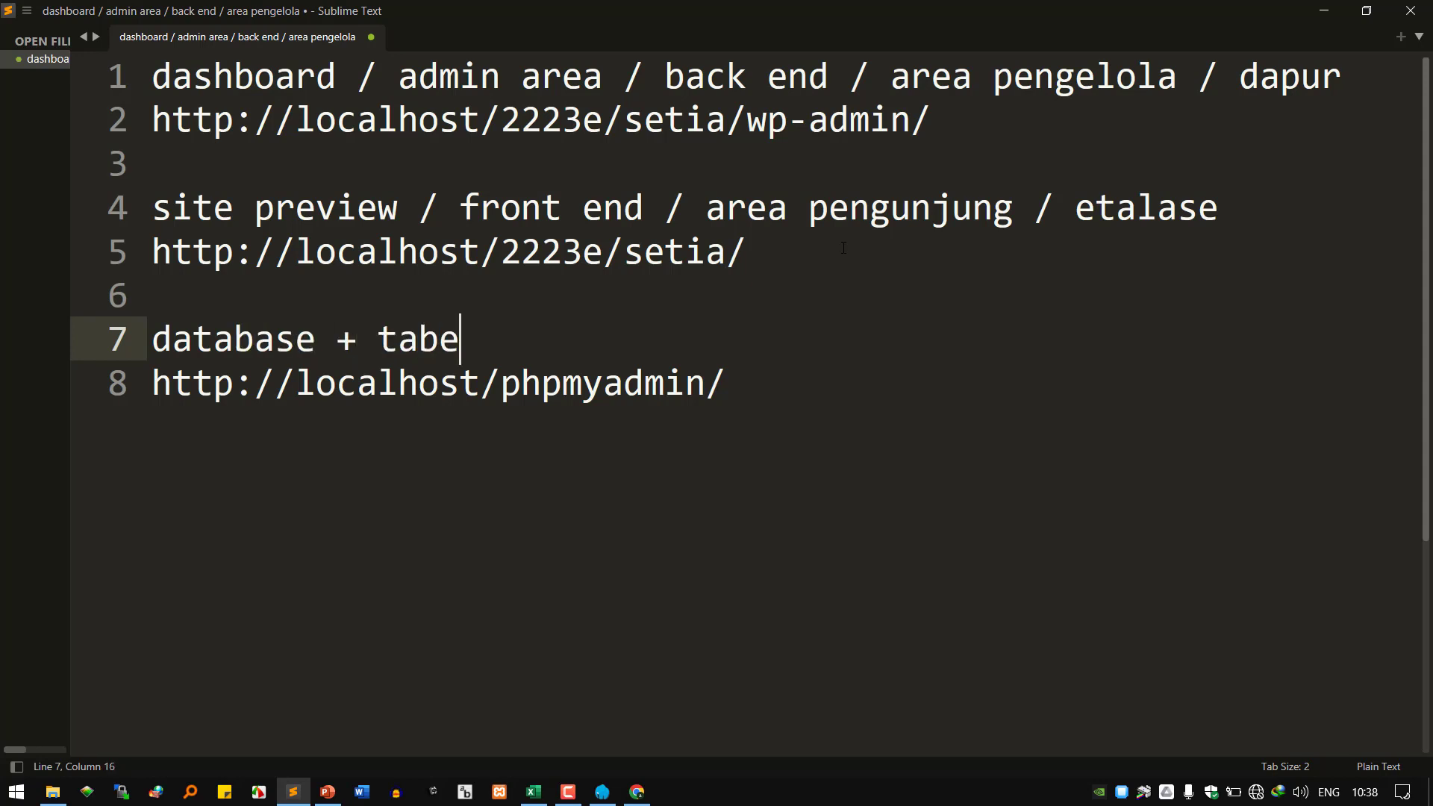
text(l + strukt)
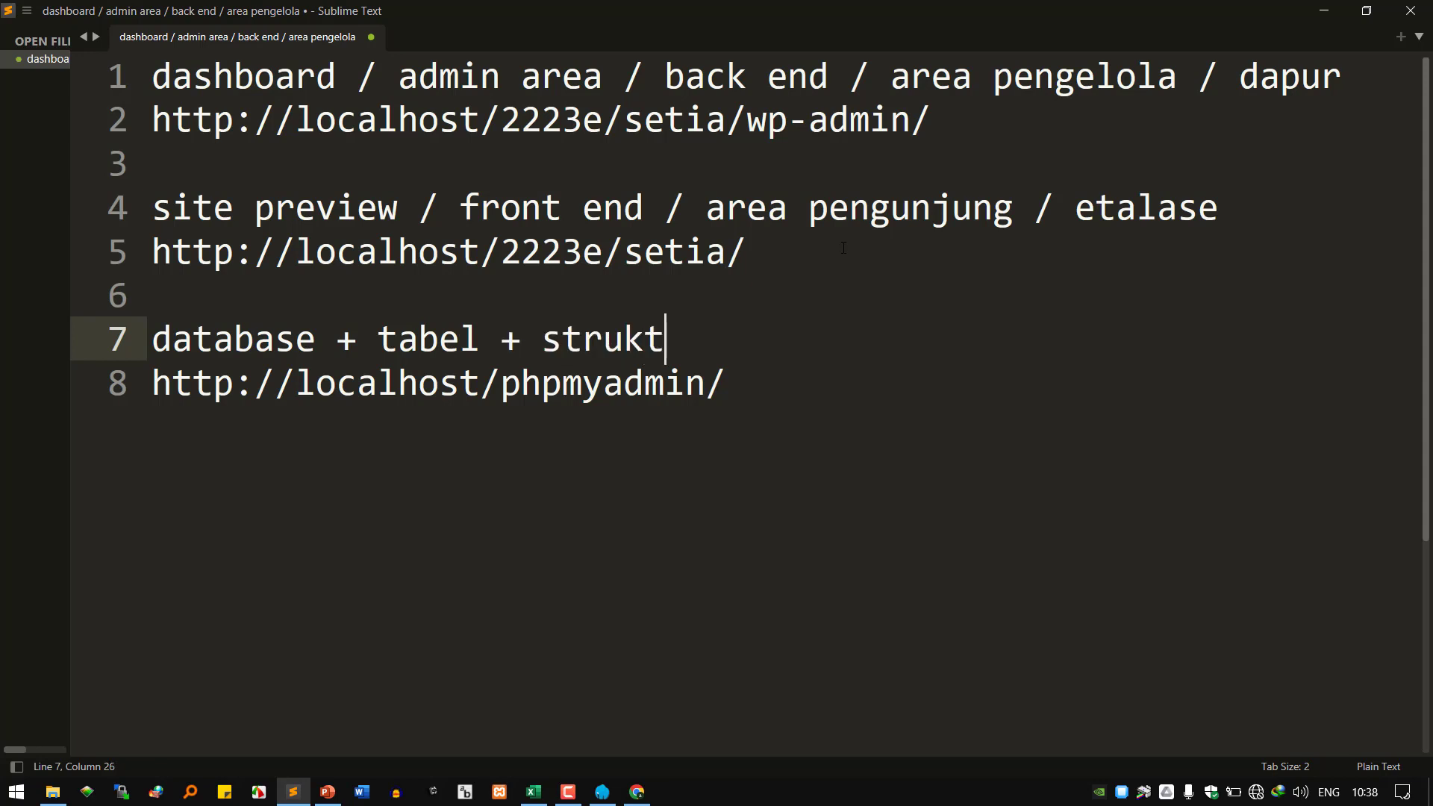
text(ur tab)
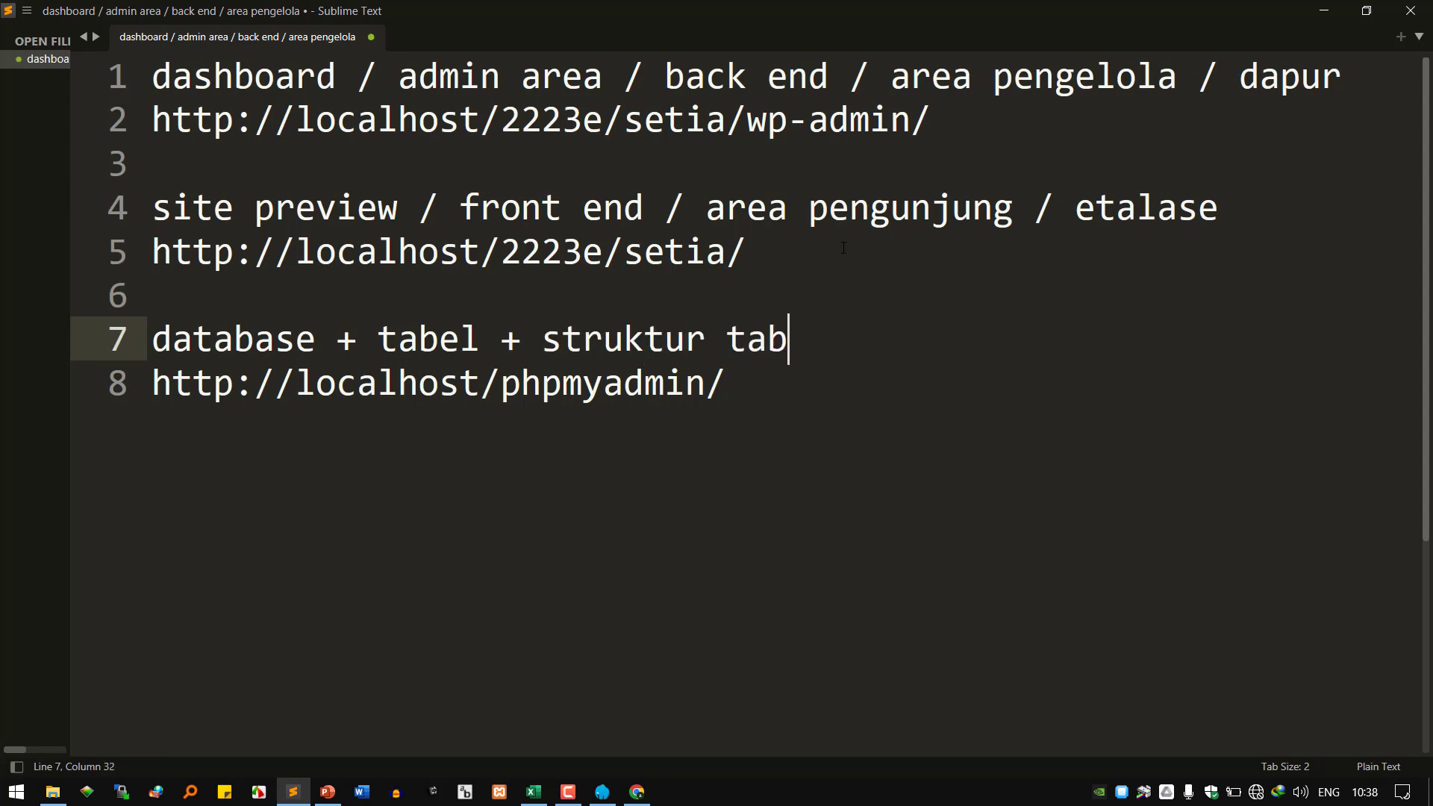
text(el + r)
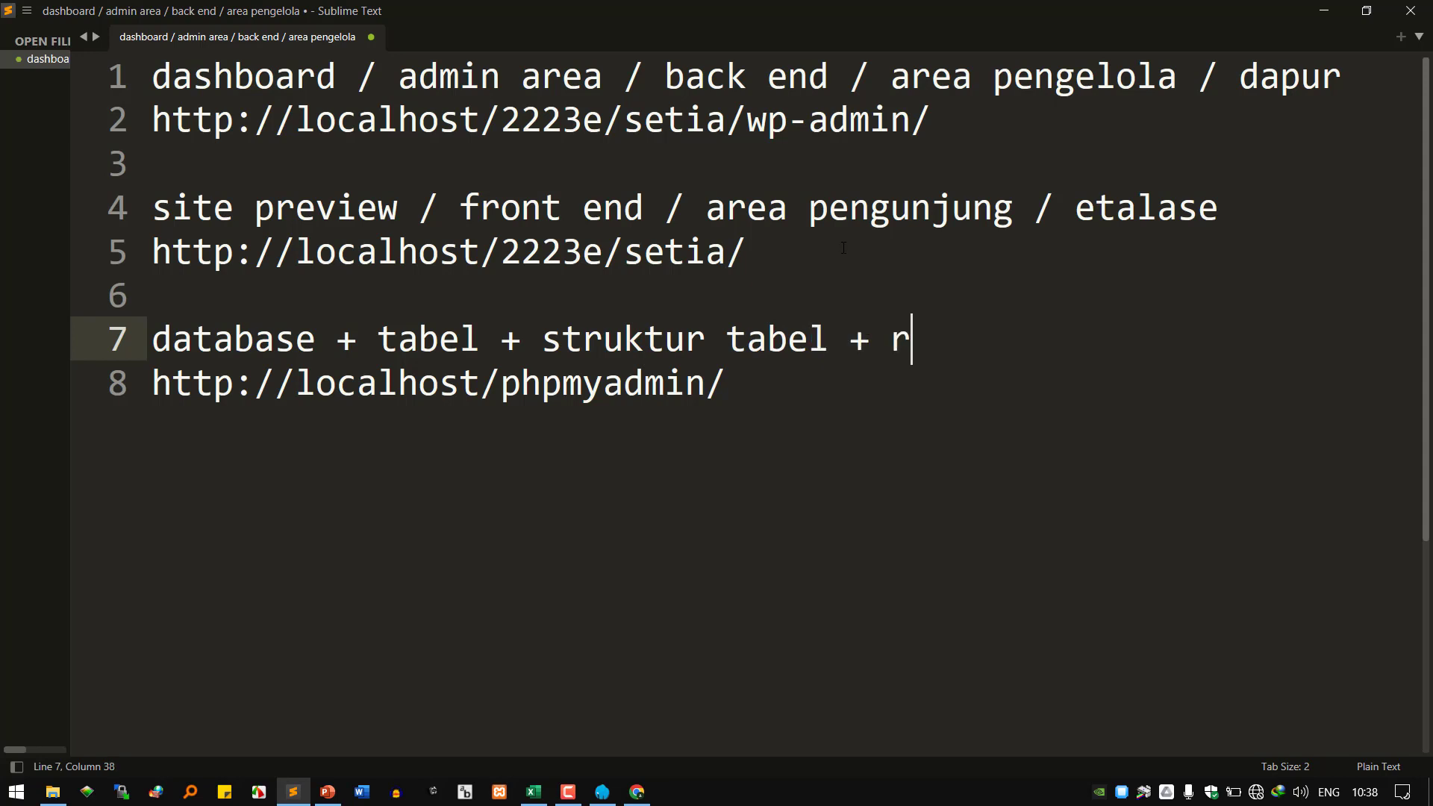
text(ecord )
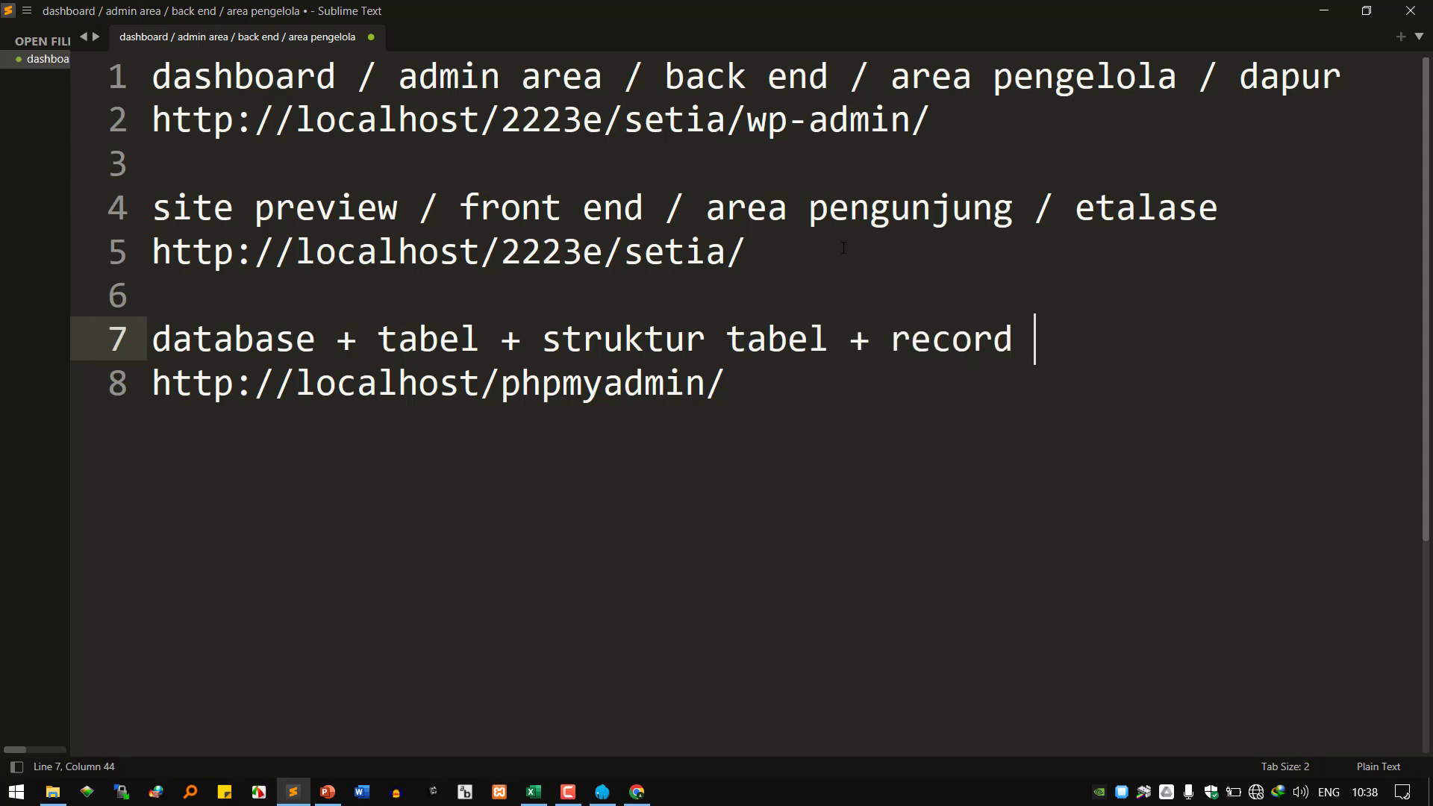
text(/ data)
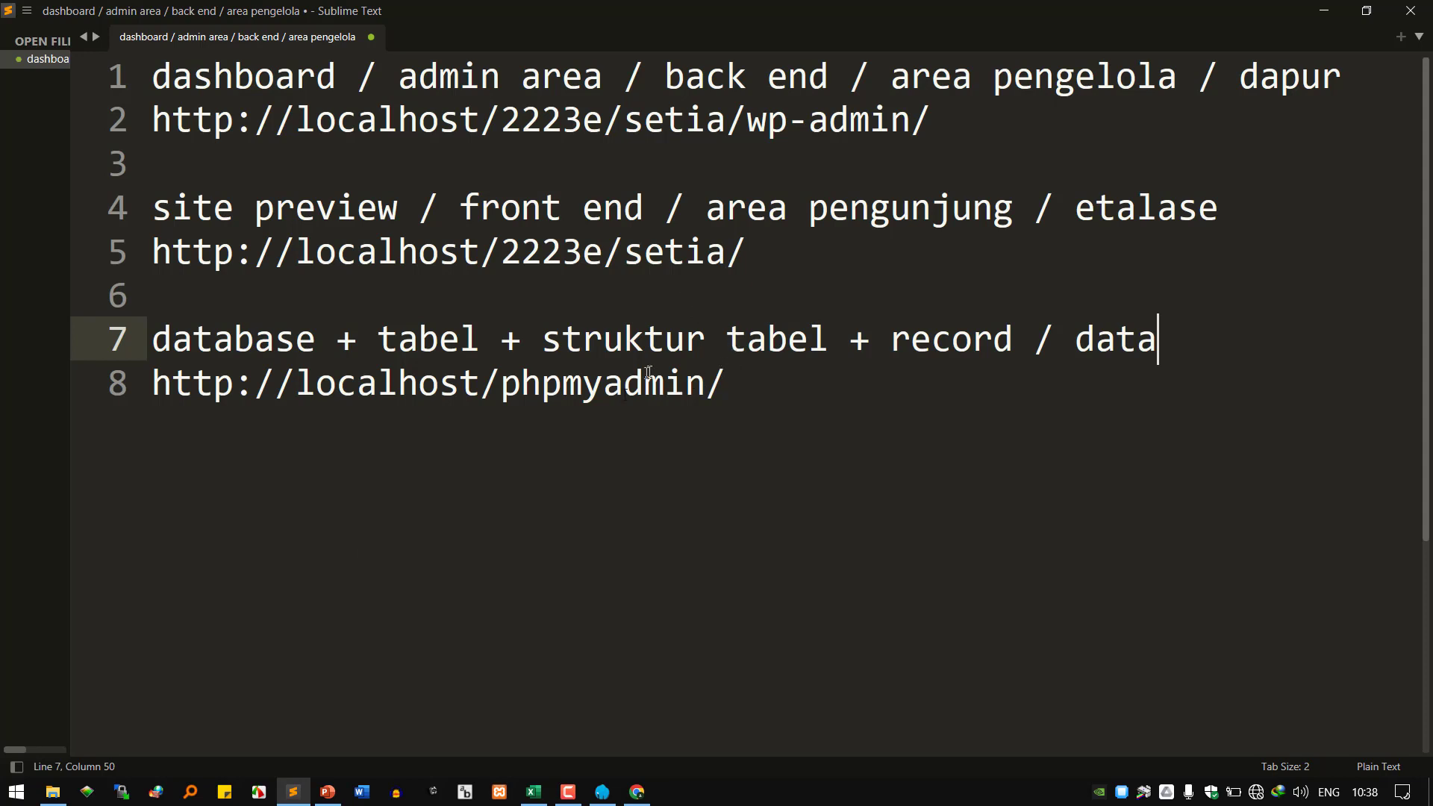
click(625, 383)
click(656, 252)
click(768, 119)
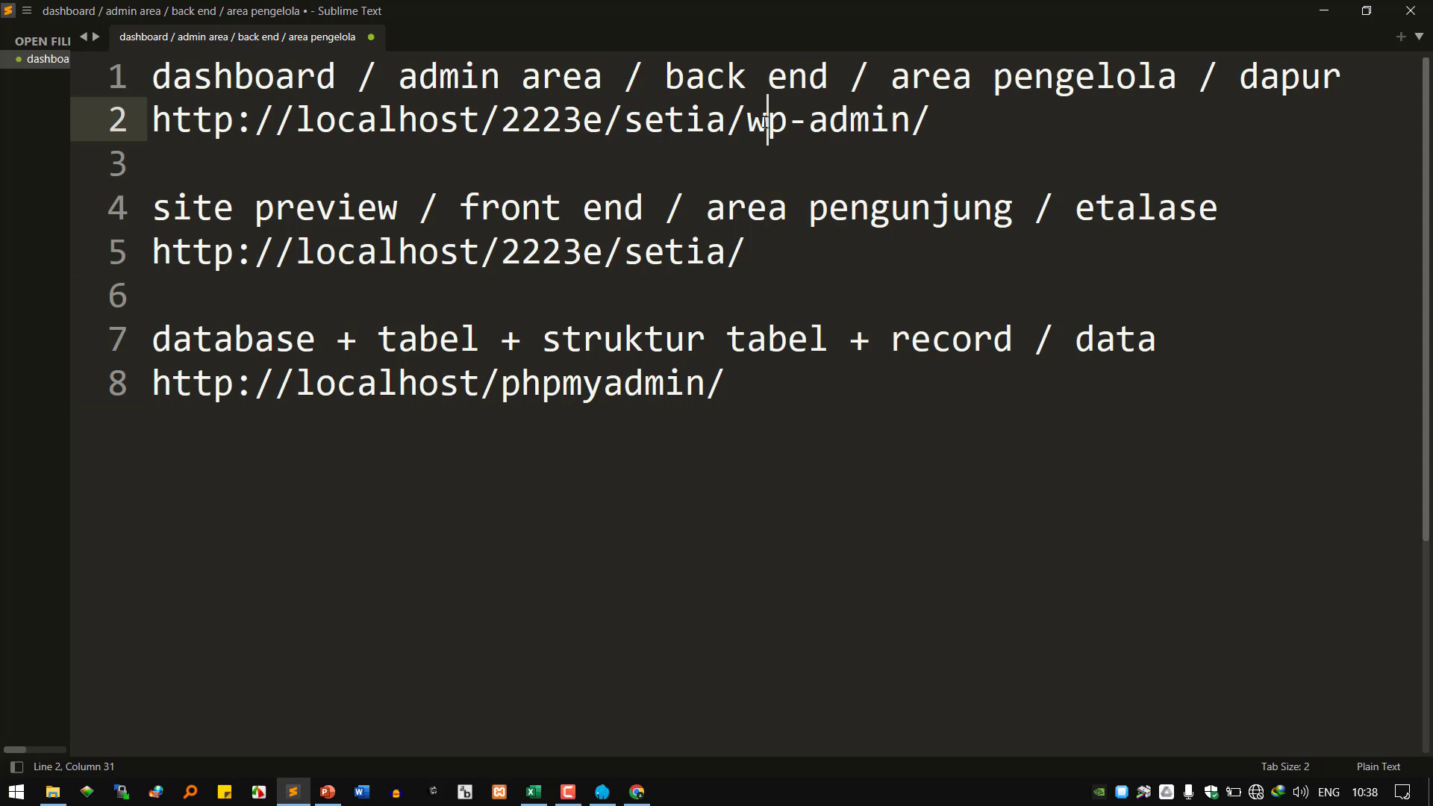
drag(768, 122, 911, 124)
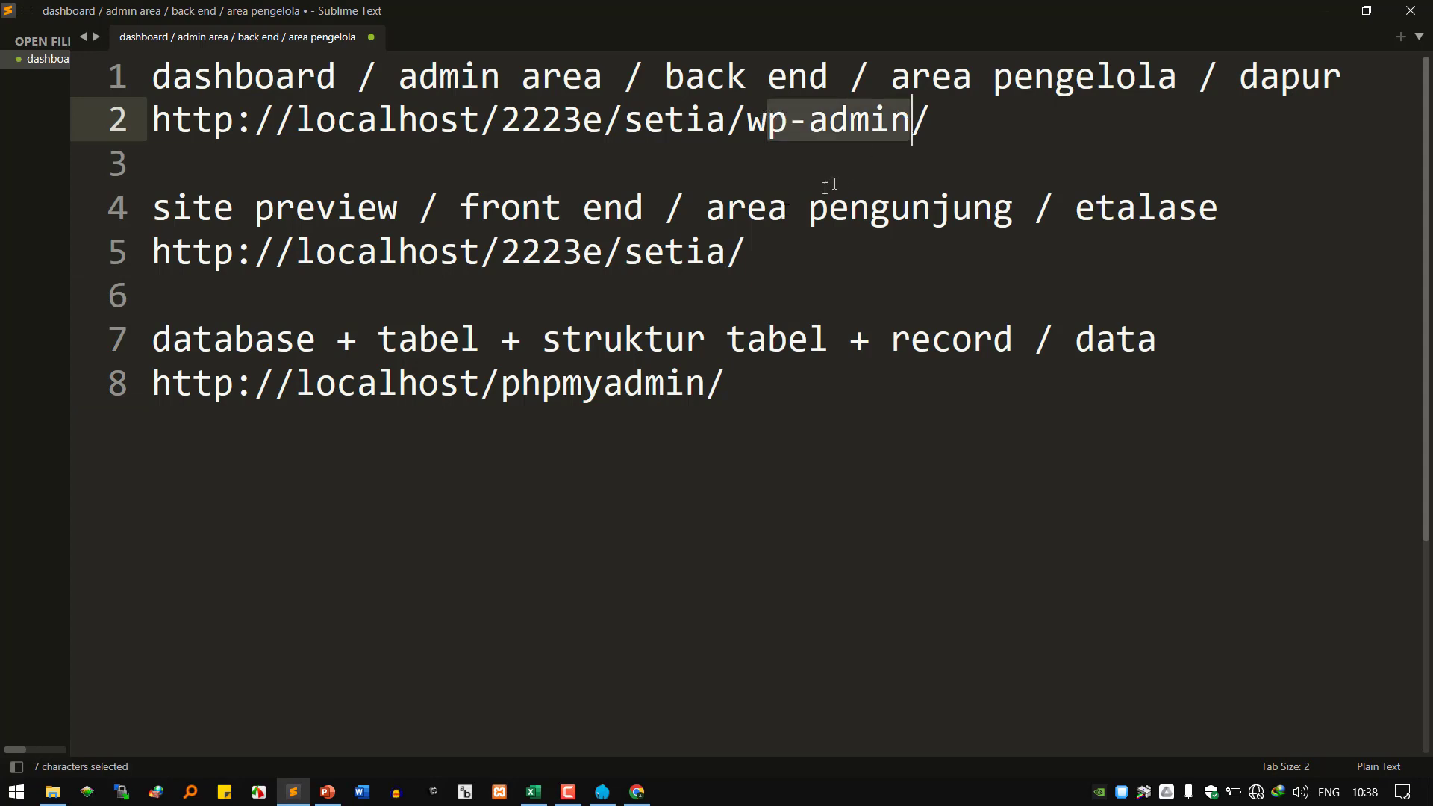
Highlight 'setia' and 'phpmyadmin' in the URLs, check the browser tabs, then select the line-2 dashboard URL.
double_click(678, 257)
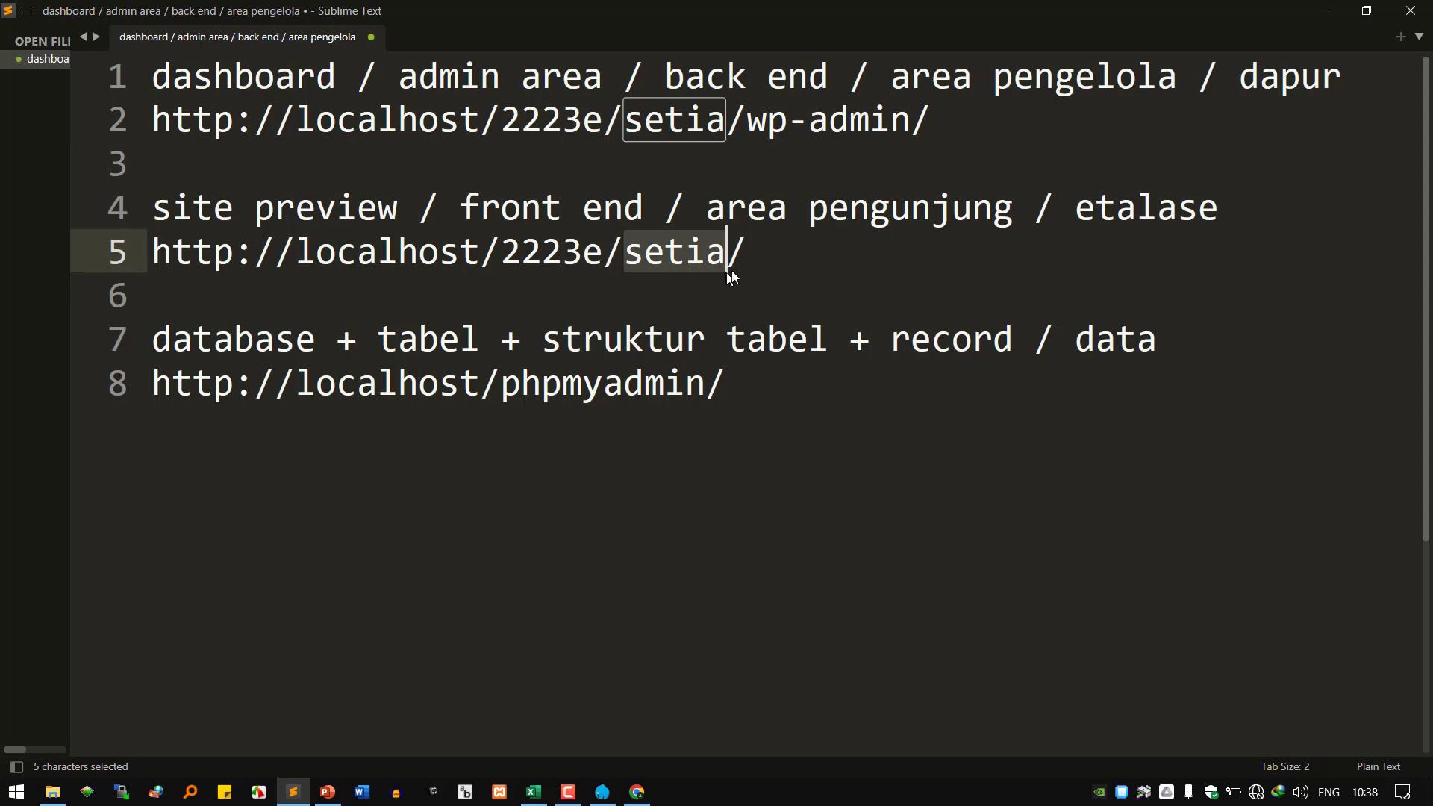
double_click(641, 384)
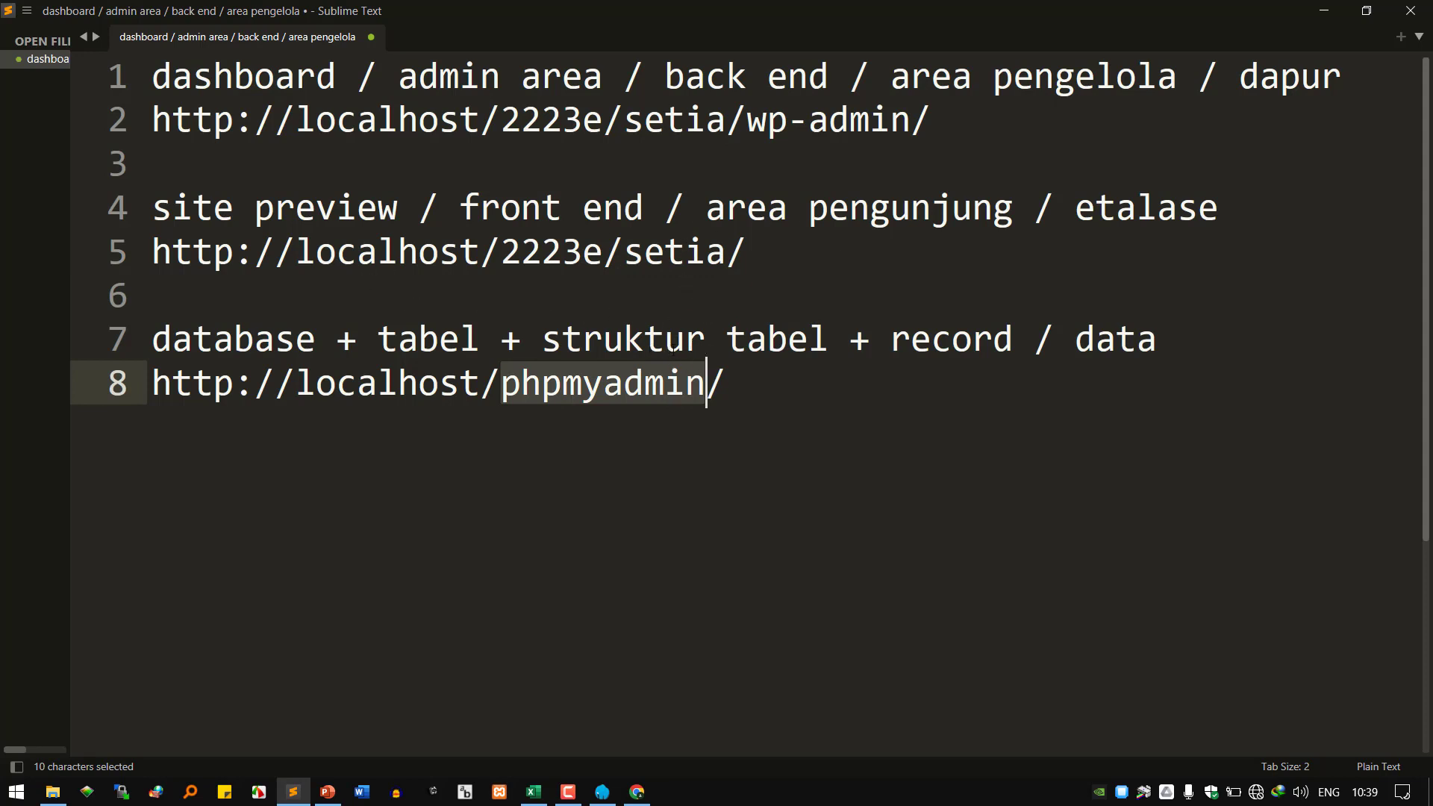
click(637, 792)
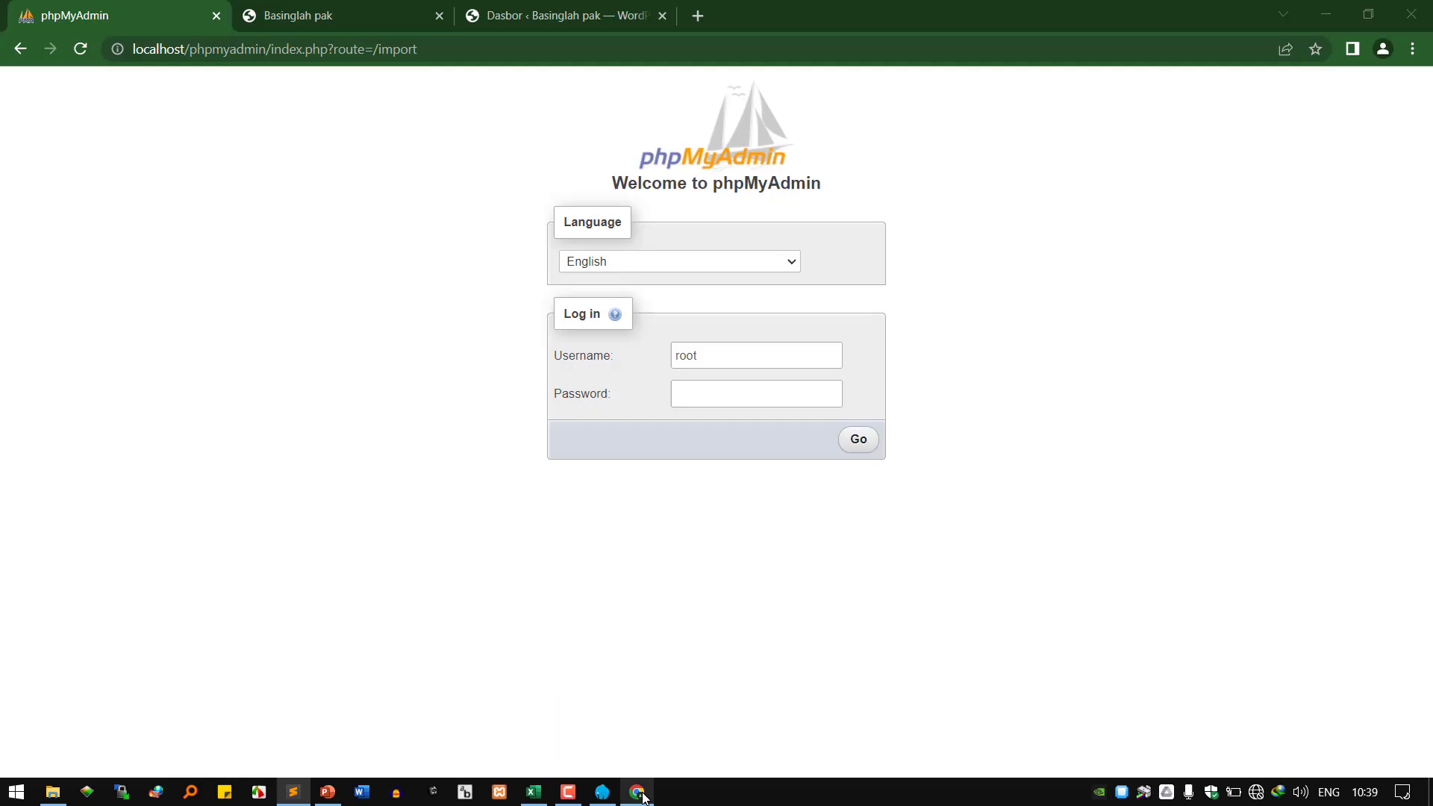
click(330, 13)
click(482, 16)
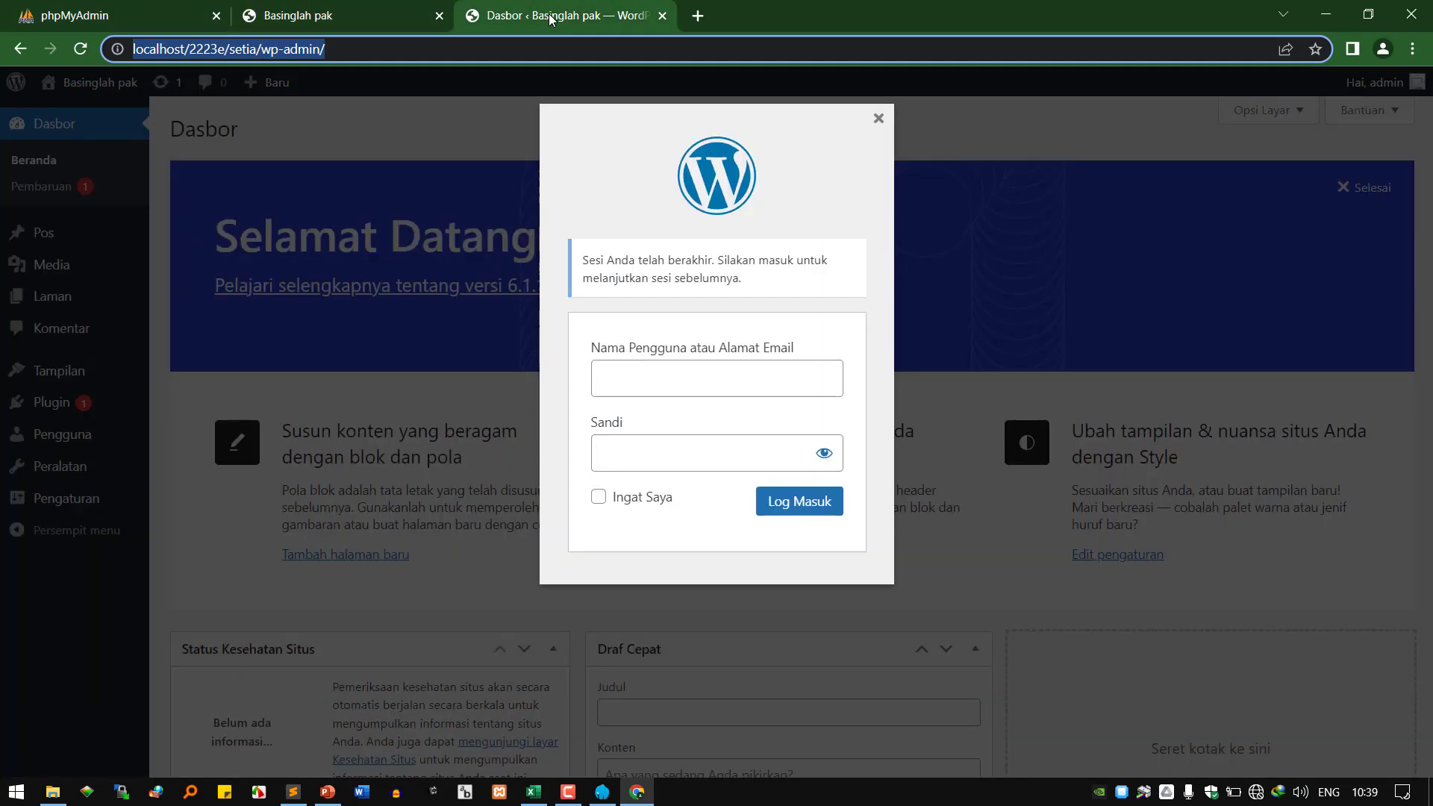
click(293, 791)
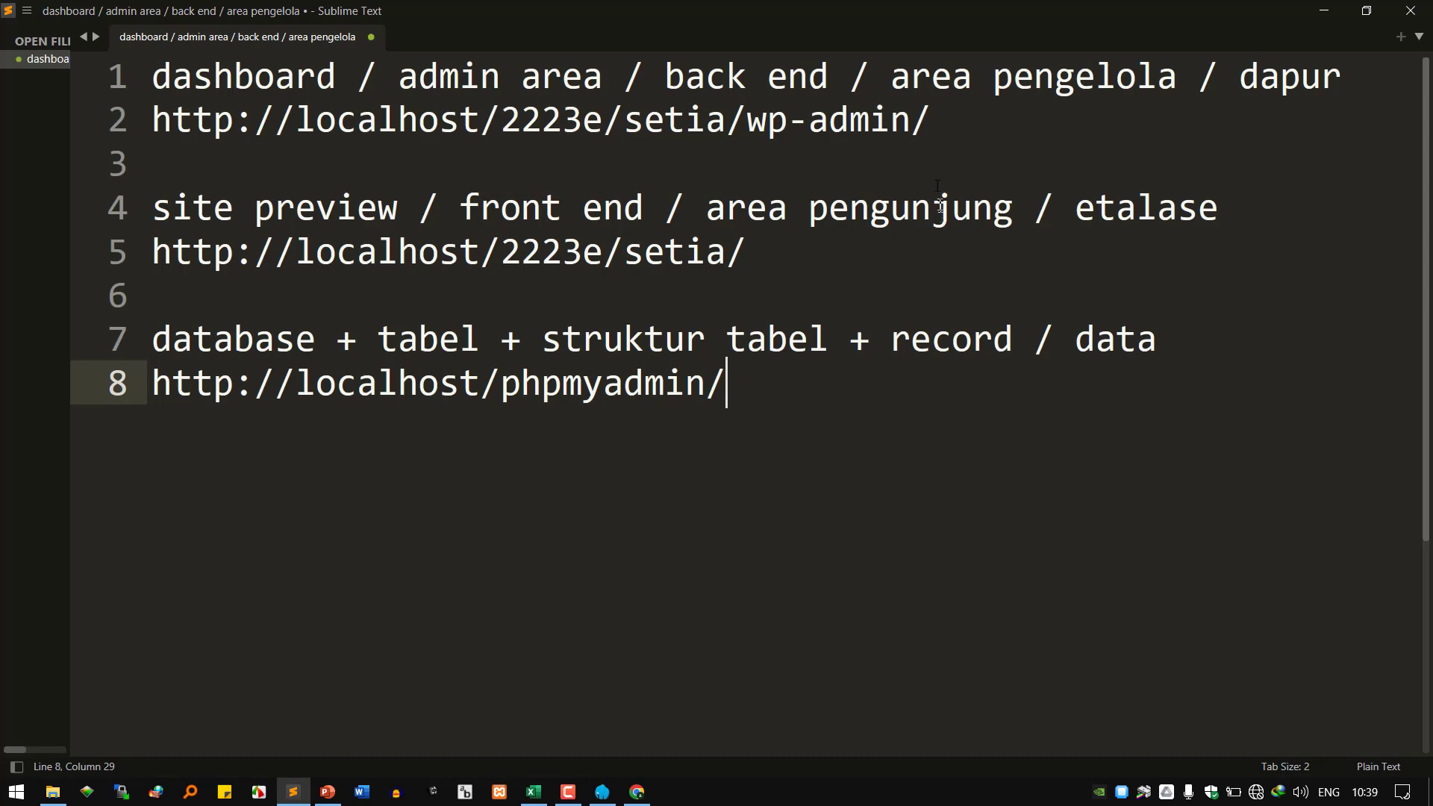
drag(933, 119, 123, 112)
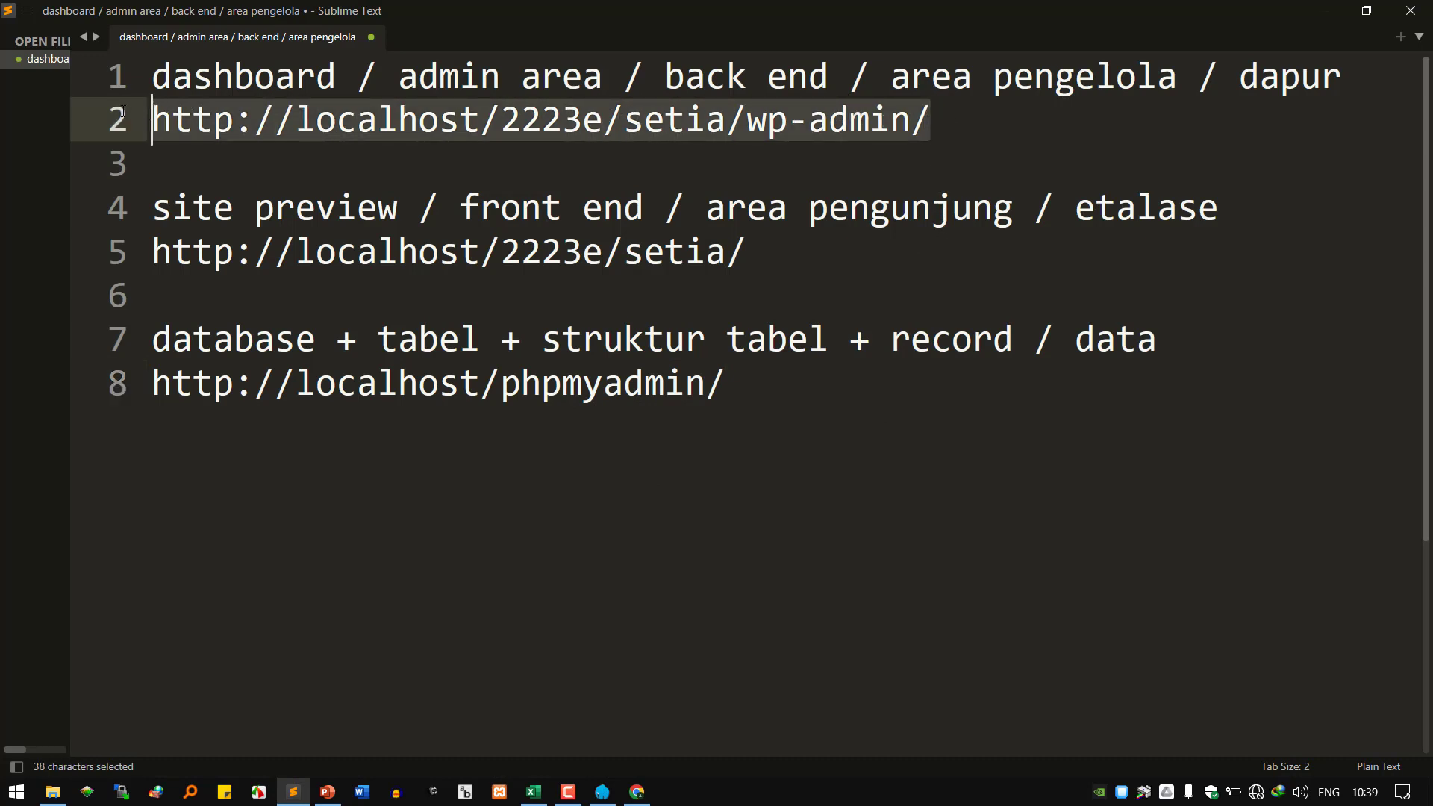
right_click(405, 139)
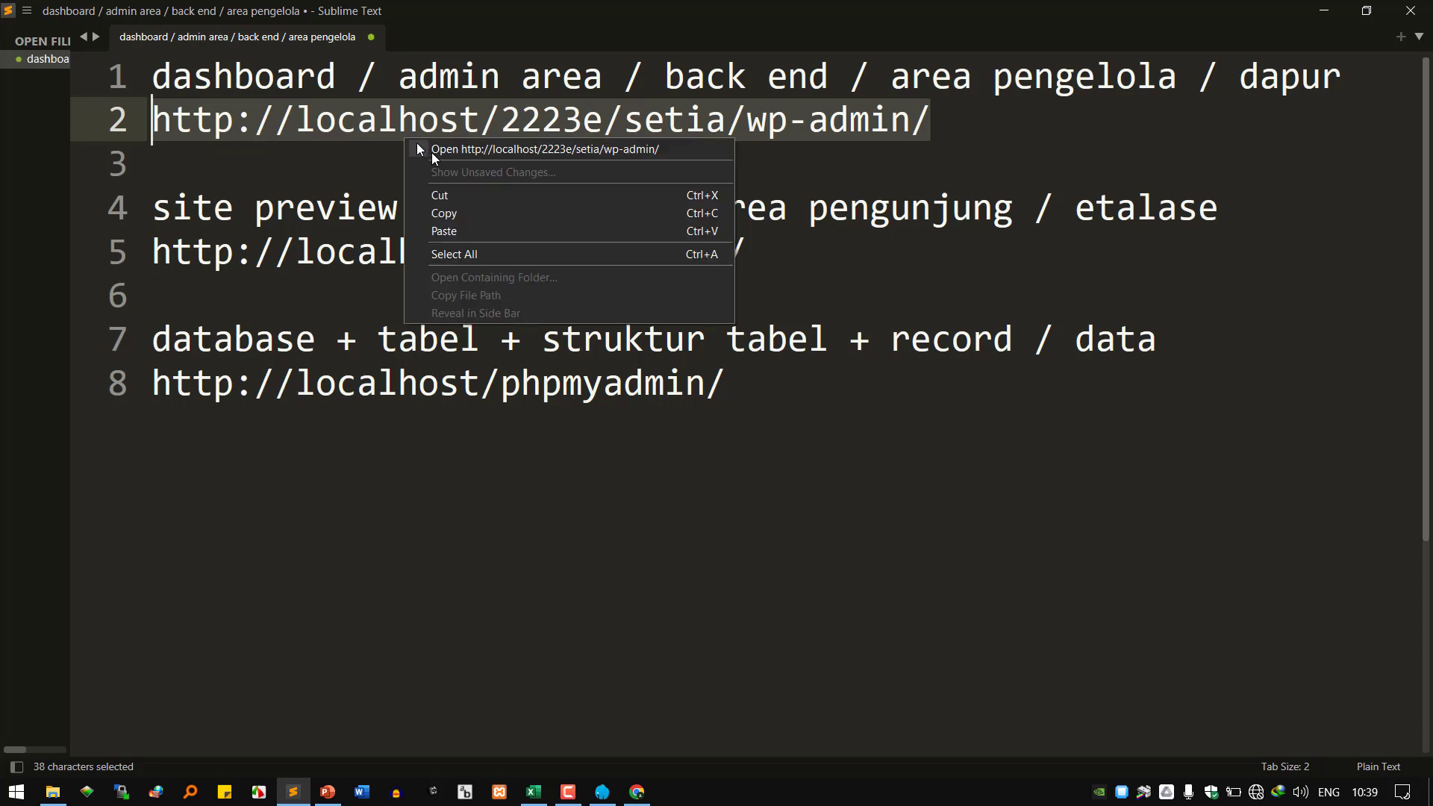
click(480, 213)
click(1064, 107)
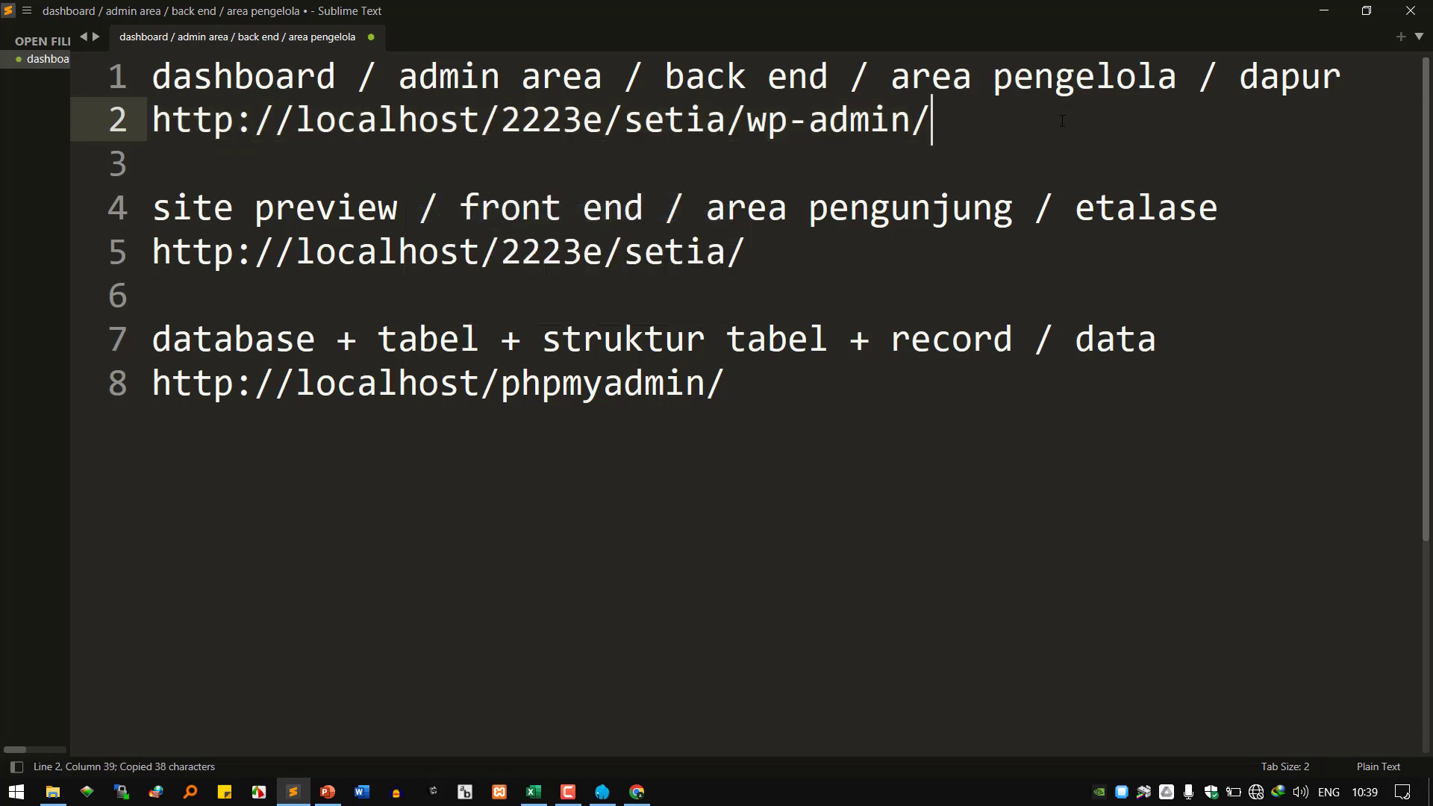
key(Return)
key(Tab)
key(ctrl+v)
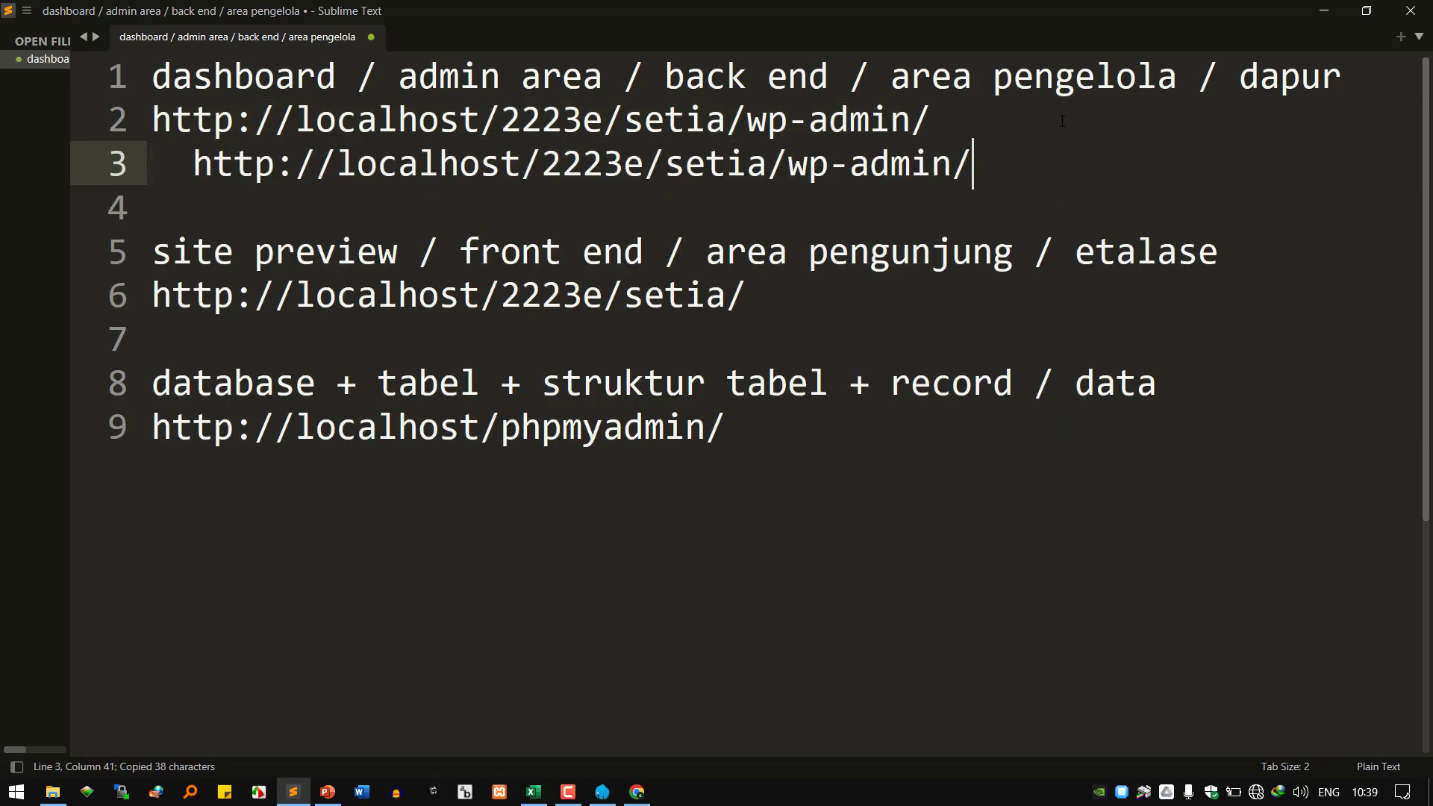
key(ctrl+d)
key(BackSpace)
key(BackSpace)
key(BackSpace)
key(BackSpace)
key(BackSpace)
key(BackSpace)
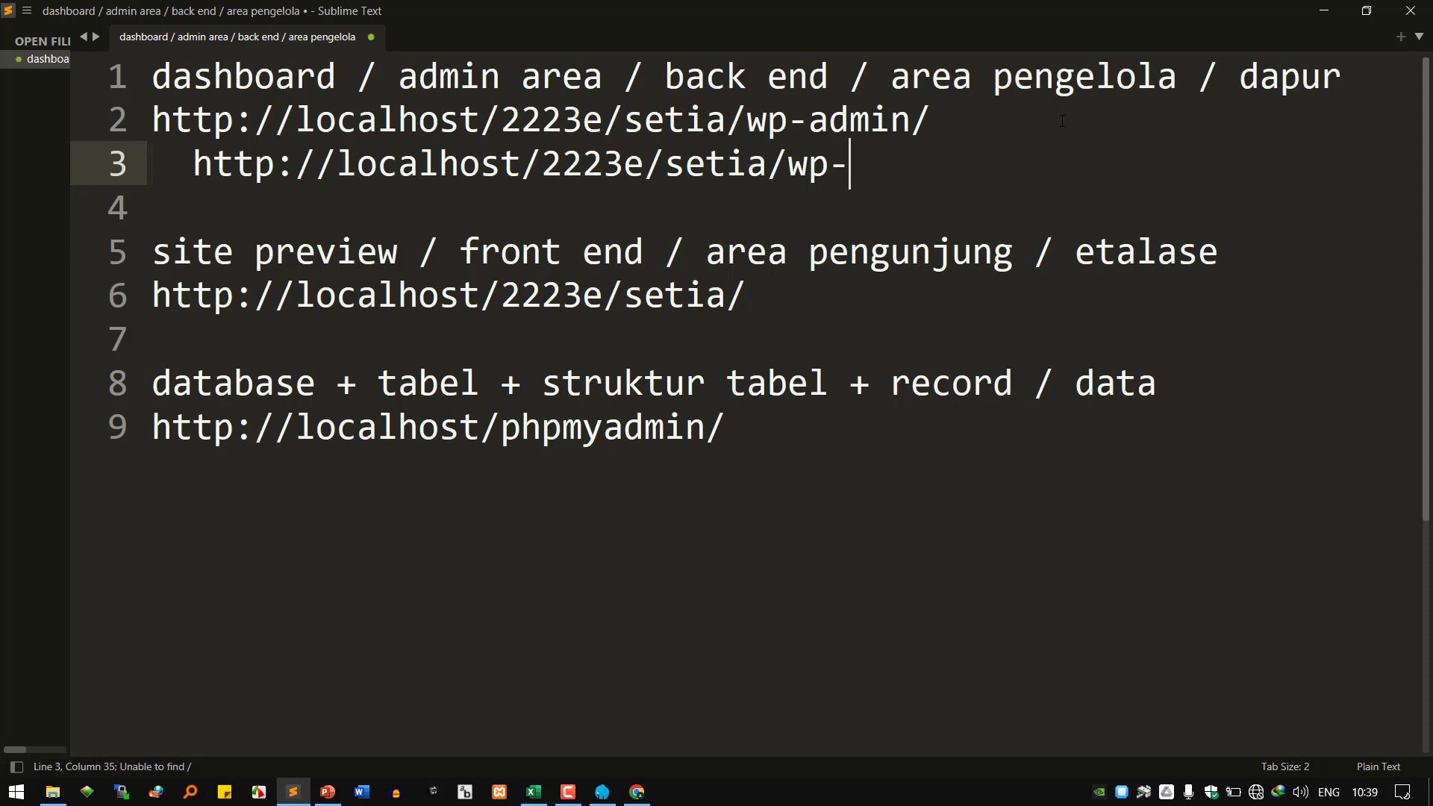
text(logibn)
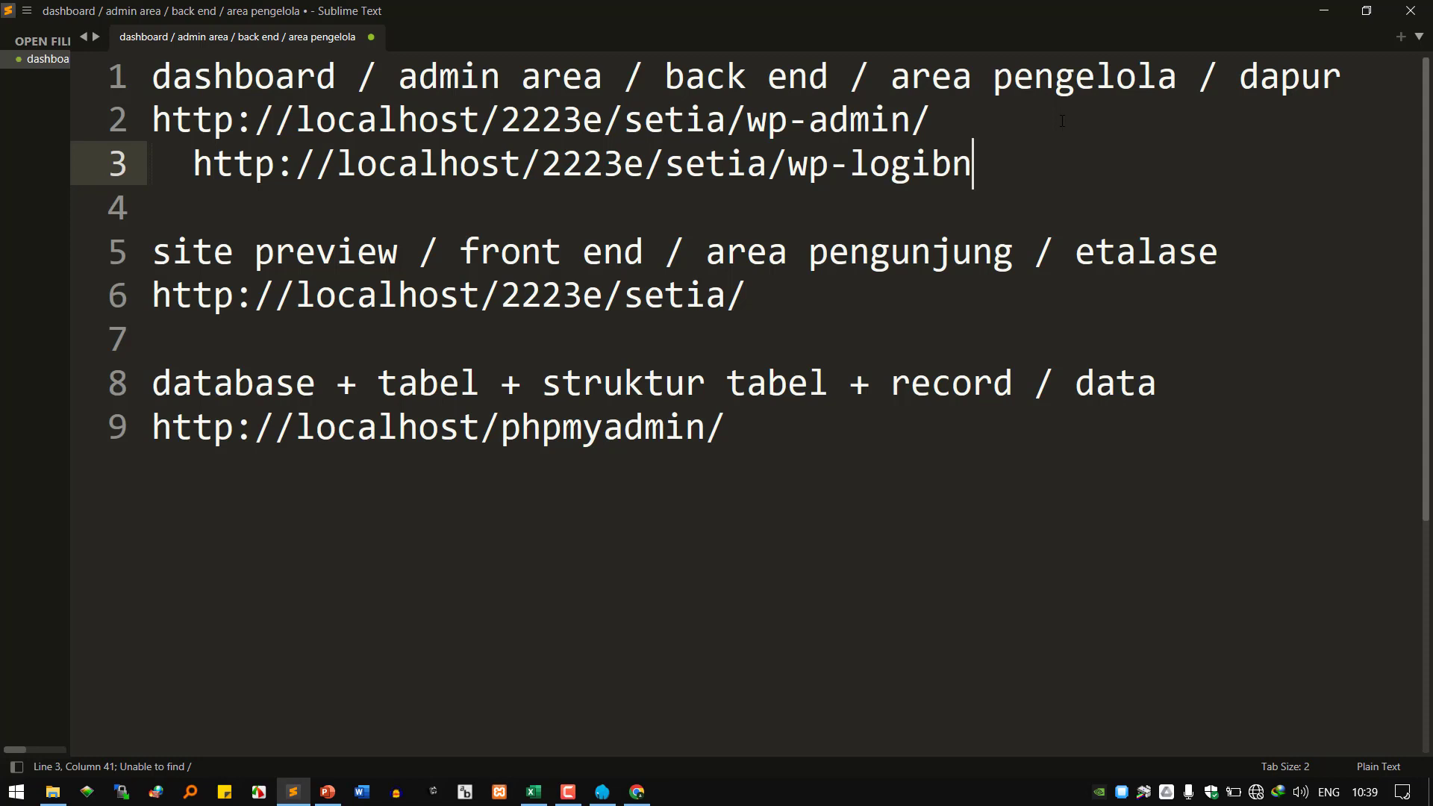
key(BackSpace)
key(BackSpace)
text(n/php)
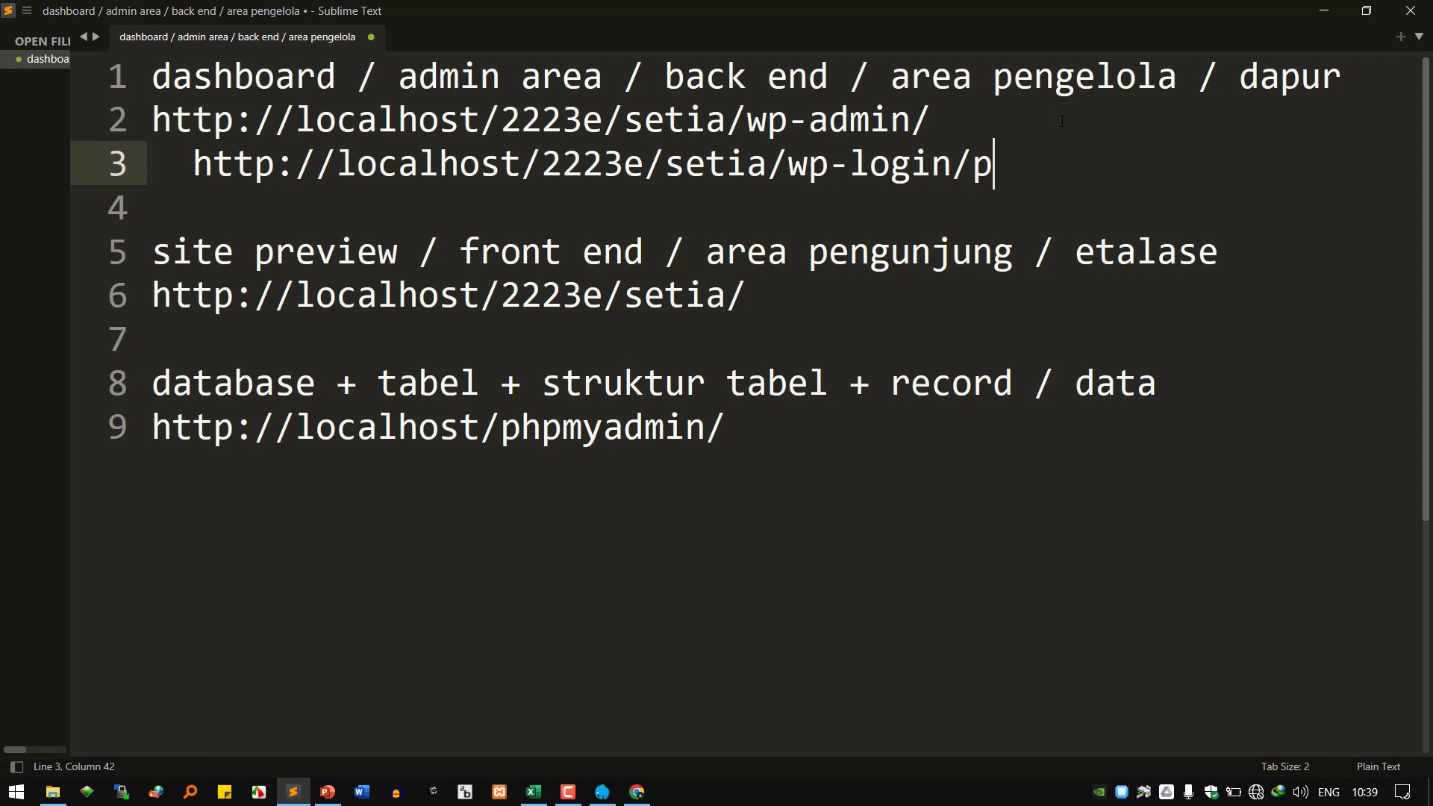
key(Left)
key(Left)
key(Left)
key(BackSpace)
text(.)
key(Left)
key(Left)
key(Left)
key(Left)
key(Left)
key(Left)
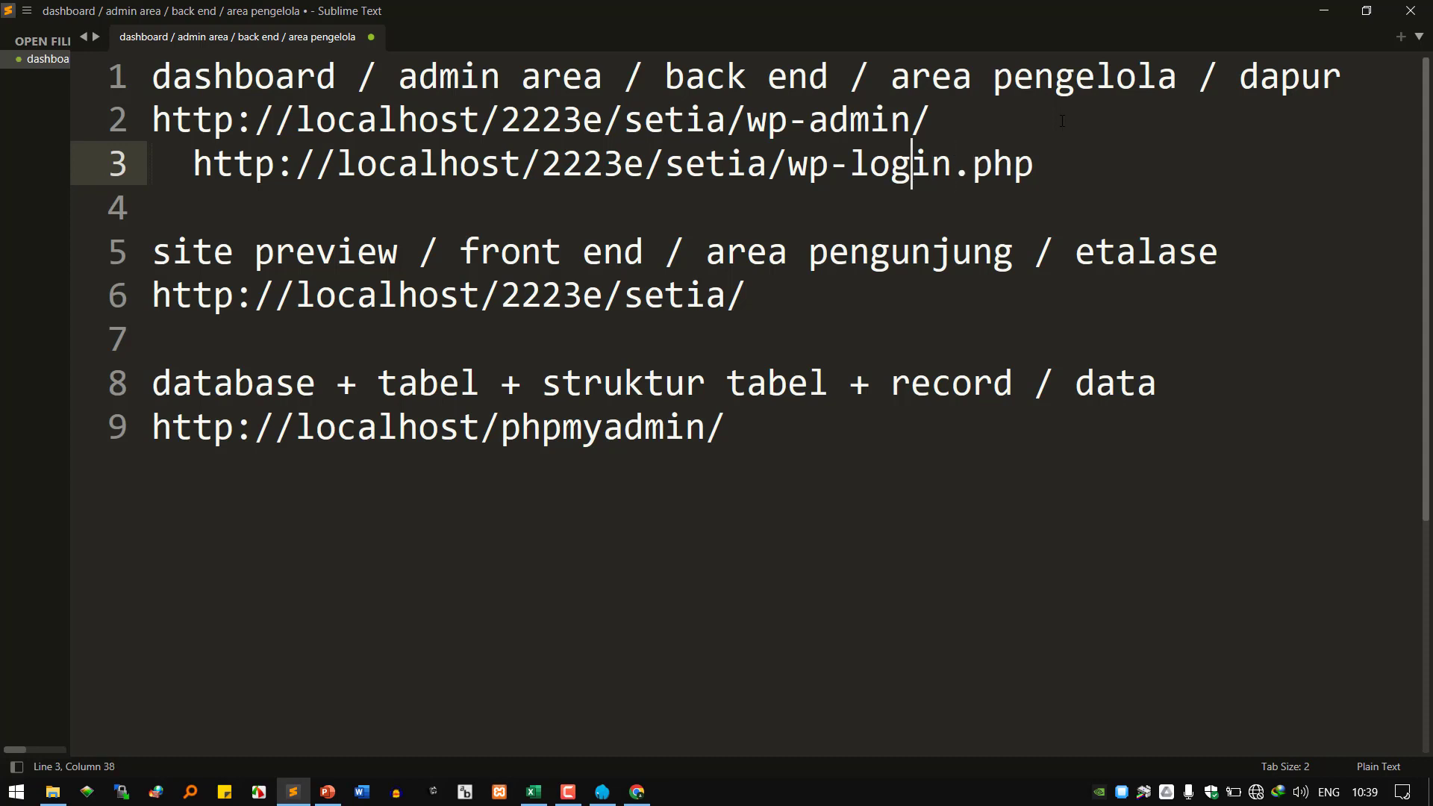
key(Right)
key(Right)
key(Right)
key(Right)
key(Right)
key(Right)
Compare the login URL against the dashboard URL, then select the whole line-2 address.
key(Up)
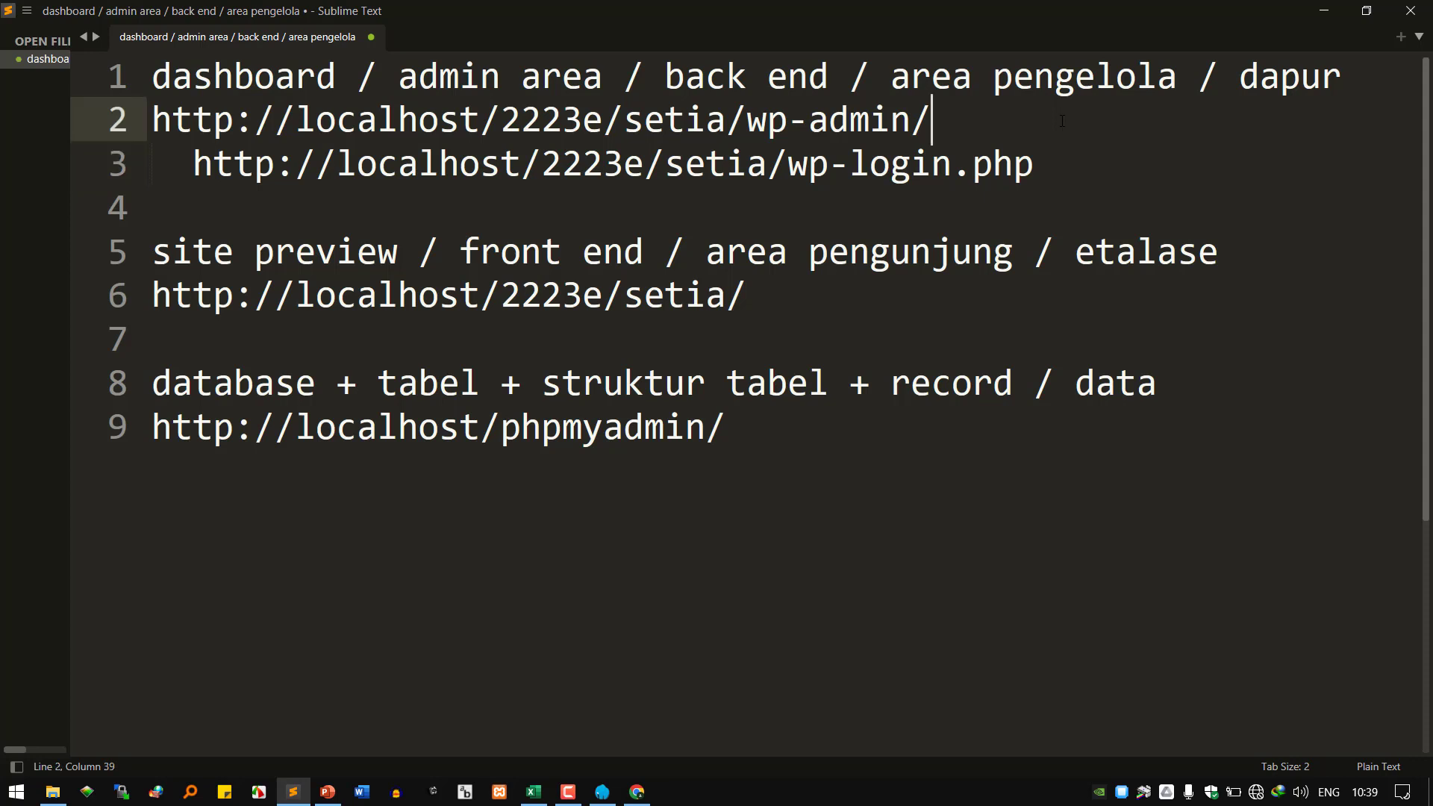
key(Left)
key(Left)
key(Left)
key(Left)
key(Left)
key(Left)
key(Left)
key(Left)
key(Left)
key(Right)
key(Right)
key(Right)
key(Right)
key(Right)
key(Right)
key(Right)
key(Right)
key(Down)
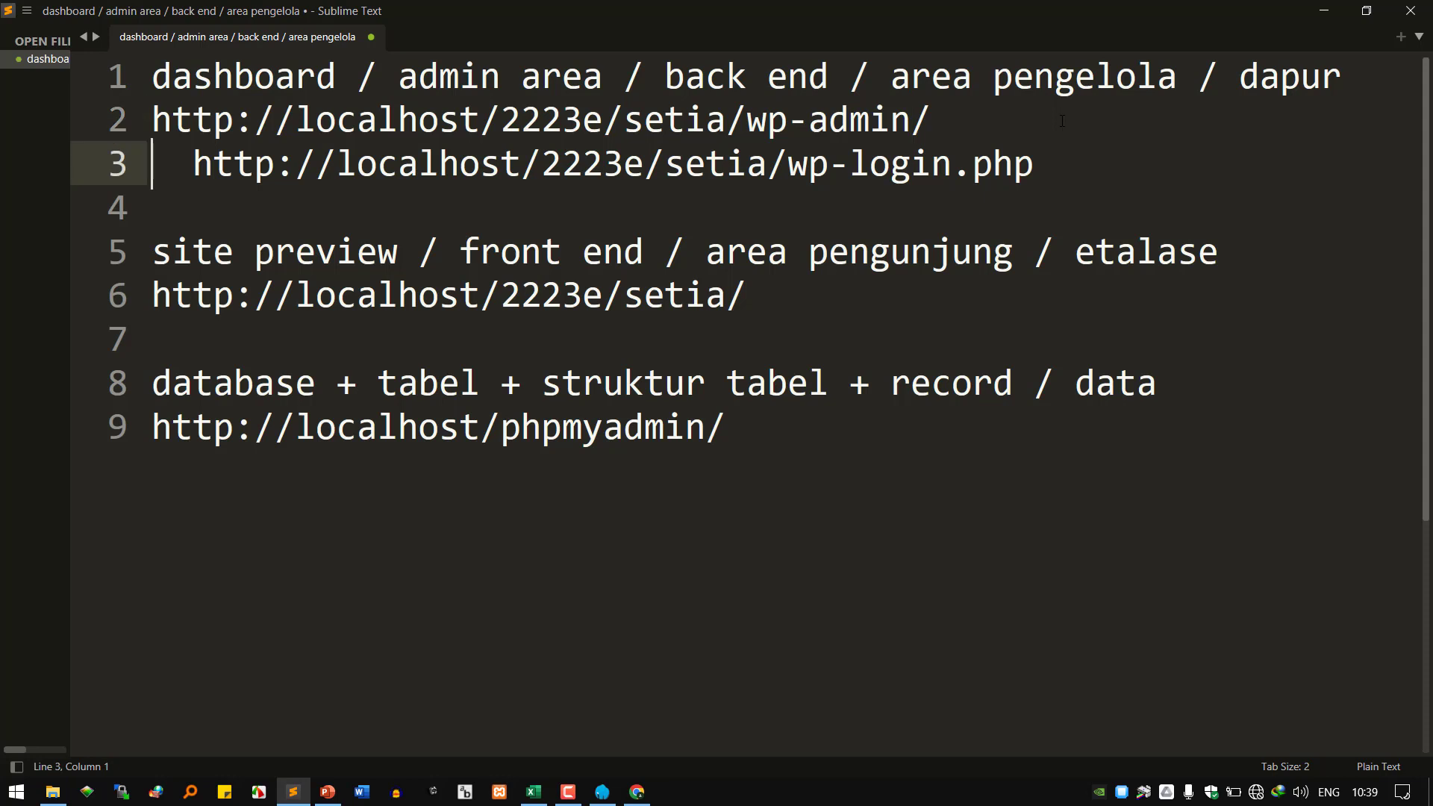
key(Up)
key(Right)
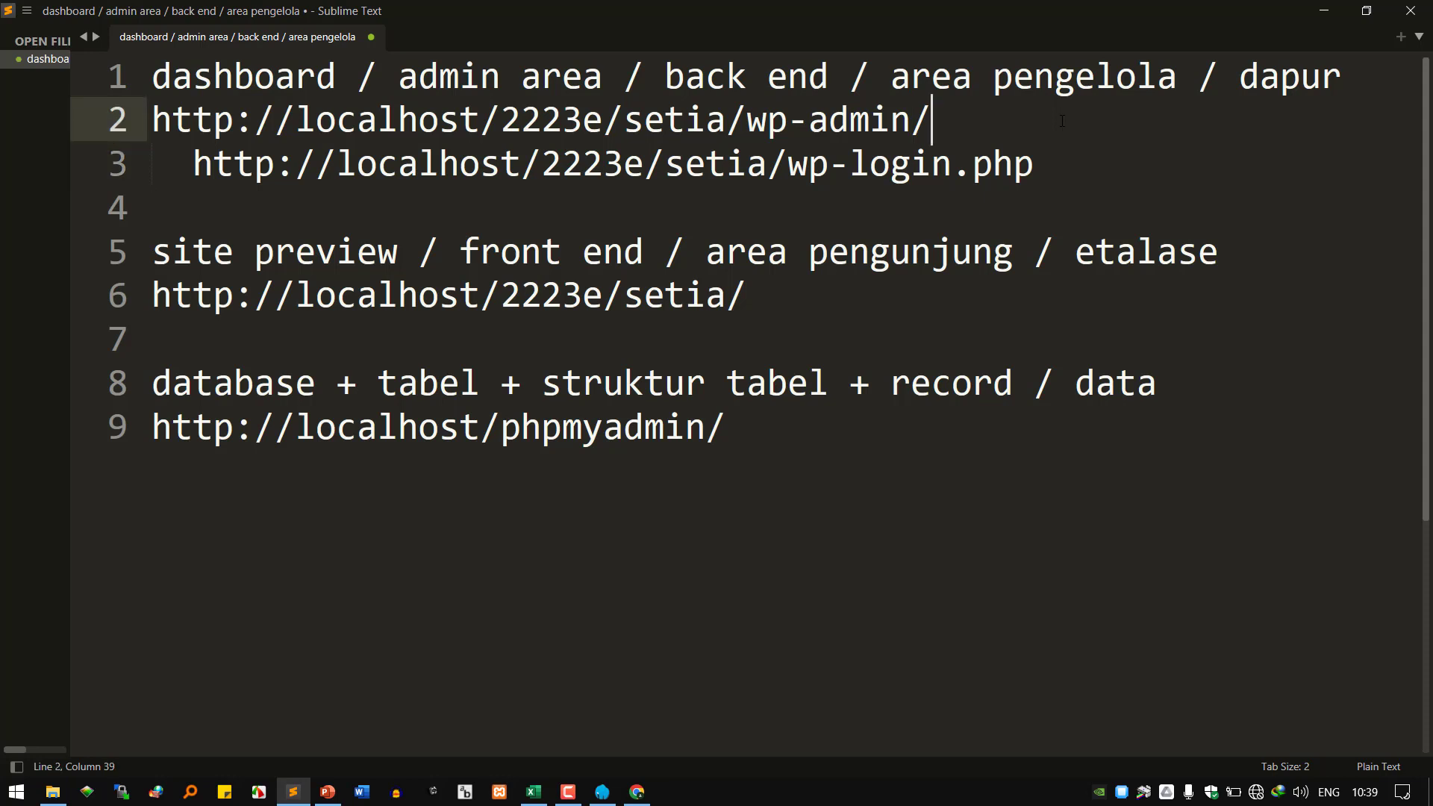
key(Left)
key(Left)
key(Left)
key(Down)
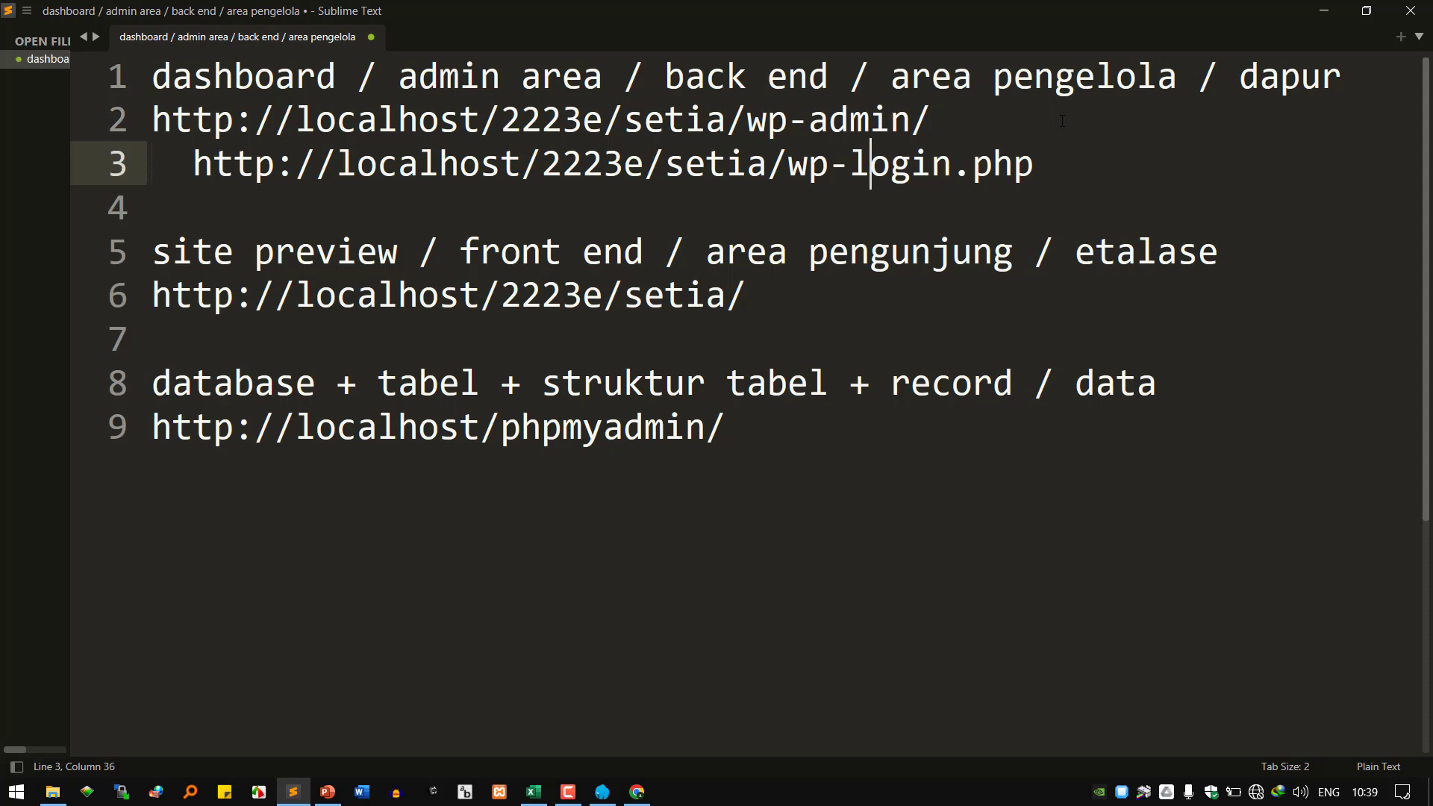
key(Up)
key(Left)
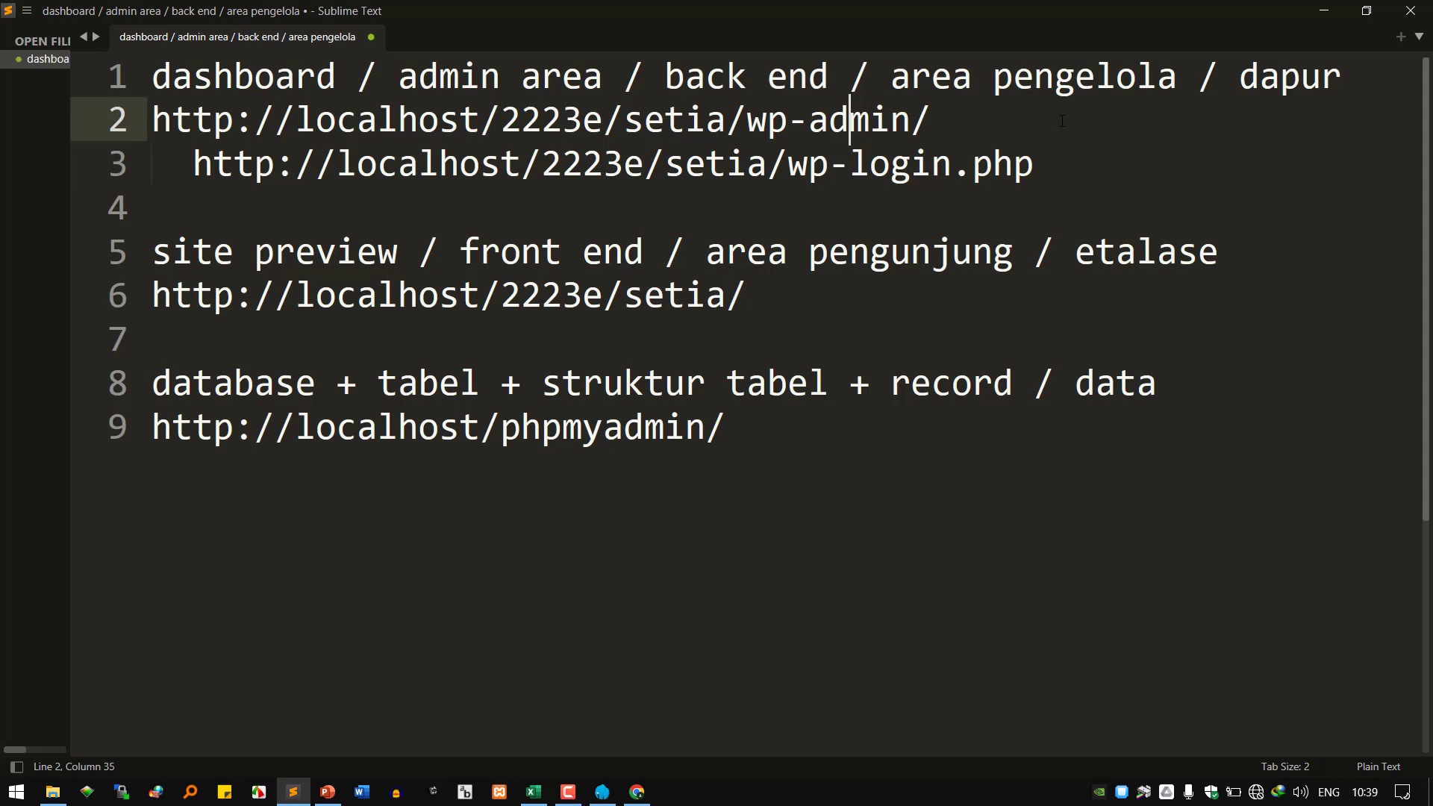
key(Home)
key(shift+End)
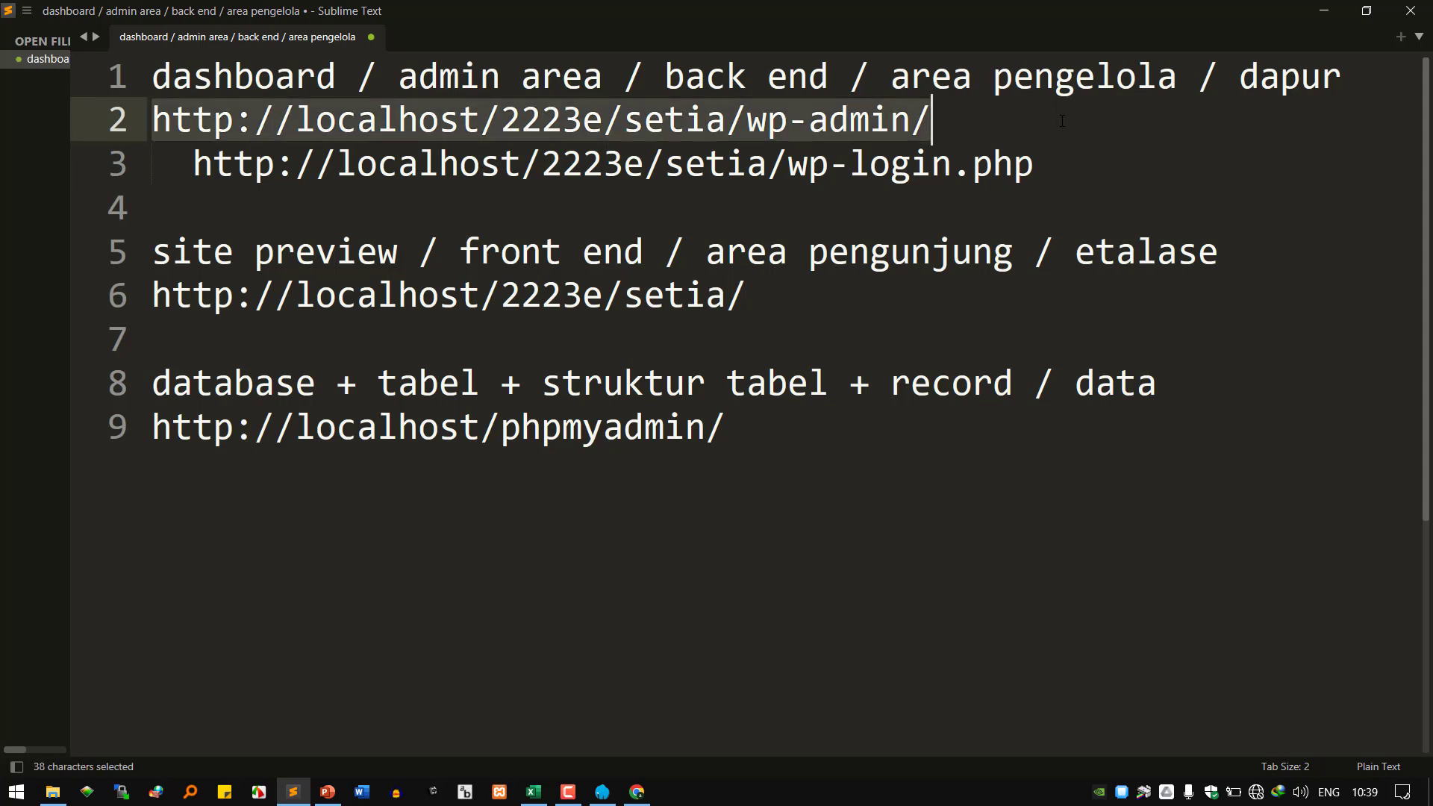
Enter the username and password in the session-expired prompt, tick Ingat Saya, and log in.
click(636, 791)
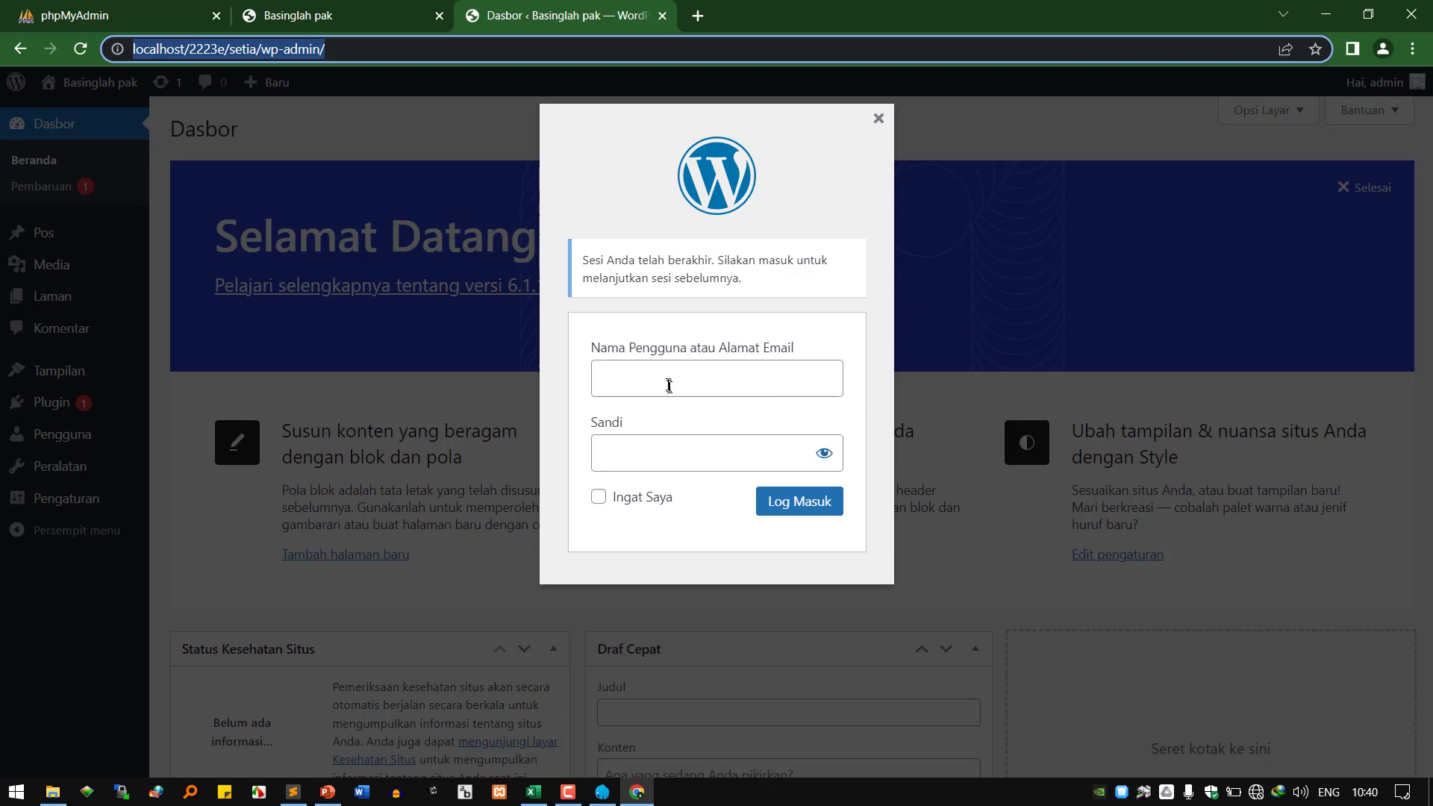
click(646, 382)
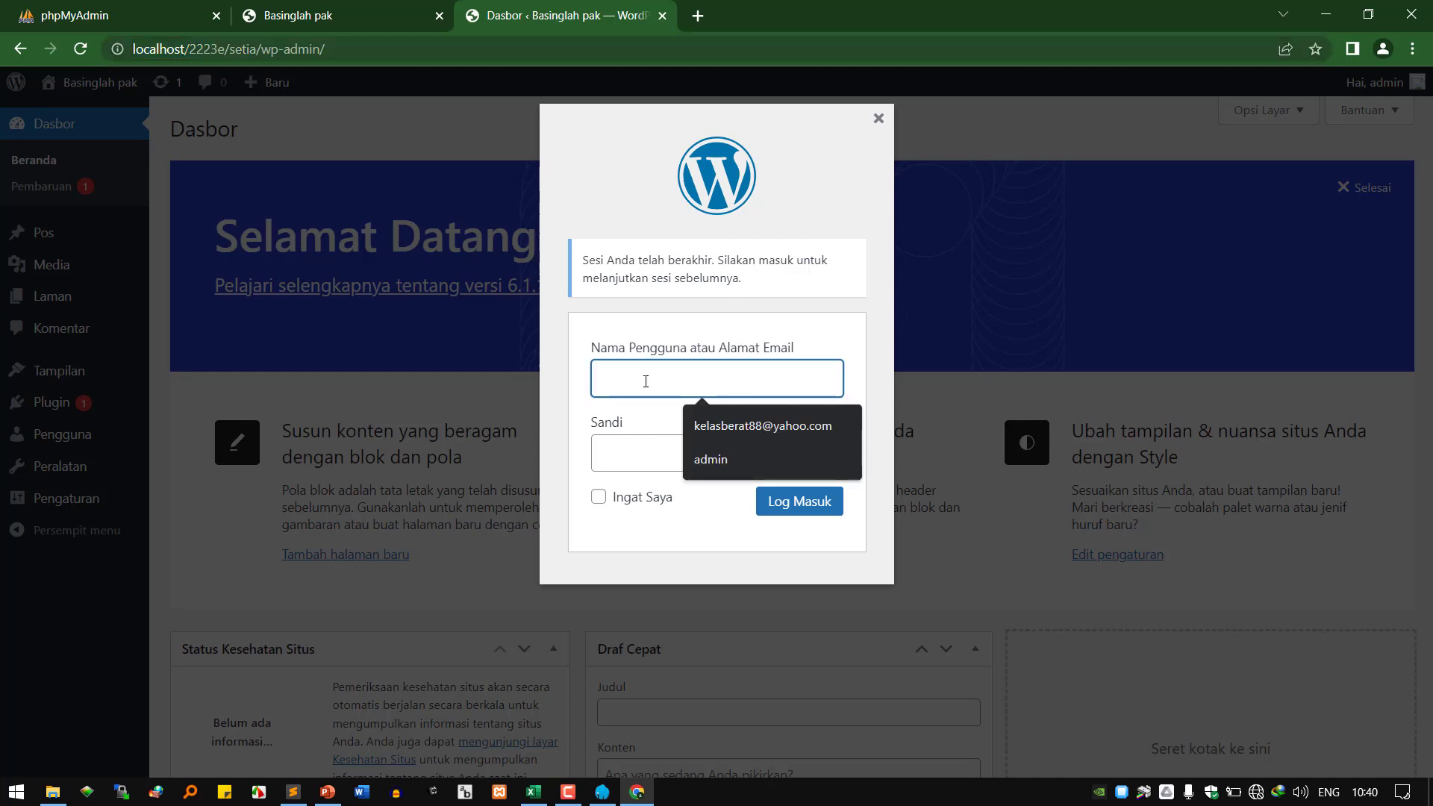
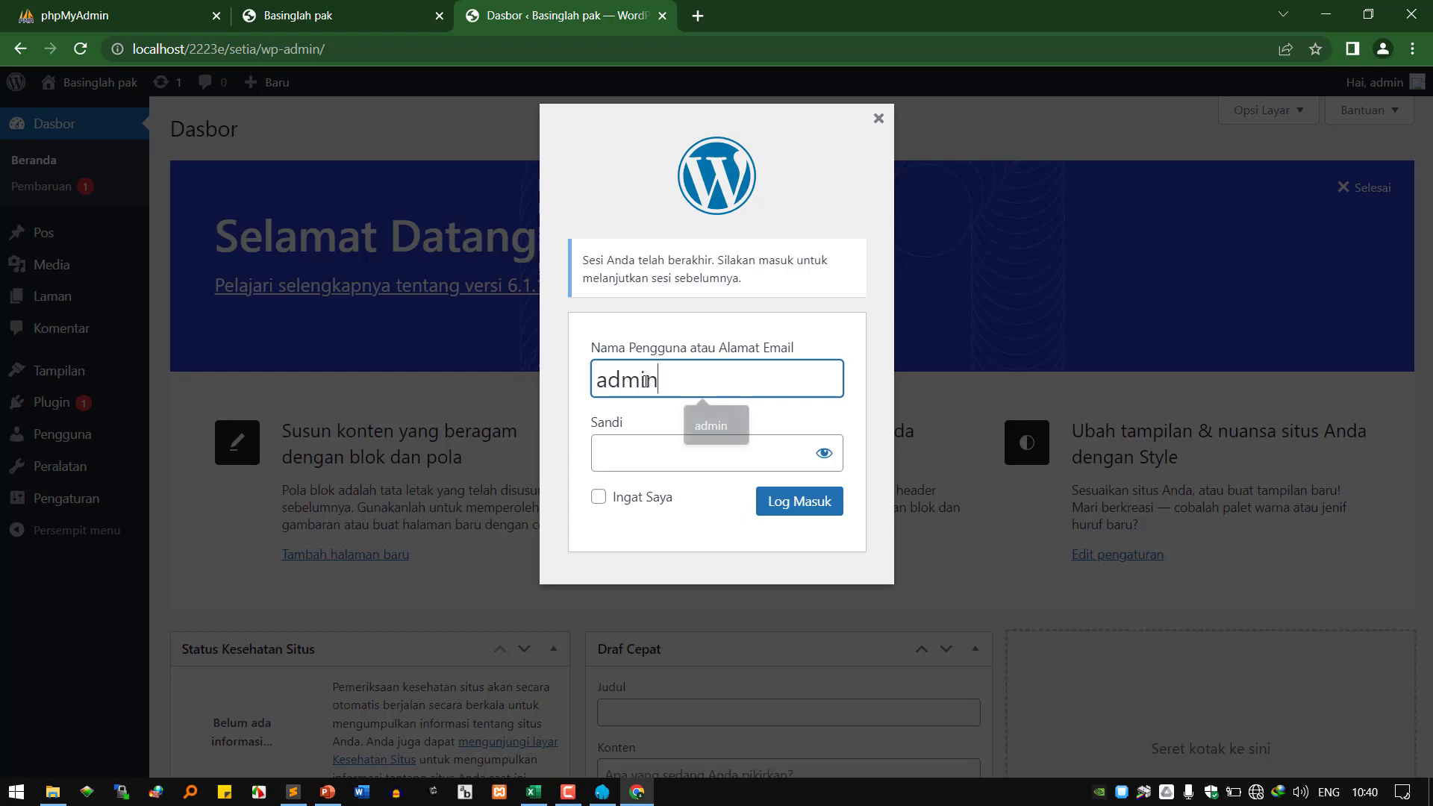
key(Tab)
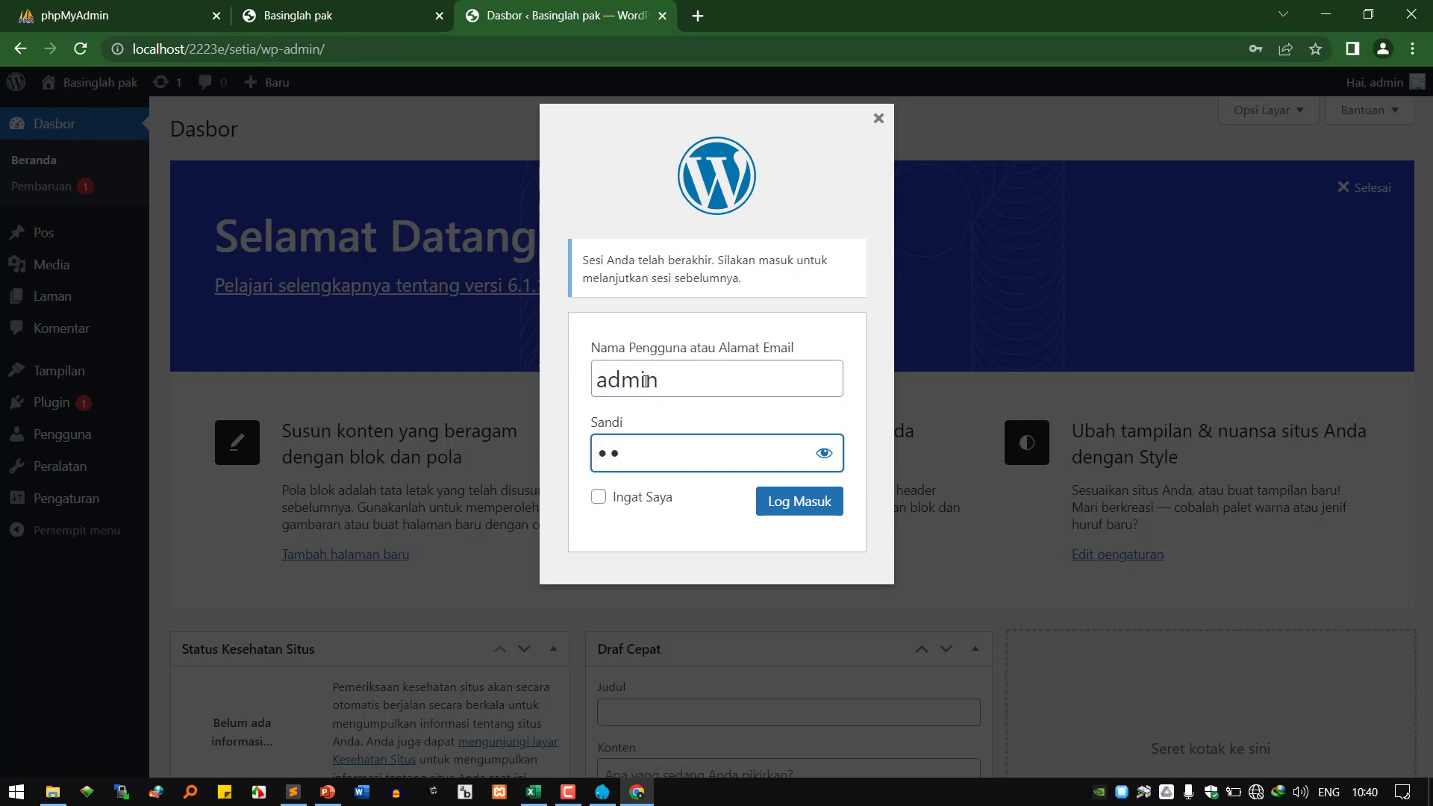
click(824, 453)
click(651, 500)
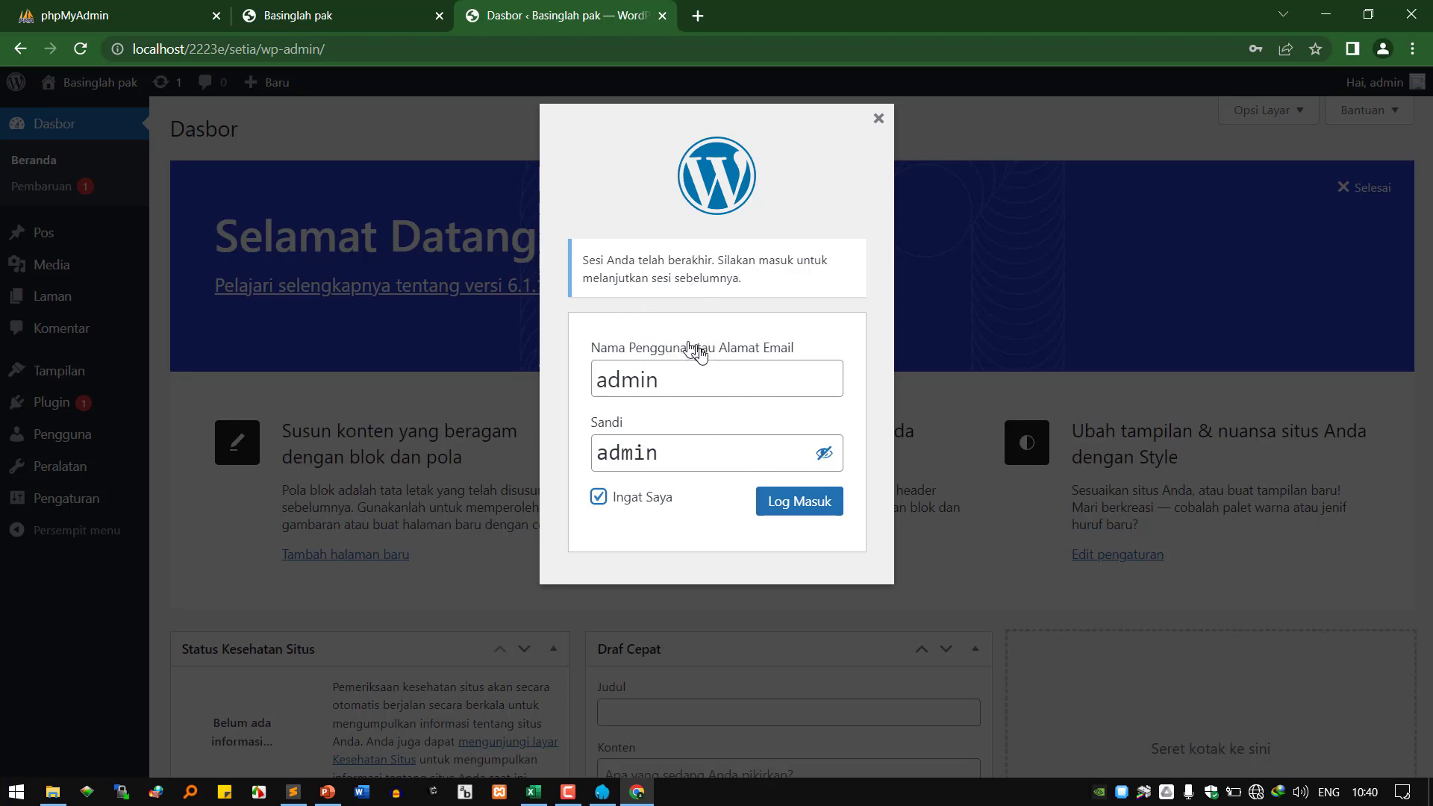
click(800, 511)
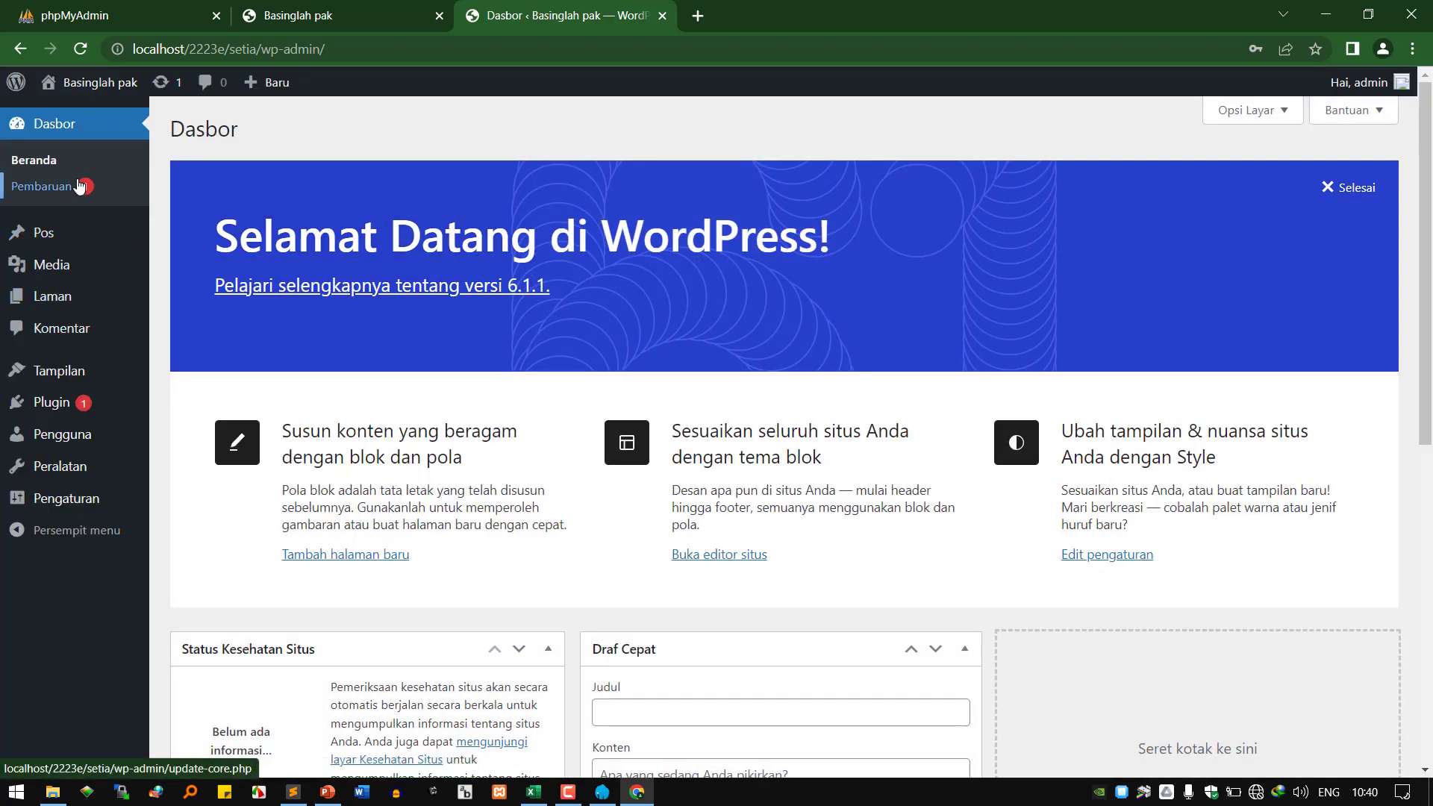
Check Pembaruan (WordPress 6.1.1 current, Akismet update pending), then return to the lecture slides.
click(74, 188)
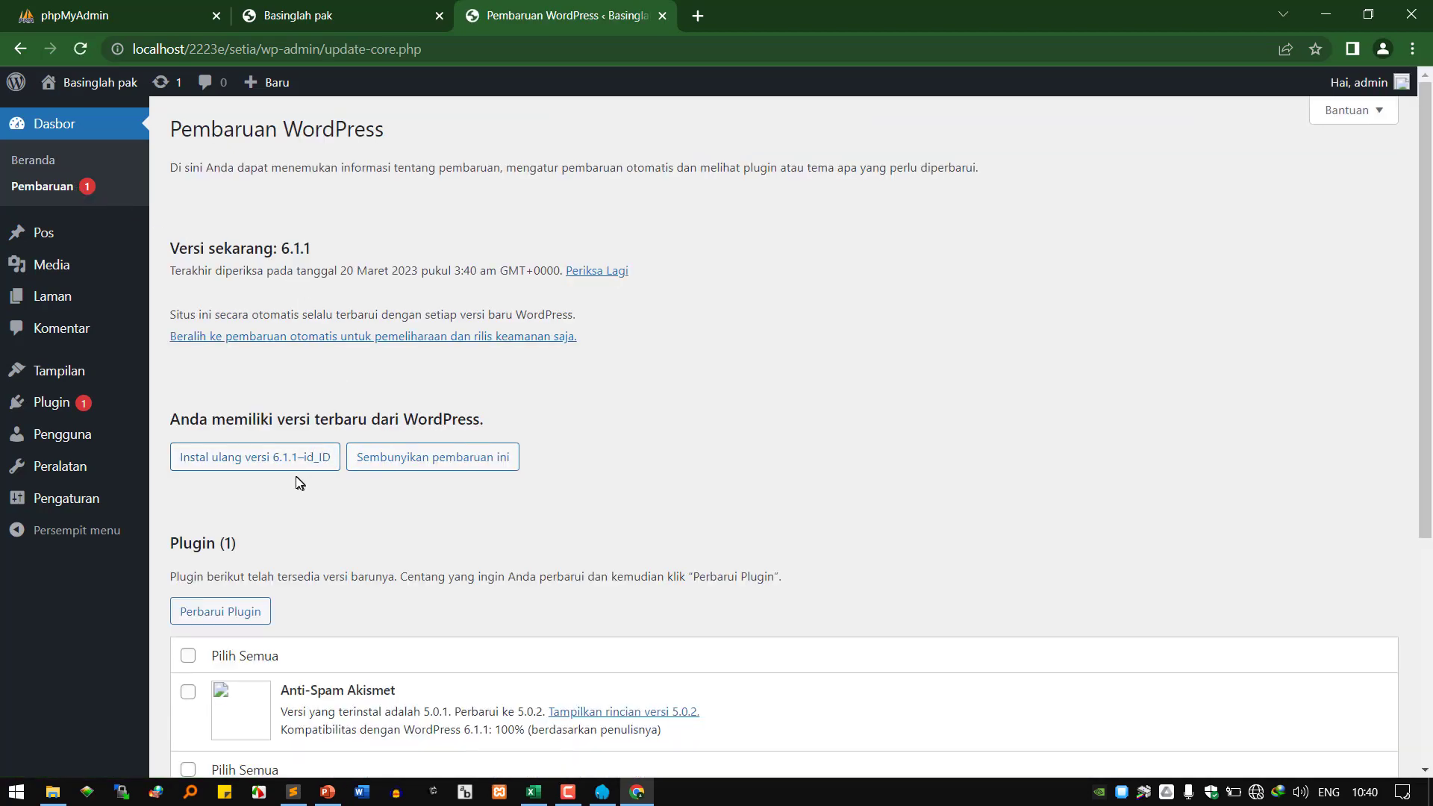
scroll(346, 447, down, 4)
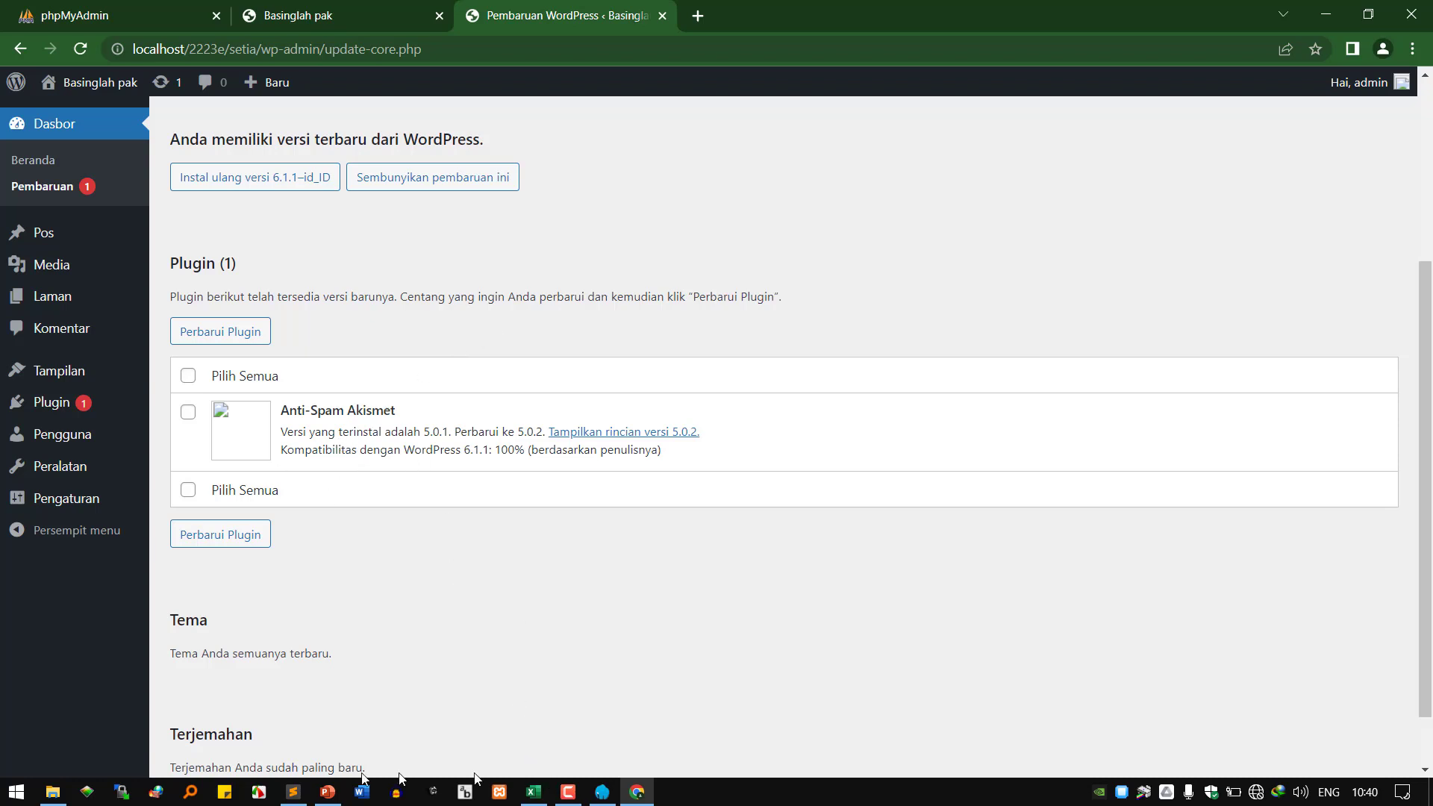
click(329, 793)
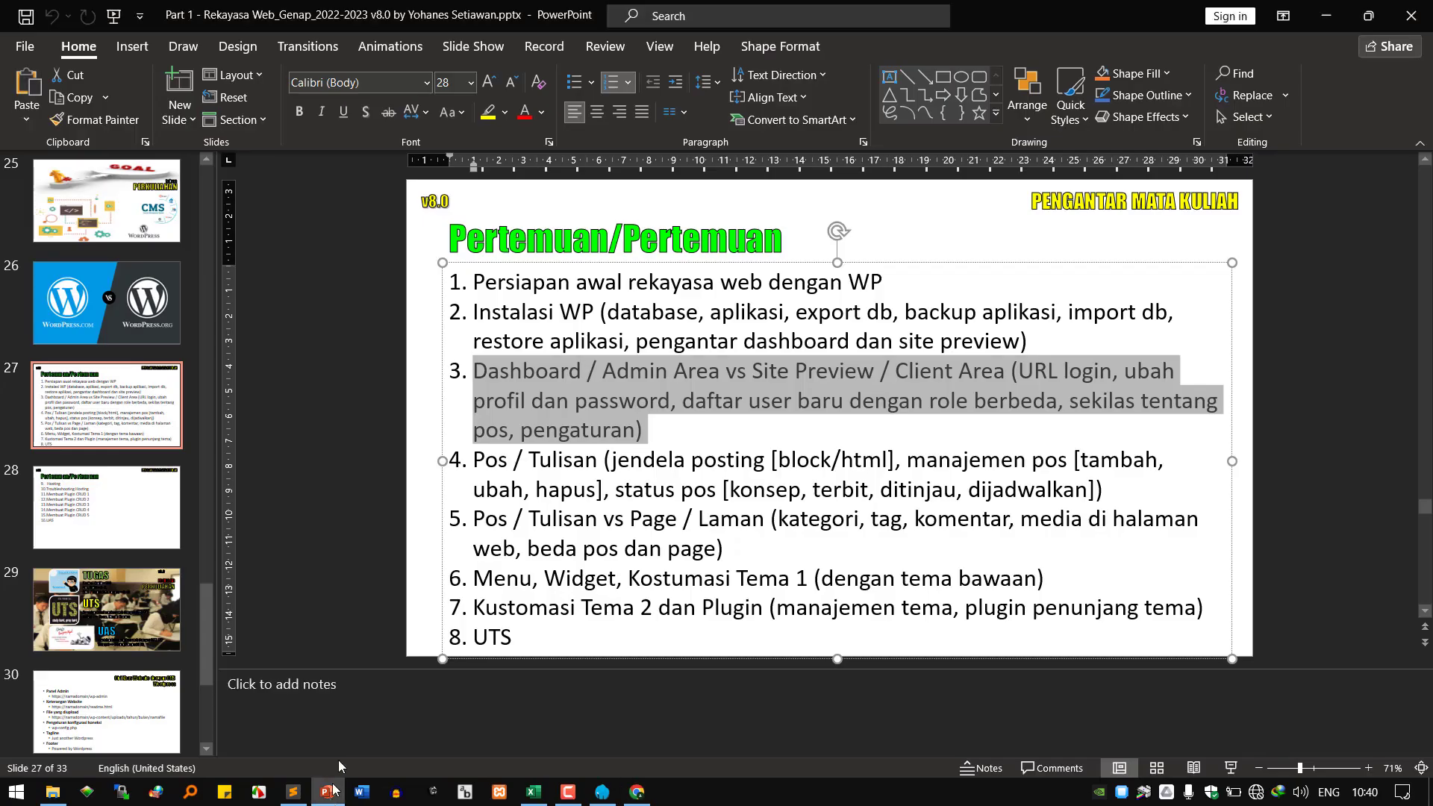
Walk through agenda item 3 on slide 27 (login URL, password, settings), then return to the browser.
click(549, 373)
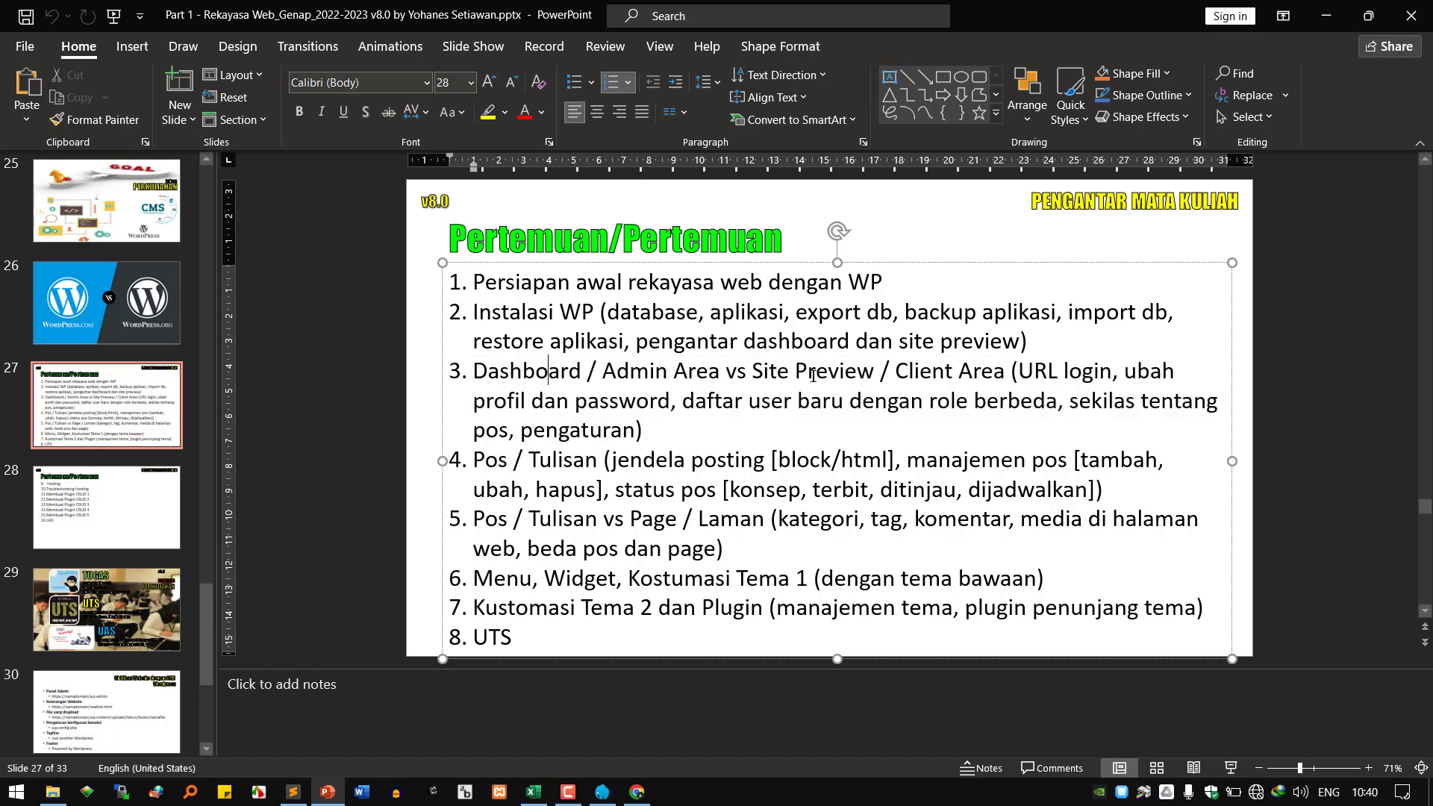
click(1072, 373)
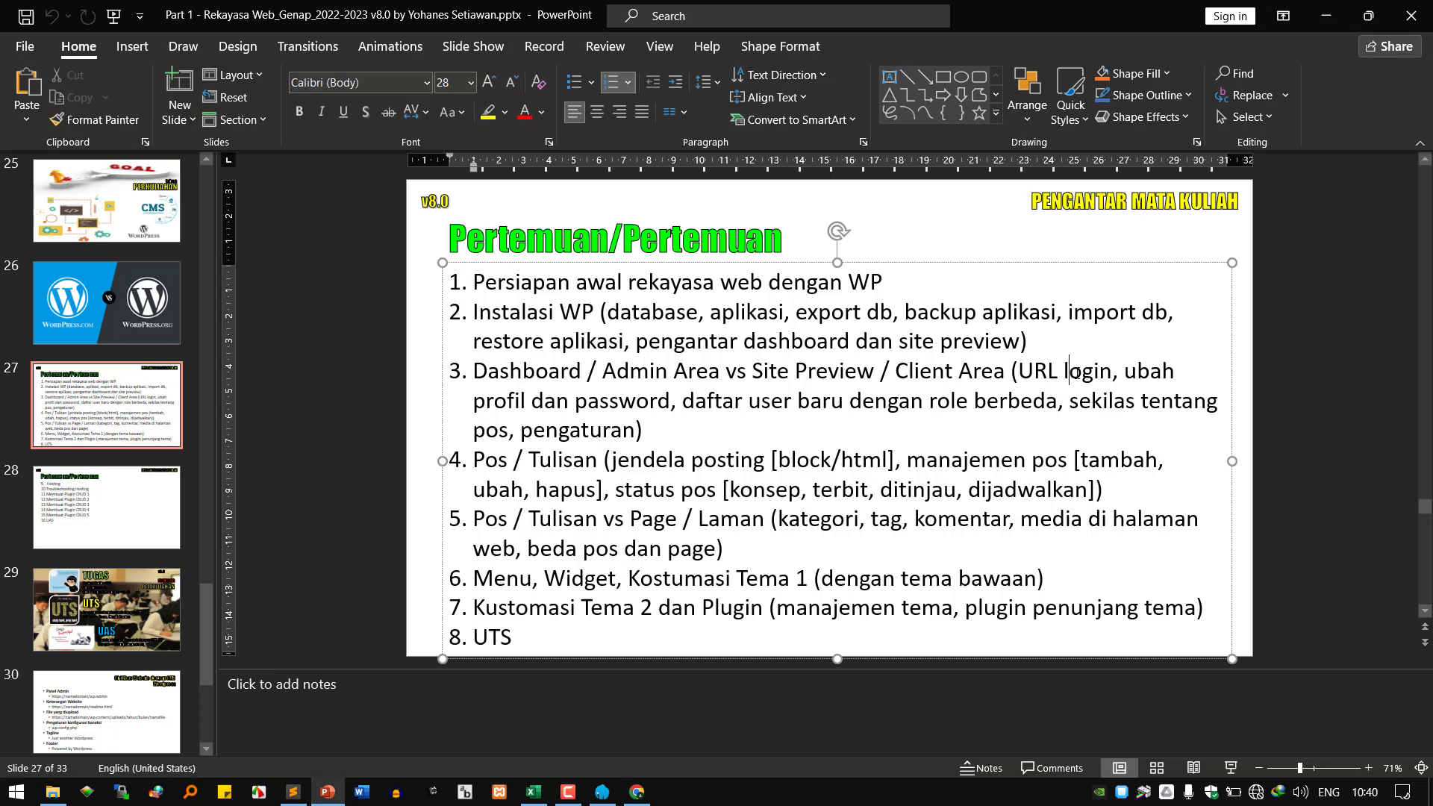
click(612, 403)
click(589, 431)
click(636, 797)
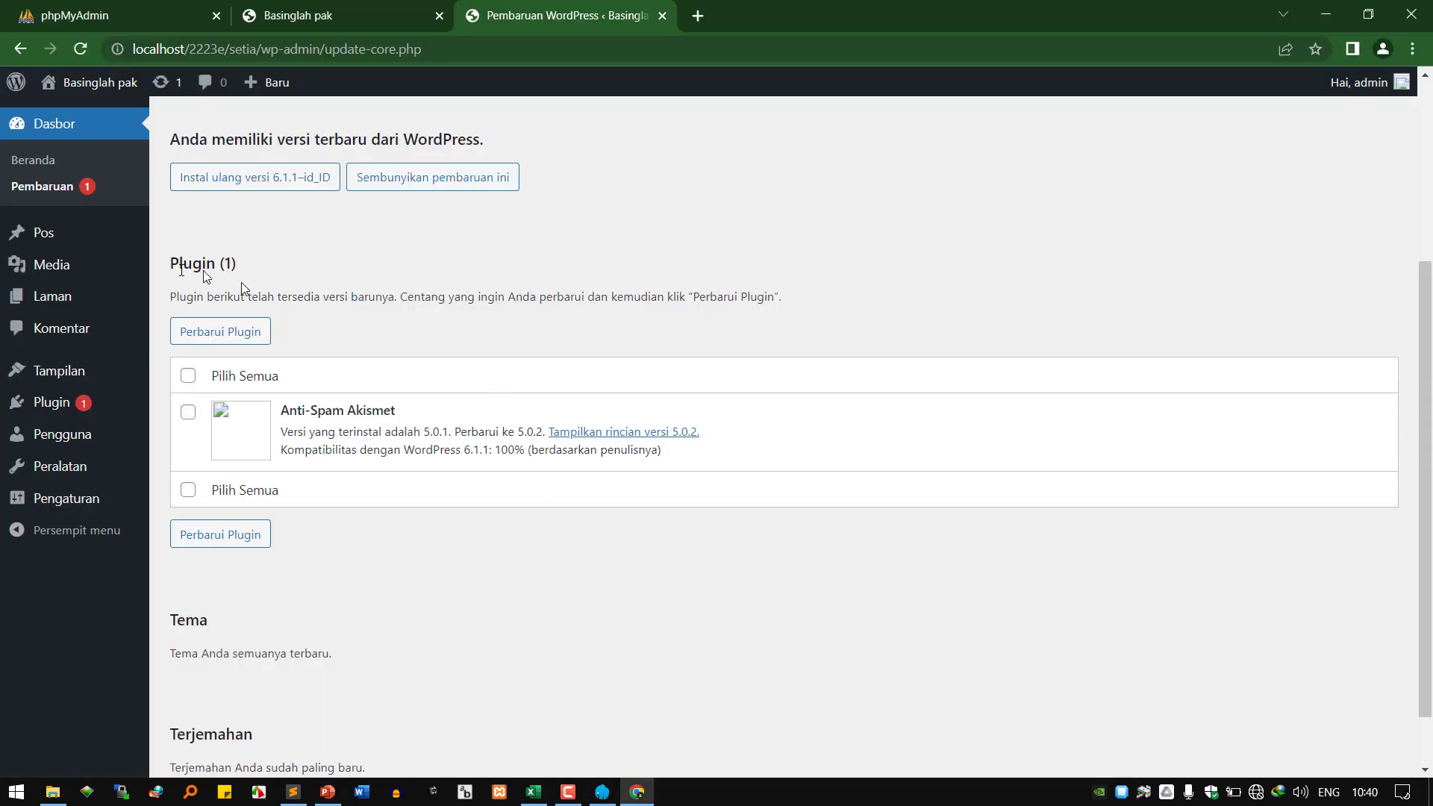
Return WordPress to the Dasbor home page, then bring PowerPoint's slide 27 back.
click(37, 159)
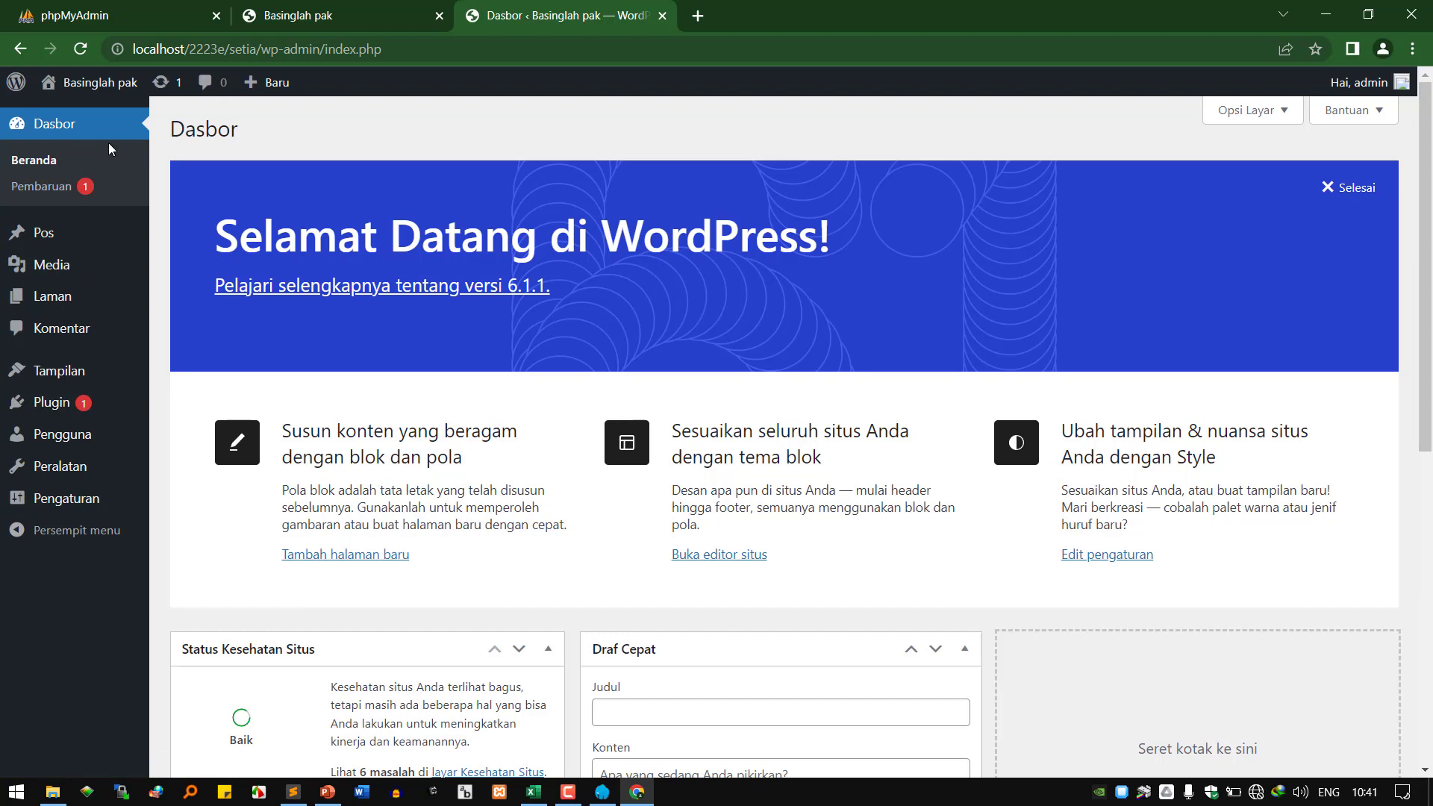
mouse_move(45, 246)
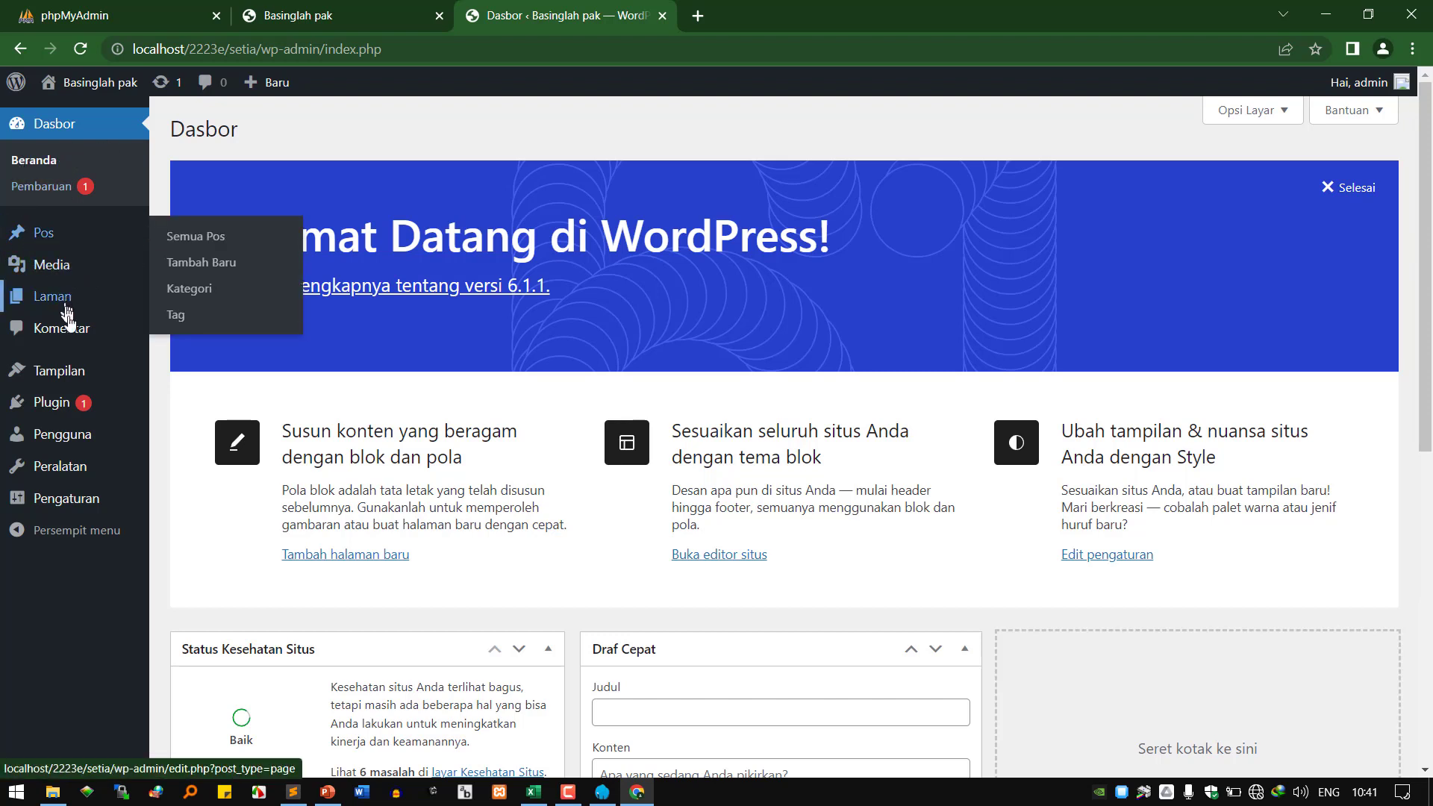
mouse_move(86, 409)
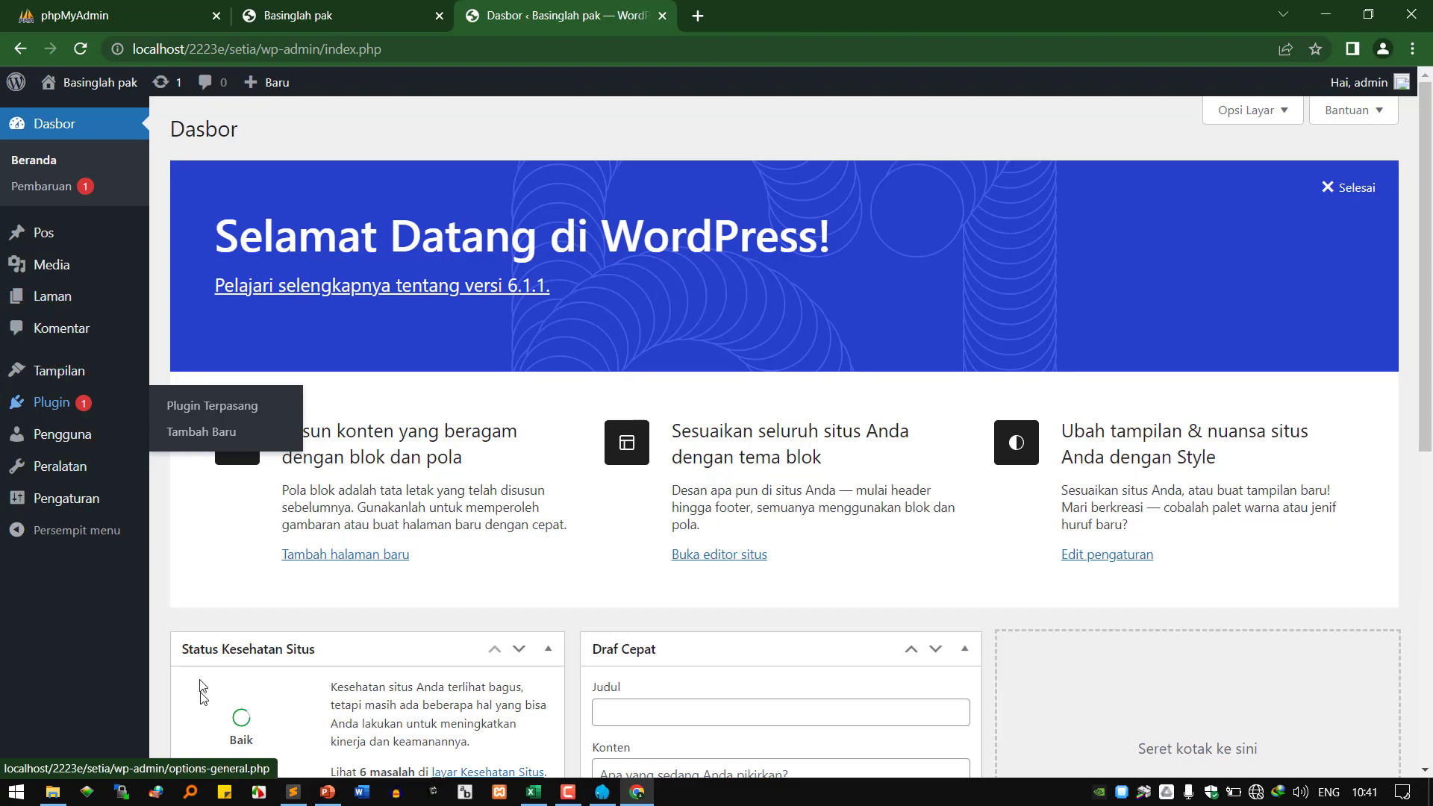
click(327, 791)
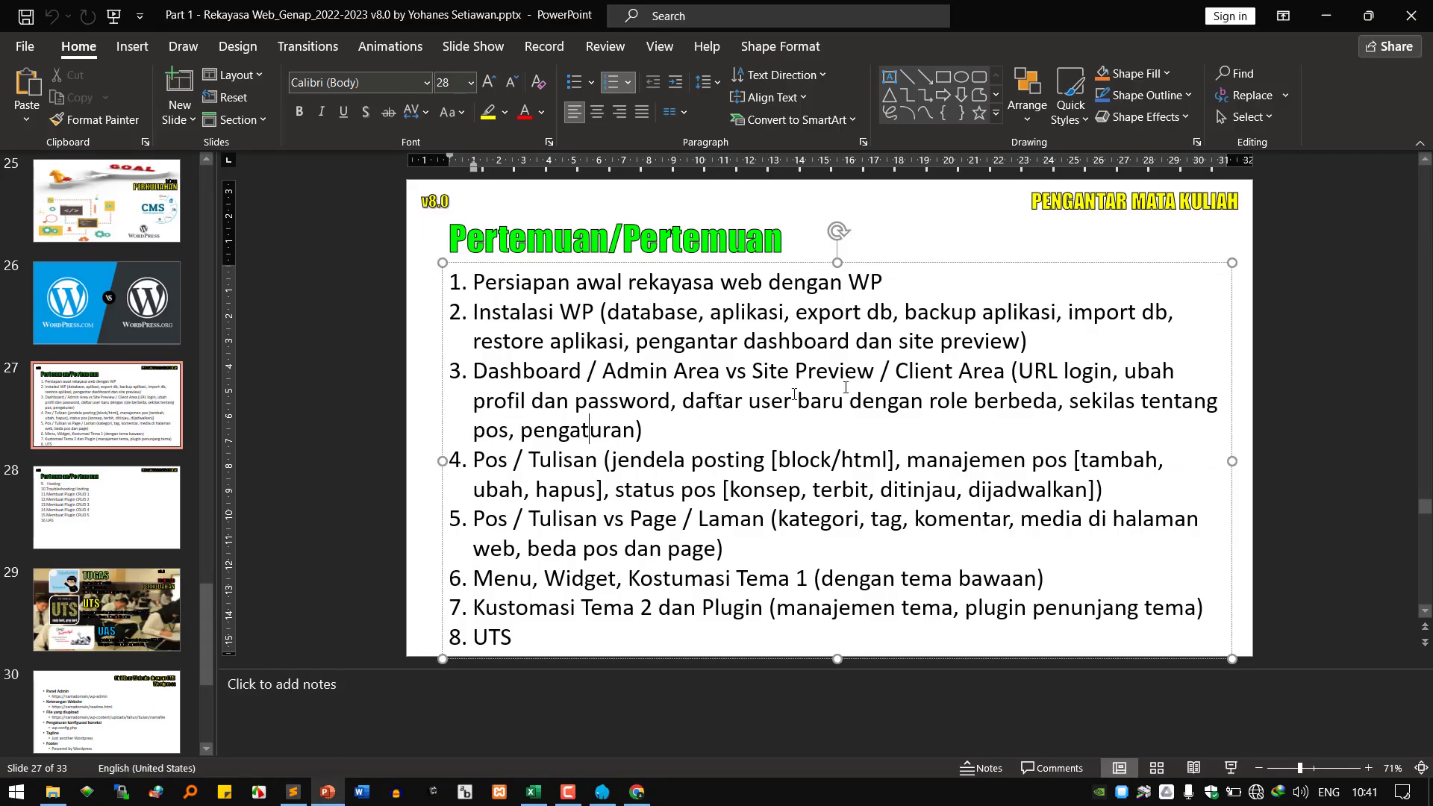
Highlight 'Dashboard' on slide 27, then the wp-admin and front-end site addresses in the notes.
double_click(547, 370)
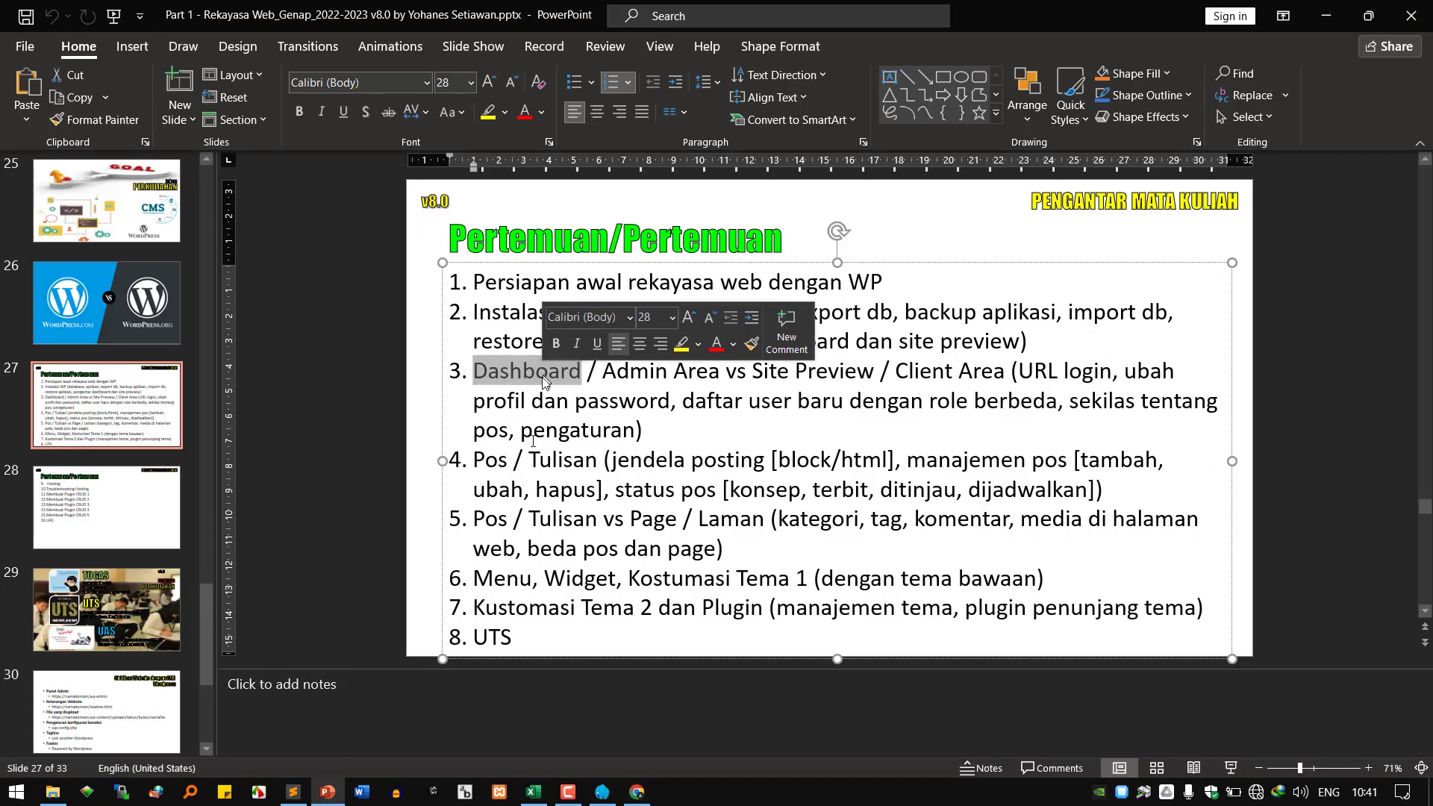
click(292, 791)
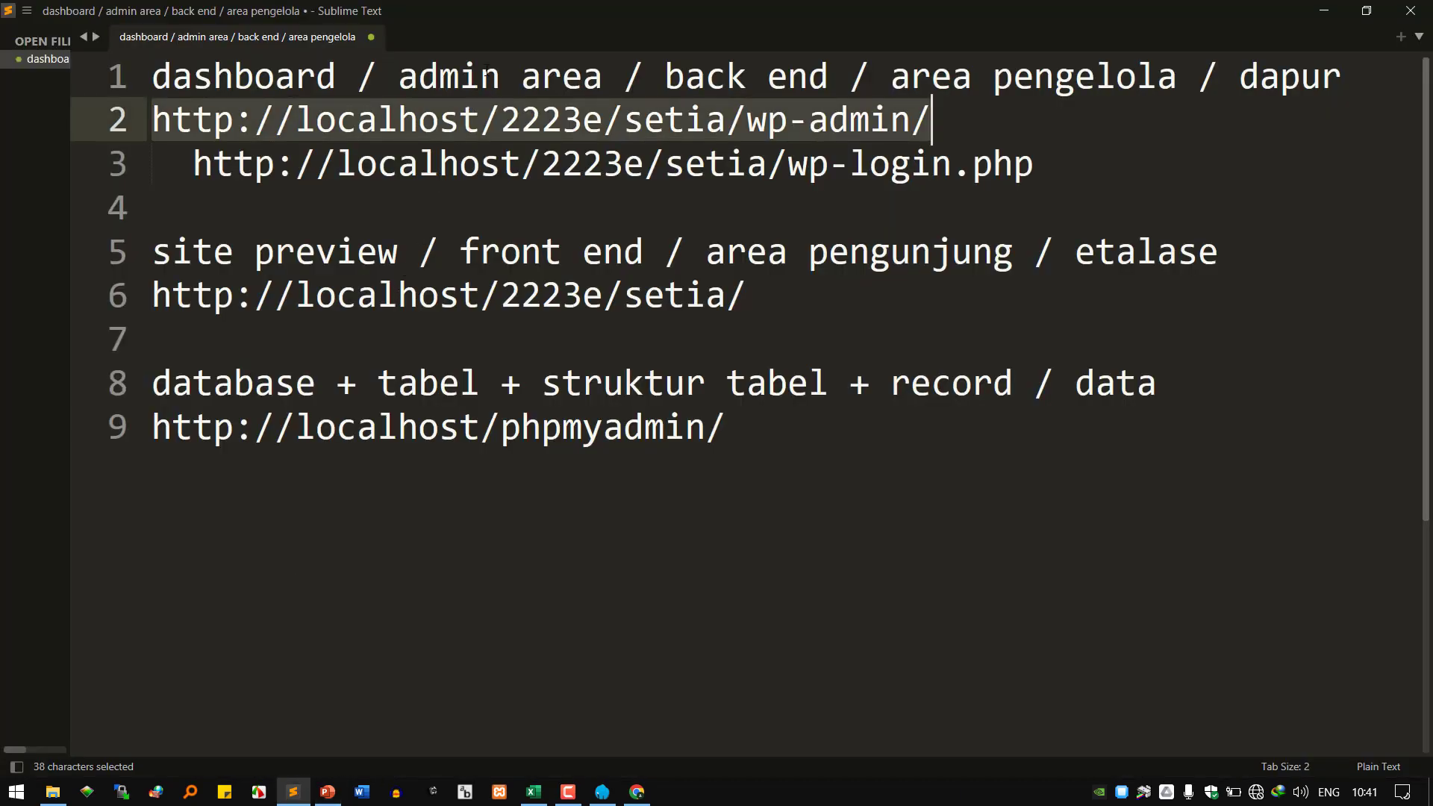
click(890, 125)
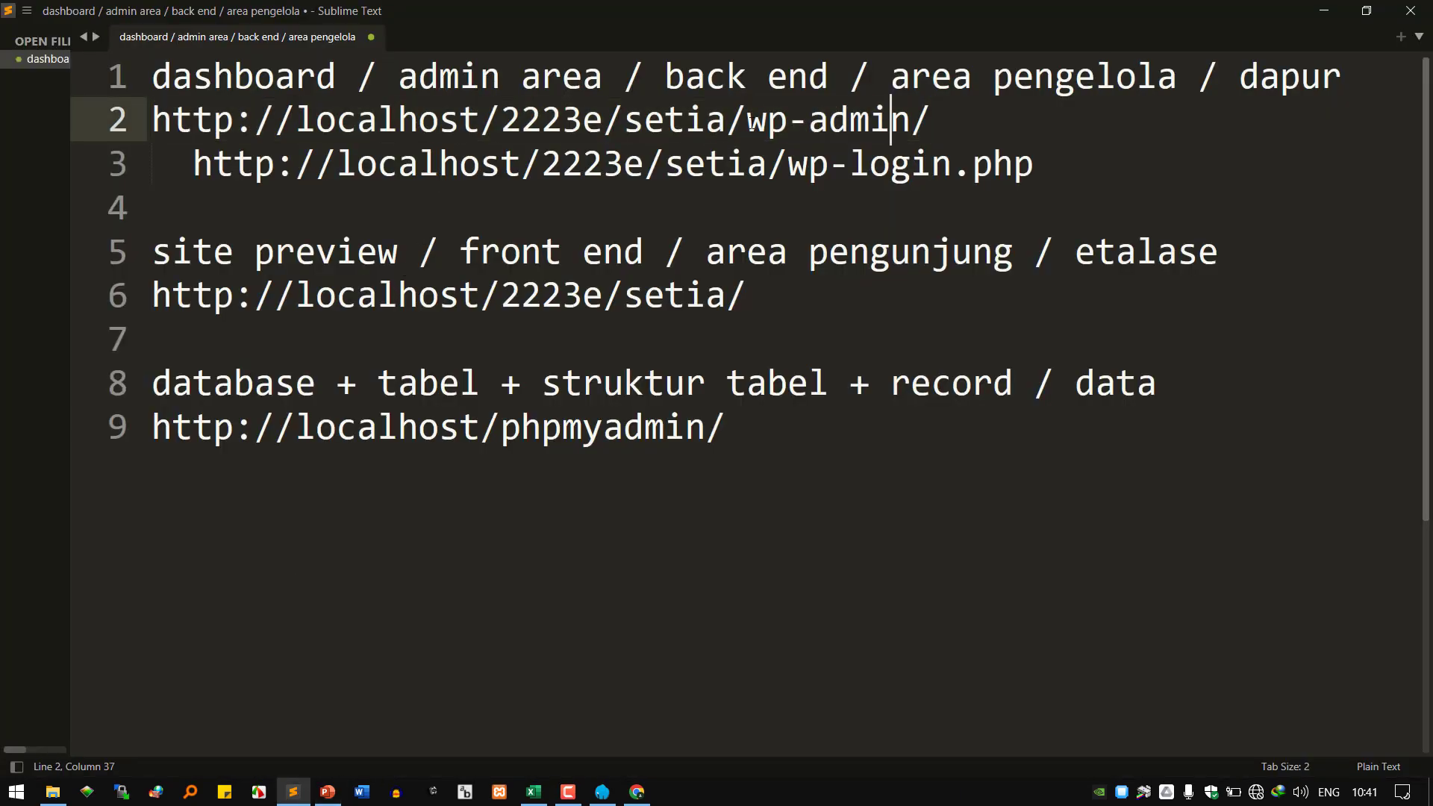
drag(749, 123, 890, 124)
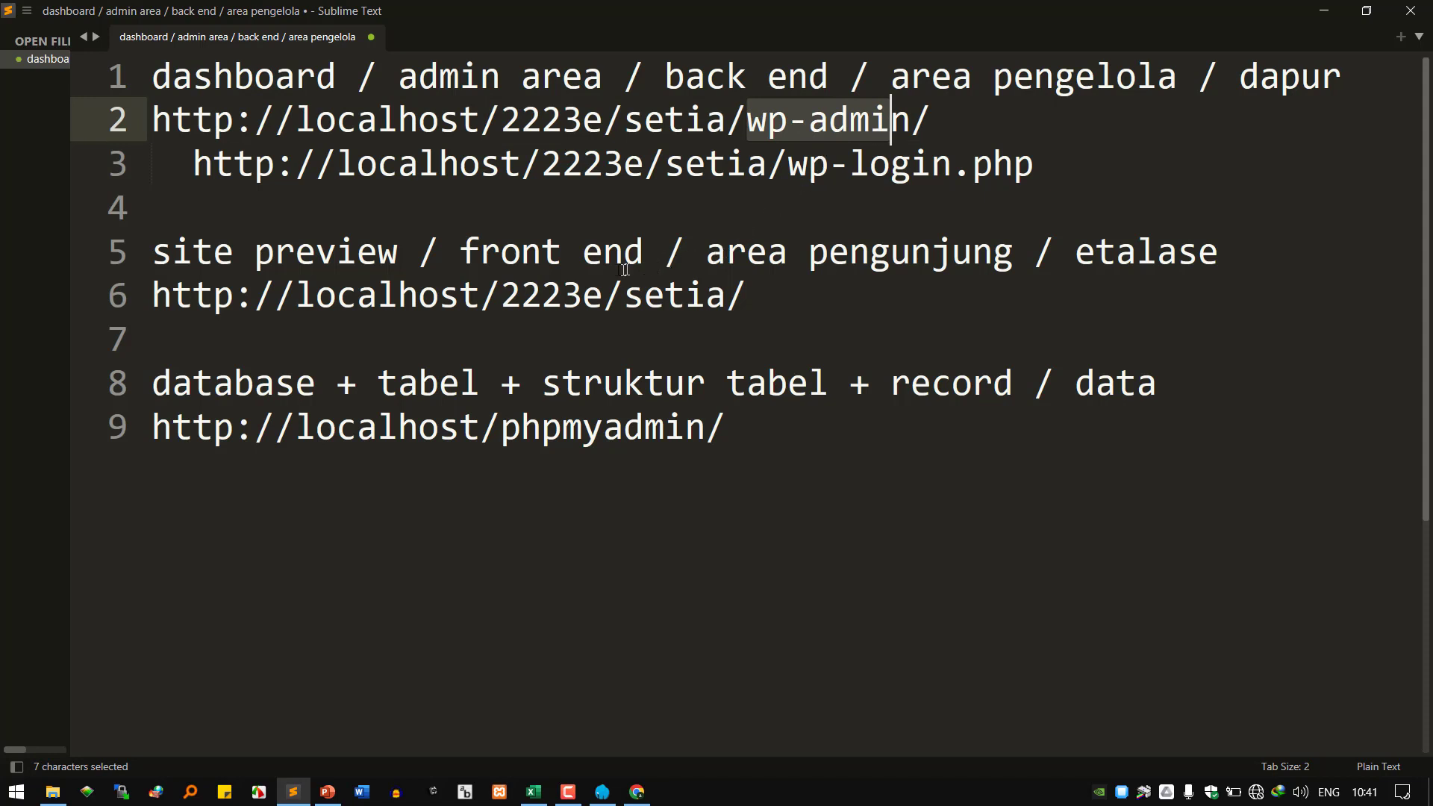
click(765, 297)
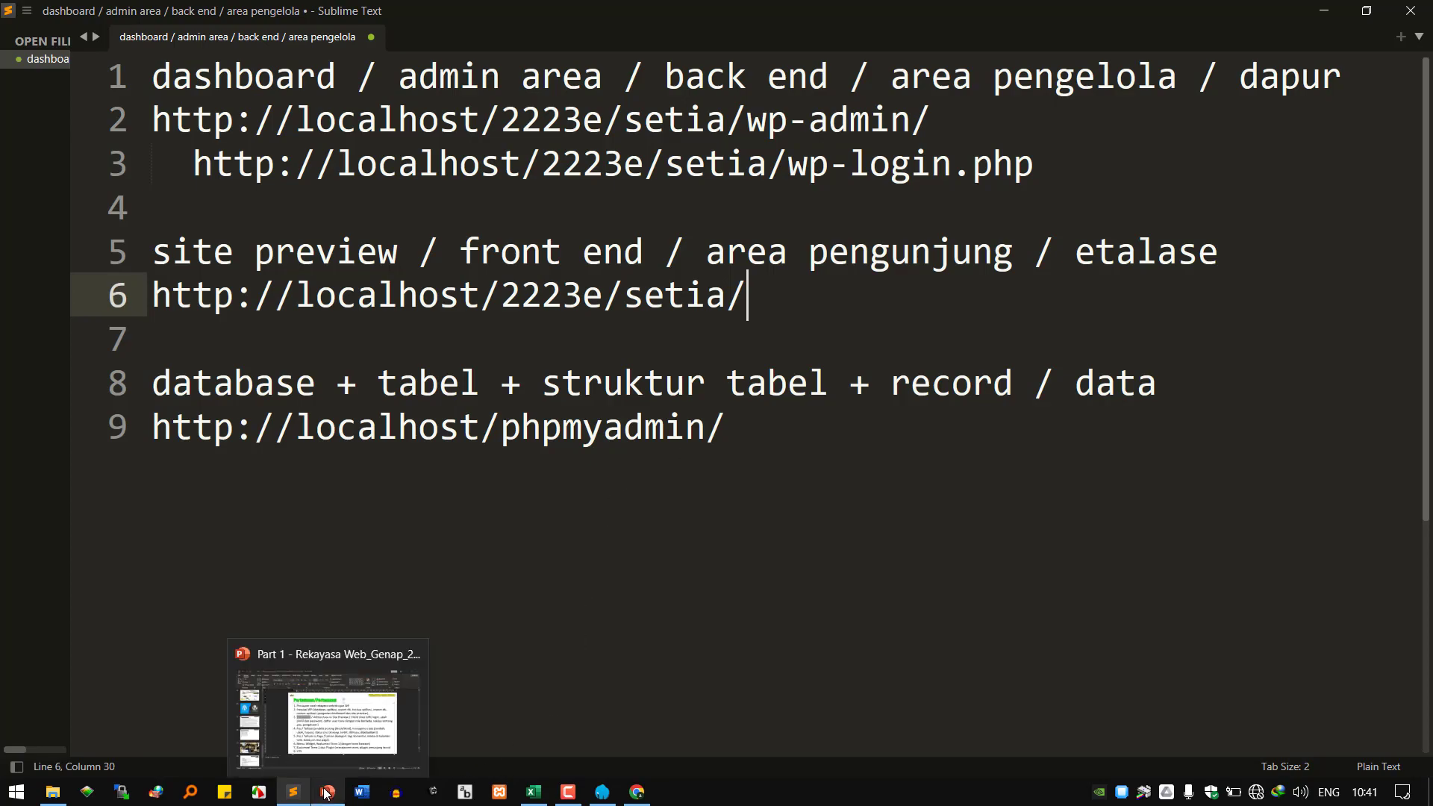
Highlight 'Admin Area', 'Site Preview' and 'URL login' in item 3 of slide 27.
click(328, 792)
click(648, 369)
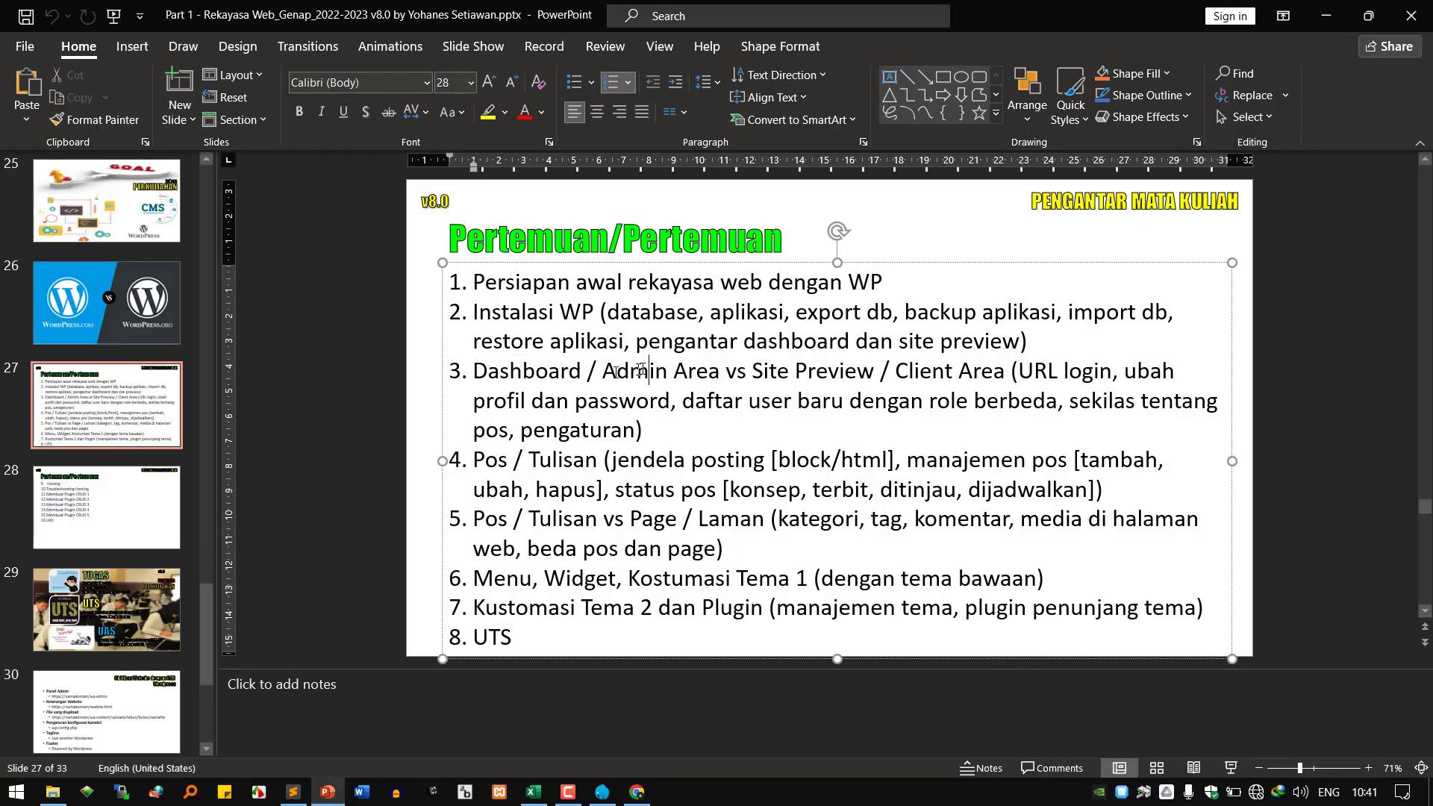
drag(726, 371, 590, 371)
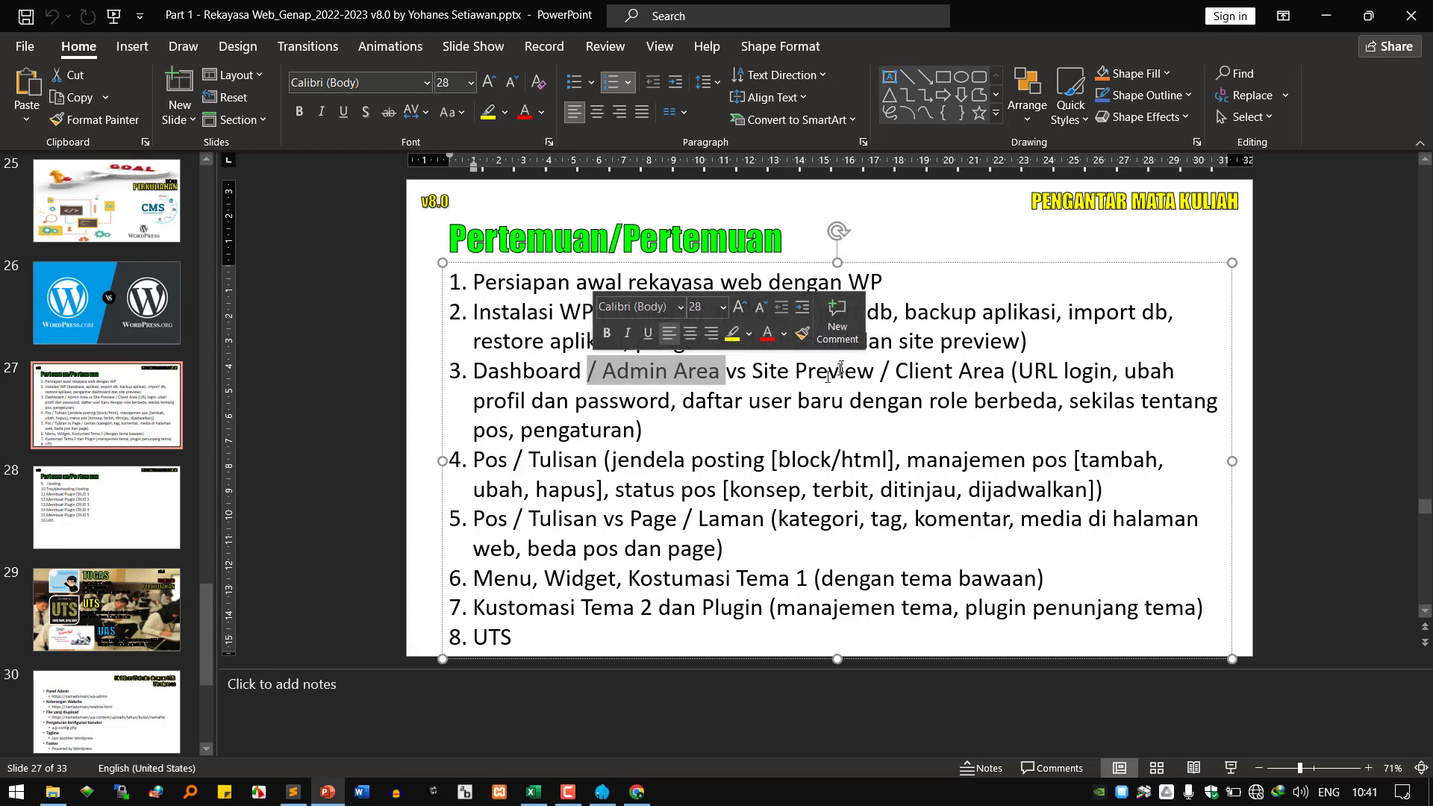
drag(751, 371, 881, 372)
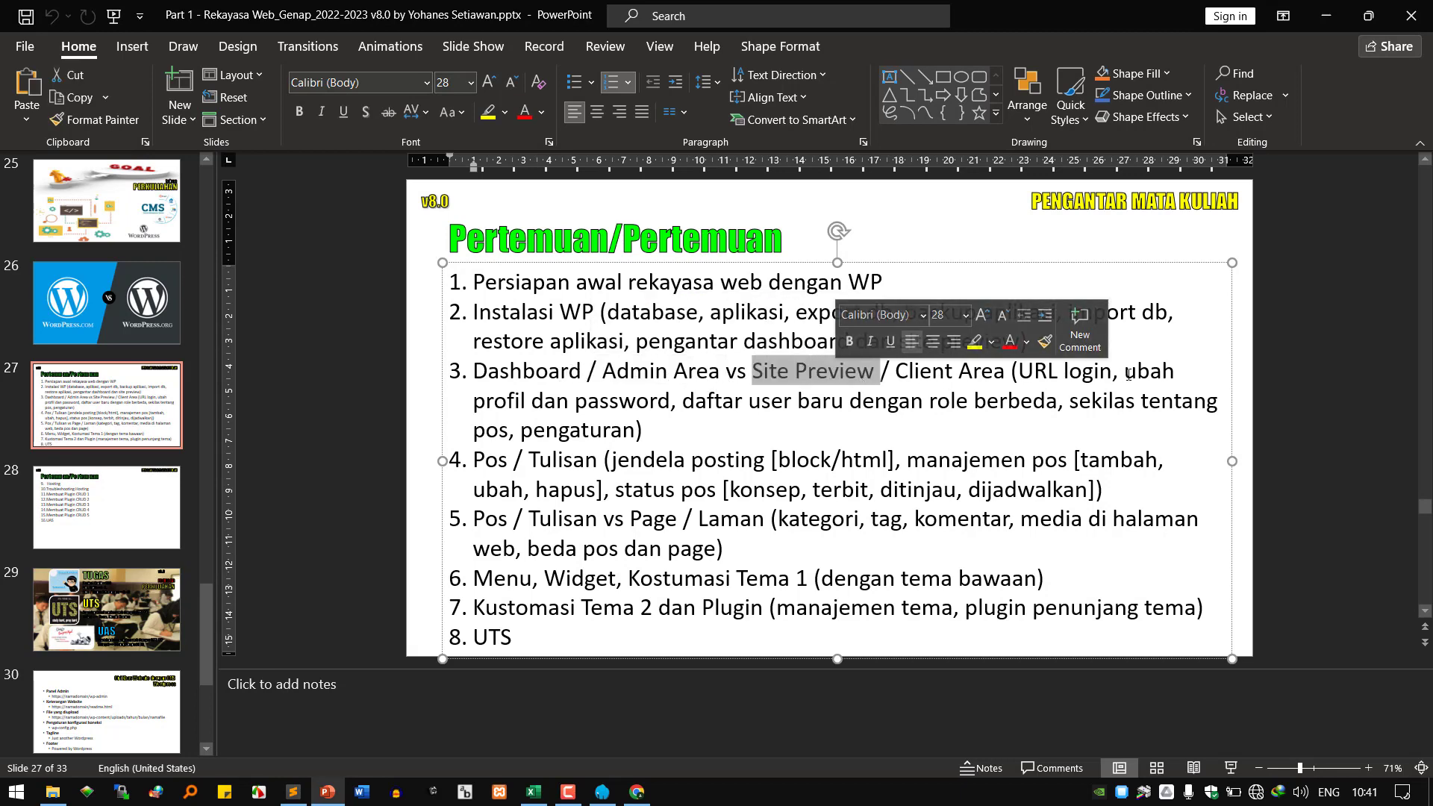
drag(1019, 371, 1112, 370)
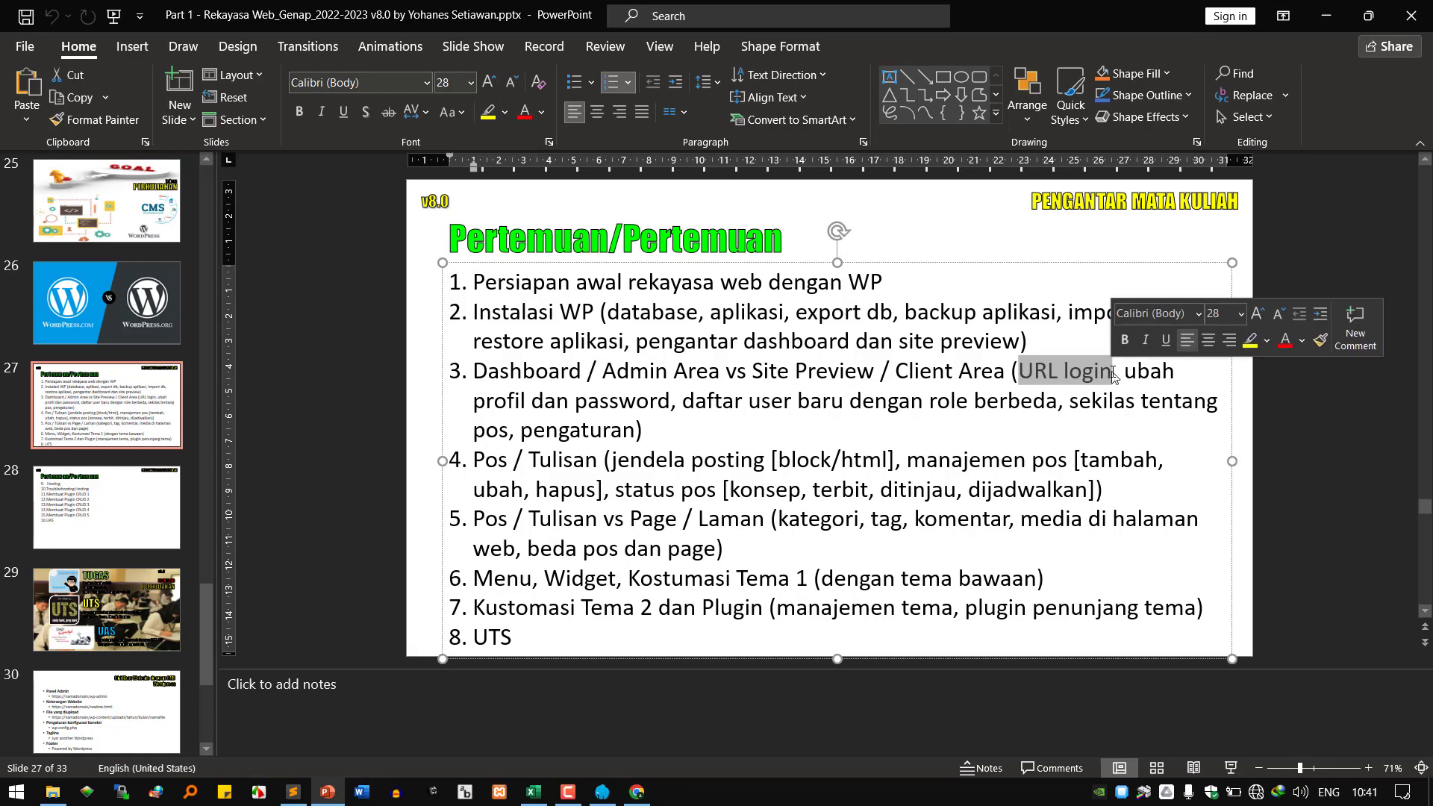
Copy the wp-login.php address from line 3 of the Sublime Text notes.
click(293, 792)
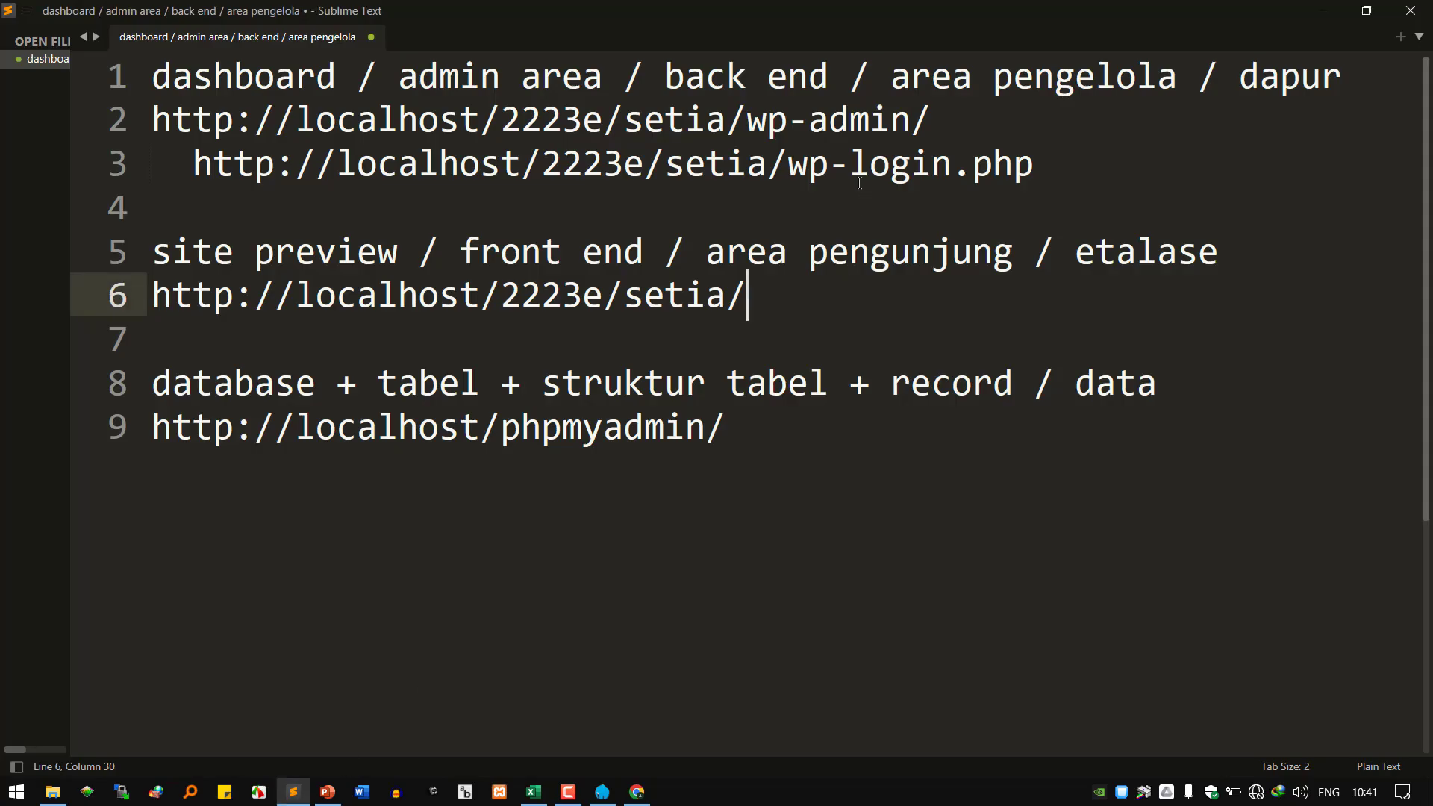
click(804, 177)
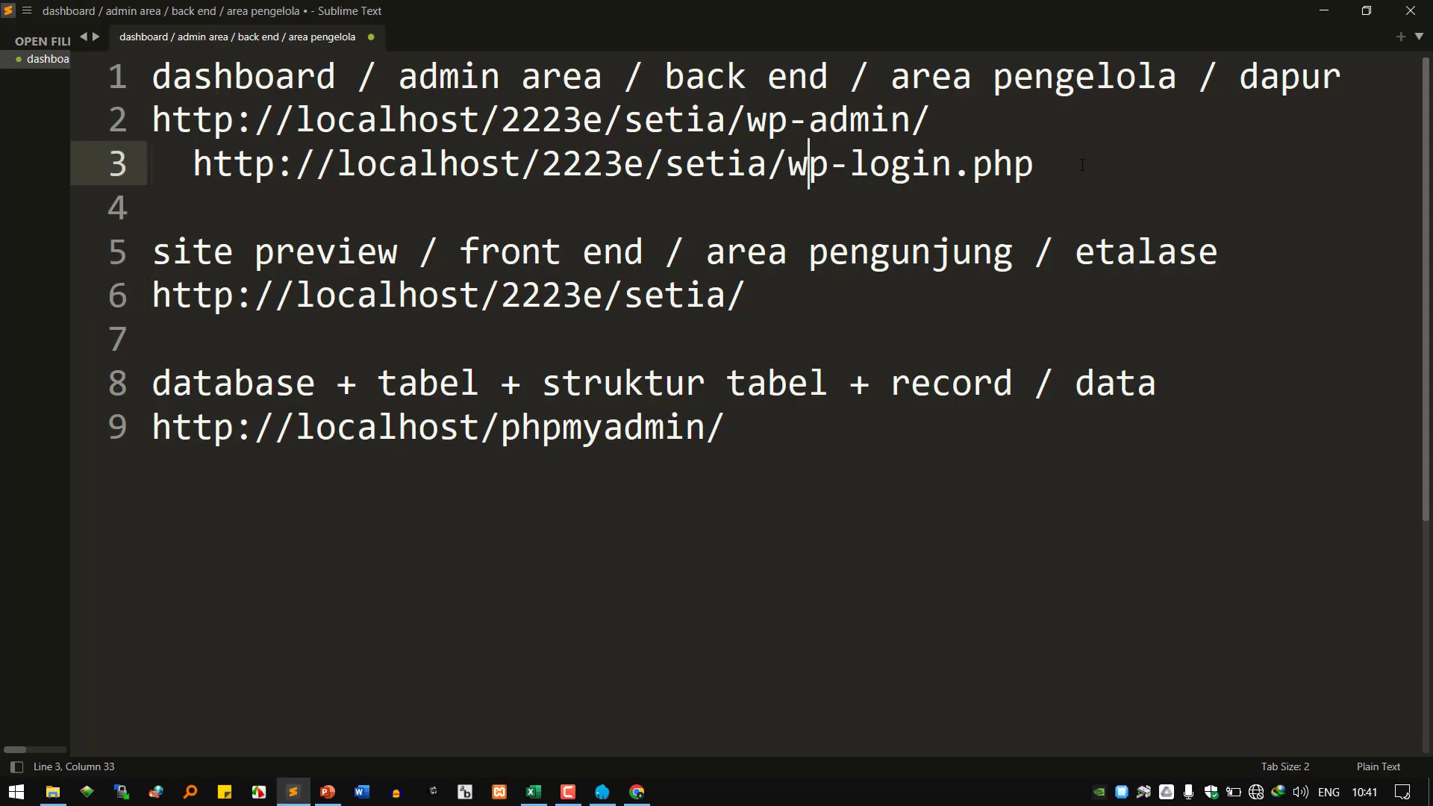
drag(1045, 168, 192, 171)
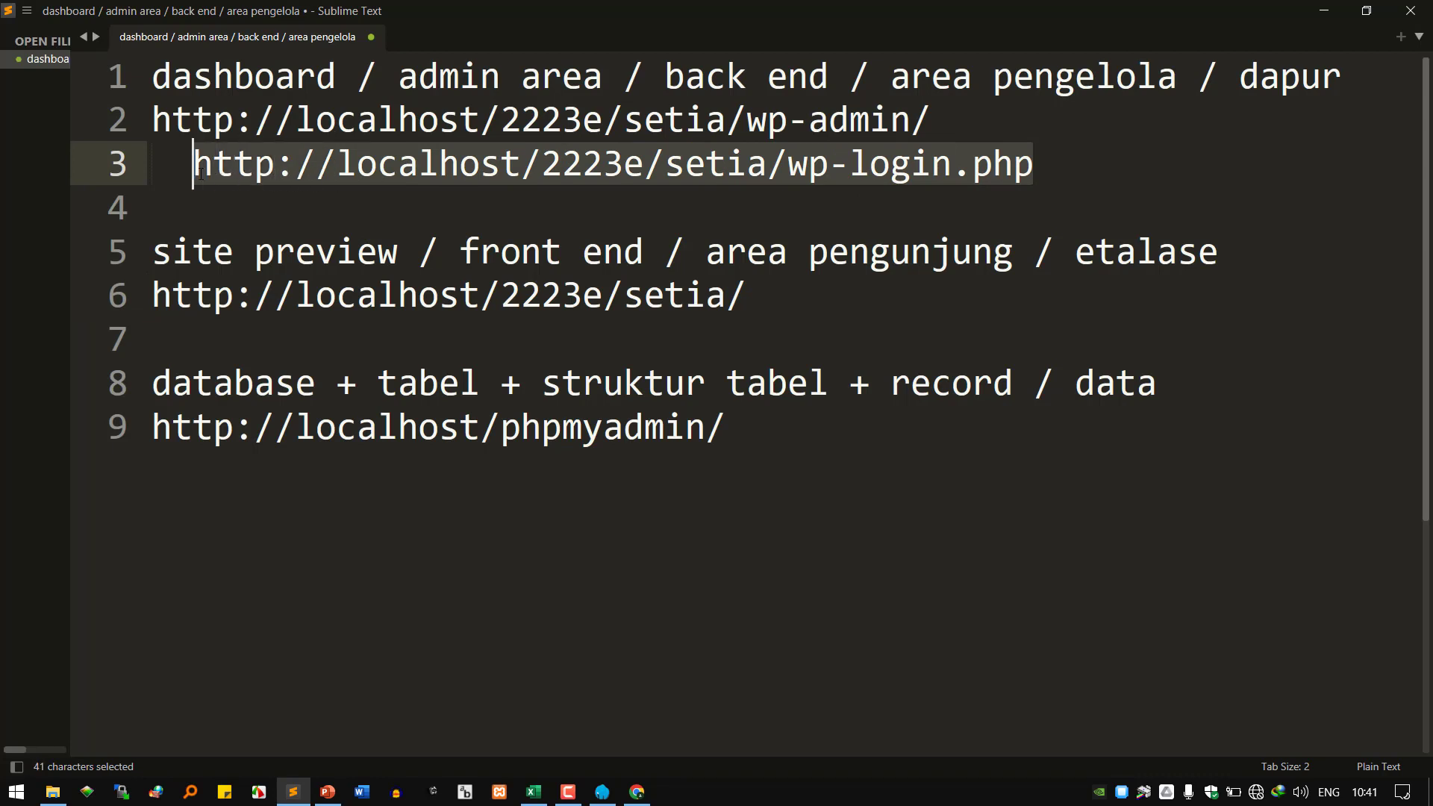
right_click(239, 163)
click(328, 240)
Load the copied wp-login.php address in a new Chrome tab, then close that login tab.
click(637, 792)
click(694, 18)
right_click(662, 51)
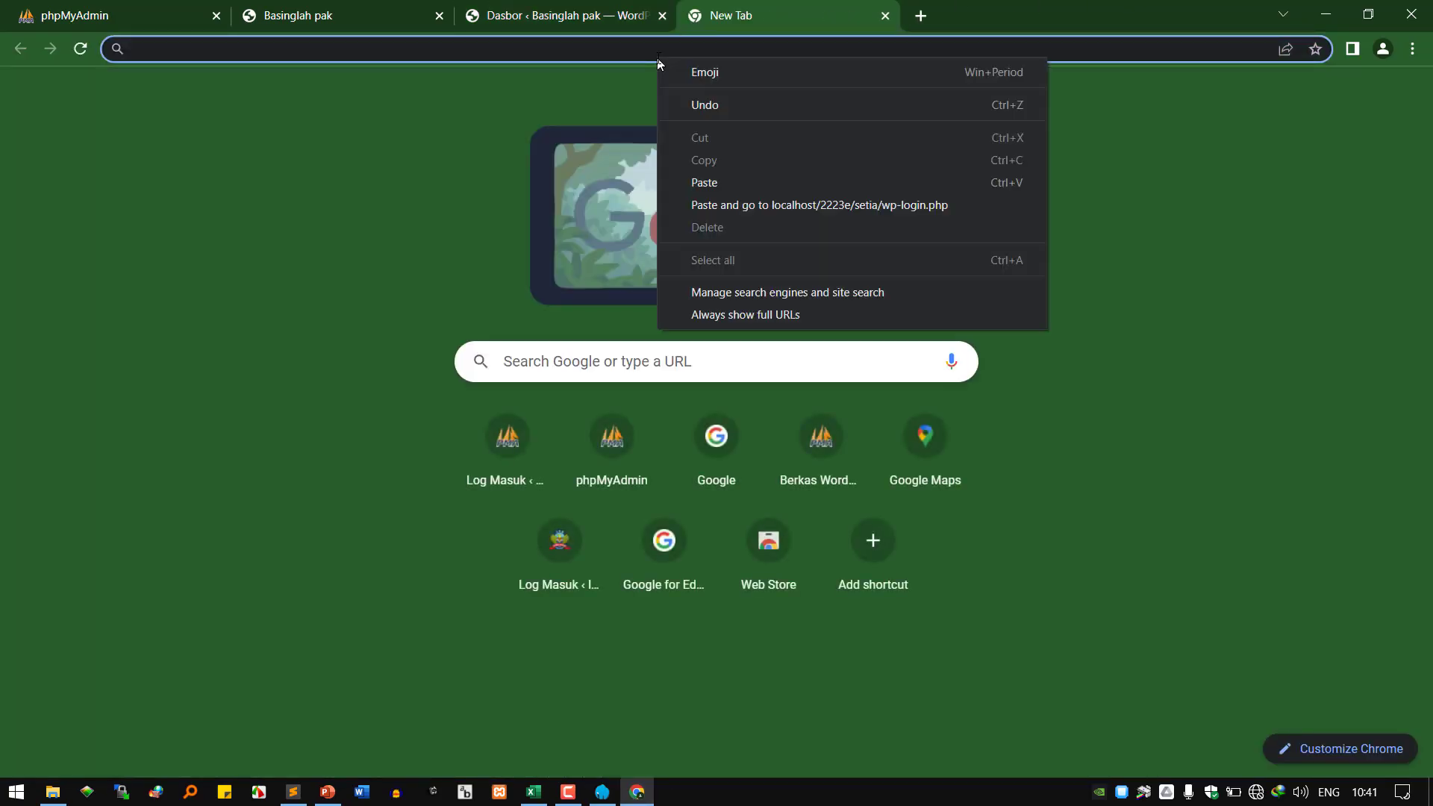
click(743, 200)
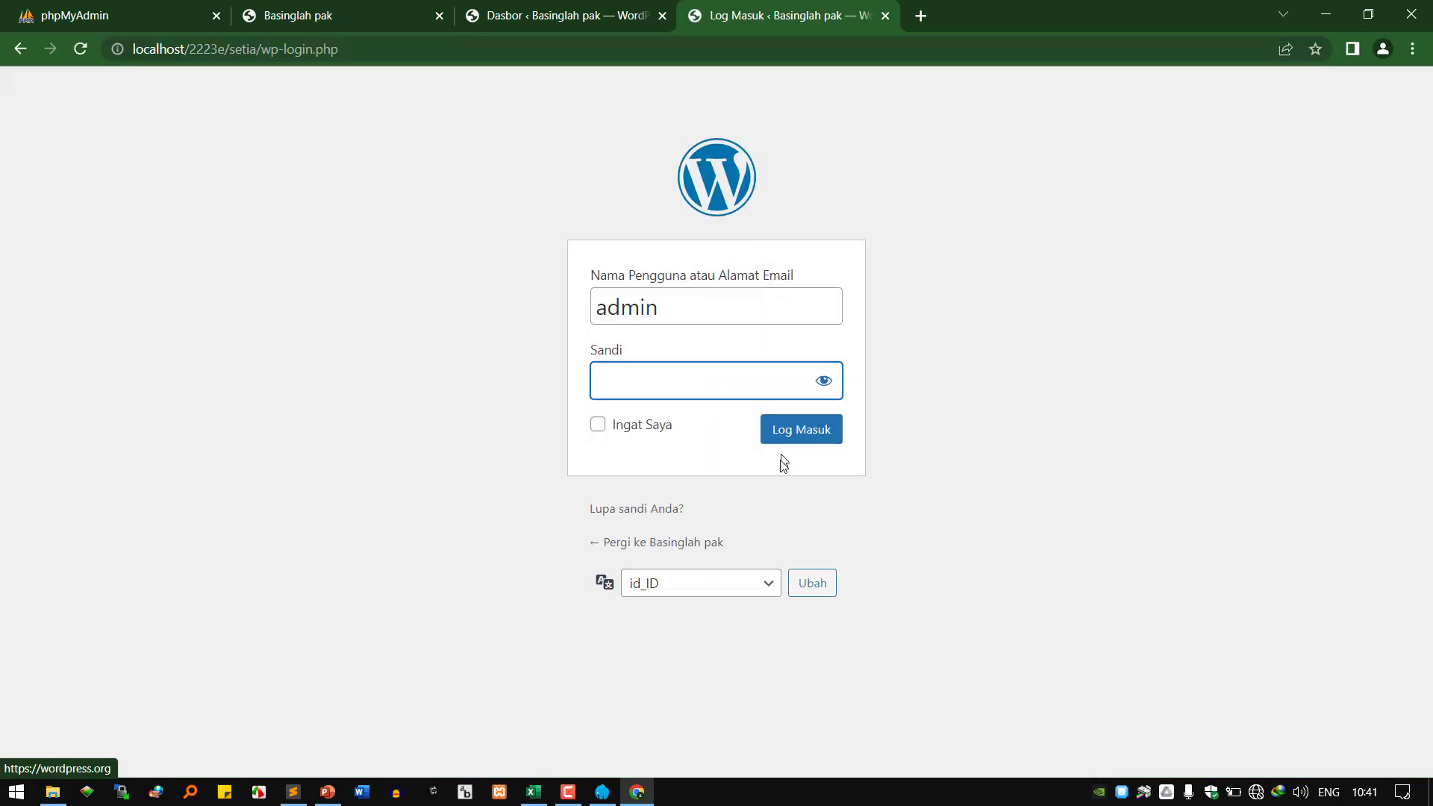
click(566, 13)
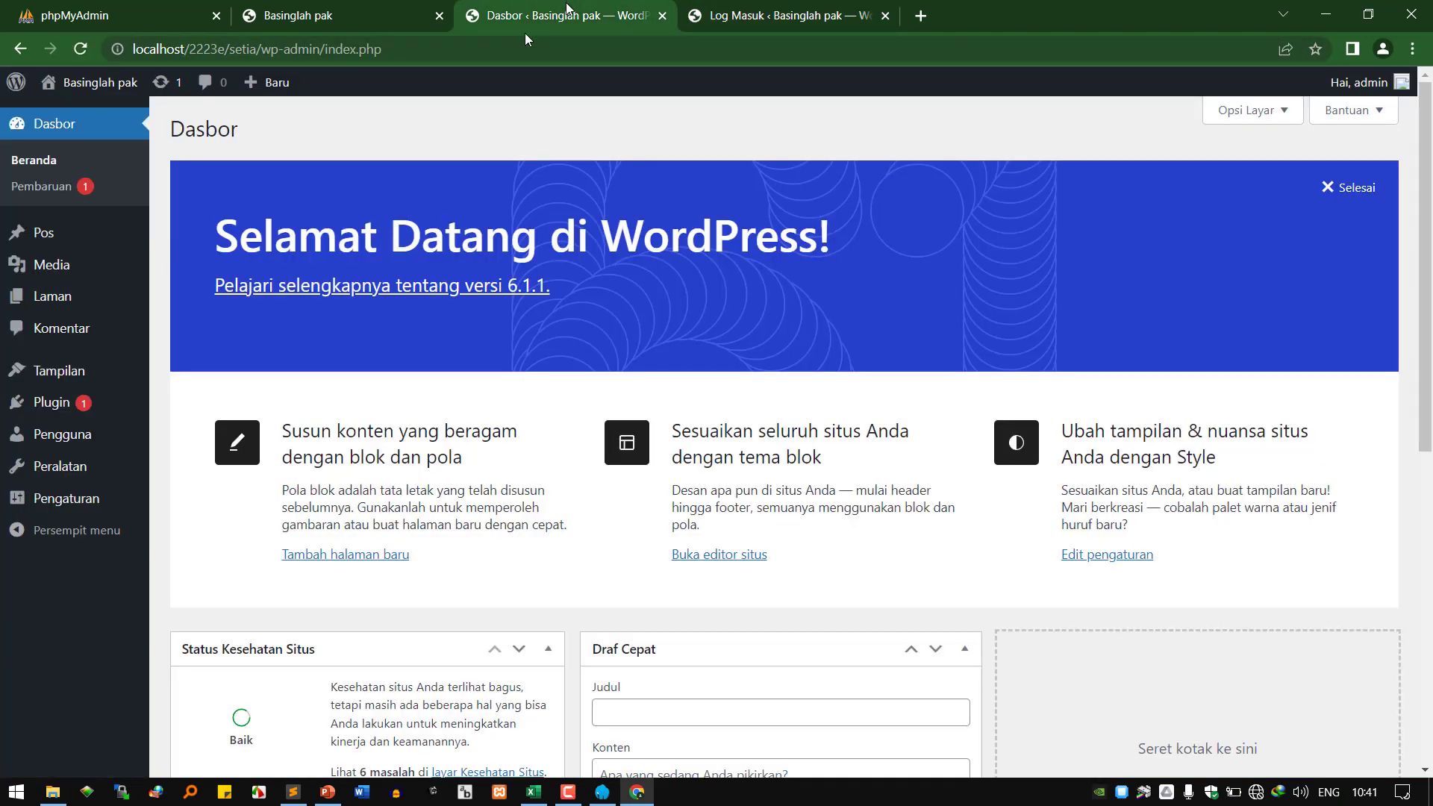
click(792, 15)
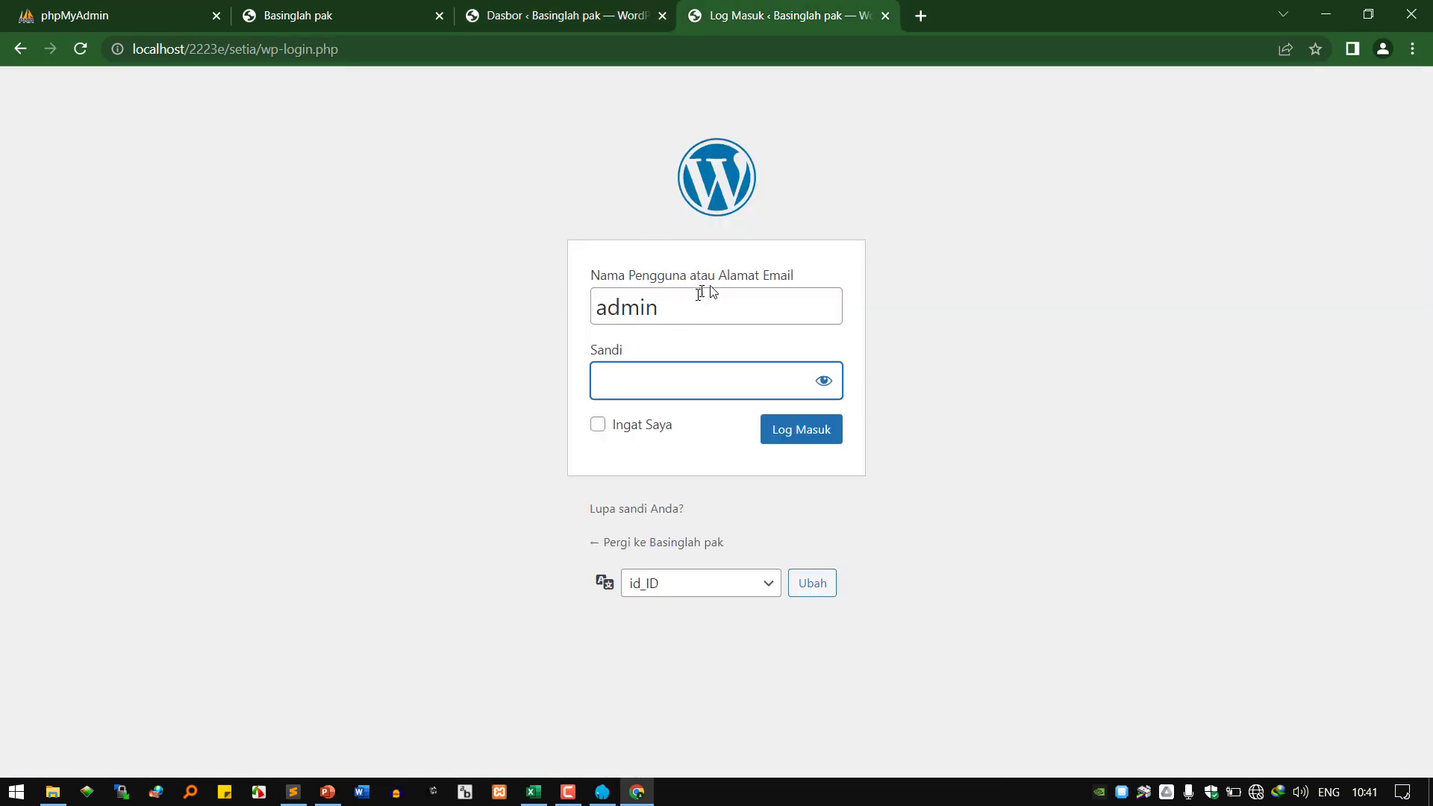
click(885, 16)
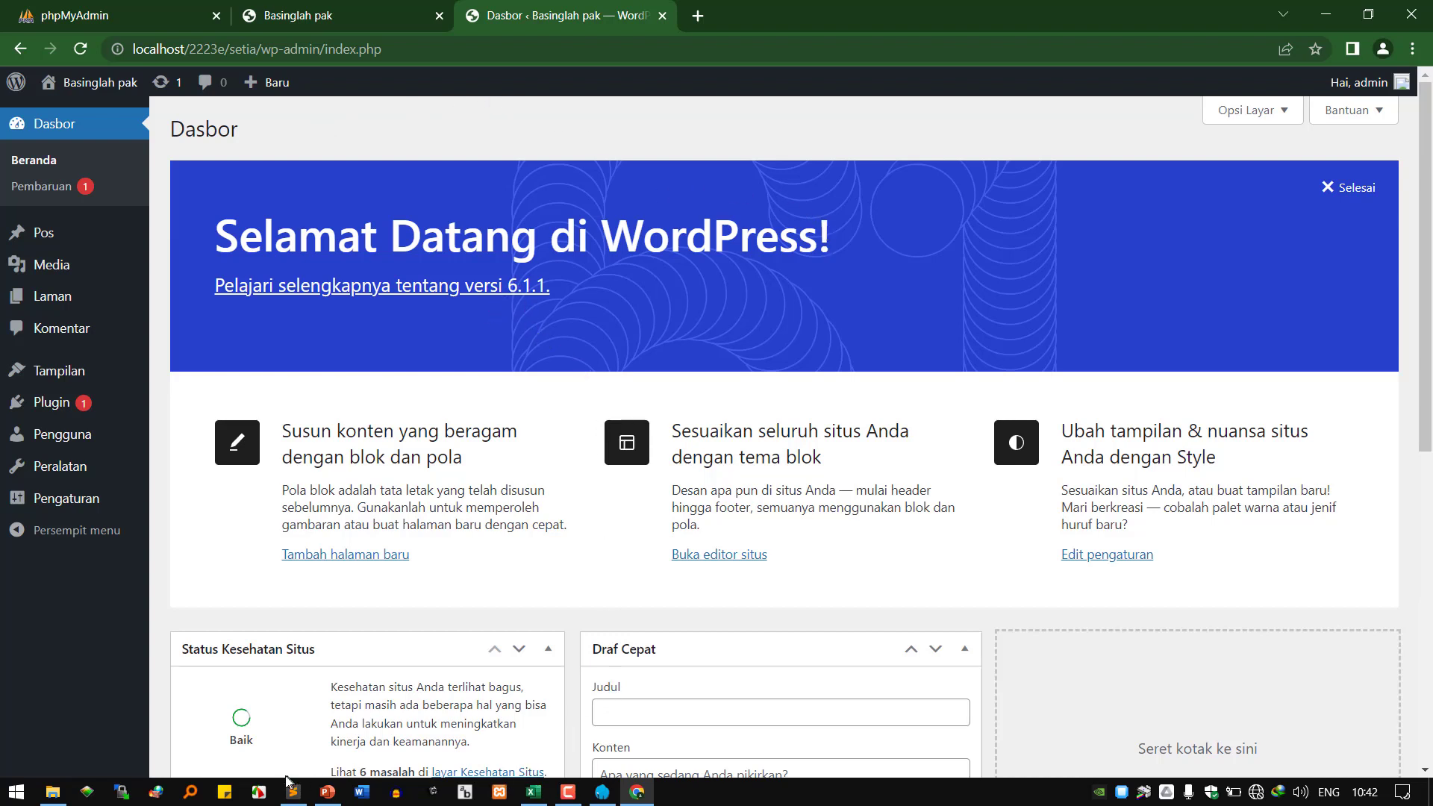
Highlight 'profil dan password' on the course slide, then return to the WordPress dashboard.
click(328, 792)
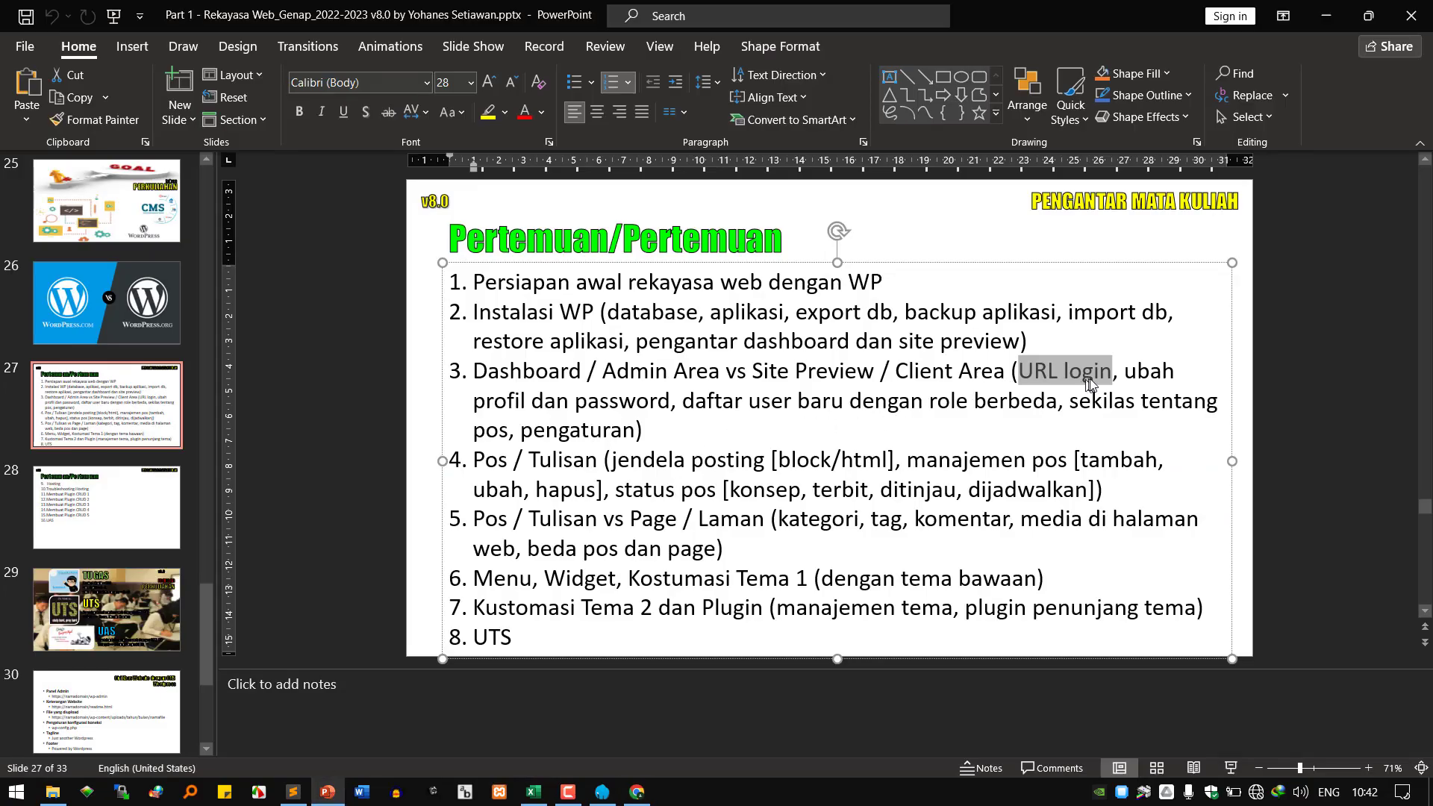
drag(478, 400, 618, 403)
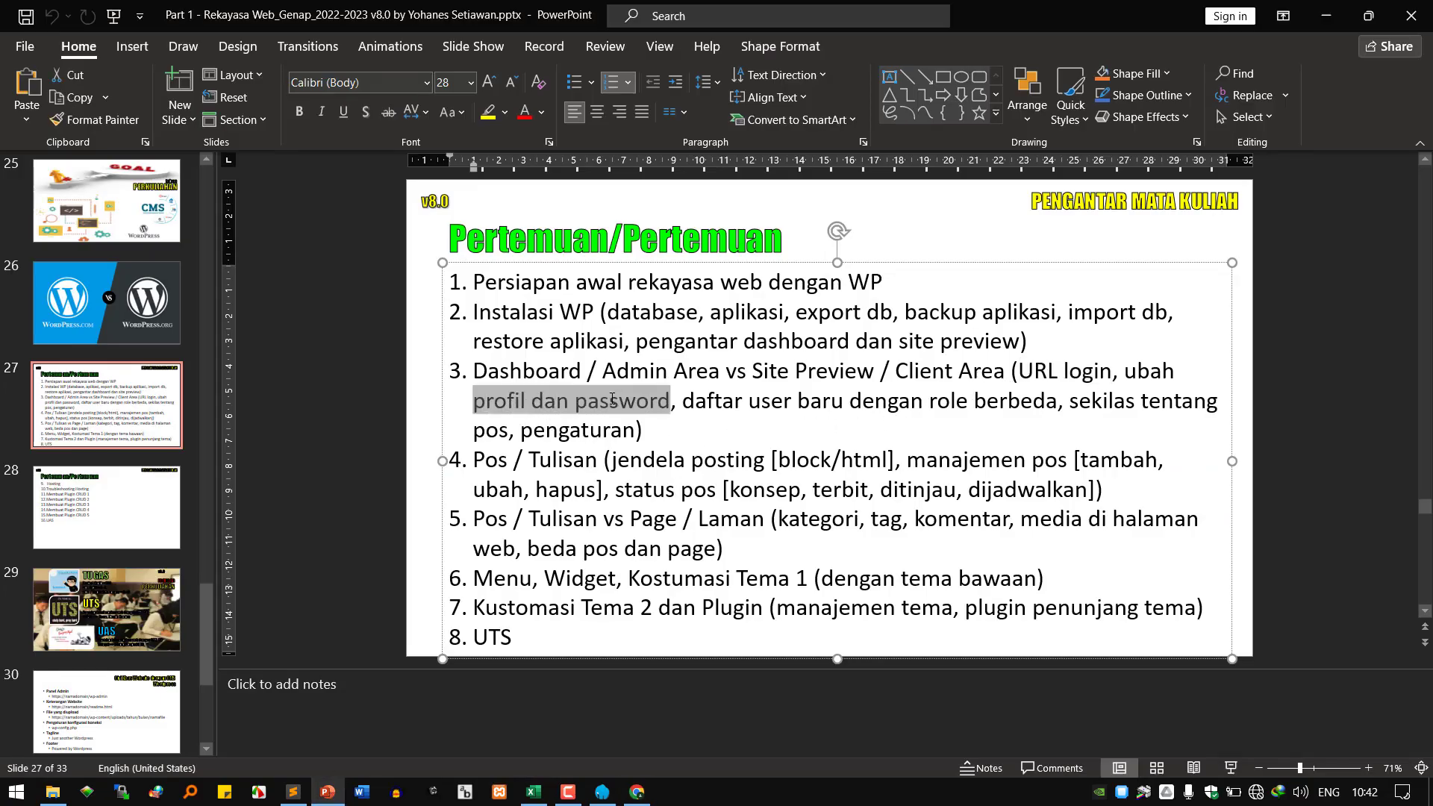
click(637, 791)
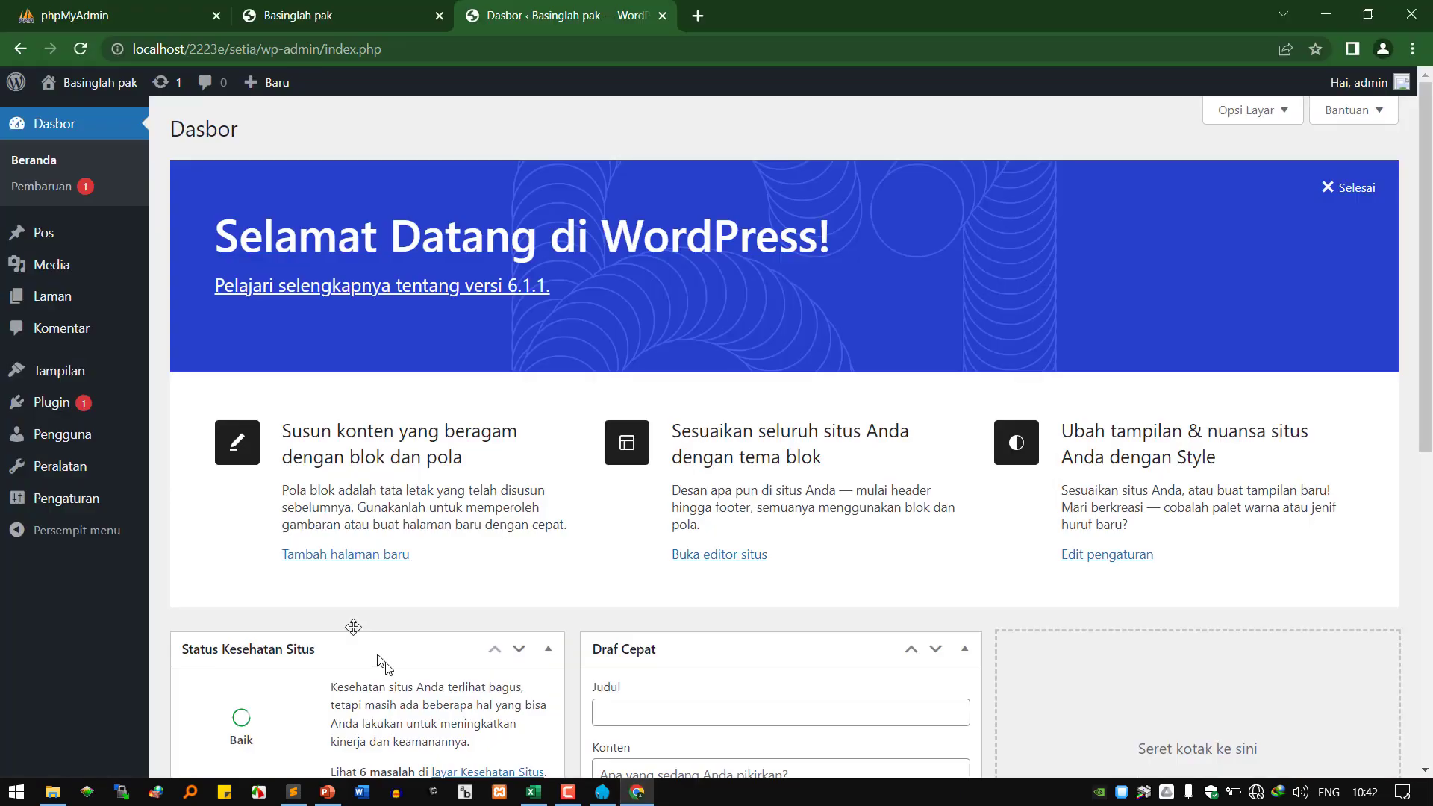
Open the admin user's Profil page from the Pengguna menu in the sidebar.
mouse_move(88, 409)
mouse_move(95, 444)
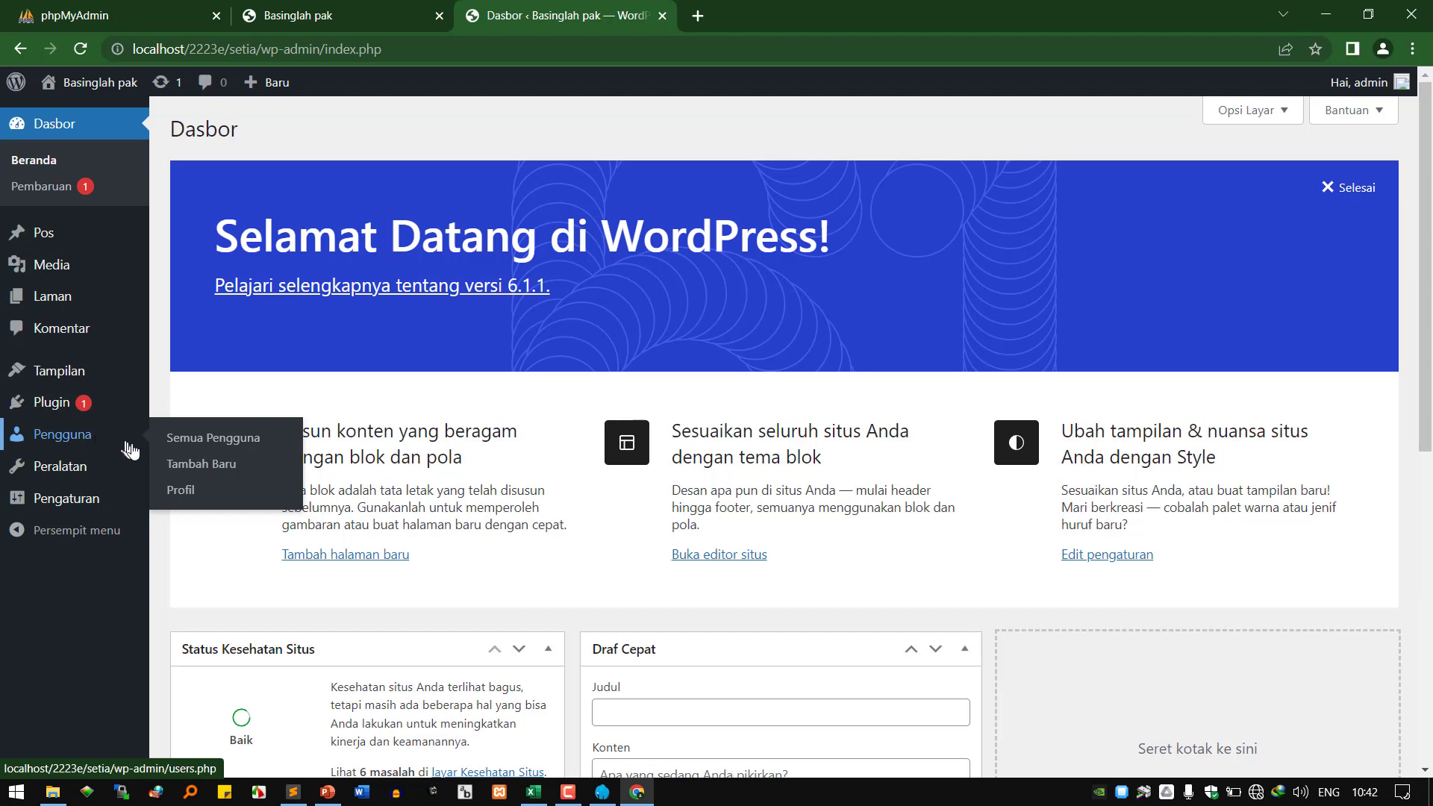
click(196, 495)
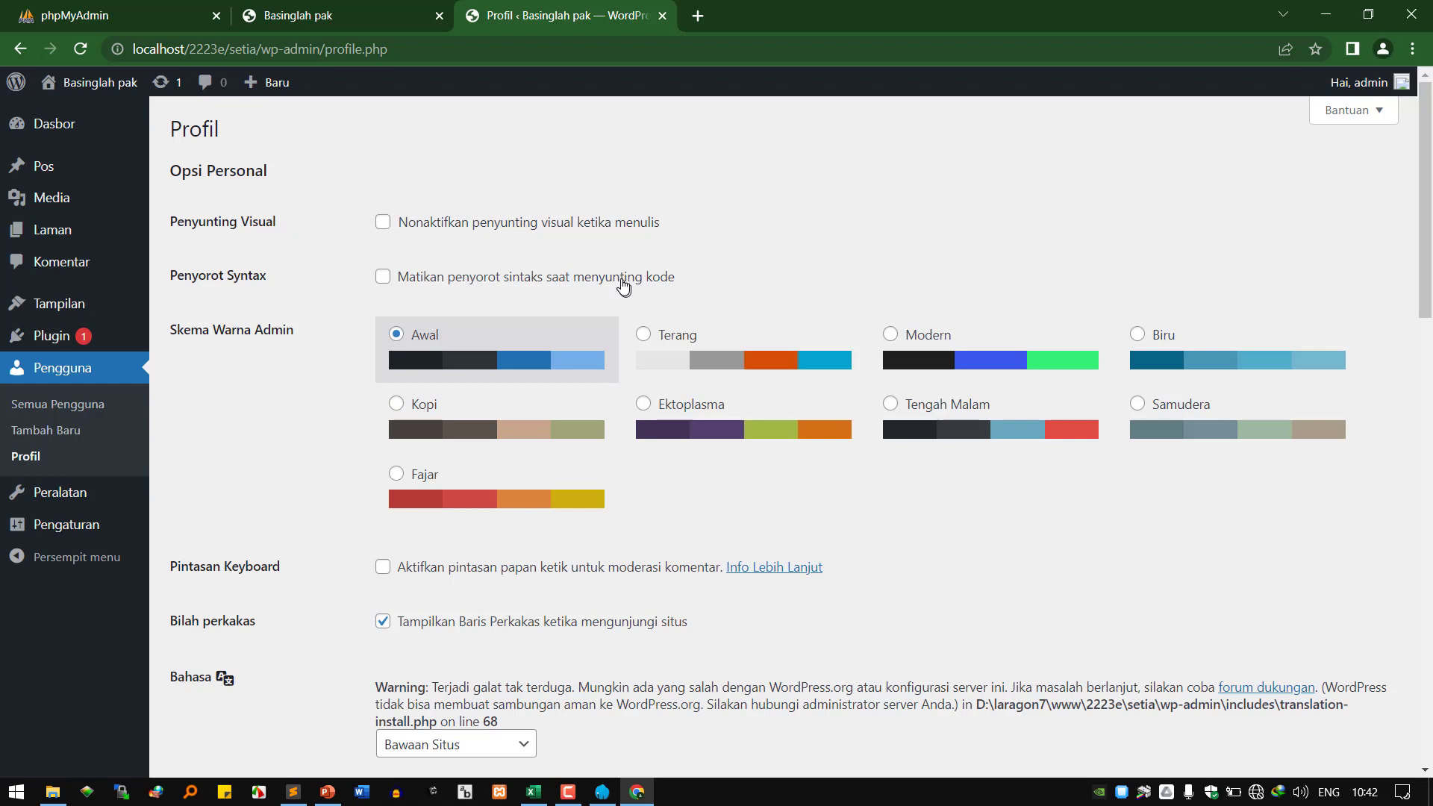
Zoom the Profil page to 150% and highlight the Penyunting Visual setting.
key(ctrl+plus)
key(ctrl+plus)
key(ctrl+plus)
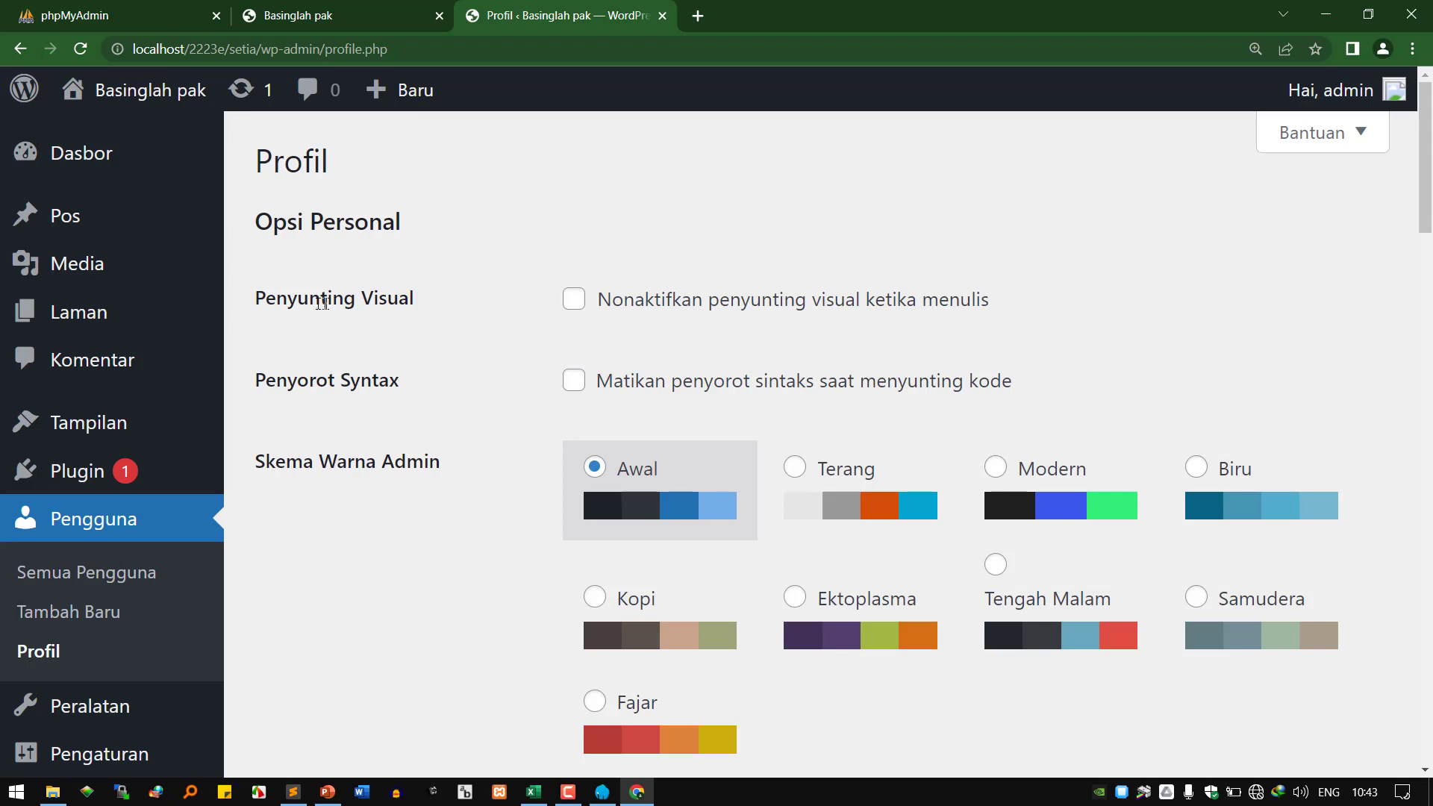
drag(289, 292, 420, 315)
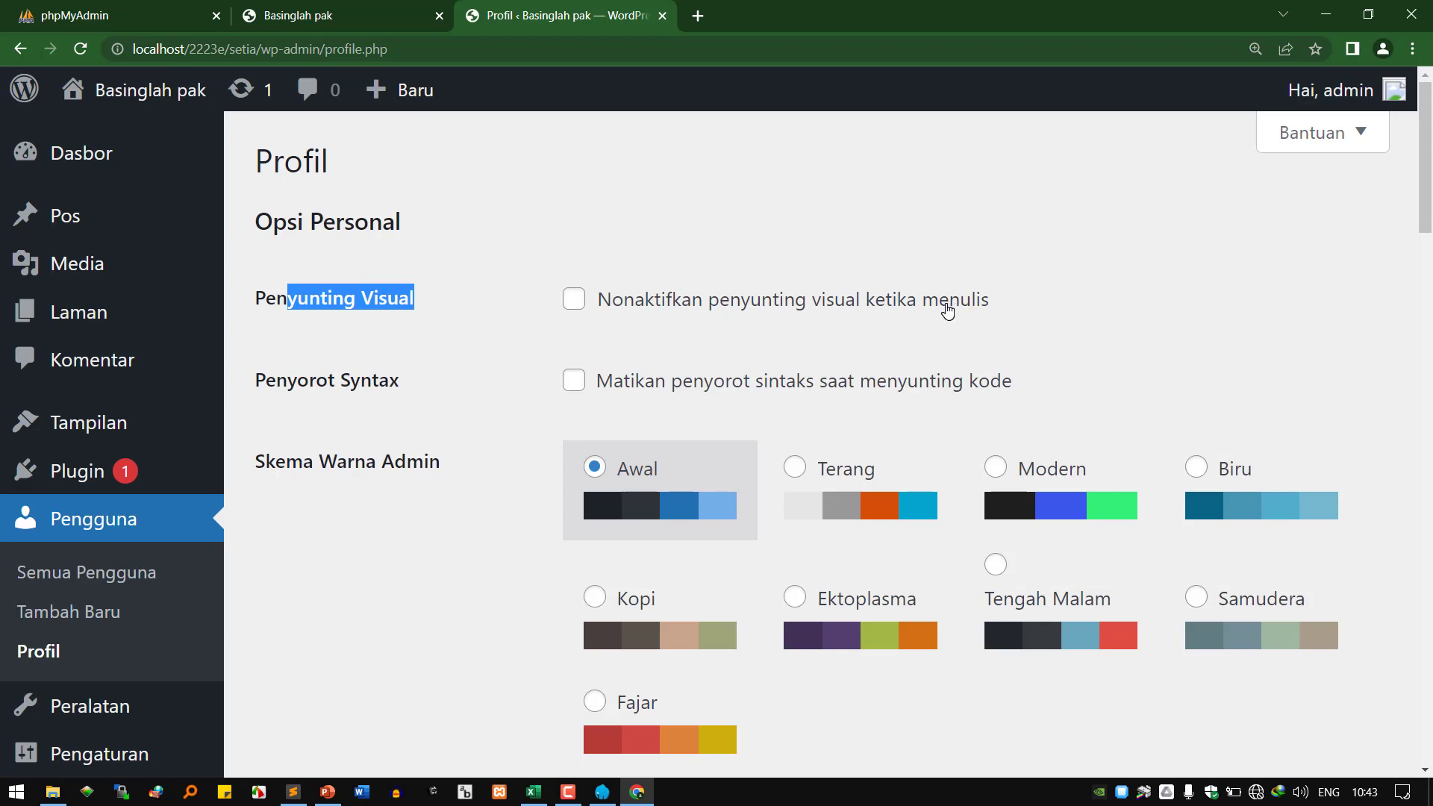
mouse_move(105, 243)
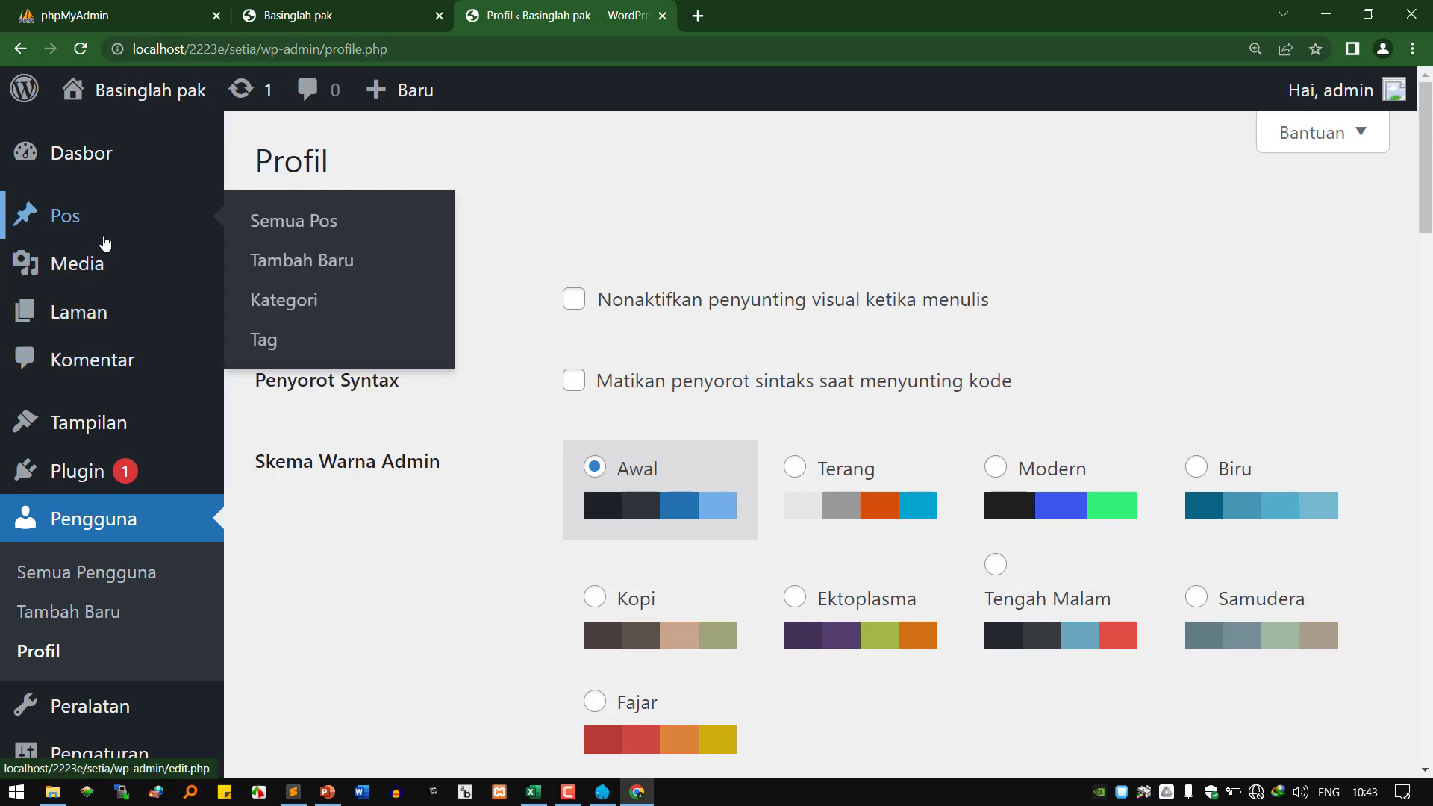
Open Pos > Tambah Baru in a new tab and switch to the Tambahkan Pos Baru editor.
right_click(292, 264)
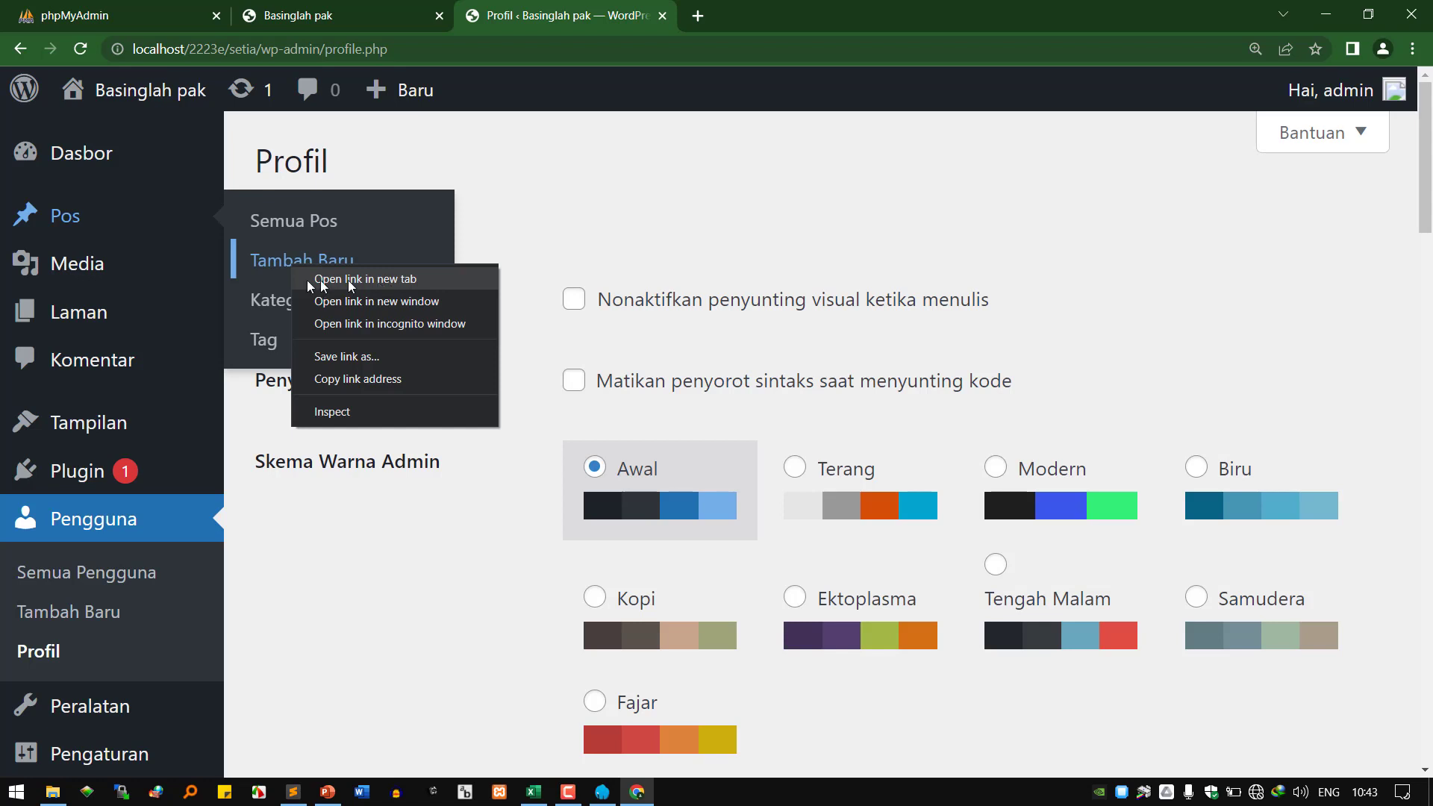
click(463, 205)
mouse_move(104, 226)
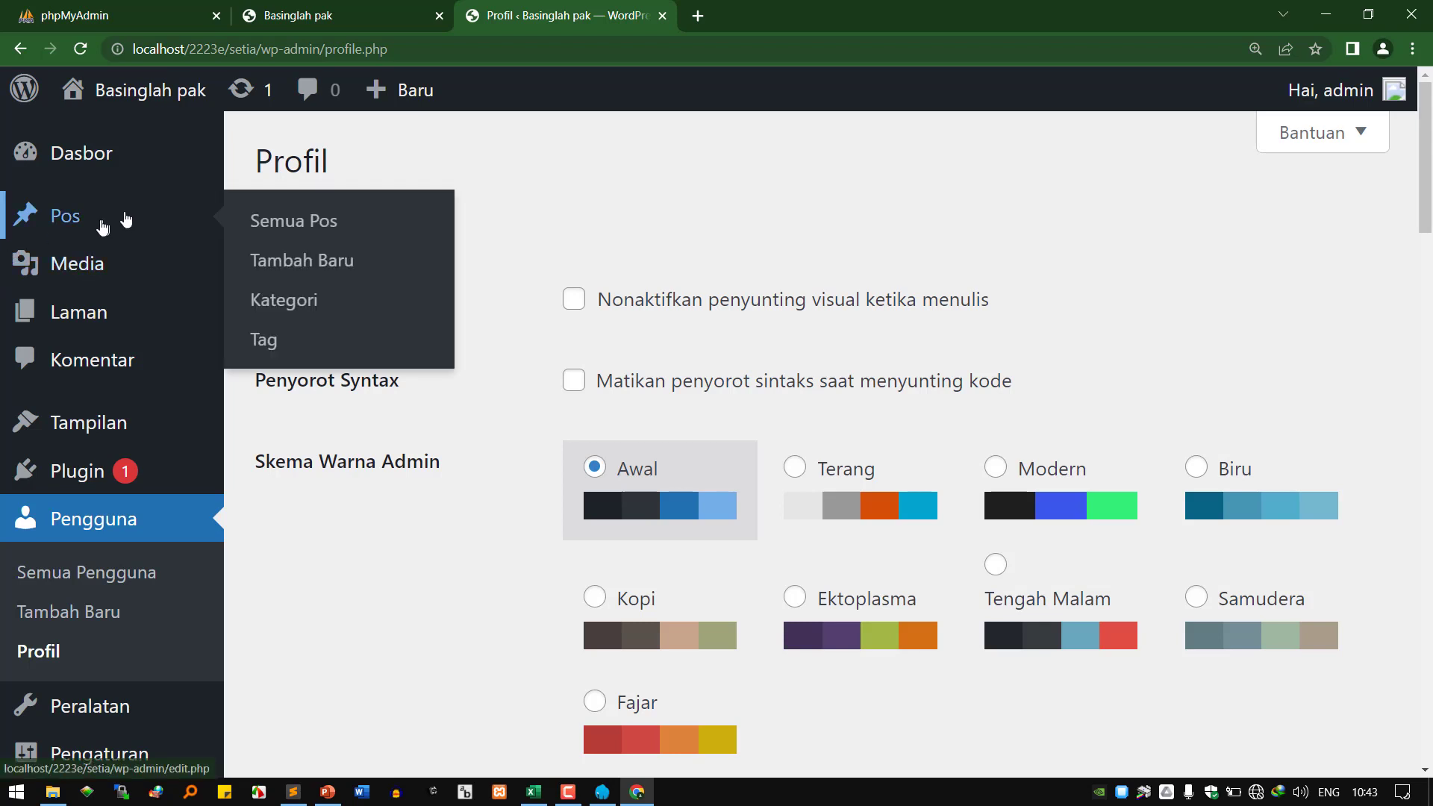
right_click(289, 262)
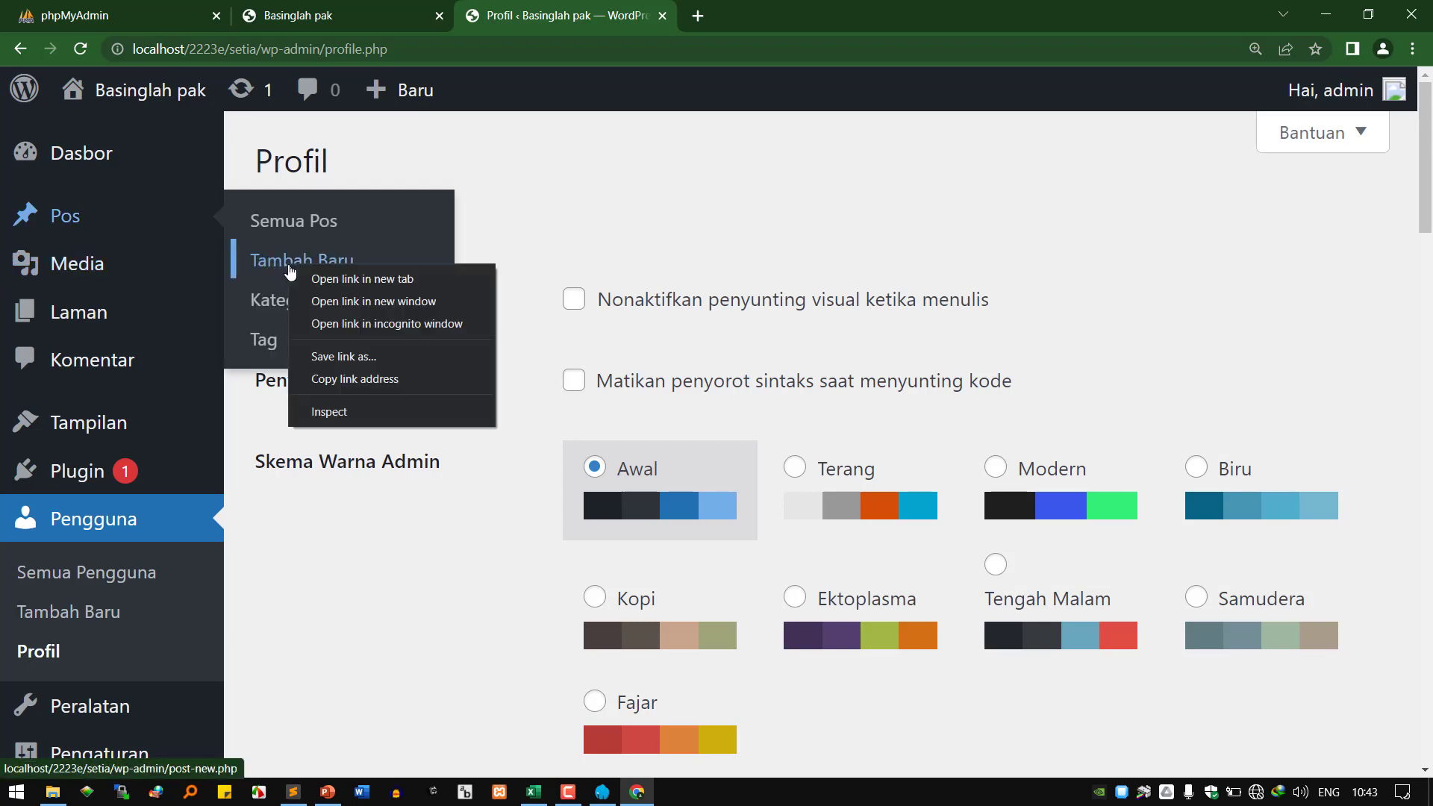
click(377, 286)
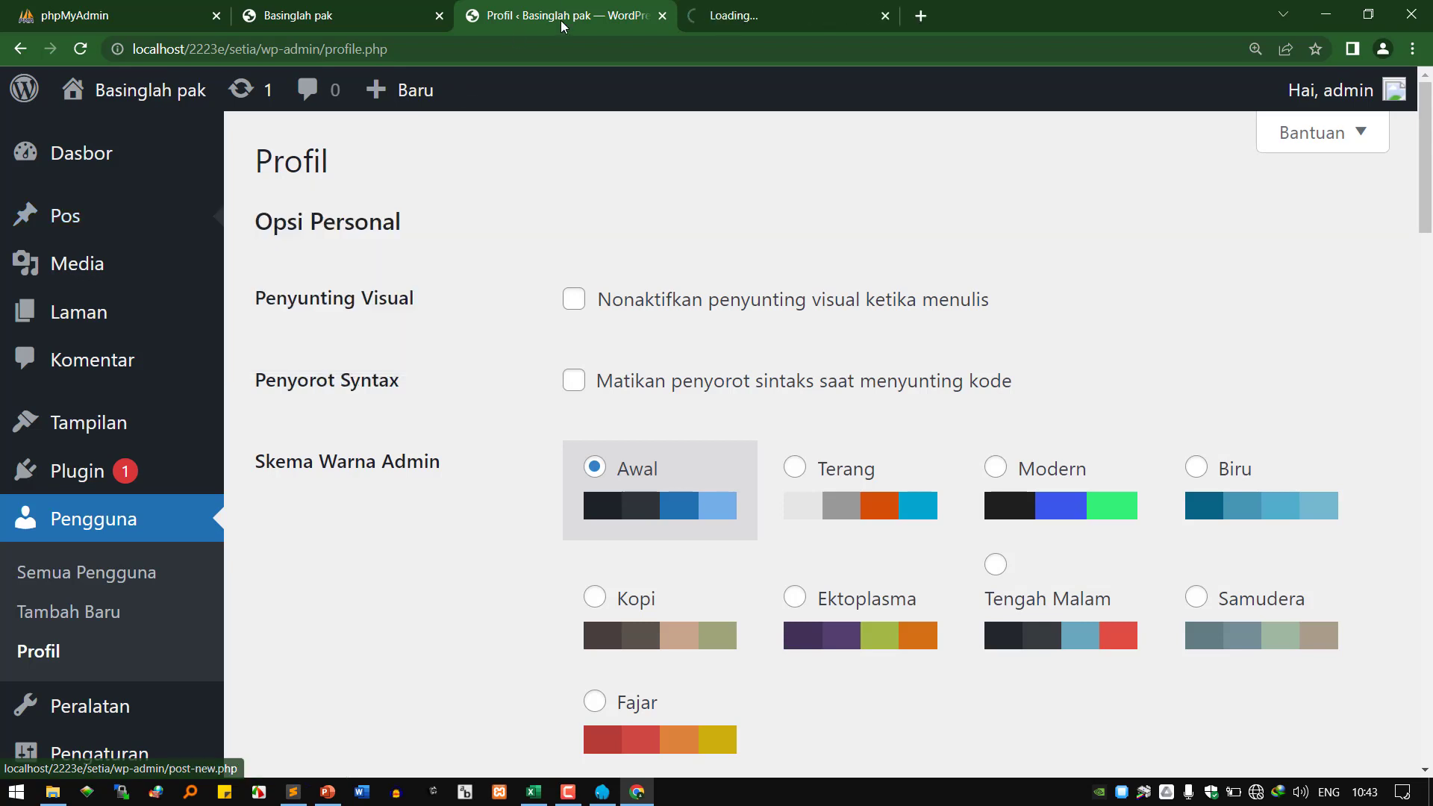
click(743, 16)
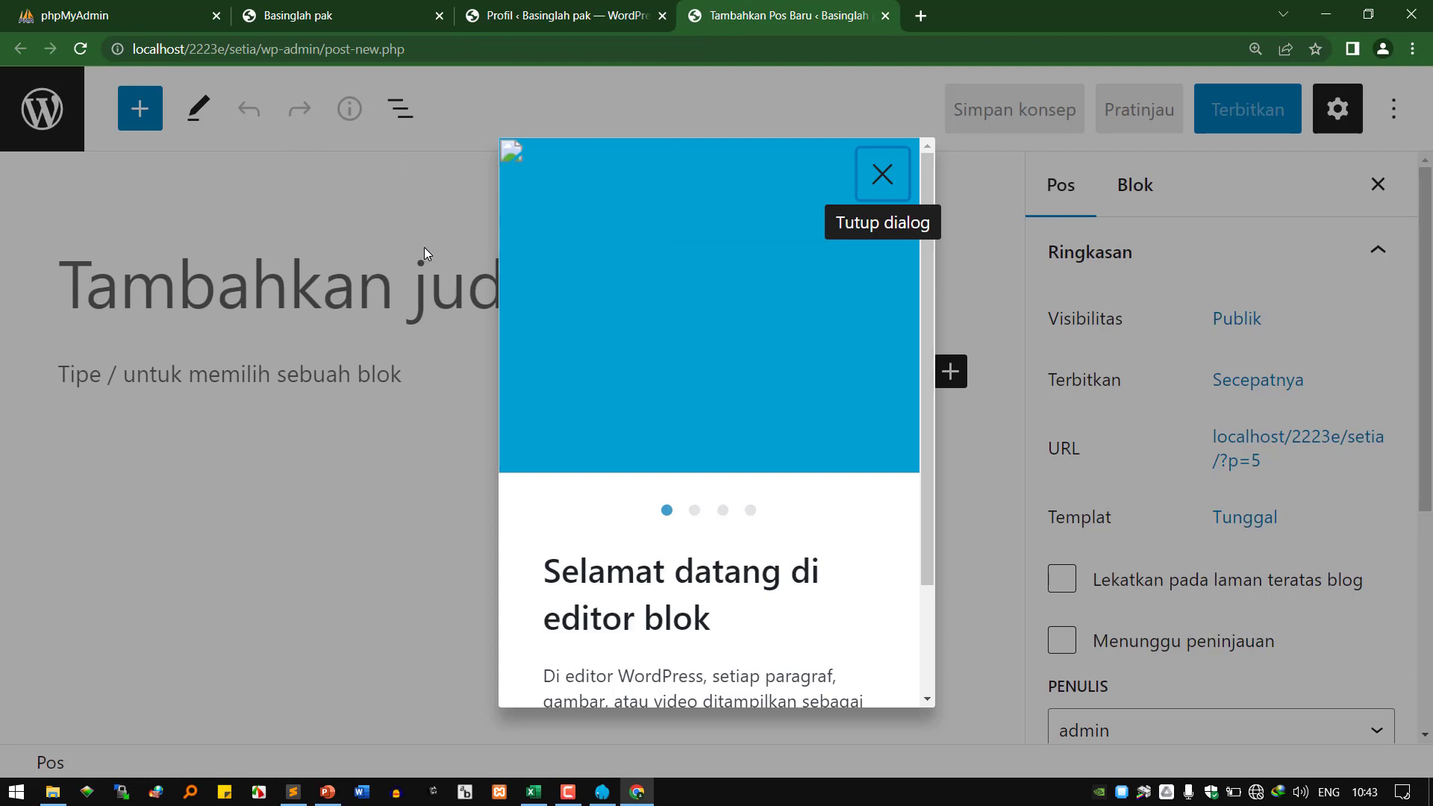
Title the post 'ape wo' and write a first paragraph: a name followed by 'ganteng, rupawan'.
click(881, 186)
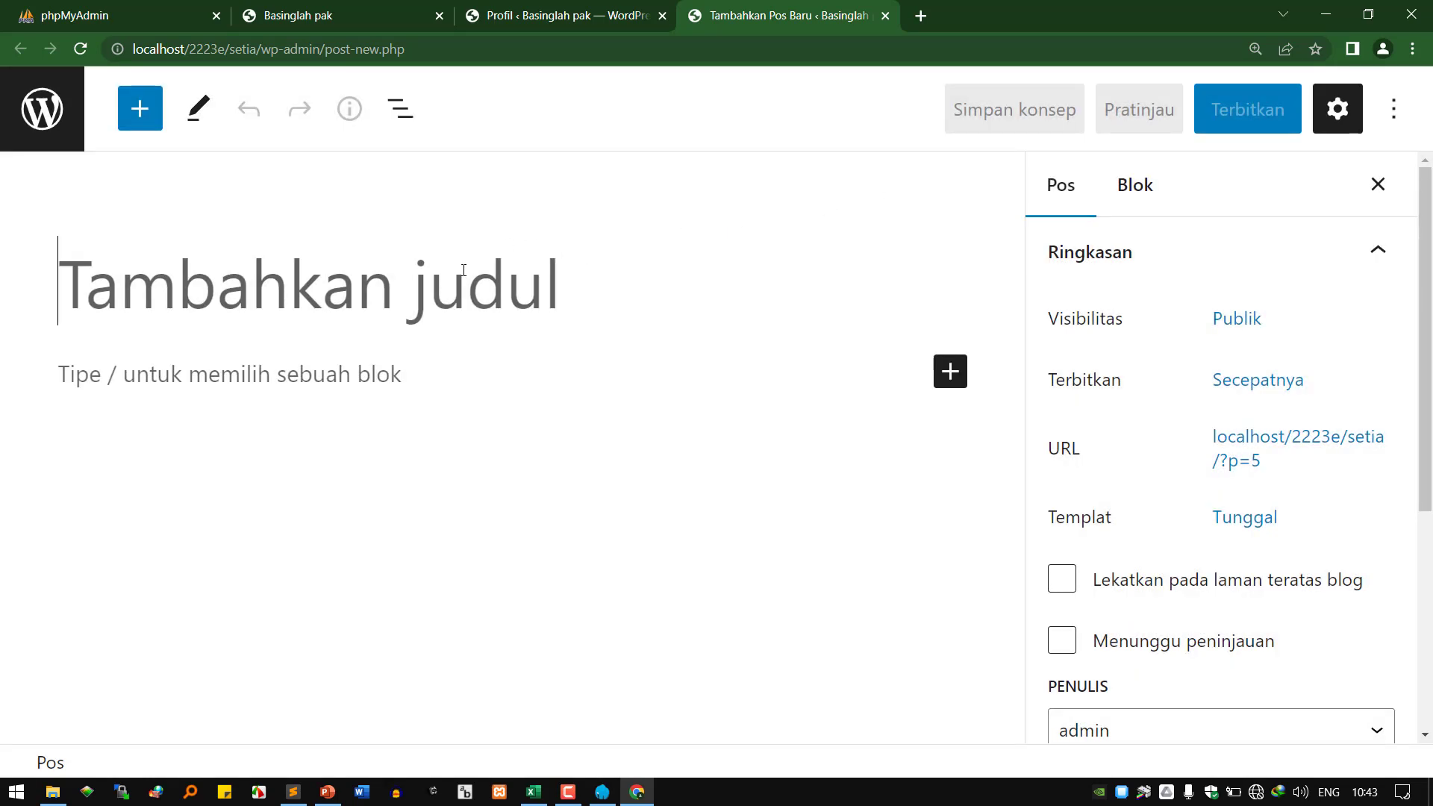
text(ape wo)
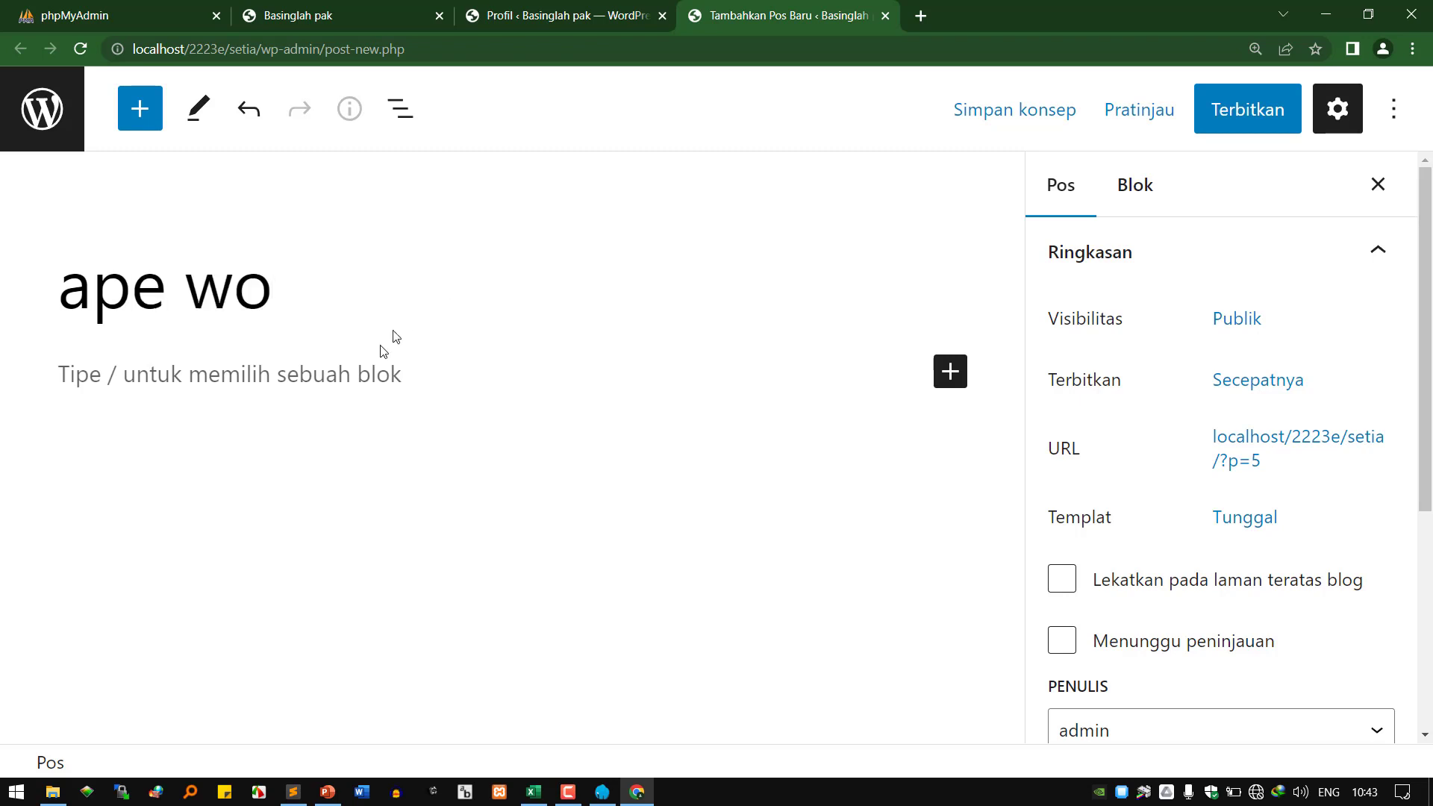
click(341, 370)
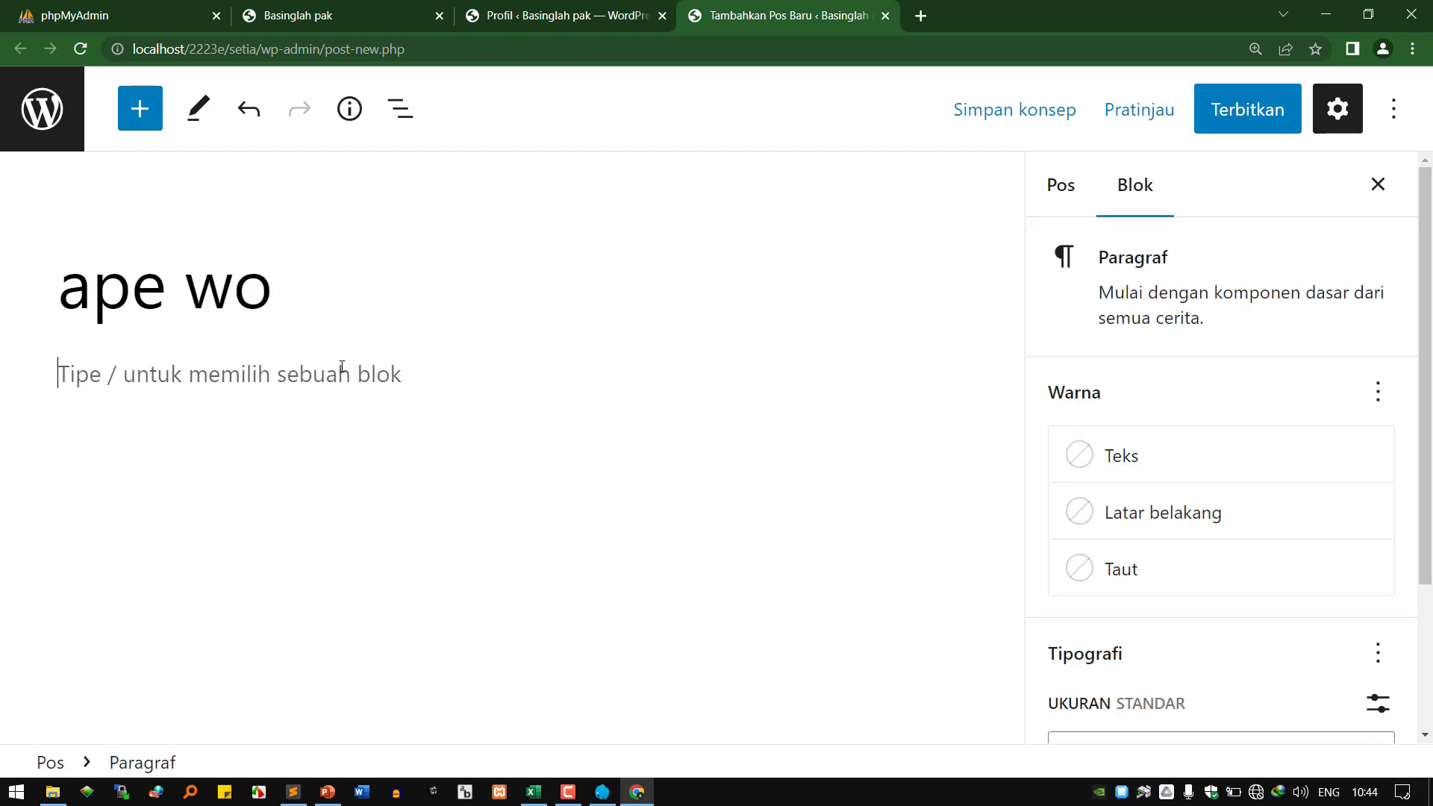
text(ilham g)
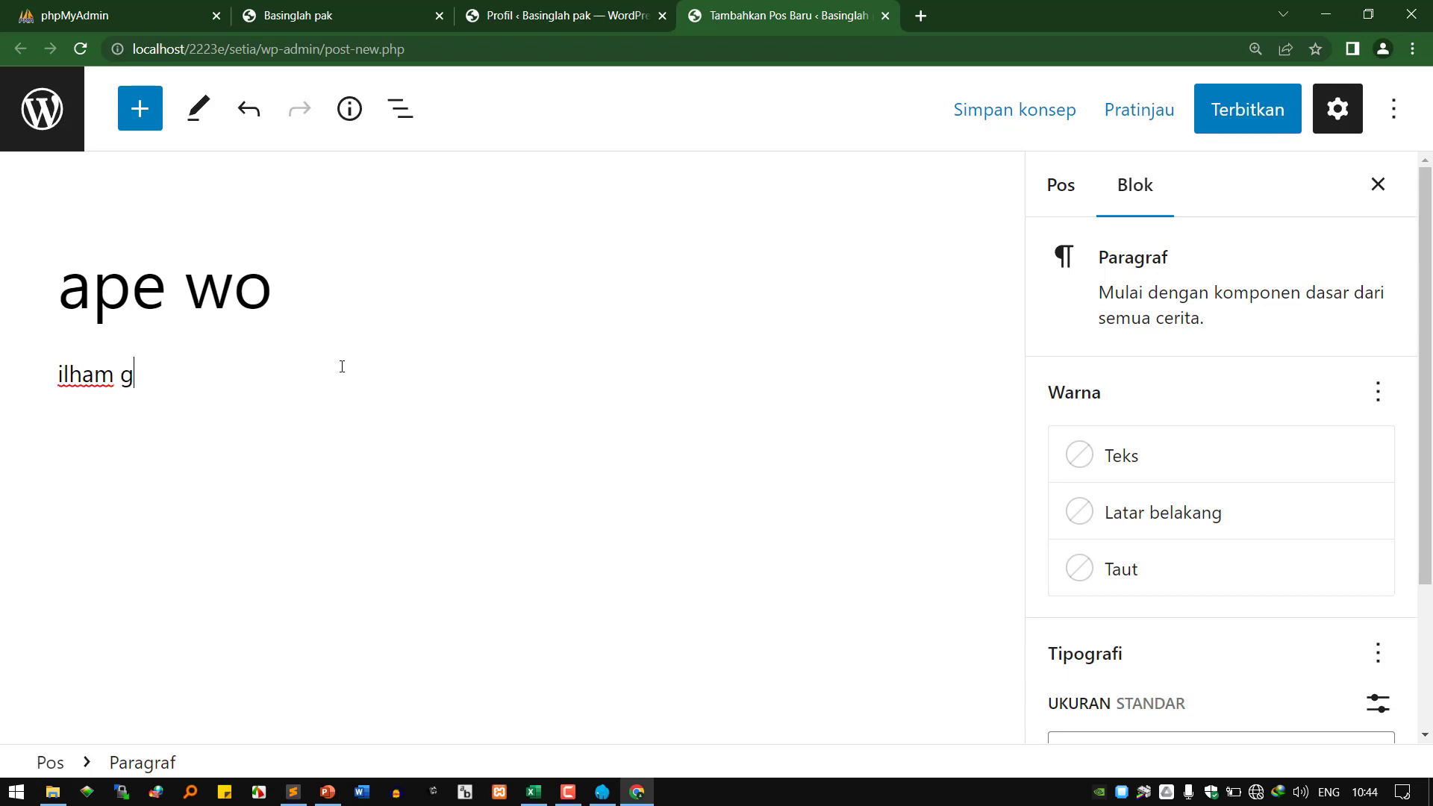
text(anteng, r)
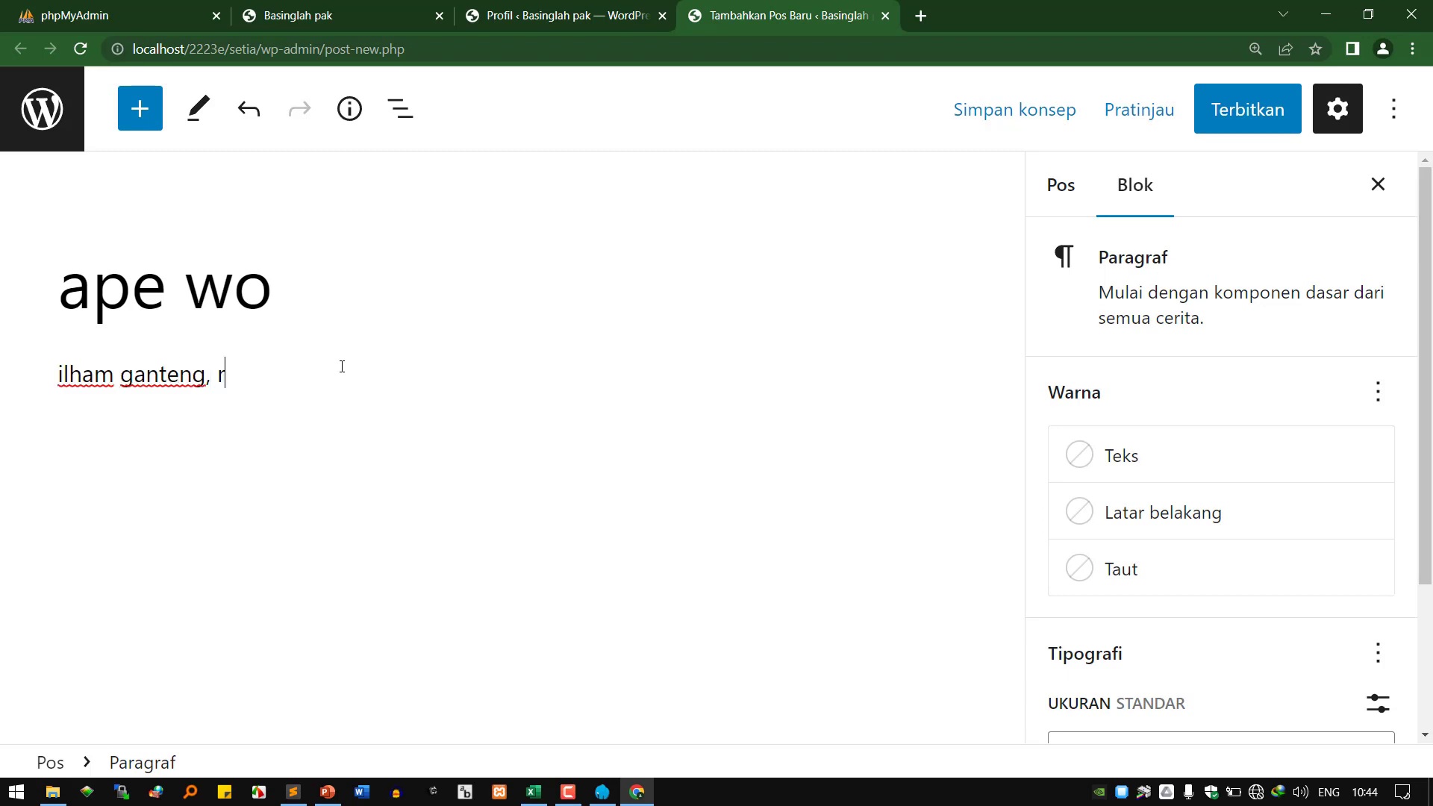
text(upawan)
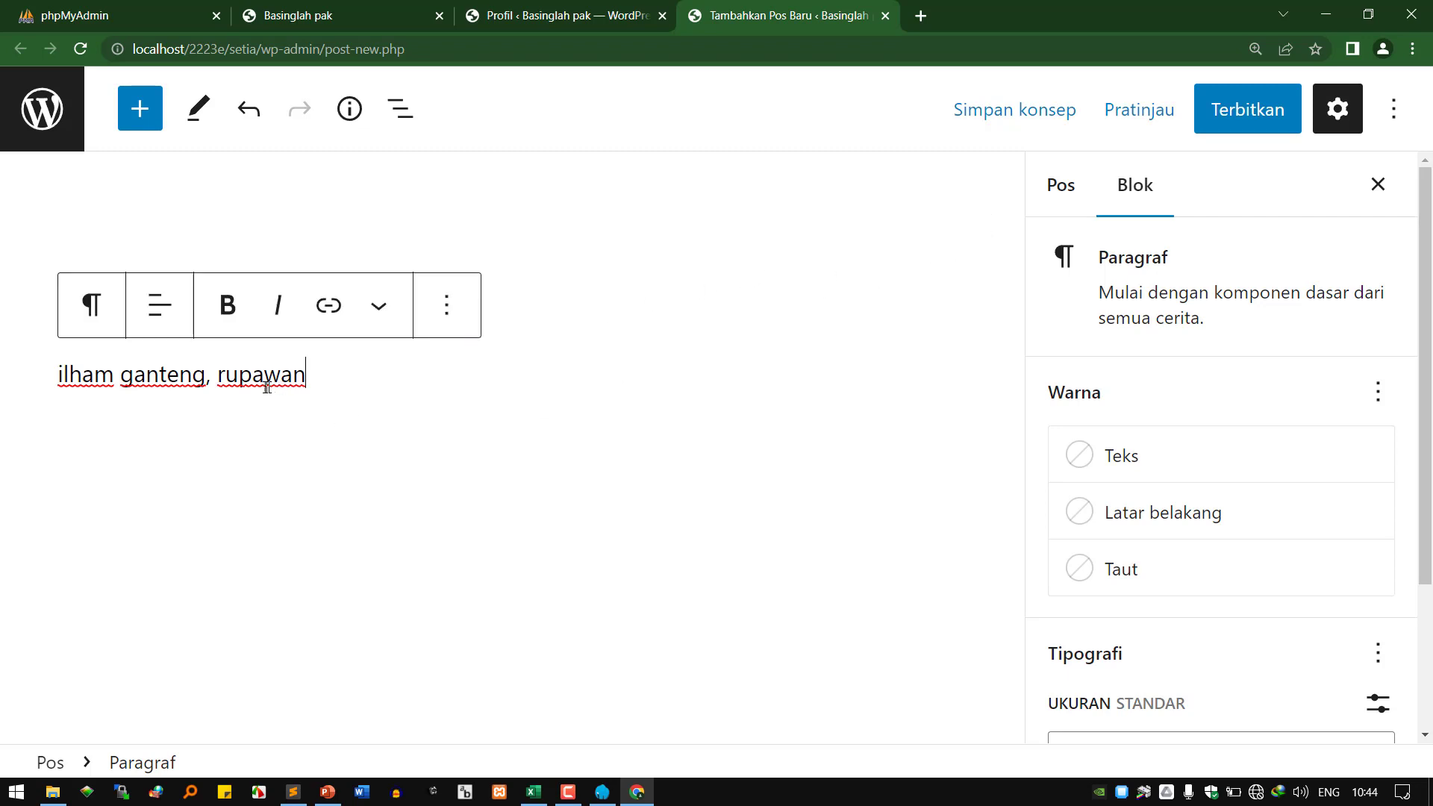
Make 'ganteng' bold and 'rupawan' italic in the first paragraph.
double_click(160, 374)
click(227, 305)
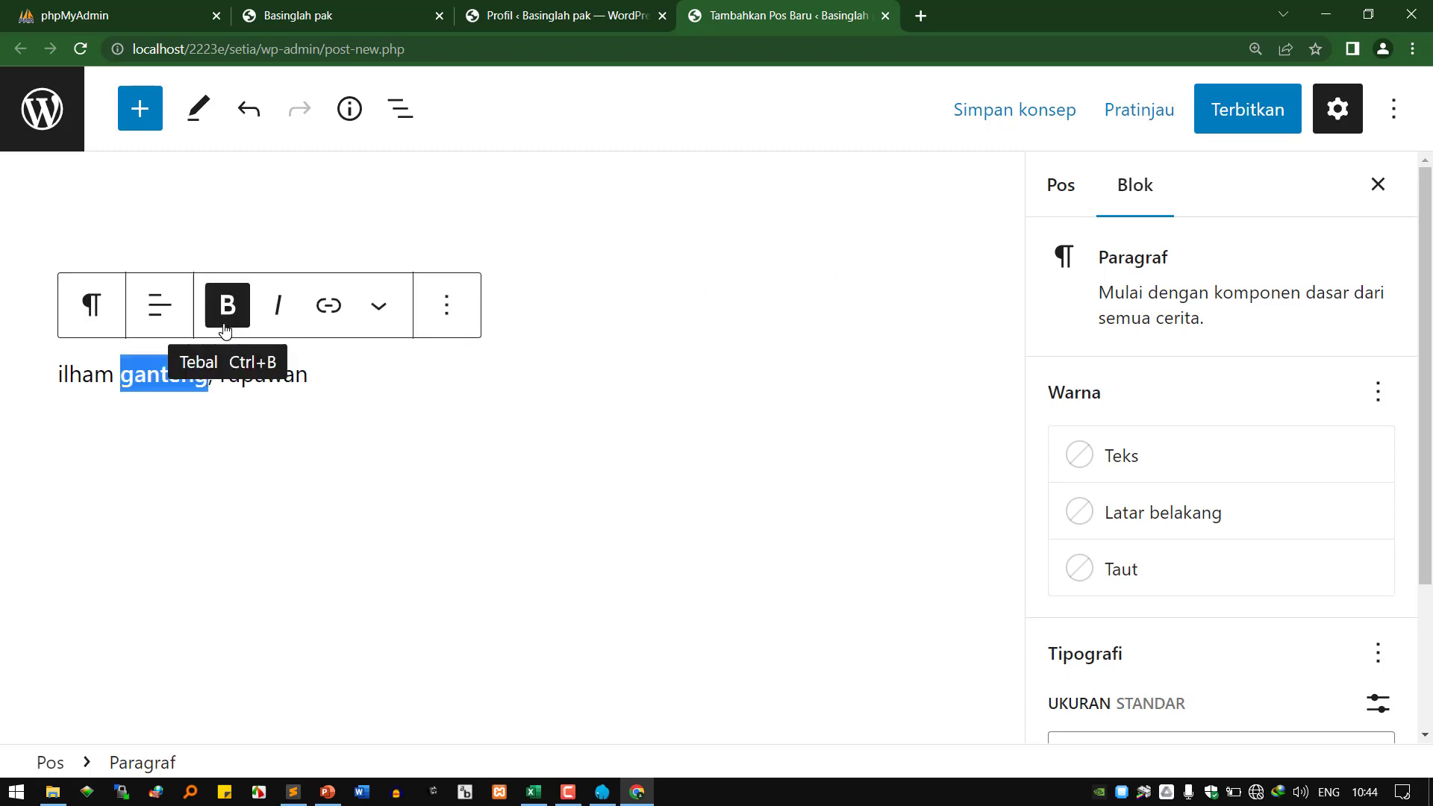
click(380, 371)
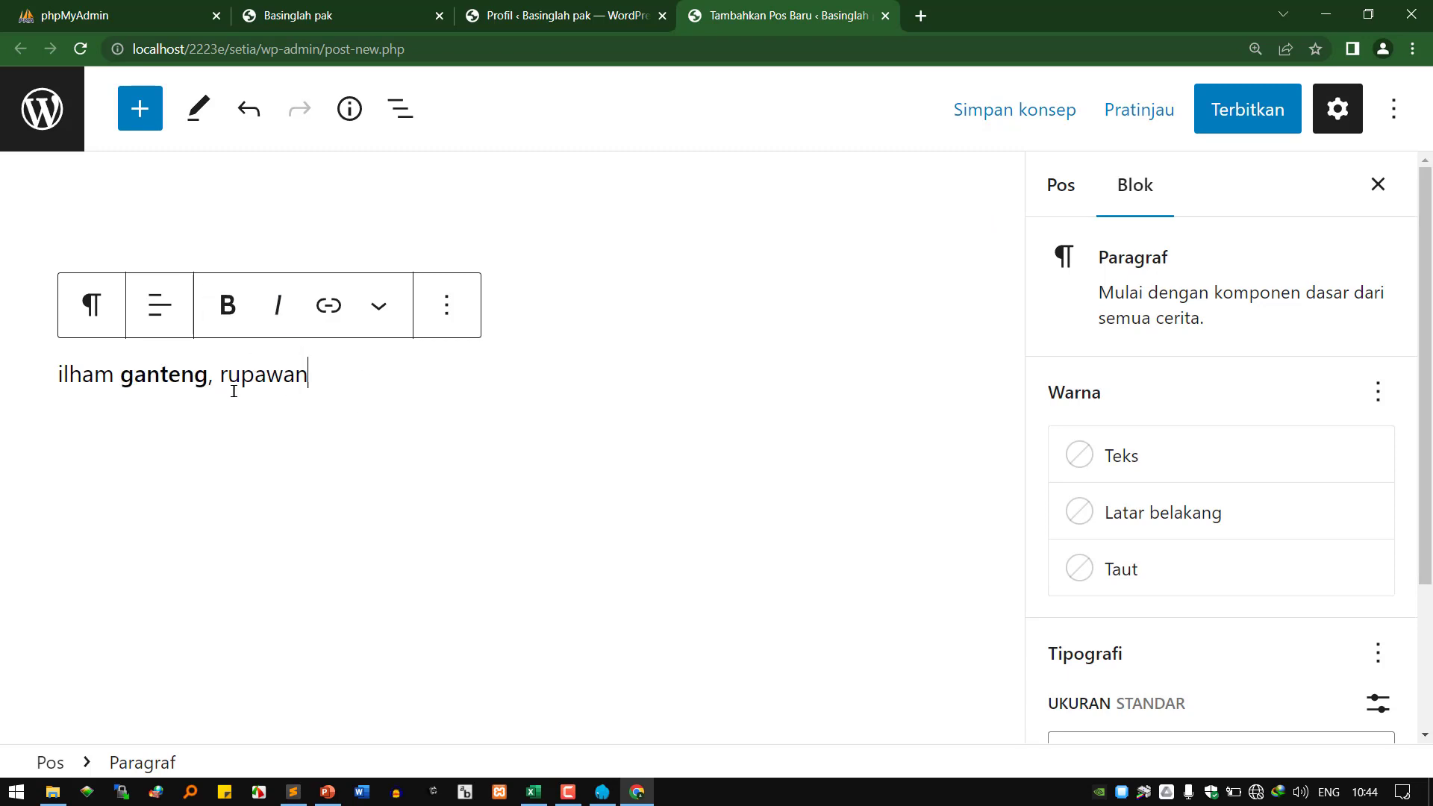
double_click(237, 375)
click(292, 320)
click(396, 370)
Check the first paragraph block's extra options, then deselect the block.
click(463, 306)
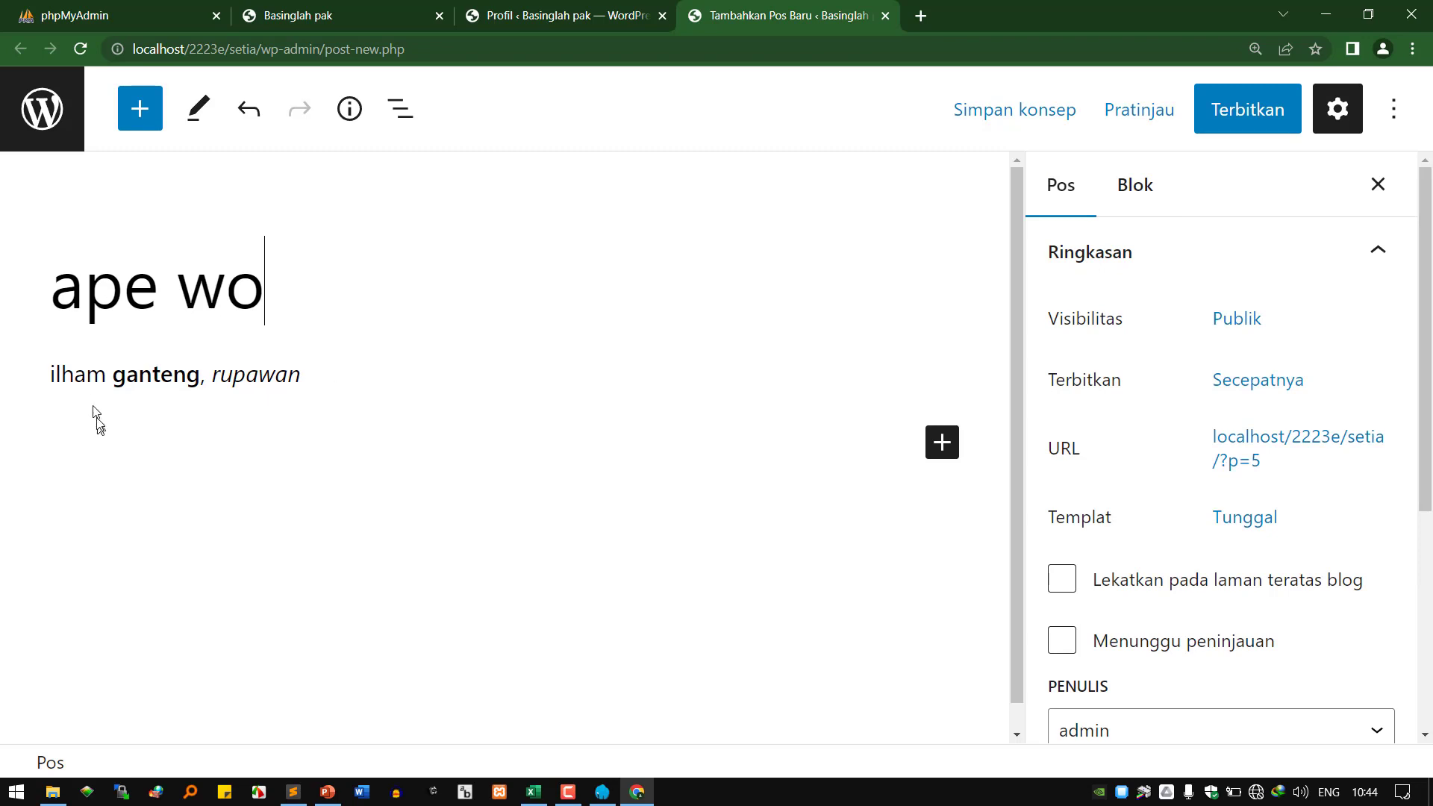
double_click(78, 374)
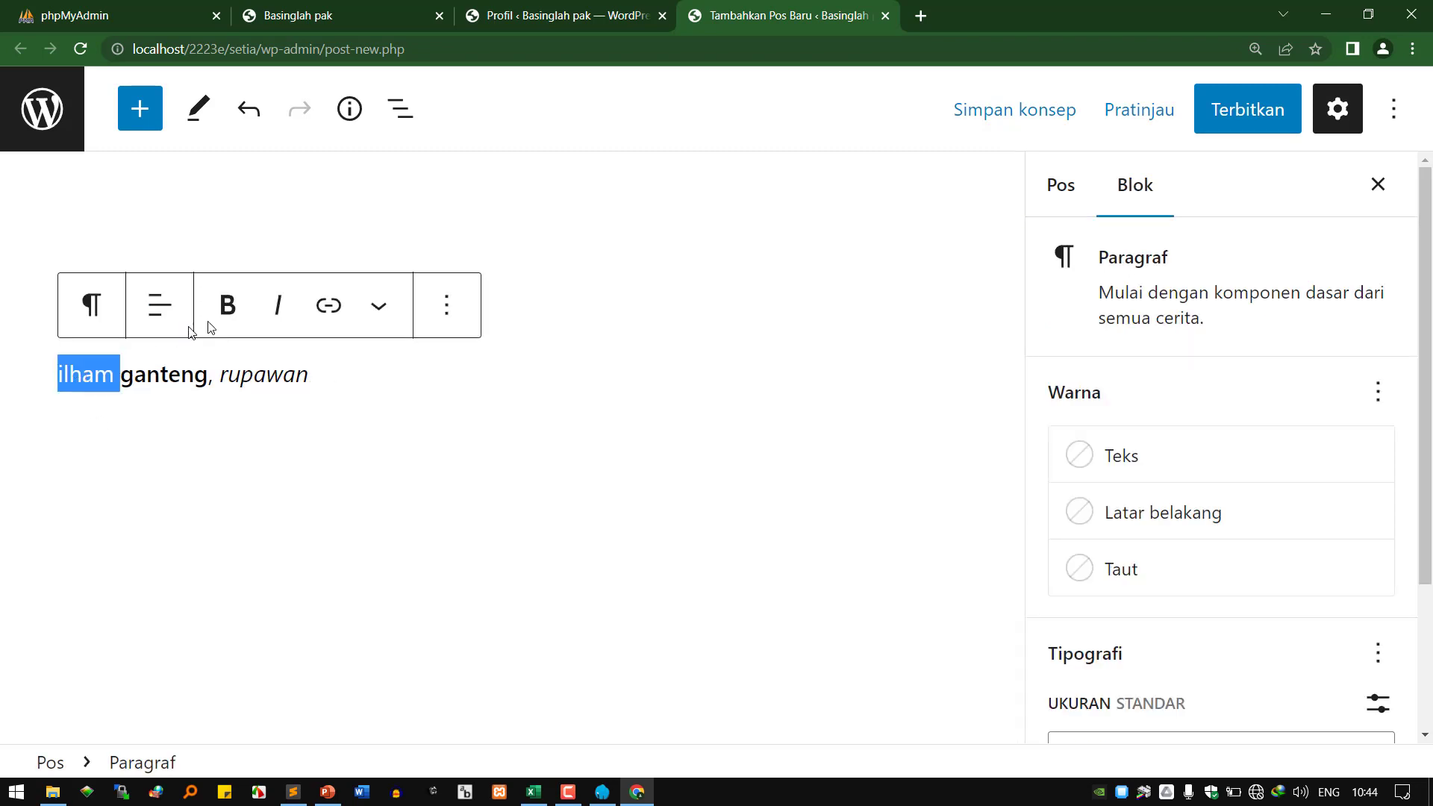
click(444, 316)
click(444, 315)
click(363, 359)
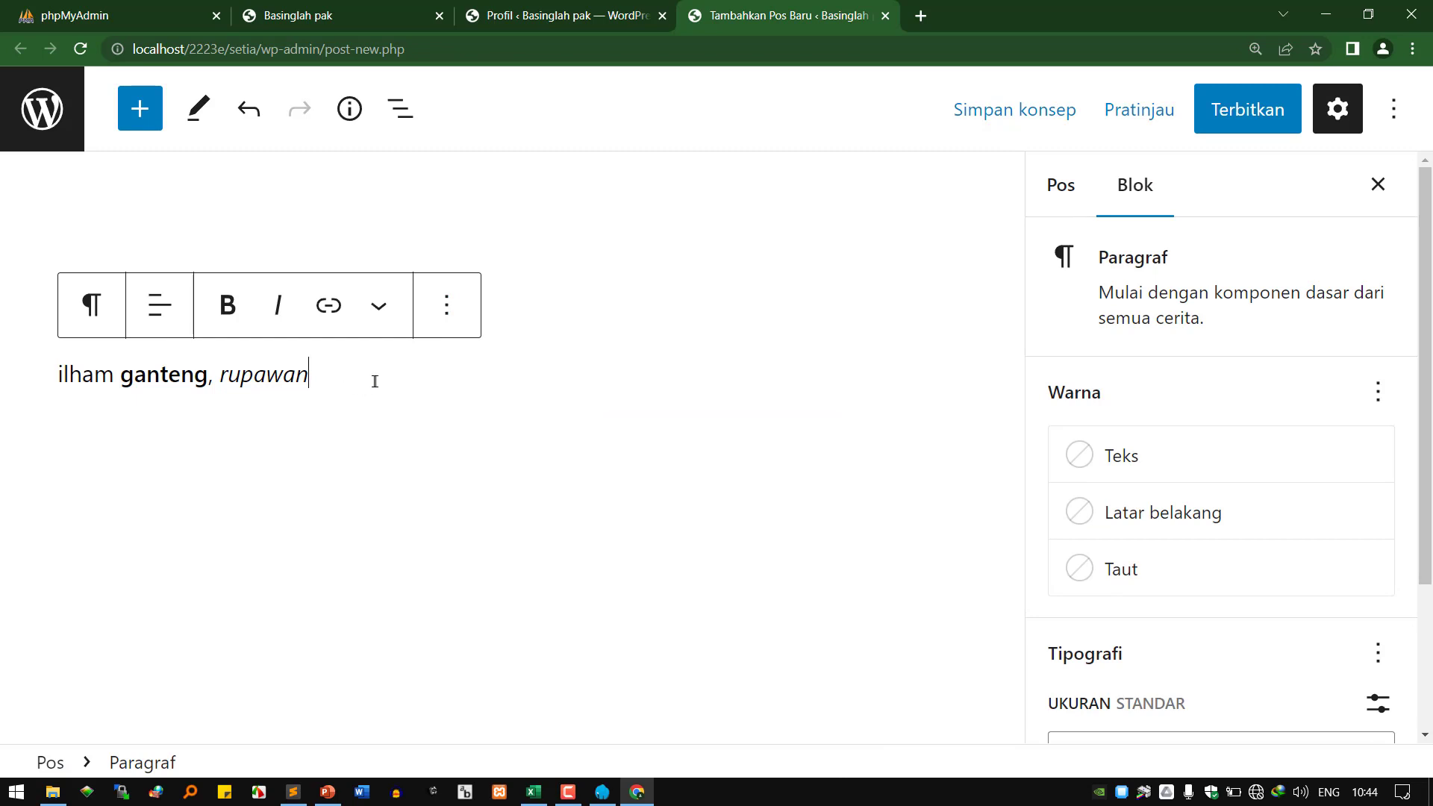
double_click(70, 374)
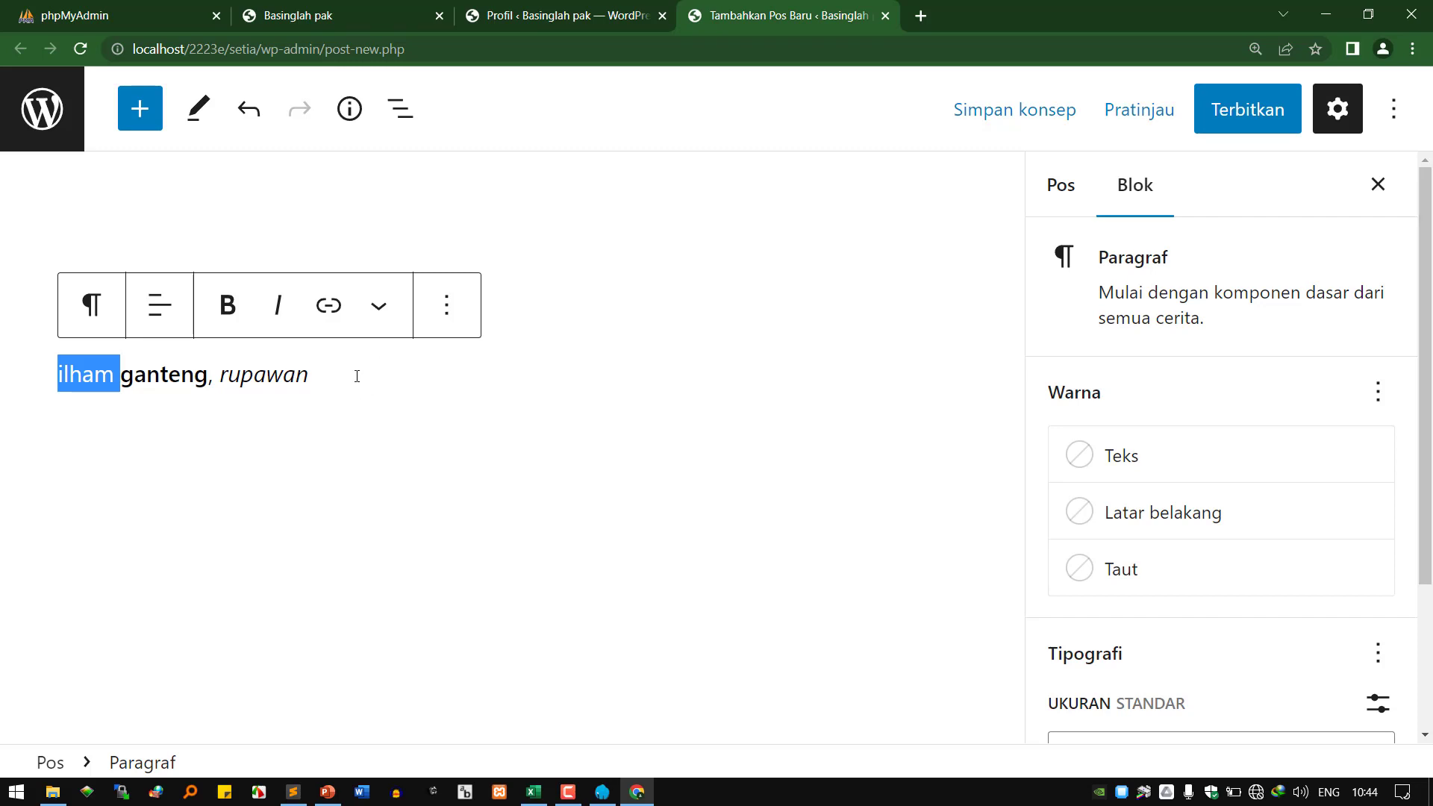
click(330, 490)
click(939, 452)
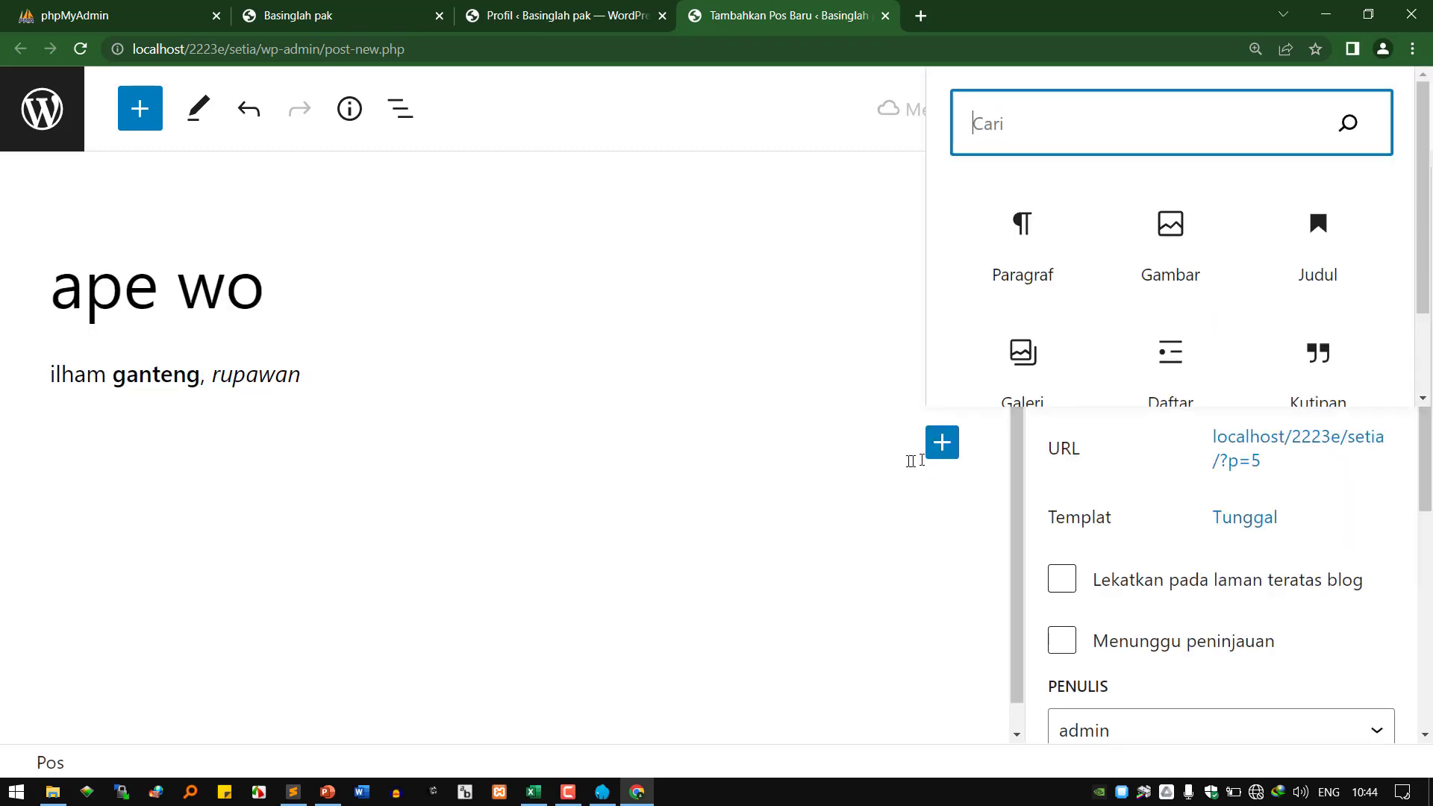
Add a paragraph 'selain dana, ada paypal, ada gopay, ada shopee pay' and centre-align it.
click(1043, 273)
text(s)
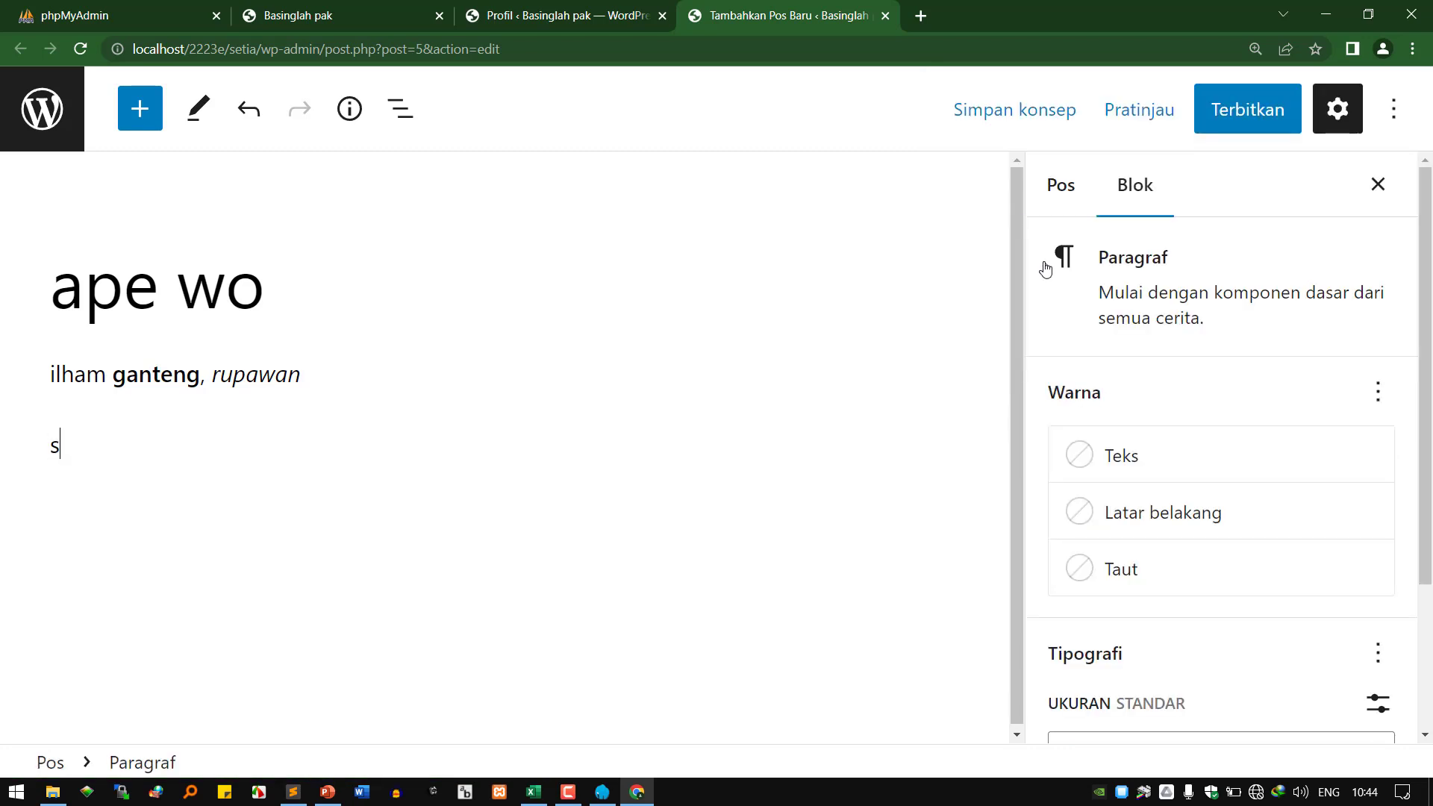
text(elain dana, a)
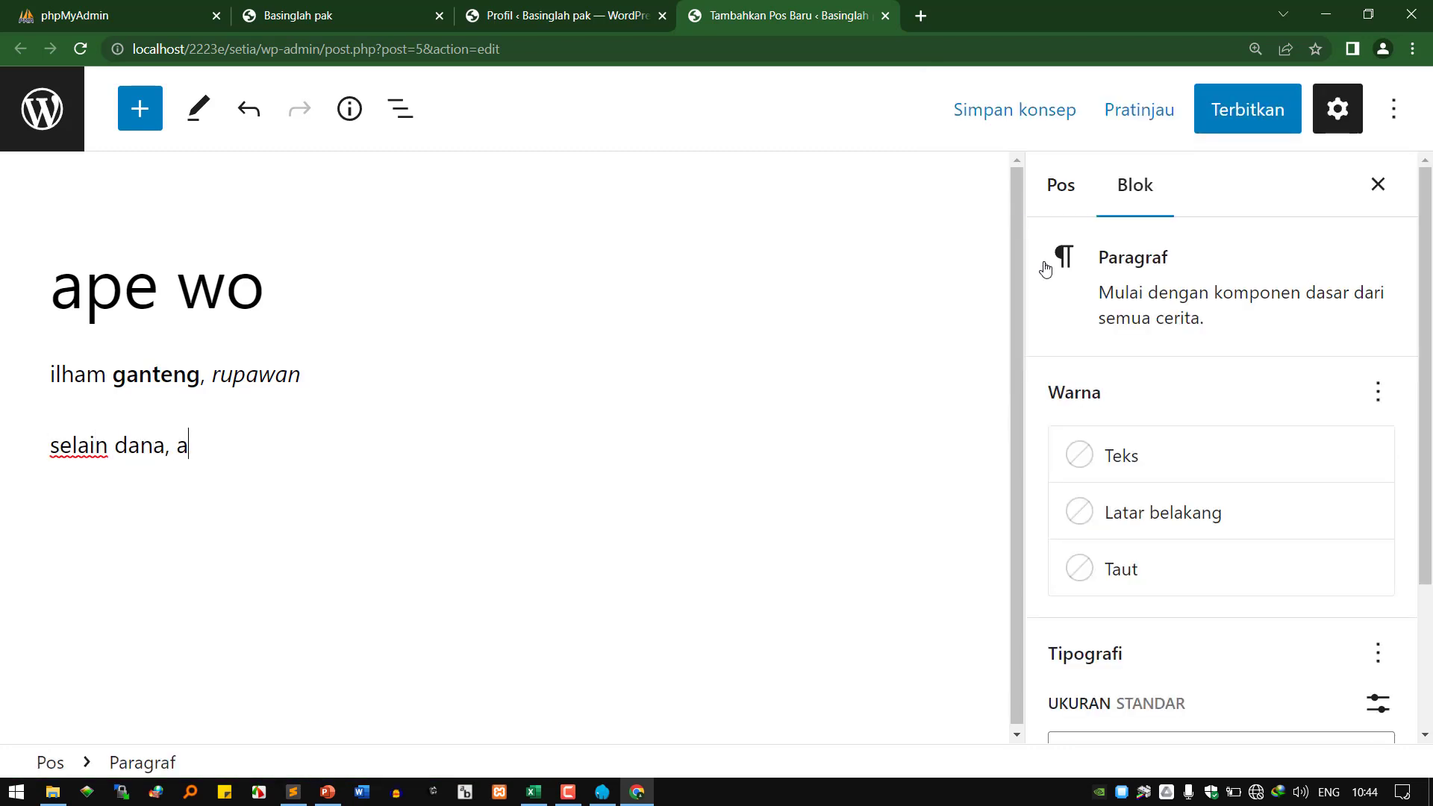
text(da payp)
text(al)
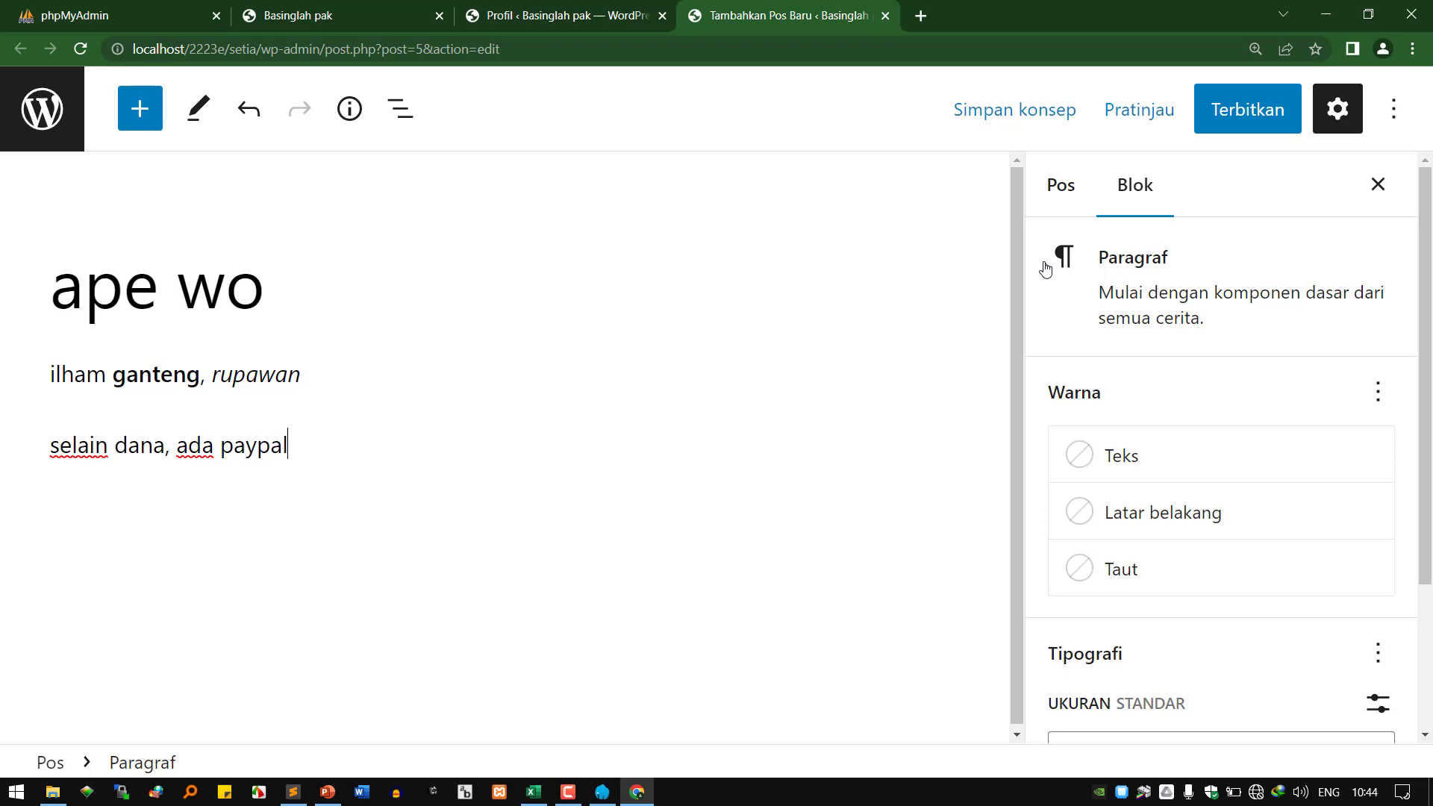
text(, ada gopay)
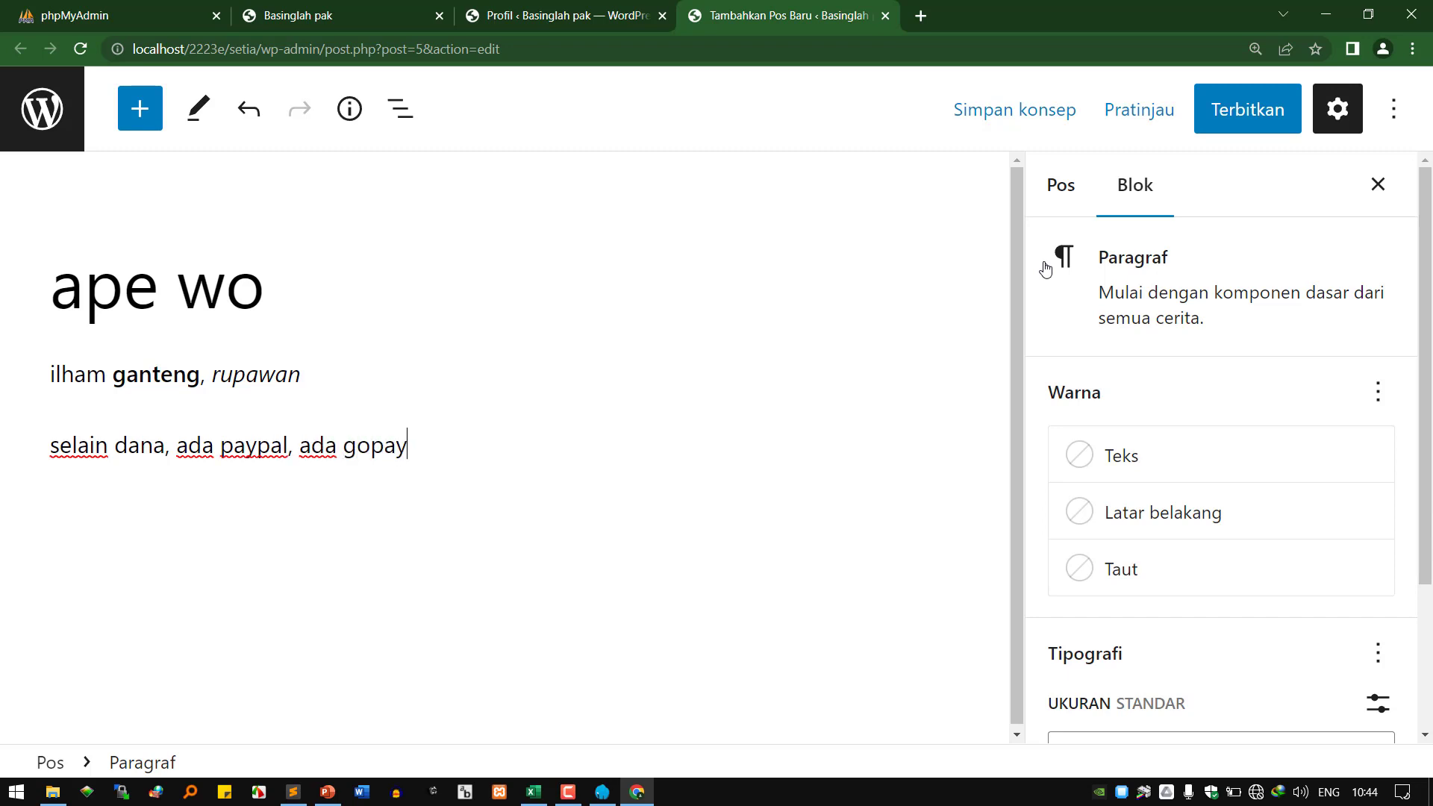
text(, ada shopee pay)
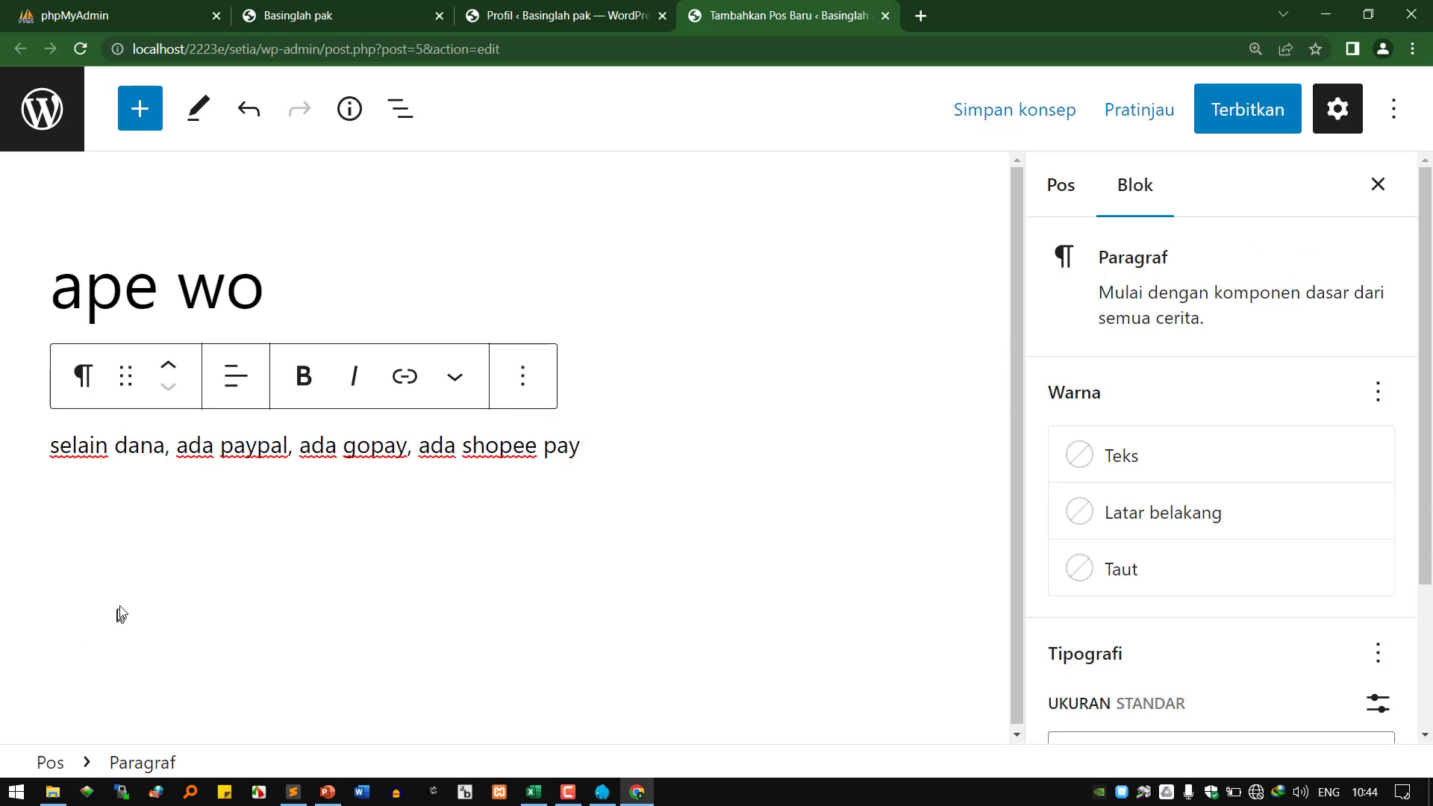
double_click(132, 445)
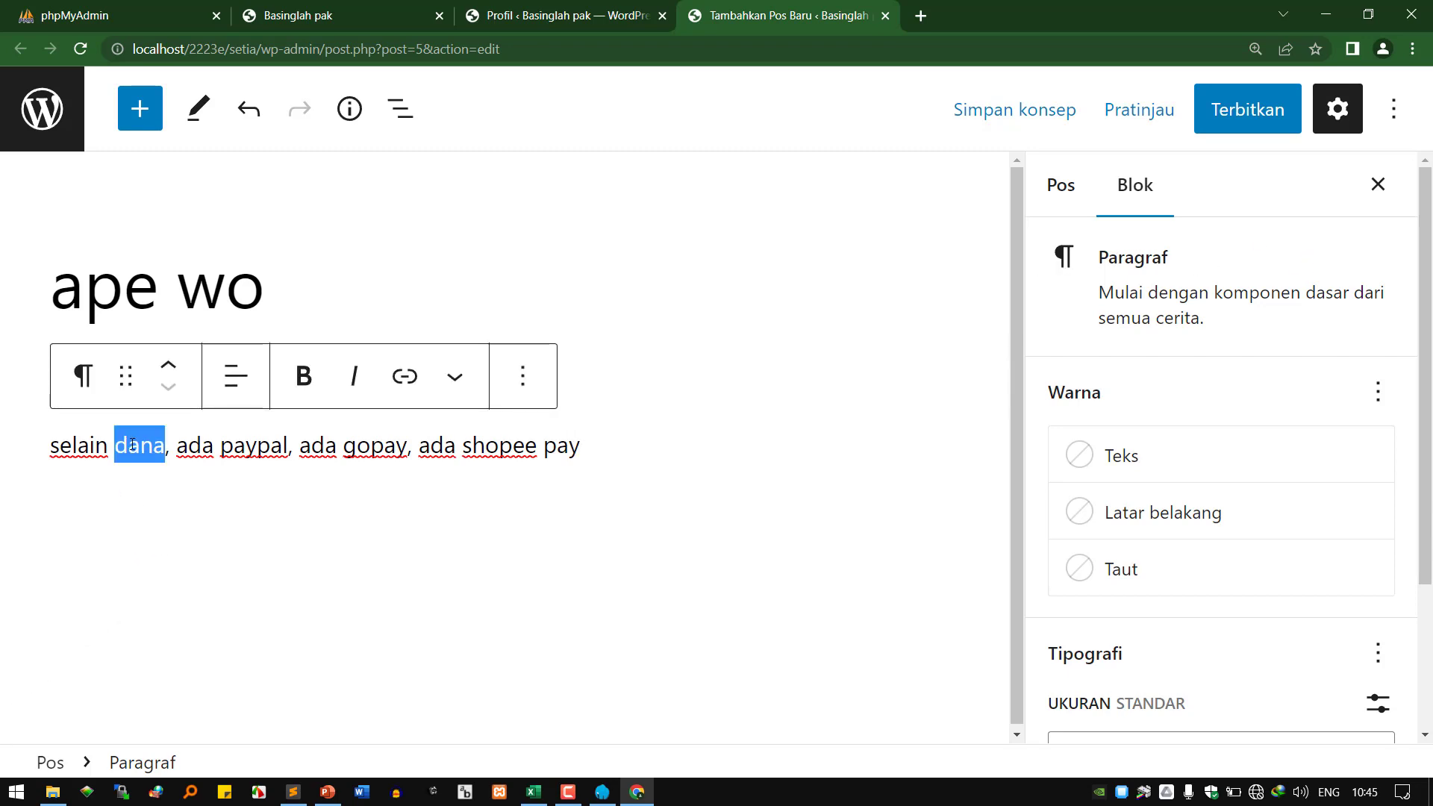
click(233, 389)
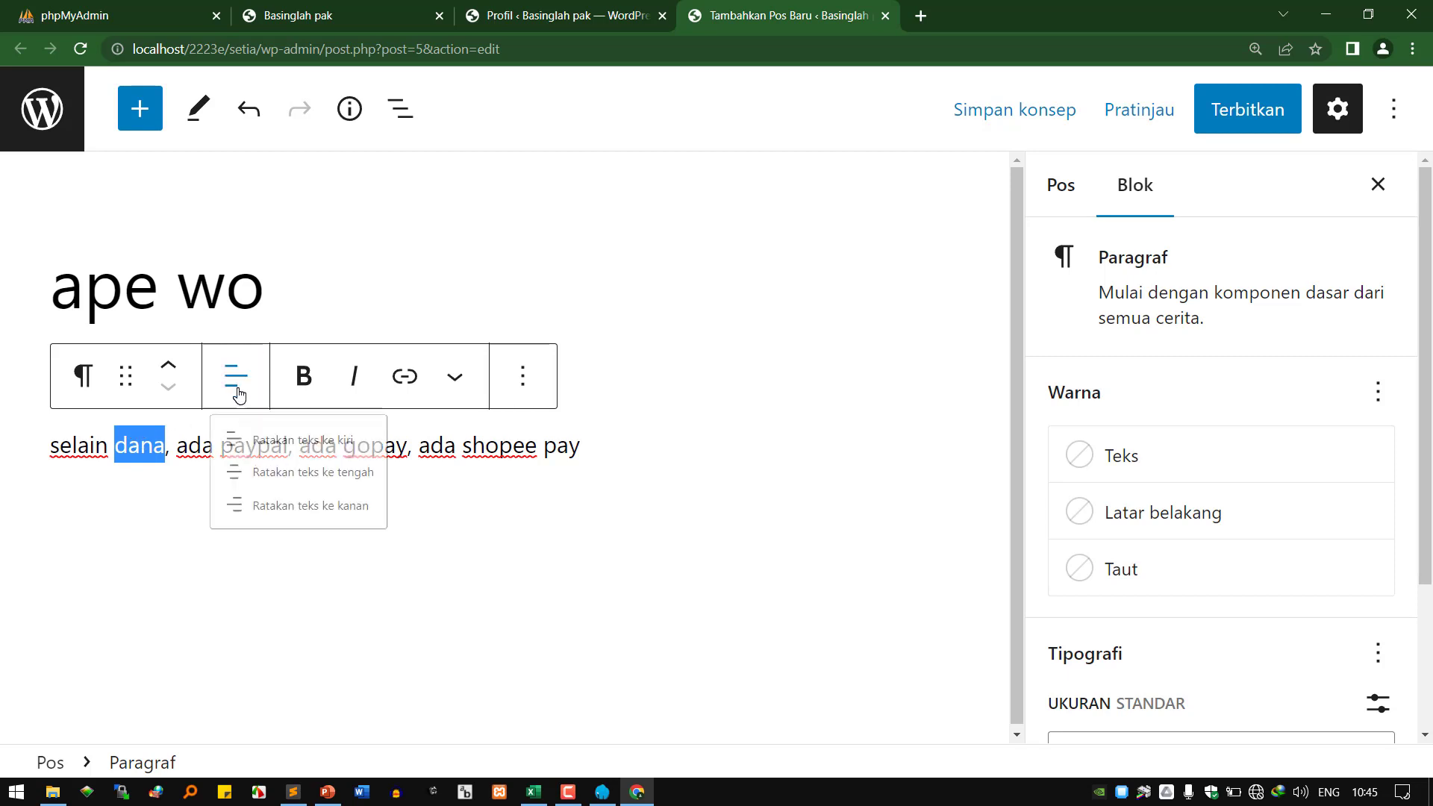
click(297, 515)
click(553, 519)
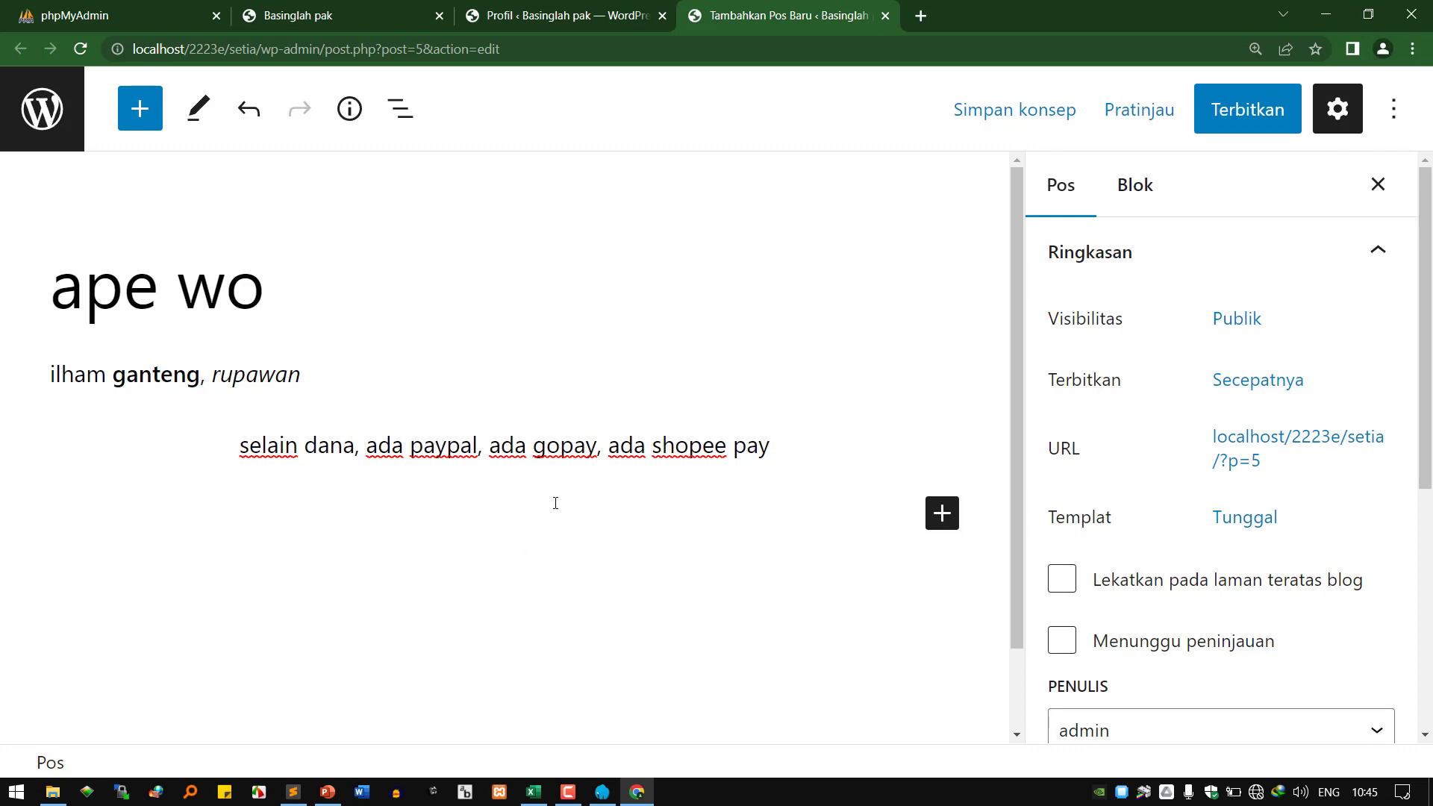
Publish the 'ape wo' post with Terbitkan, confirming in the pre-publish panel.
mouse_move(668, 426)
click(1232, 123)
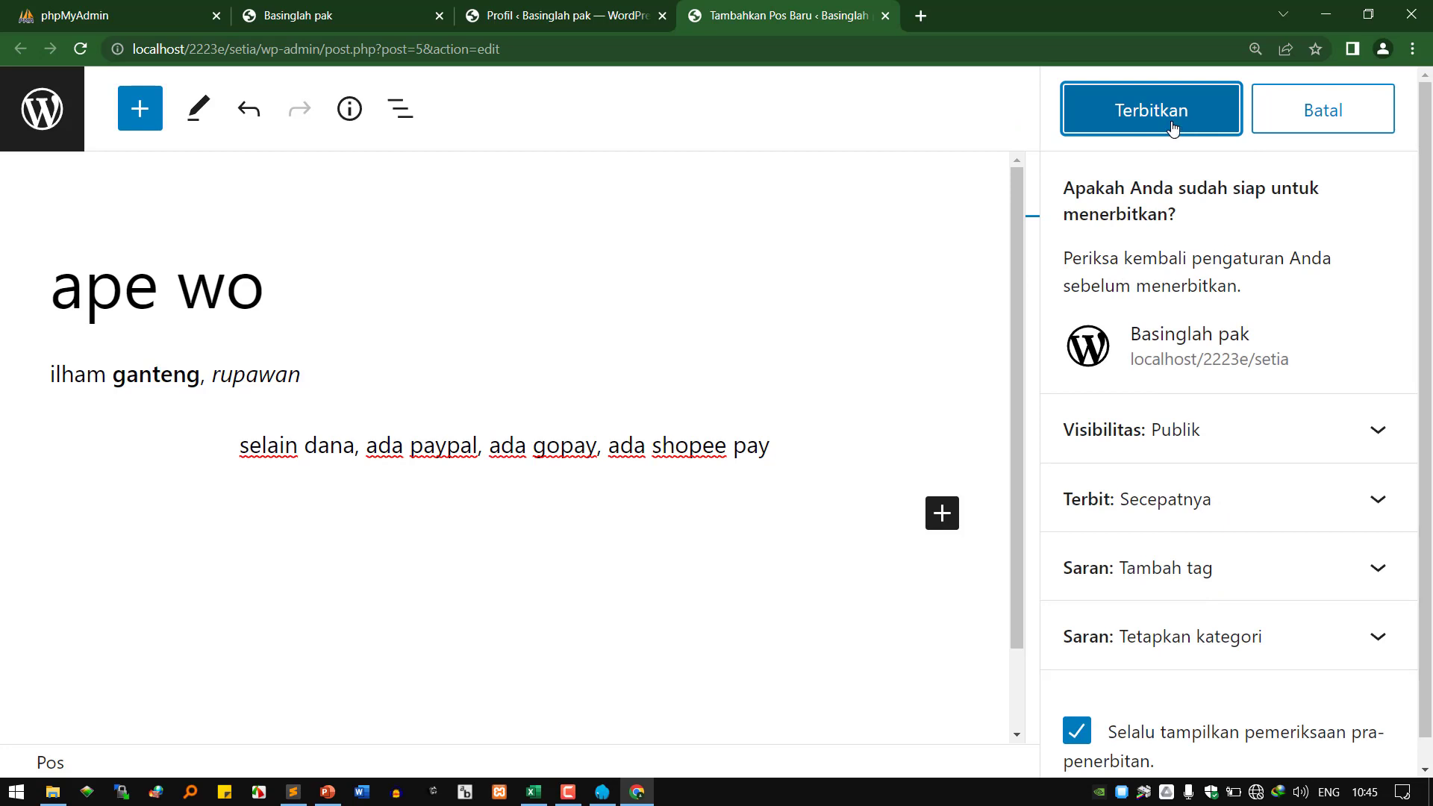
click(1187, 123)
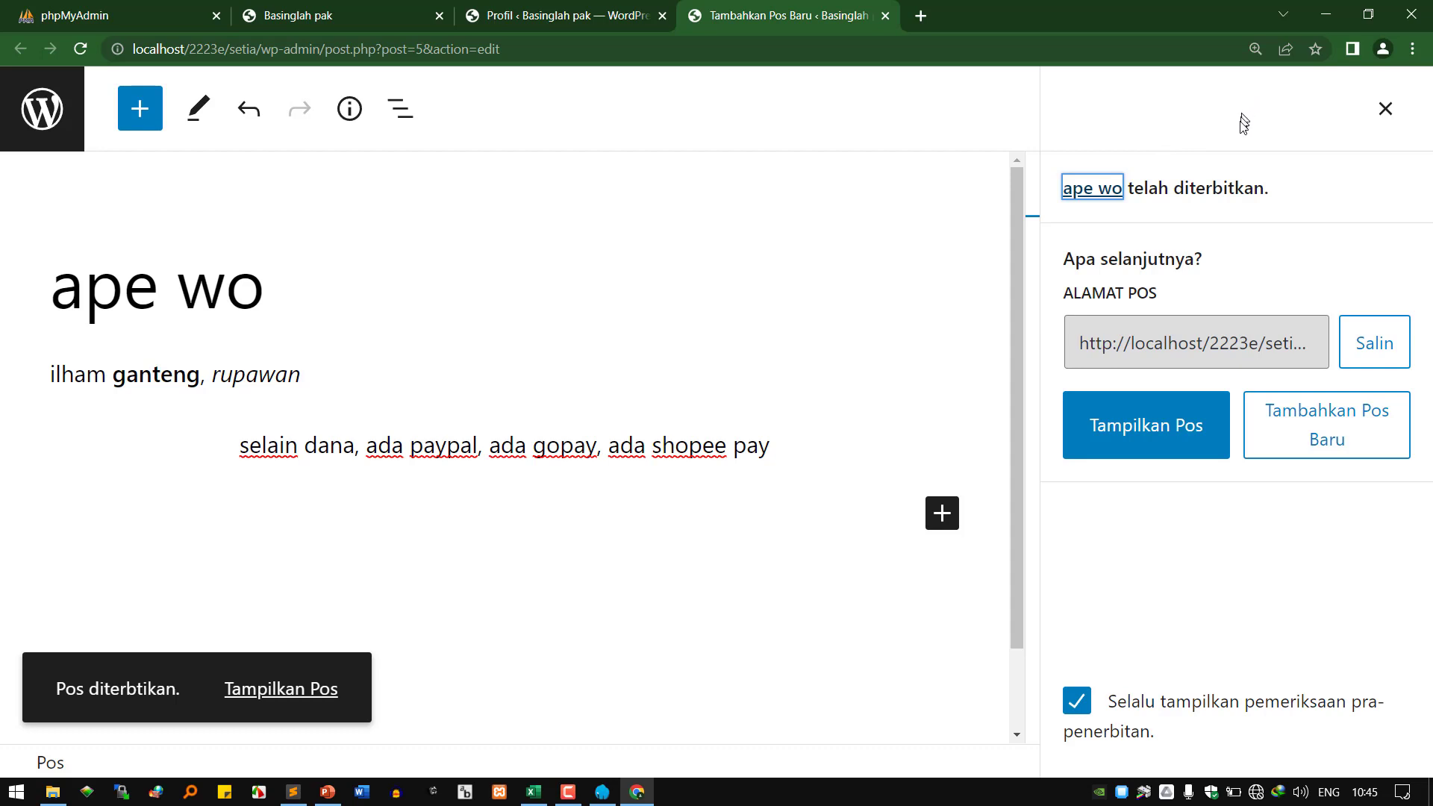
View the published 'ape wo' post at /2023/03/20/ape-wo/ and check its formatting.
click(1162, 433)
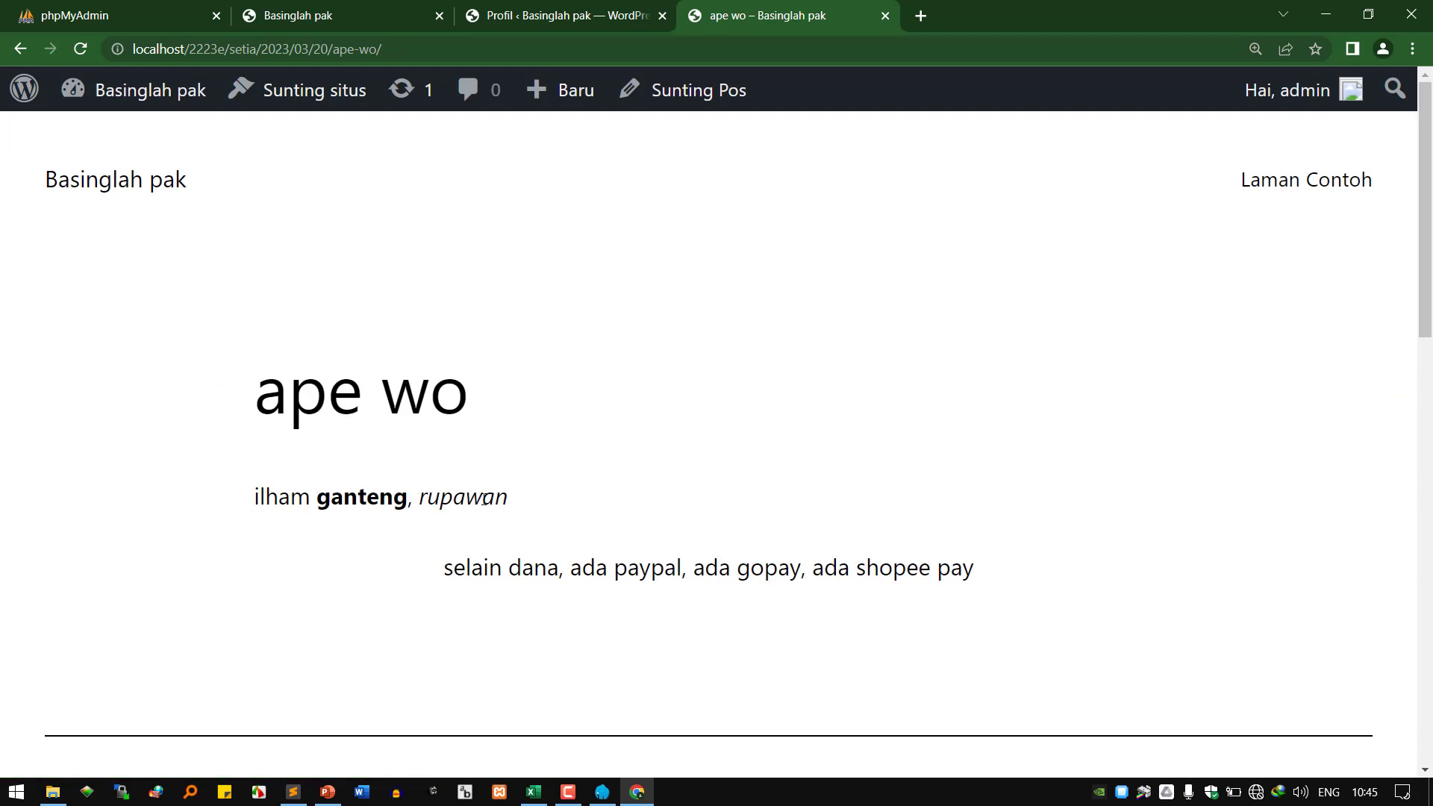
double_click(493, 569)
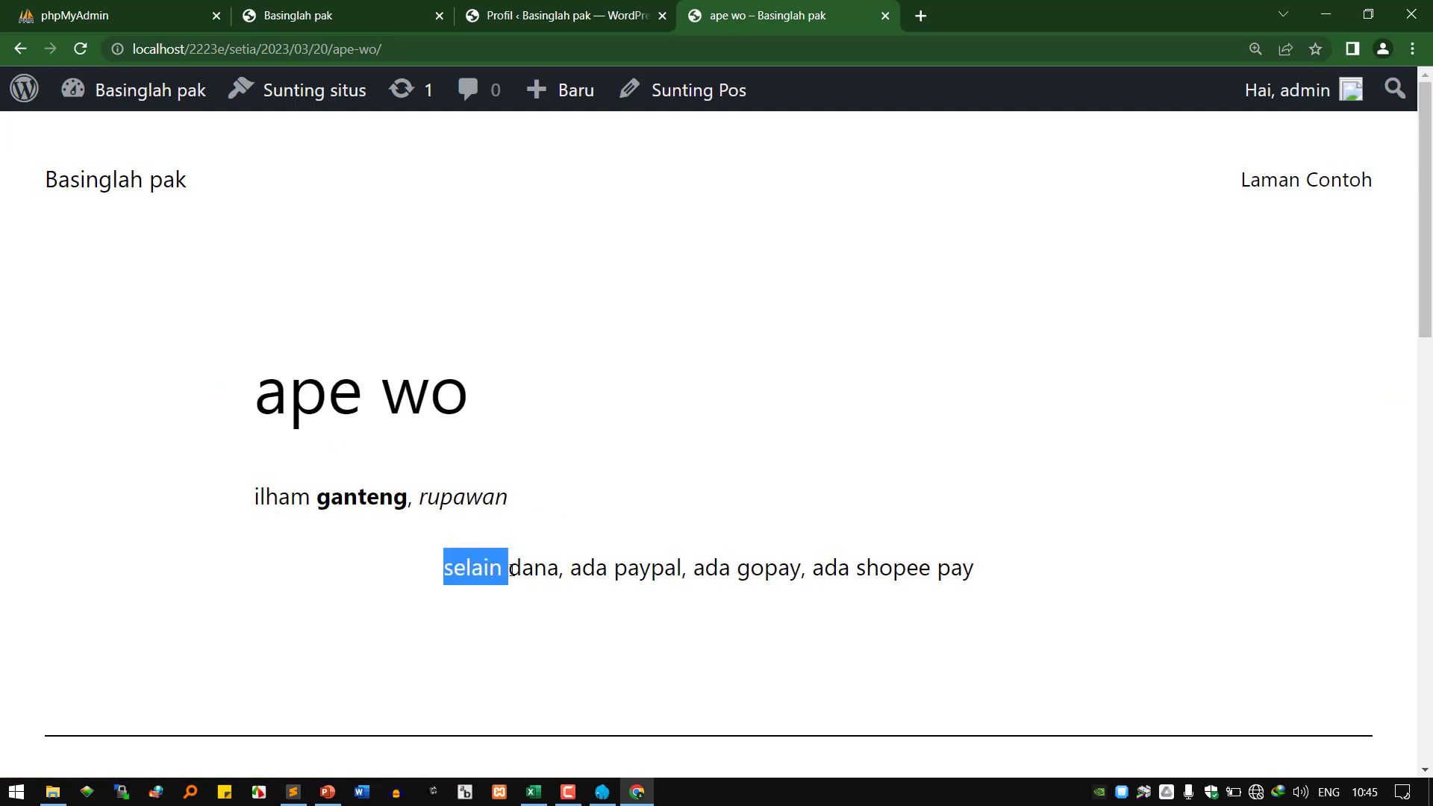
click(679, 559)
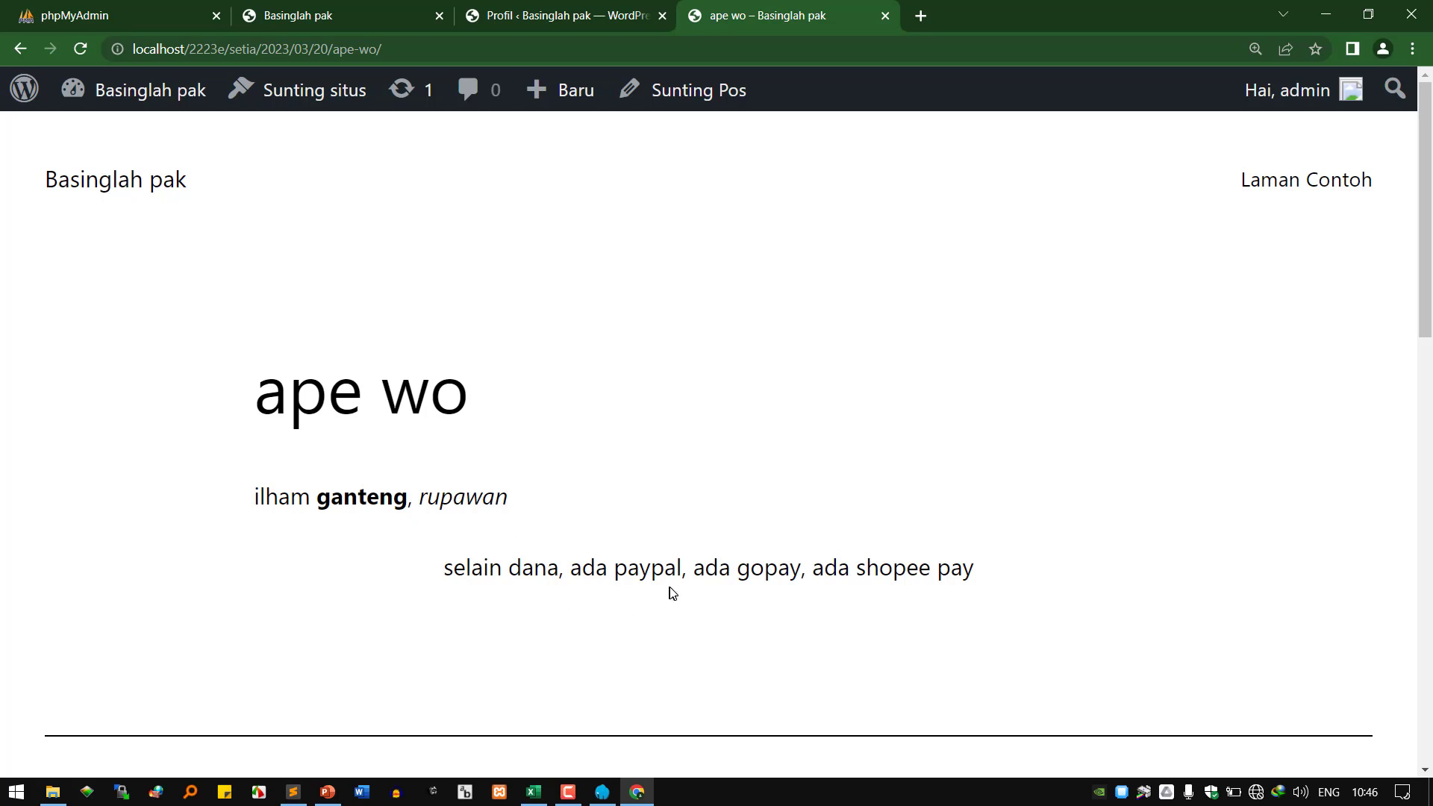
On the live 'ape wo' post, select the 'dana' to 'shopee' text, then open the post via Sunting Pos.
drag(505, 576, 933, 553)
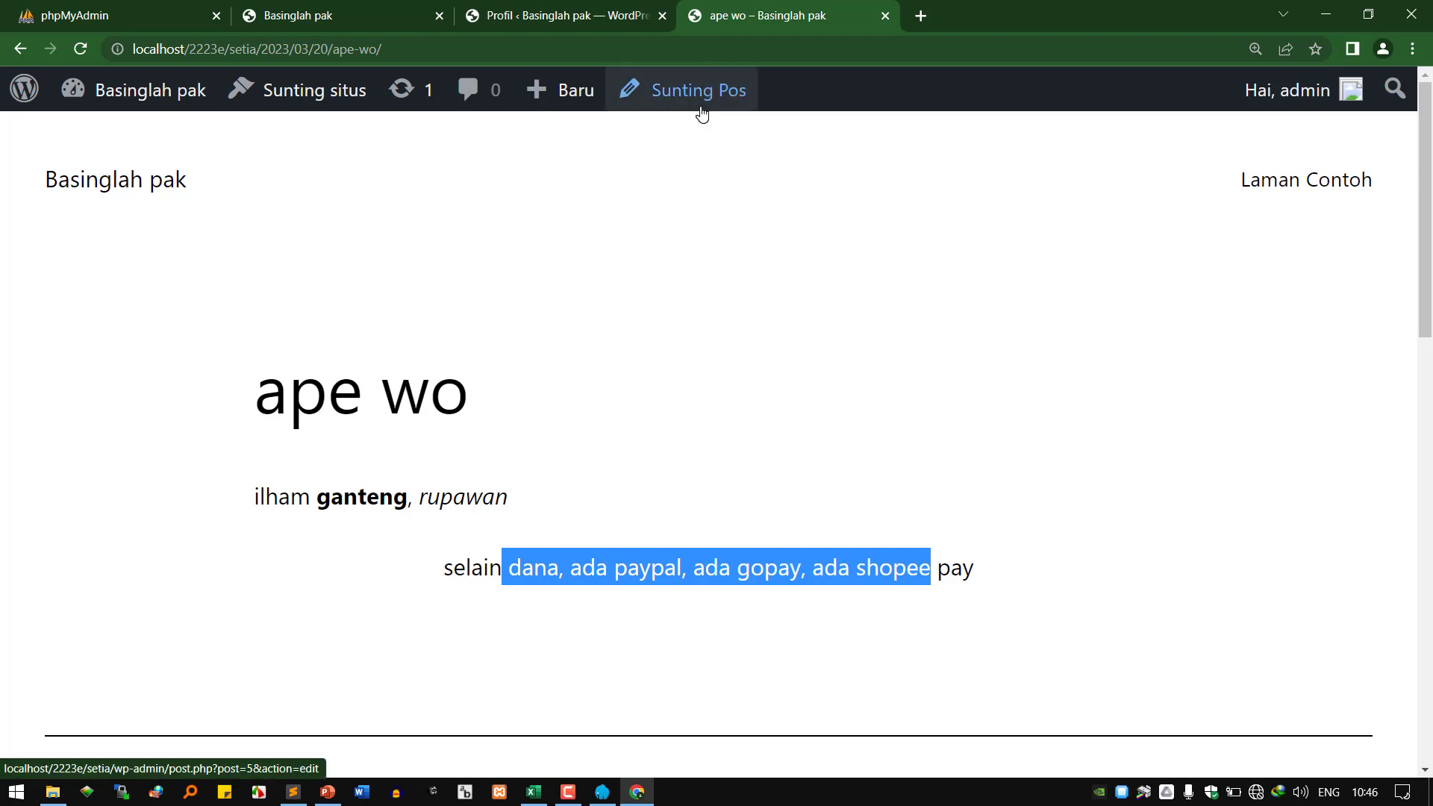
click(702, 112)
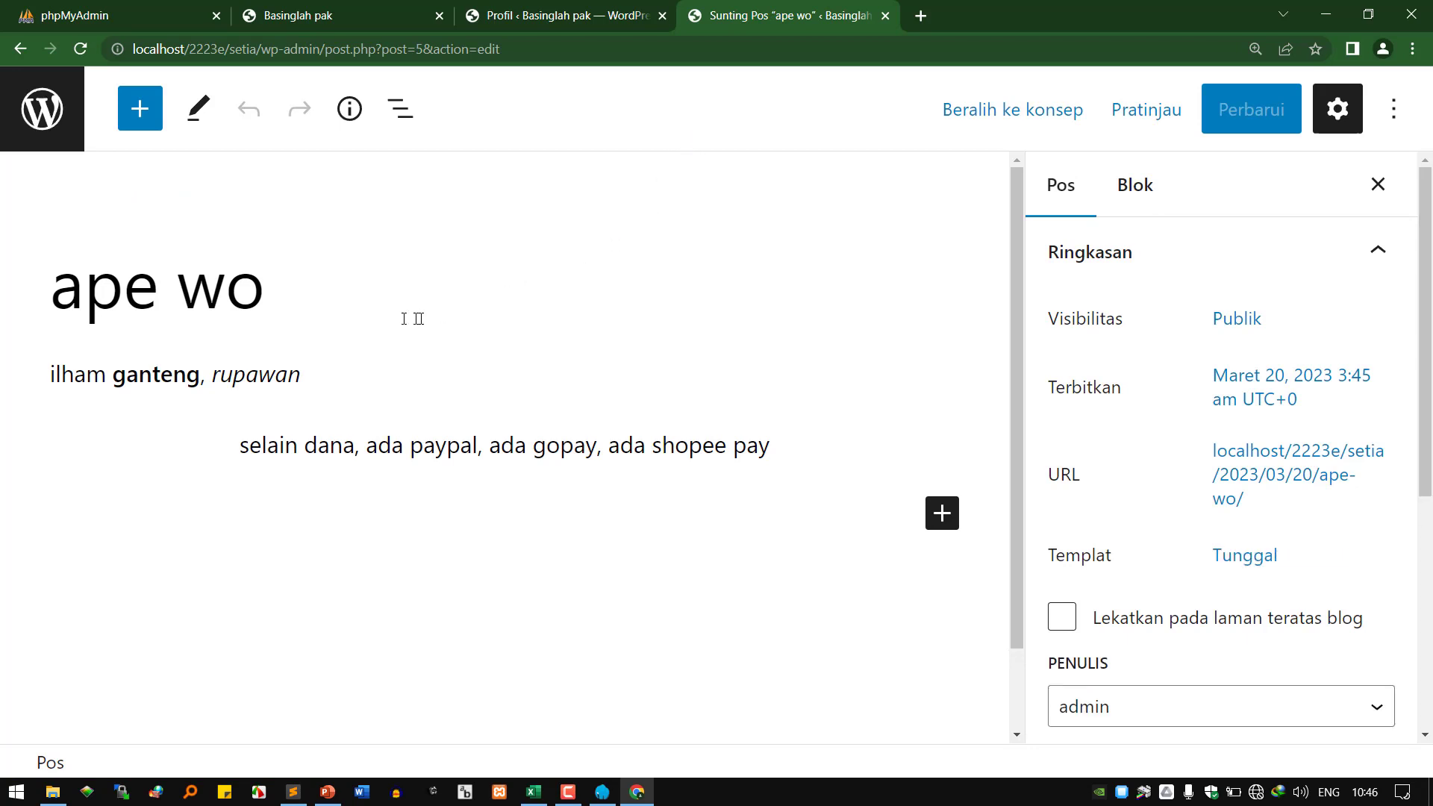
Select 'dana' for a link and copy the phpMyAdmin import page address.
double_click(235, 377)
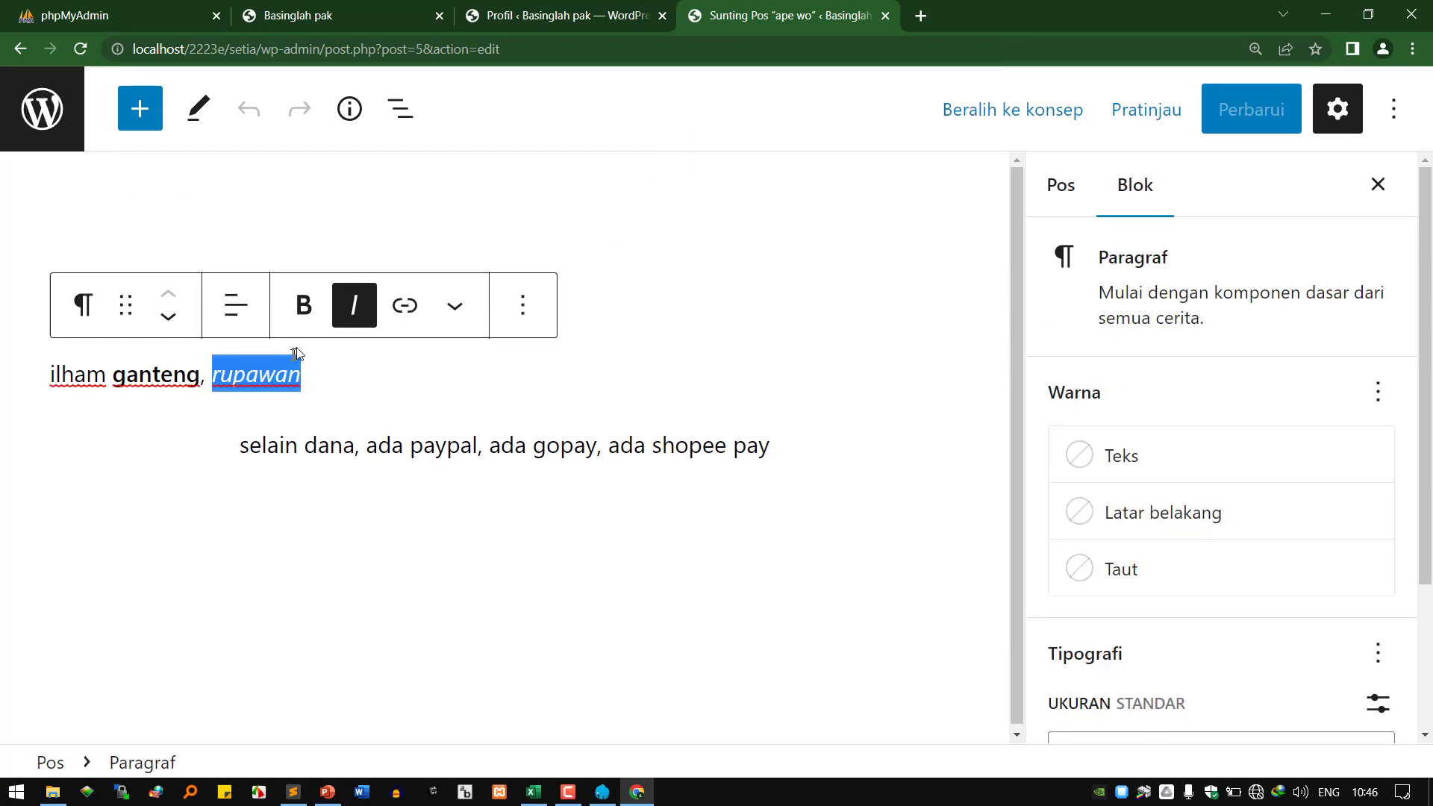
double_click(329, 446)
click(404, 377)
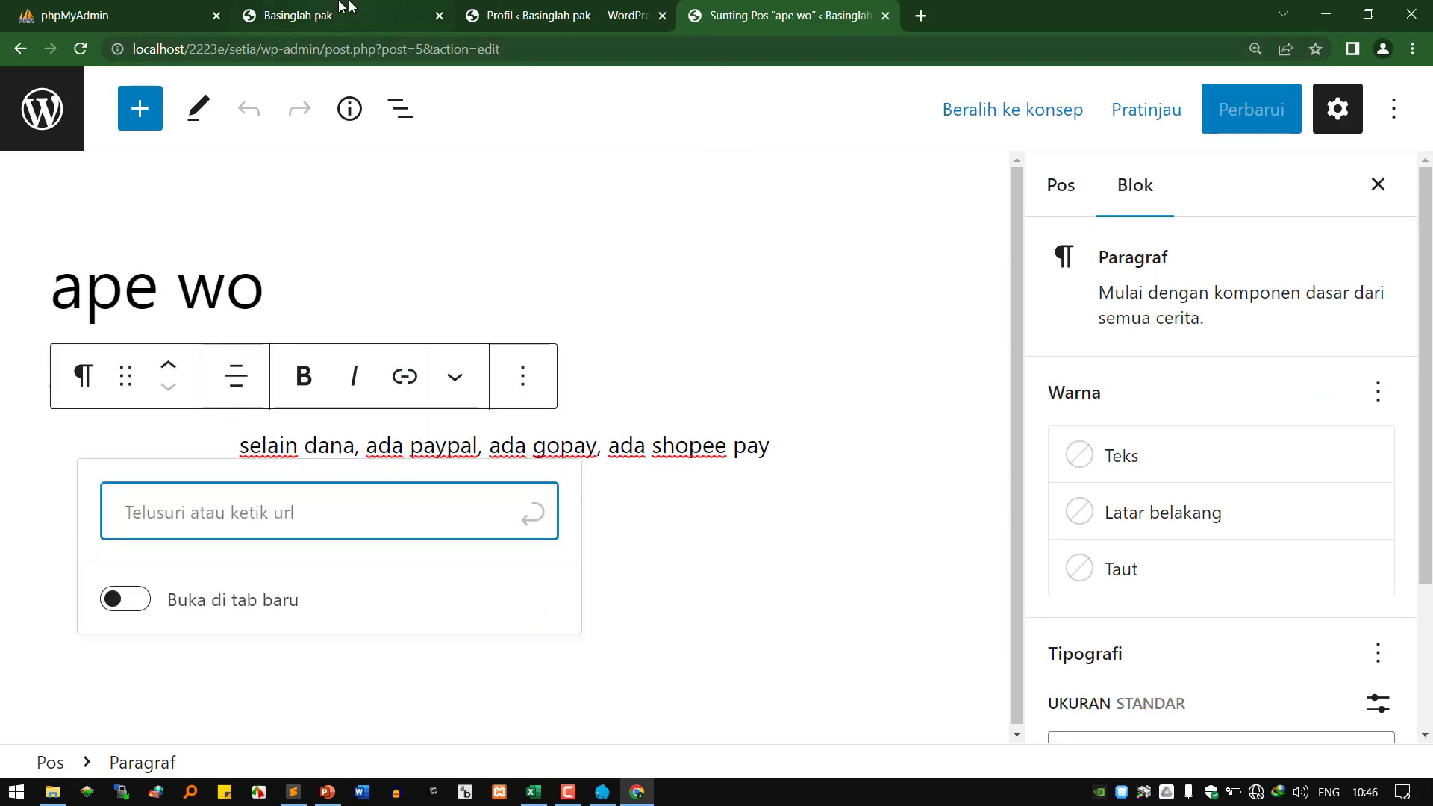
click(149, 15)
right_click(189, 50)
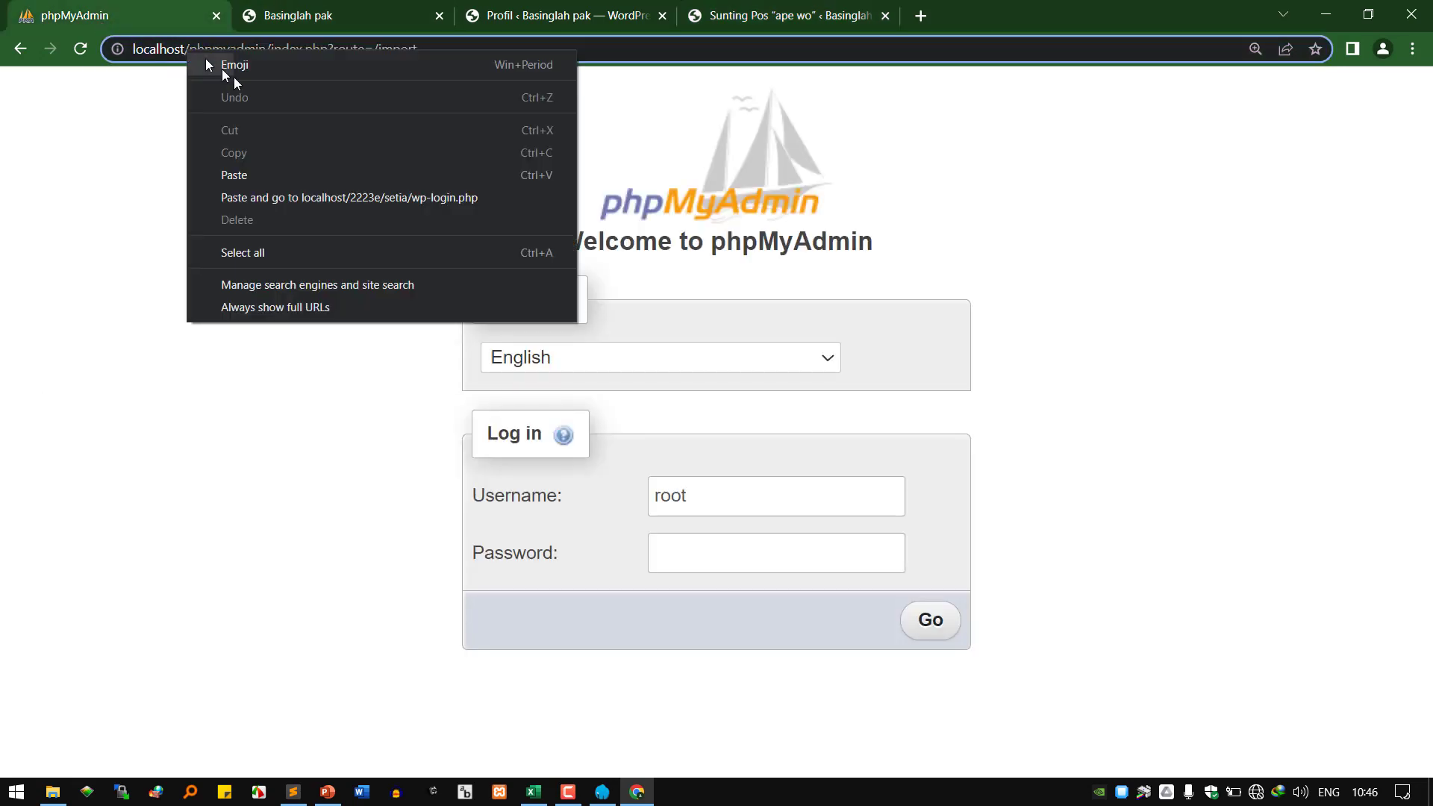
click(161, 50)
key(super+c)
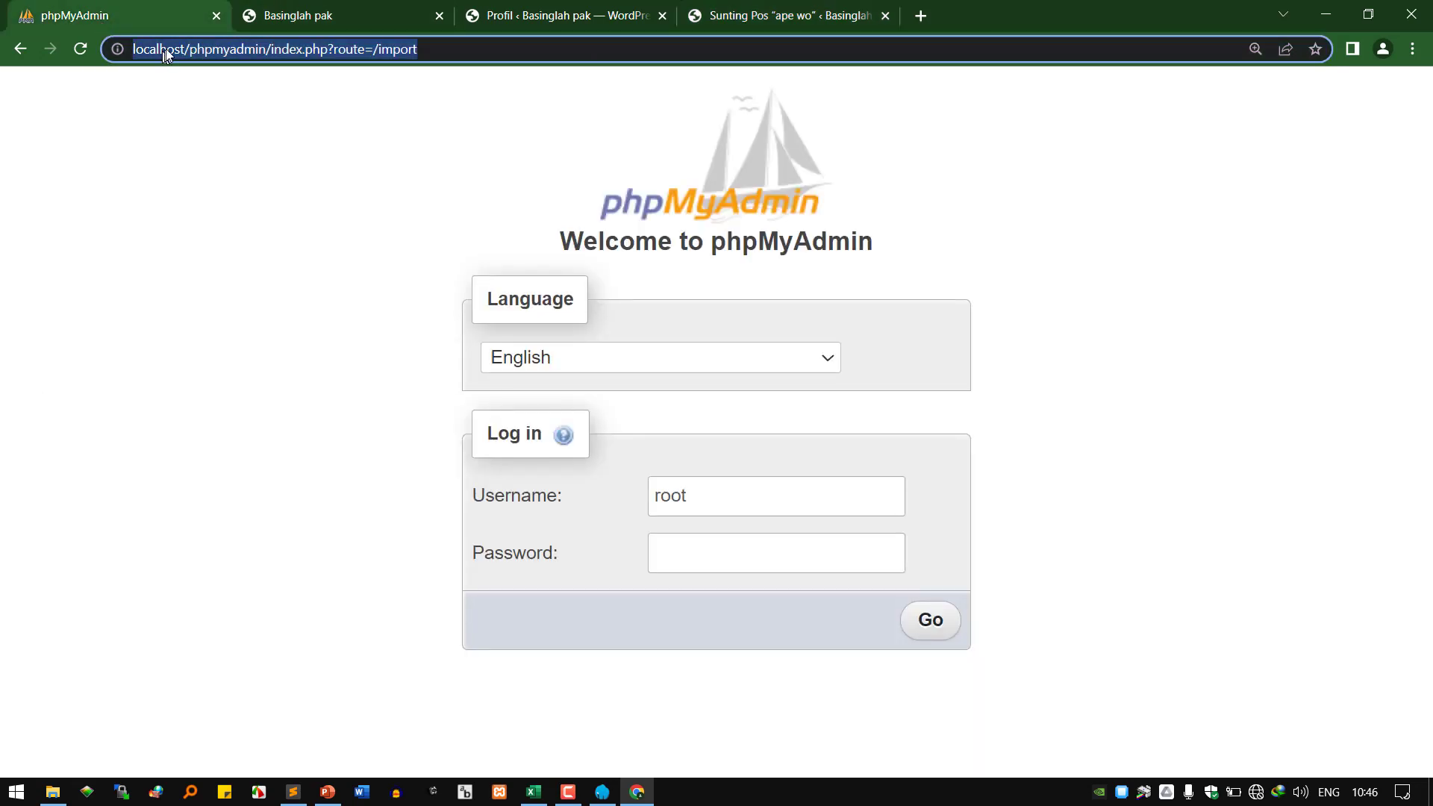
right_click(165, 54)
click(253, 158)
Paste the phpMyAdmin address as the link on 'dana' and update the post with Perbarui.
click(784, 15)
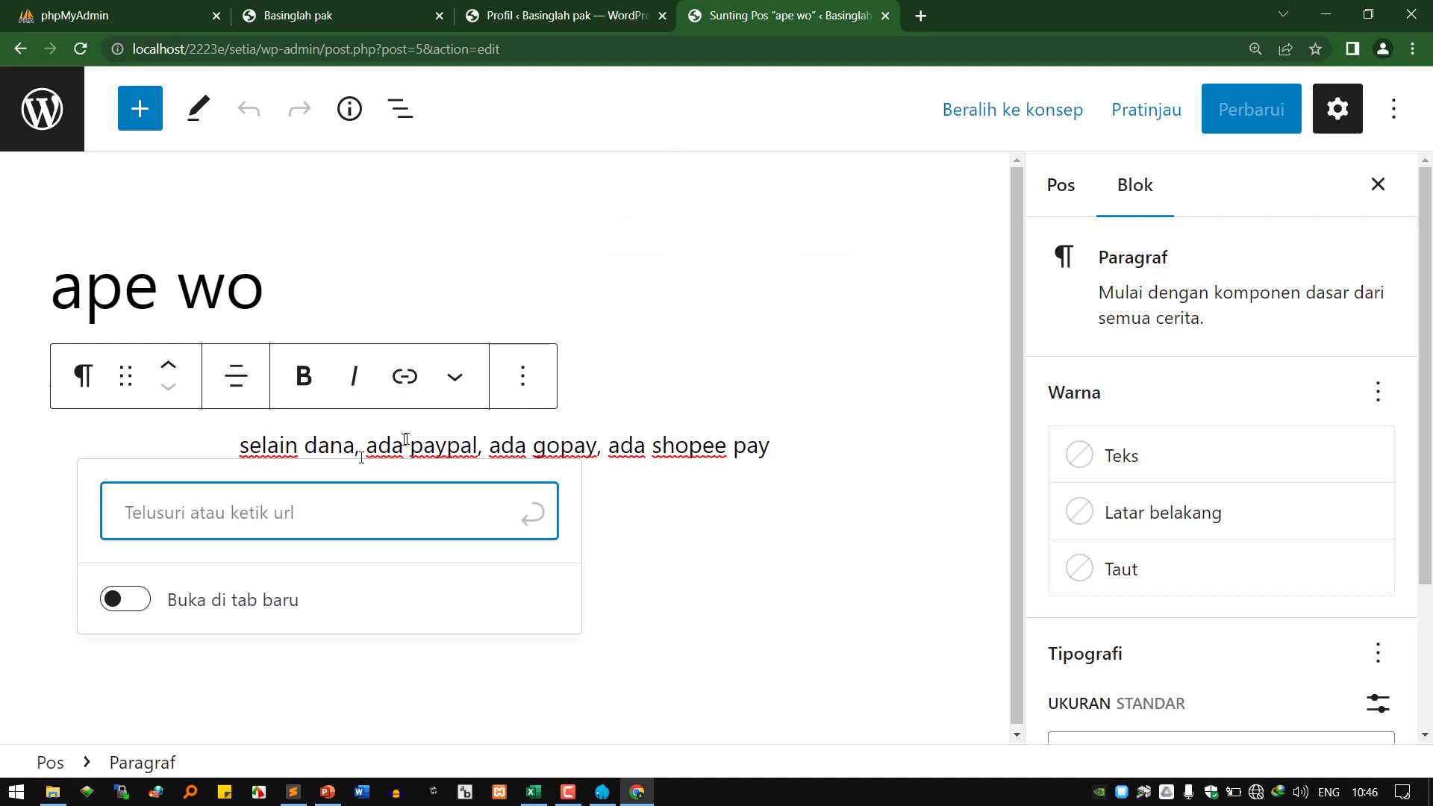
right_click(357, 515)
click(361, 368)
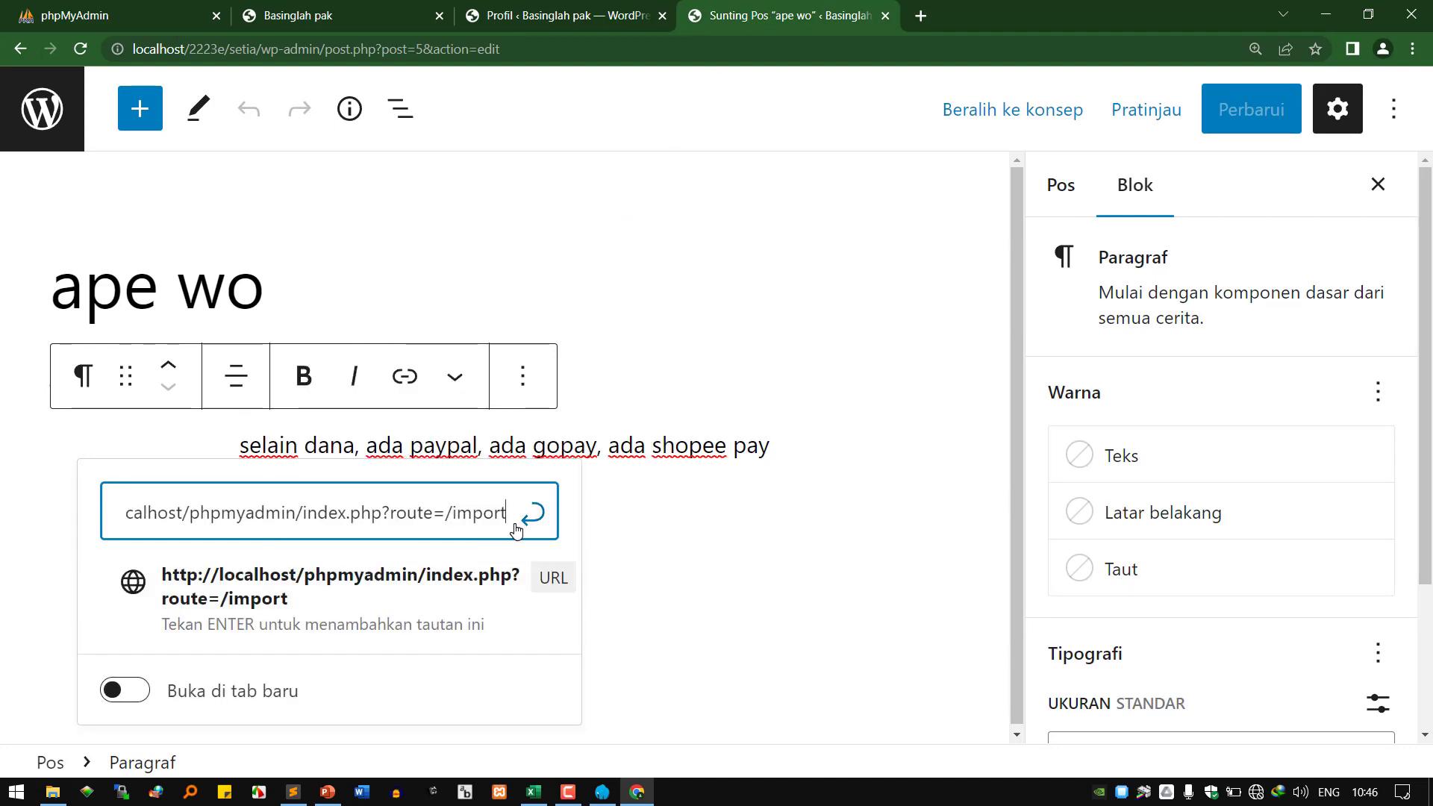
click(433, 594)
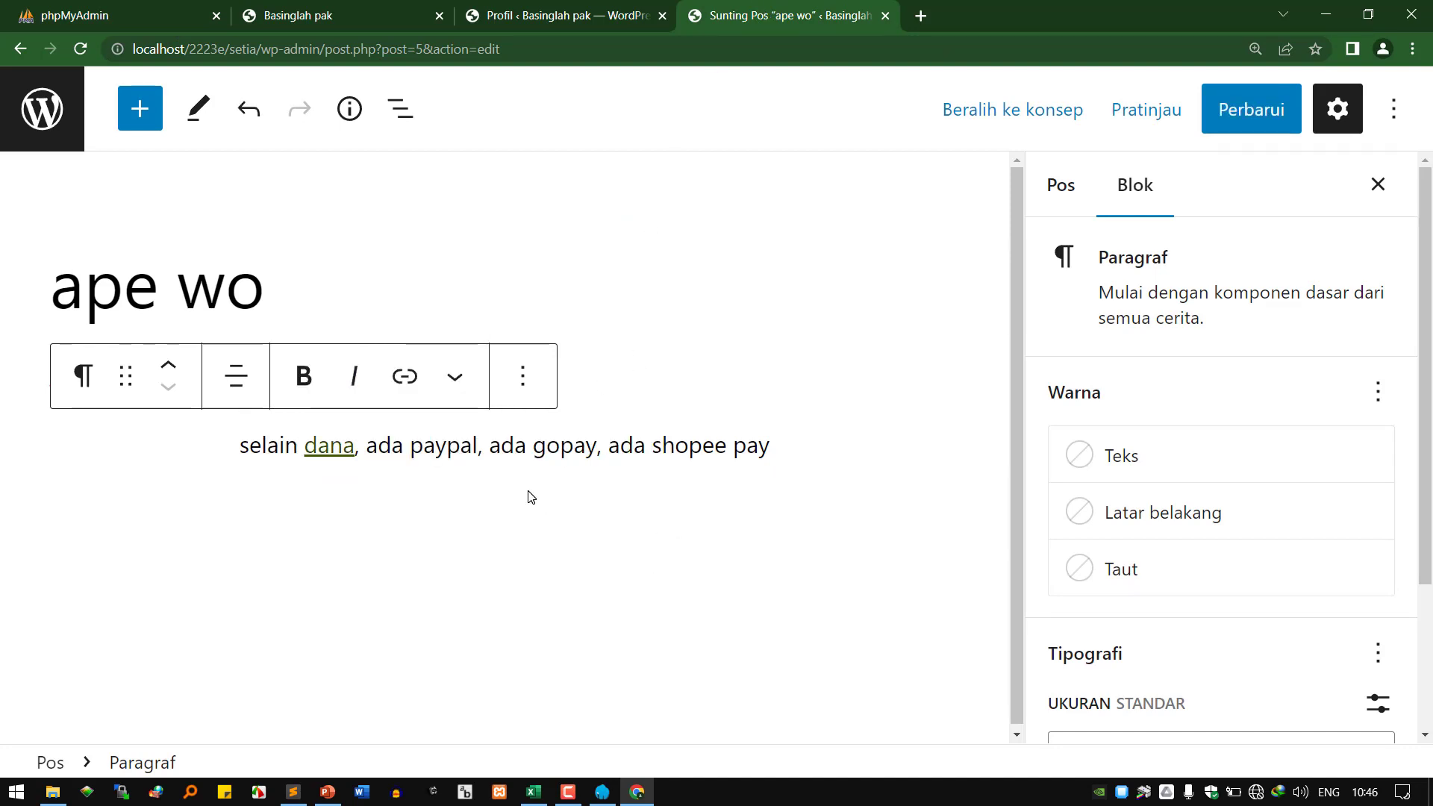
click(1245, 111)
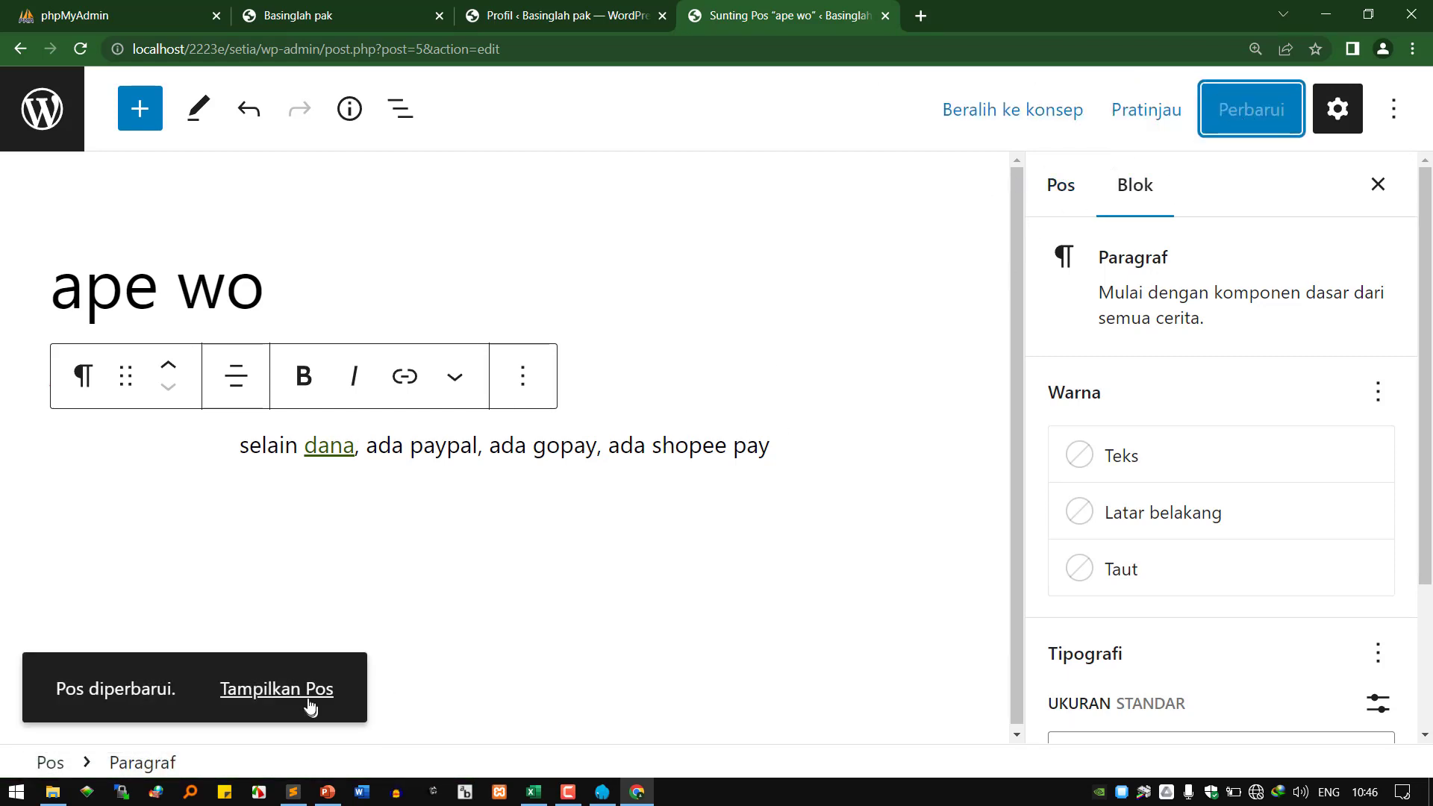
click(309, 696)
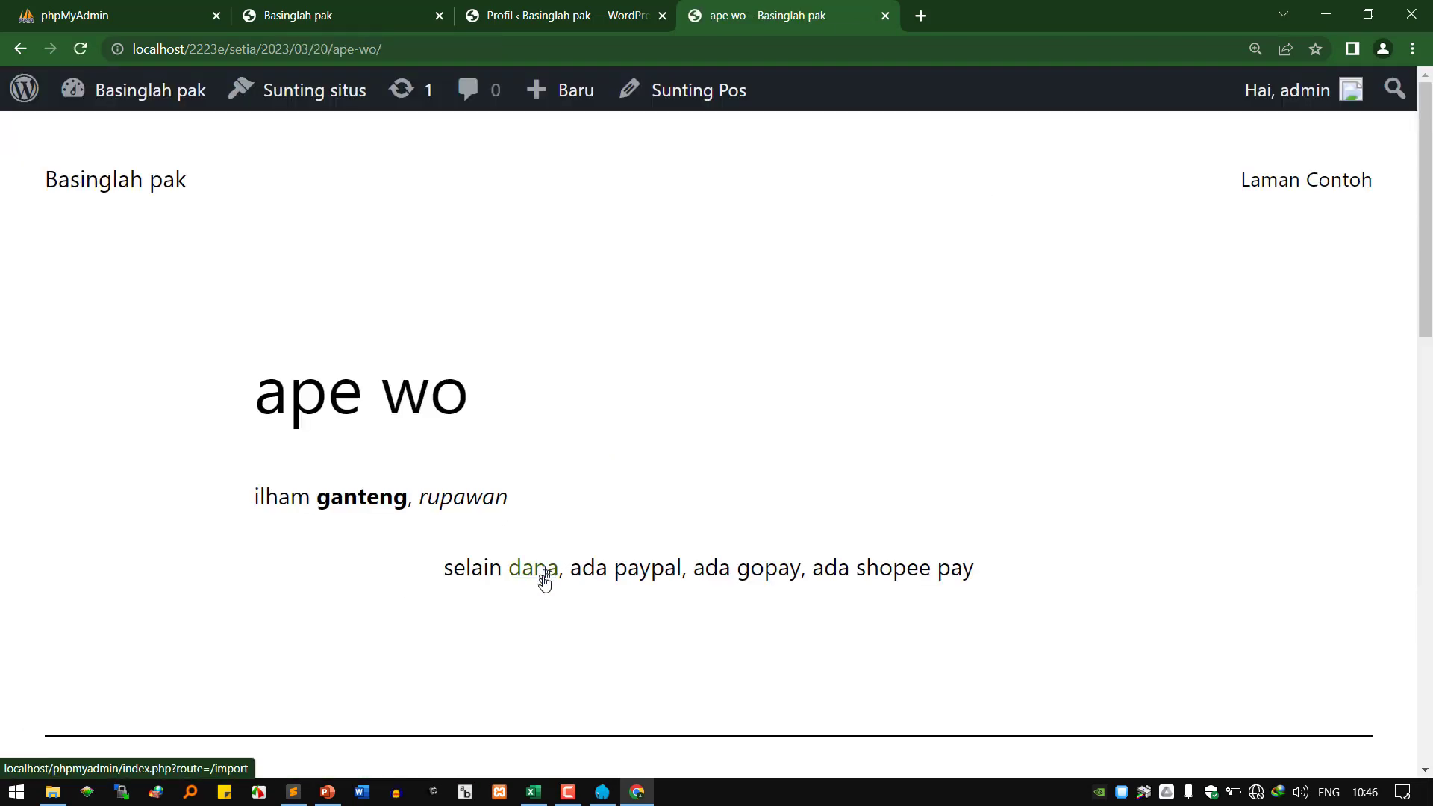
click(543, 578)
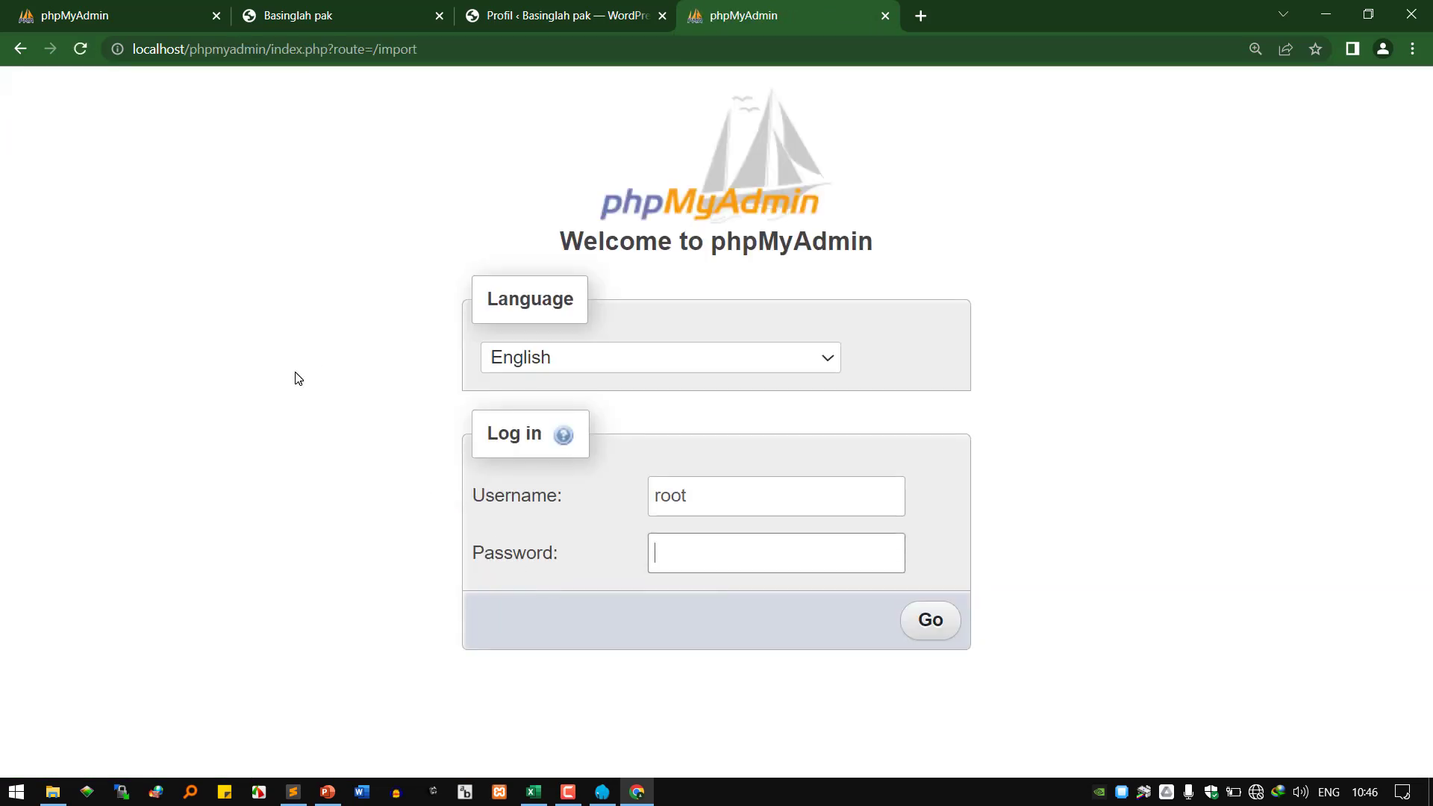
click(18, 50)
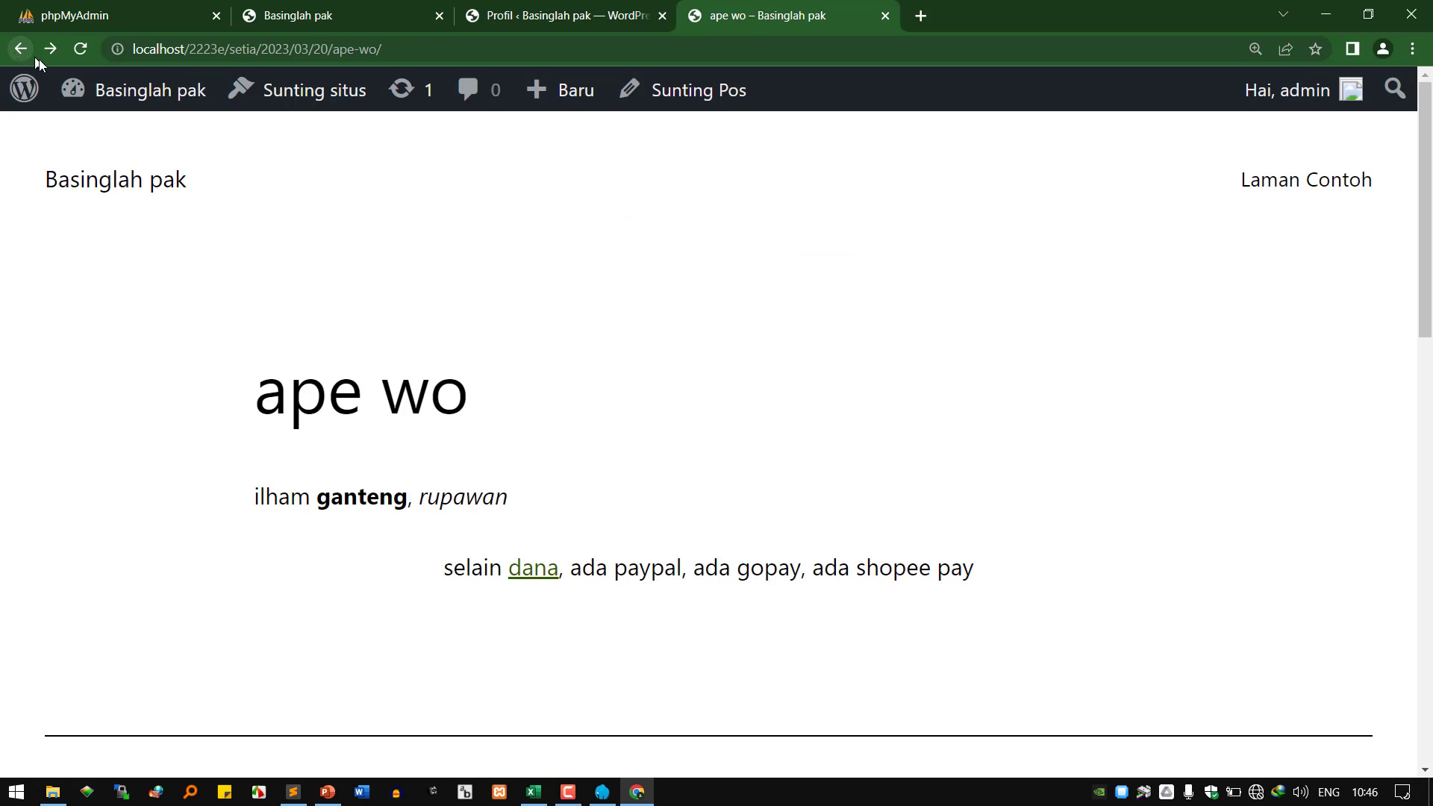
click(690, 102)
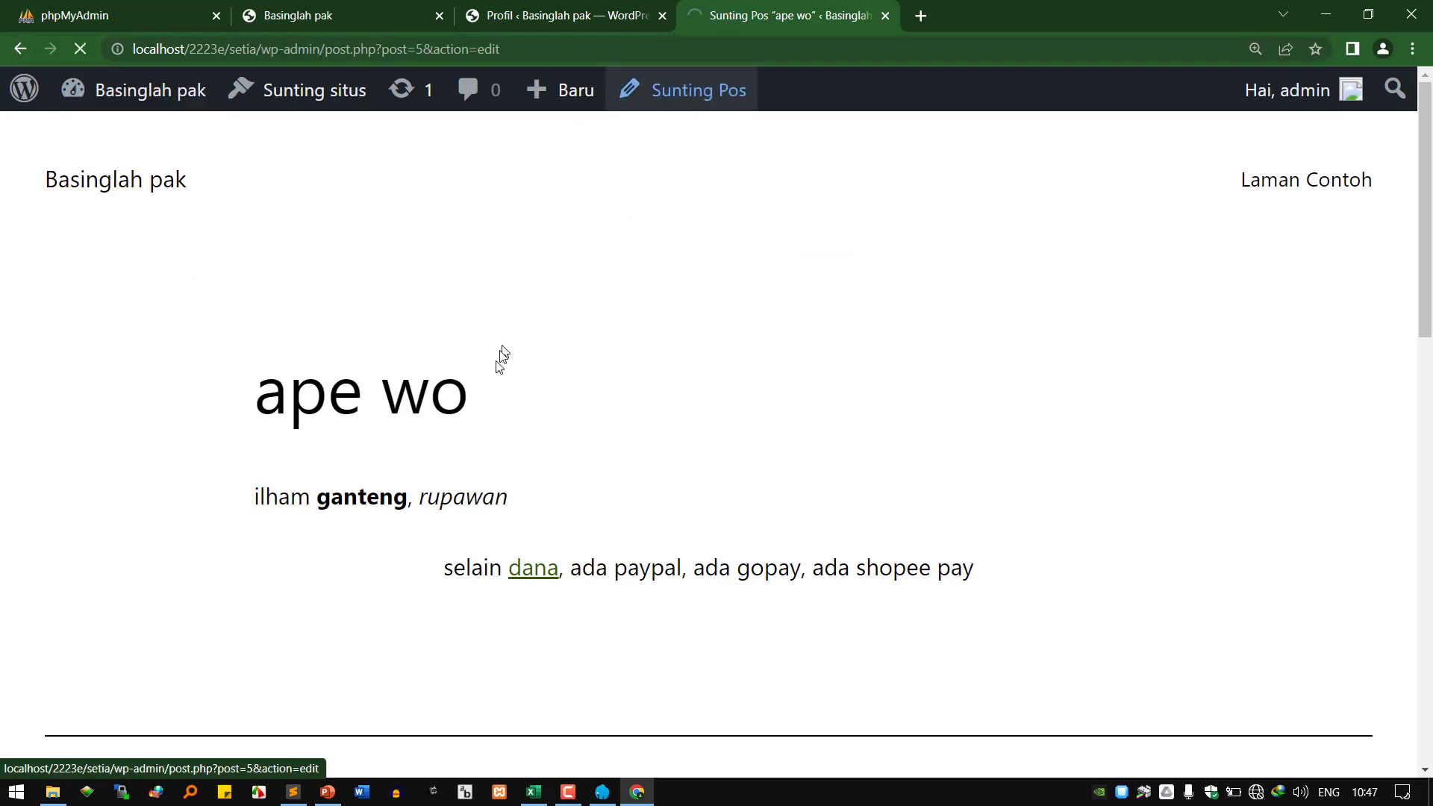
click(428, 448)
double_click(427, 448)
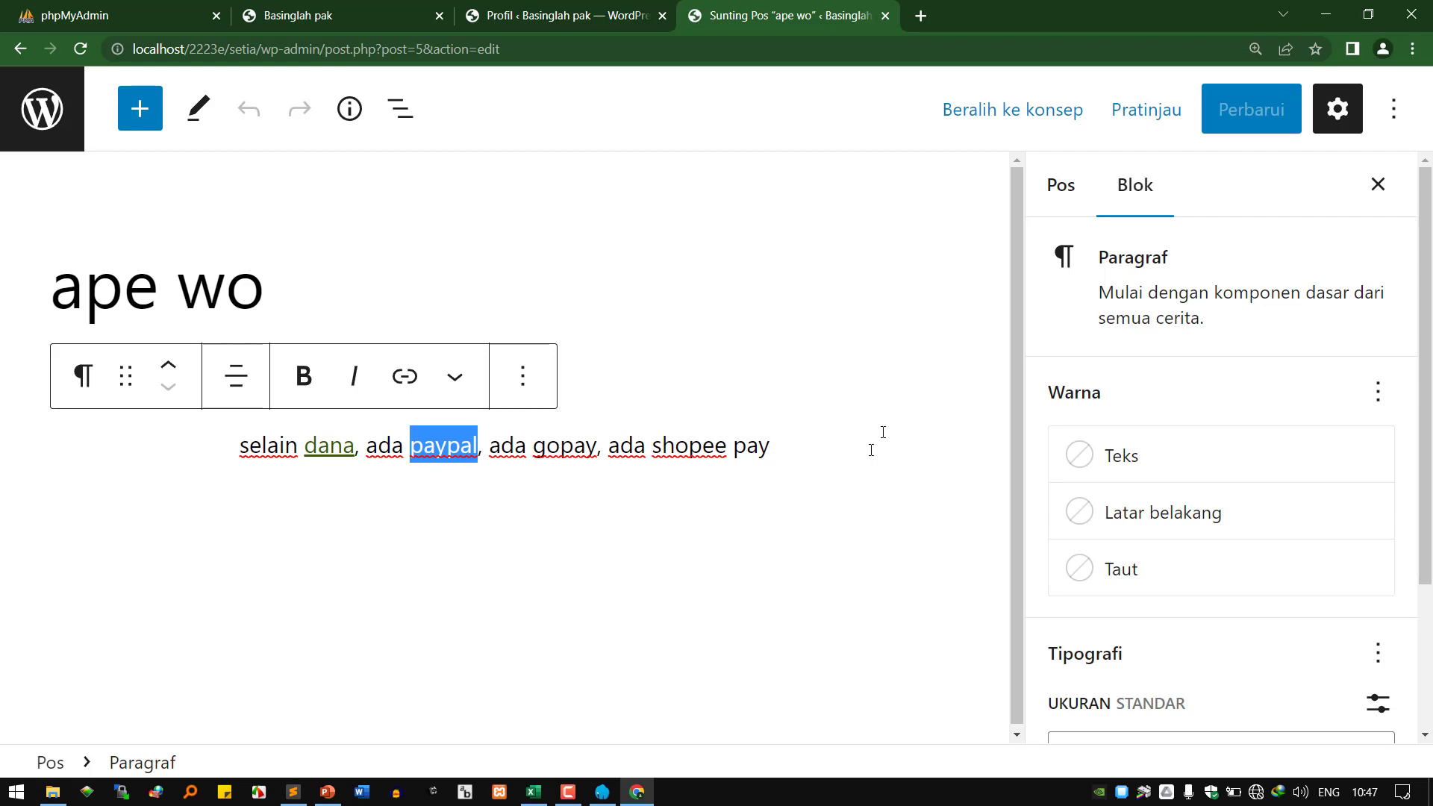
click(689, 450)
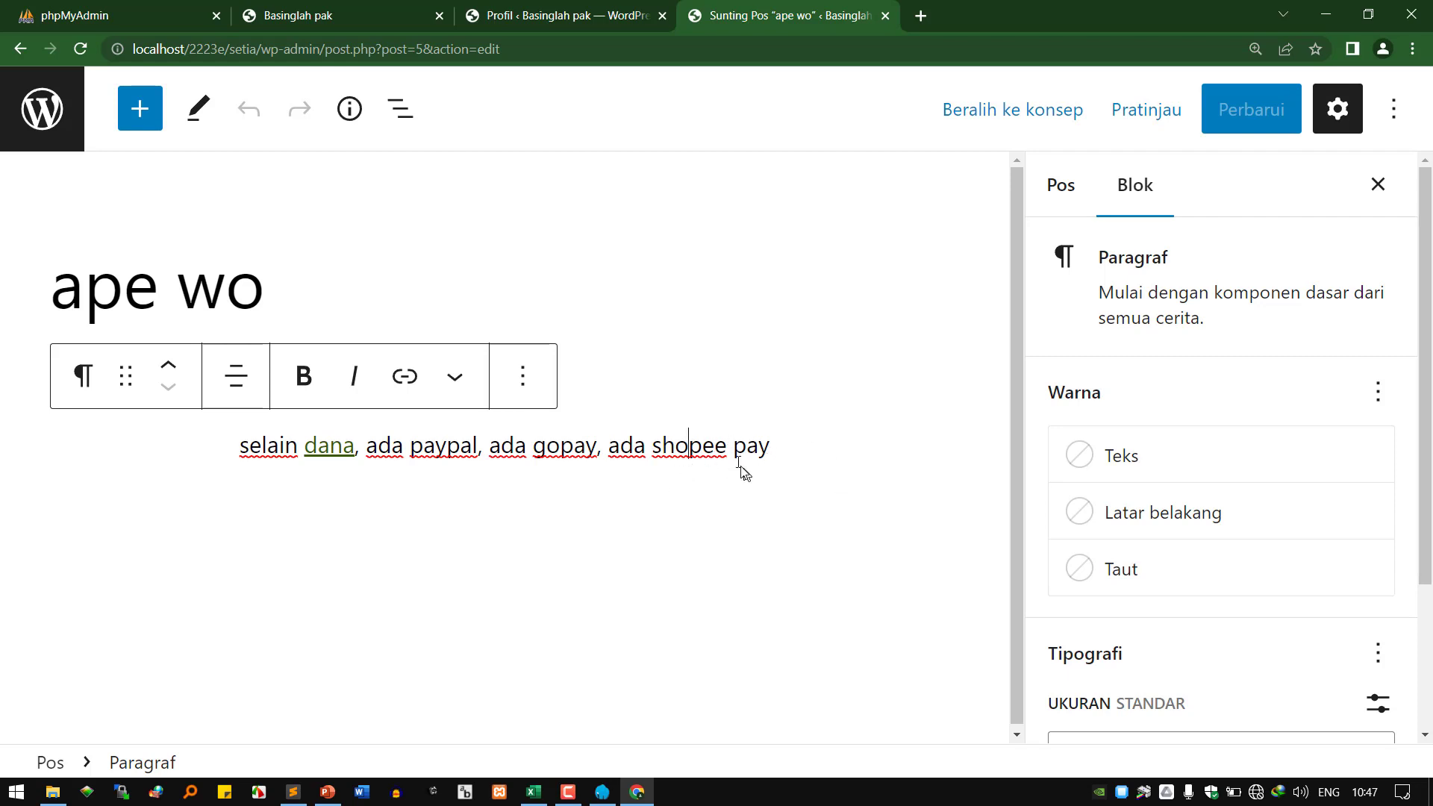
click(293, 792)
Type 'WYSIWYG' and, beneath it, 'what you see is what you get' below the URL line.
click(830, 594)
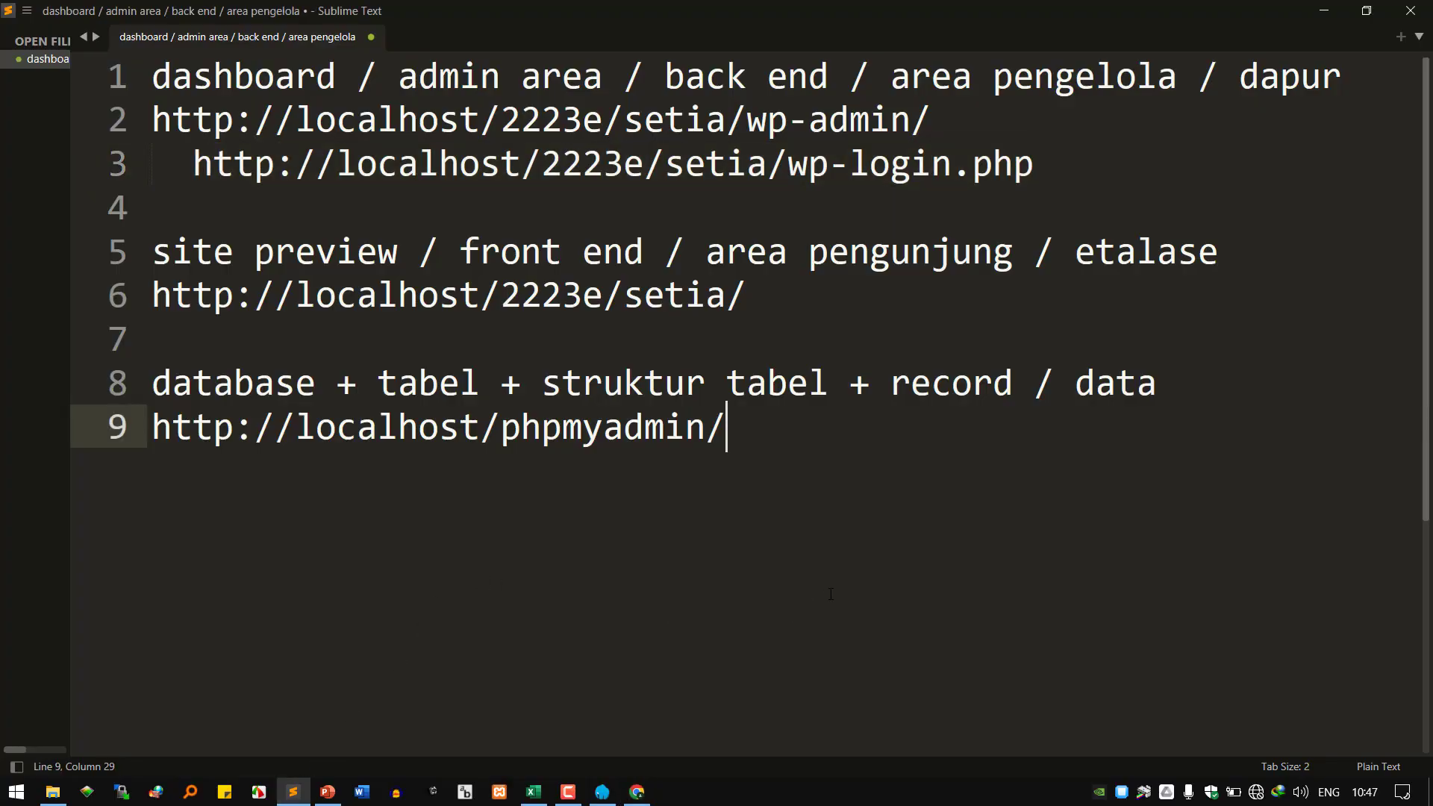
key(Return)
key(Return)
text(WYSI)
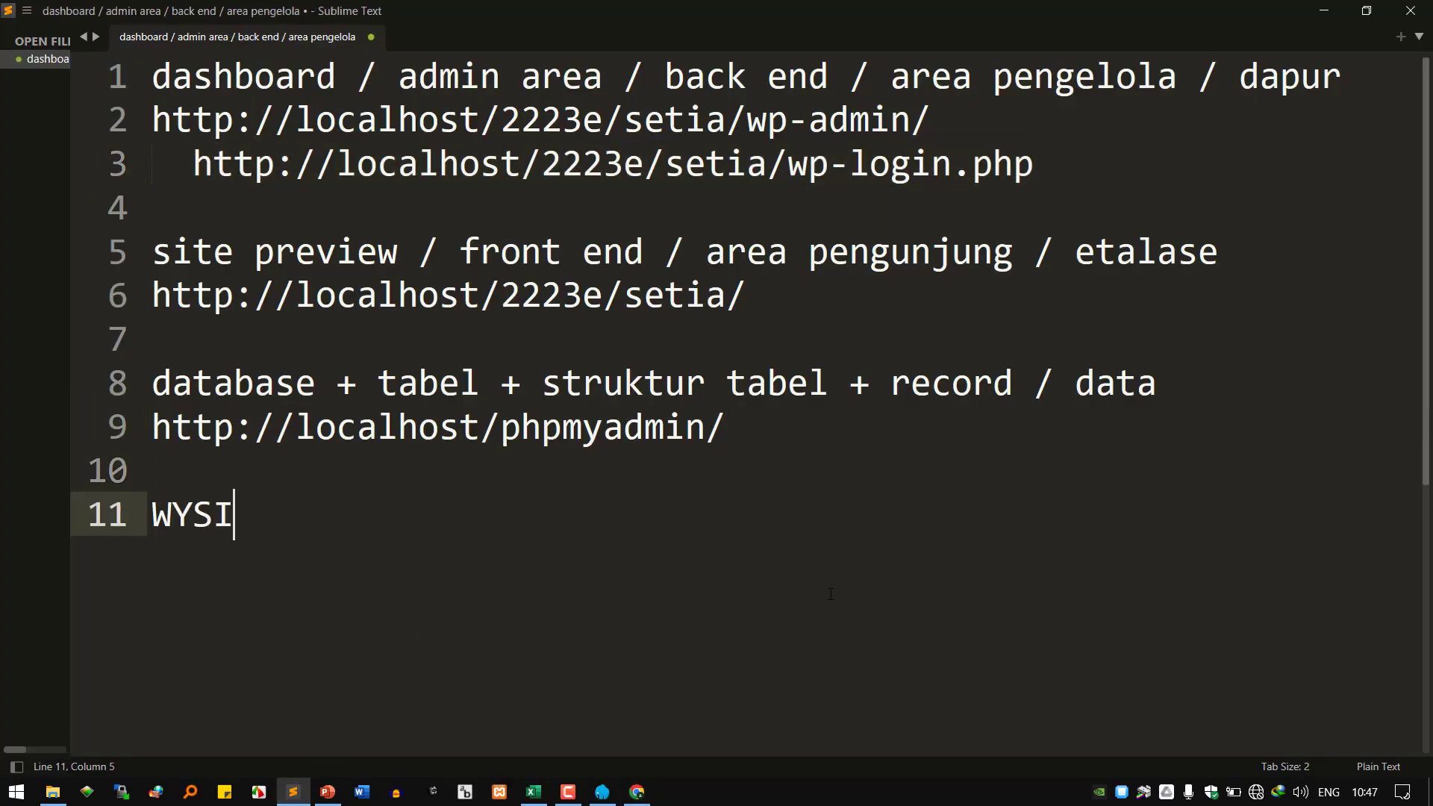
text(WYG)
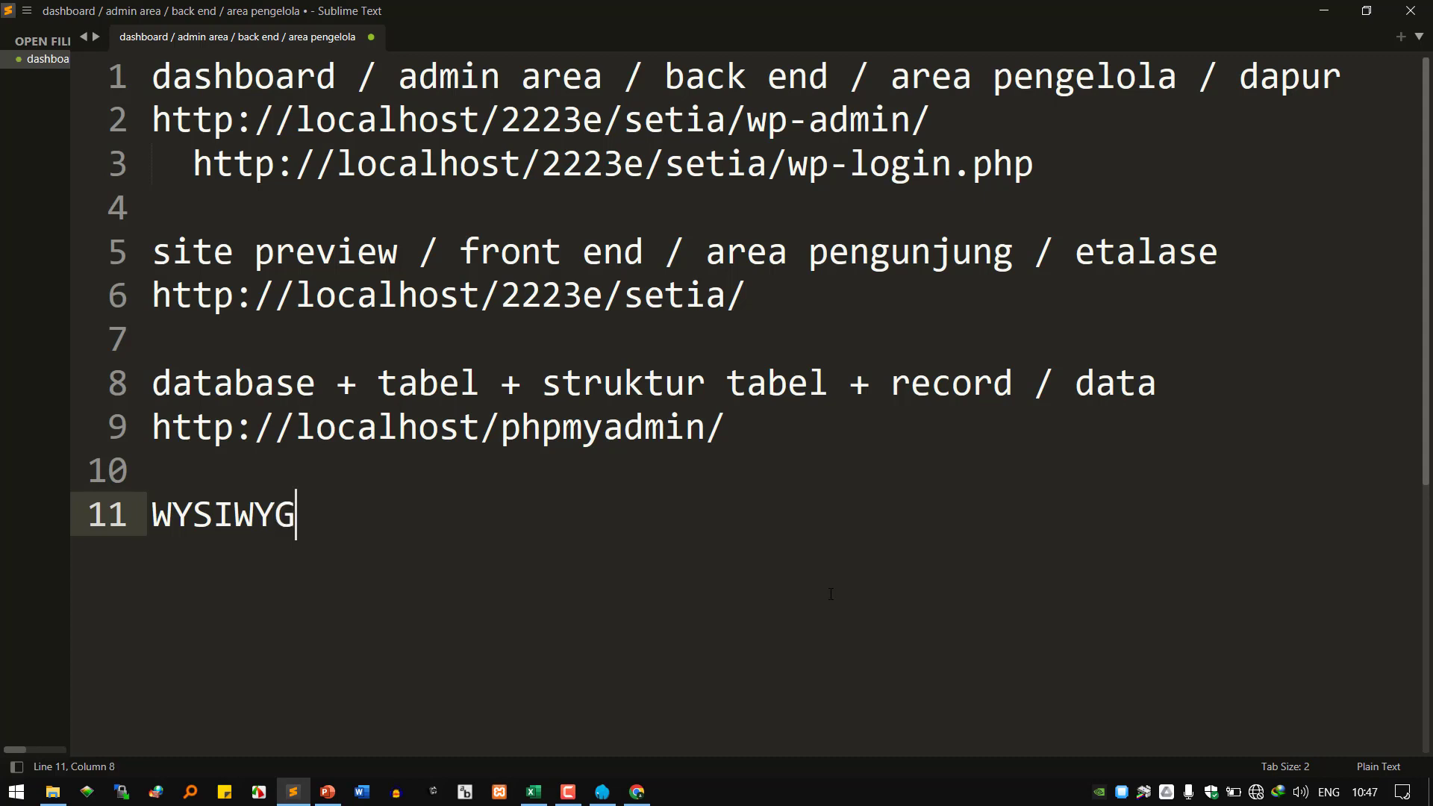
key(Return)
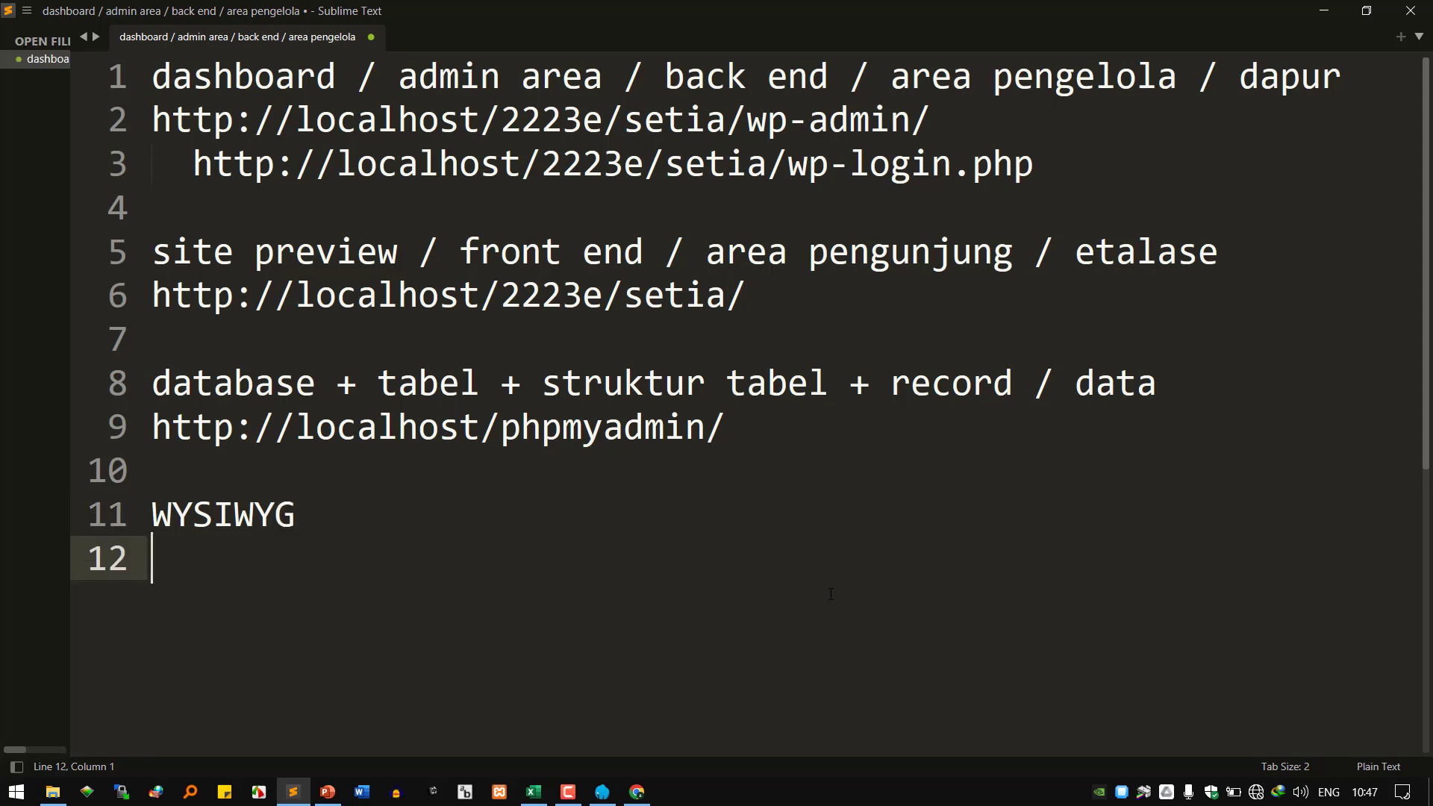
text(whay y)
key(BackSpace)
key(BackSpace)
key(BackSpace)
text(t you)
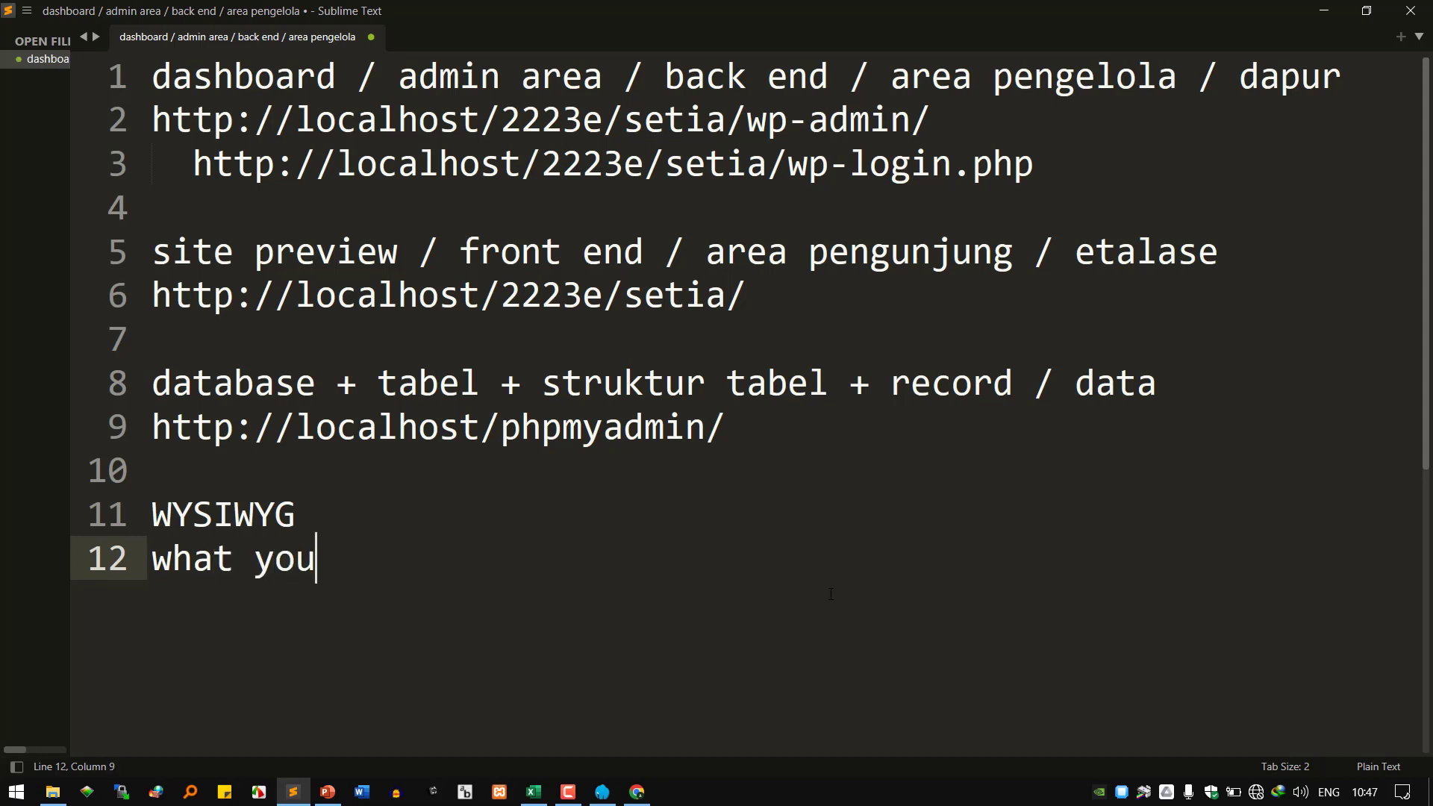
text( see is wha)
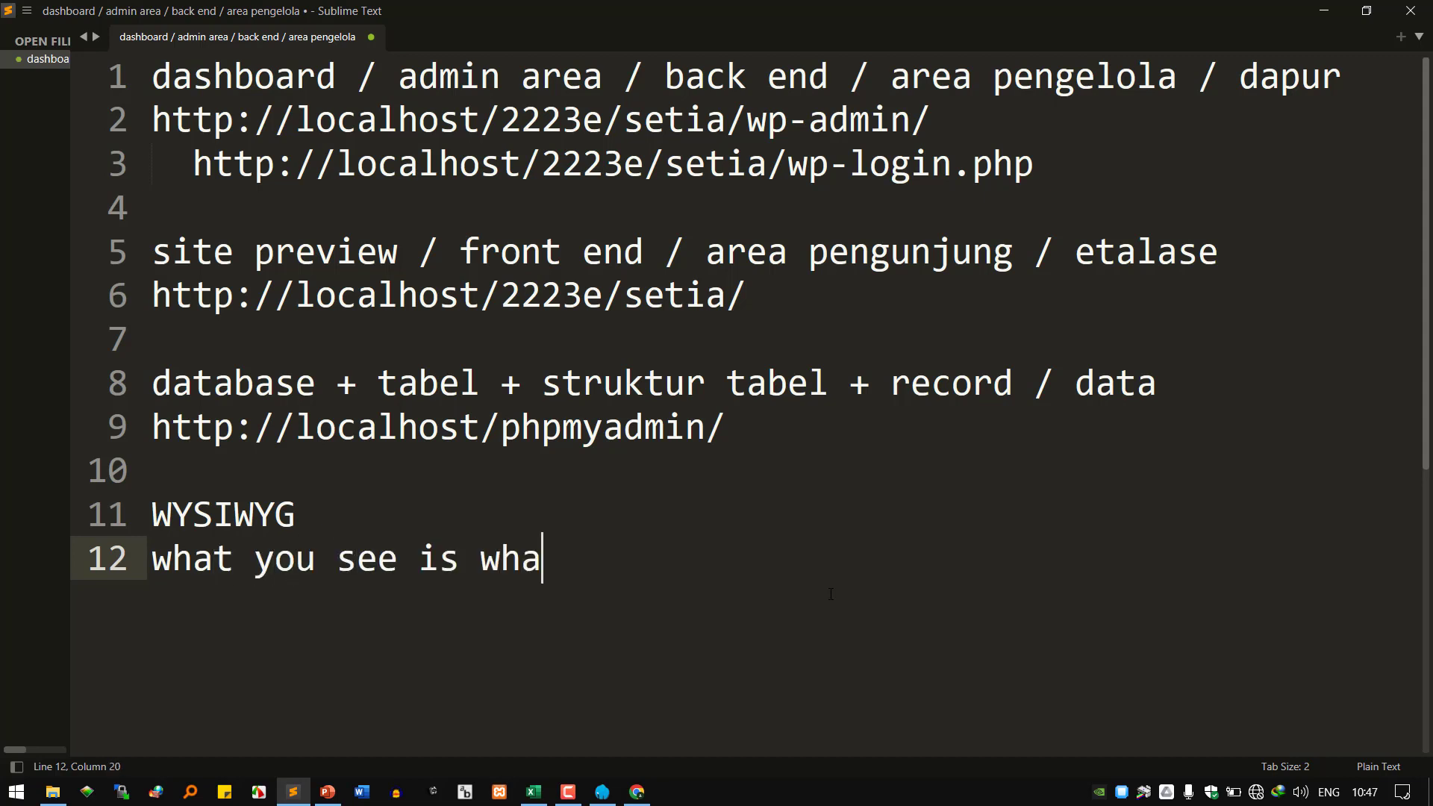
text(t you get)
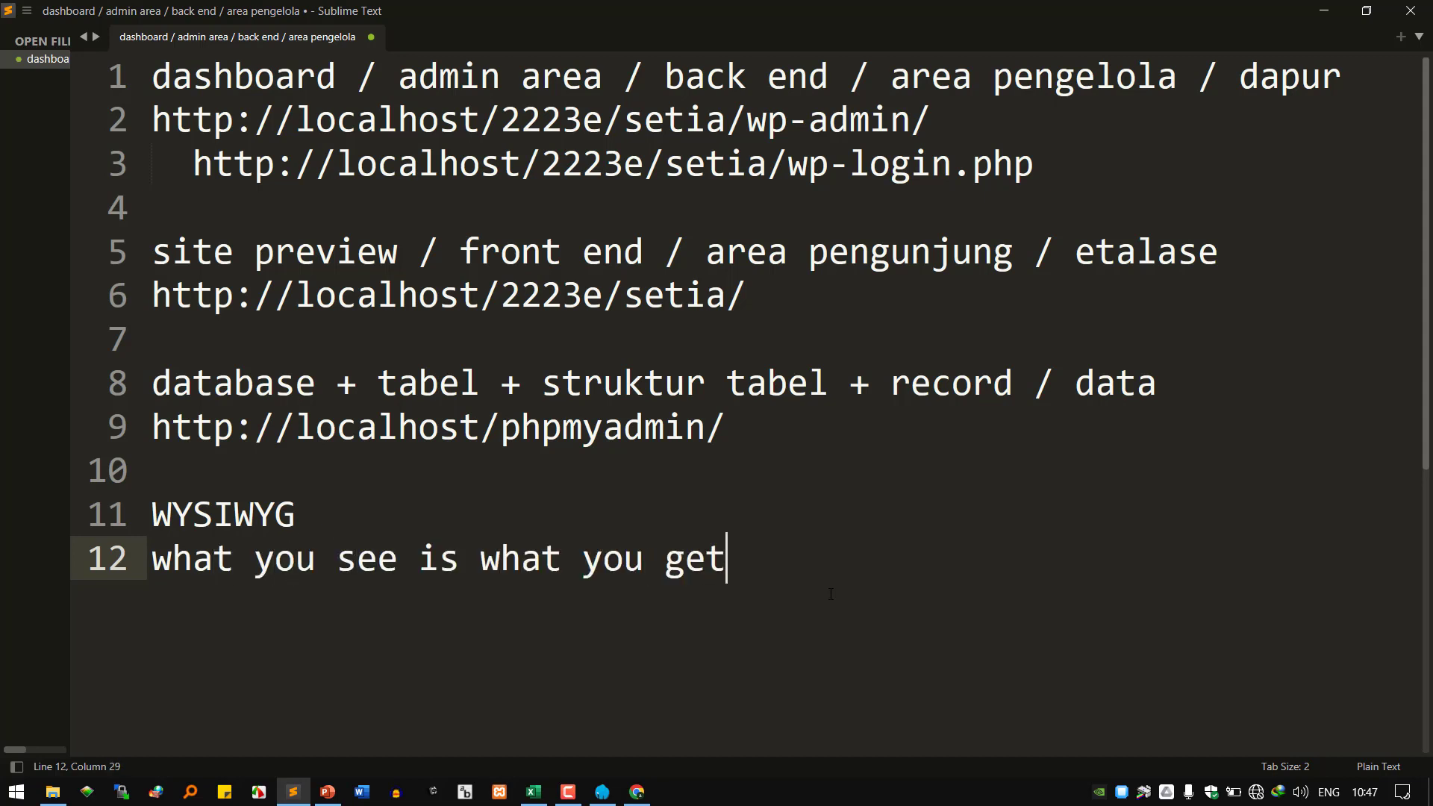
key(Return)
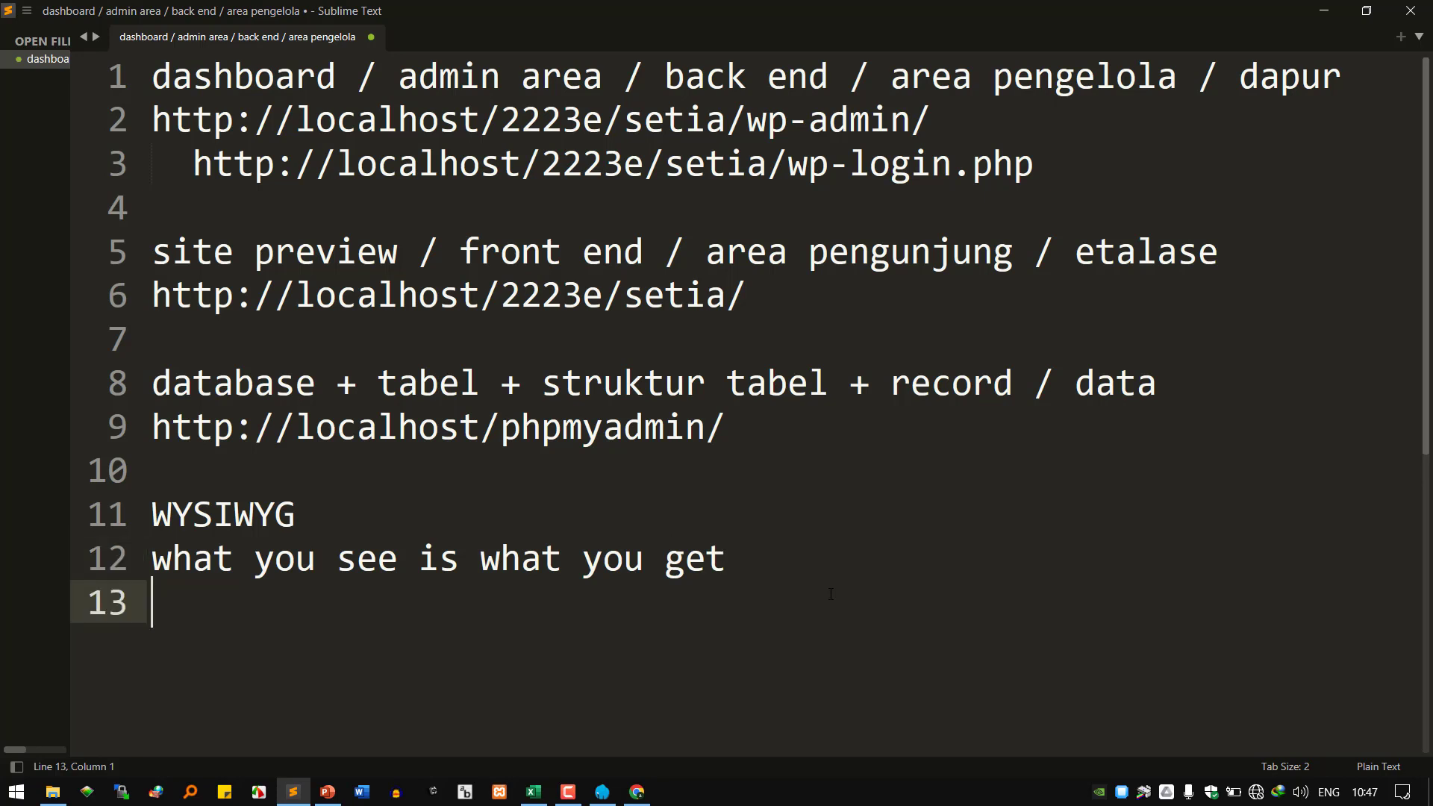
Step the caret through the letters of WYSIWYG and down to the definition line.
key(Up)
key(Up)
key(Right)
key(Right)
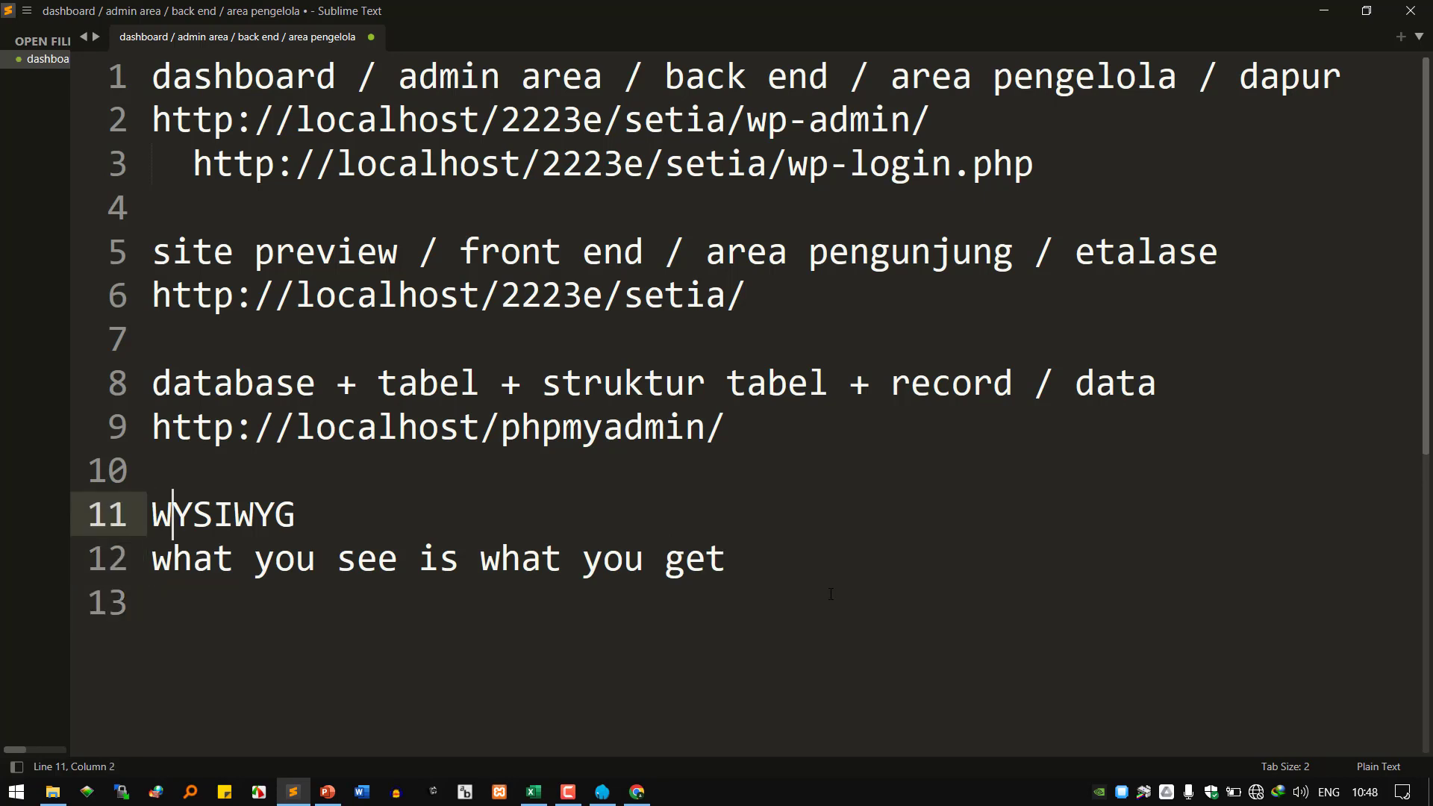
key(Home)
key(Right)
key(Right)
key(Right)
key(Right)
key(Right)
key(Right)
key(Down)
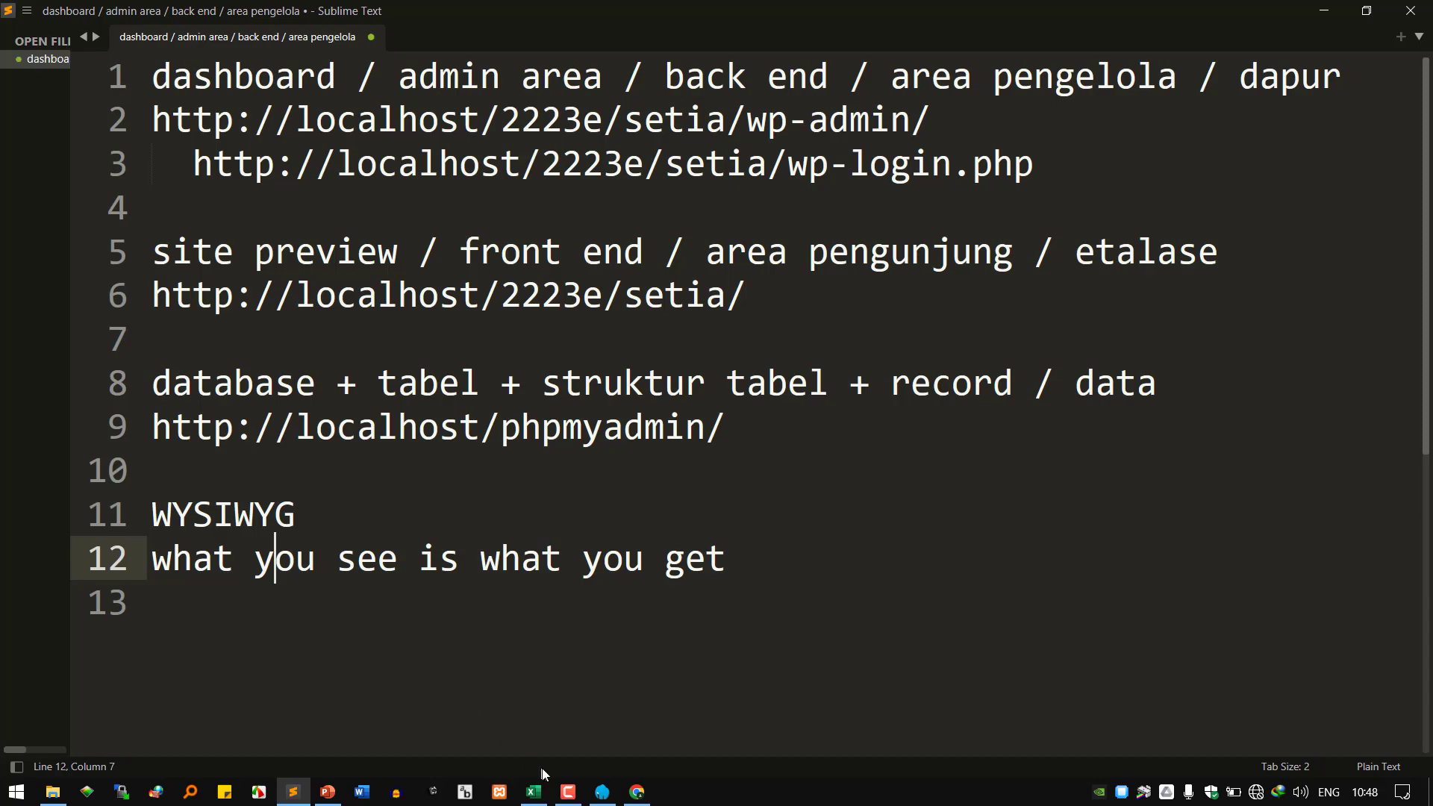
Tick 'Nonaktifkan penyunting visual ketika menulis' on Profil, save with Perbarui Profil, and return to the editor tab.
click(641, 796)
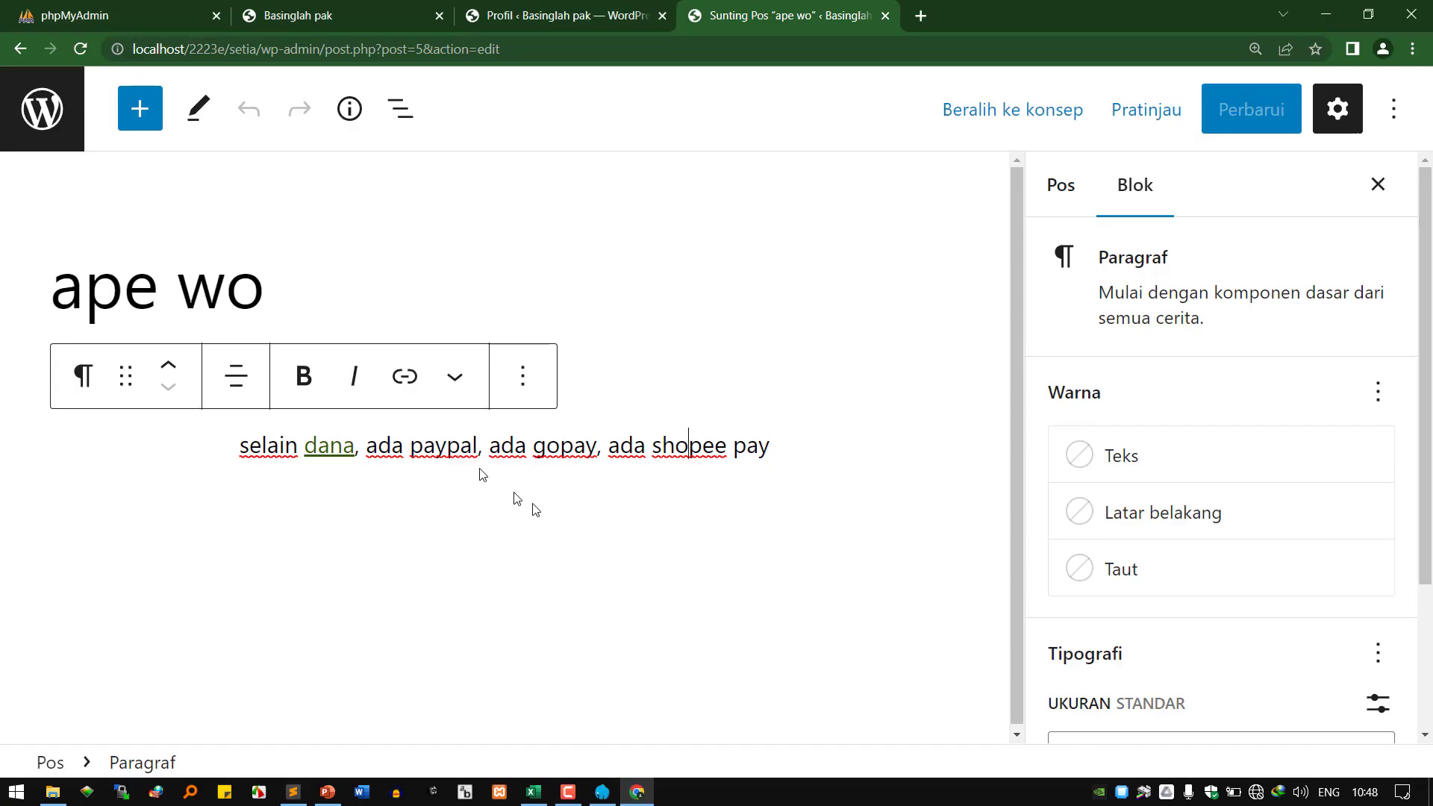
click(396, 525)
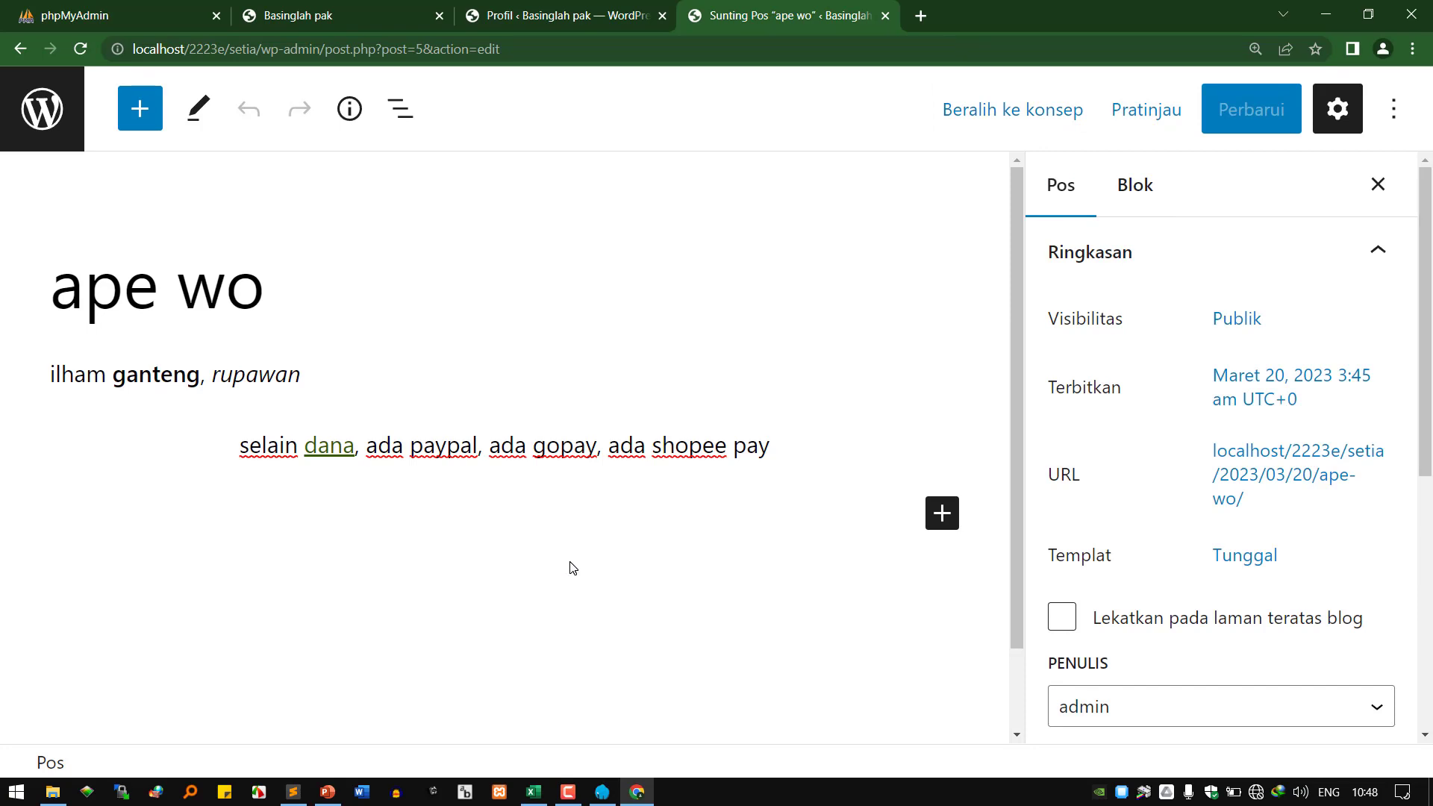
click(568, 14)
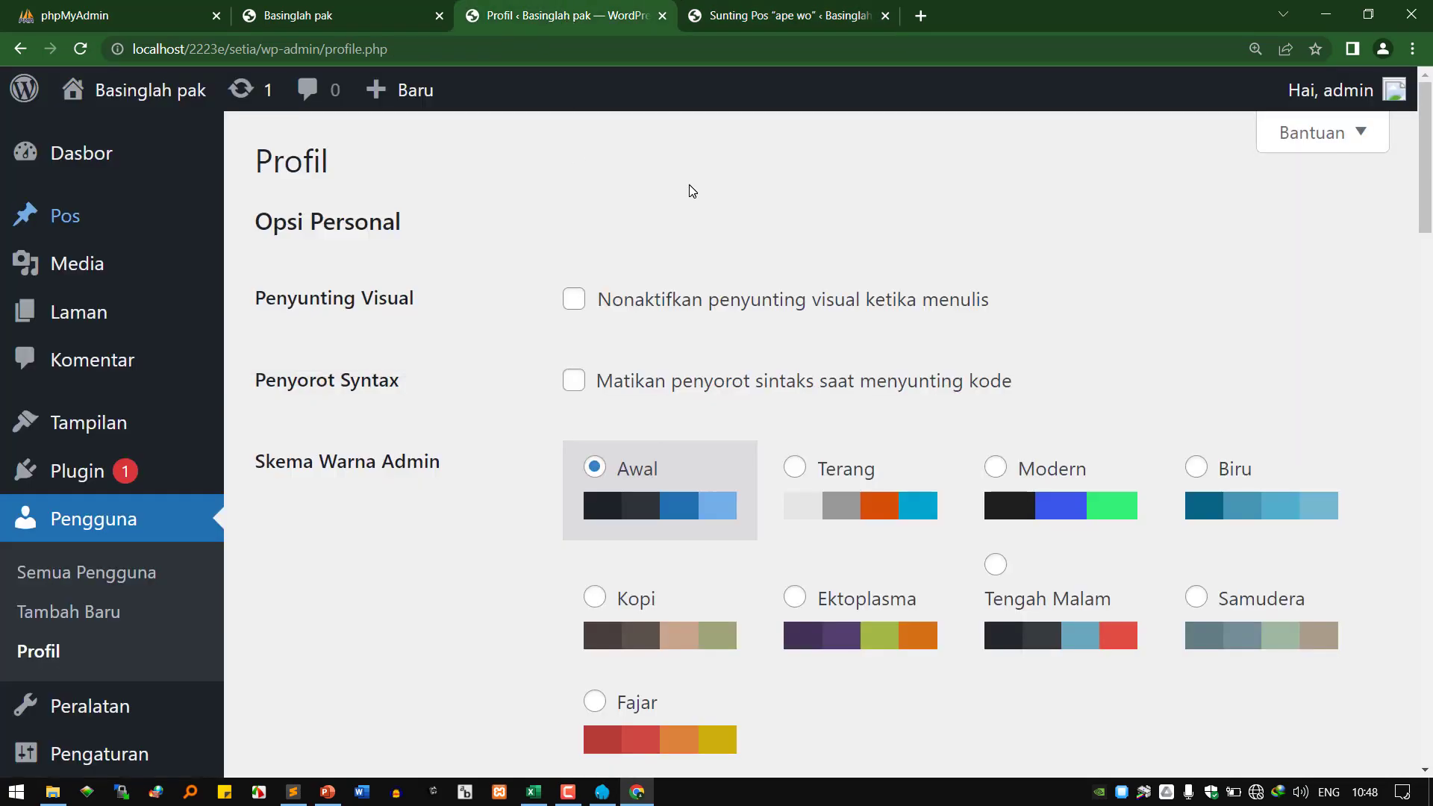
click(572, 299)
scroll(482, 387, down, 5)
scroll(432, 498, down, 20)
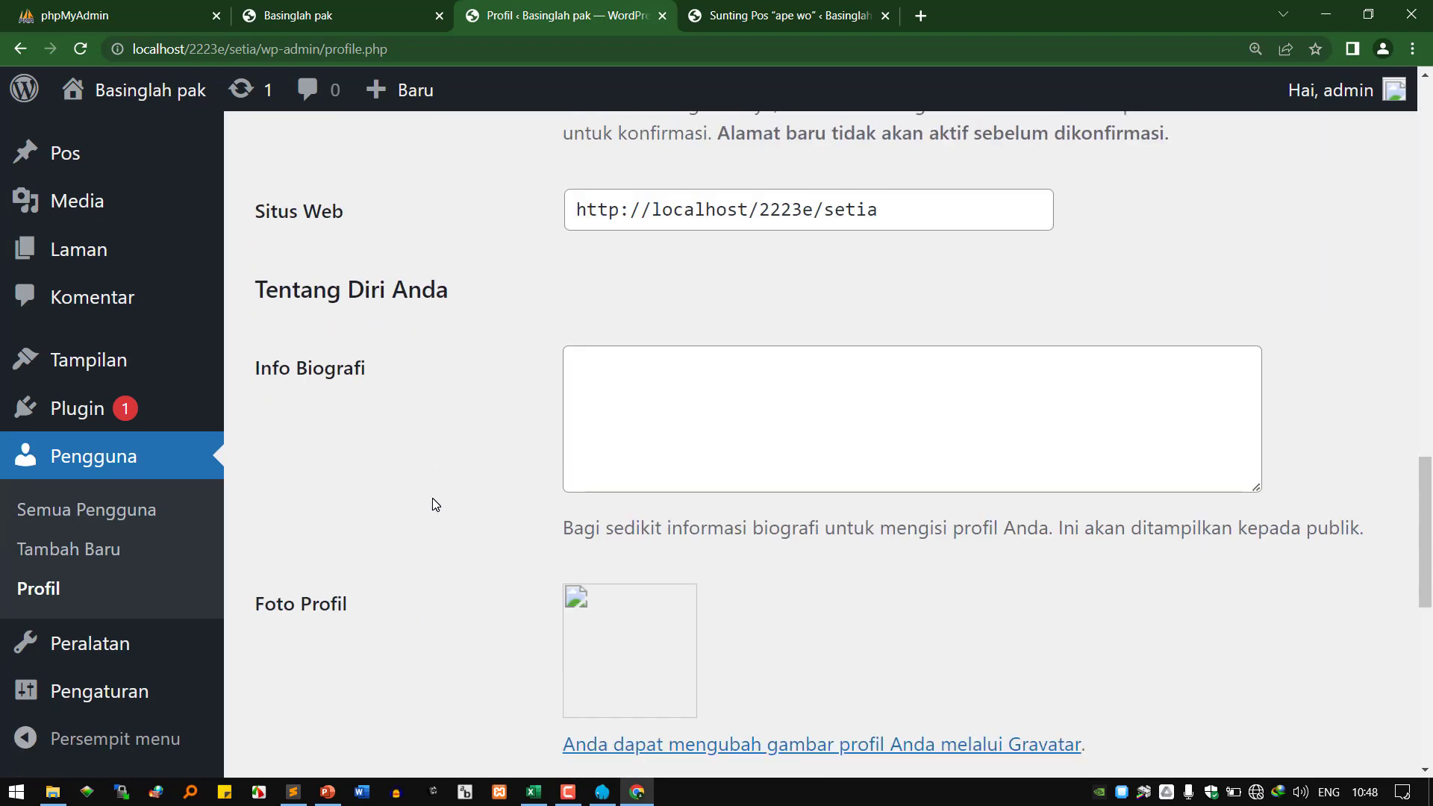
click(317, 634)
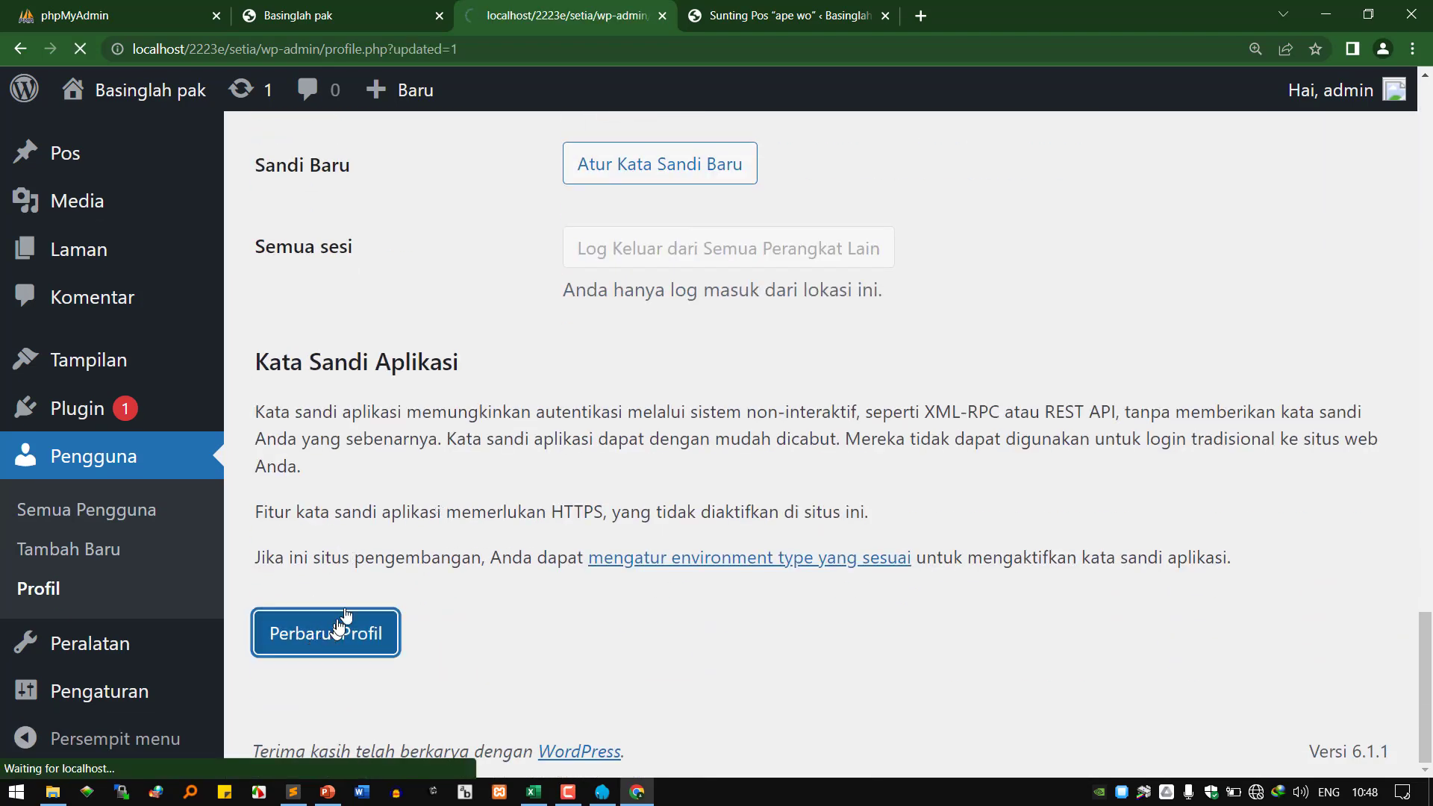
click(741, 16)
click(431, 48)
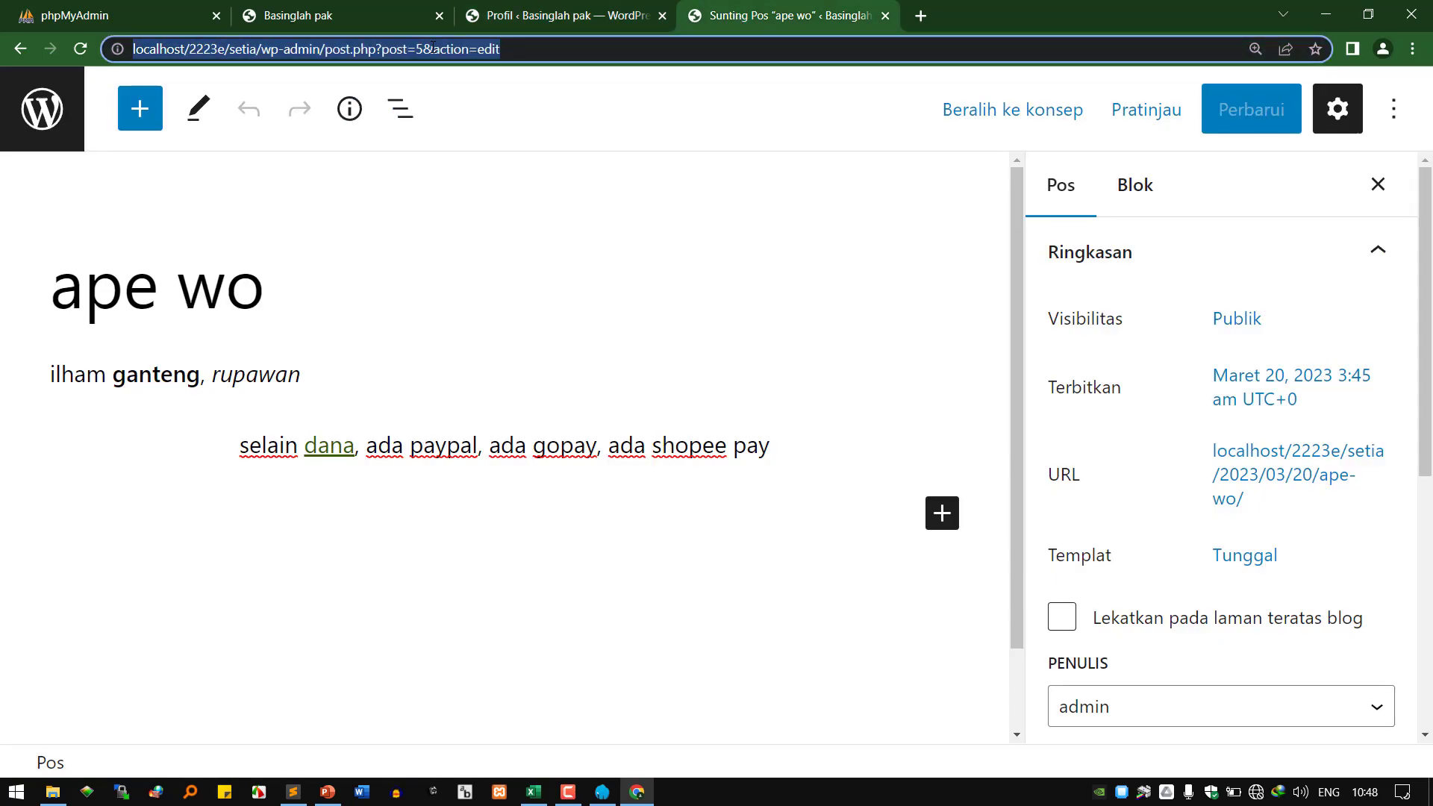
Reload the editor as raw markup and insert <u></u> underline tags into the post code.
key(Return)
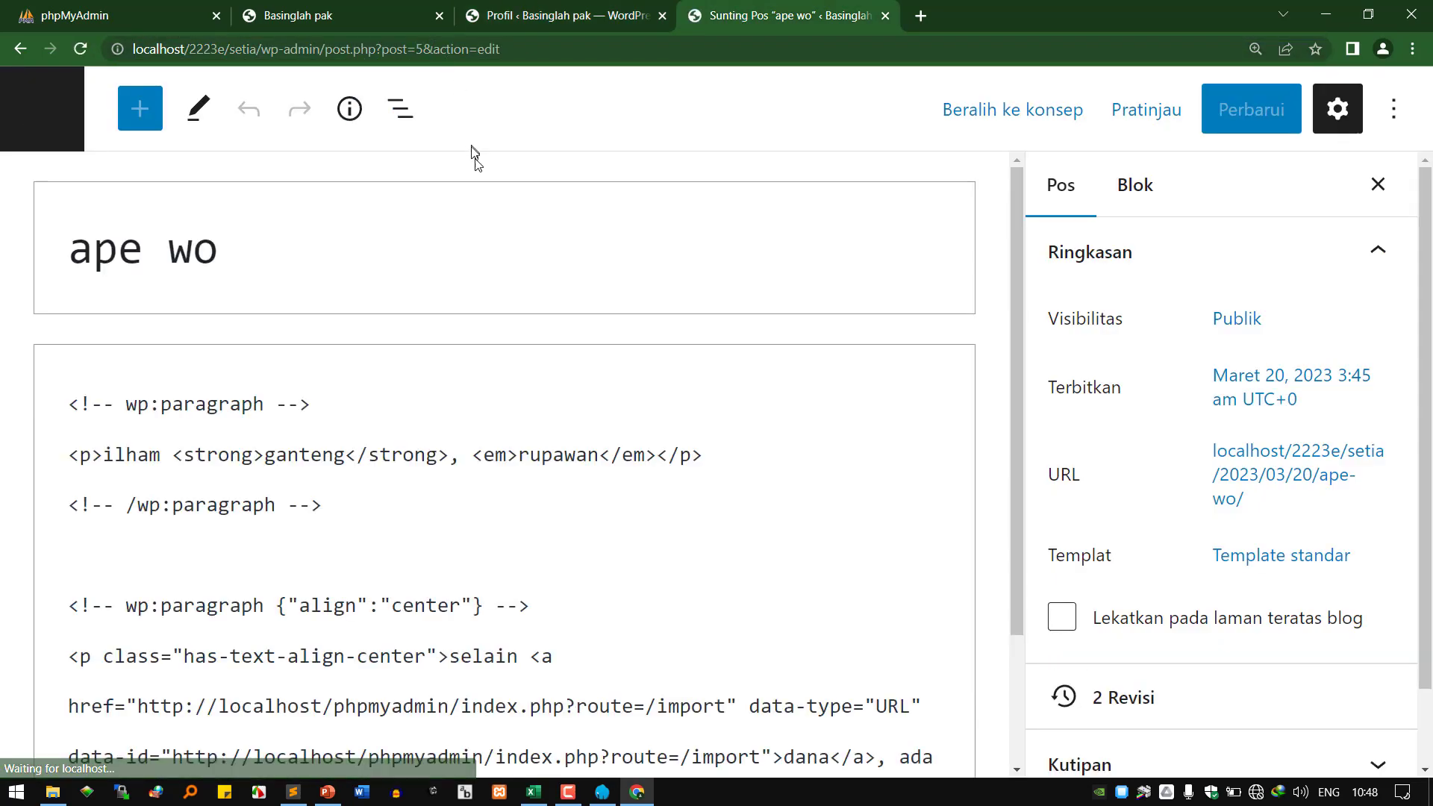
click(282, 467)
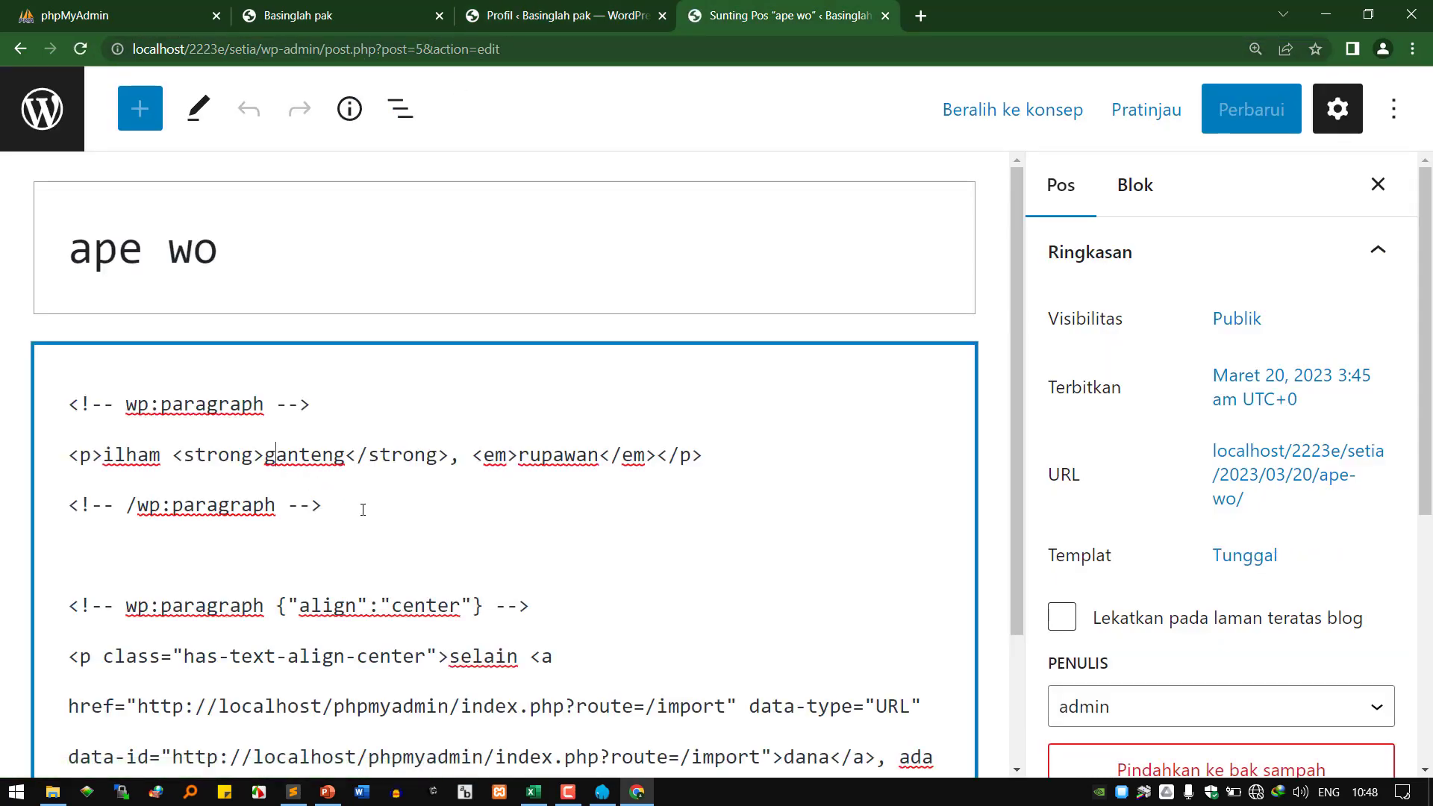
click(274, 491)
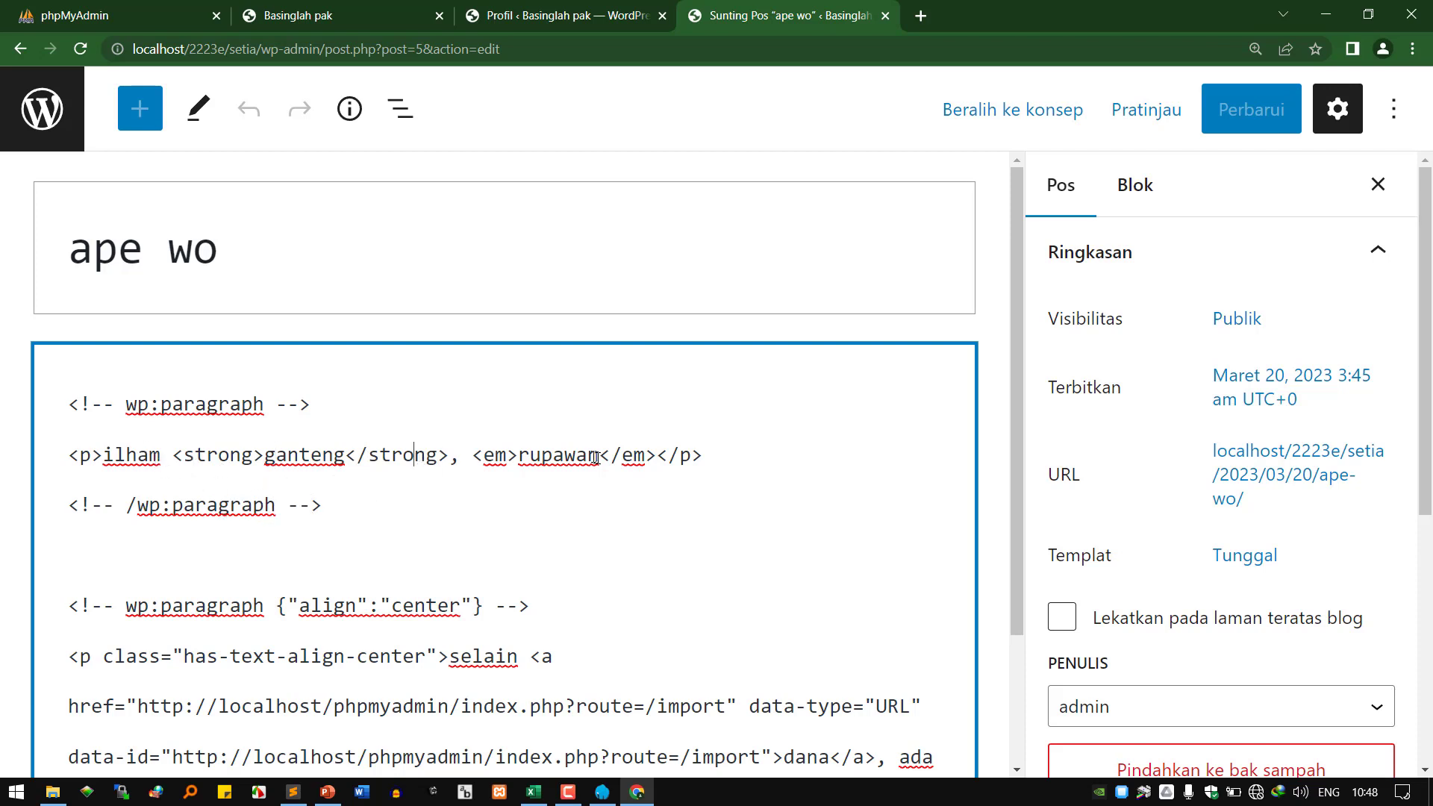
click(541, 457)
scroll(383, 489, down, 2)
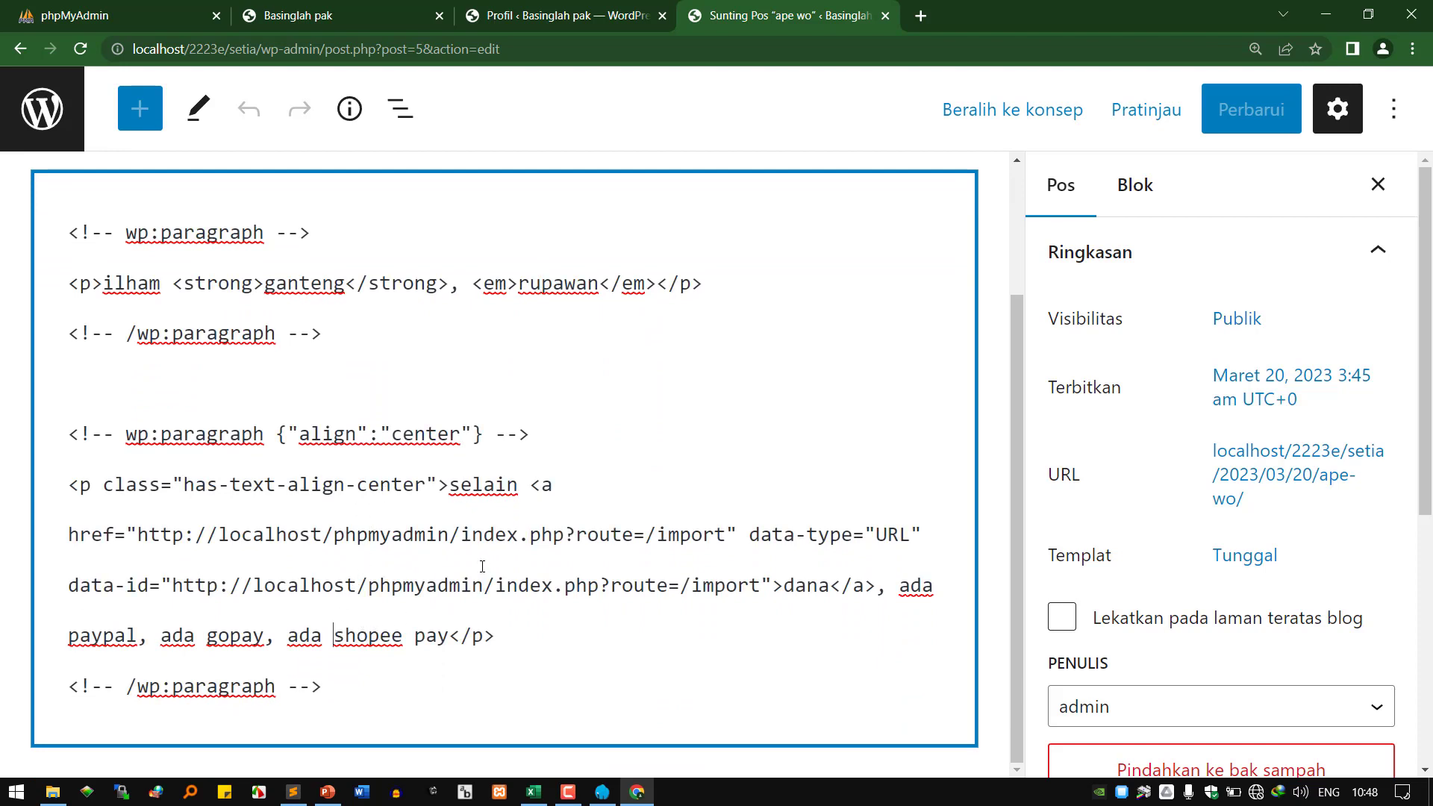
text(<u>)
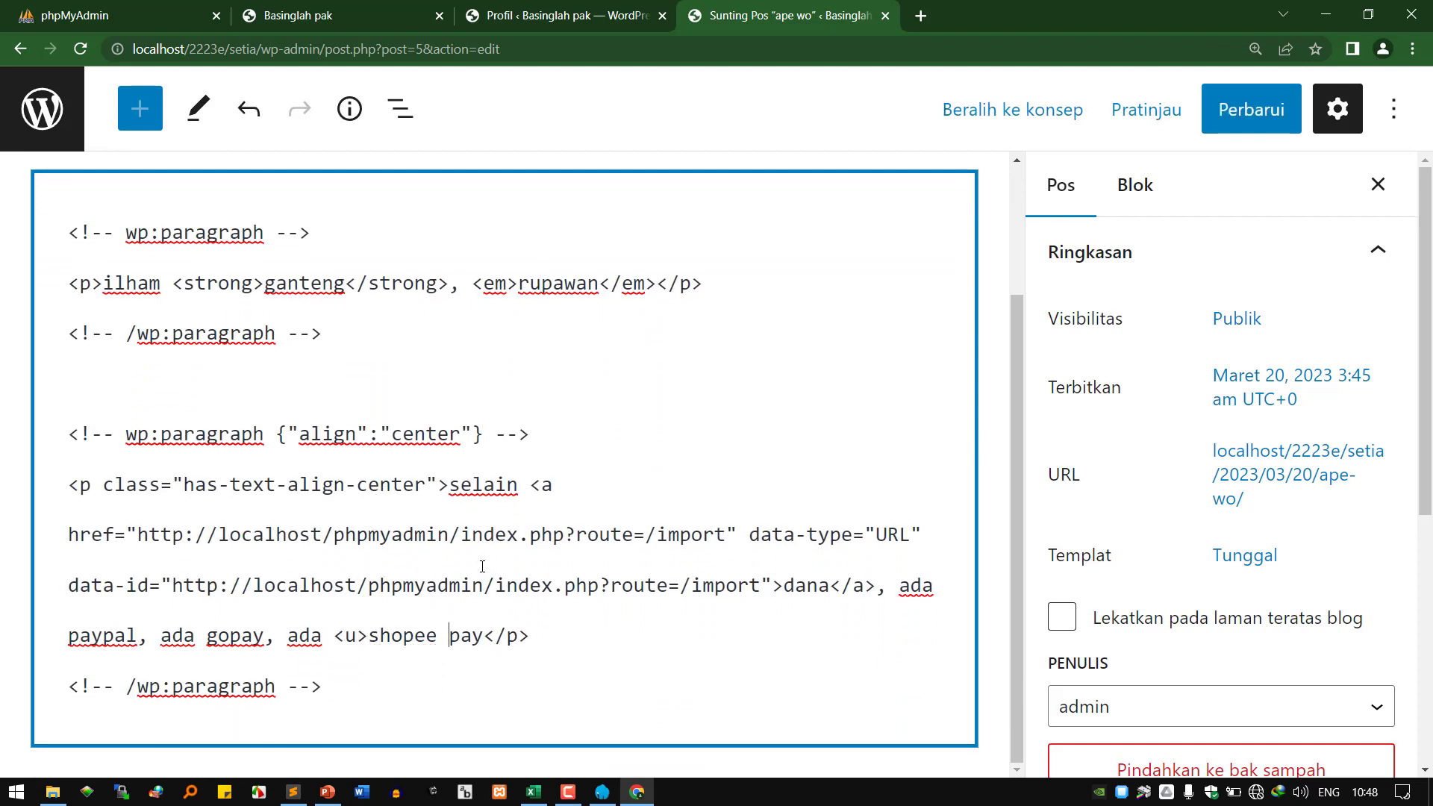
text(</u<>)
key(Left)
key(BackSpace)
text(>)
Update the post and view the published 'ape wo' page in a new tab.
click(1251, 109)
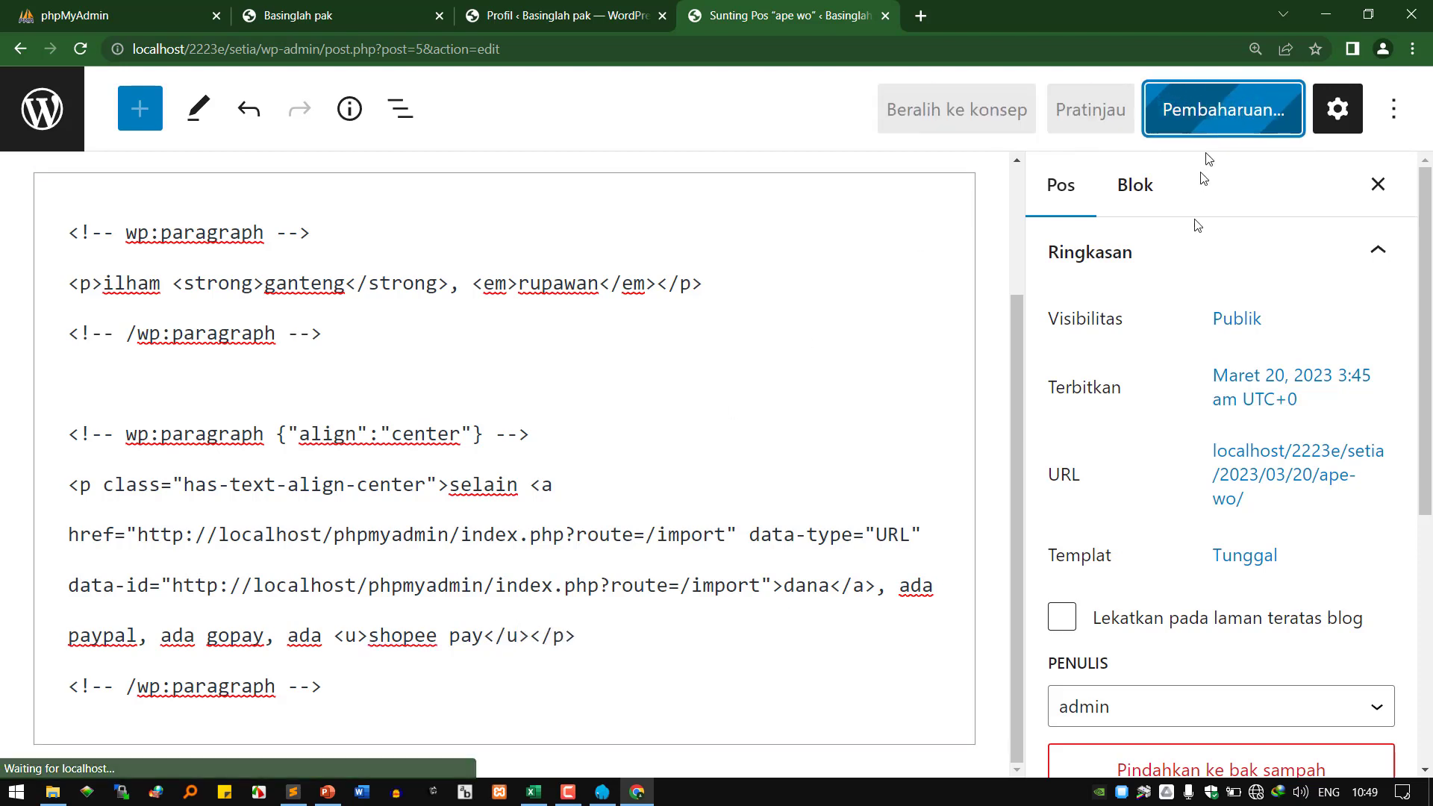
right_click(265, 691)
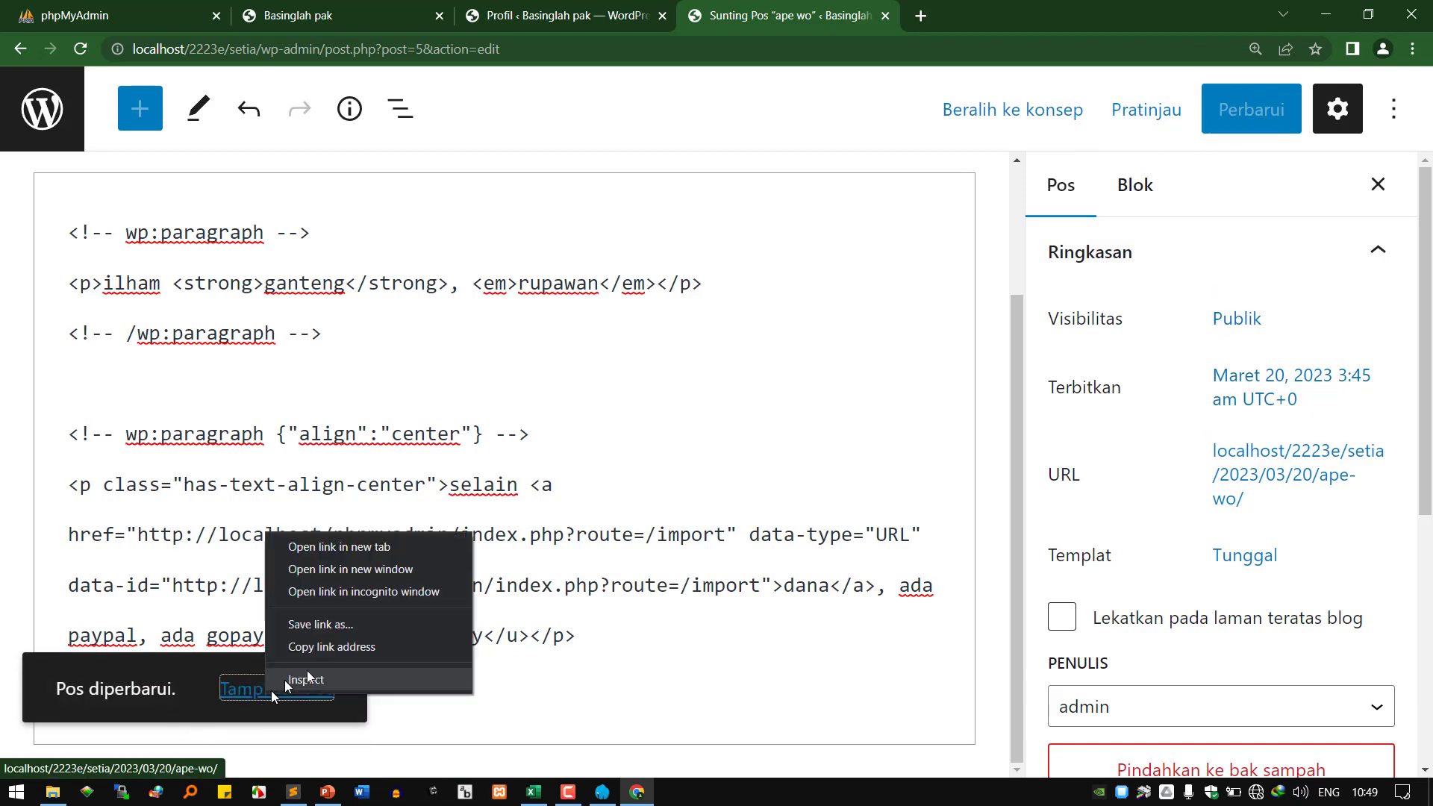
click(433, 556)
click(973, 24)
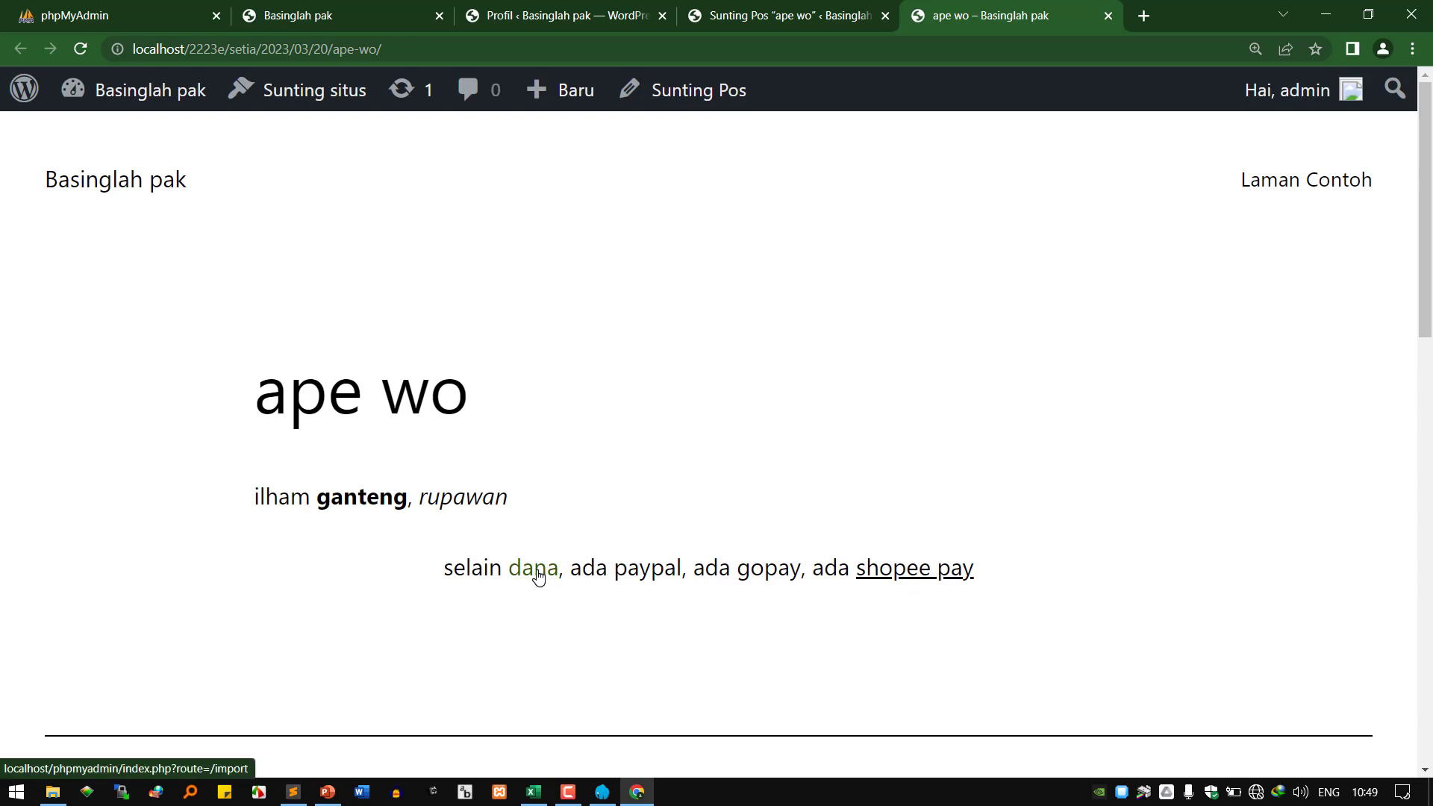
click(845, 19)
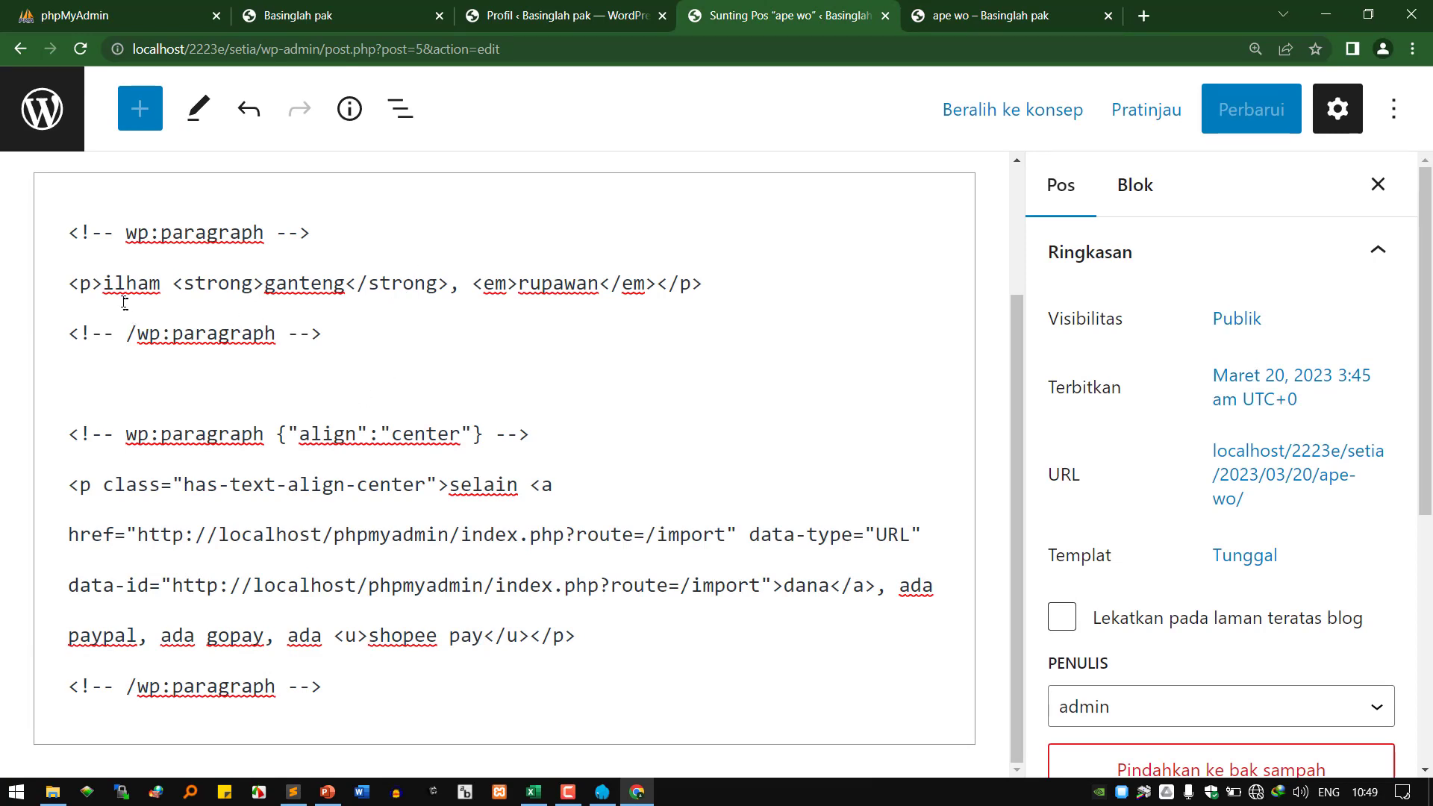
Select the first paragraph's markup lines in the code editor.
drag(111, 288, 712, 659)
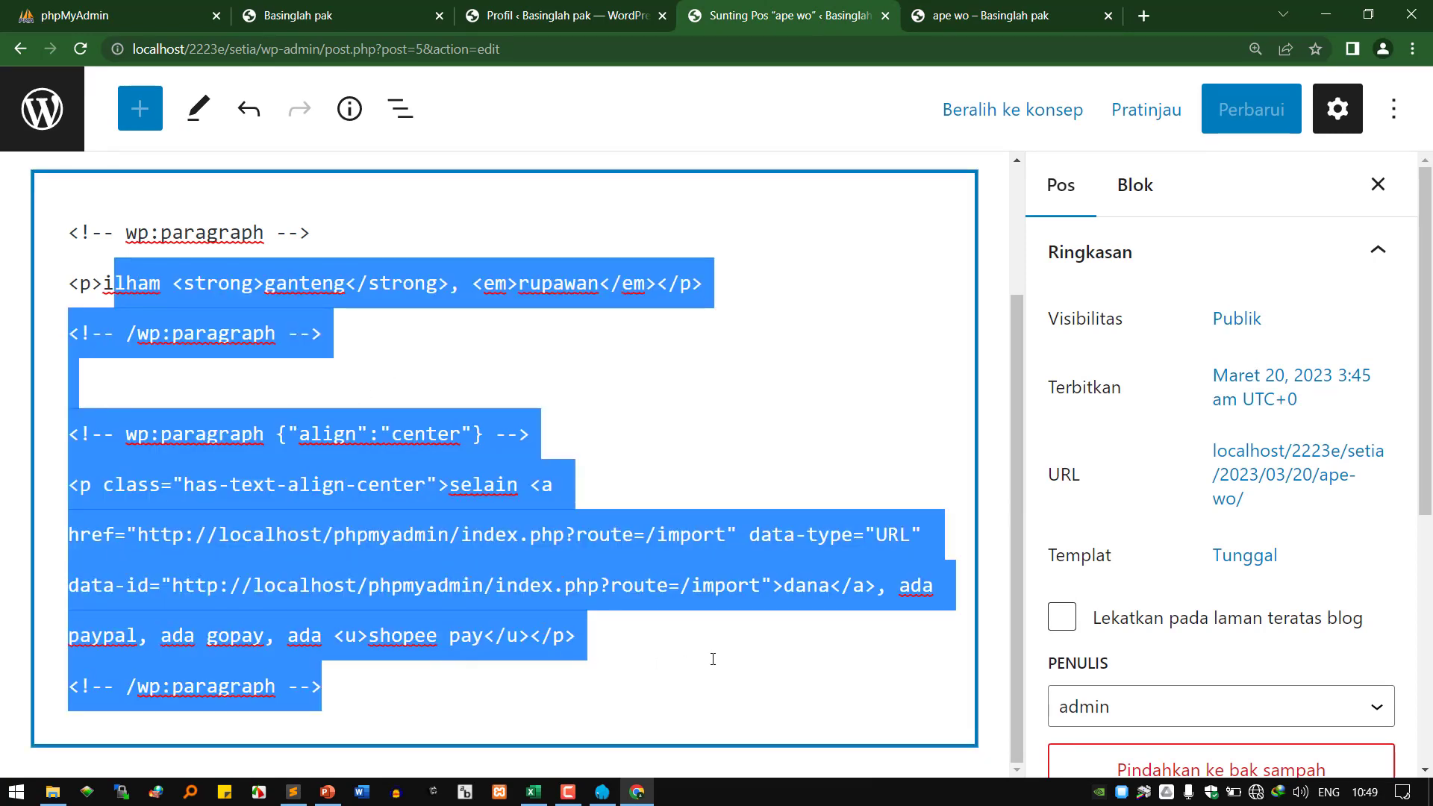
click(288, 413)
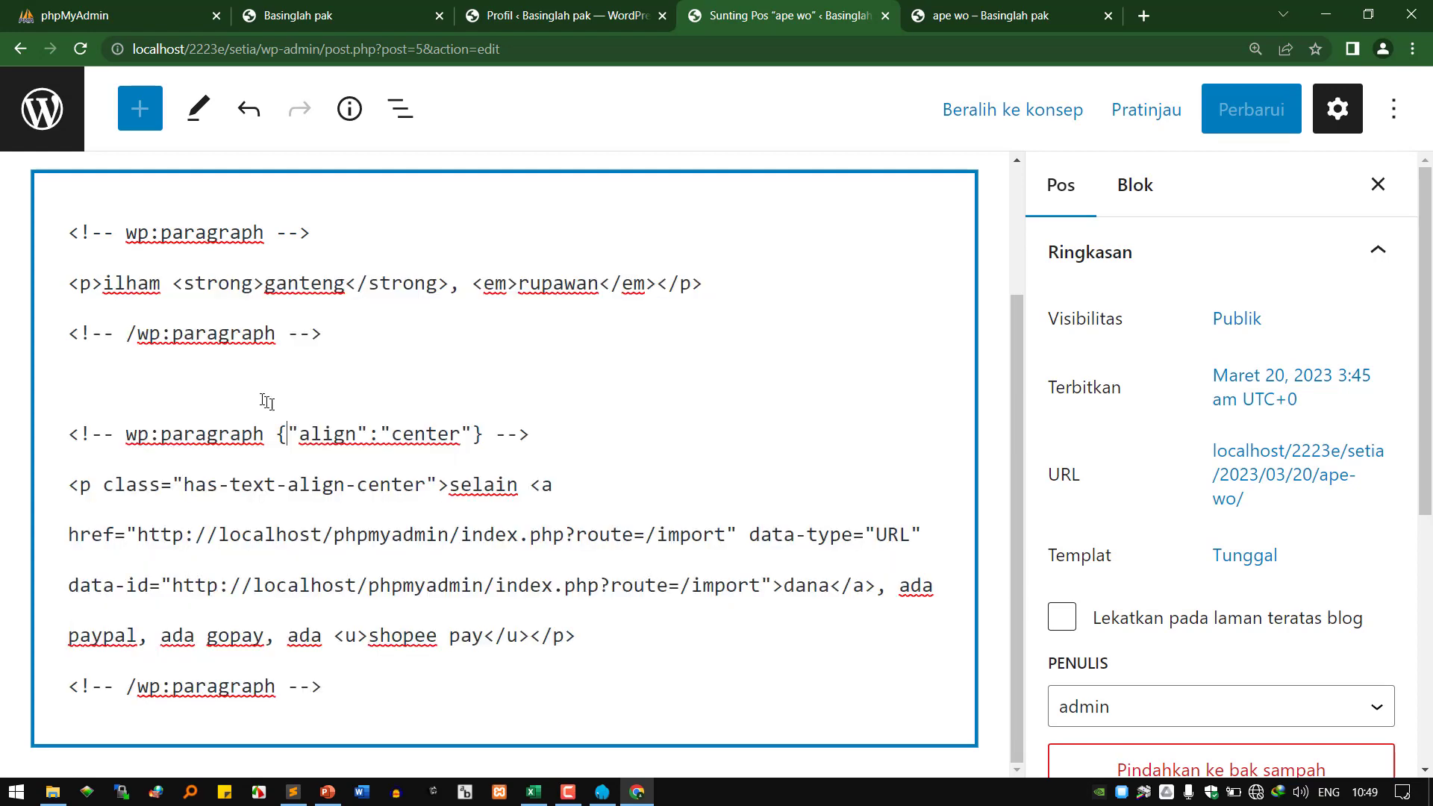
drag(80, 232, 403, 433)
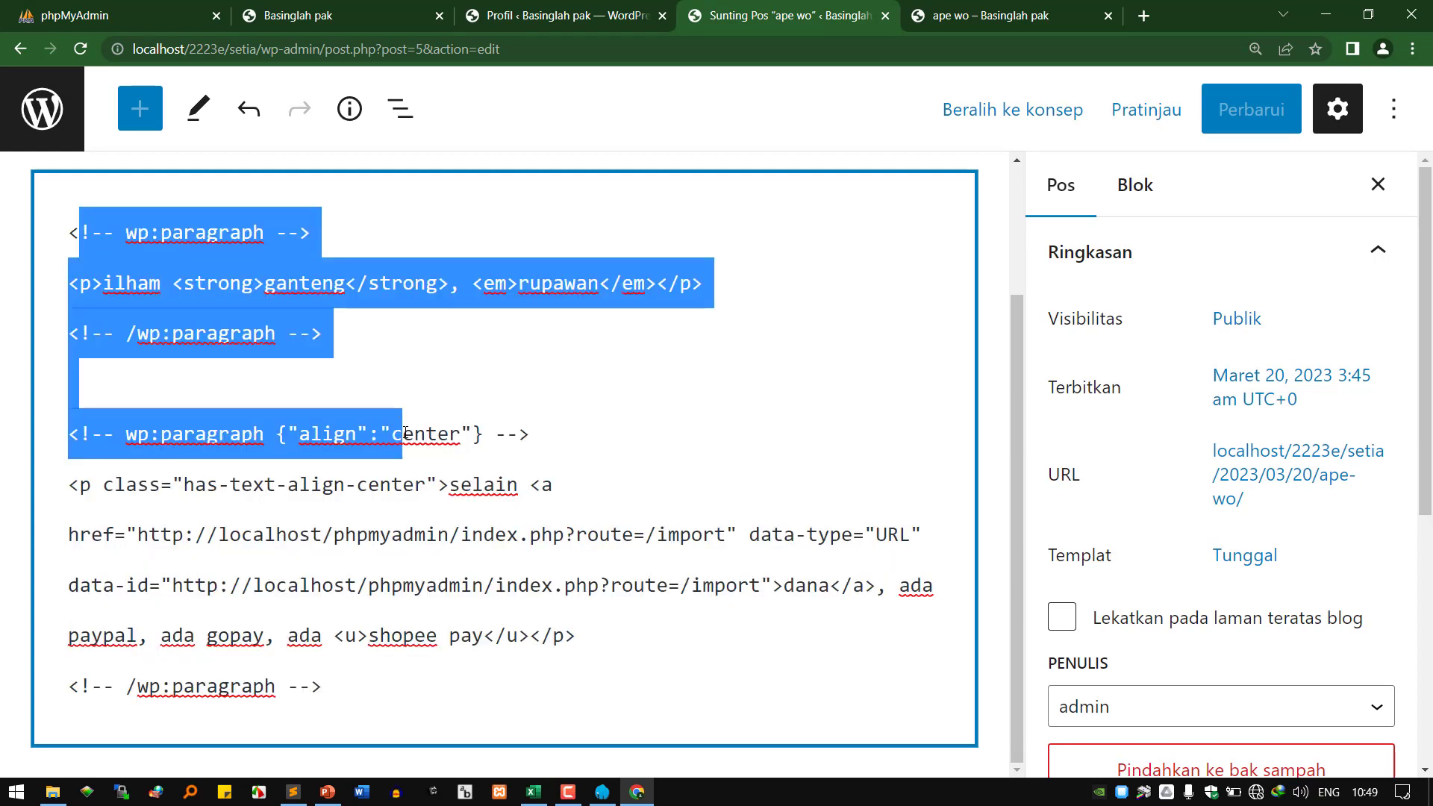
click(593, 15)
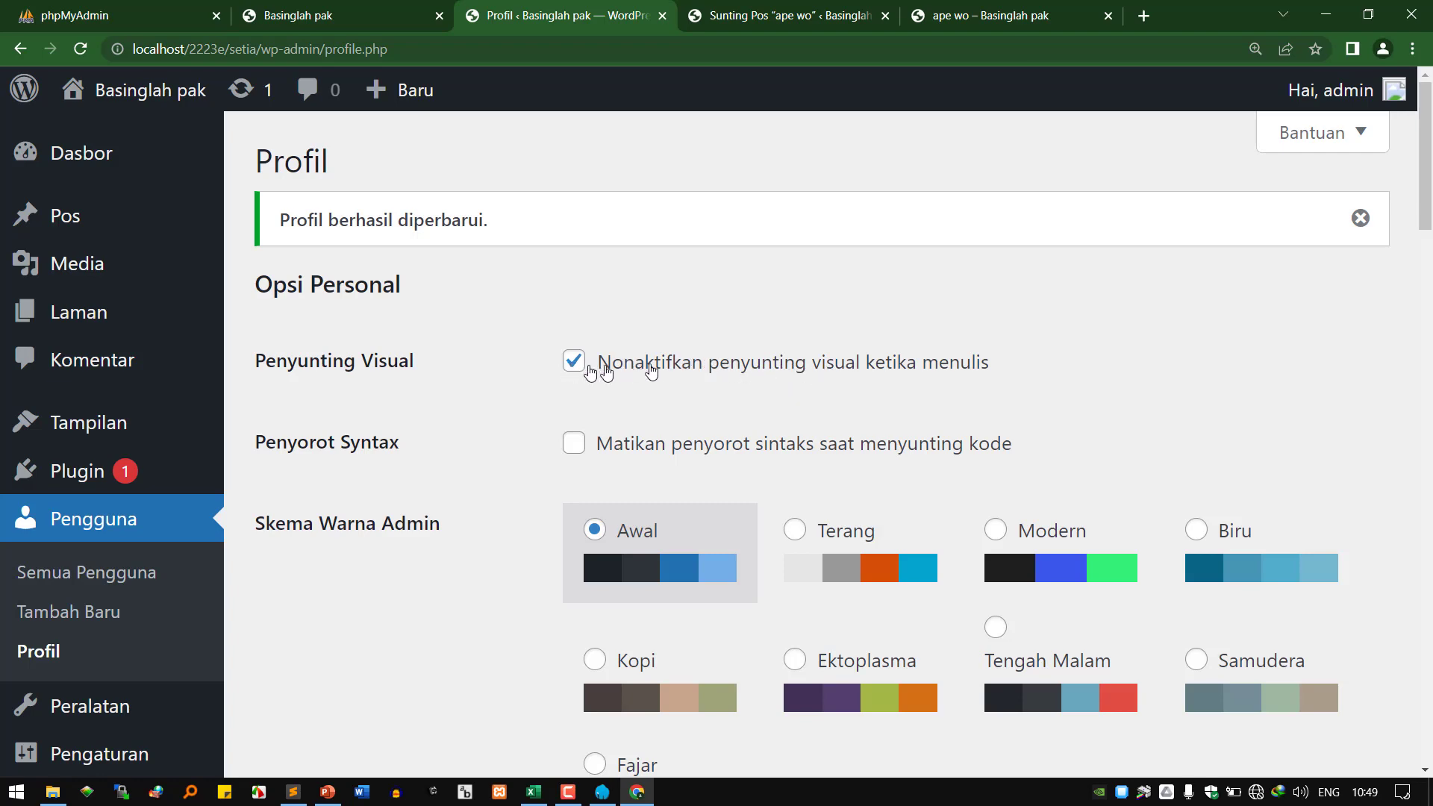
click(817, 24)
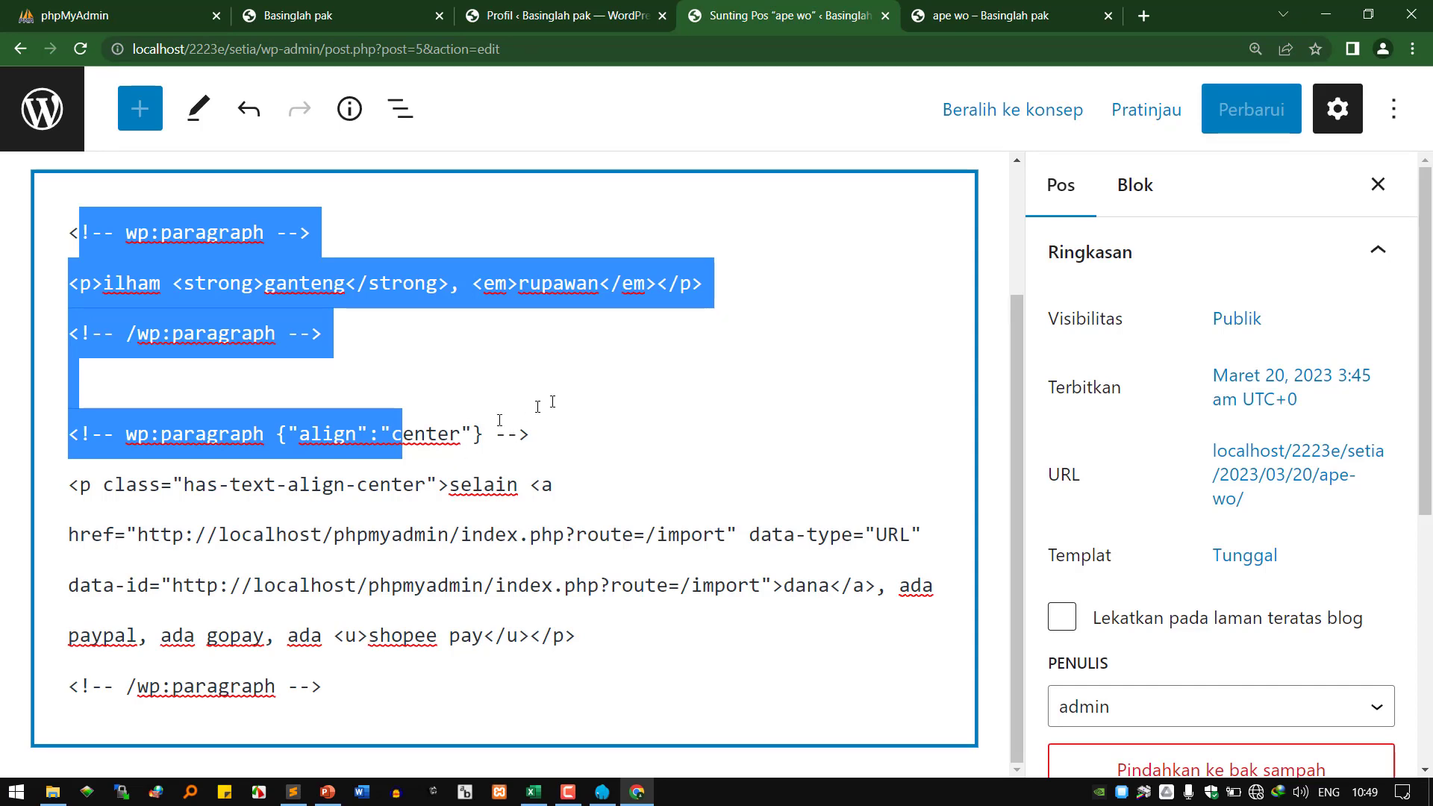
click(447, 513)
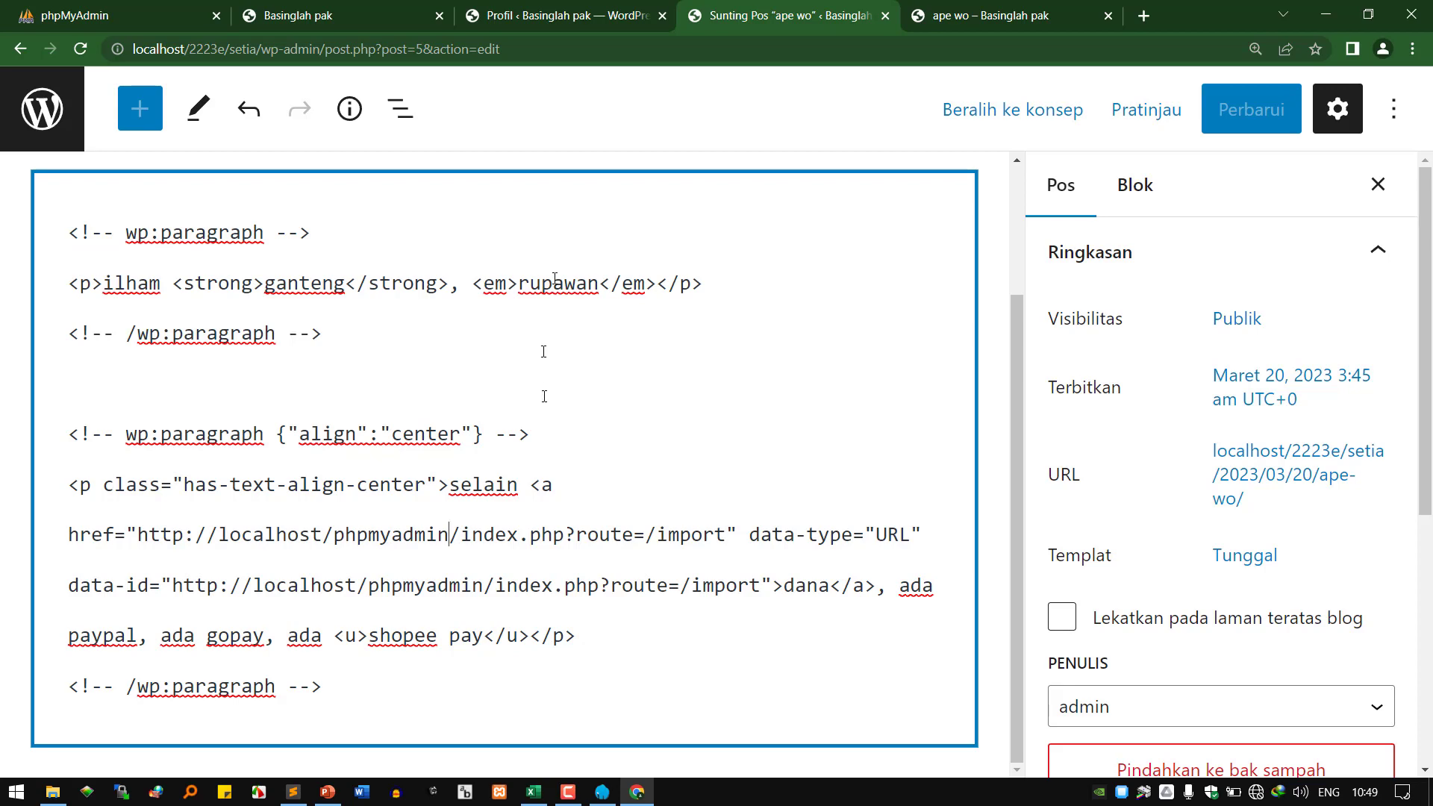
click(587, 23)
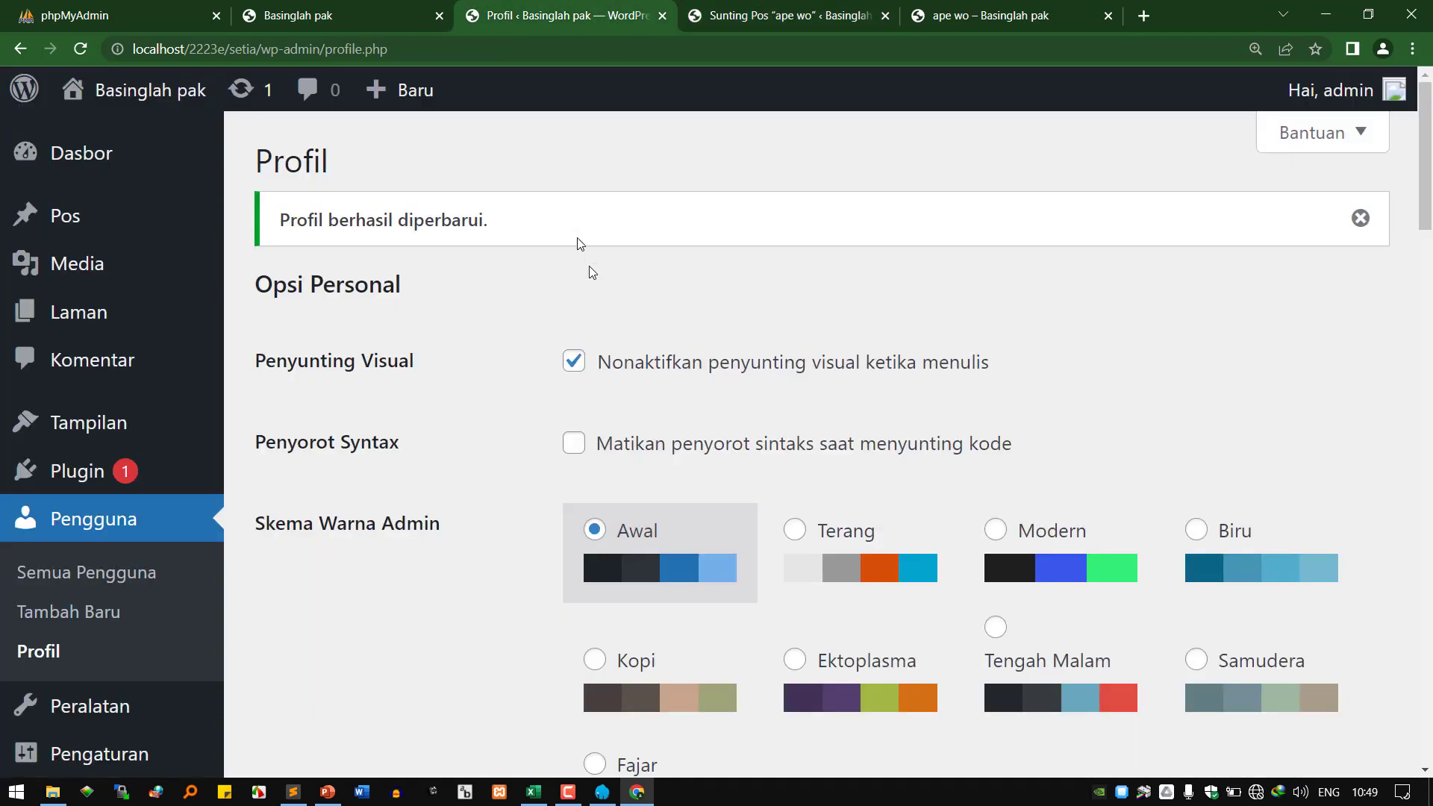
click(766, 13)
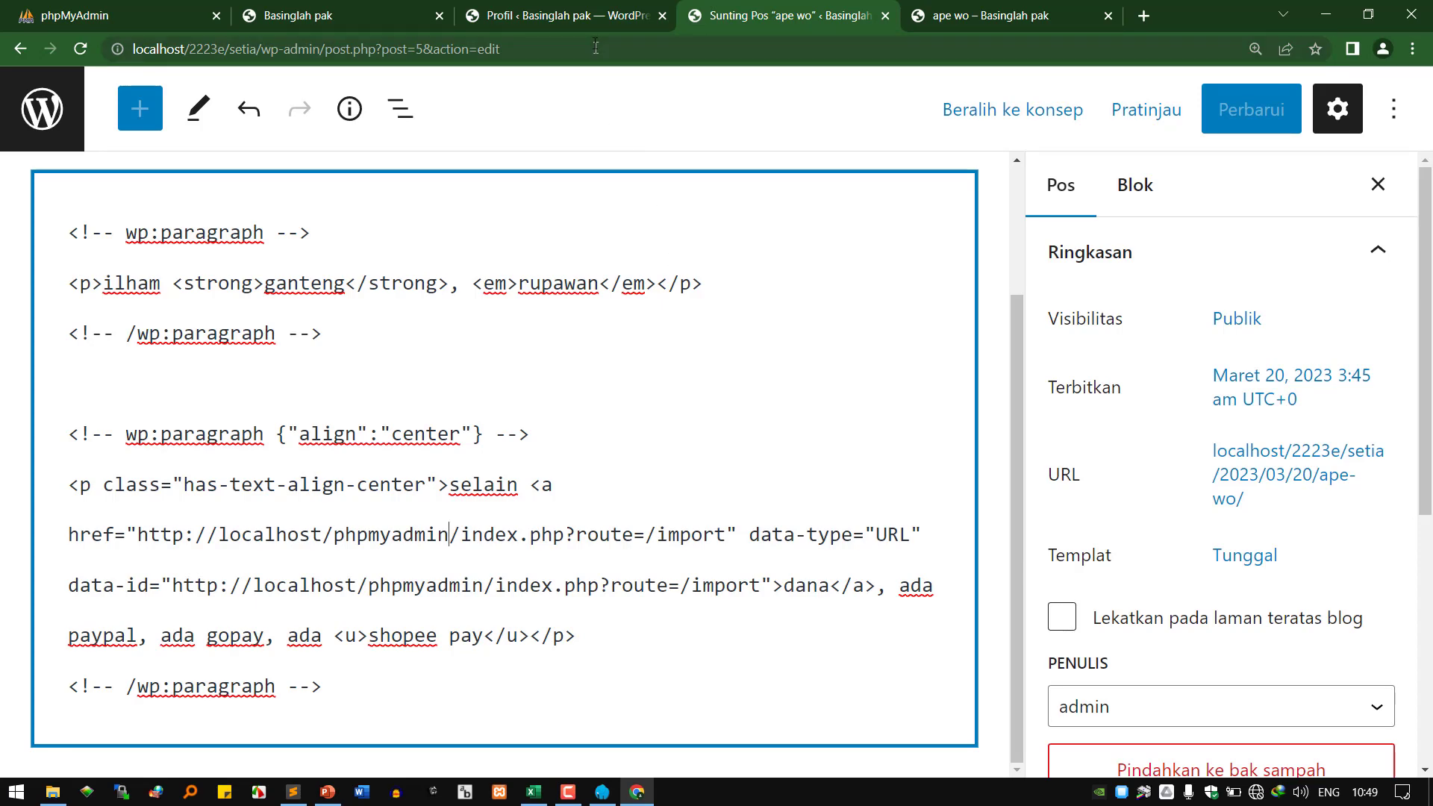
click(587, 18)
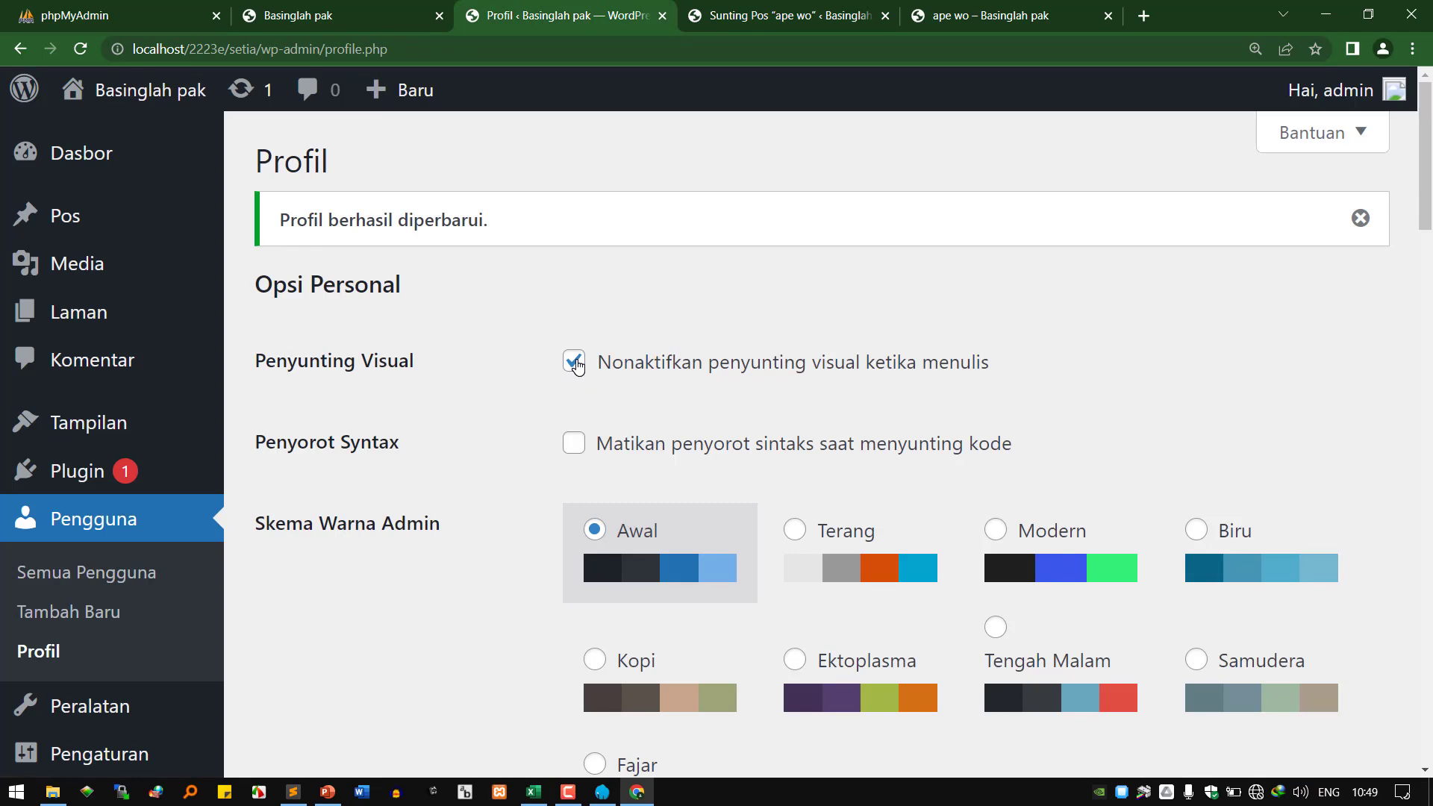
click(738, 18)
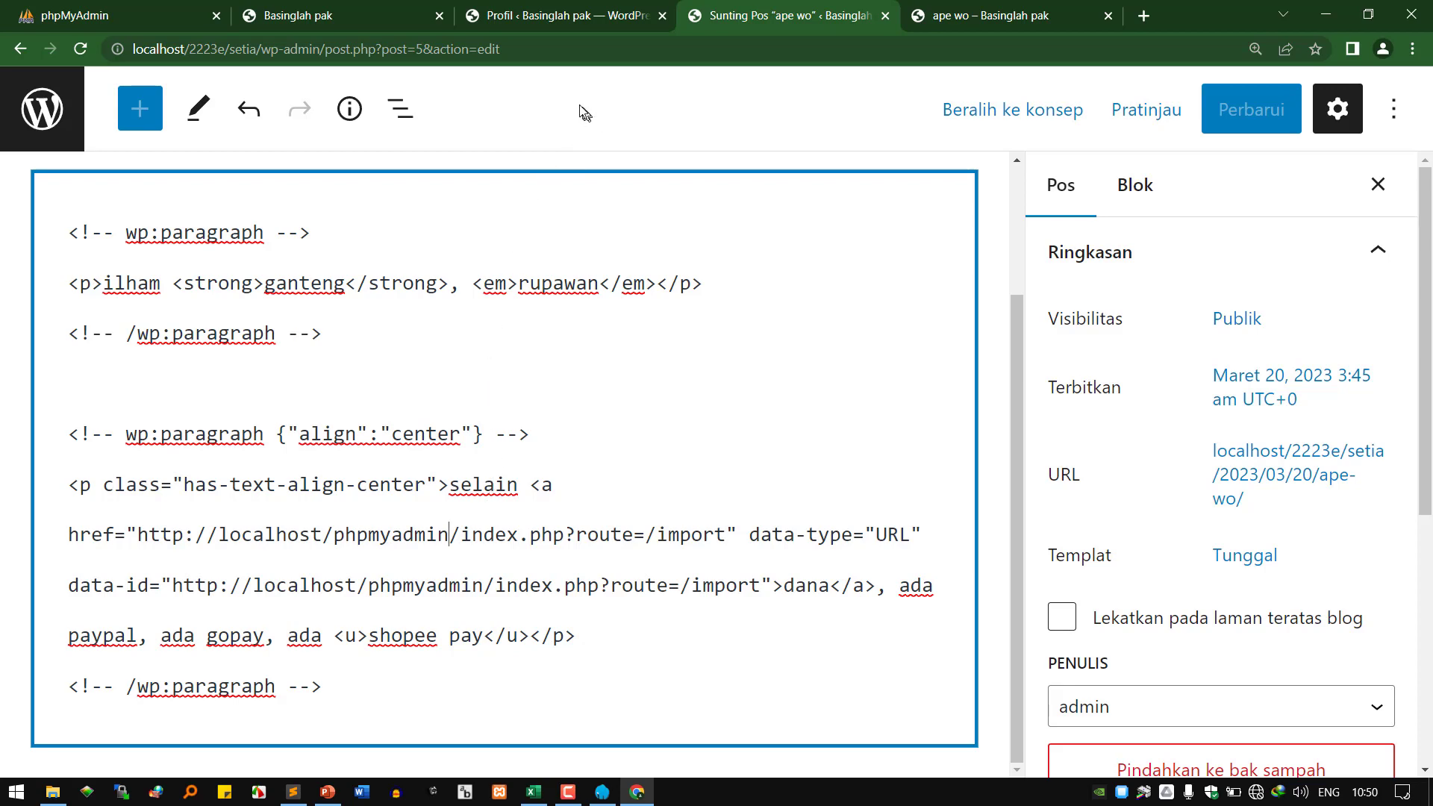
click(572, 12)
Untick 'Nonaktifkan penyunting visual', save with Perbarui Profil, and reload the Sunting Pos tab.
click(573, 361)
scroll(522, 522, down, 15)
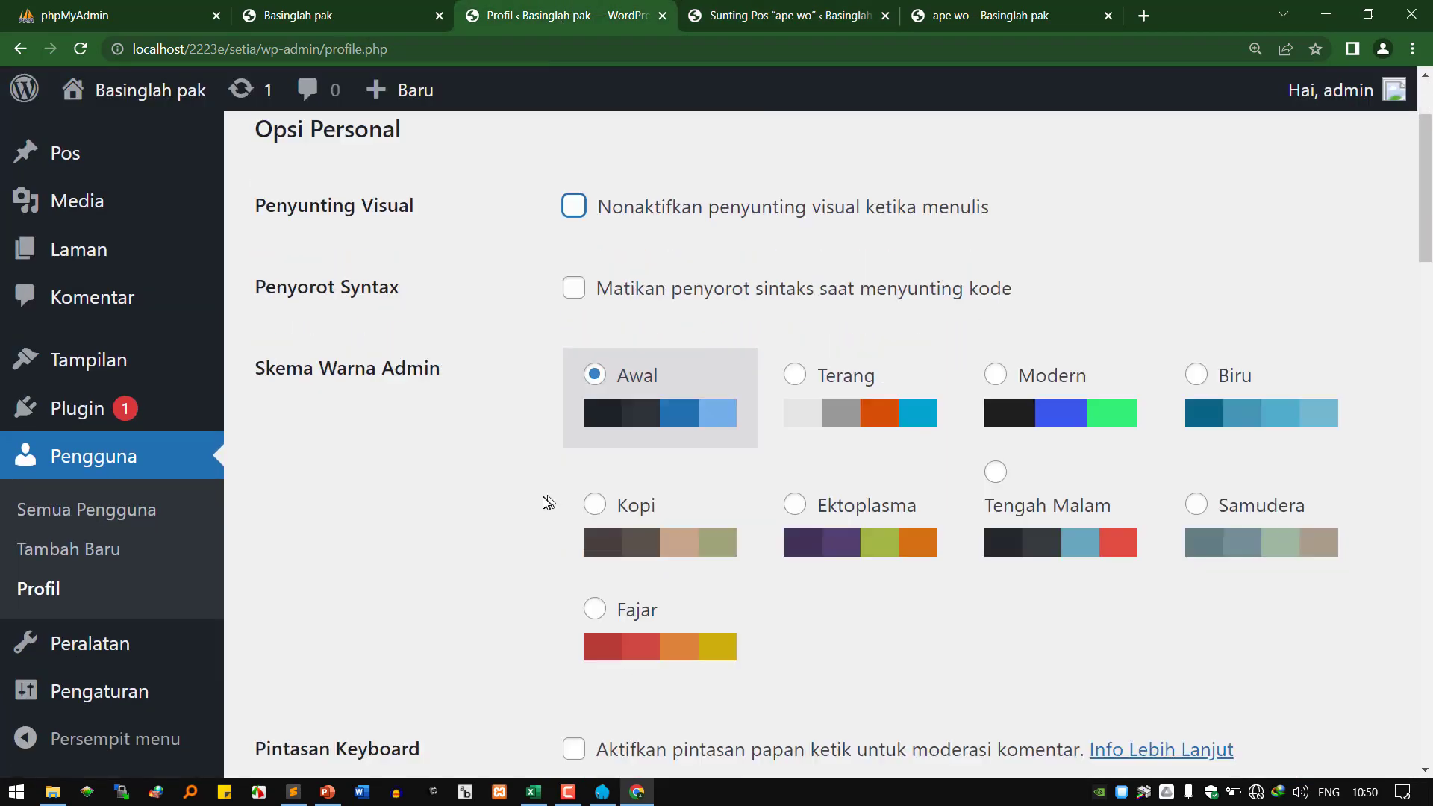
scroll(393, 679, down, 8)
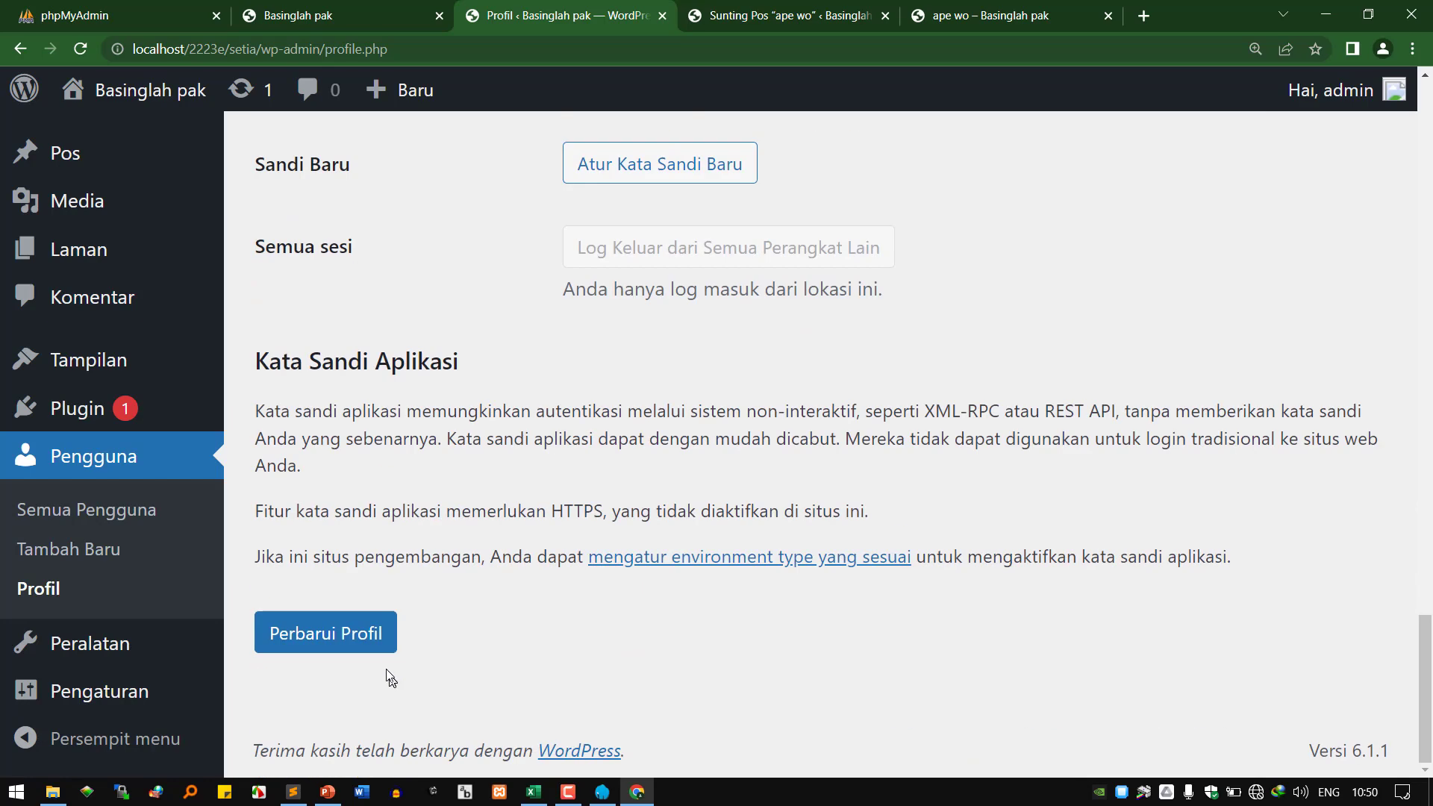
click(379, 635)
click(777, 12)
click(561, 47)
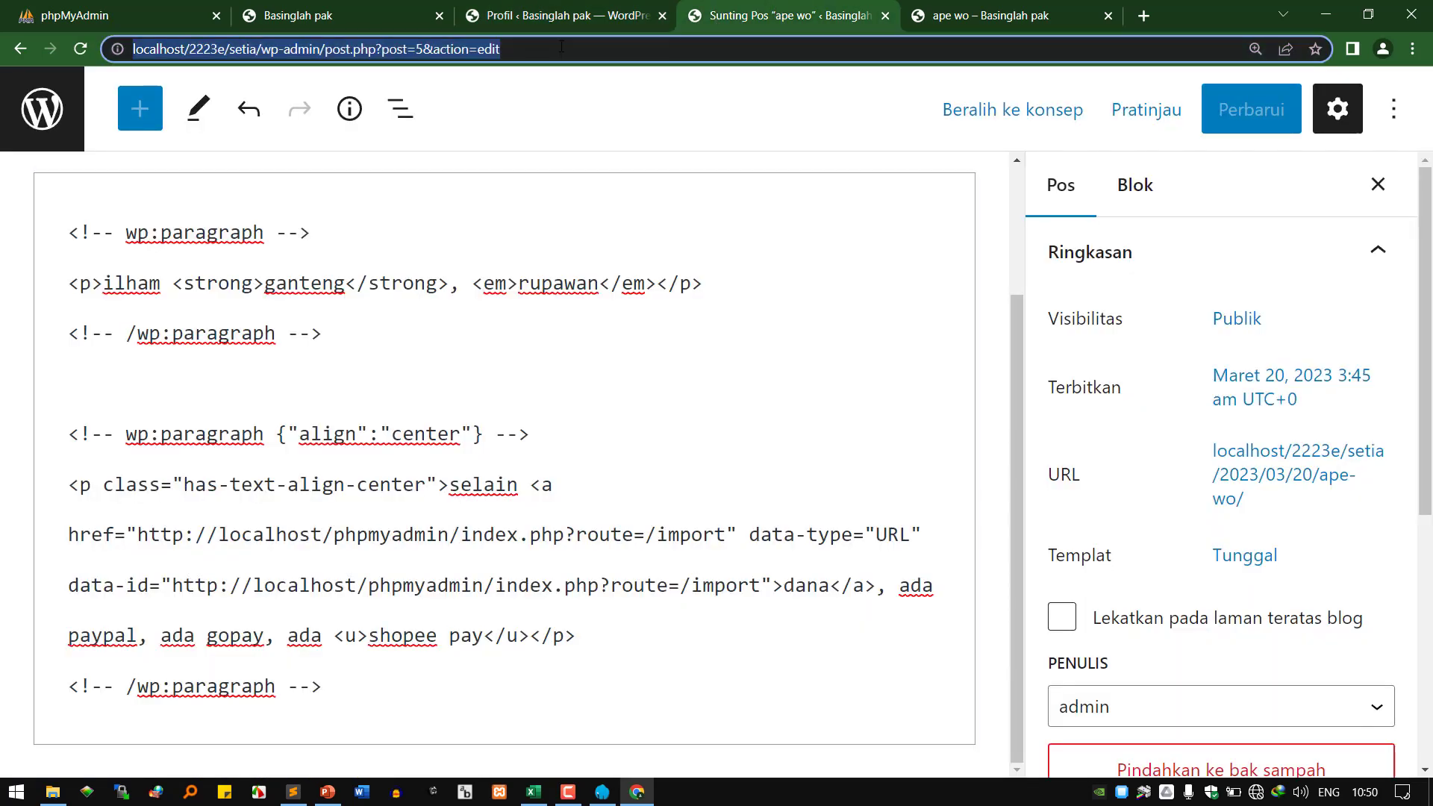
key(Return)
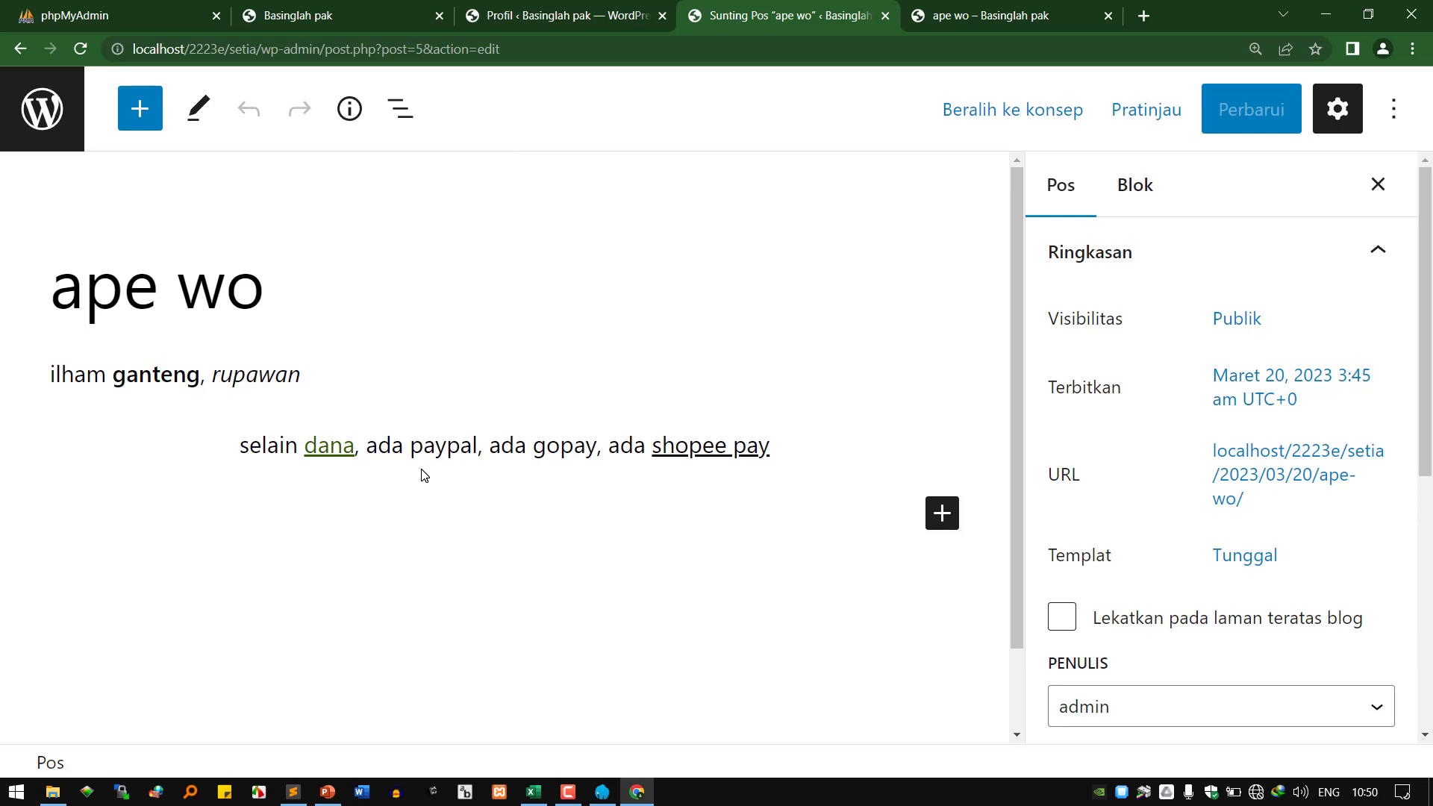
Check the rupawan and shopee pay paragraphs and browse the extra text formatting options.
click(312, 385)
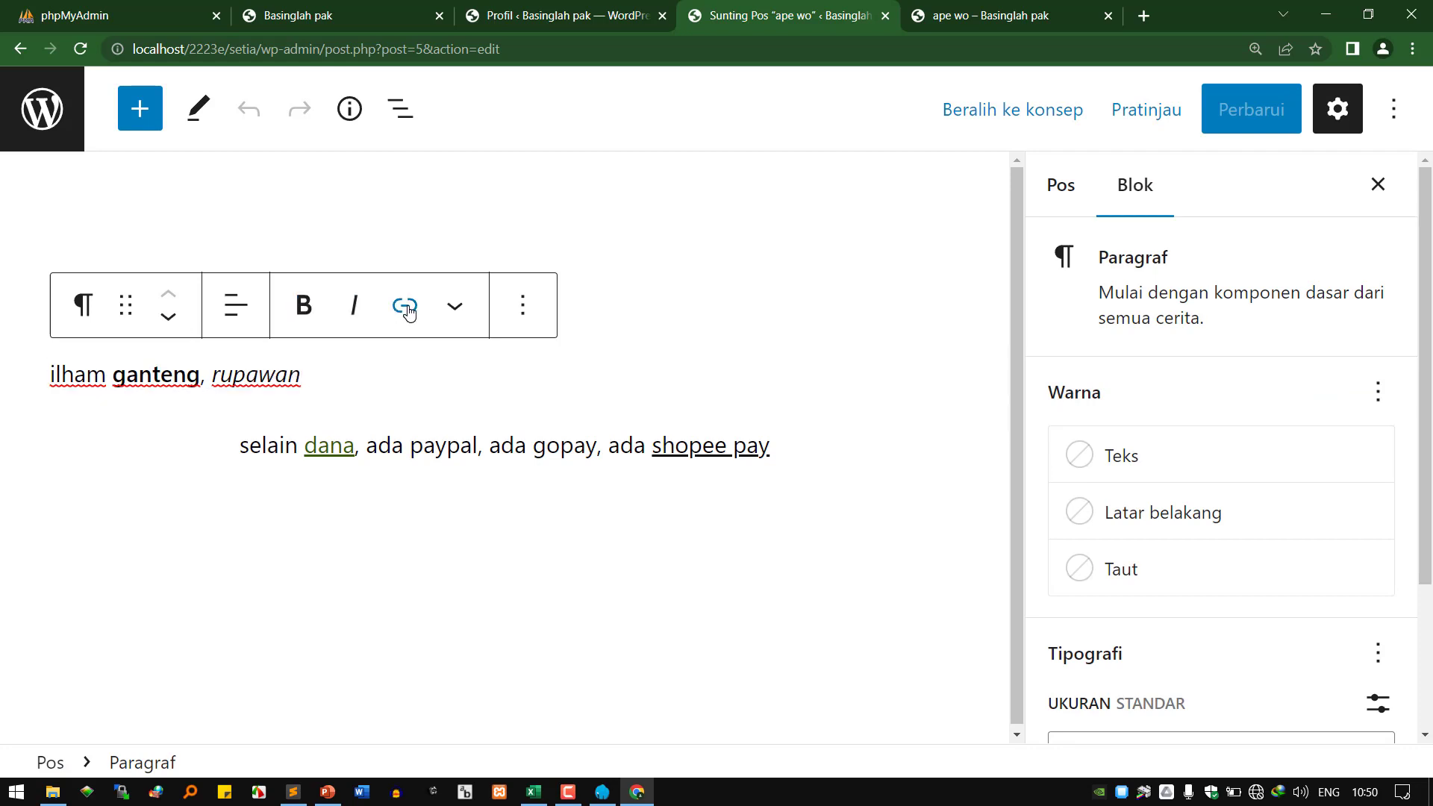
click(453, 307)
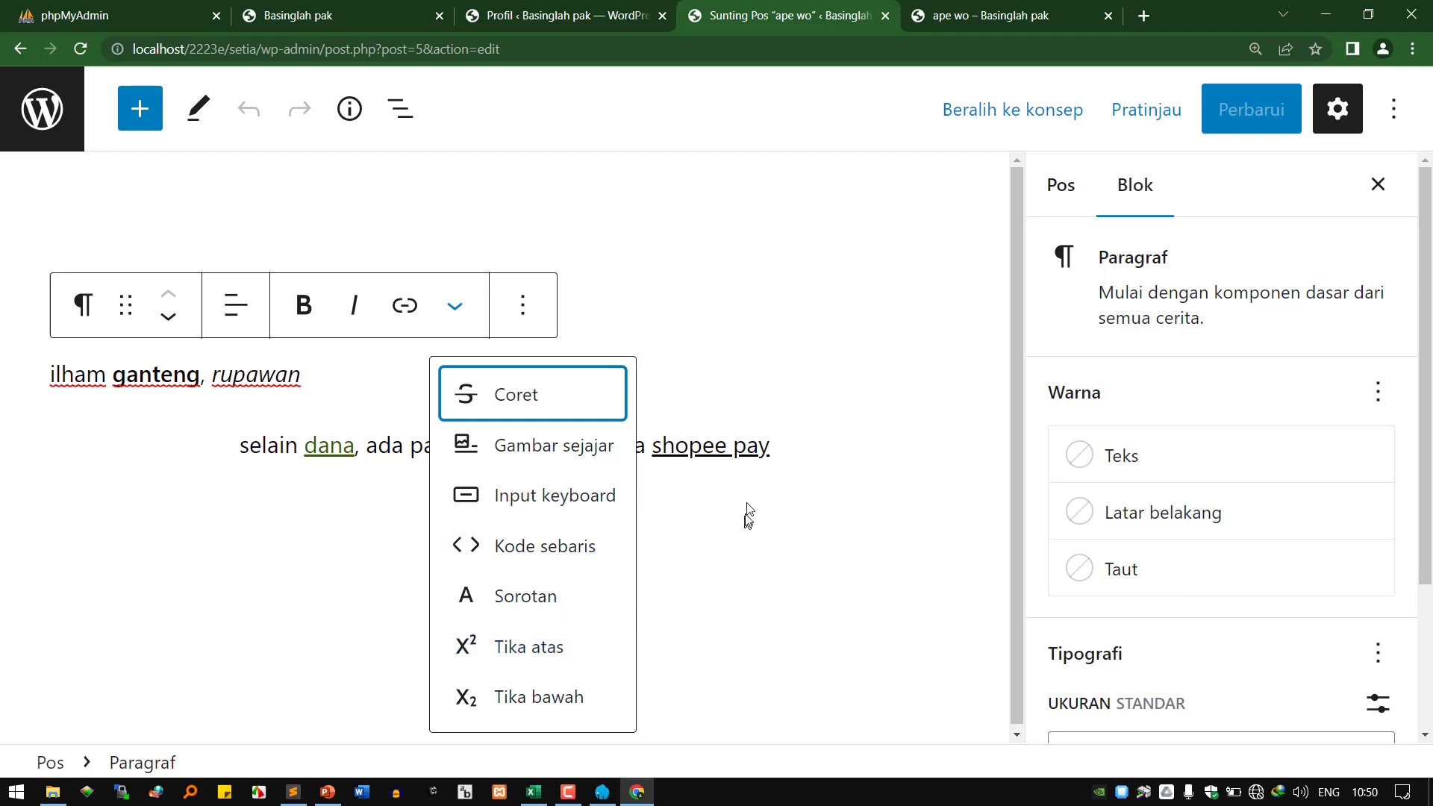
click(750, 455)
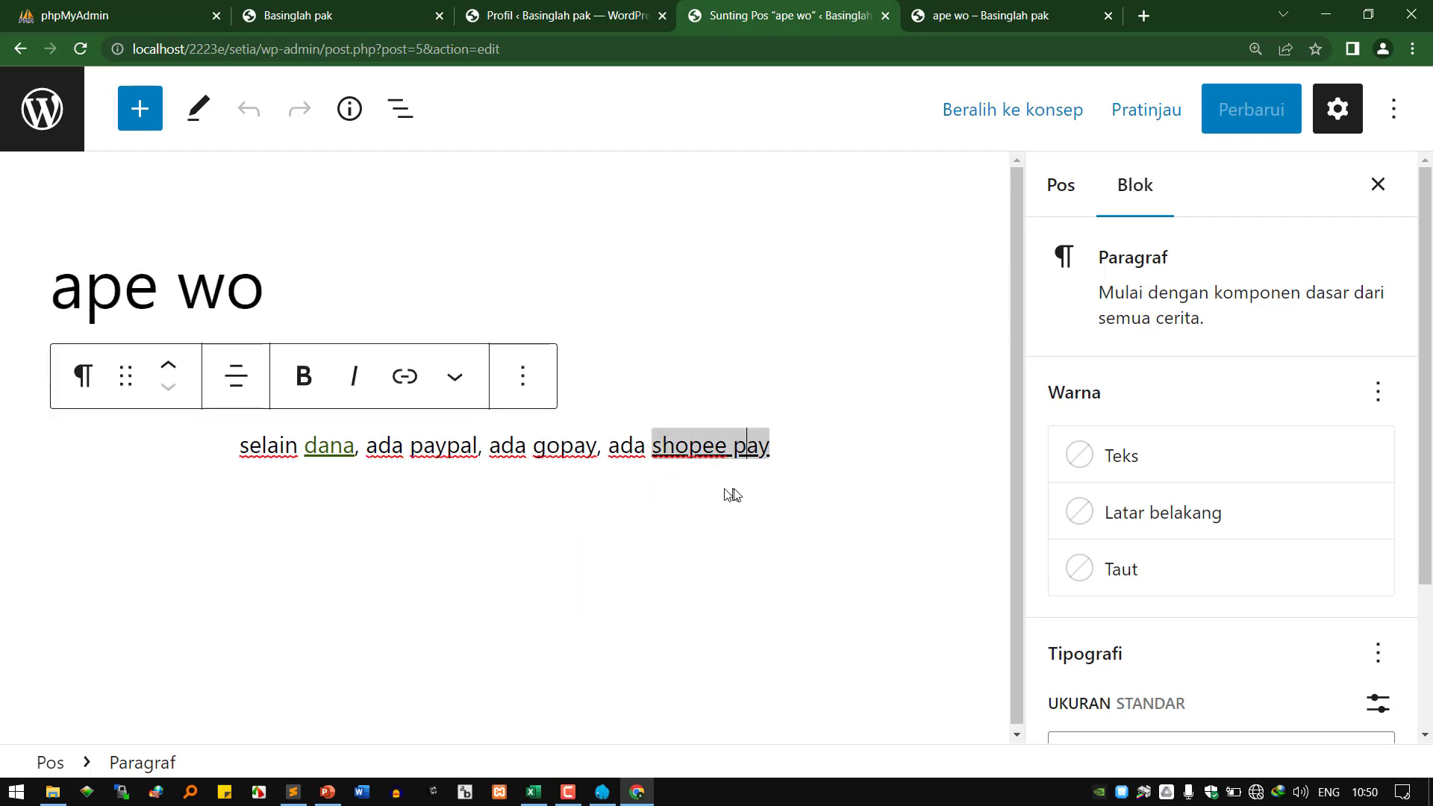
click(806, 453)
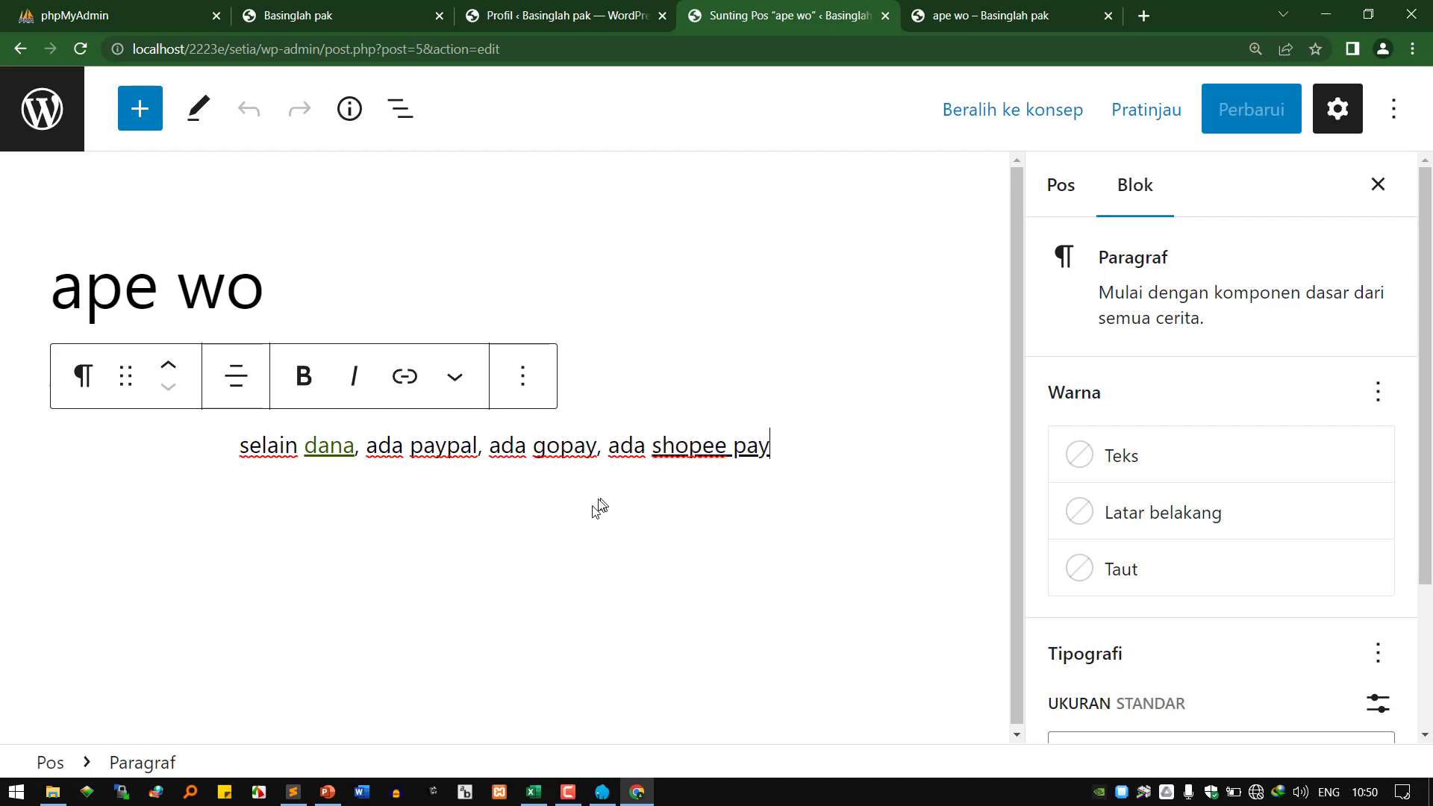
click(521, 499)
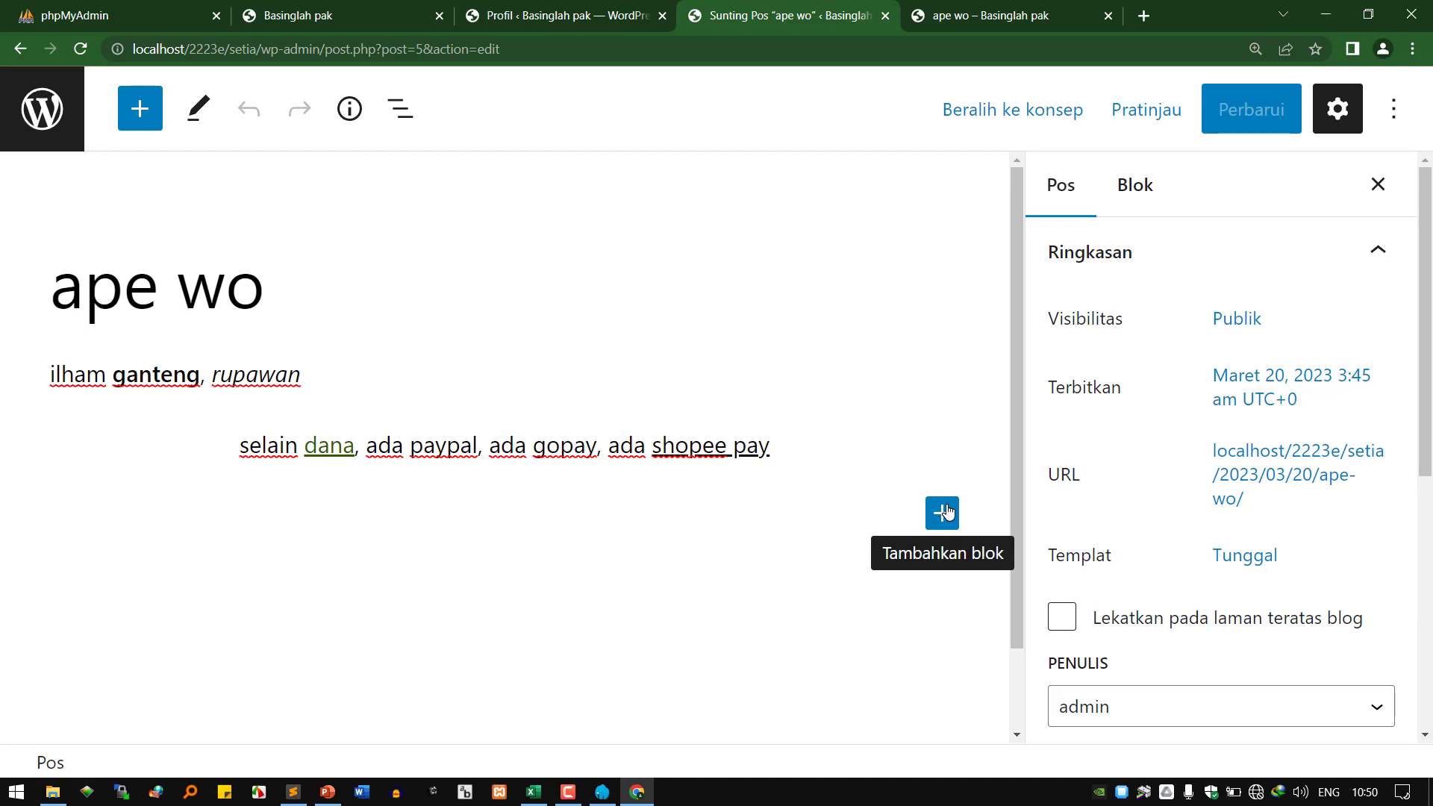
Add a paragraph block reading 'ape wo ku nek nyube underscore', correcting the typos.
click(943, 513)
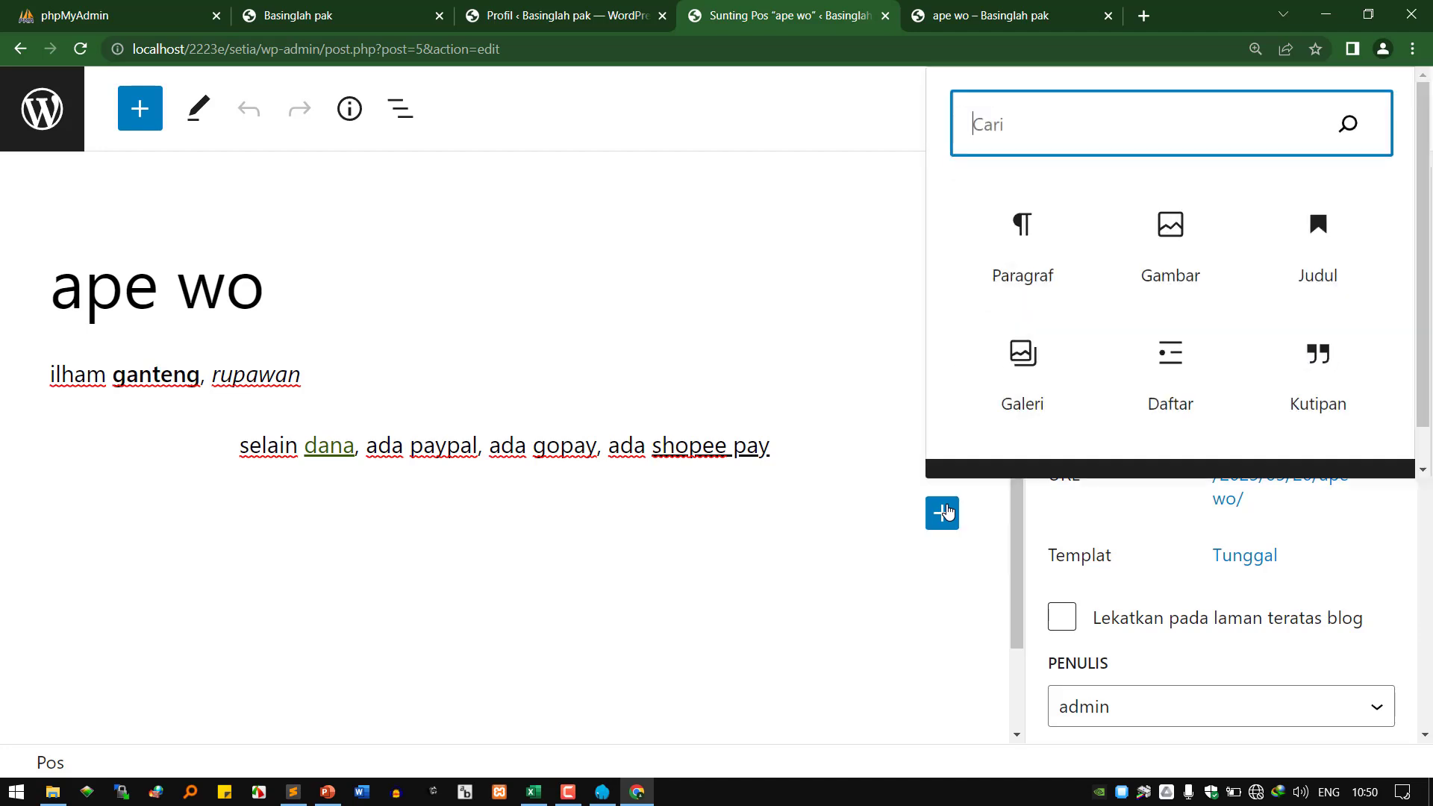
click(1023, 251)
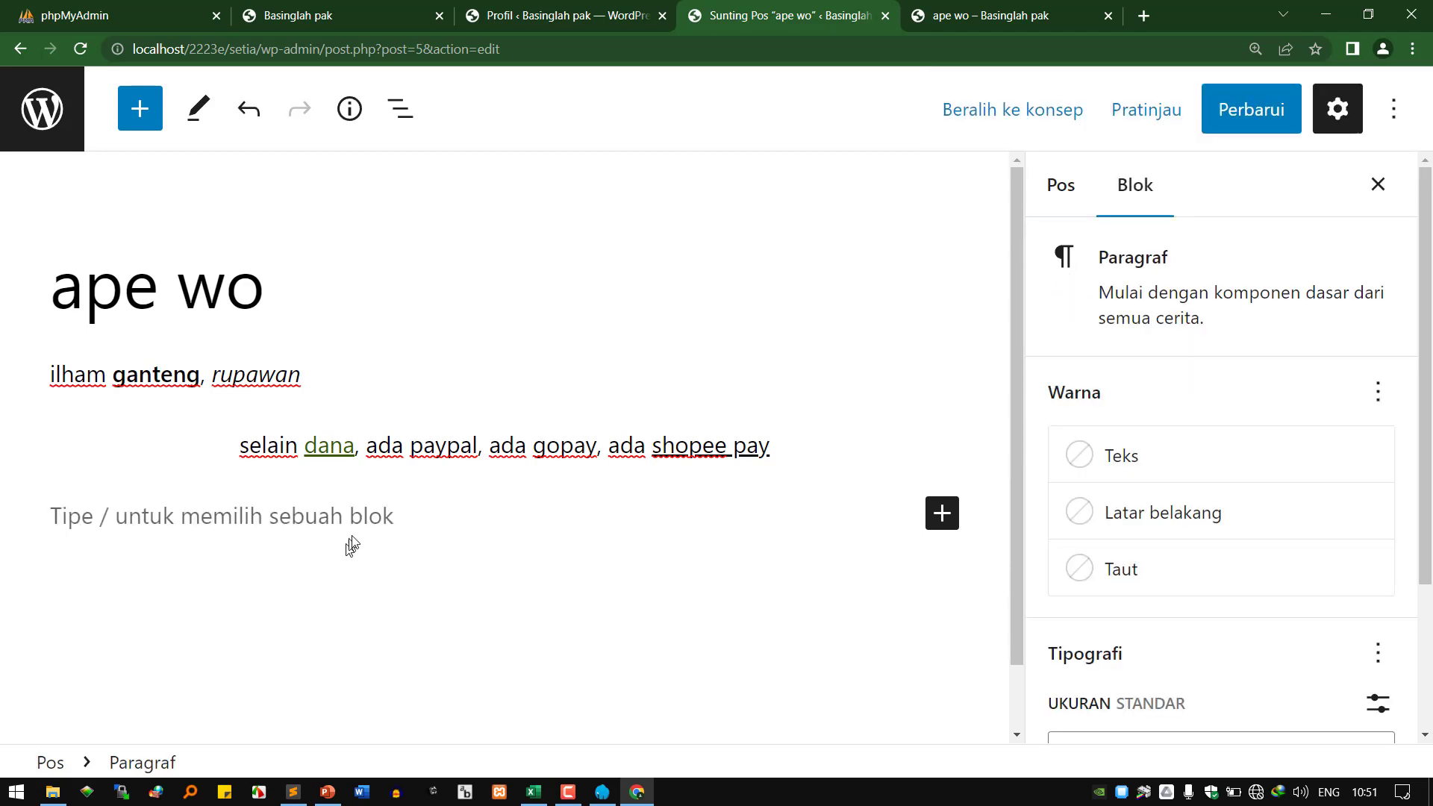
text(ape wo k)
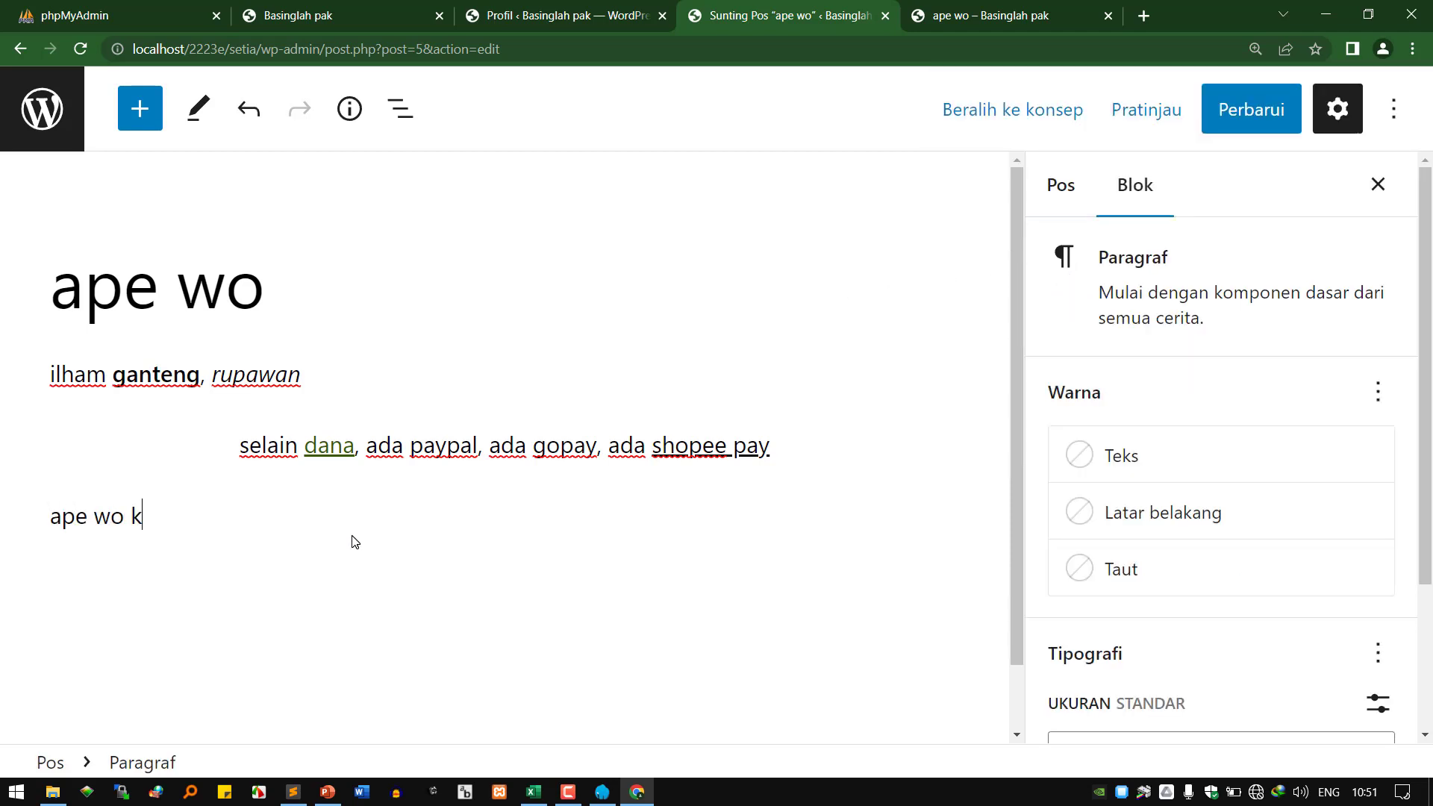
text(u nek nyue)
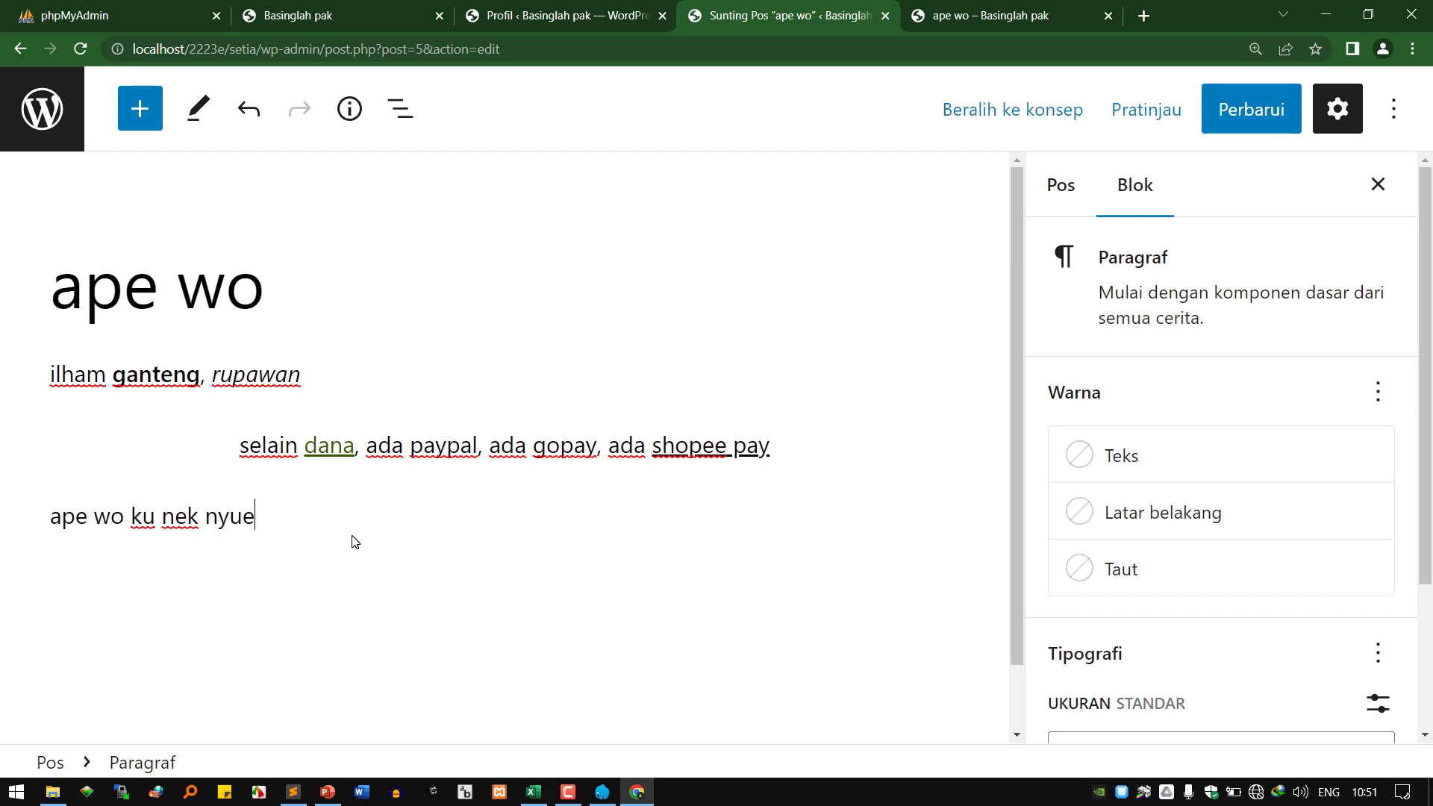
key(BackSpace)
text(be unders)
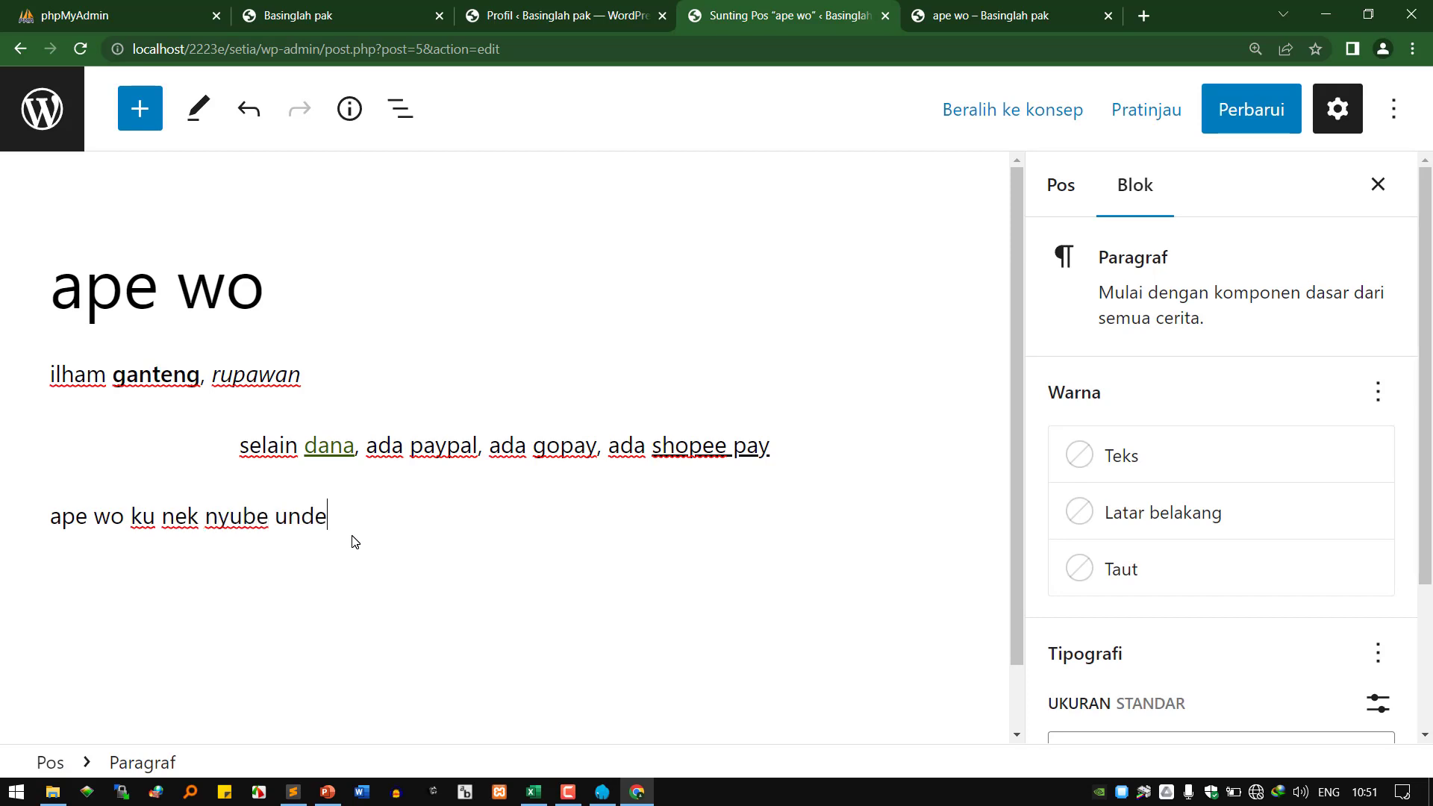
text(corfe)
key(BackSpace)
key(BackSpace)
text(e)
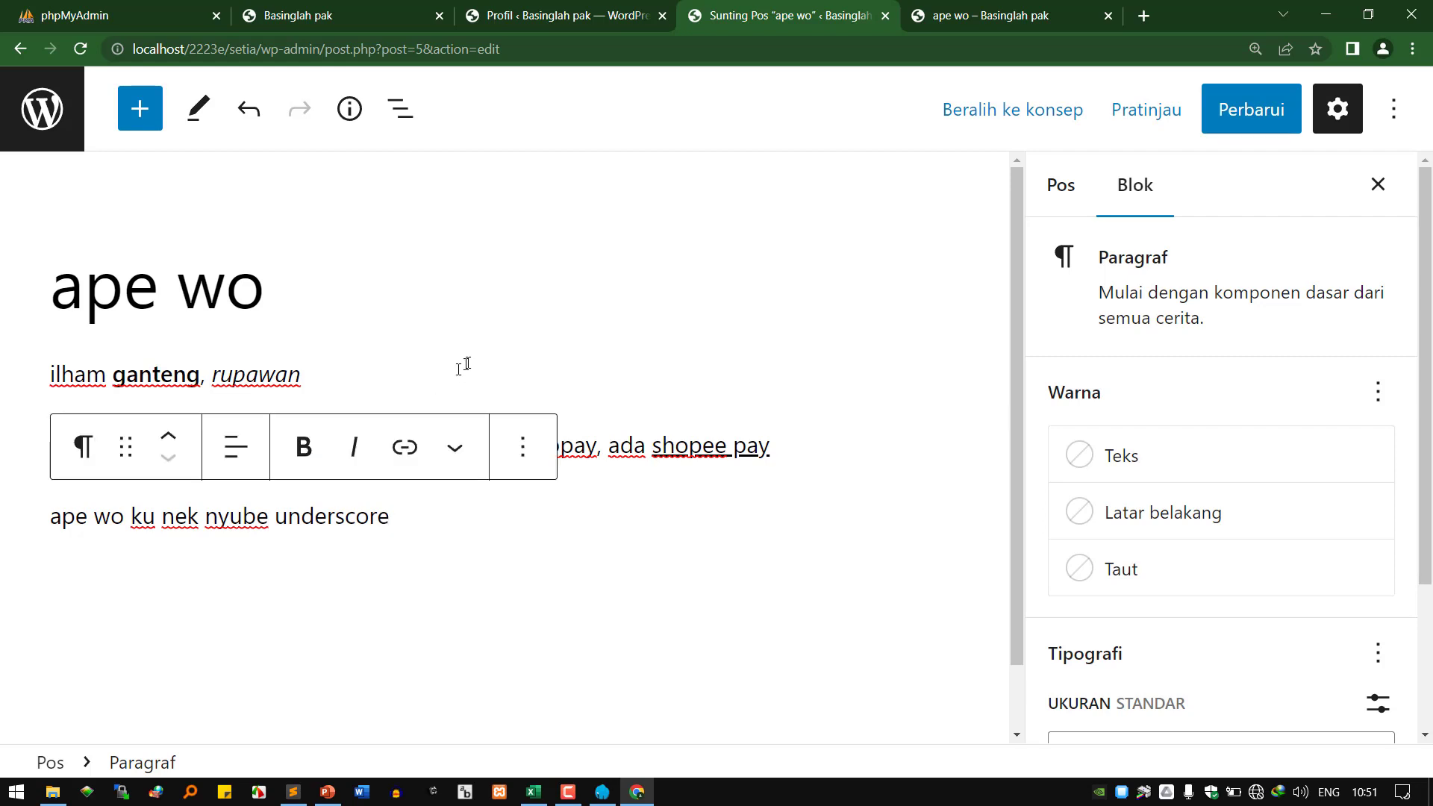
Select 'underscore' and open the block's ⋮ options, then return to the editor tab.
double_click(322, 502)
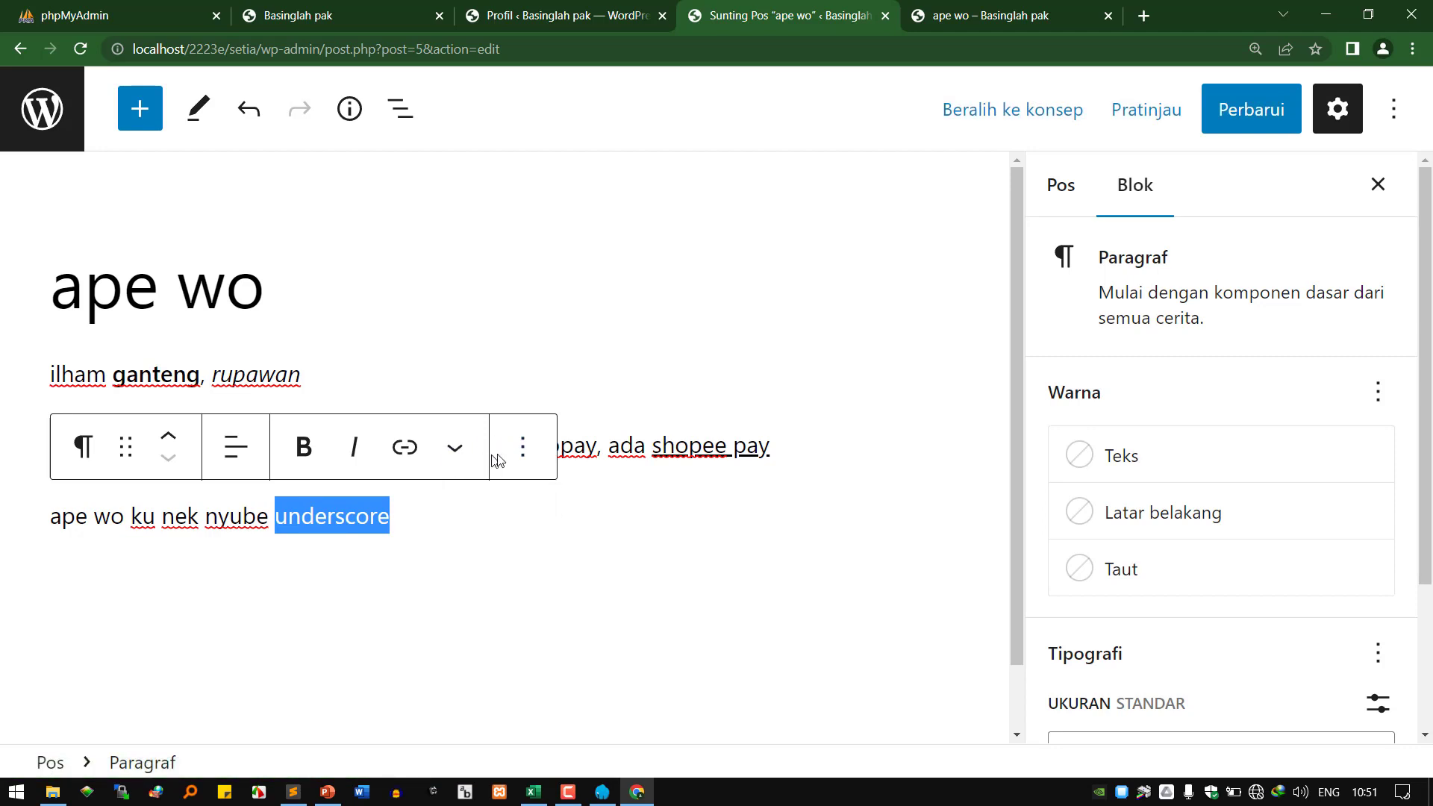
click(519, 452)
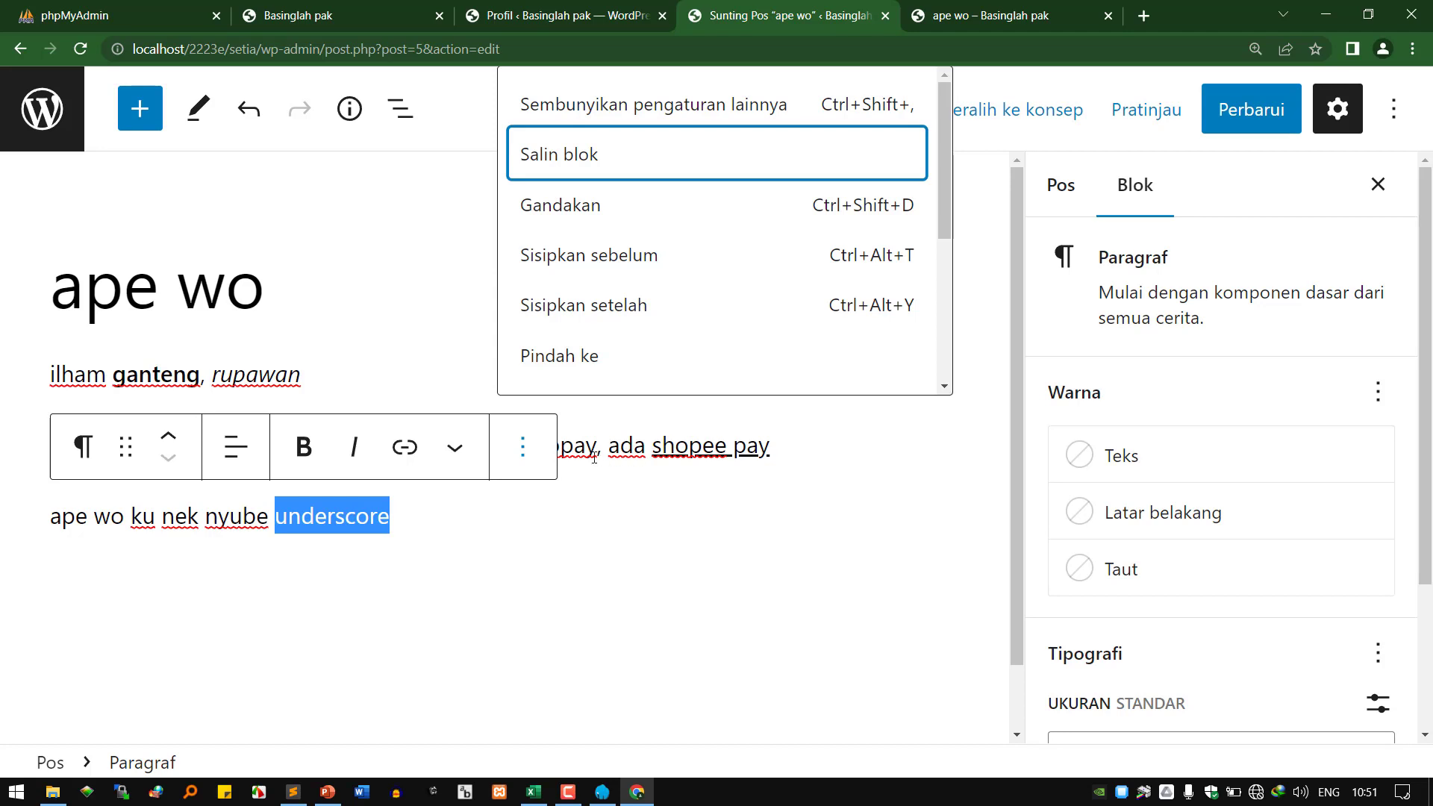
click(568, 16)
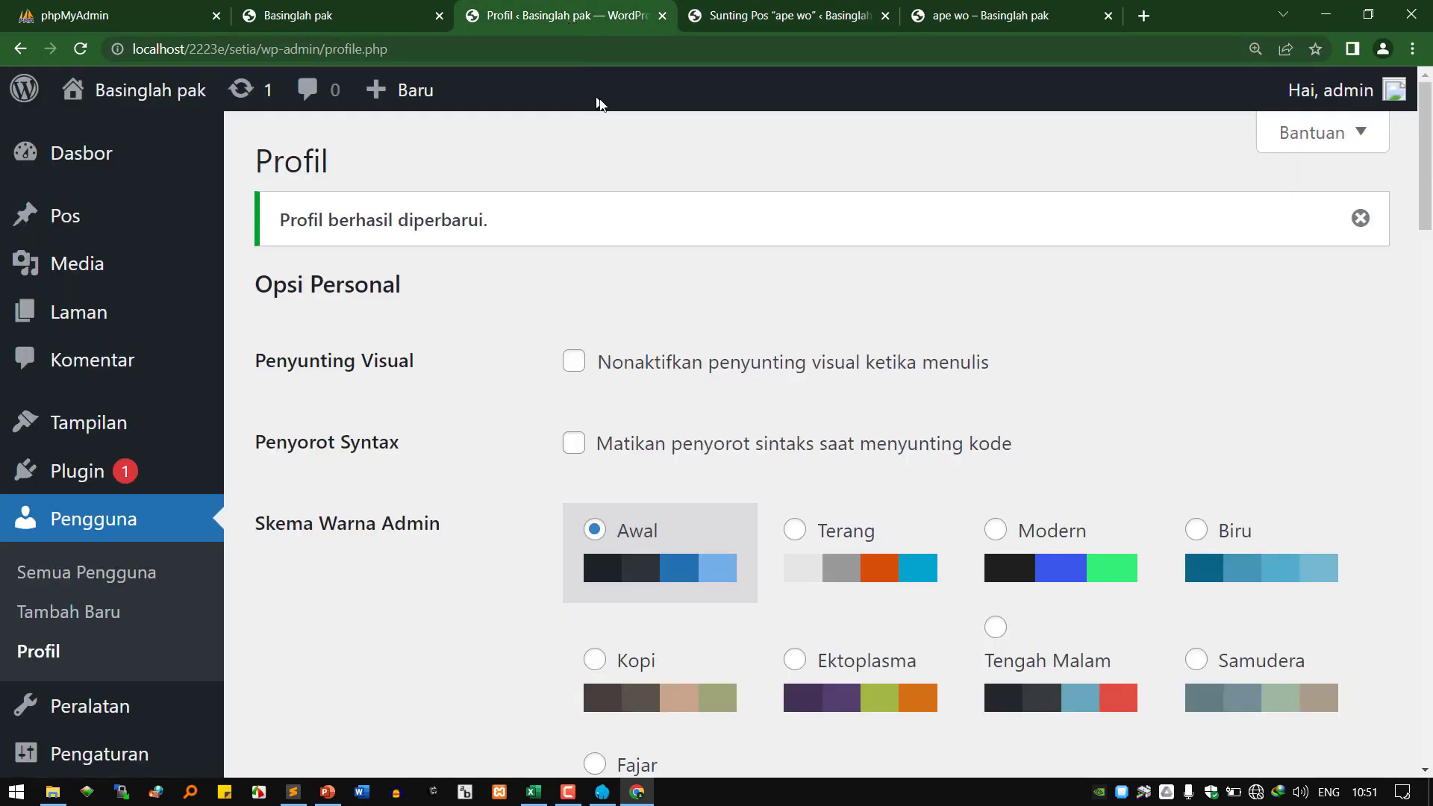
click(746, 16)
click(241, 522)
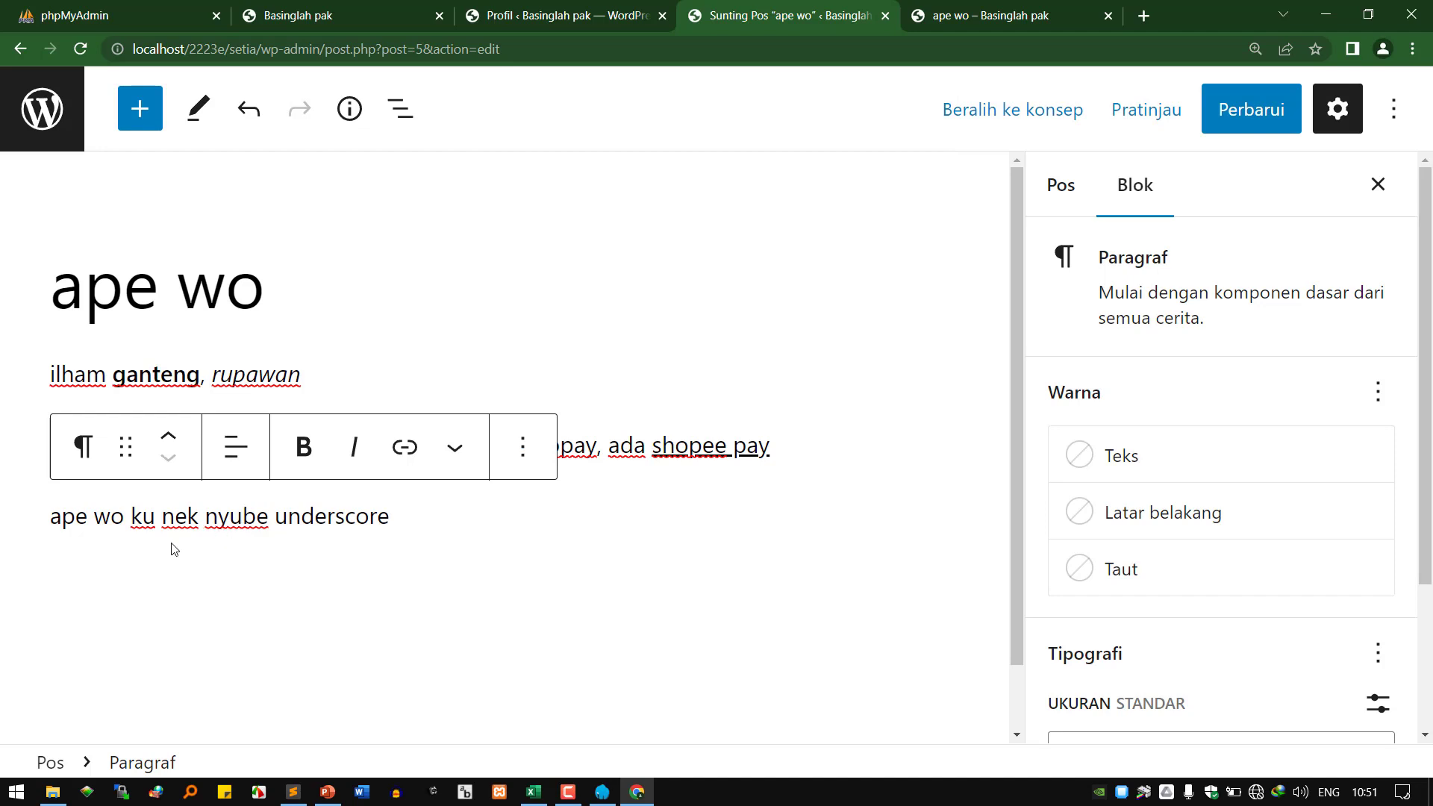
Make 'wo' bold and 'nek' italic in the third paragraph.
double_click(109, 517)
click(303, 447)
click(189, 515)
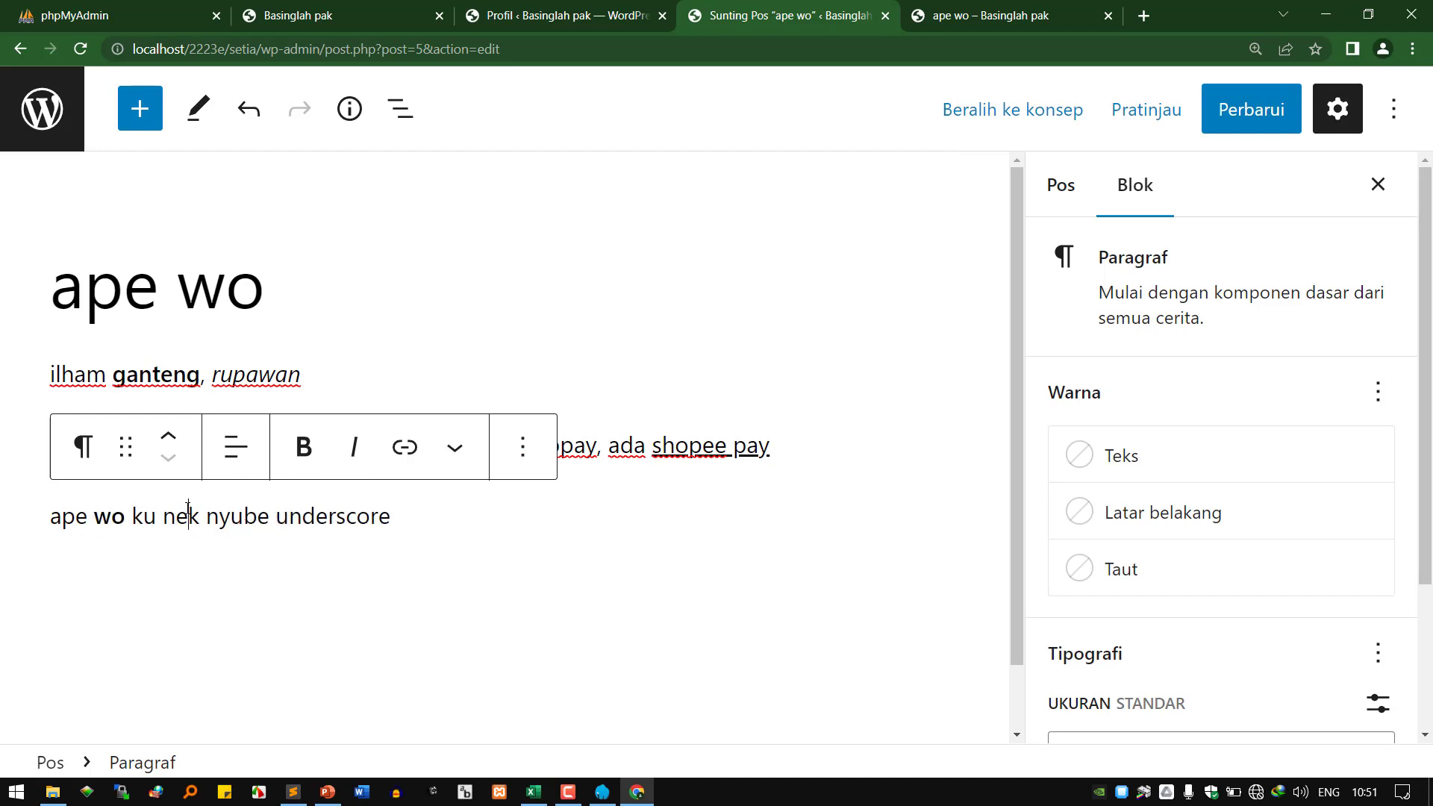
double_click(188, 515)
click(354, 447)
Select 'nyube' and browse the block's ⋮ options list, then close it.
double_click(267, 517)
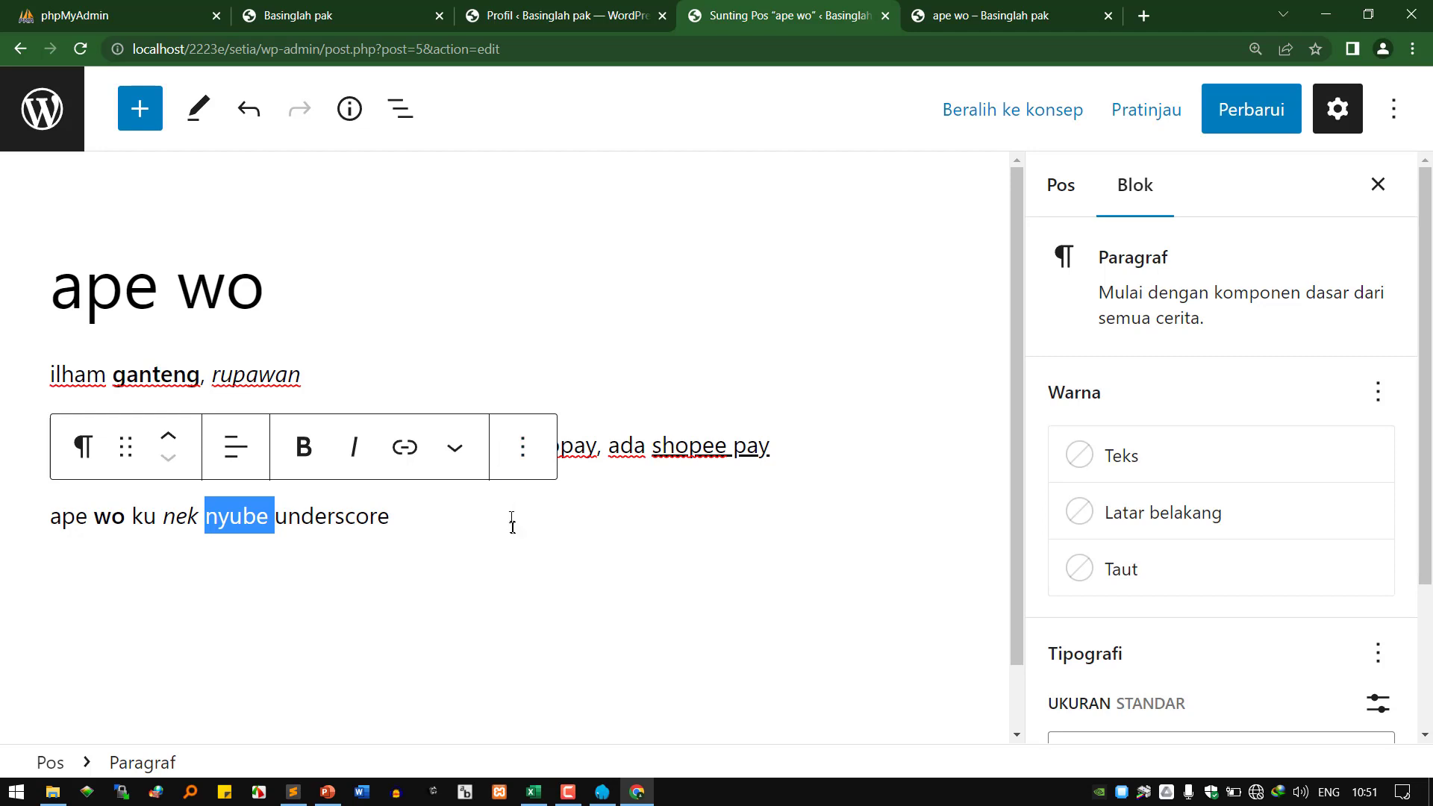
click(511, 467)
scroll(692, 282, down, 4)
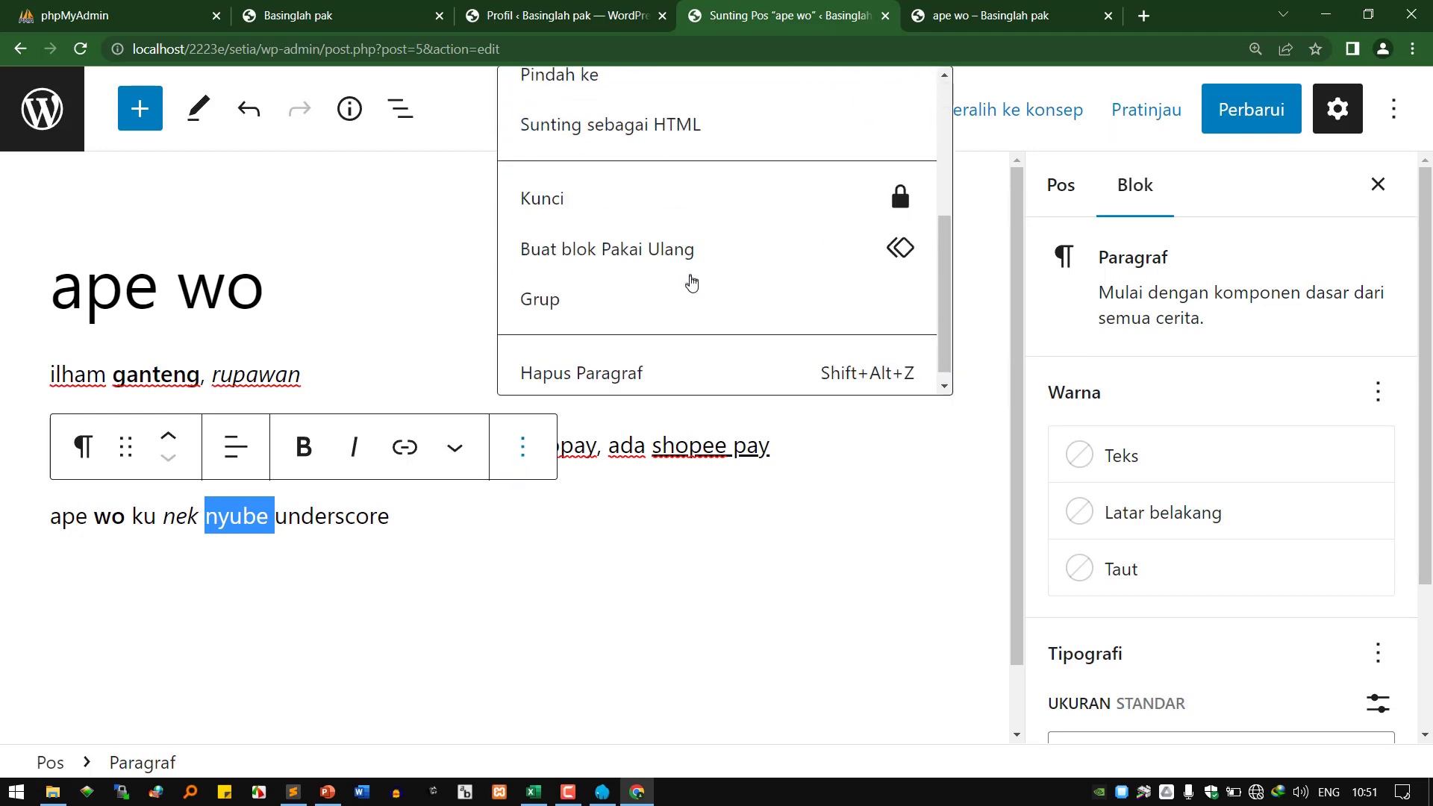
scroll(691, 302, up, 5)
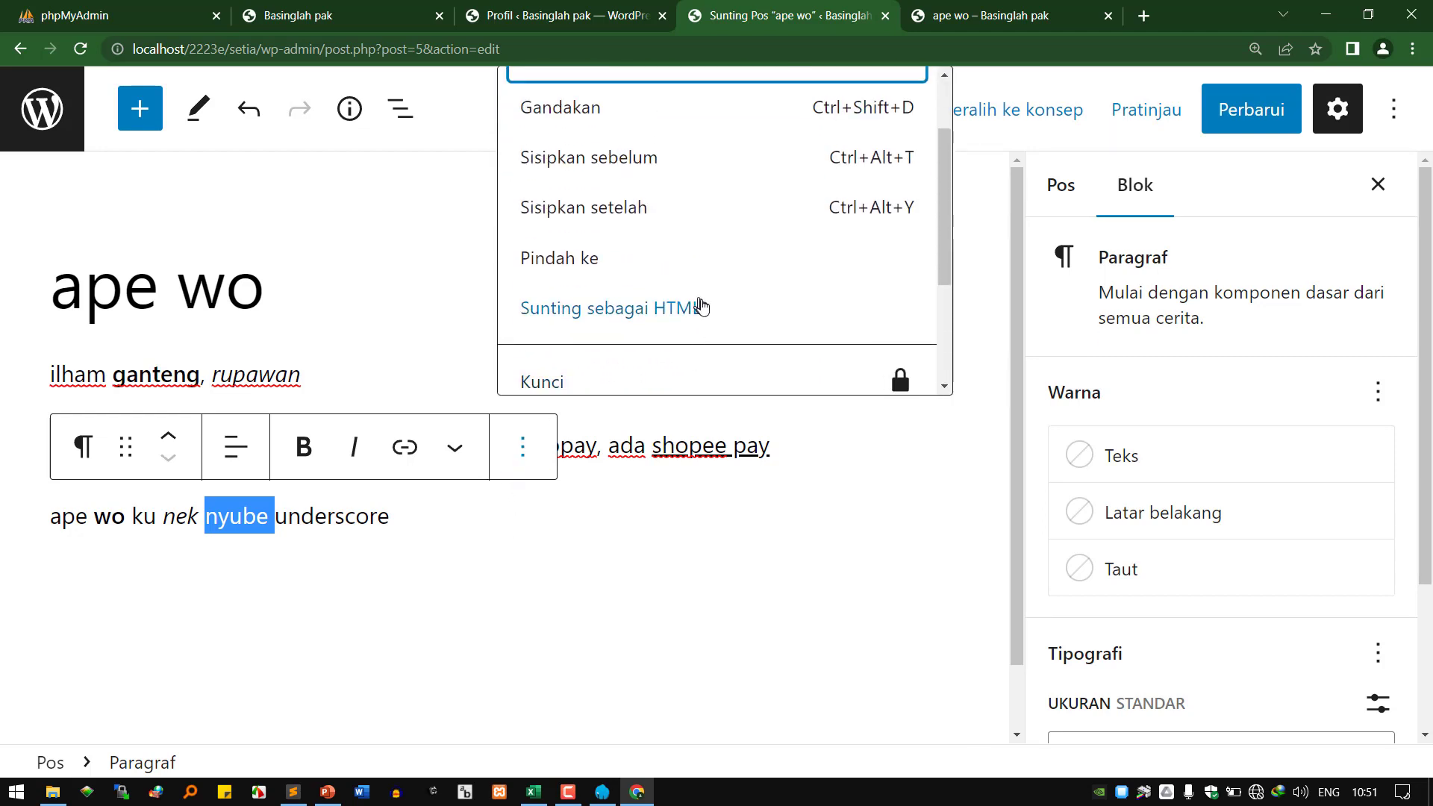
scroll(712, 325, down, 2)
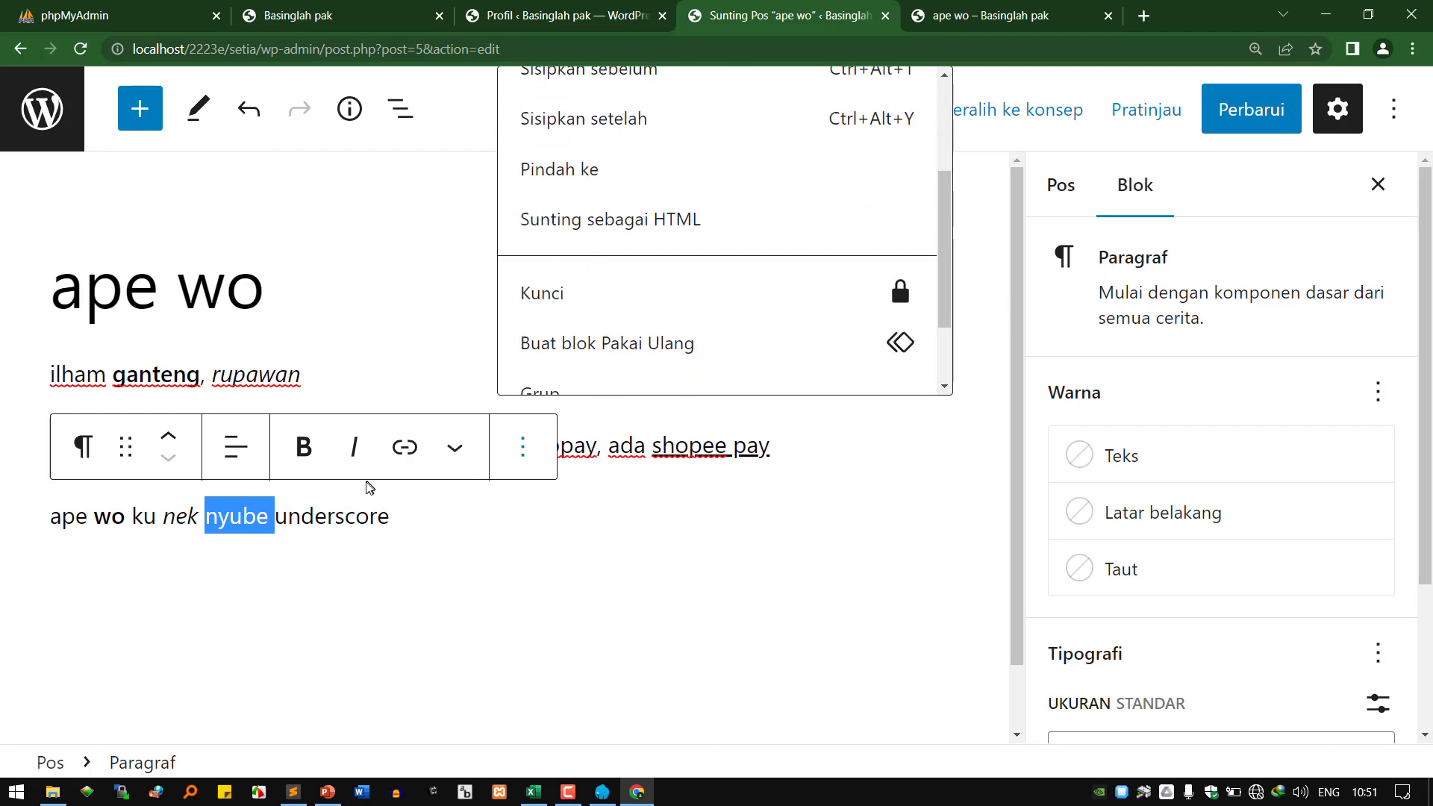
key(Escape)
Select 'underscore' and reopen the ⋮ options list, scrolling through its entries.
double_click(336, 517)
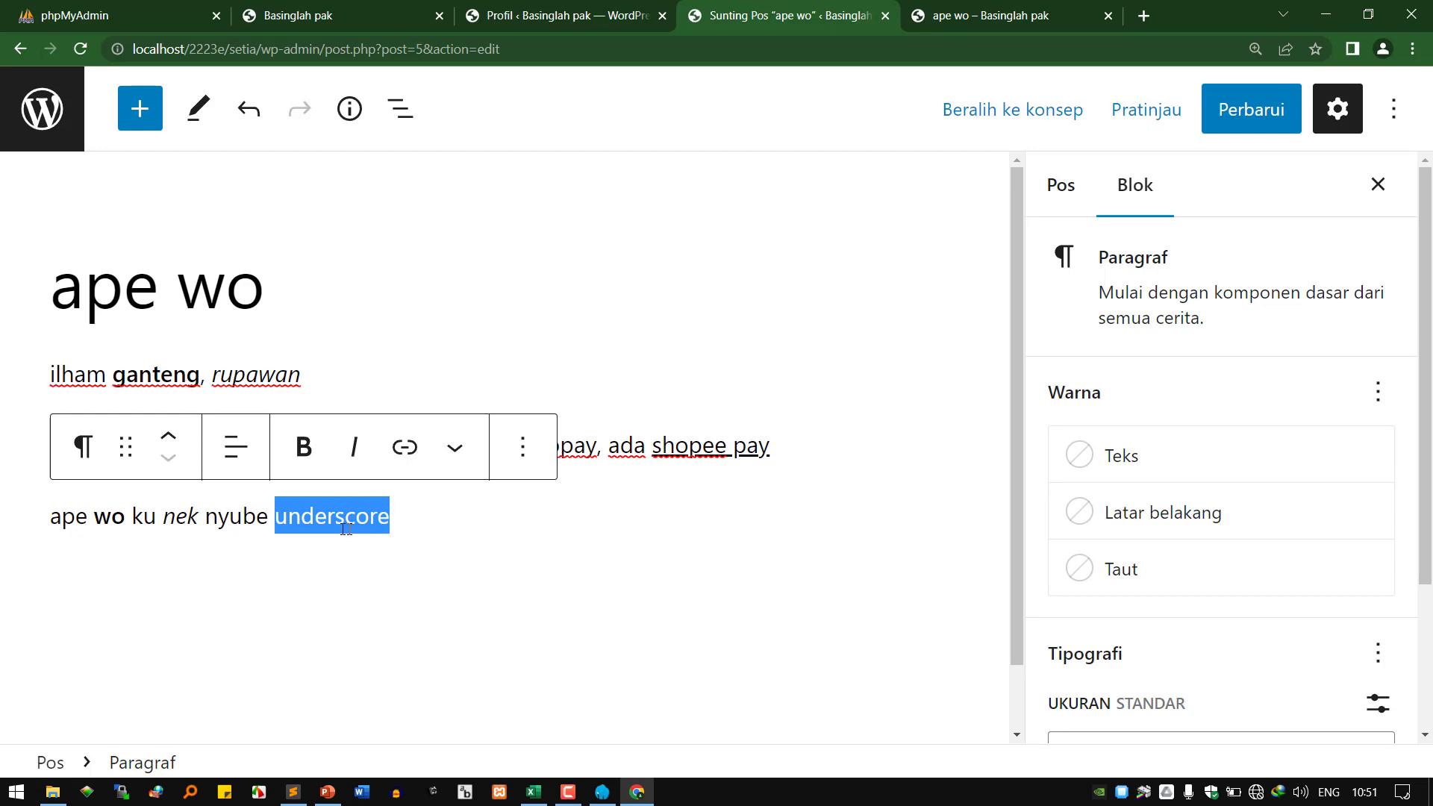
double_click(330, 520)
click(523, 448)
scroll(608, 320, down, 3)
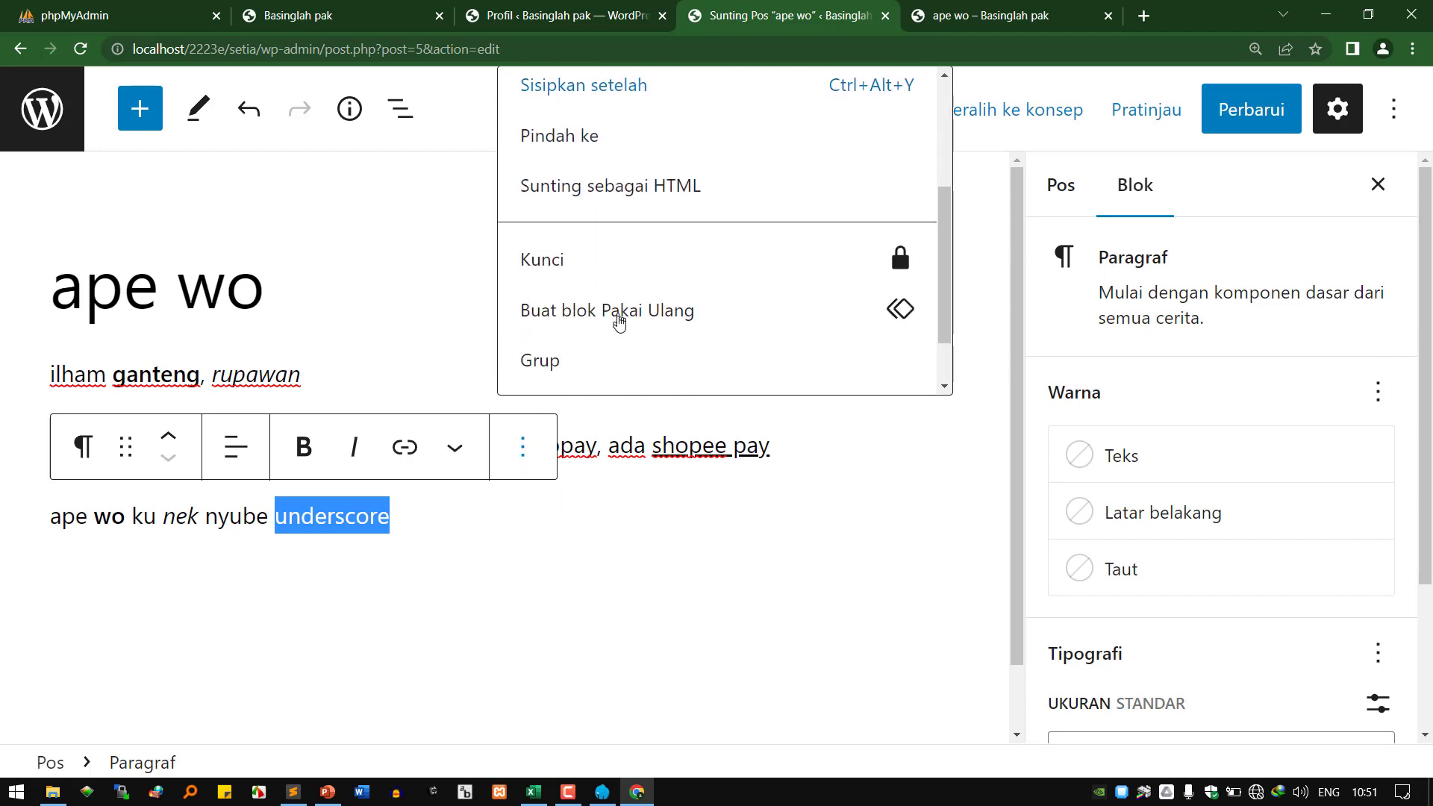
scroll(619, 321, down, 1)
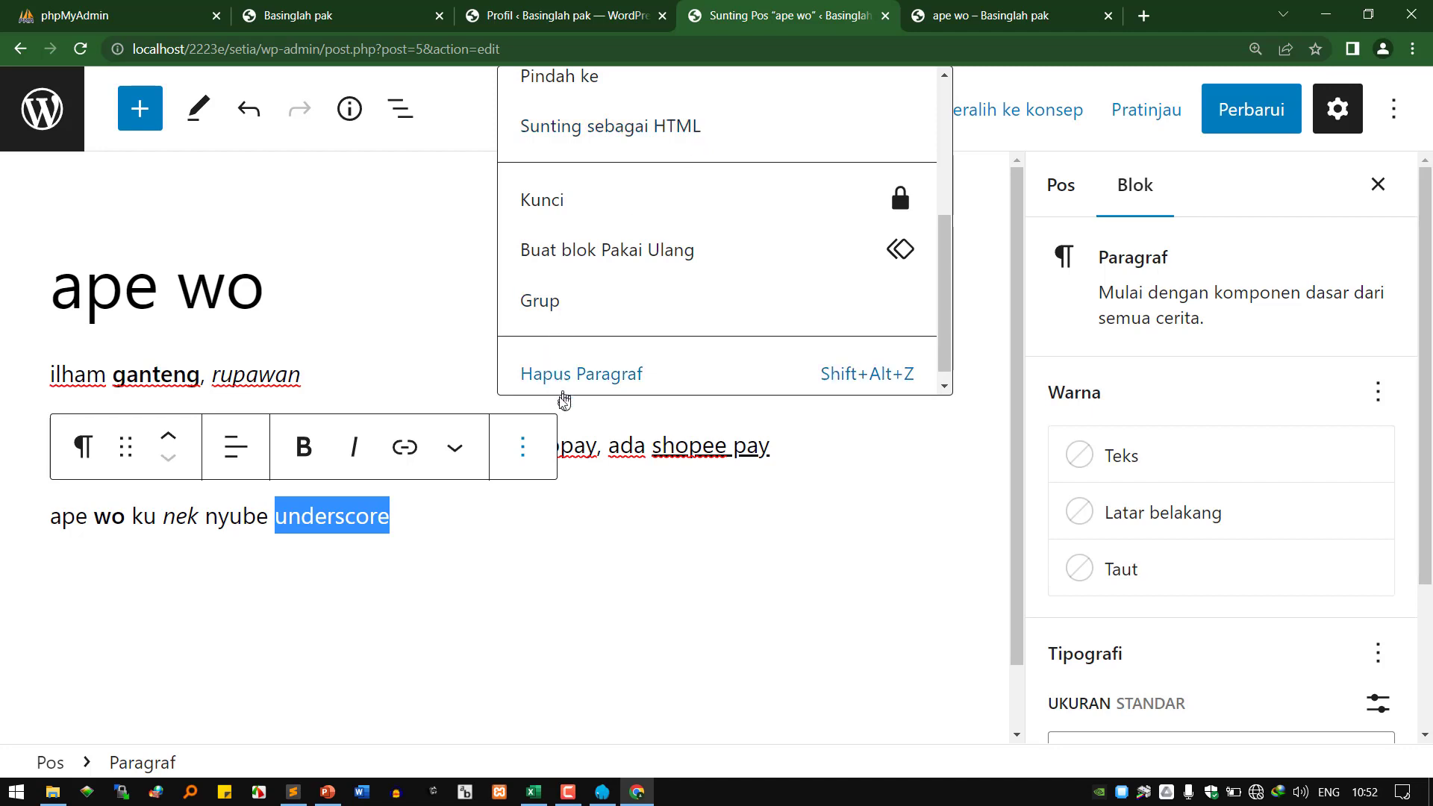
click(524, 446)
click(527, 454)
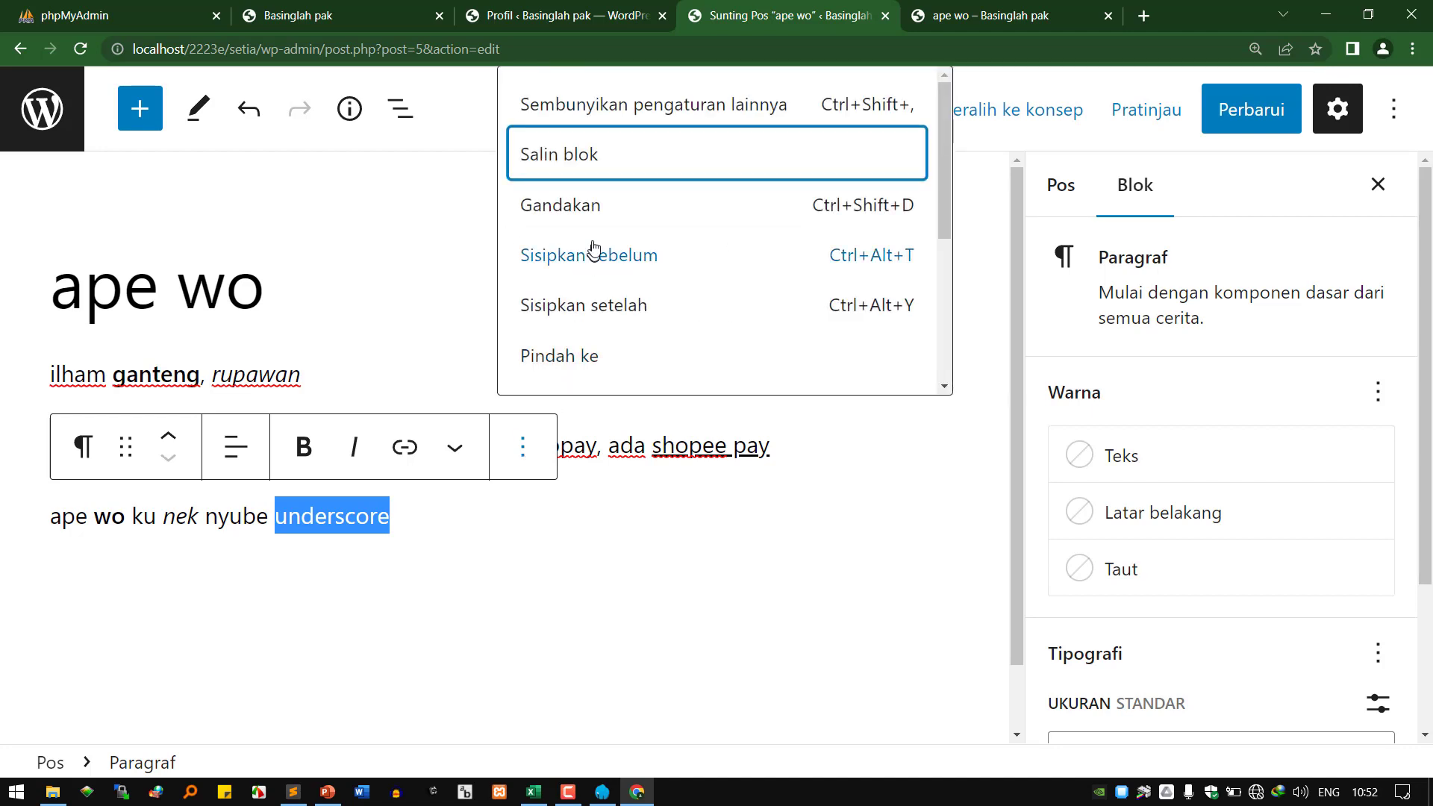
scroll(608, 281, down, 2)
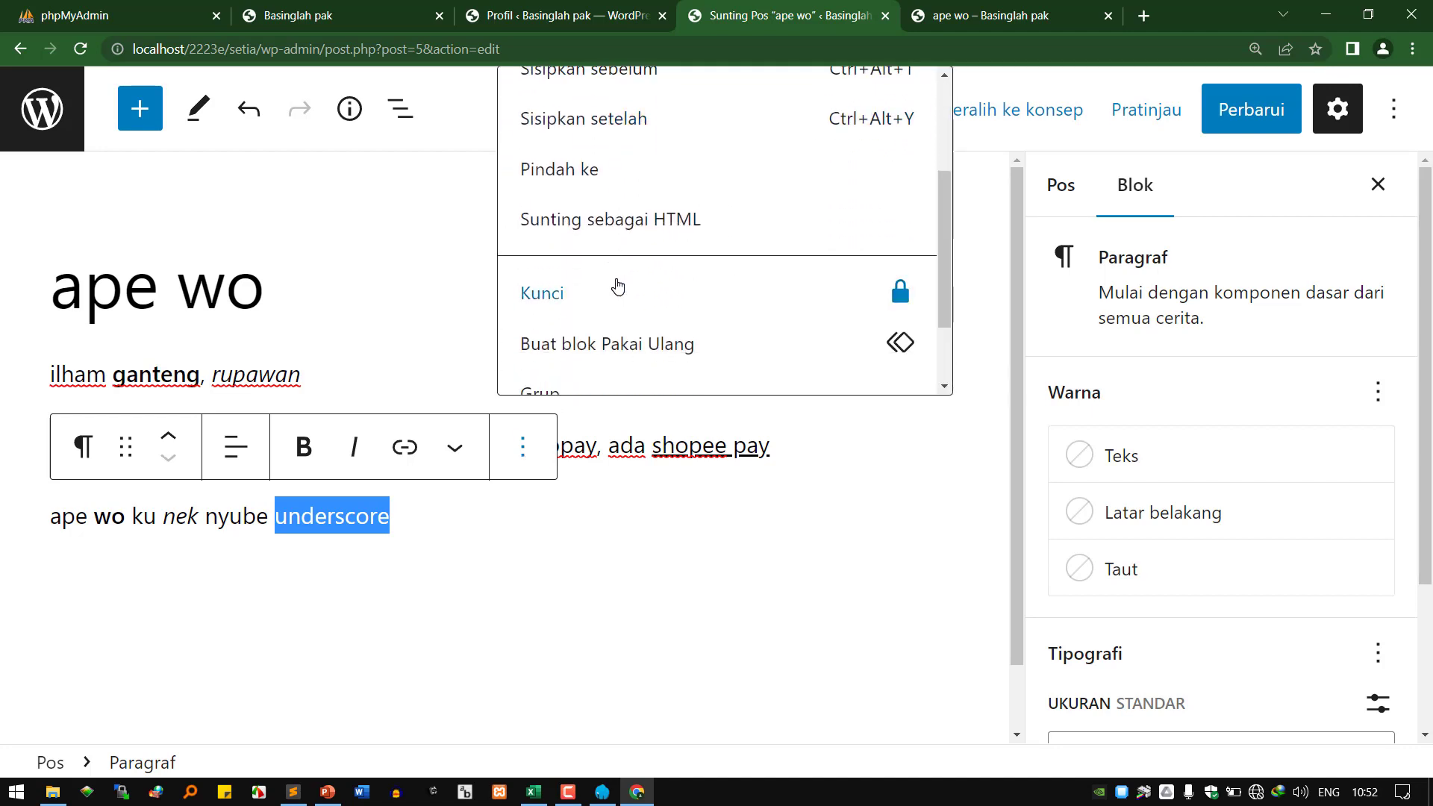
Edit the paragraph as HTML, place <u></u> around 'underscore', and update the post with Perbarui.
click(649, 235)
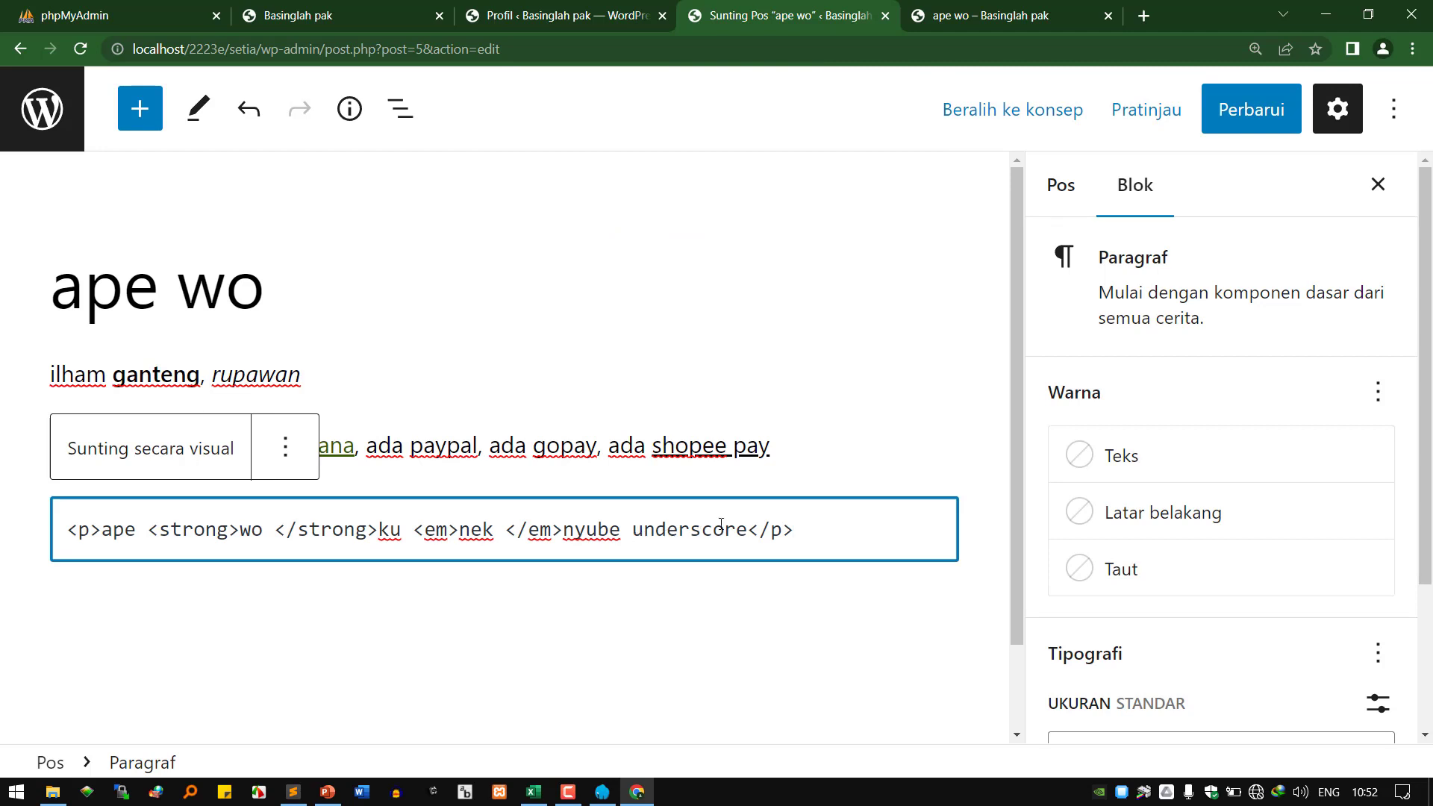
text(<u>)
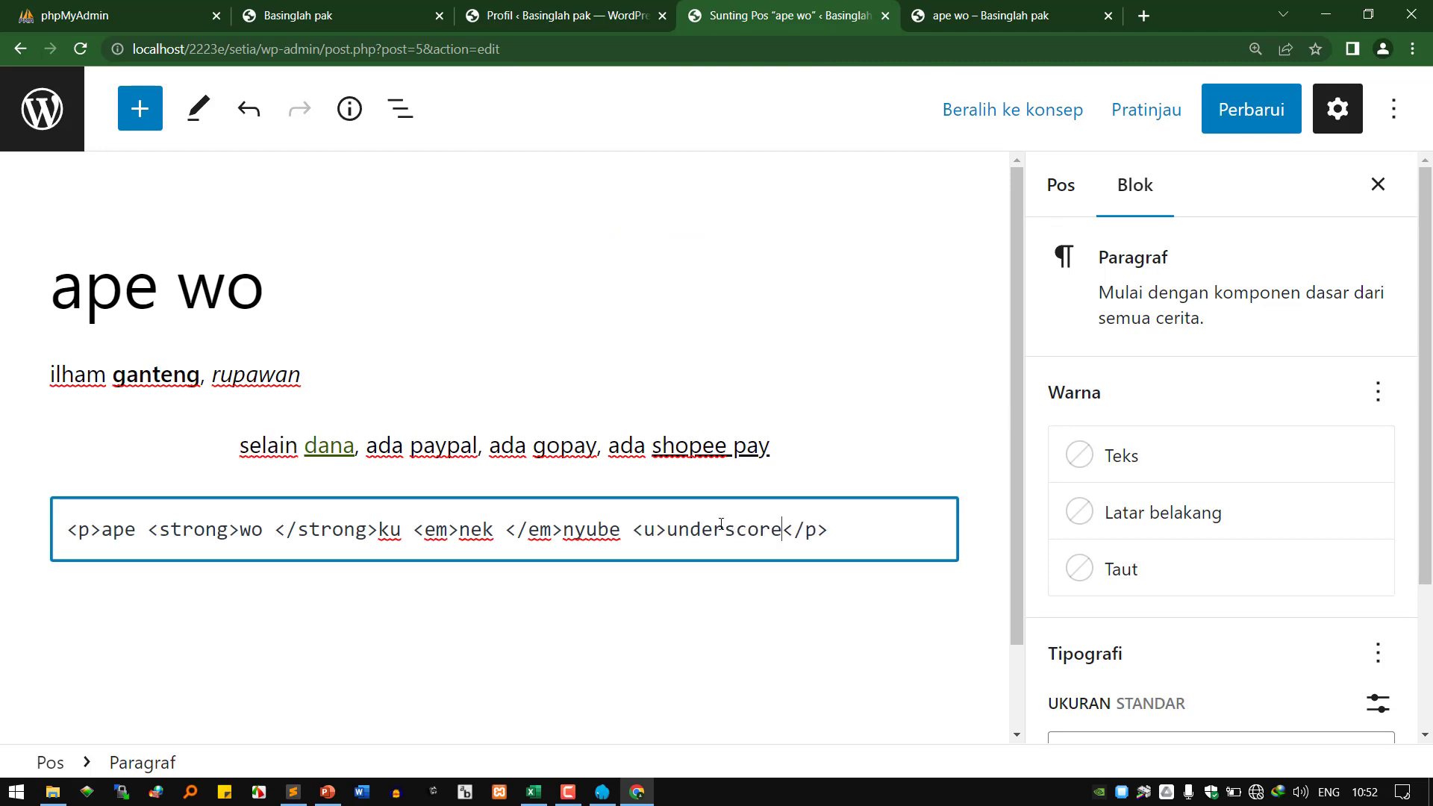
text(</u>)
drag(666, 529, 634, 525)
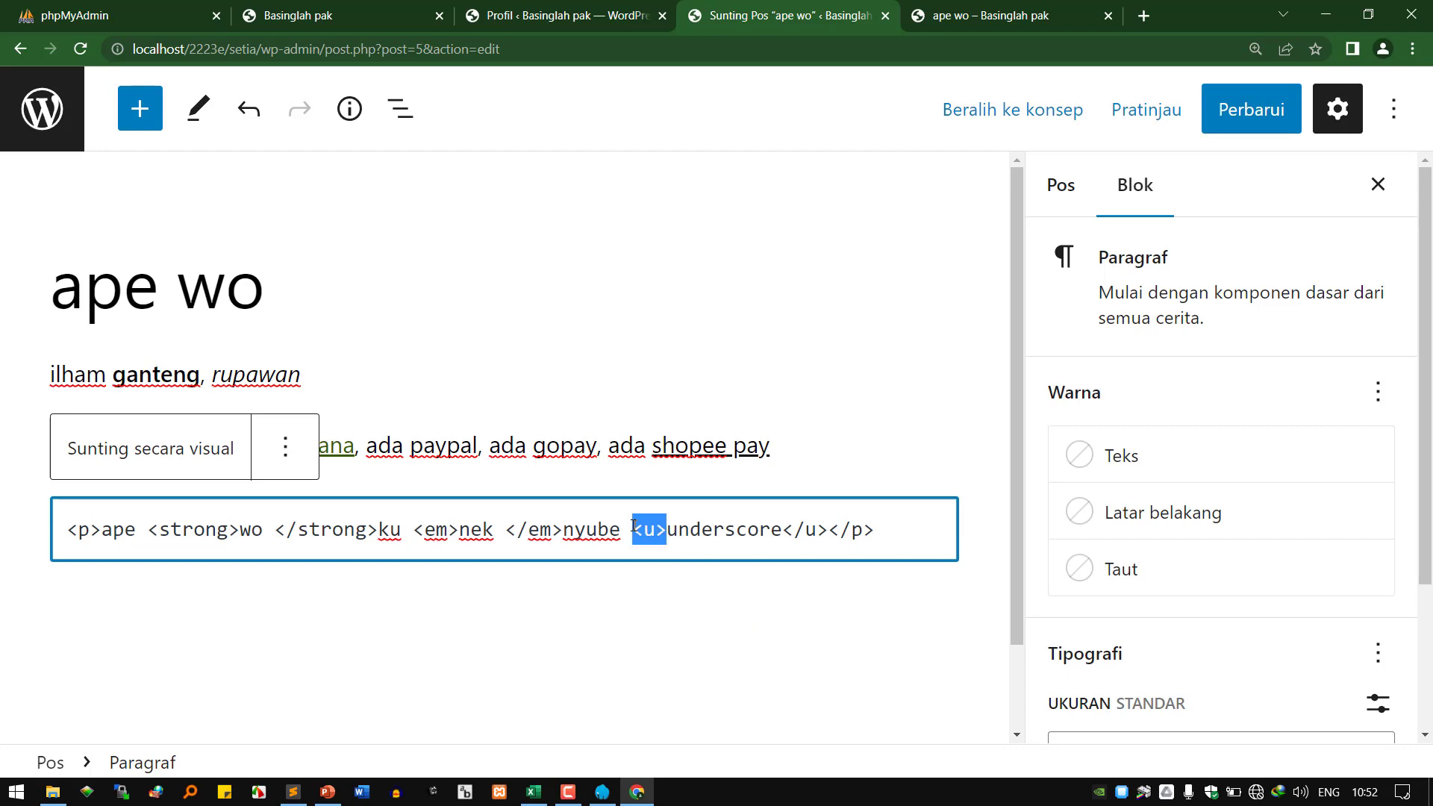
drag(774, 524, 836, 531)
click(784, 532)
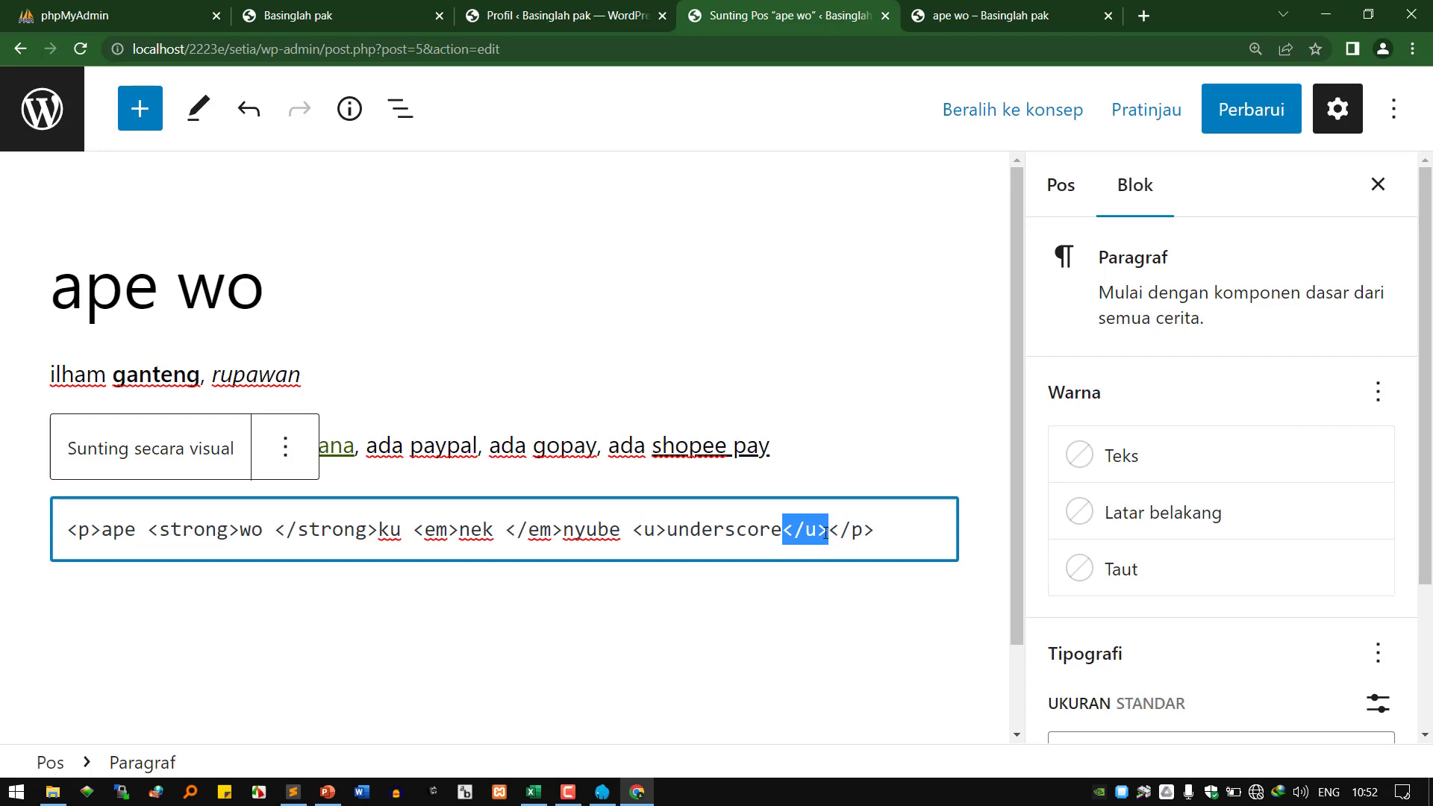
click(1231, 117)
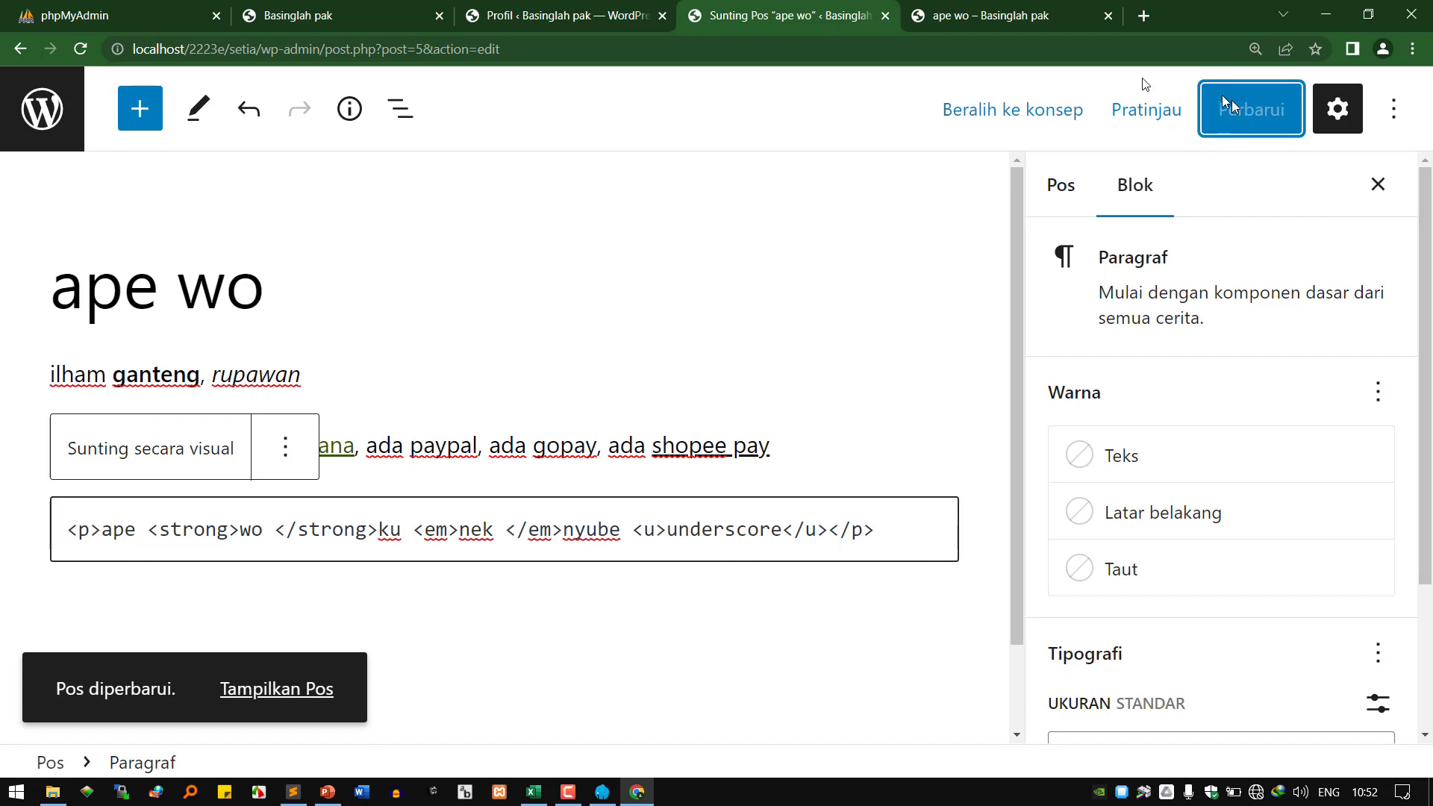
Reload the published post to confirm 'underscore' is underlined, close it, and show the Basinglah pak home page.
right_click(262, 694)
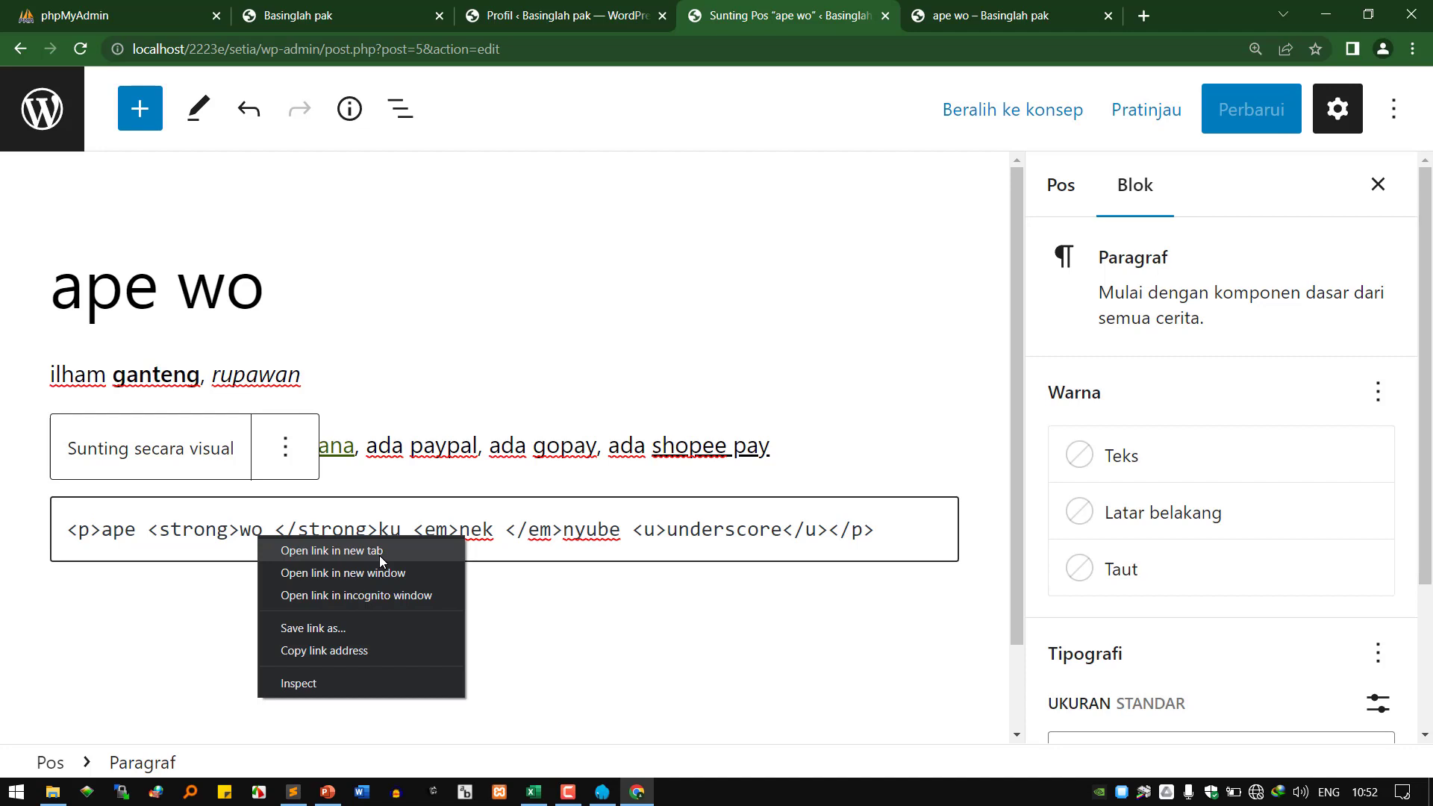
click(1017, 10)
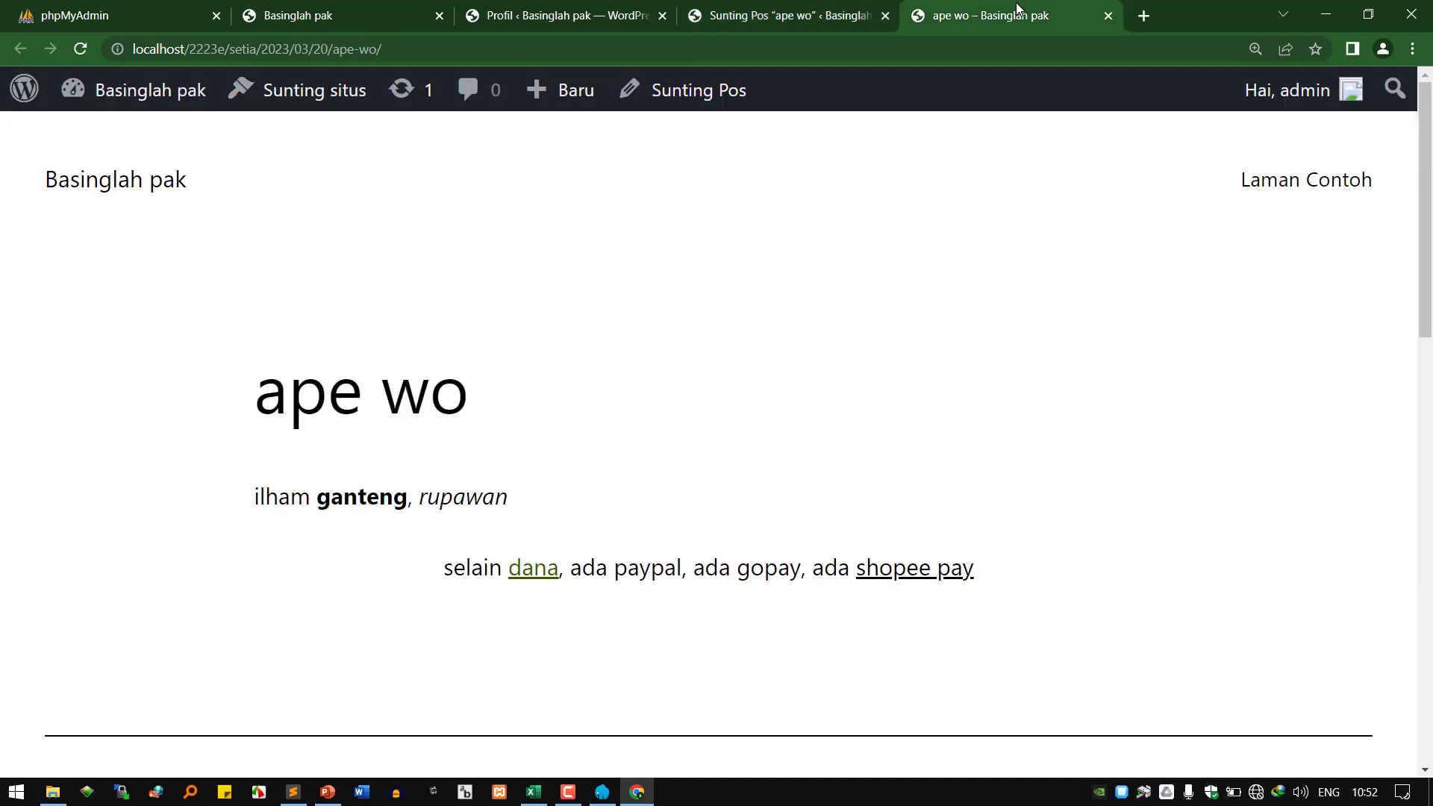
click(80, 49)
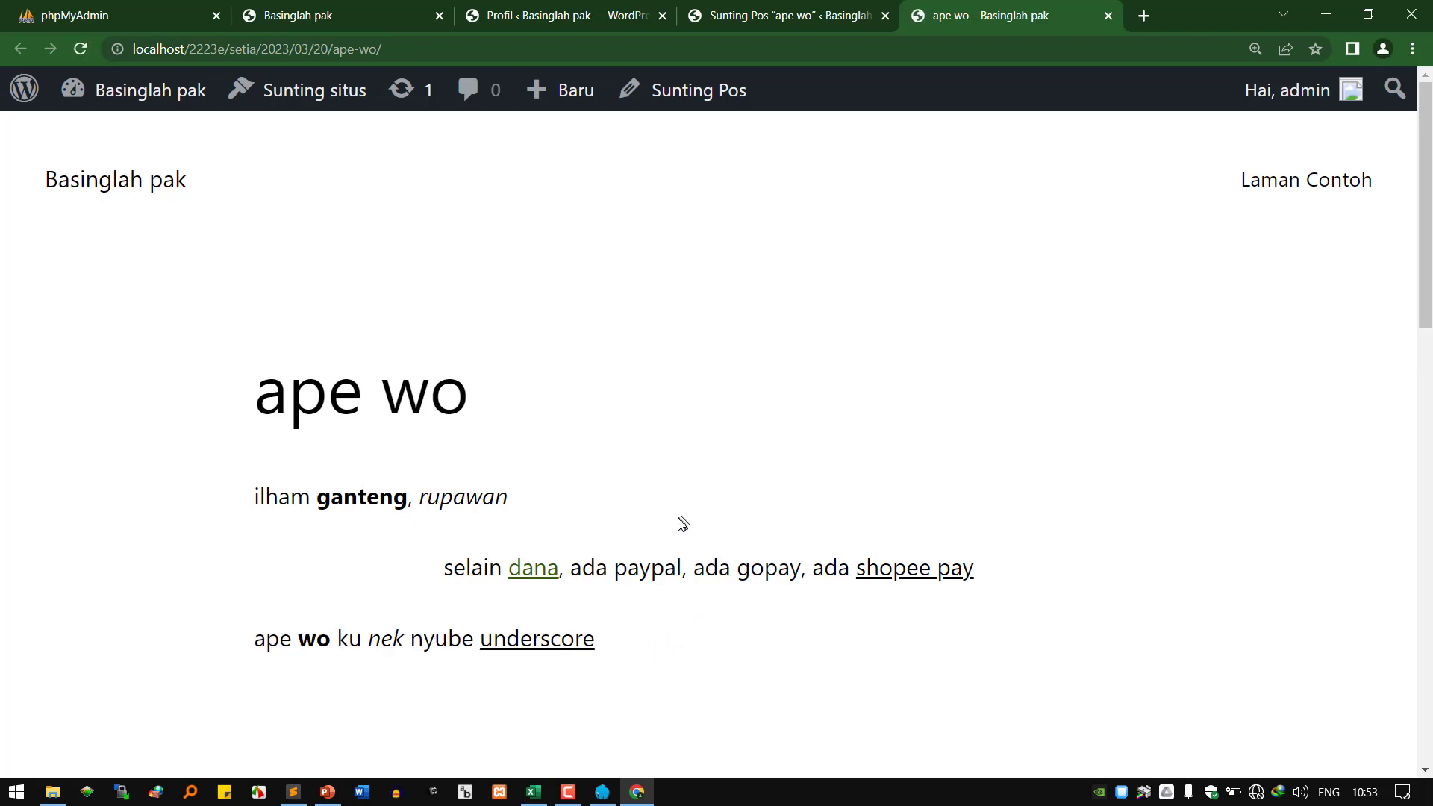
click(746, 15)
click(972, 12)
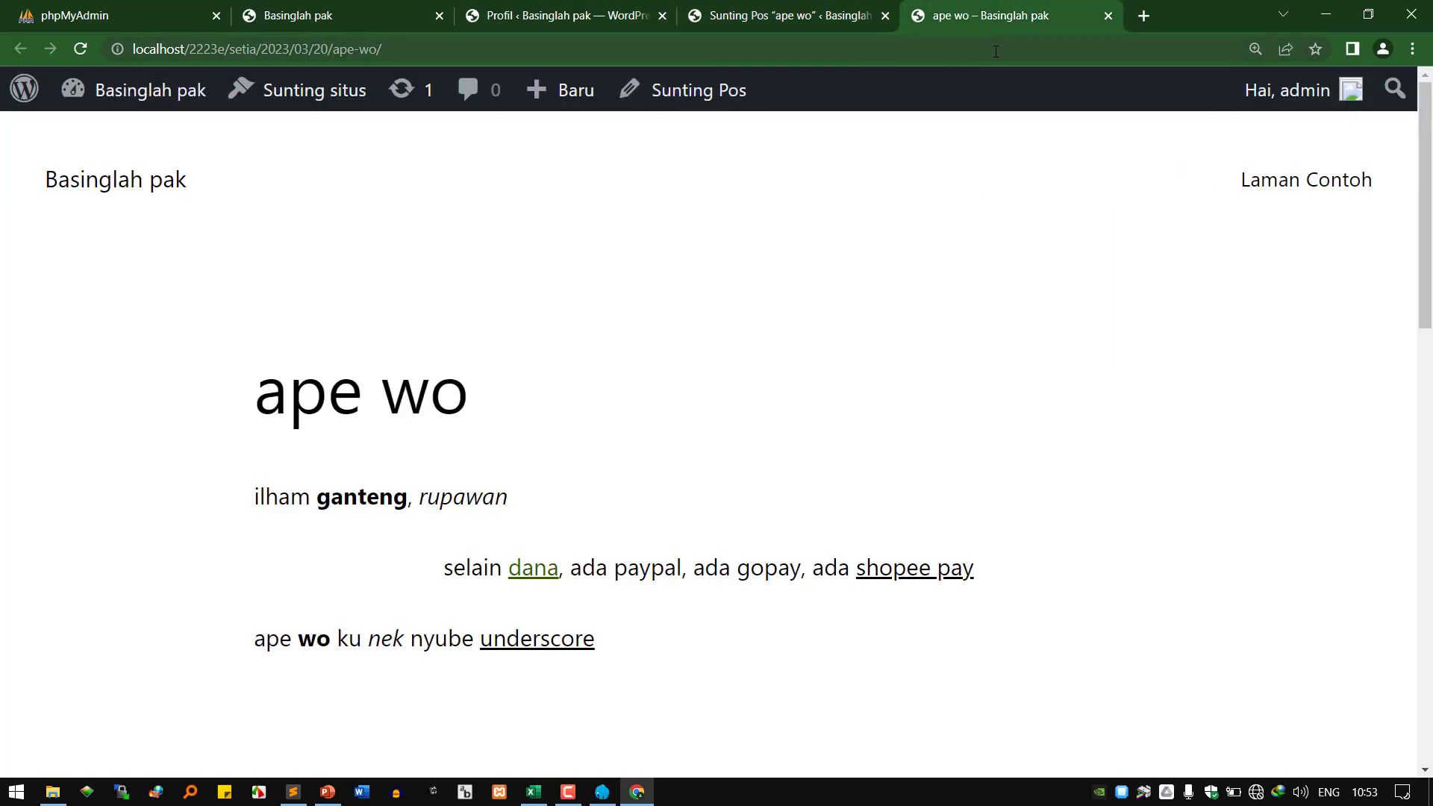
click(1108, 15)
click(337, 13)
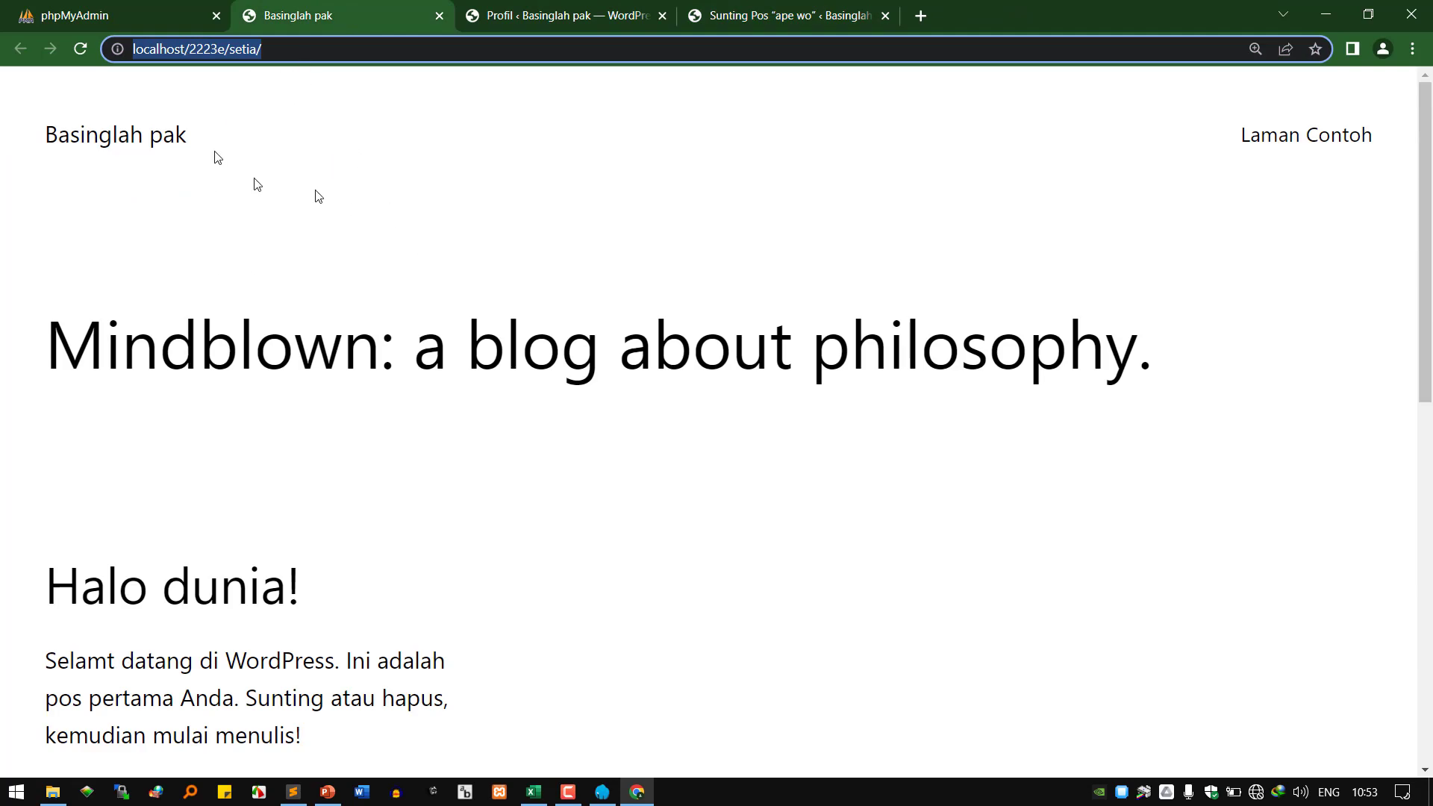
Reload the Basinglah pak home page so the 'ape wo' post shows, then bring up the attendance workbook.
click(81, 49)
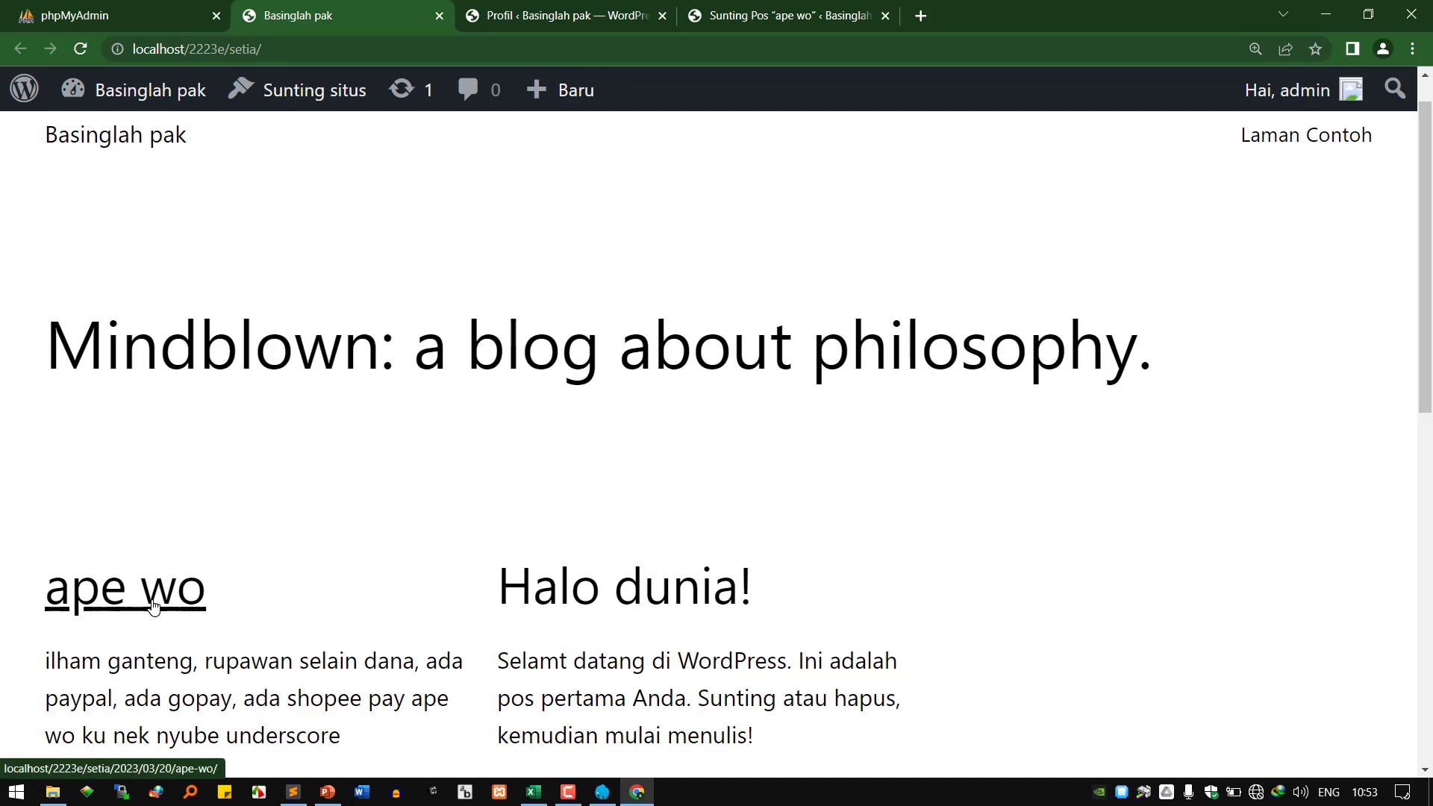
click(767, 18)
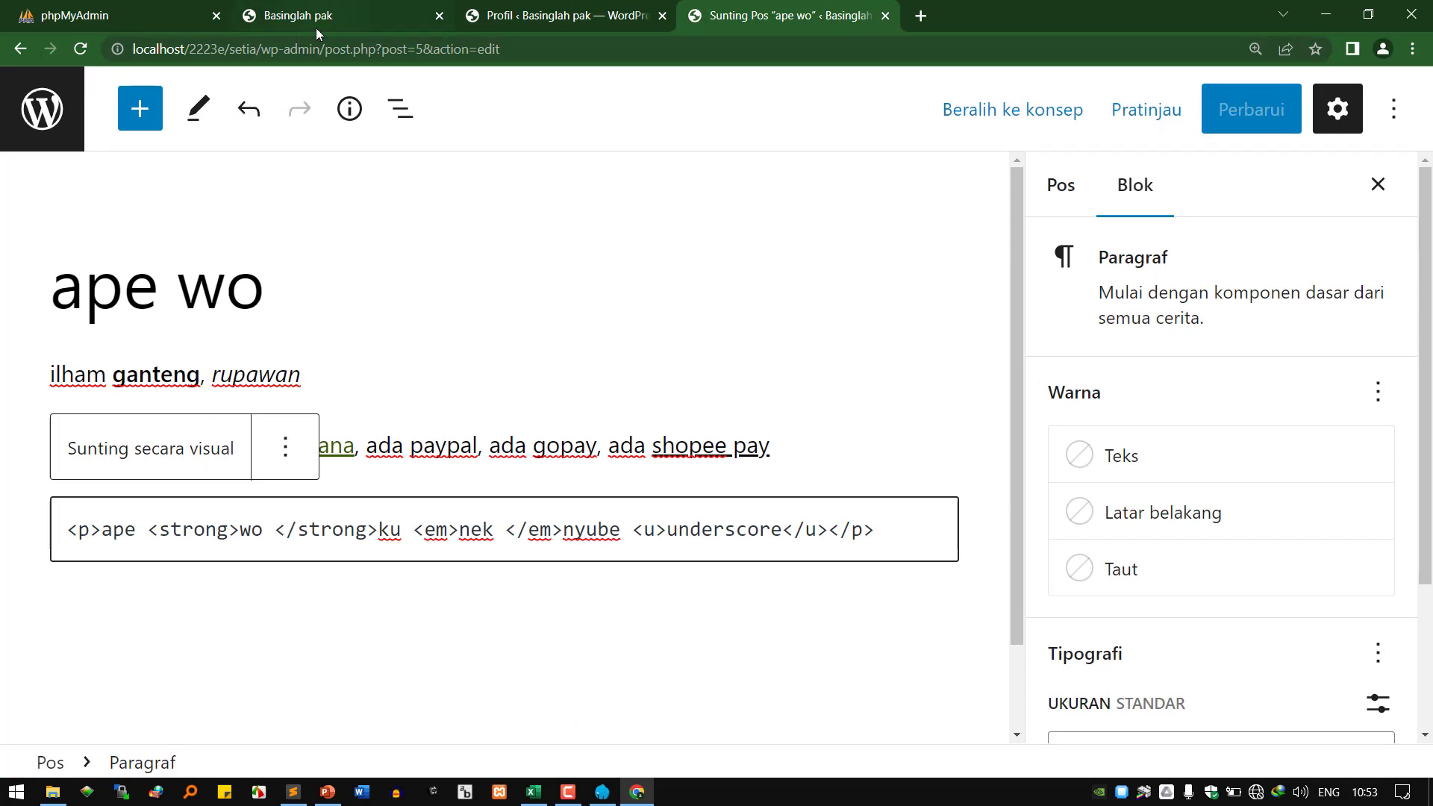
click(335, 14)
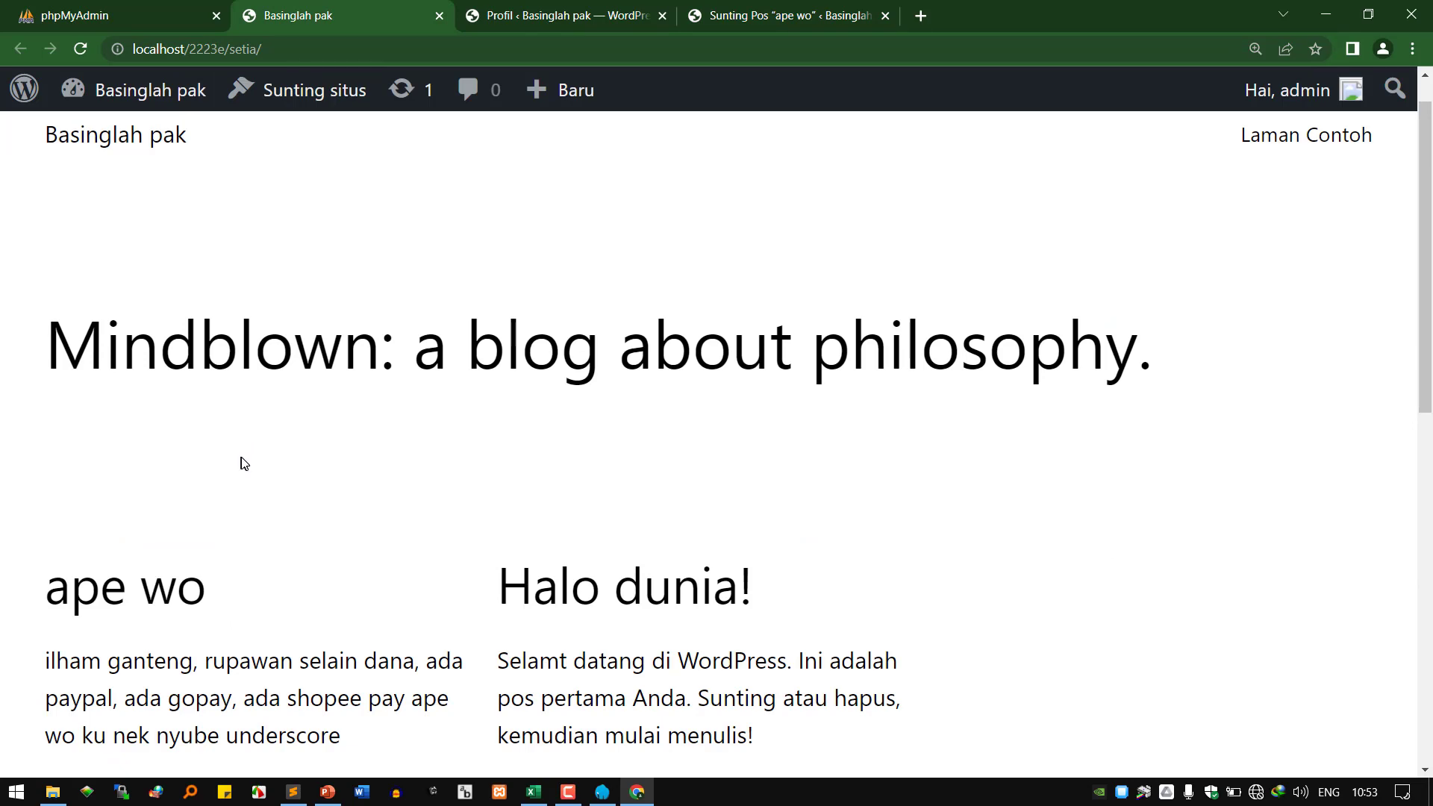
click(513, 723)
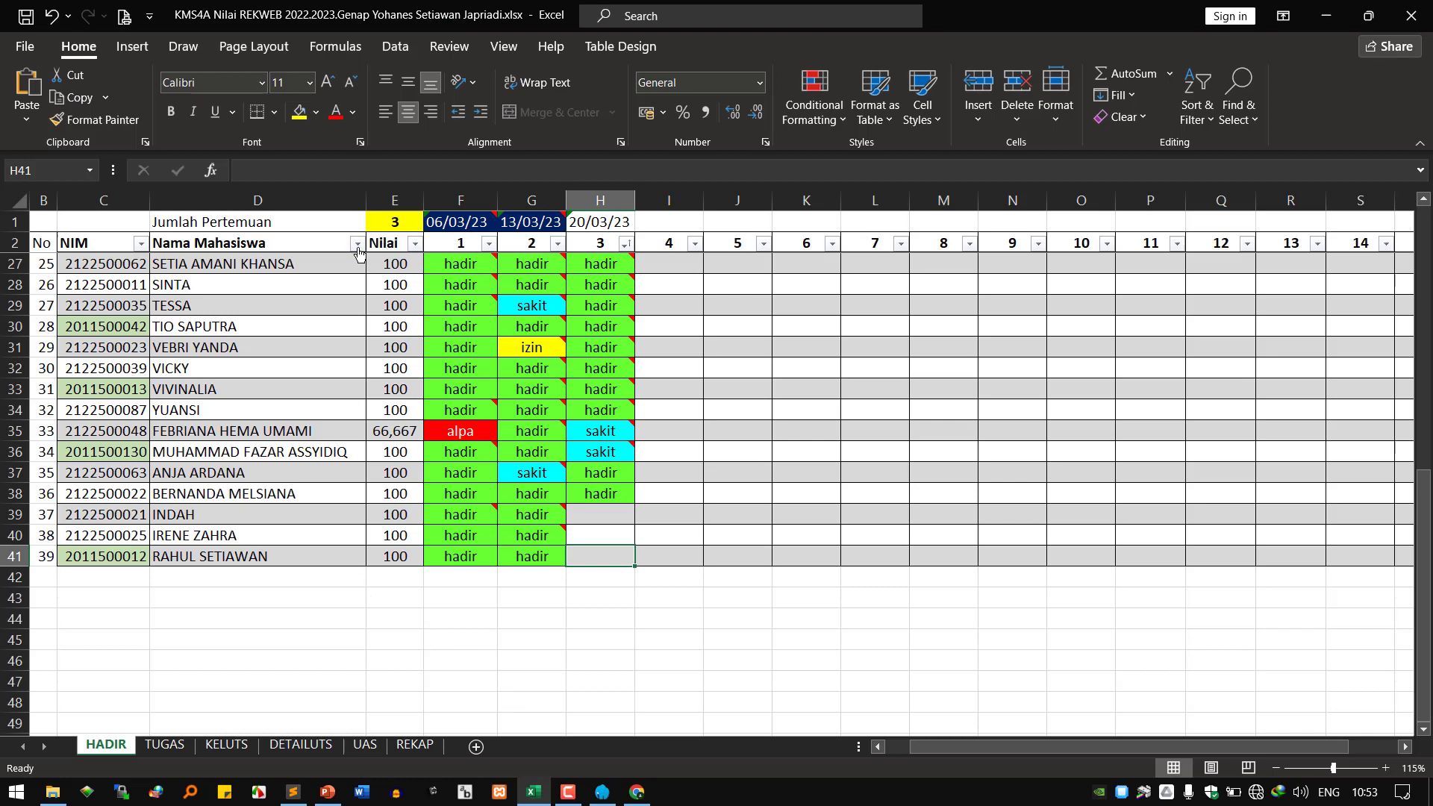
Sort the student list alphabetically by the Nama Mahasiswa column.
click(357, 243)
click(410, 266)
scroll(470, 574, down, 4)
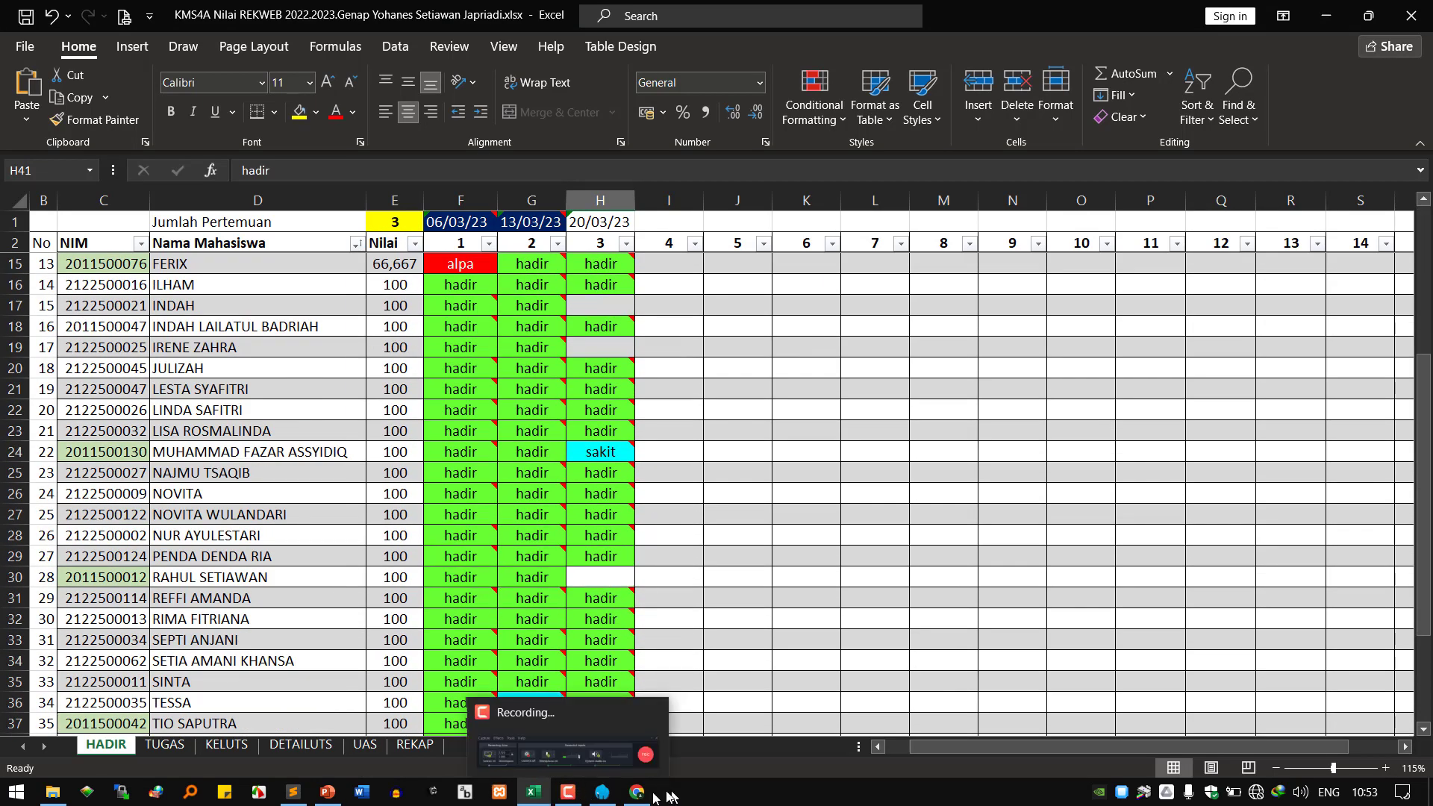
mouse_move(636, 791)
Copy the 'hadir' entry from G29 and paste it into H29.
click(558, 556)
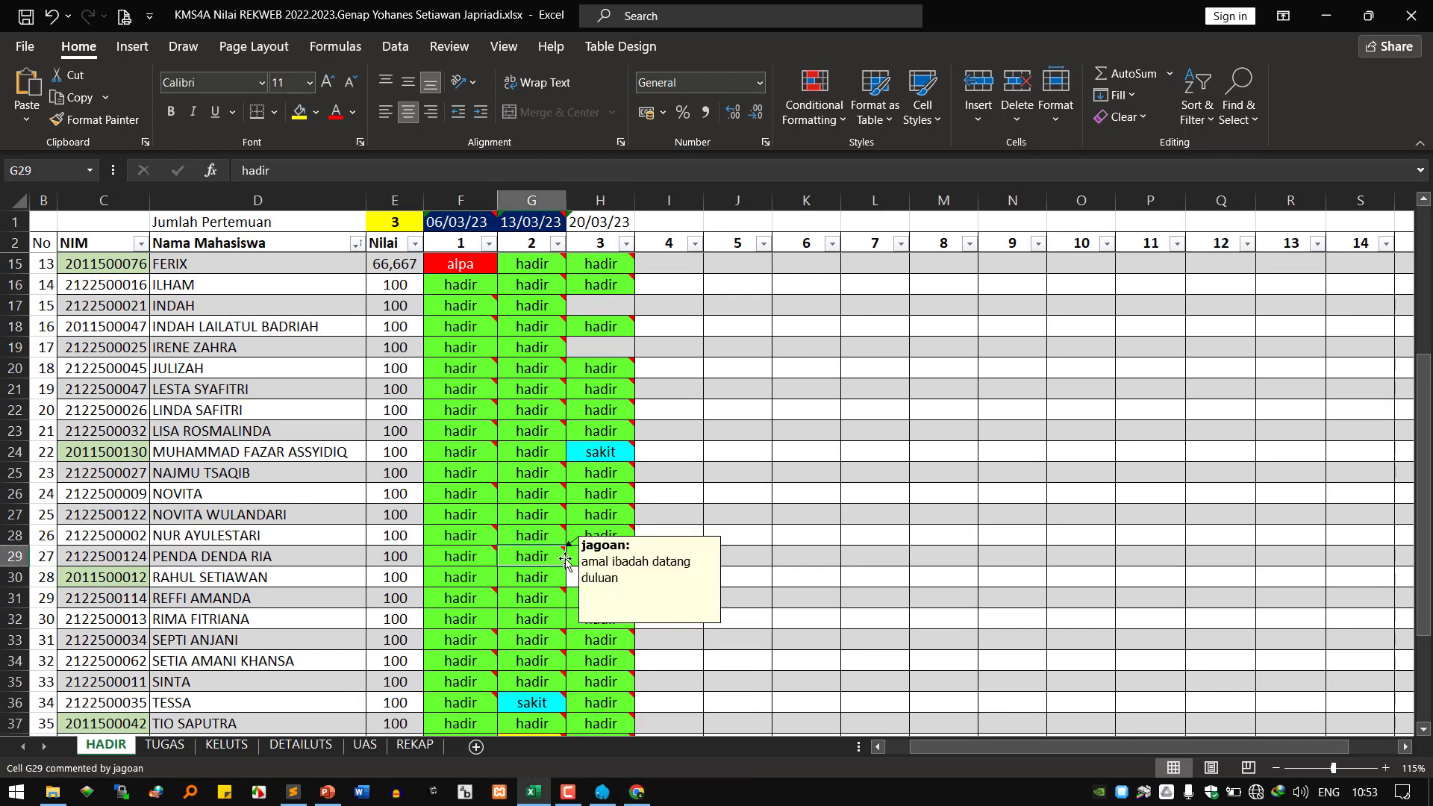
drag(567, 565, 601, 569)
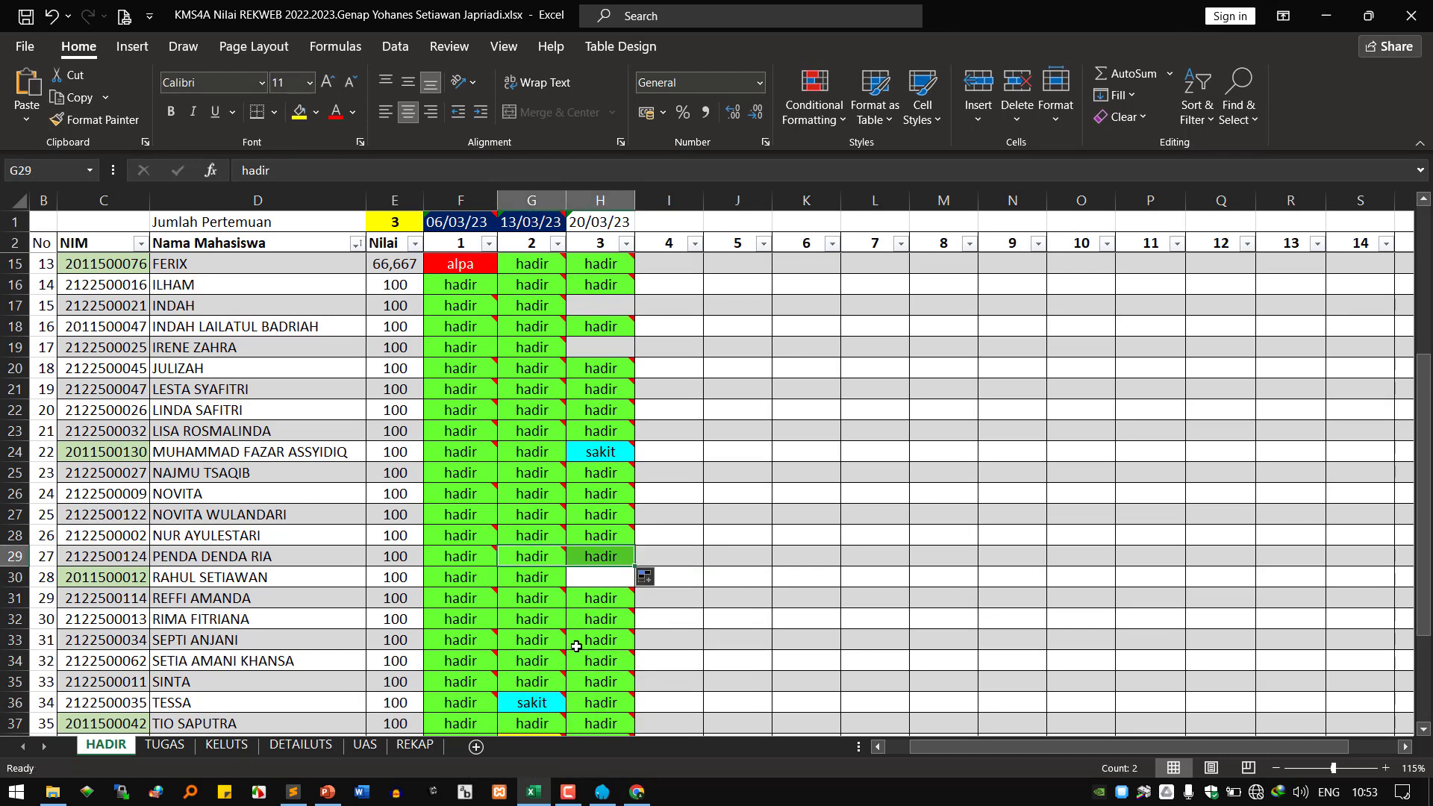
scroll(590, 598, down, 1)
click(551, 495)
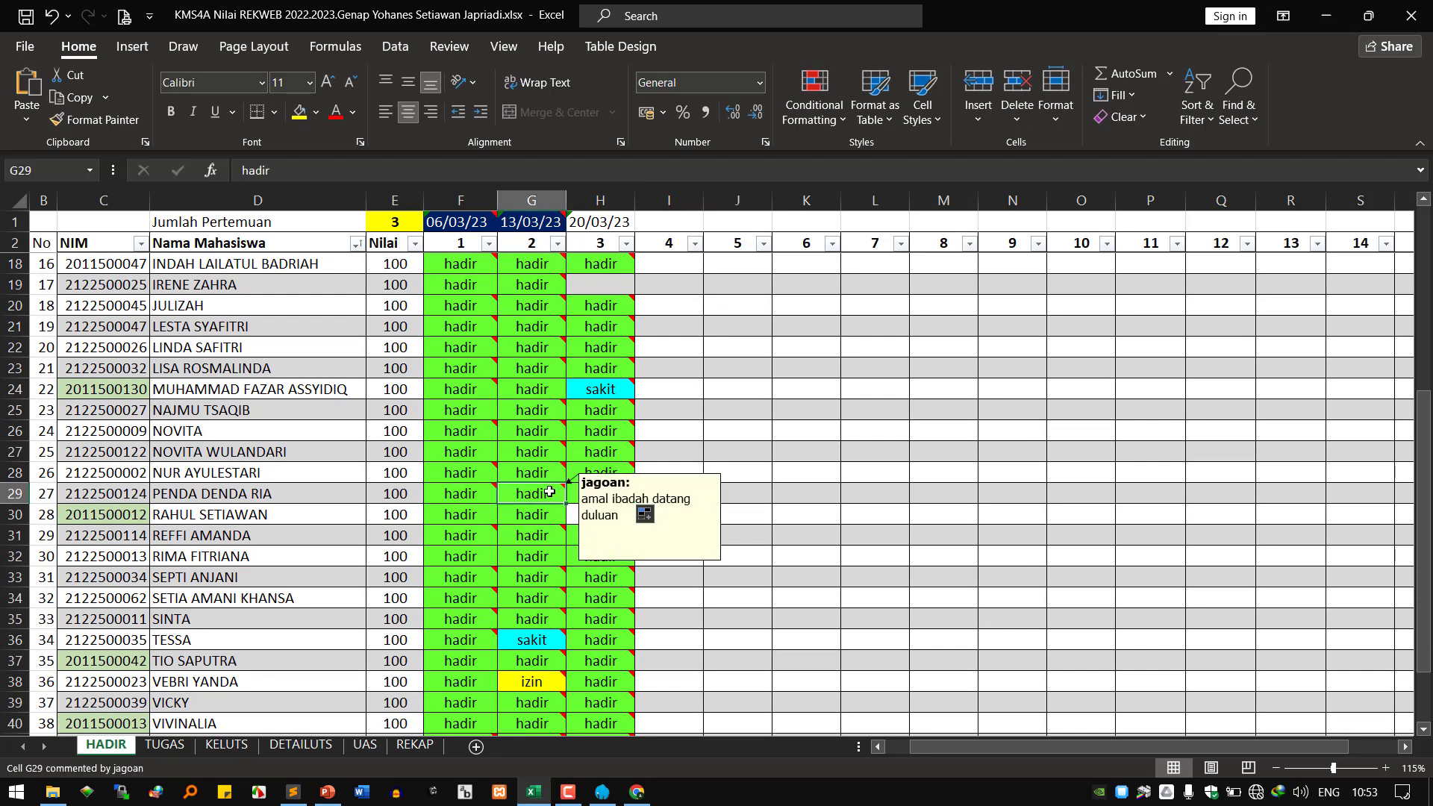
right_click(551, 496)
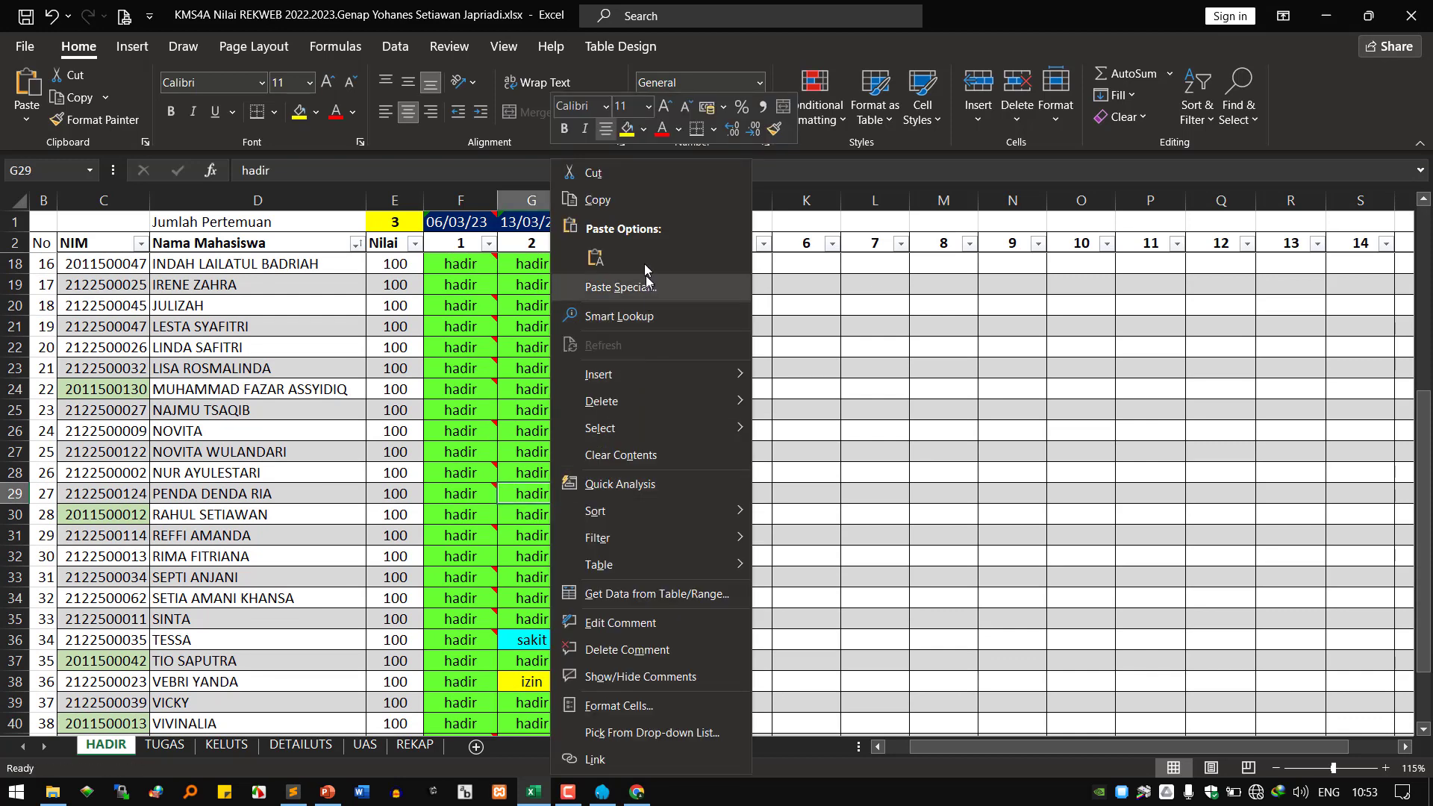
click(597, 200)
right_click(589, 495)
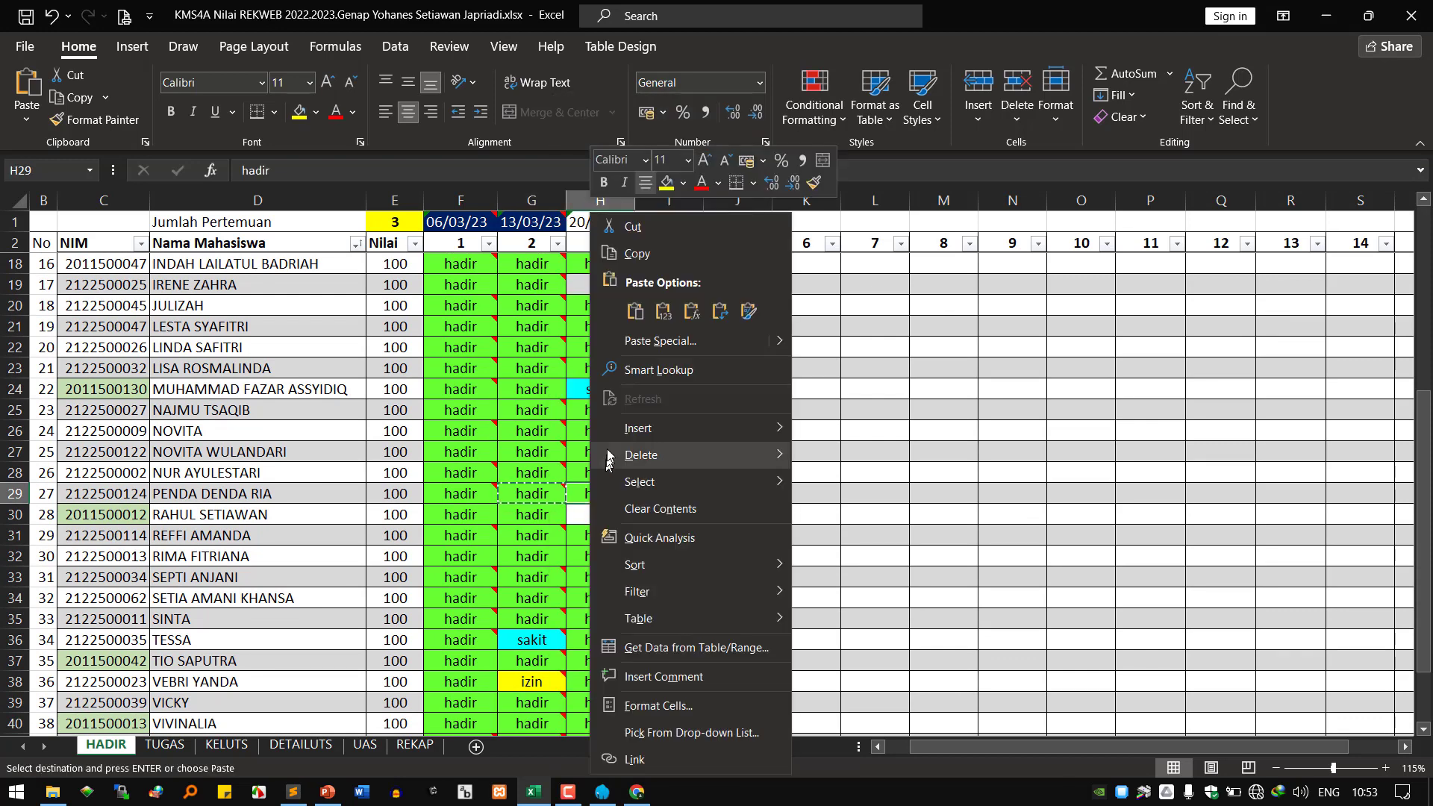
click(645, 304)
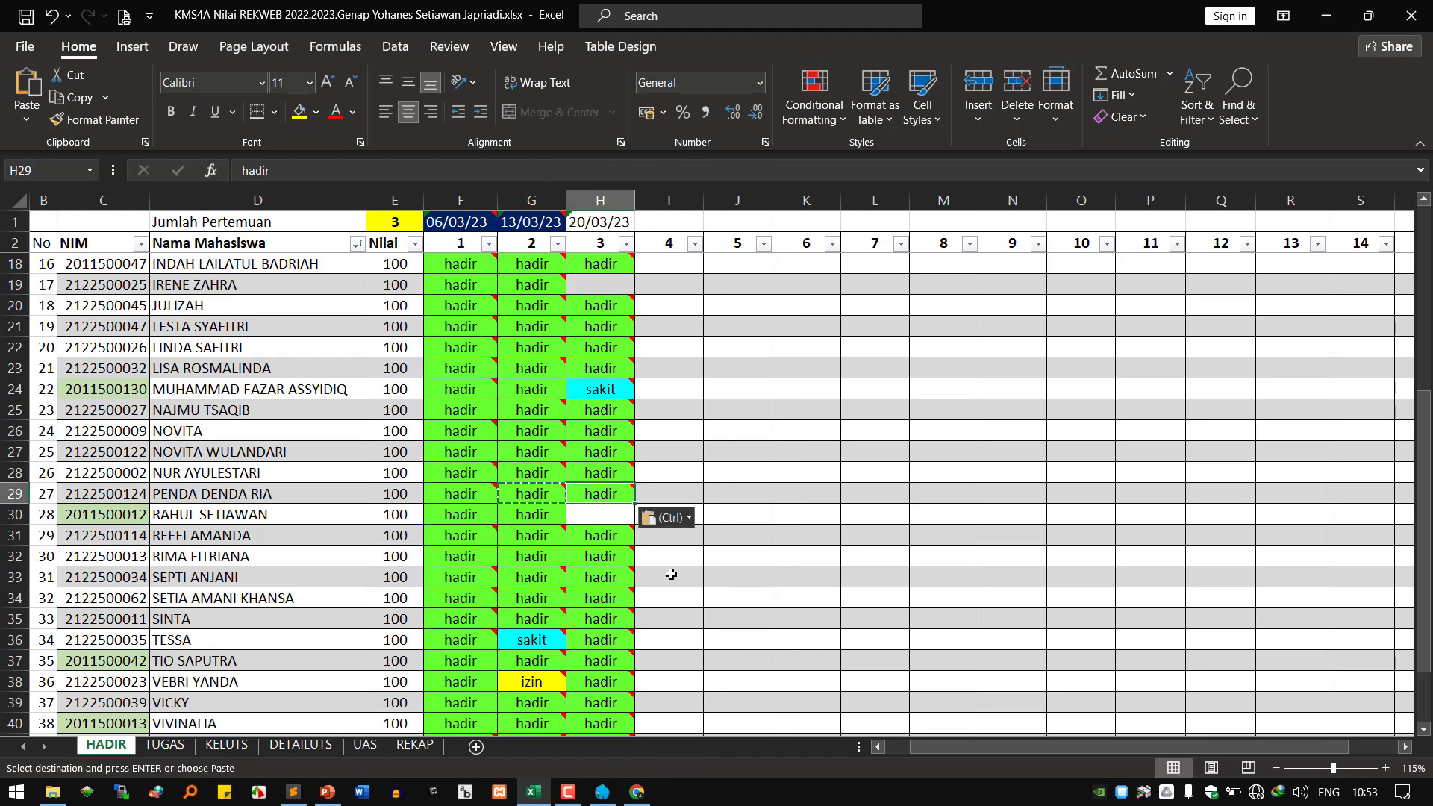
Save the workbook, minimize Excel, and return to the Sublime Text notes.
scroll(671, 574, down, 1)
scroll(671, 576, up, 4)
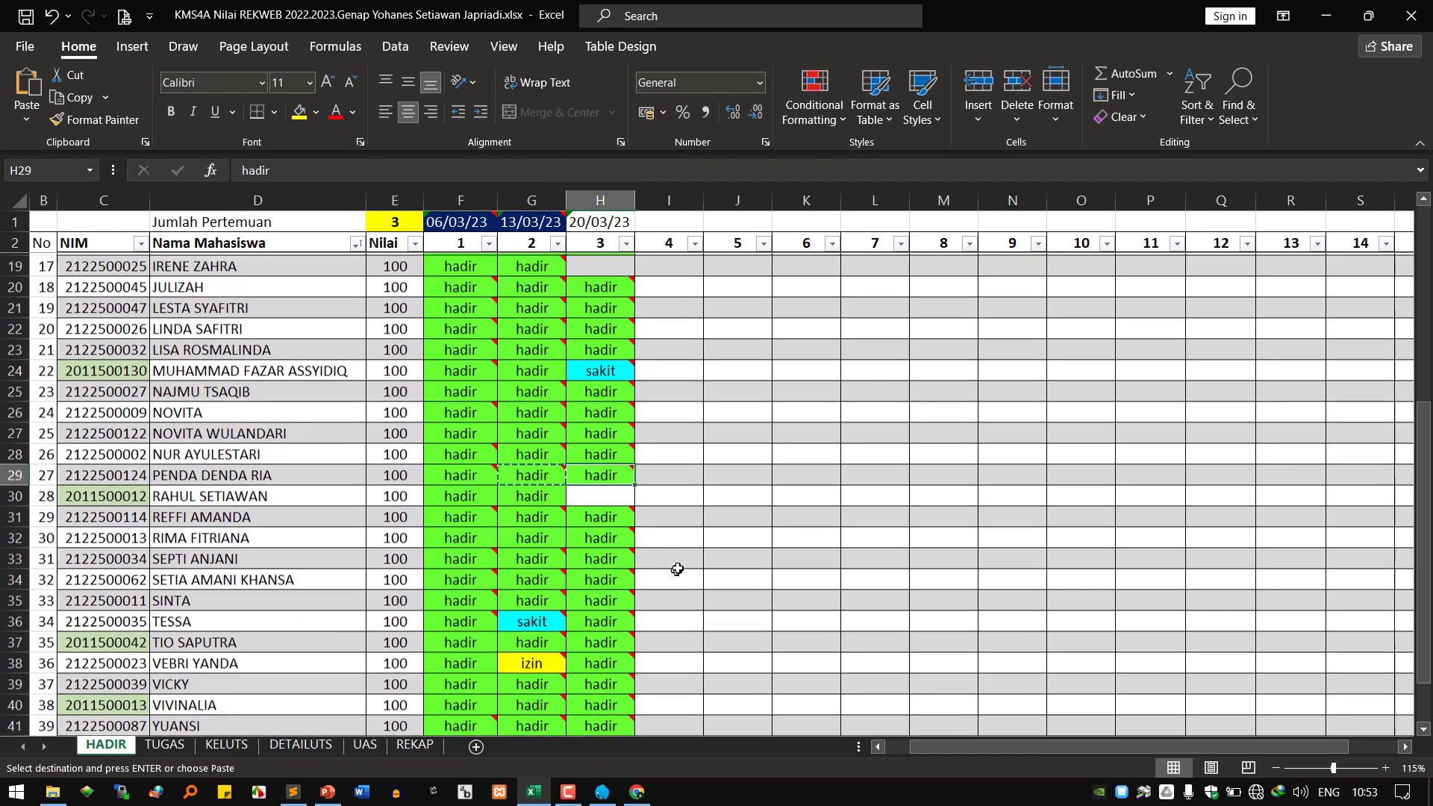
scroll(678, 568, up, 1)
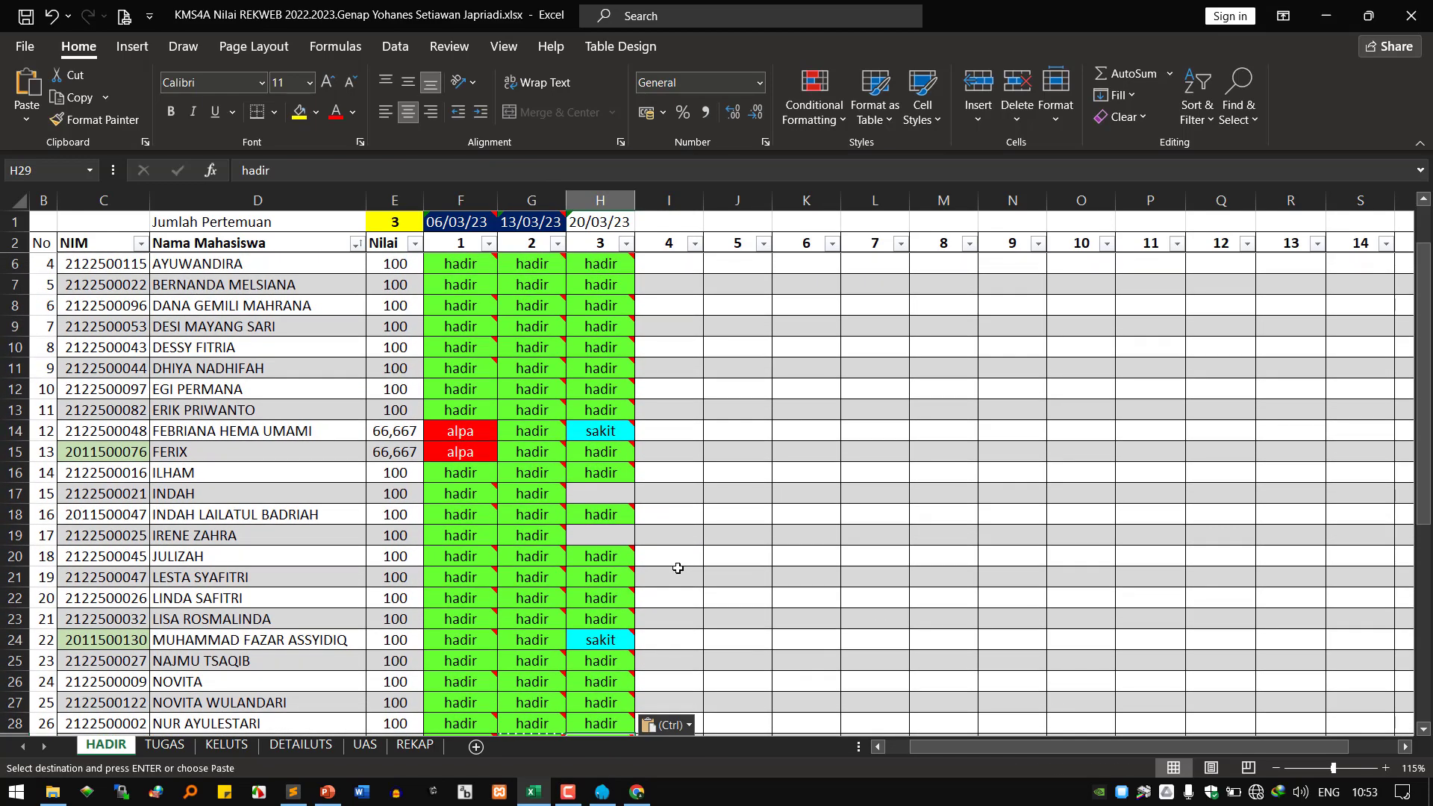
key(ctrl+s)
click(1336, 16)
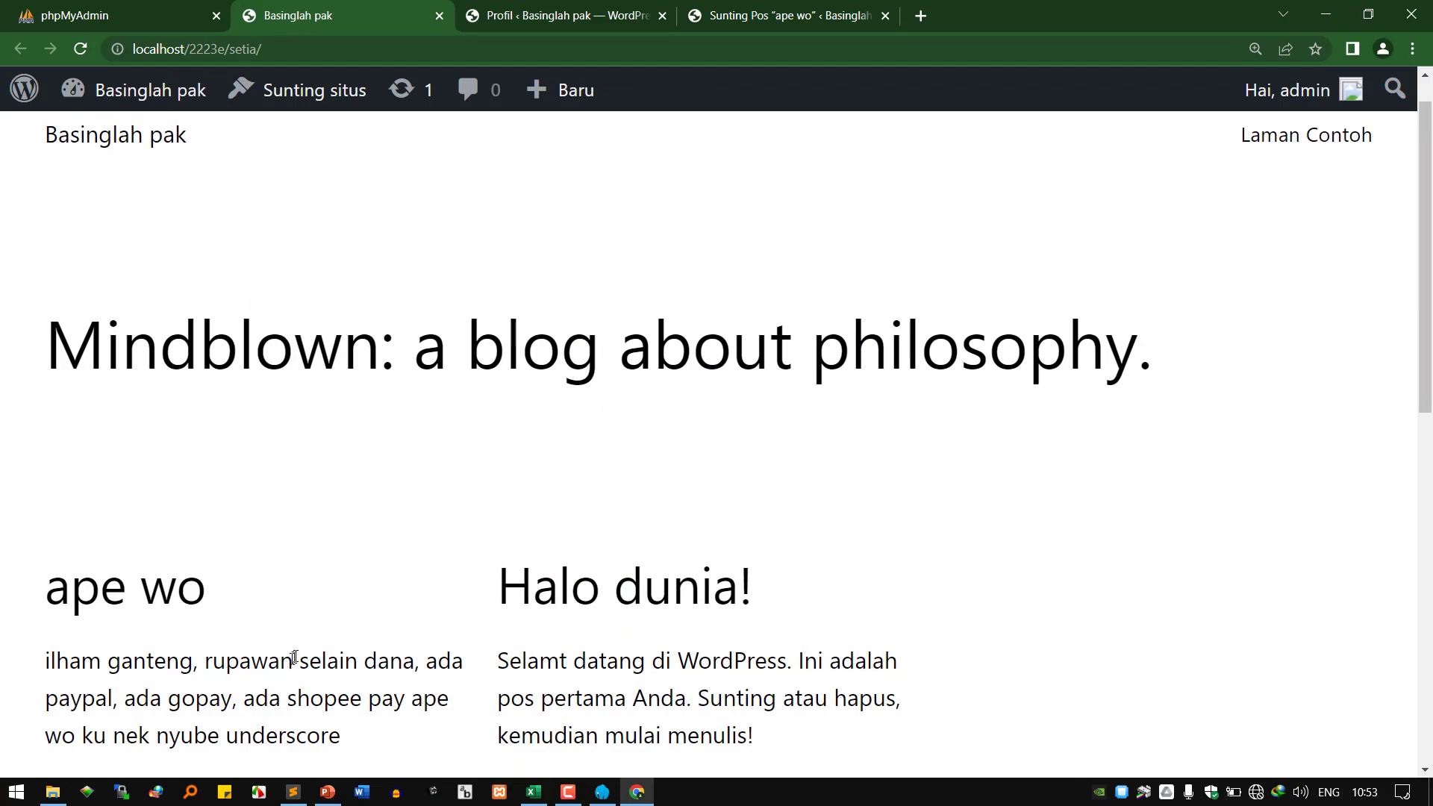
click(297, 789)
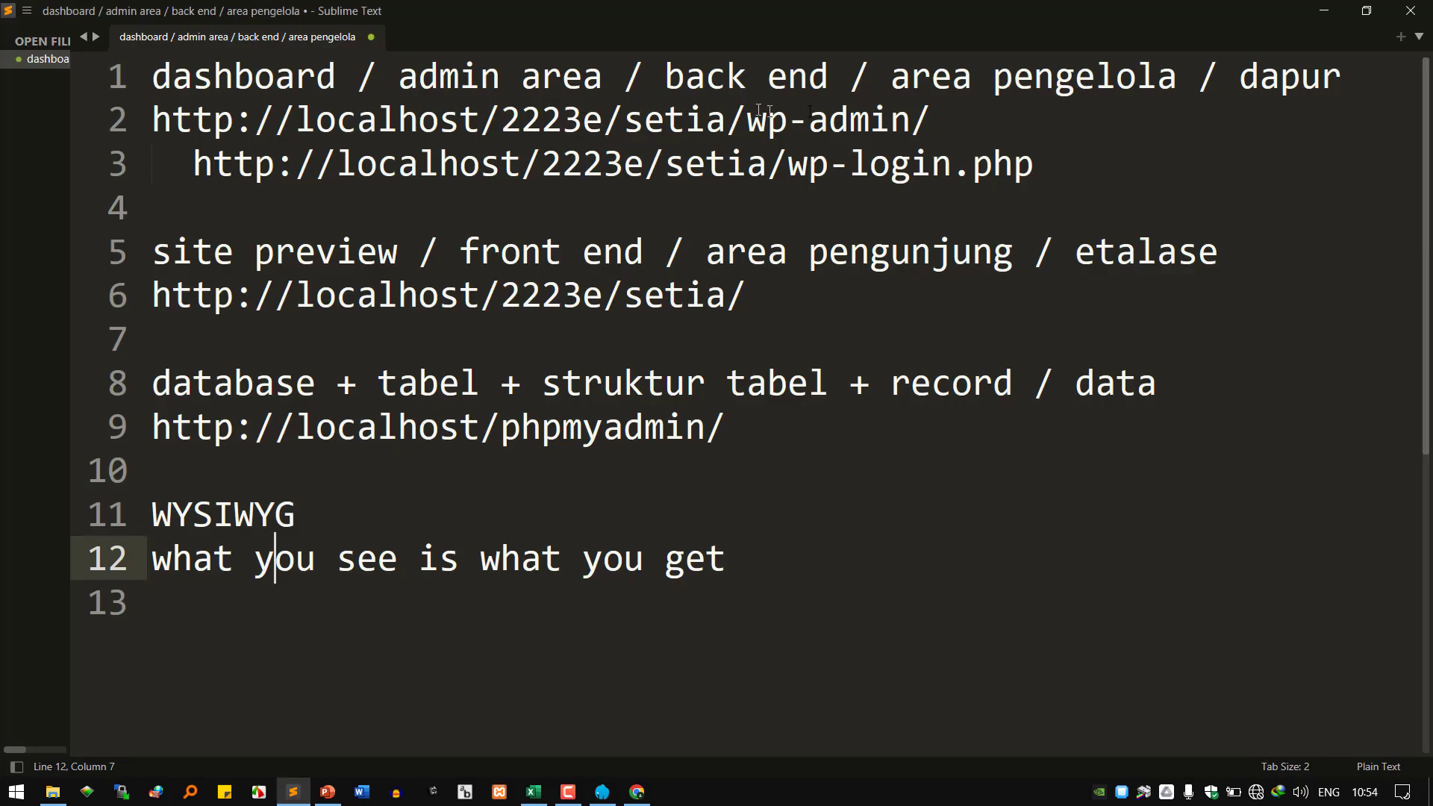
drag(930, 121, 304, 118)
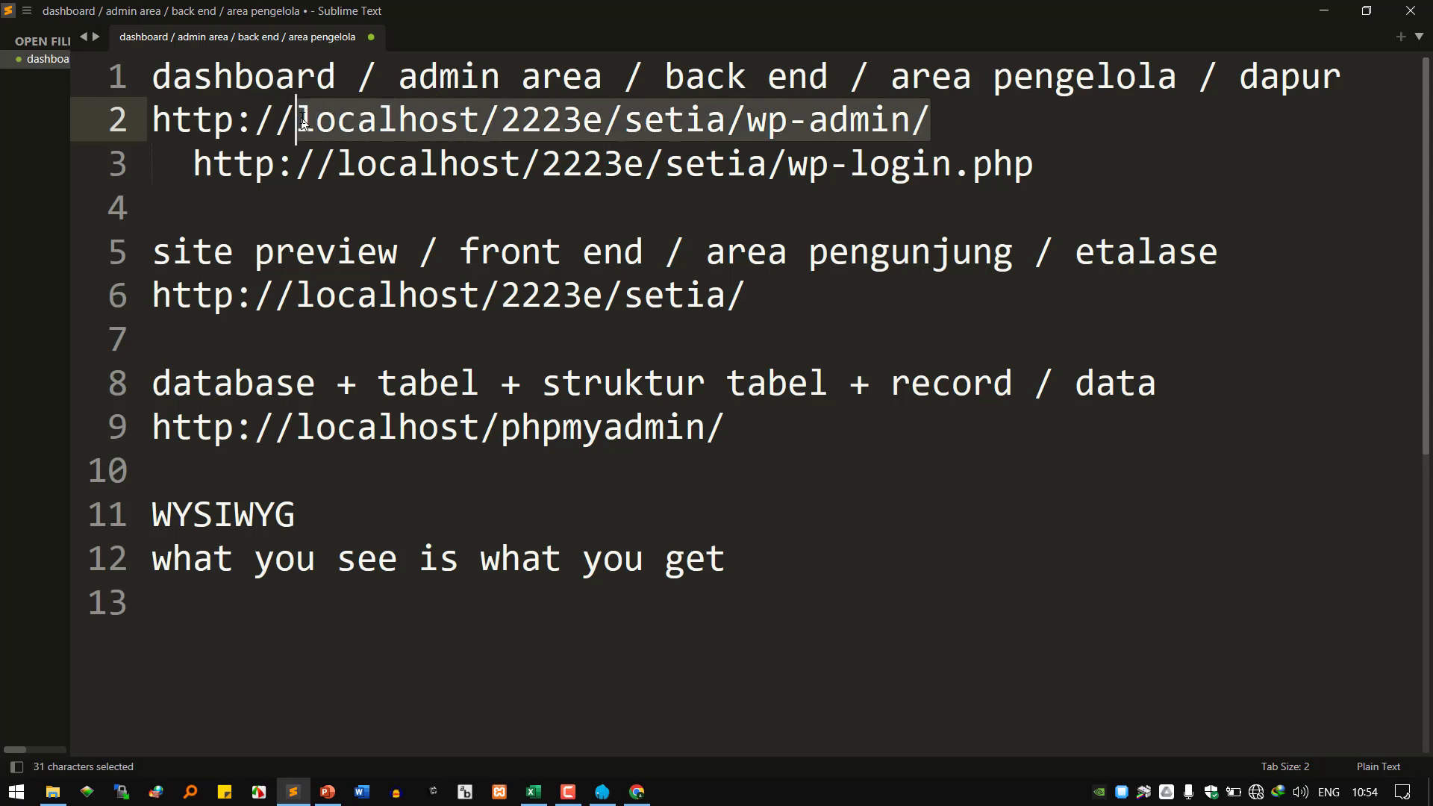
drag(780, 287, 358, 296)
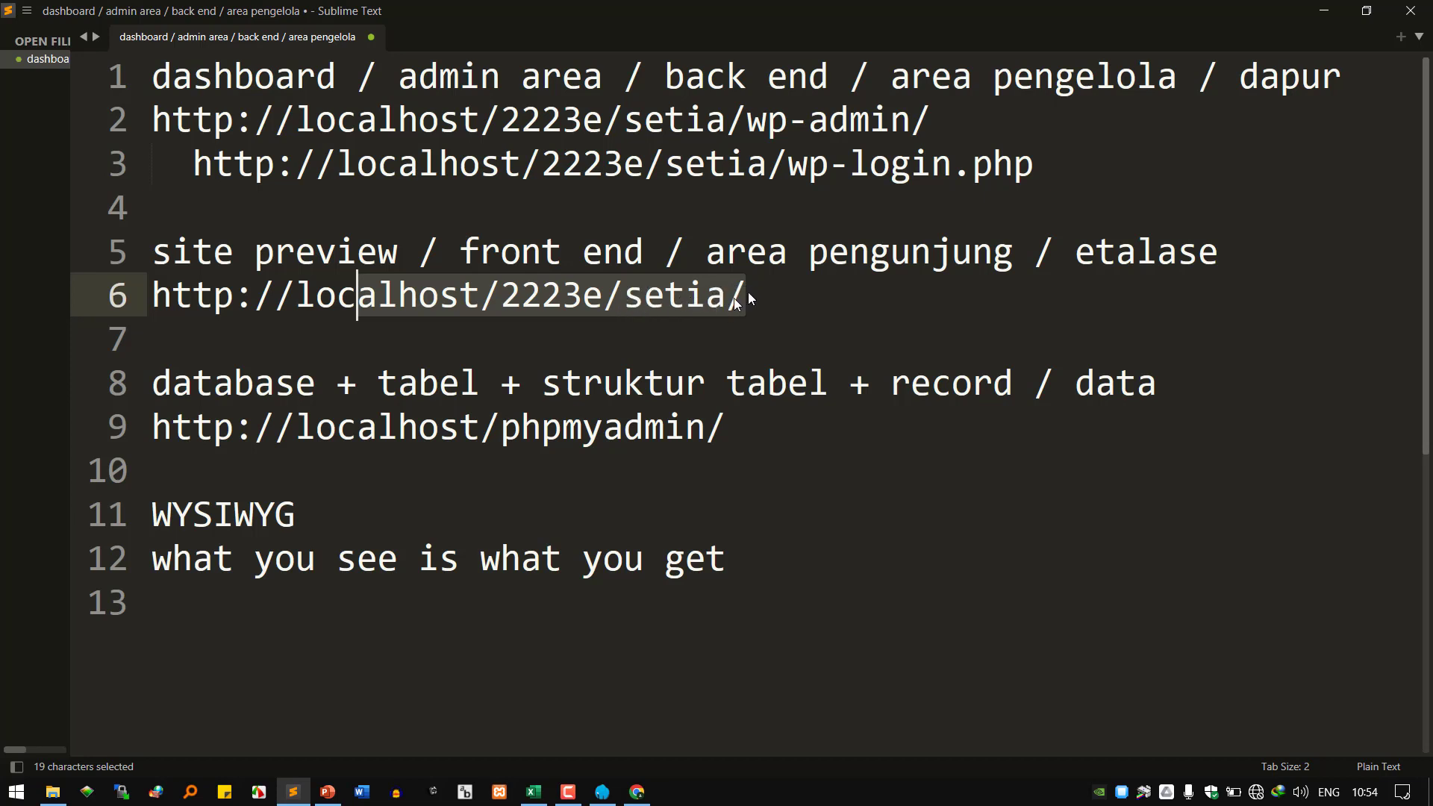
click(725, 305)
click(645, 304)
double_click(657, 304)
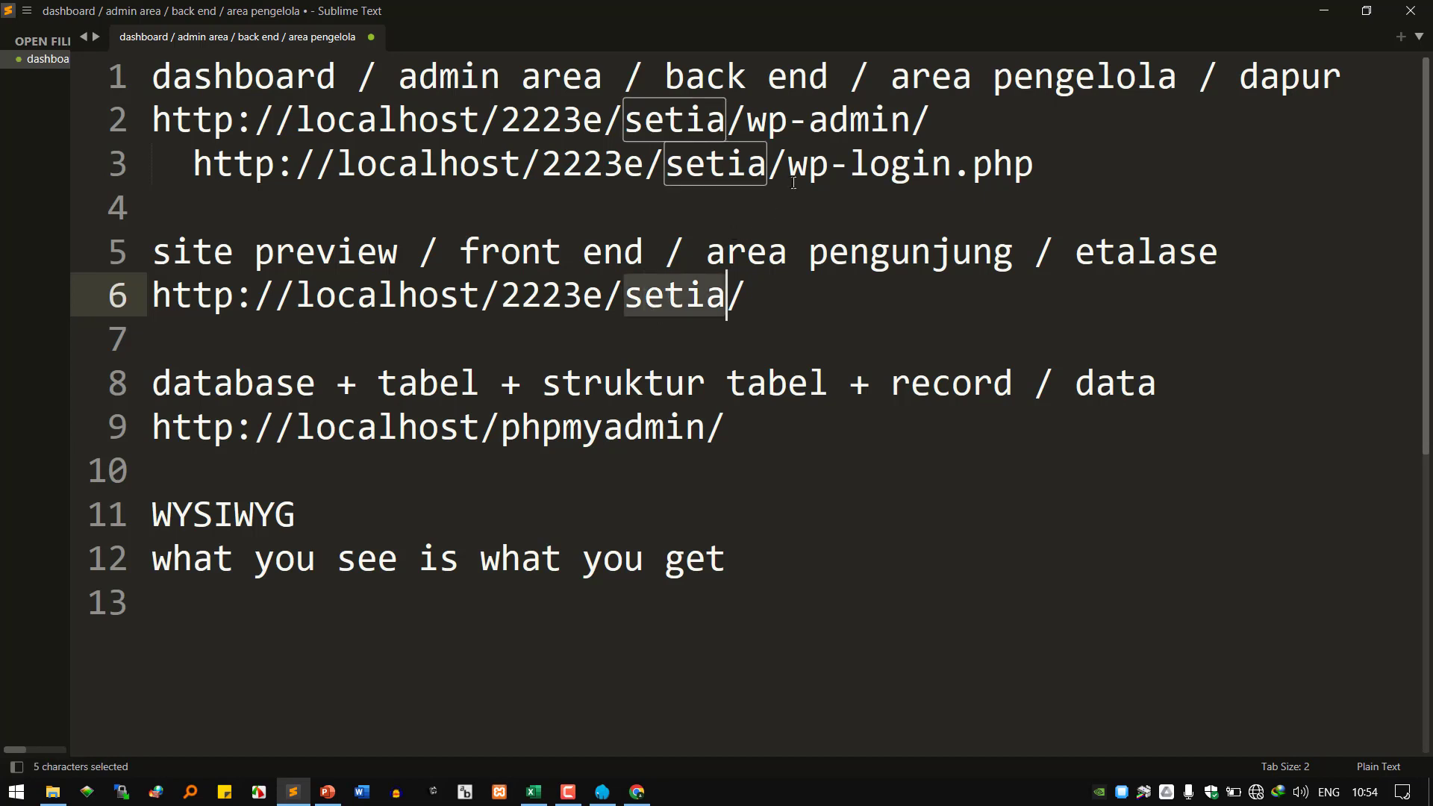
drag(769, 123, 933, 123)
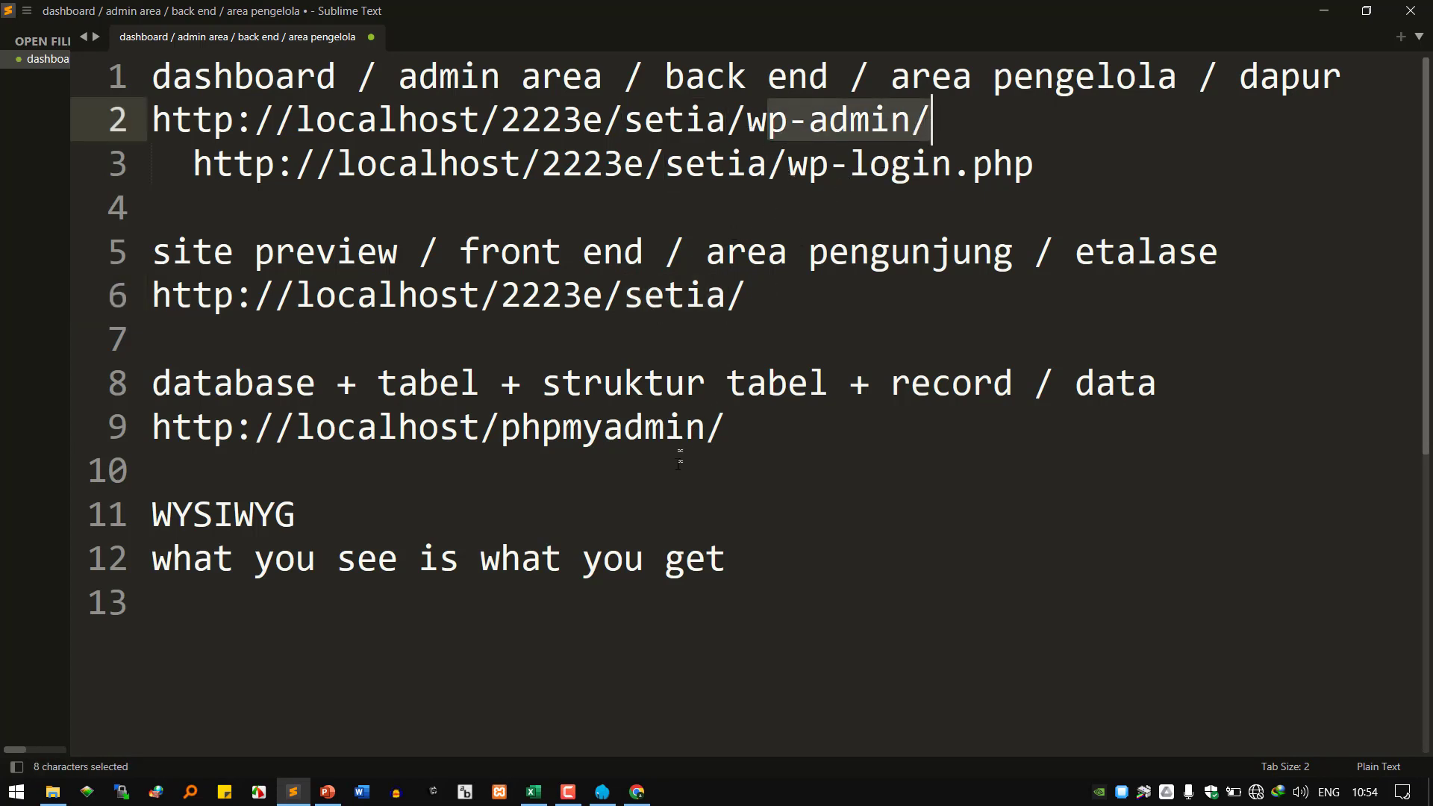
mouse_move(639, 795)
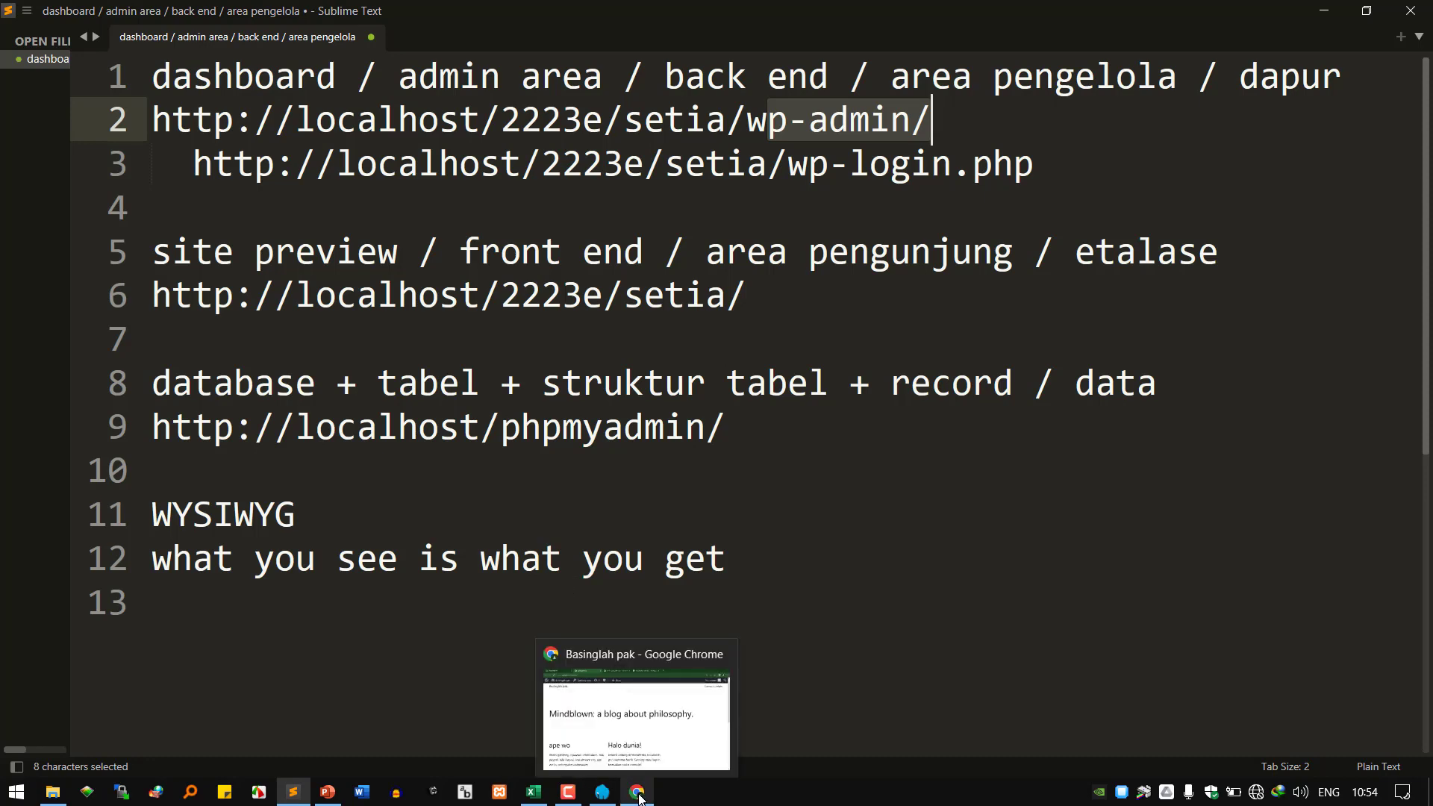
Close the blog homepage tab and the 'ape wo' post editor tab.
click(638, 795)
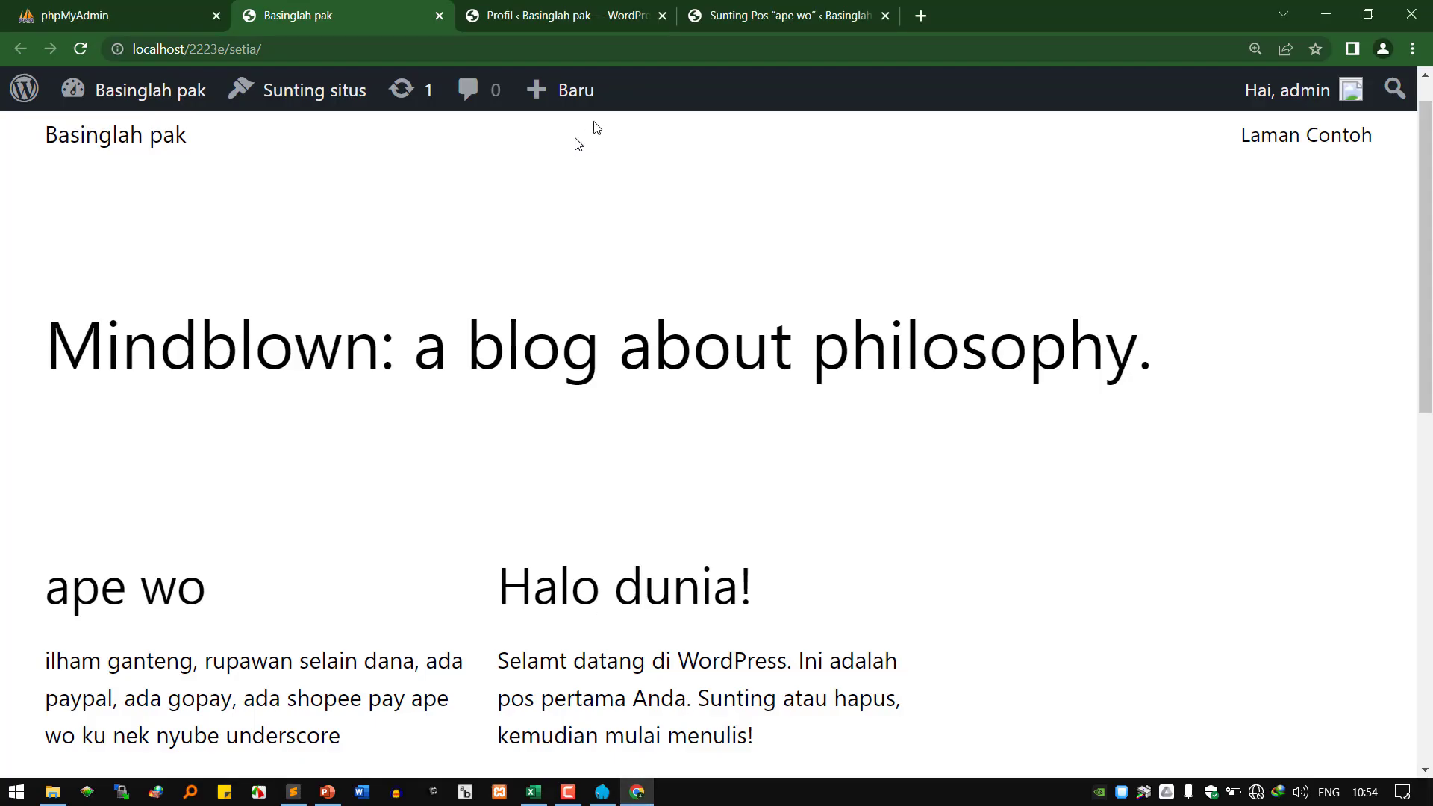
click(439, 16)
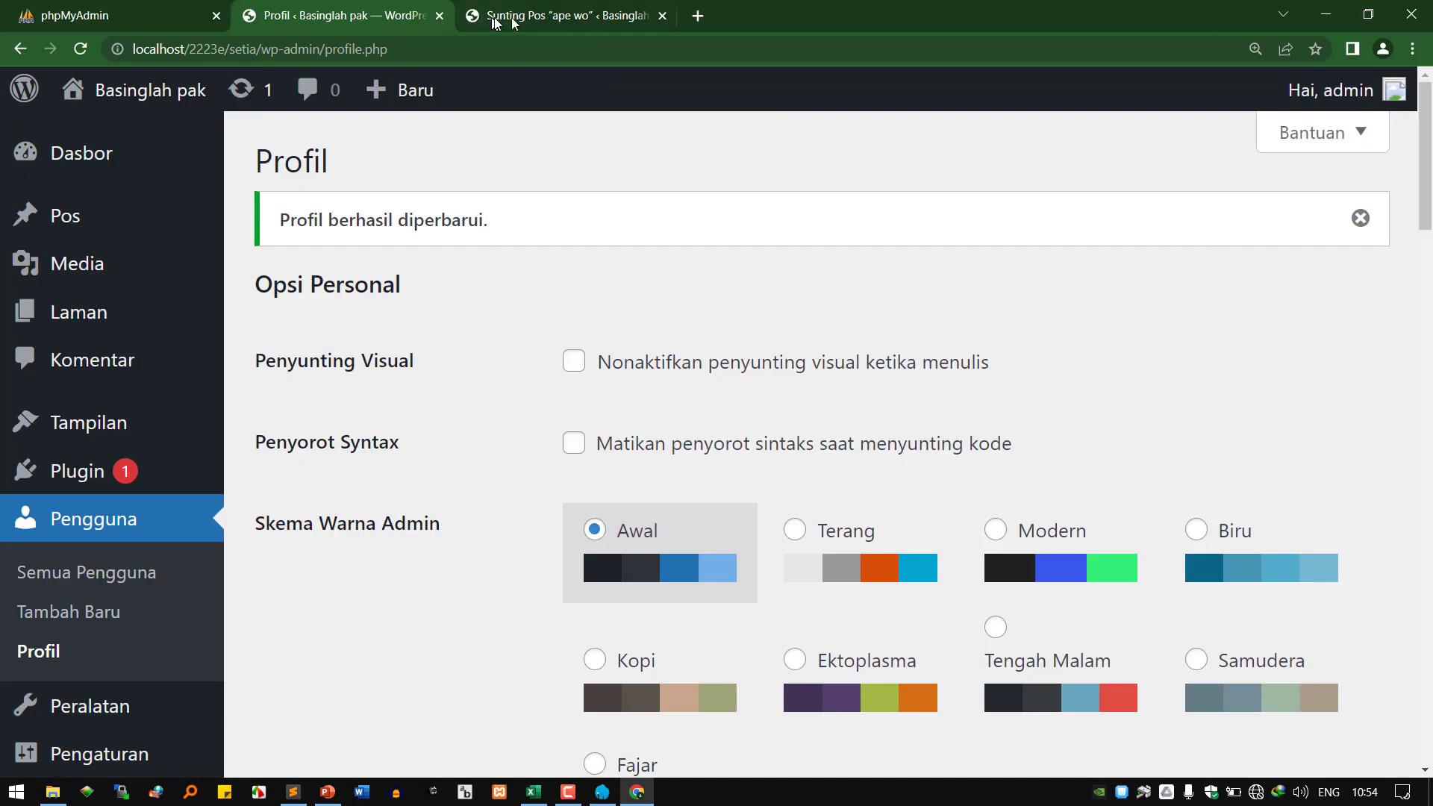
click(646, 18)
click(662, 16)
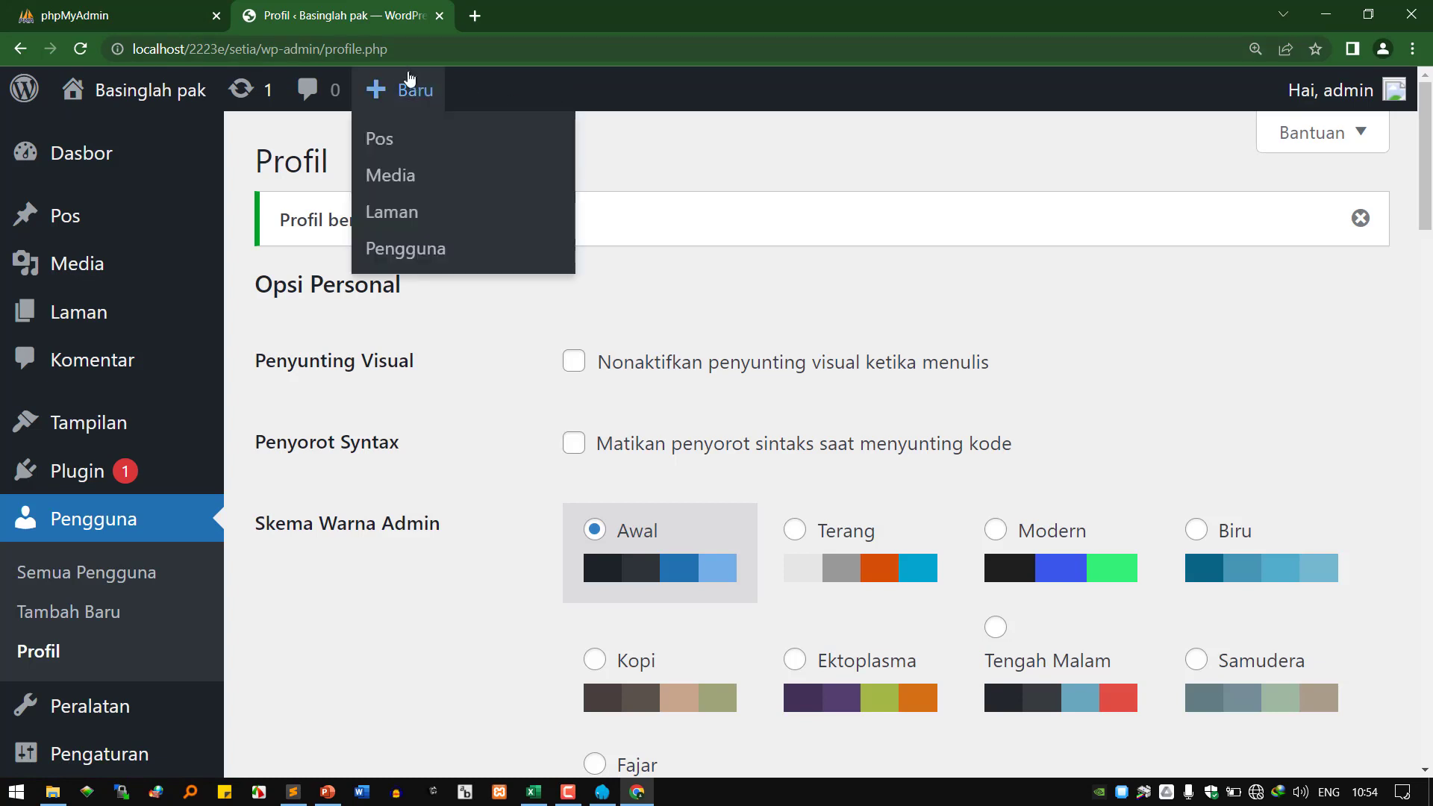
Load the site's public homepage in a new tab using the profile URL without wp-admin/profile.php.
click(299, 53)
right_click(298, 55)
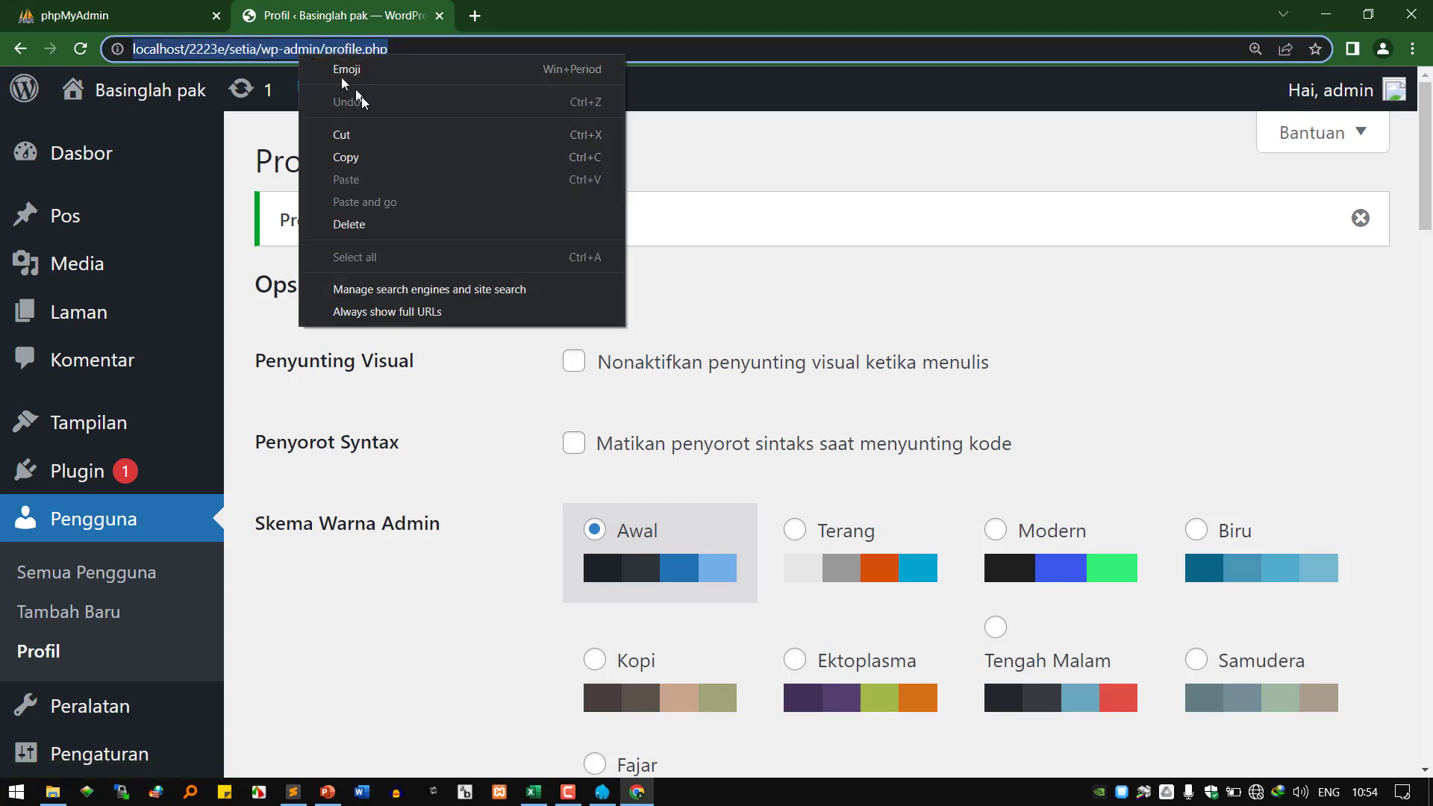
click(376, 154)
click(470, 18)
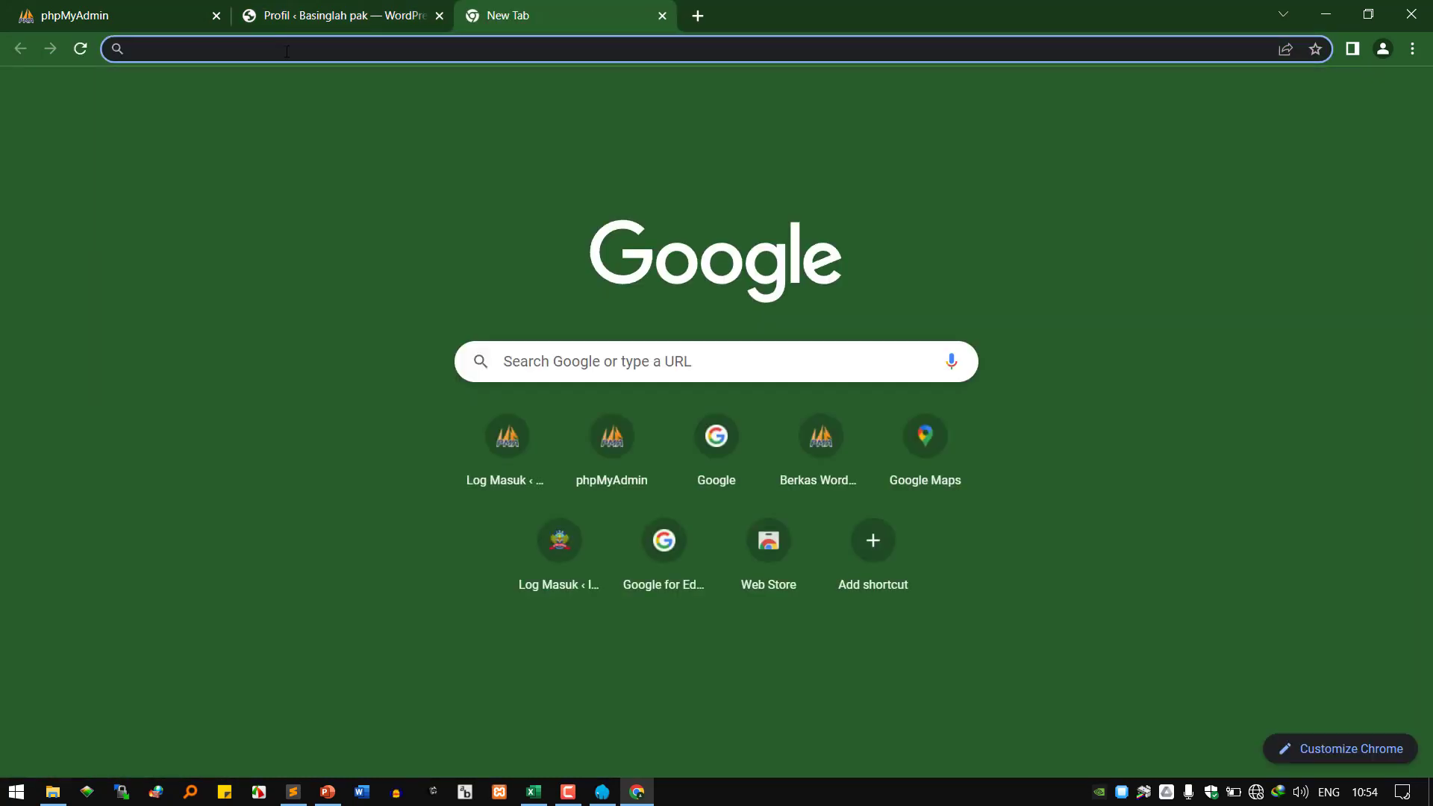
right_click(287, 49)
click(364, 170)
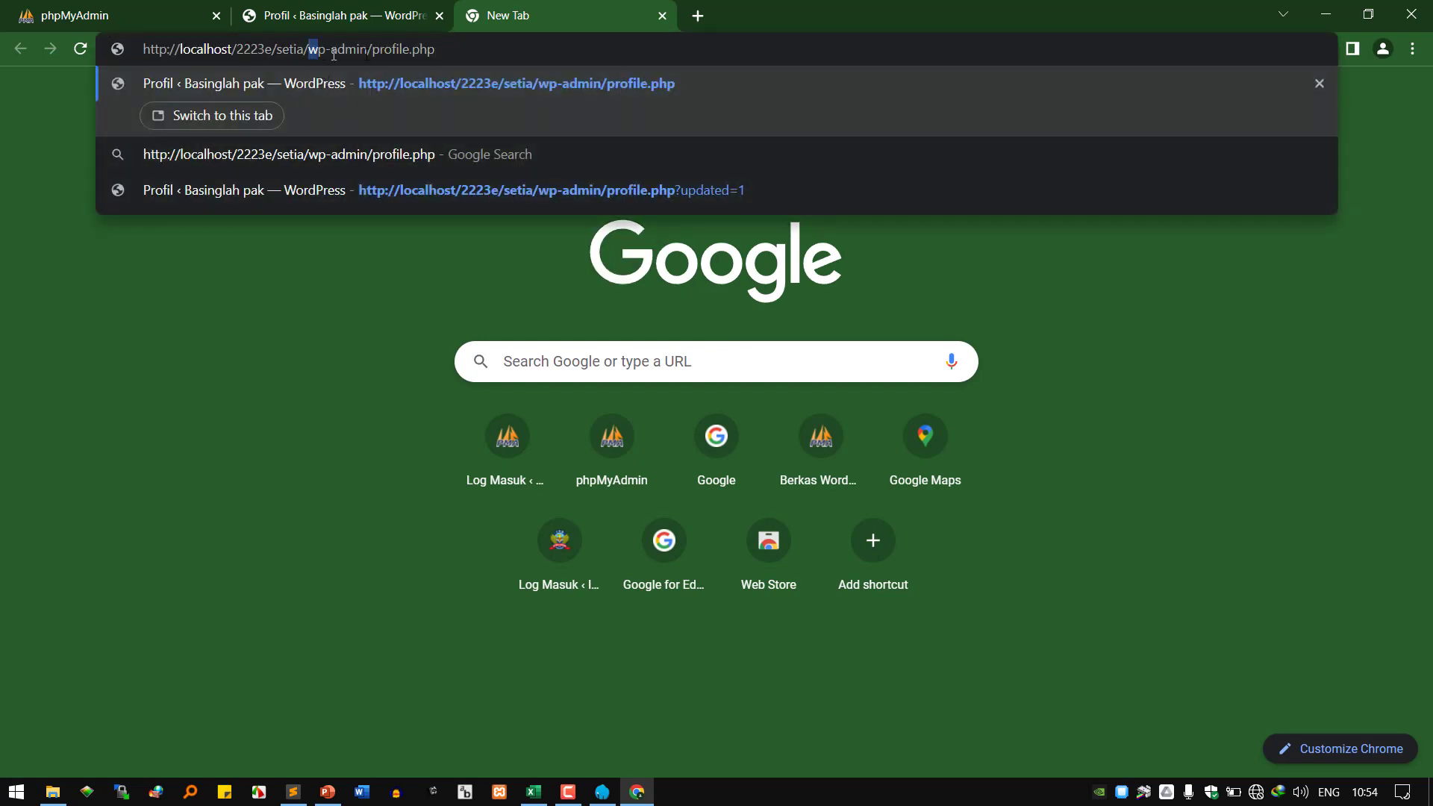
drag(334, 54, 583, 45)
key(BackSpace)
key(Return)
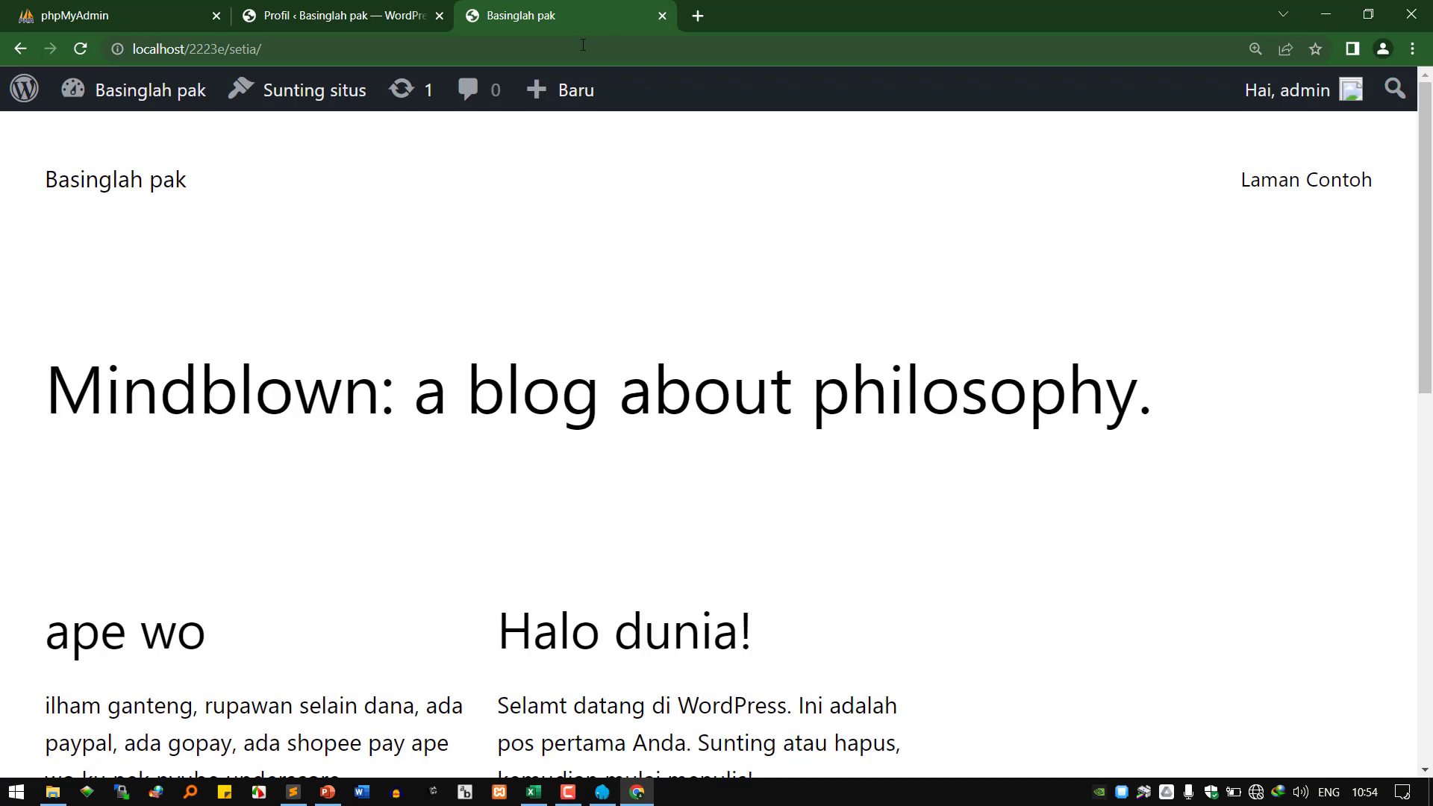
Open the 'ape wo' post on the site and compare it with the Profil tab.
scroll(147, 534, down, 2)
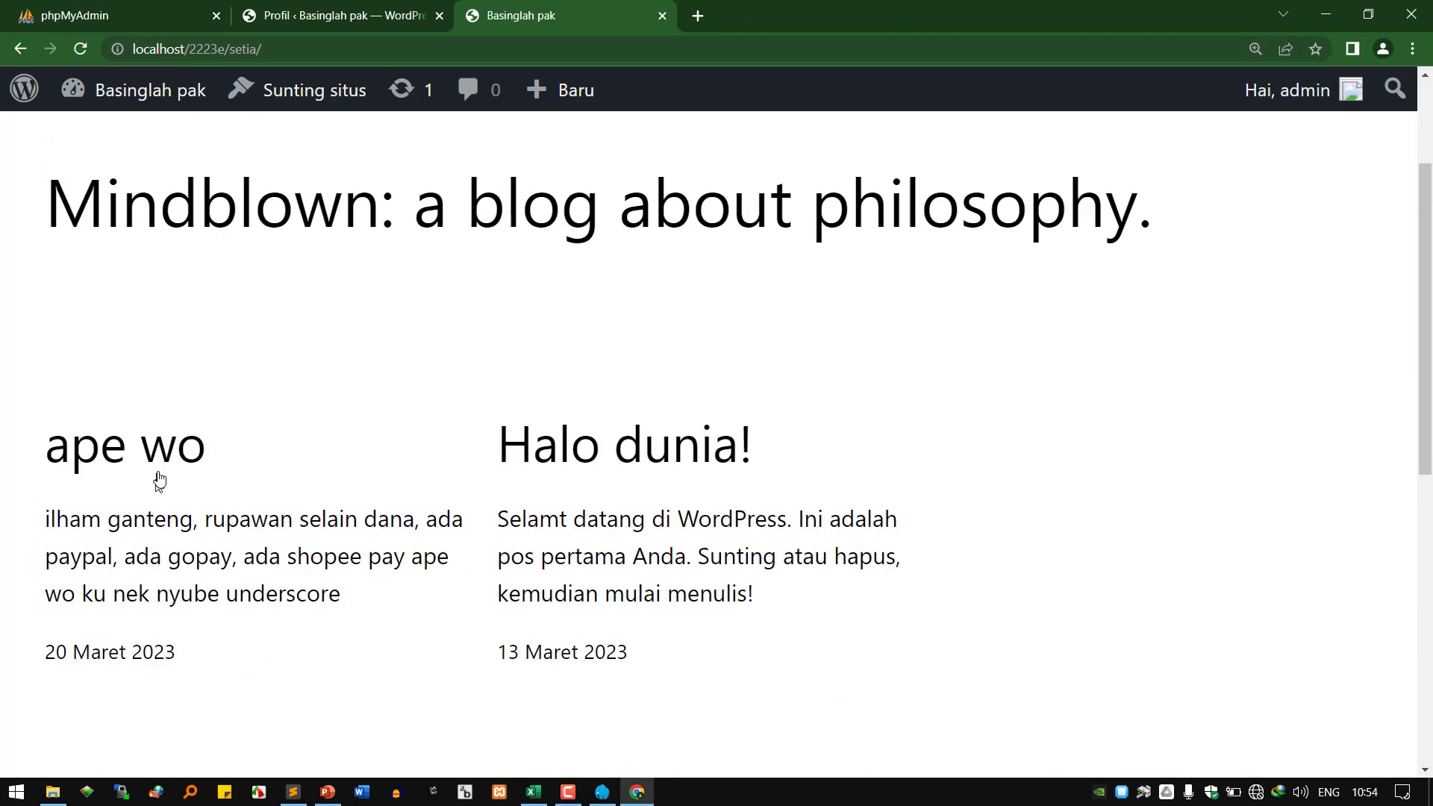
click(165, 459)
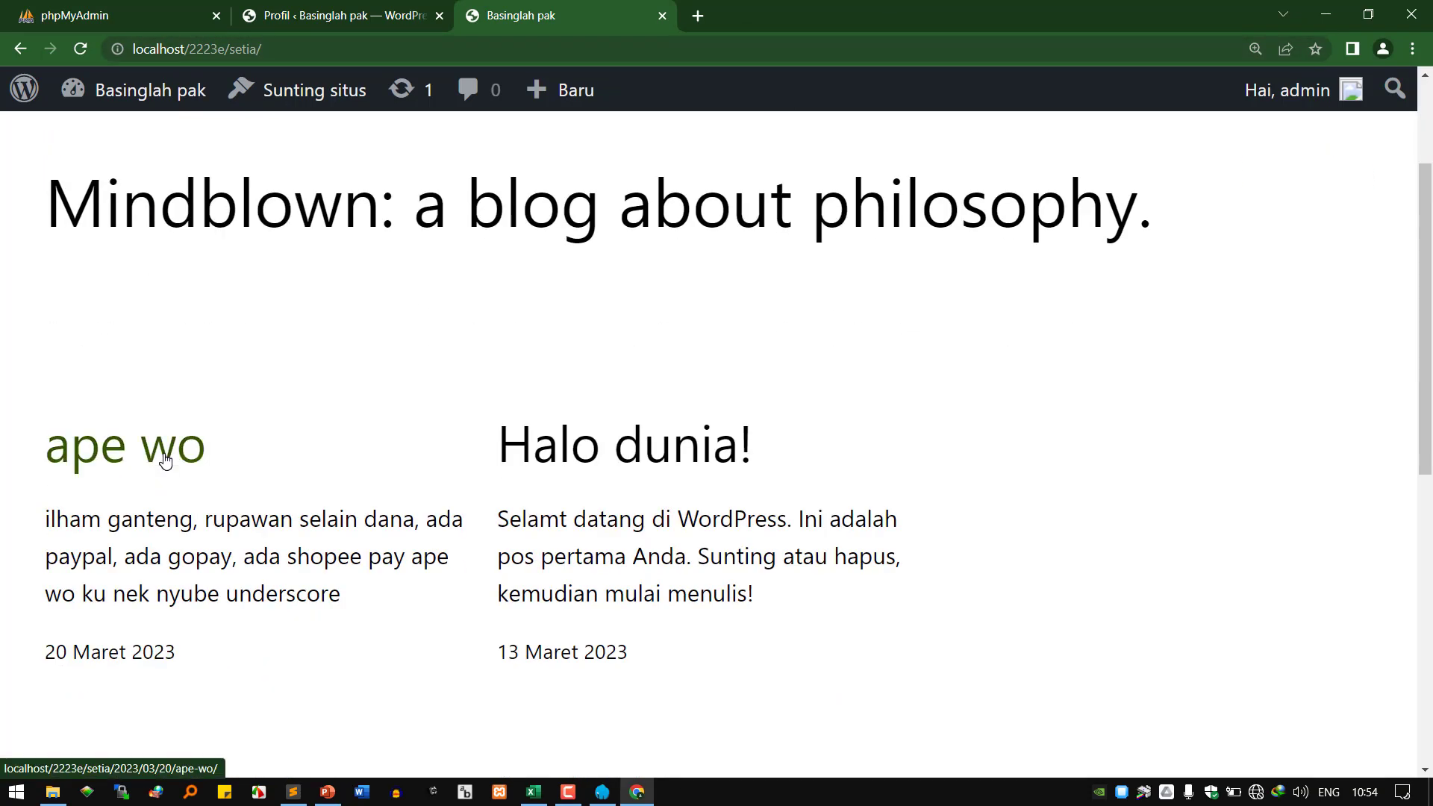
scroll(515, 523, down, 2)
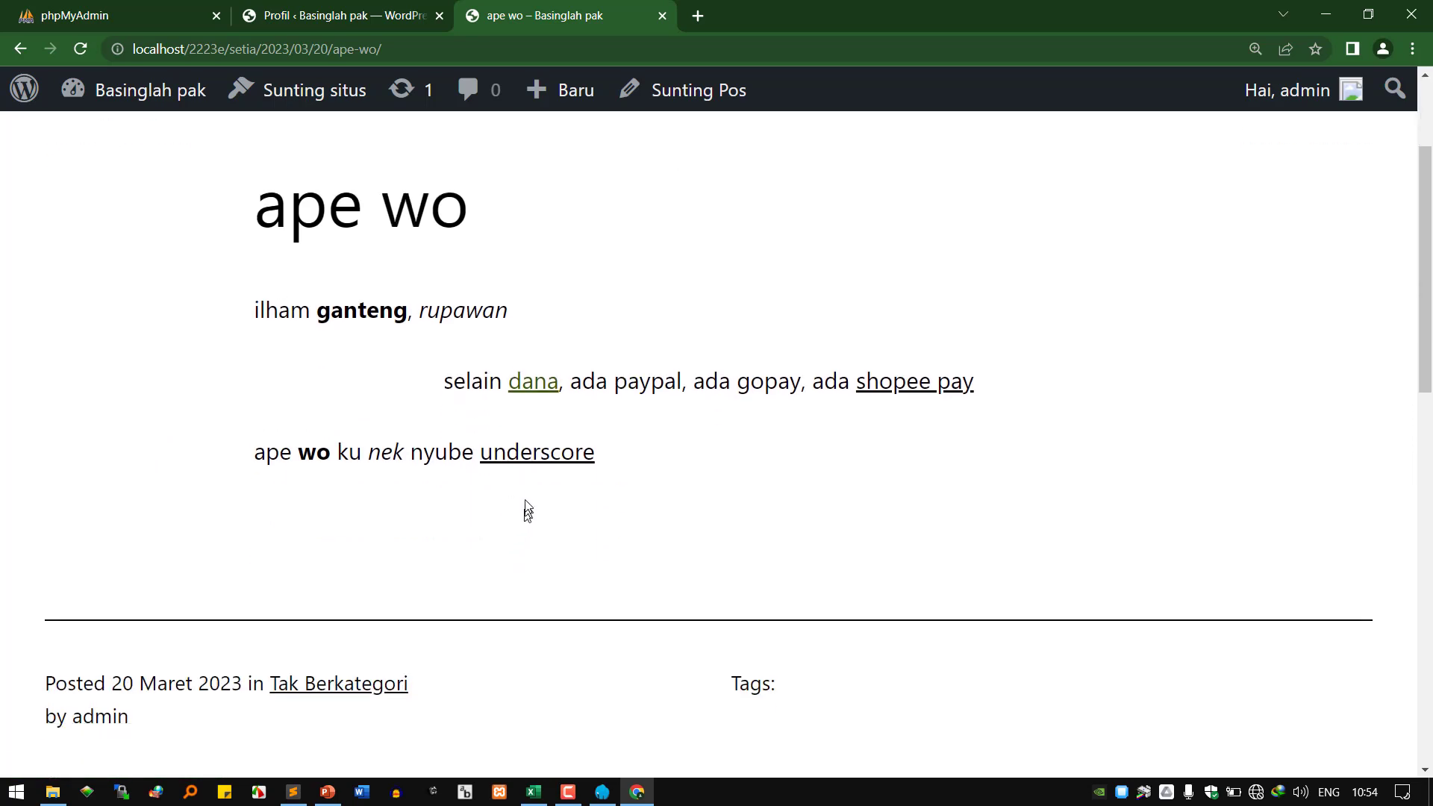
click(399, 16)
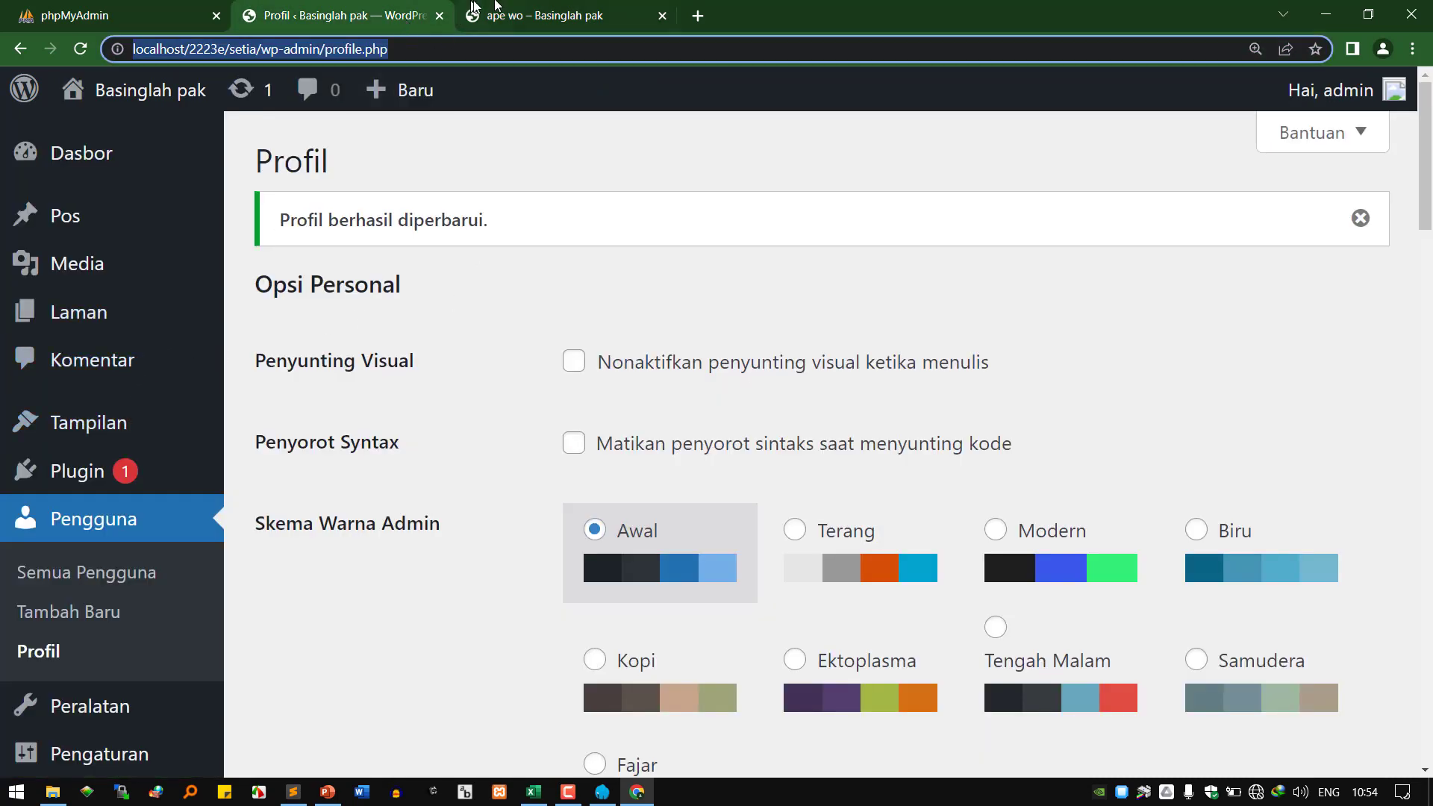
click(553, 15)
Open the 'ape wo' post in the block editor via Sunting Pos and click into its paragraphs.
click(668, 91)
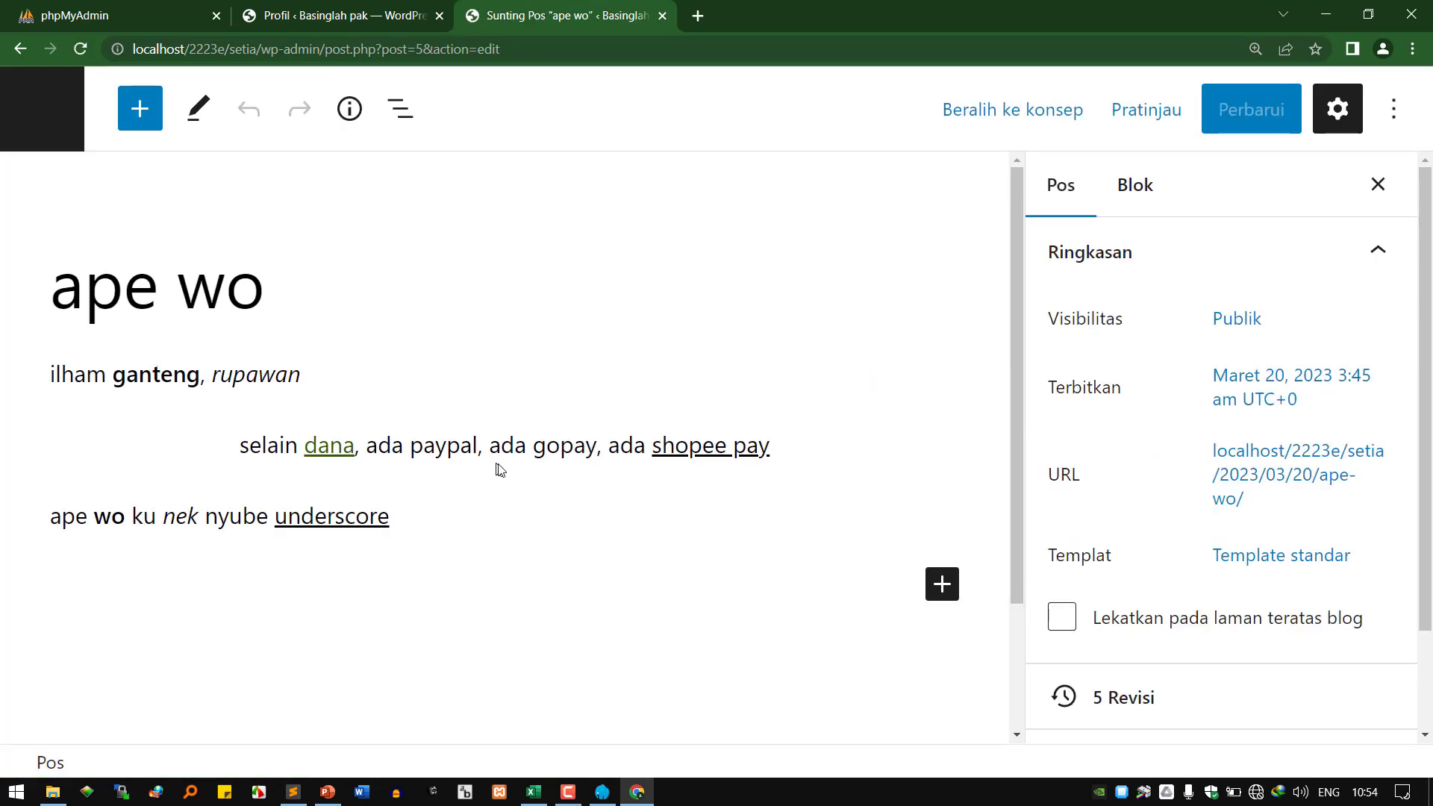
click(385, 515)
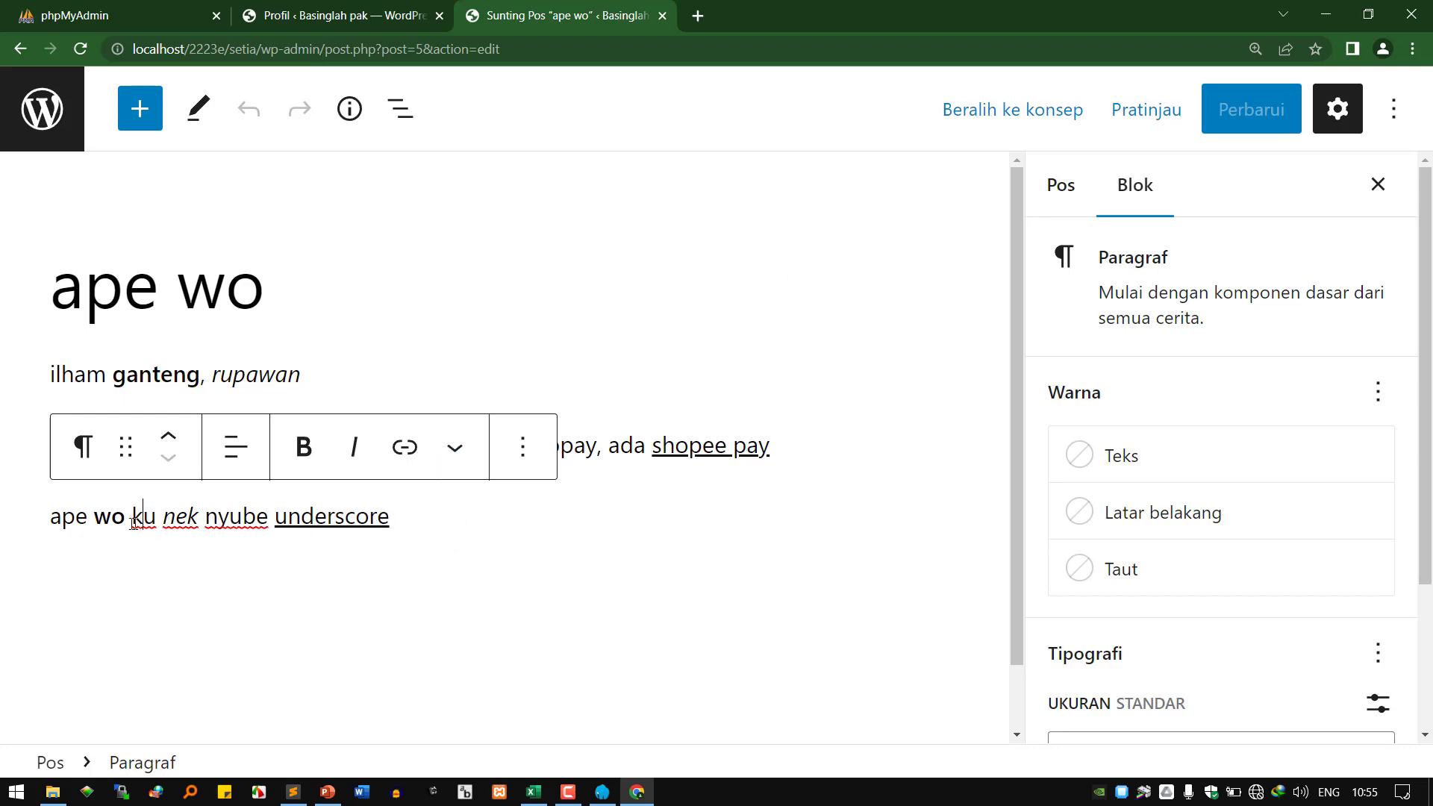
click(76, 518)
Look through the paragraph block's options menu, close it, and open the block inserter.
click(519, 465)
scroll(645, 318, down, 5)
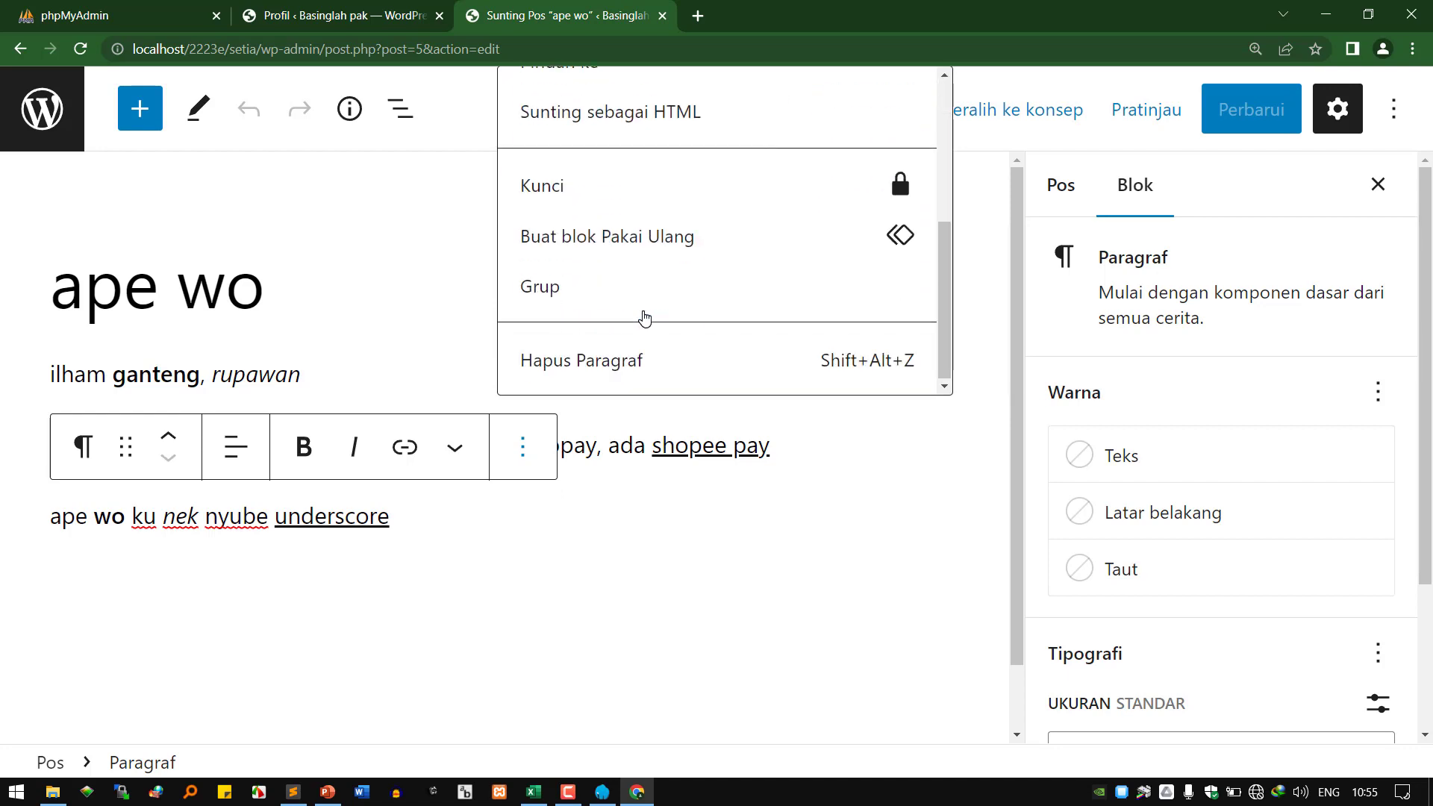
scroll(645, 319, up, 5)
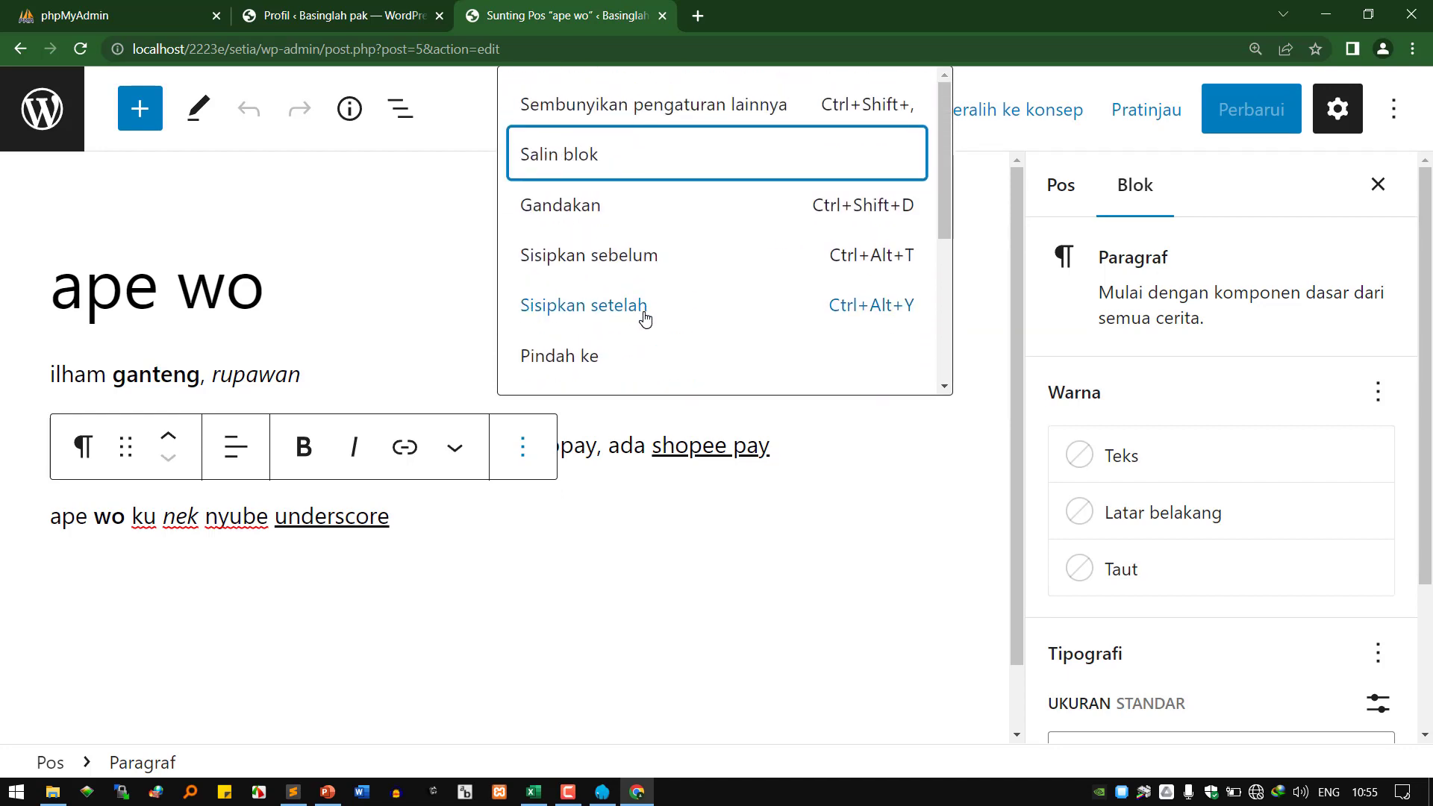
click(450, 508)
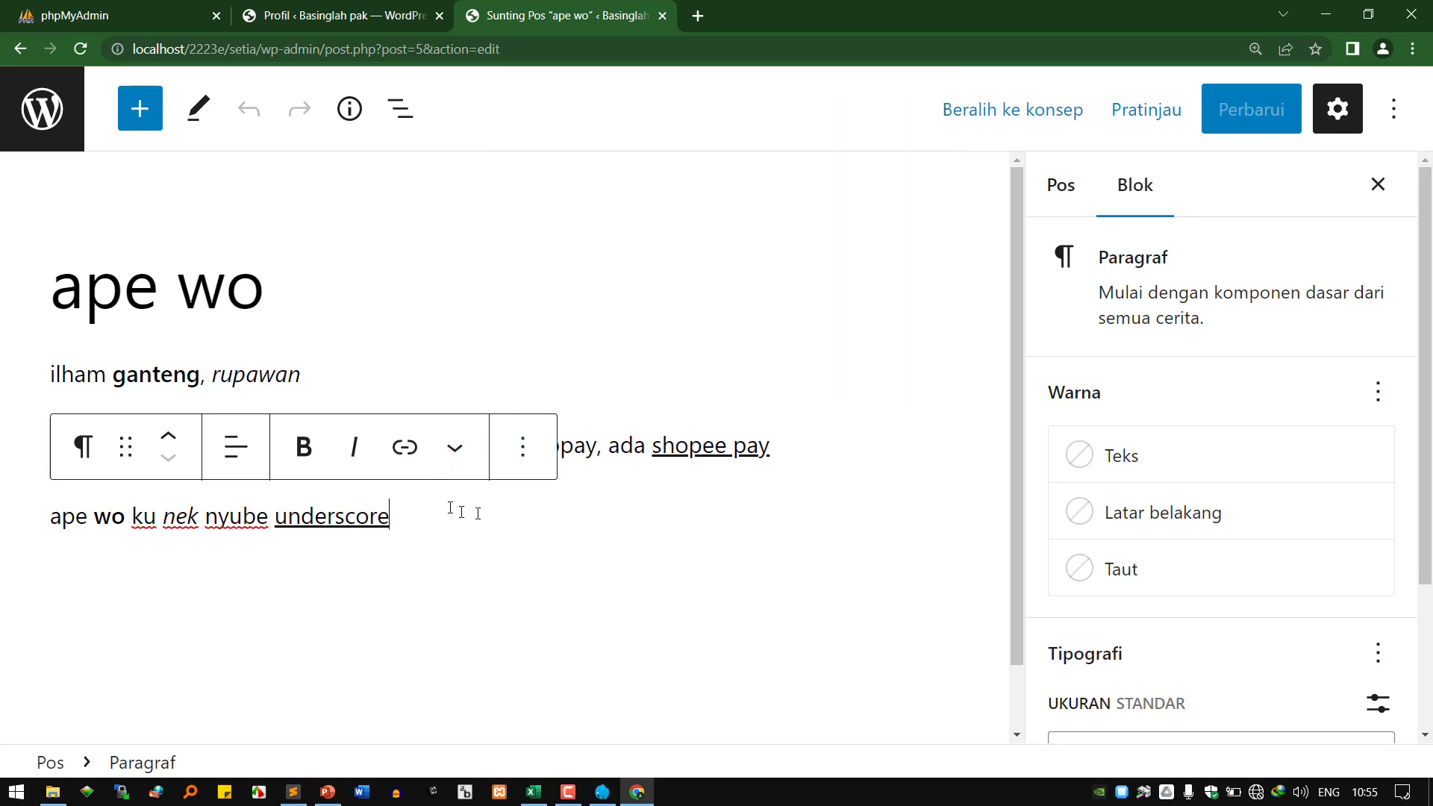
click(556, 584)
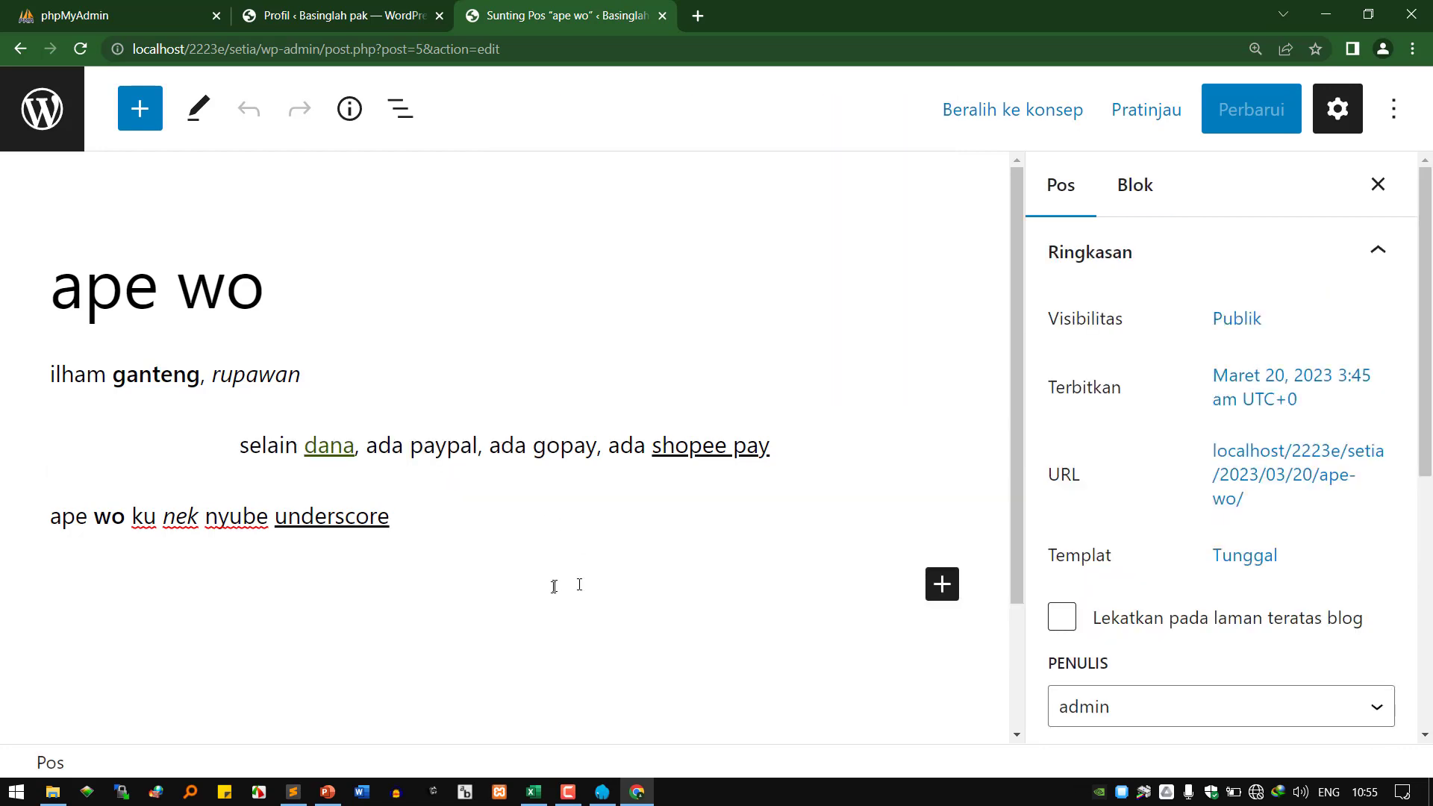
click(942, 583)
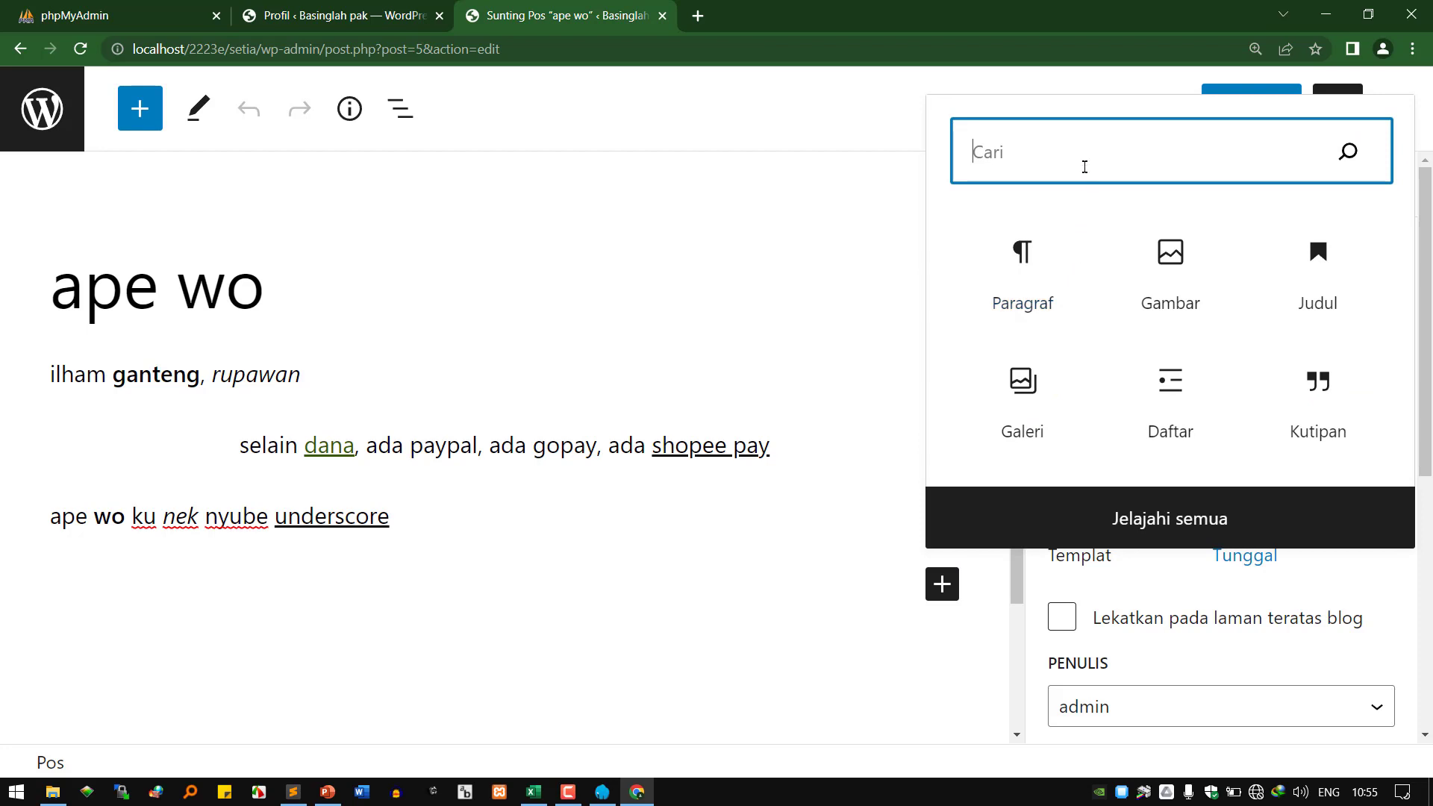
Search 'tab' and insert a Tabel block with 2 columns and 2 rows.
text(tab)
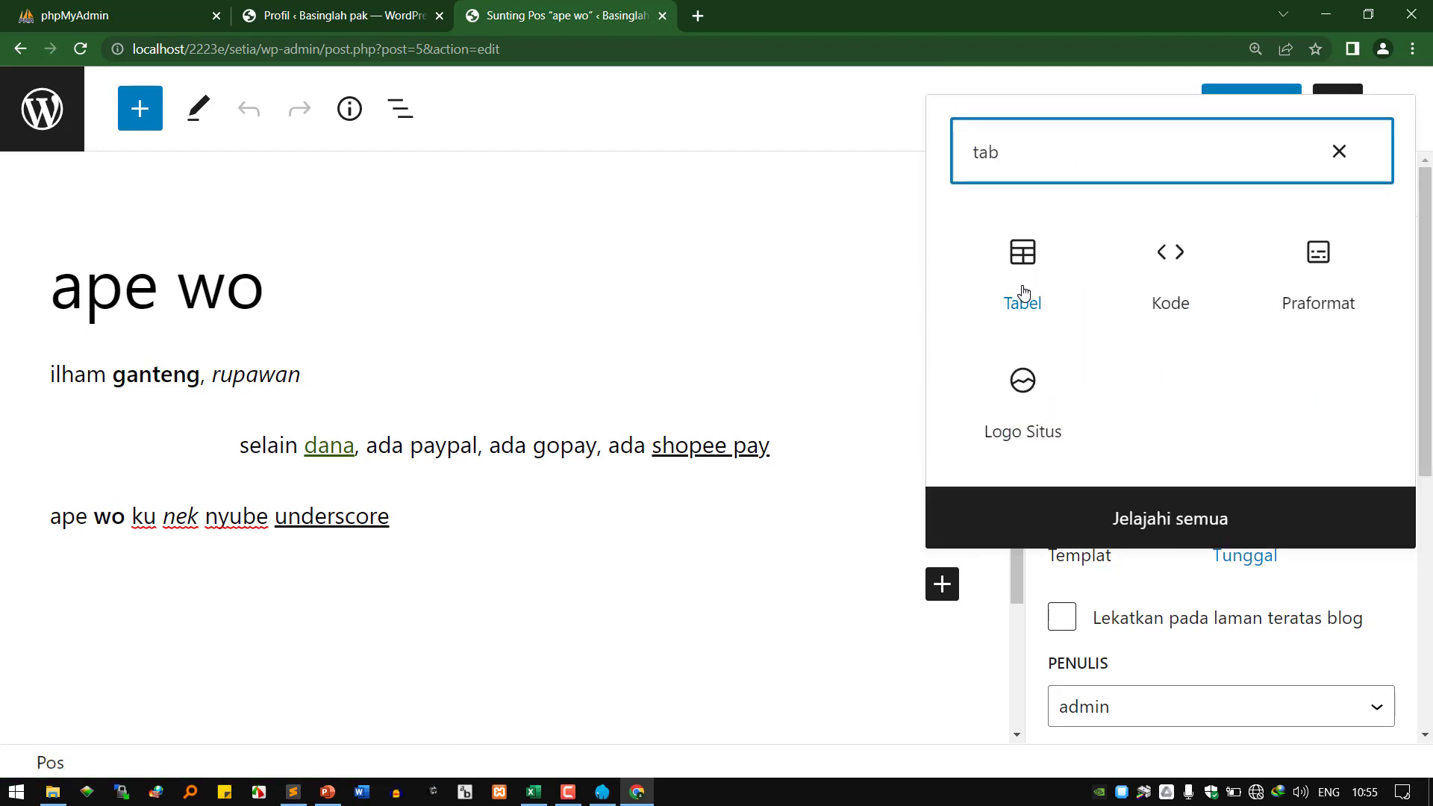
click(1023, 291)
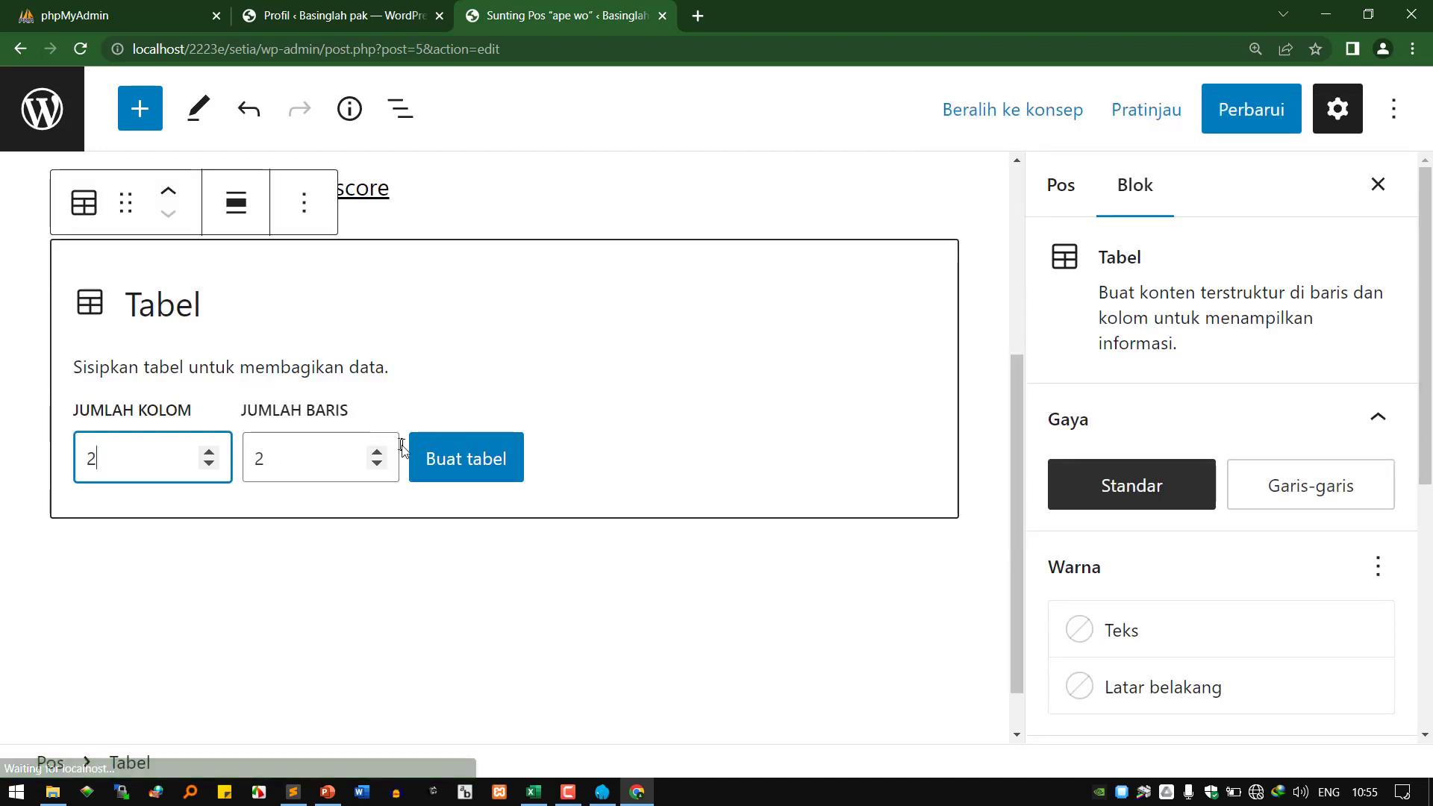
click(482, 462)
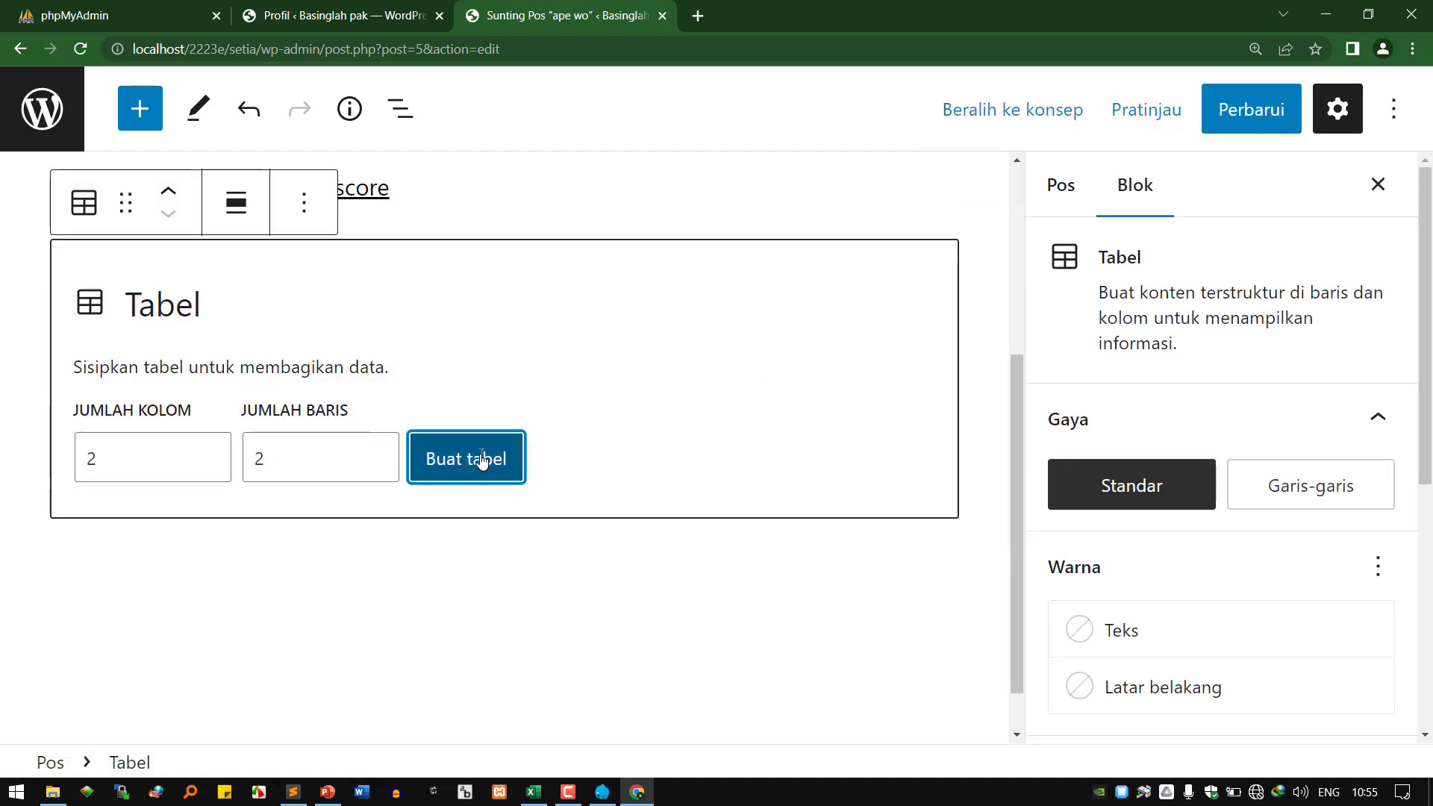
scroll(375, 550, up, 3)
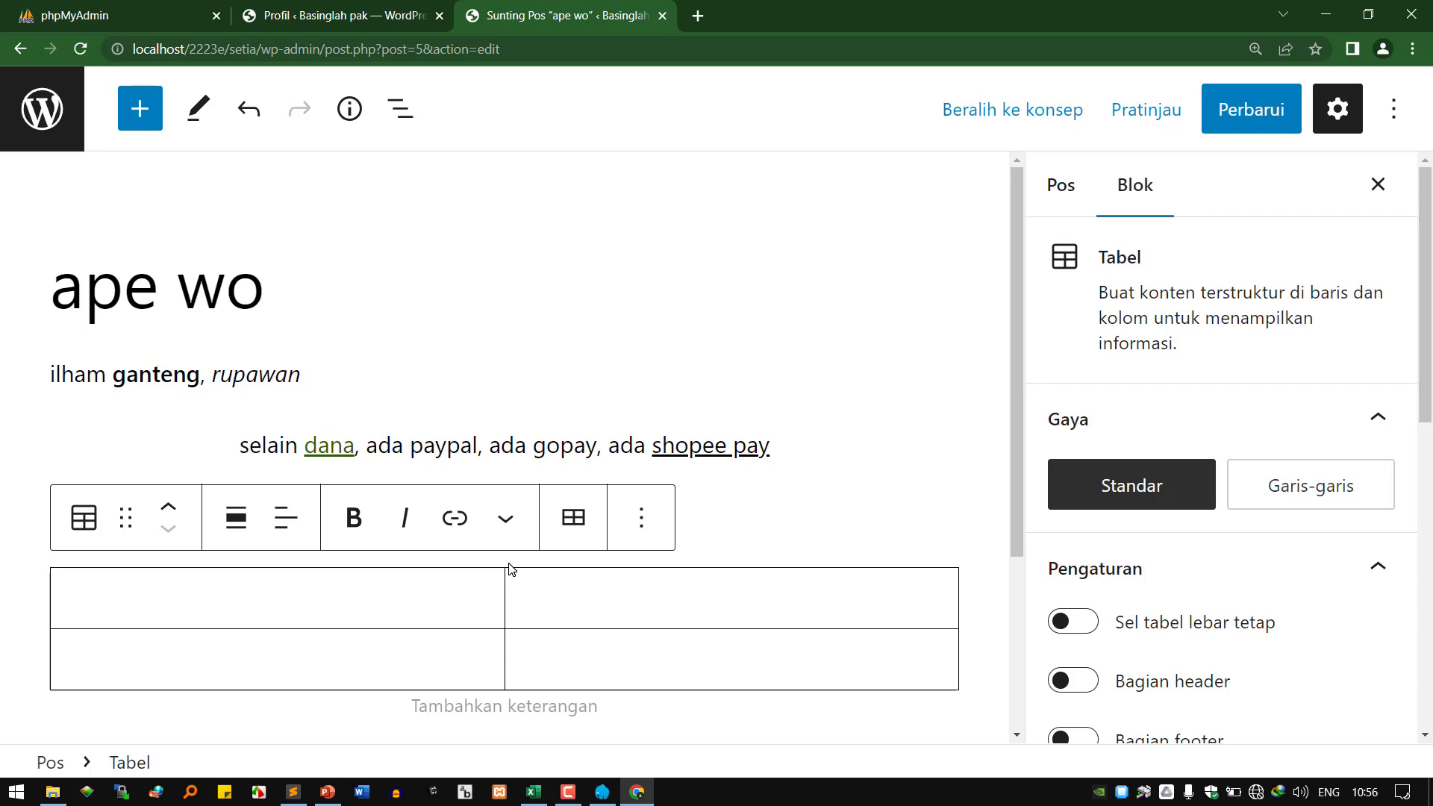
Remove the table block with Hapus Tabel from its options menu.
click(645, 522)
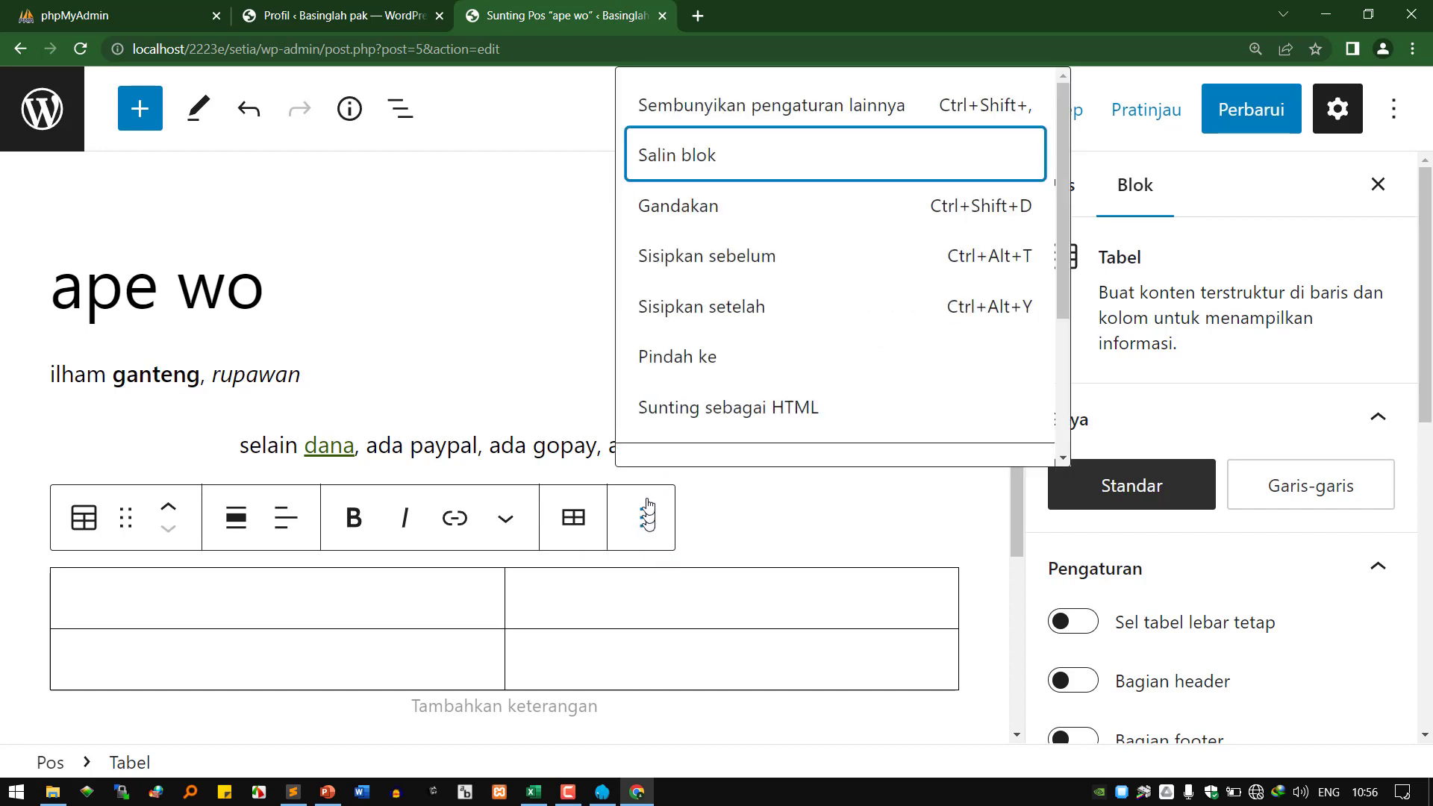
scroll(814, 394, down, 3)
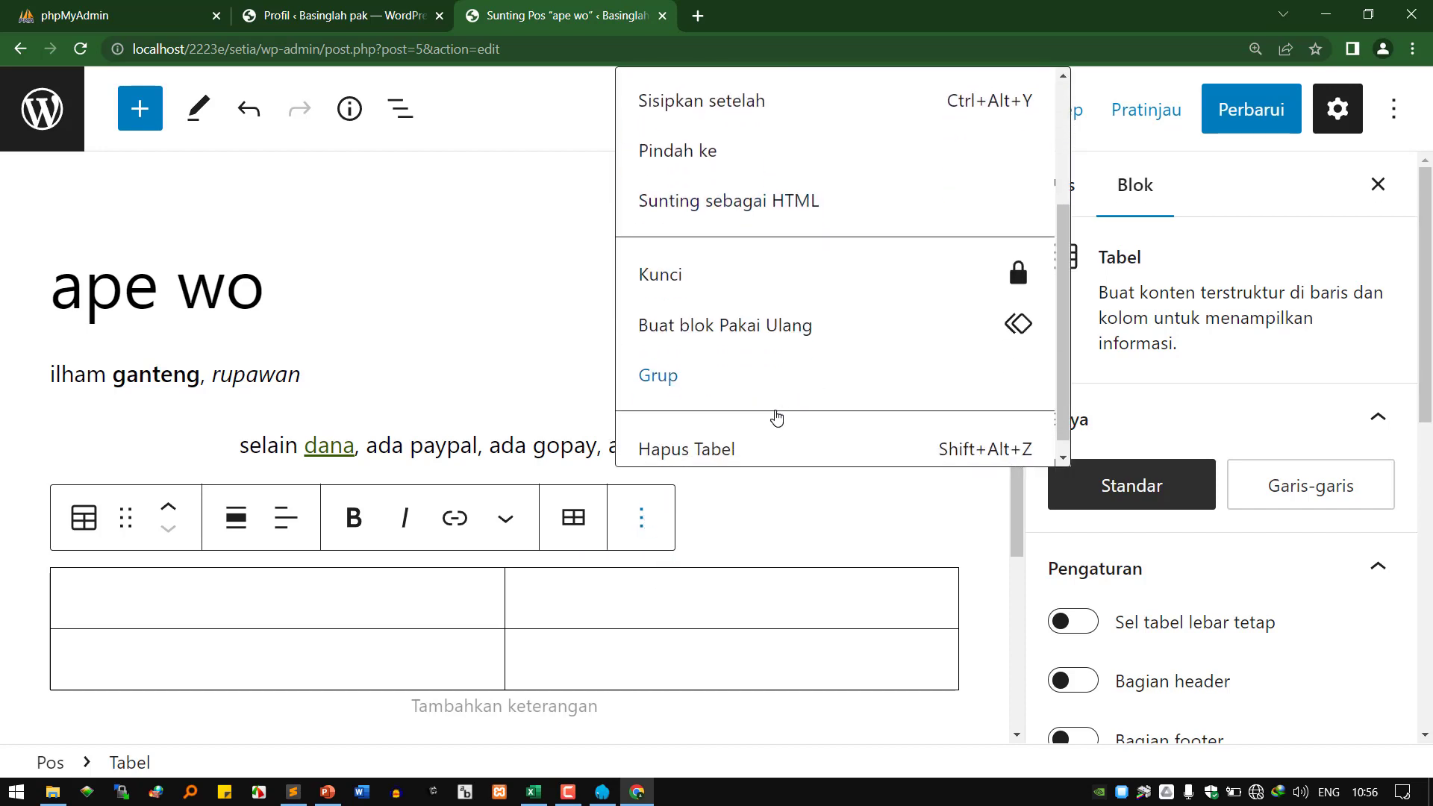
click(762, 445)
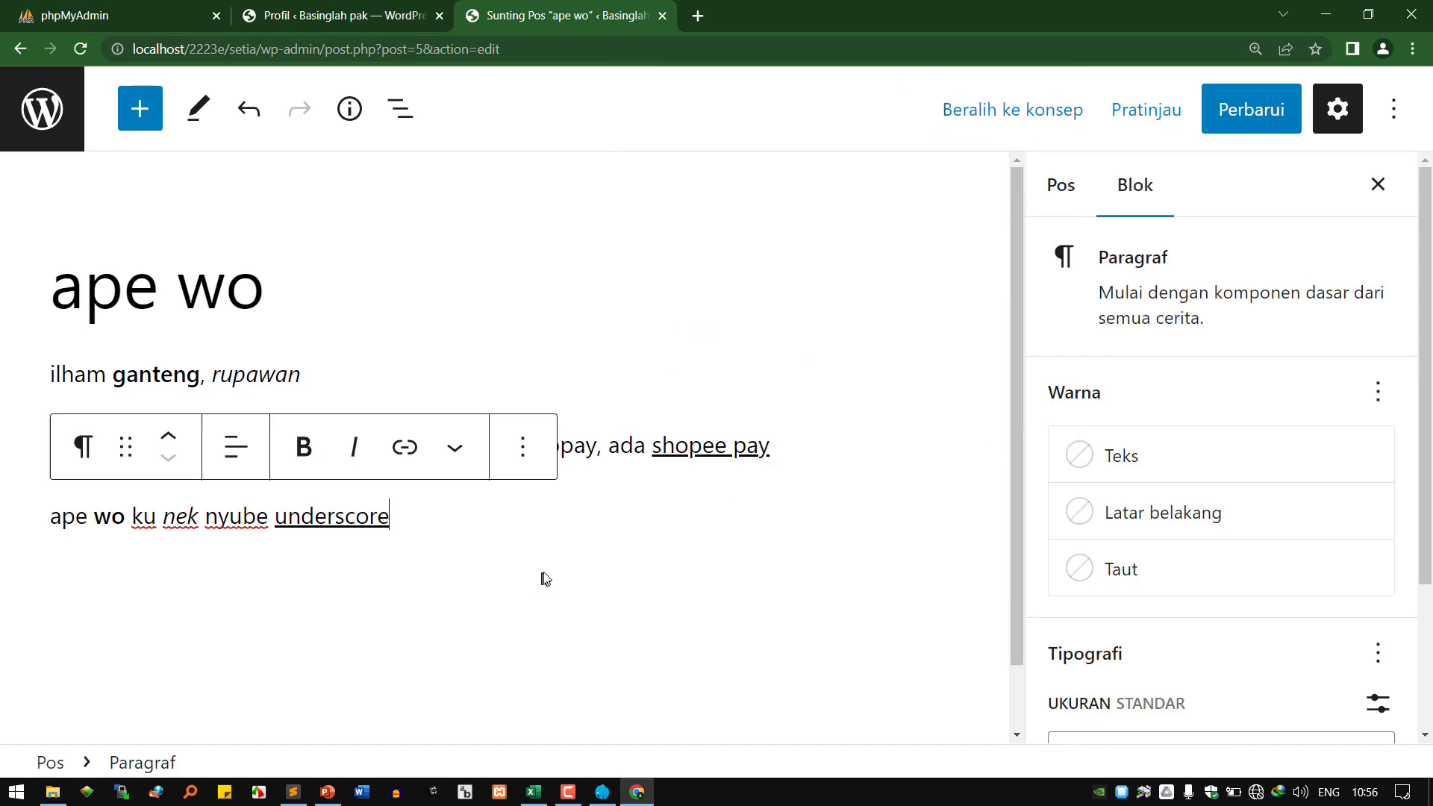
Deselect the block, open the block inserter, and select the word 'underscore' in the last paragraph.
click(577, 574)
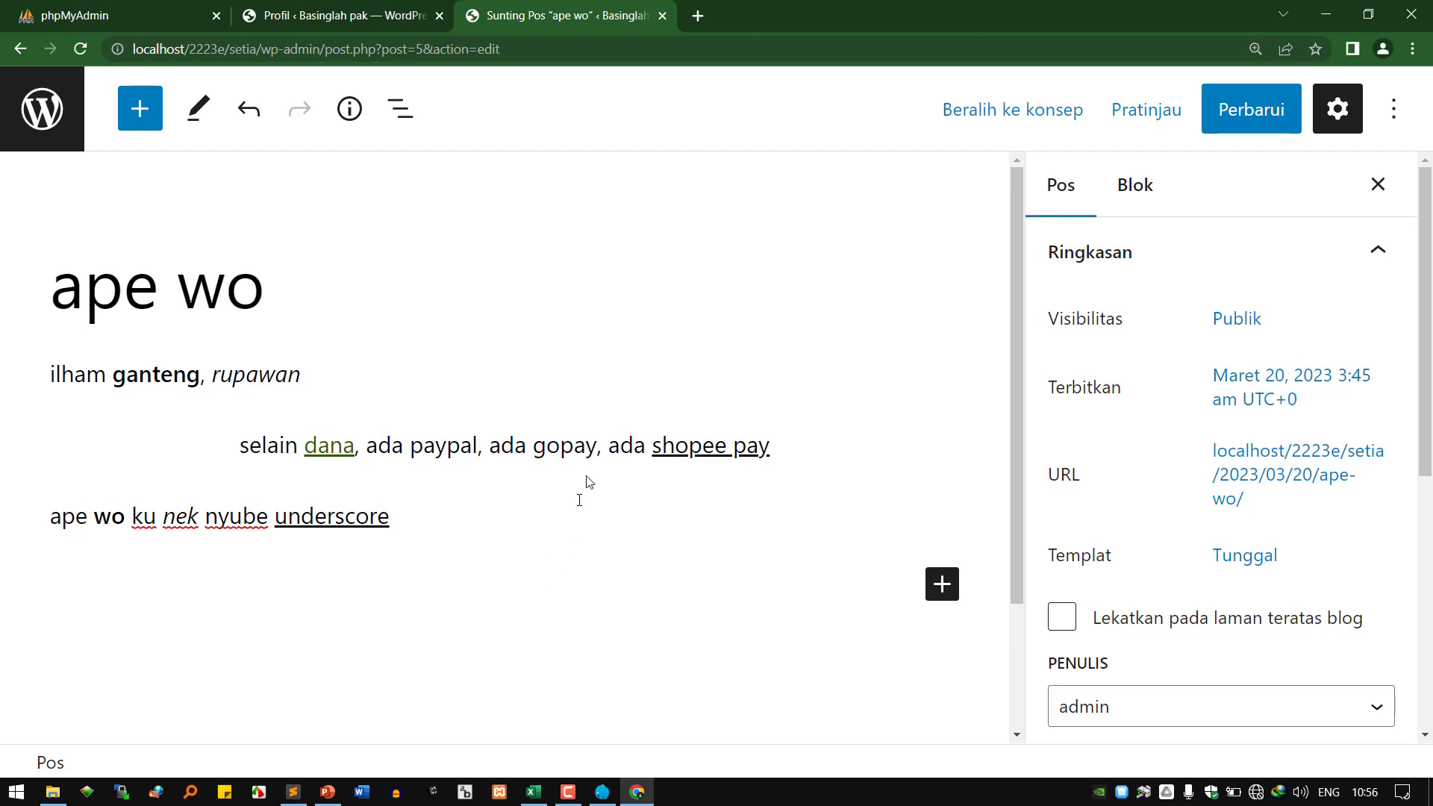
click(940, 587)
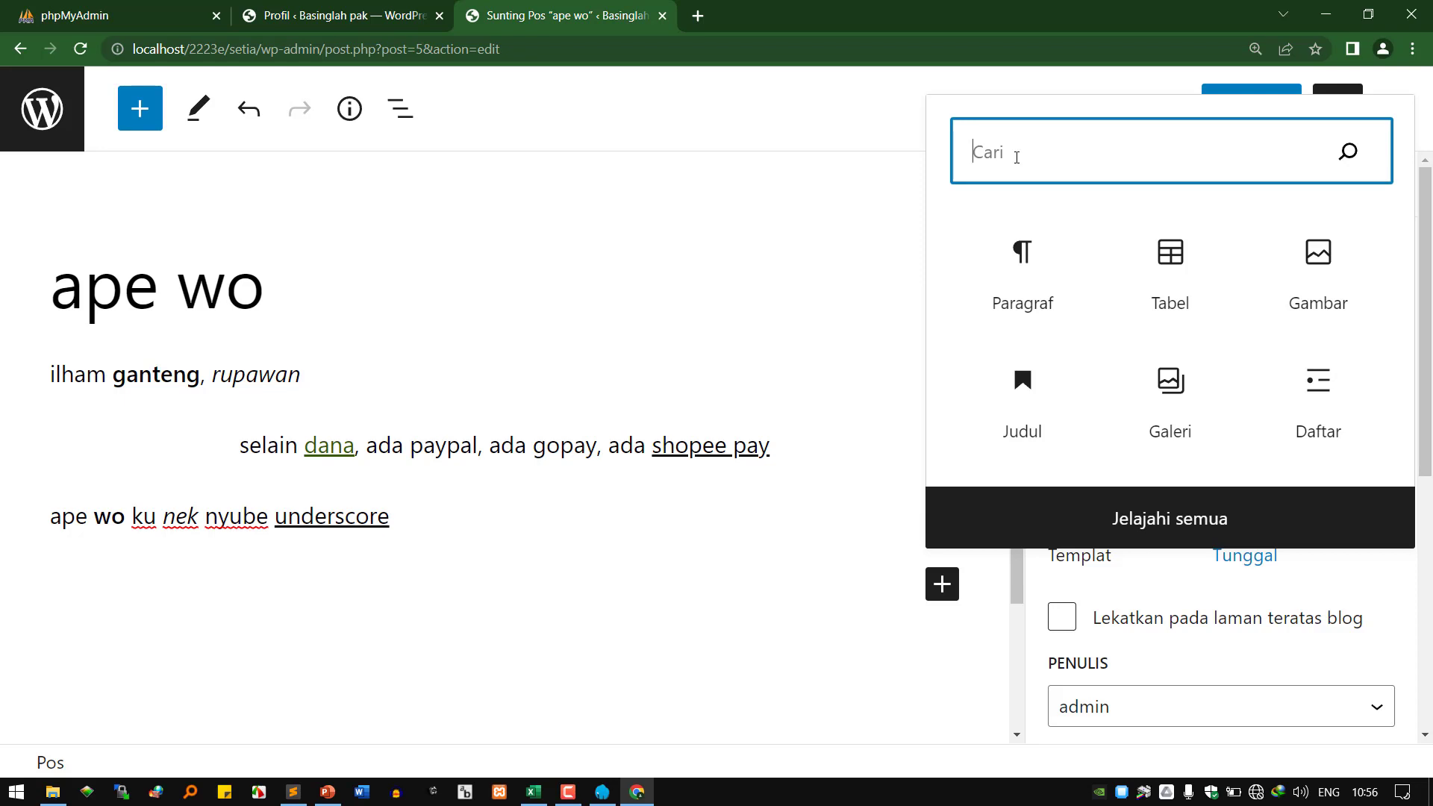
double_click(306, 515)
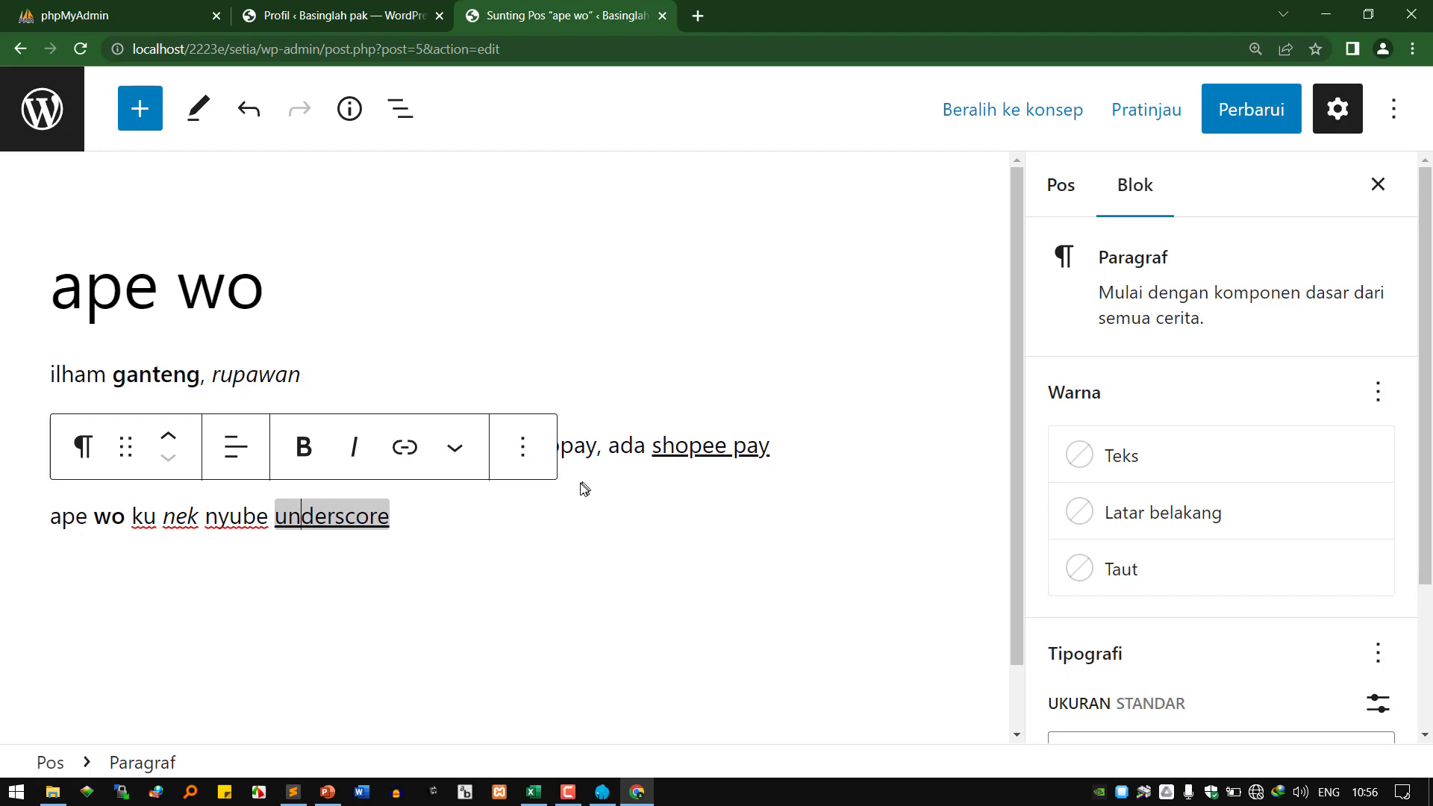
Switch the last paragraph to Sunting sebagai HTML, select all its source, then return to the Profil page.
click(523, 447)
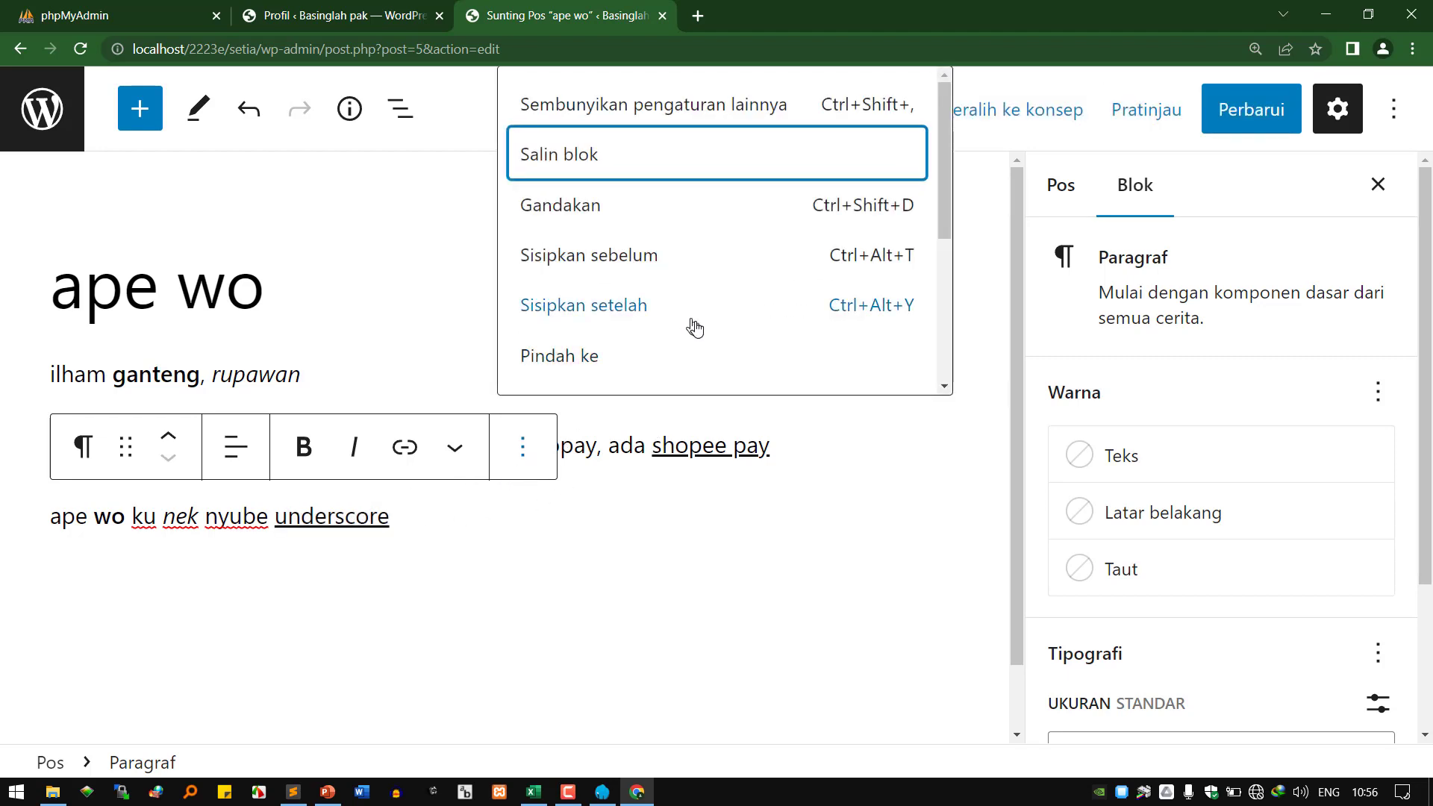
scroll(690, 324, down, 3)
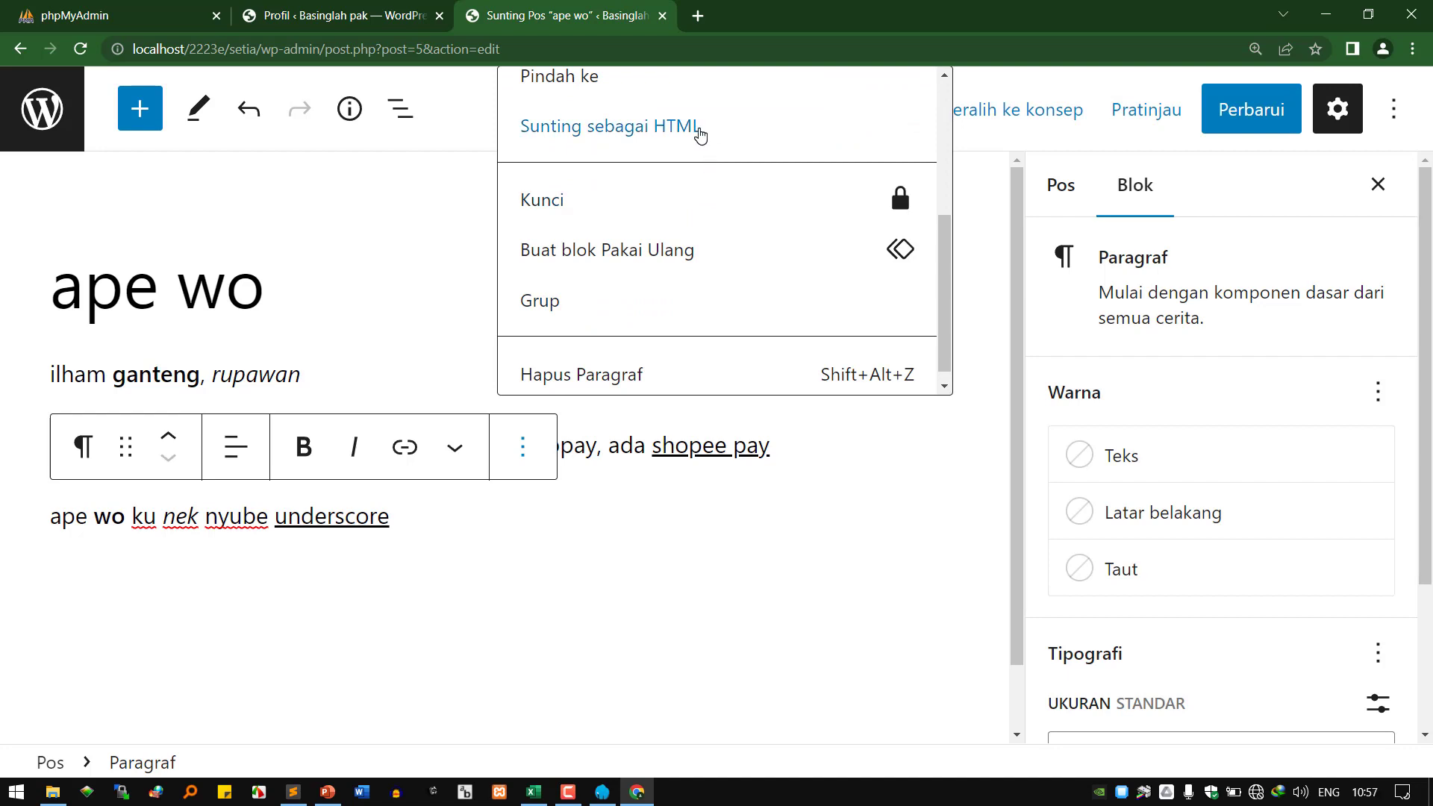
click(375, 23)
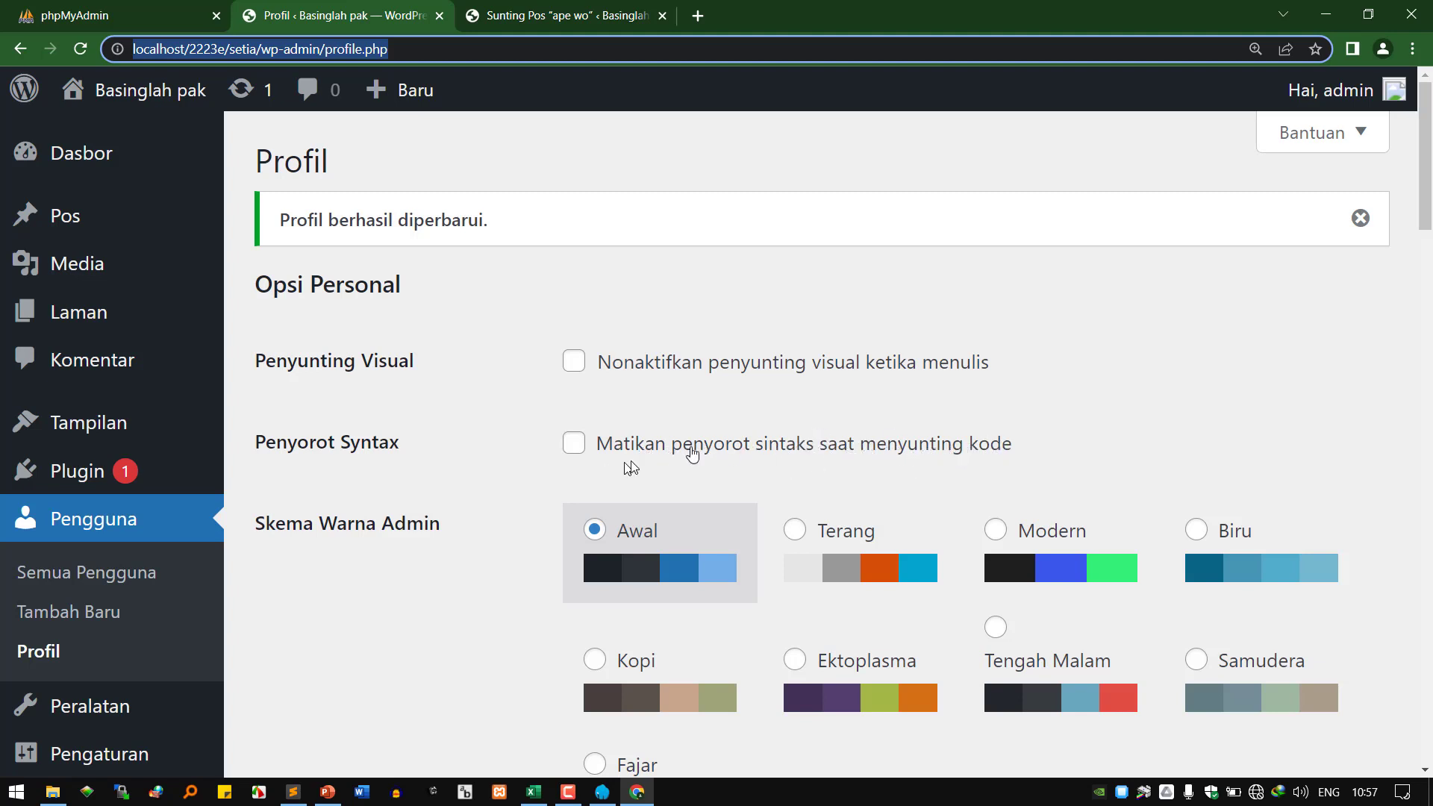
click(601, 22)
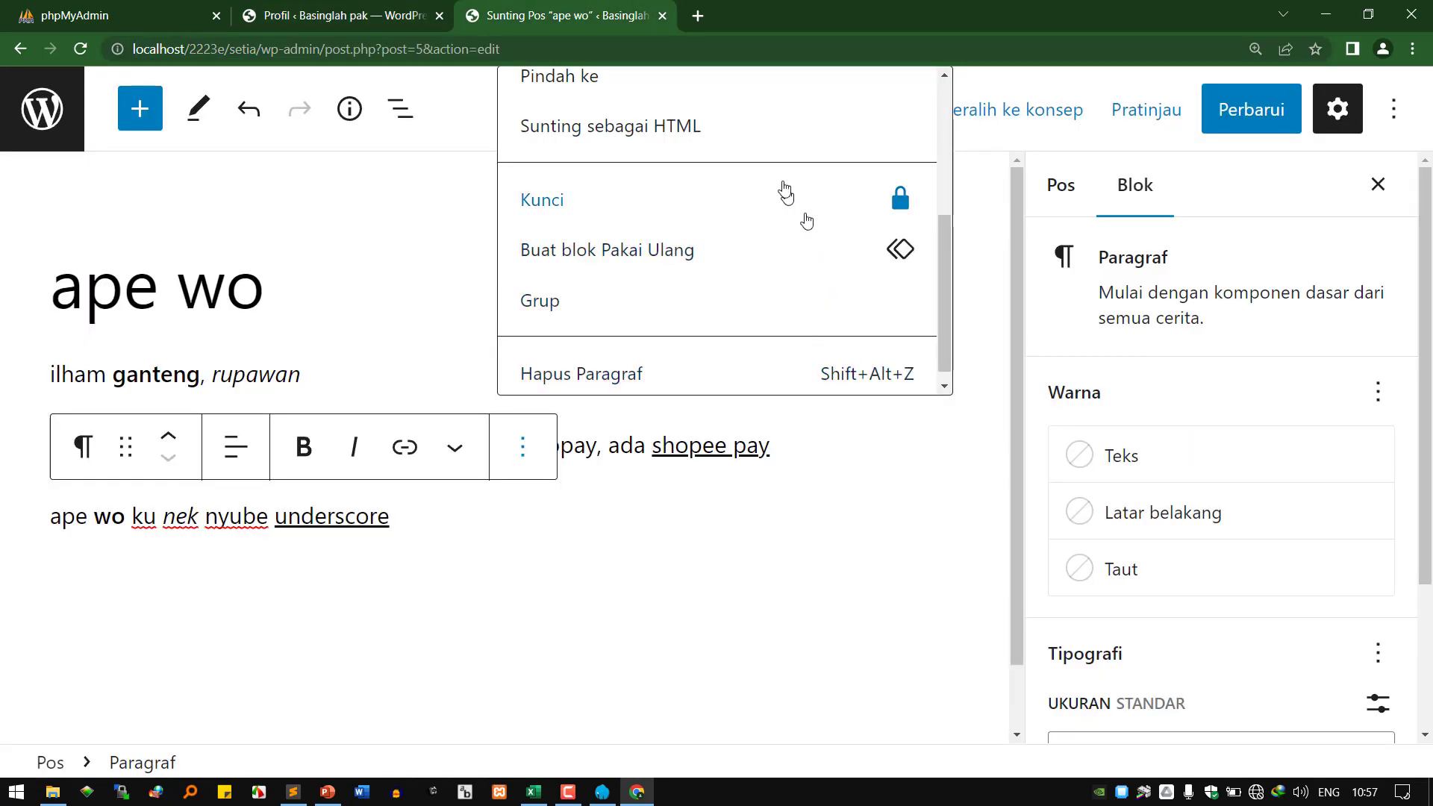
click(784, 129)
click(408, 529)
key(ctrl+a)
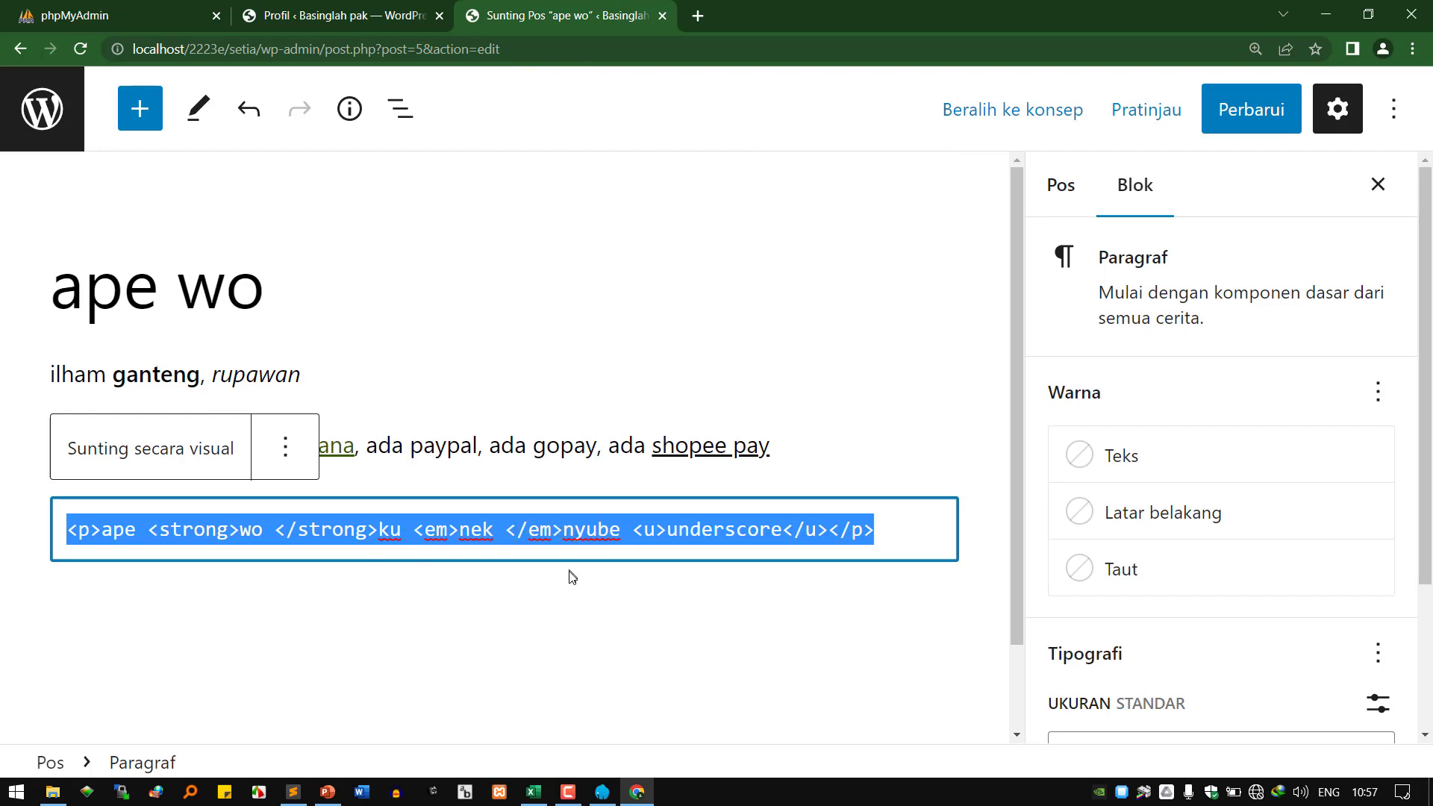
click(426, 27)
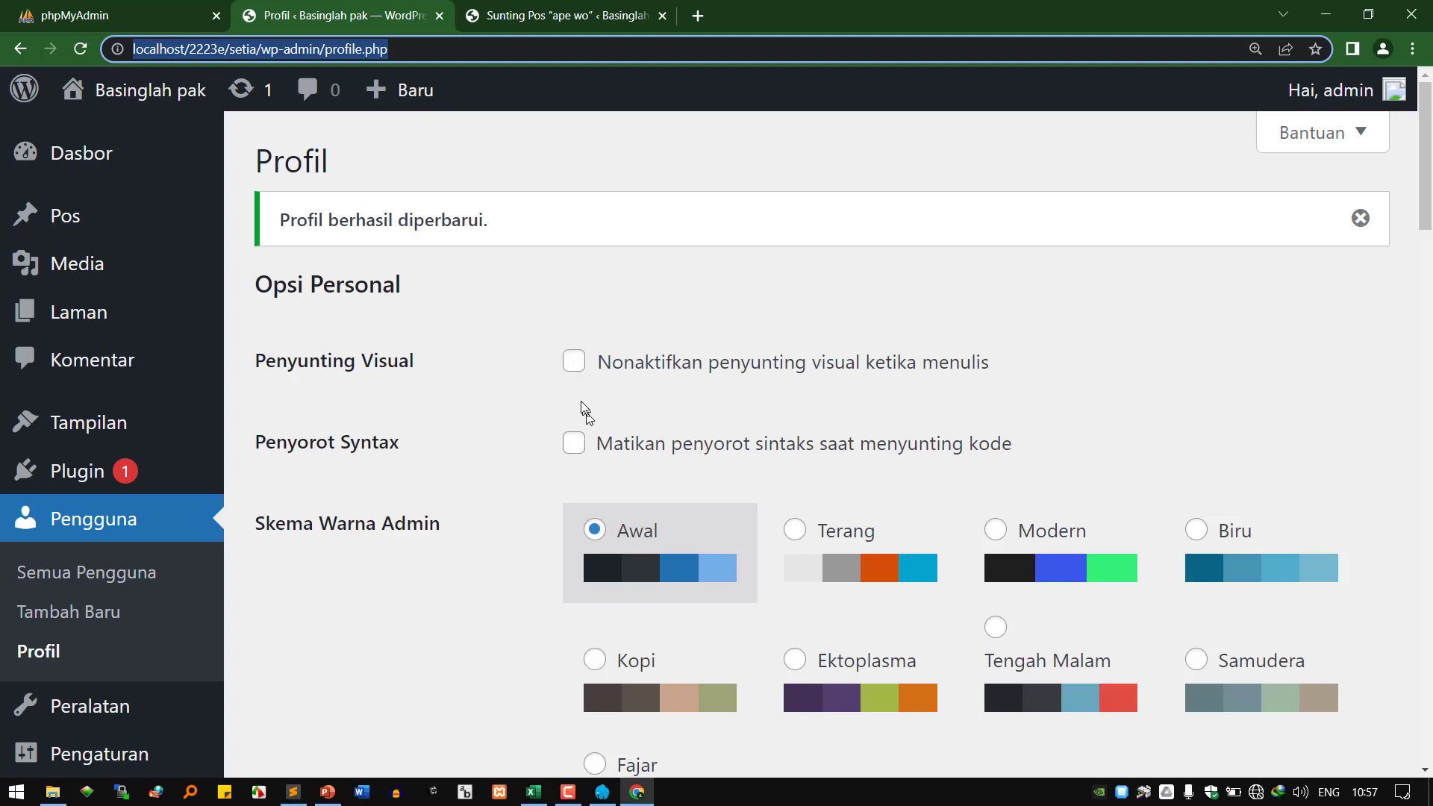
scroll(739, 459, down, 3)
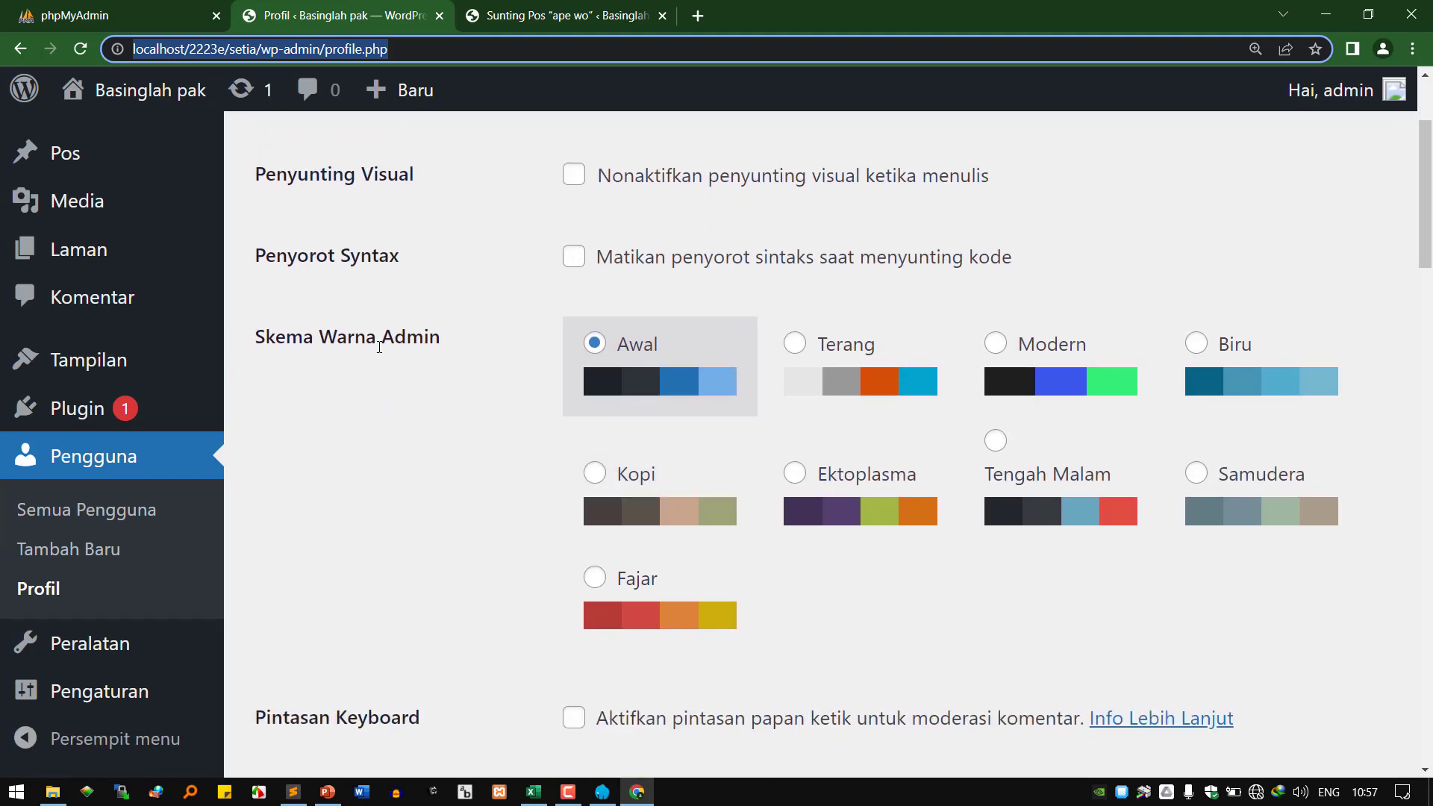
Preview the Terang, Biru, Samudera, Tengah Malam, Ektoplasma, Kopi and Fajar schemes, then settle on Modern.
click(795, 345)
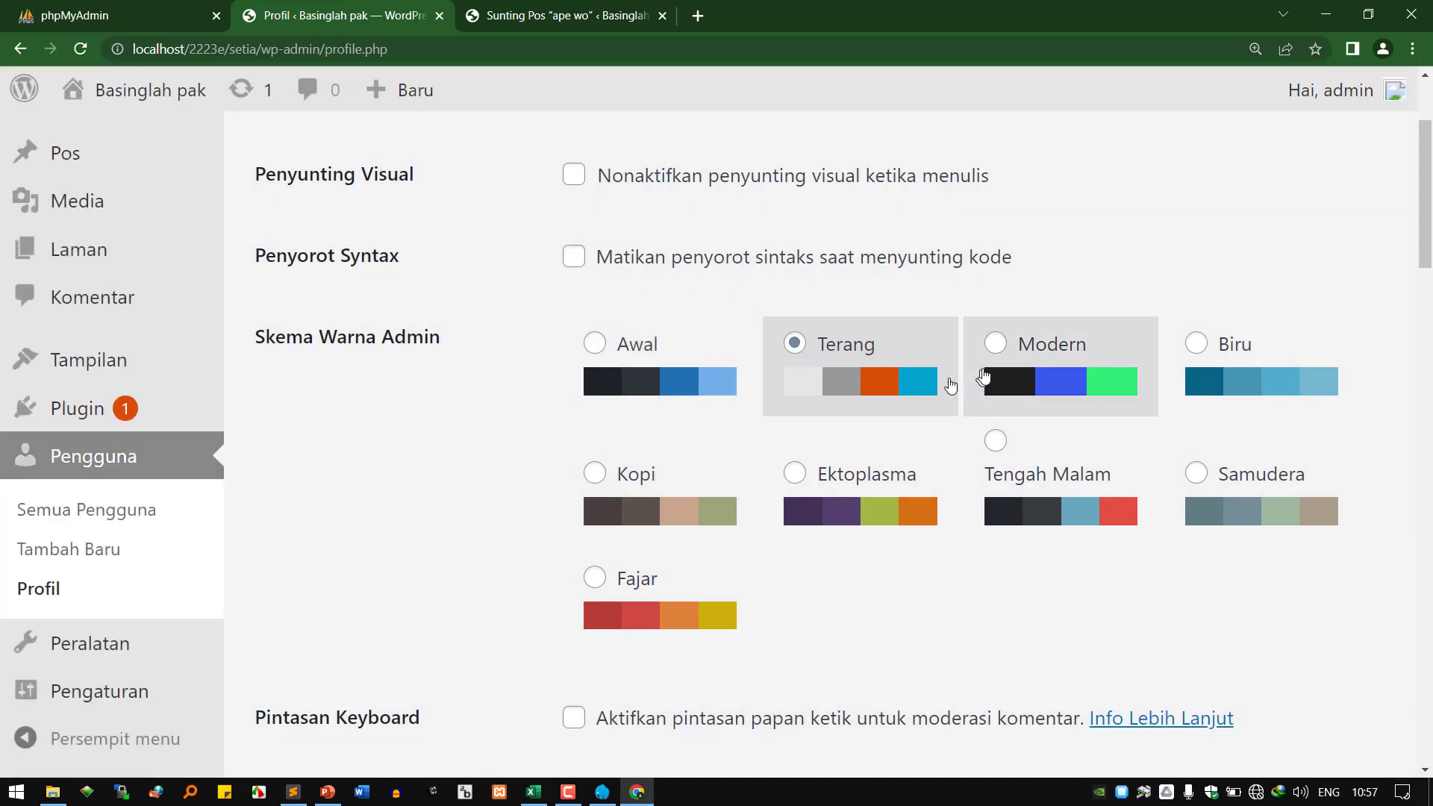
click(997, 358)
click(1217, 373)
click(1224, 467)
click(1055, 503)
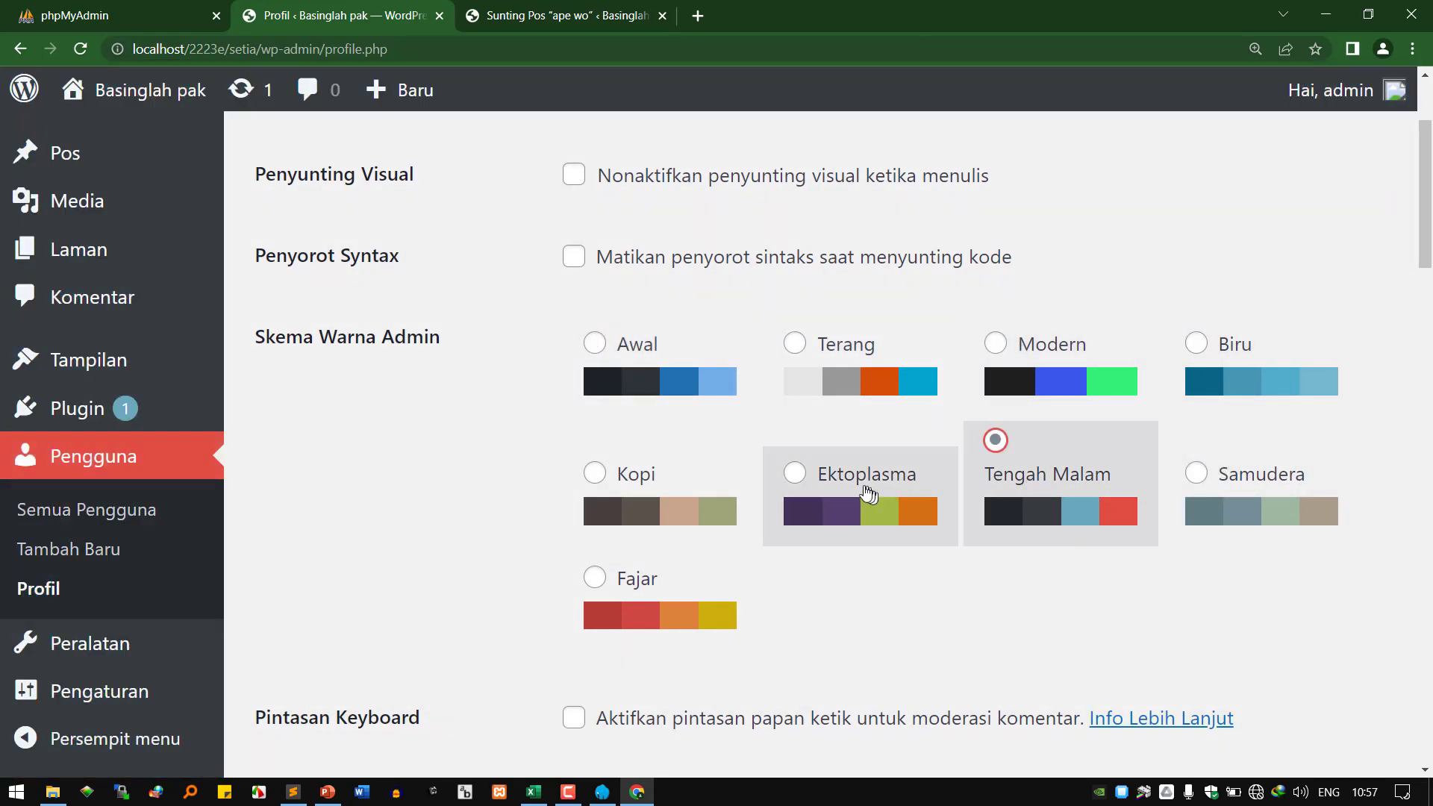
click(863, 502)
click(617, 490)
click(629, 630)
click(851, 467)
click(648, 609)
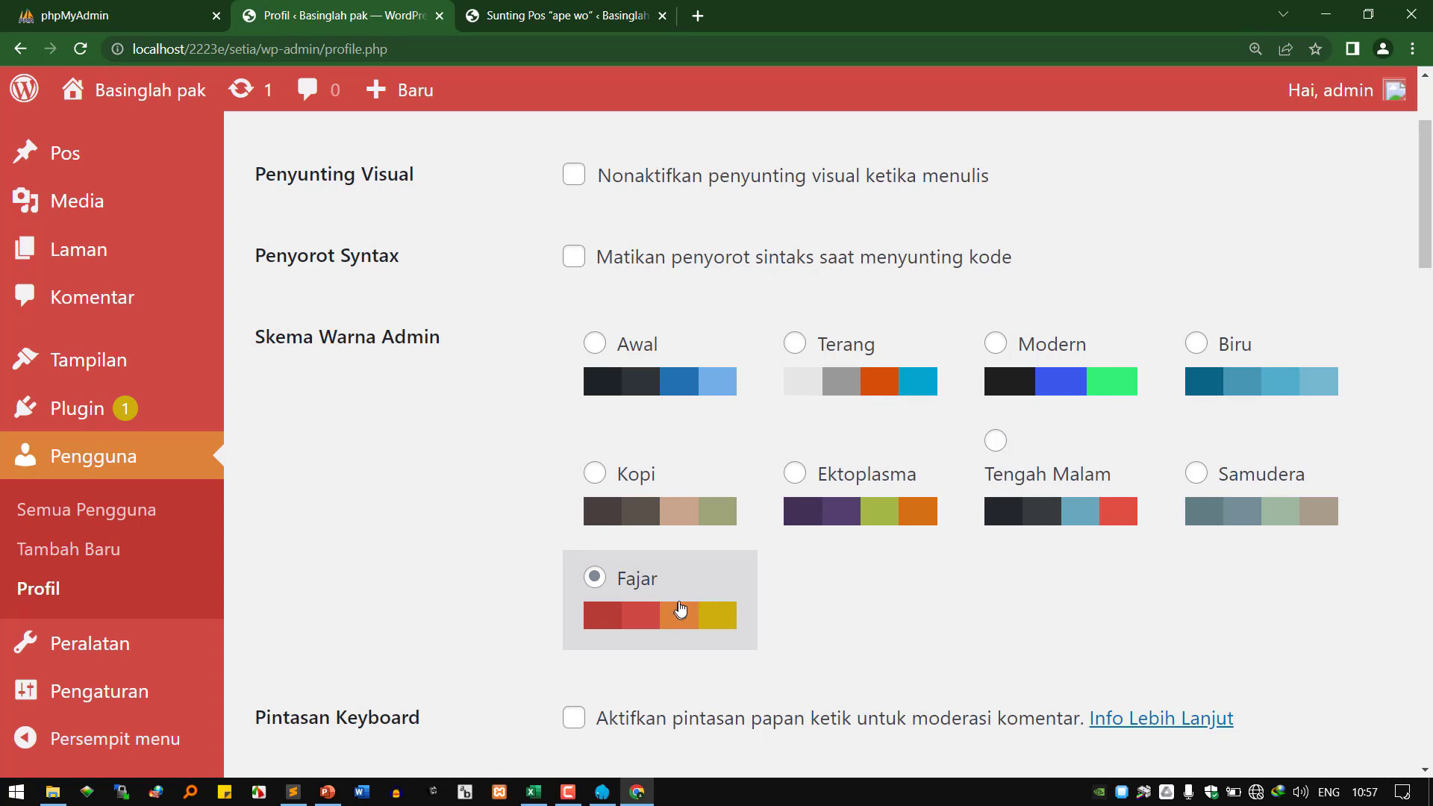
click(659, 490)
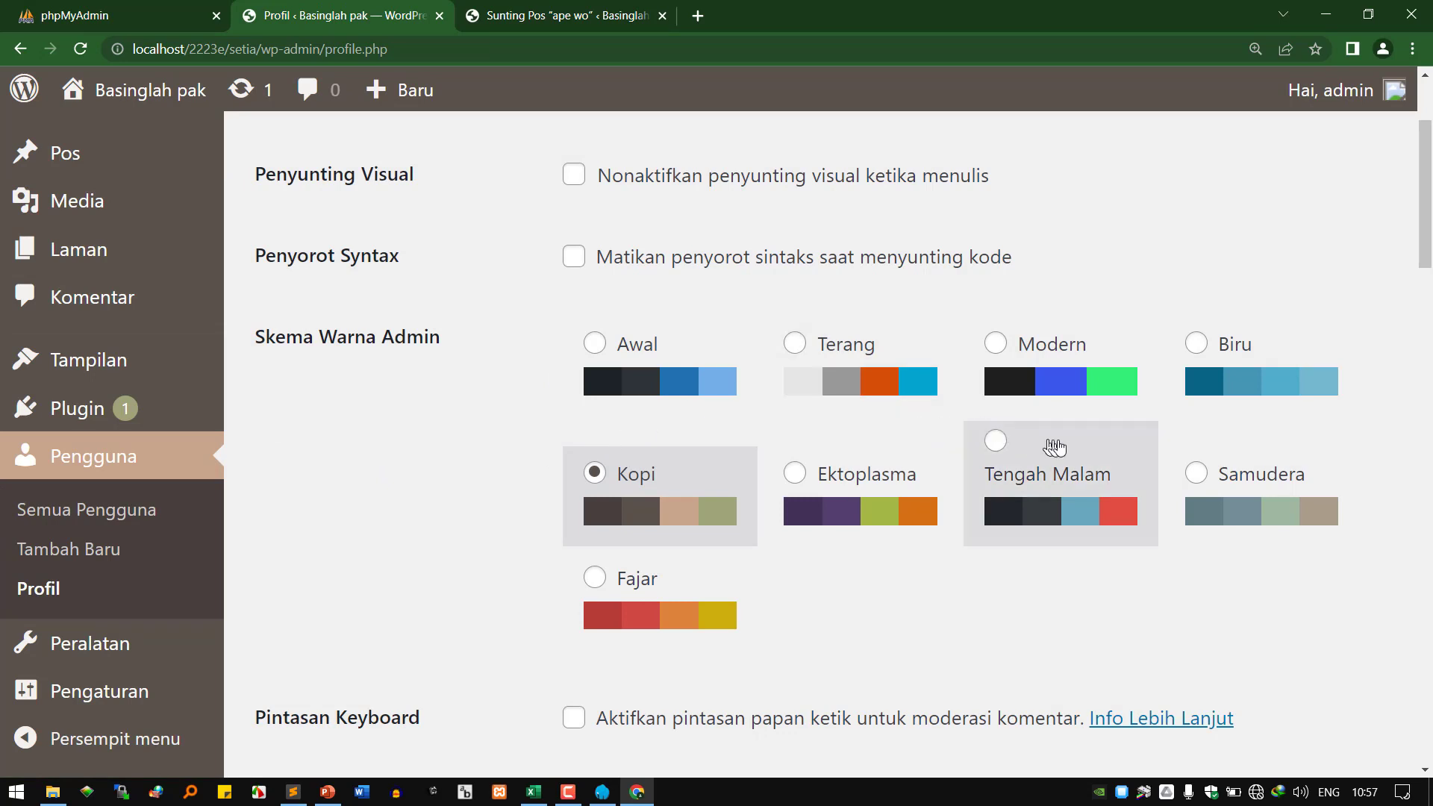
click(1034, 381)
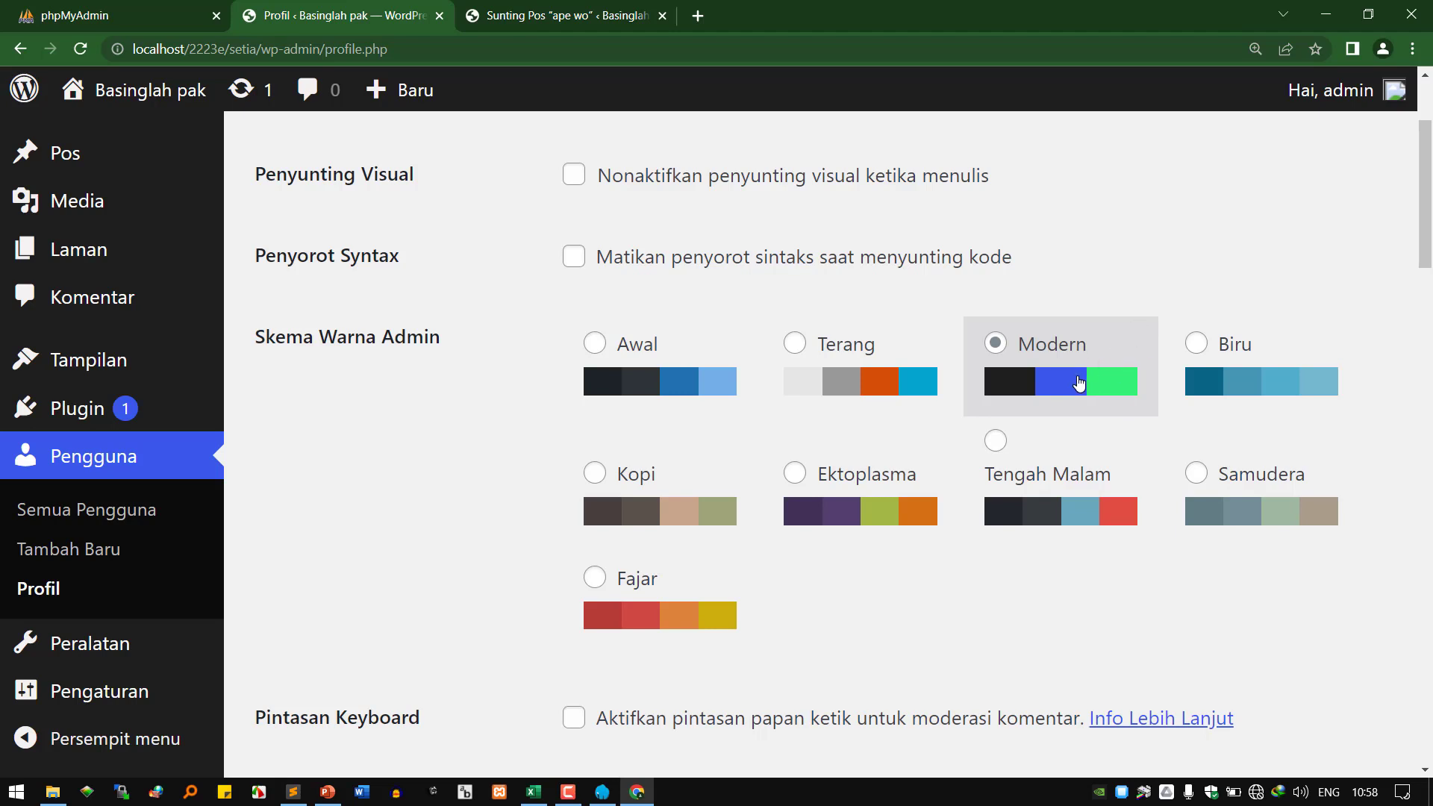
scroll(1026, 450, down, 3)
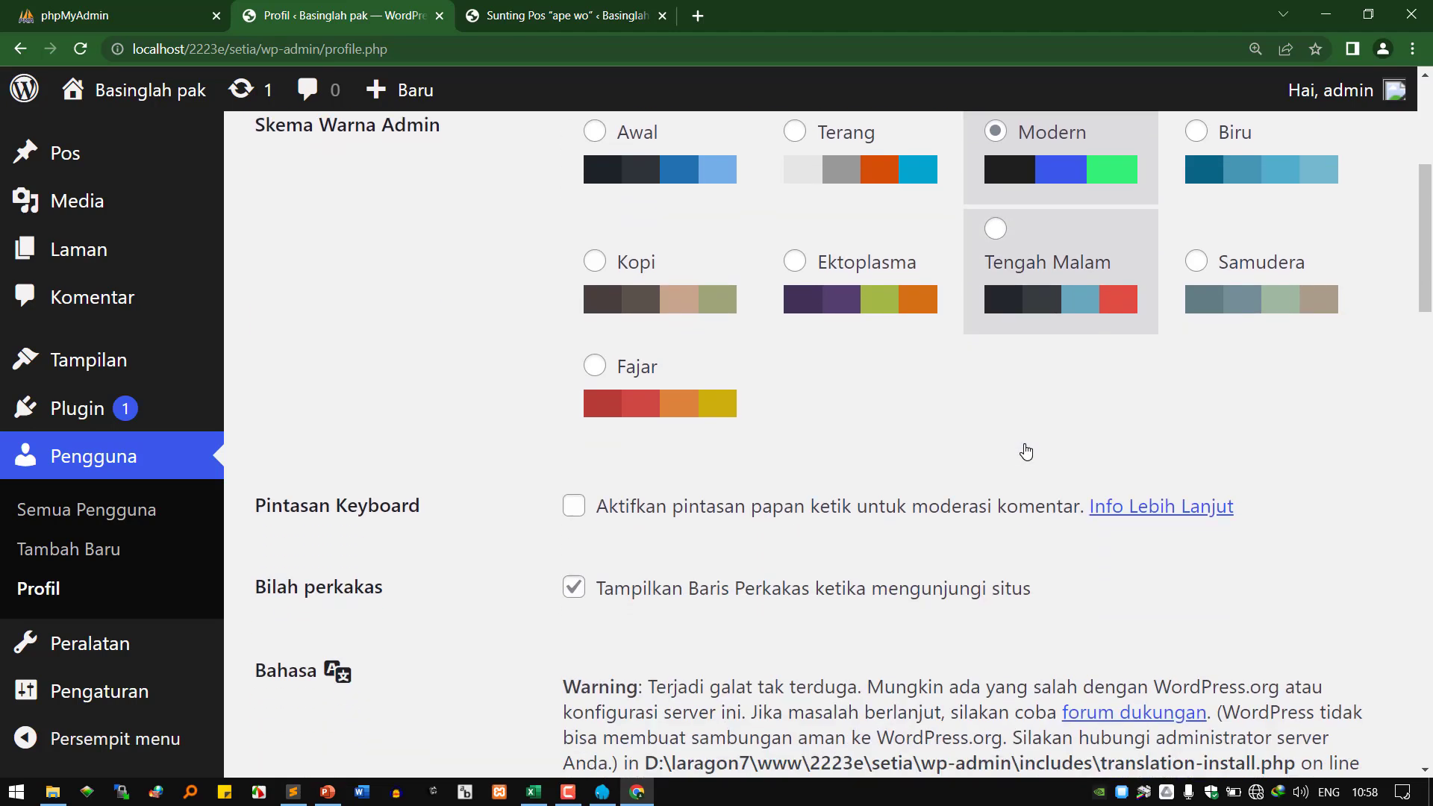
Exit the post editor through the WordPress logo, confirming Leave.
scroll(1026, 451, down, 1)
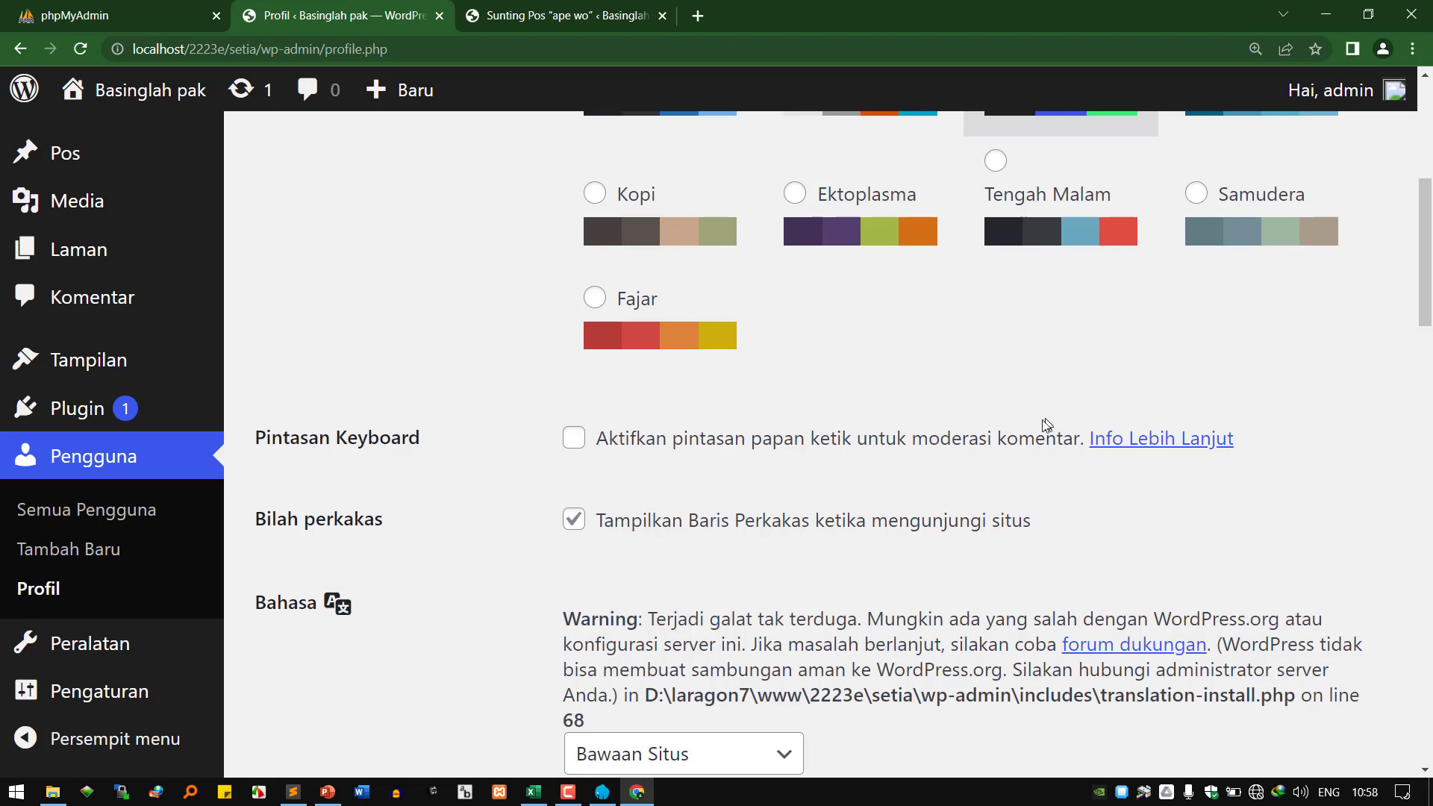
click(575, 16)
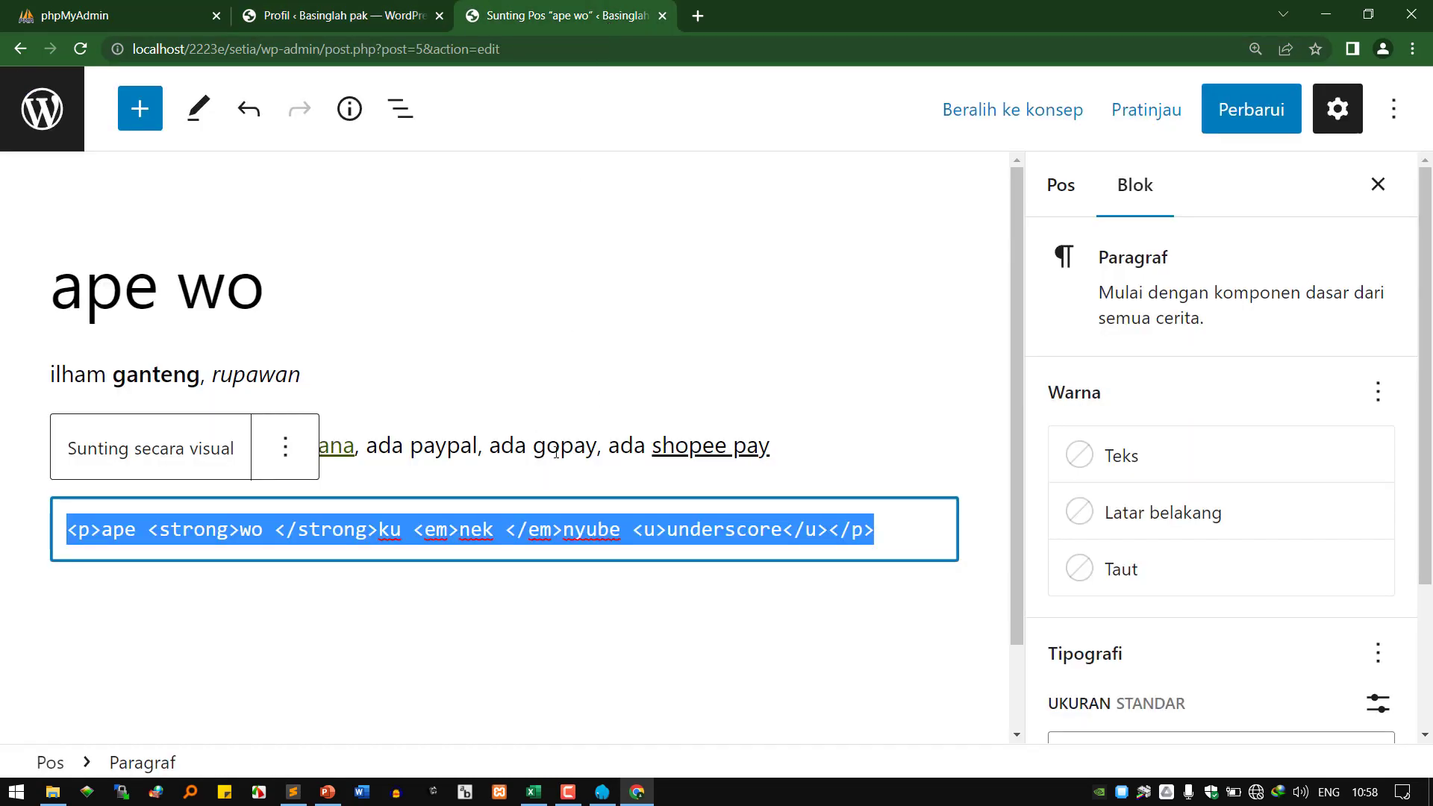
click(354, 17)
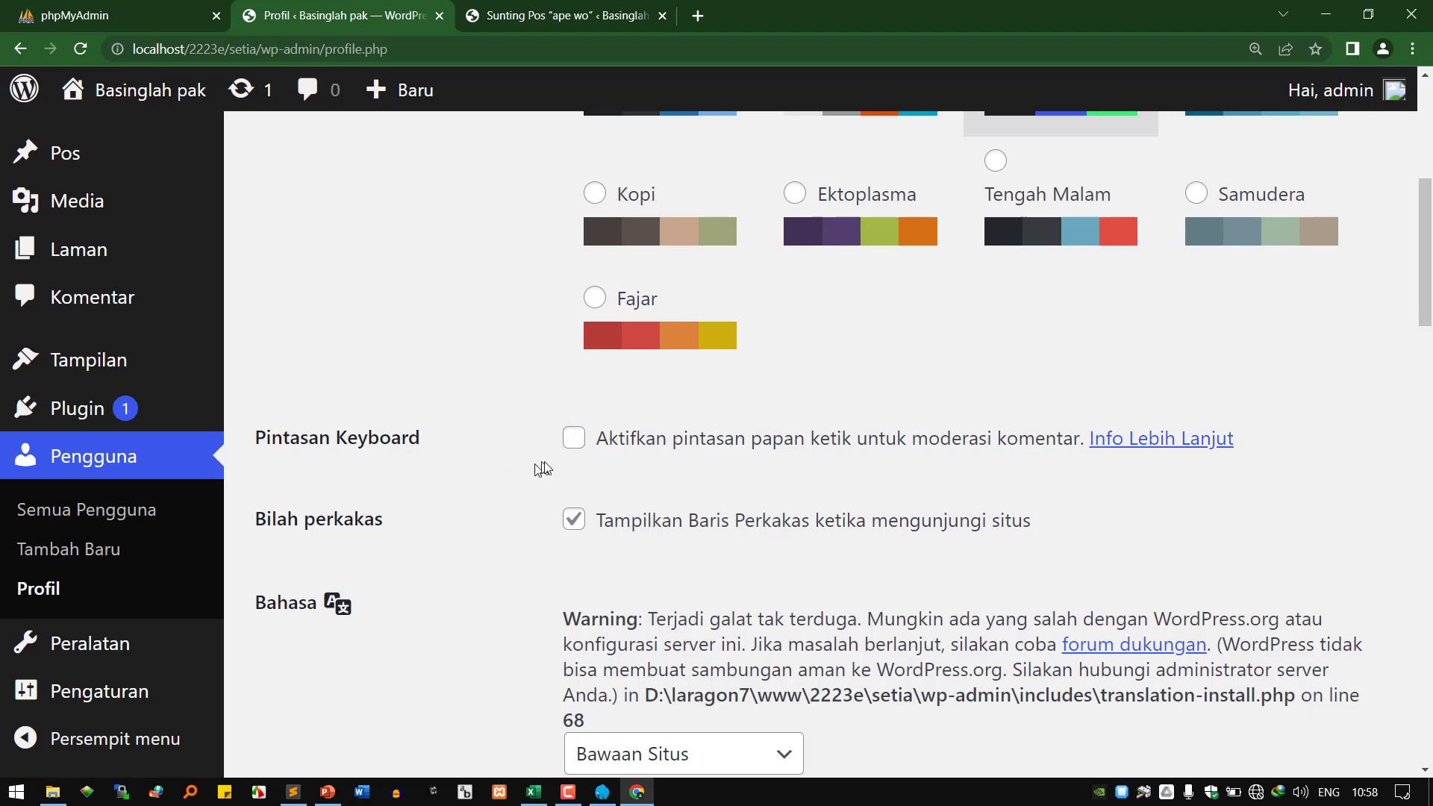
scroll(572, 451, down, 2)
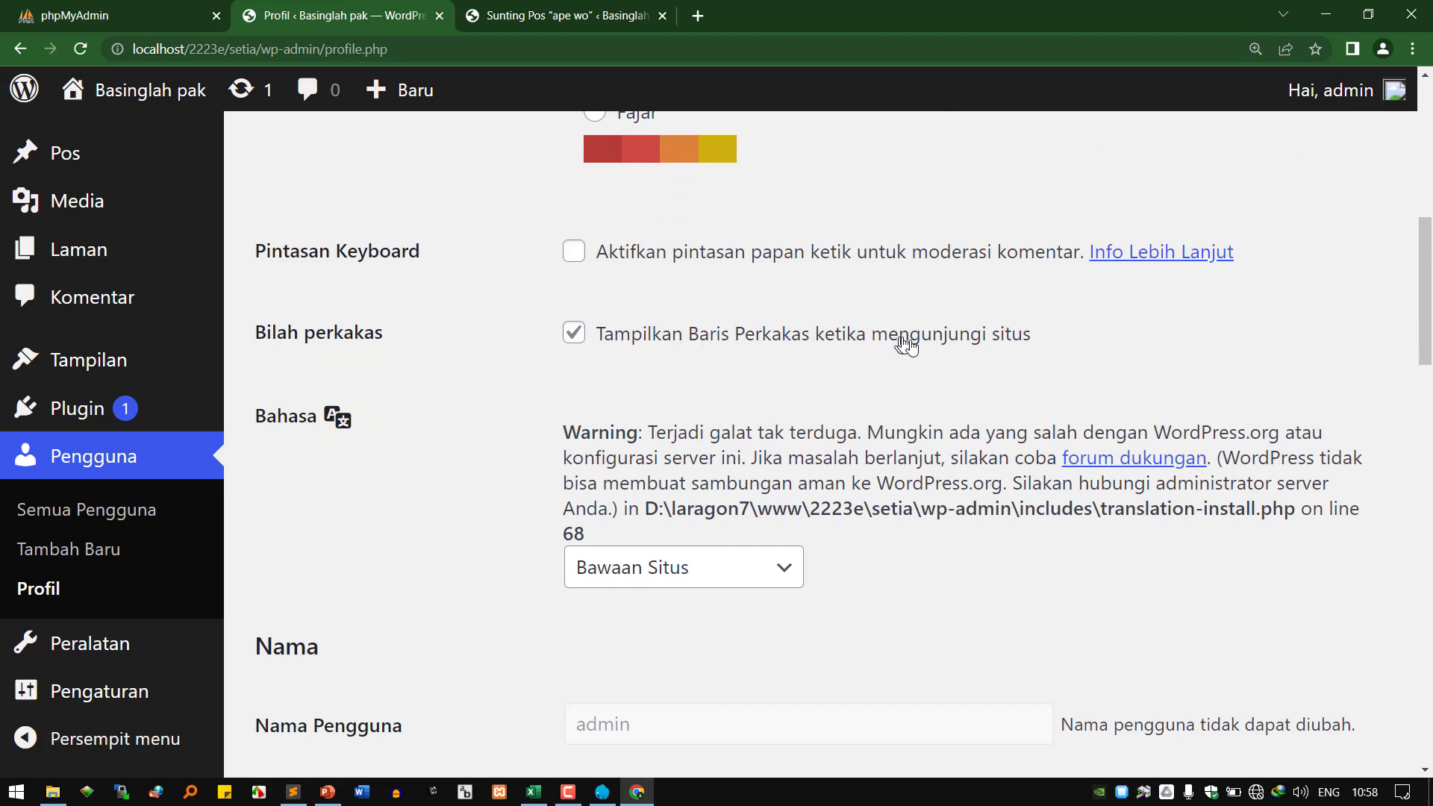
click(564, 17)
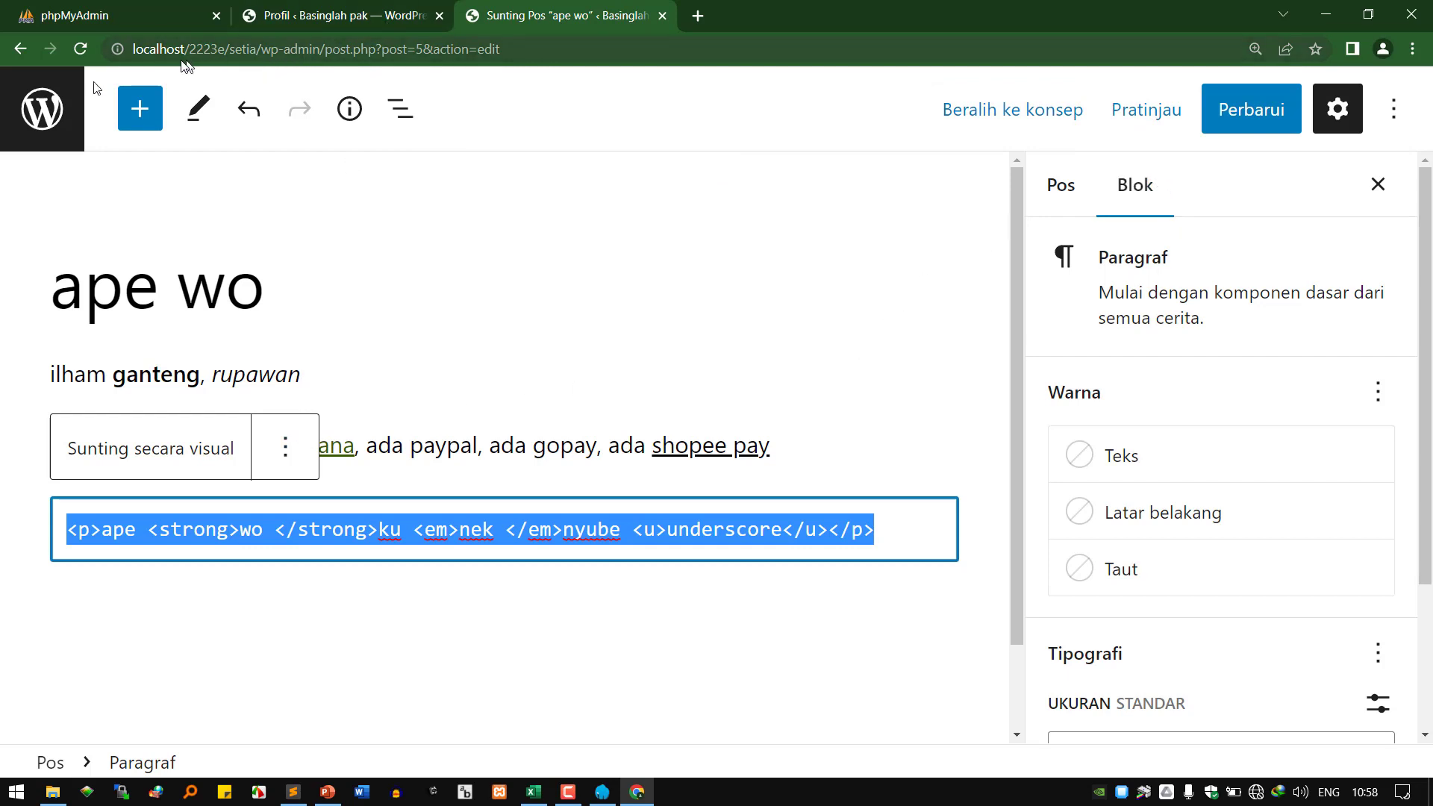
click(43, 109)
click(802, 157)
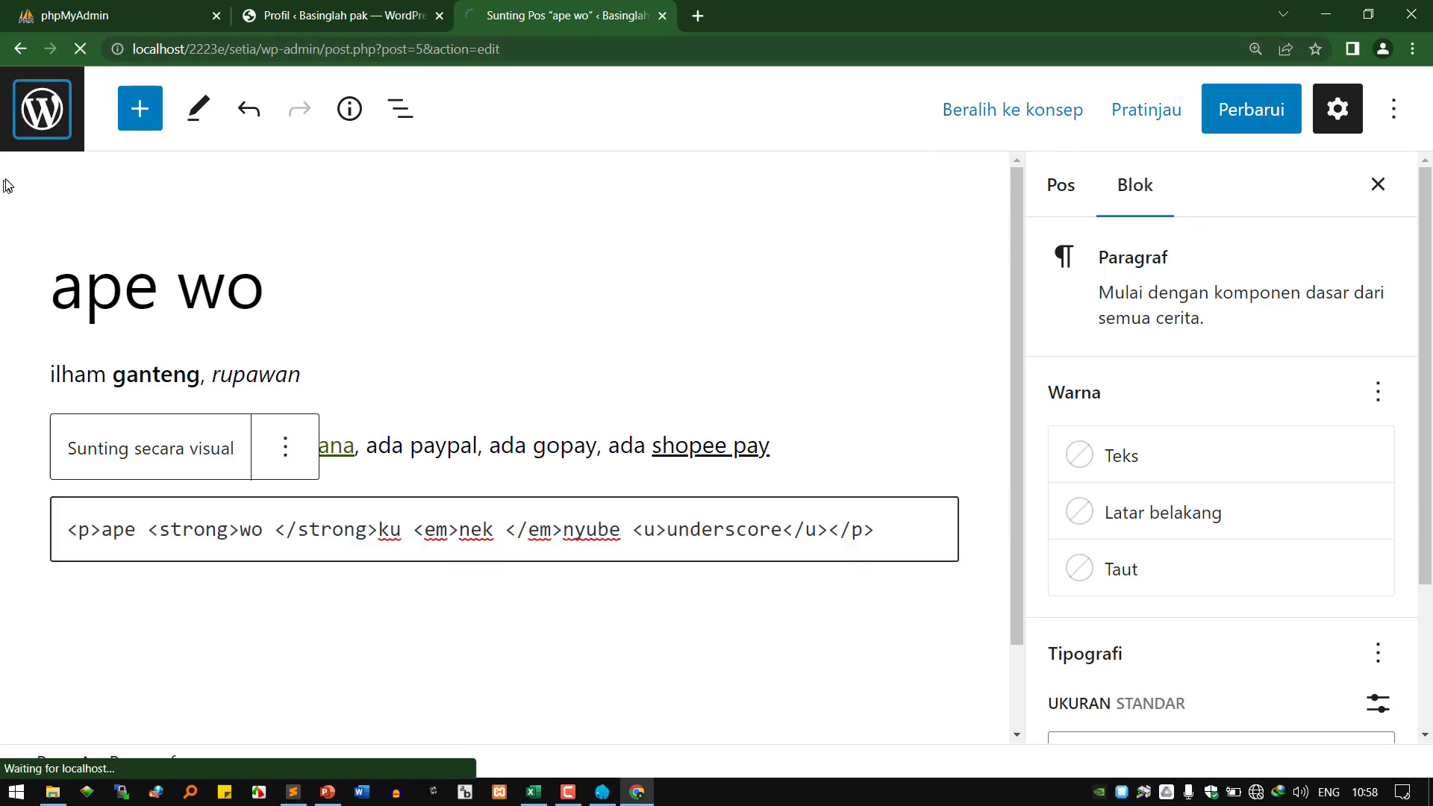
Visit the site, open the published 'ape wo' post, and return to the Profil tab.
click(127, 101)
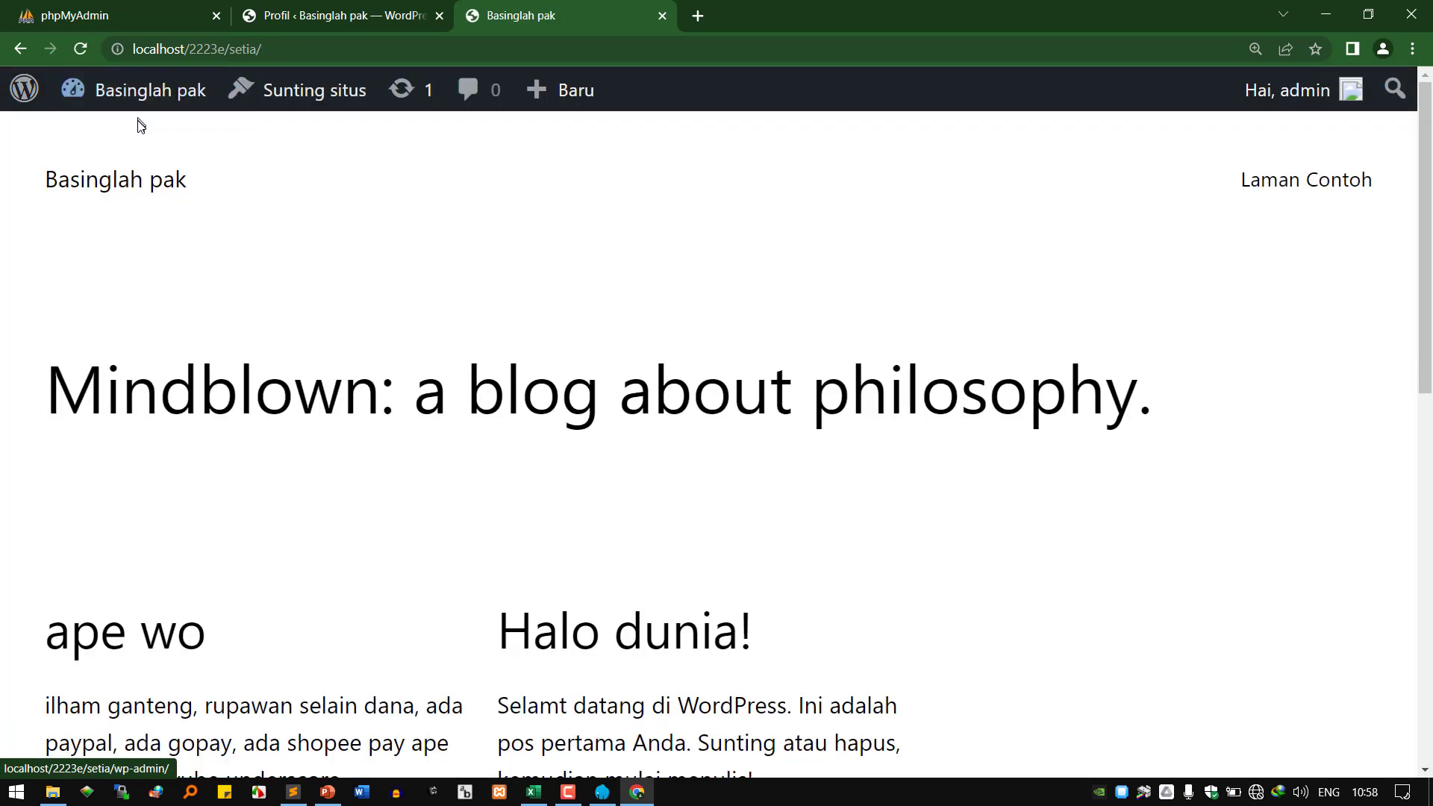
click(124, 658)
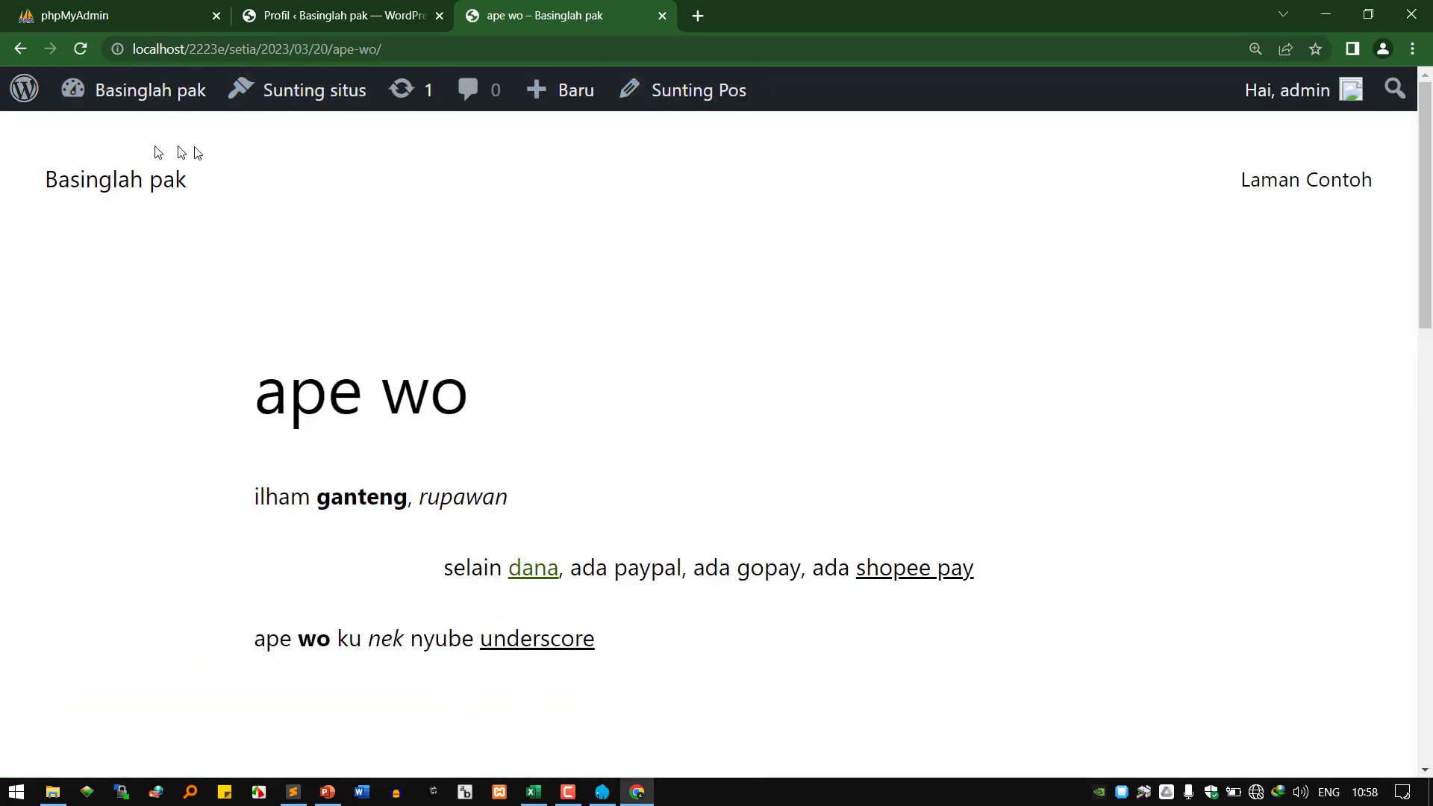
click(376, 21)
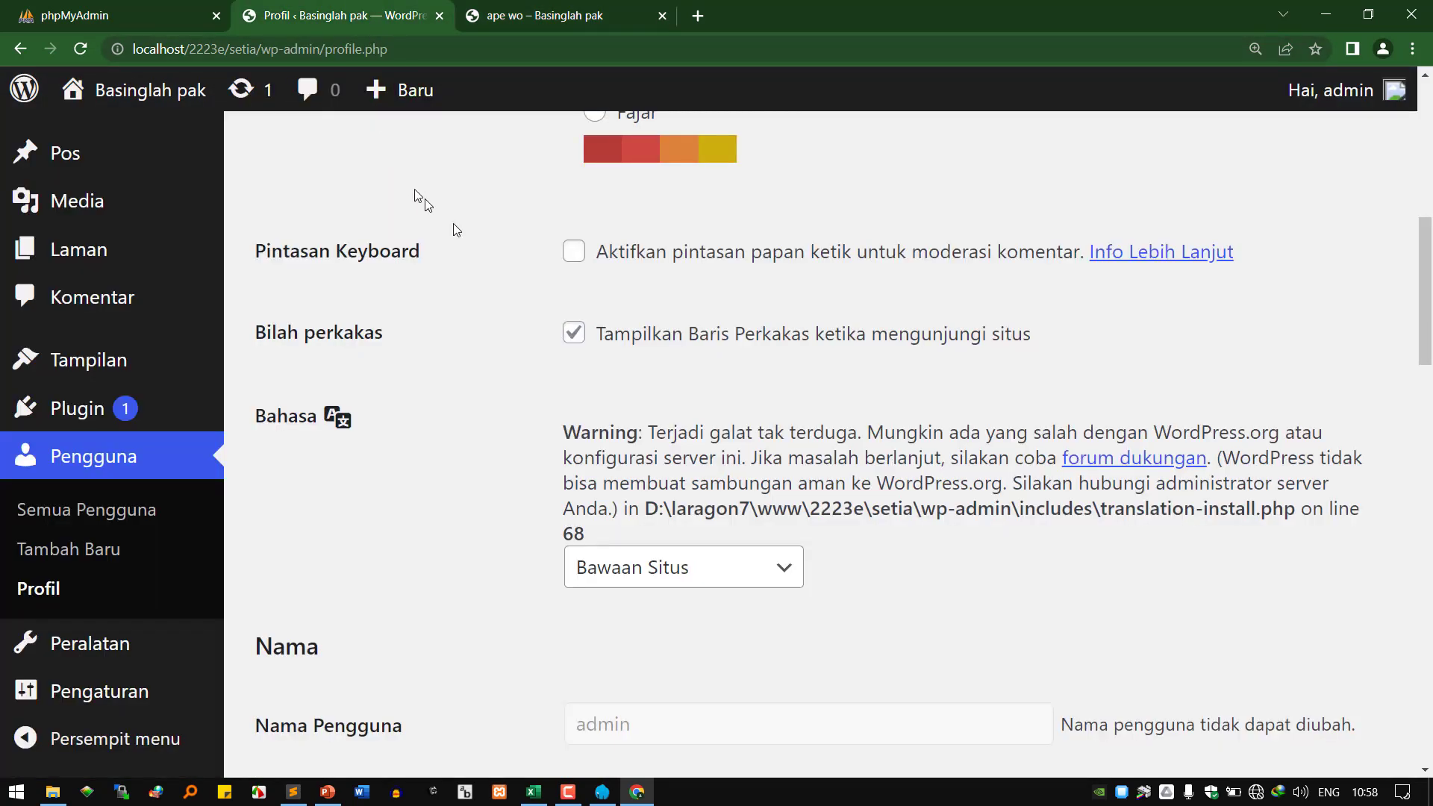
Uncheck 'Tampilkan Baris Perkakas', save the profile, and reload the post to see the toolbar hidden.
click(570, 333)
scroll(497, 433, down, 20)
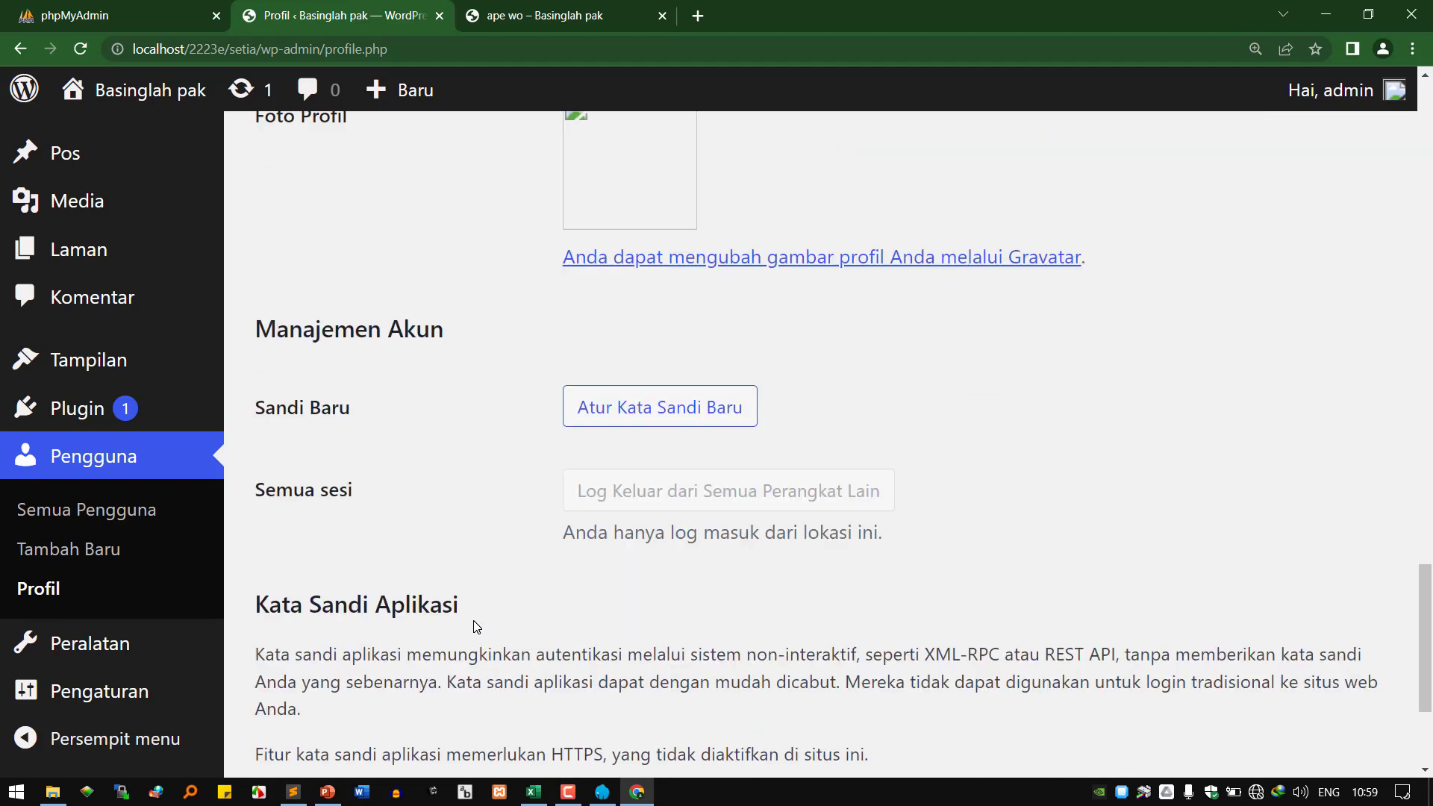
click(371, 637)
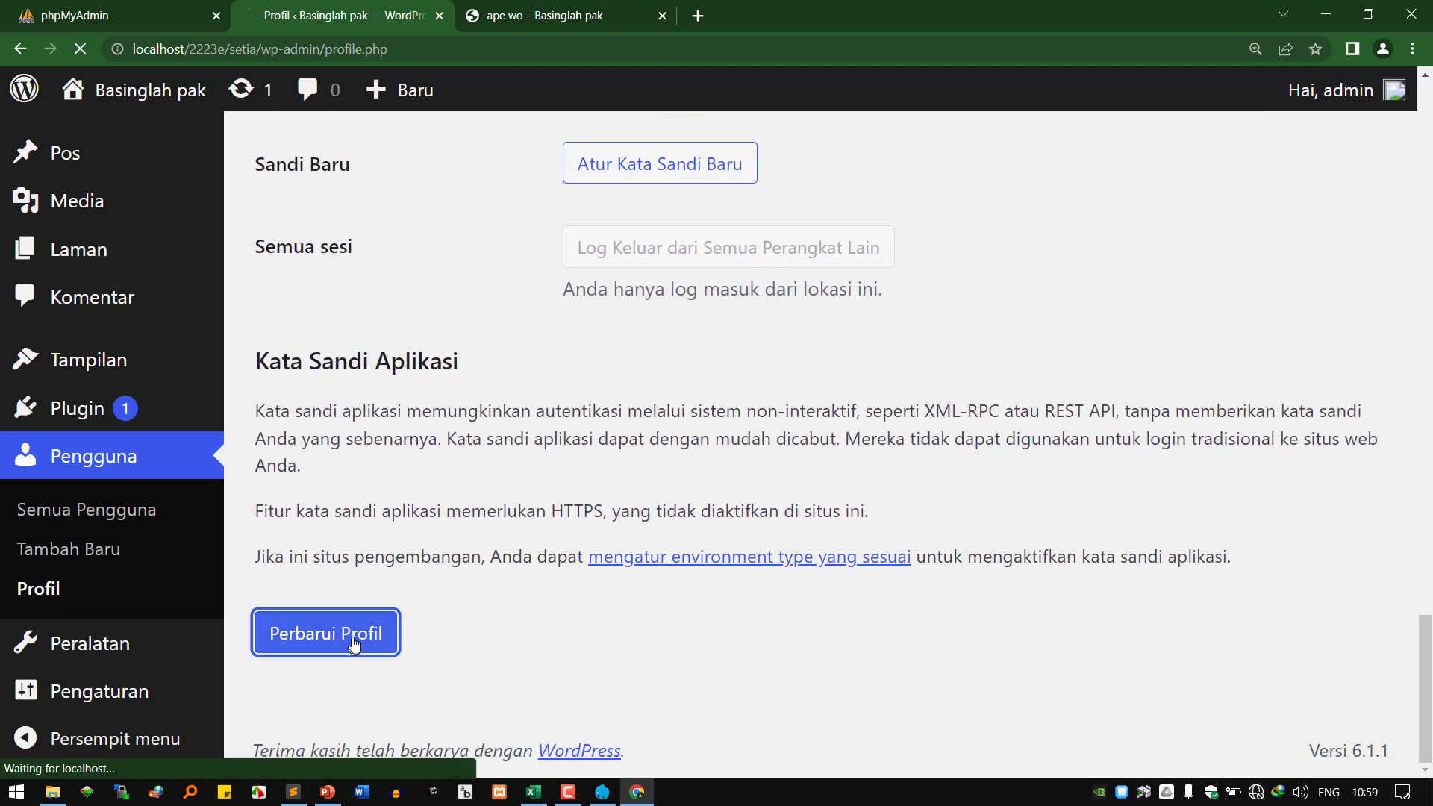
click(565, 13)
click(81, 49)
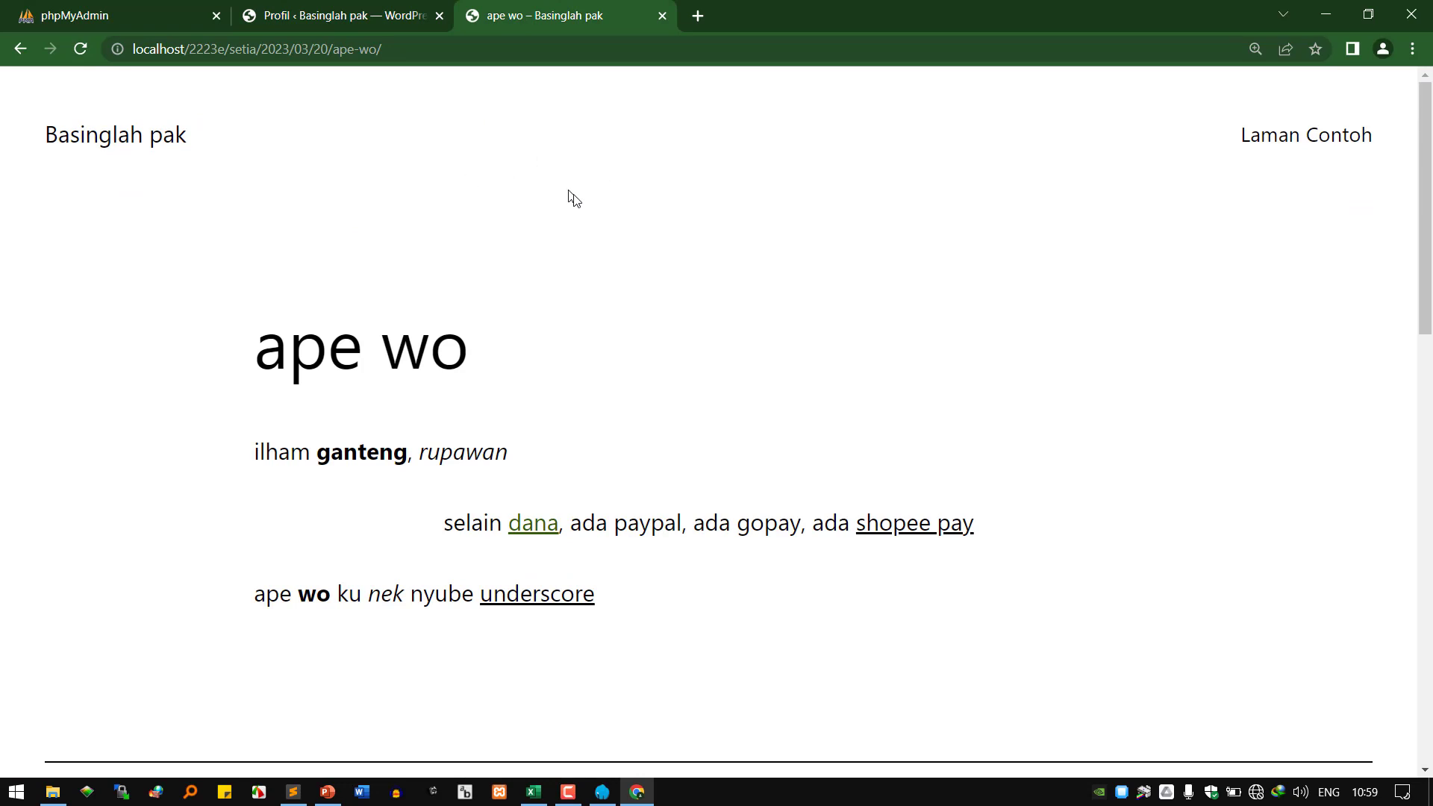
click(386, 16)
Re-check 'Tampilkan Baris Perkakas' and save the profile again with Perbarui Profil.
scroll(609, 425, down, 8)
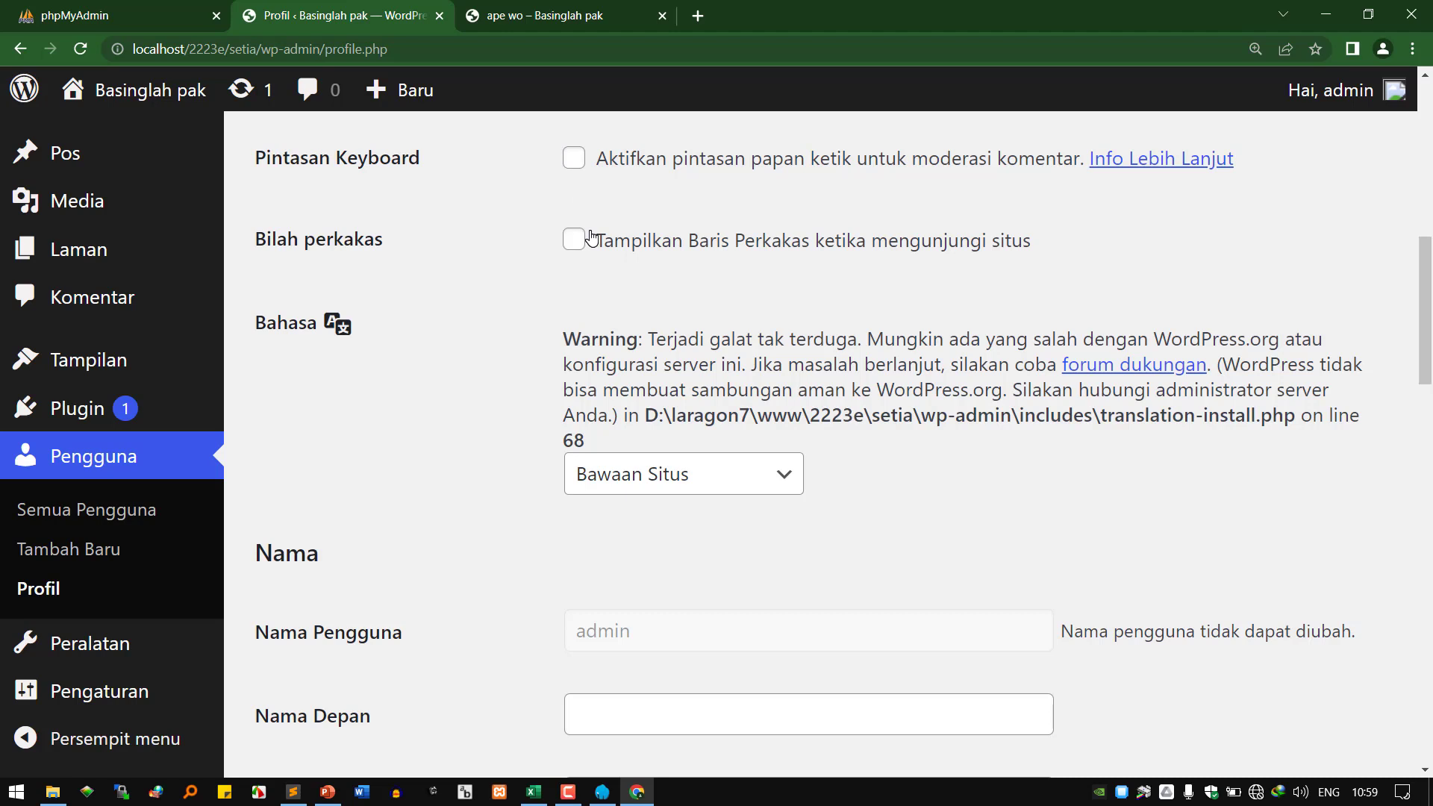
key(ctrl+Tab)
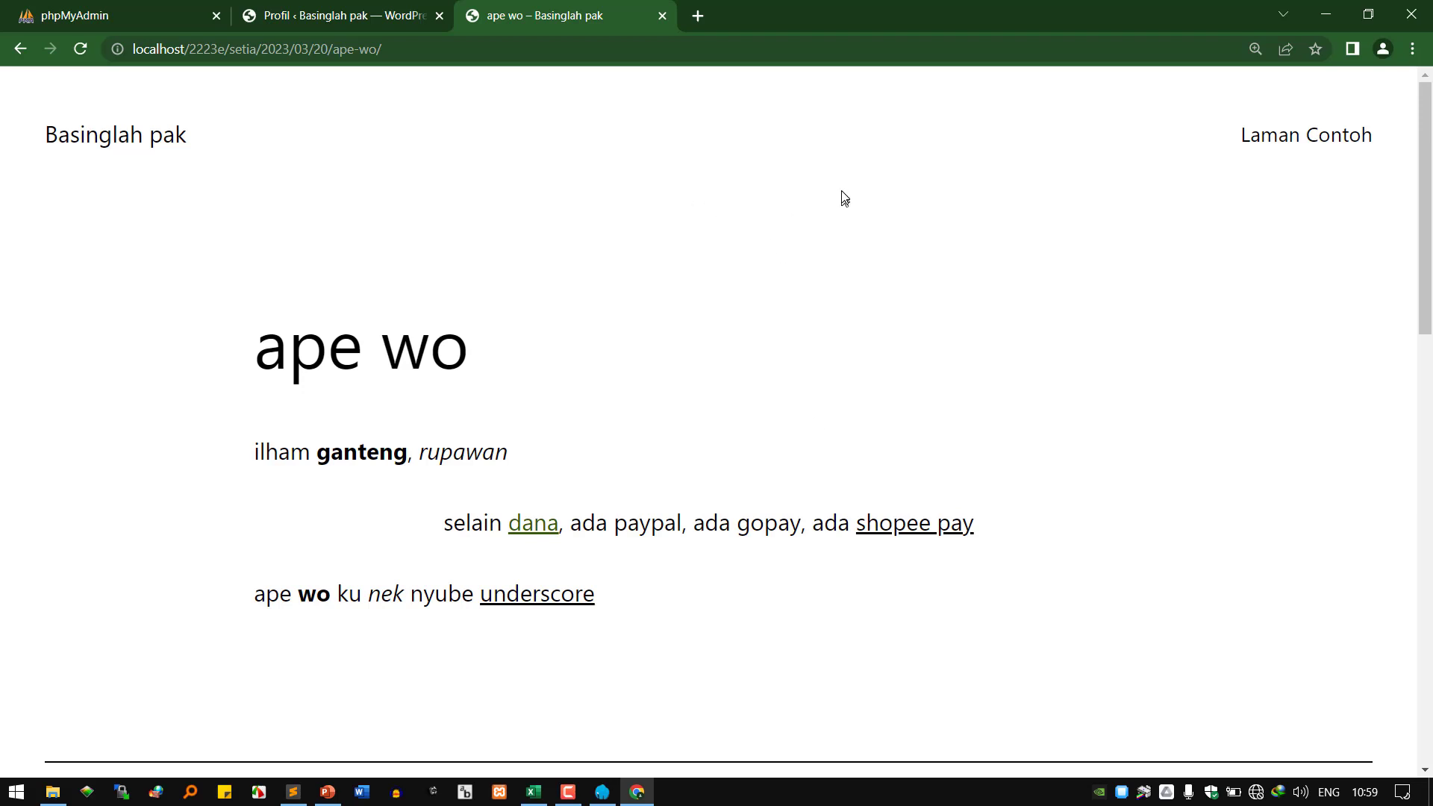
click(346, 12)
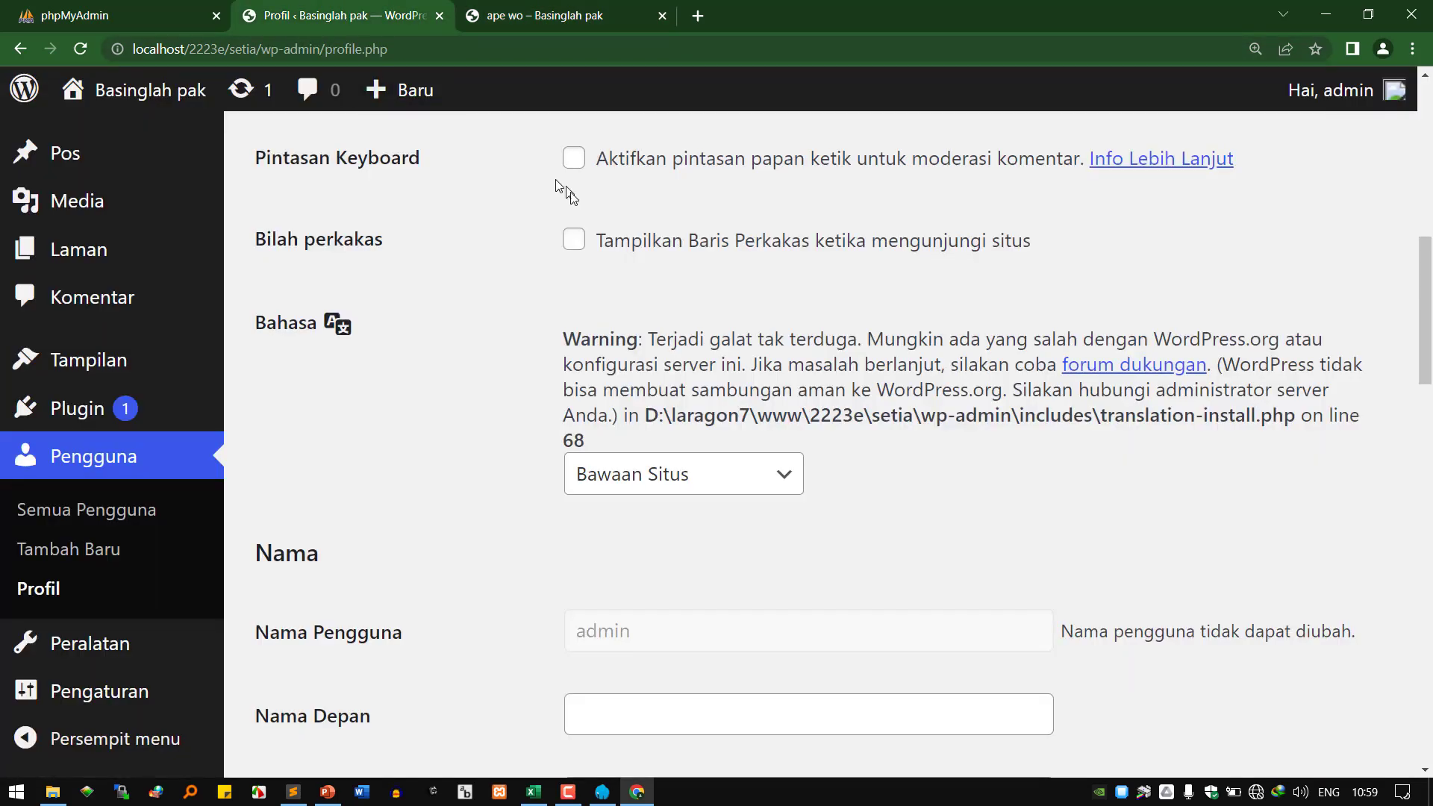
click(584, 242)
scroll(568, 269, down, 20)
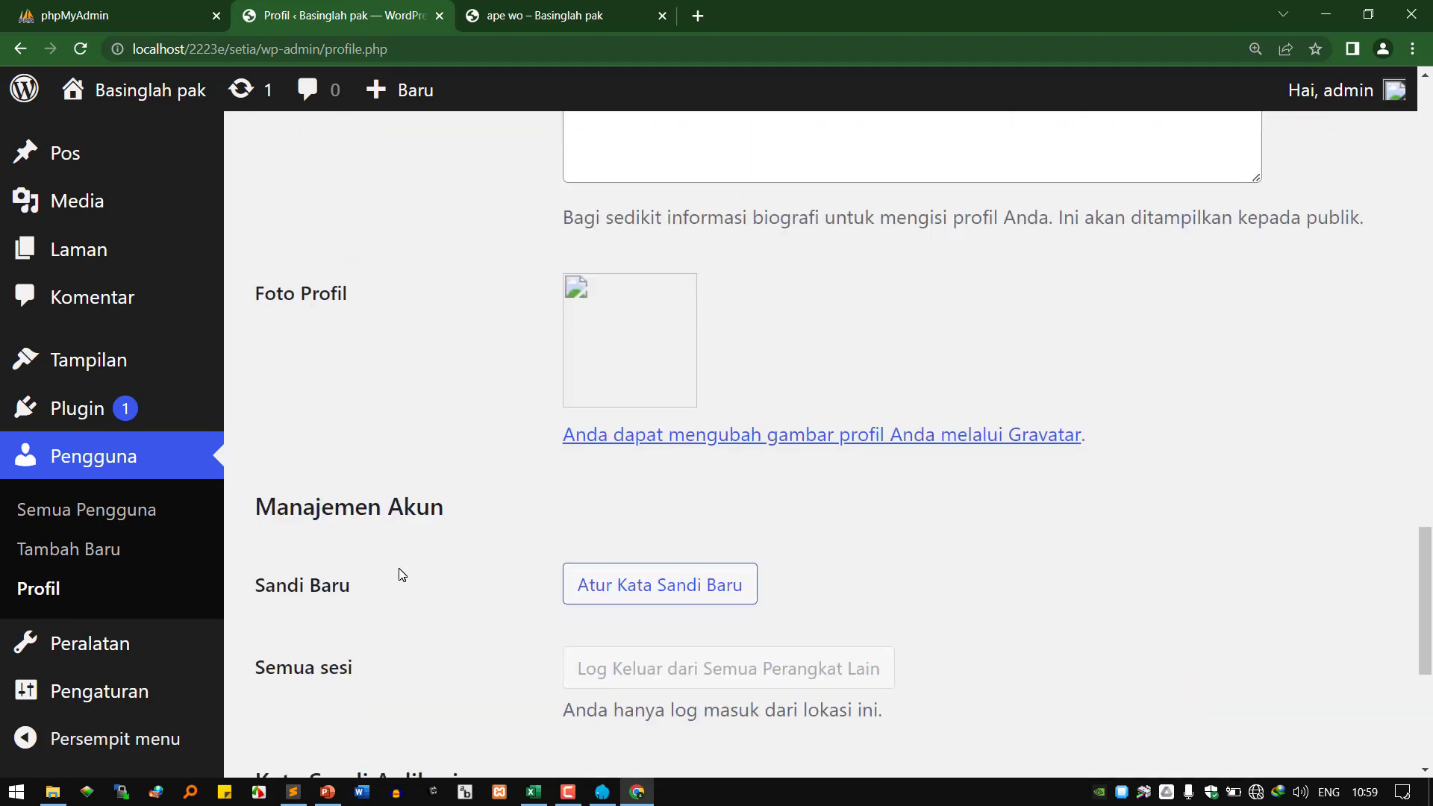
scroll(402, 575, down, 5)
click(362, 632)
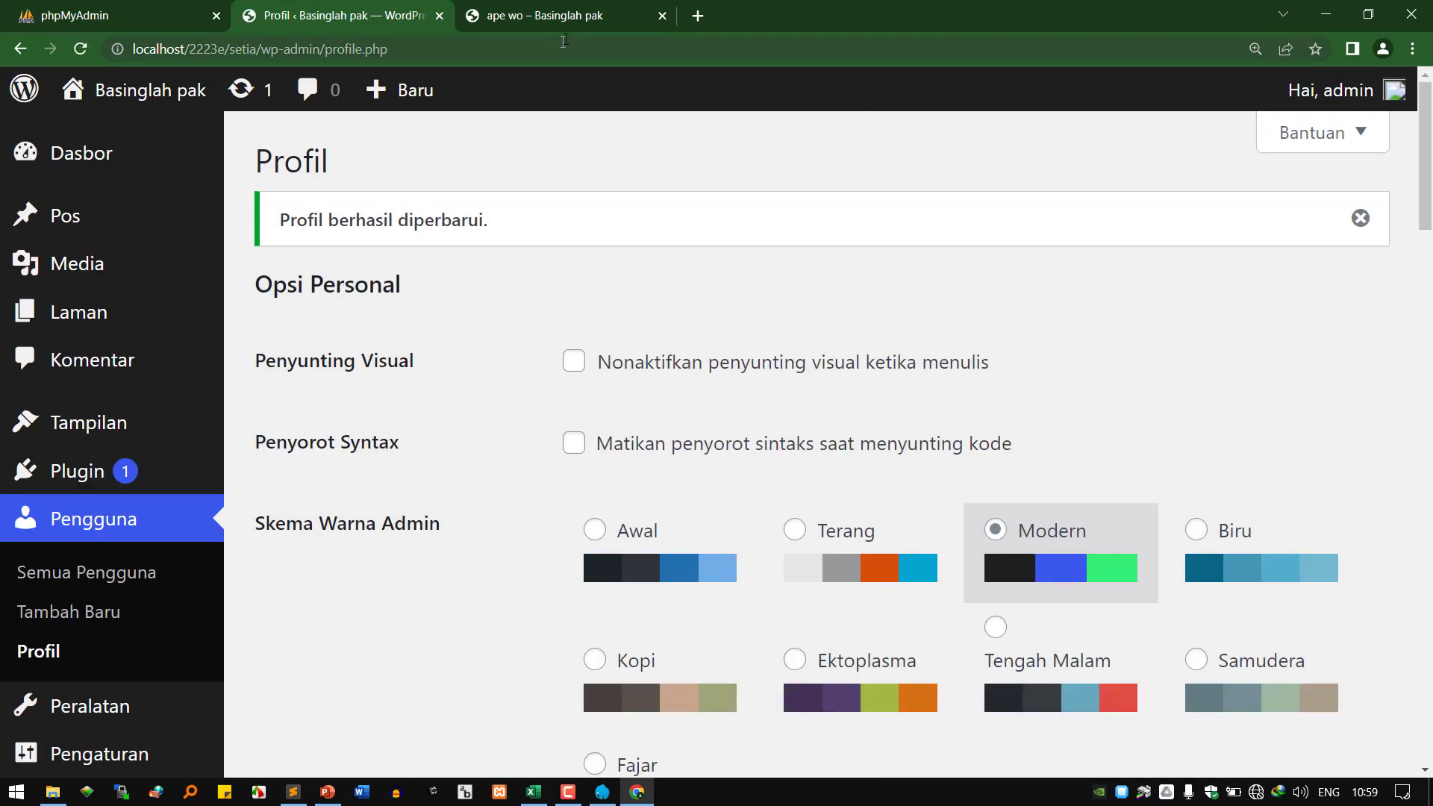
Reload the ape wo post to bring back the admin toolbar, then return to the Profil page.
click(559, 16)
click(80, 48)
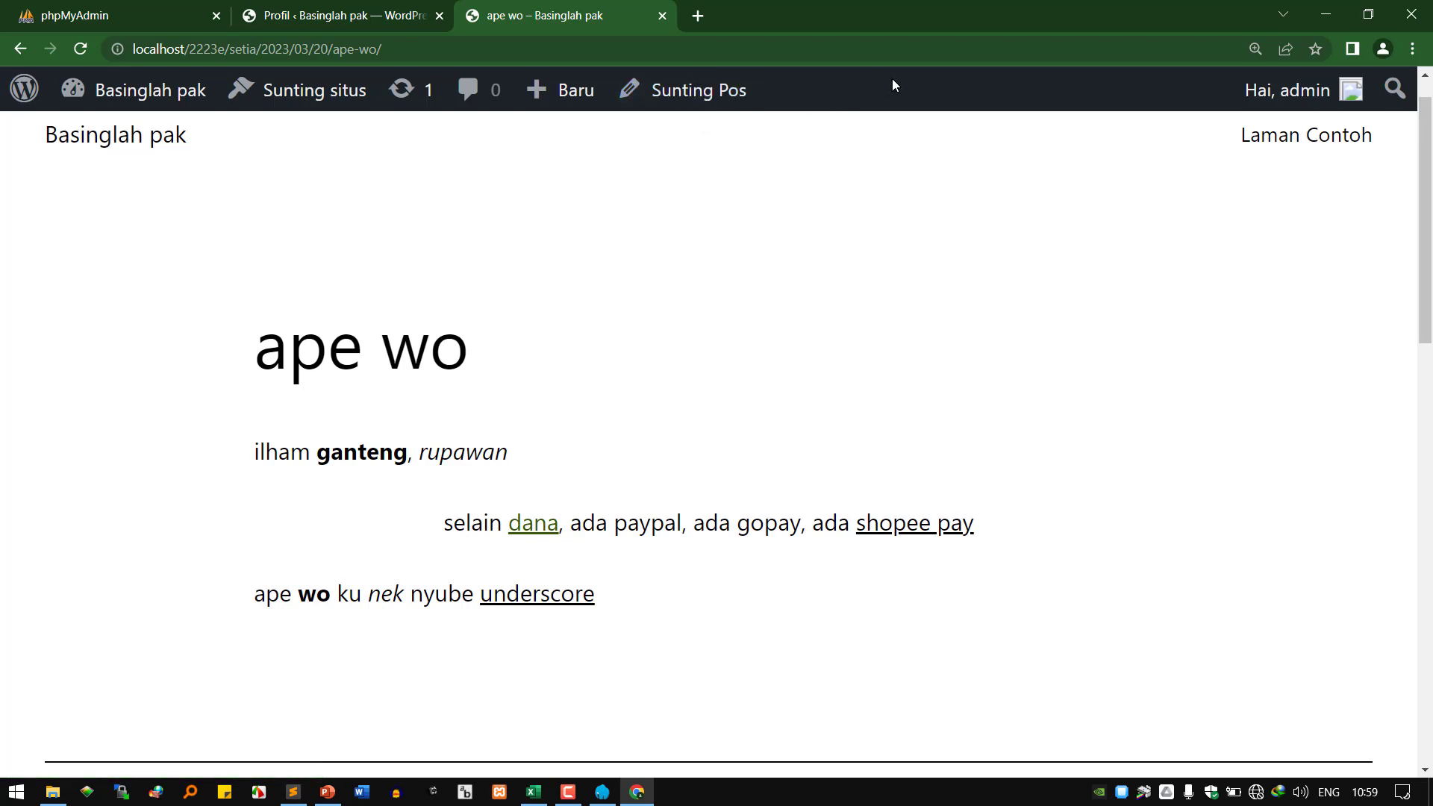
click(374, 19)
scroll(607, 256, down, 8)
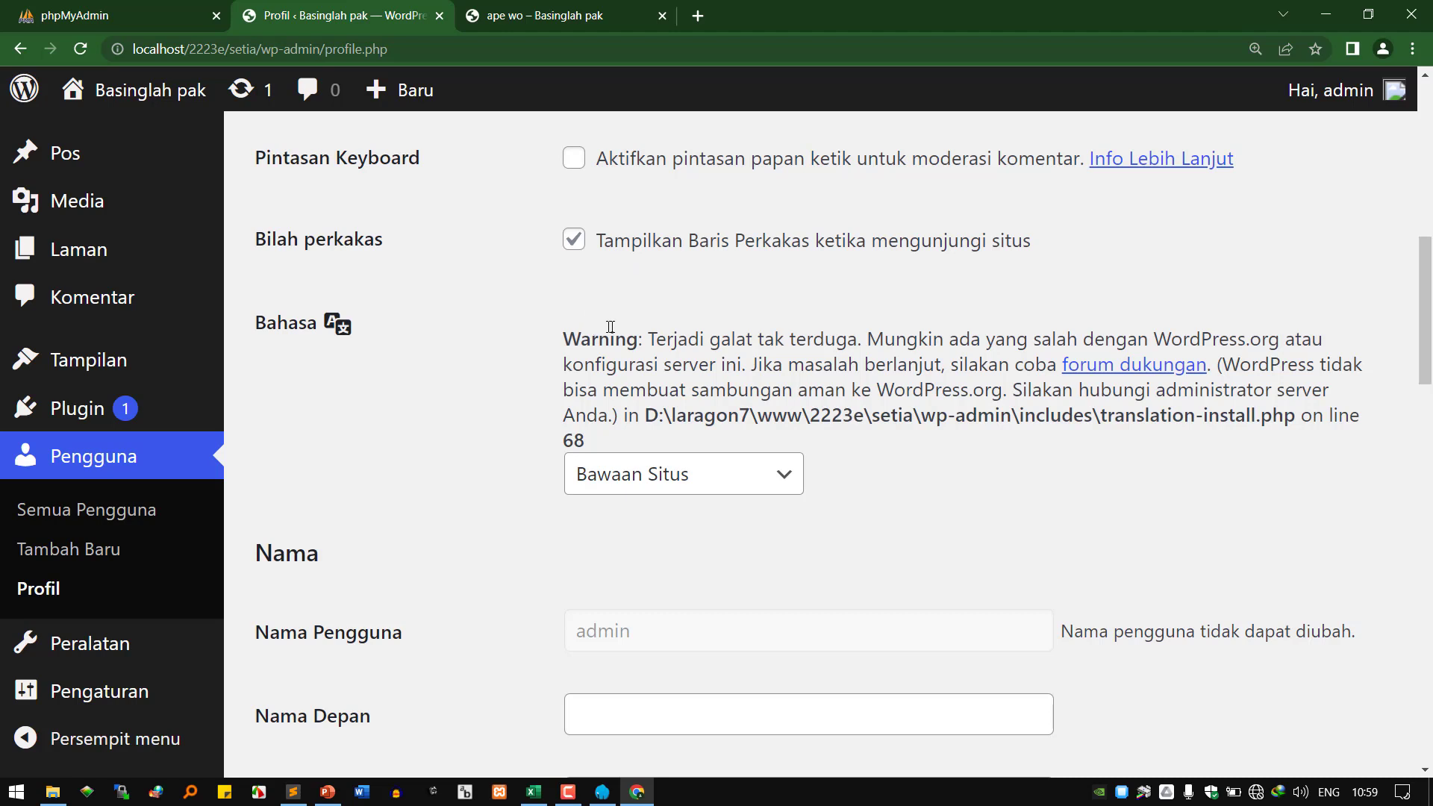
Read the language warning and check the Bahasa dropdown, leaving it on Bawaan Situs.
drag(673, 342, 807, 337)
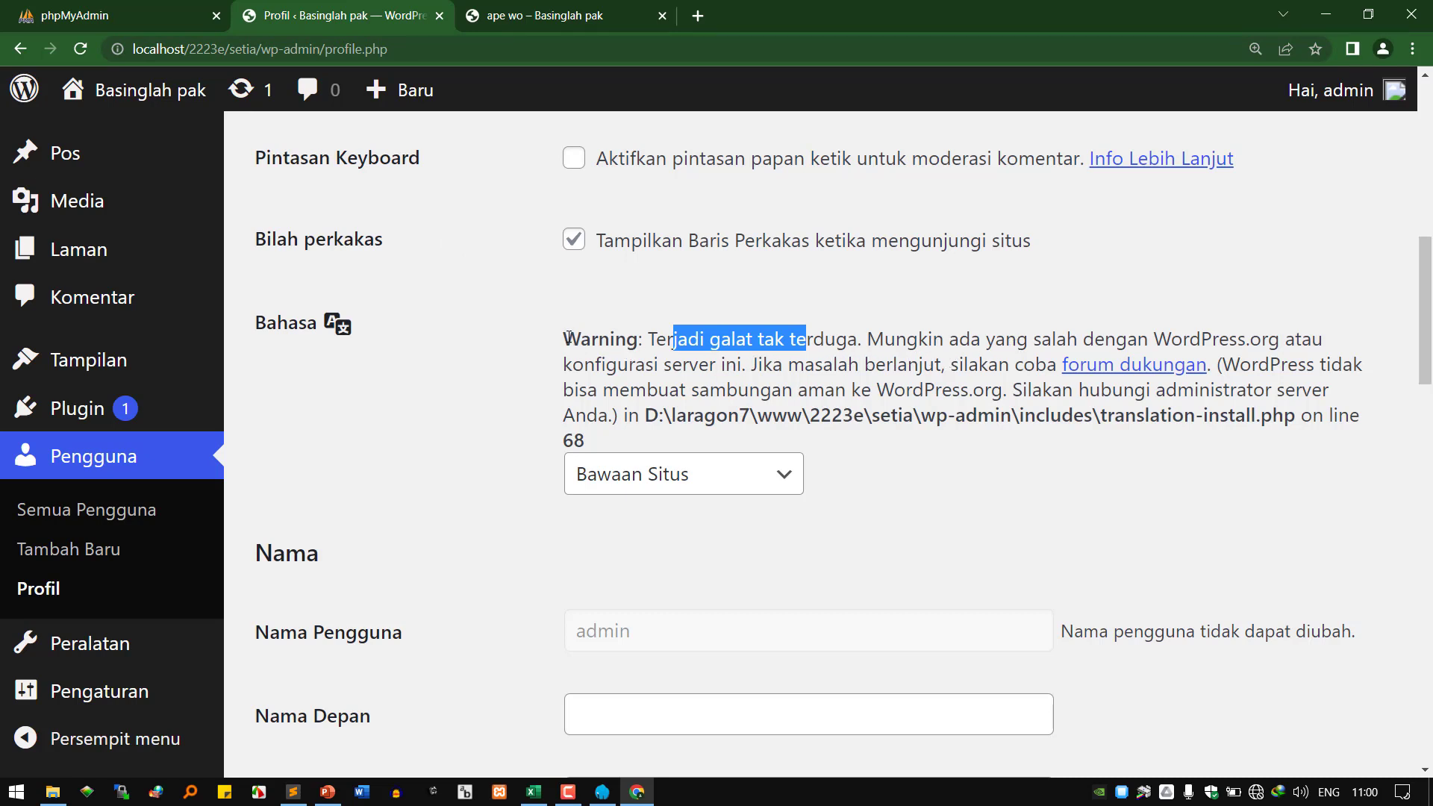
drag(569, 337, 800, 357)
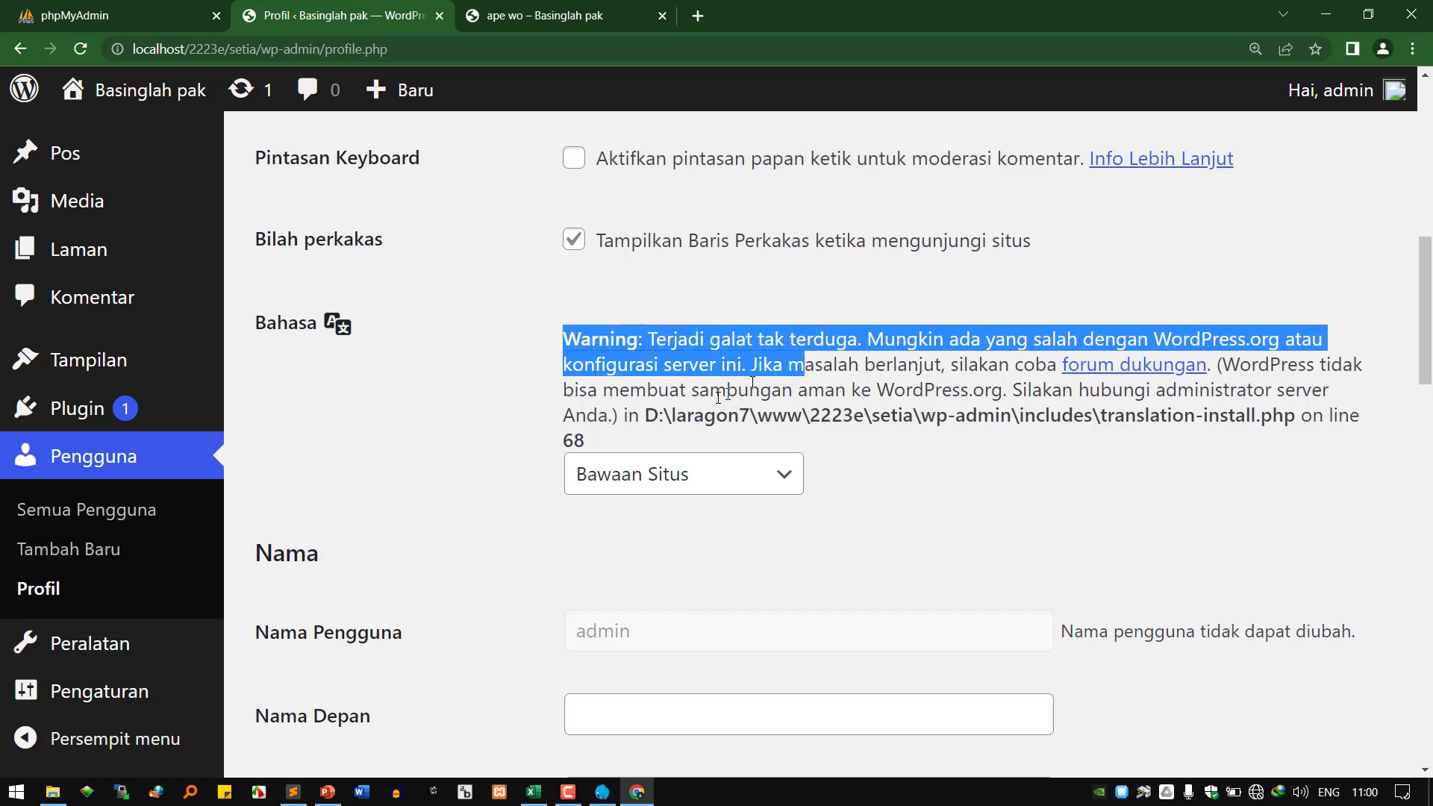
click(676, 475)
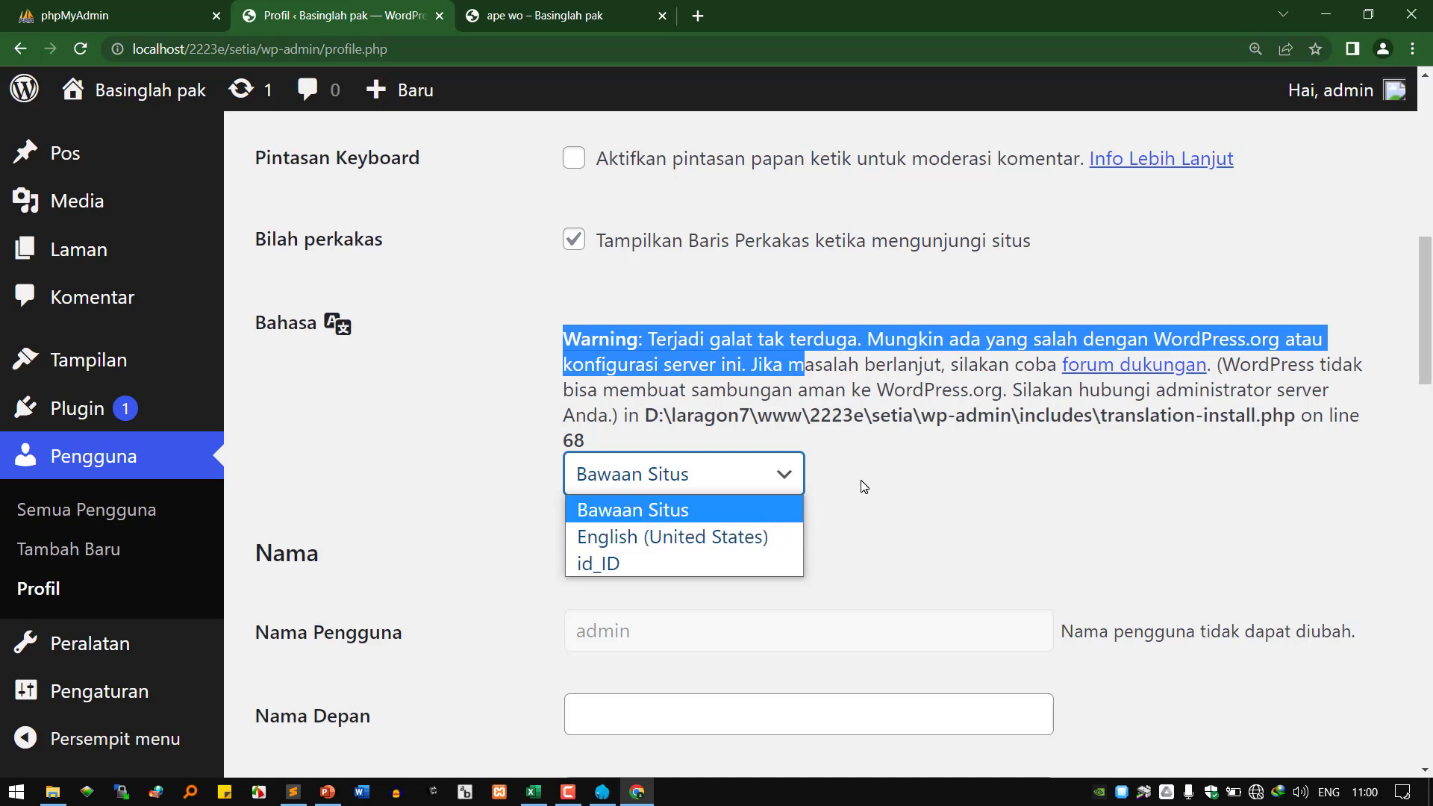
click(875, 494)
Scroll down to the Nama section and inspect the username cannot-be-changed note.
scroll(762, 489, down, 3)
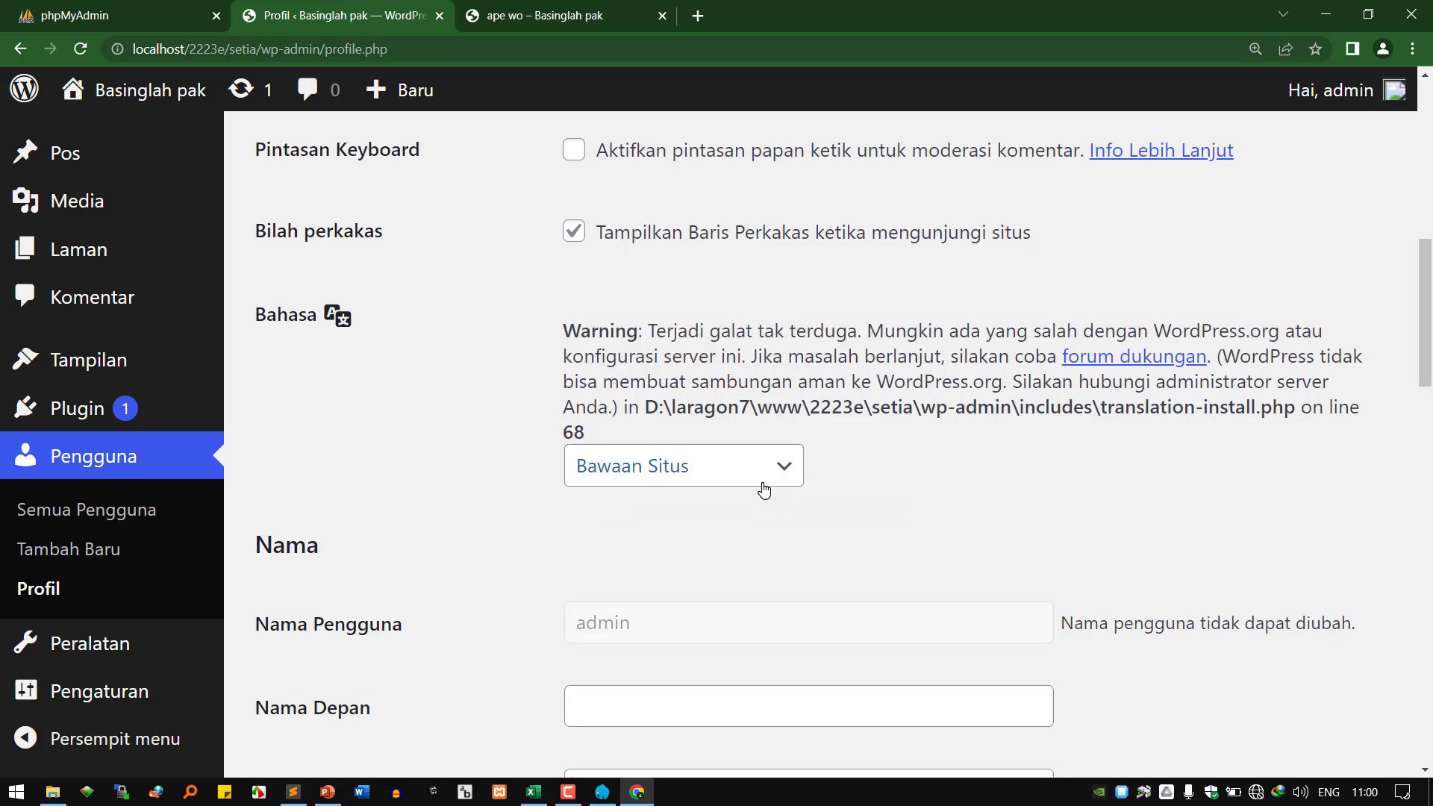
drag(283, 360, 419, 355)
click(1138, 361)
drag(1136, 361, 1308, 353)
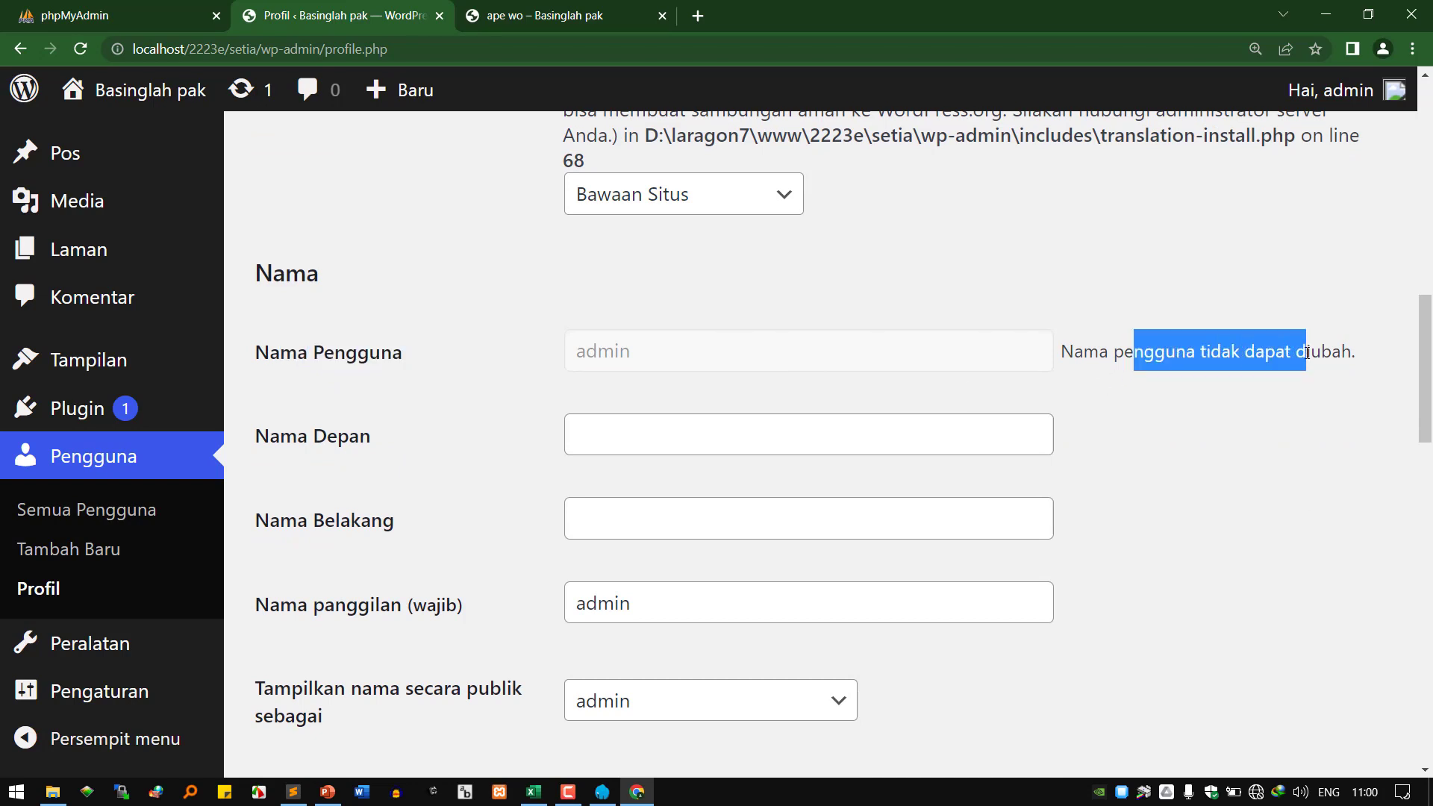
Log in to phpMyAdmin.
click(171, 11)
click(927, 626)
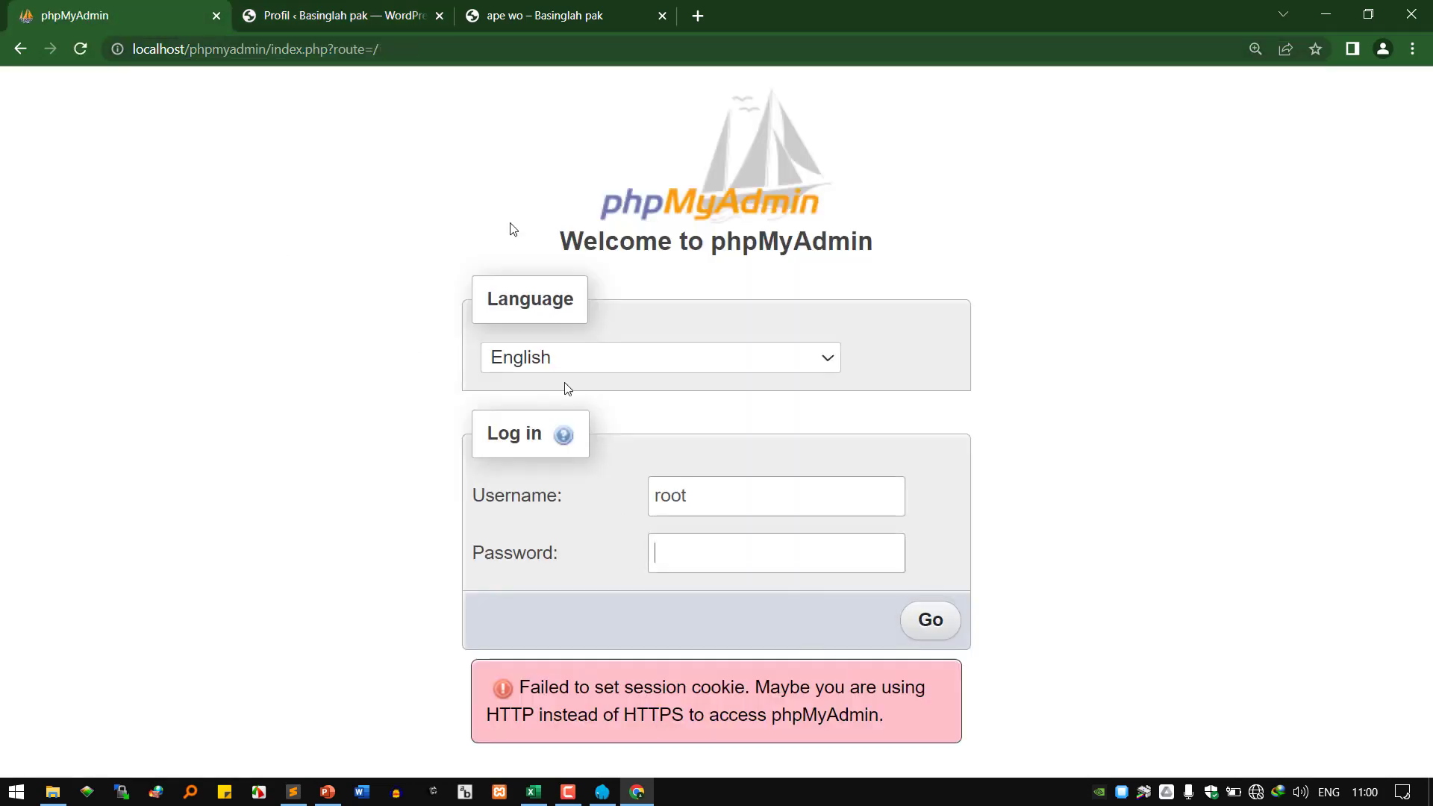
click(936, 623)
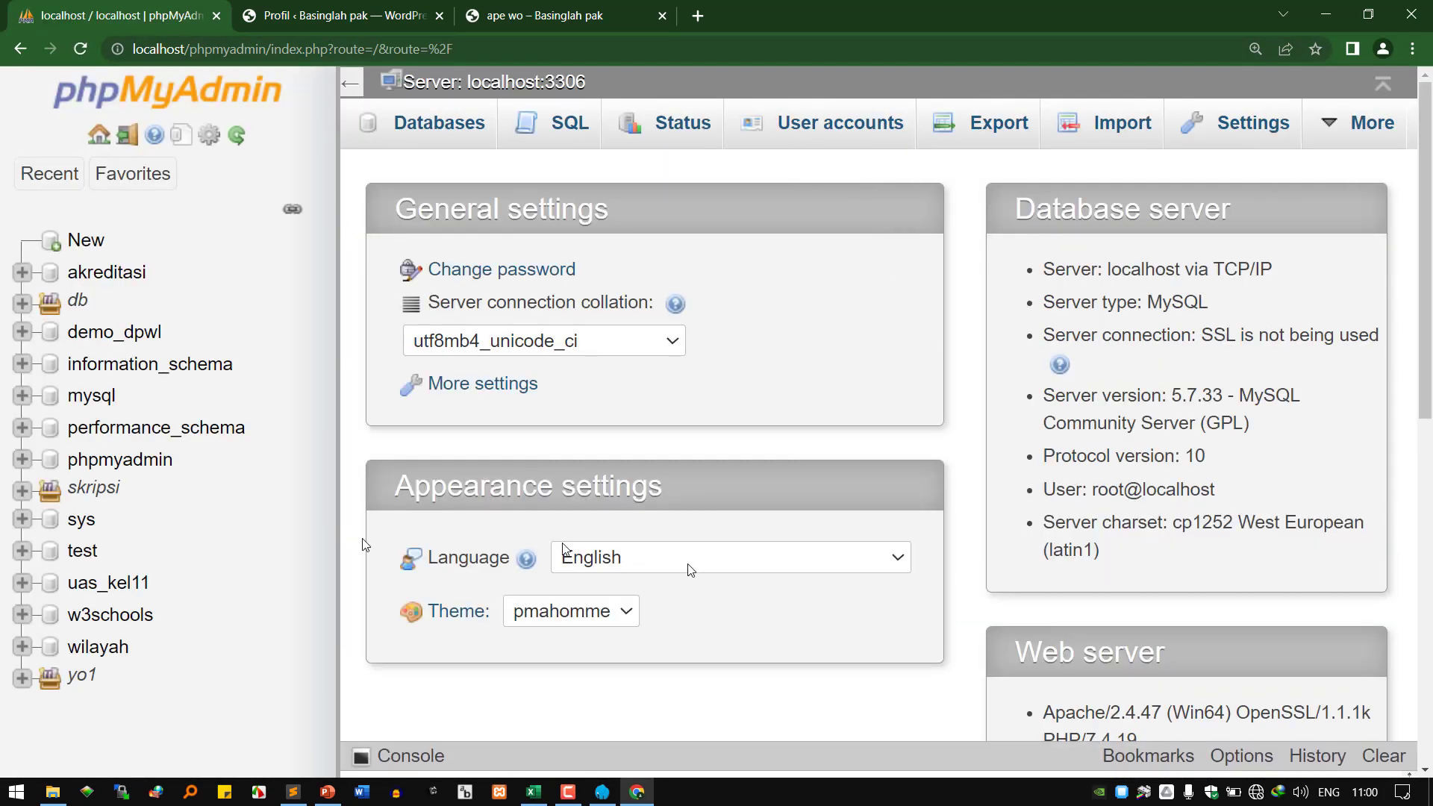
Expand the db group, open db_setia and browse the tbl_users rows.
click(23, 303)
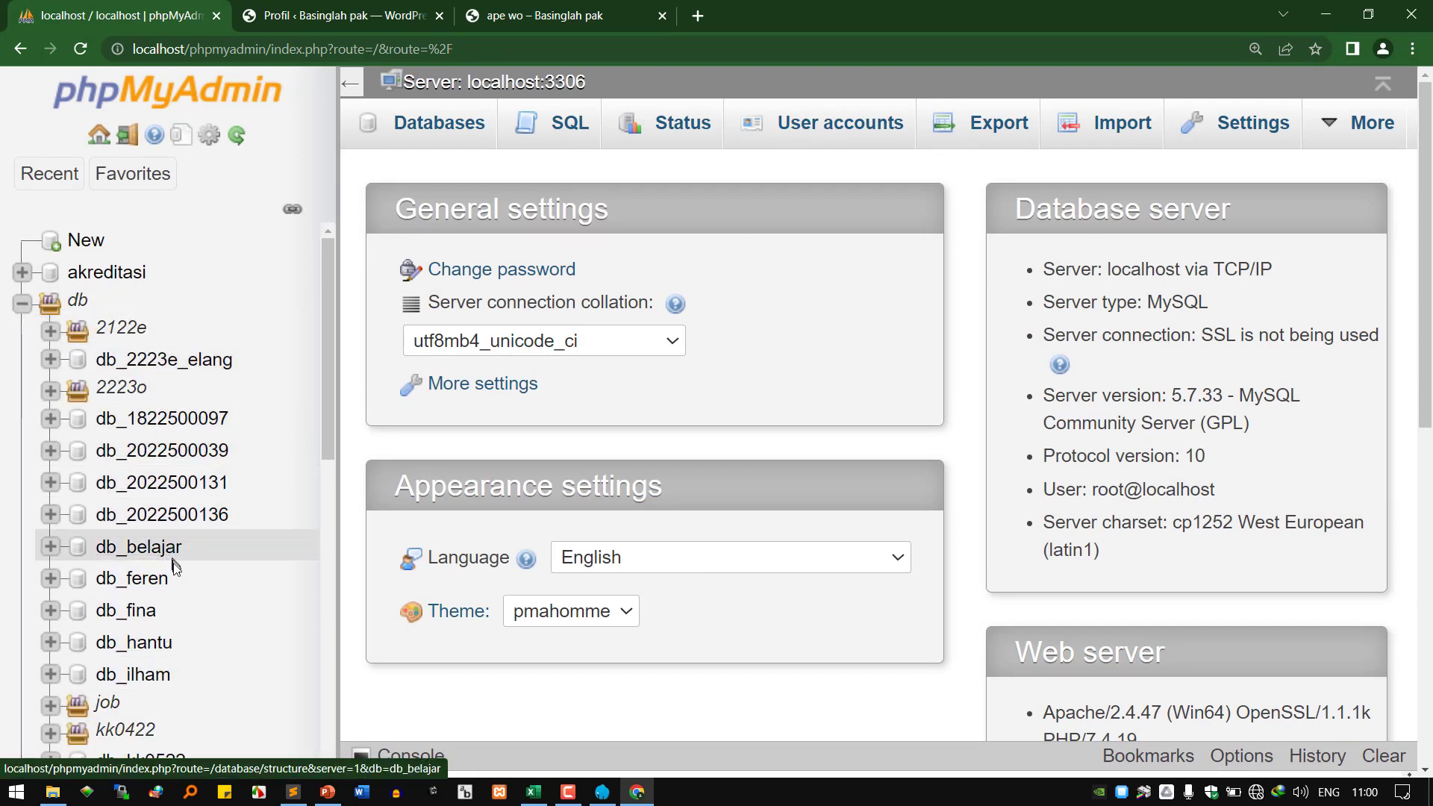
scroll(256, 229, down, 3)
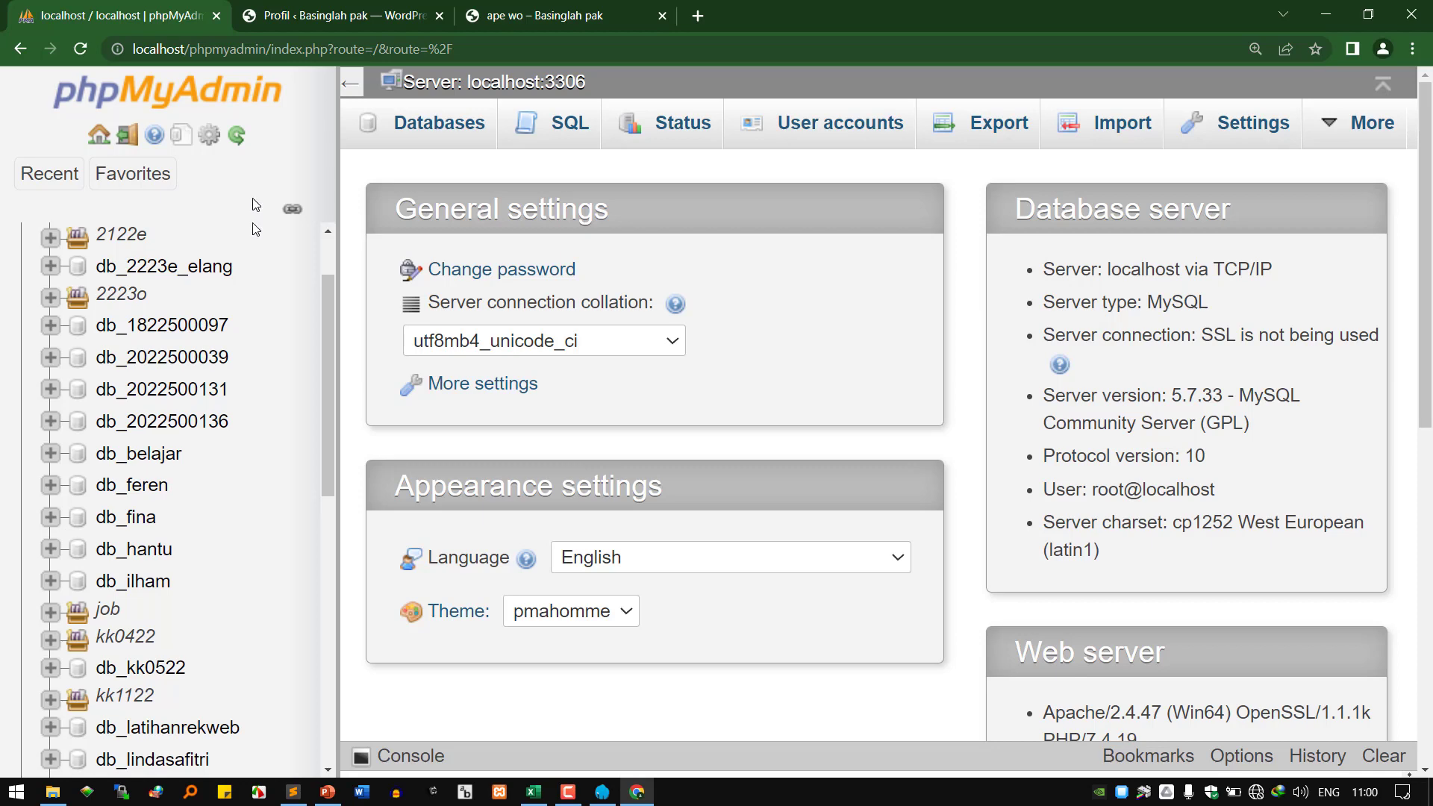
scroll(134, 597, down, 3)
scroll(136, 649, down, 2)
click(142, 606)
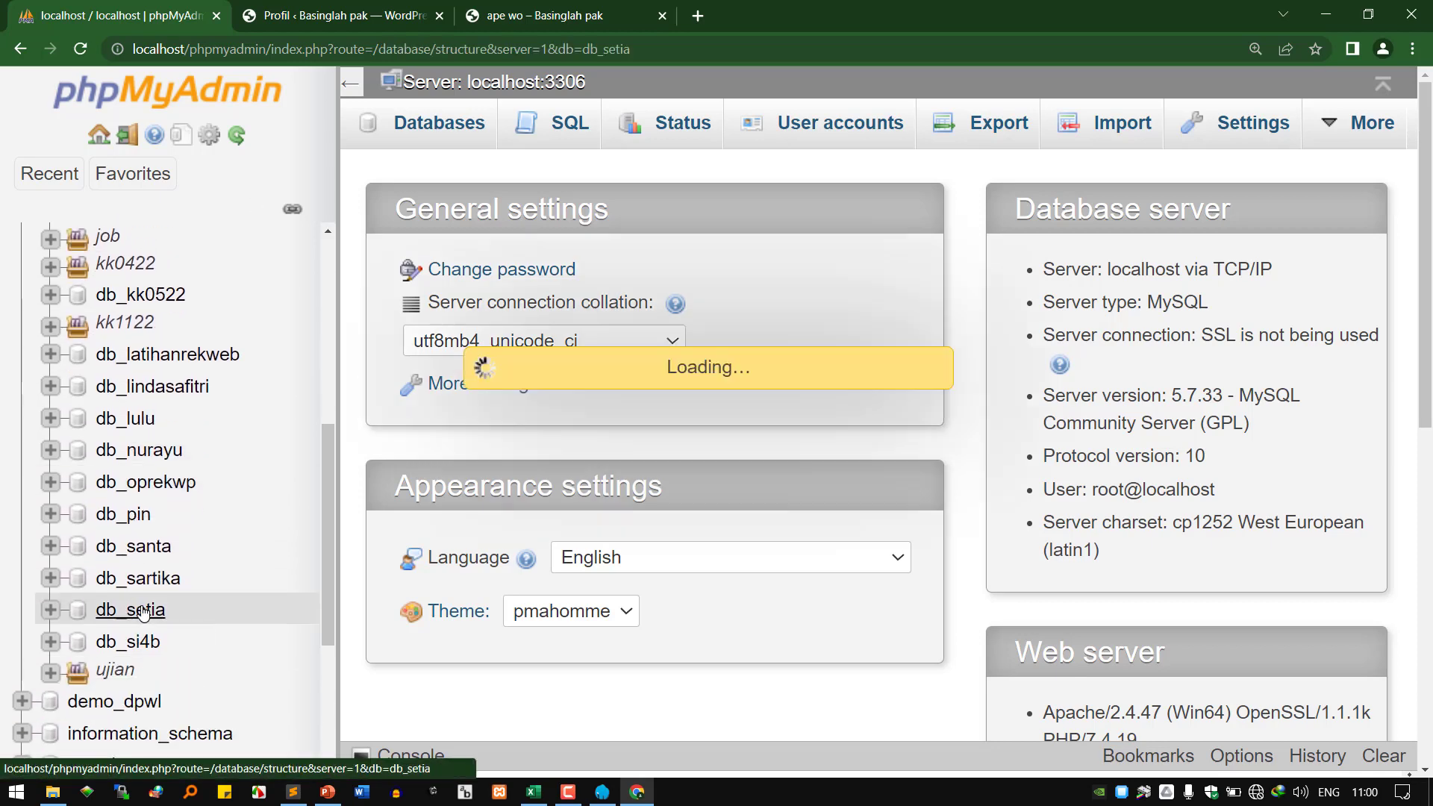
scroll(471, 589, down, 4)
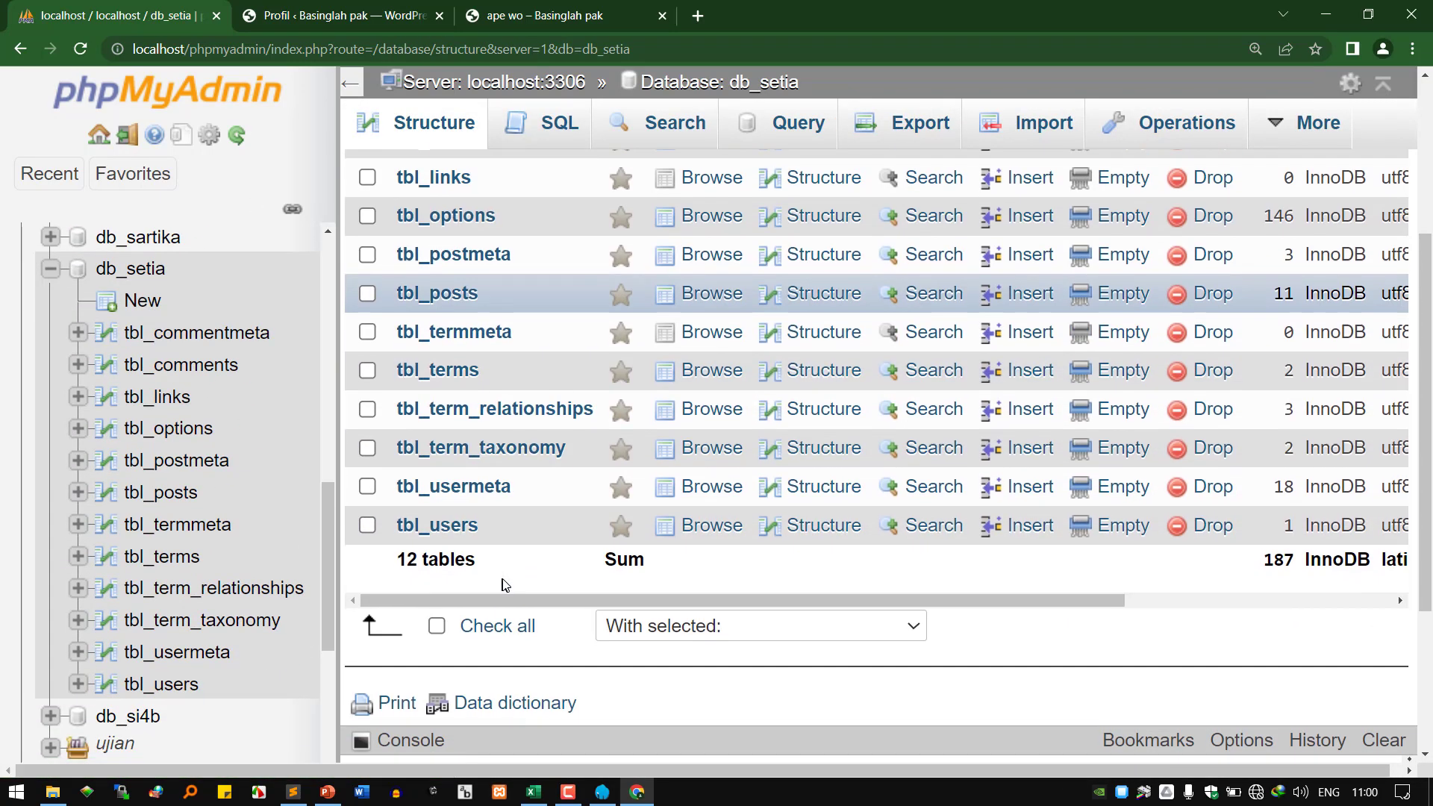
click(454, 522)
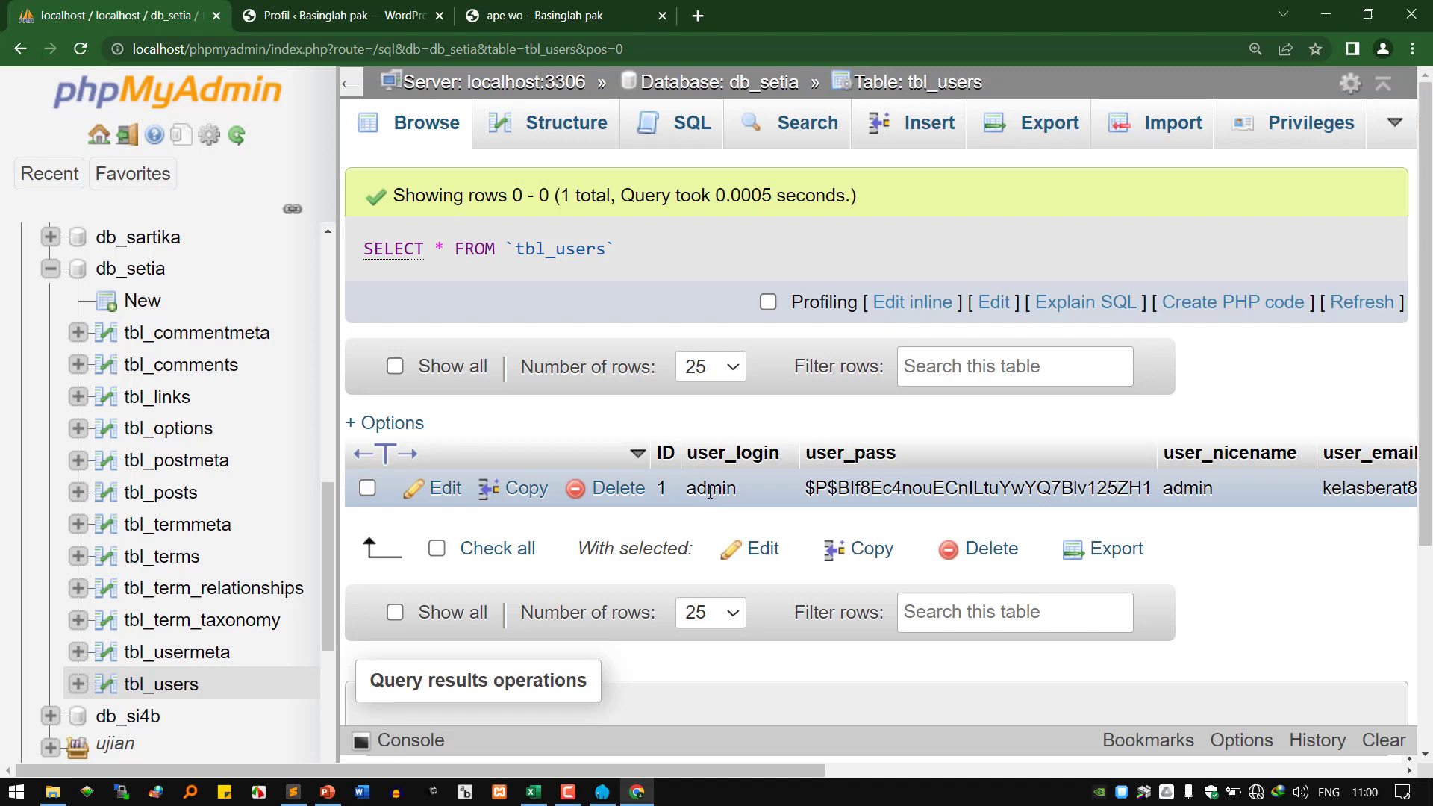
Go back to phpMyAdmin's tbl_users results and browse the tbl_usermeta profile keys.
click(630, 21)
click(388, 16)
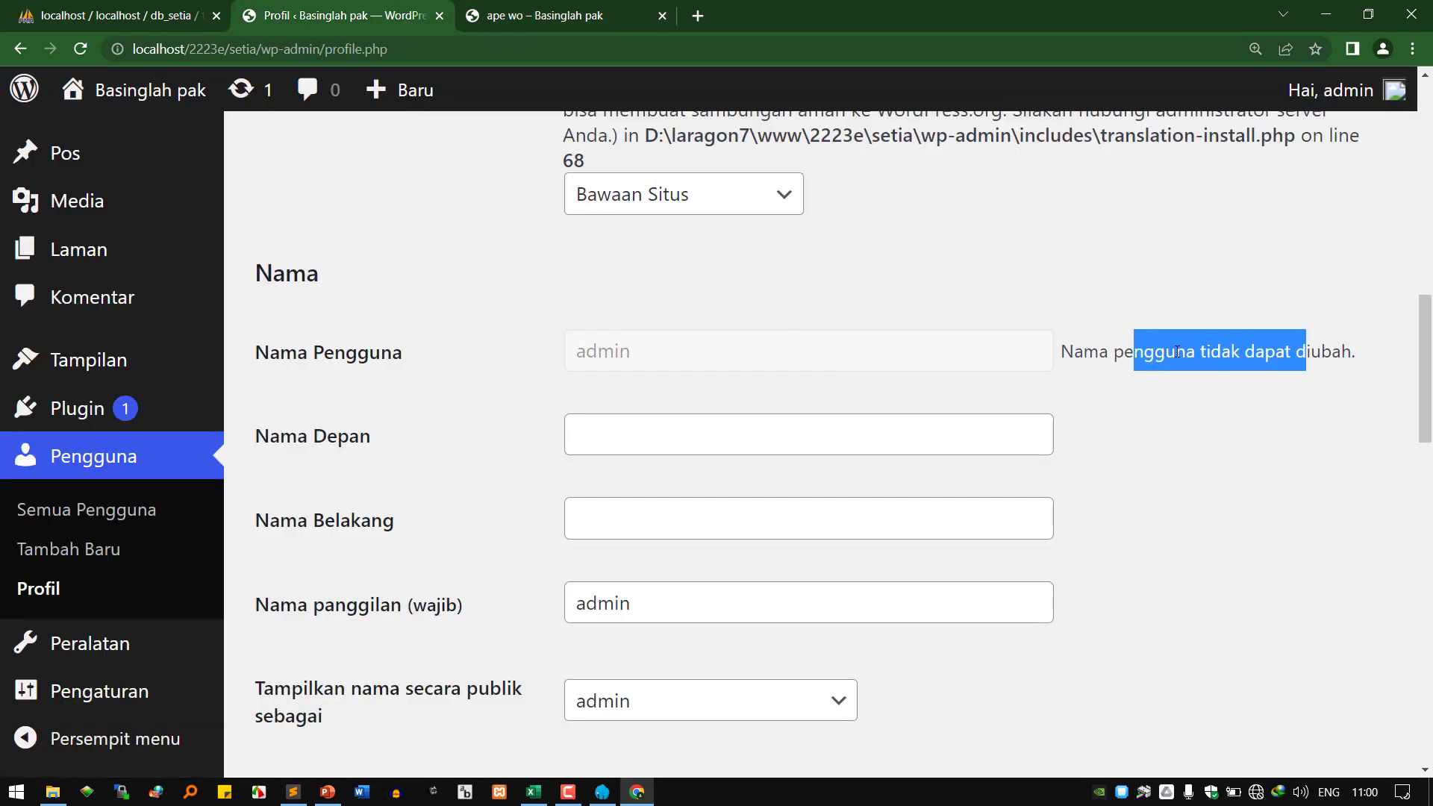
click(67, 8)
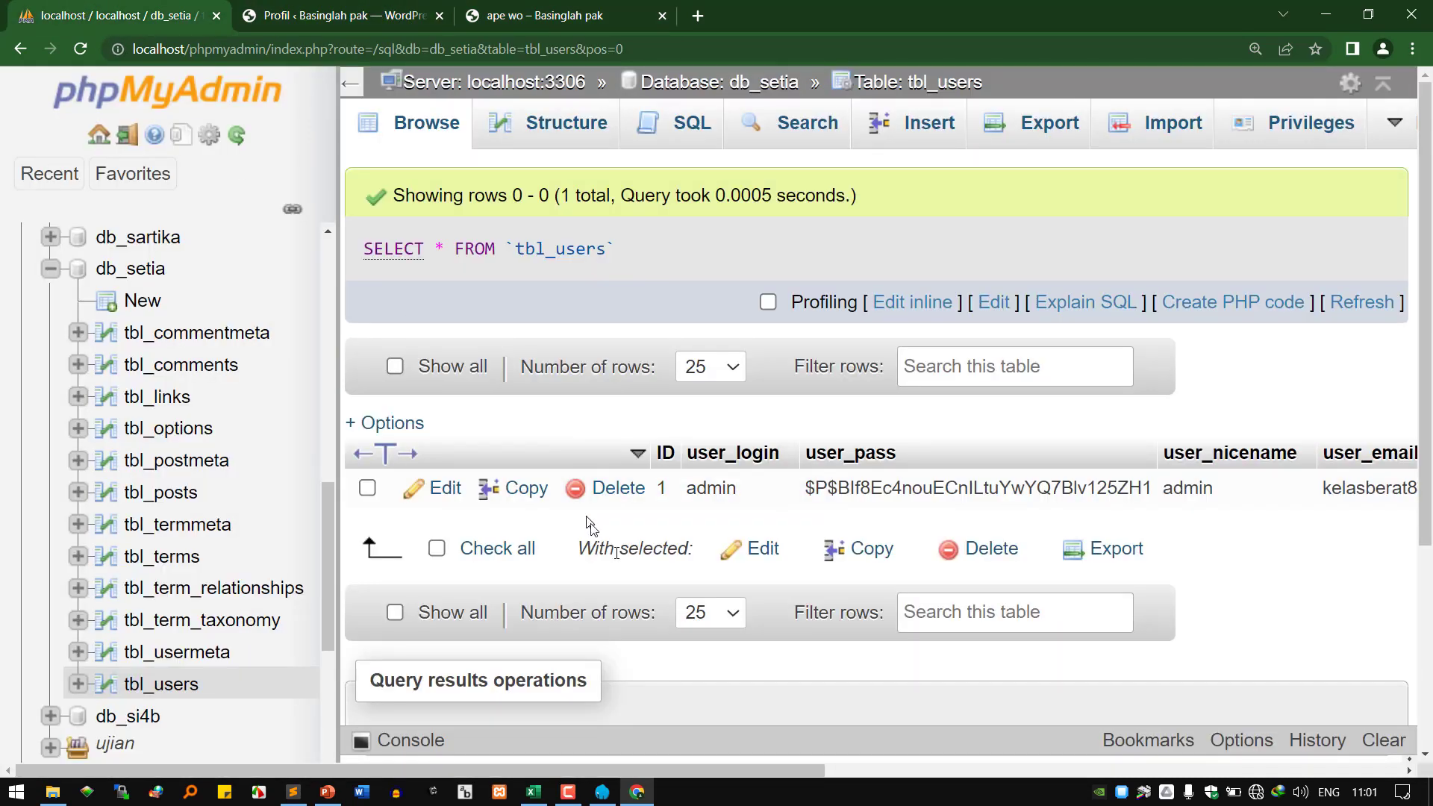
click(159, 654)
scroll(1072, 493, down, 1)
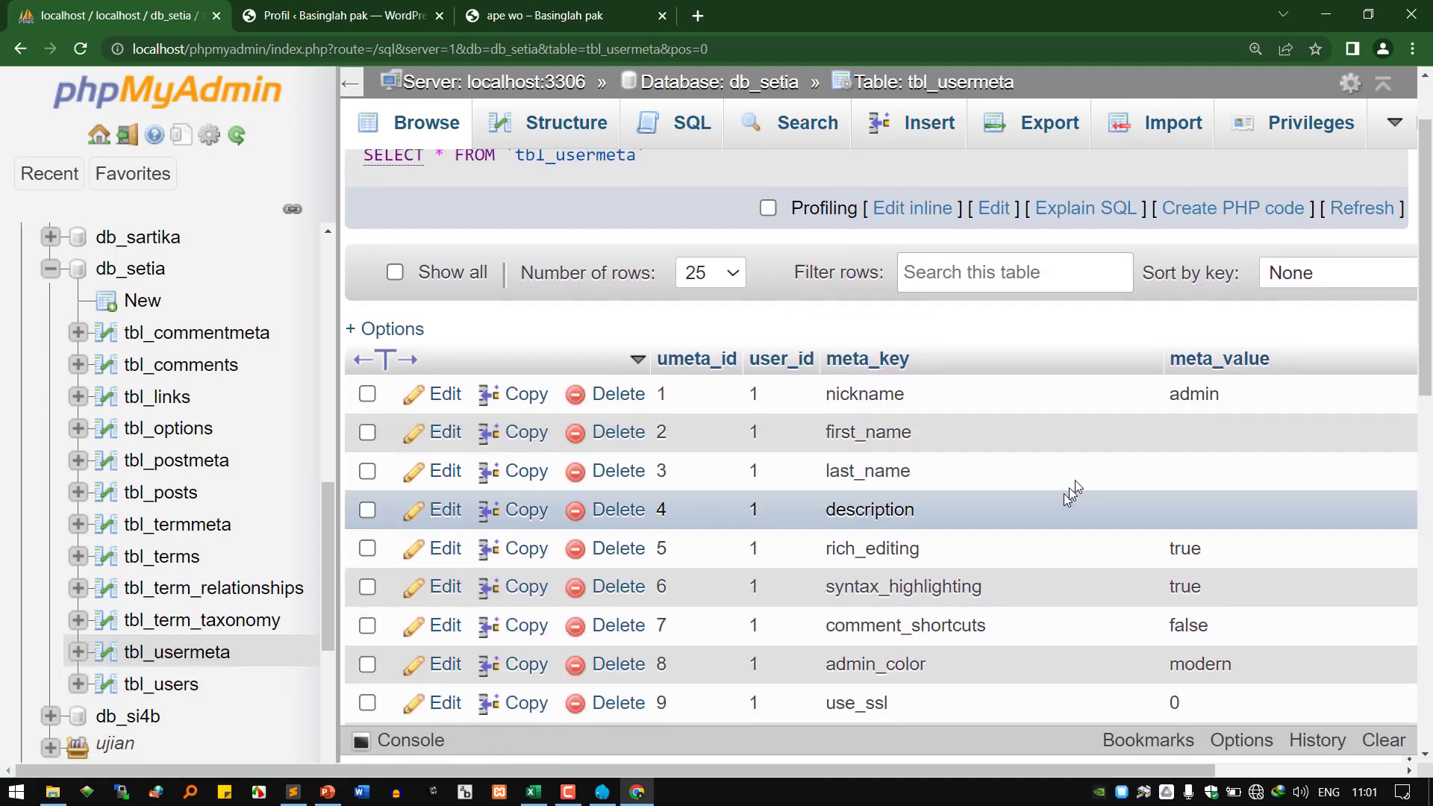
scroll(1073, 493, down, 1)
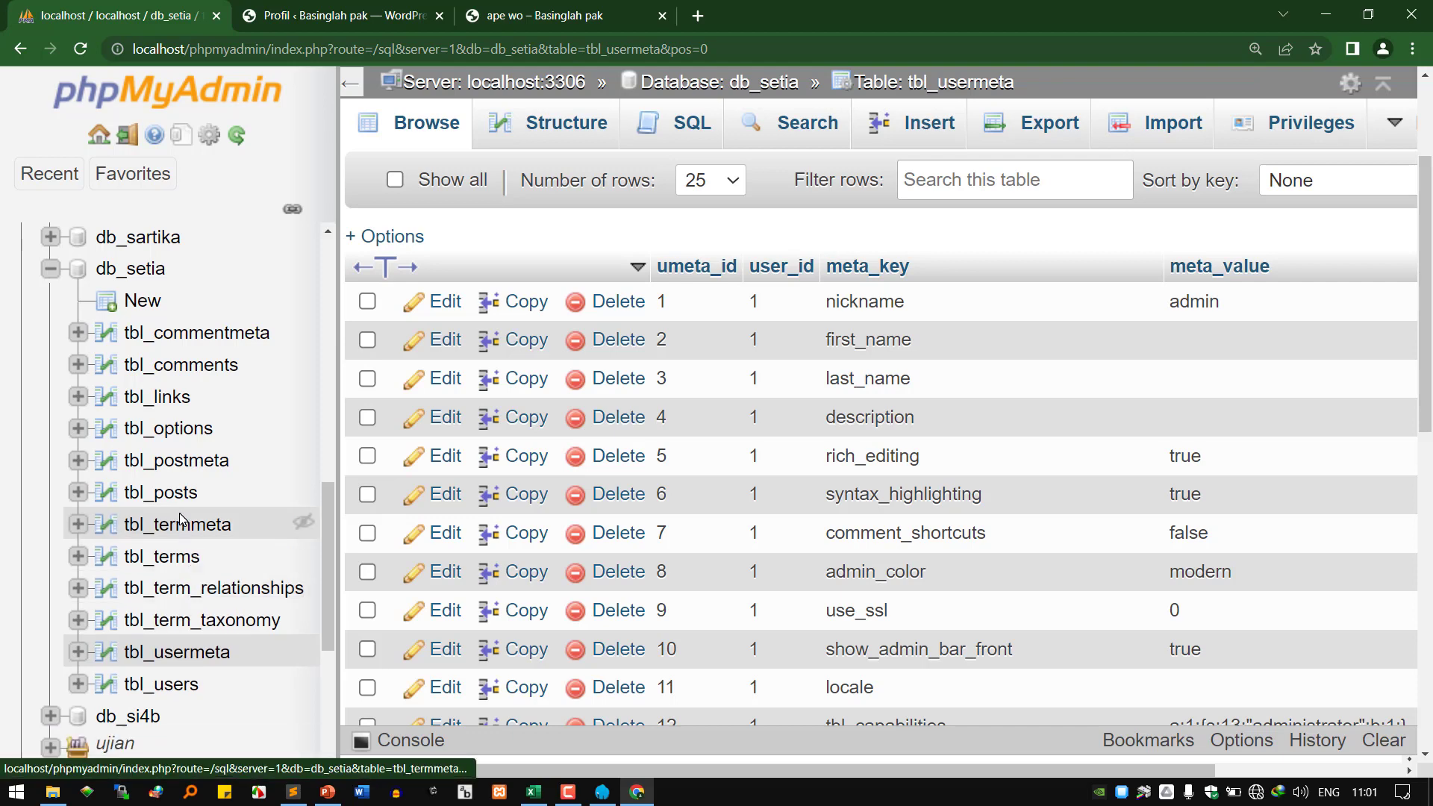
Browse the 11 tbl_posts rows, scrolling the table right, then return to the WordPress profile.
click(160, 492)
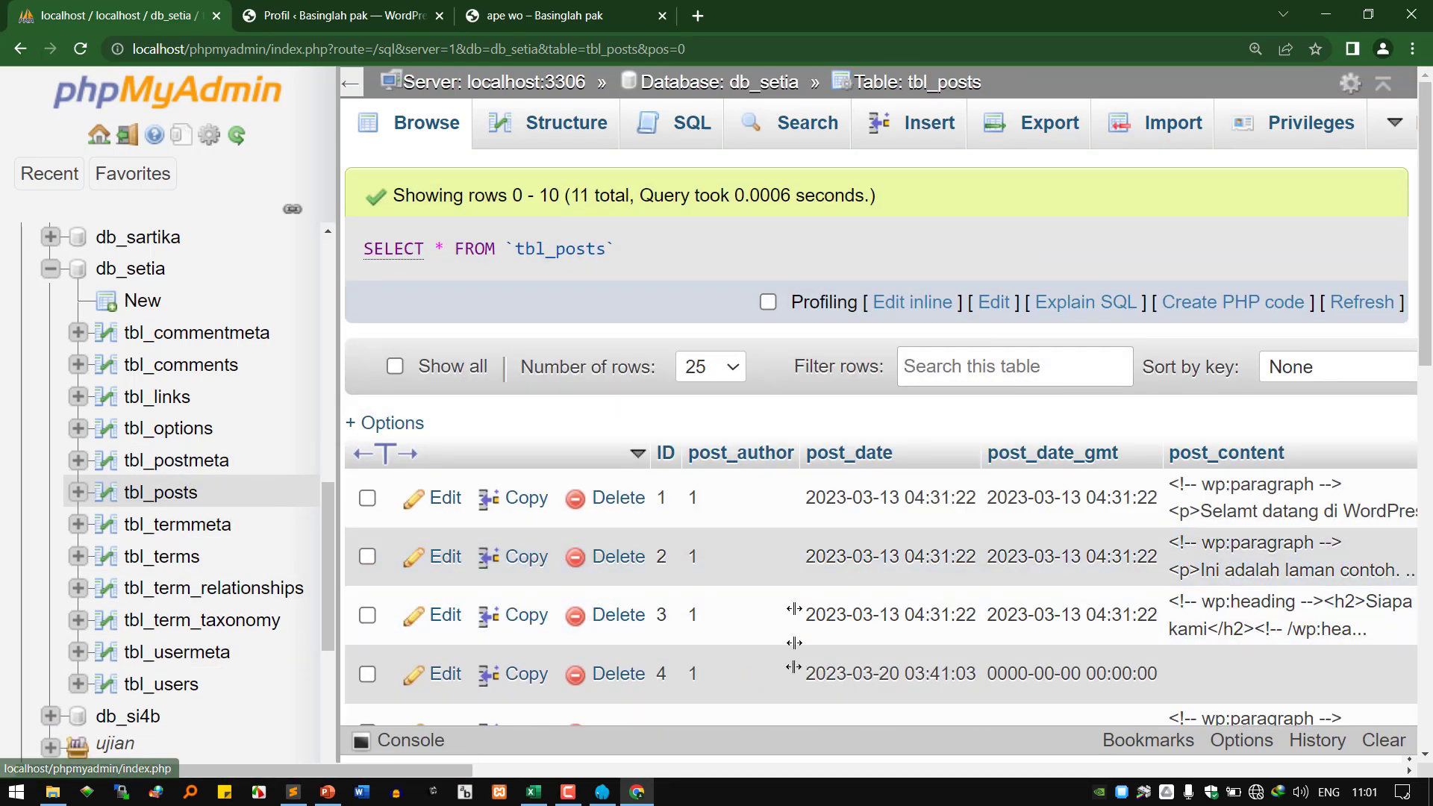
scroll(715, 642, down, 1)
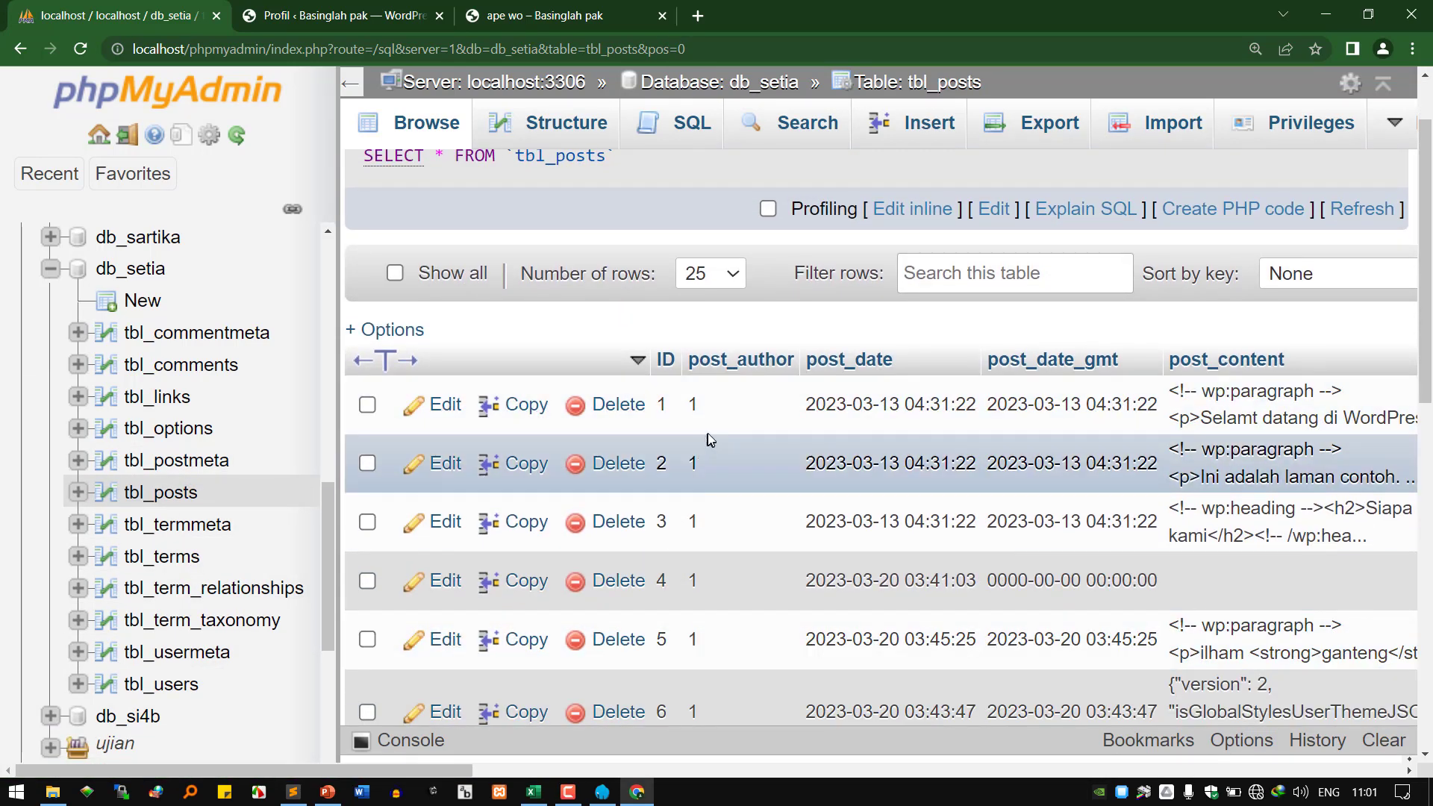
drag(461, 771, 553, 780)
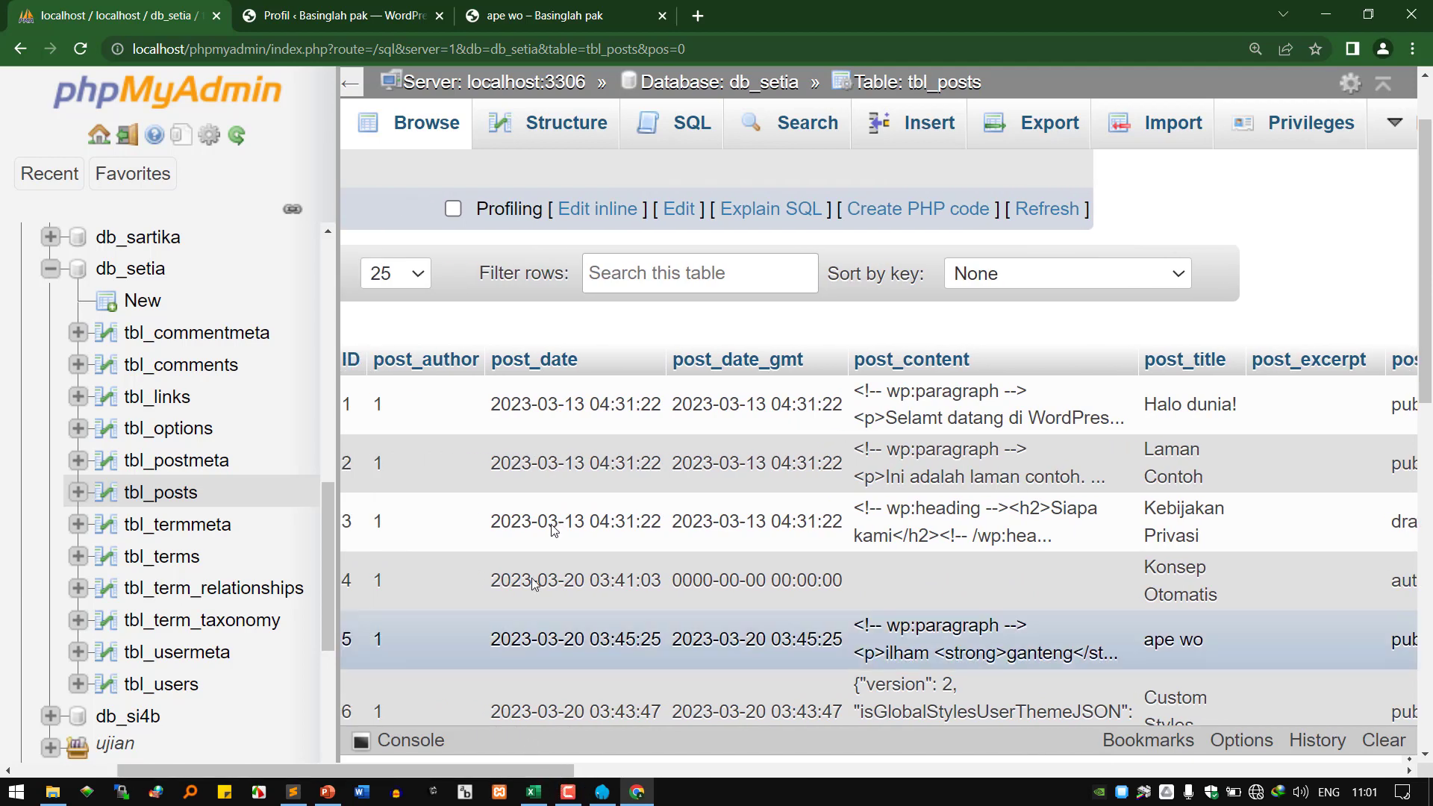
click(340, 16)
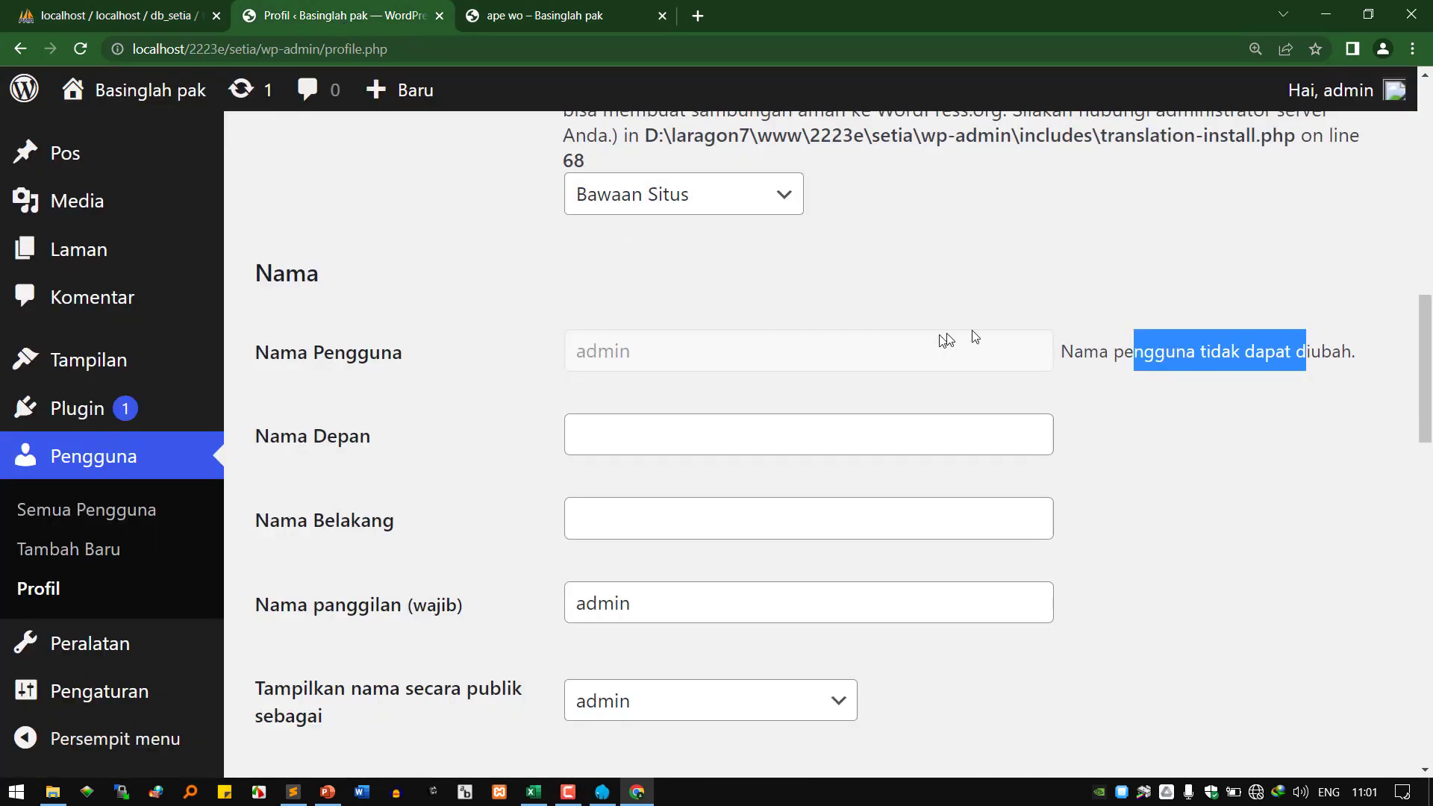
Fill in the user's first name and last name in the profile's name fields.
double_click(641, 362)
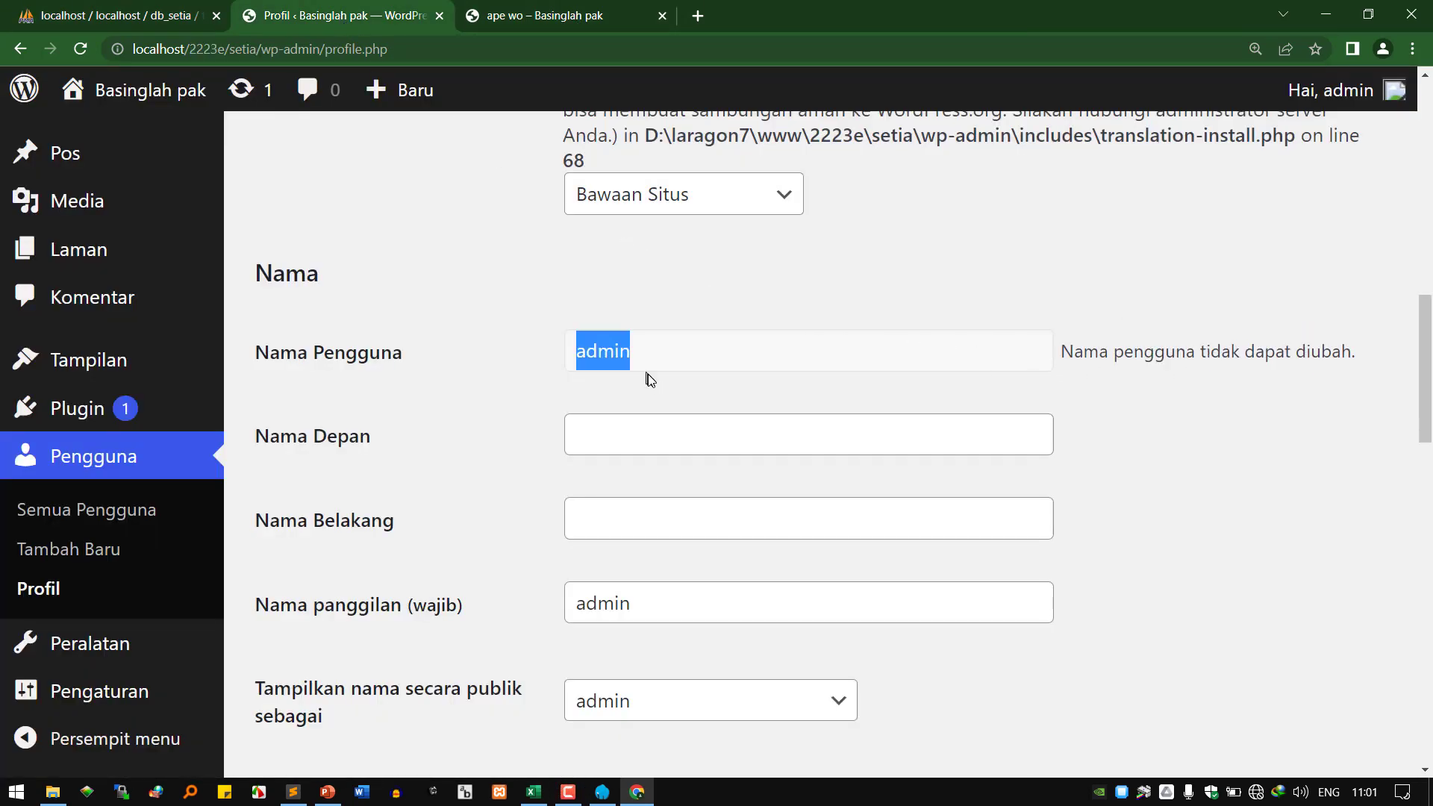
click(645, 441)
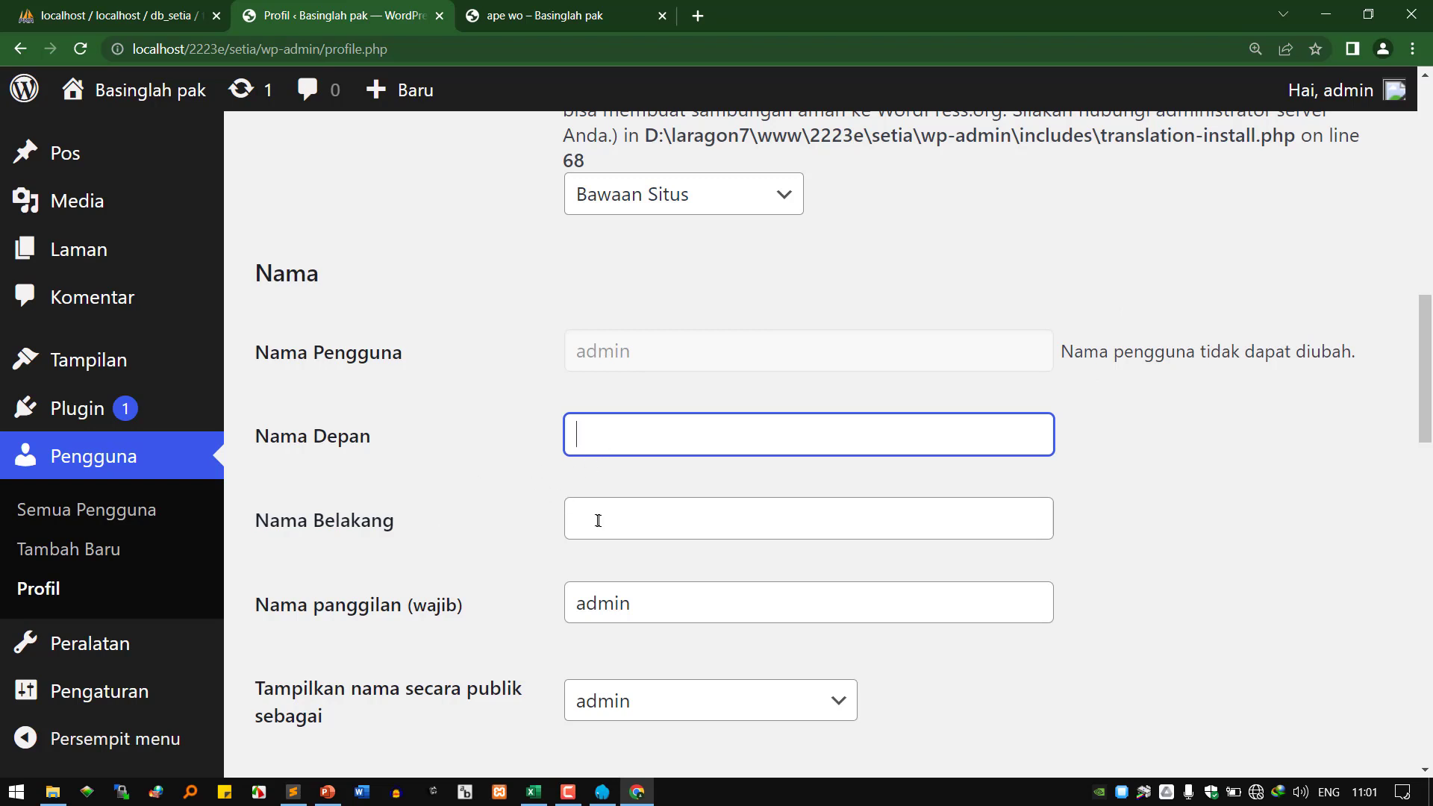
text(ohanes)
click(598, 520)
text(Setiawan)
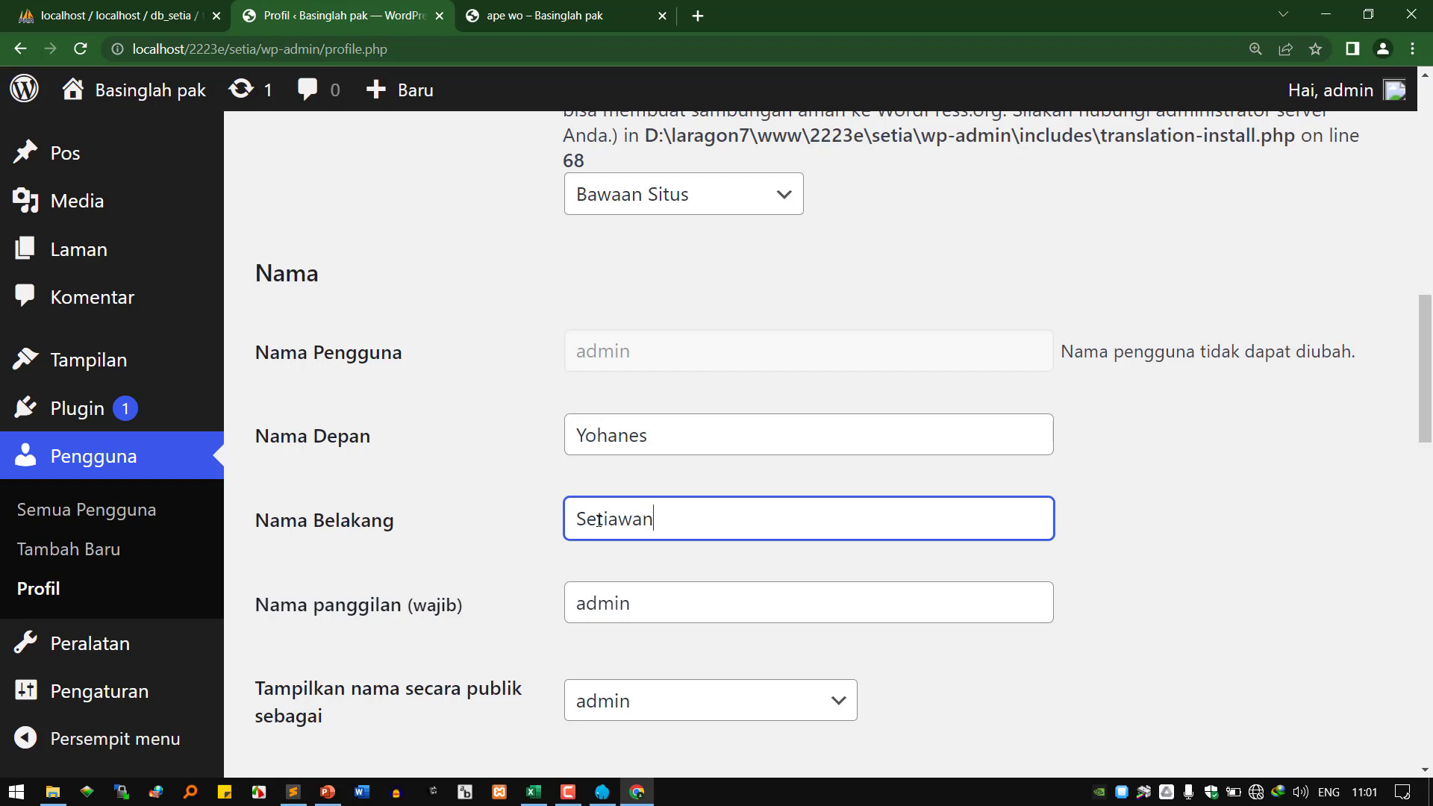
key(Tab)
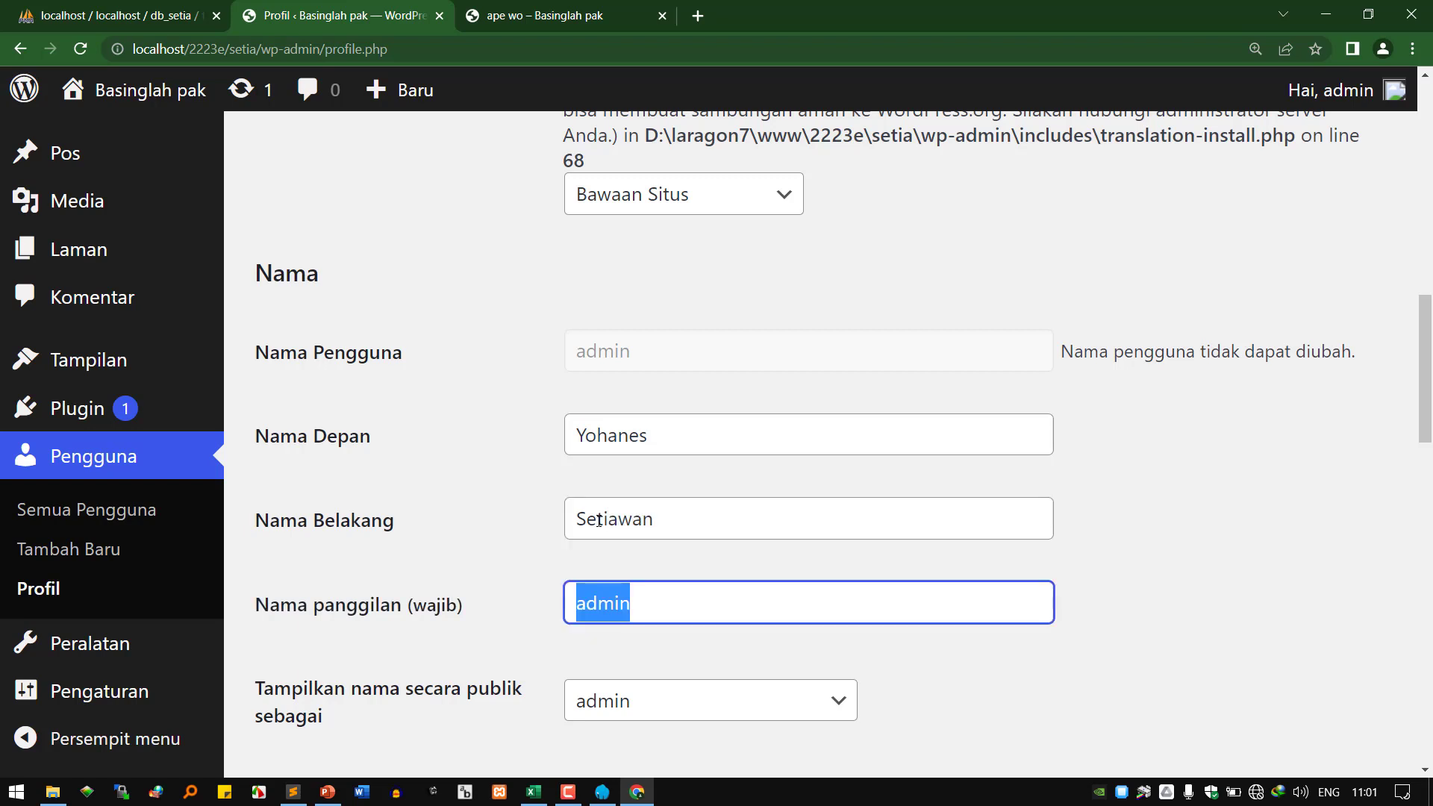
click(795, 435)
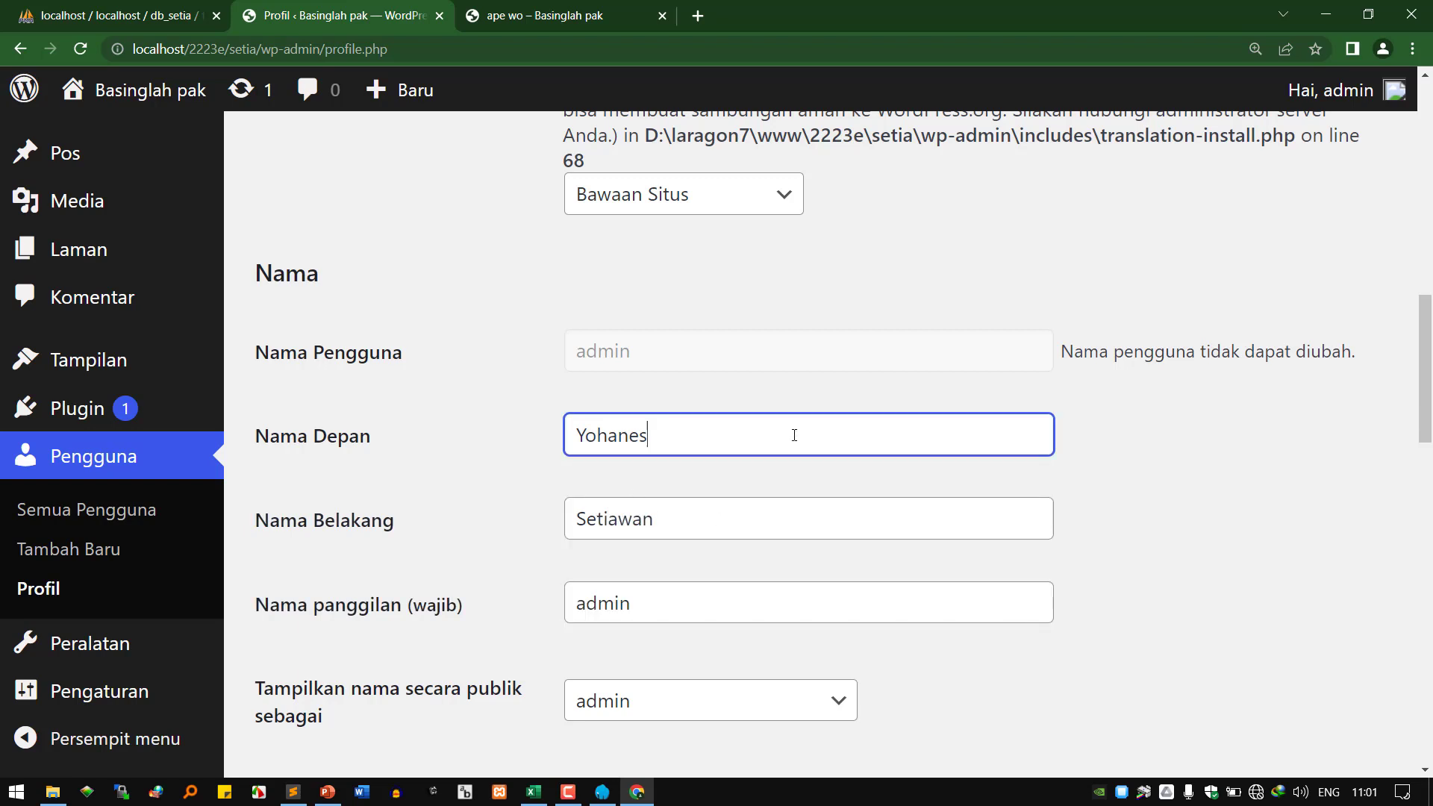
text(Setiawan)
key(Tab)
text(Japriadi)
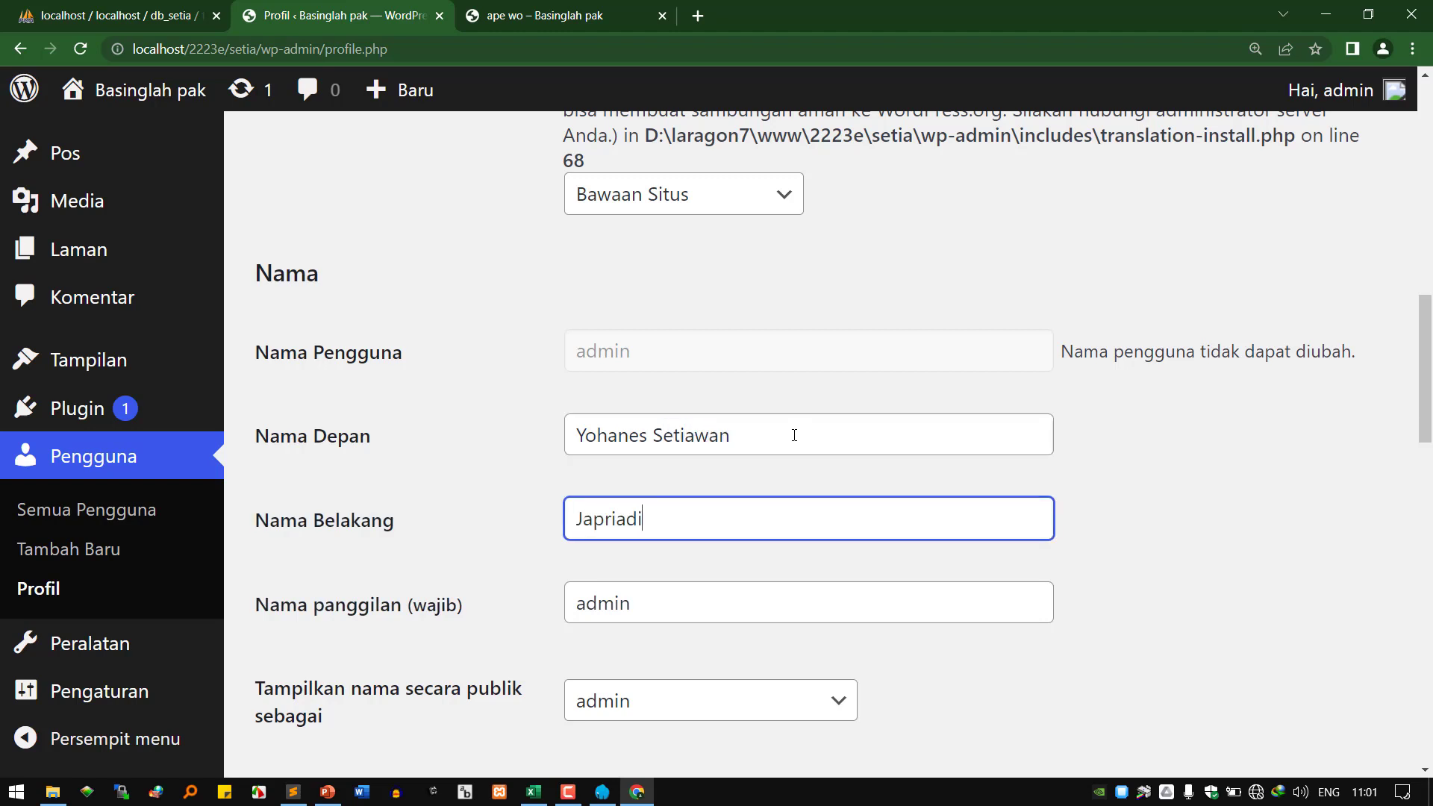
Replace the Nama panggilan value with the user's short nickname.
key(Tab)
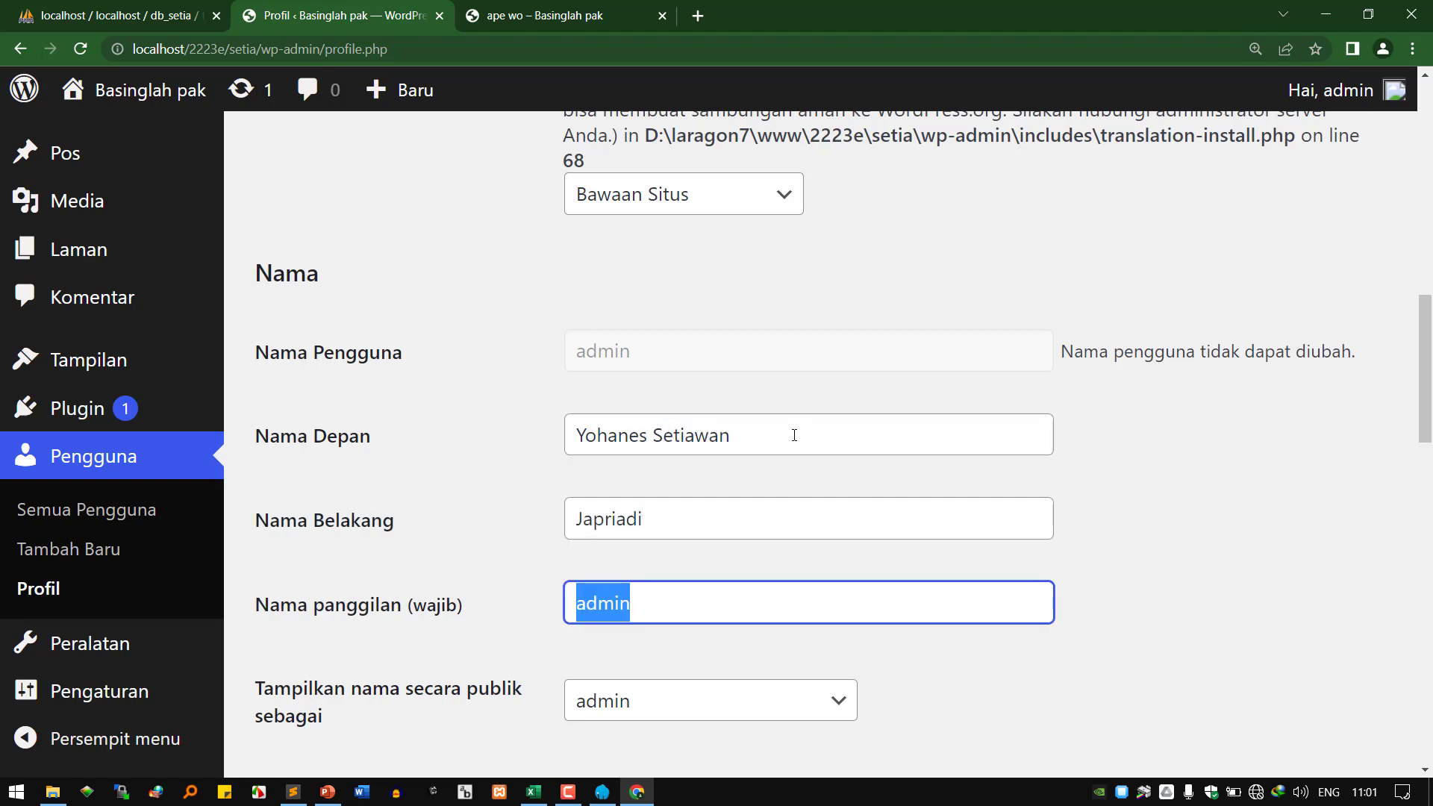
text(wawan)
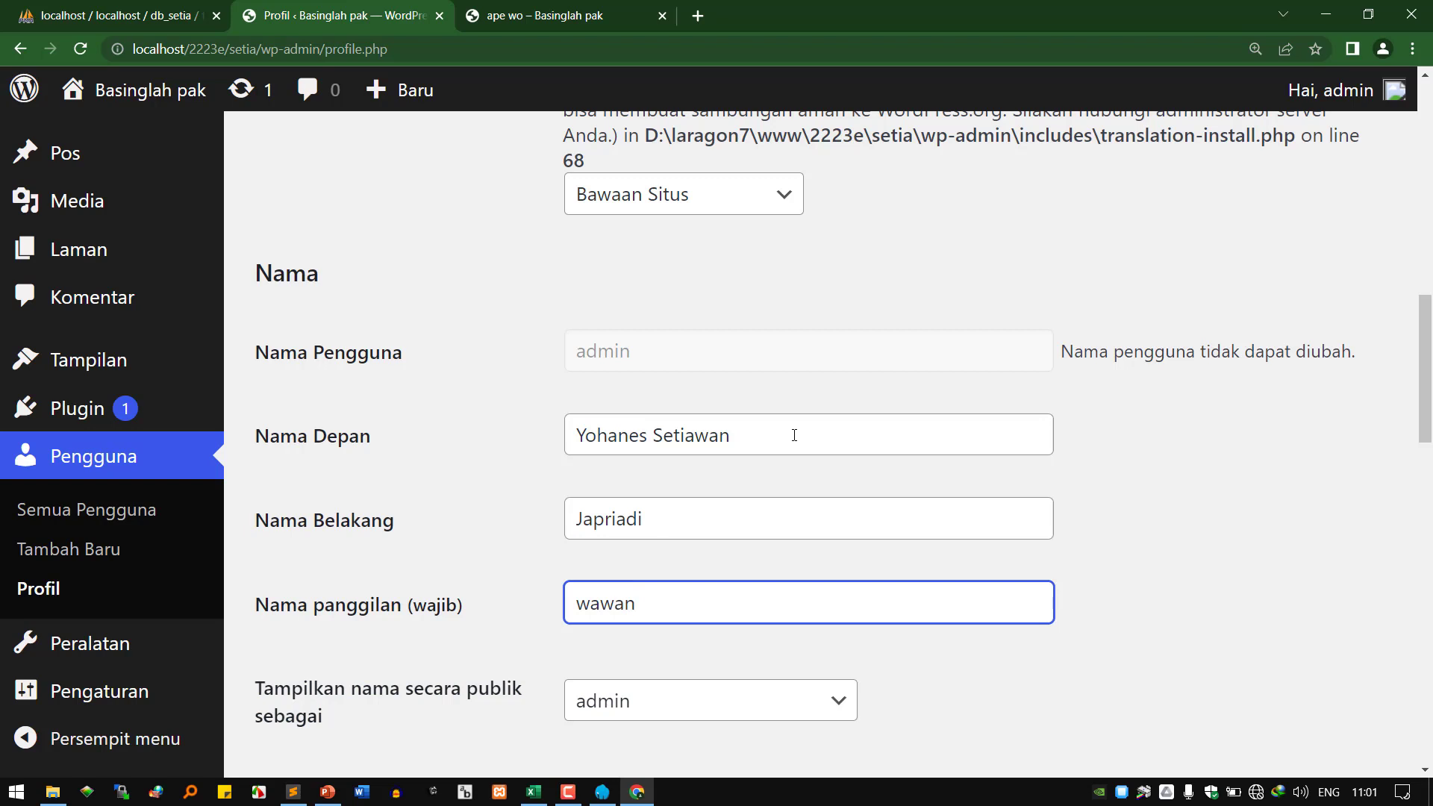
key(ctrl+a)
text(yowan)
Set 'Tampilkan nama secara publik sebagai' to the full first-plus-last name.
scroll(698, 453, down, 2)
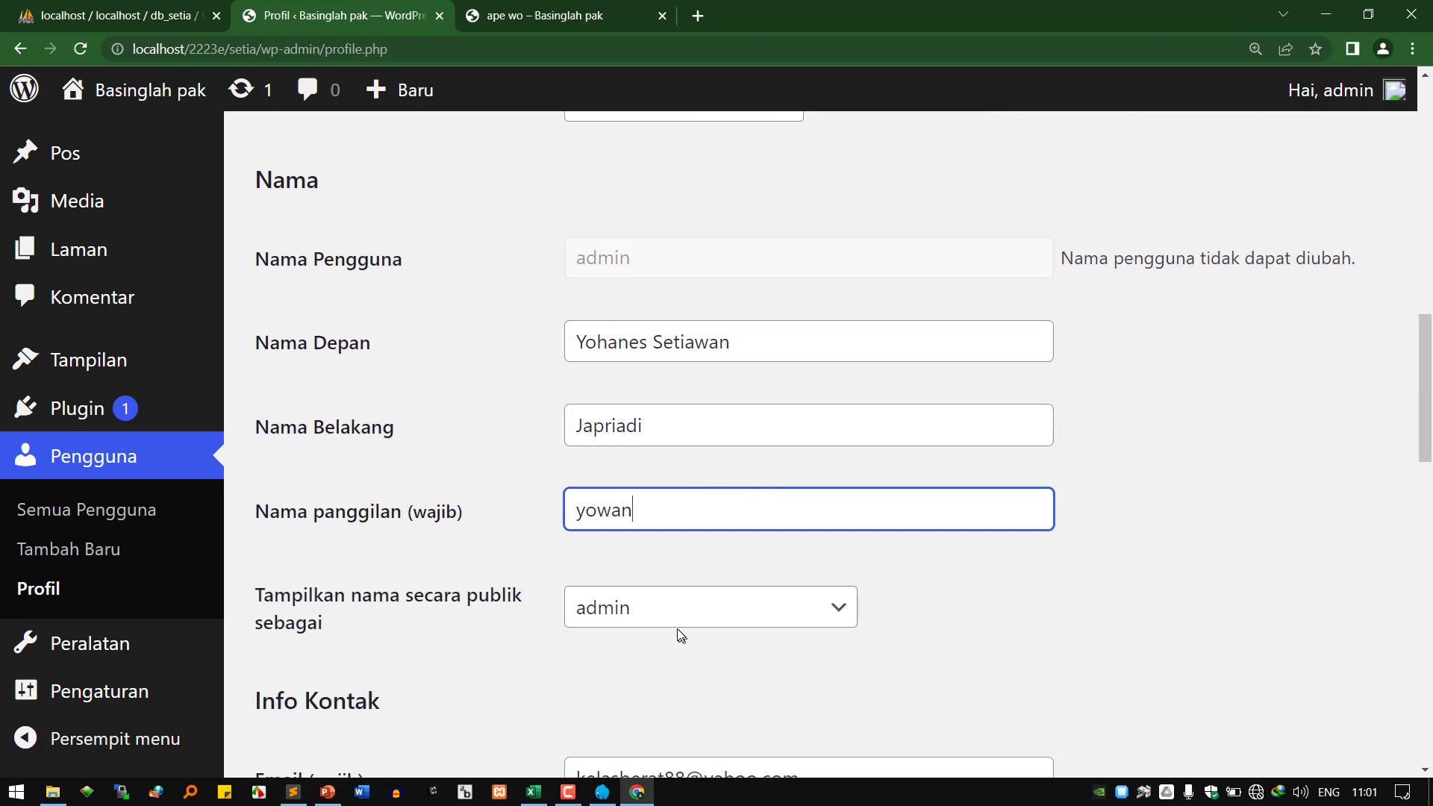
click(685, 614)
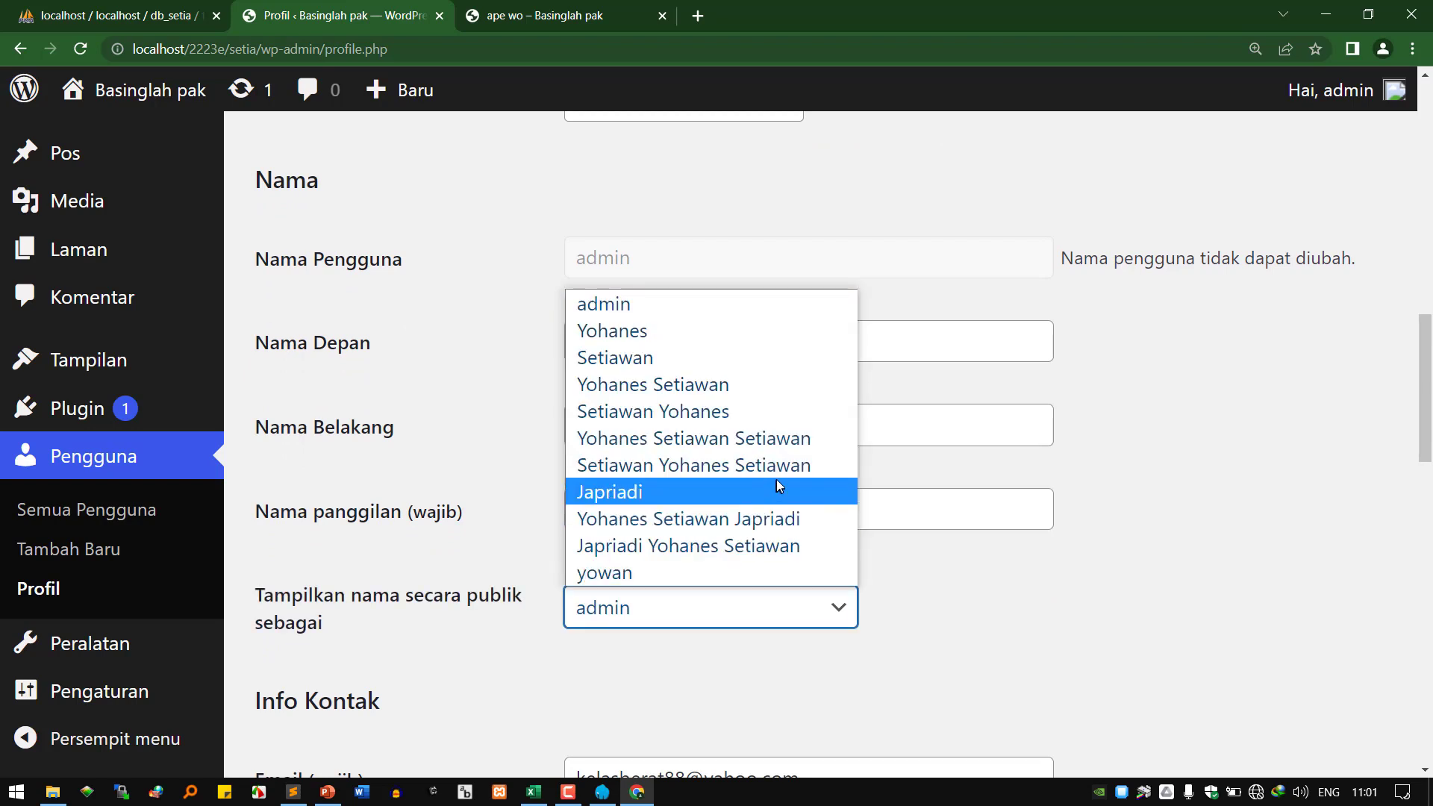
click(771, 520)
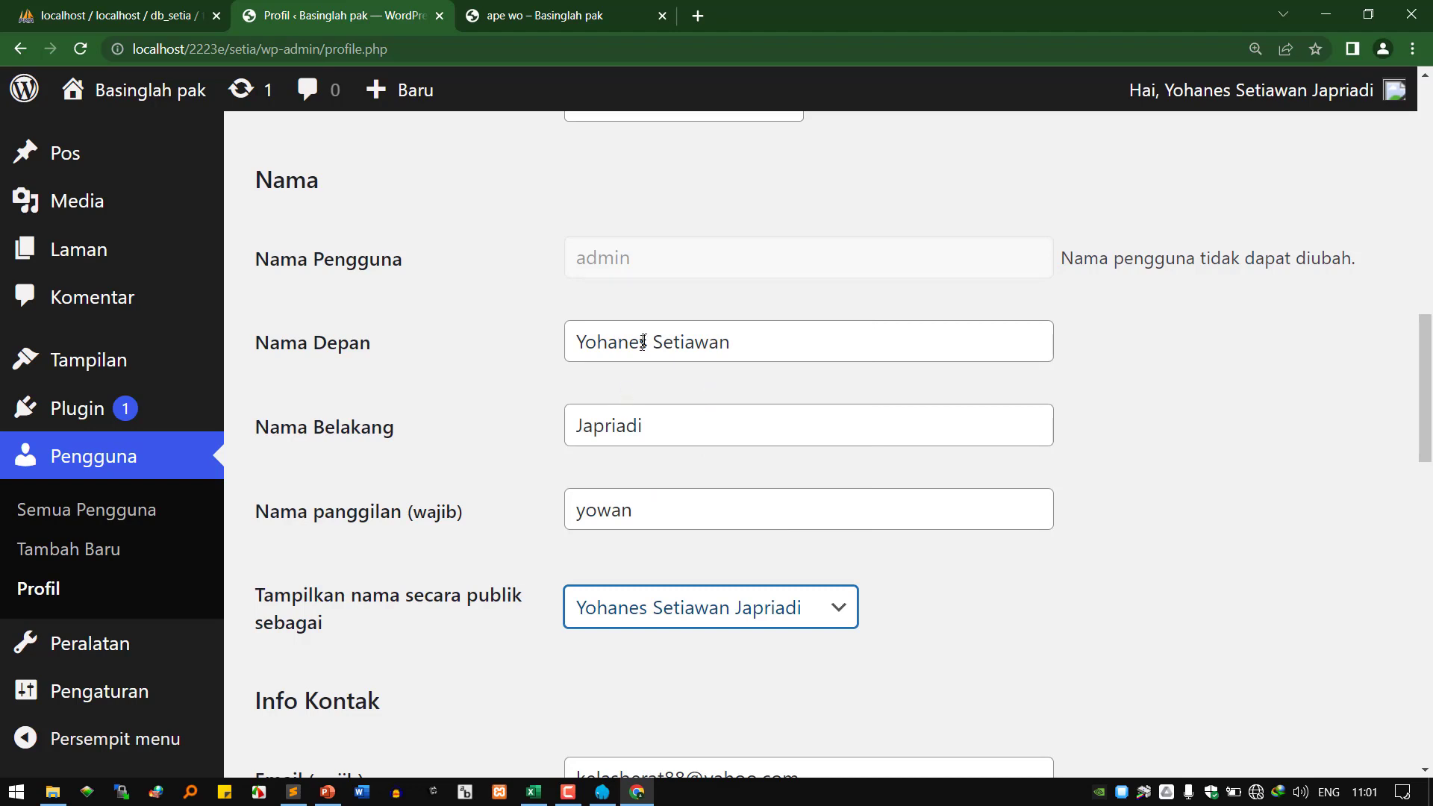
click(639, 425)
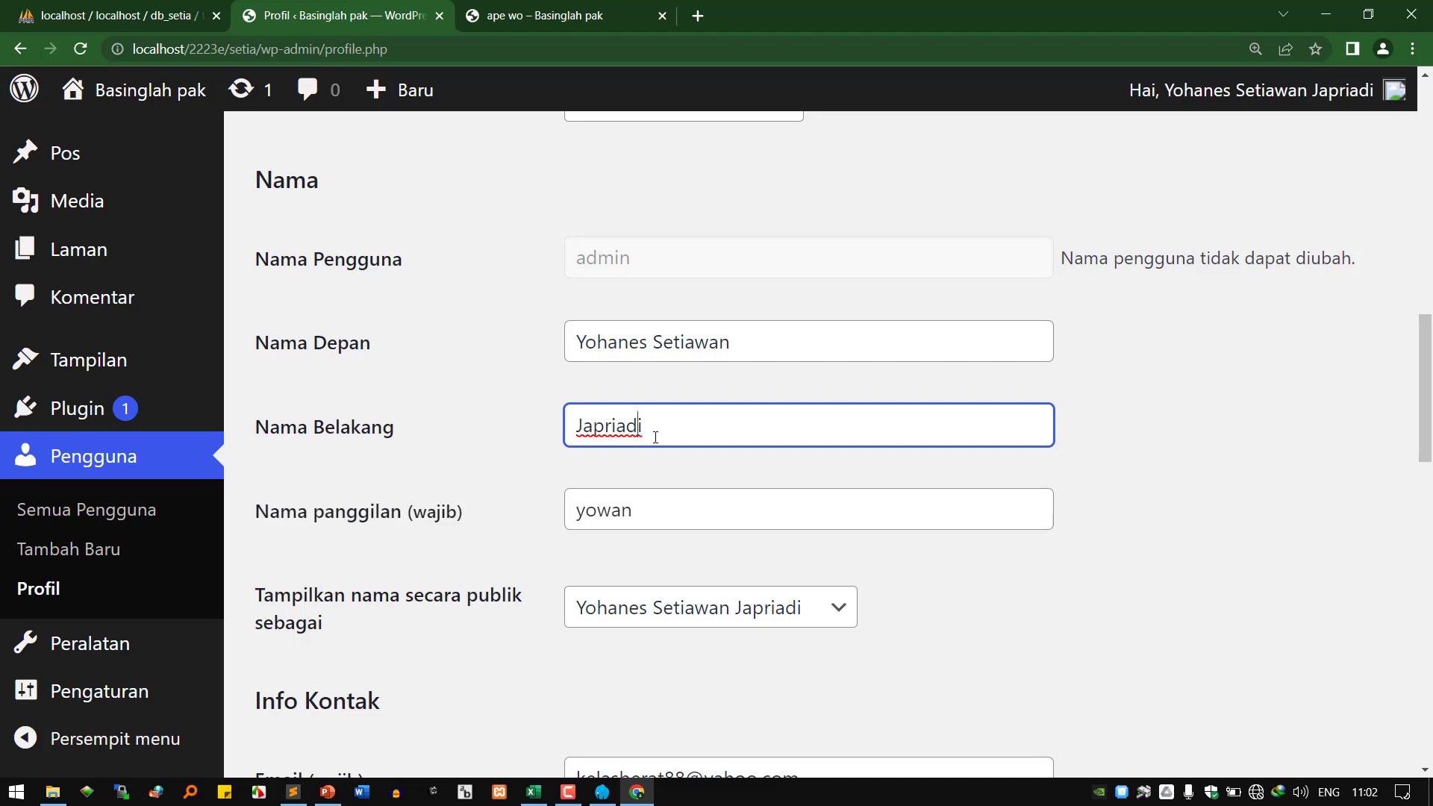
drag(769, 344, 532, 325)
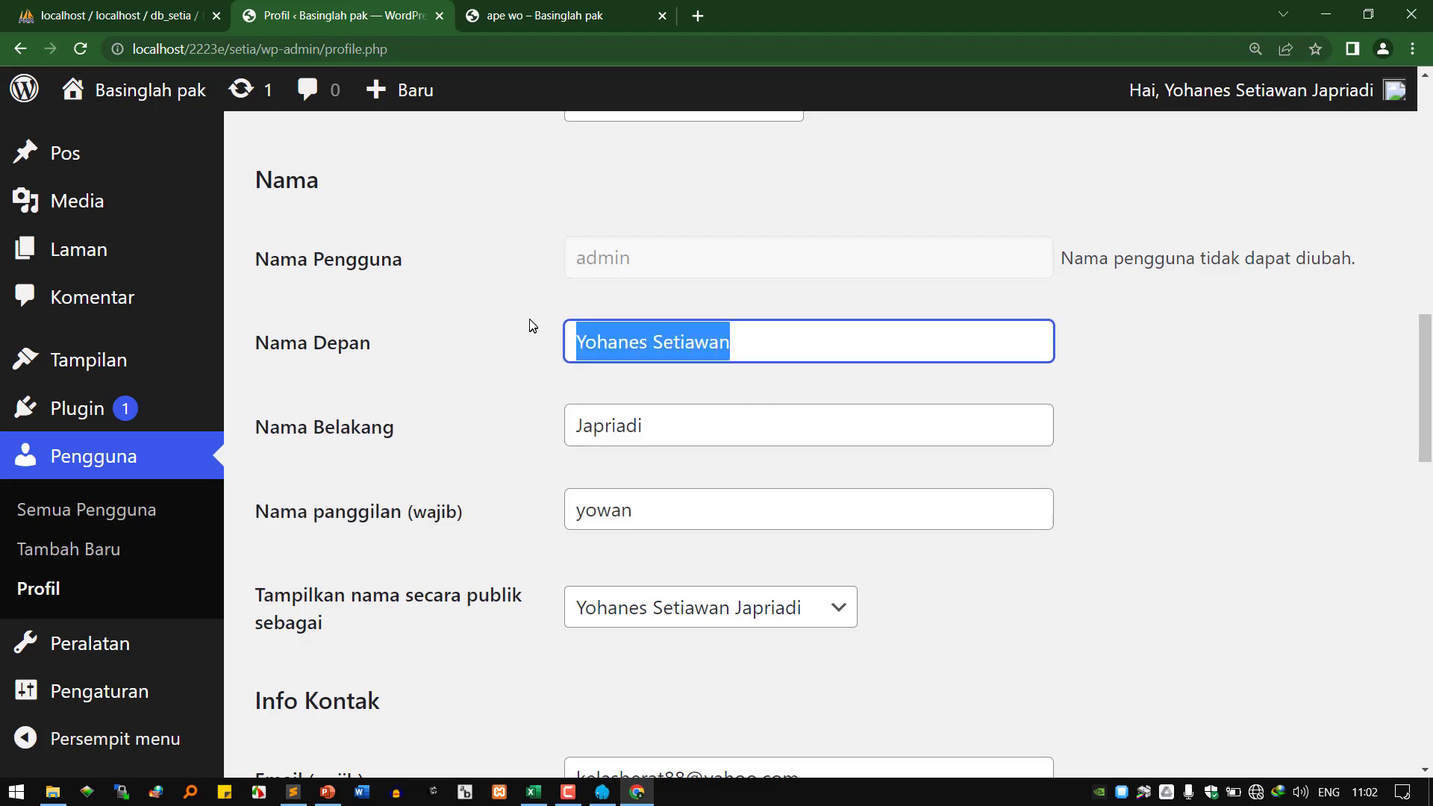
double_click(613, 427)
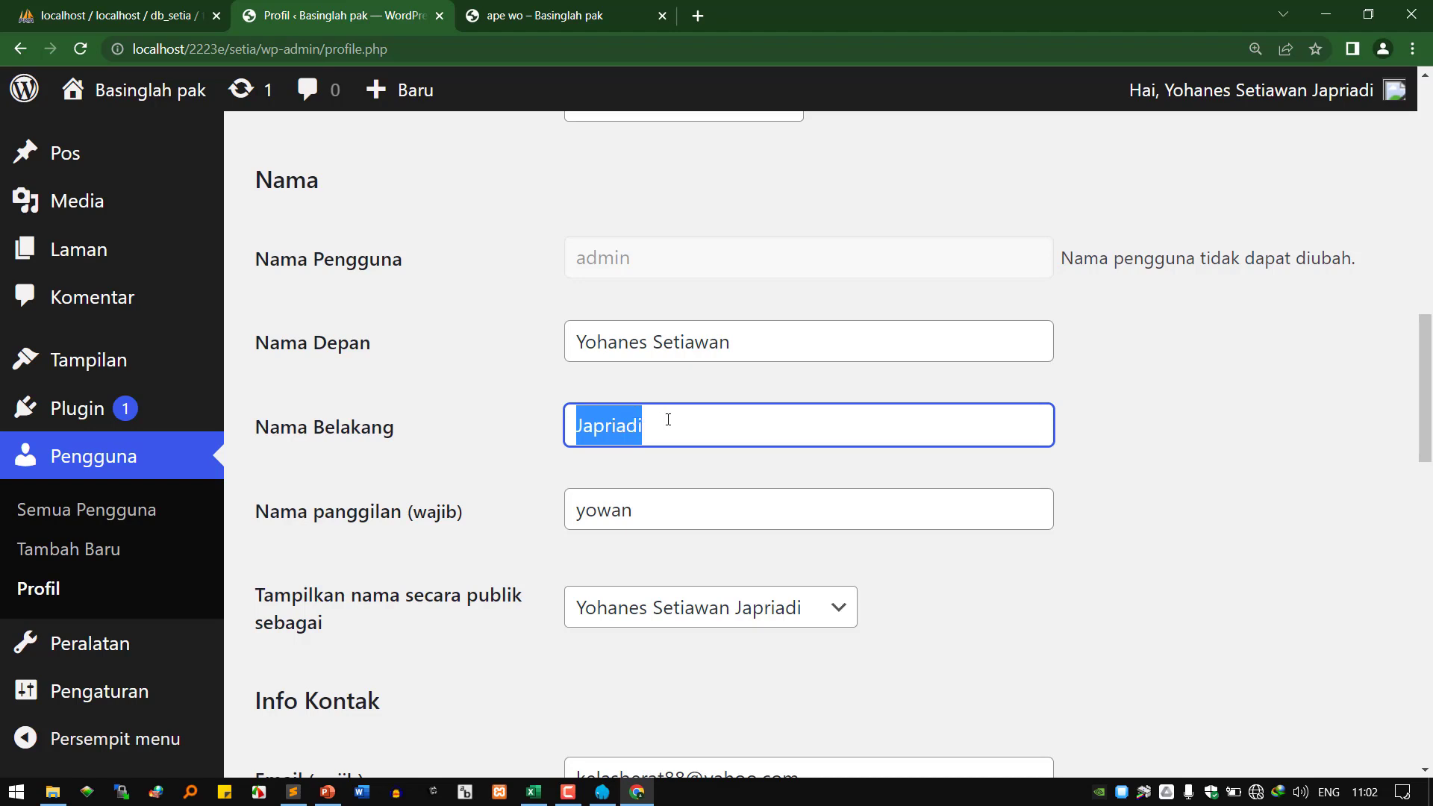
drag(733, 328, 502, 323)
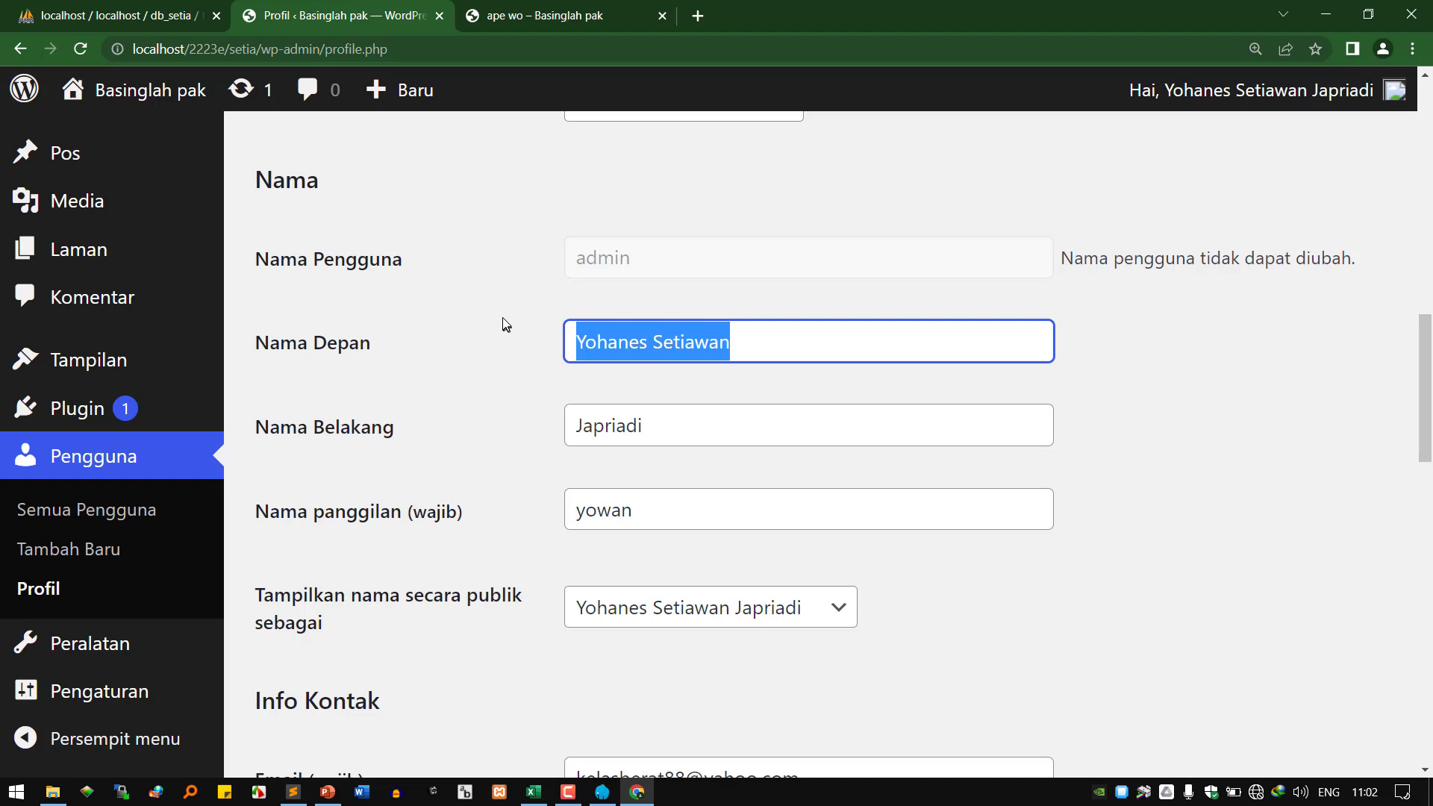
click(613, 427)
double_click(613, 427)
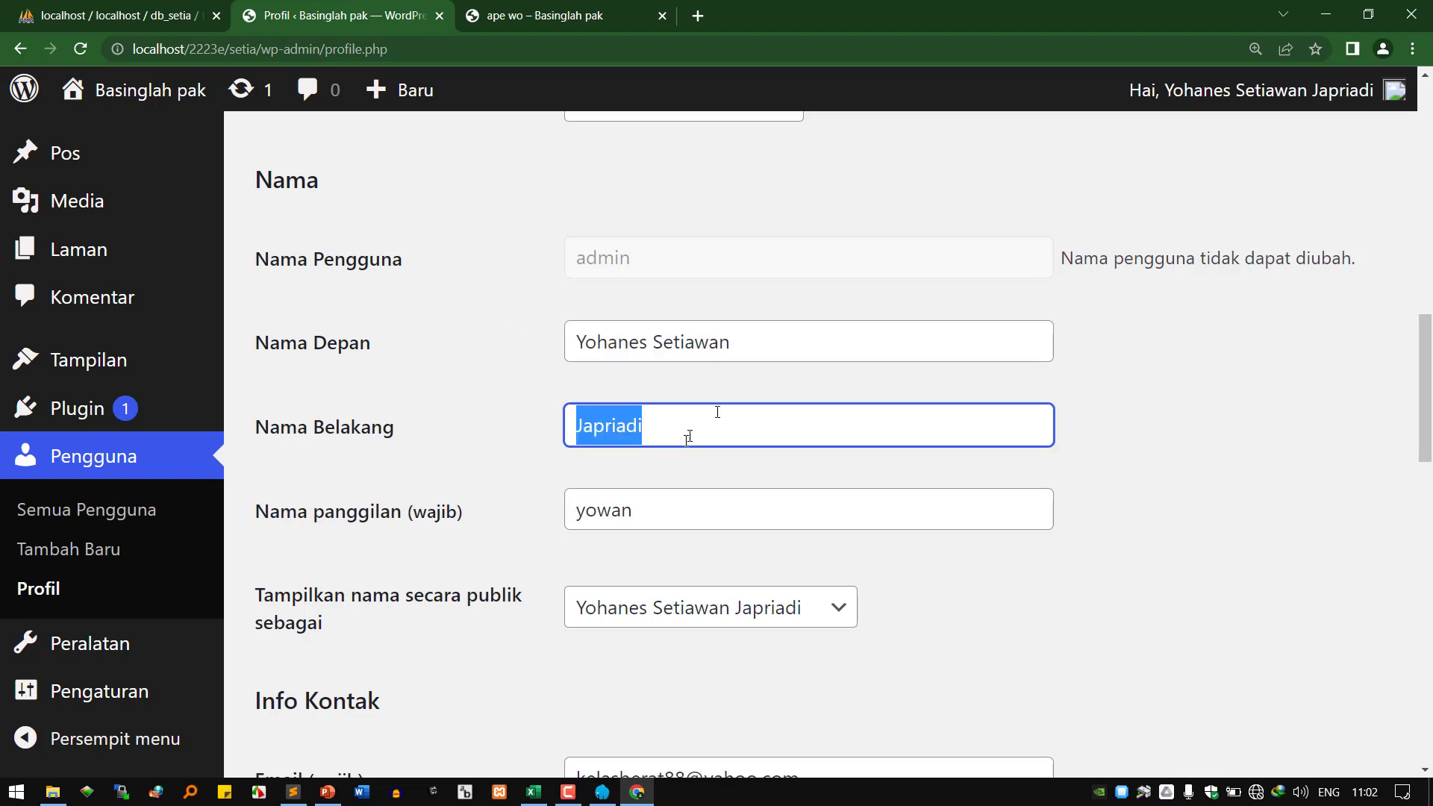
mouse_move(1310, 111)
double_click(614, 515)
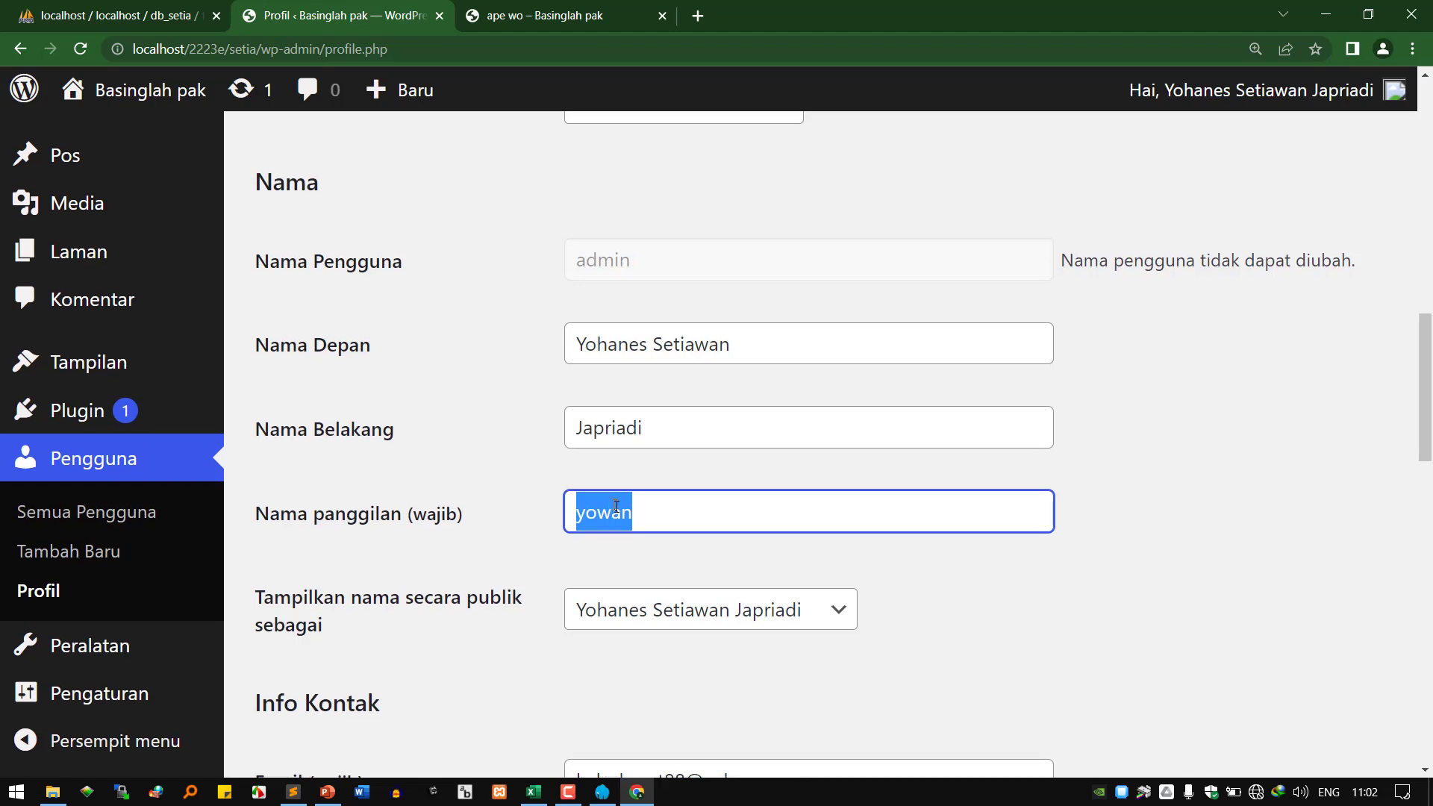
scroll(607, 371, up, 1)
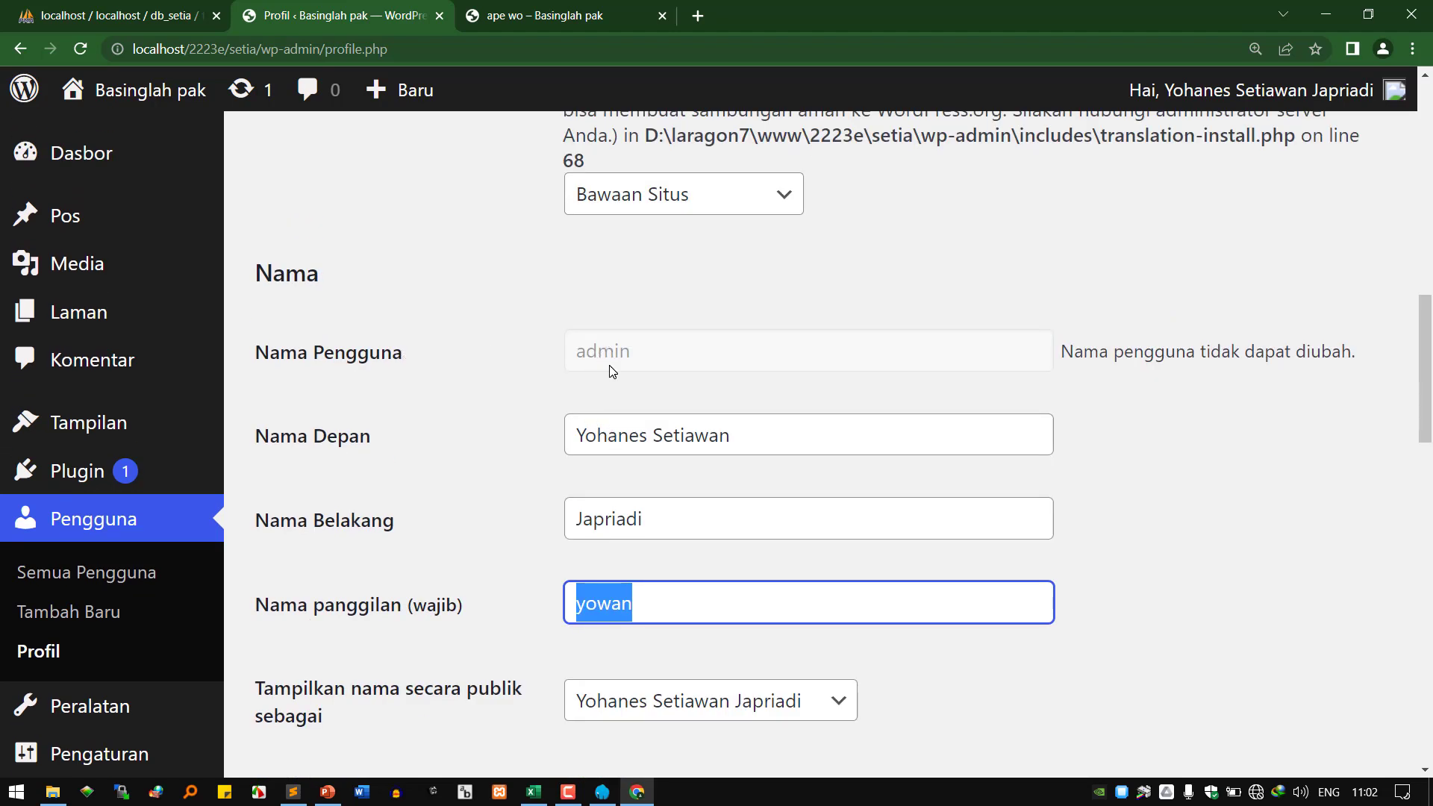
scroll(657, 478, down, 3)
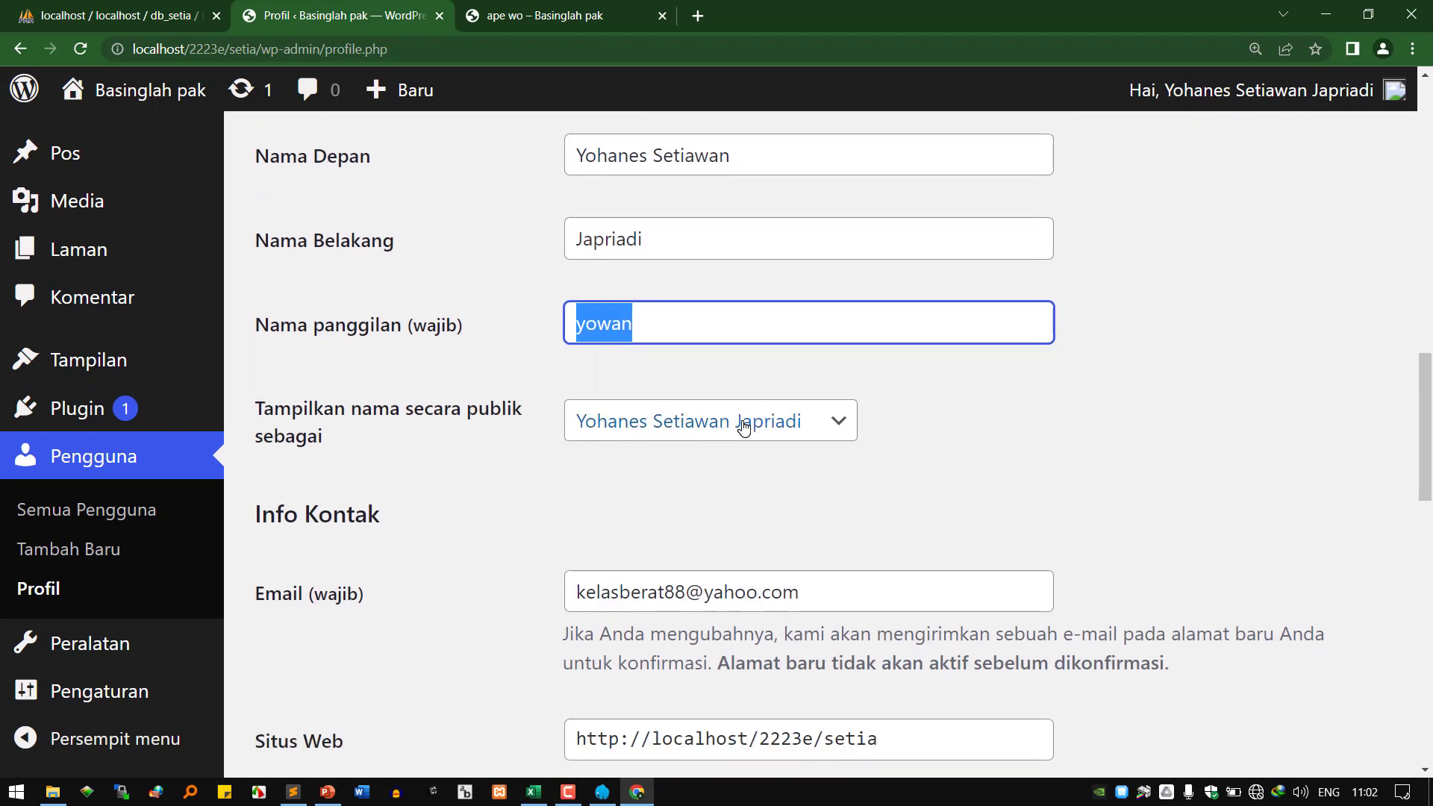
scroll(744, 432, down, 1)
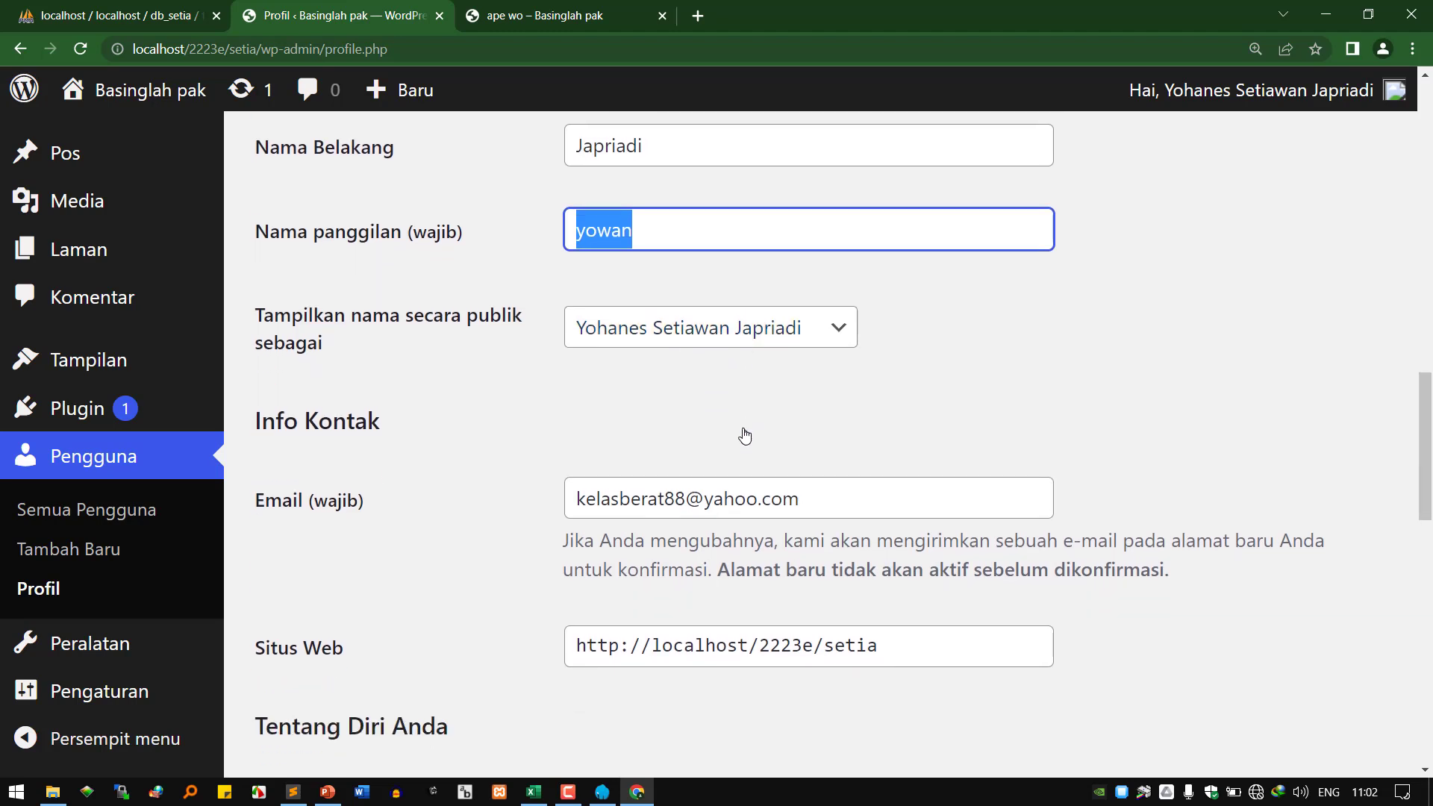
scroll(744, 435, down, 1)
scroll(744, 436, down, 1)
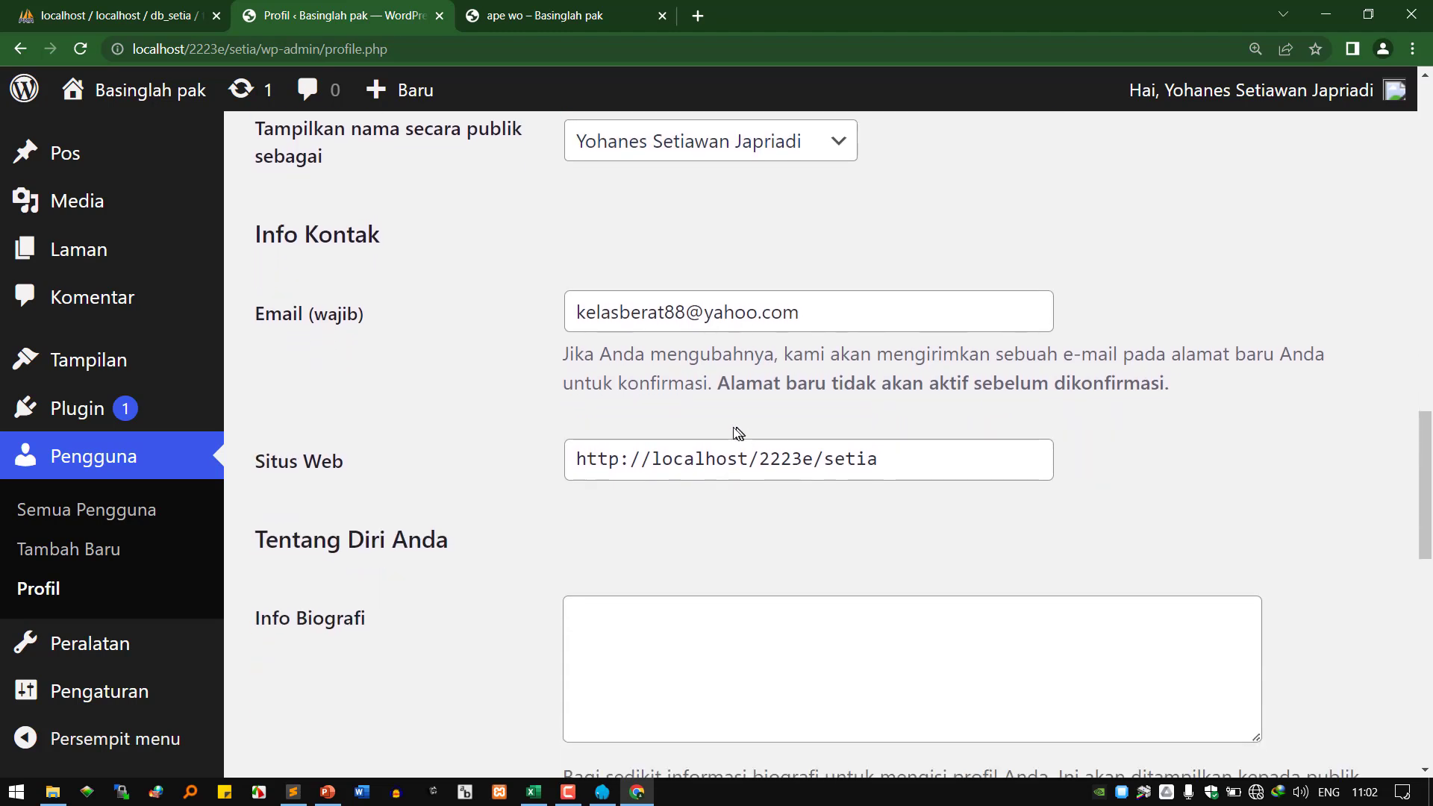
click(918, 462)
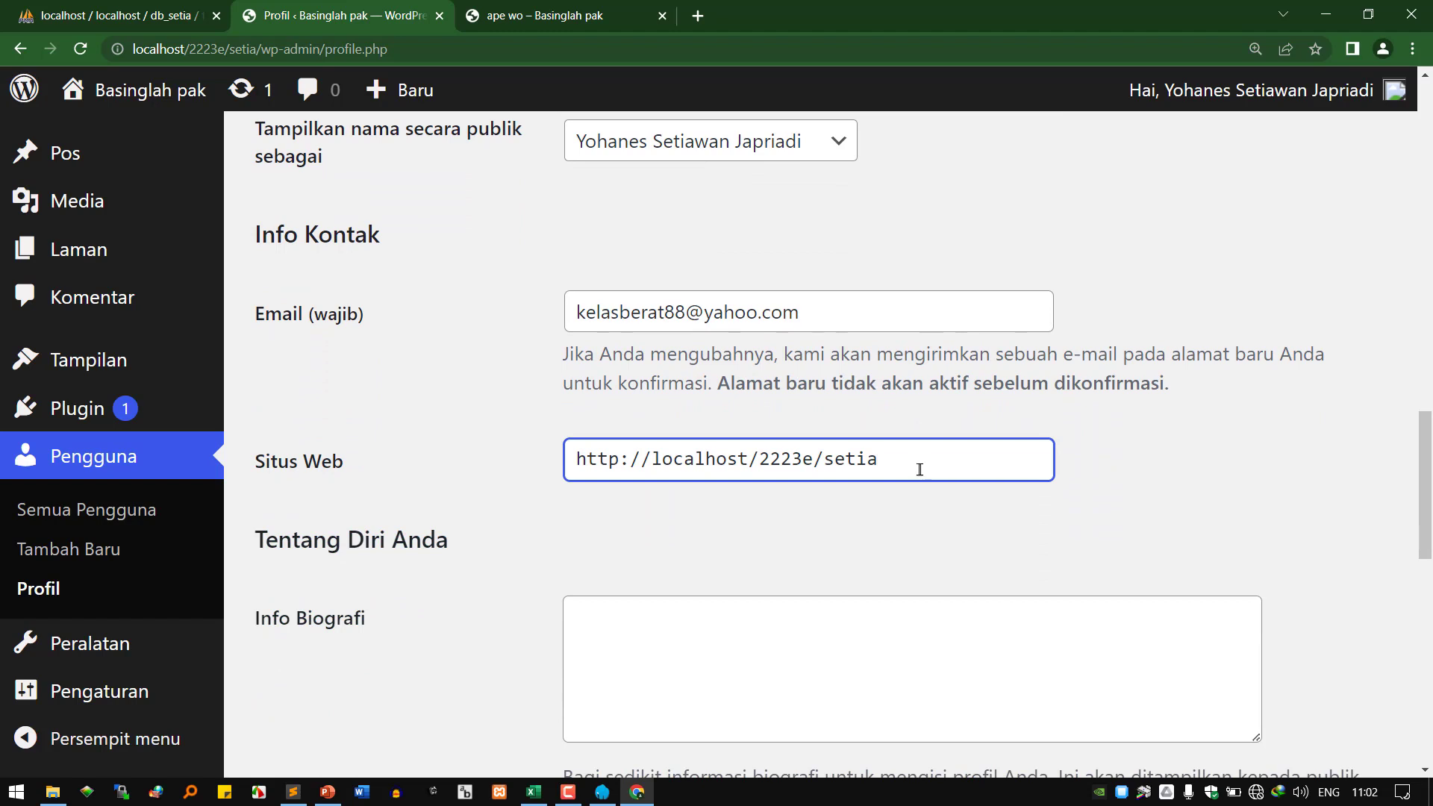
drag(919, 470, 520, 481)
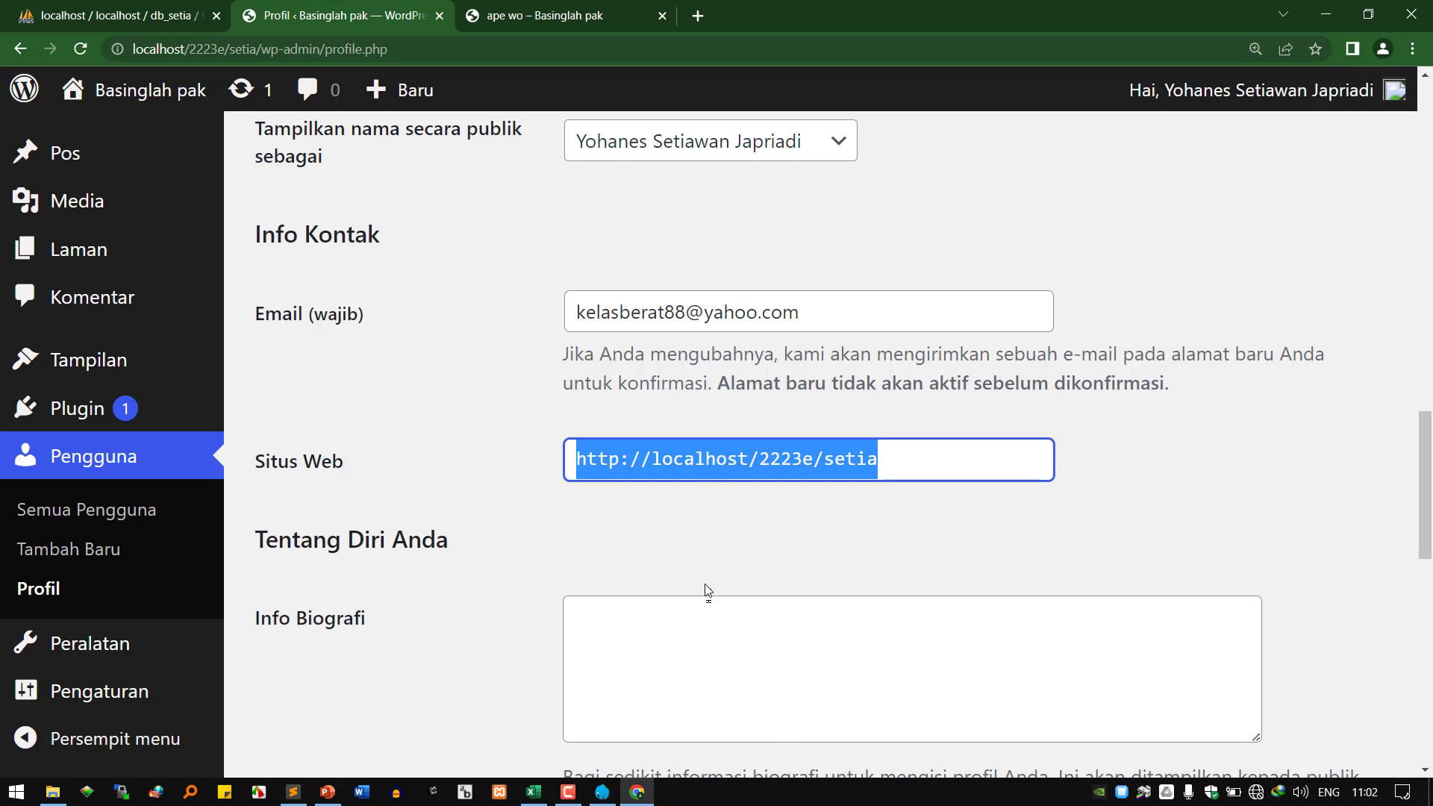
click(673, 327)
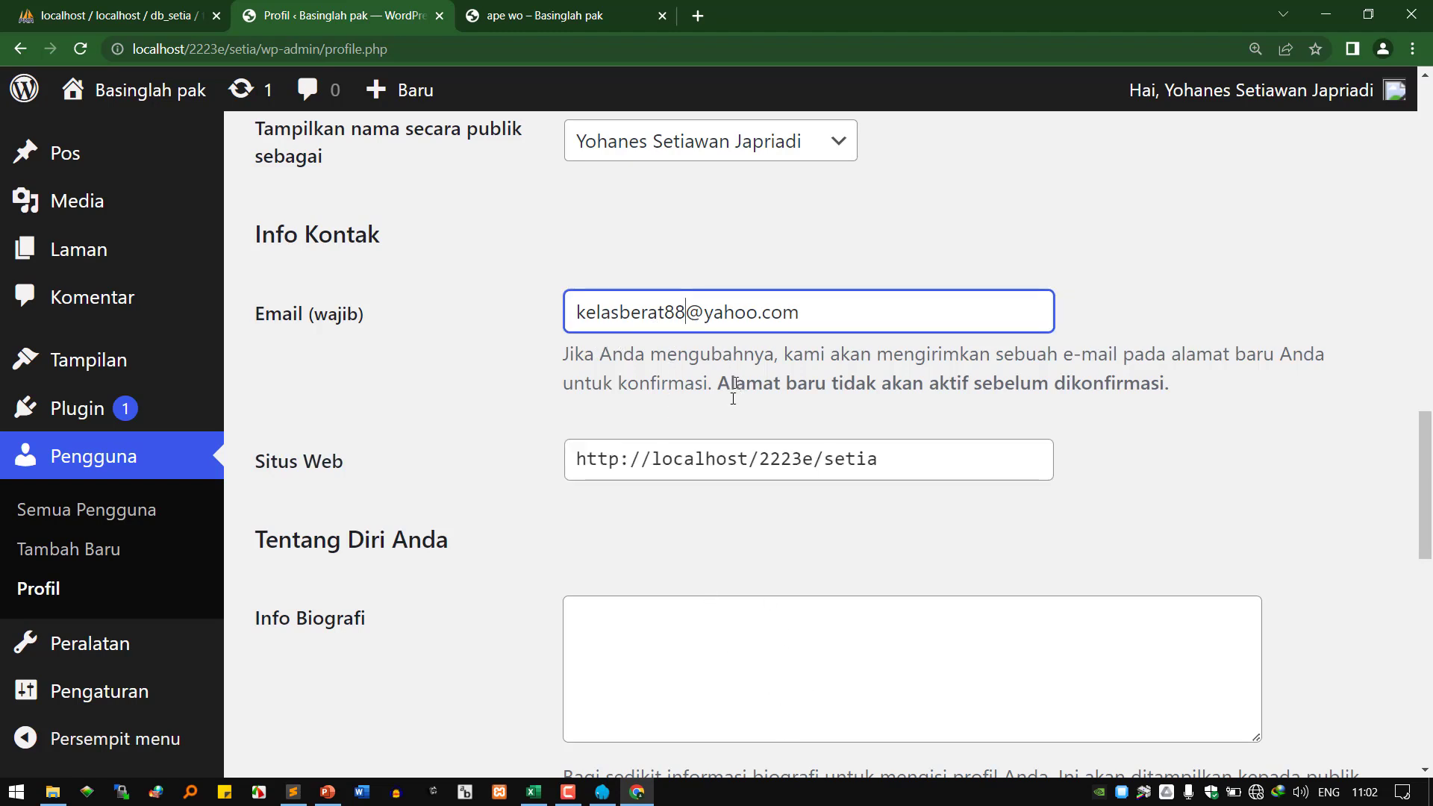
scroll(684, 491, down, 2)
Write the Info Biografi text 'saya adalah seorang pegulat semi pro dengan lawan tanding' plus a sparring partner's name.
click(703, 436)
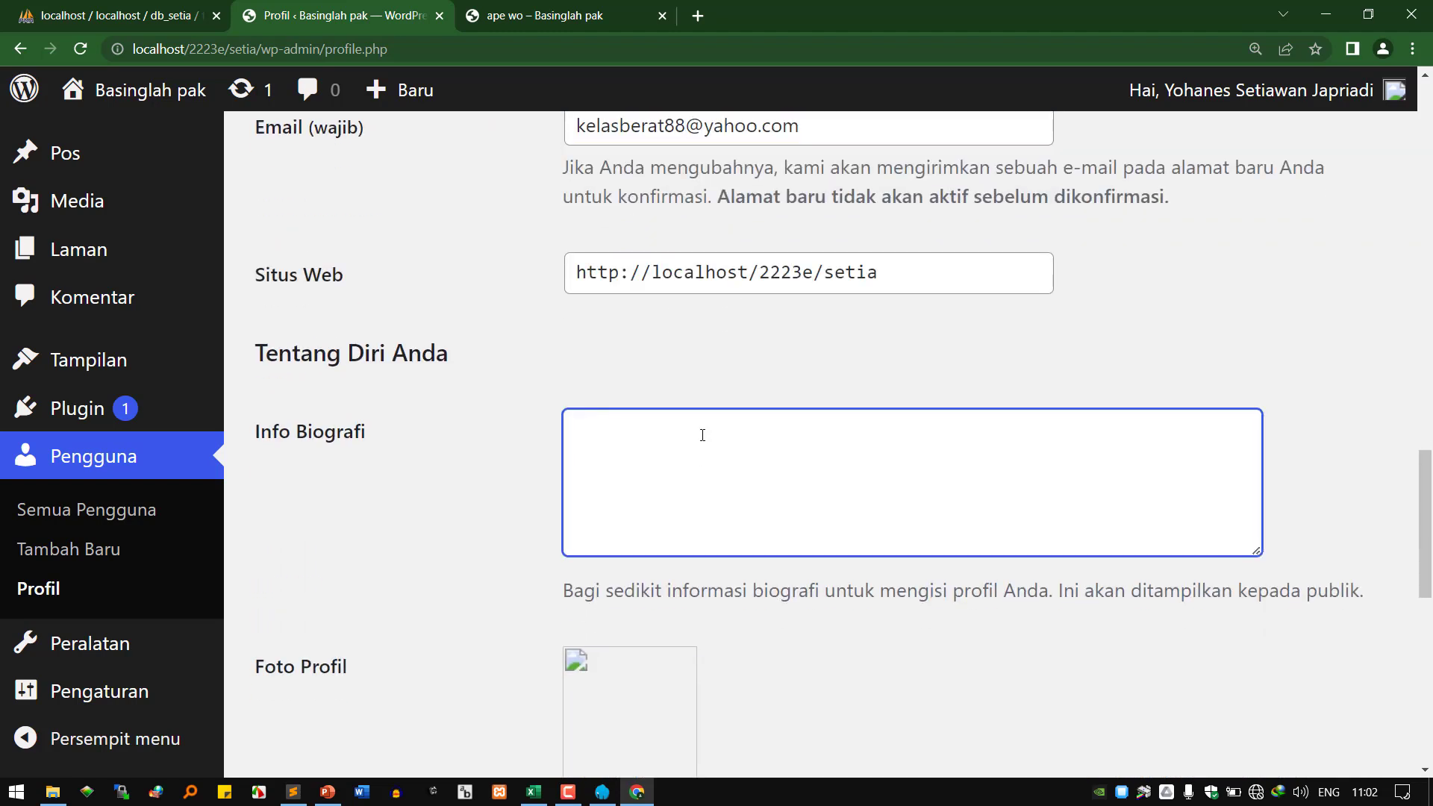
text(saya adalah s)
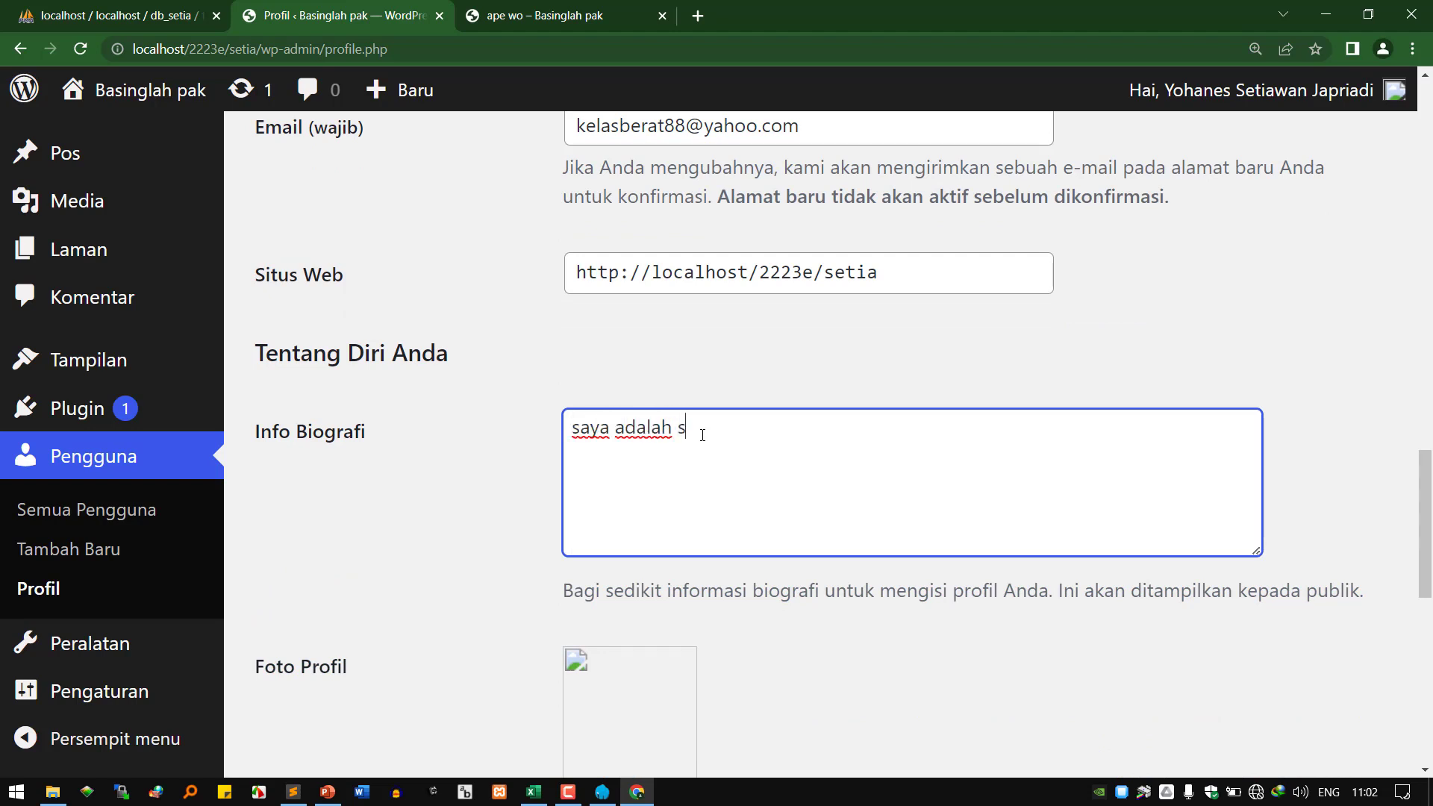
text(eorang pegulat semi )
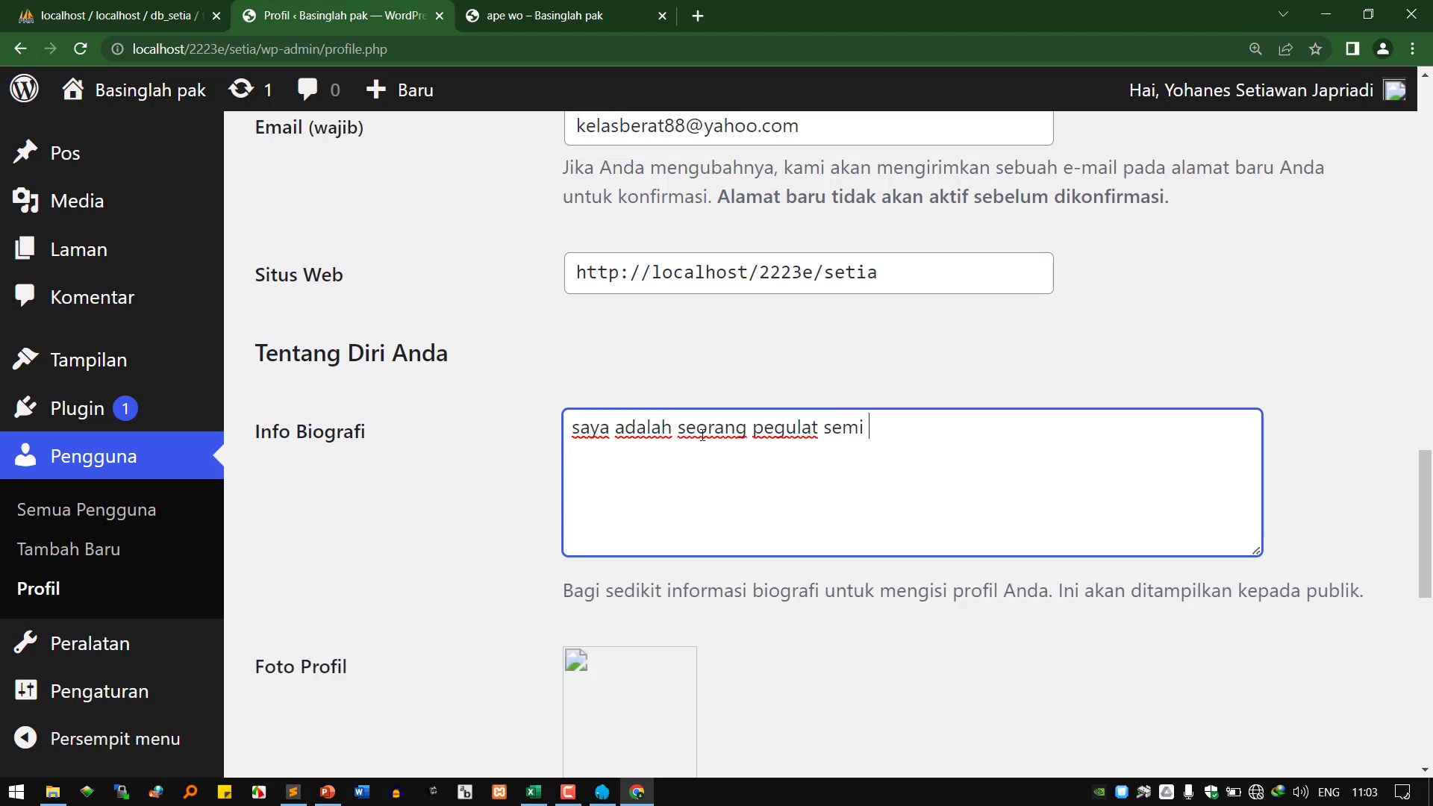
text(pro dengan lawan tanding pak HAP)
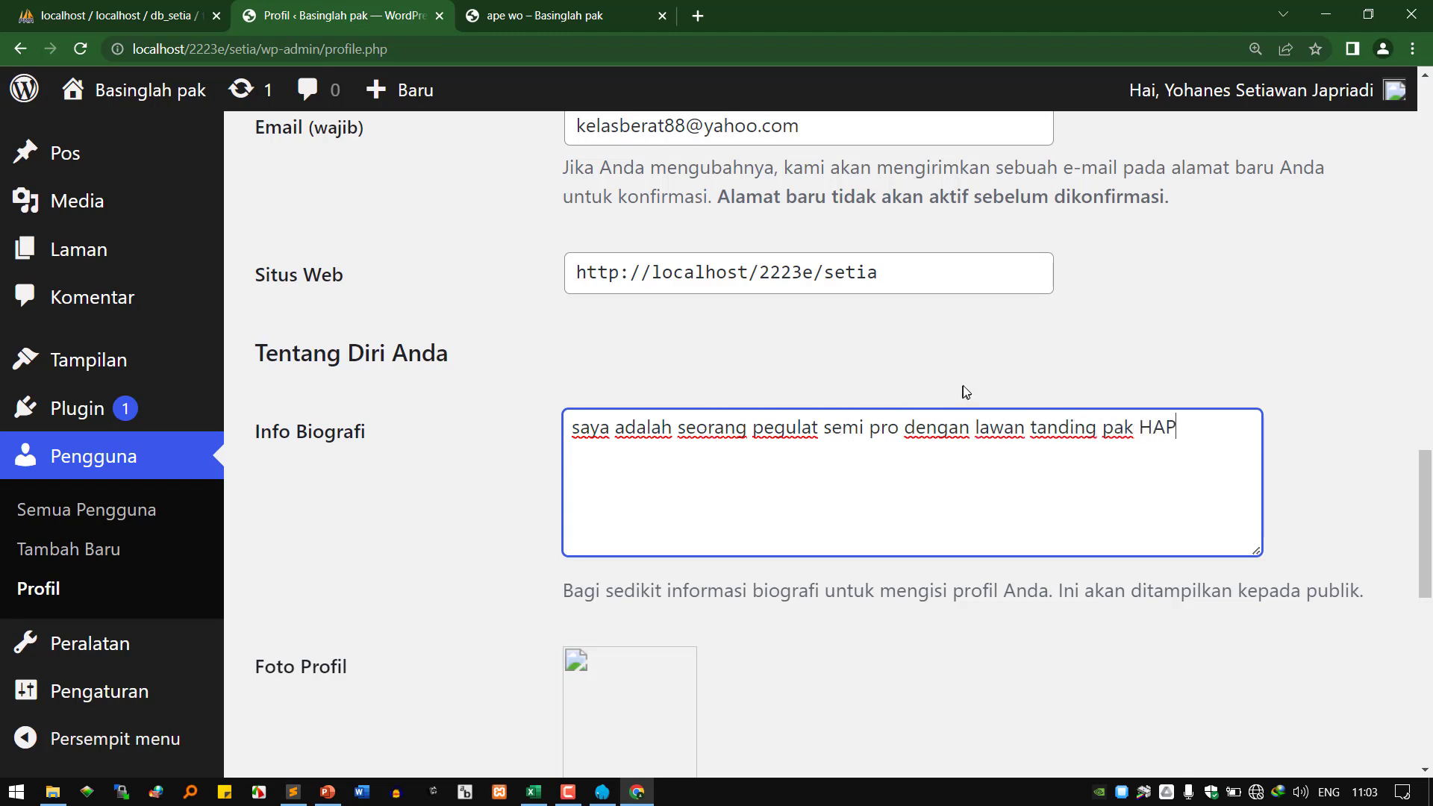
double_click(718, 440)
scroll(718, 441, down, 1)
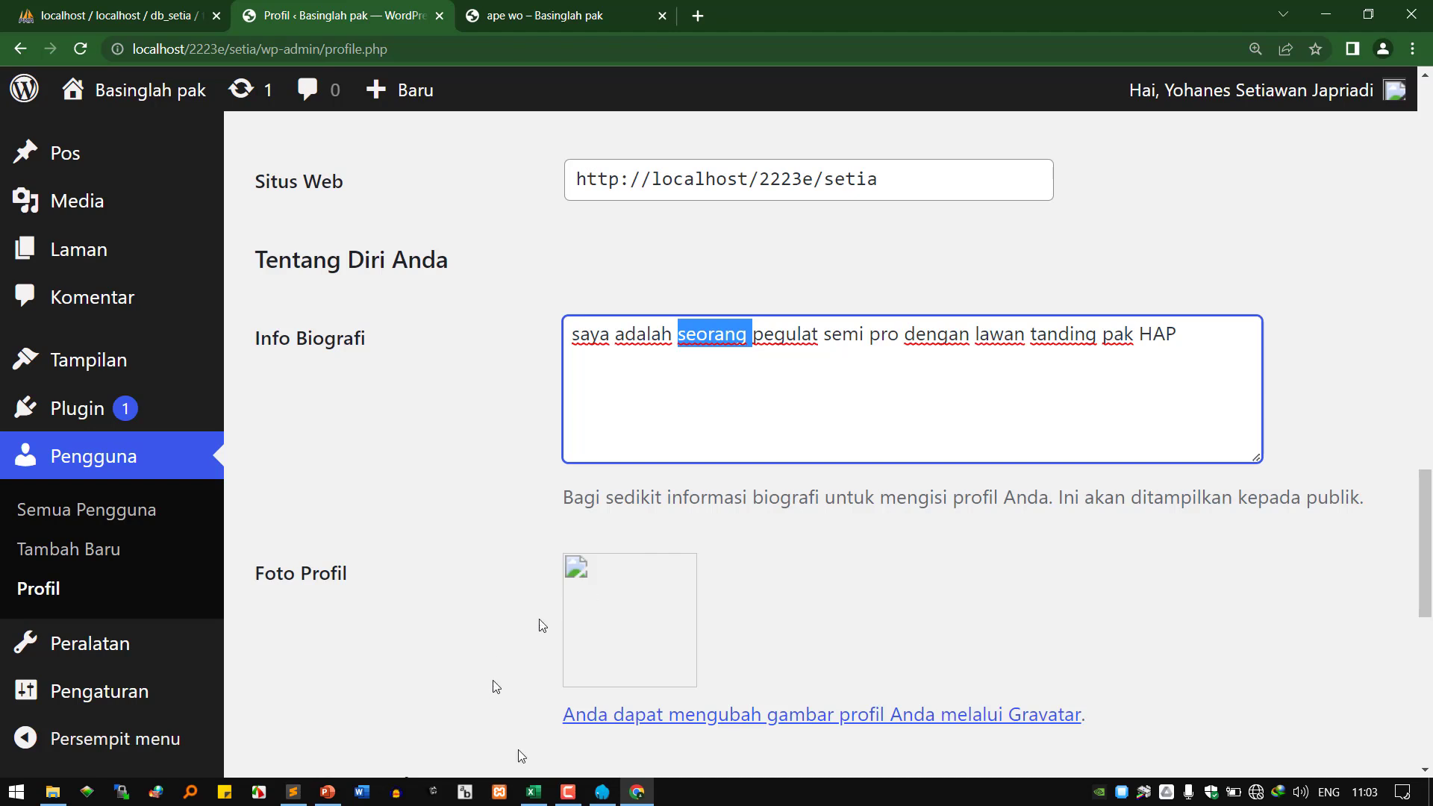
Connect to a Wi-Fi network and scroll down the profile page.
click(1264, 793)
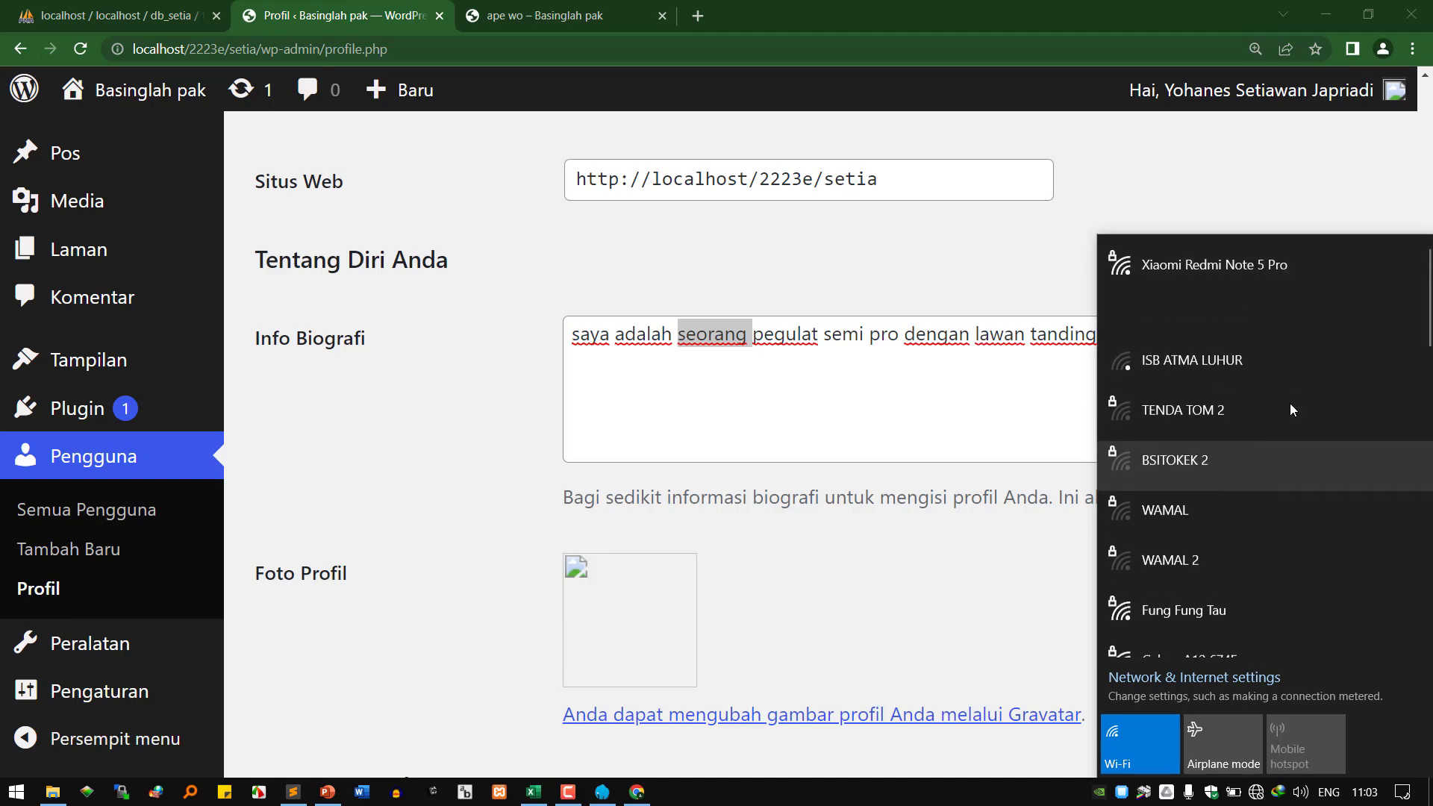
click(1307, 328)
click(1357, 406)
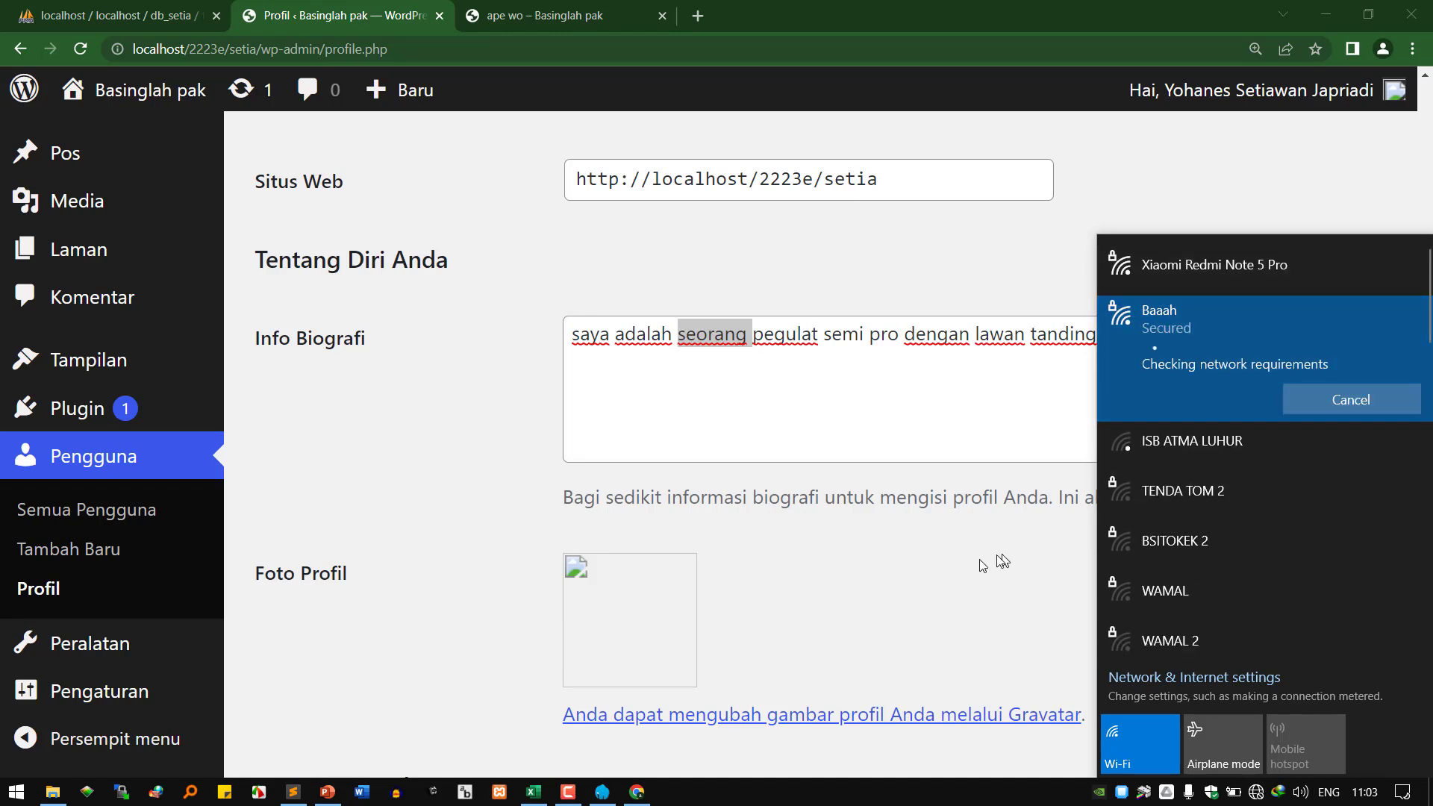
click(961, 572)
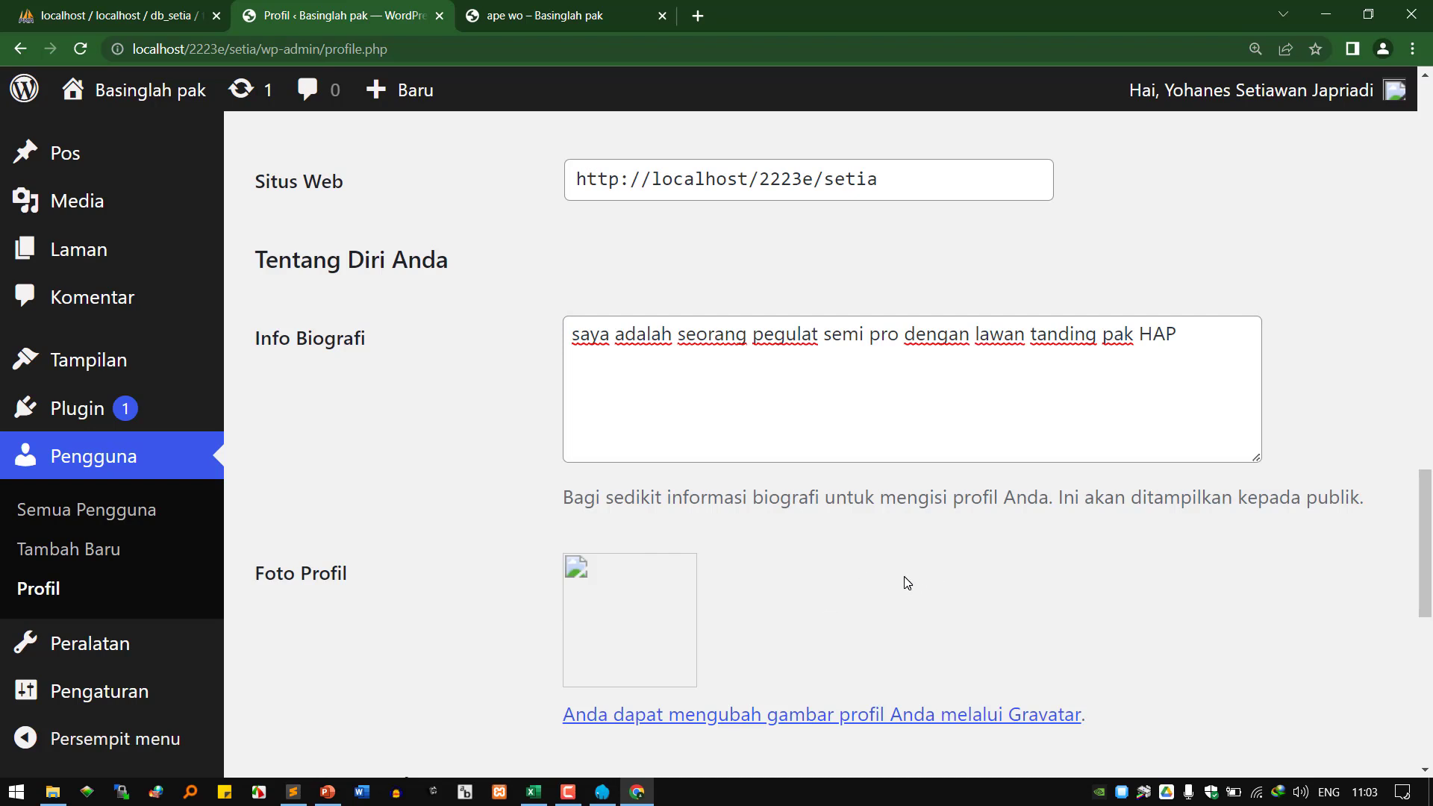
scroll(866, 579, down, 3)
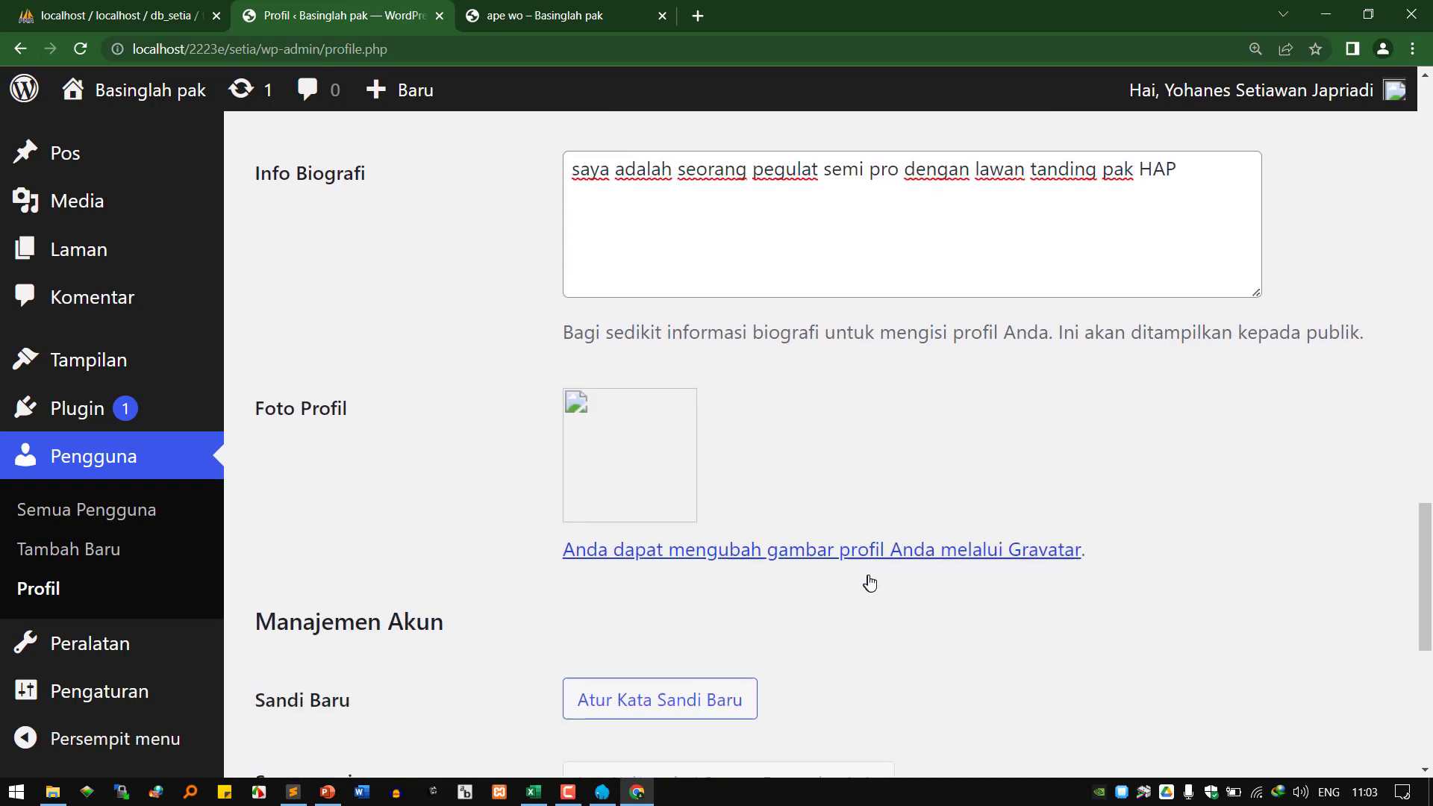
scroll(872, 583, down, 1)
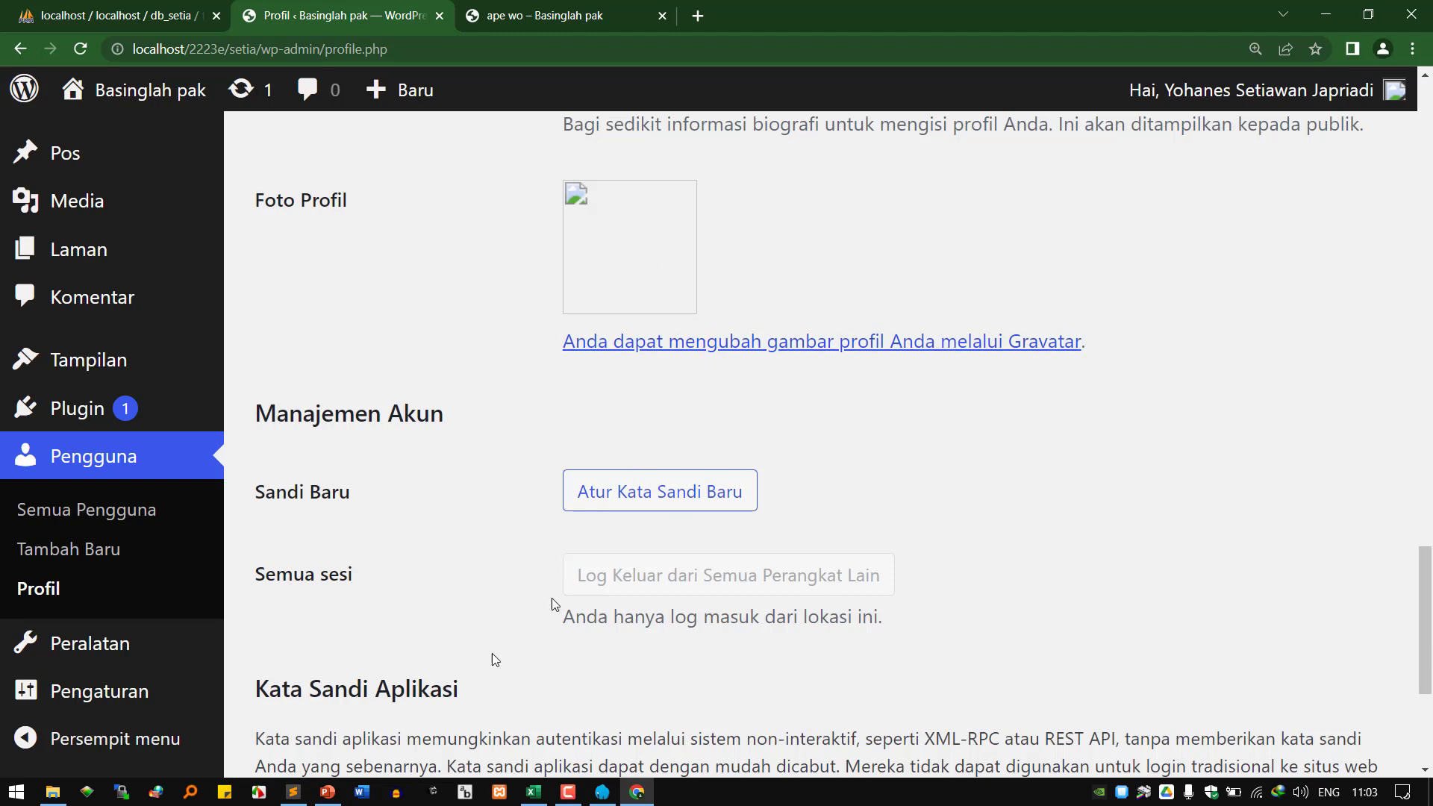
Generate a new account password and overwrite it with a custom password.
click(654, 500)
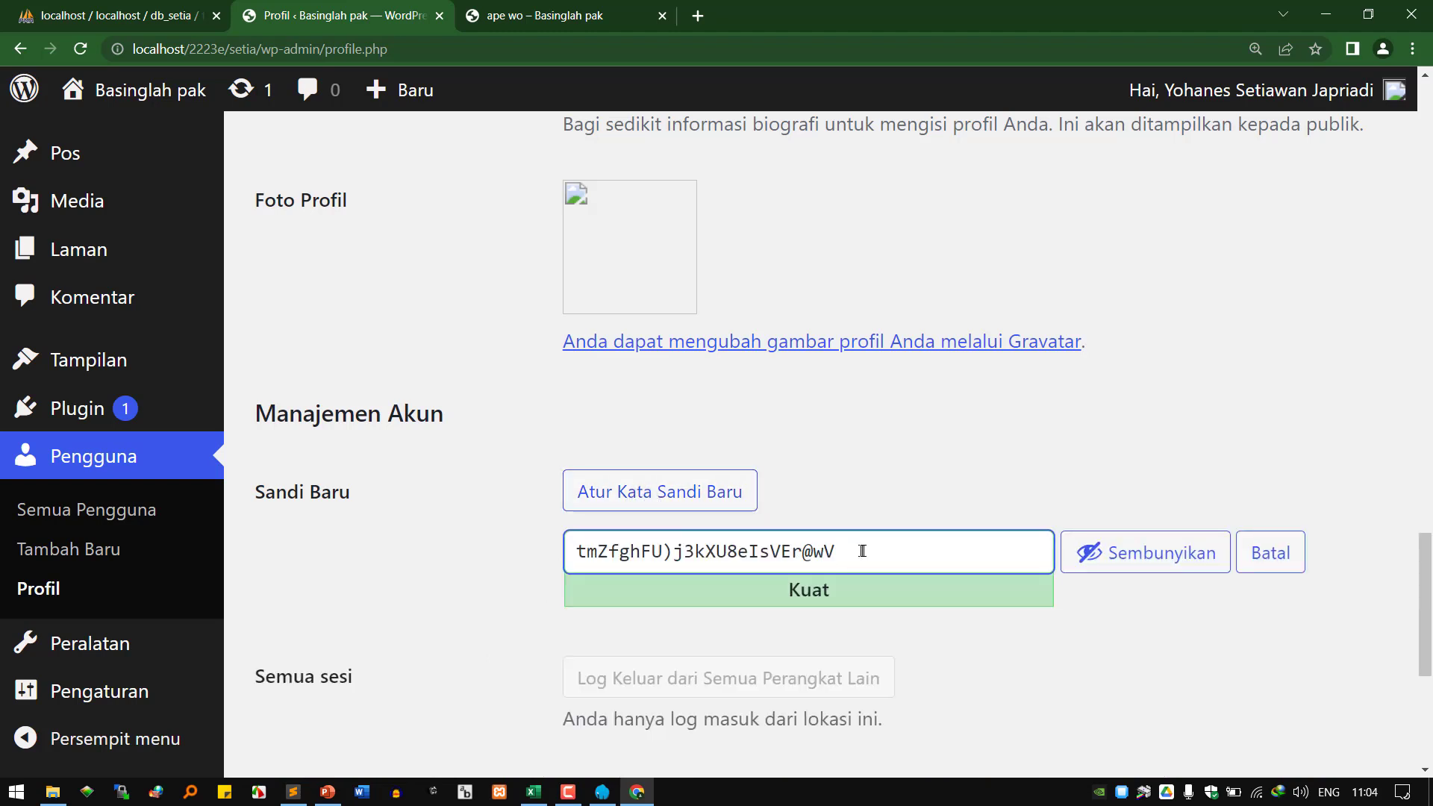
drag(862, 550, 430, 522)
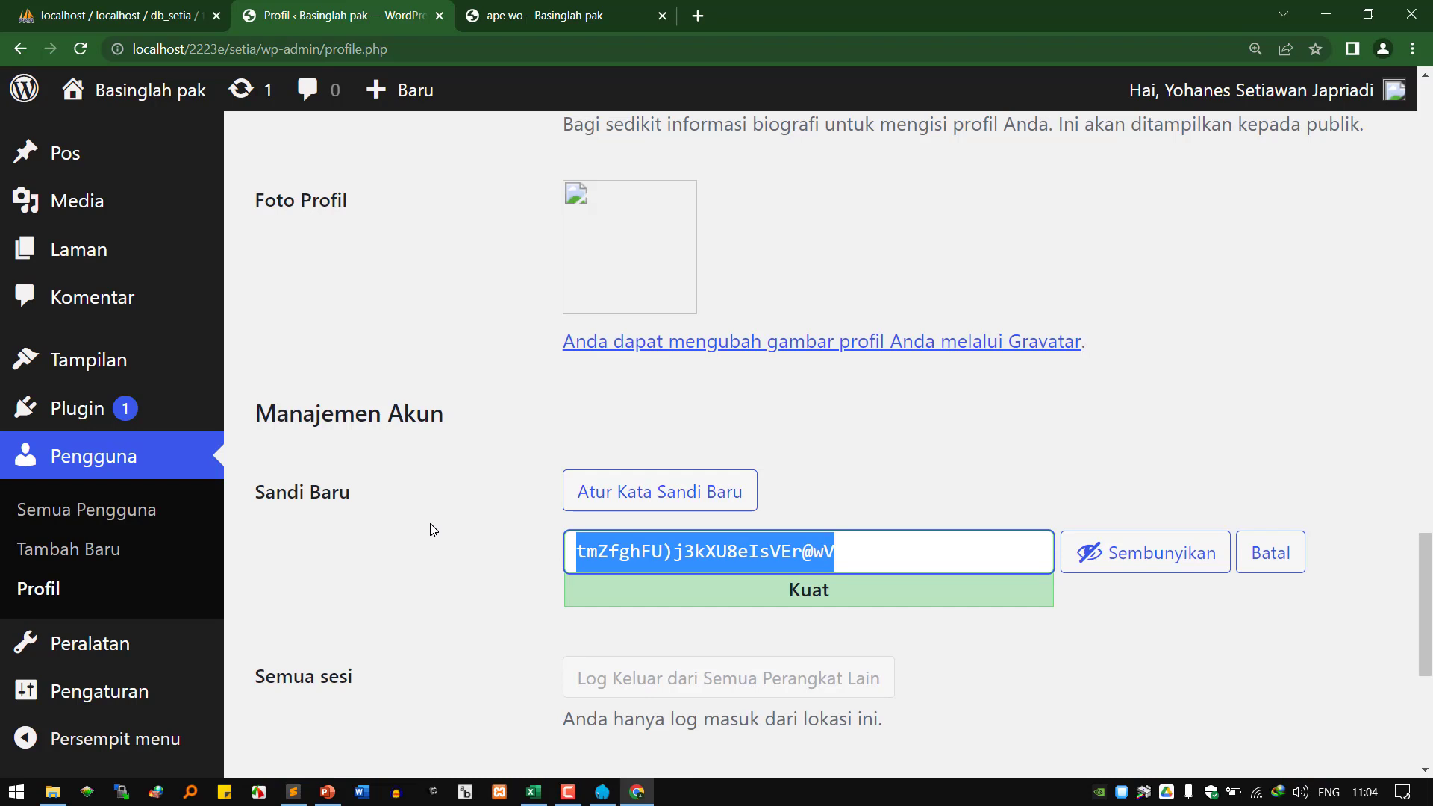
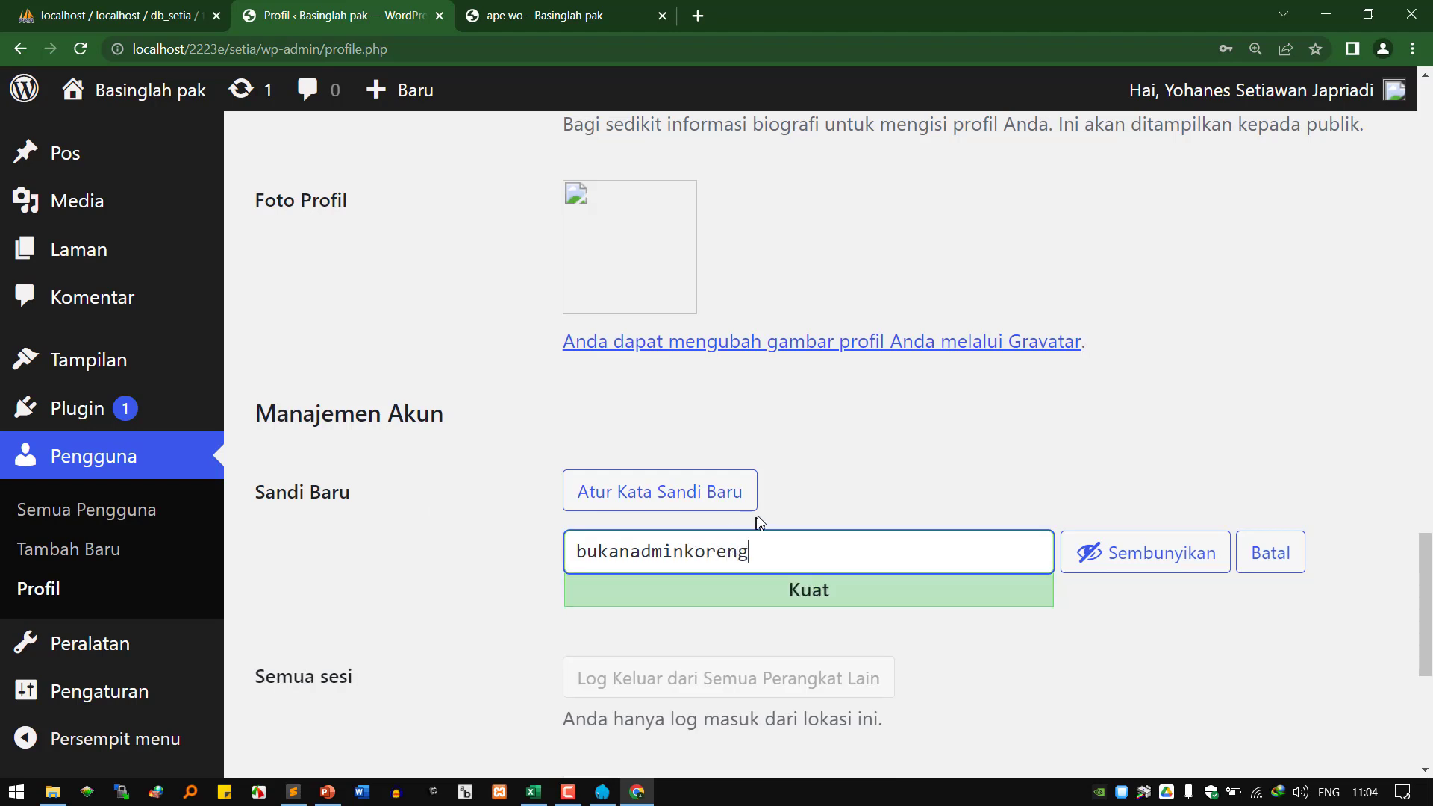
scroll(848, 589, down, 1)
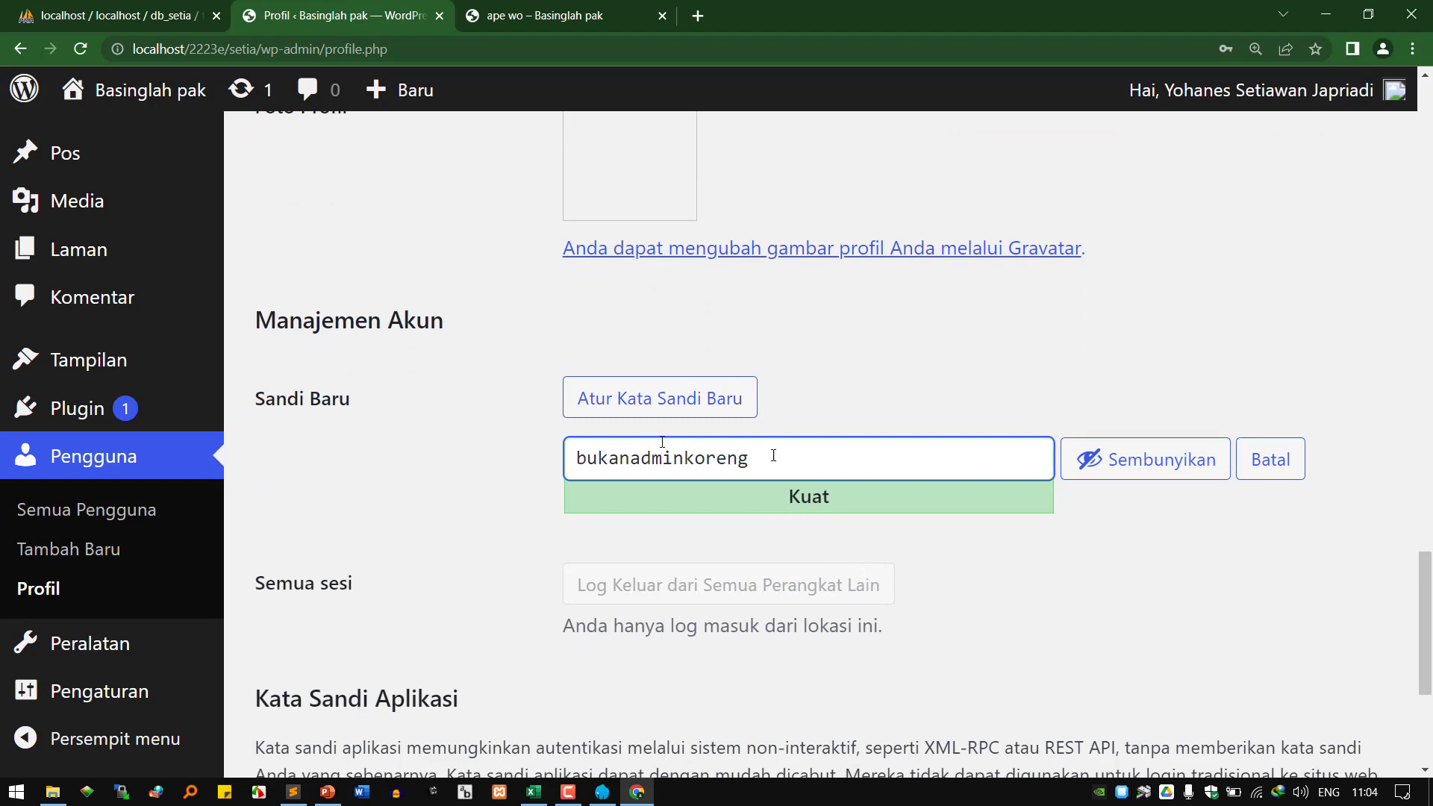
Replace it with a longer custom password until the meter shows Kuat.
drag(773, 457, 440, 423)
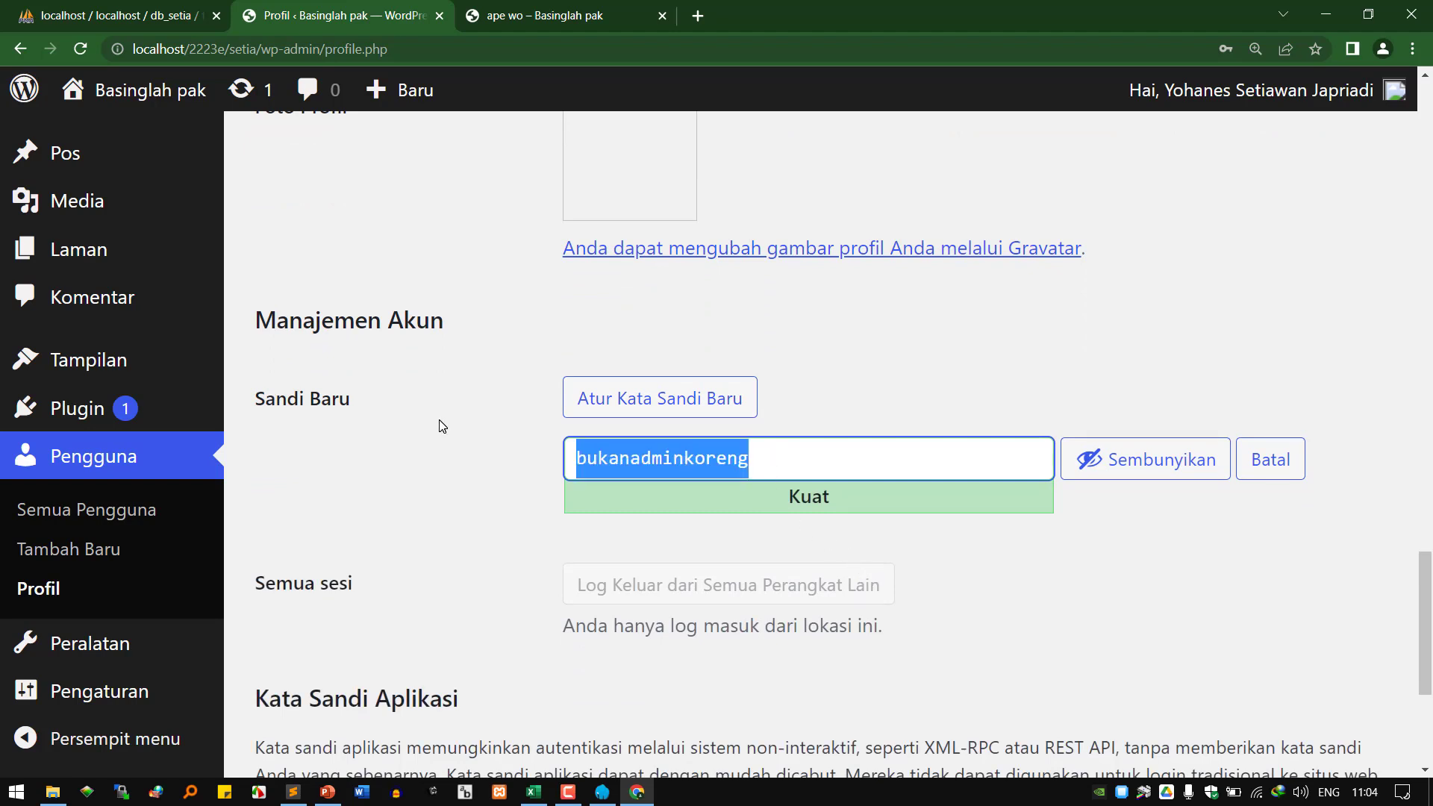
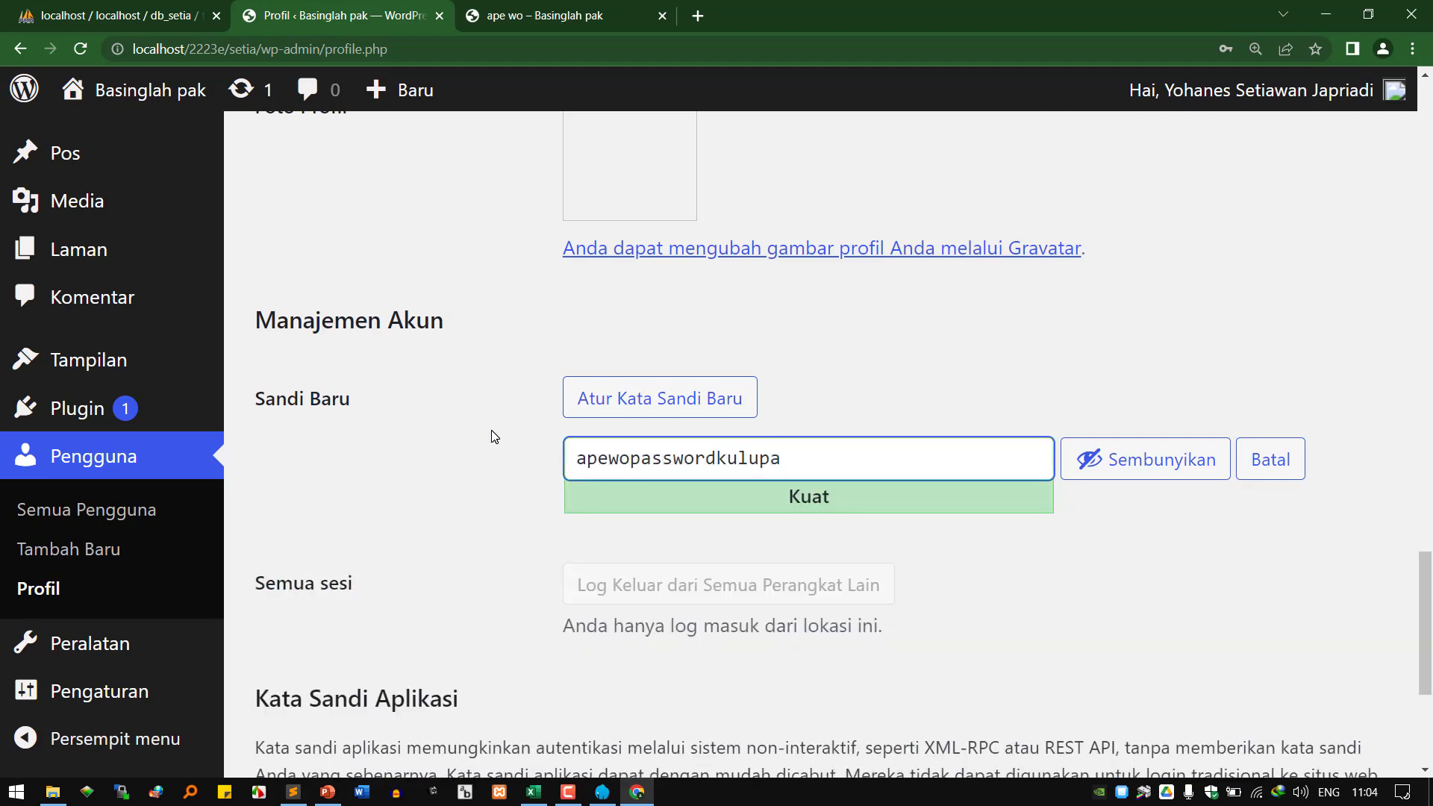
scroll(612, 459, down, 2)
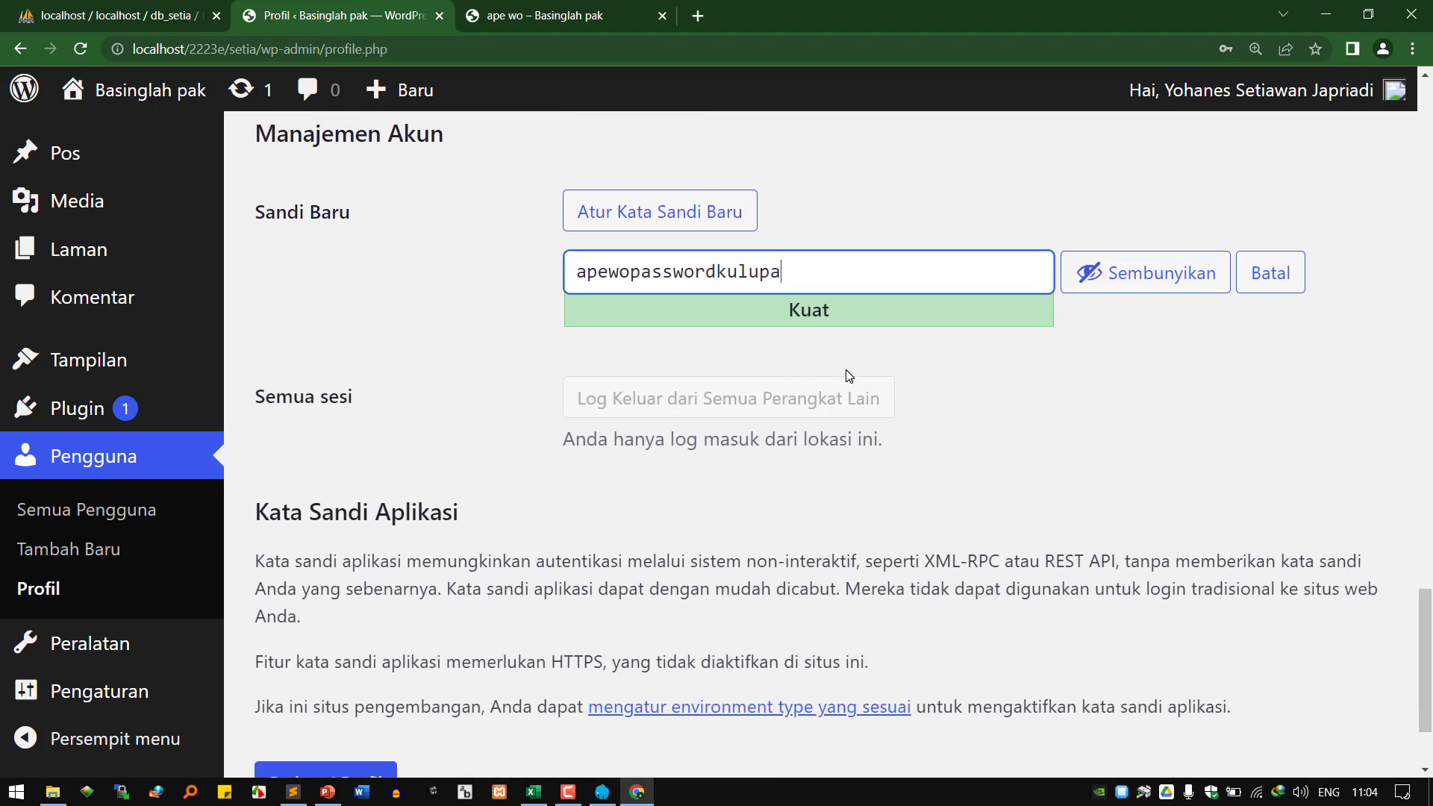
scroll(849, 375, up, 5)
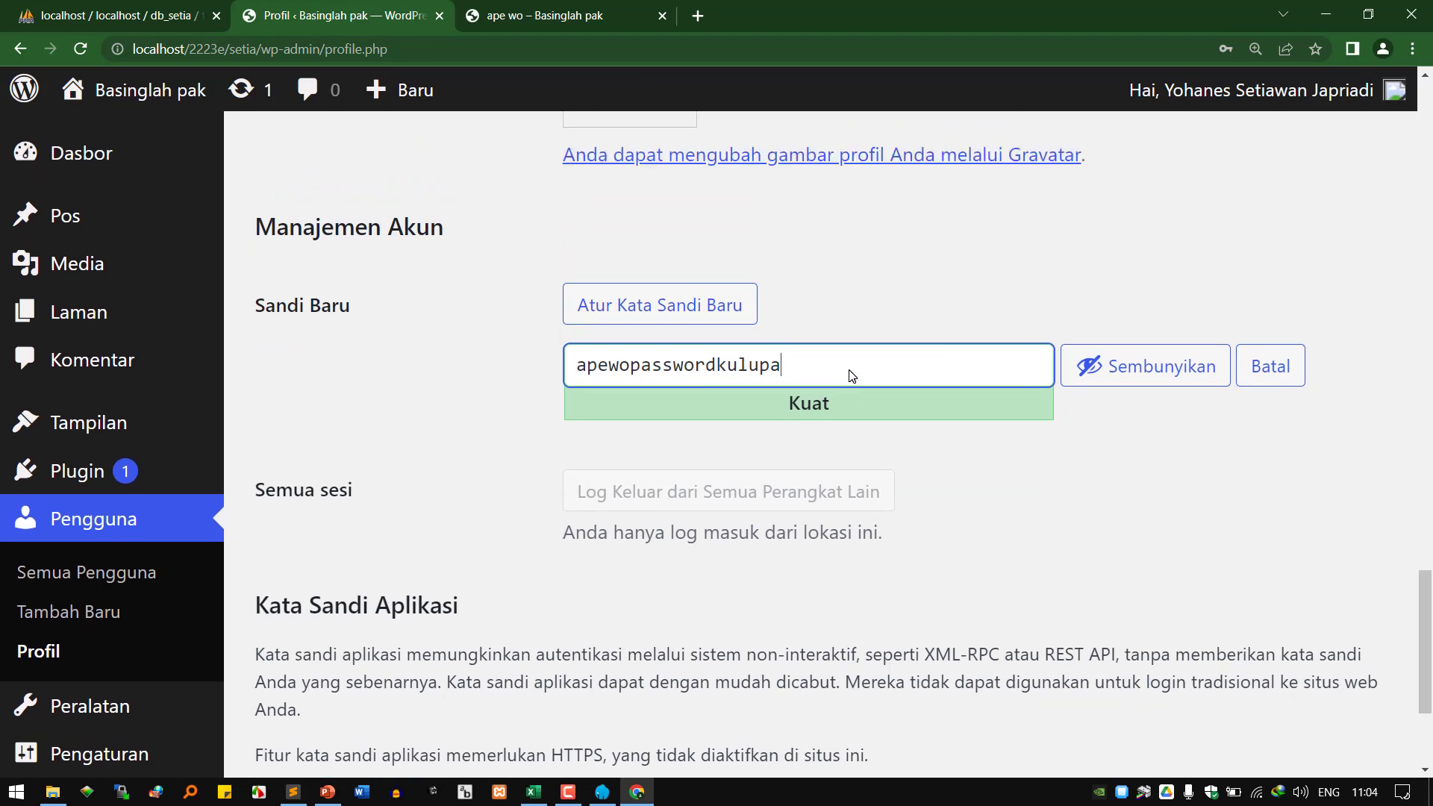
scroll(851, 374, down, 5)
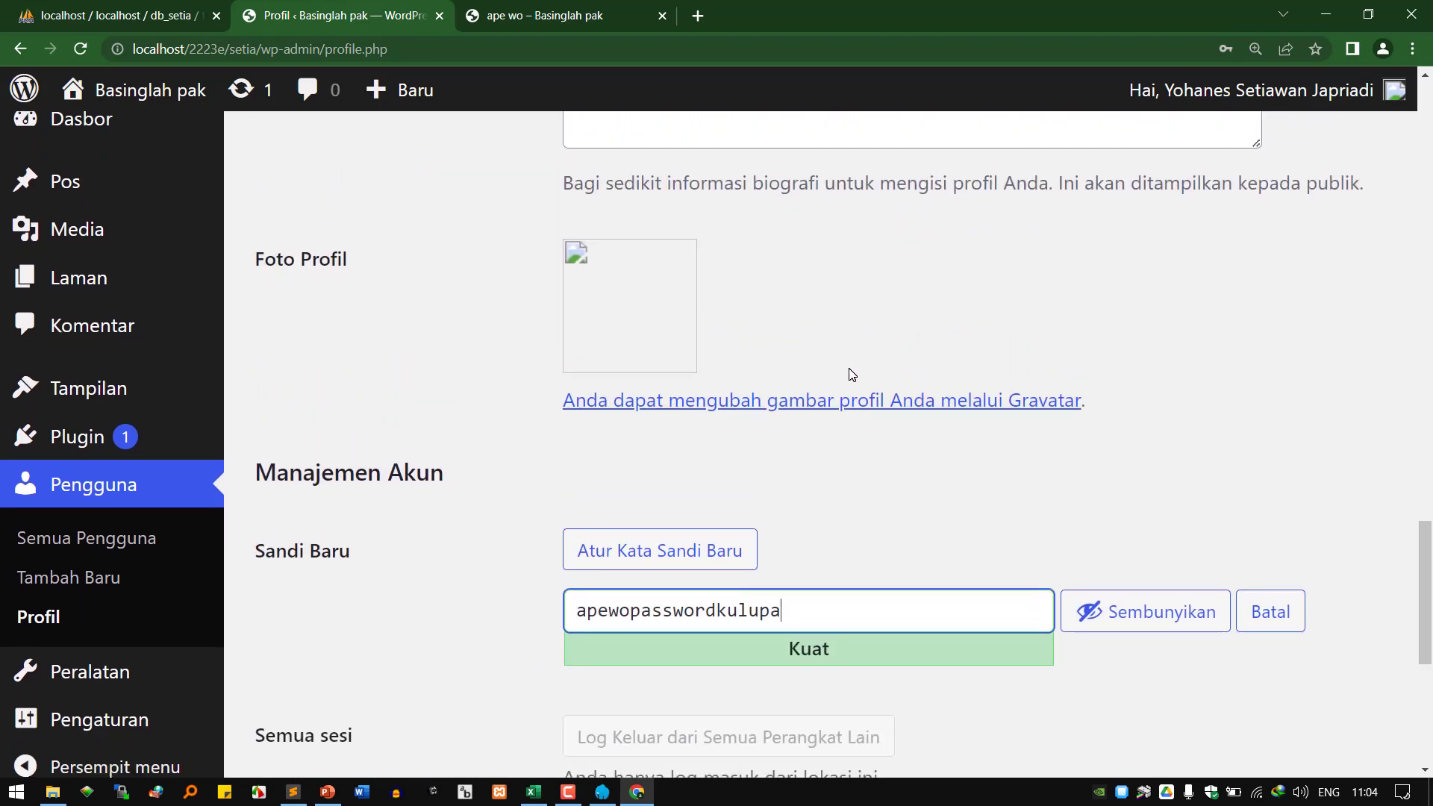
double_click(799, 311)
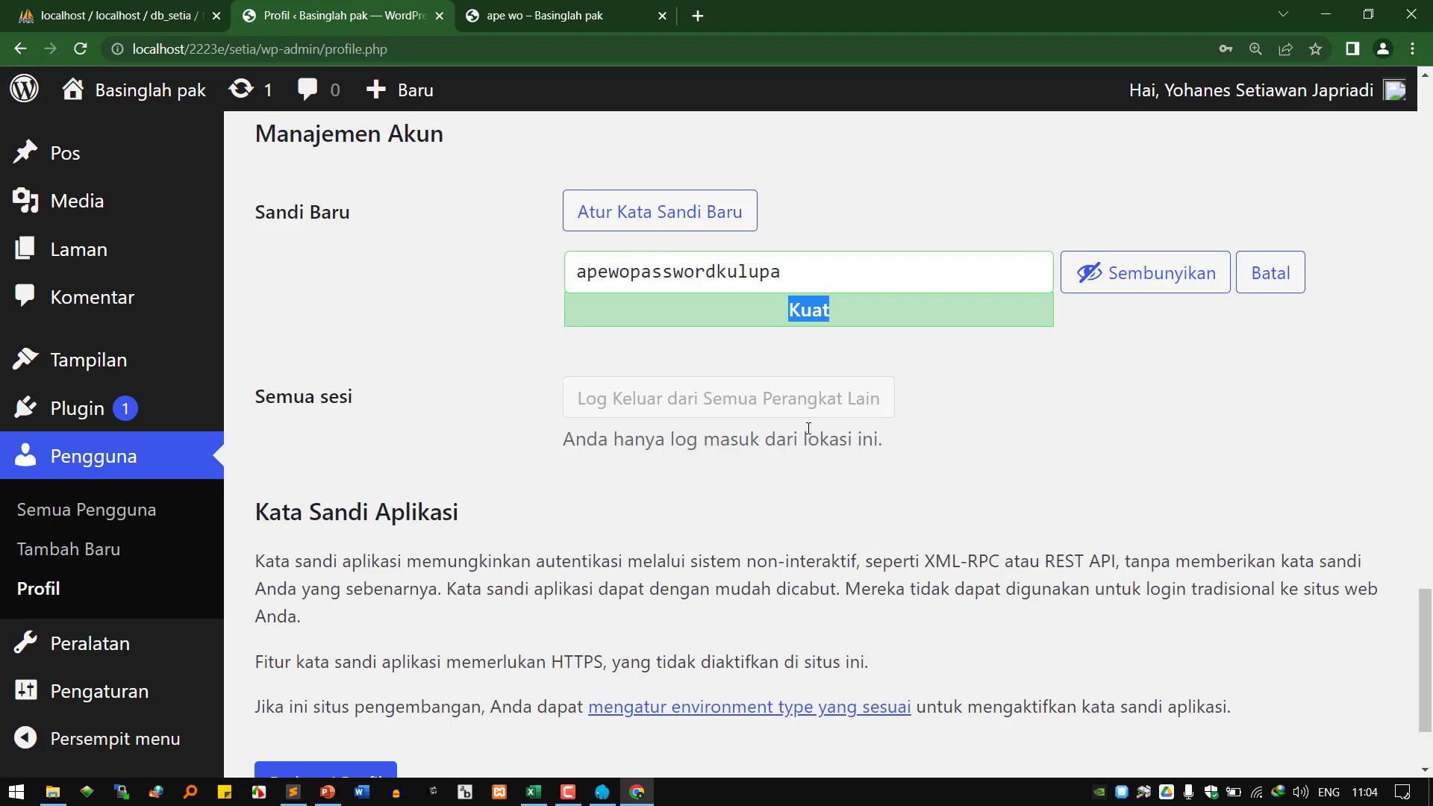
scroll(809, 429, up, 1)
scroll(810, 452, down, 2)
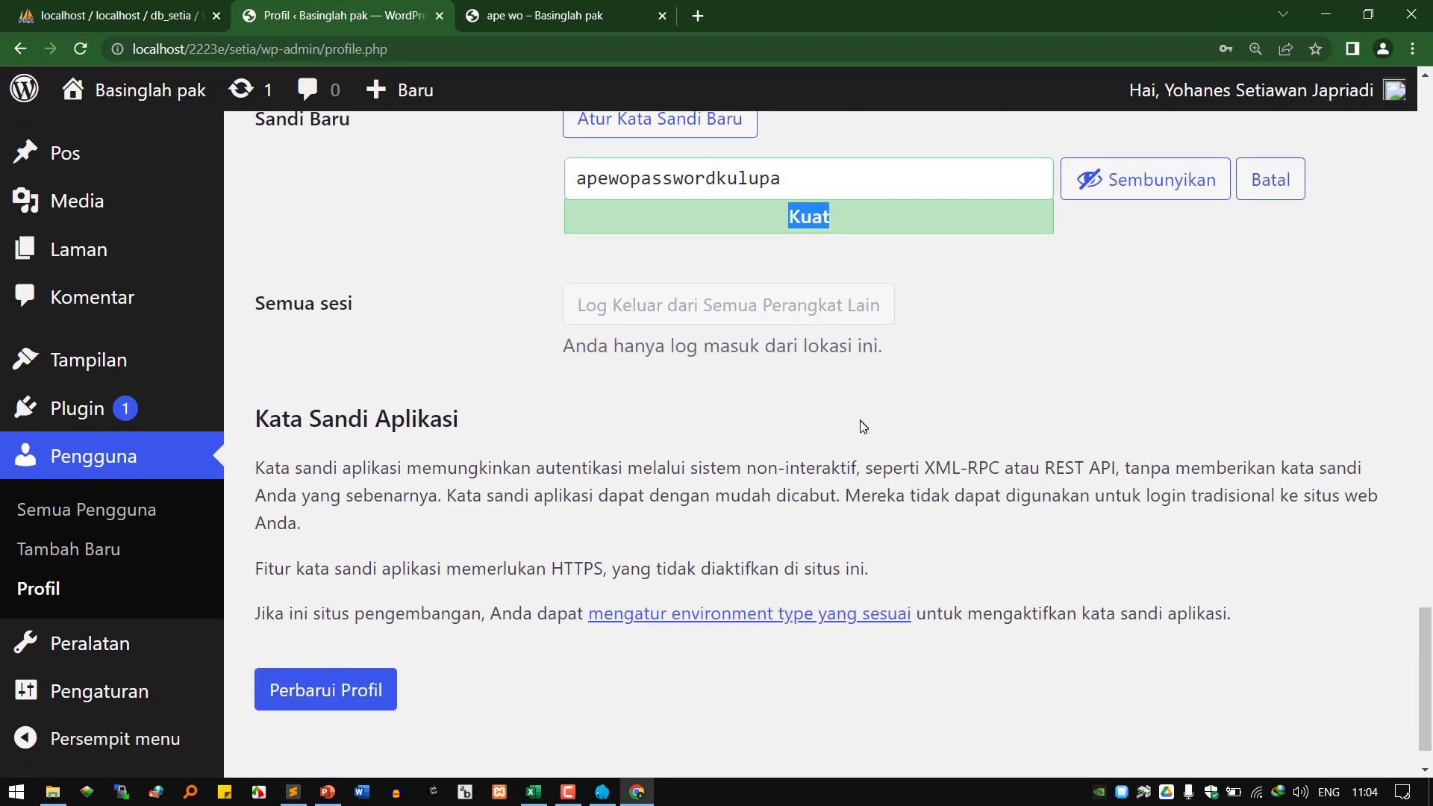
scroll(875, 419, up, 12)
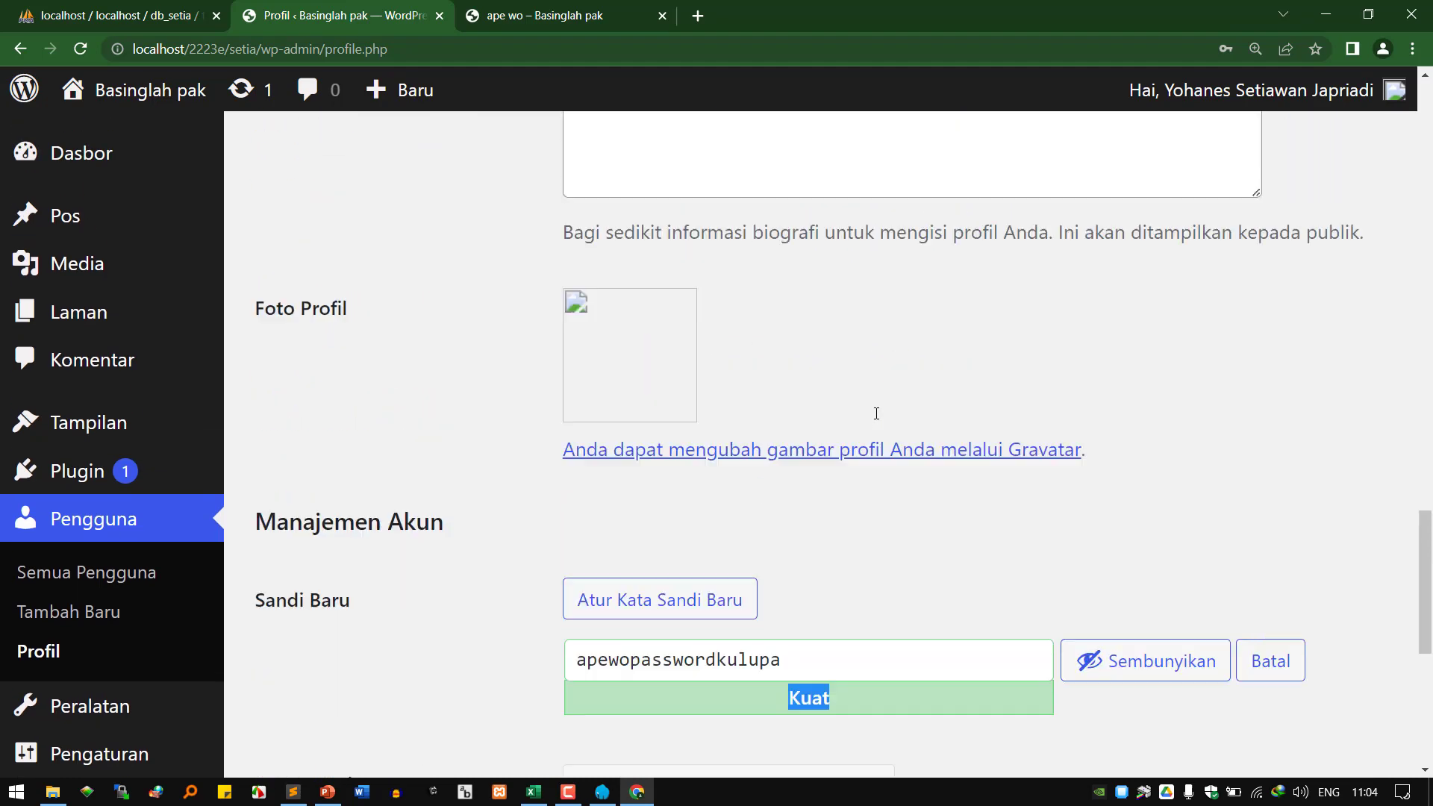
scroll(876, 414, down, 12)
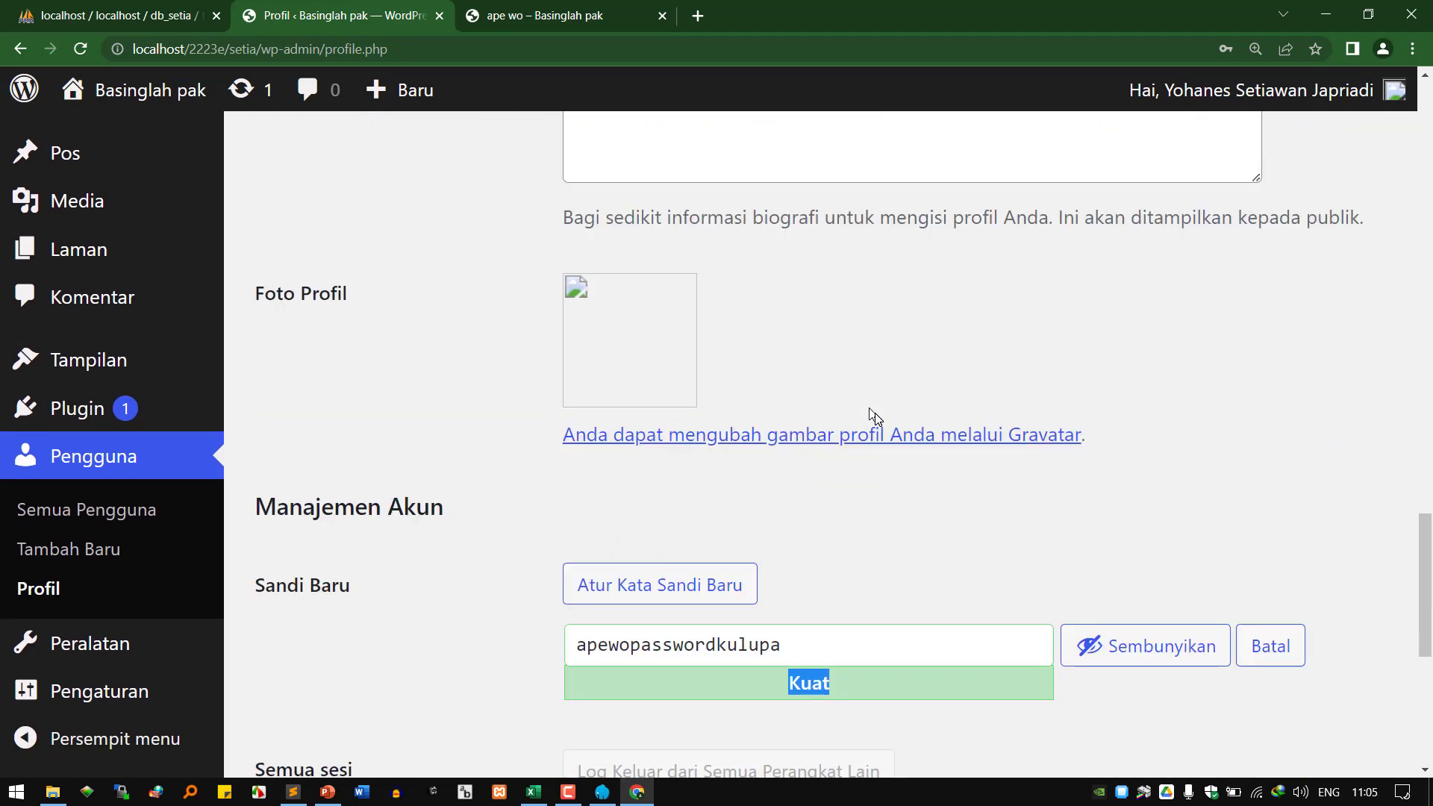
scroll(630, 489, down, 1)
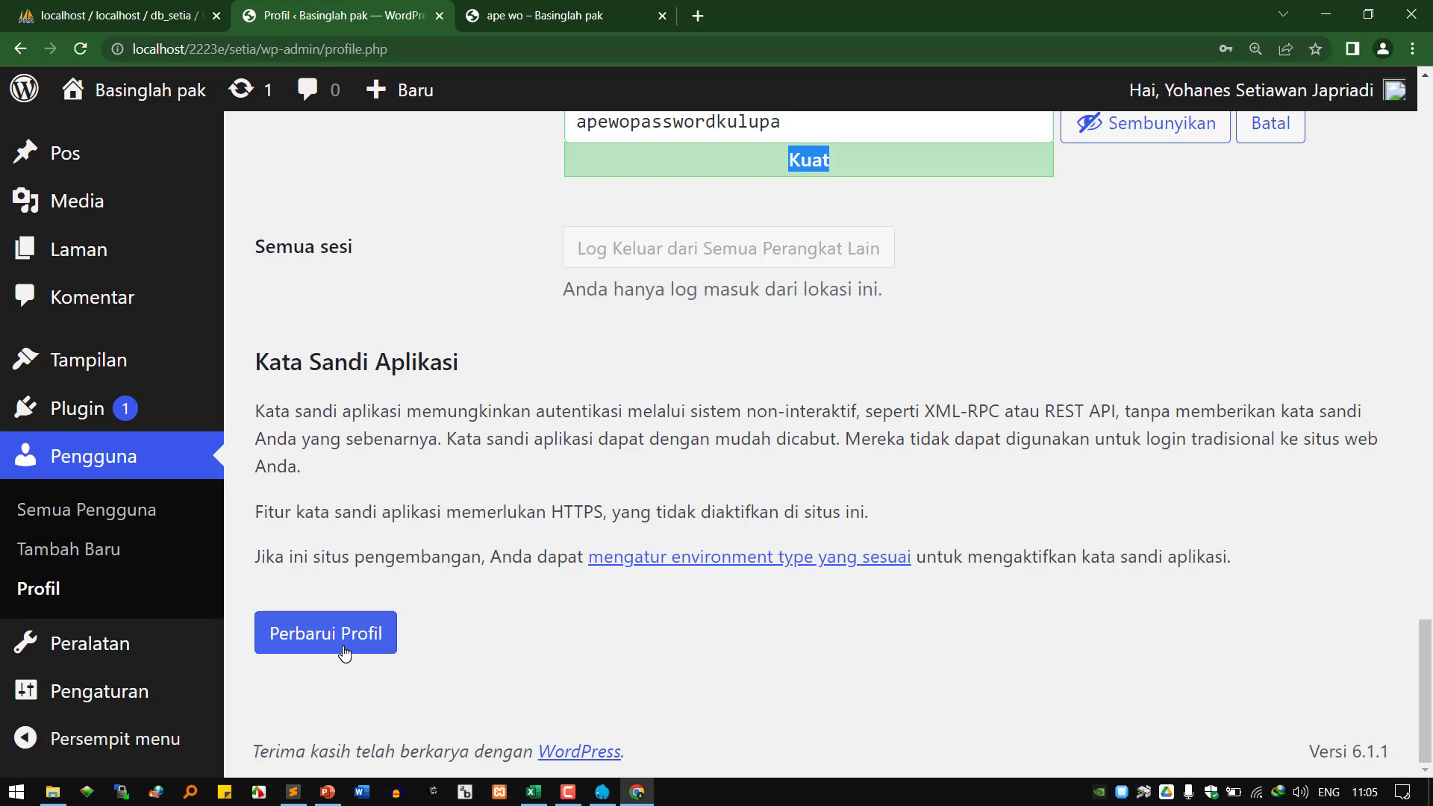
Save the profile changes with Perbarui Profil and scroll down the resulting page.
click(343, 650)
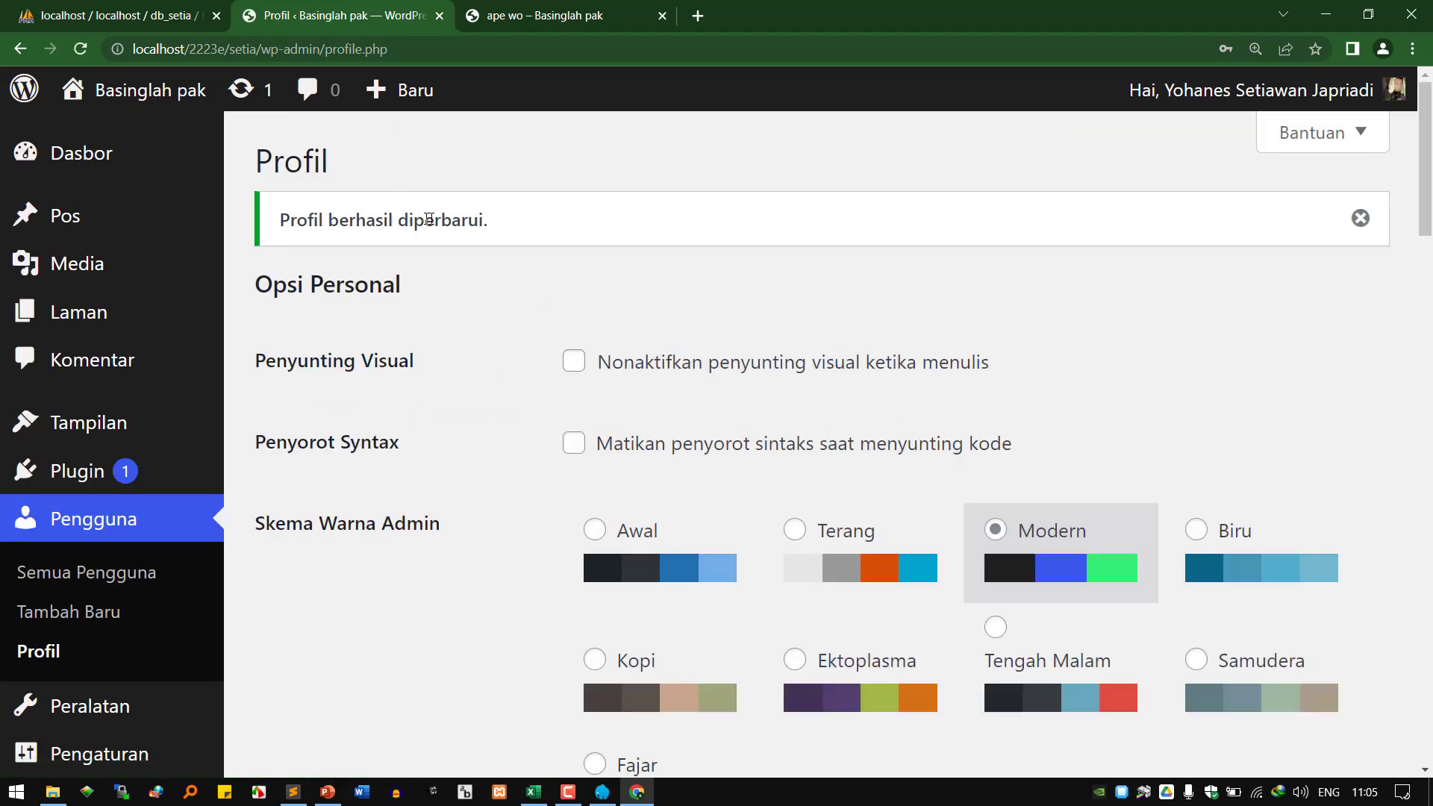
scroll(844, 416, down, 3)
scroll(844, 416, down, 15)
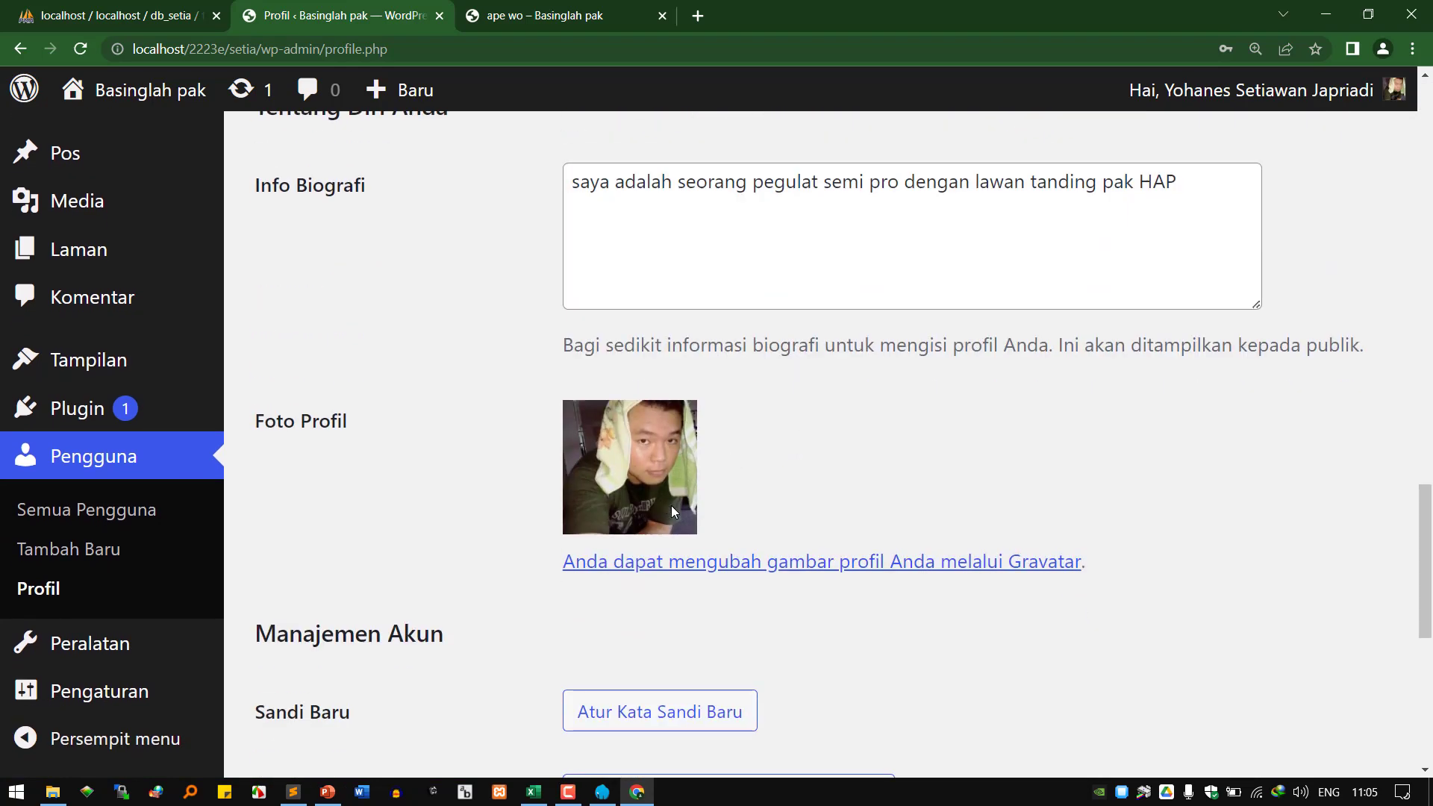
scroll(672, 509, down, 1)
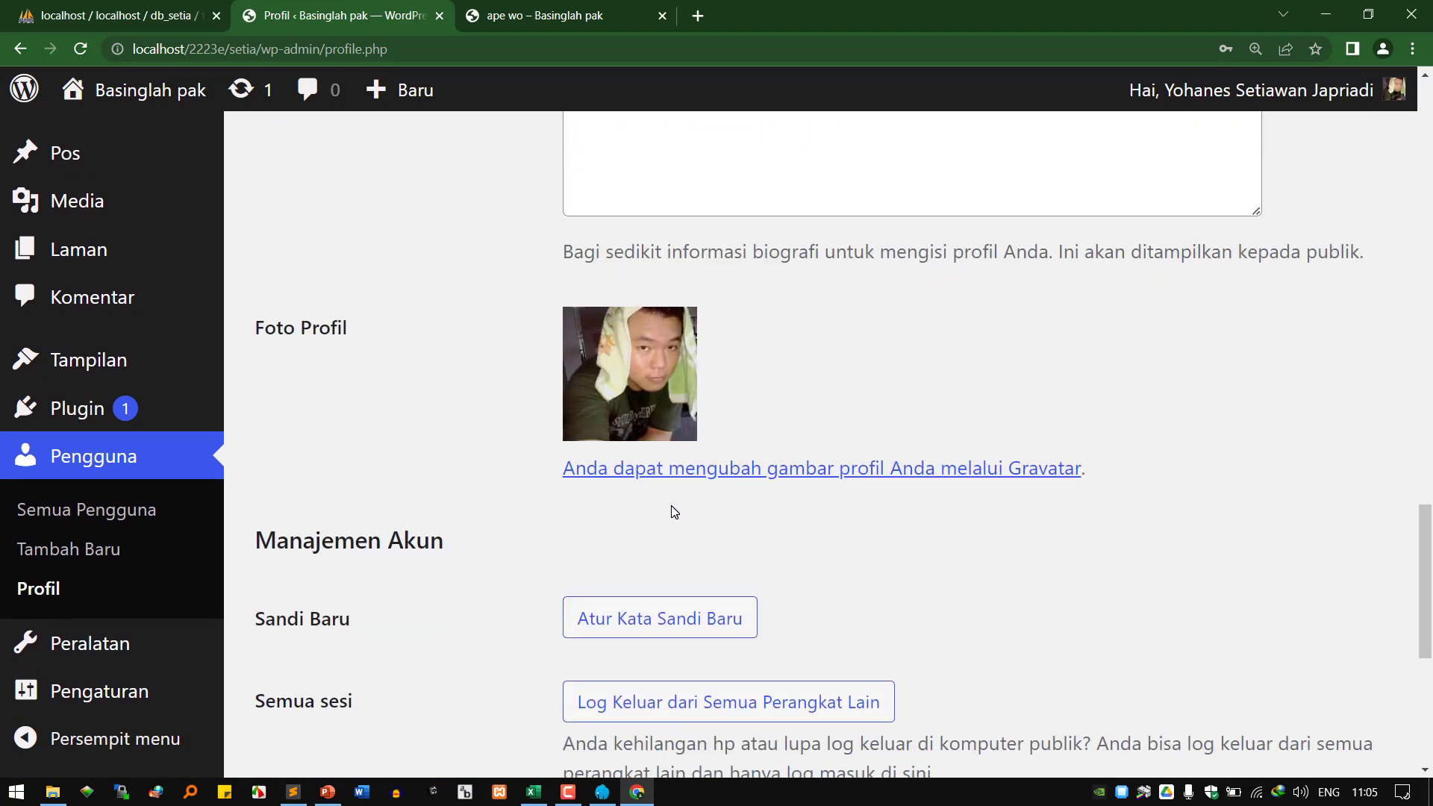
scroll(674, 512, down, 1)
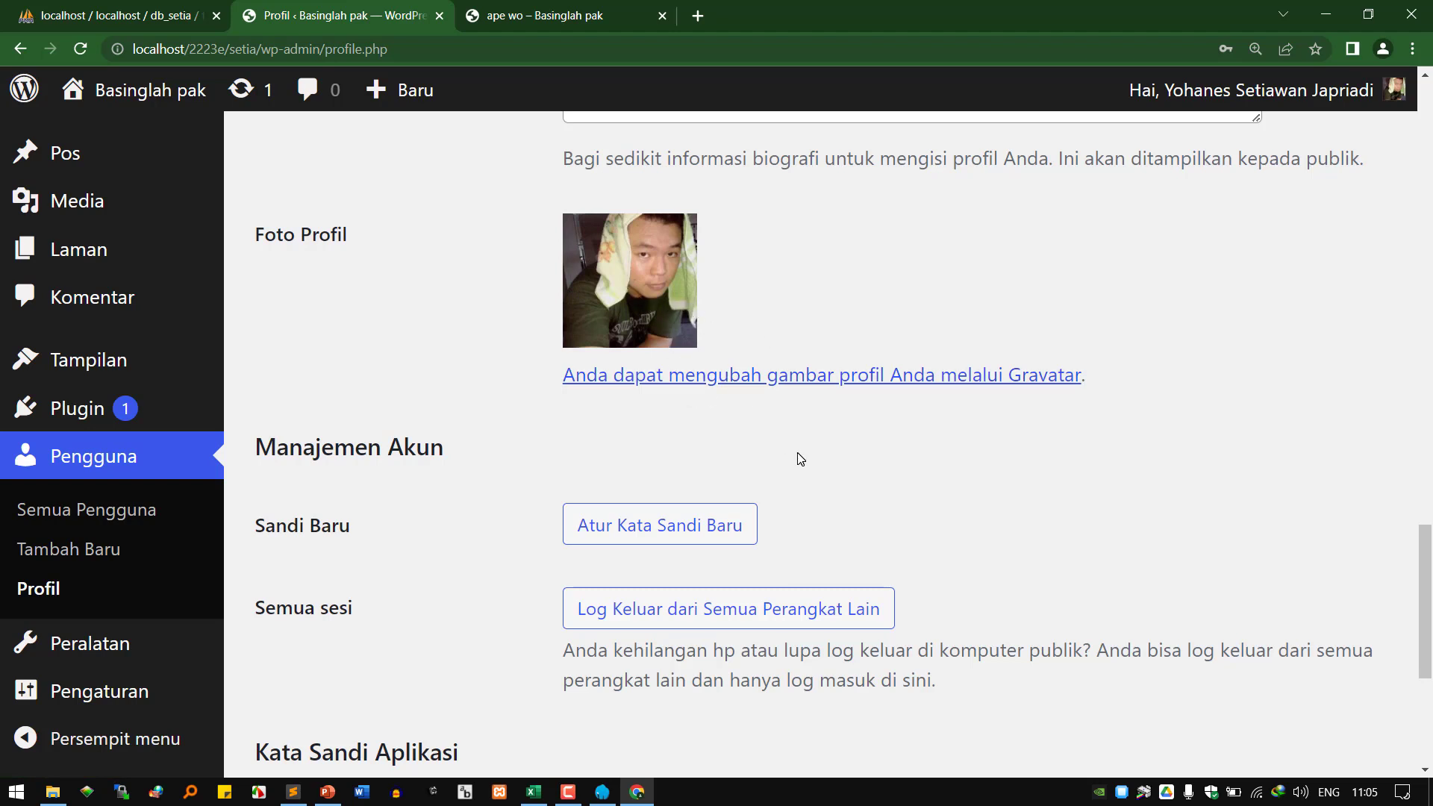
scroll(800, 459, down, 1)
scroll(813, 465, down, 1)
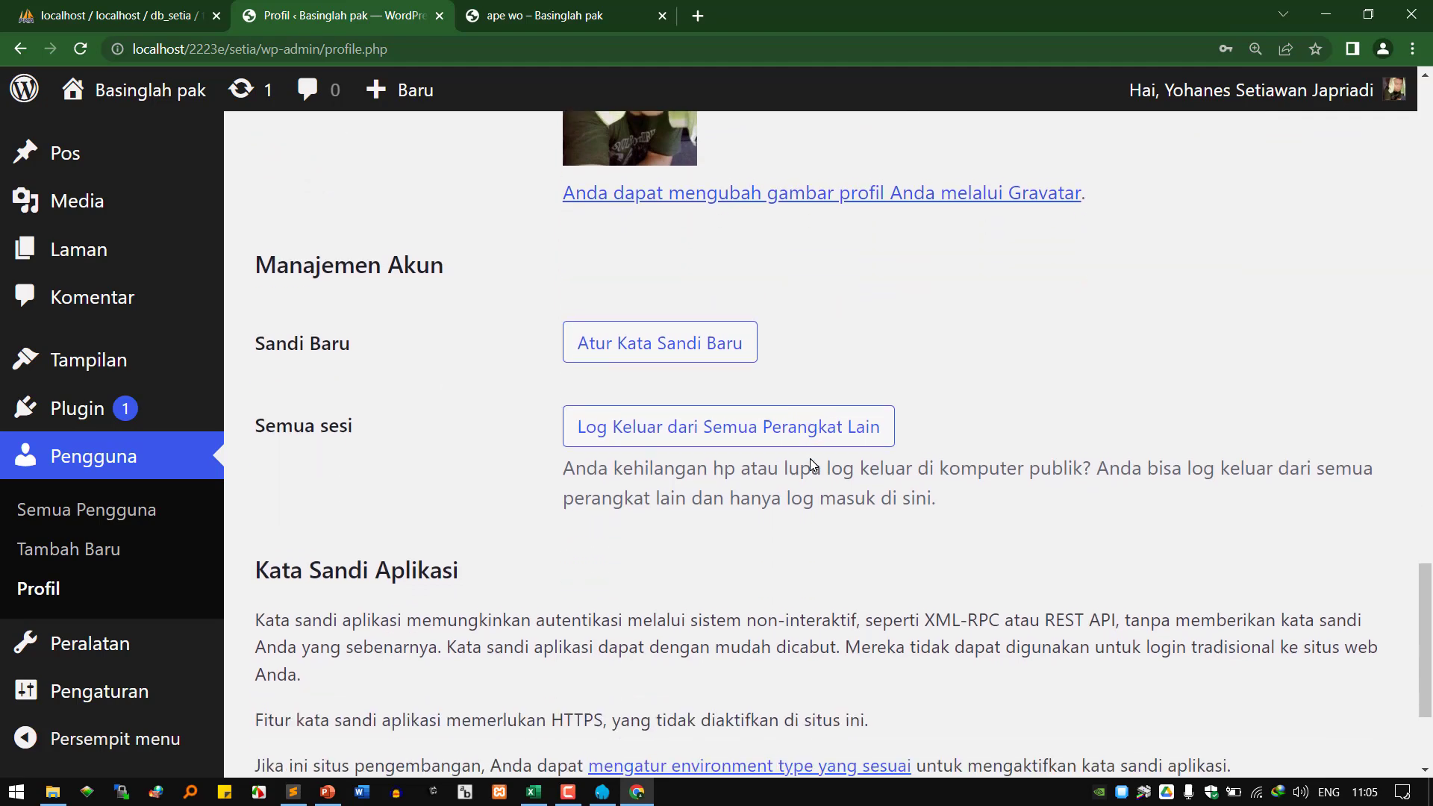
Open a new tab and go to plaben.wordpress.com.
click(698, 16)
text(plaben.)
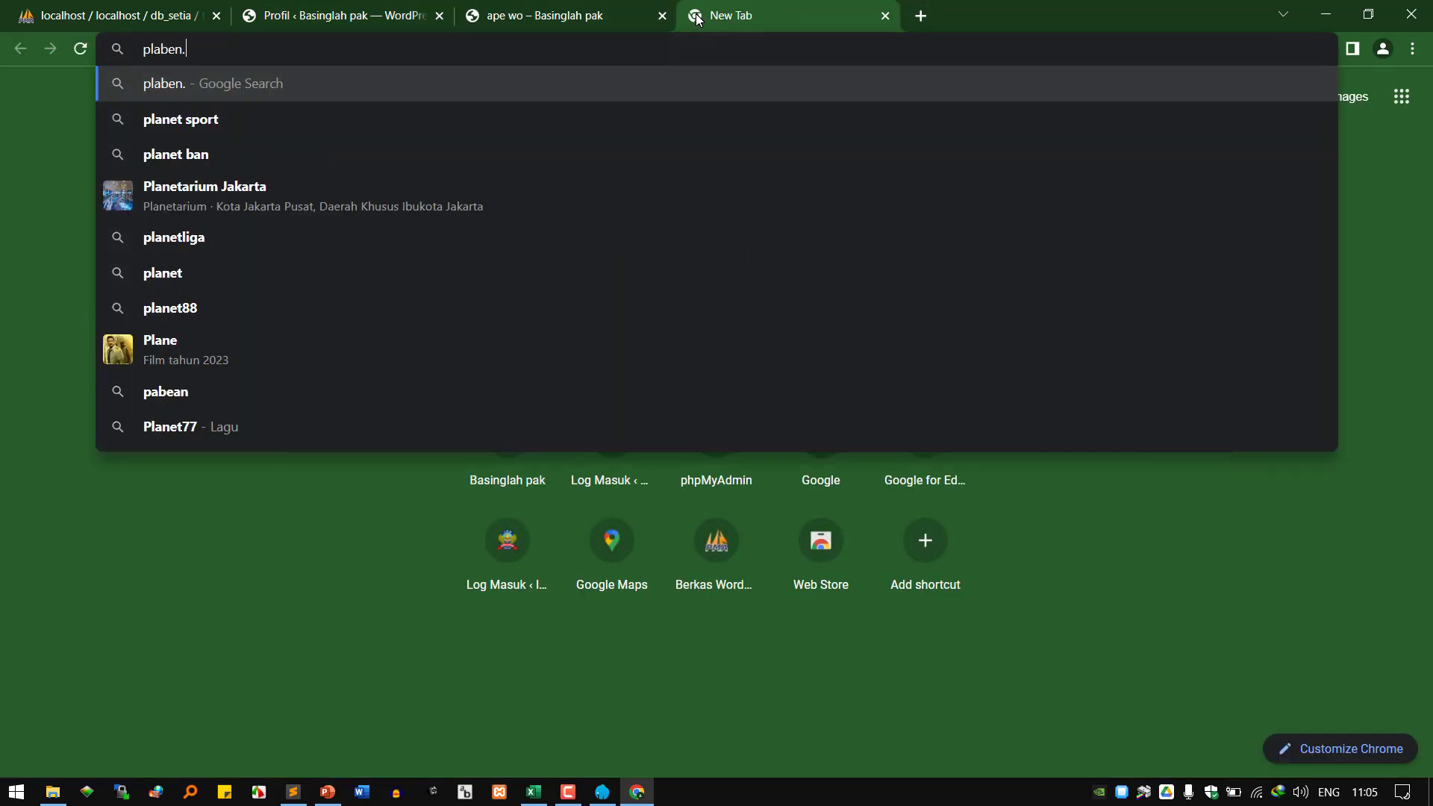
text(wordpress.com)
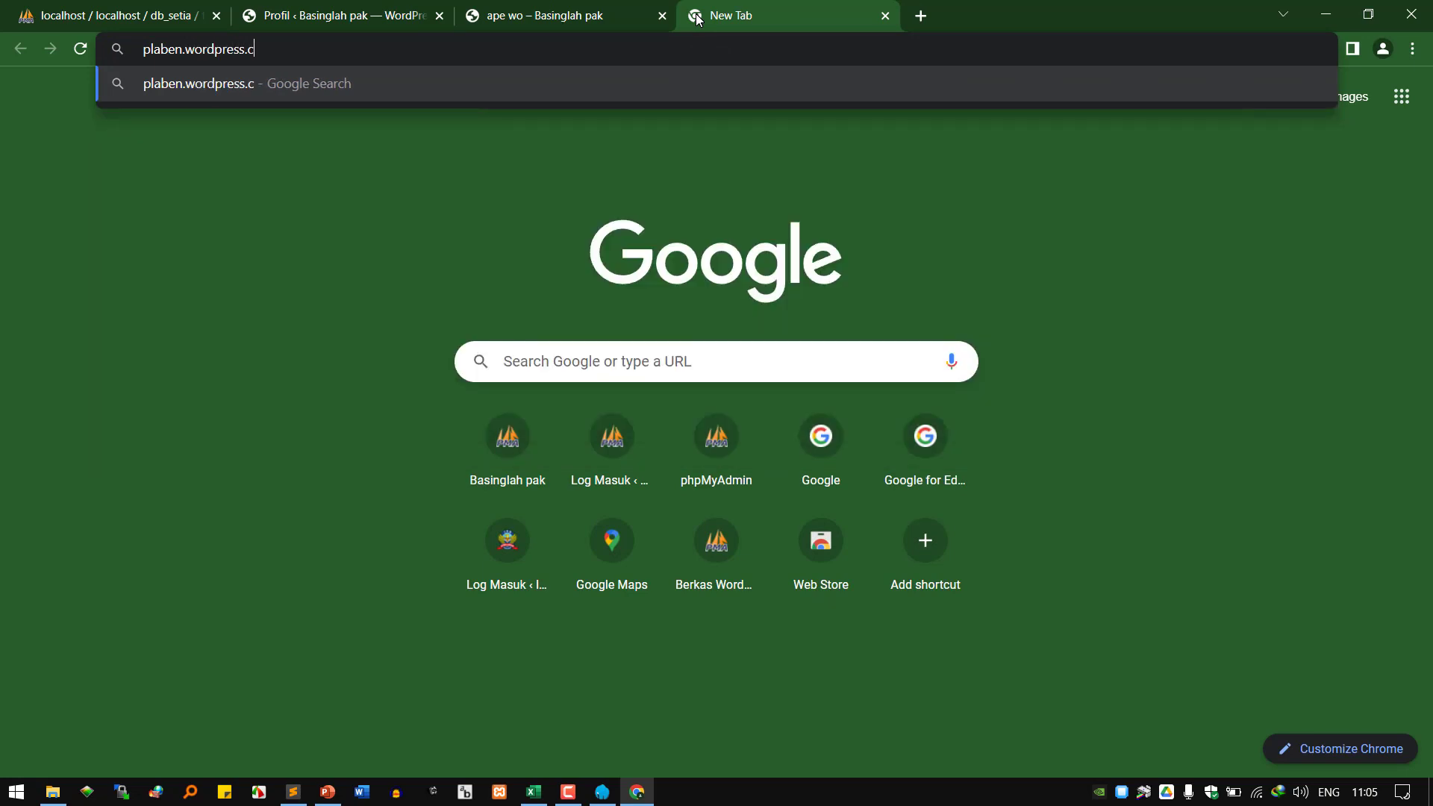
key(Return)
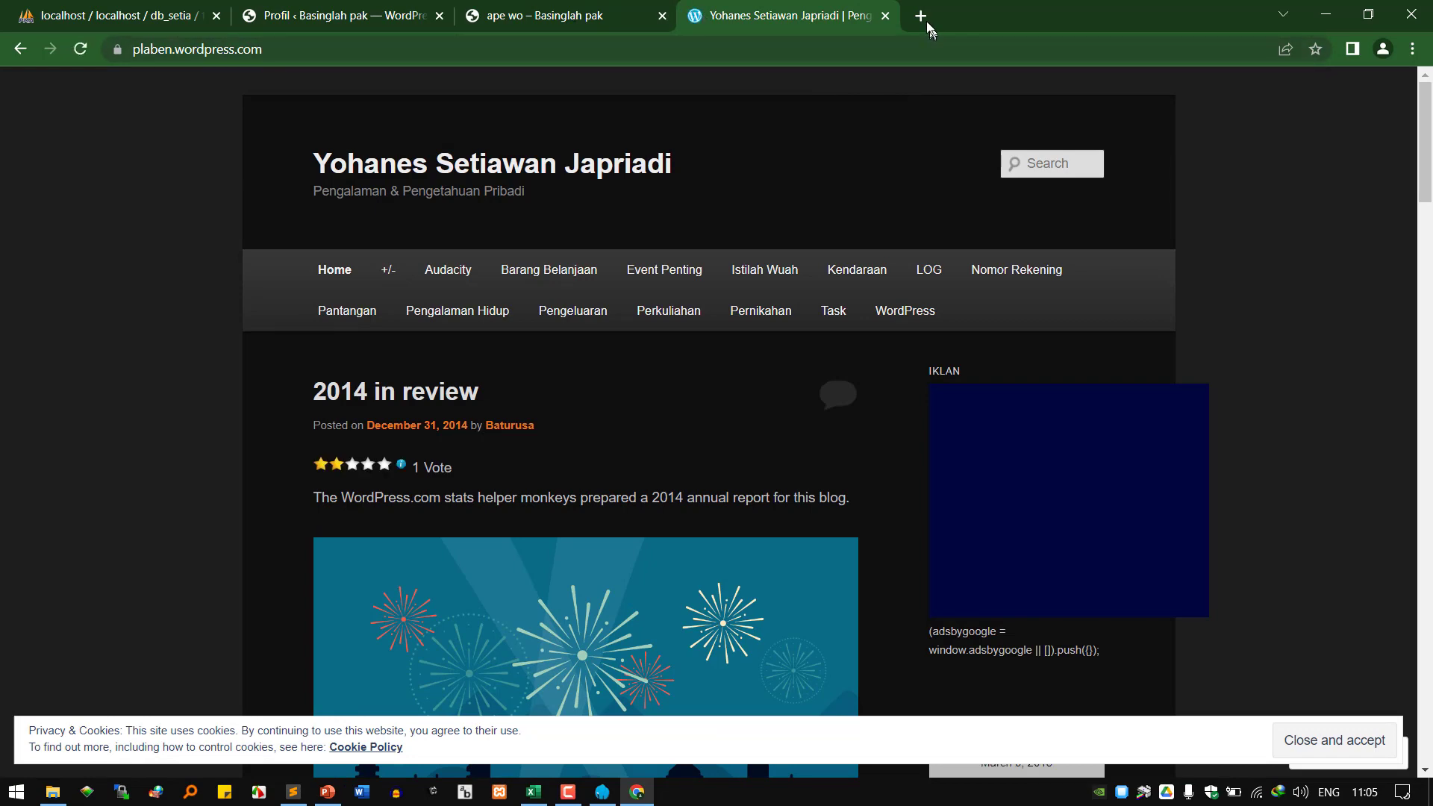
Close the WordPress.com tab and scroll back up the Profil page.
click(885, 16)
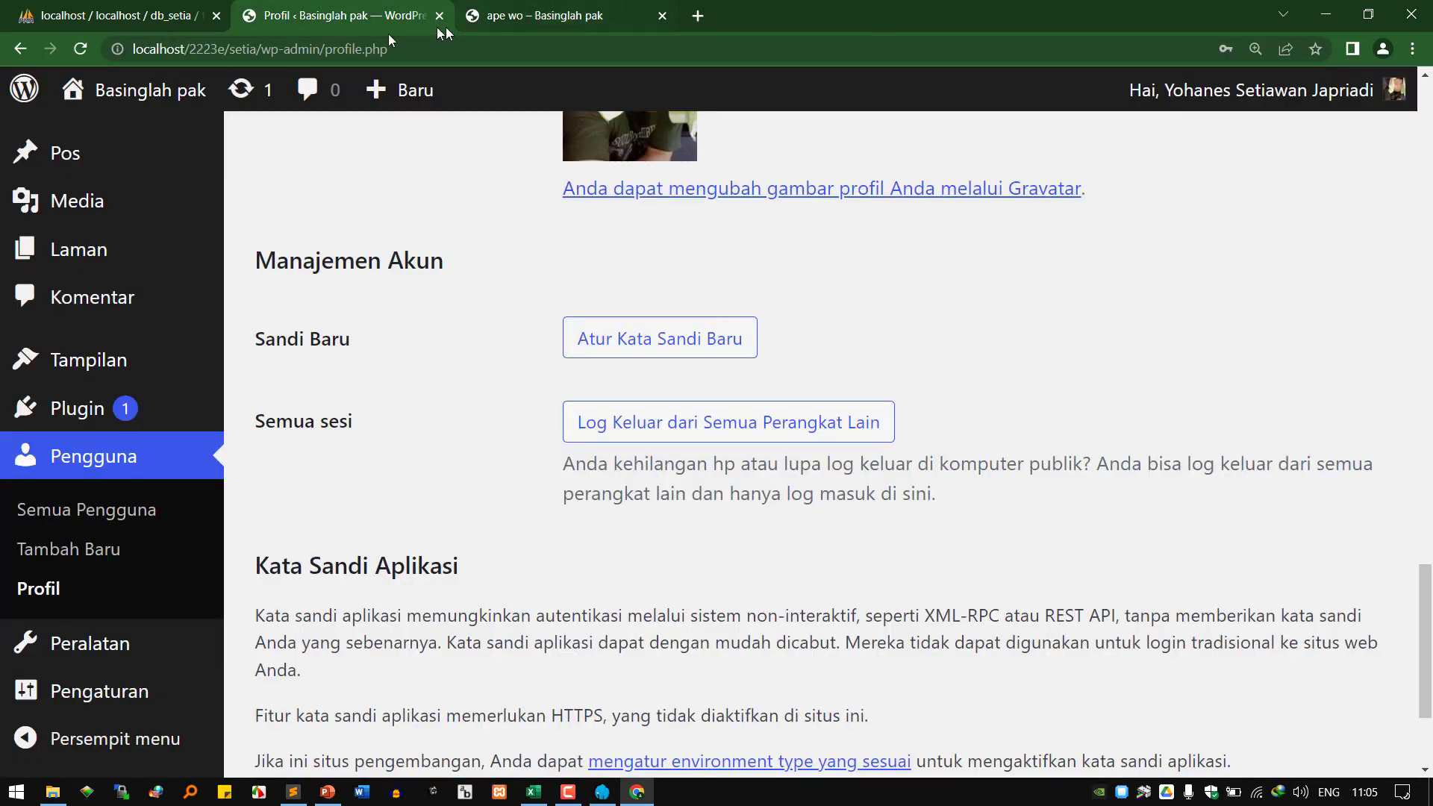
scroll(709, 283, up, 8)
scroll(714, 285, up, 2)
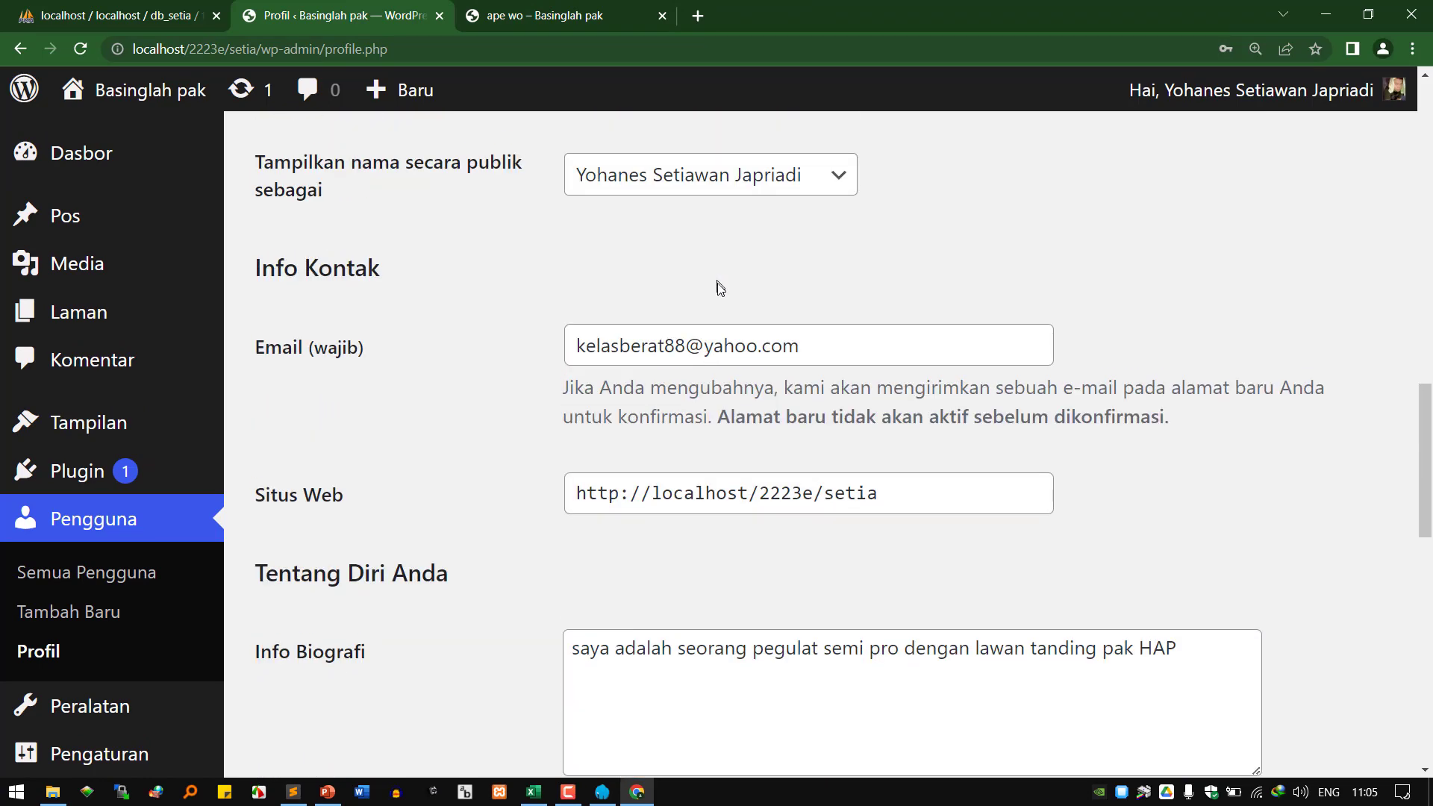
scroll(672, 323, up, 7)
scroll(671, 323, up, 2)
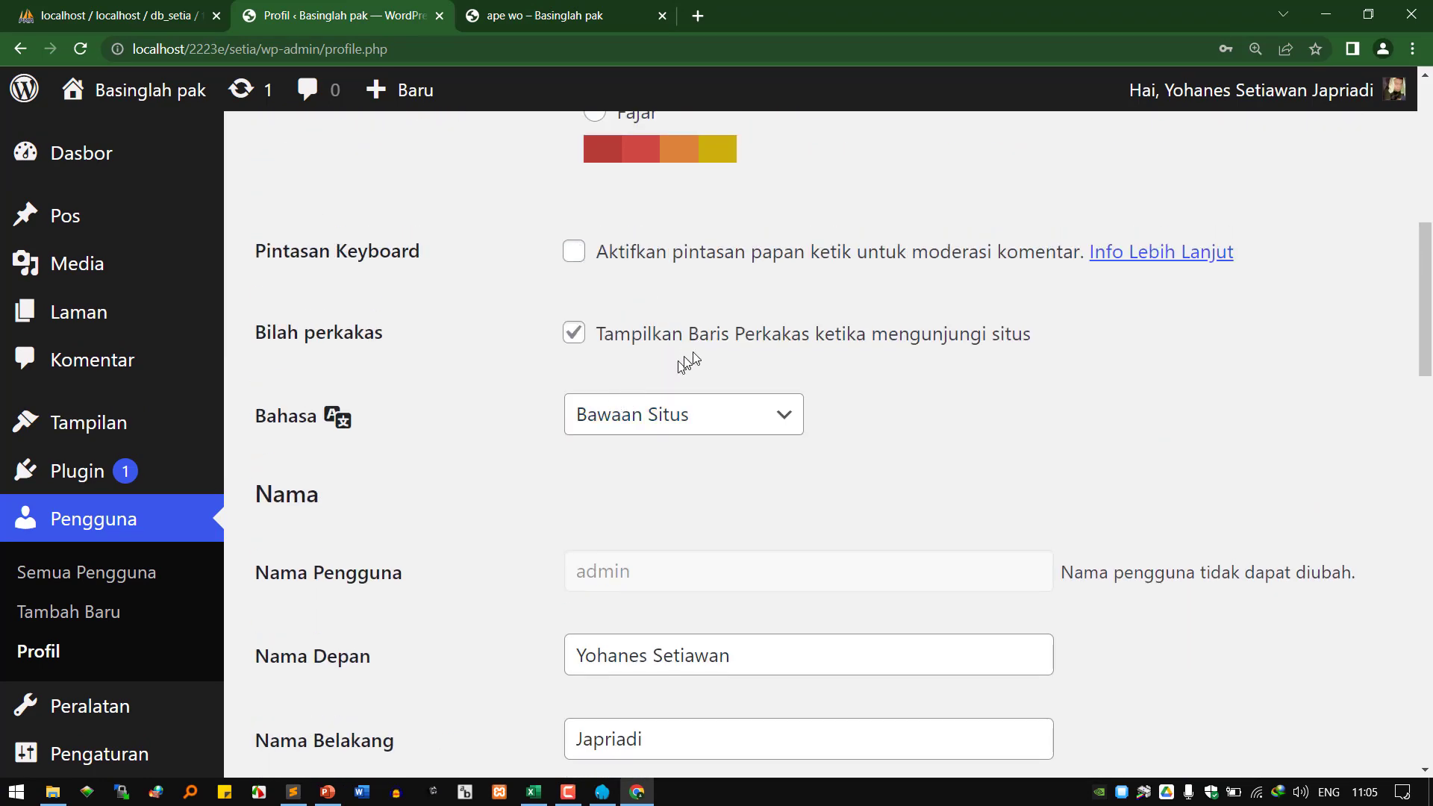
Disconnect from the current Wi-Fi network.
click(1257, 792)
click(1353, 352)
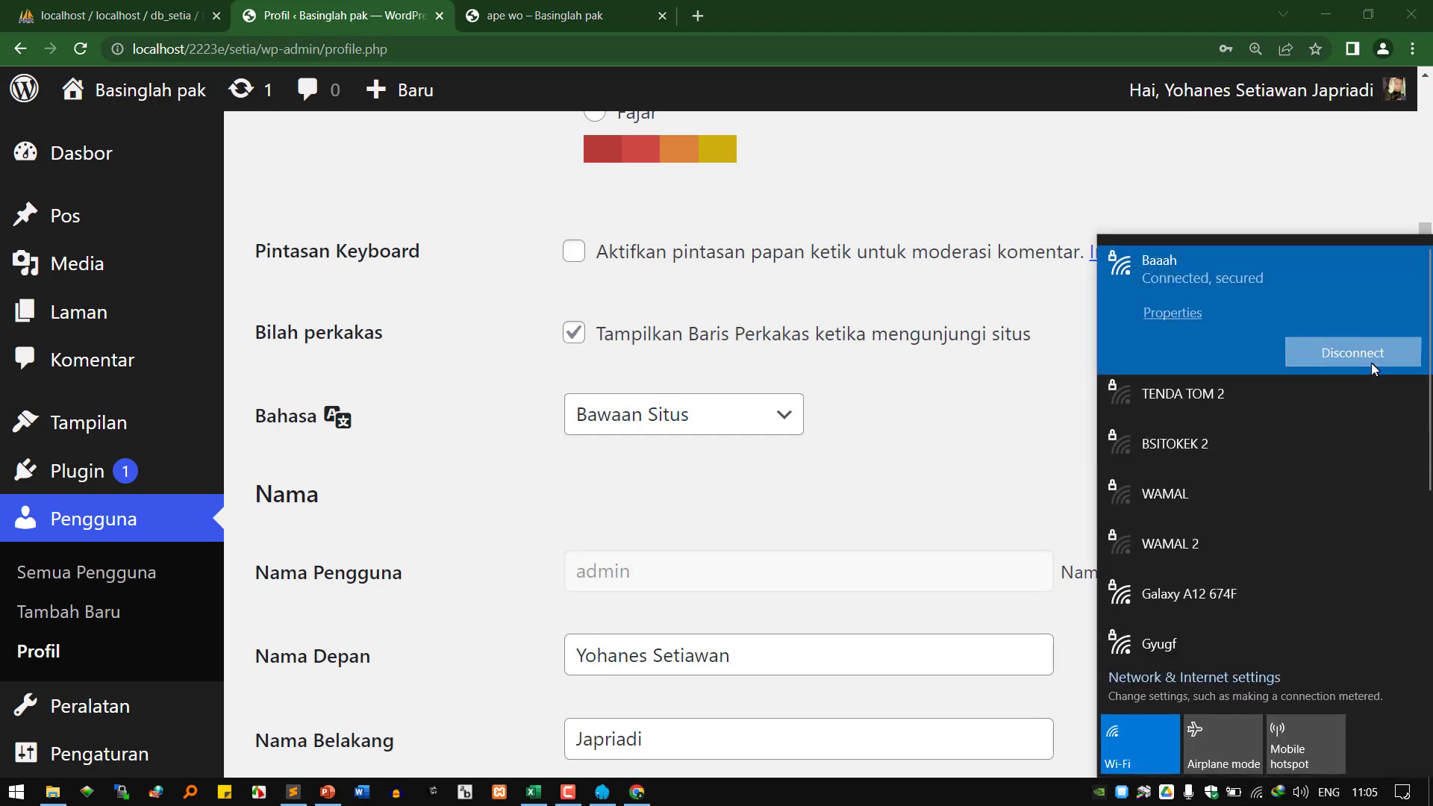
click(959, 441)
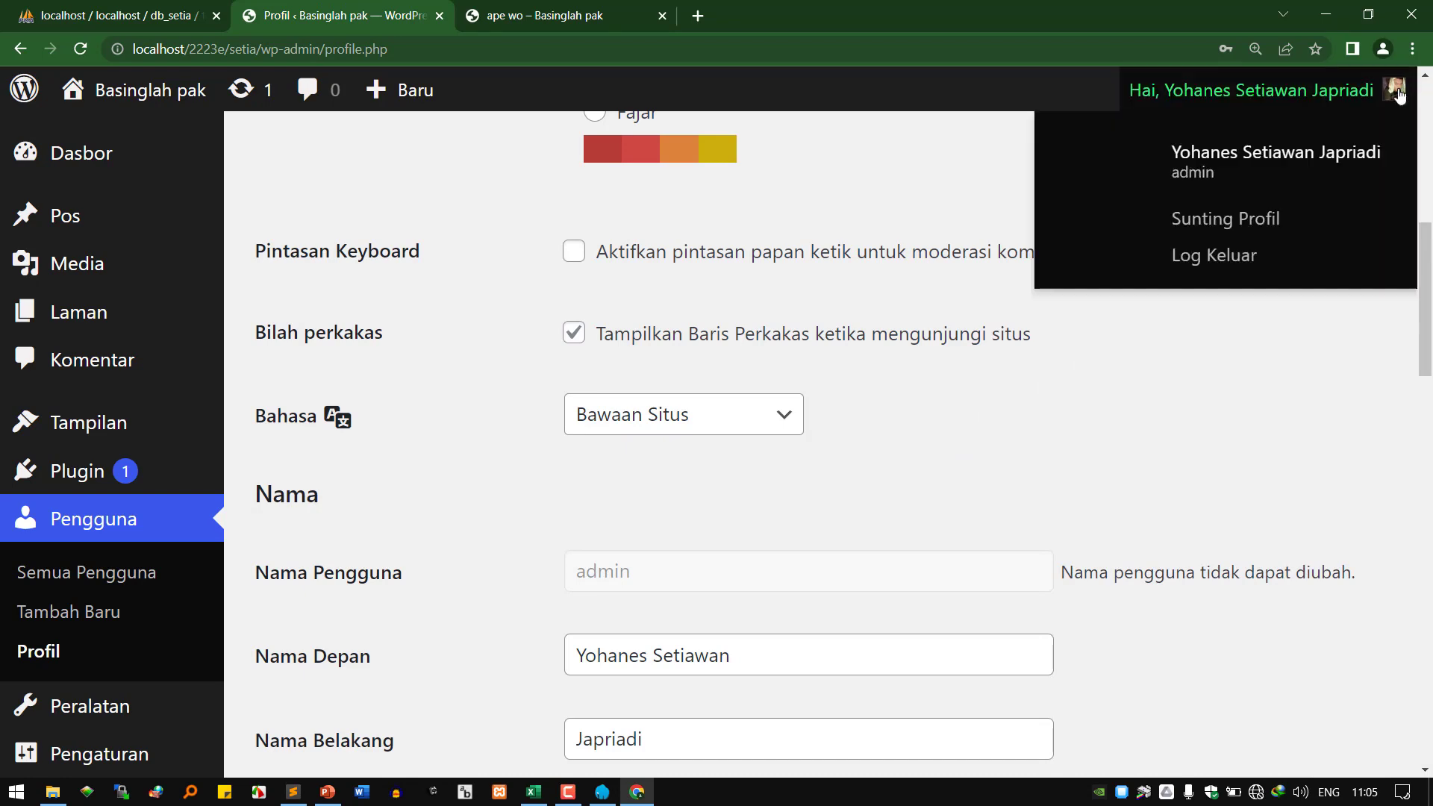
scroll(858, 397, down, 3)
scroll(857, 398, down, 12)
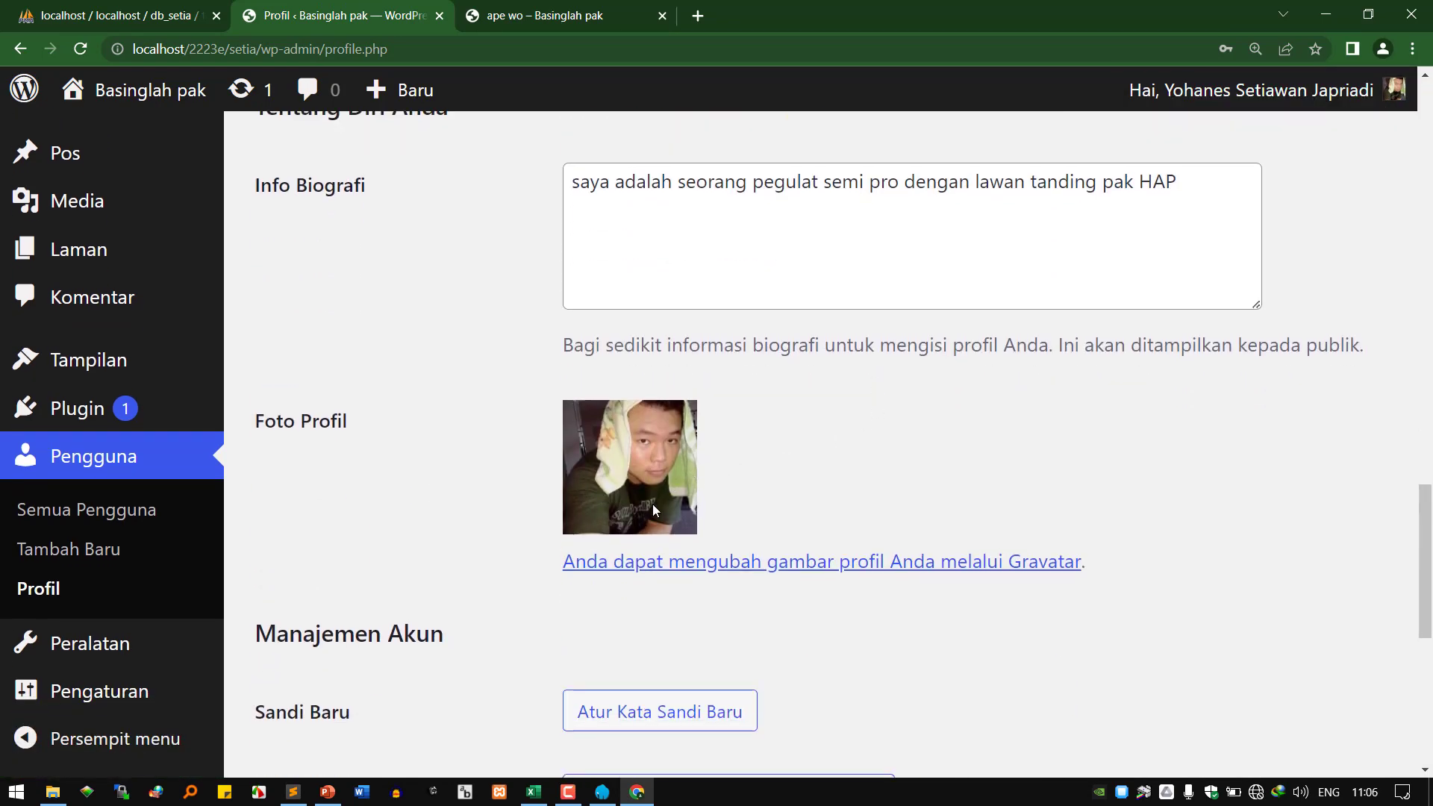
scroll(683, 518, up, 7)
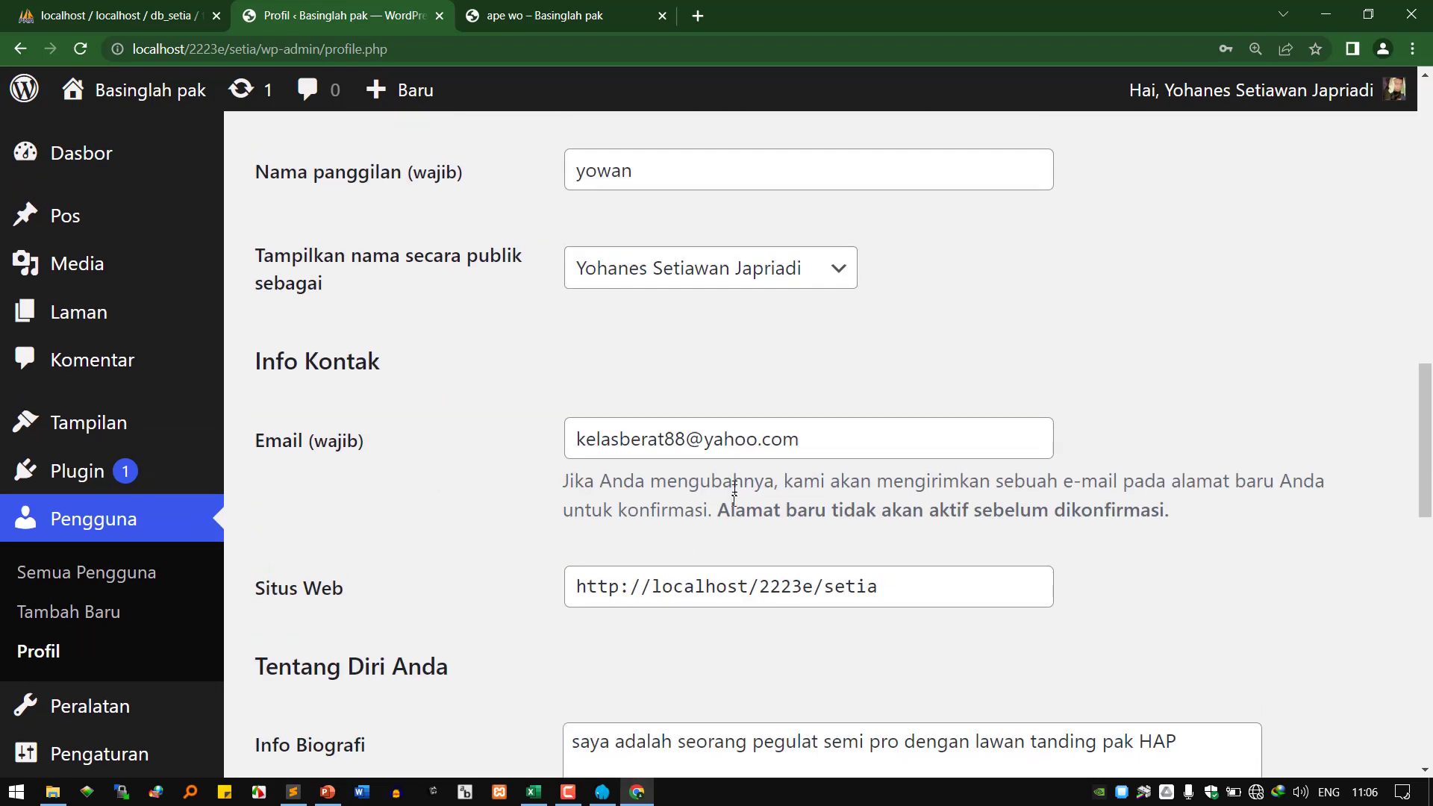
Highlight the address in the profile's Email field and scroll down the page.
drag(797, 447, 471, 426)
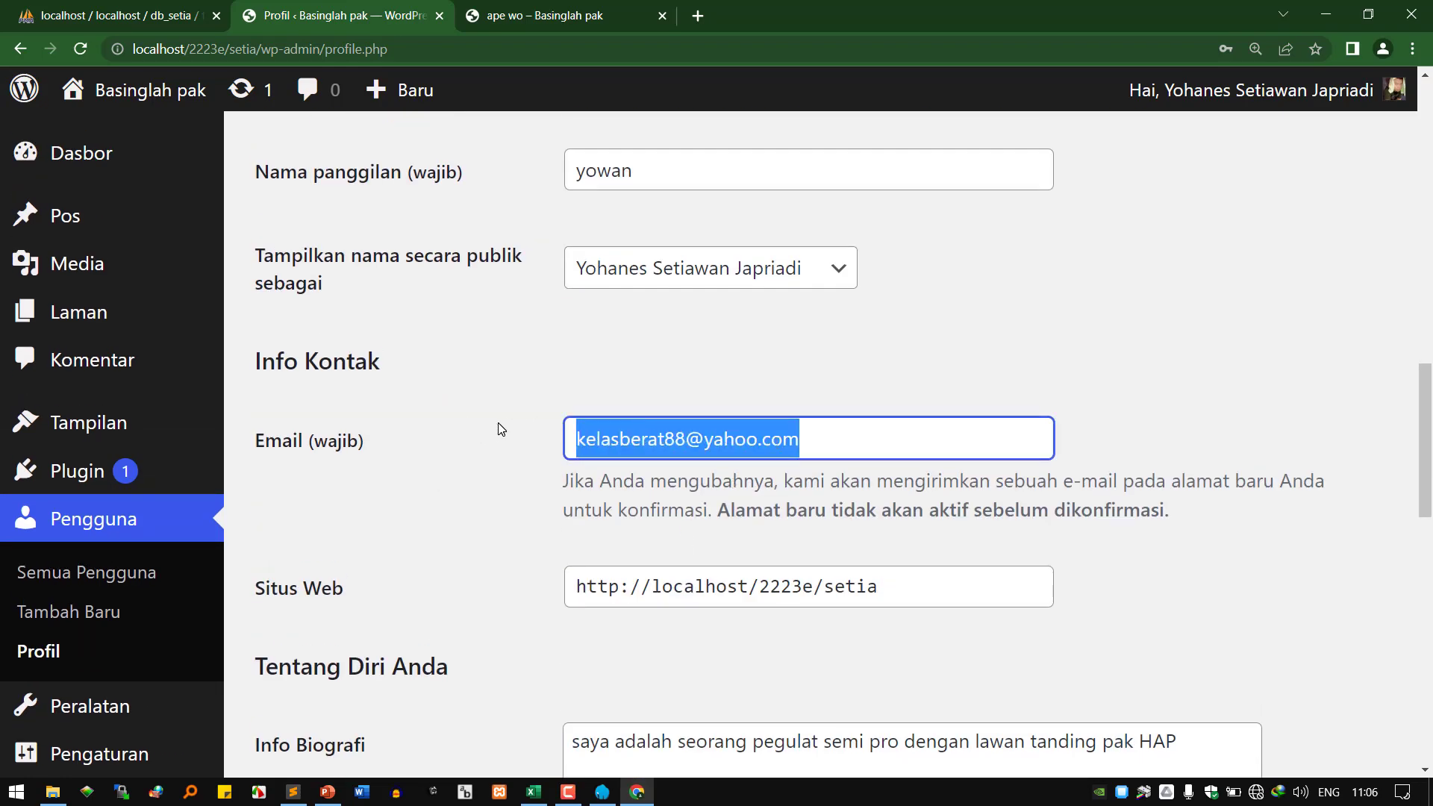
scroll(696, 472, down, 3)
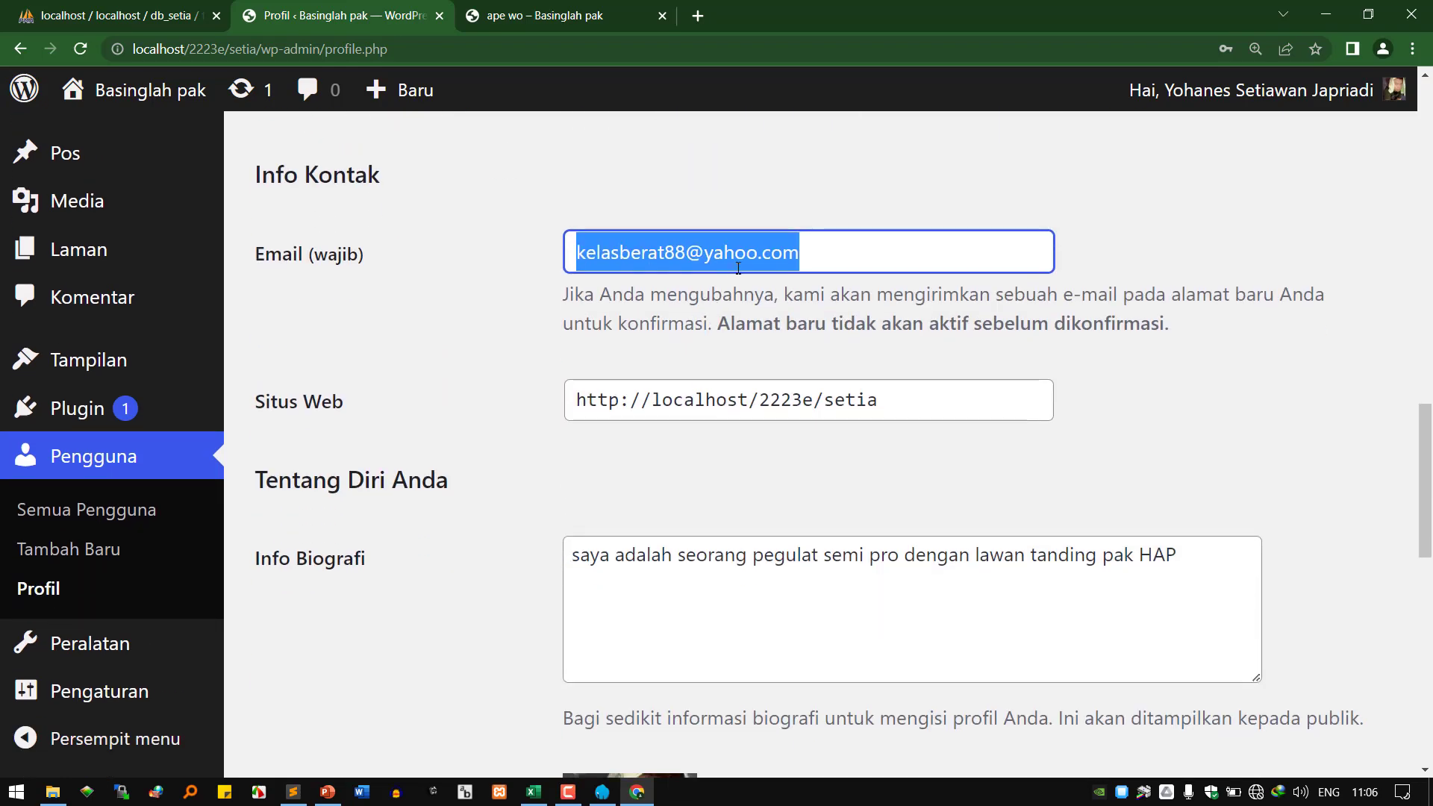
scroll(694, 474, down, 4)
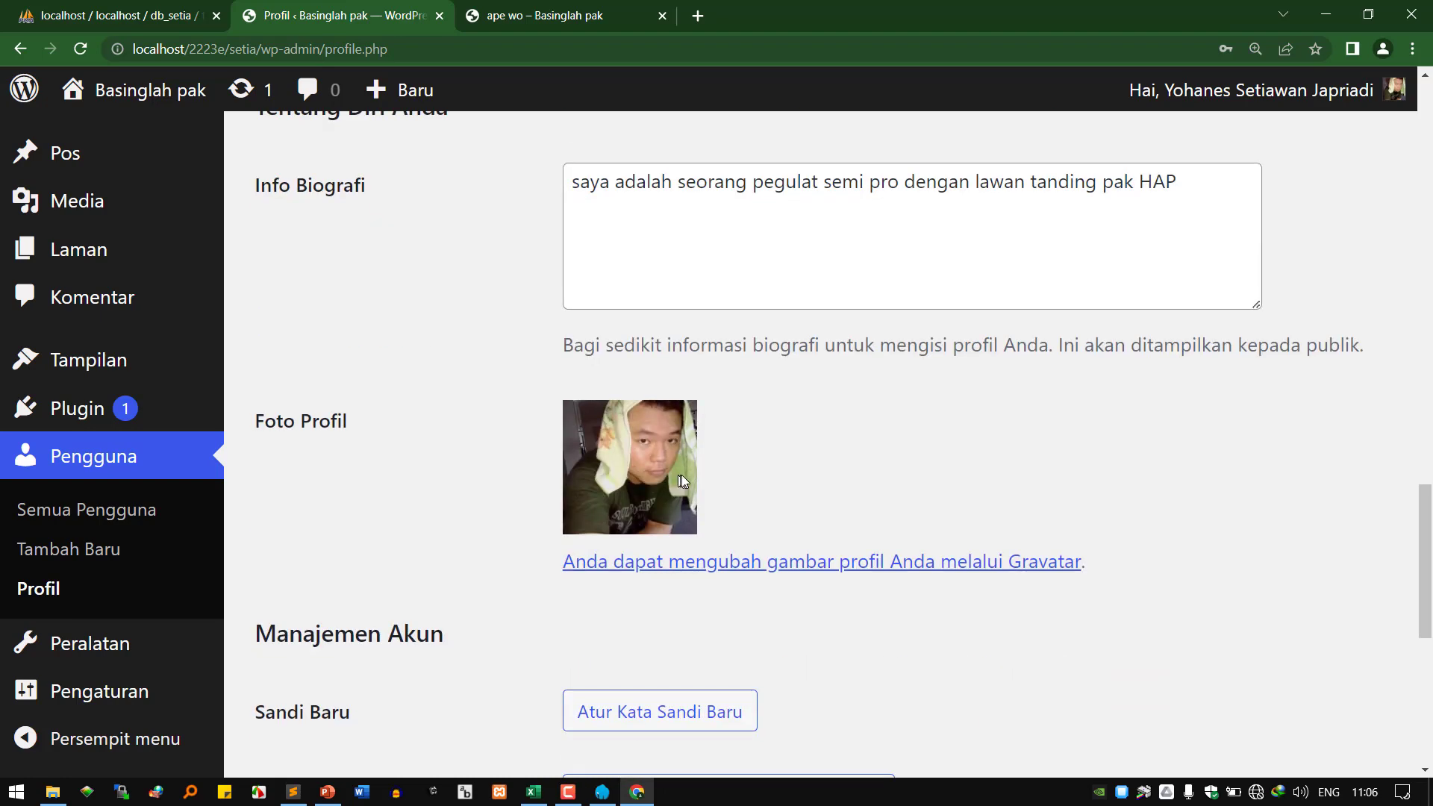
scroll(682, 475, up, 7)
drag(796, 439, 812, 440)
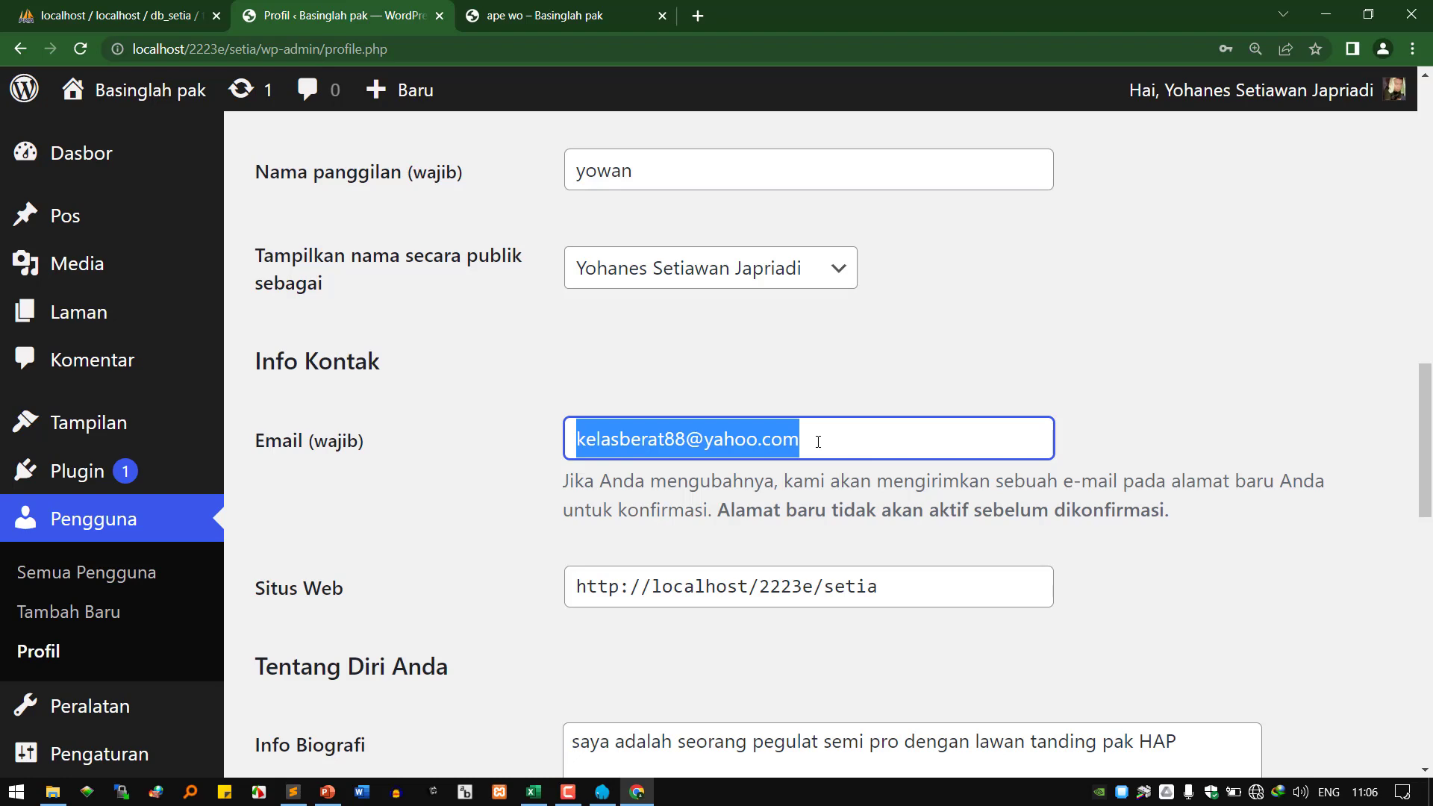
scroll(818, 441, down, 15)
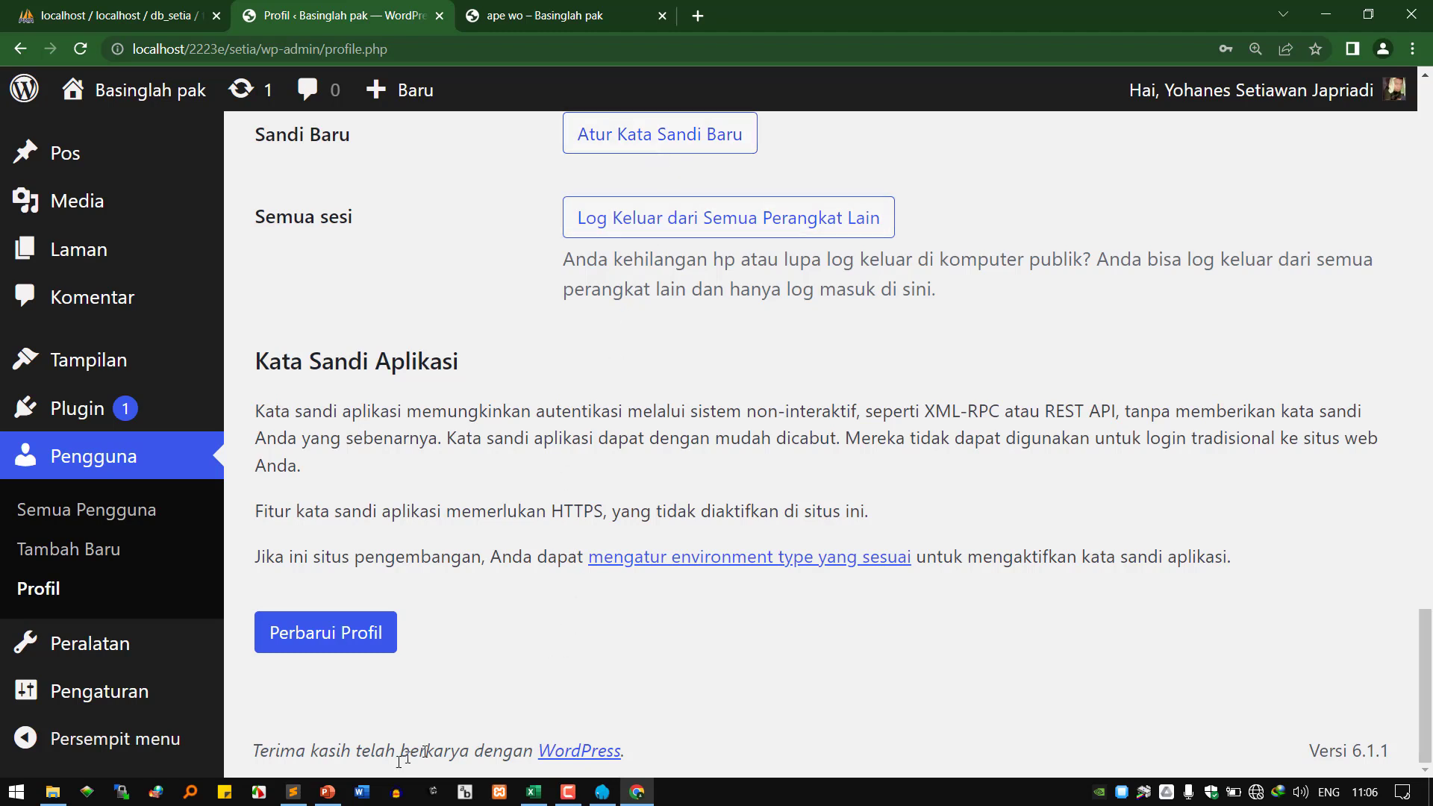
click(305, 794)
In PowerPoint, move the highlight from 'profil dan password' to 'daftar user baru dengan role berbeda'.
click(327, 791)
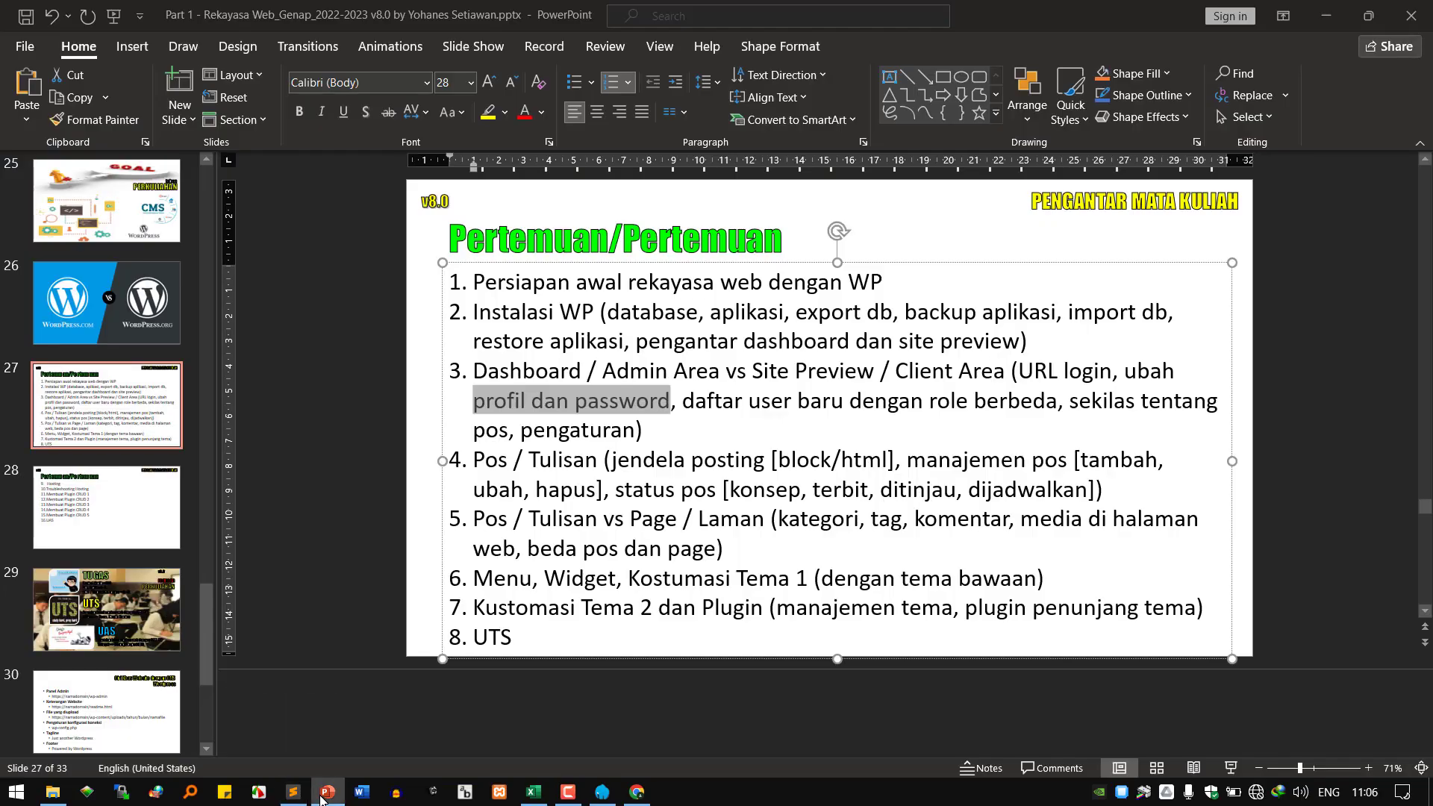
click(771, 403)
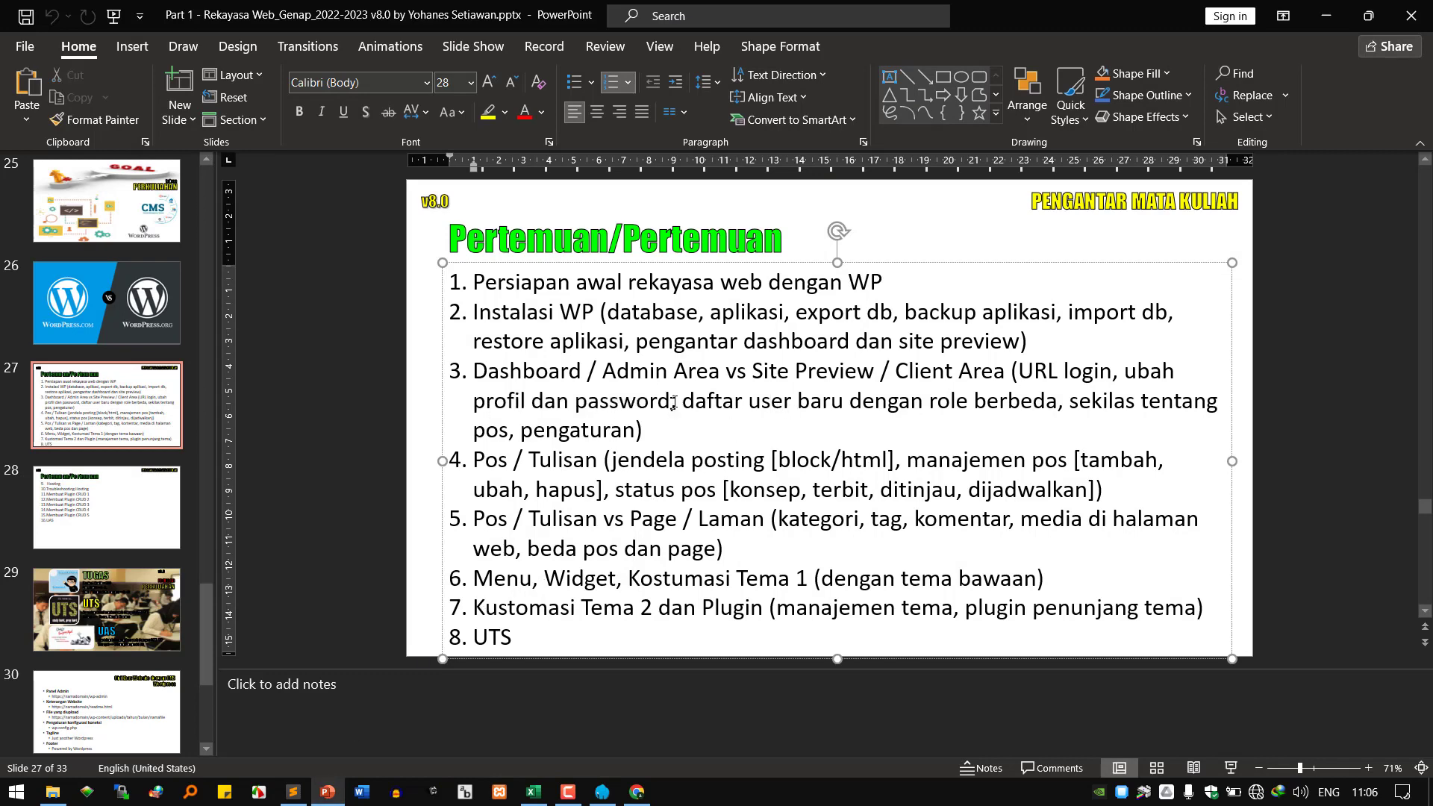
drag(687, 401, 1016, 398)
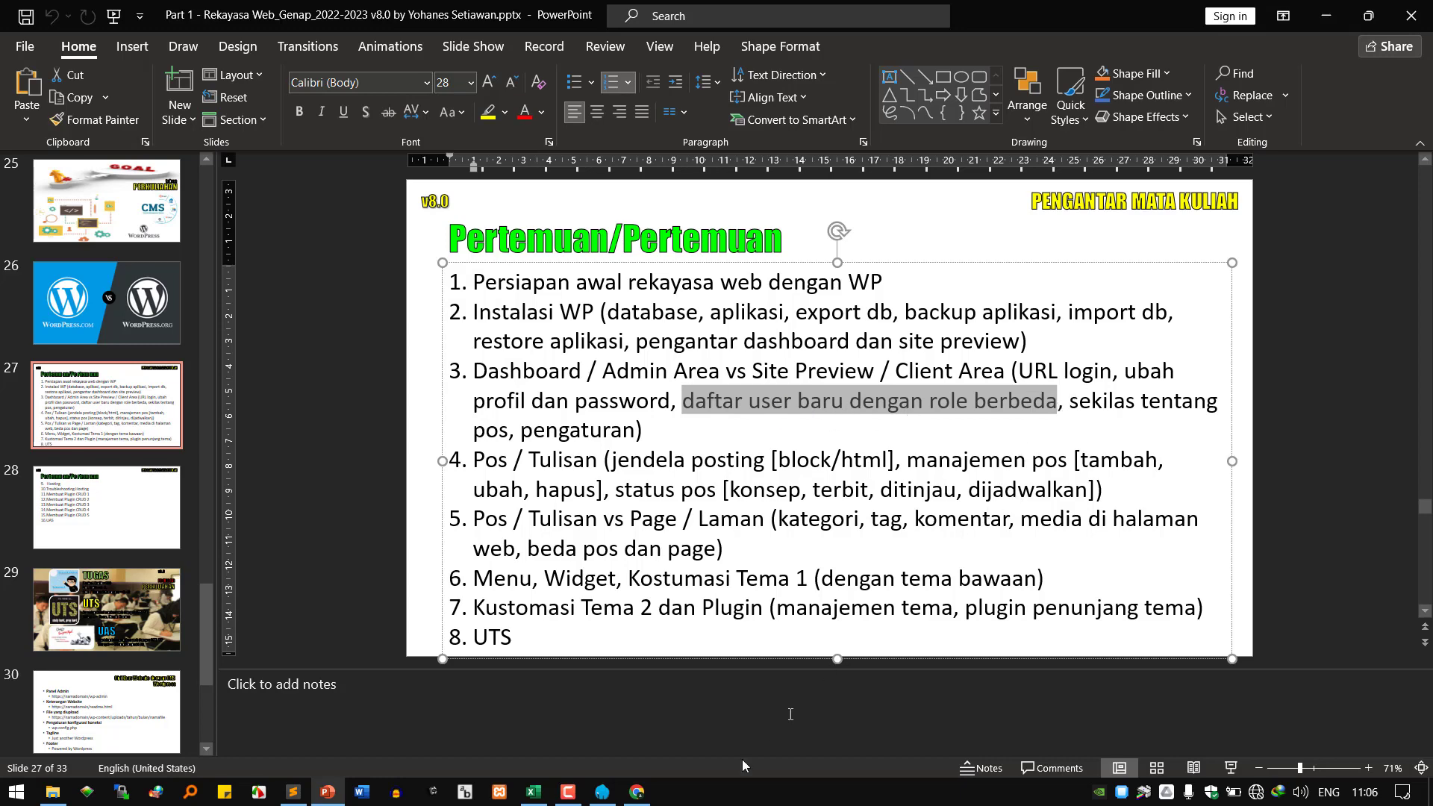
click(635, 793)
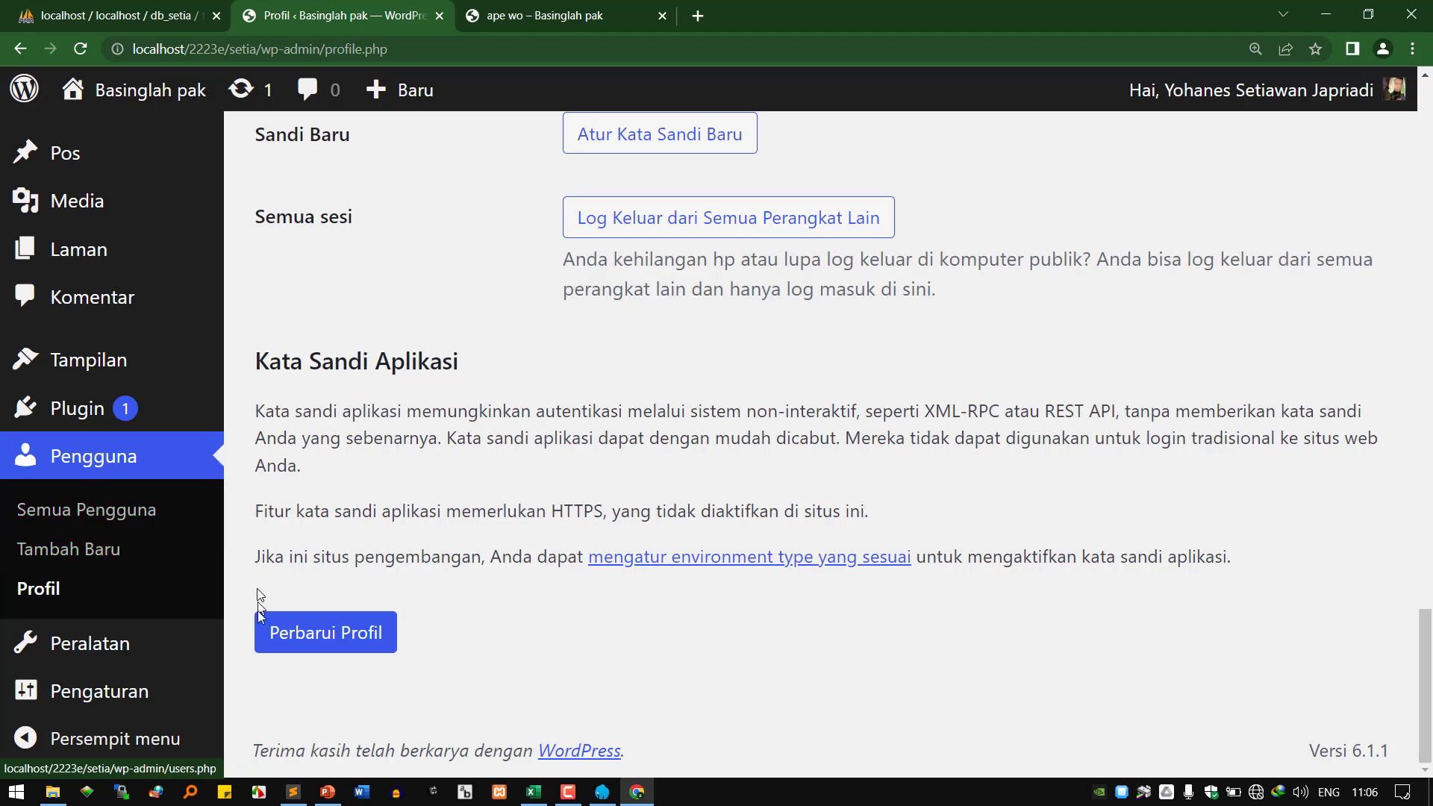
Open a KBG St. Chrome profile window with a new tab, snapped to the right half.
click(1382, 48)
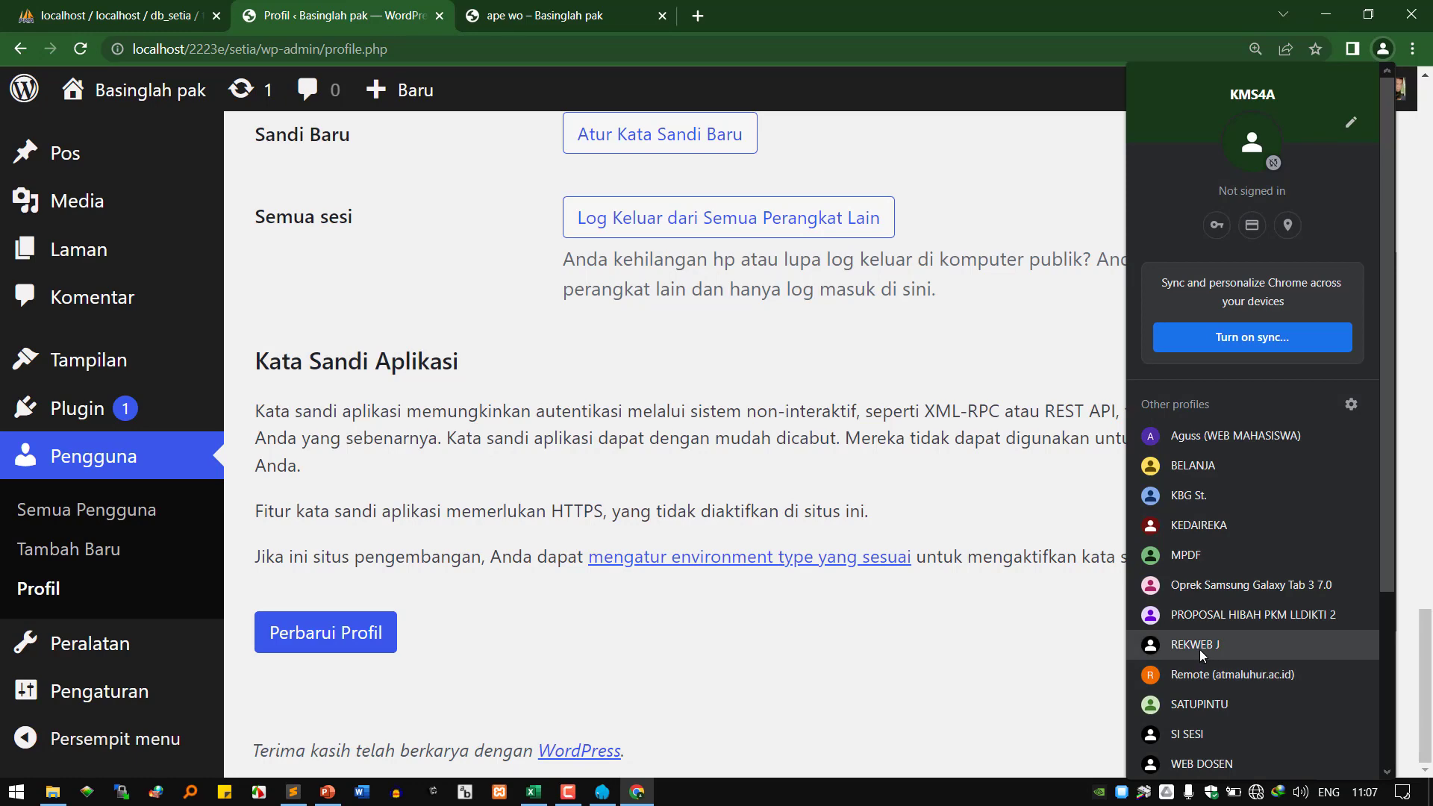
scroll(1201, 699, down, 3)
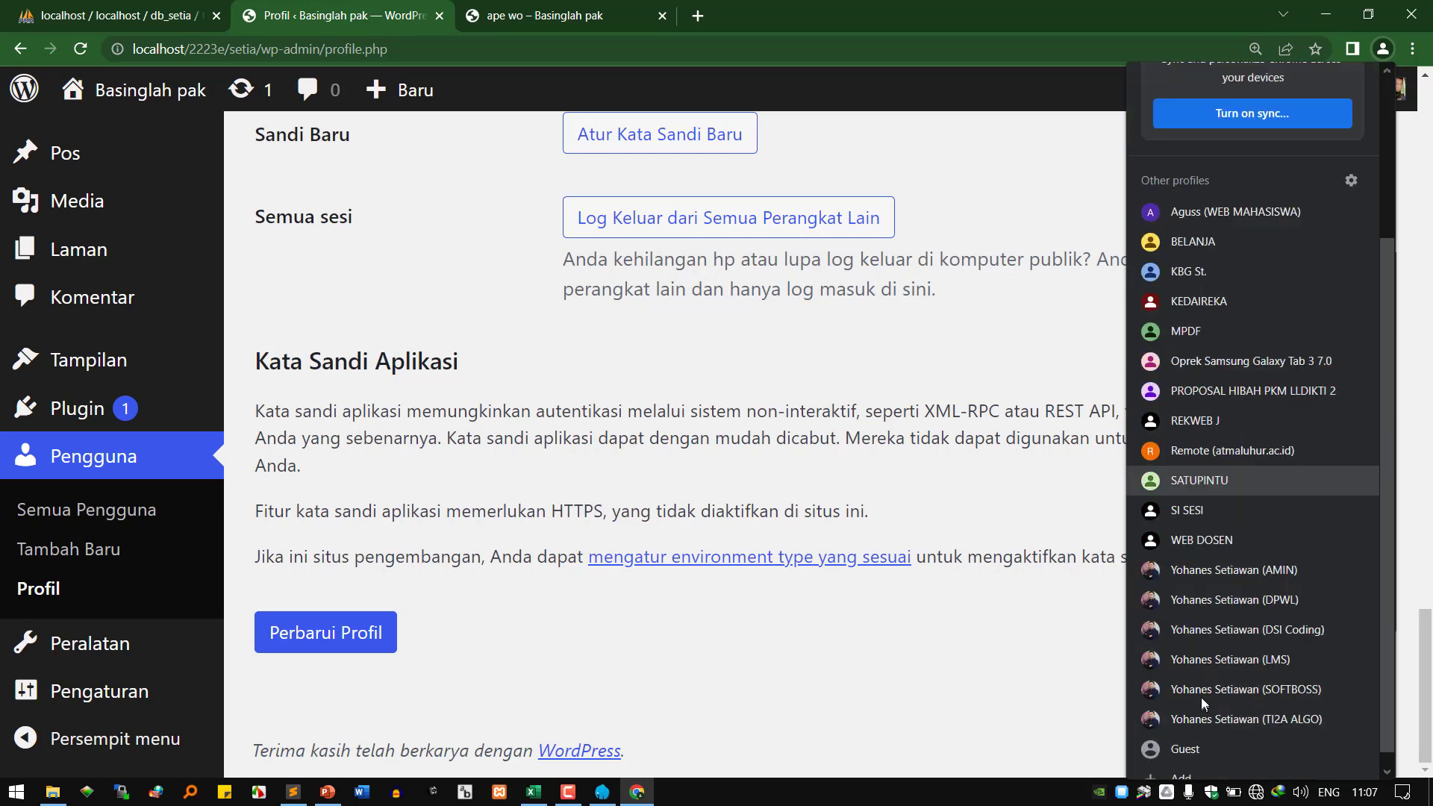
scroll(1199, 691, up, 3)
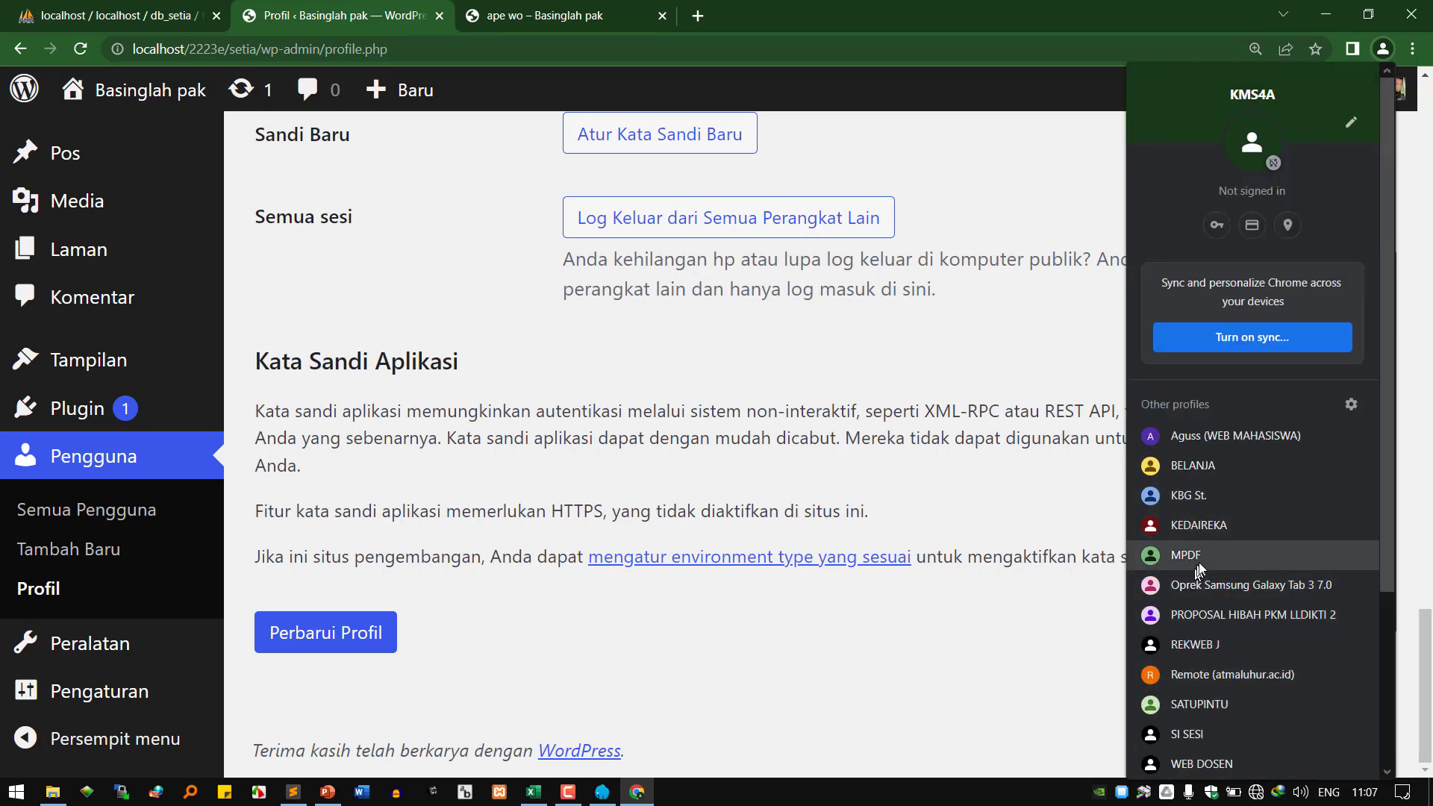
click(1198, 499)
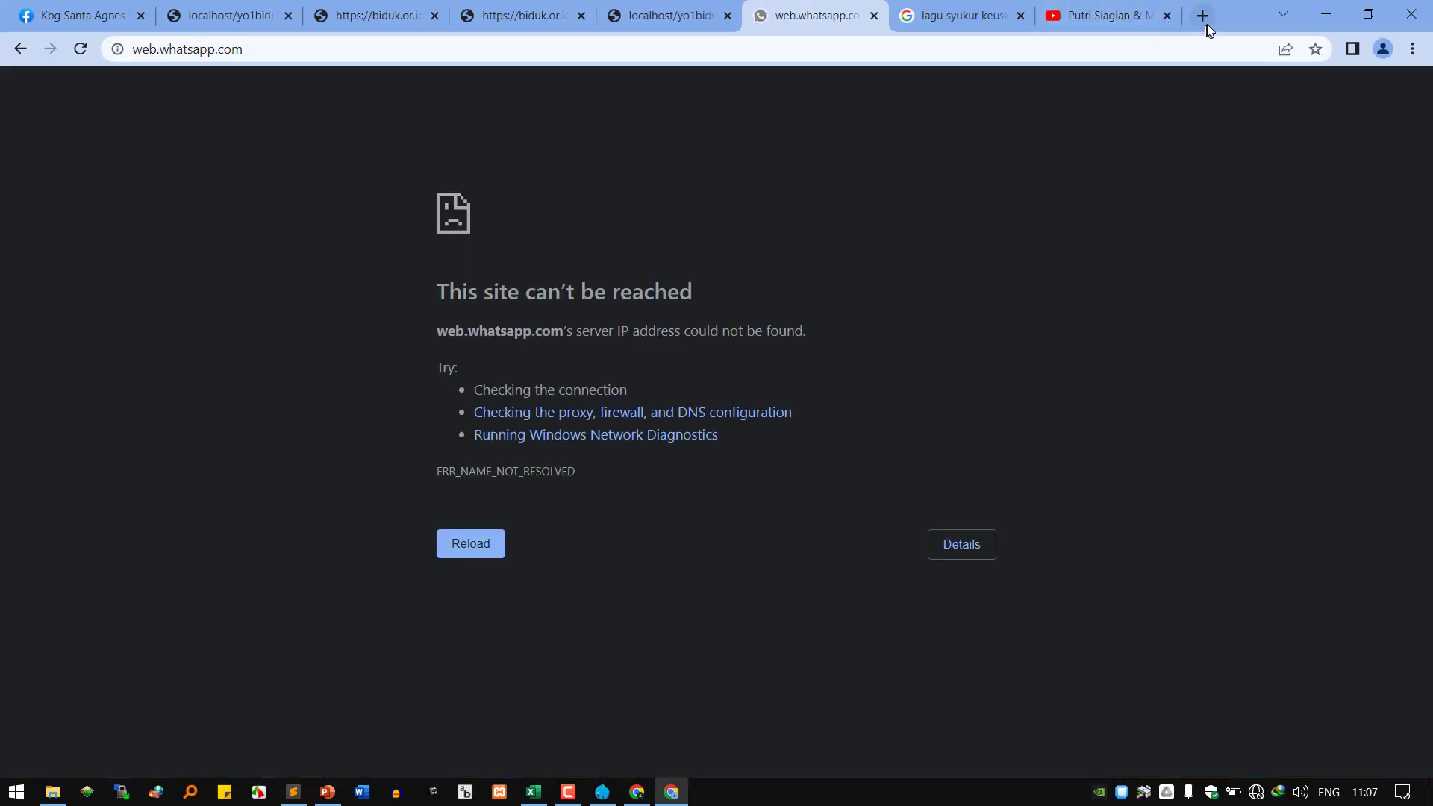
click(1202, 17)
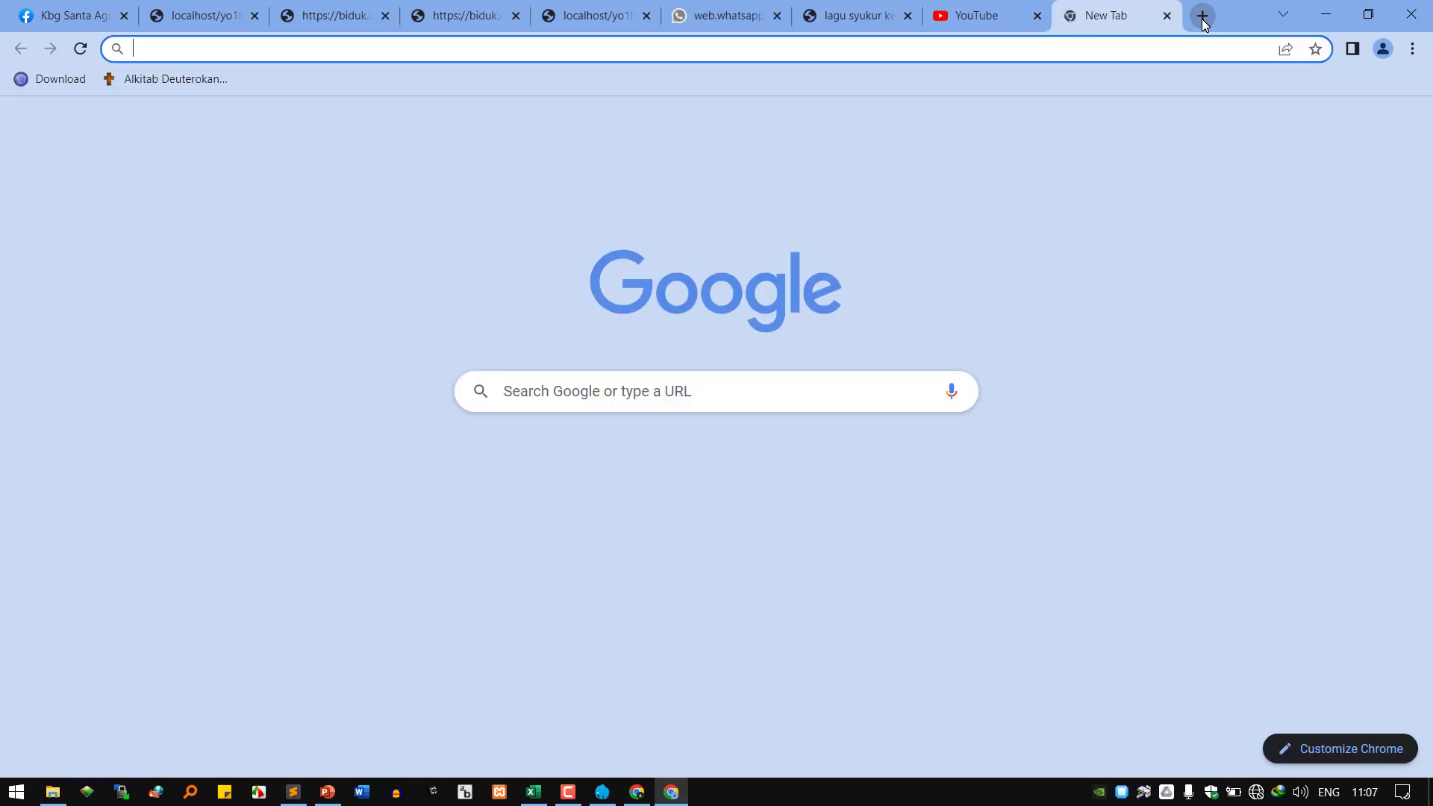
drag(1261, 9, 1432, 254)
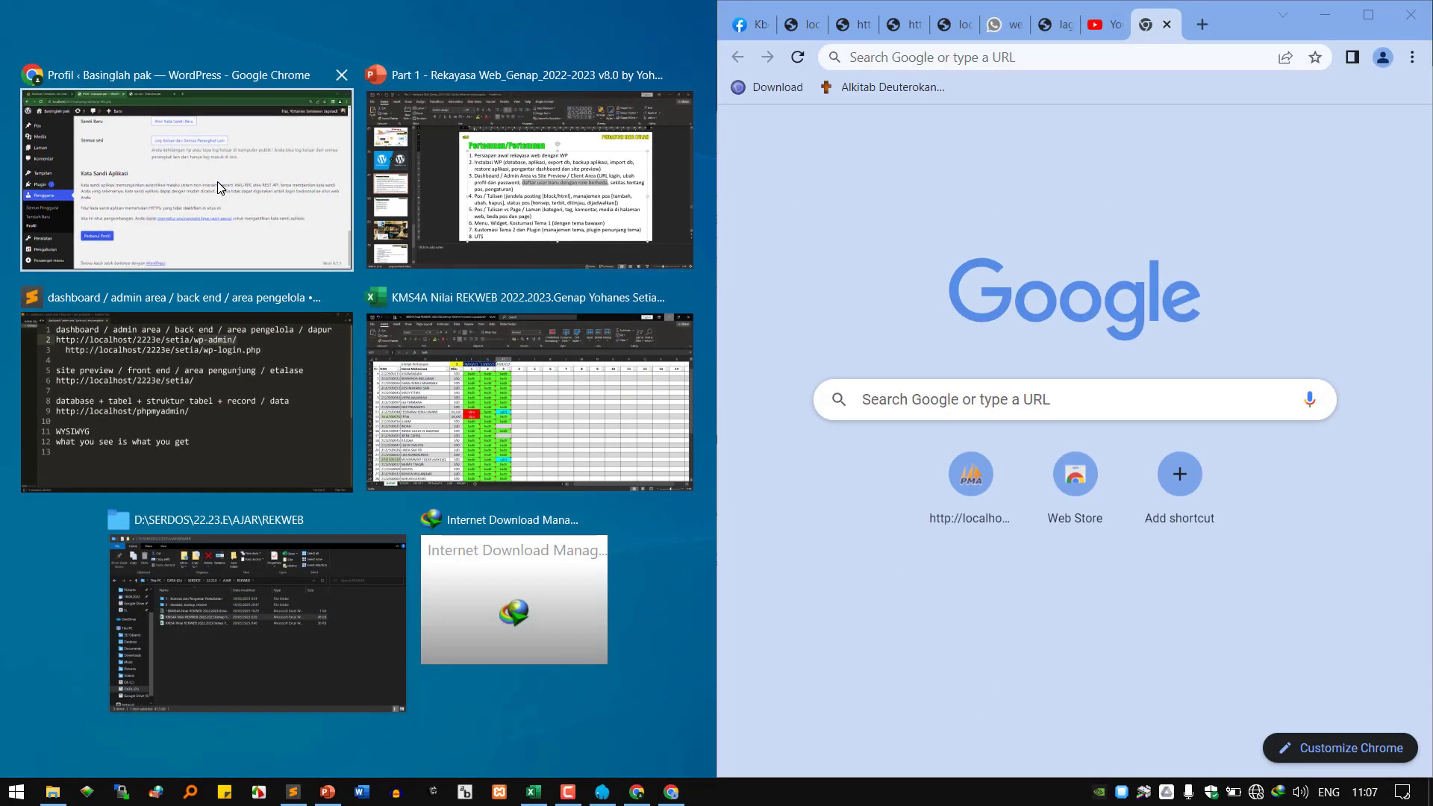
Snap the WordPress admin window to the left half and scroll to the top.
click(217, 181)
scroll(257, 370, up, 3)
scroll(257, 369, up, 10)
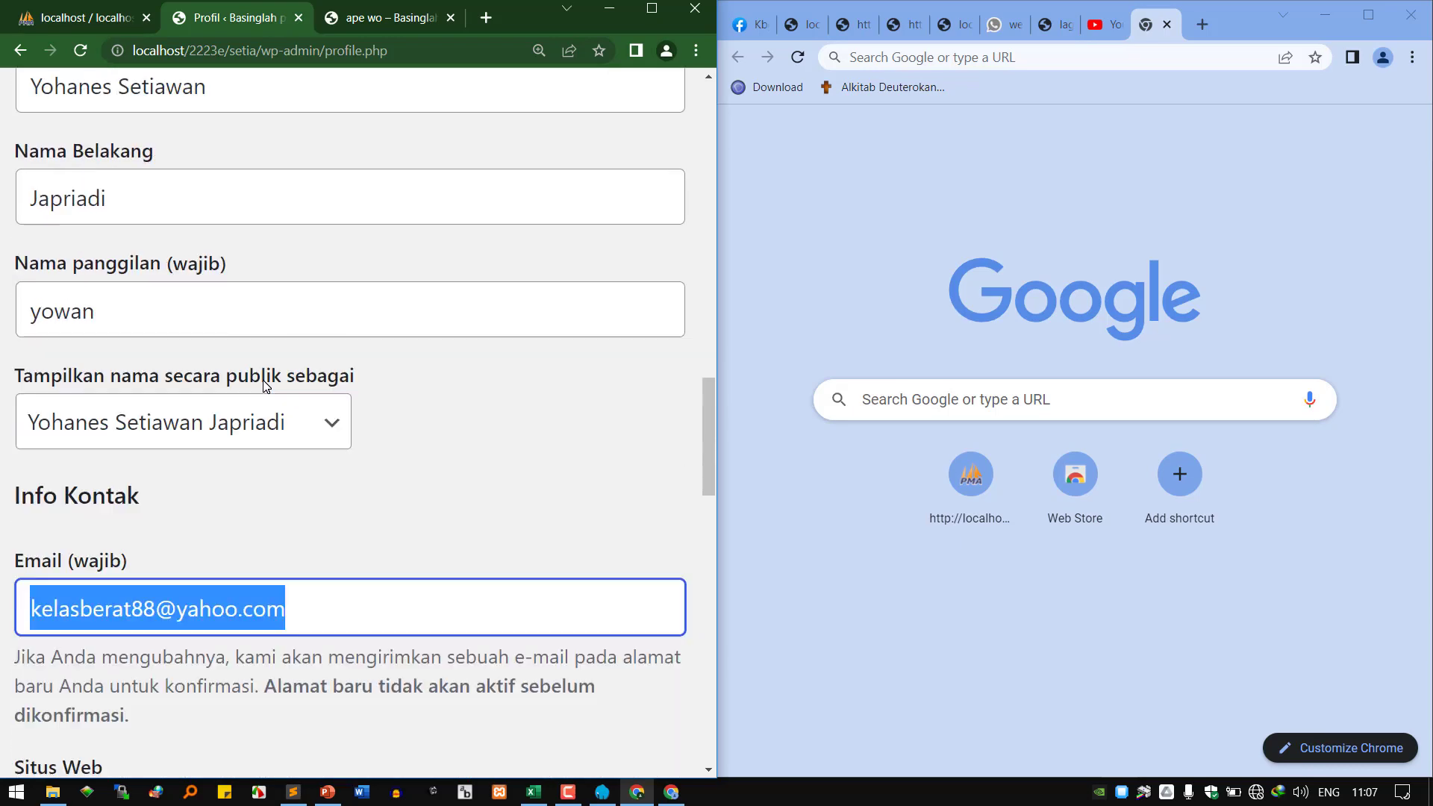
scroll(715, 382, up, 15)
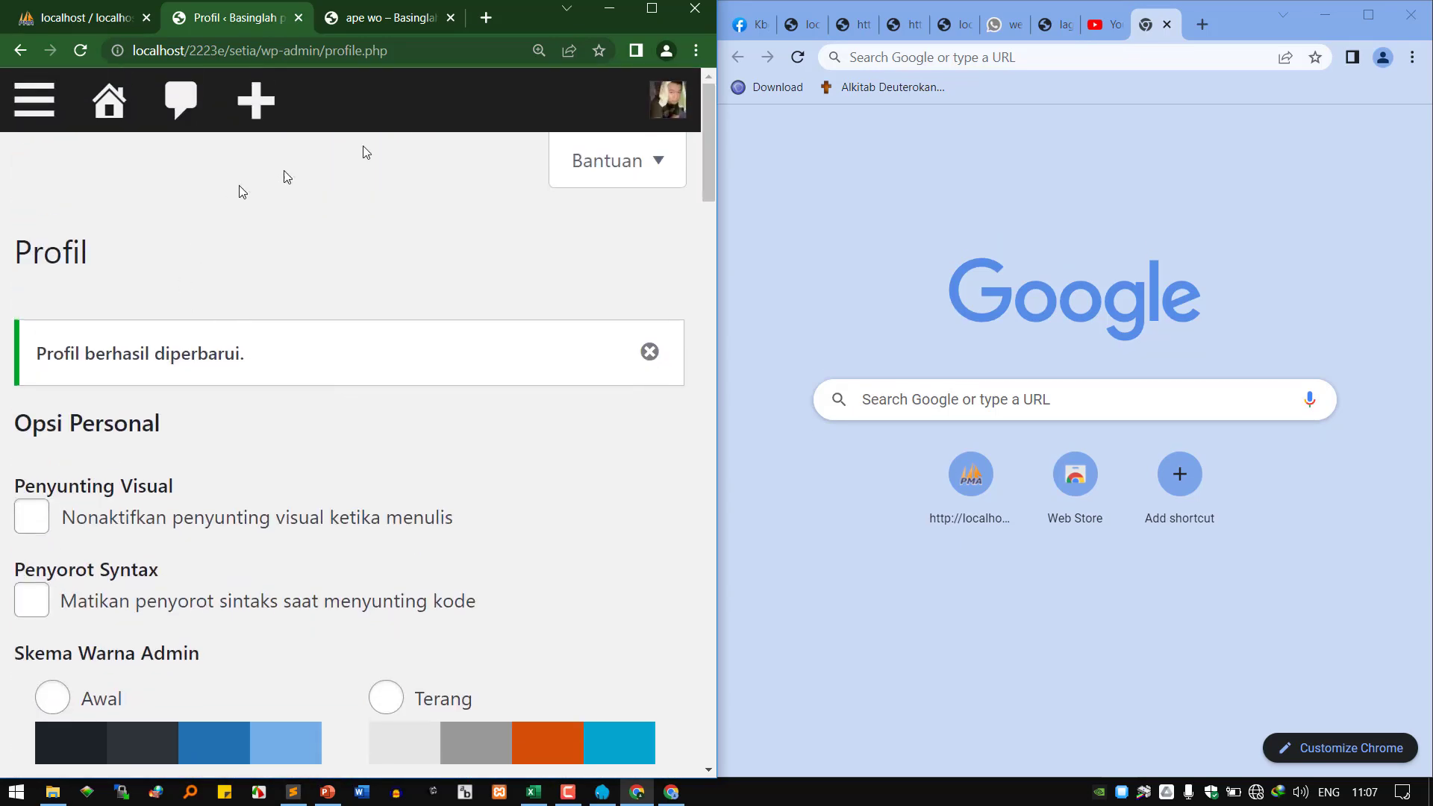
Copy the published 'ape wo' post's address and load it in the second window.
click(411, 16)
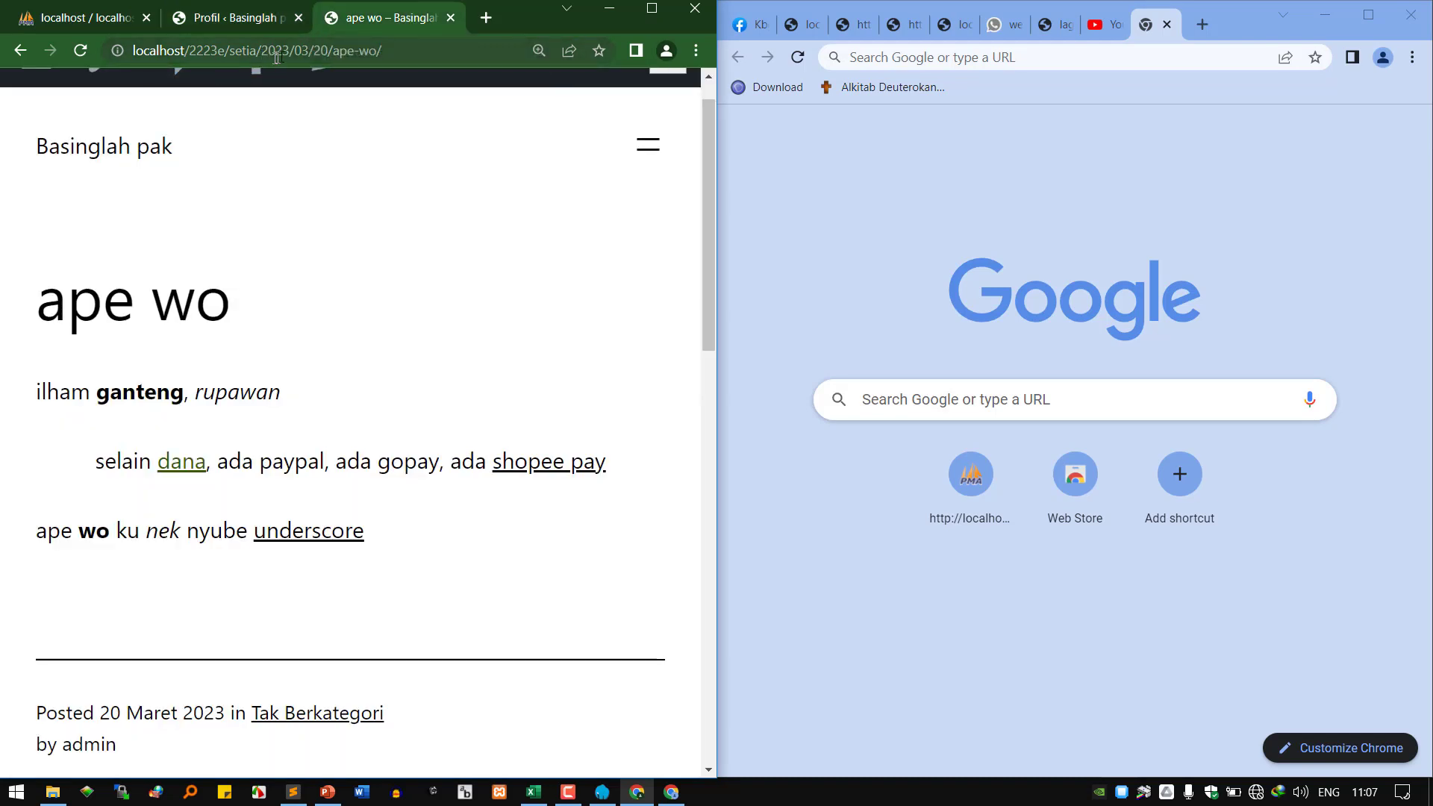
click(268, 50)
right_click(292, 50)
click(379, 171)
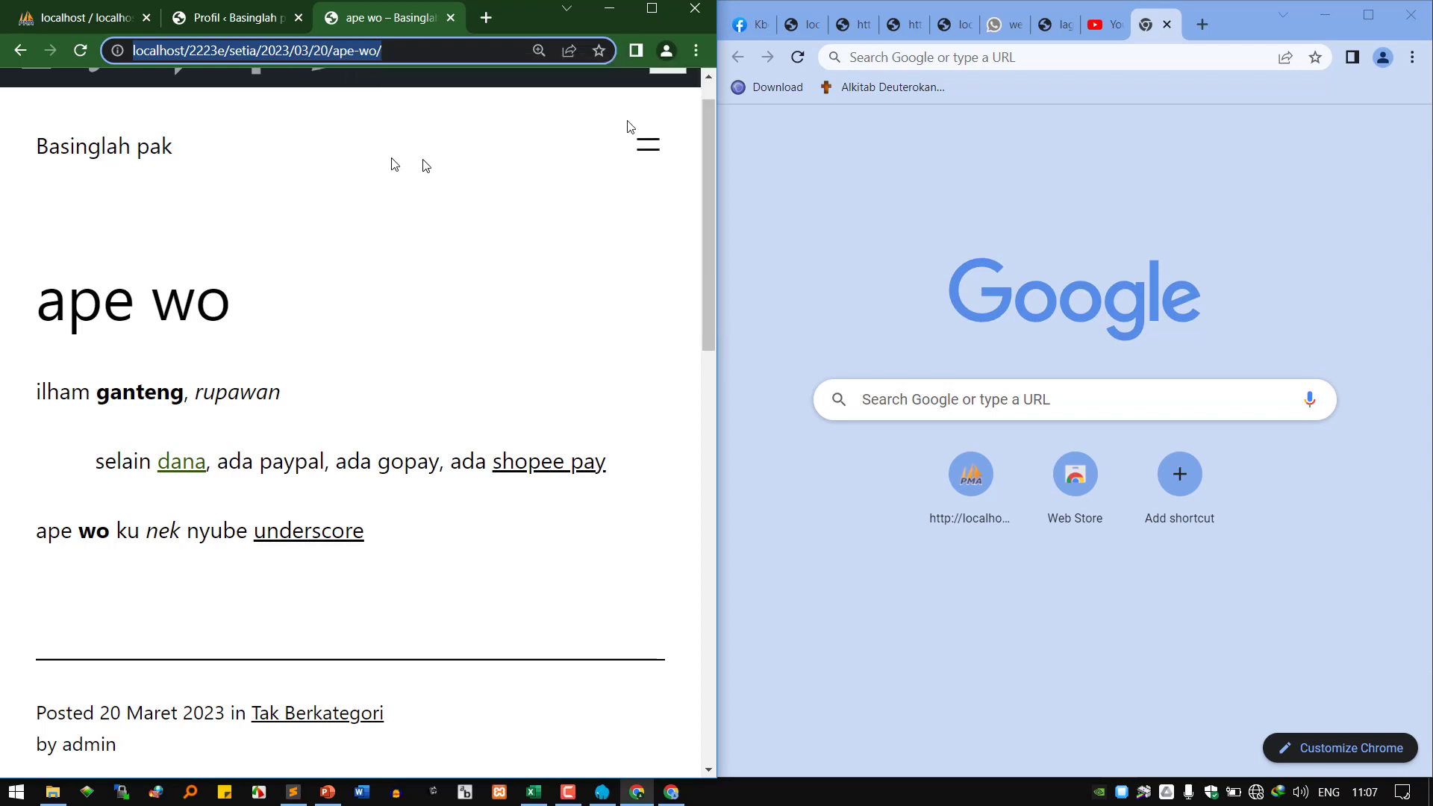
click(915, 55)
right_click(915, 55)
click(1036, 203)
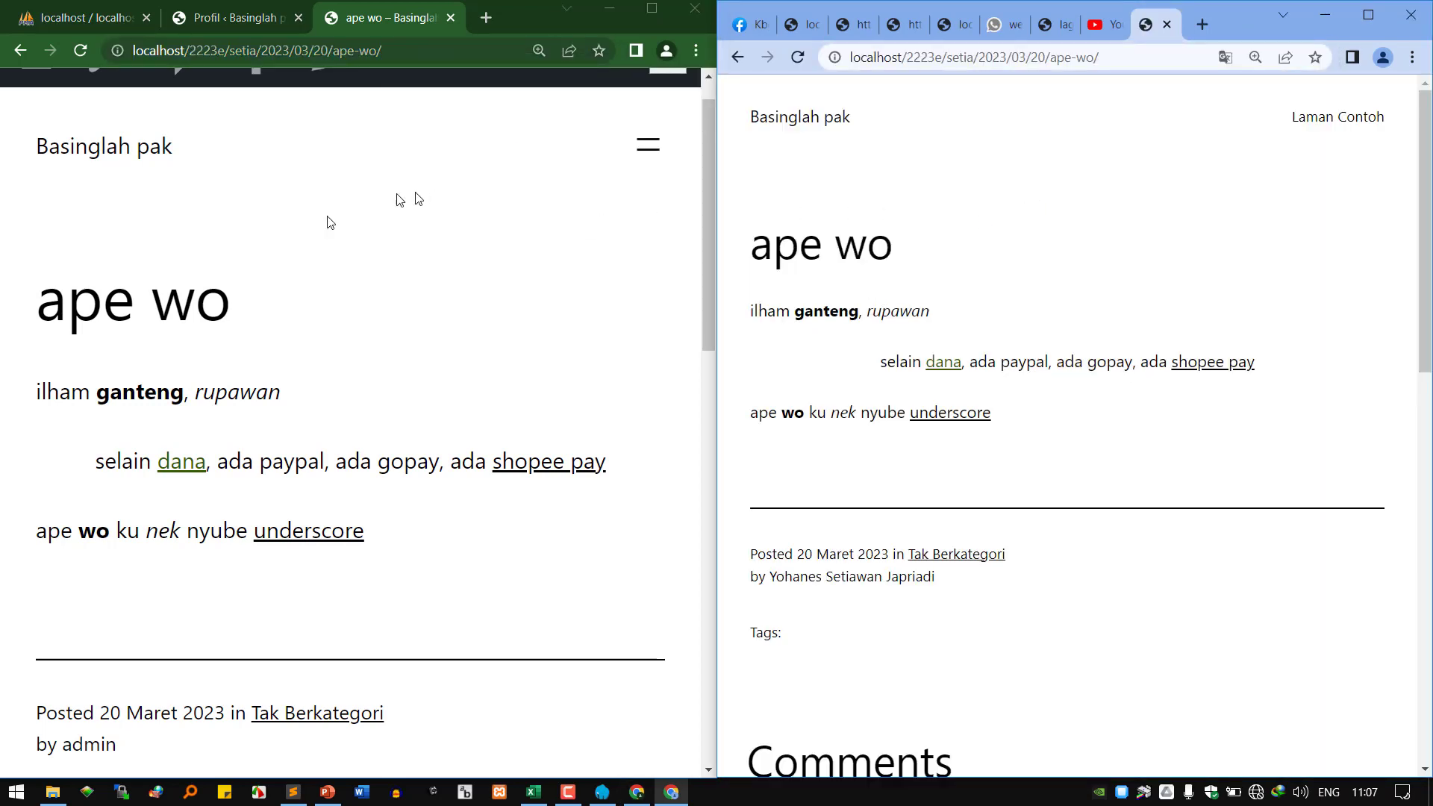
Open the 'ape wo' post editor, go back, and return to the maximized Profil page.
scroll(362, 214, up, 1)
click(329, 112)
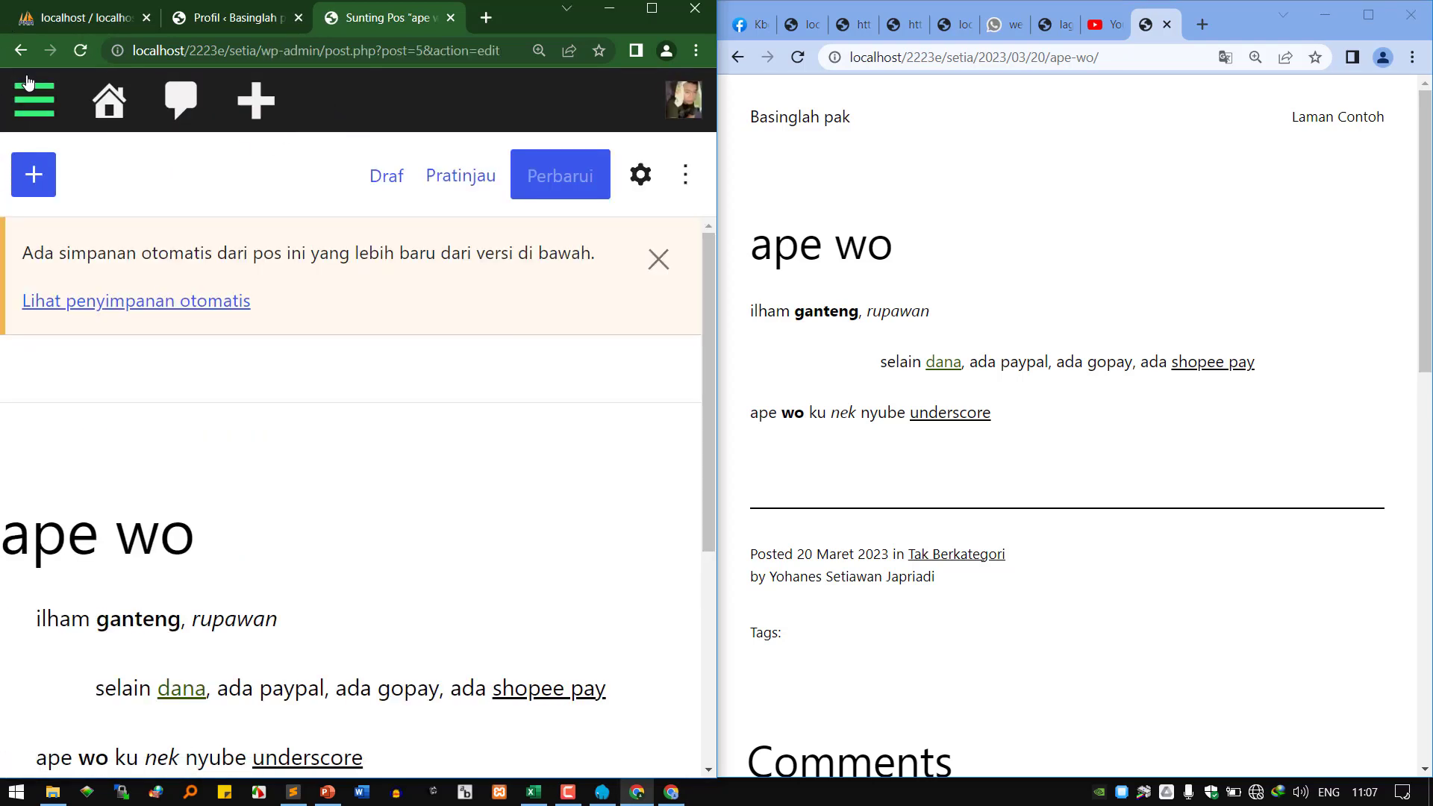
click(20, 50)
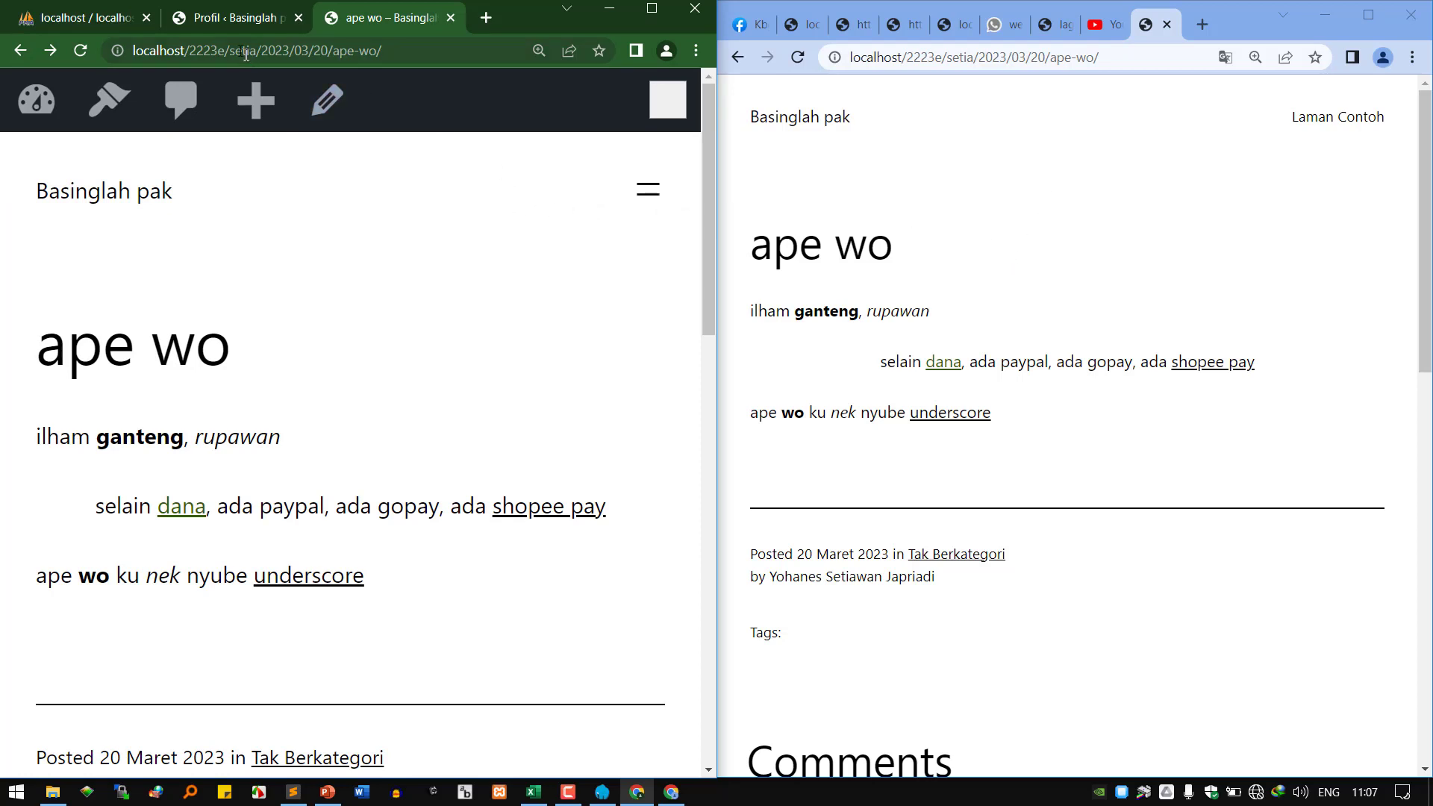
click(230, 34)
click(653, 11)
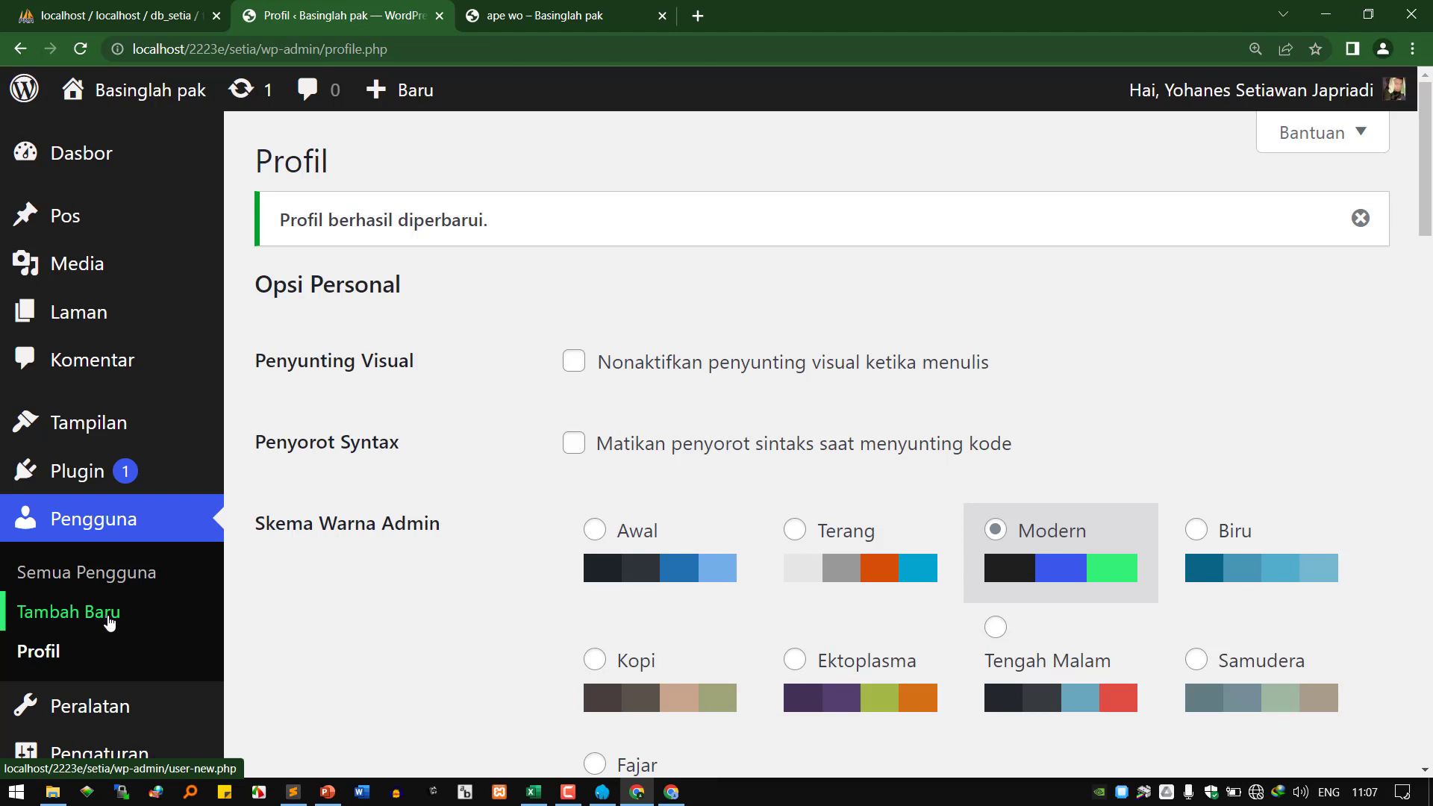
On Add New User, enter the new user's username and e-mail address.
click(109, 622)
scroll(340, 582, up, 3)
scroll(340, 582, up, 2)
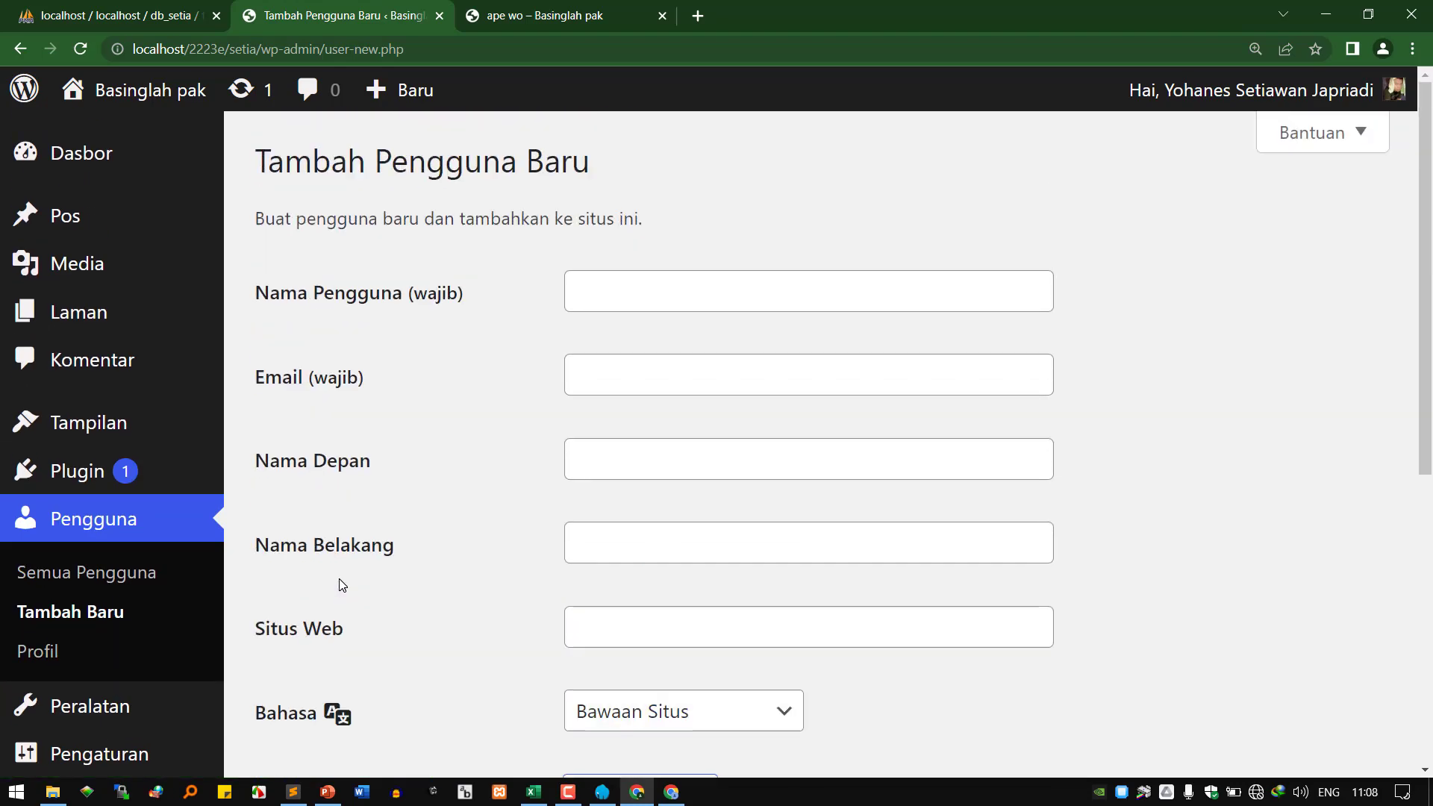
click(614, 303)
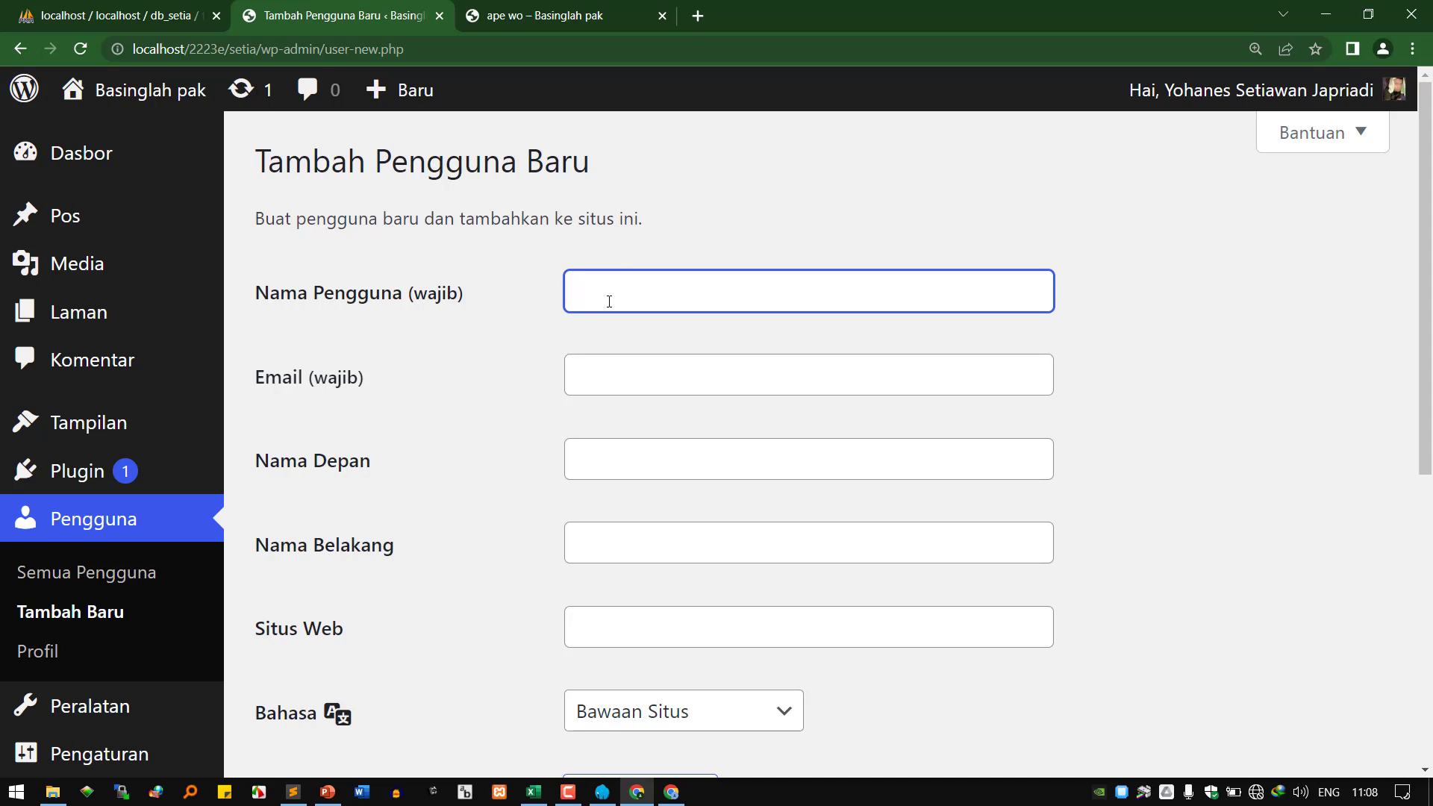
text(ilham)
key(Tab)
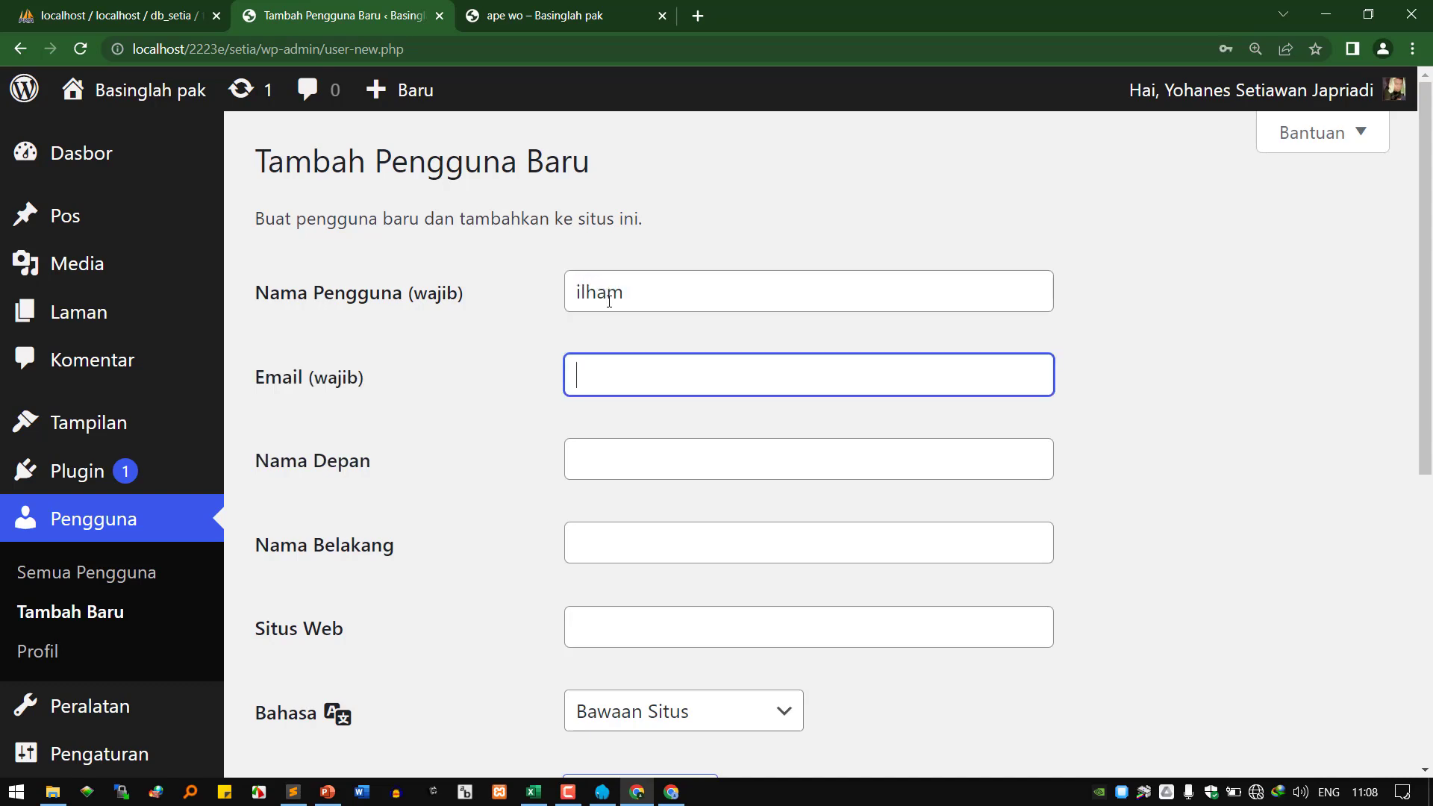
key(Tab)
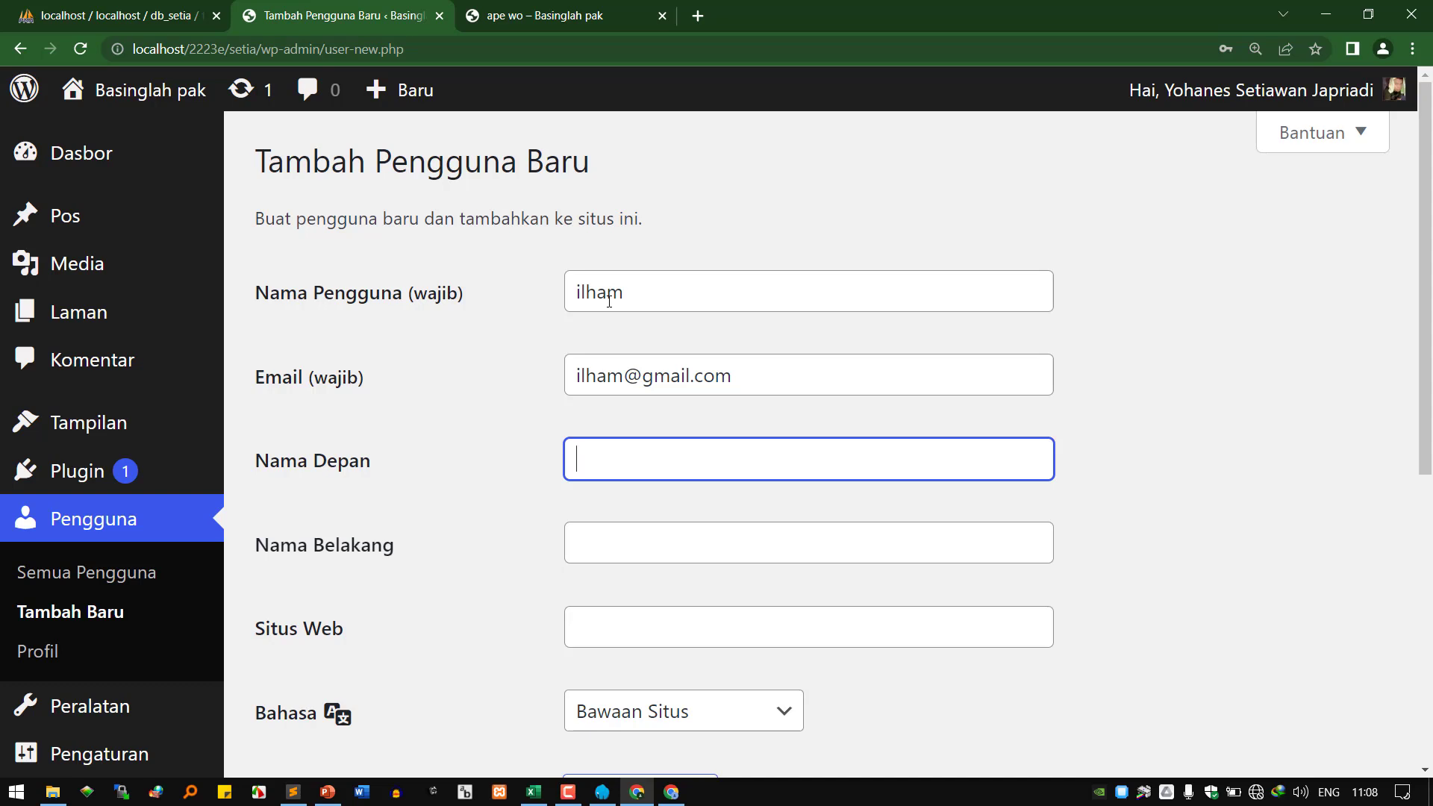
Fill in the new user's first name, last name and website URL.
text(Ilham)
key(Tab)
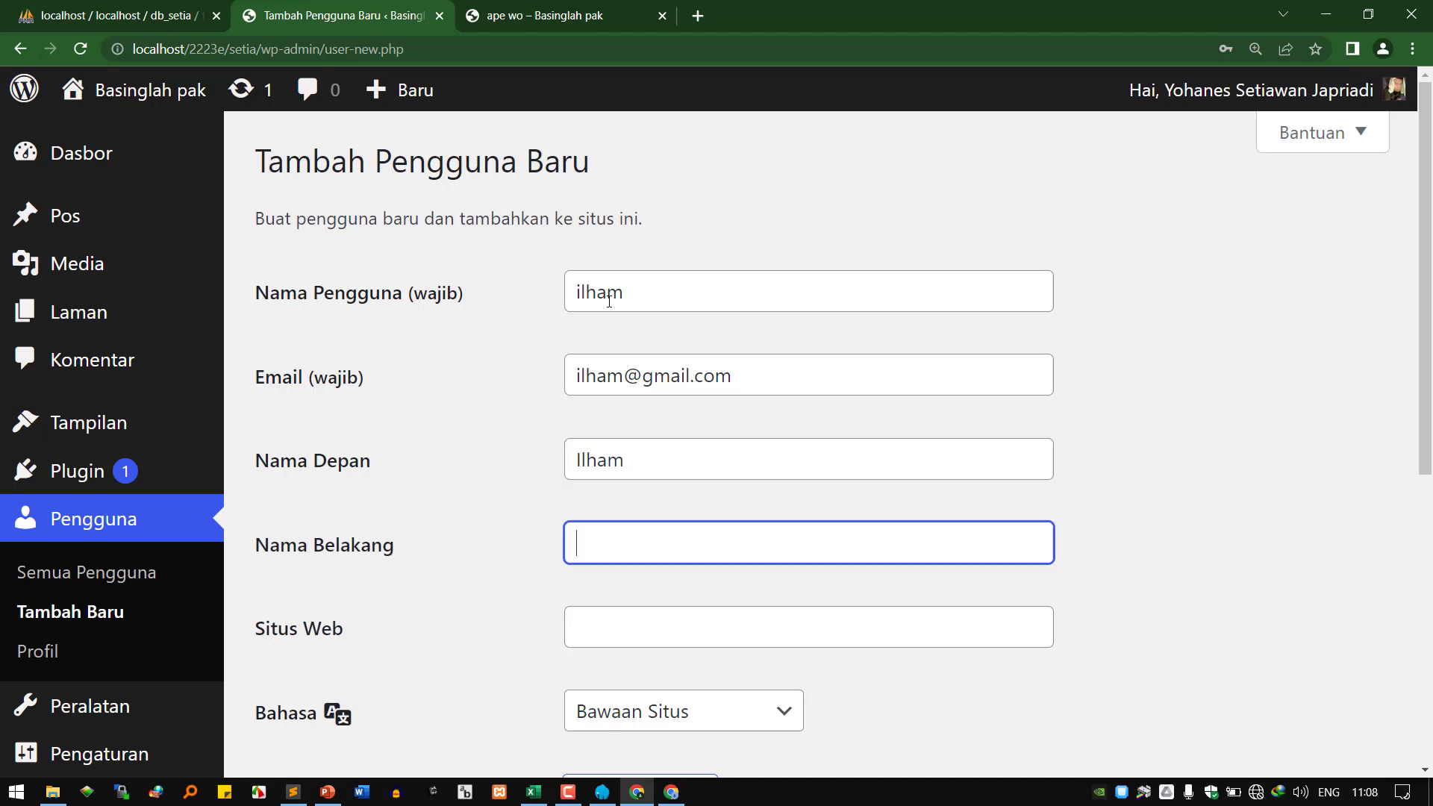
text(Sistem Informasi)
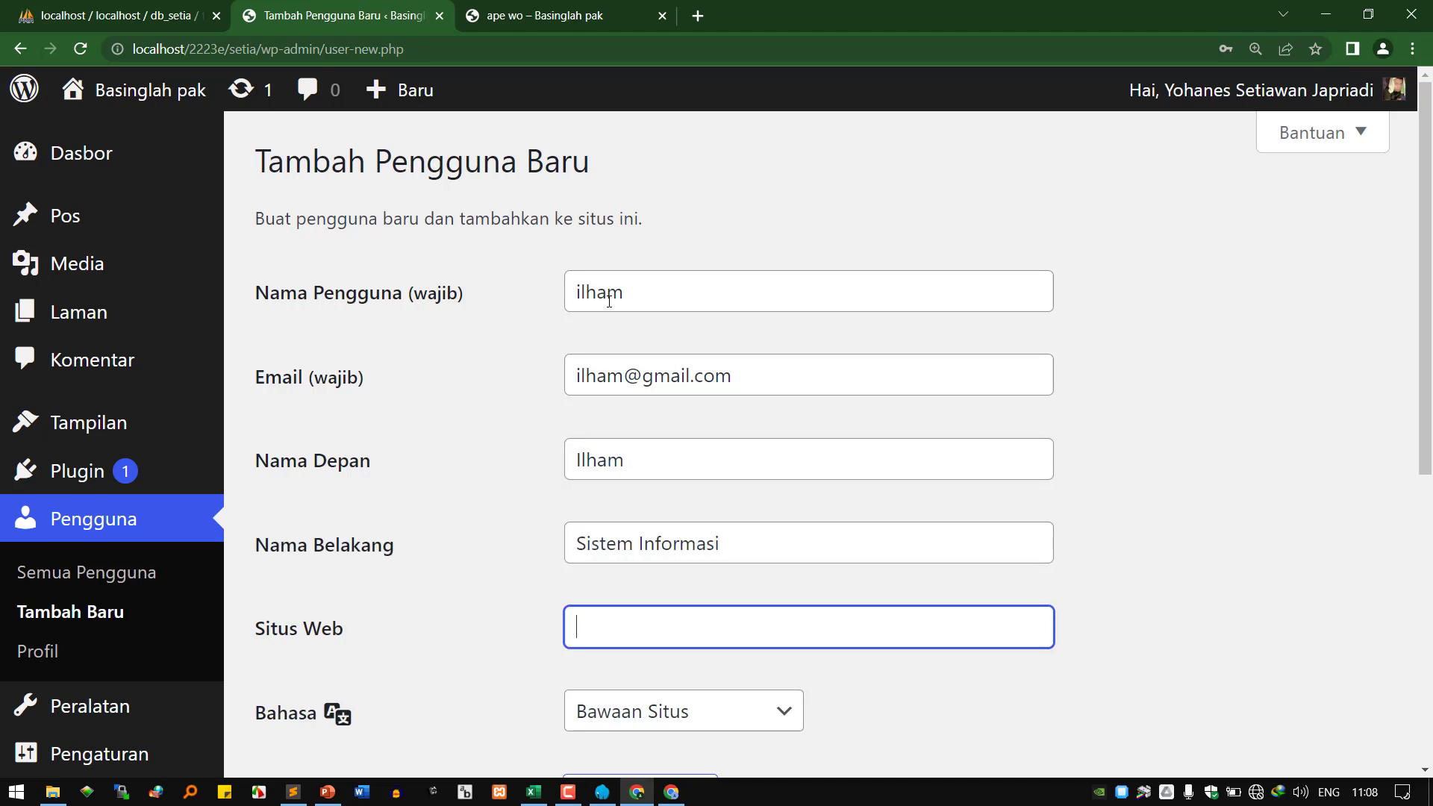
key(Tab)
text(https://i)
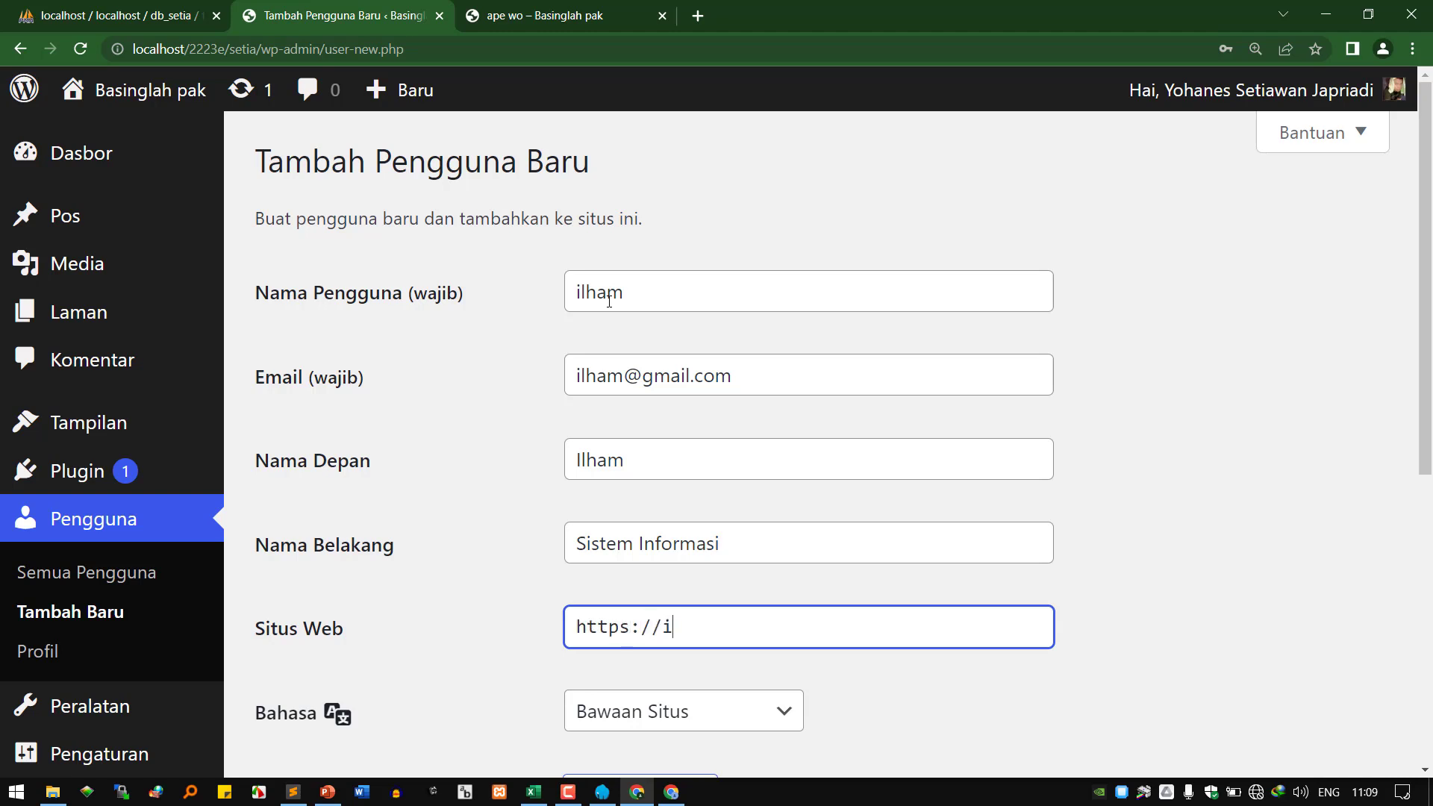
text(lham.ganteng.com)
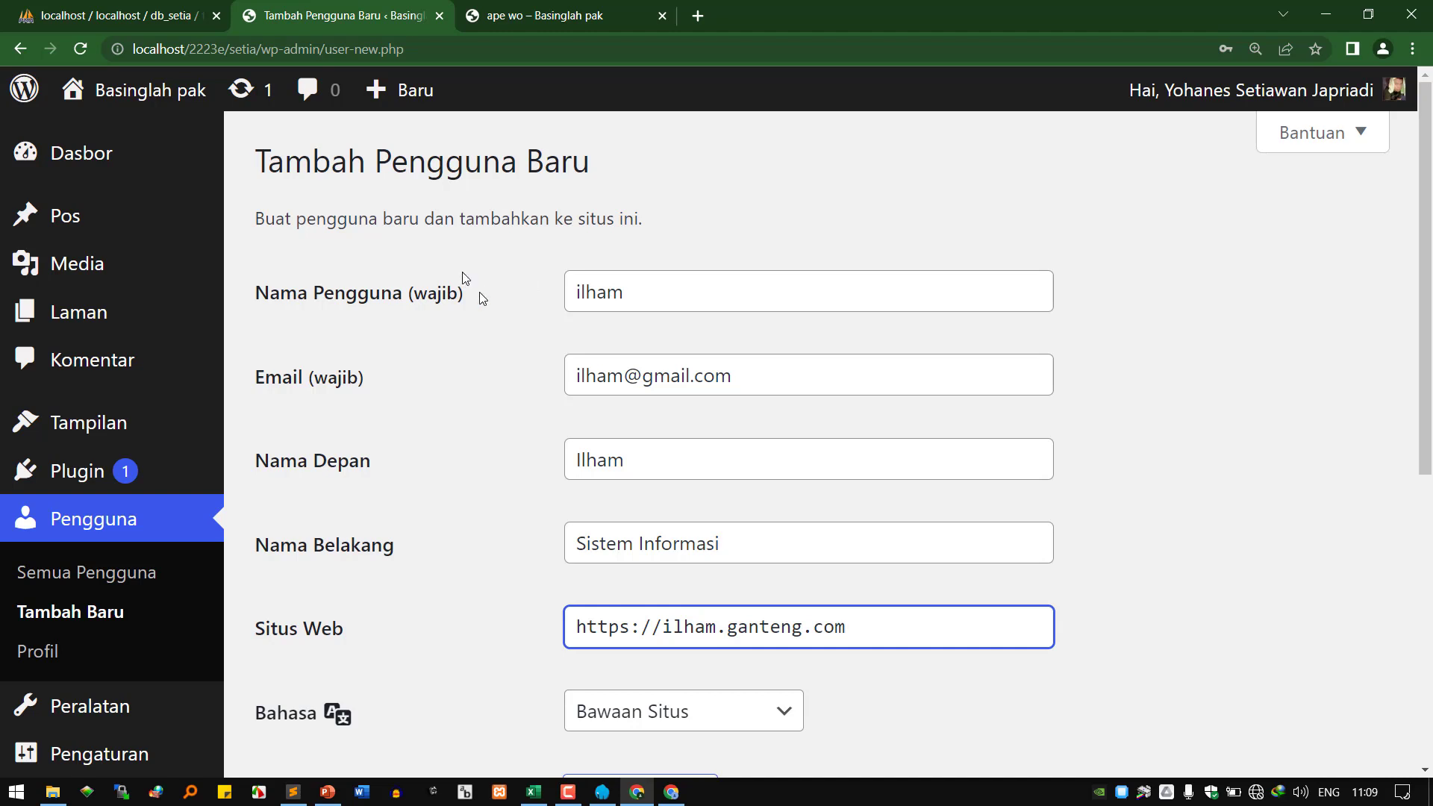
Select the entered username, e-mail, first name and last name in turn to check them.
double_click(595, 291)
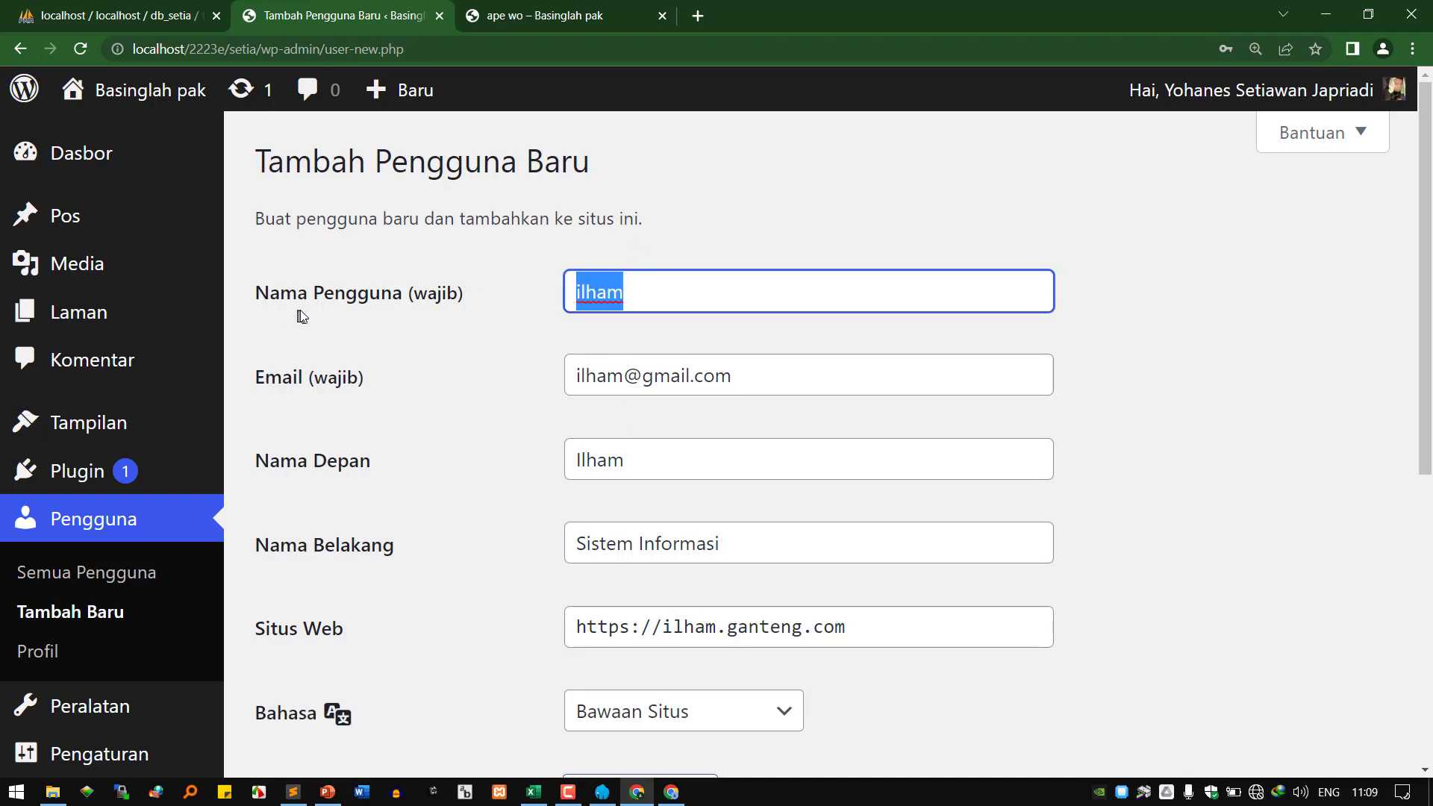
click(739, 280)
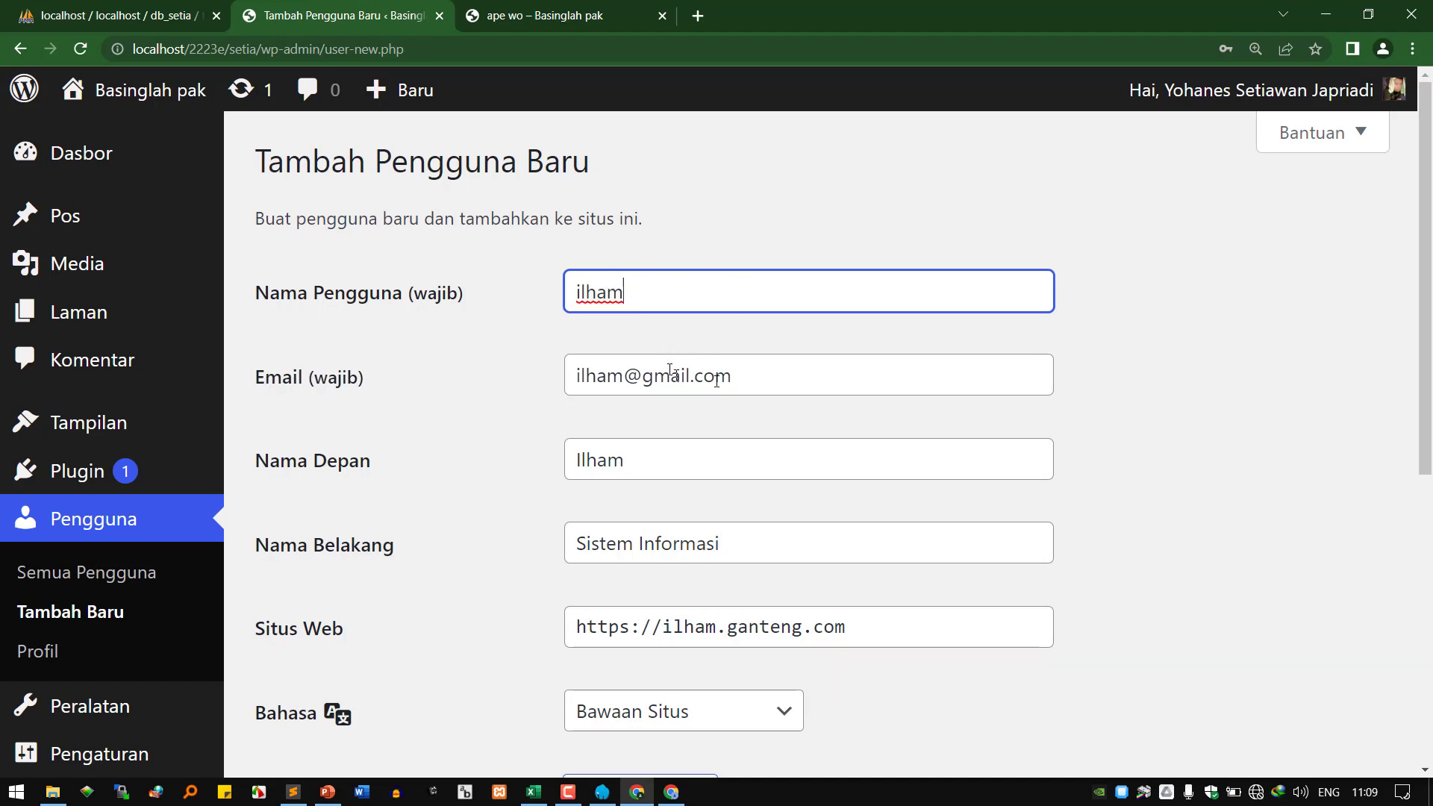
click(769, 379)
drag(769, 379, 474, 370)
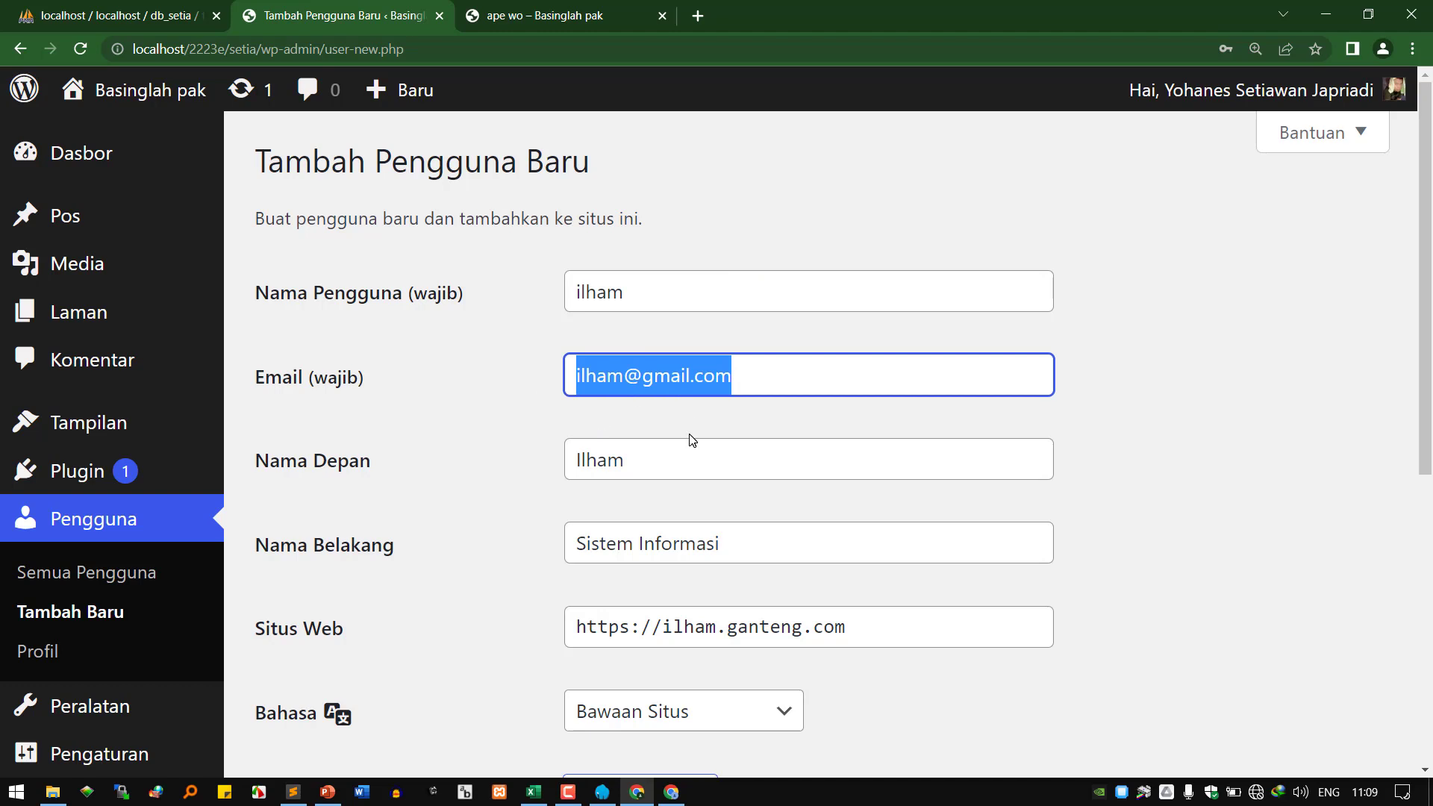
drag(696, 464, 485, 456)
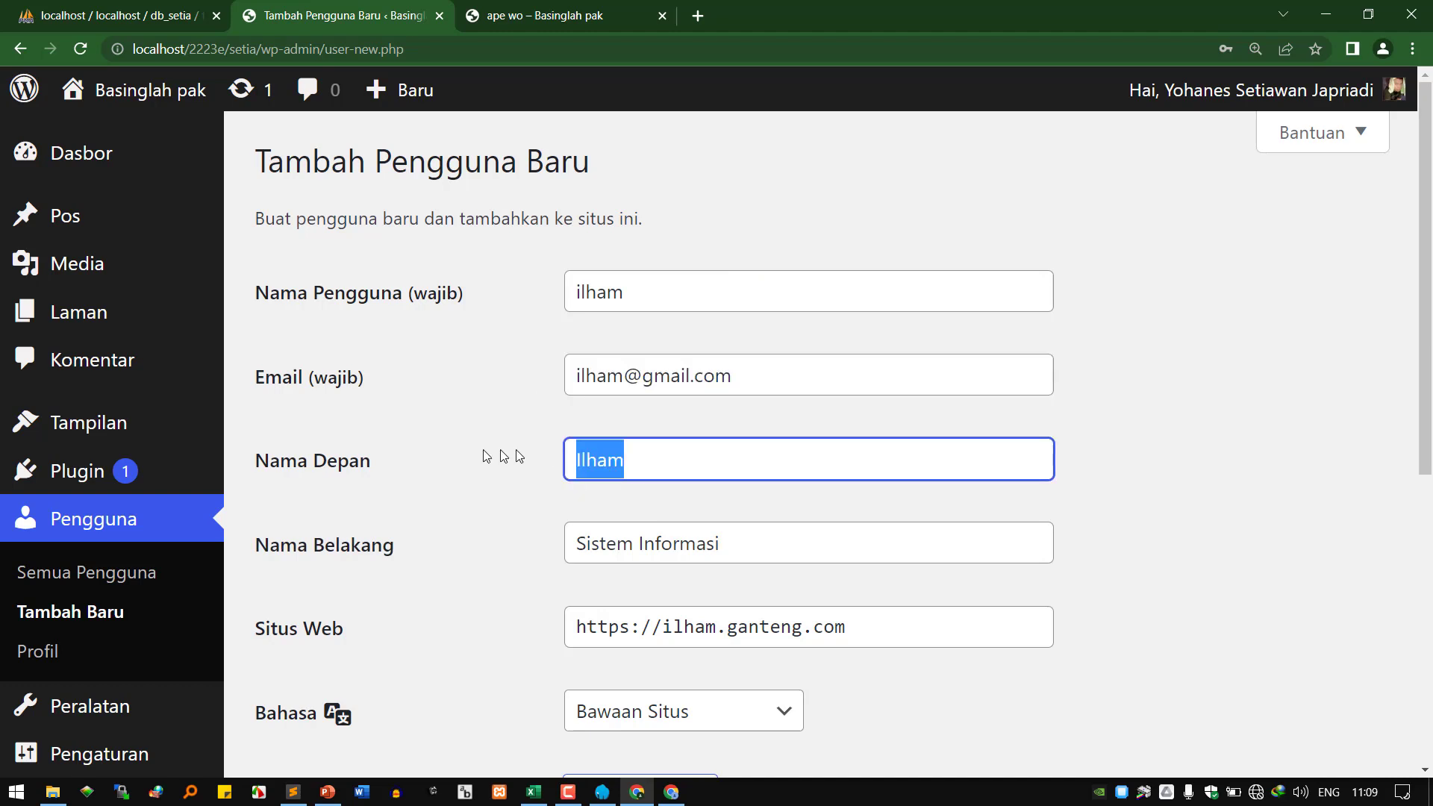
drag(807, 536, 440, 501)
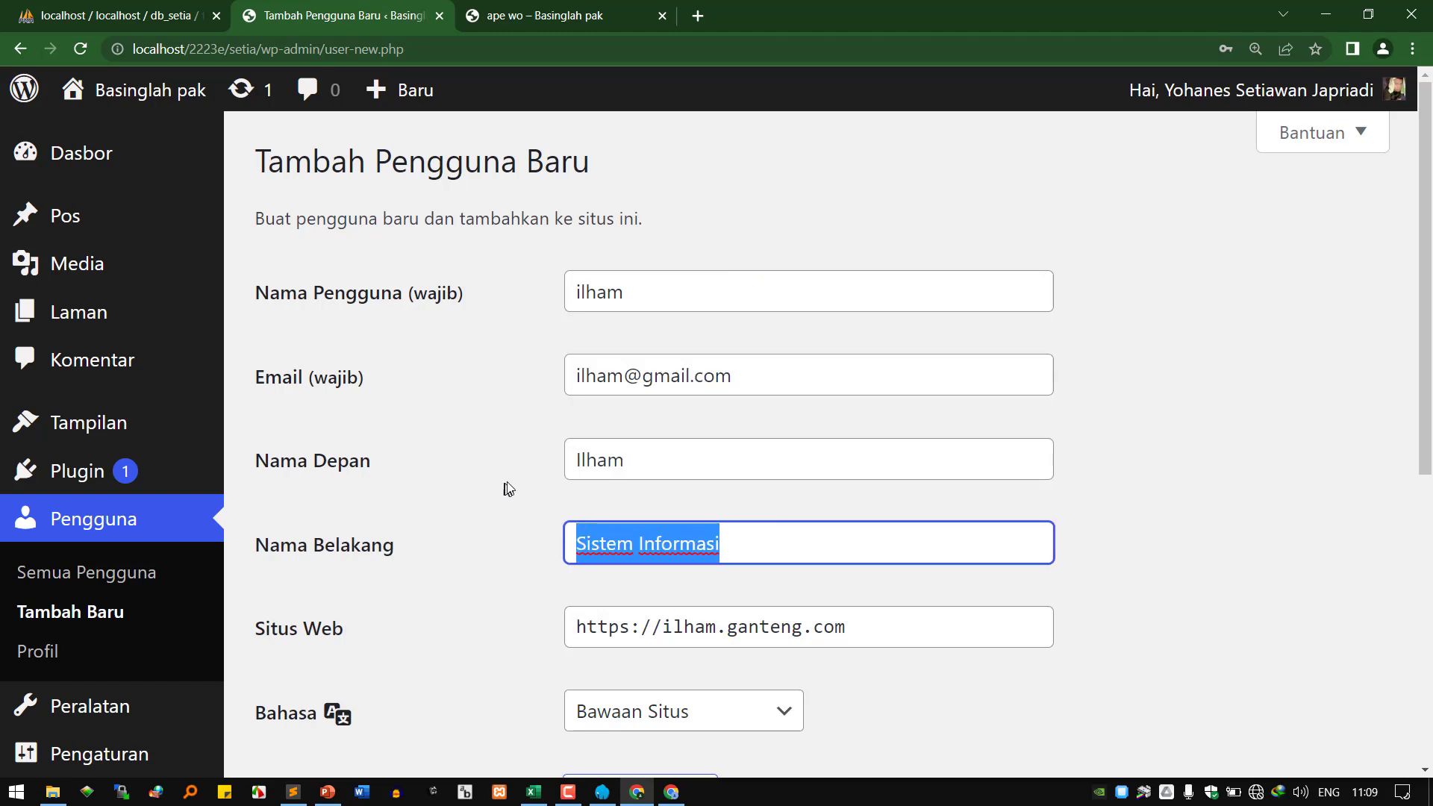
scroll(618, 418, down, 1)
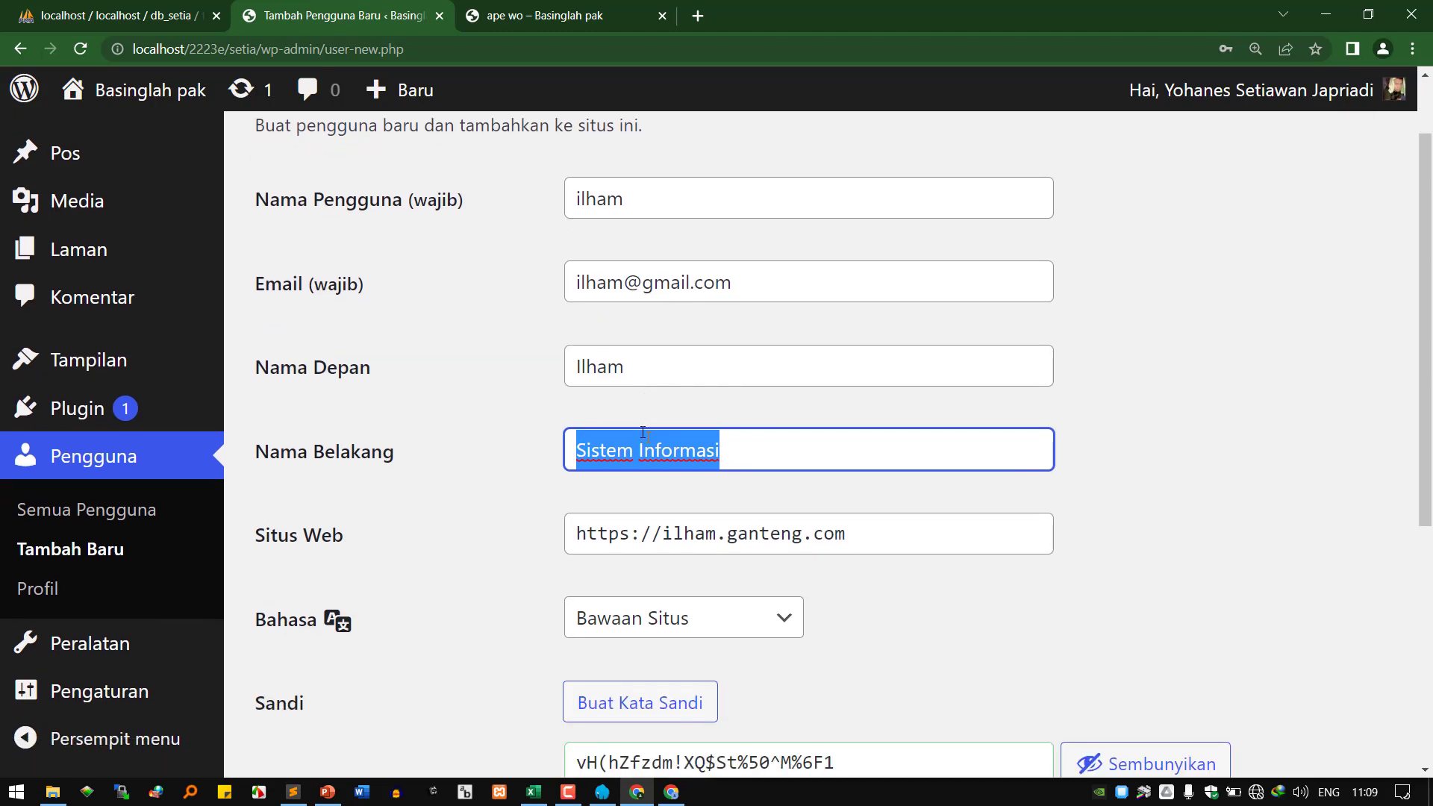
Select the generated password and paste a short replacement, rated 'Sangat lemah'.
scroll(642, 441, up, 1)
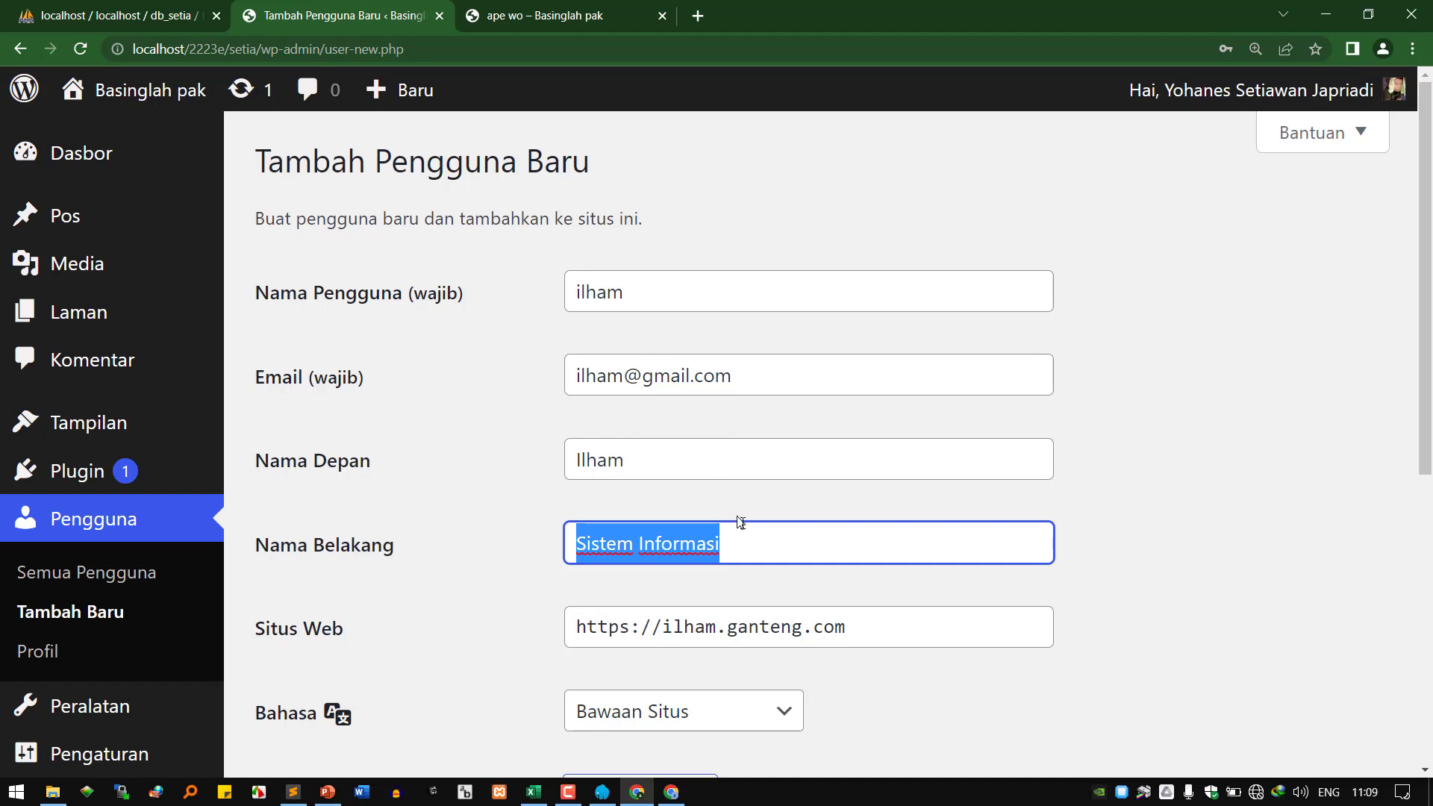
click(779, 535)
key(ctrl+a)
scroll(684, 465, down, 5)
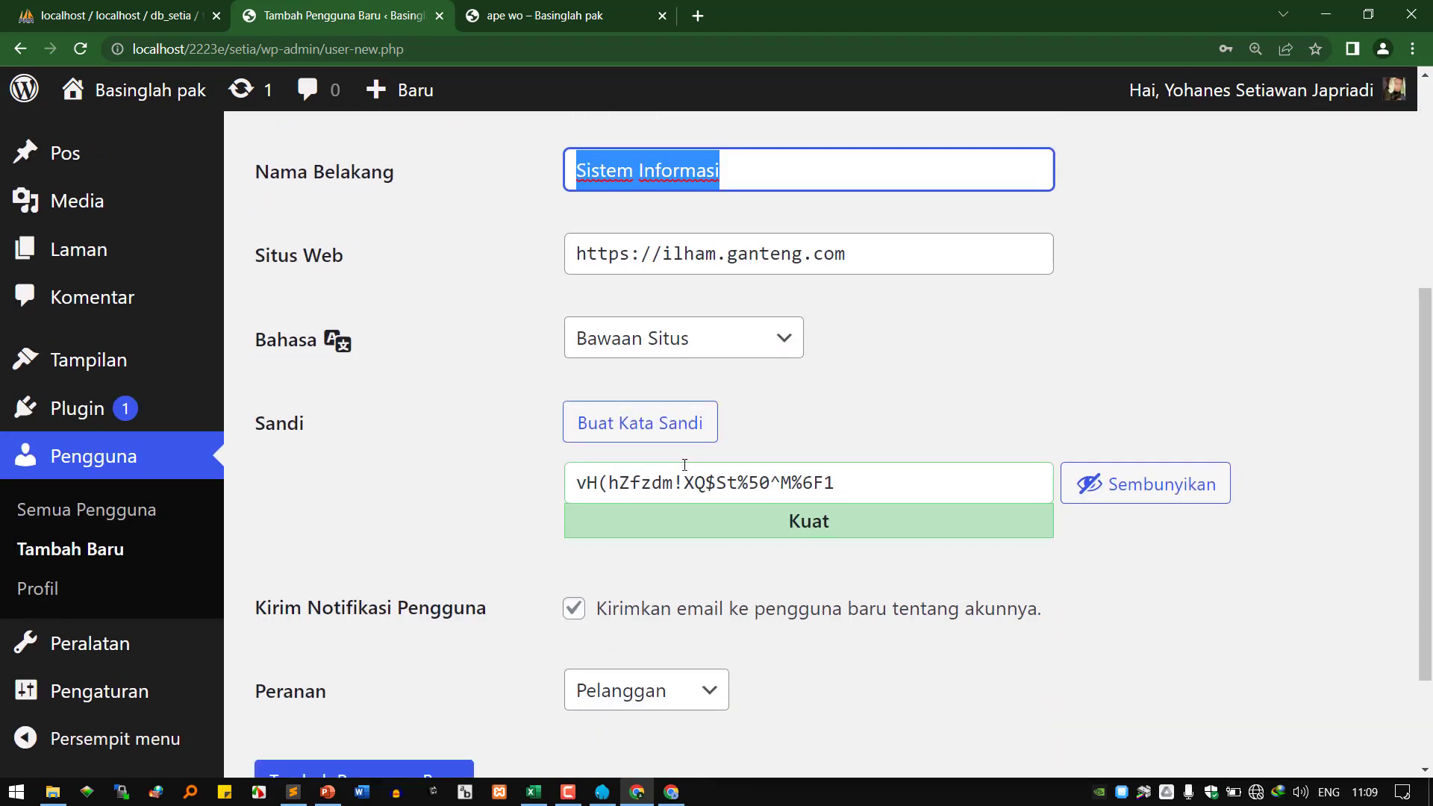
click(857, 486)
drag(856, 486, 560, 501)
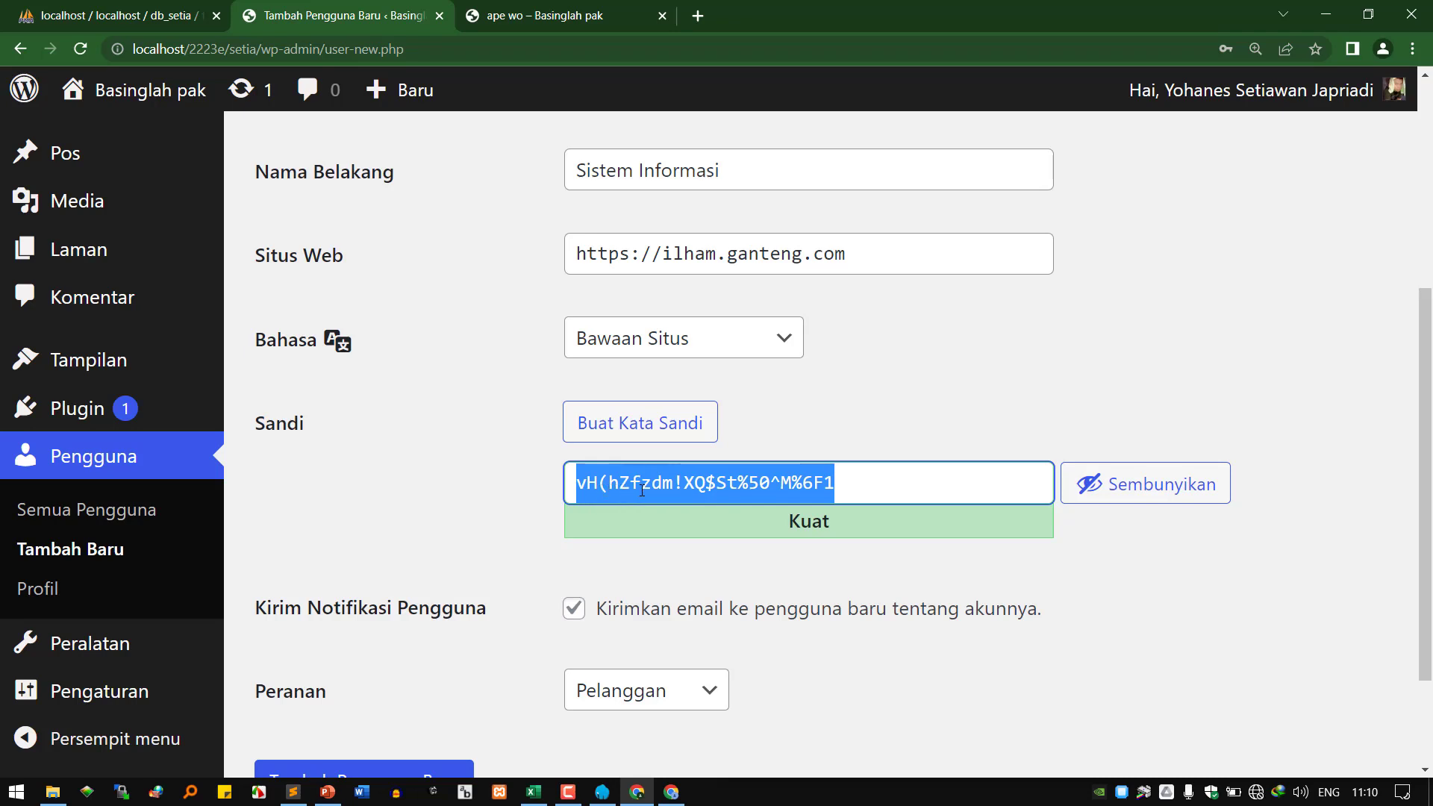
scroll(642, 491, up, 5)
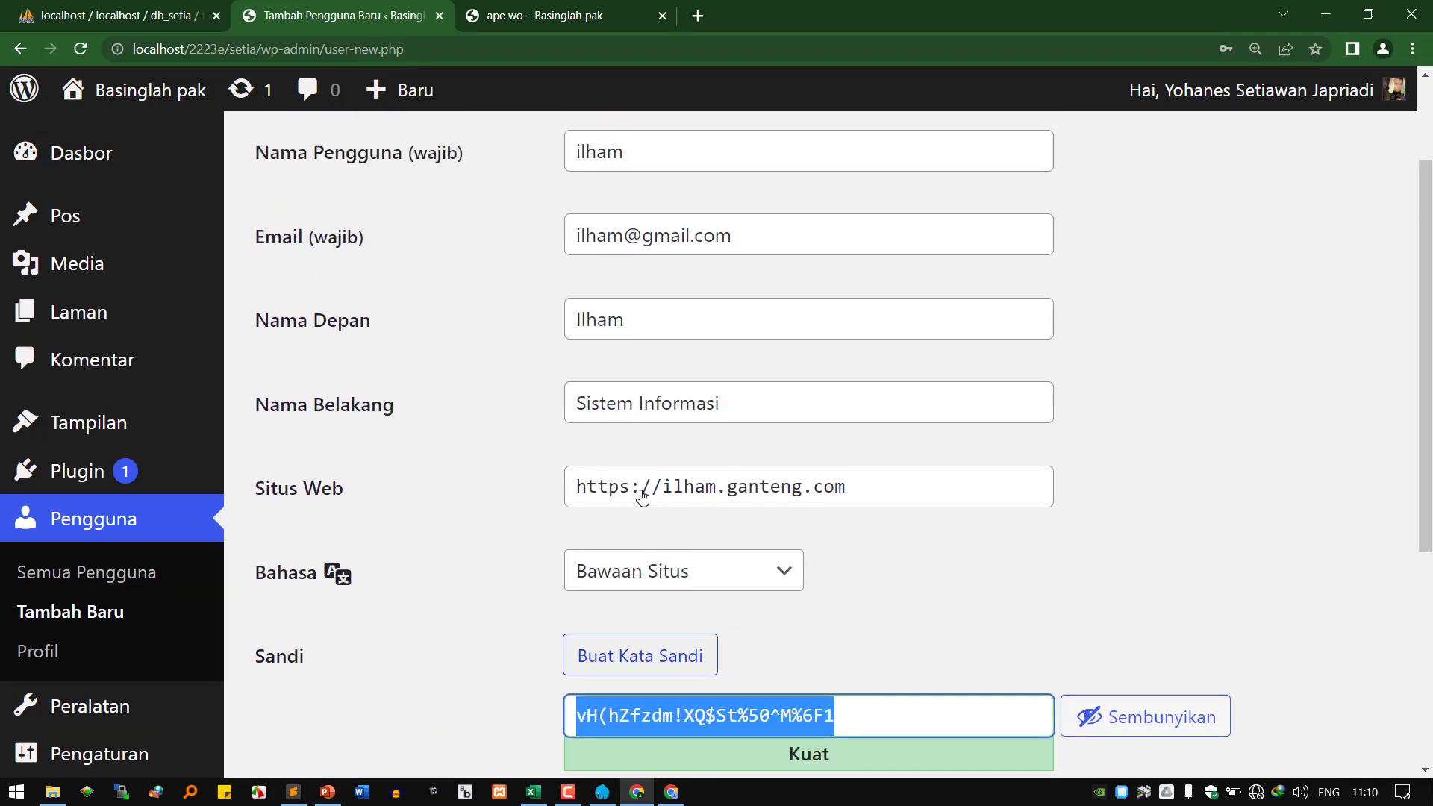
double_click(600, 294)
key(ctrl+c)
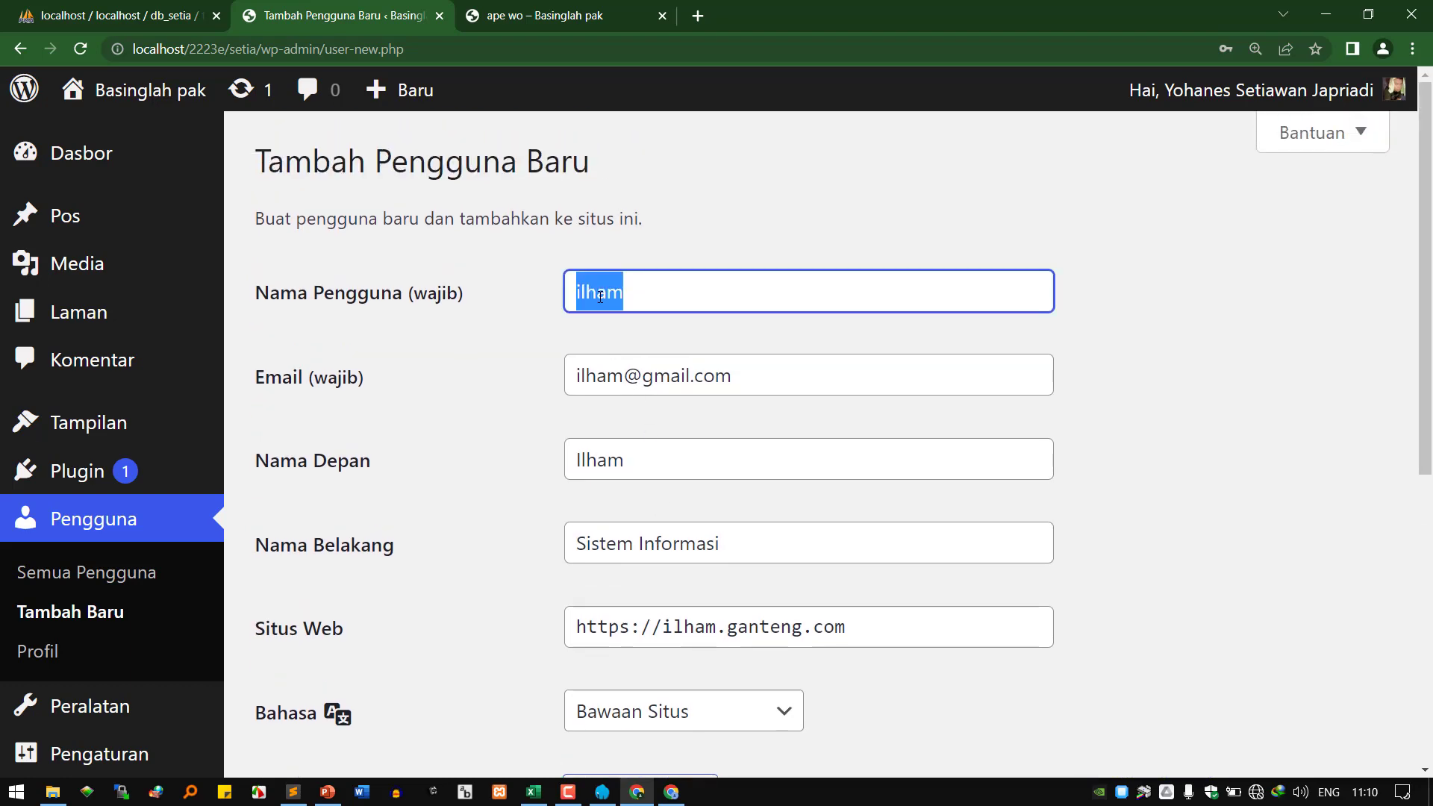
scroll(676, 482, down, 5)
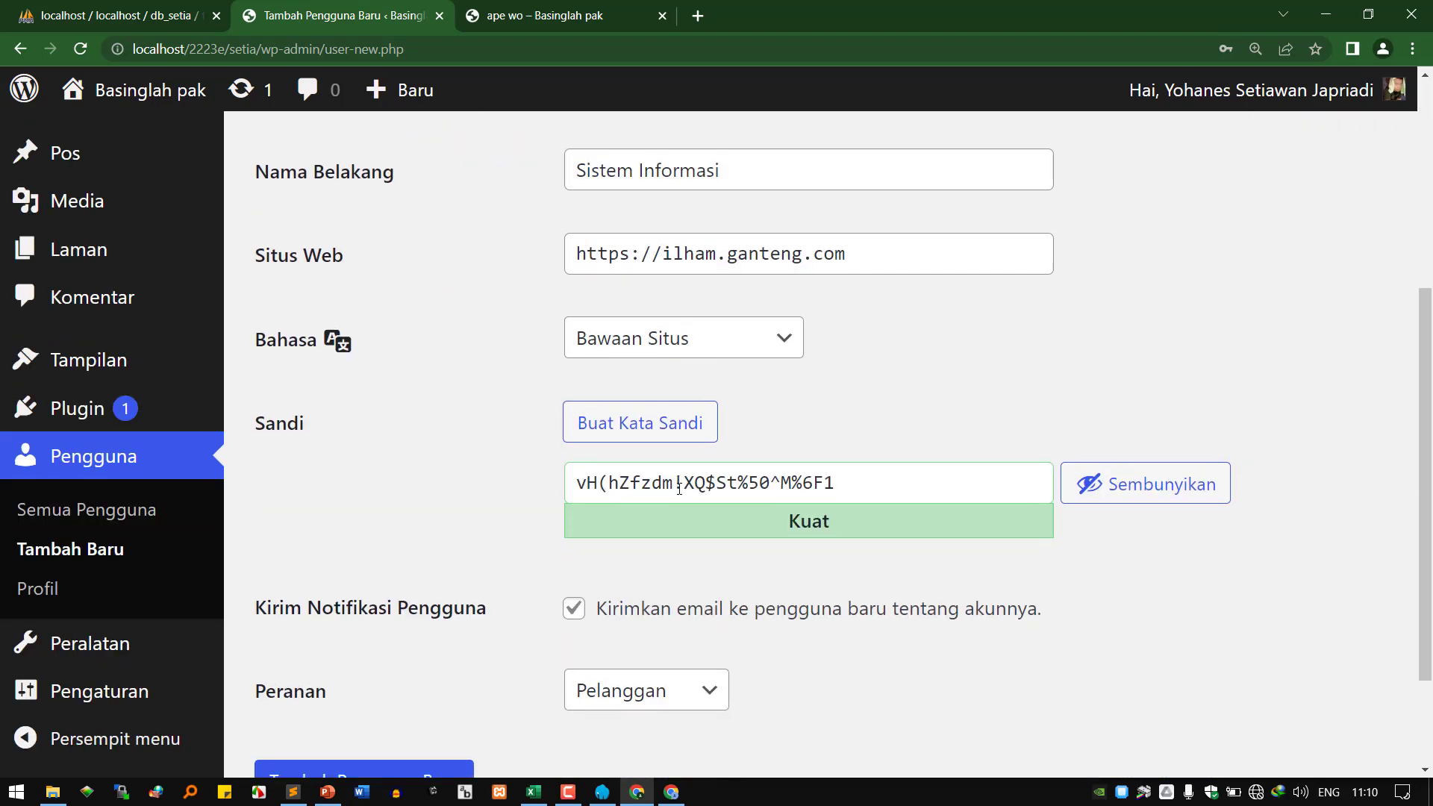
scroll(679, 489, down, 2)
drag(889, 342, 497, 343)
key(ctrl+v)
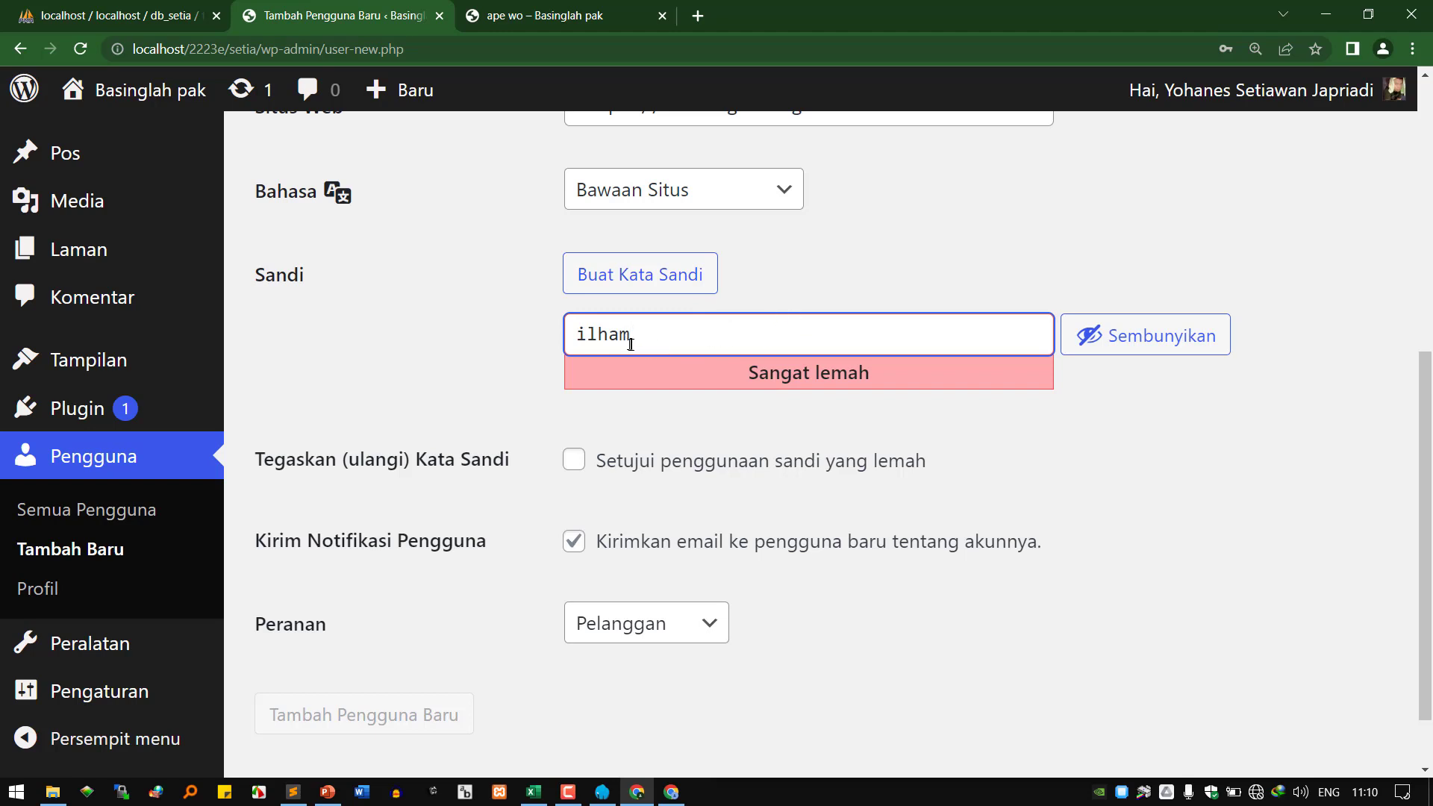
Confirm use of the weak password and turn off the new-user notification e-mail.
click(579, 466)
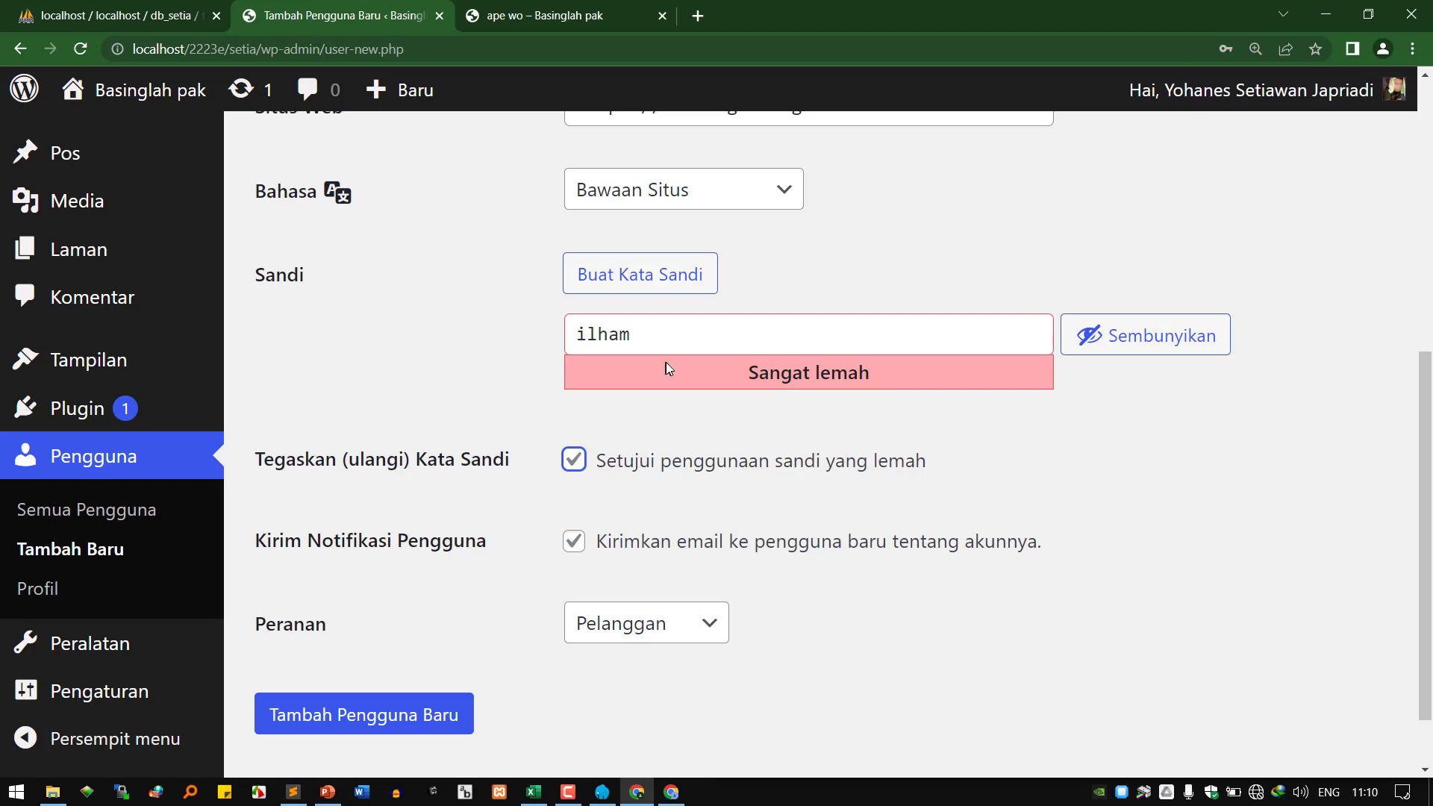
scroll(668, 368, up, 5)
scroll(706, 506, down, 3)
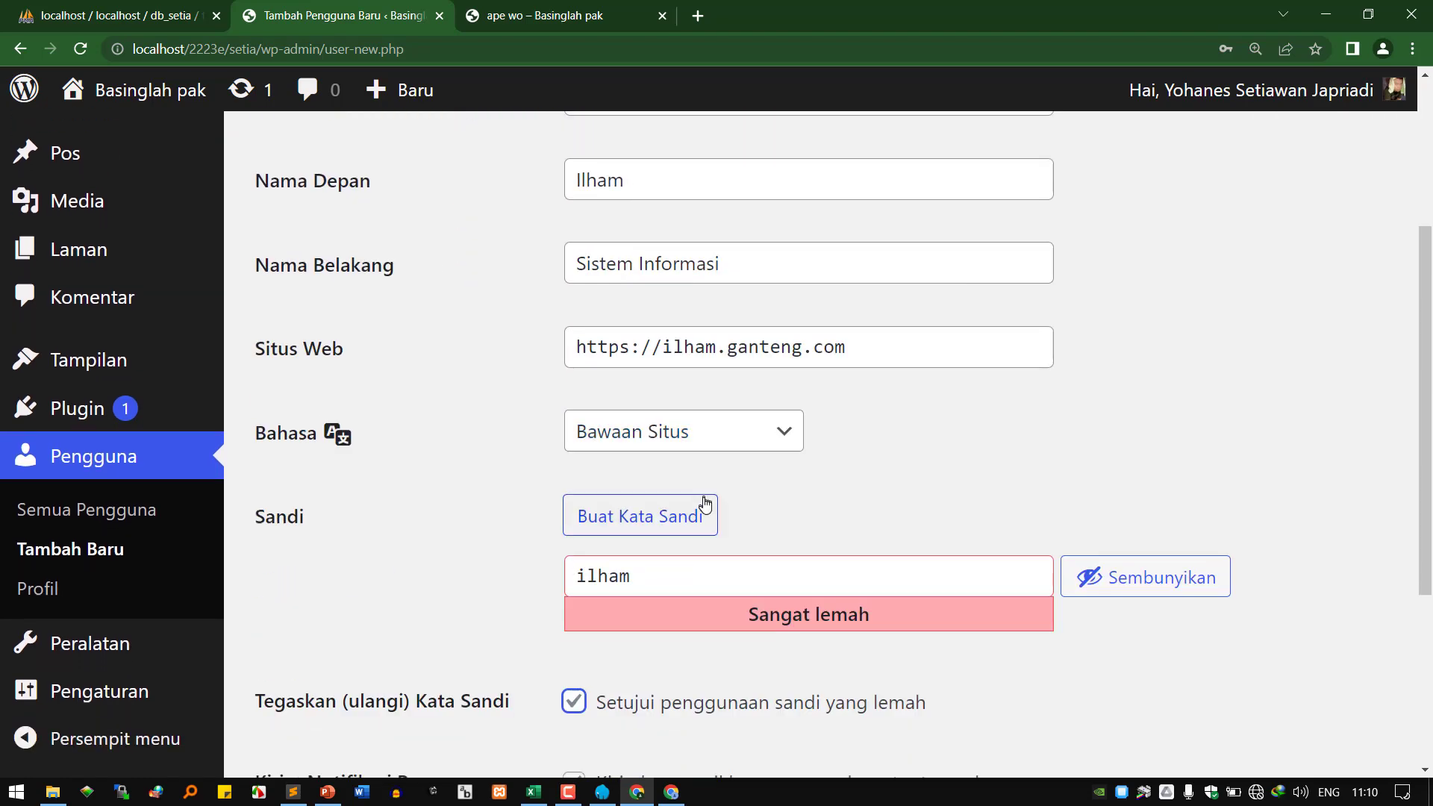
scroll(706, 506, down, 4)
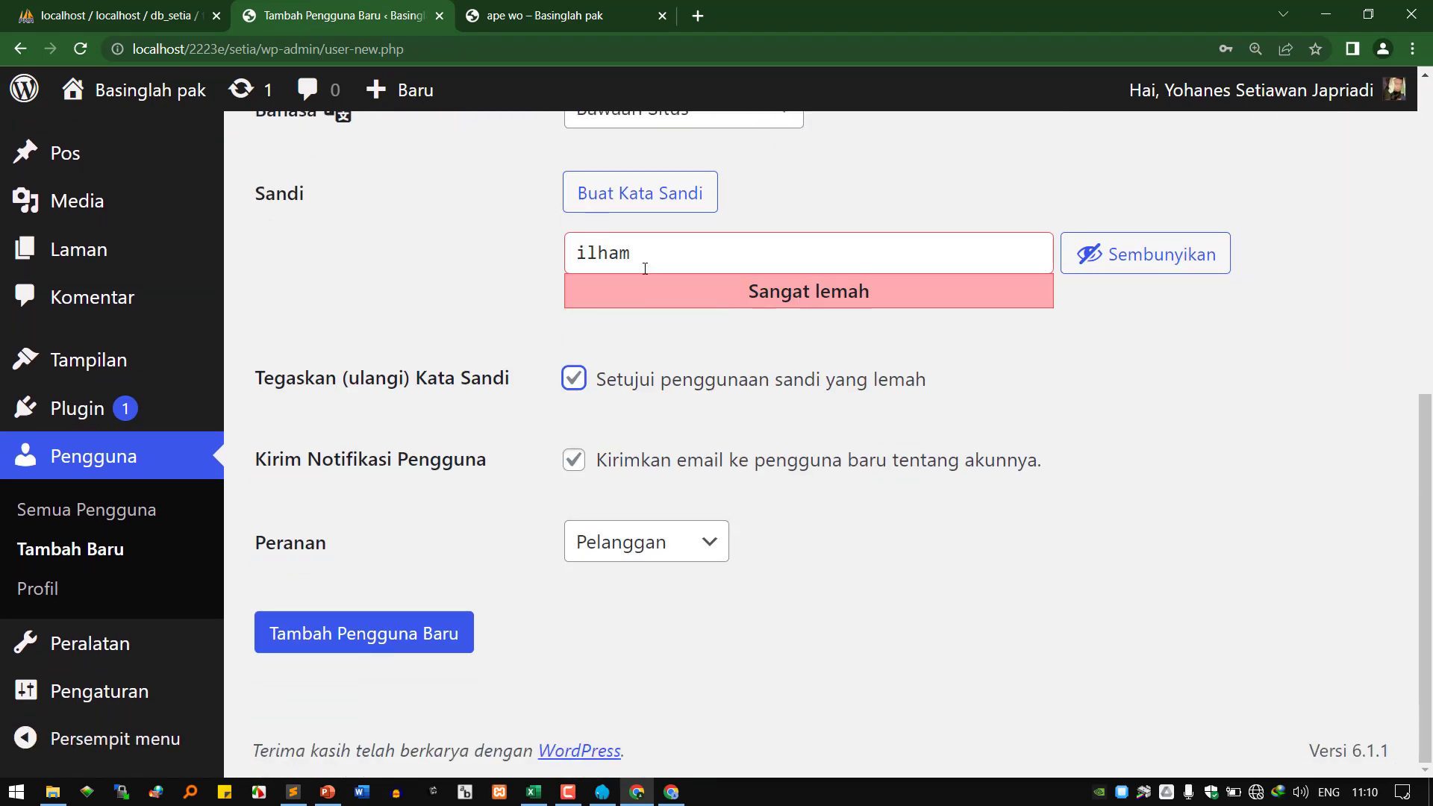
scroll(735, 356, up, 5)
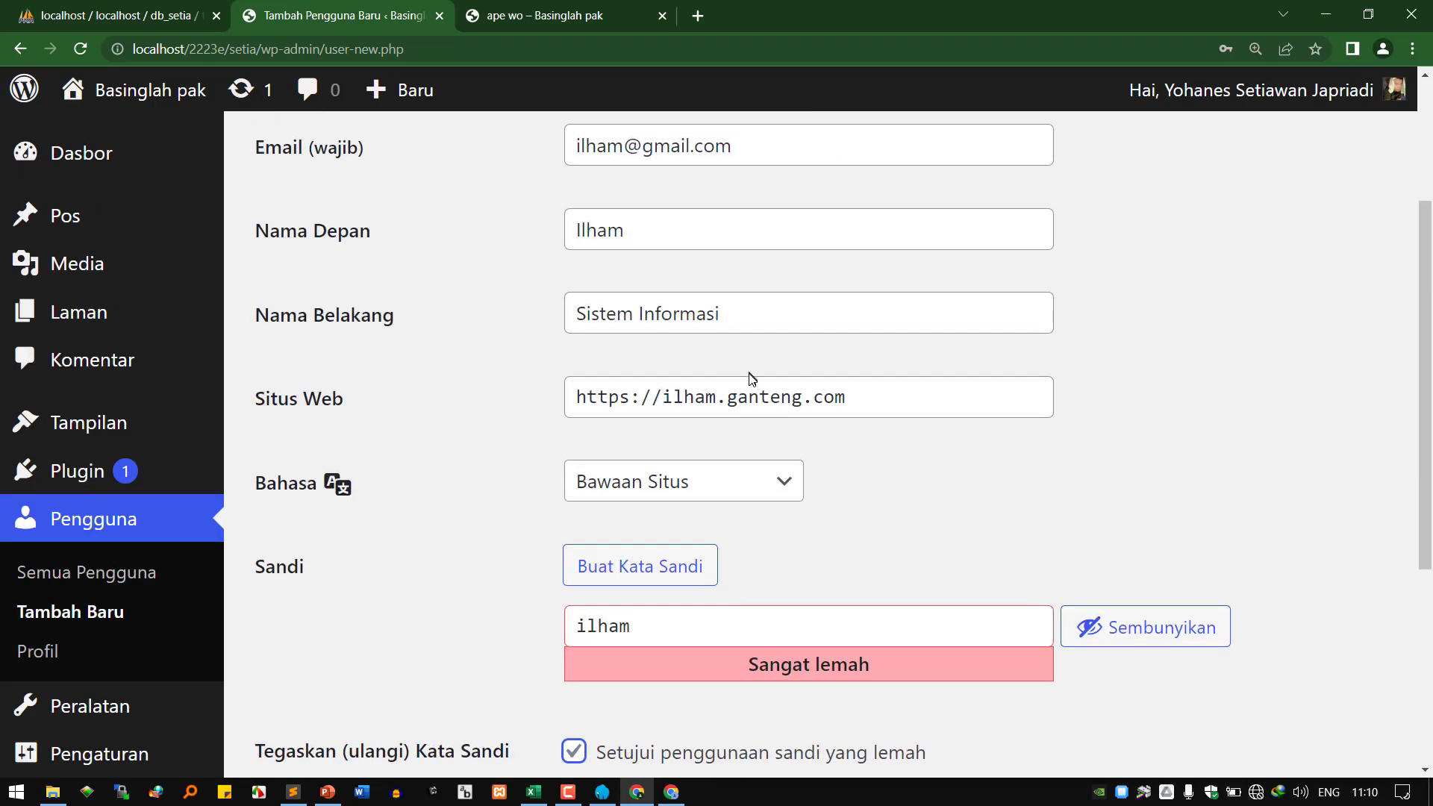
scroll(753, 388, down, 1)
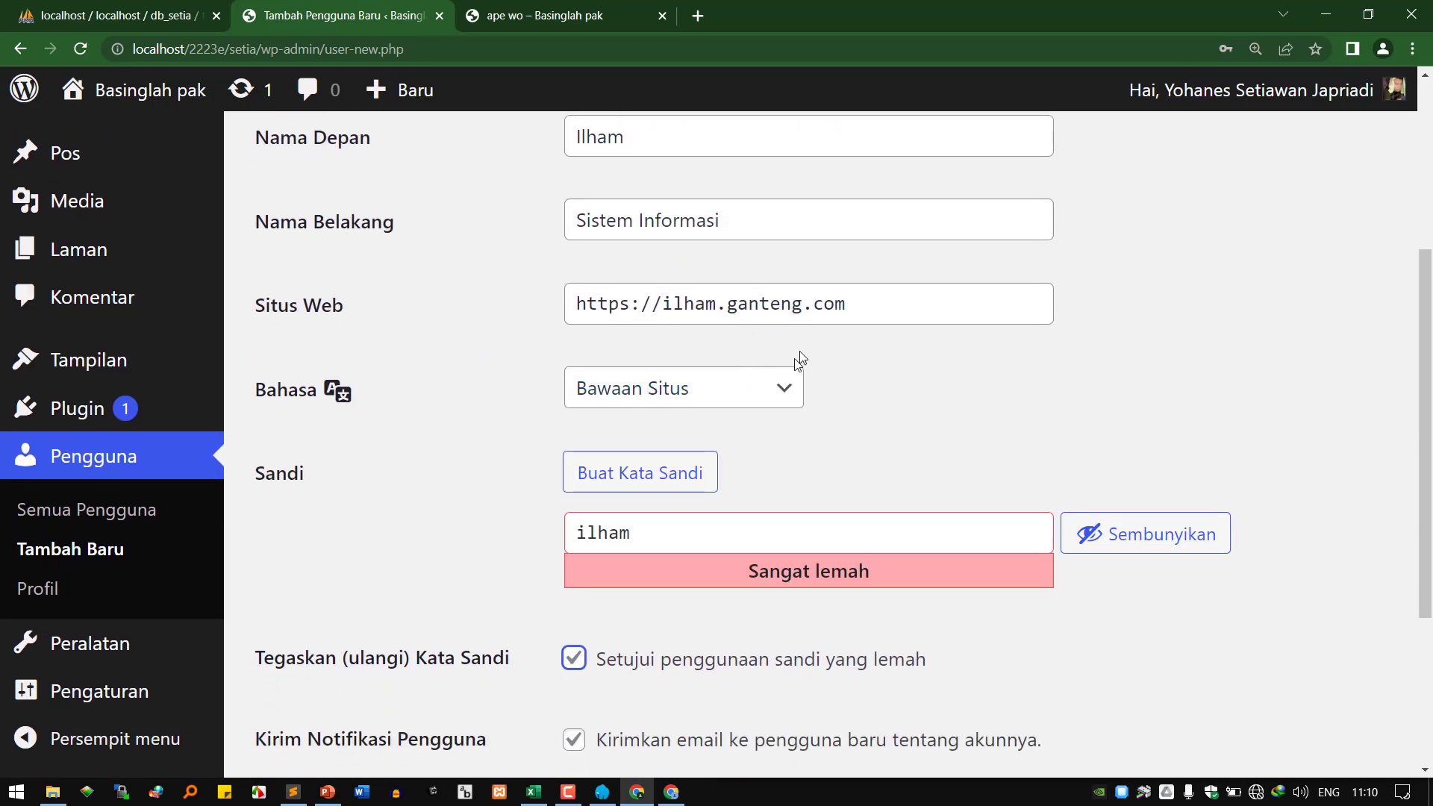
drag(869, 296, 530, 298)
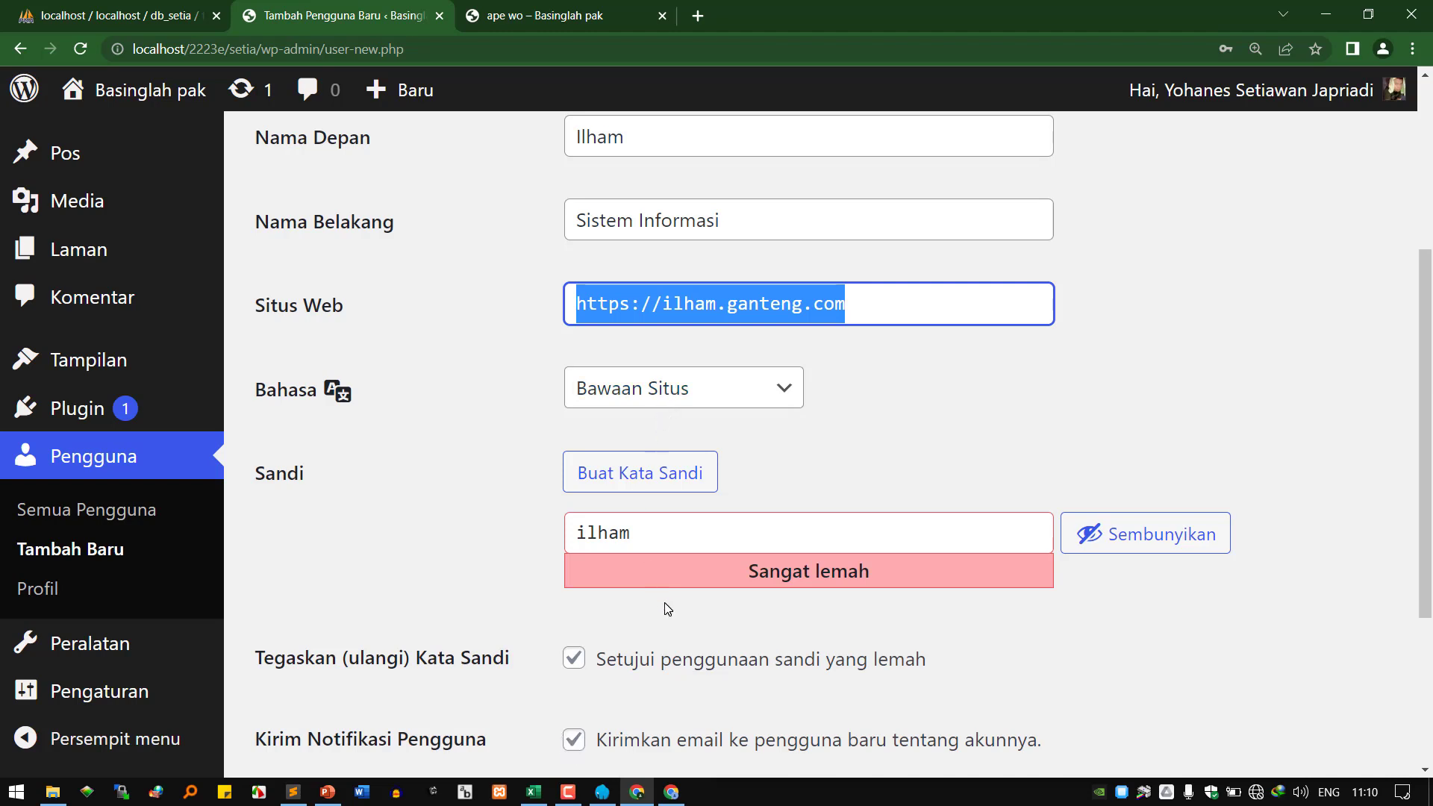
click(574, 750)
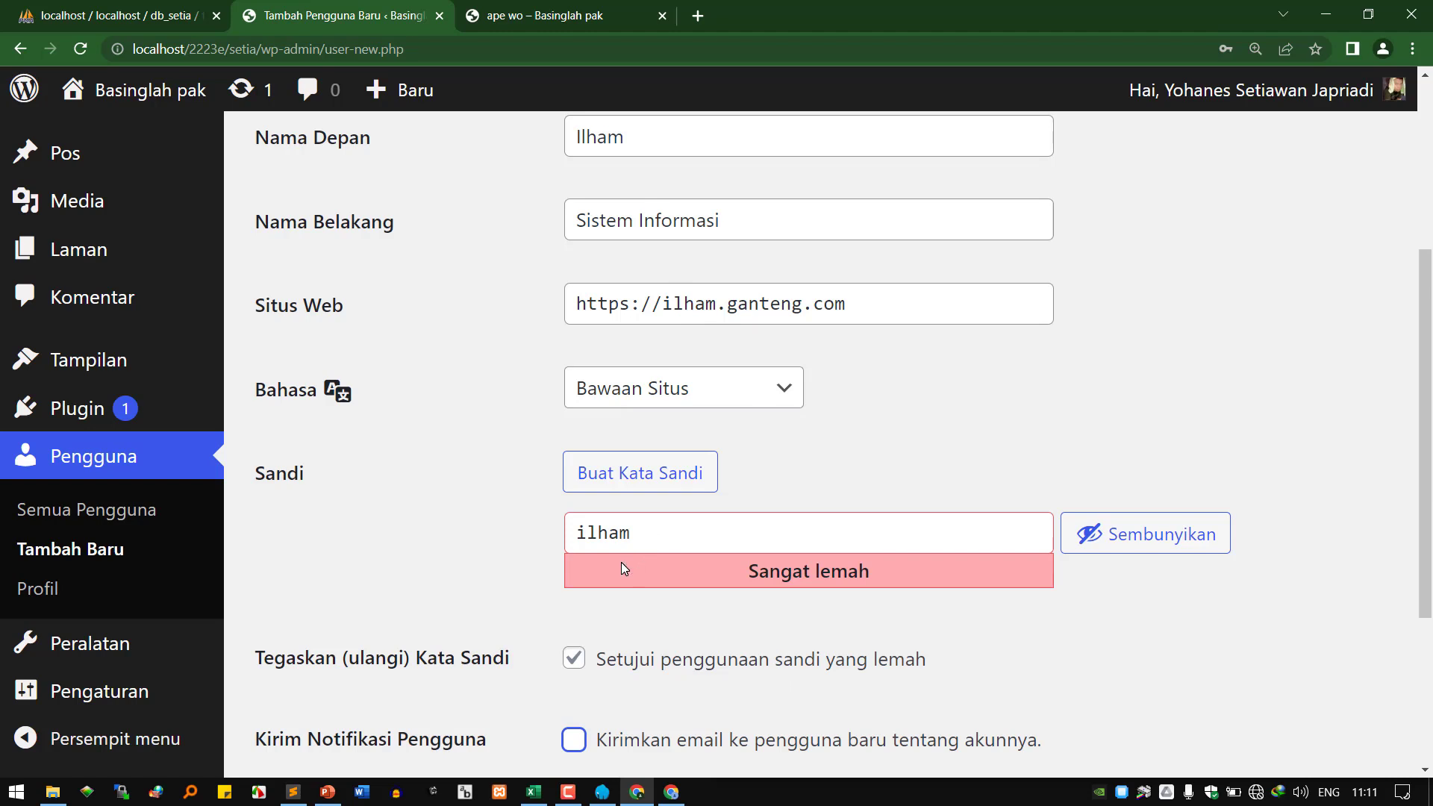
scroll(621, 563, down, 3)
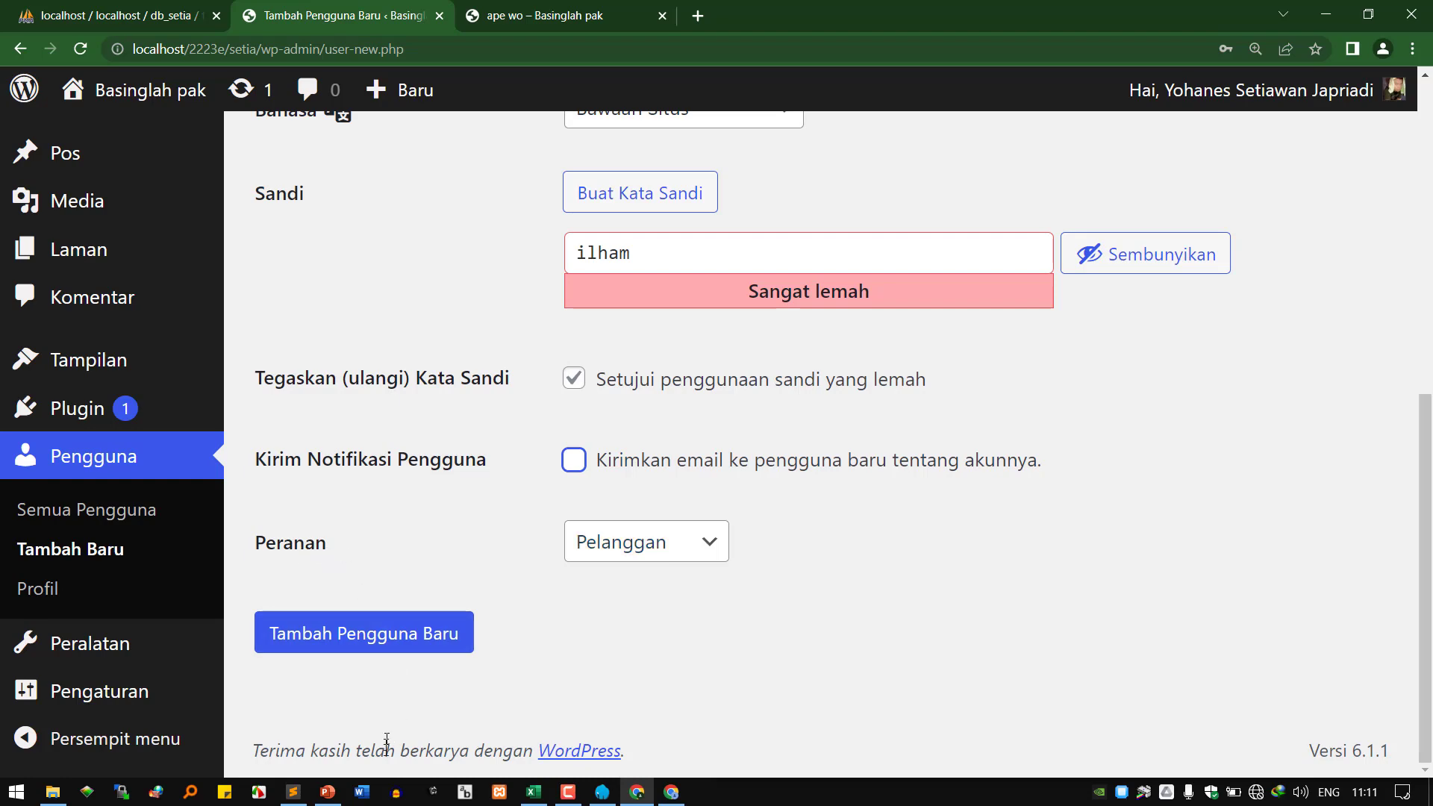
Add the line 'peranan = role' to the Sublime Text notes, then return to the new-user form.
click(293, 792)
key(Return)
key(Return)
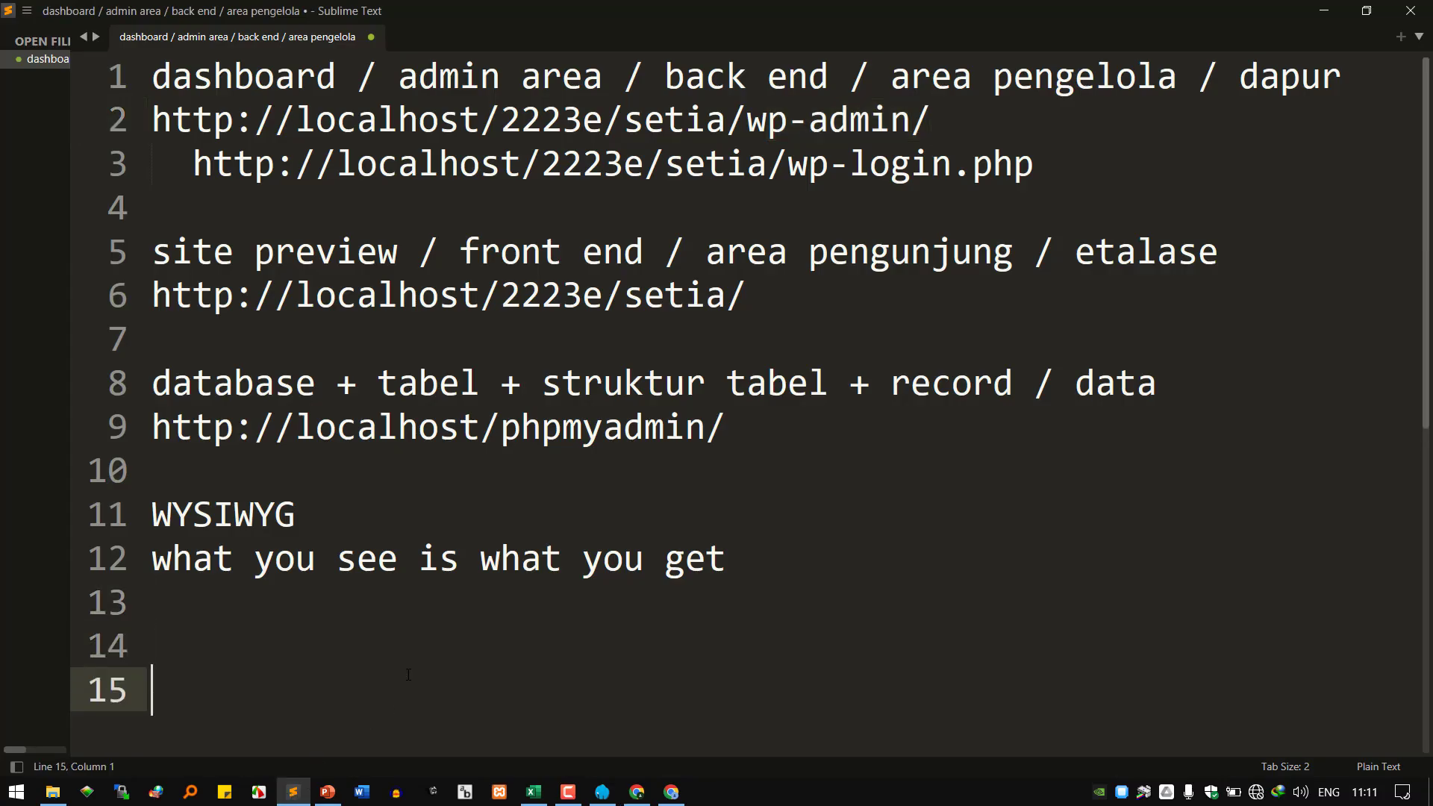
text(peranan)
text(= role)
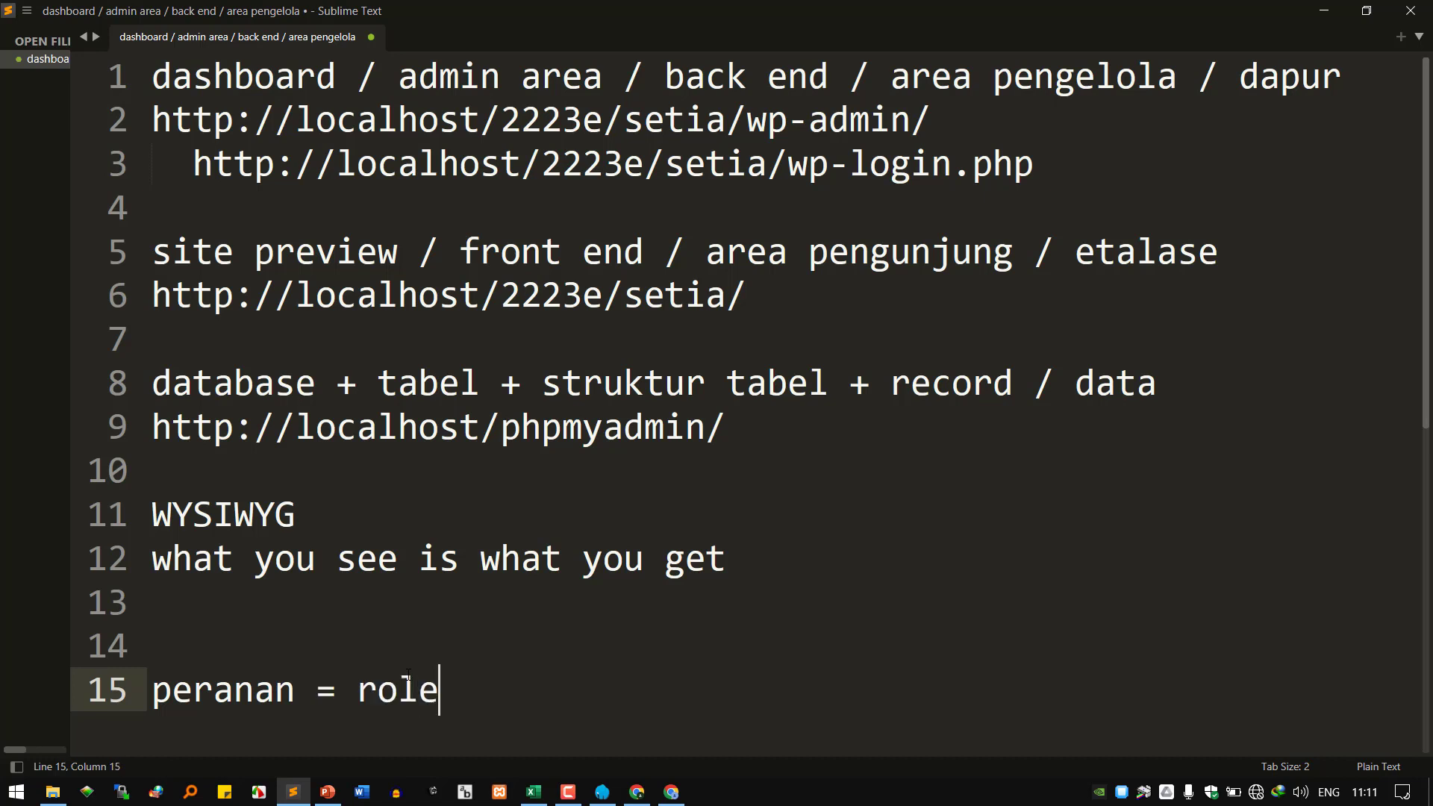
key(Return)
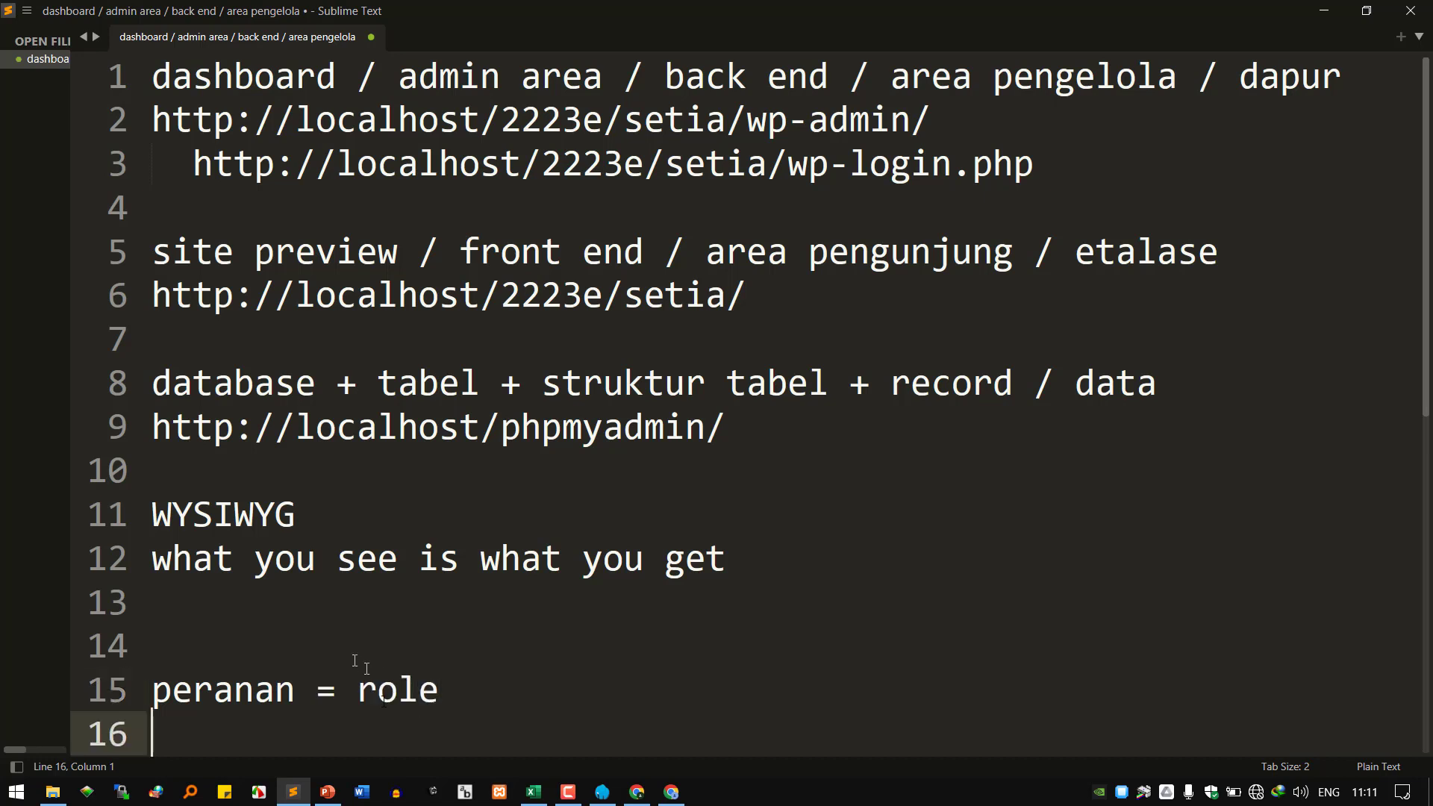
click(611, 749)
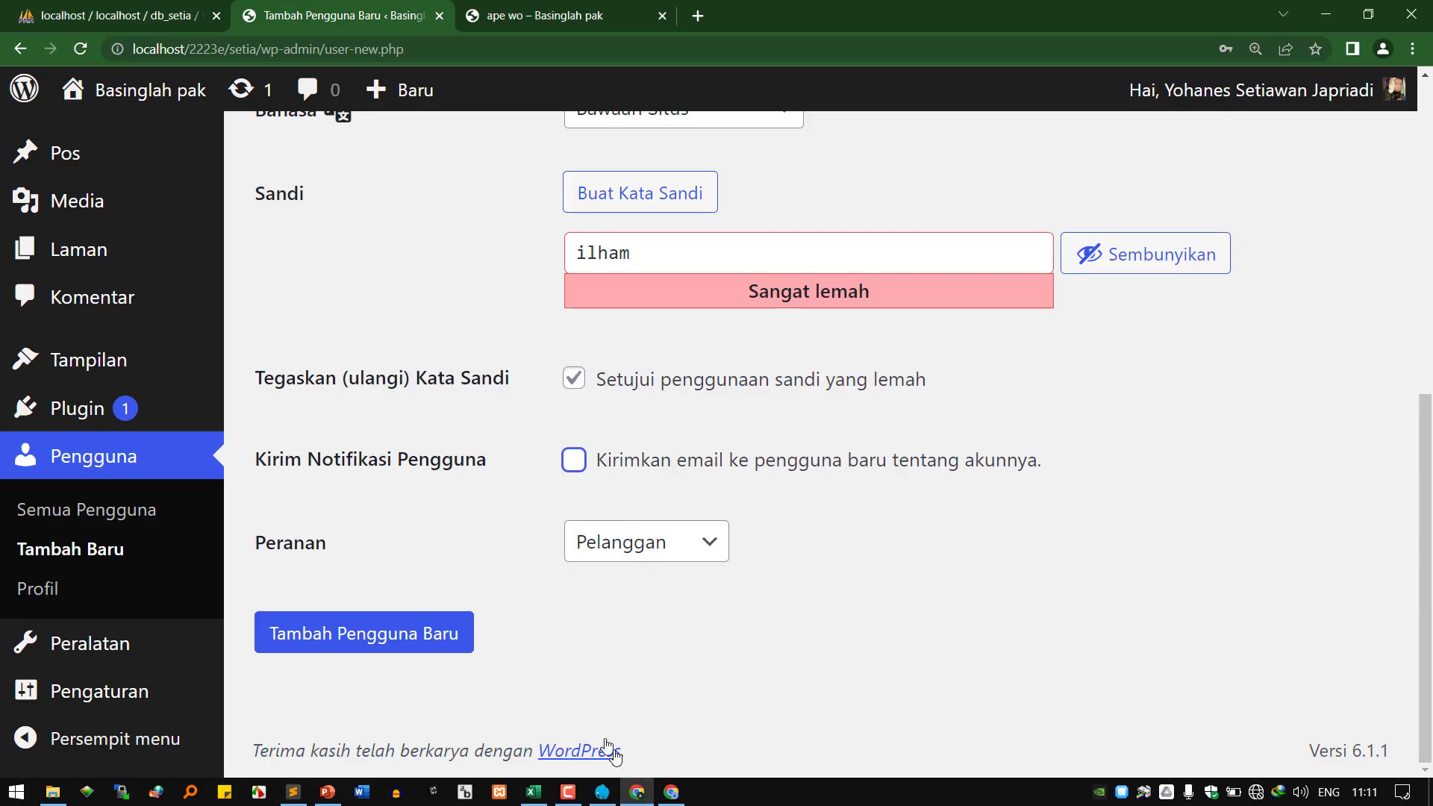
Create the new Pelanggan user, then bring the ape wo post window up maximized.
click(396, 648)
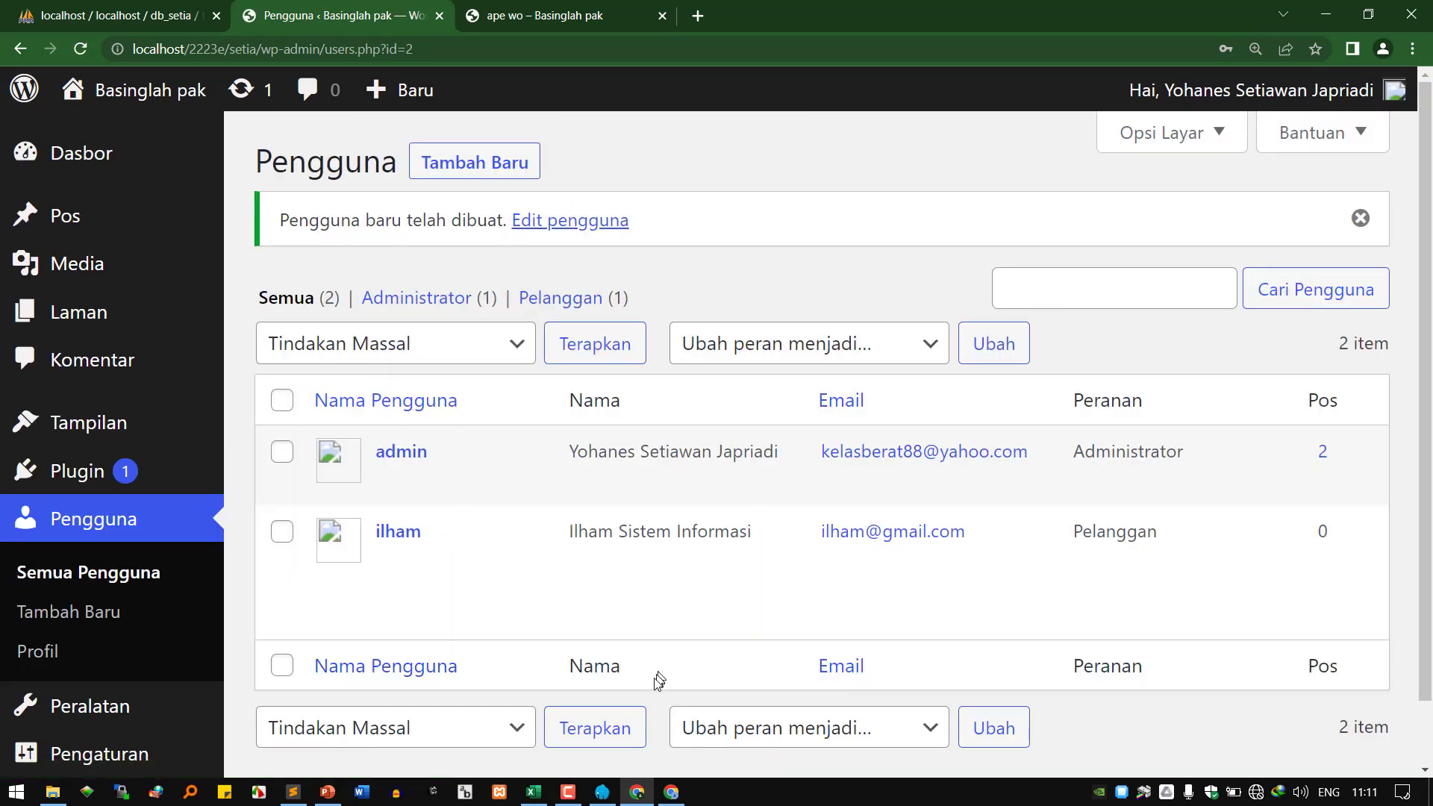
click(671, 797)
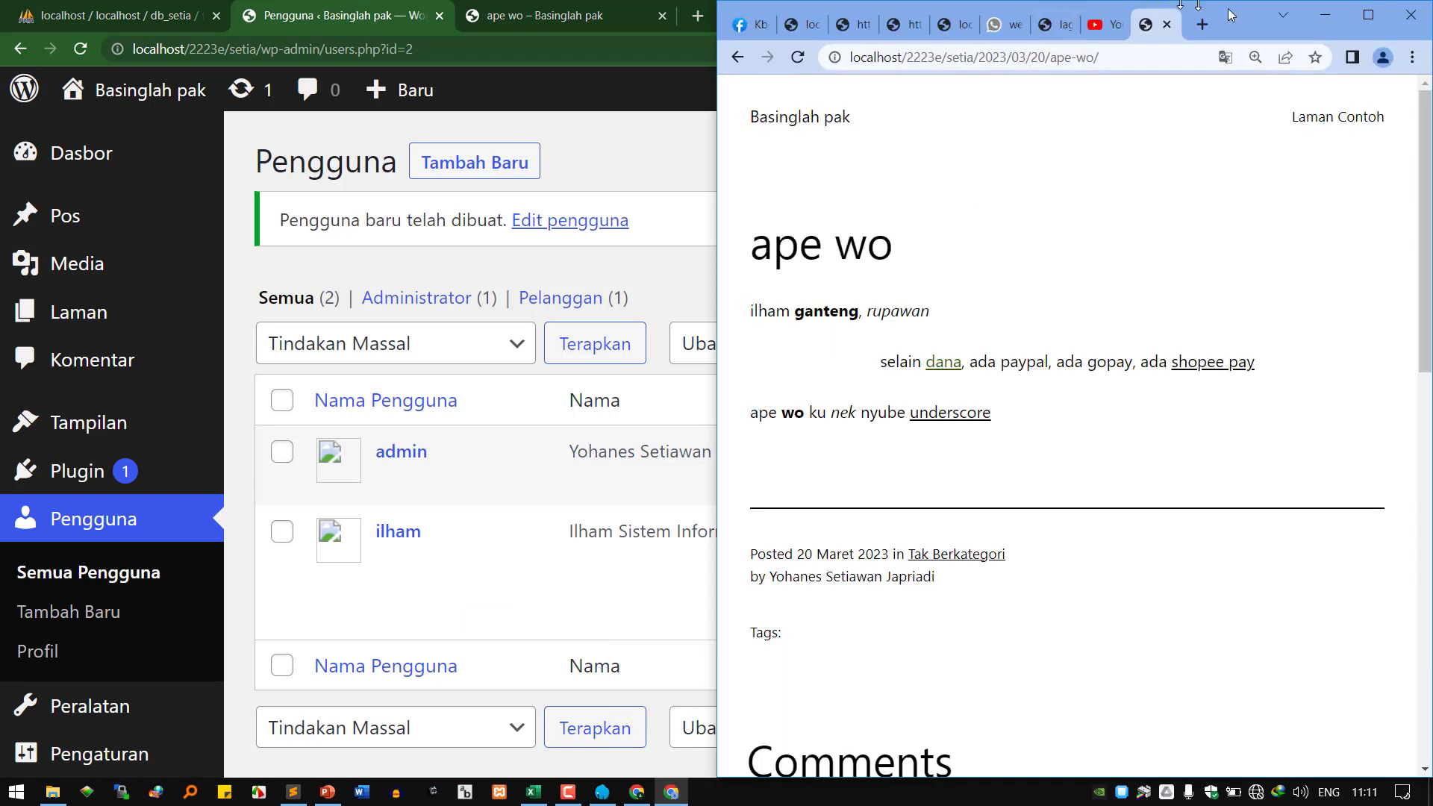
click(1372, 25)
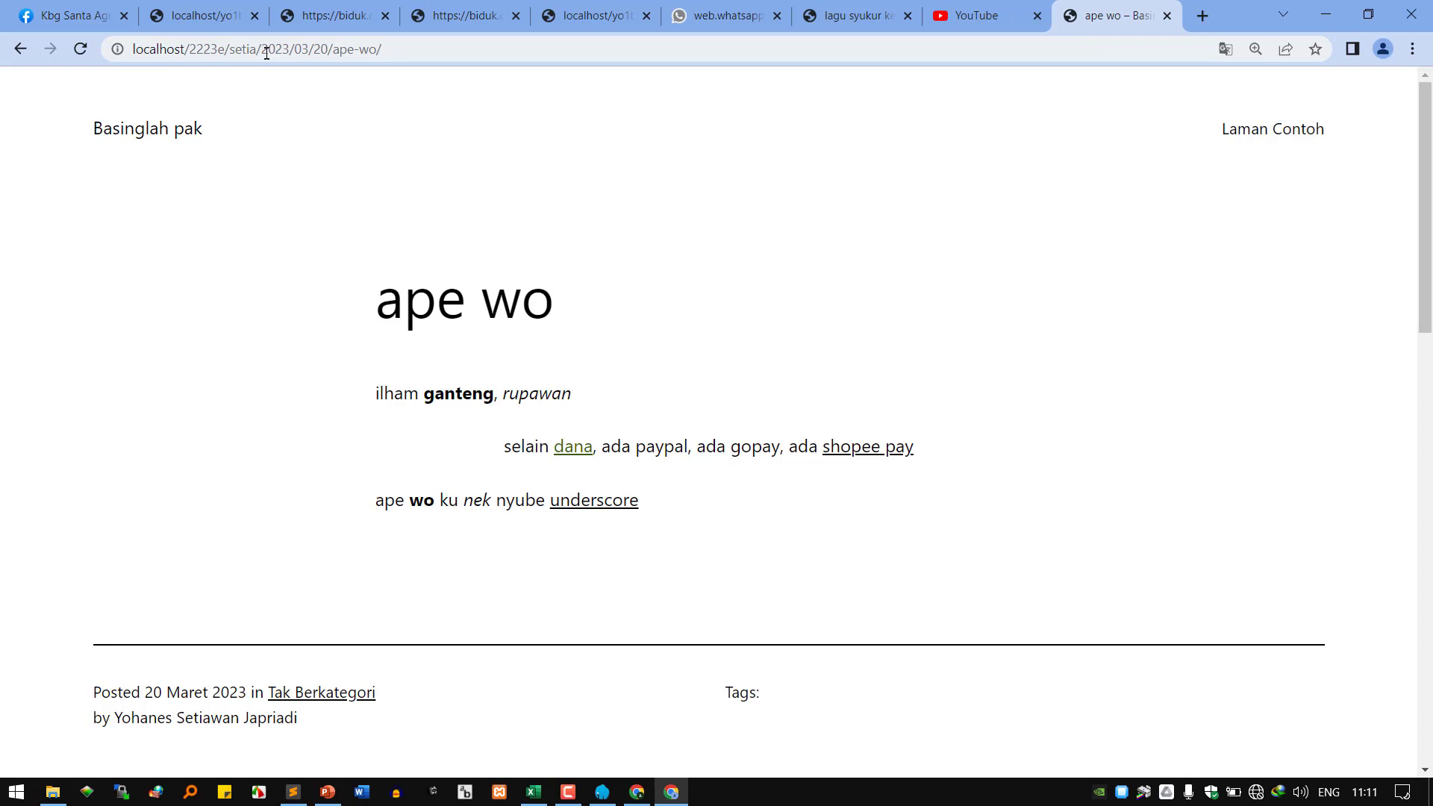
Replace the post path after /setia/ with wp-admin to reach the admin login page.
drag(261, 50, 502, 43)
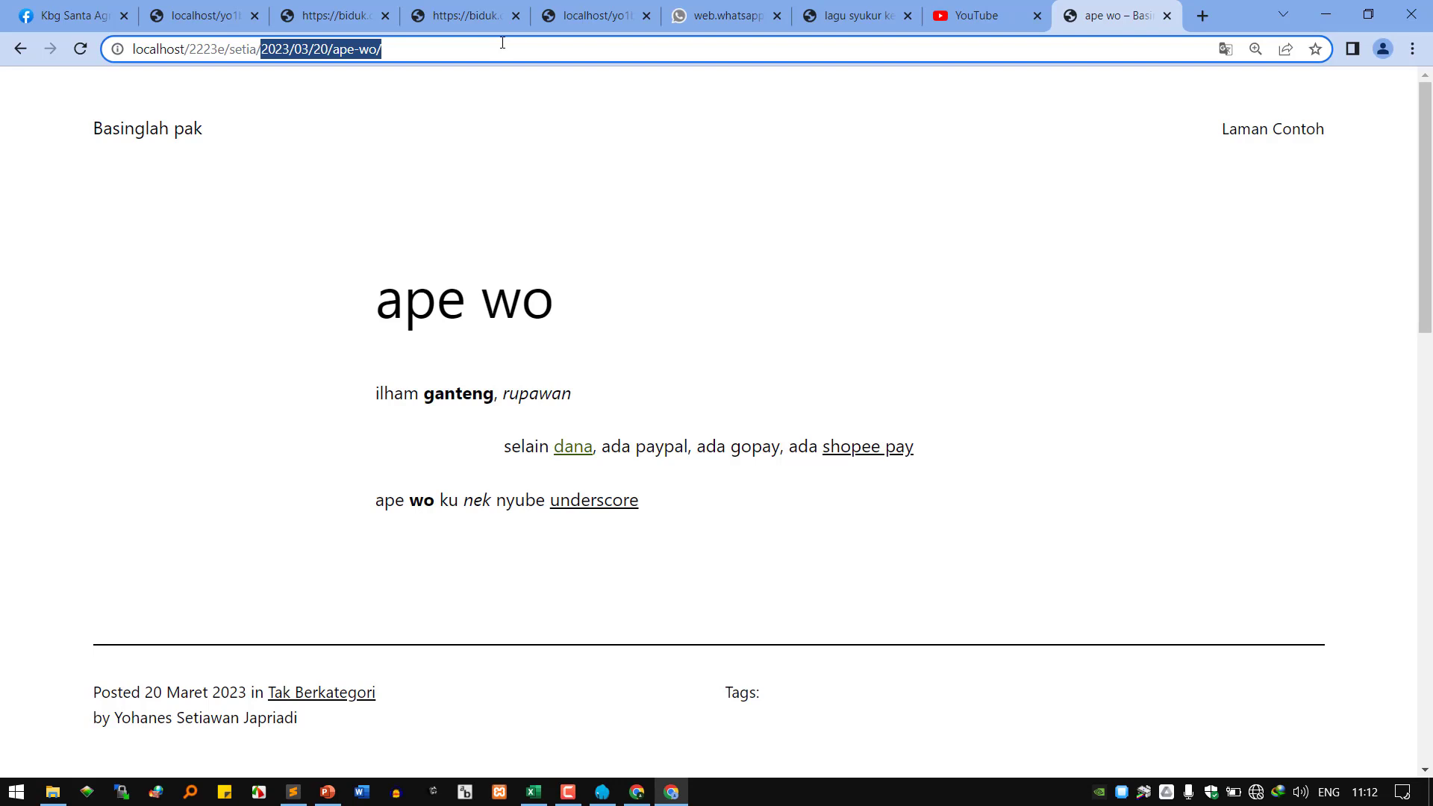
text(wp-admin)
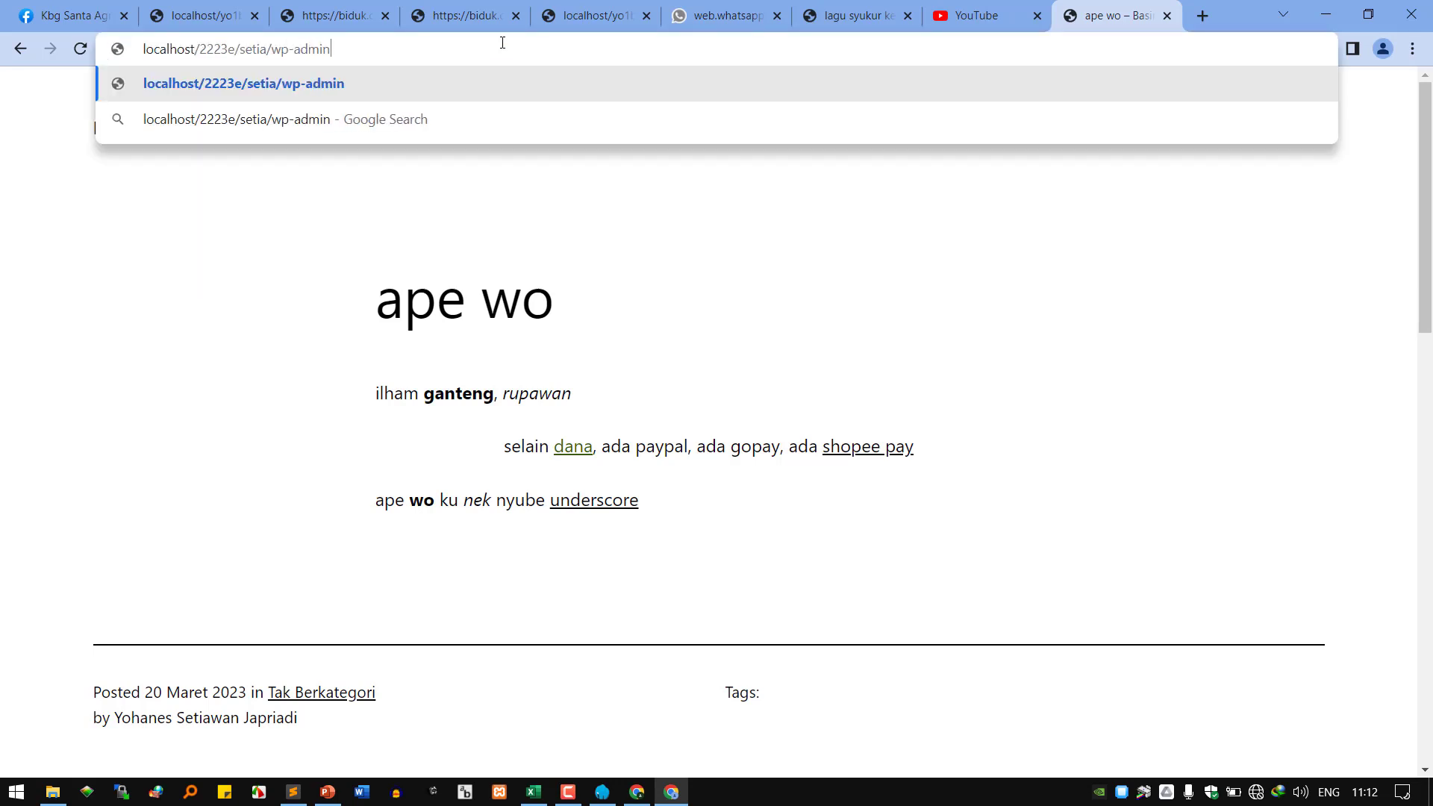
key(Return)
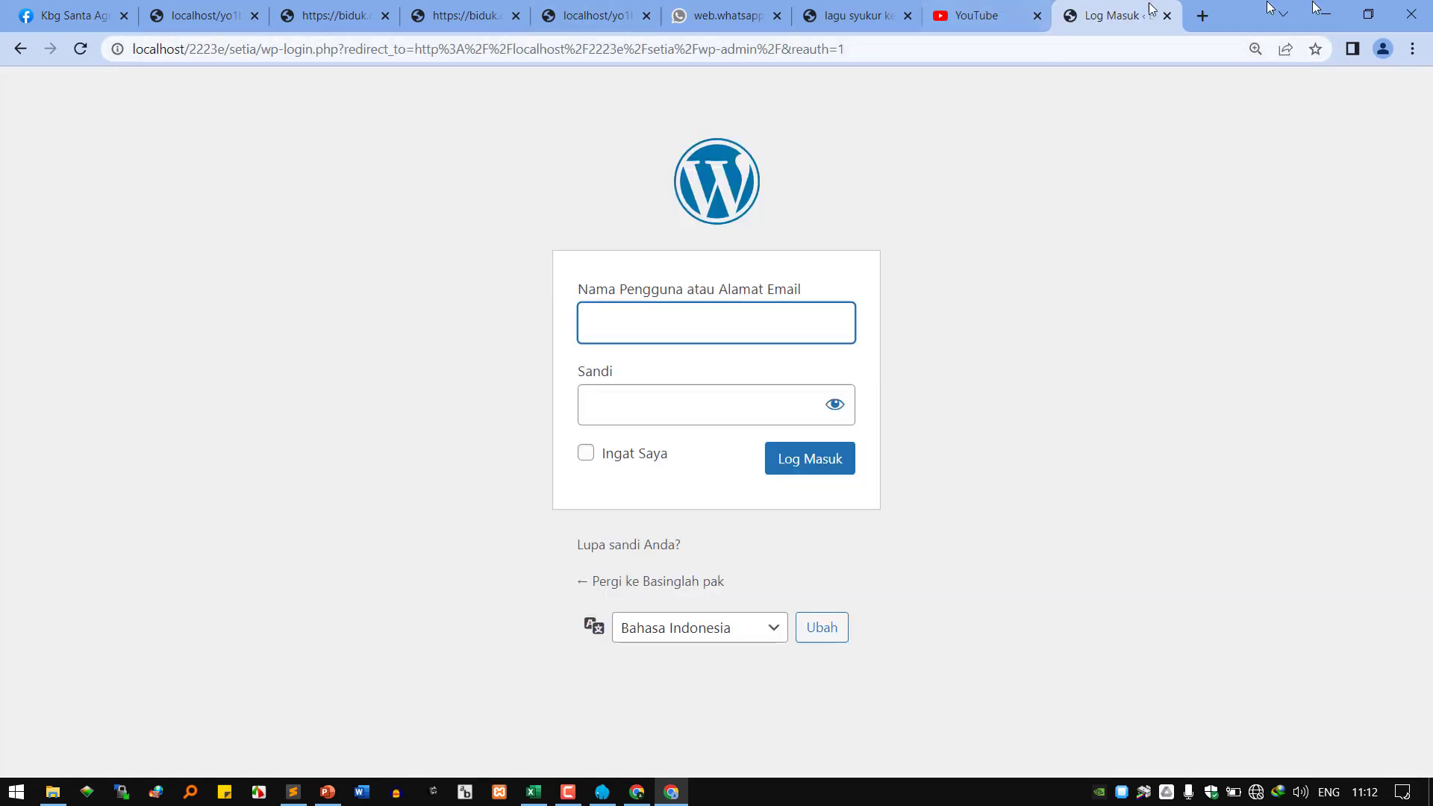
Maximize the login window and log in with the new user's username and password.
drag(1219, 20, 1246, 83)
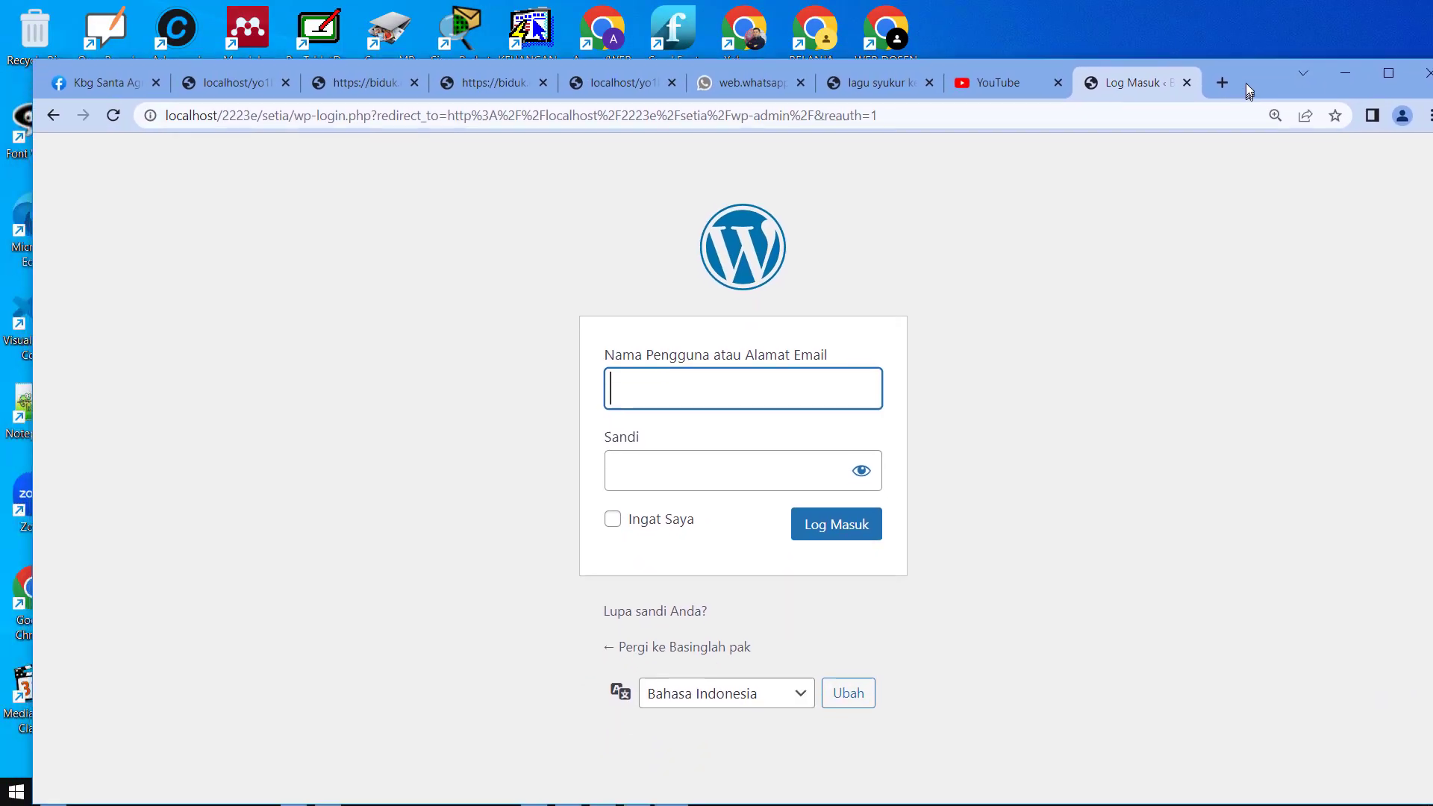
double_click(1246, 79)
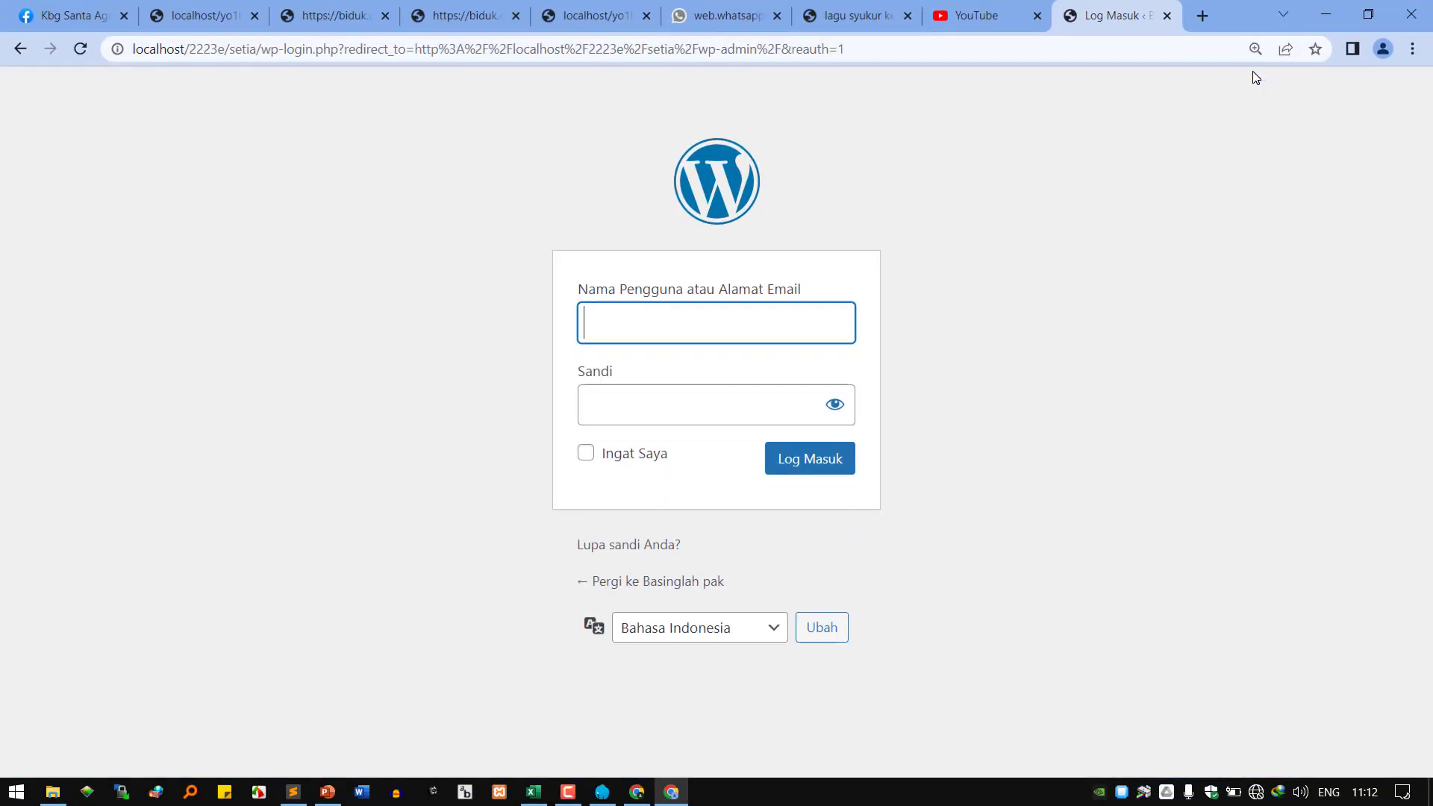
click(637, 791)
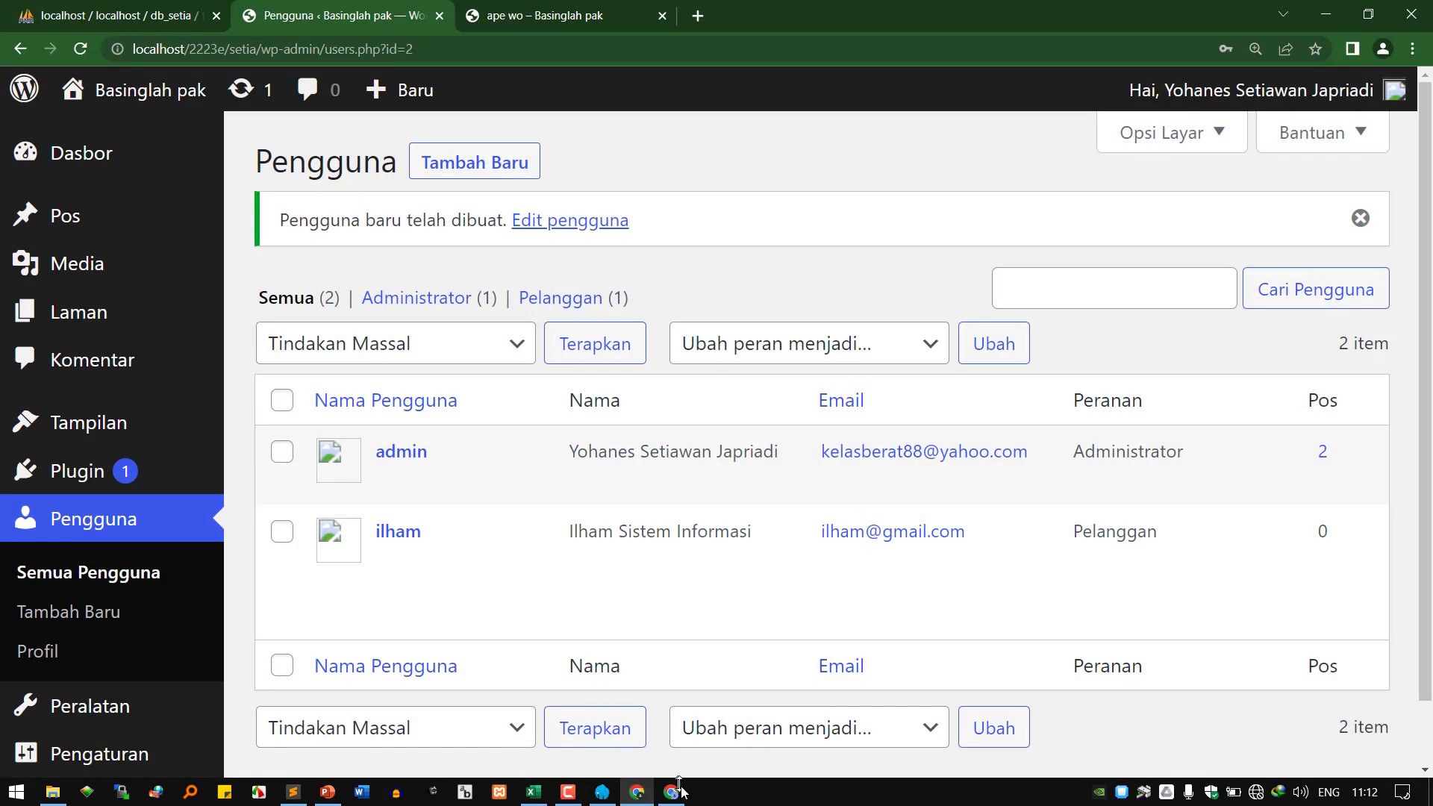
click(671, 792)
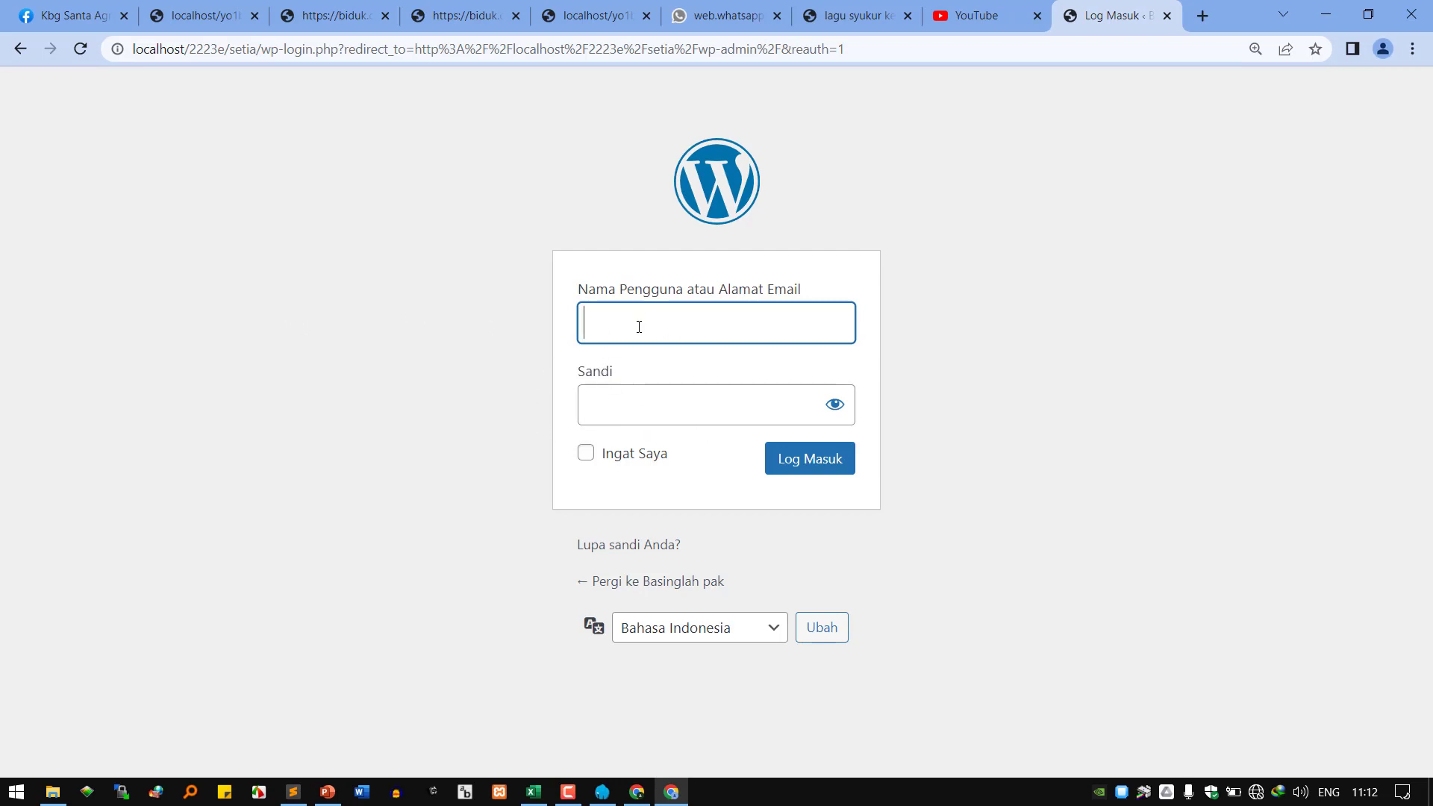
text(ilham)
key(Tab)
text(•••••)
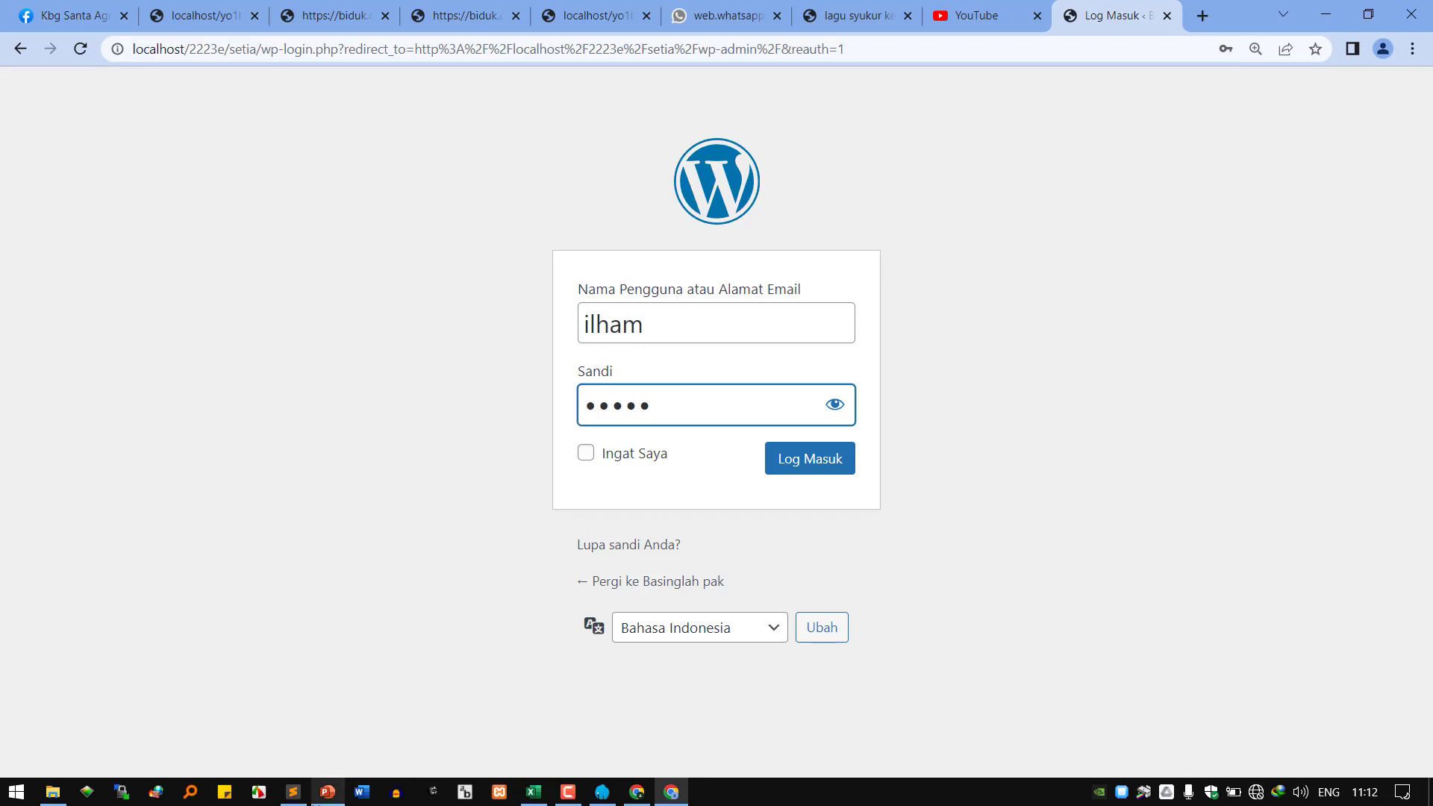
click(820, 474)
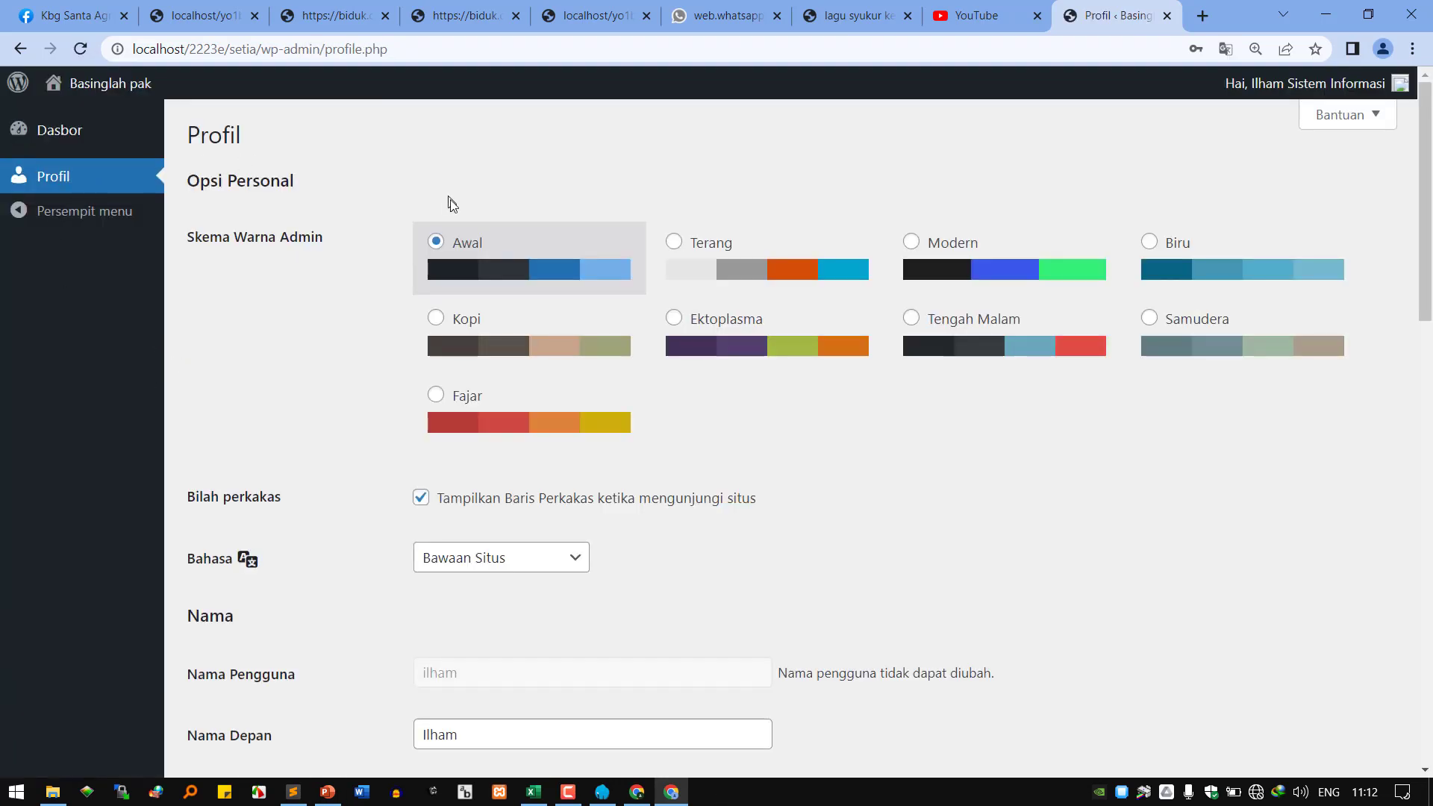
Set the admin colour scheme to Tengah Malam after trying Fajar, and zoom to 150%.
click(505, 403)
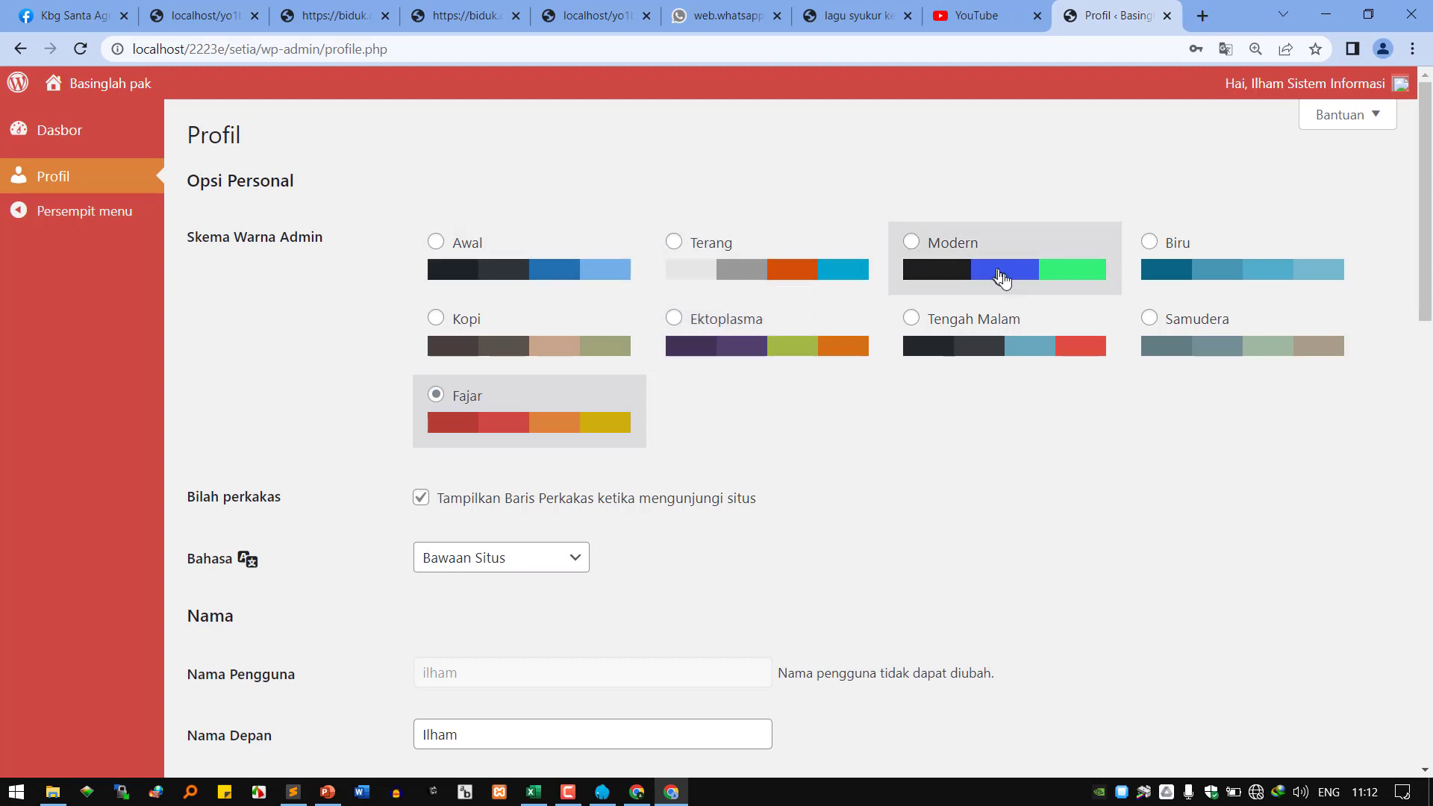
click(939, 319)
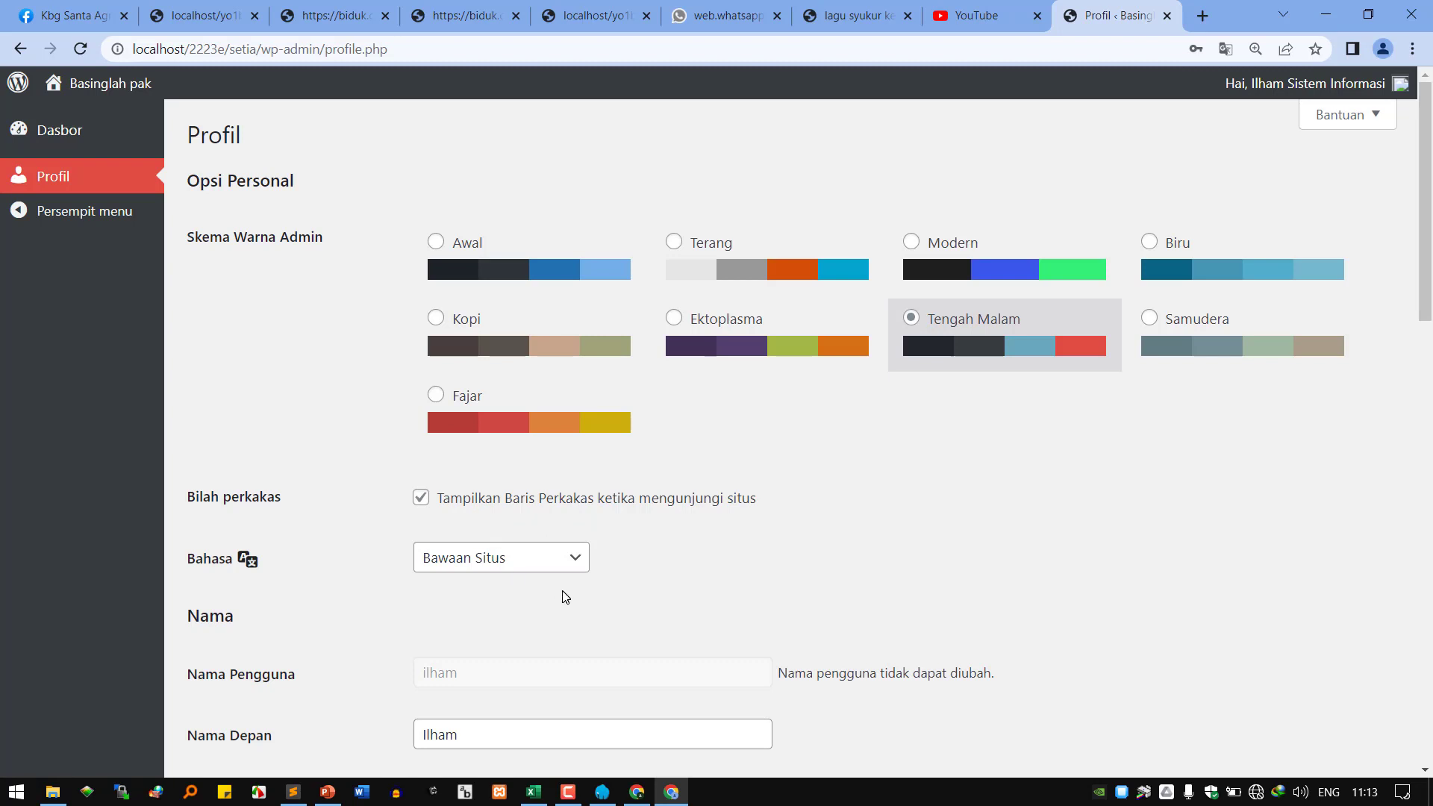
key(ctrl+plus)
key(ctrl+plus)
key(ctrl+plus)
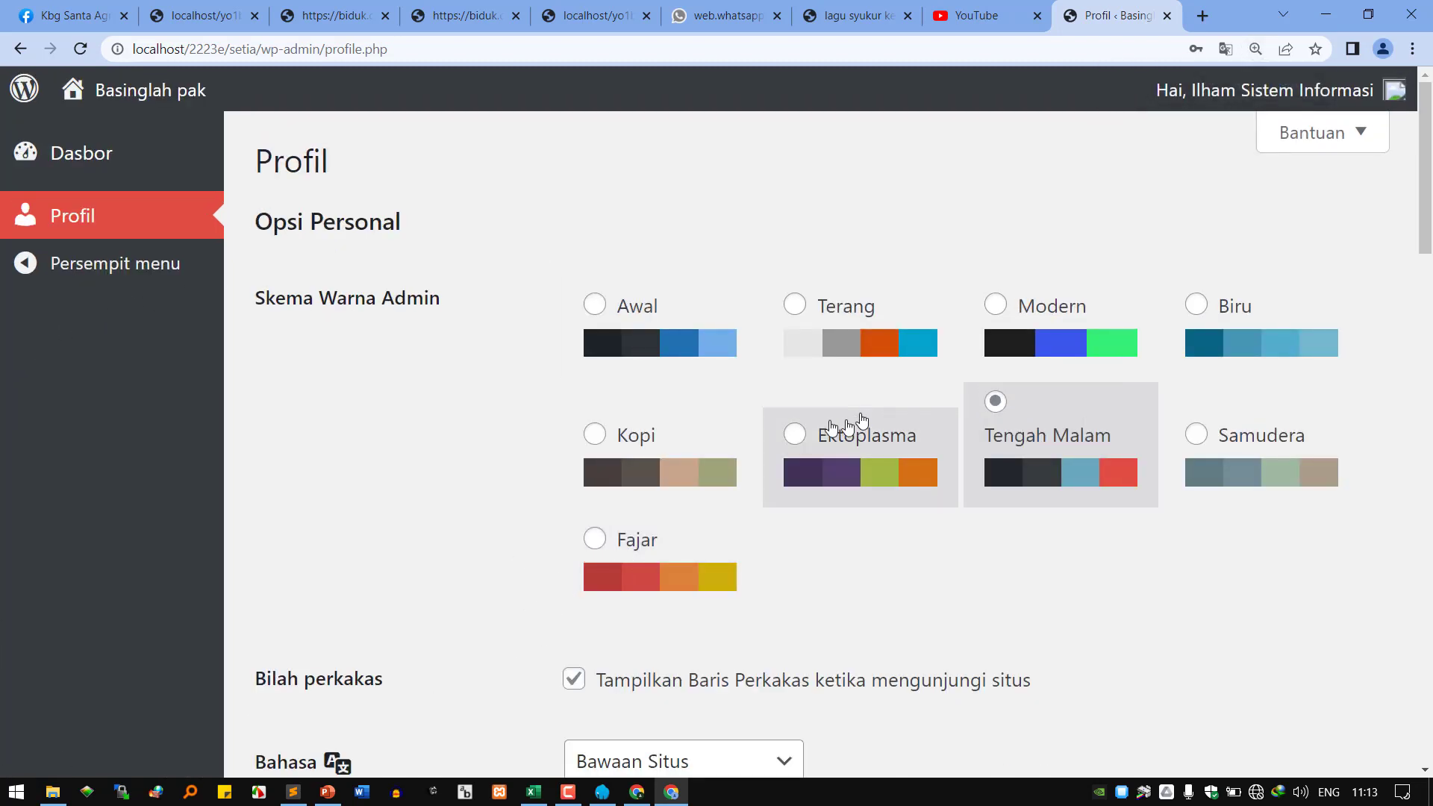
In Info Biografi, write the user's first name followed by 'adalah cowok terganteng di kampus ku'.
scroll(919, 462, down, 2)
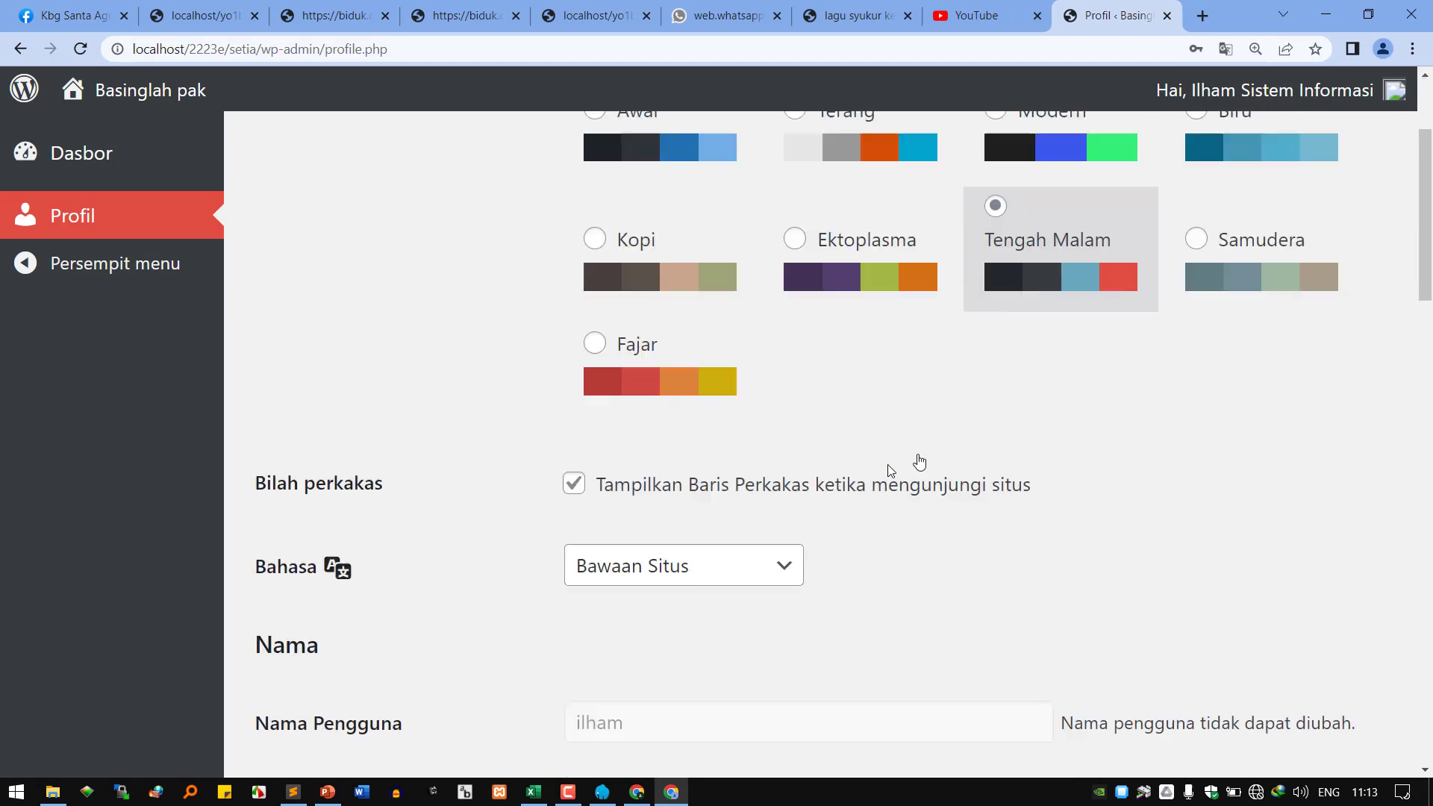
scroll(891, 470, down, 1)
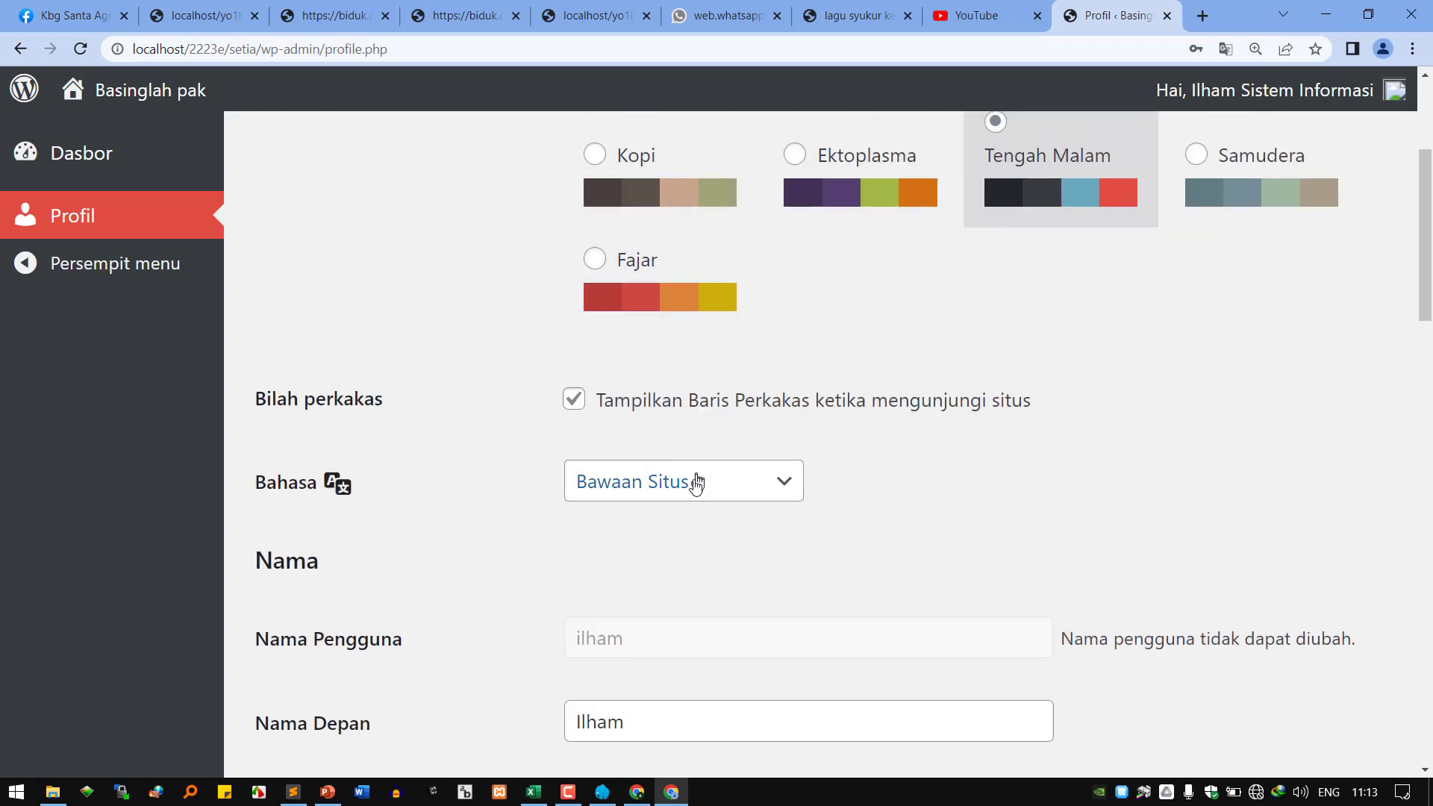
scroll(650, 579, down, 2)
drag(660, 535, 543, 533)
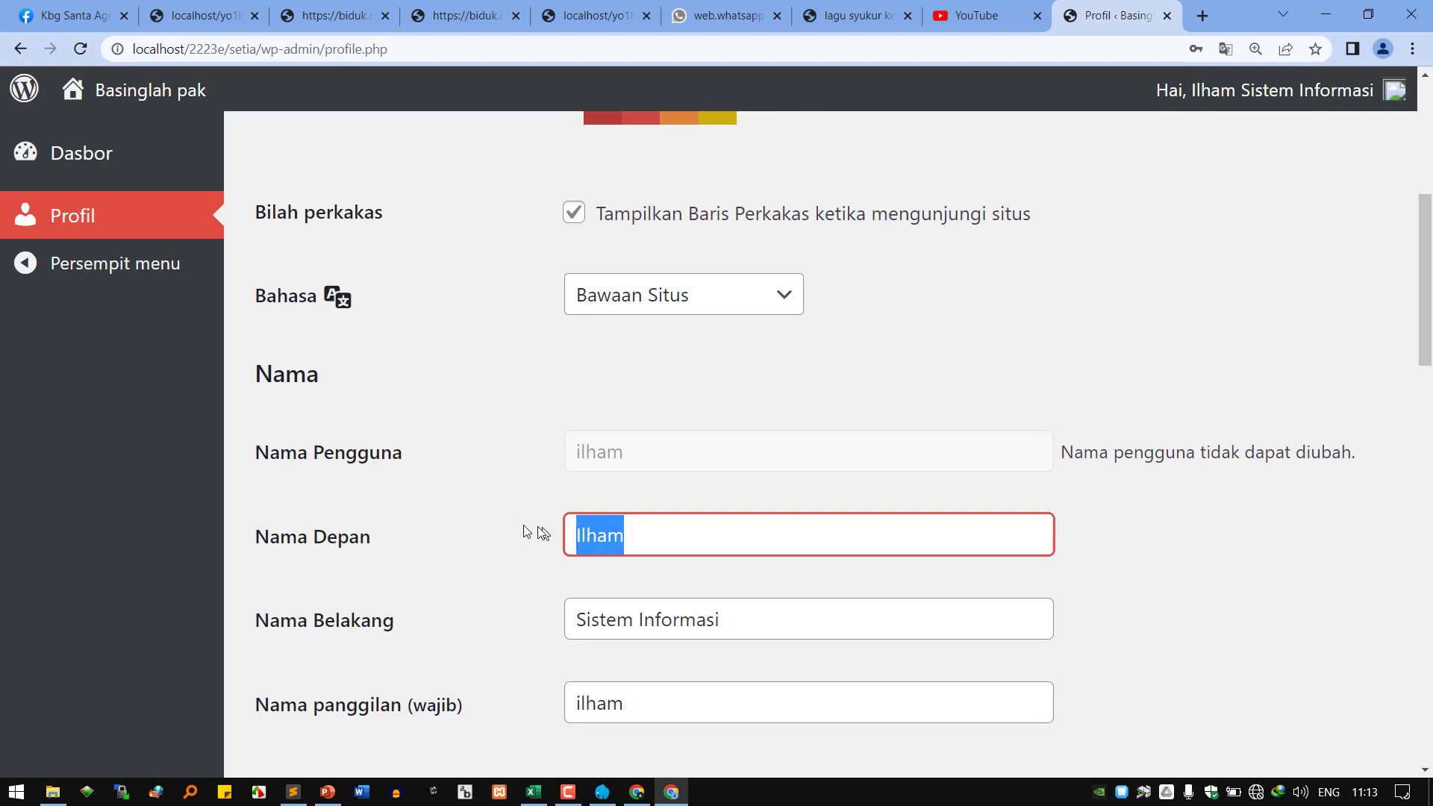
scroll(667, 638, down, 2)
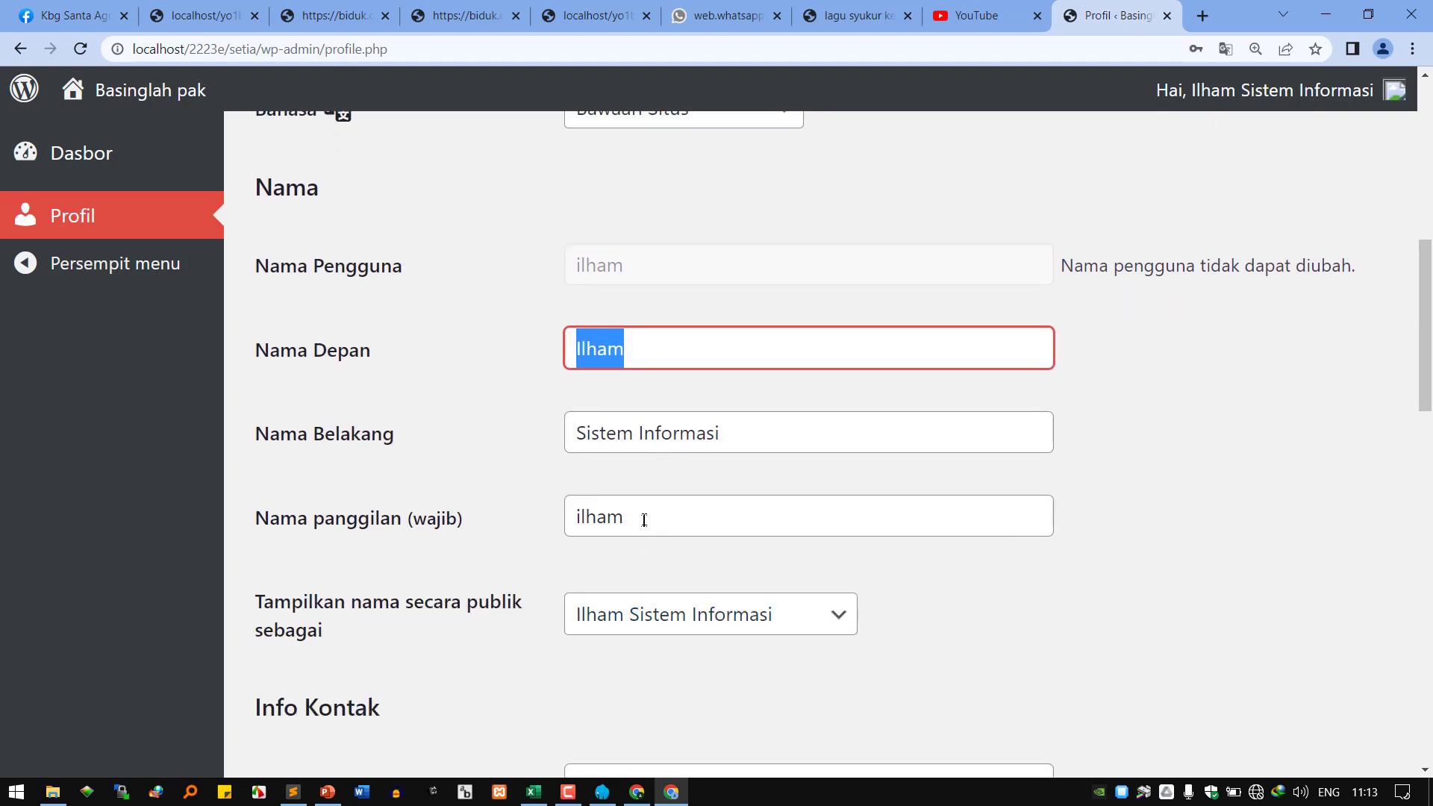
scroll(653, 675, down, 3)
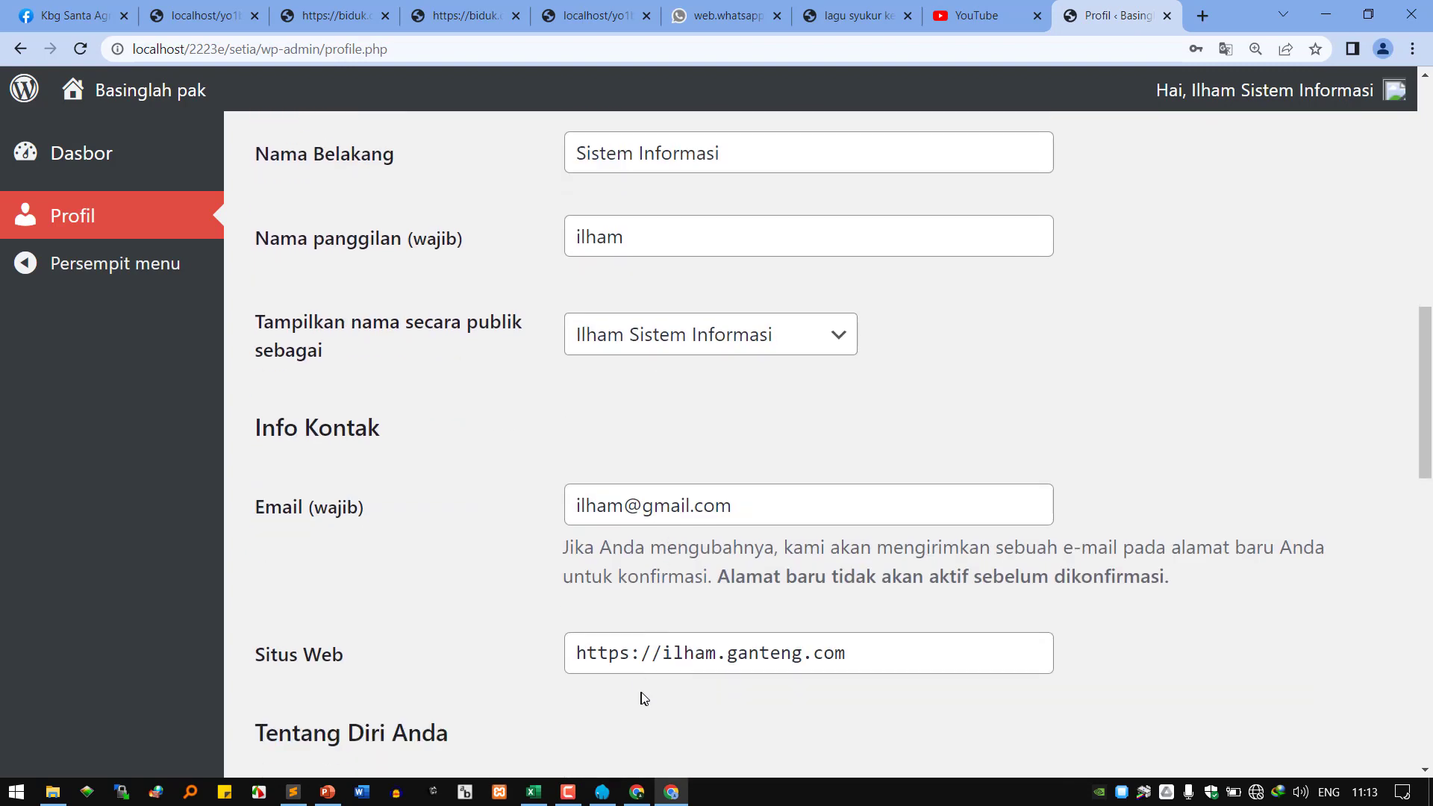
scroll(645, 699, down, 3)
click(728, 565)
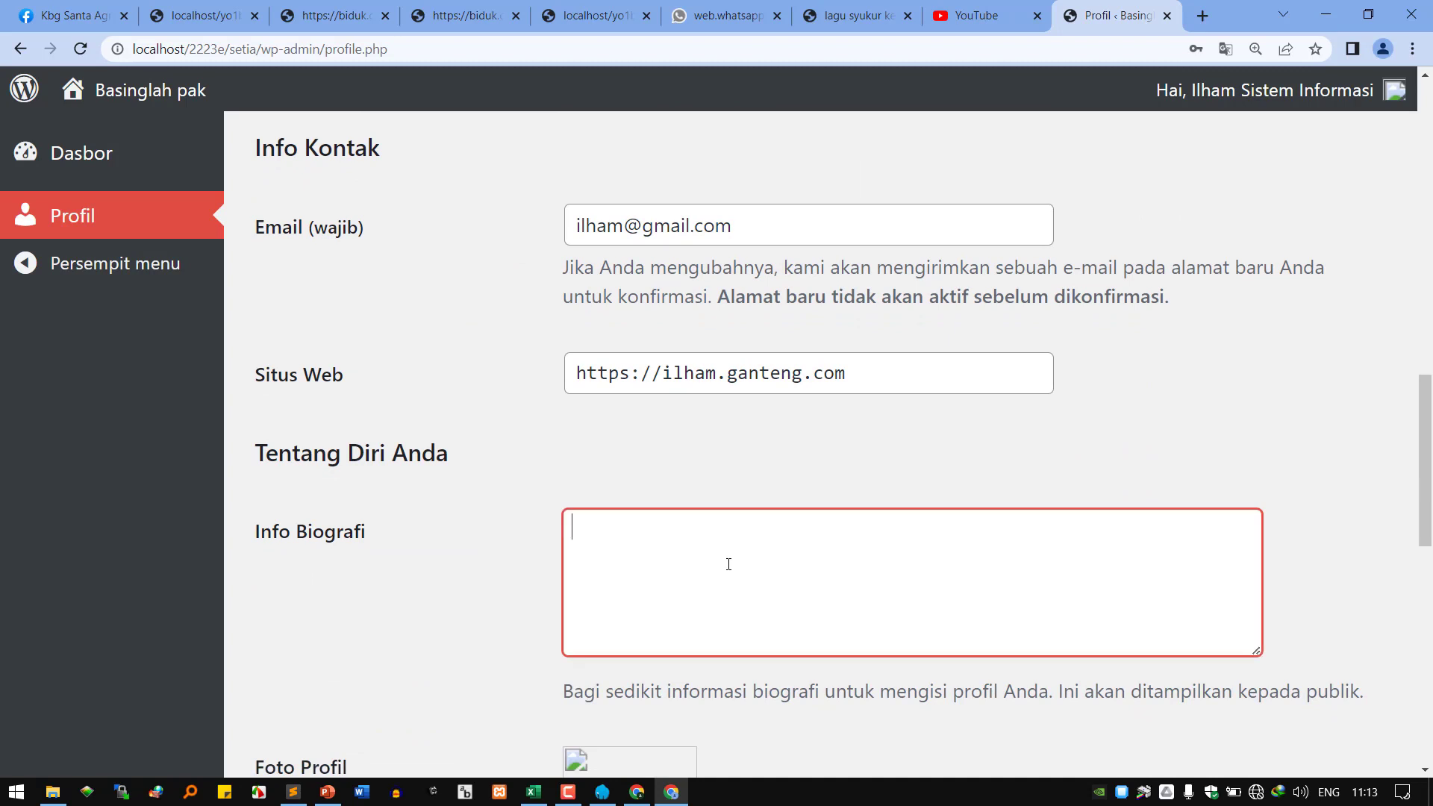
text(Ilham adalah cowok te)
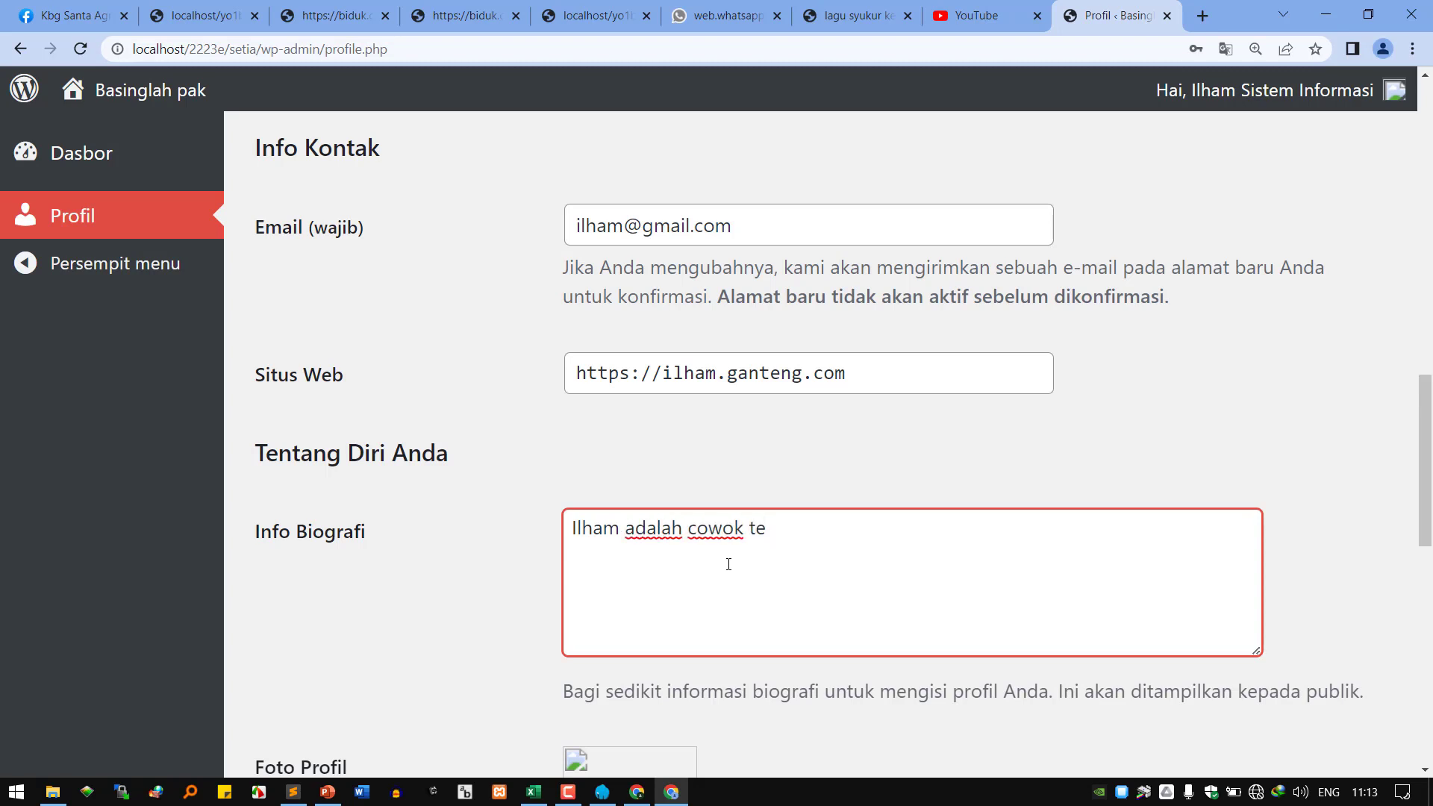
text(rganteng di ka)
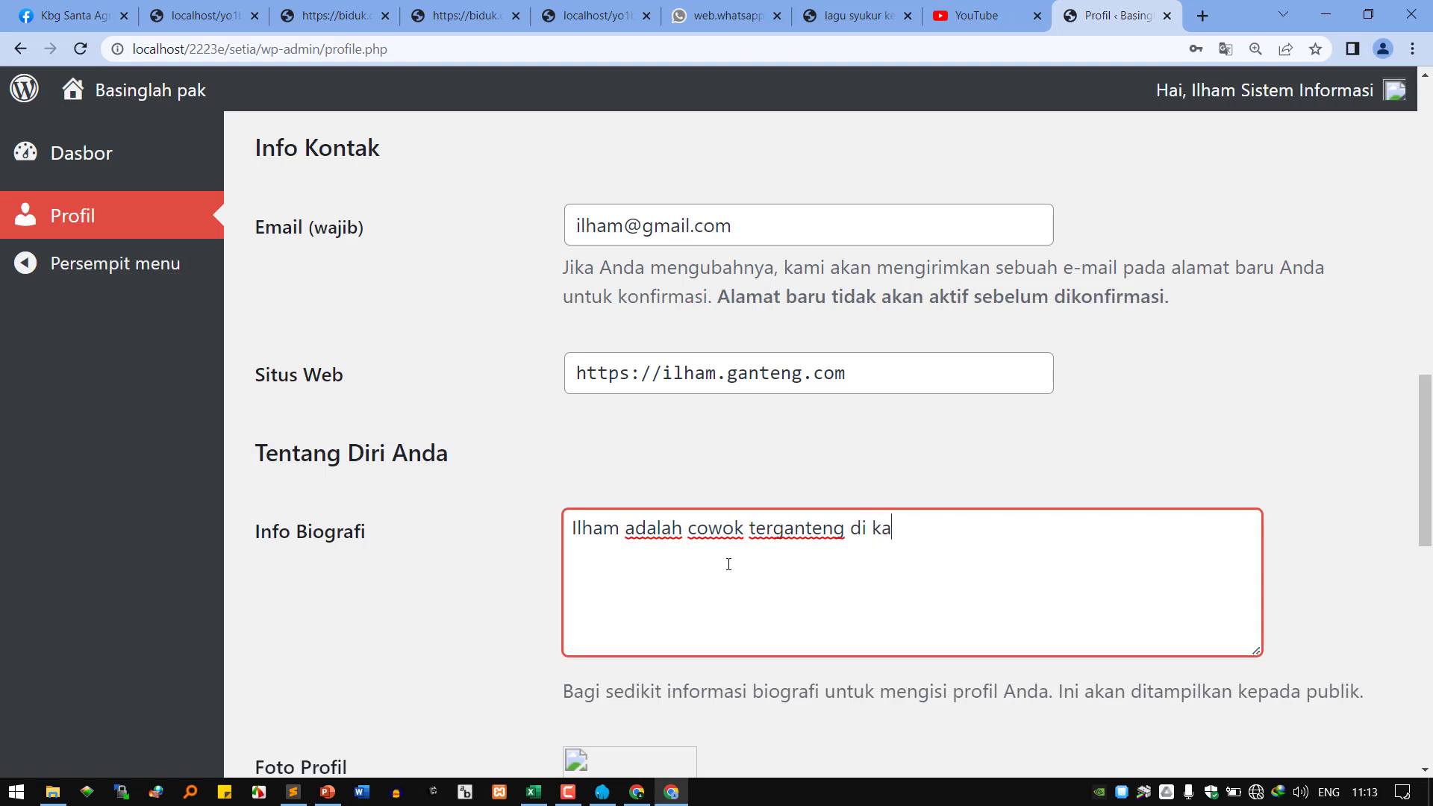
text(mpus ku)
scroll(768, 561, down, 6)
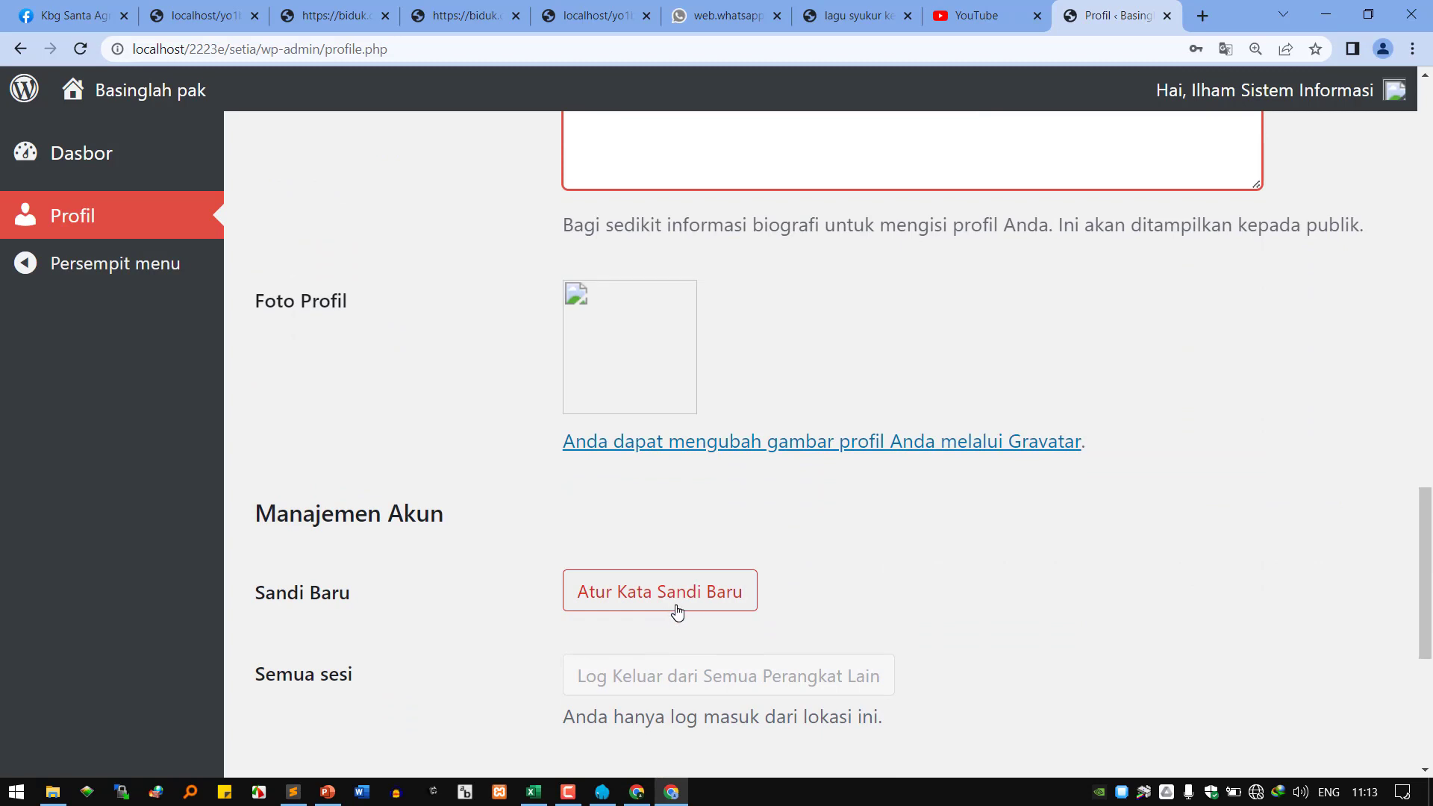
scroll(702, 608, up, 7)
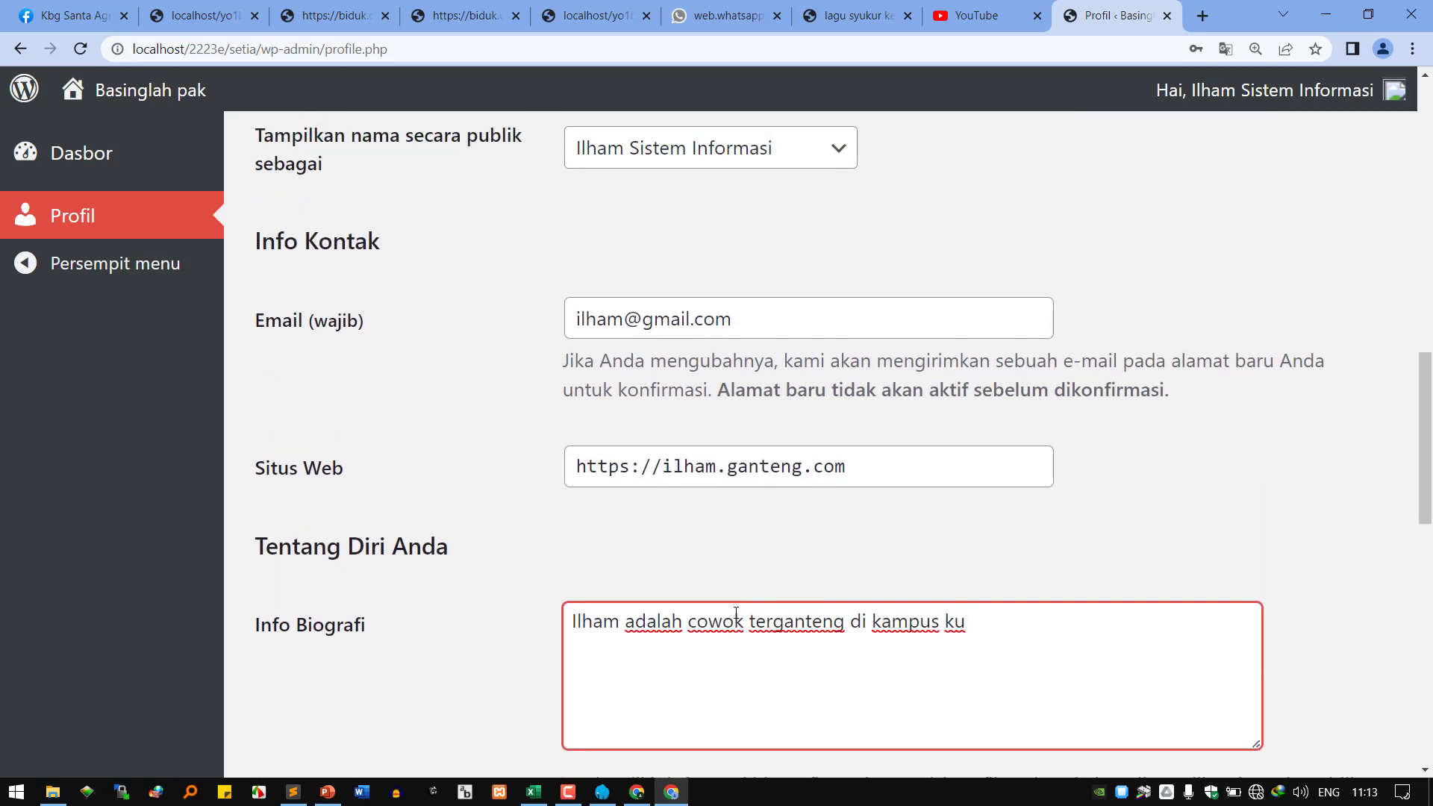
scroll(736, 612, up, 5)
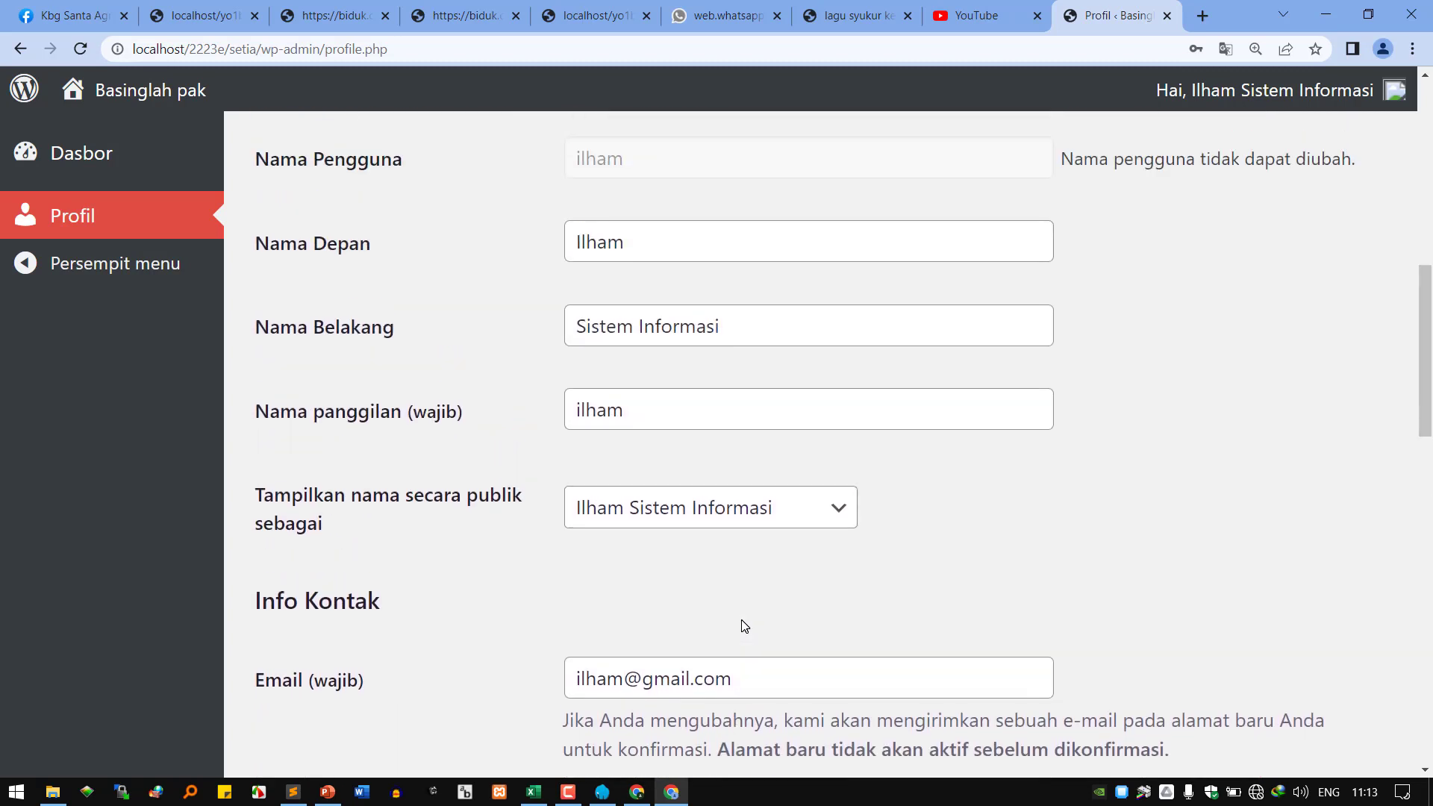
scroll(745, 626, up, 14)
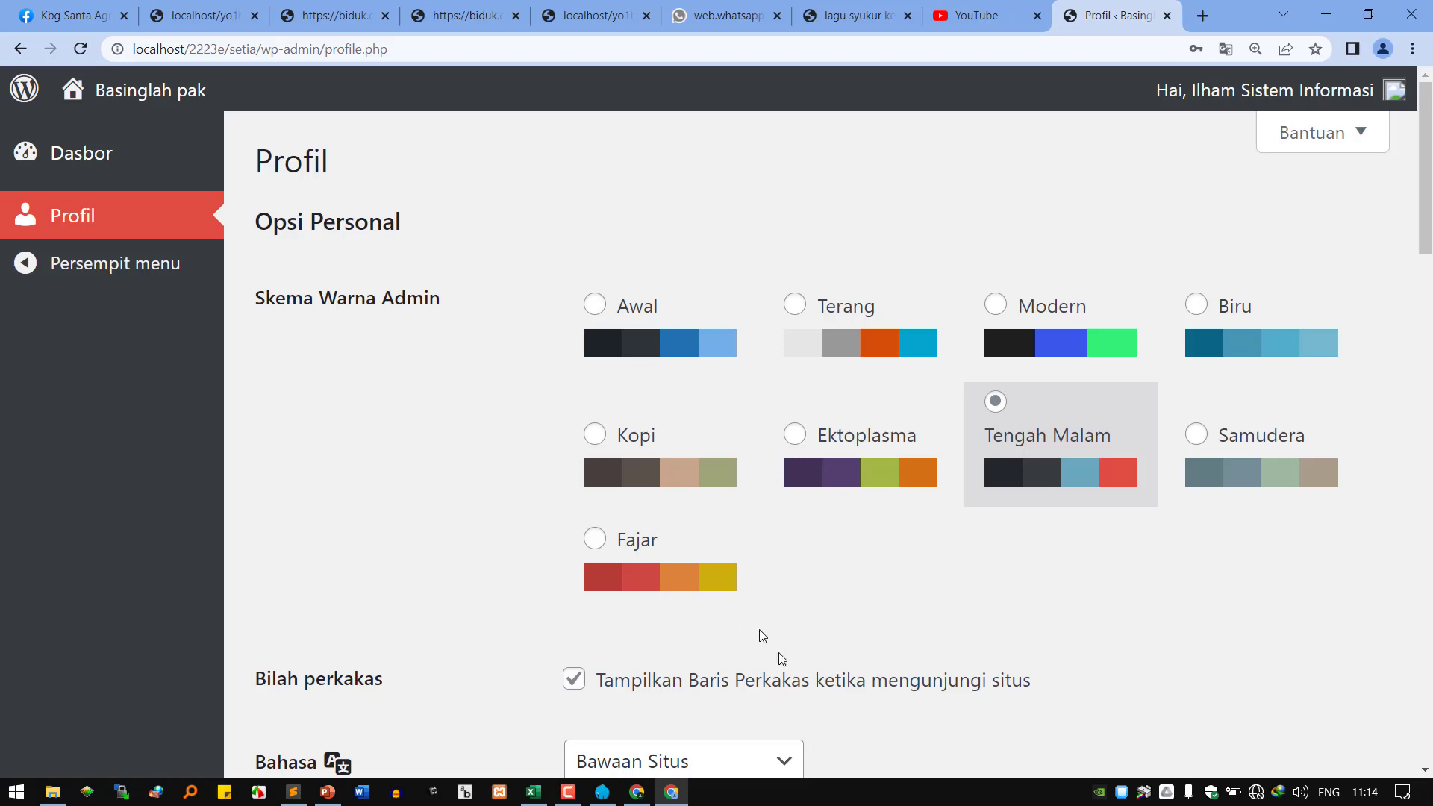
scroll(812, 640, down, 2)
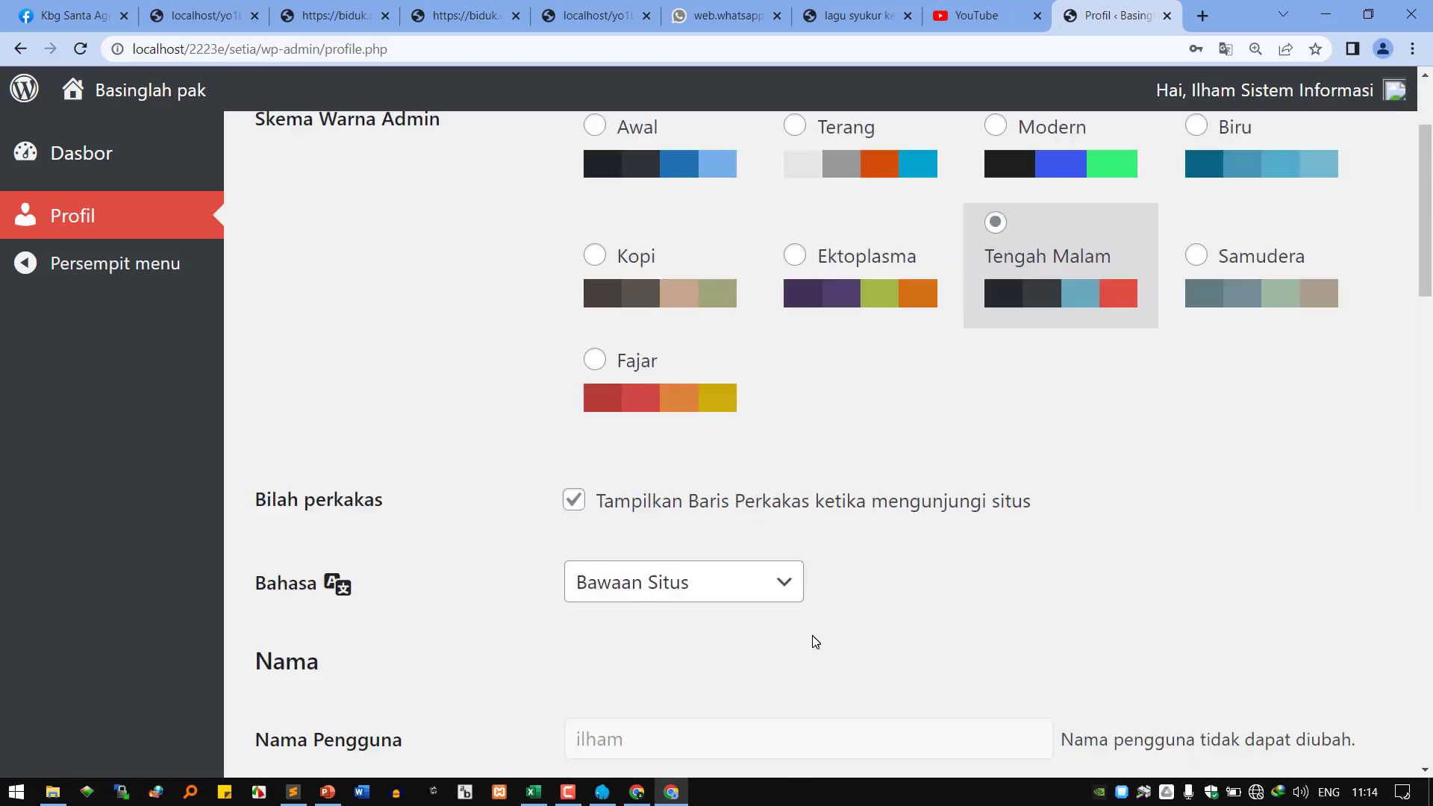
scroll(815, 642, down, 15)
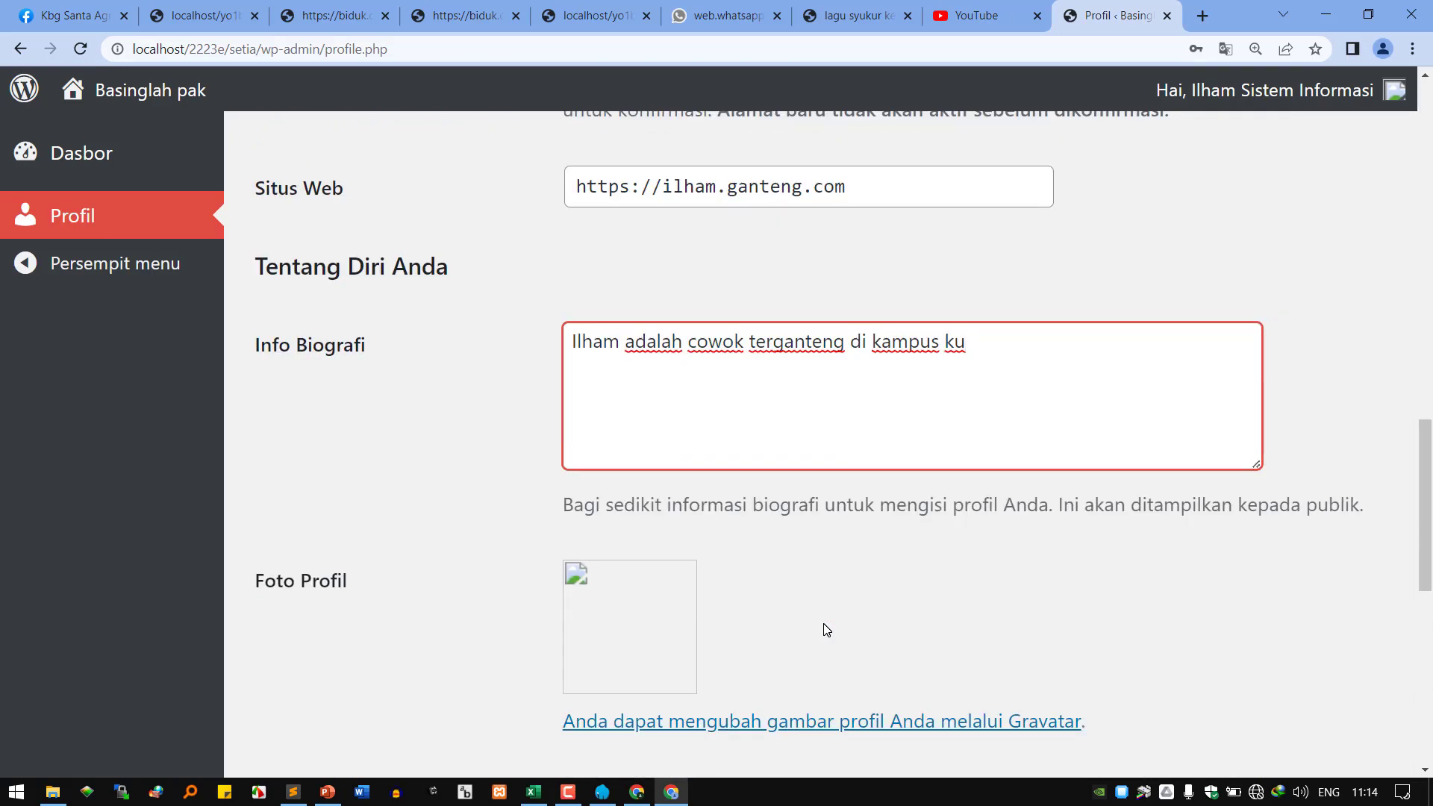
scroll(827, 630, down, 10)
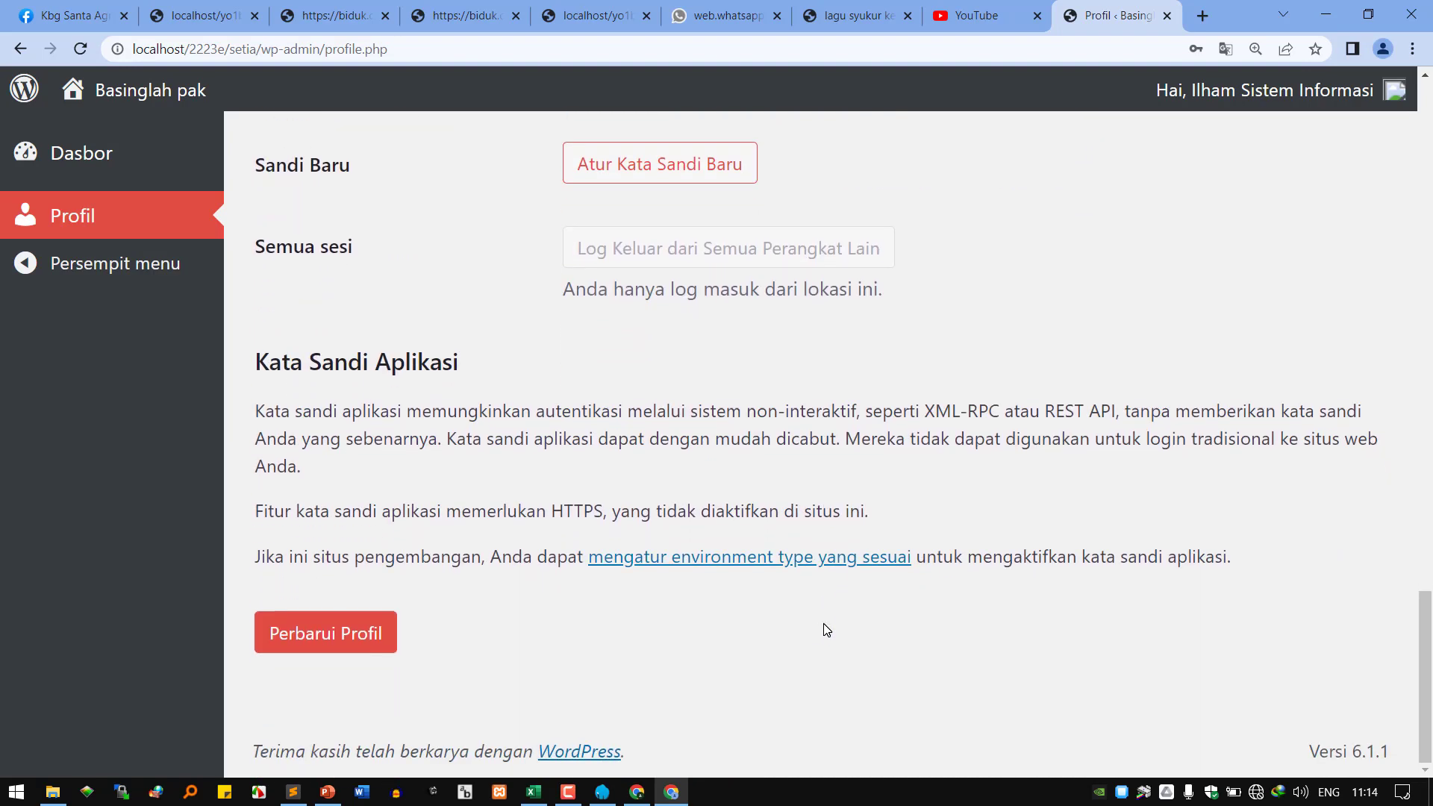
scroll(826, 630, up, 12)
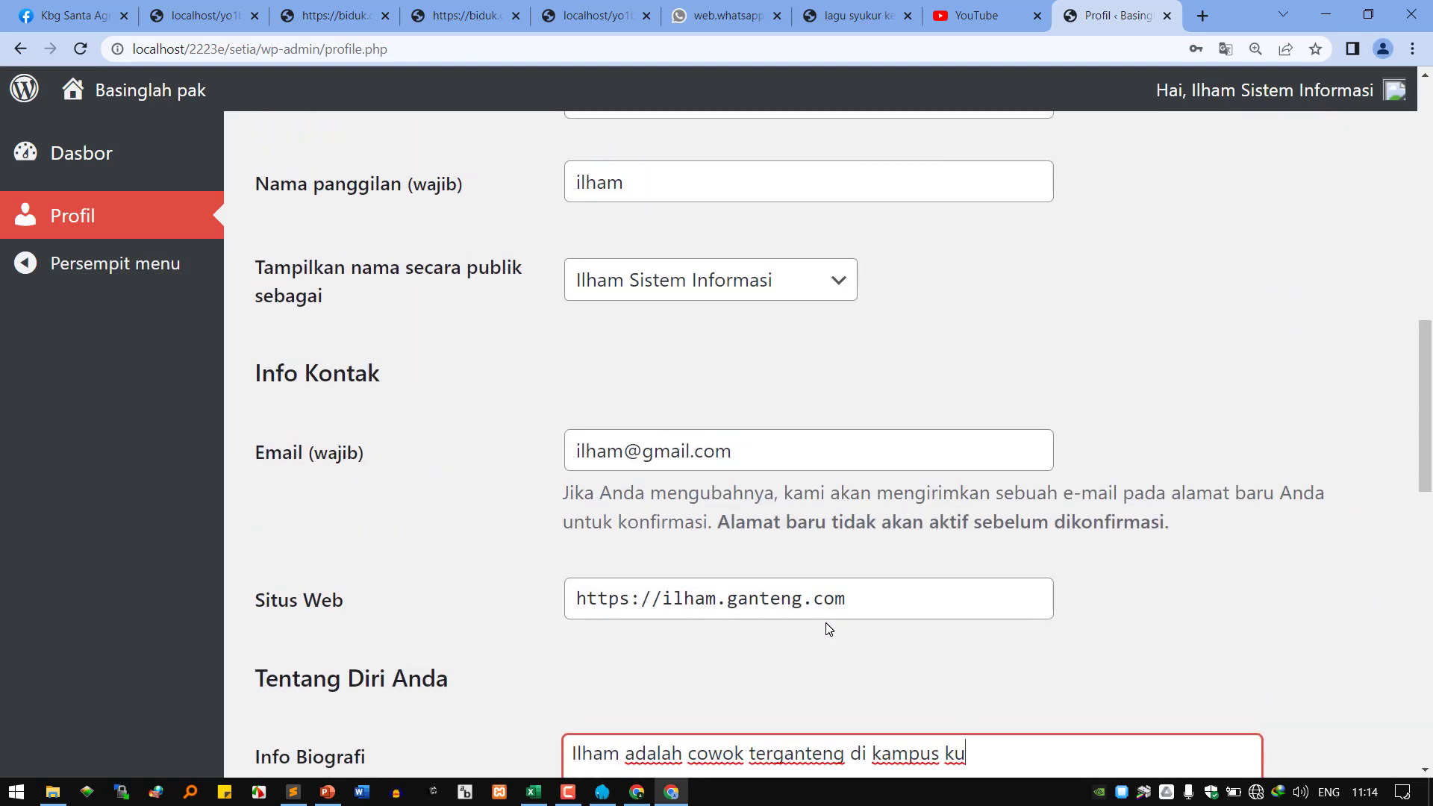
scroll(829, 629, up, 2)
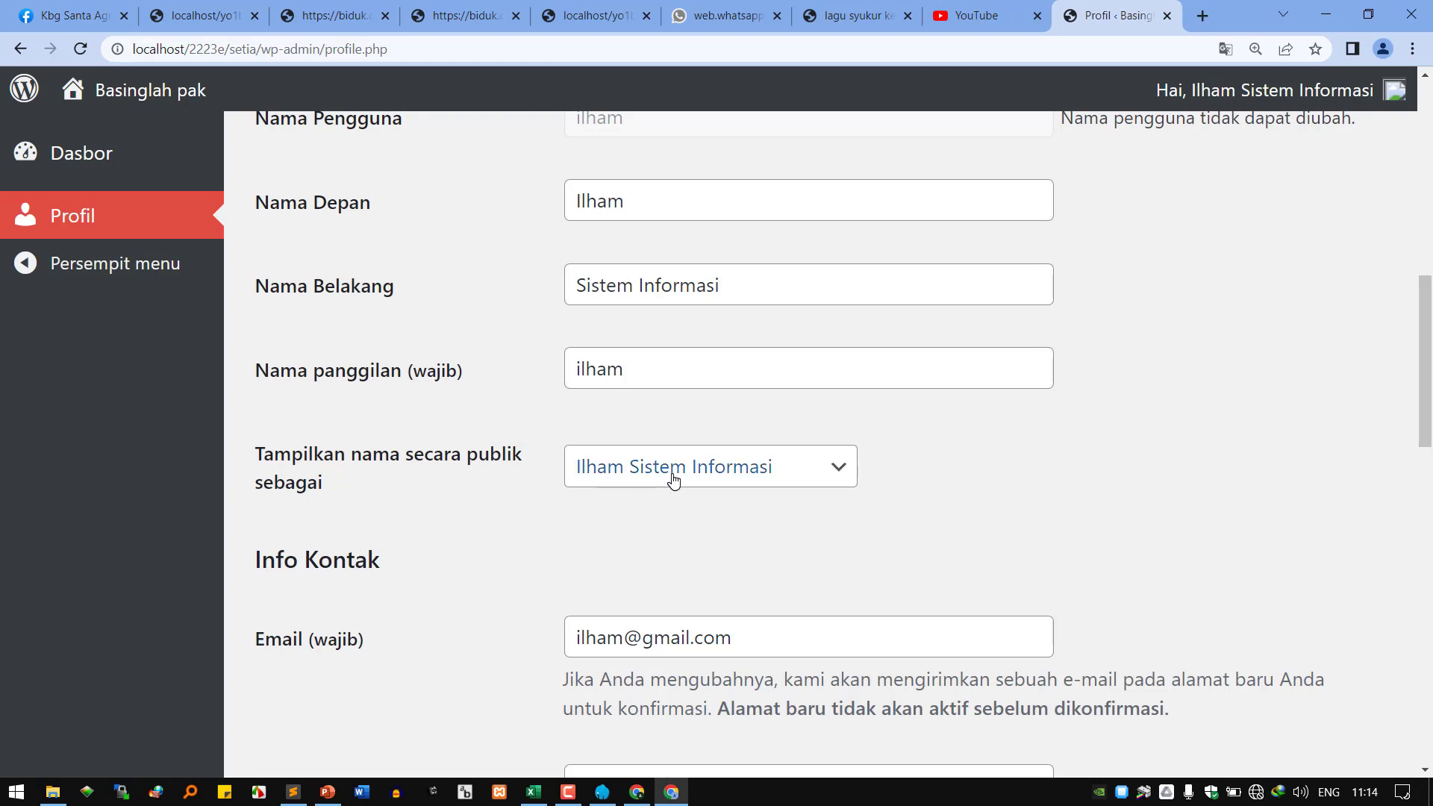
click(638, 794)
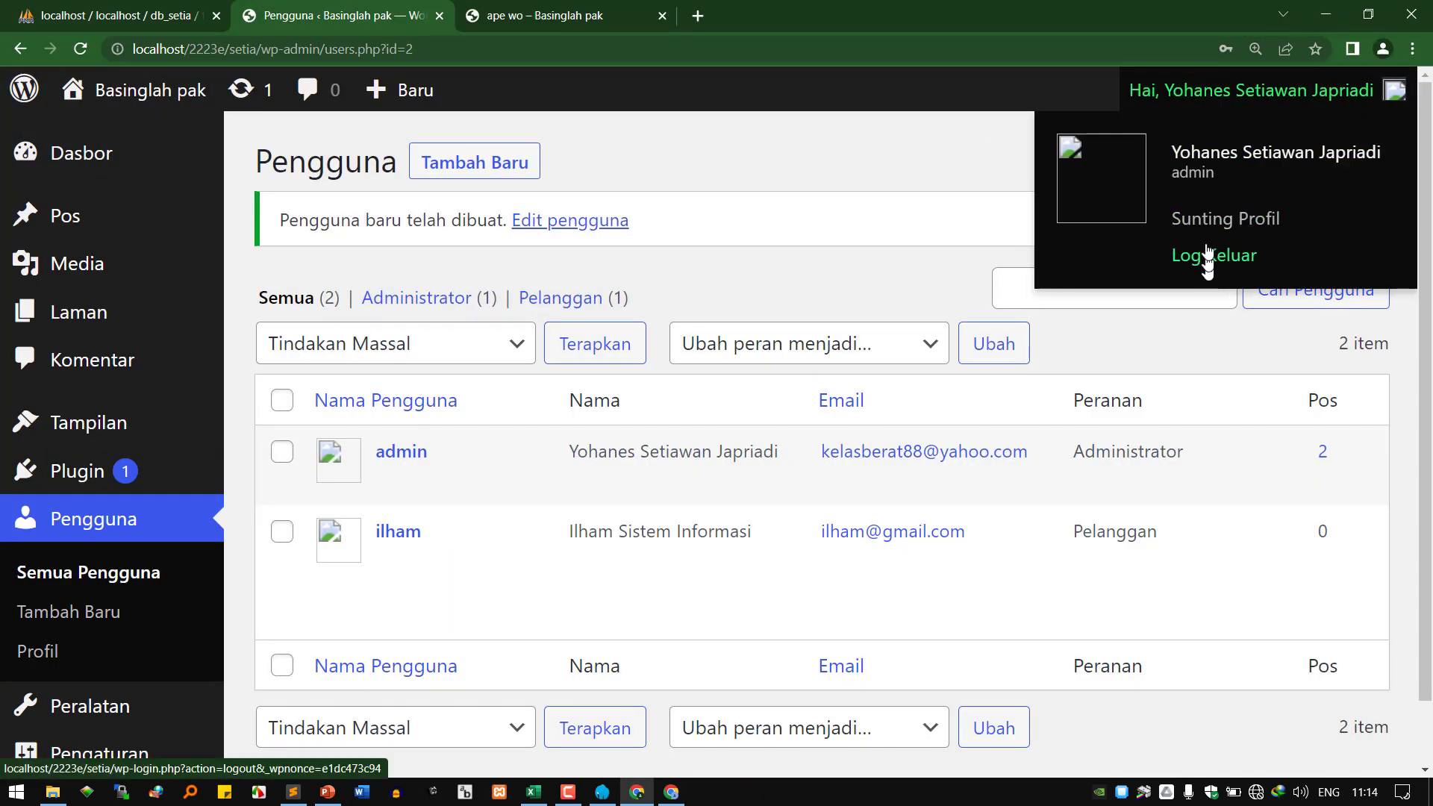
drag(1179, 18, 1076, 53)
click(1266, 83)
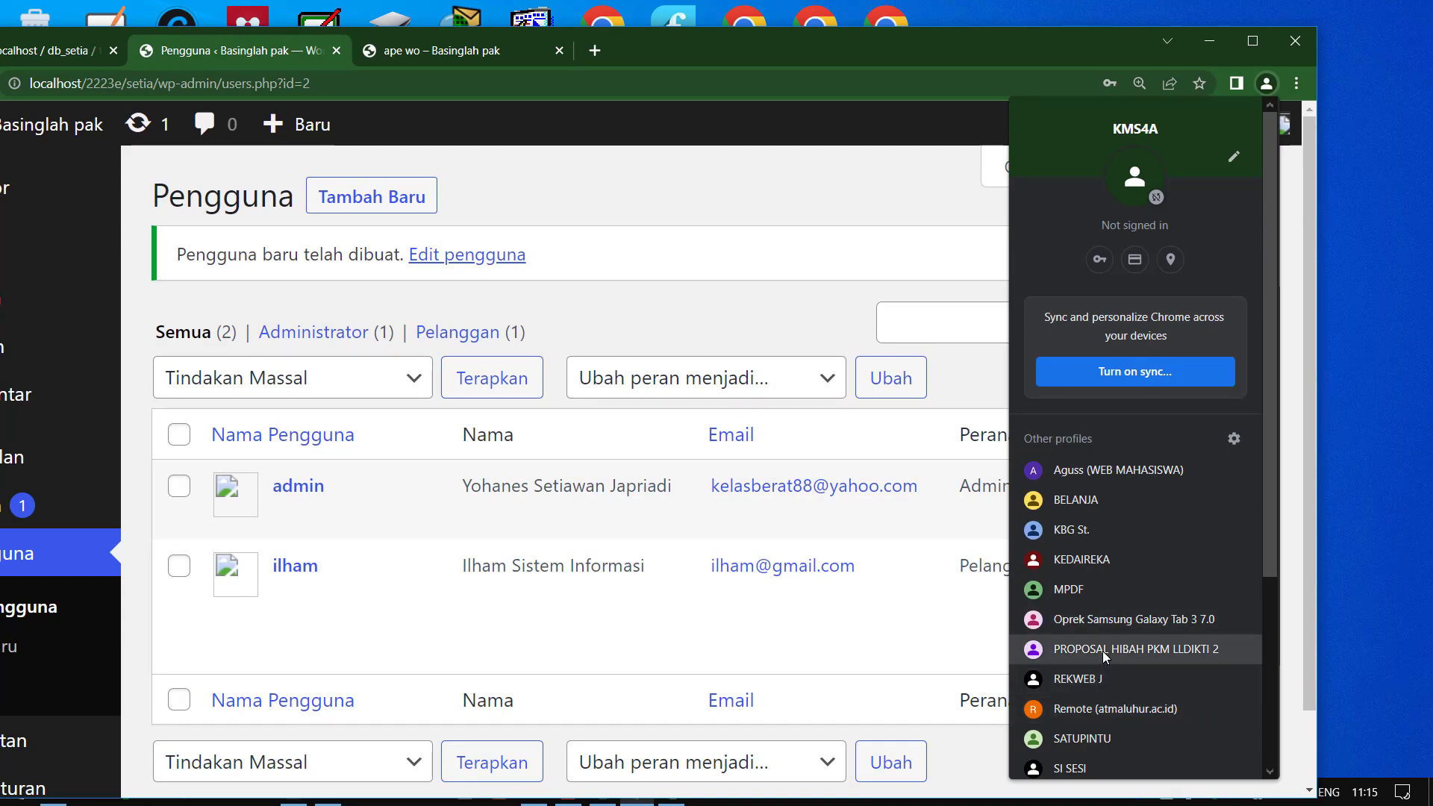
click(1210, 45)
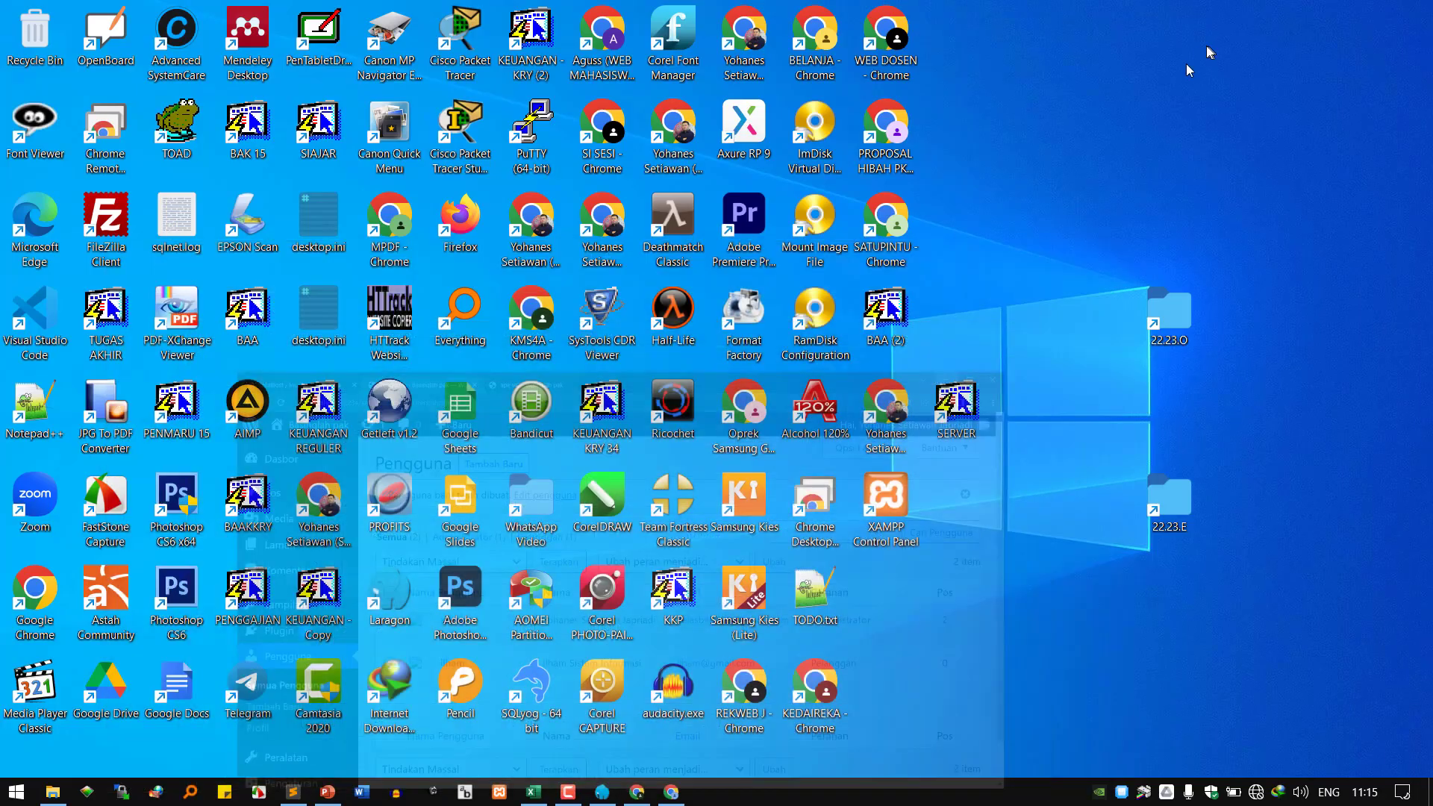
click(676, 794)
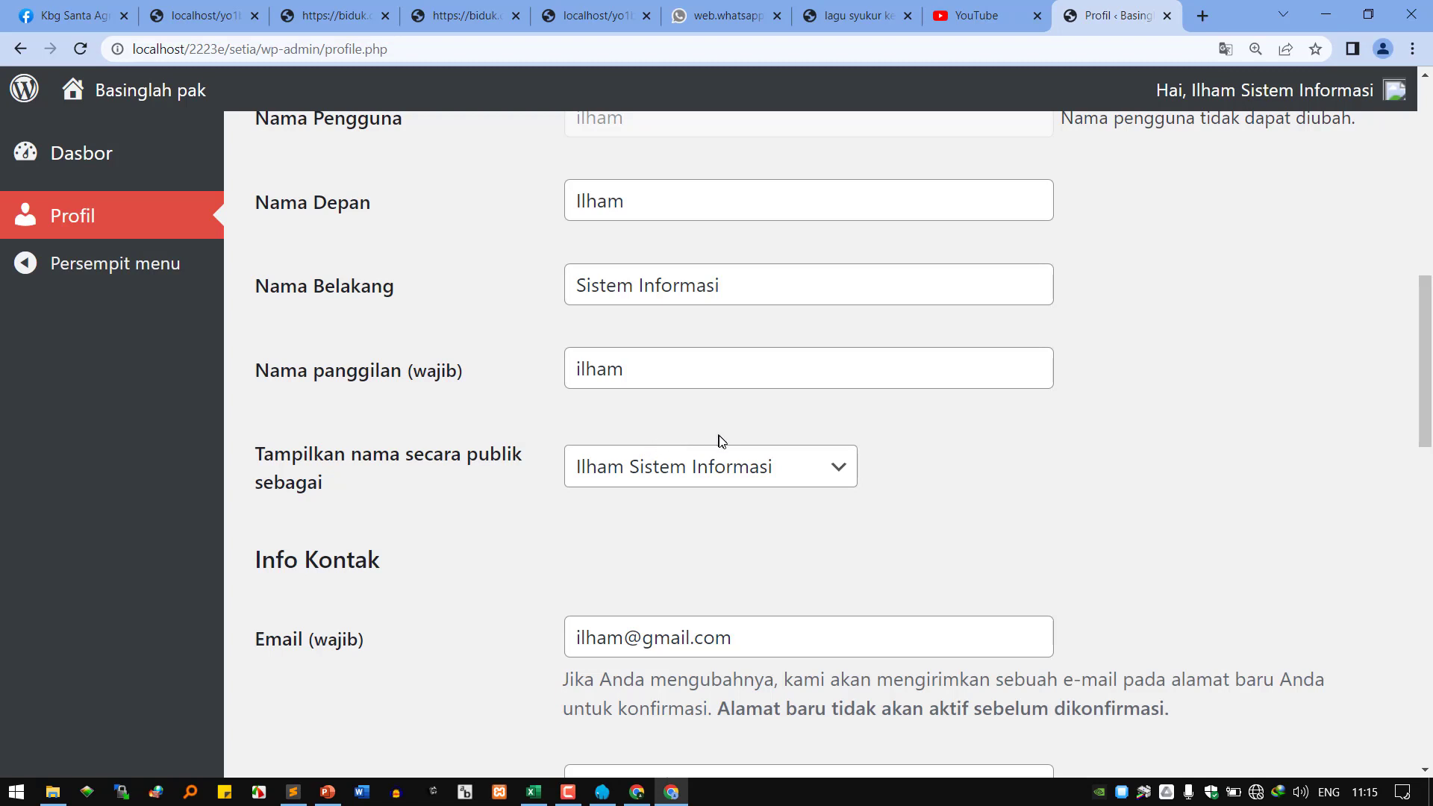
Scroll through the Profil page down to the Perbarui Profil button at the bottom.
scroll(778, 467, up, 3)
scroll(781, 465, up, 6)
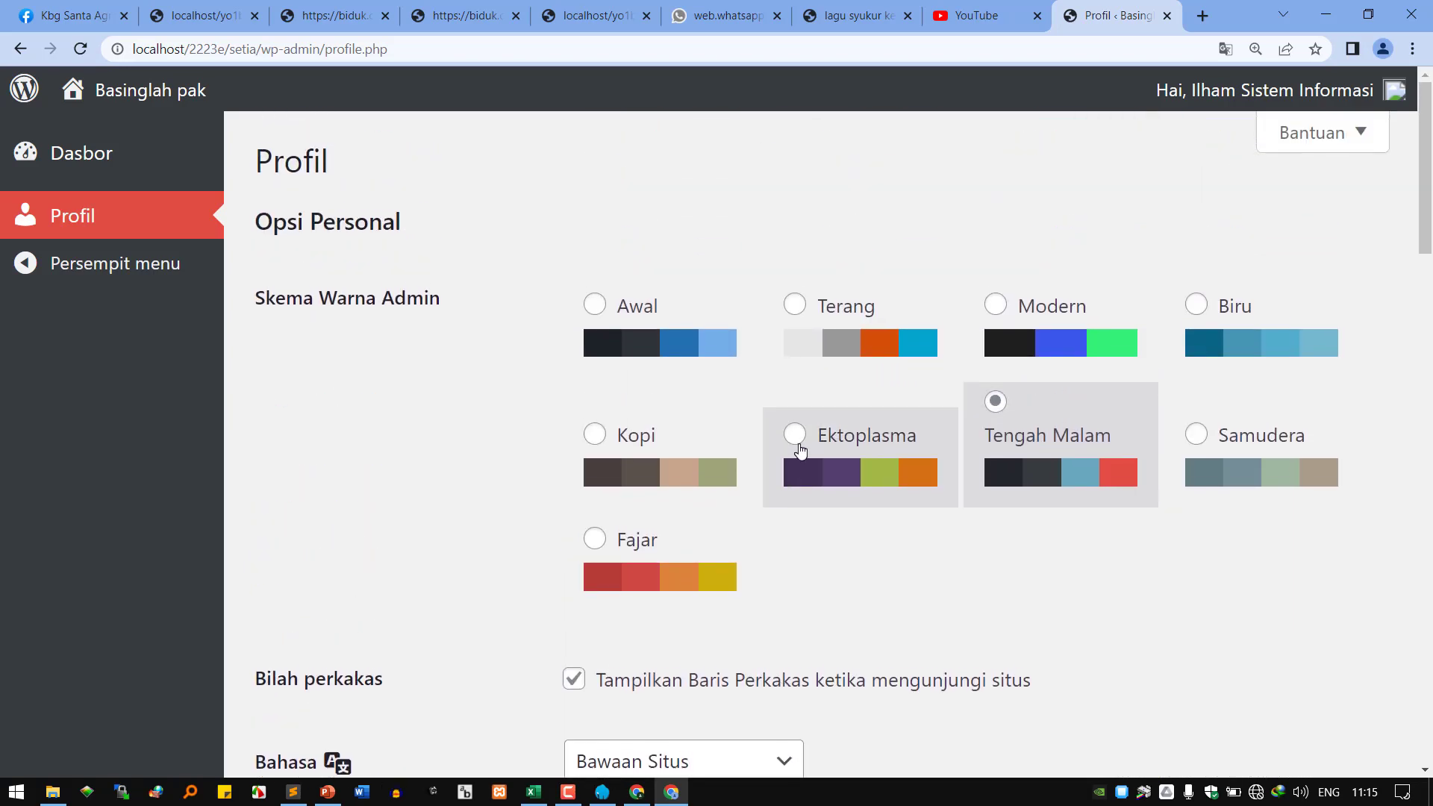
scroll(800, 449, down, 1)
scroll(800, 449, down, 4)
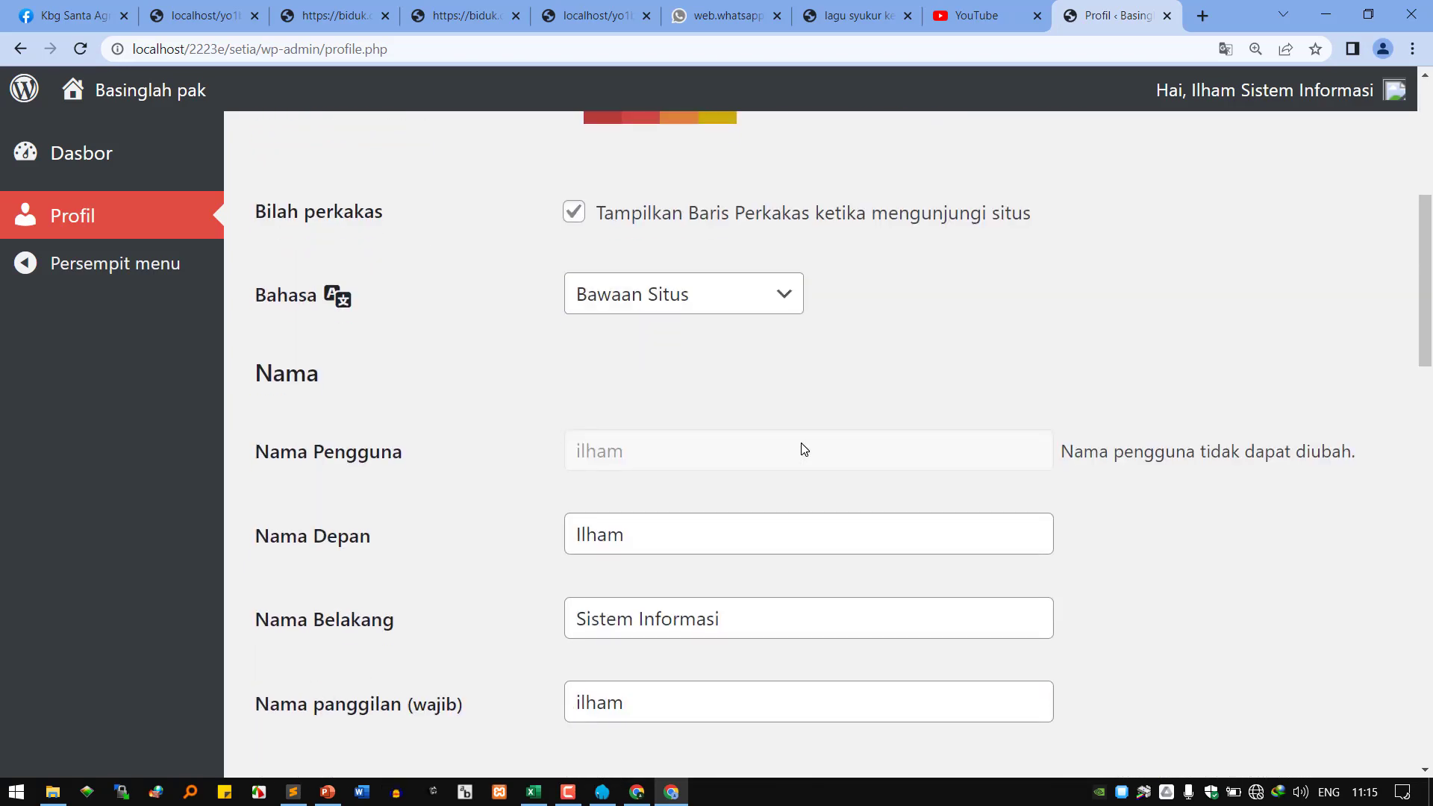
scroll(804, 449, down, 8)
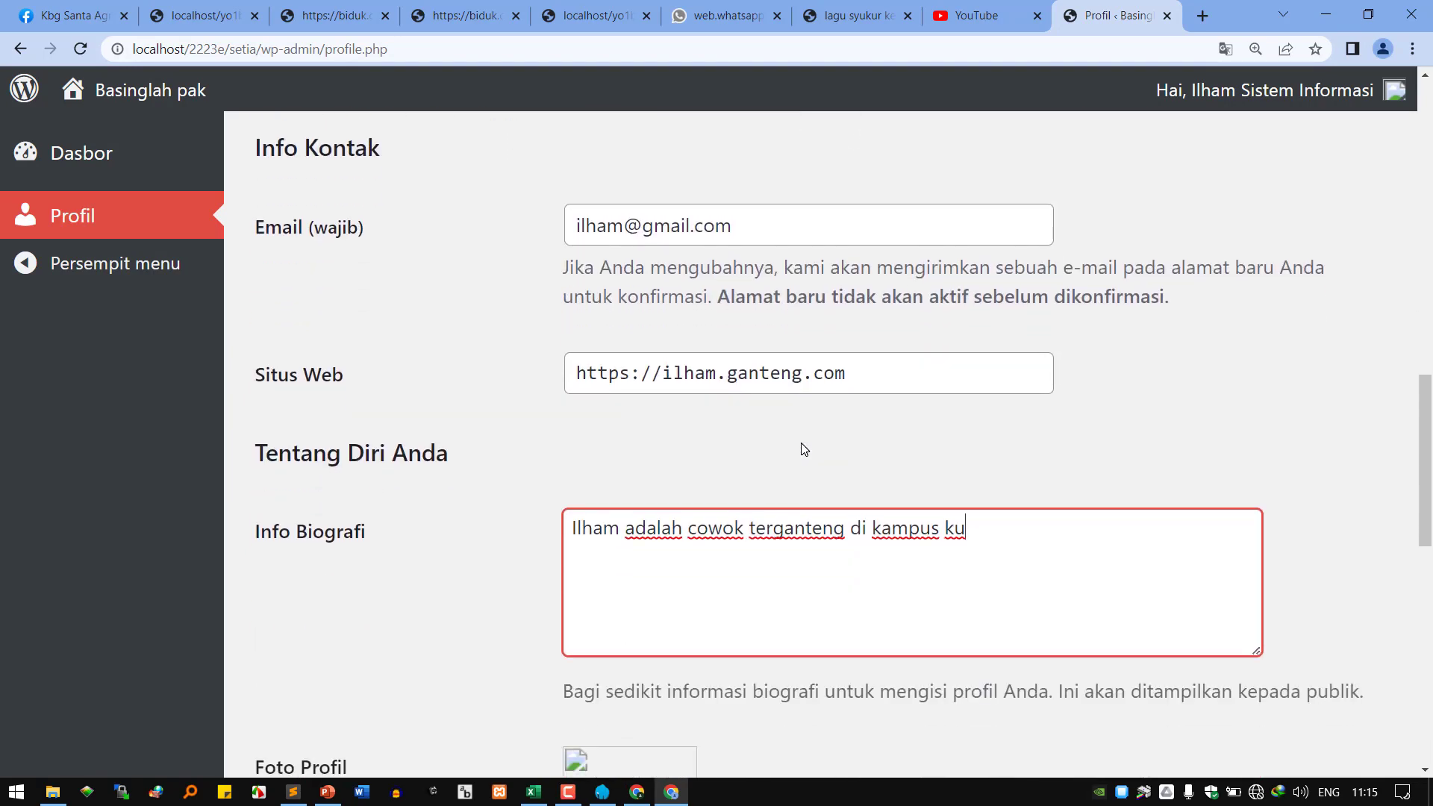
scroll(803, 449, down, 5)
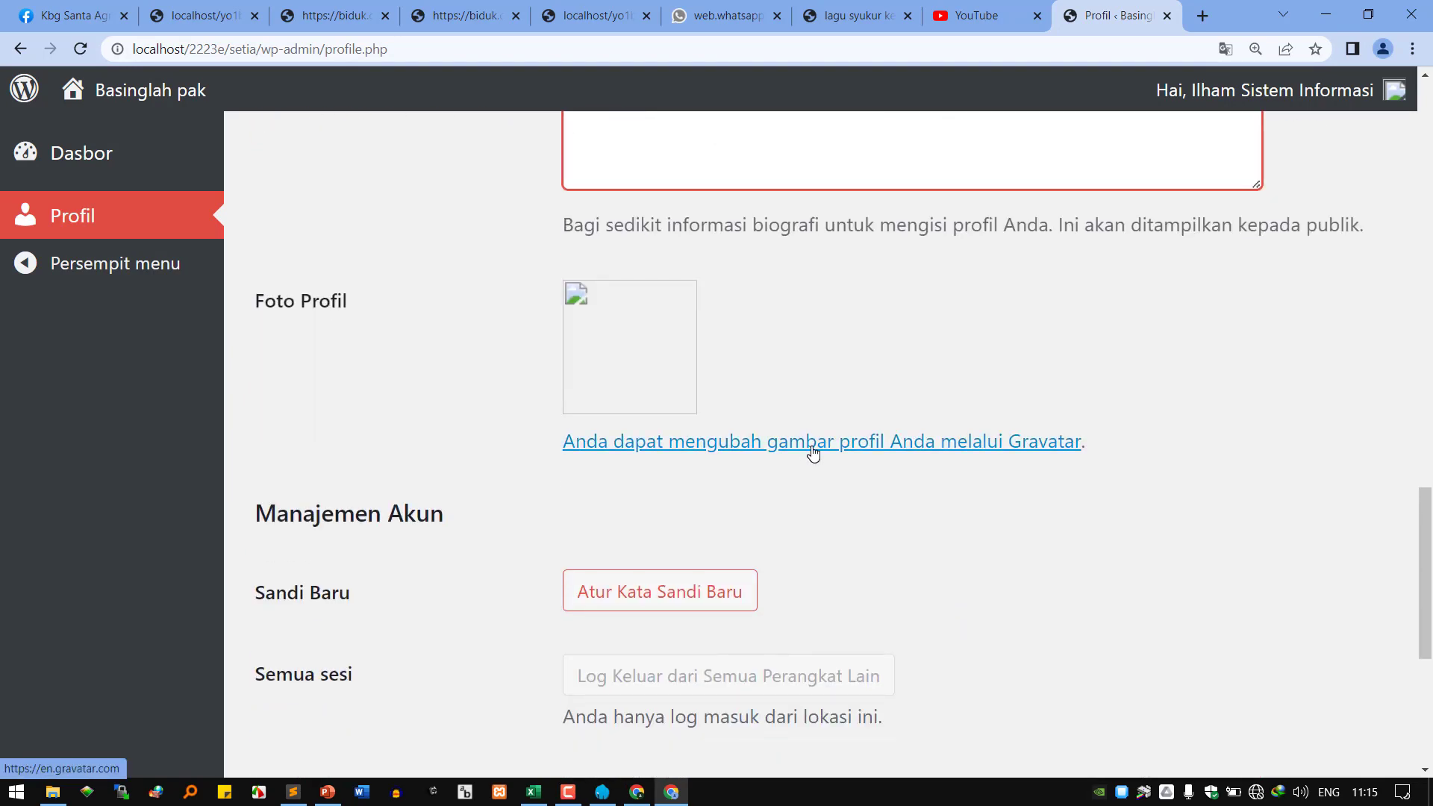
scroll(813, 453, up, 10)
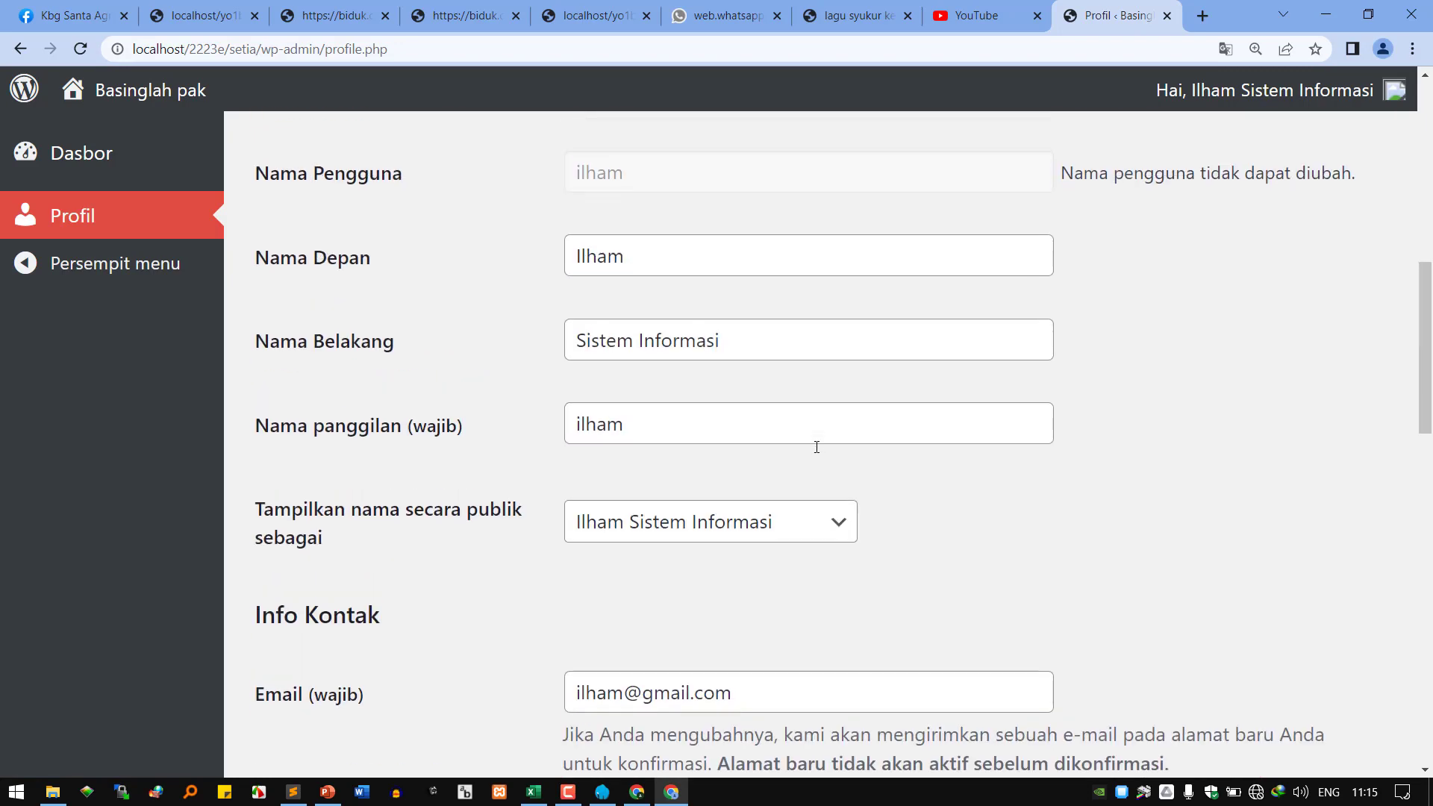
scroll(816, 447, up, 2)
scroll(817, 447, up, 6)
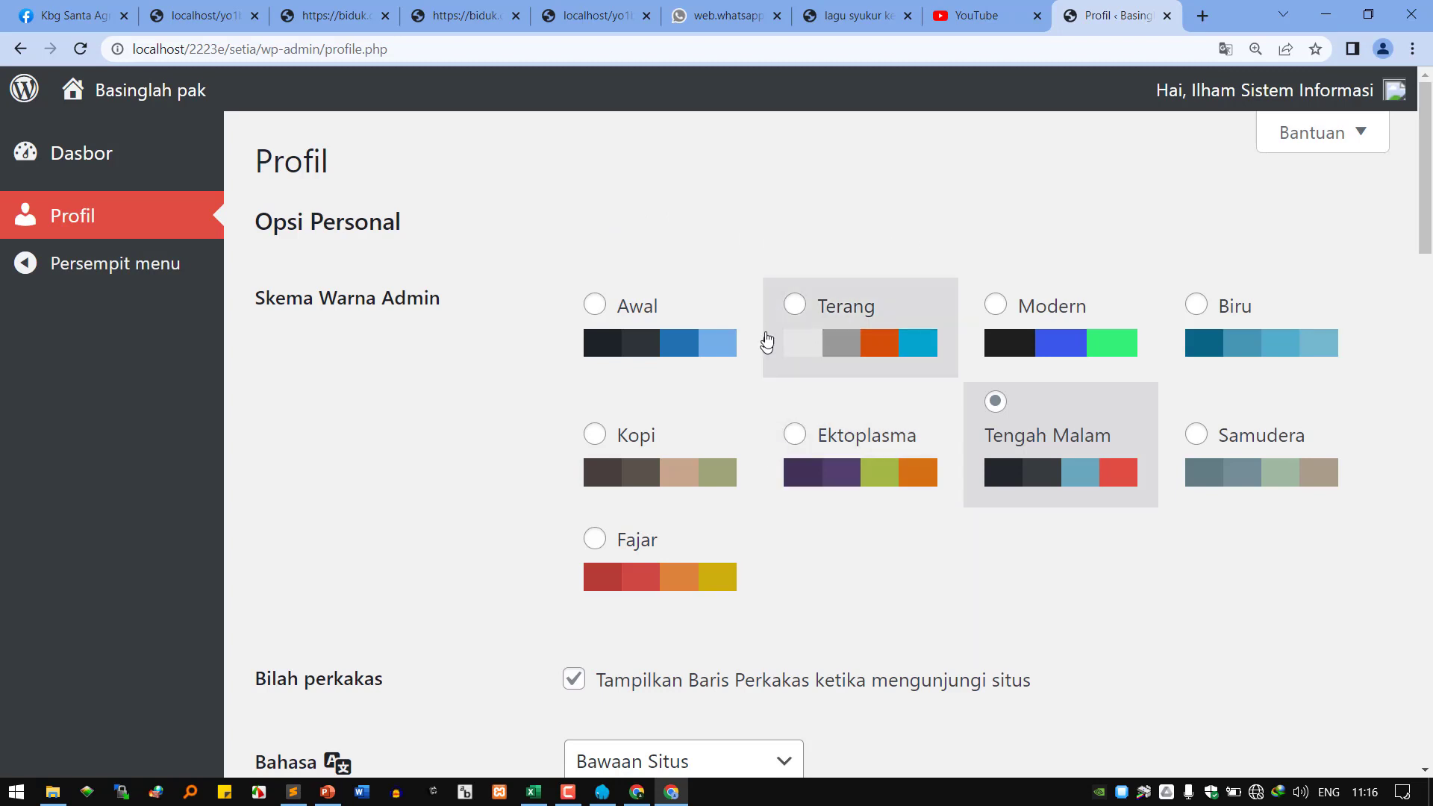
scroll(666, 509, down, 3)
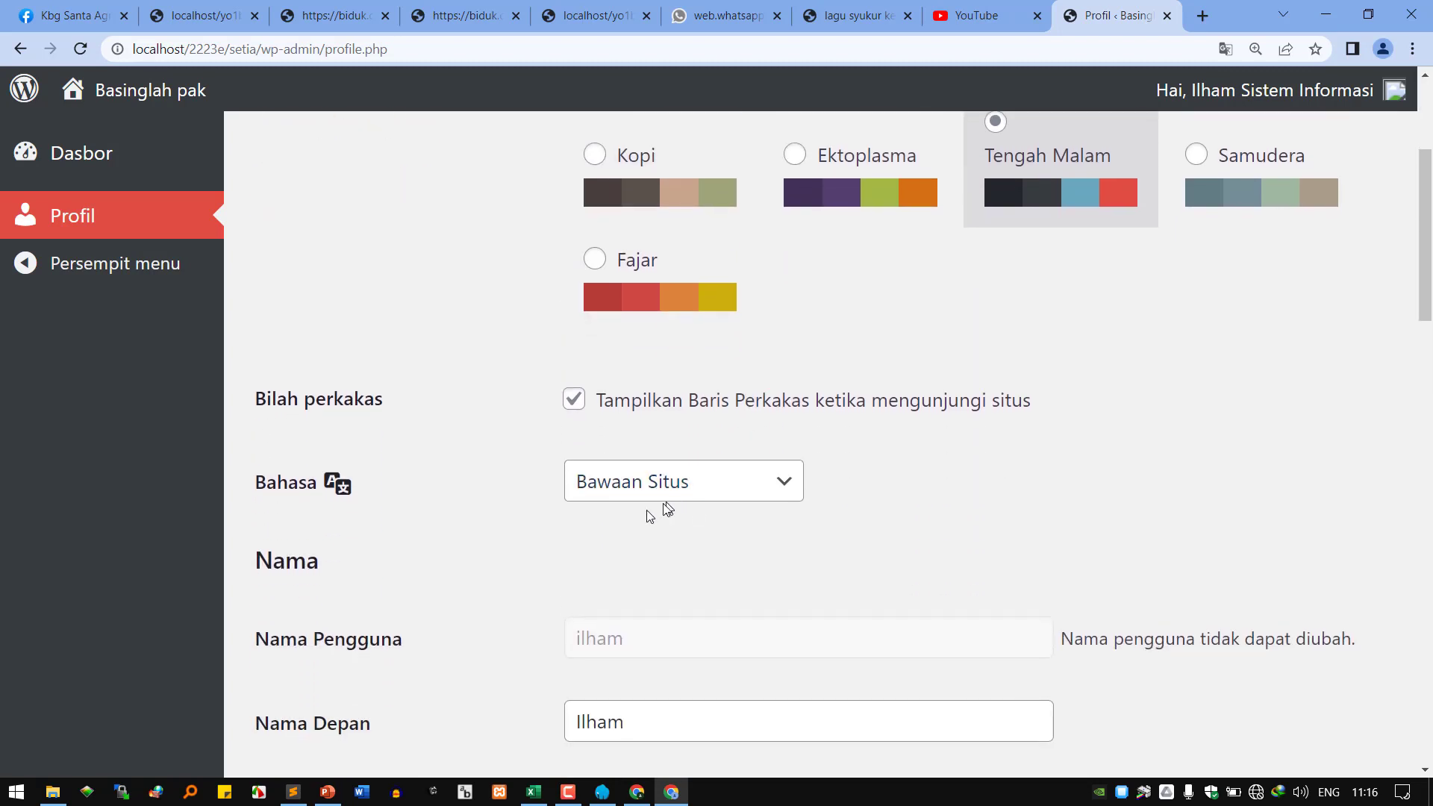
scroll(679, 509, down, 1)
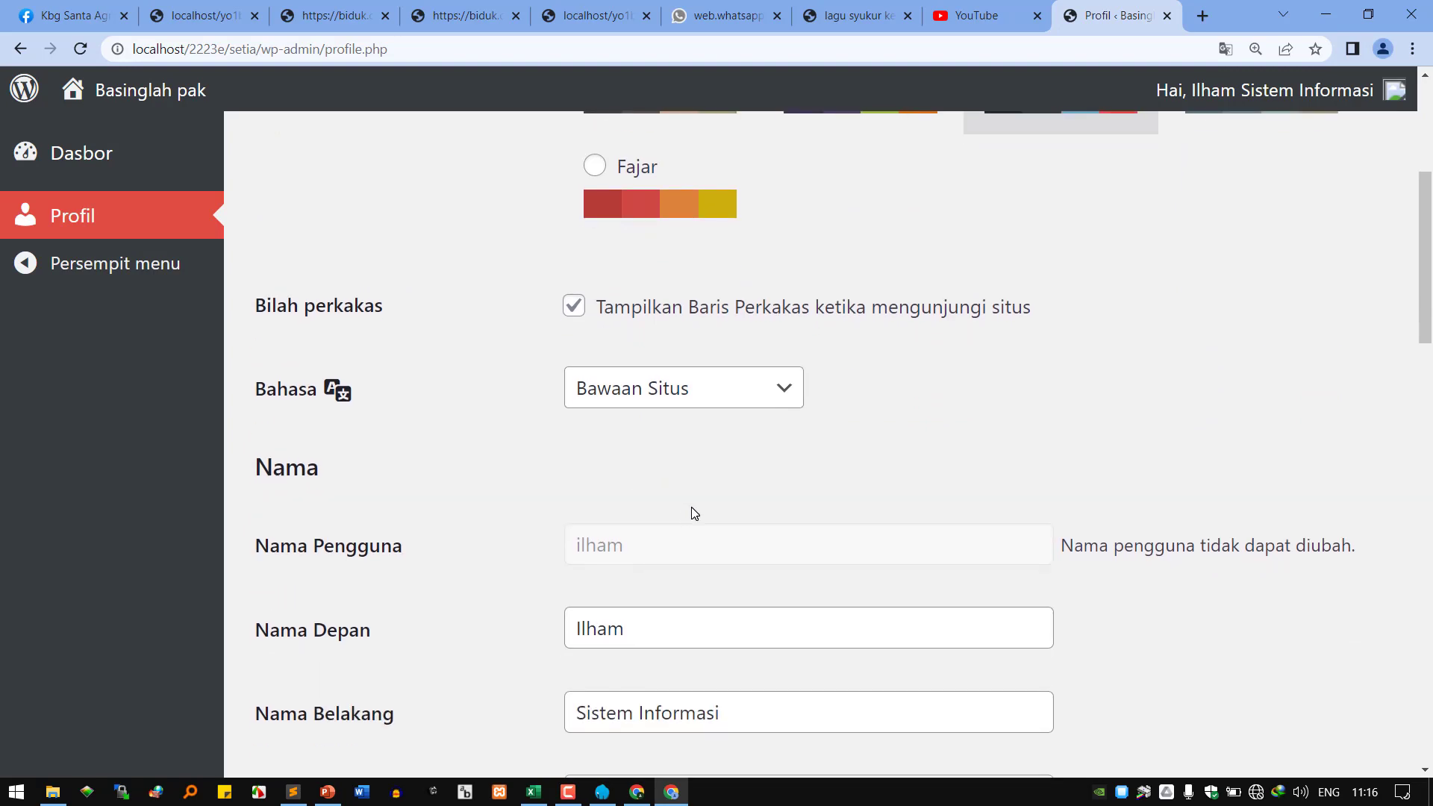
scroll(758, 489, down, 6)
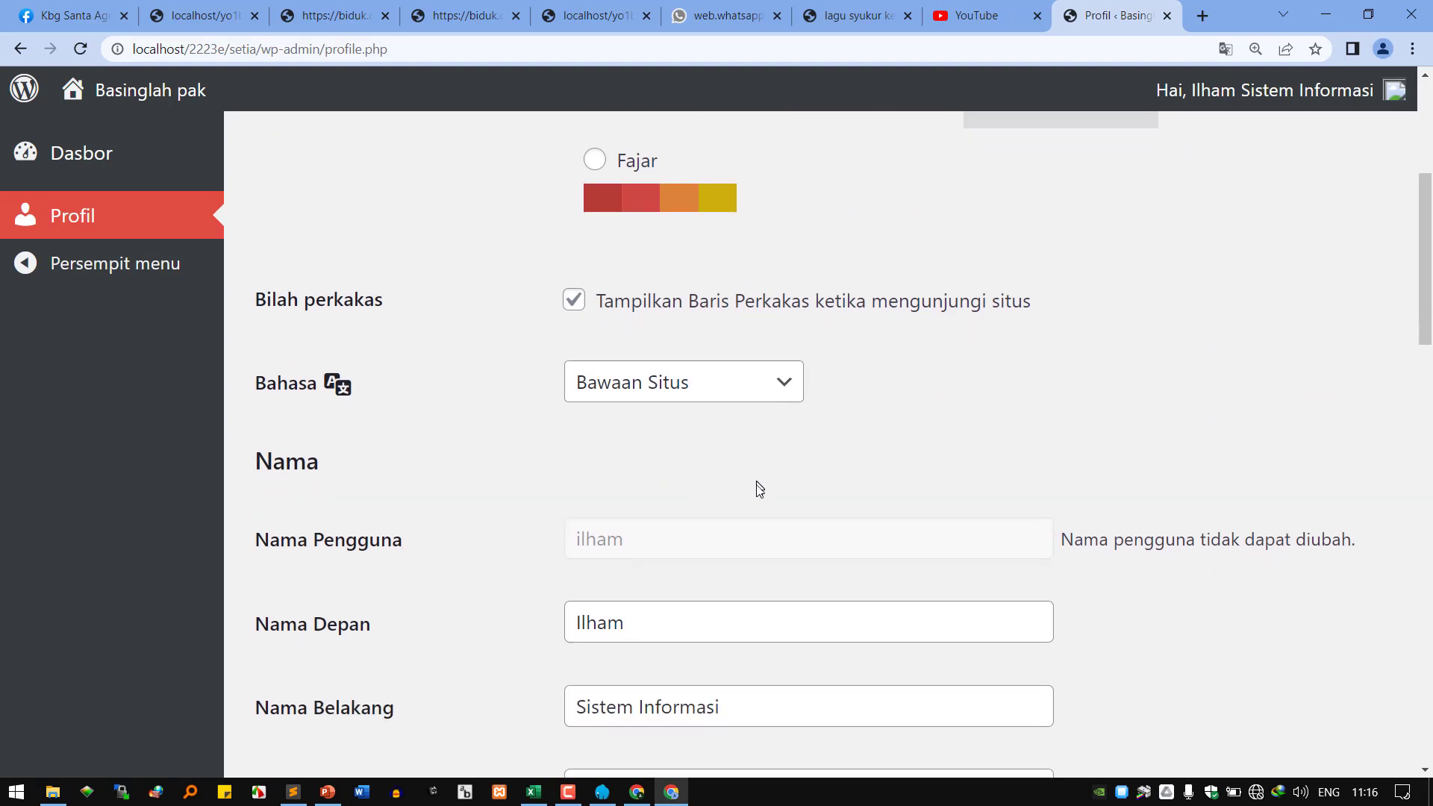
scroll(756, 496, down, 6)
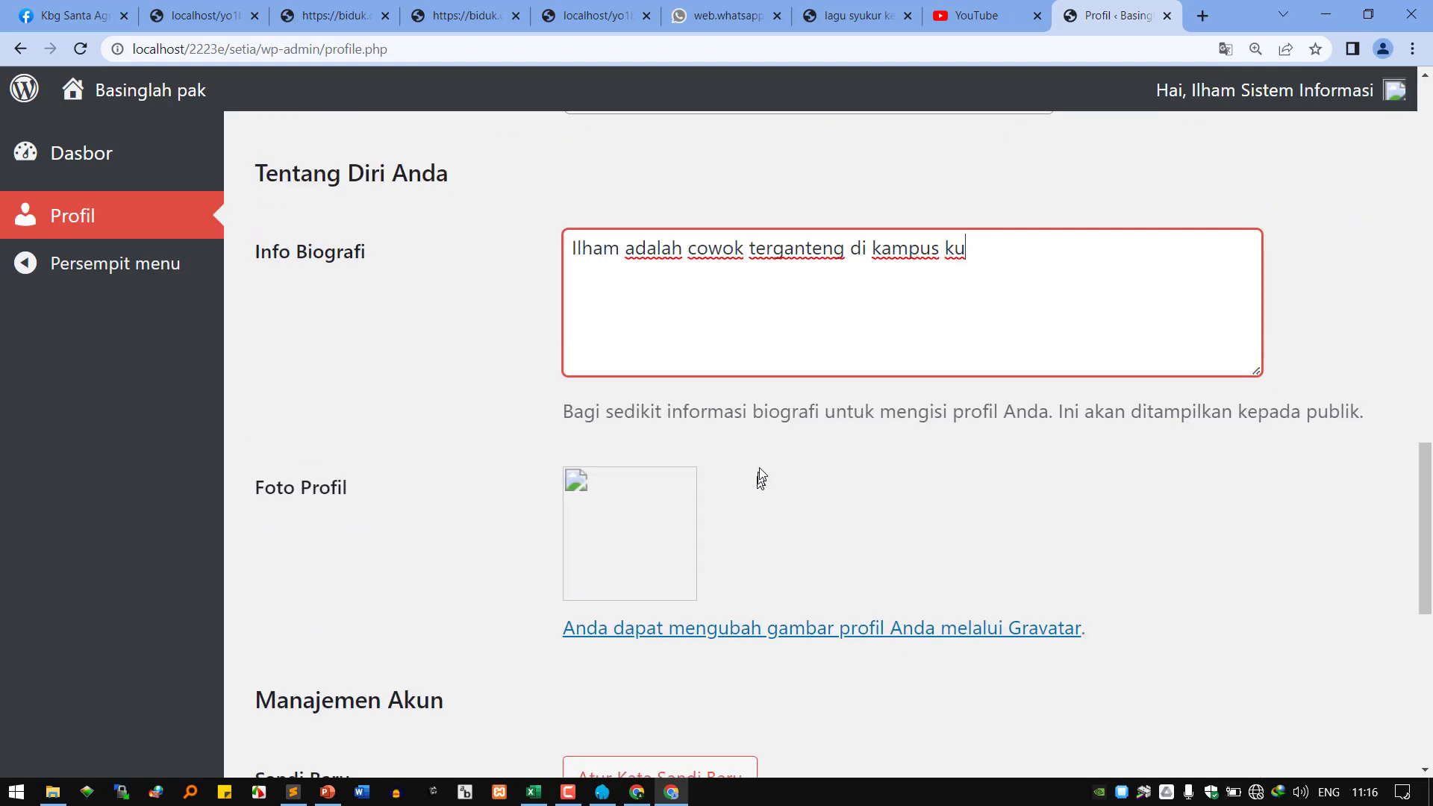
scroll(748, 478, down, 2)
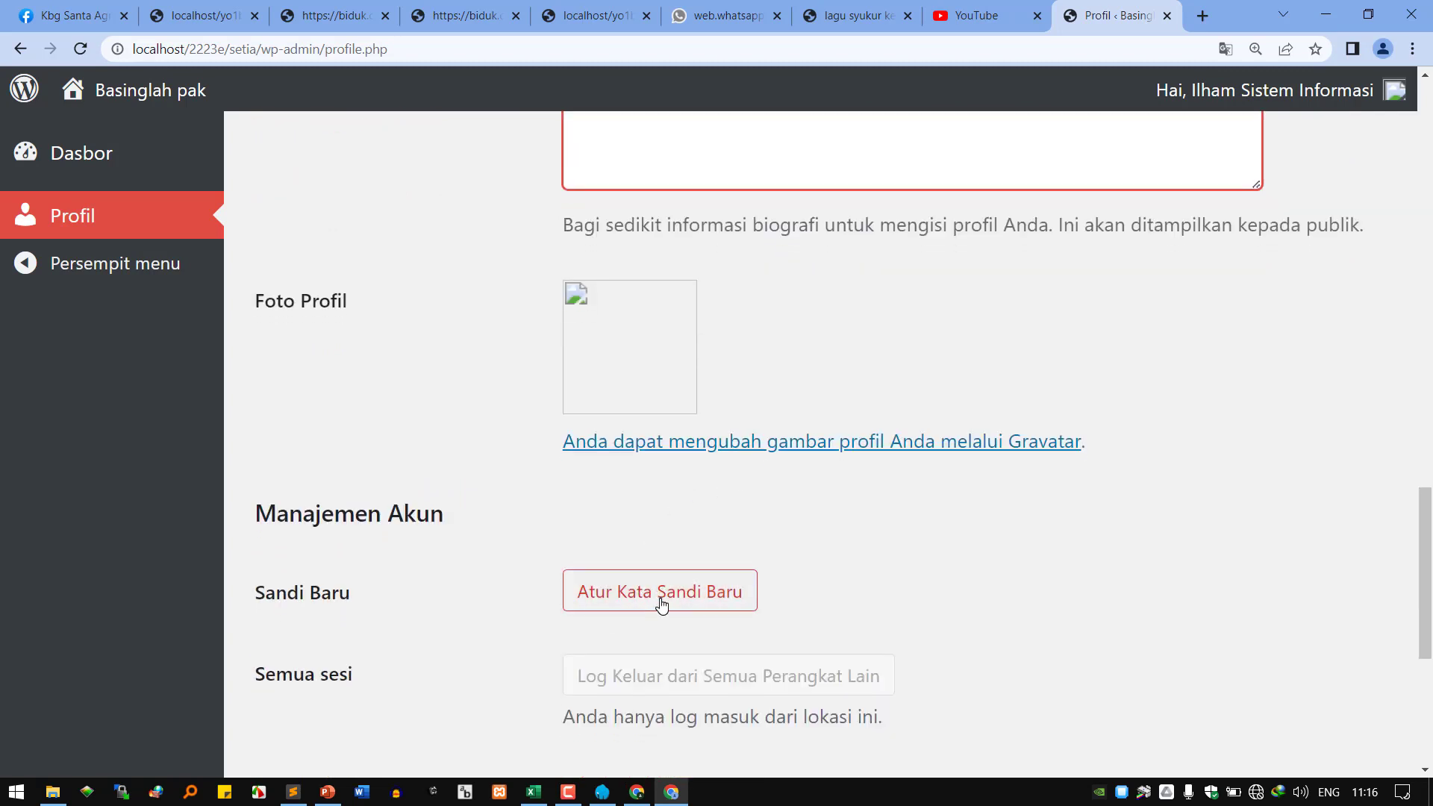
scroll(674, 594, down, 4)
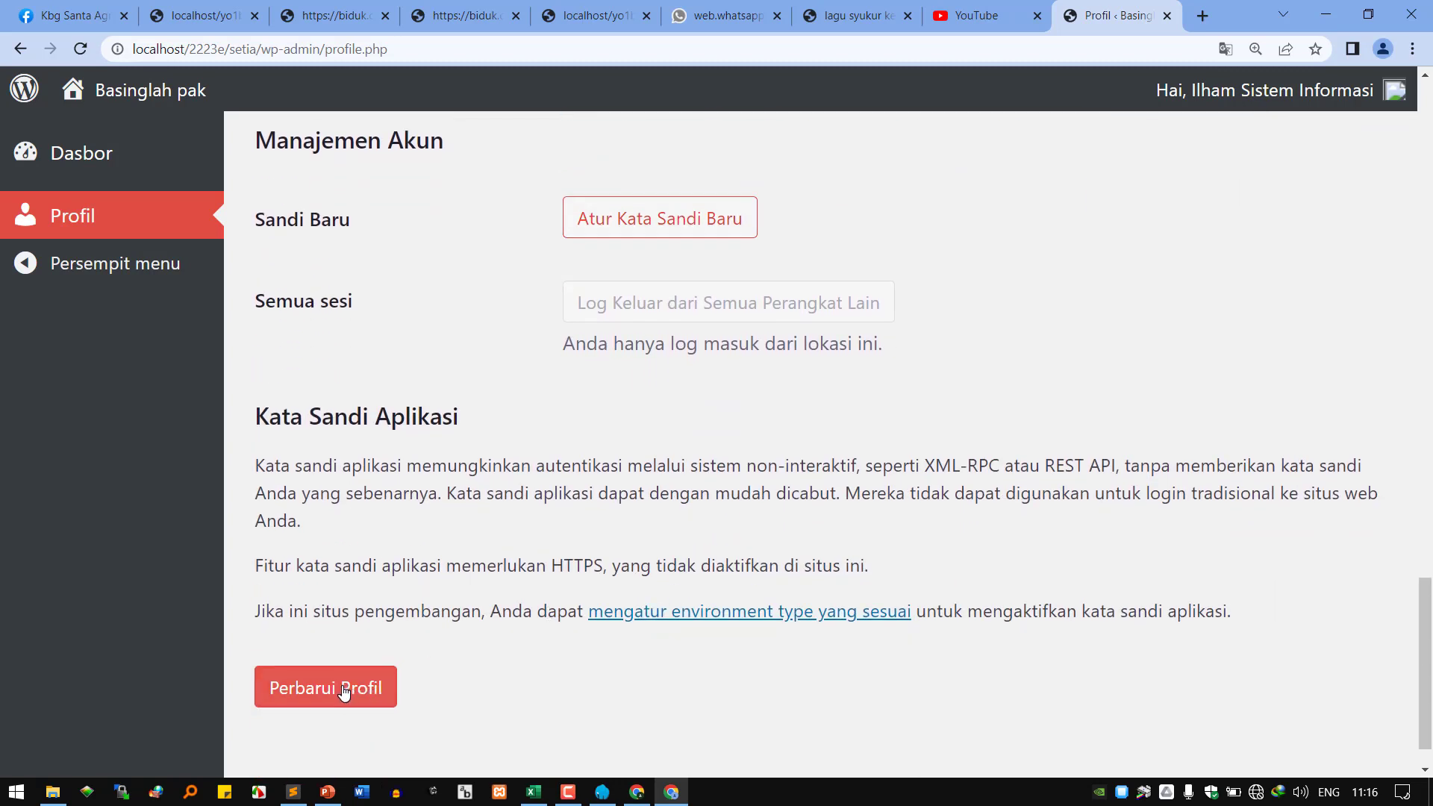
Save the profile with Perbarui Profil, then go to the Dasbor overview.
click(340, 690)
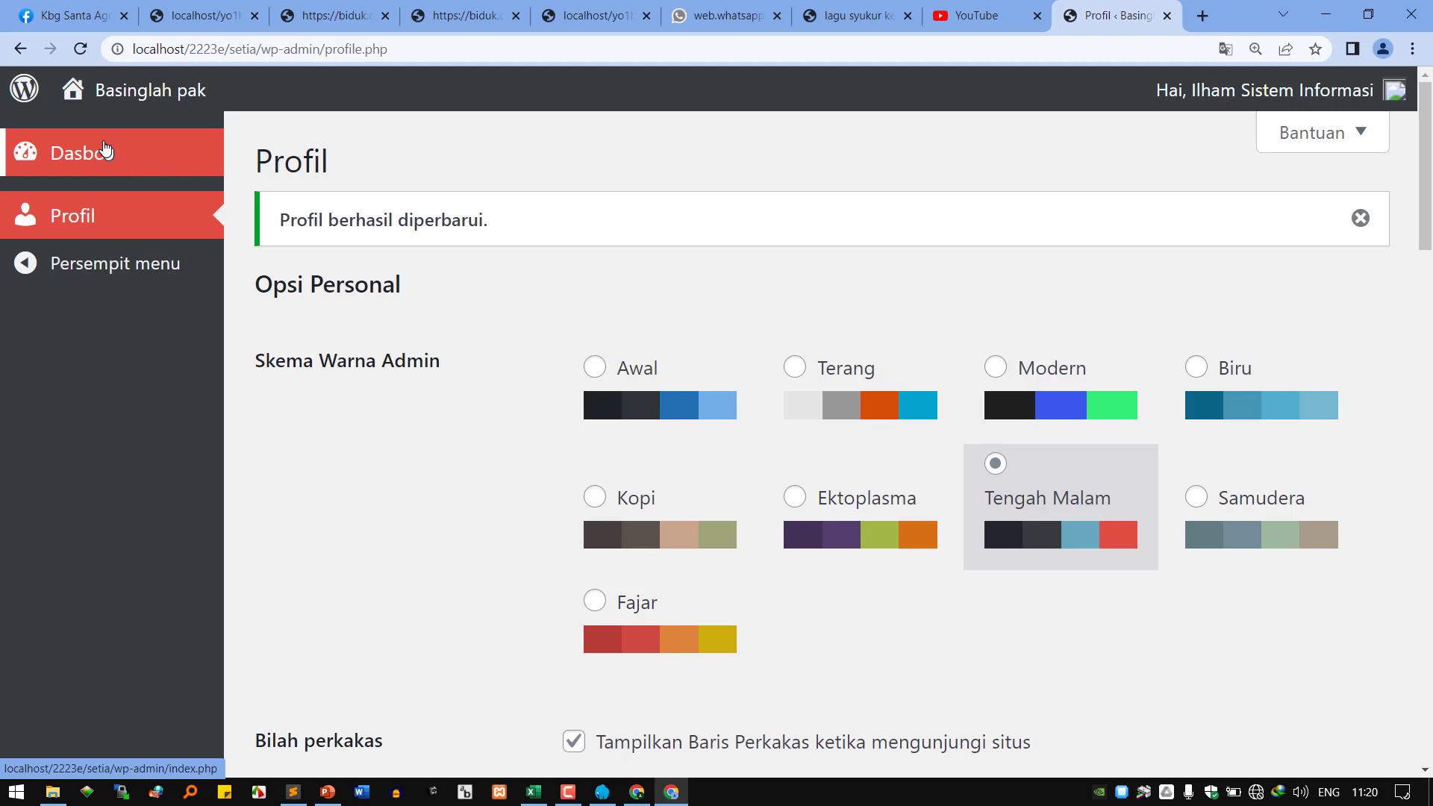
click(109, 149)
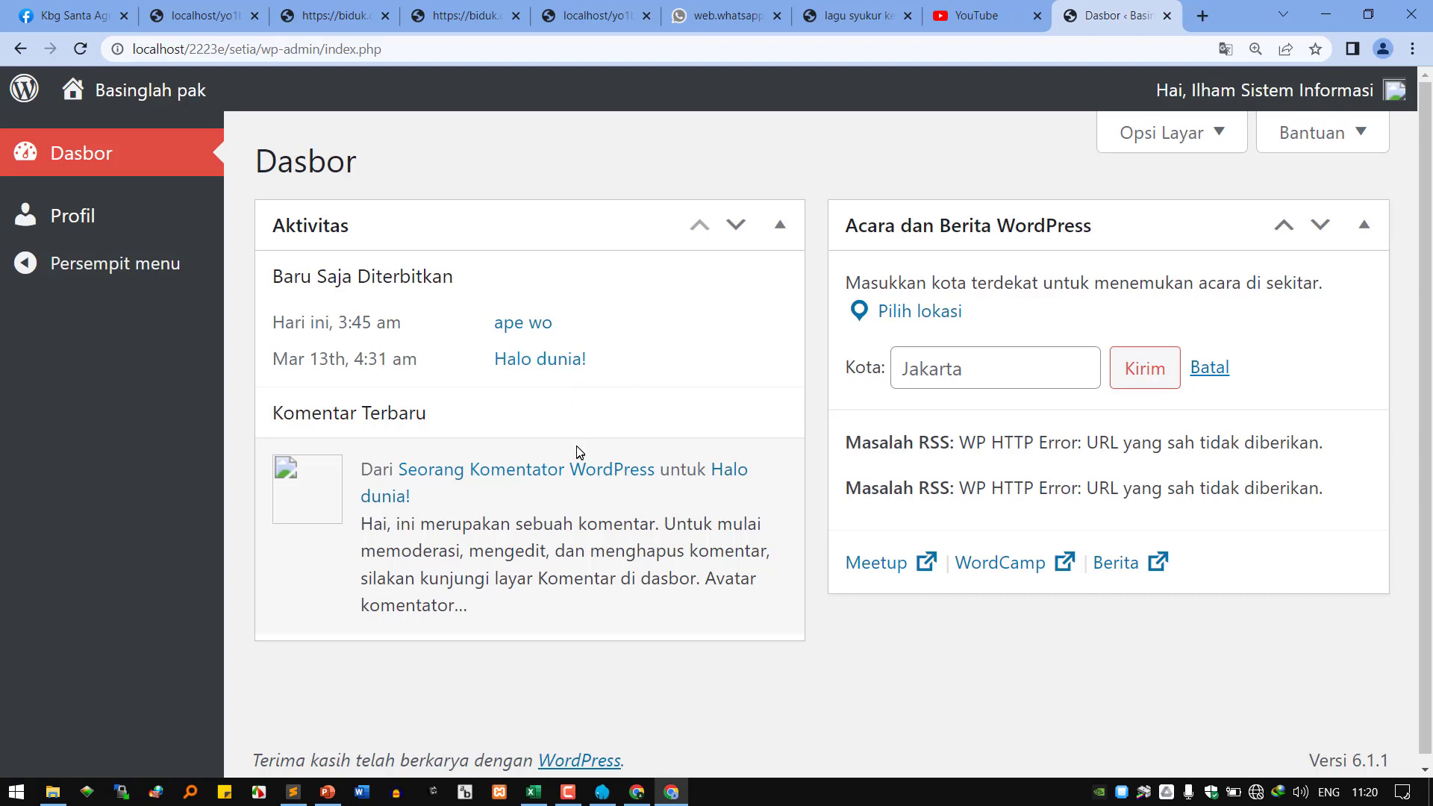
Visit Profil and Dasbor, then bring up the administrator's Pengguna window.
click(78, 228)
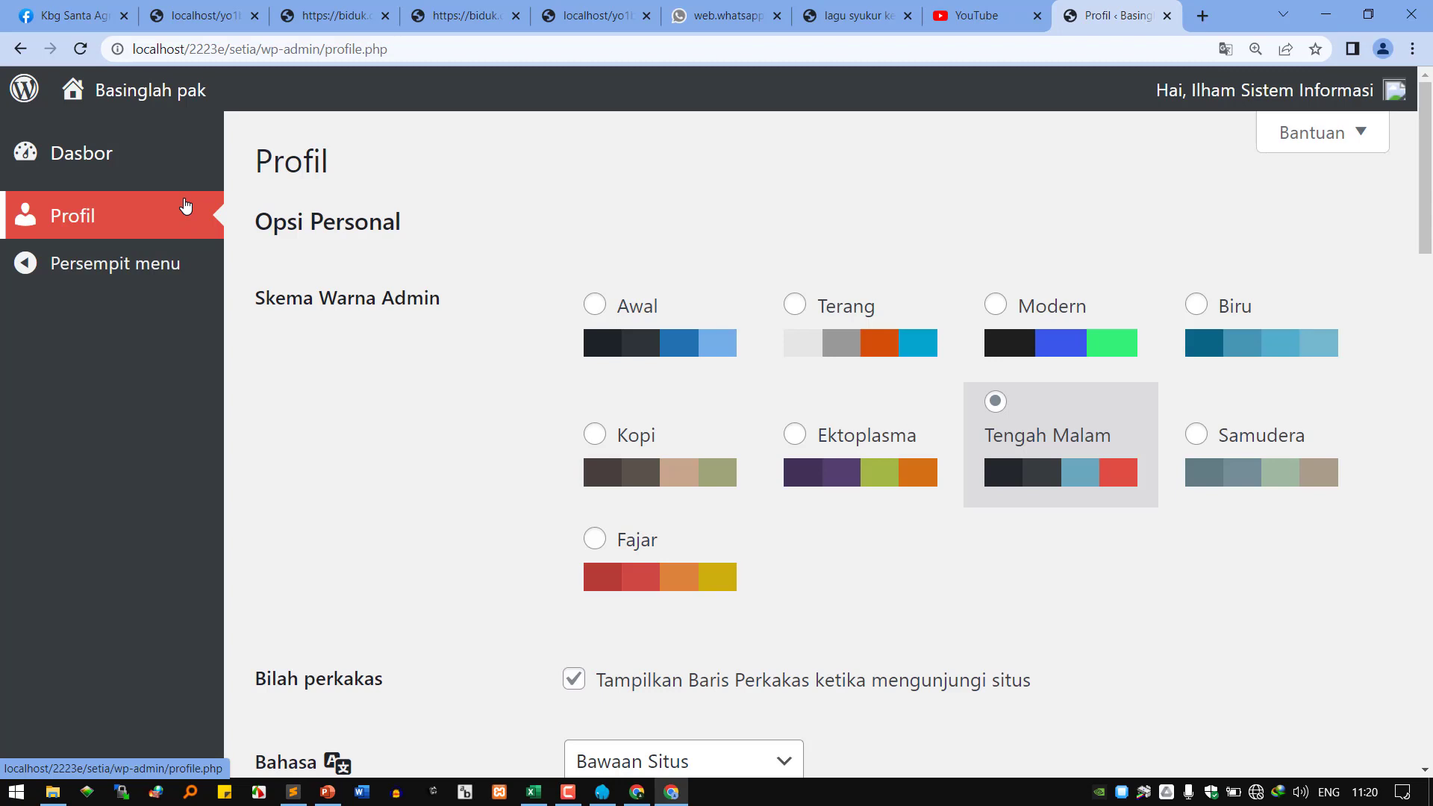
click(56, 163)
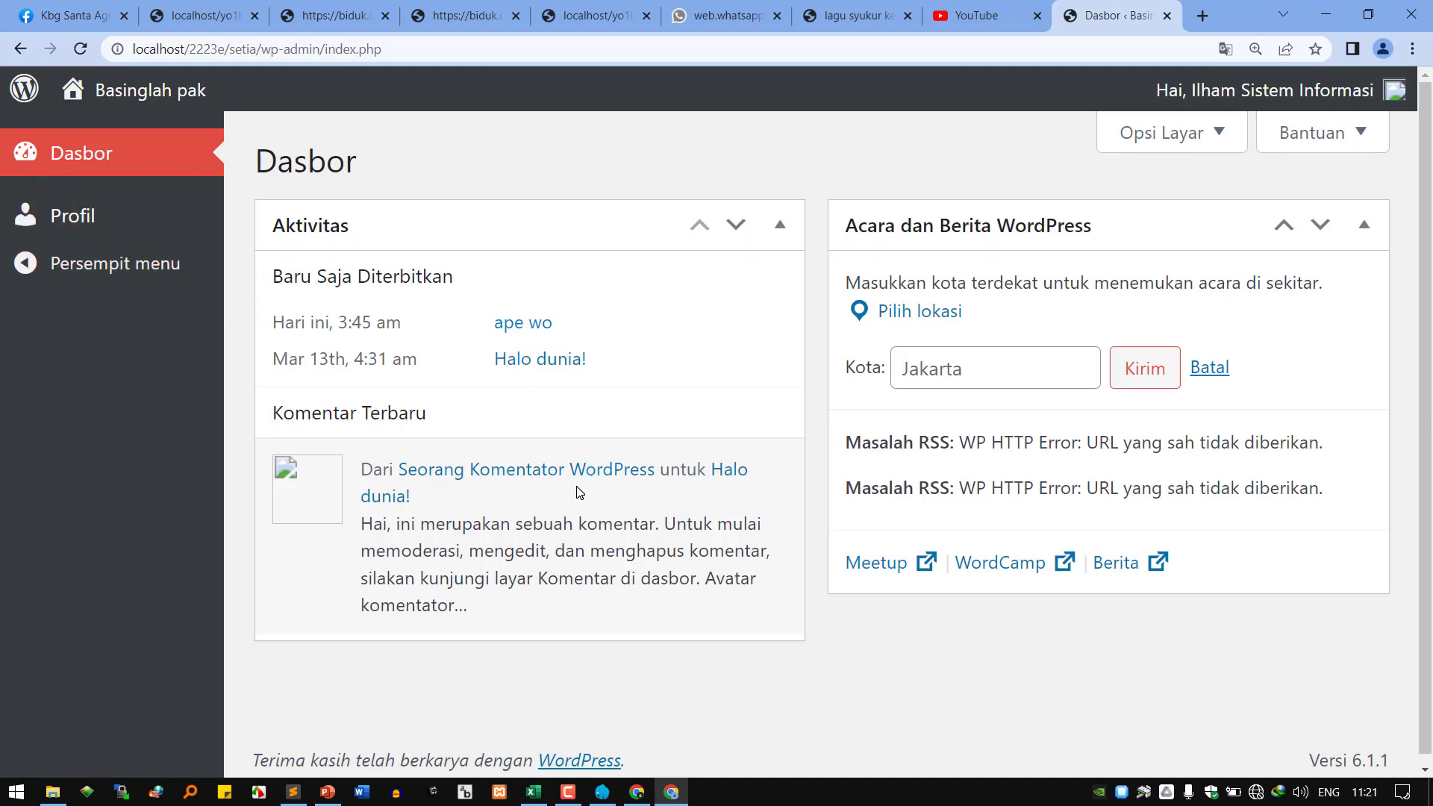
click(638, 793)
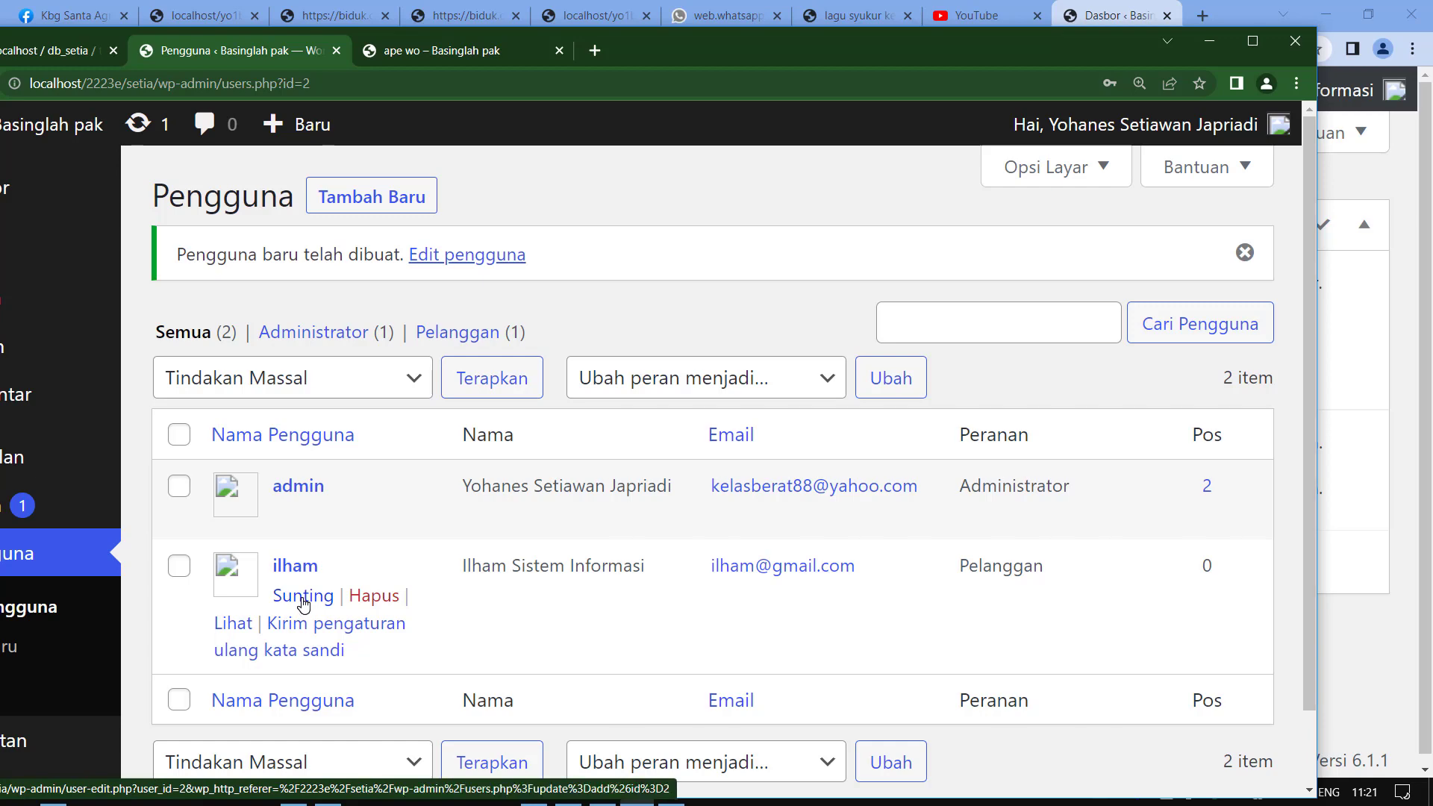
Change the new user's role to Kontributor, save with Perbarui Pengguna, then switch to the contributor's window.
click(1252, 41)
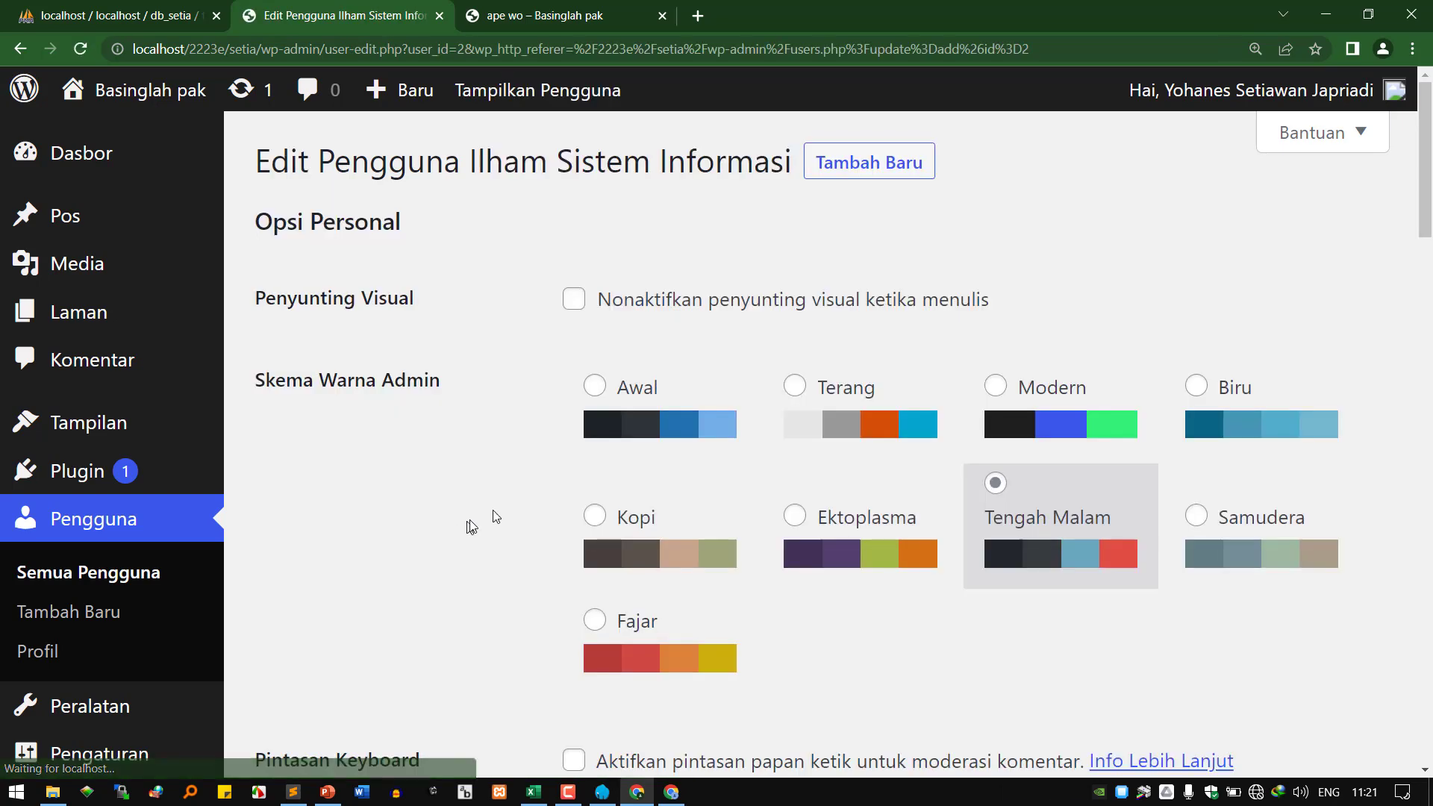
scroll(662, 531, down, 10)
scroll(679, 532, up, 3)
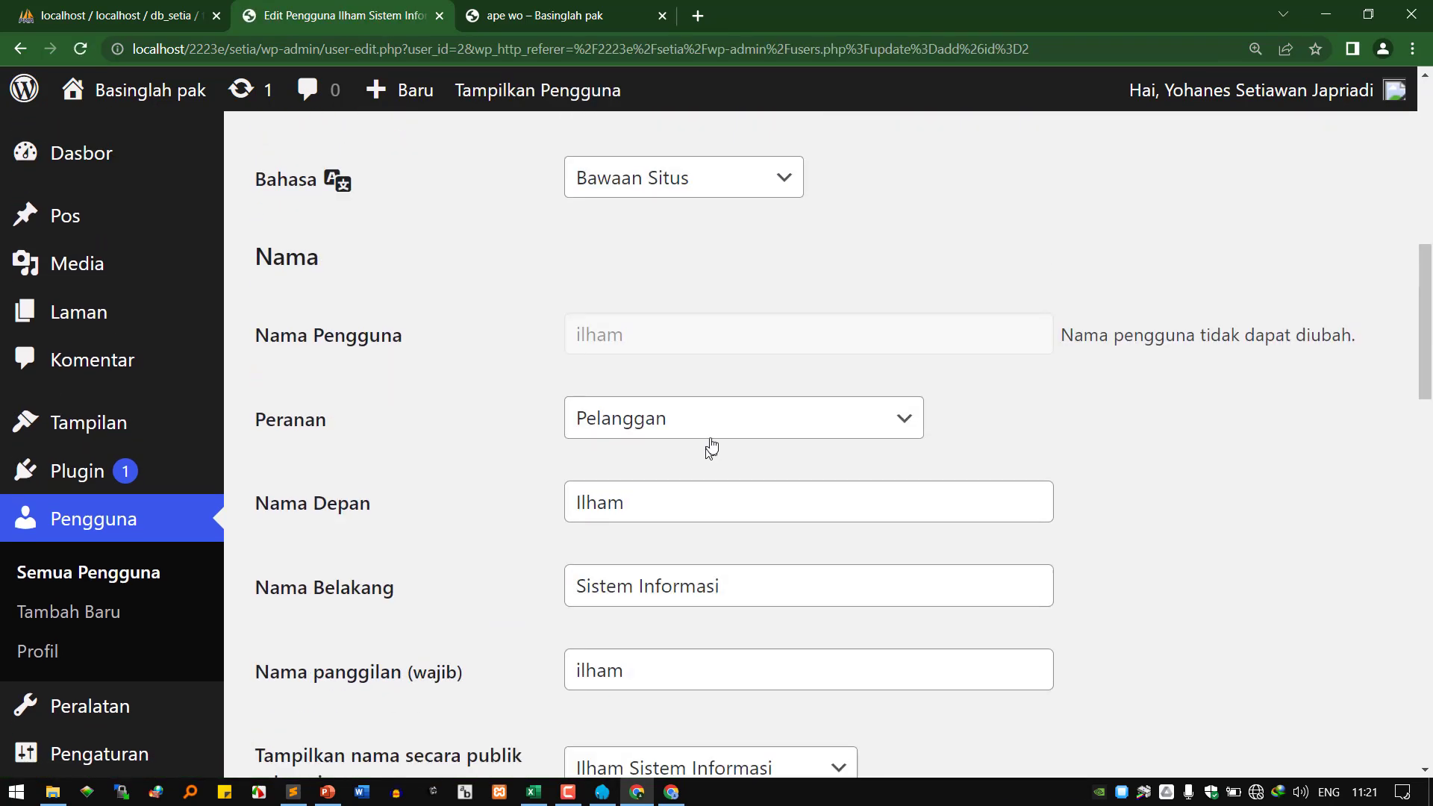
click(708, 427)
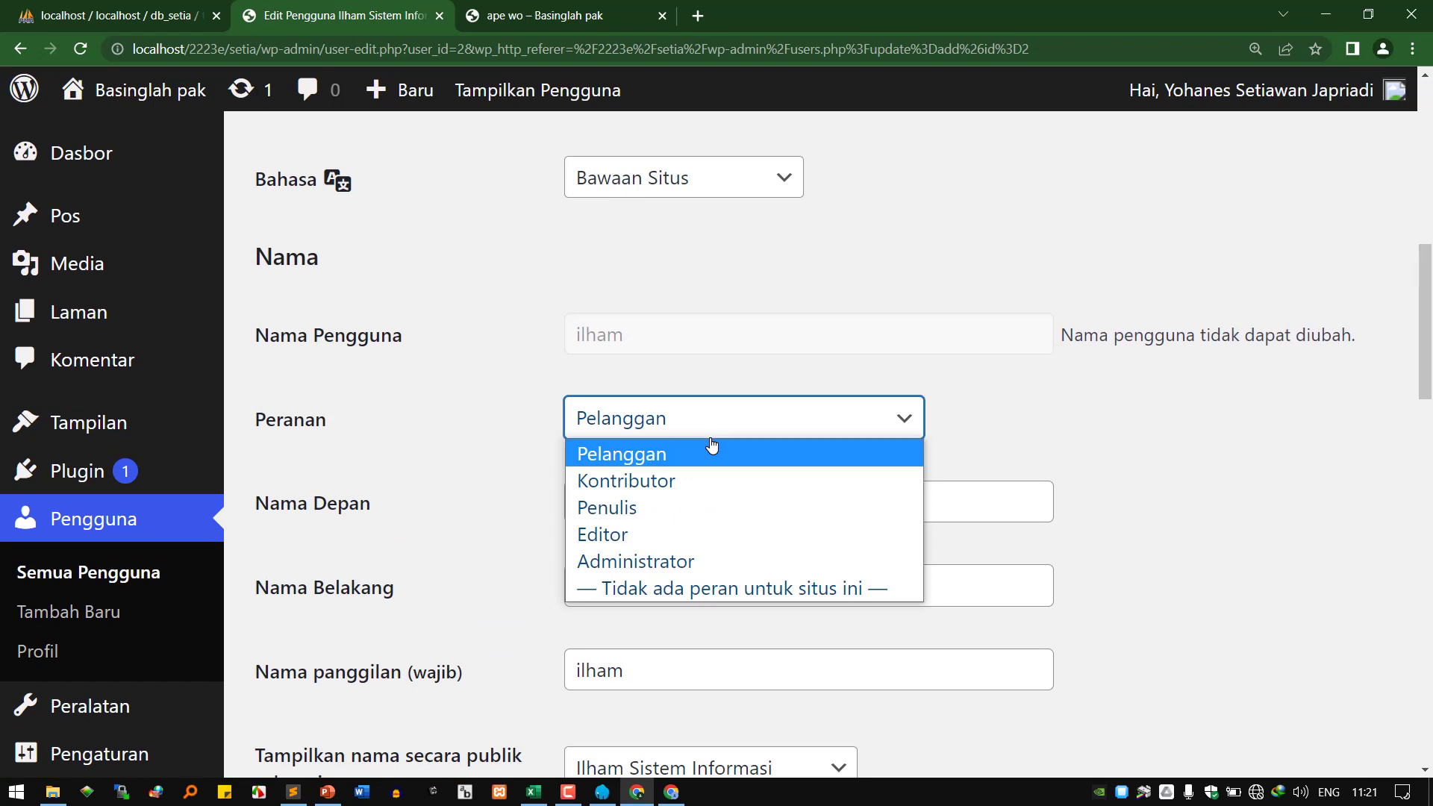
click(701, 484)
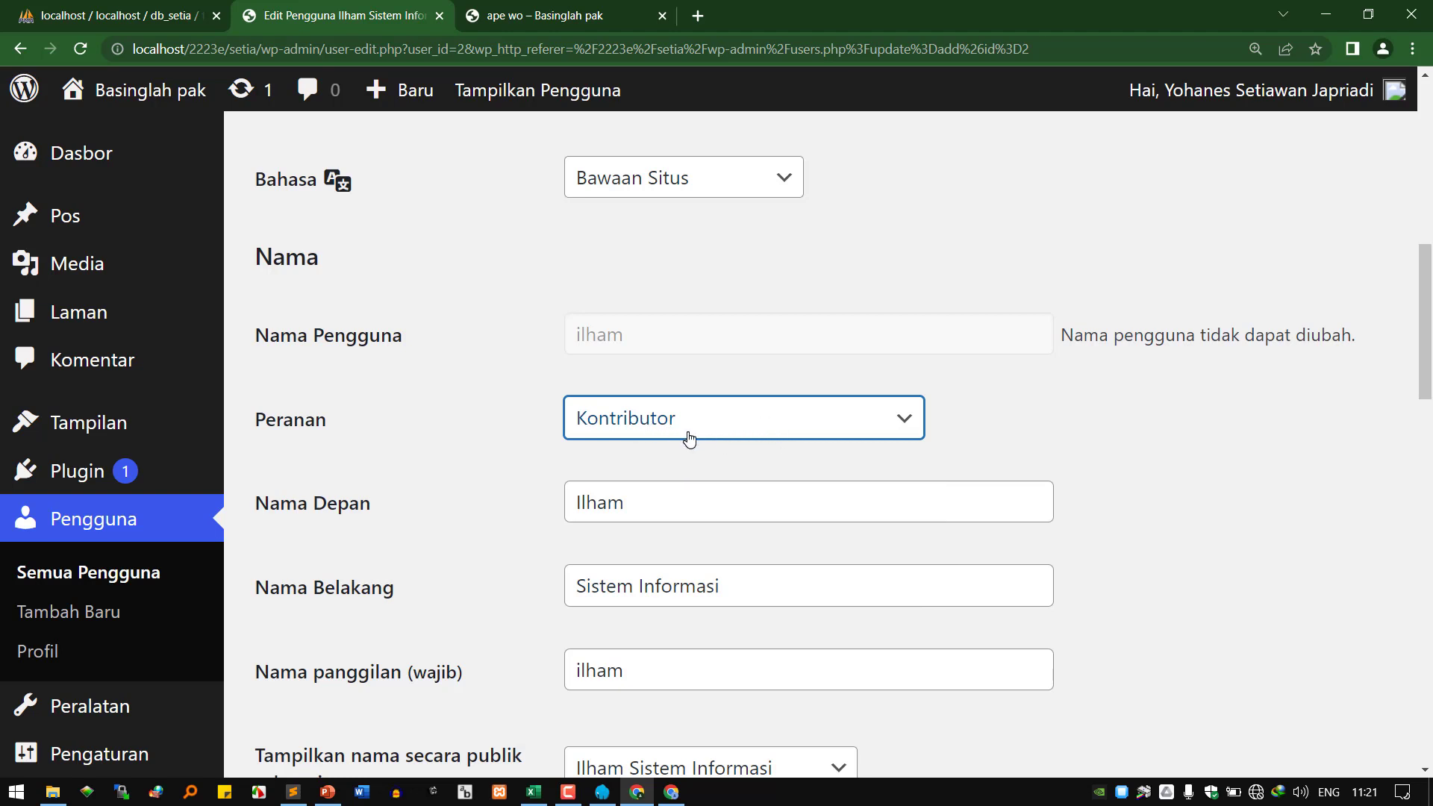
scroll(691, 439, down, 15)
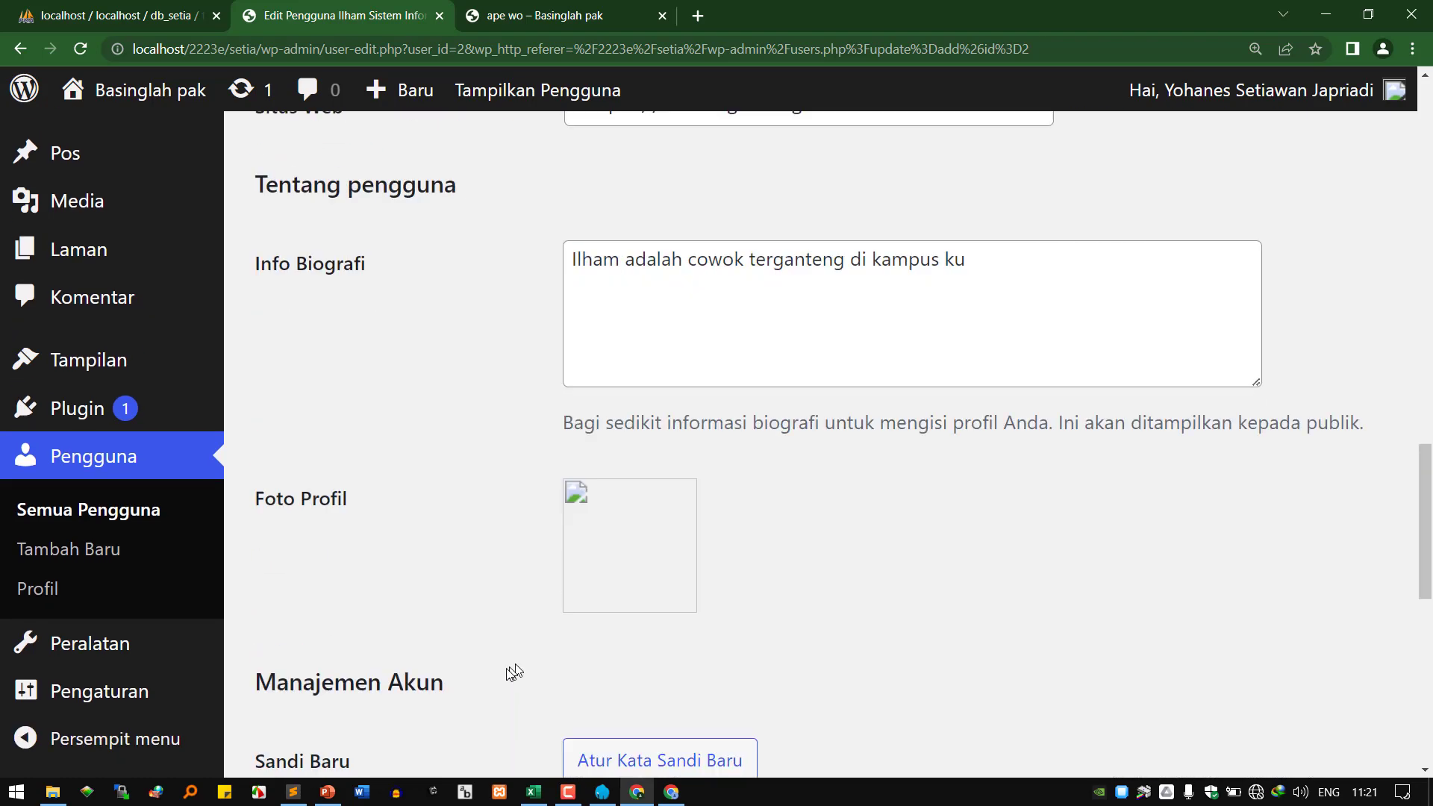
scroll(438, 698, down, 4)
click(359, 634)
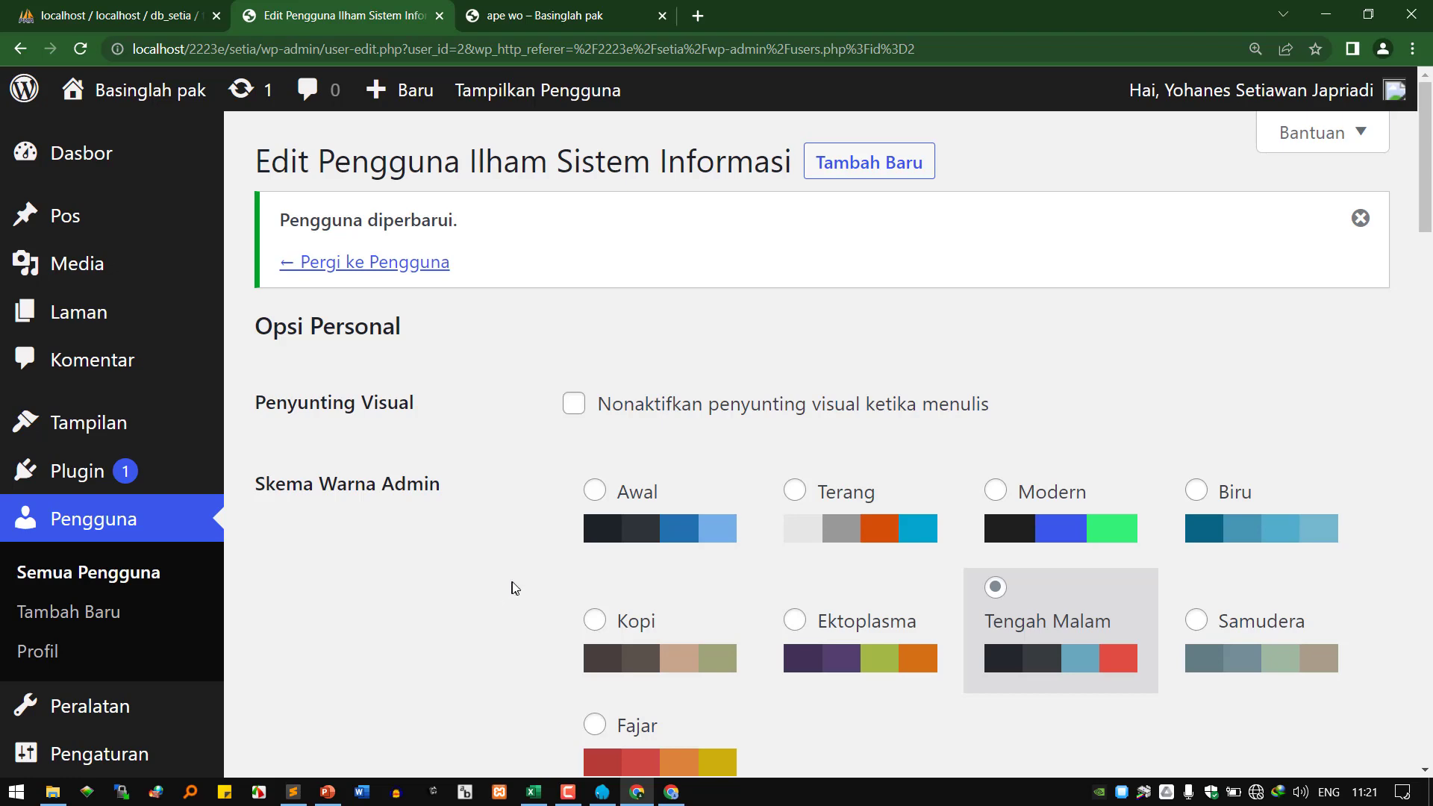
click(671, 794)
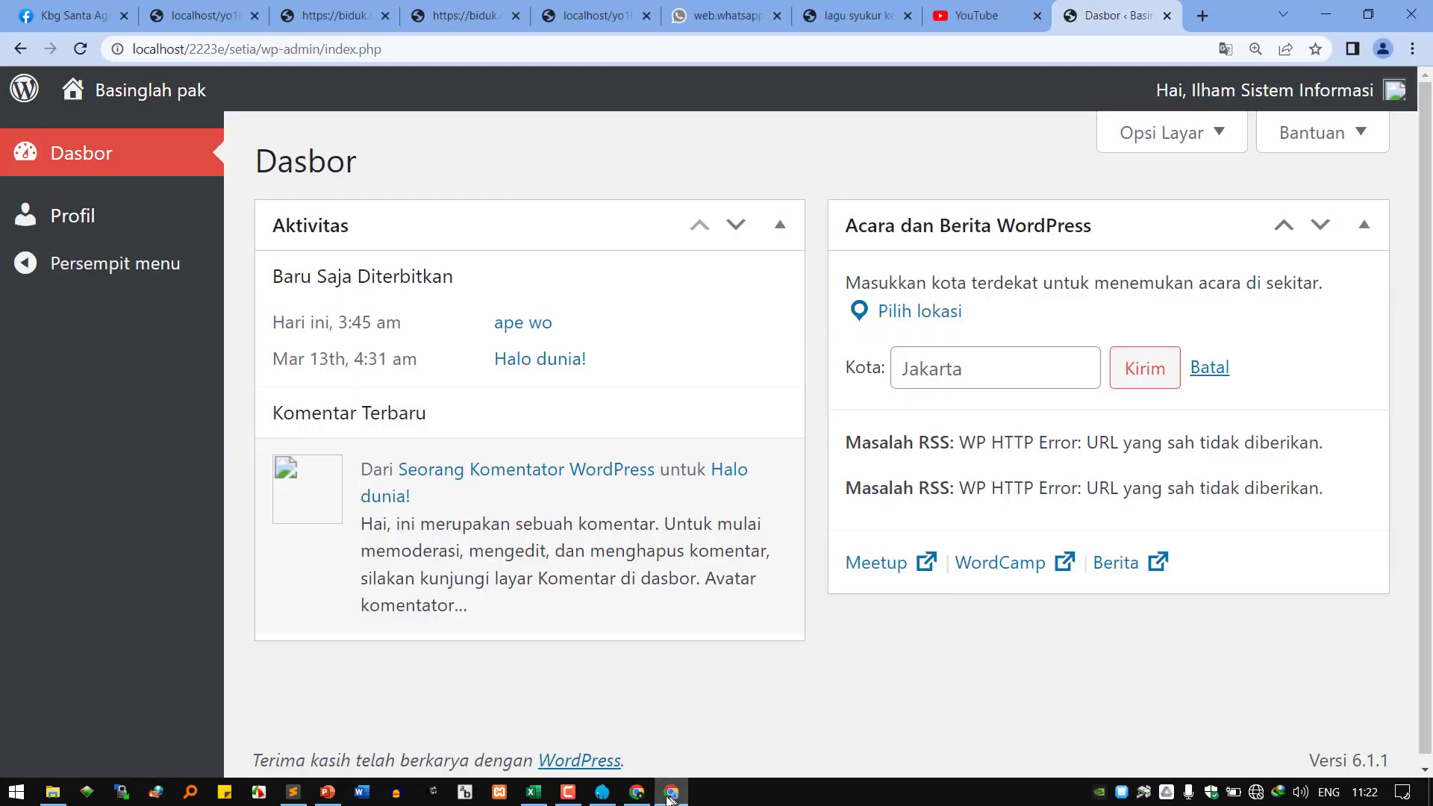
Reload the contributor's dashboard and look over its posts, comments and quick draft widgets.
click(82, 50)
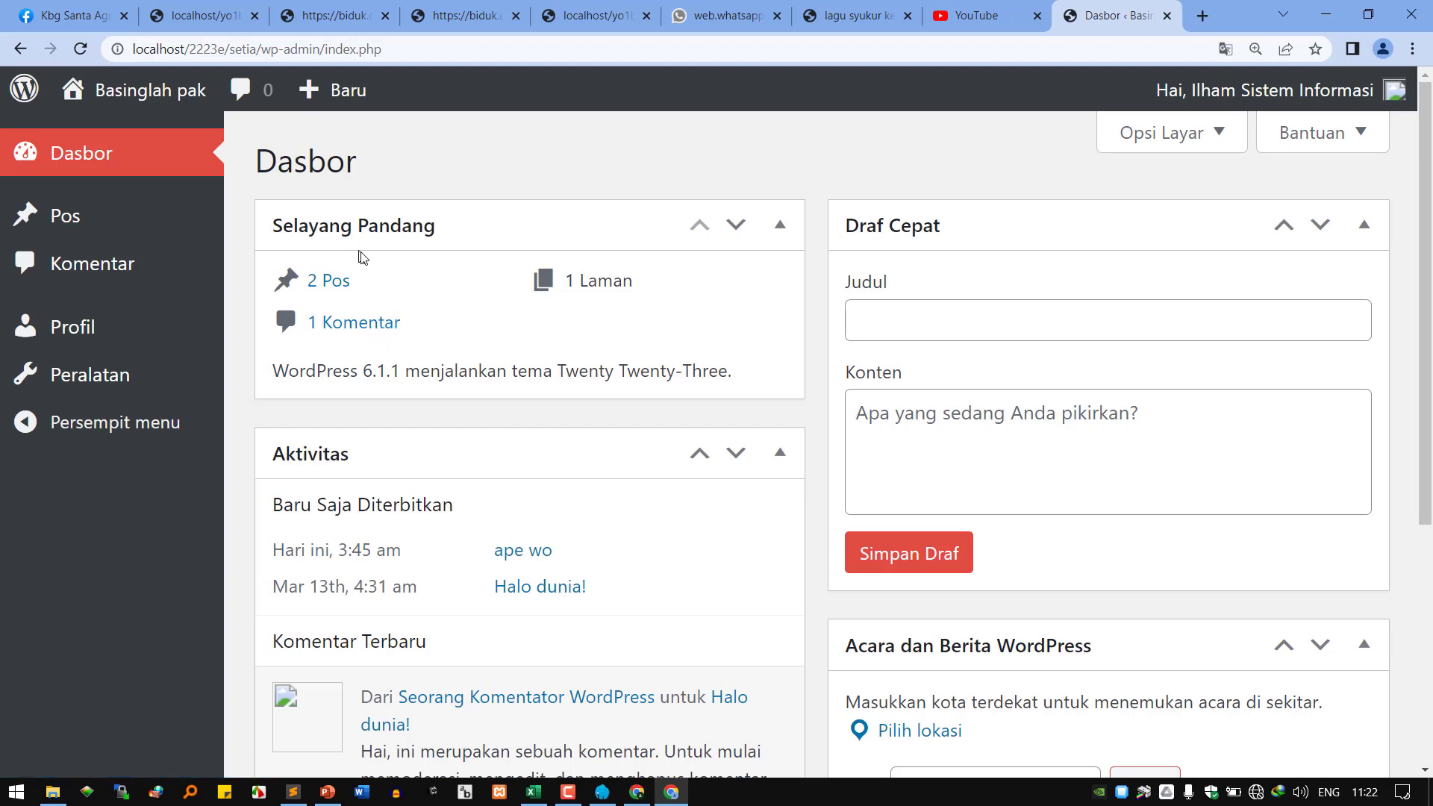
drag(343, 371, 710, 377)
scroll(416, 470, down, 3)
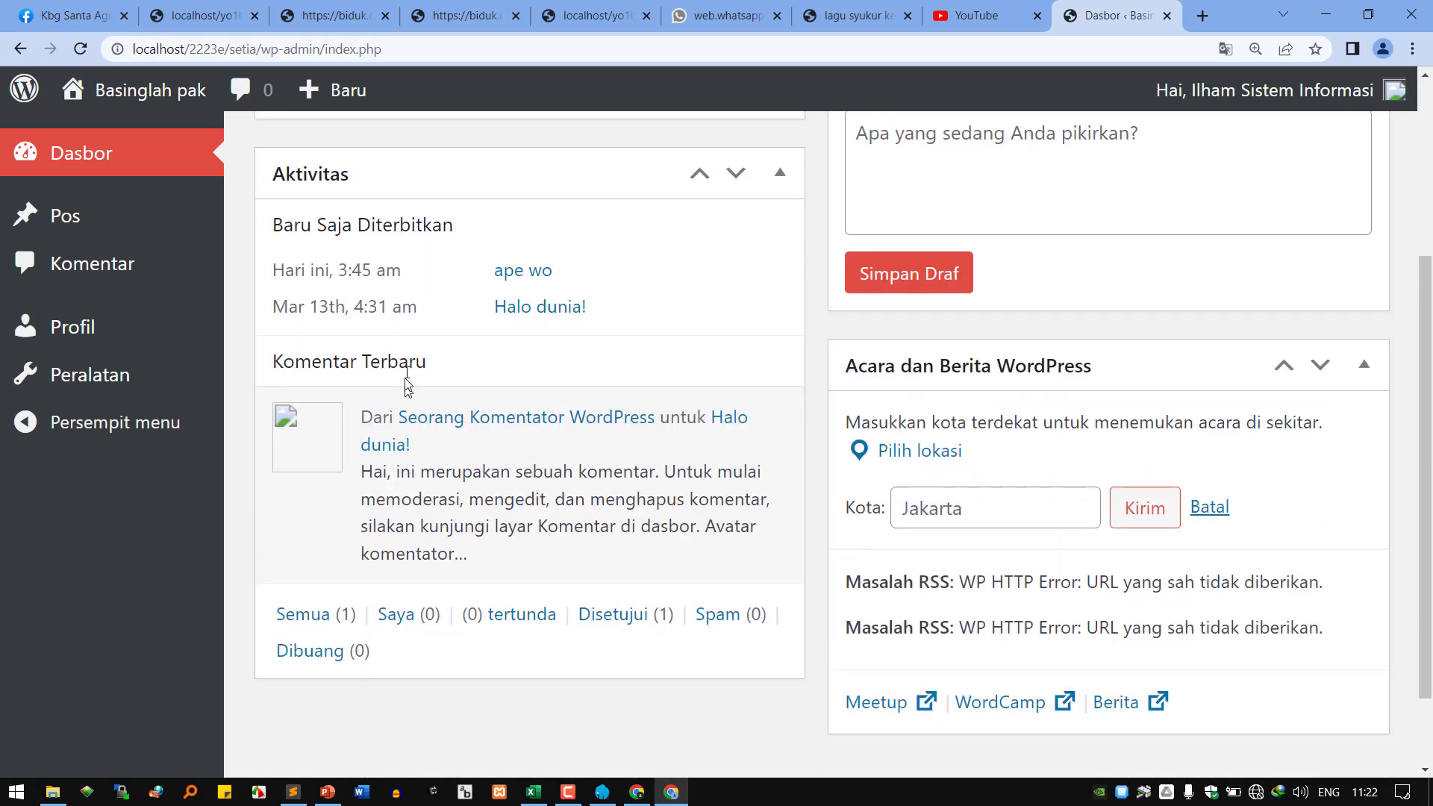
scroll(709, 476, up, 3)
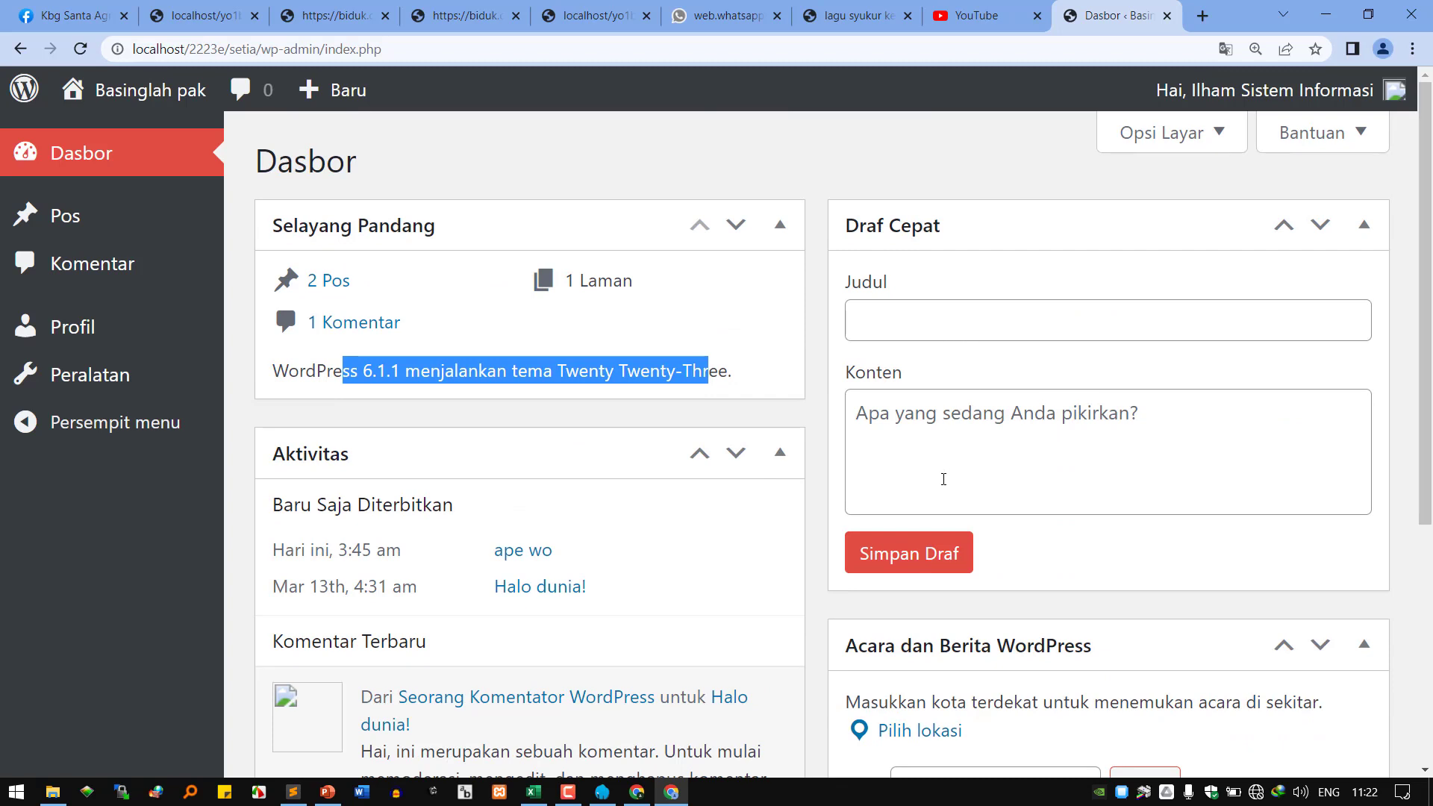
scroll(944, 481, down, 5)
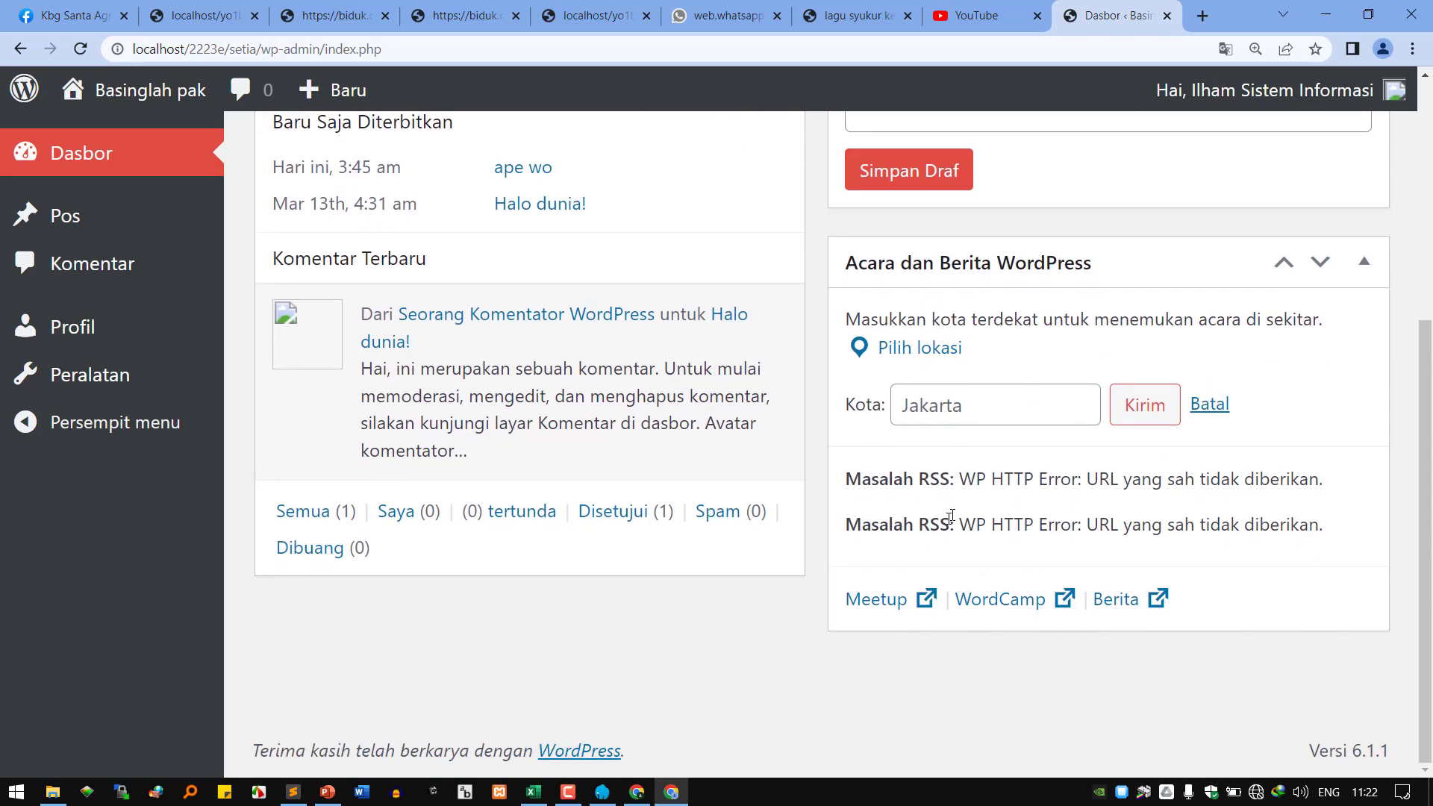
scroll(870, 429, up, 5)
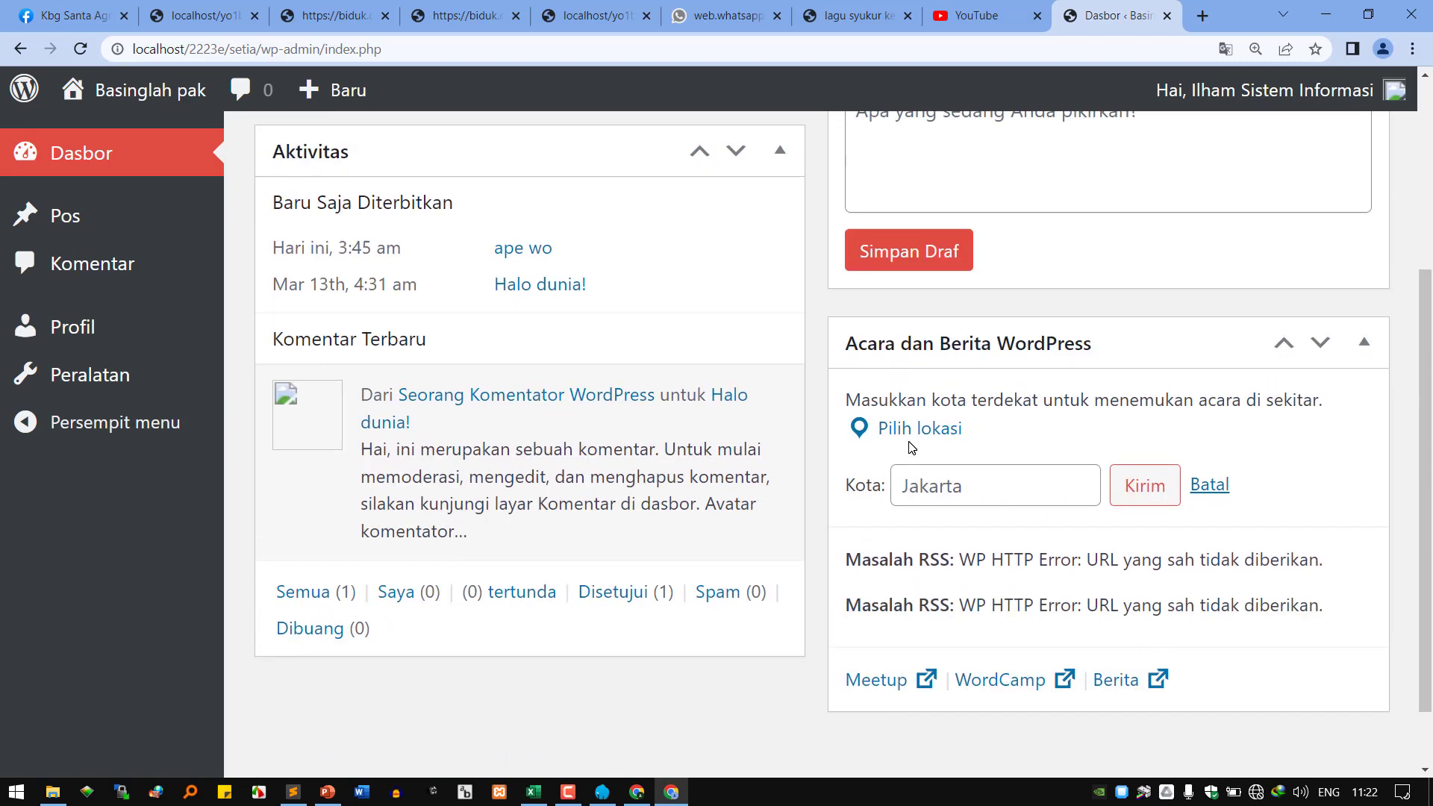
Open Semua Pos, view the published ape wo post, then return to the posts list.
mouse_move(150, 243)
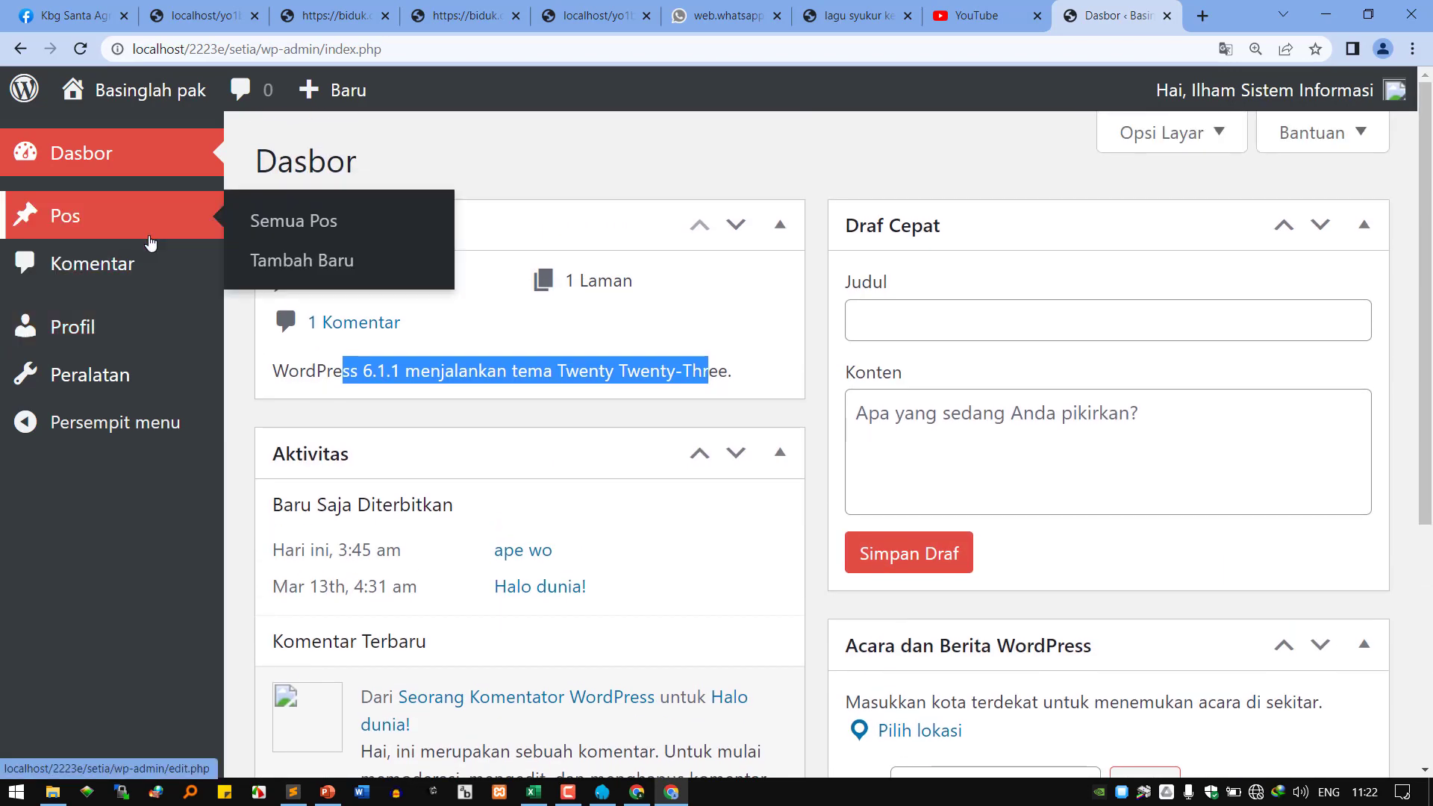
click(290, 227)
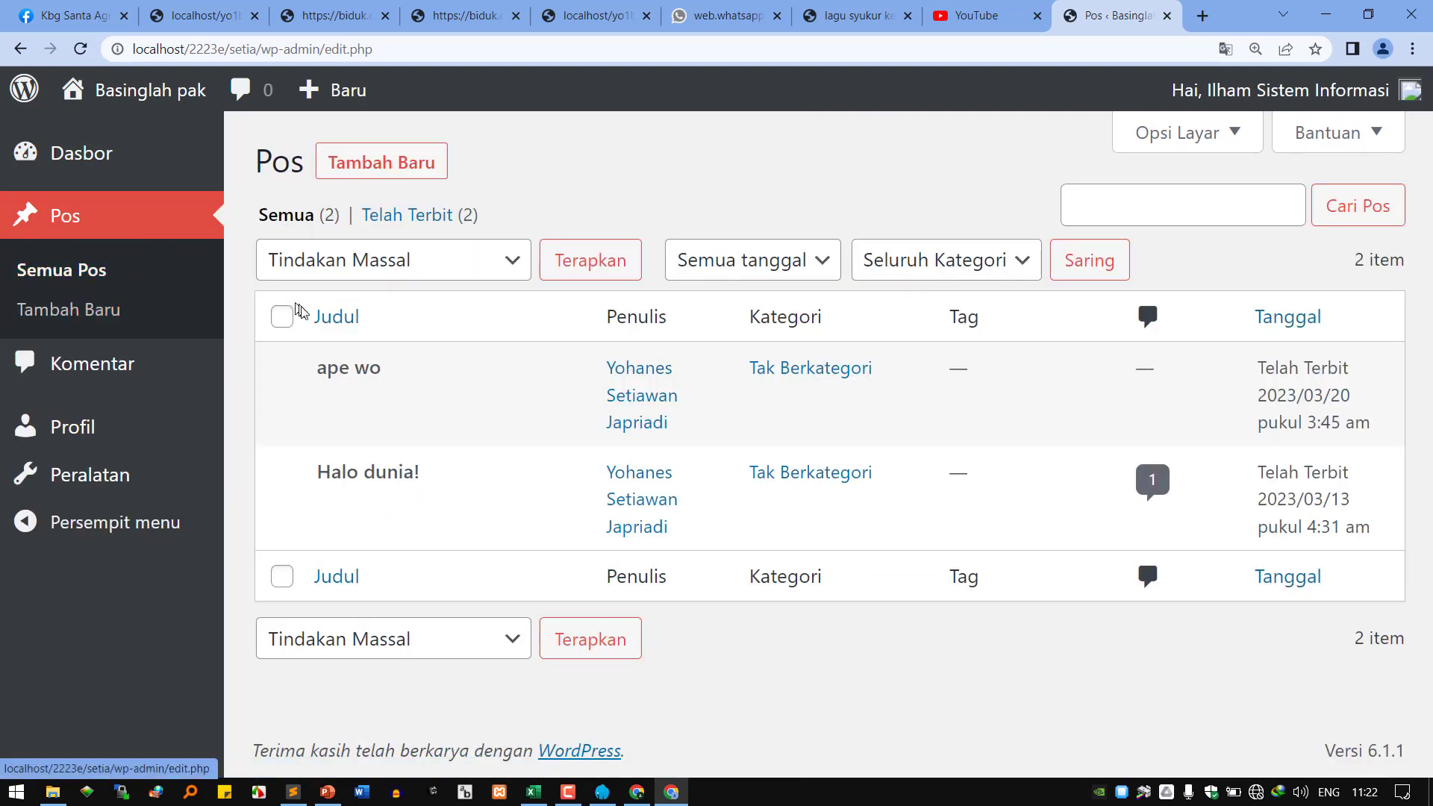
mouse_move(351, 417)
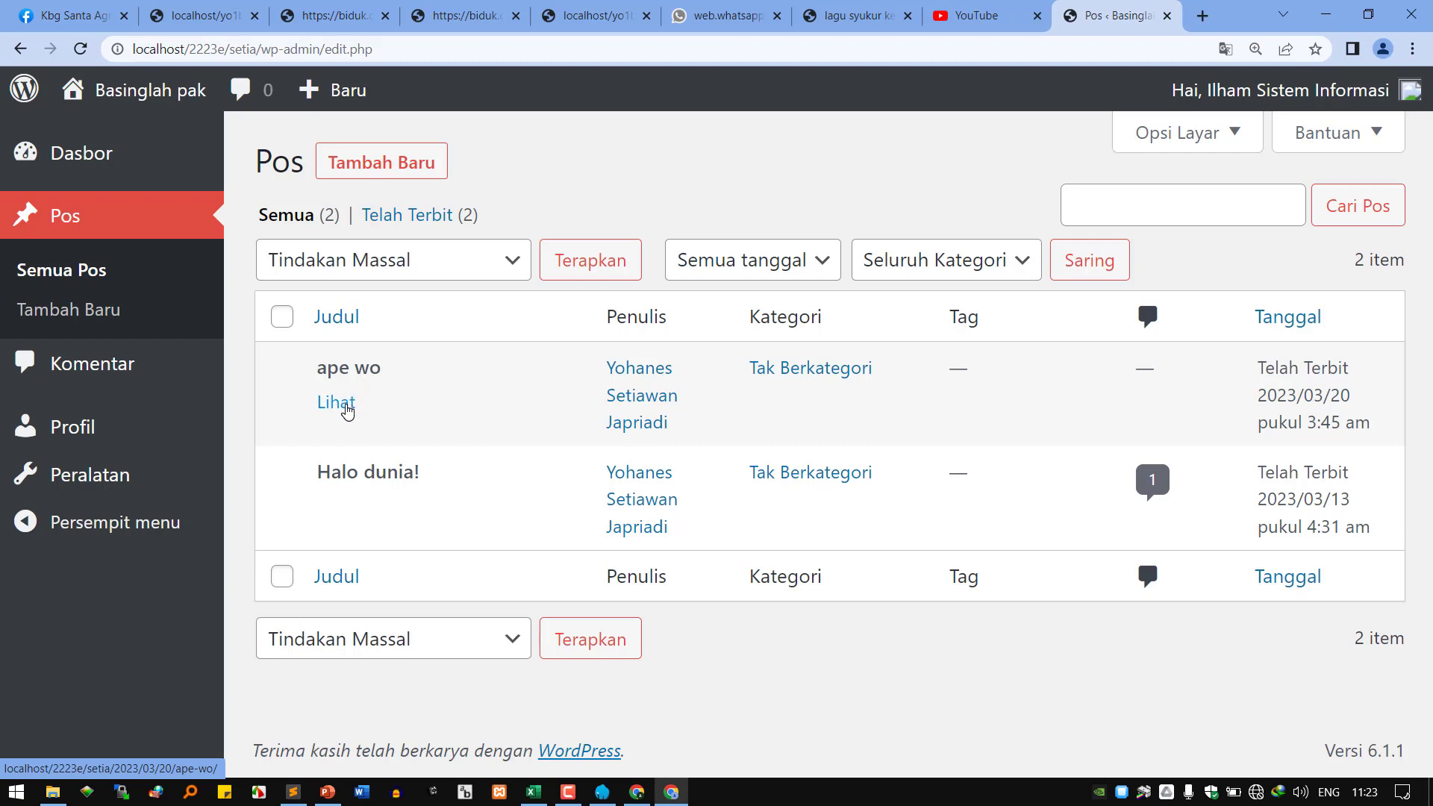
click(347, 407)
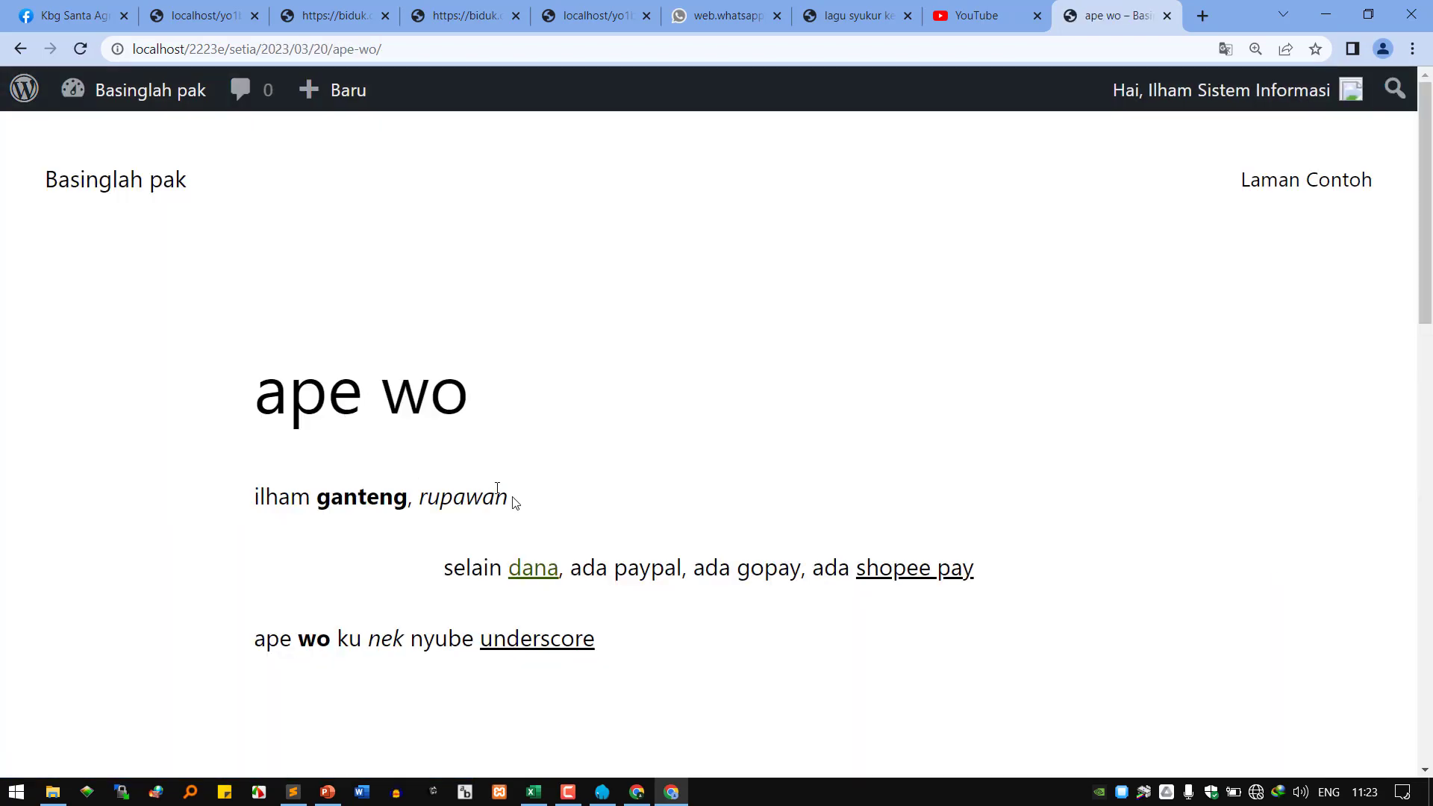
scroll(522, 500, down, 4)
scroll(539, 511, down, 2)
scroll(538, 511, up, 6)
click(20, 49)
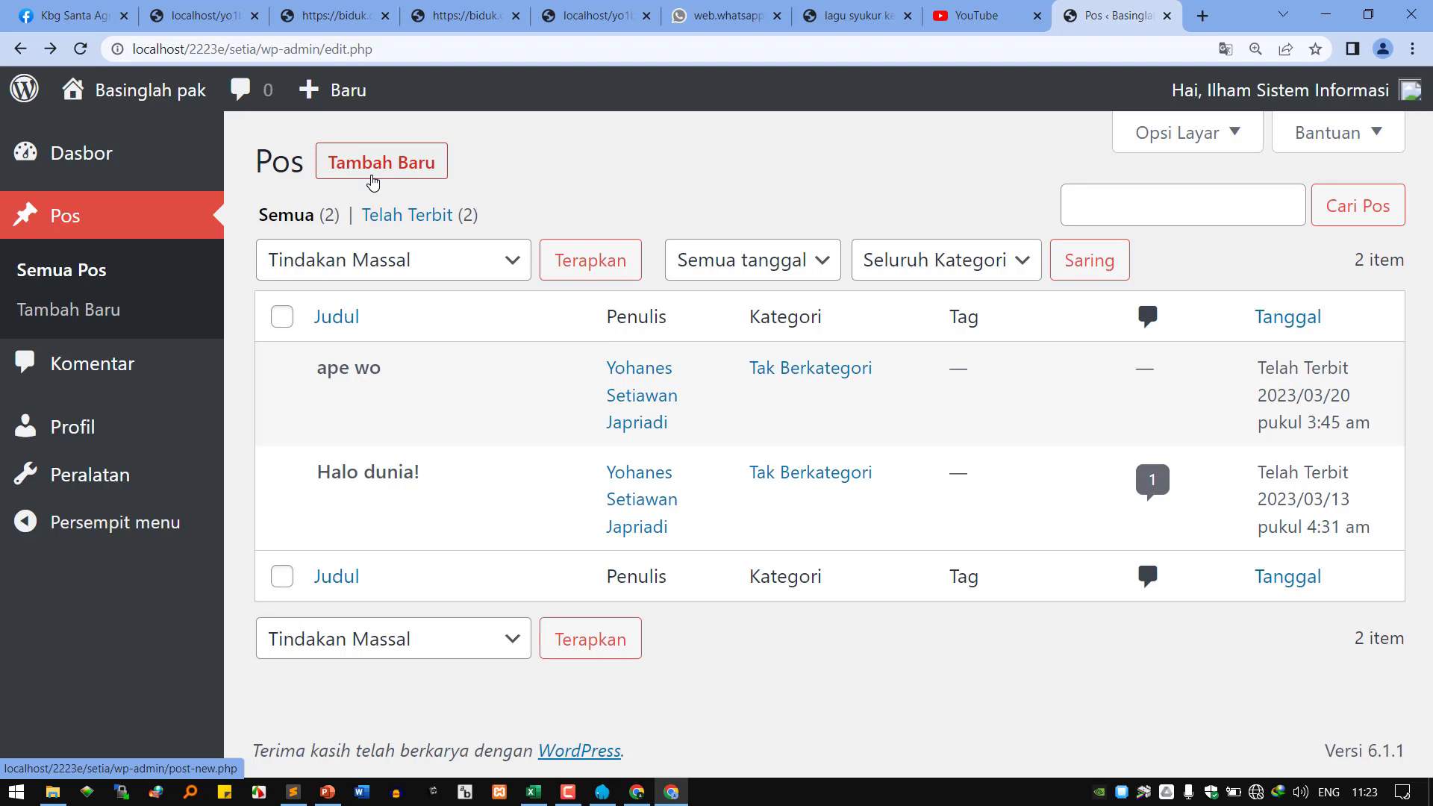
Start a new post, dismiss the welcome tour, and title it 'vivi cion banget'.
click(371, 178)
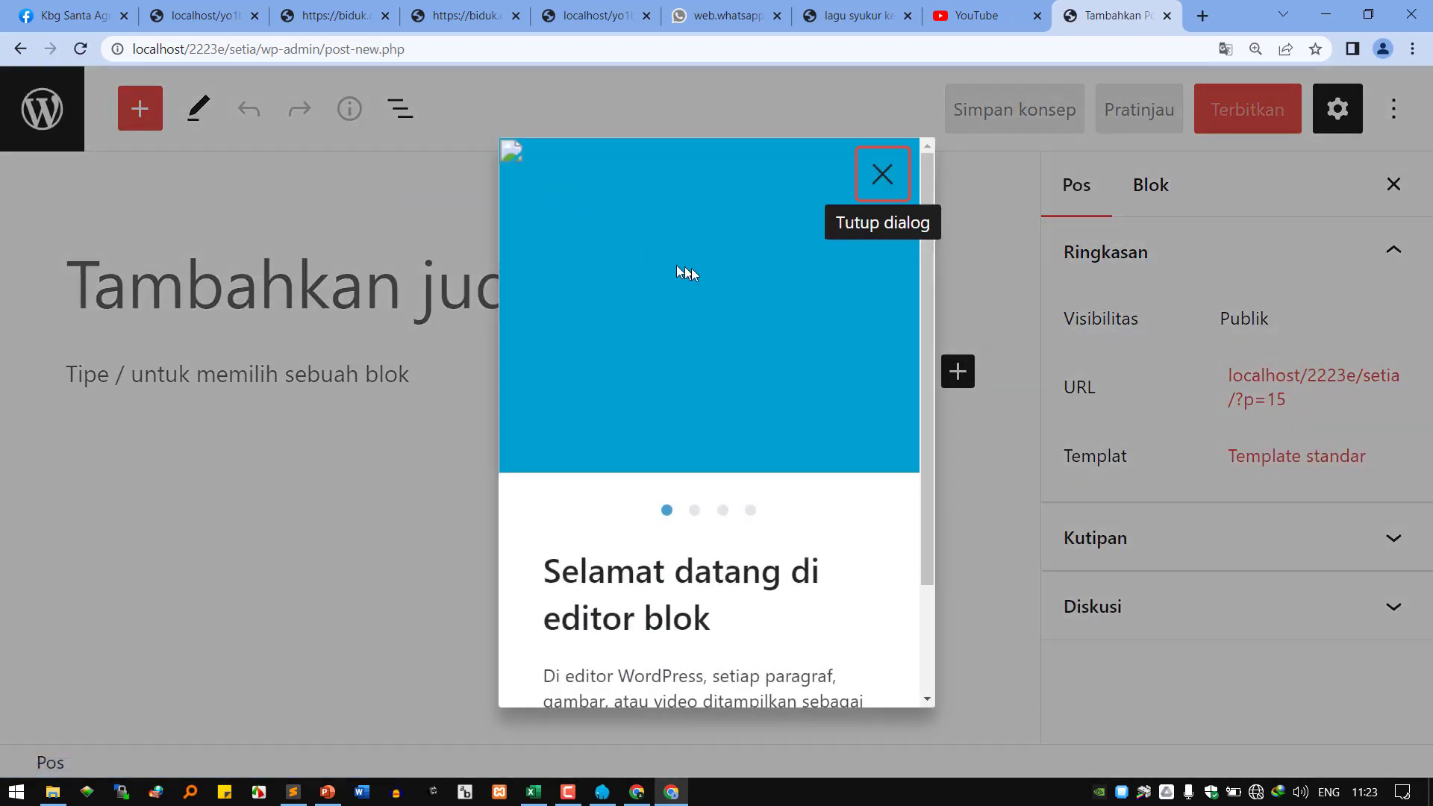
scroll(829, 270, down, 2)
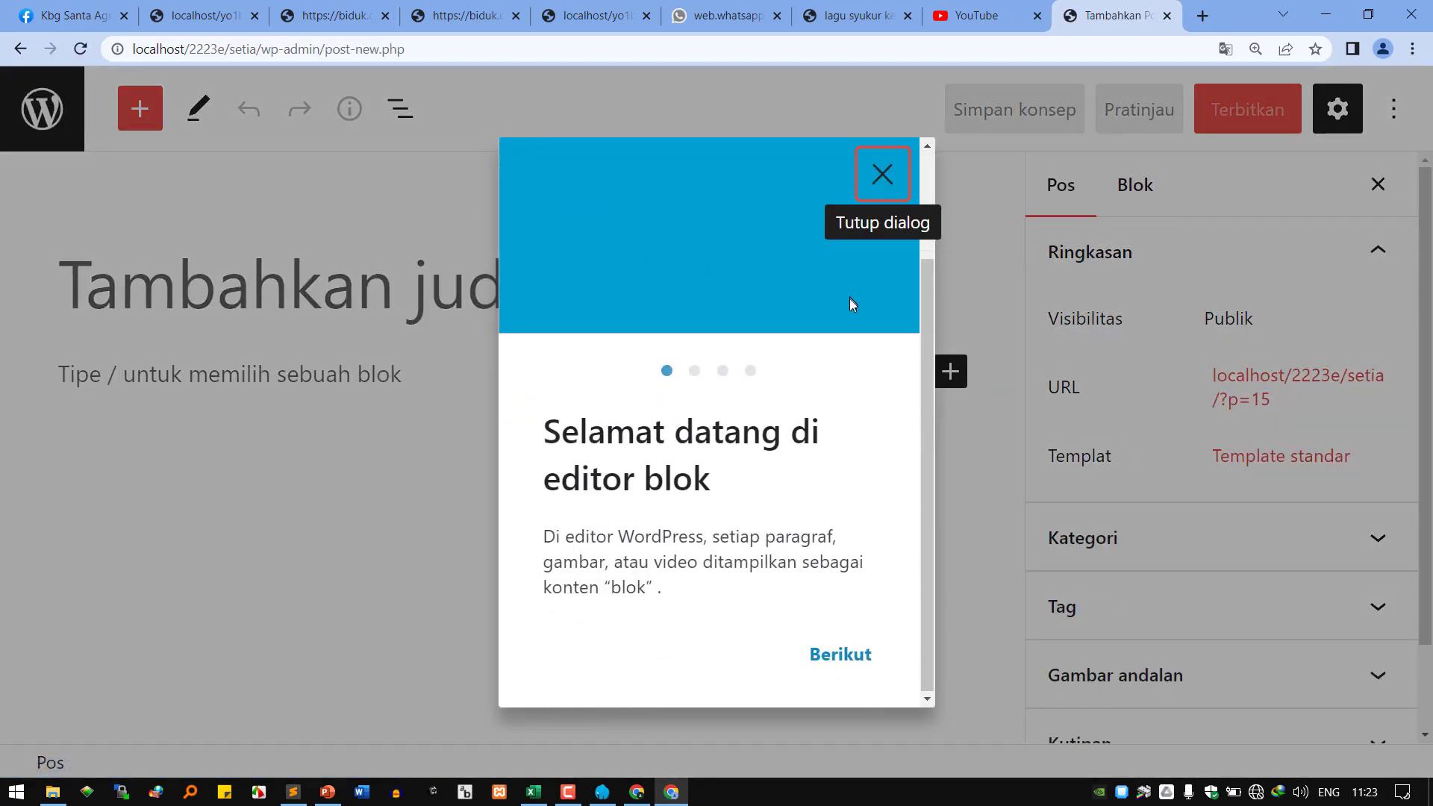
click(865, 192)
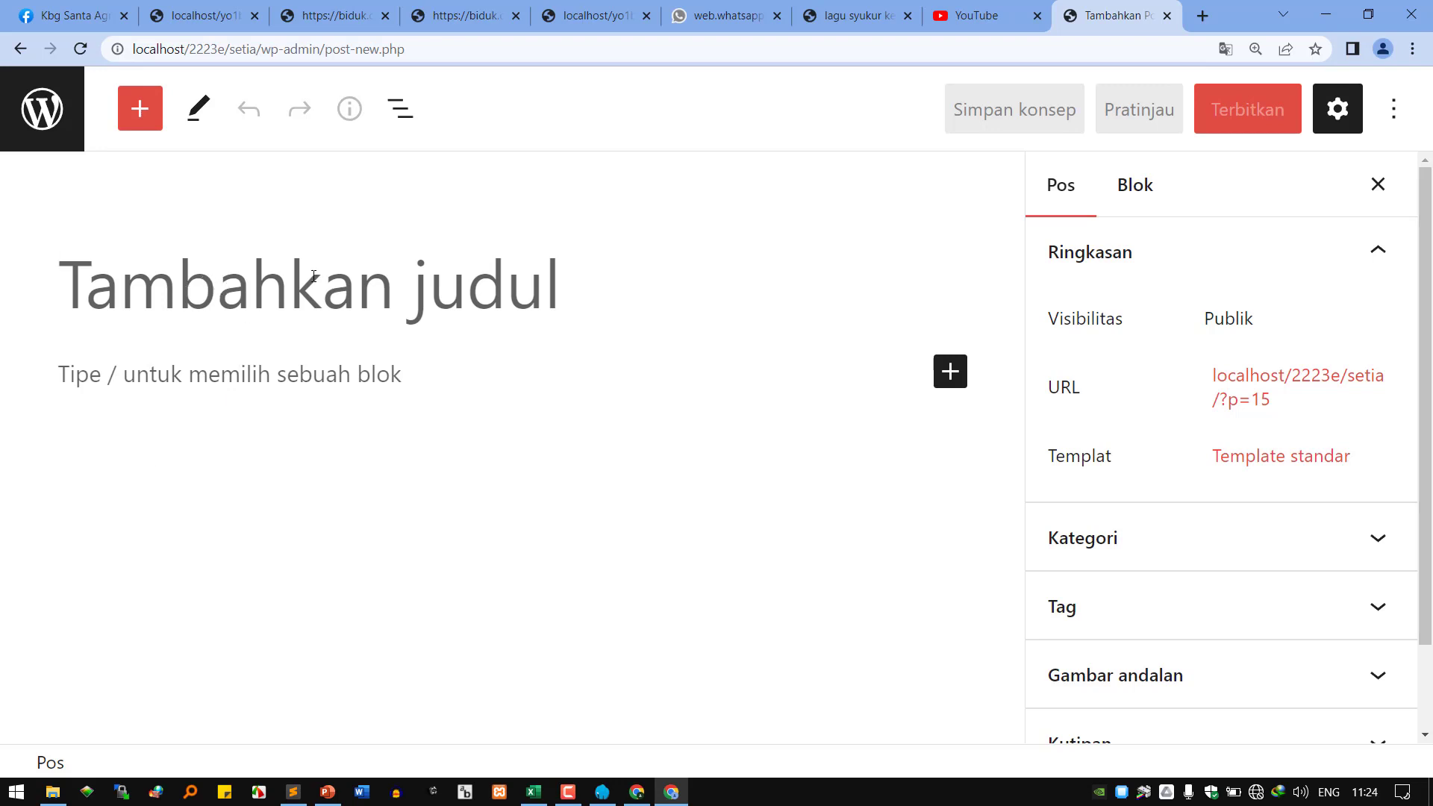
text(vivi )
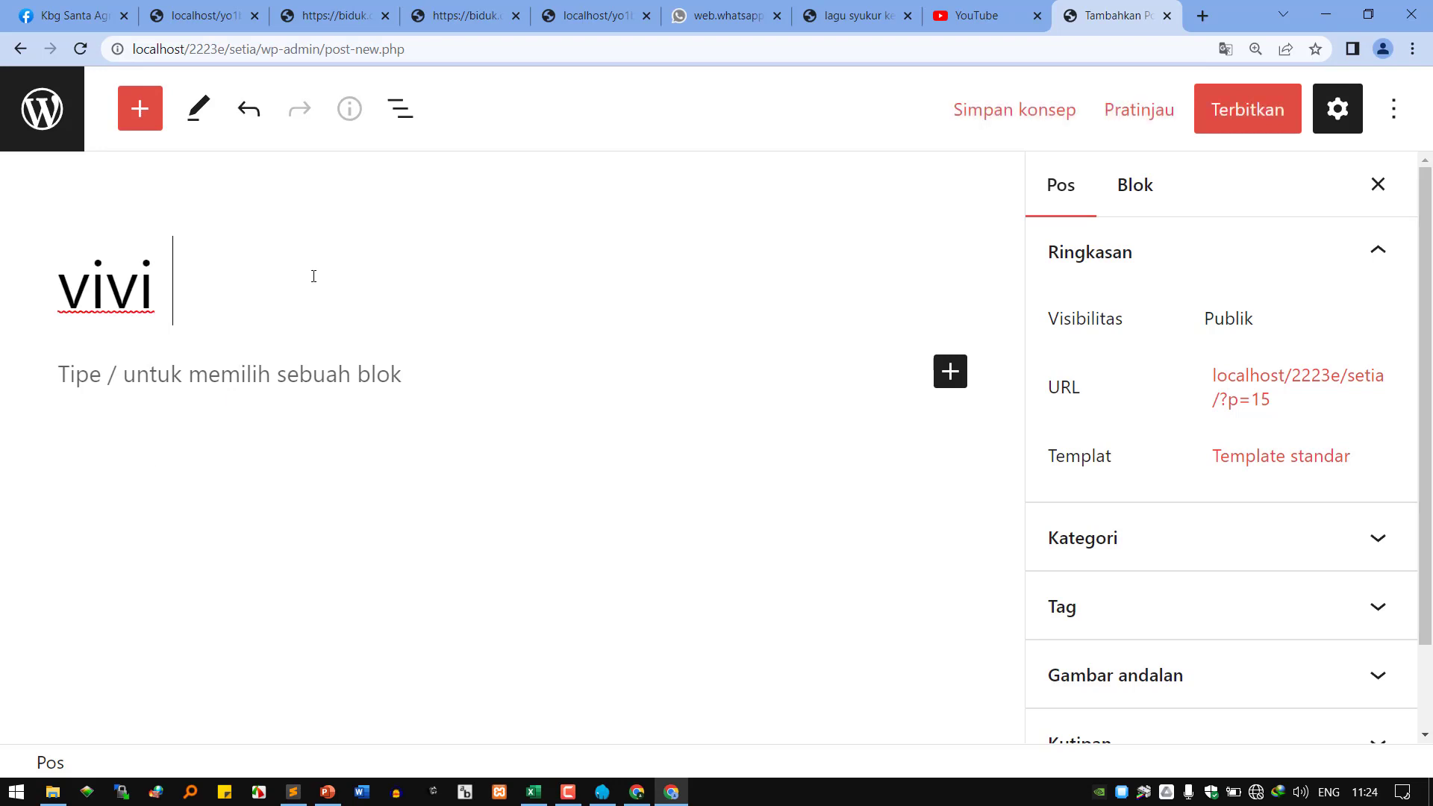
text(cion banget)
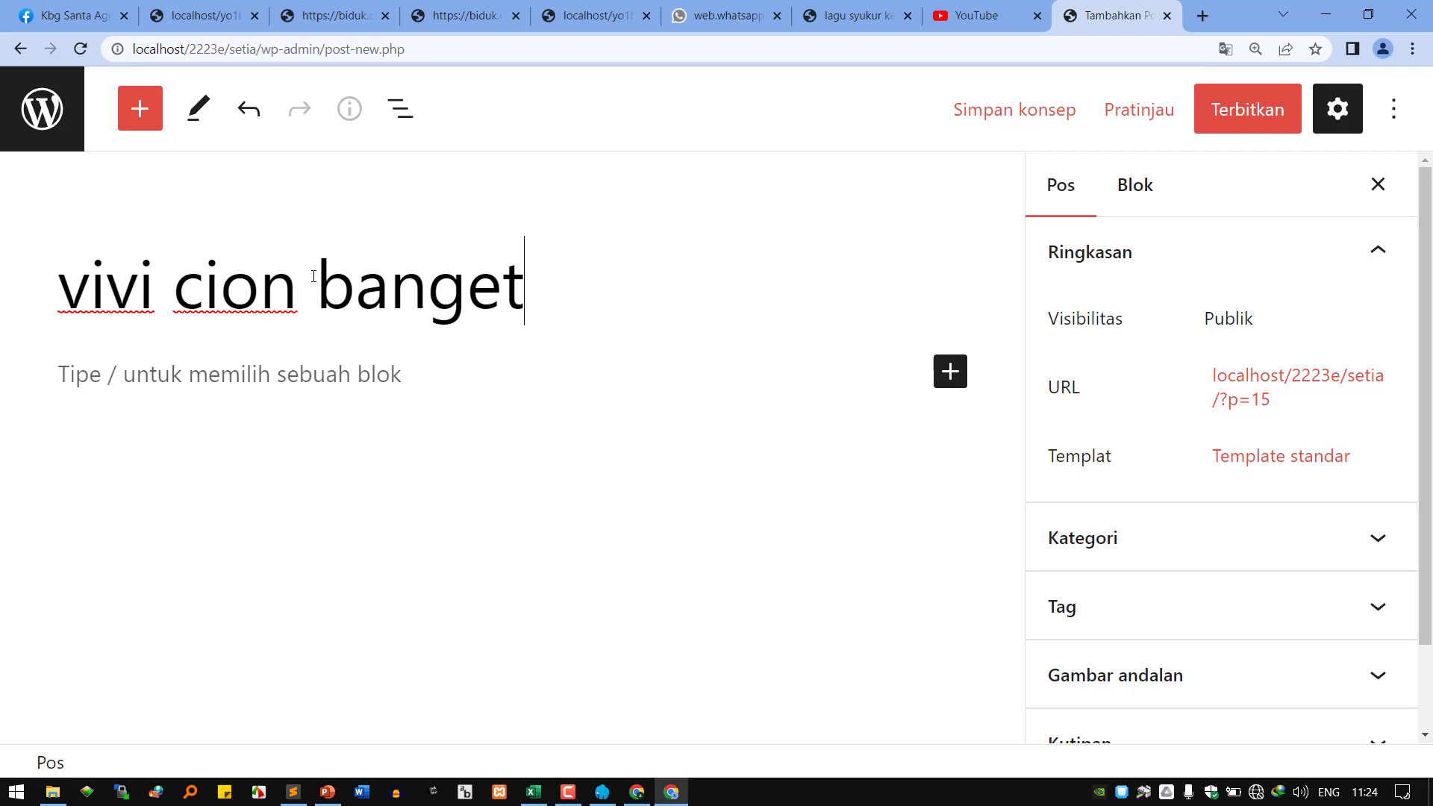
Add the paragraph 'sampai jadi idola semua pria di dekatnya' below the title.
click(234, 373)
text(sampa)
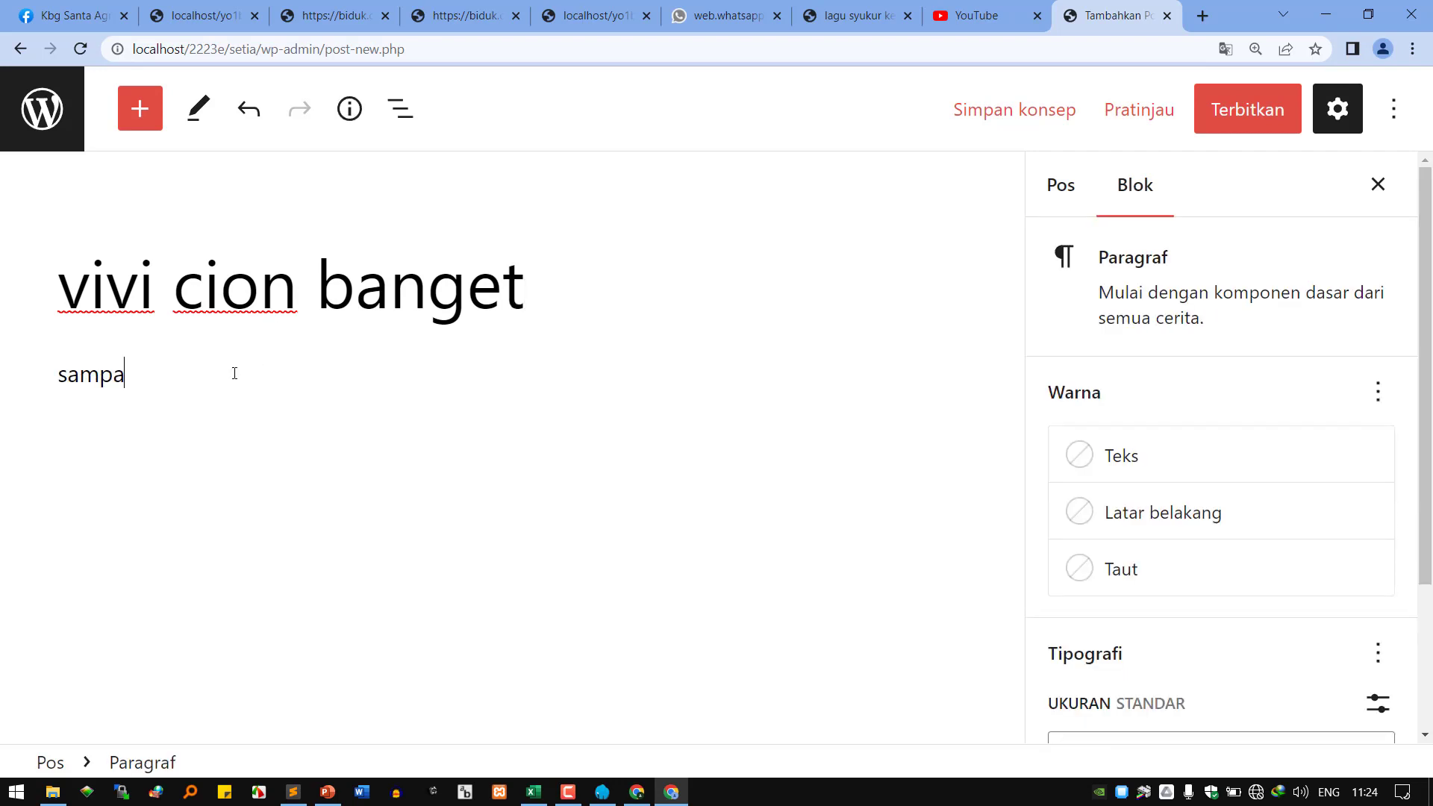
text(i jadi idola )
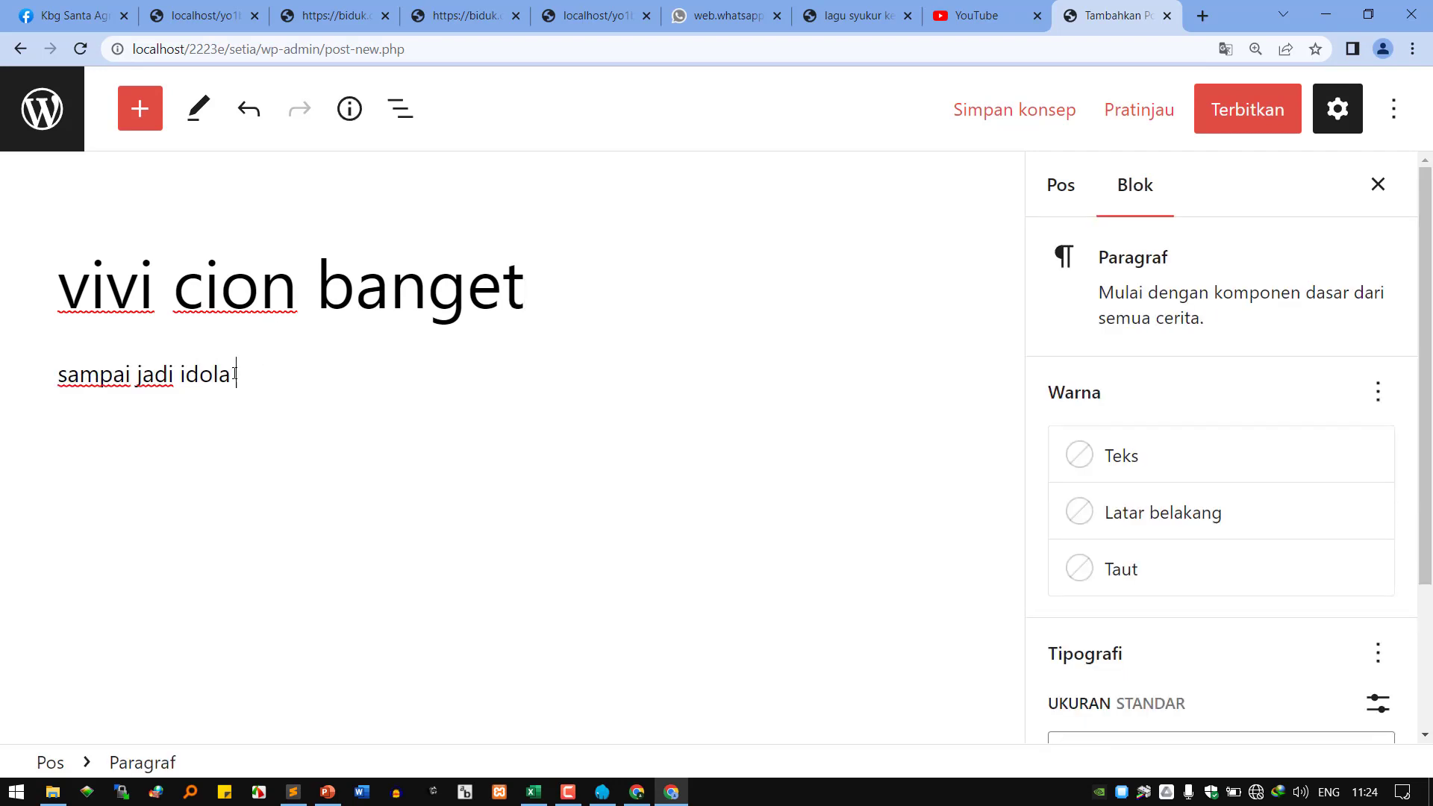
text(semua pria di)
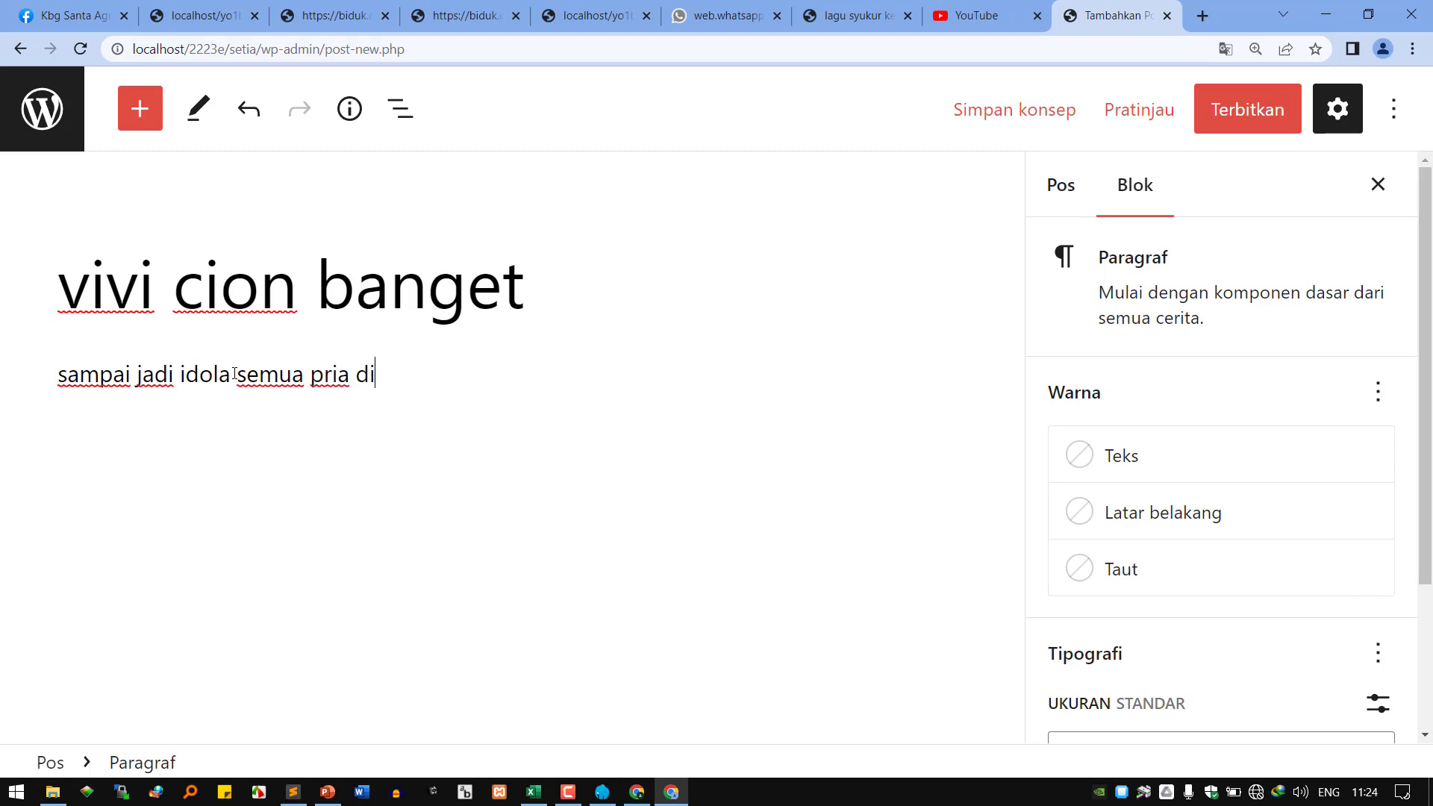
text( dekatnya)
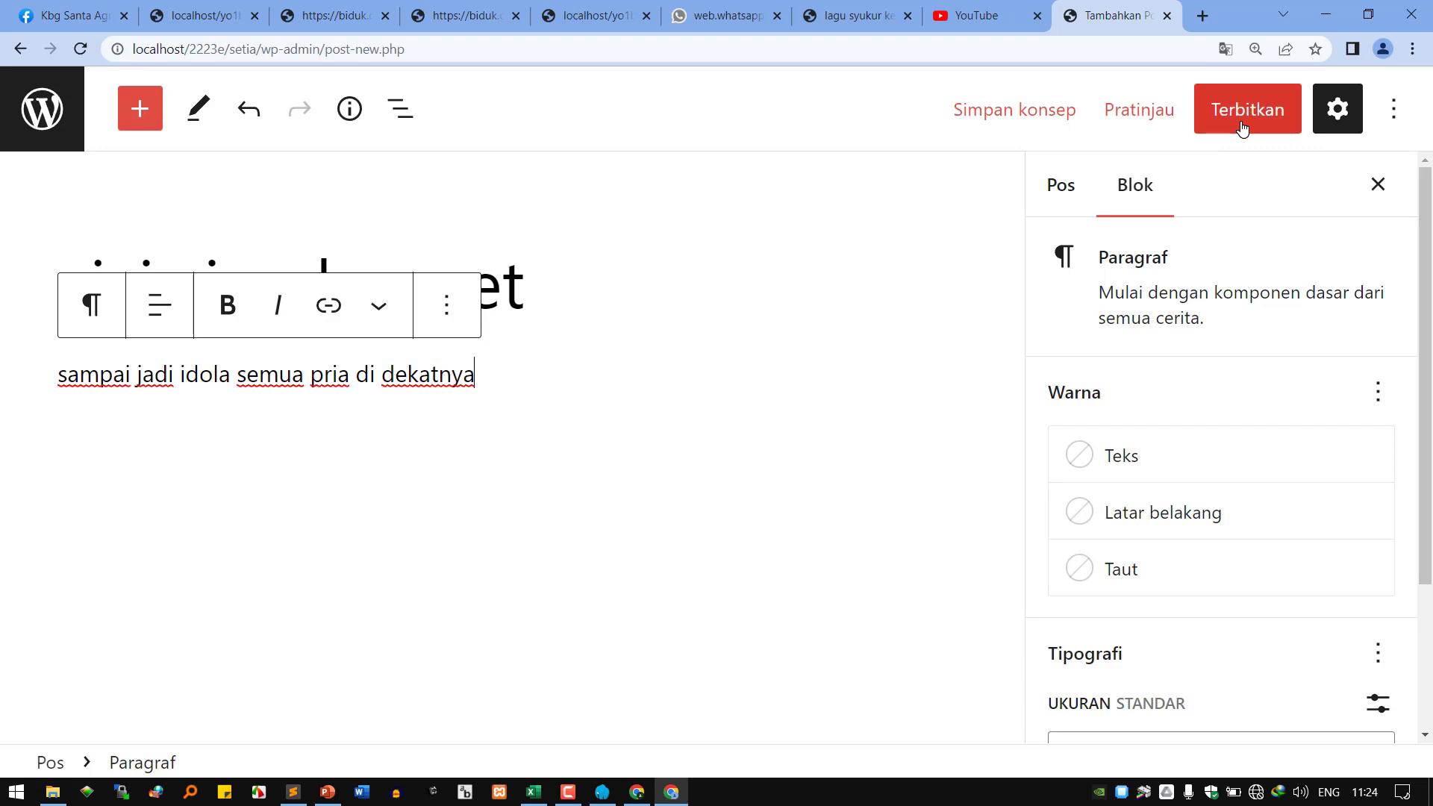
triple_click(419, 374)
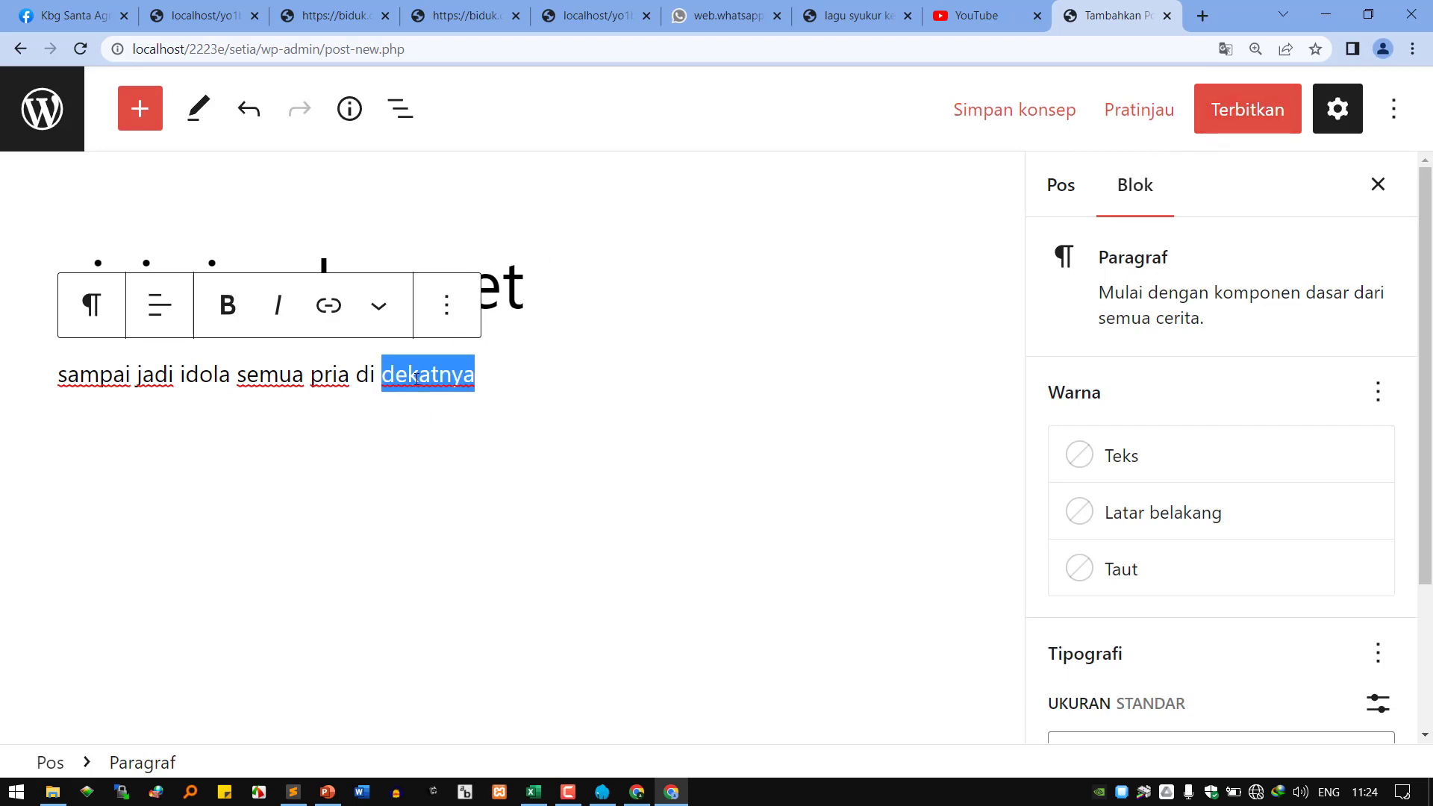
click(566, 286)
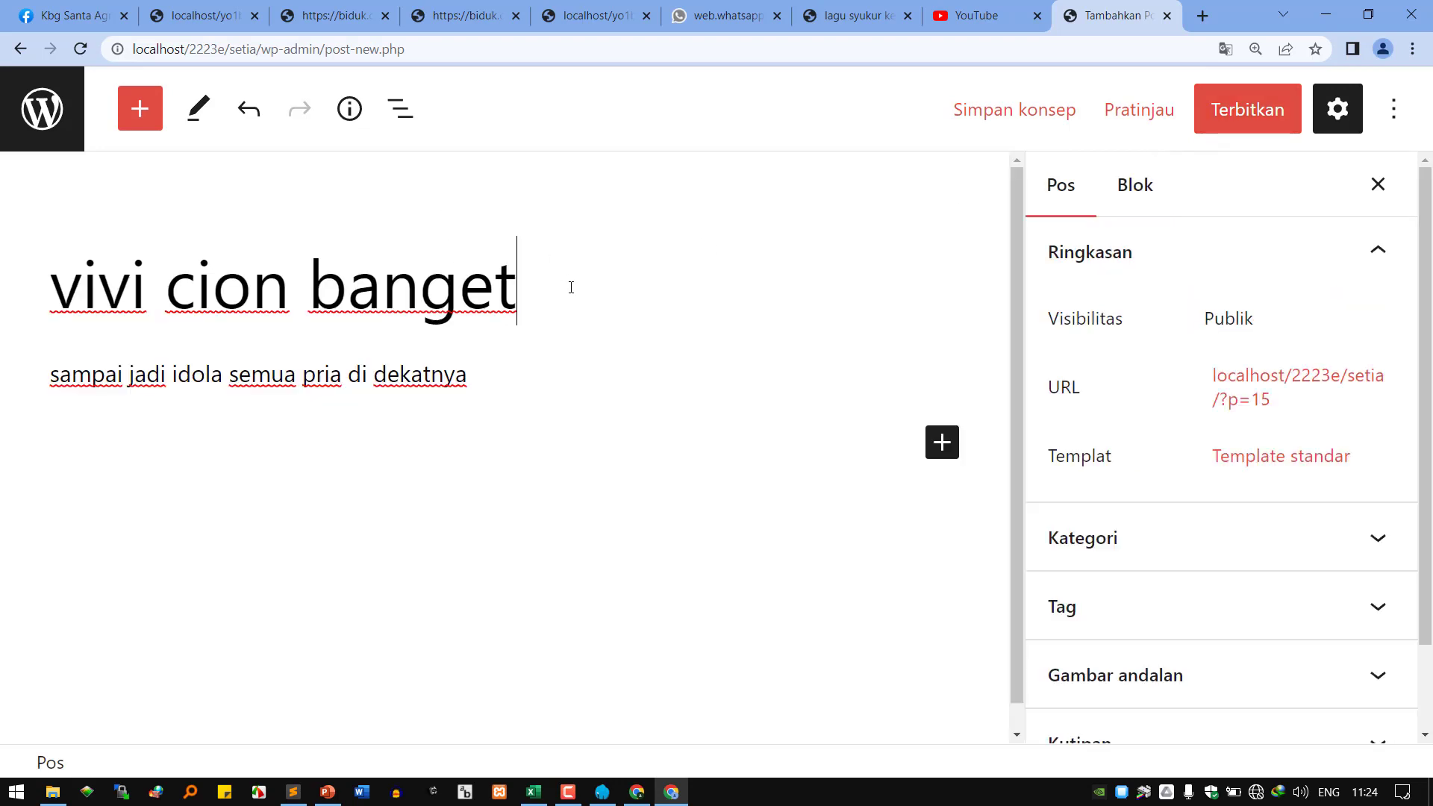
click(357, 376)
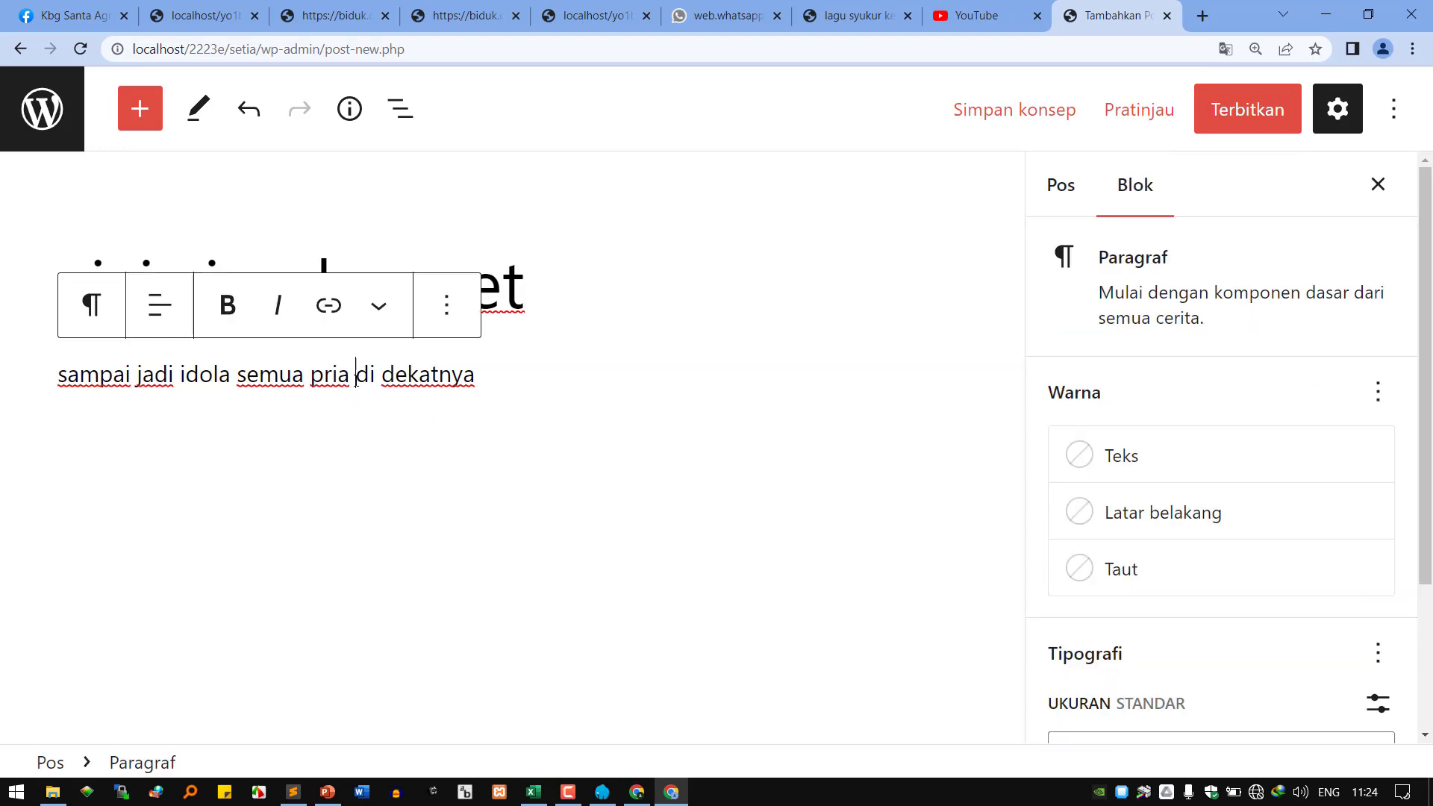
click(579, 284)
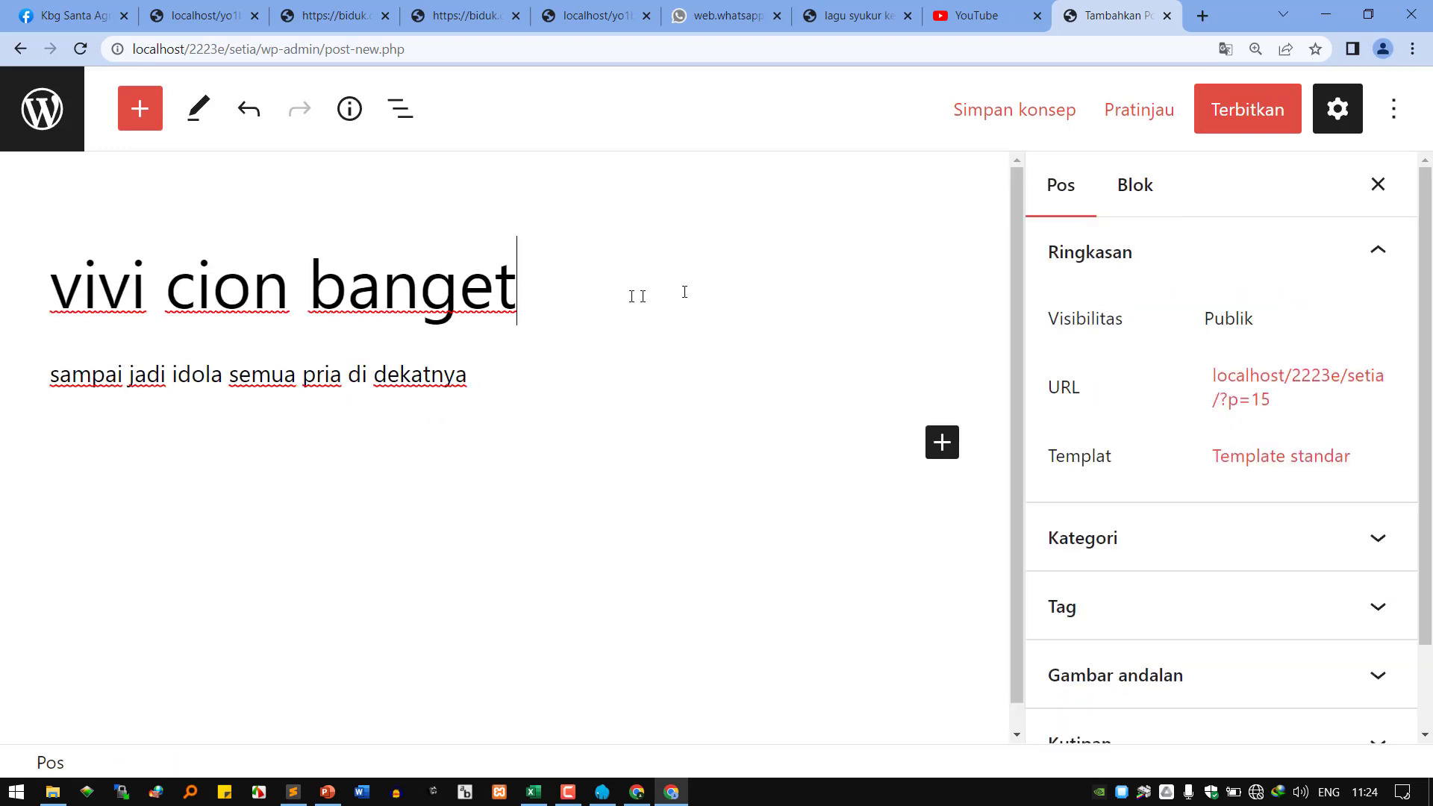
triple_click(380, 377)
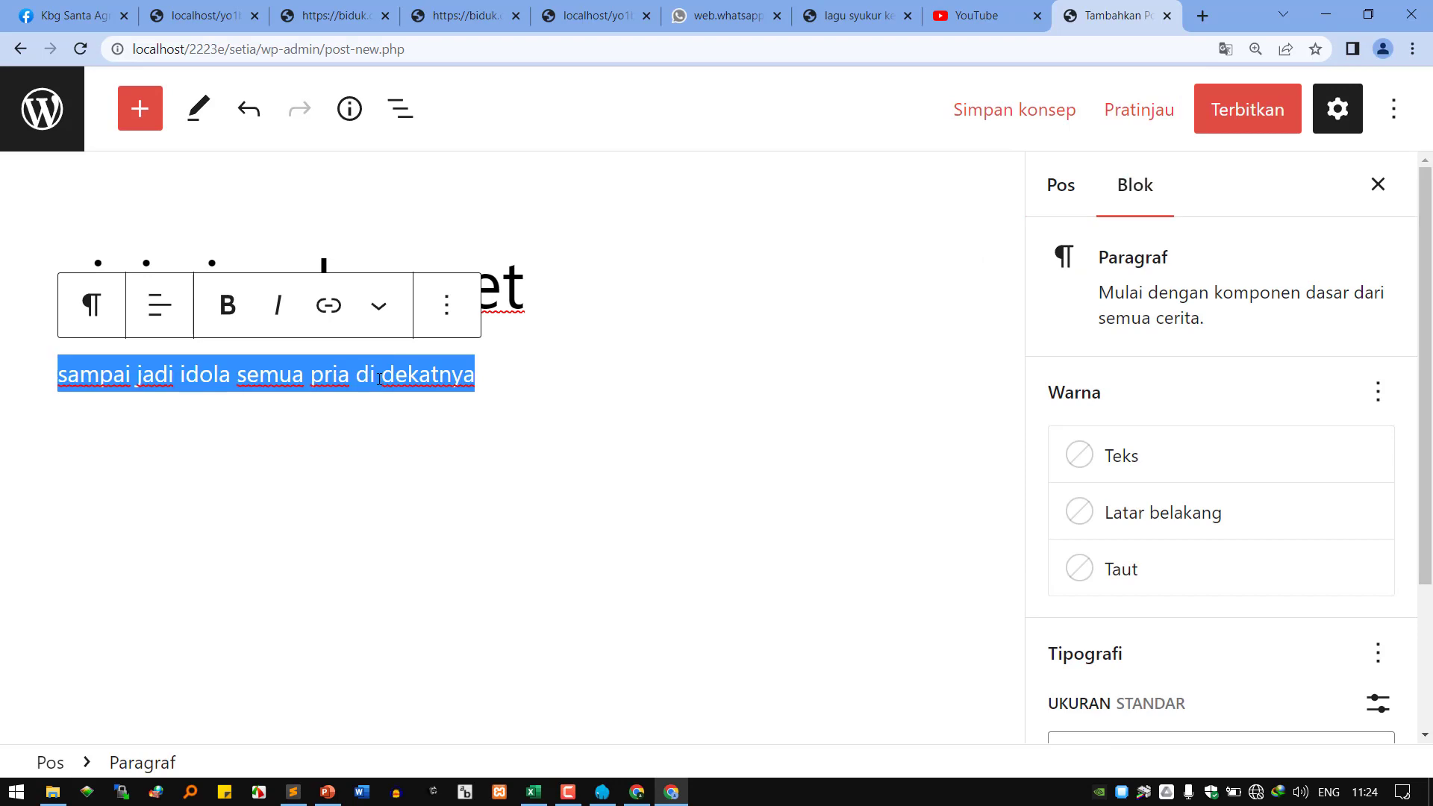
click(616, 305)
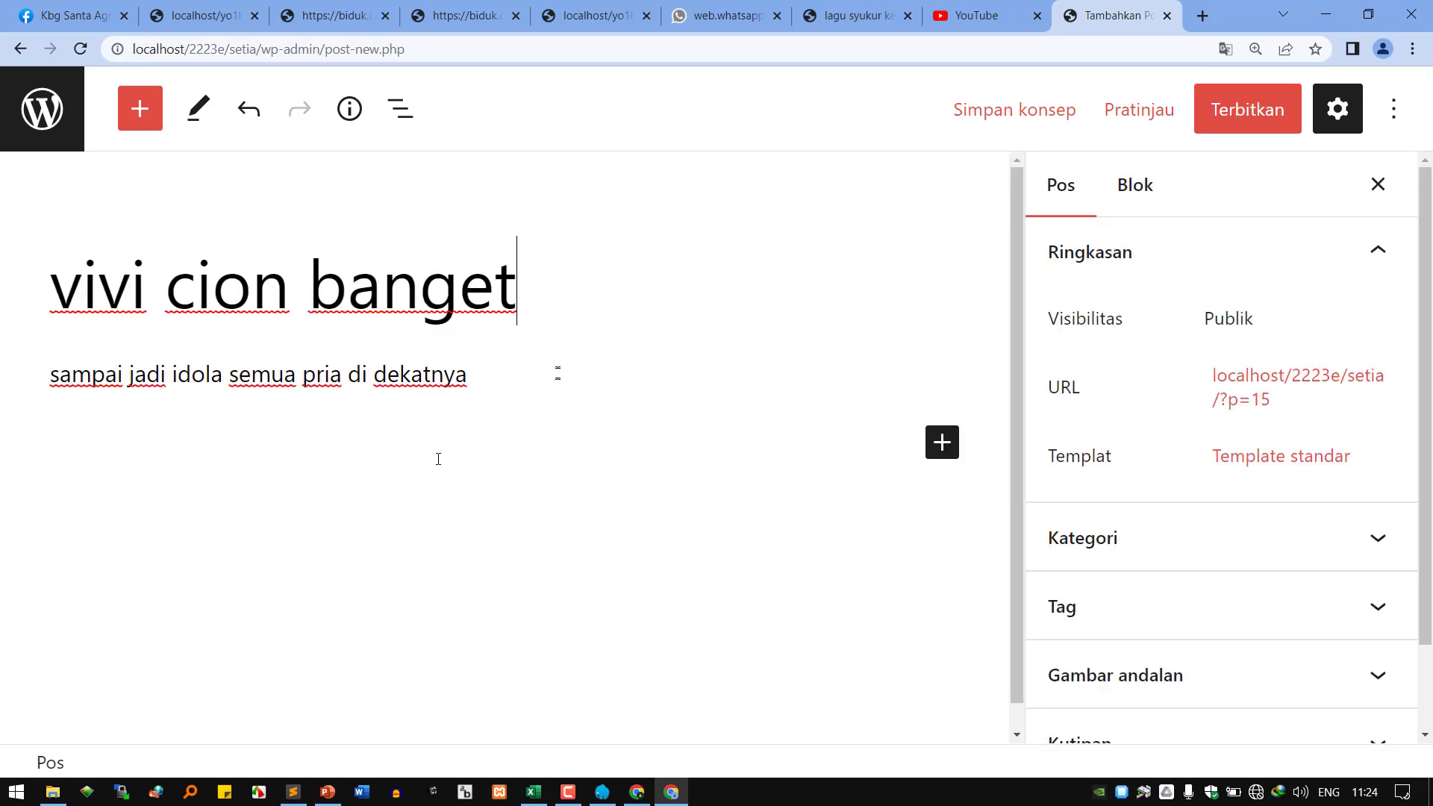
click(415, 382)
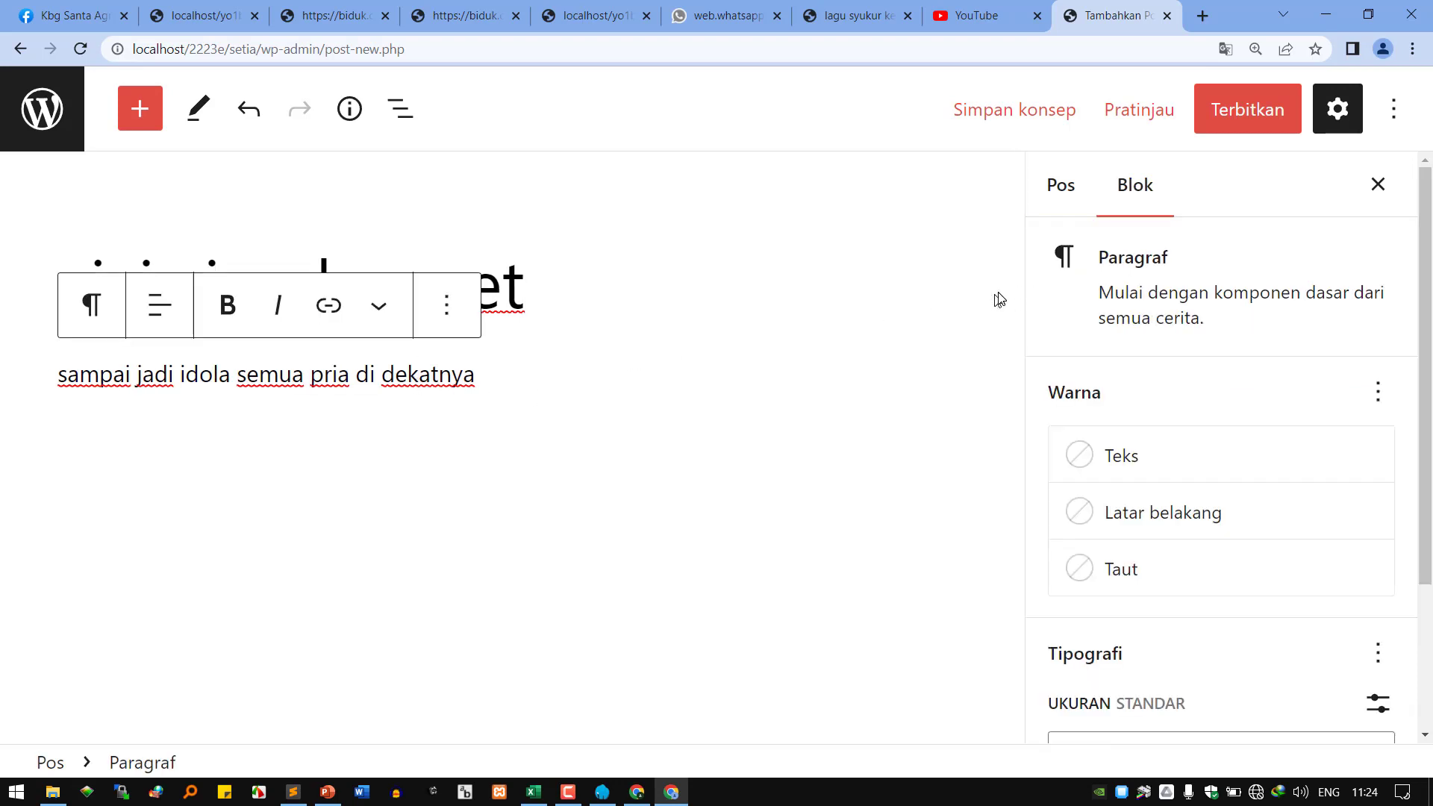
Submit the 'vivi cion banget' post for review, saving it as a draft.
click(1280, 118)
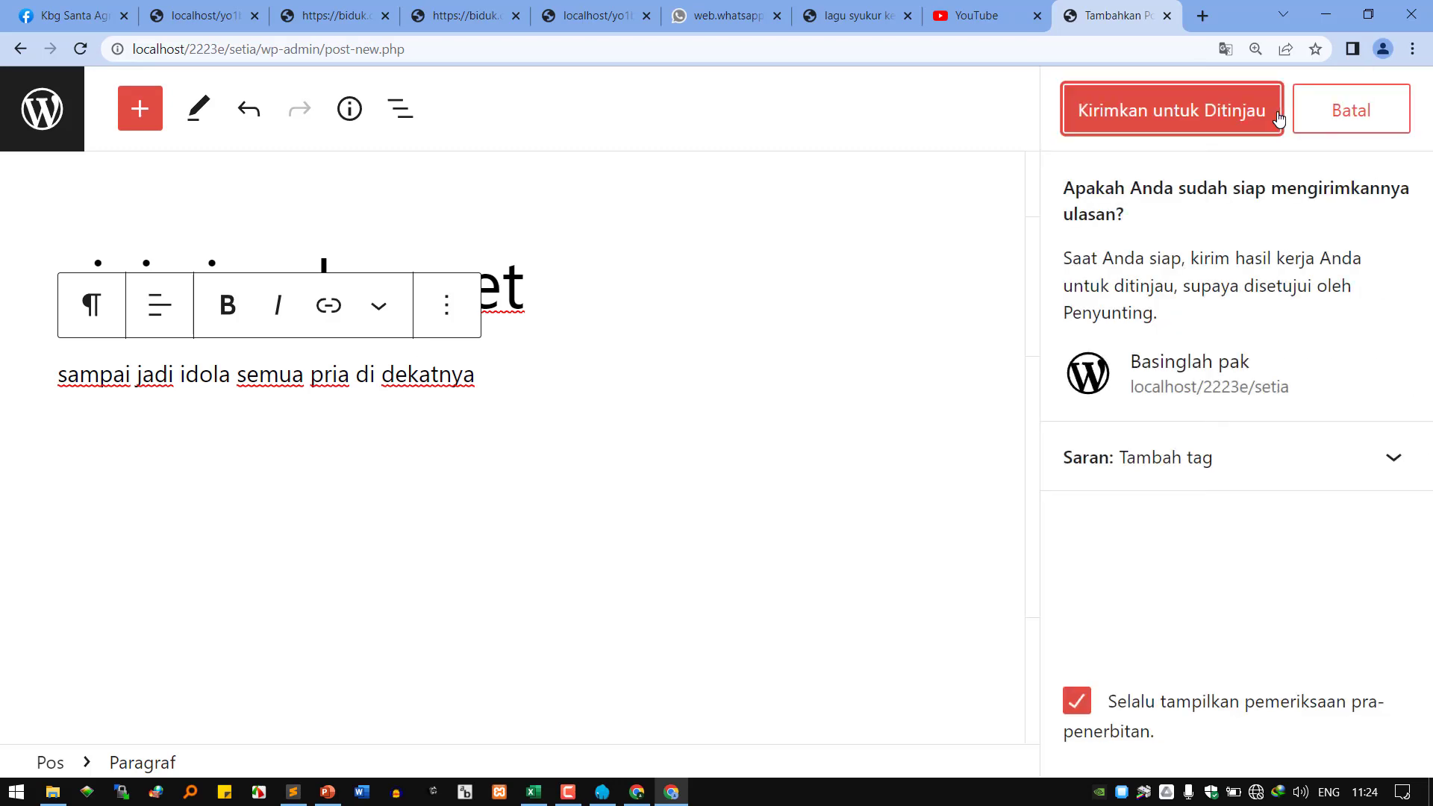
click(1195, 128)
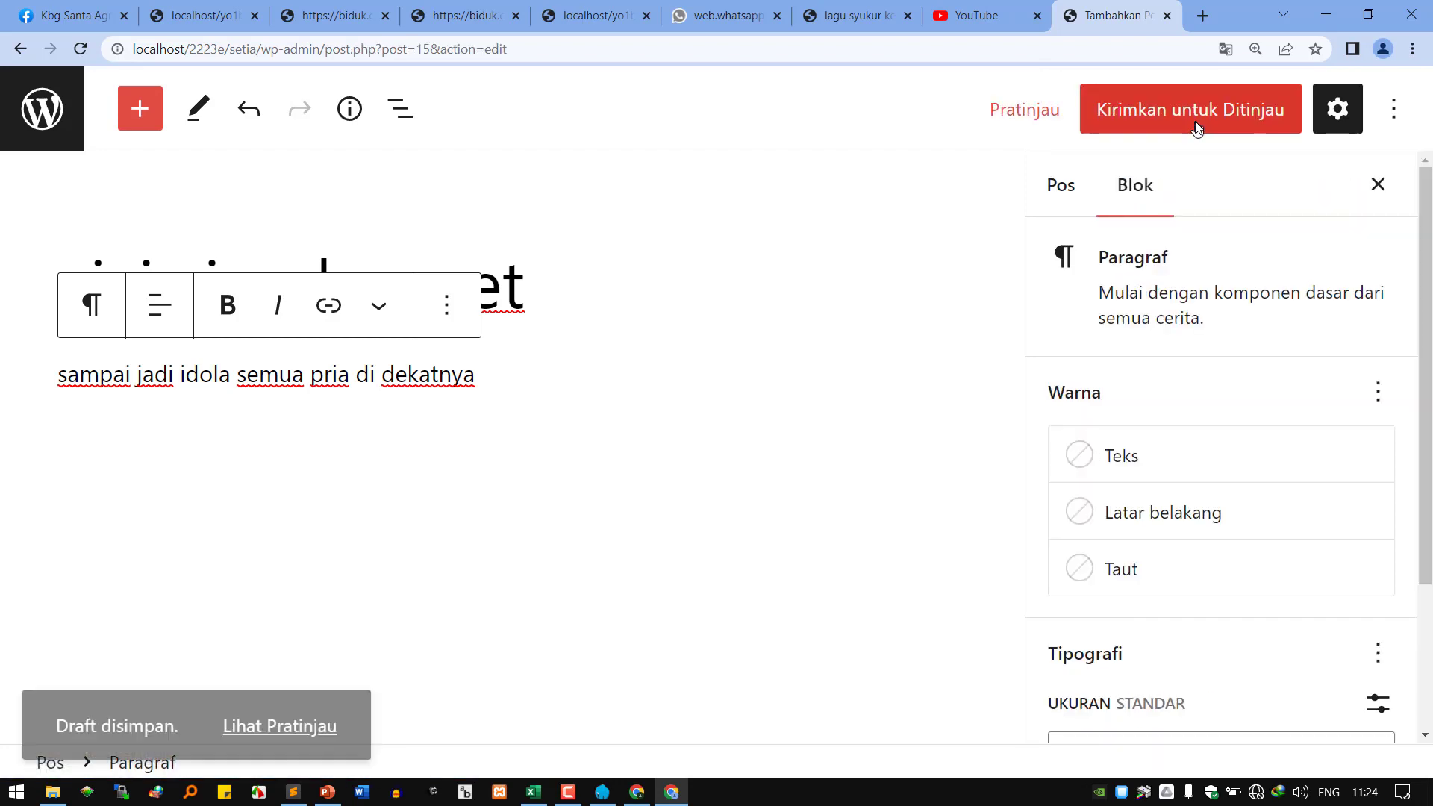
click(1165, 121)
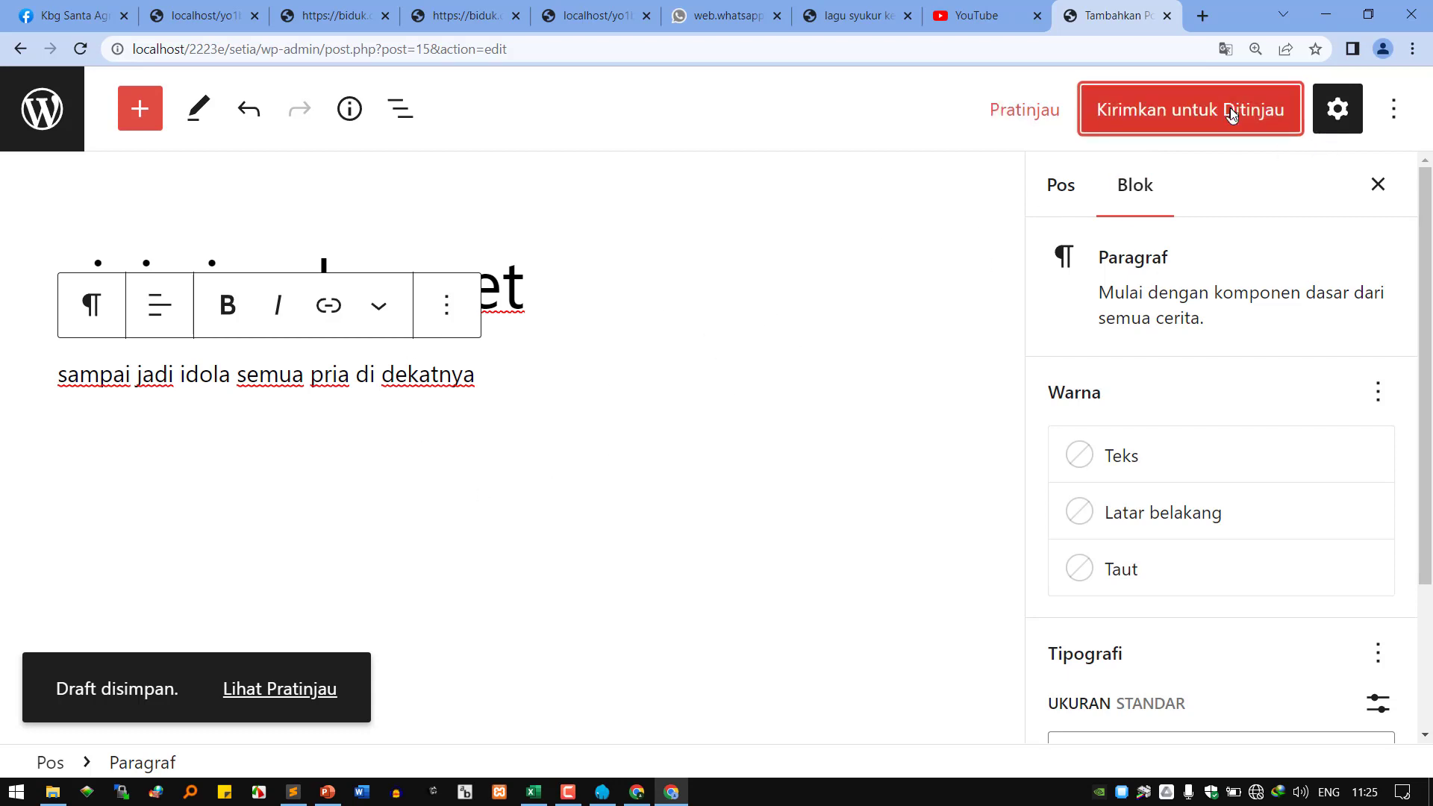
click(275, 691)
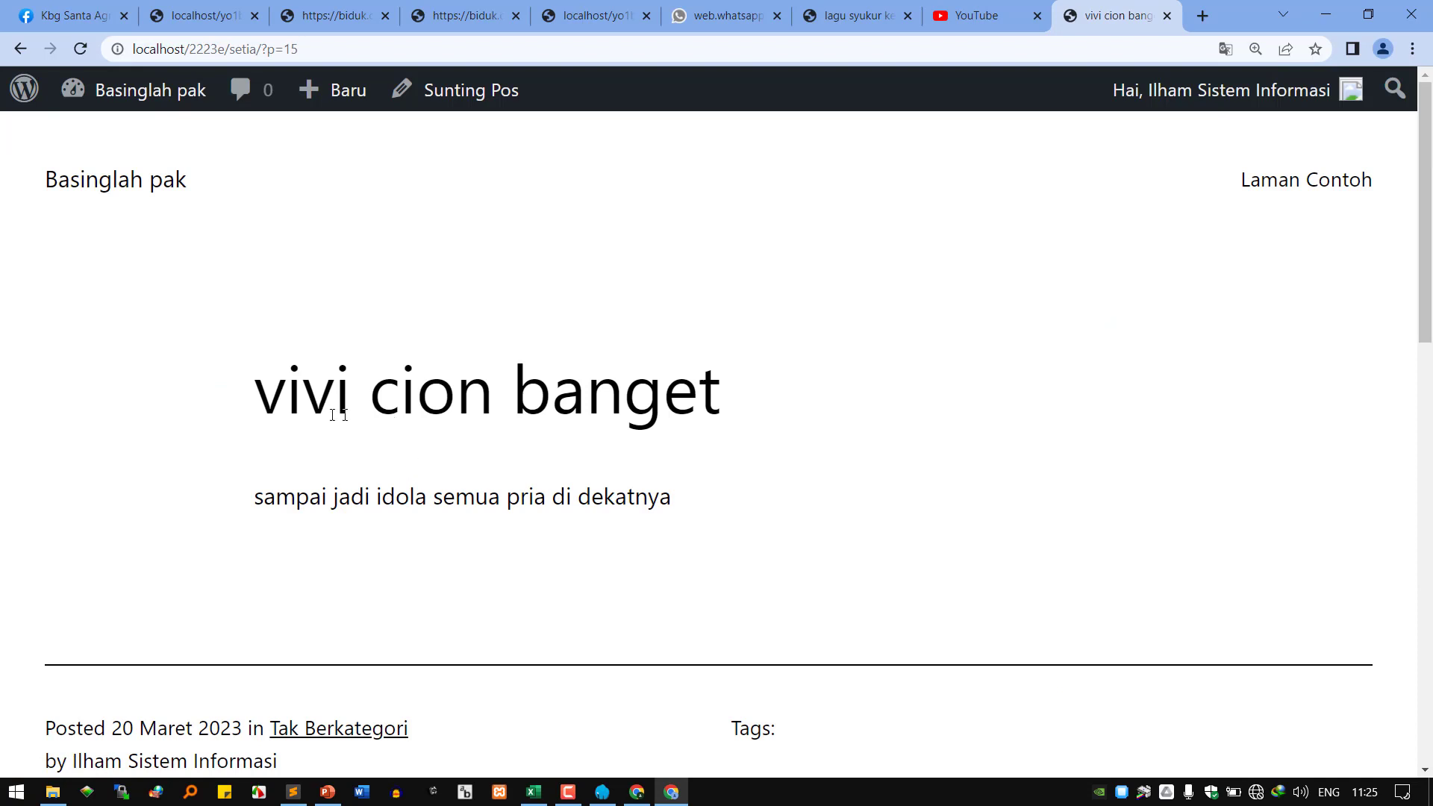
drag(301, 408, 661, 403)
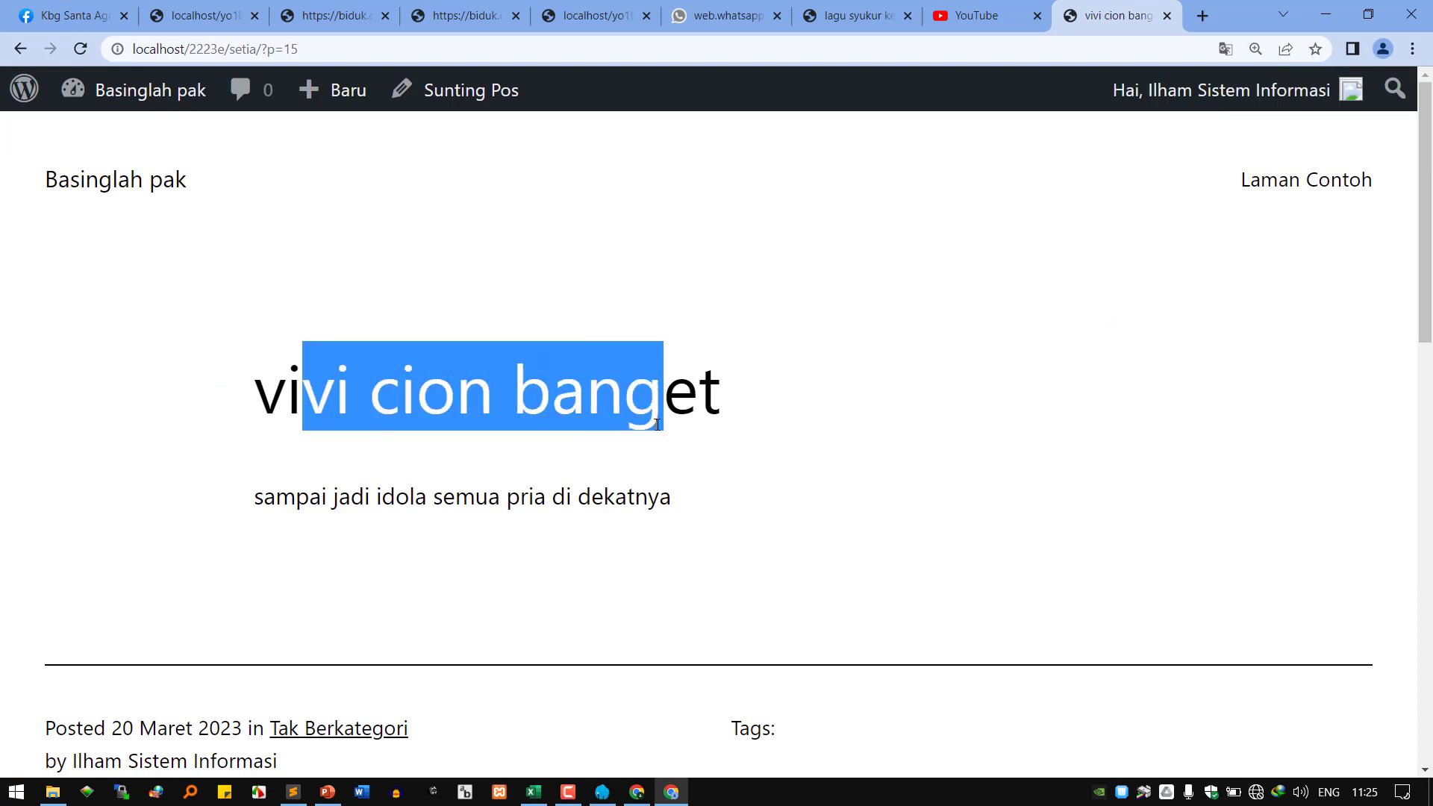
double_click(485, 494)
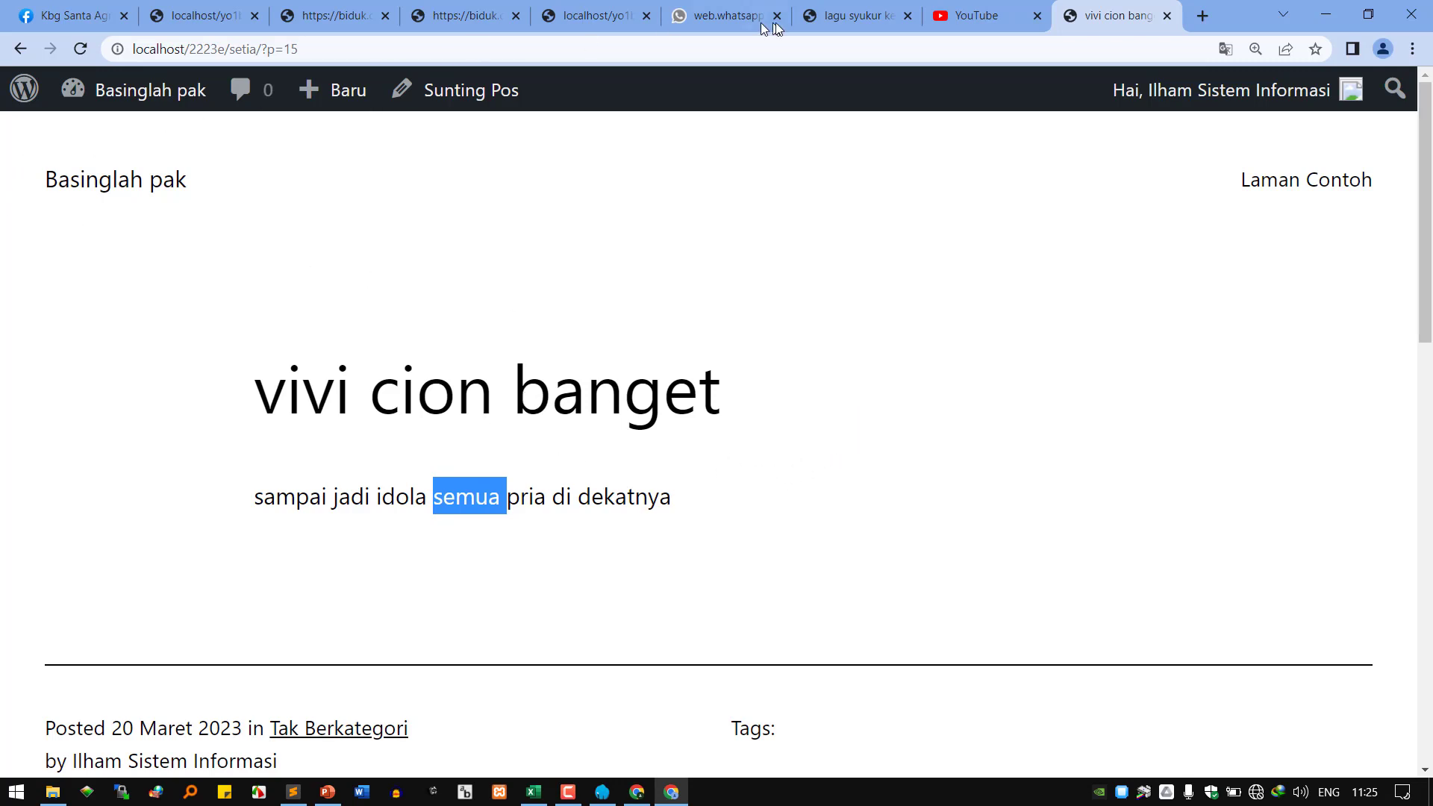
click(21, 48)
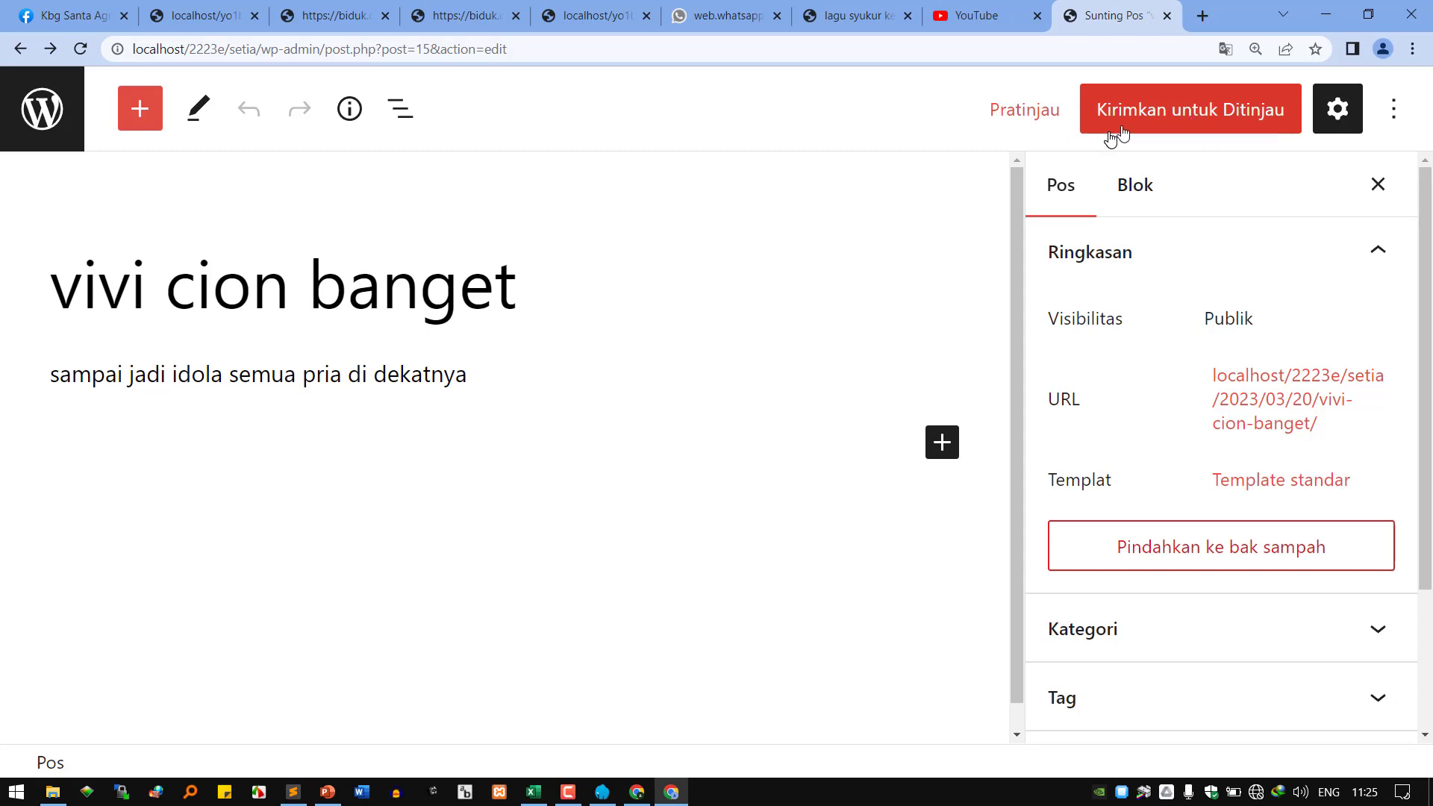
Save the post again, check its vivi-cion-banget permalink, and preview it in a new tab.
click(1126, 116)
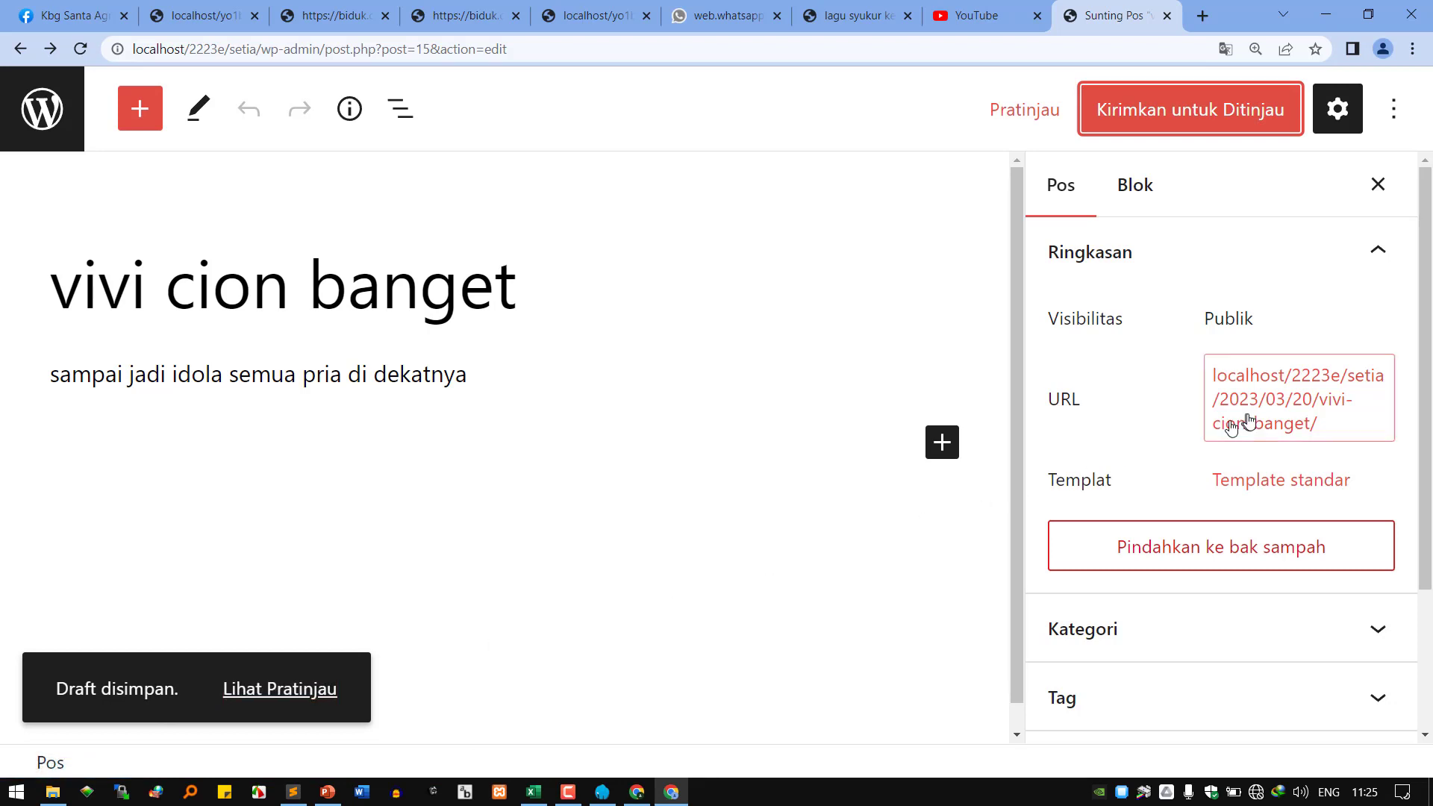
click(1271, 396)
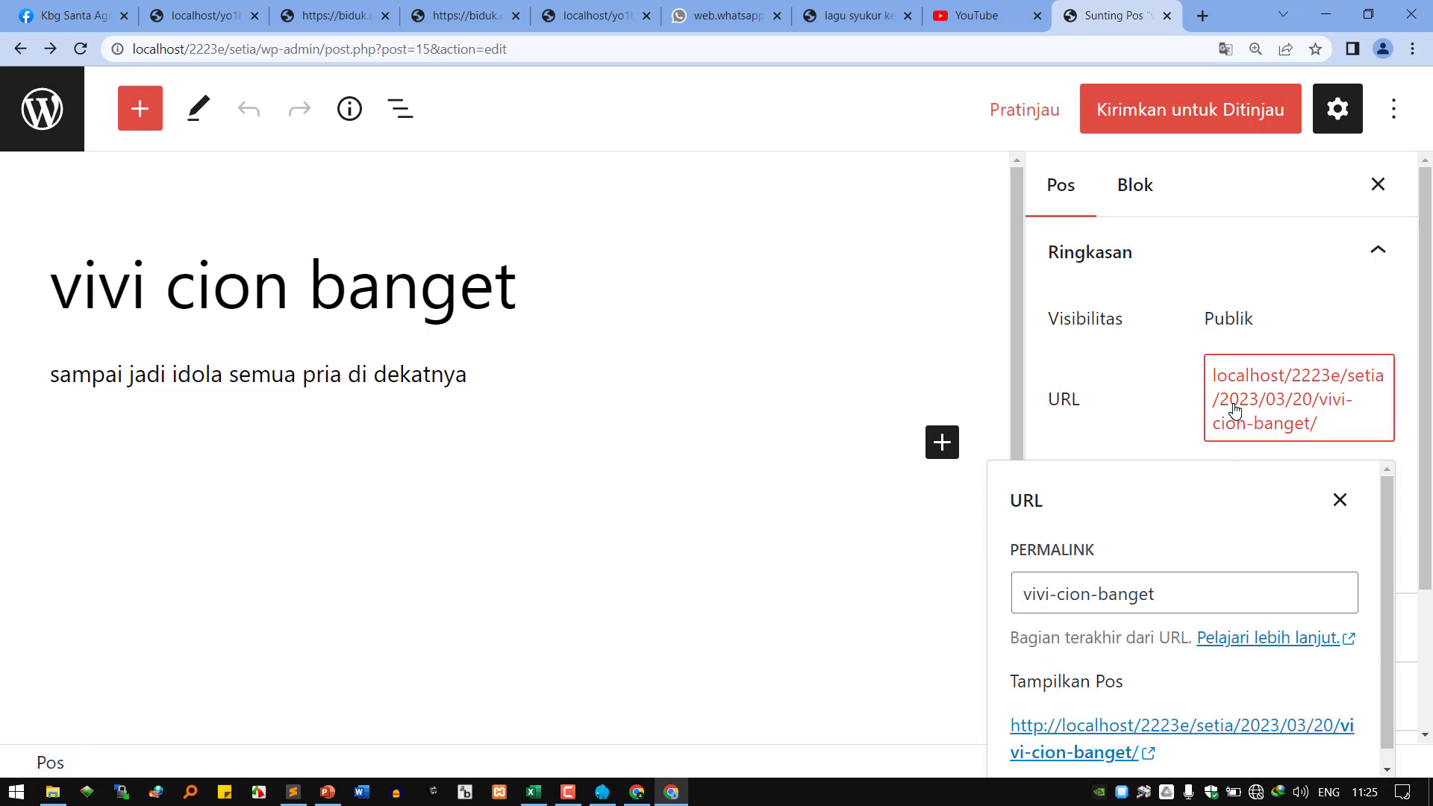
scroll(1235, 403, down, 1)
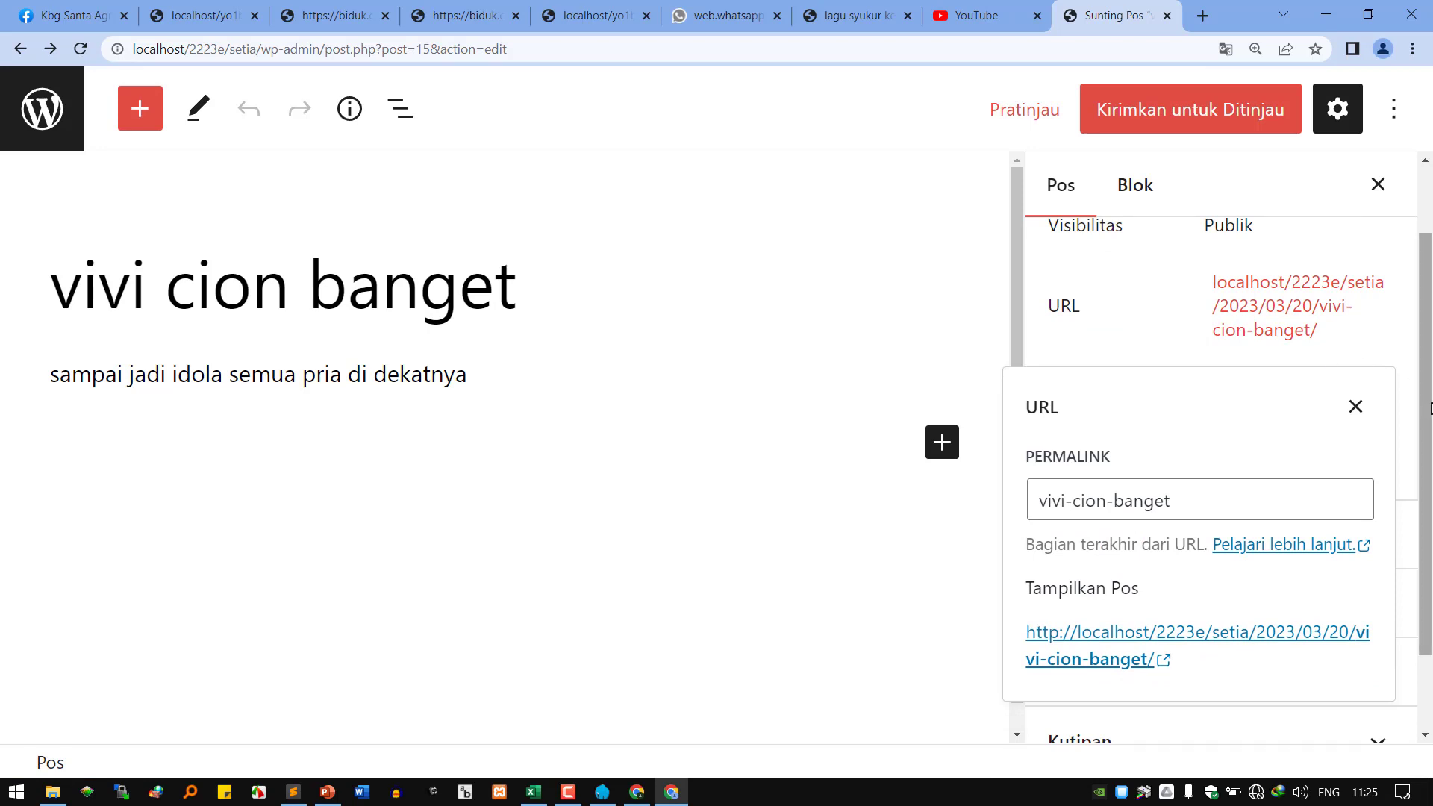
click(1356, 406)
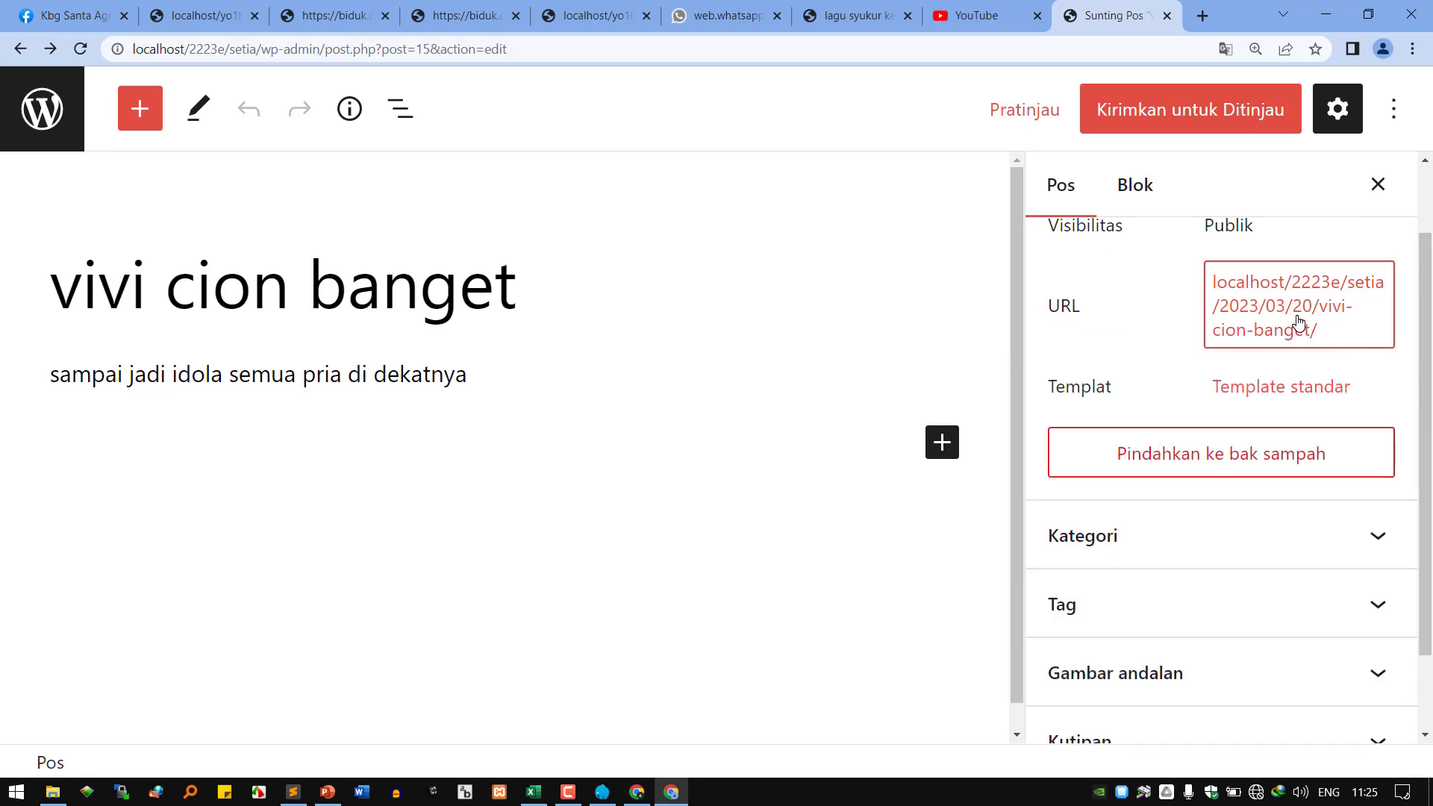
click(1051, 116)
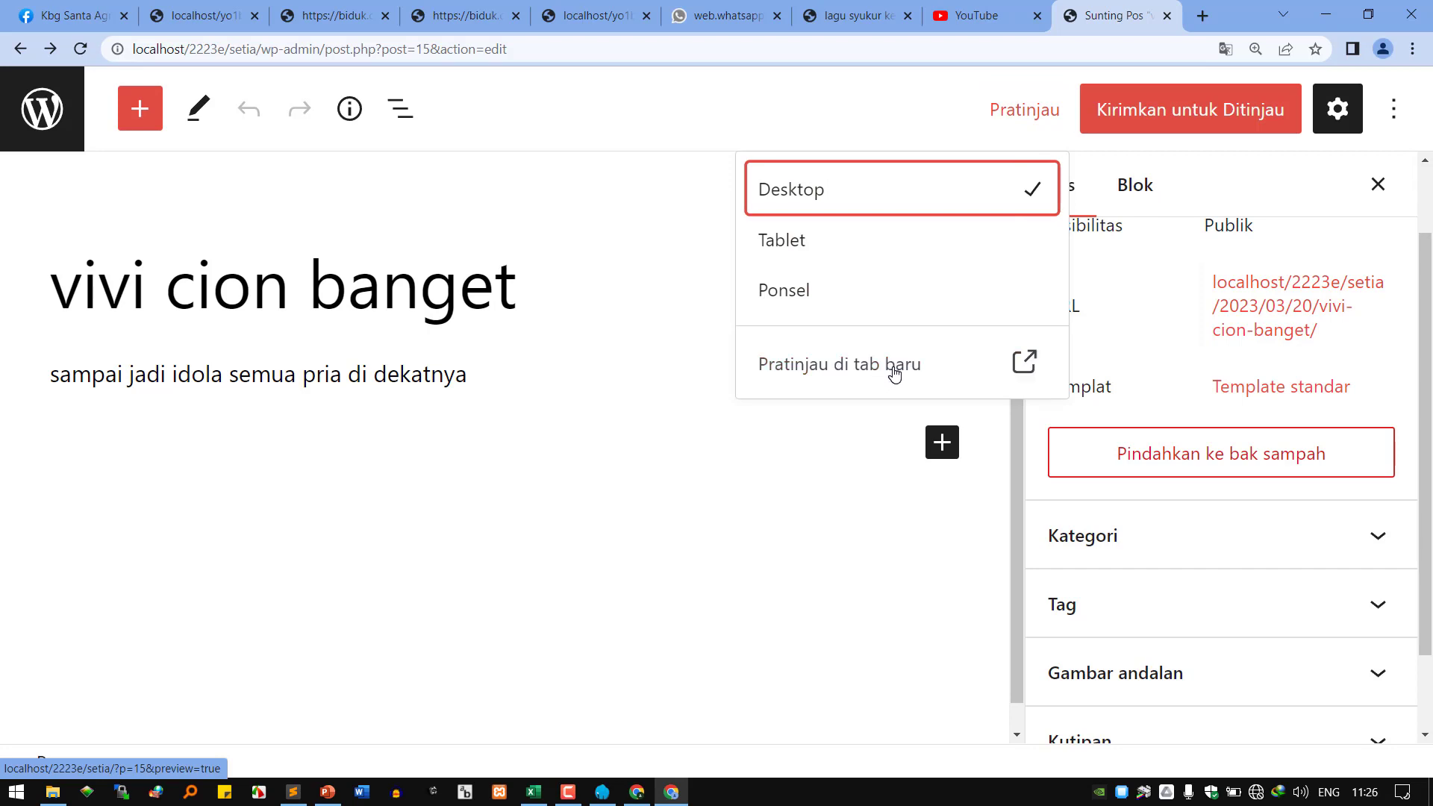
click(895, 373)
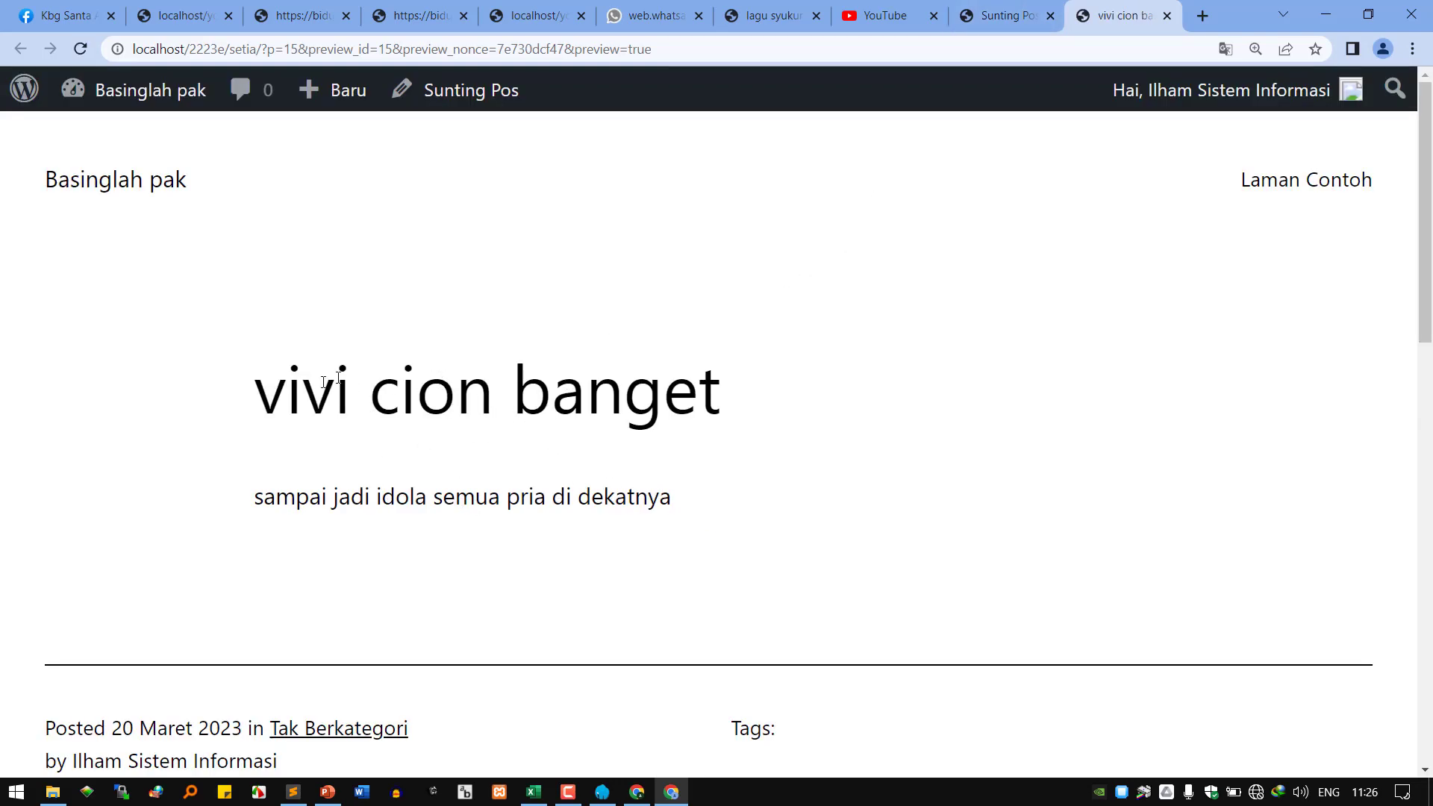
Highlight the previewed title and paragraph, then switch between the editor and preview tabs.
drag(287, 392, 624, 516)
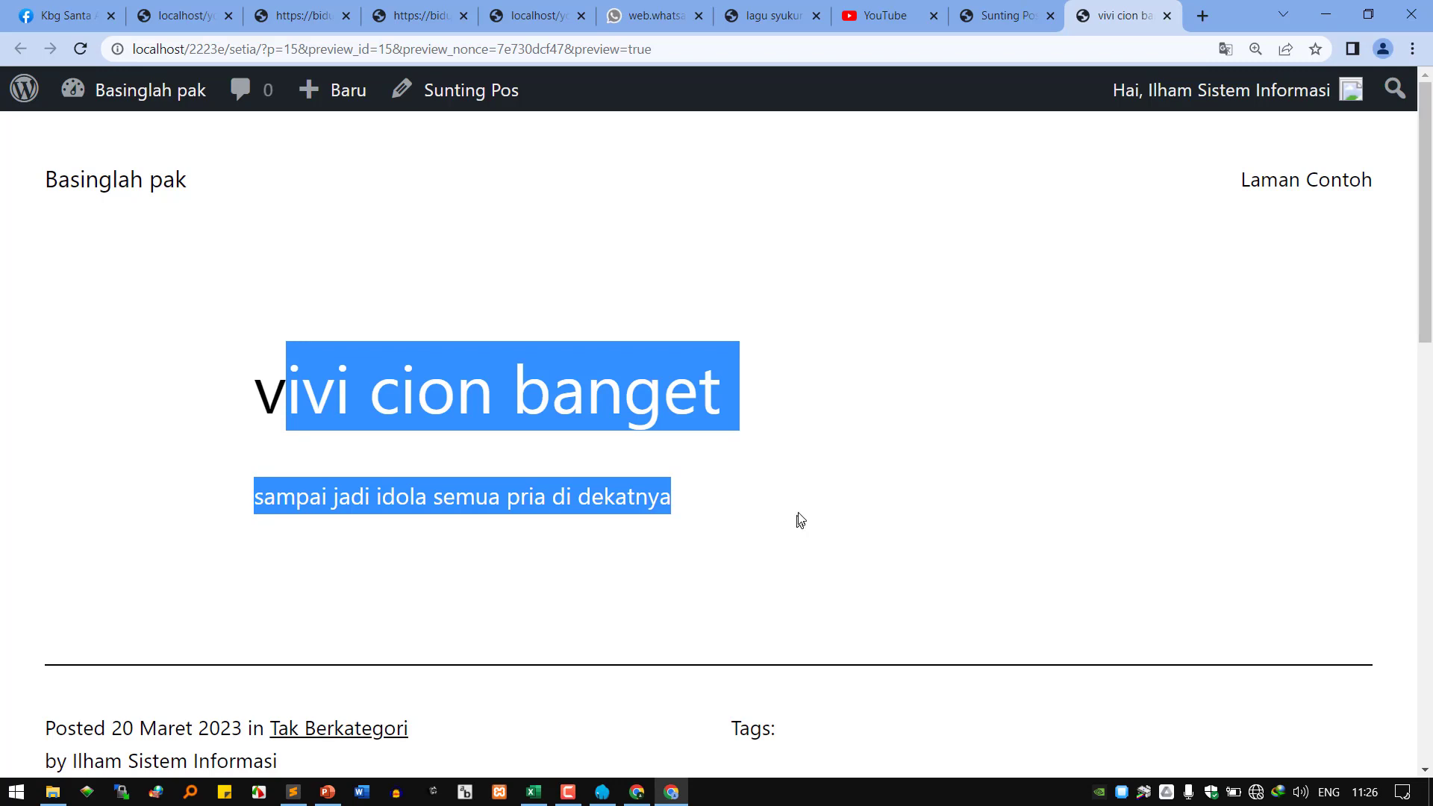
click(989, 15)
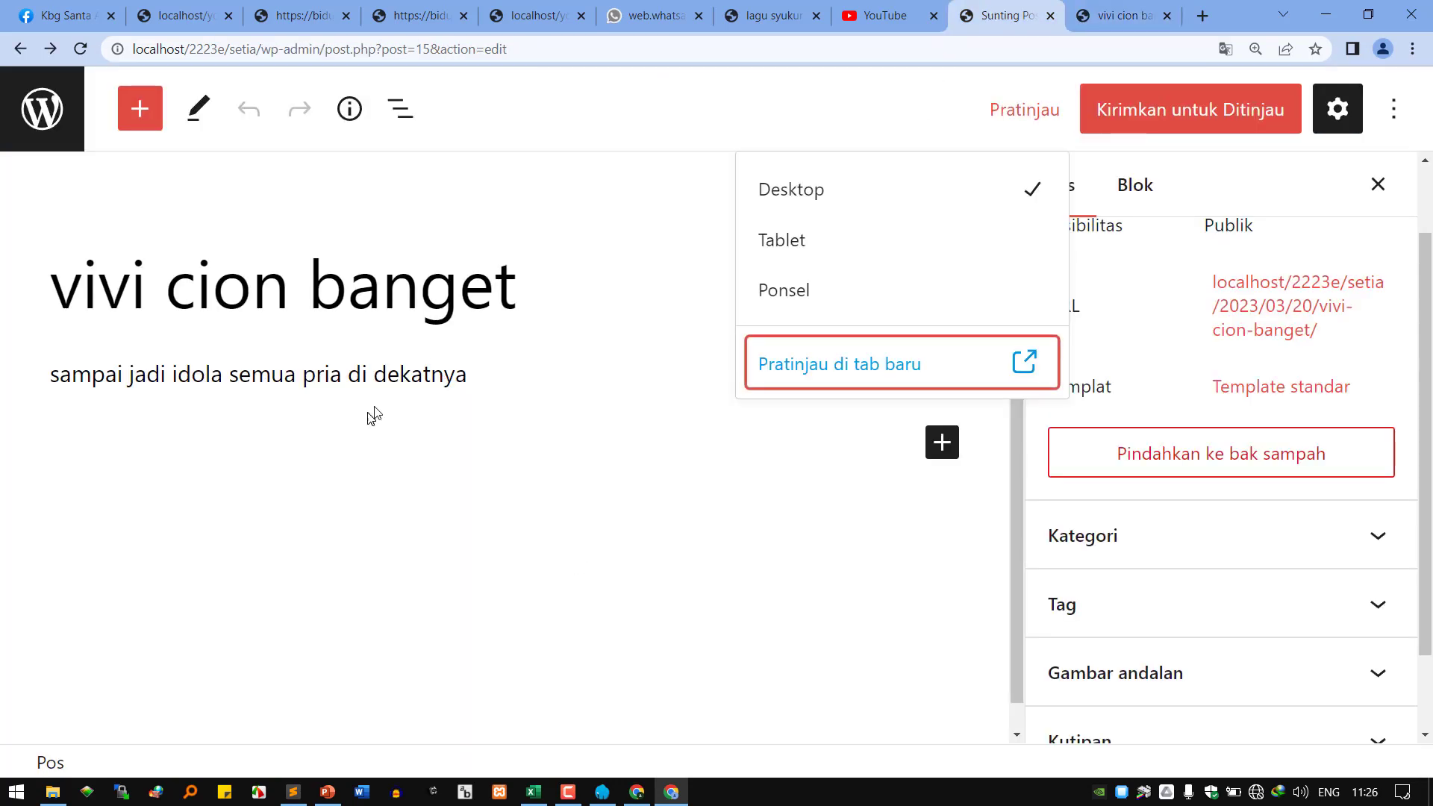
click(1083, 19)
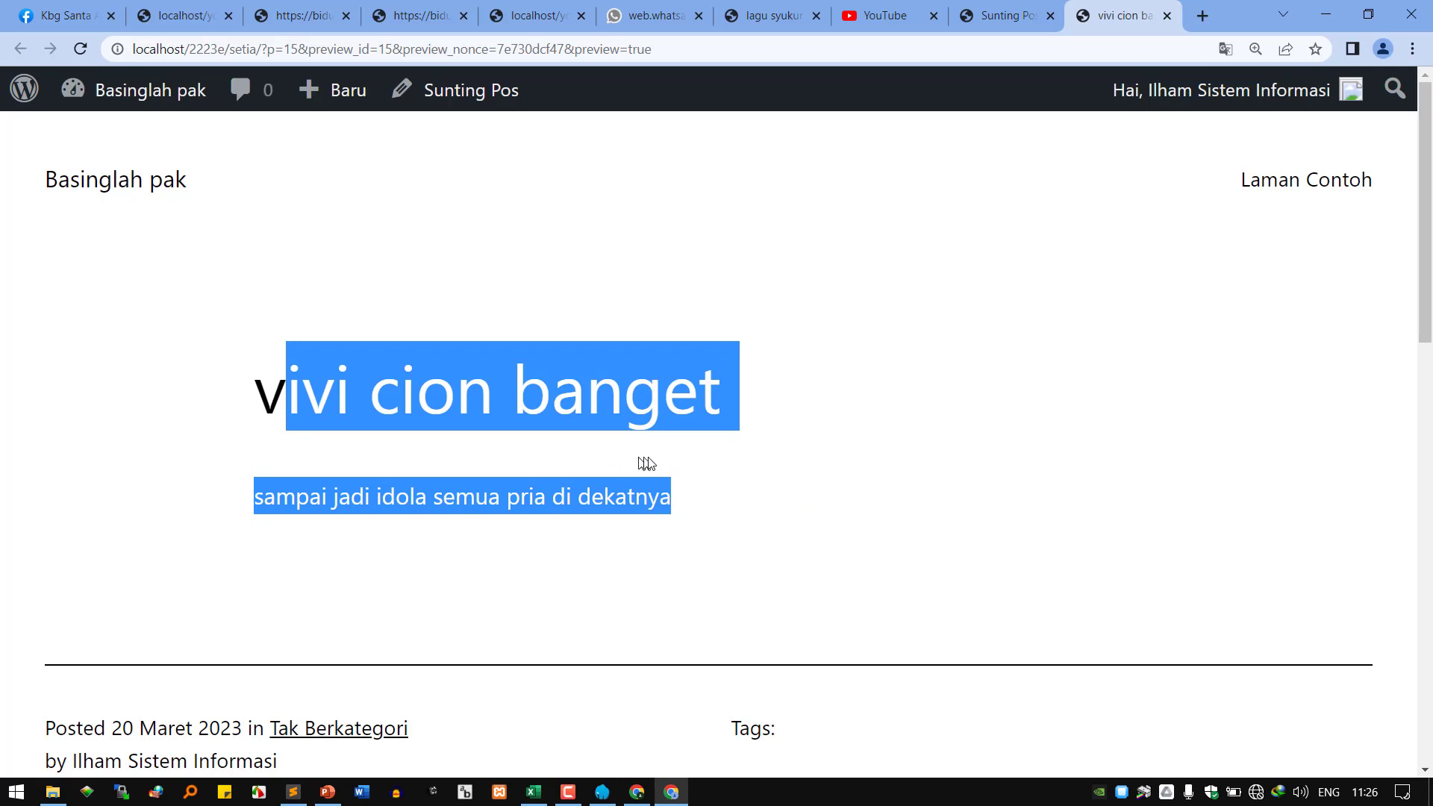
click(447, 91)
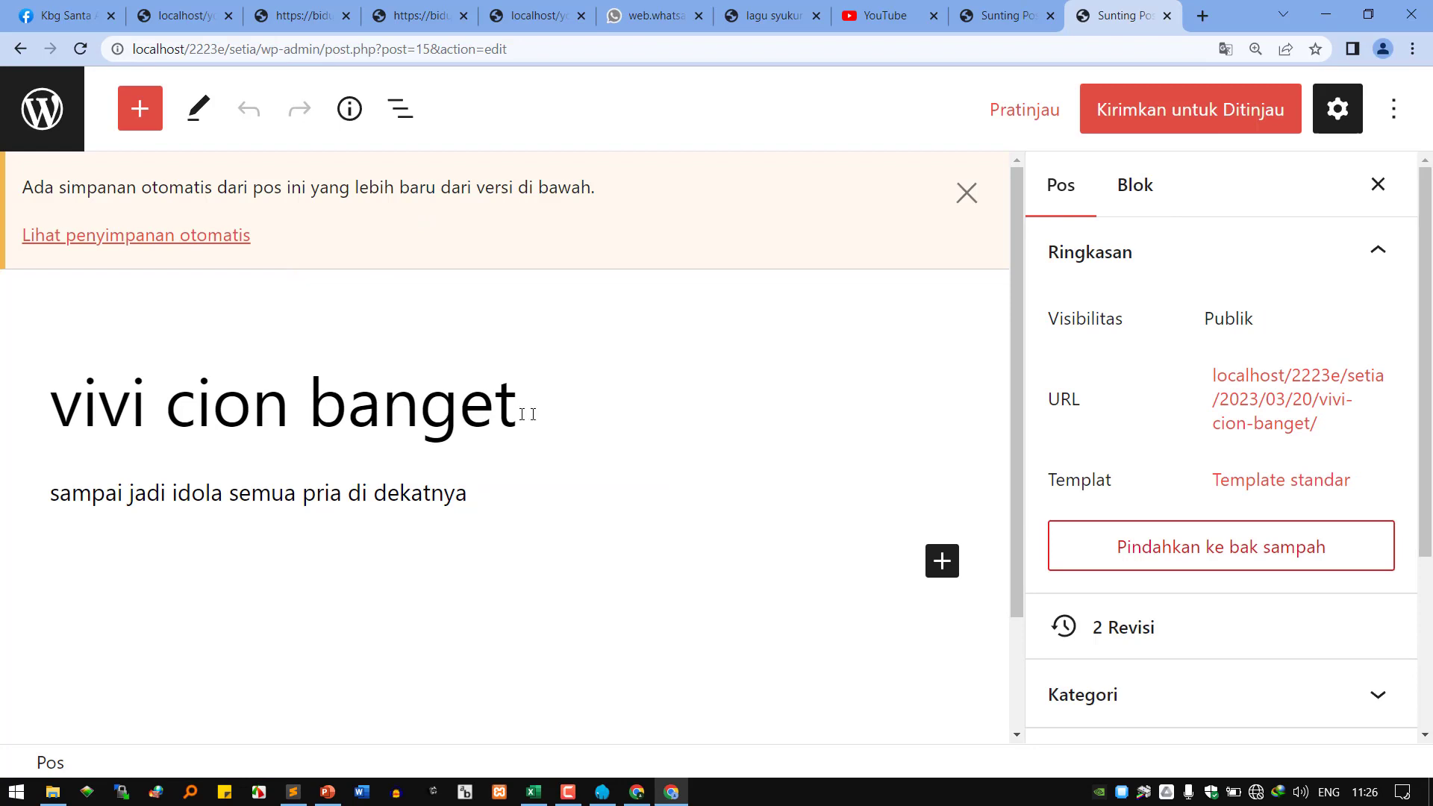
click(189, 402)
double_click(97, 403)
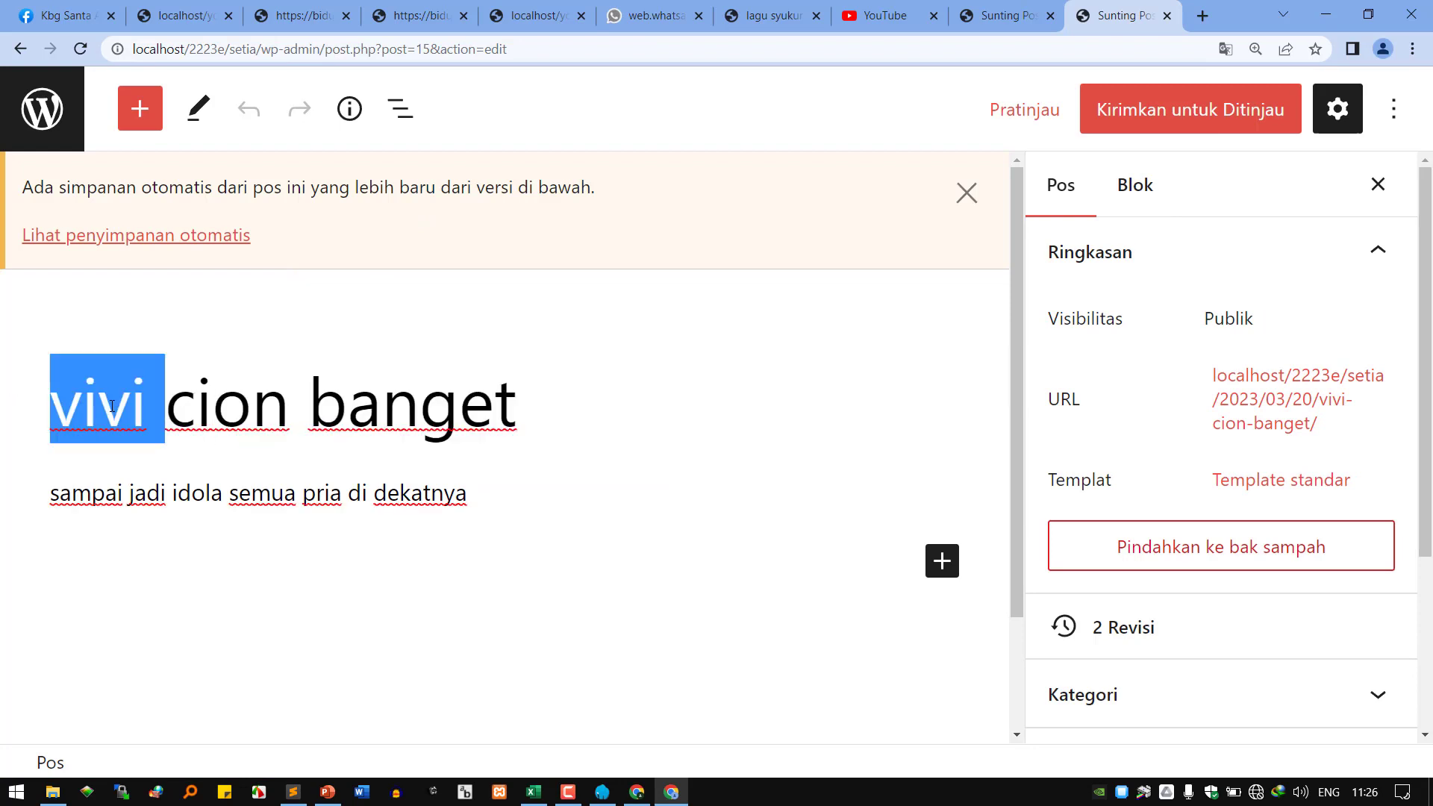
text(f)
key(BackSpace)
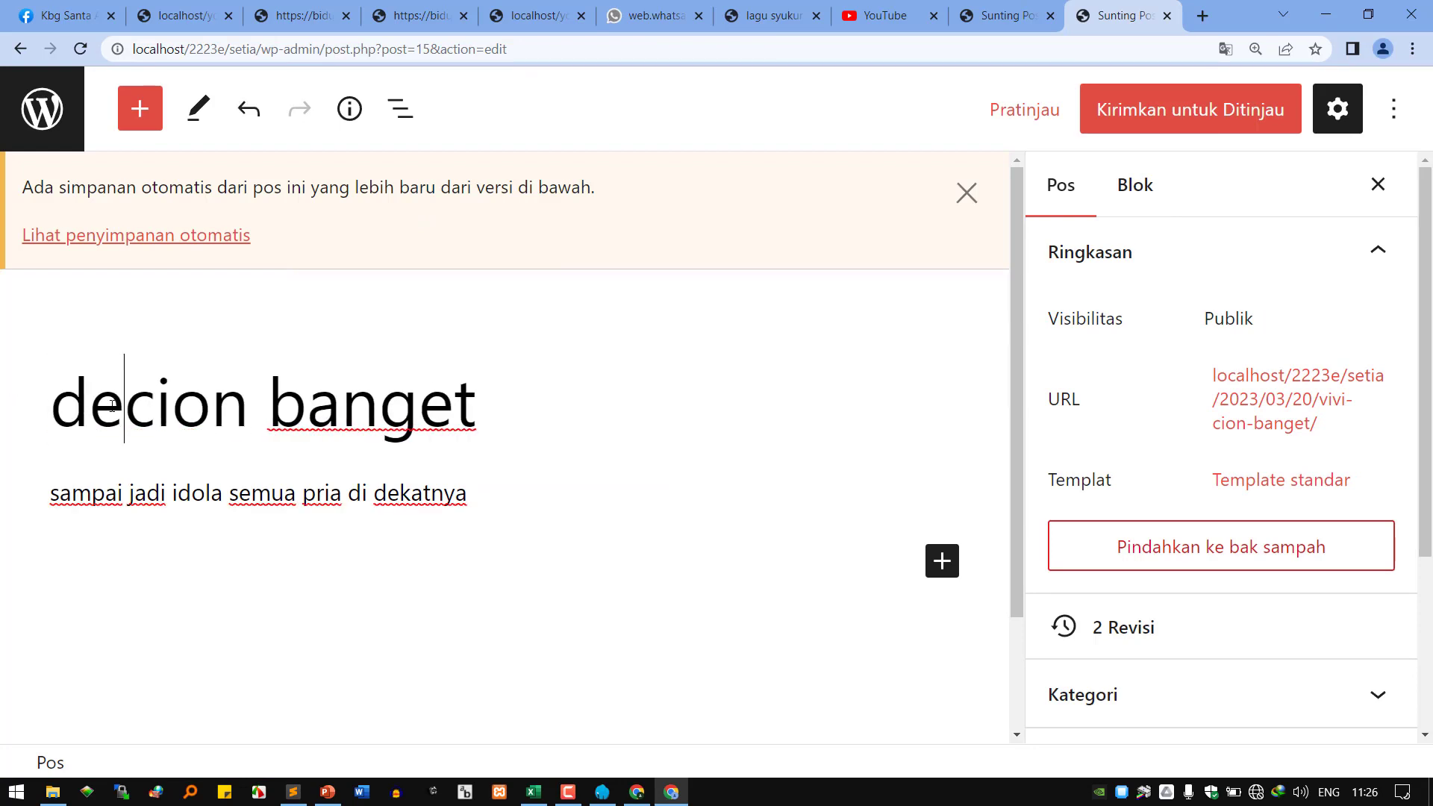
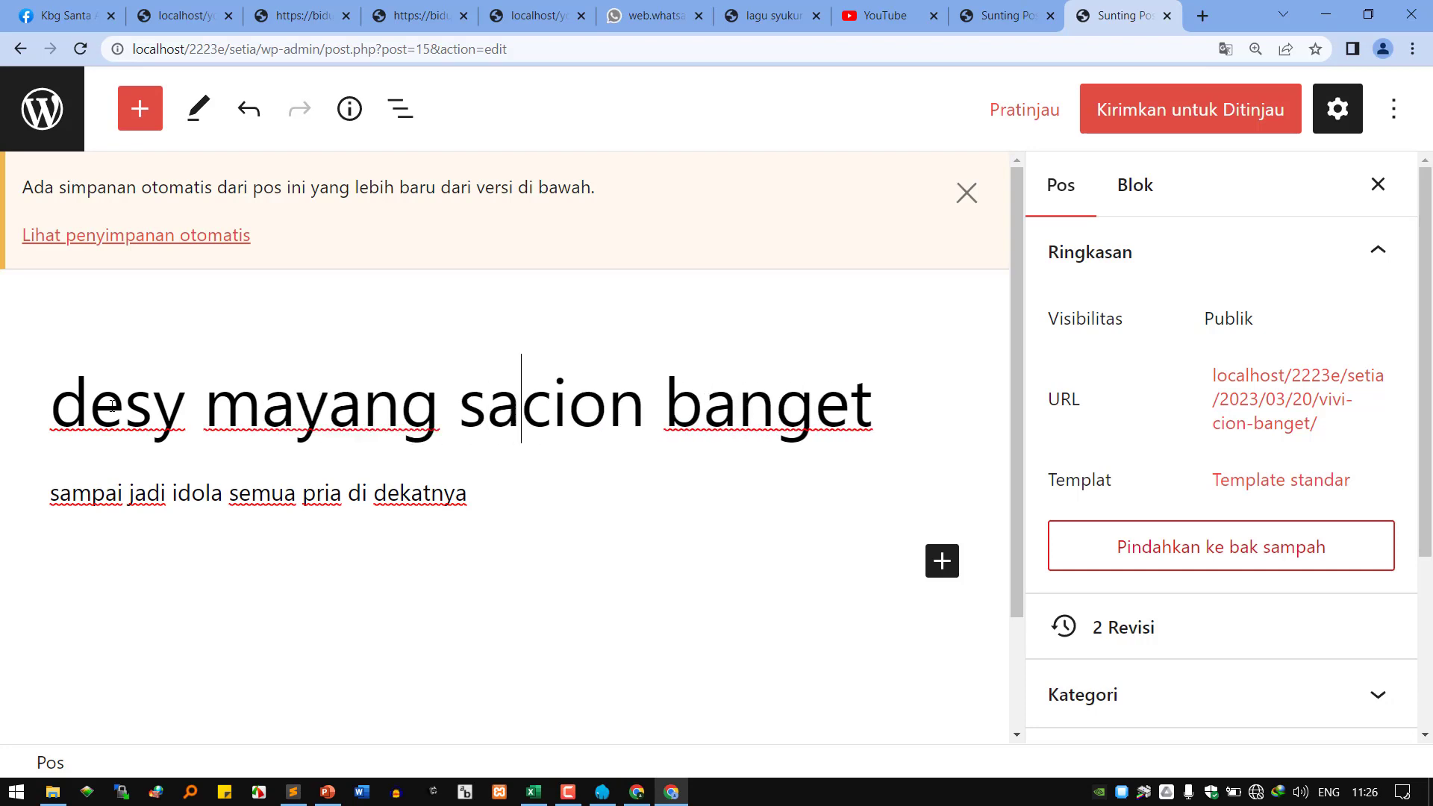
click(1120, 127)
click(306, 693)
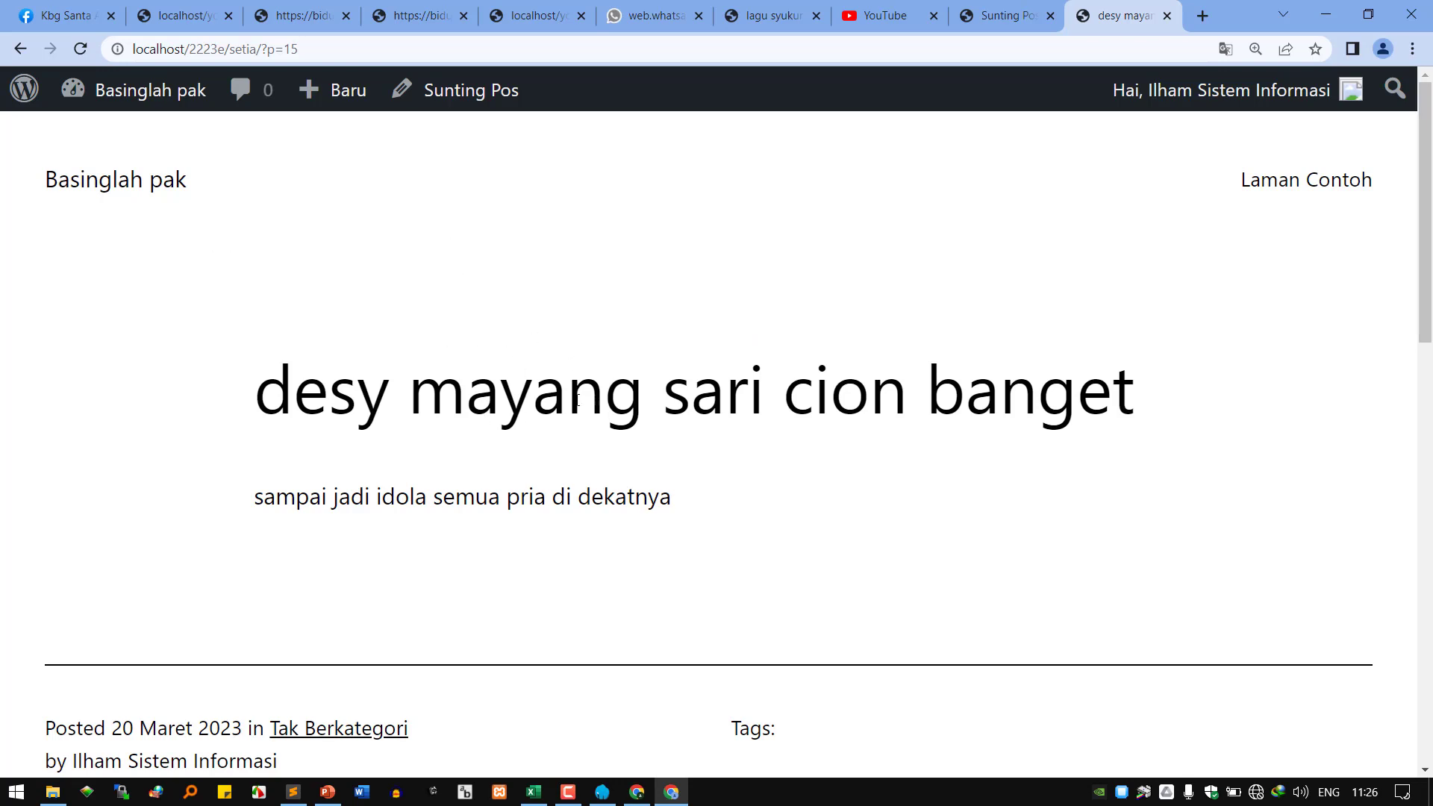
Open the Basinglah pak home page and scroll through the ape wo and Halo dunia! posts.
click(1028, 15)
click(1127, 17)
mouse_move(142, 109)
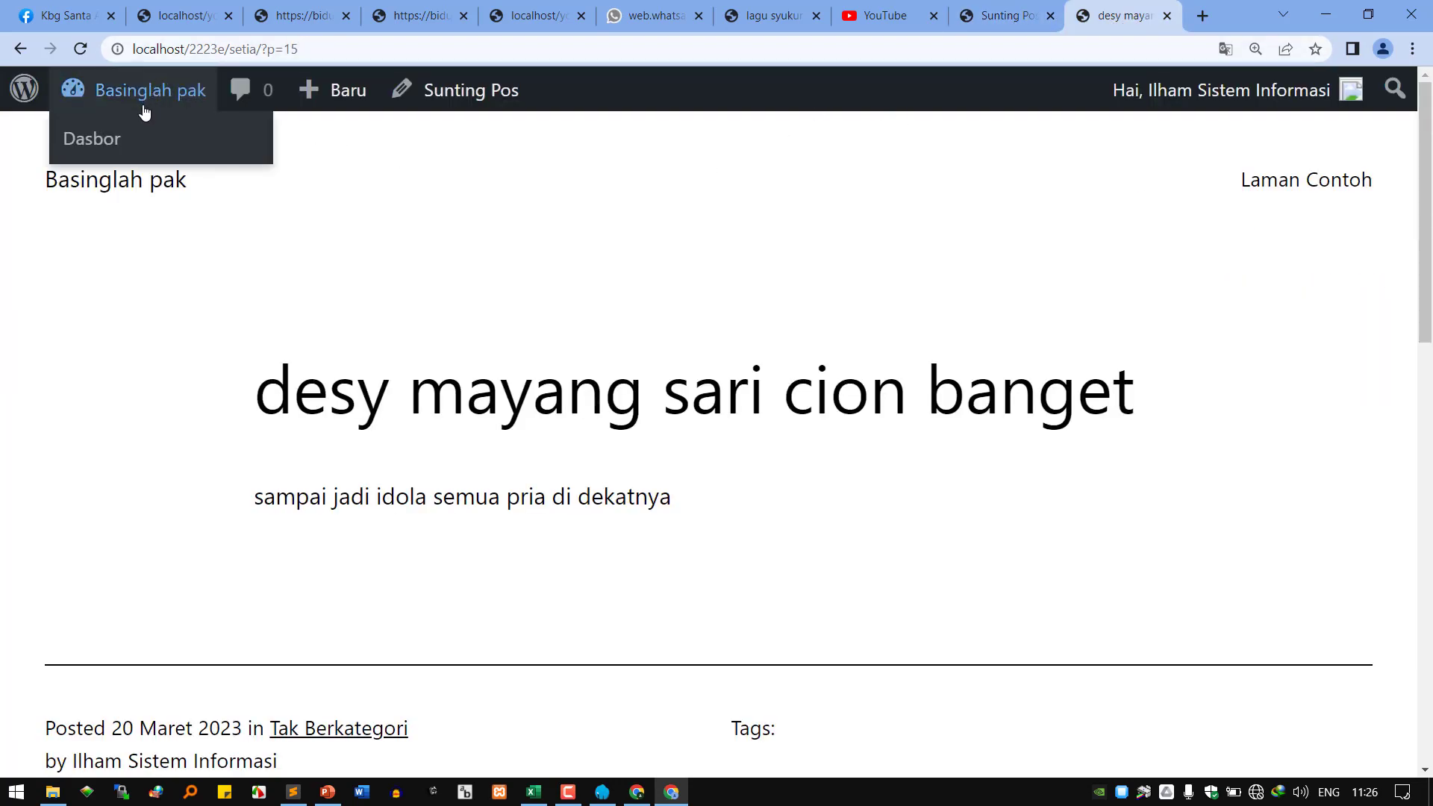
click(106, 196)
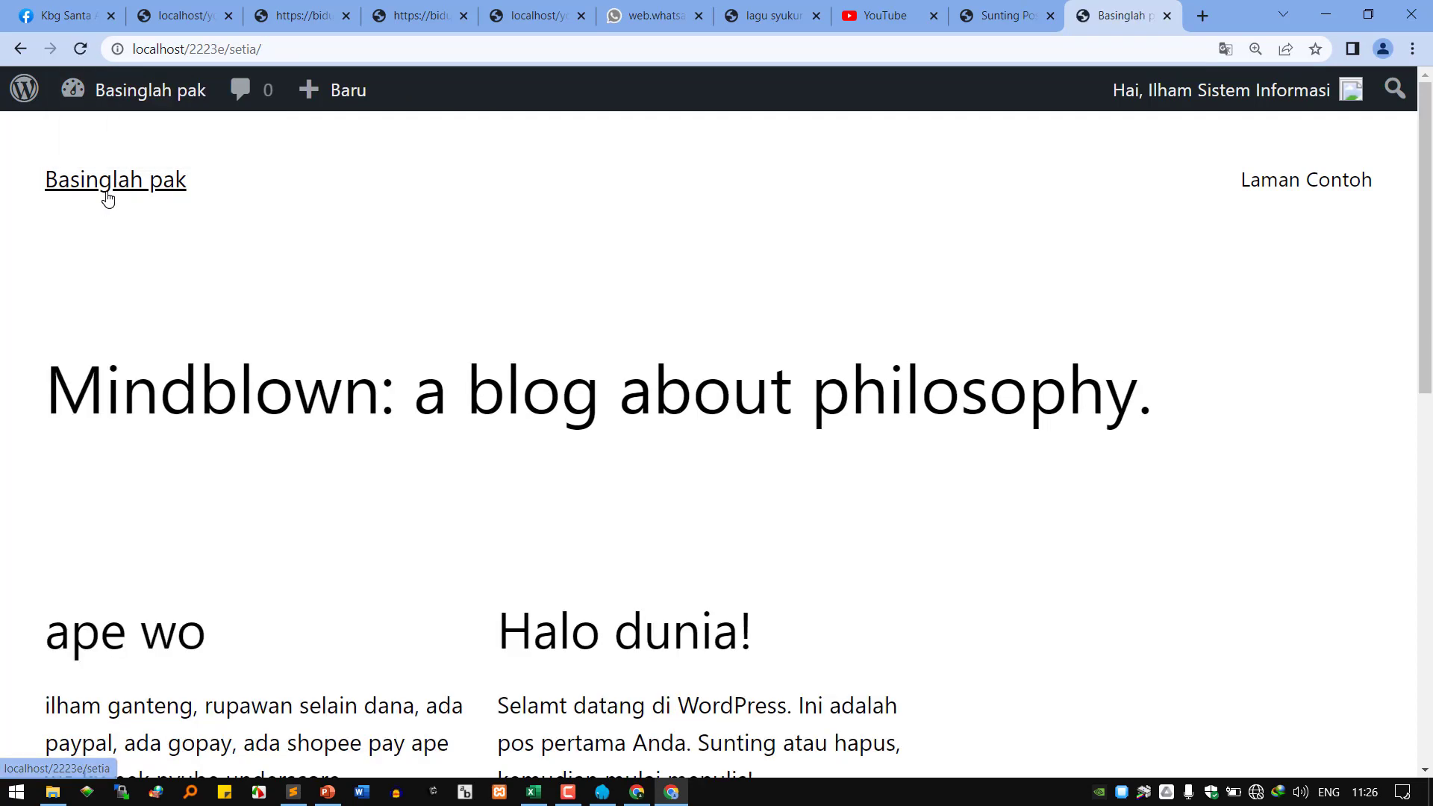
scroll(211, 504, down, 5)
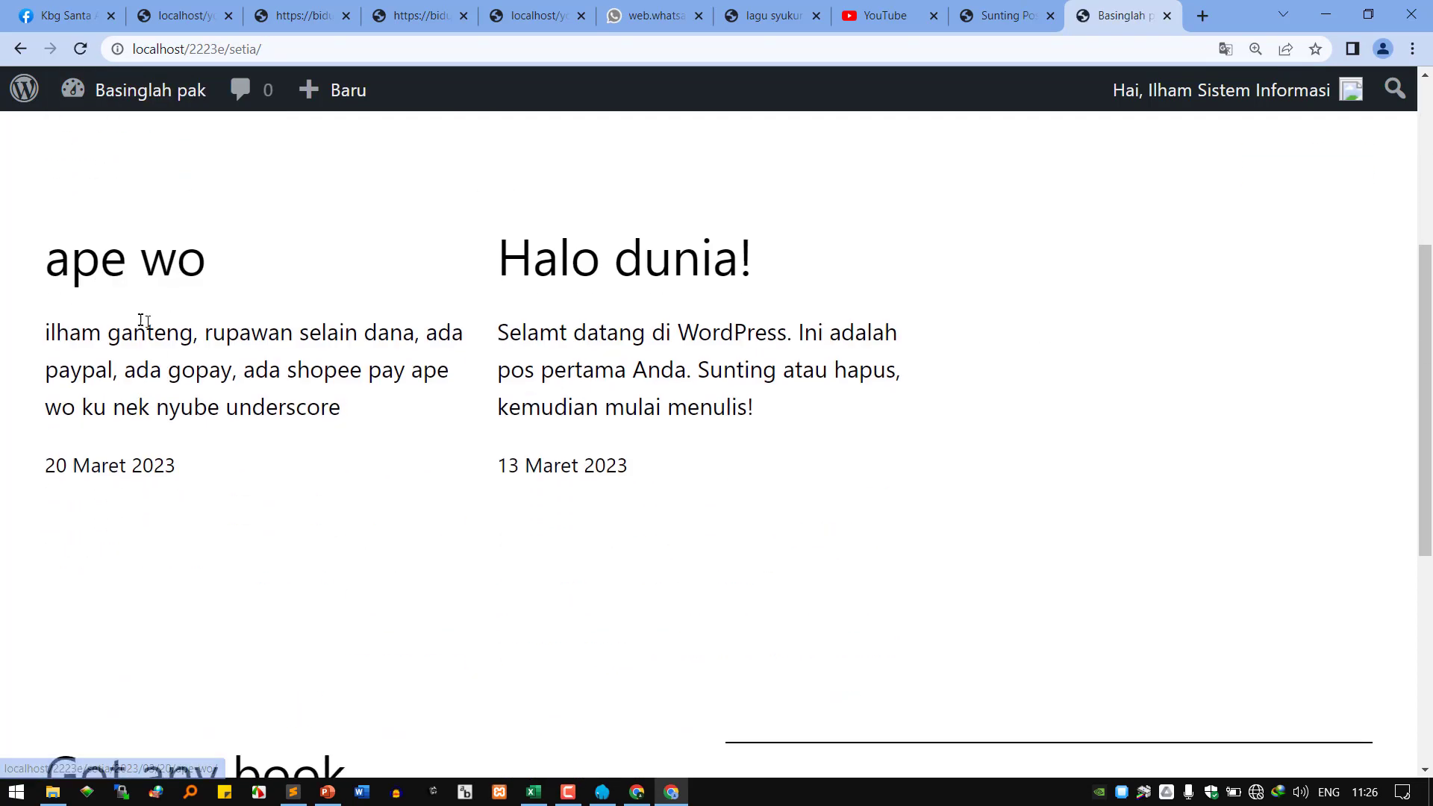
scroll(144, 321, down, 1)
scroll(285, 439, up, 3)
scroll(458, 515, down, 3)
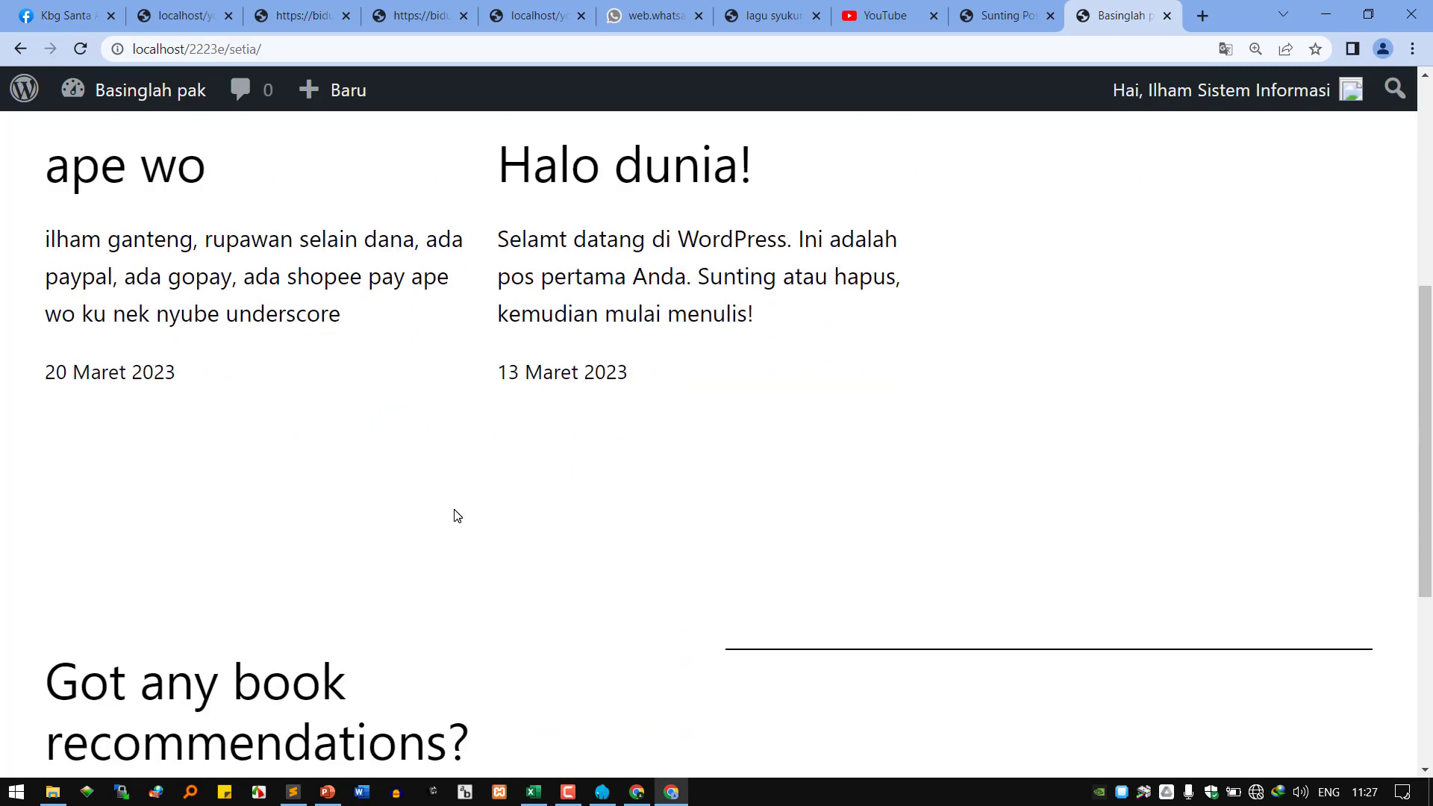
scroll(456, 514, down, 5)
scroll(456, 514, up, 10)
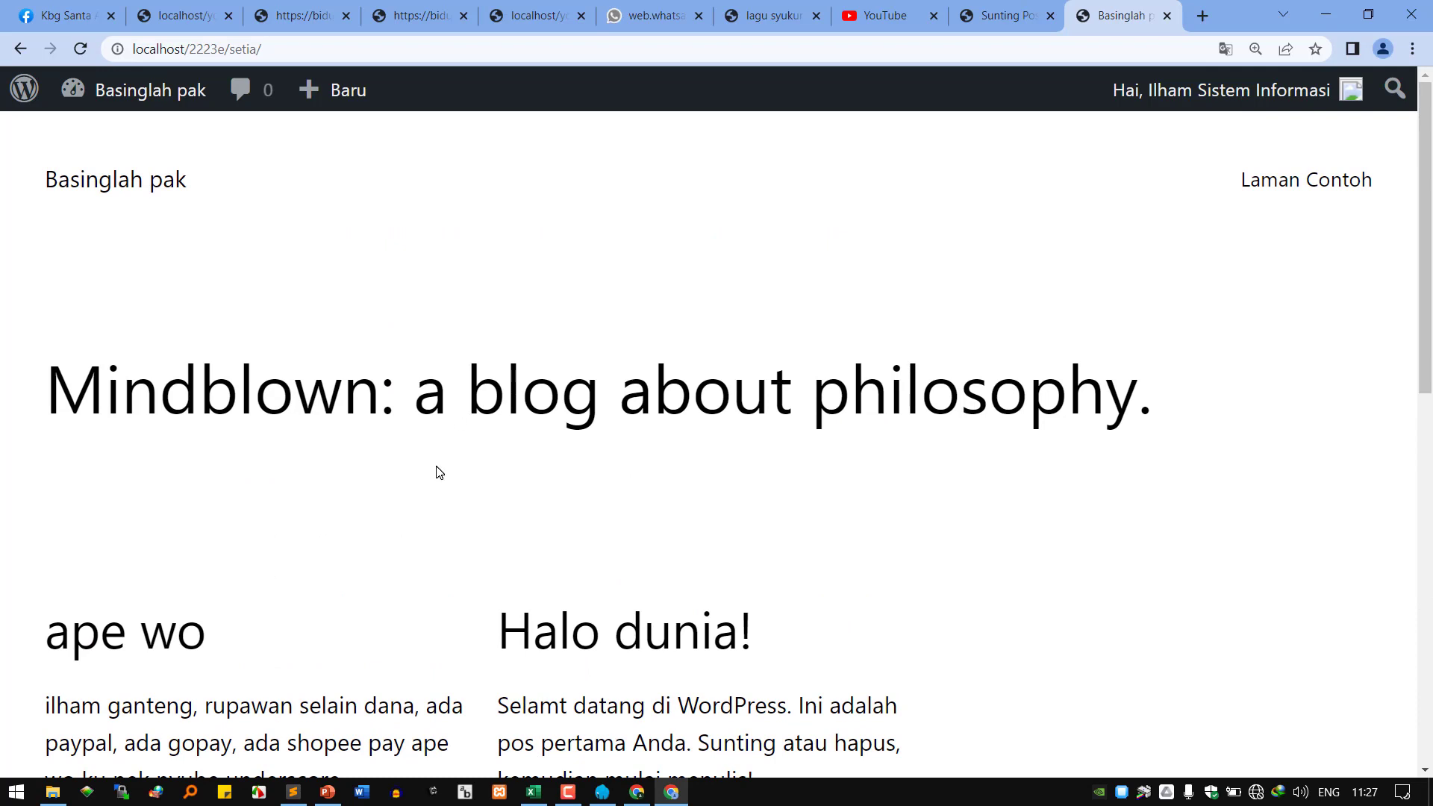
scroll(436, 472, down, 2)
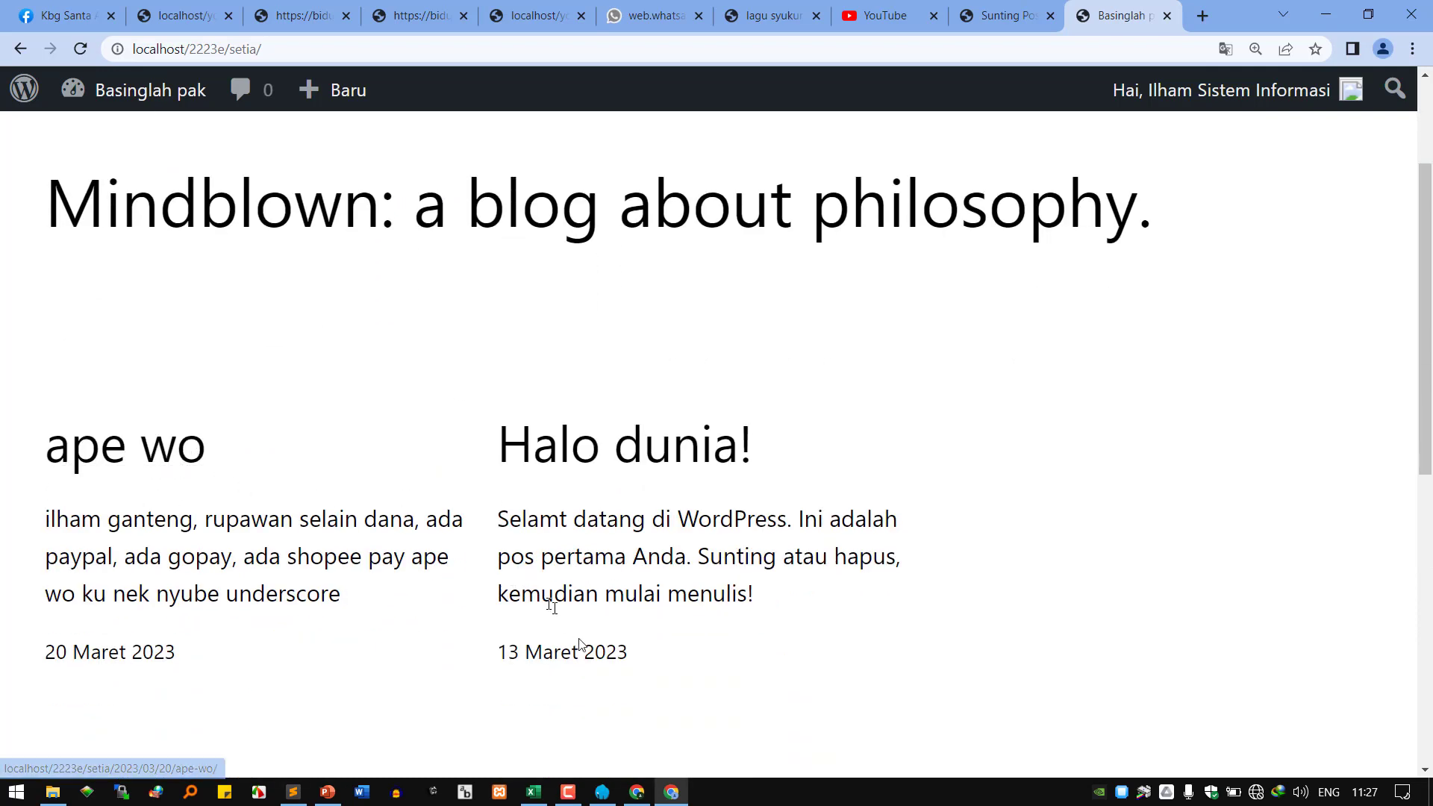
Bring the admin's browser window forward, maximize it, and open the Semua Pos list.
click(638, 792)
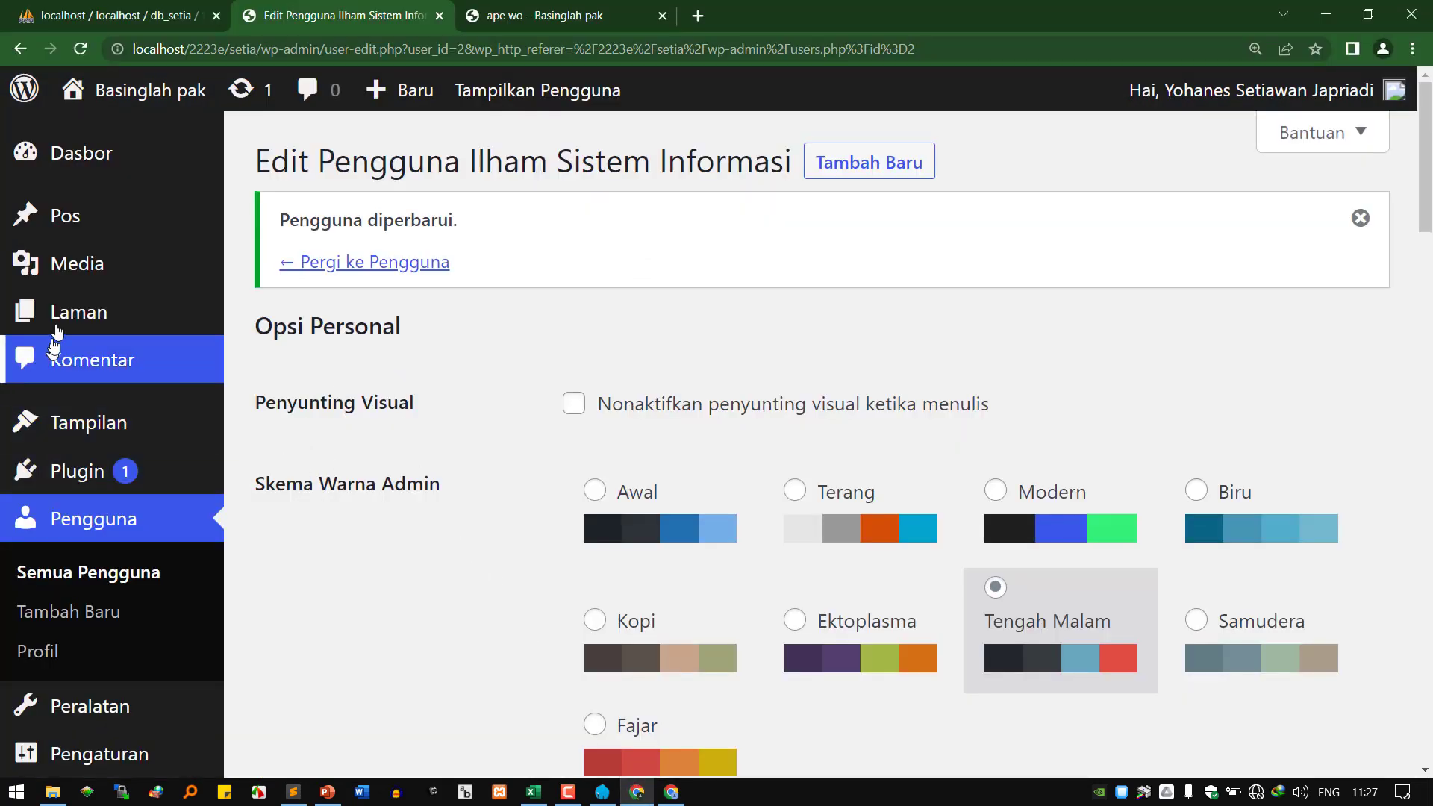
mouse_move(200, 232)
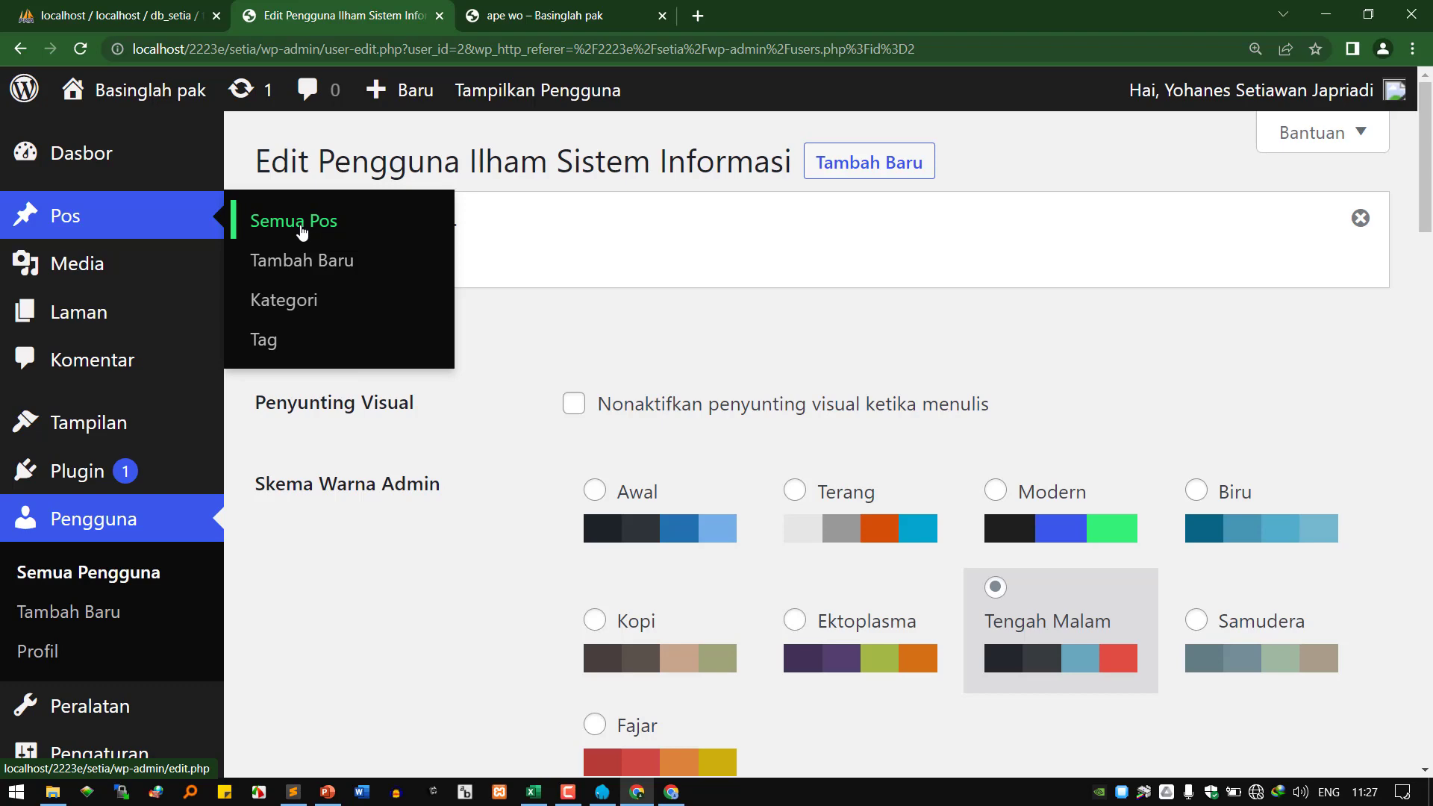
drag(985, 26, 967, 87)
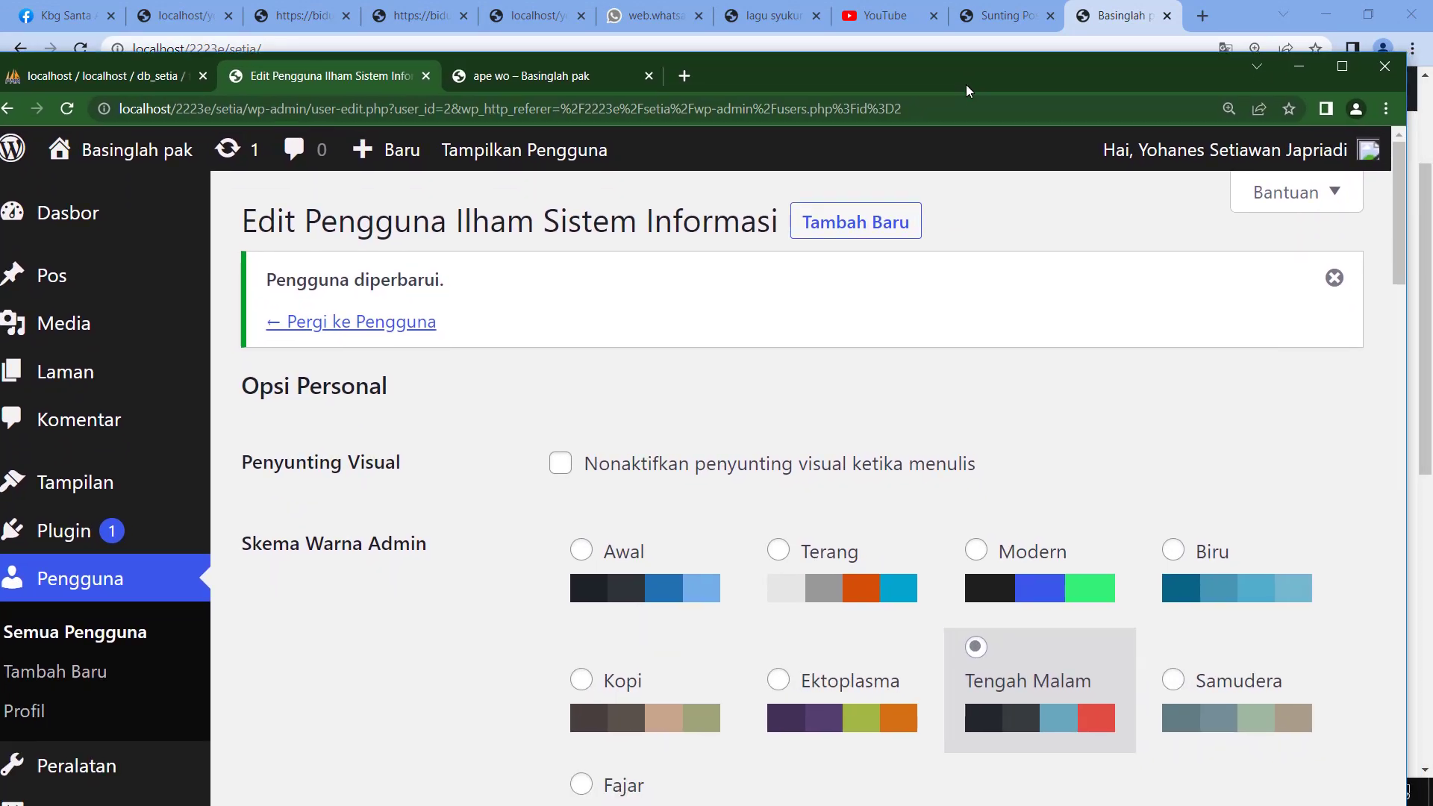
double_click(966, 83)
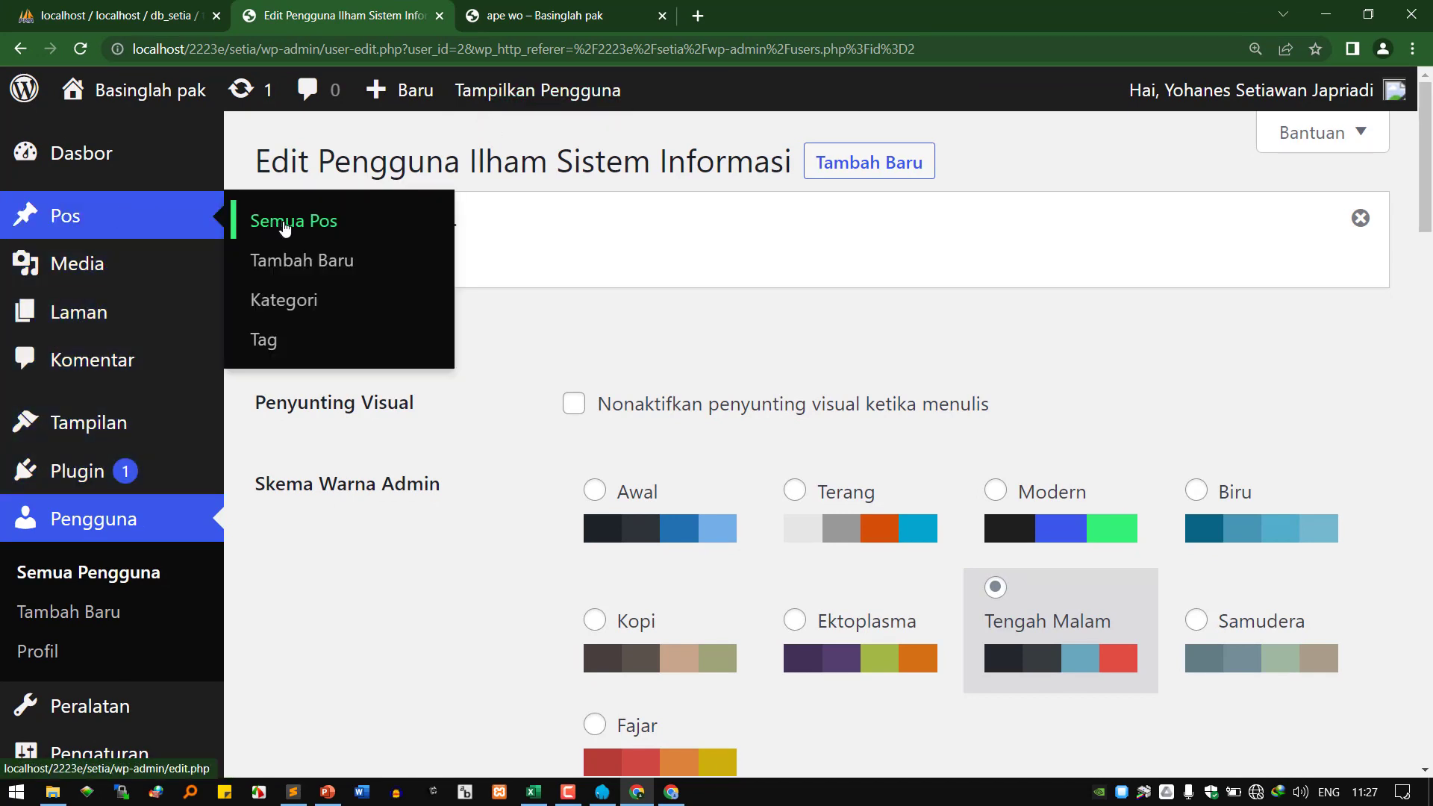
click(285, 228)
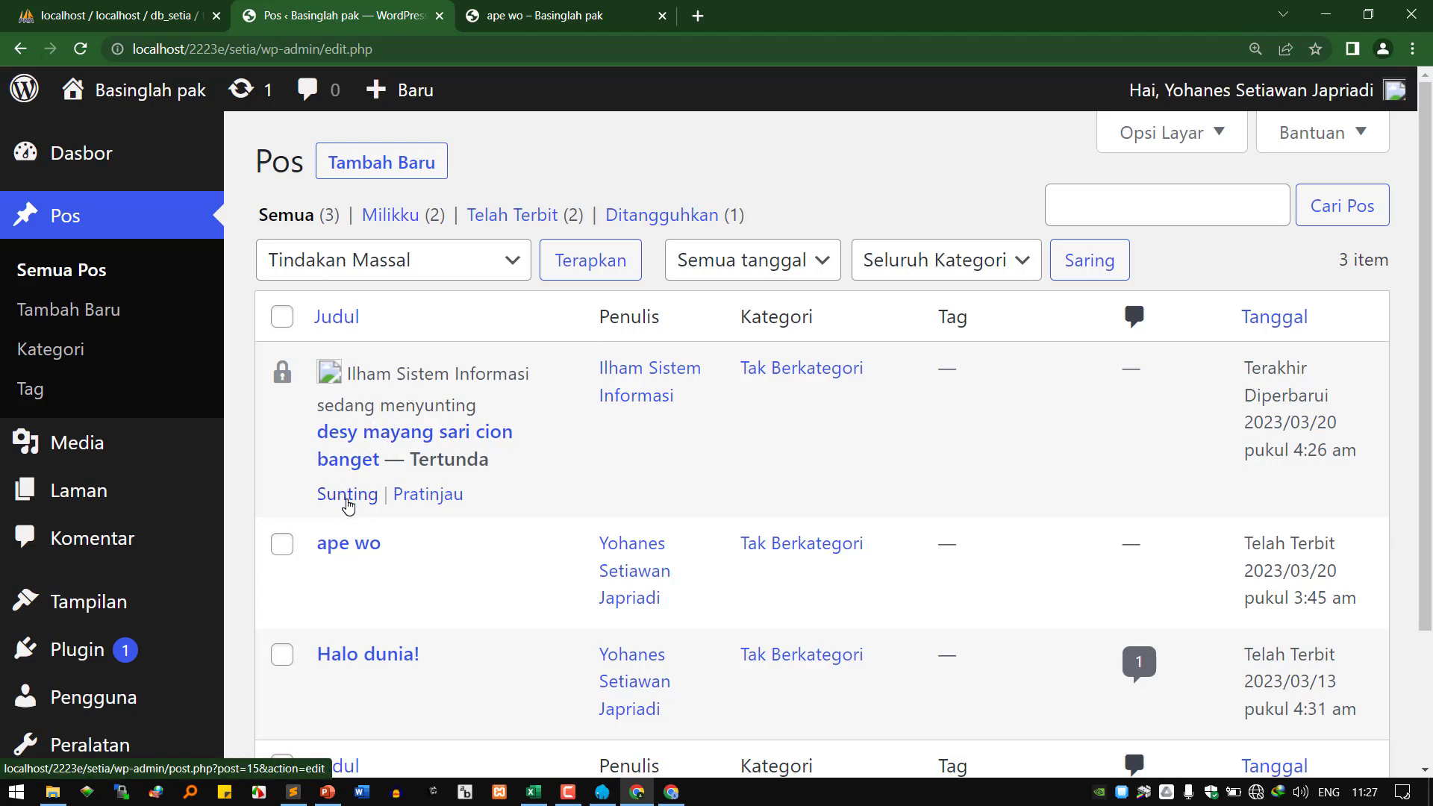
click(347, 499)
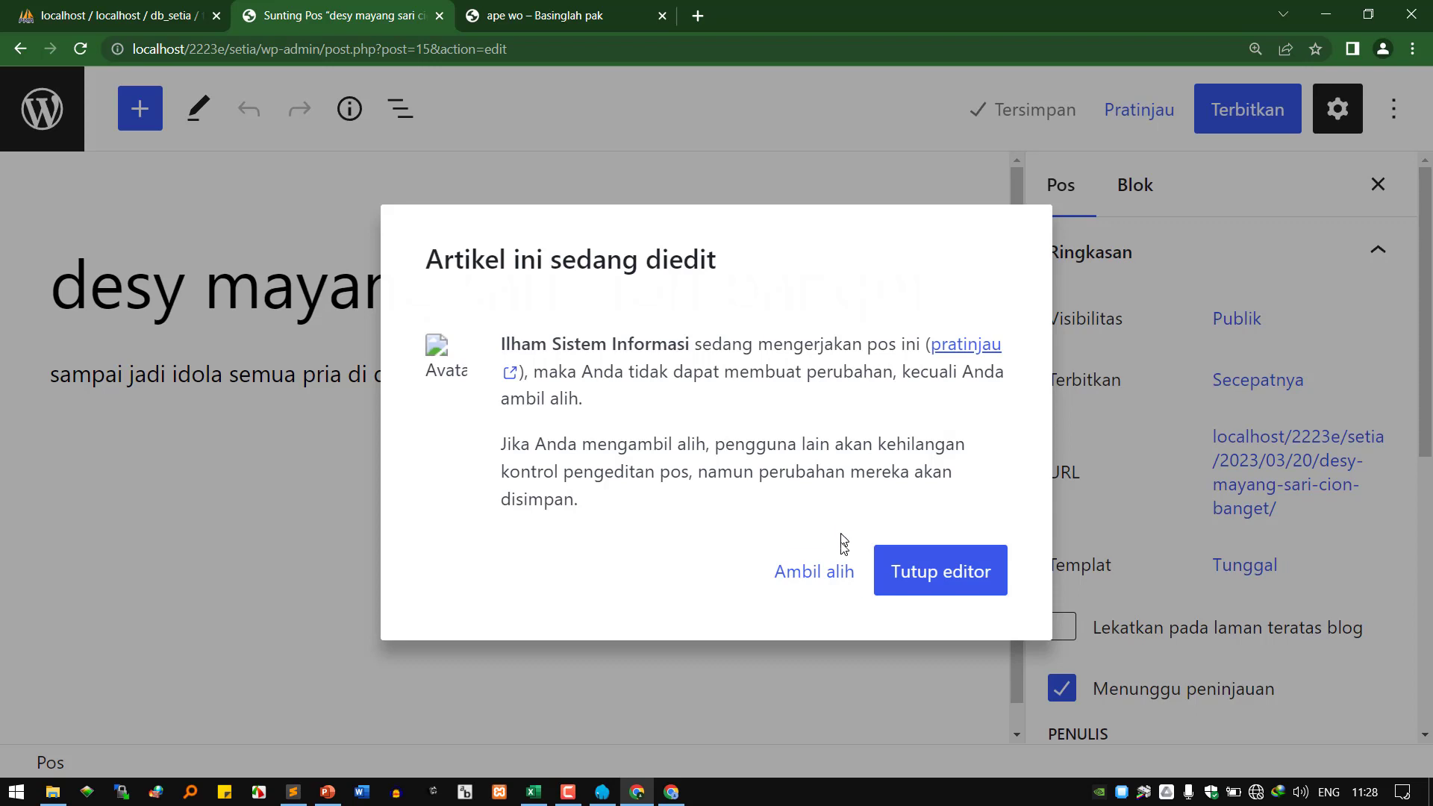
click(828, 581)
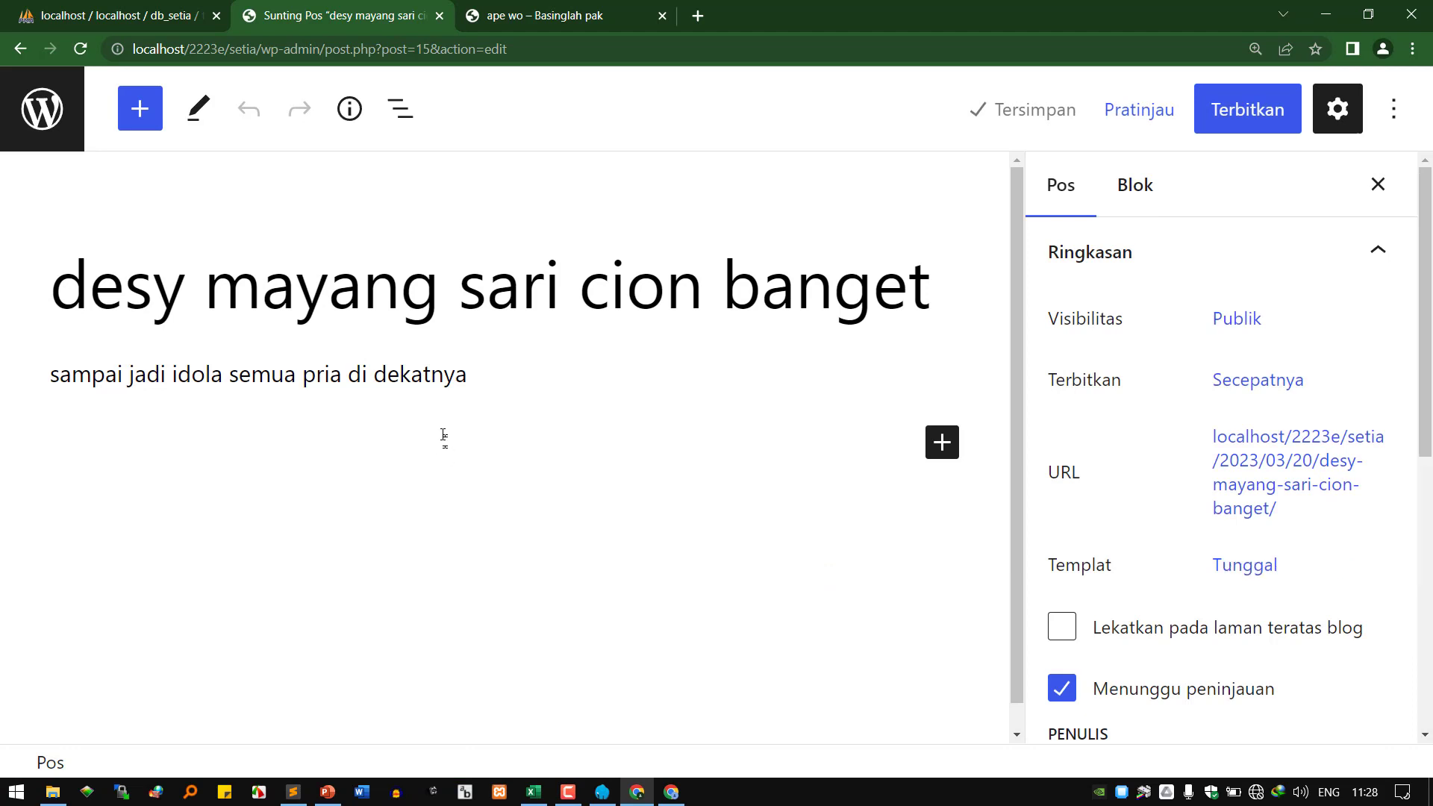
click(458, 303)
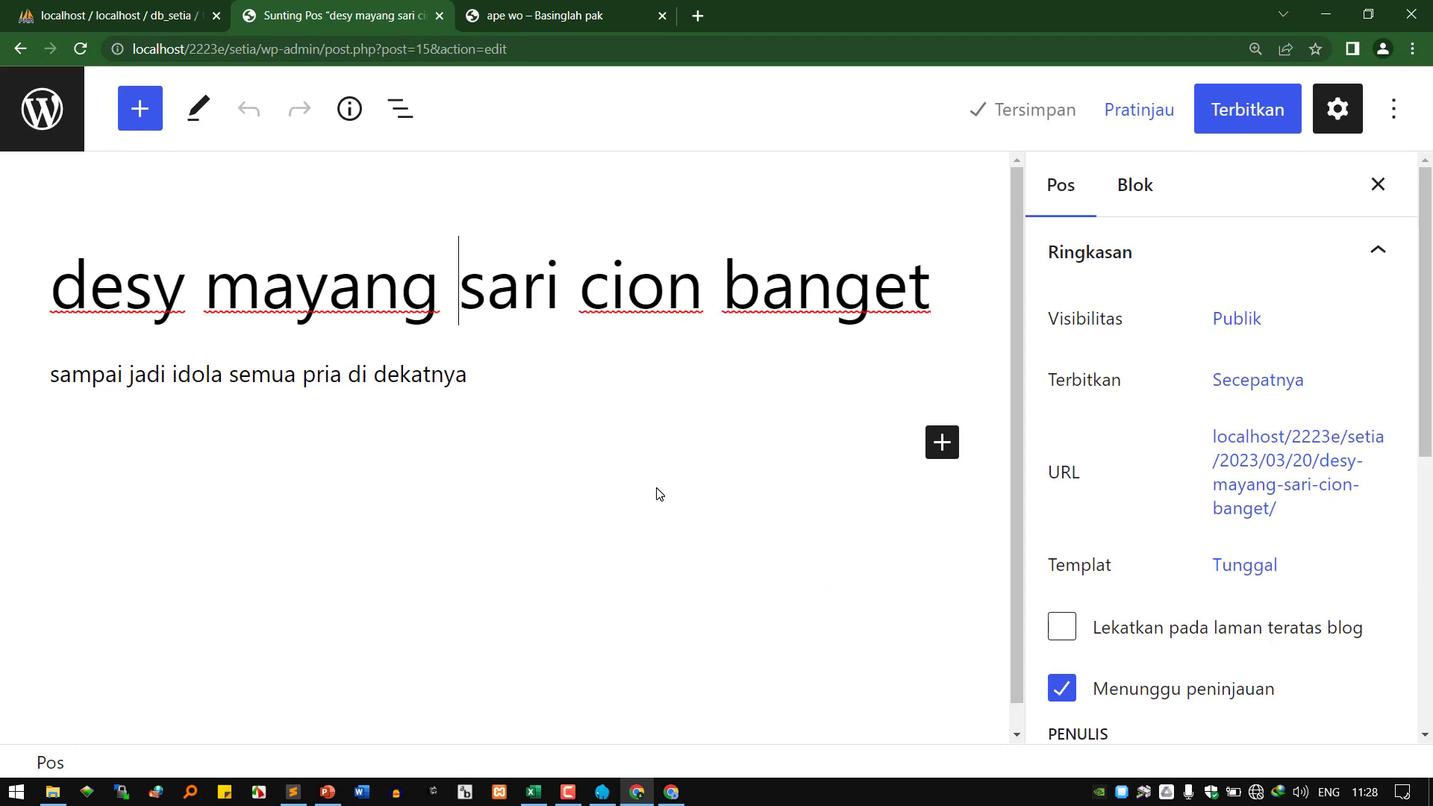
key(BackSpace)
key(Home)
key(Right)
key(Right)
key(Right)
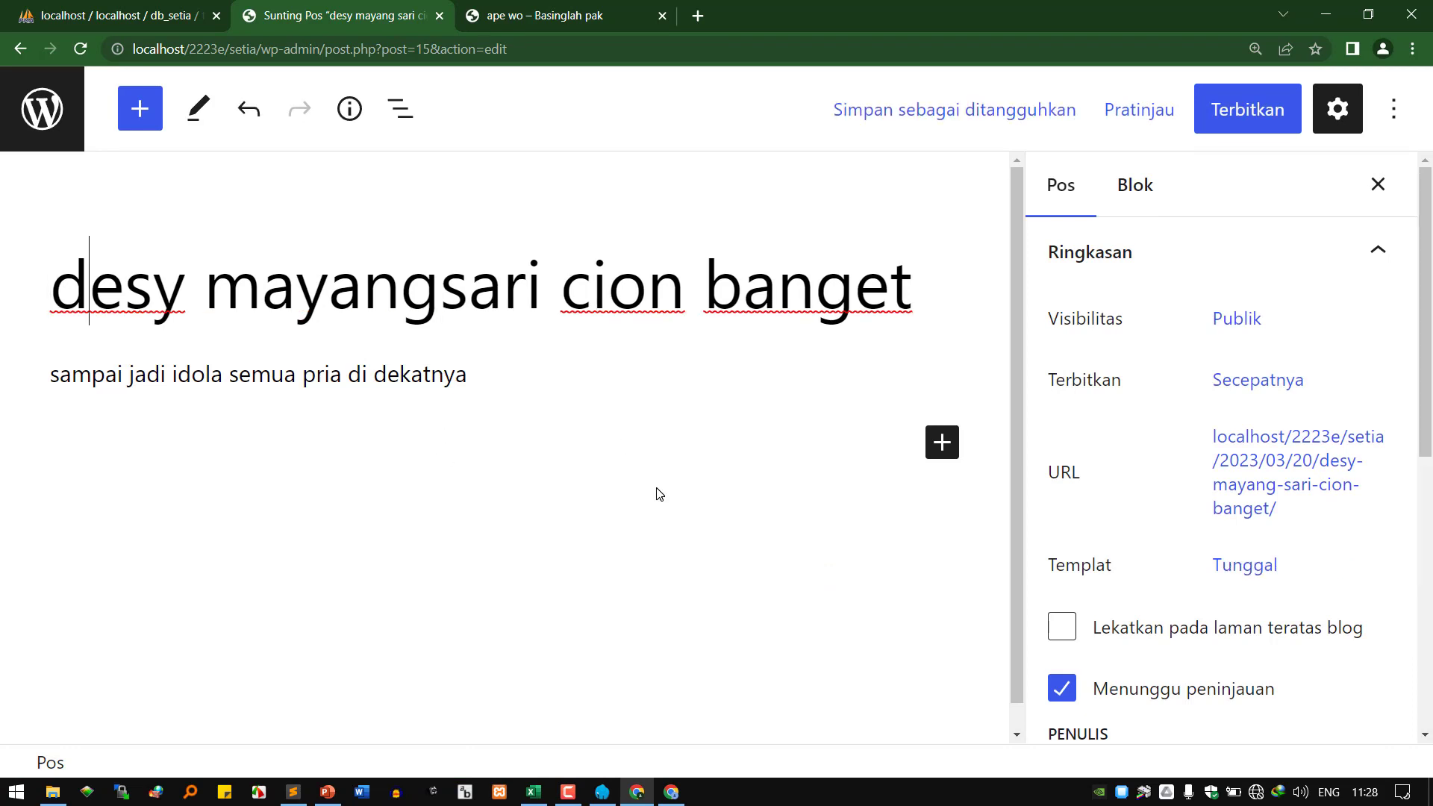
text(i)
key(Delete)
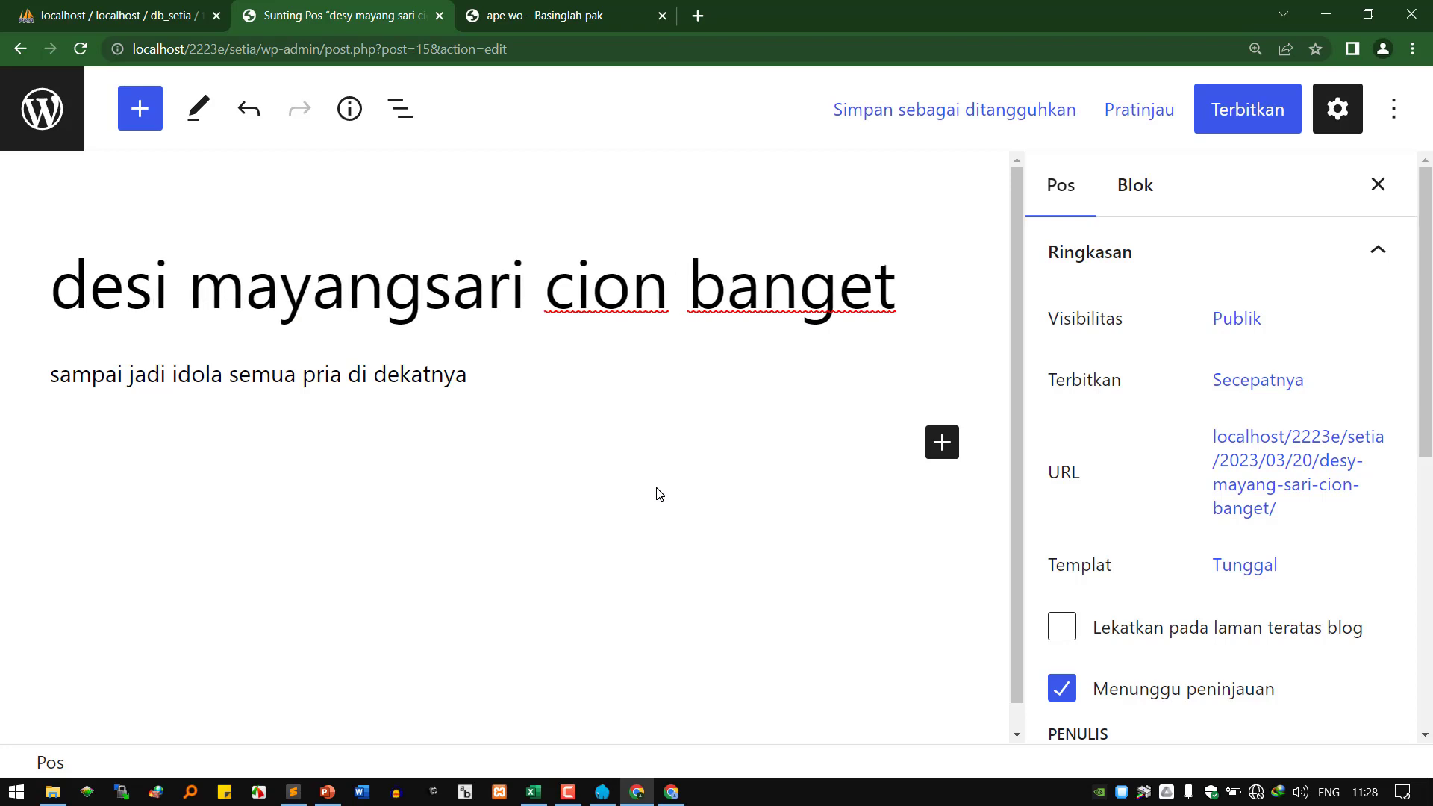
Append 'sampai nempel kayak perangko' to the paragraph and begin publishing the post.
click(486, 375)
text(samp)
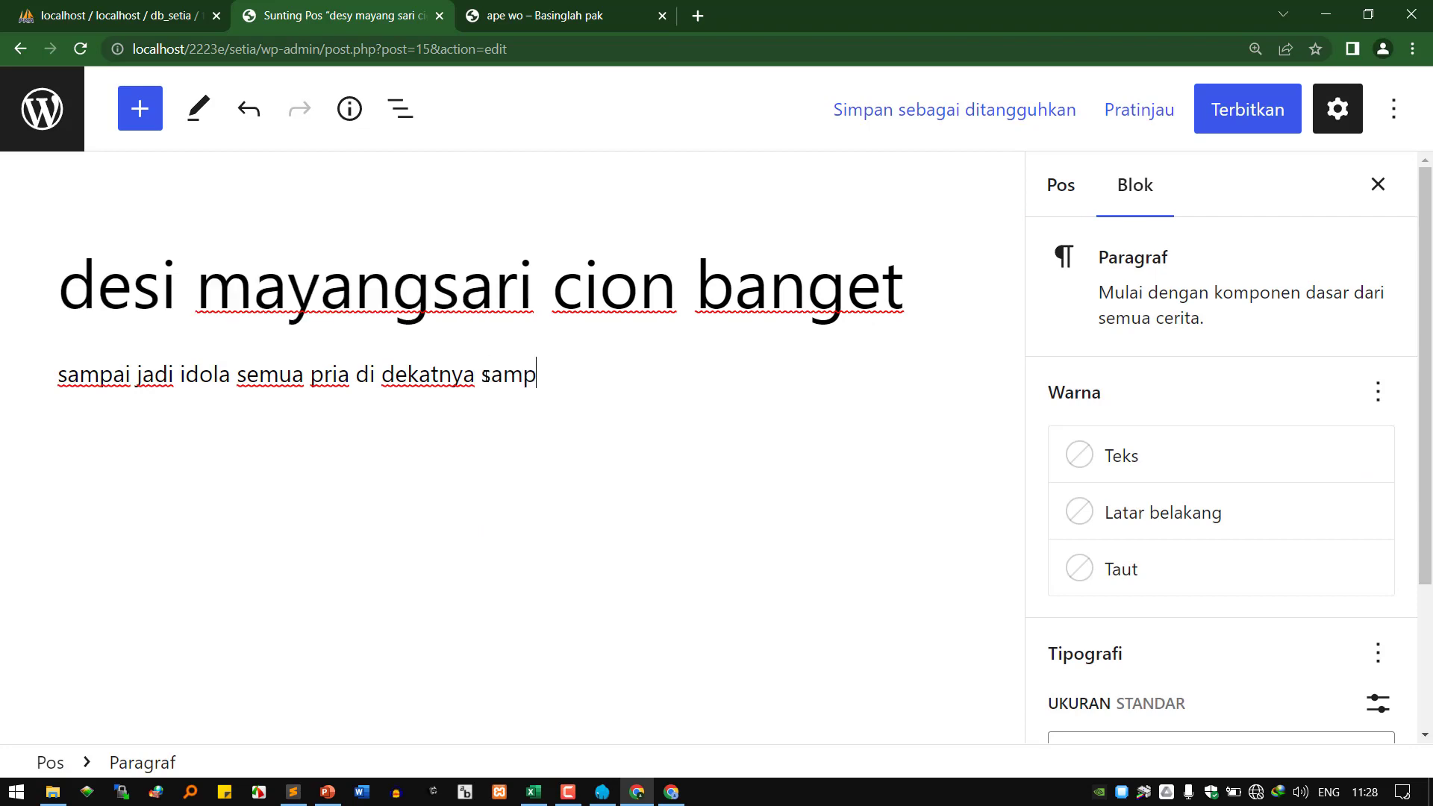
text(ai nempel ka)
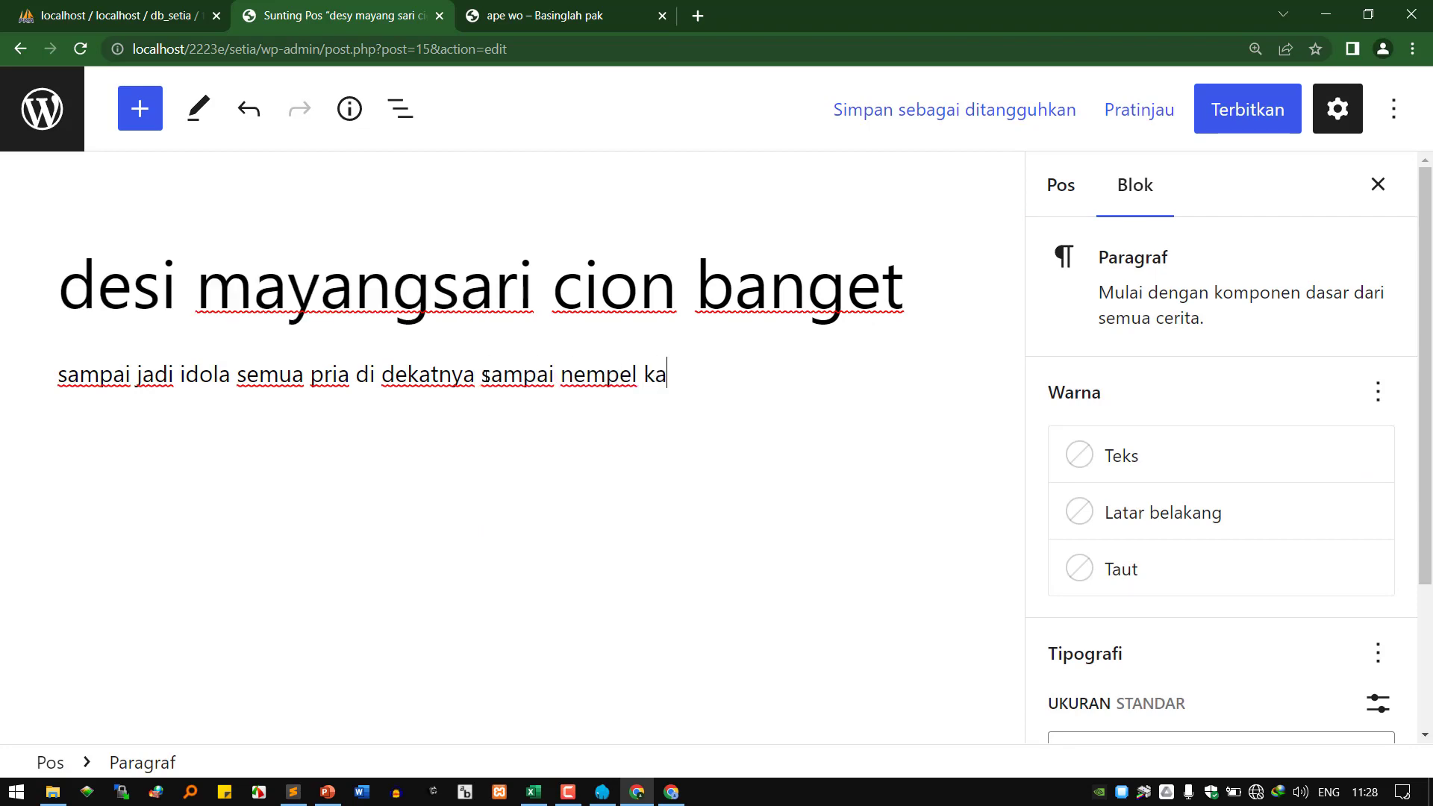
text(yak perangko)
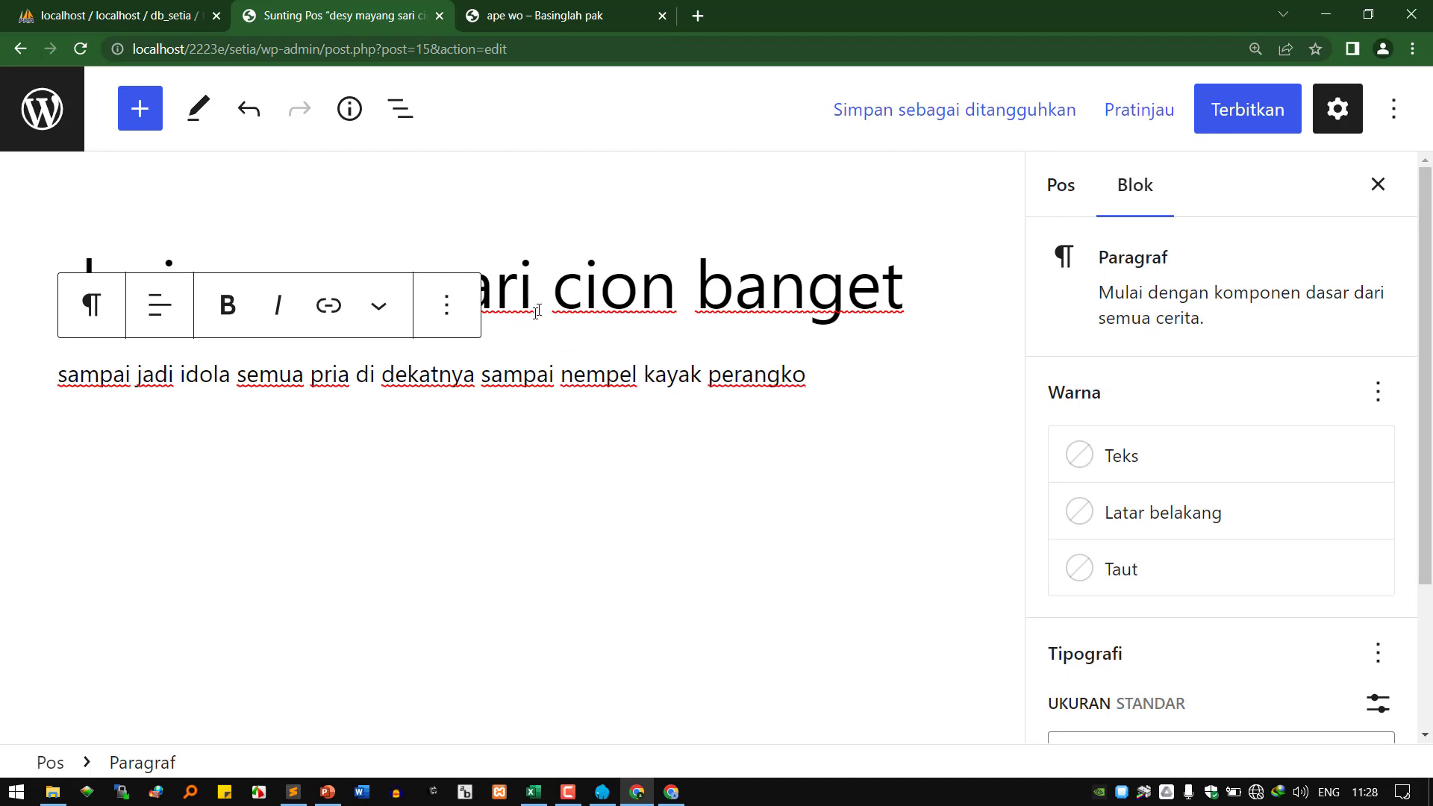
click(549, 287)
click(564, 374)
click(734, 287)
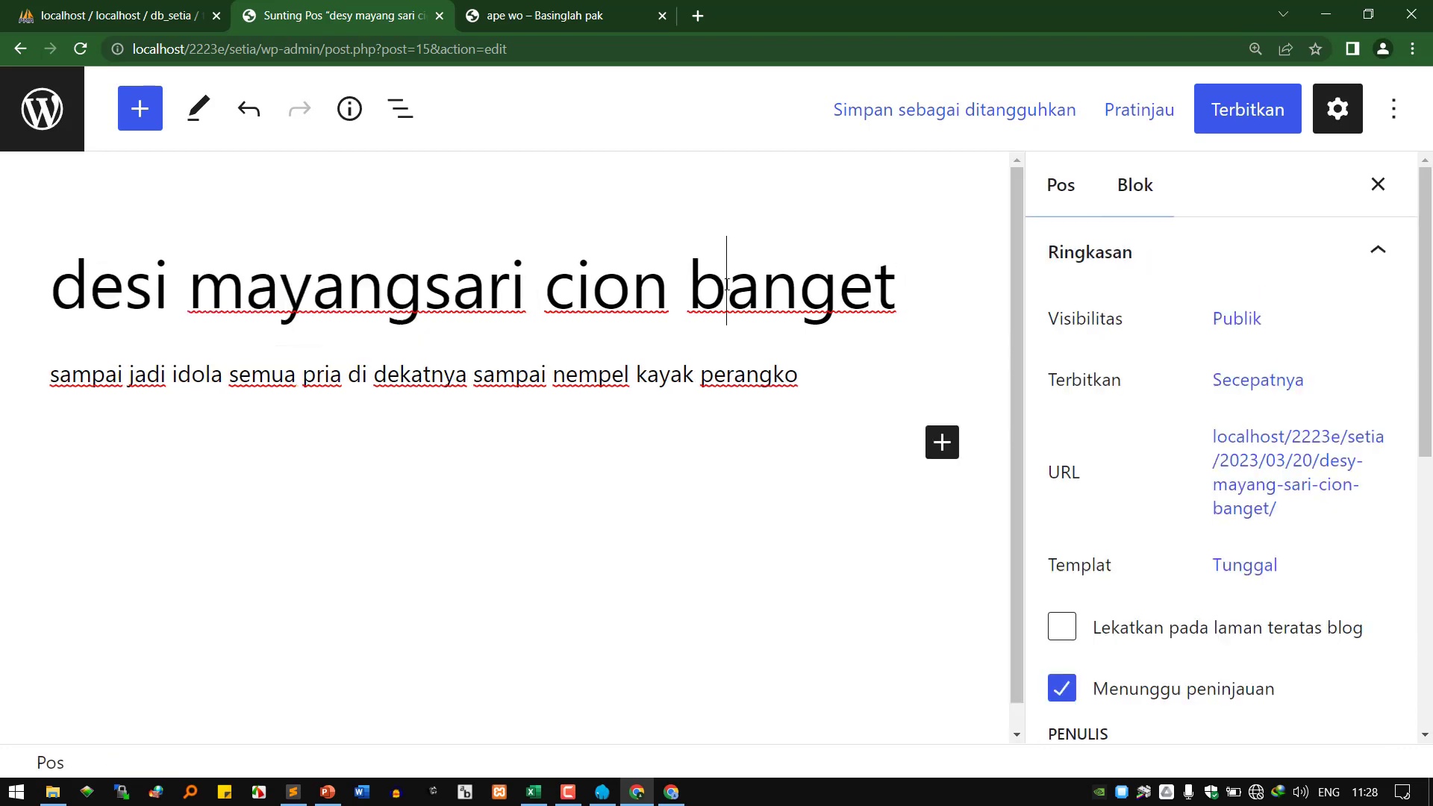
click(627, 374)
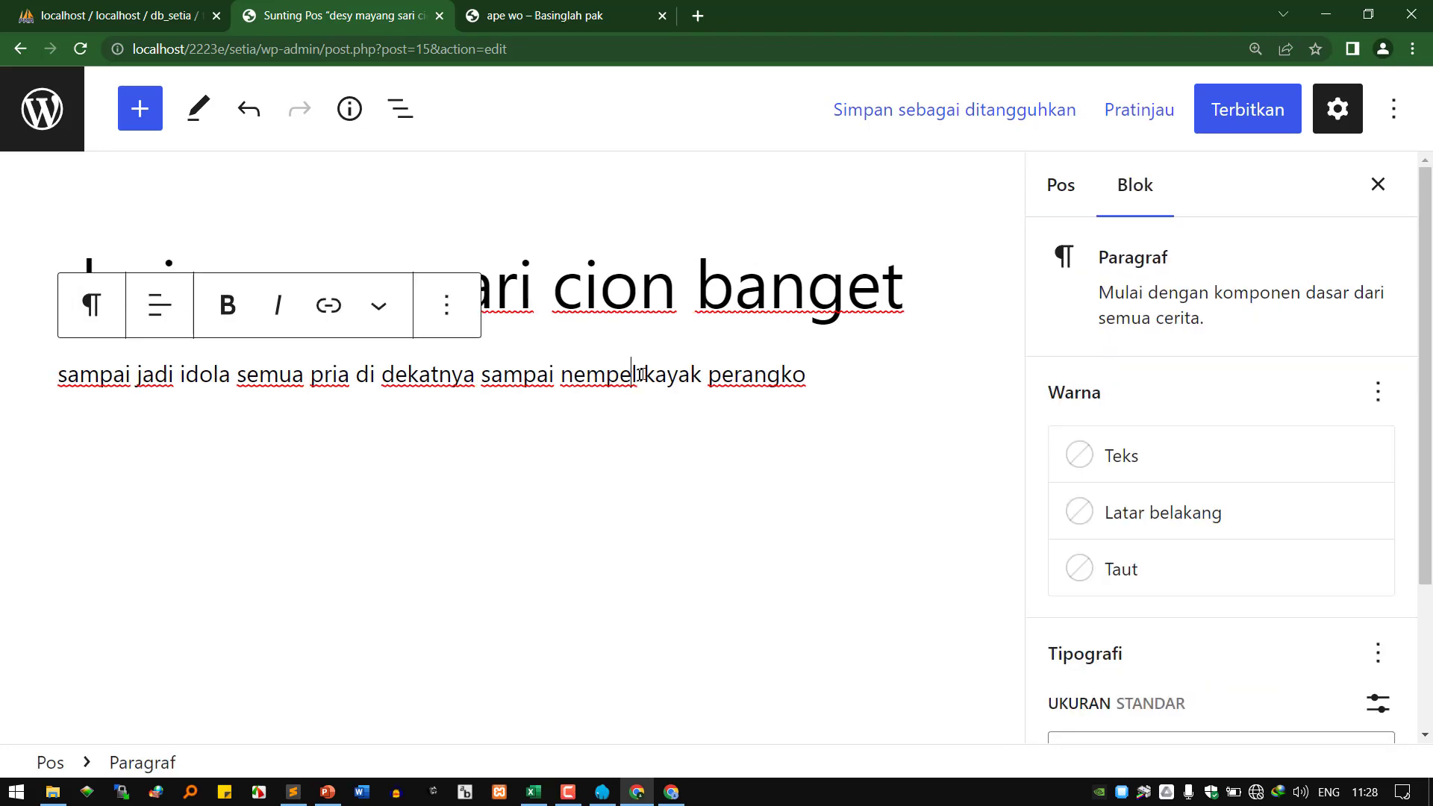
click(1240, 112)
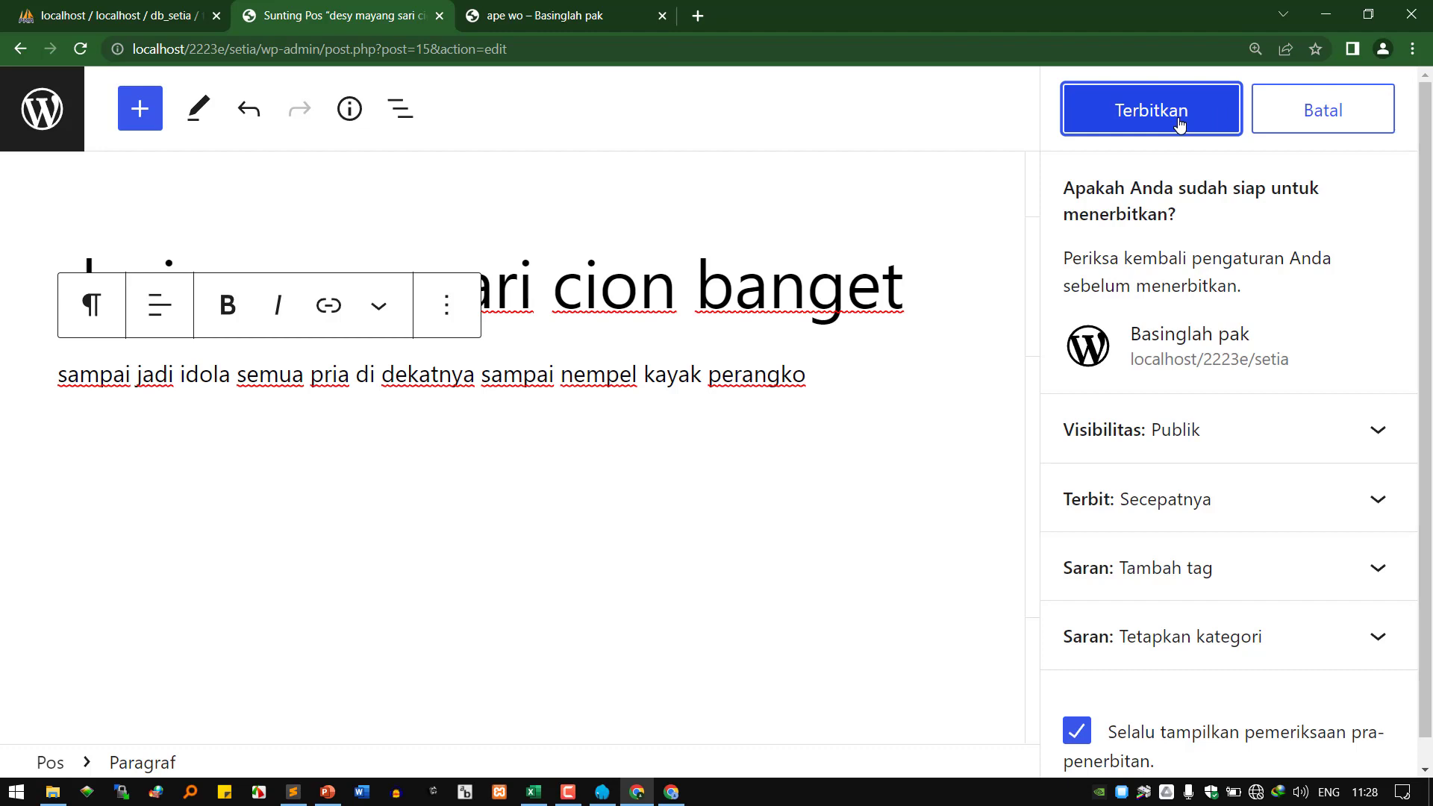
Publish 'desi mayangsari cion banget' and bring the Basinglah pak homepage window into view.
click(1179, 120)
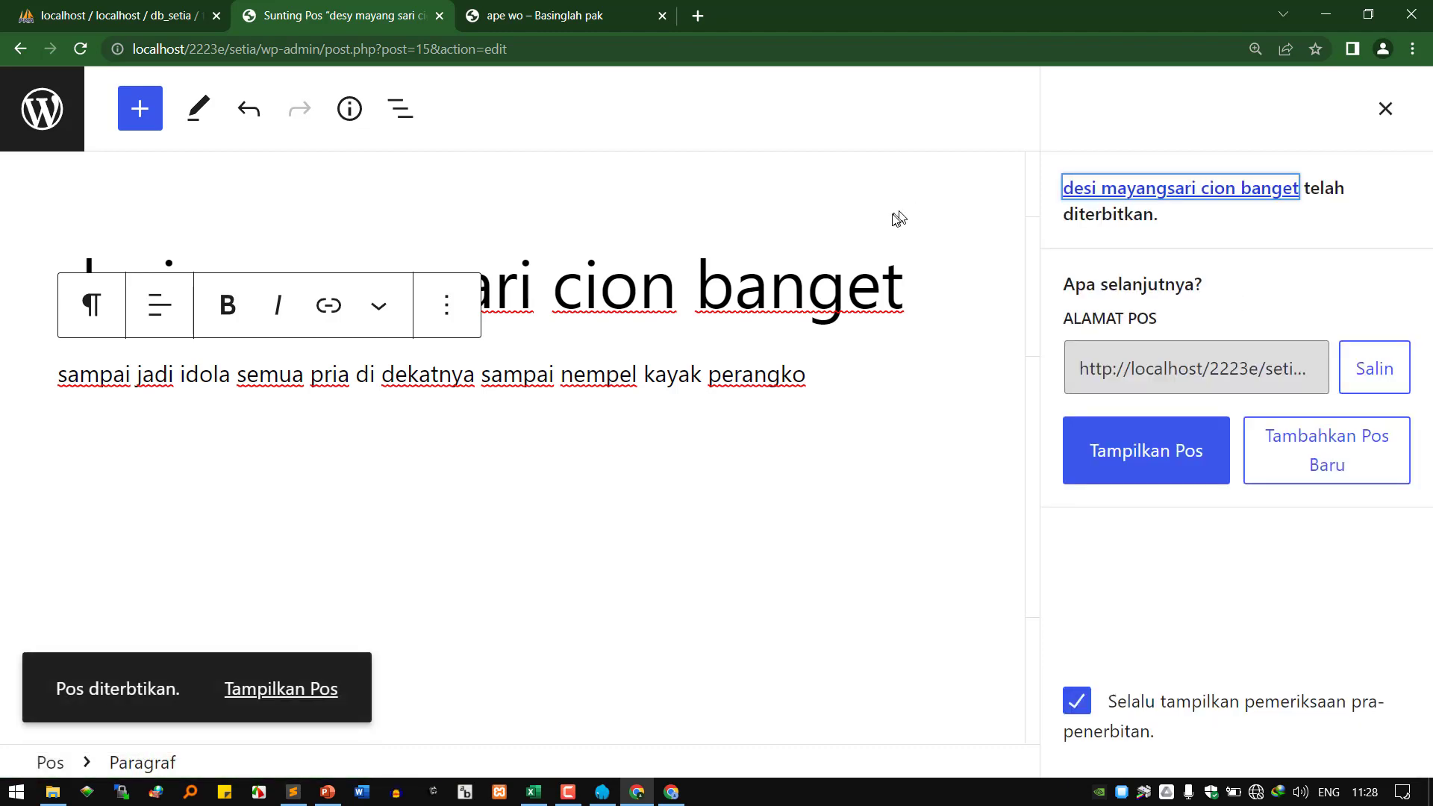
click(1315, 19)
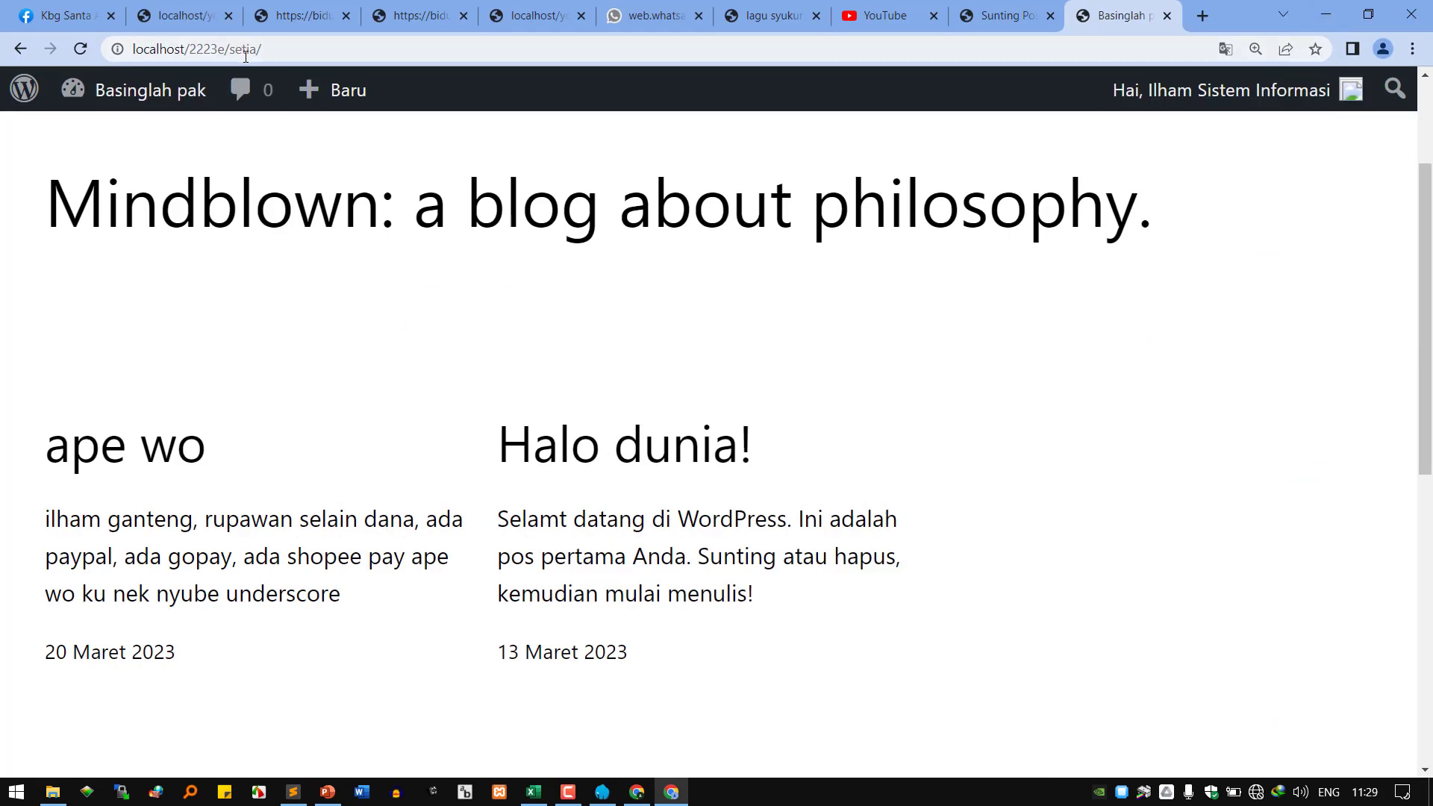
Reload the homepage and view the new post 'desi mayangsari cion banget' on its own page.
click(81, 50)
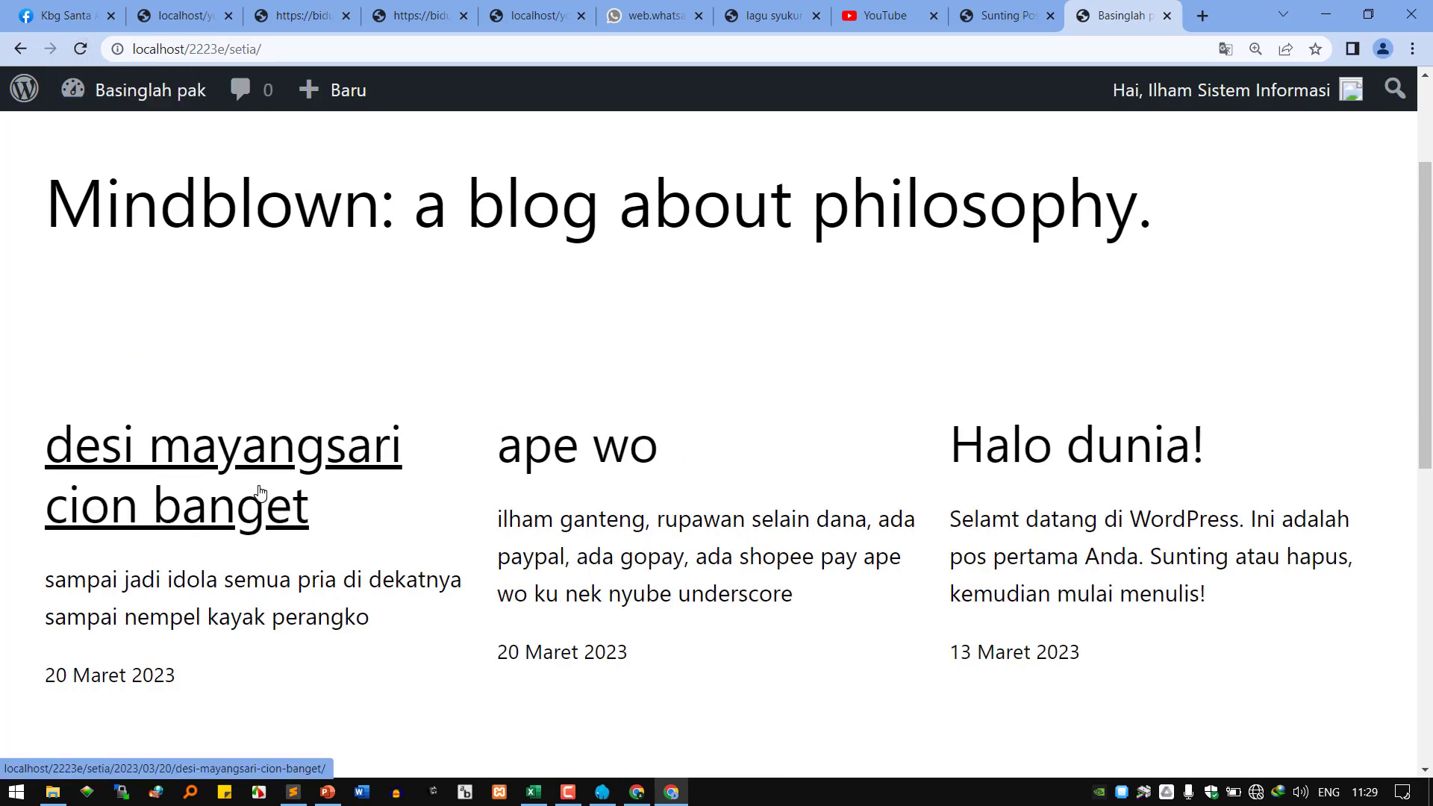
click(261, 492)
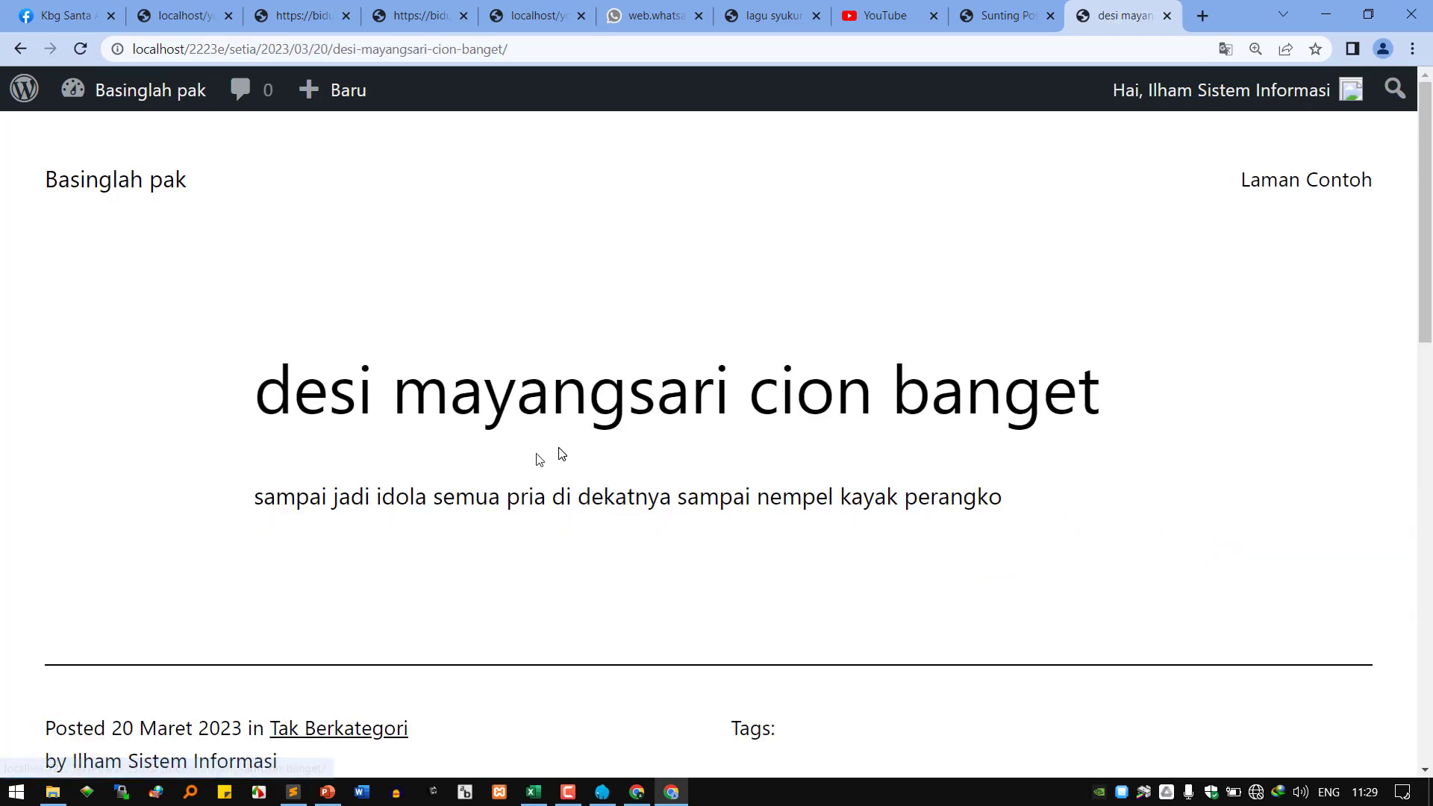
scroll(615, 451, down, 1)
scroll(616, 451, down, 2)
scroll(610, 438, up, 3)
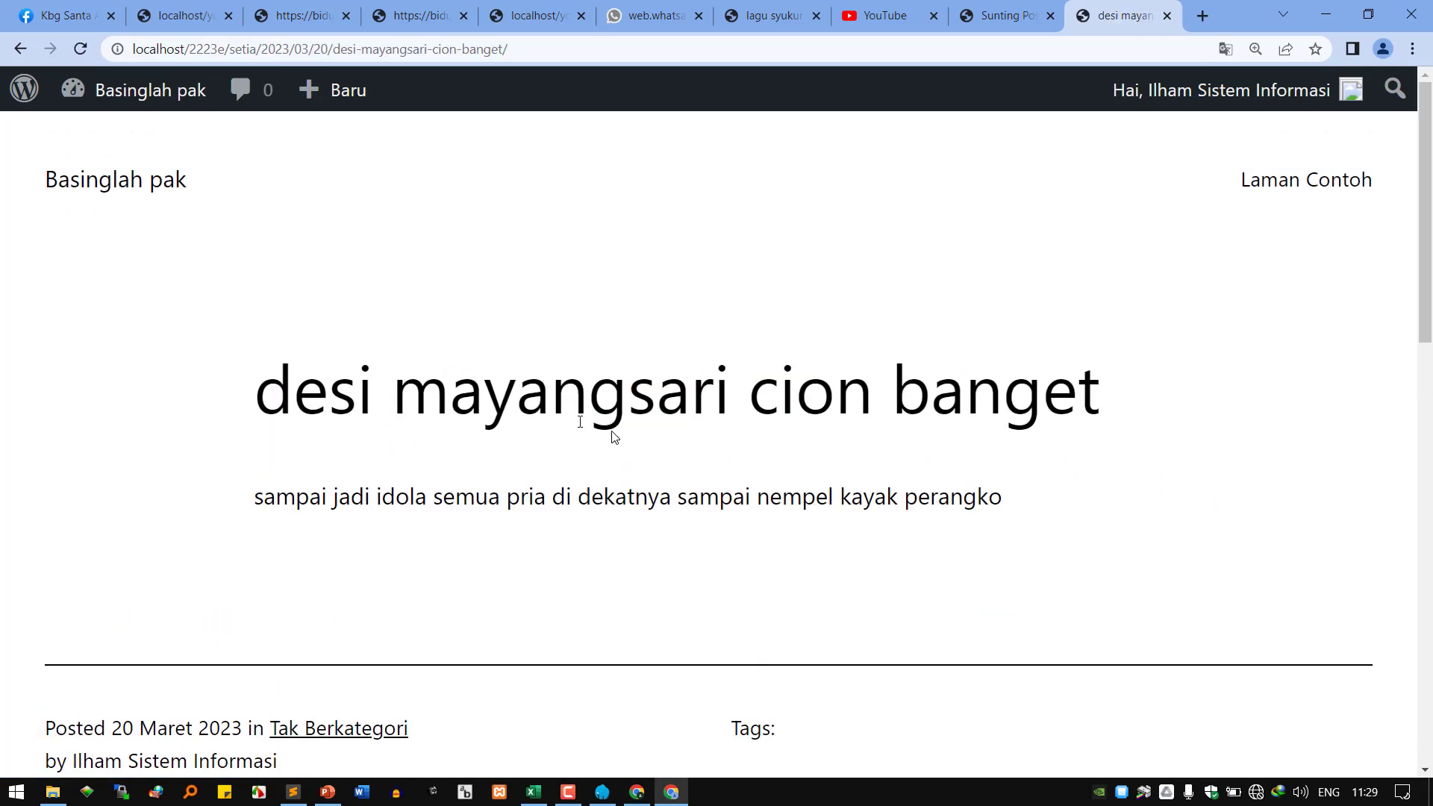
Return to the Basinglah pak homepage and check the new post is listed first.
click(124, 190)
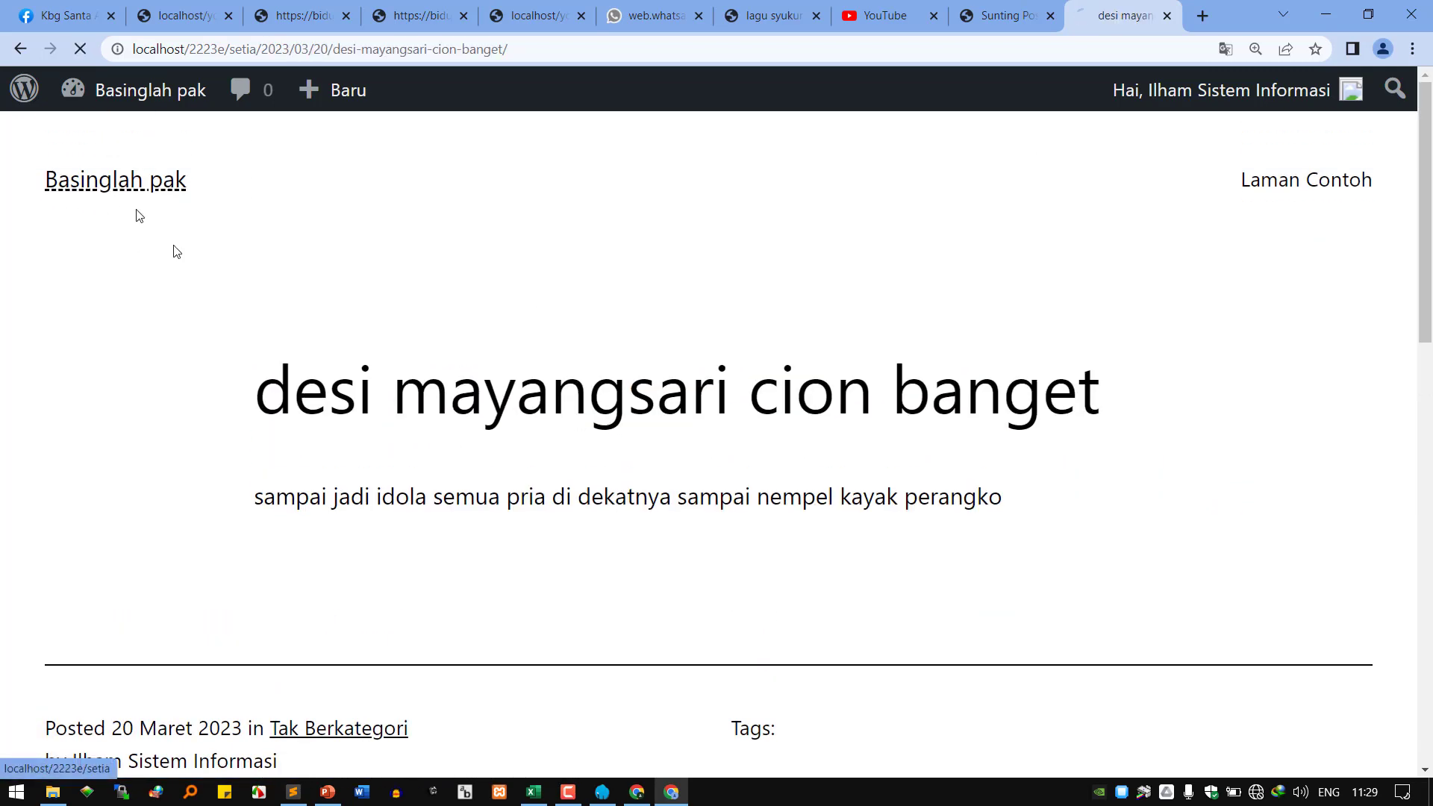
scroll(307, 502, down, 4)
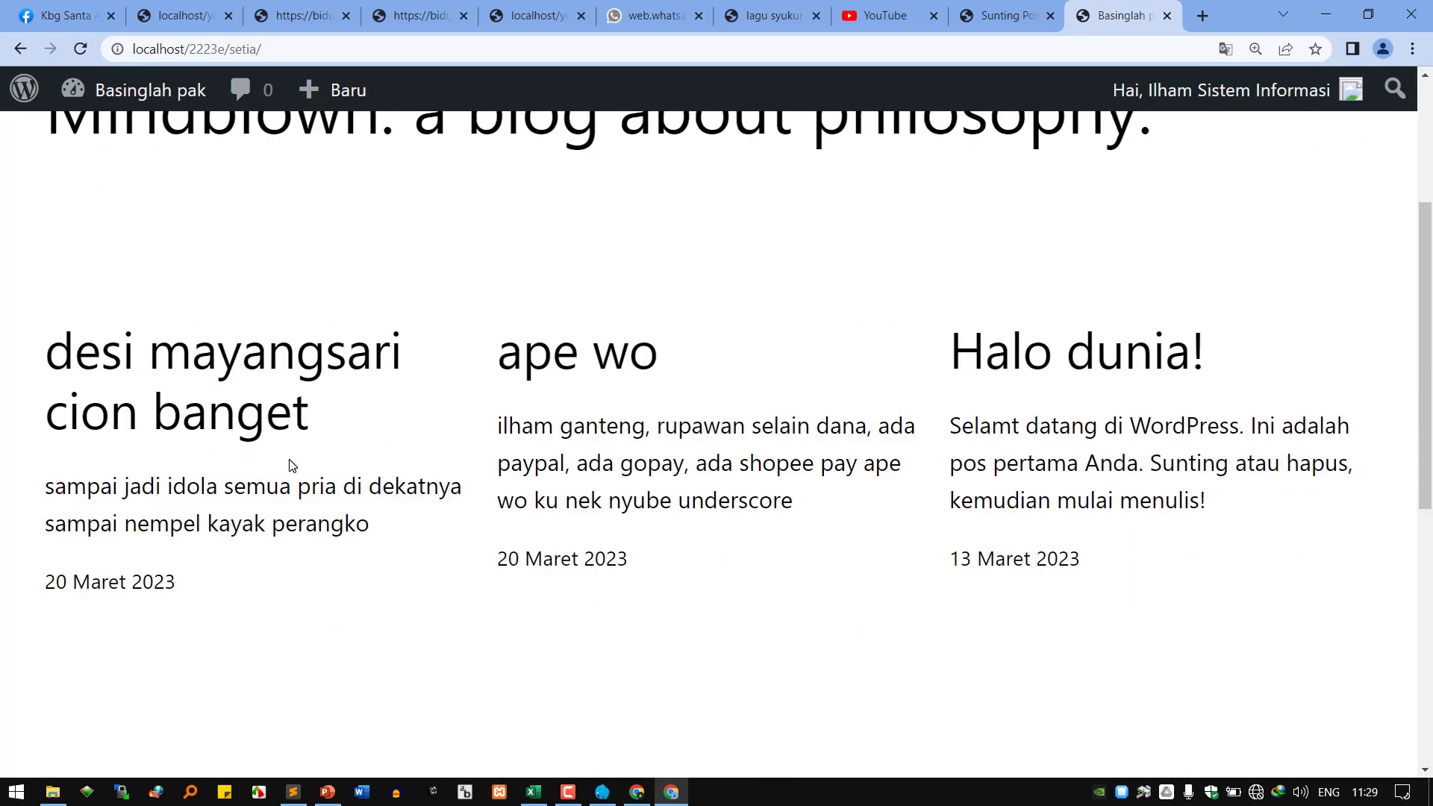
scroll(295, 466, up, 2)
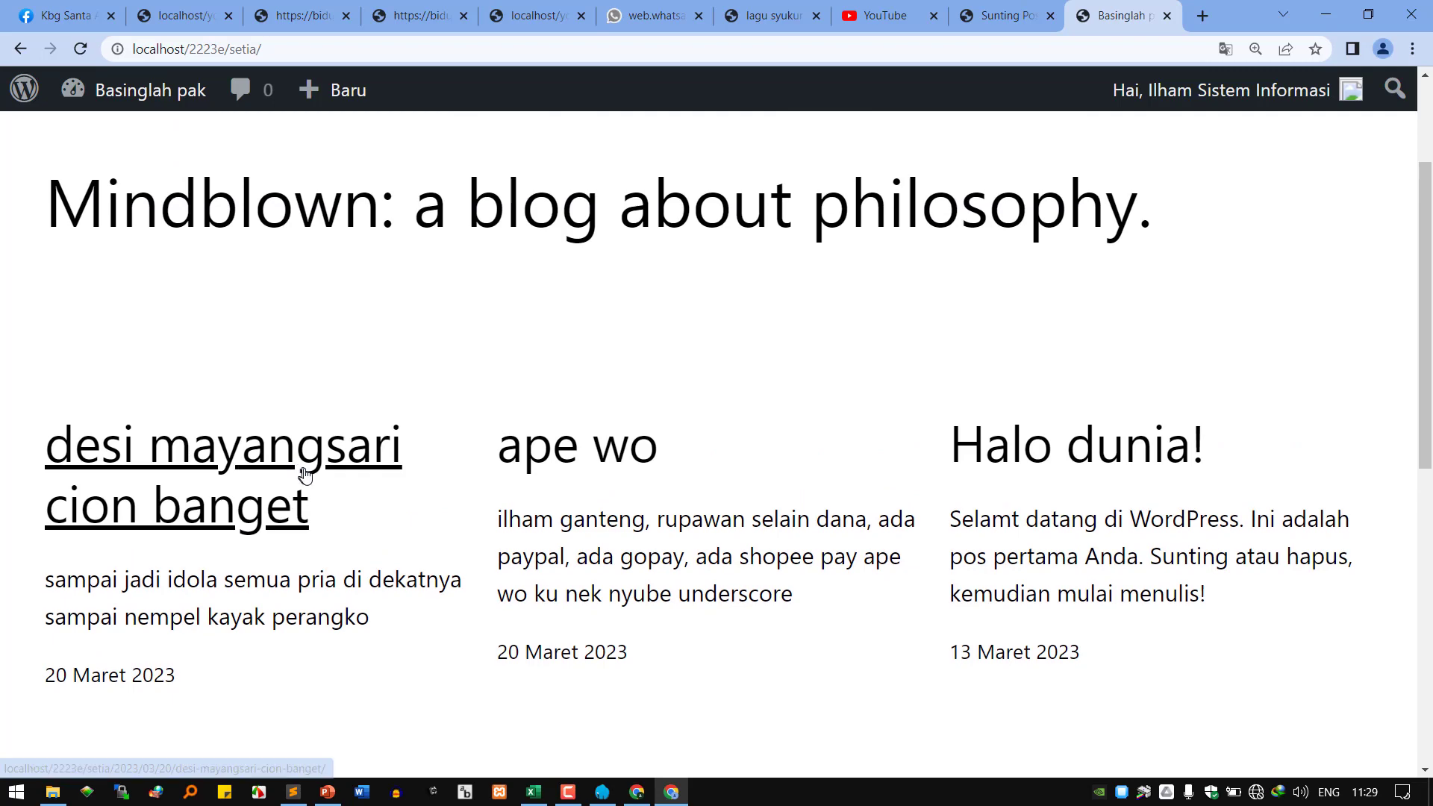
scroll(306, 473, up, 2)
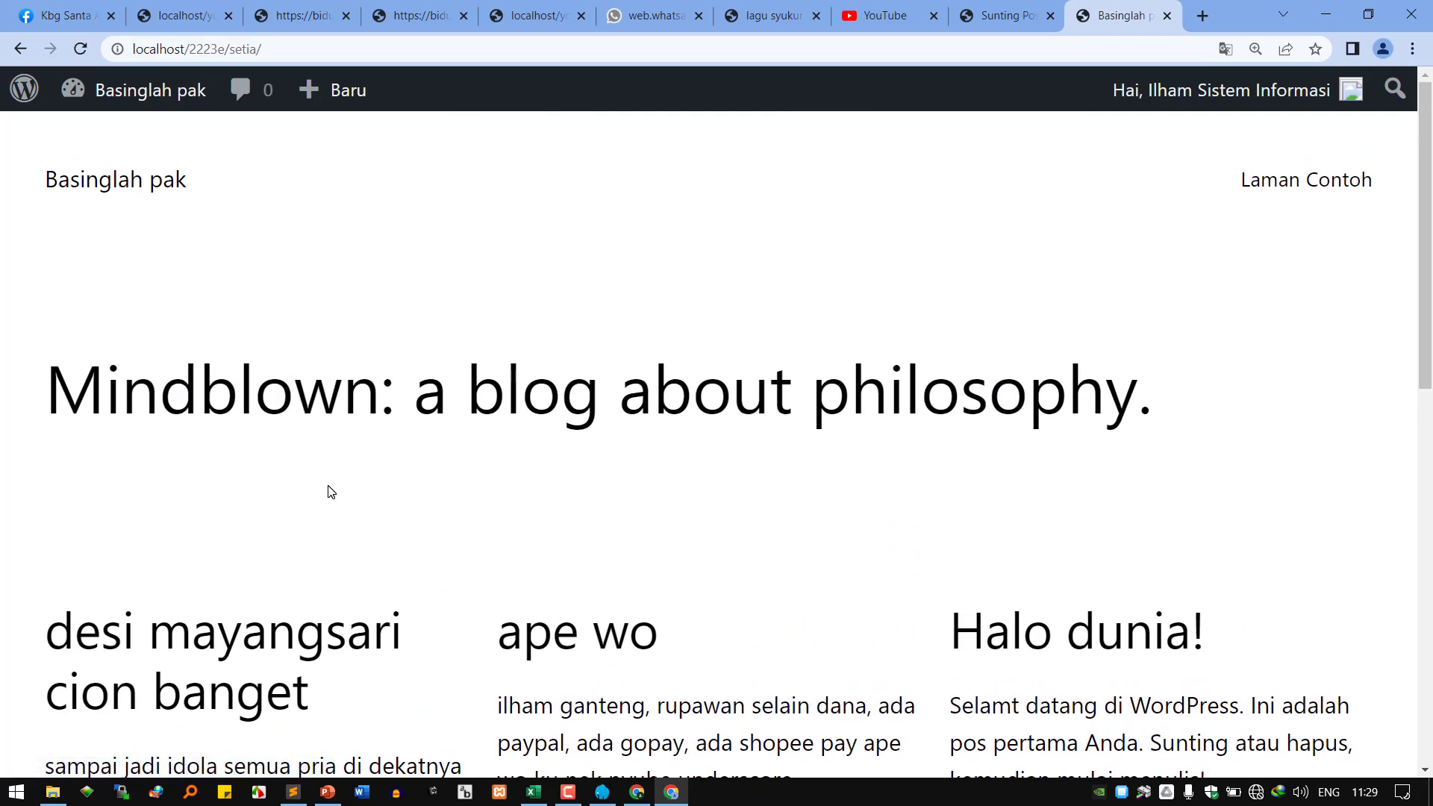
scroll(331, 492, down, 3)
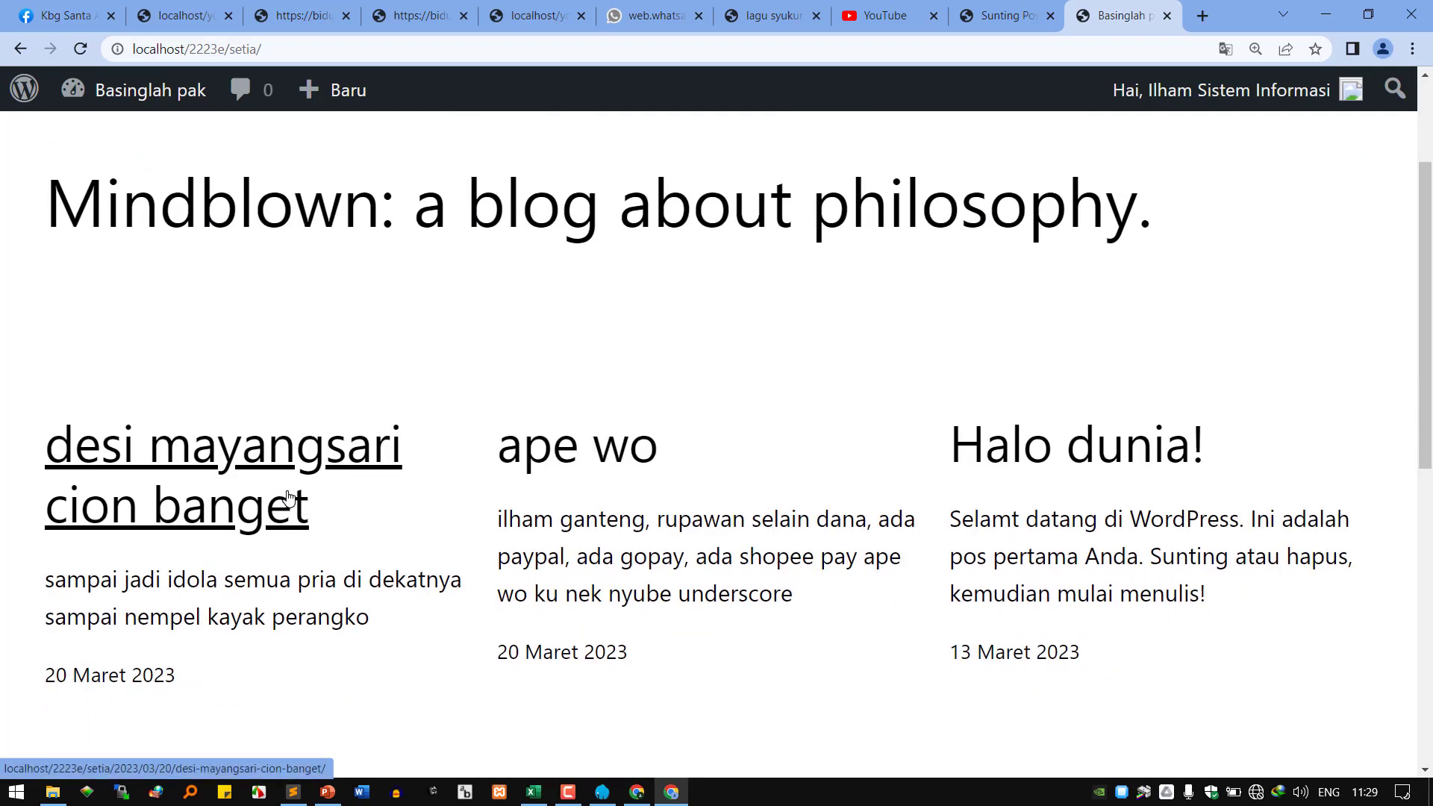
scroll(292, 497, up, 1)
scroll(280, 501, down, 1)
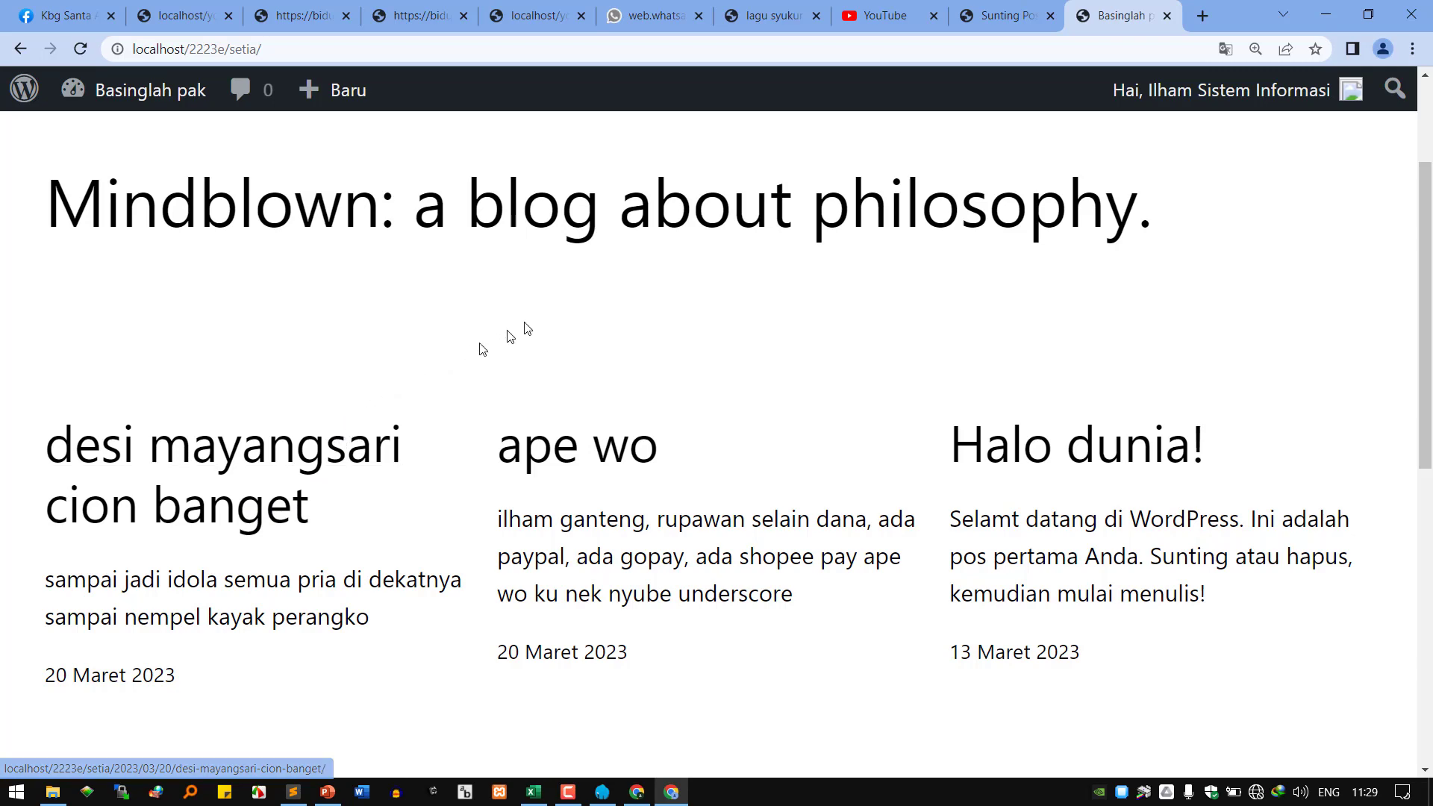
Show all three posts under Semua (3) in the contributor's Posts list.
click(1004, 15)
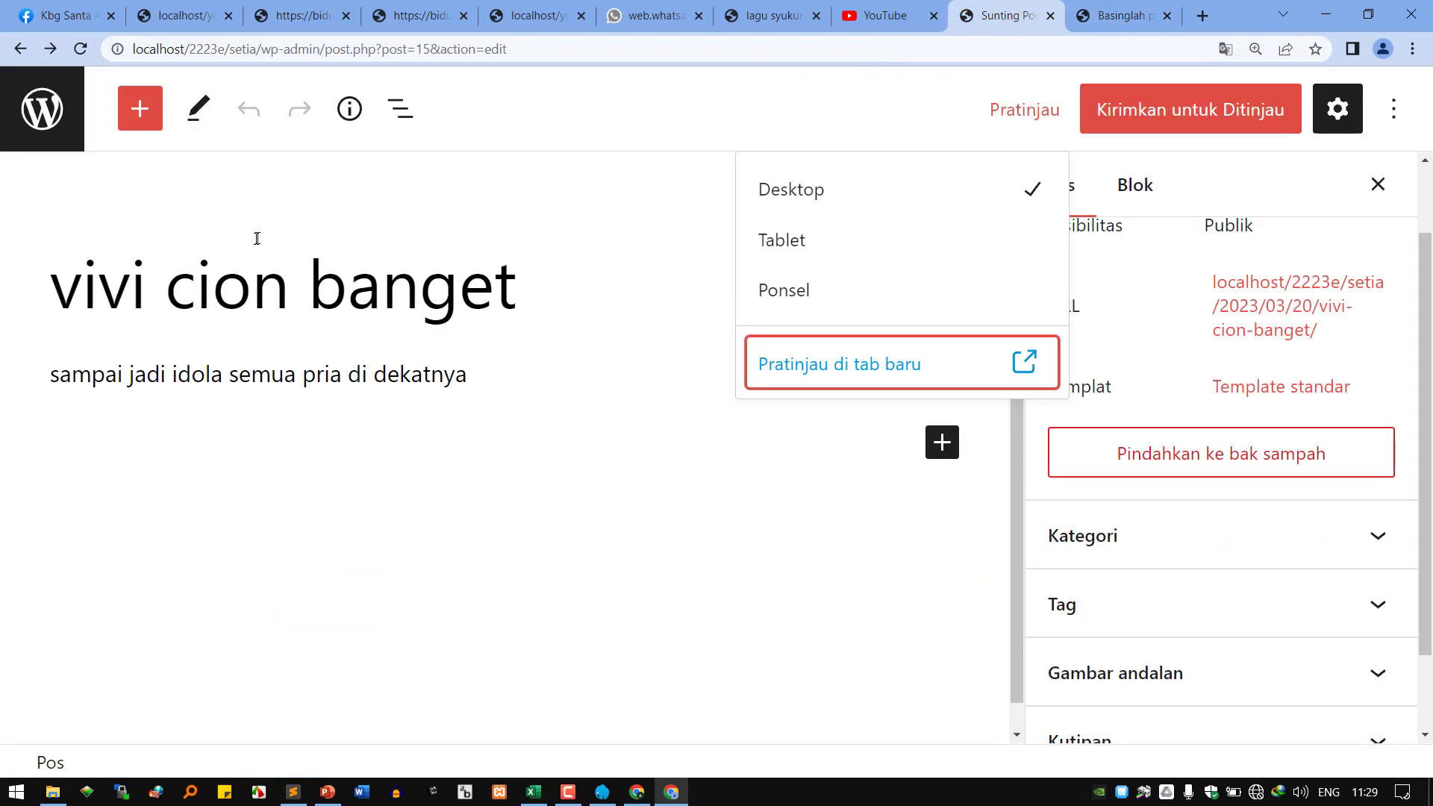
click(43, 109)
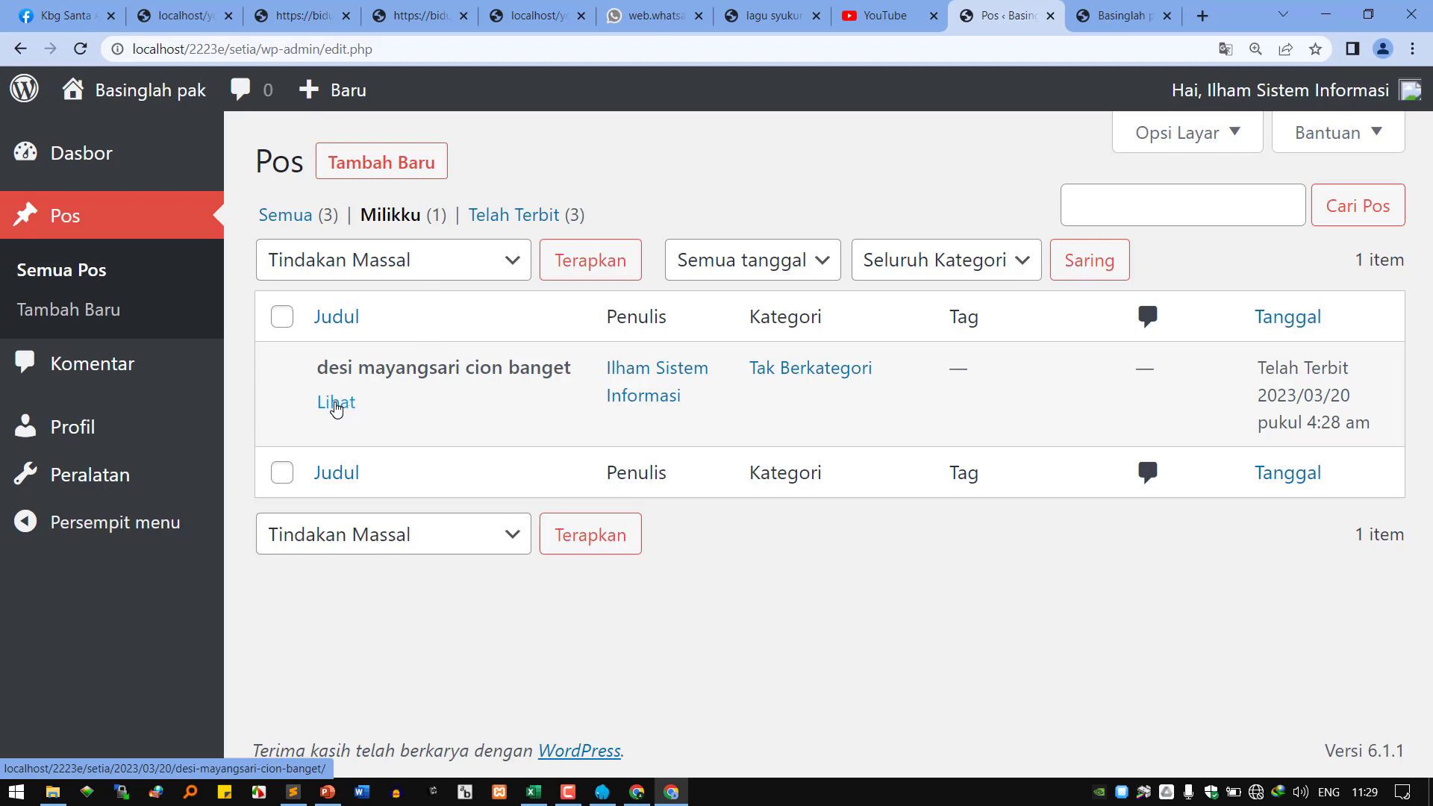
click(286, 215)
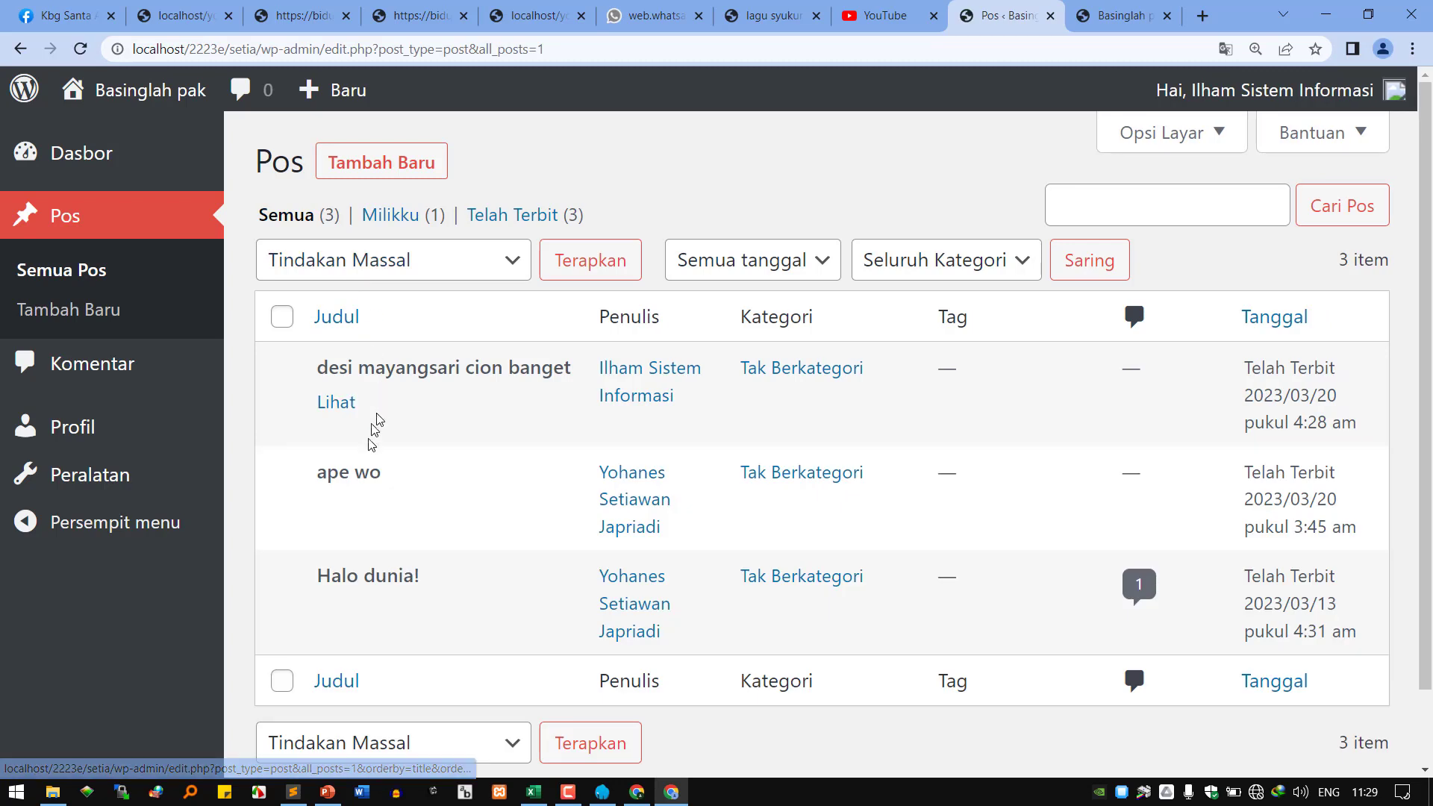
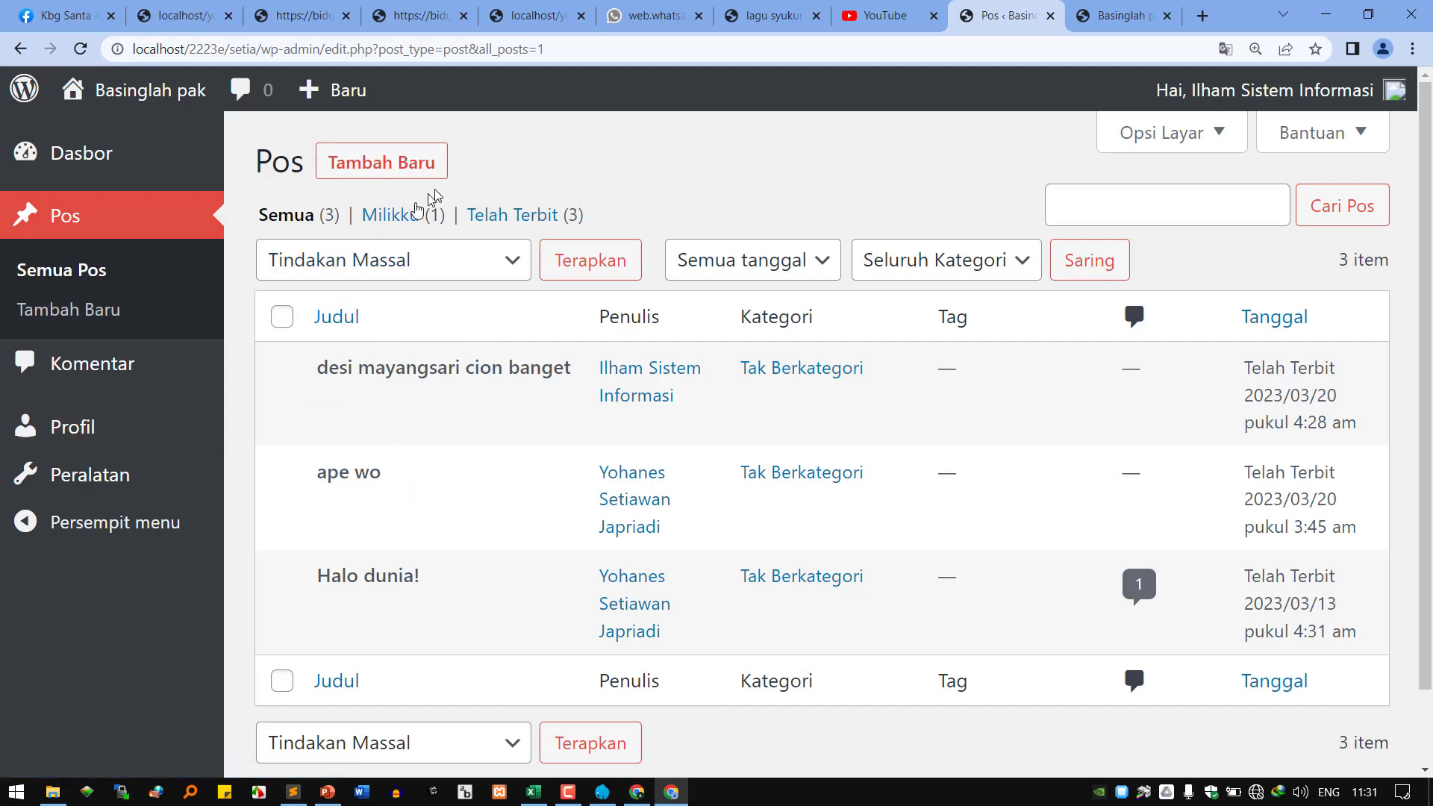
Open the Komentar list, then open the published post from the blog front page.
click(108, 368)
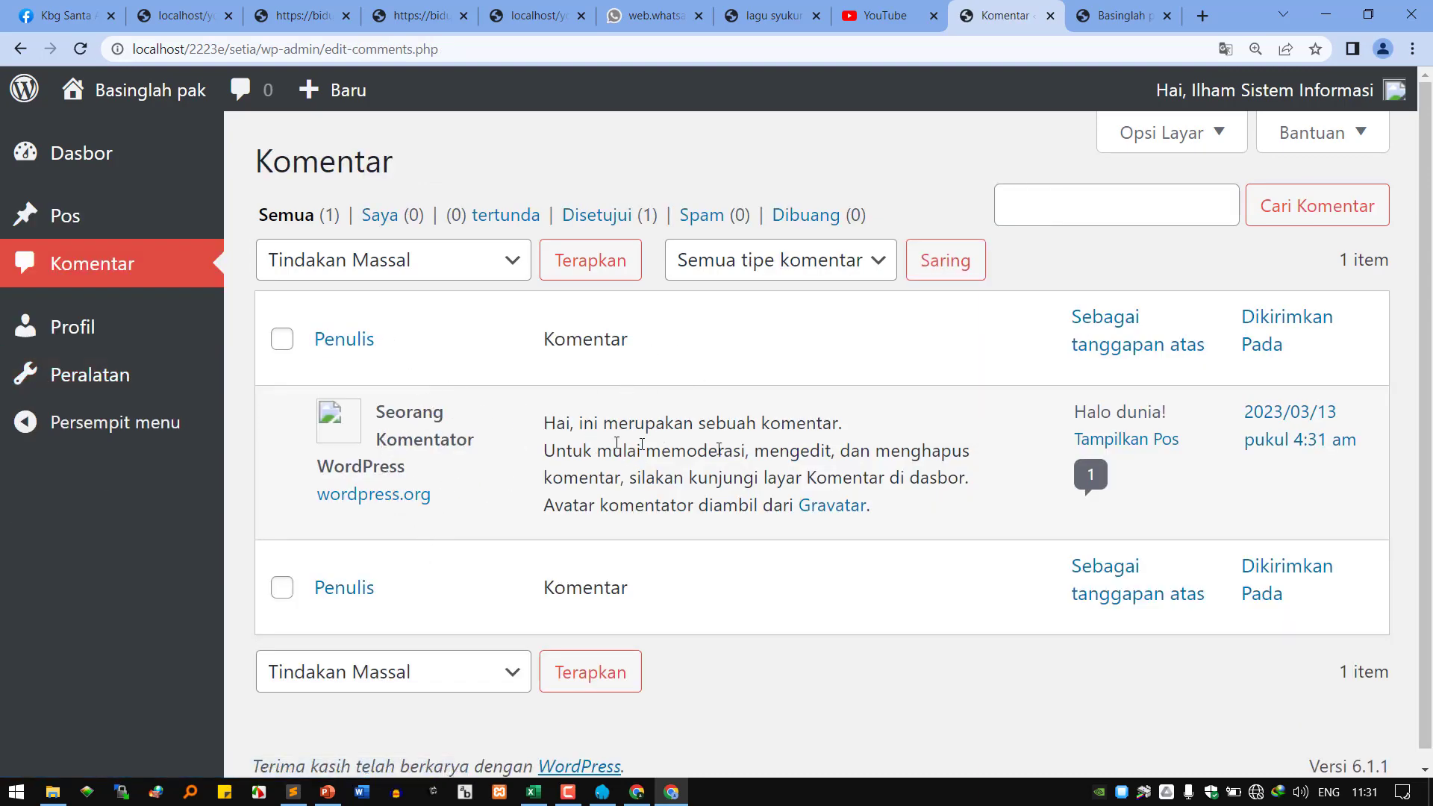
click(1119, 17)
click(123, 508)
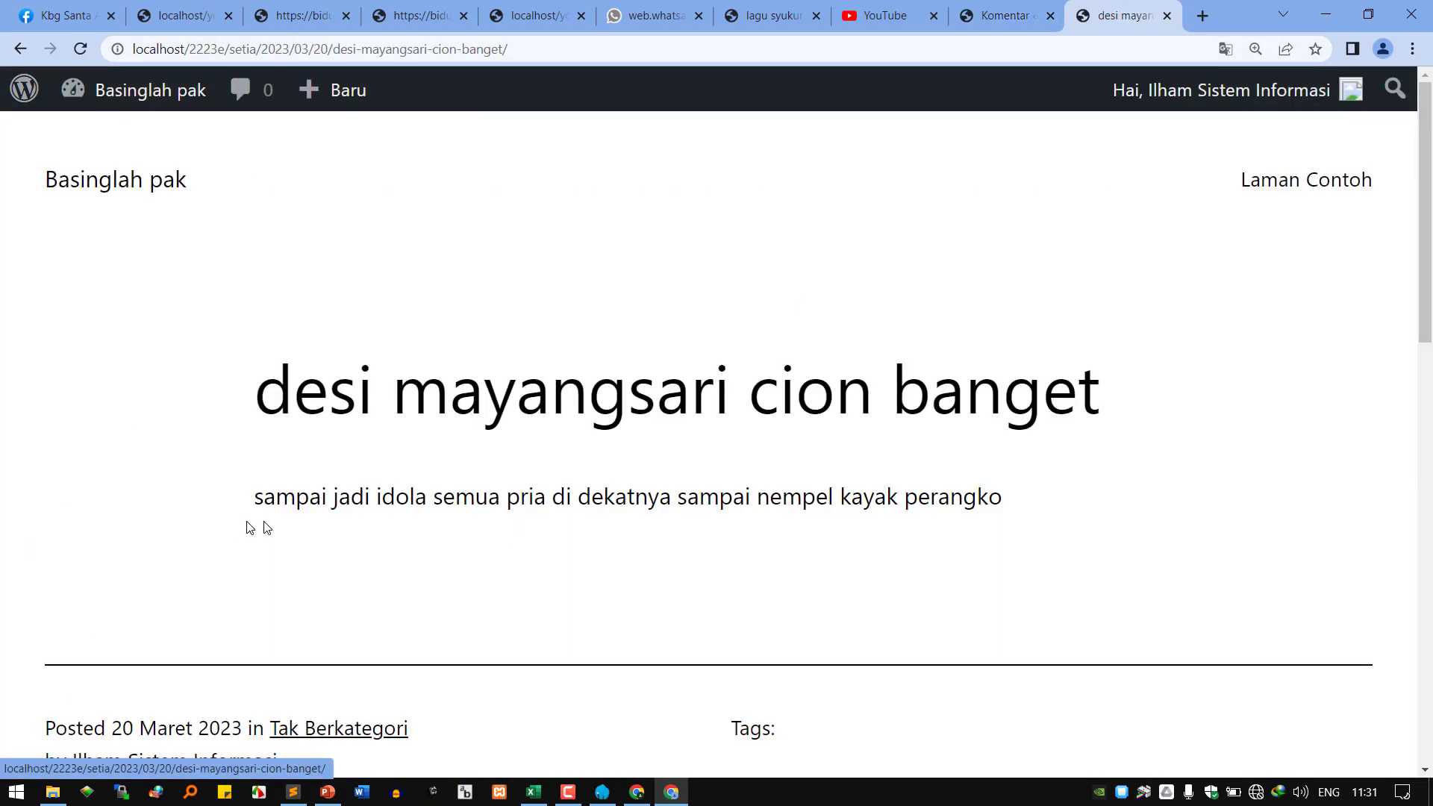
Scroll to the post's comment box, then return to the admin Komentar list.
scroll(550, 573, down, 3)
scroll(550, 573, down, 5)
scroll(551, 567, up, 1)
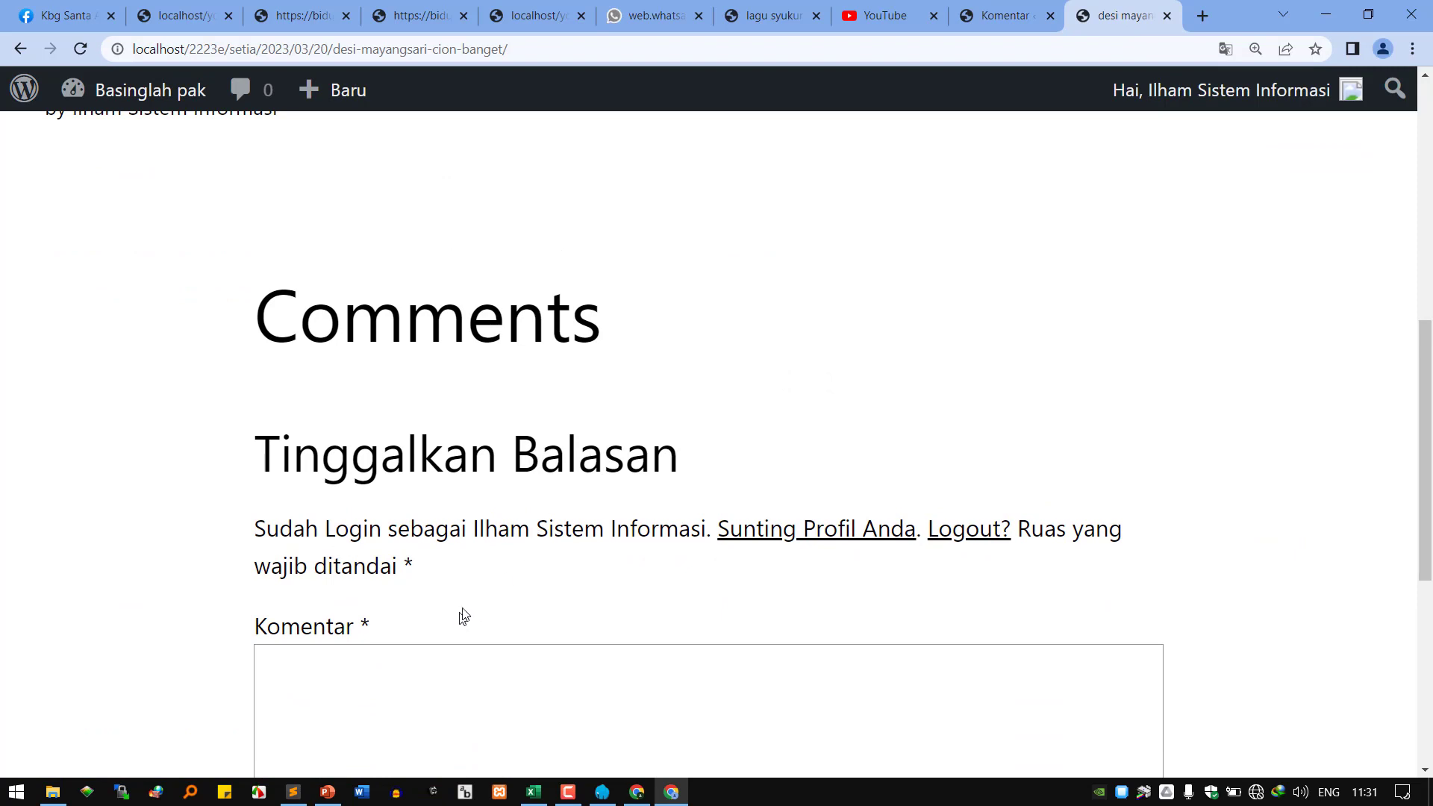
scroll(517, 606, down, 1)
scroll(518, 606, down, 3)
click(373, 434)
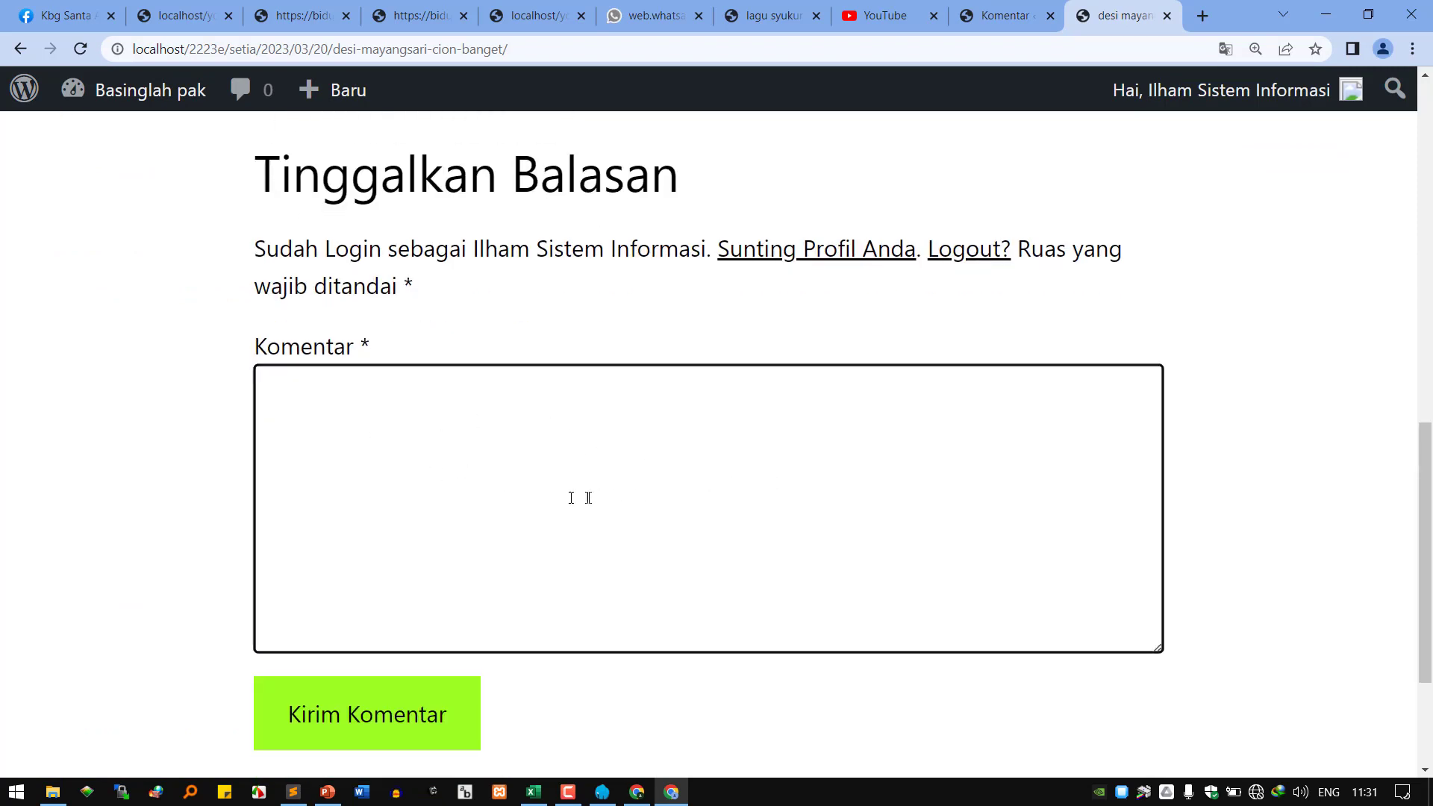
click(1000, 14)
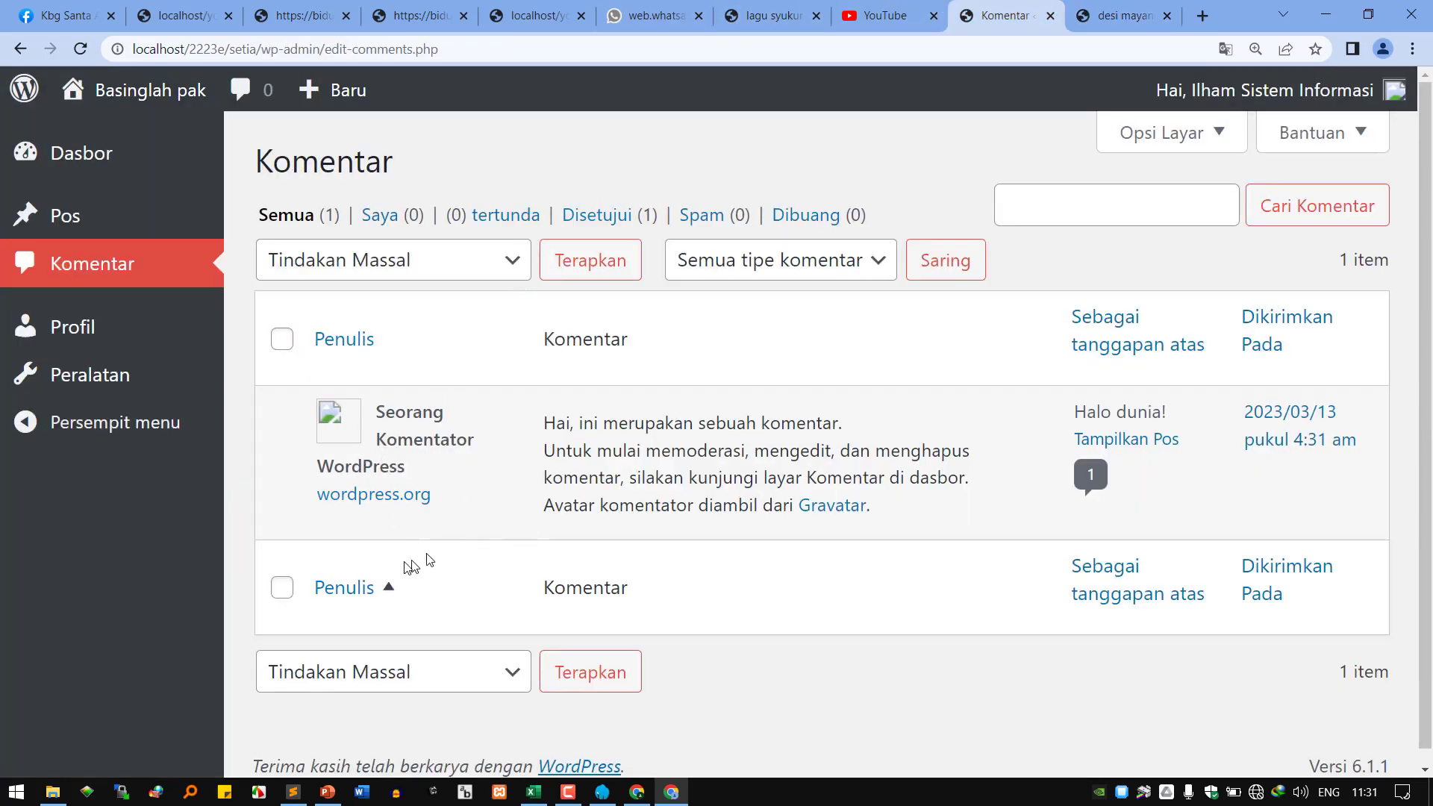
Visit the Profil page, then the Peralatan tools page.
click(116, 335)
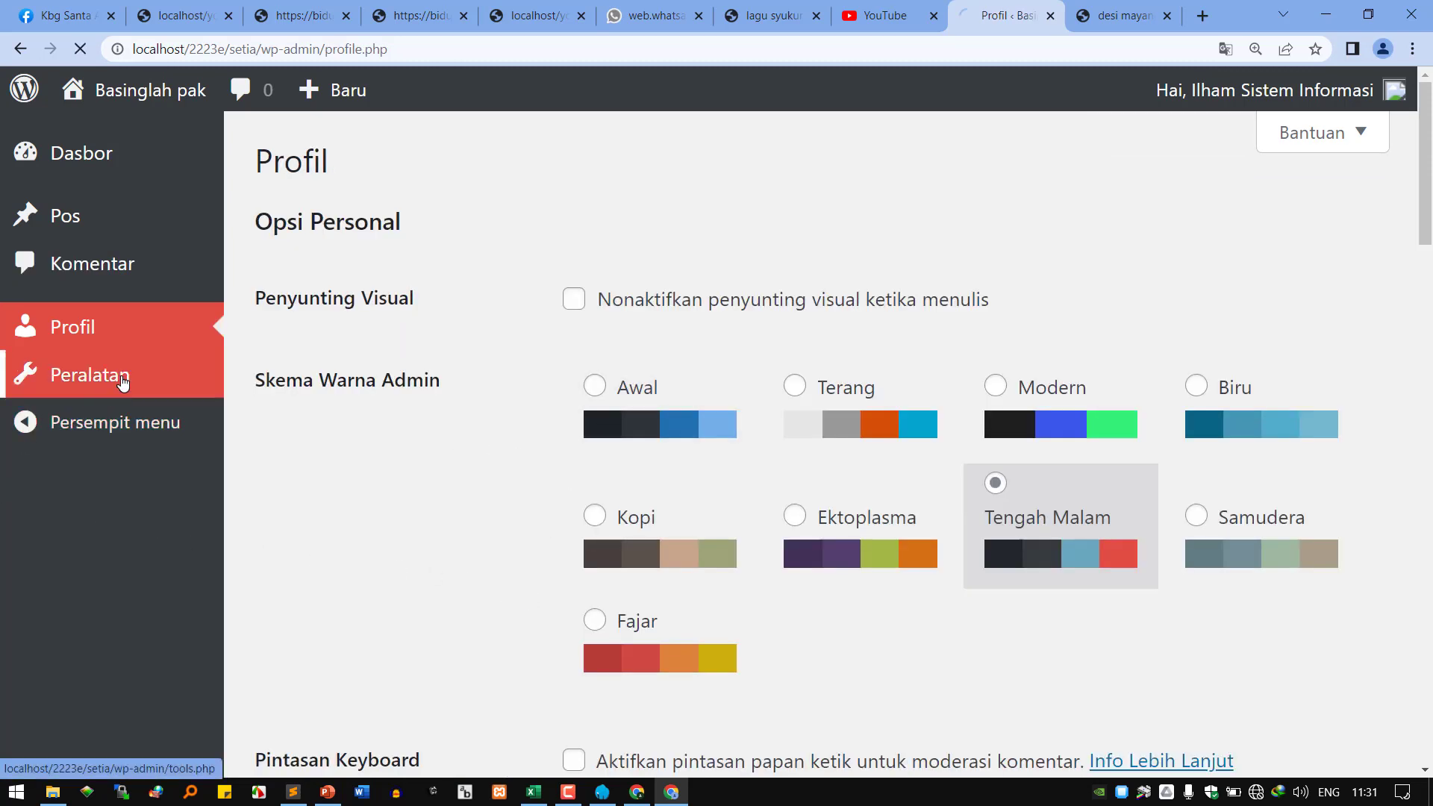
click(37, 379)
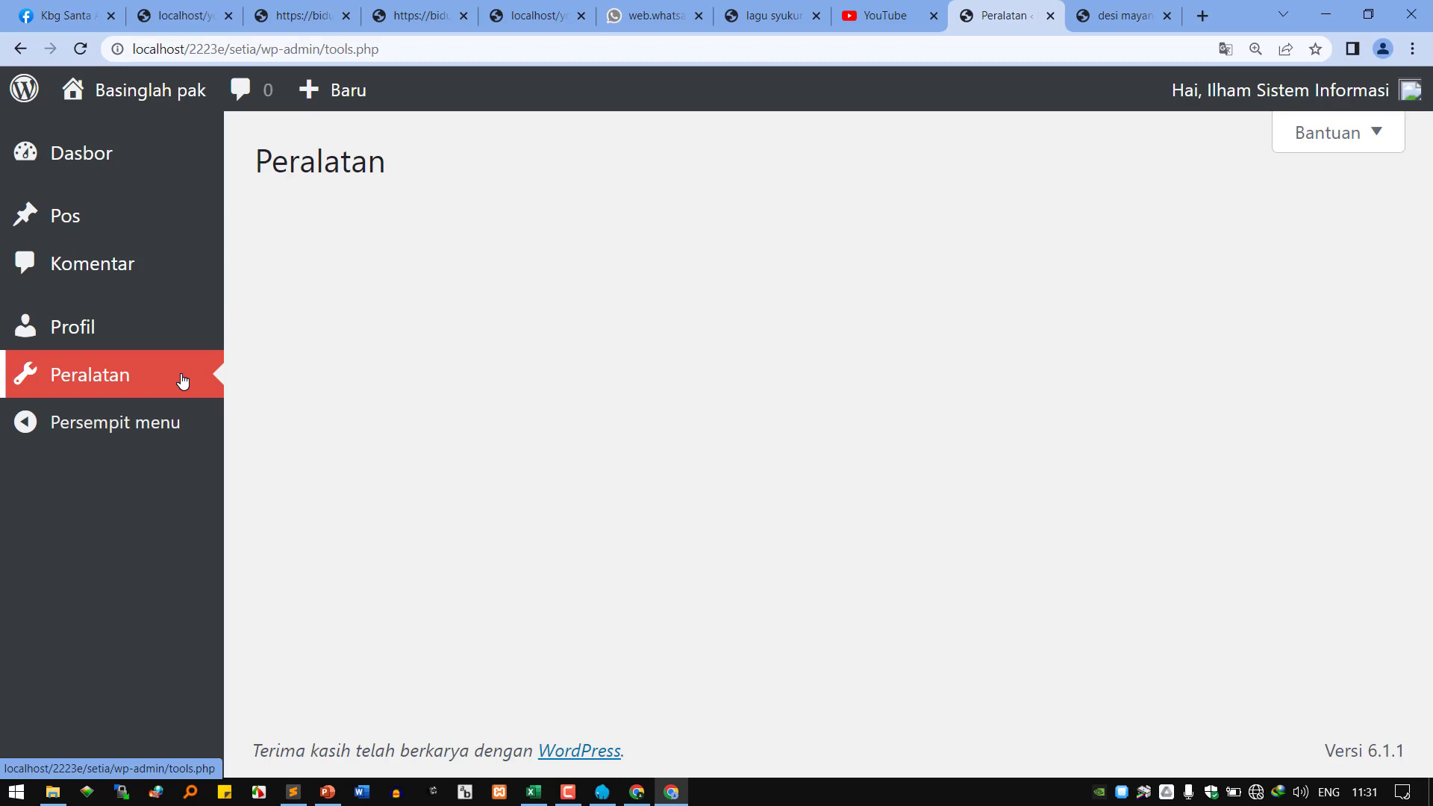
mouse_move(108, 227)
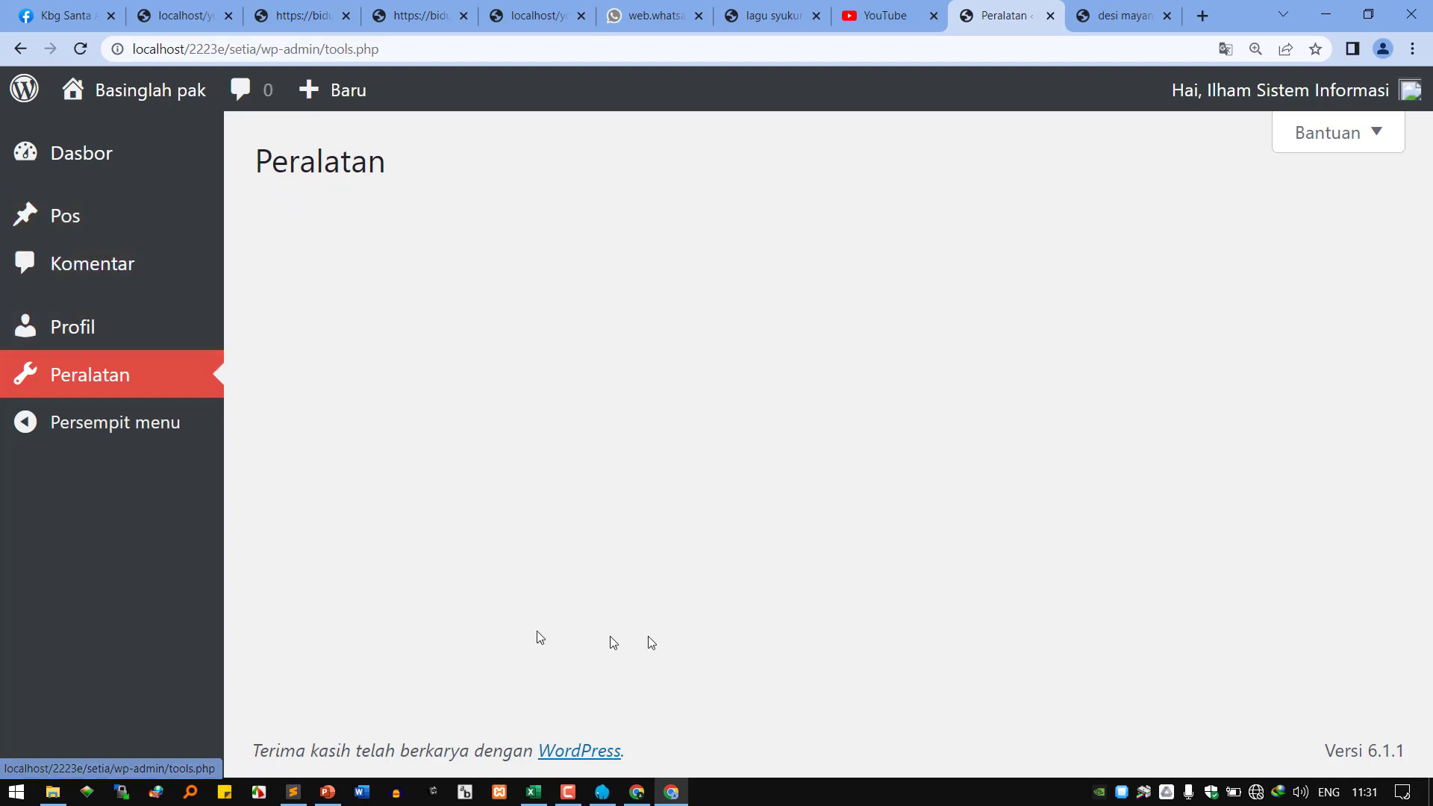
In the administrator's window, leave the post editor and open the Semua Pengguna users list.
mouse_move(637, 792)
click(590, 709)
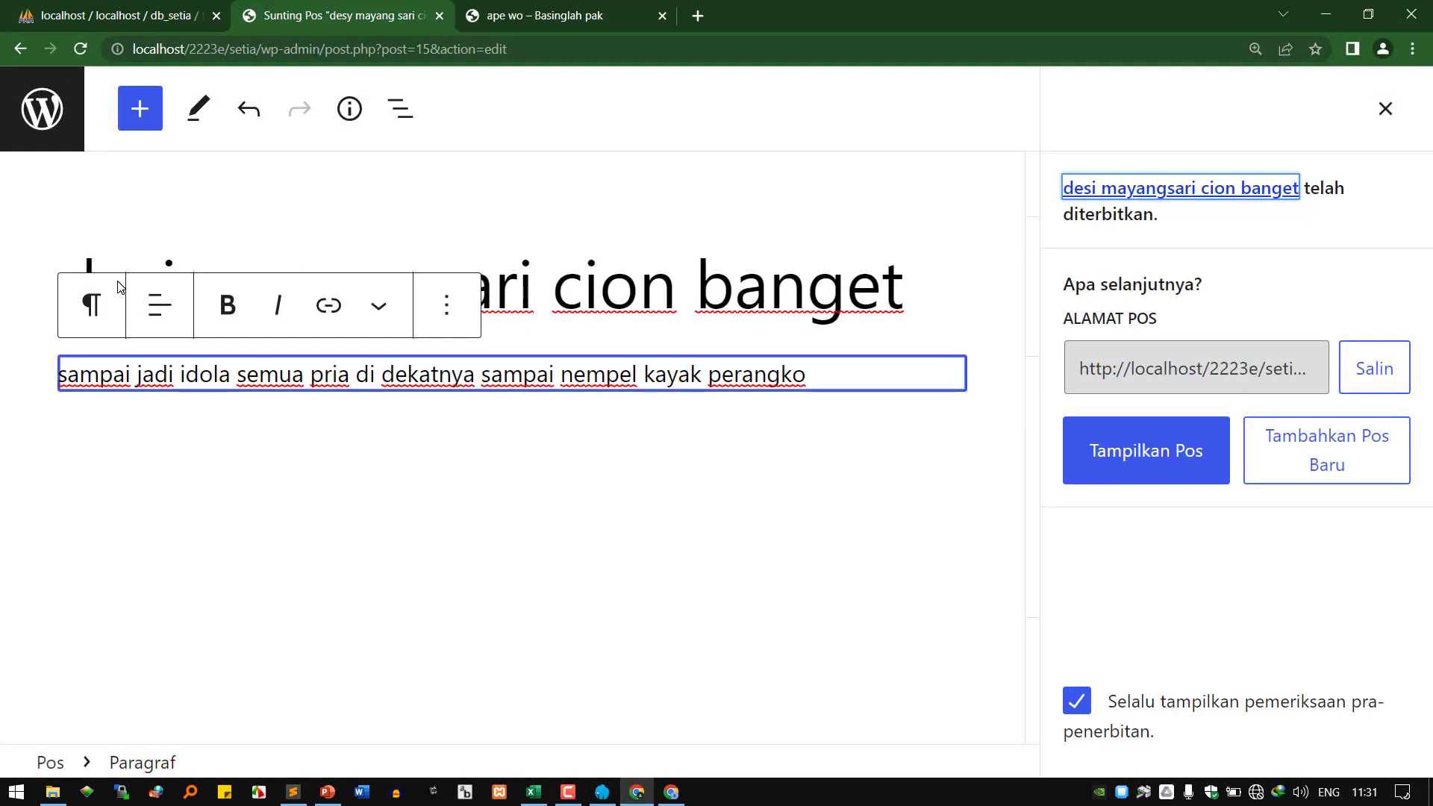
click(83, 140)
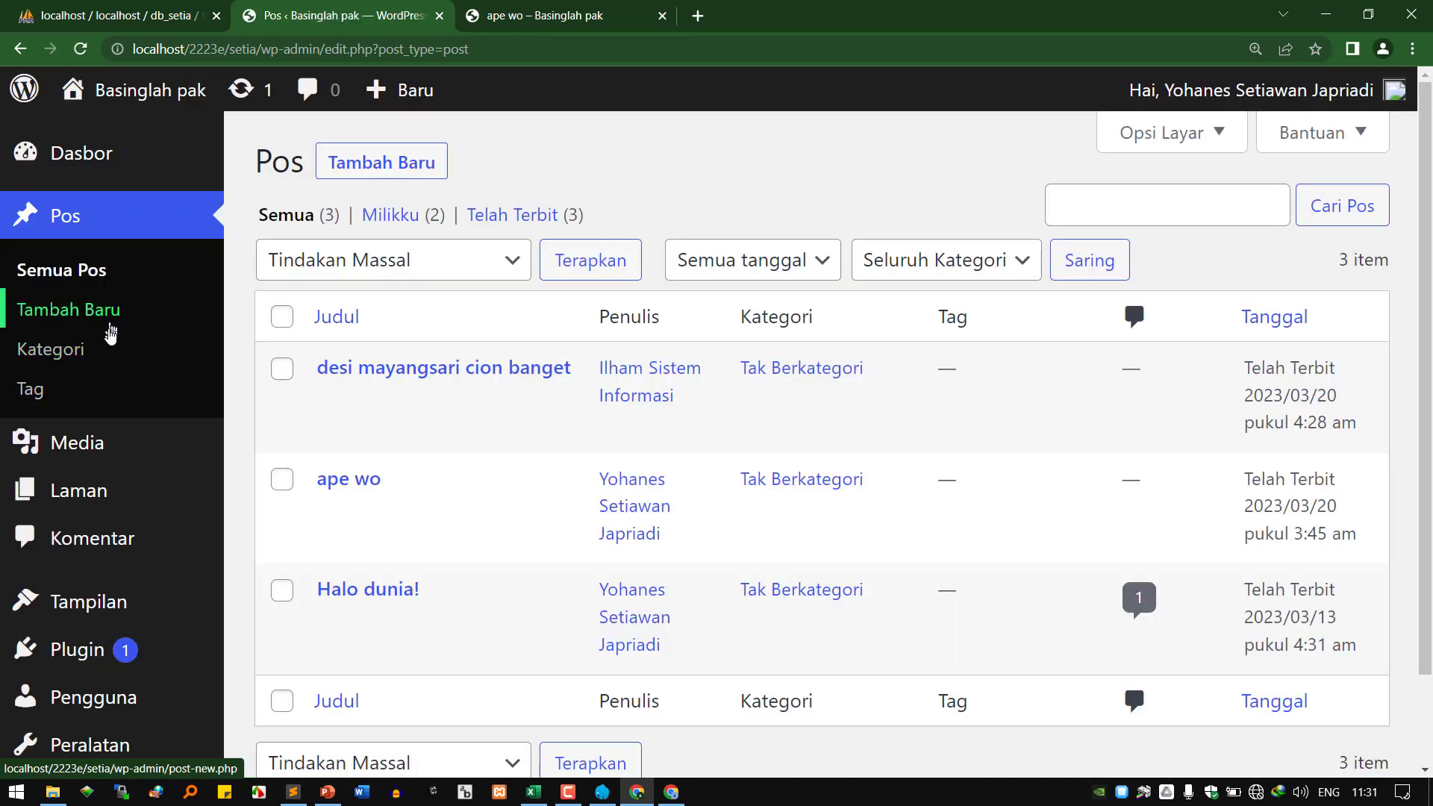
mouse_move(224, 683)
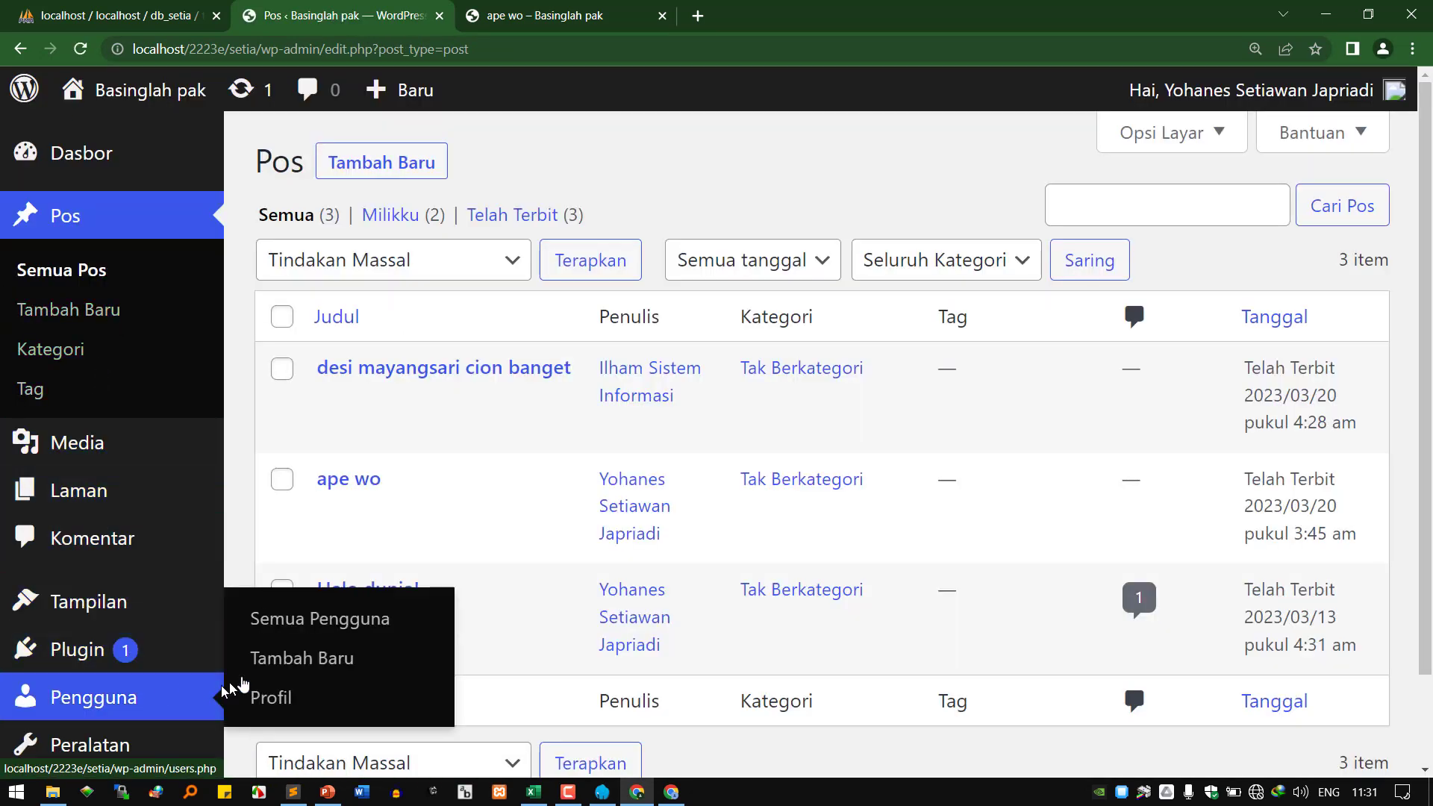
click(332, 626)
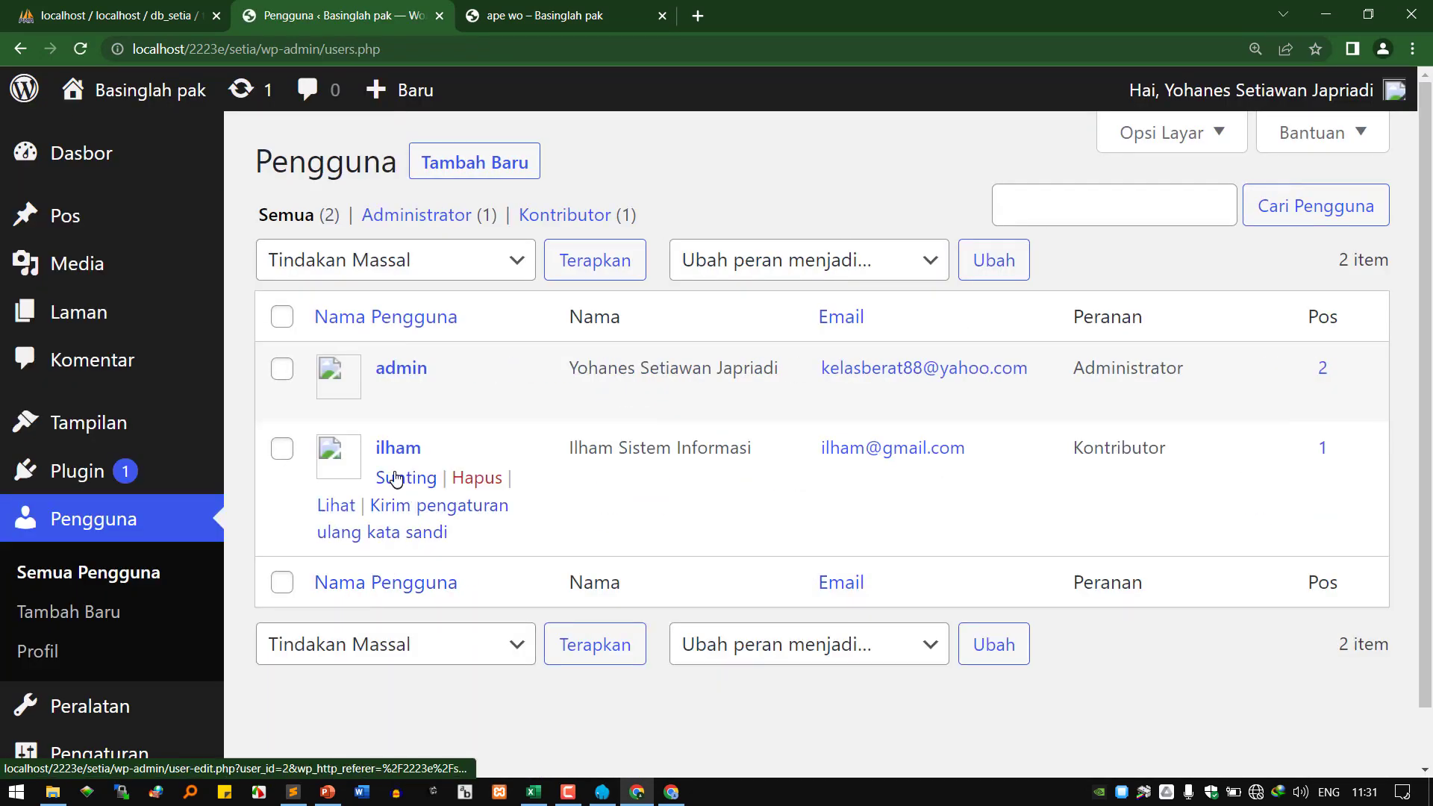
On the contributor's edit page, change Peranan from Kontributor to Penulis.
click(395, 478)
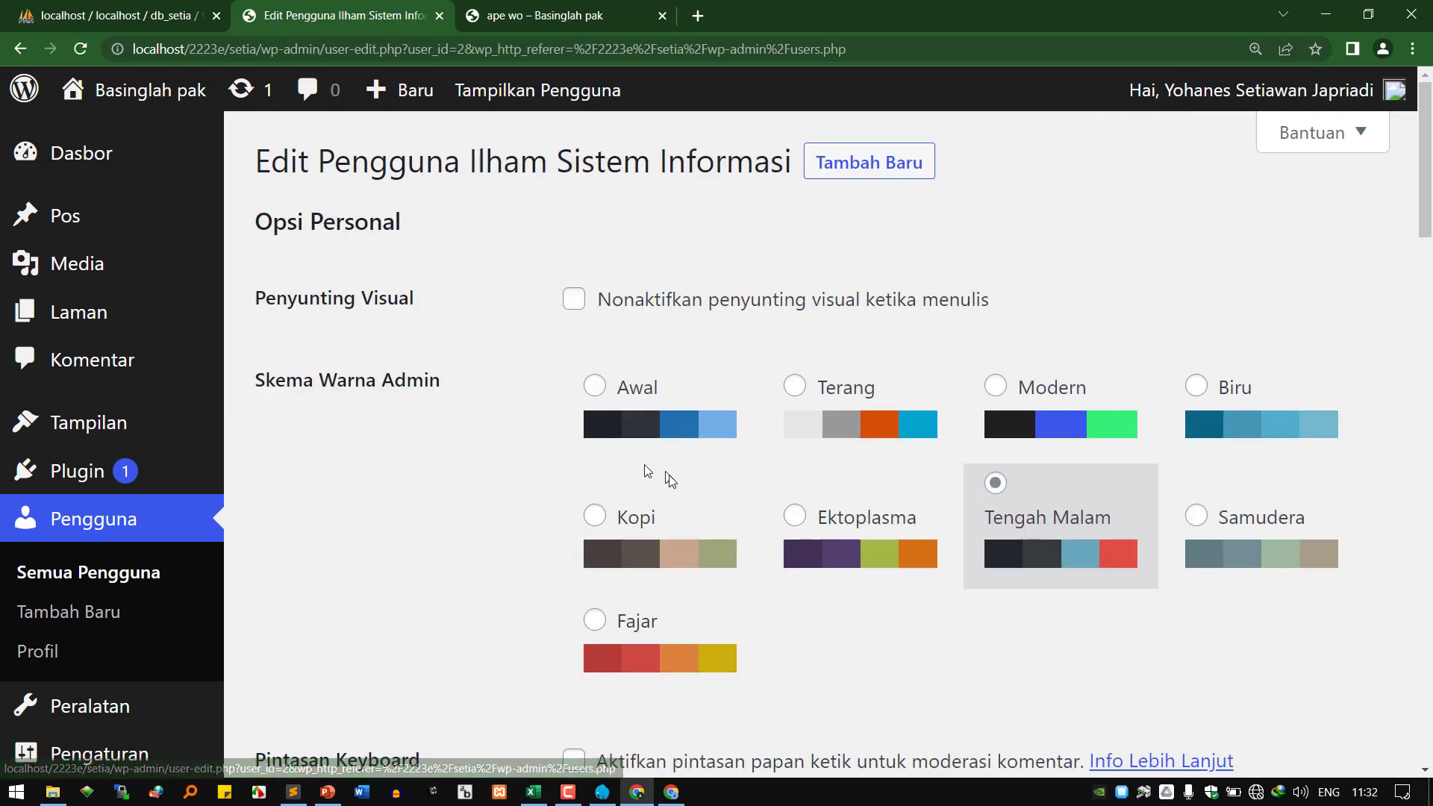
scroll(672, 485, down, 6)
scroll(703, 499, down, 3)
click(754, 328)
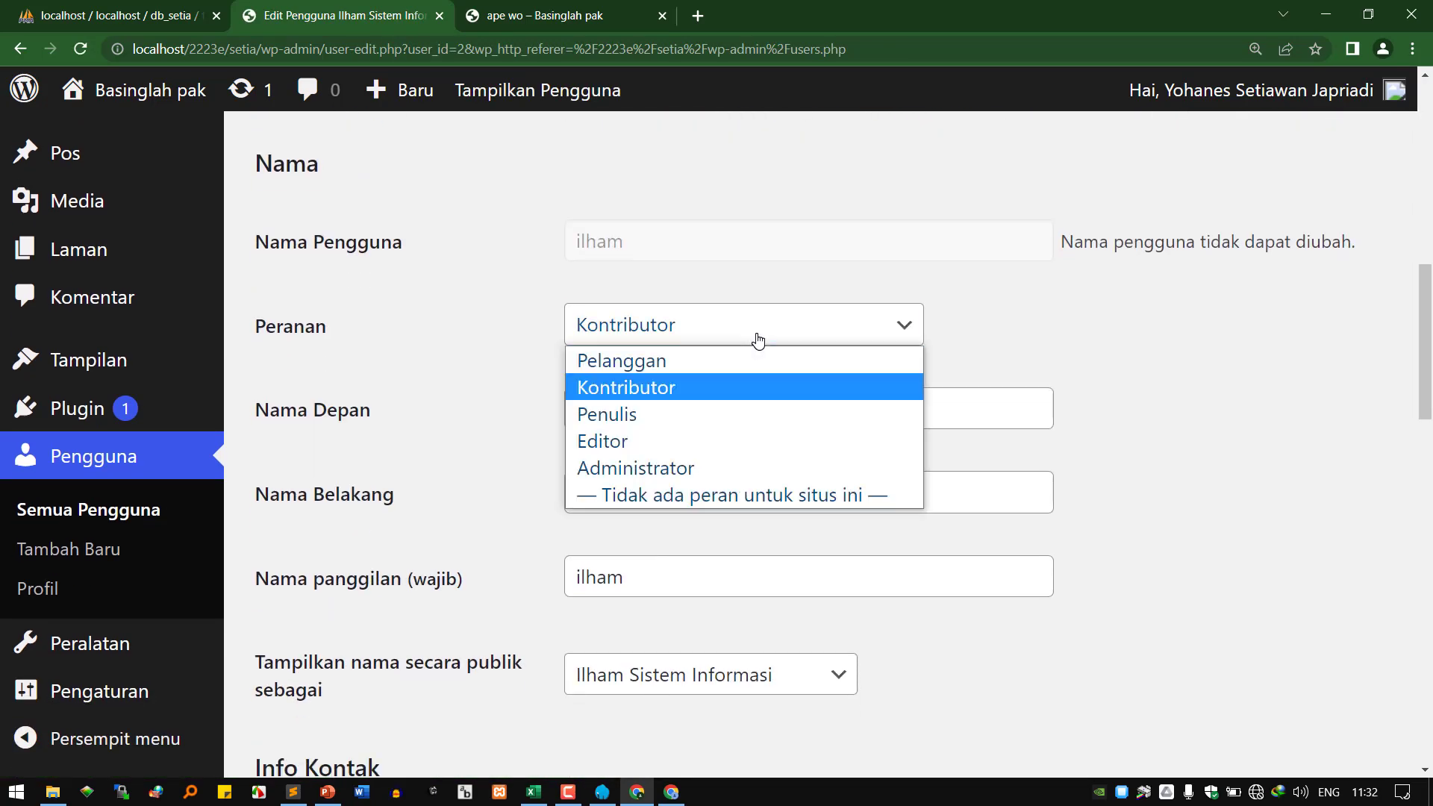
click(731, 415)
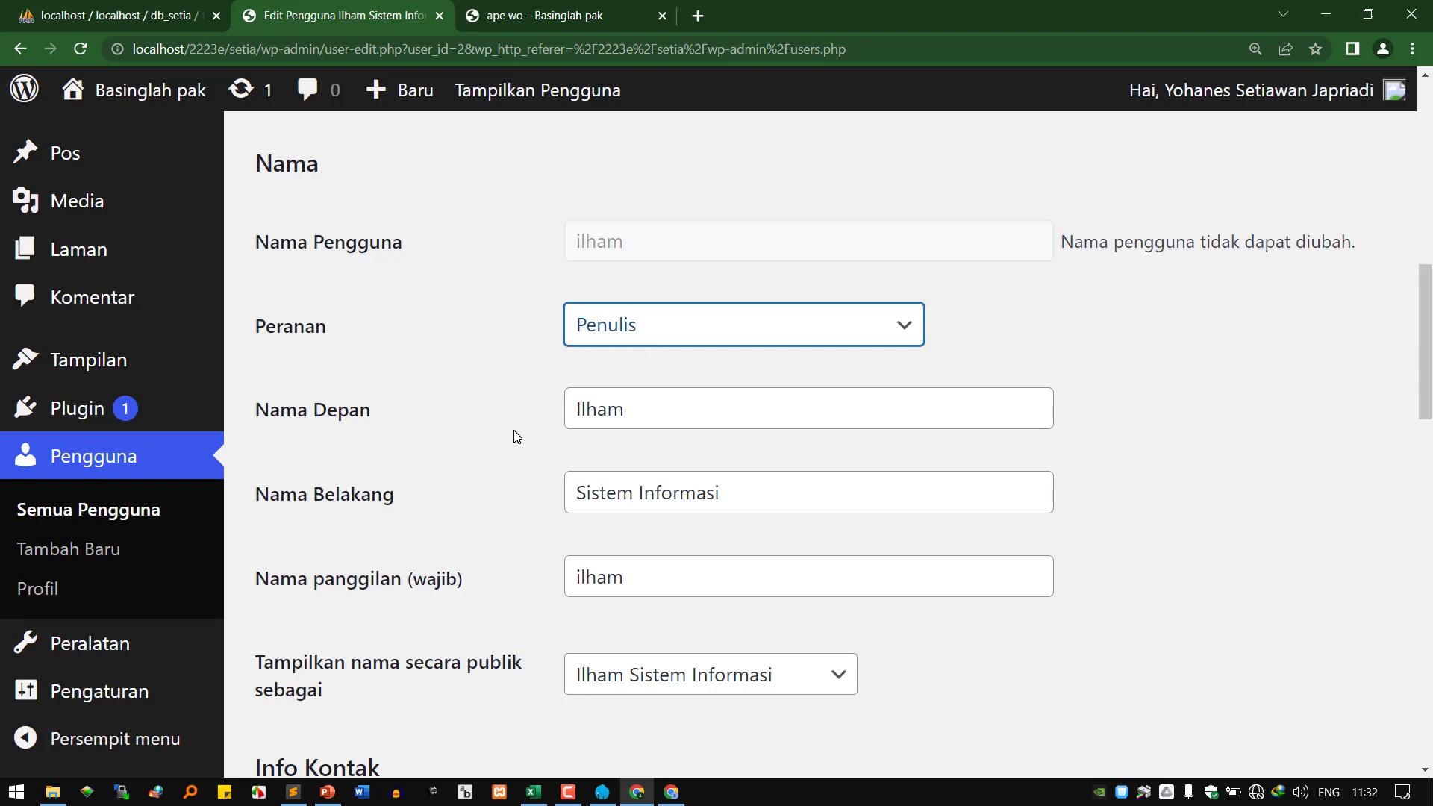
scroll(517, 437, down, 9)
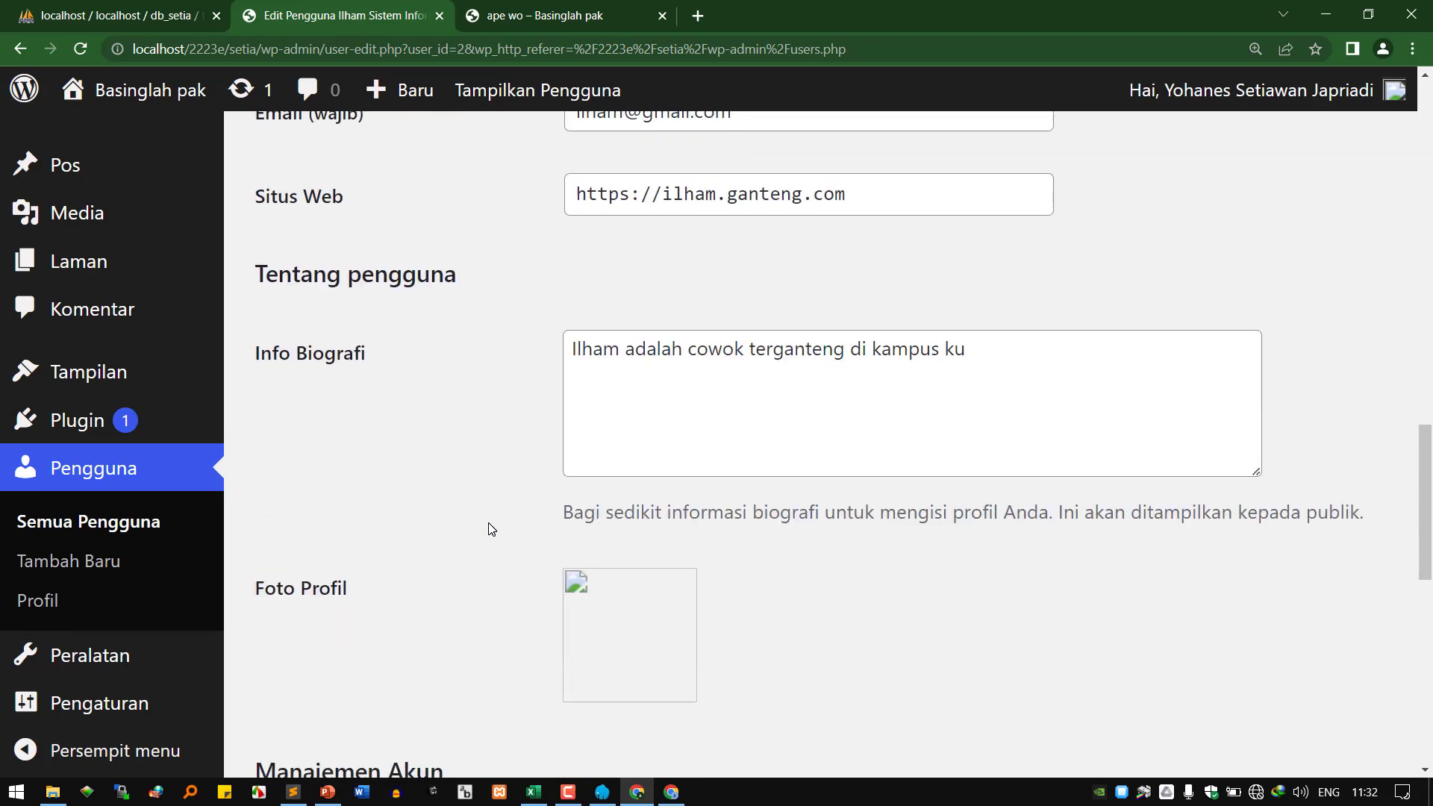
scroll(493, 527, up, 10)
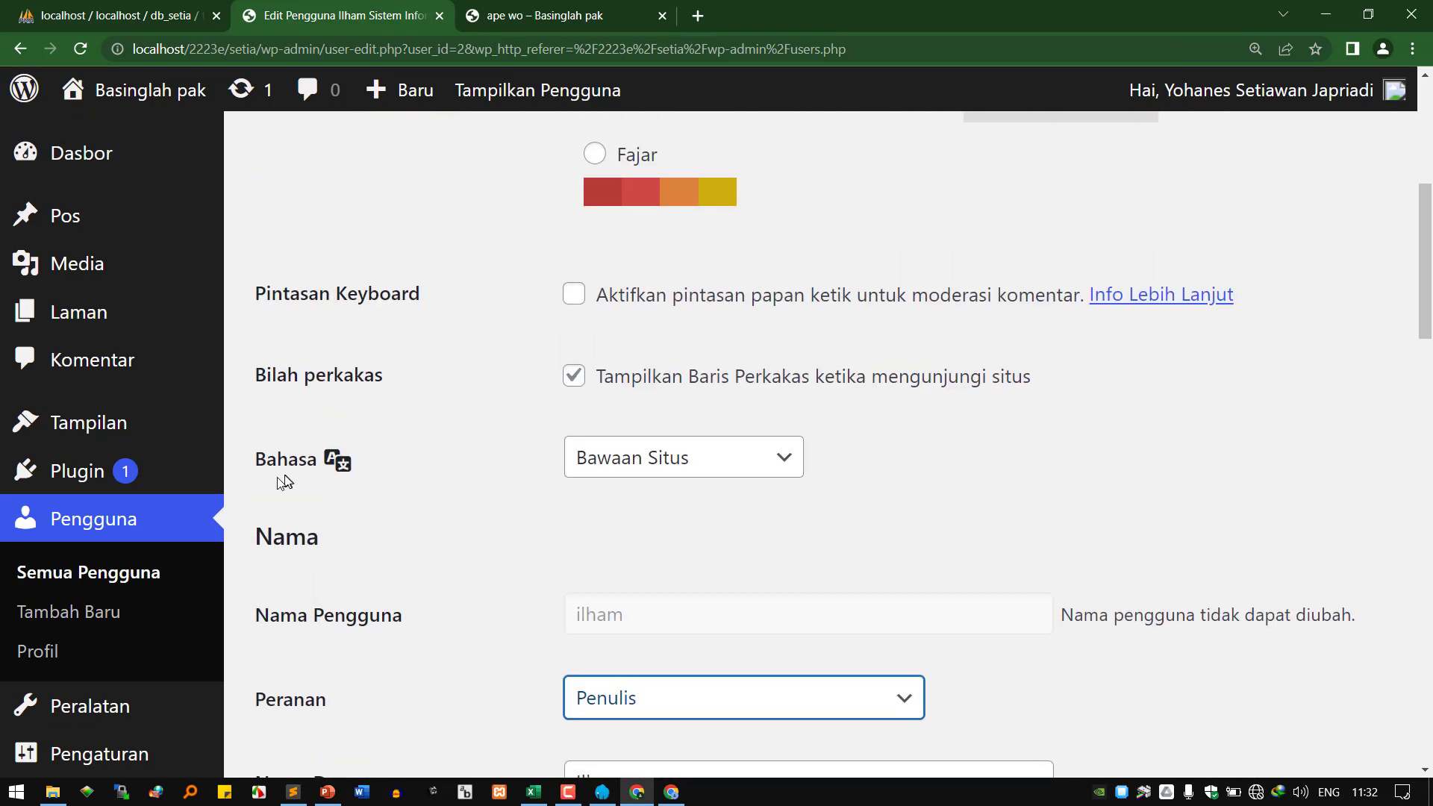
Reopen the contributor's edit page from Semua Pengguna and select the Penulis role.
click(168, 575)
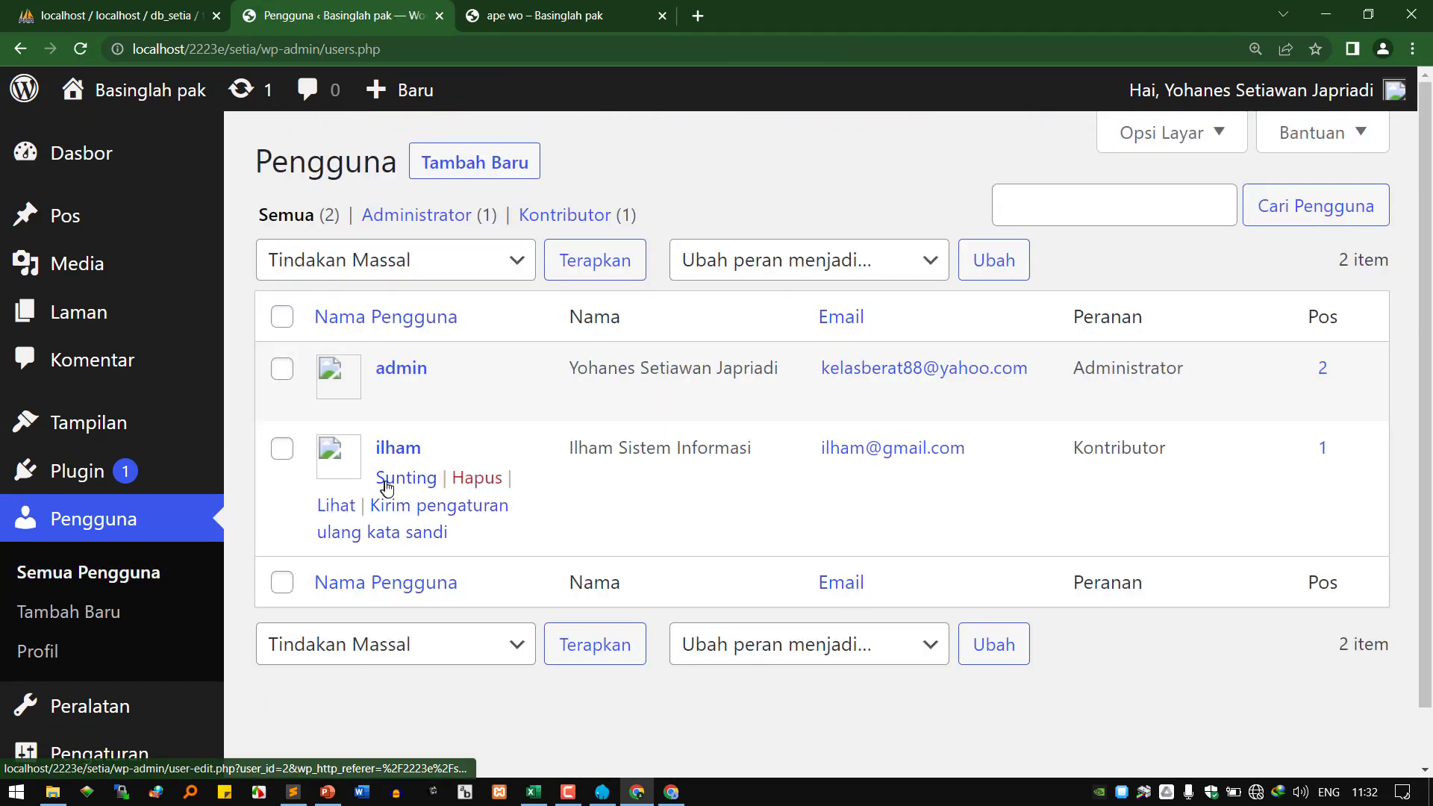
click(397, 485)
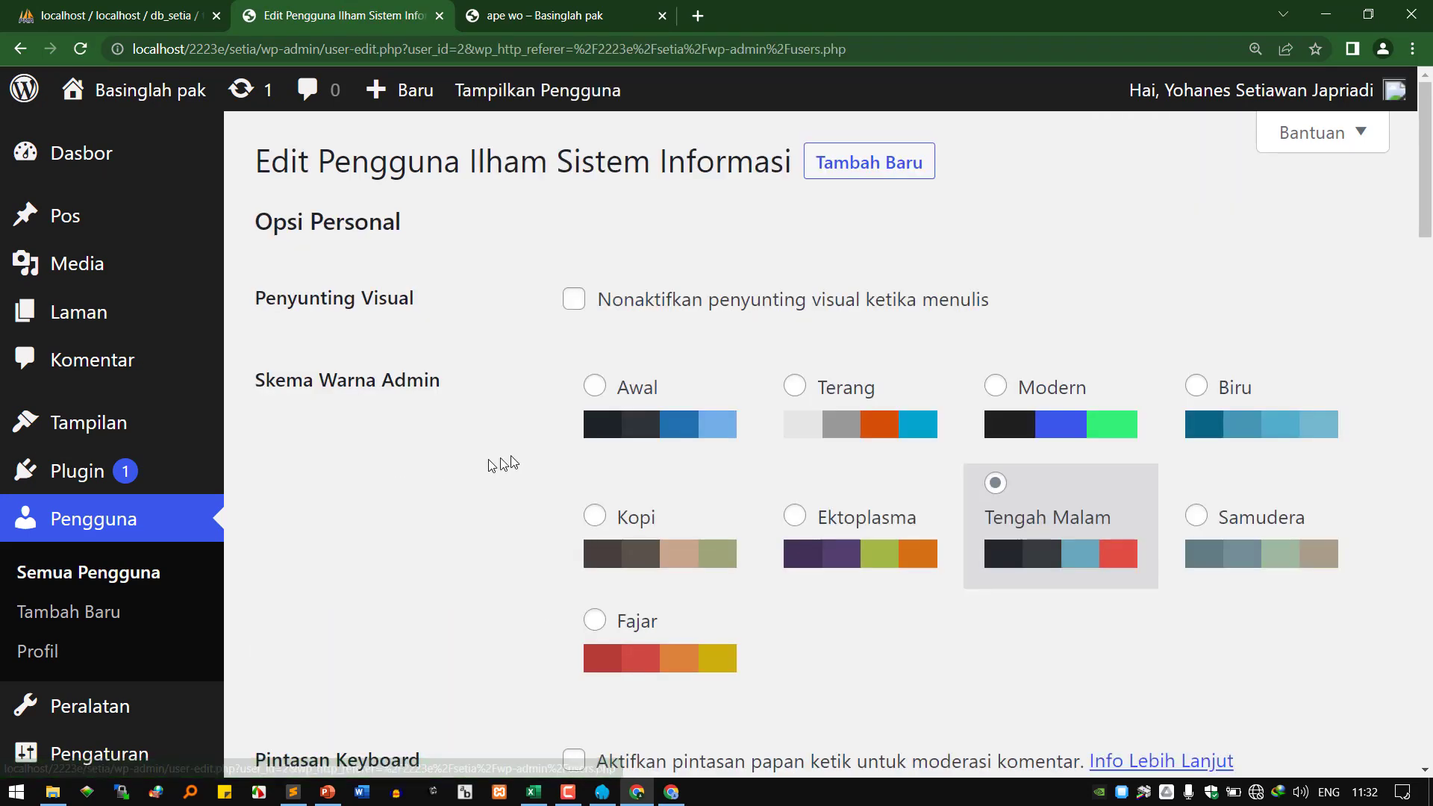
scroll(575, 549, down, 8)
click(694, 512)
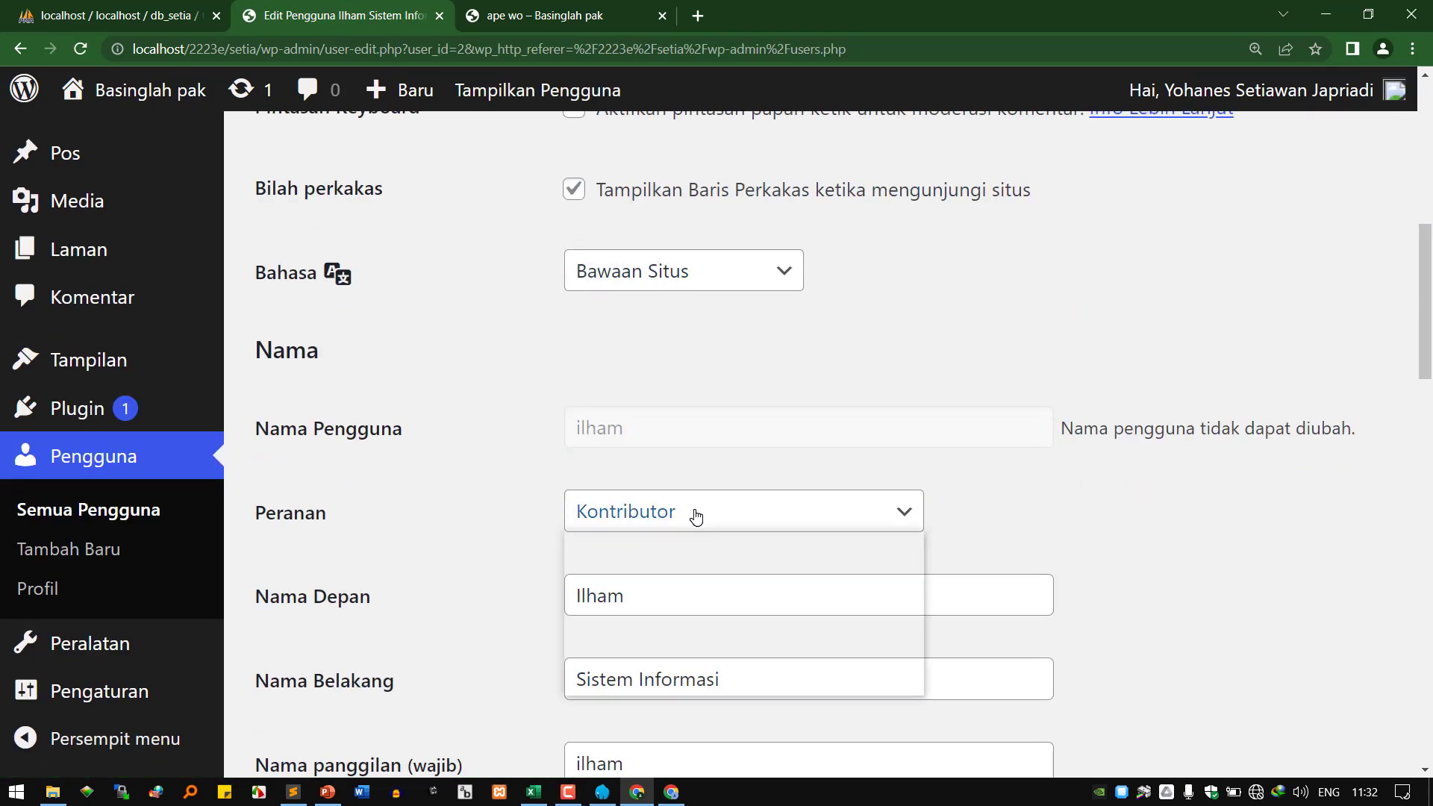
click(678, 603)
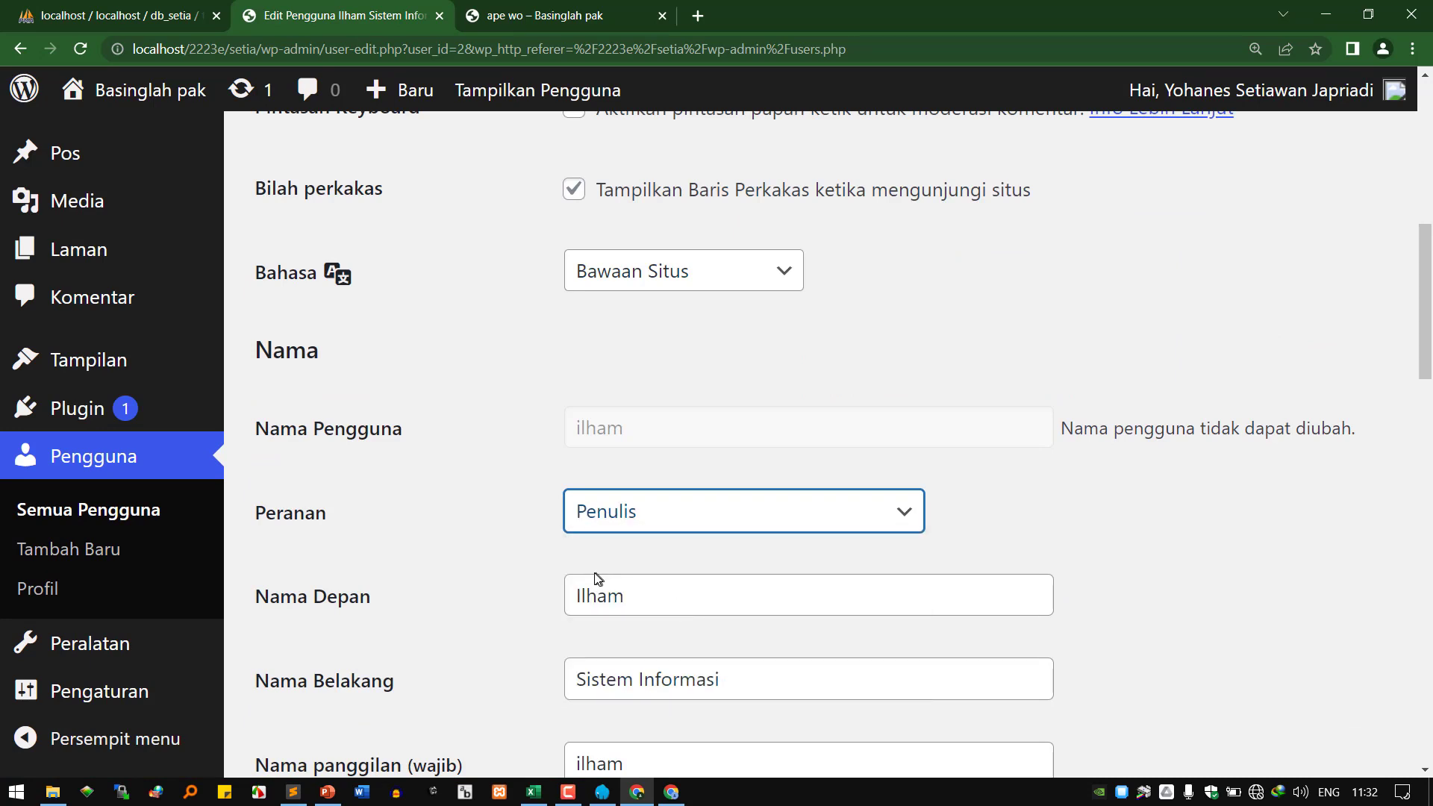
Save the account with Perbarui Pengguna and bring the contributor's window forward.
scroll(599, 576, down, 5)
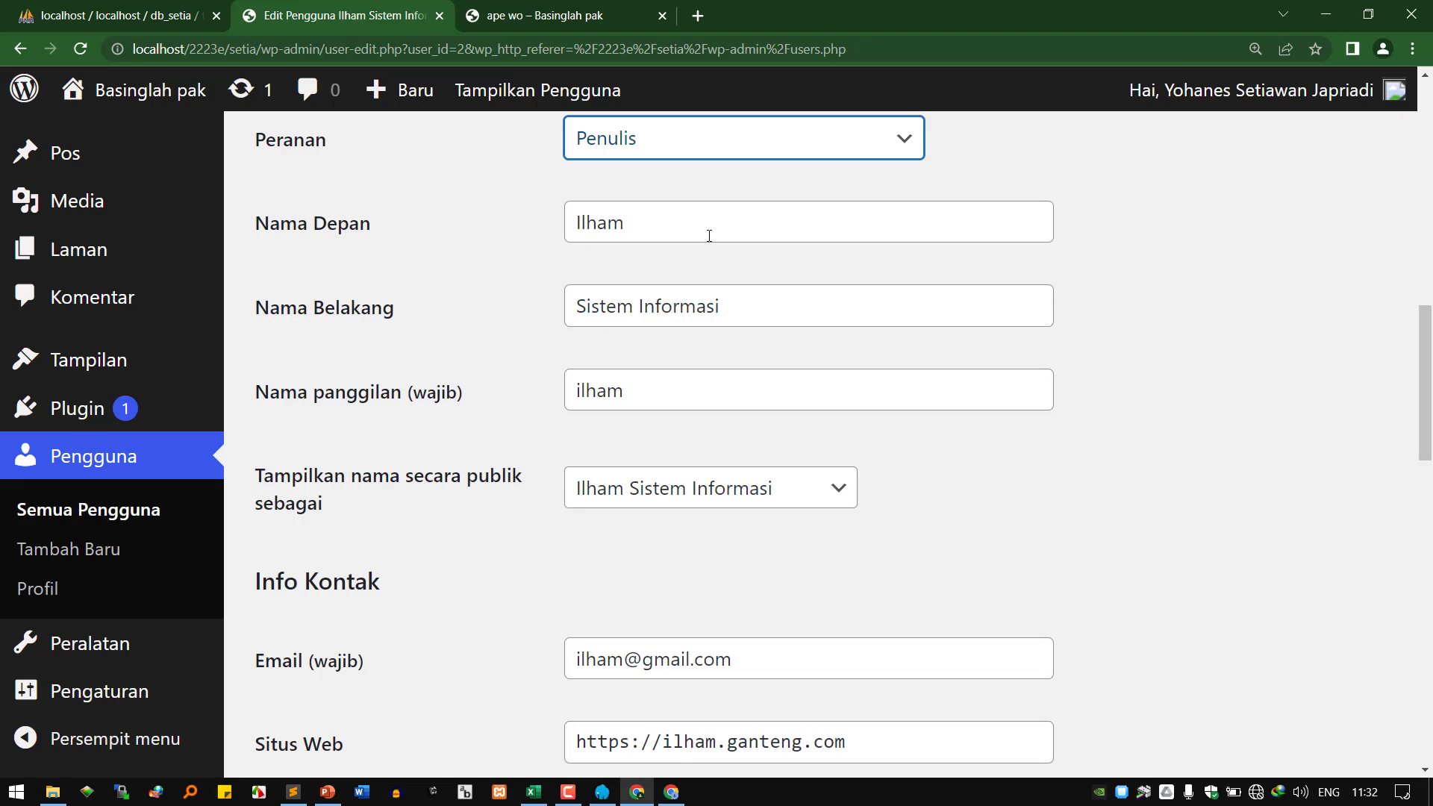
scroll(450, 577, down, 7)
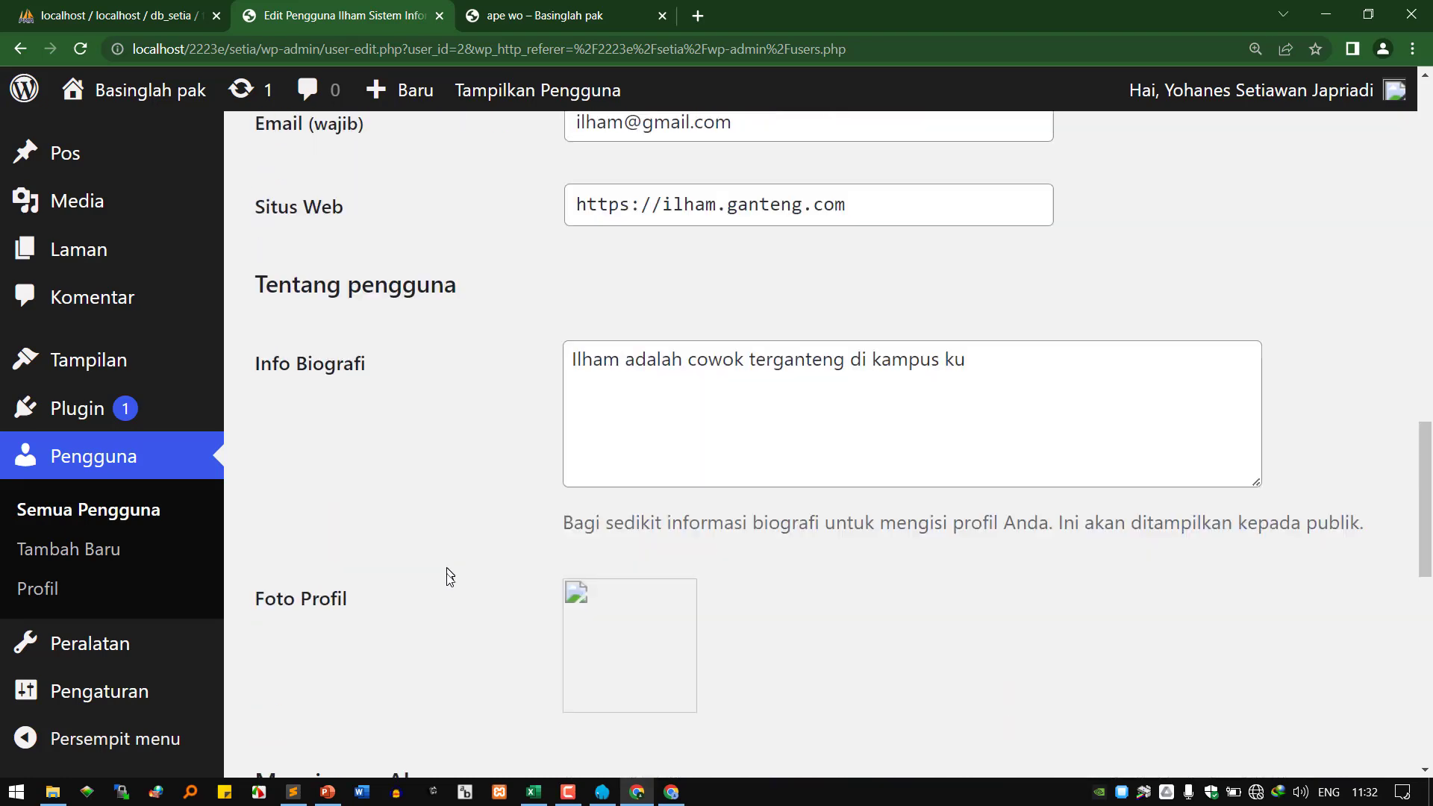
scroll(450, 577, down, 12)
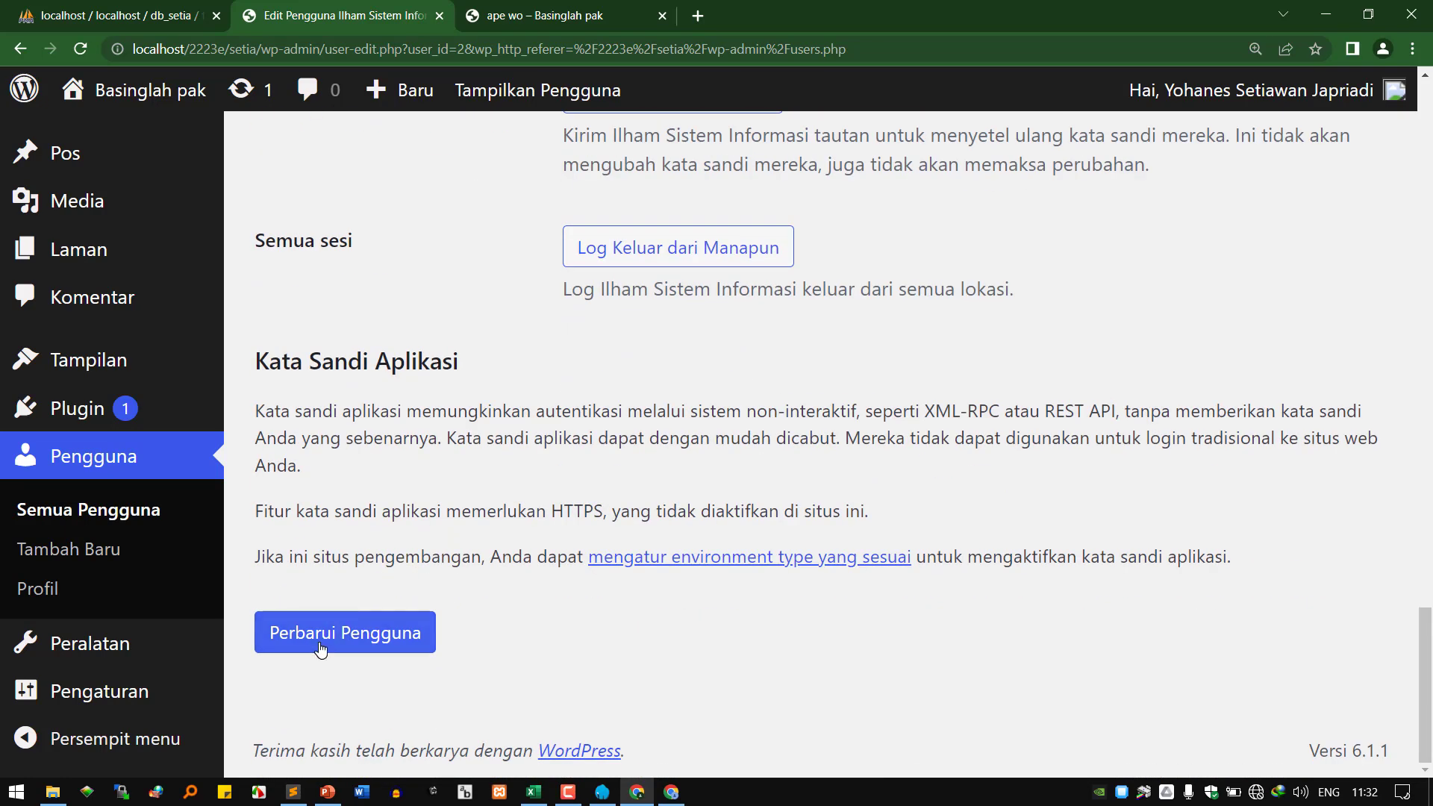
click(321, 646)
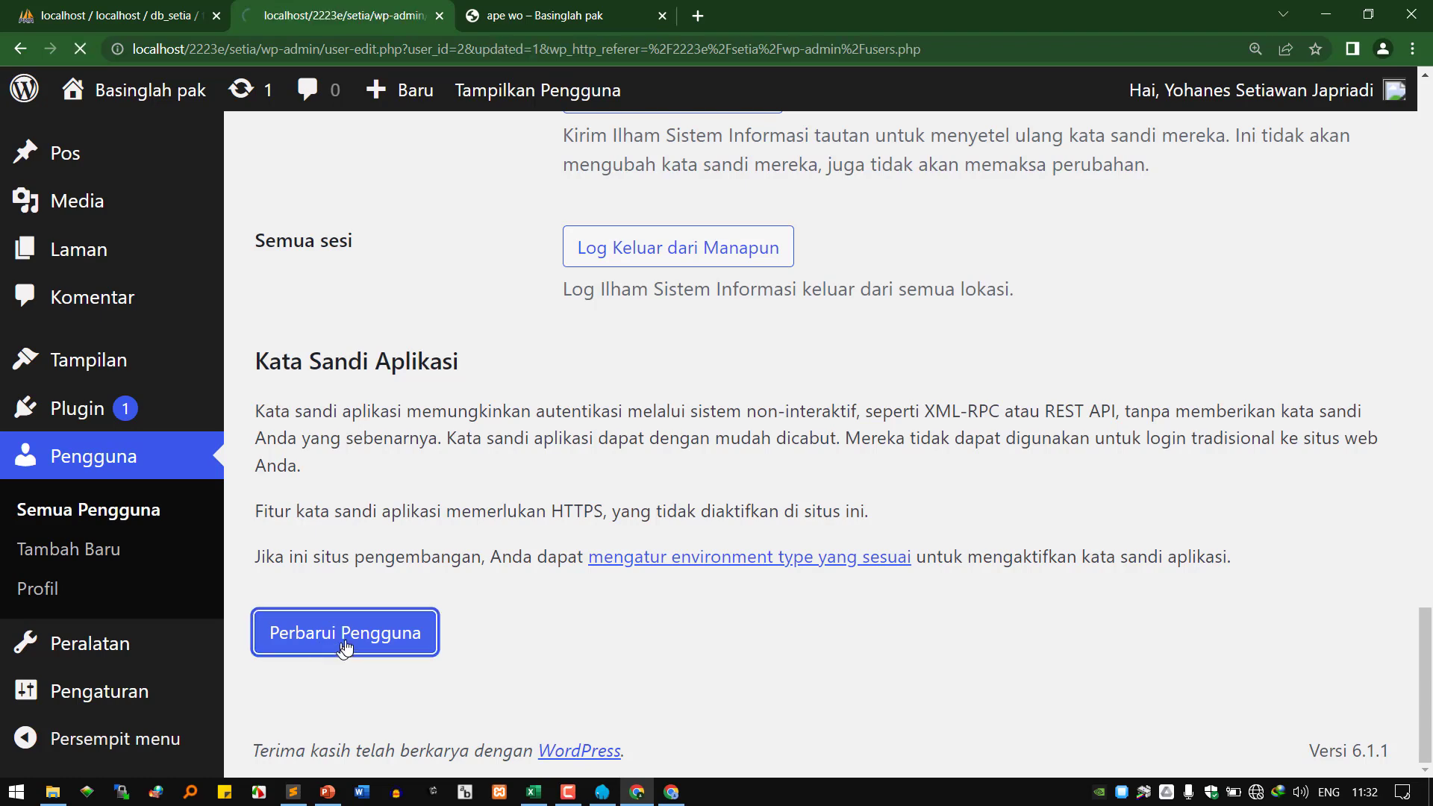
click(671, 802)
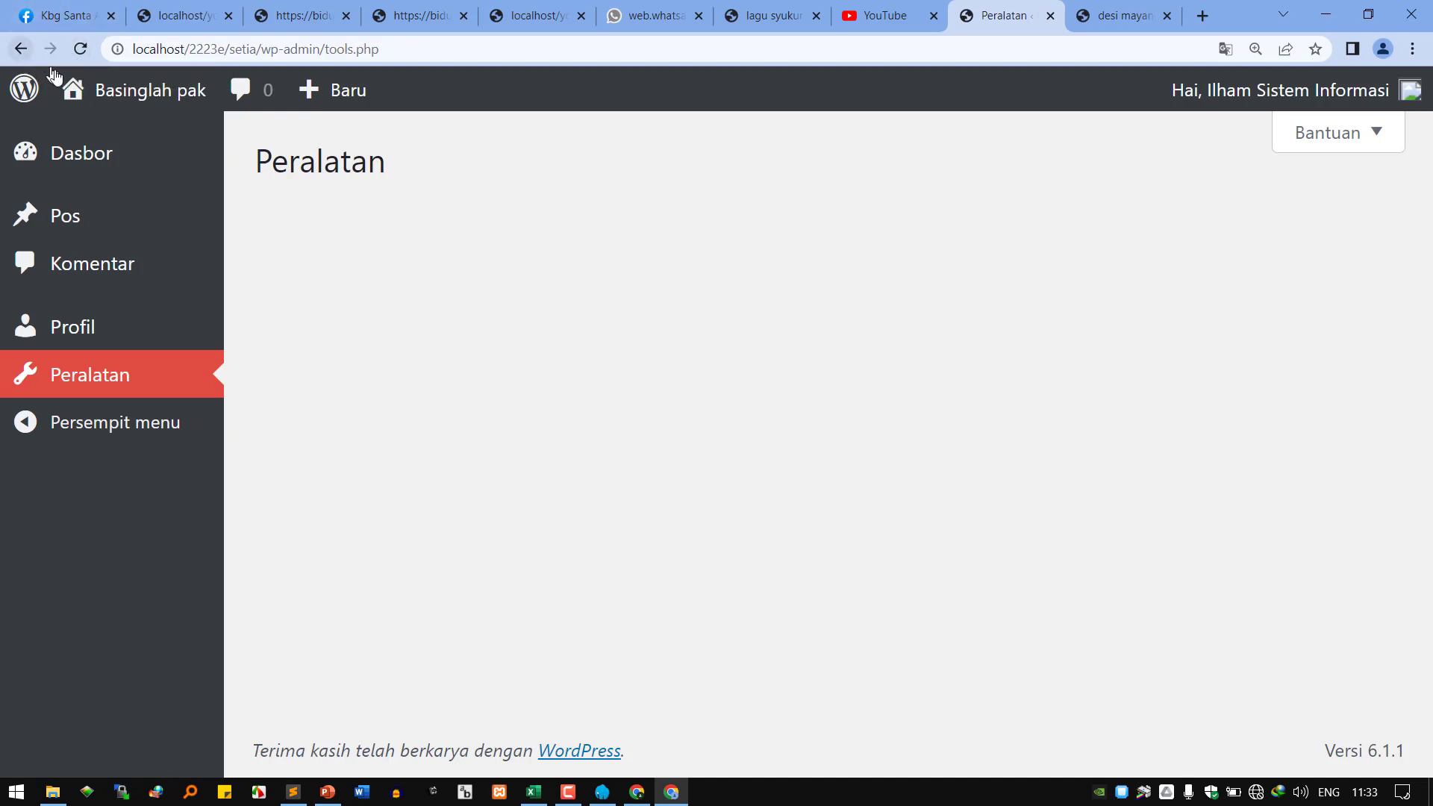
click(88, 47)
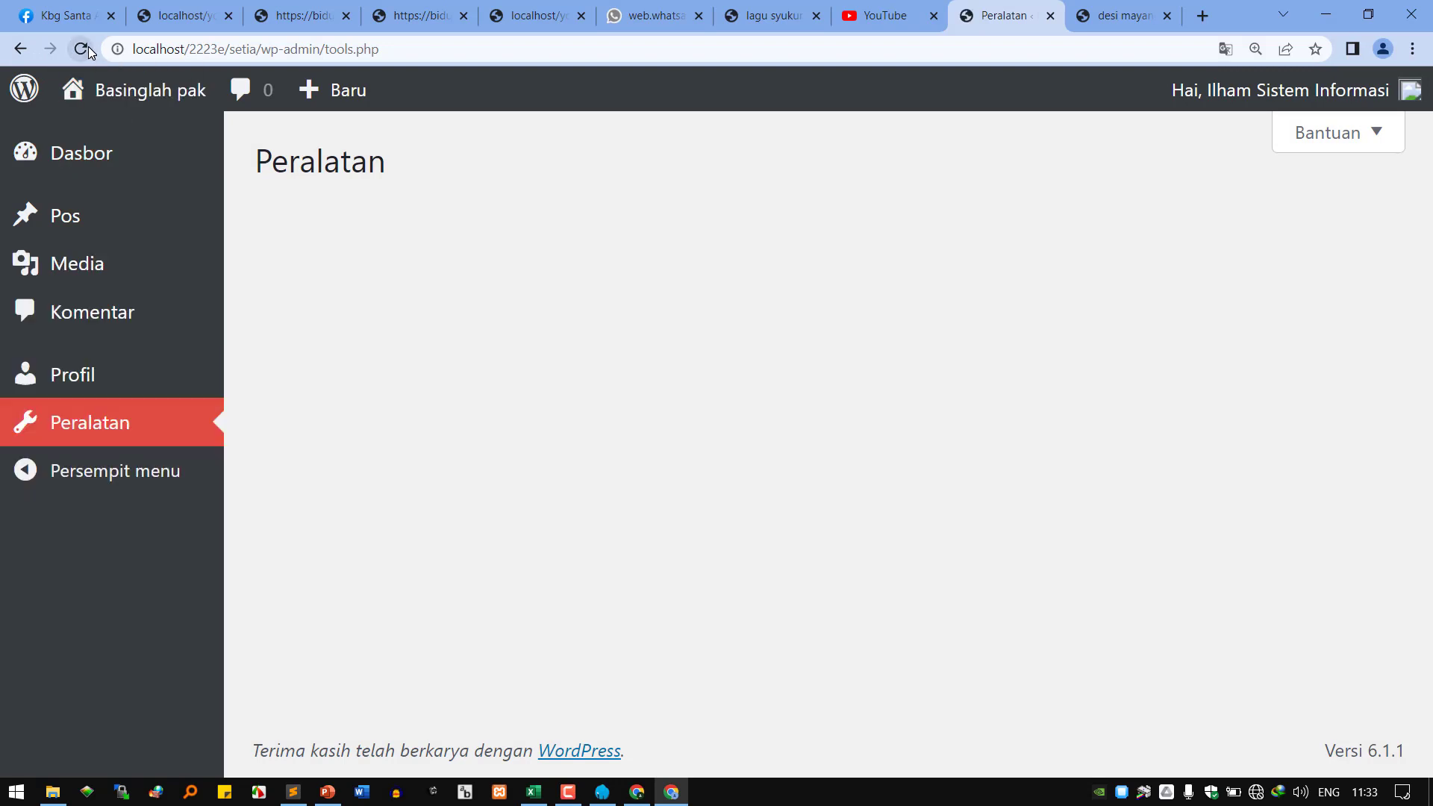
click(149, 168)
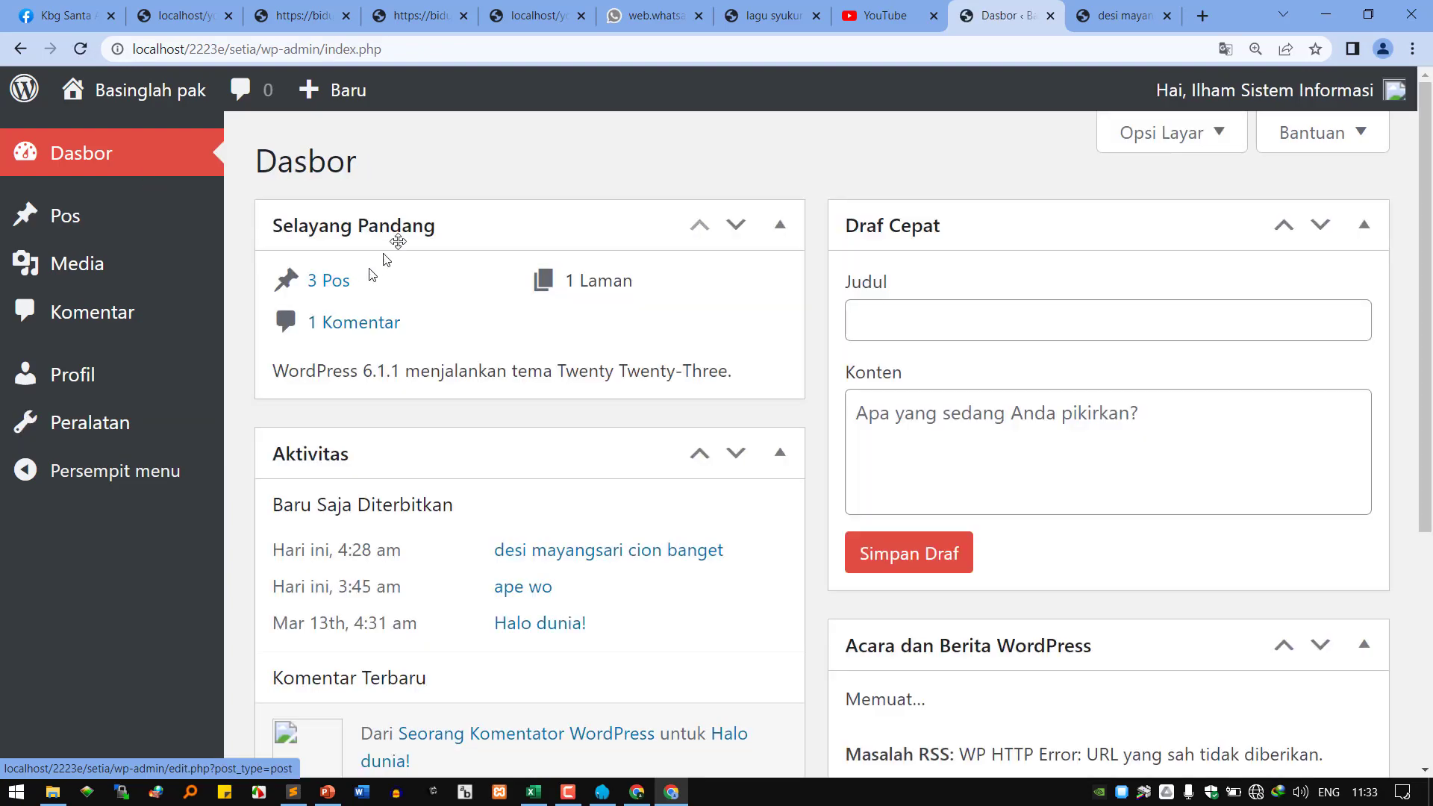
scroll(746, 317, down, 4)
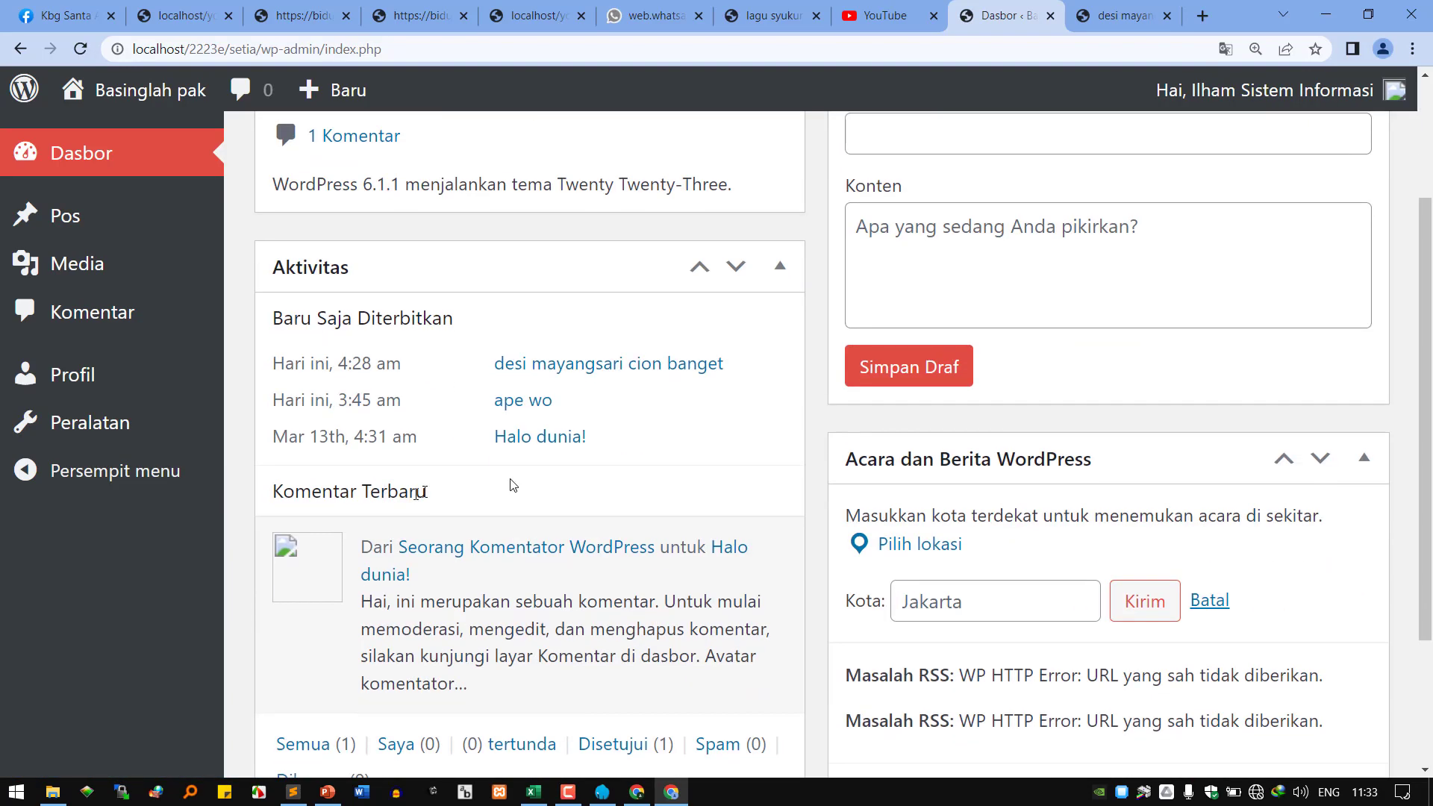
scroll(883, 325, up, 4)
scroll(866, 475, down, 5)
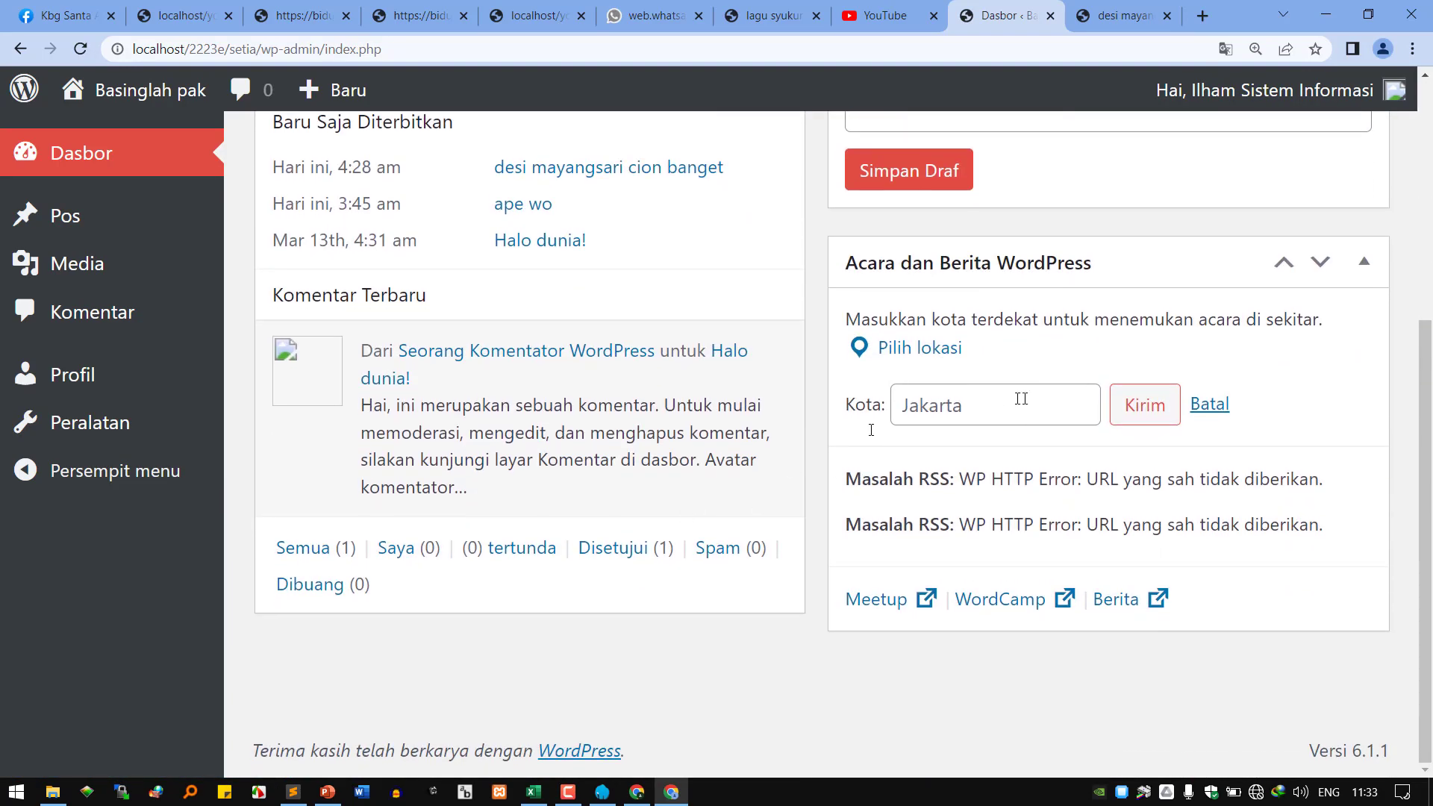
scroll(457, 442, up, 4)
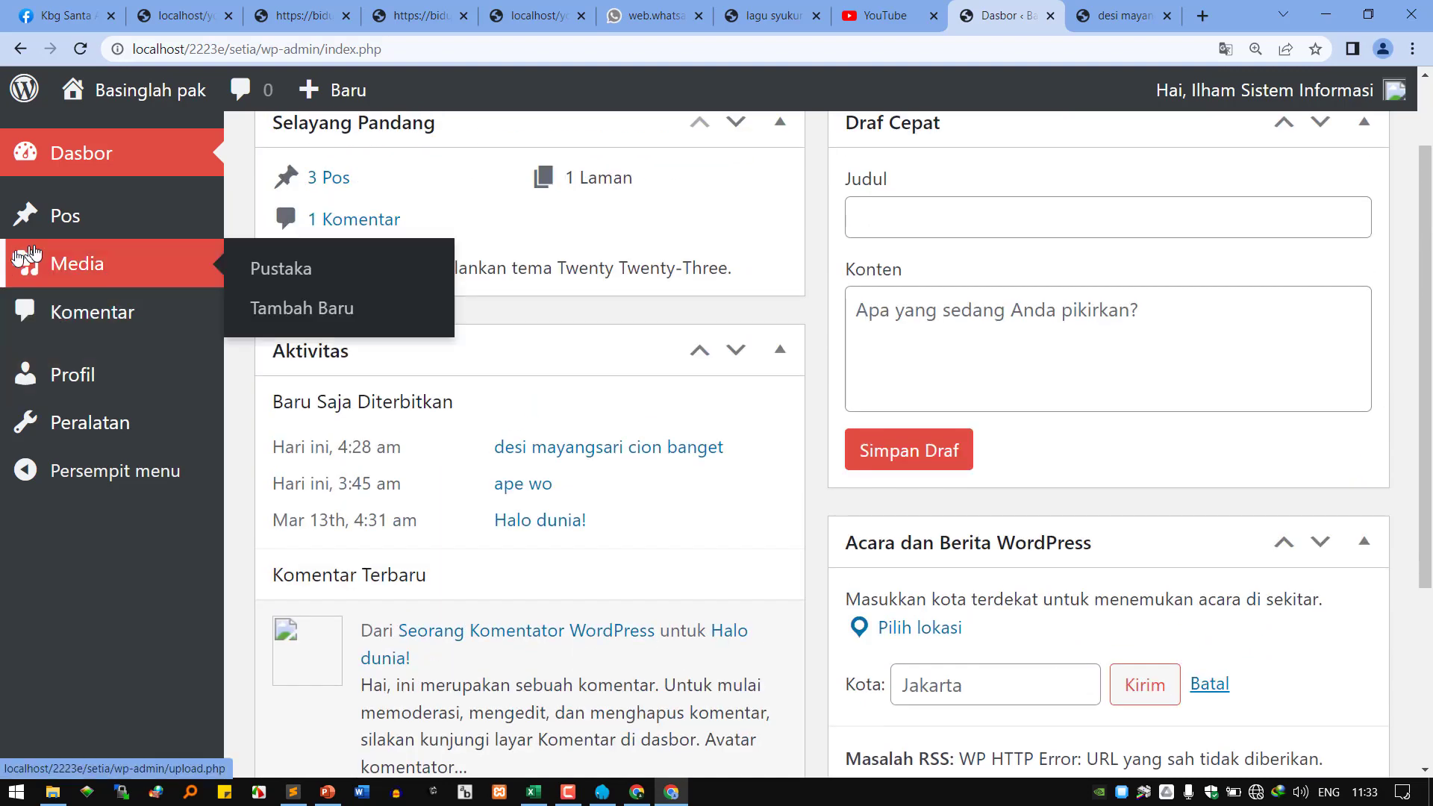
From Semua Pos, add a post titled 'vivi tak kalah cantik' with paragraph 'idola semua pria jurusan TI'.
mouse_move(66, 217)
click(267, 220)
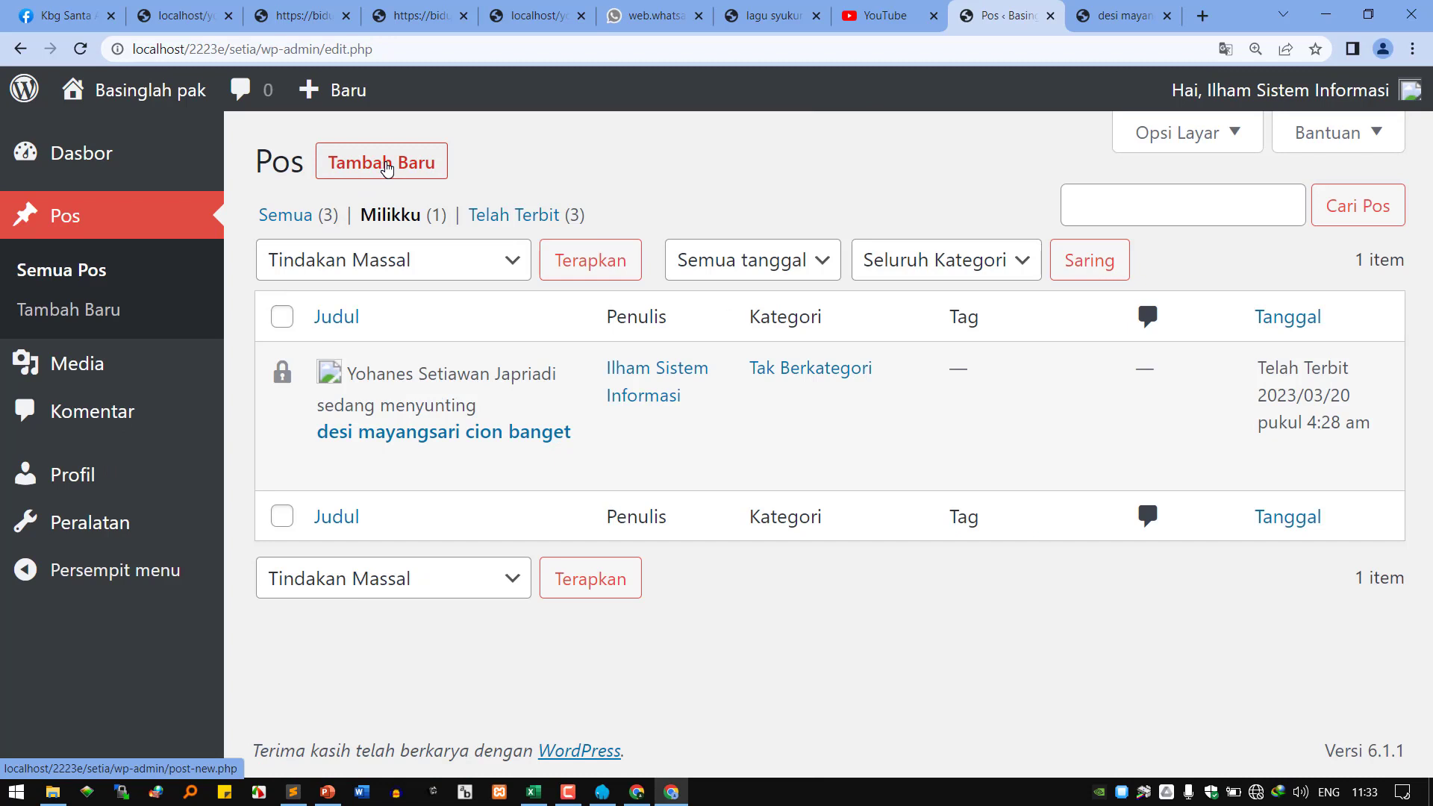
mouse_move(411, 454)
mouse_move(423, 404)
click(408, 170)
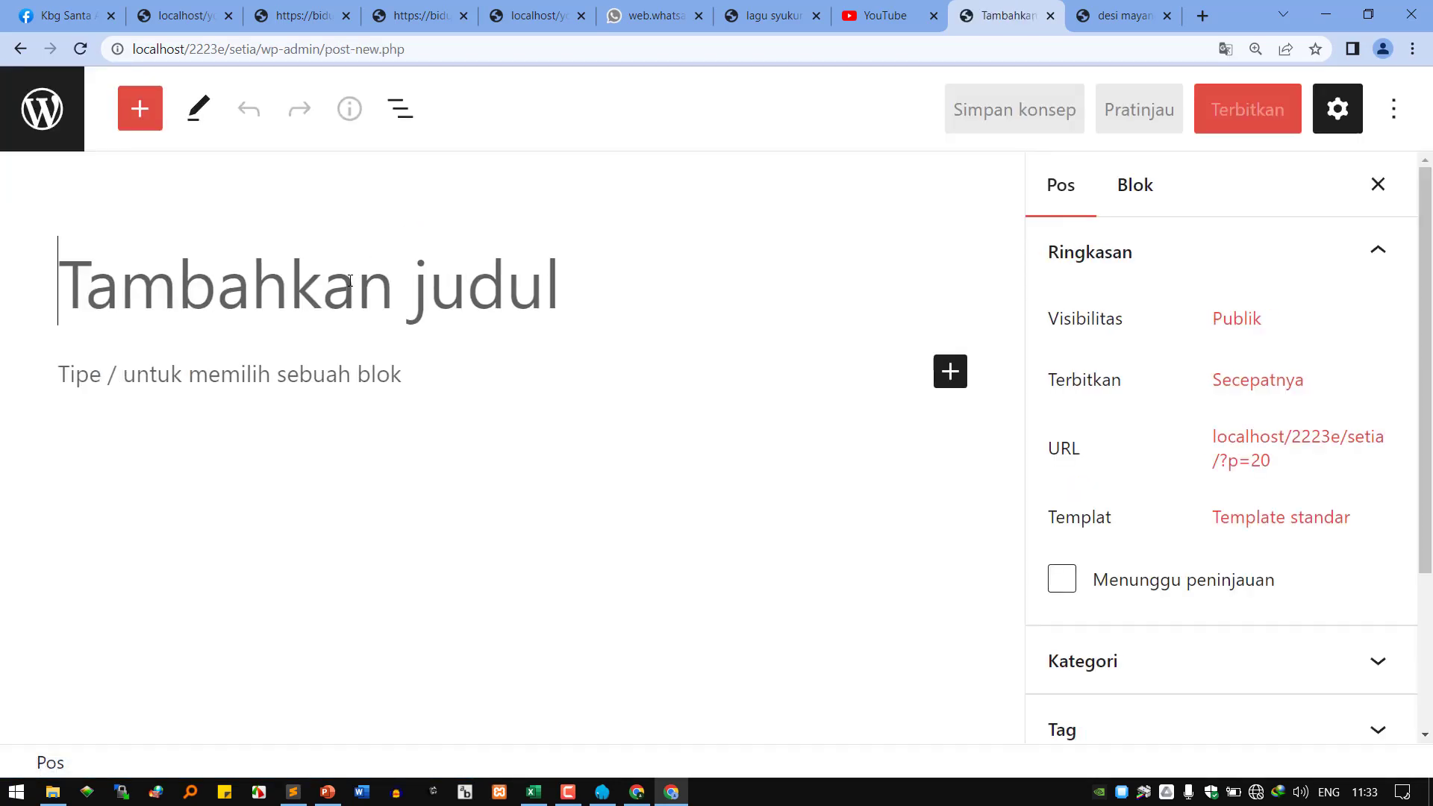
text(vi)
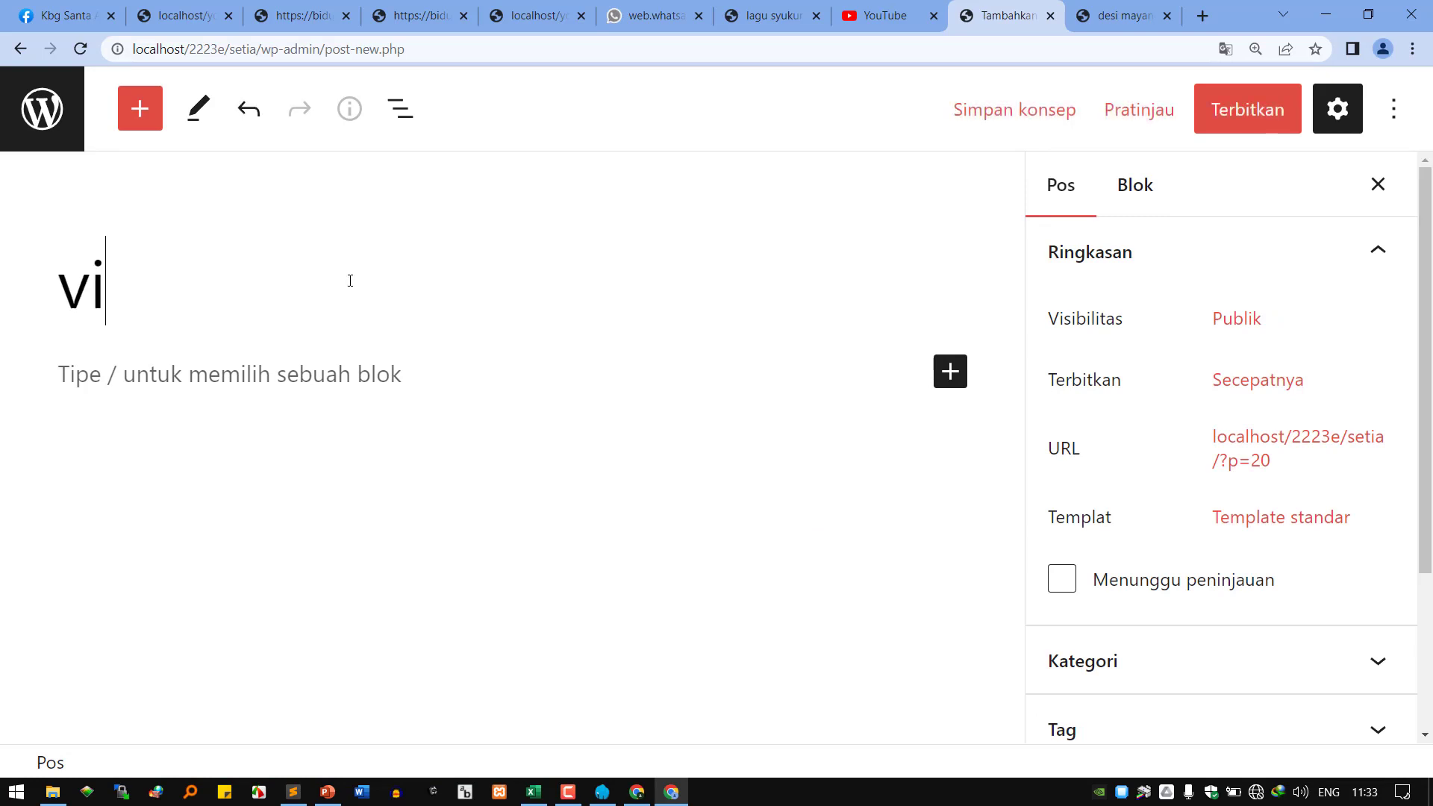
text(vi tak kalah cantik)
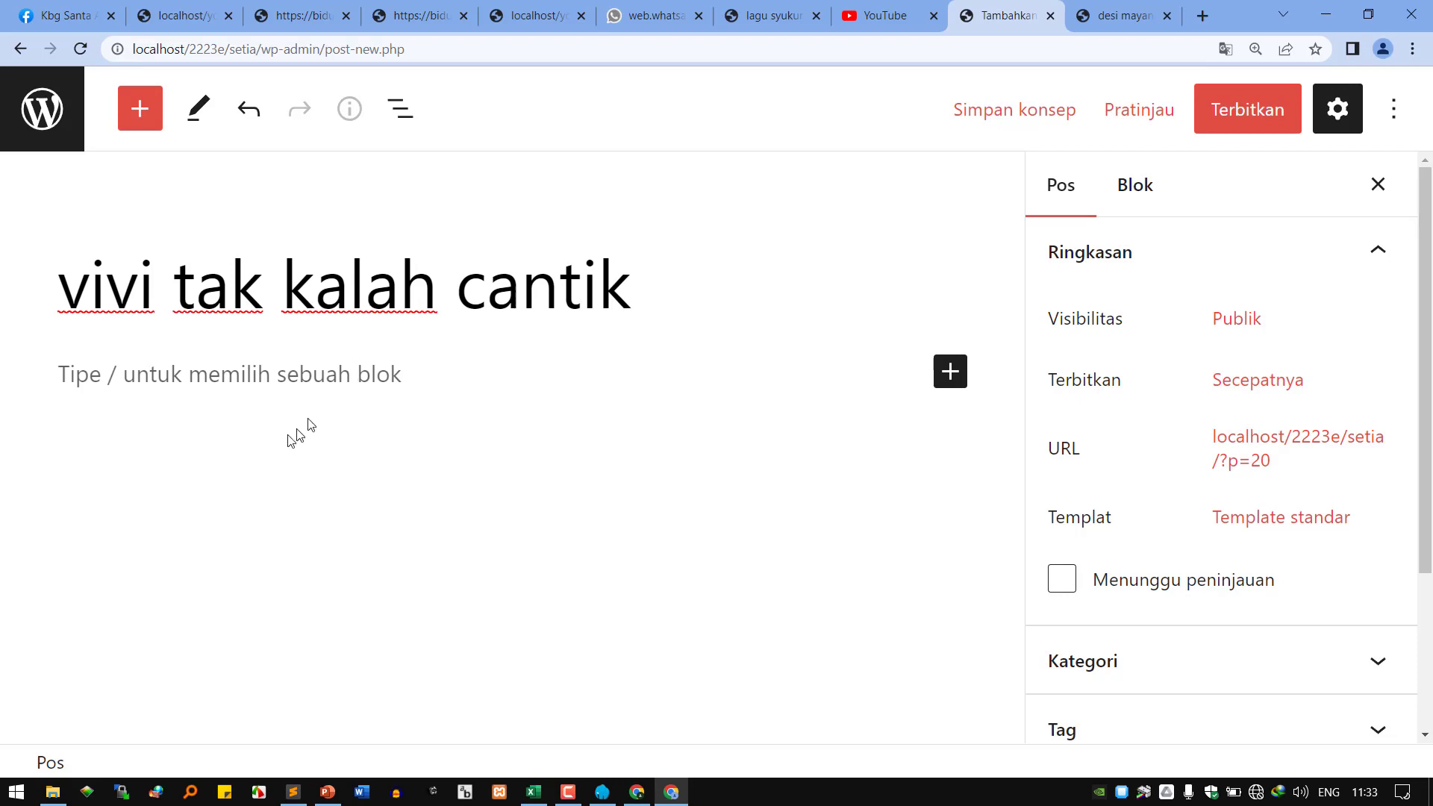
click(321, 384)
text(idola semu)
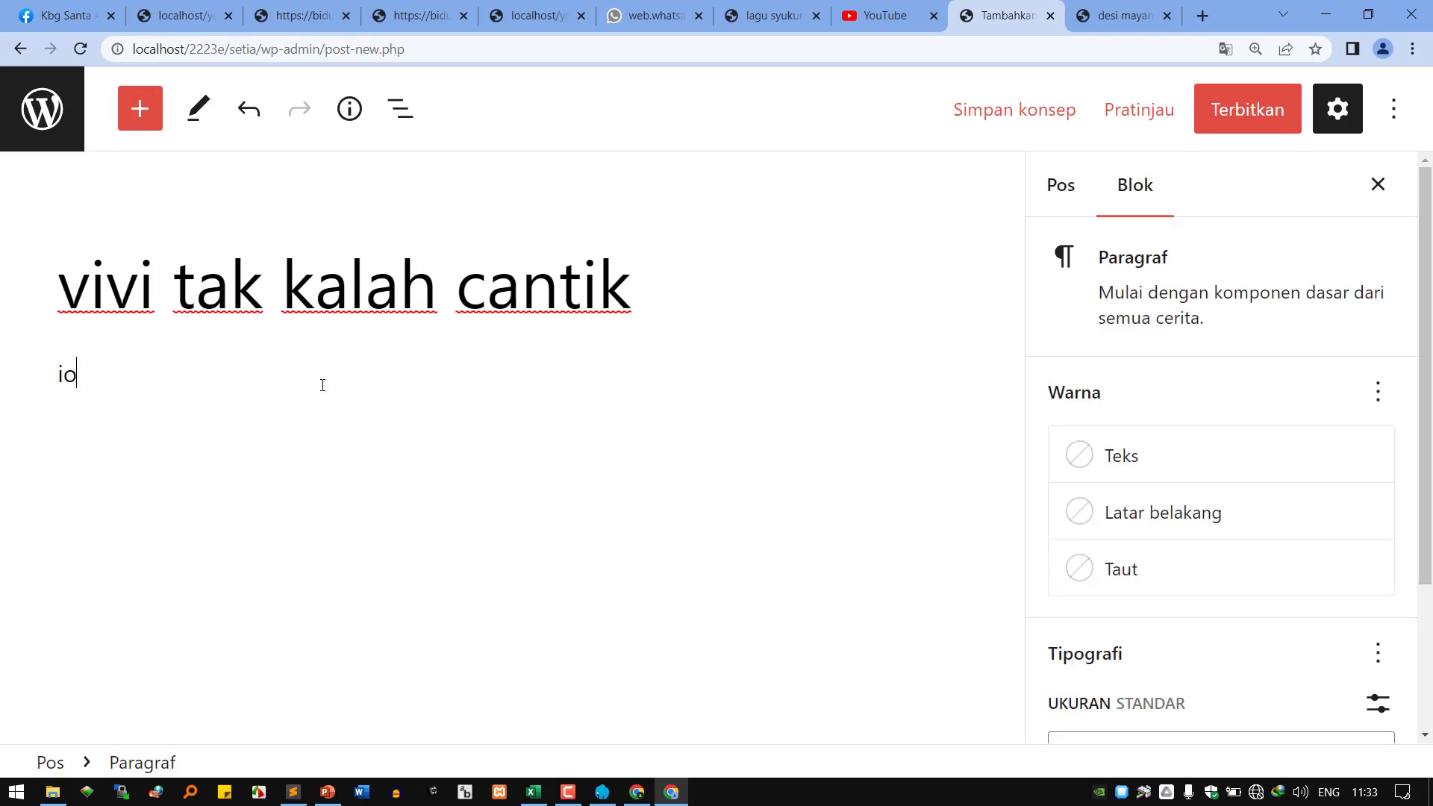
text(a pri)
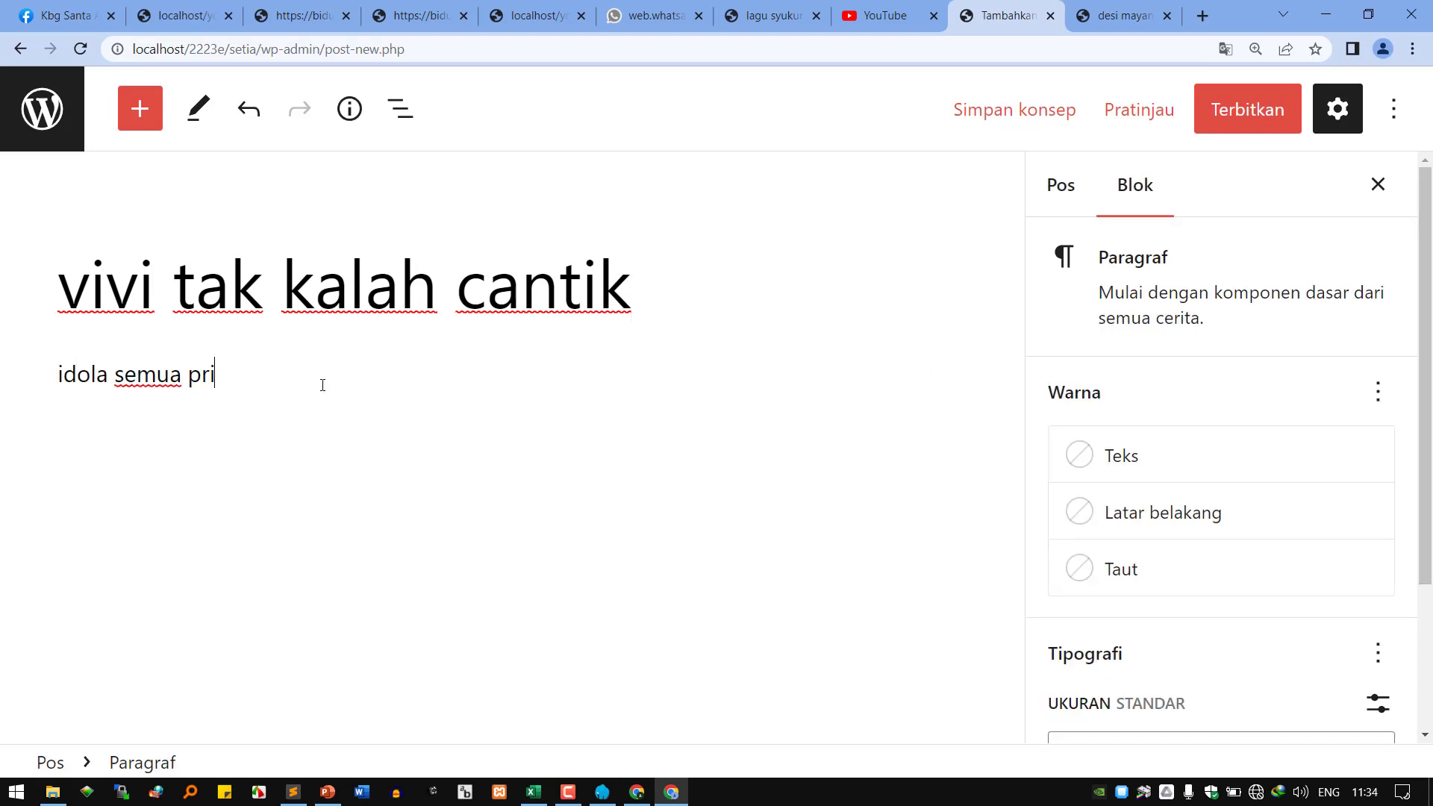
text(a jurusan TI)
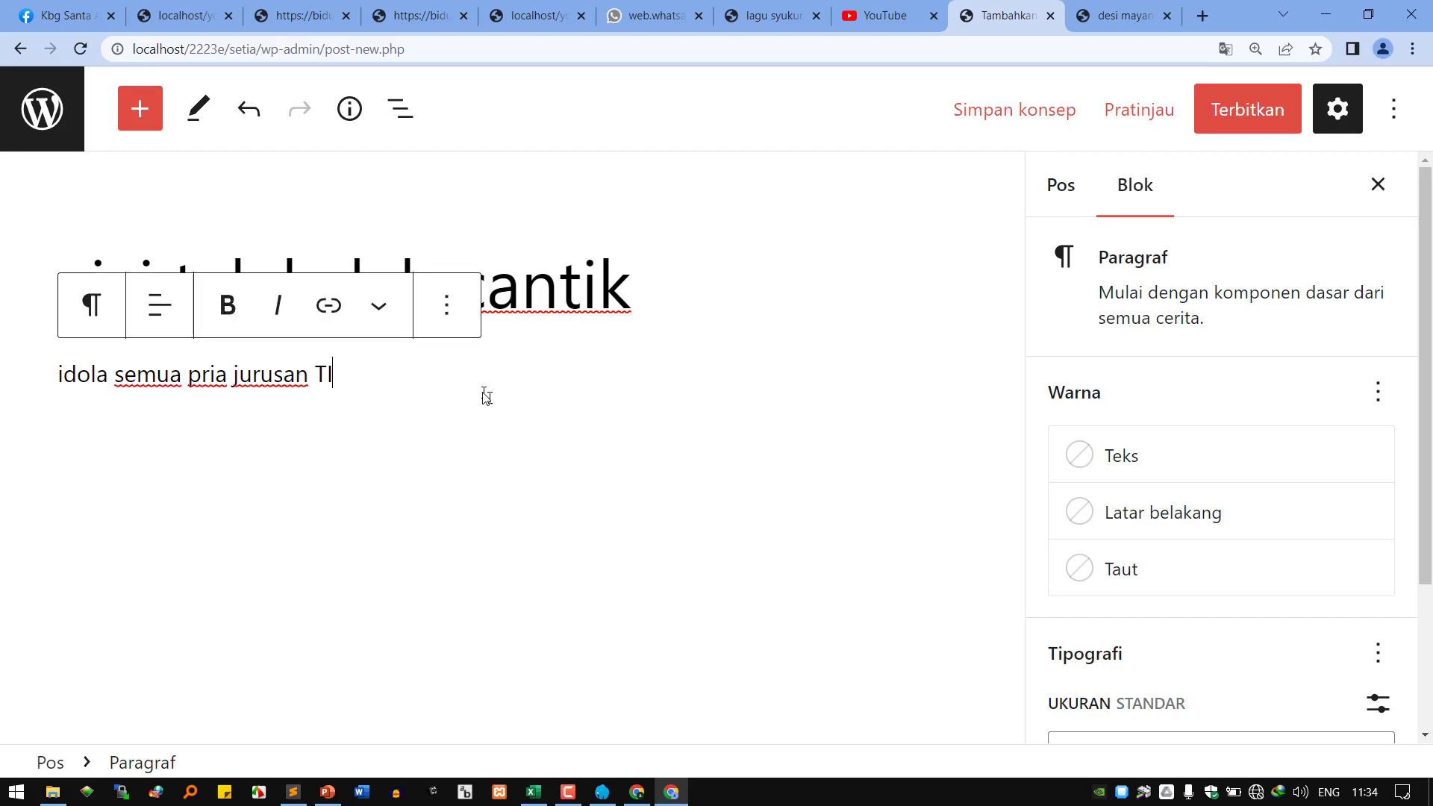
click(585, 403)
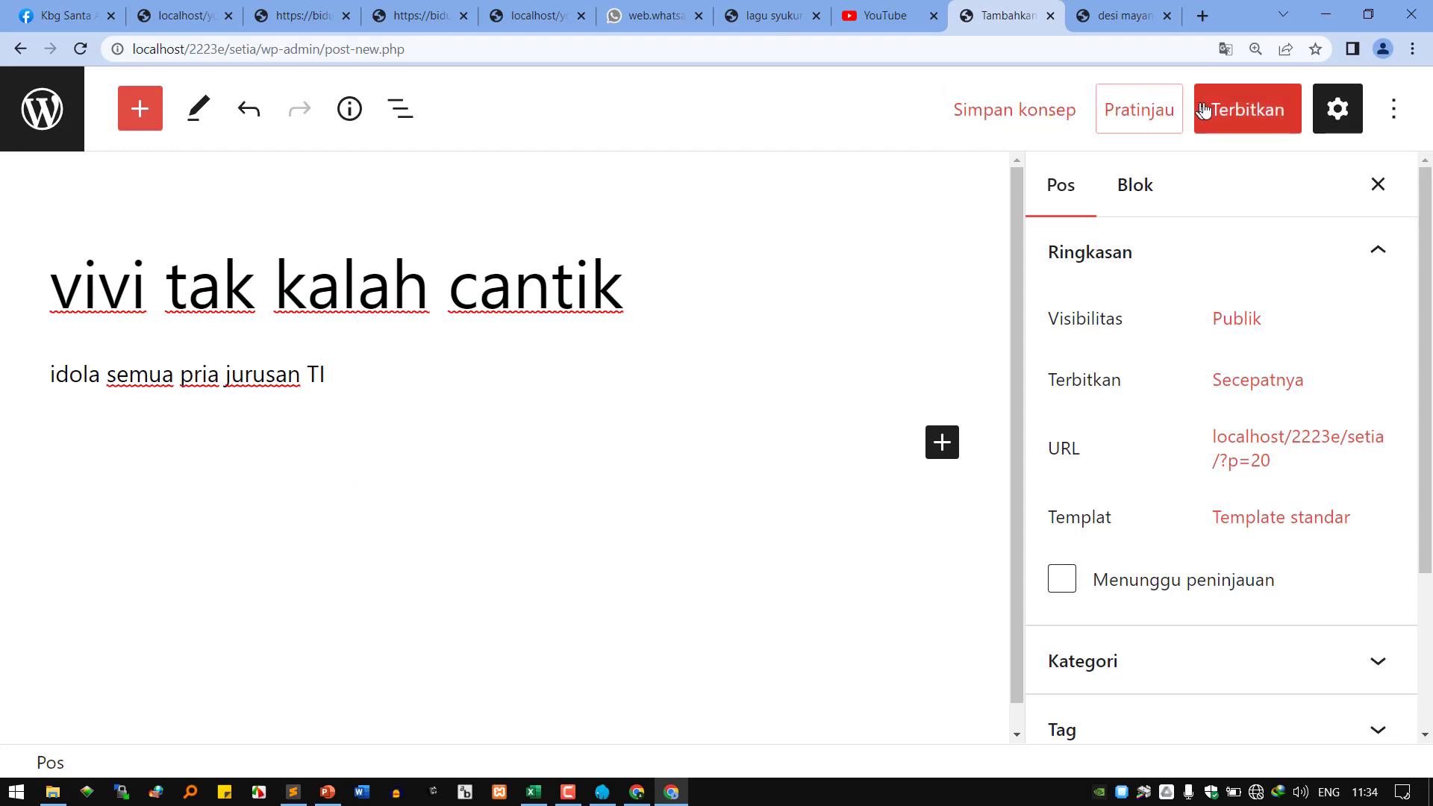
Publish the 'vivi tak kalah cantik' post and view it.
click(1236, 115)
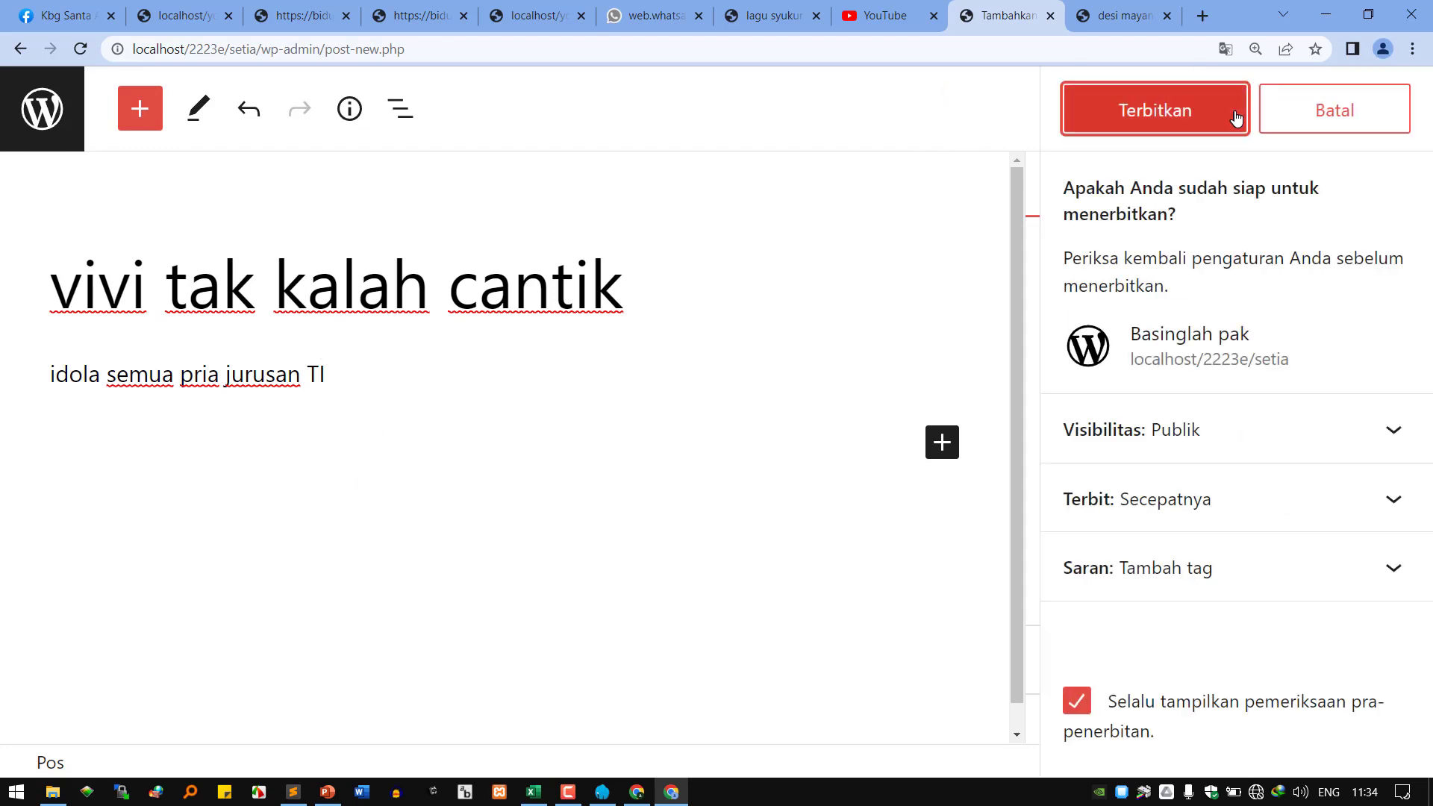
click(1170, 124)
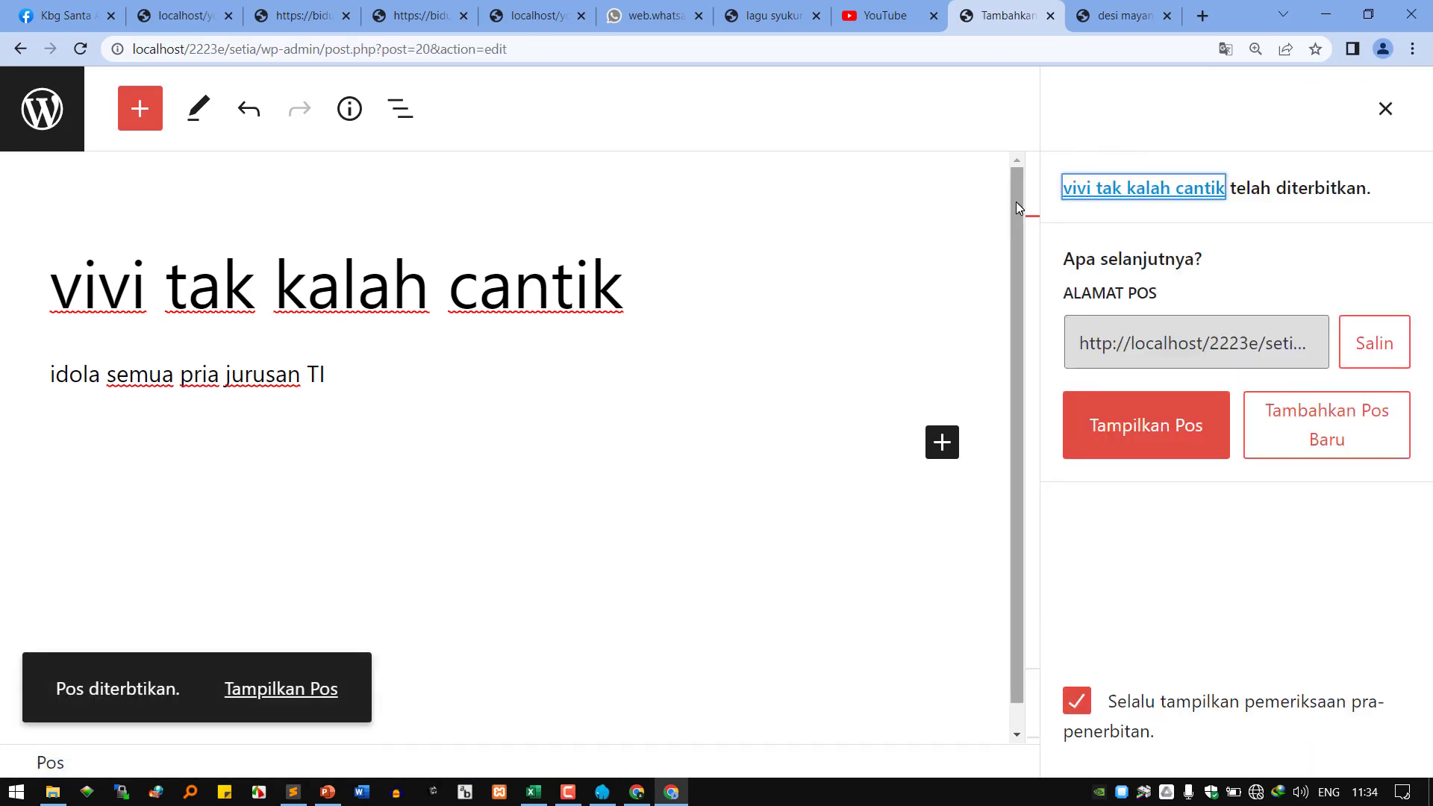
click(275, 701)
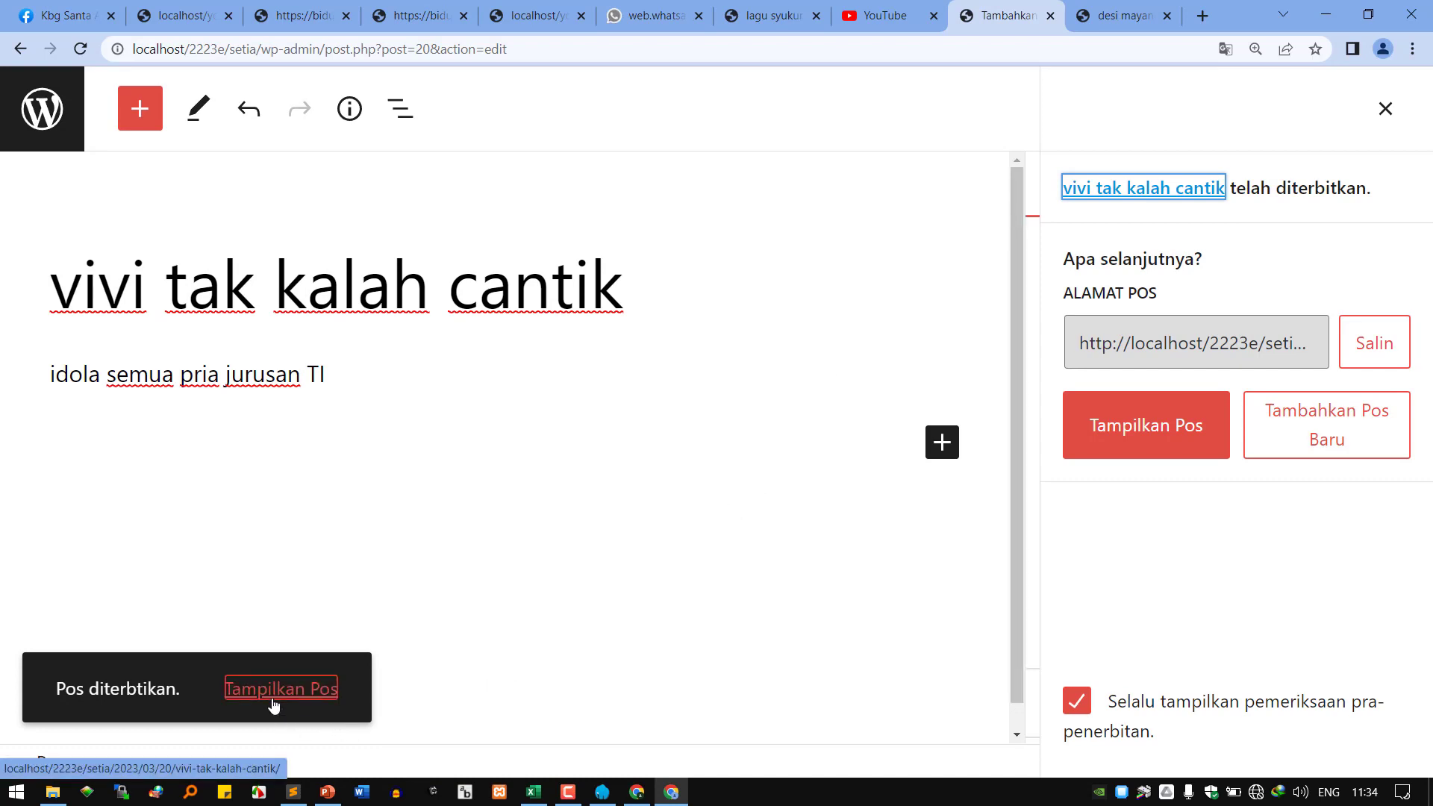
Check the blog's home page, then return to the admin posts list.
click(1090, 22)
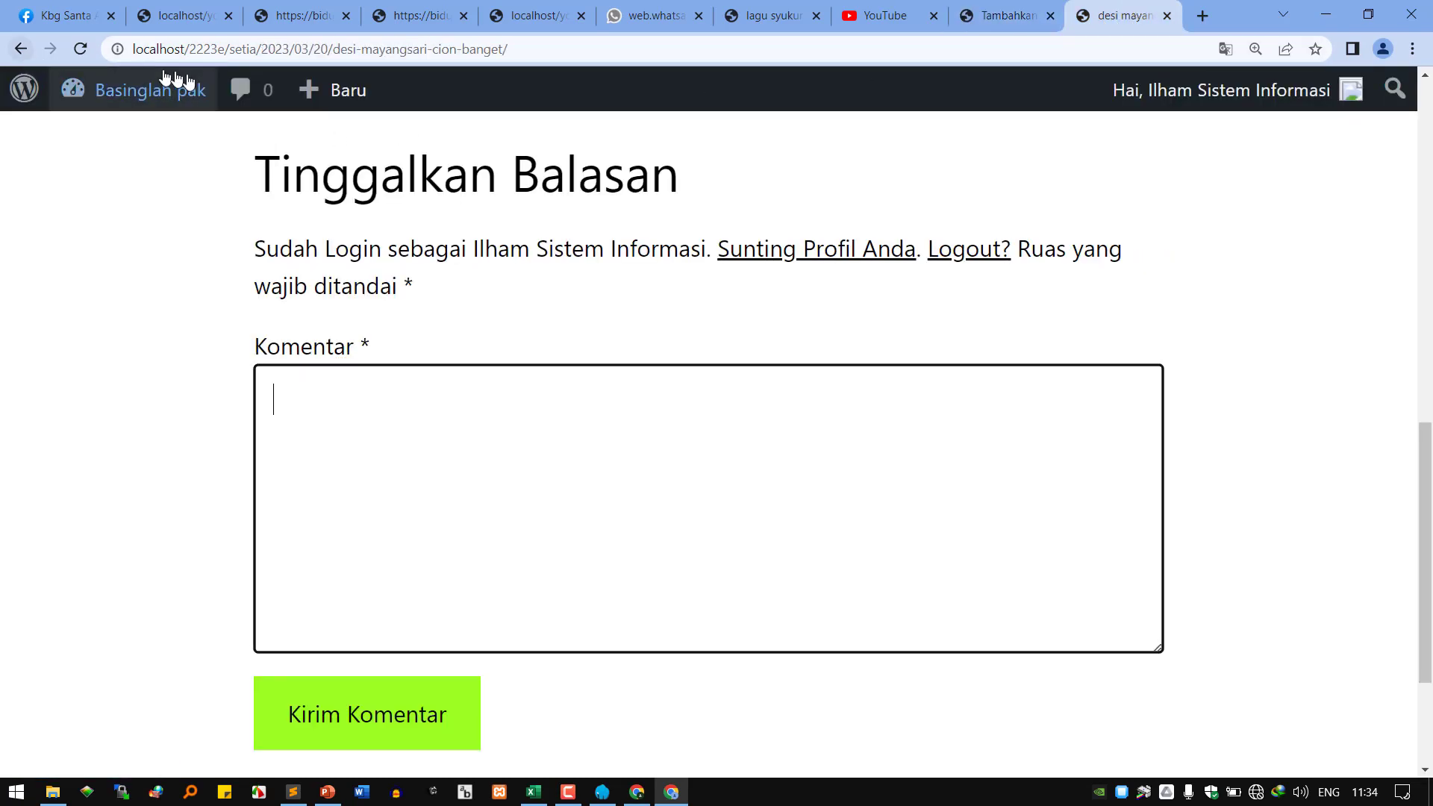
scroll(52, 120, up, 10)
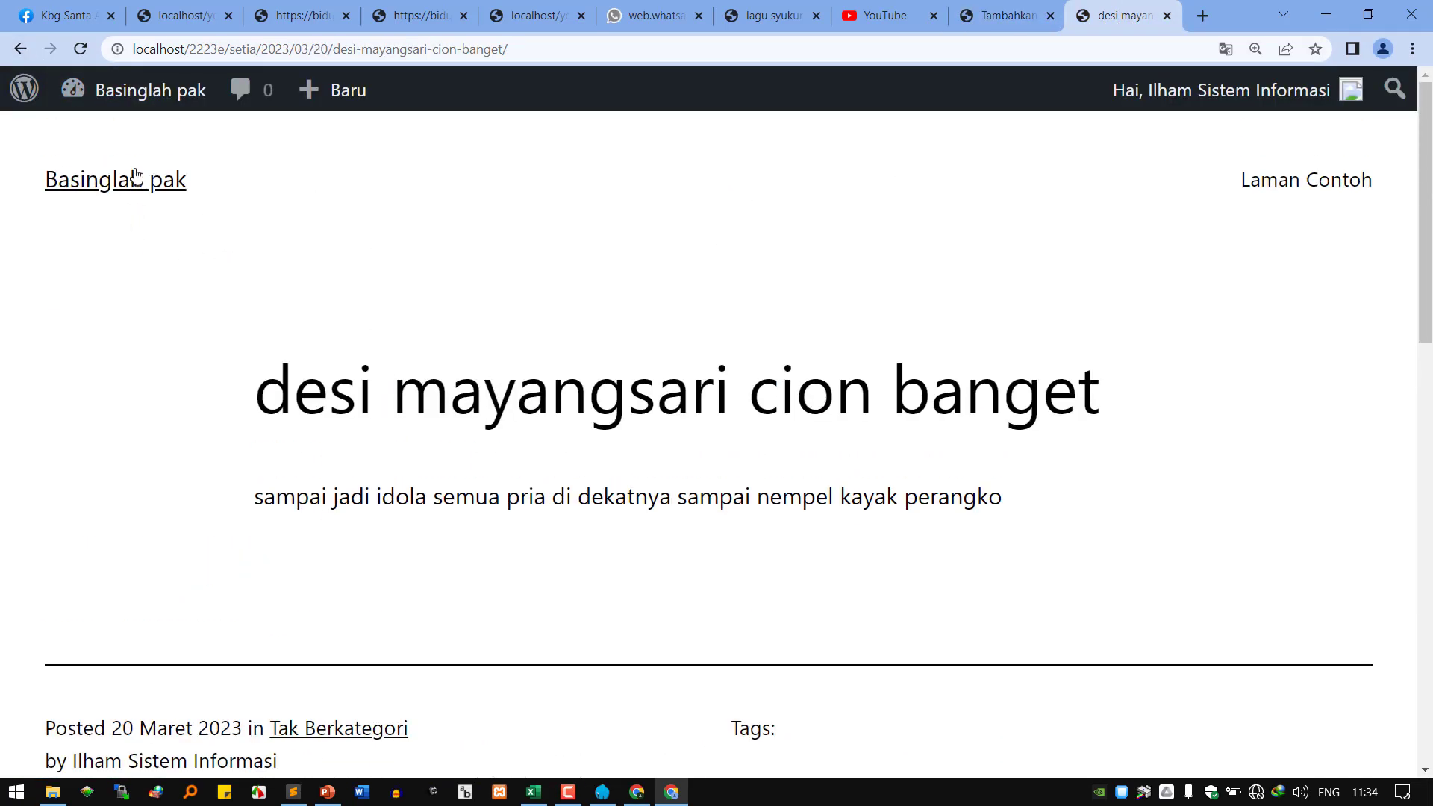
click(135, 179)
scroll(200, 394, down, 3)
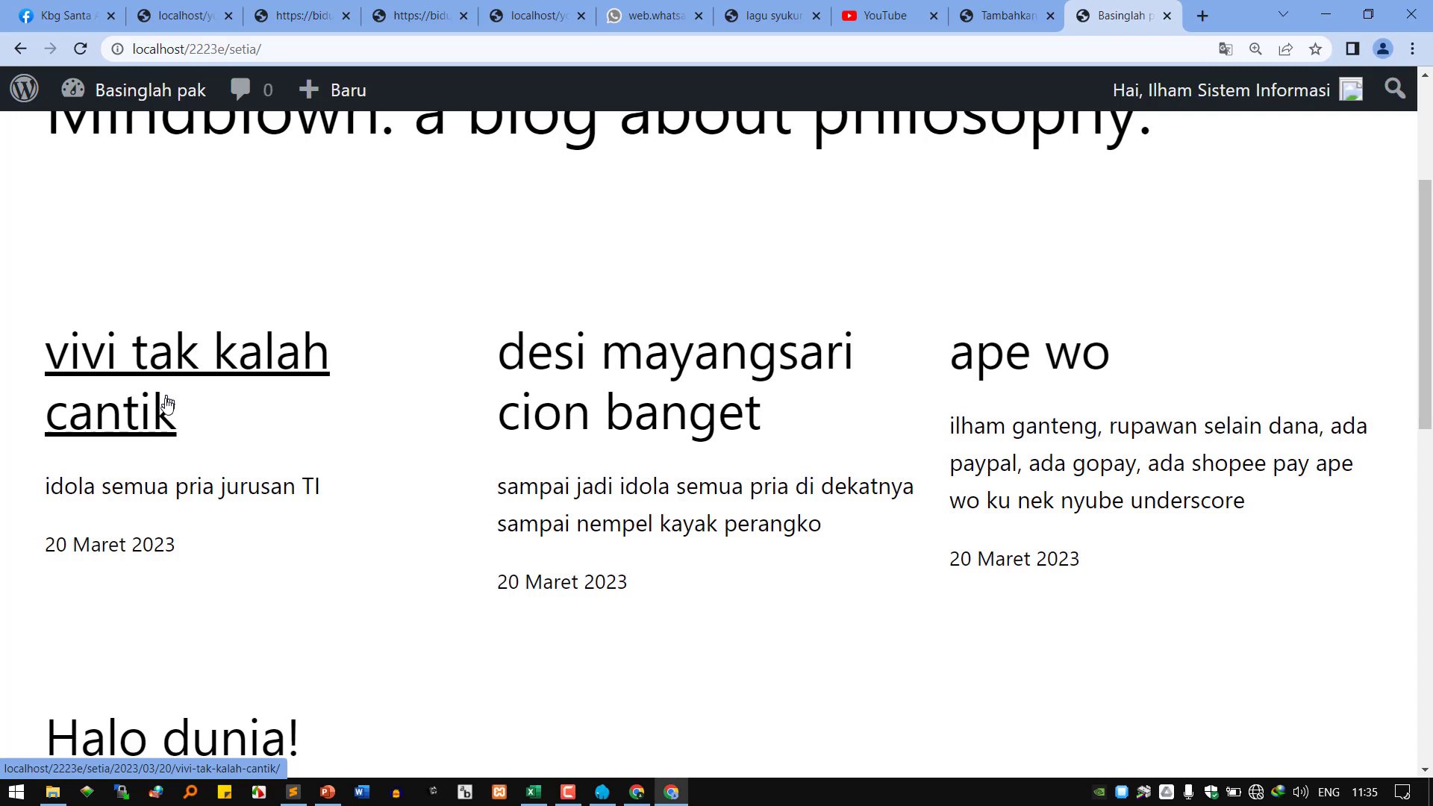
click(1008, 15)
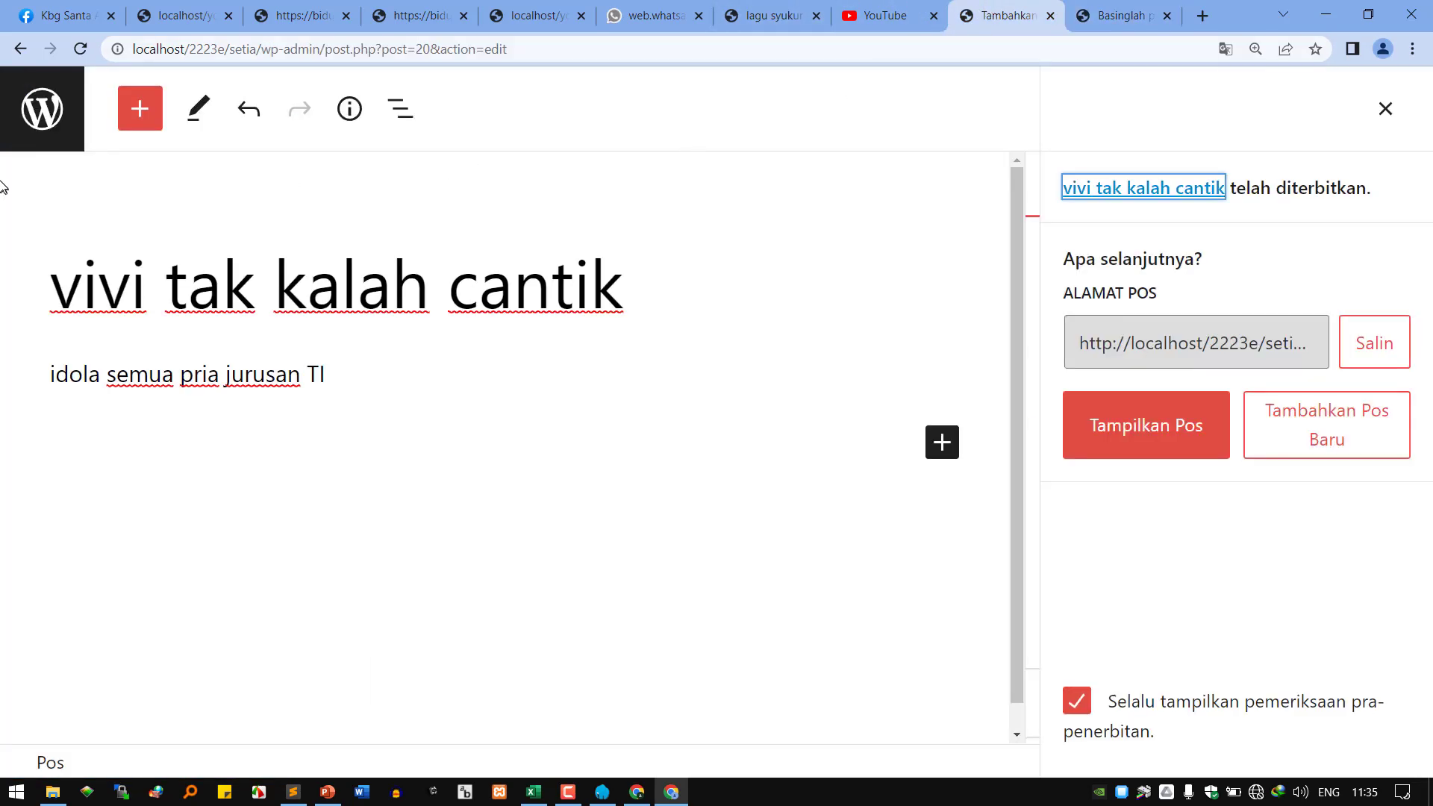
click(42, 109)
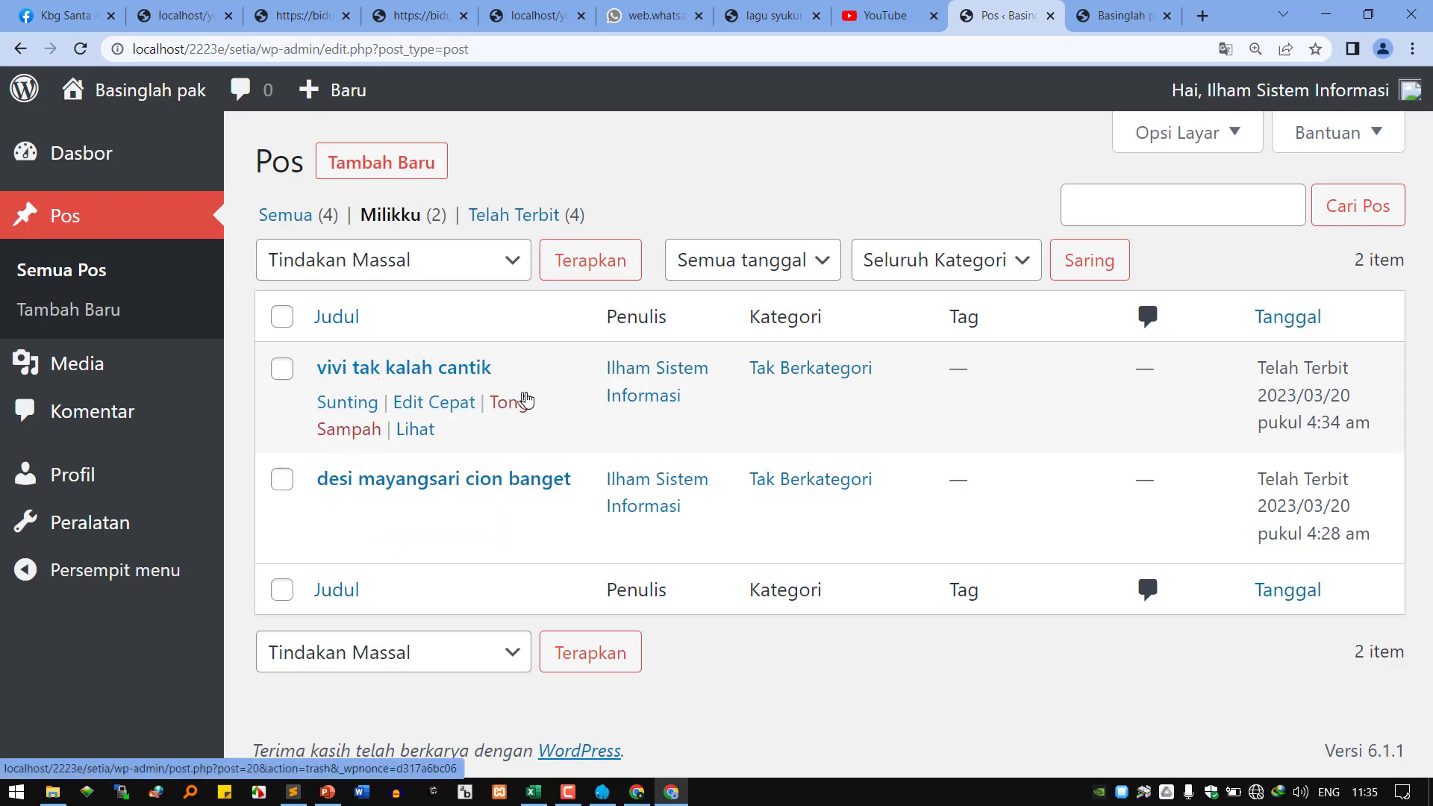
Glance at the front page again, then open the empty Media Pustaka library.
click(1123, 15)
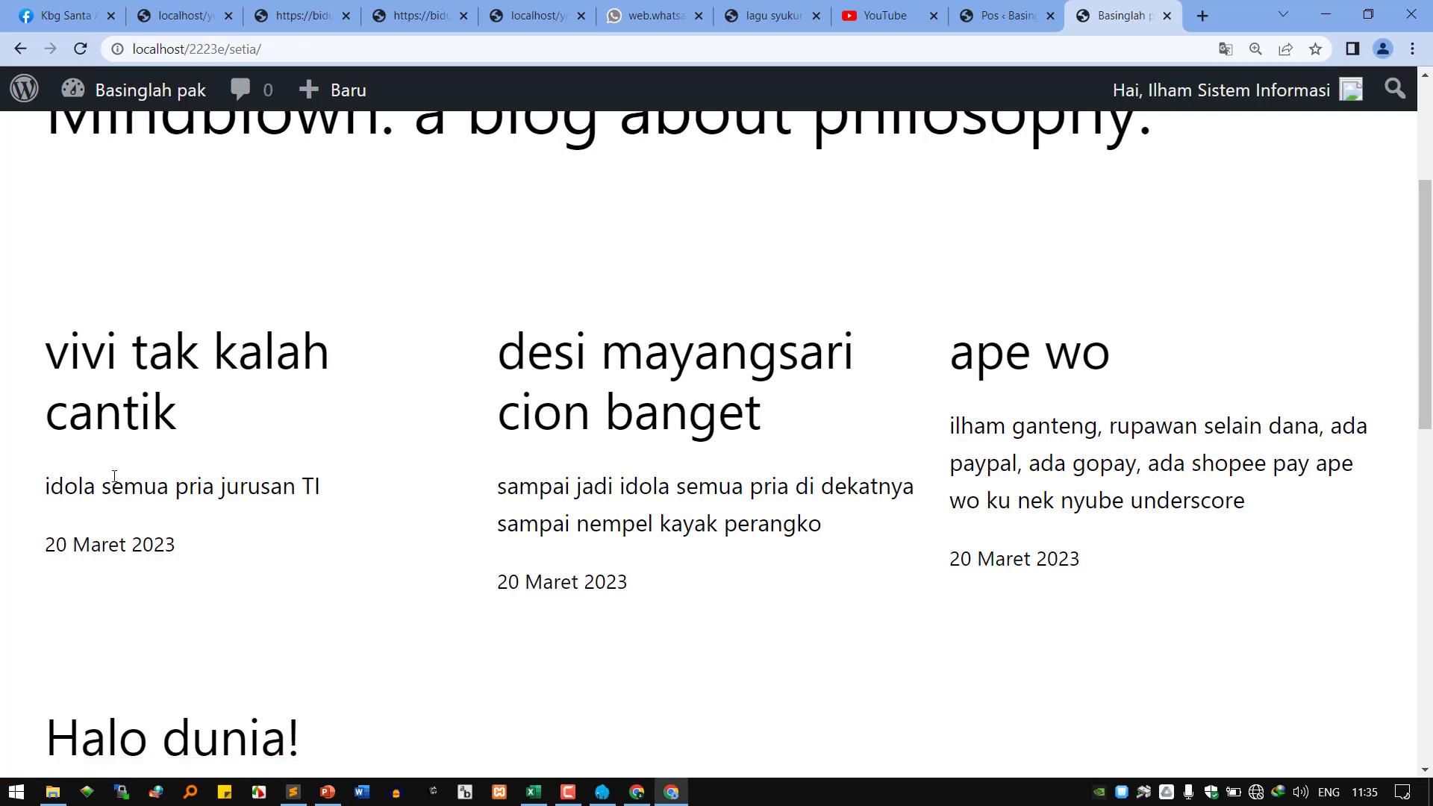
click(989, 29)
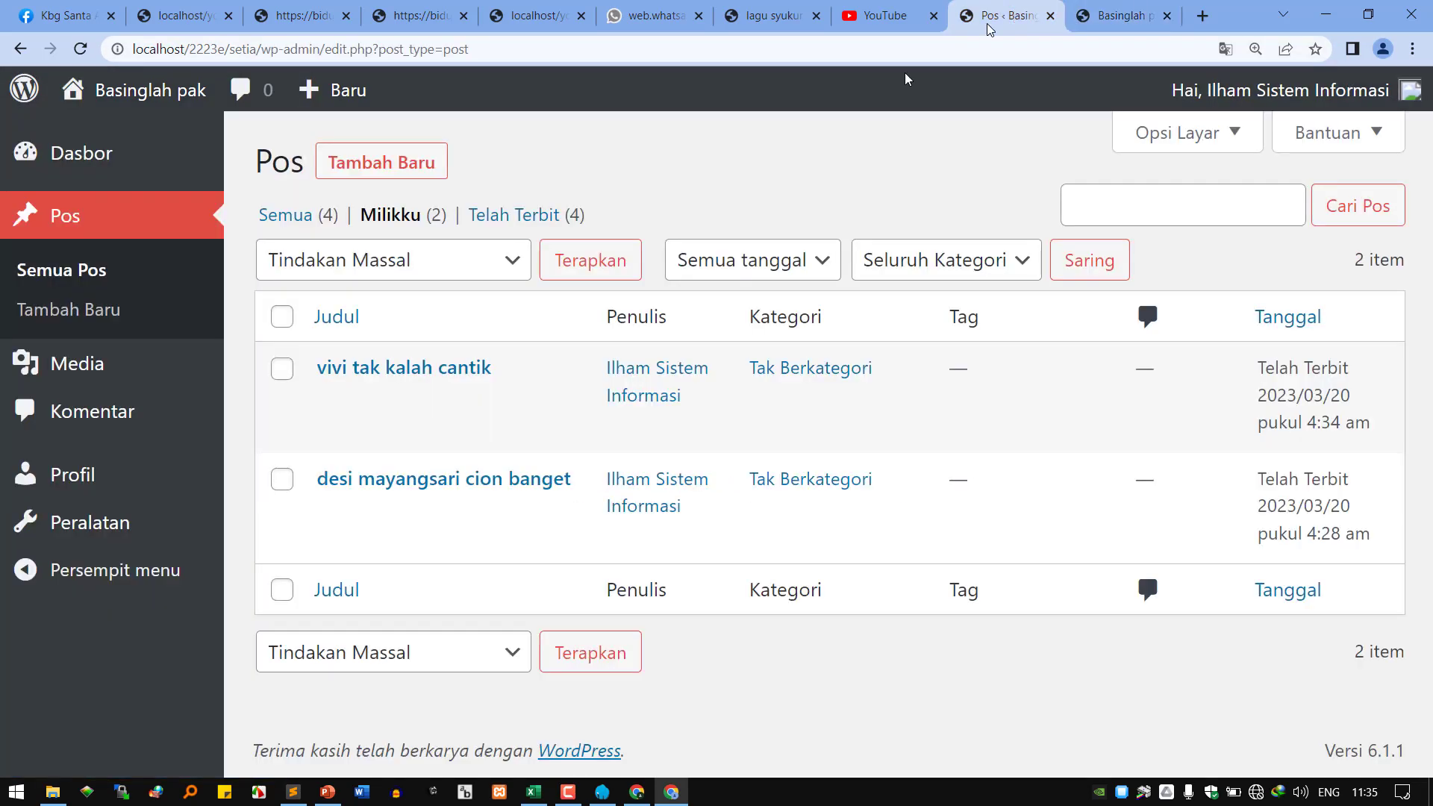
mouse_move(396, 366)
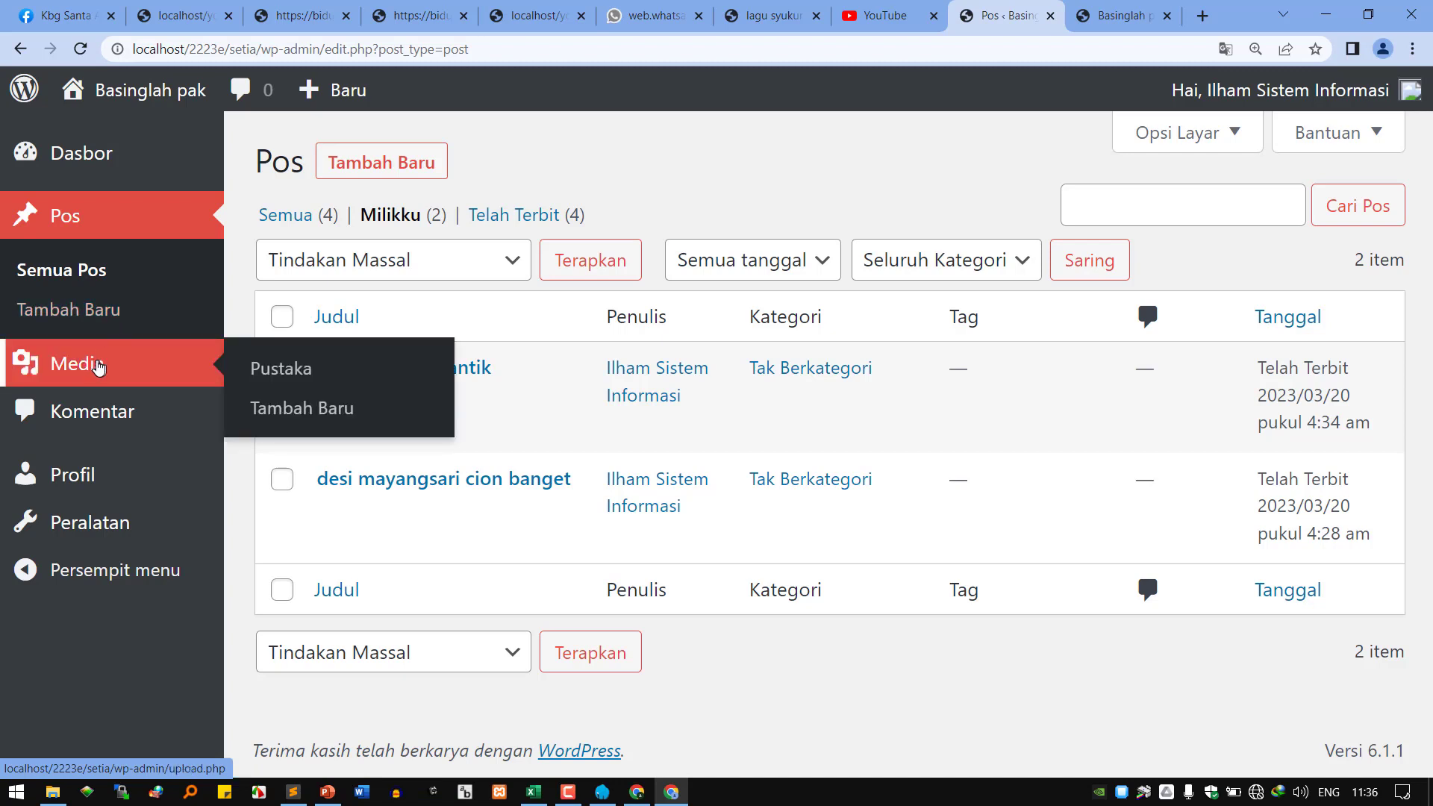
click(155, 381)
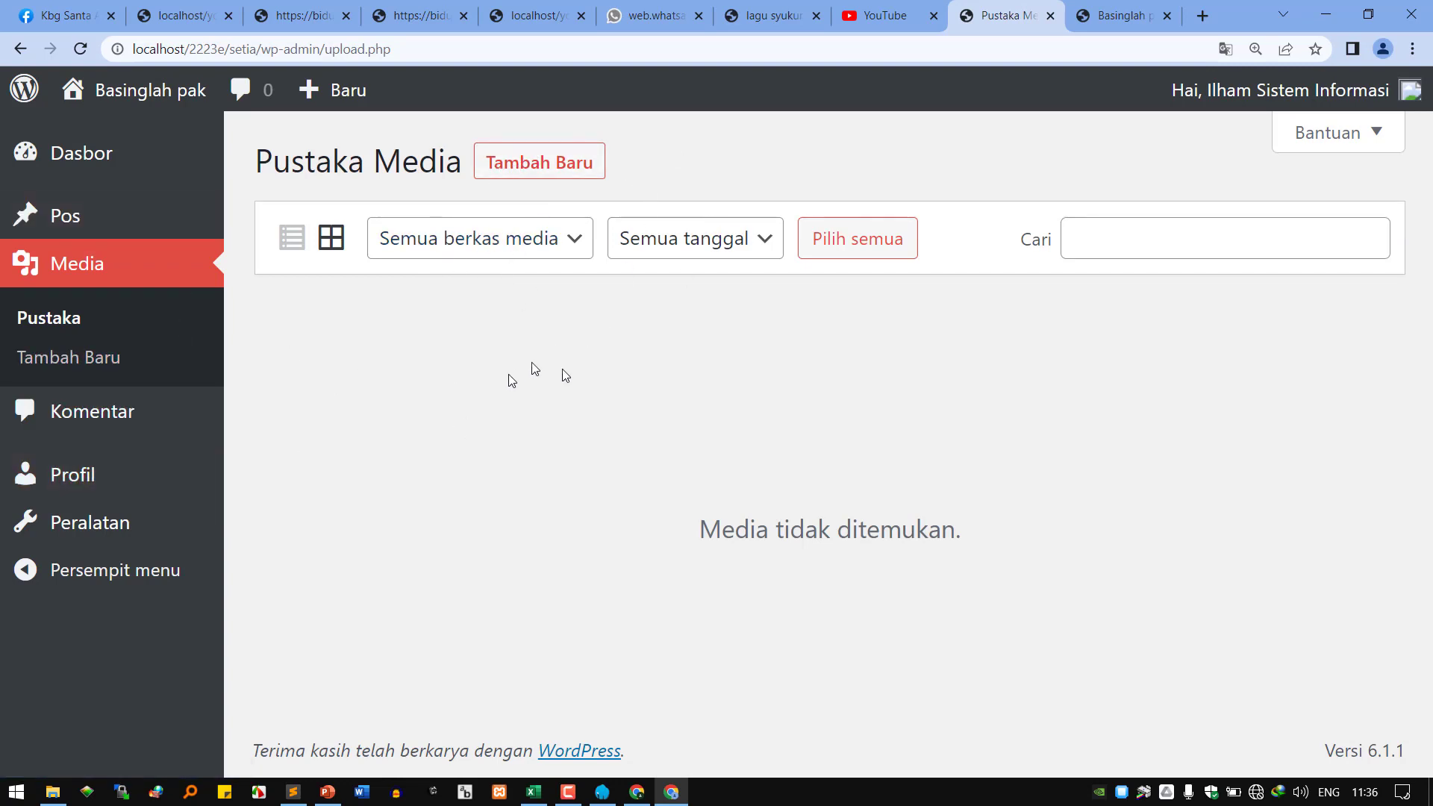
click(327, 792)
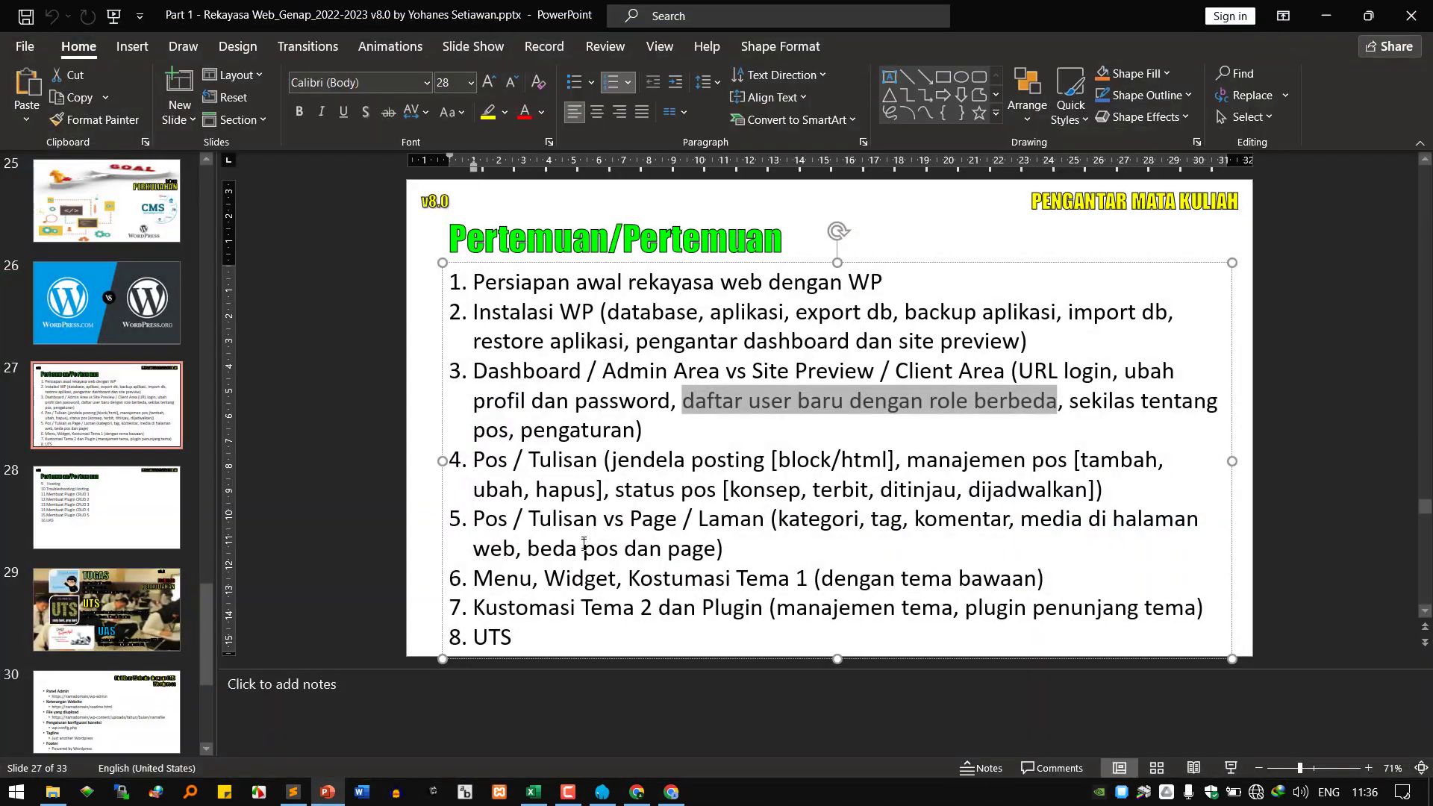
drag(516, 463, 769, 520)
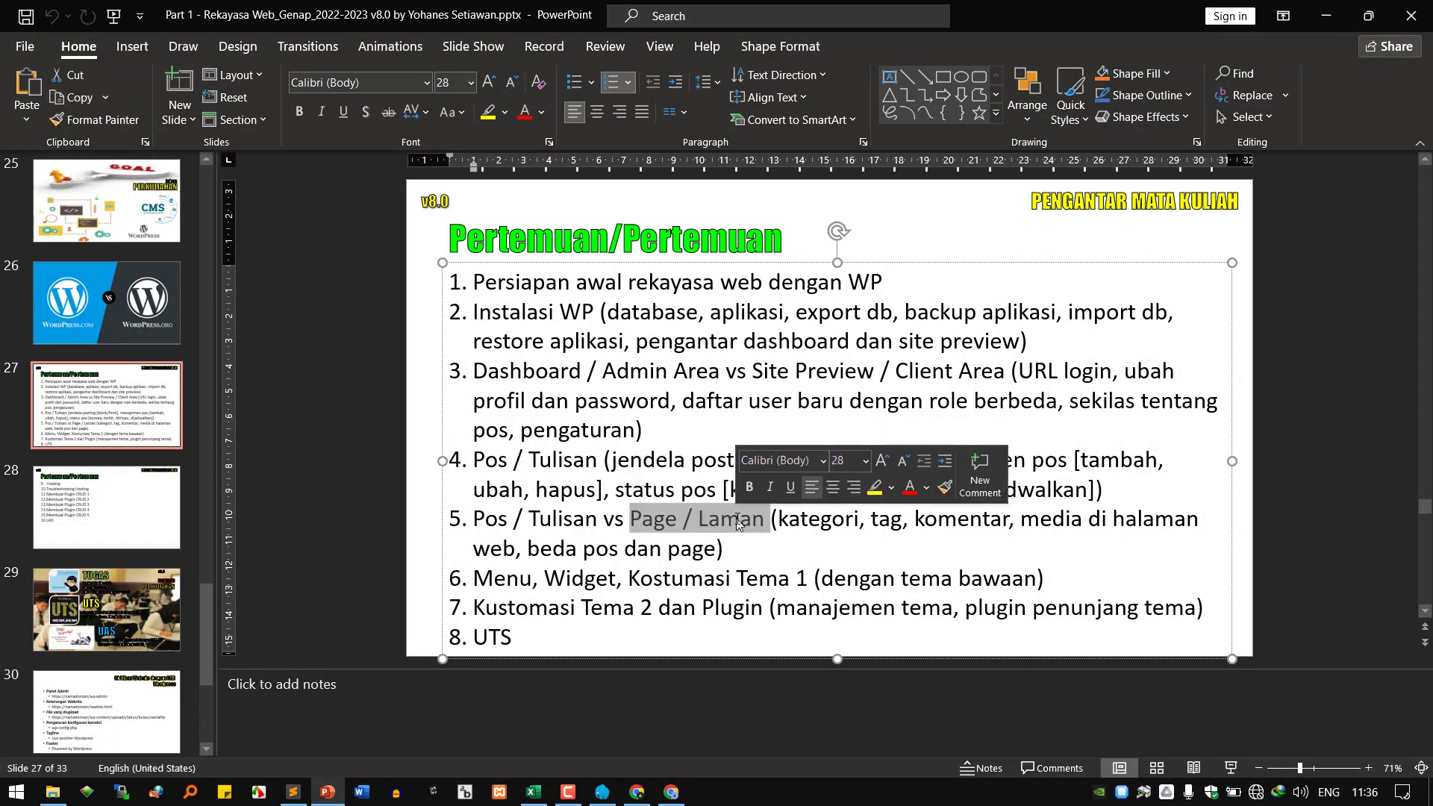
click(1327, 16)
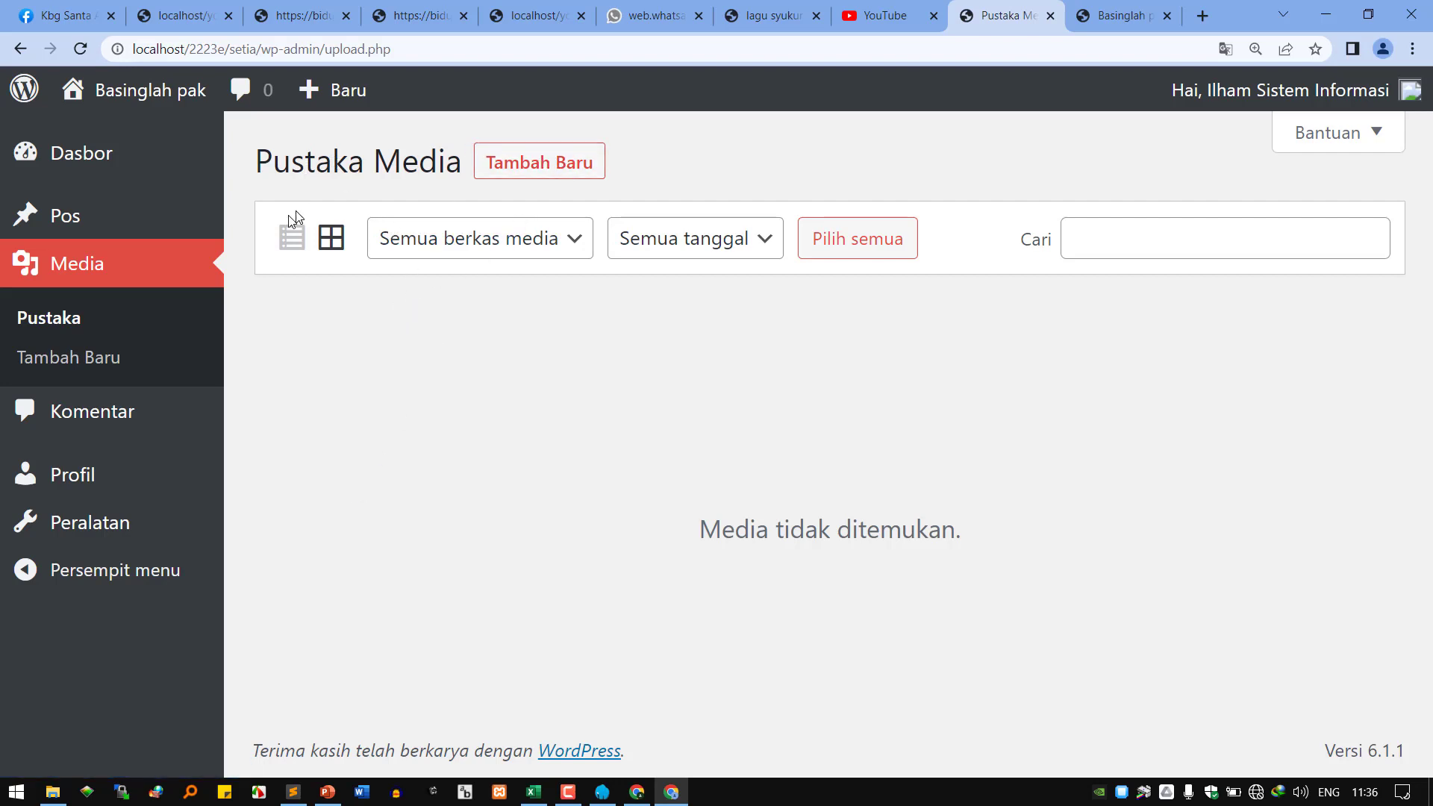
Check Peralatan, then in the admin window set the second user's Peranan to Editor.
click(102, 520)
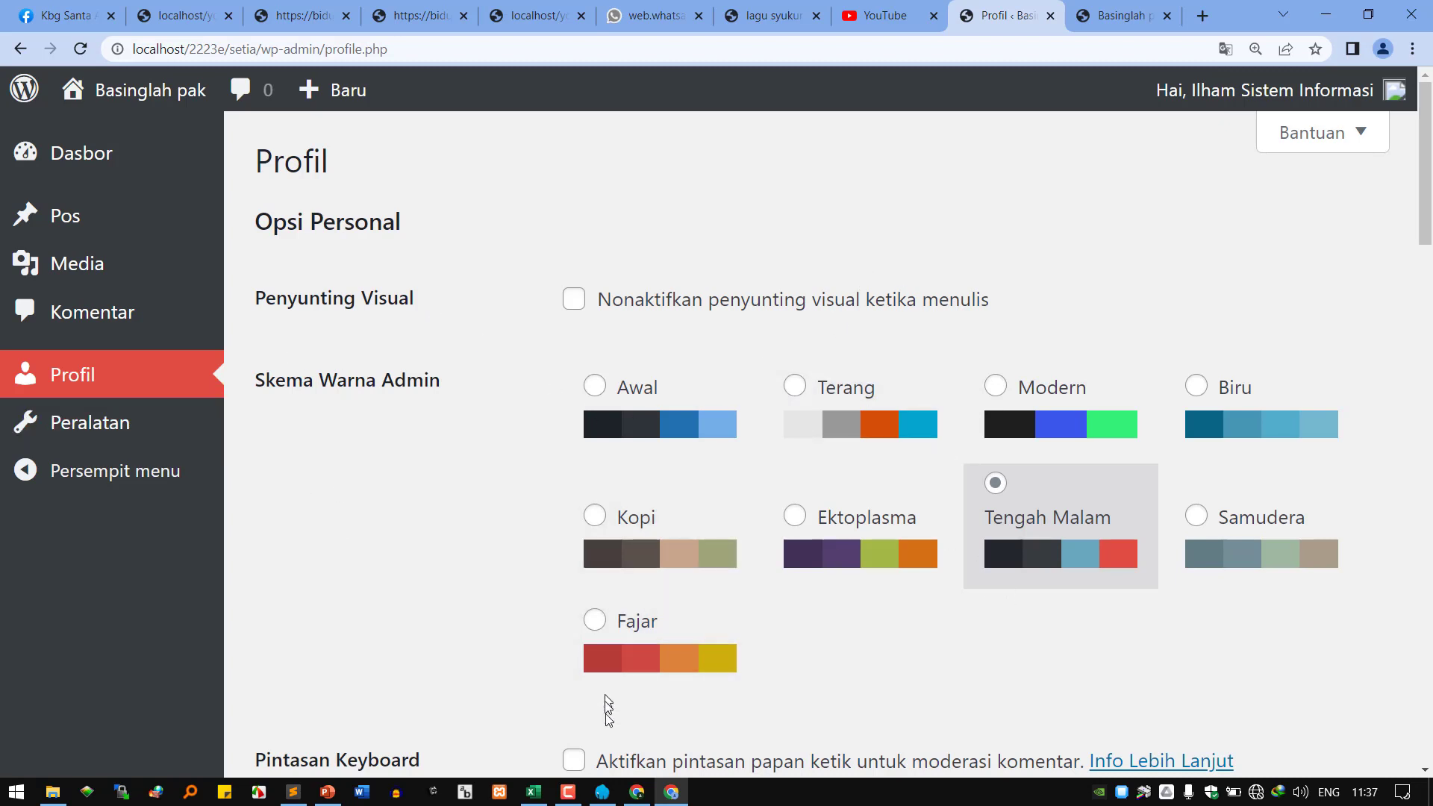
mouse_move(568, 798)
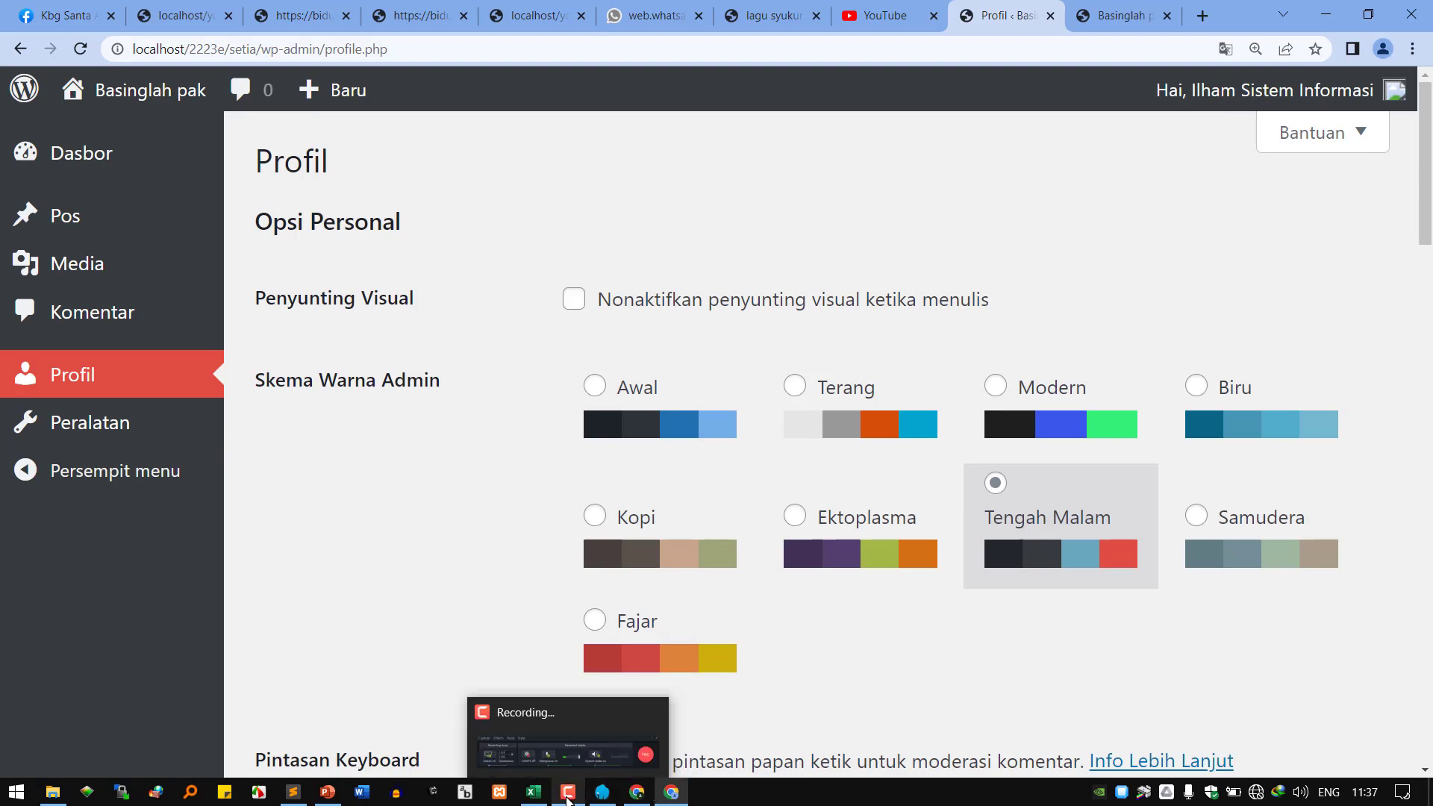
click(636, 792)
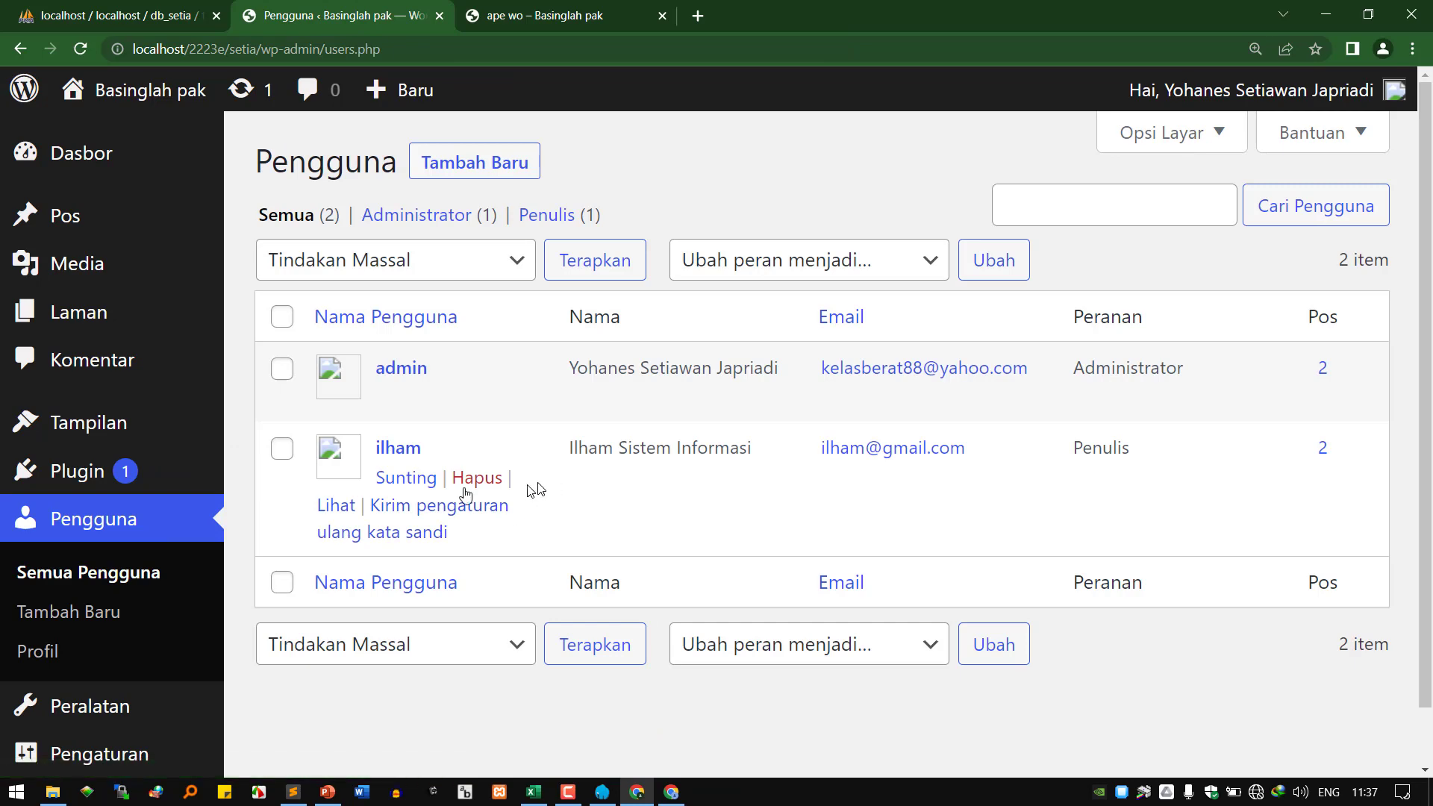
click(405, 478)
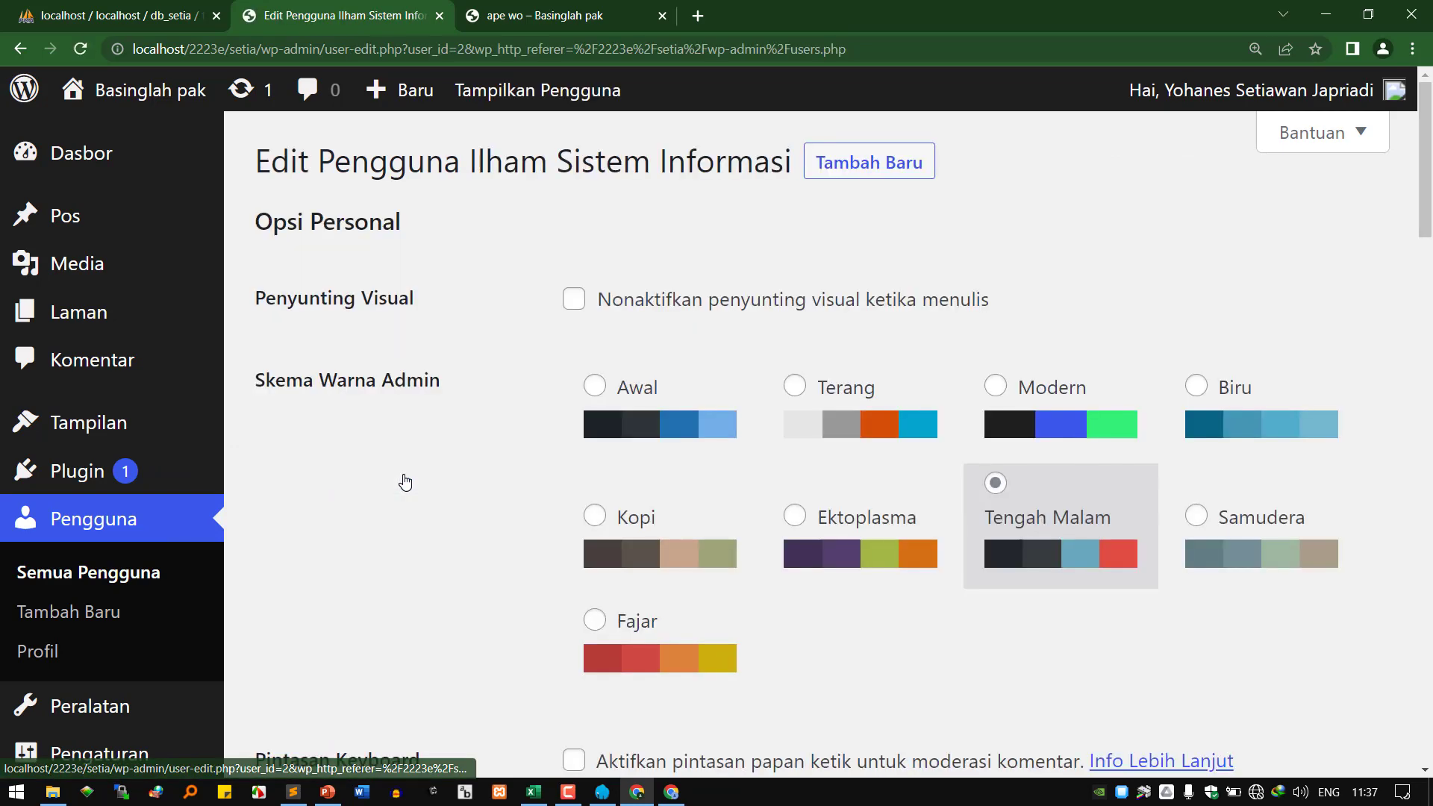
scroll(807, 391, down, 10)
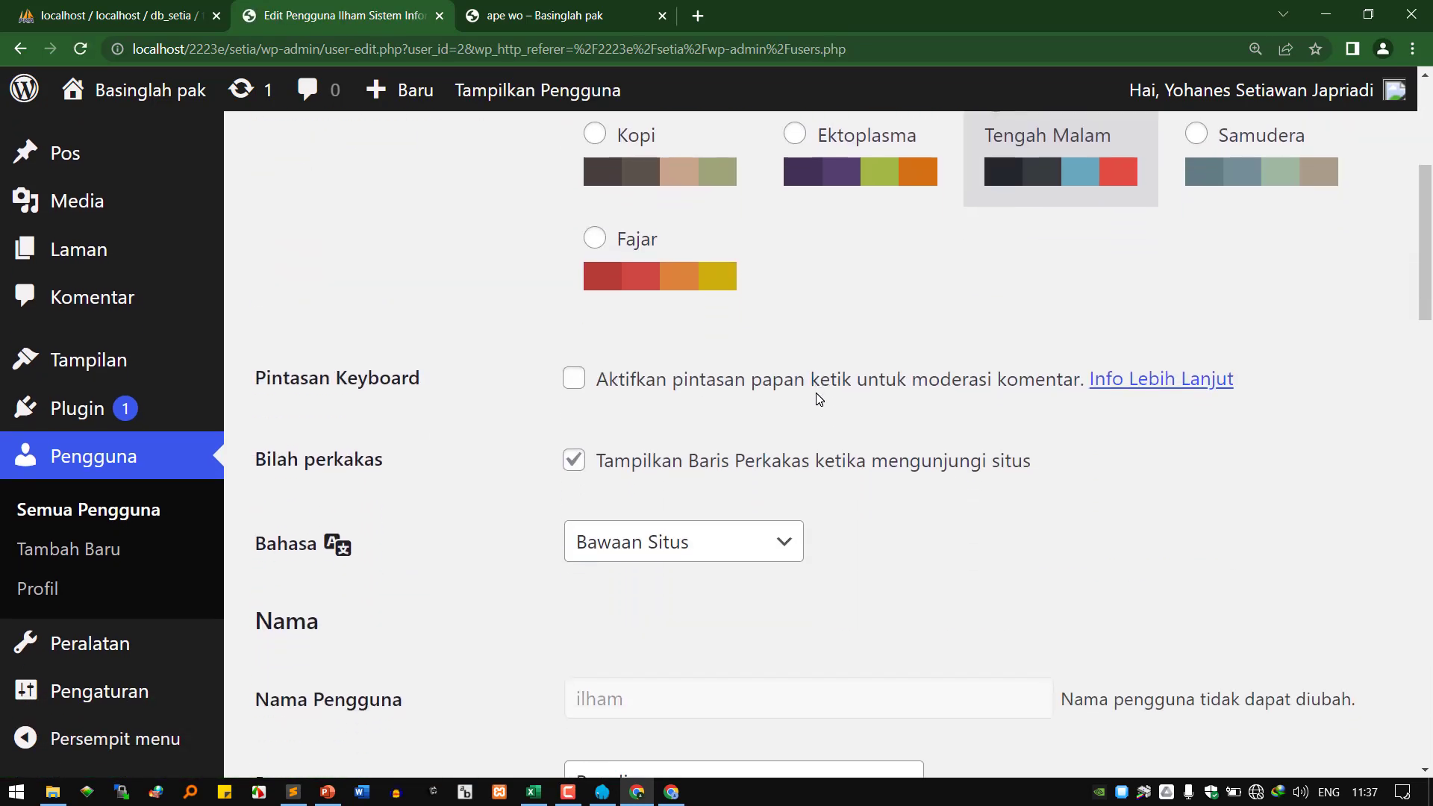
click(749, 341)
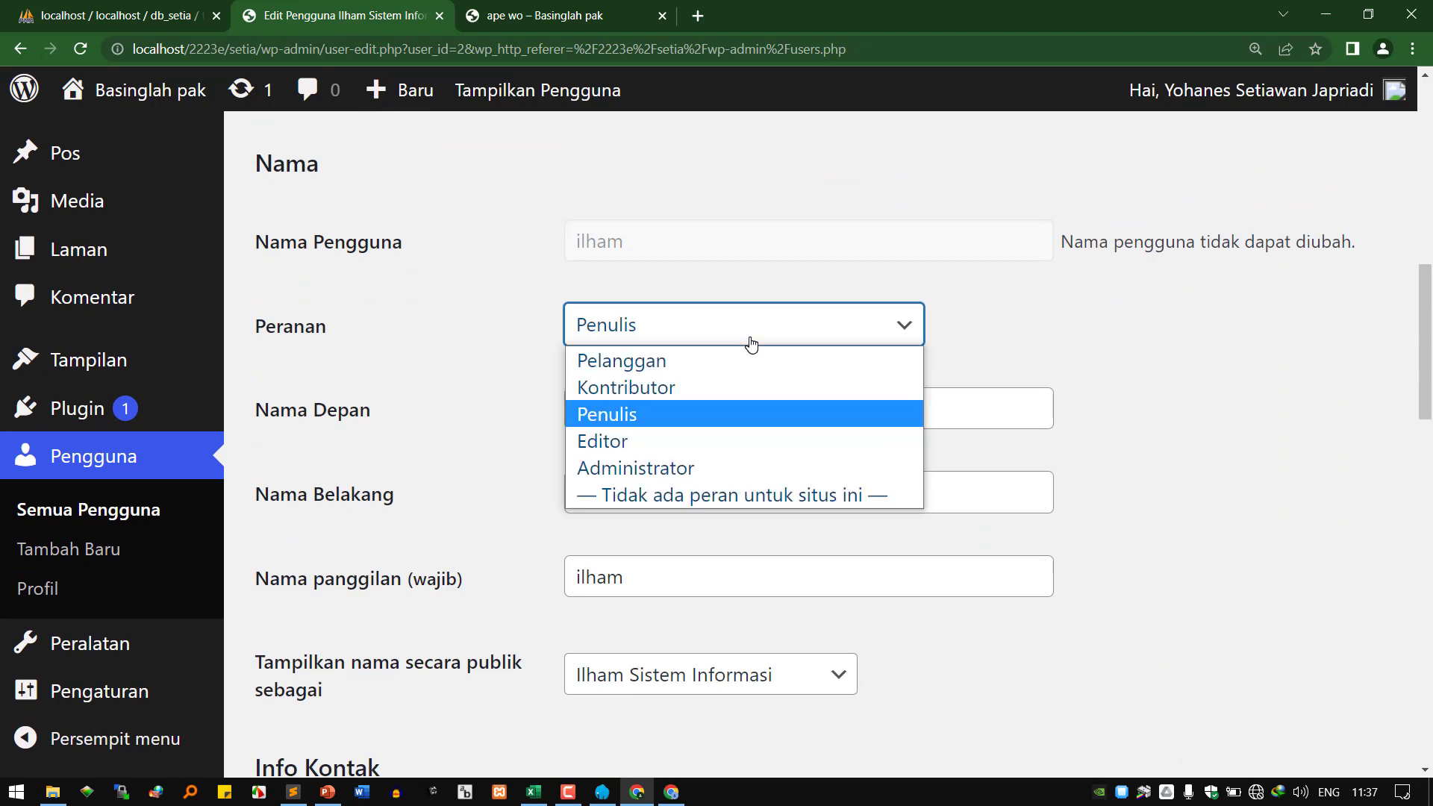
click(707, 444)
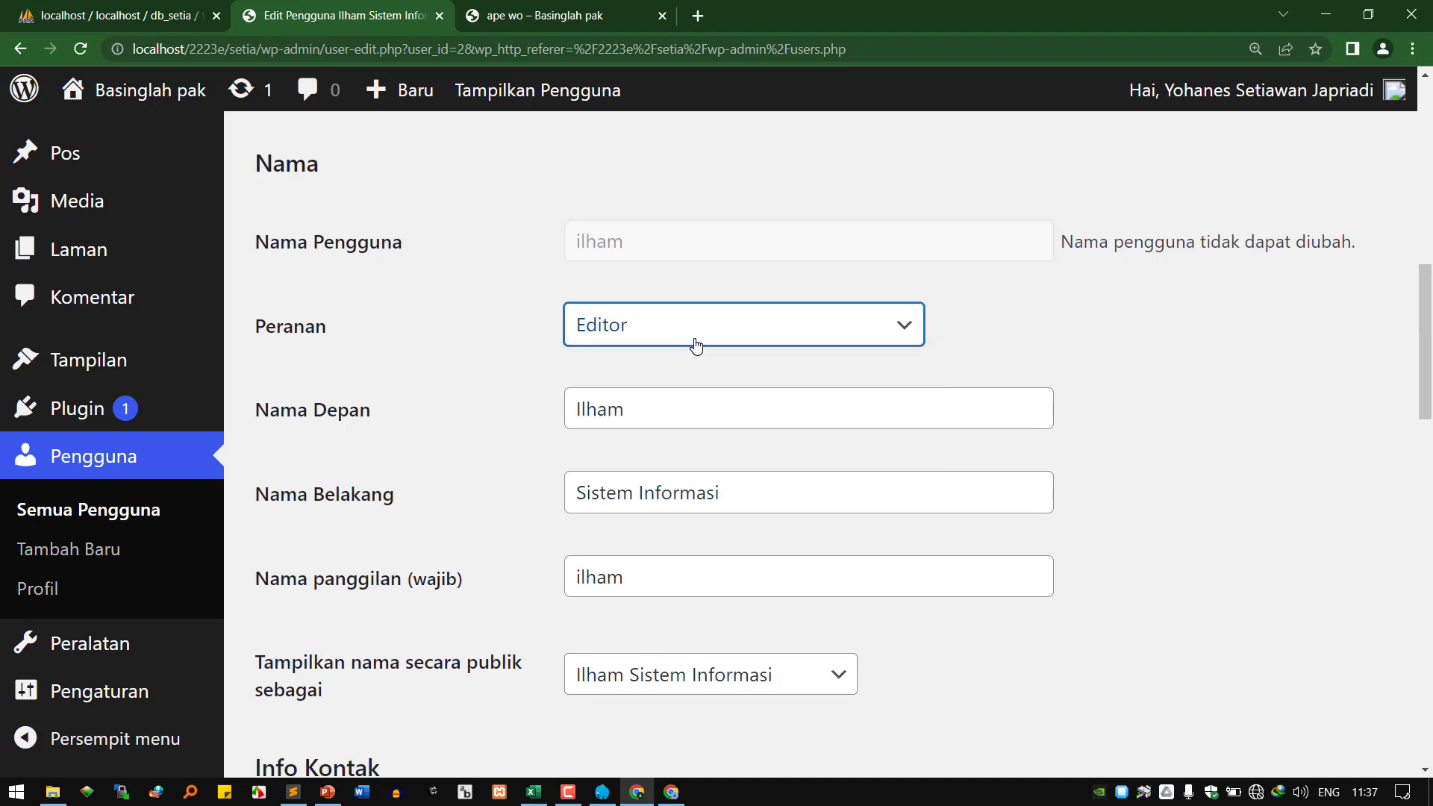
Save the user with Perbarui Pengguna and switch to that user's Profil window.
scroll(654, 396, down, 10)
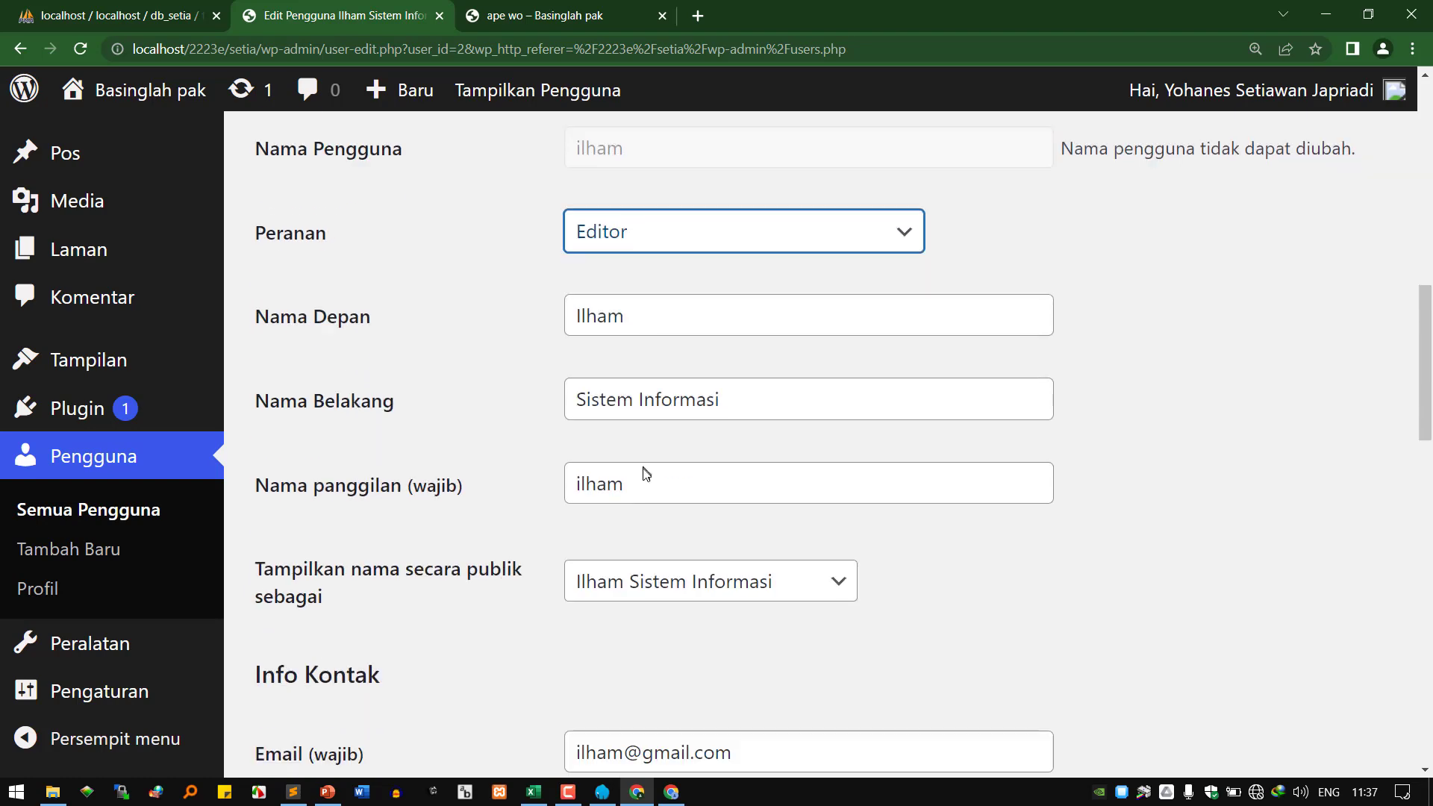
scroll(448, 582, down, 10)
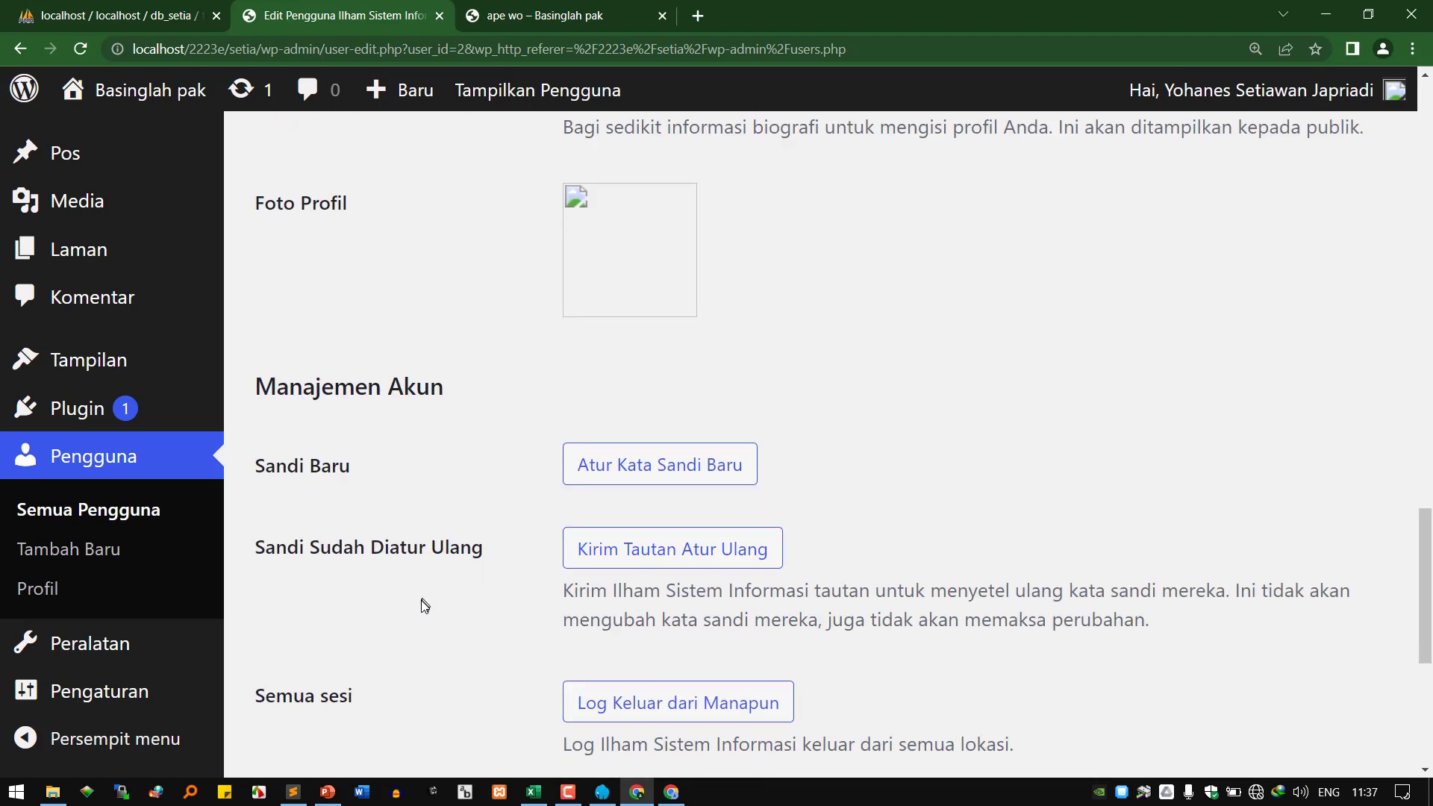
click(369, 644)
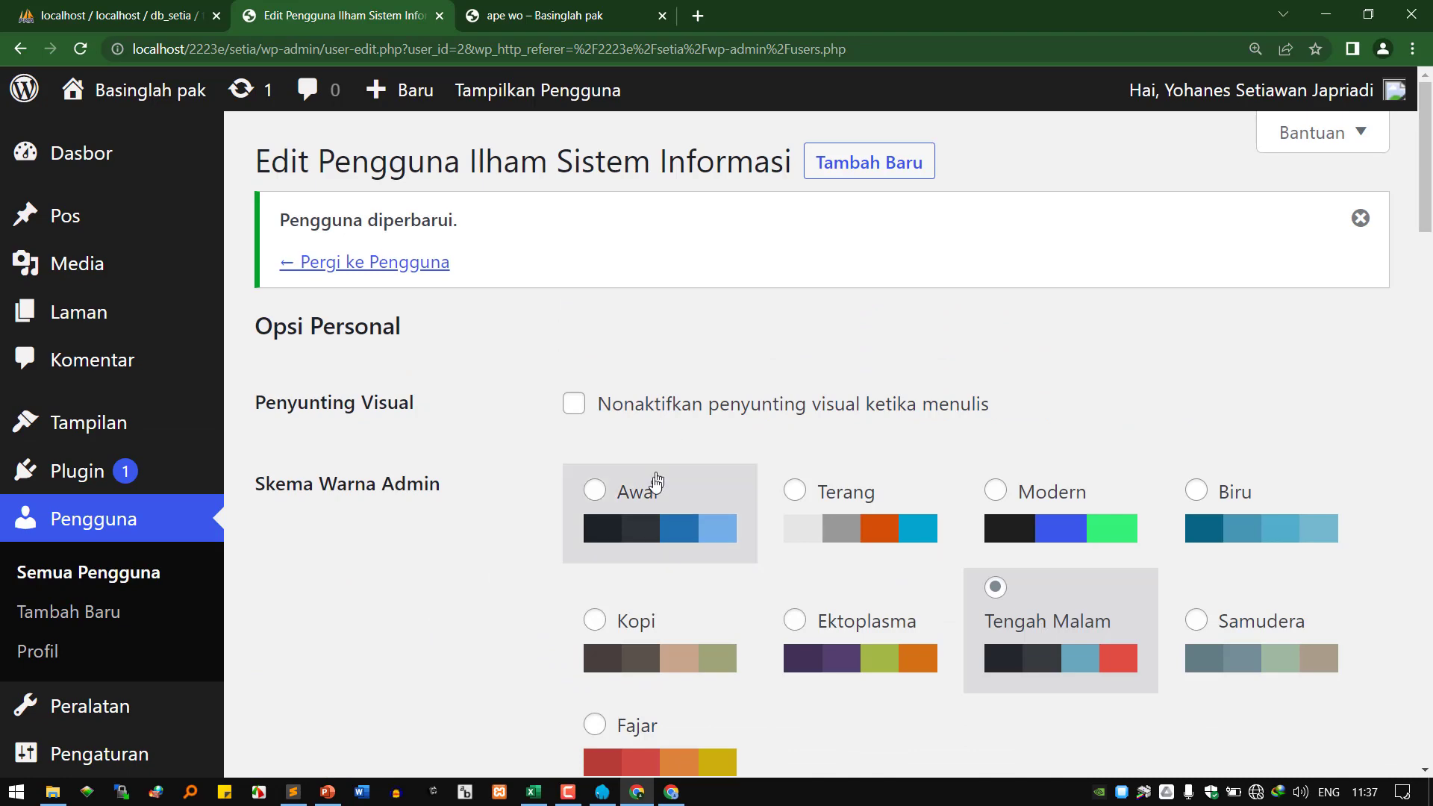
click(636, 792)
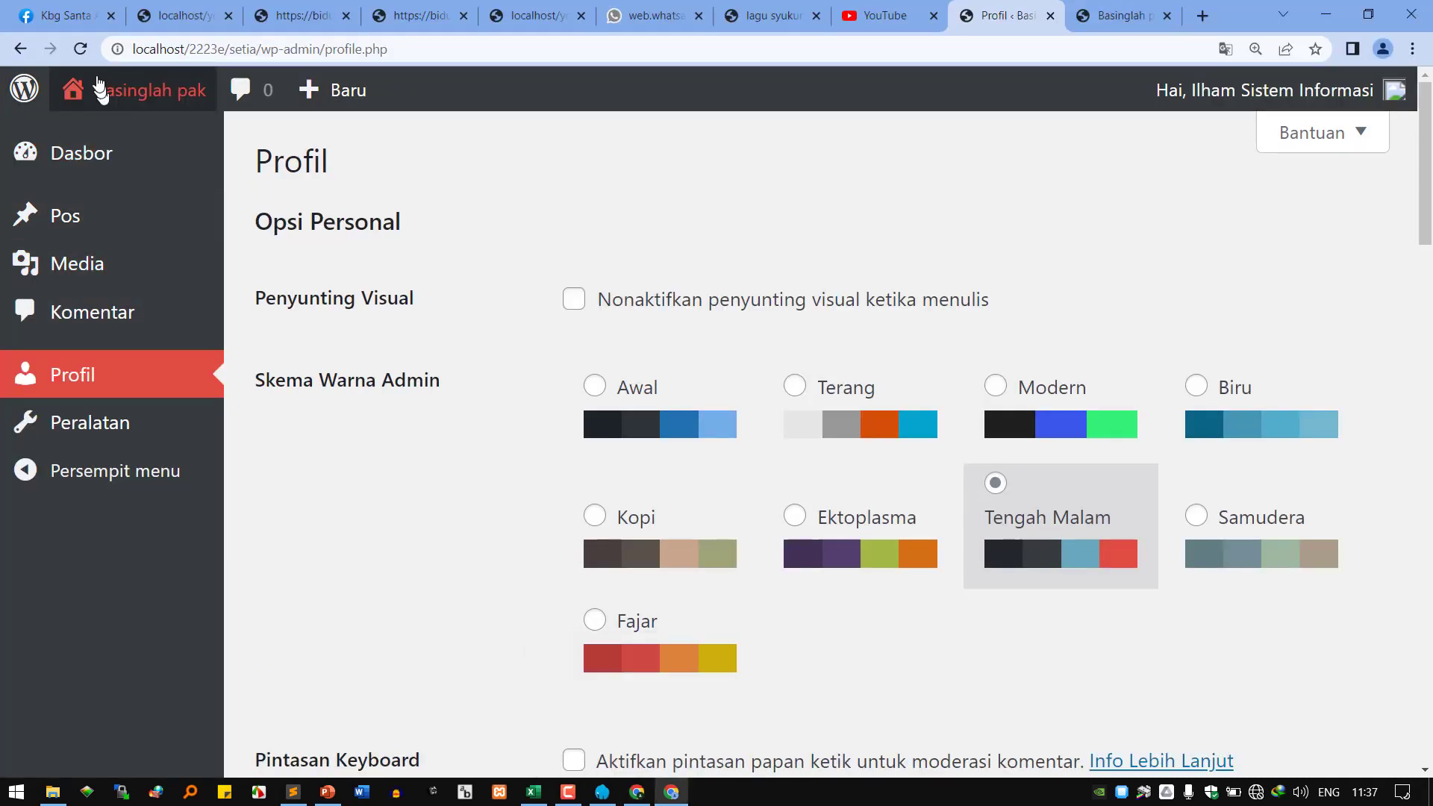
Switch between the user's profile window and the admin's user edit window.
click(80, 49)
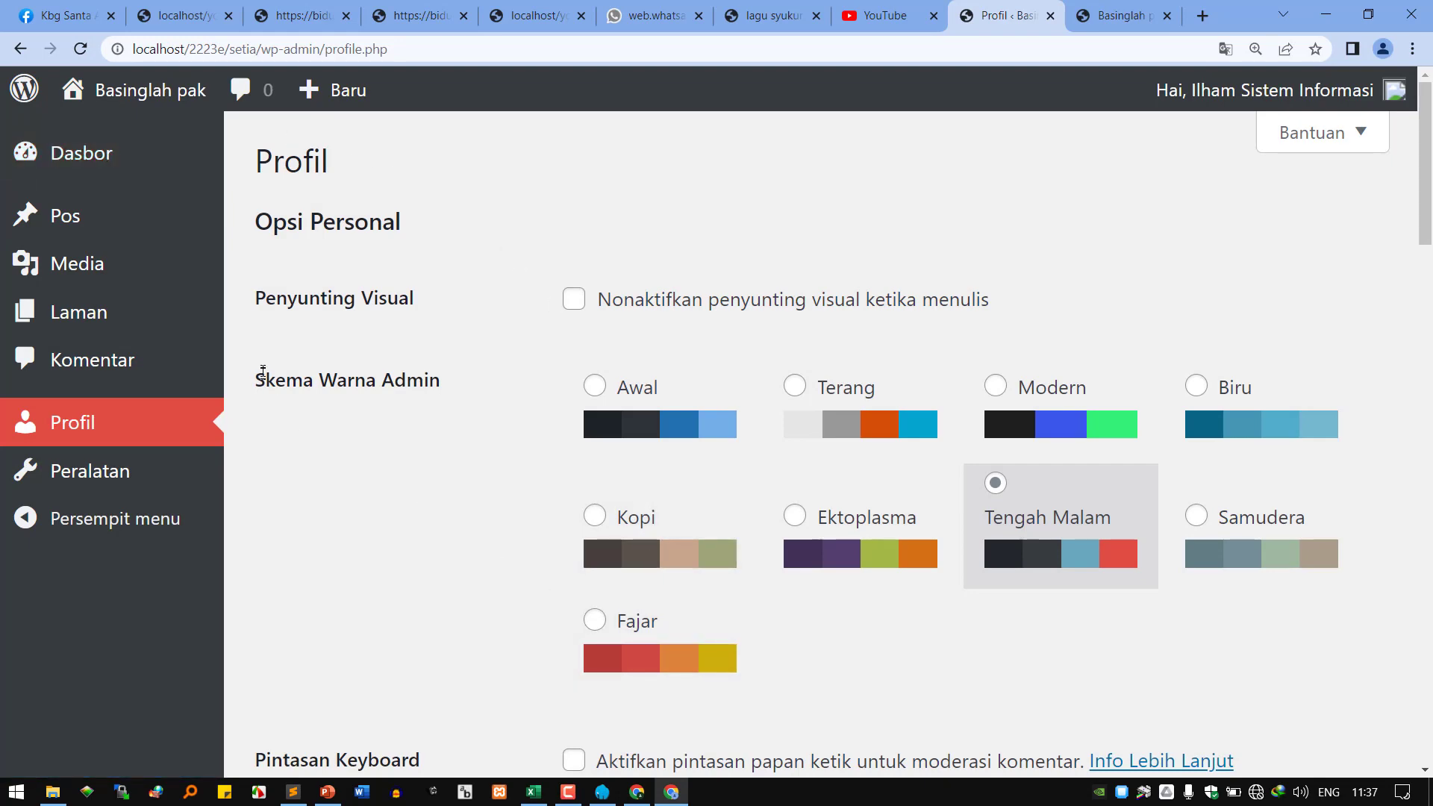
click(642, 796)
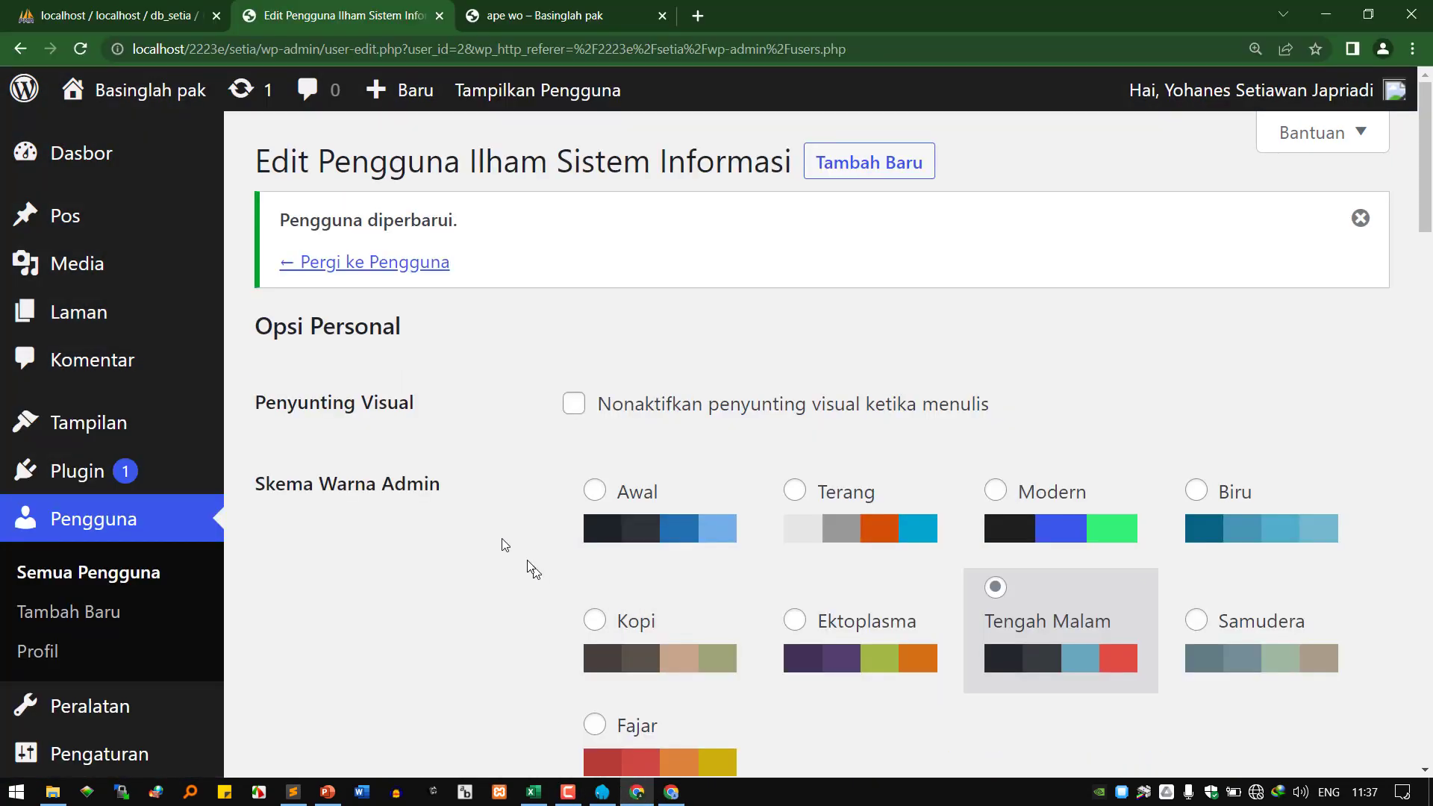
scroll(567, 522, down, 10)
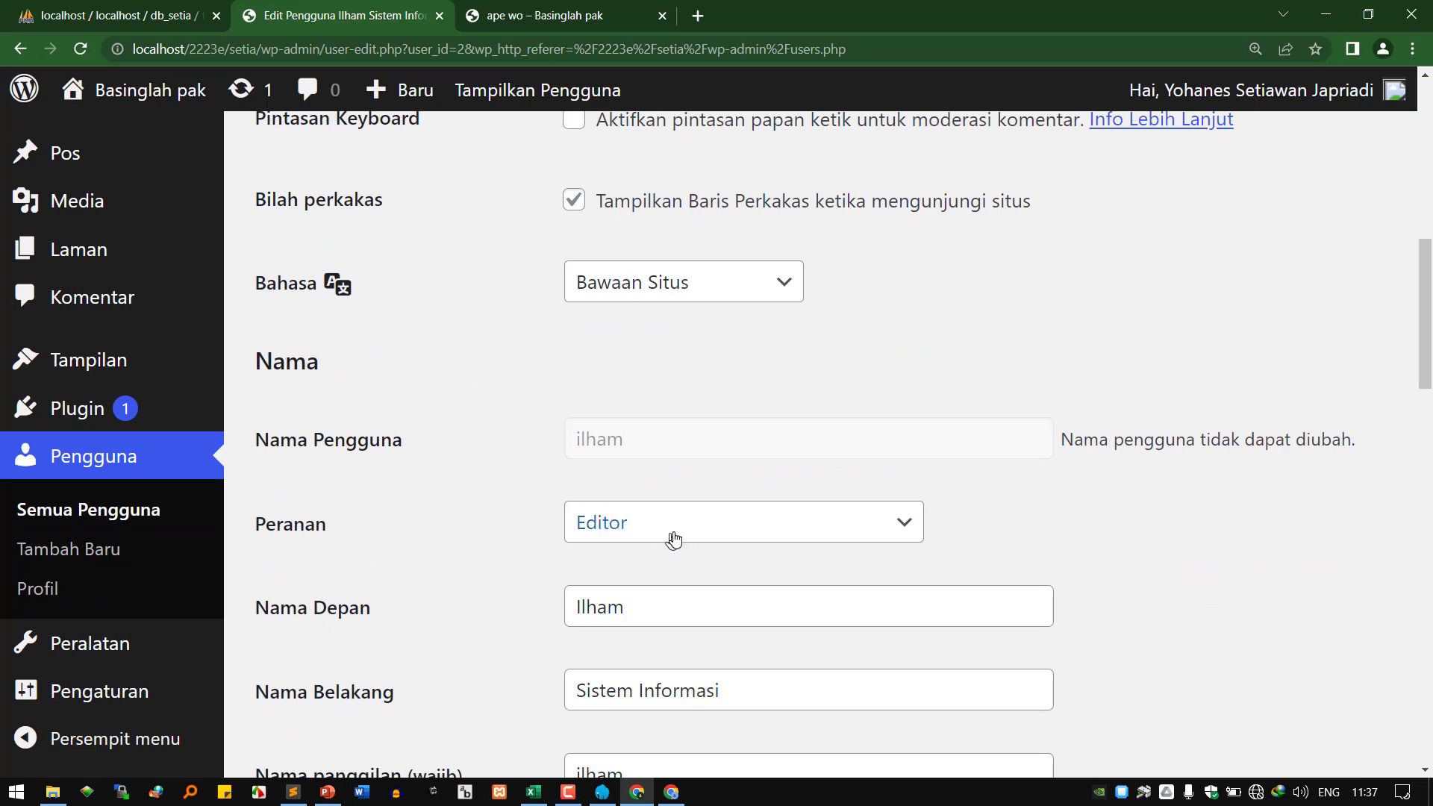
click(671, 792)
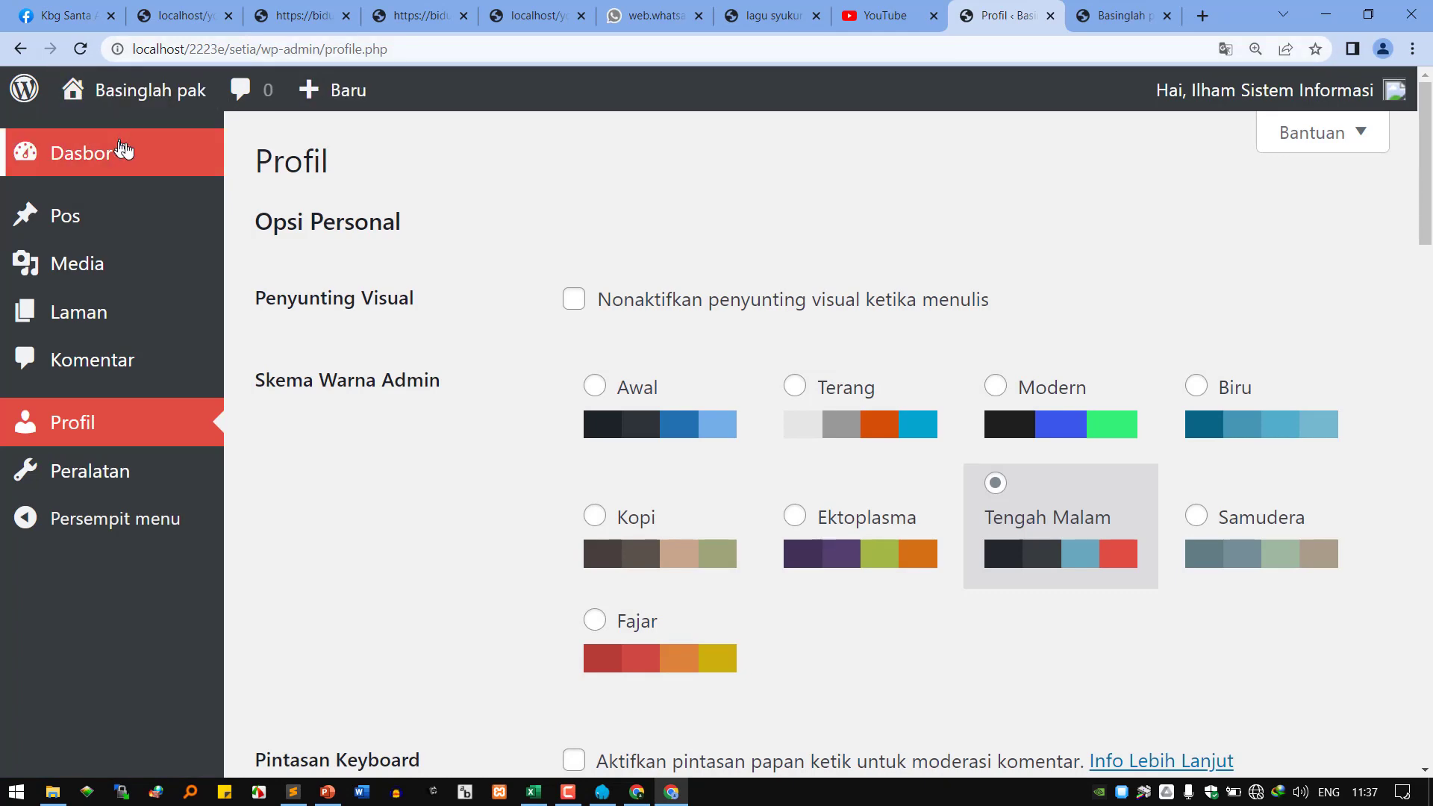
Close the Basinglah pak front page tab, then go through Dasbor to the posts list.
click(1138, 18)
click(1167, 16)
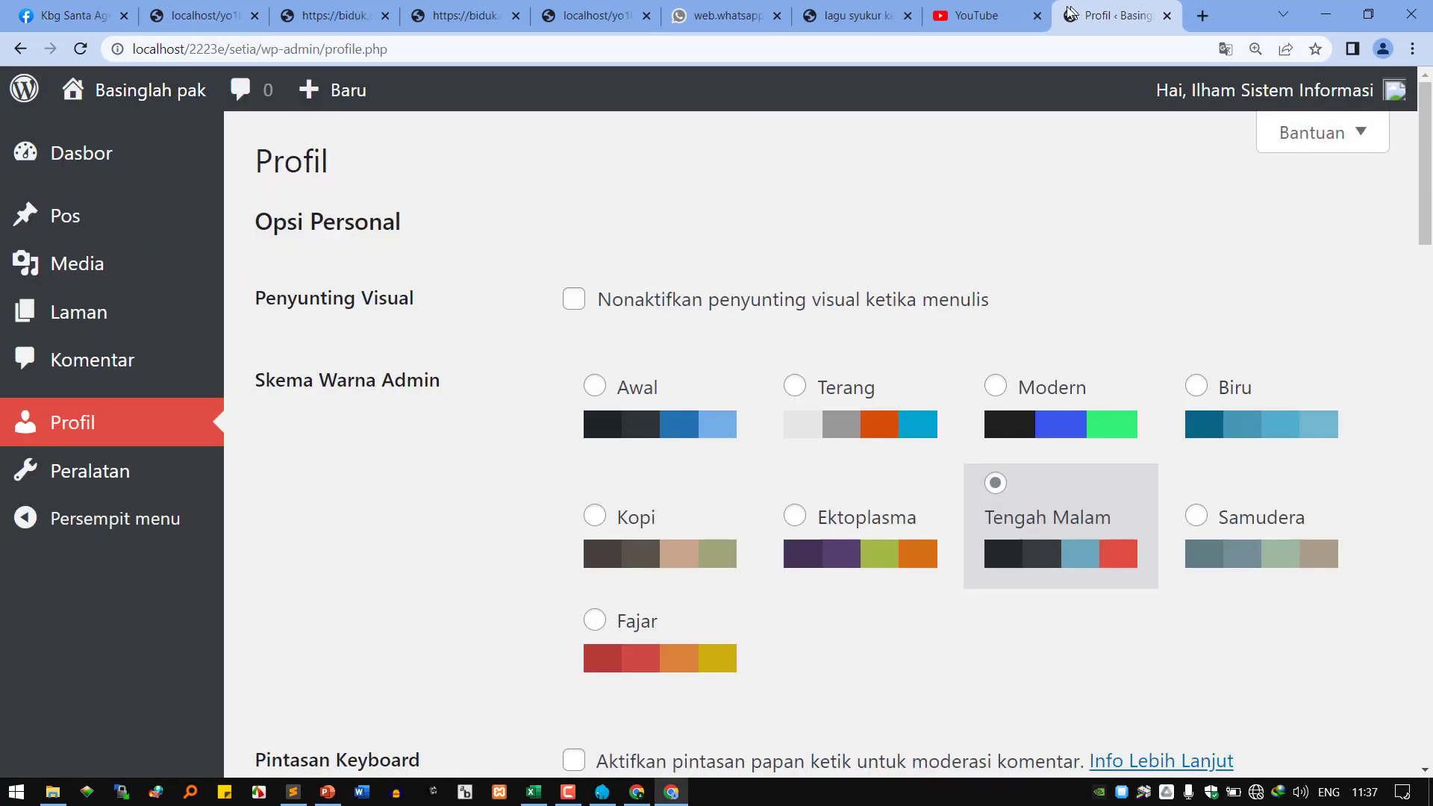
click(102, 176)
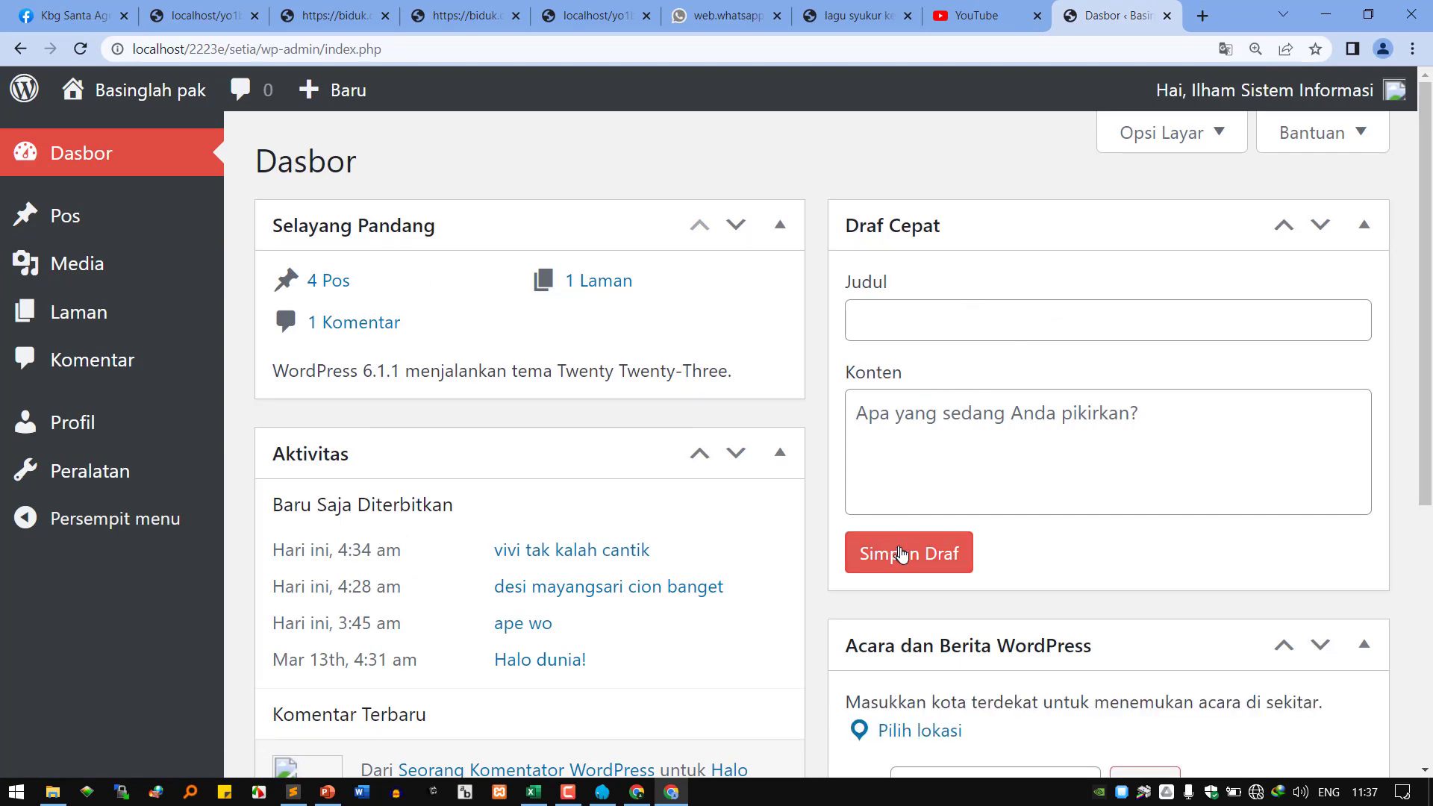
scroll(905, 554, down, 3)
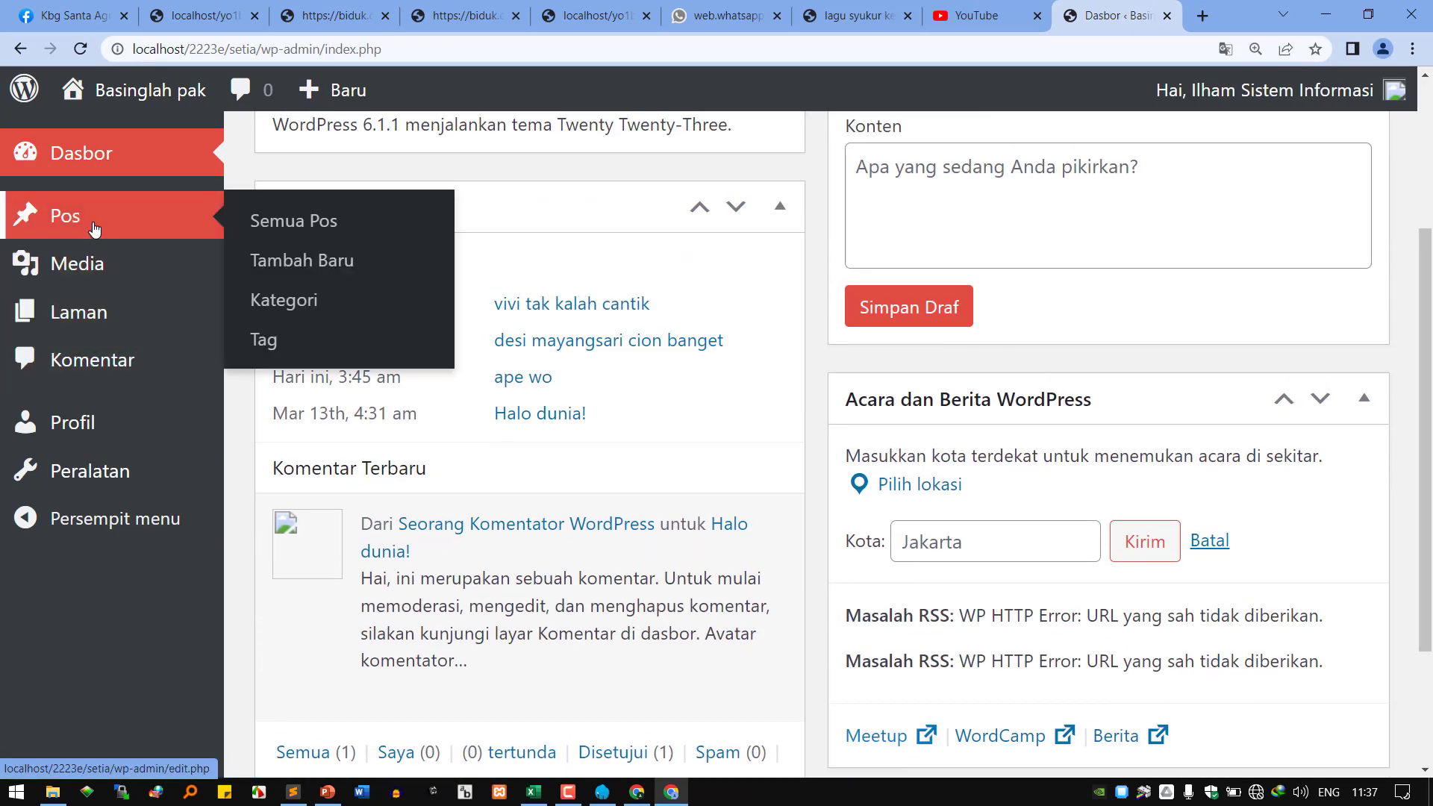
click(74, 216)
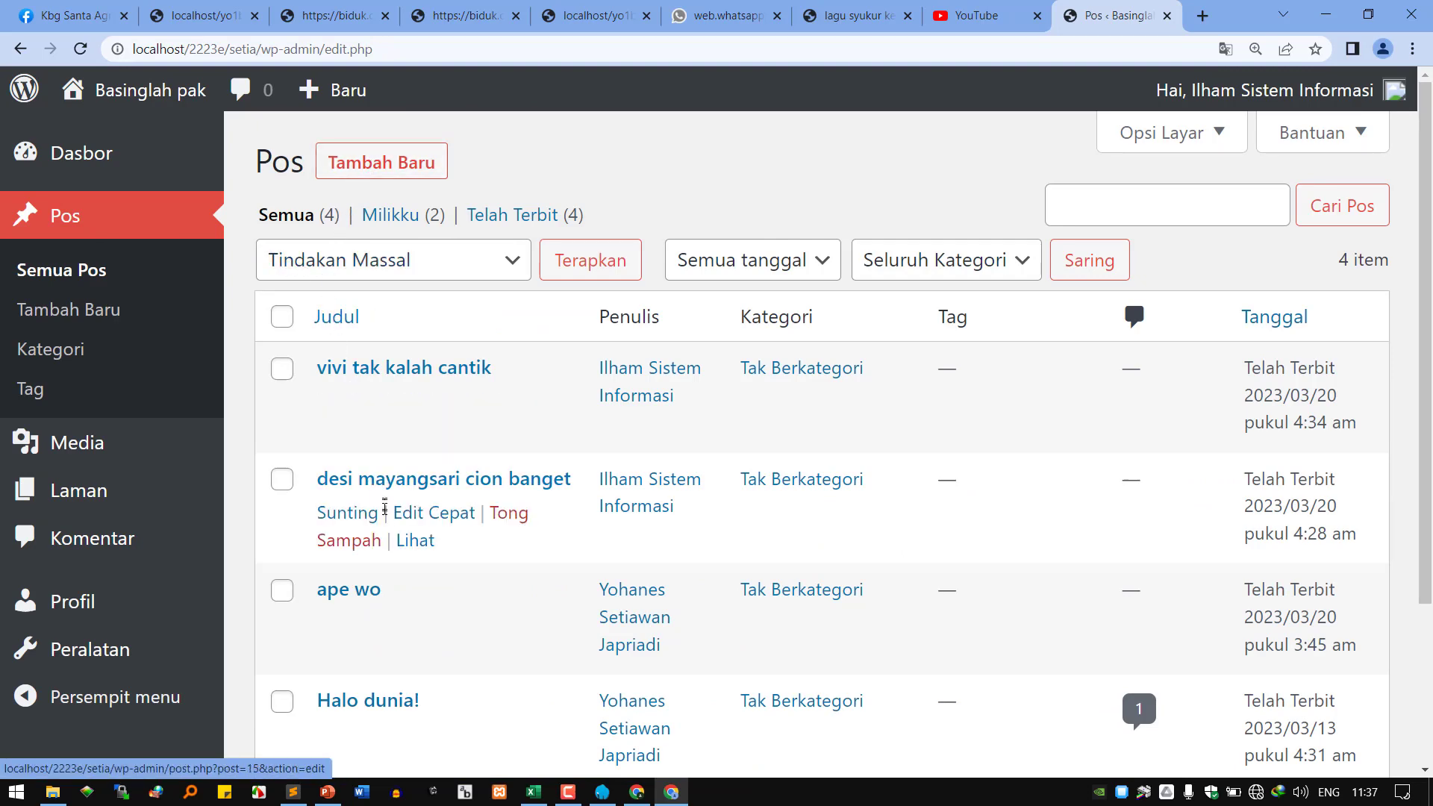
scroll(362, 619, down, 3)
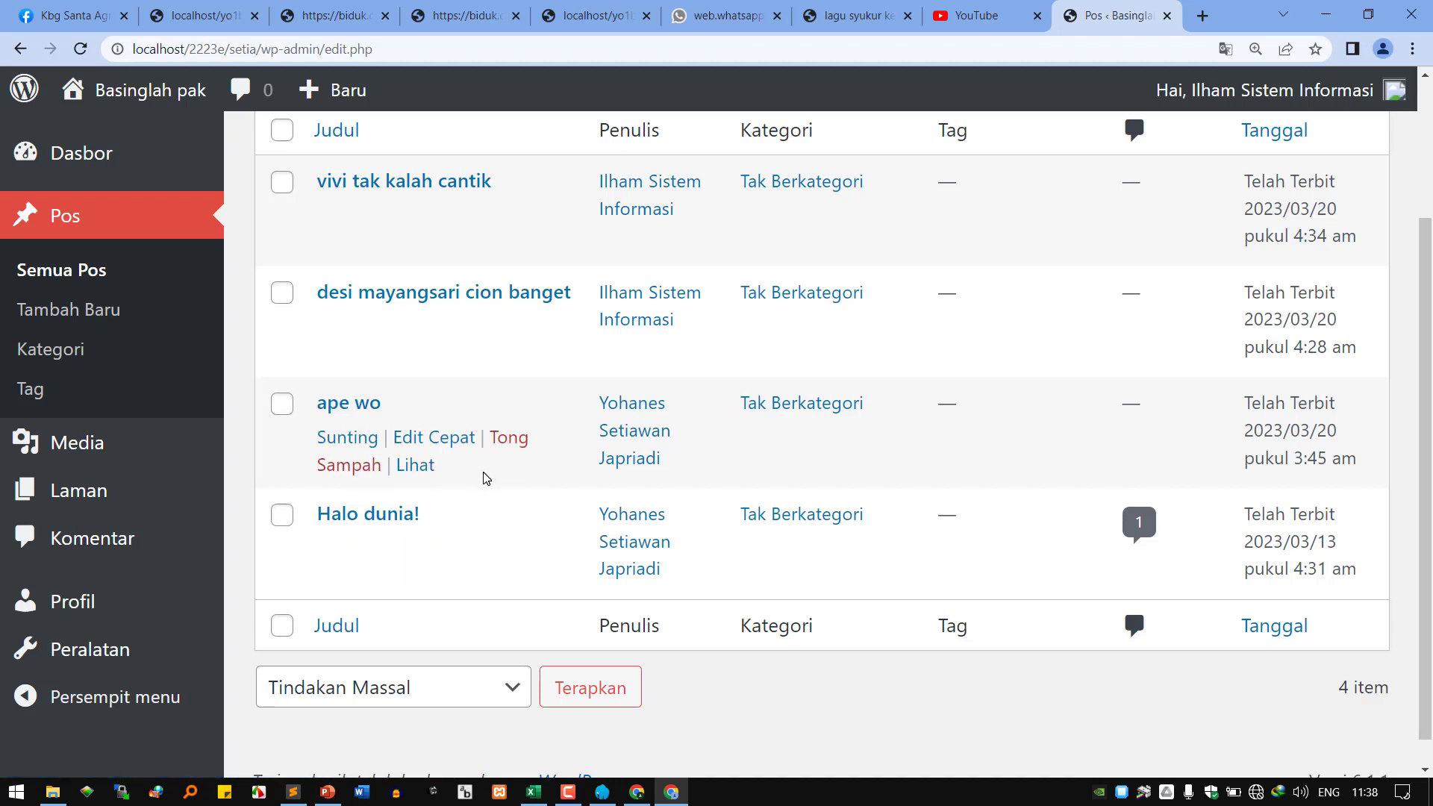
scroll(486, 478, up, 2)
scroll(484, 478, down, 3)
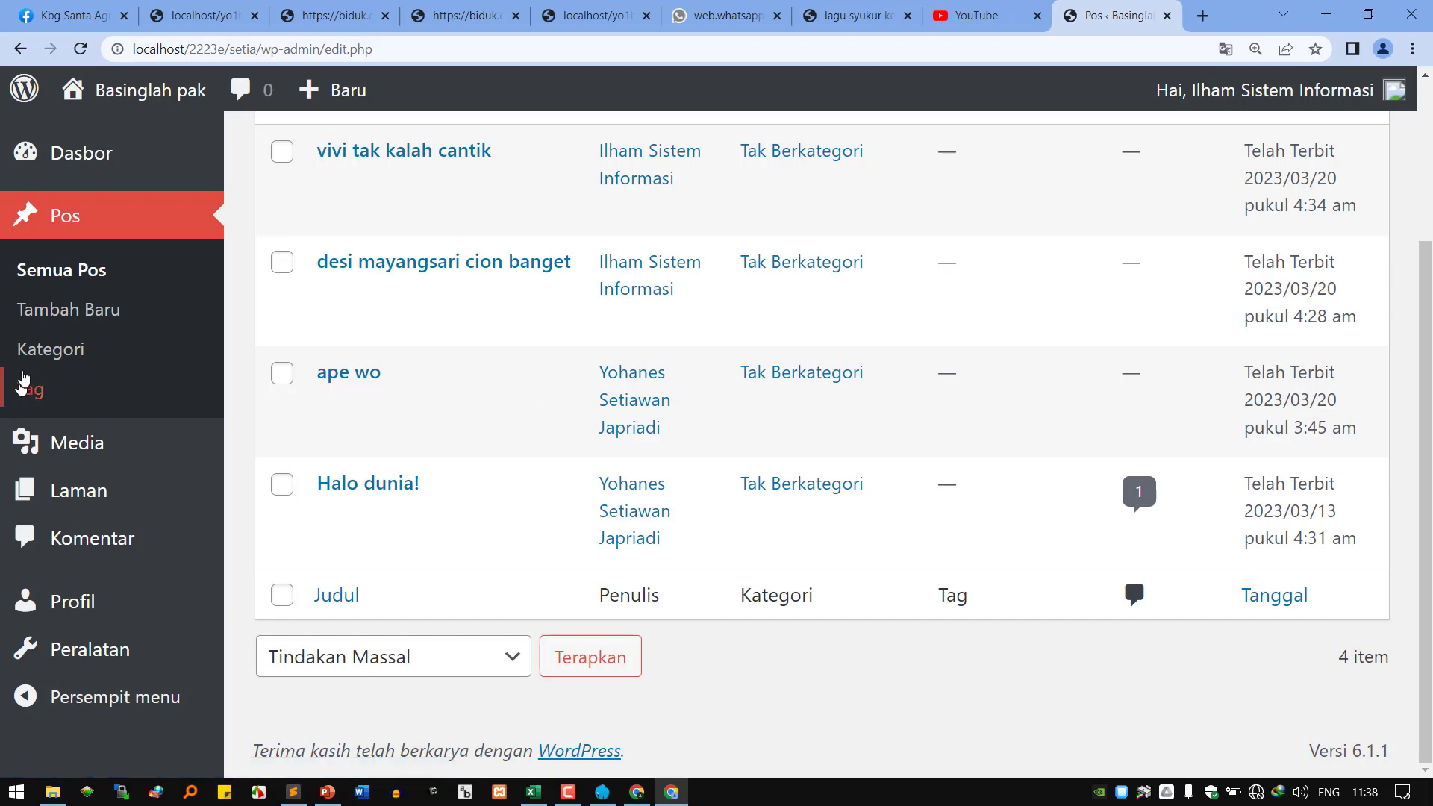
scroll(406, 443, up, 1)
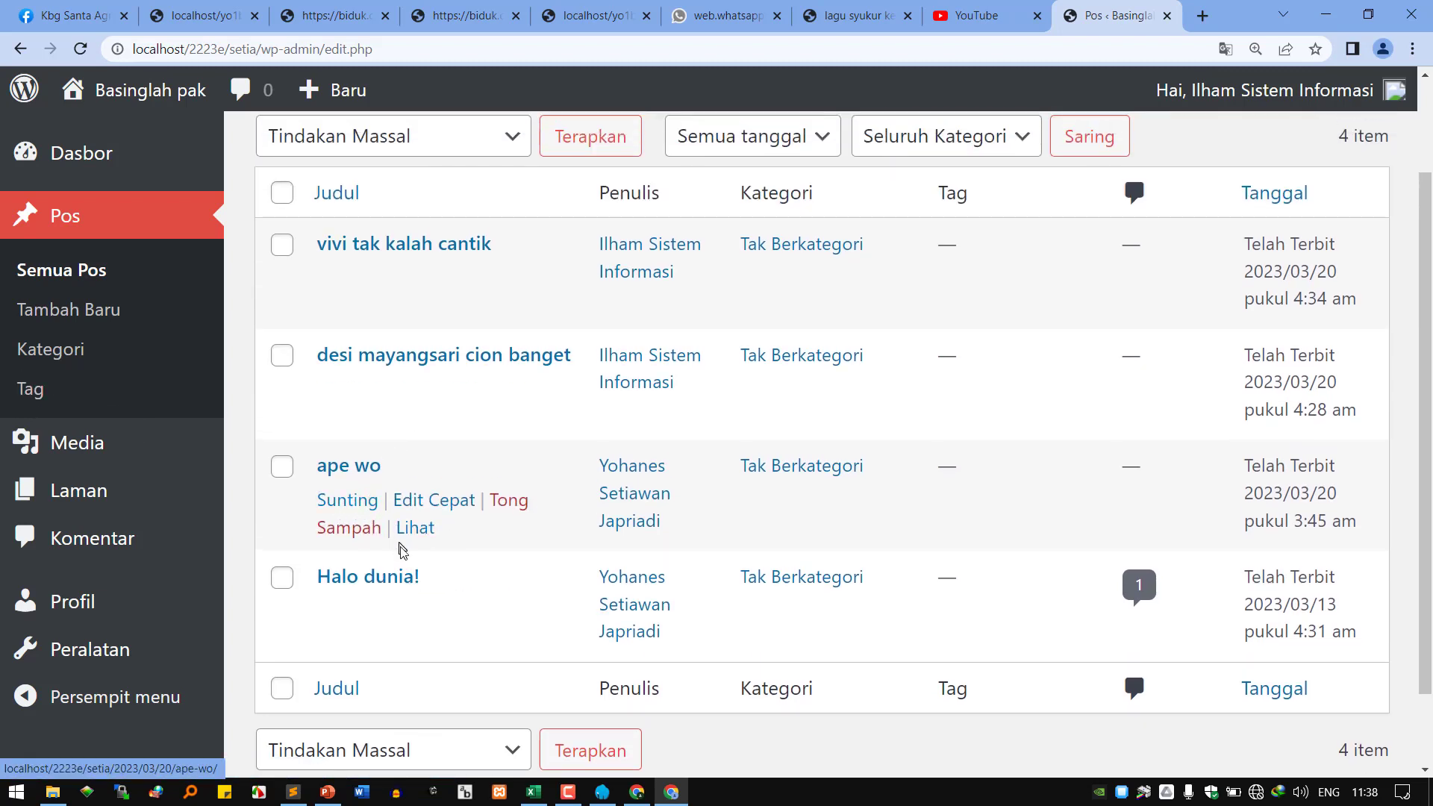
scroll(409, 552, up, 2)
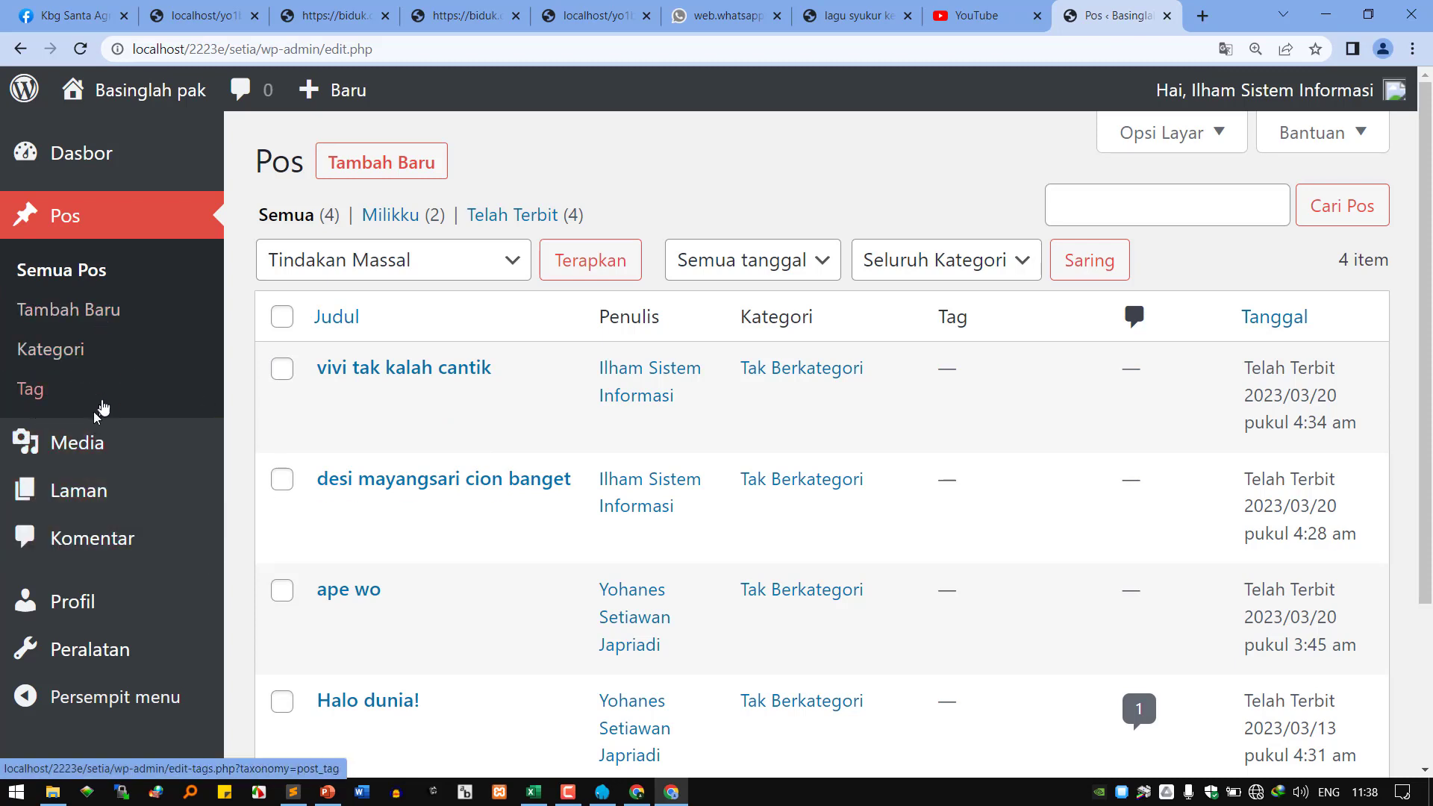
mouse_move(112, 461)
mouse_move(94, 508)
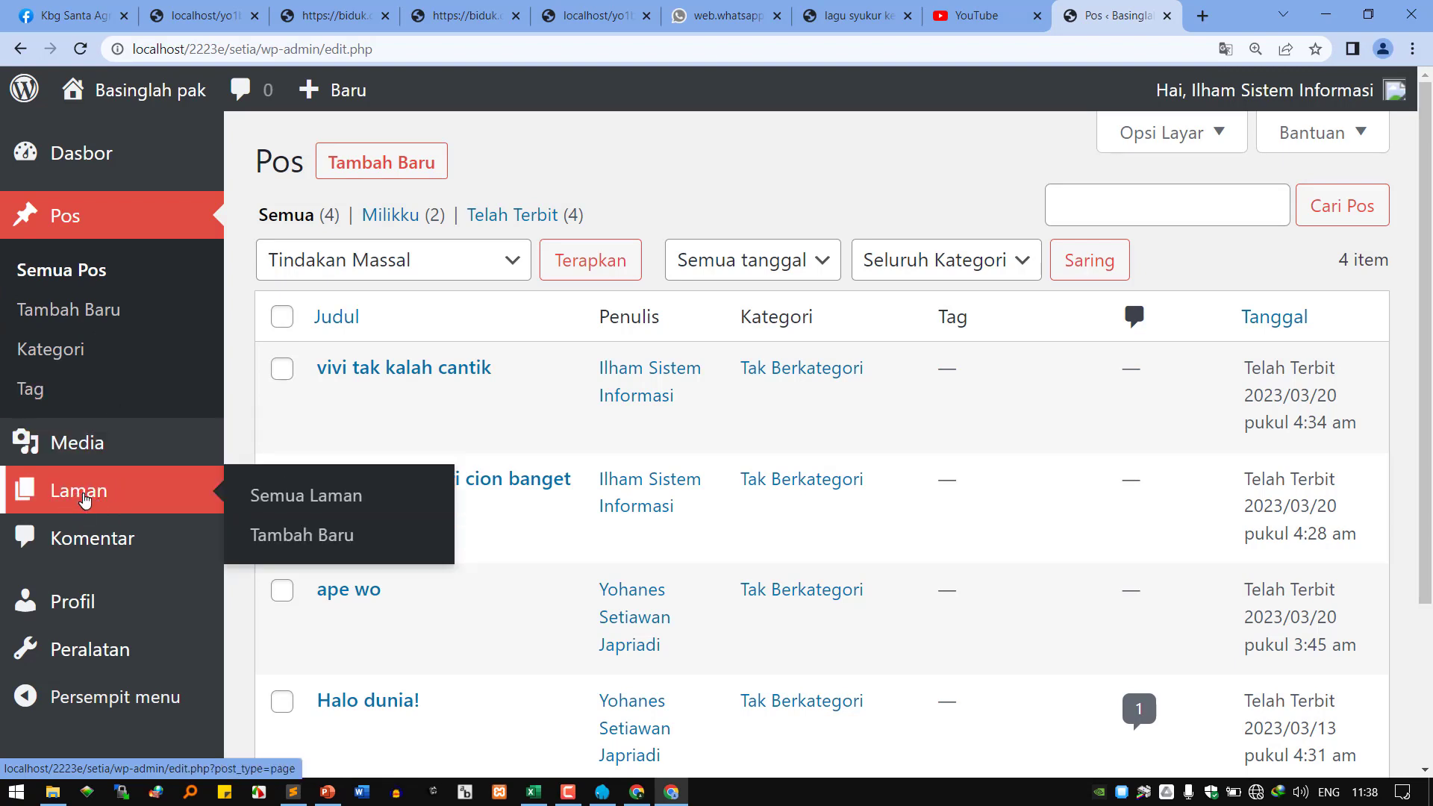
As the Editor, visit the Laman, Peralatan and Profil screens in turn.
click(84, 499)
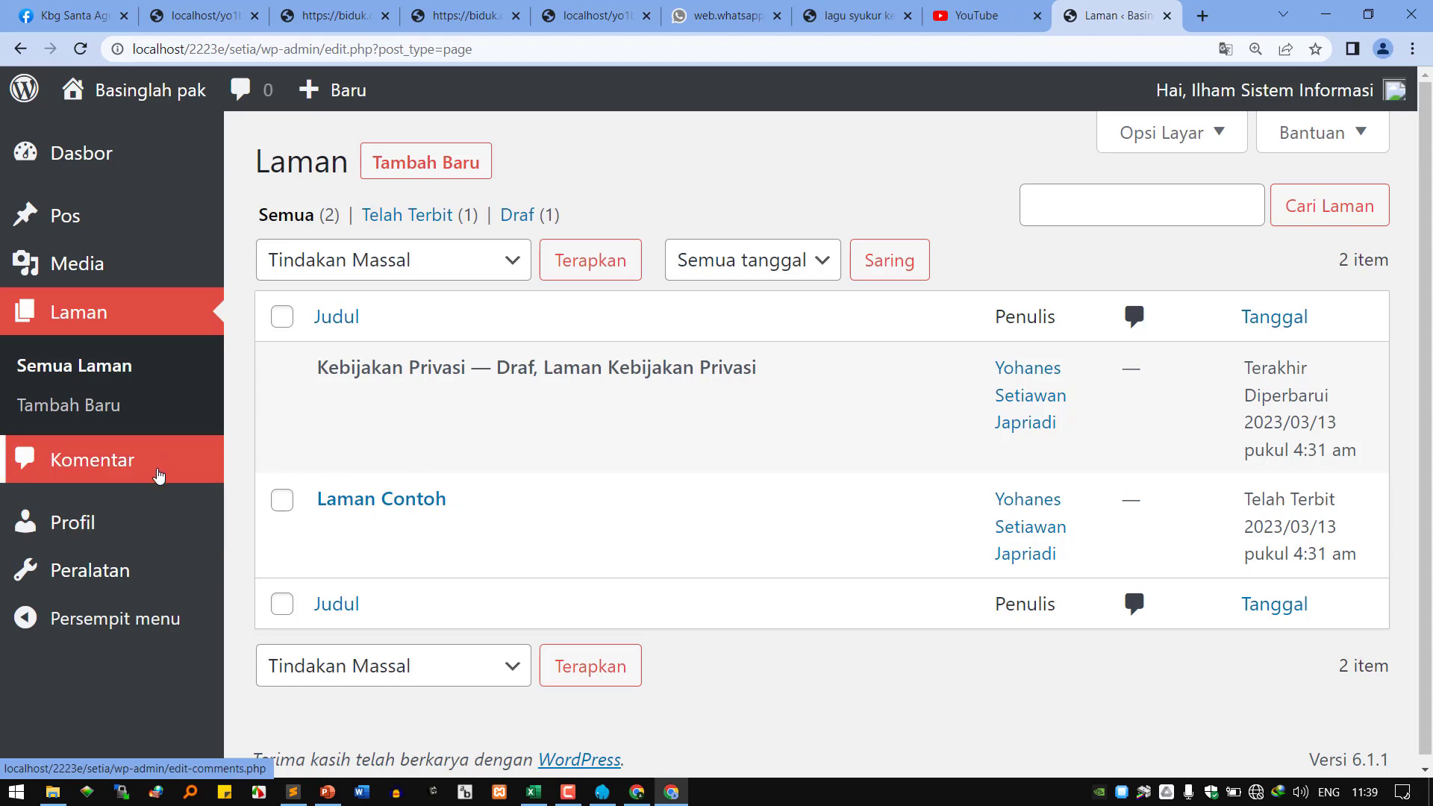
click(122, 571)
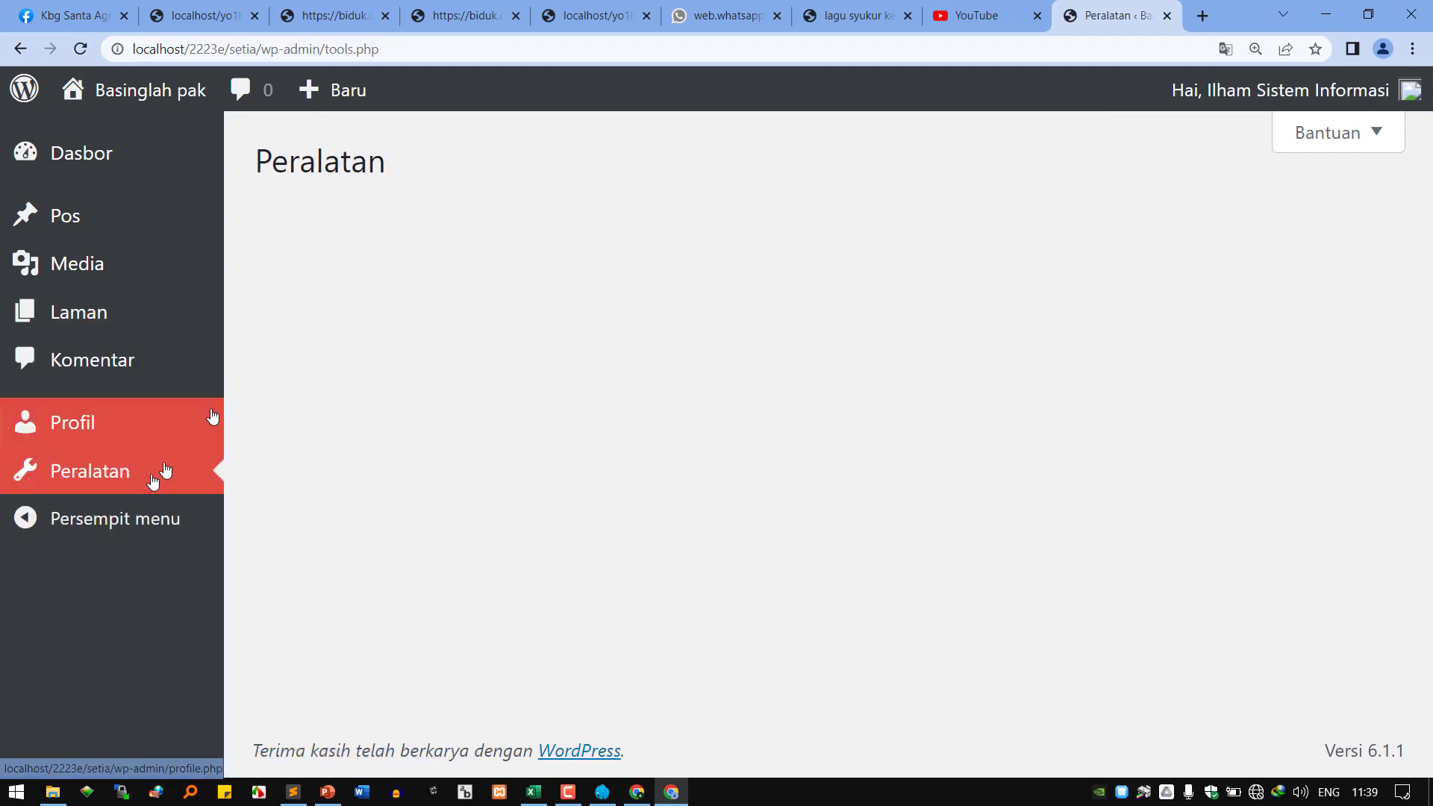
click(122, 440)
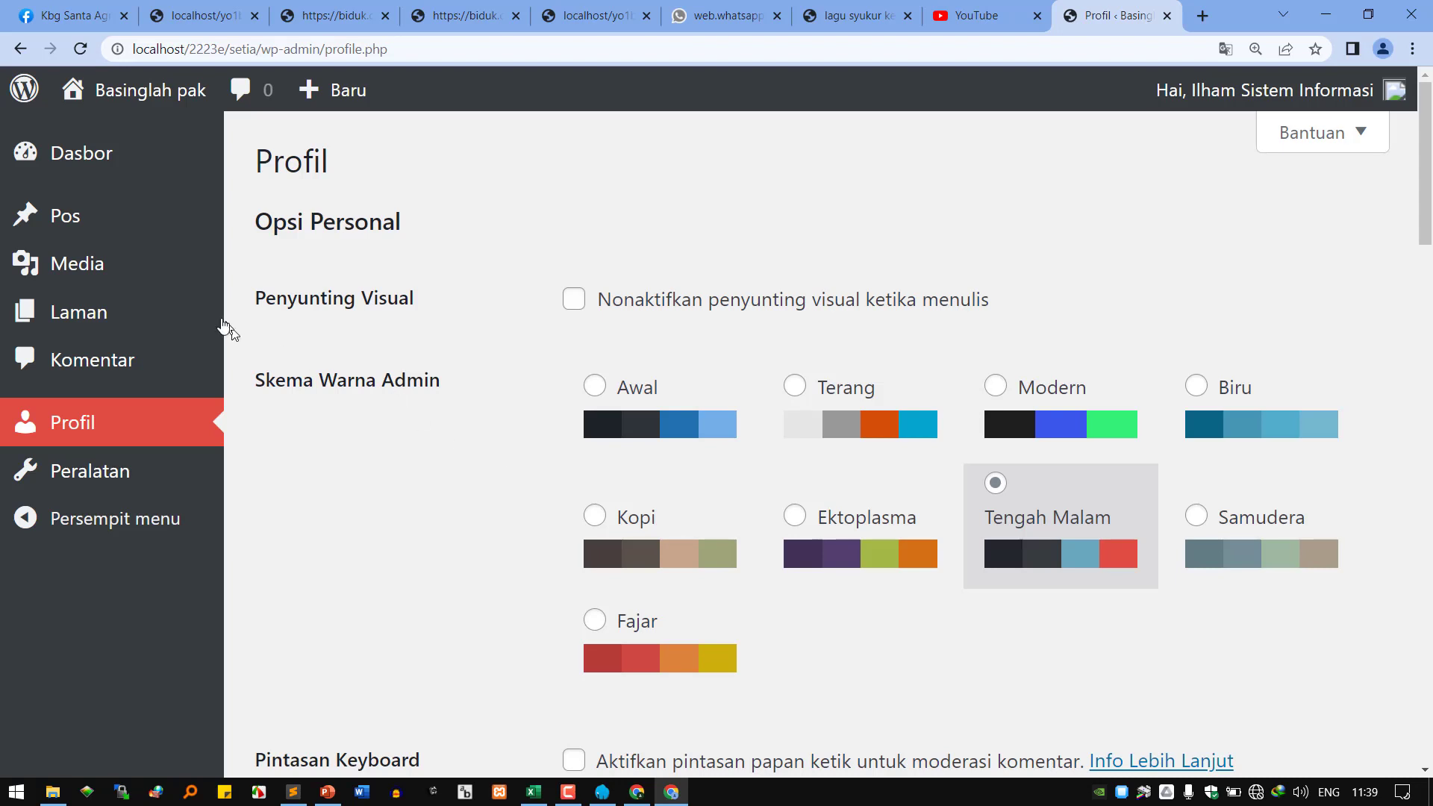
mouse_move(186, 315)
mouse_move(173, 219)
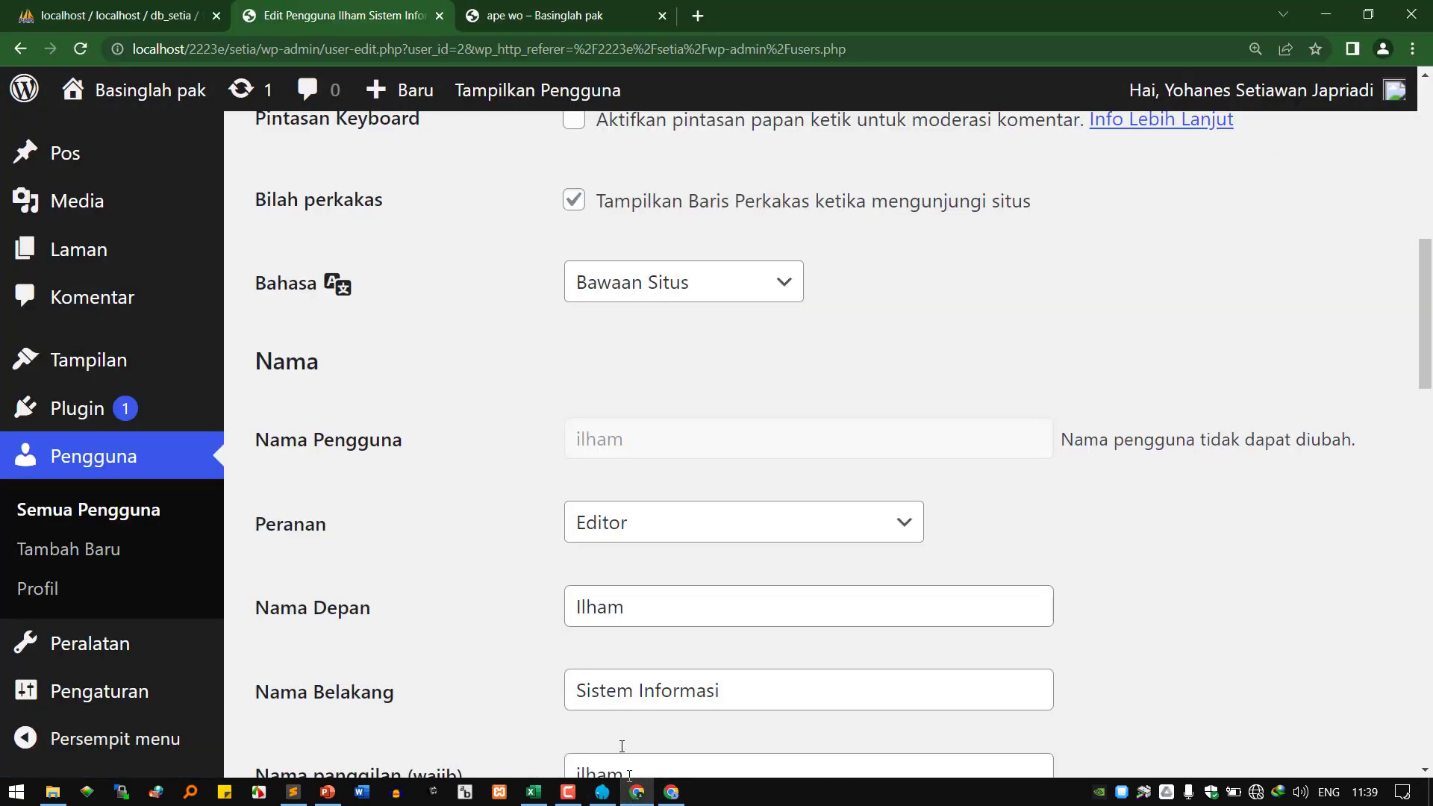
Set the user to have no role on this site and save the change.
click(642, 521)
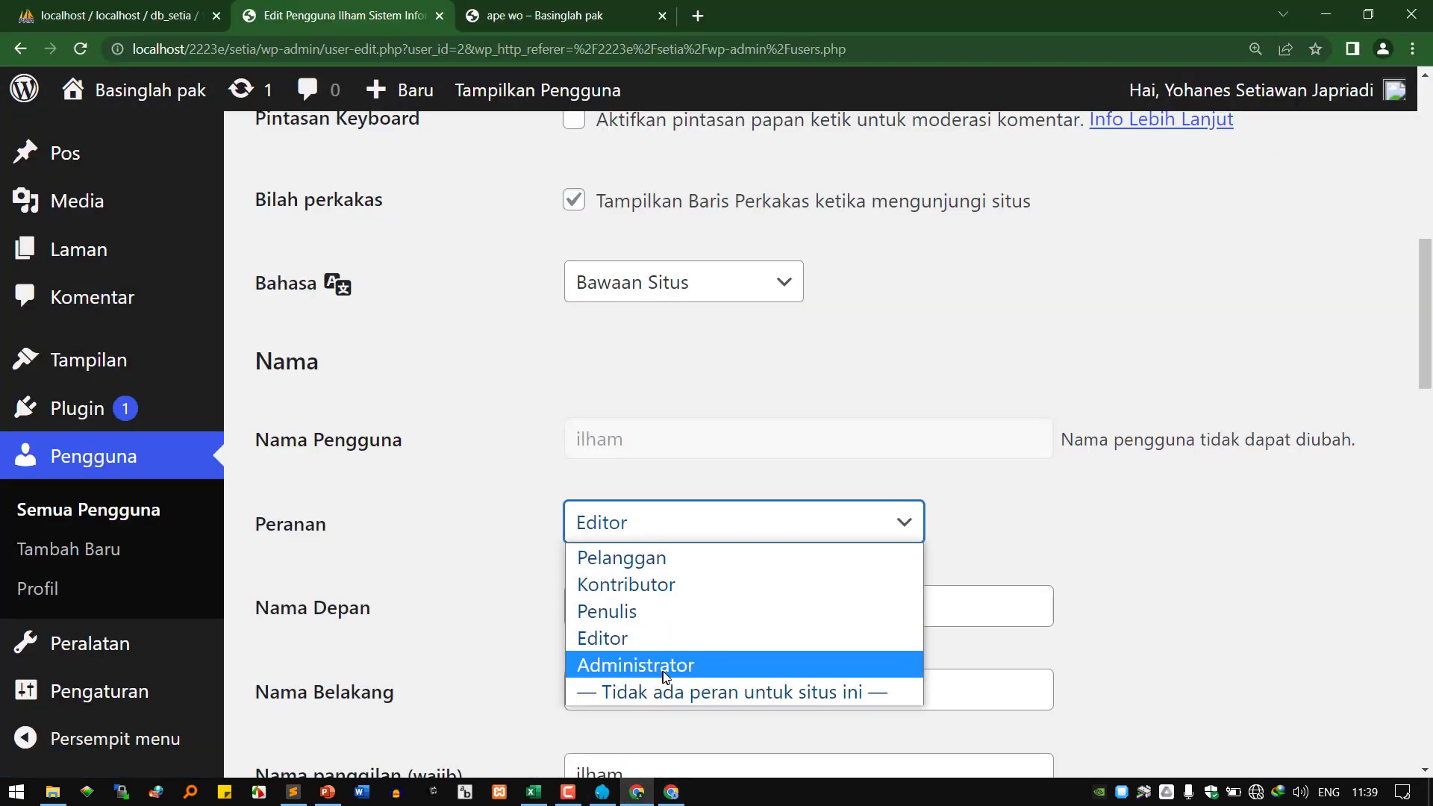
click(714, 700)
scroll(649, 642, down, 10)
scroll(589, 626, down, 13)
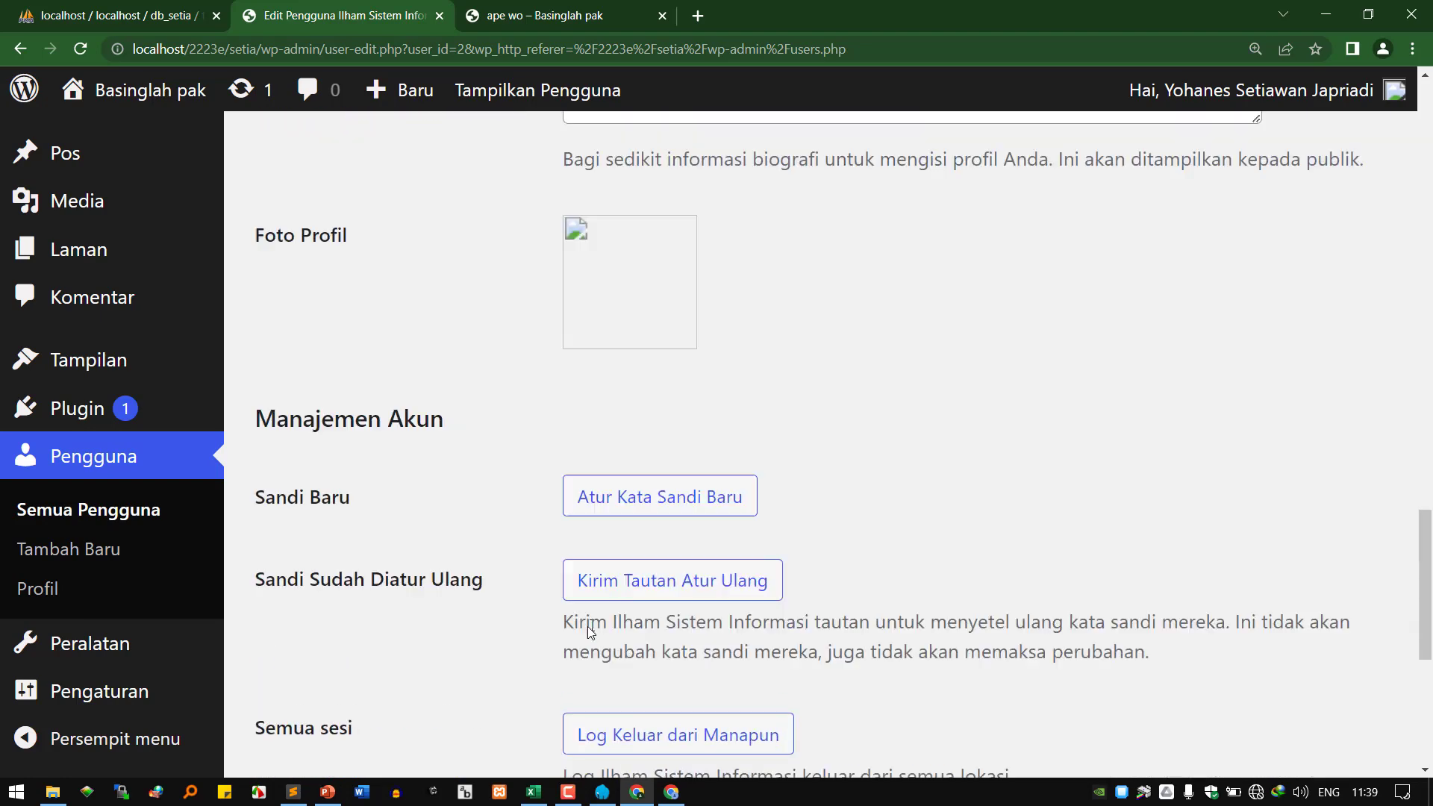
click(344, 642)
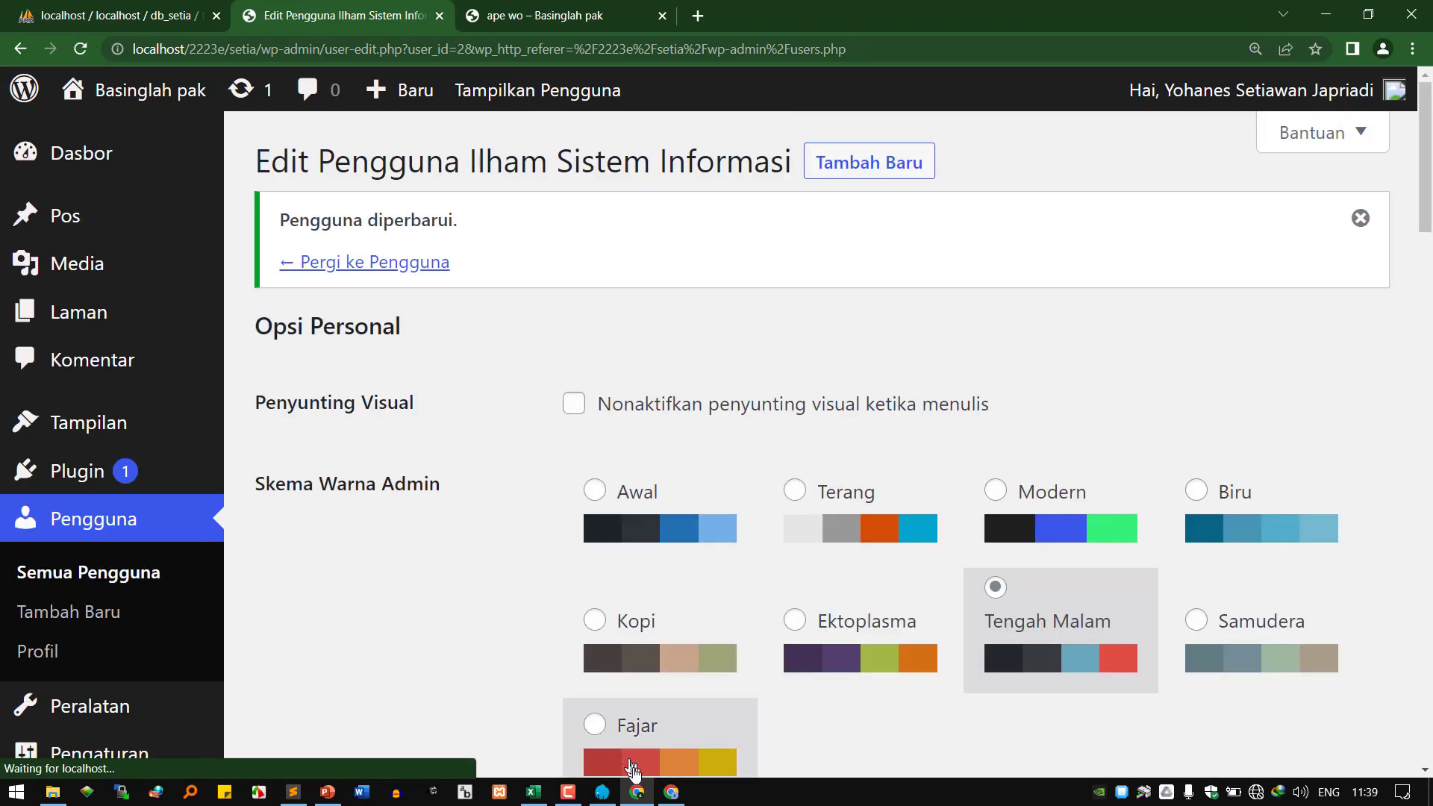
In the user's window, reload the profile, then trim the address to load the admin home and the site front page.
click(783, 746)
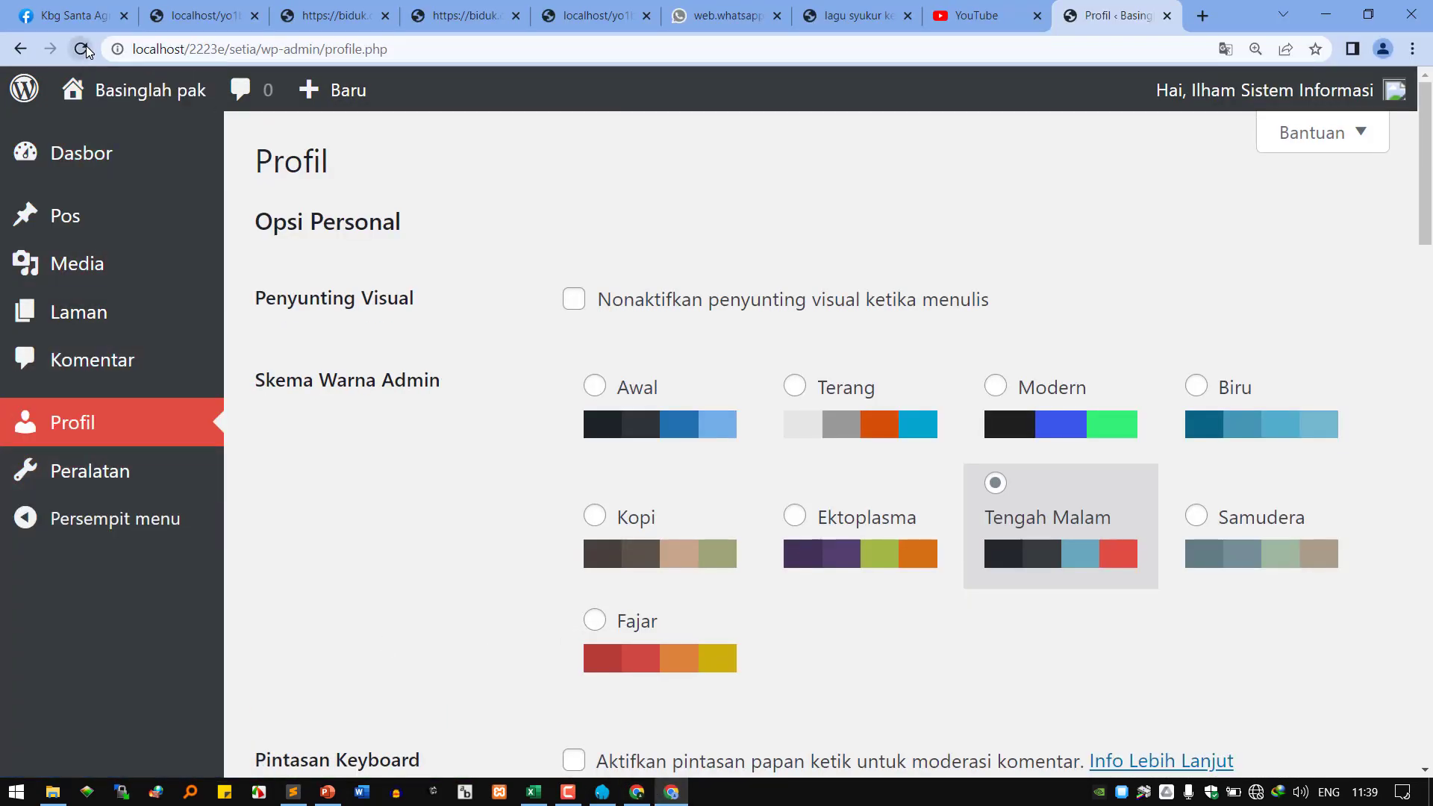
click(81, 49)
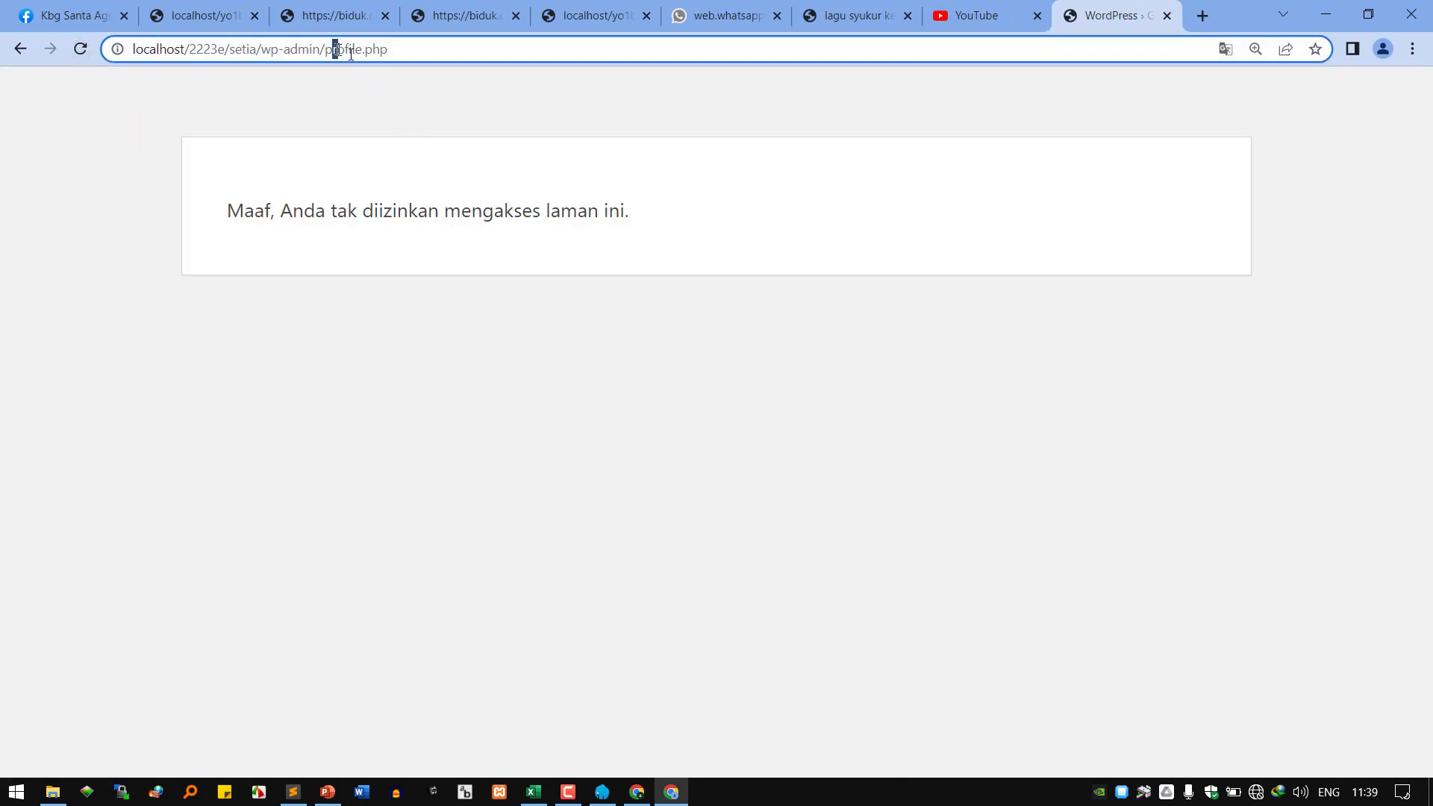
drag(335, 48, 590, 89)
key(BackSpace)
key(Return)
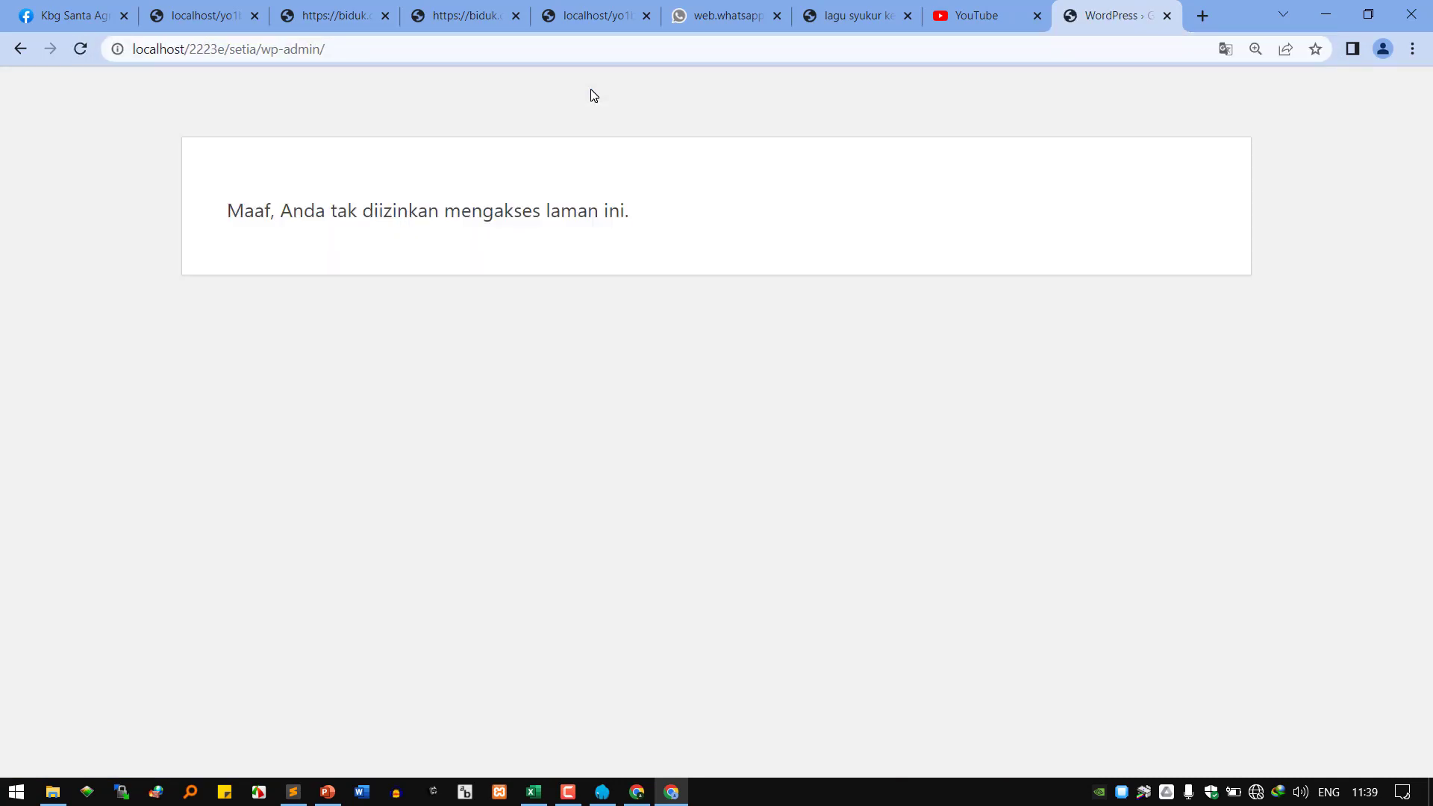
click(275, 47)
drag(276, 48, 584, 61)
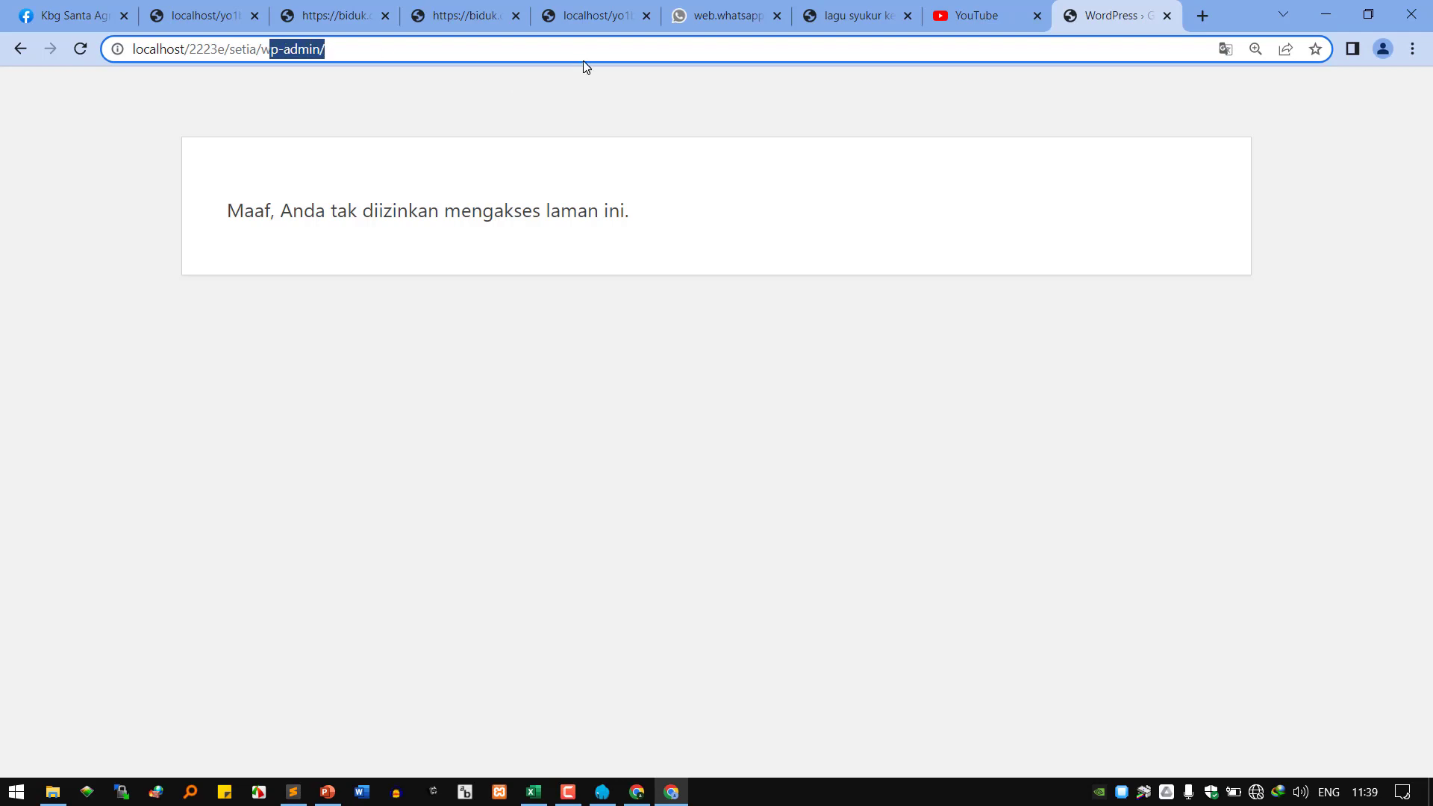
key(BackSpace)
key(BackSpace)
key(Return)
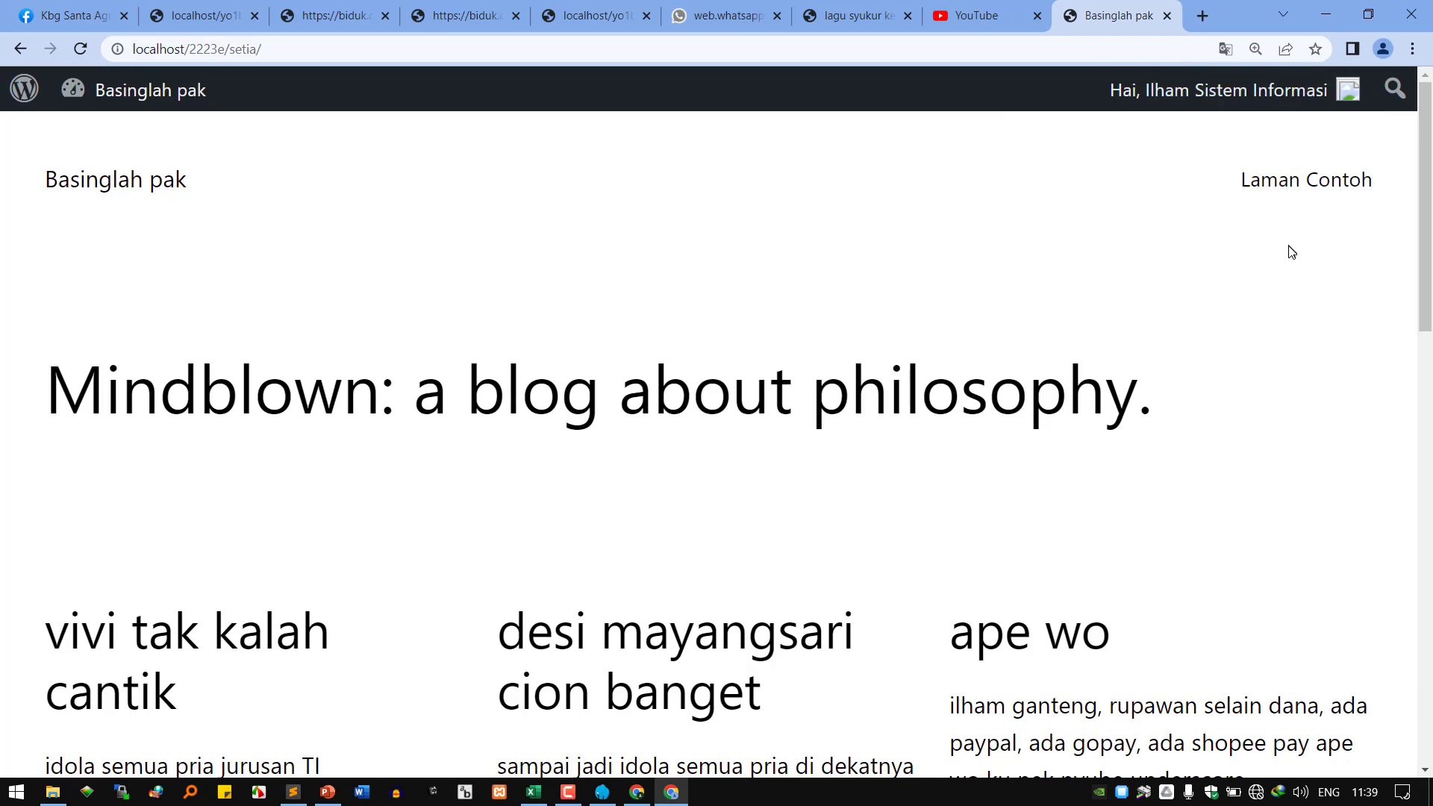
mouse_move(1299, 112)
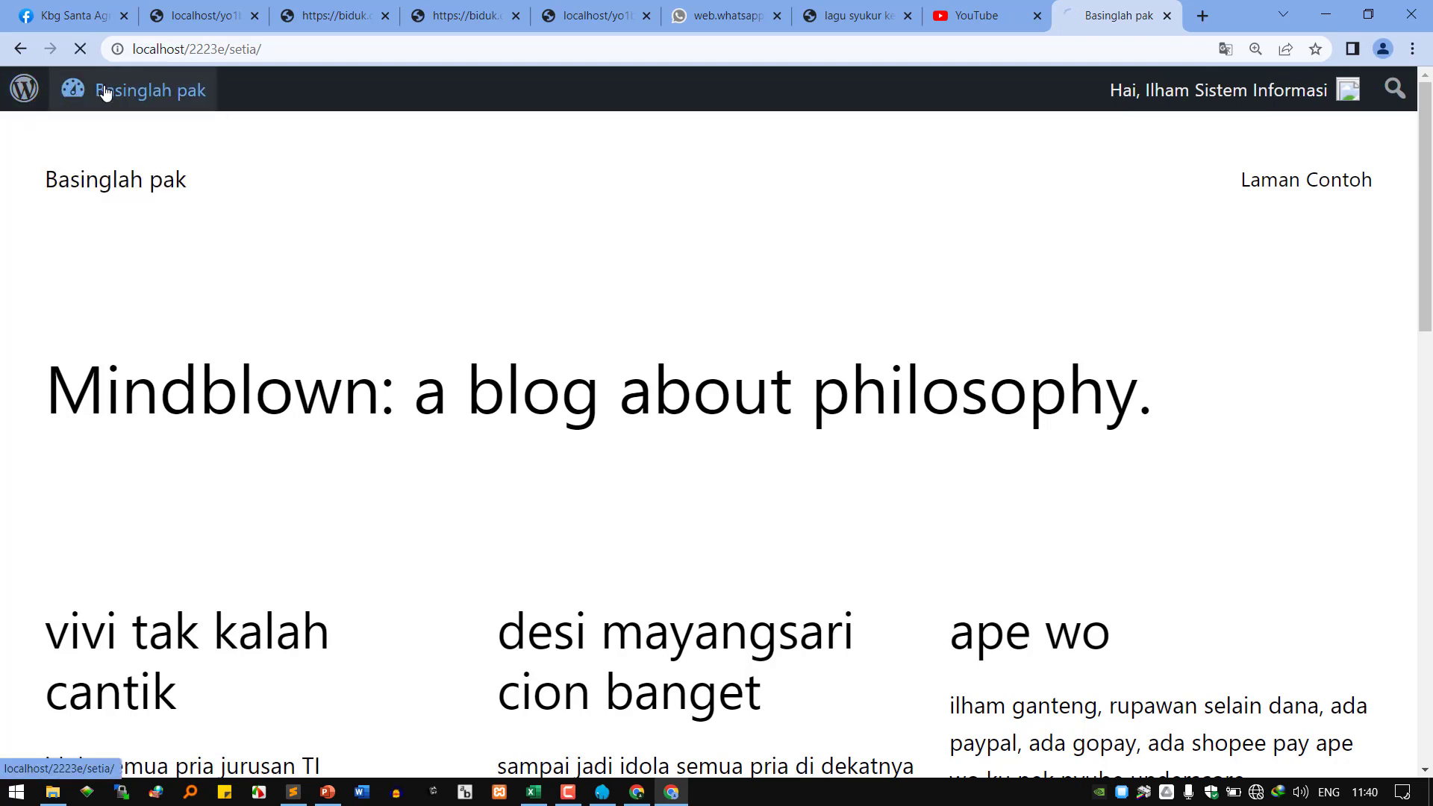
click(290, 49)
click(303, 52)
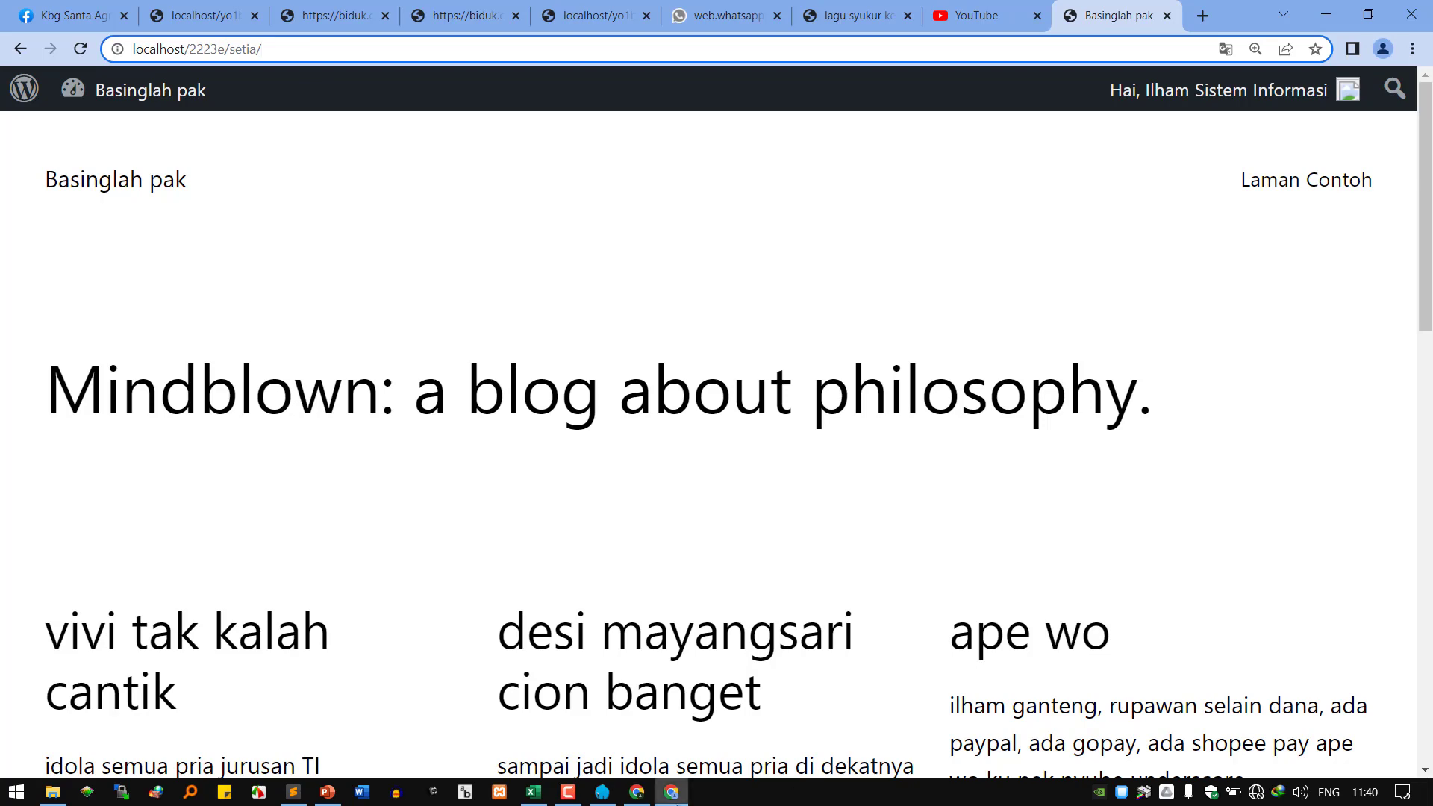
click(635, 658)
scroll(717, 567, down, 7)
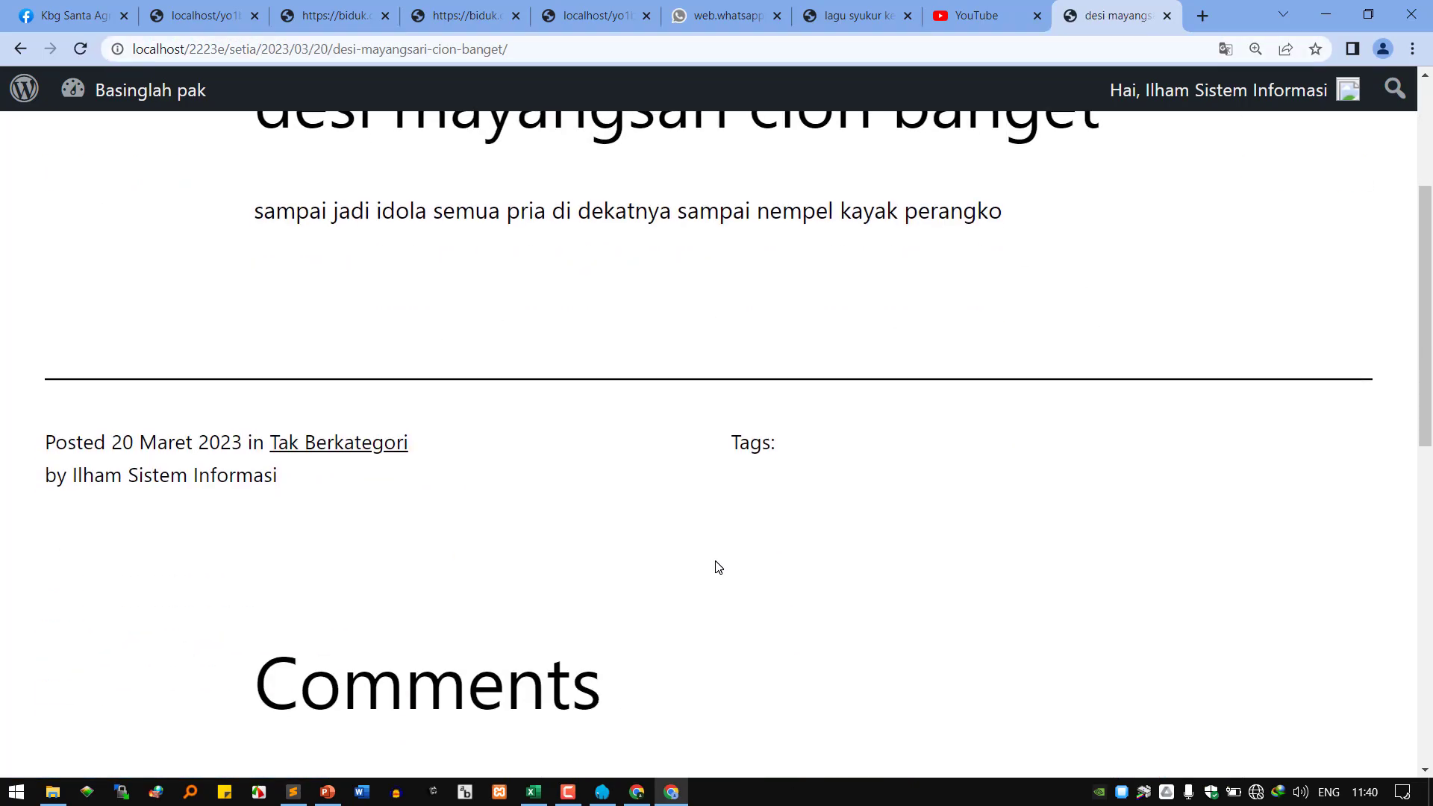
scroll(532, 681, down, 2)
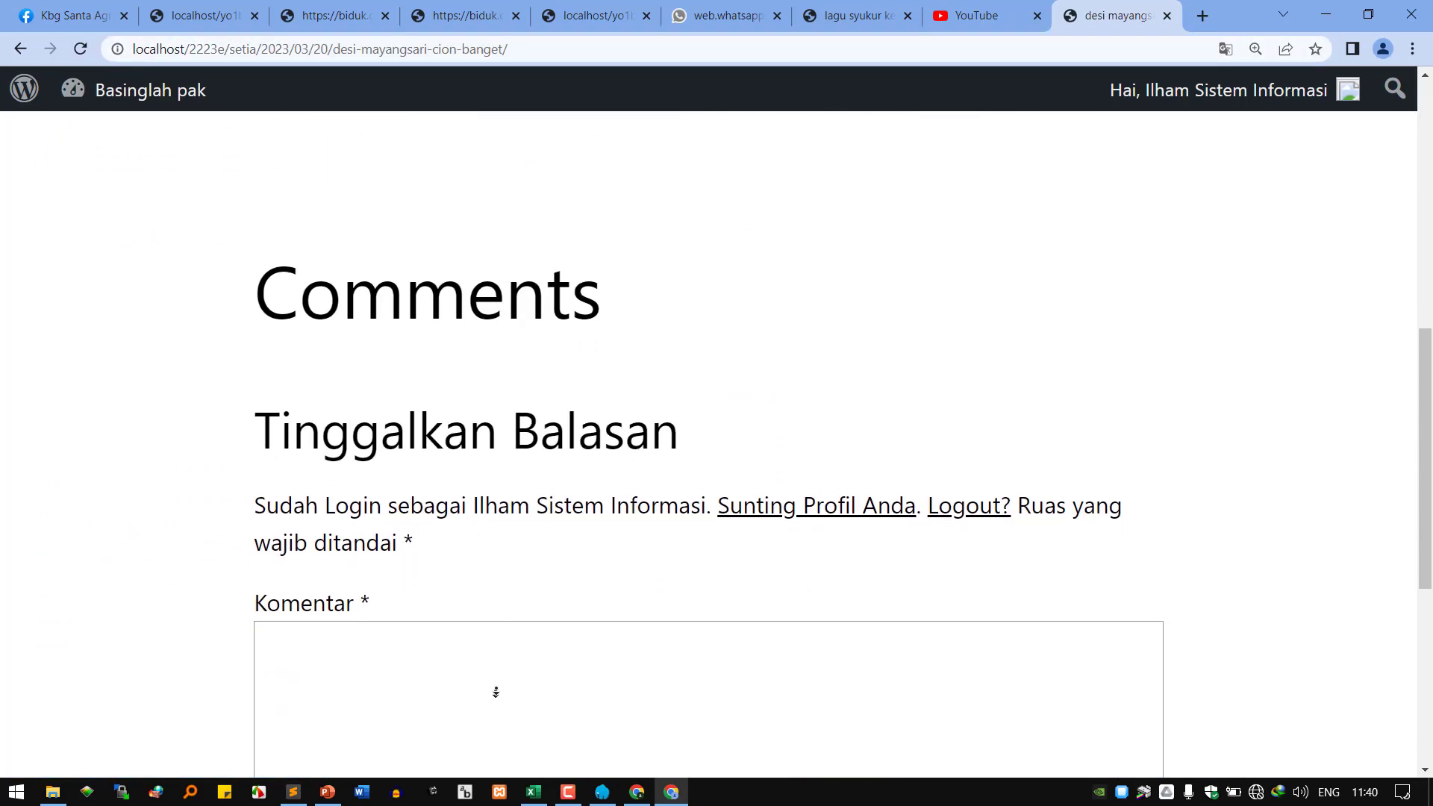
click(552, 670)
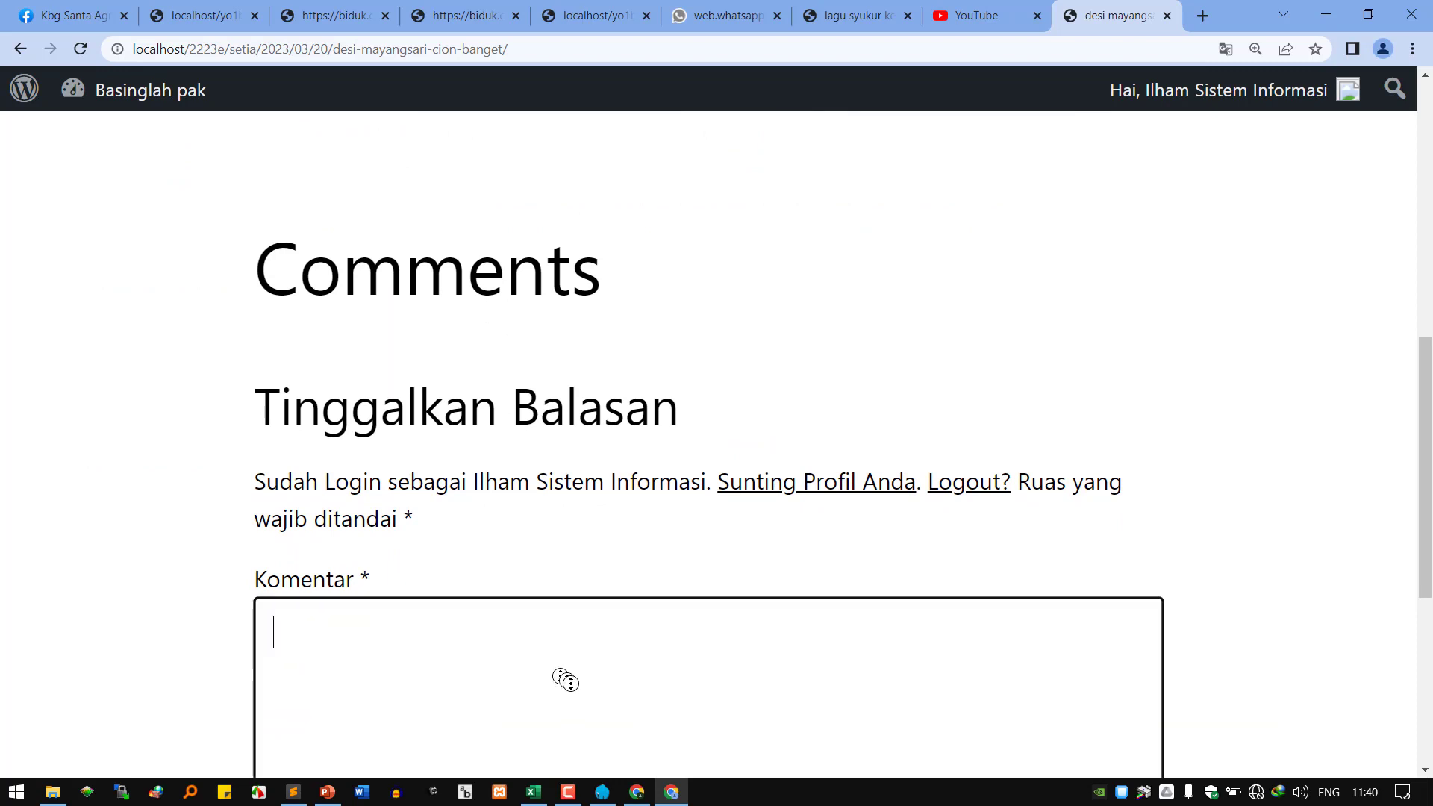
scroll(495, 752, down, 2)
scroll(288, 767, up, 8)
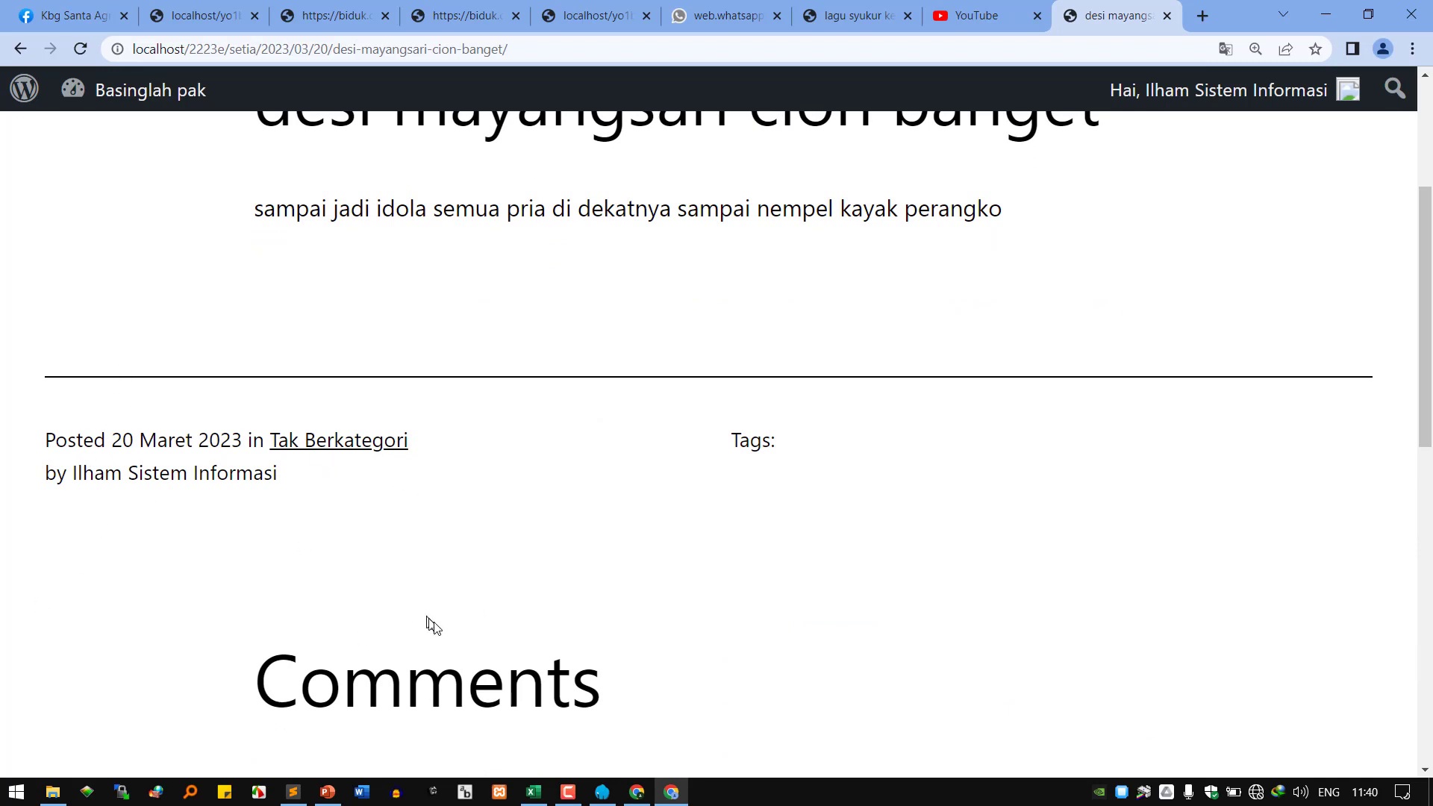
scroll(463, 642, down, 12)
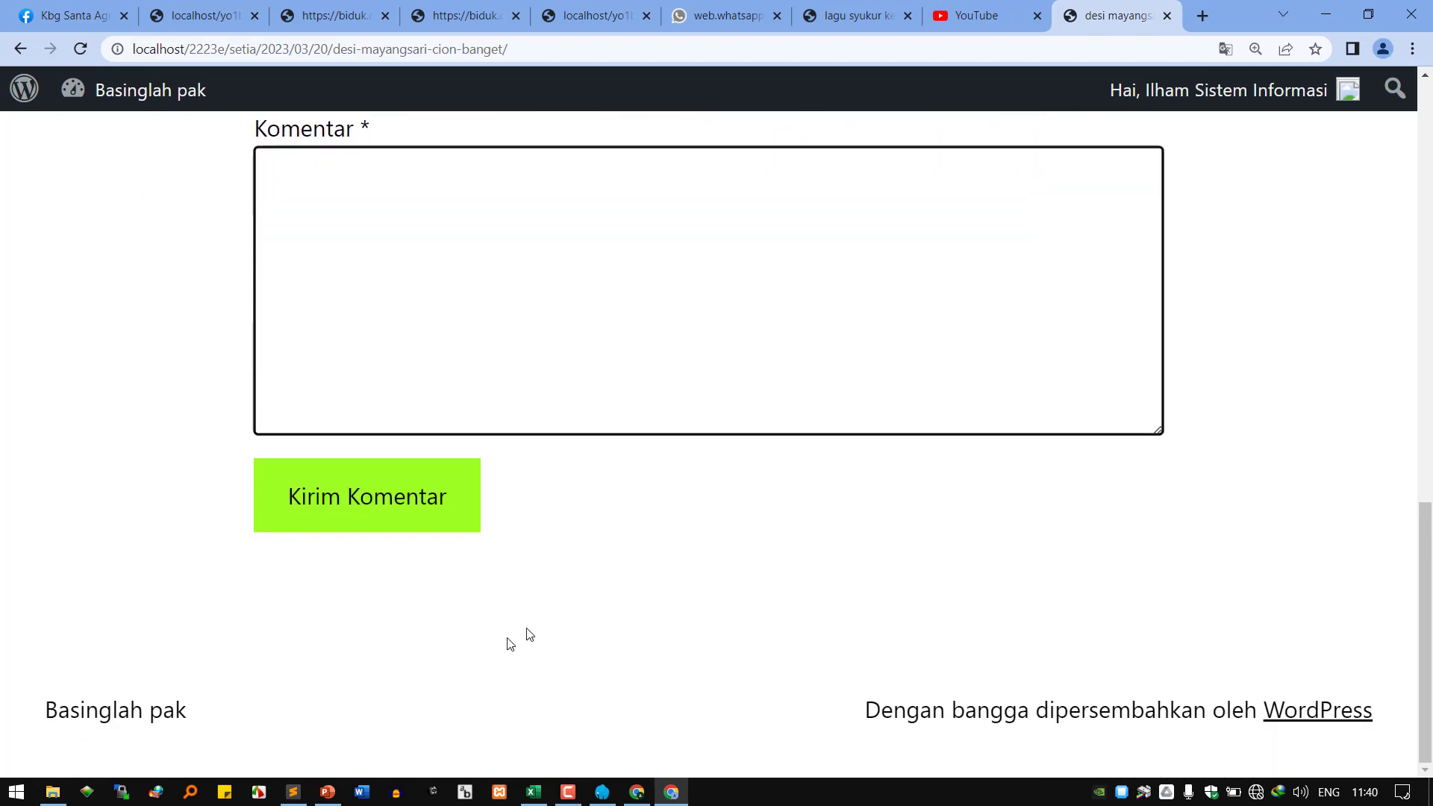
Back on the admin edit-user page, open the role list and close it unchanged.
click(637, 792)
scroll(570, 503, down, 8)
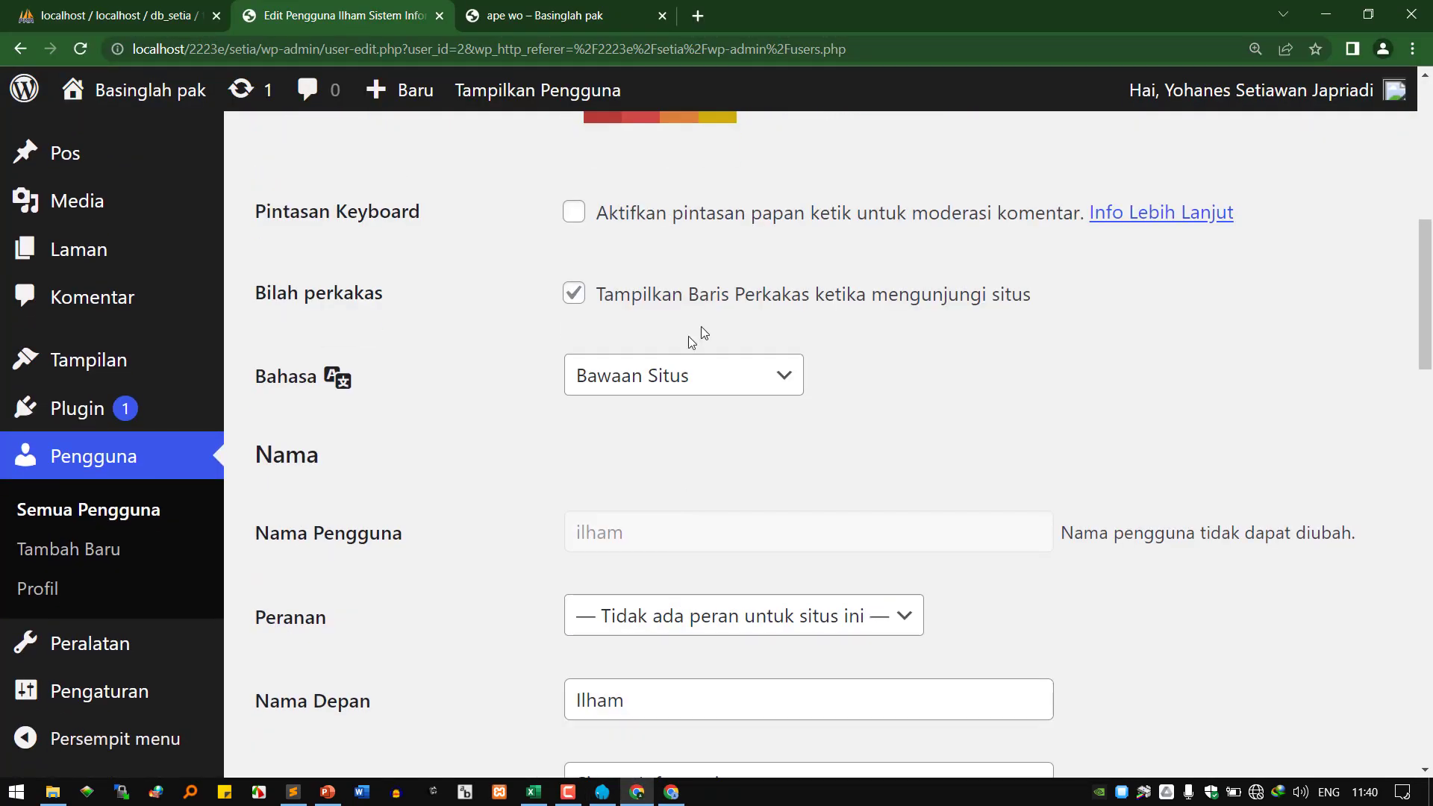
click(683, 616)
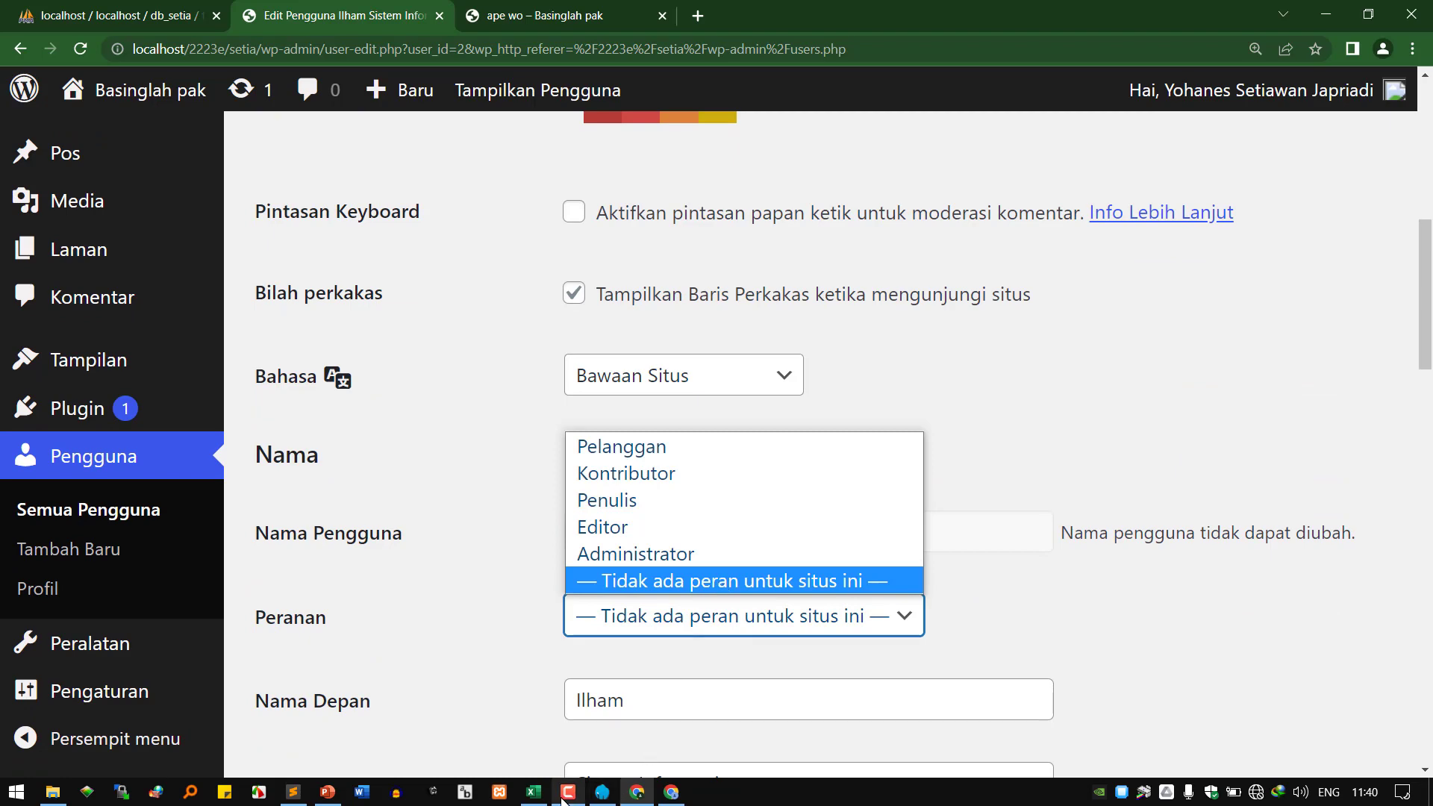
click(327, 792)
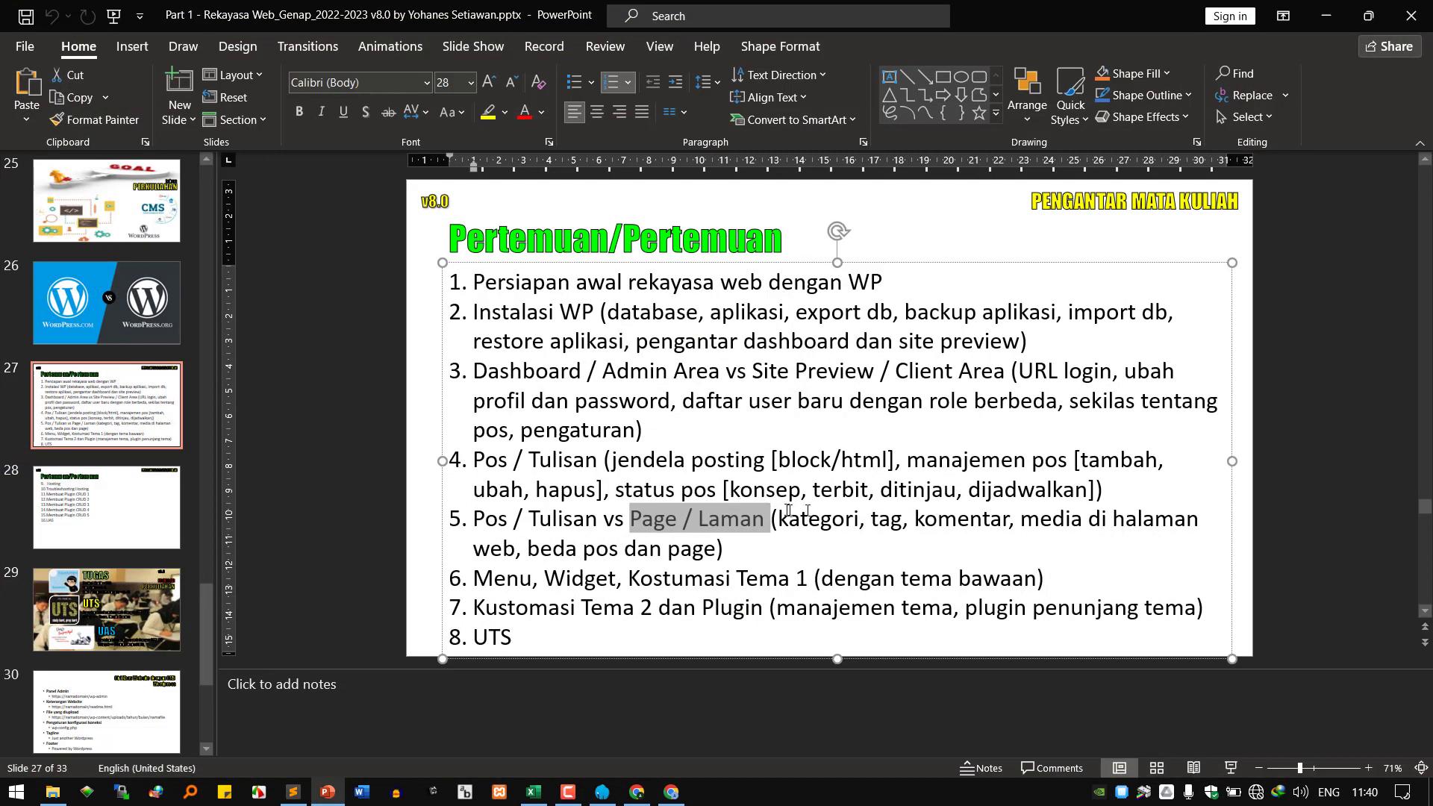
Highlight slide 27's item 3 topics: user baru dengan role, sekilas tentang, pengaturan, URL login, profil dan password.
drag(749, 402, 962, 404)
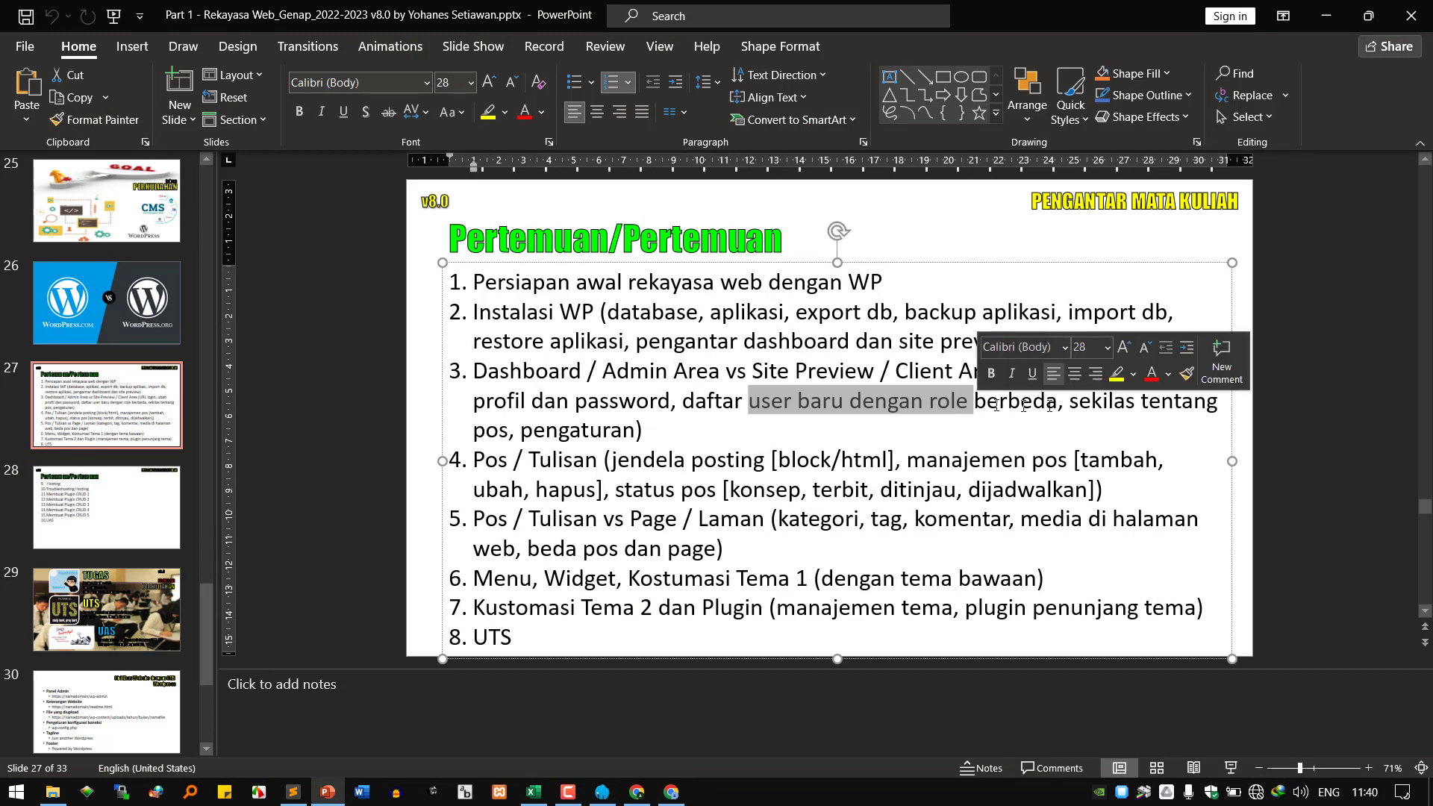
drag(1087, 406, 1217, 407)
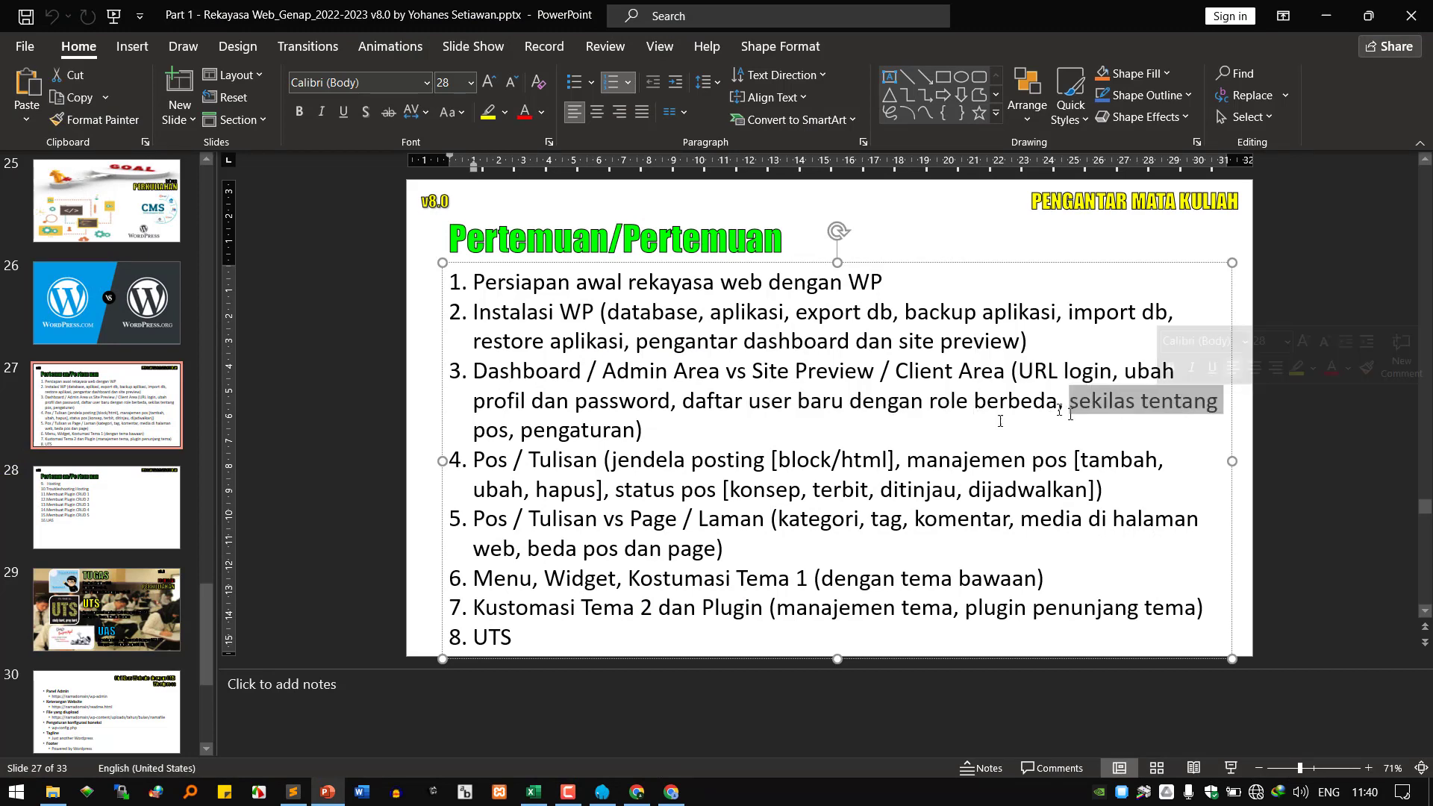
click(559, 433)
double_click(559, 432)
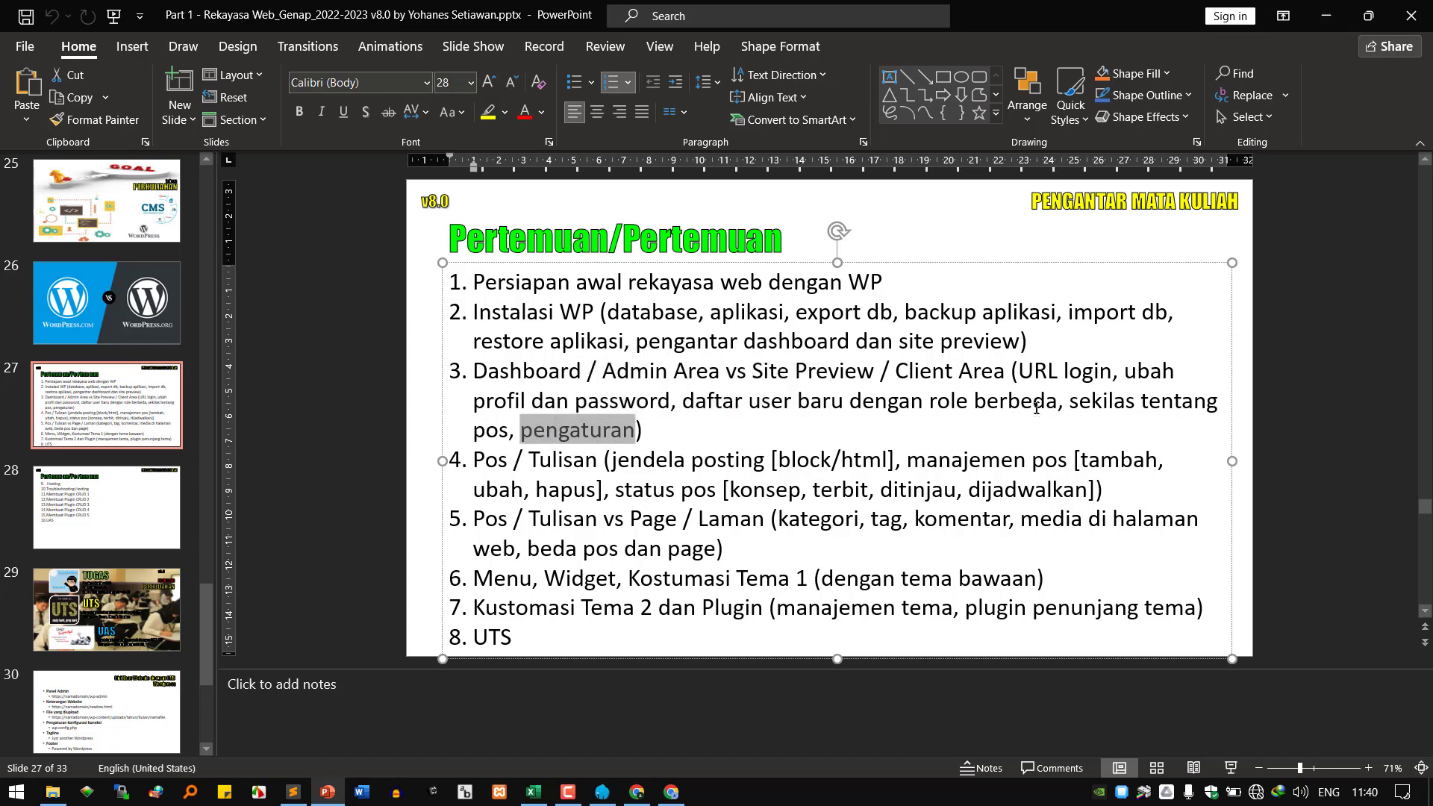
drag(1021, 372, 1092, 365)
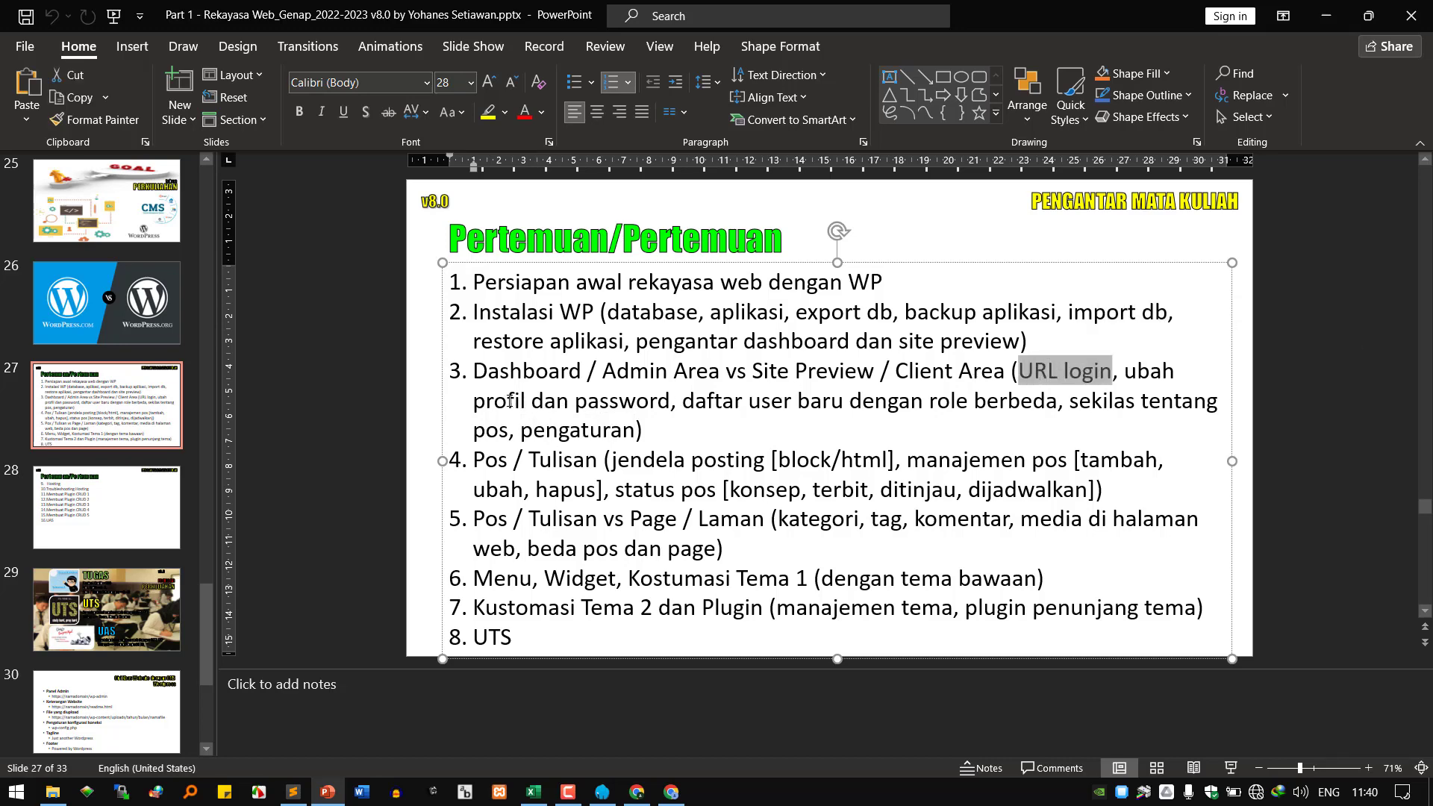
drag(475, 402, 616, 412)
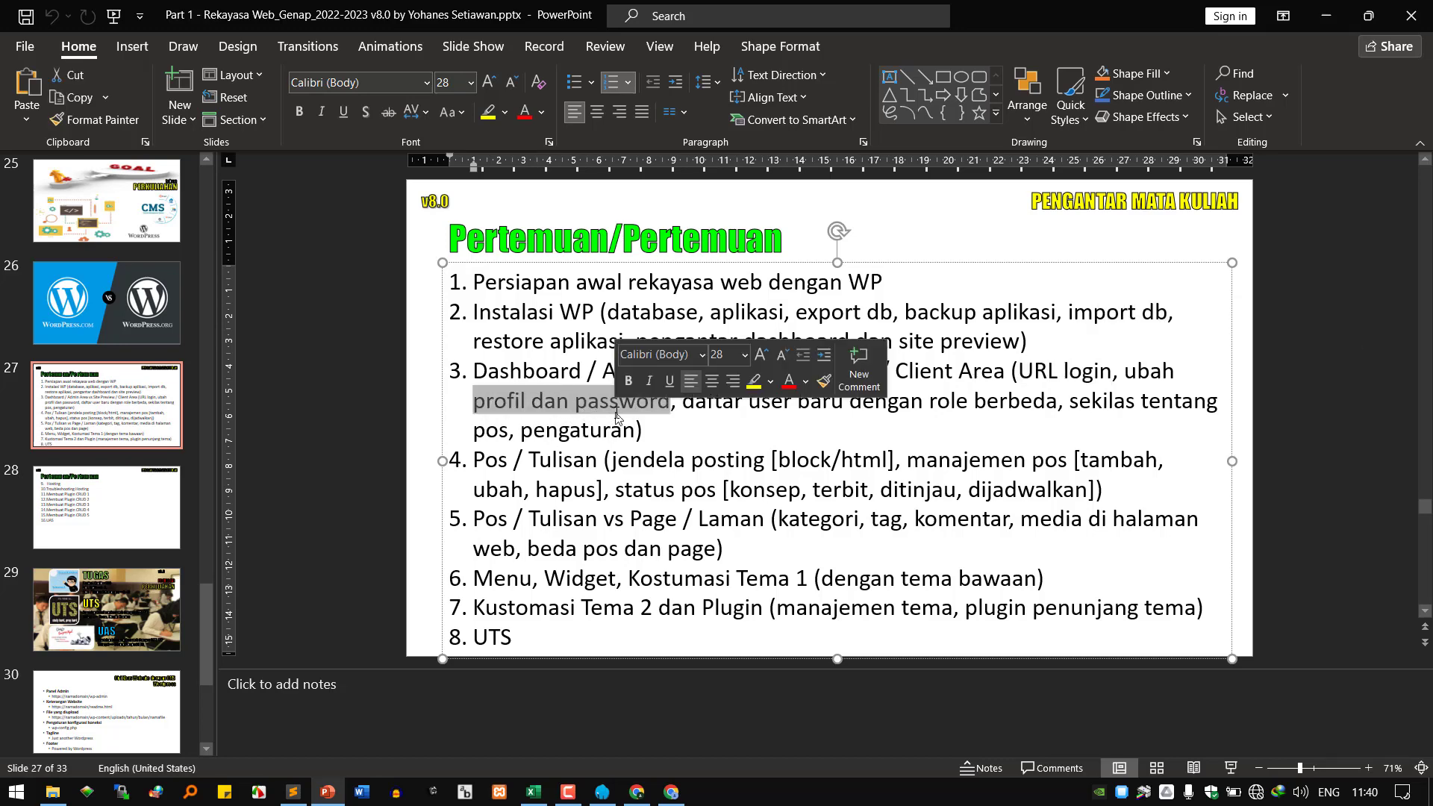
click(718, 405)
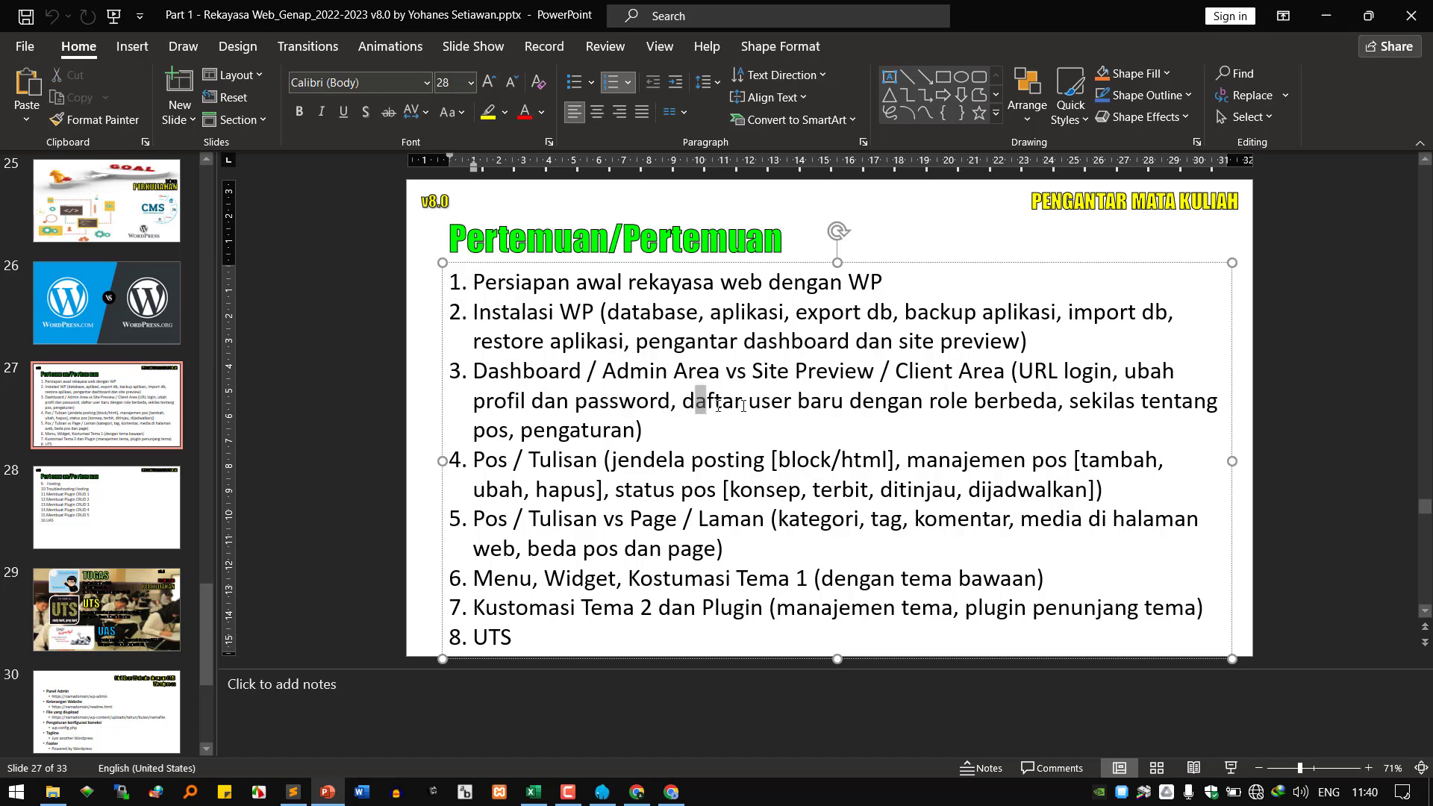
drag(742, 405, 991, 408)
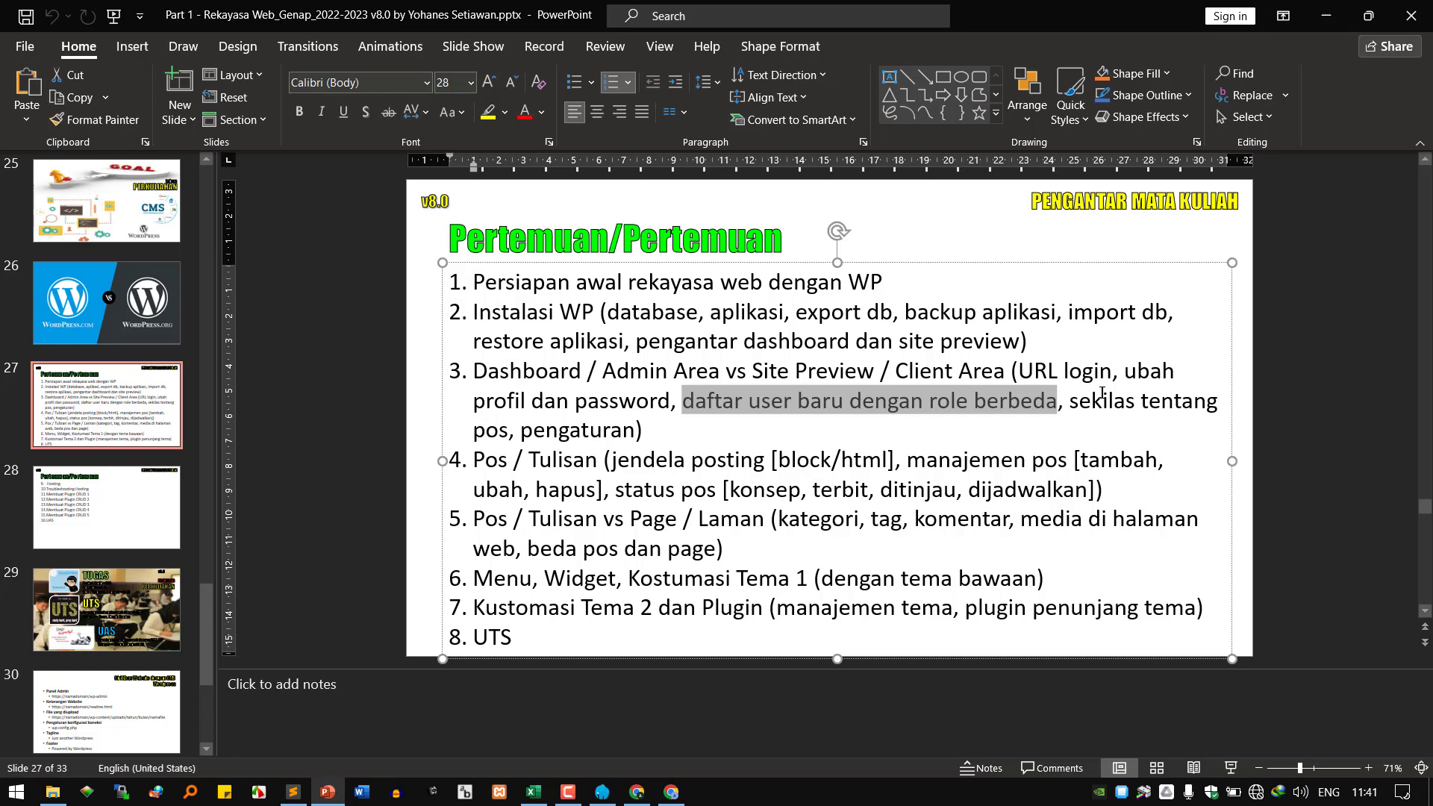
drag(1085, 401, 509, 430)
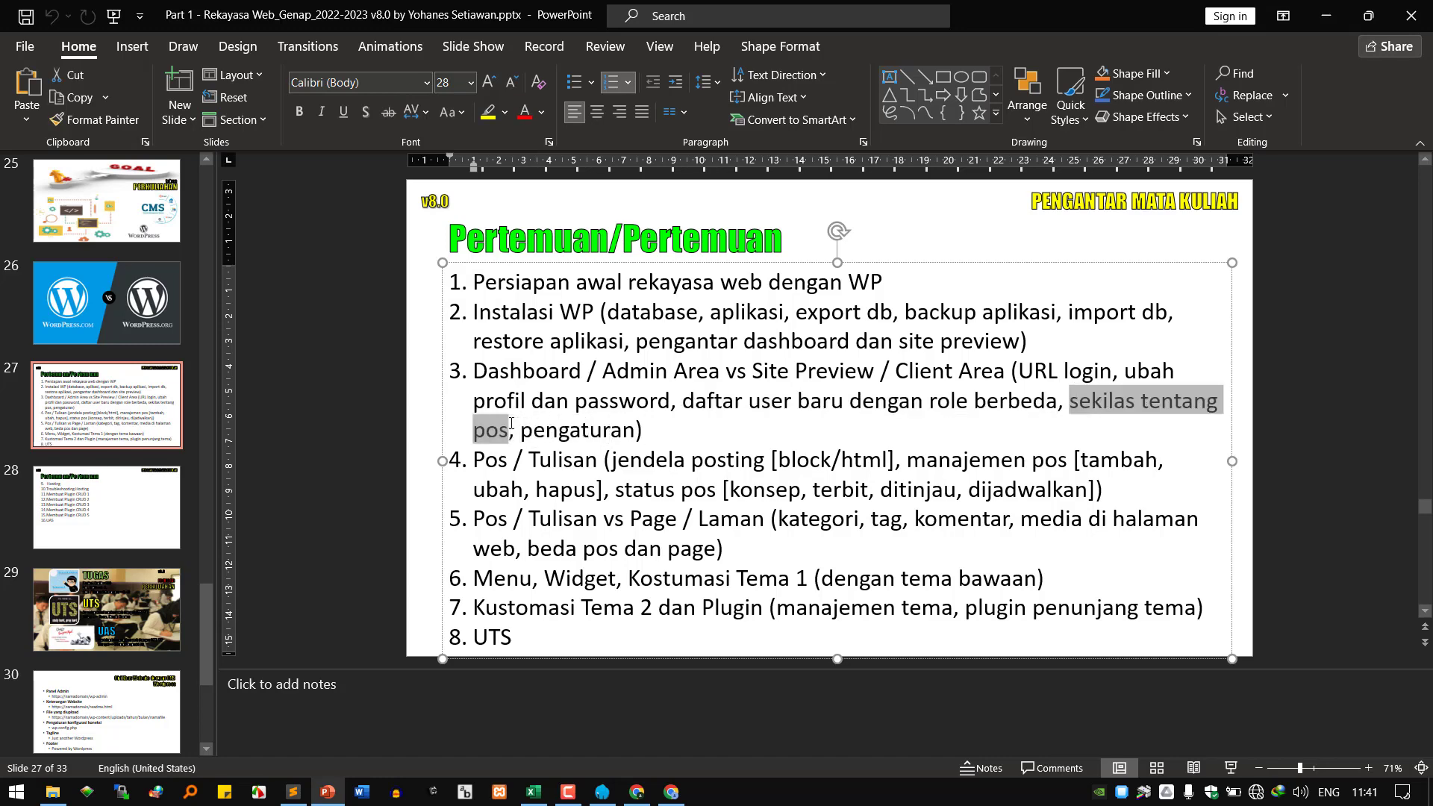
Return to the second account's WordPress edit-user page with its personal options.
click(655, 793)
mouse_move(80, 246)
scroll(80, 246, up, 2)
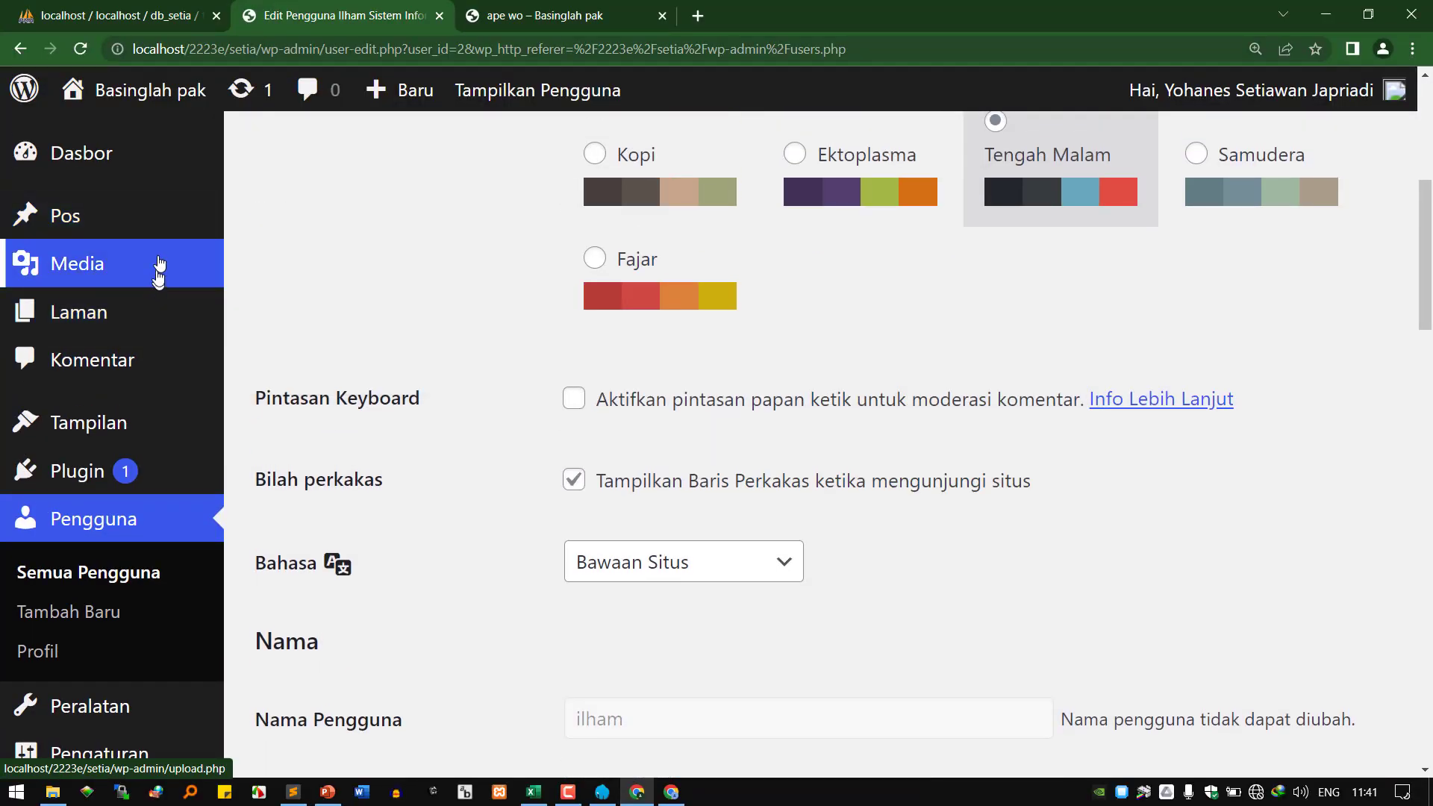
mouse_move(192, 218)
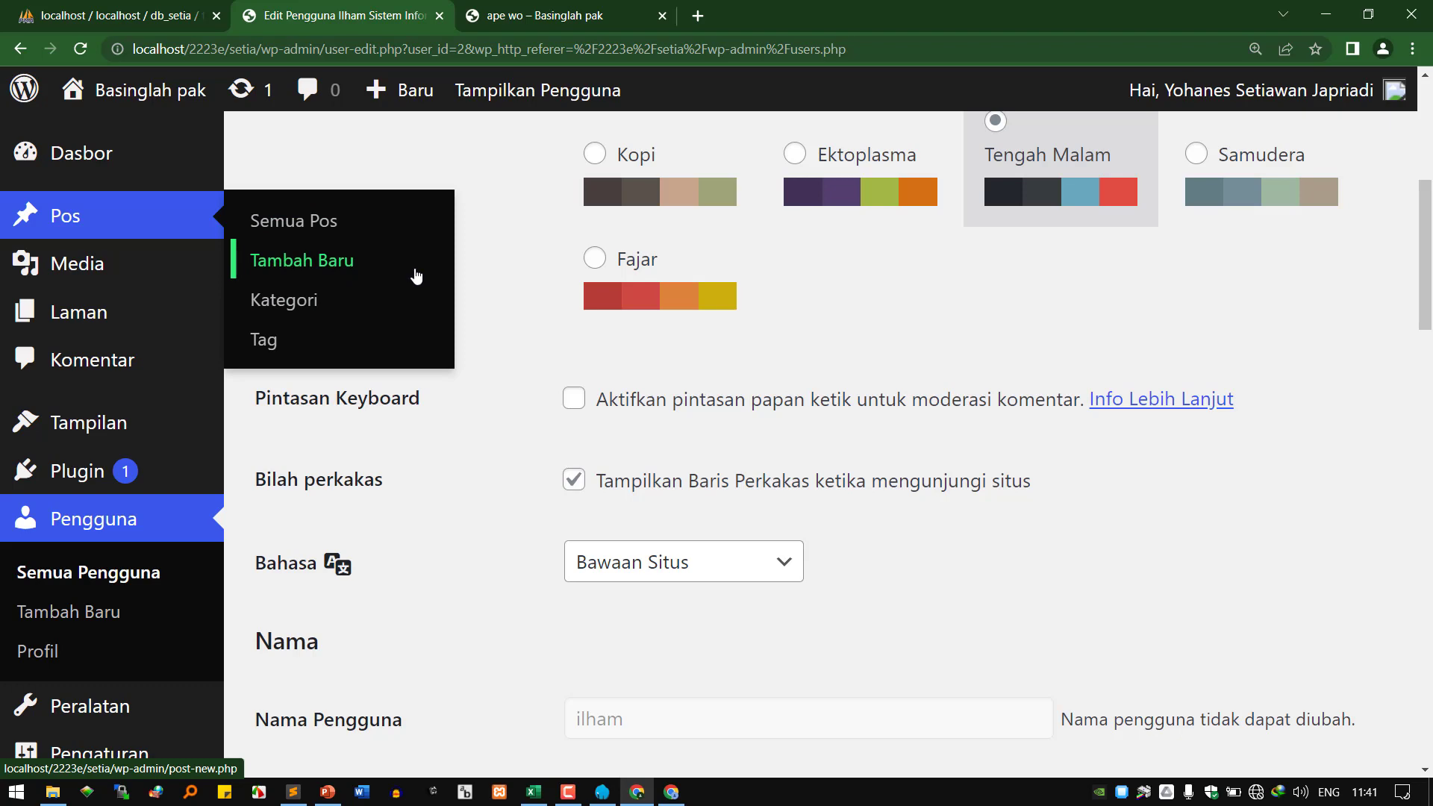
click(333, 793)
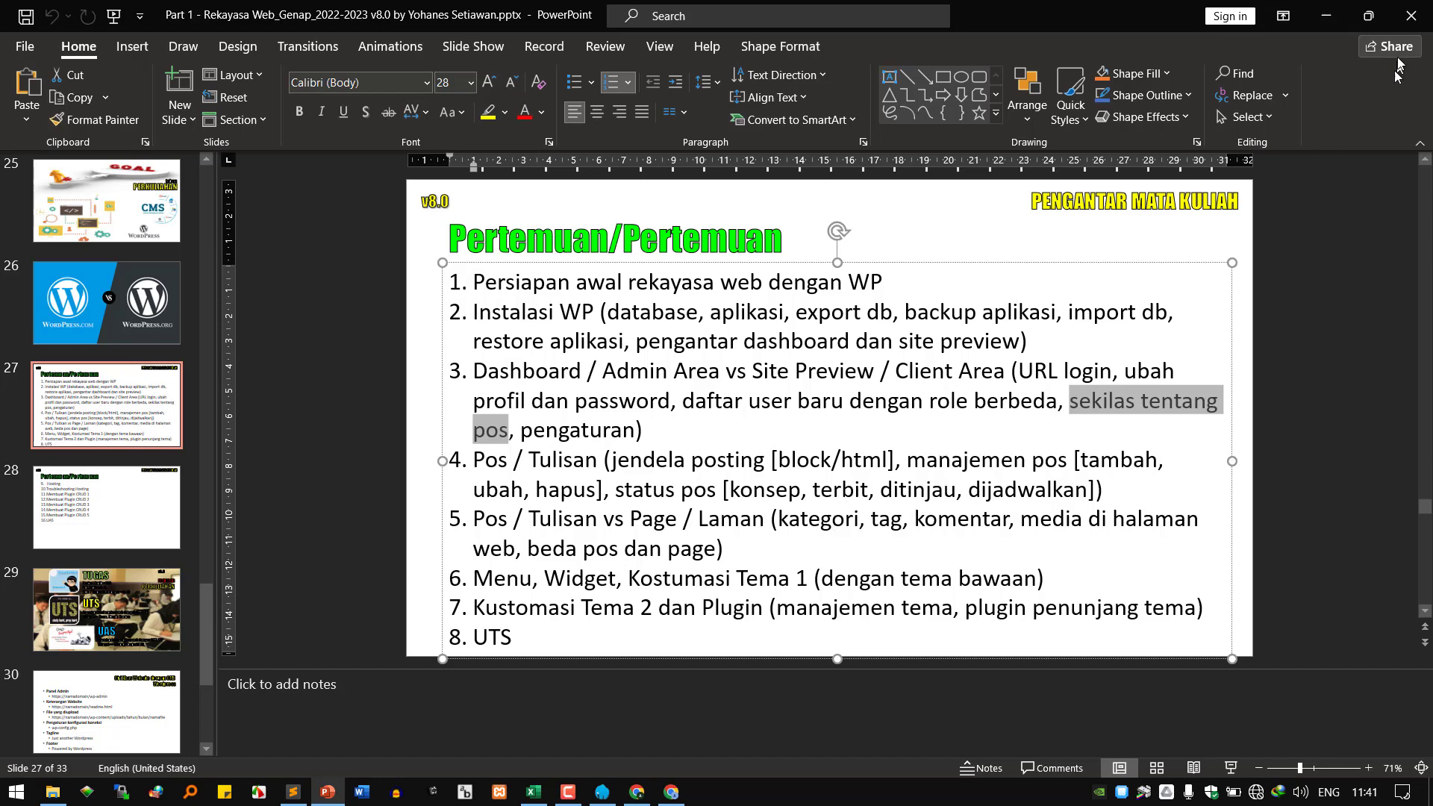
click(1326, 15)
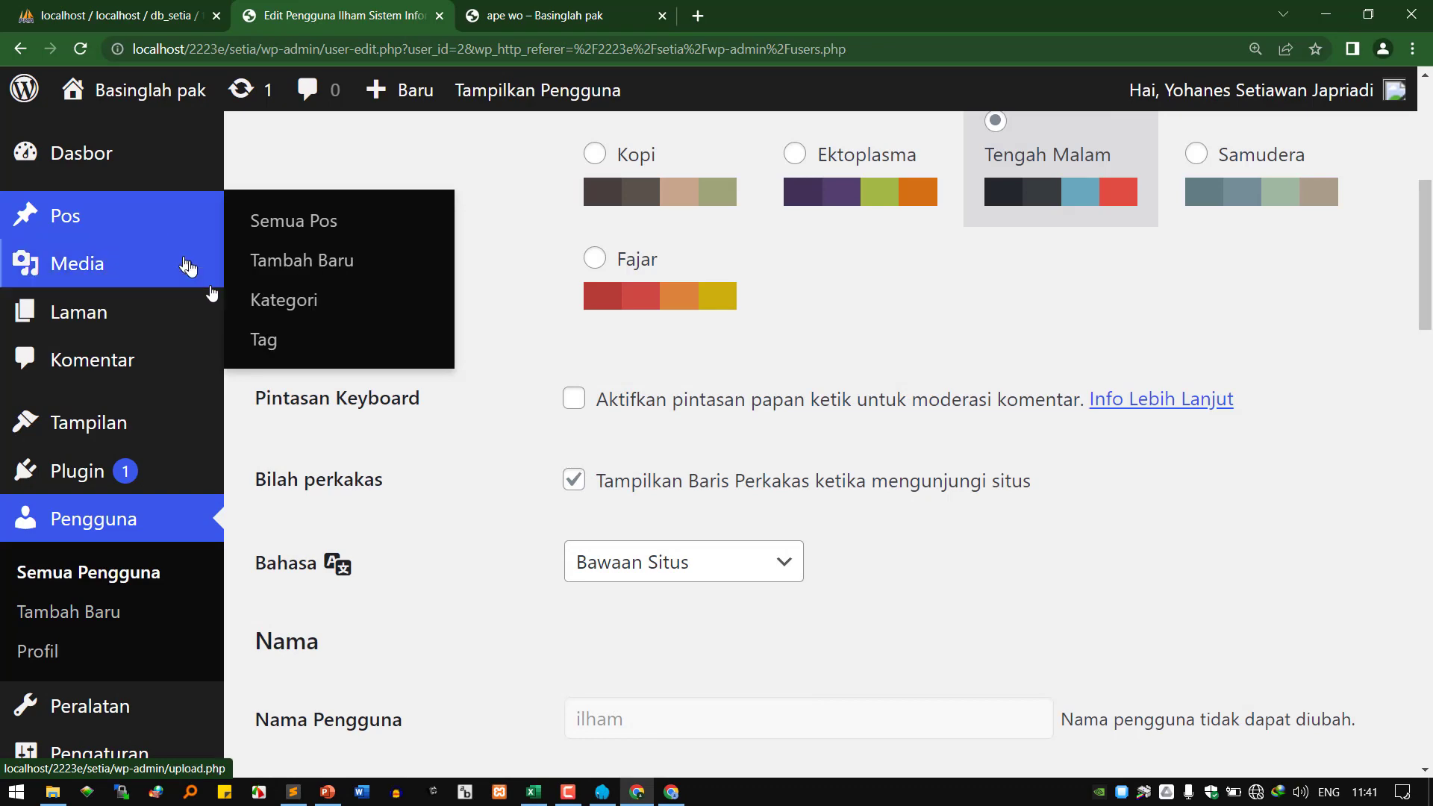
click(329, 793)
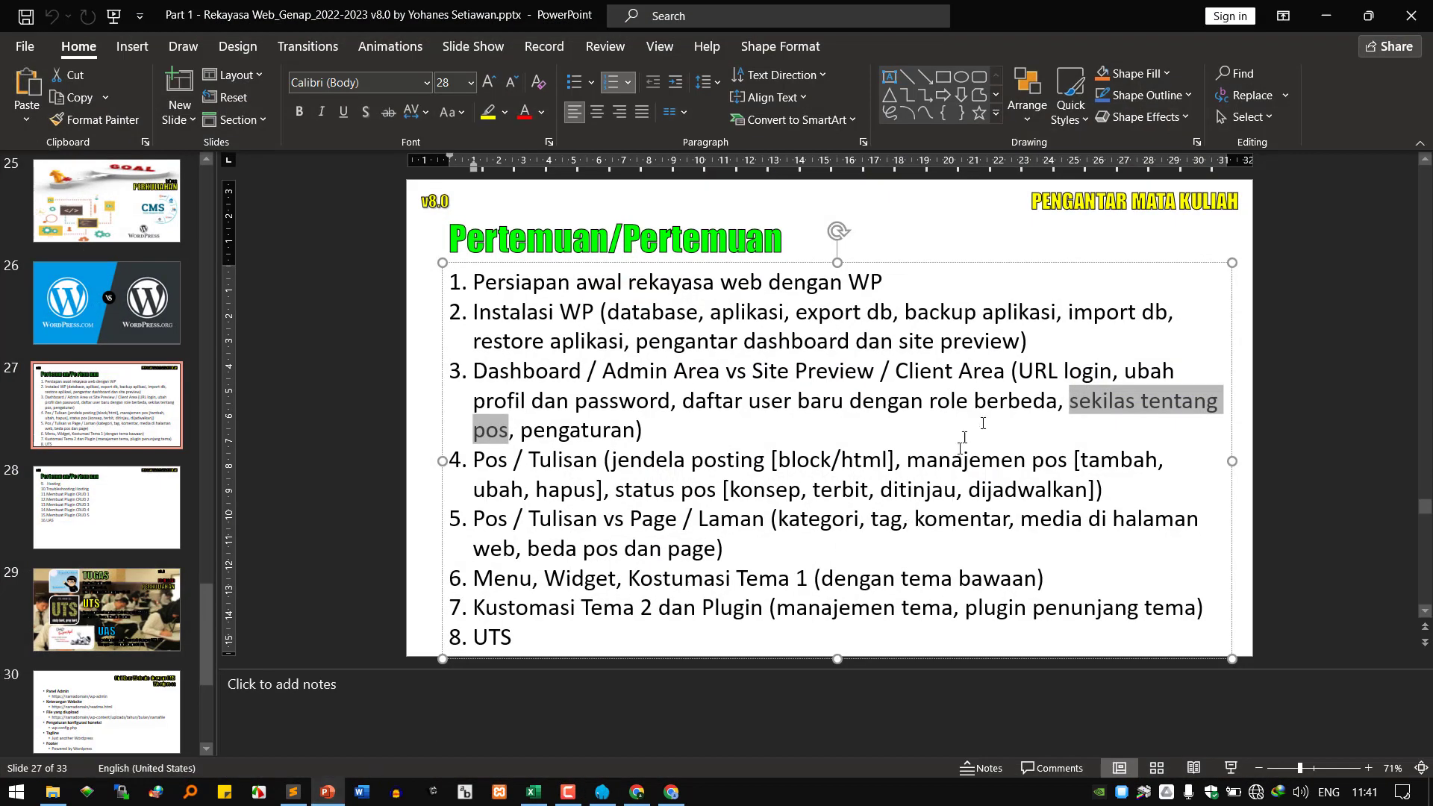
drag(520, 430, 644, 430)
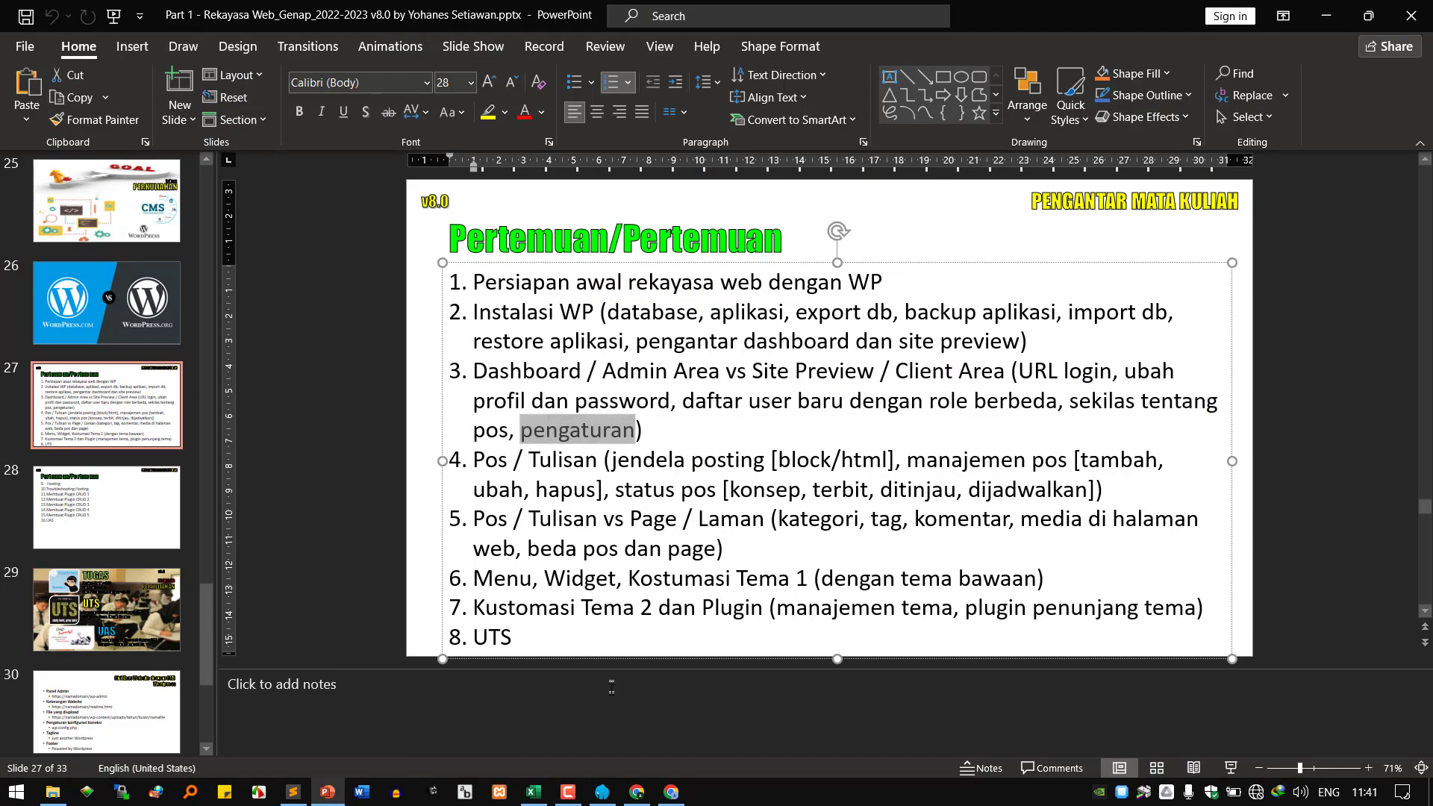
click(636, 794)
scroll(145, 642, down, 3)
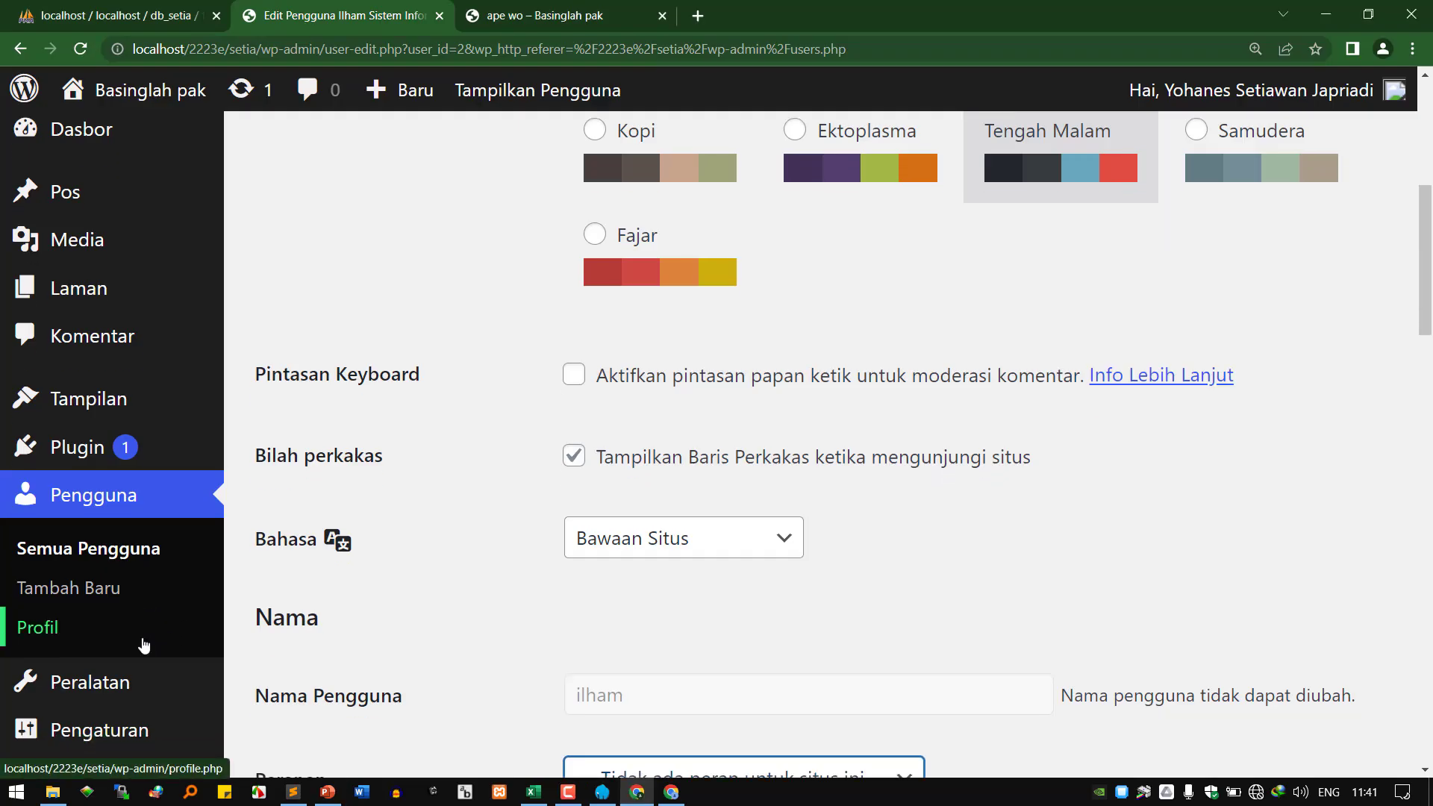
Open Pengaturan Umum, scroll through it, and select the site title 'Basinglah pak'.
click(144, 693)
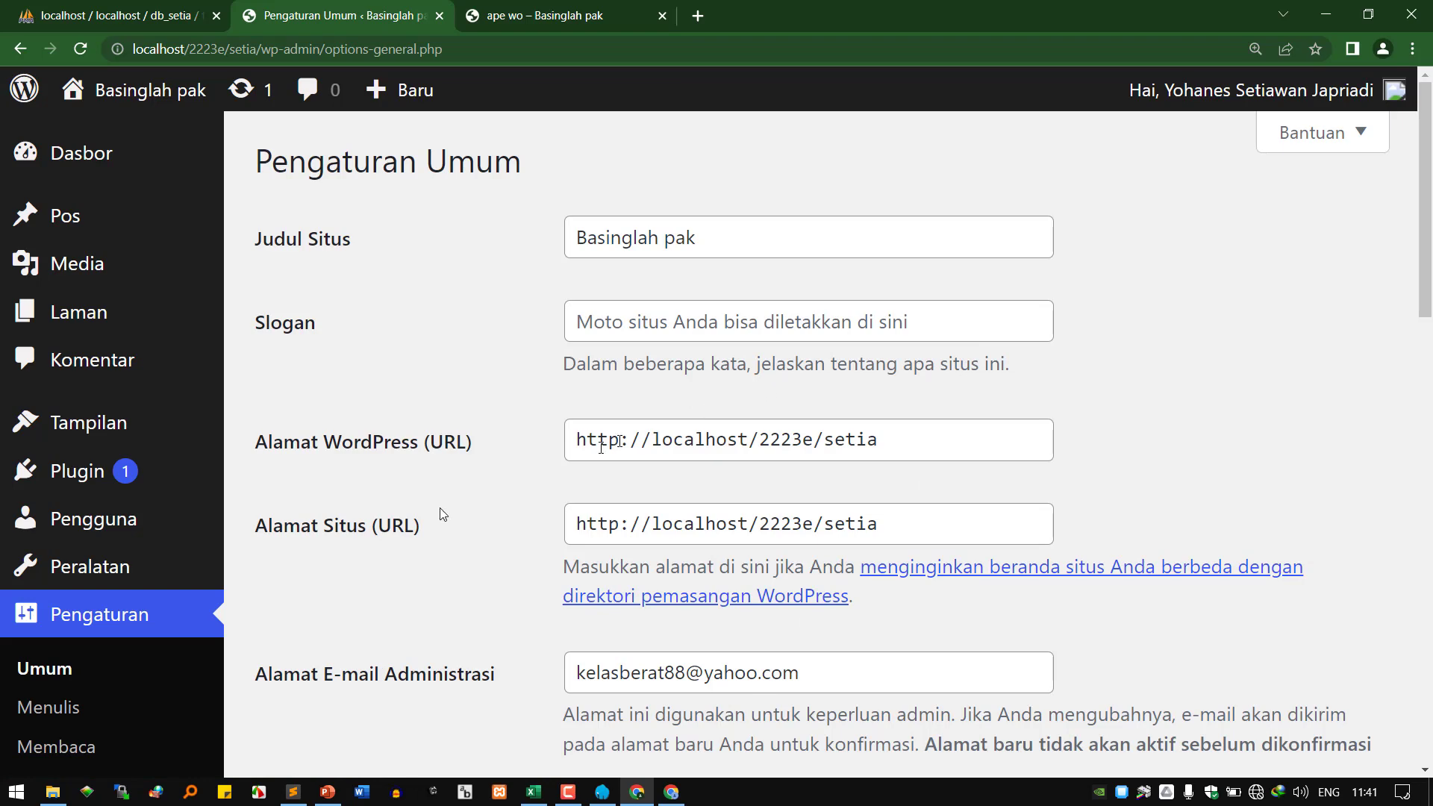
scroll(91, 681, down, 2)
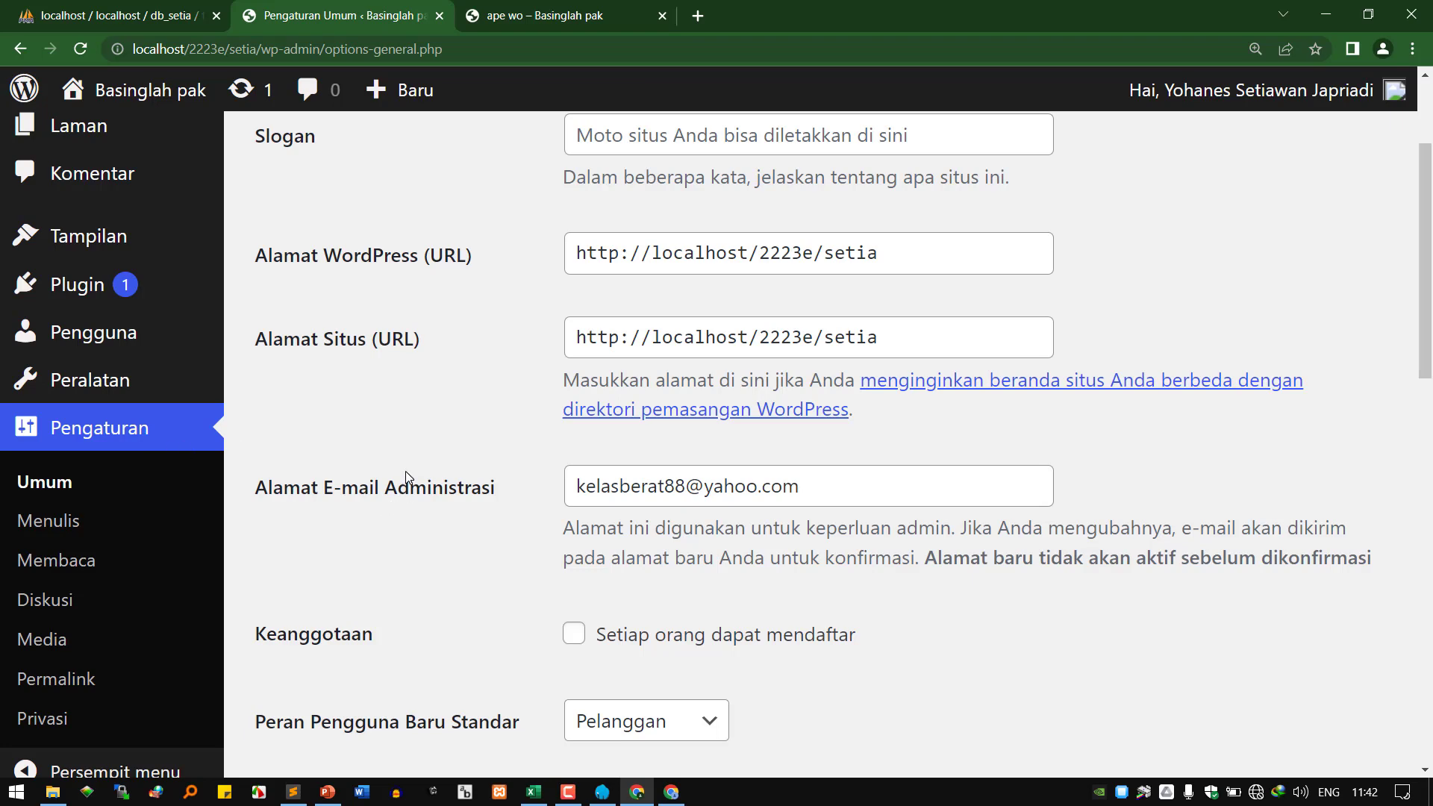
scroll(405, 437, down, 1)
scroll(404, 437, up, 3)
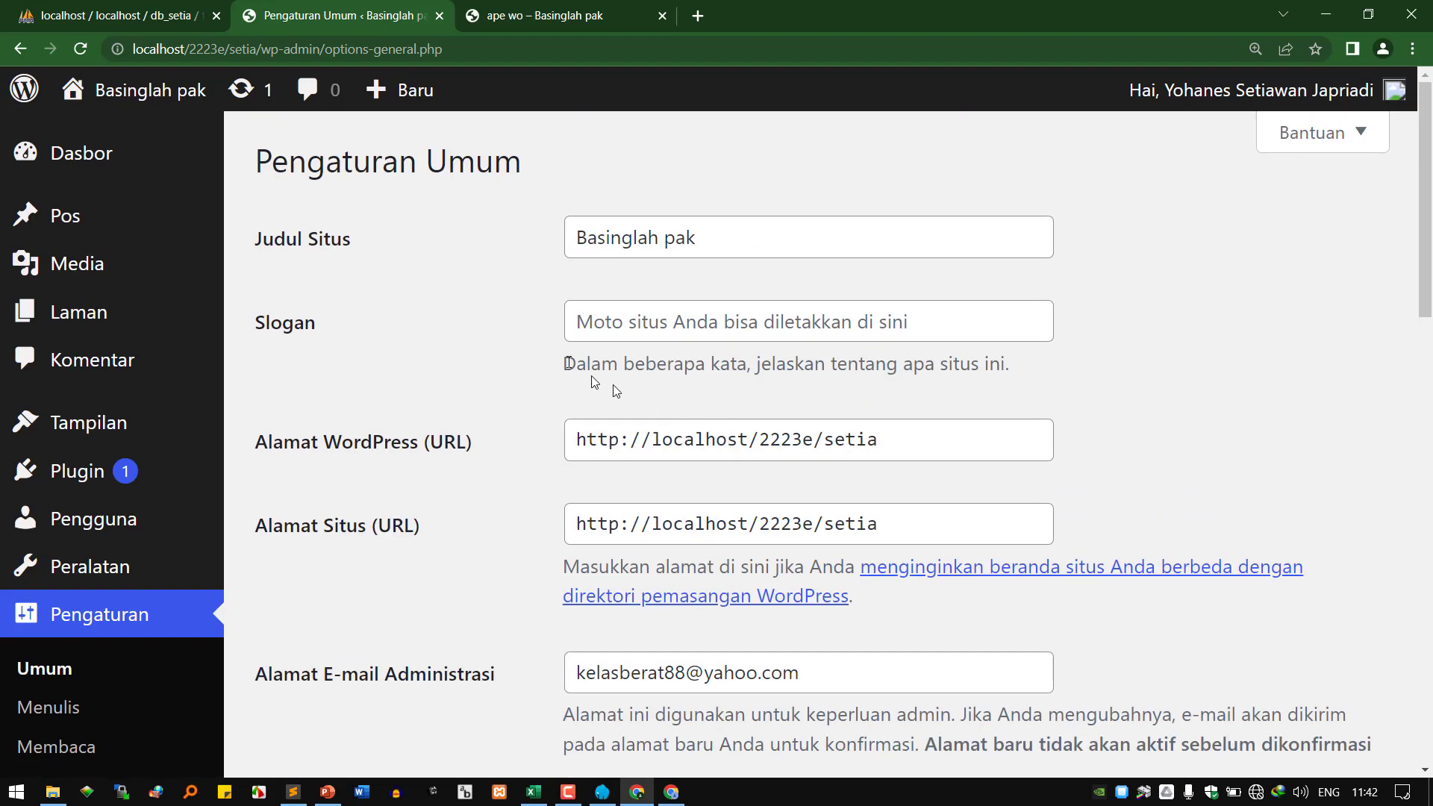
click(729, 237)
drag(729, 237, 545, 234)
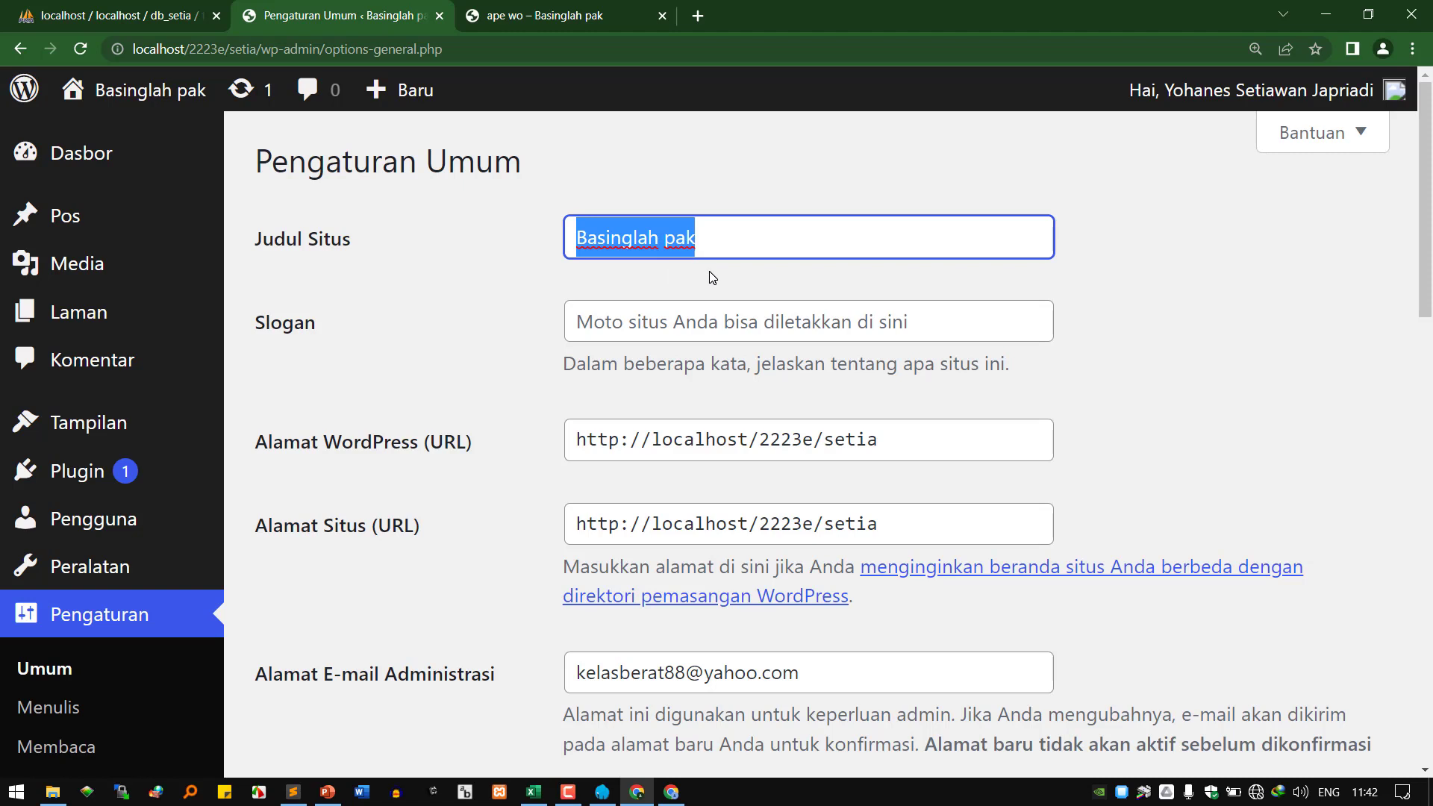
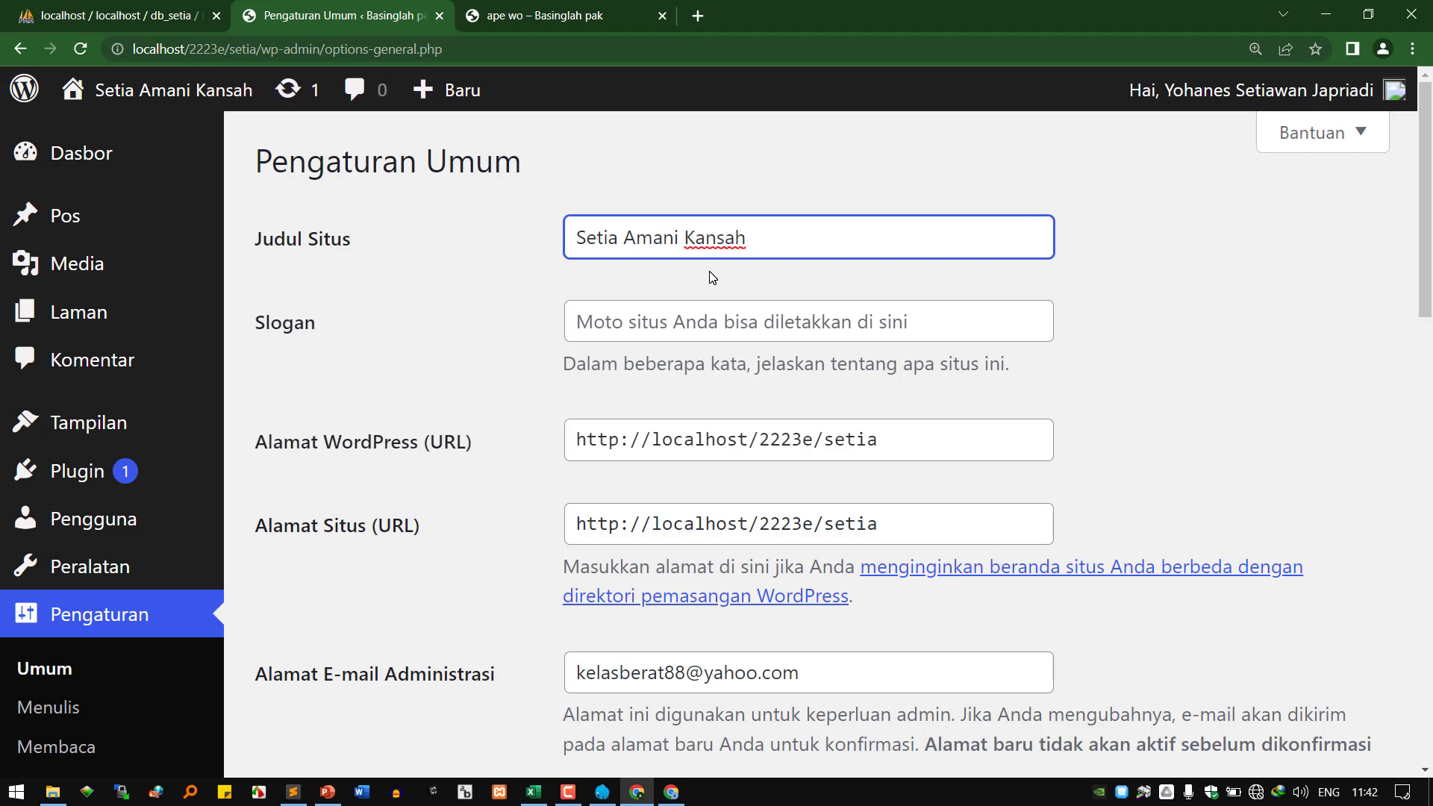
Title the site as the owner's personal blog with slogan 'Maju tak gentar, membela yang benar'.
text( Personal)
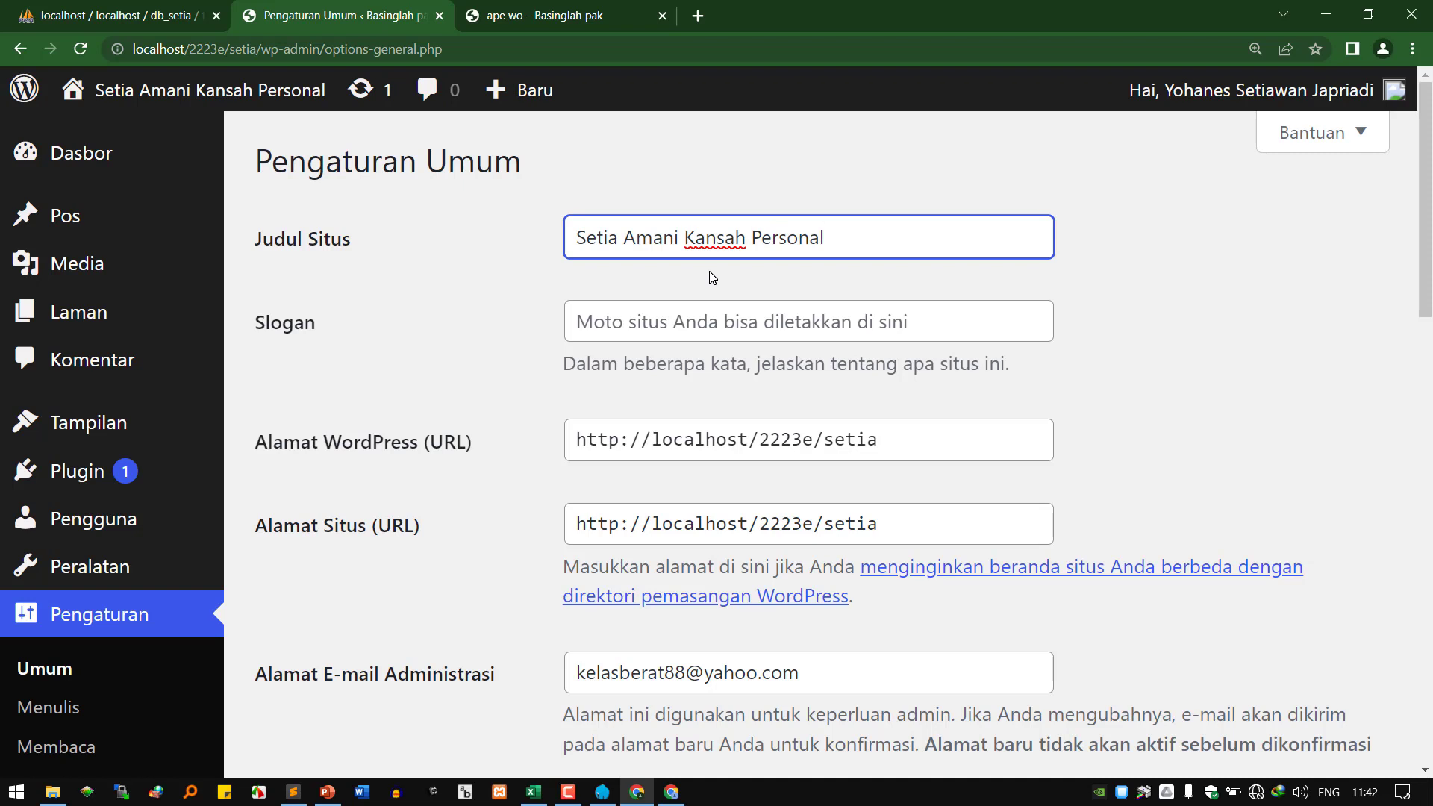
text('sd)
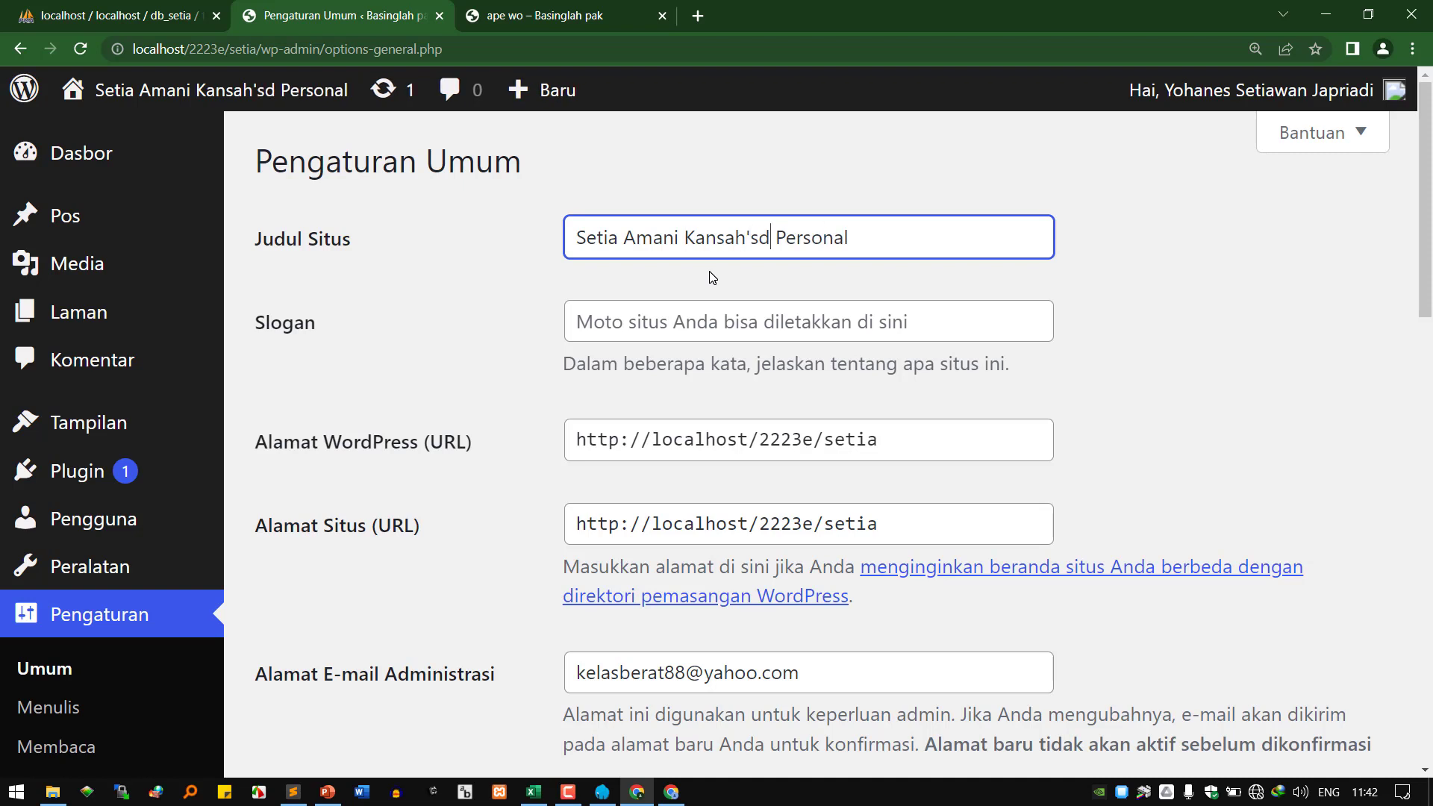
text( Blog)
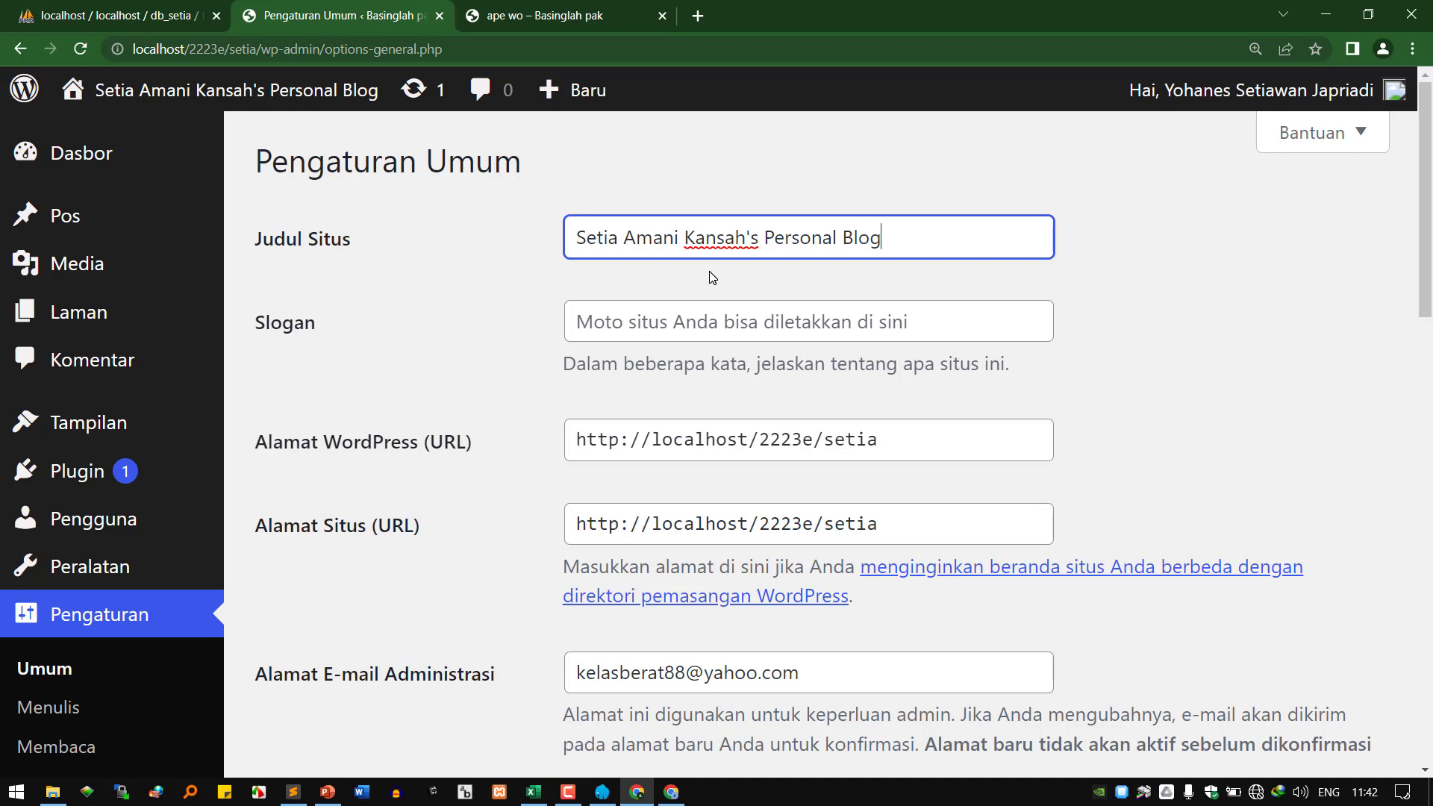
key(Tab)
text(Maju)
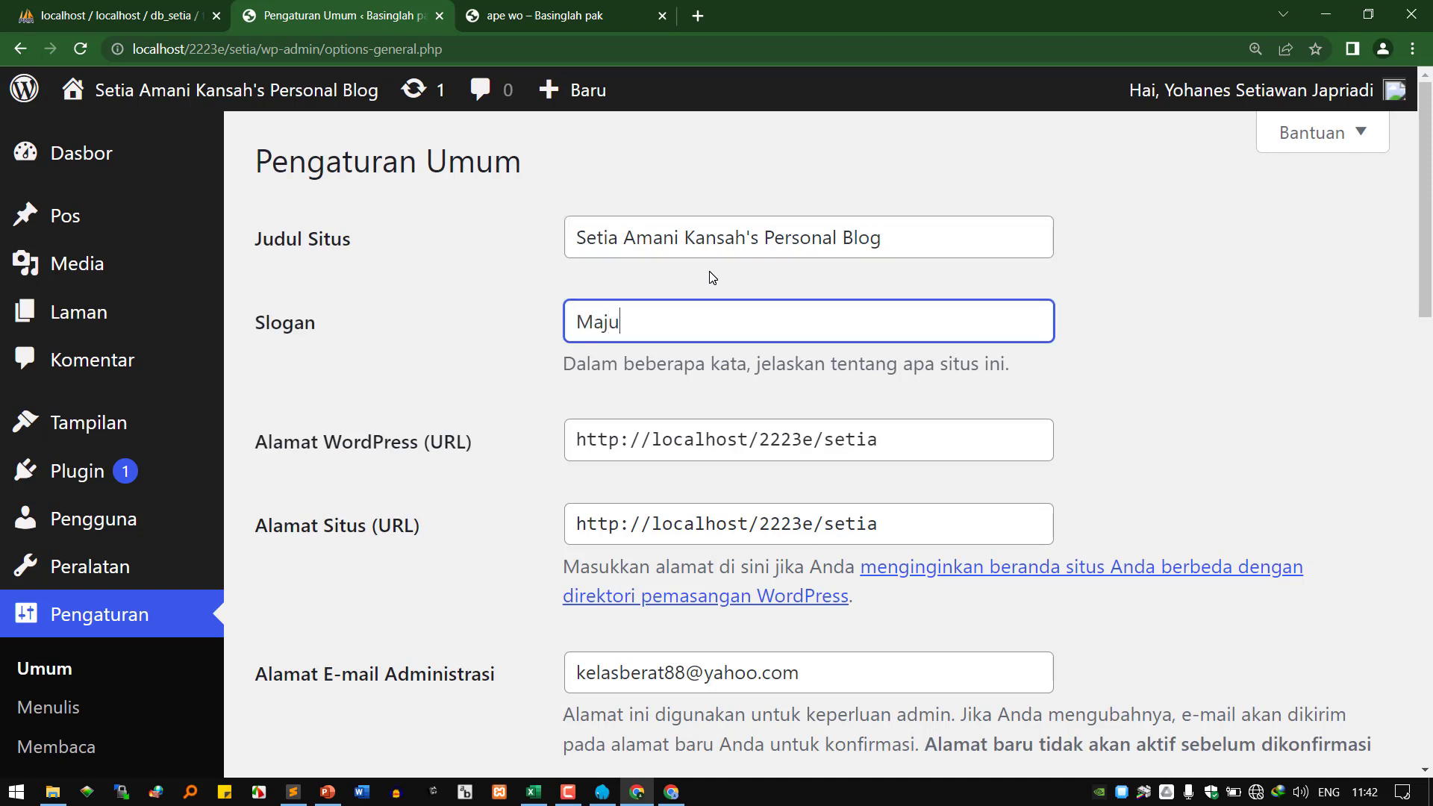
text( tak gentan)
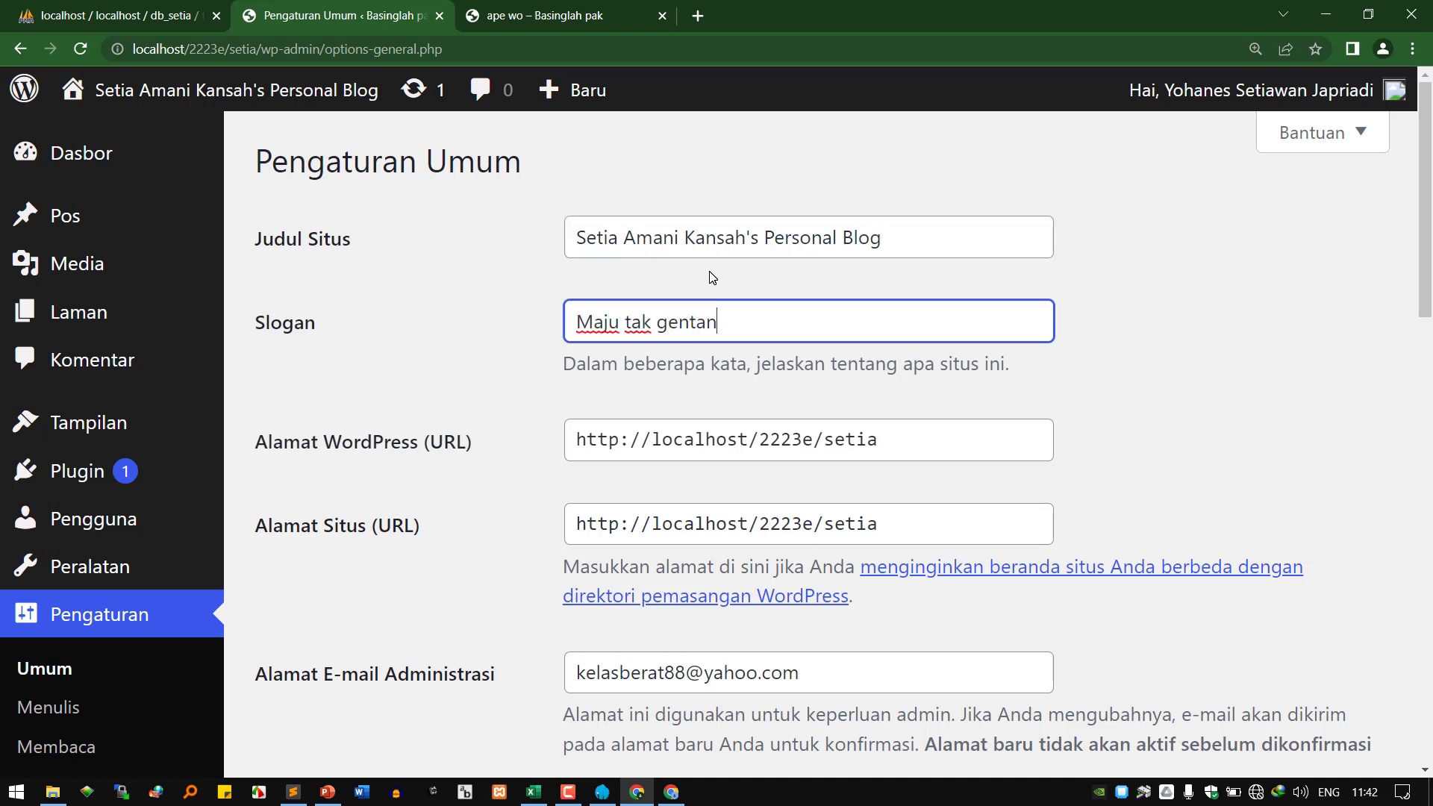
key(BackSpace)
text(r, membela yang benar)
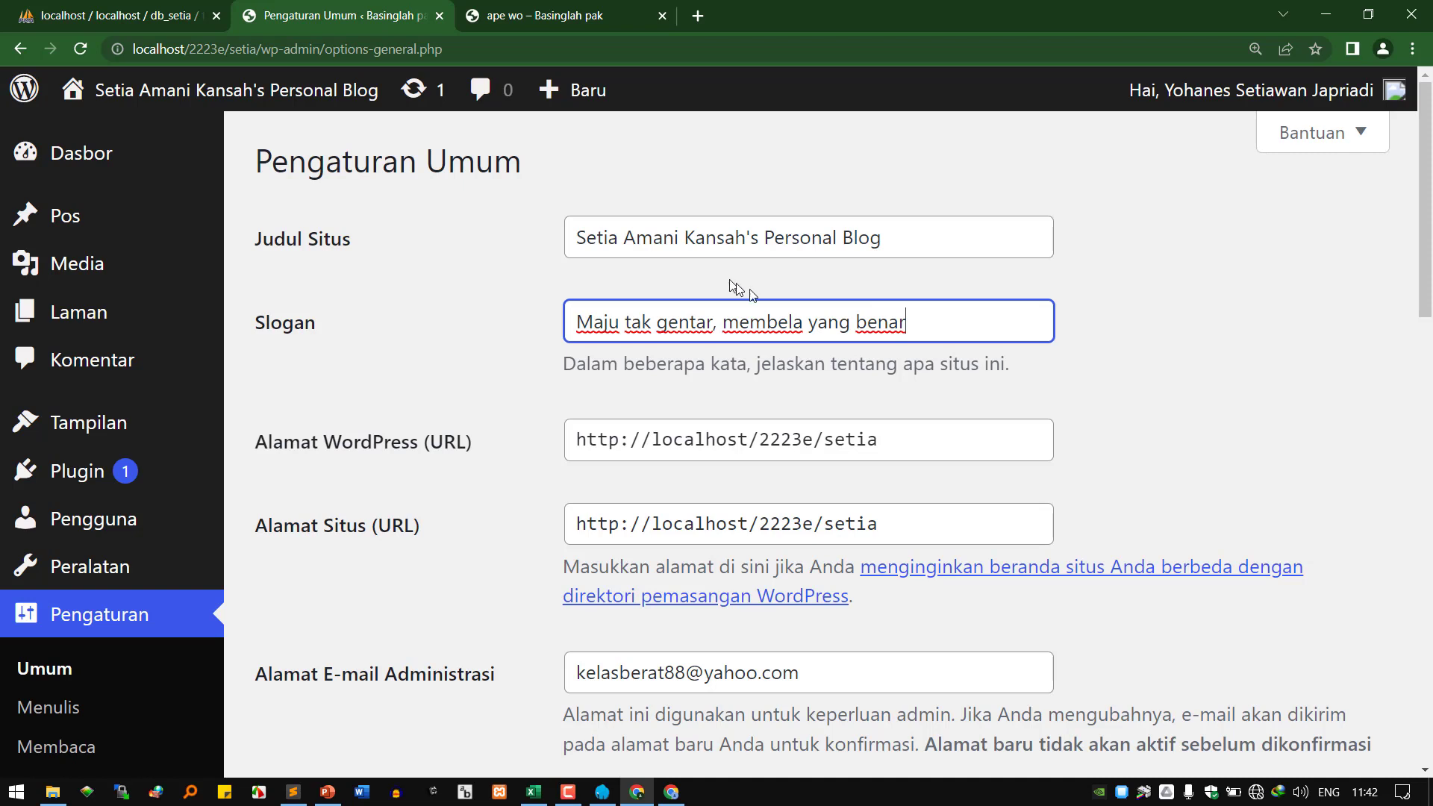
drag(923, 251, 569, 237)
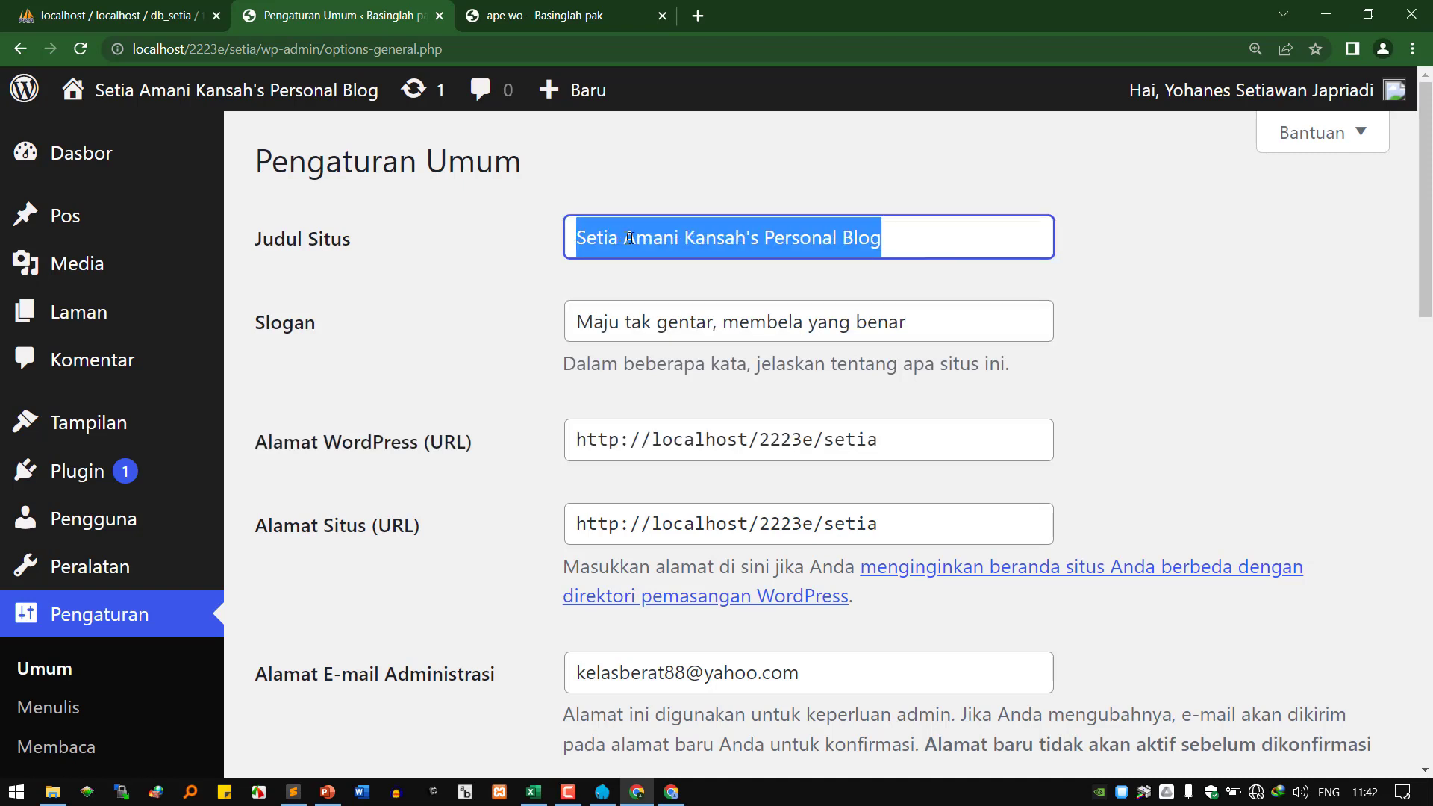
click(625, 322)
triple_click(629, 323)
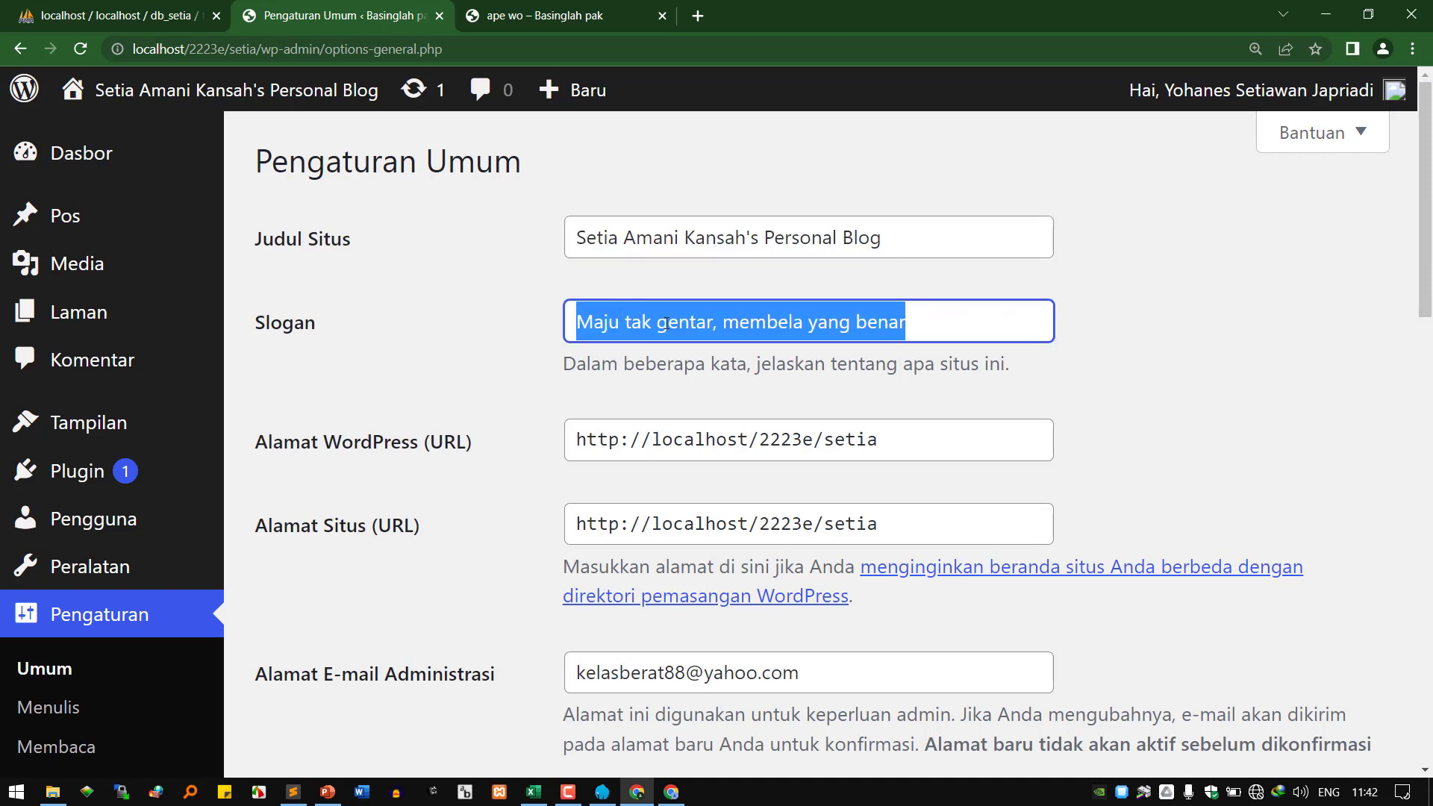
double_click(721, 237)
drag(587, 238, 854, 223)
click(706, 322)
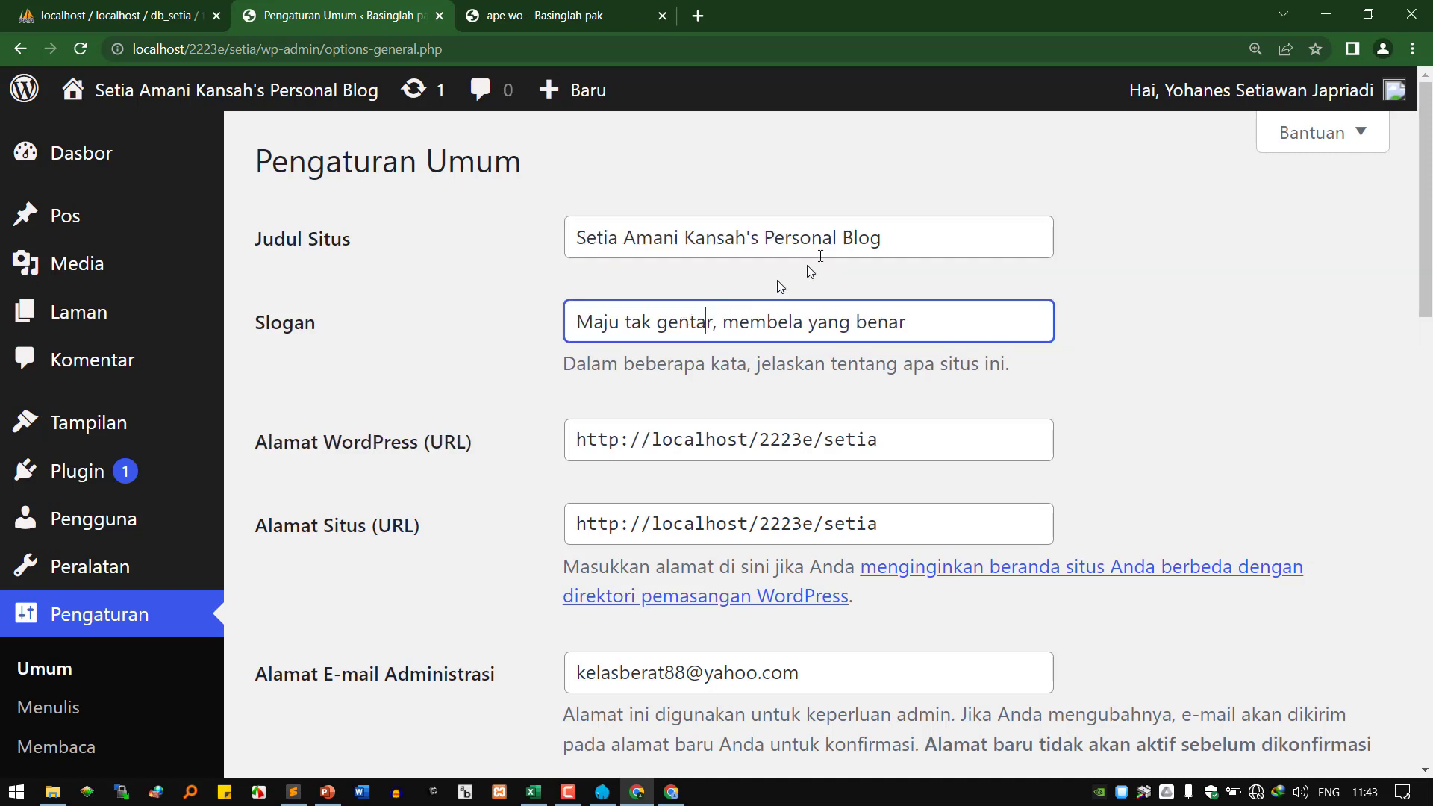
drag(897, 248, 569, 242)
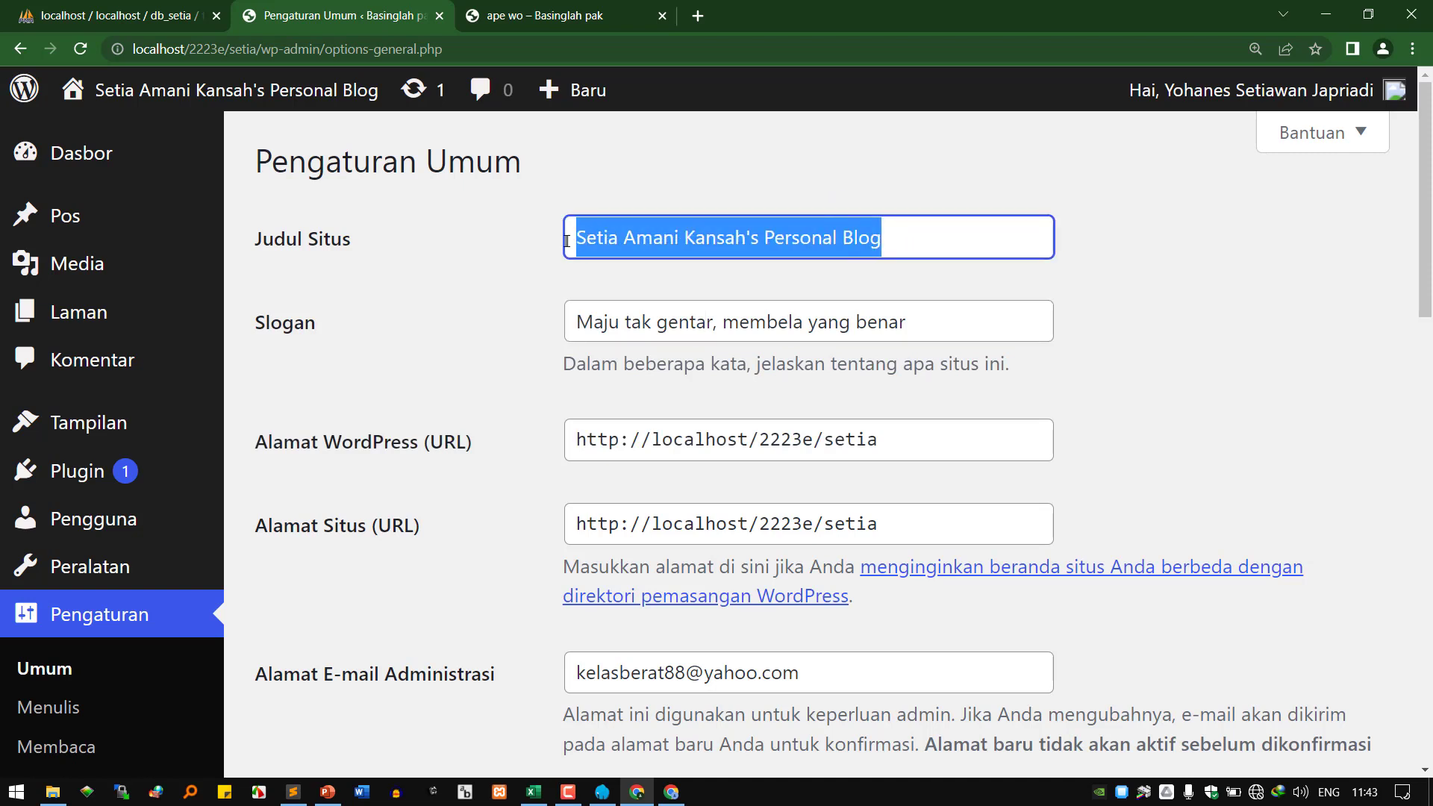
drag(594, 322, 926, 319)
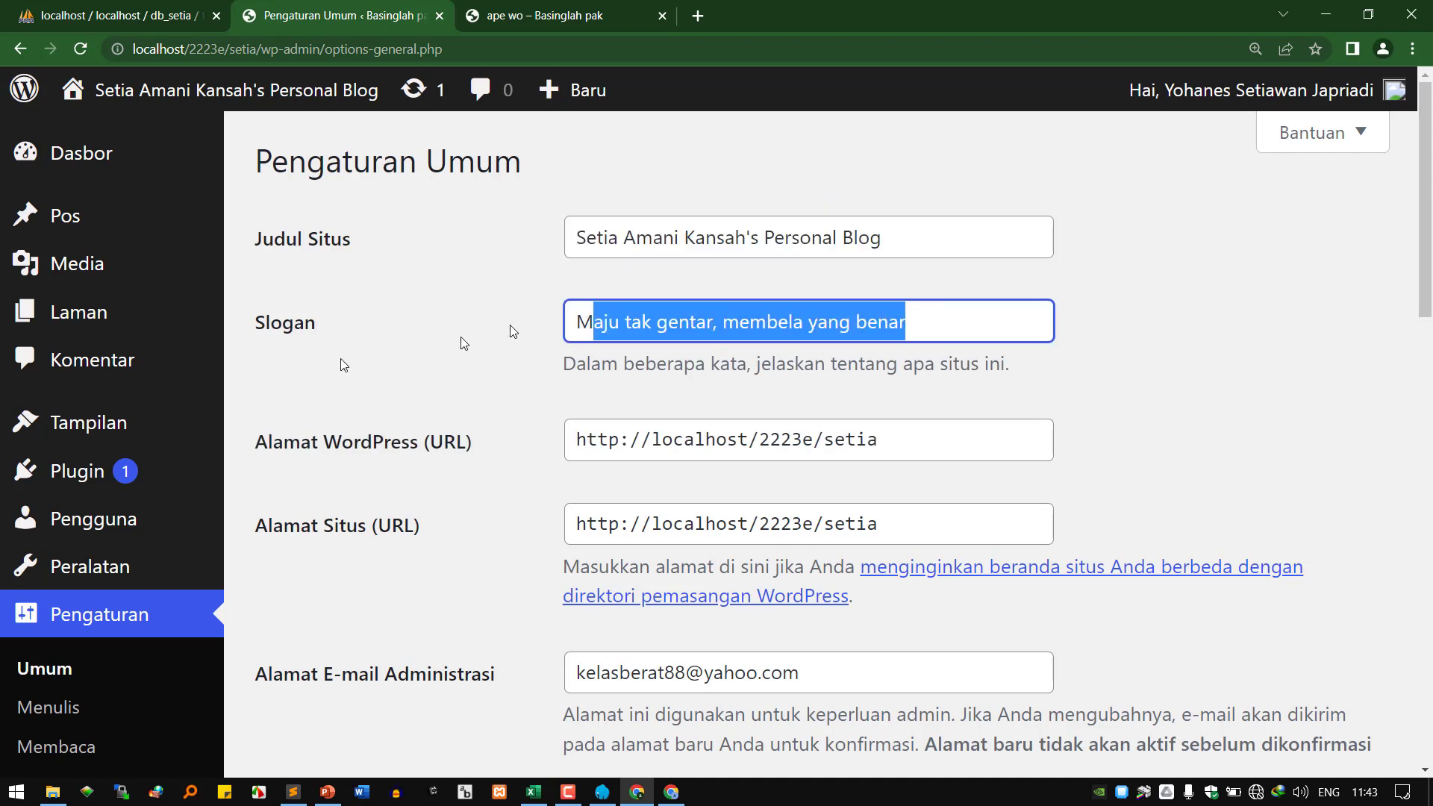
click(685, 239)
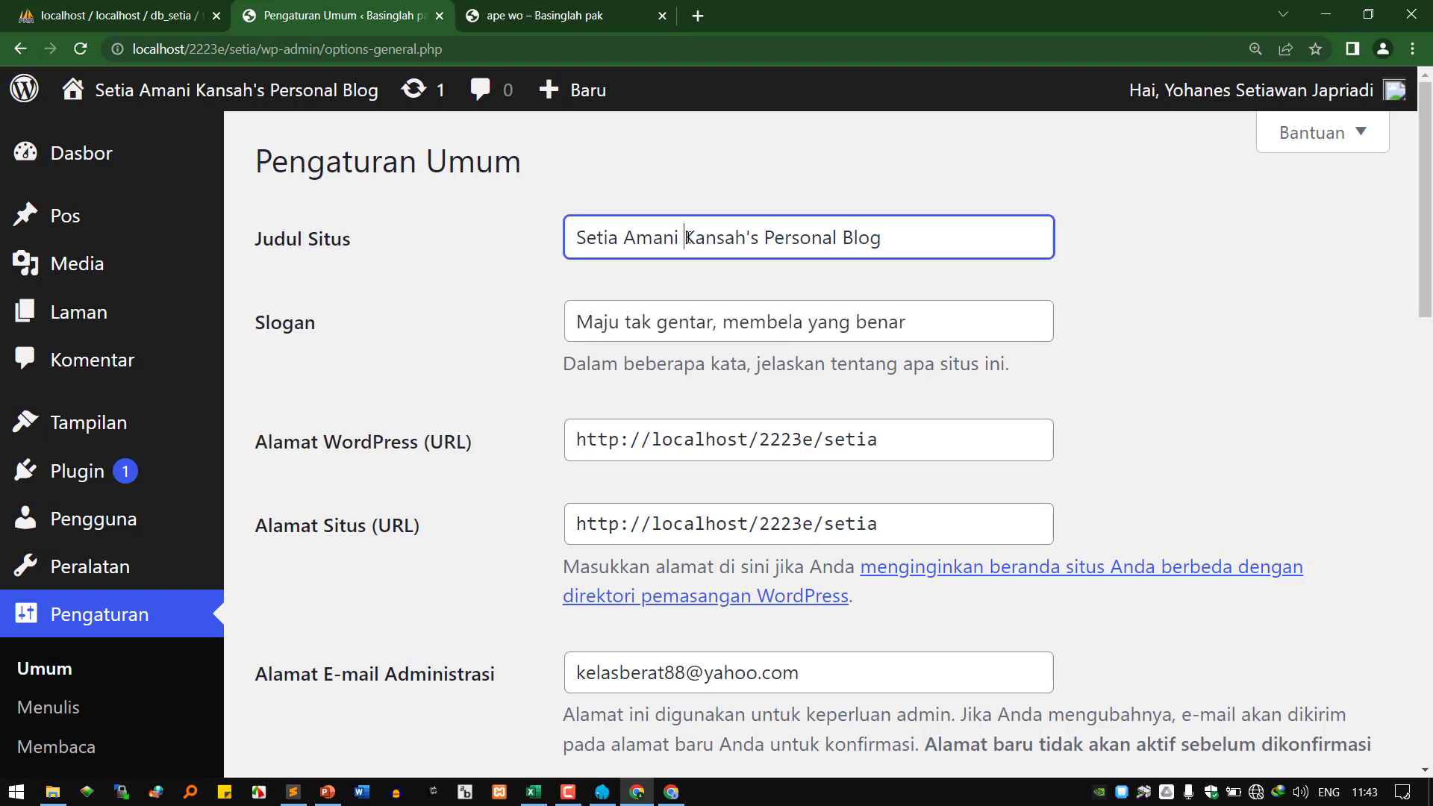
drag(896, 239, 519, 256)
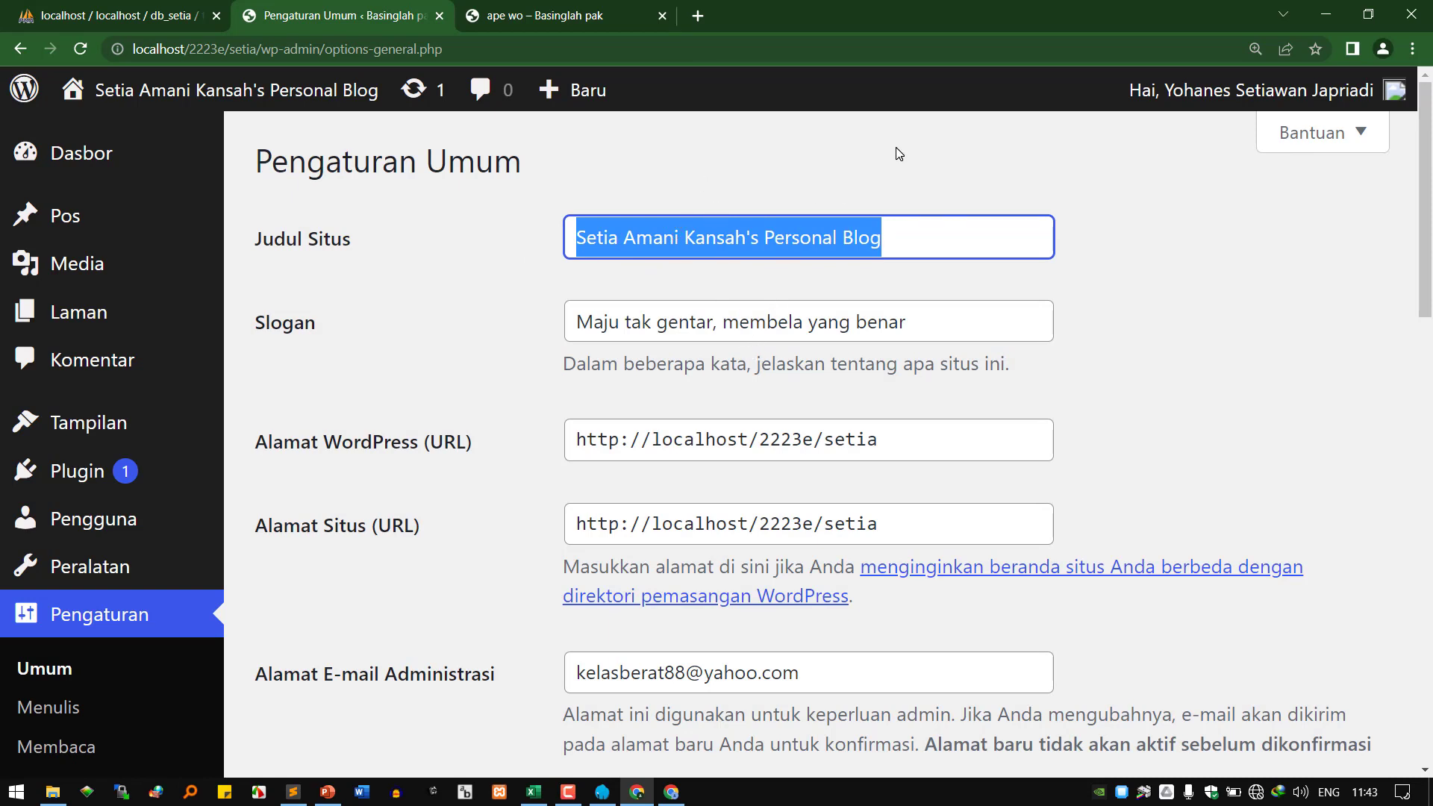
Set the title to 'Mian Ahoy' and the slogan to 'Enak, Gurih, Nyamen, ahaaay'.
text(Mi)
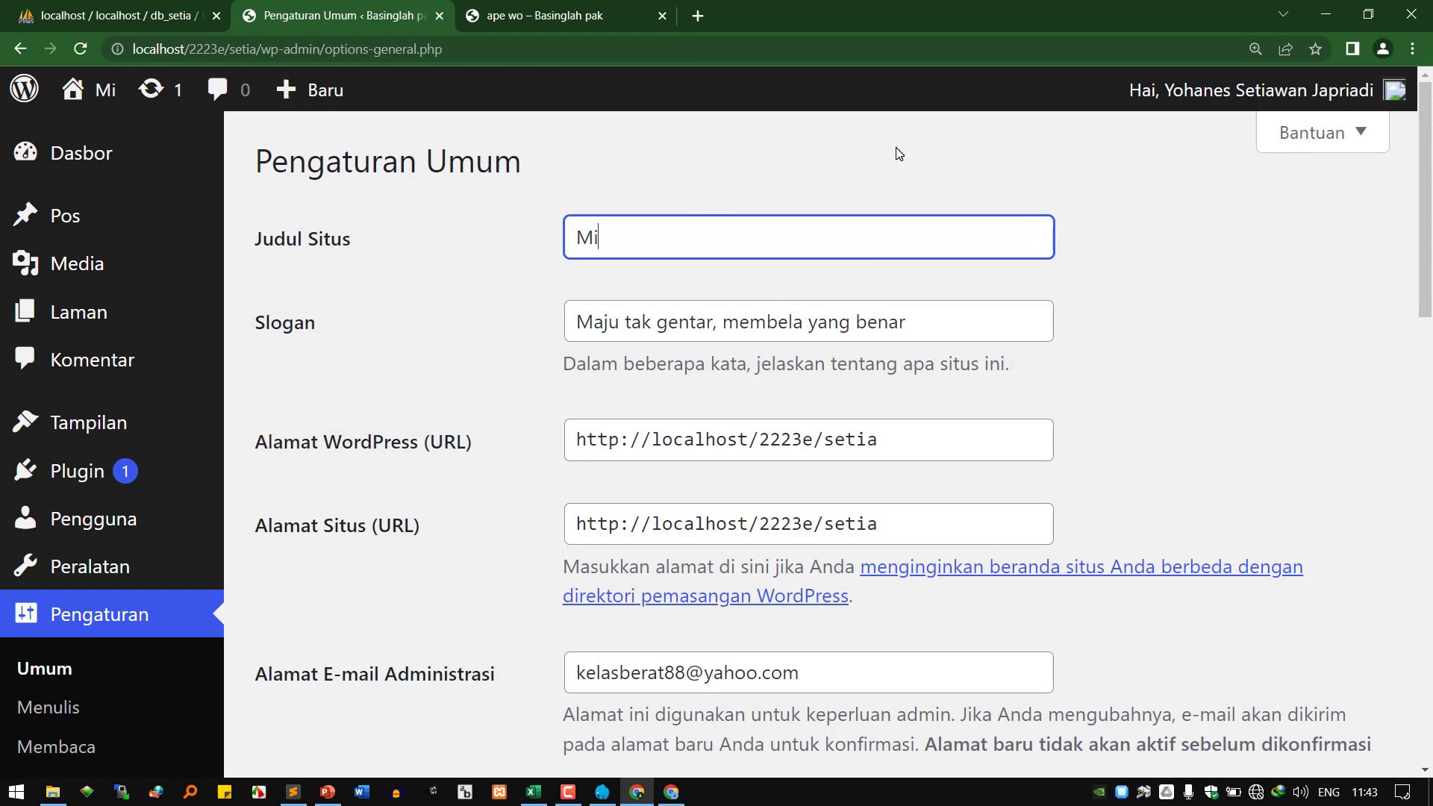
text(an Ahou)
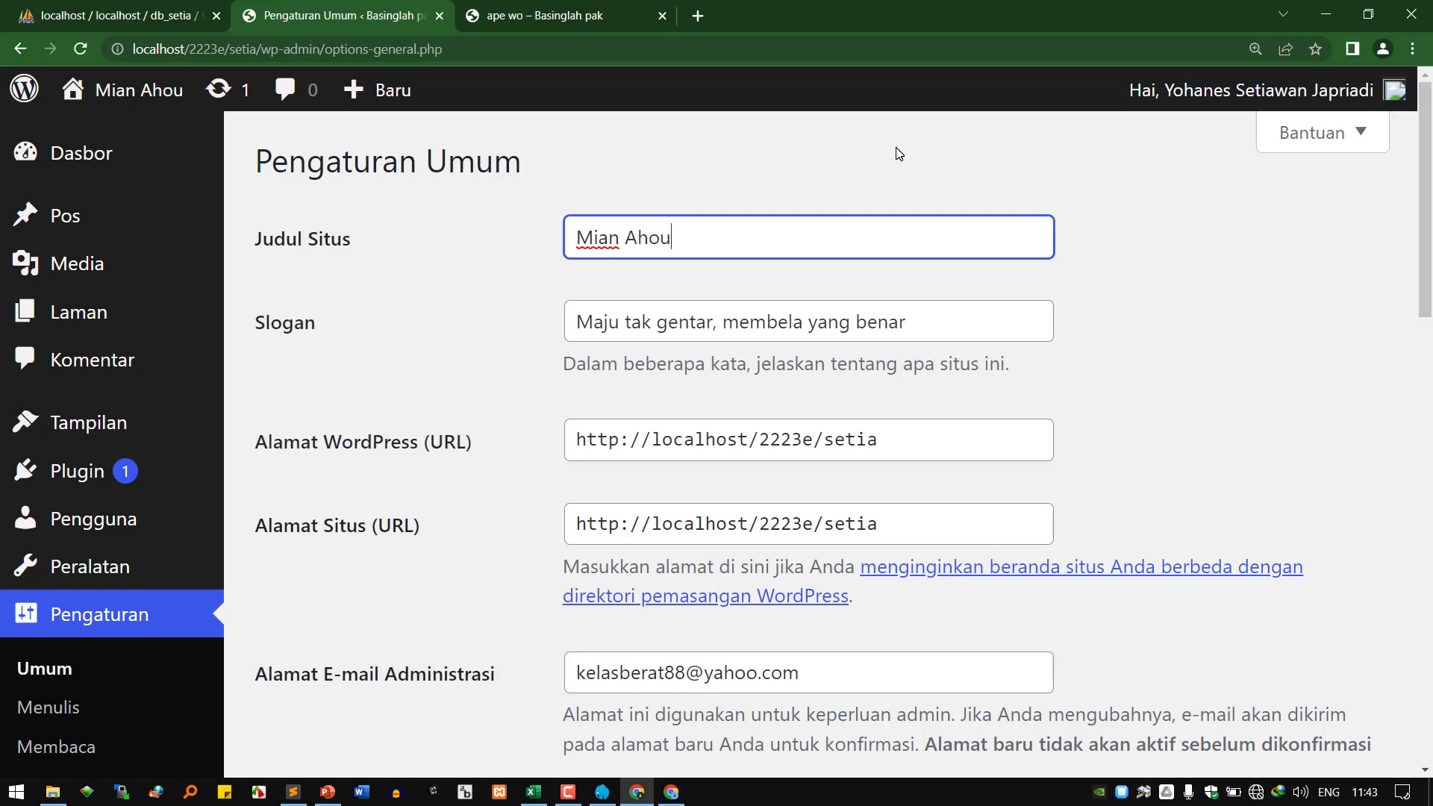
key(BackSpace)
text(y)
key(Tab)
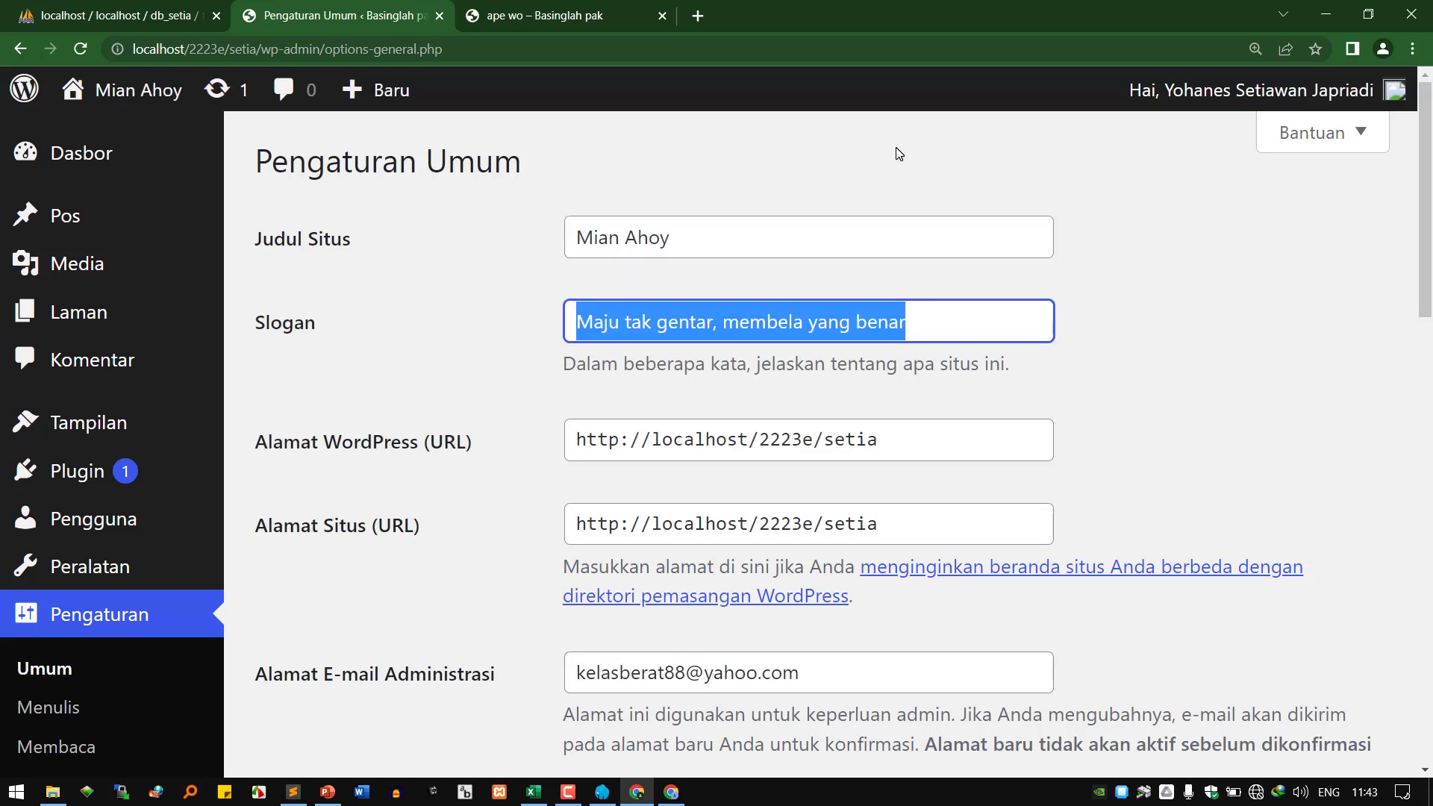
text(Enak, Gu)
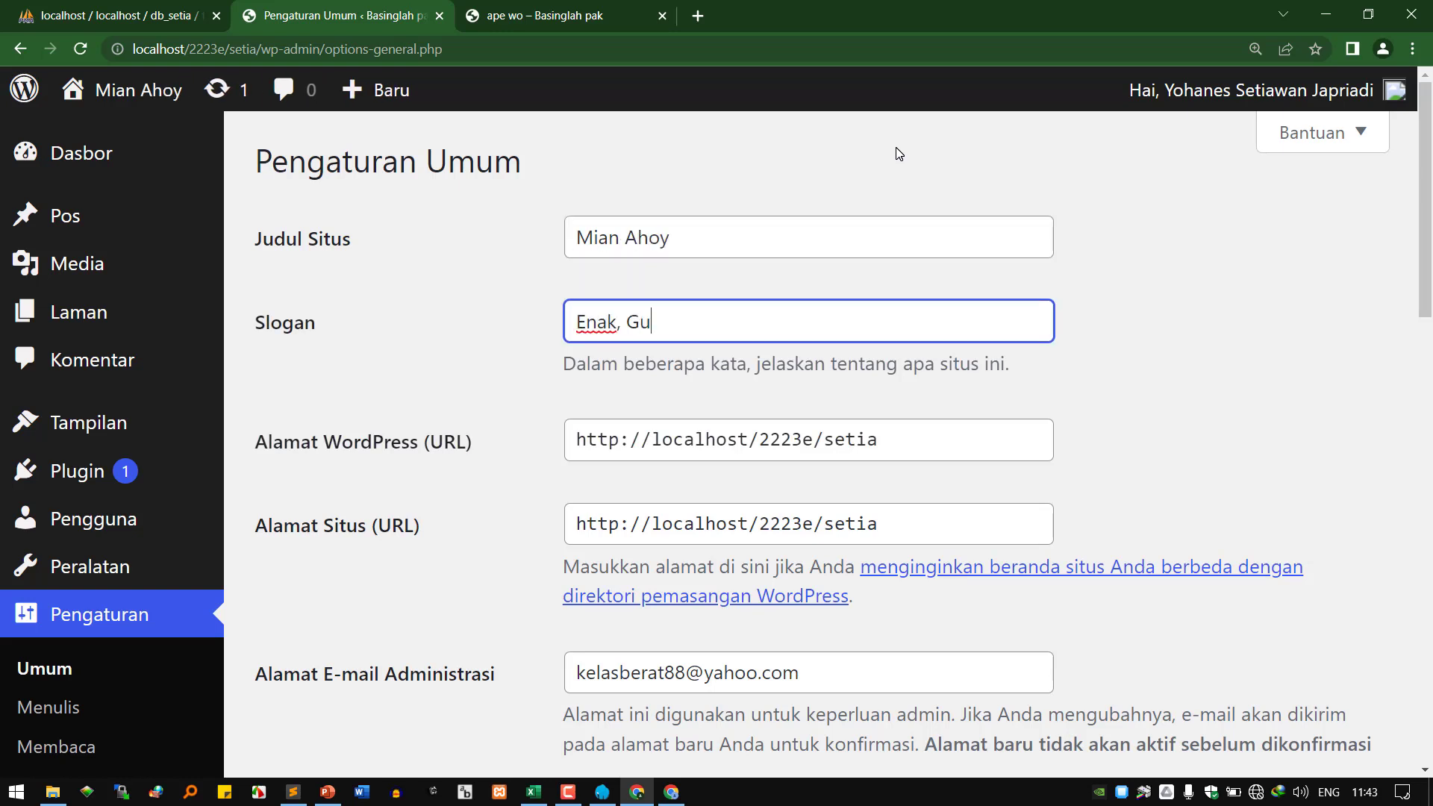
text(rih, Nyamen, ahaaay)
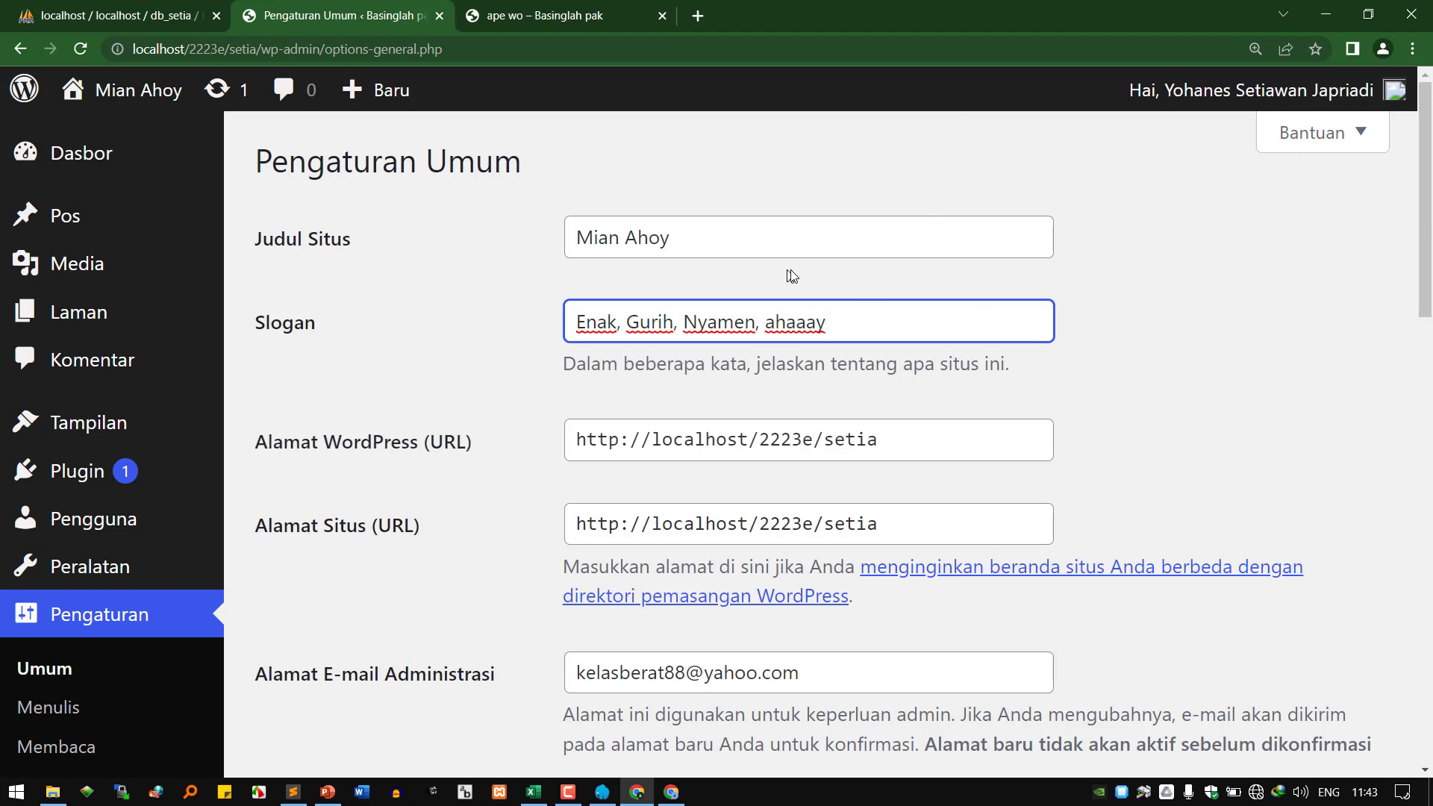
Prefix the title with 'Warung' to make 'Warung Mian Ahoy', then select the slogan.
click(623, 237)
text(Warung)
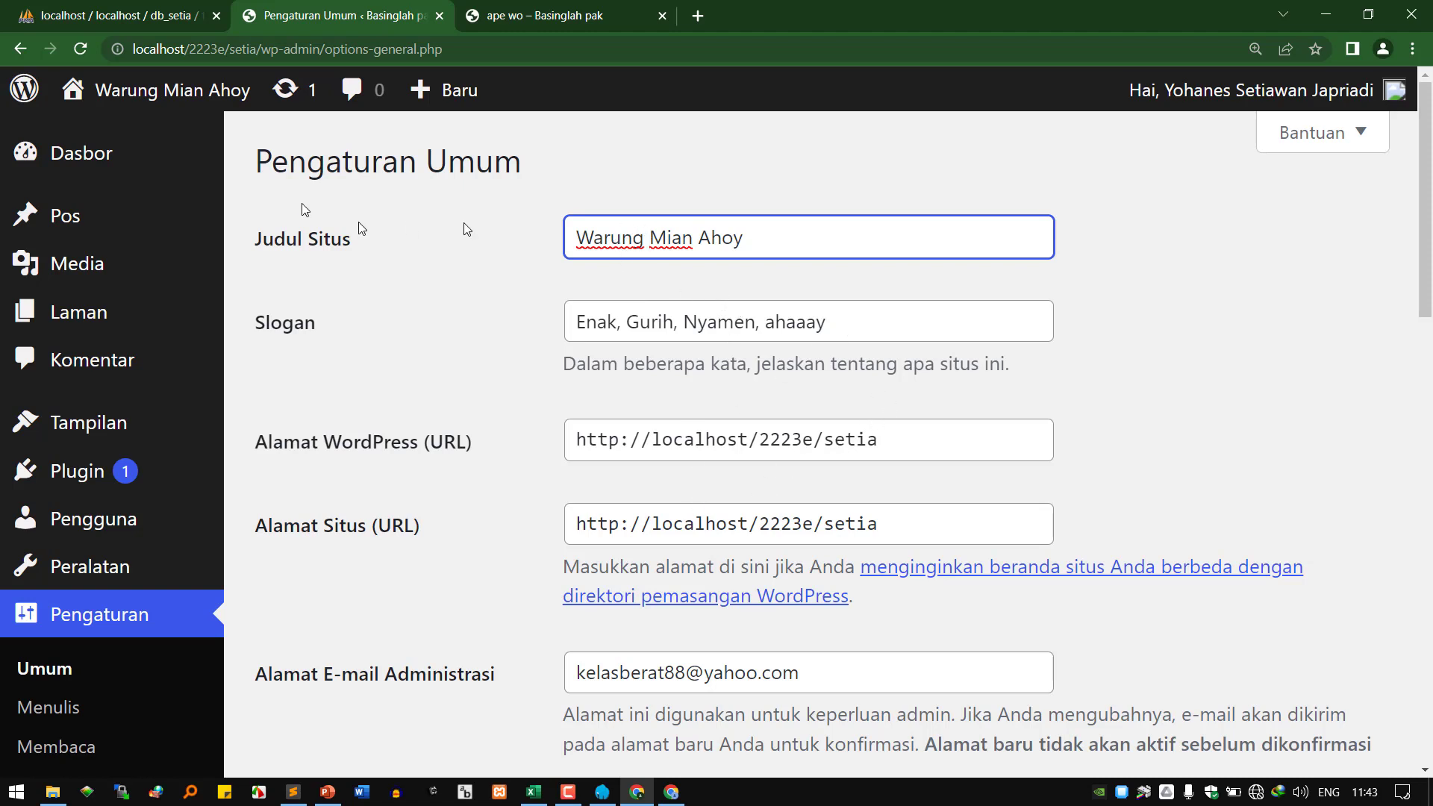
mouse_move(202, 111)
drag(836, 327, 390, 319)
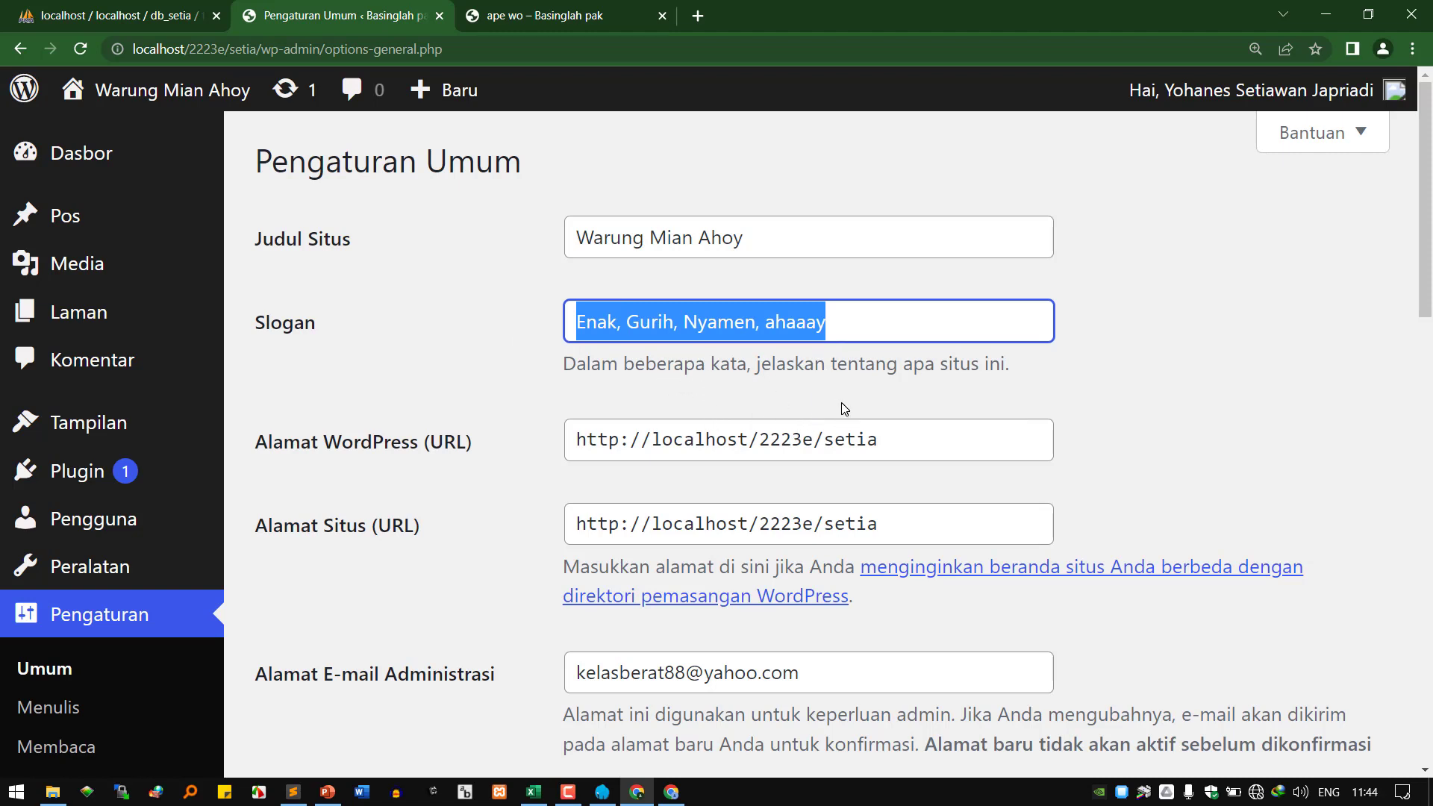
Check the site address URLs and admin e-mail, then switch to the second account's post window.
scroll(844, 409, down, 1)
drag(917, 352, 512, 345)
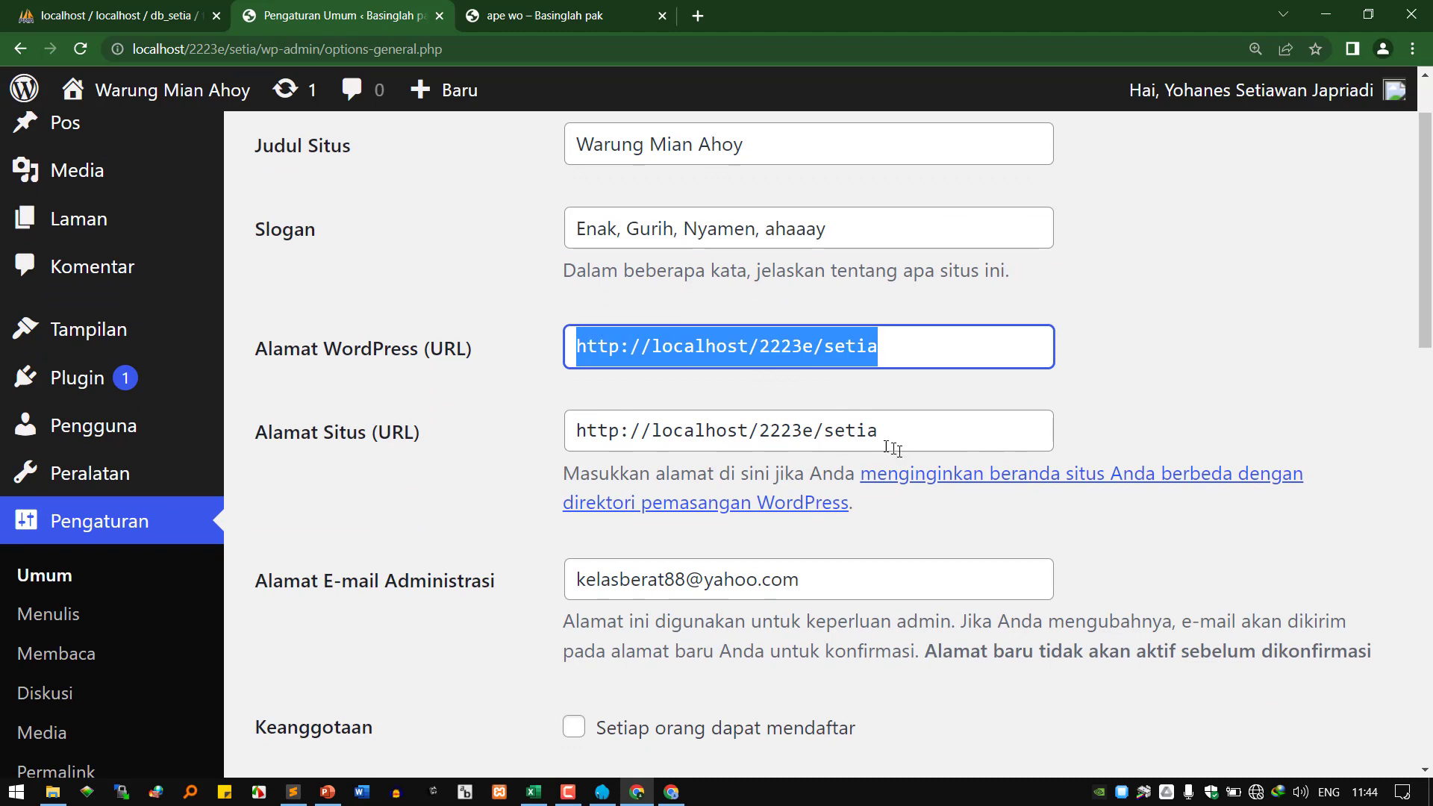
drag(894, 448, 384, 414)
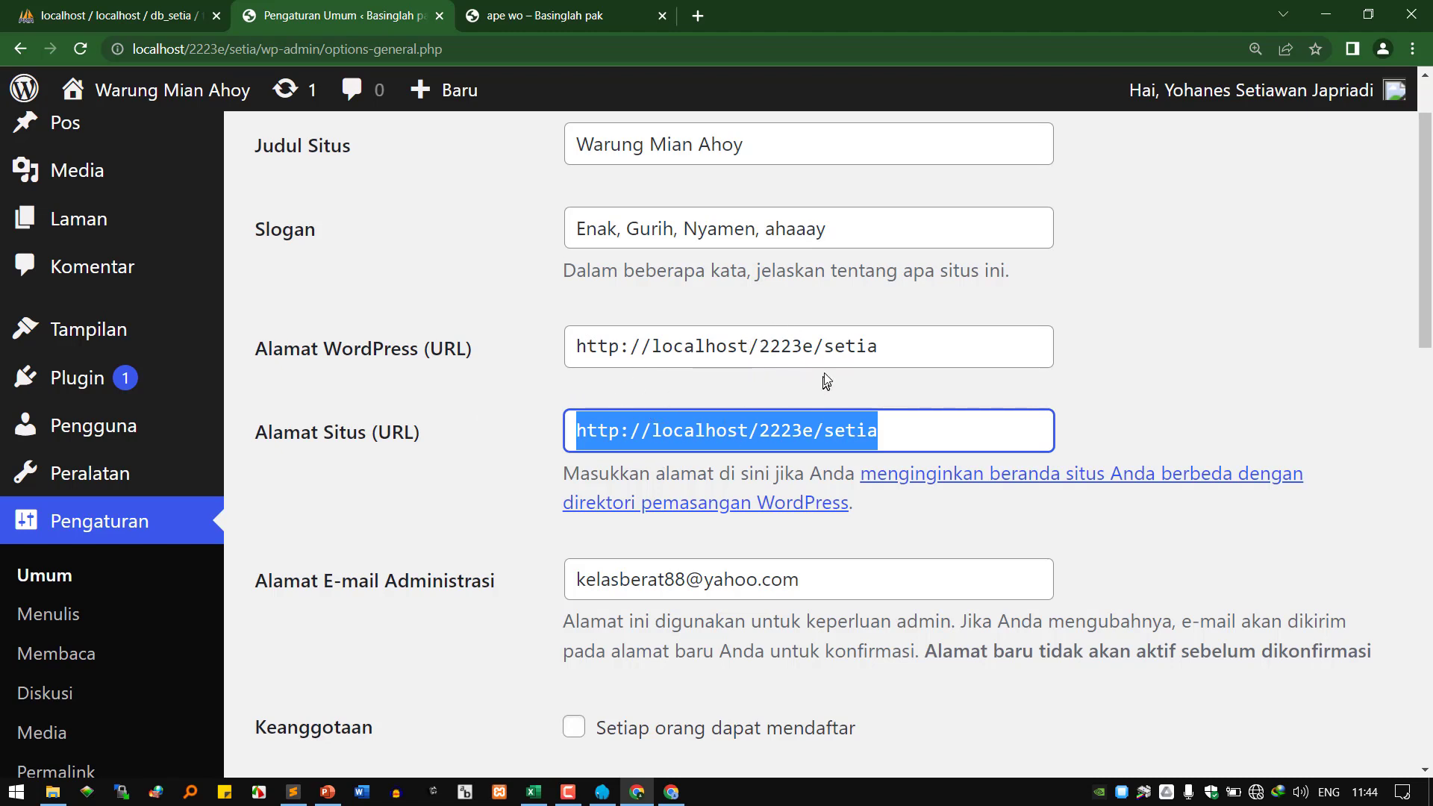
scroll(842, 439, down, 2)
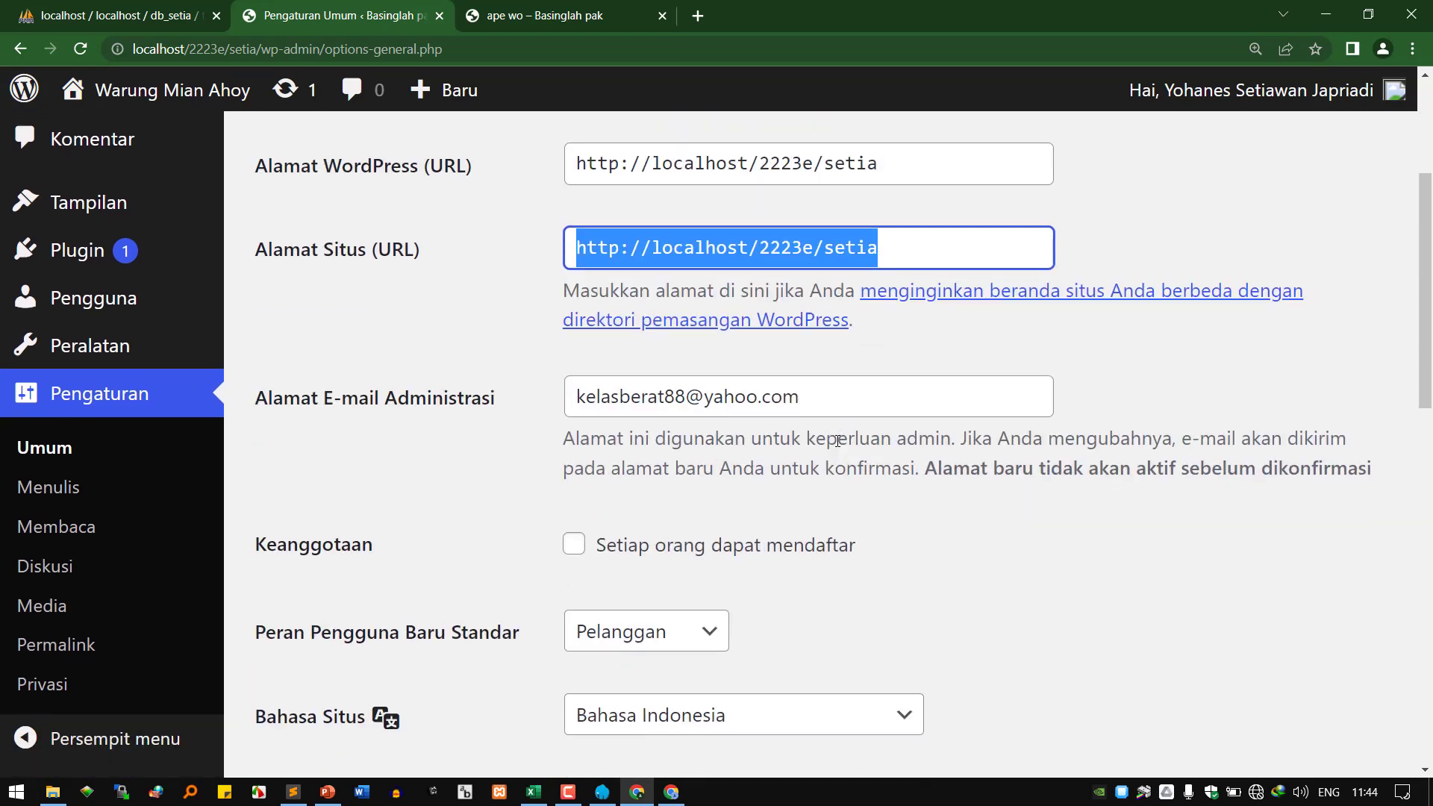
click(810, 393)
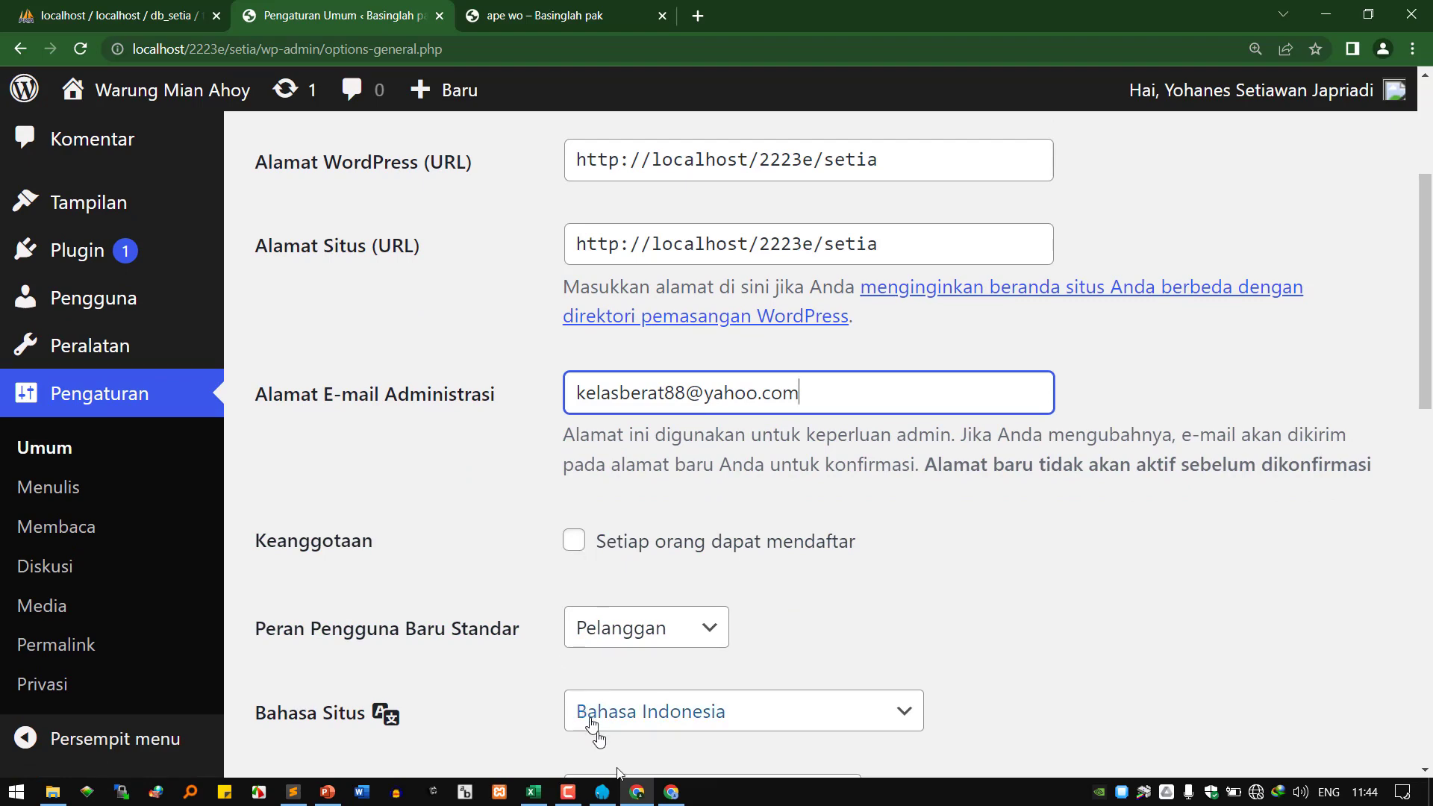
click(671, 792)
Log out of the second WordPress account from its account menu.
mouse_move(1254, 101)
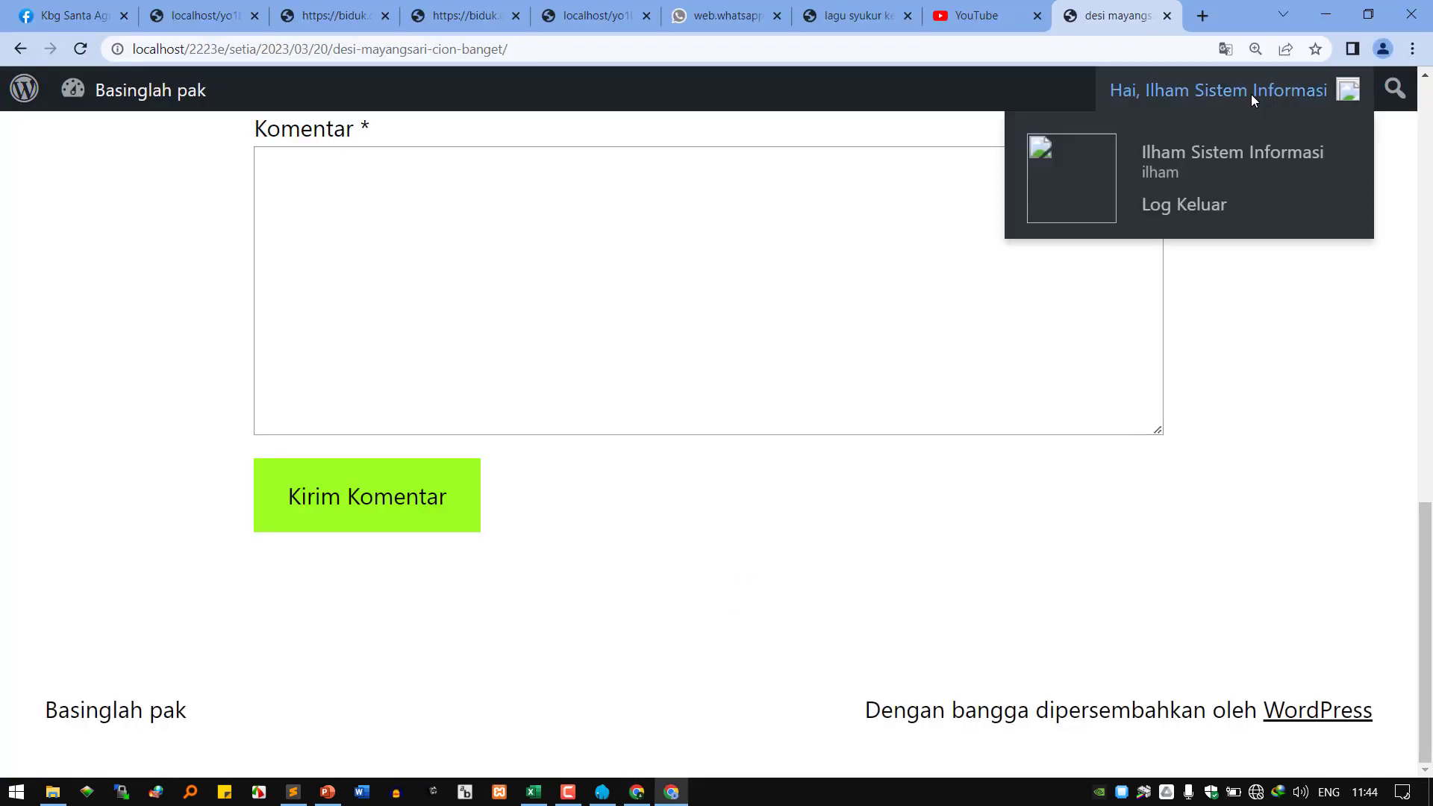
click(1217, 203)
scroll(613, 592, down, 1)
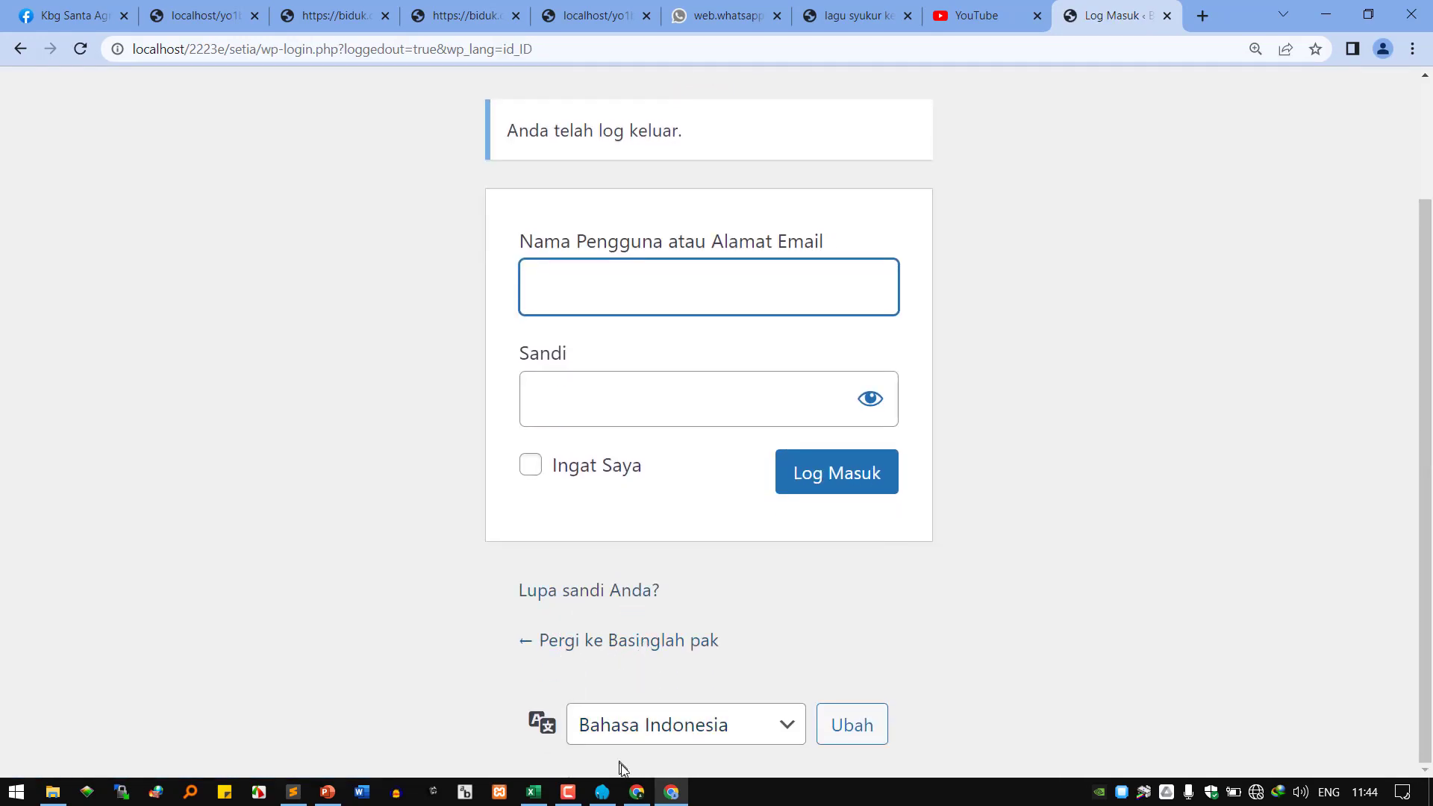
Enable 'Setiap orang dapat mendaftar' and save the general settings.
click(631, 694)
click(574, 540)
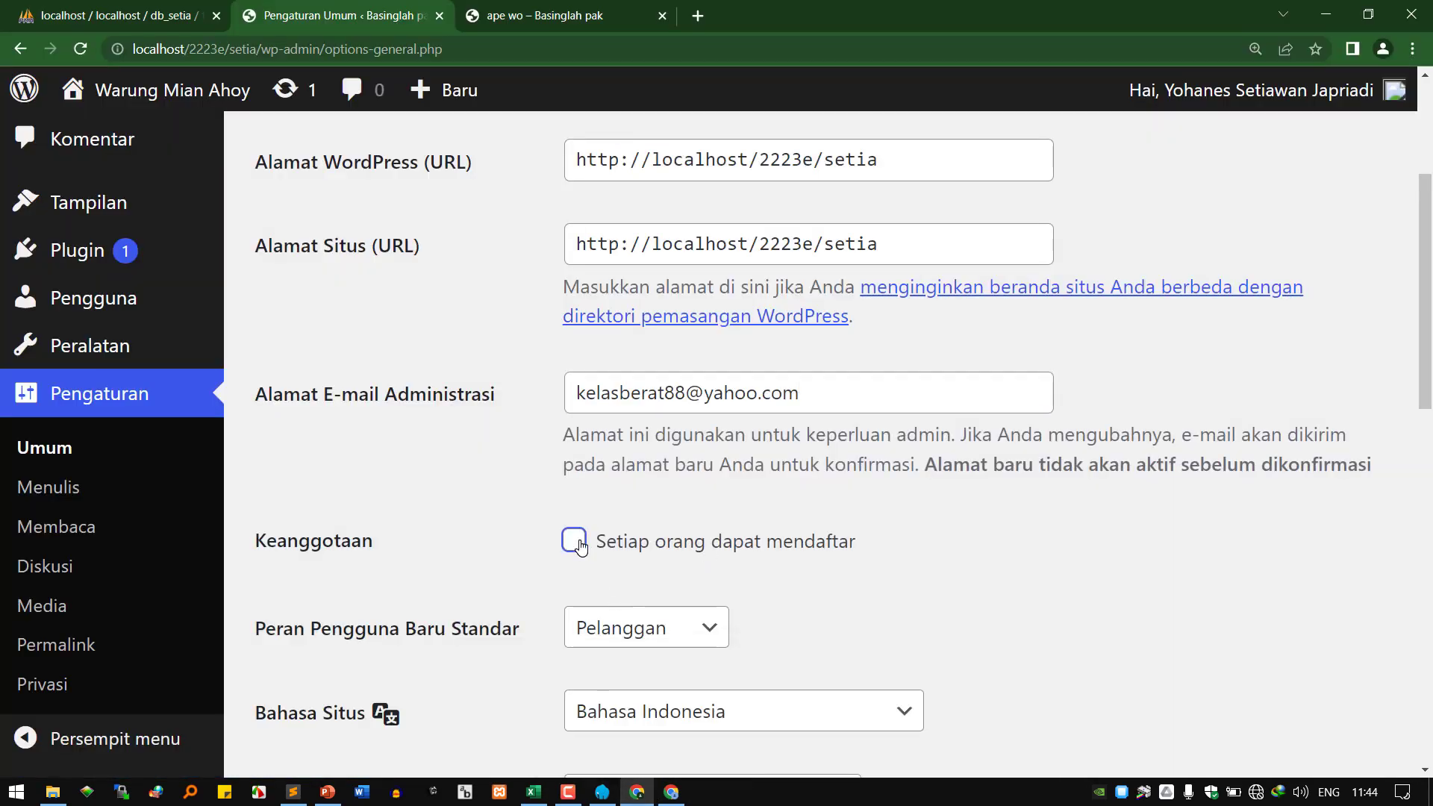
scroll(486, 656, down, 10)
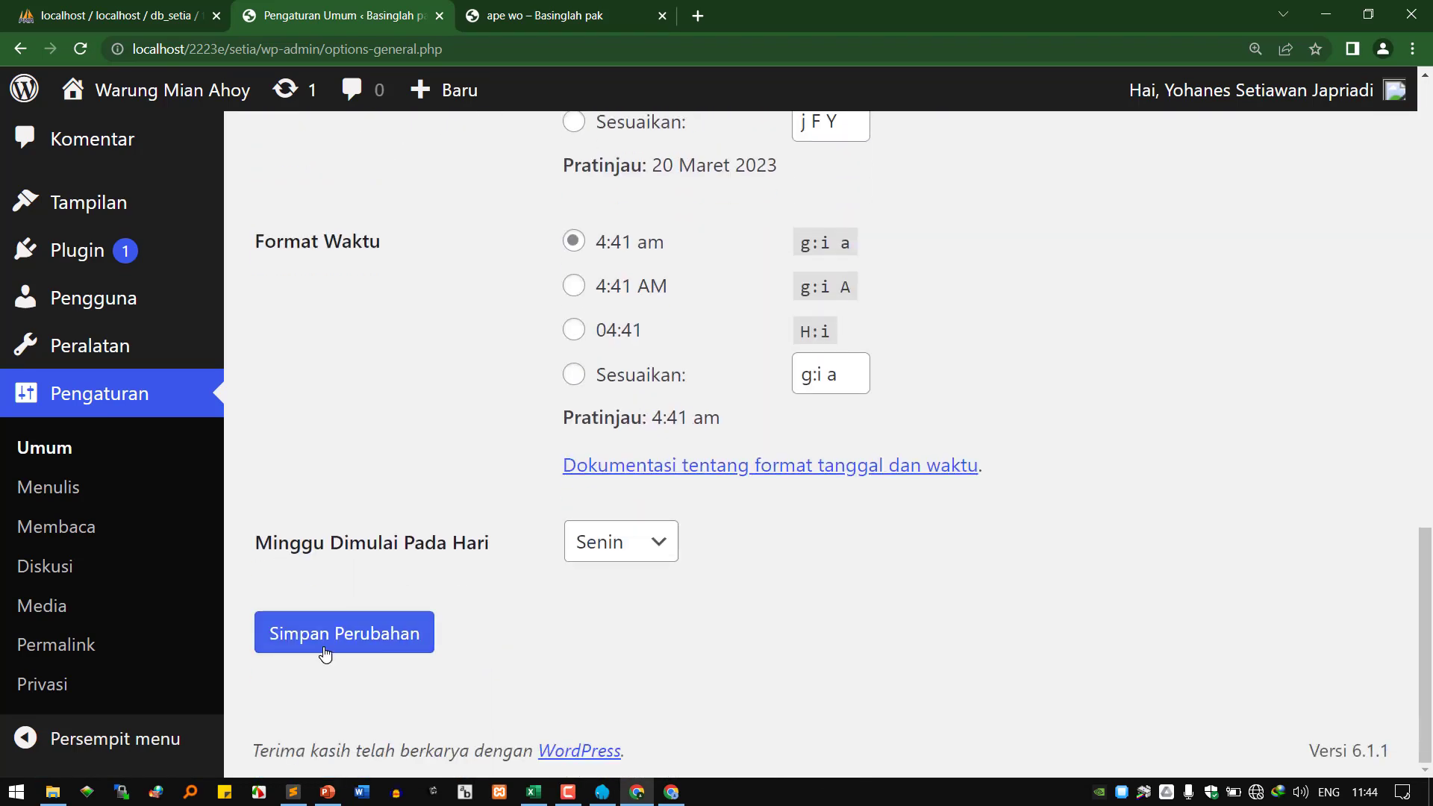
click(319, 651)
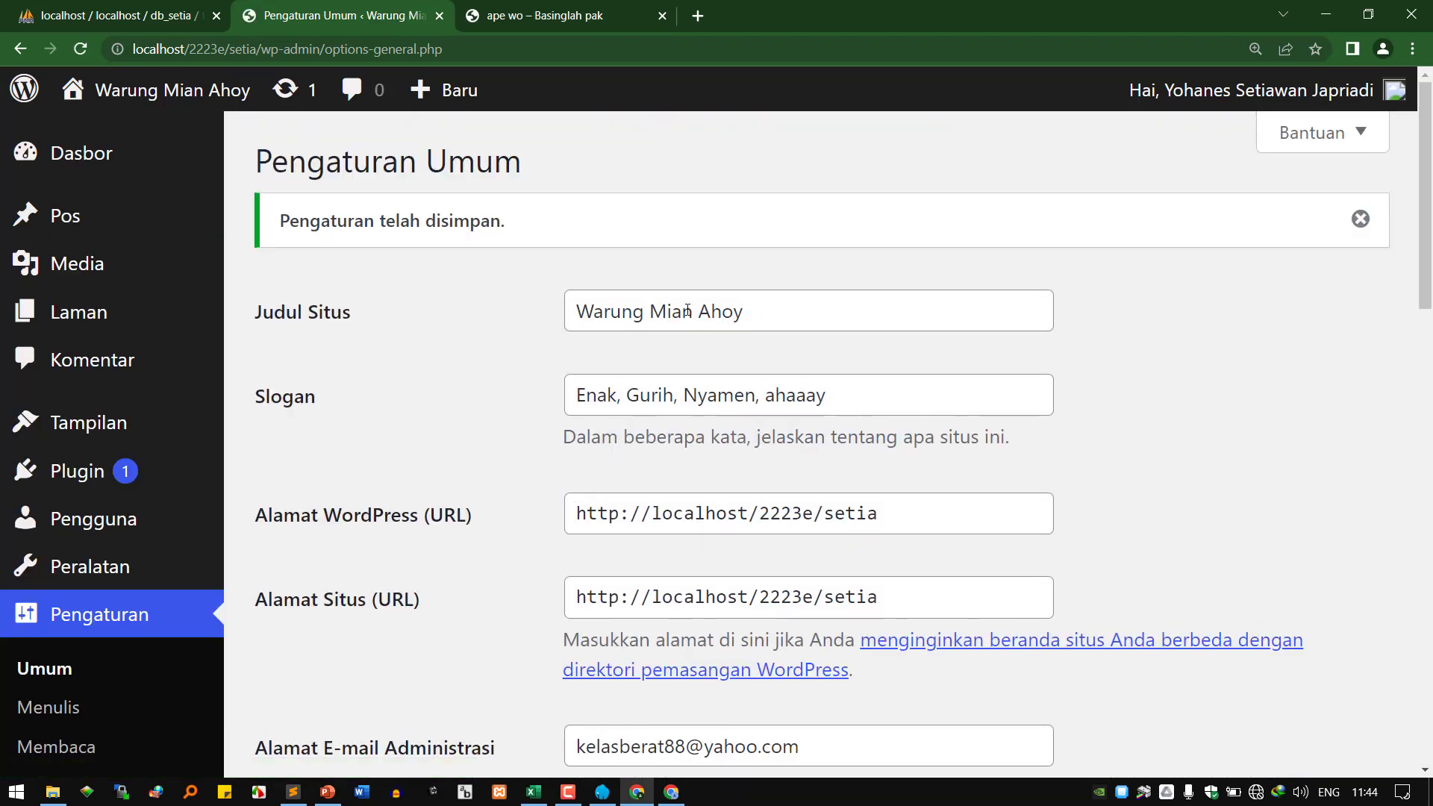
Check the saved Warung Mian Ahoy title and slogan, then switch to the login-page window.
drag(883, 311, 538, 316)
click(865, 370)
drag(946, 379, 415, 396)
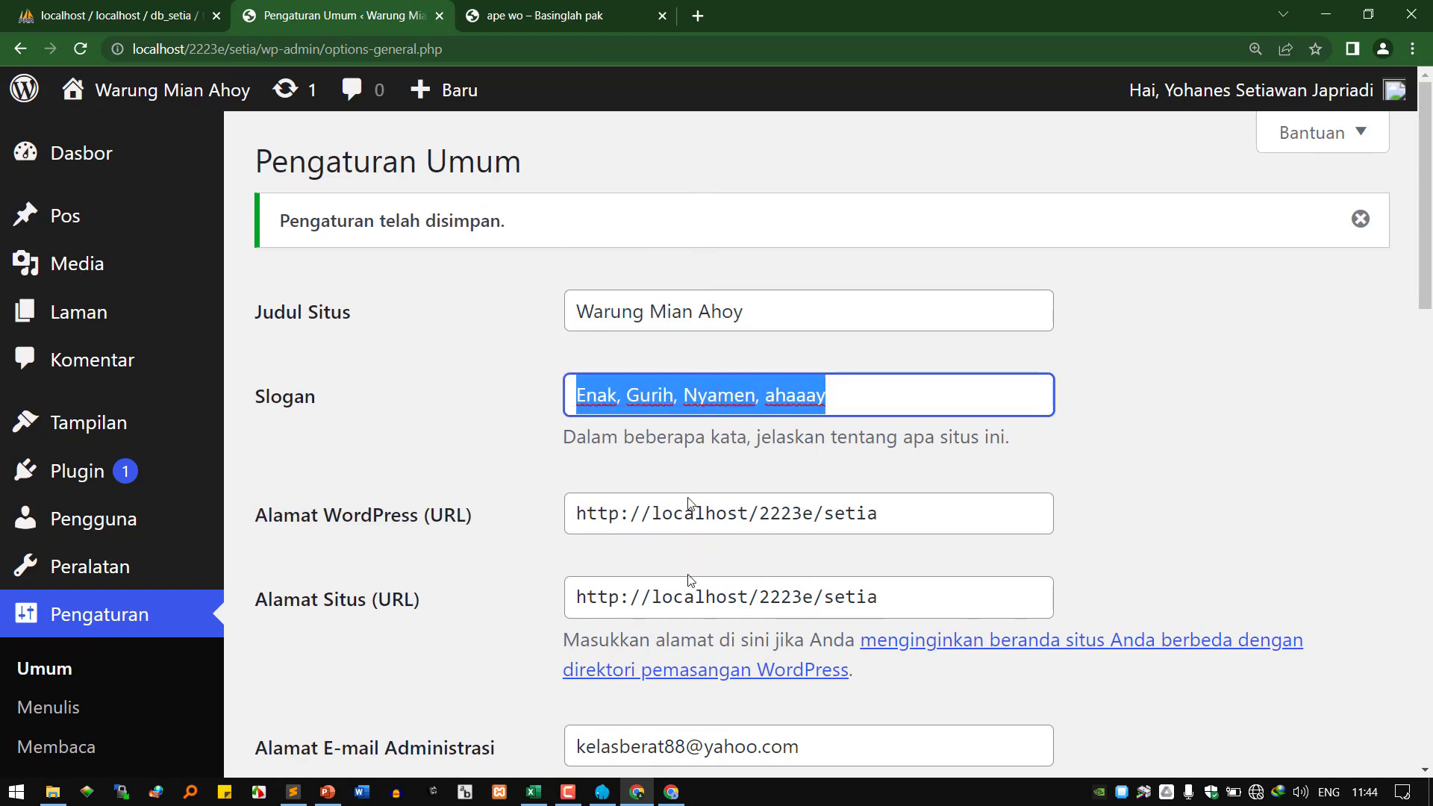
scroll(688, 612, down, 3)
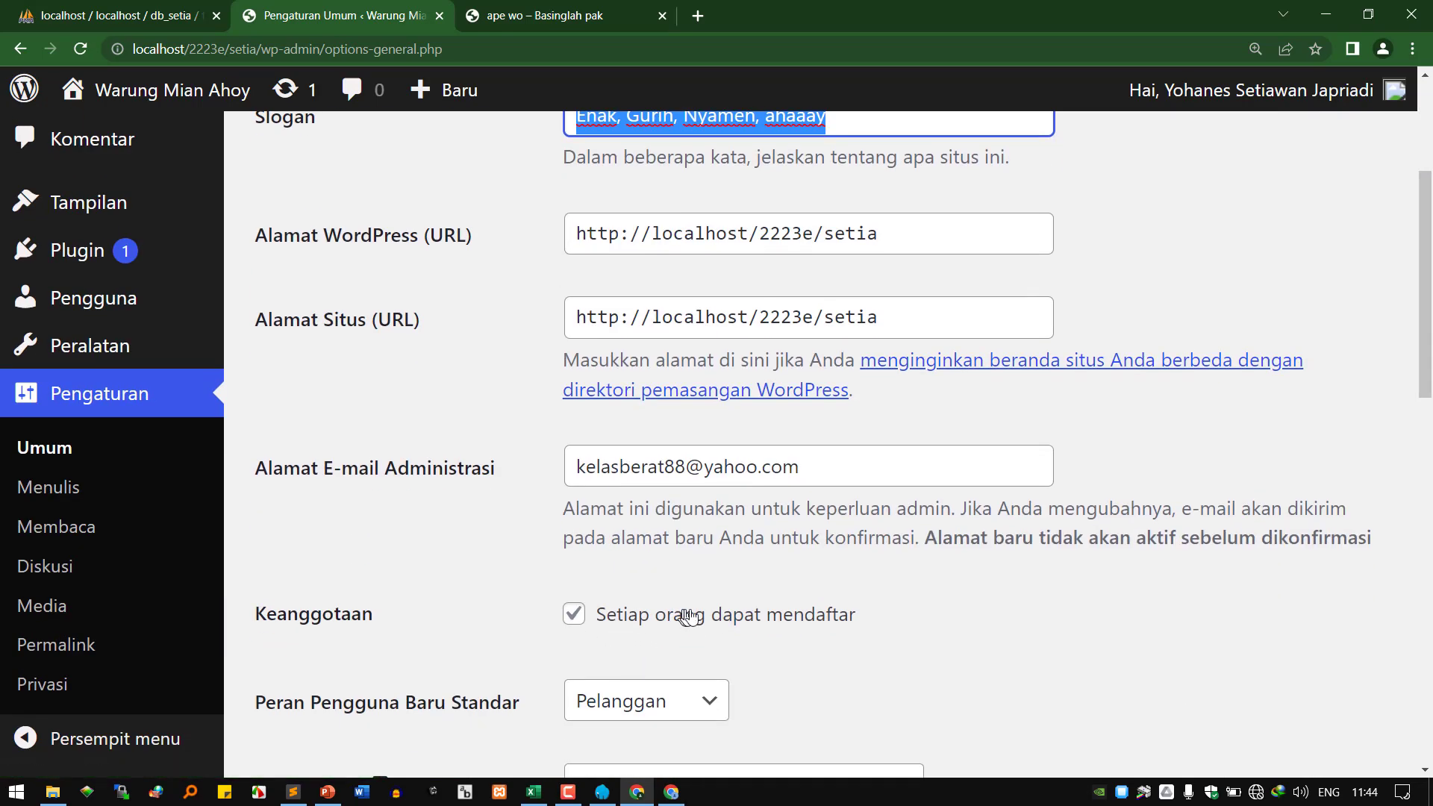
click(671, 792)
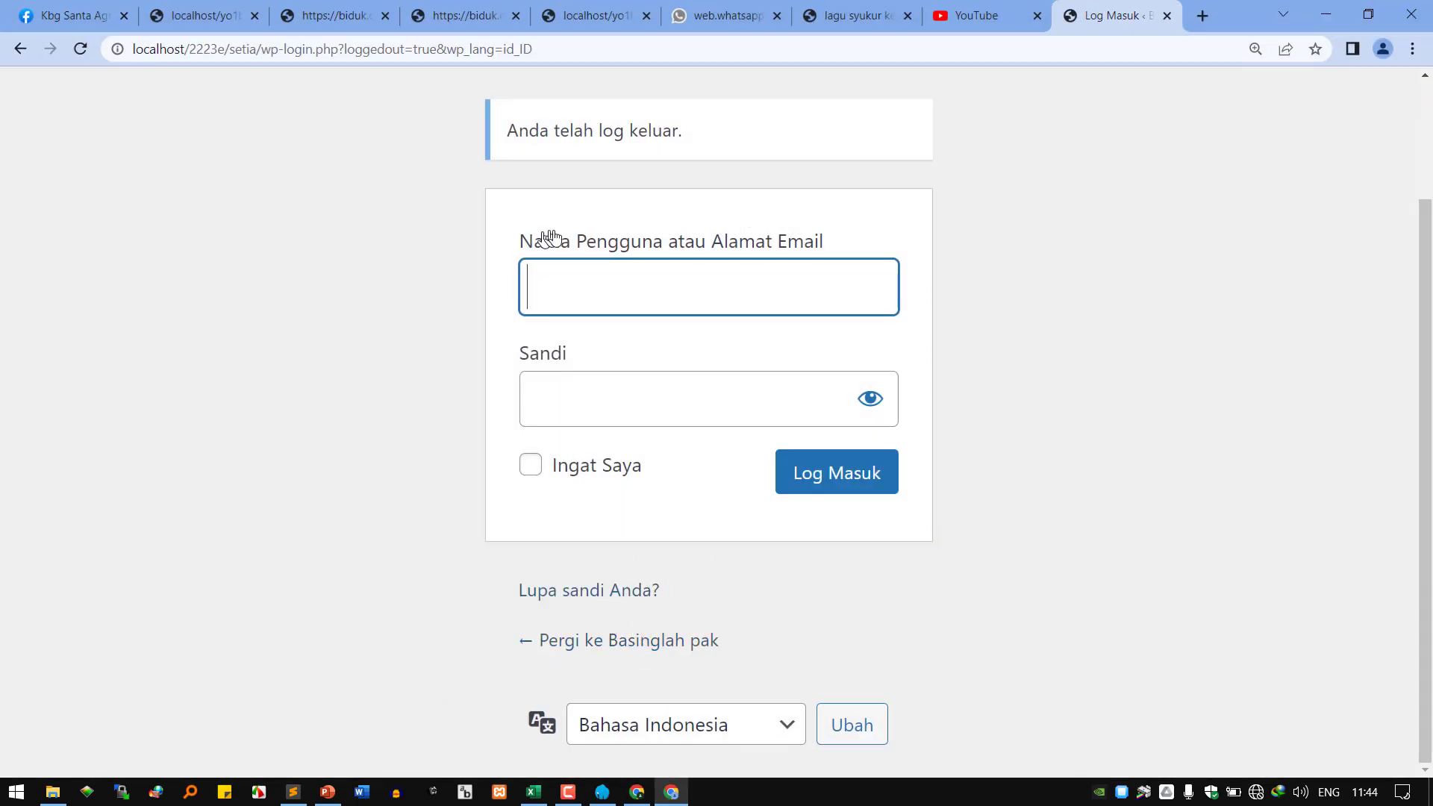
Reload the login page with F5 and open the 'Daftar di Situs Ini' registration form.
key(F5)
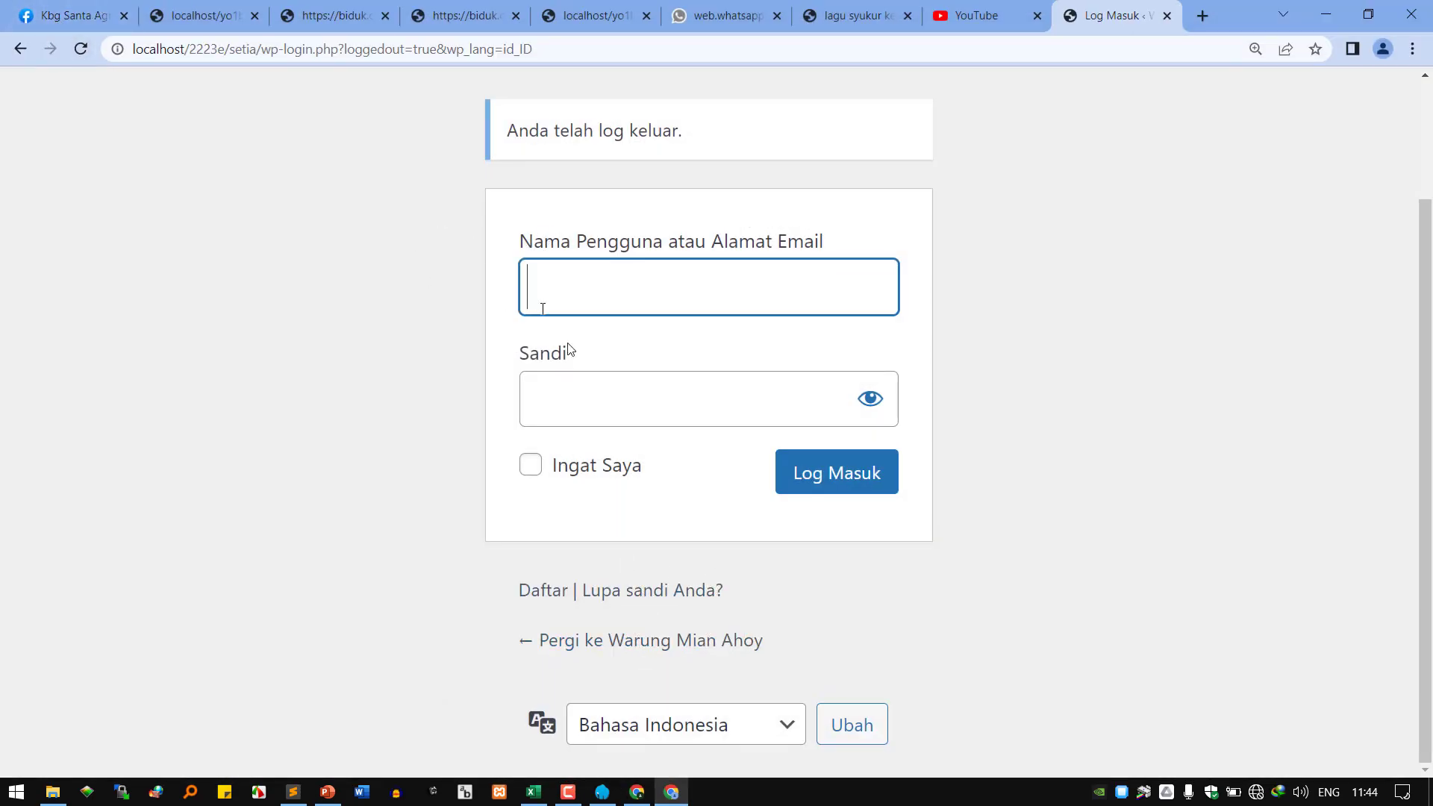
click(539, 599)
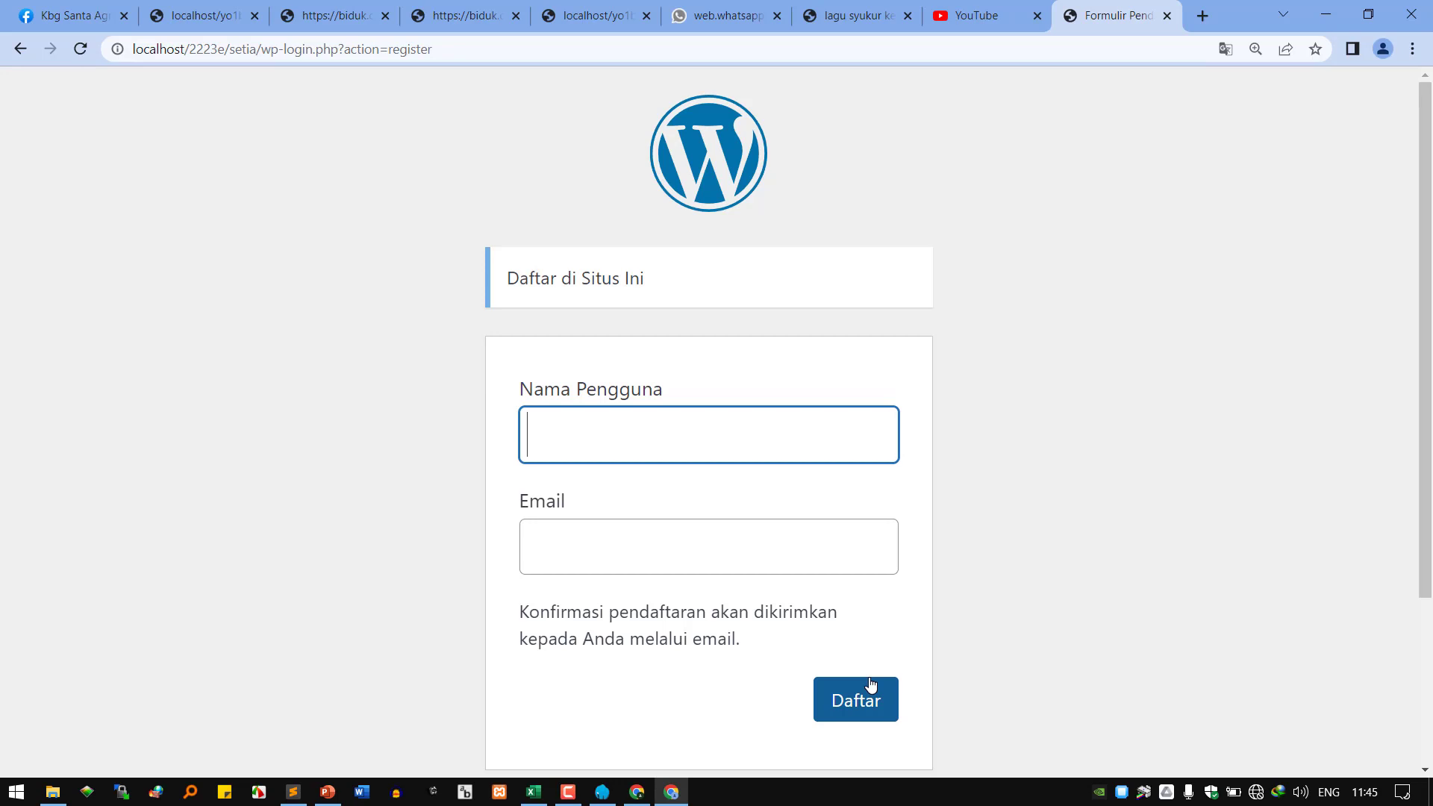
Load tutorial.atmaluhur.ac.id in a new browser tab.
click(1200, 17)
text(tut)
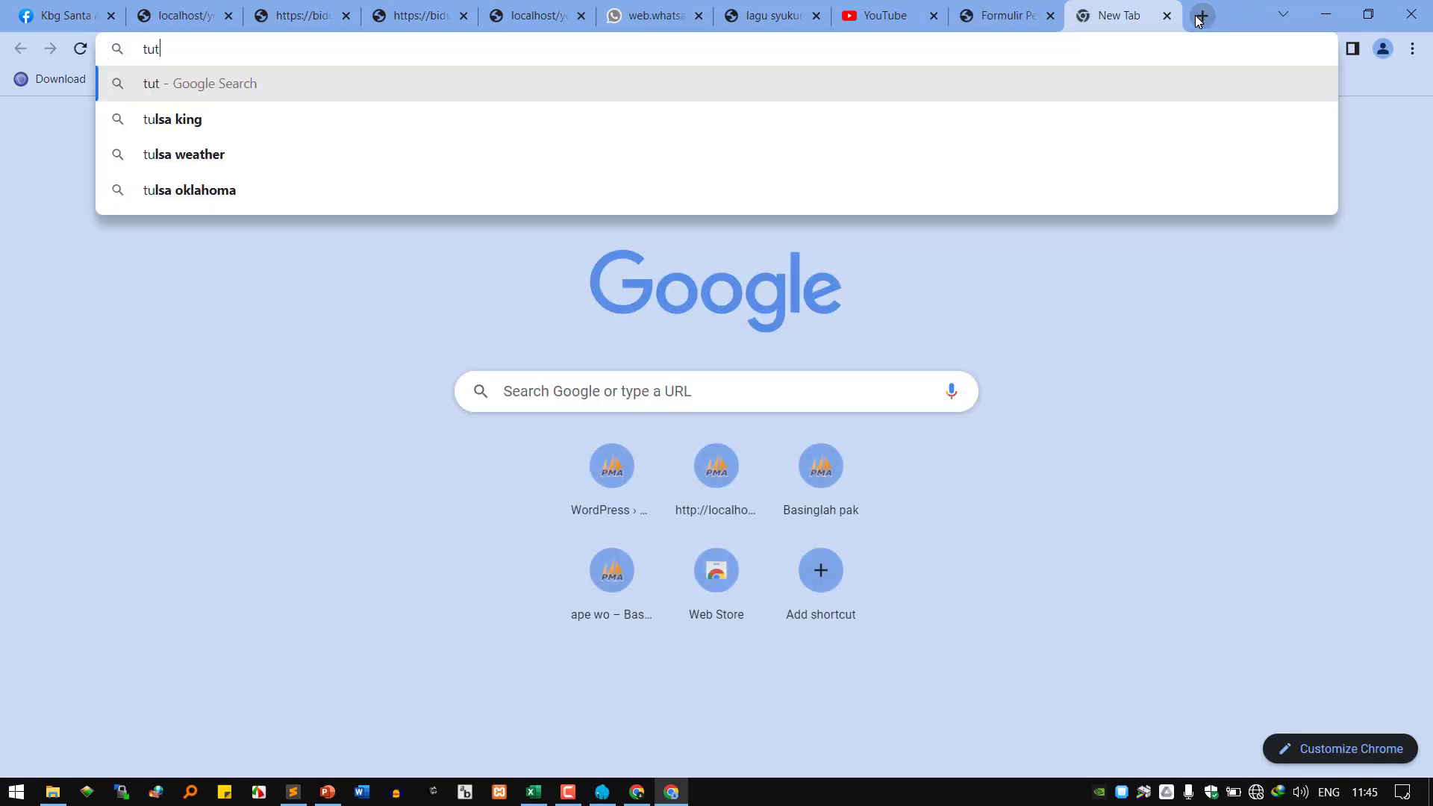
text(orial.atma)
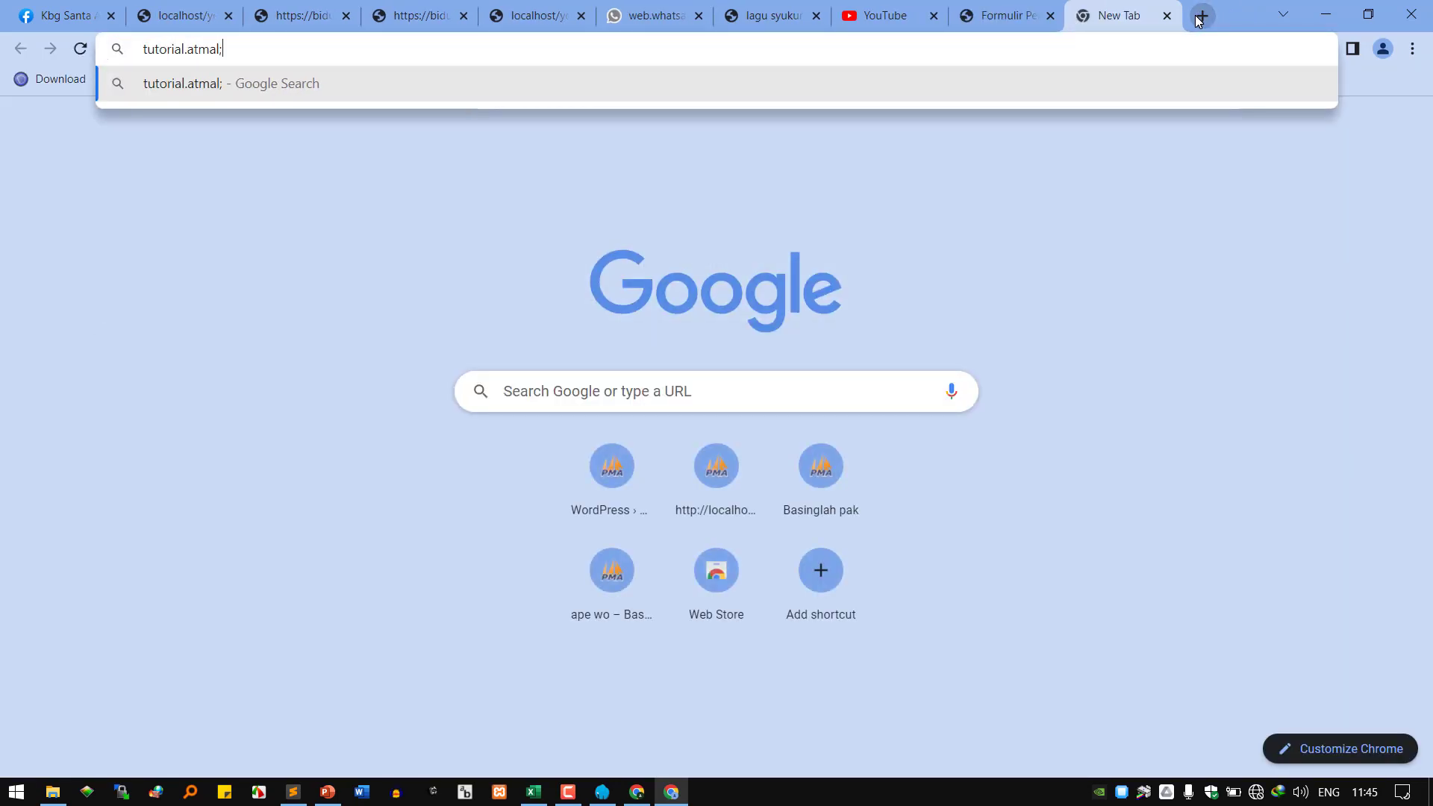
text(luhur.ac)
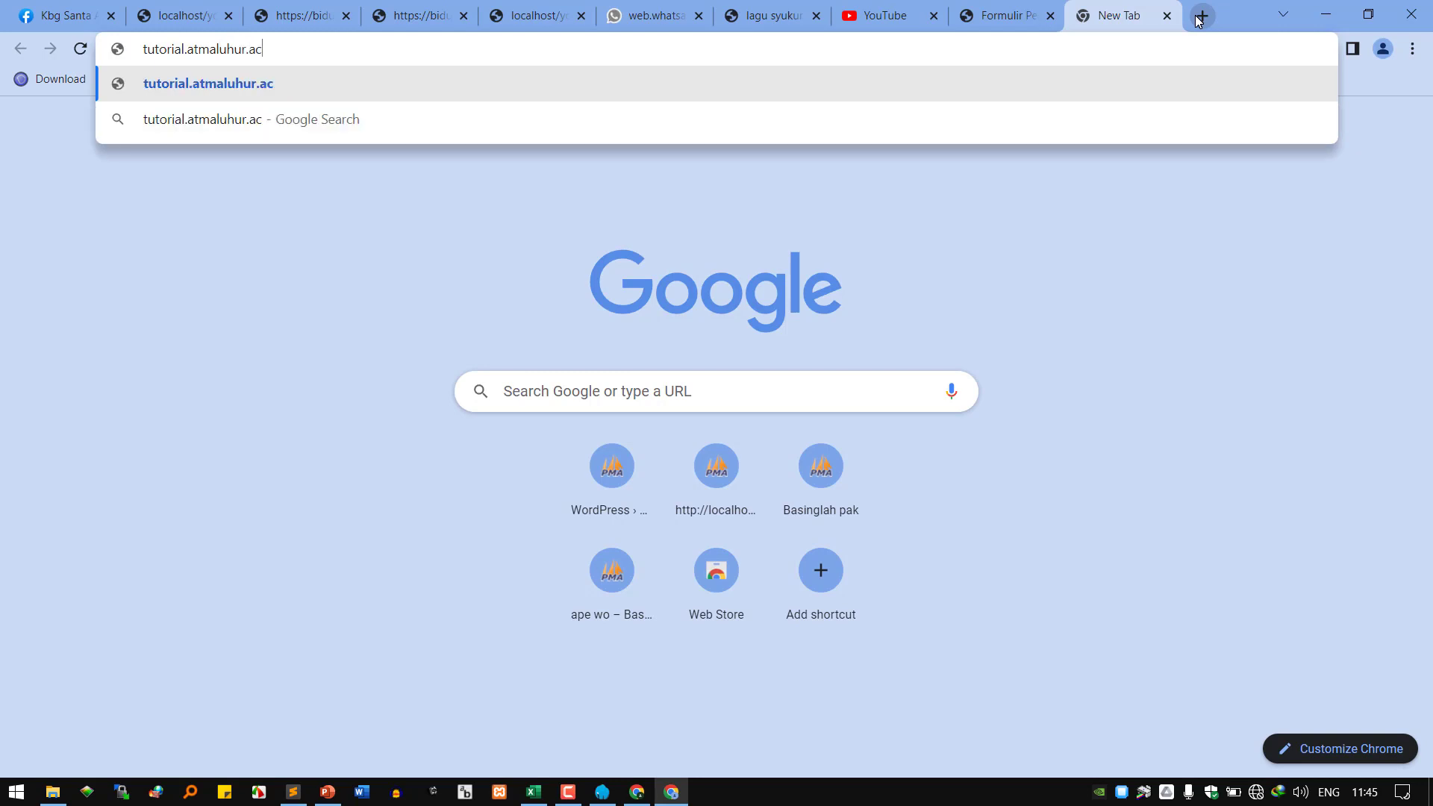
text(.id)
key(Return)
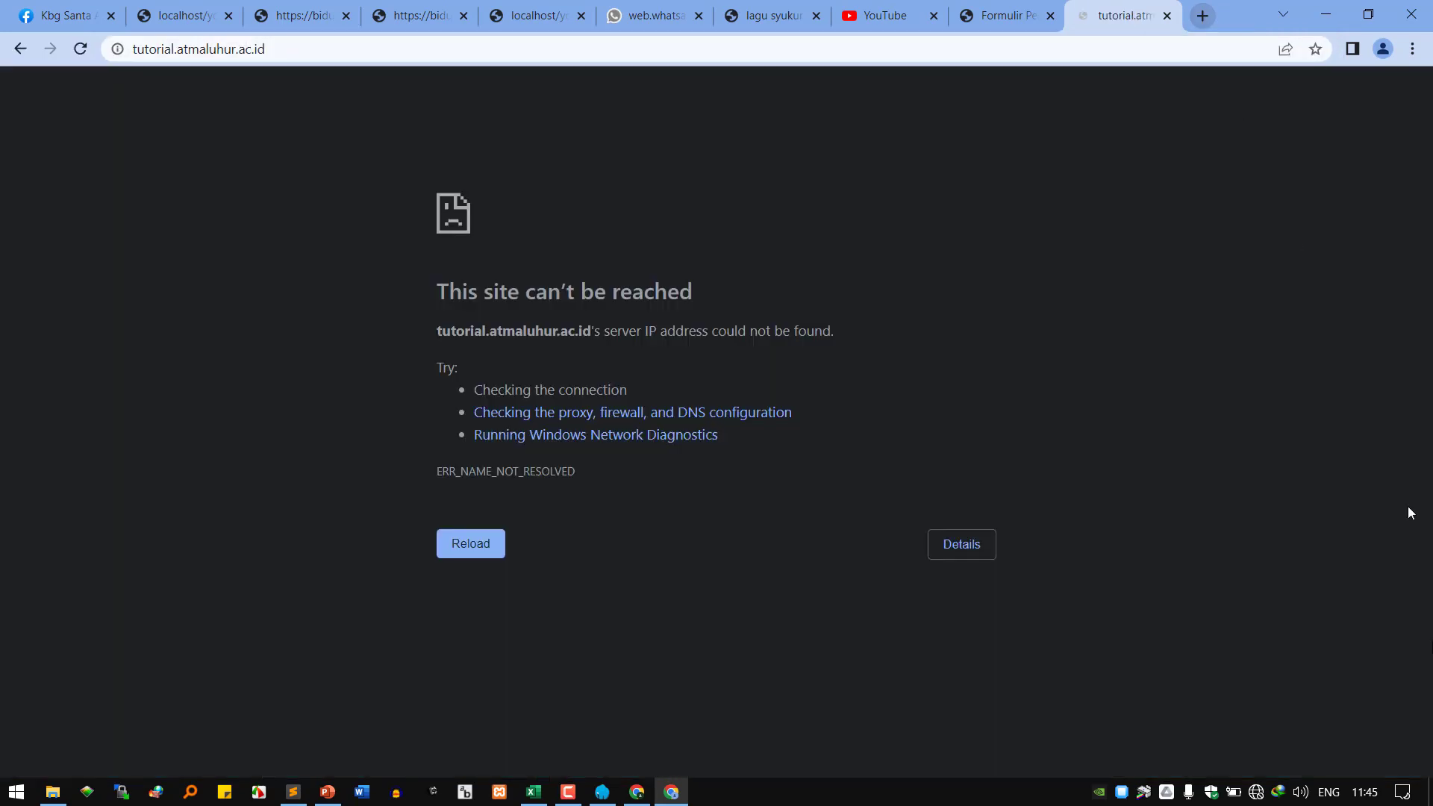
Connect to the Baaah Wi-Fi network and reload the unreachable site.
click(1234, 793)
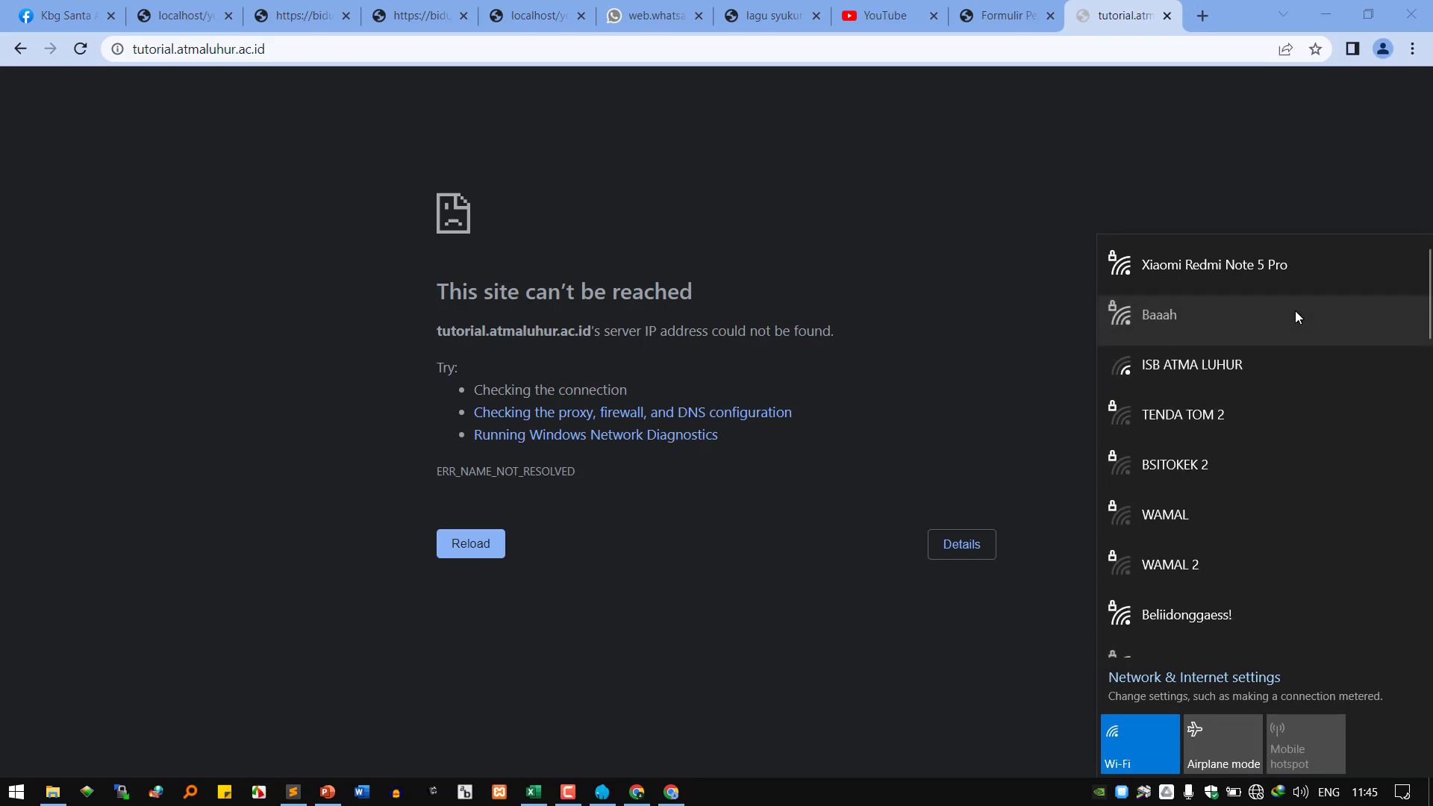
click(1295, 314)
click(1363, 403)
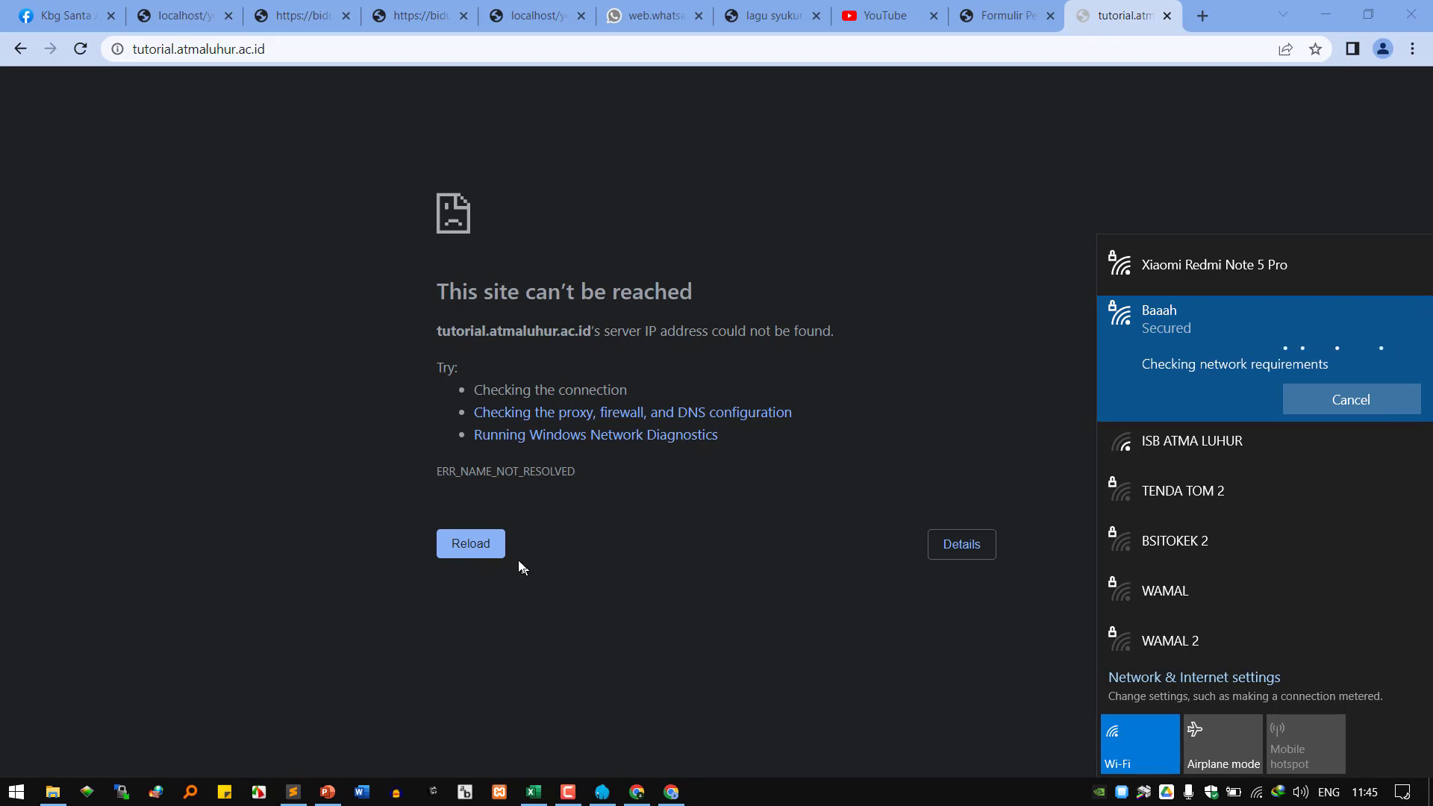
click(468, 554)
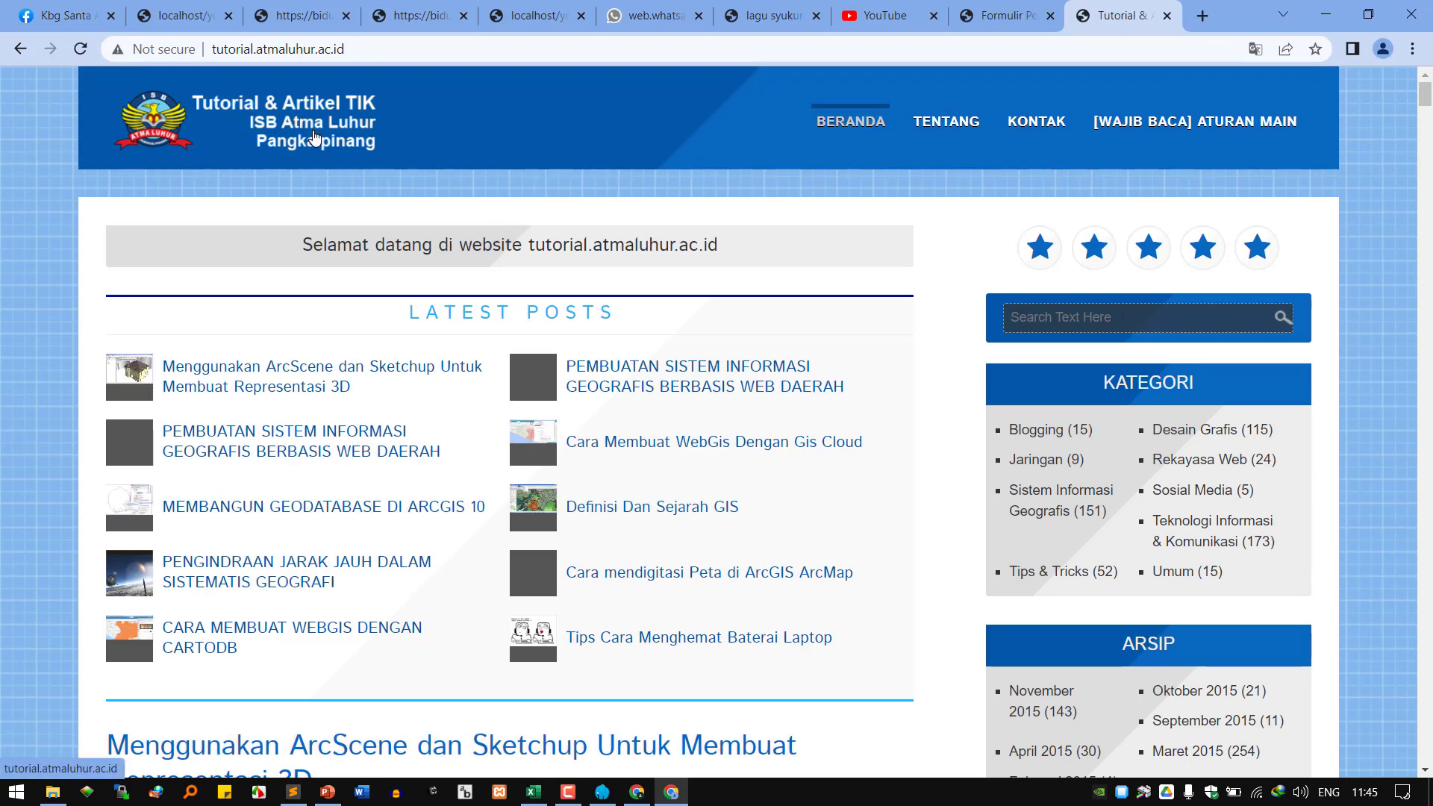
scroll(330, 246, down, 7)
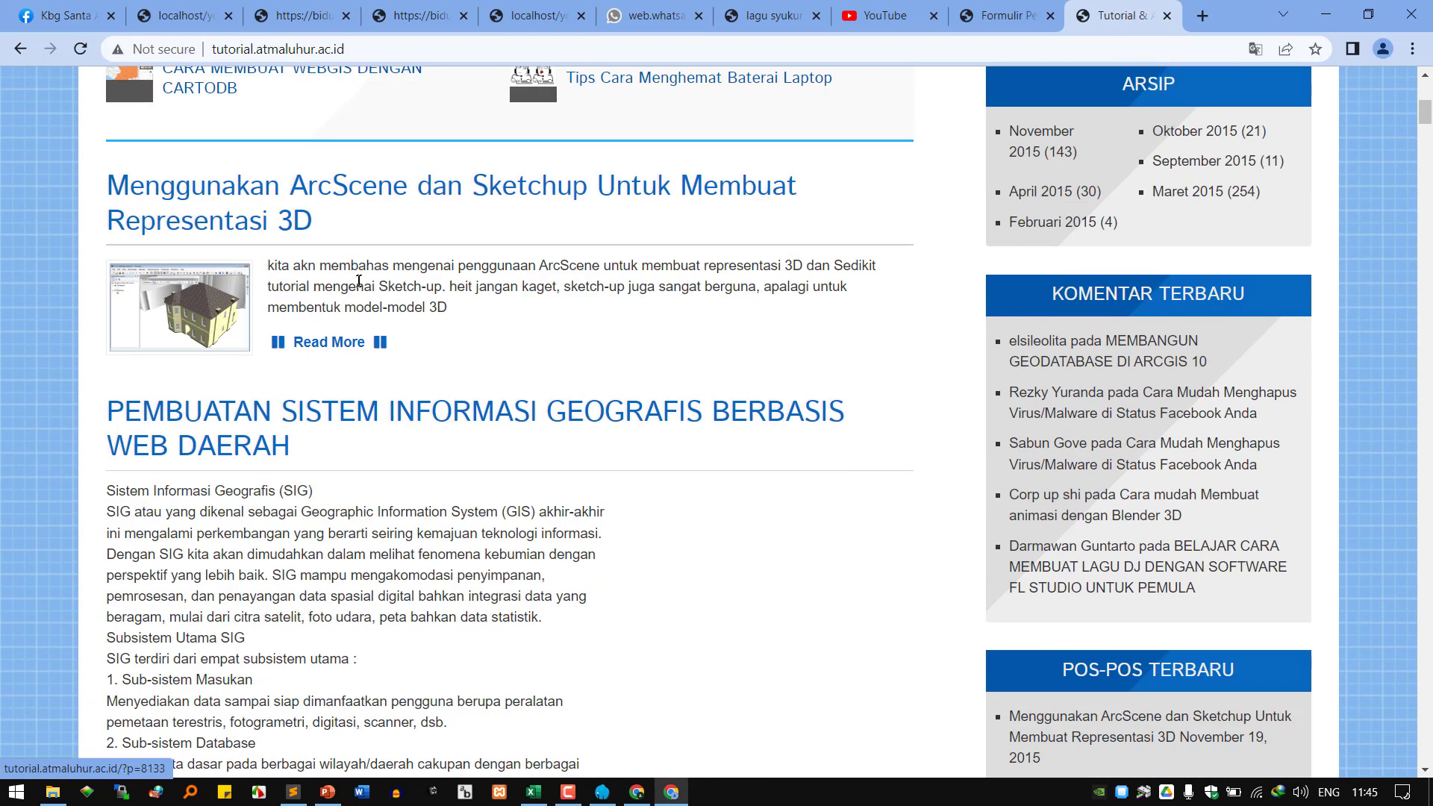
scroll(312, 373, down, 1)
scroll(312, 373, down, 20)
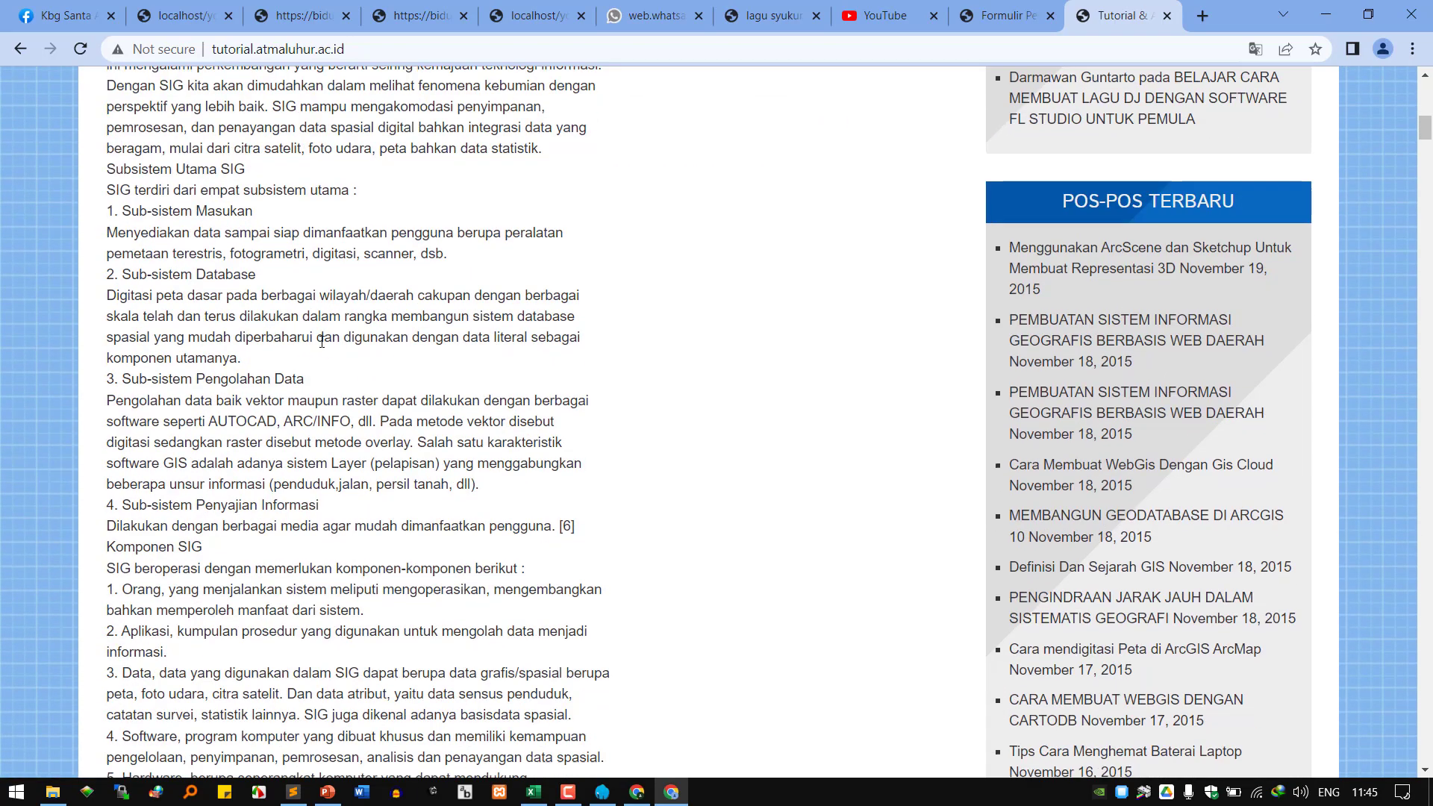
scroll(322, 341, down, 4)
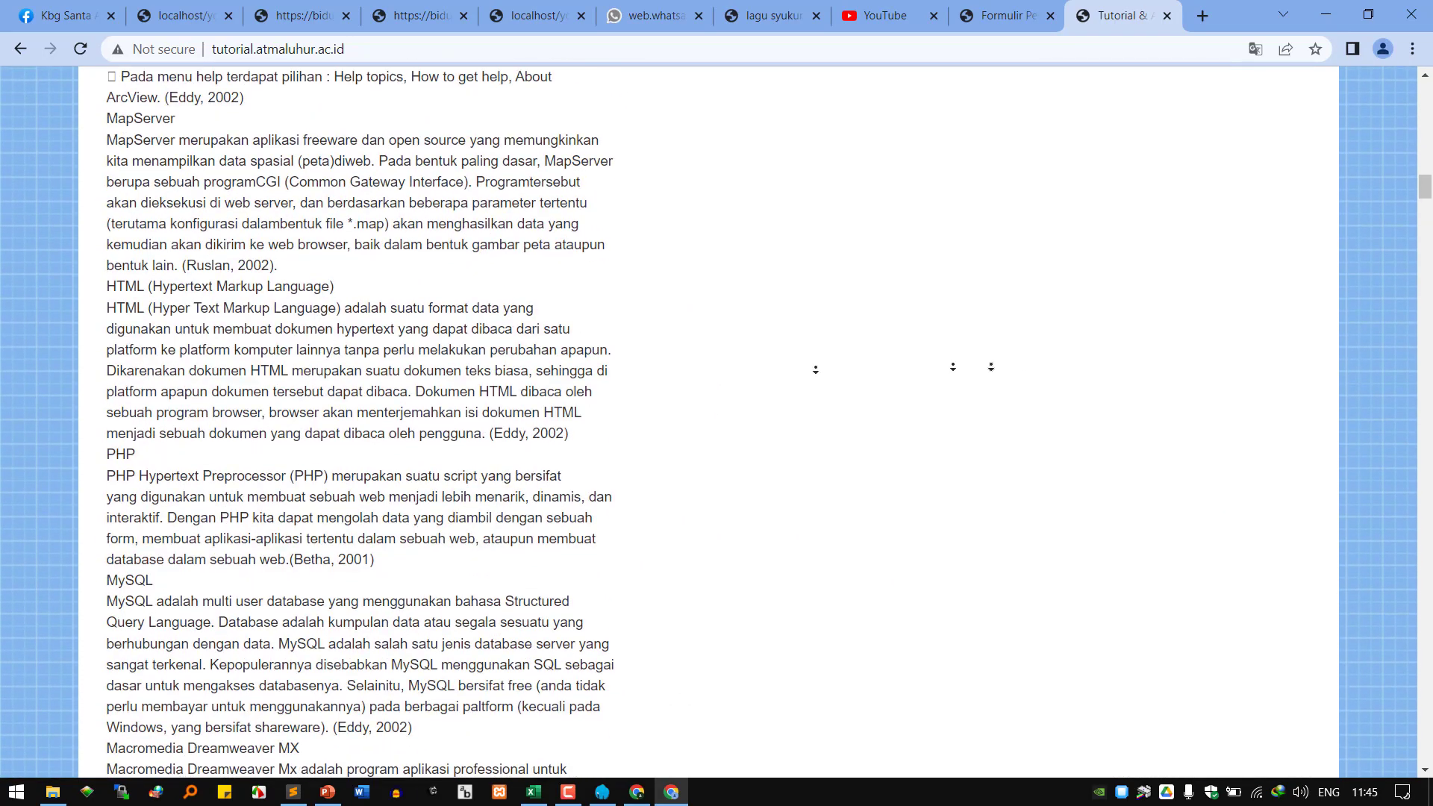
scroll(1396, 218, up, 3)
scroll(1397, 218, up, 20)
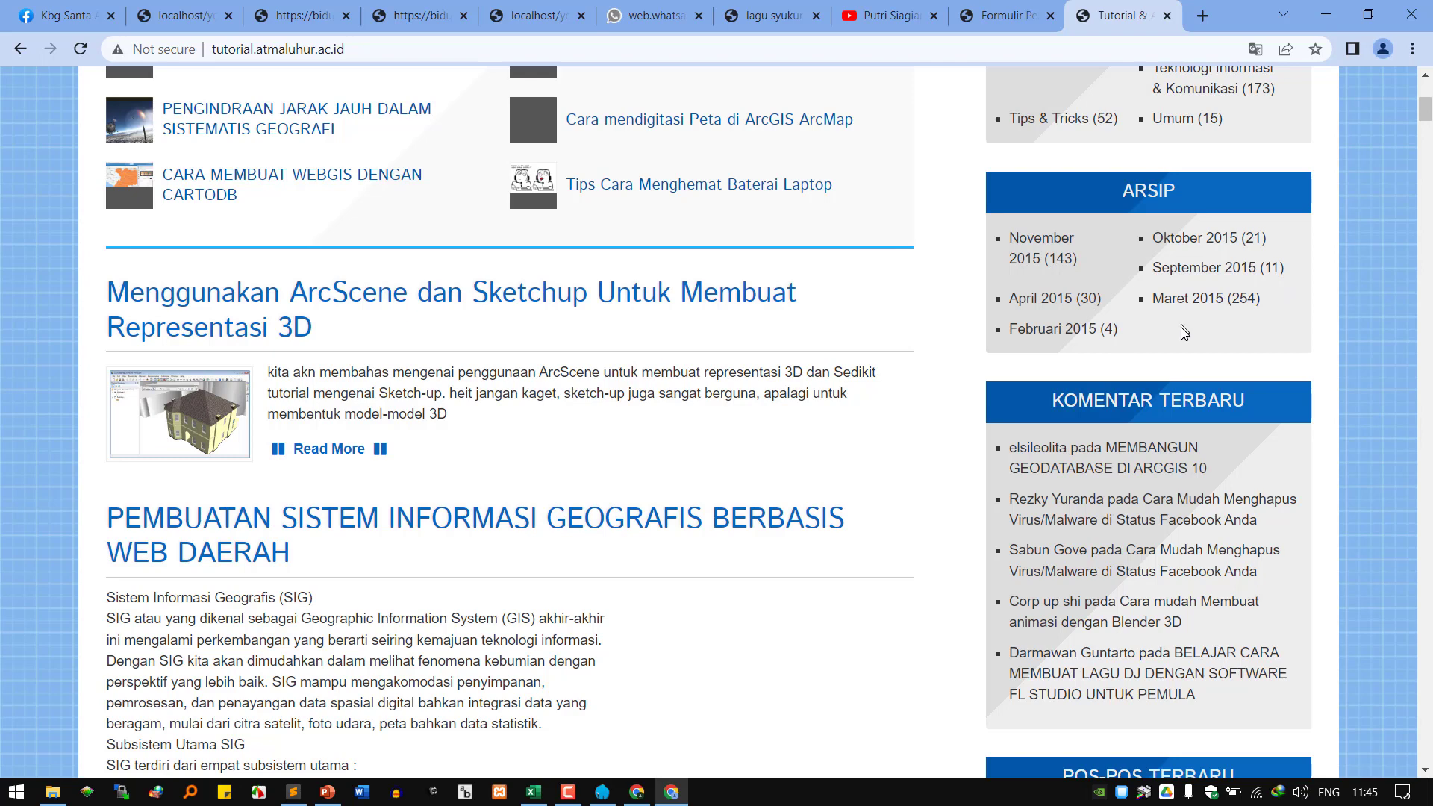
scroll(1129, 317, up, 2)
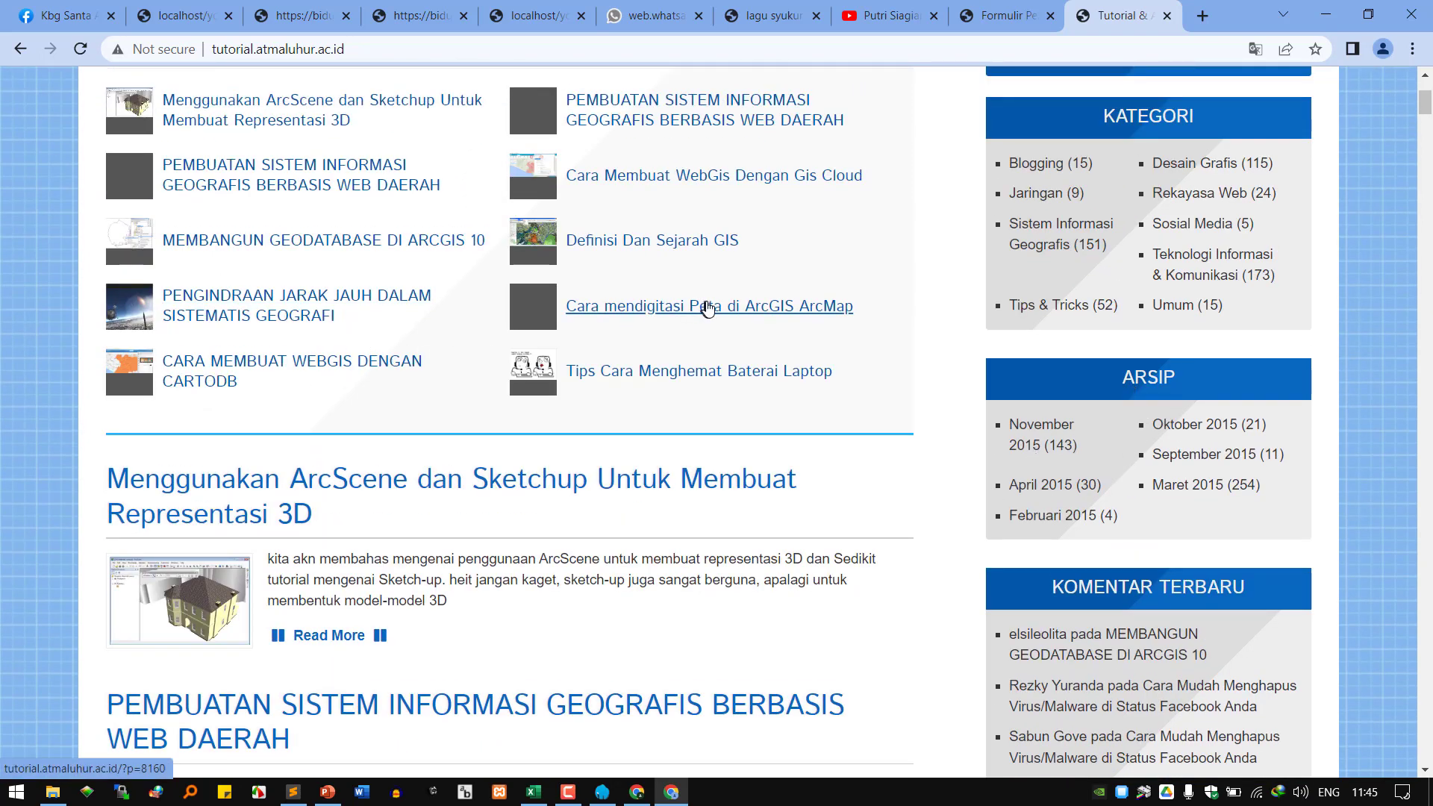
scroll(815, 281, up, 2)
scroll(815, 282, up, 2)
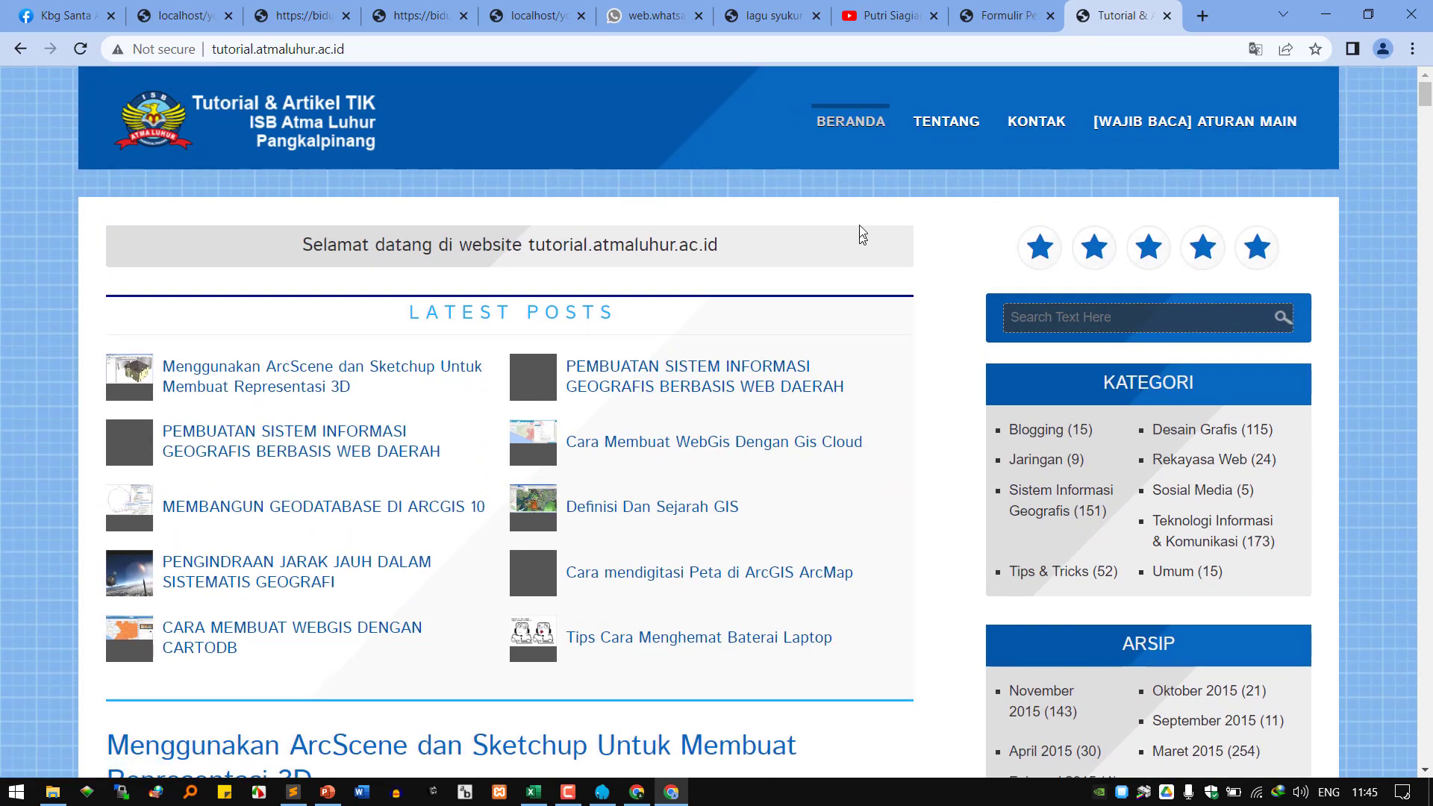
View Tentang, then Kontak, then read the eight posting rules on [WAJIB BACA] Aturan Main.
click(948, 123)
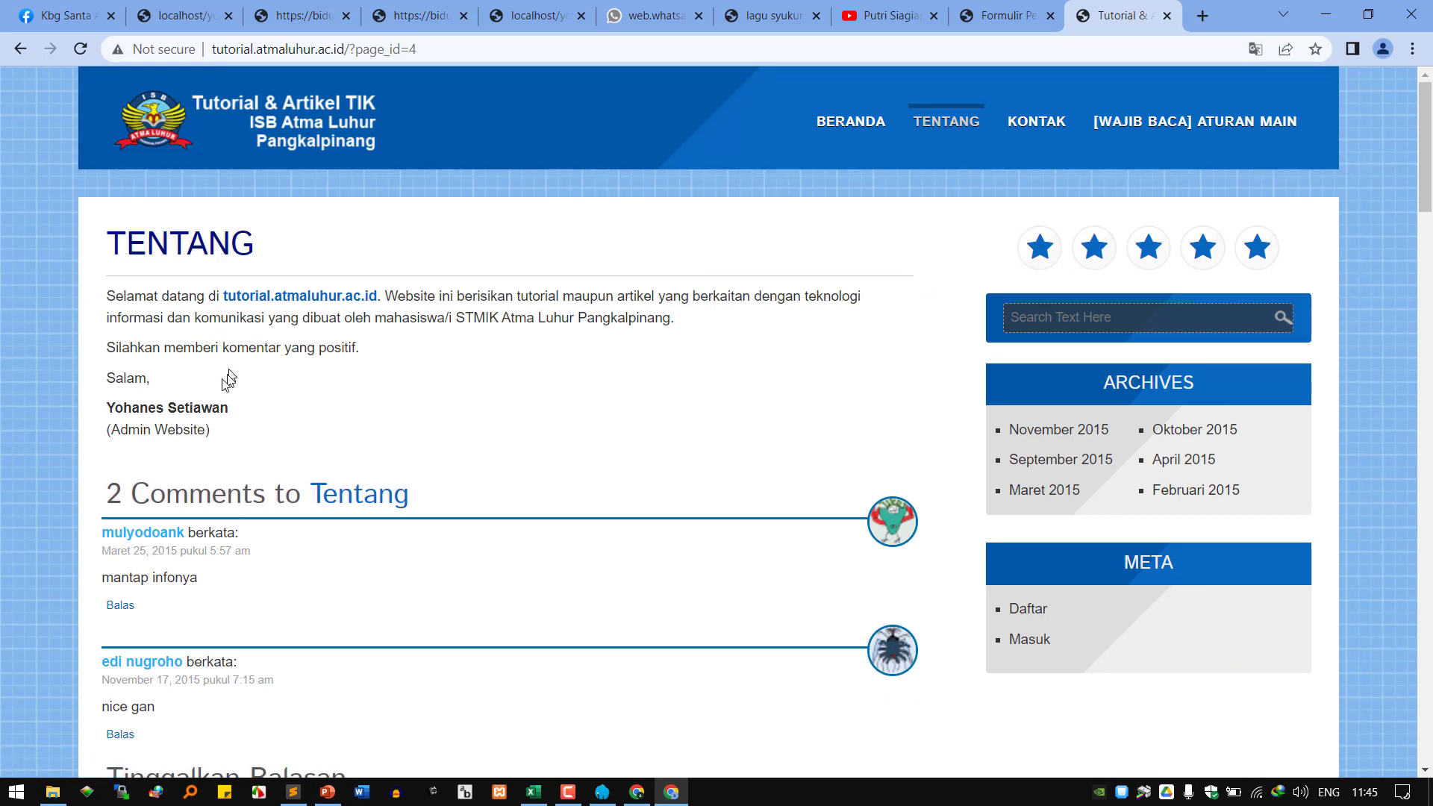
scroll(350, 598, down, 1)
scroll(723, 406, down, 1)
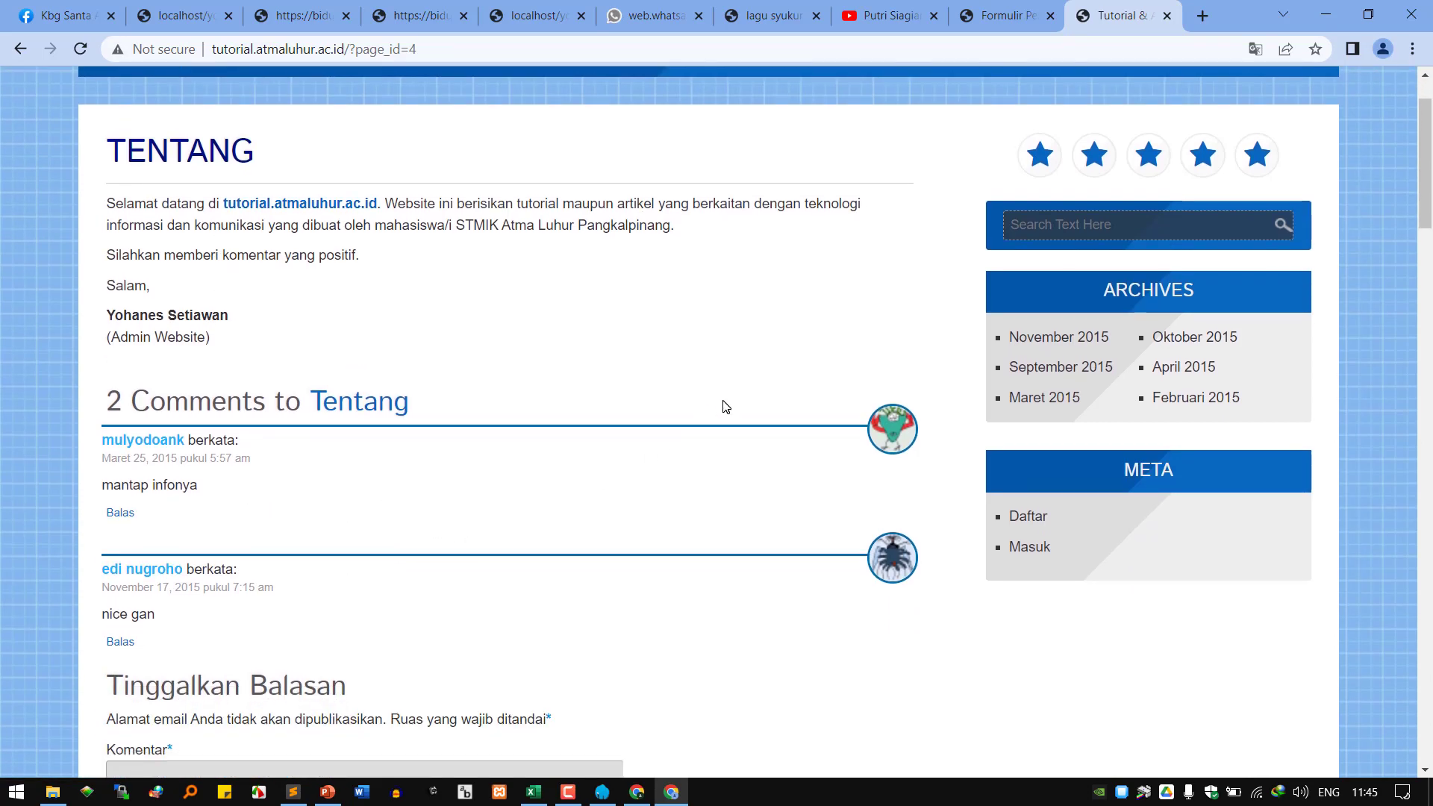
scroll(723, 407, up, 2)
click(1065, 114)
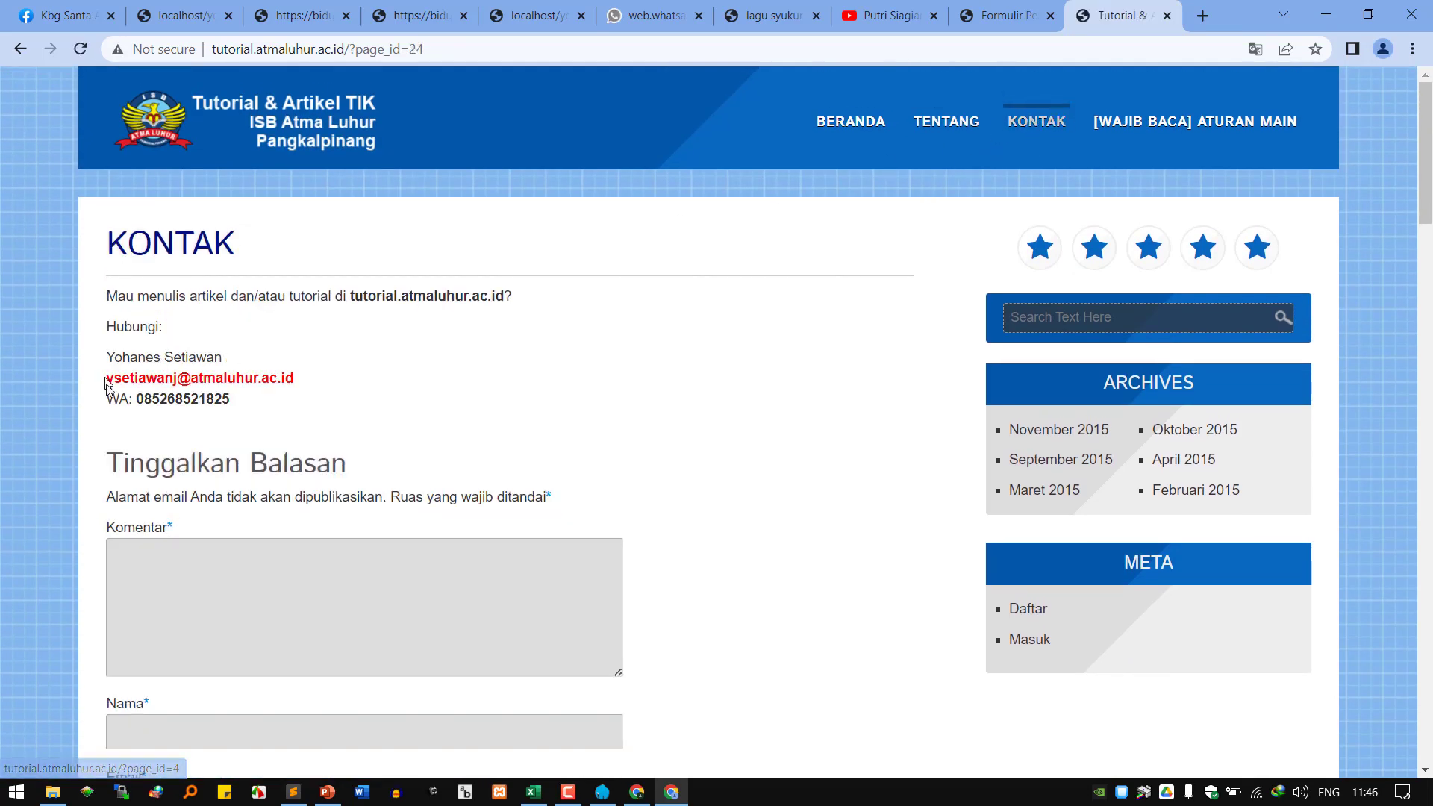
click(1167, 128)
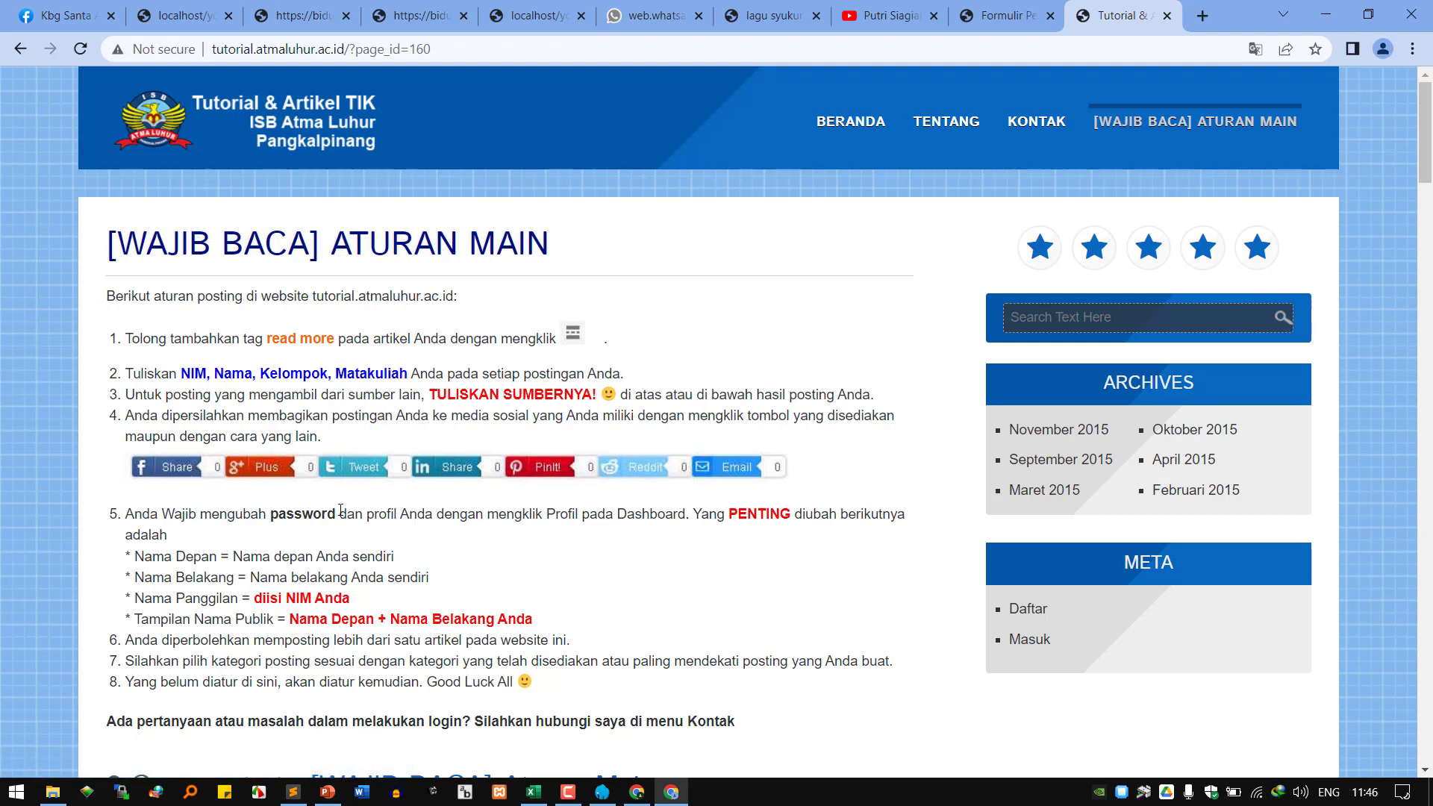
scroll(702, 526, down, 3)
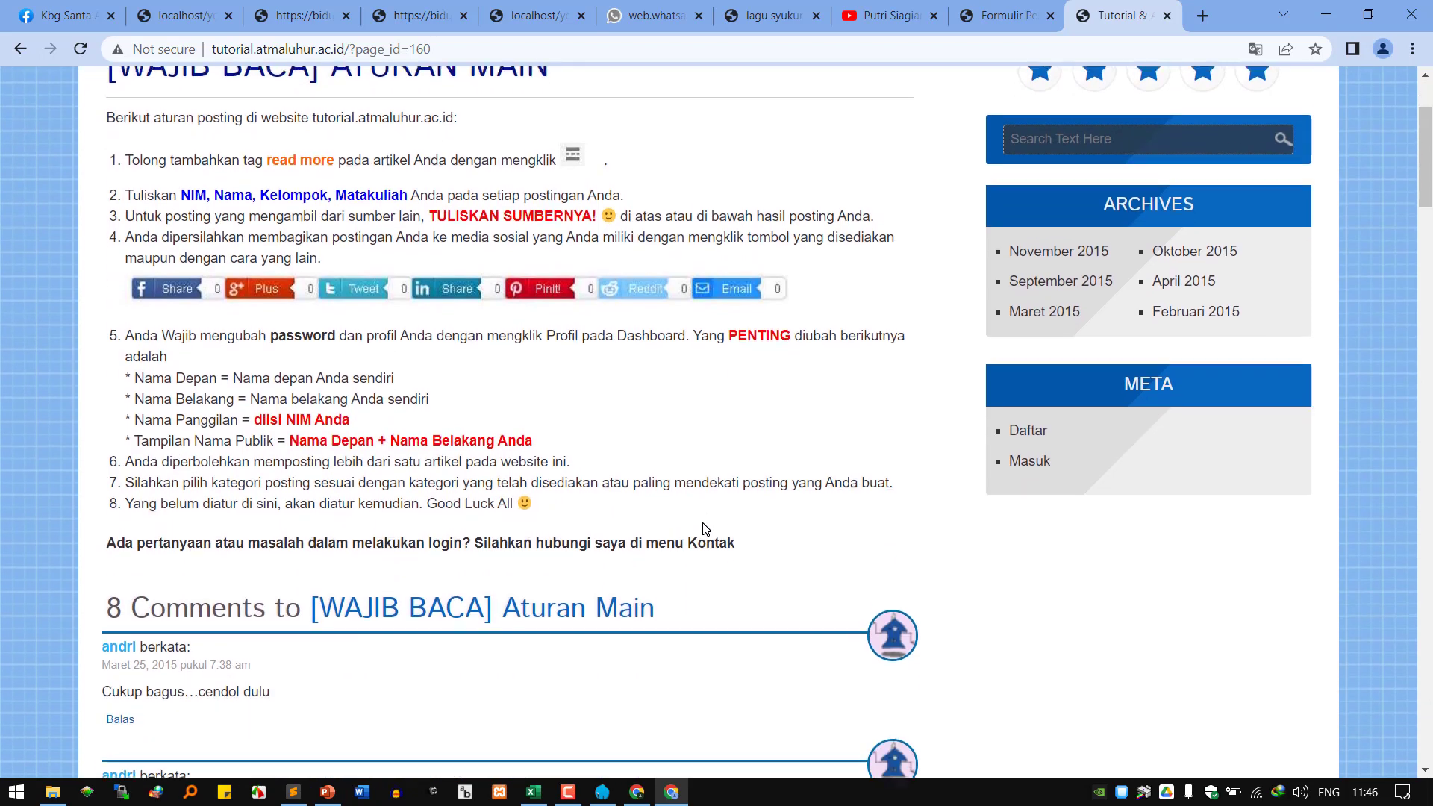
scroll(703, 527, up, 3)
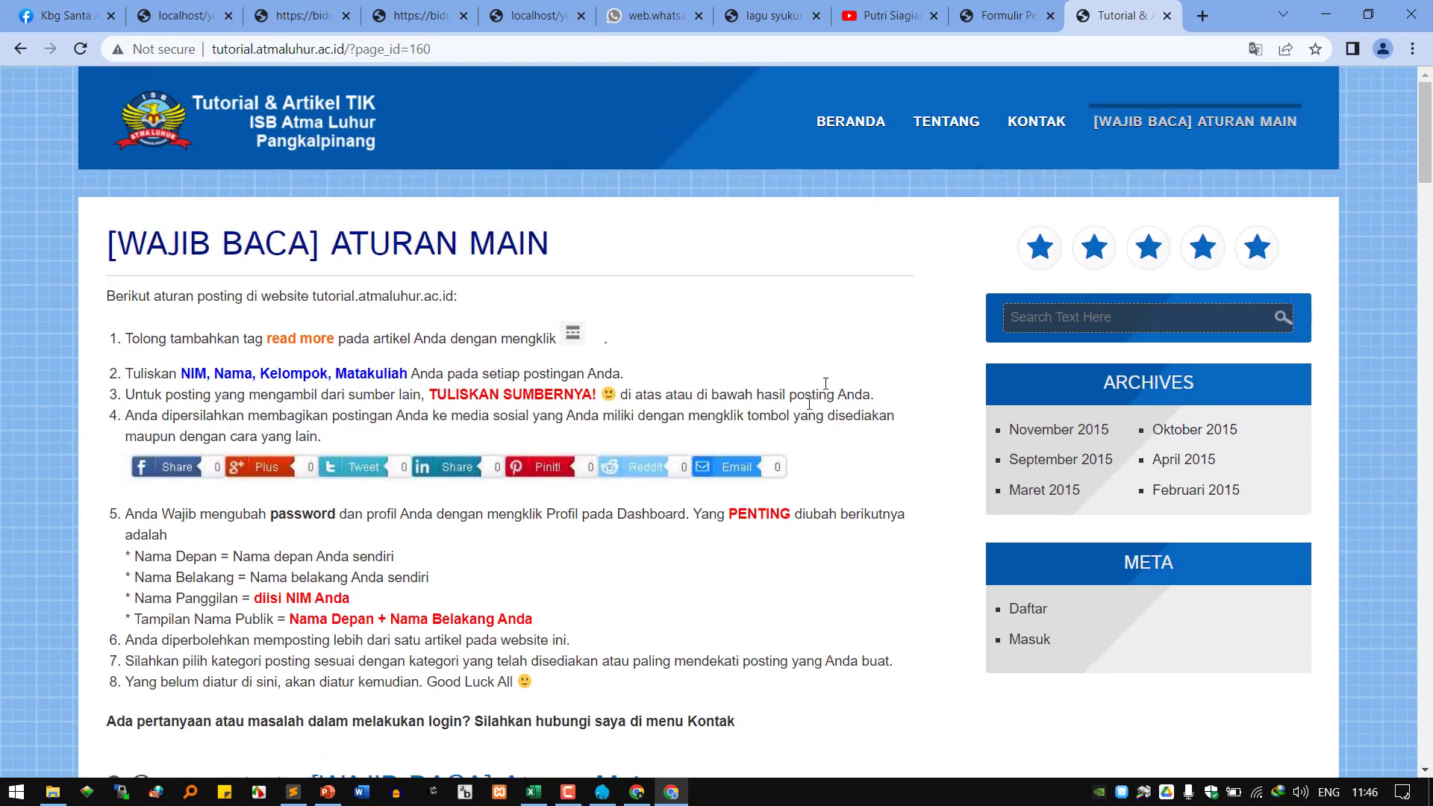
Return to the homepage, scroll its Latest Posts, and select the tutorial.atmaluhur.ac.id address.
click(863, 136)
scroll(1144, 523, down, 4)
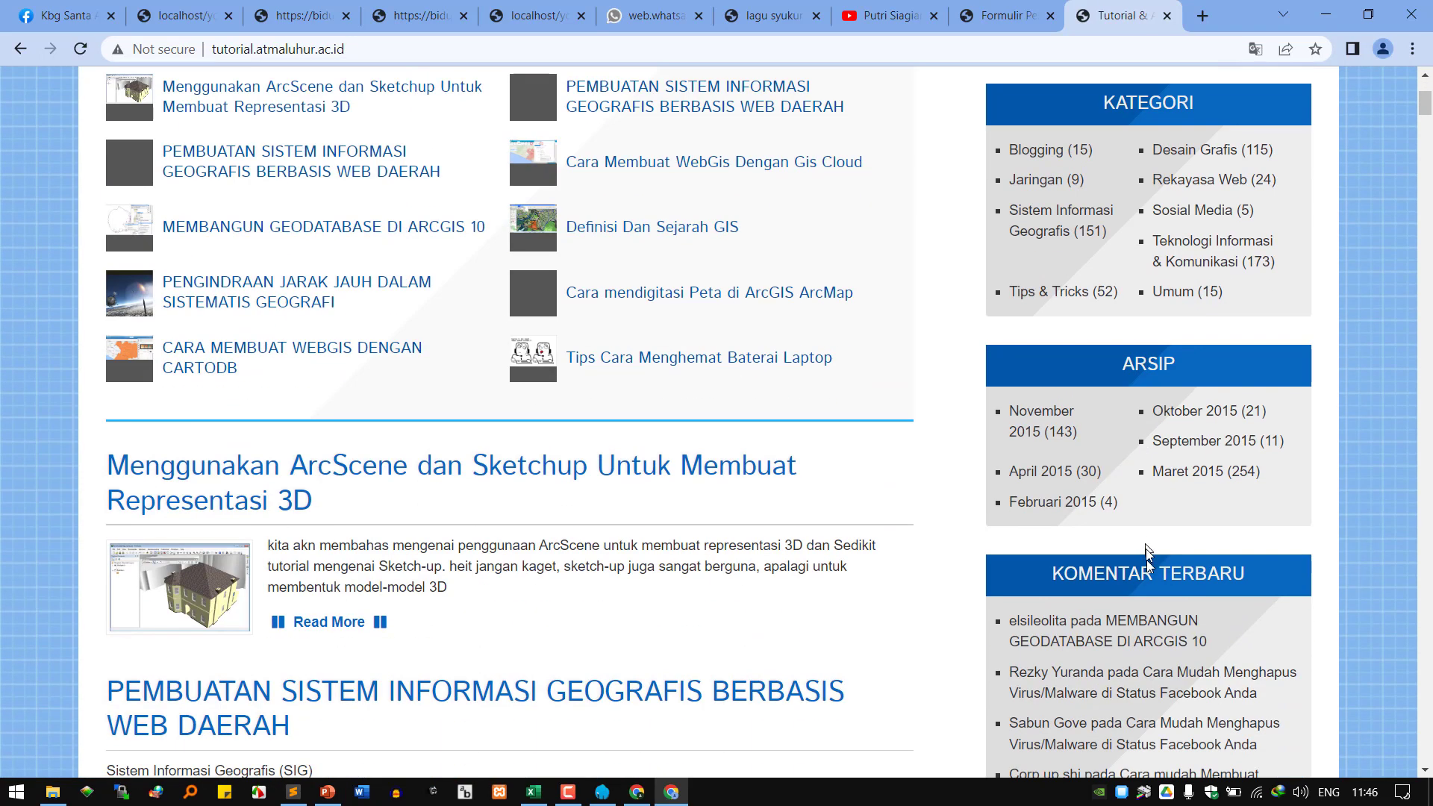
scroll(1148, 574, up, 4)
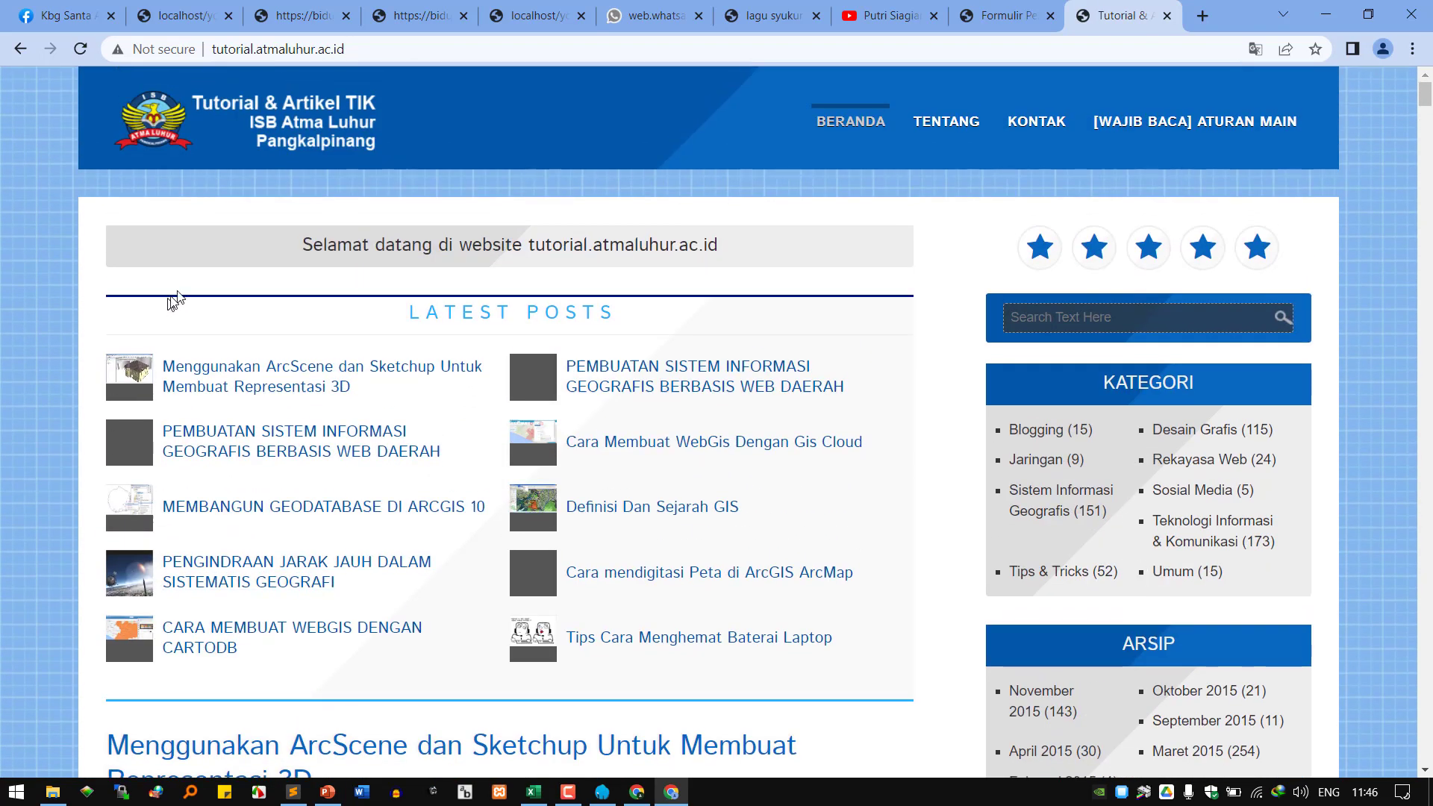
scroll(1184, 476, down, 14)
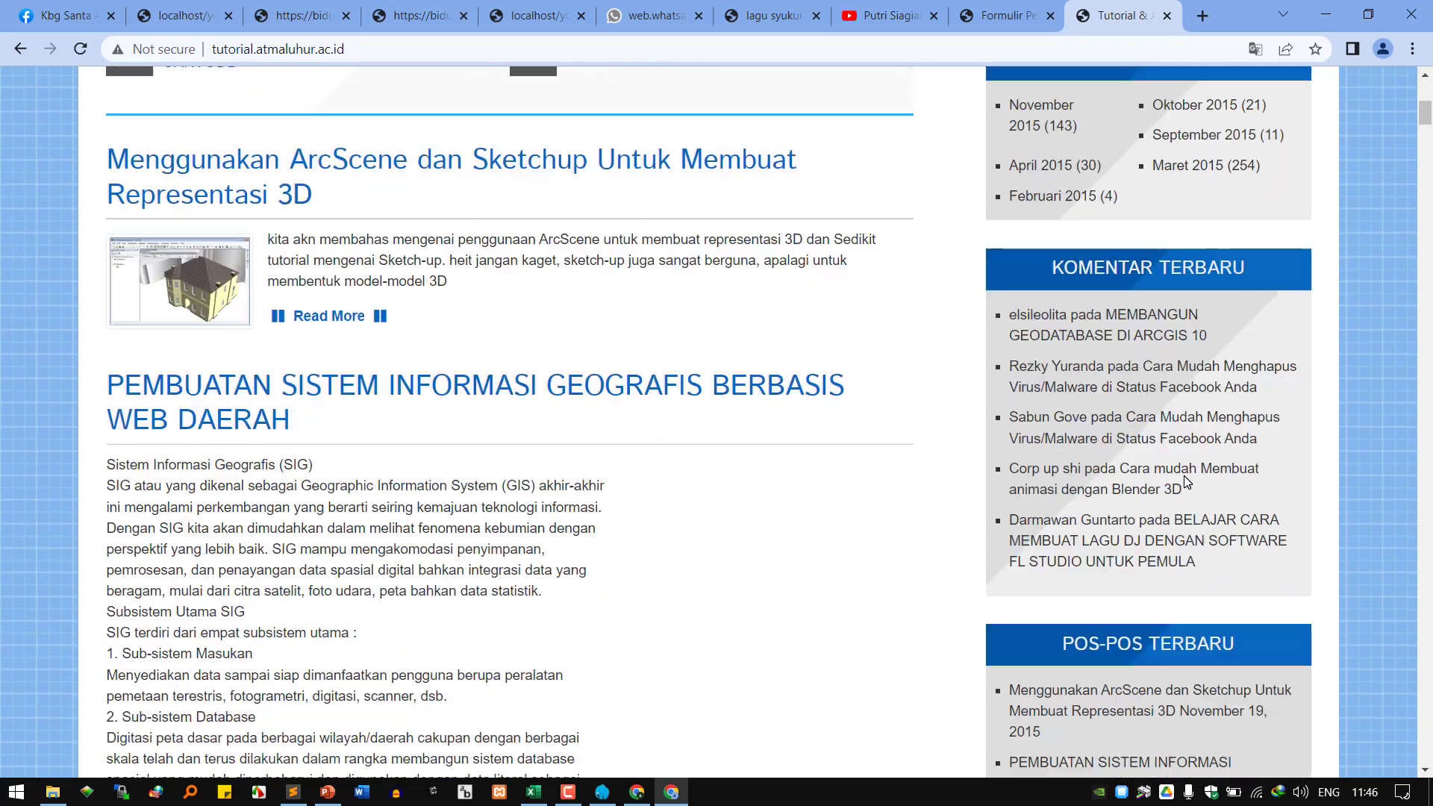
scroll(1184, 480, down, 6)
scroll(1183, 480, up, 19)
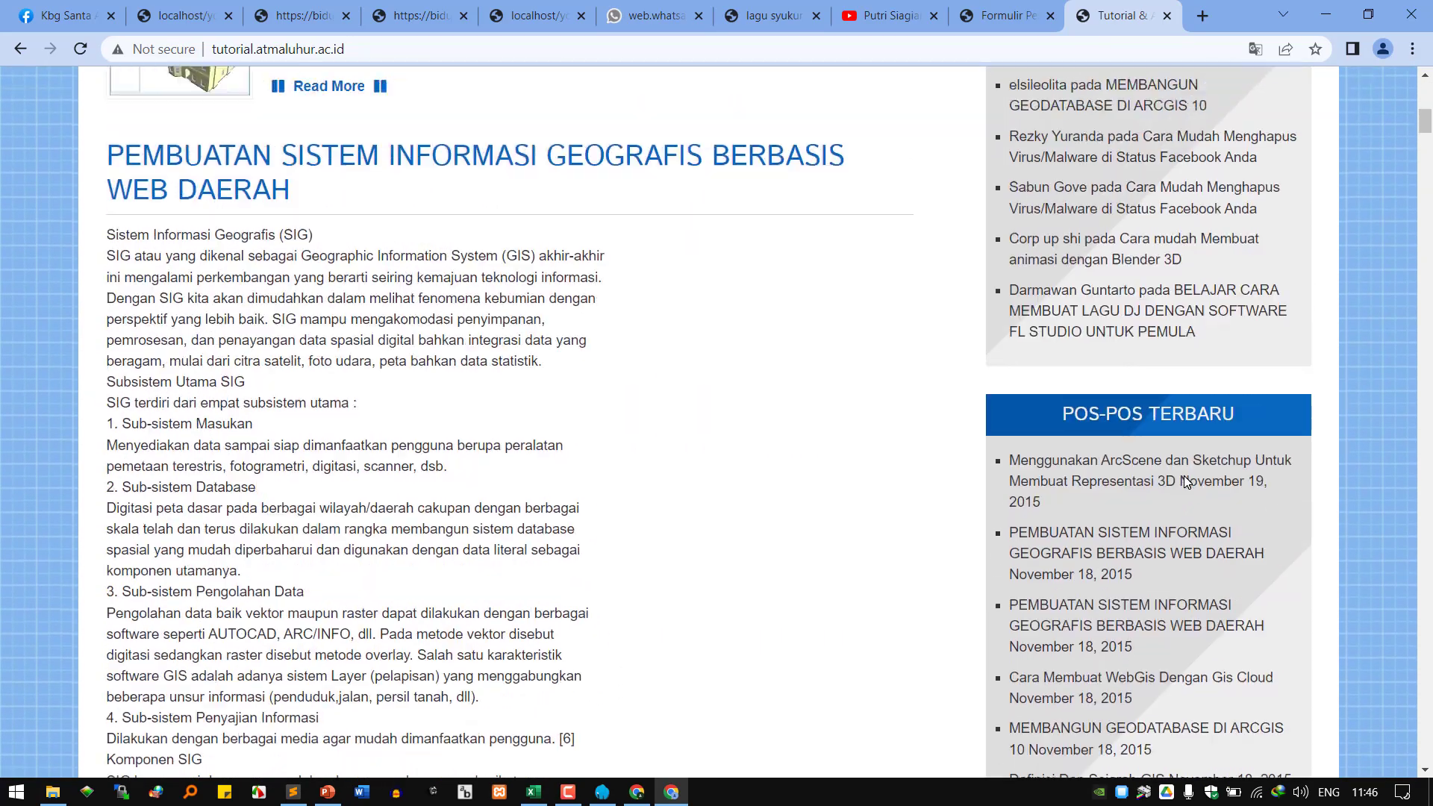
scroll(1184, 477, up, 2)
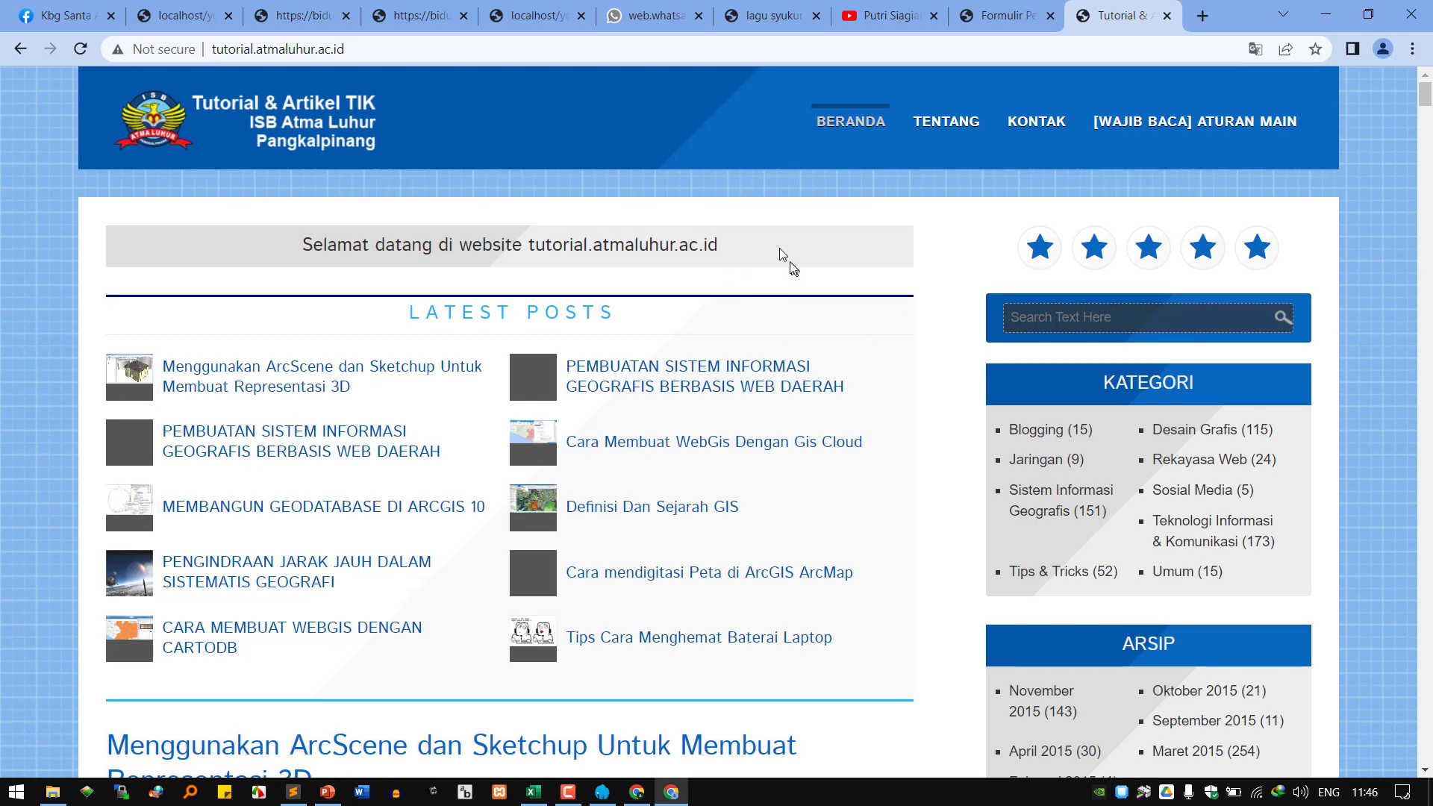
click(345, 49)
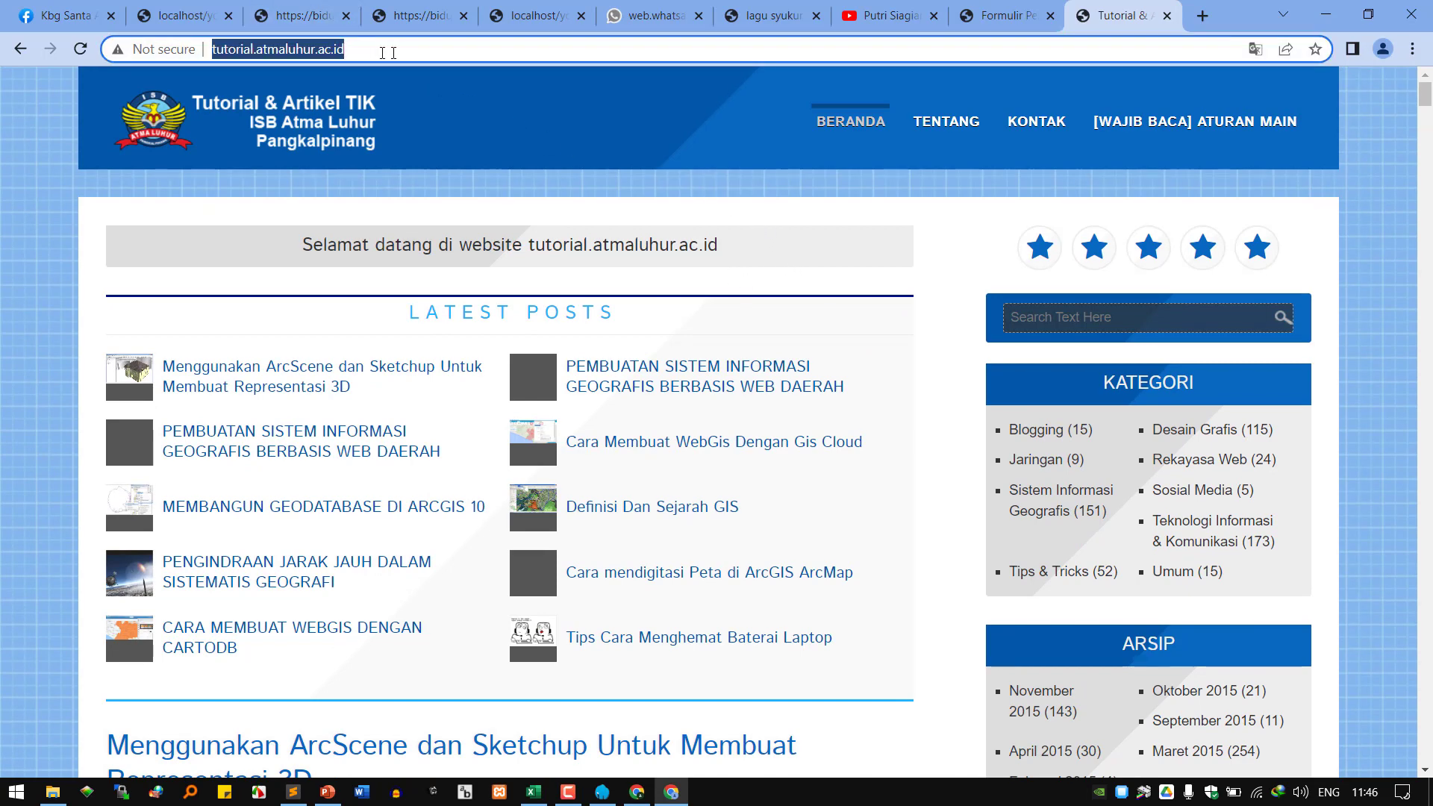
Load tutorial.atmaluhur.ac.id/wp-admin and open the Daftar registration form from the login page.
click(346, 49)
text(/wp-ad)
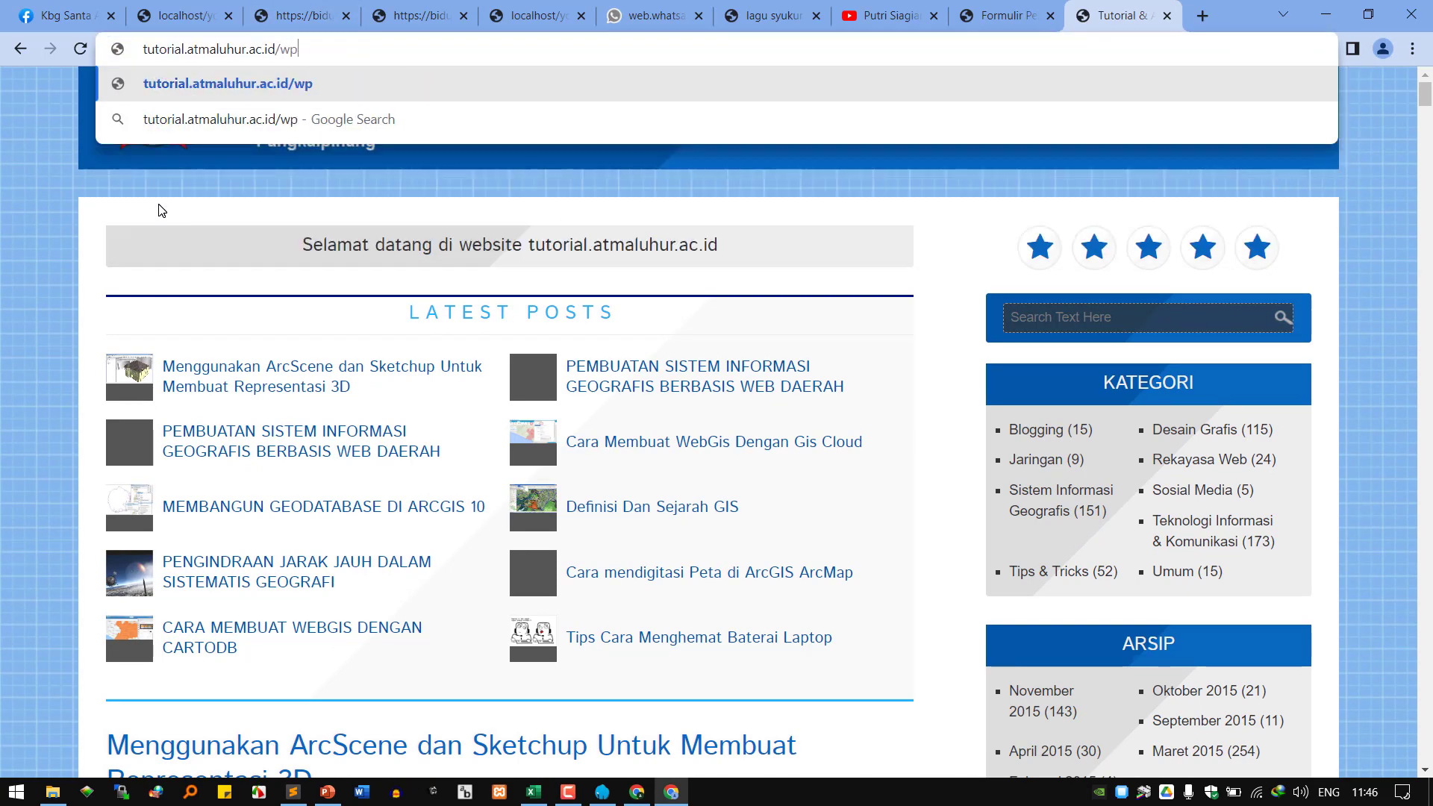
text(min)
key(Return)
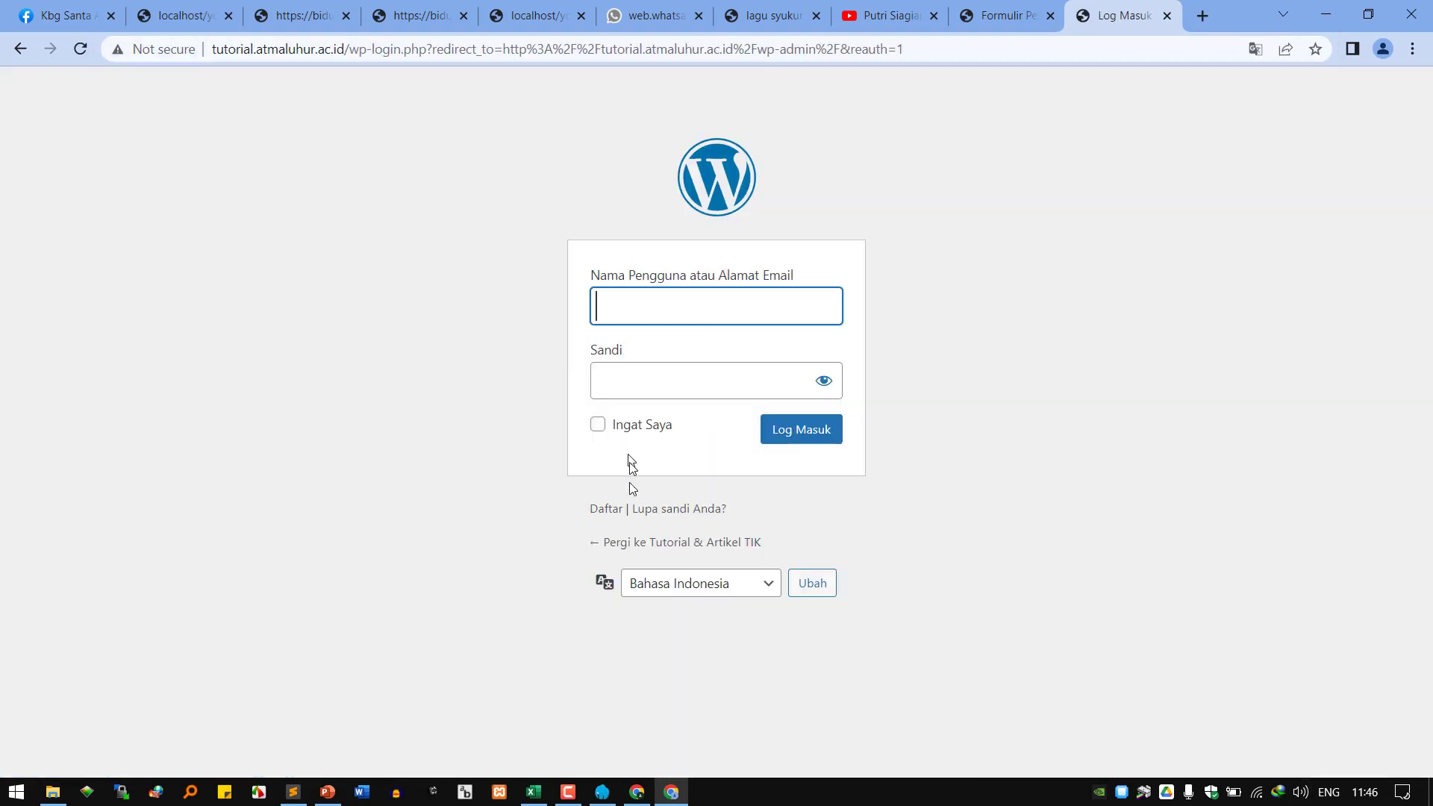
click(608, 509)
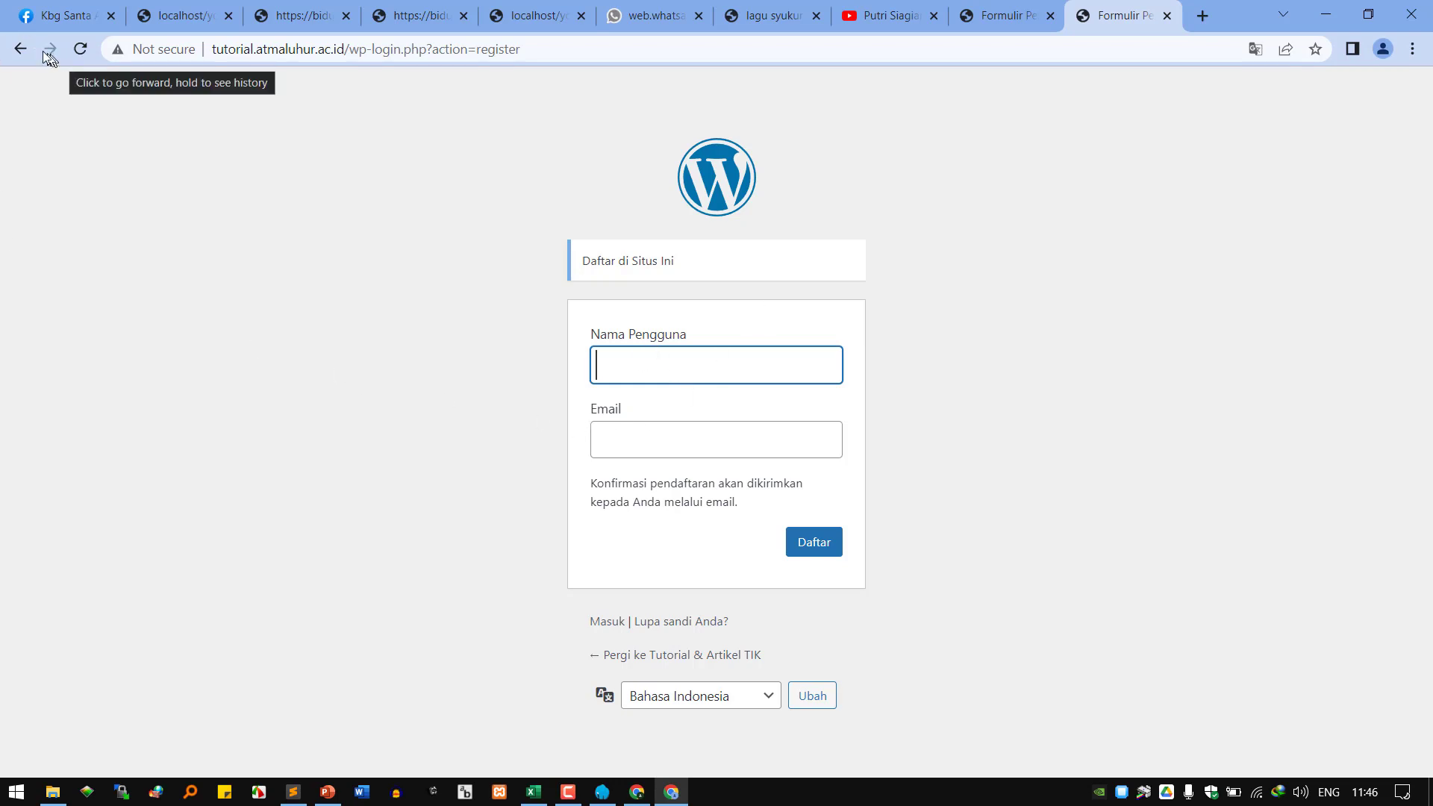
Go back twice to the tutorial site homepage, then return to the local General Settings window.
click(21, 49)
click(20, 50)
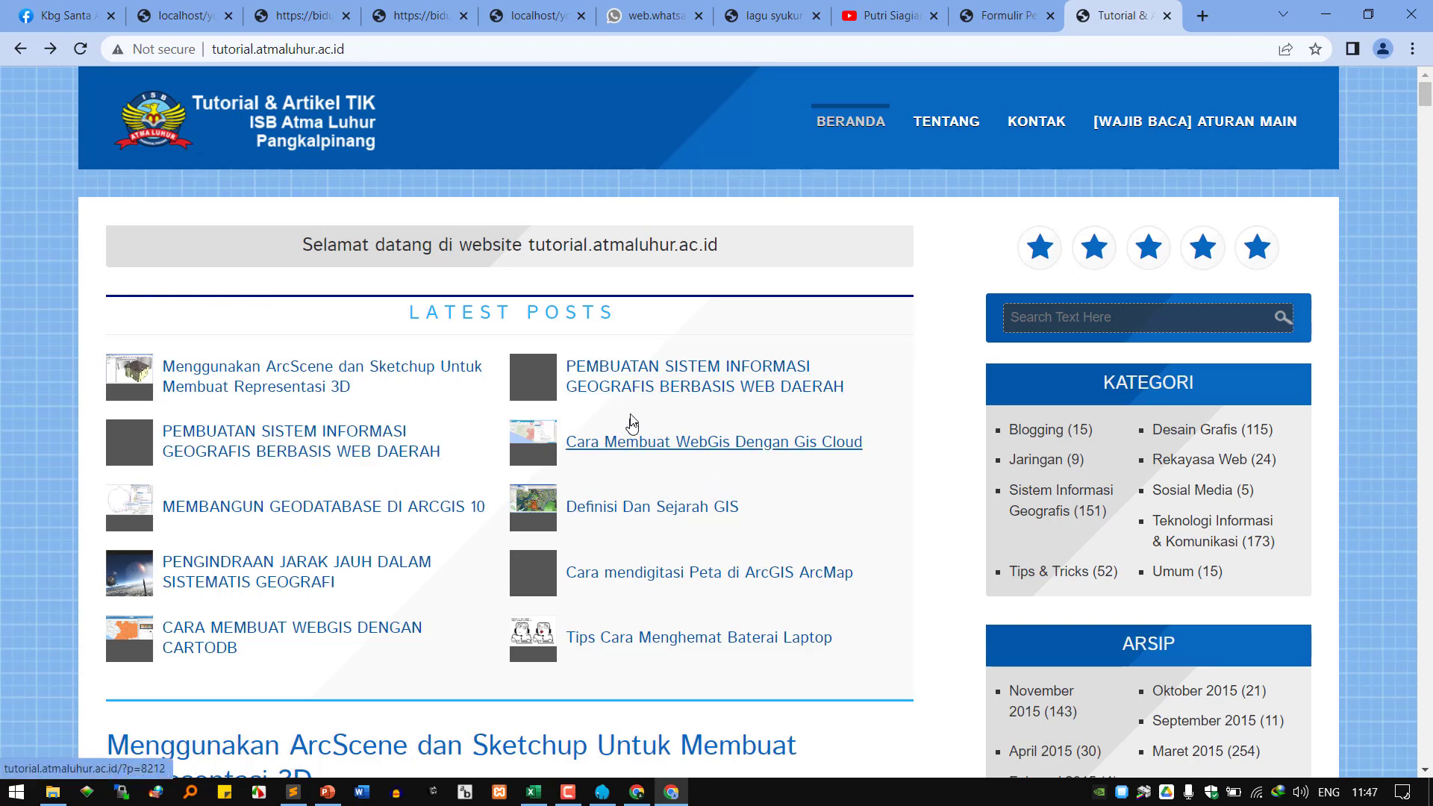
scroll(576, 631, down, 3)
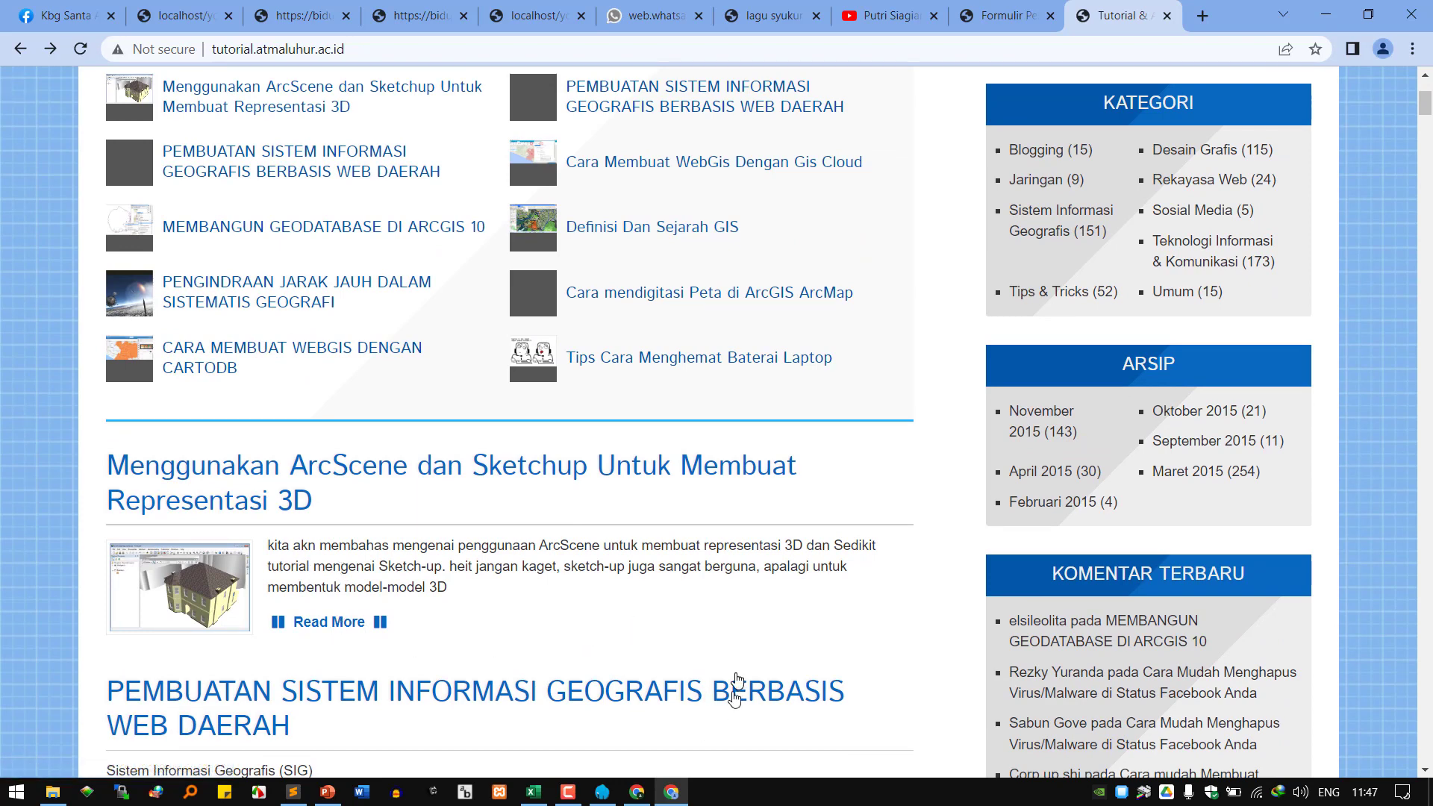
click(629, 797)
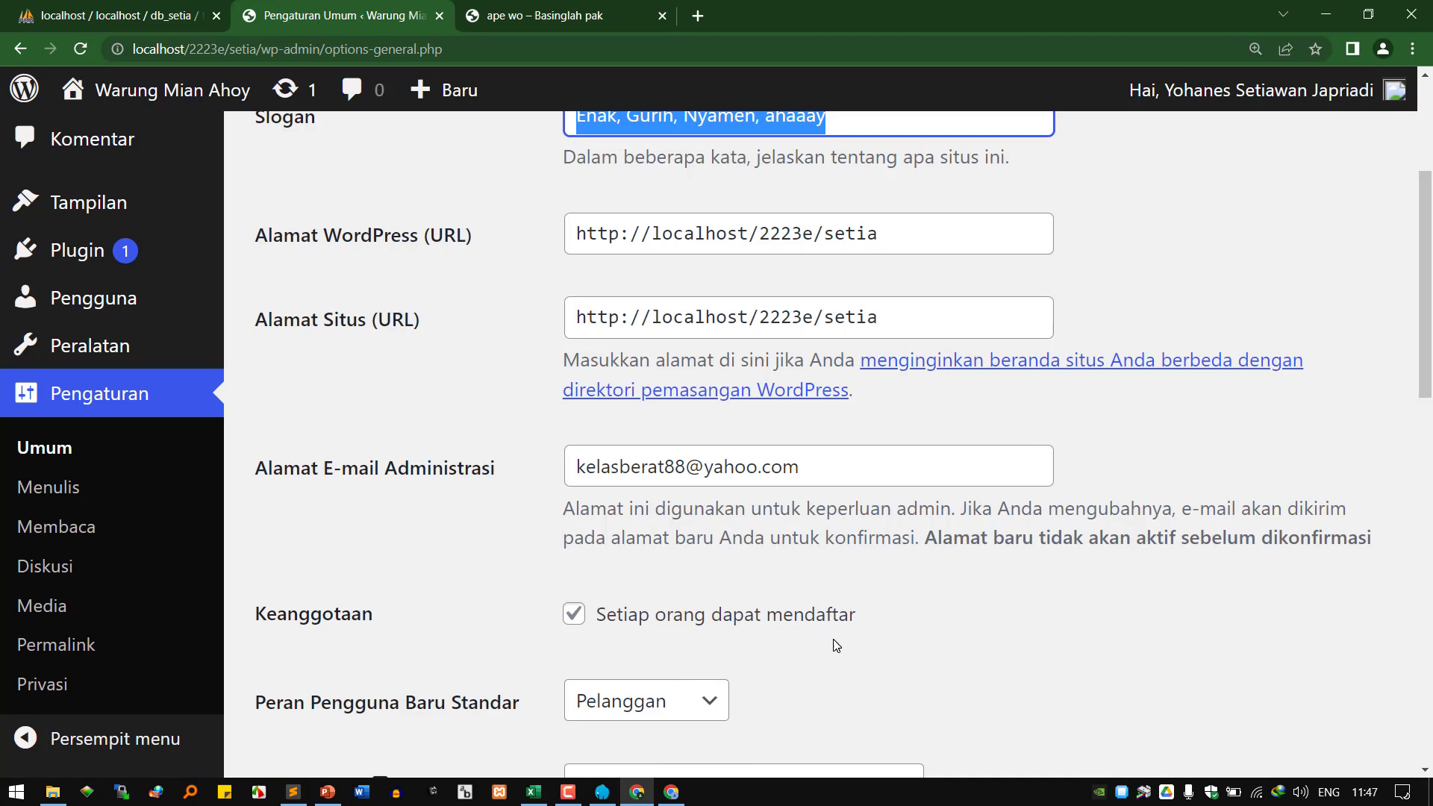
Check the default new-user role list without changing it, then bring the tutorial homepage forward.
scroll(760, 636, down, 2)
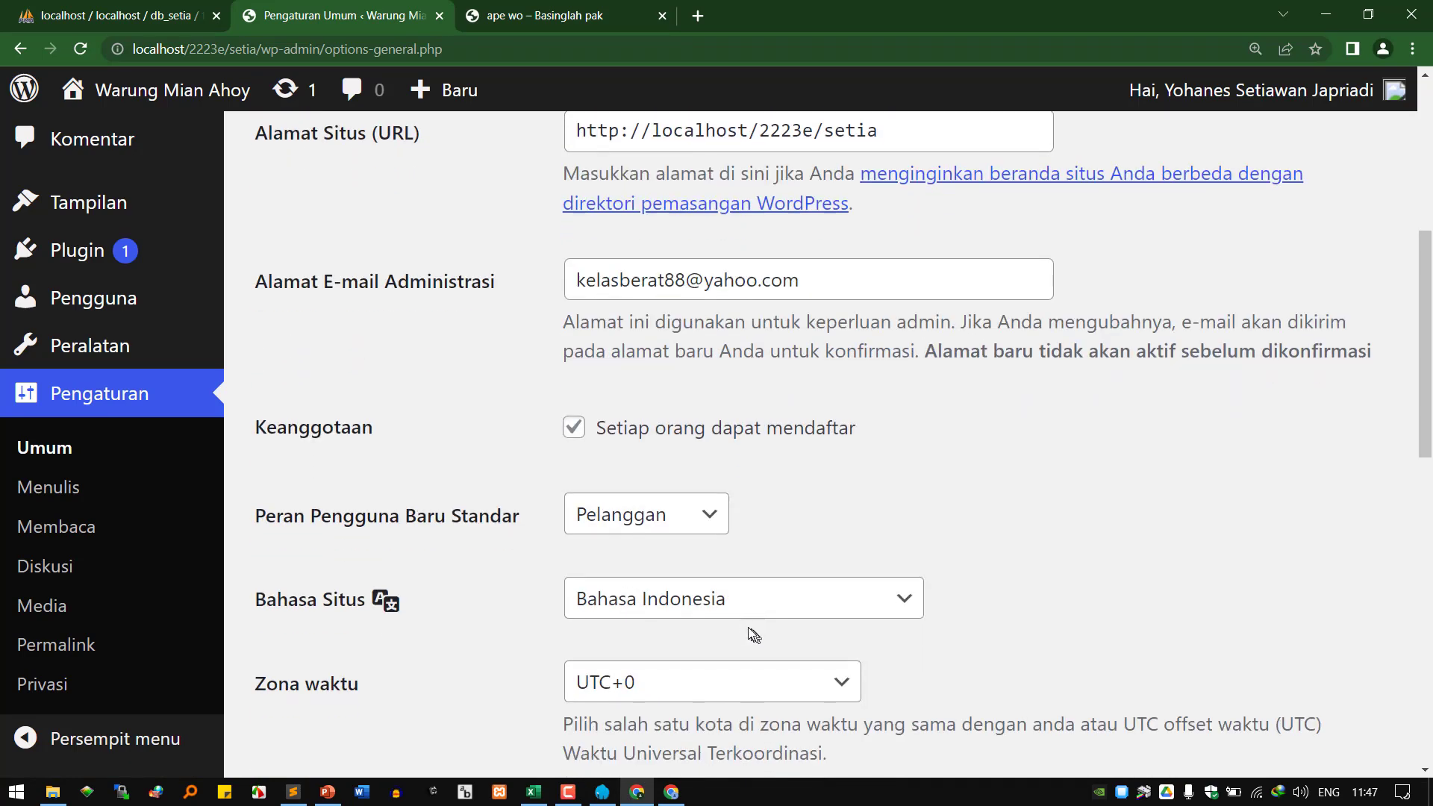
click(660, 521)
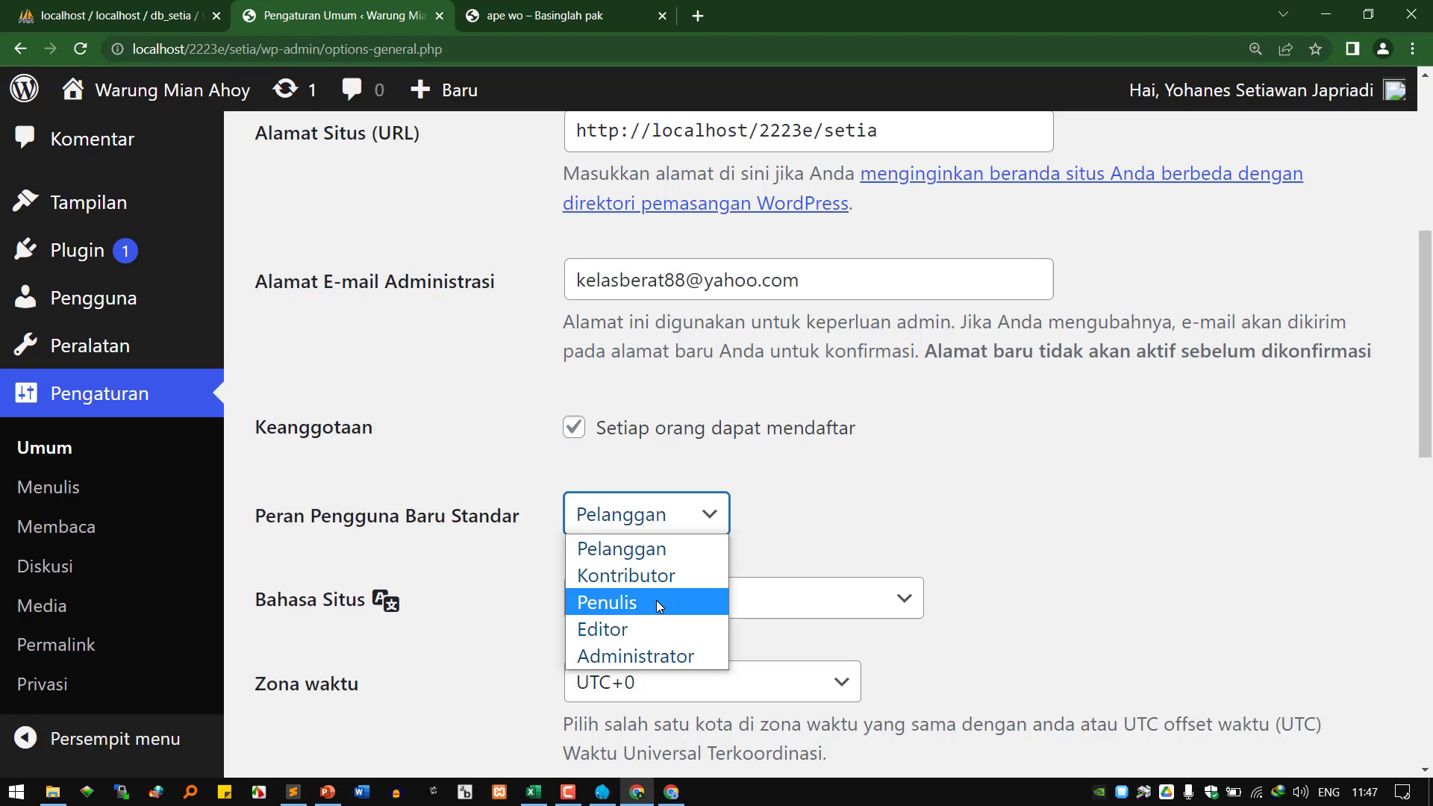
click(825, 534)
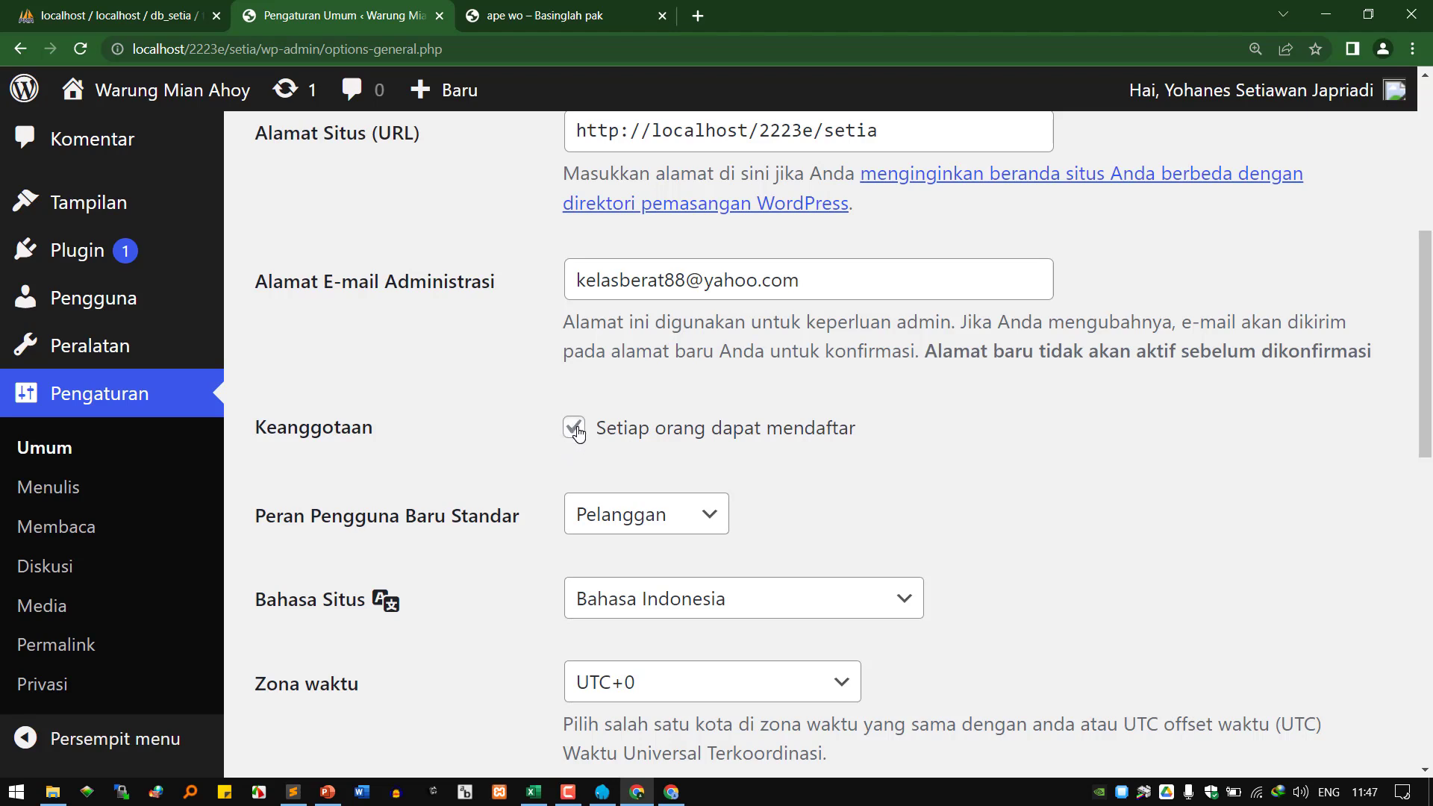
click(671, 792)
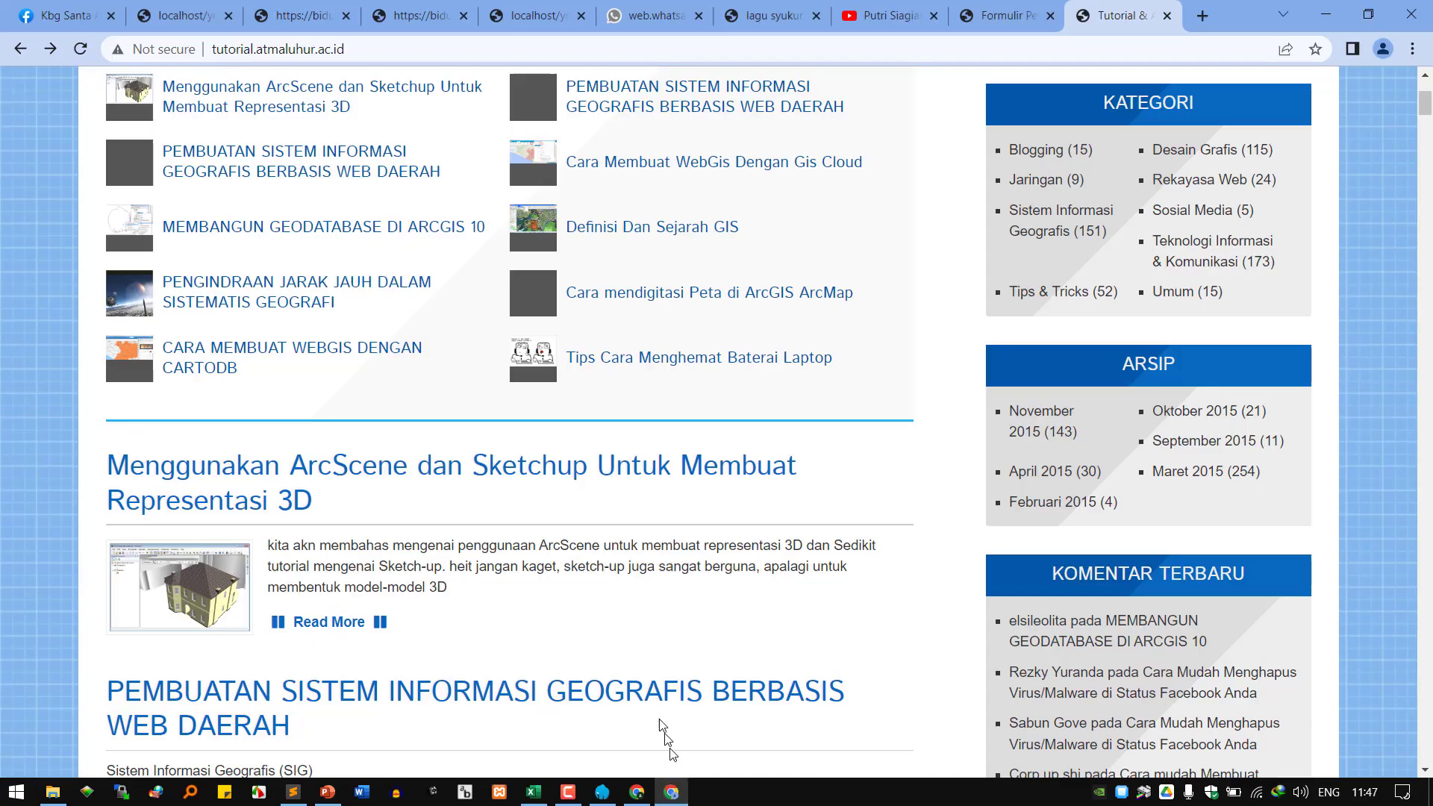
Open the ArcScene and SIG articles from the tutorial homepage in new tabs.
scroll(523, 403, up, 4)
scroll(231, 394, down, 5)
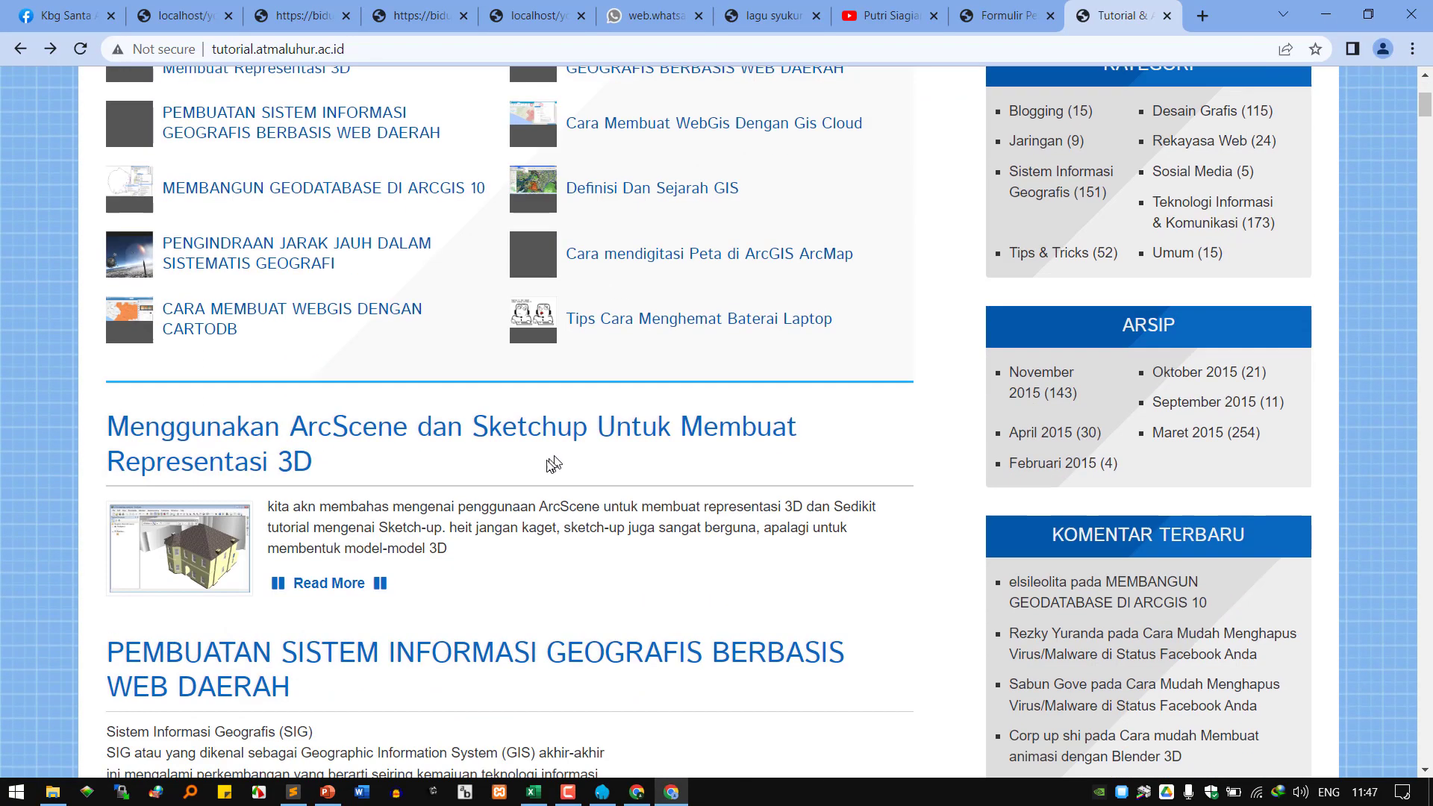
right_click(231, 393)
click(284, 396)
scroll(294, 410, down, 3)
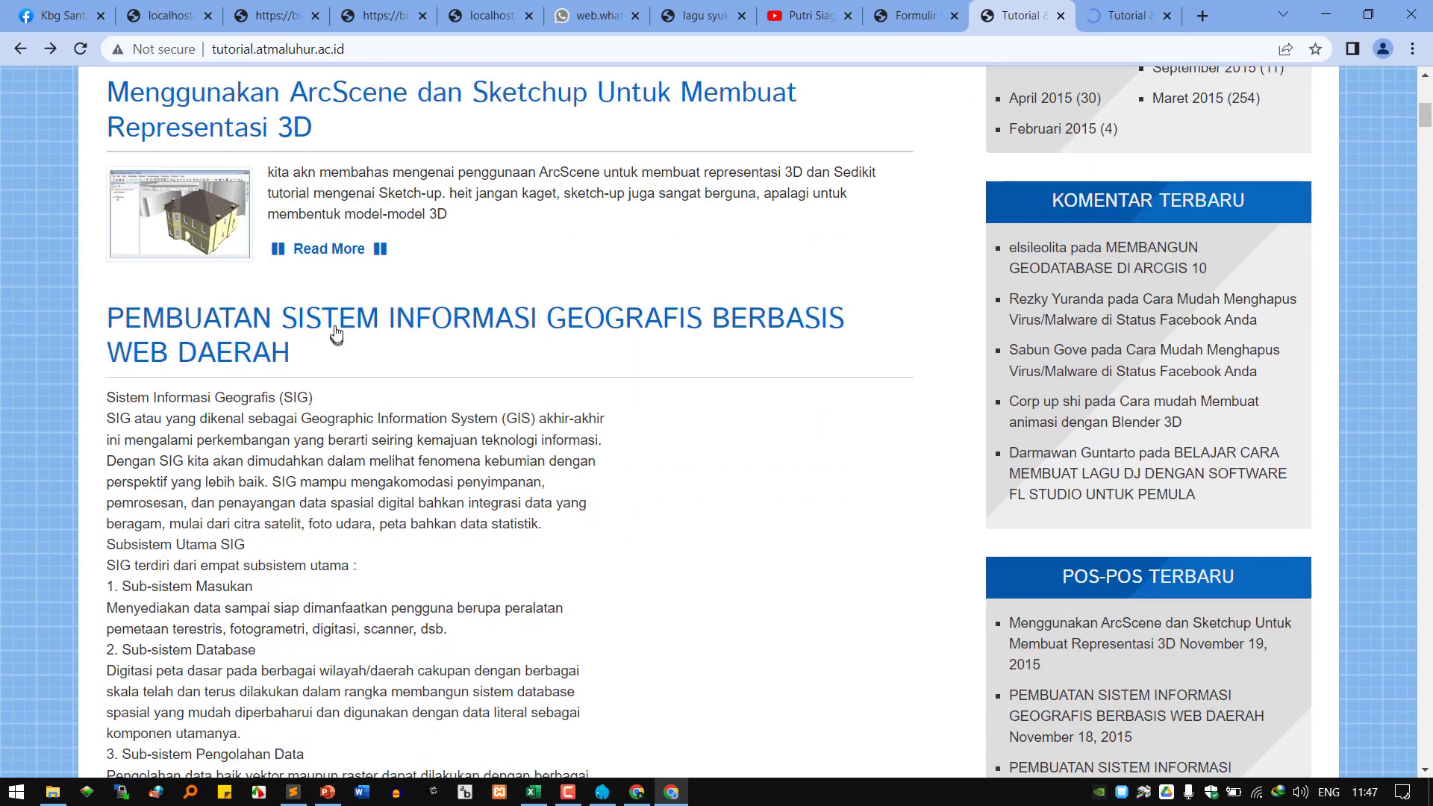
right_click(335, 327)
click(424, 342)
View both article tabs, close them, and return to the WordPress window.
key(ctrl+Tab)
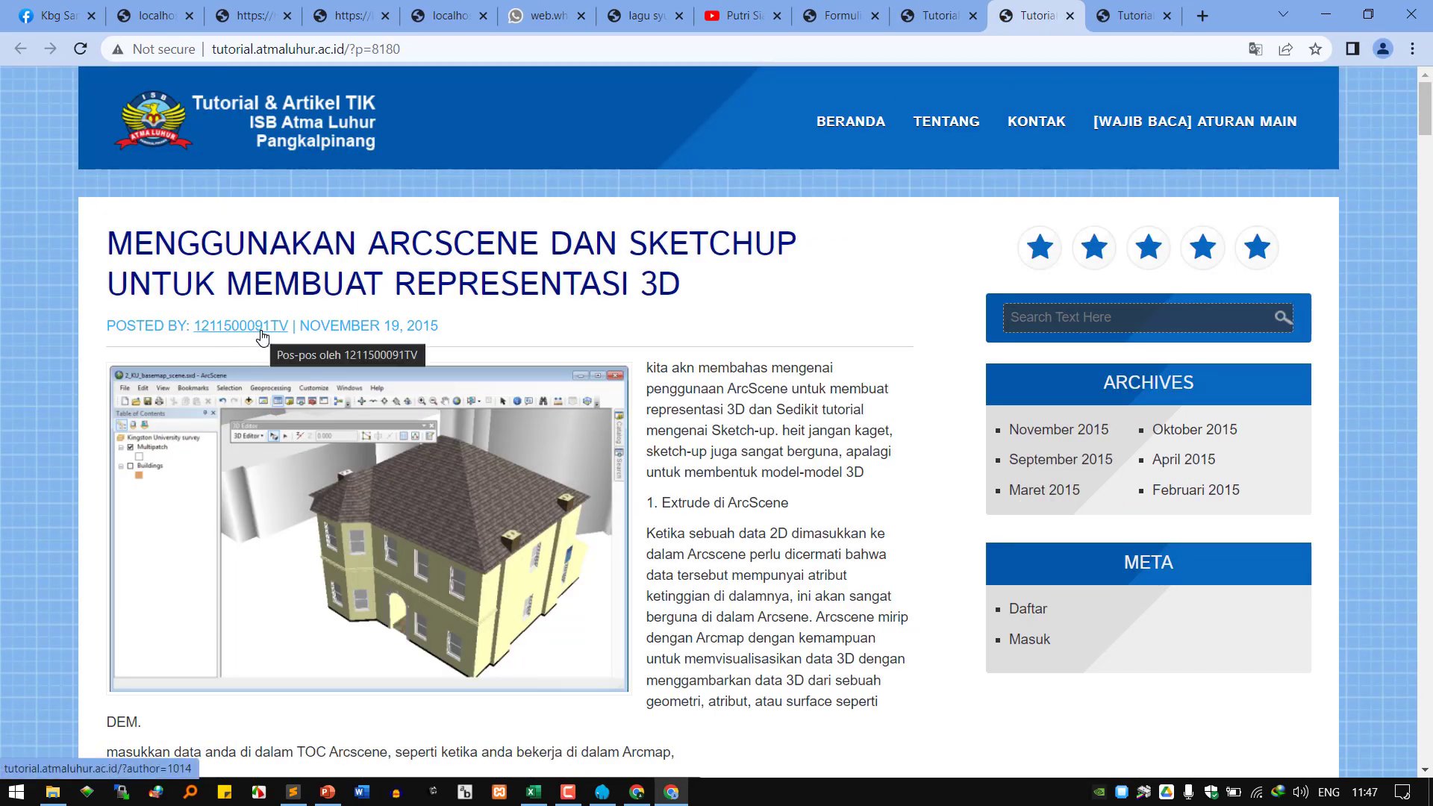
key(ctrl+Tab)
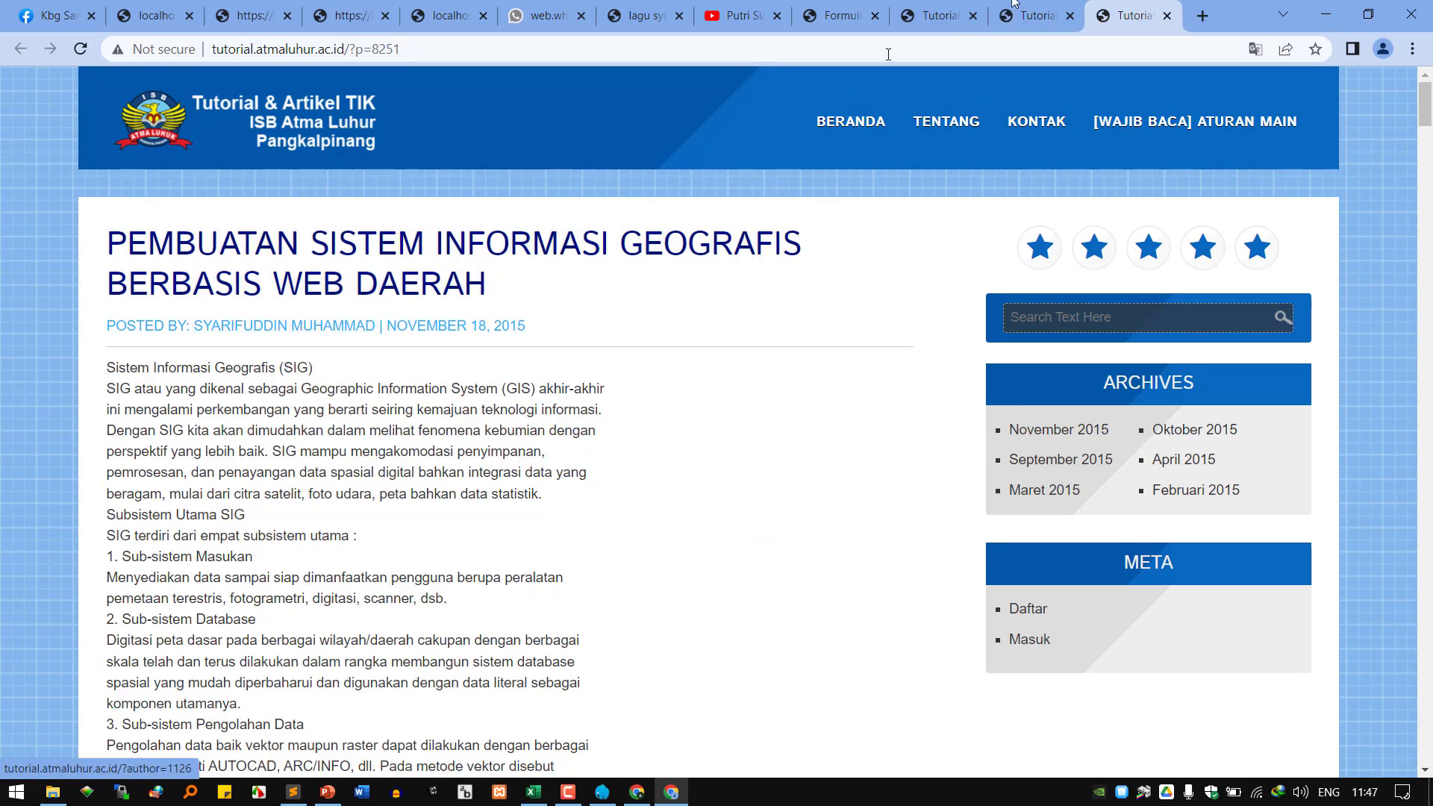
click(1168, 17)
click(1167, 17)
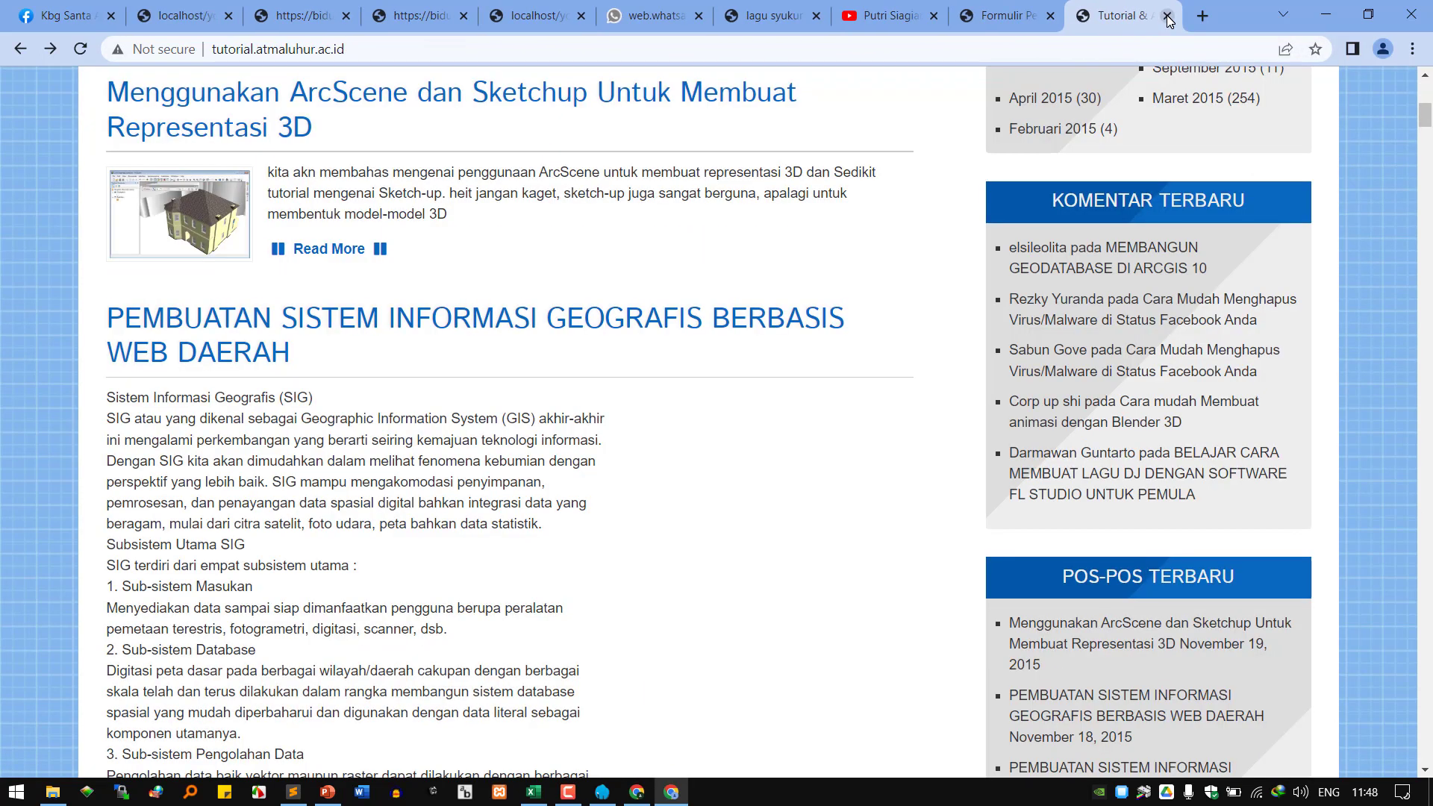
click(636, 792)
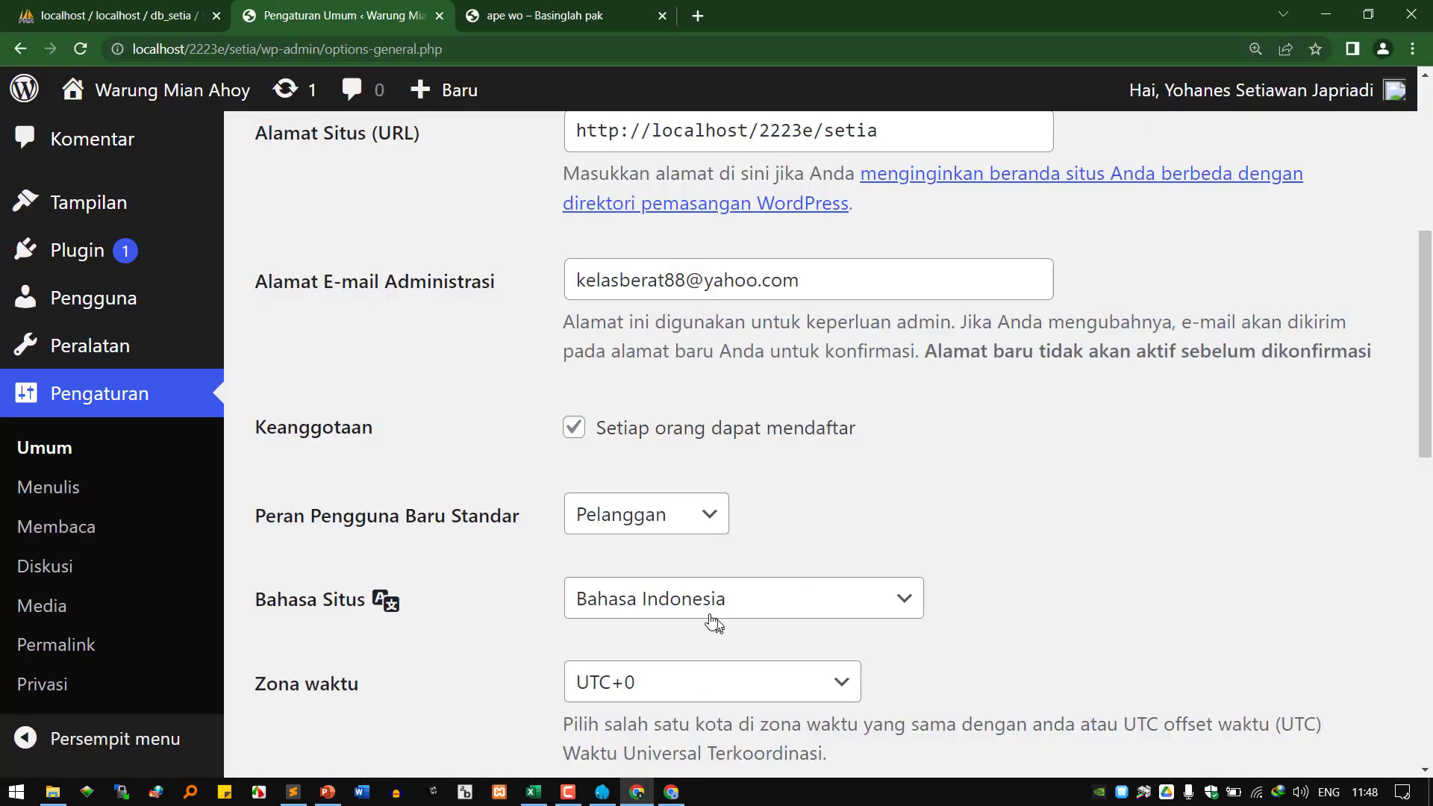
Set the default new-user role to Penulis, leaving 'Setiap orang dapat mendaftar' ticked.
click(573, 427)
click(634, 512)
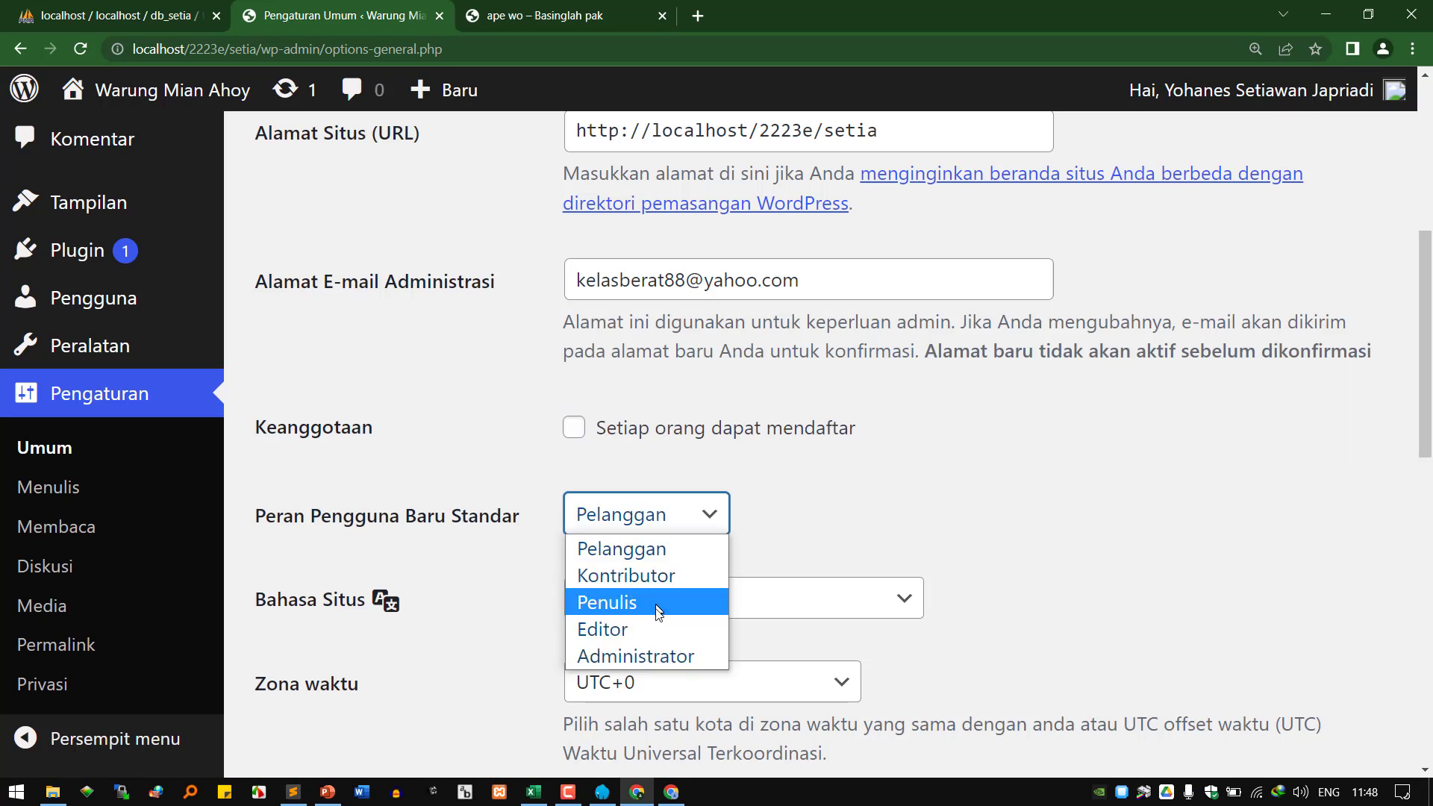
click(664, 657)
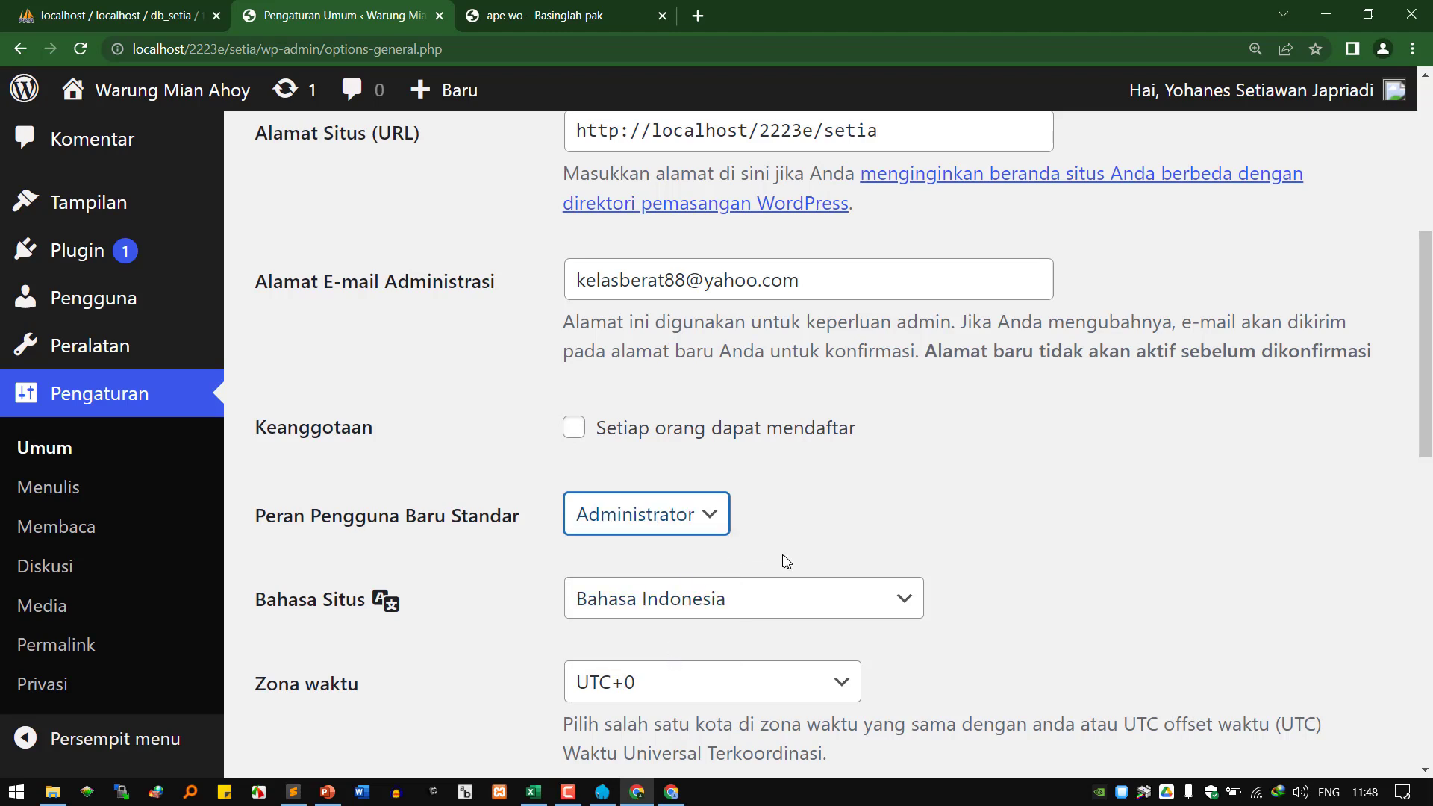
click(662, 526)
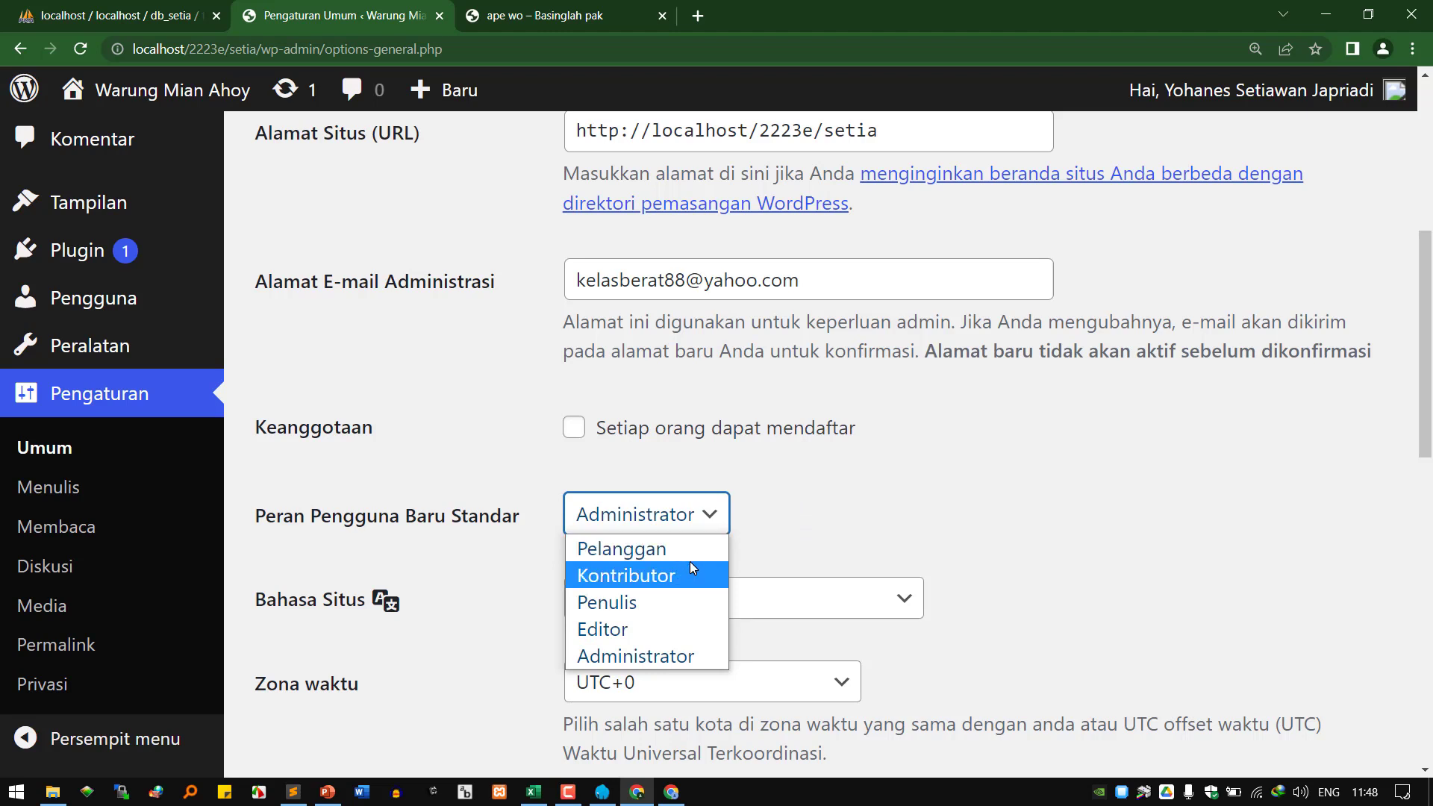
click(649, 606)
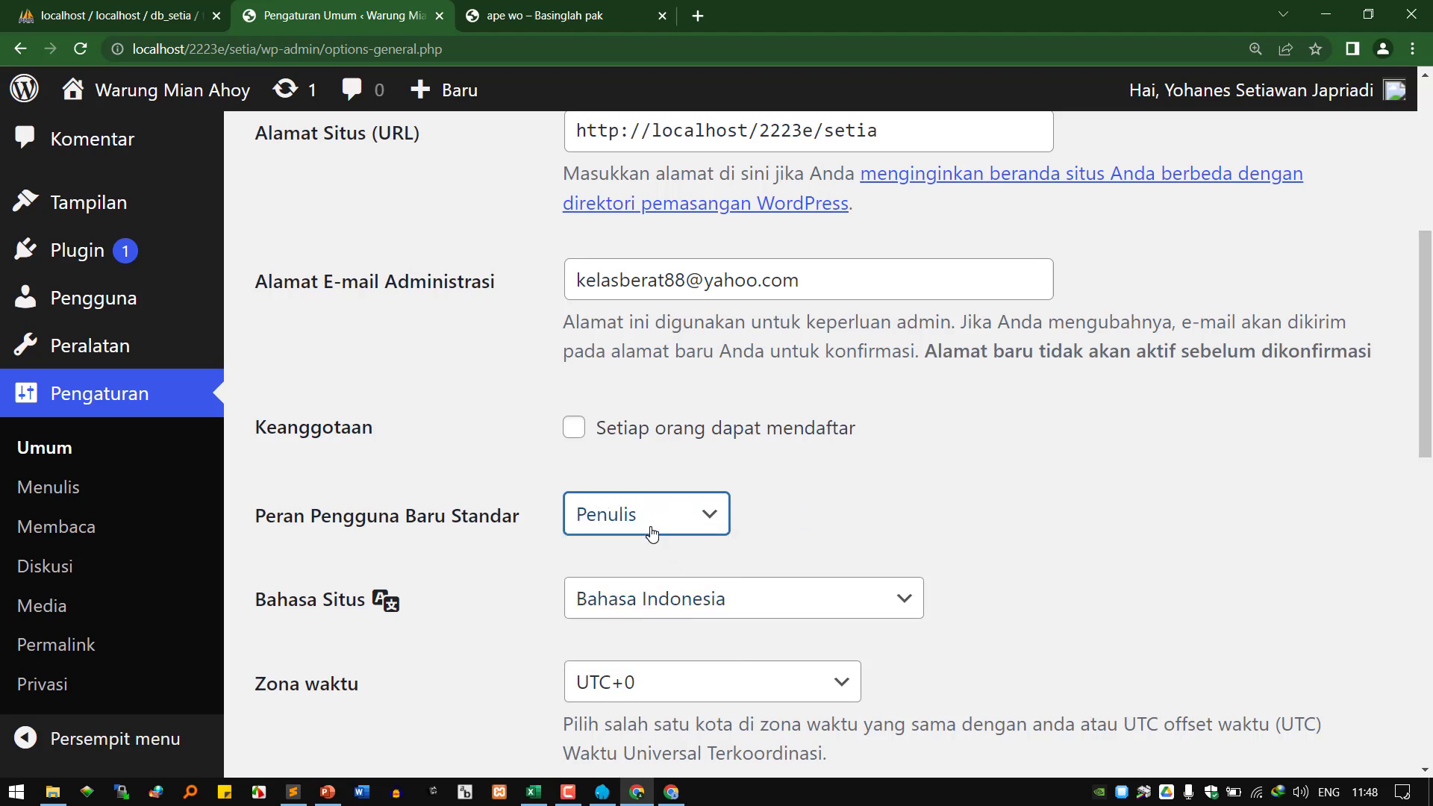
click(603, 445)
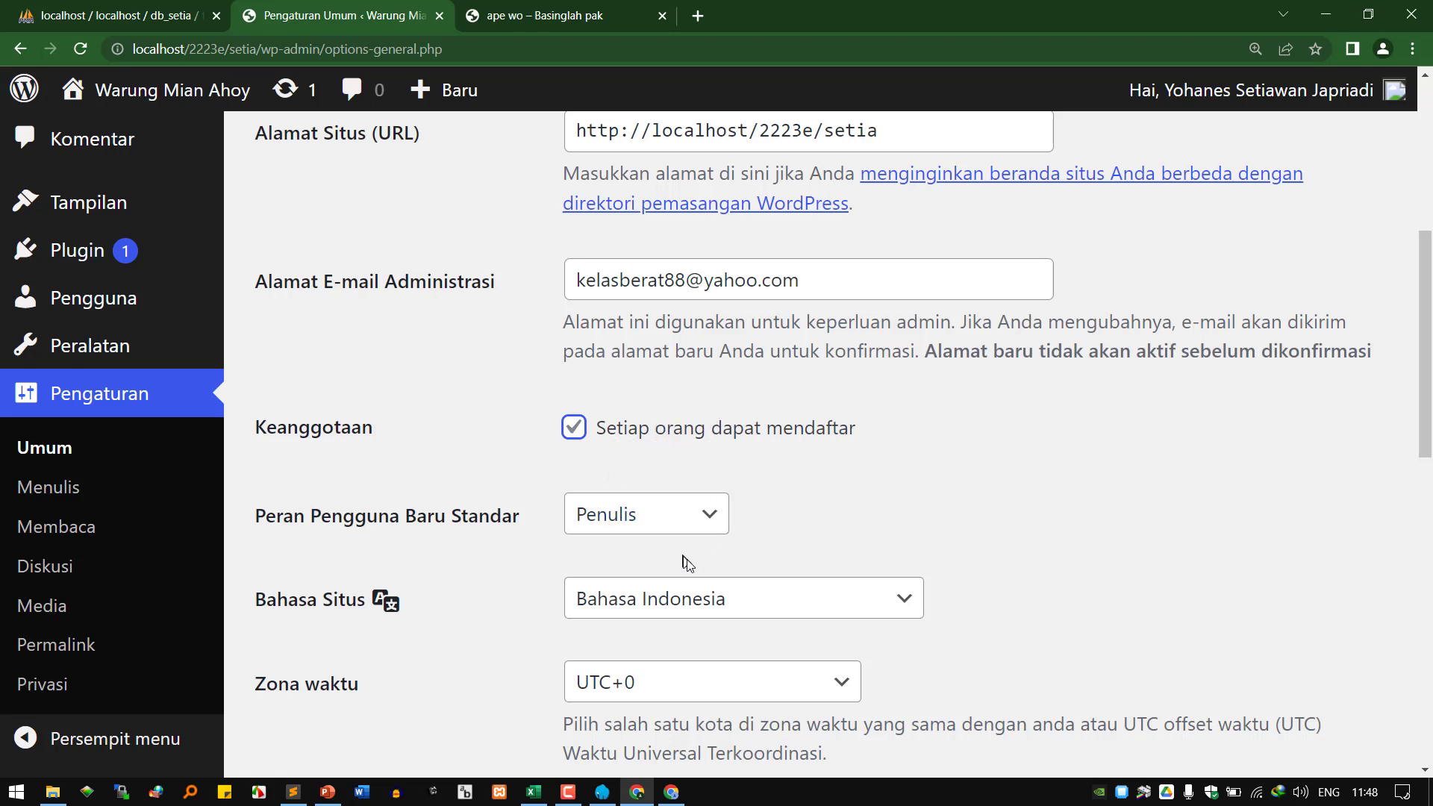
Choose UTC+7 in the Zona waktu list instead of UTC+0.
scroll(682, 563, down, 3)
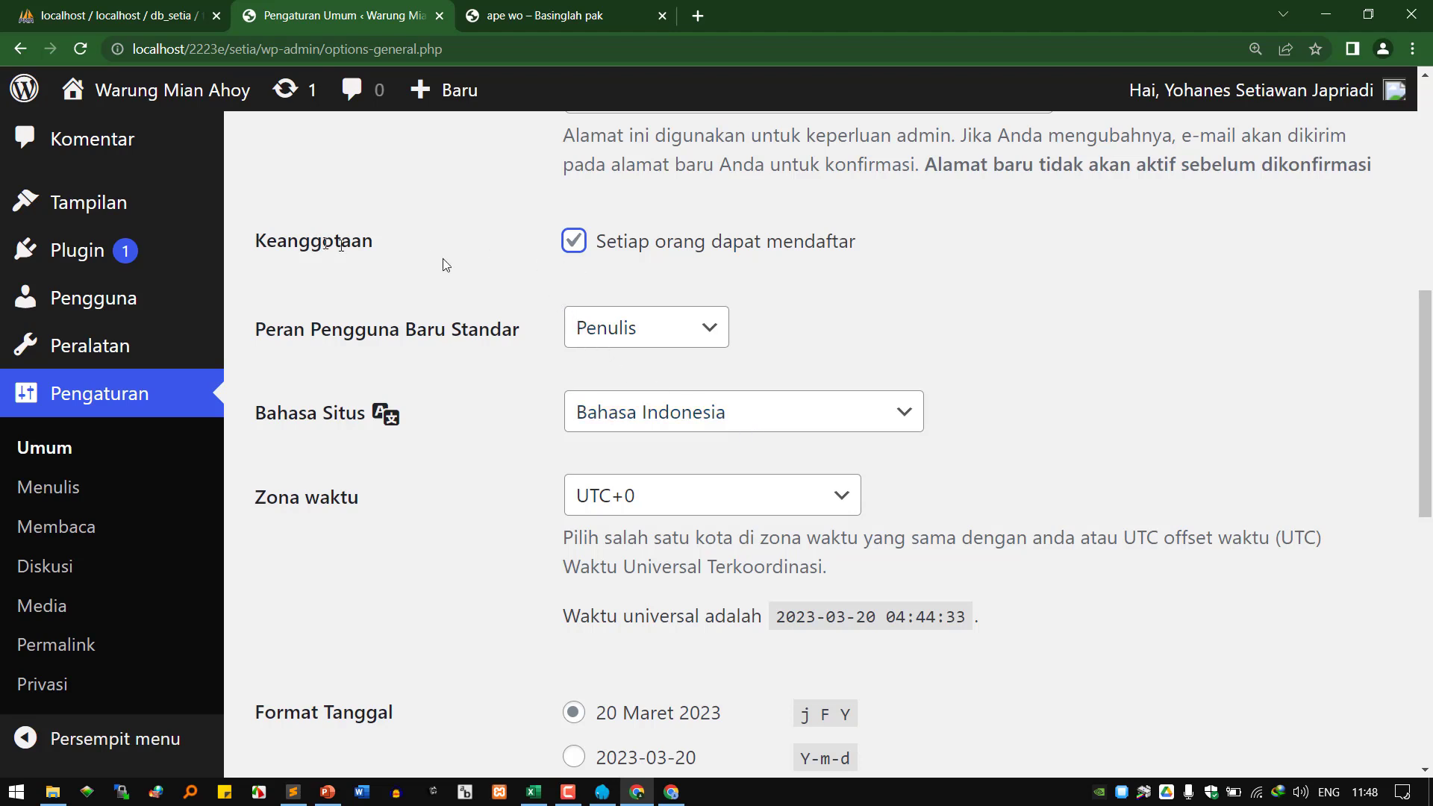
click(571, 250)
scroll(701, 485, down, 2)
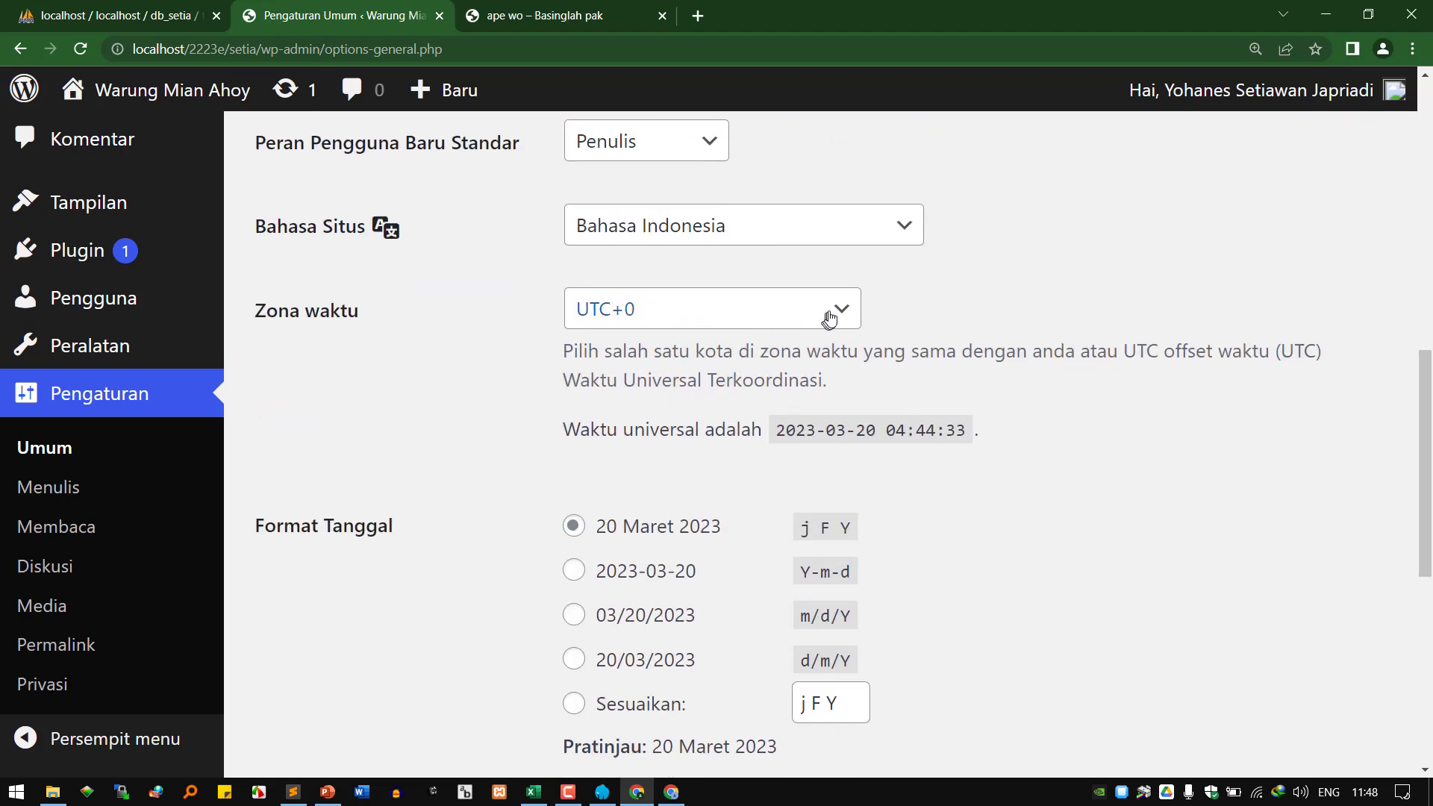
click(830, 317)
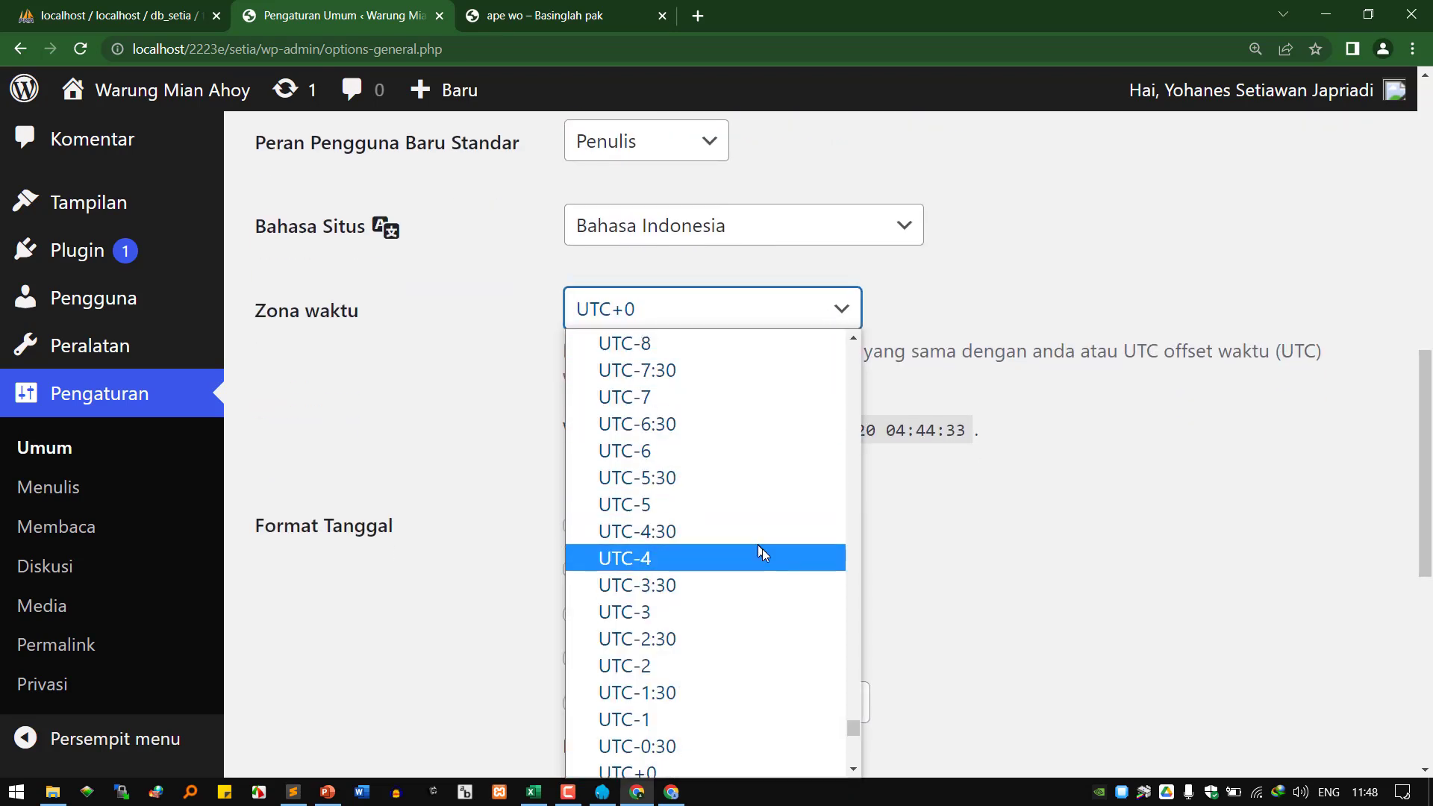
scroll(769, 559, down, 5)
scroll(778, 571, down, 5)
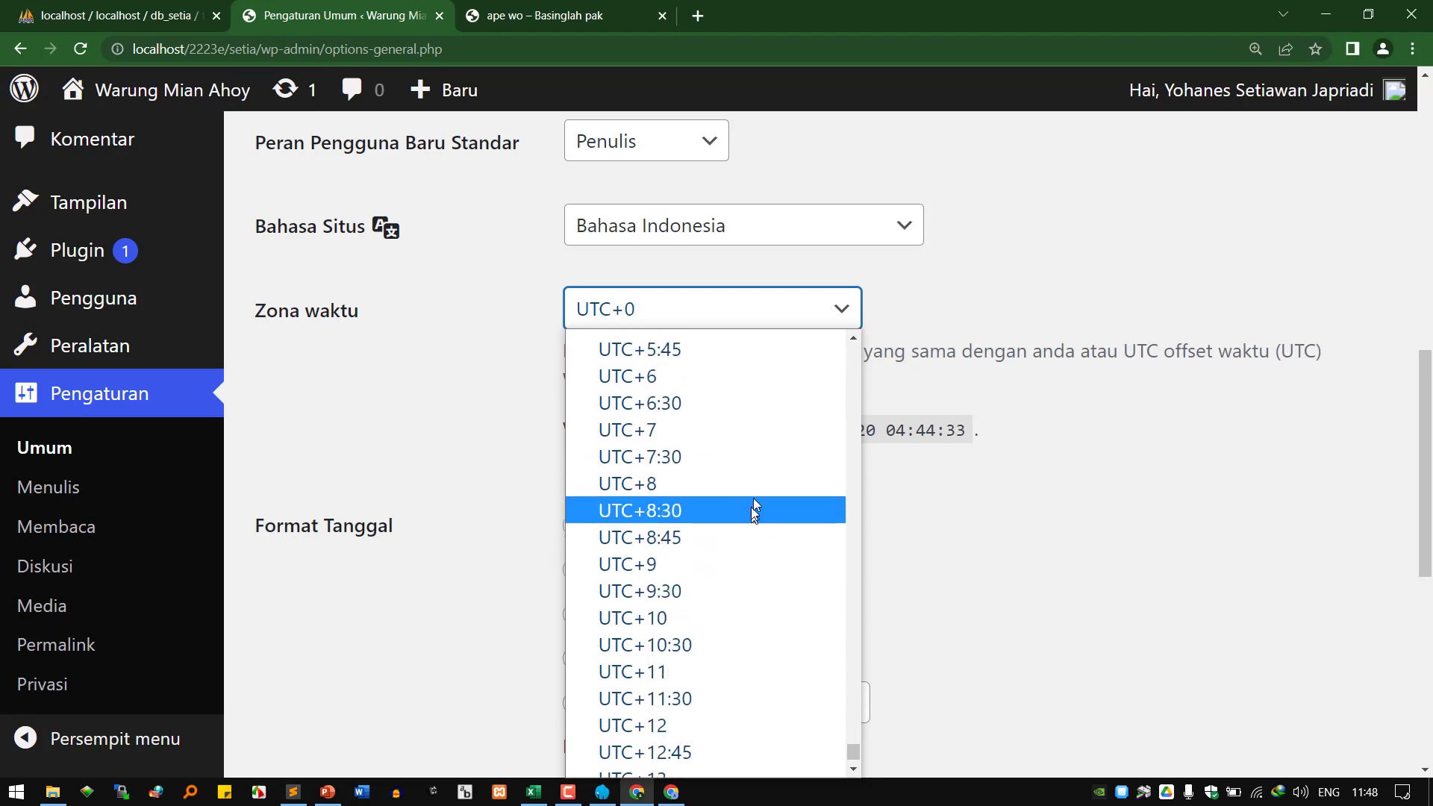
click(768, 429)
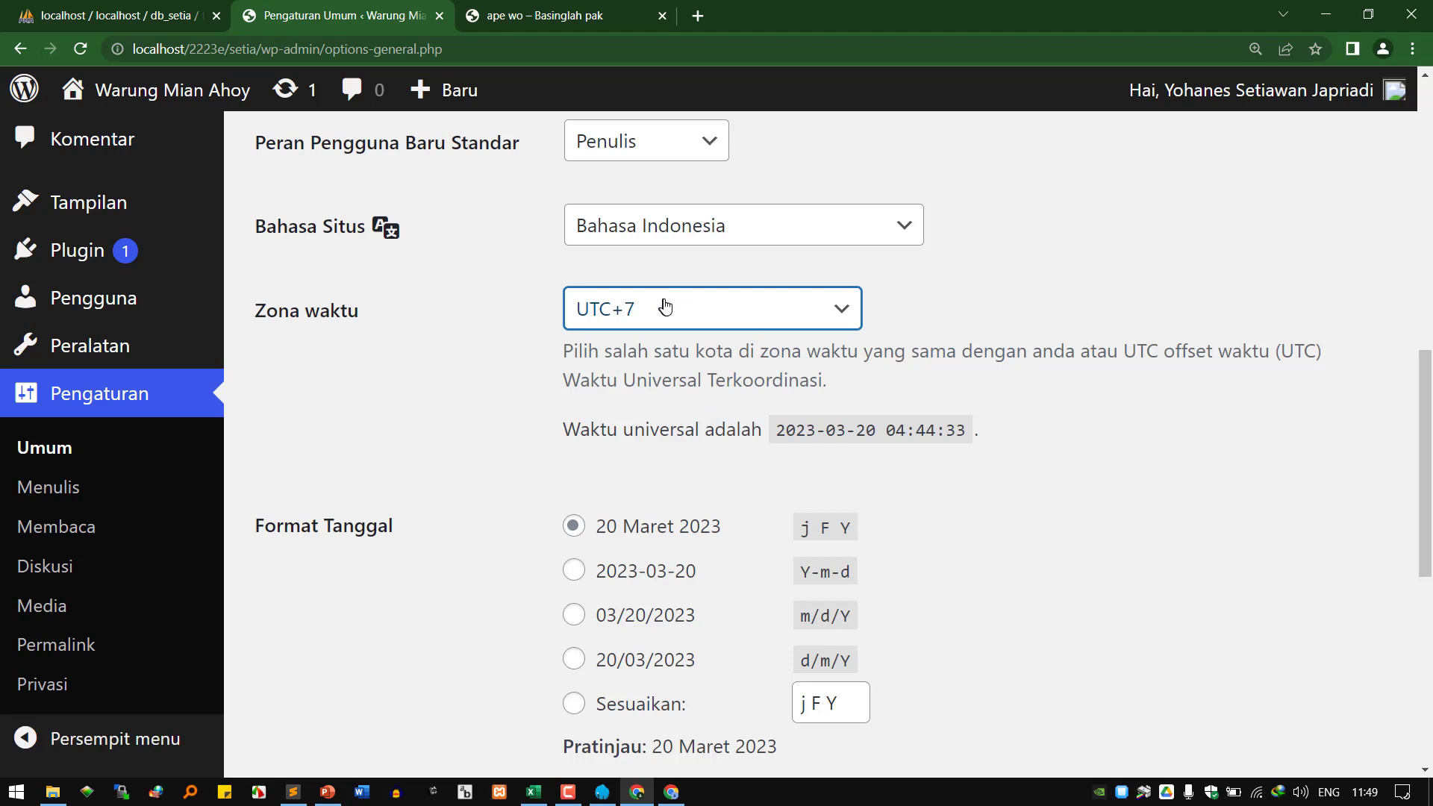
scroll(758, 478, down, 2)
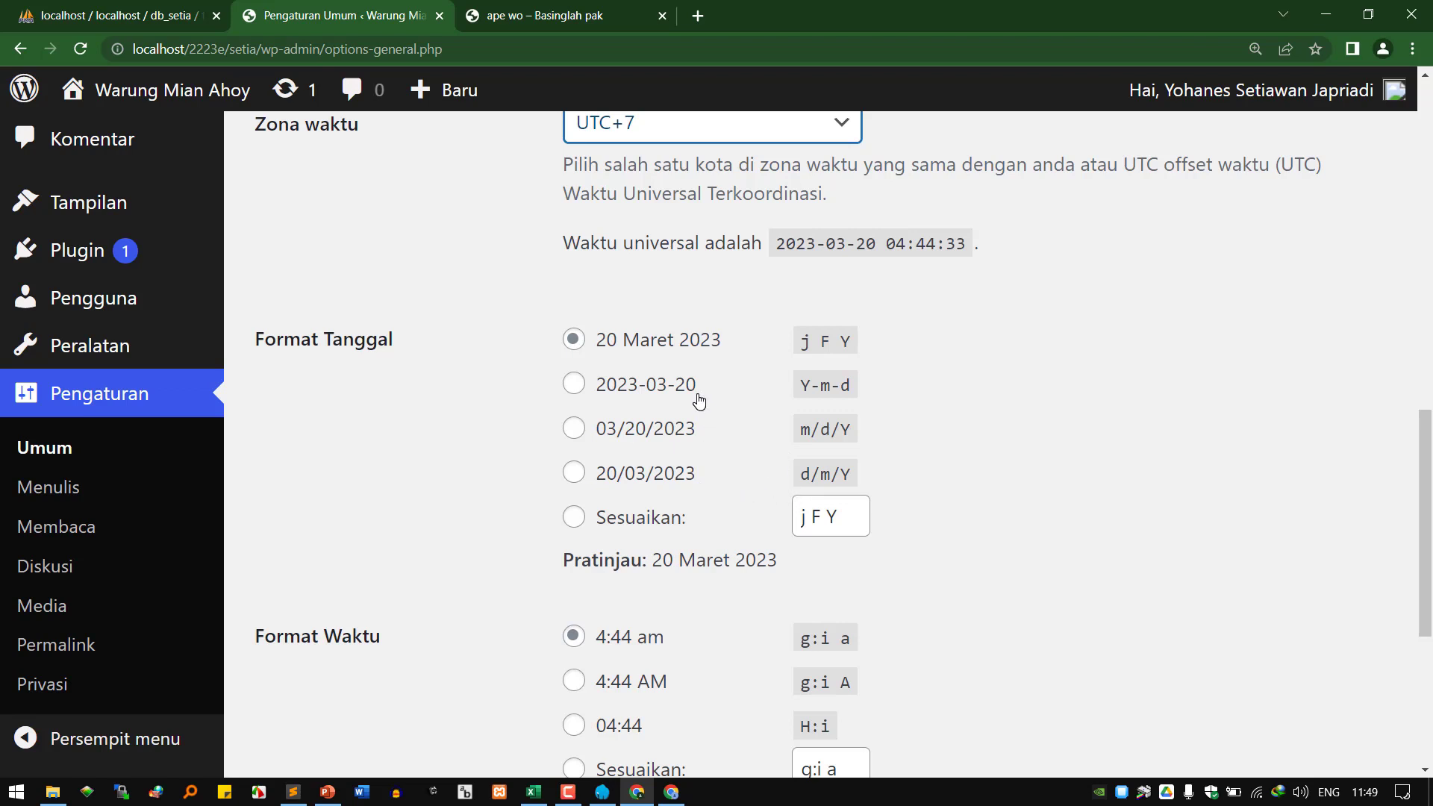
scroll(630, 573, down, 1)
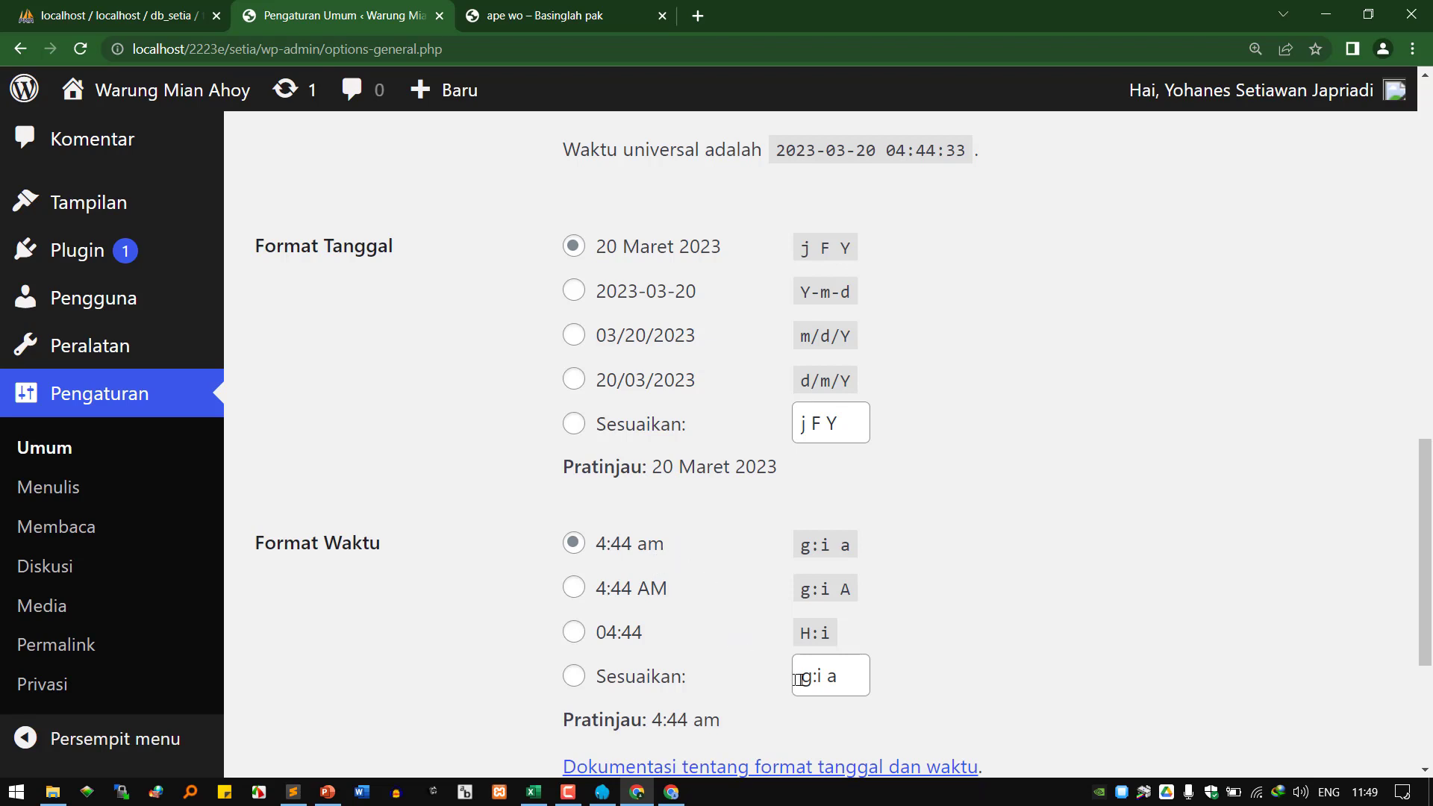
Replace the custom time format g:i a with H:i:s, previewing 04:49:39.
drag(835, 678, 793, 672)
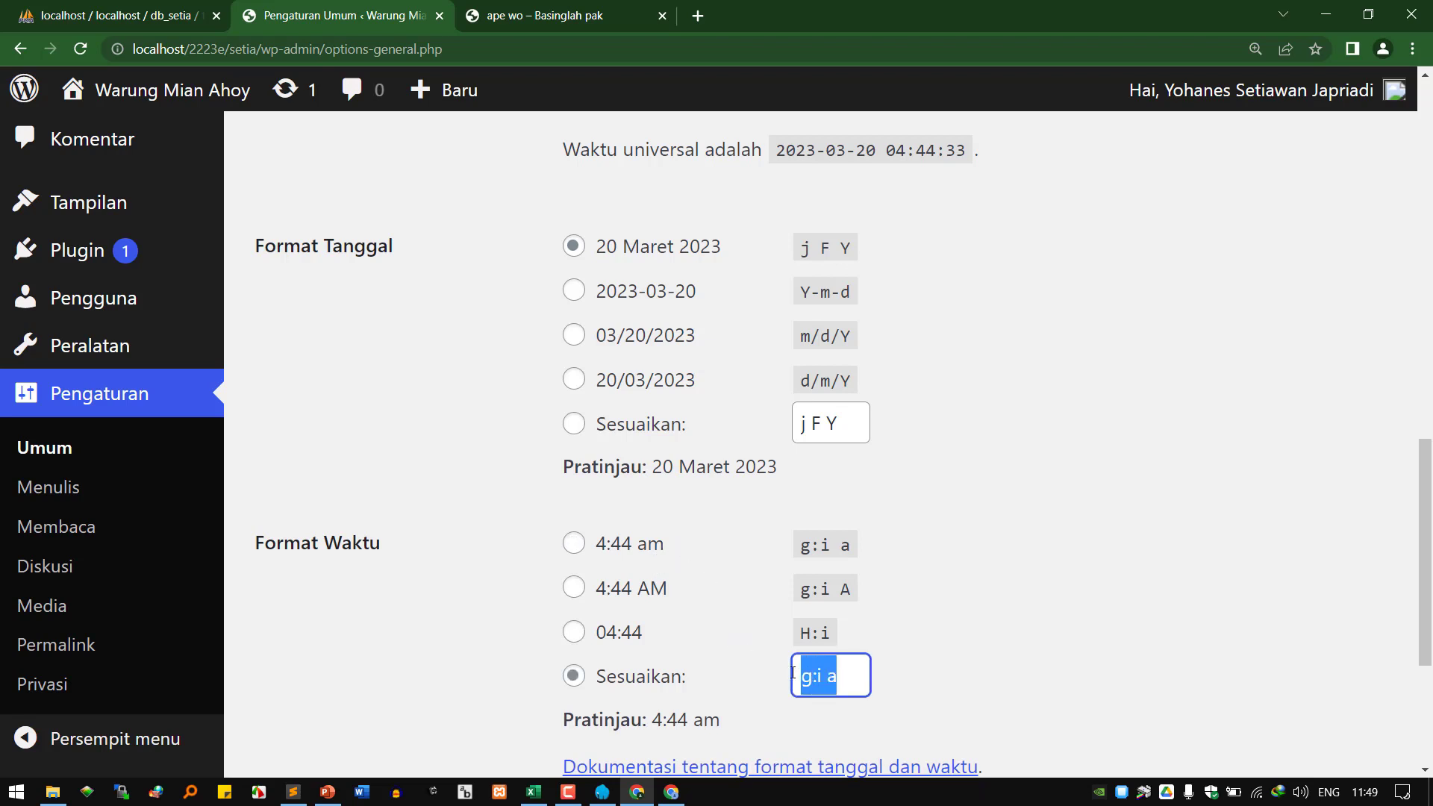
text(HL)
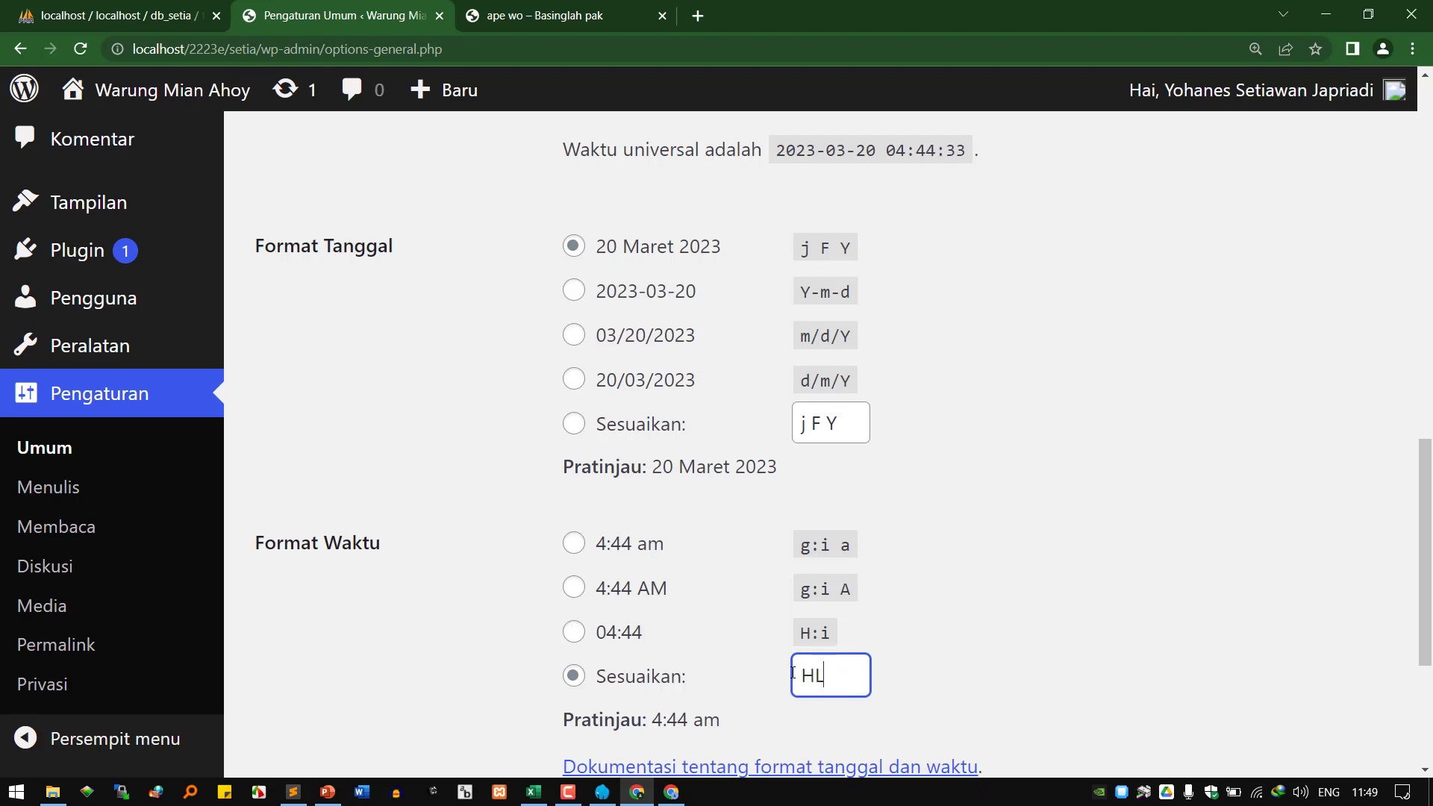
key(BackSpace)
scroll(997, 636, down, 1)
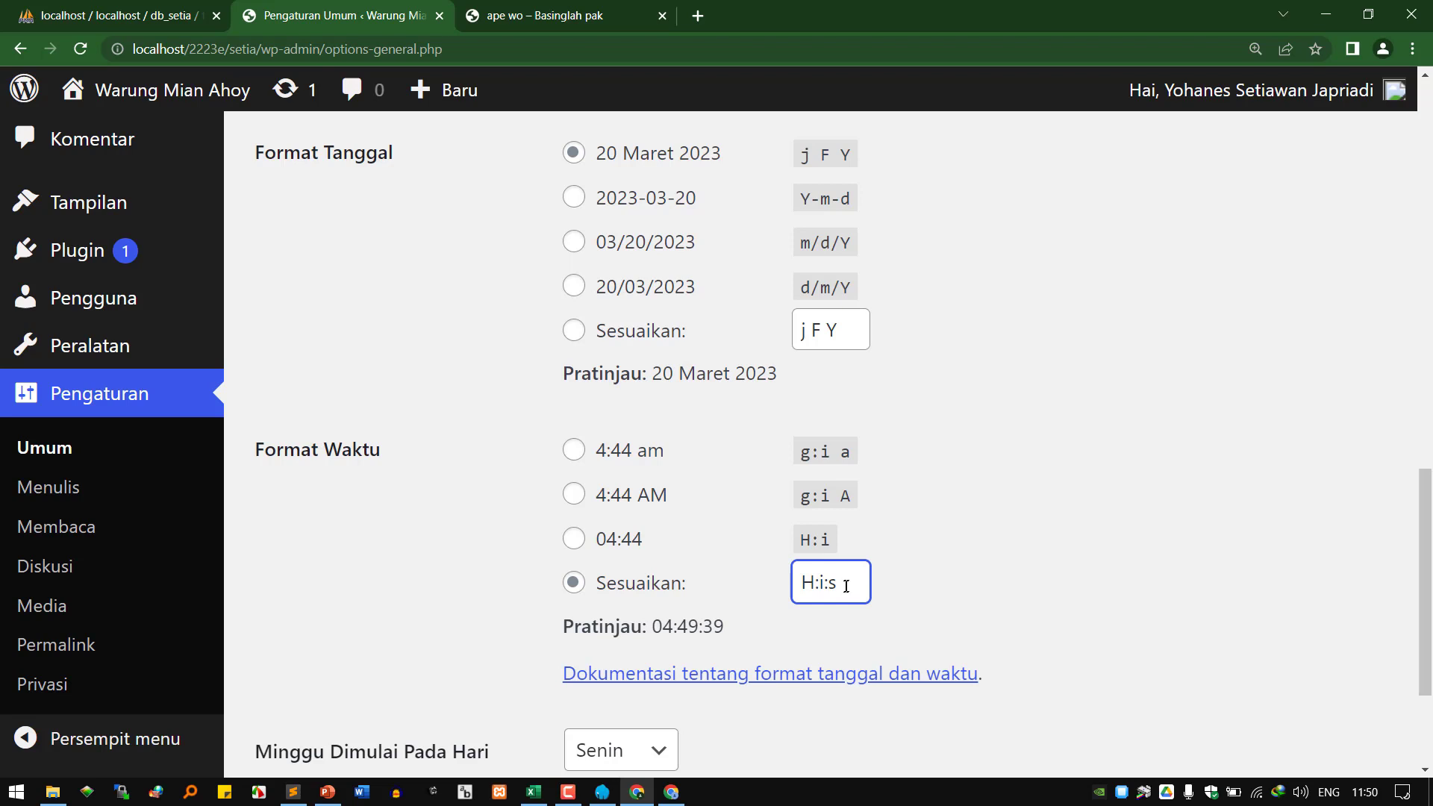
scroll(742, 589, down, 3)
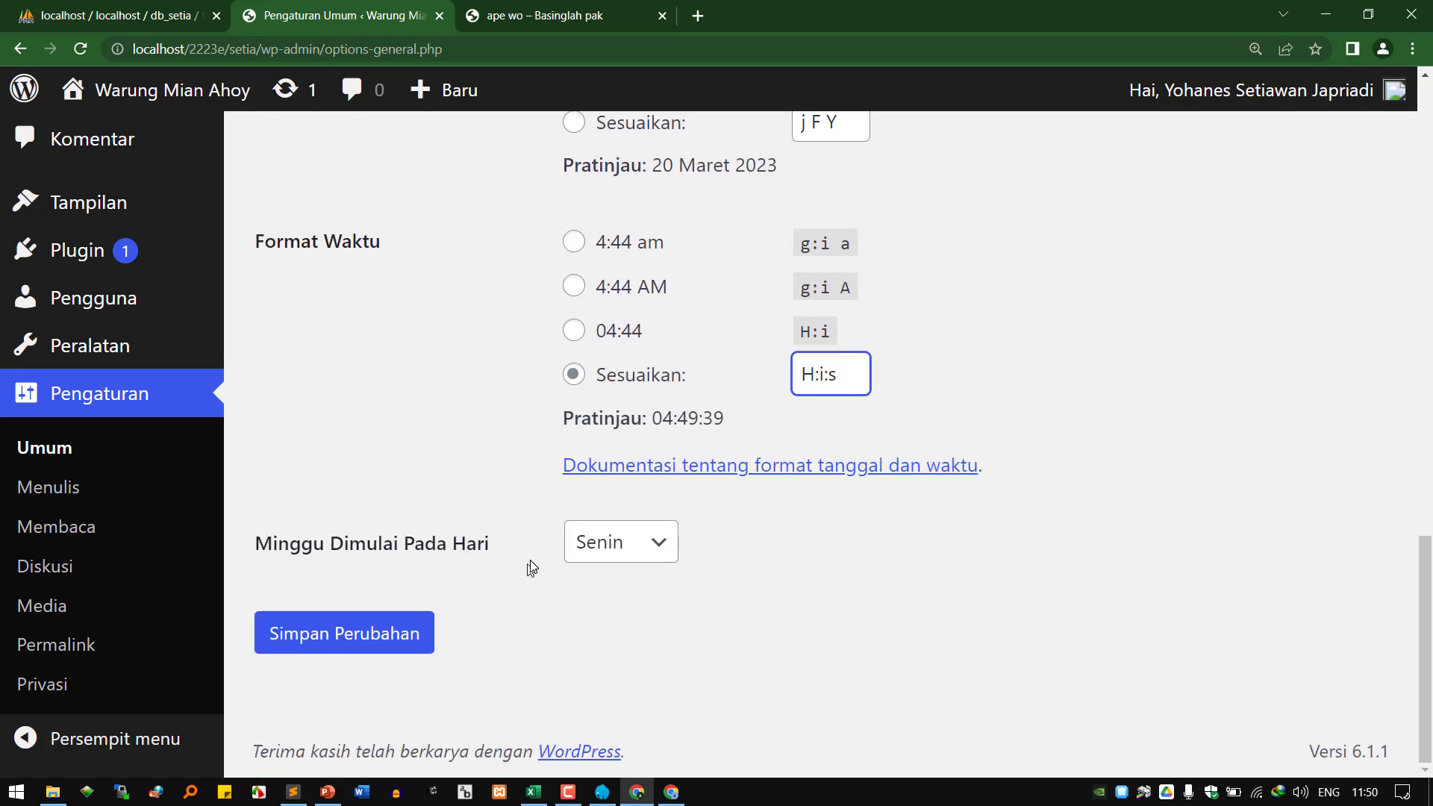
Try Minggu as the week start, revert to Senin, and check the system clock.
click(653, 548)
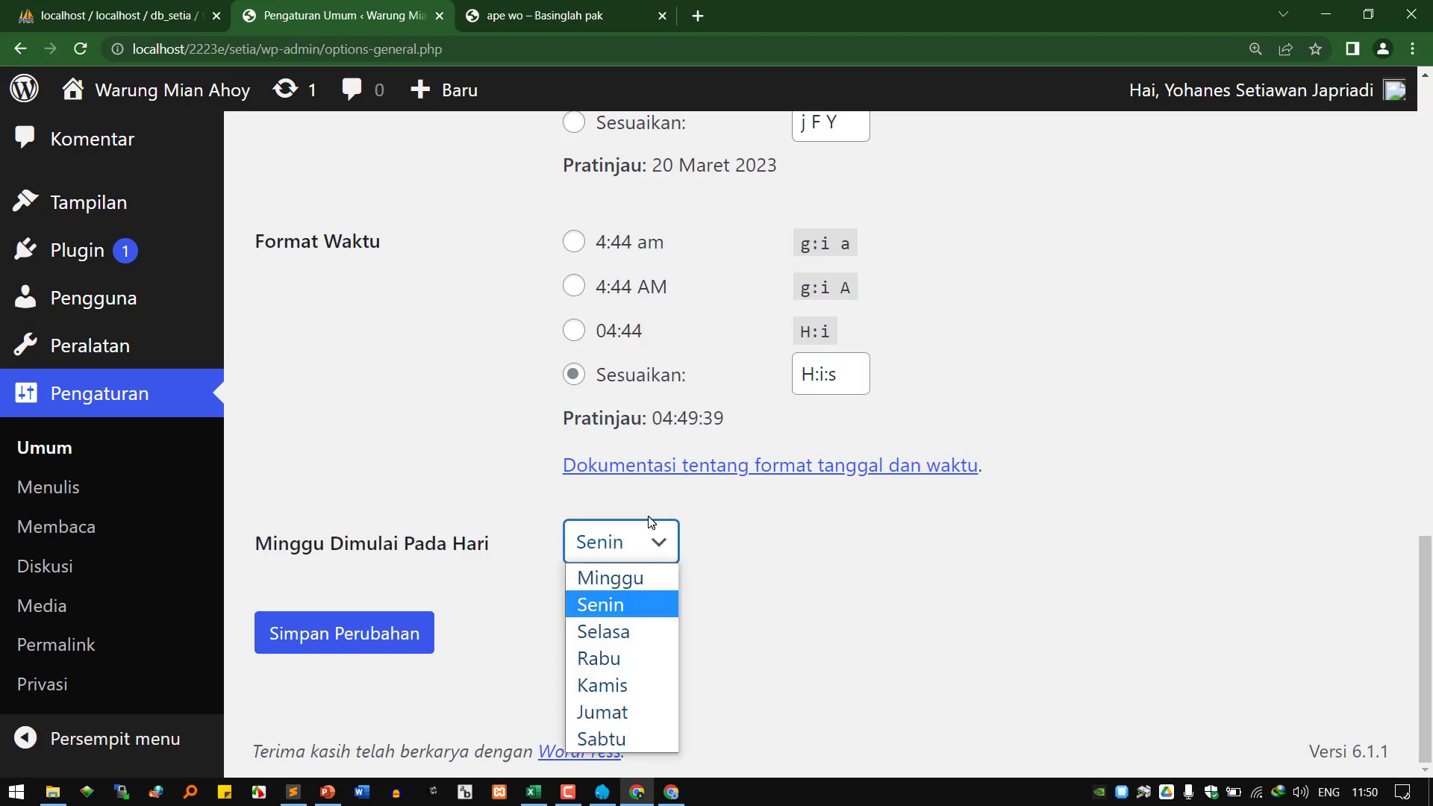
click(637, 576)
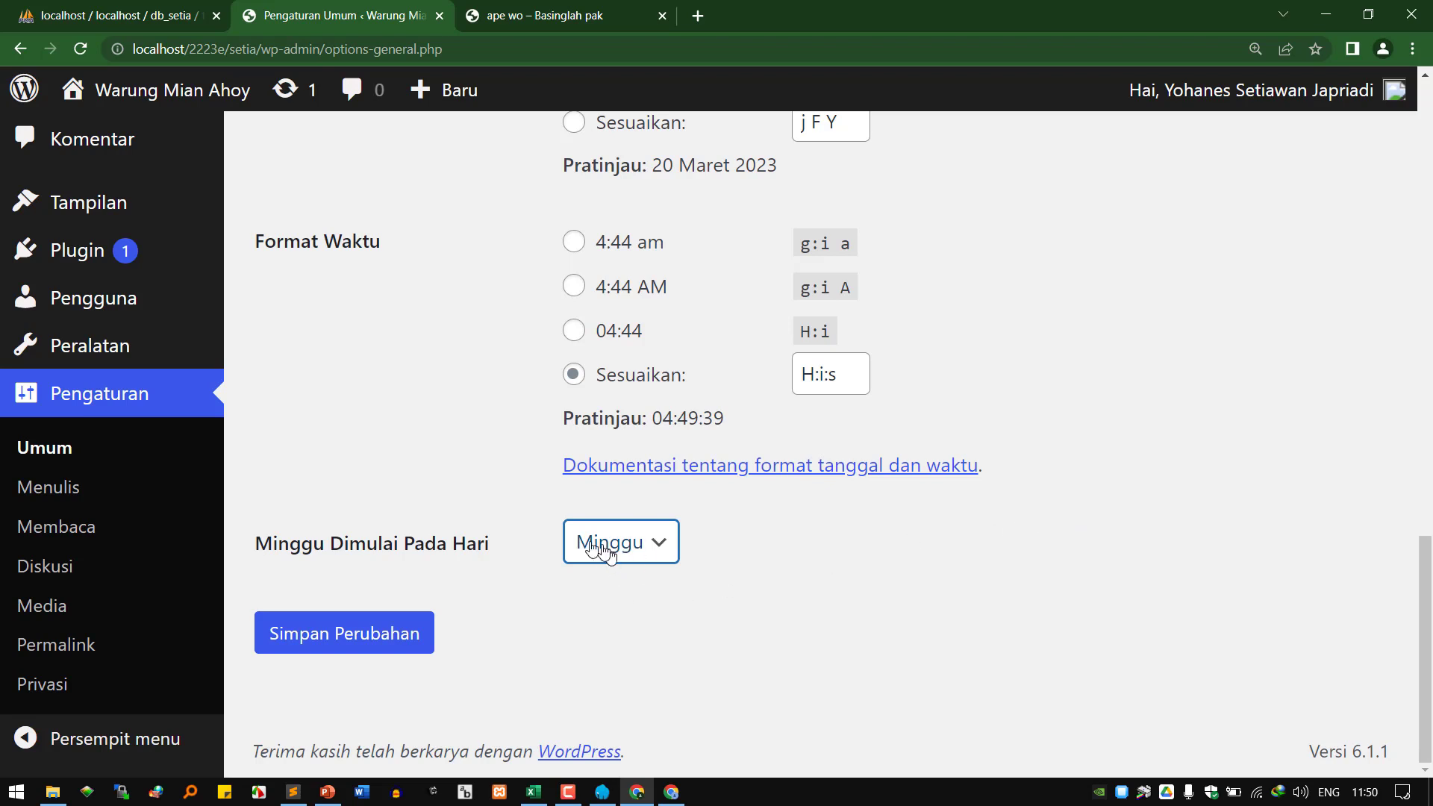
click(656, 549)
click(647, 604)
click(1364, 792)
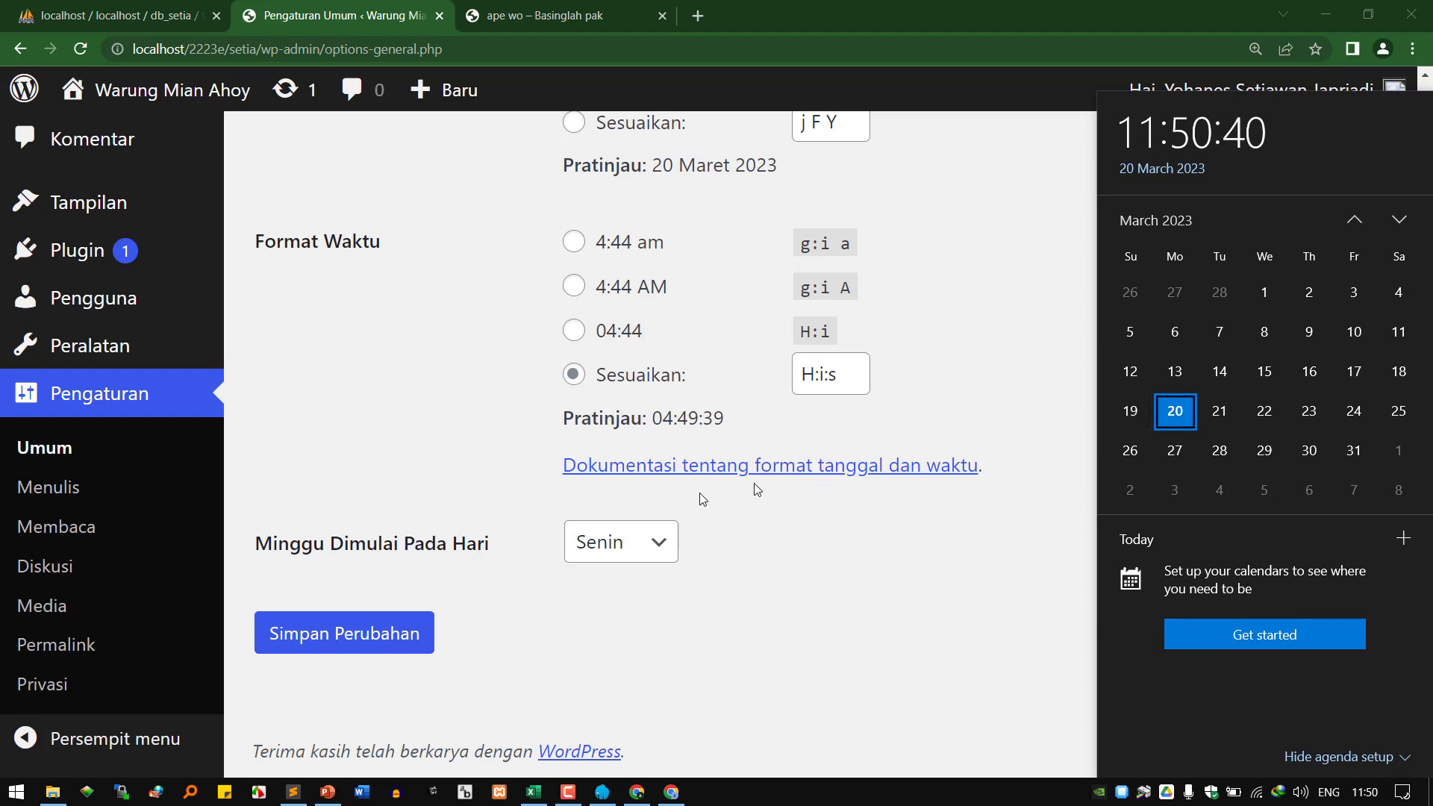
Leave the week start on Senin and save the general settings.
click(645, 550)
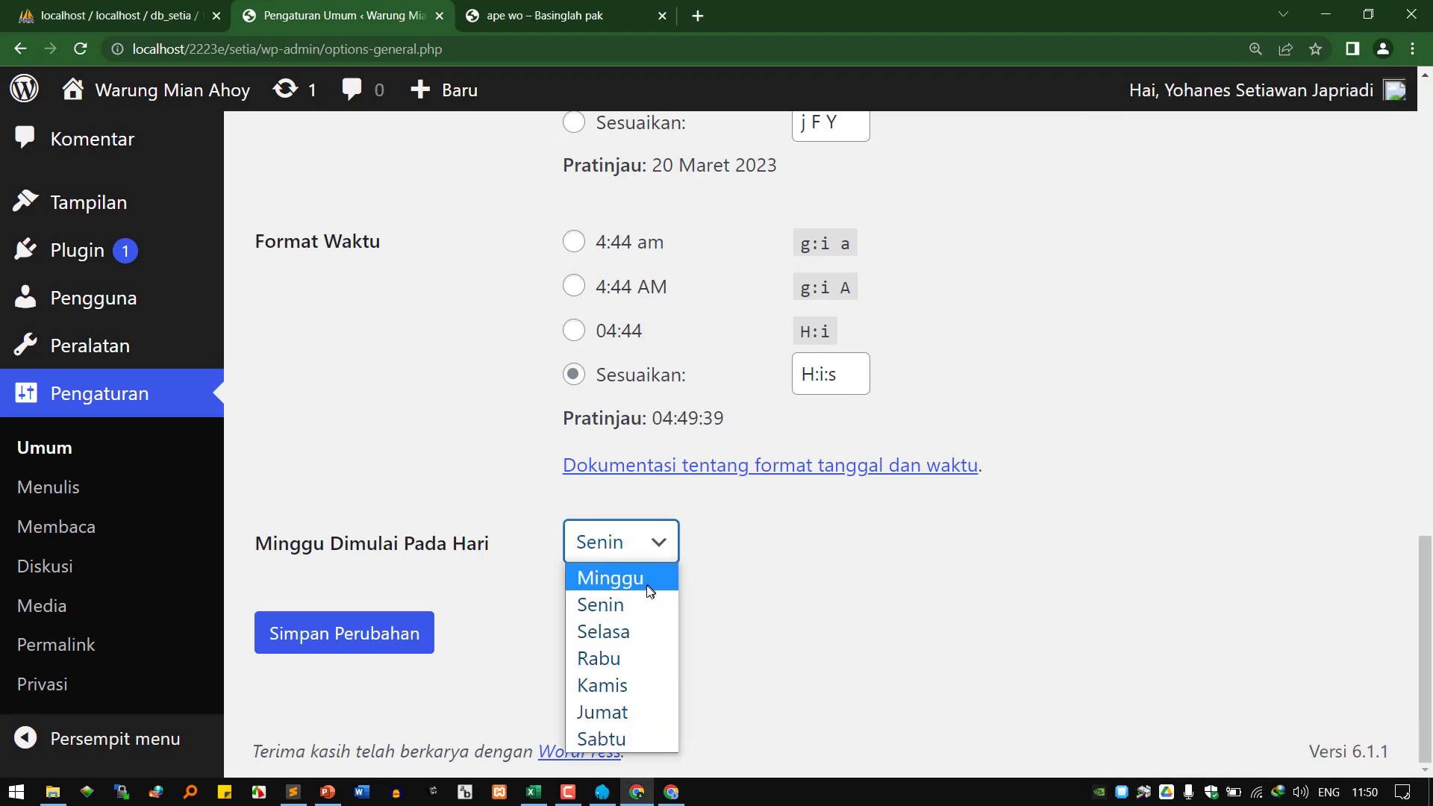
click(650, 592)
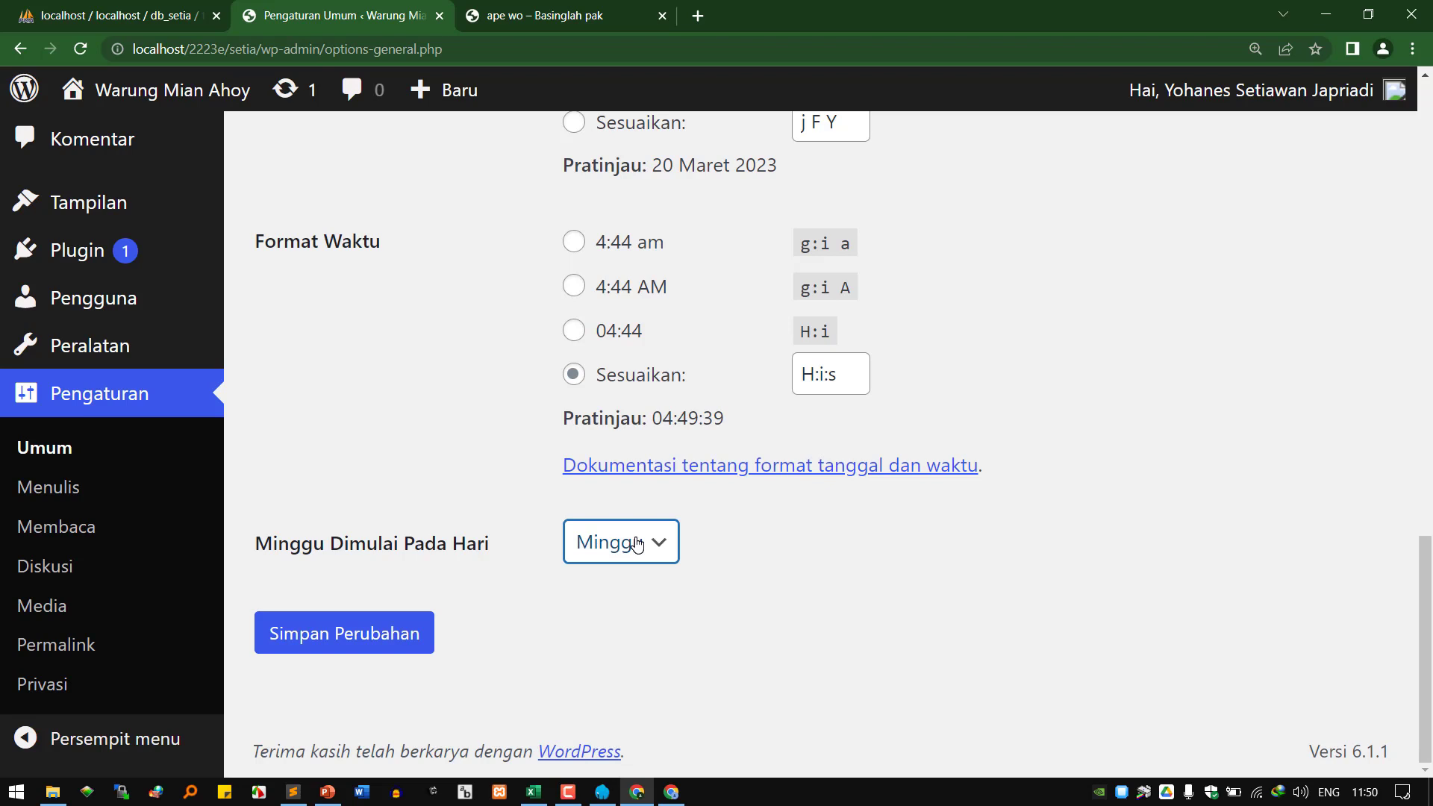
click(636, 544)
click(640, 604)
click(293, 655)
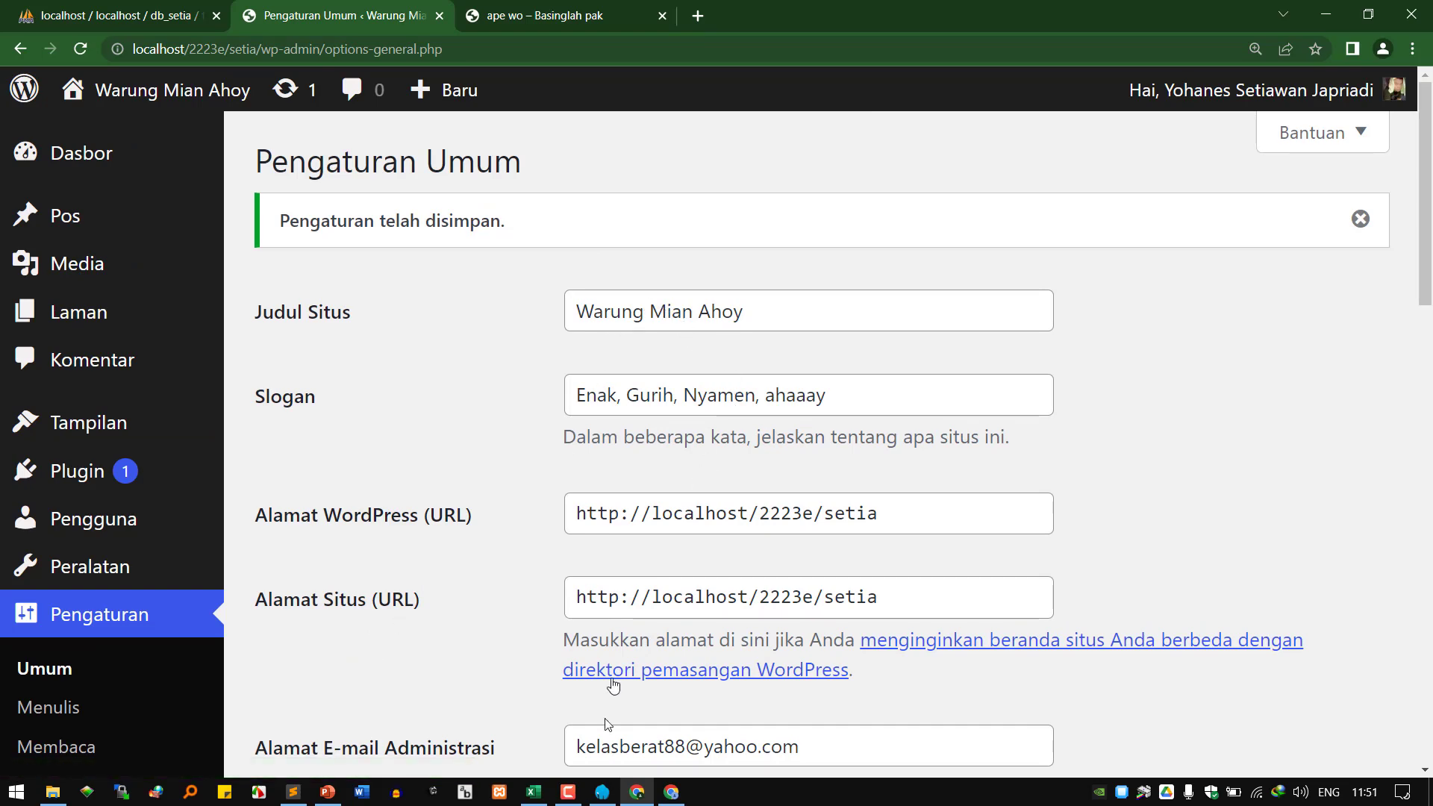
Close the tutorial tab, view the Warung Mian Ahoy home page, then return to Pengaturan Umum.
click(671, 792)
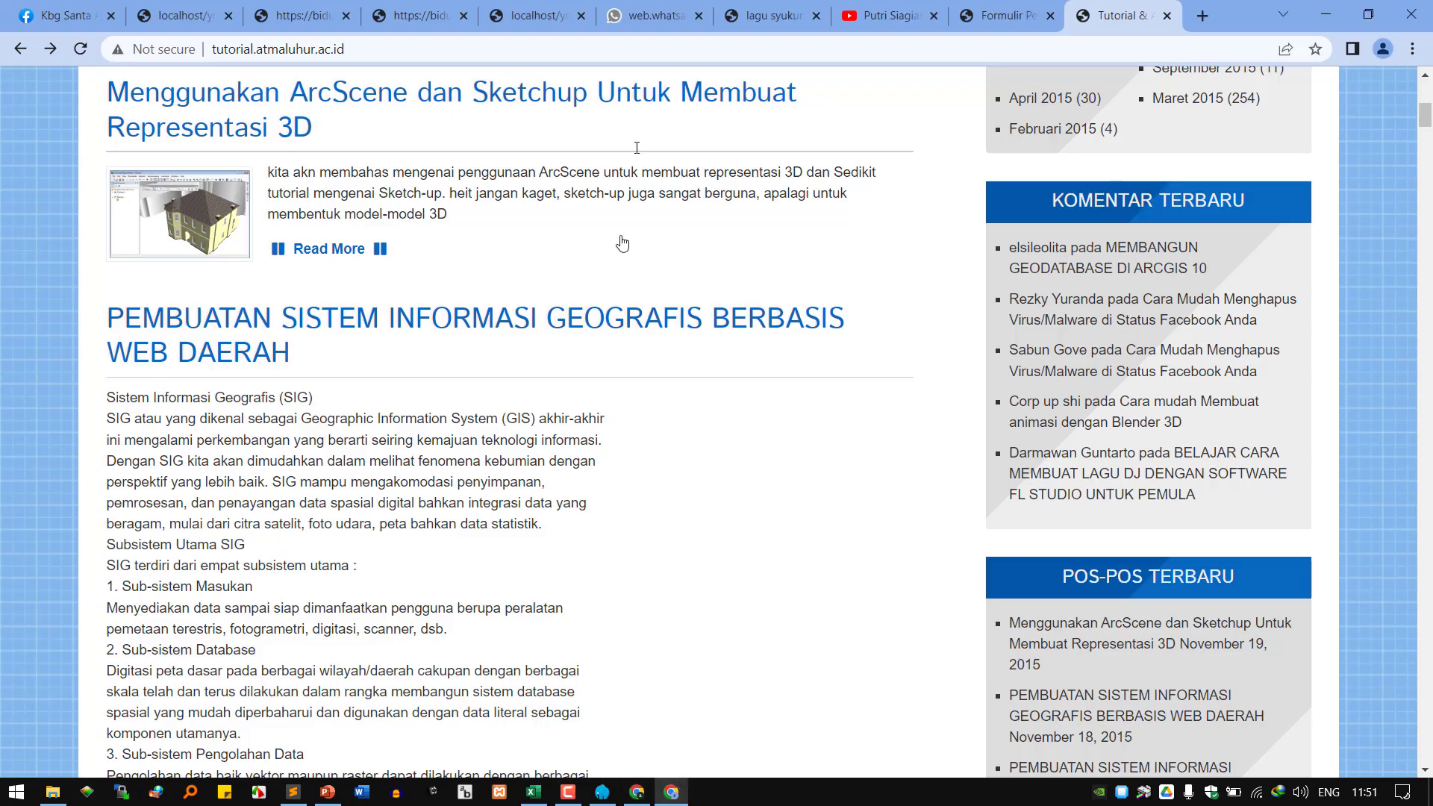
click(1166, 16)
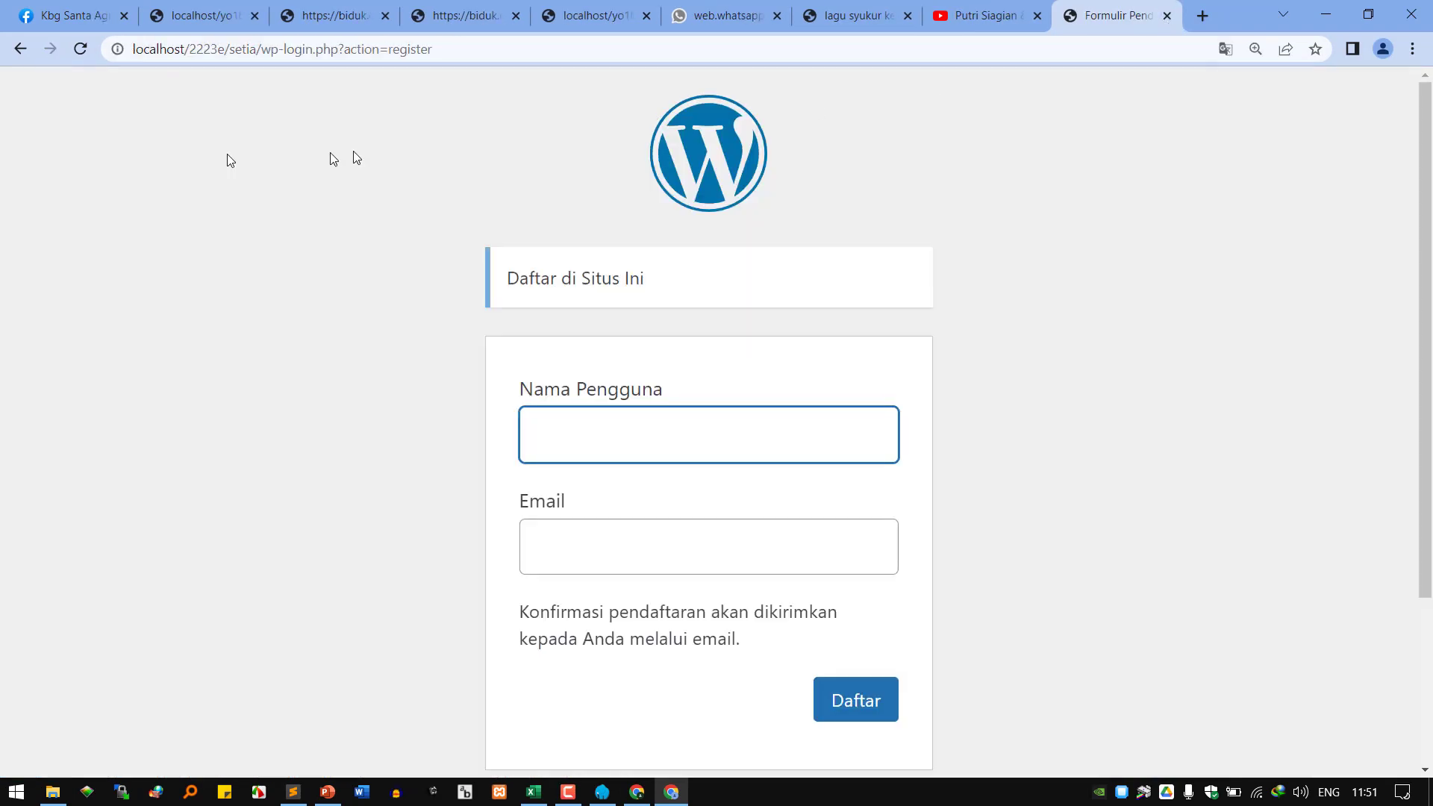
scroll(553, 567, down, 3)
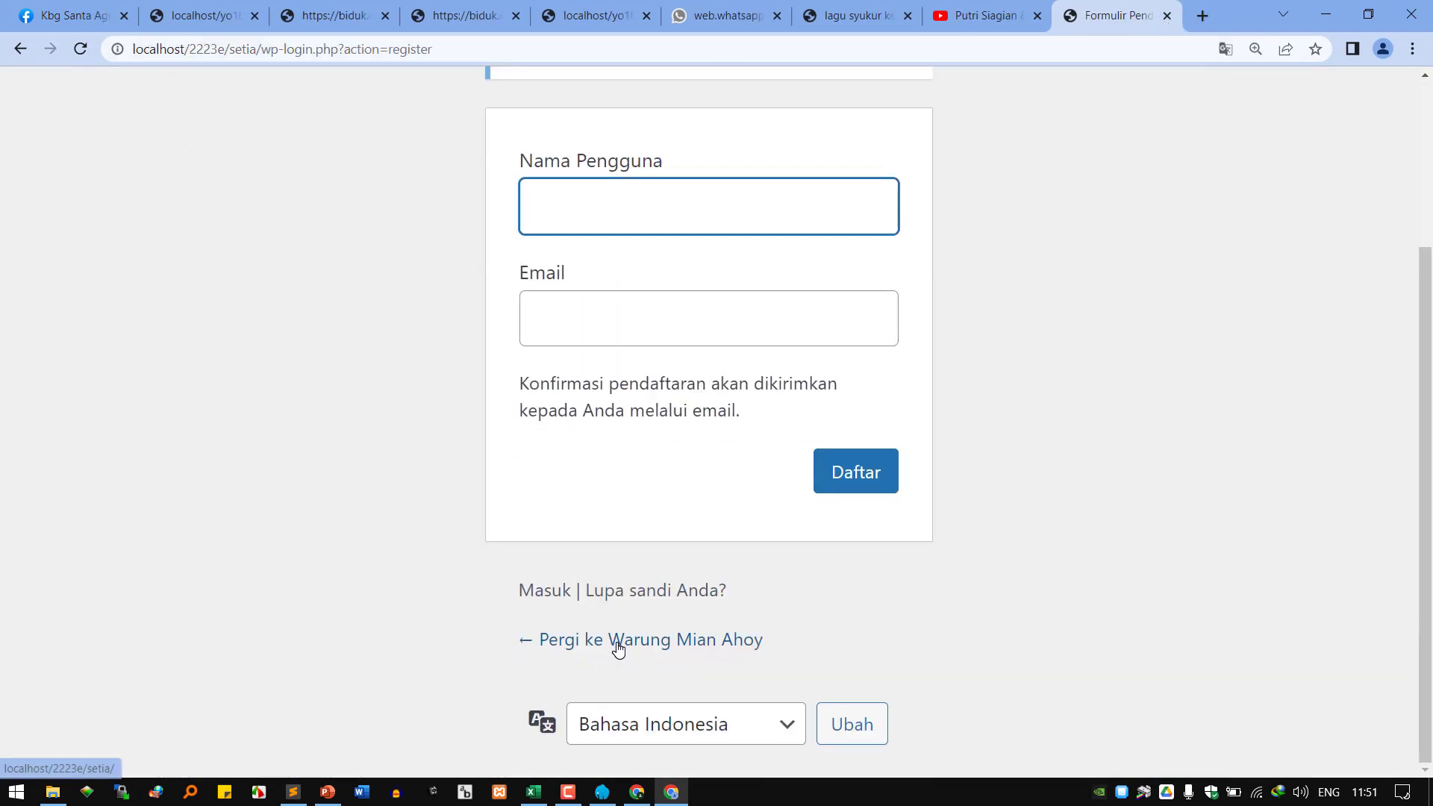
click(618, 648)
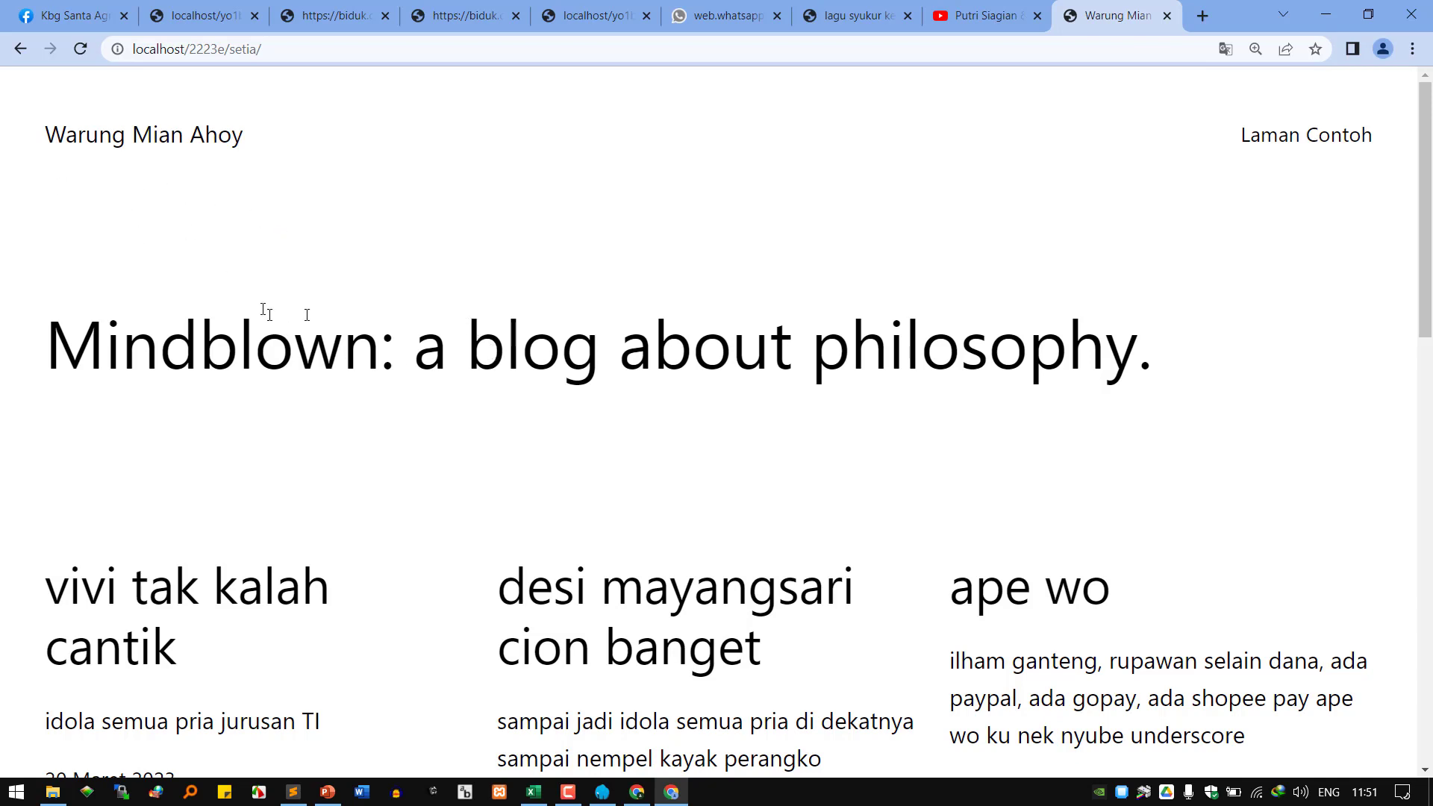
click(637, 792)
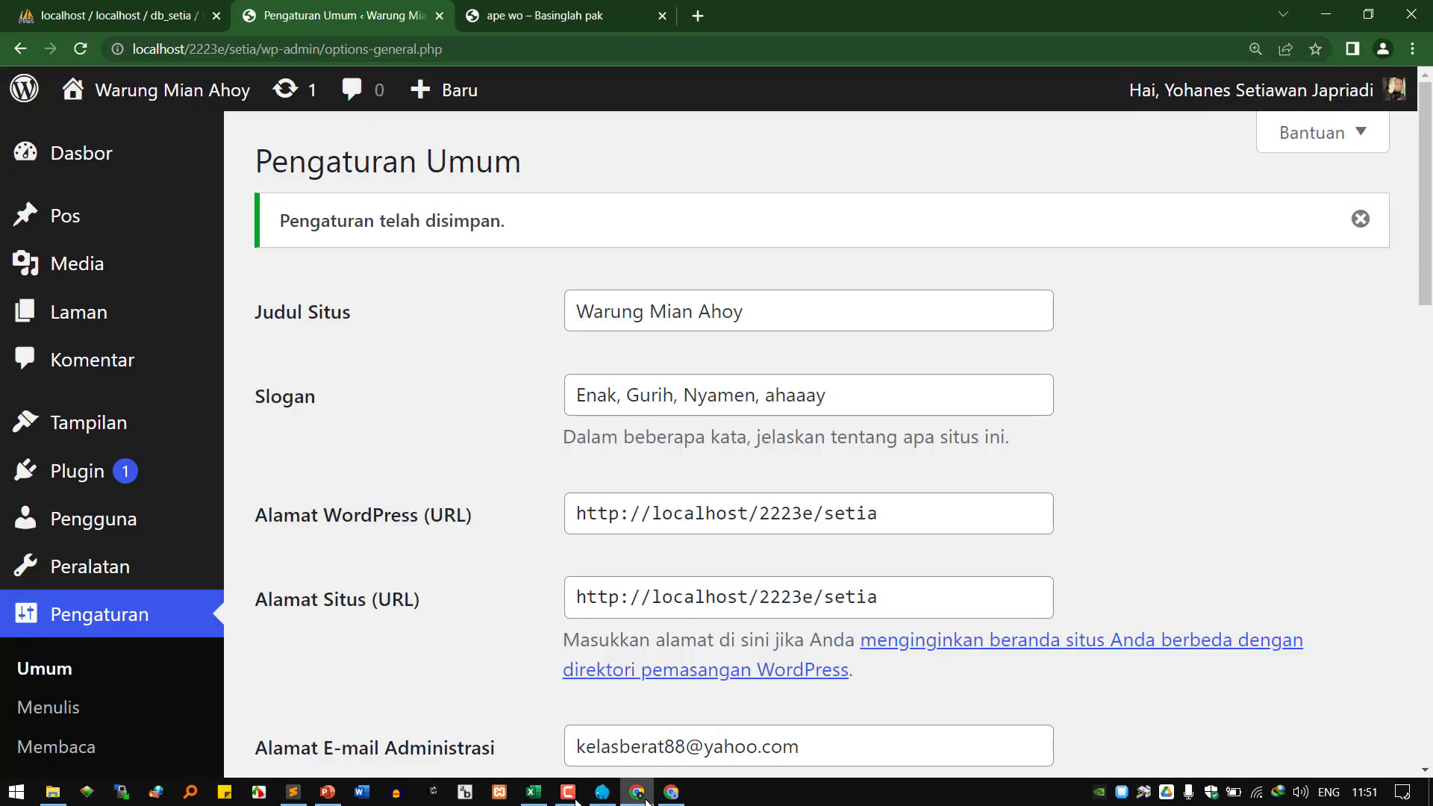
Open the Menulis writing settings and bring up link options for Pos > Kategori.
click(61, 719)
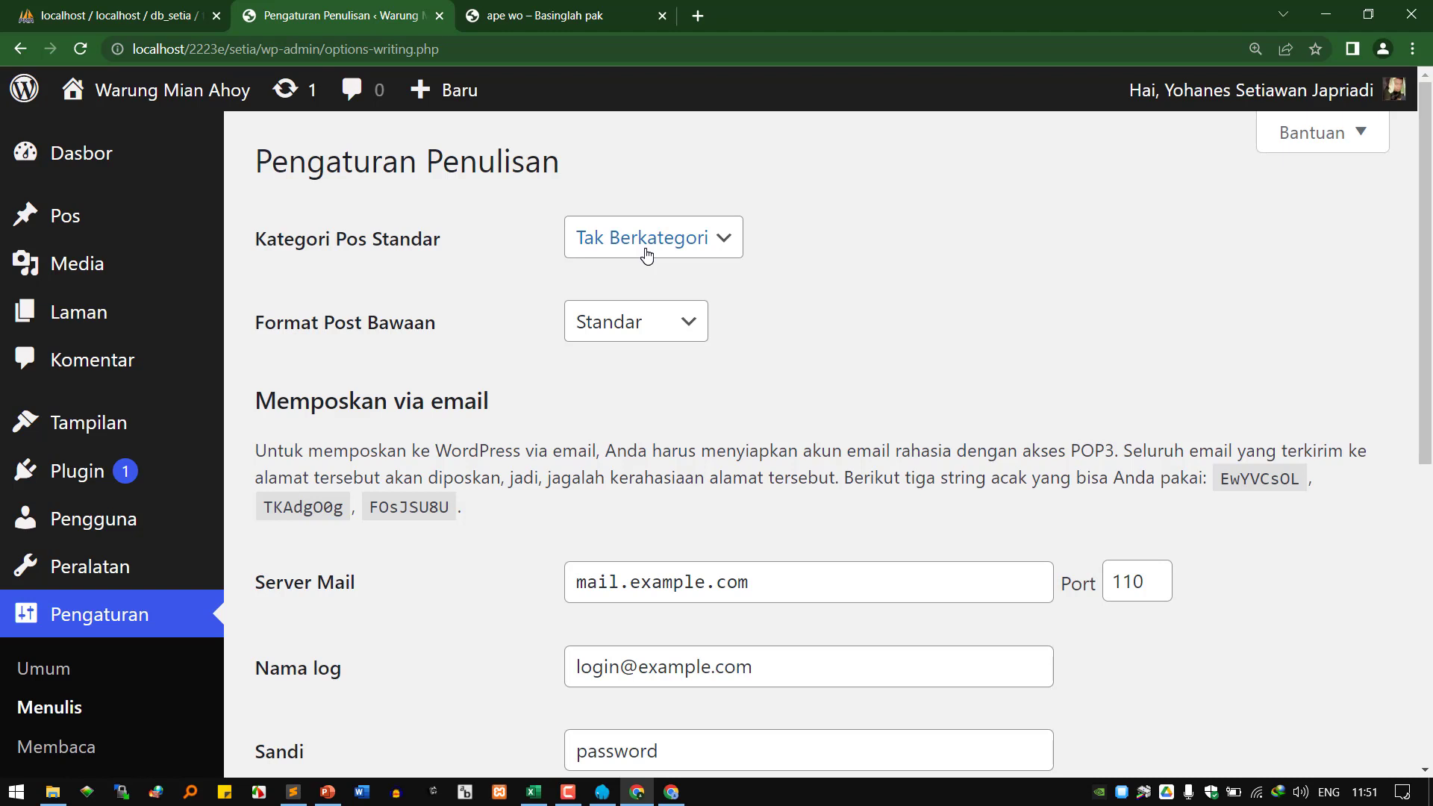
mouse_move(113, 222)
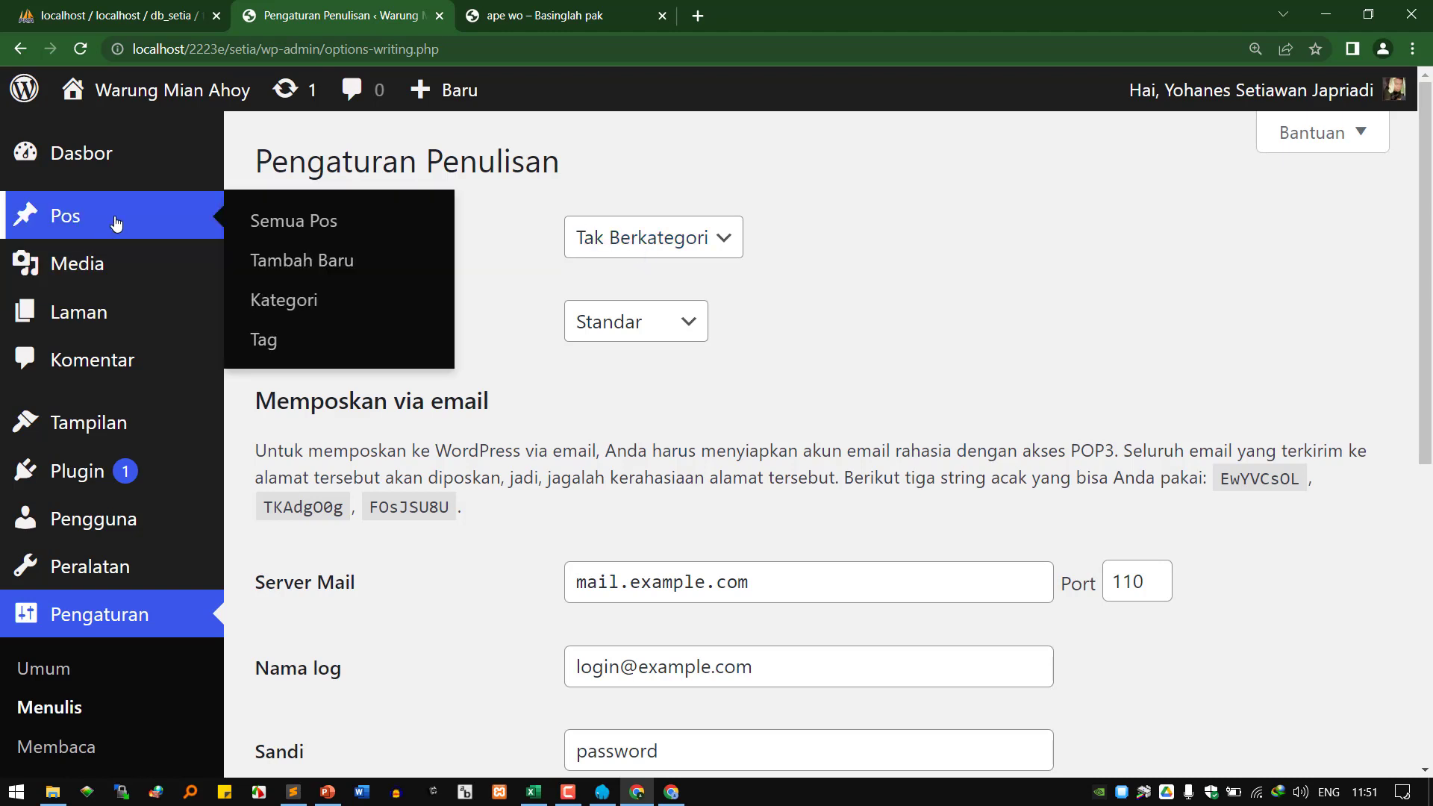
right_click(290, 305)
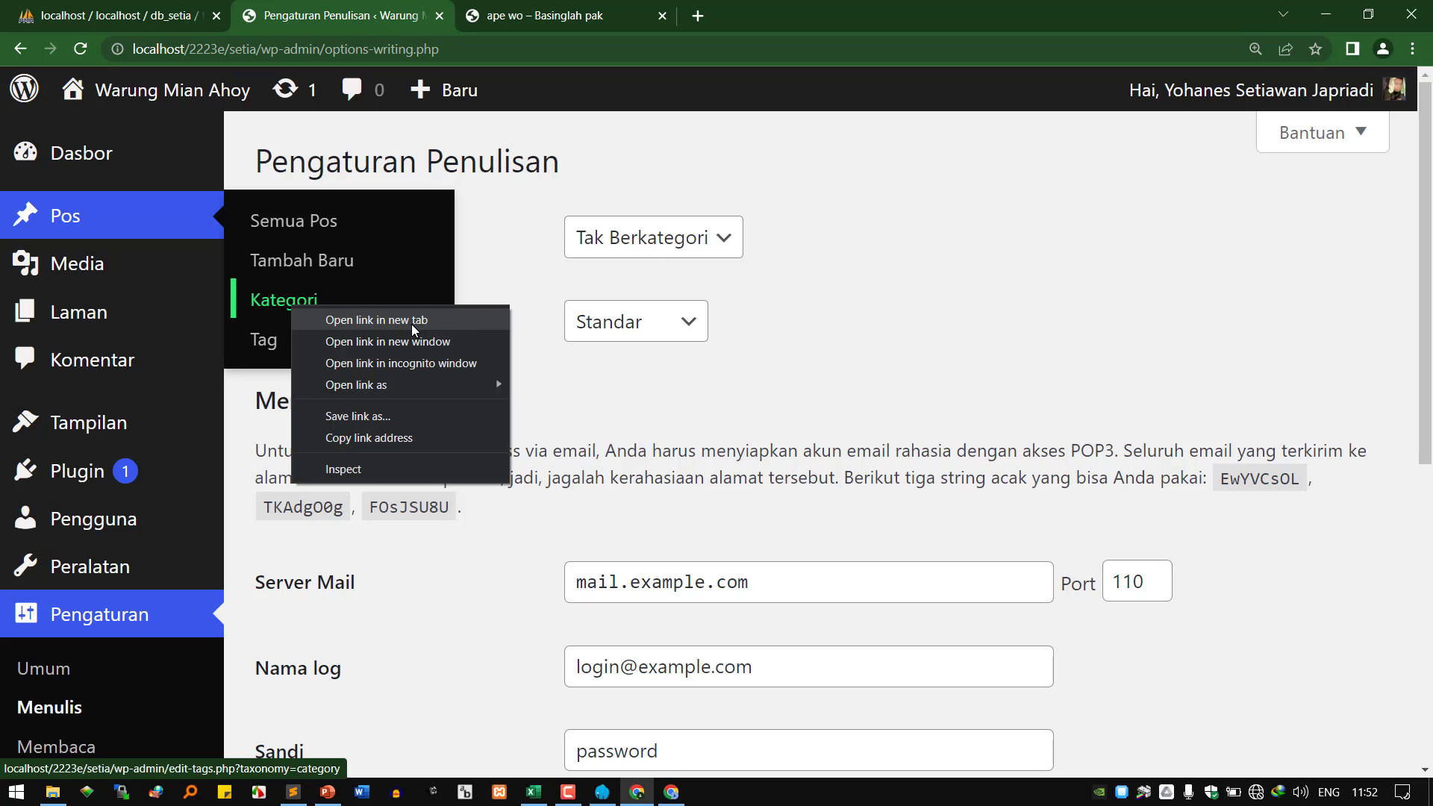
On the Kategori page in a new tab, enter the name 'Olahan Mie' and slug 'olahan-mie'.
click(411, 324)
click(526, 21)
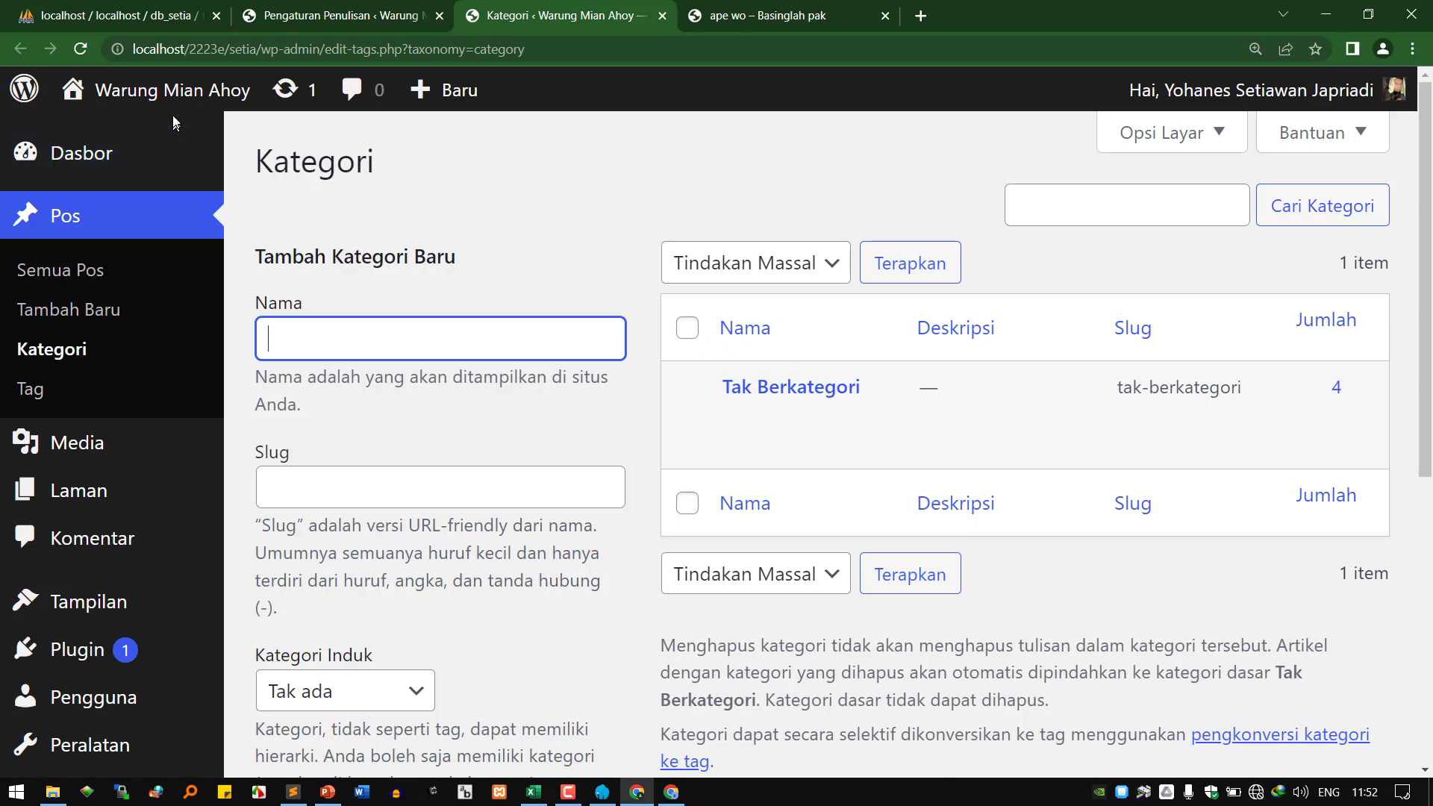
mouse_move(153, 102)
text(Olahan Mie)
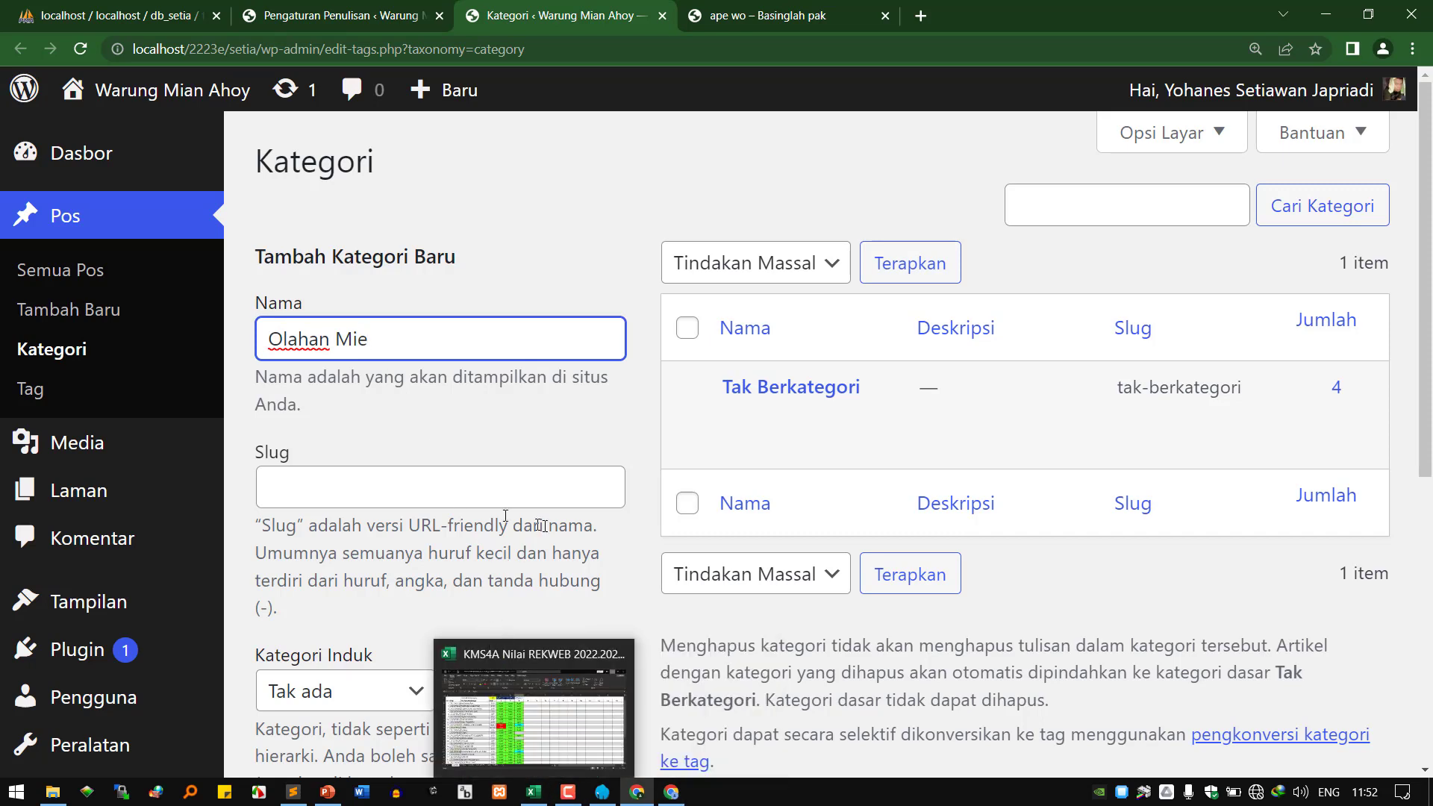
click(426, 498)
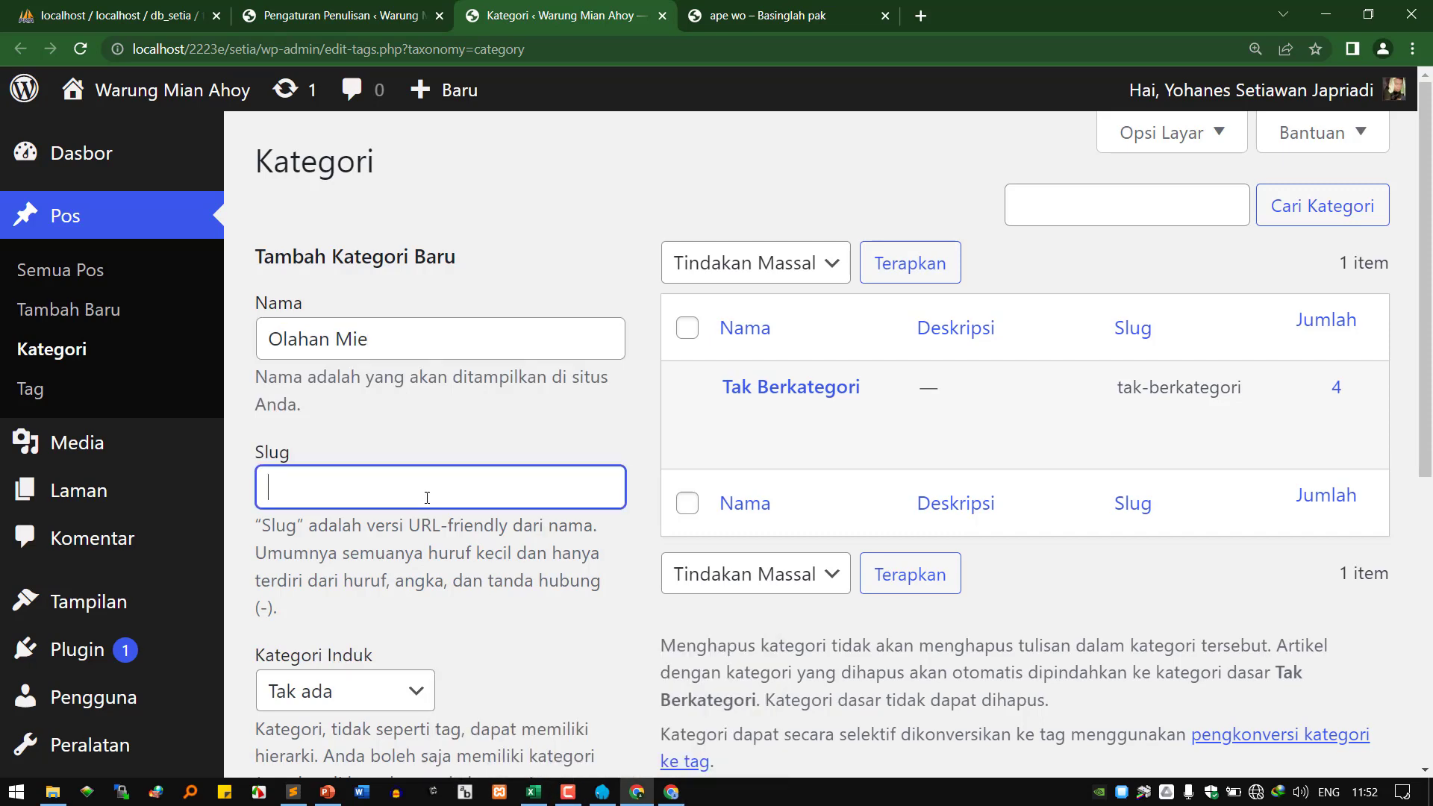
text(olahan-mie)
scroll(428, 502, down, 1)
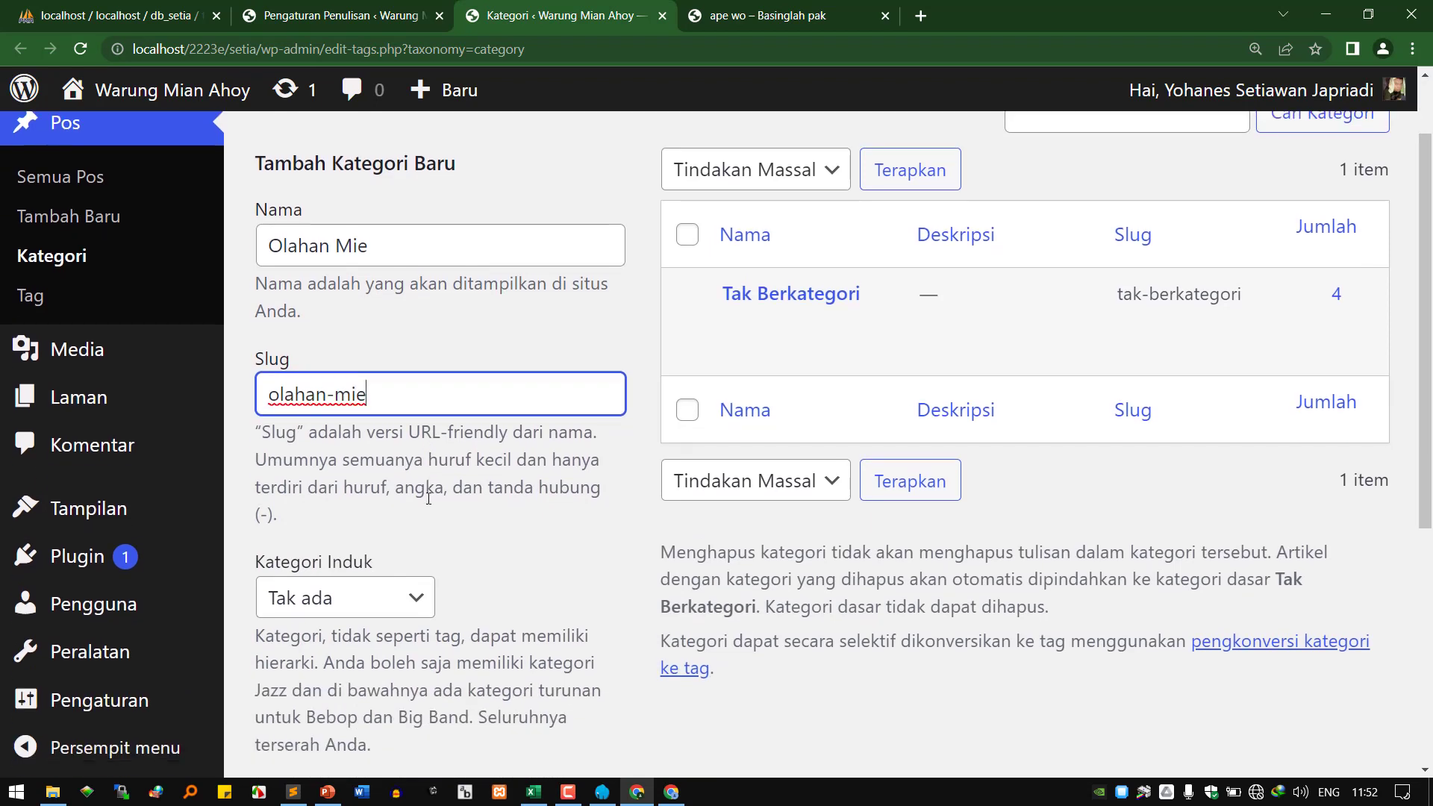
scroll(431, 508, up, 1)
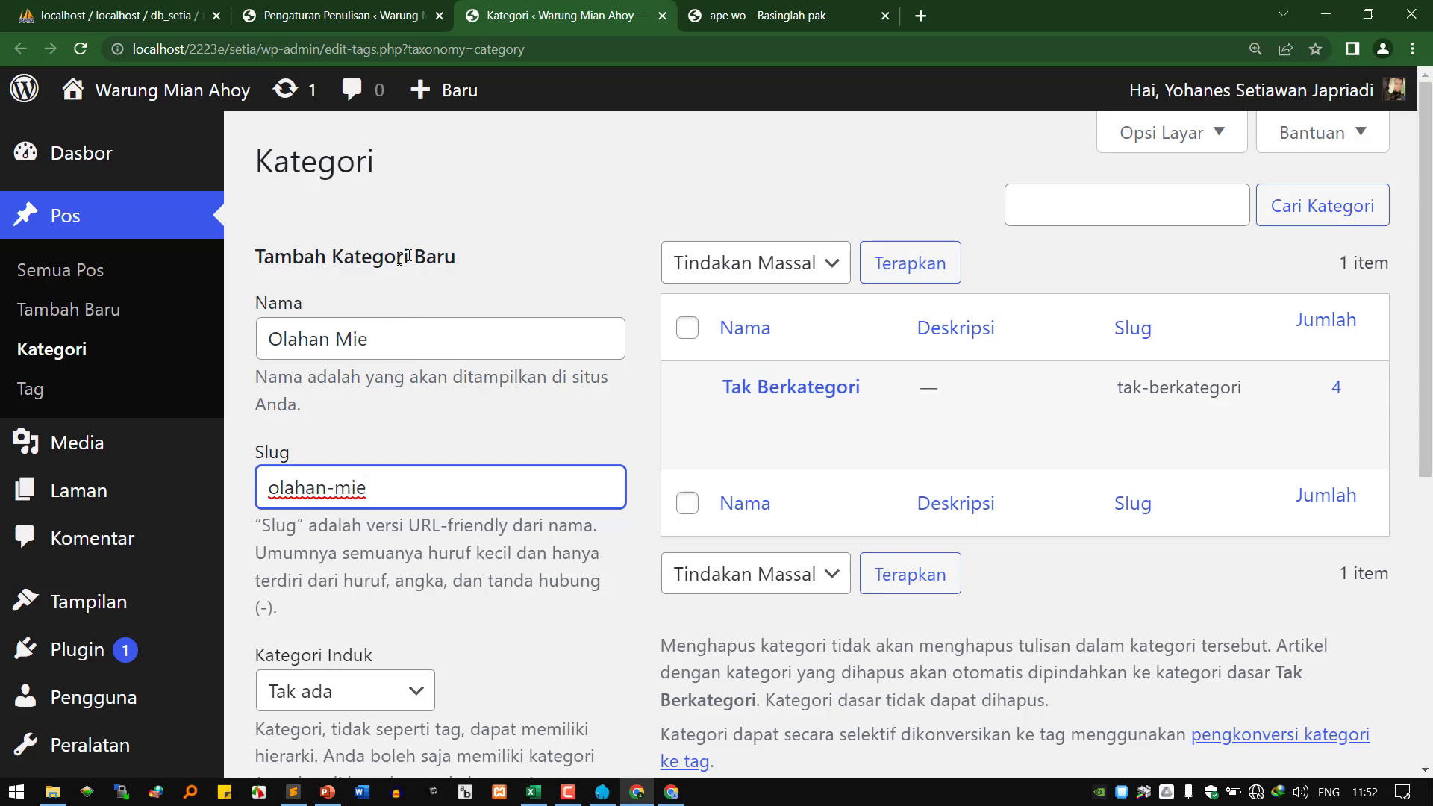
drag(374, 334, 207, 314)
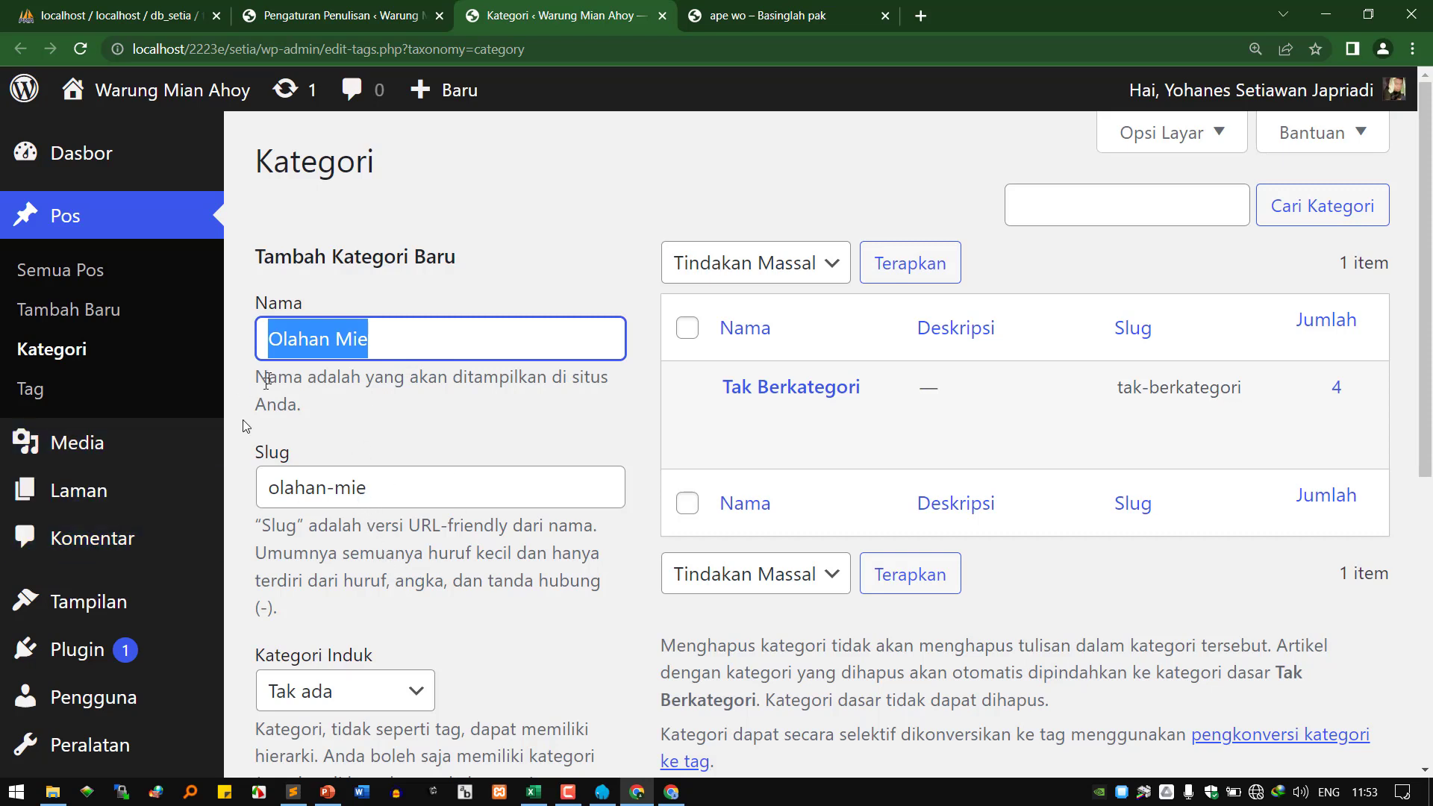
Check the new category name Olahan Mie and its slug olahan-mie.
click(334, 348)
key(shift+Right)
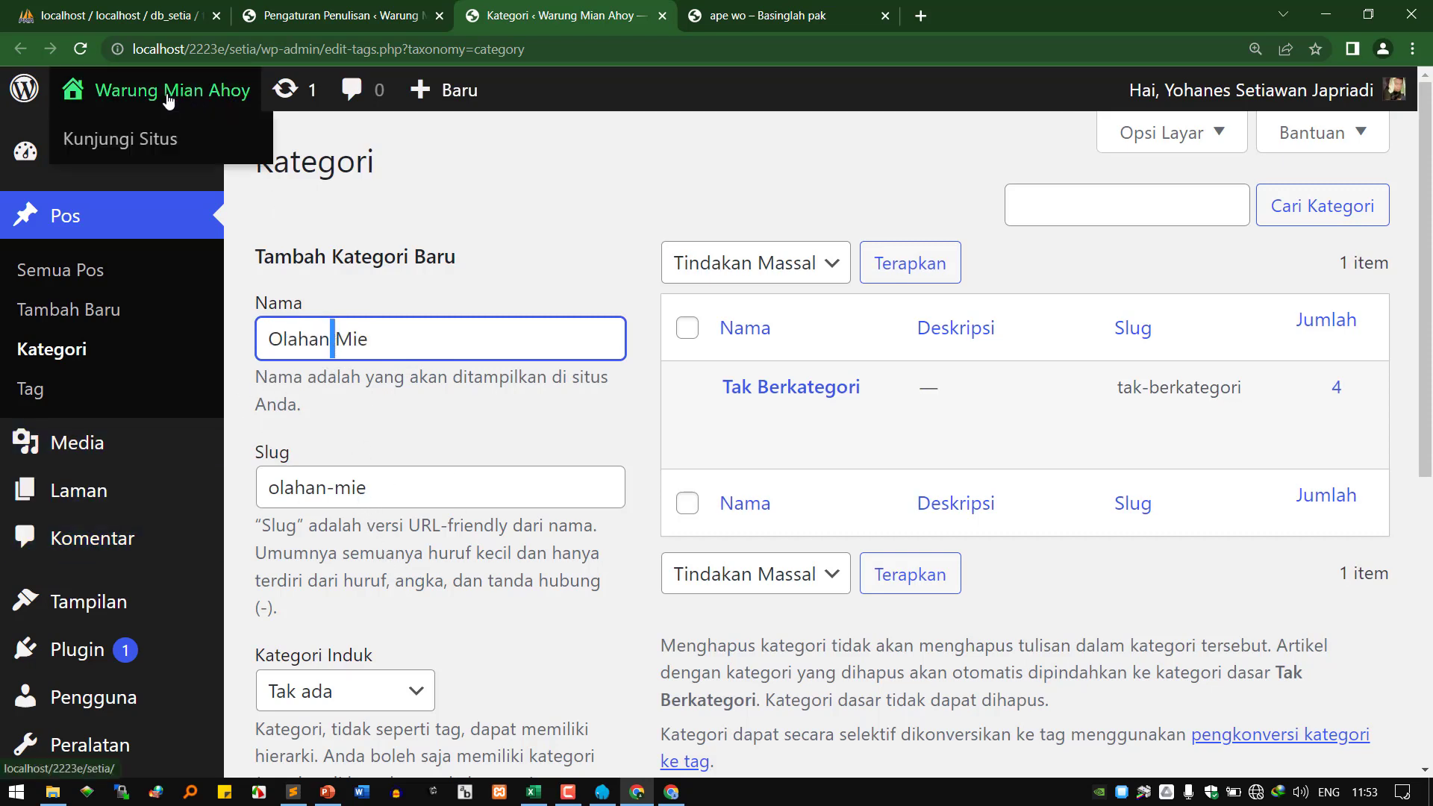
double_click(346, 342)
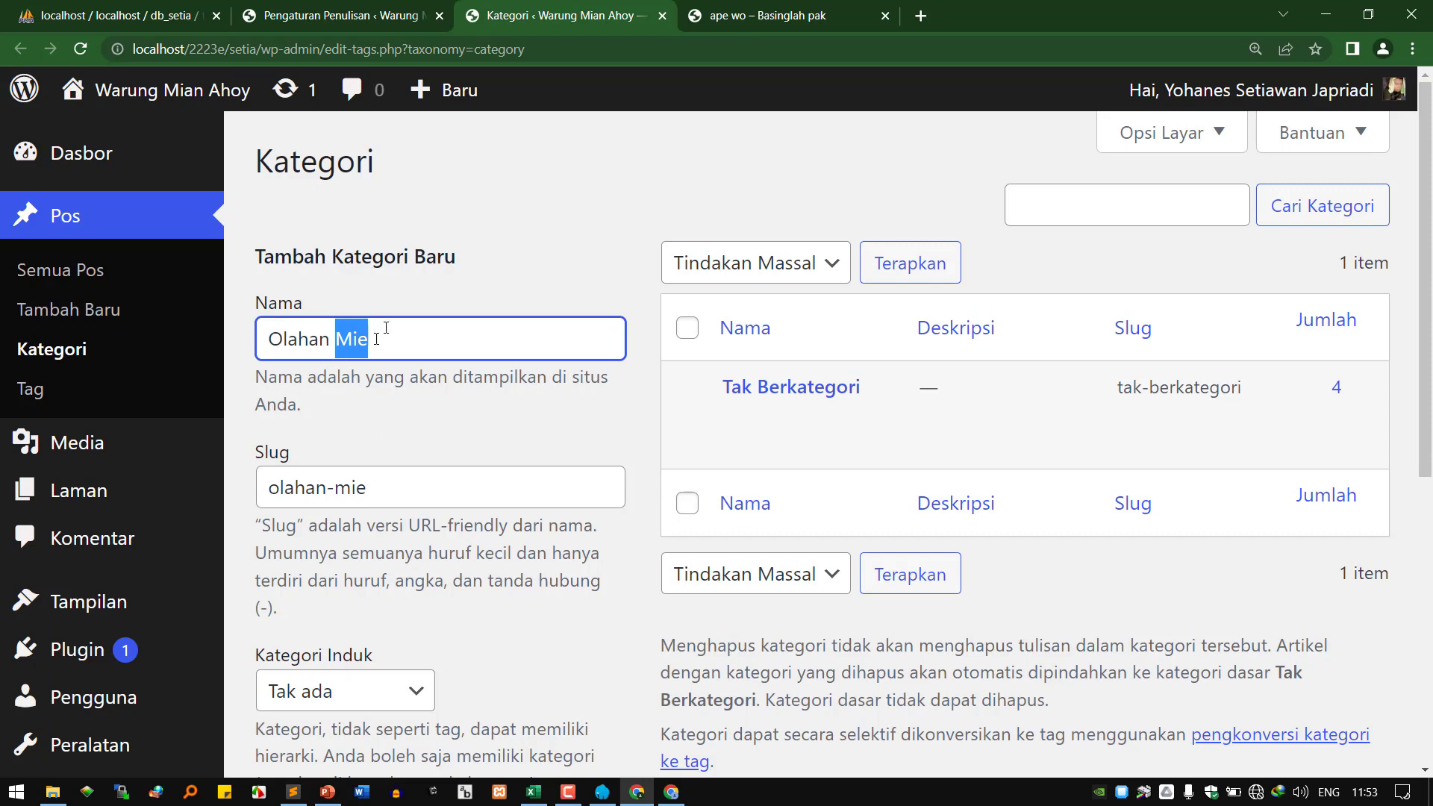
triple_click(311, 332)
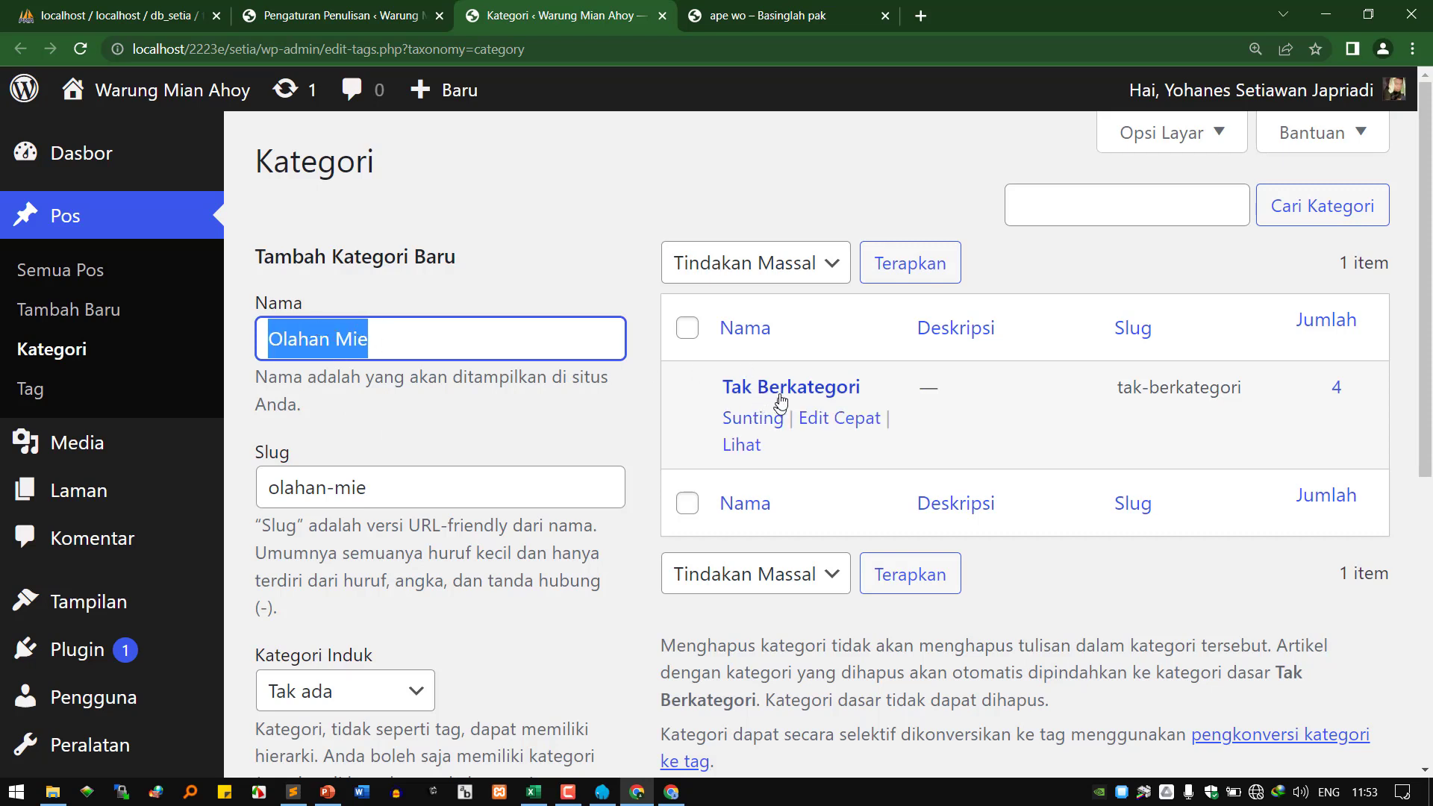
click(423, 485)
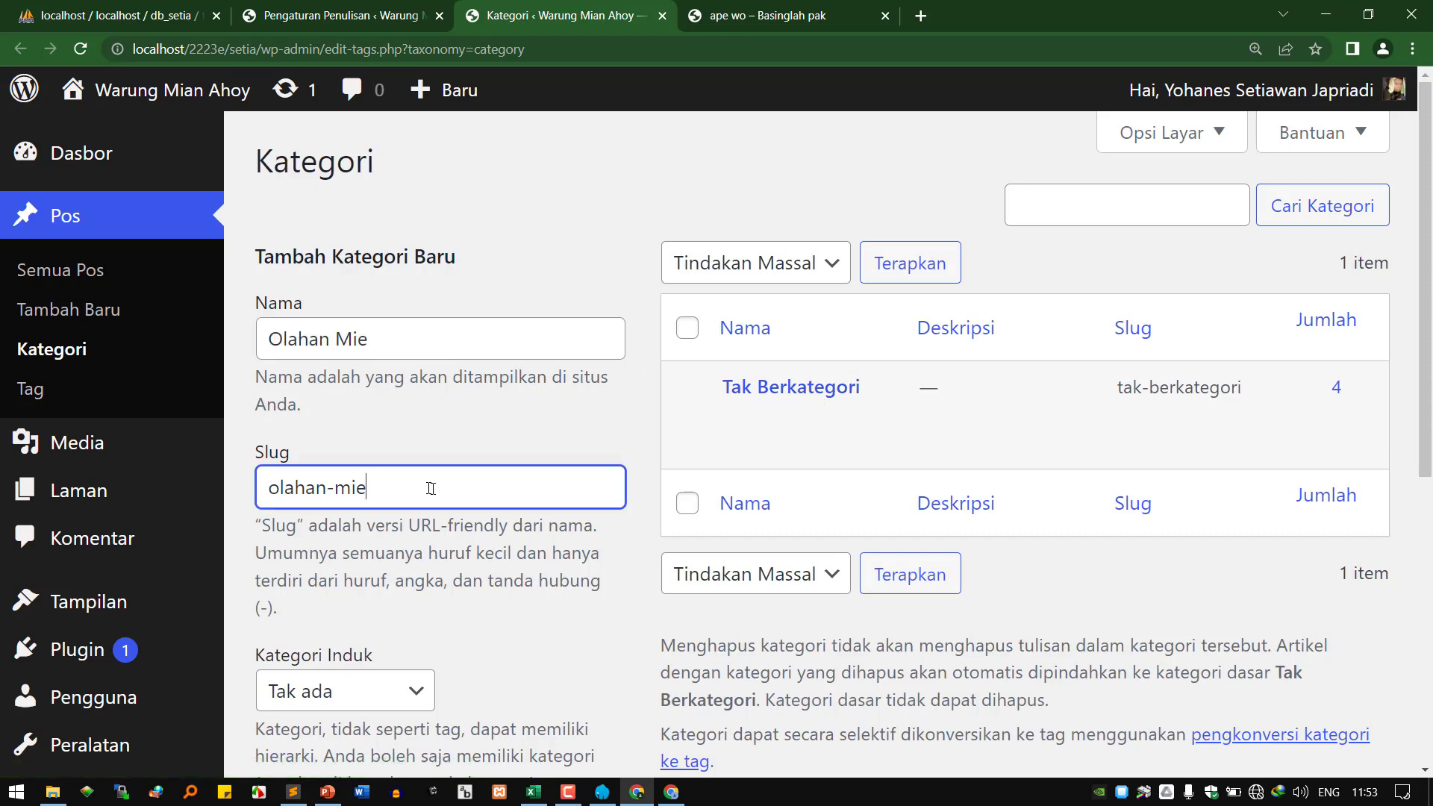
key(ctrl+a)
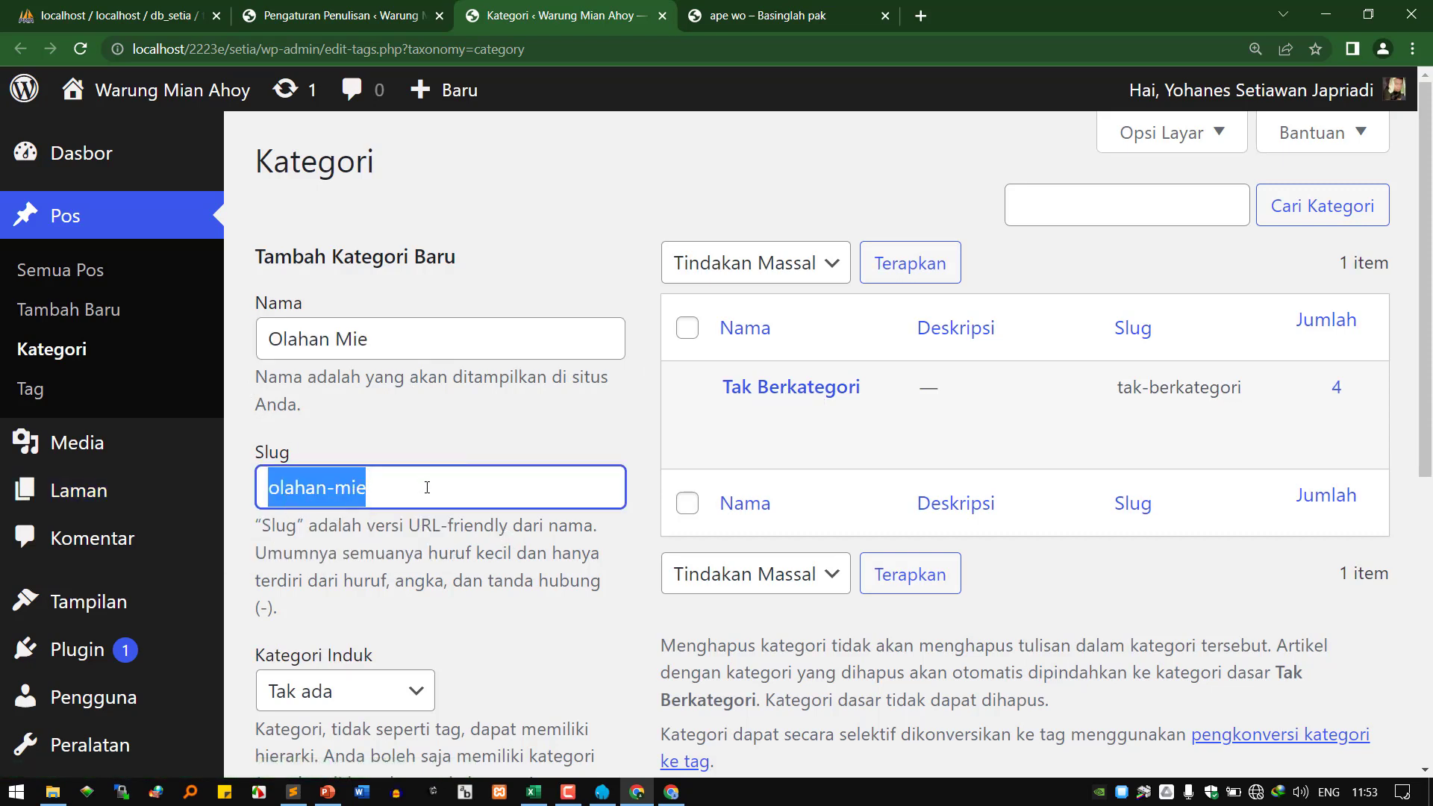
click(386, 489)
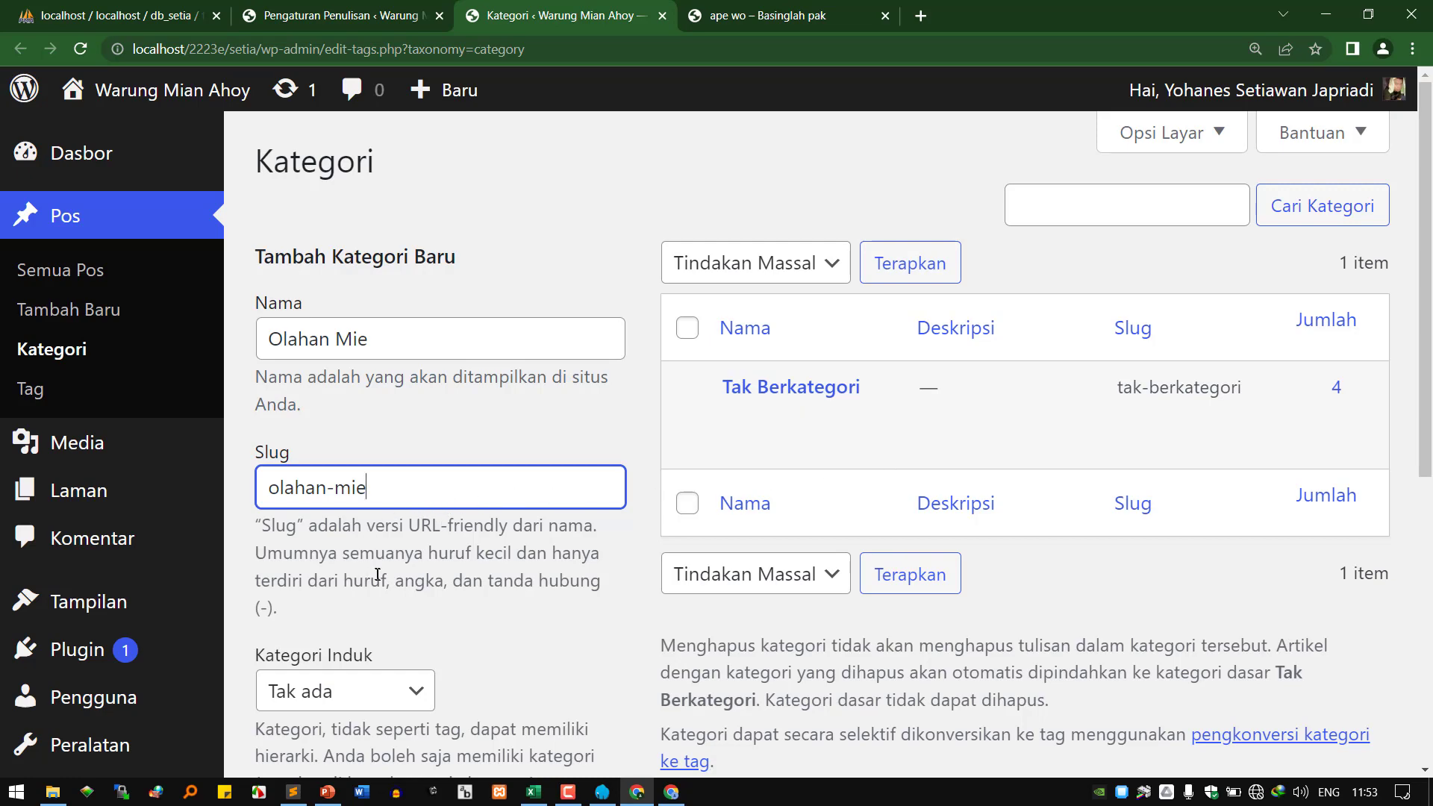
Leave the parent as Tak ada and add the Olahan Mie category.
scroll(378, 576, down, 2)
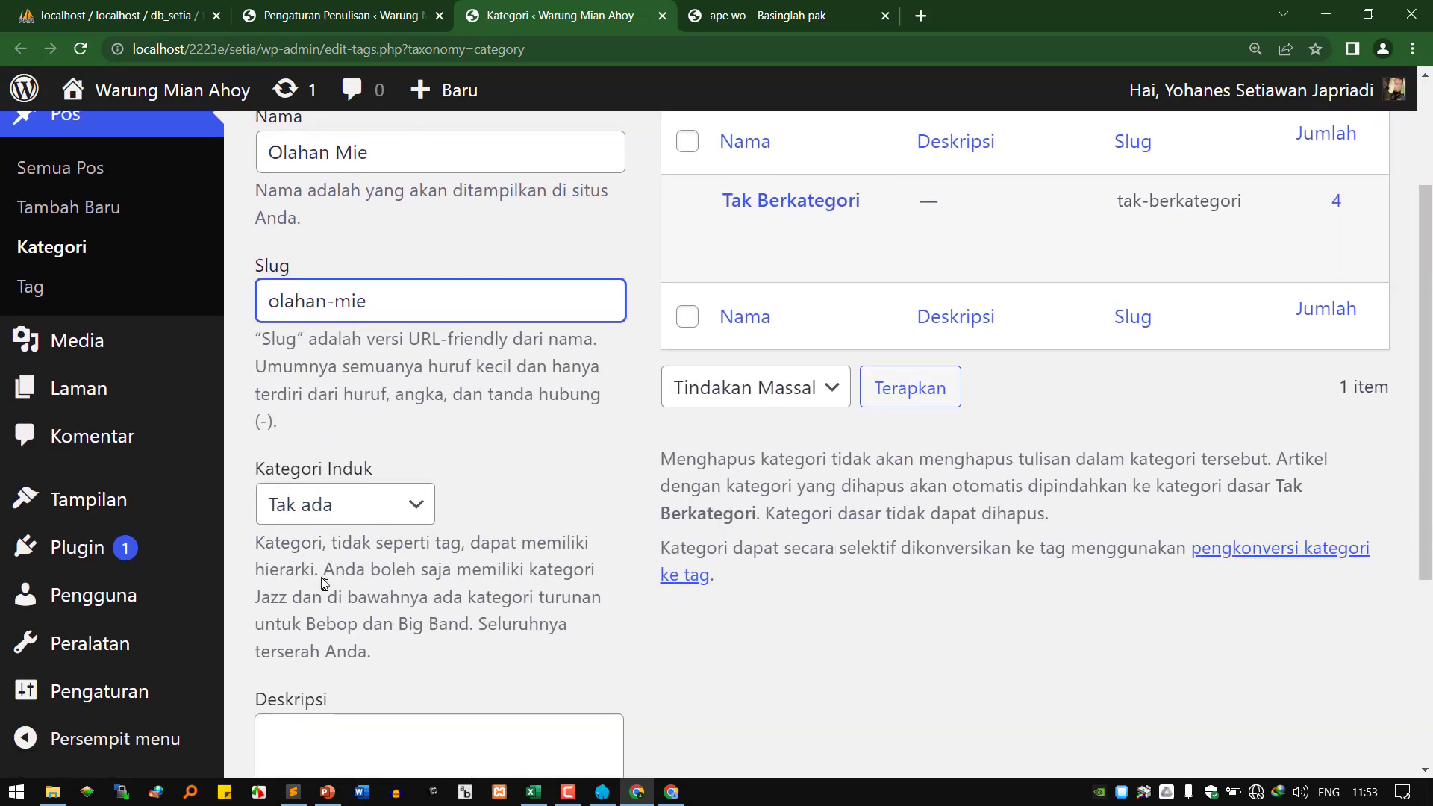
click(328, 514)
click(329, 514)
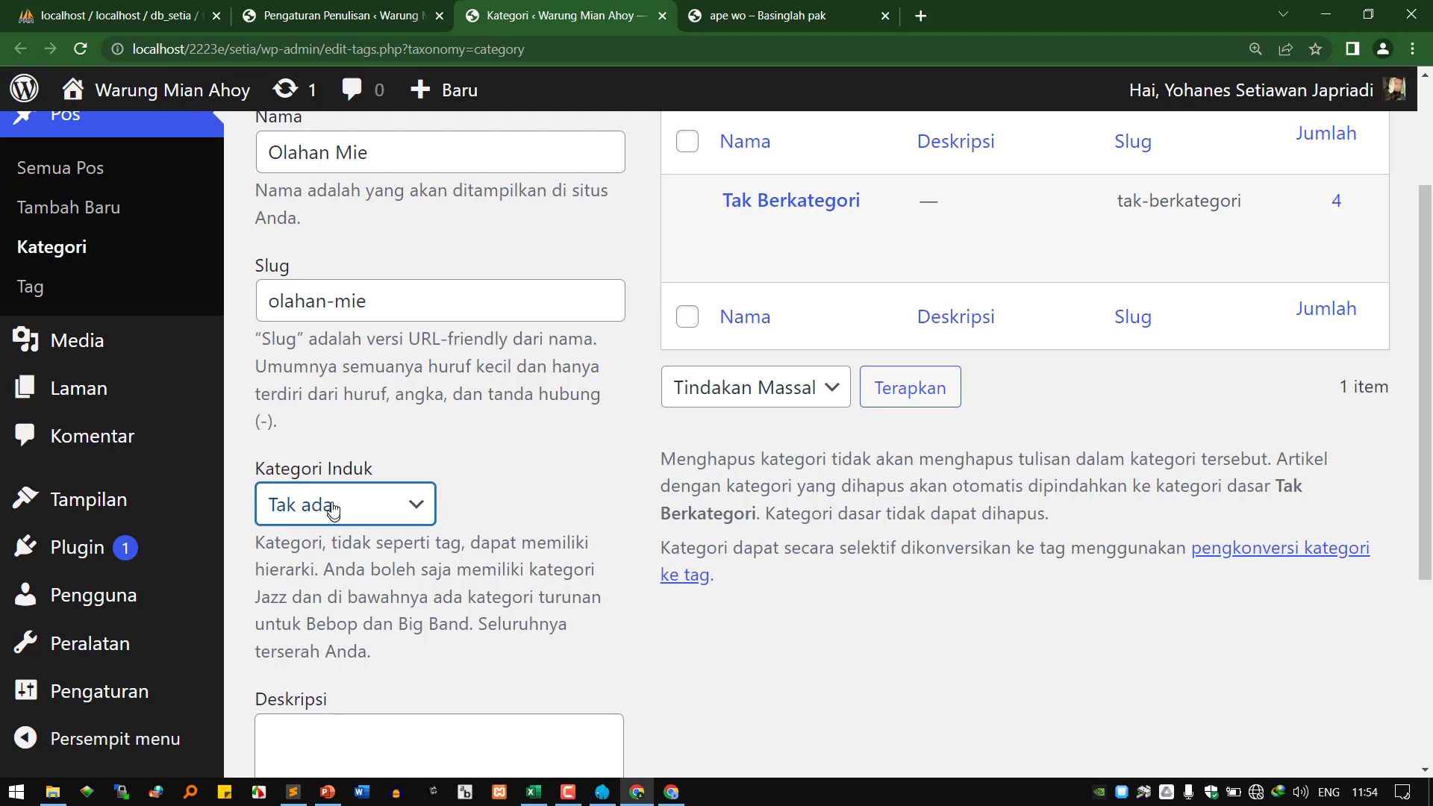
scroll(314, 602, down, 4)
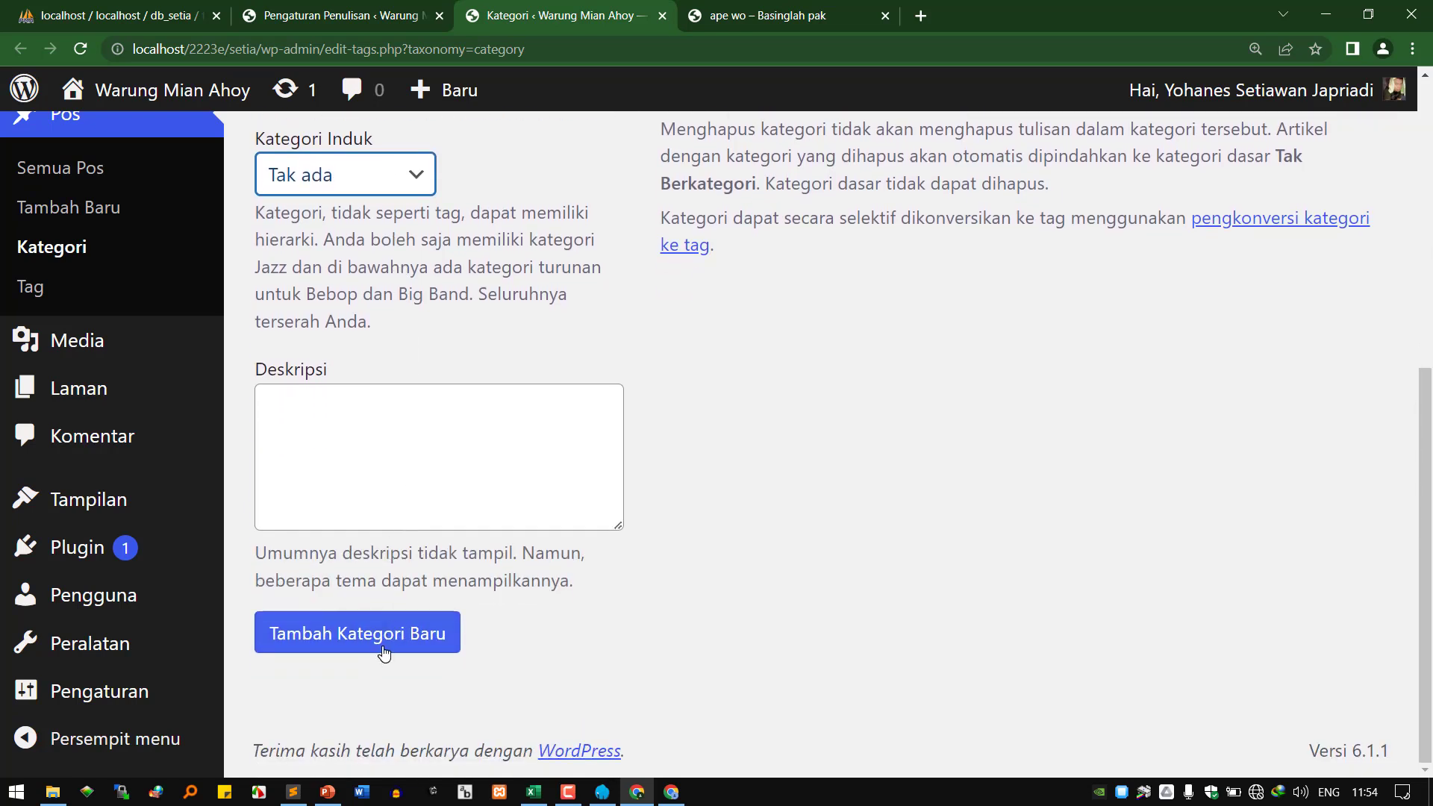
click(383, 653)
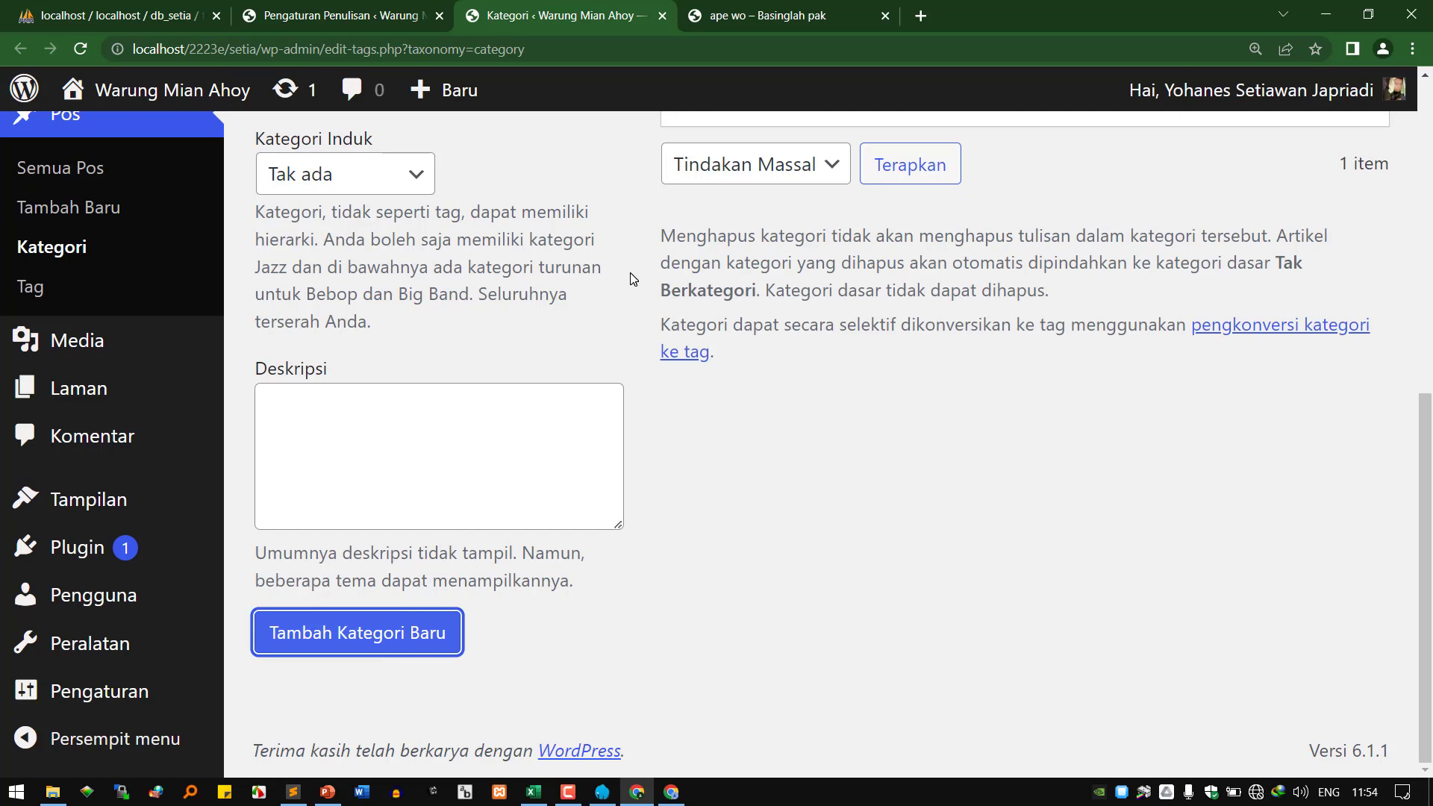
scroll(630, 272, up, 6)
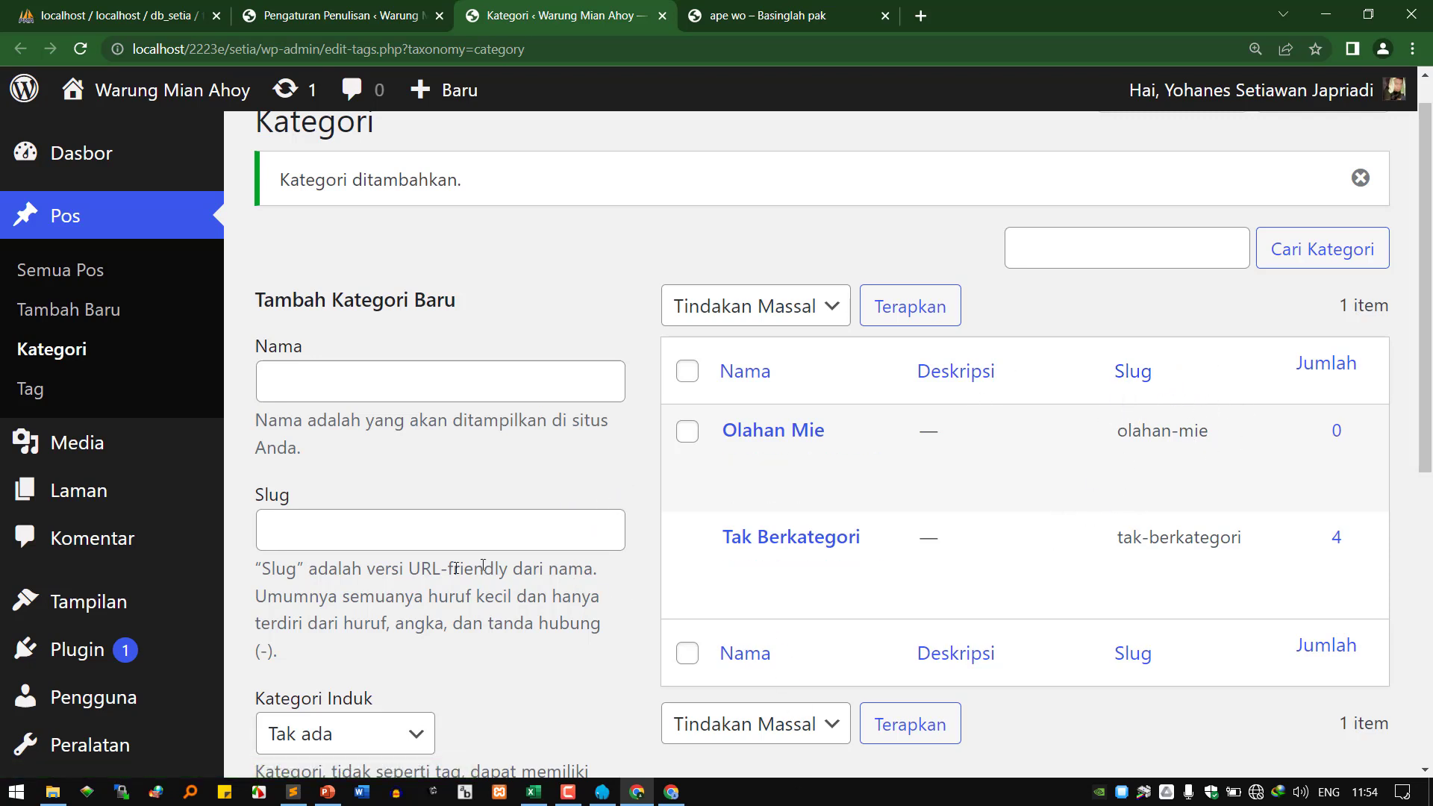
scroll(355, 462, down, 3)
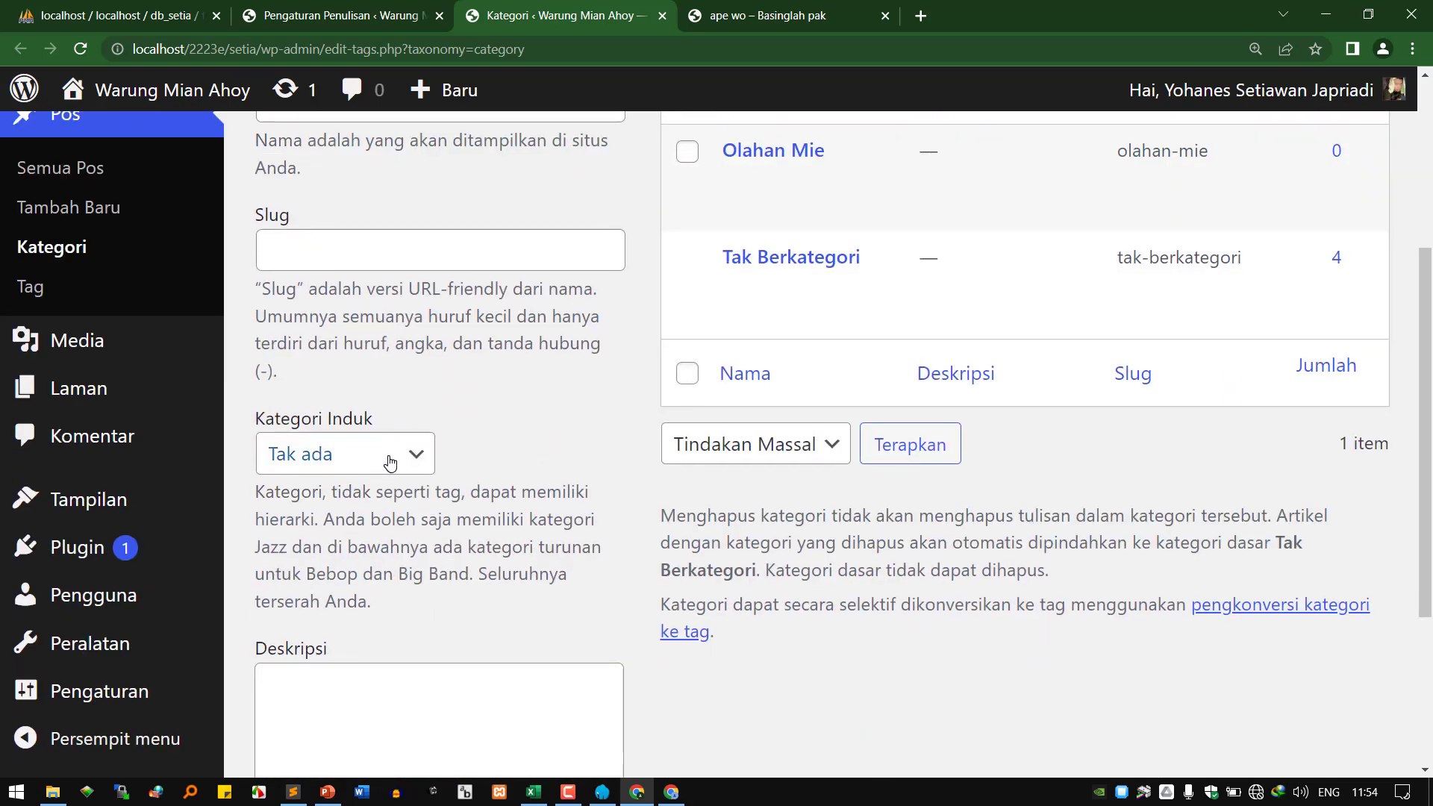
scroll(378, 466, up, 3)
Enter Minuman as the category name and minuman as its slug.
click(385, 387)
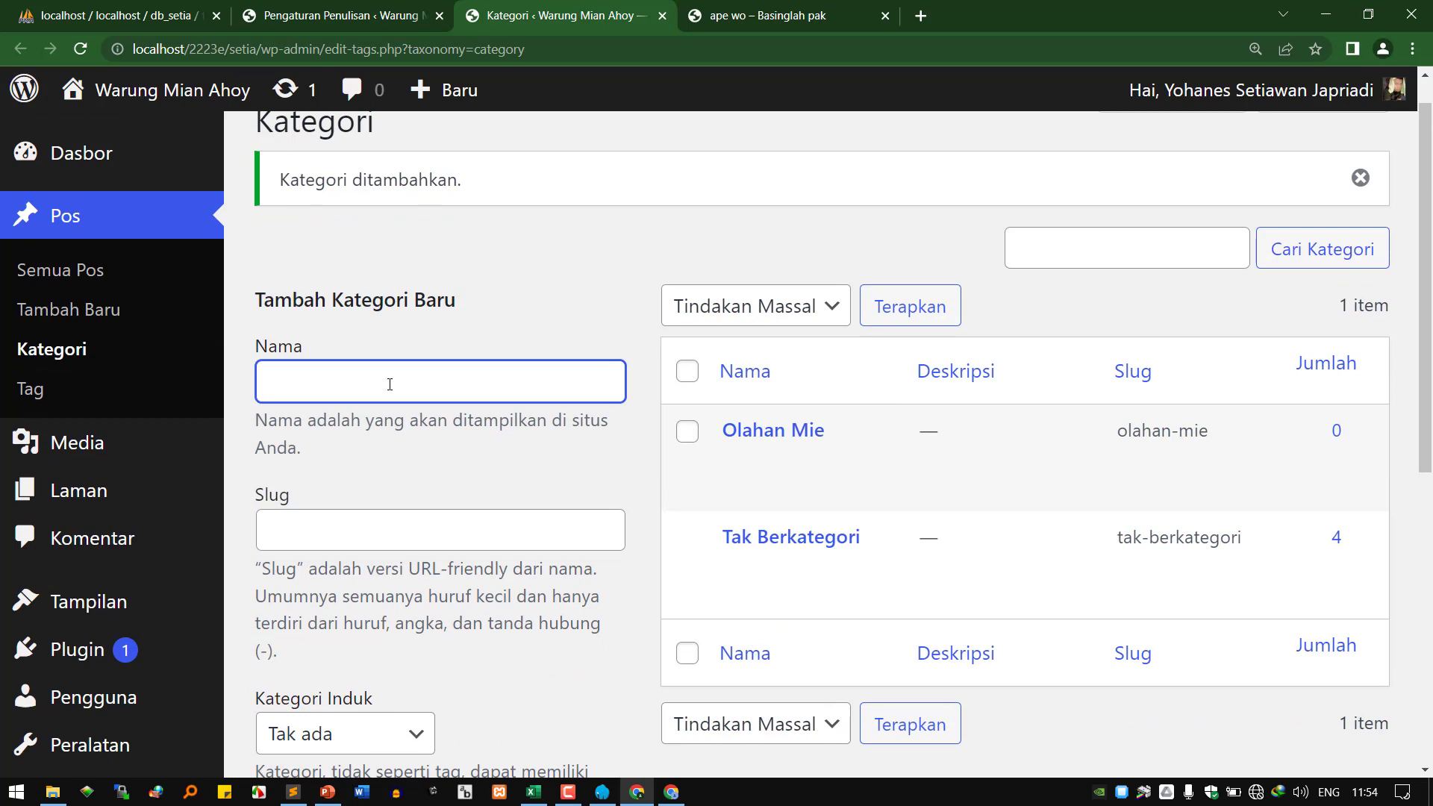
text(Olahan)
key(BackSpace)
key(BackSpace)
key(BackSpace)
key(BackSpace)
key(BackSpace)
key(BackSpace)
text(Minuman)
key(Tab)
text(minuman)
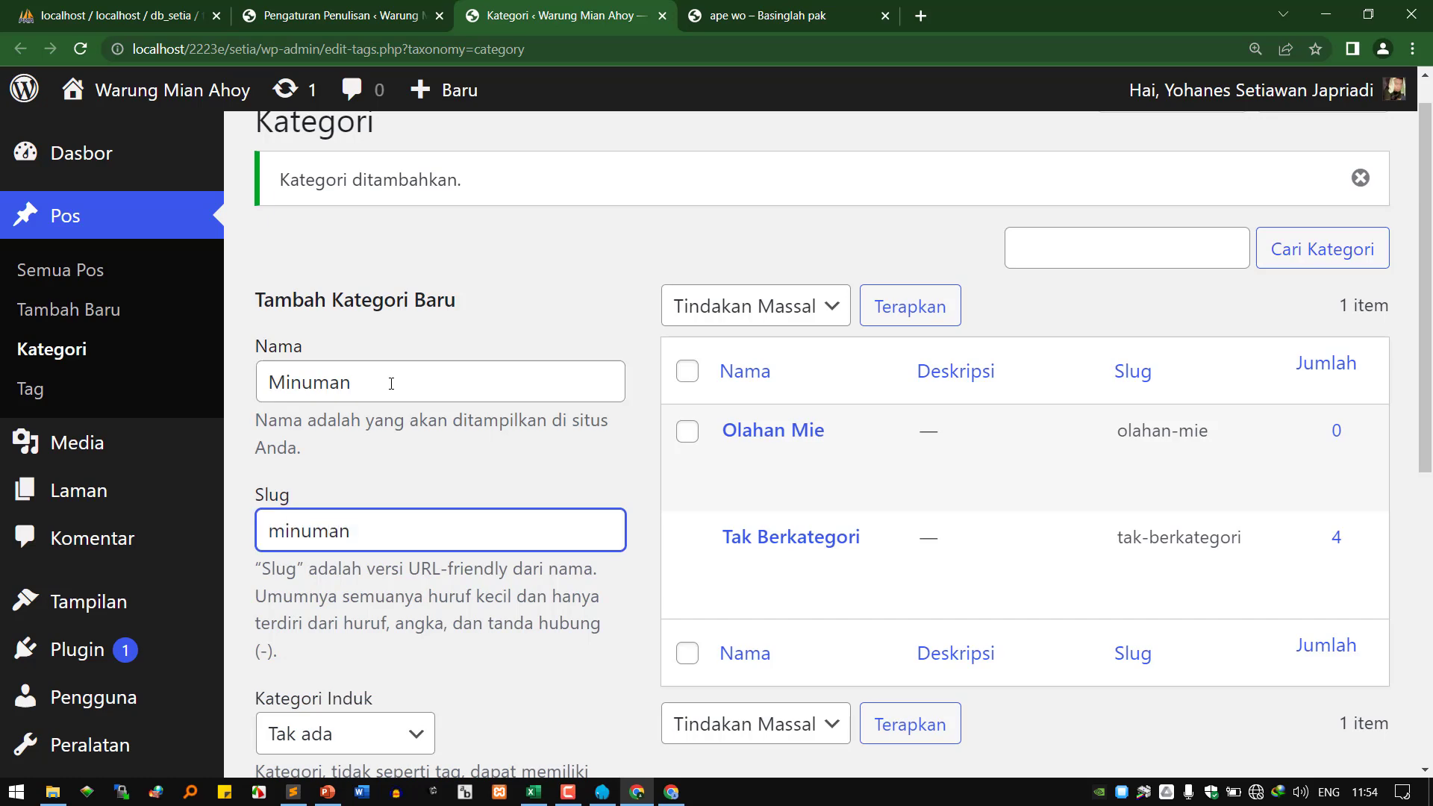
Add the Minuman category and bring up Pengaturan Penulisan.
scroll(397, 393, down, 6)
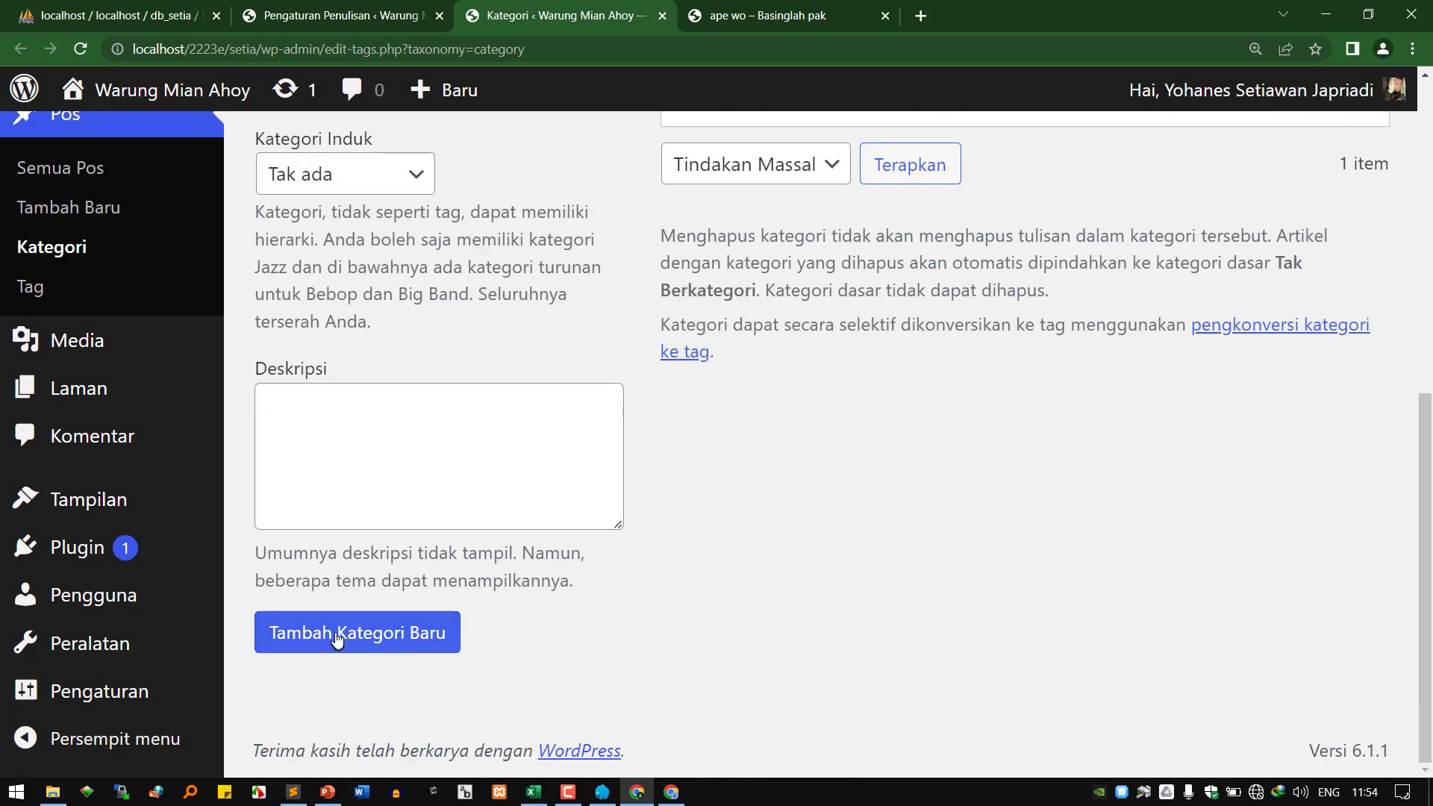
click(338, 634)
scroll(909, 358, up, 6)
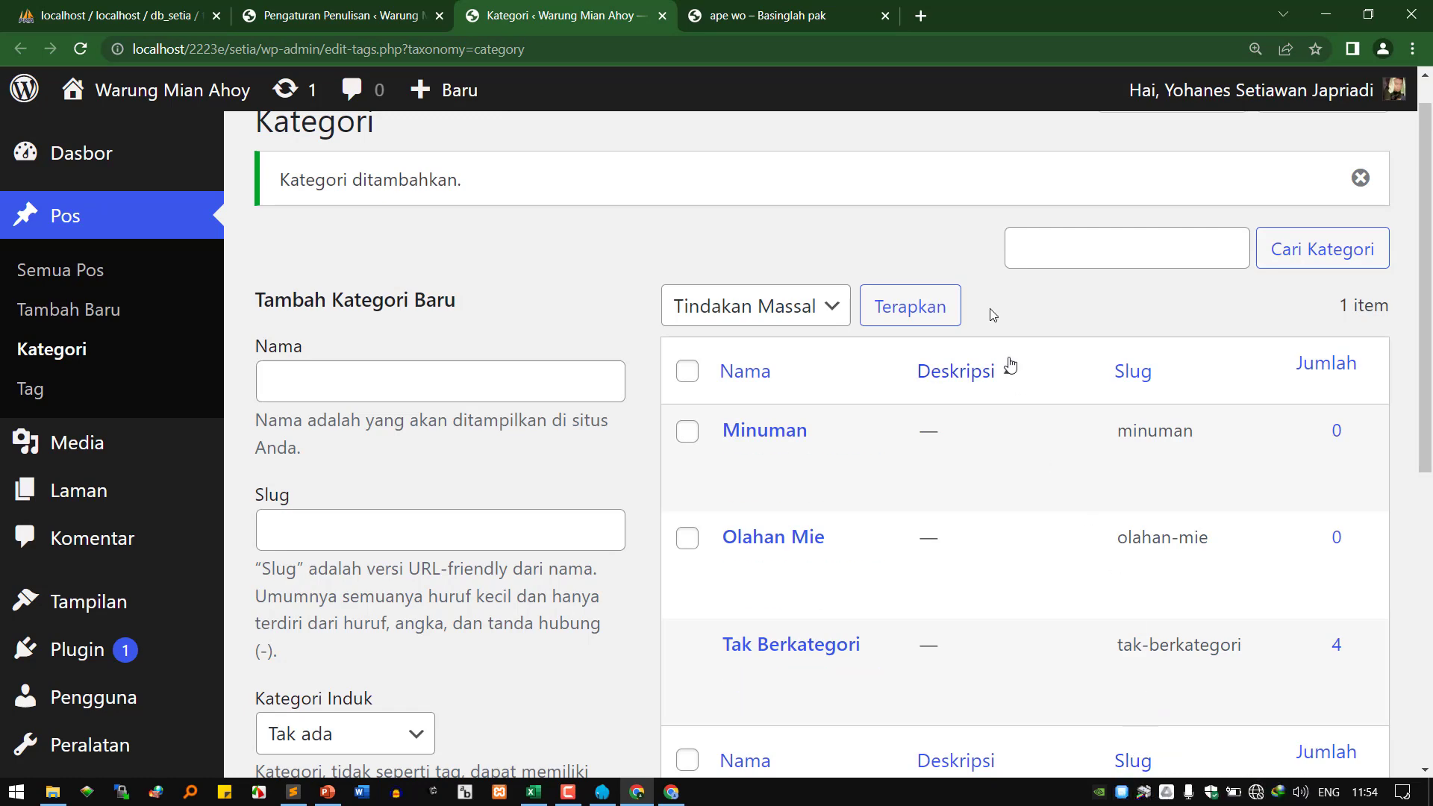
click(367, 13)
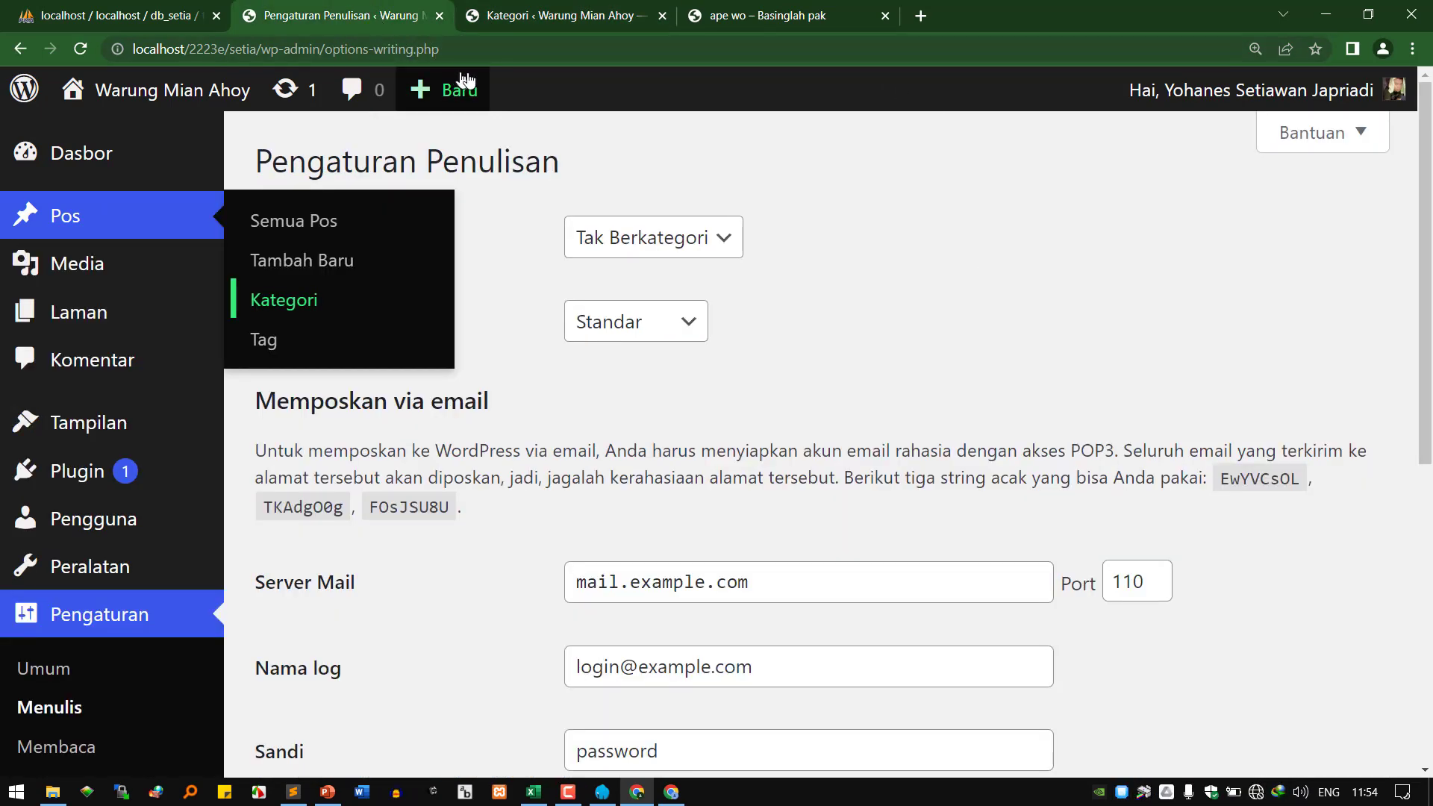
Check that Olahan Mie and Minuman appear under Kategori Pos Standar.
click(545, 15)
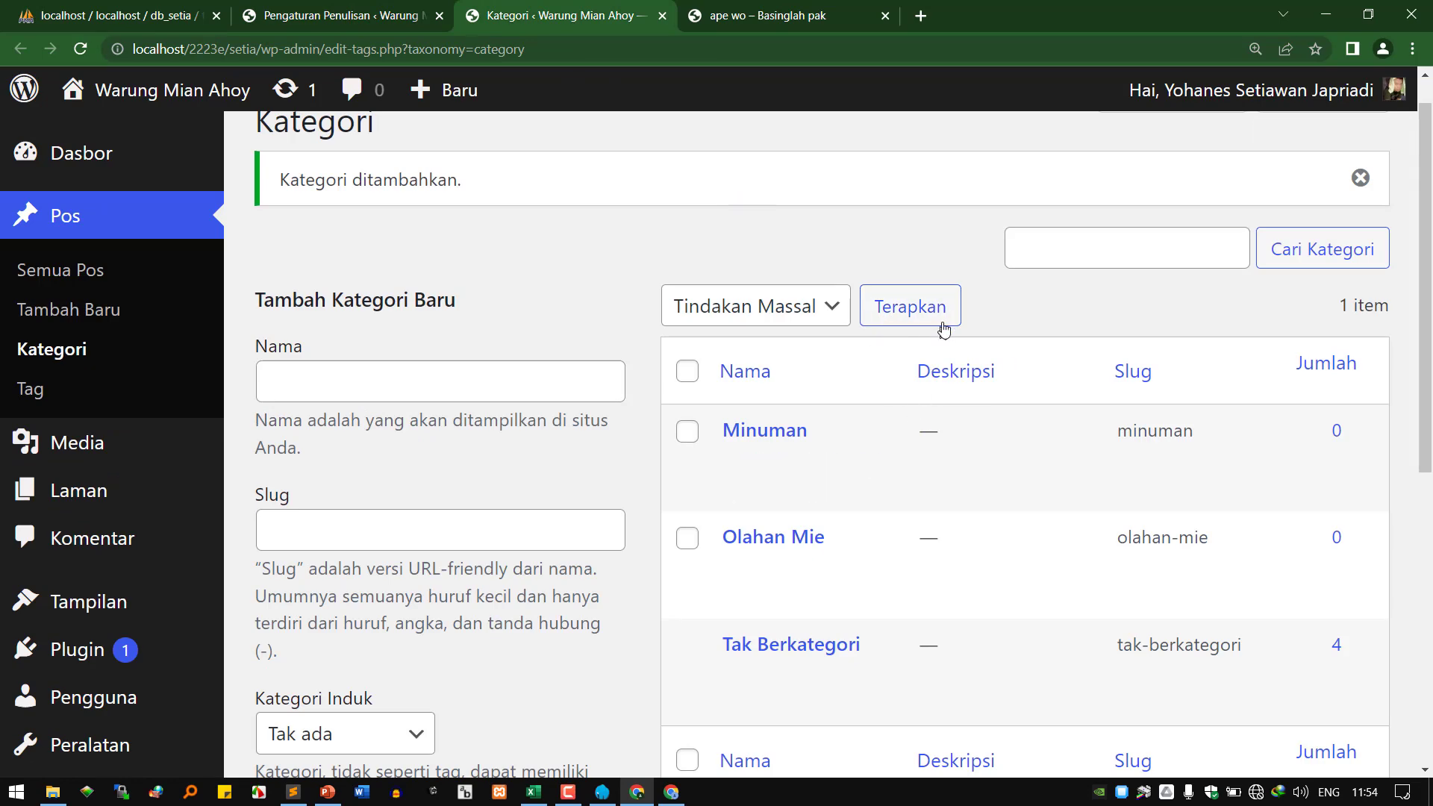
click(352, 13)
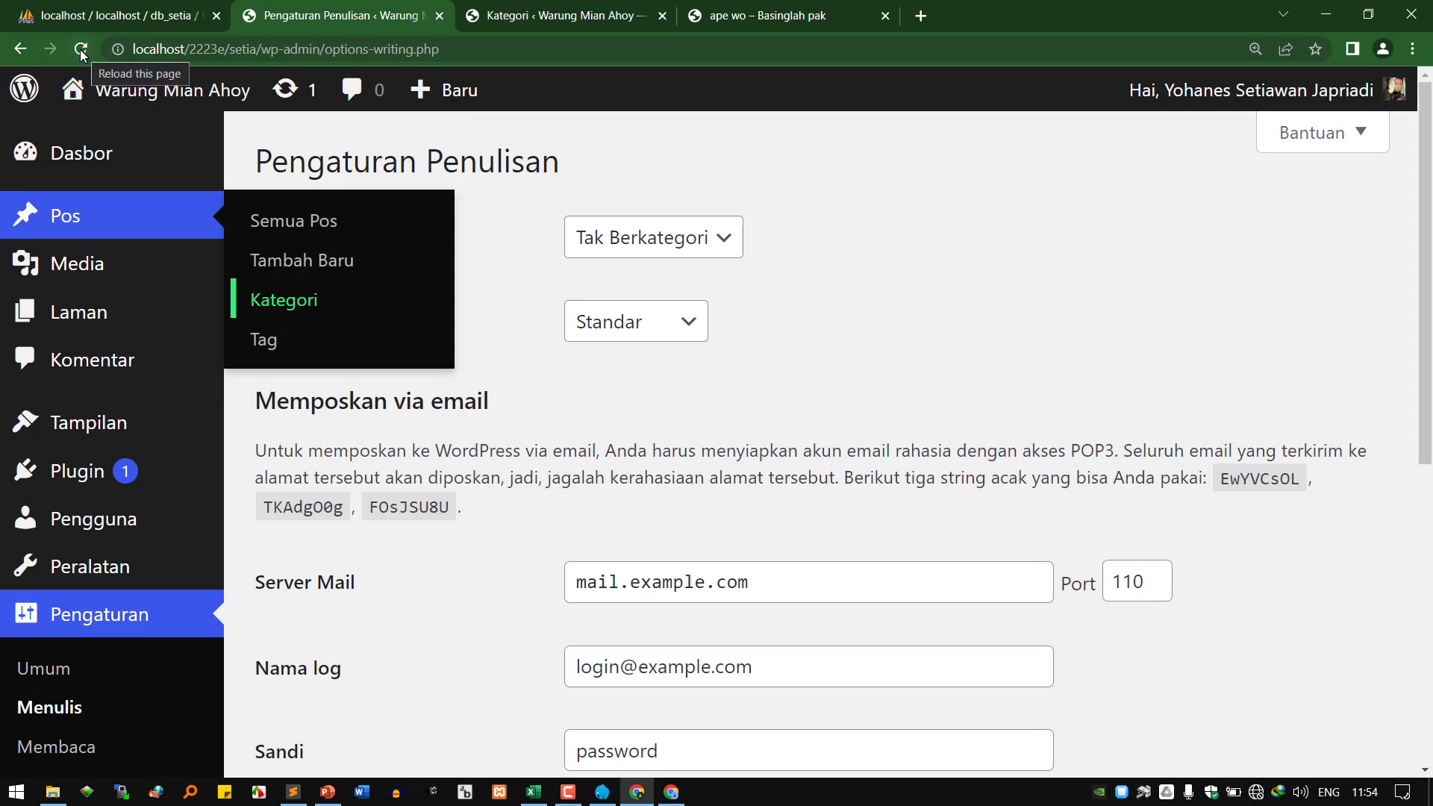
click(617, 240)
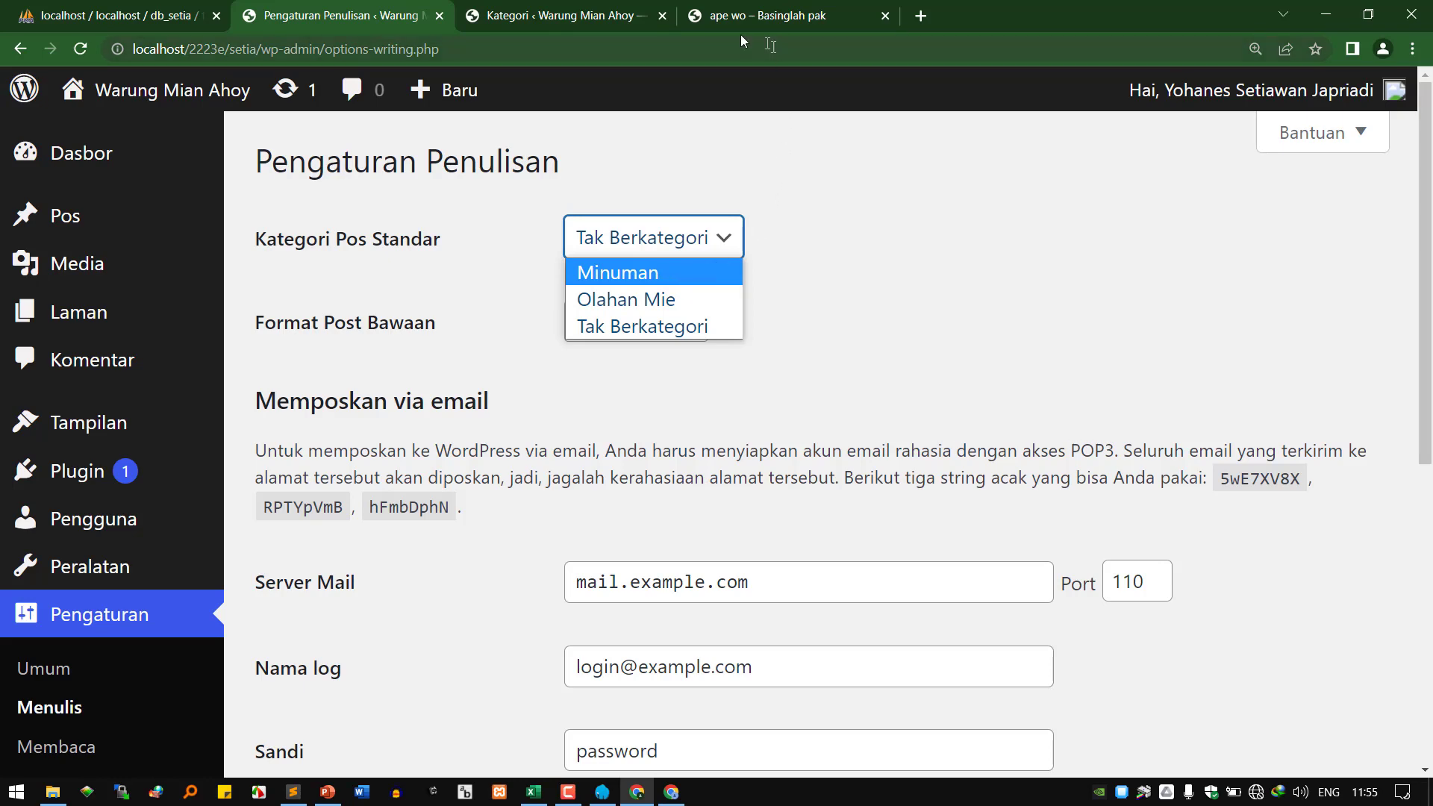
click(582, 15)
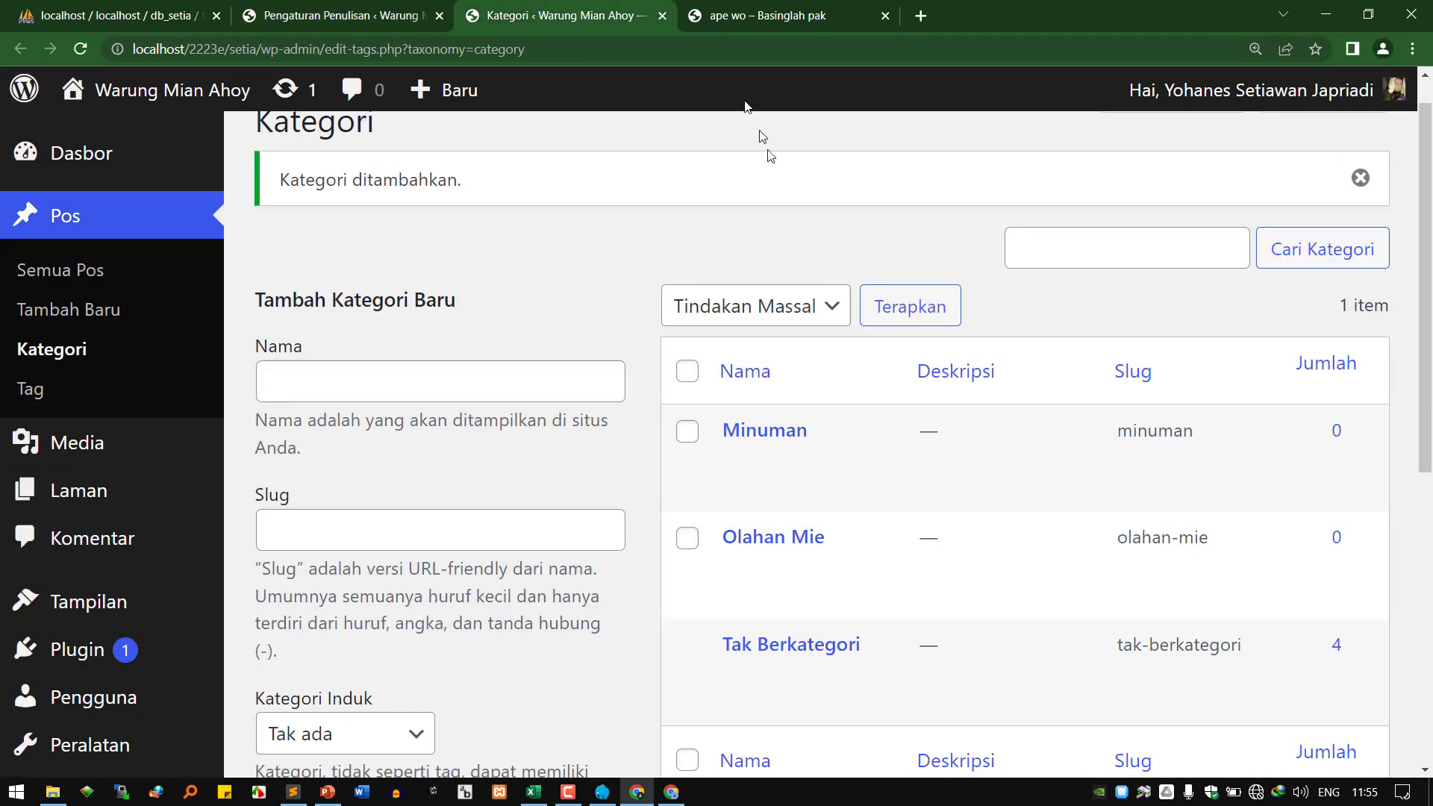
Open Pos > Tambah Baru in a new browser tab.
scroll(1138, 370, down, 3)
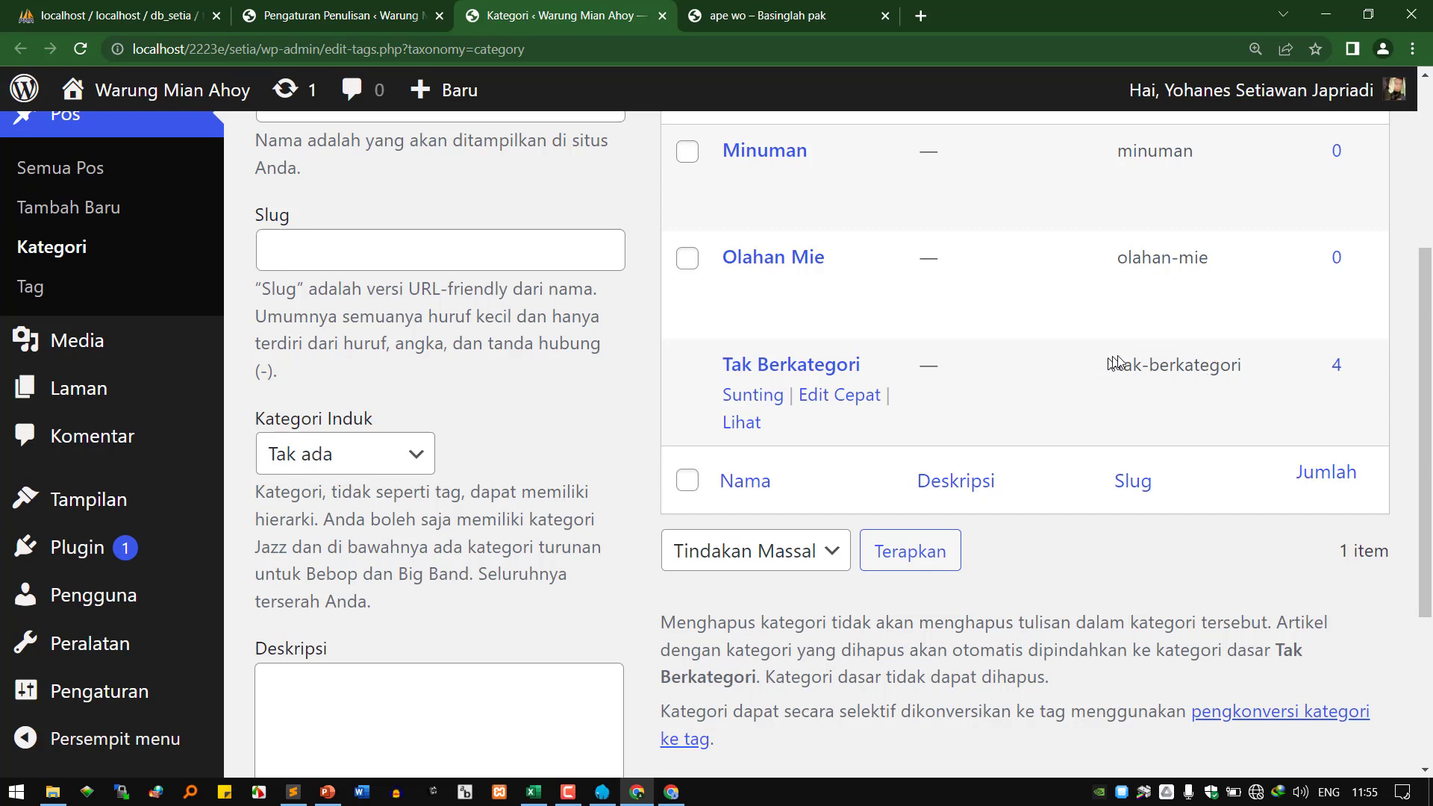
drag(1118, 360, 1236, 353)
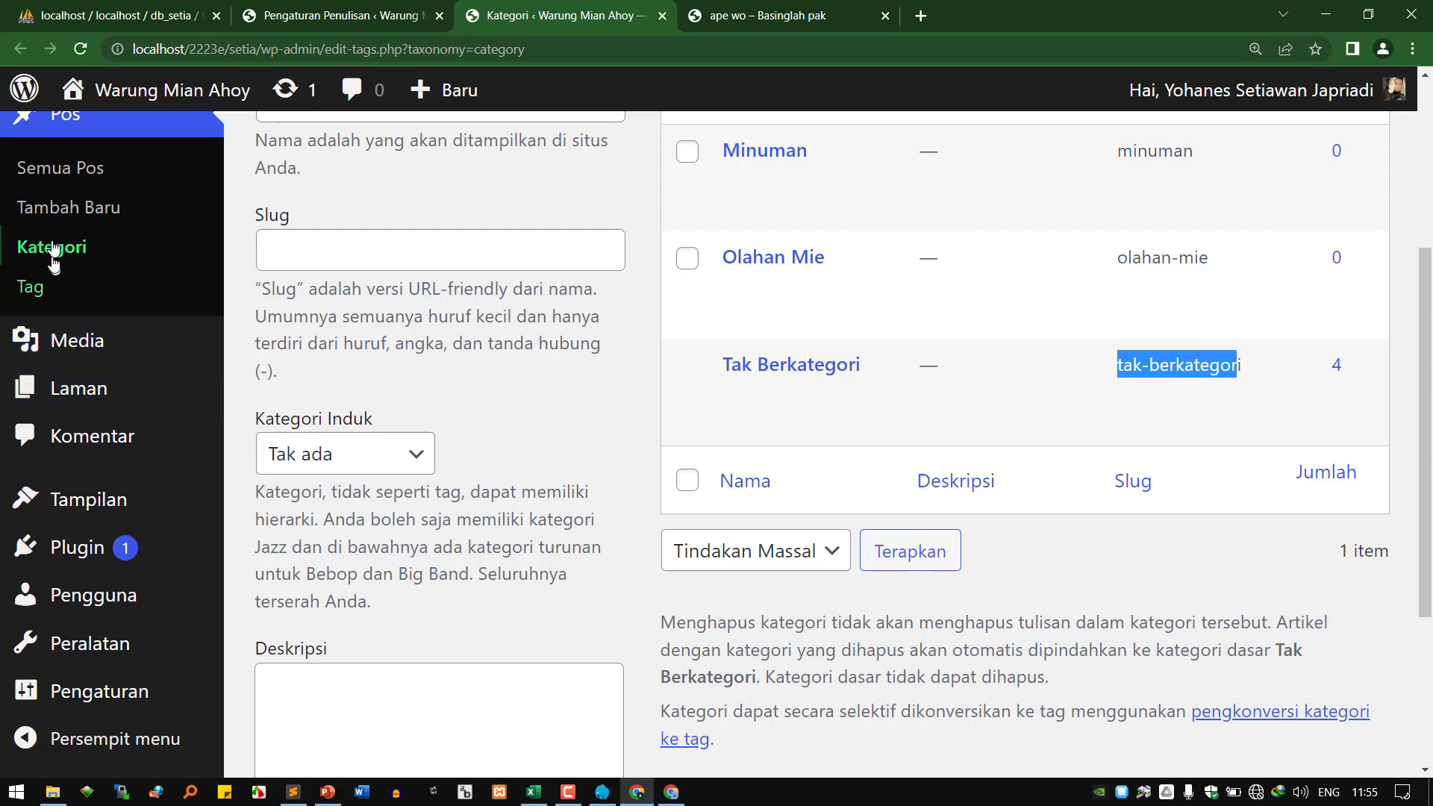
right_click(84, 206)
click(114, 219)
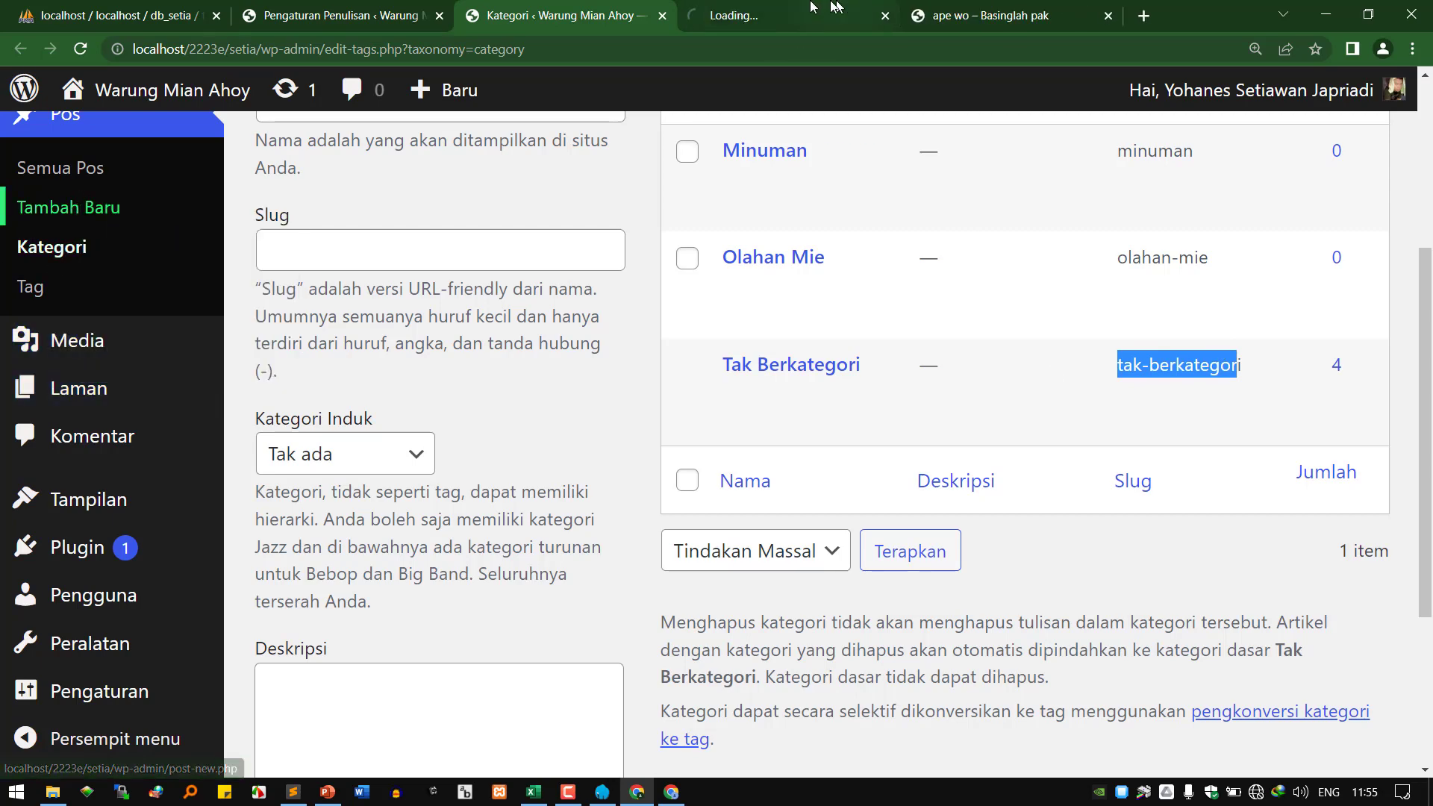
Publish a post titled 'aok le' with the text 'cemtu lah'.
key(ctrl+Tab)
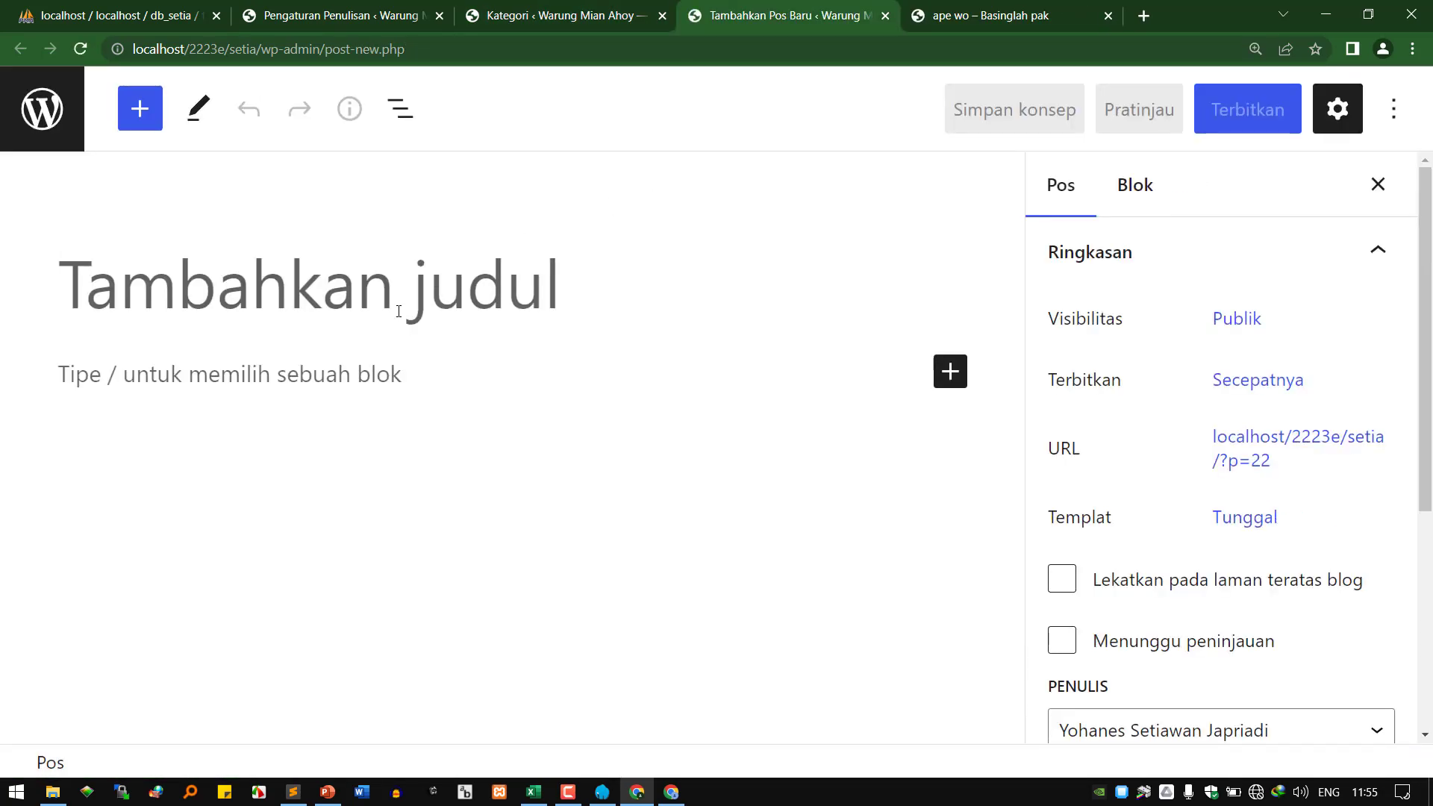
text(aok le)
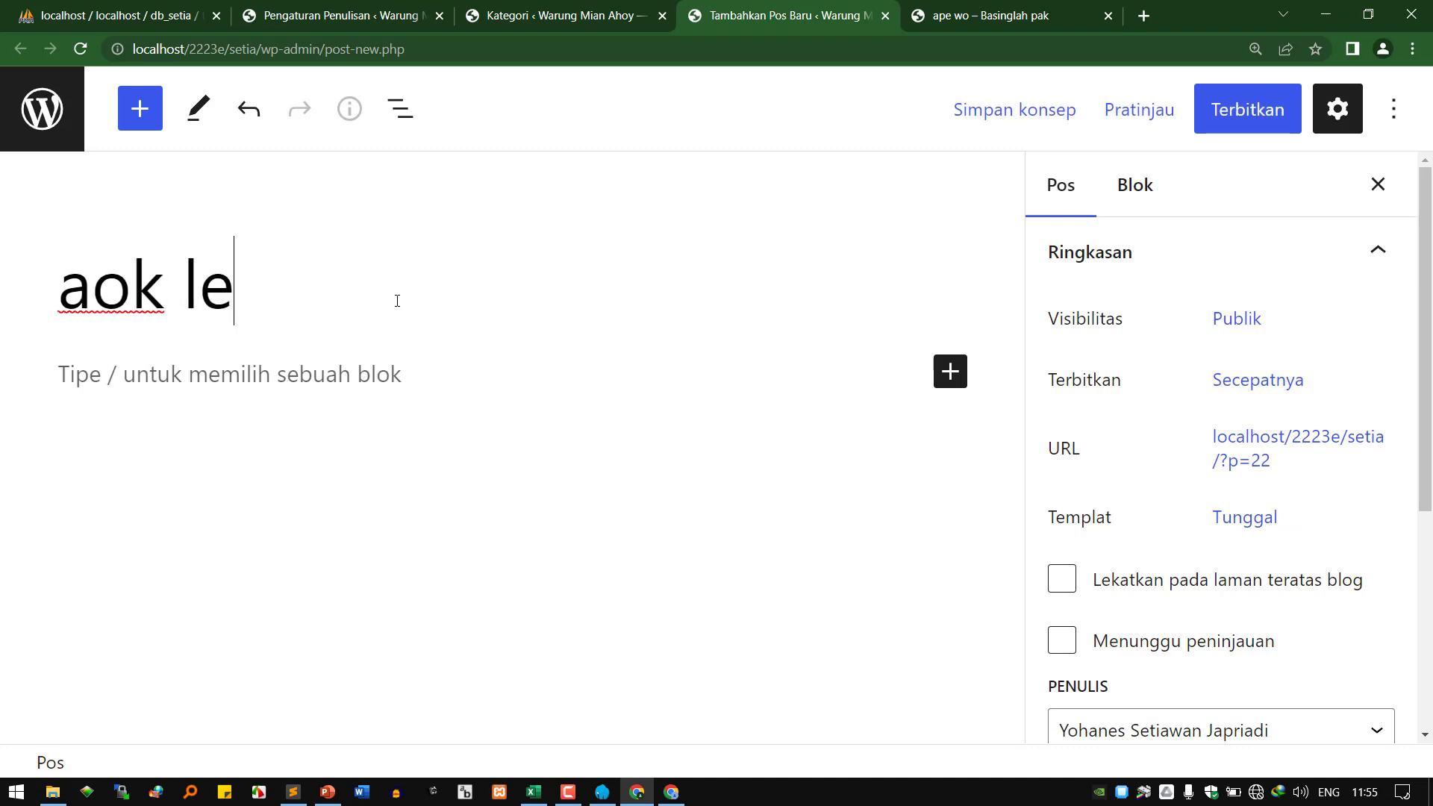
click(375, 367)
text(cemtu lah)
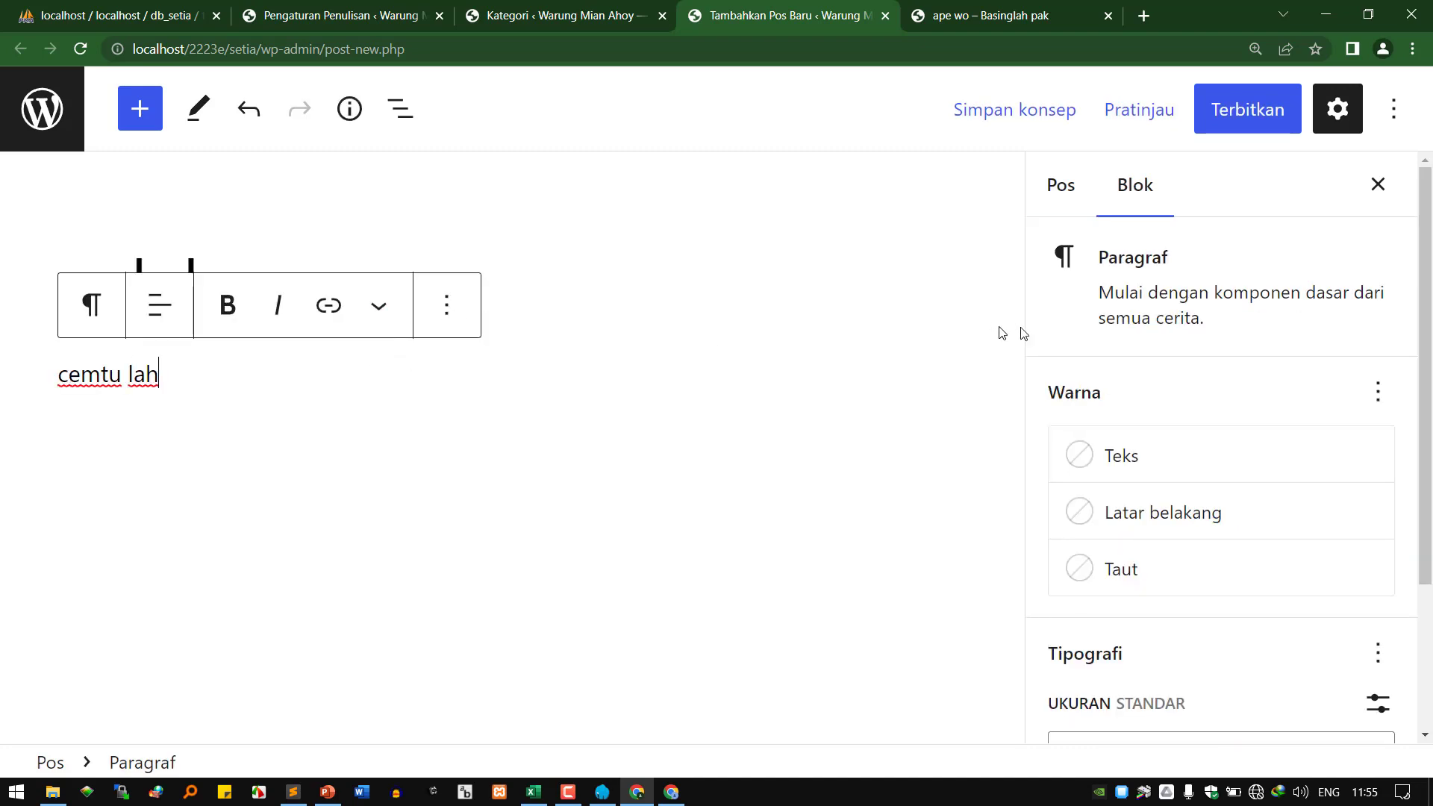
scroll(1329, 533, down, 3)
click(1230, 690)
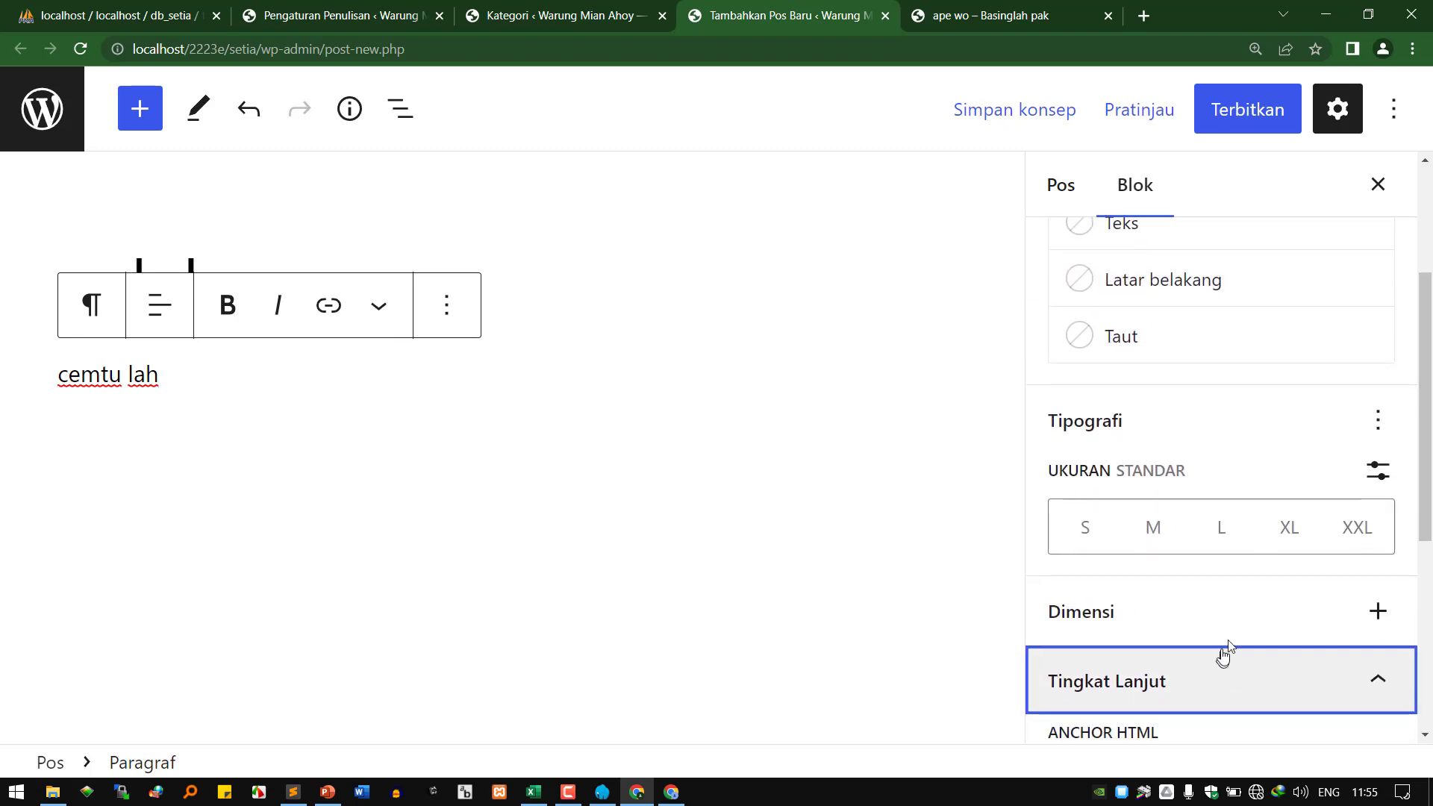
scroll(1194, 448, up, 5)
click(1075, 185)
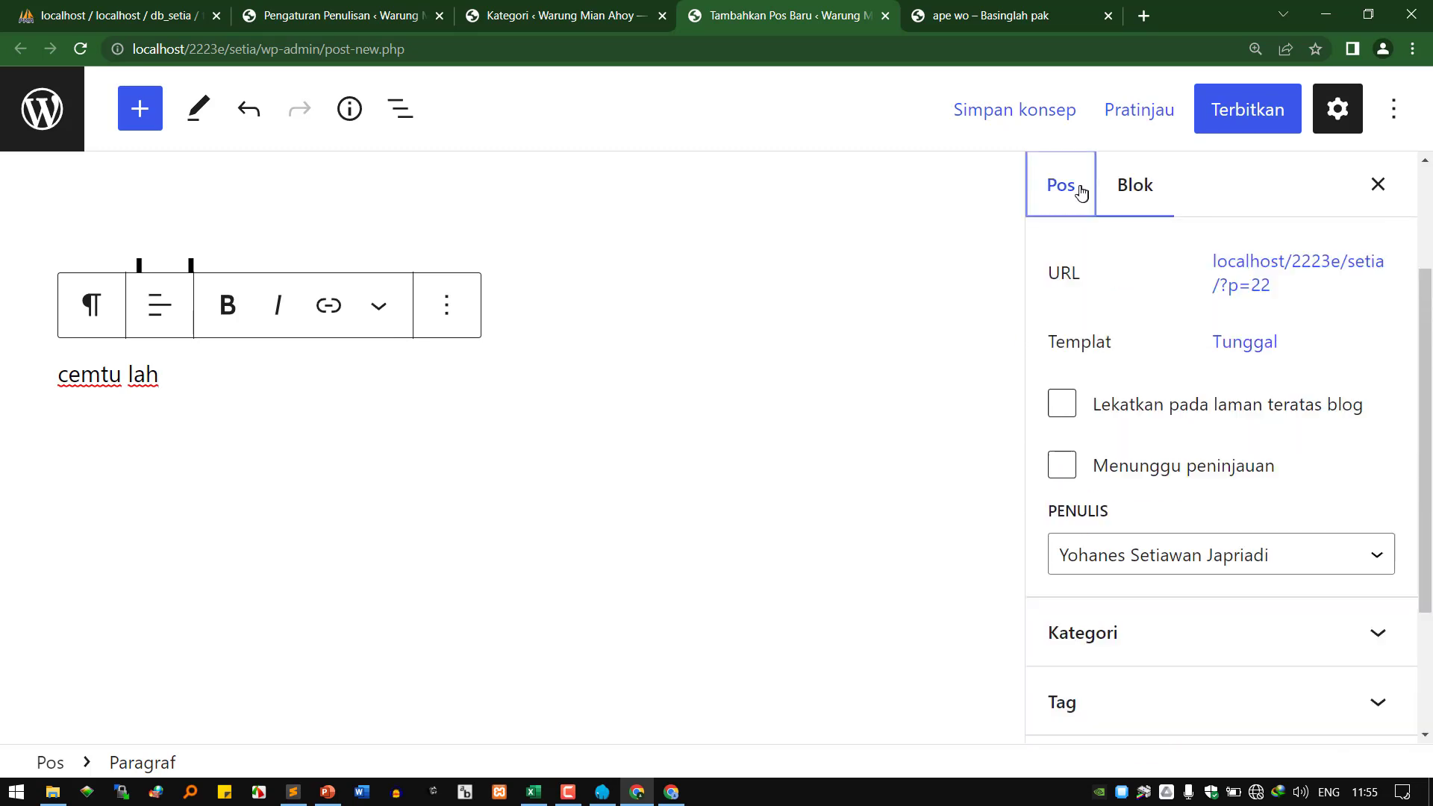
scroll(1190, 480, down, 3)
click(1168, 475)
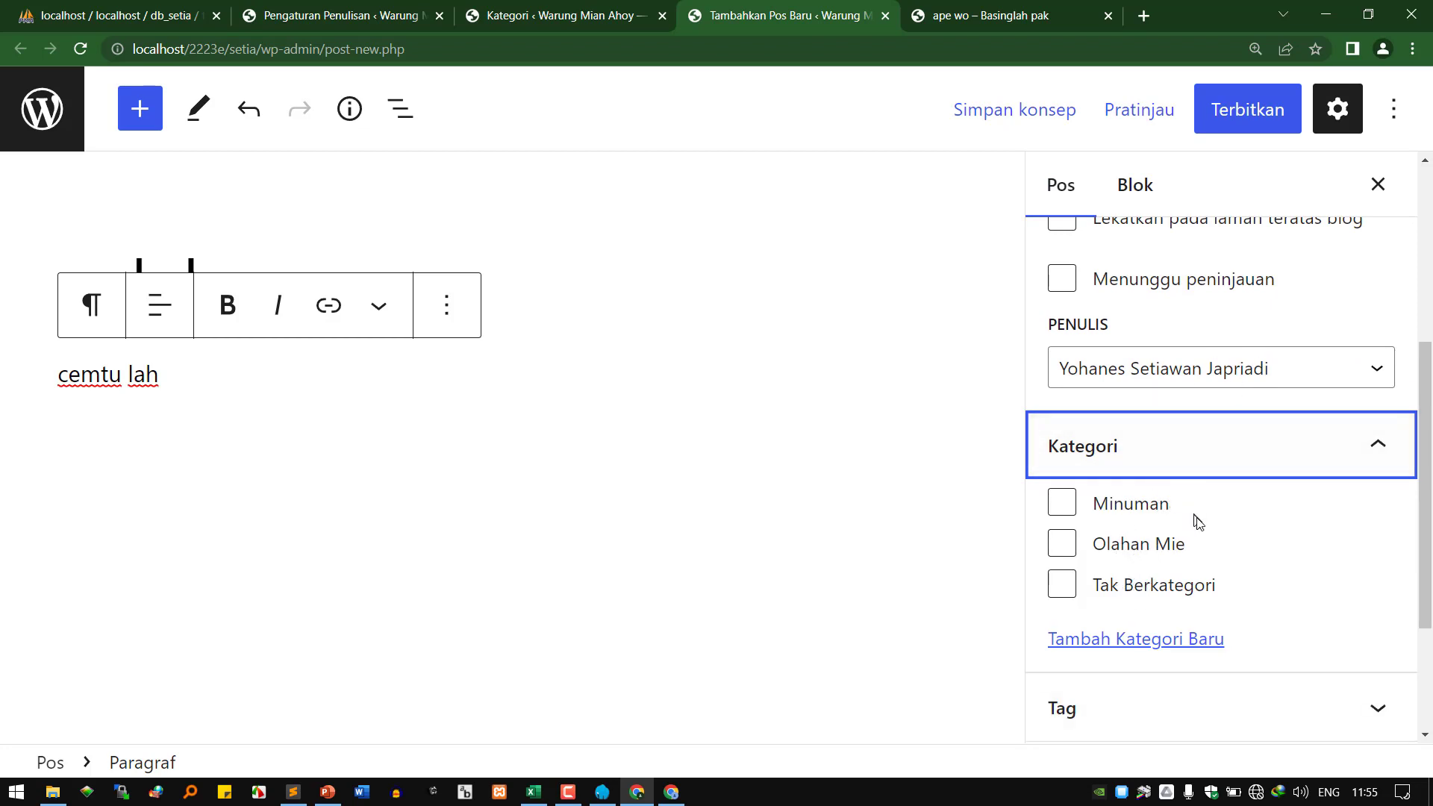
click(1254, 112)
click(1172, 120)
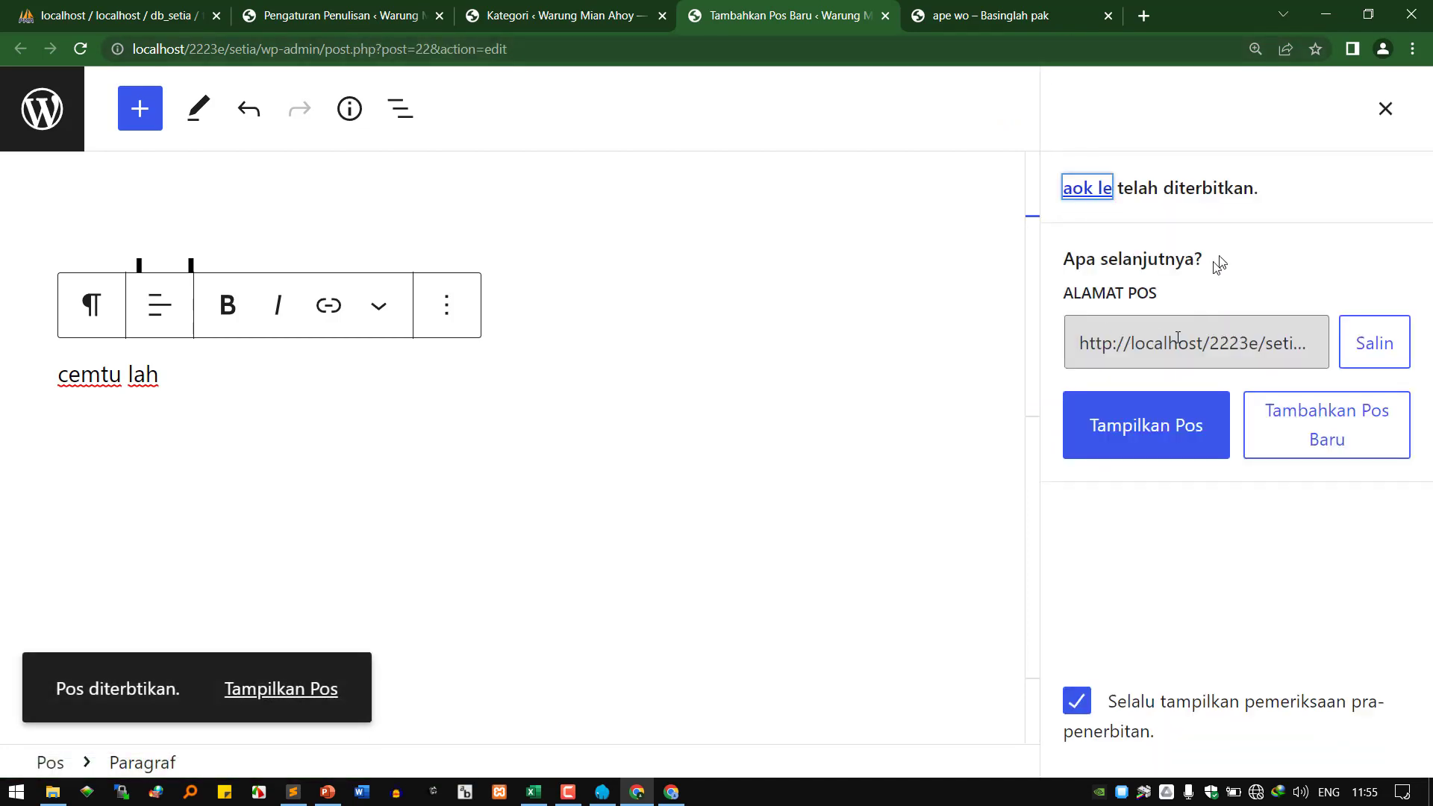
View the 'aok le' post on the live site, then return to Pengaturan Penulisan.
click(993, 16)
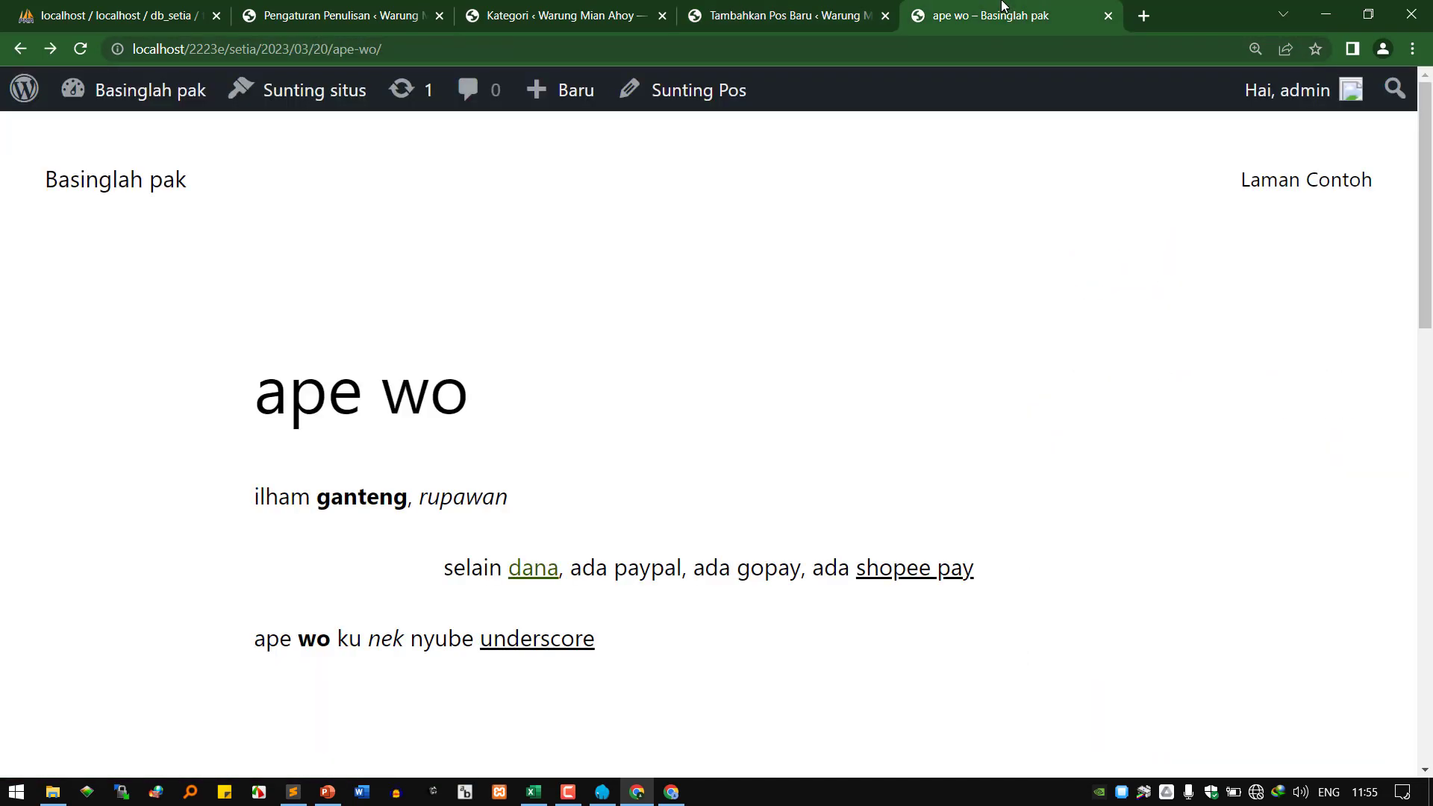
click(172, 190)
scroll(224, 374, down, 3)
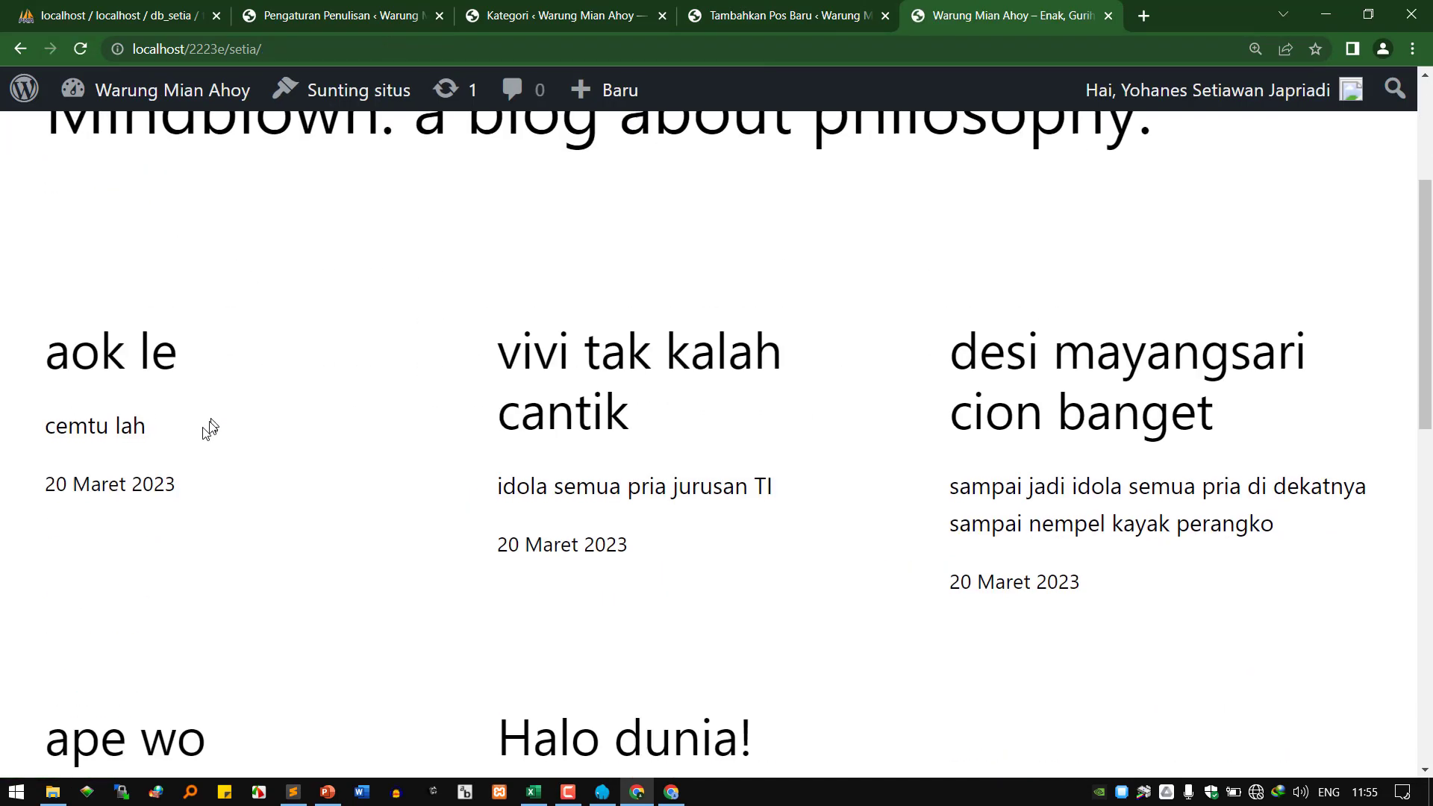
click(149, 381)
scroll(347, 456, down, 3)
scroll(284, 485, up, 3)
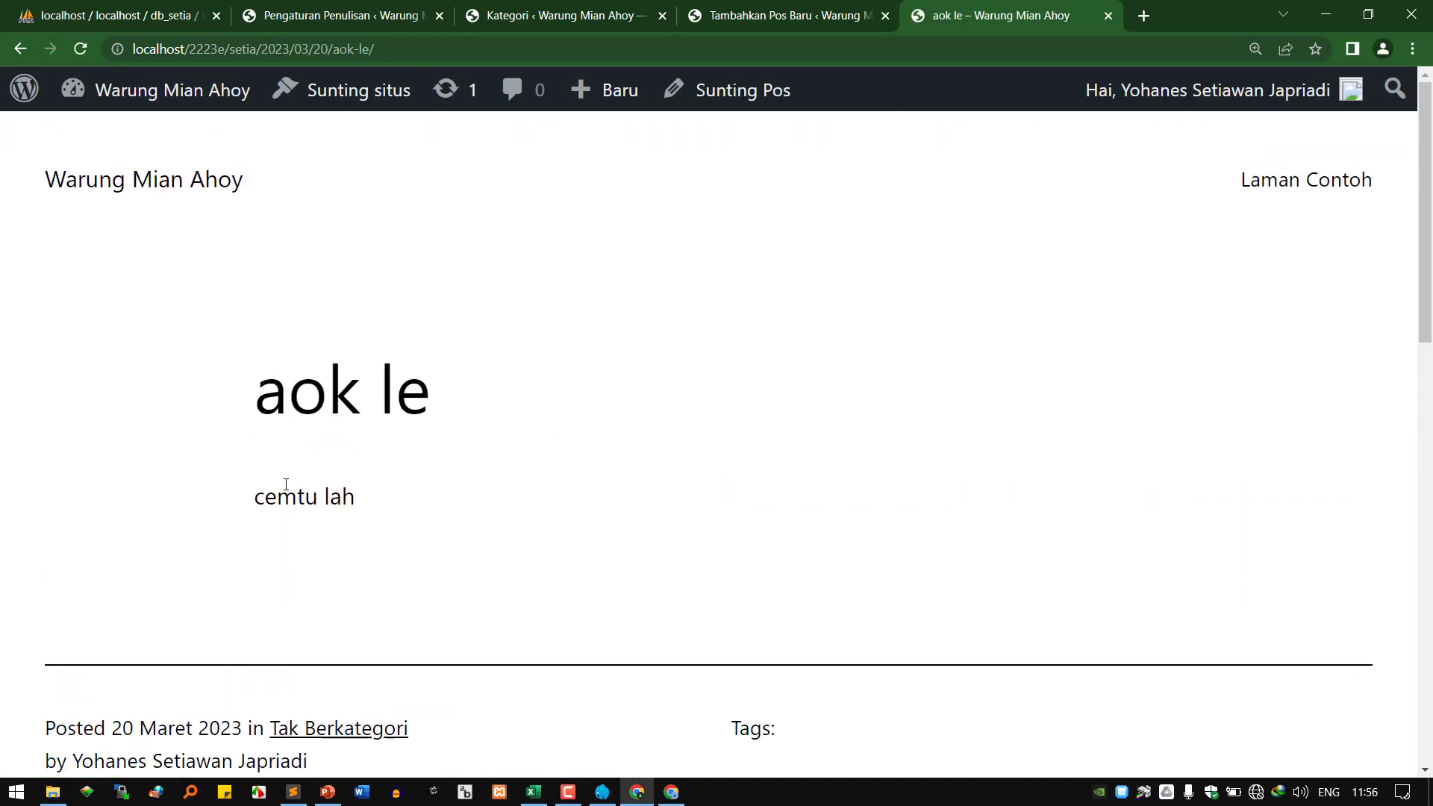
scroll(280, 551, down, 5)
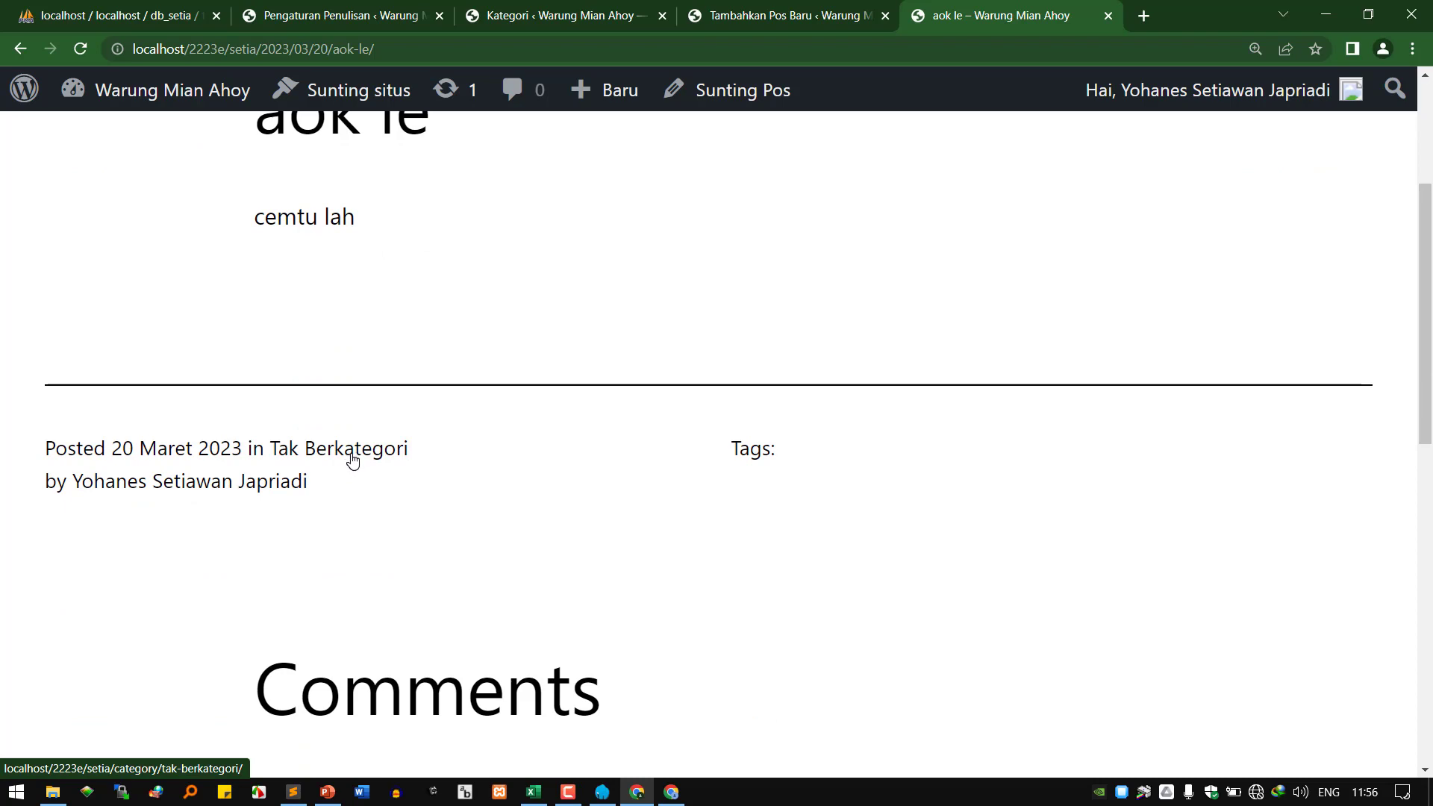
click(522, 16)
scroll(470, 253, up, 5)
key(ctrl+shift+Tab)
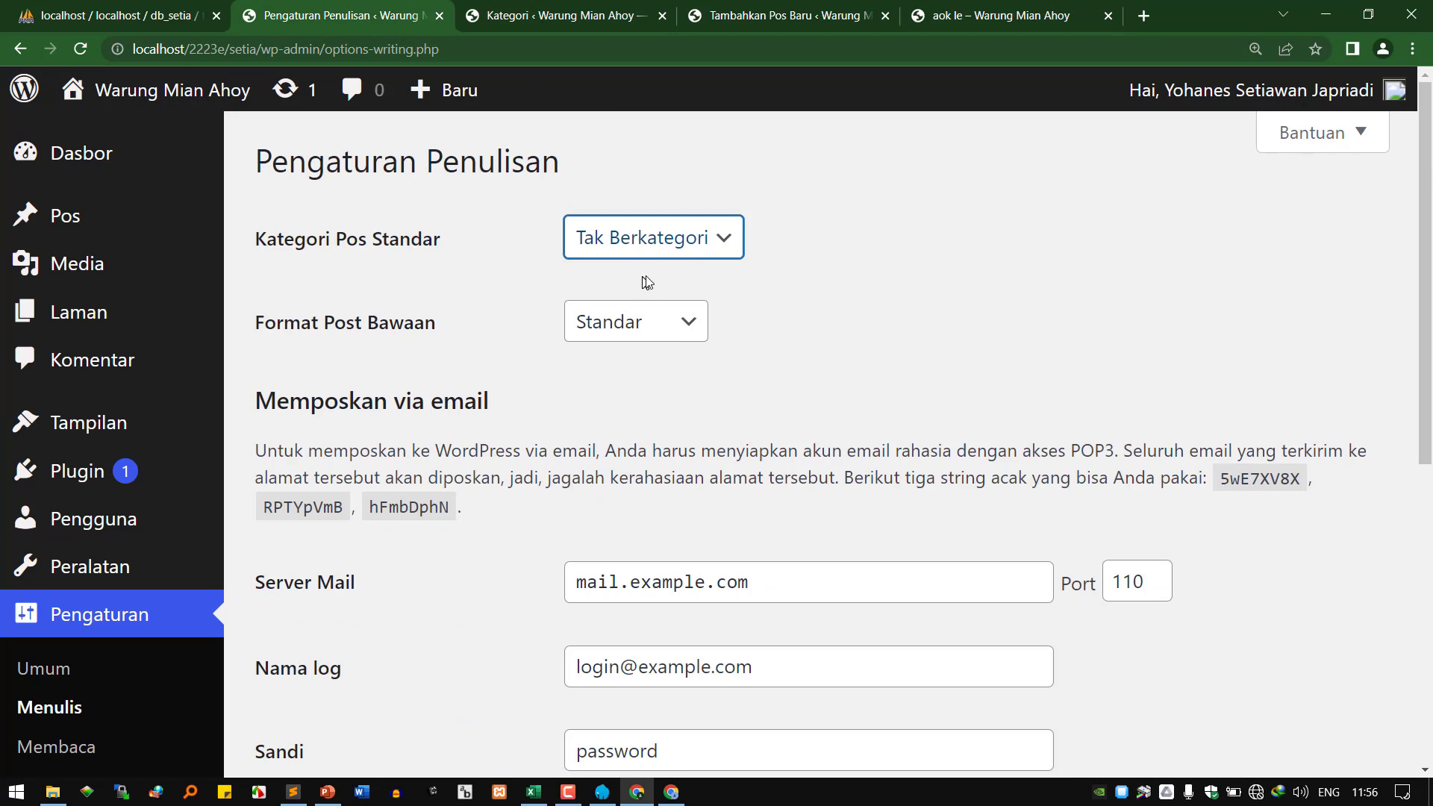
Set Kategori Pos Standar to Olahan Mie and save the writing settings.
click(668, 238)
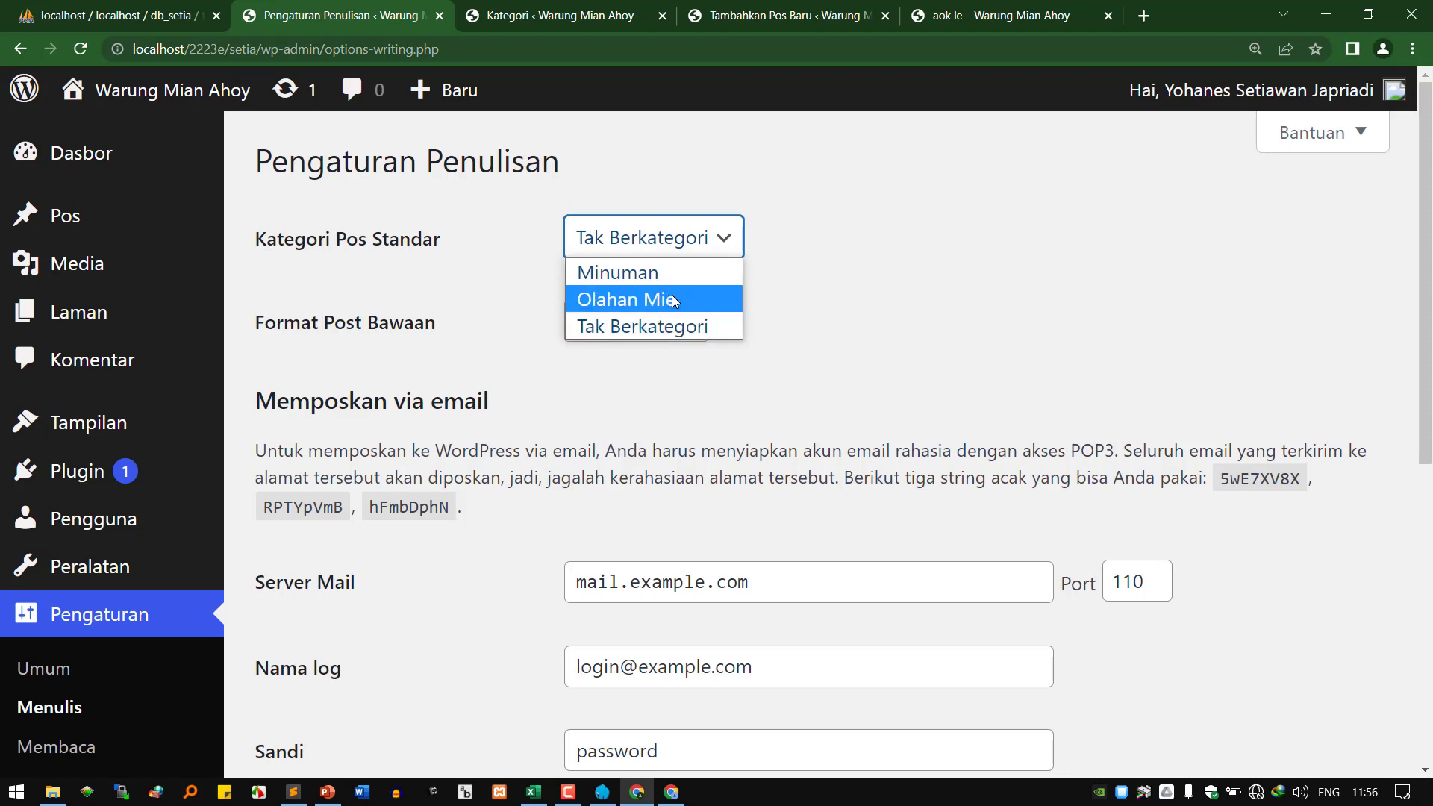
click(668, 300)
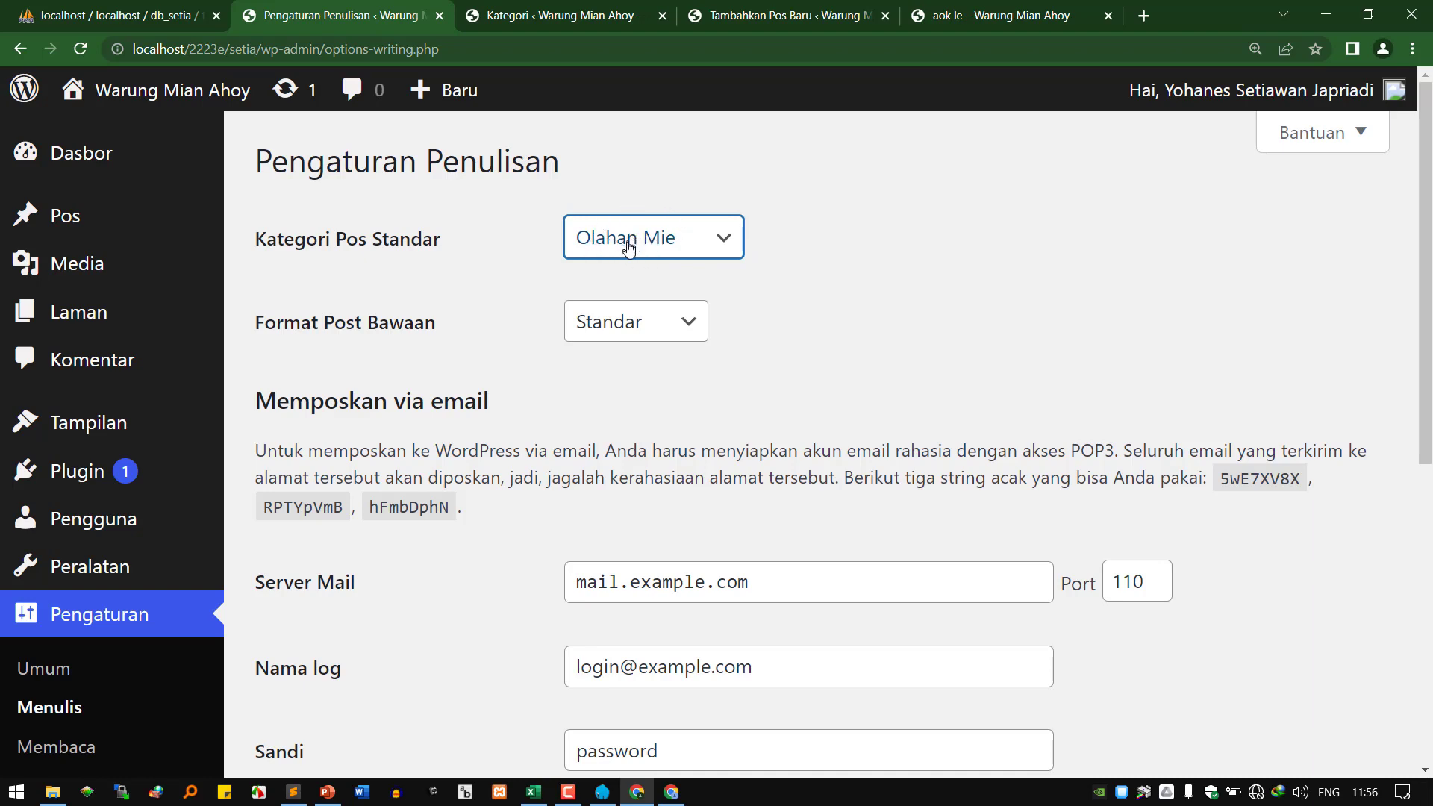
scroll(589, 359, down, 1)
scroll(589, 359, down, 7)
click(342, 631)
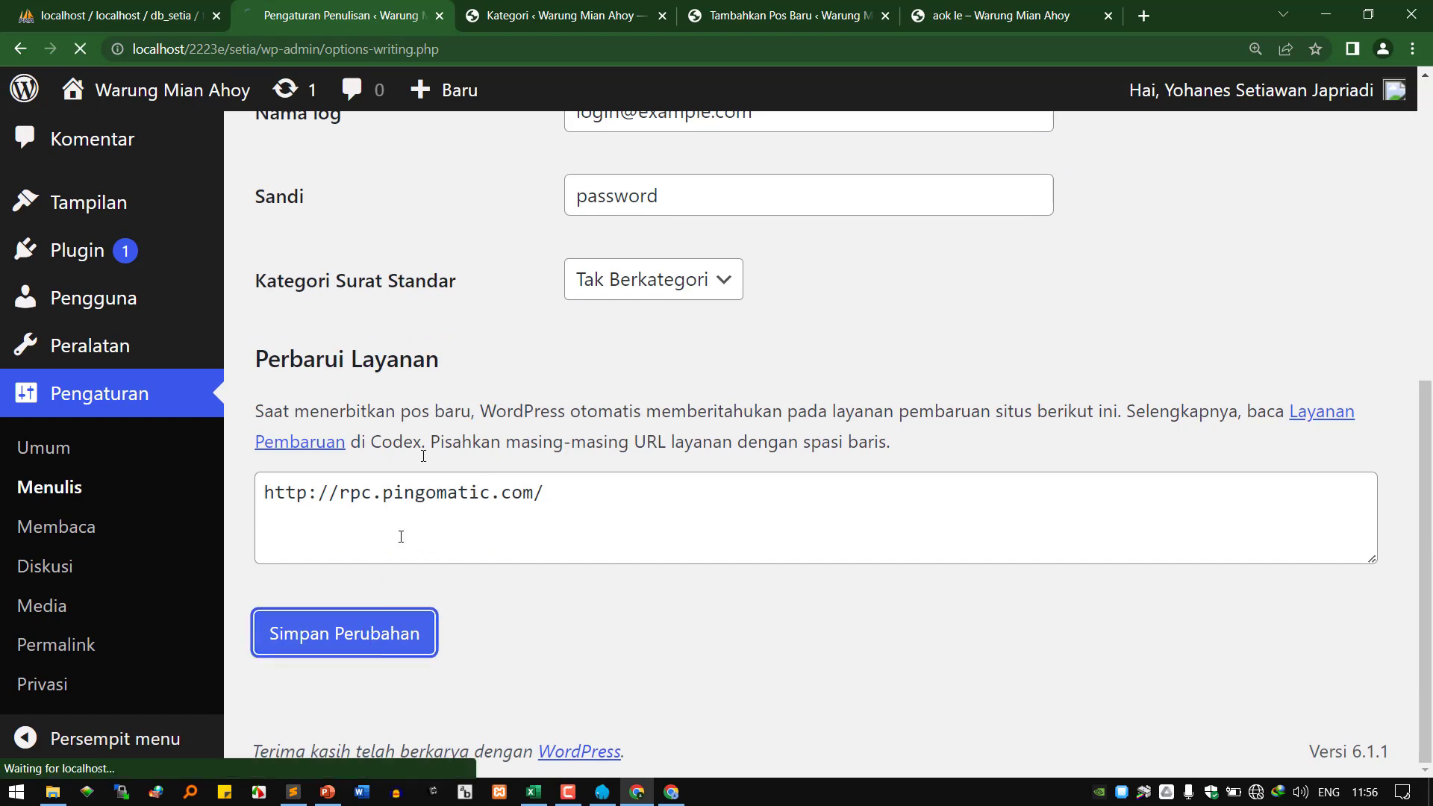
click(779, 15)
click(160, 123)
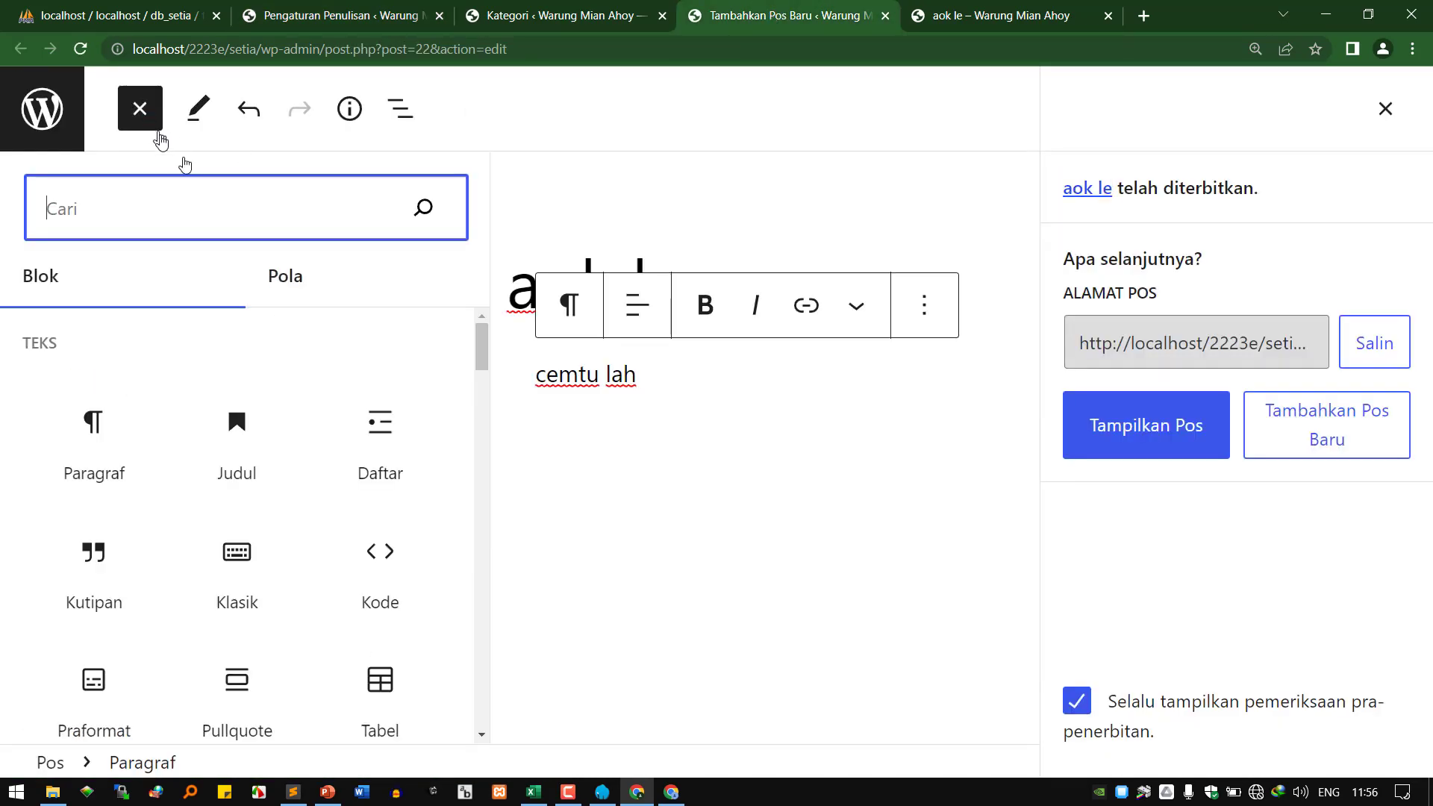
Publish a new post titled 'masa ge' with the text 'aok we'.
click(42, 109)
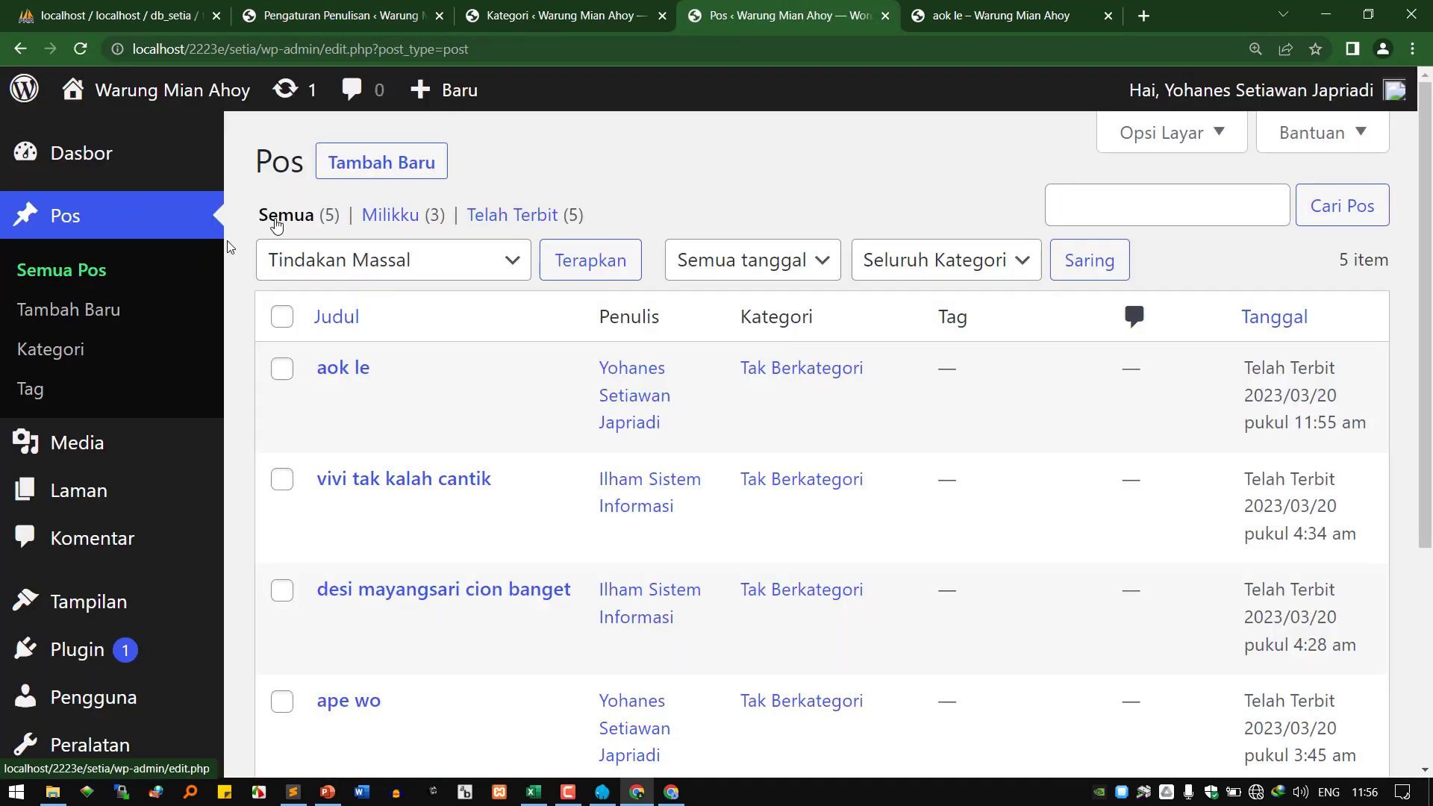
click(402, 171)
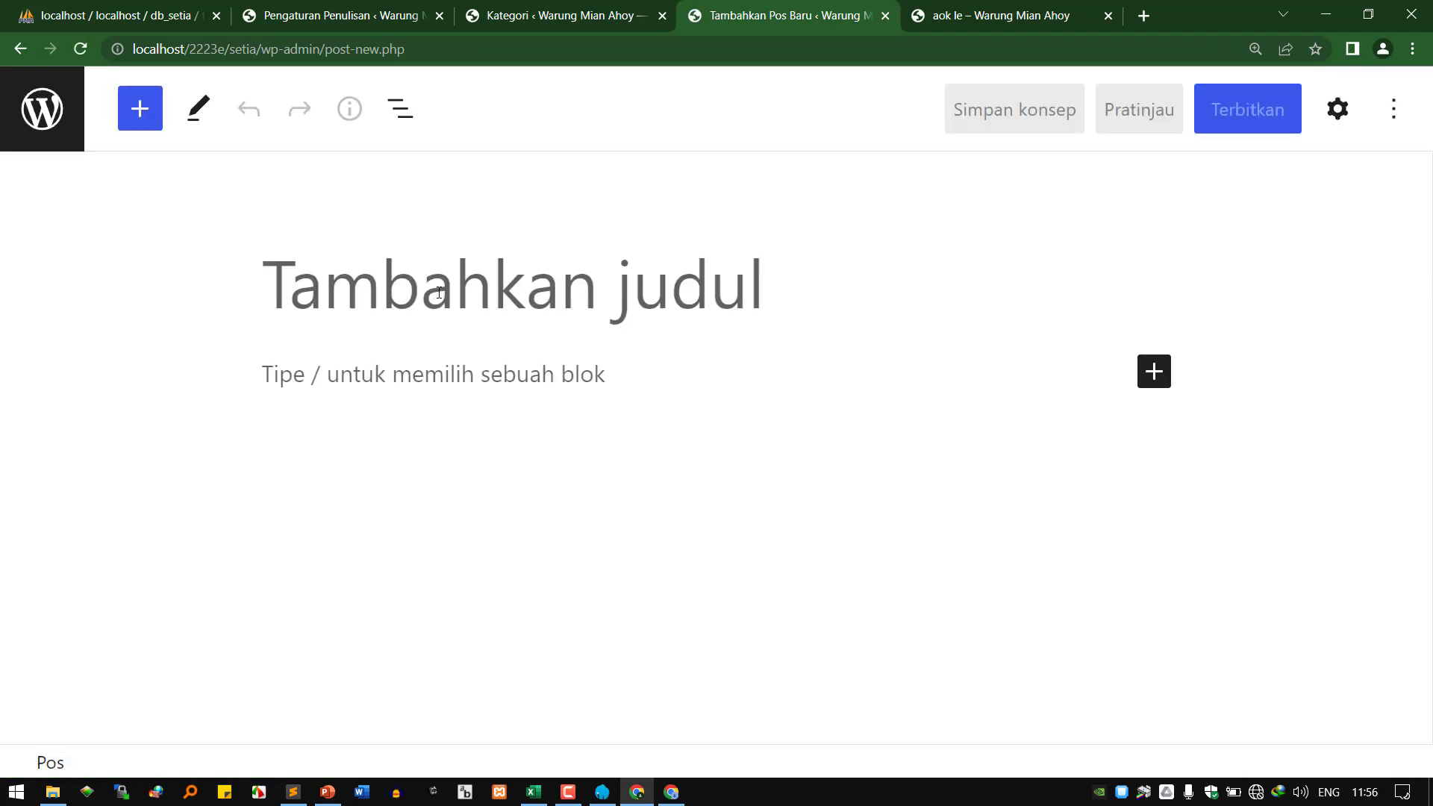
text(masa ge)
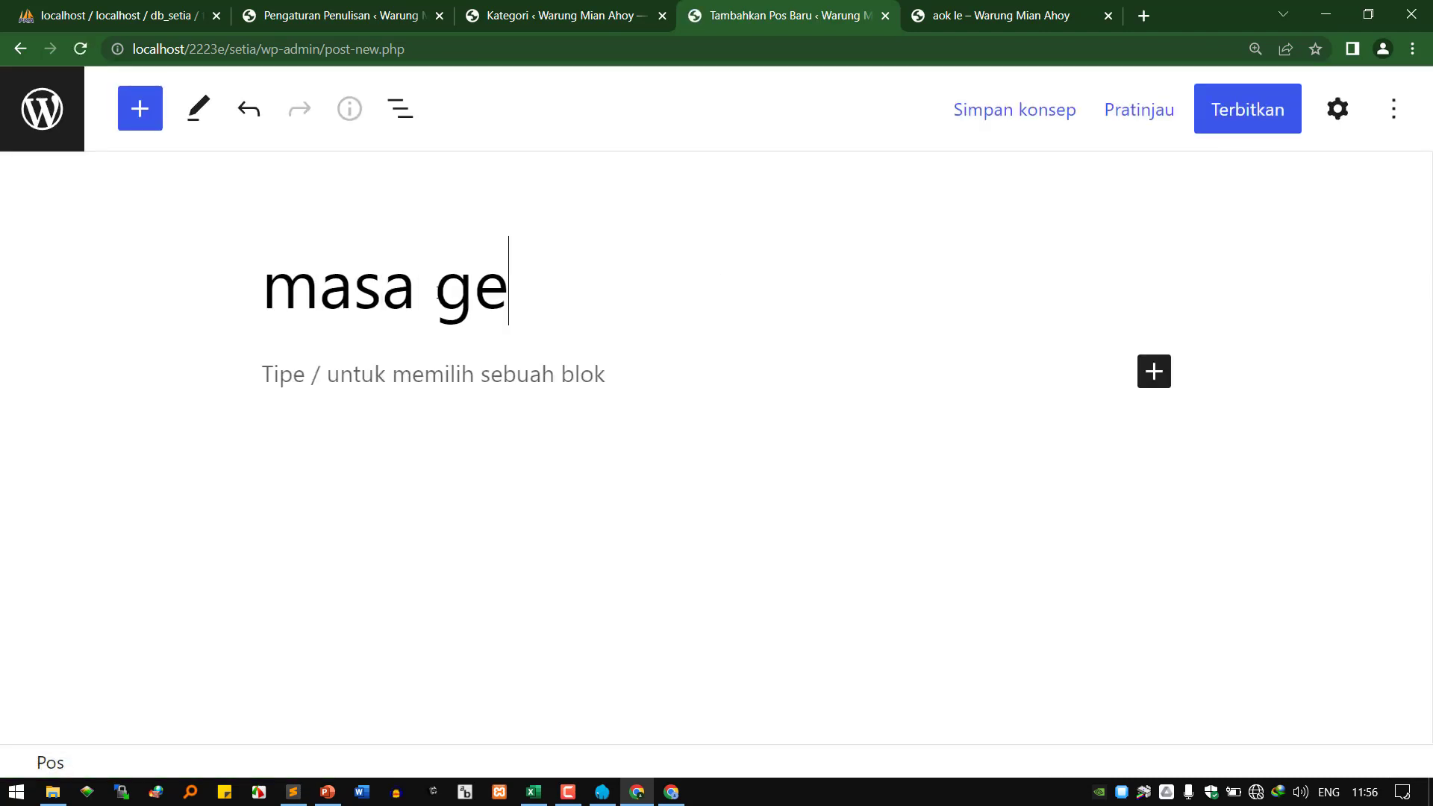
click(432, 378)
text(aok we)
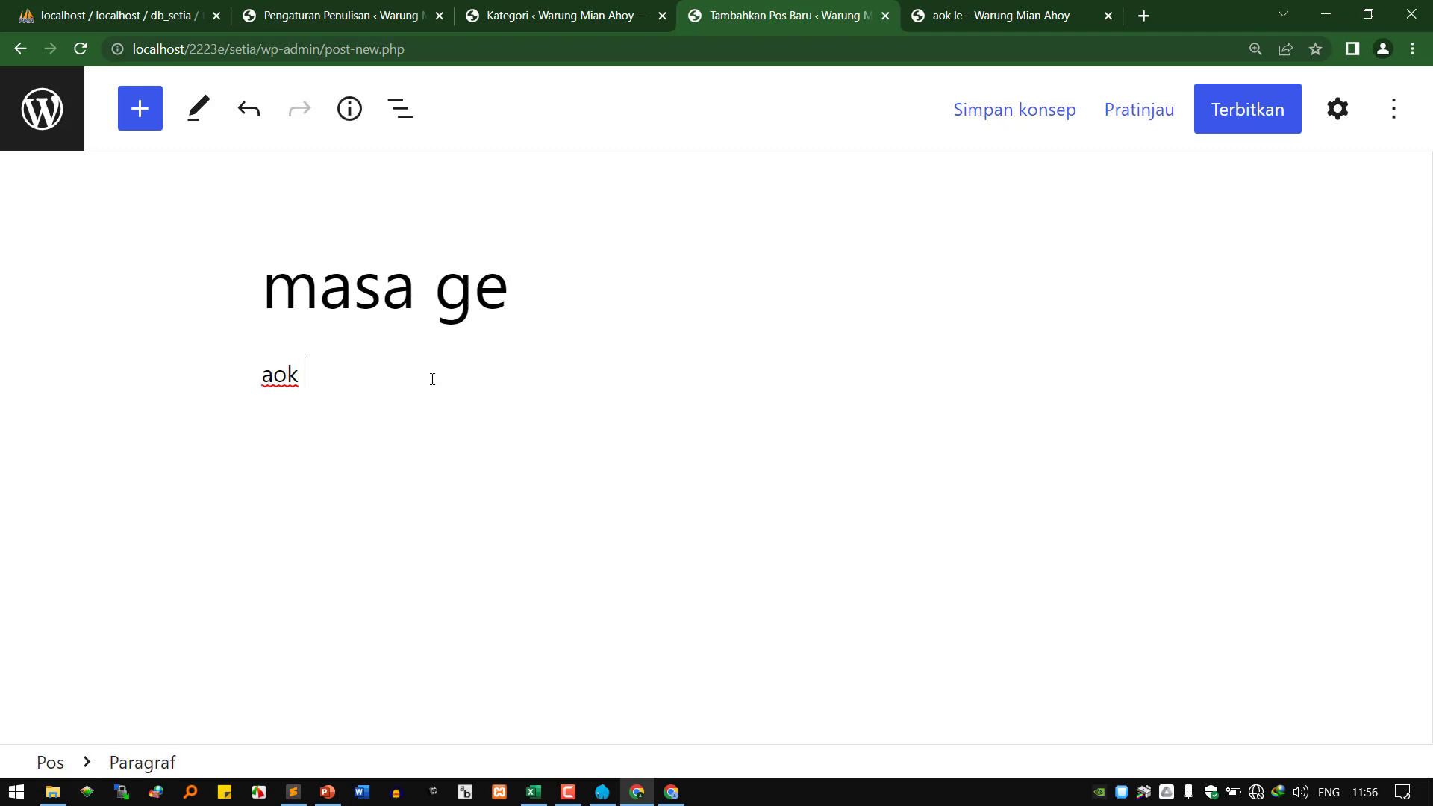
click(1261, 119)
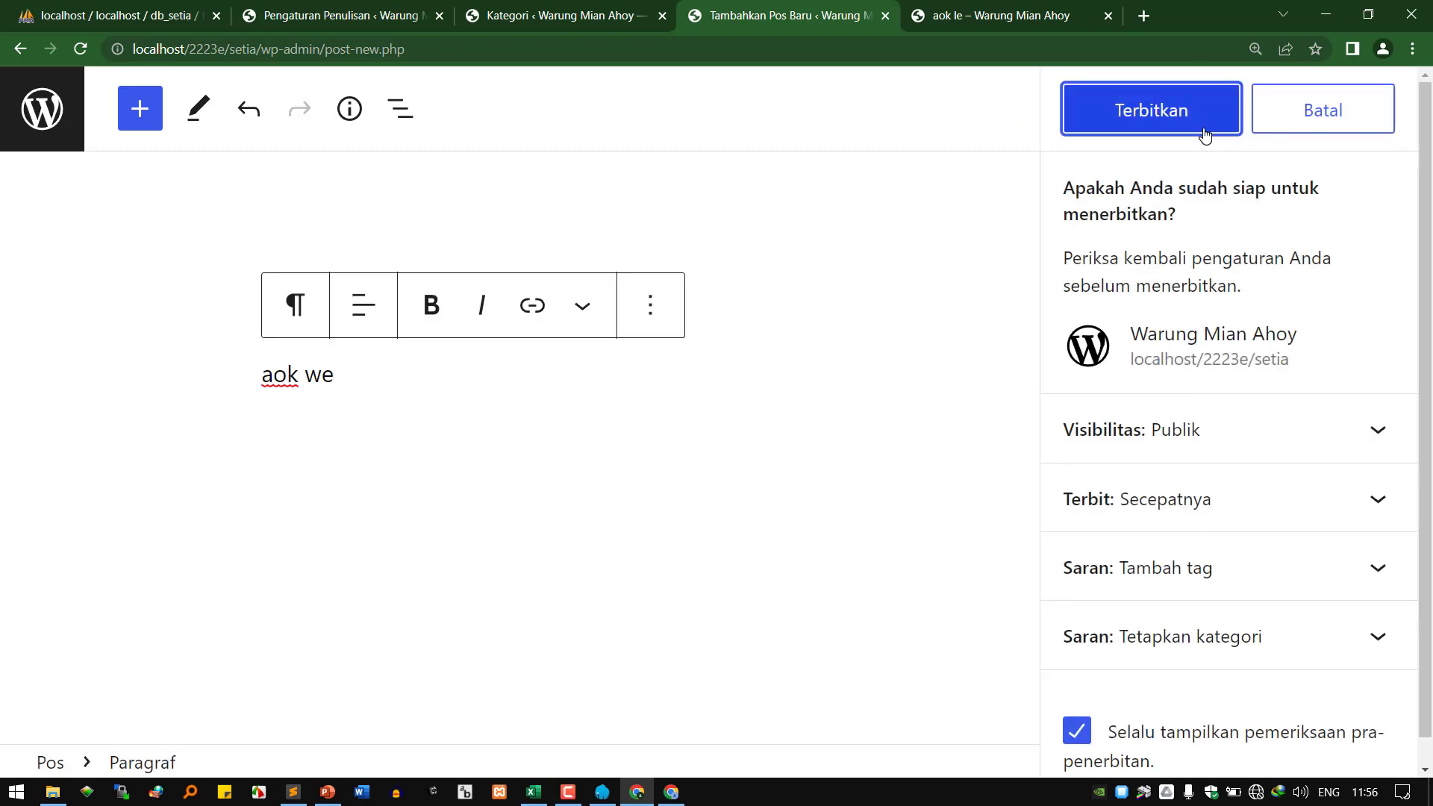
click(1201, 130)
Open the 'masa ge' post from the site home page to confirm its Olahan Mie category.
click(1024, 26)
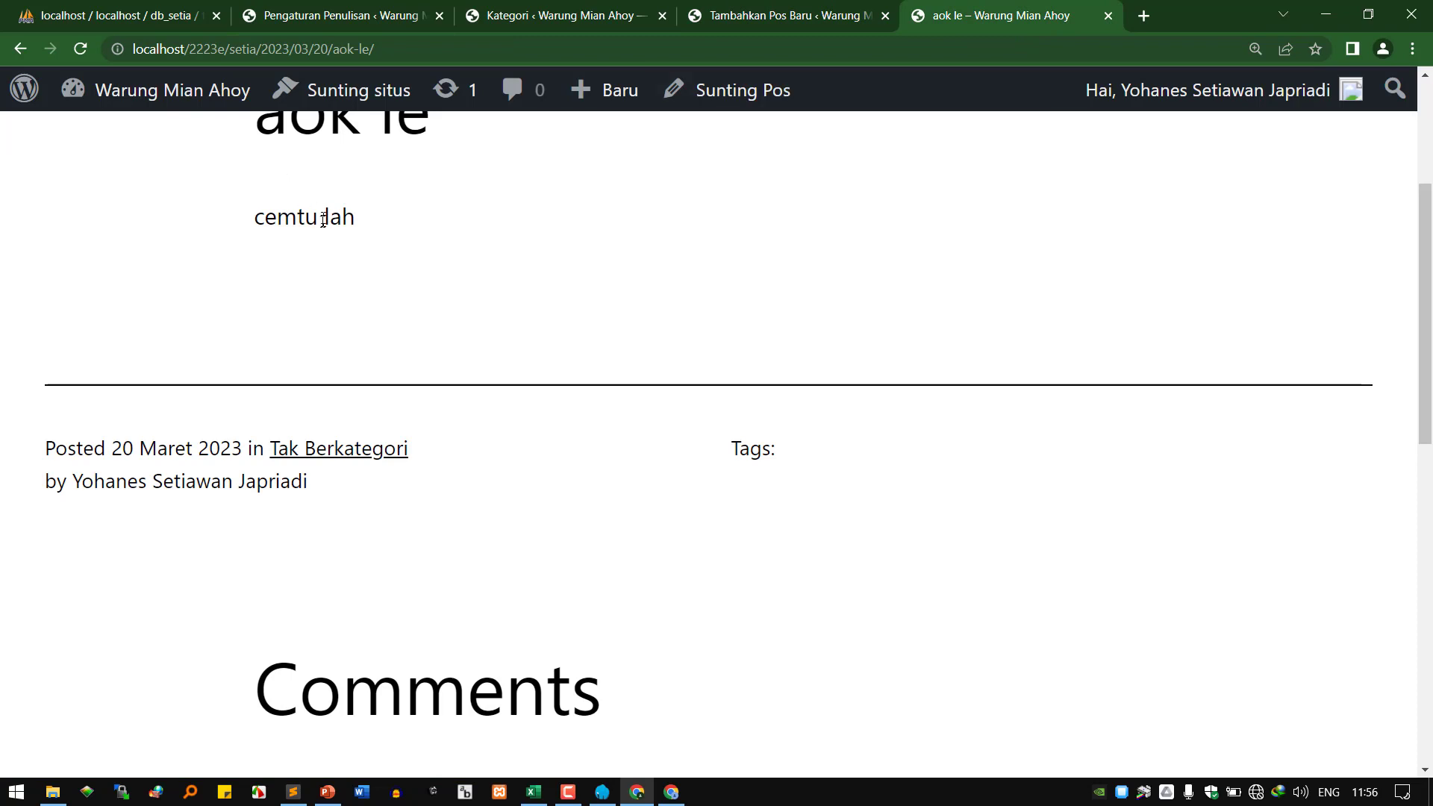
scroll(373, 246, up, 3)
click(213, 191)
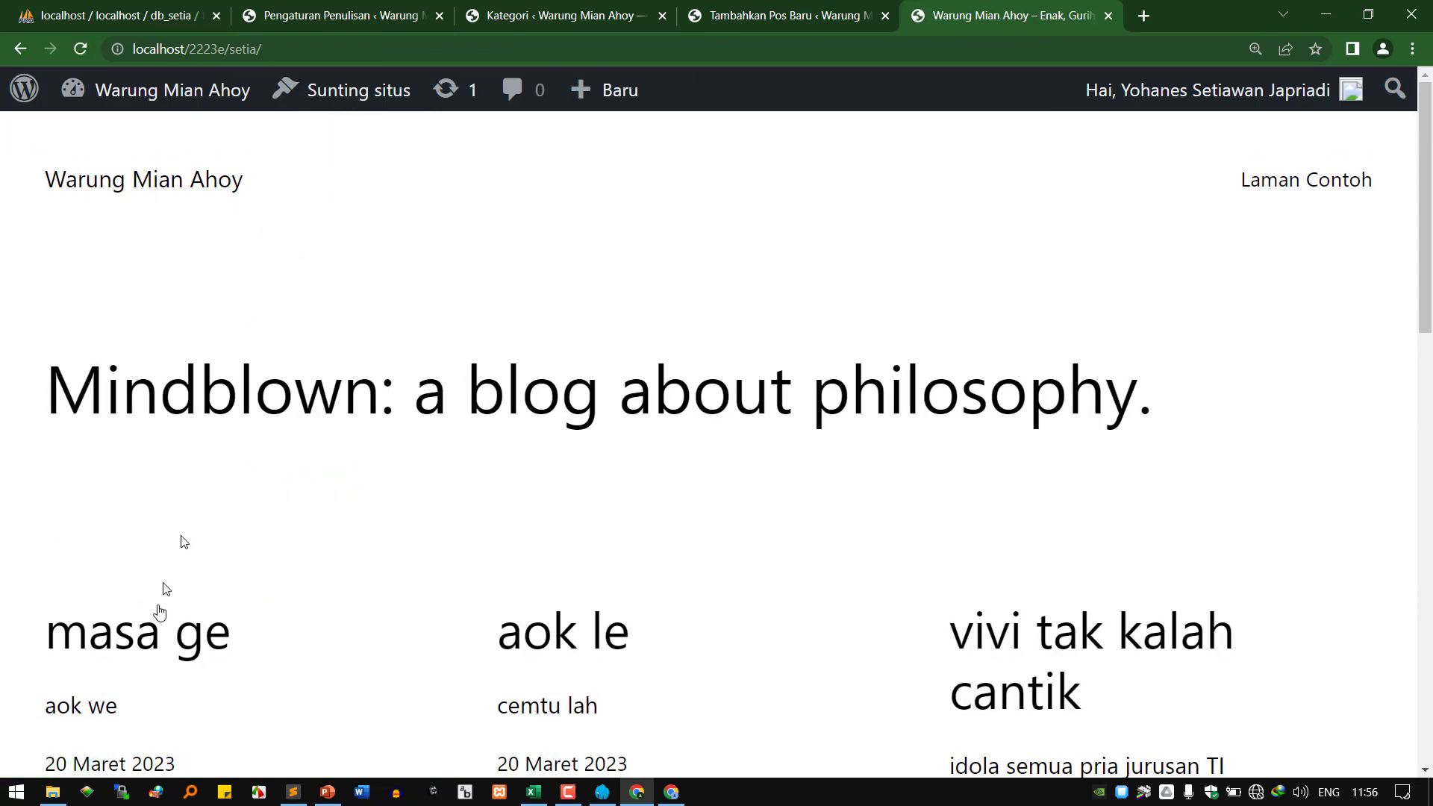
click(142, 647)
scroll(386, 509, down, 5)
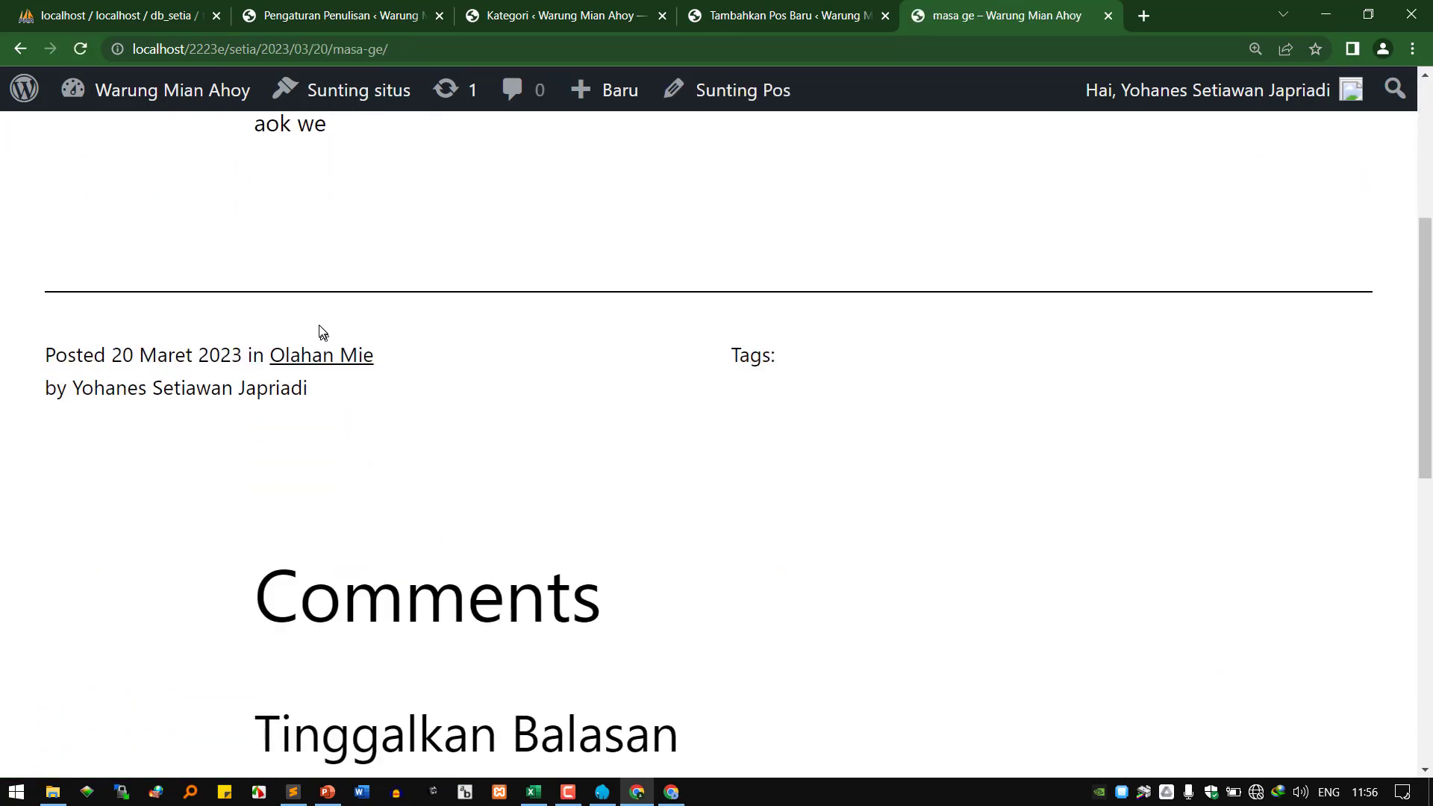
Keep Standar as the Format Post Bawaan in the writing settings.
click(339, 16)
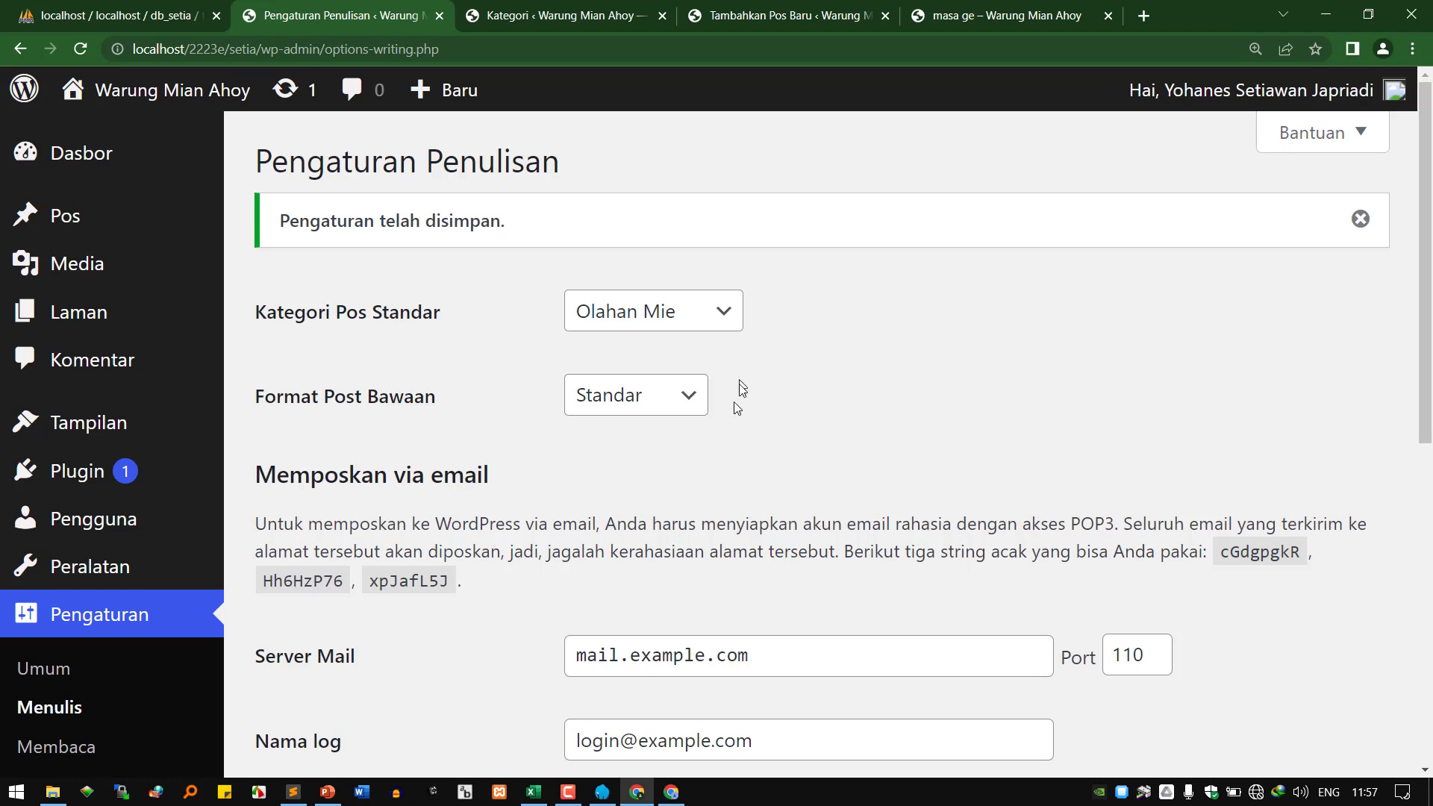
click(635, 407)
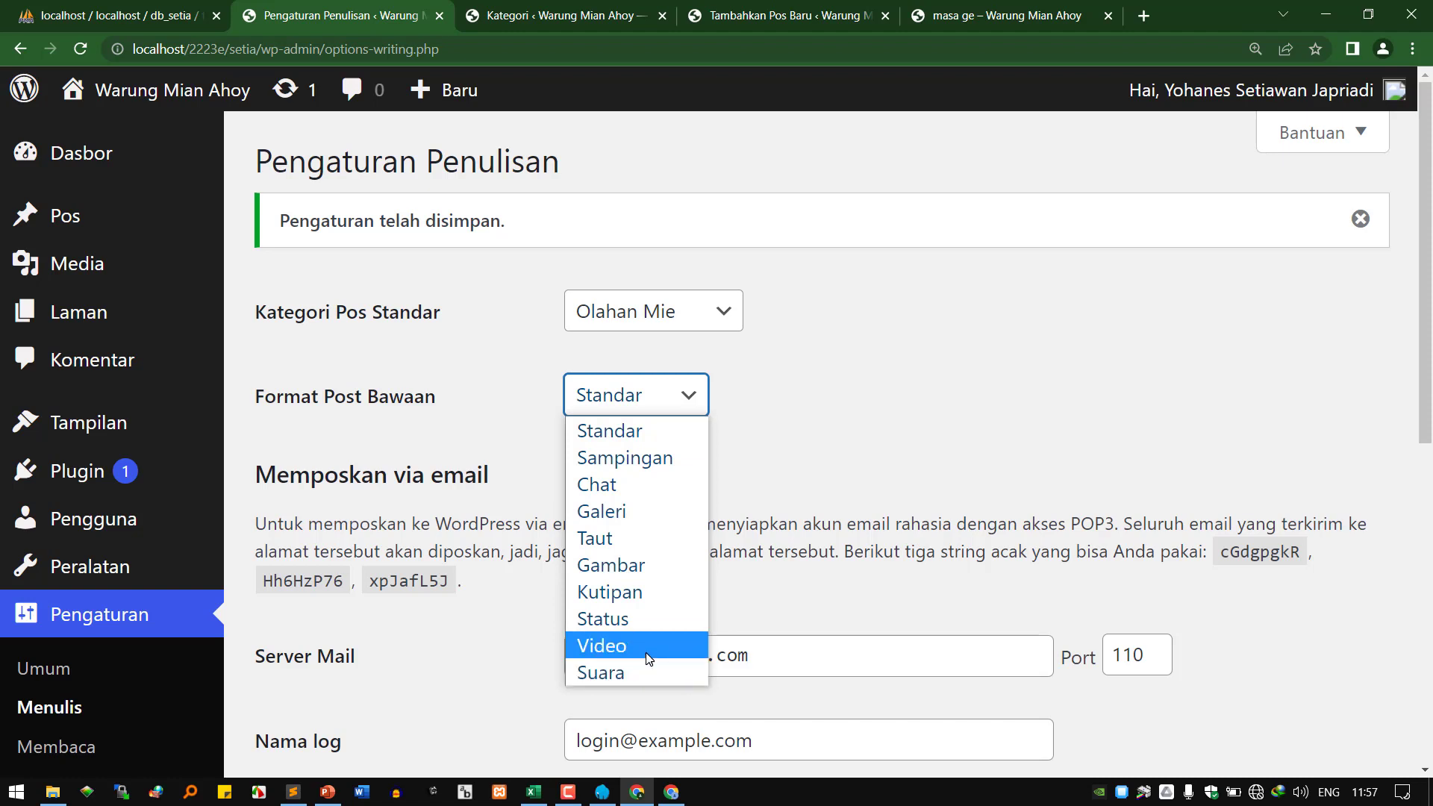
click(937, 419)
Scroll through the remaining writing settings, including the mail and ping service fields.
scroll(822, 501, down, 3)
drag(311, 288, 485, 298)
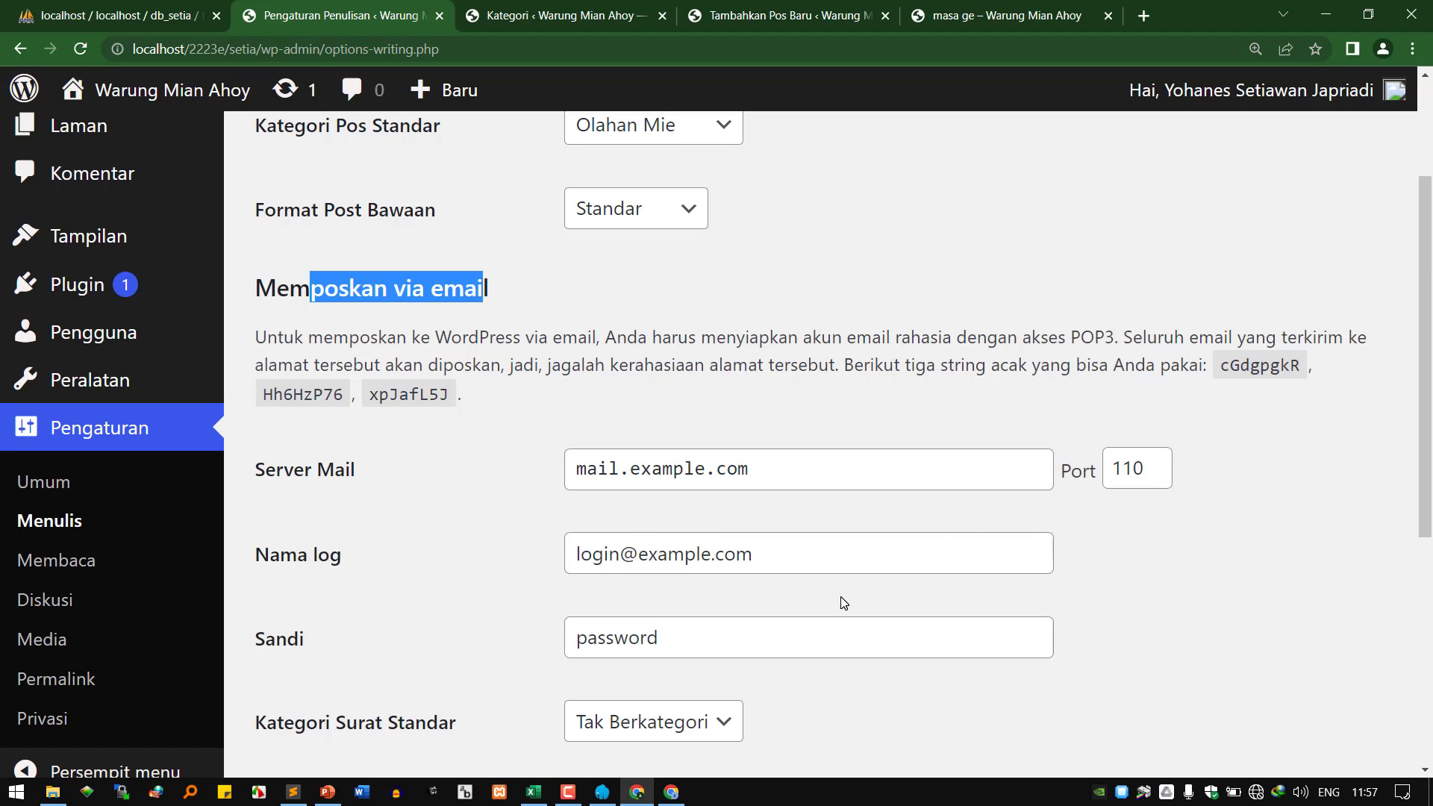
scroll(952, 606, down, 3)
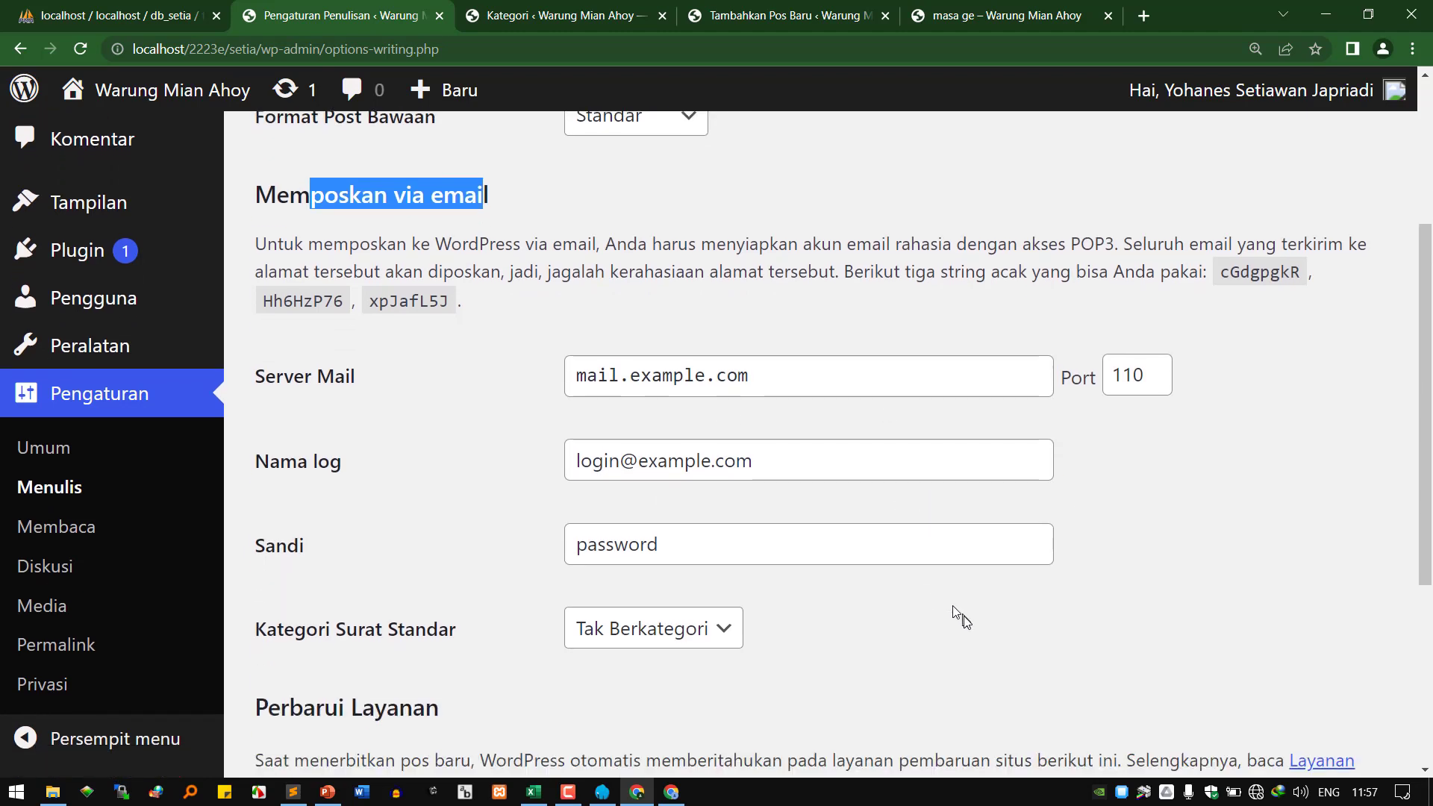
drag(693, 464, 528, 433)
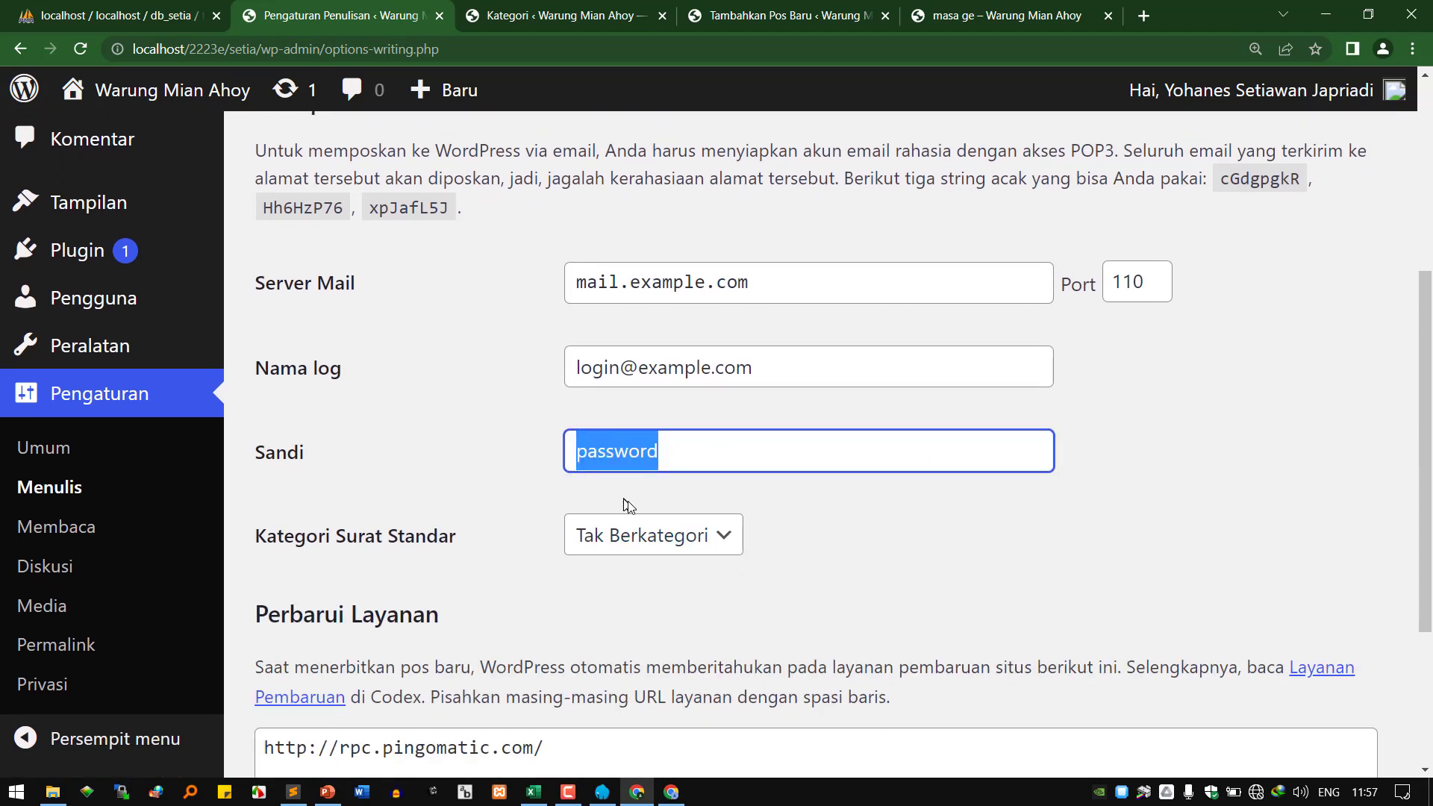
scroll(739, 553, down, 1)
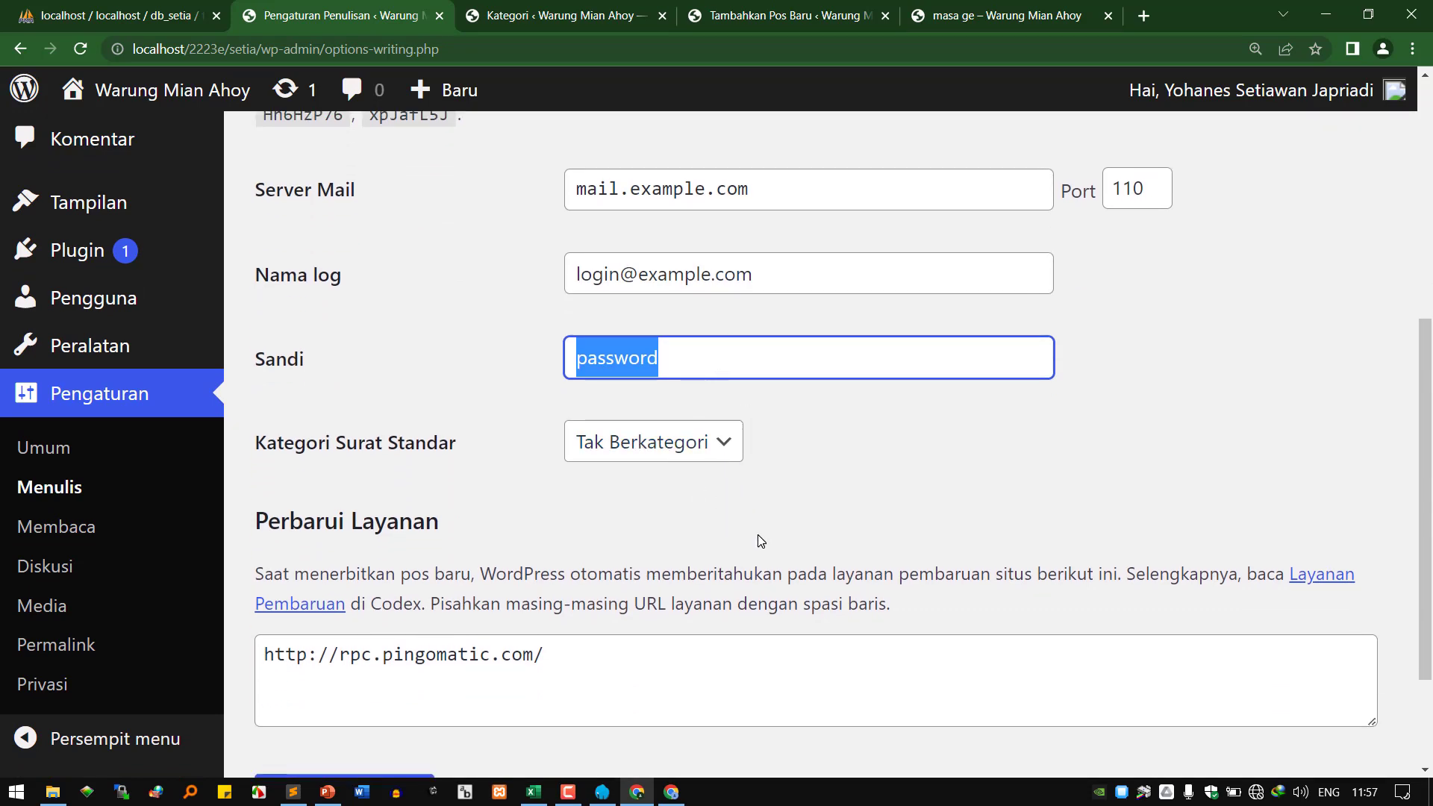
scroll(759, 538, down, 2)
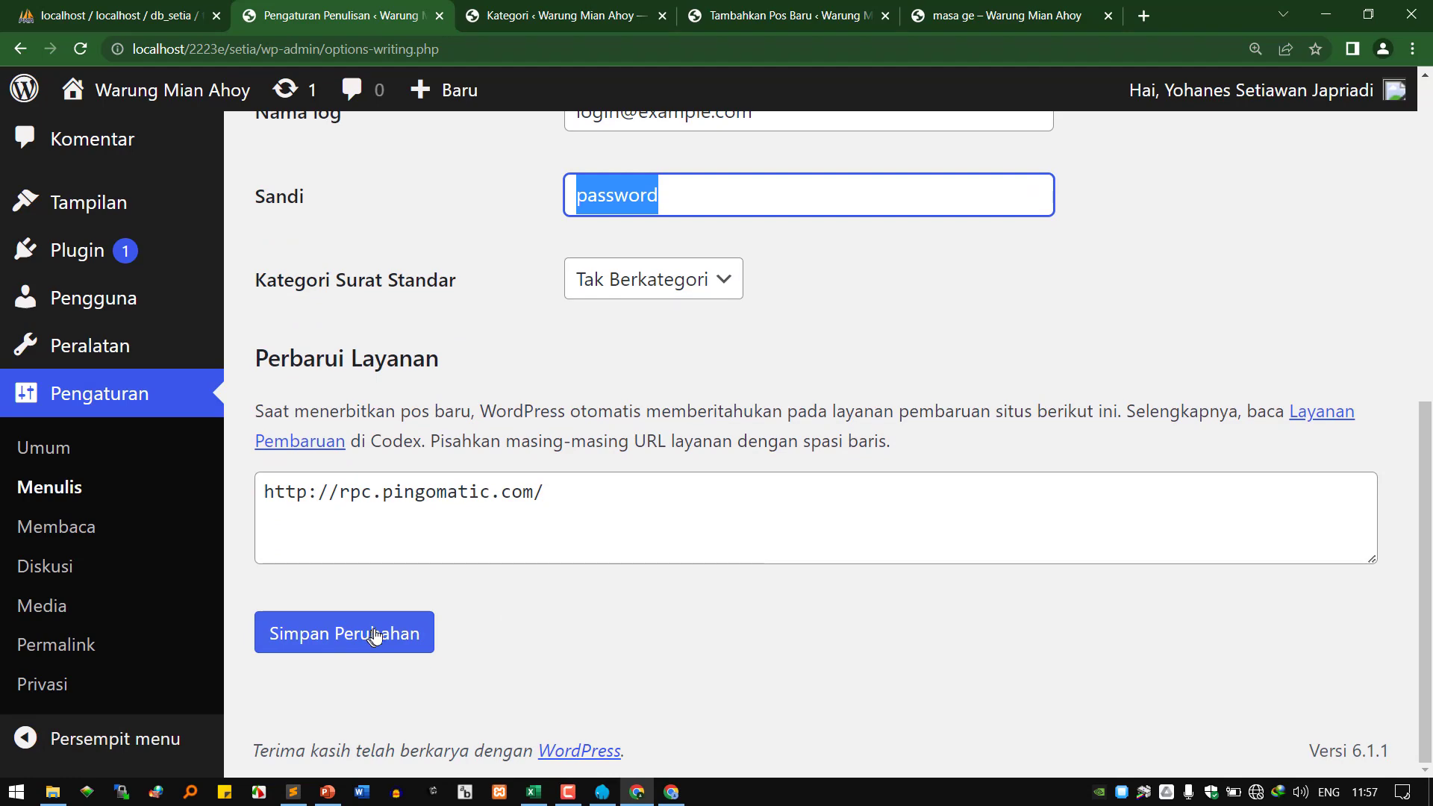
drag(328, 493, 638, 509)
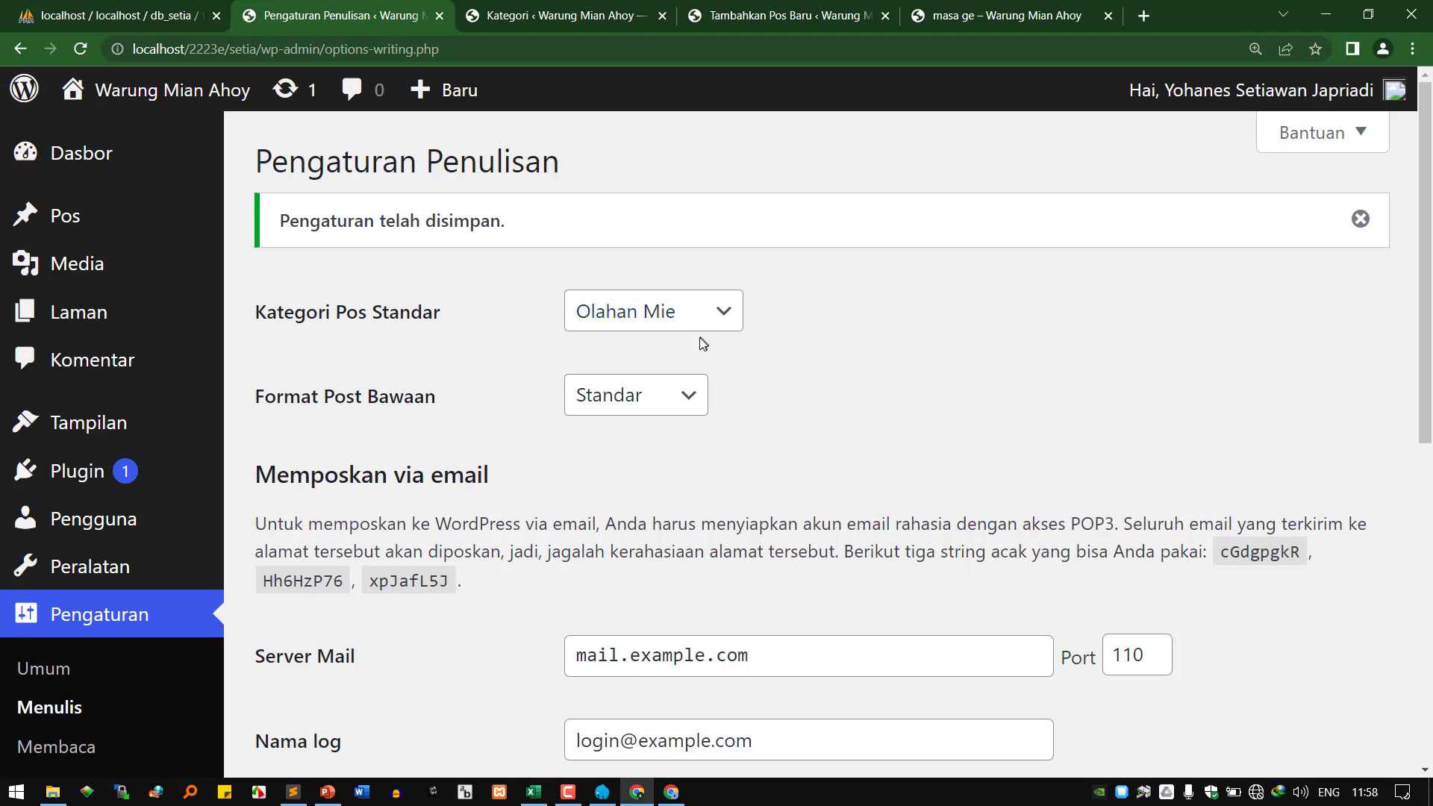
Open Pengaturan Membaca and check the site home page lists the latest posts.
click(56, 747)
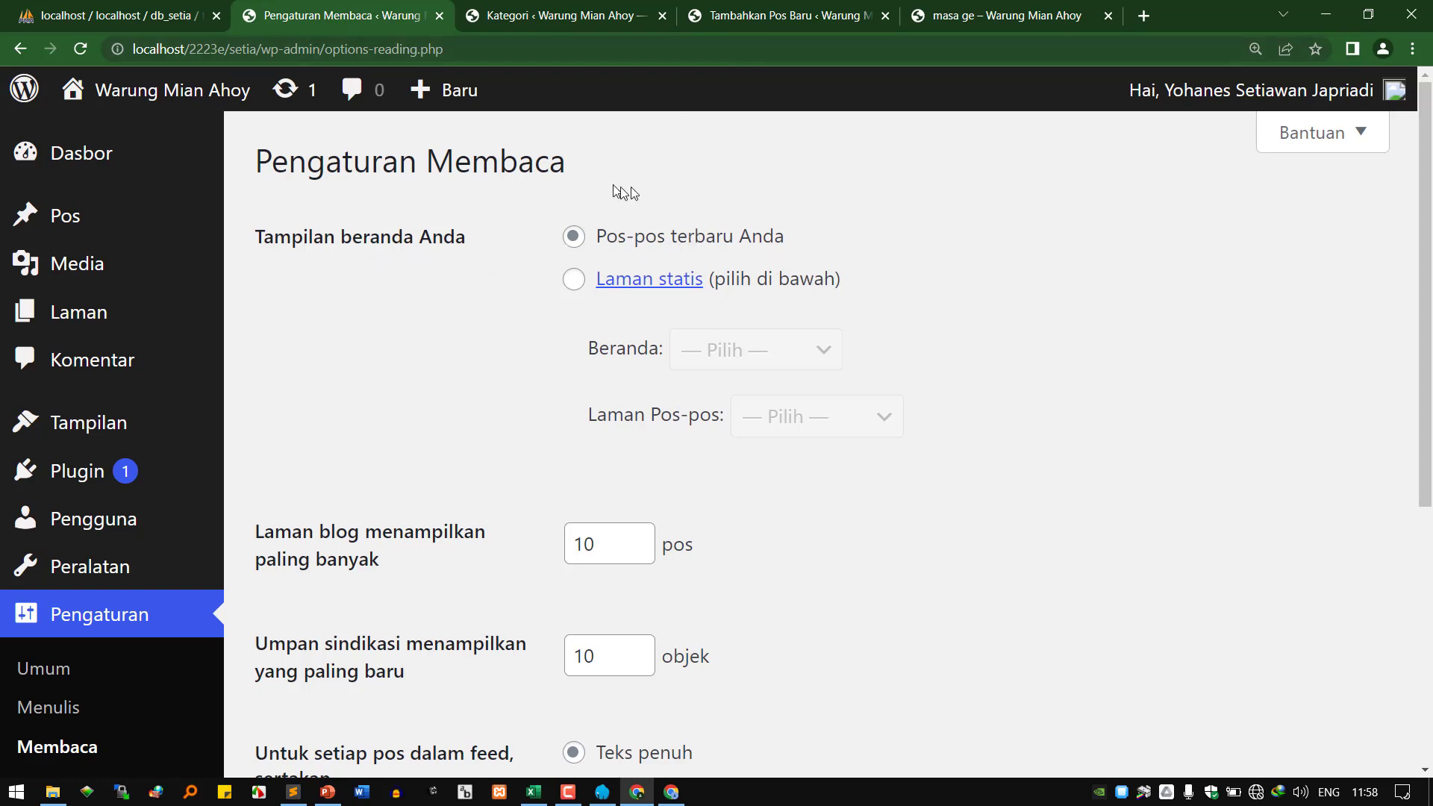
click(994, 21)
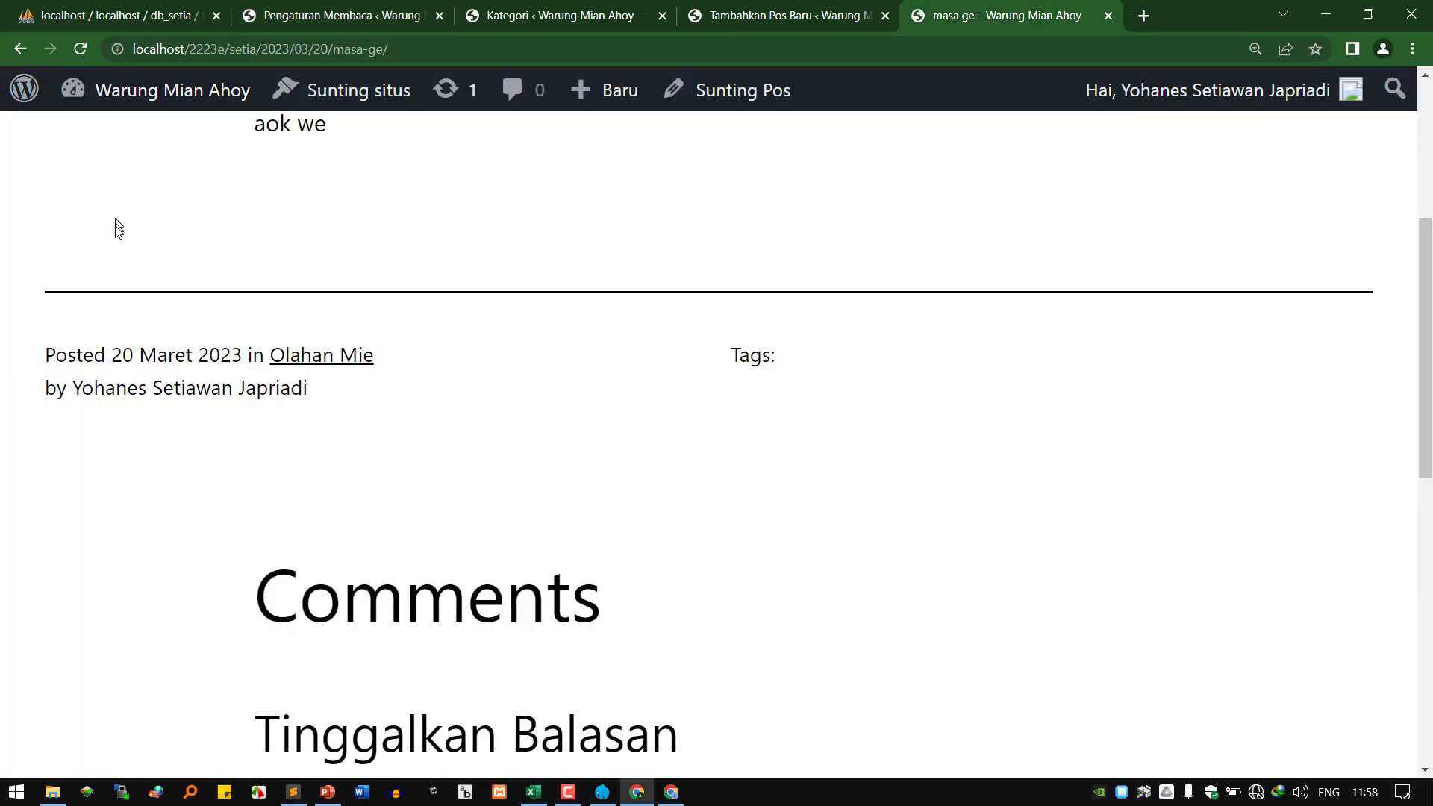
scroll(119, 247, up, 4)
click(159, 196)
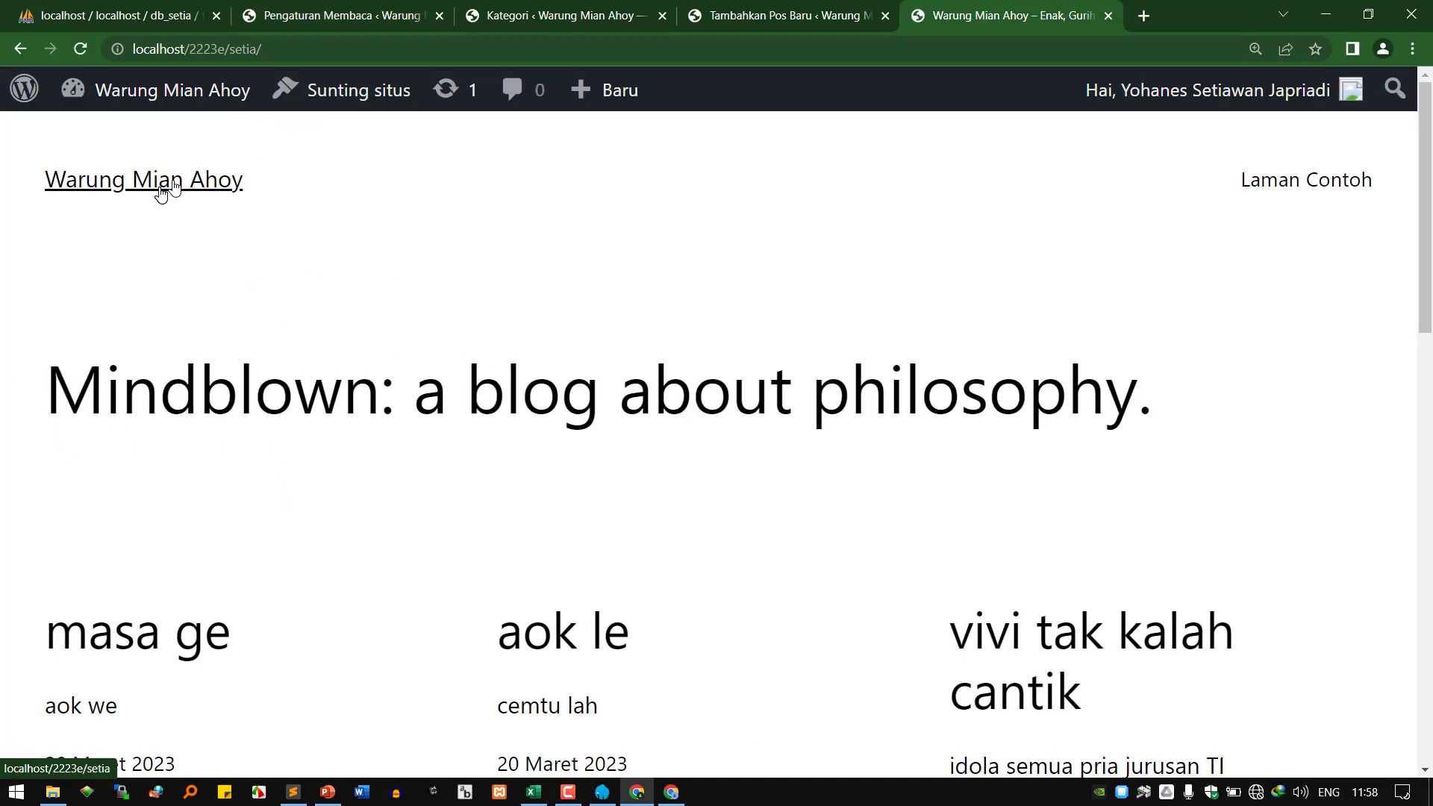
scroll(471, 476, down, 5)
scroll(470, 477, down, 5)
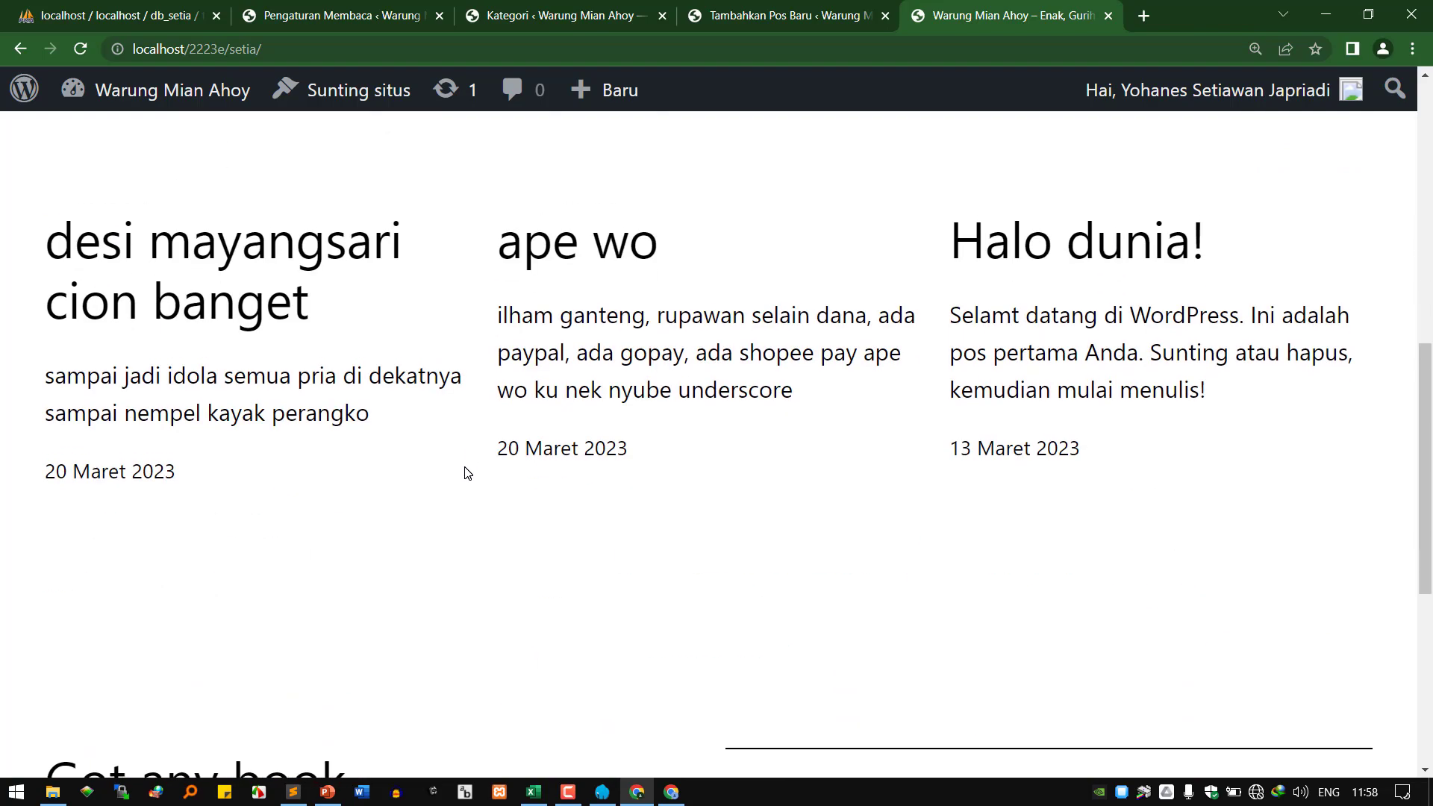
scroll(451, 321, up, 5)
scroll(762, 624, down, 10)
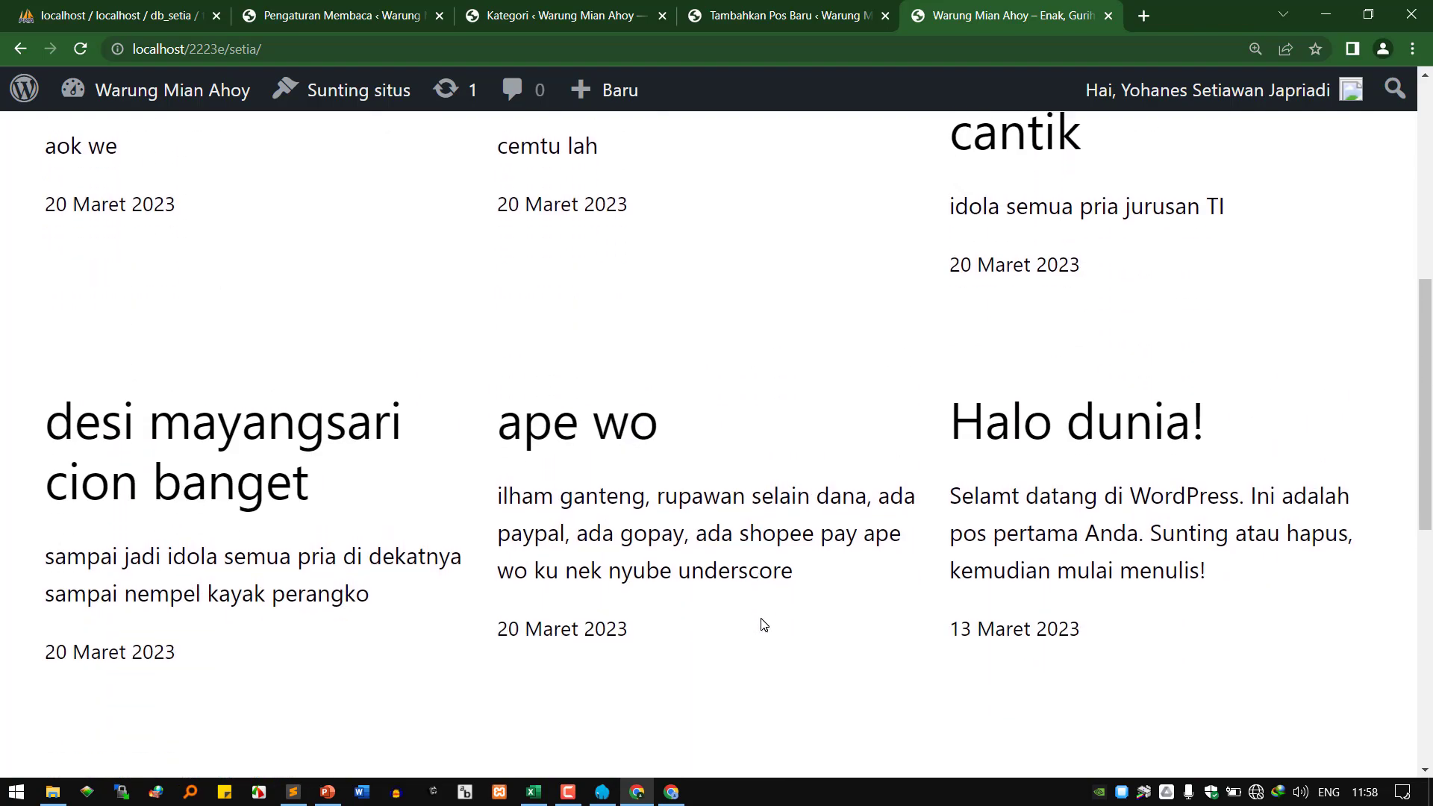
scroll(761, 624, up, 5)
scroll(761, 624, up, 10)
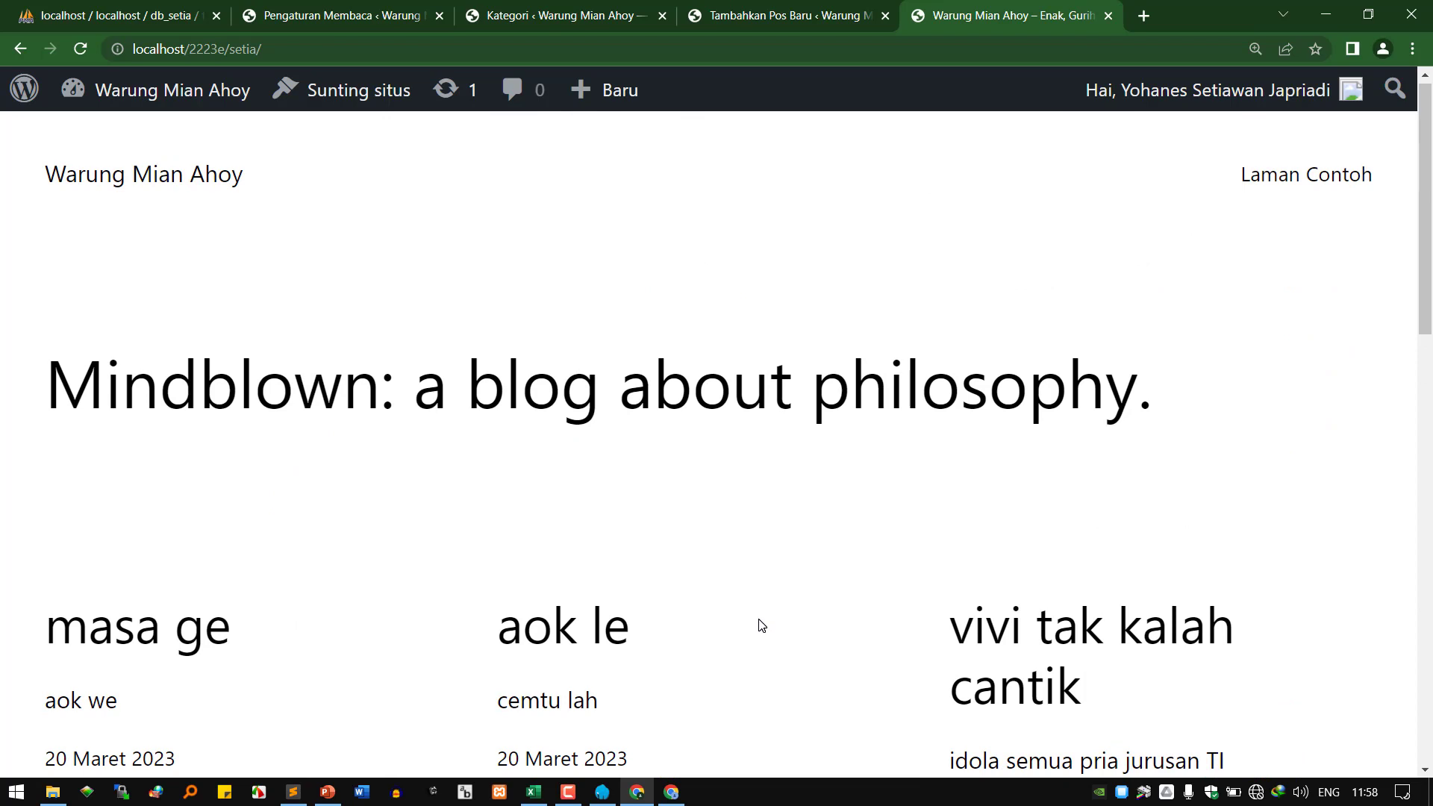
Close the leftover Kategori and Tambahkan Pos Baru tabs.
click(589, 16)
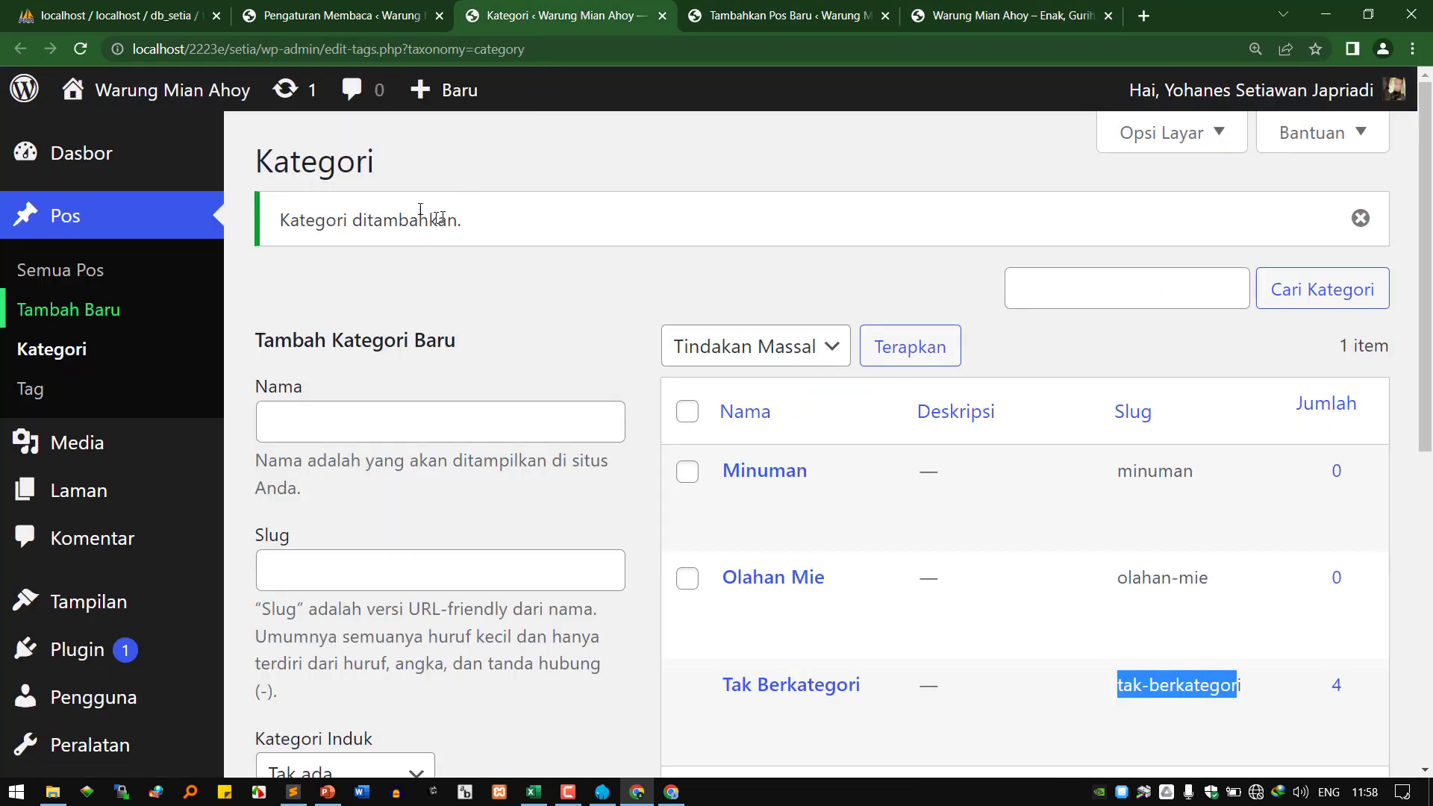
click(352, 18)
click(656, 16)
click(661, 15)
click(661, 16)
click(411, 18)
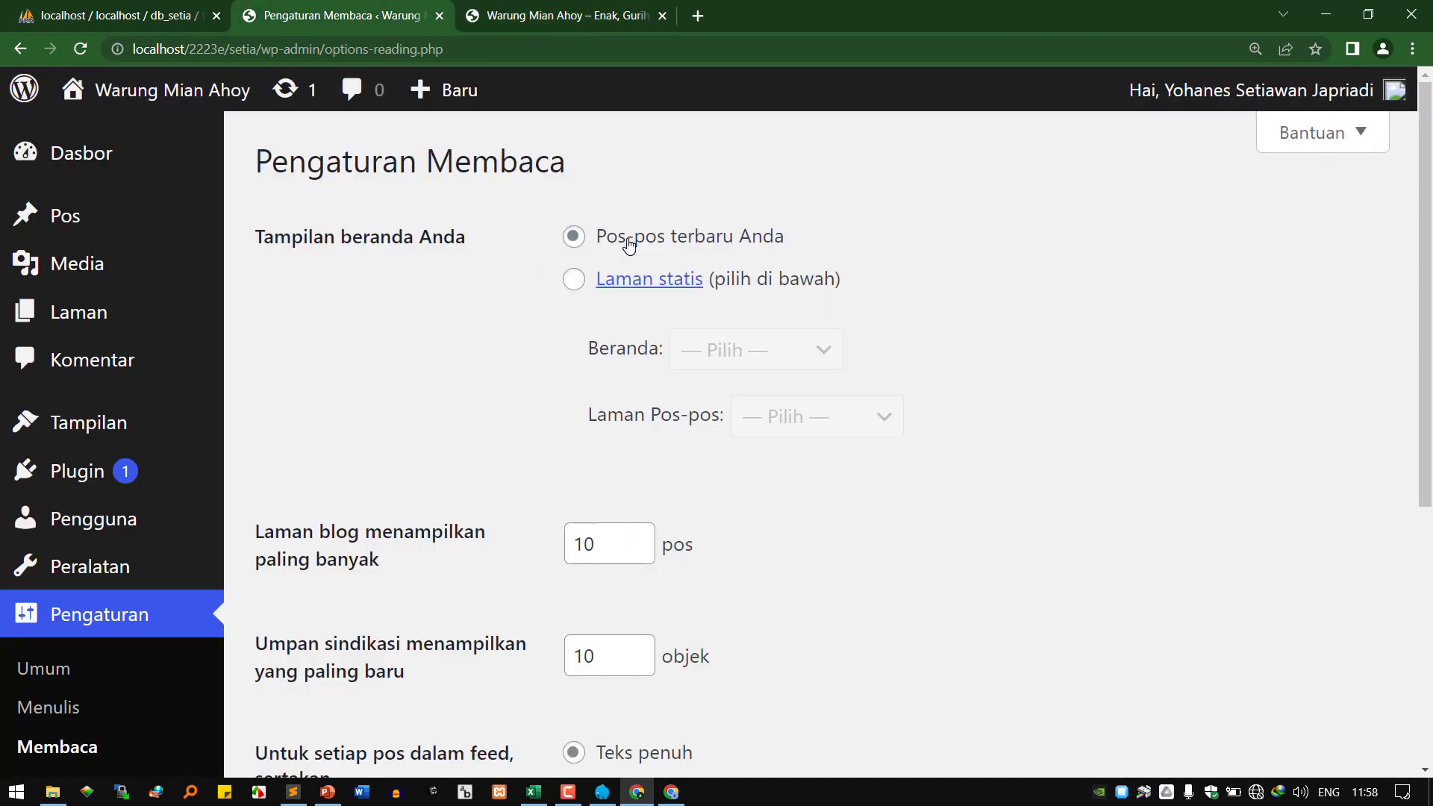
Review the Warung Mian Ahoy home page again and return to Pengaturan Membaca.
click(613, 9)
scroll(306, 448, down, 5)
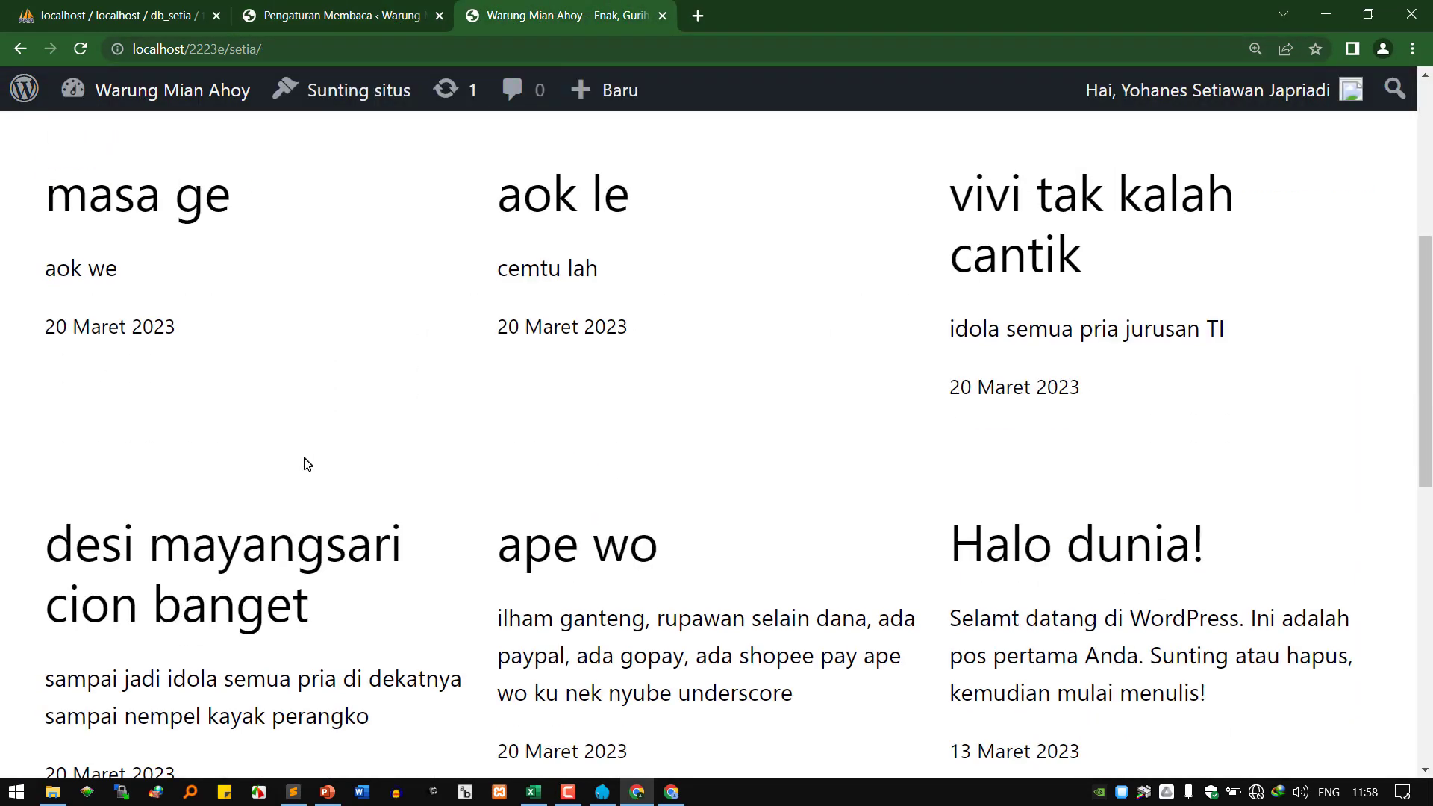
click(340, 16)
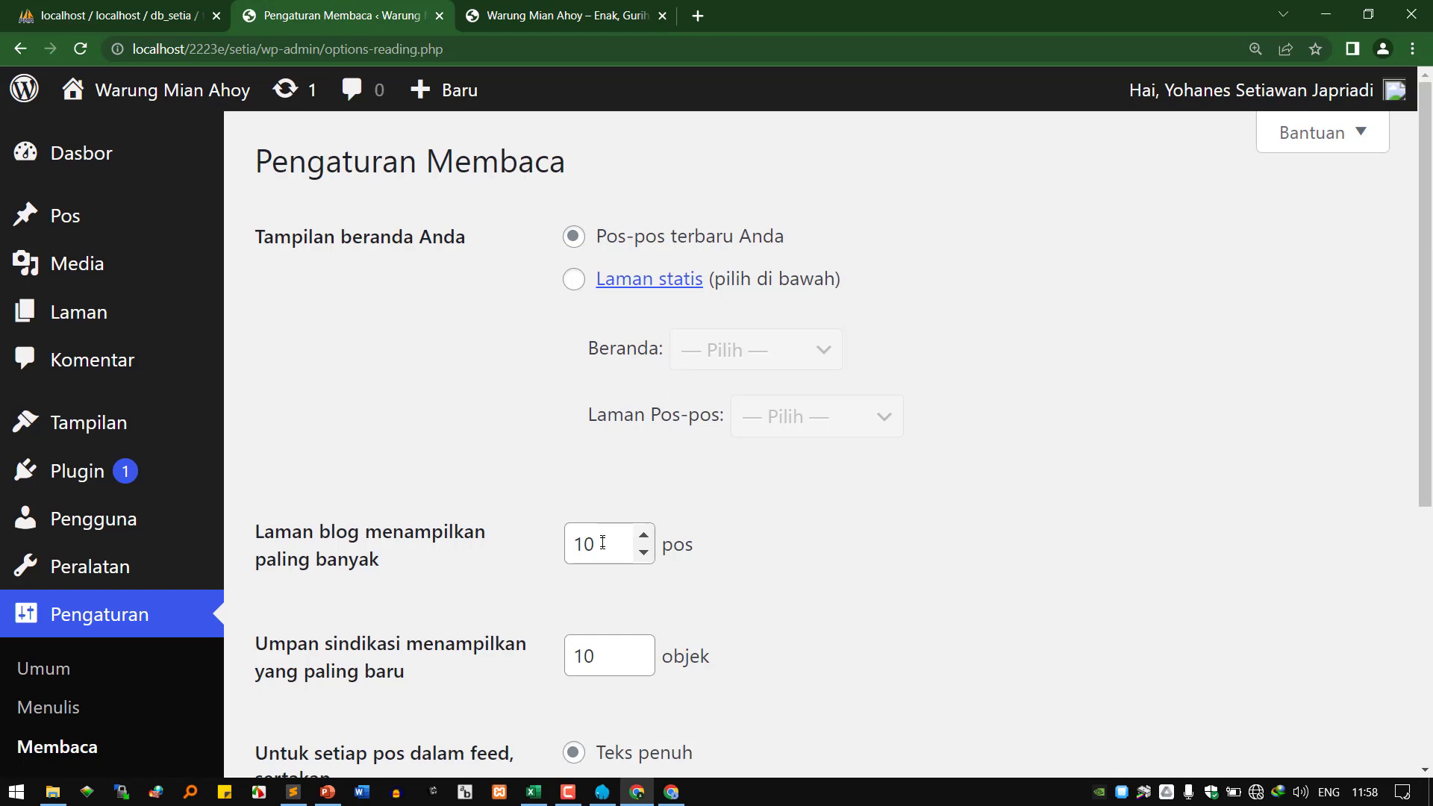
key(ctrl+Tab)
scroll(587, 401, up, 5)
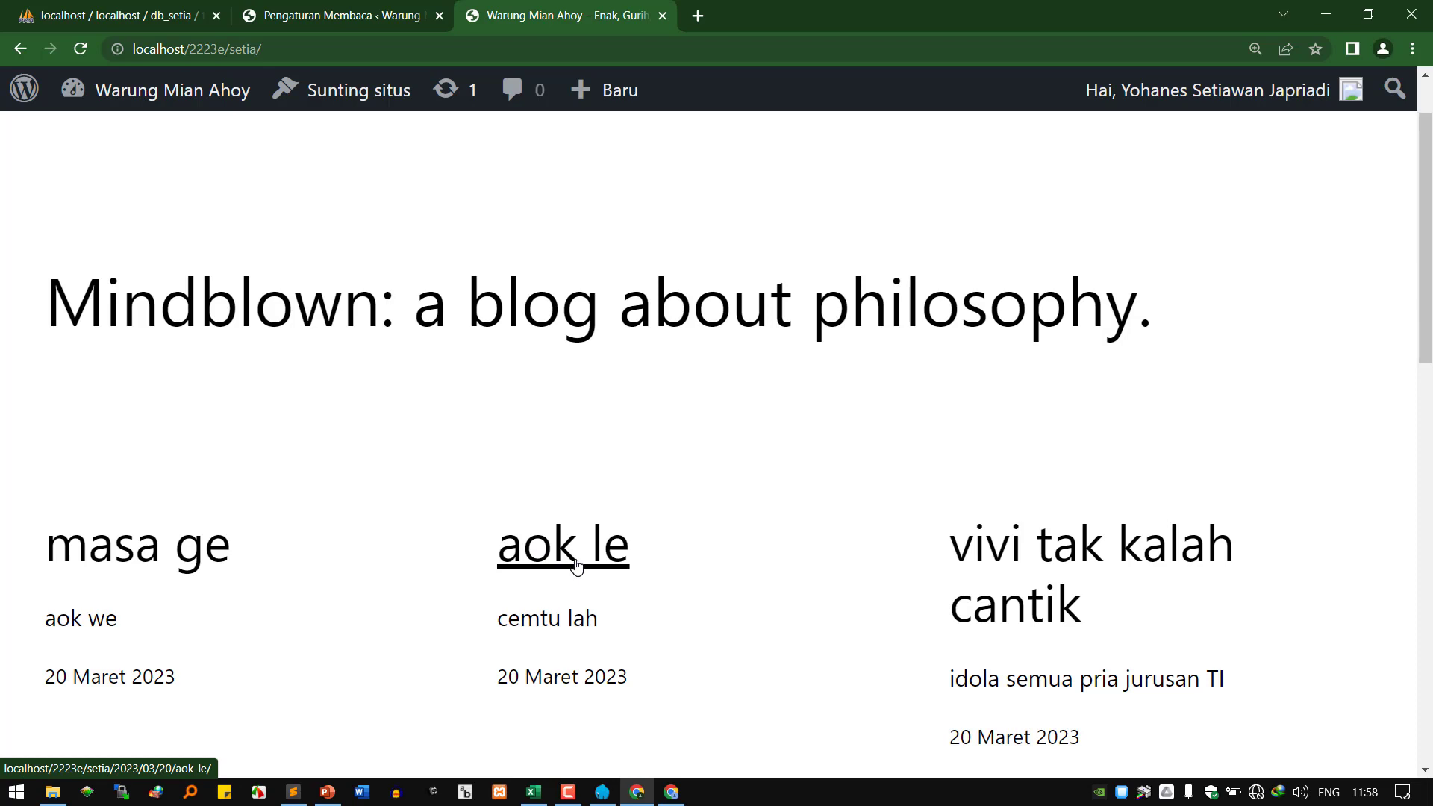
scroll(573, 564, up, 1)
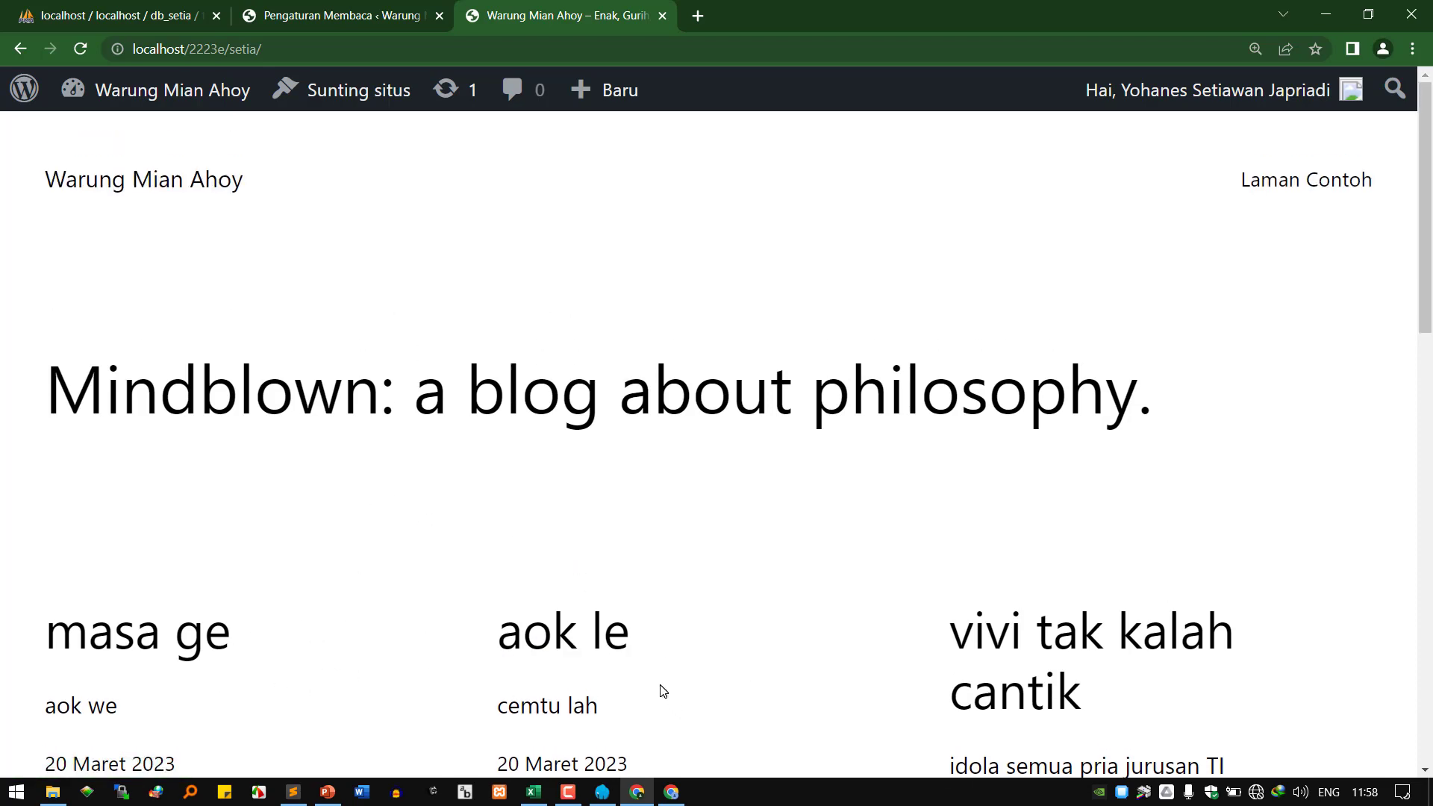
click(336, 15)
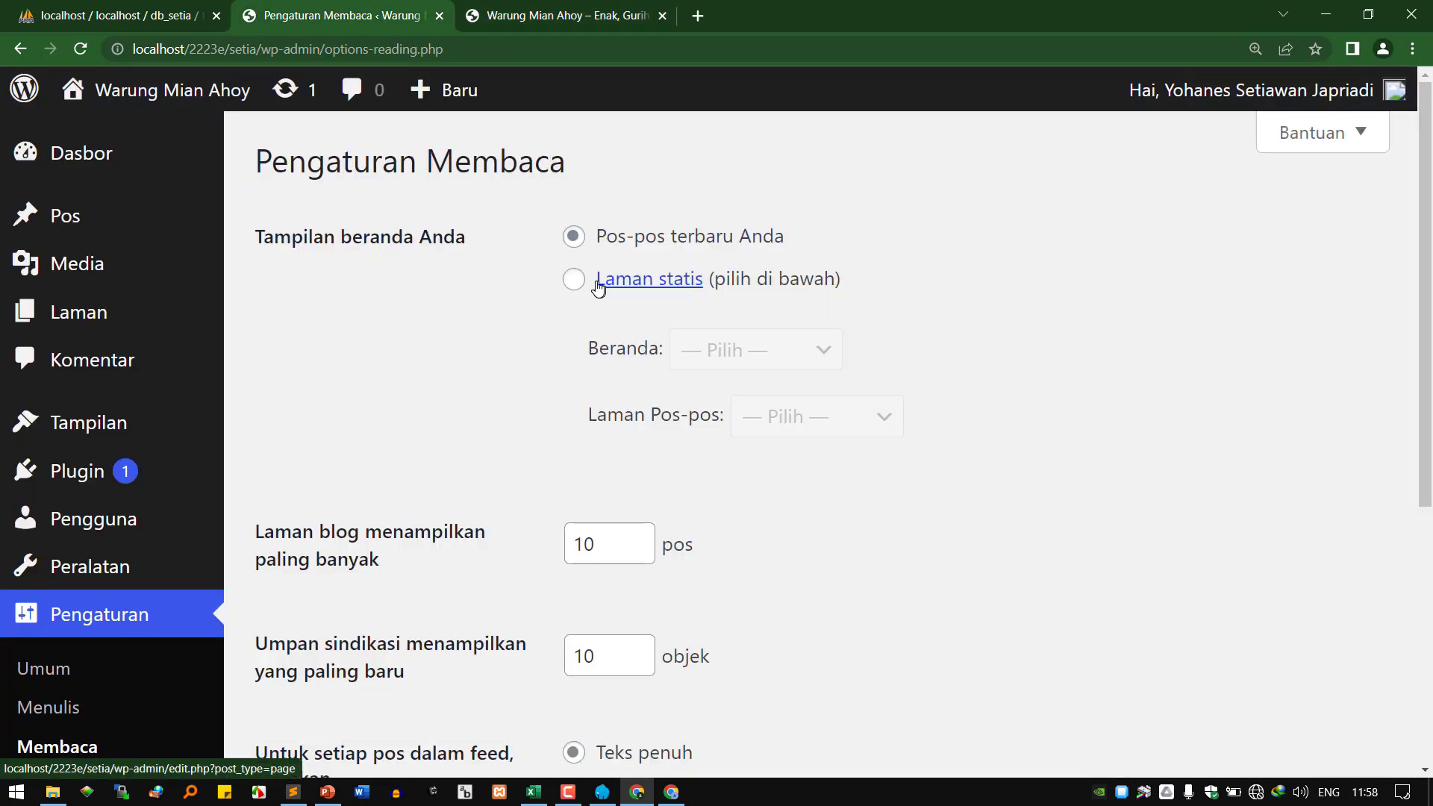
click(574, 279)
click(742, 357)
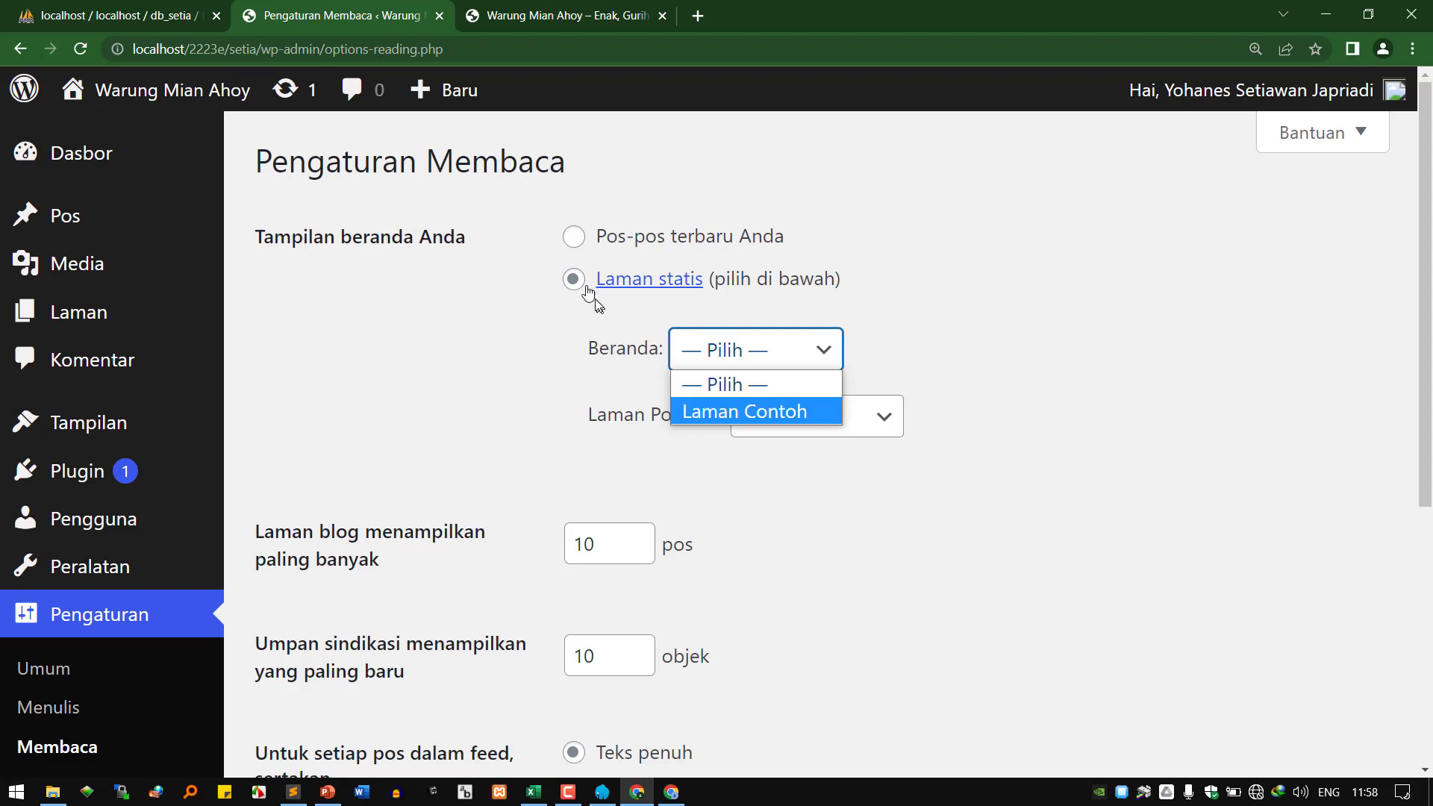
click(575, 234)
click(601, 237)
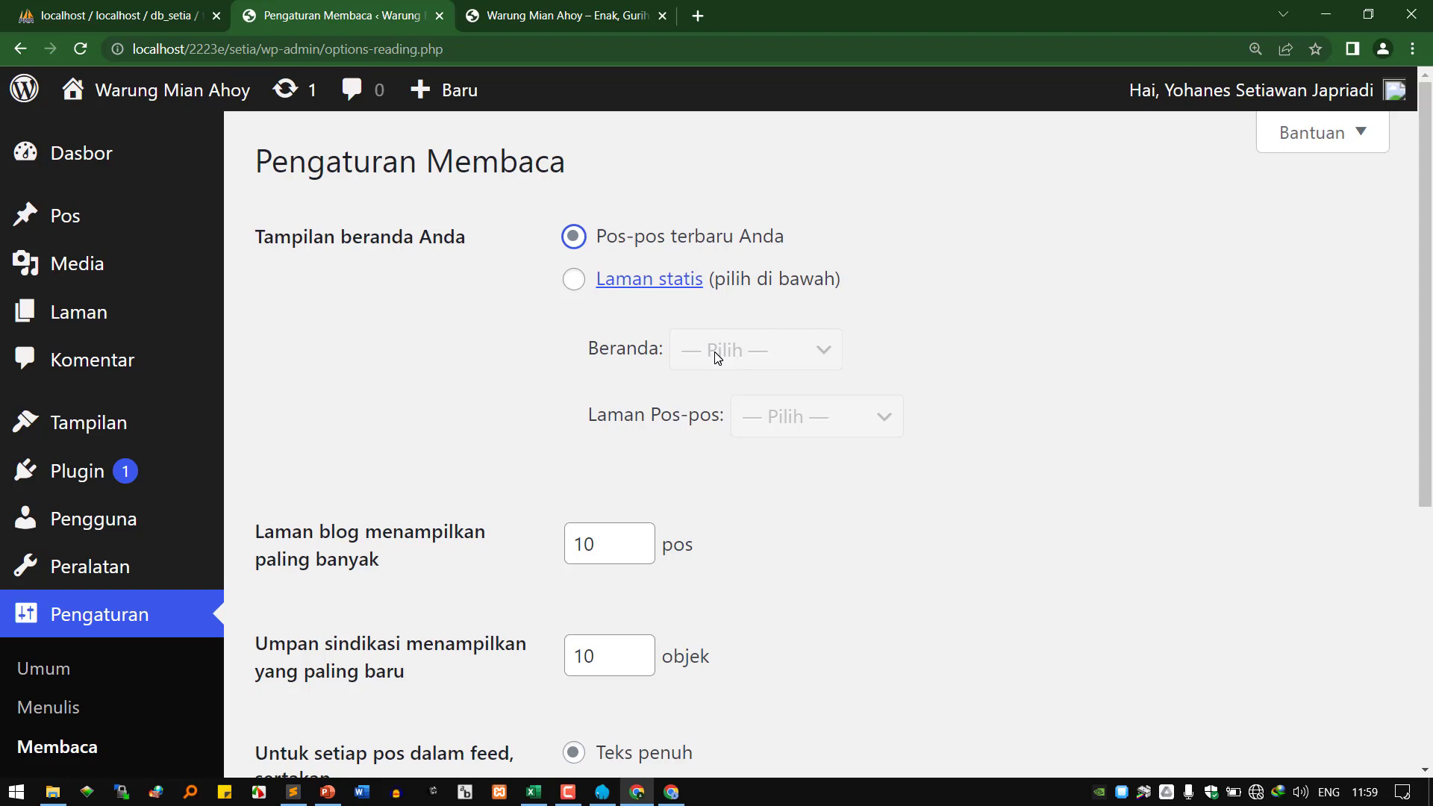
Start a new page titled 'home' from Laman in a new tab.
right_click(75, 313)
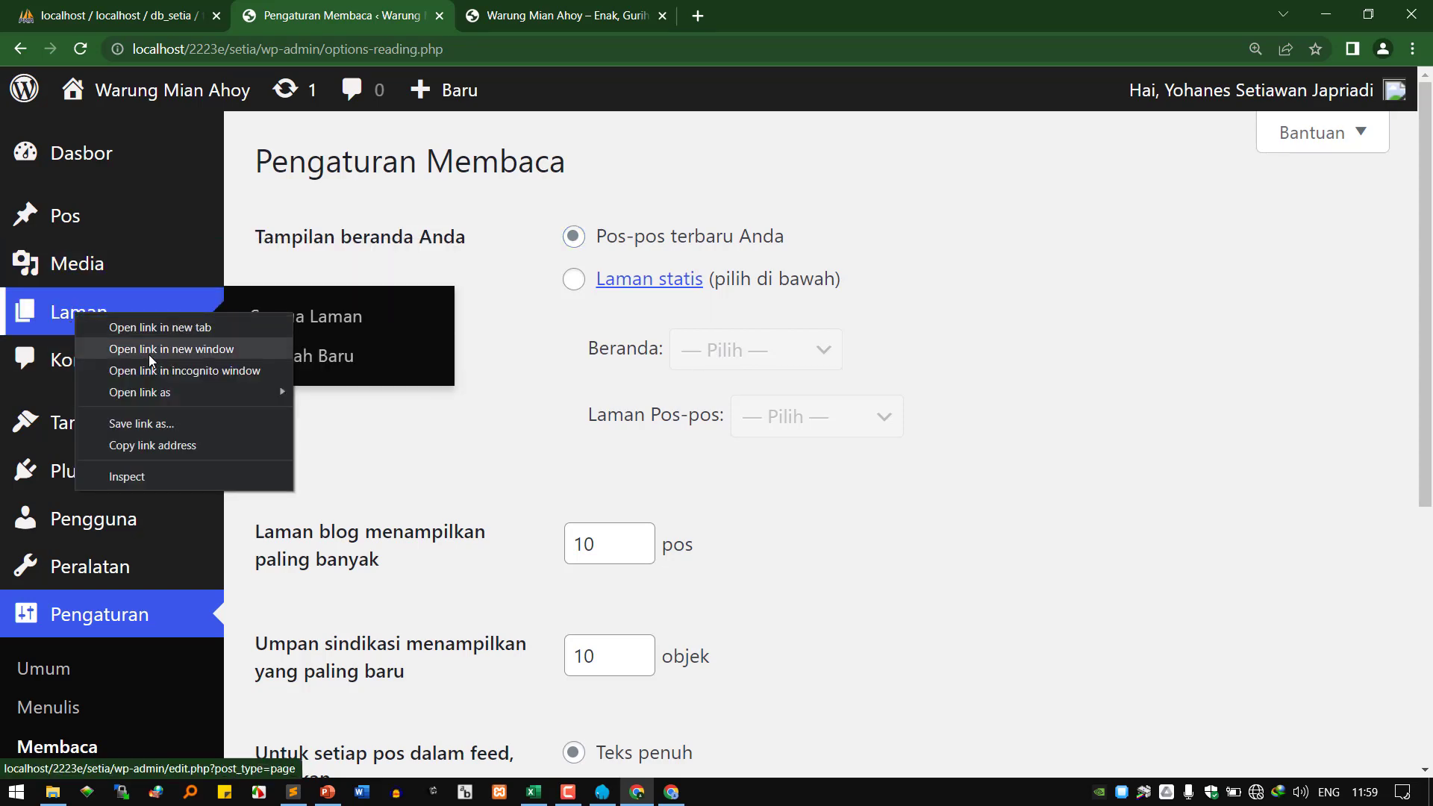
click(177, 329)
click(543, 19)
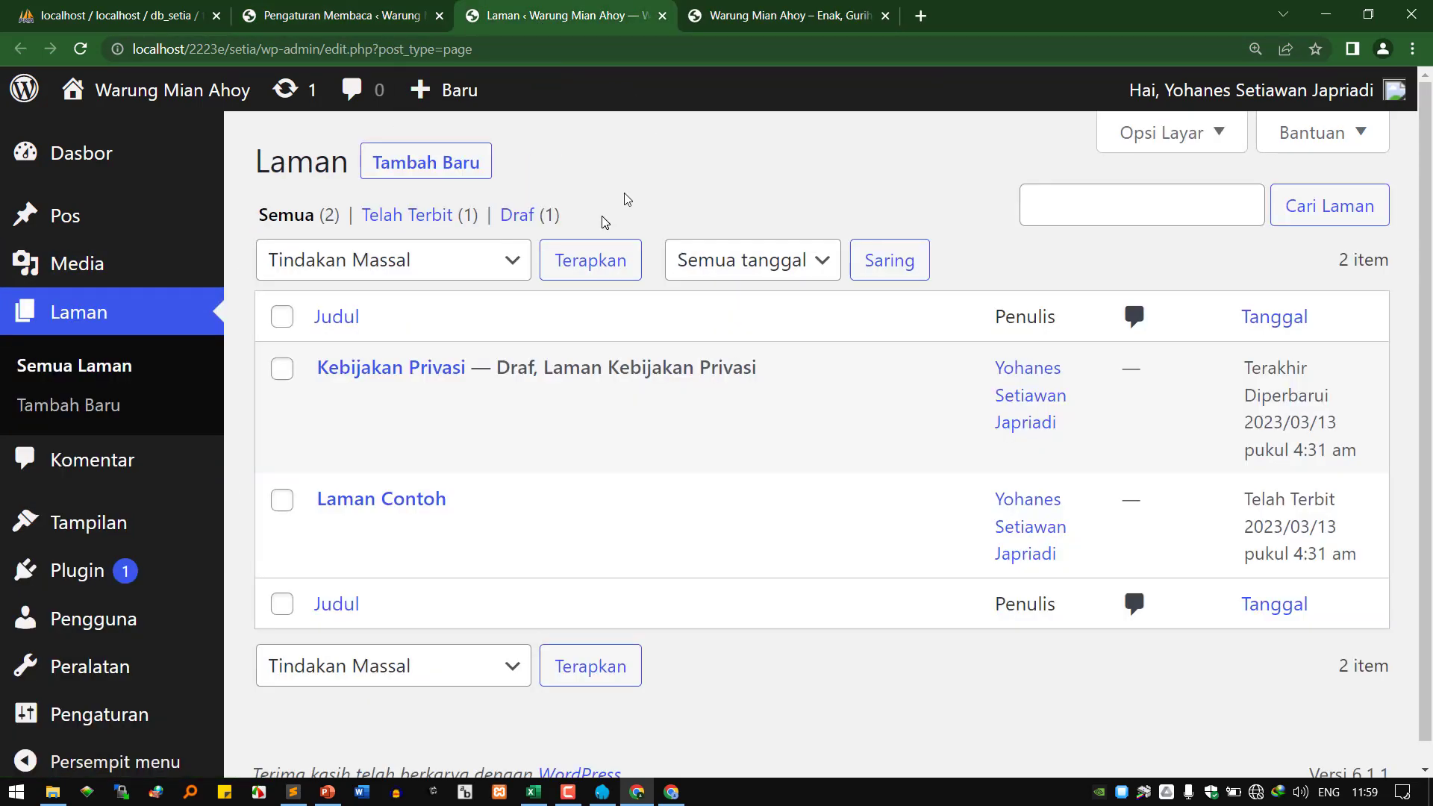
click(430, 158)
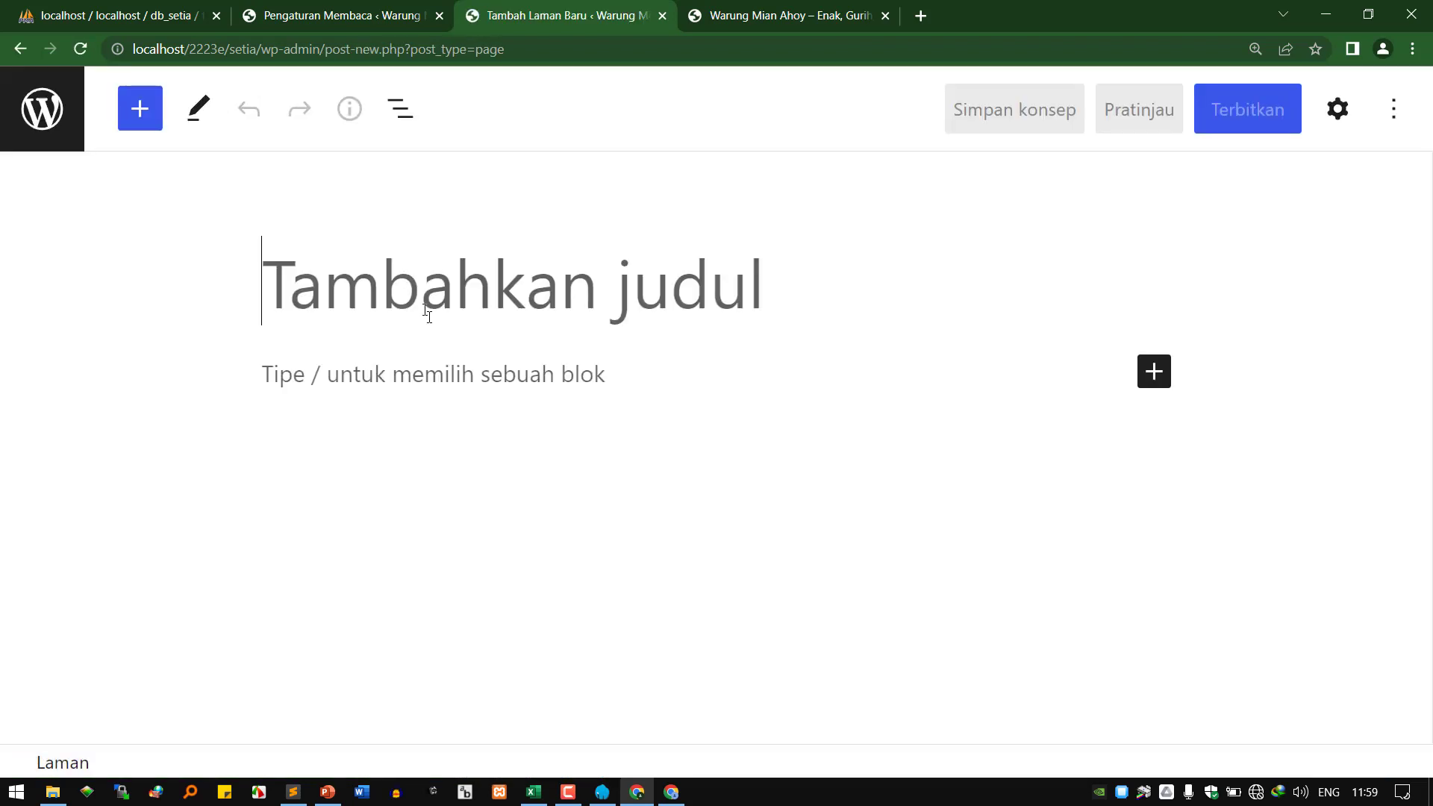
text(home)
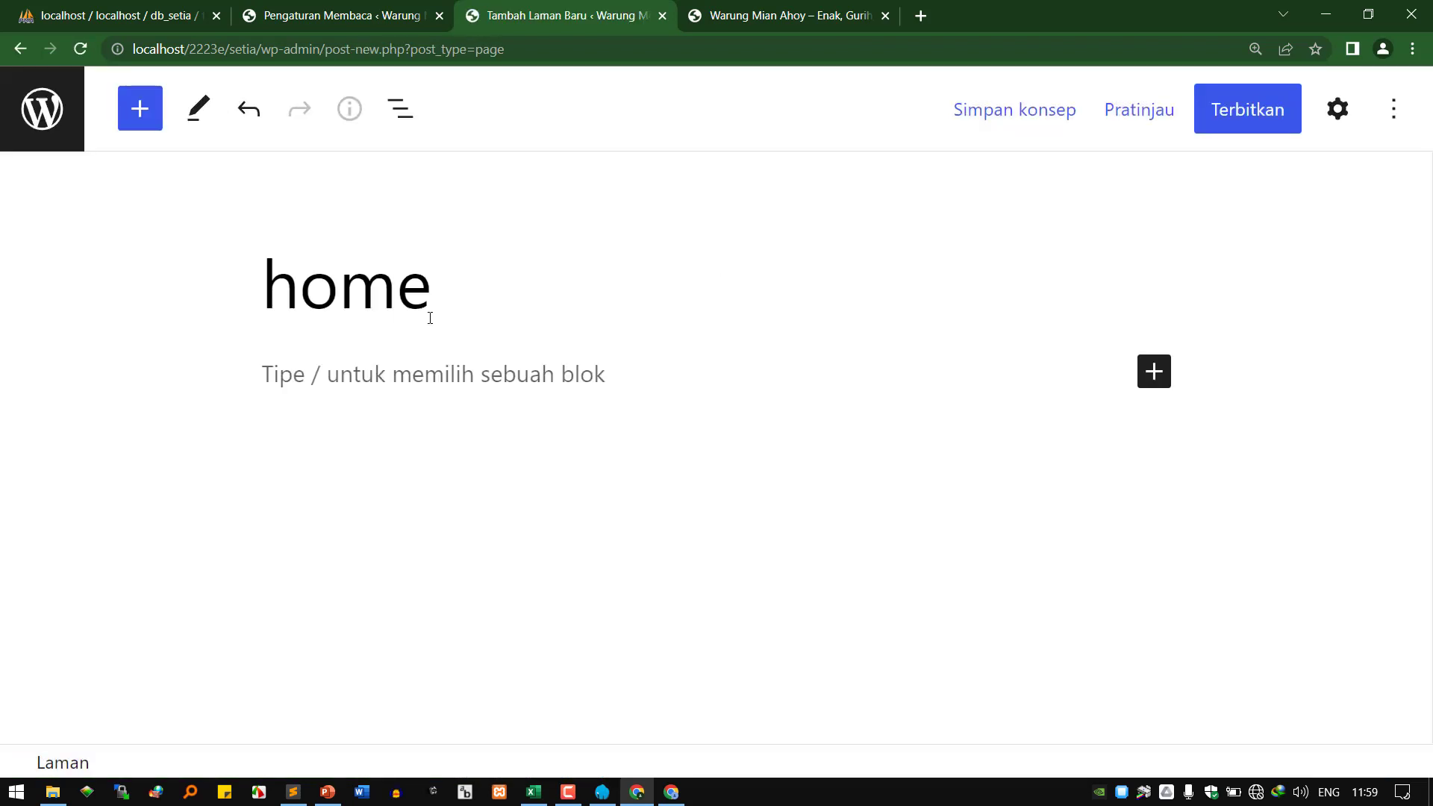
Add an image block with the cartoon children image from D:\GAMBAR.
click(1153, 371)
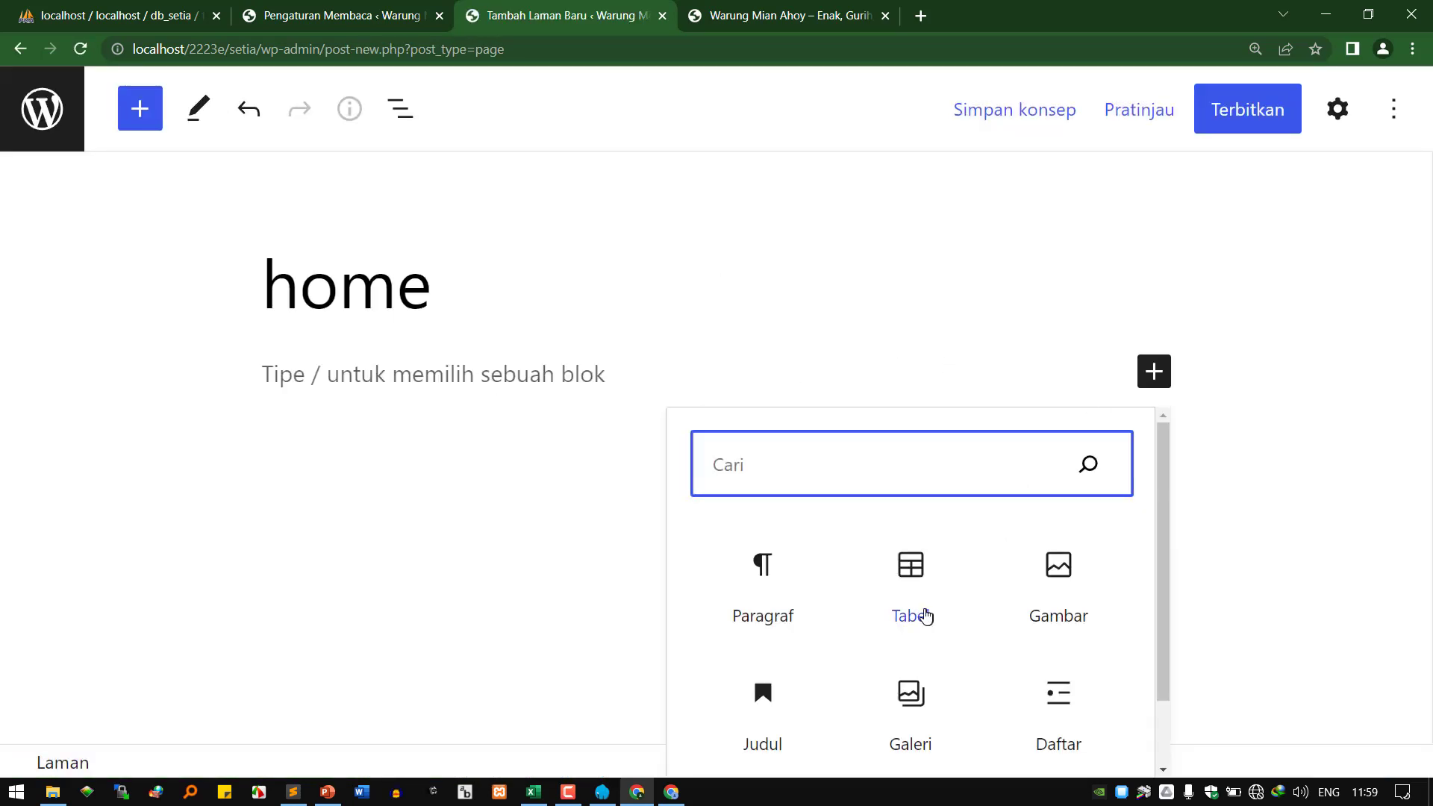
click(1049, 590)
click(303, 550)
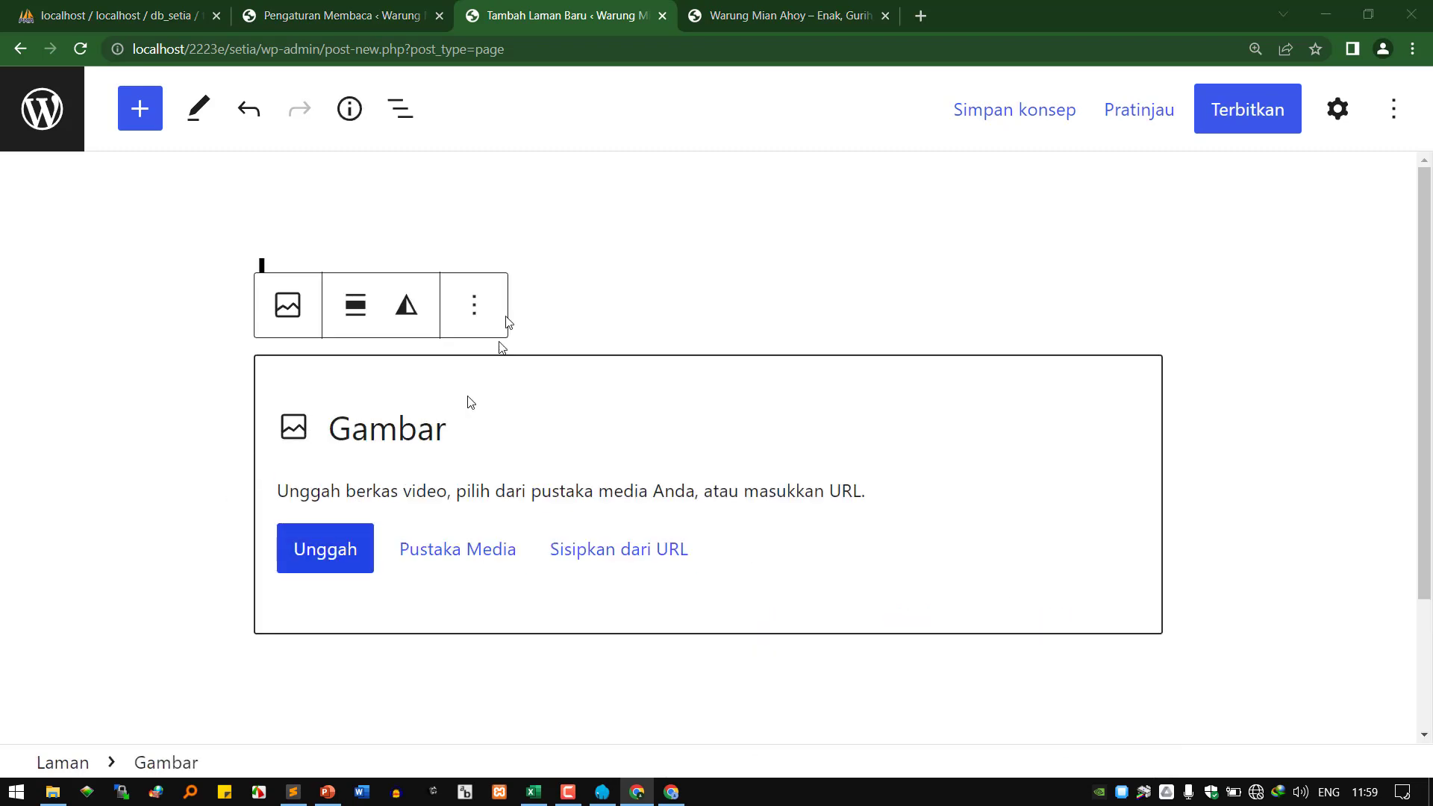
click(82, 316)
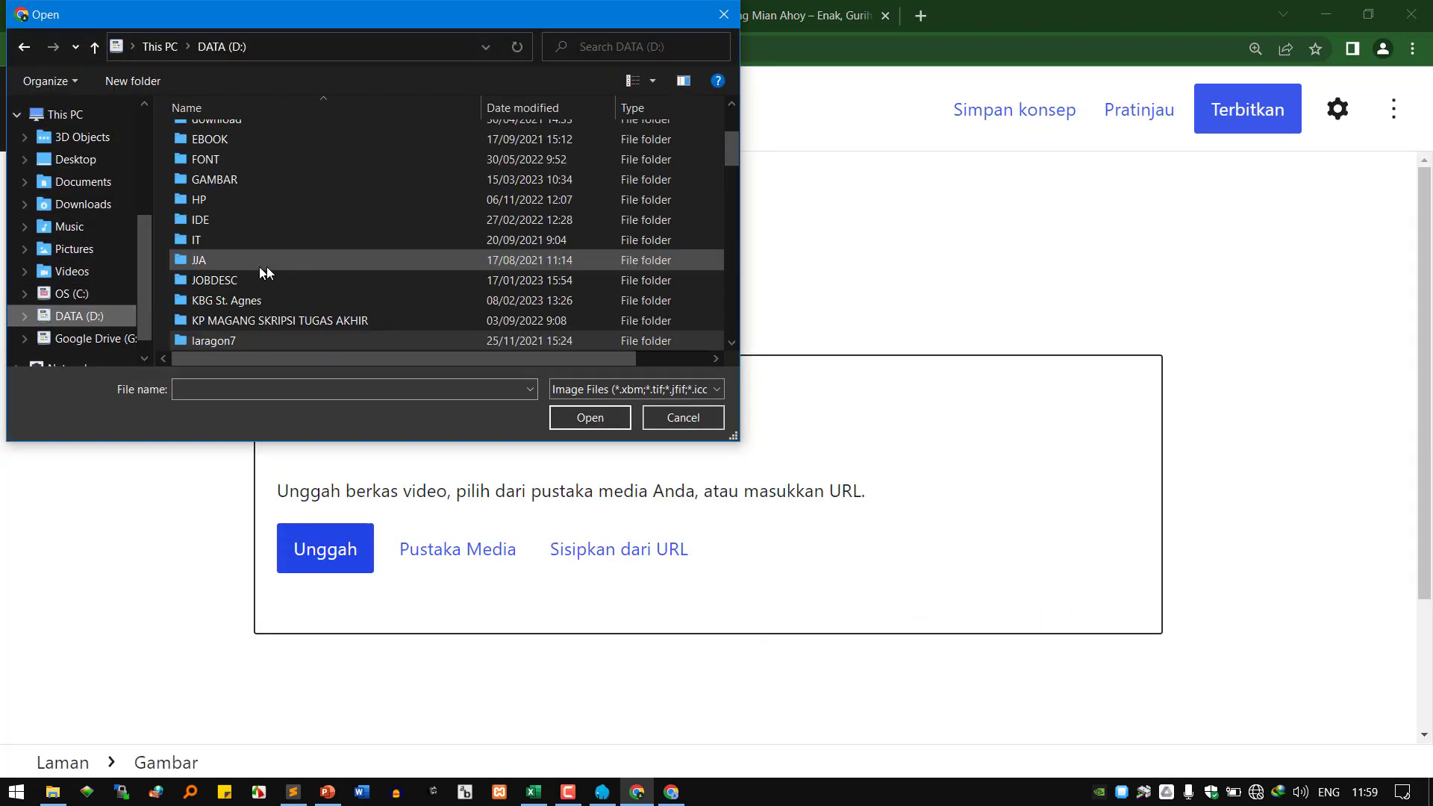
double_click(224, 182)
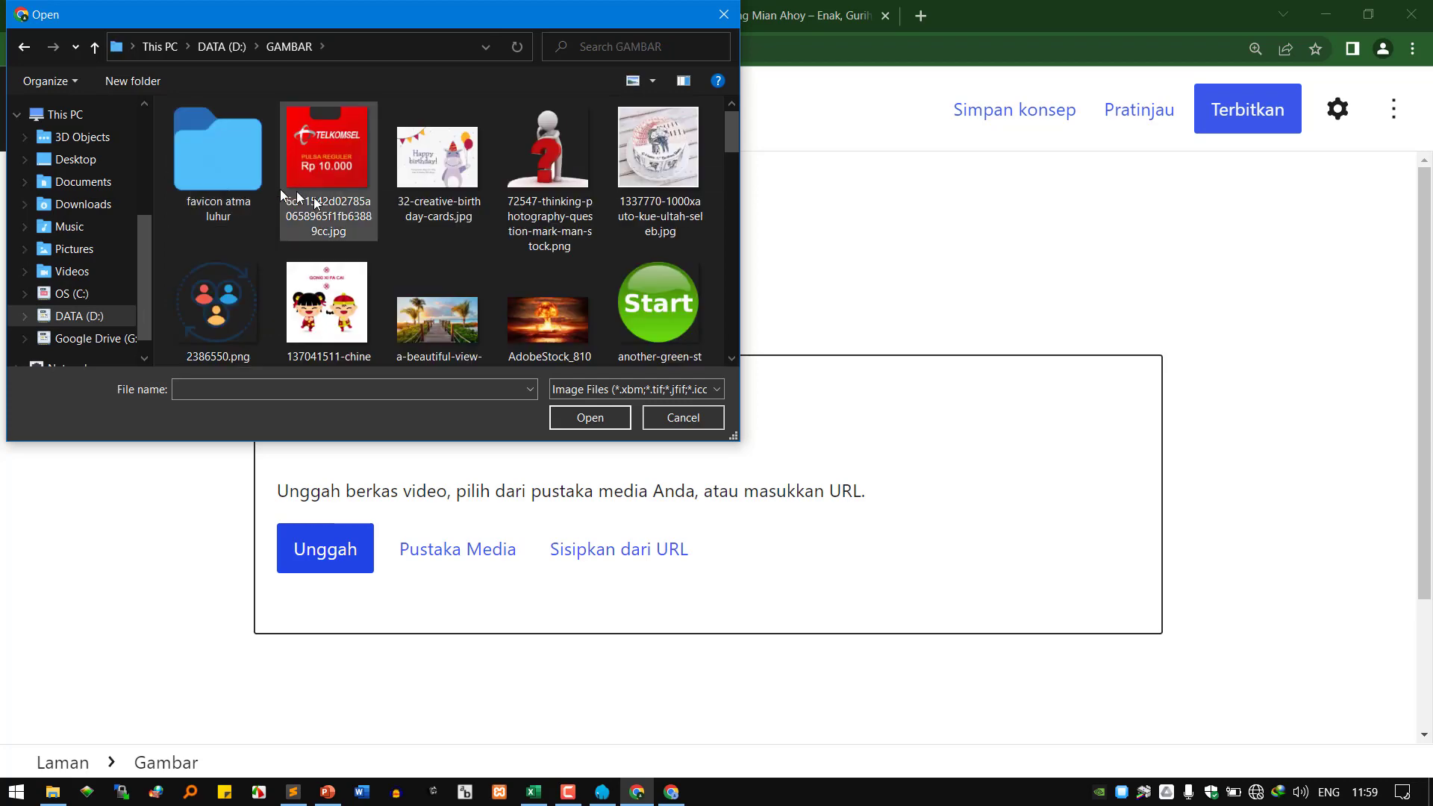
double_click(298, 315)
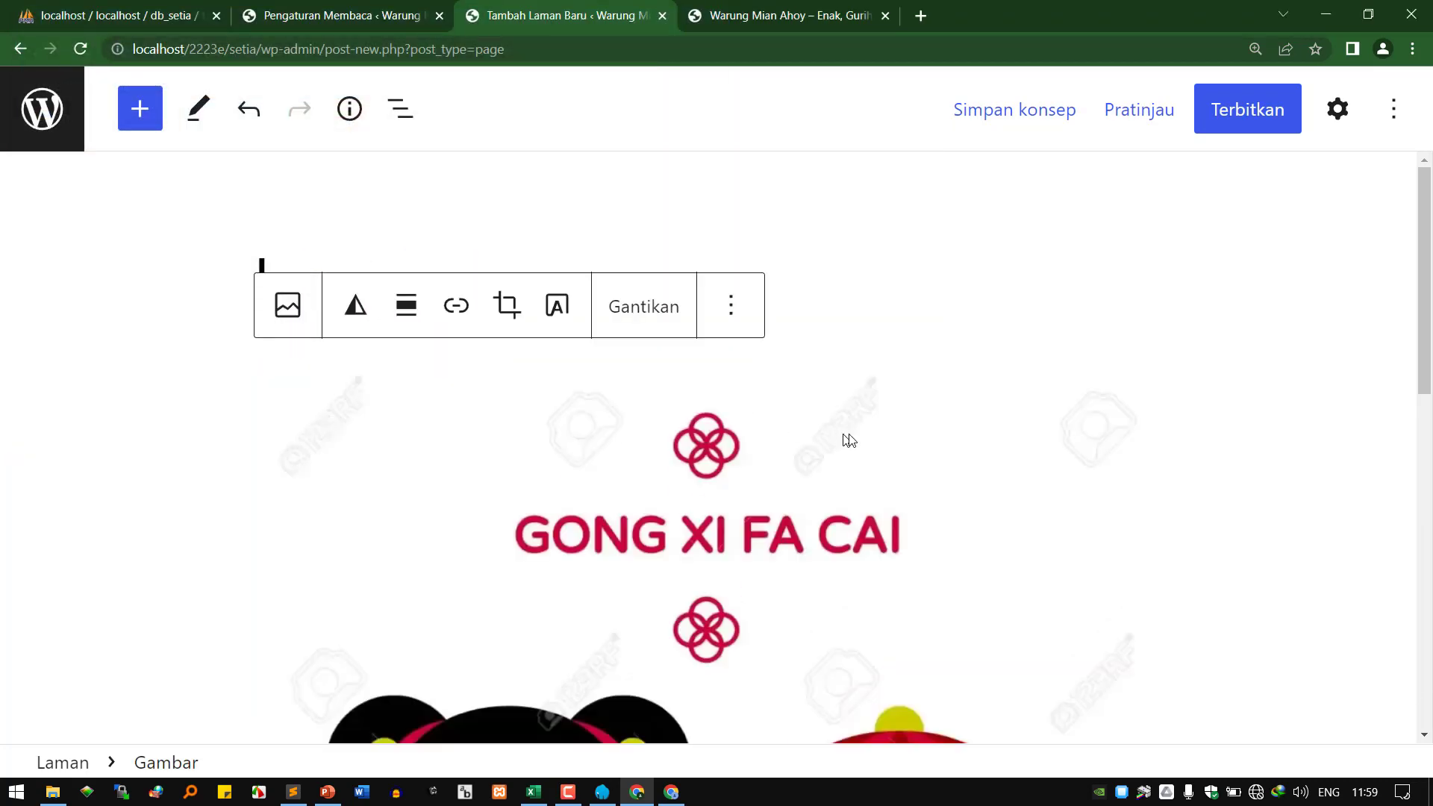
Publish the home page and reload the site to see it in the menu.
scroll(858, 440, down, 10)
click(1246, 120)
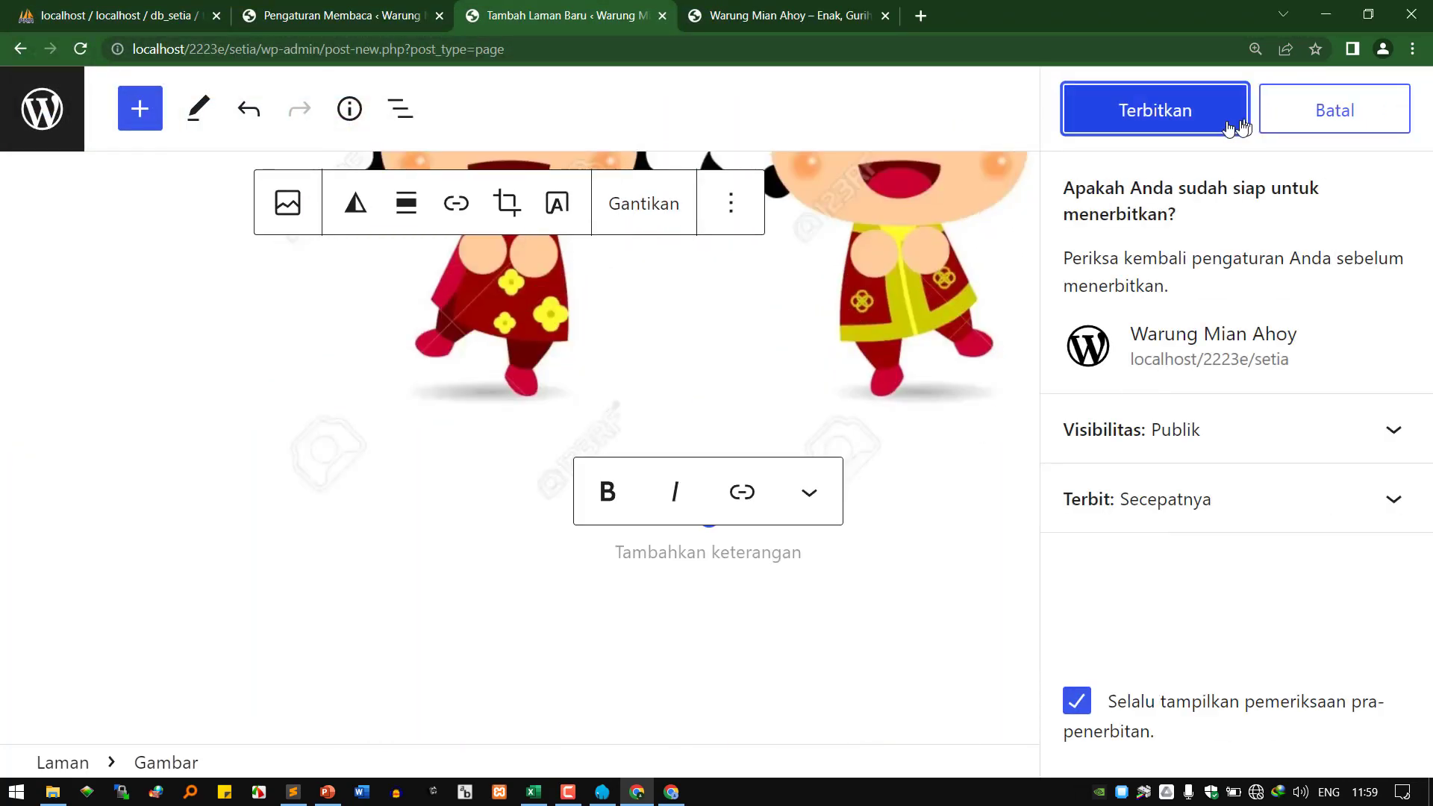
click(1200, 117)
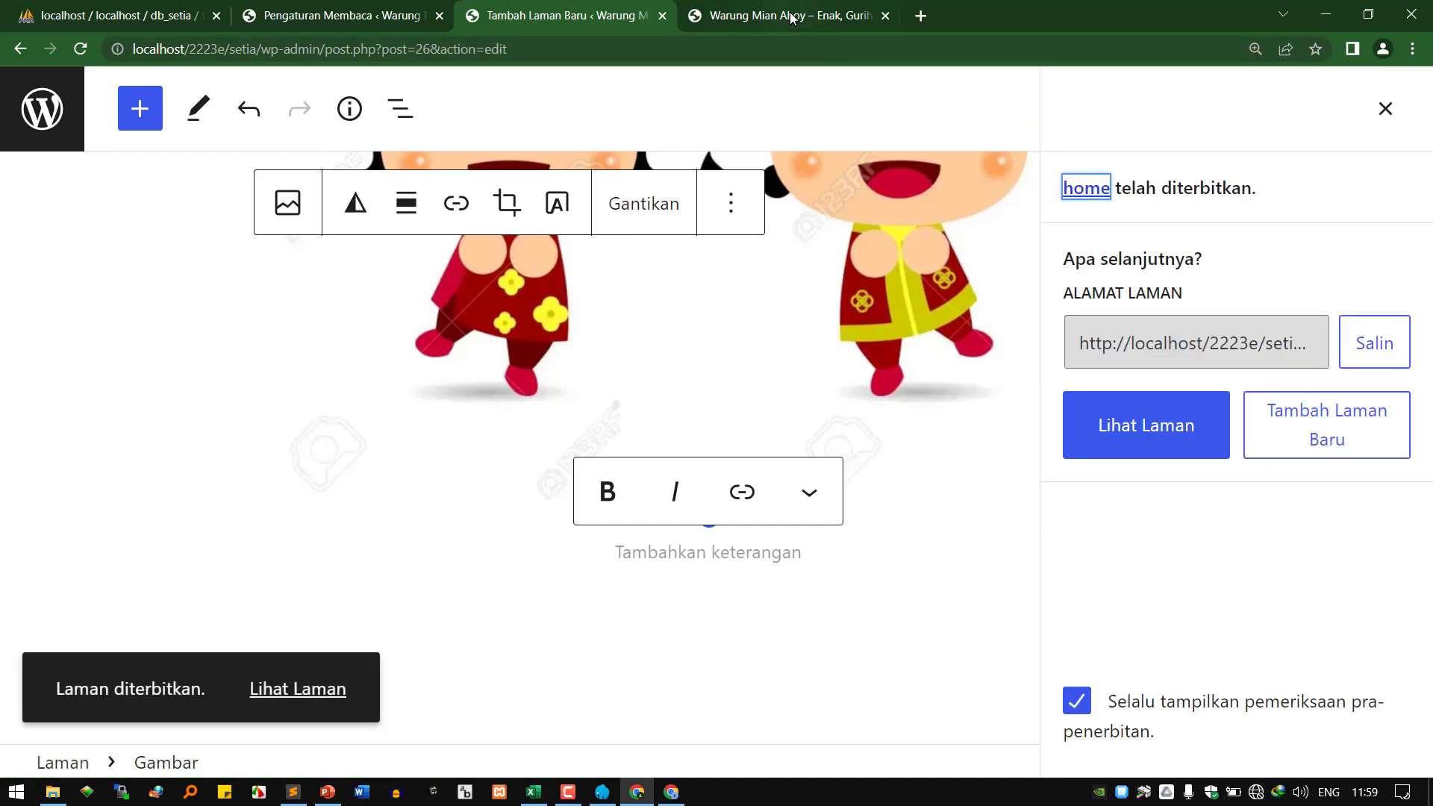
click(791, 16)
click(120, 186)
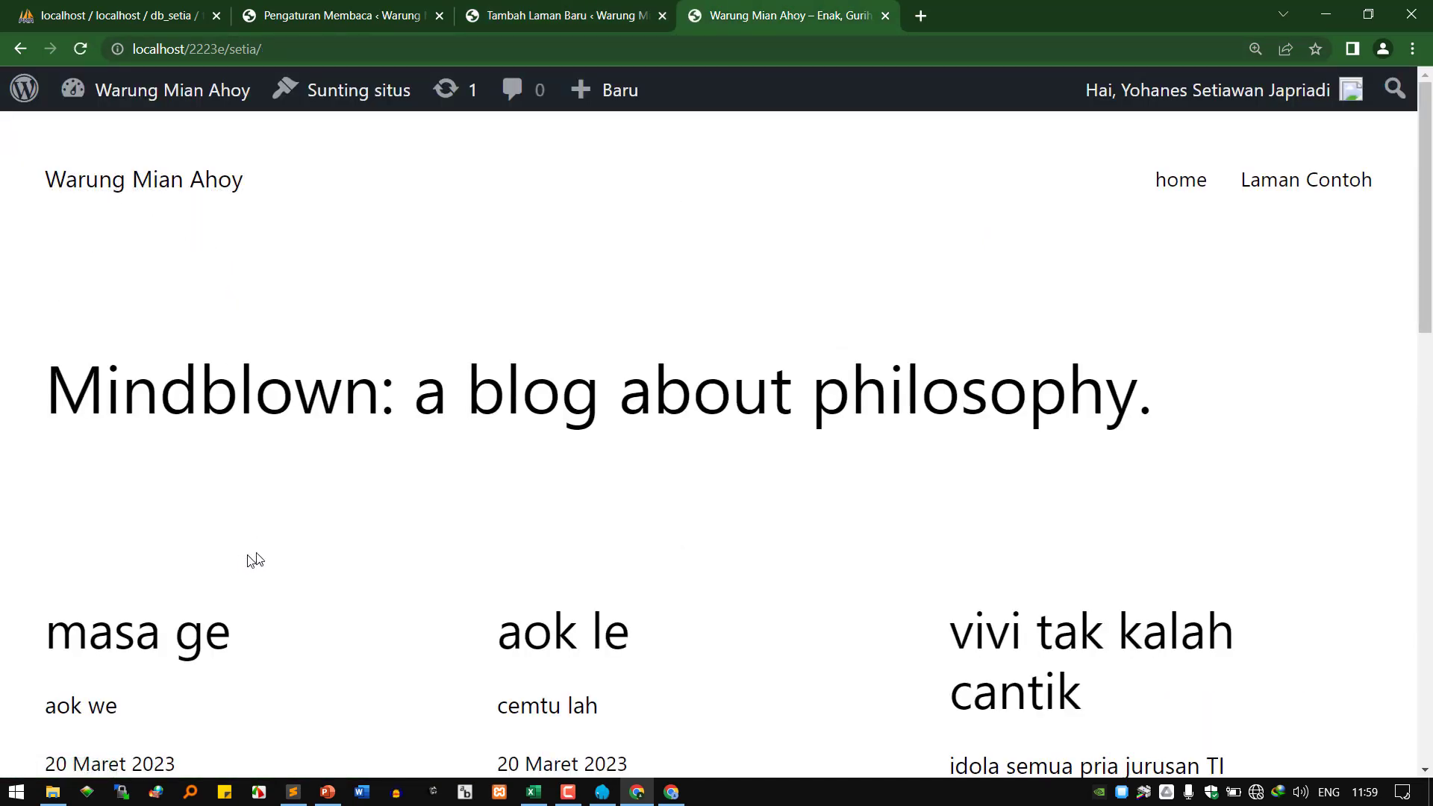
Choose Laman statis with home as Beranda and save the Reading settings.
click(370, 13)
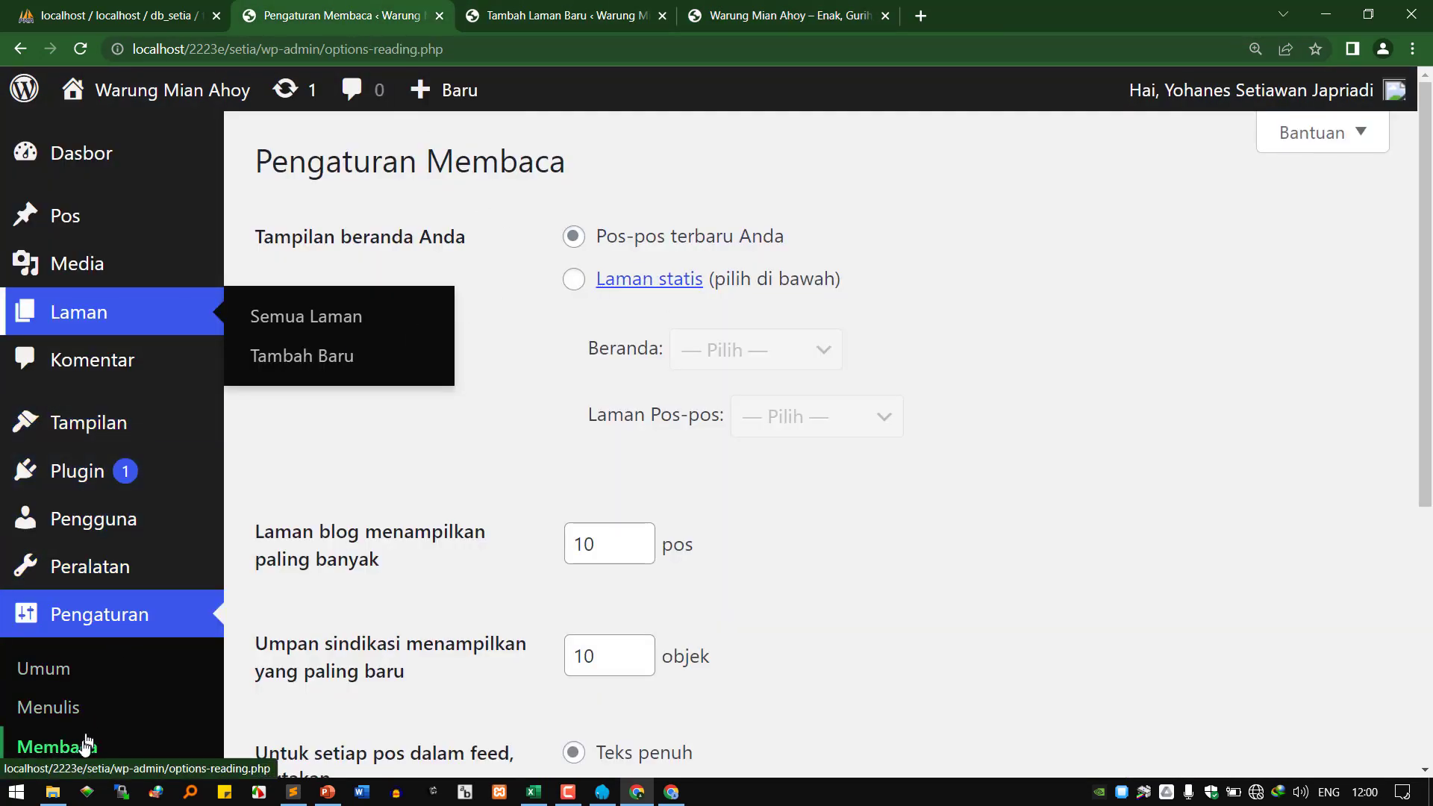
click(573, 279)
click(755, 355)
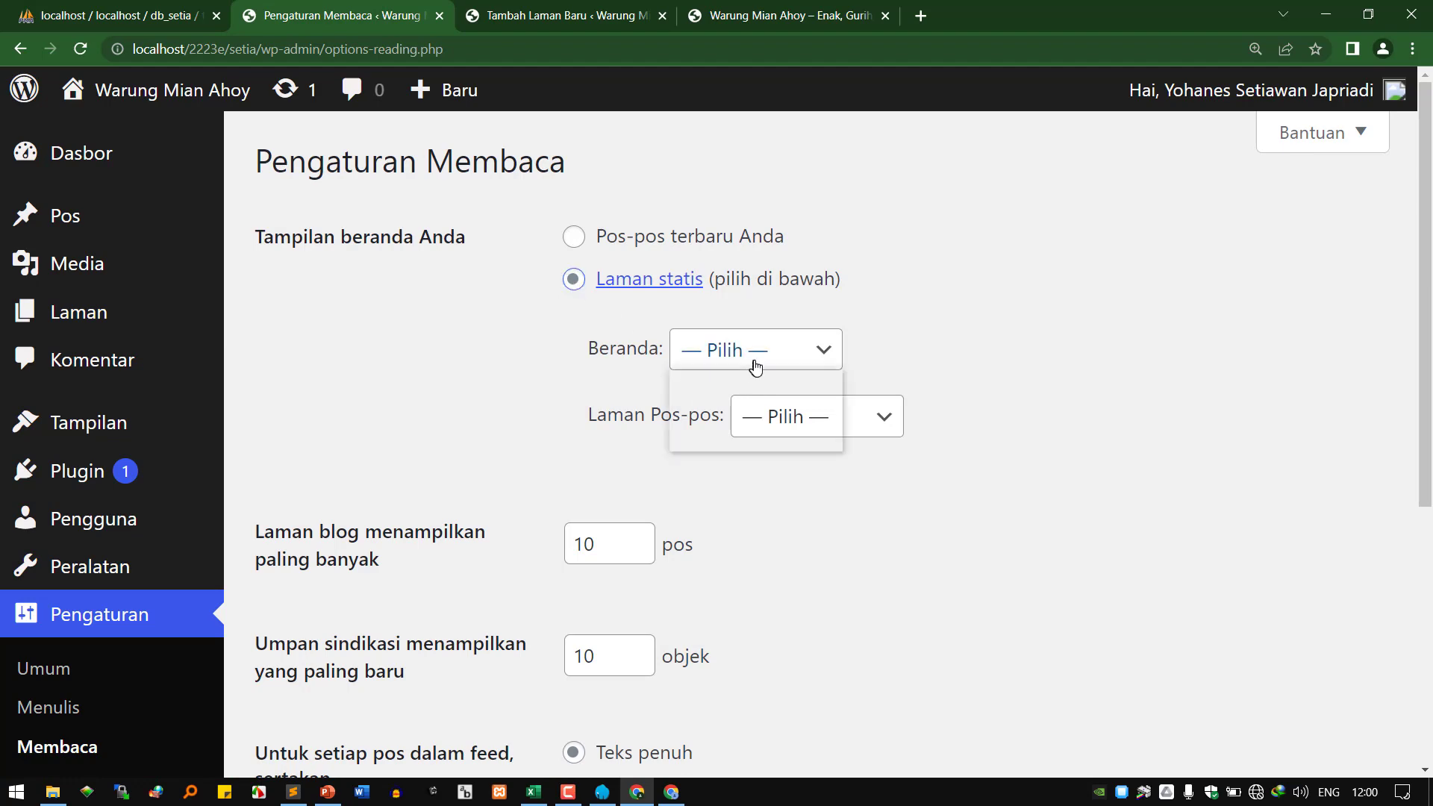
click(742, 414)
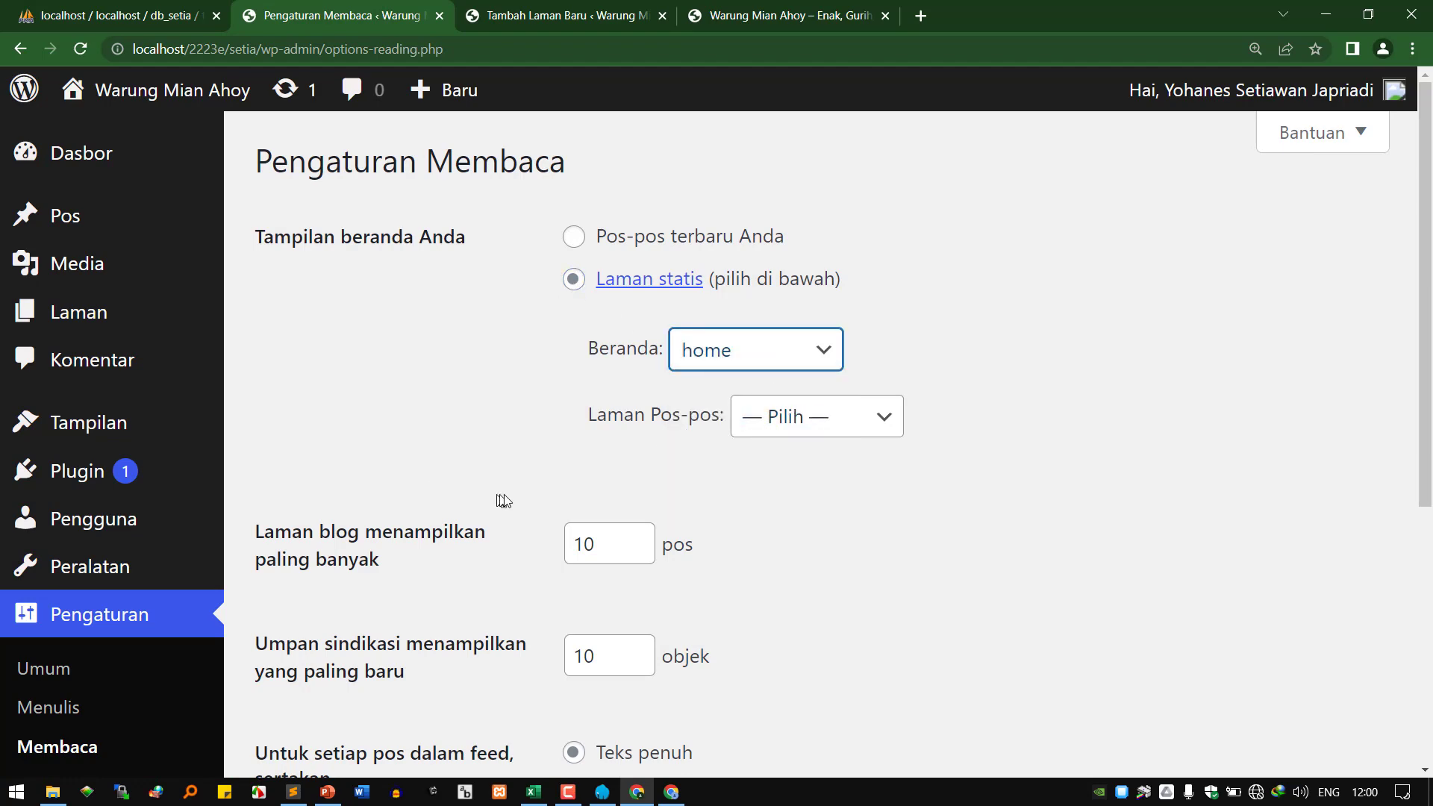
scroll(523, 522, down, 5)
click(400, 634)
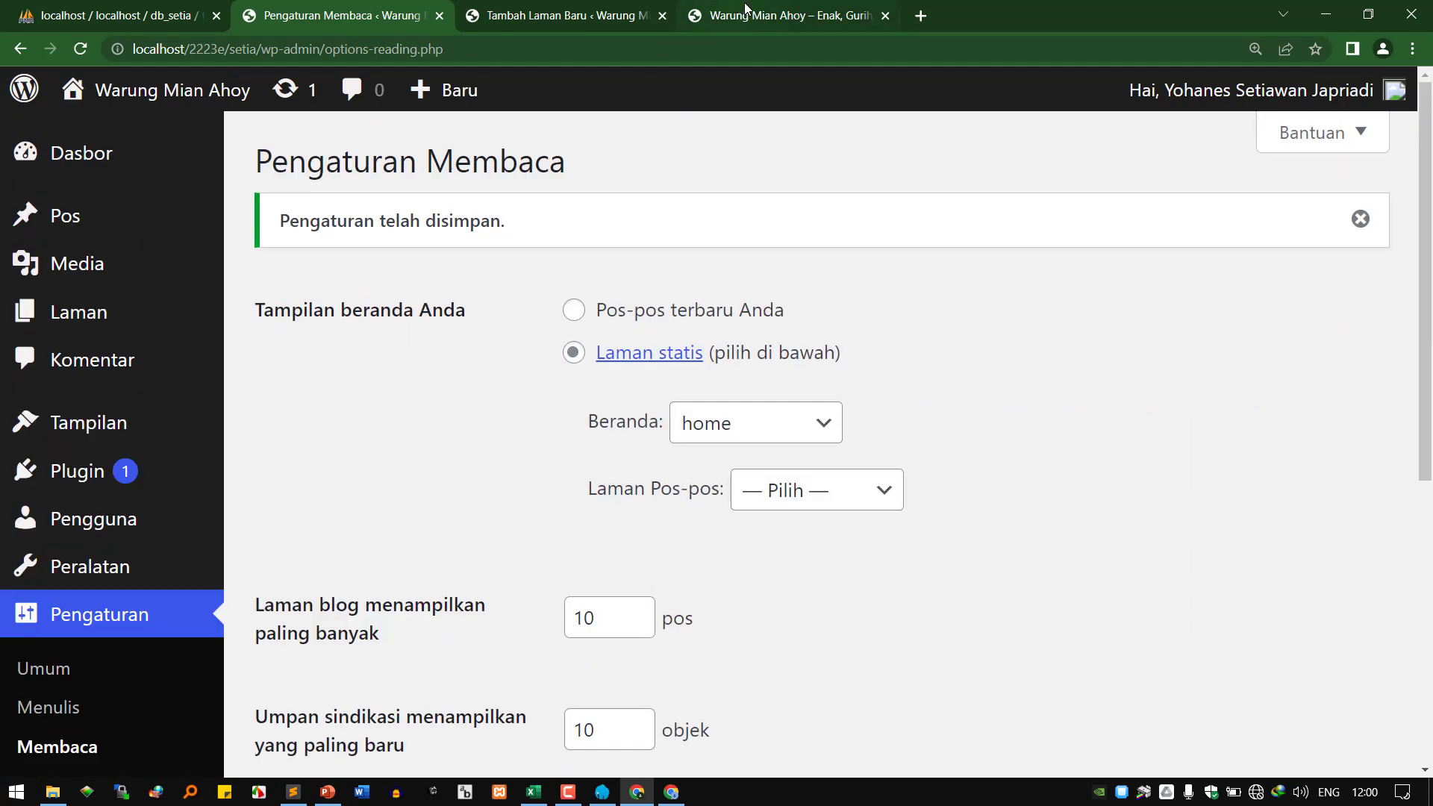
View the site's new home front page, then return to Pengaturan Membaca.
key(ctrl+4)
click(273, 52)
click(125, 186)
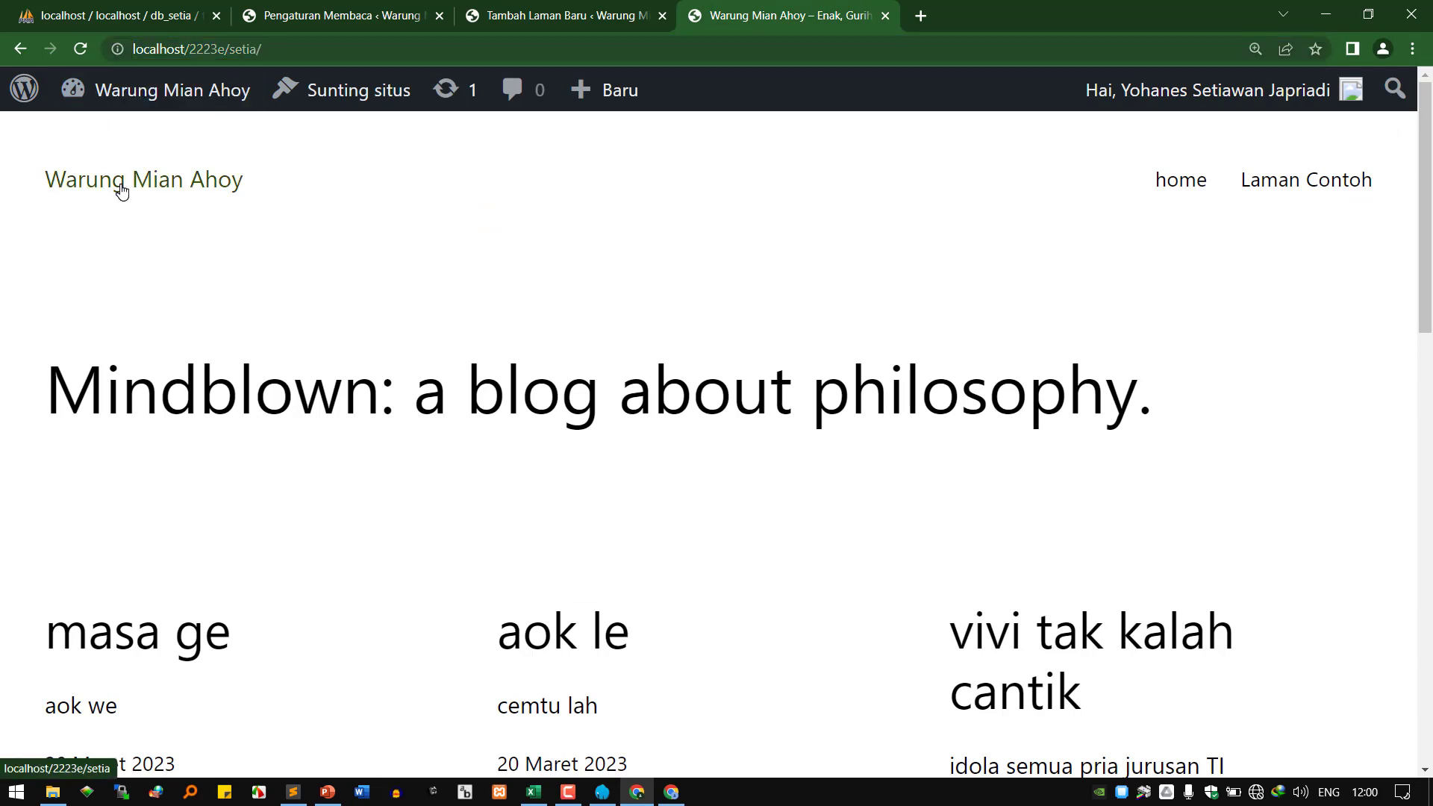
scroll(669, 357, down, 3)
scroll(670, 357, down, 6)
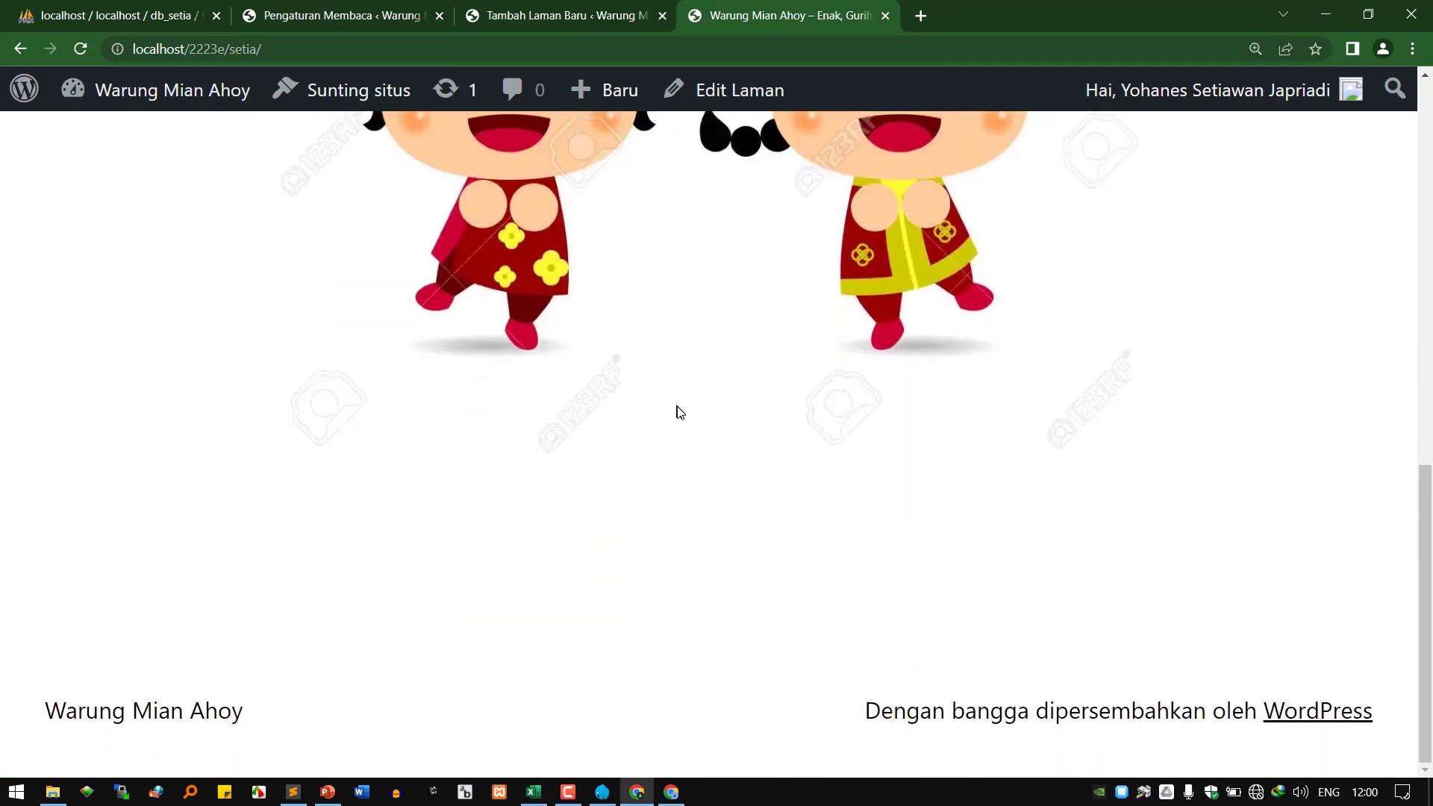
scroll(690, 416, up, 8)
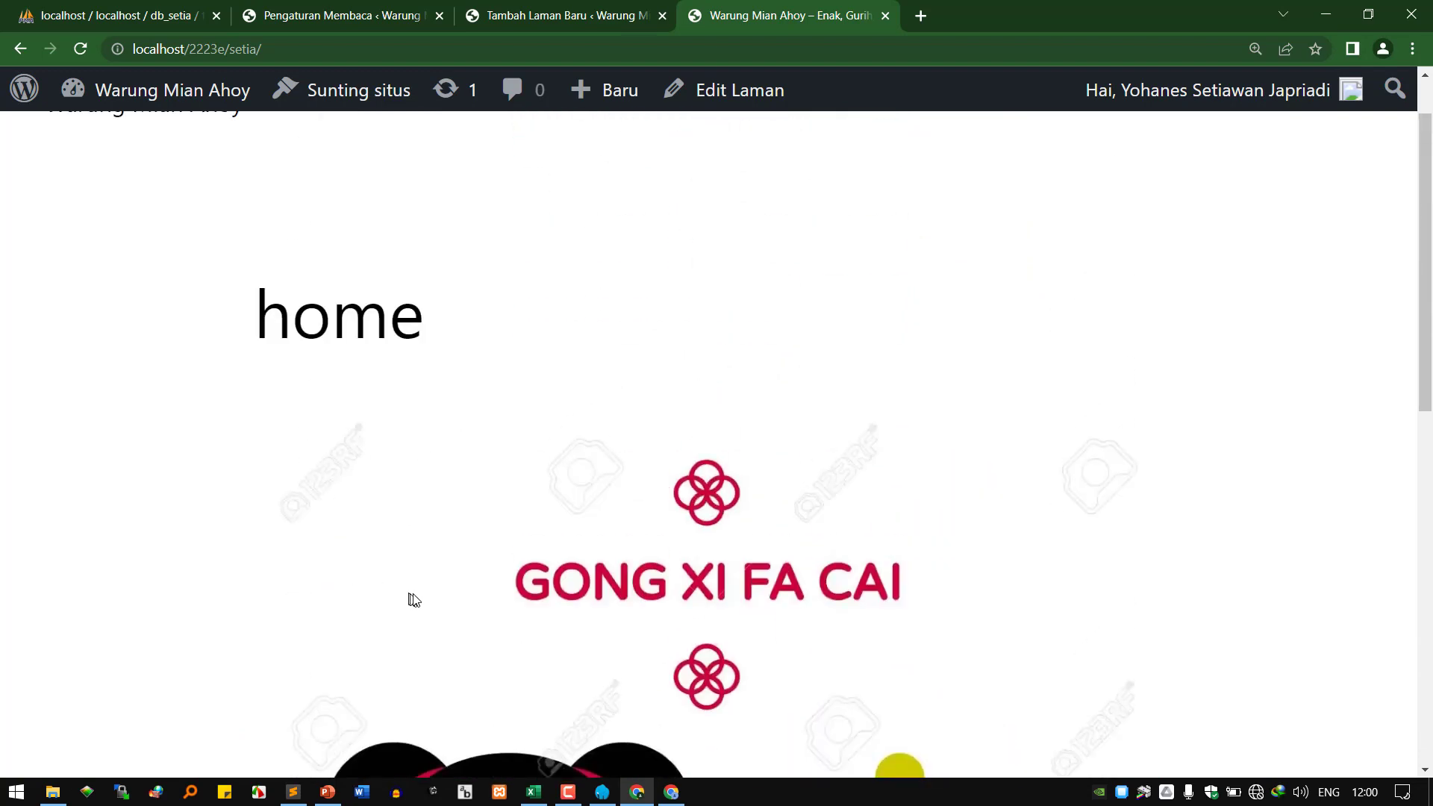
scroll(585, 365, up, 1)
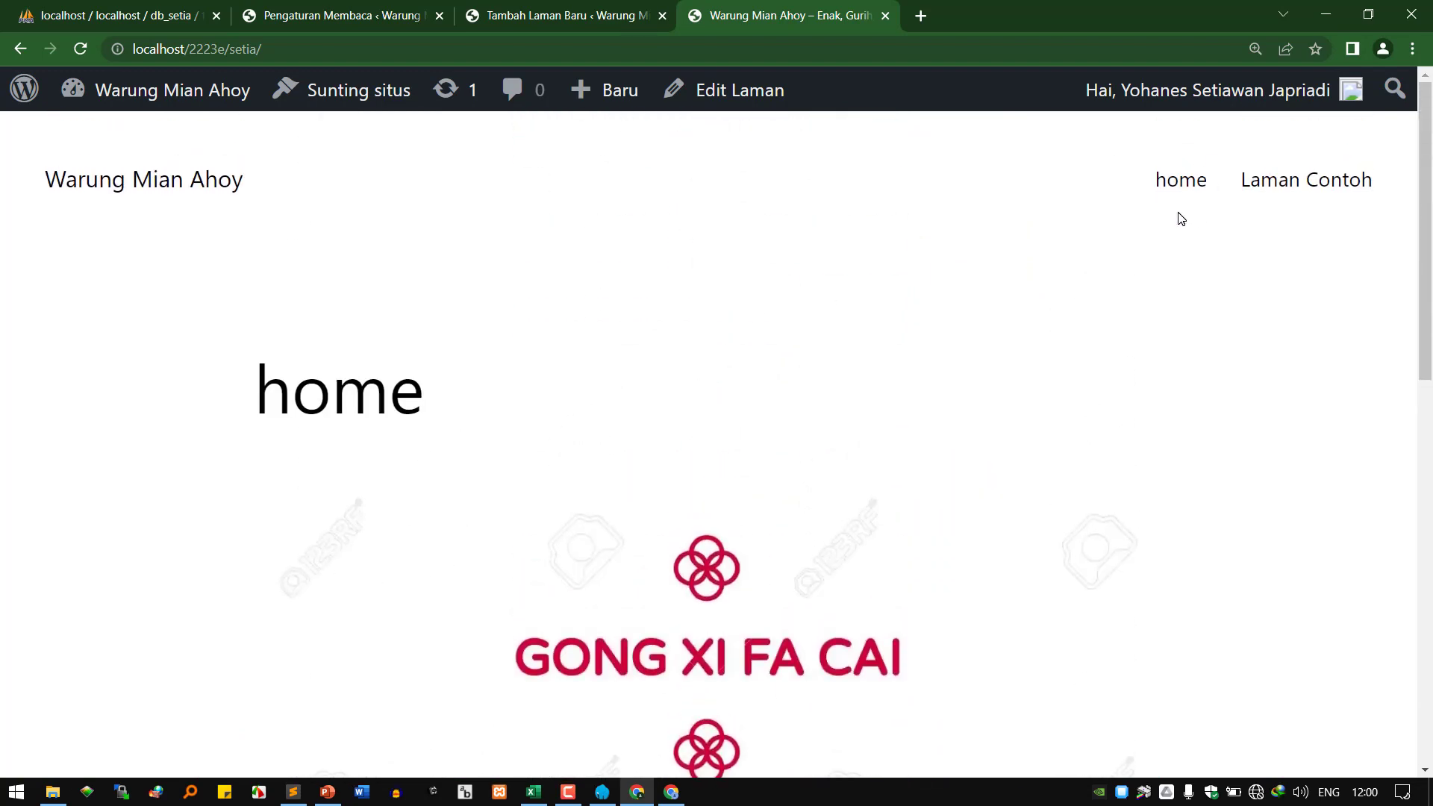
scroll(938, 448, down, 6)
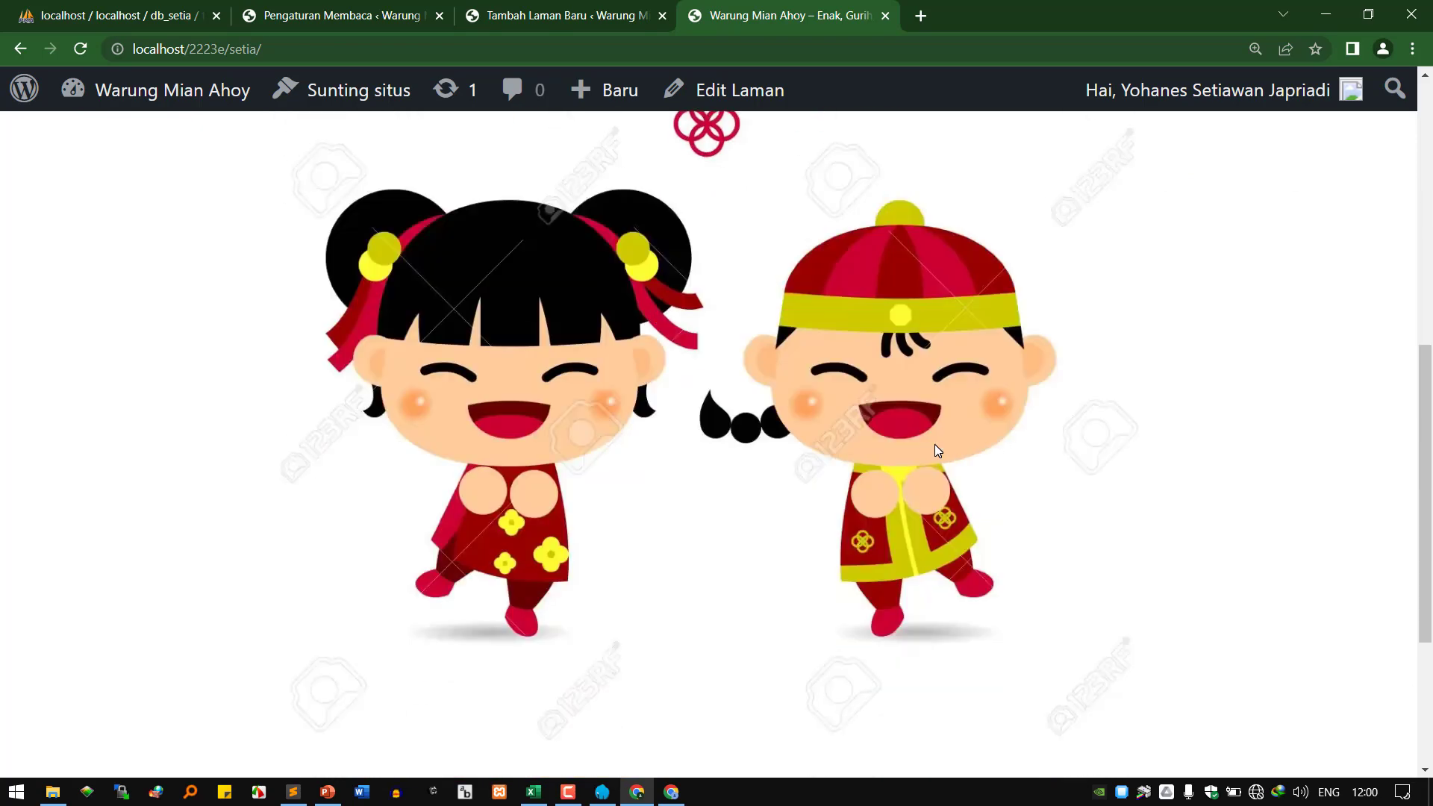
scroll(937, 448, up, 6)
click(347, 15)
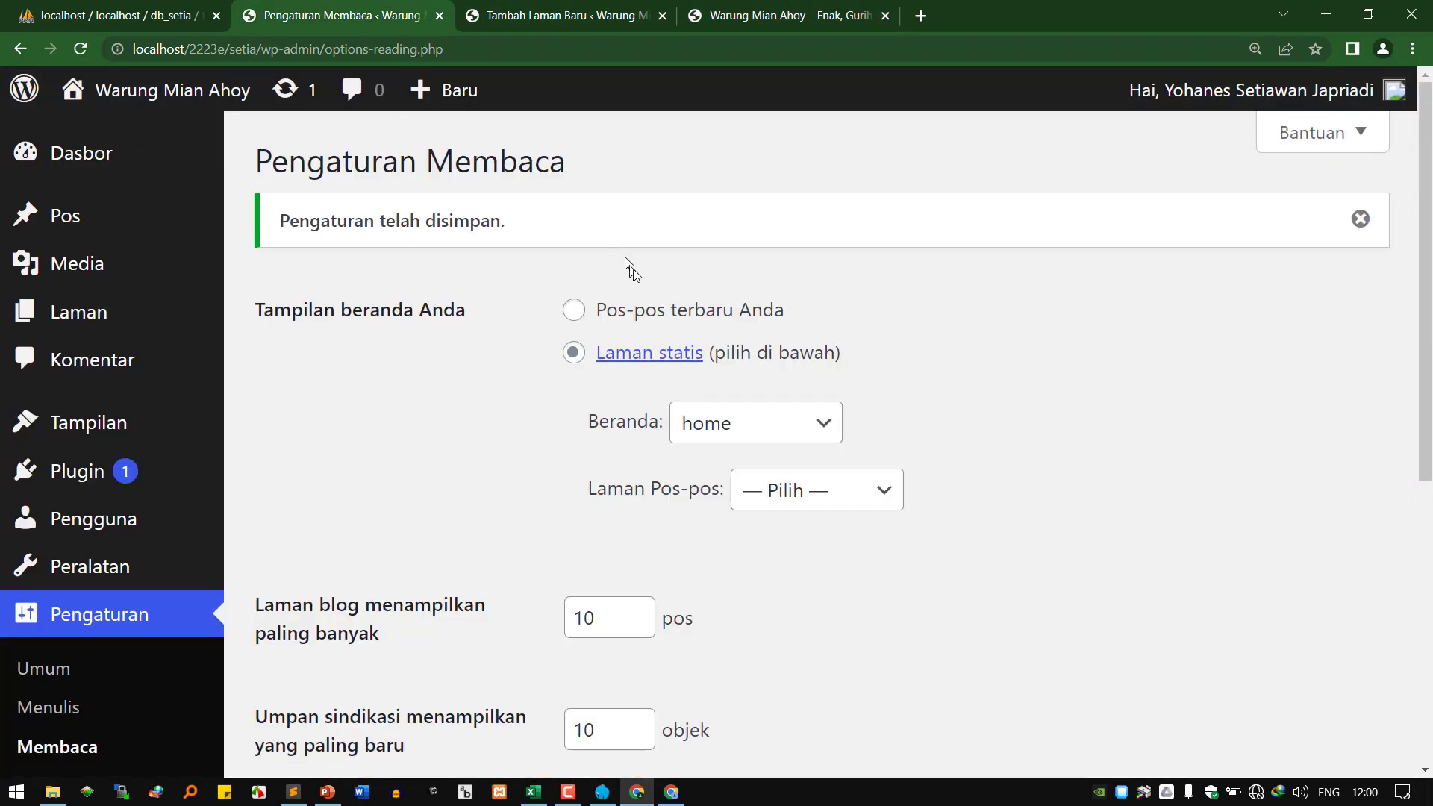
Select 'Pos-pos terbaru Anda' for the home page without saving, then view the site's front page.
click(589, 314)
scroll(672, 358, down, 4)
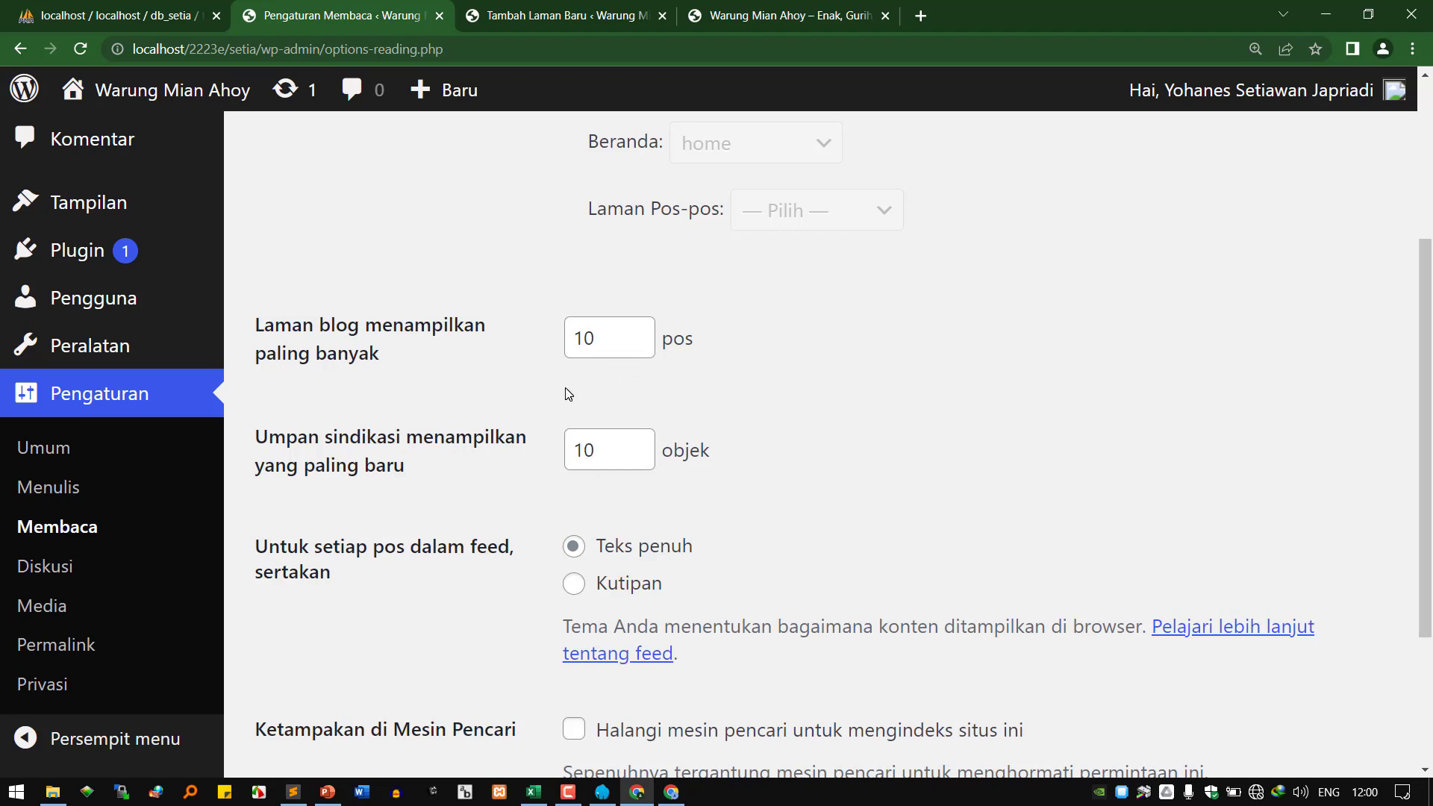
scroll(583, 487, down, 3)
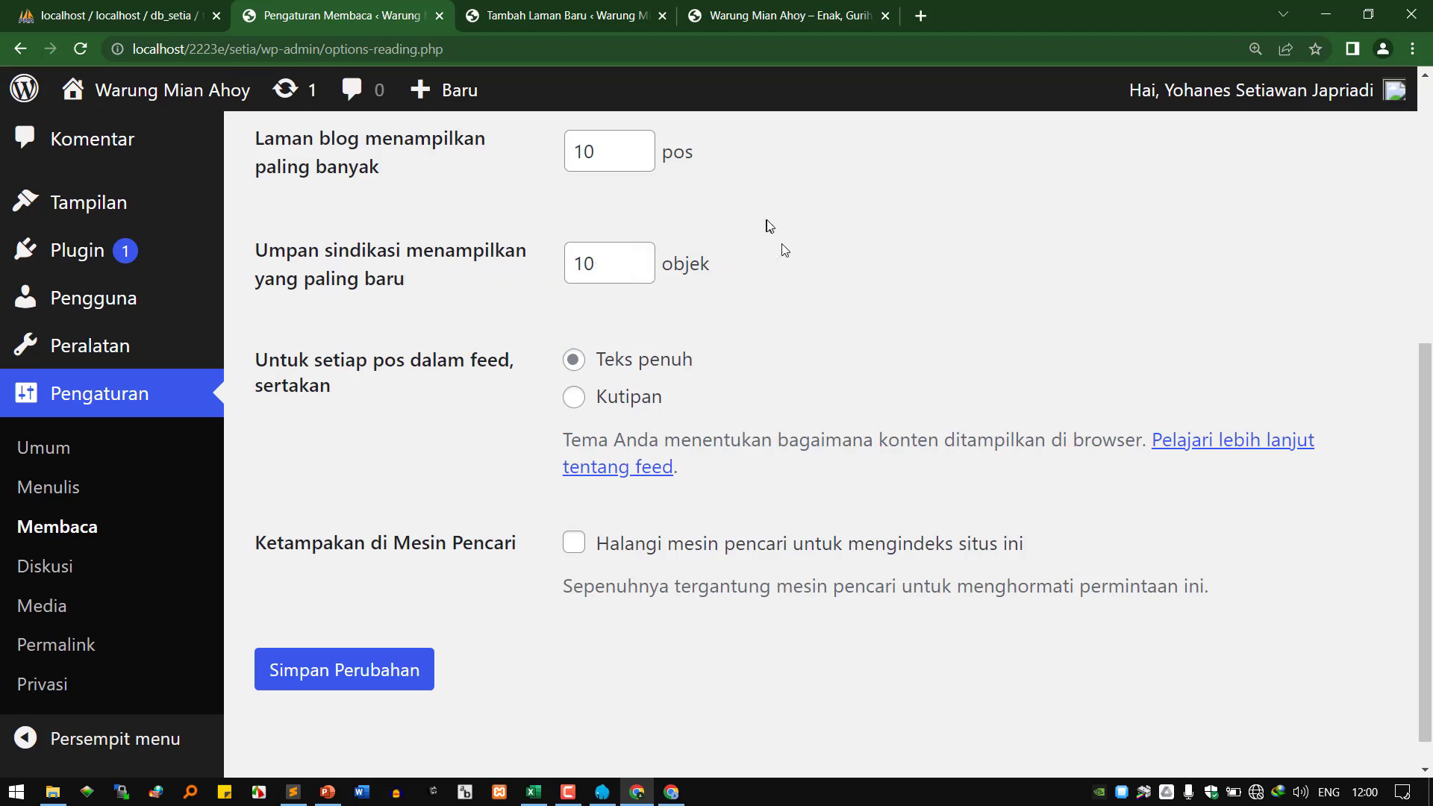
click(780, 18)
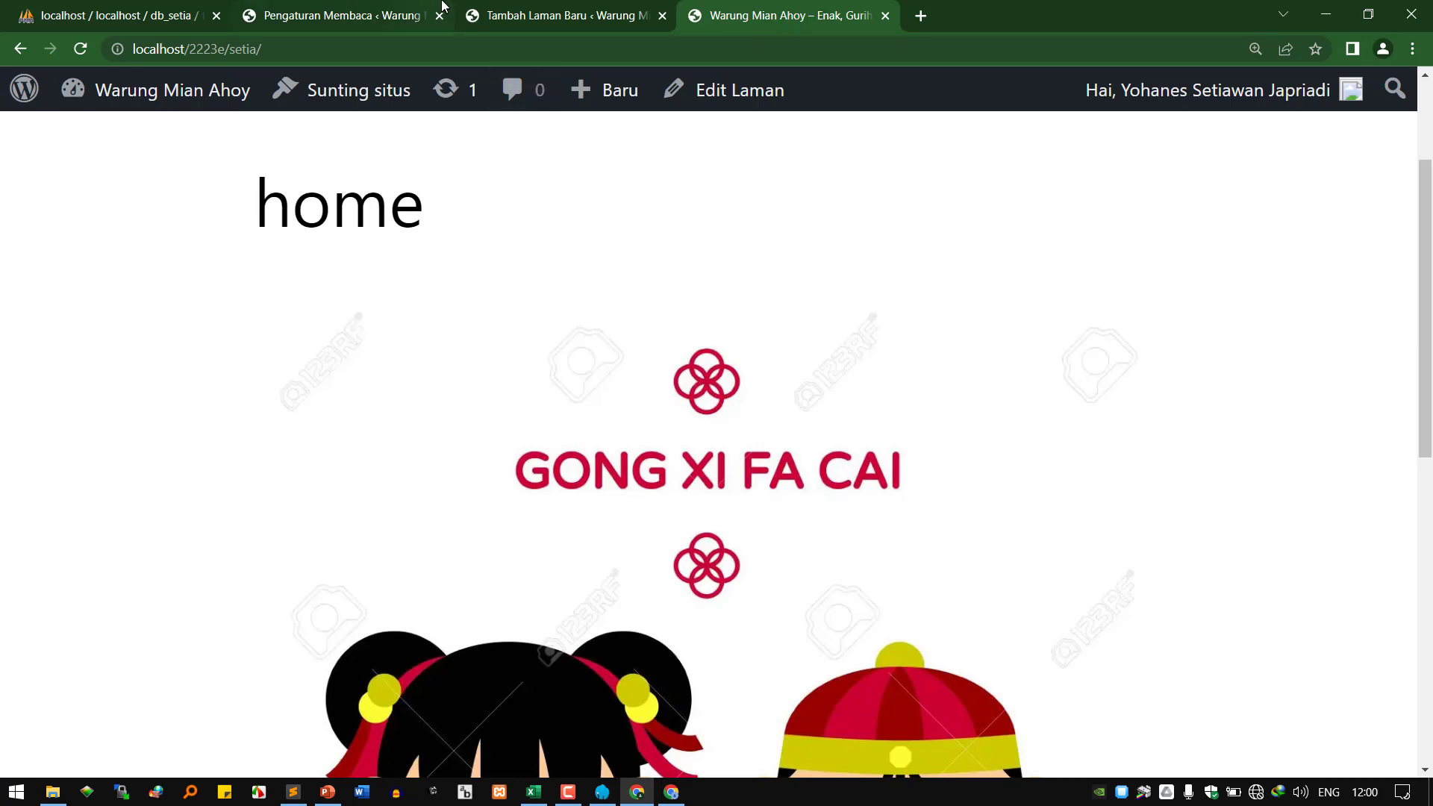
Back in Pengaturan Membaca, save the home page showing latest posts with Simpan Perubahan.
key(ctrl+2)
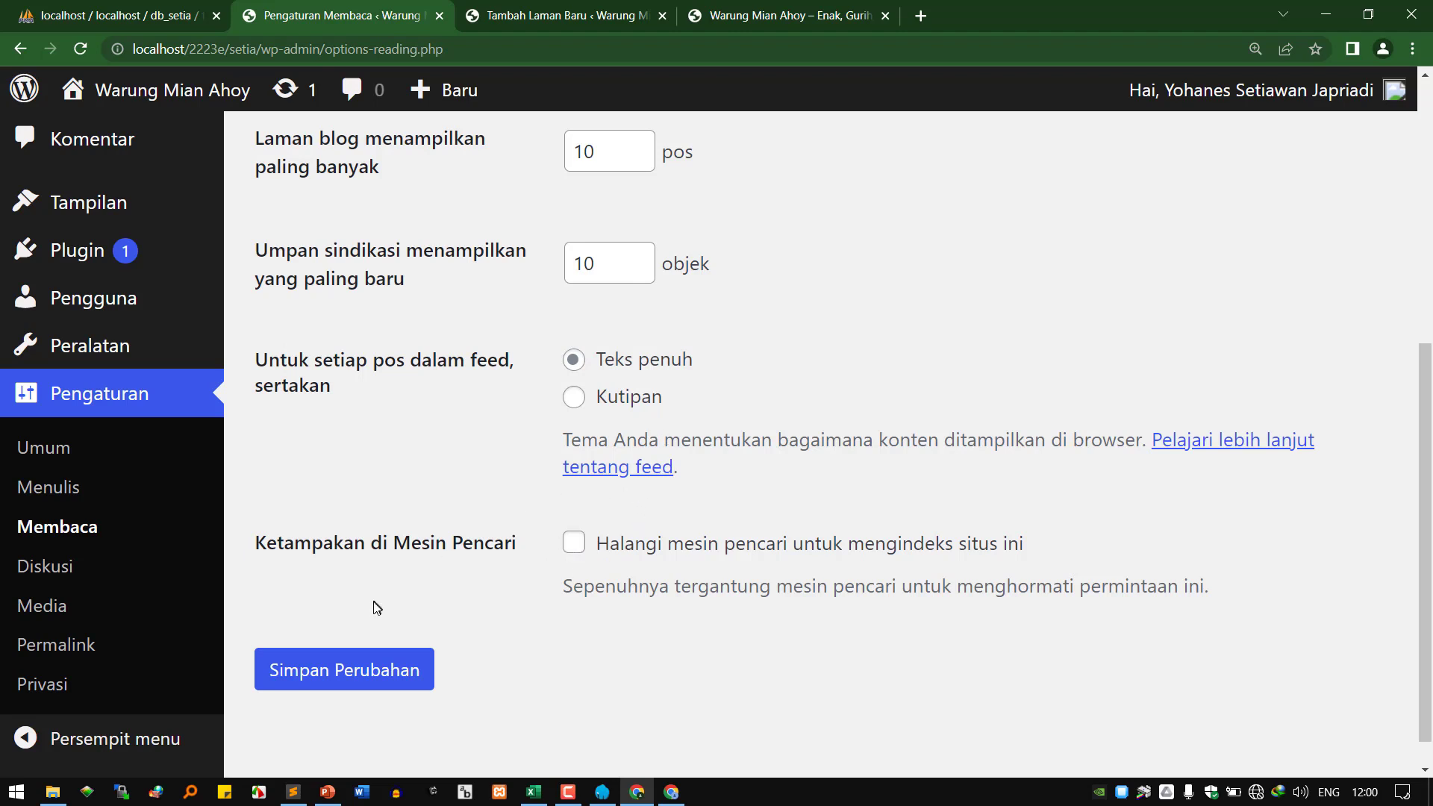
click(361, 675)
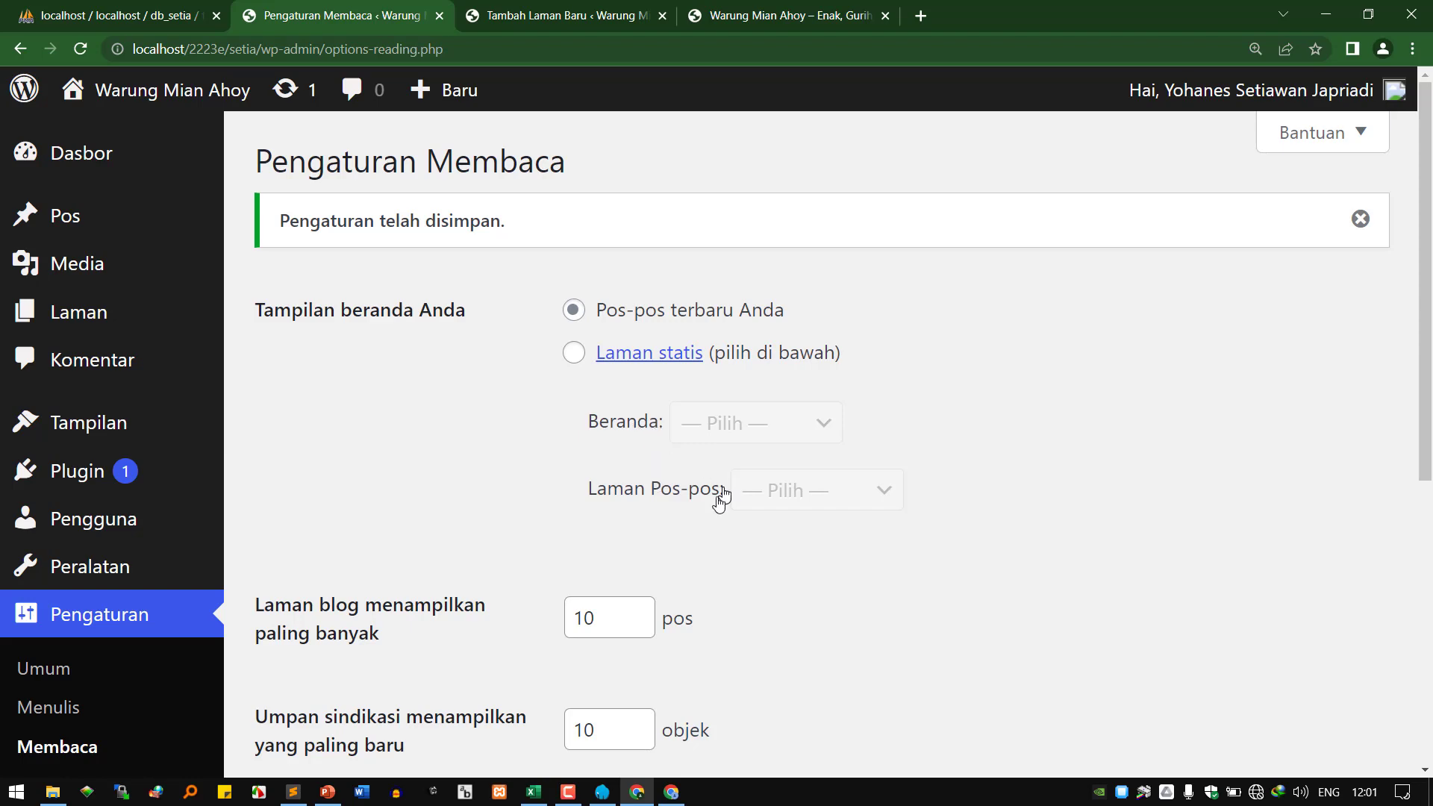
scroll(526, 582, down, 3)
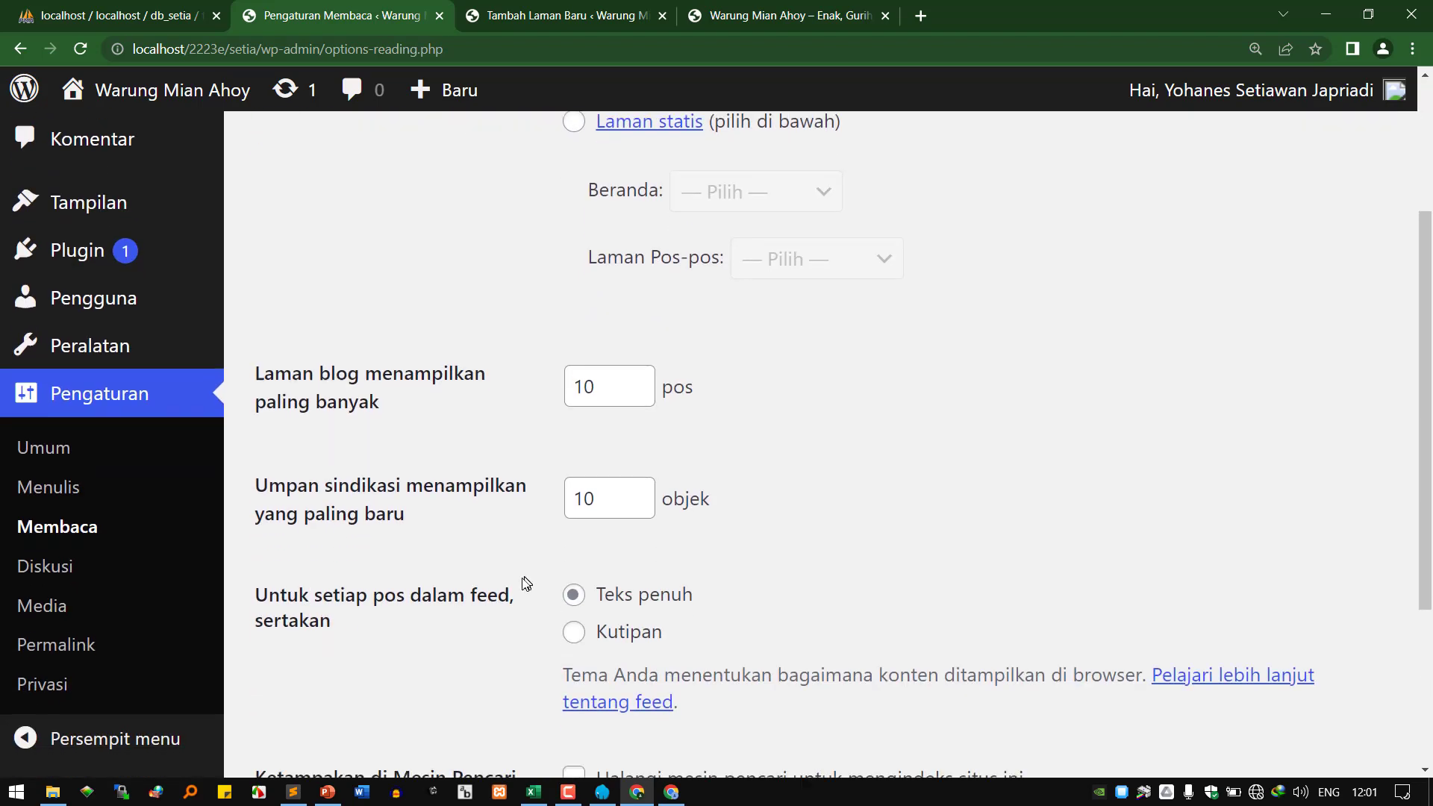
Open Pengaturan > Diskusi and tick 'Pengguna harus terdaftar dan masuk log untuk berkomentar'.
click(55, 572)
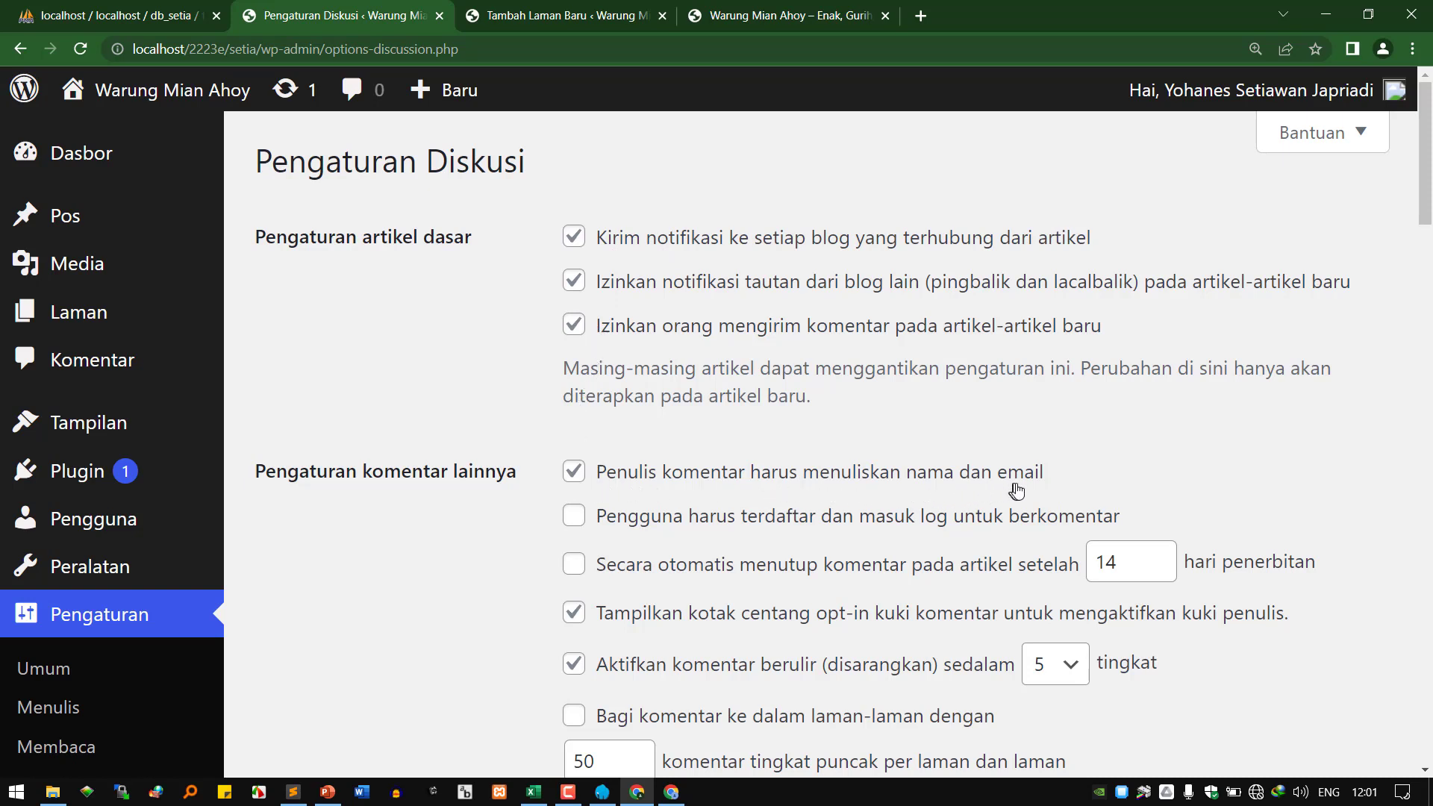
click(575, 516)
scroll(579, 598, down, 5)
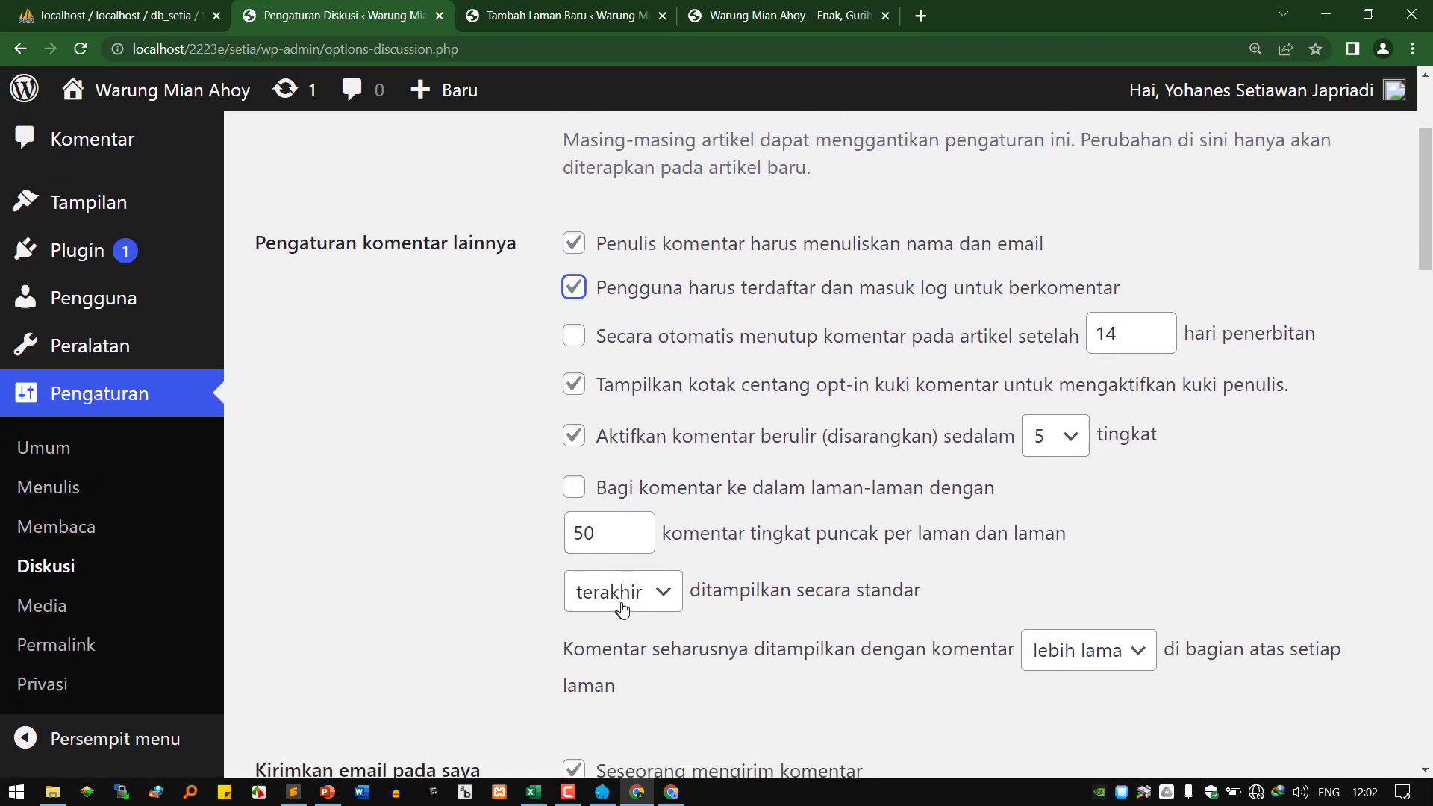
scroll(627, 600, up, 5)
scroll(631, 597, down, 6)
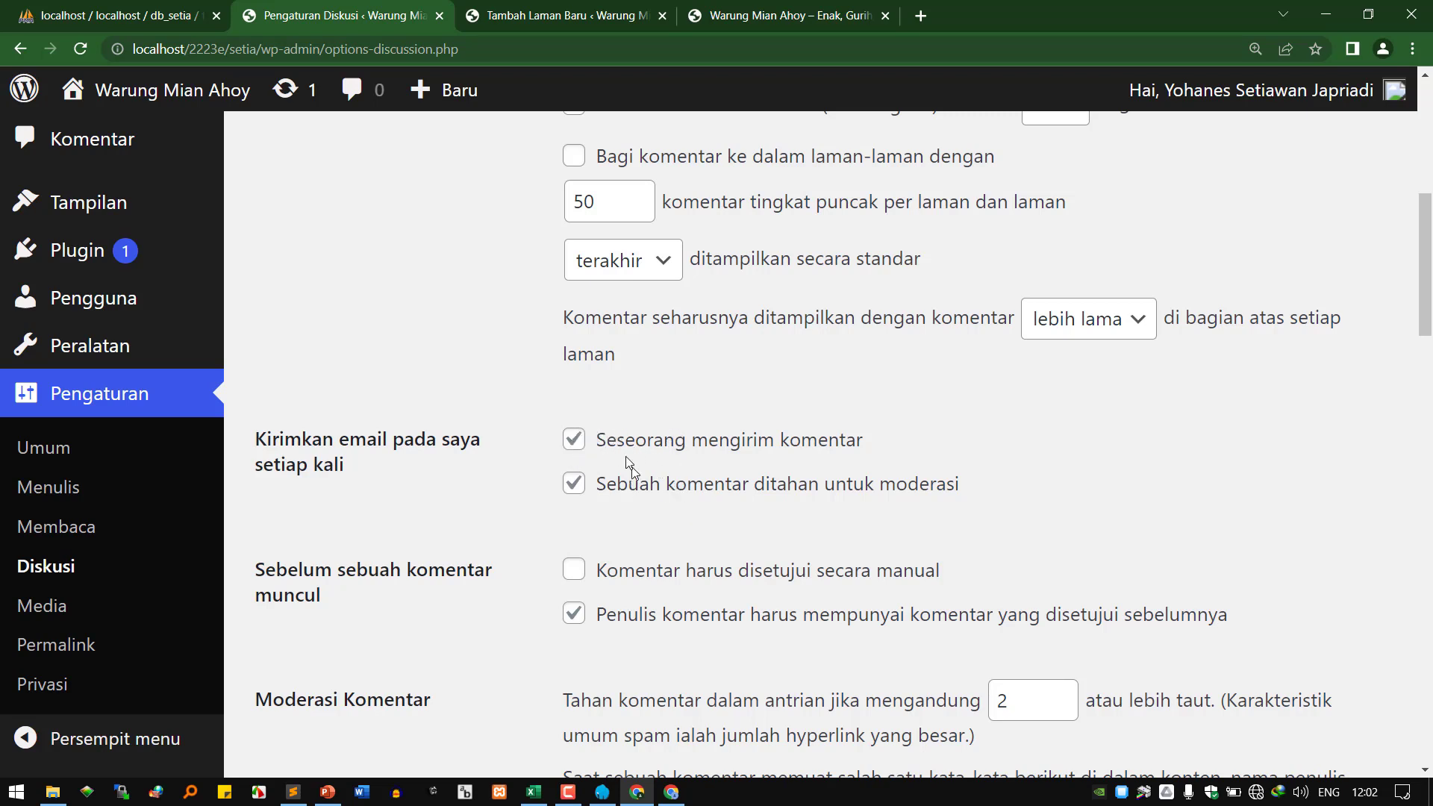
Untick 'Seseorang mengirim komentar' alerts and tick 'Komentar harus disetujui secara manual'.
click(575, 443)
mouse_move(93, 258)
scroll(665, 512, down, 2)
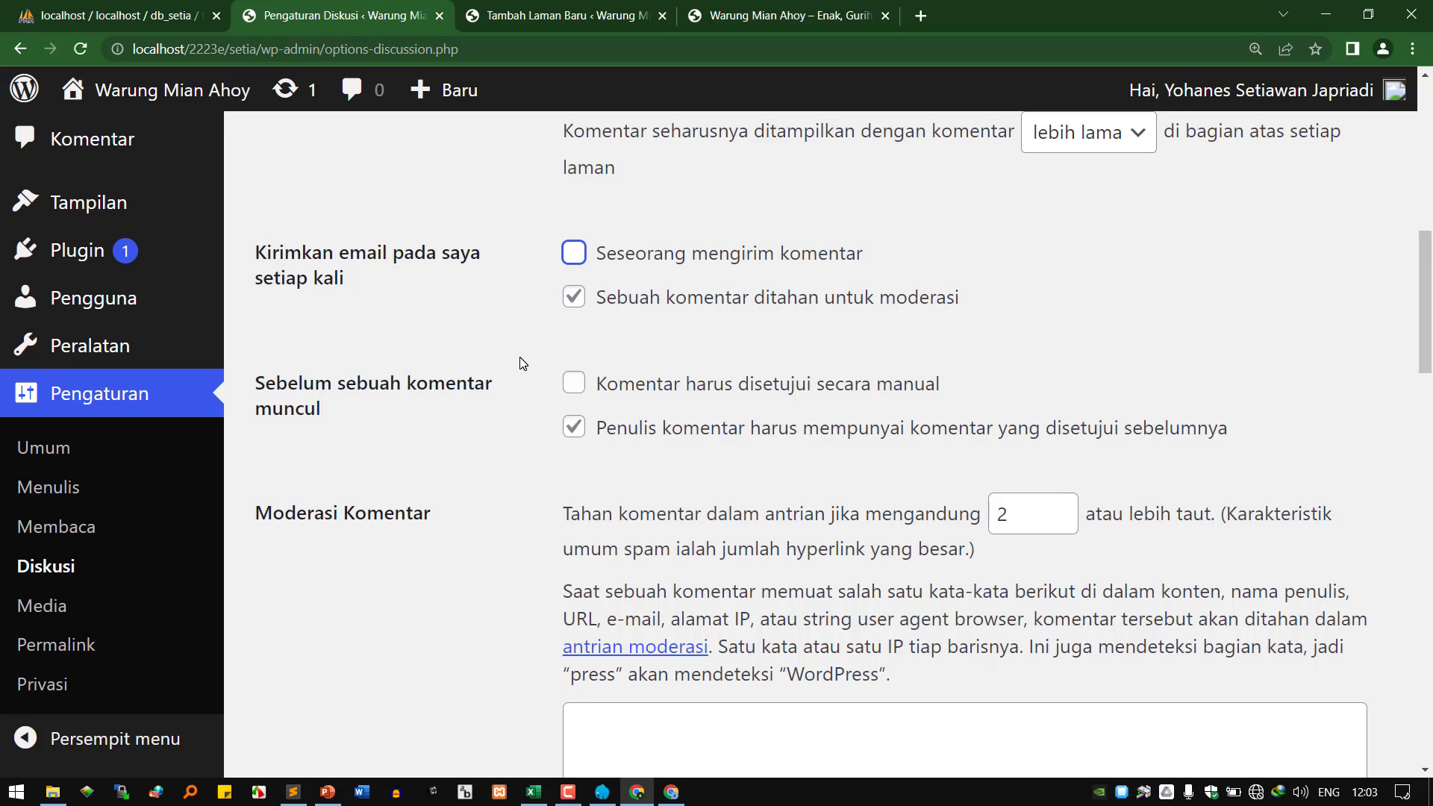
click(590, 391)
Review the spam help text and save the Discussion settings with Simpan Perubahan.
scroll(746, 388, down, 3)
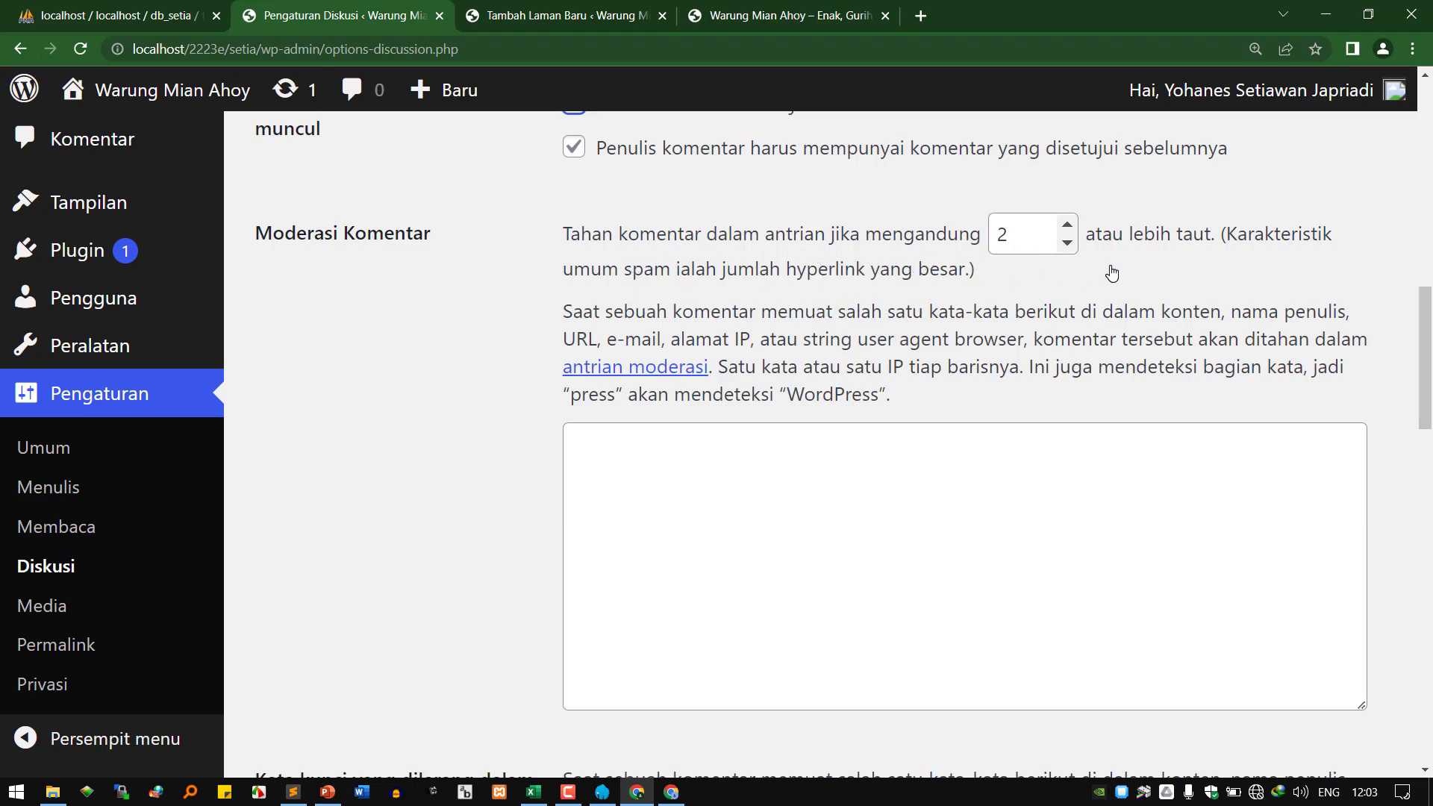
drag(619, 272, 710, 275)
click(710, 274)
drag(620, 272, 769, 274)
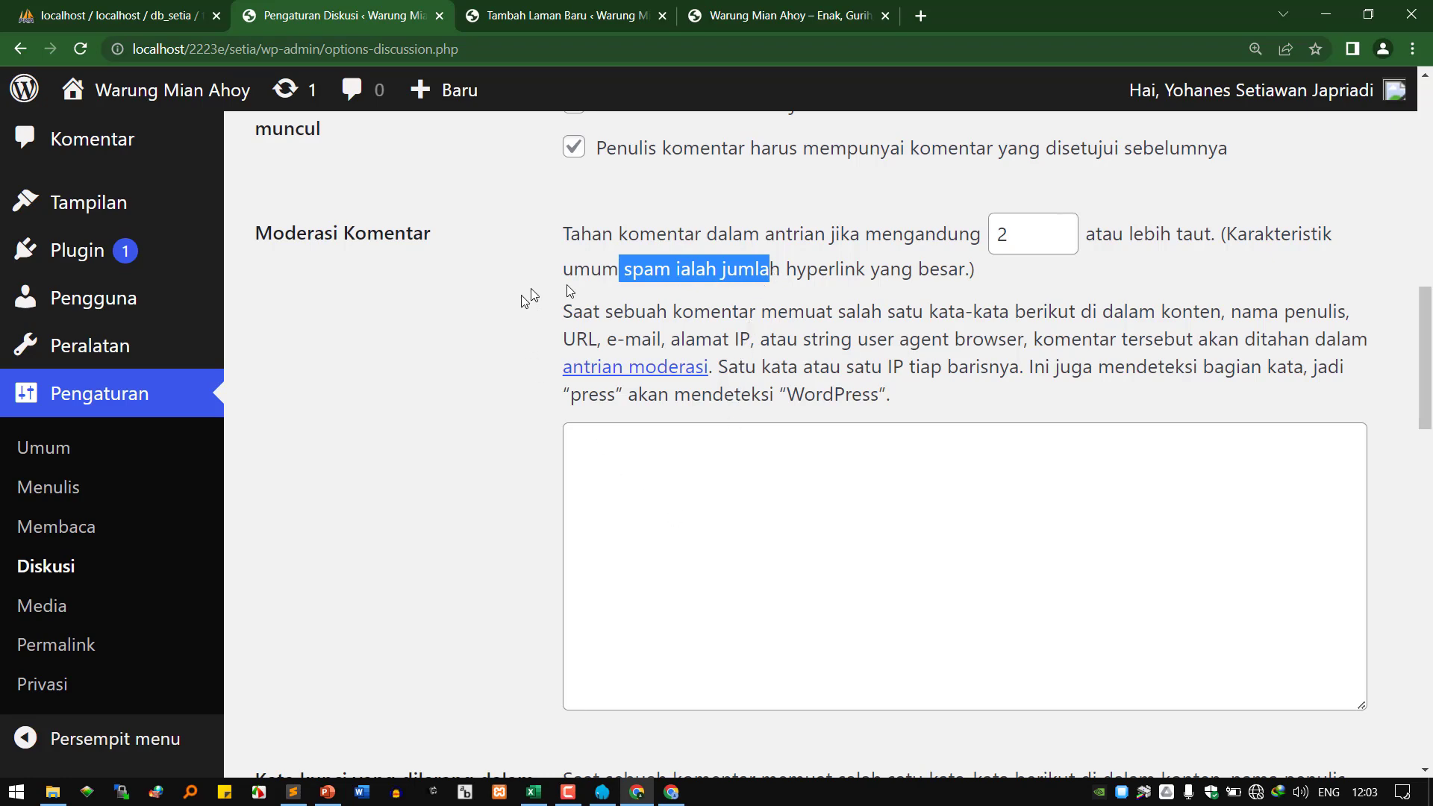
scroll(646, 489, down, 6)
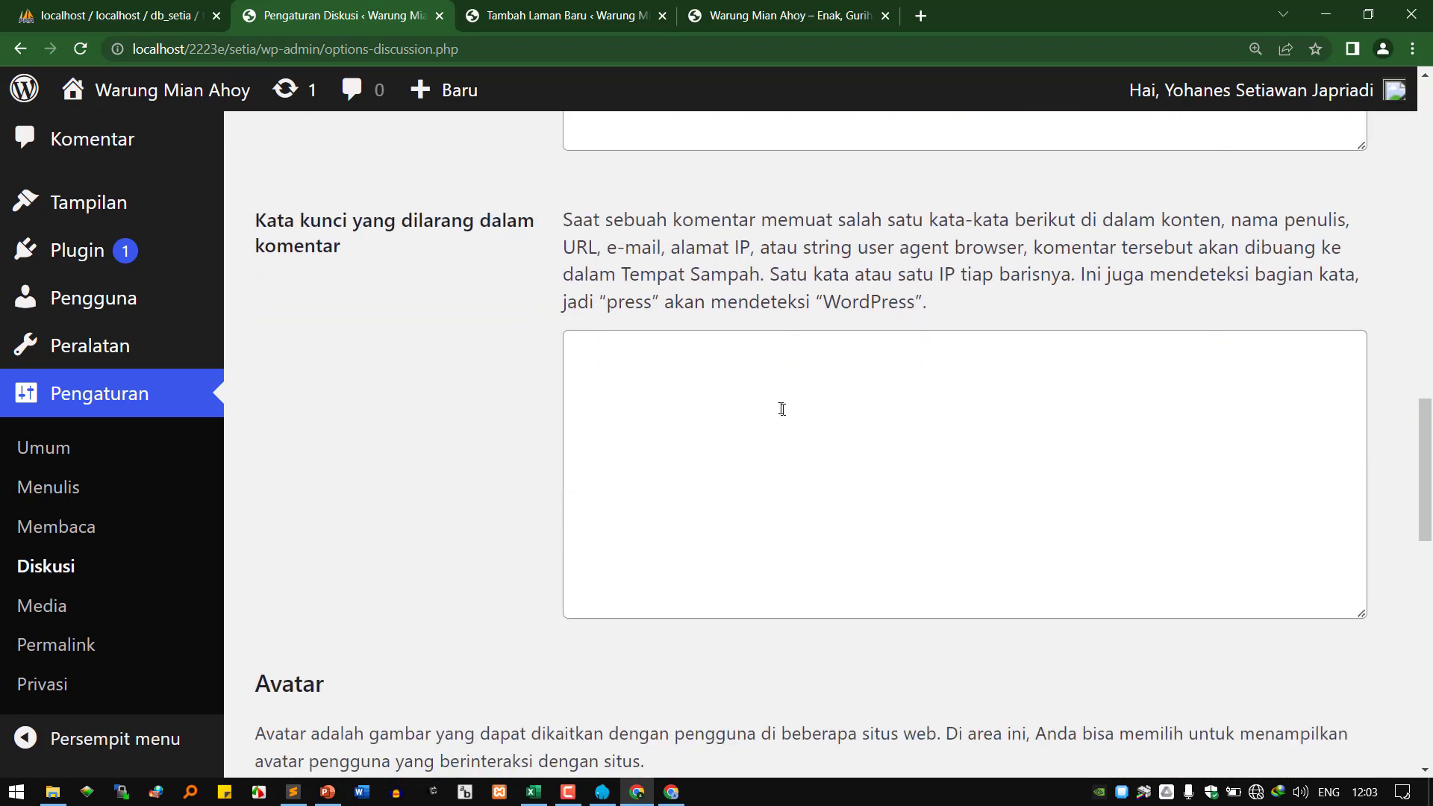
scroll(703, 529, down, 5)
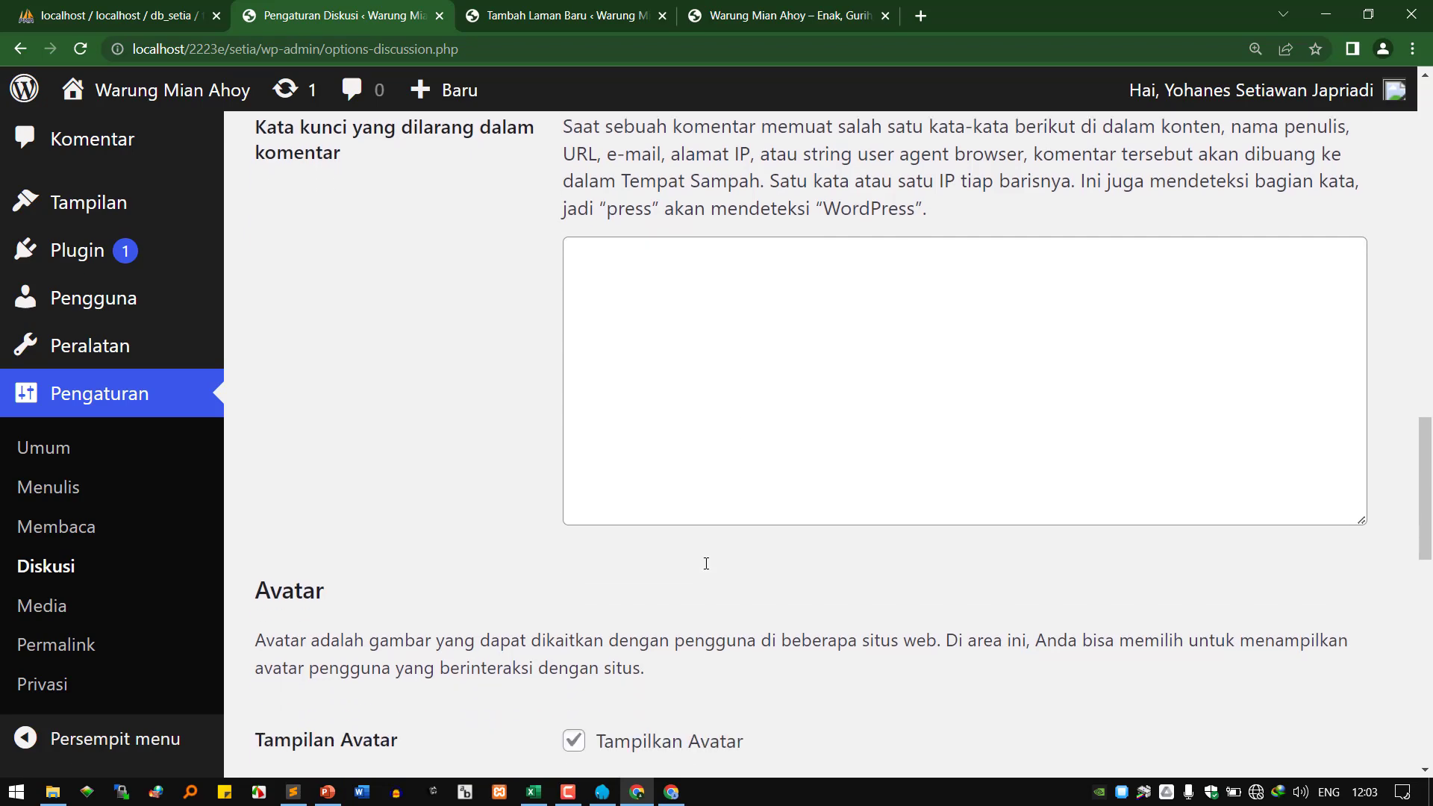
scroll(649, 485, down, 1)
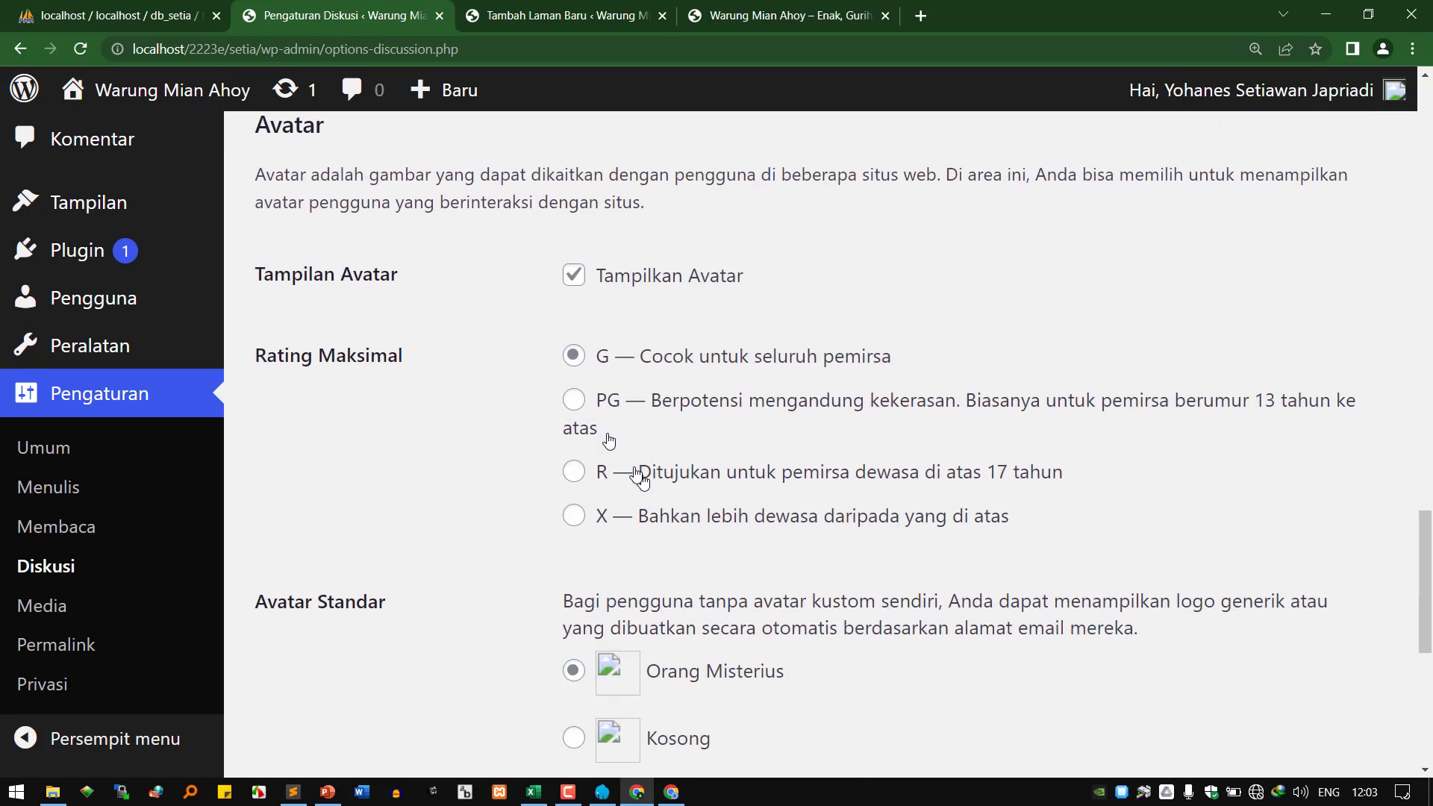
scroll(655, 683, down, 1)
scroll(655, 687, down, 5)
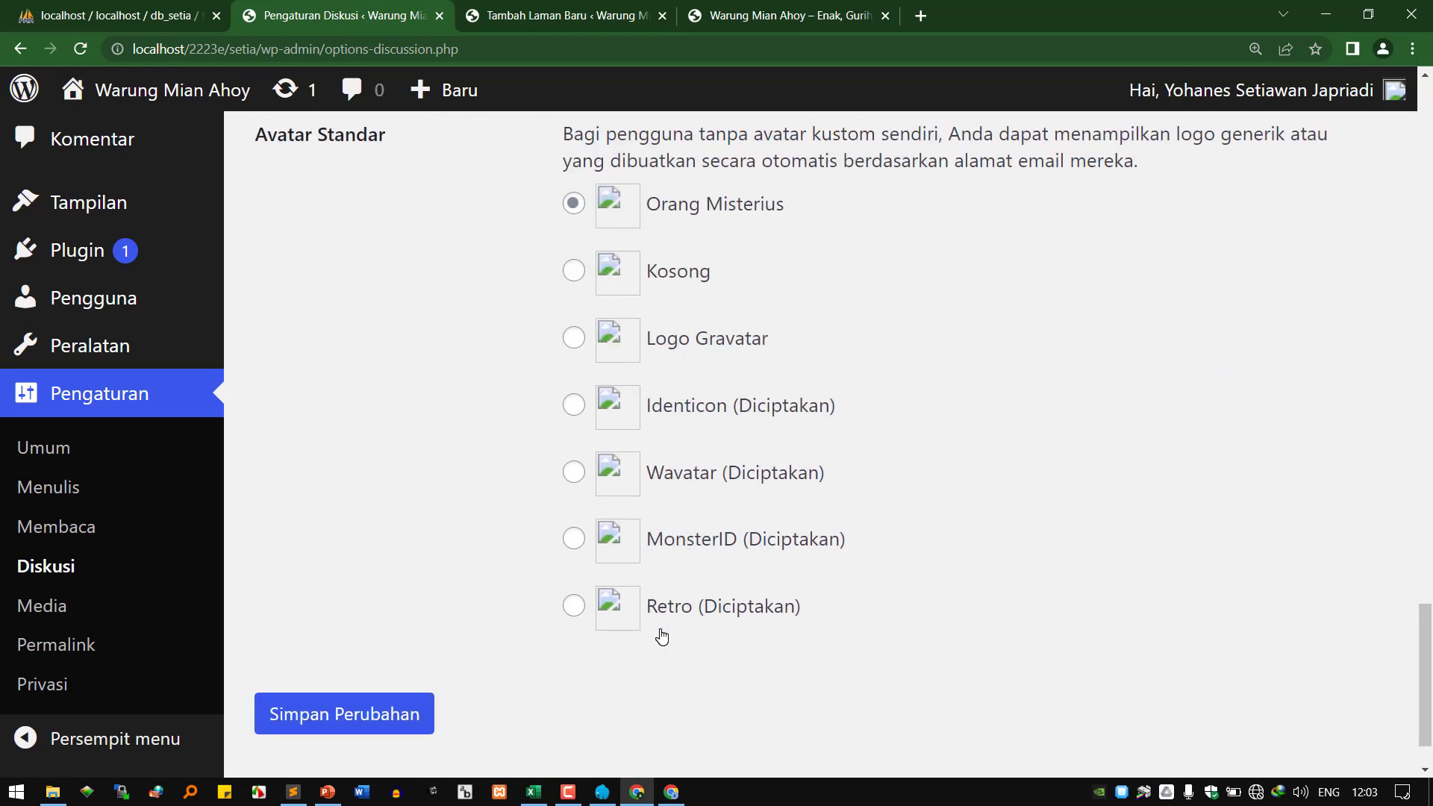
click(377, 720)
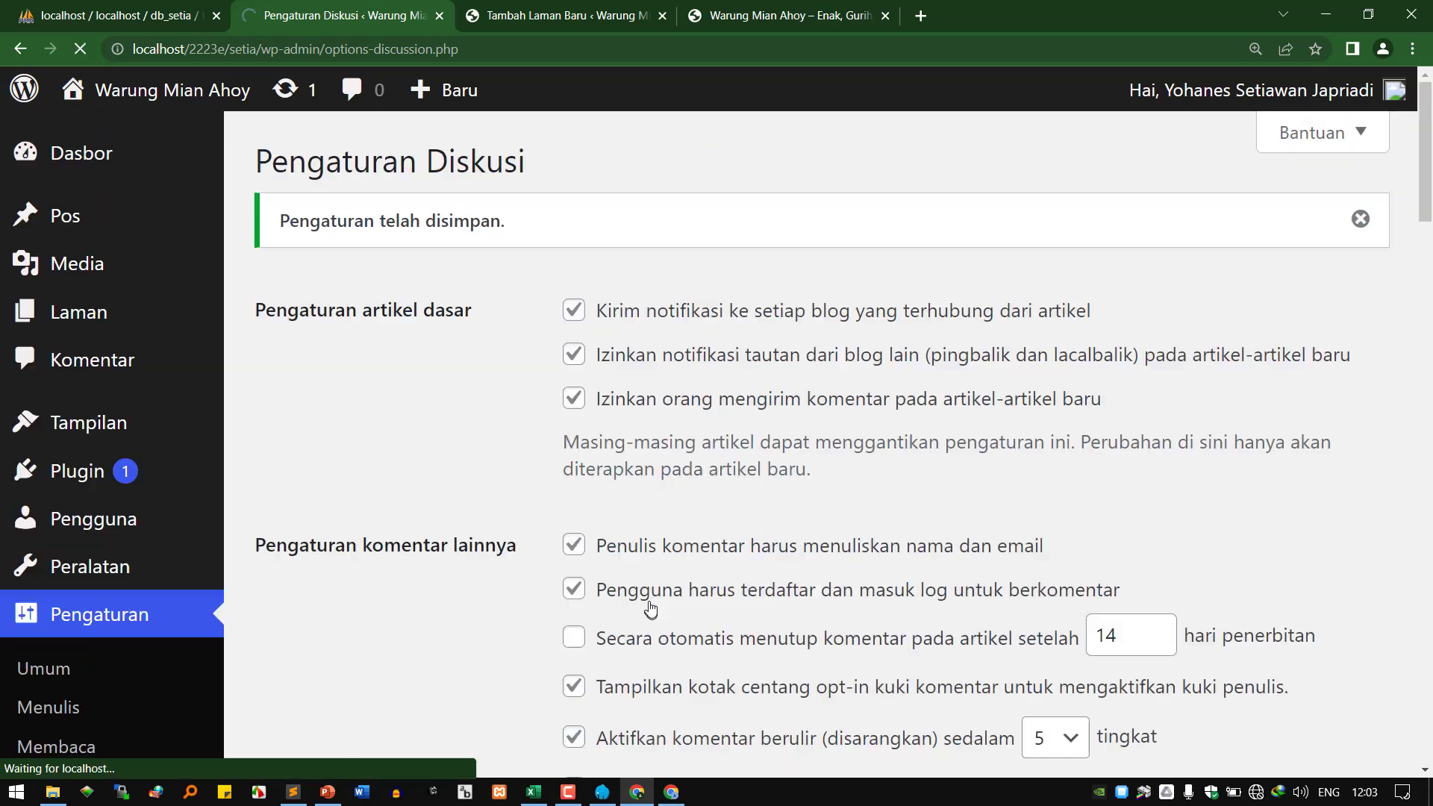
double_click(457, 166)
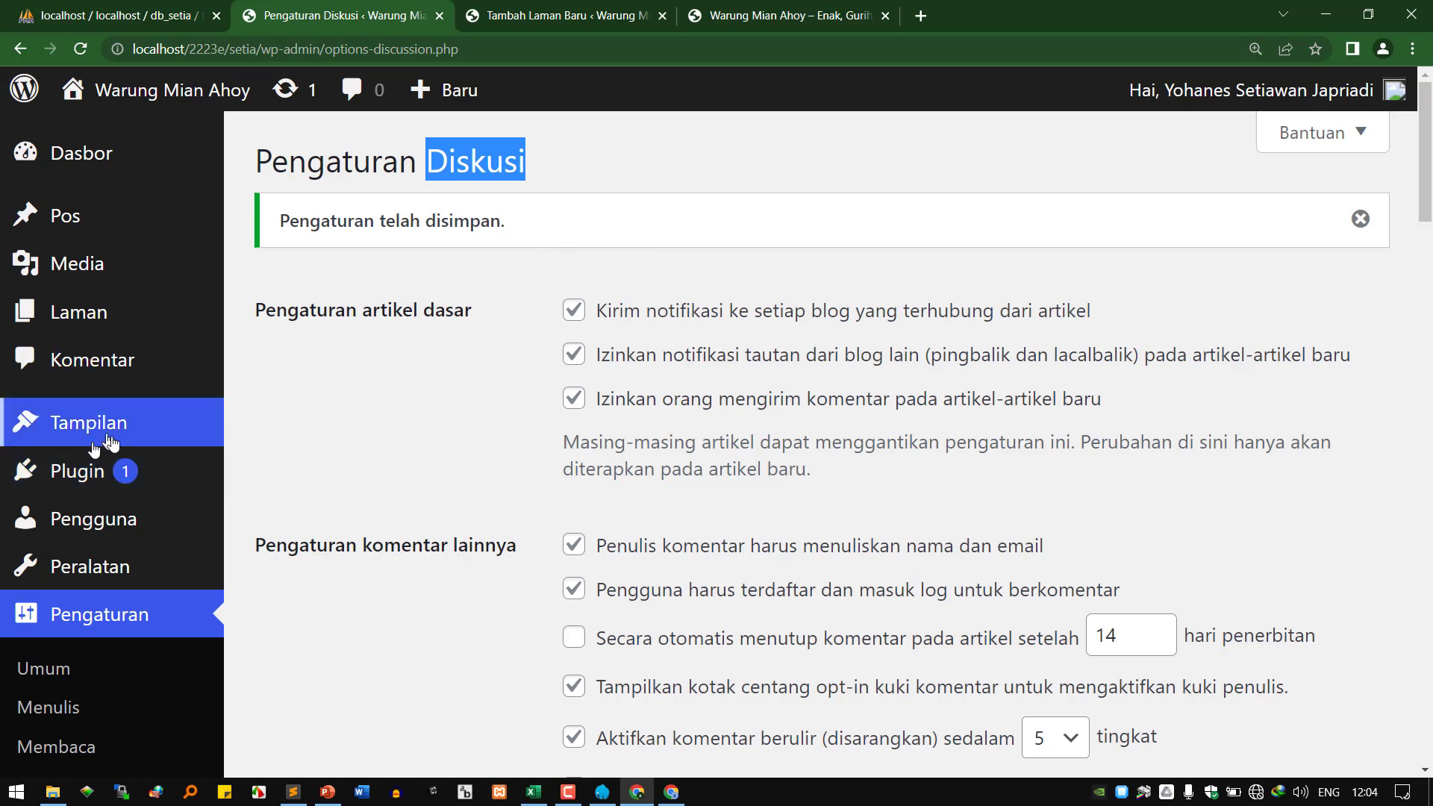
scroll(154, 593, down, 3)
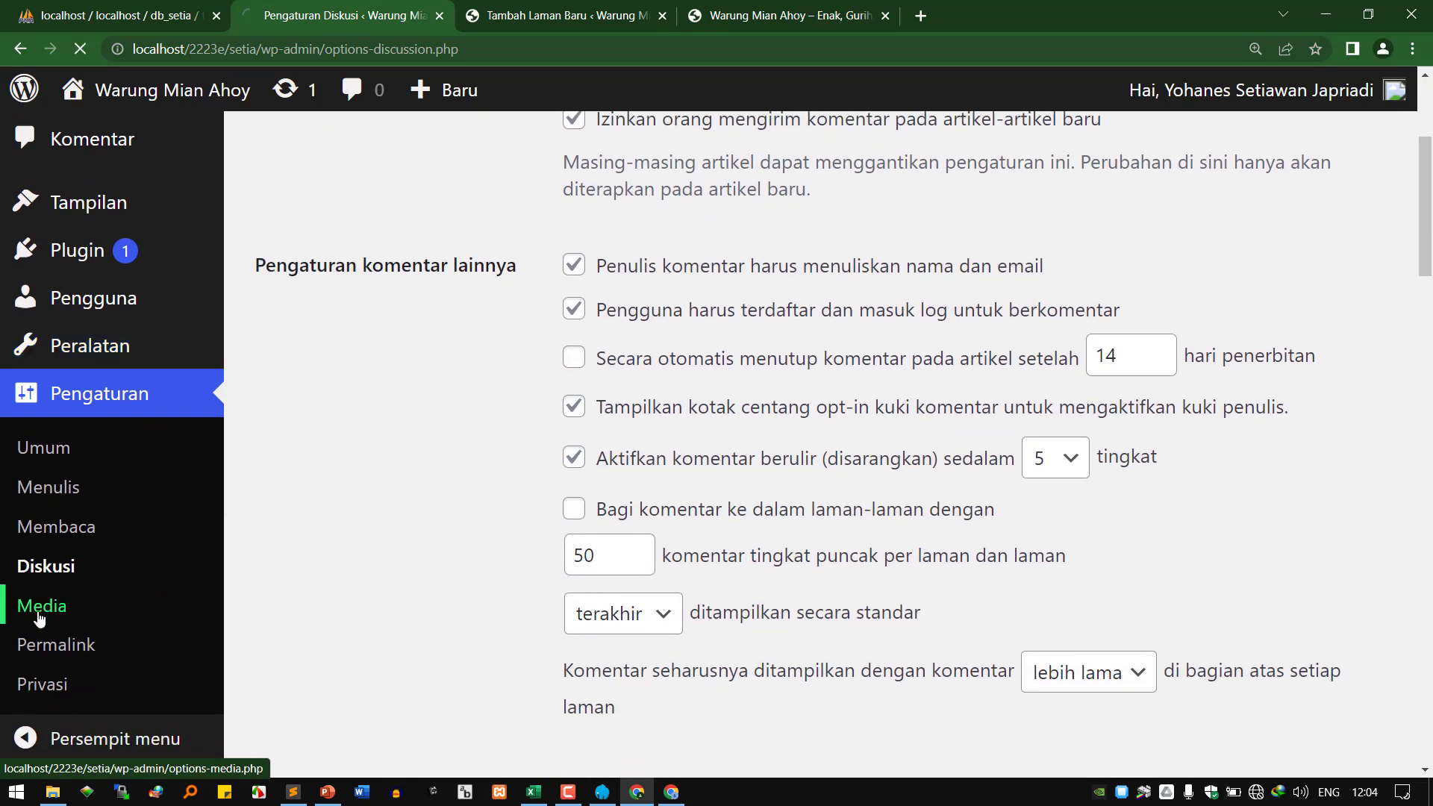
Highlight the Ukuran gambar section showing 150×150, 300×300 and 1024 image sizes.
scroll(570, 448, down, 2)
scroll(576, 452, up, 2)
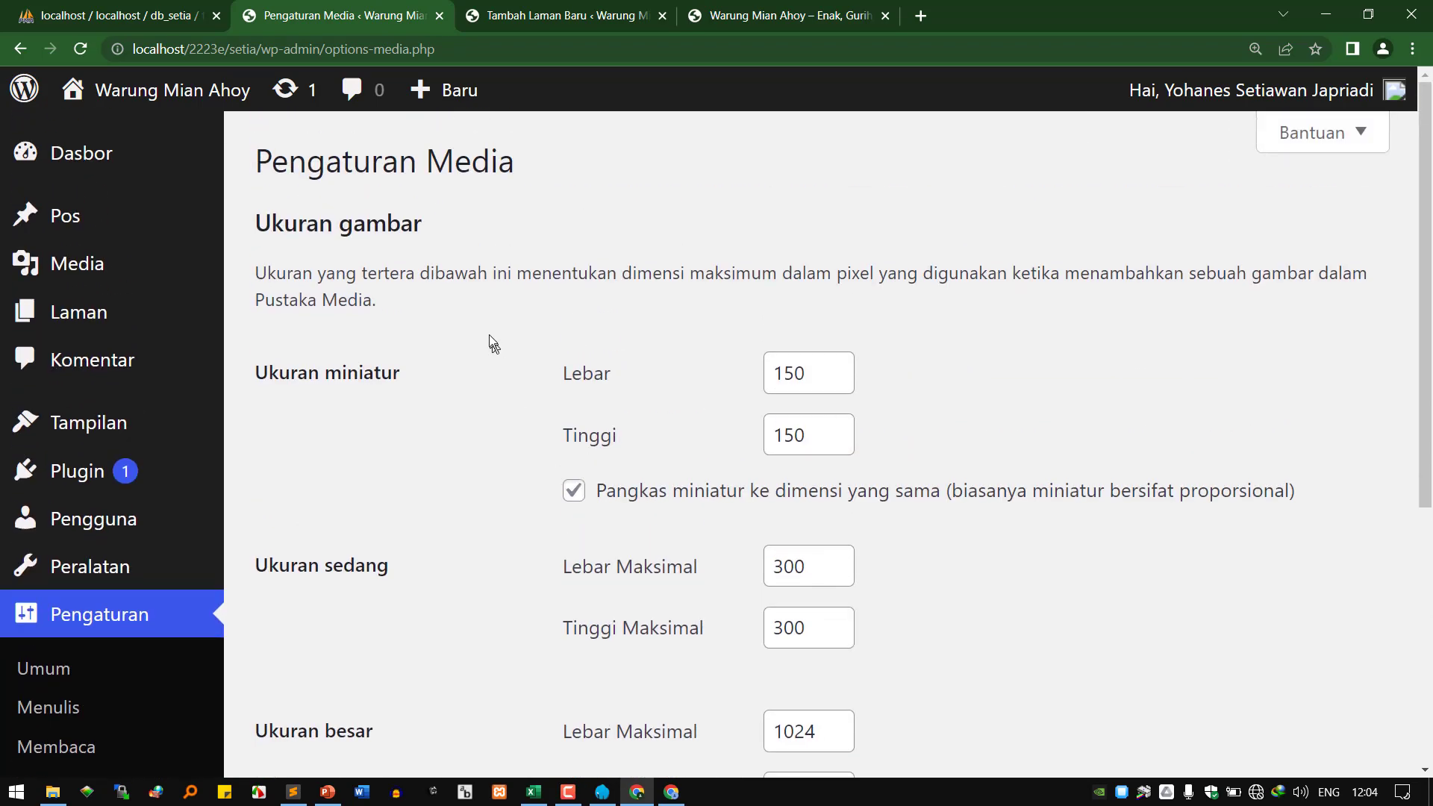
drag(300, 229, 416, 224)
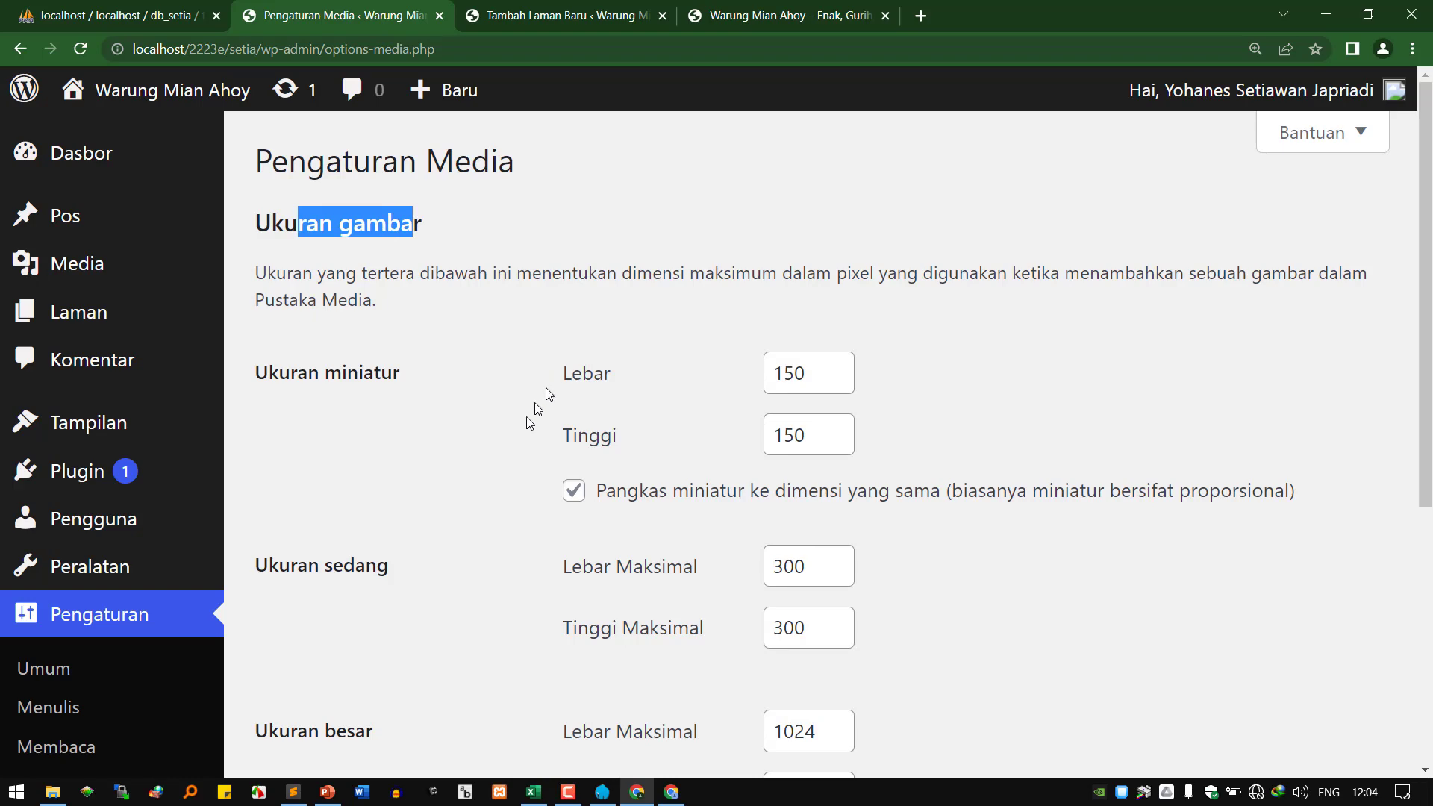
Open a new File Explorer window at This PC.
mouse_move(48, 799)
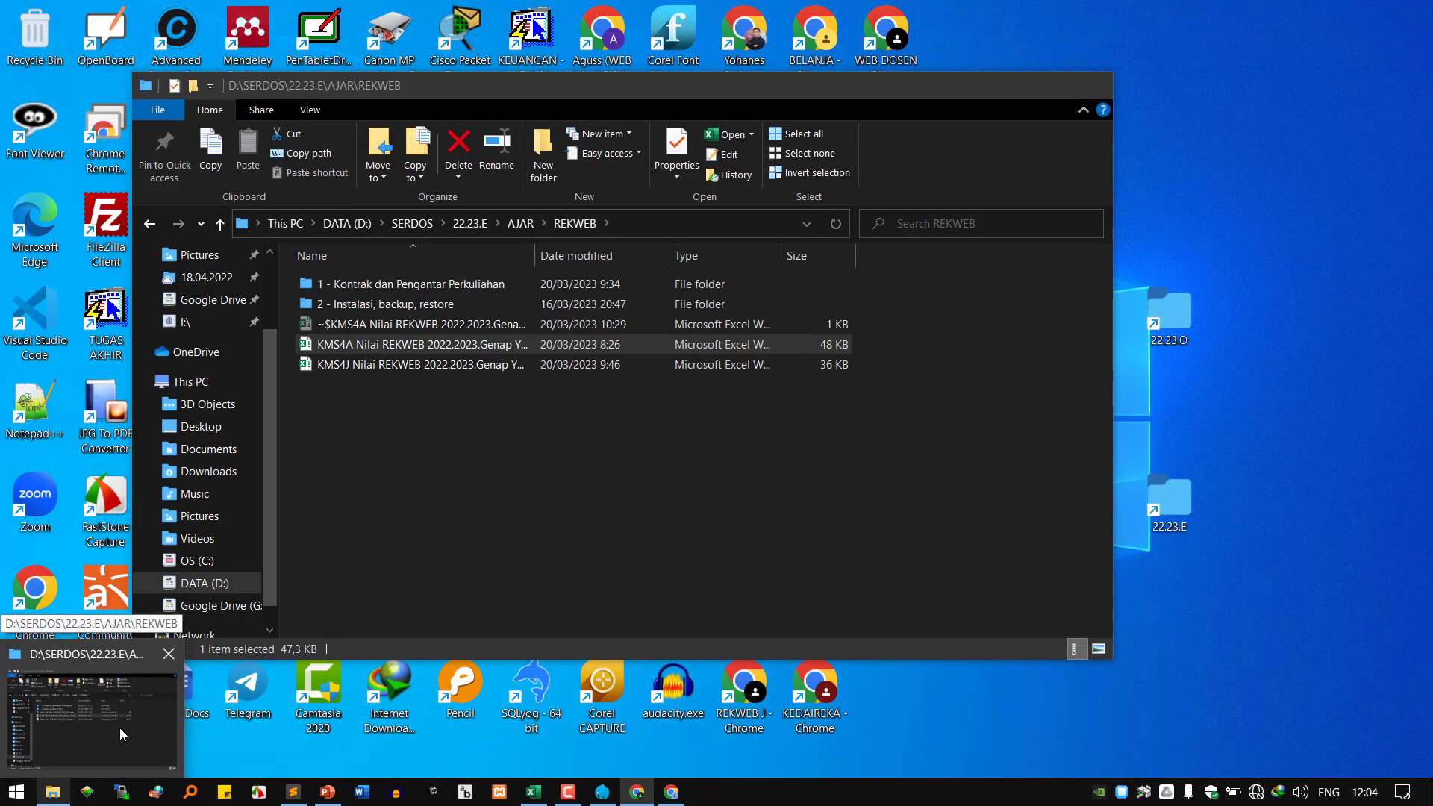
click(118, 729)
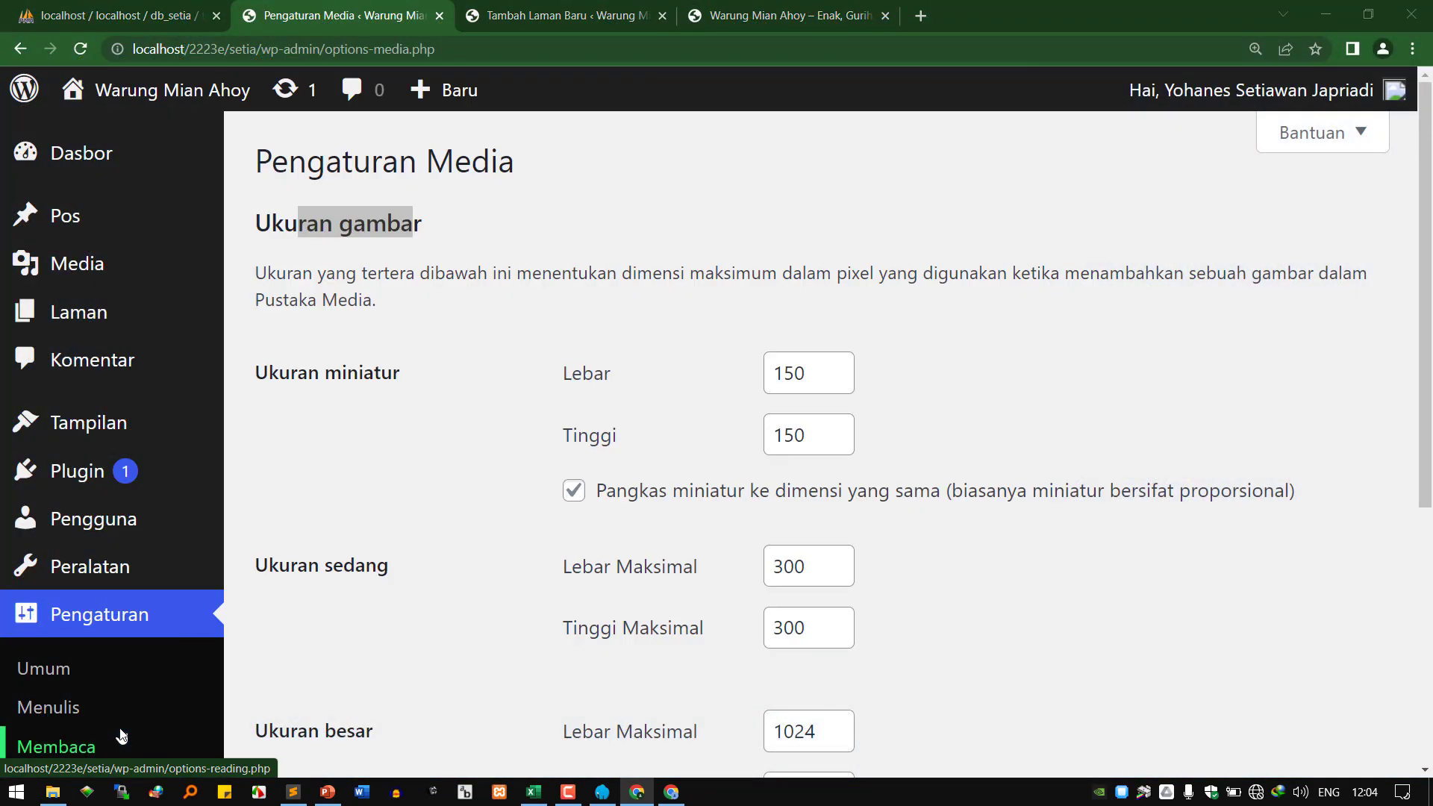
key(super+e)
Browse to D:\laragon7\www\2223e\setia\wp-content\uploads\2023\03, then search Windows for Magnifier.
double_click(713, 498)
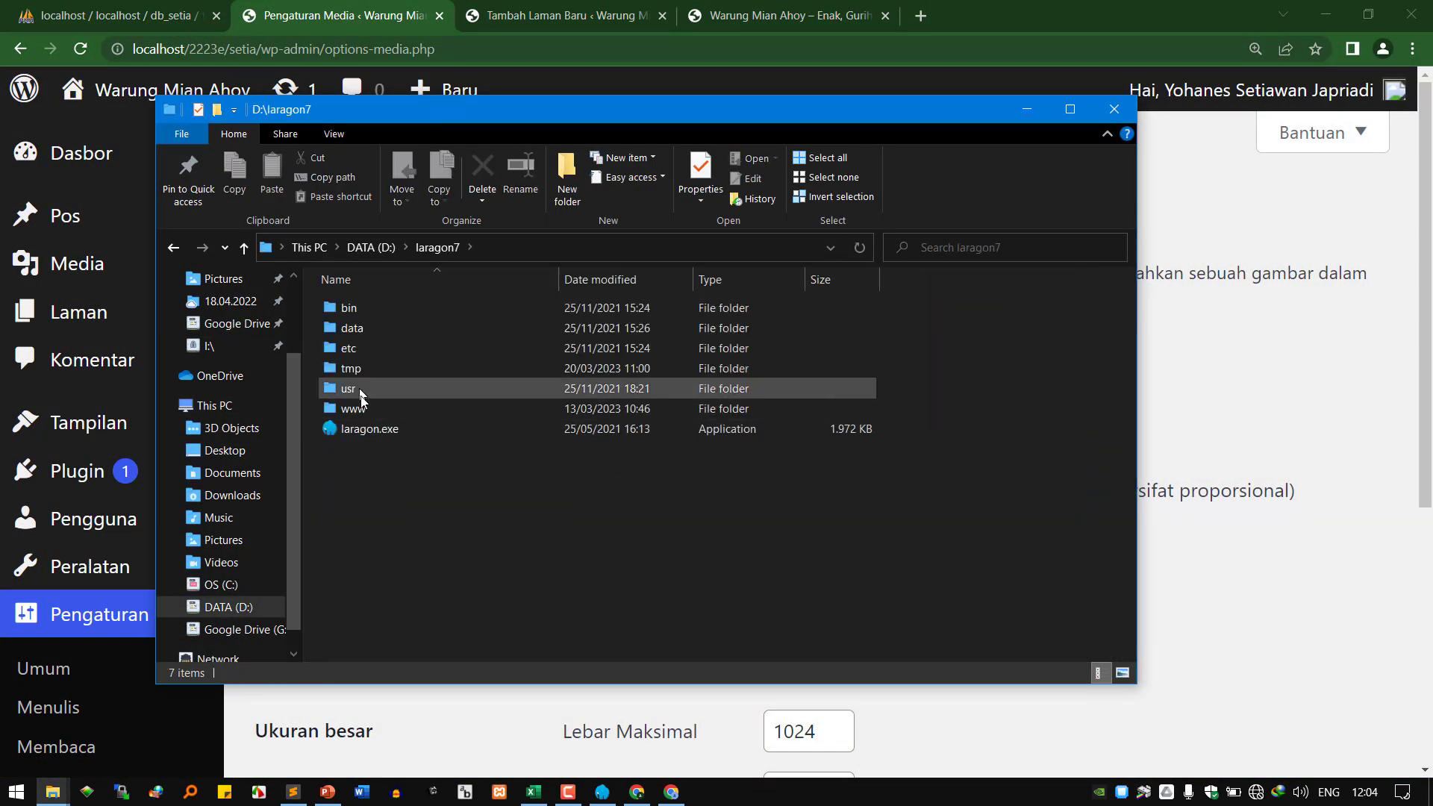
double_click(363, 412)
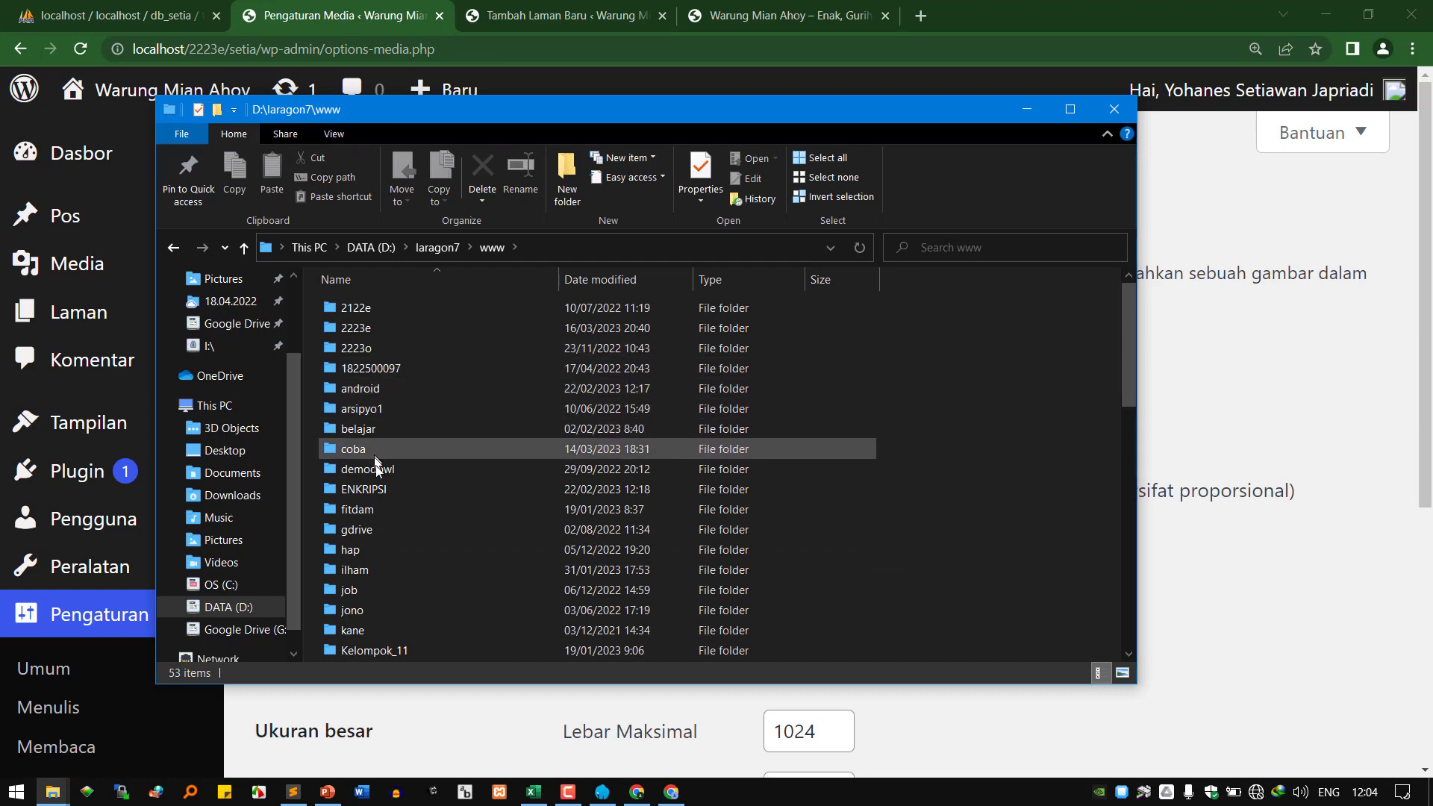
click(375, 335)
double_click(374, 330)
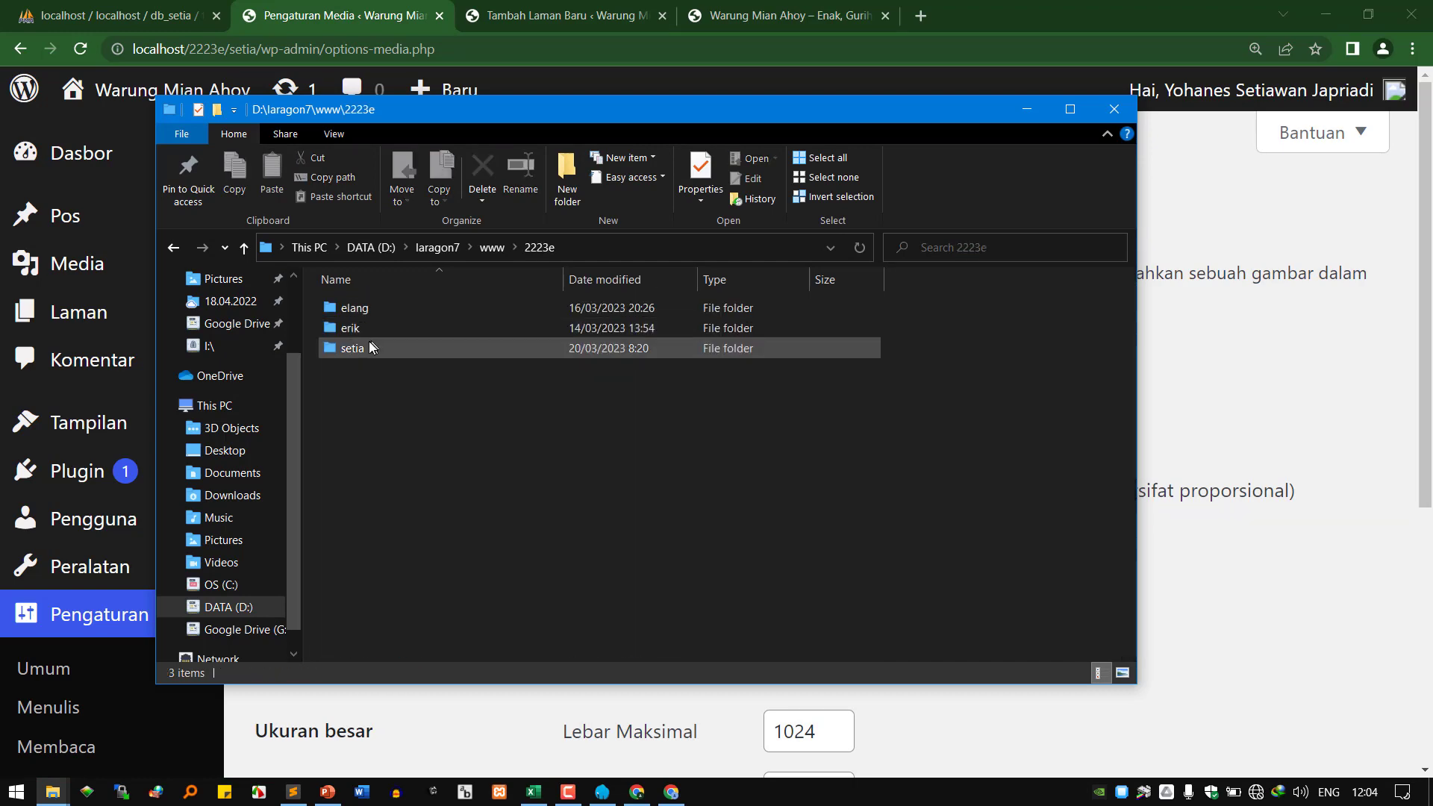
double_click(364, 344)
double_click(370, 348)
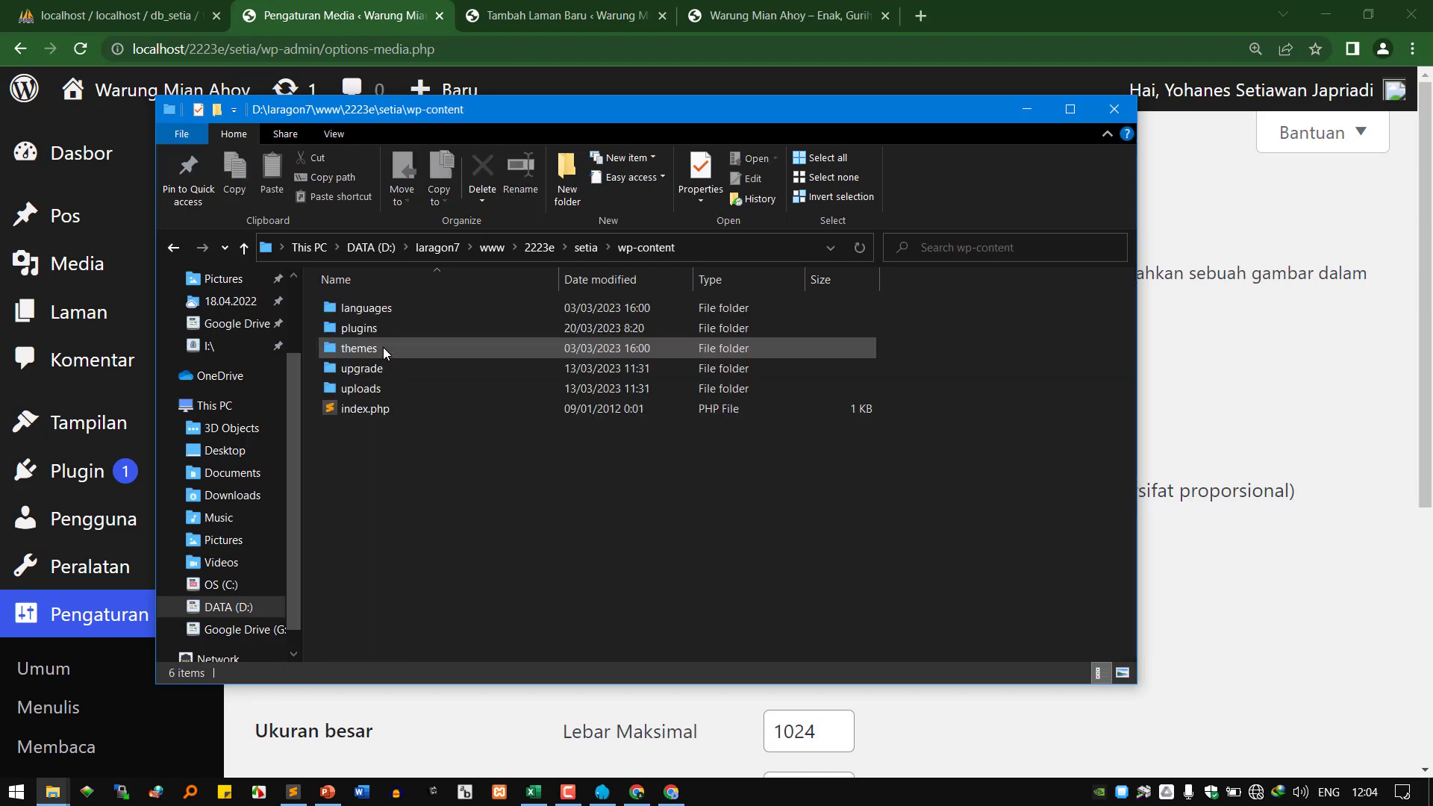
click(366, 369)
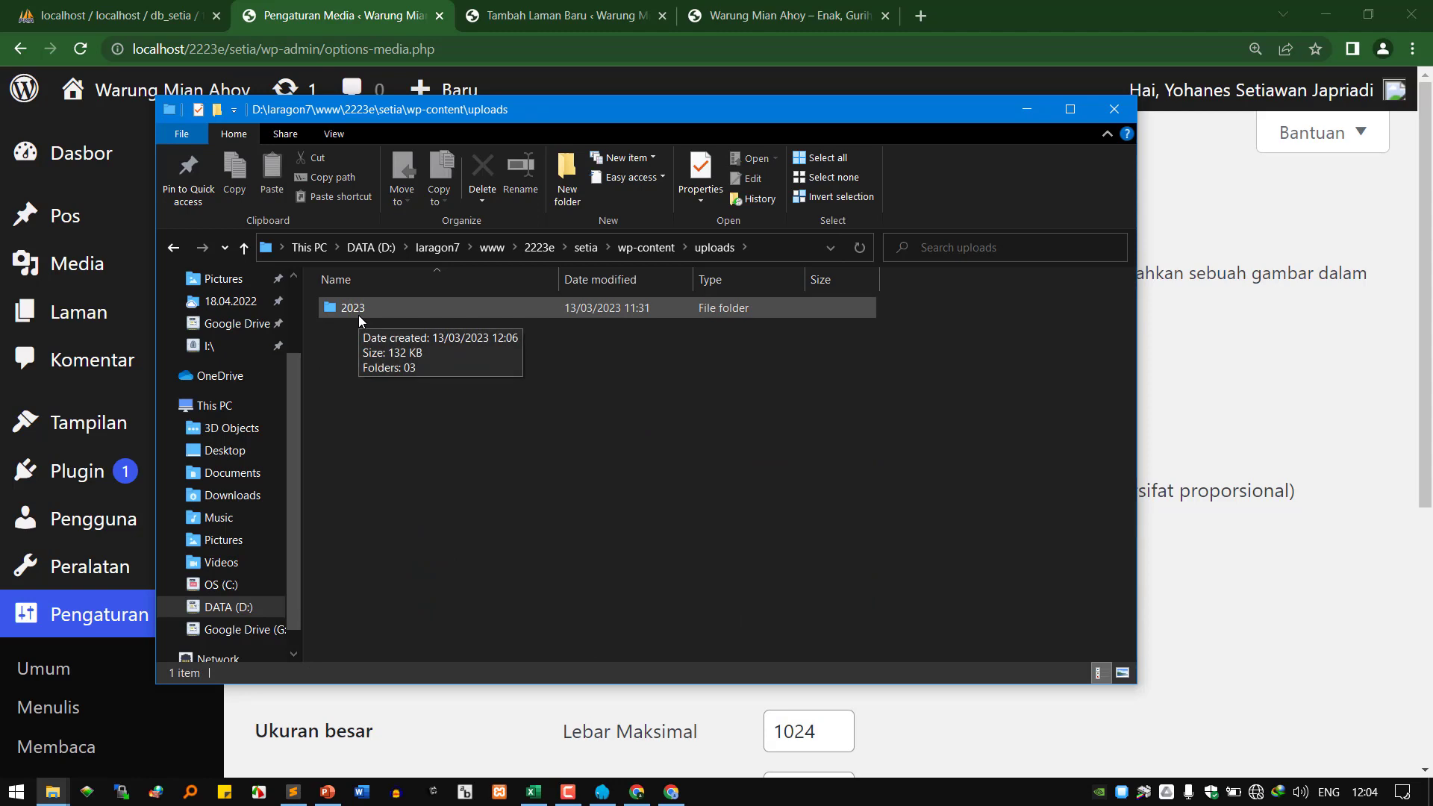
double_click(358, 315)
double_click(367, 311)
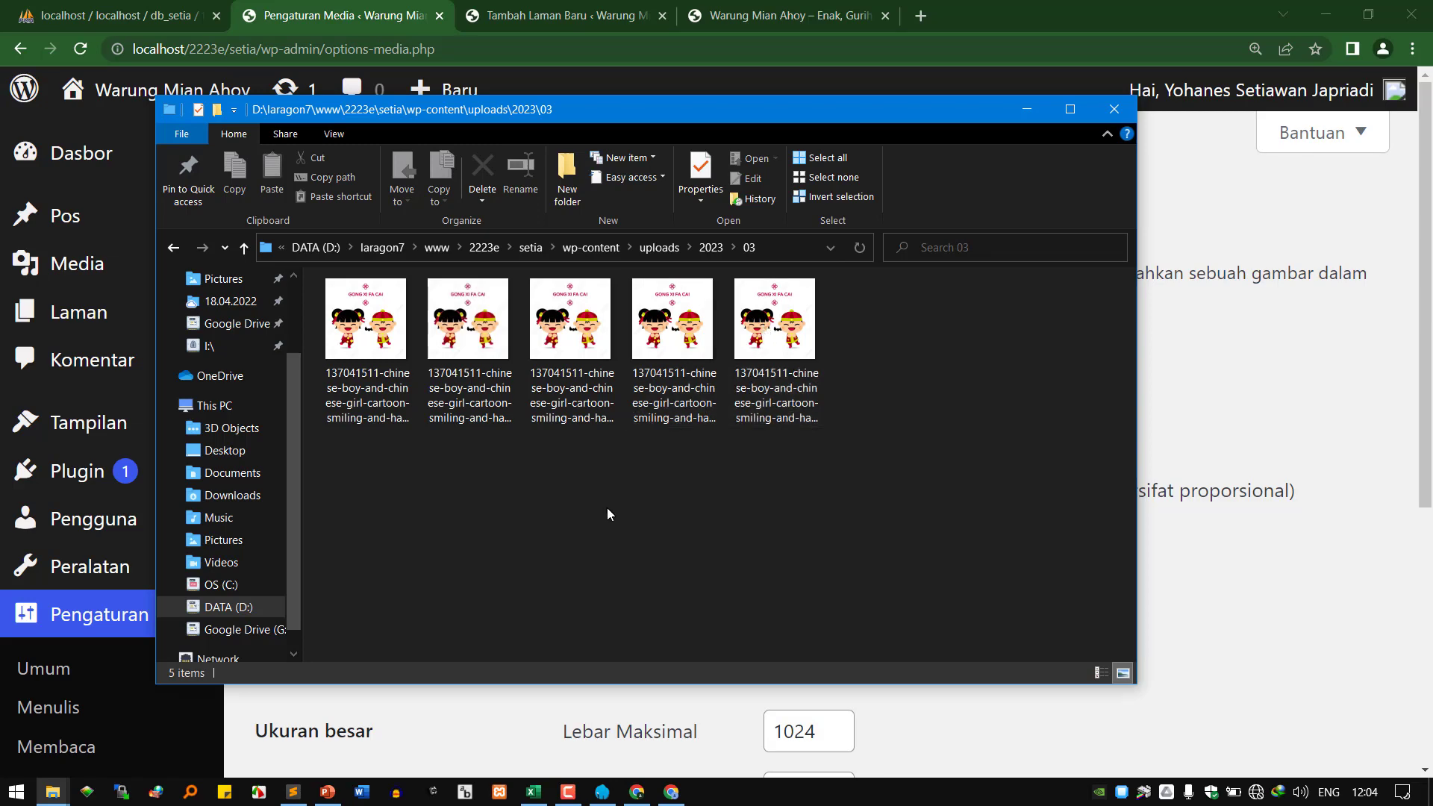
key(super)
text(magni)
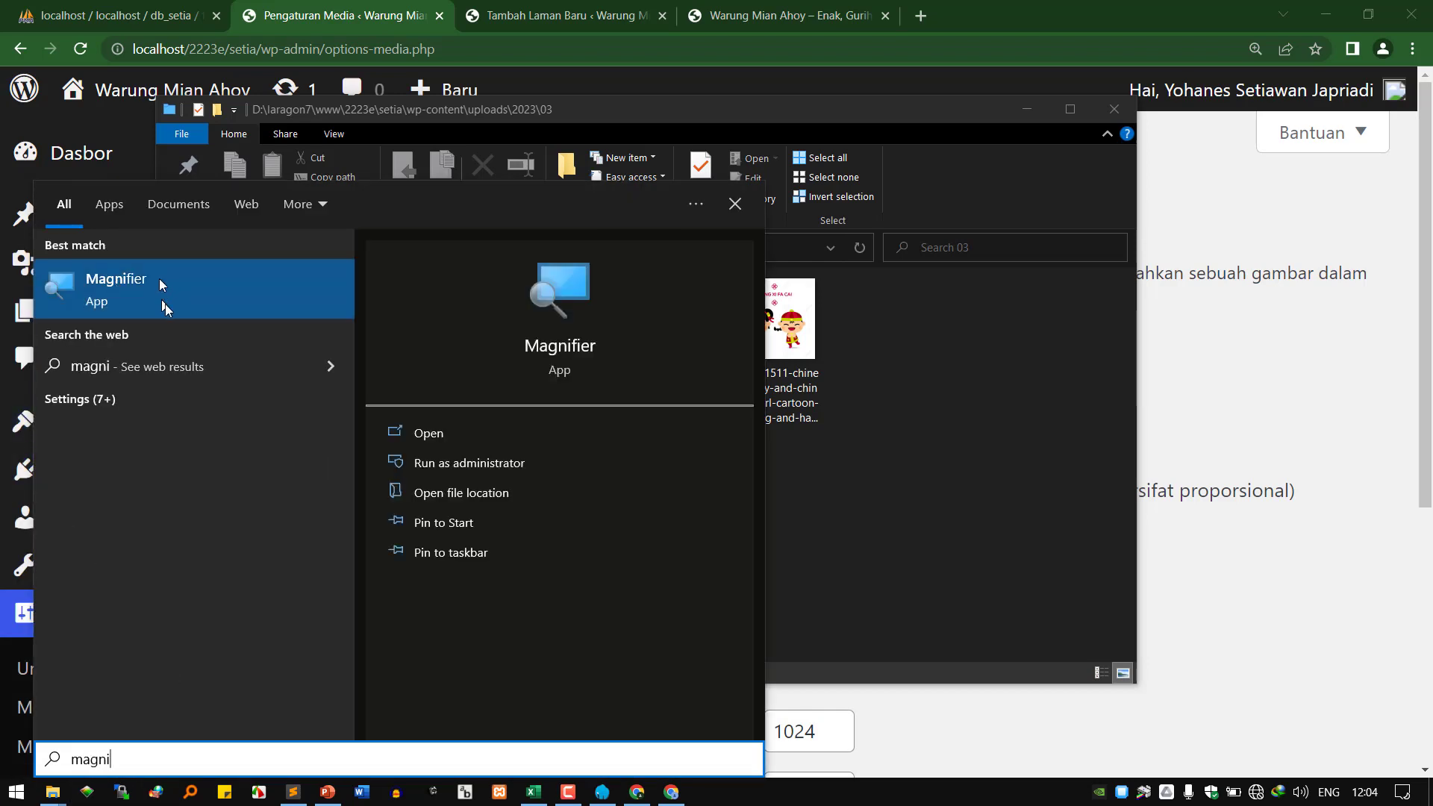
Launch Magnifier and switch the uploads folder to Details view with full file names.
click(160, 286)
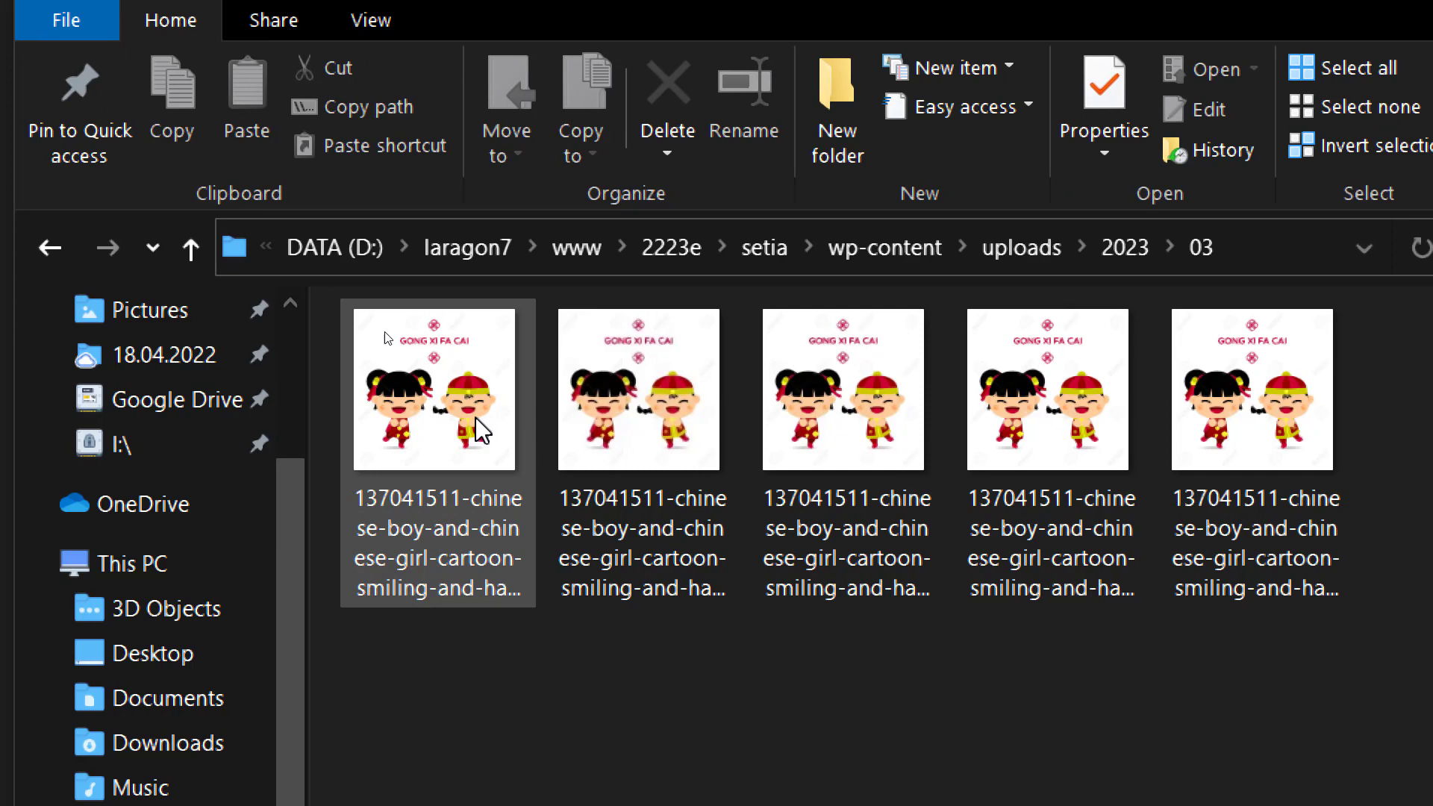
click(483, 435)
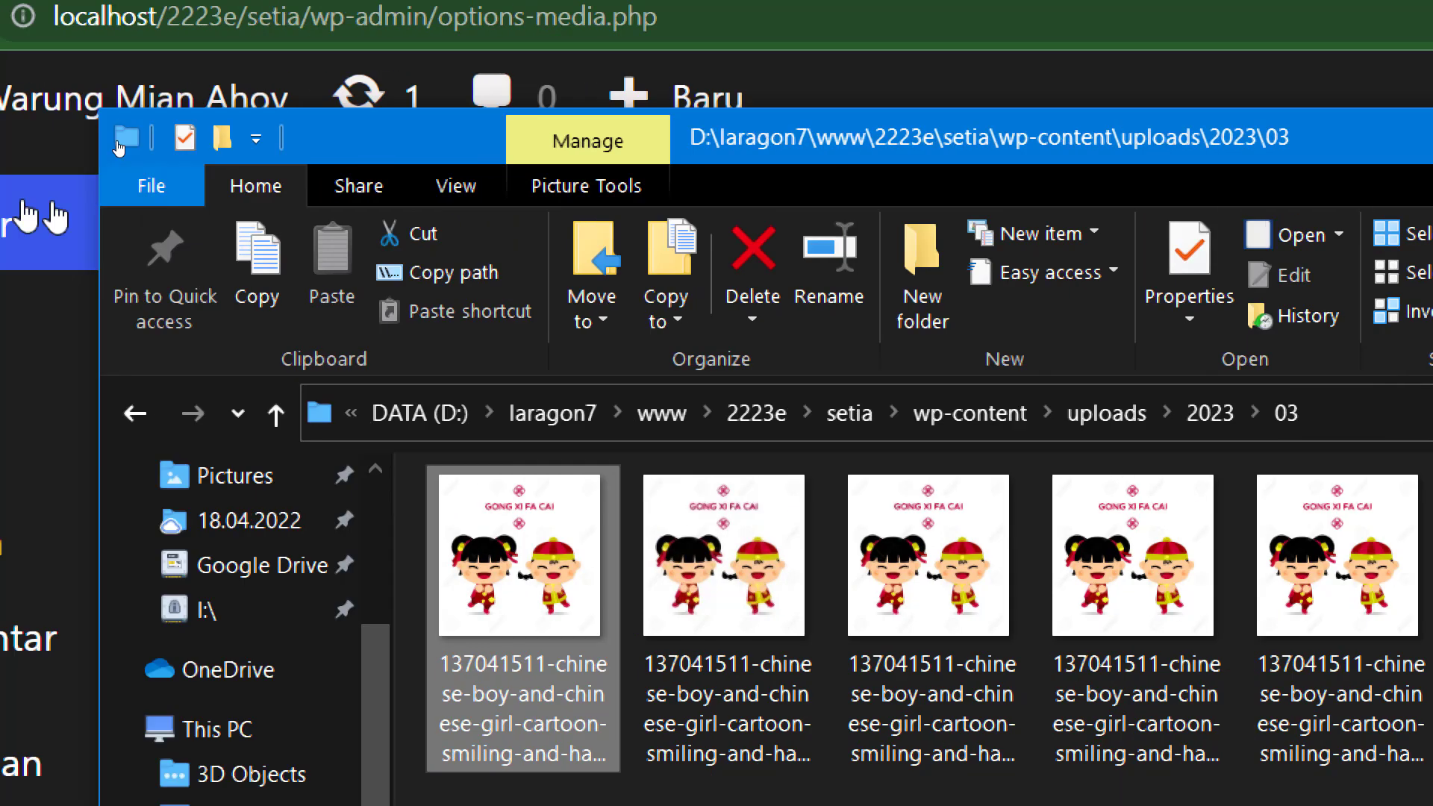
click(456, 185)
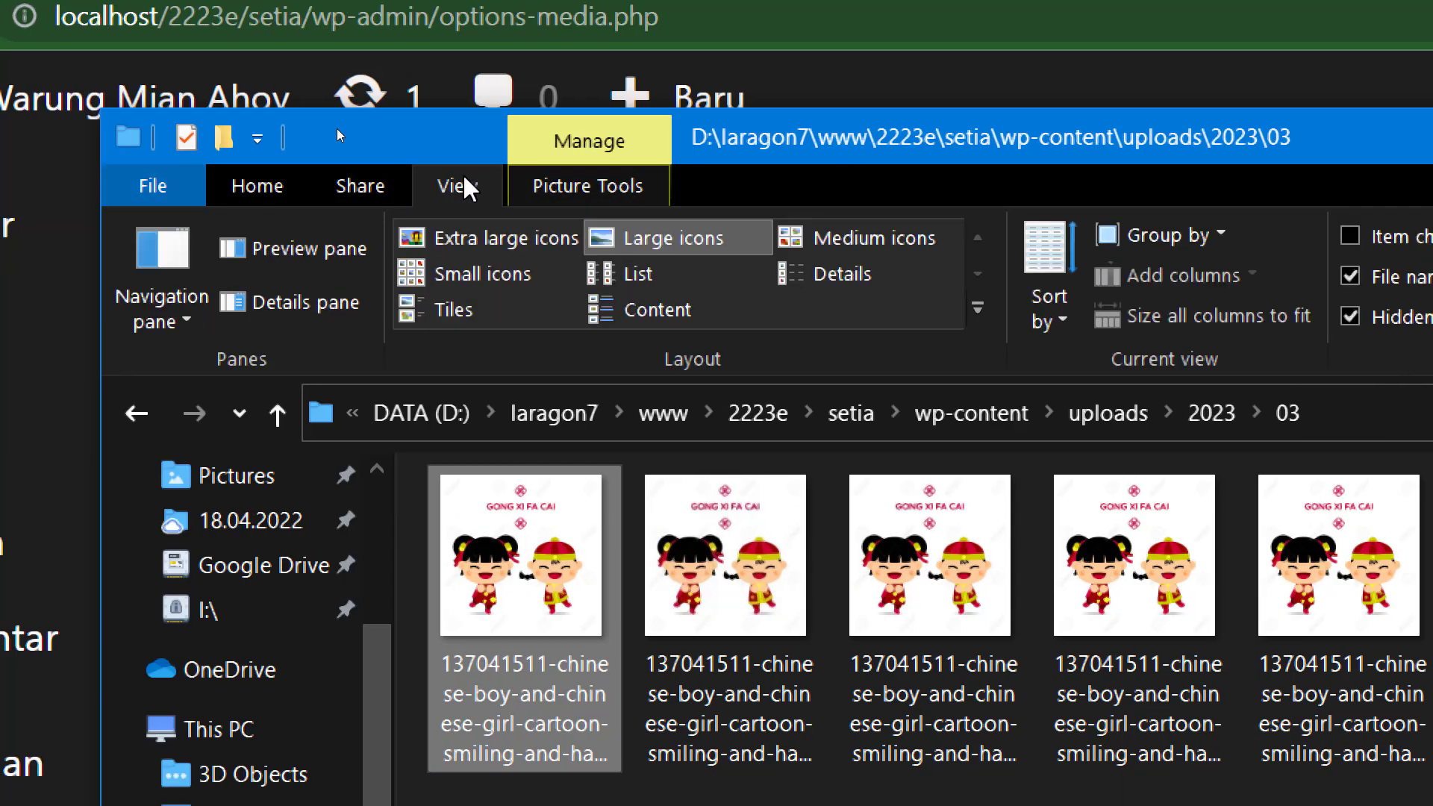
click(828, 276)
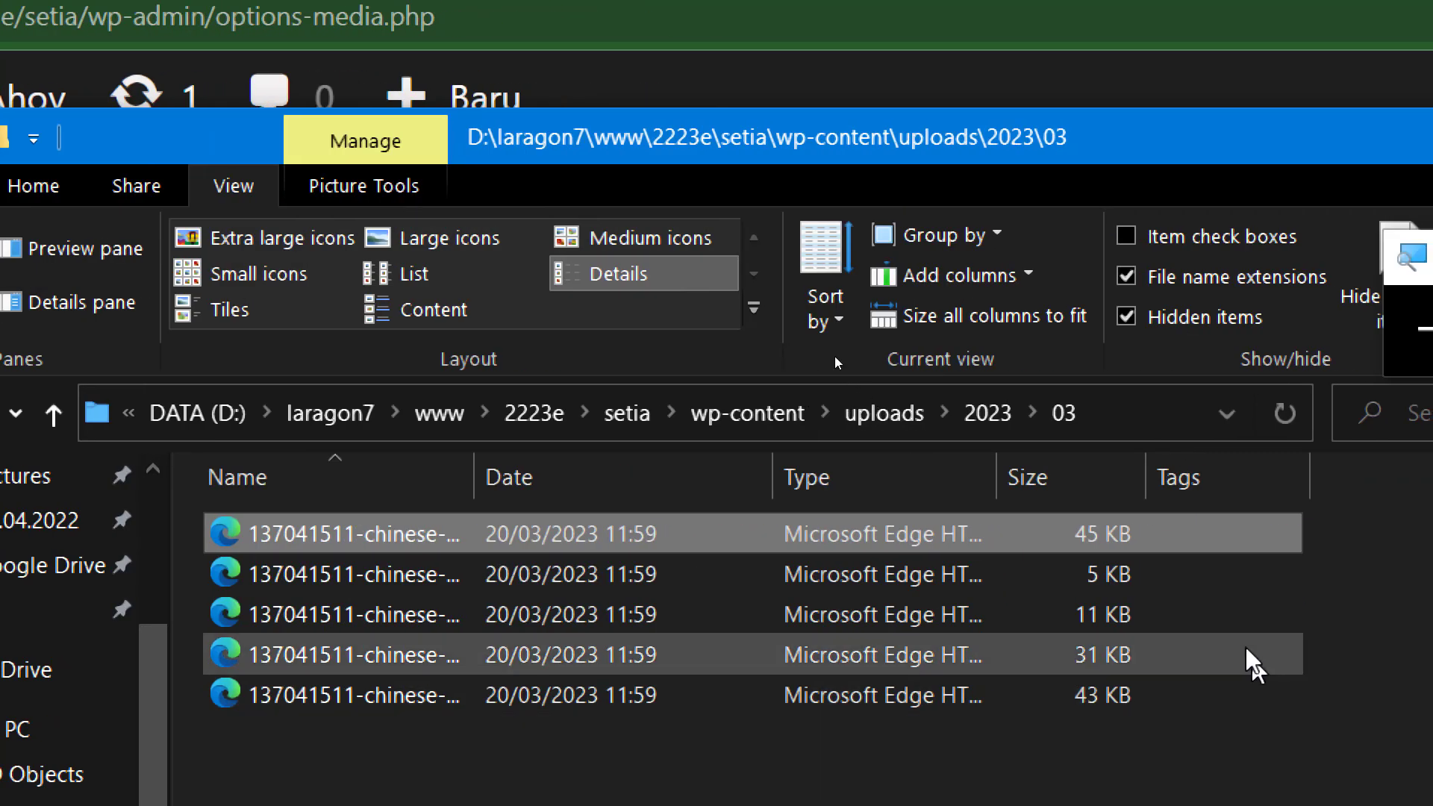
double_click(474, 459)
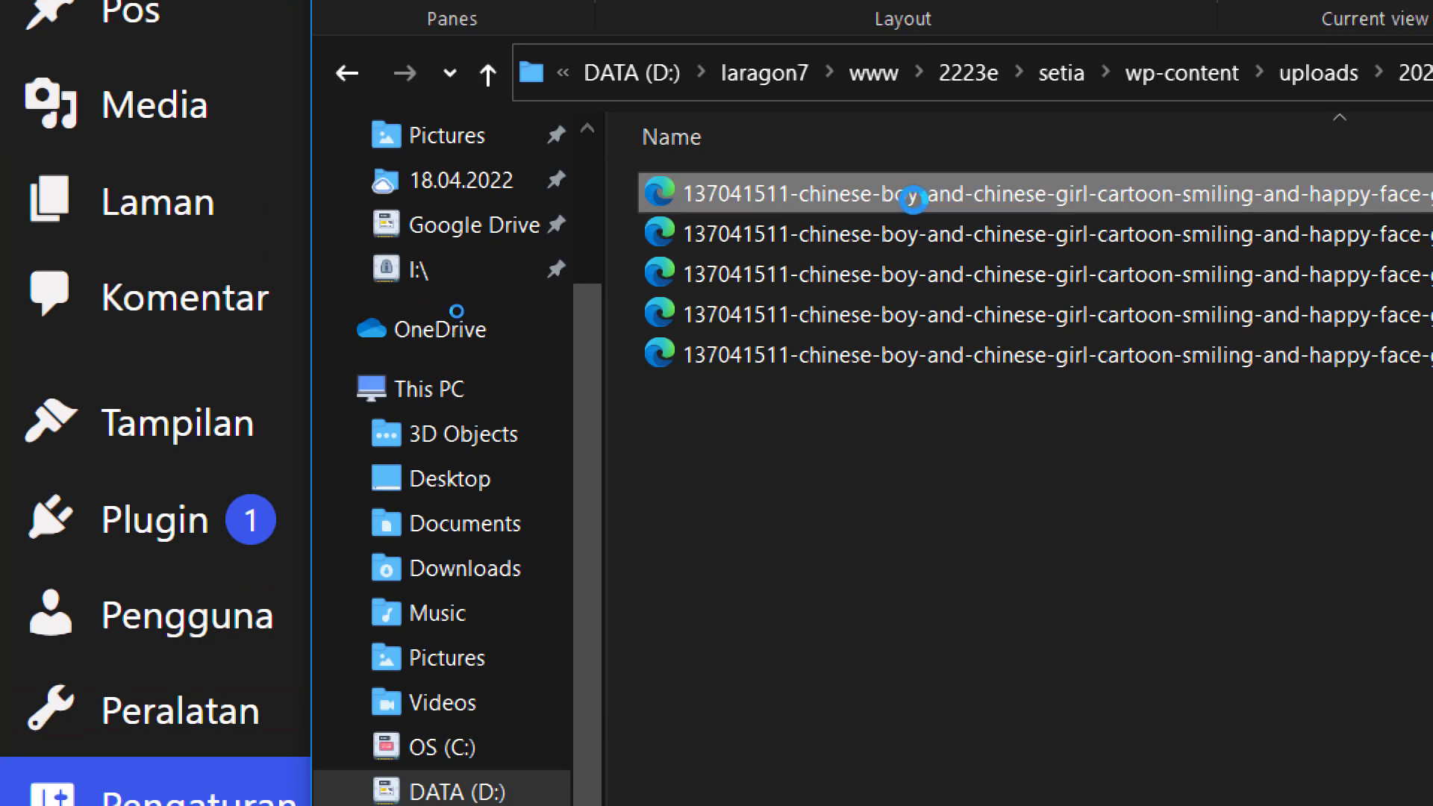
Make Microsoft Edge the default app for .webp files.
right_click(909, 197)
key(Escape)
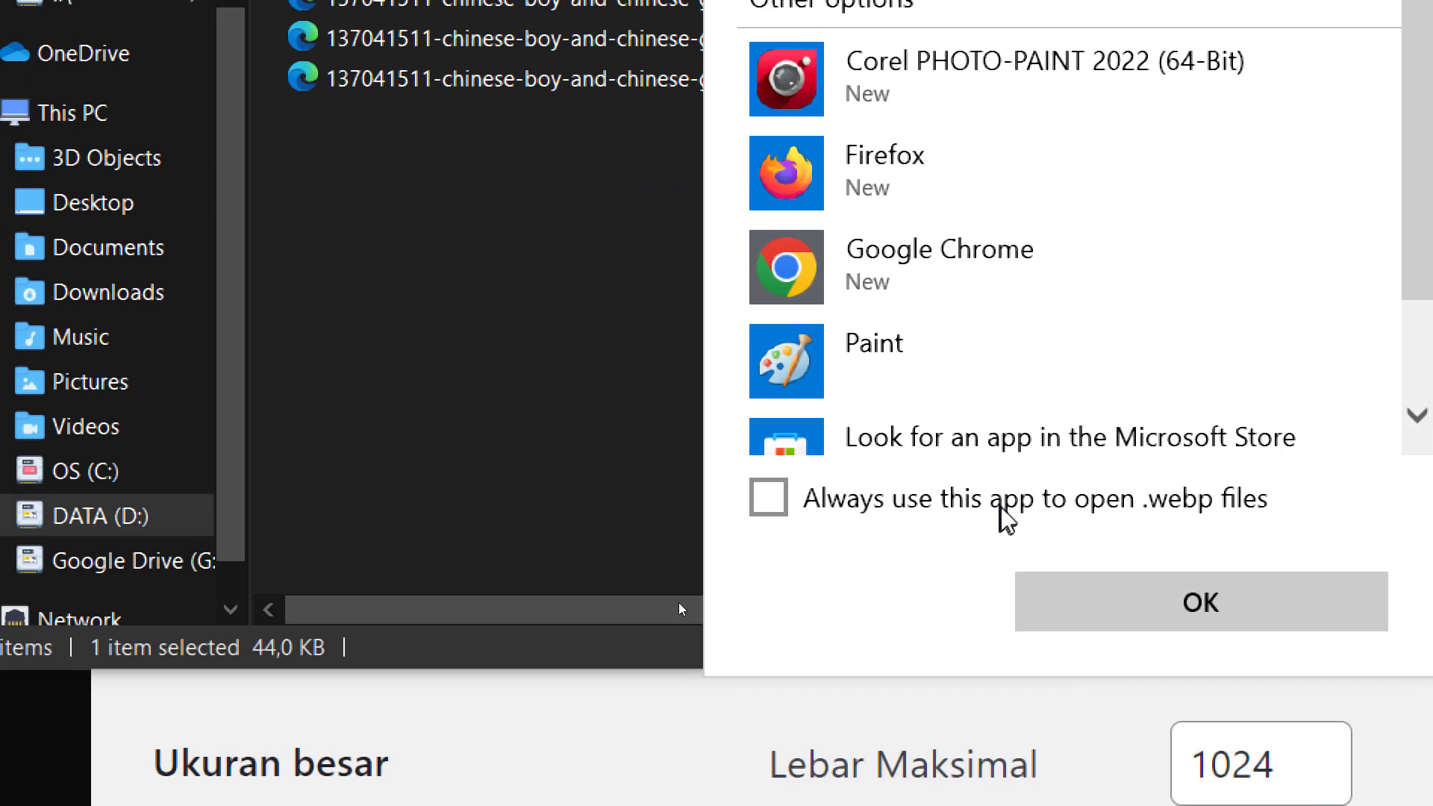
click(991, 750)
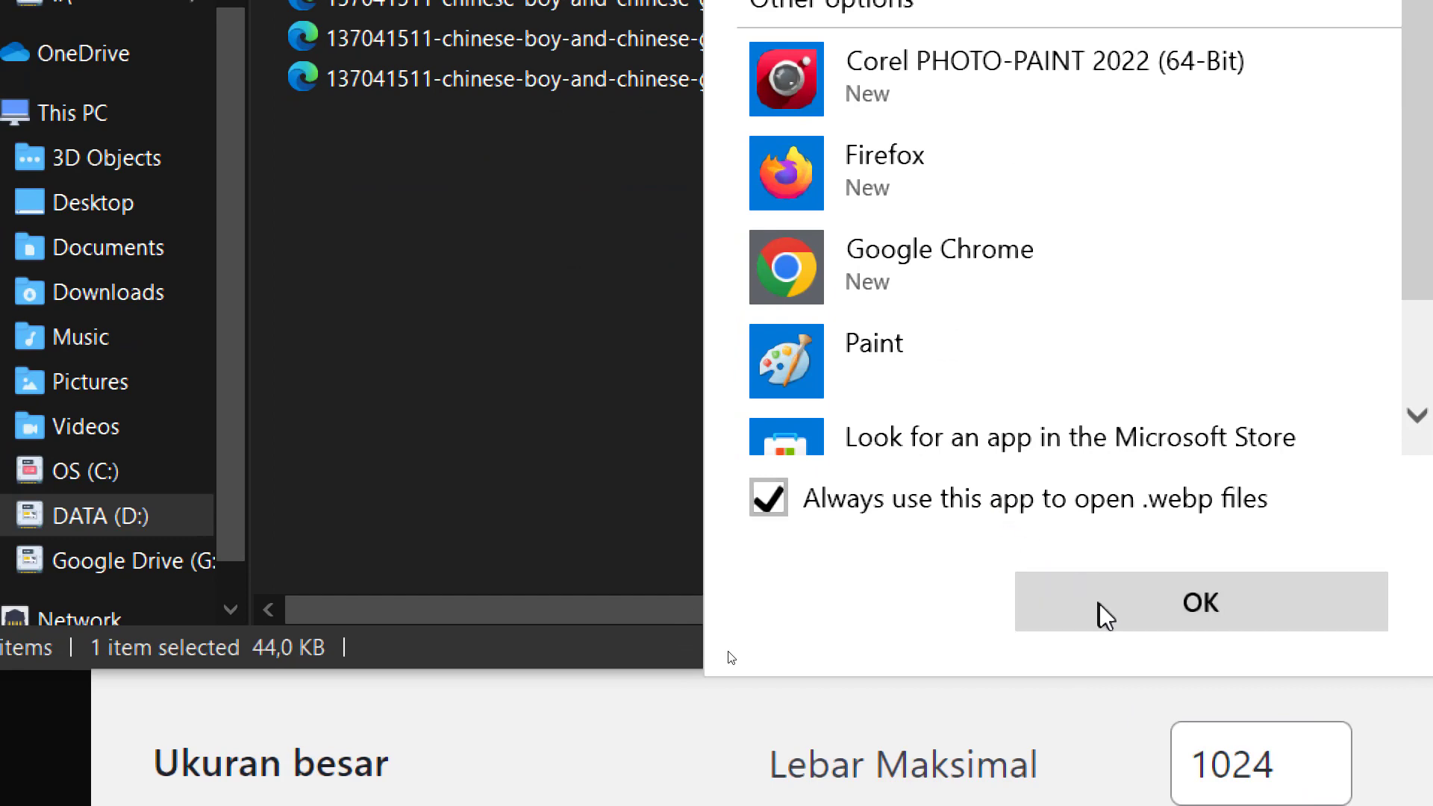
click(1098, 608)
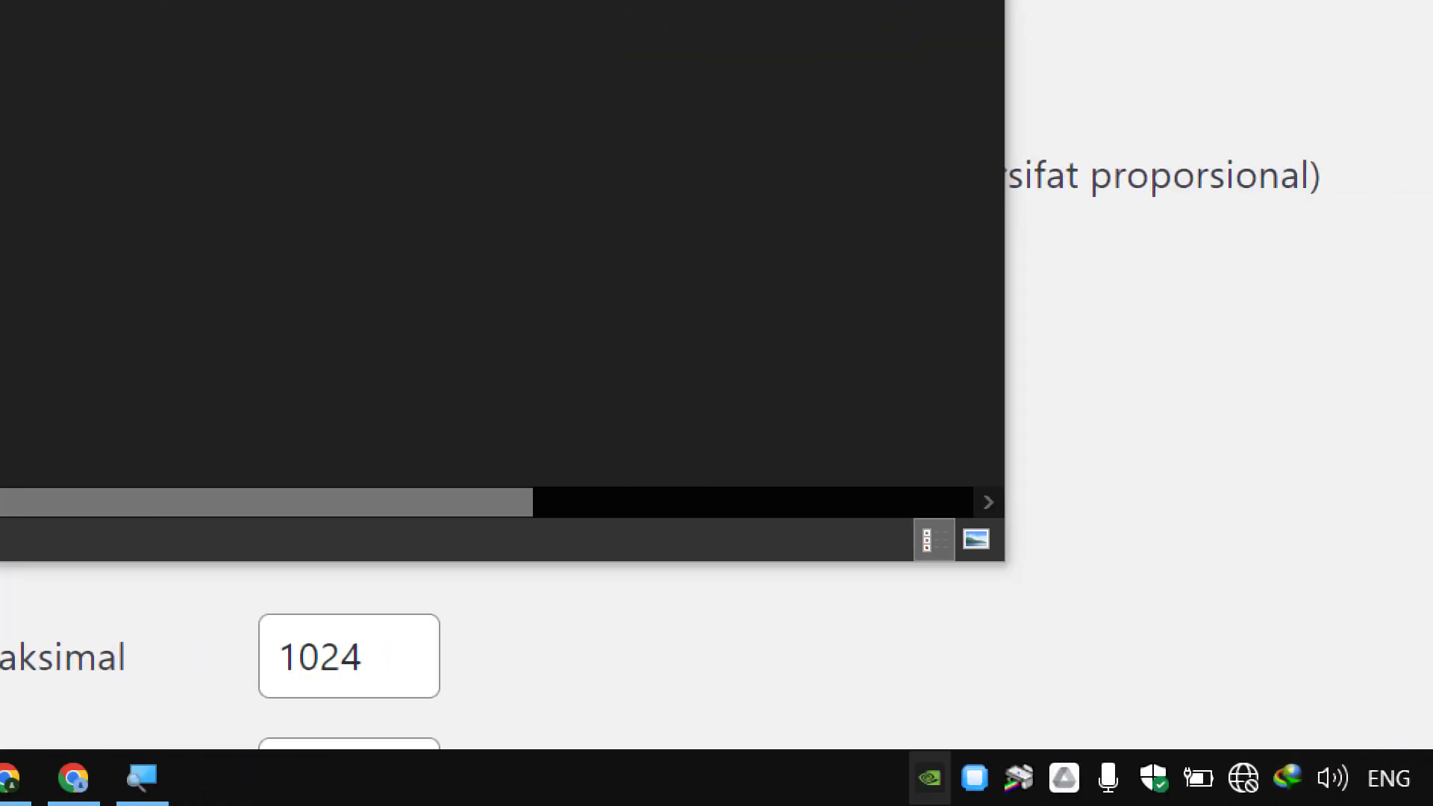
Reset magnification to 100% and inspect the original image's size and file path in Edge.
mouse_move(534, 754)
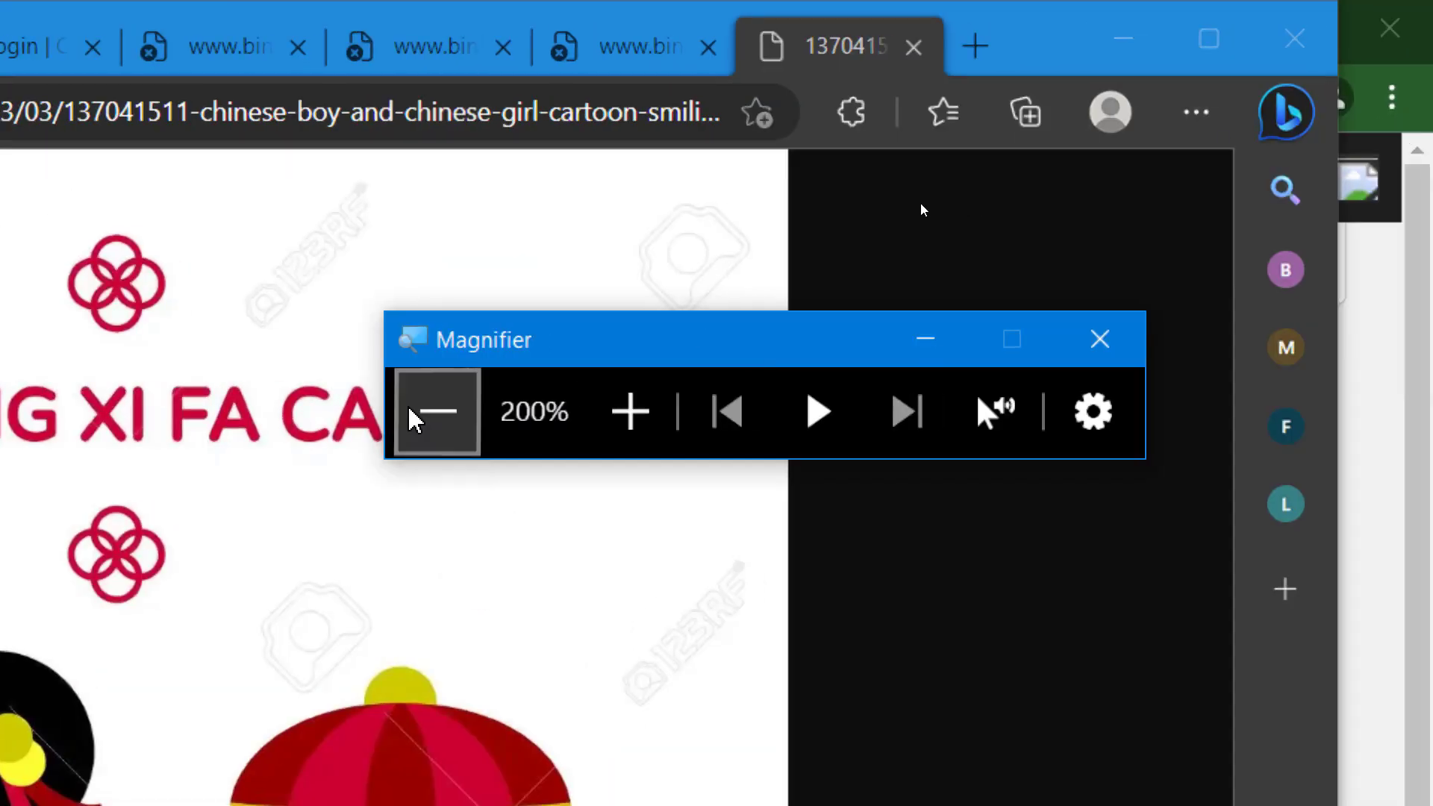
click(412, 412)
click(1023, 437)
click(1023, 438)
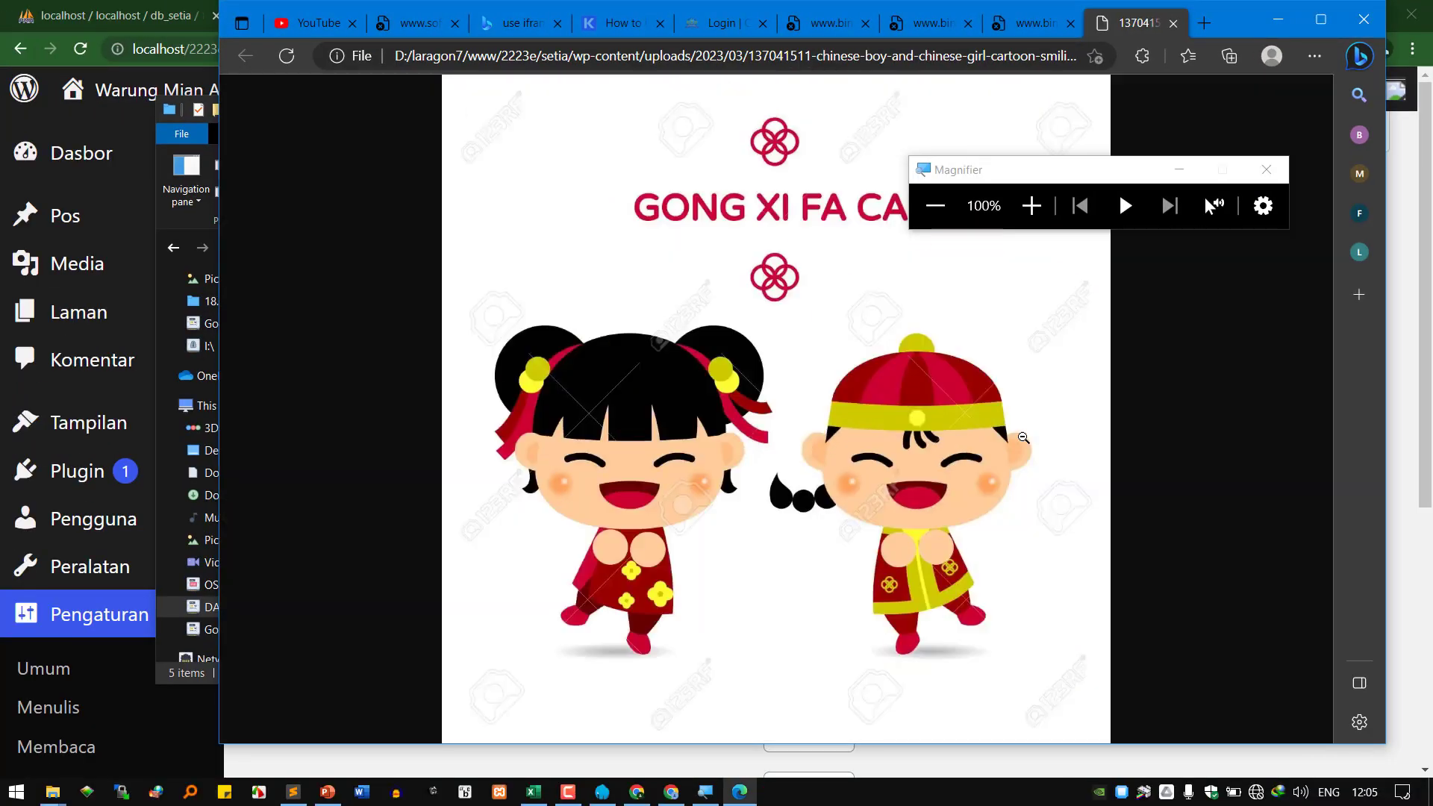
click(1179, 169)
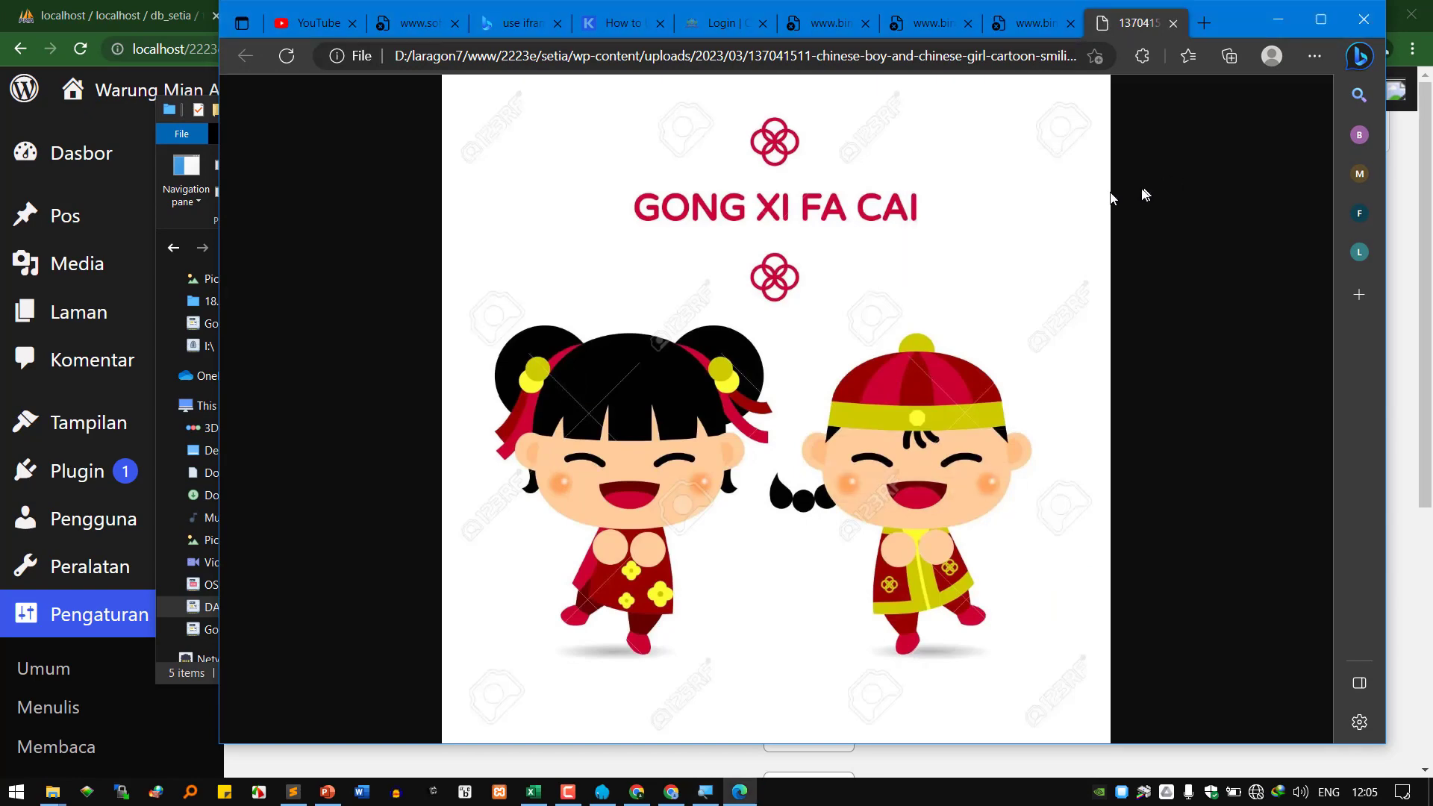
key(ctrl+l)
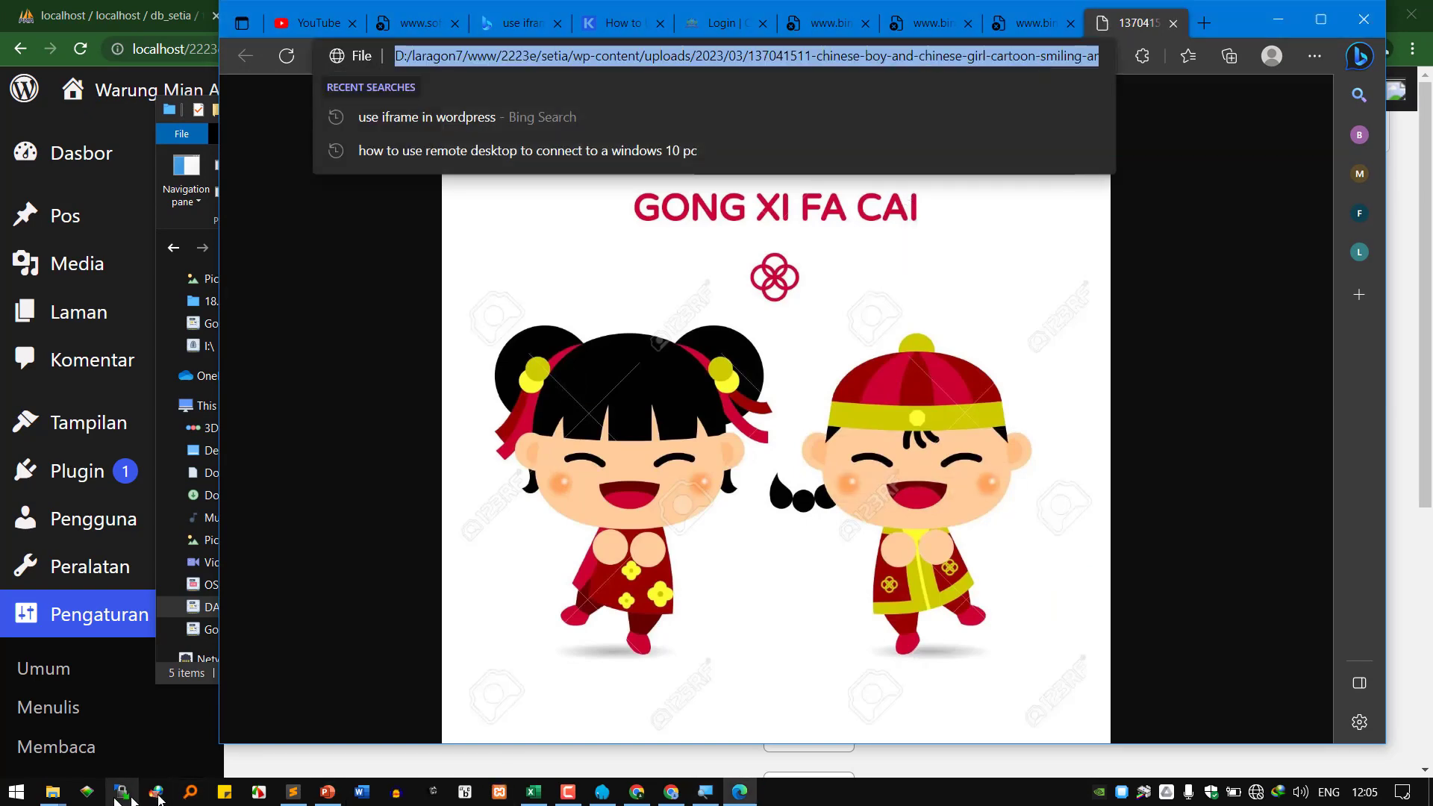
Open the -150x150.webp copy in Edge, compare it with the original, then minimize Edge.
mouse_move(52, 791)
click(248, 744)
double_click(432, 330)
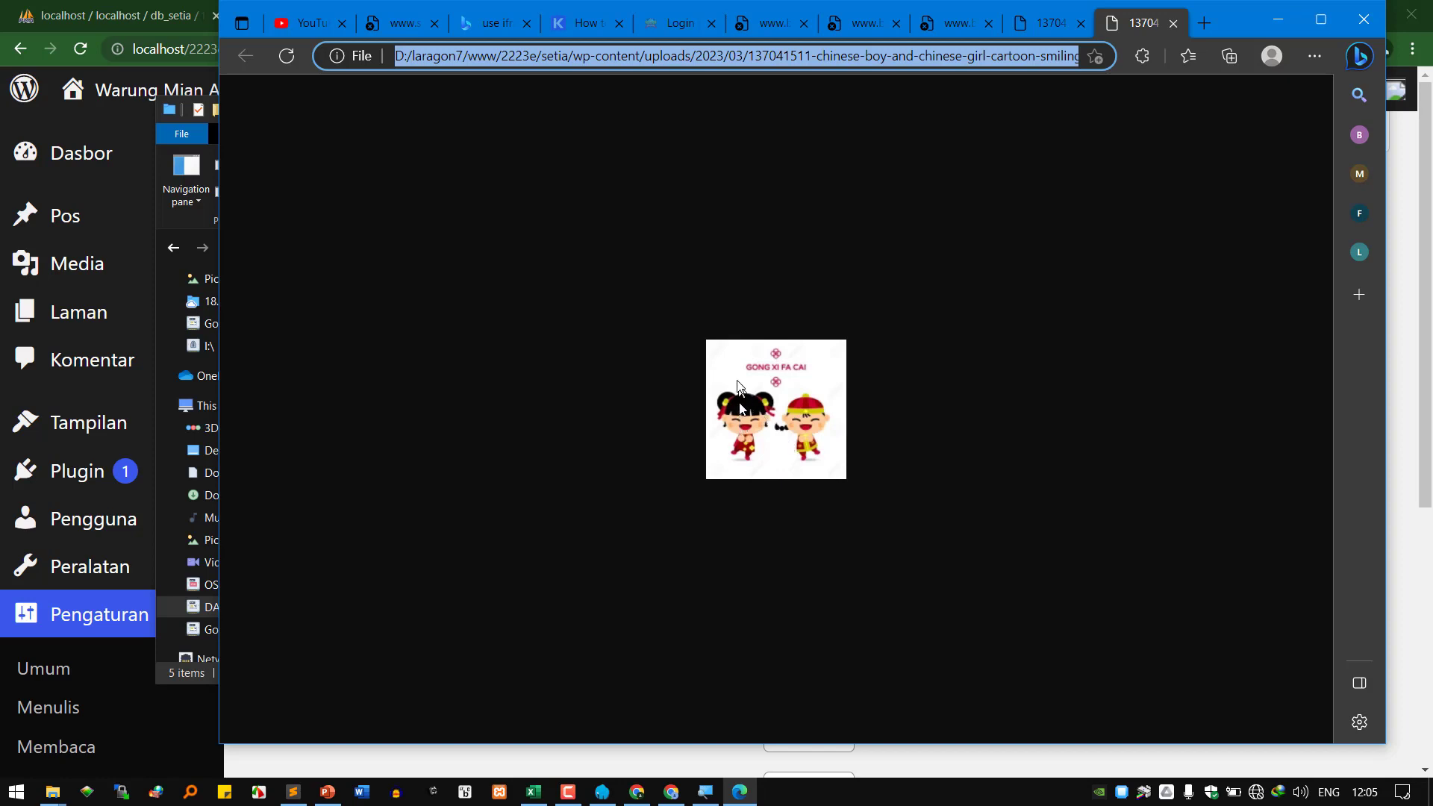
click(784, 424)
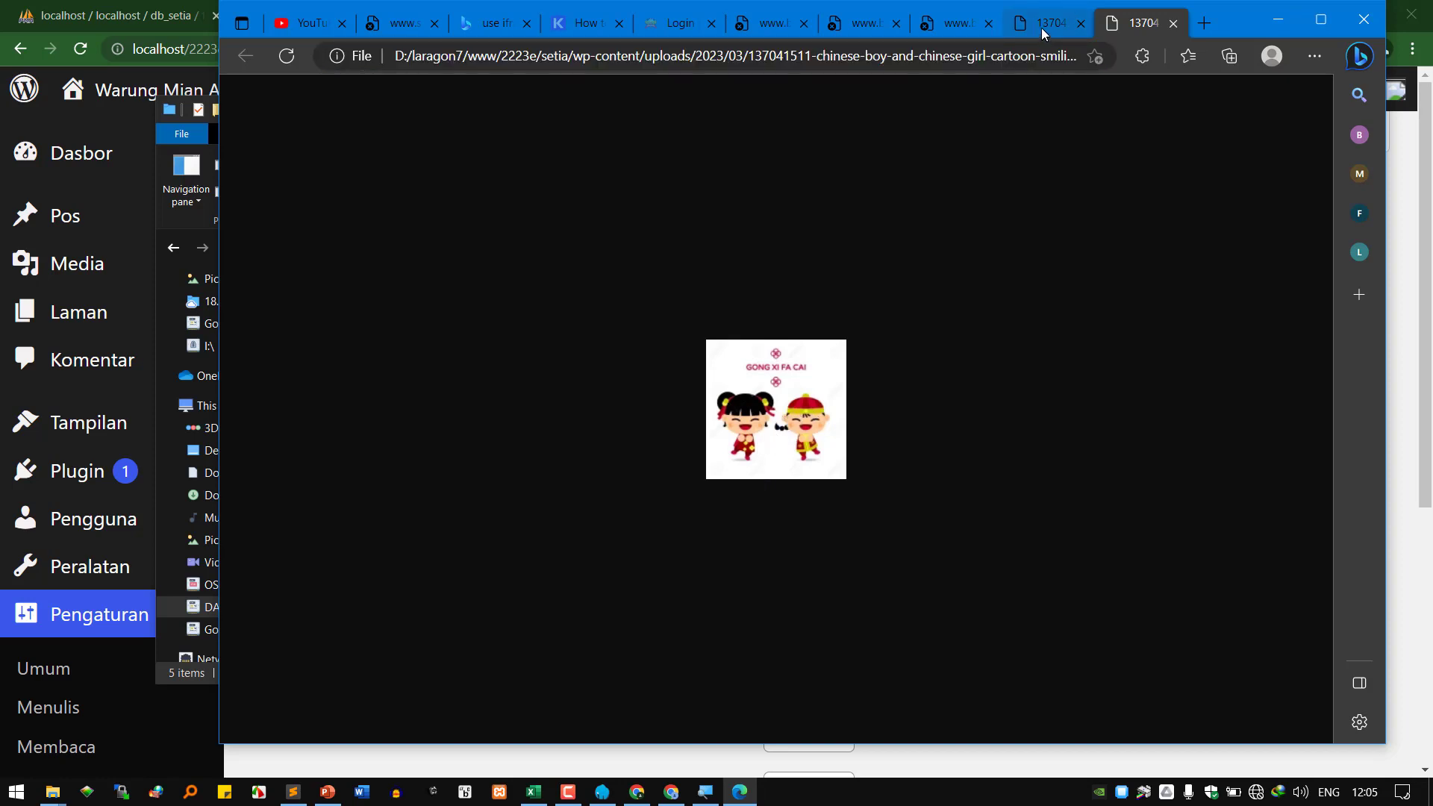
click(1042, 29)
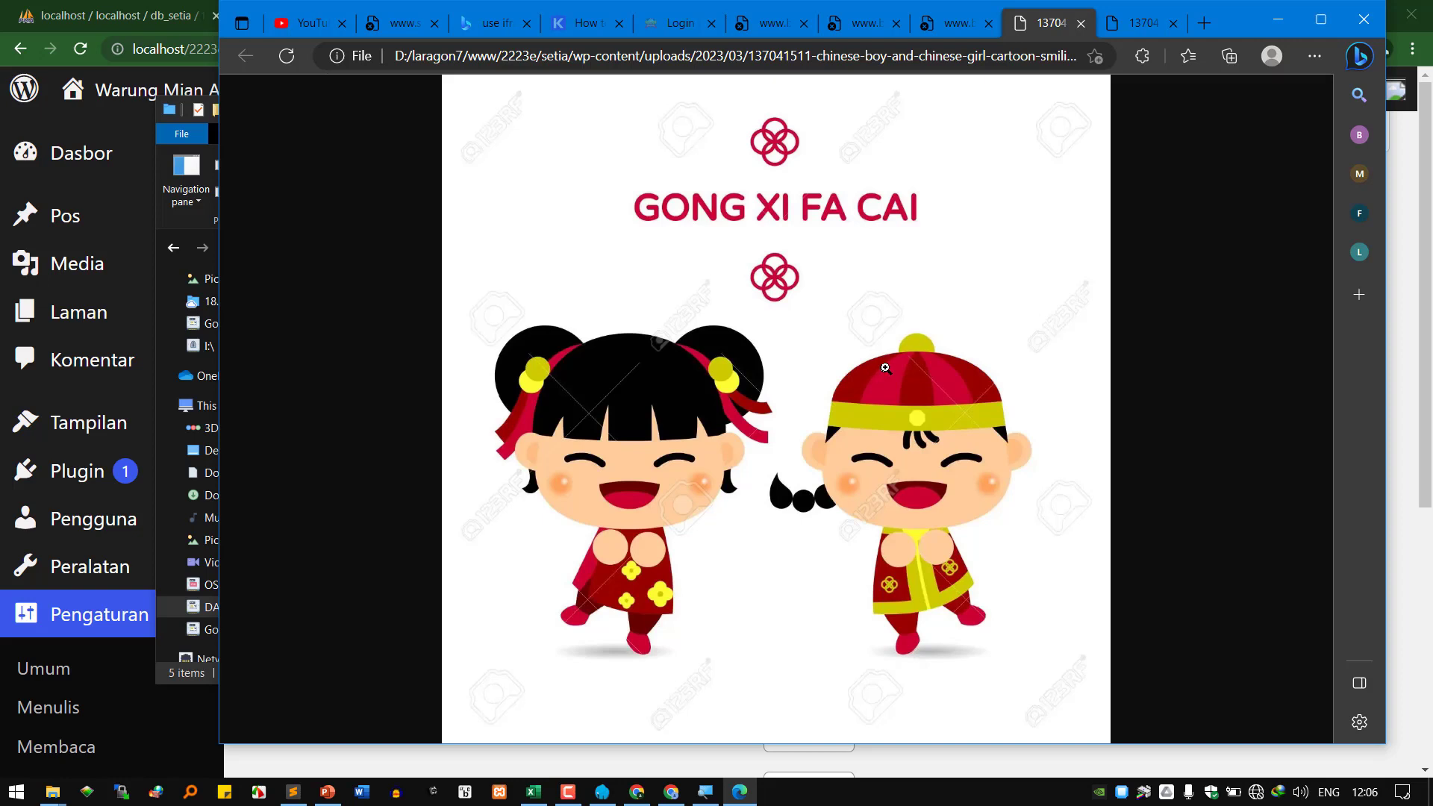
click(1117, 32)
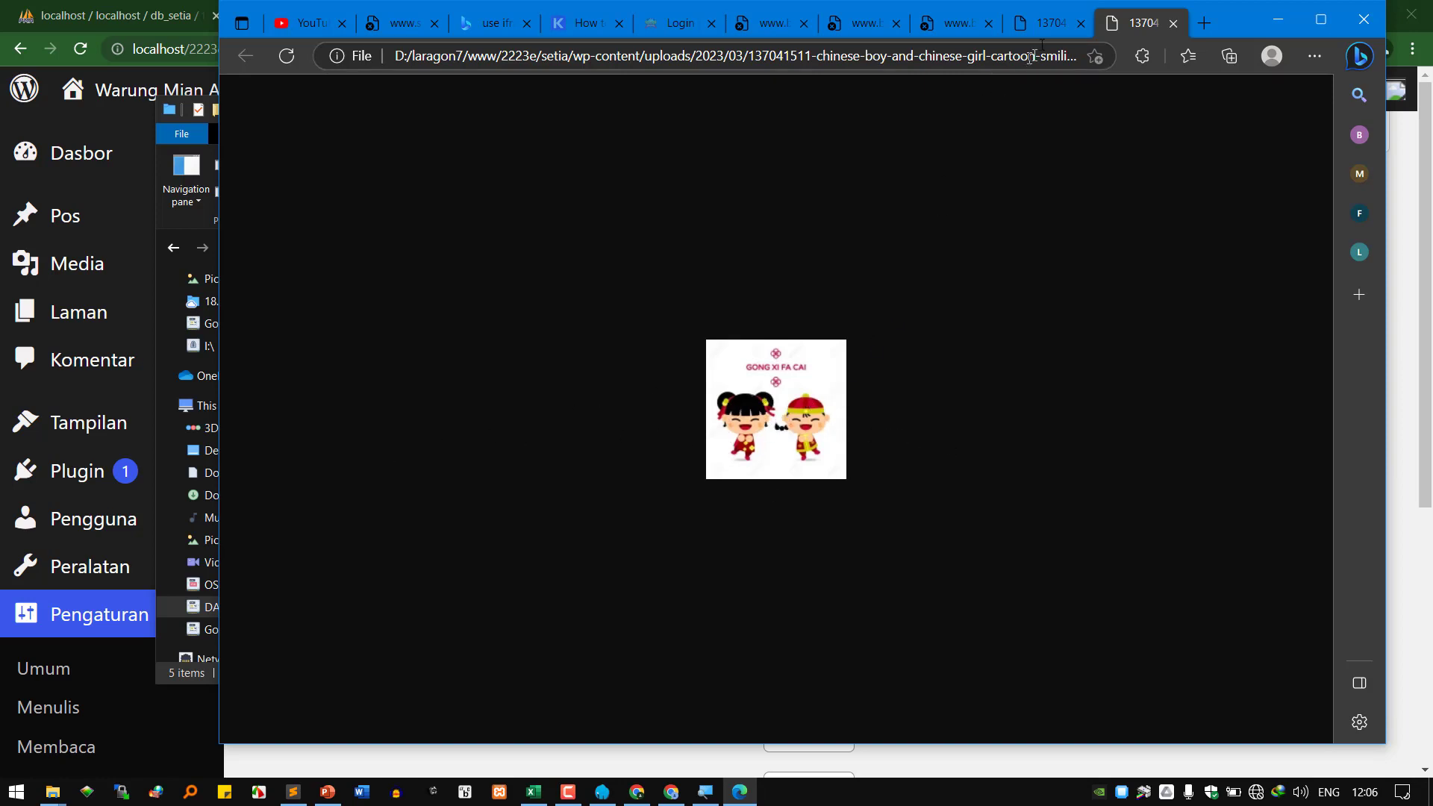
click(1050, 22)
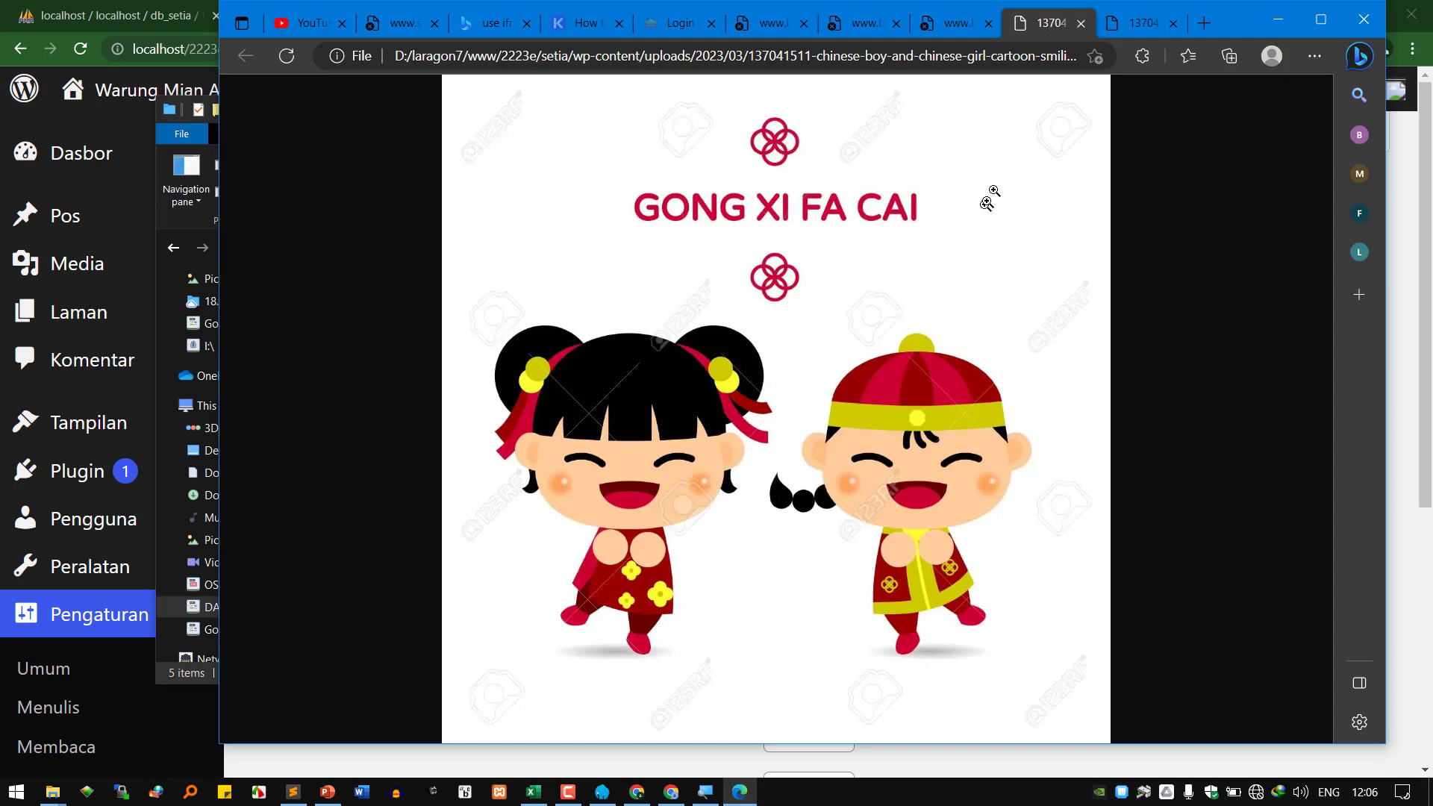
click(1278, 19)
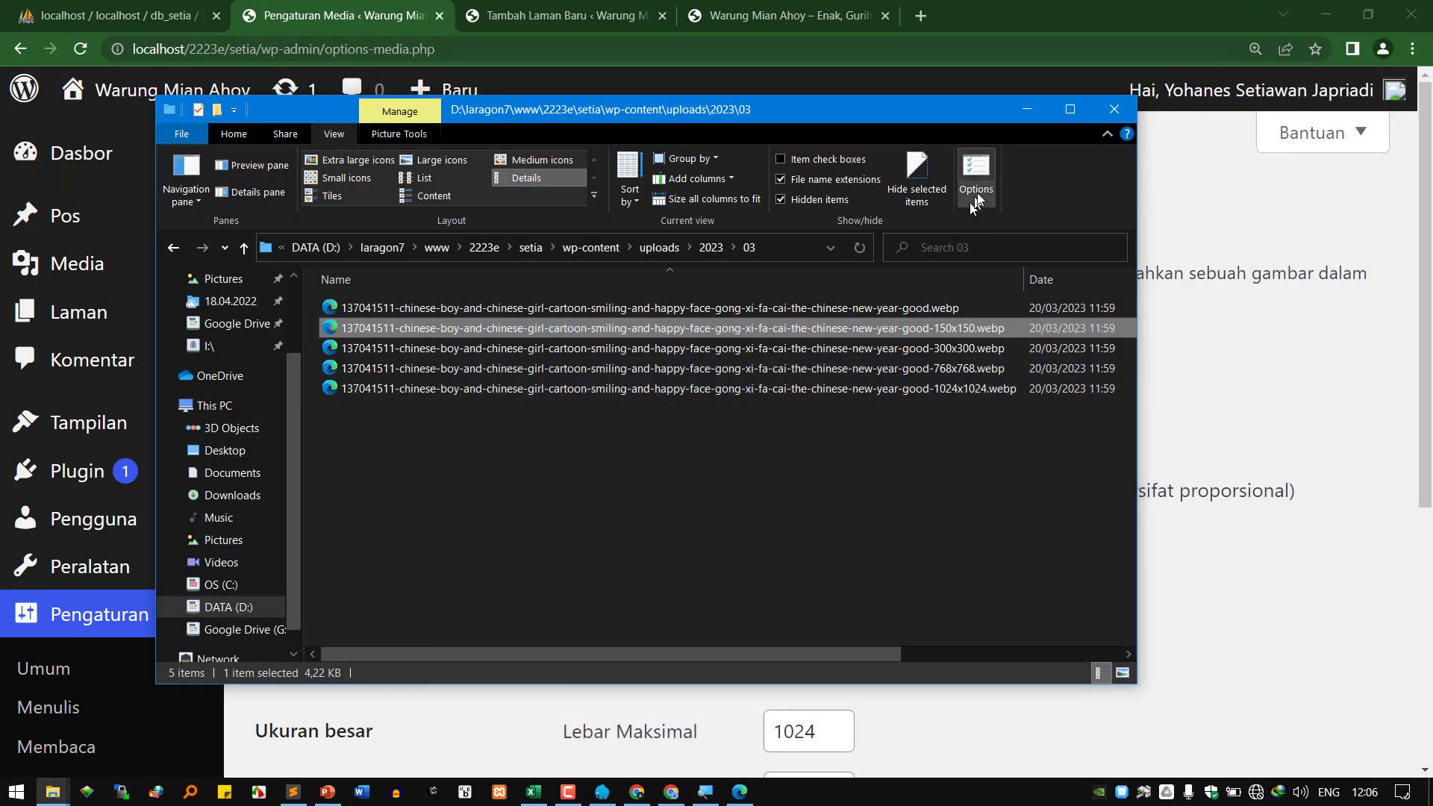
Review thumbnail 150×150, medium 300×300 and large 1024 sizes in Media Settings.
click(1026, 109)
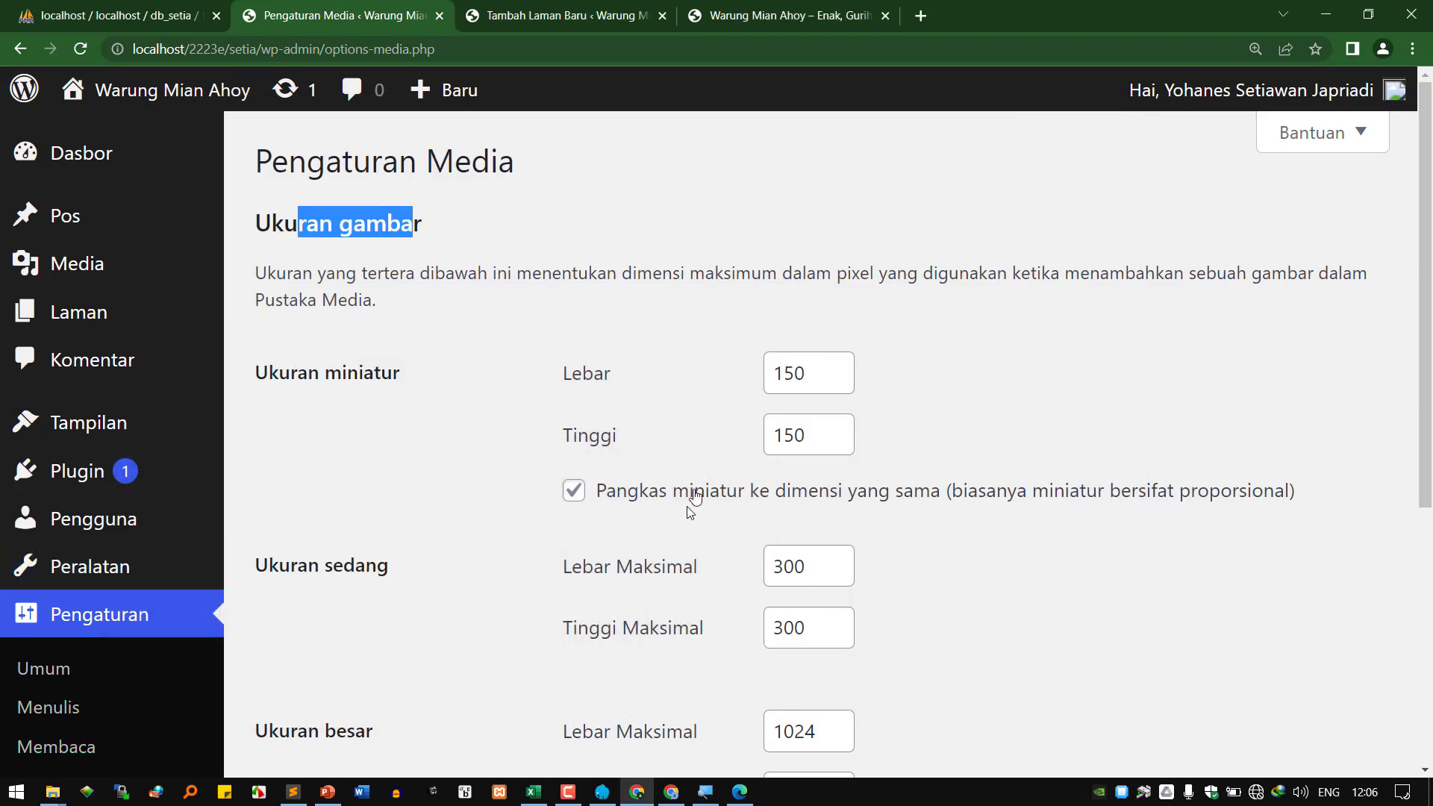
click(773, 372)
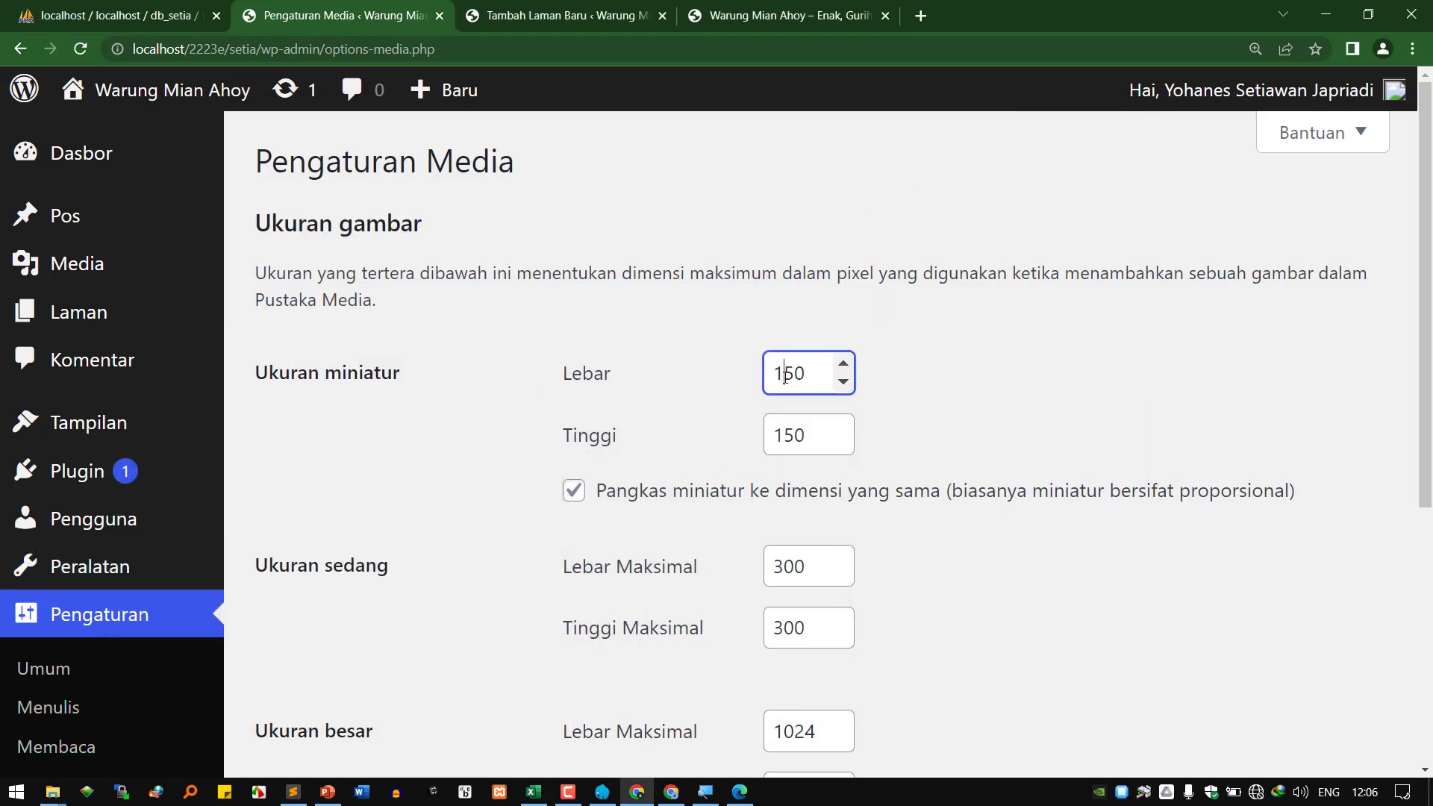
click(784, 433)
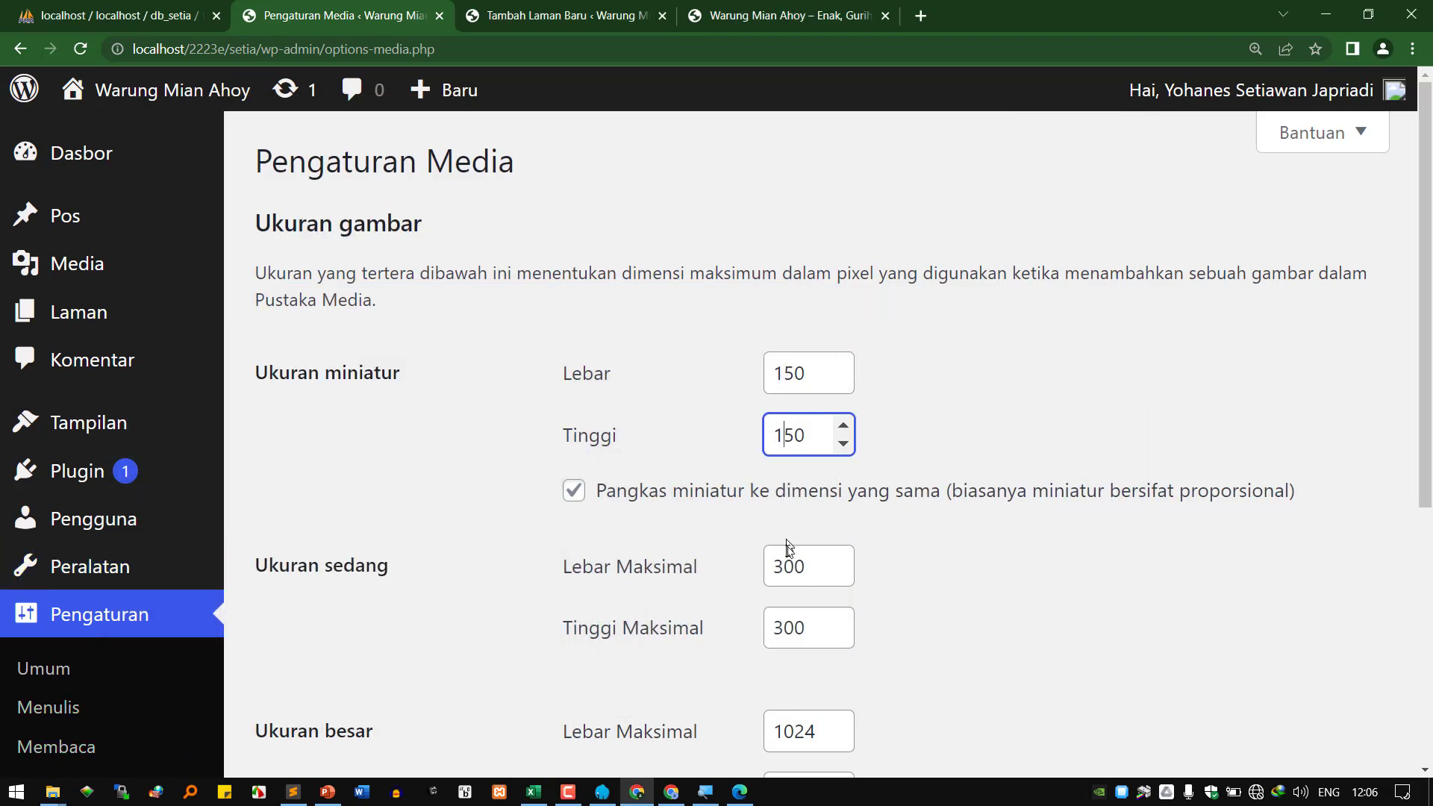
click(784, 567)
double_click(784, 567)
double_click(780, 630)
scroll(774, 640, down, 4)
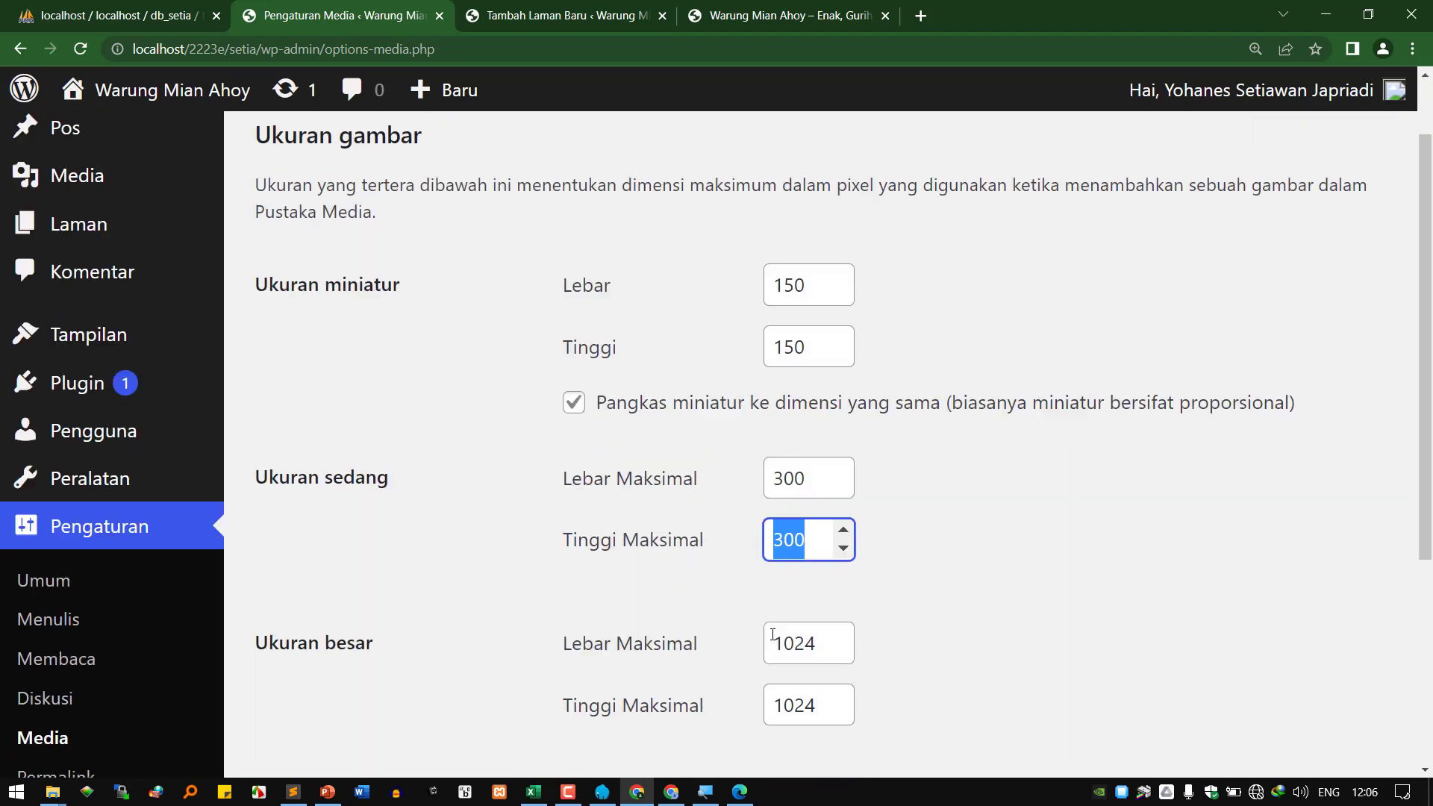
scroll(774, 639, down, 2)
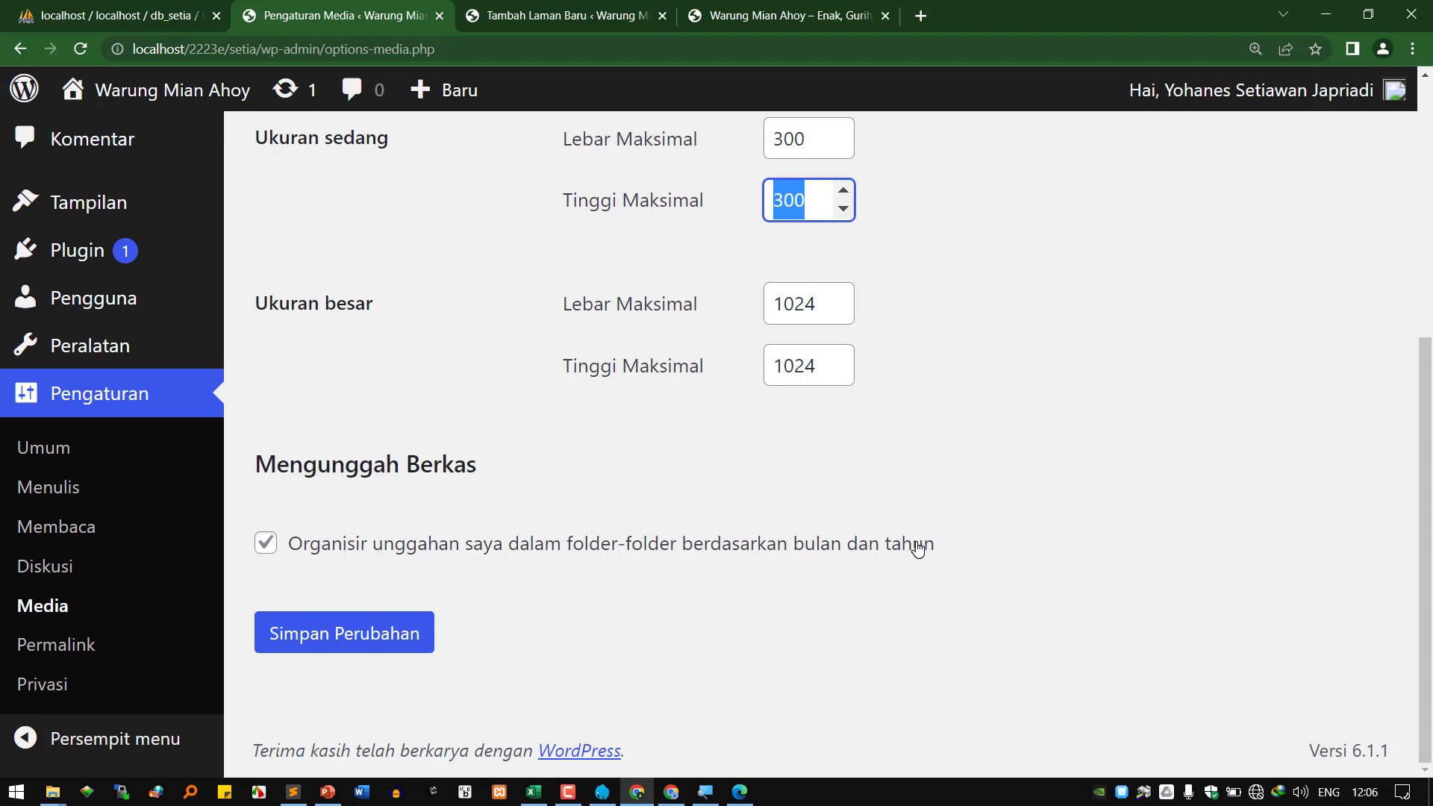
mouse_move(53, 791)
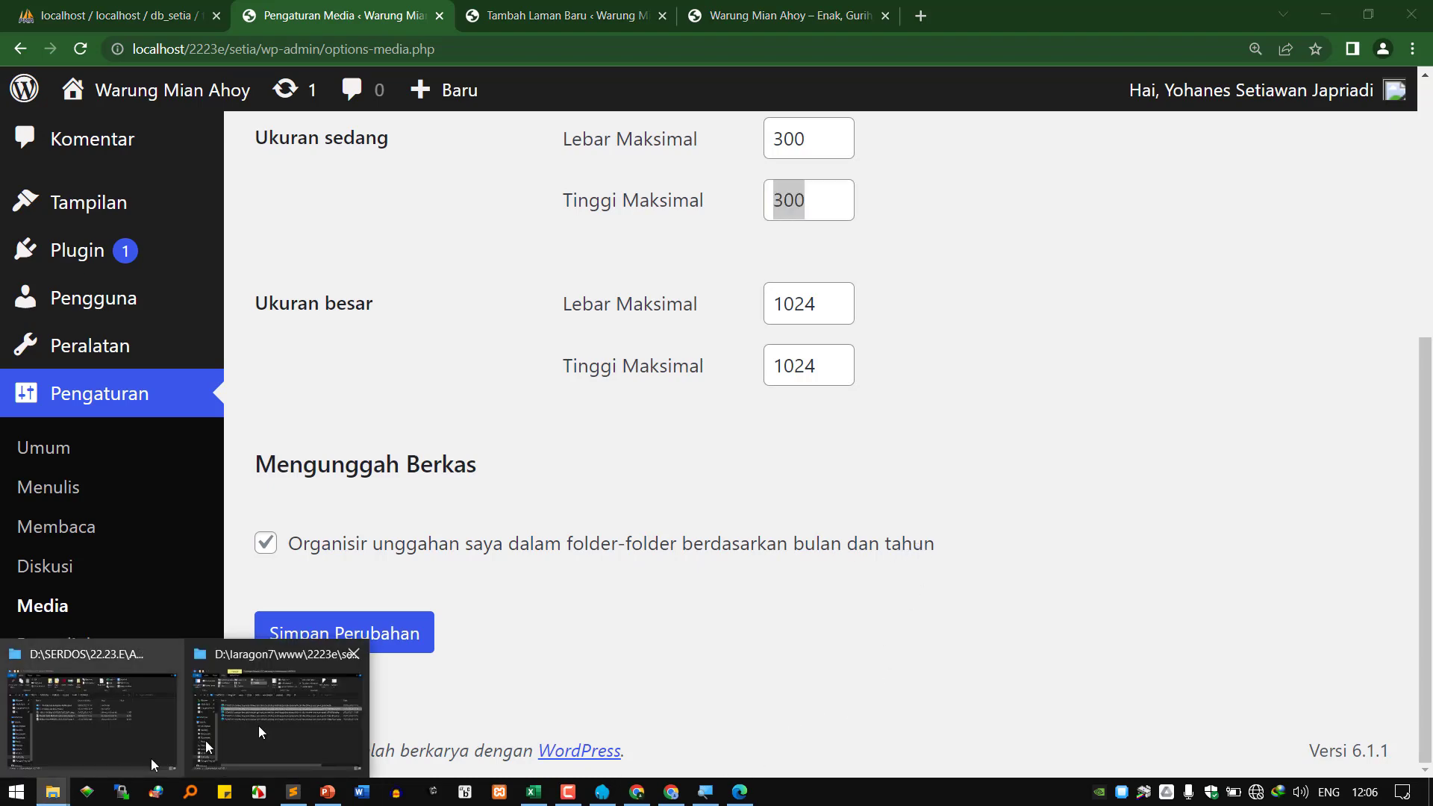
click(259, 725)
Turn on Magnifier at 200% and jump to the setia site folder.
click(705, 791)
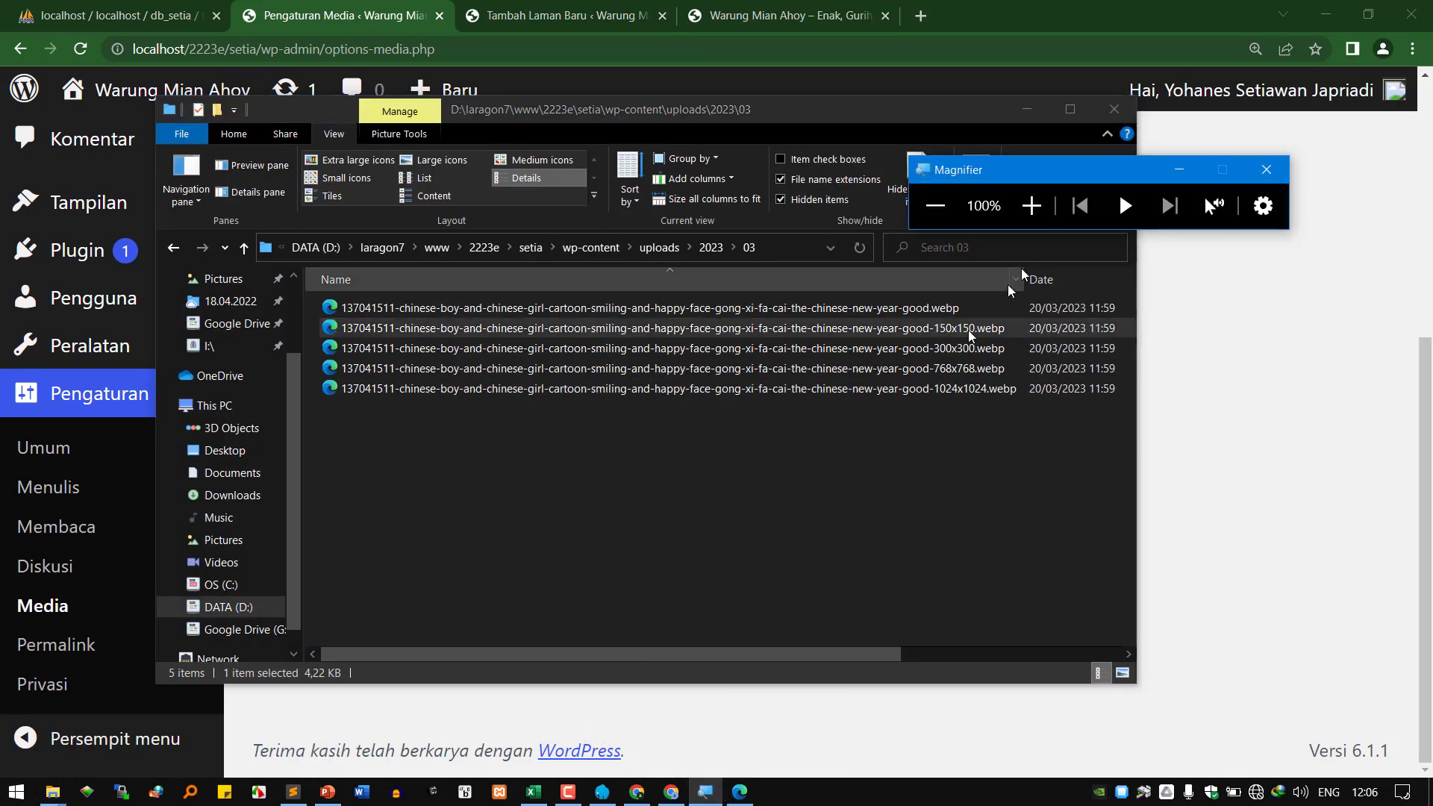
click(1031, 209)
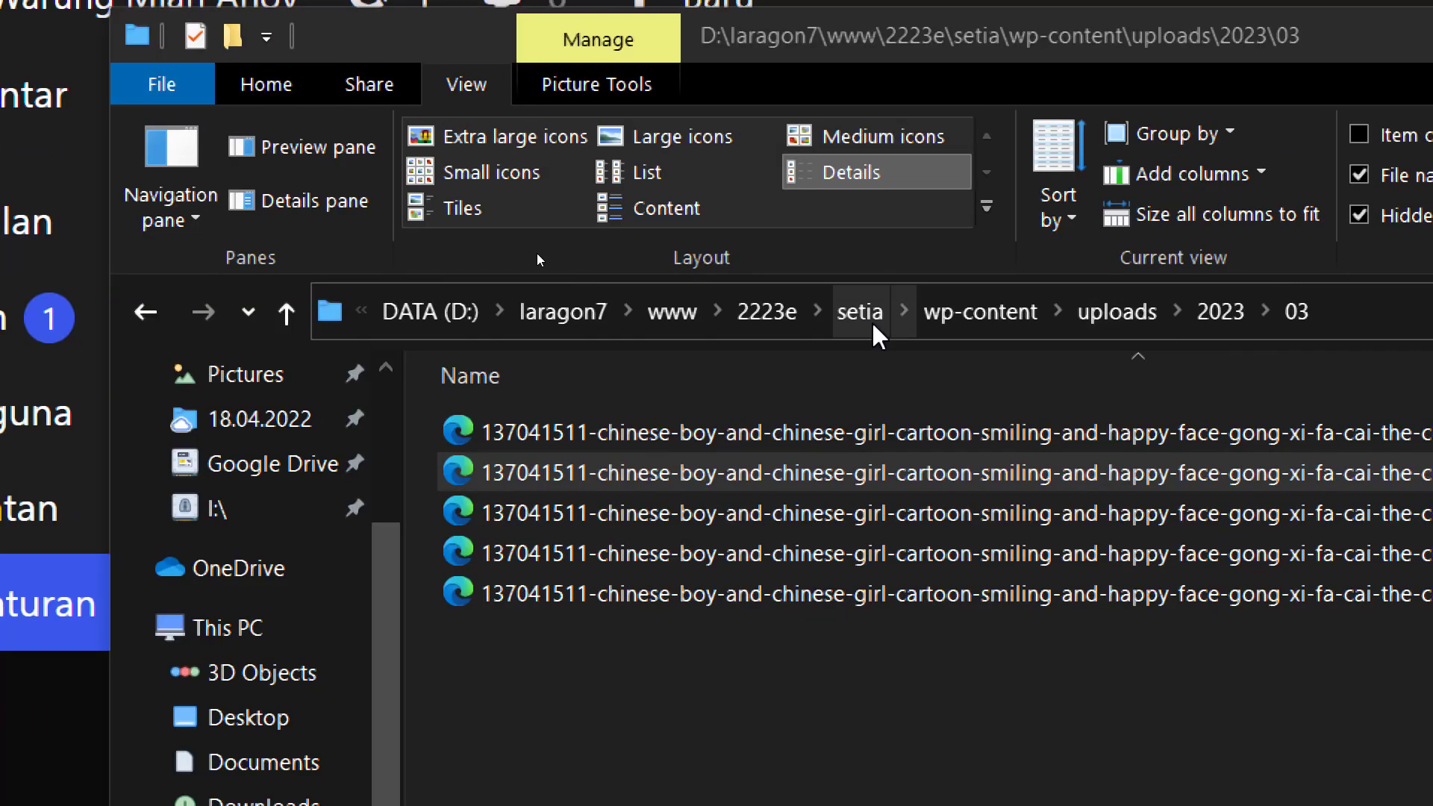
click(860, 312)
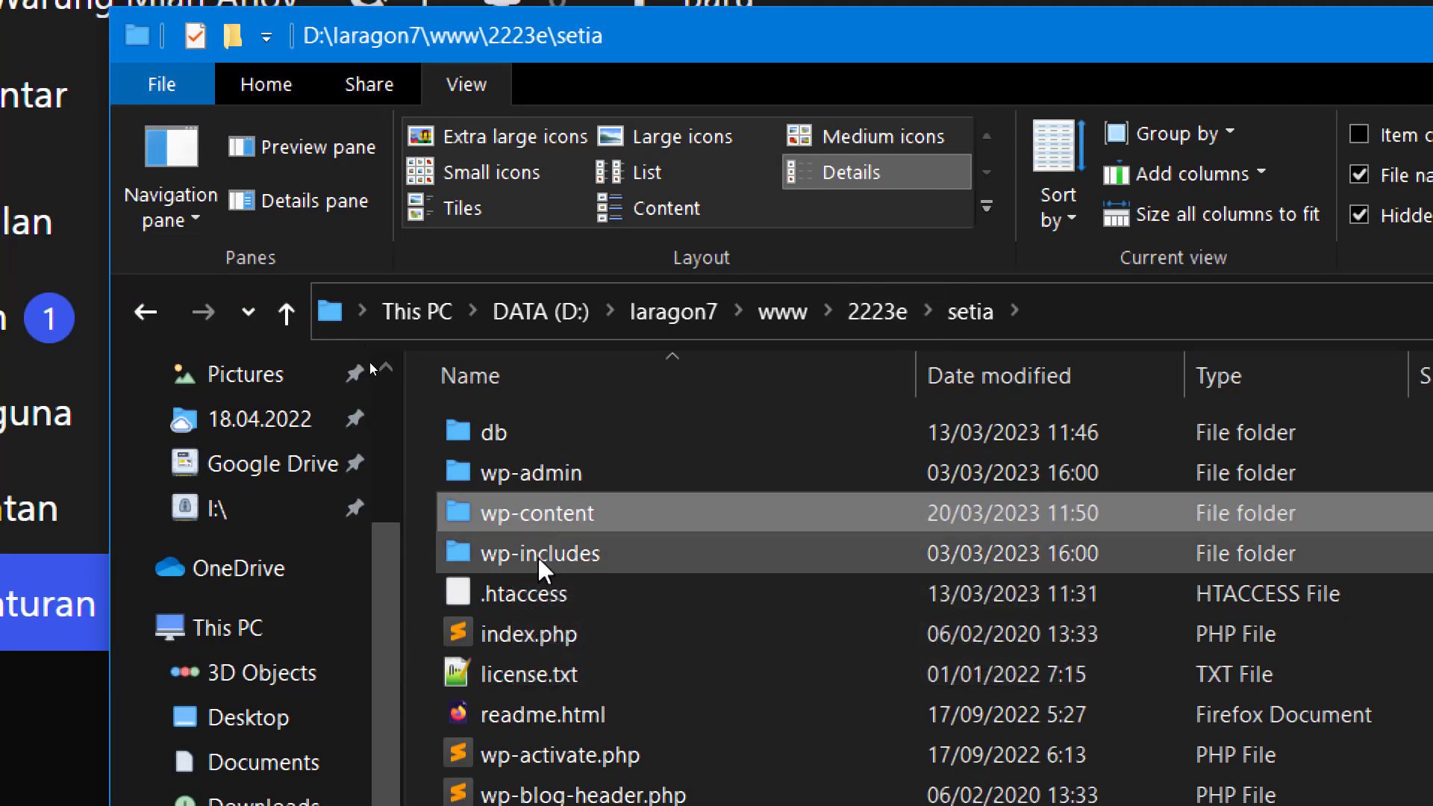
Open wp-content\uploads\2023\03 to show the five image copies, then minimize Explorer.
mouse_move(546, 521)
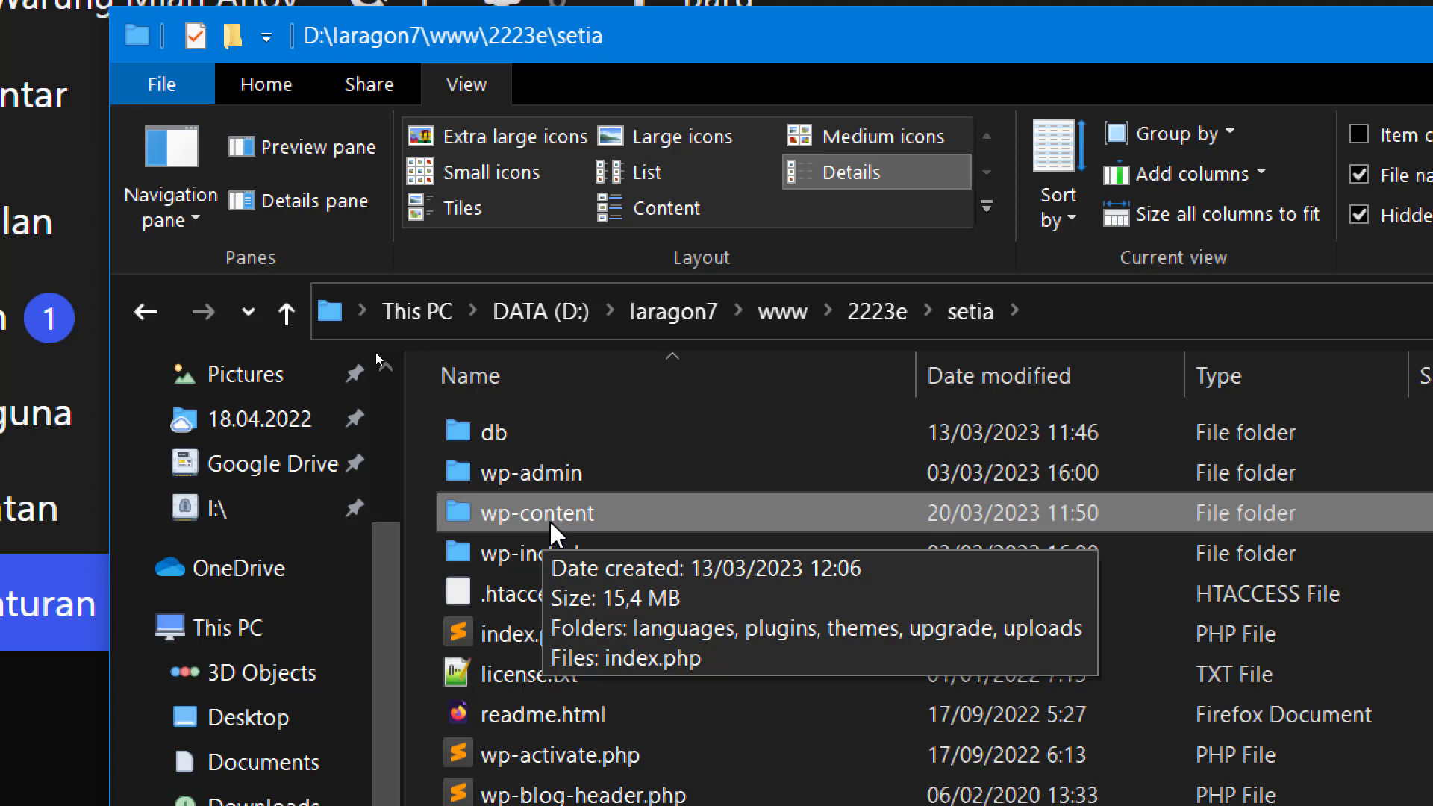
double_click(549, 515)
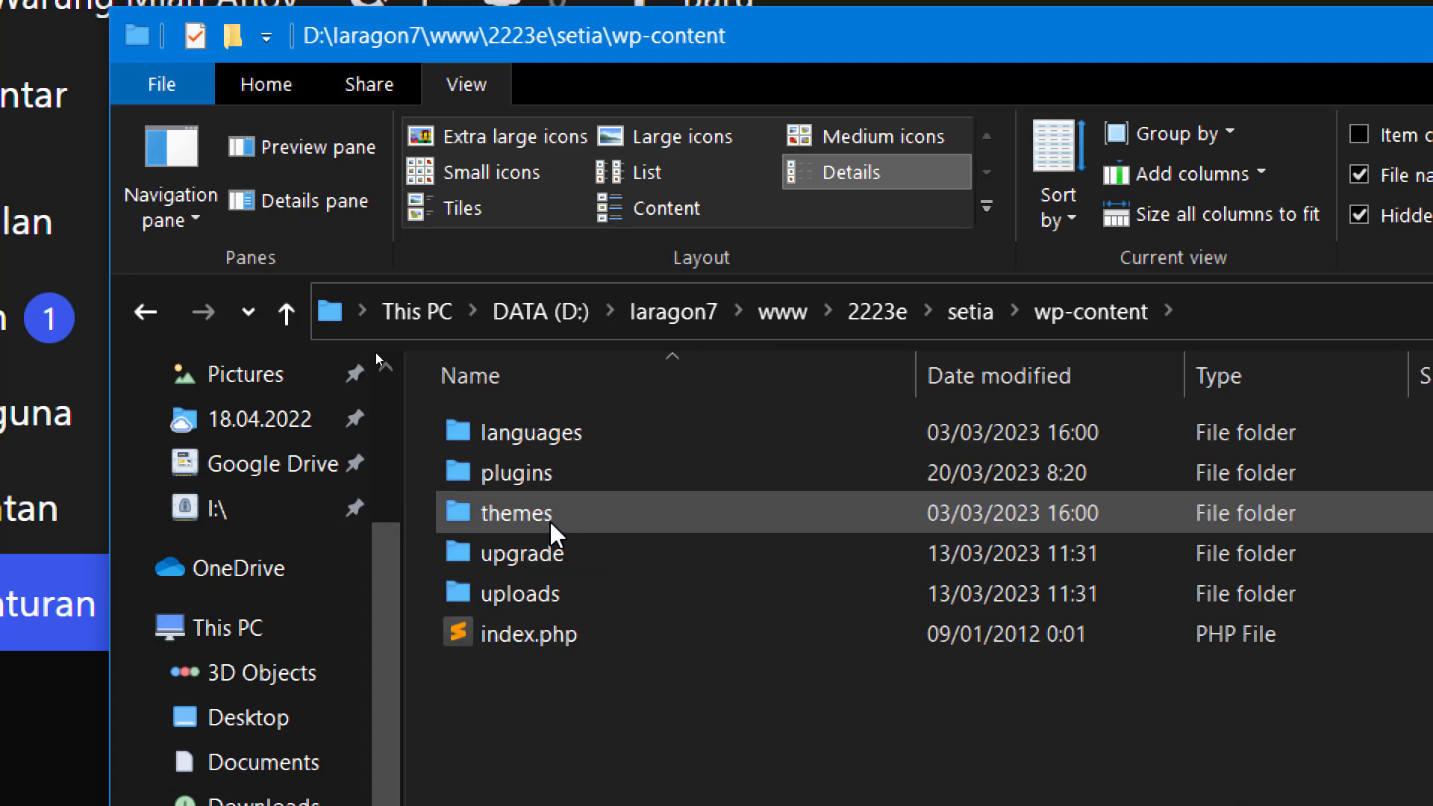
double_click(596, 595)
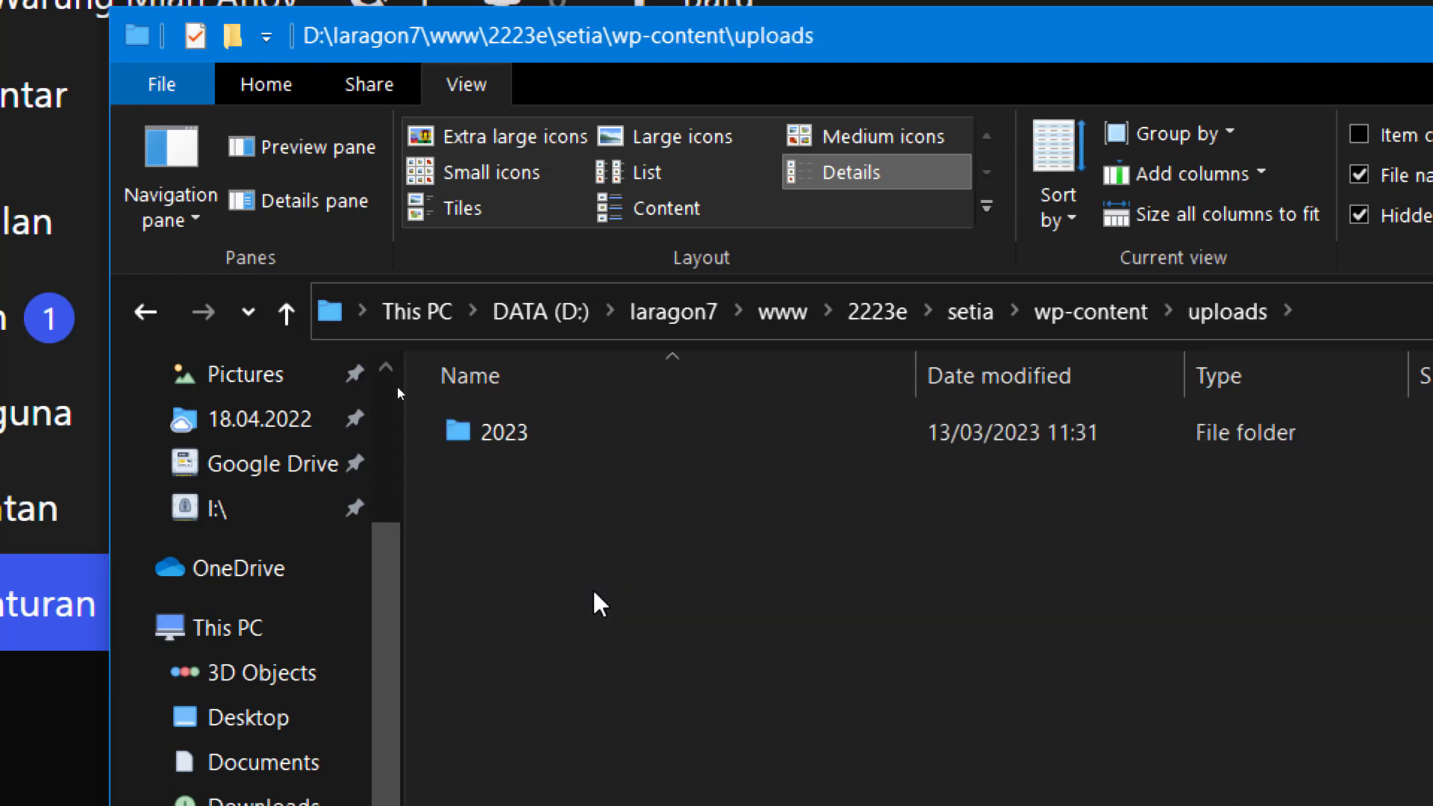
double_click(573, 441)
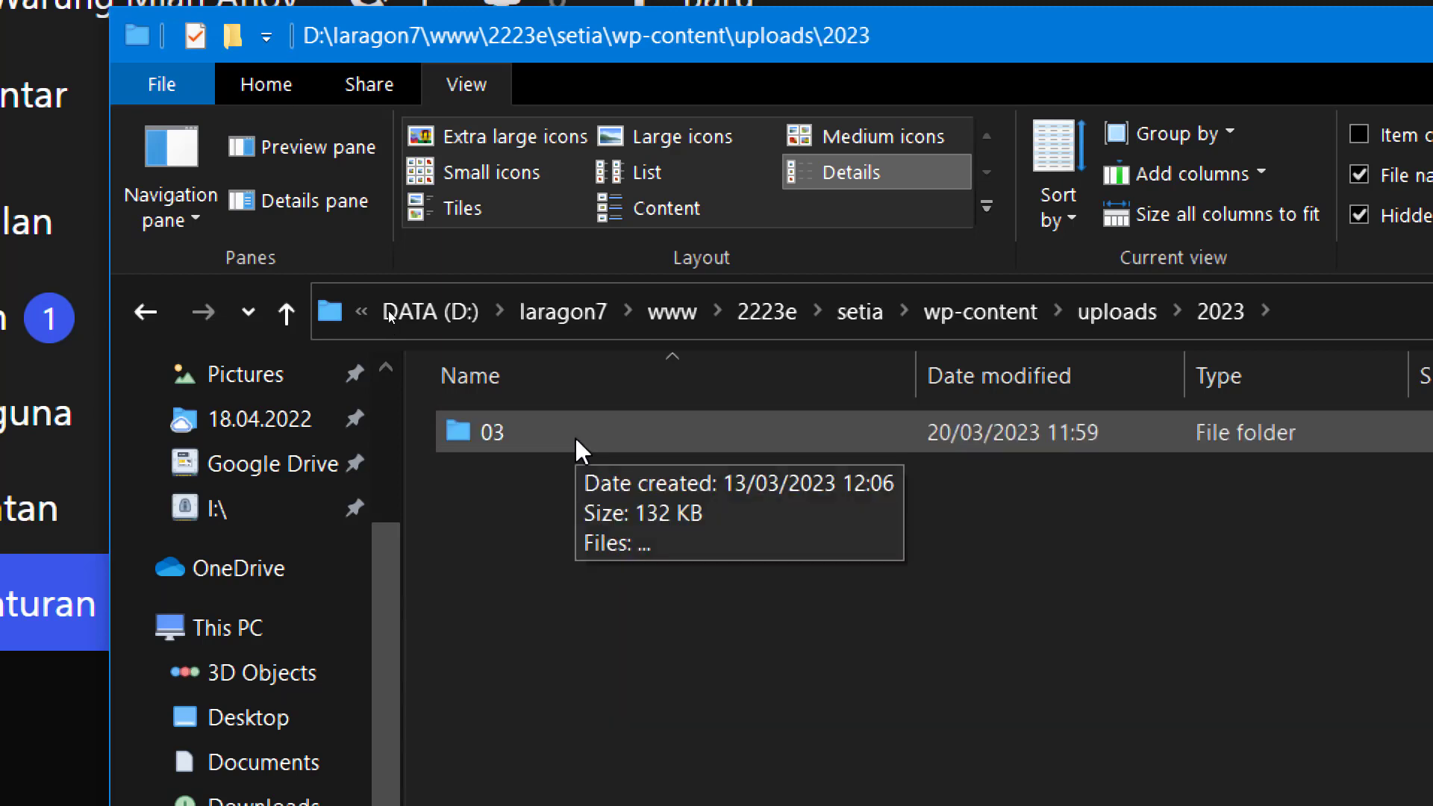
double_click(576, 440)
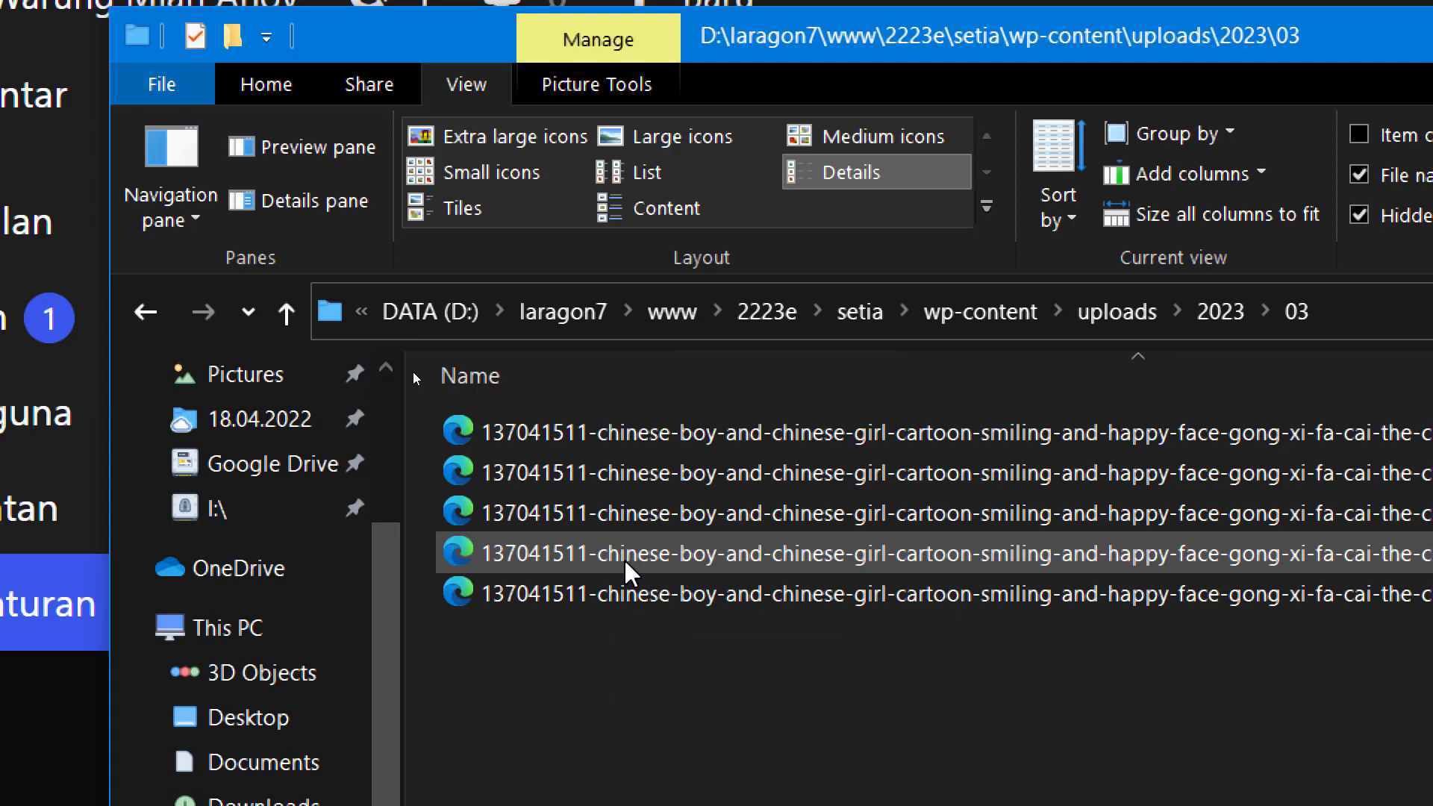
mouse_move(624, 558)
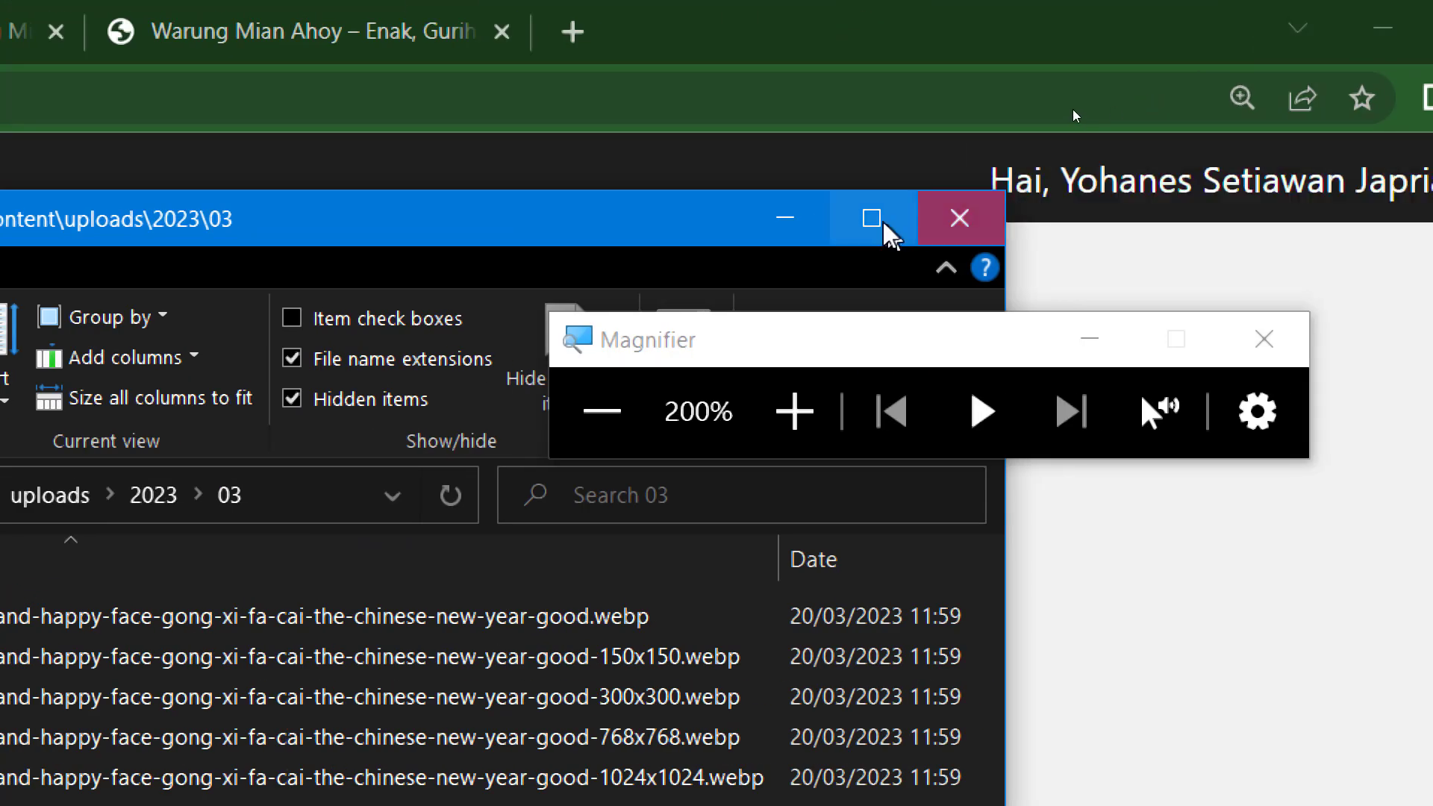
click(788, 220)
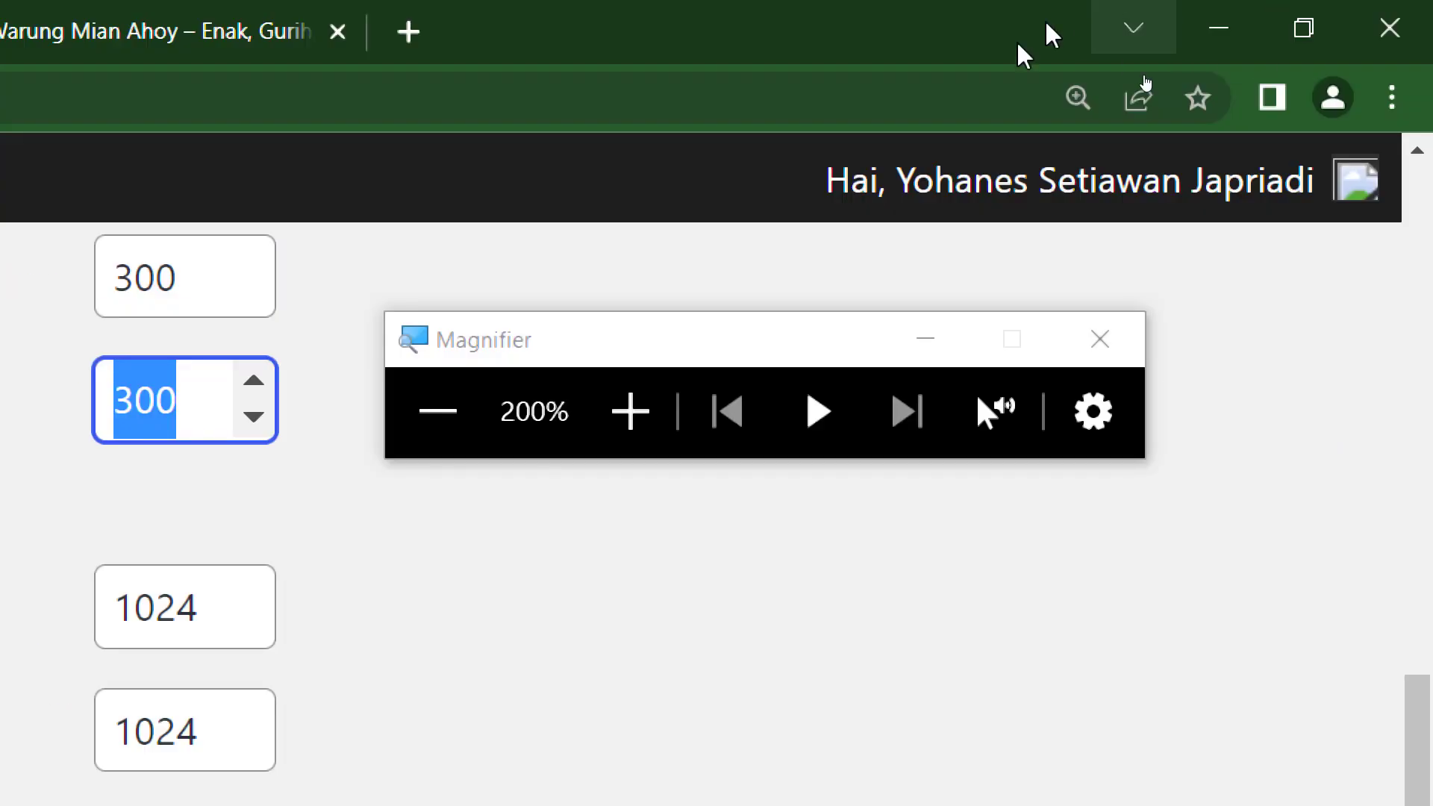
Review the 150, 300 and 1024 px image sizes in Media settings, then bring up the course slides.
click(927, 217)
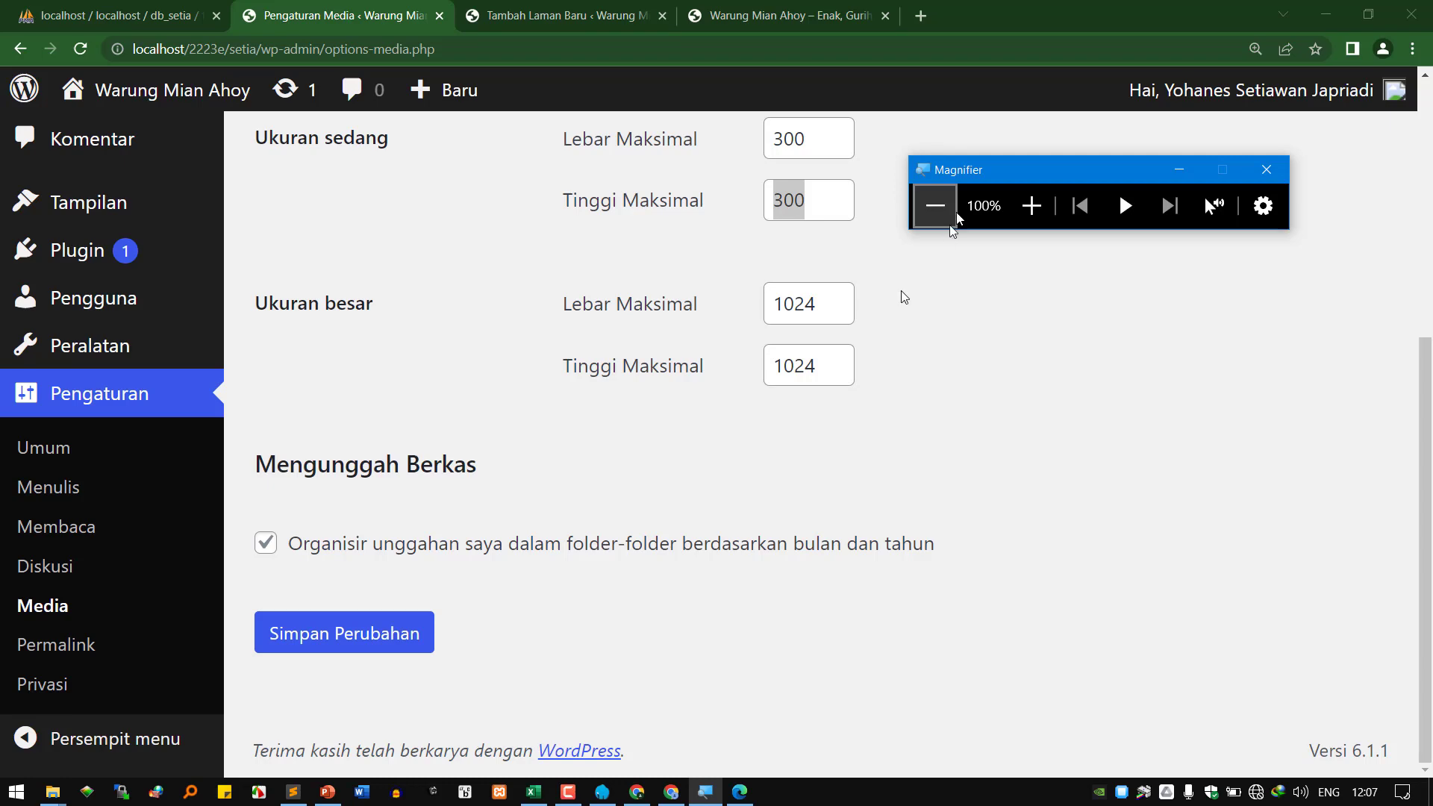
scroll(528, 634, up, 6)
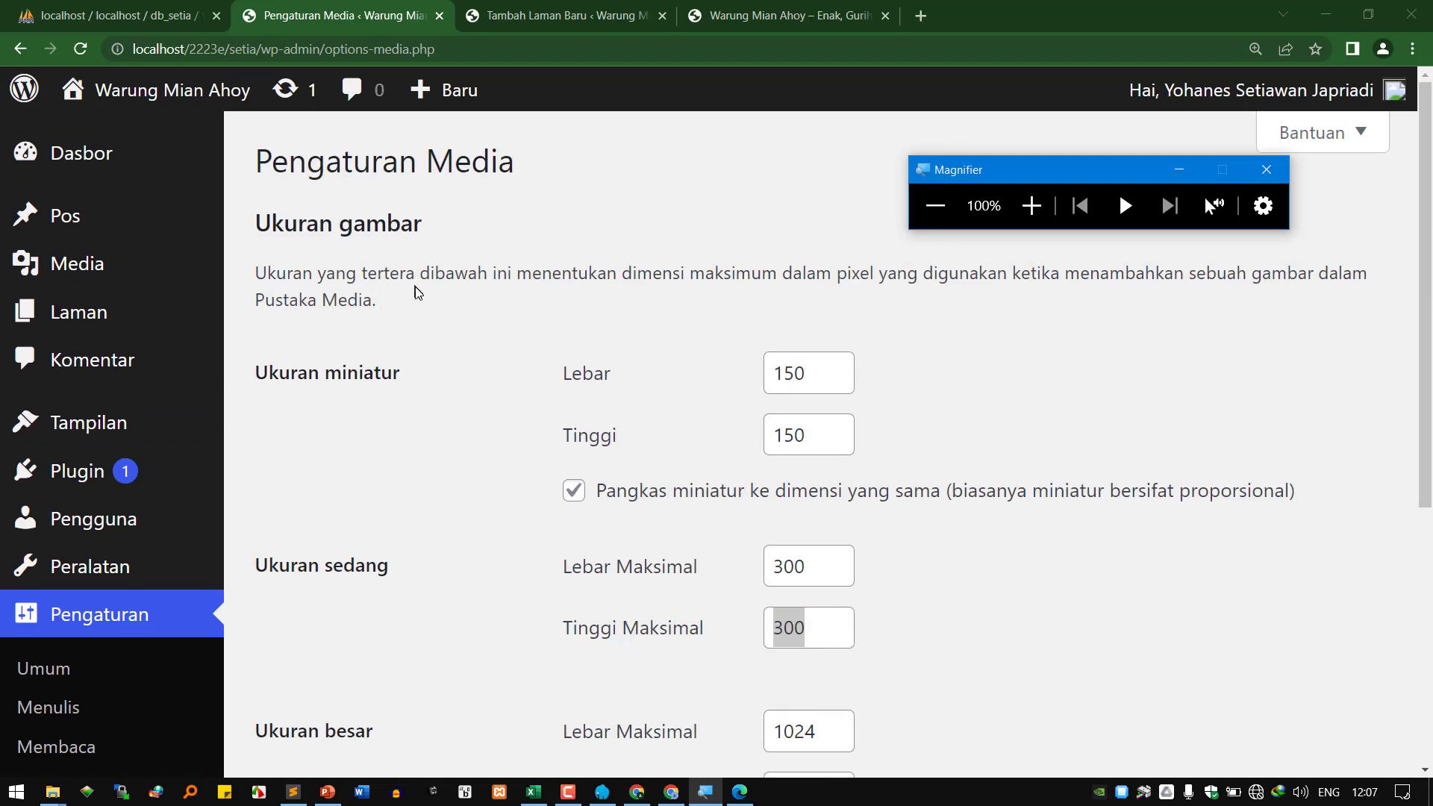
scroll(639, 453, down, 5)
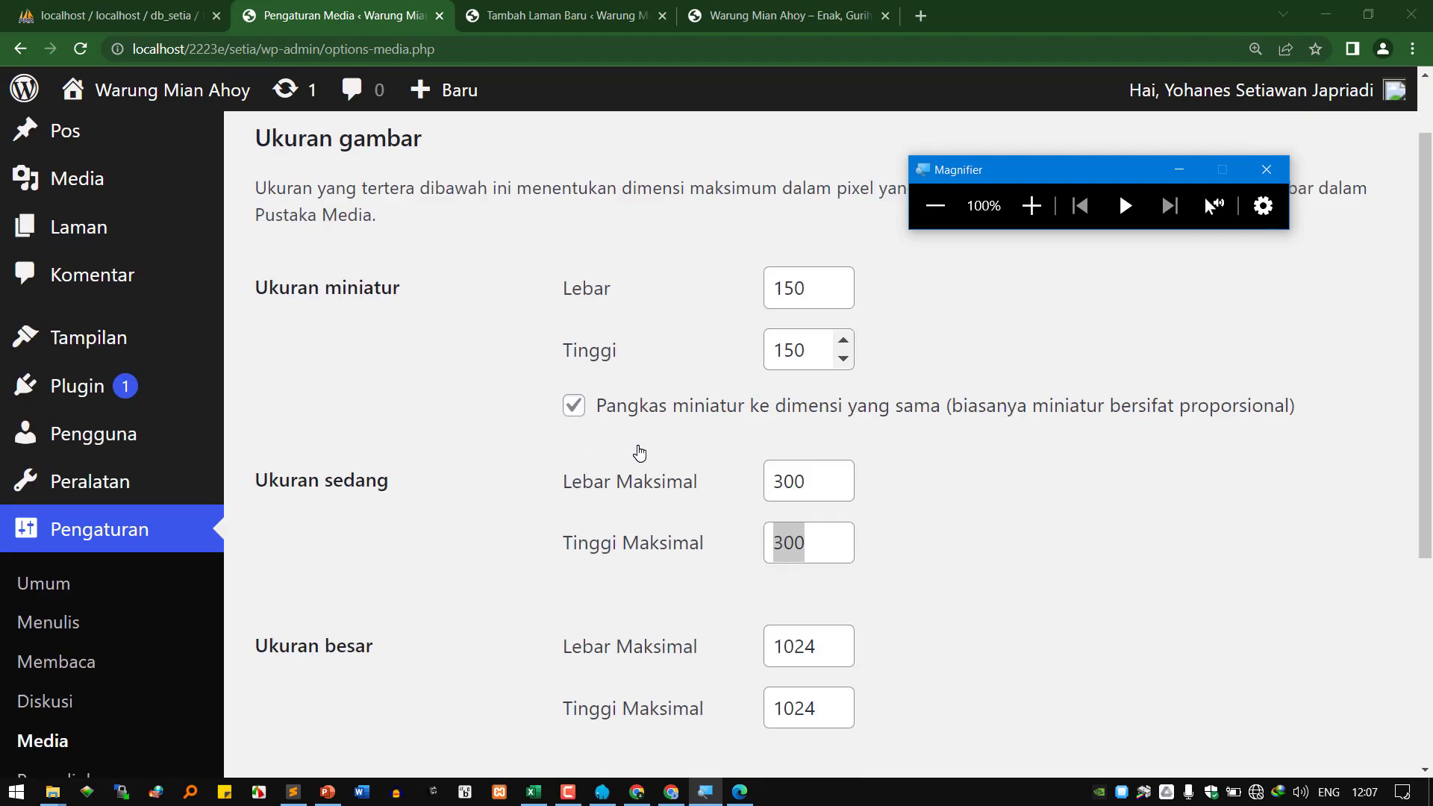
scroll(636, 451, up, 3)
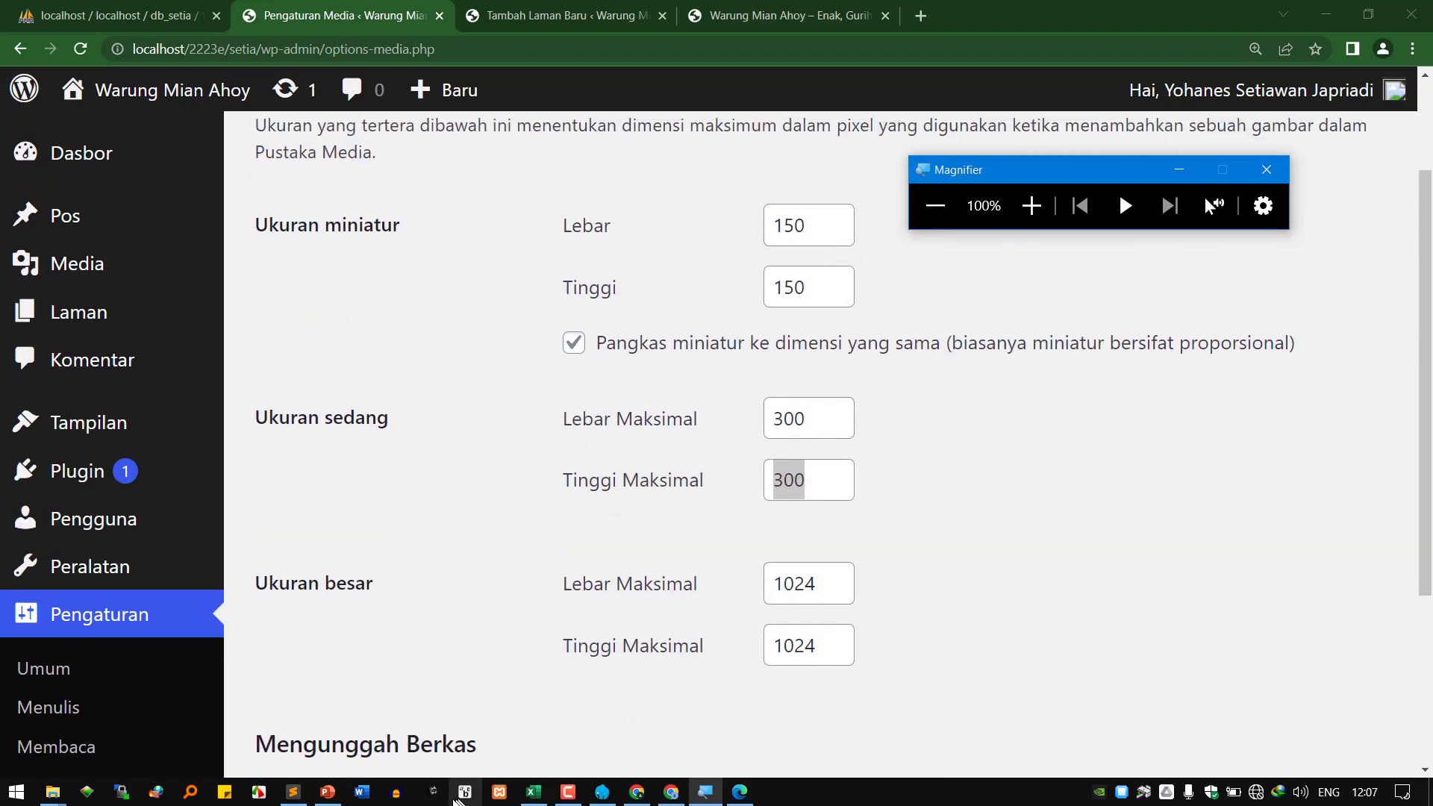
click(328, 791)
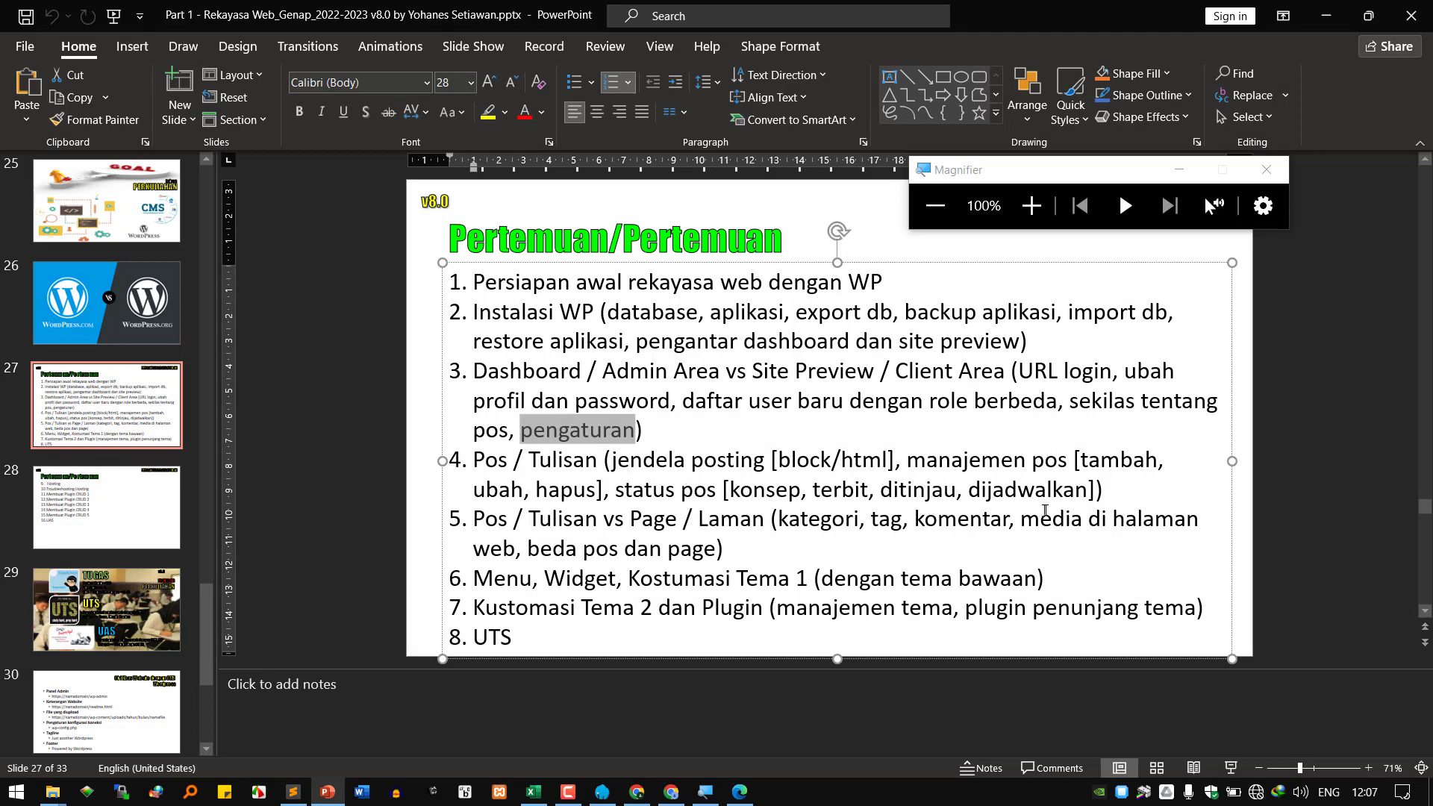
Highlight 'media di halaman' on slide 27 and return to the WordPress Media Settings.
drag(1045, 513, 1161, 528)
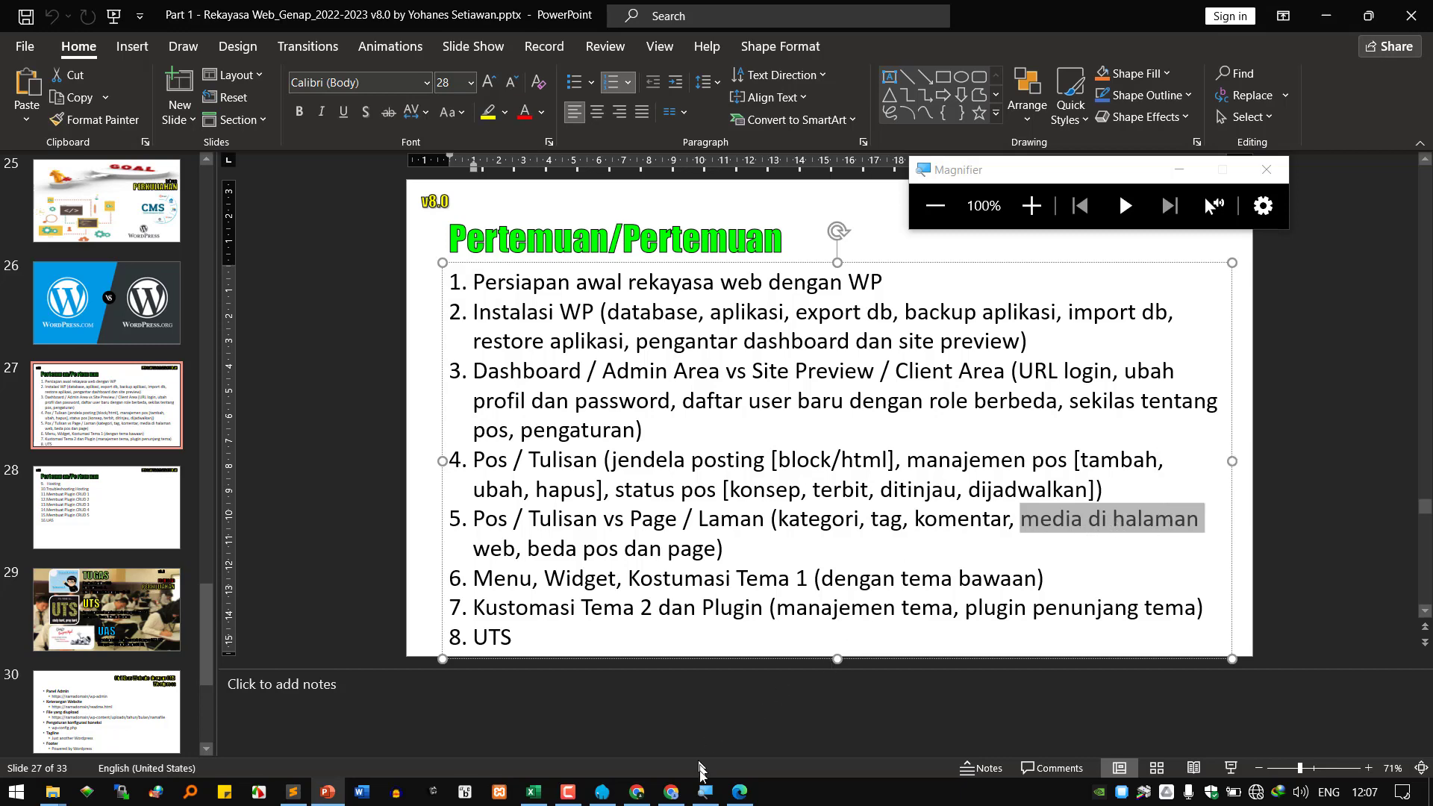
click(638, 793)
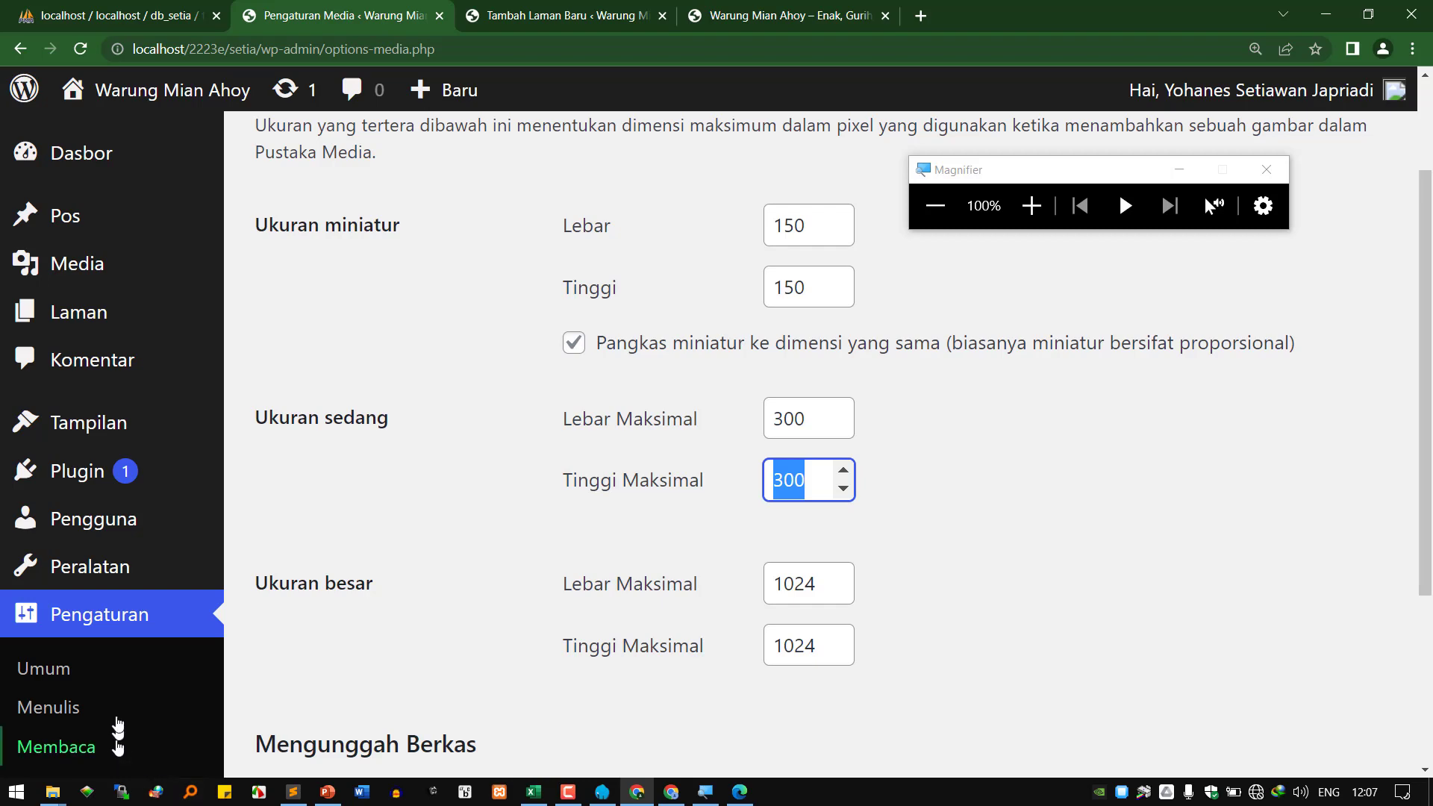
Open Settings > Permalinks and look over the available permalink structures.
scroll(118, 739, down, 3)
click(78, 684)
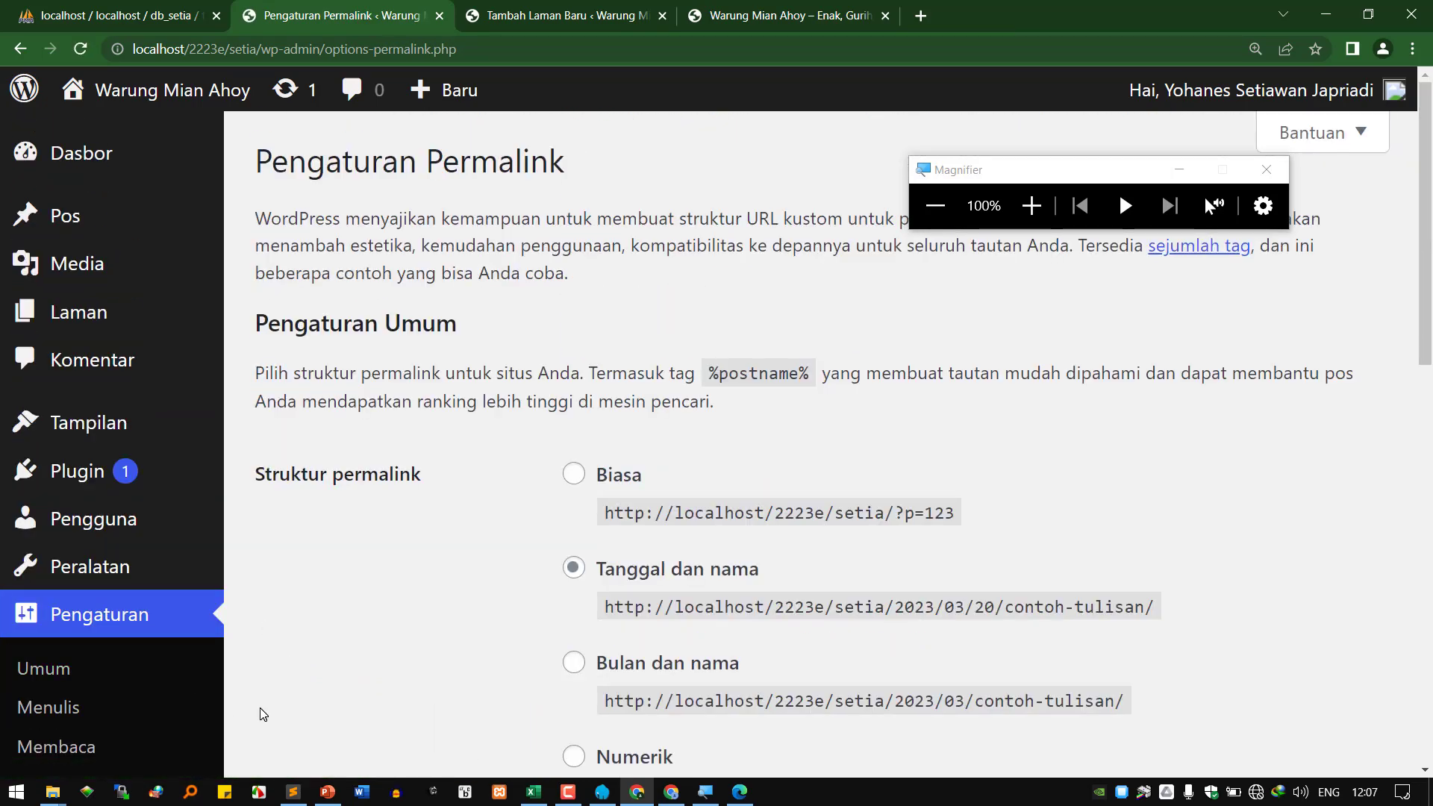
scroll(989, 537, down, 3)
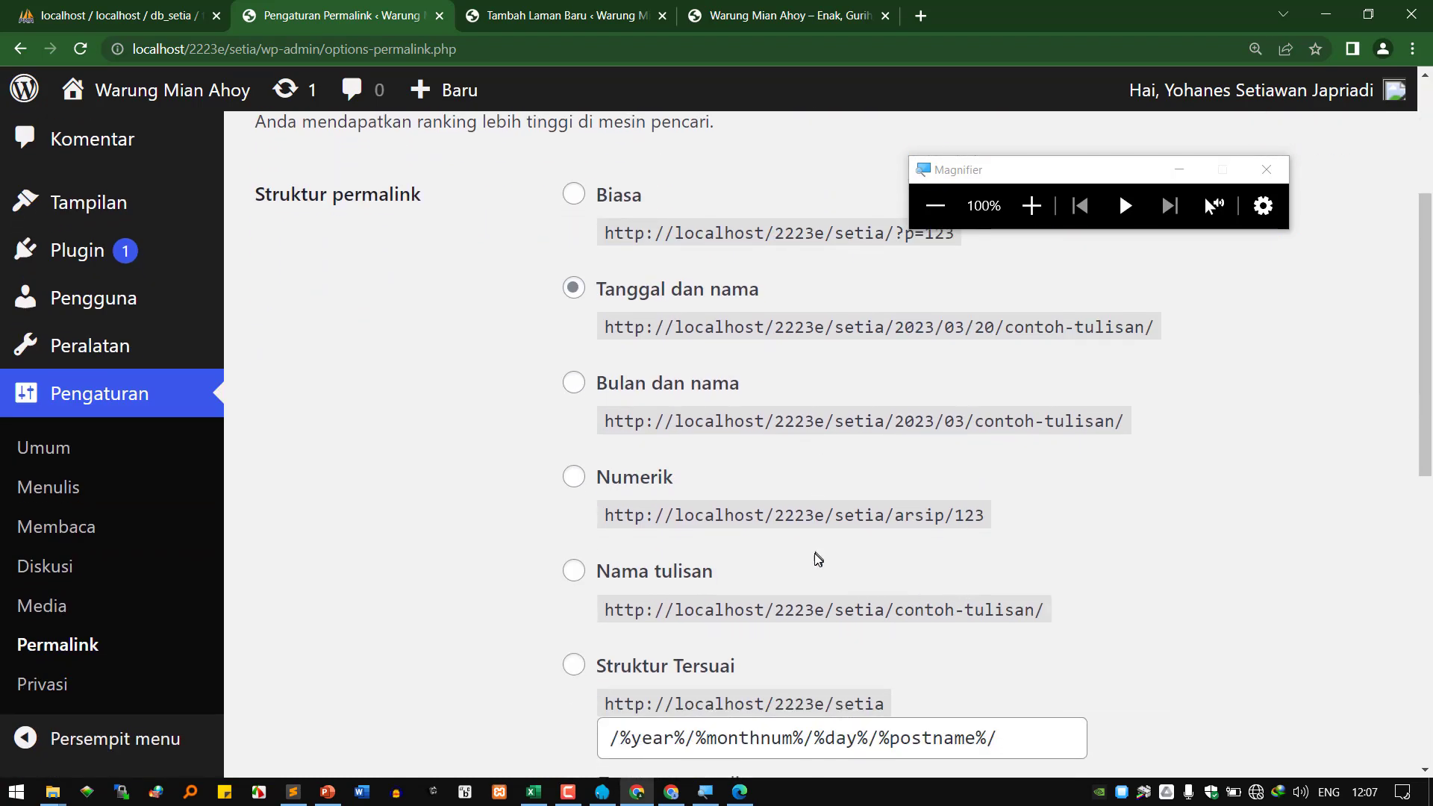
scroll(847, 591, down, 3)
scroll(855, 592, up, 3)
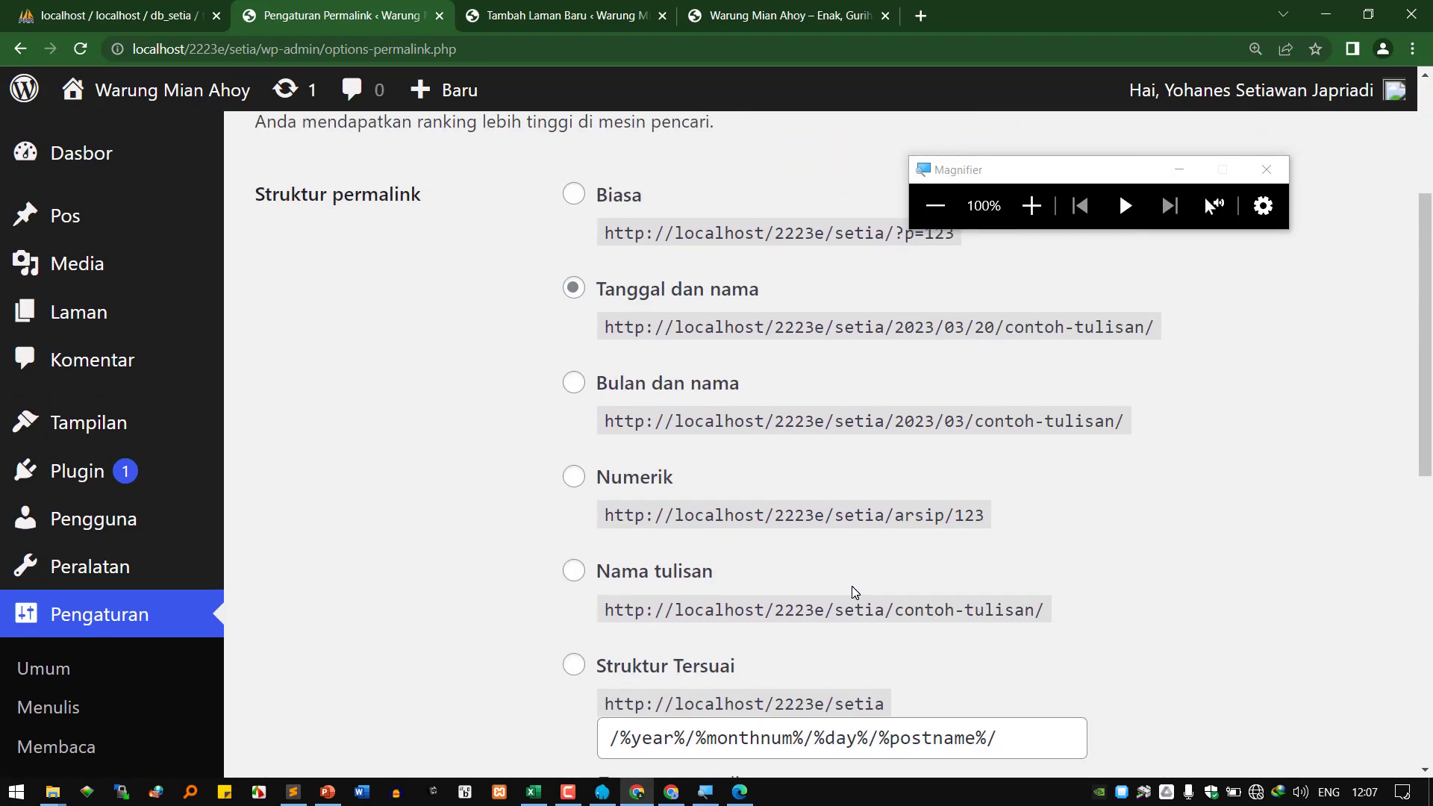
scroll(854, 592, up, 1)
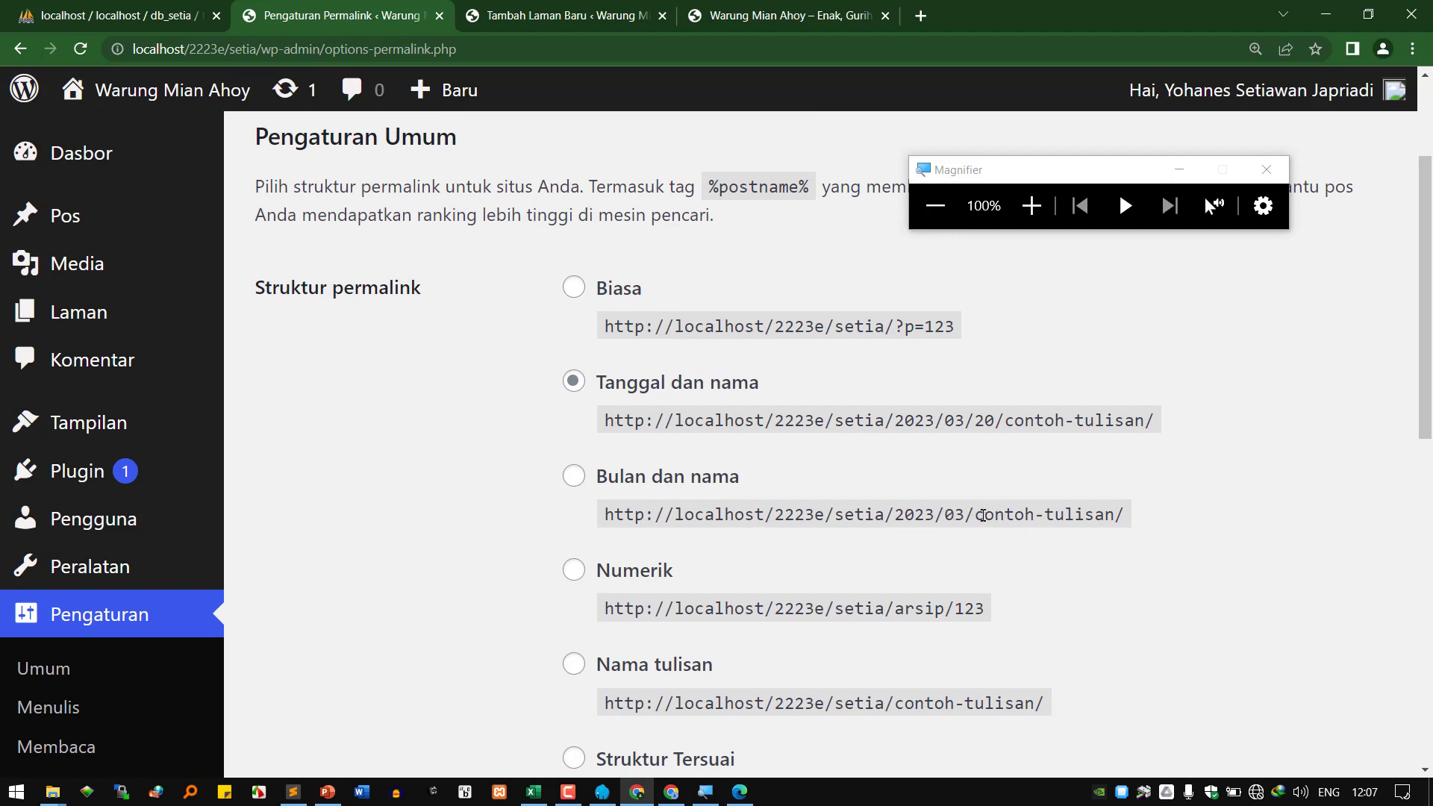
Compare the 'contoh-tulisan' and 'p=123' example URLs and choose the Biasa structure.
drag(976, 513, 1108, 514)
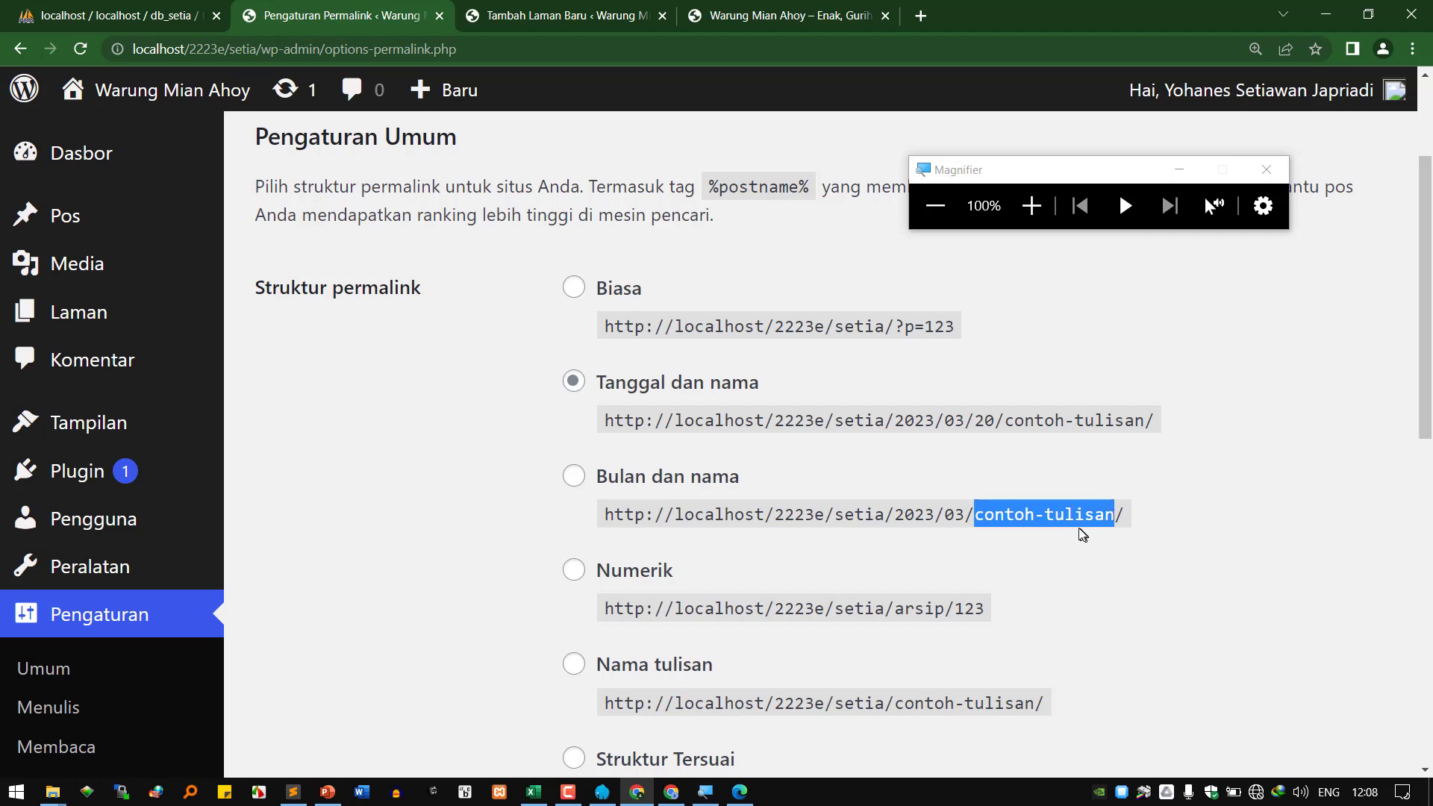
drag(902, 331, 968, 331)
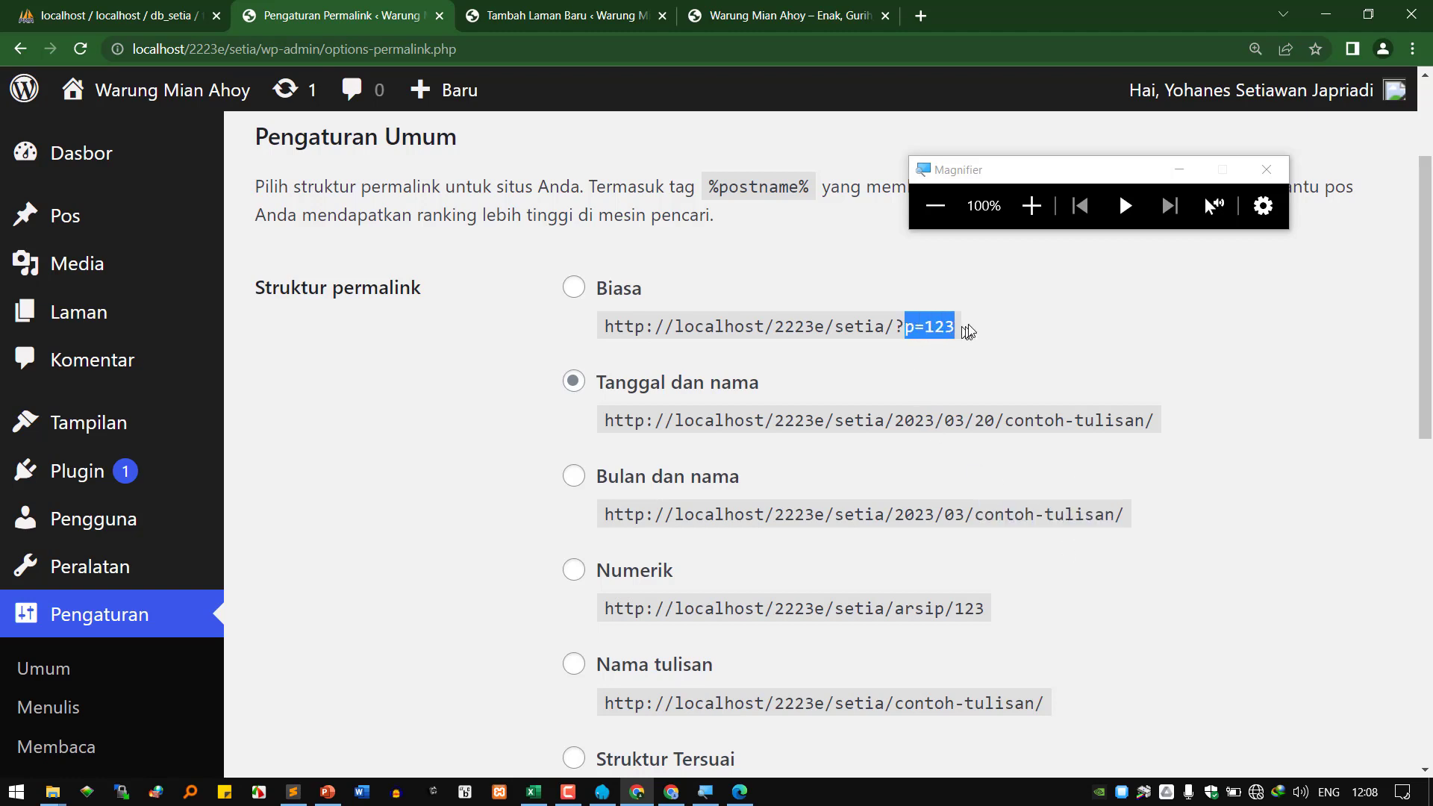
click(599, 306)
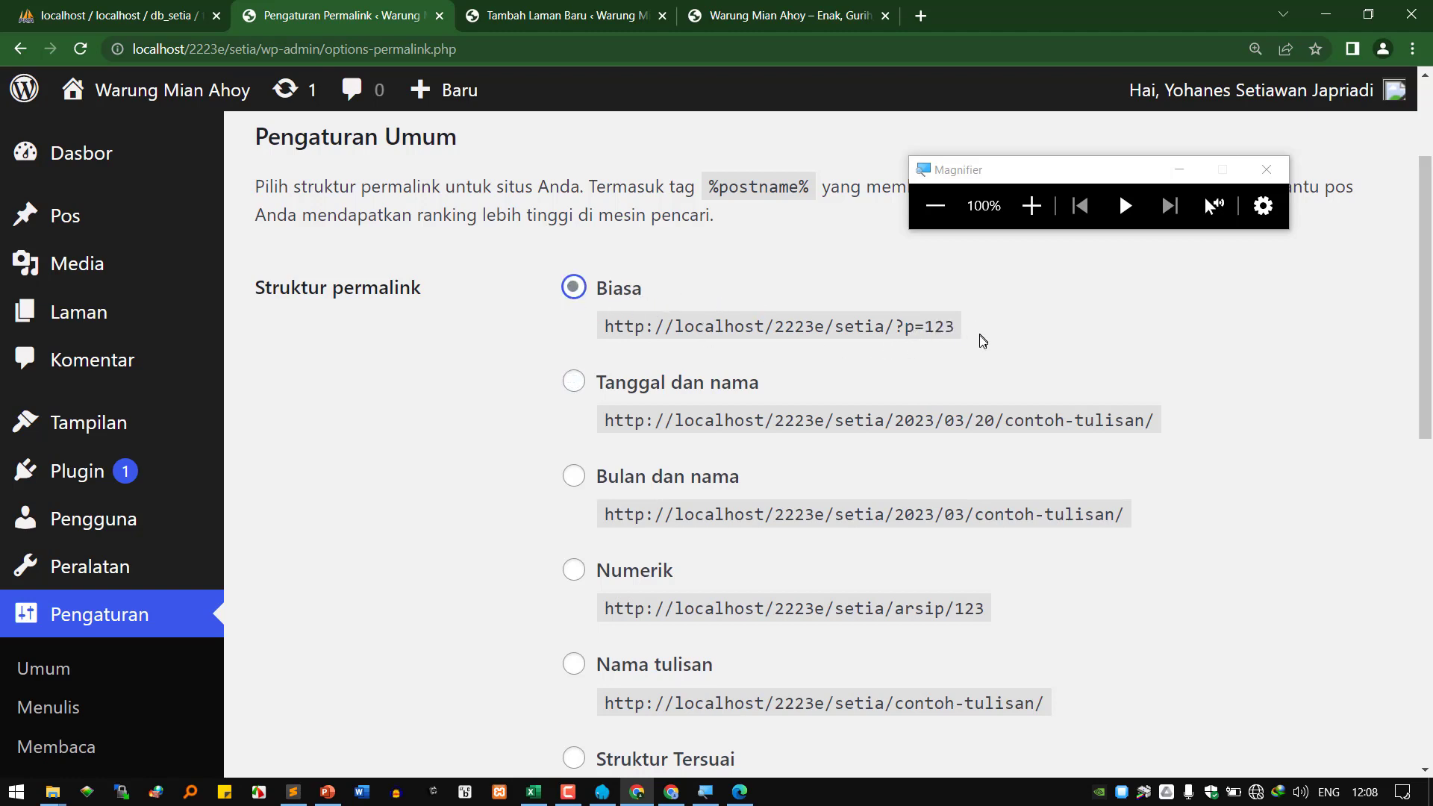
Open the vivi tak kalah cantik and desi mayangsari posts in new tabs from the front page.
click(671, 792)
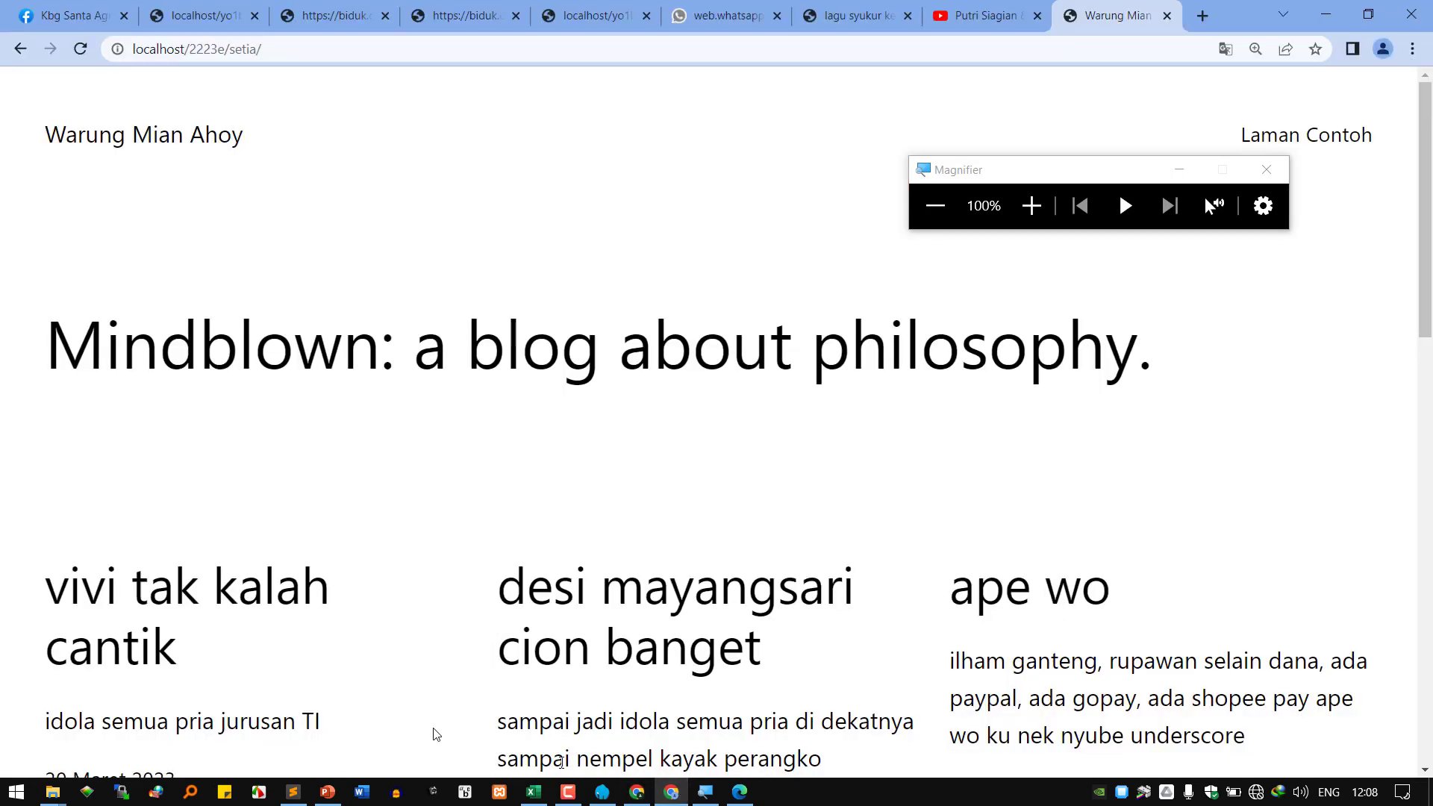
scroll(266, 675, down, 2)
right_click(131, 519)
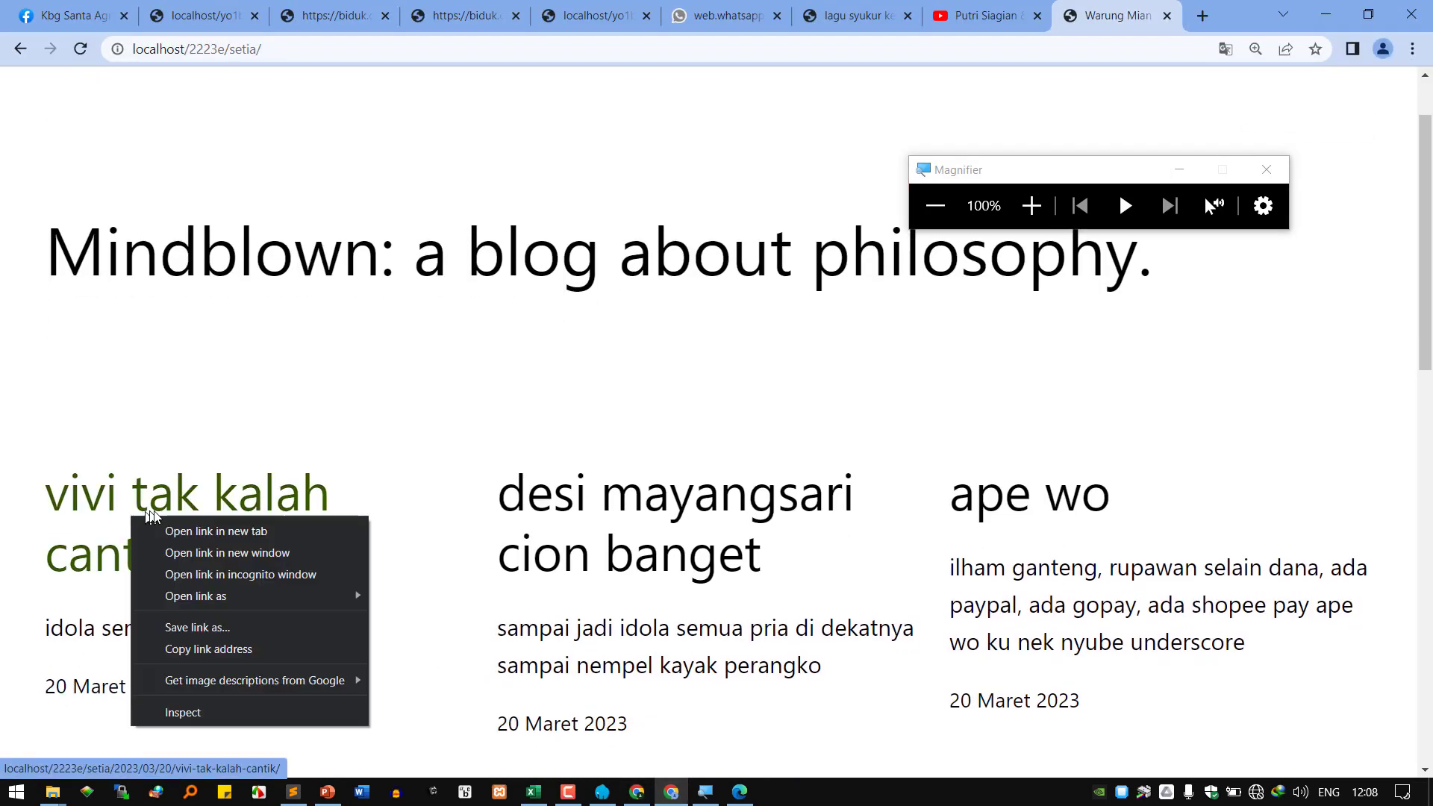
click(187, 523)
right_click(777, 501)
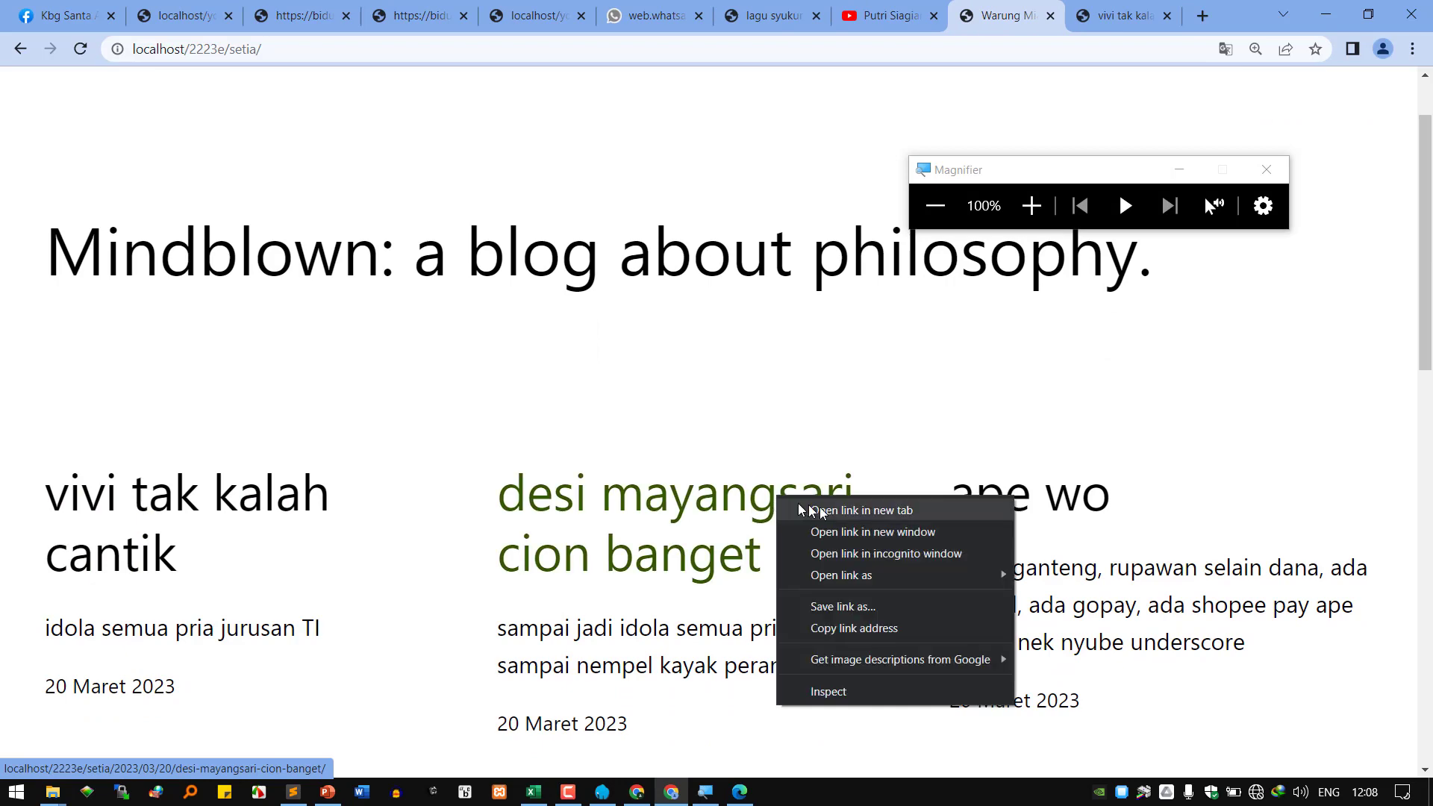
click(809, 507)
Inspect the post-name part of each post's dated URL at 200% zoom, then return to Permalink settings.
click(1021, 16)
click(1033, 206)
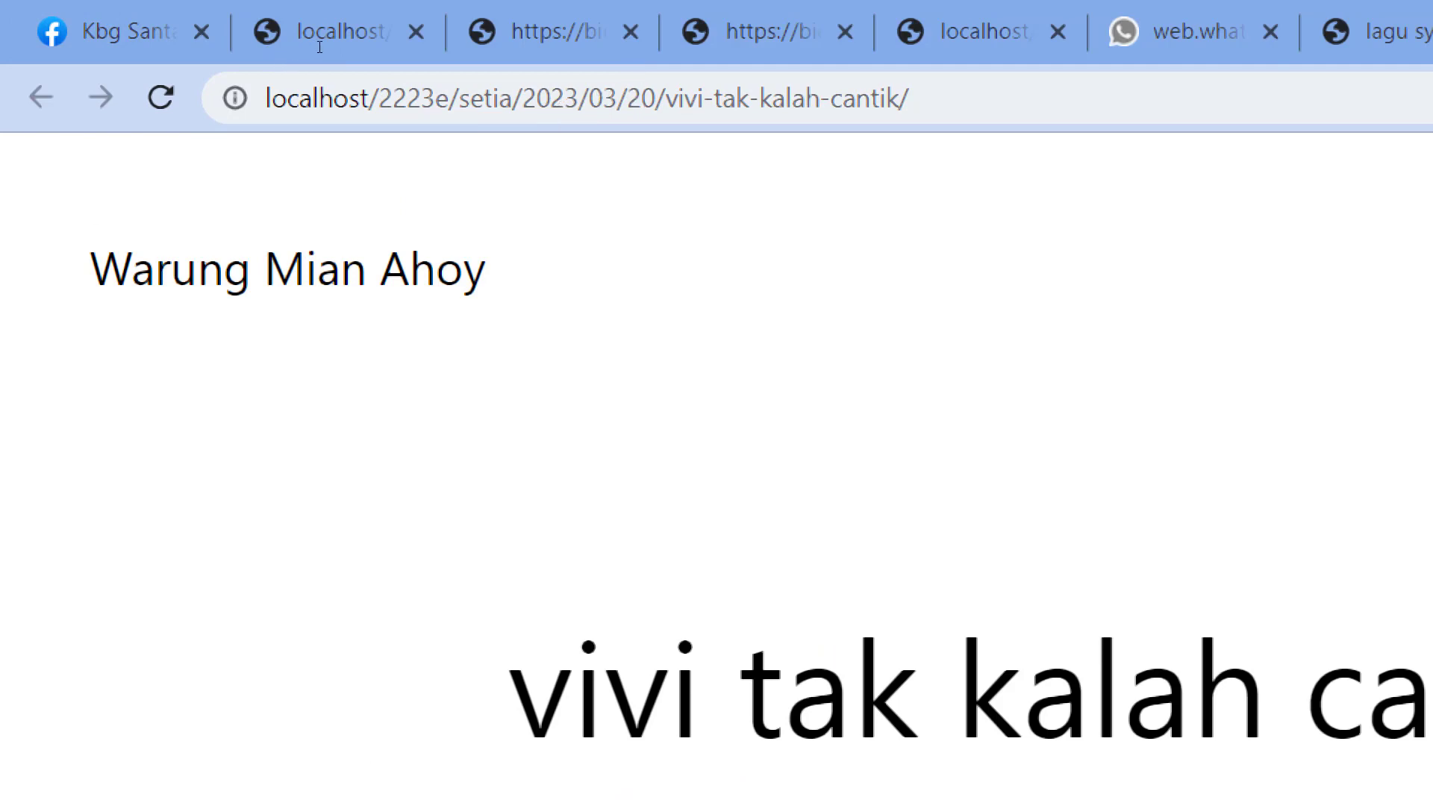
drag(677, 98, 923, 99)
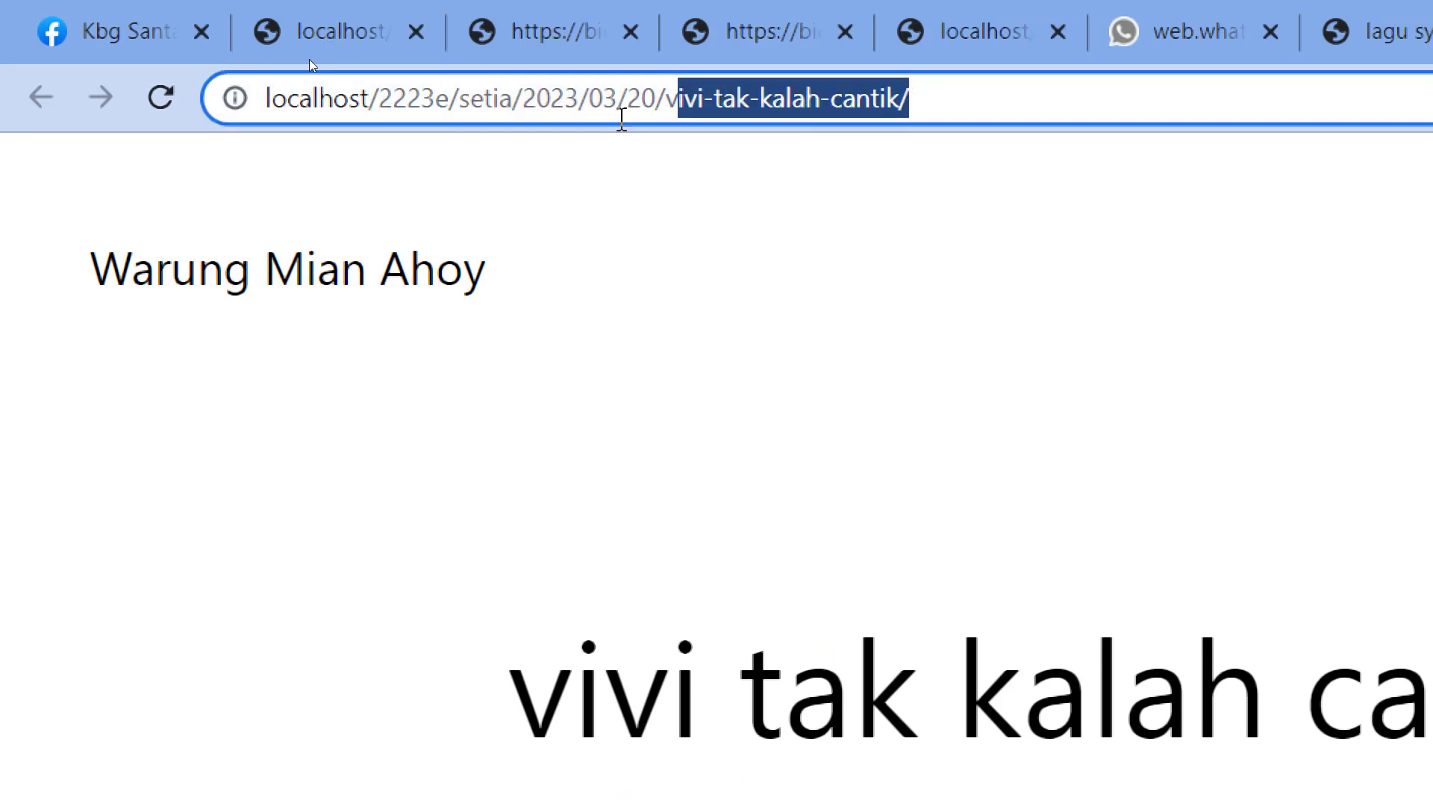
click(1108, 41)
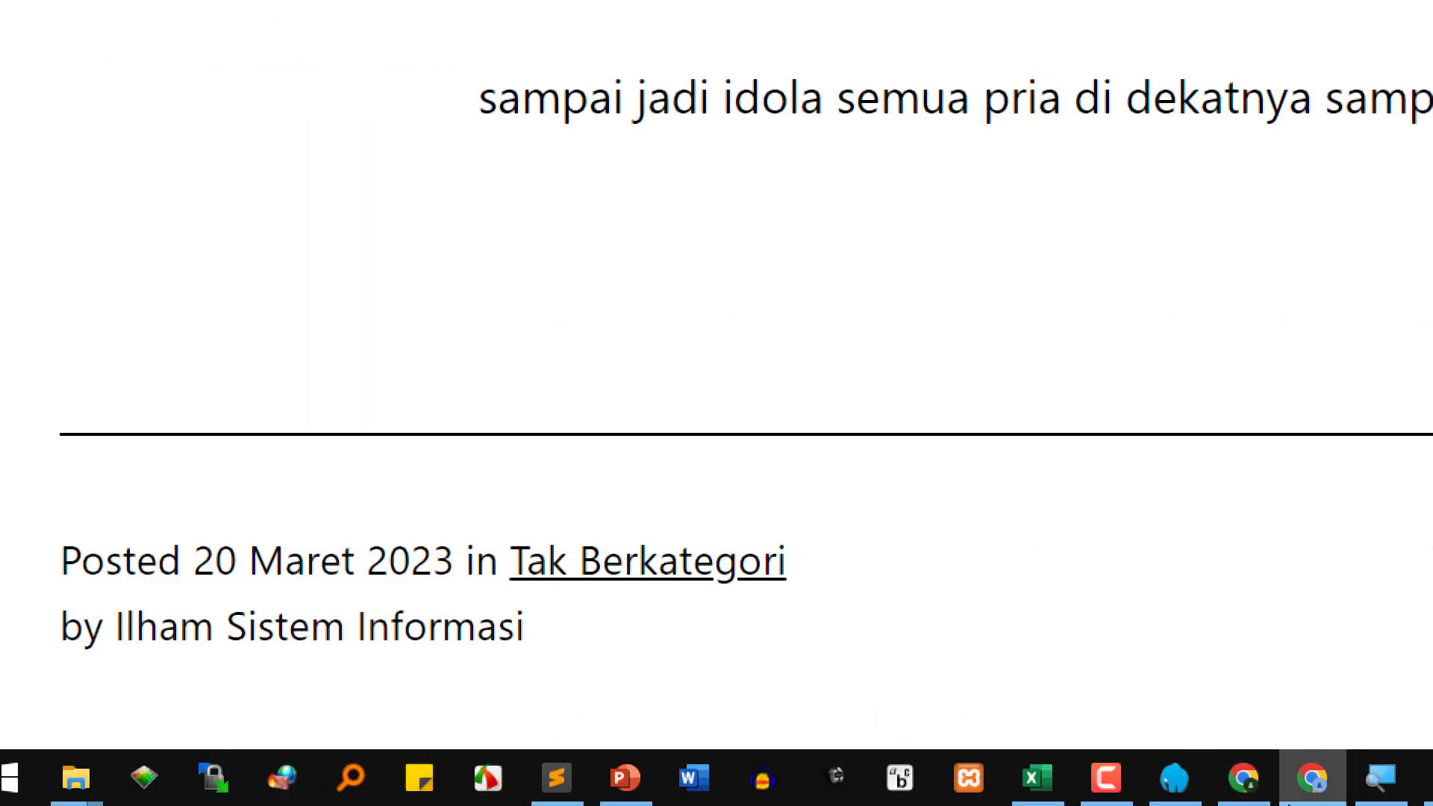
click(1243, 779)
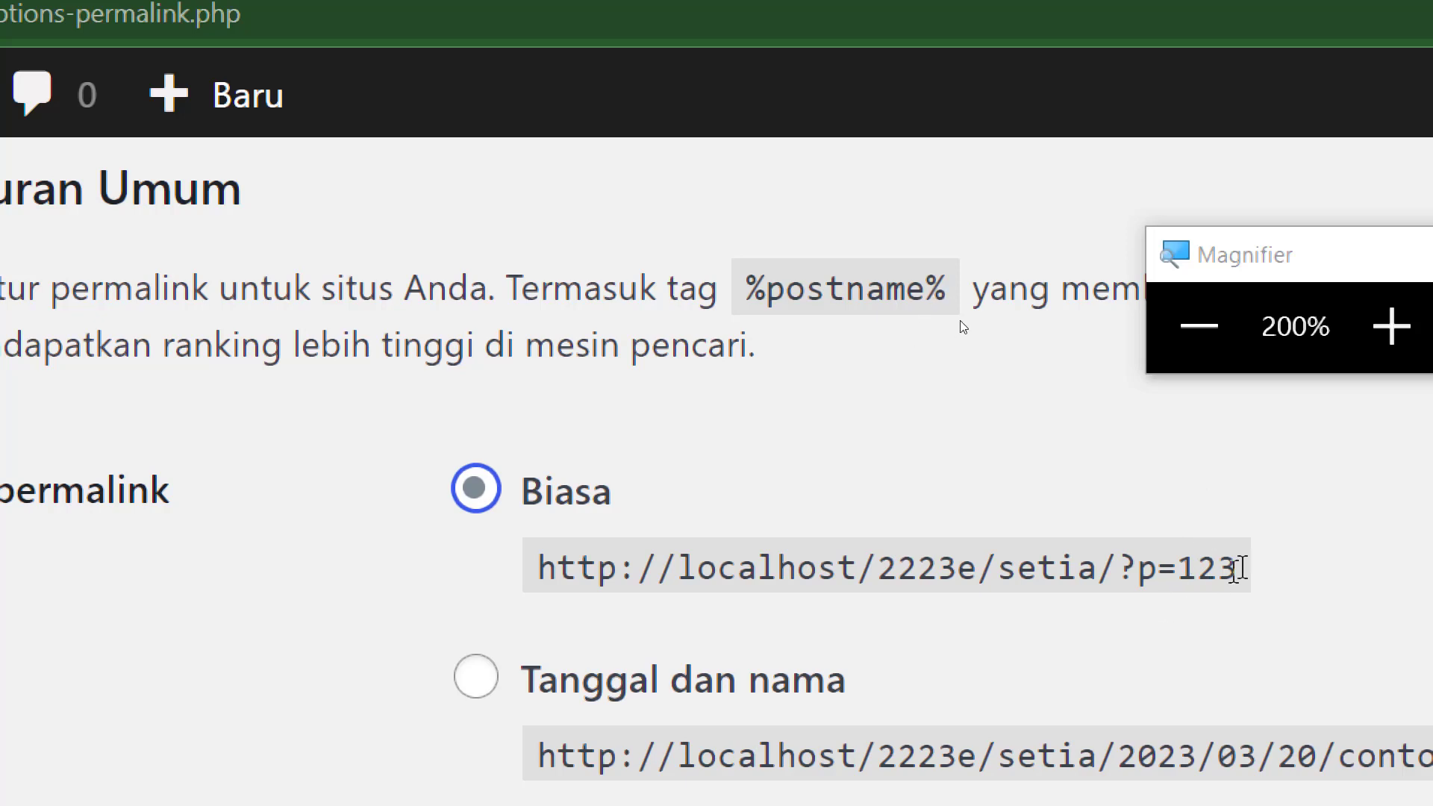
Save the Biasa permalink setting and reopen the vivi tak kalah cantik post from the front page.
scroll(544, 544, down, 10)
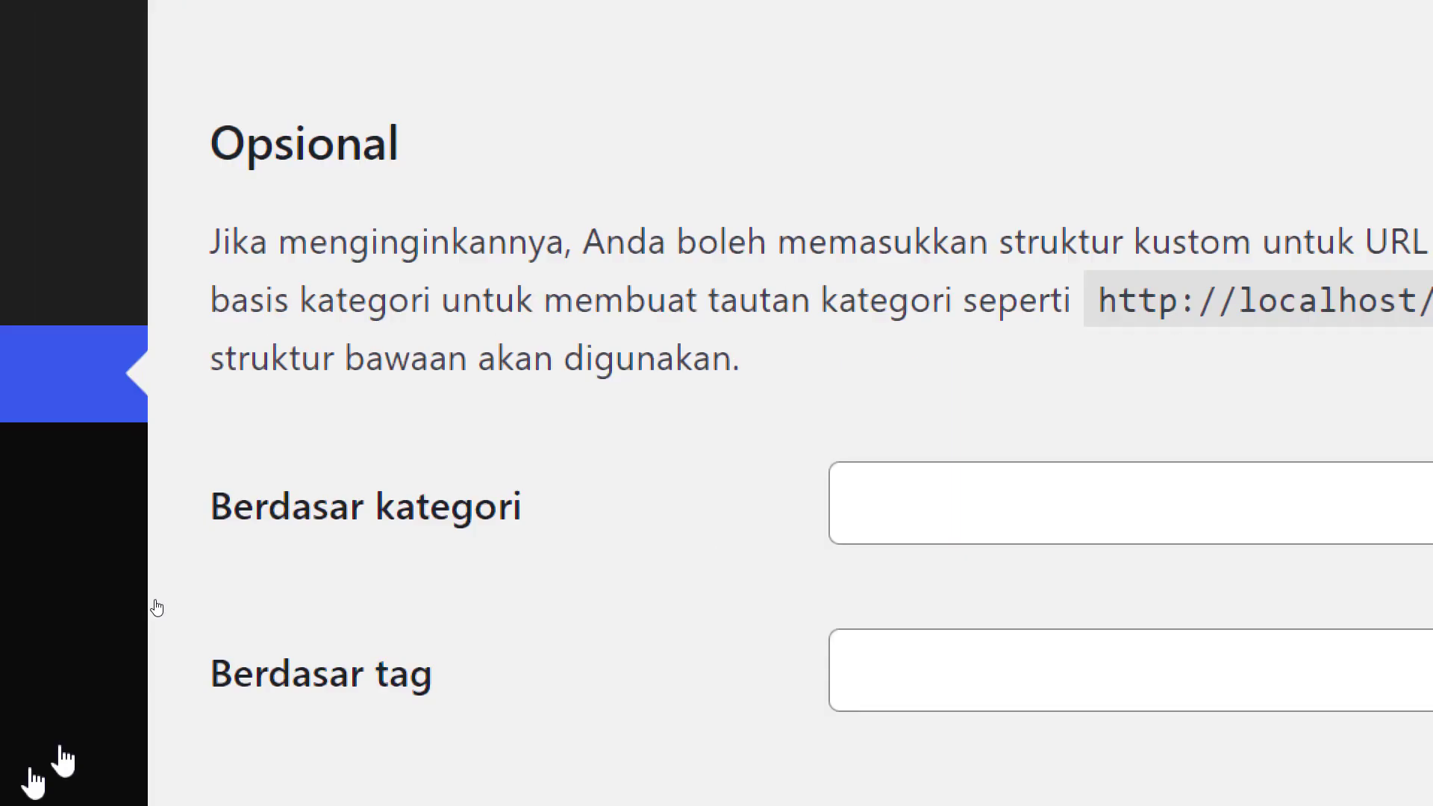
click(560, 728)
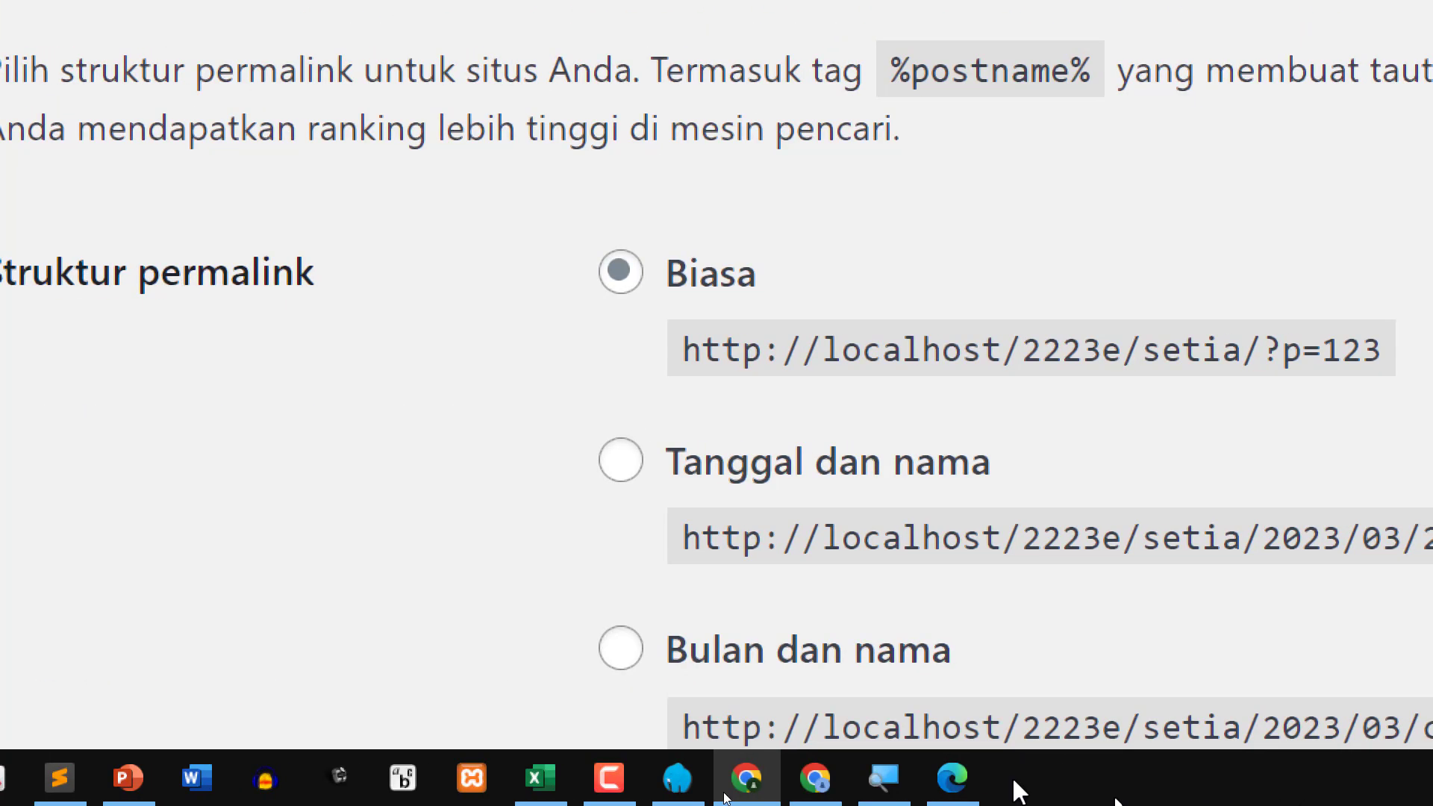
click(815, 778)
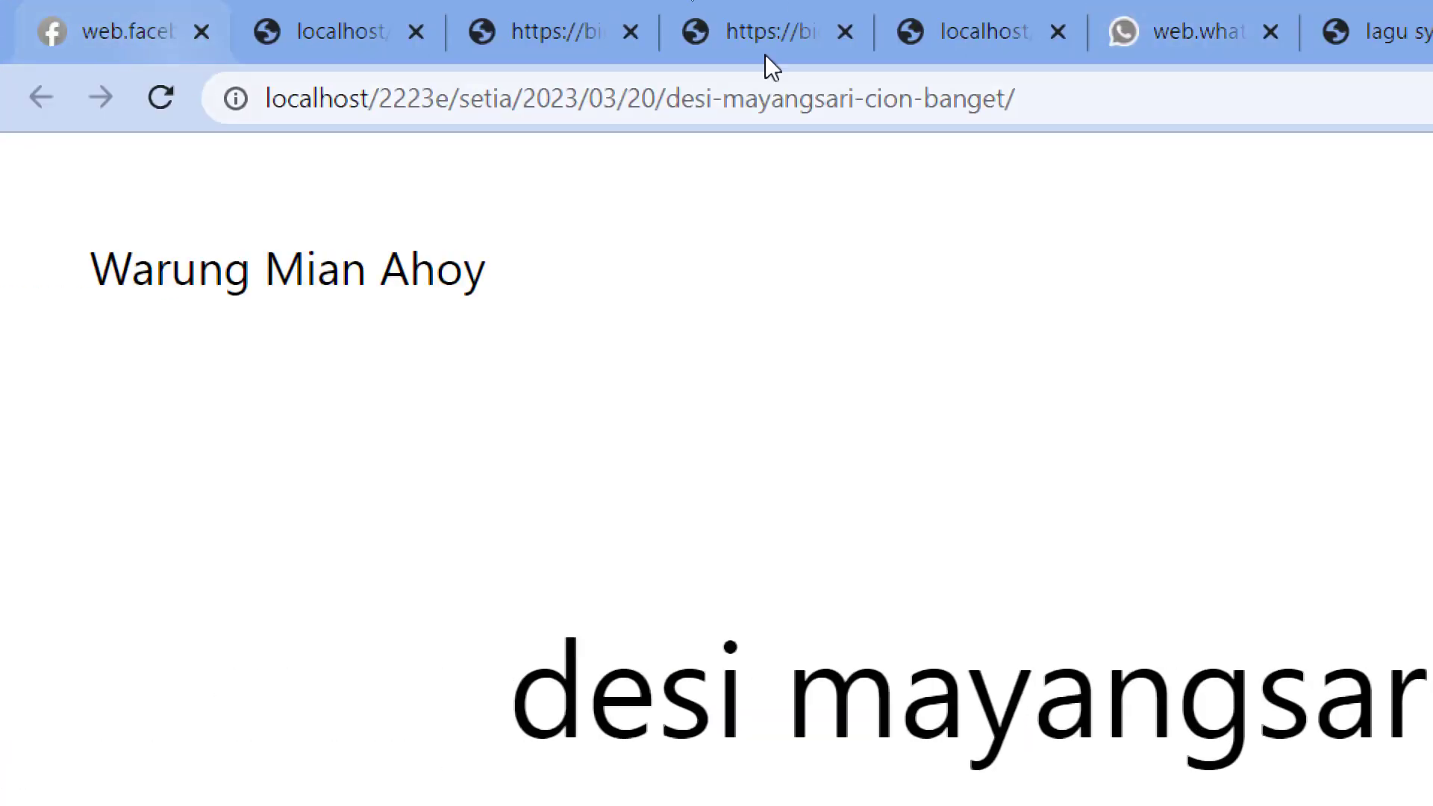
click(1053, 40)
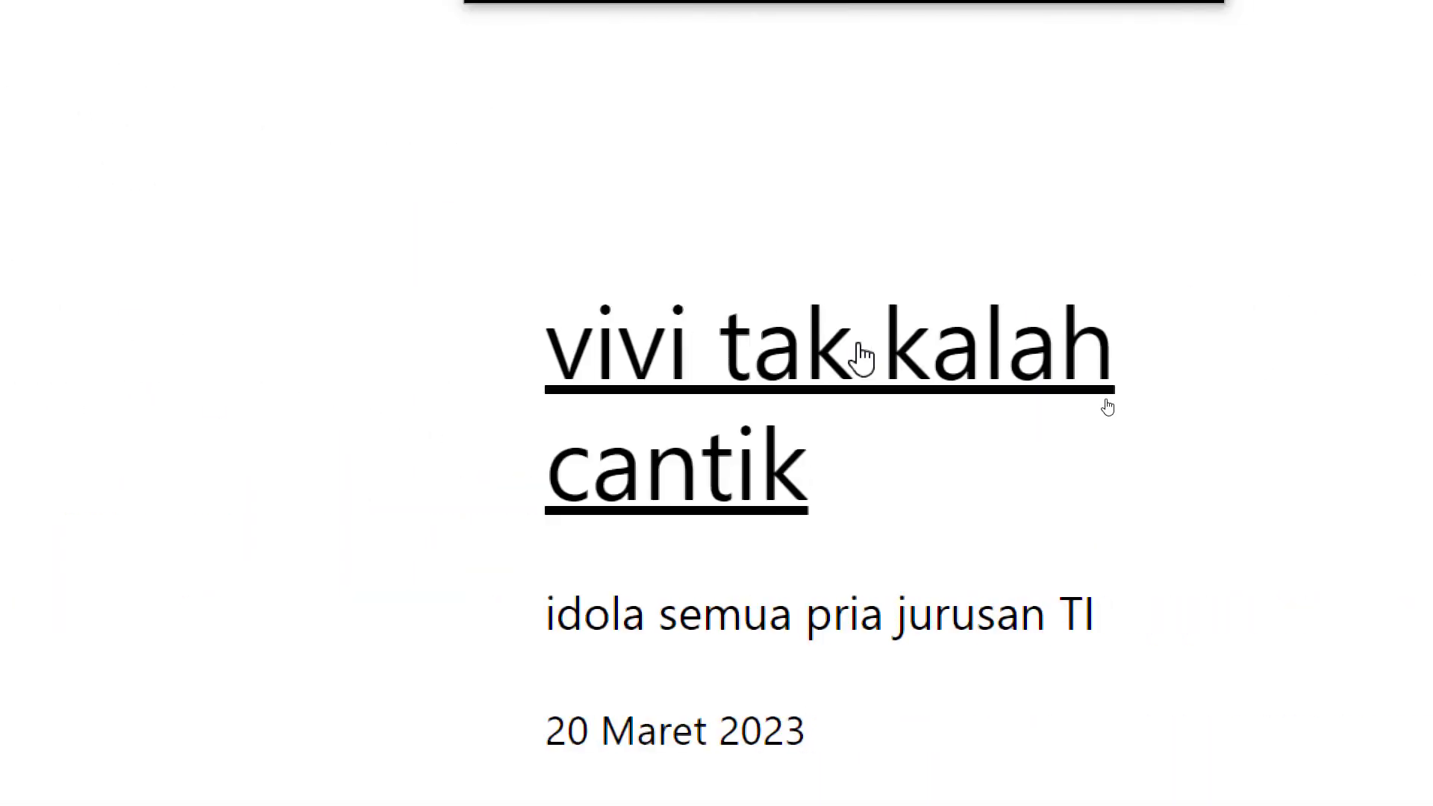
click(862, 359)
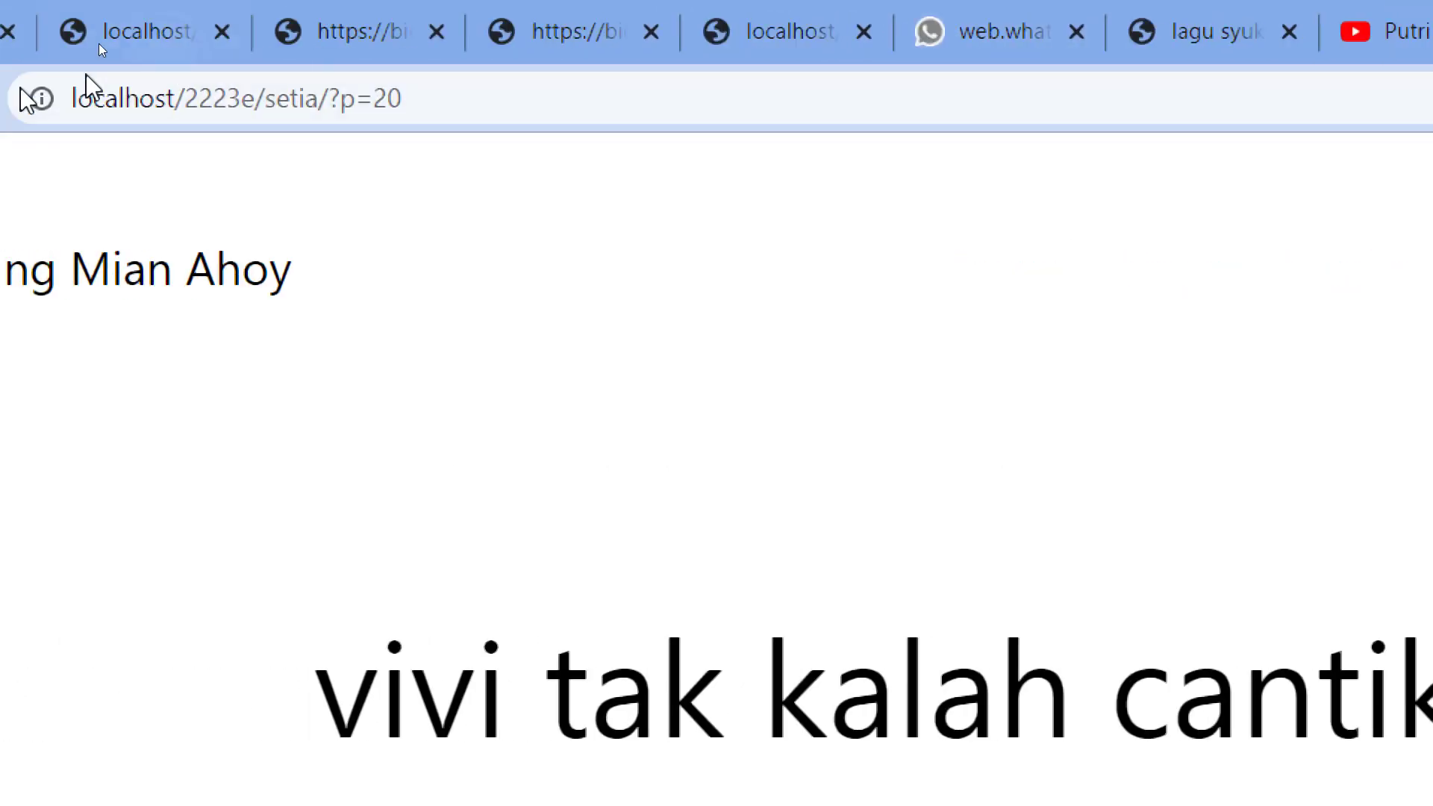
Compare the post's new ?p=20 address with the old tab's /2023/03/20/ dated URL.
click(556, 101)
click(595, 101)
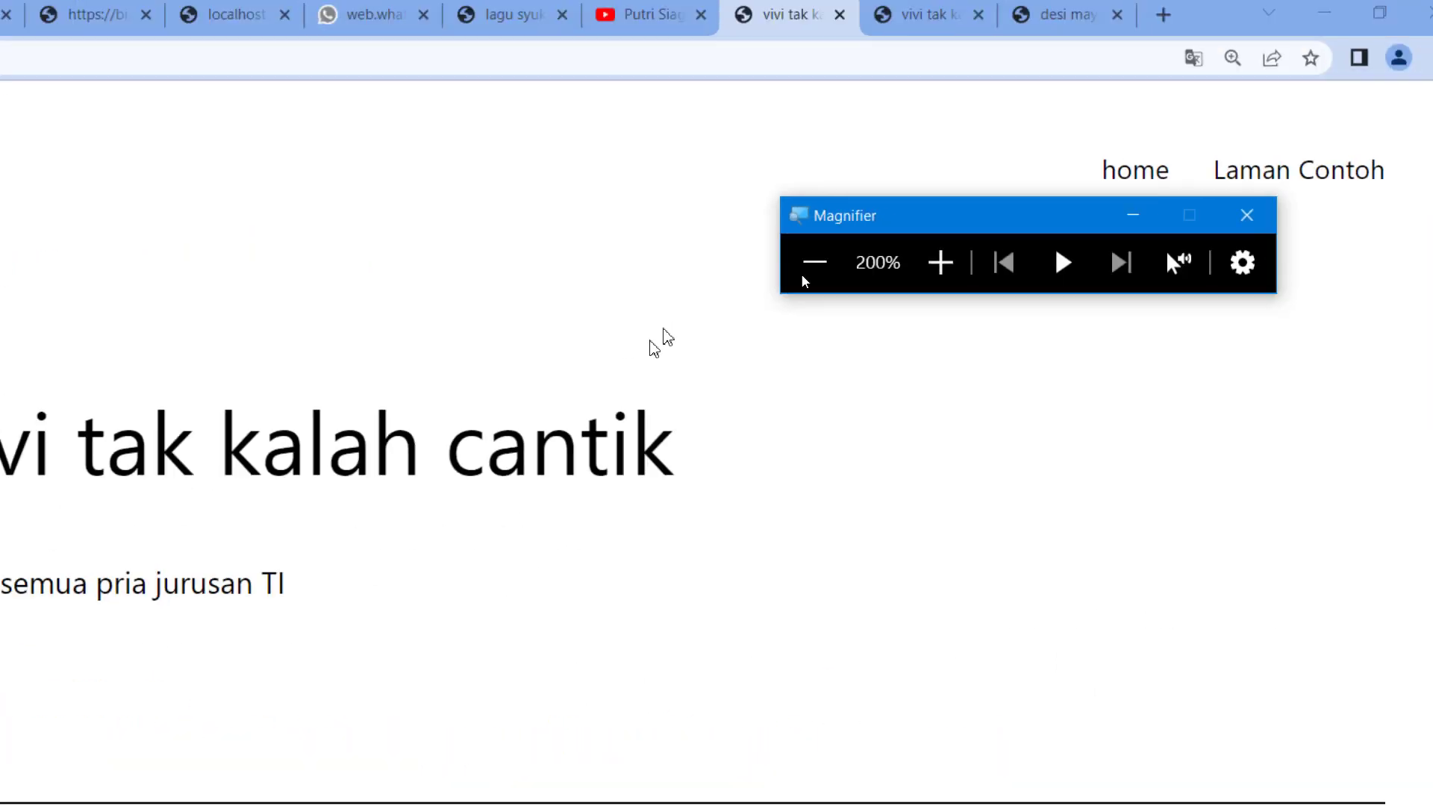
click(813, 258)
click(1019, 18)
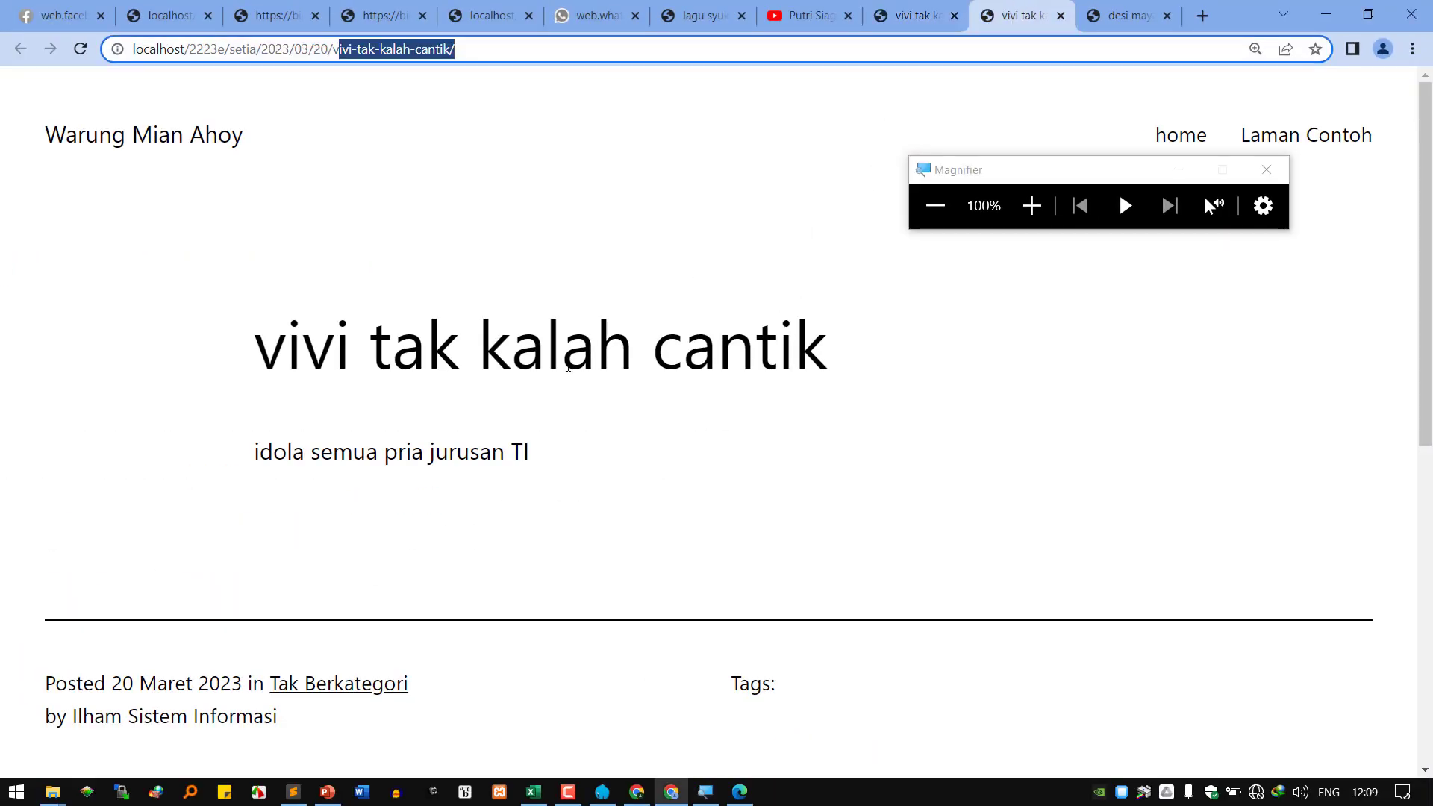
triple_click(330, 50)
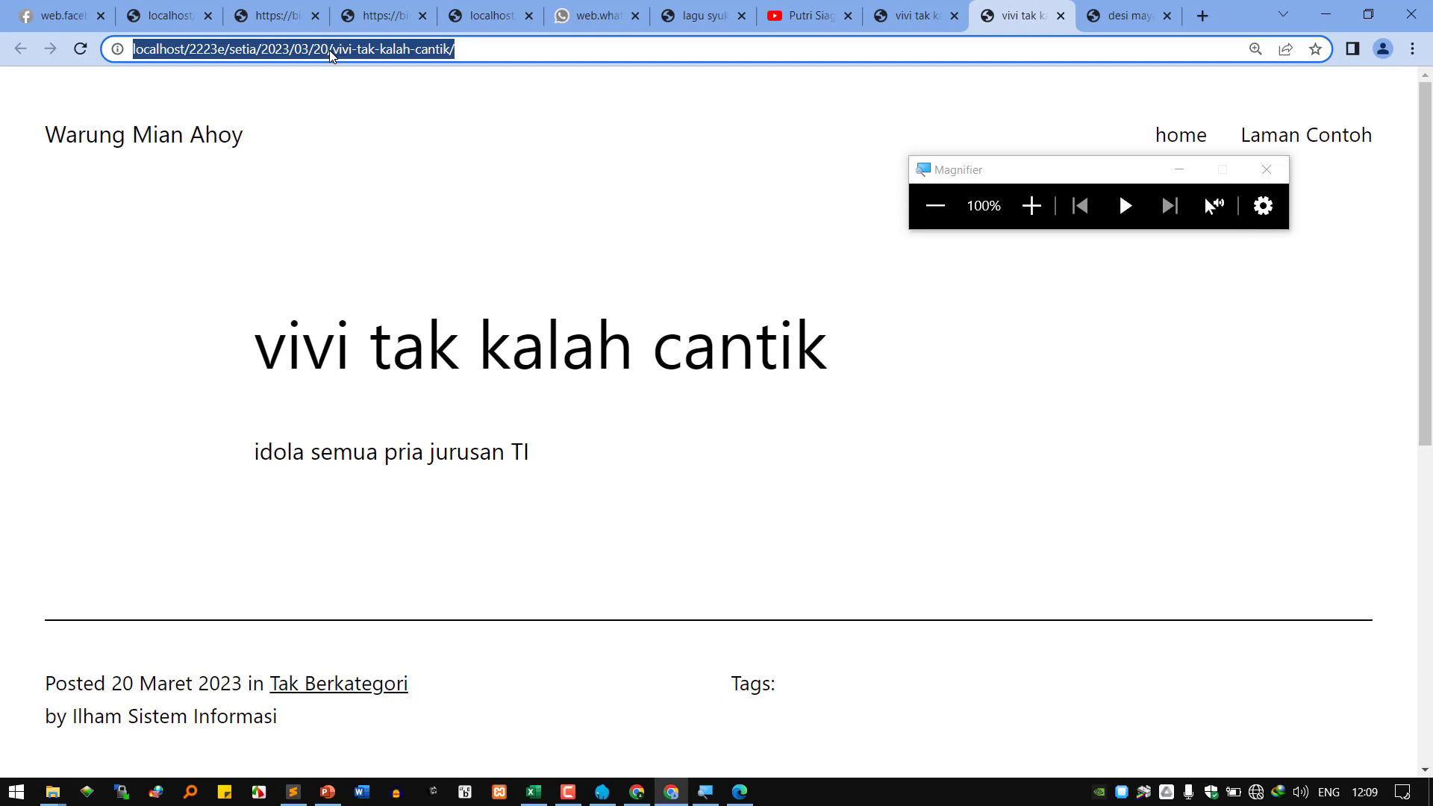
click(906, 18)
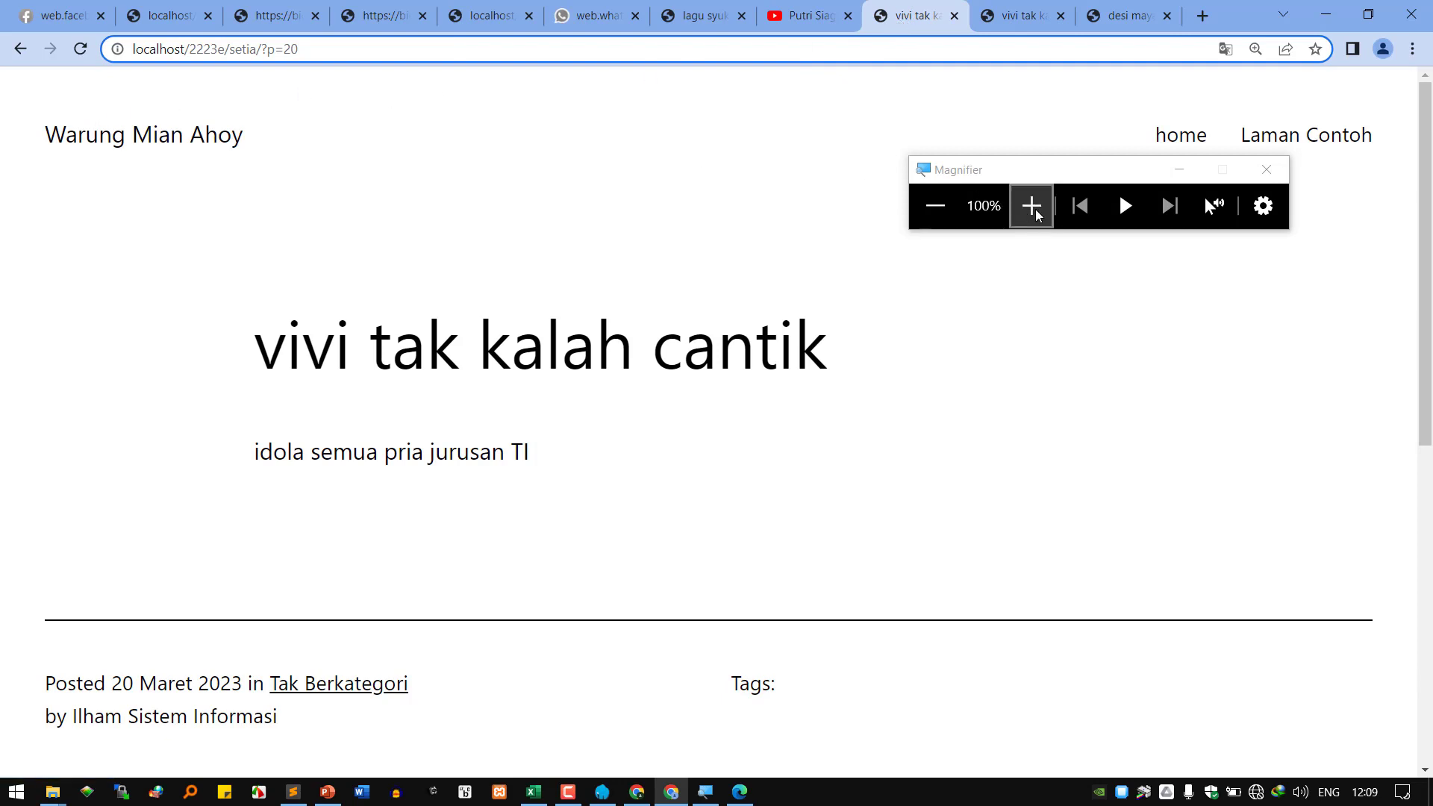
At 200% zoom, highlight the ?p=20 address and the dated URL again to contrast them.
click(1030, 205)
click(508, 88)
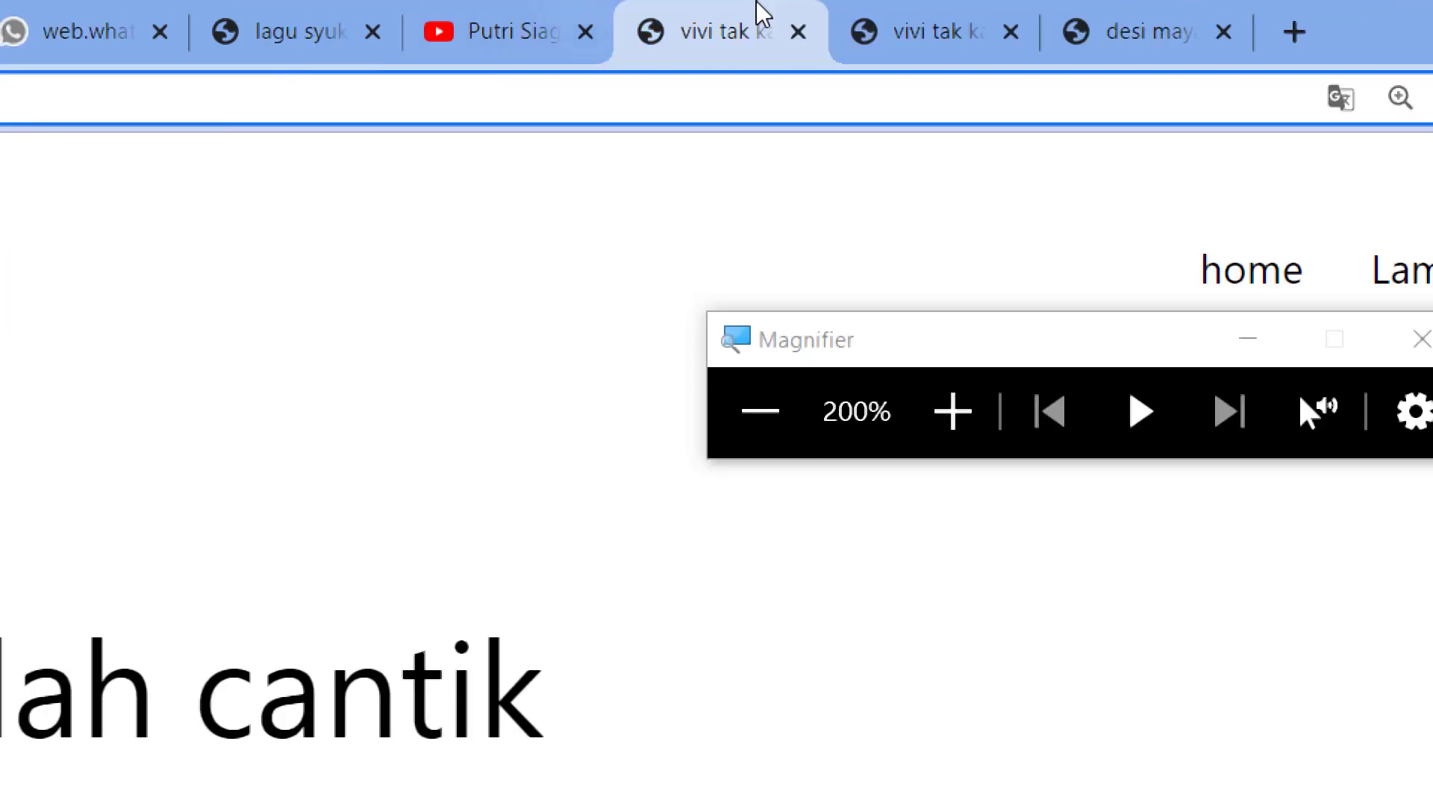
click(602, 32)
click(675, 108)
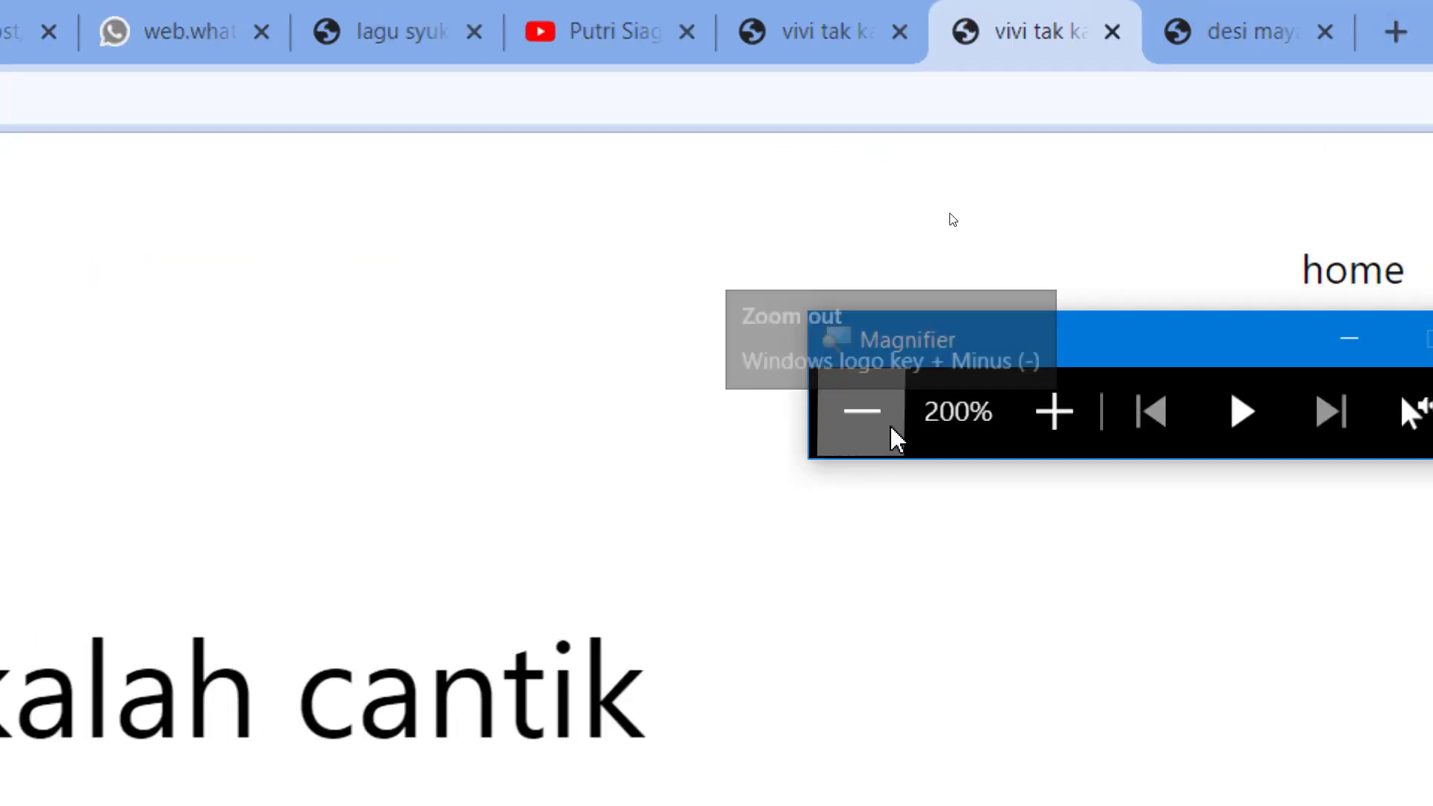
click(896, 439)
click(942, 19)
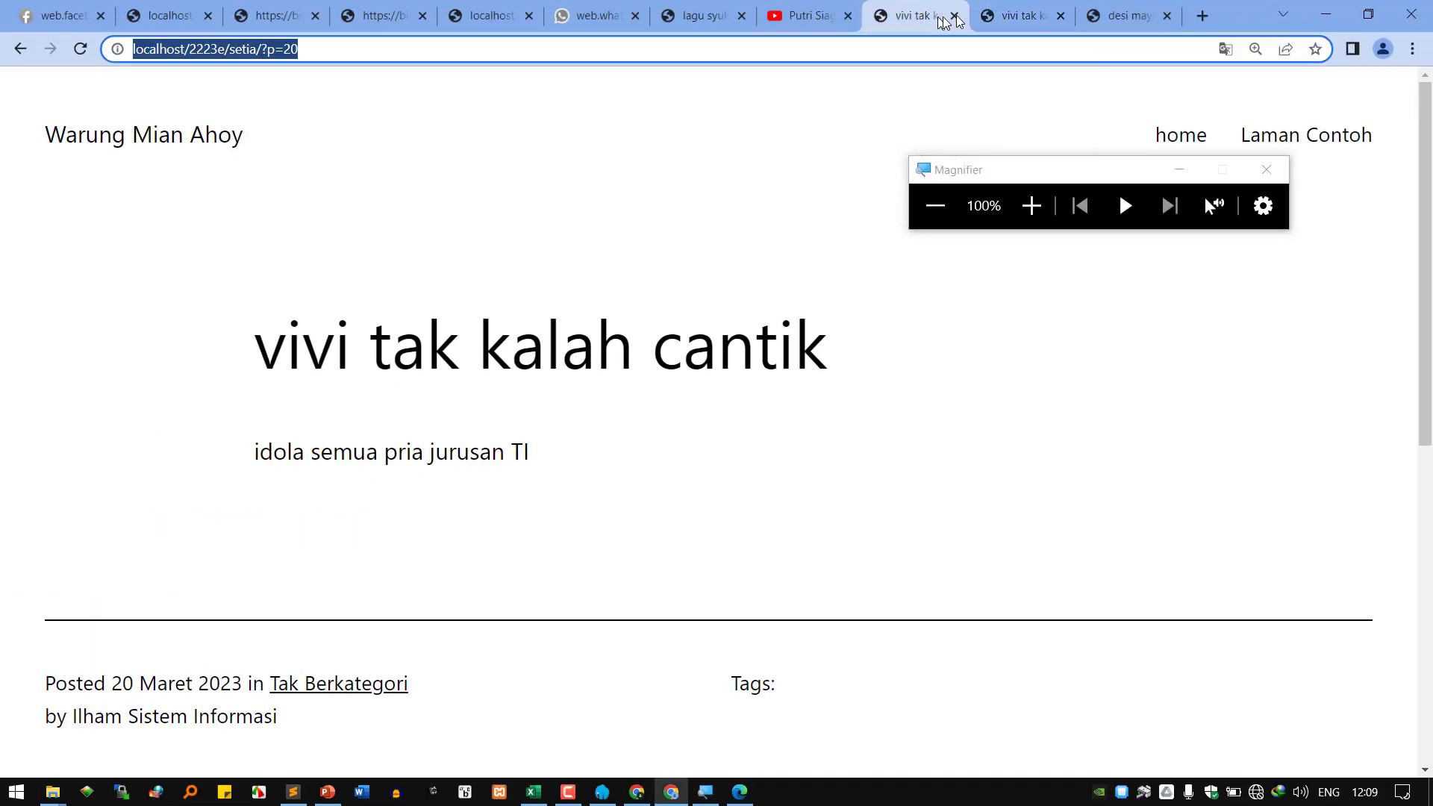
click(1008, 17)
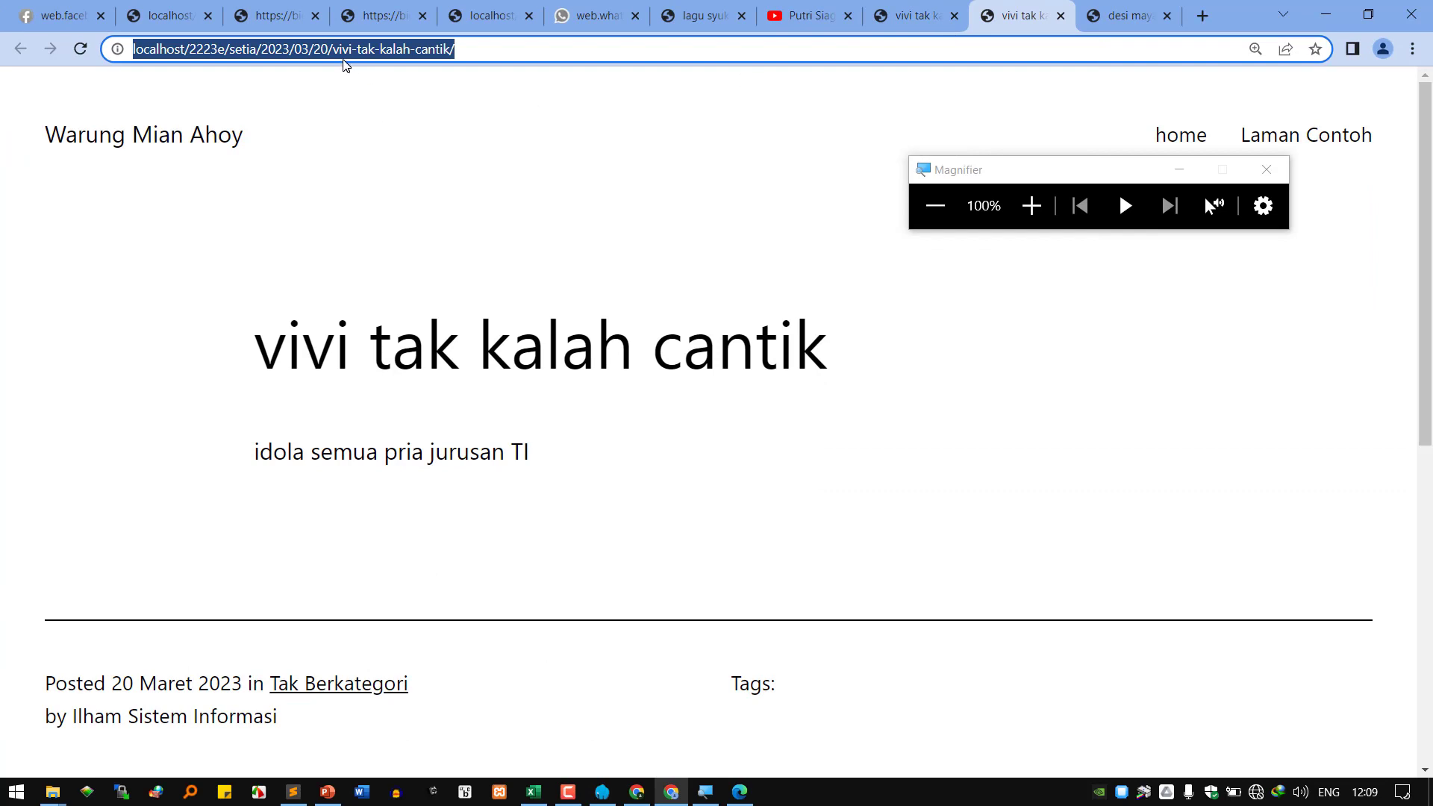